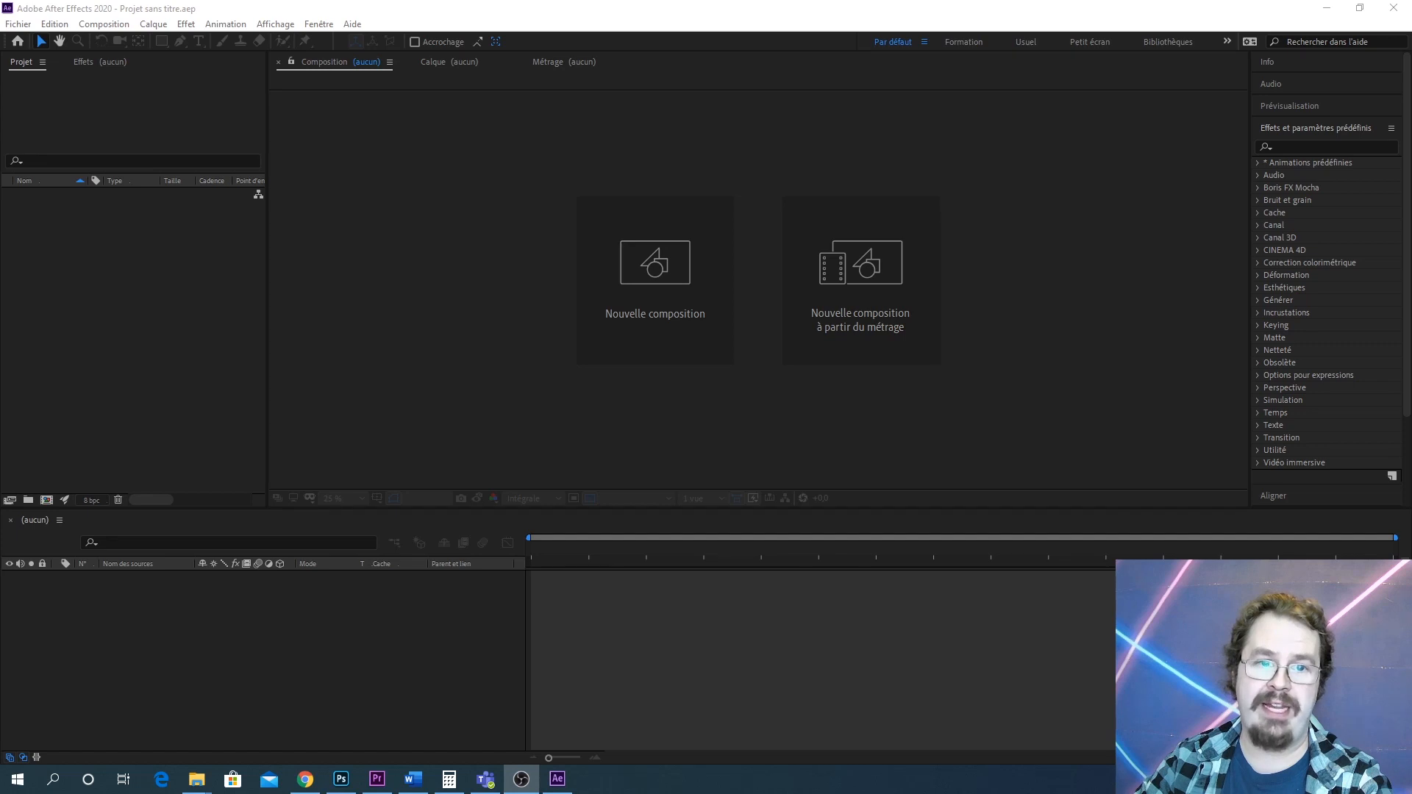
Import the DistortionGrid (1).mov footage into the project
left_click_drag(0, 177, 182, 262)
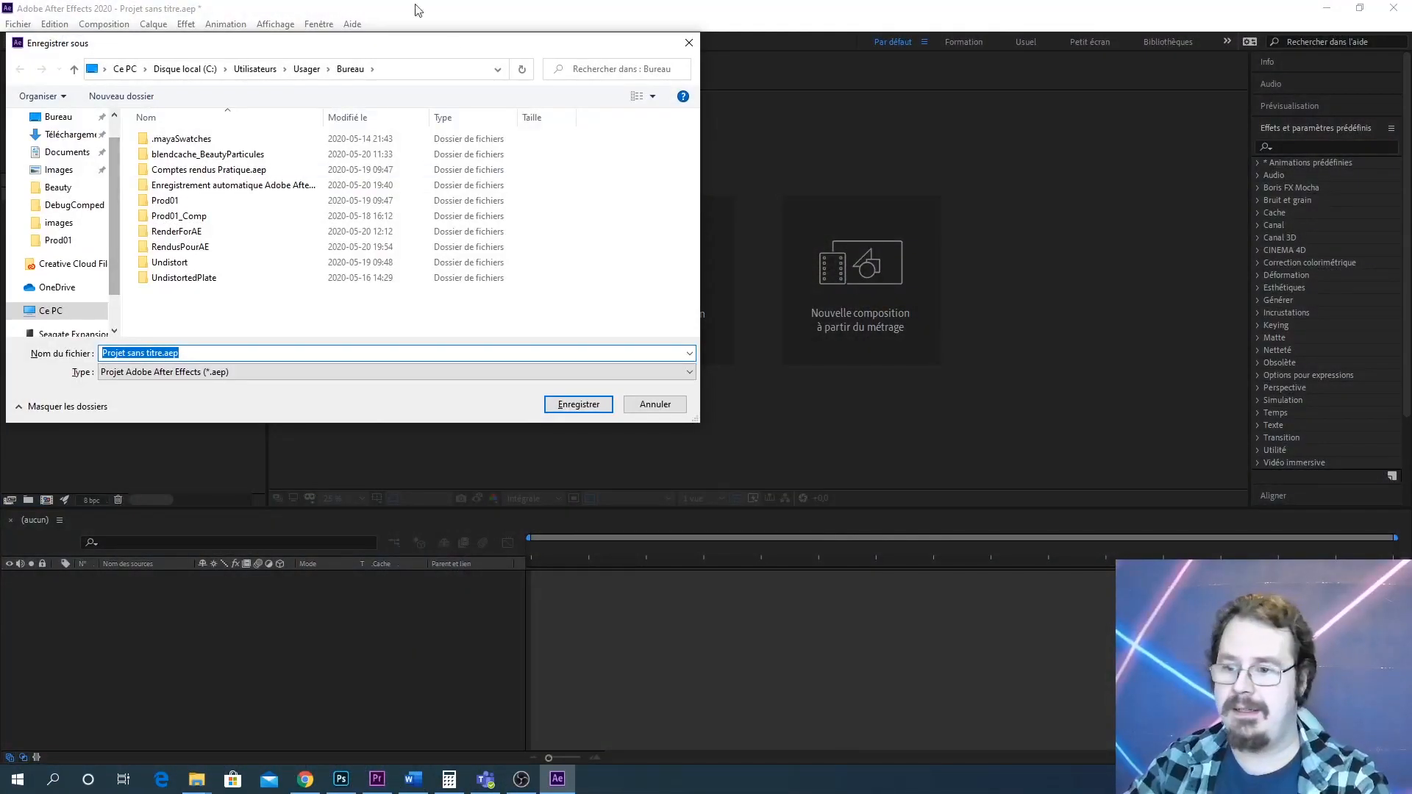
left_click(676, 404)
left_click(237, 284)
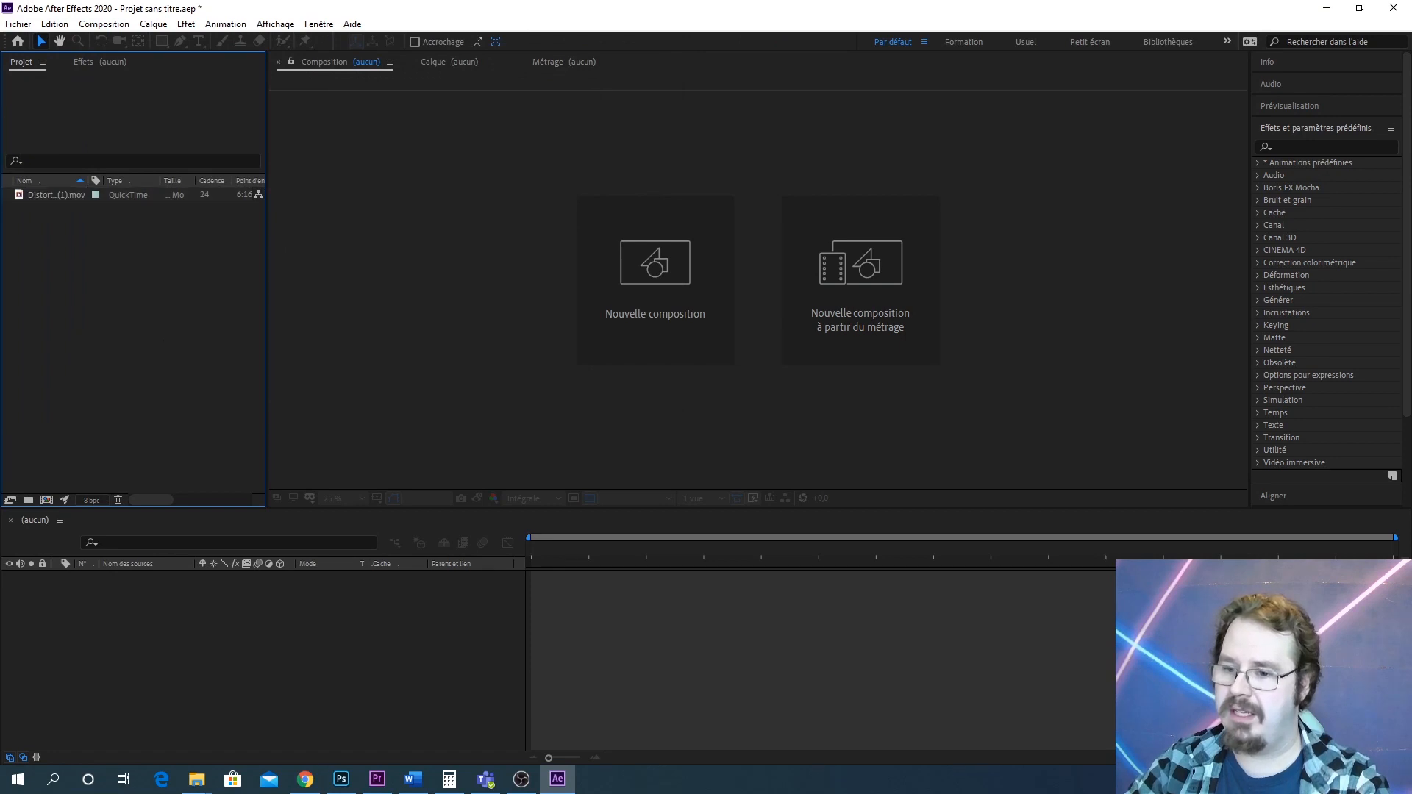
Create a new project folder named Dedistortion
left_click(29, 499)
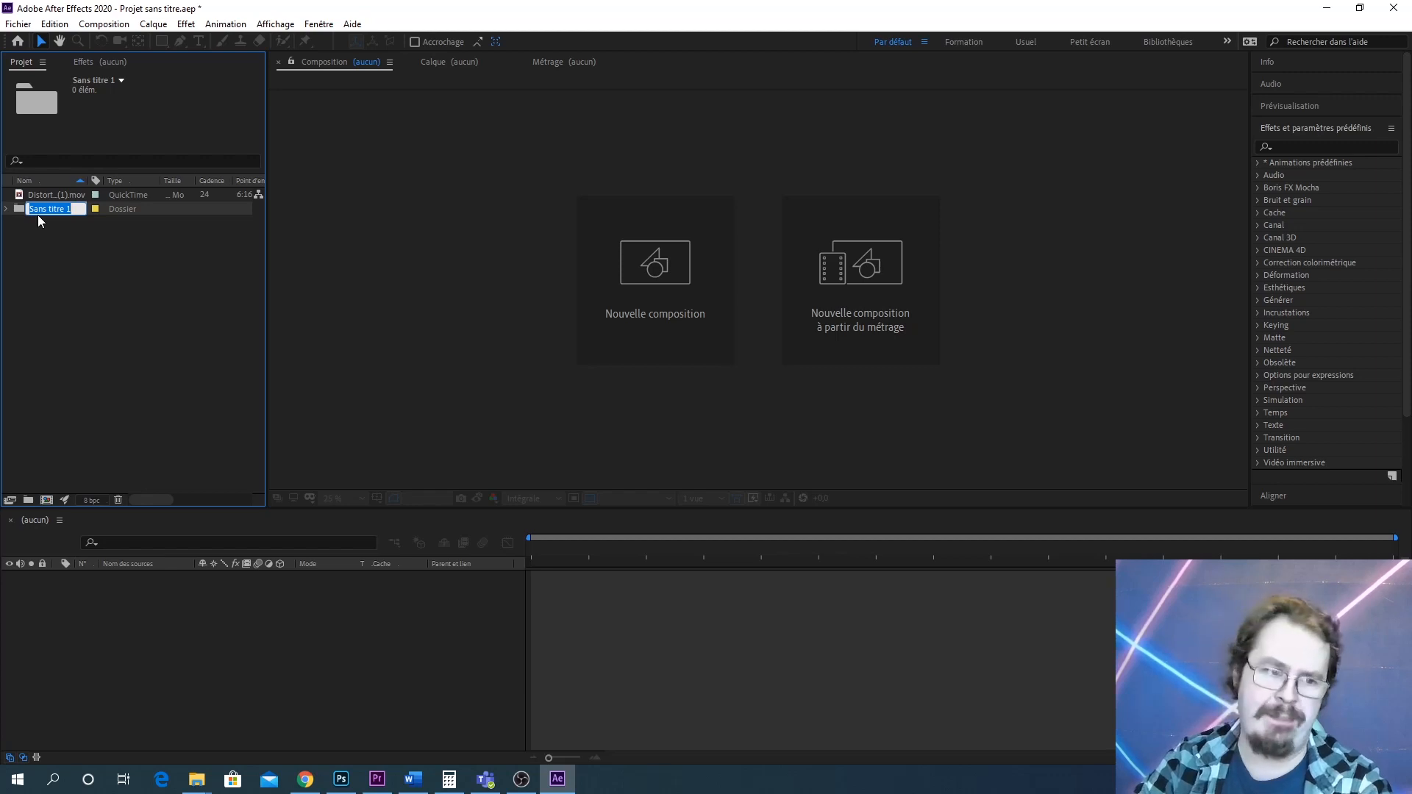
type("Ded")
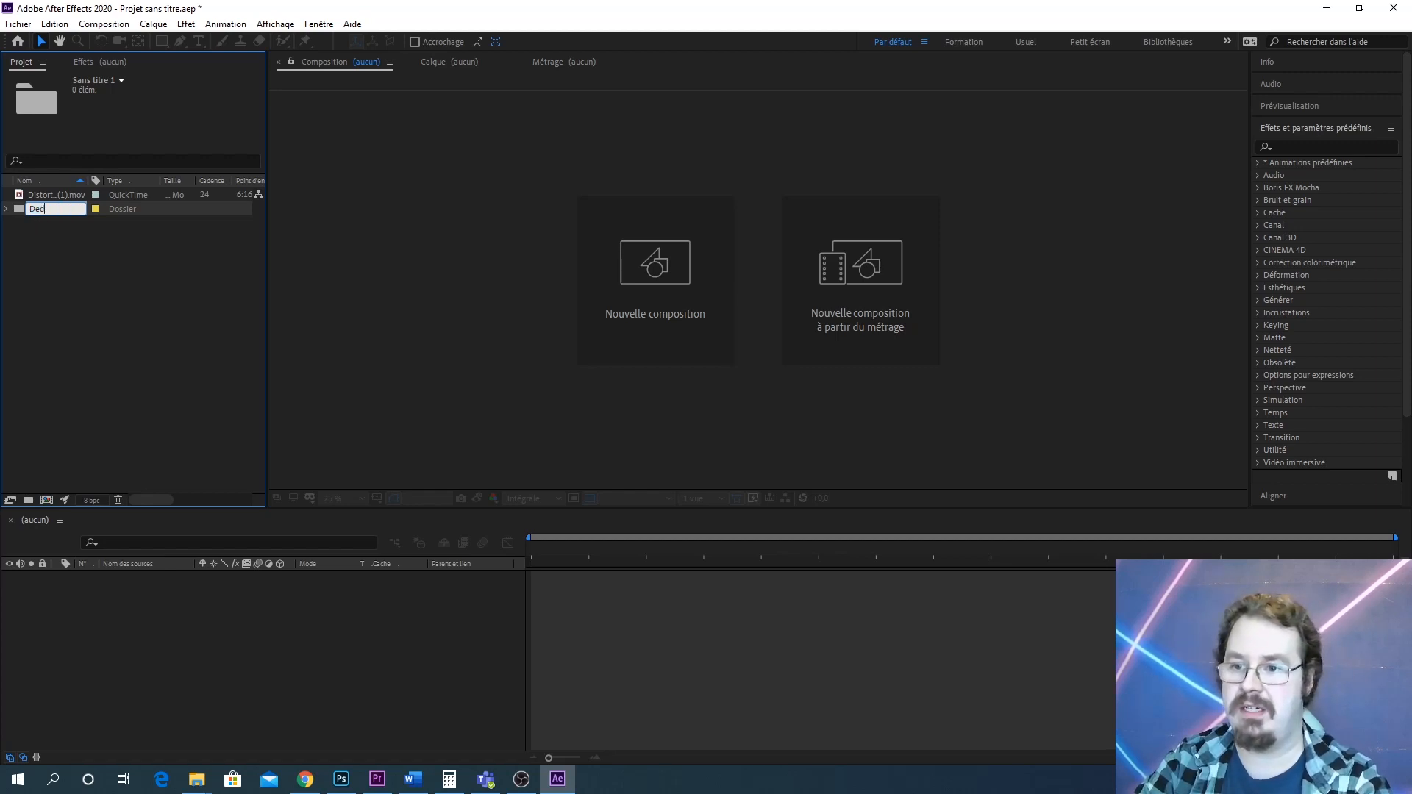
type("istortion")
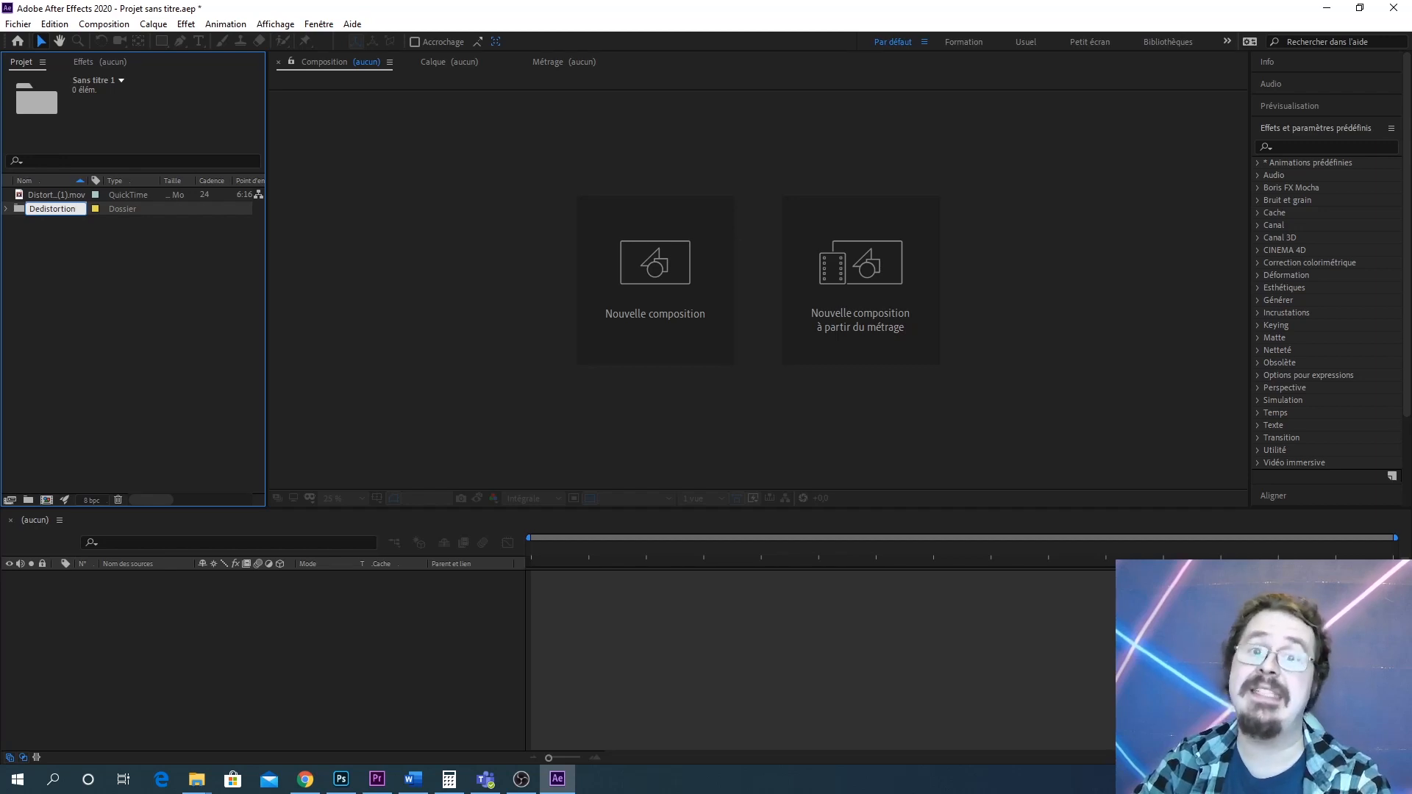
left_click(118, 252)
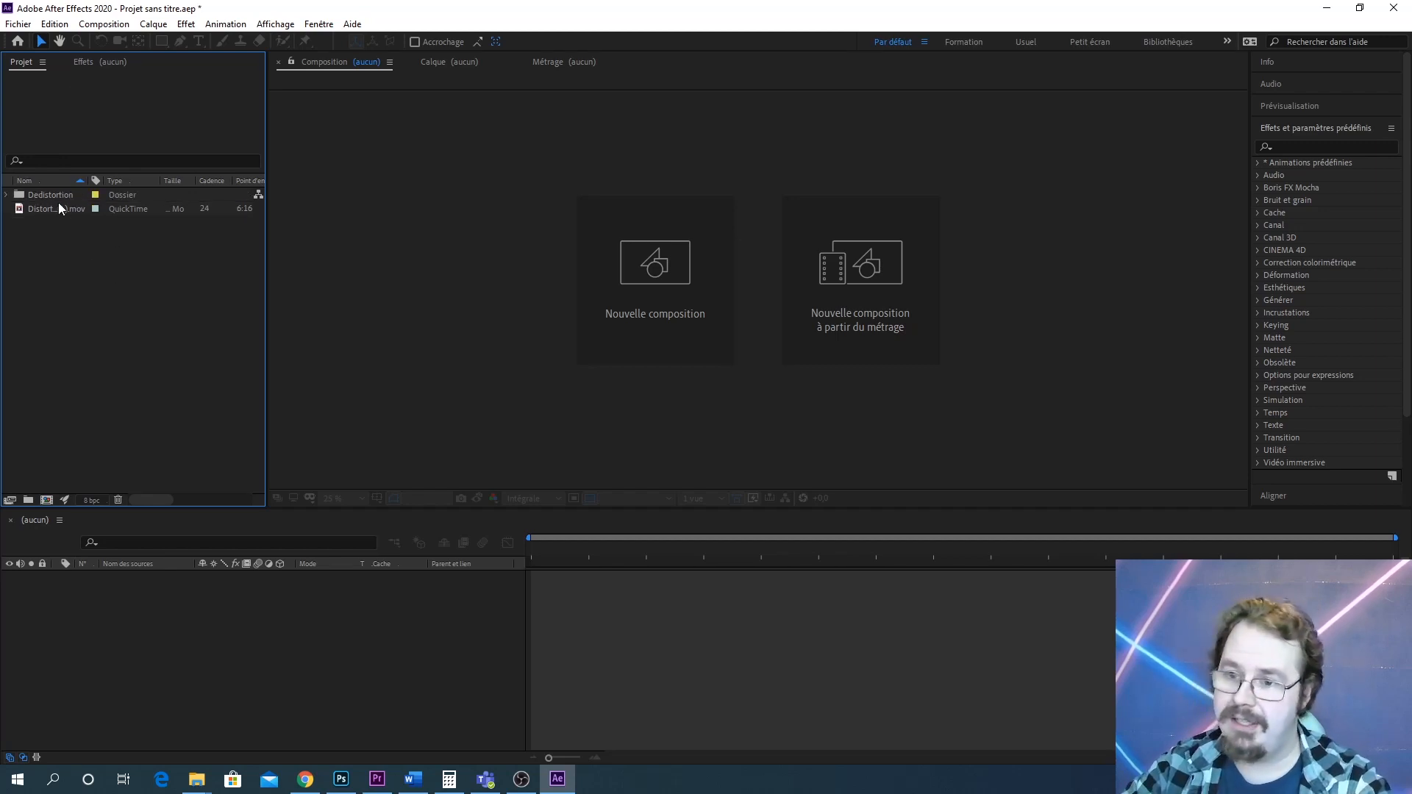
Move the DistortionGrid footage into the Dedistortion folder and expand the folder
left_click_drag(42, 213, 36, 195)
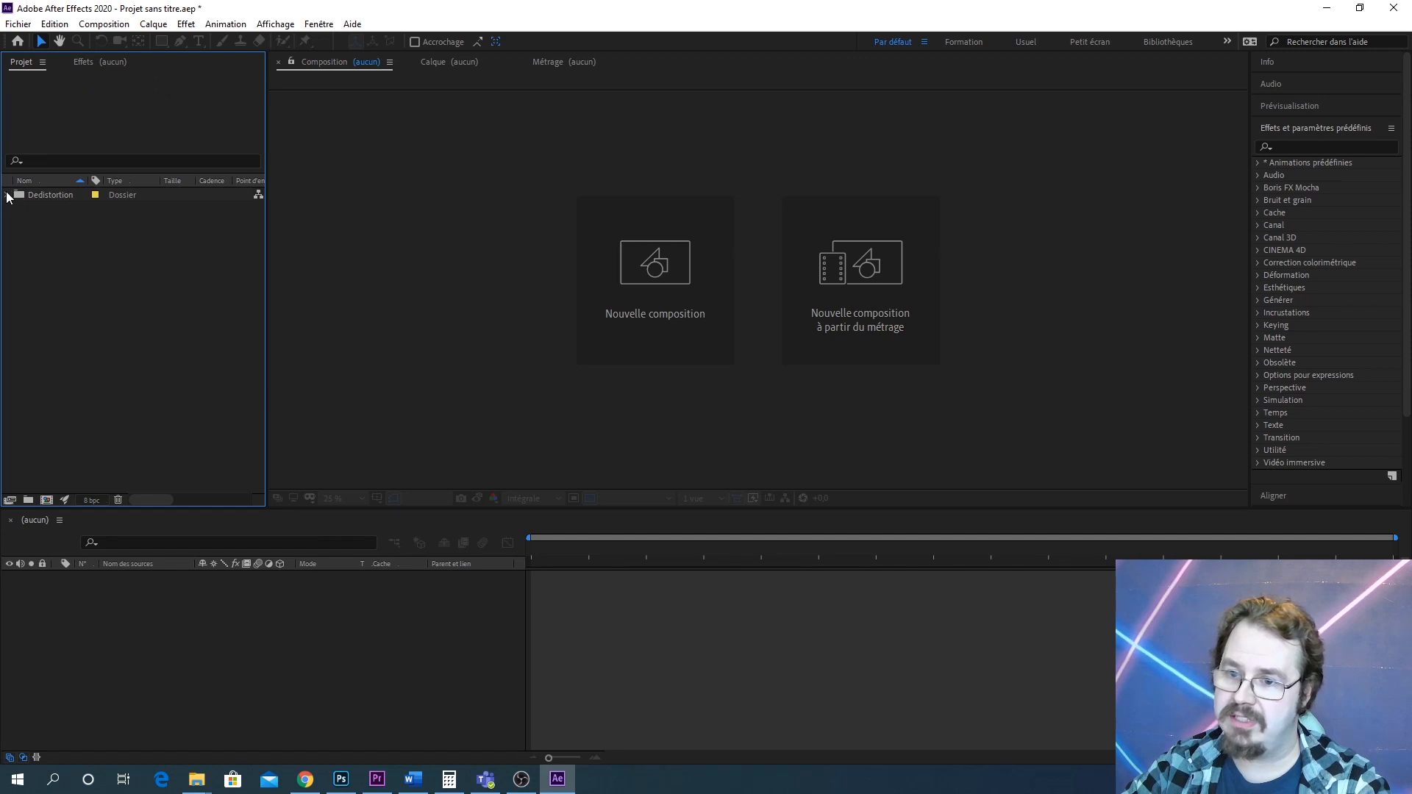
left_click(8, 195)
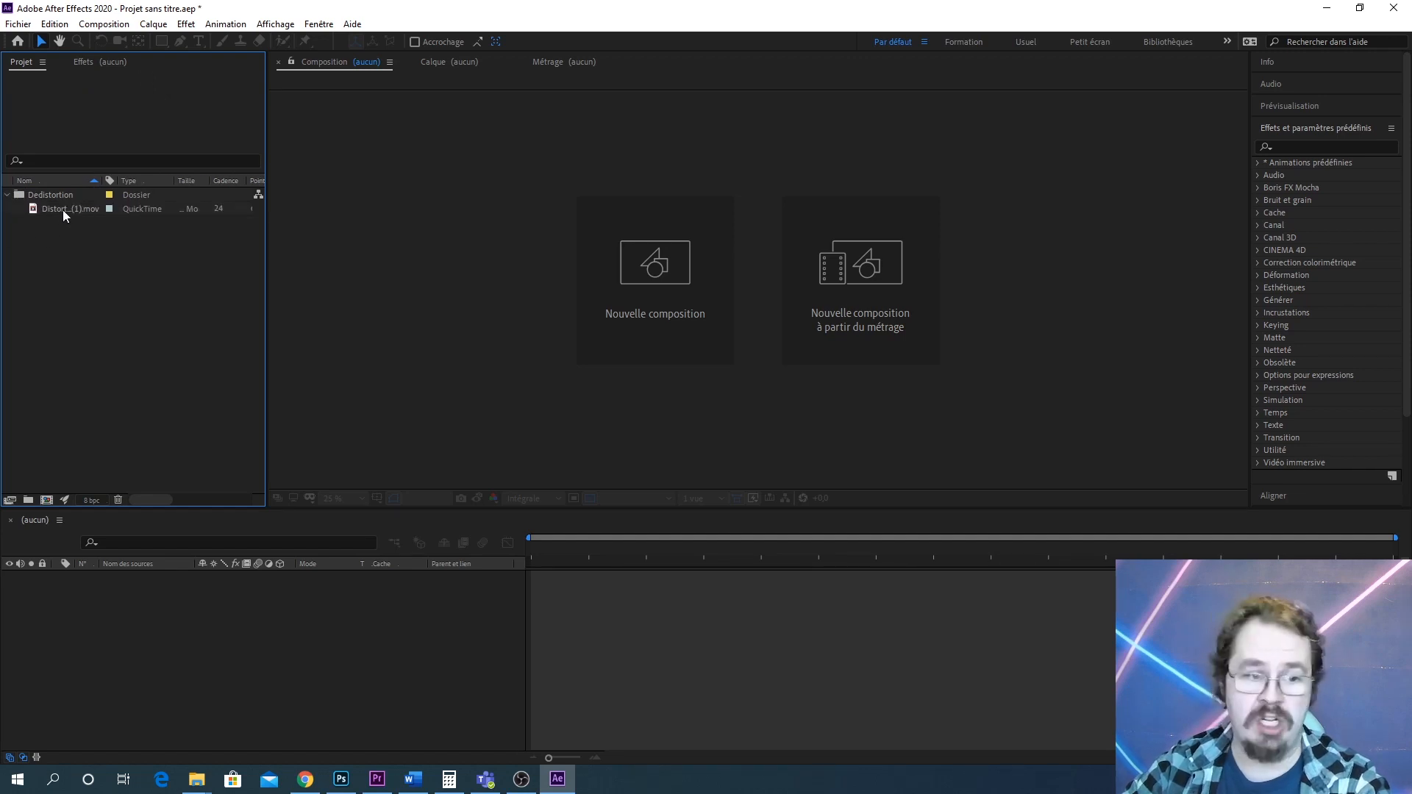
Create a new composition from the DistortionGrid footage
left_click_drag(63, 210, 61, 445)
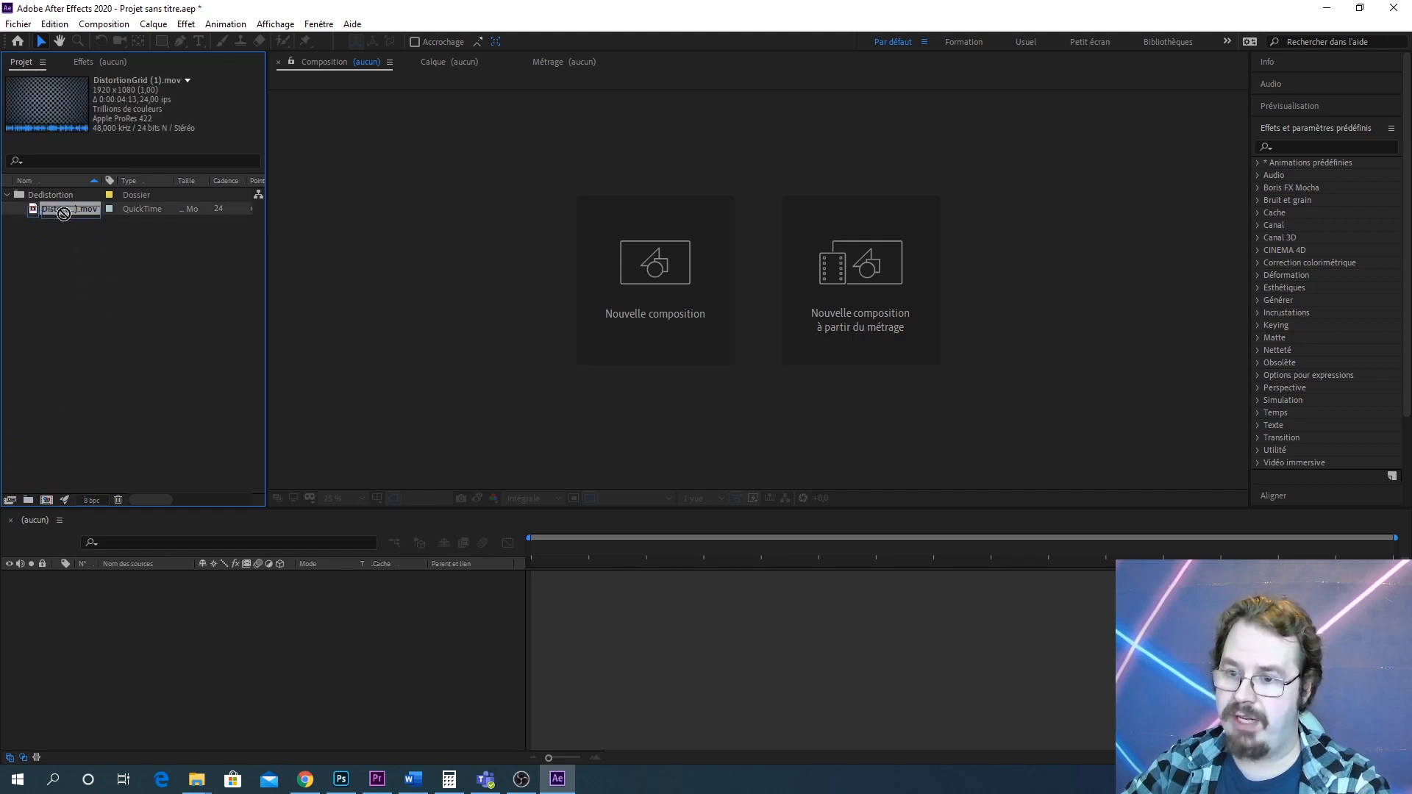
left_click(47, 501)
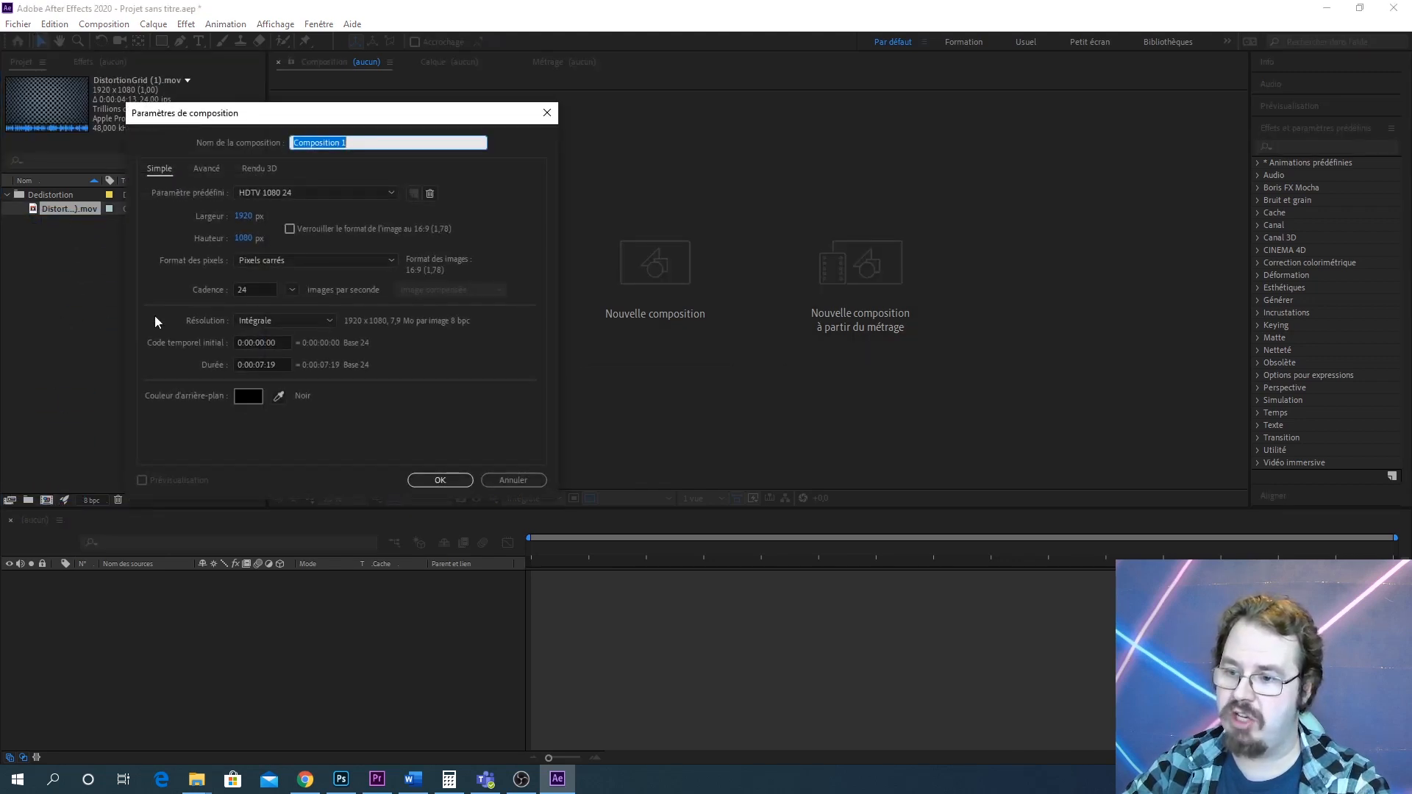
left_click(520, 484)
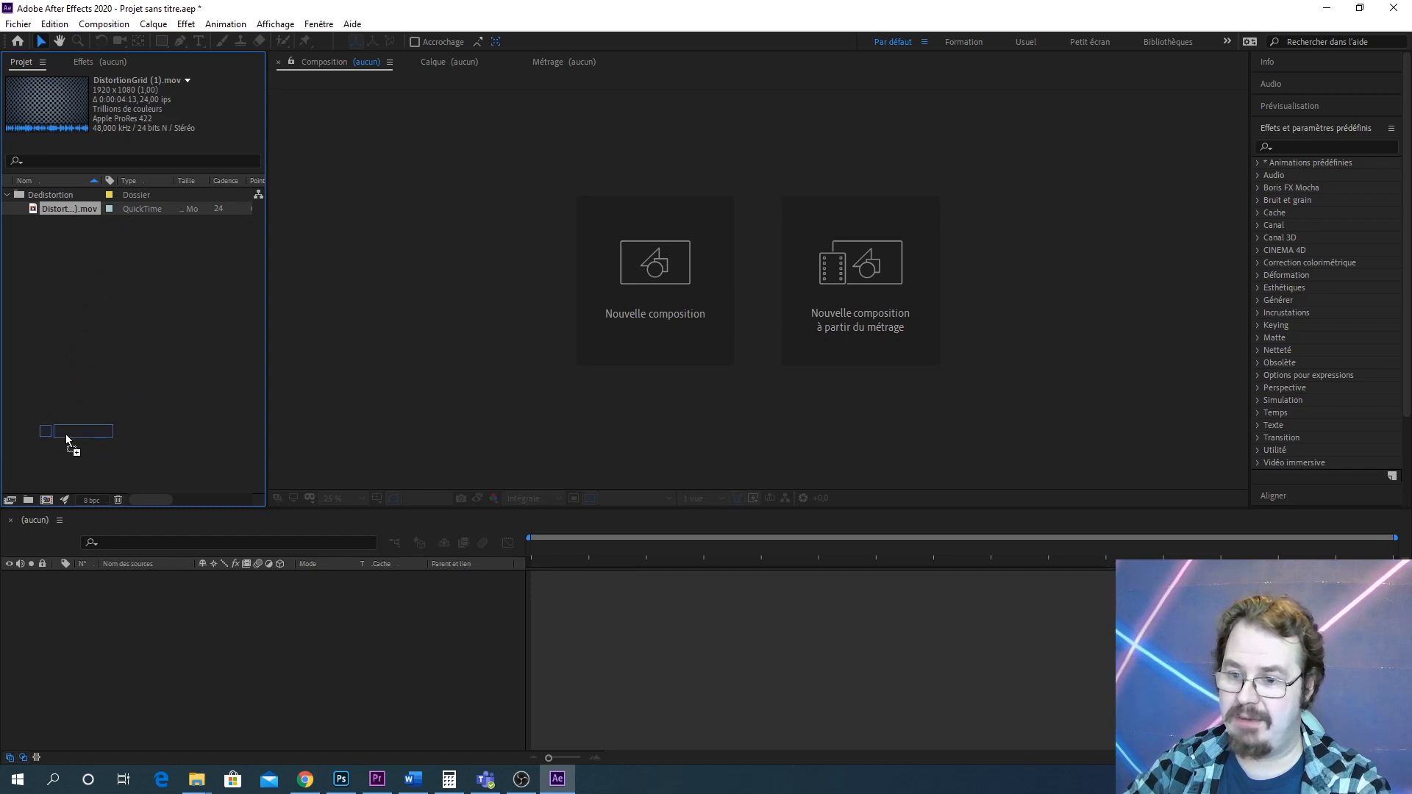
left_click_drag(45, 493, 46, 497)
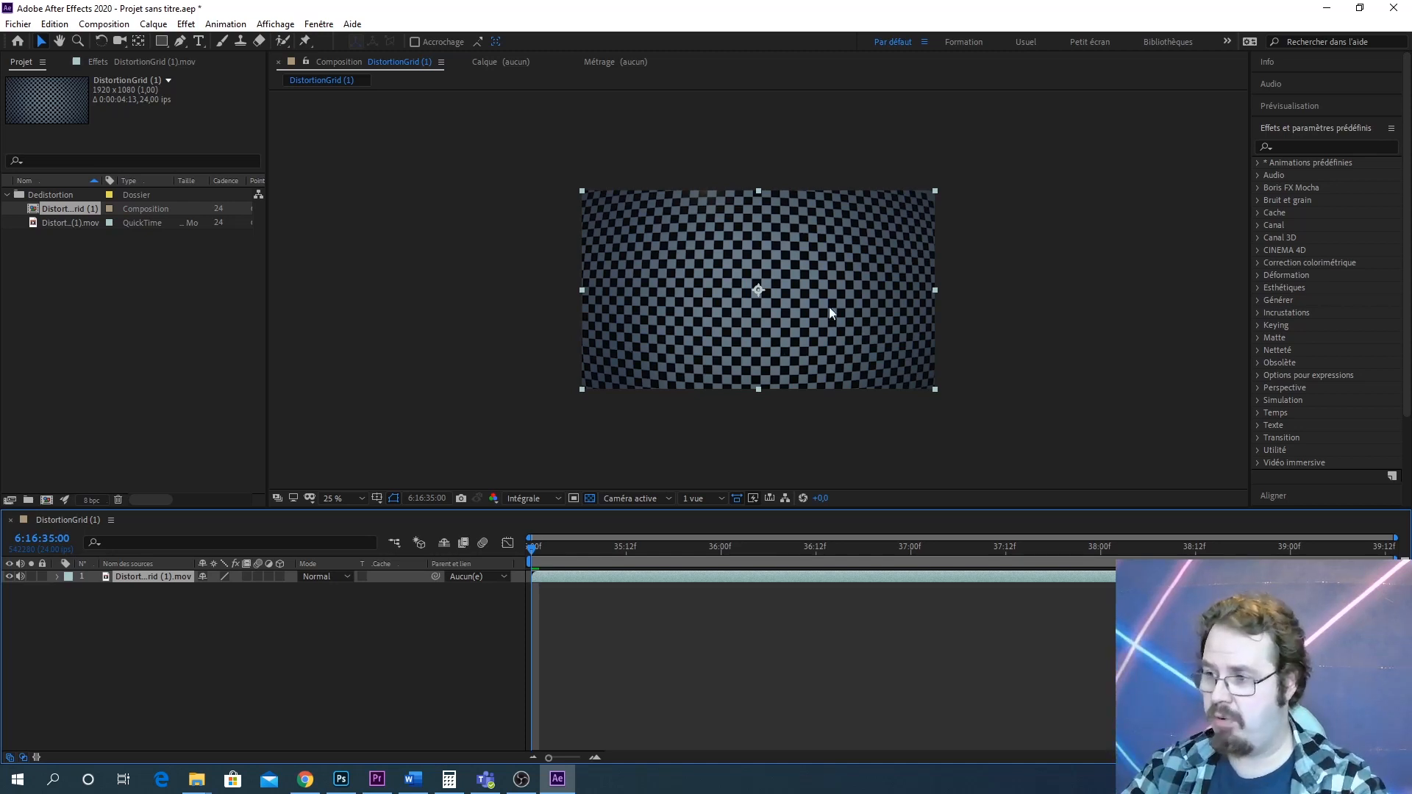
Search the effects for opti and apply Compensation optique to the footage layer
scroll(817, 306, "up", 3)
scroll(816, 306, "down", 3)
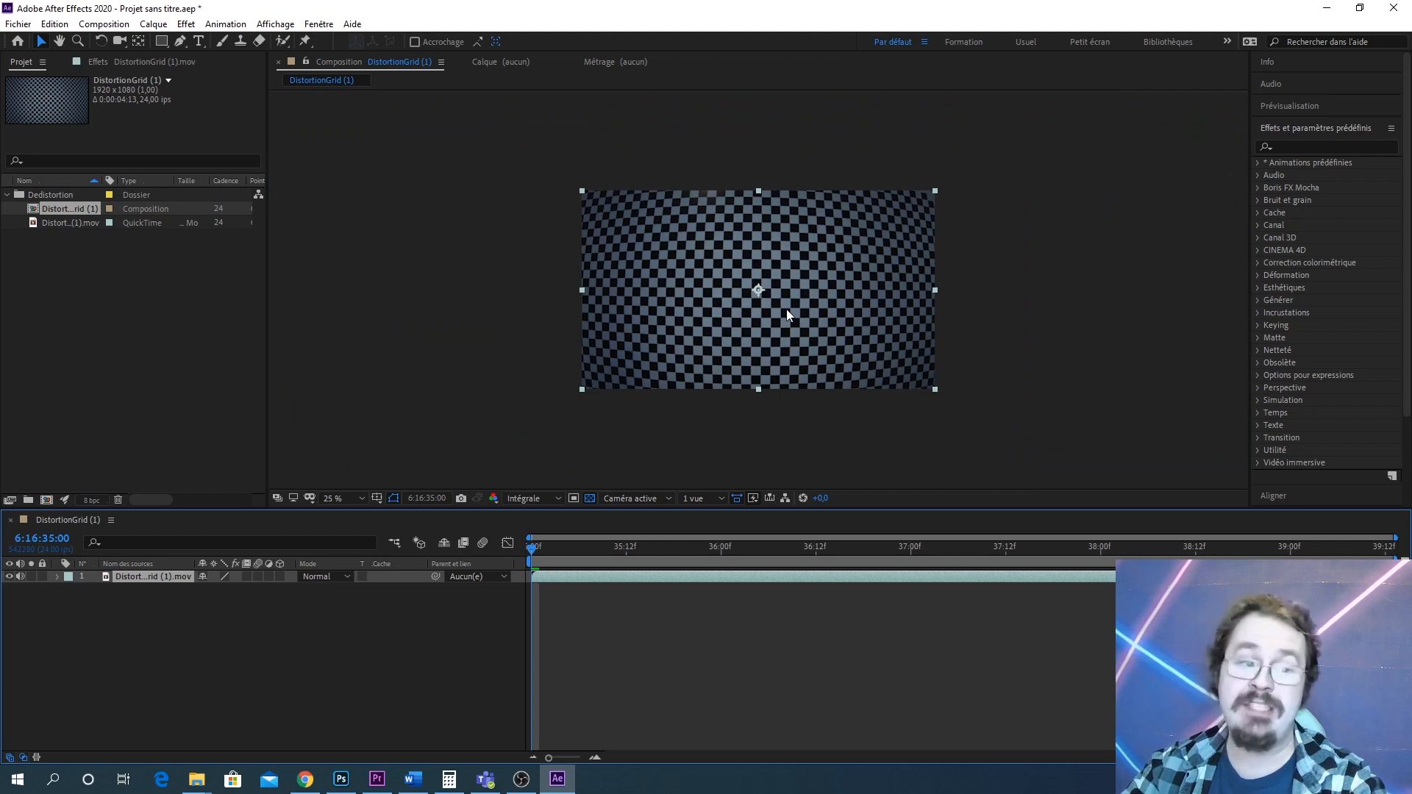
scroll(796, 342, "up", 4)
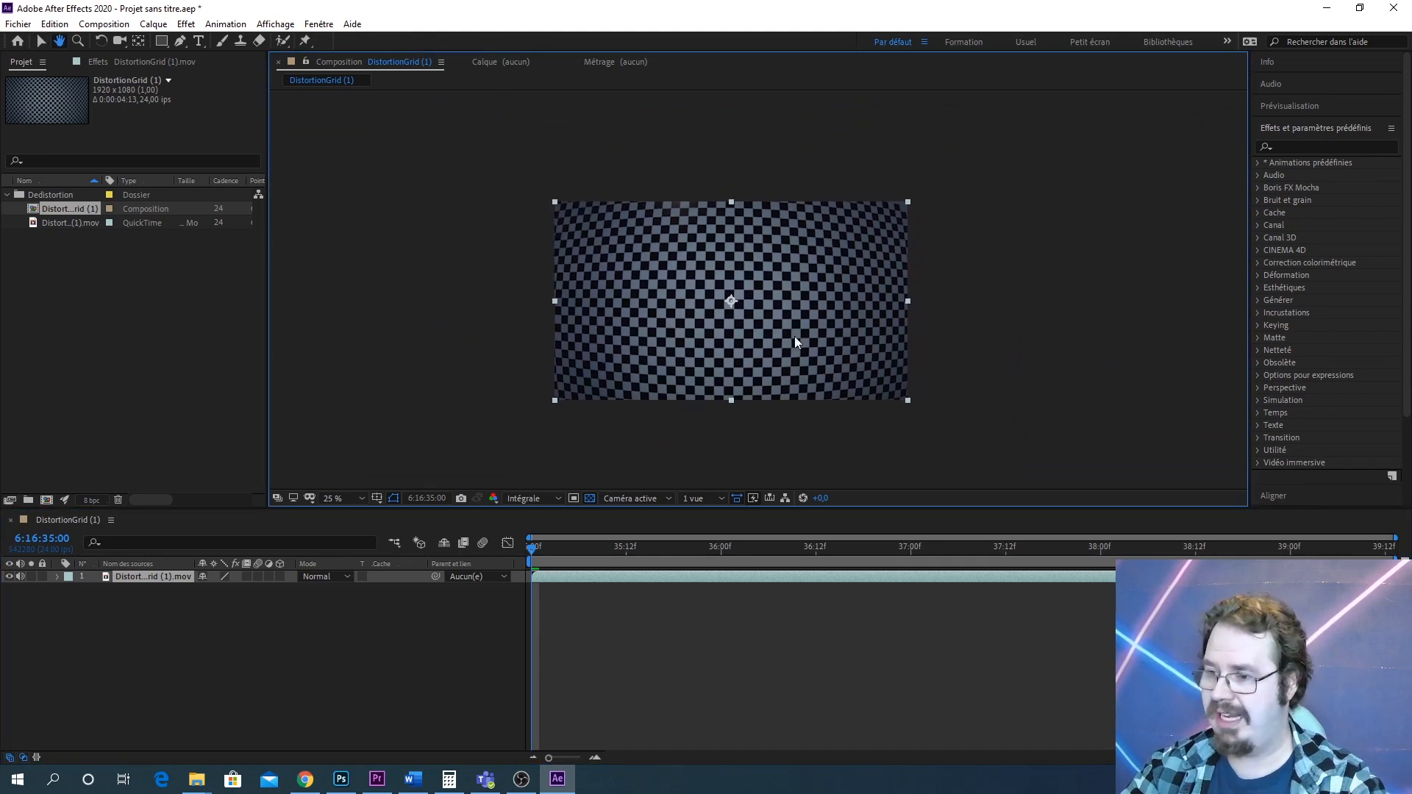
scroll(761, 280, "down", 4)
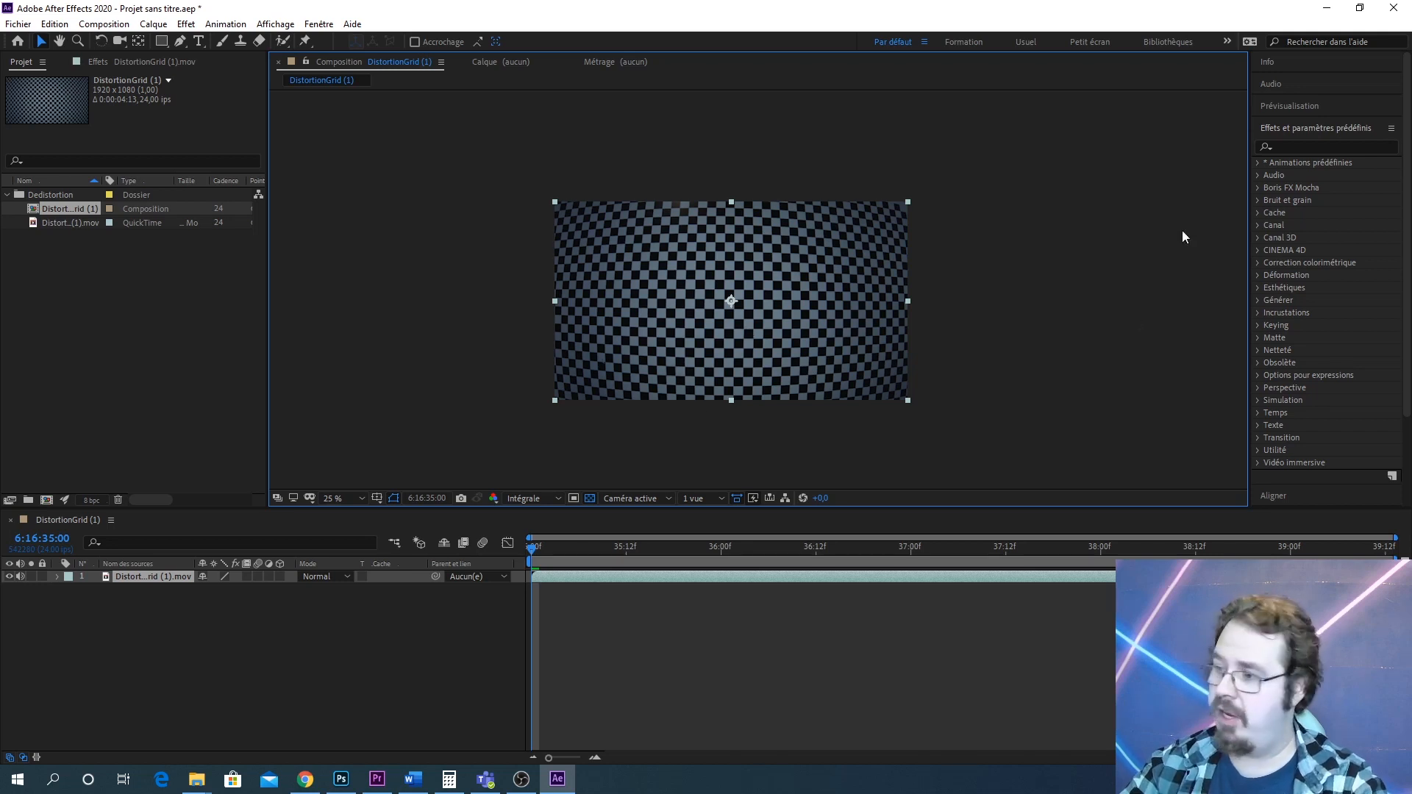
left_click(1303, 145)
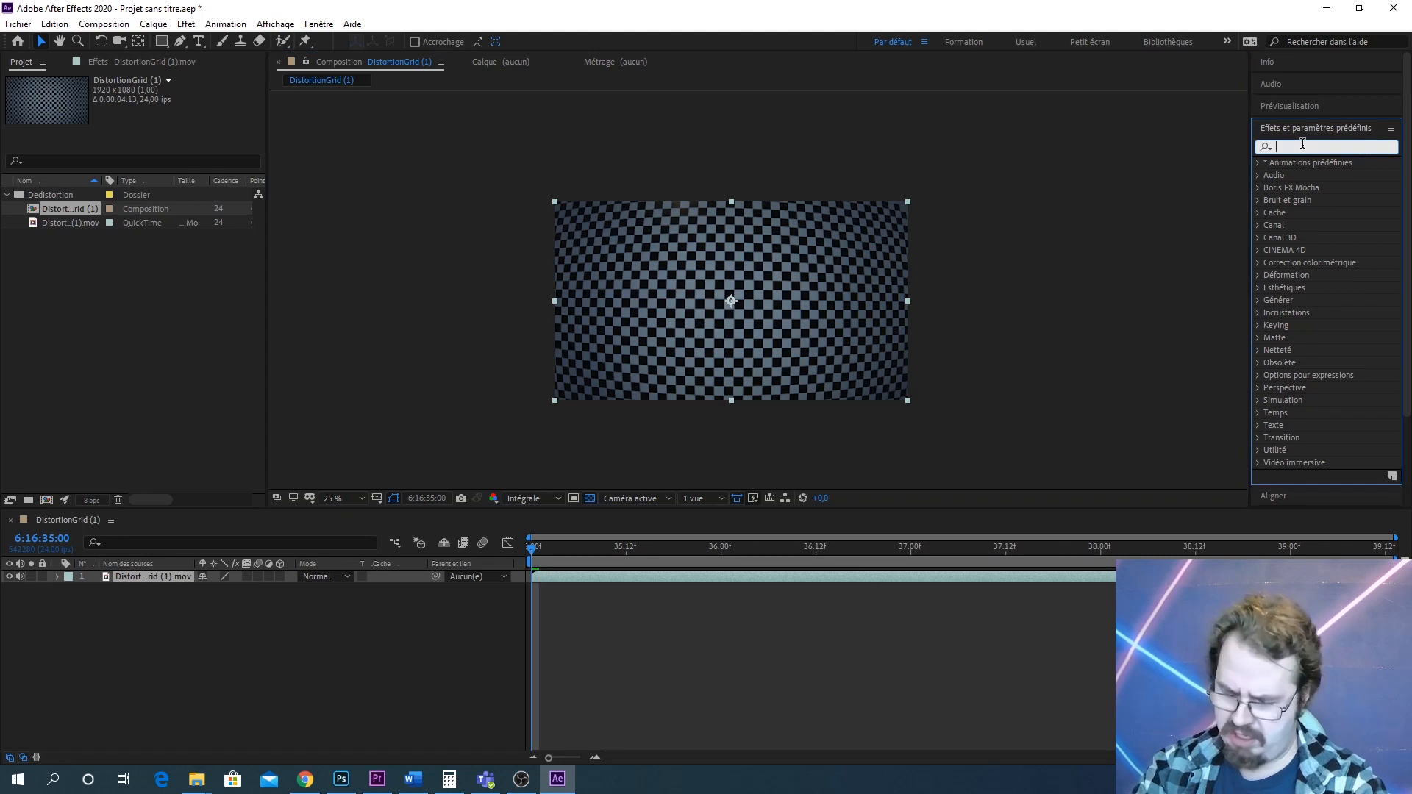
type("opti")
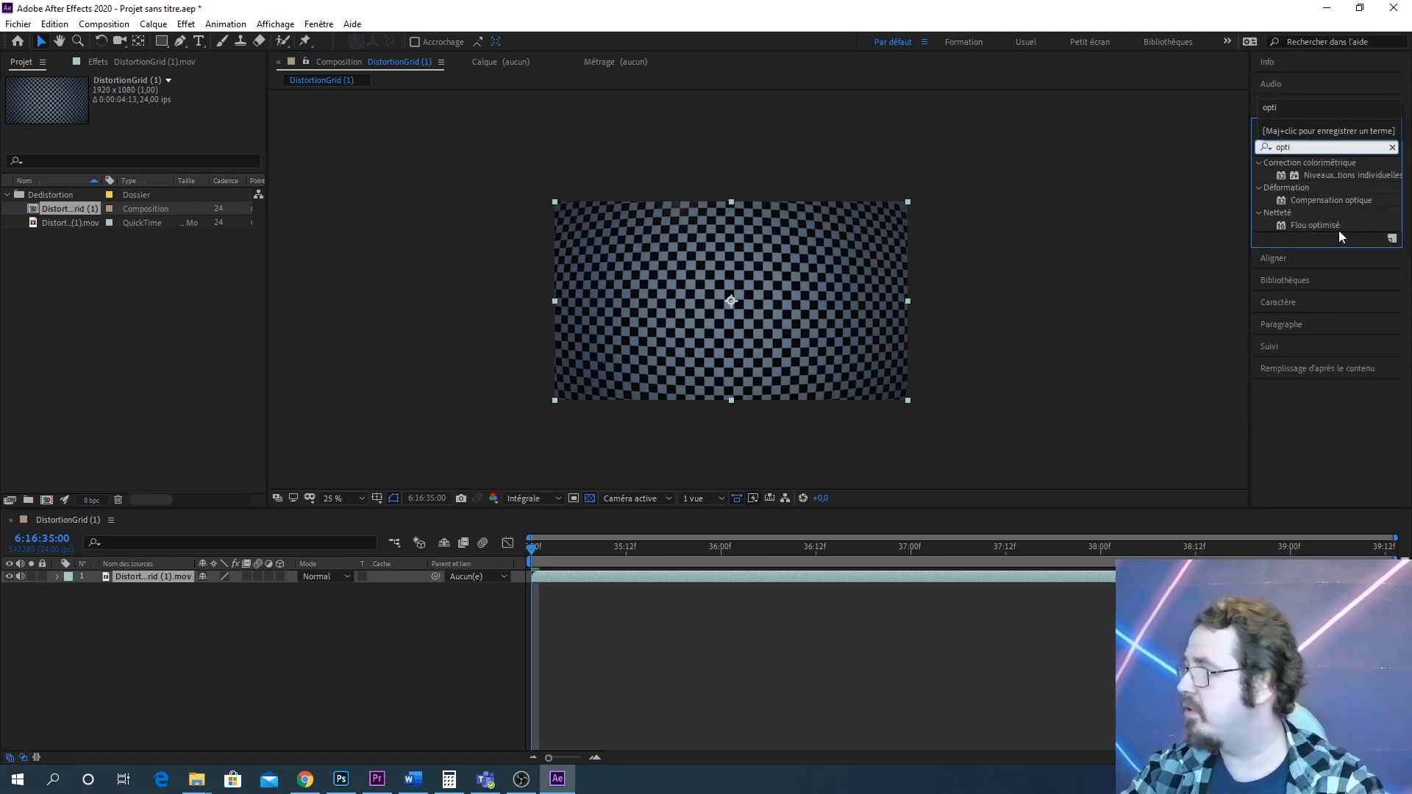
left_click_drag(1365, 200, 845, 260)
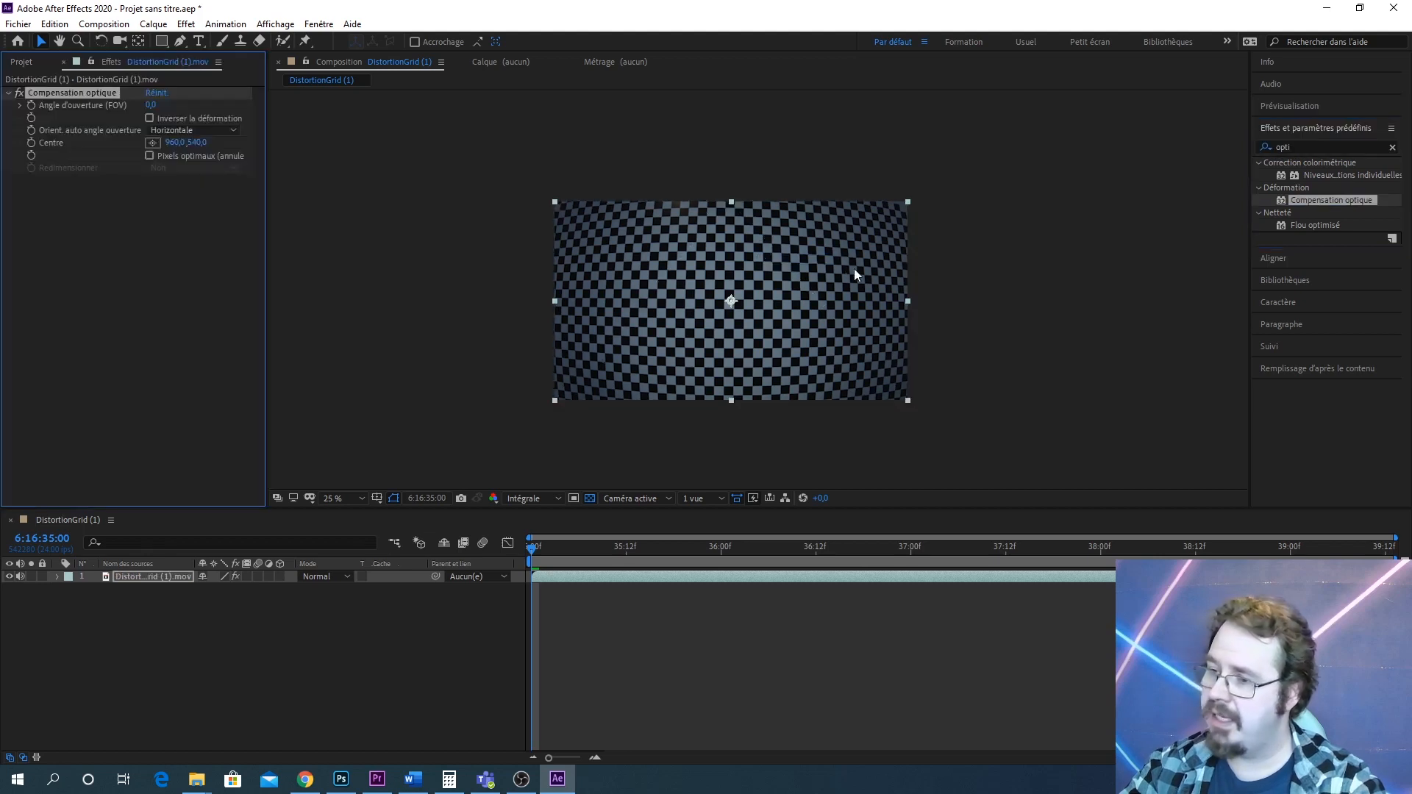
Enable Inverser la déformation and set the effect's field of view to 64
scroll(755, 289, "up", 1)
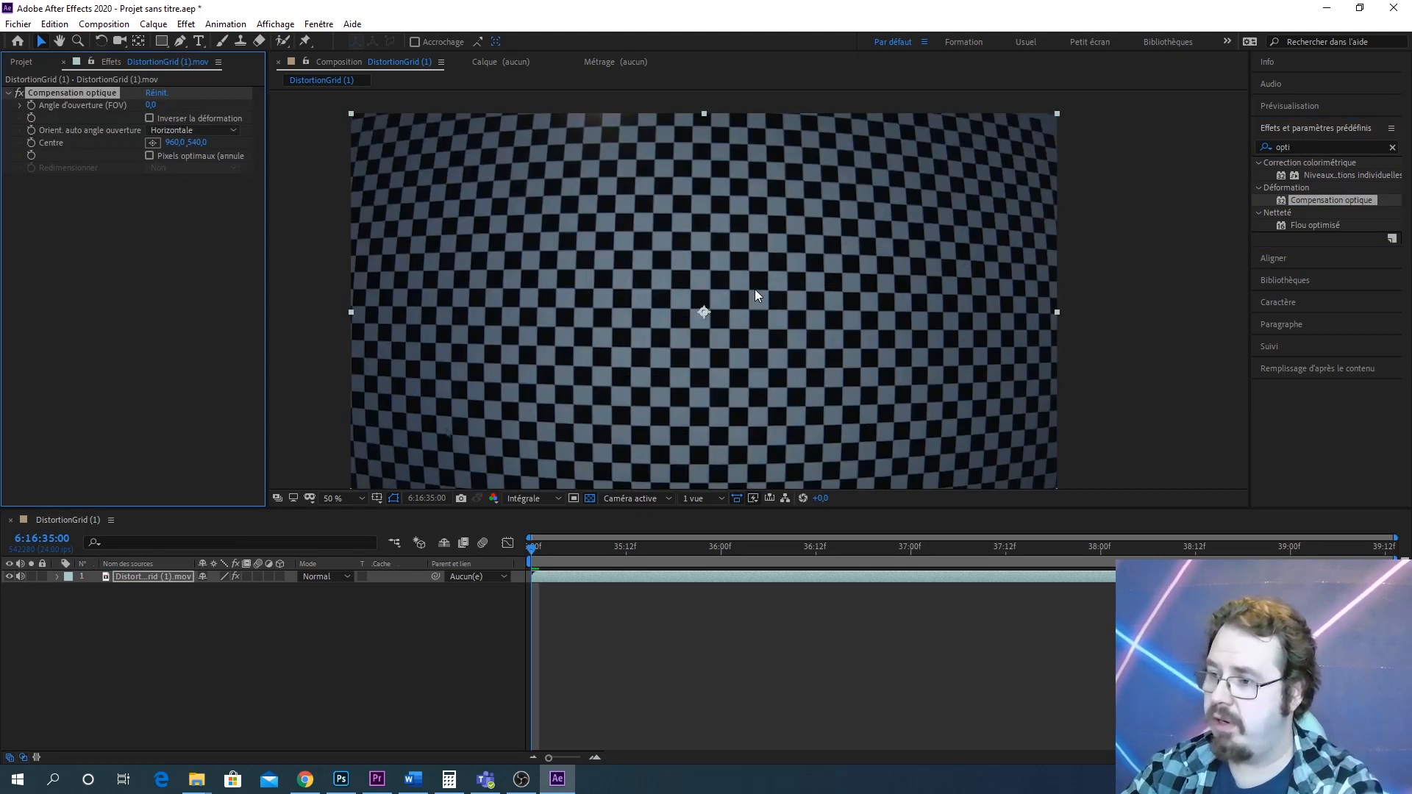
left_click(149, 119)
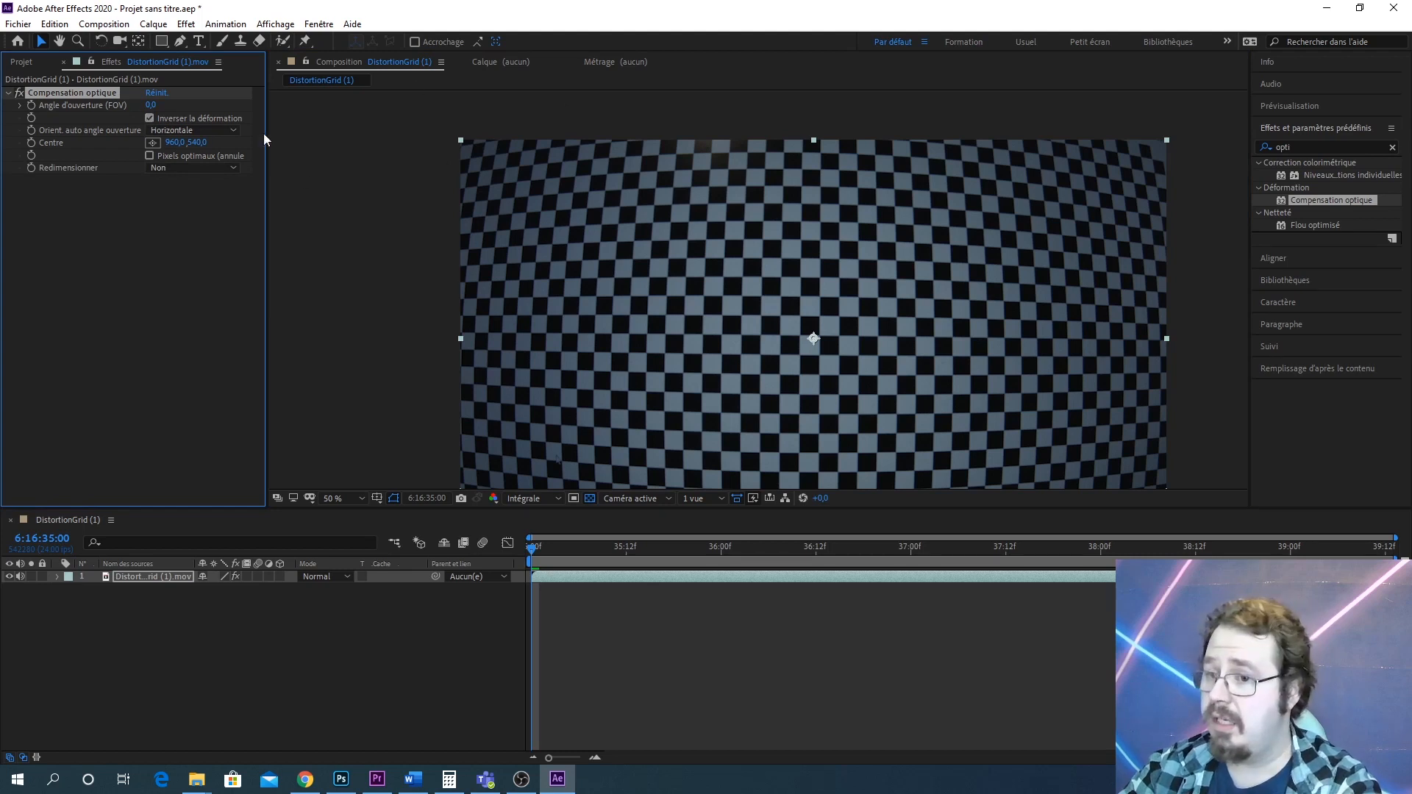
left_click_drag(152, 105, 601, 83)
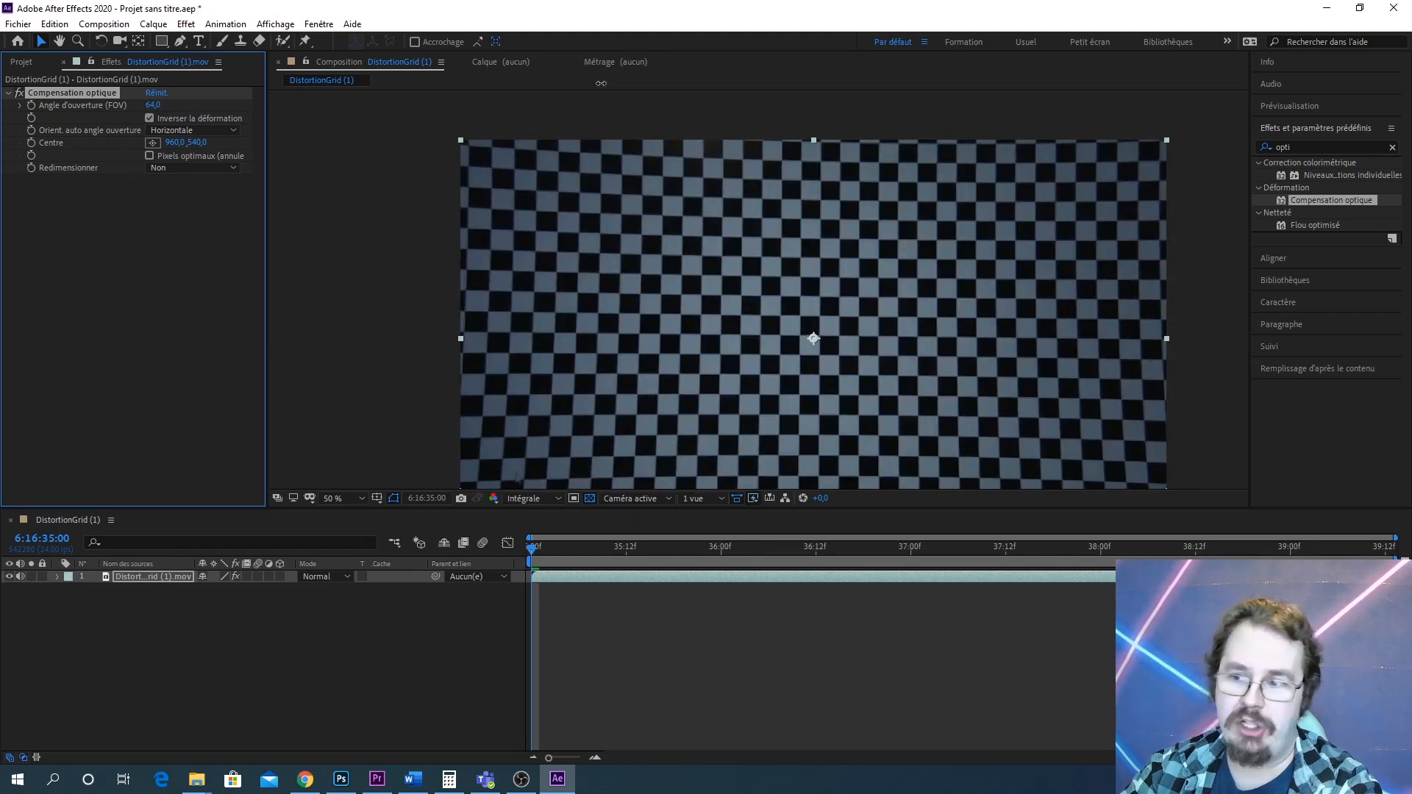
Try resizing the layer by a corner handle, then undo the resize and the field-of-view change
left_click_drag(460, 138, 531, 190)
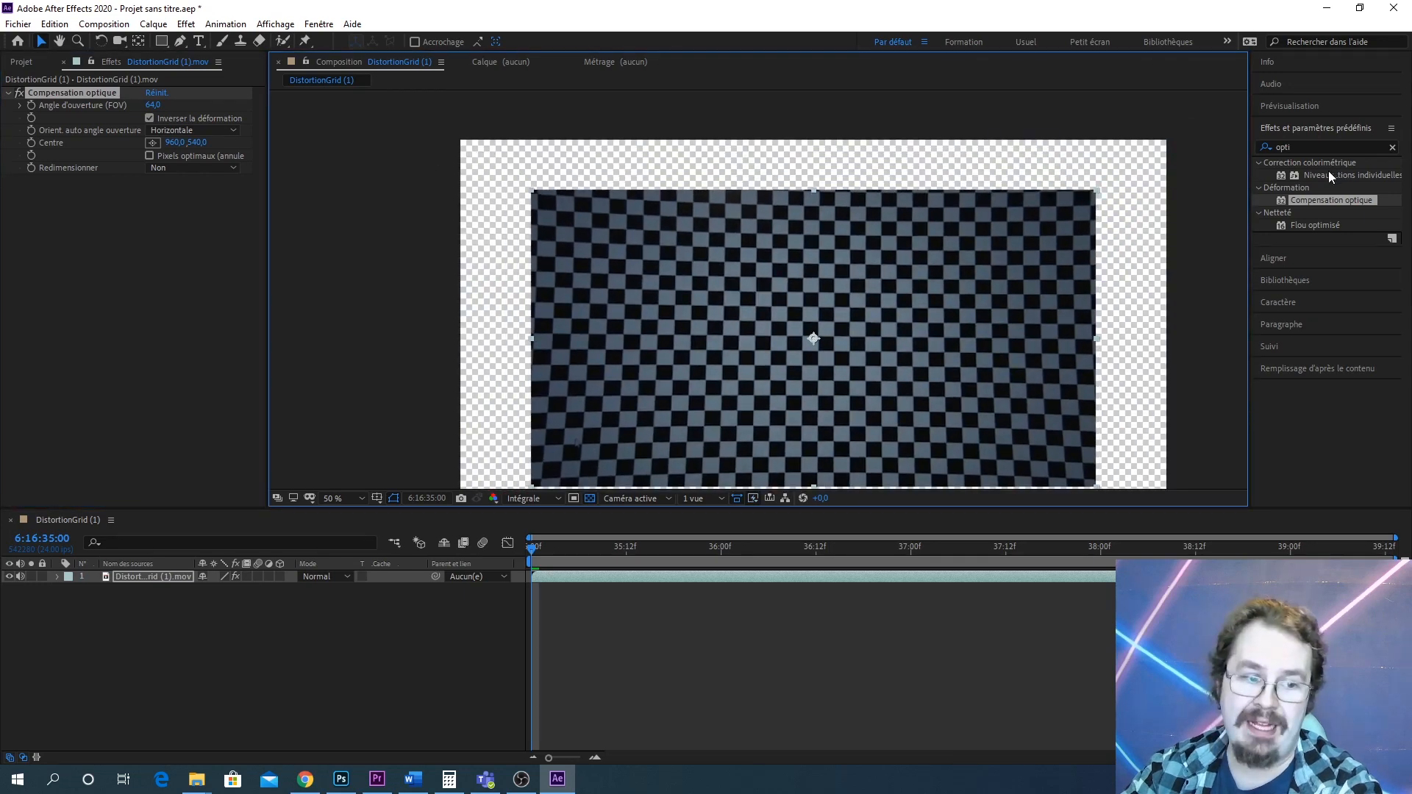
key("ctrl+z")
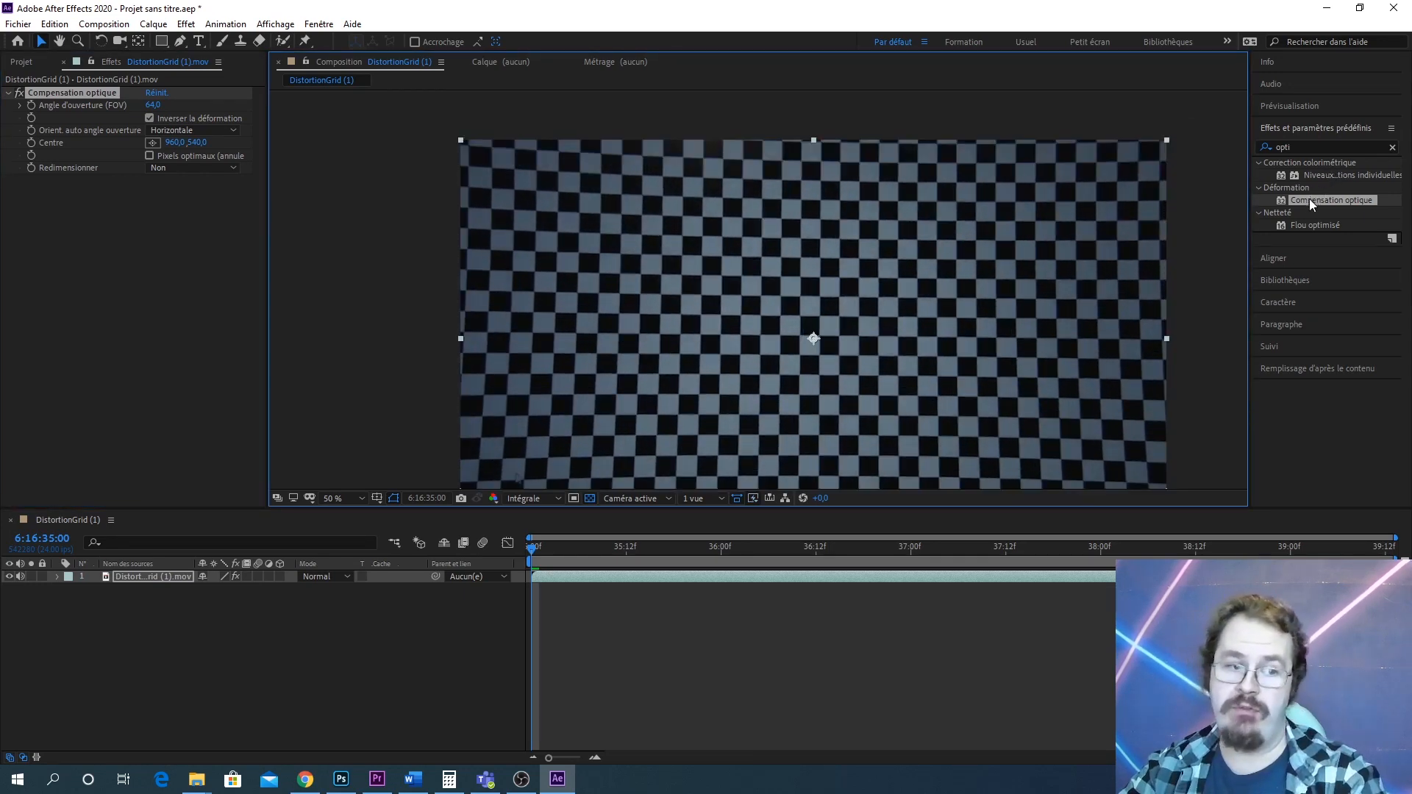
key("ctrl+z")
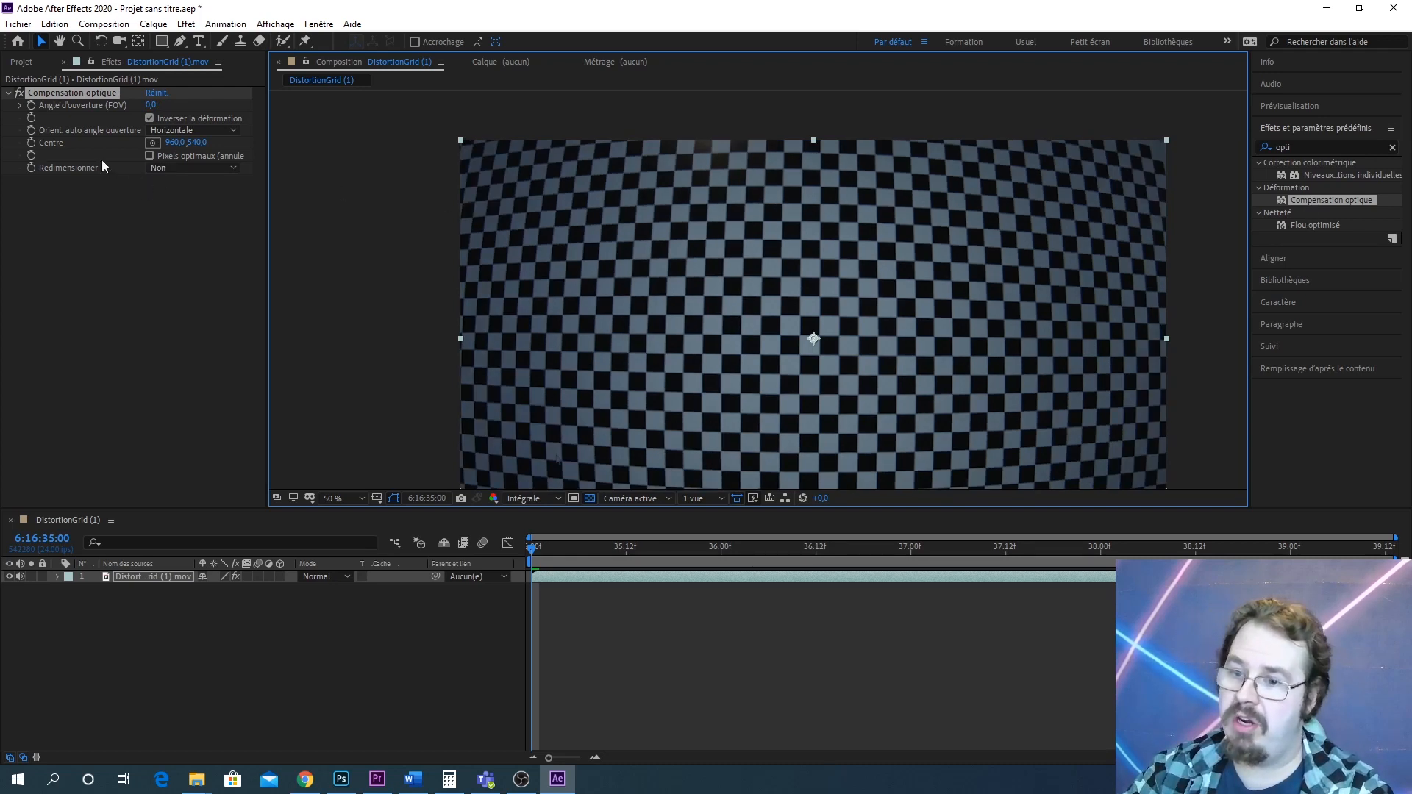
Set Redimensionner to Non limité and raise the field of view to 51.5, dismissing the error
left_click(177, 167)
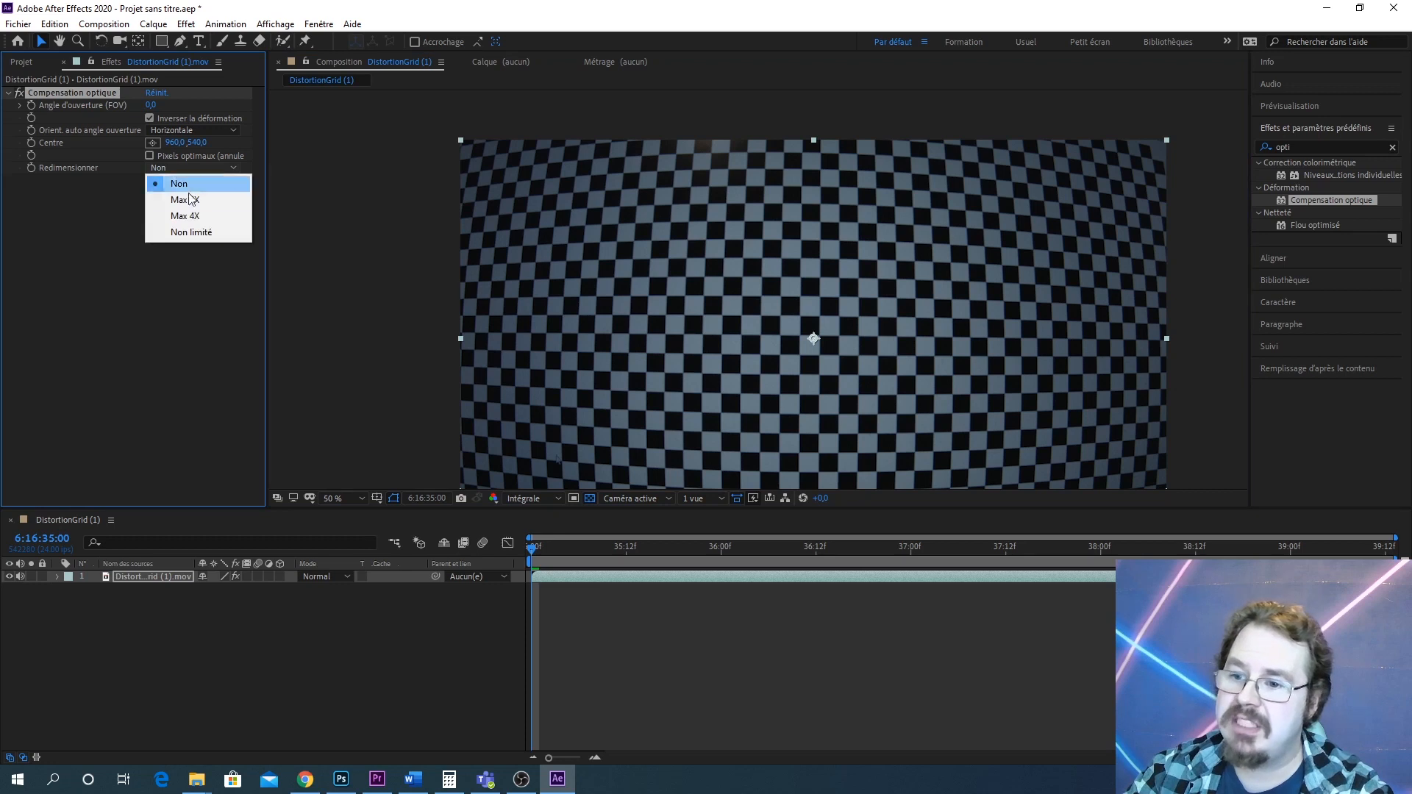
left_click(201, 234)
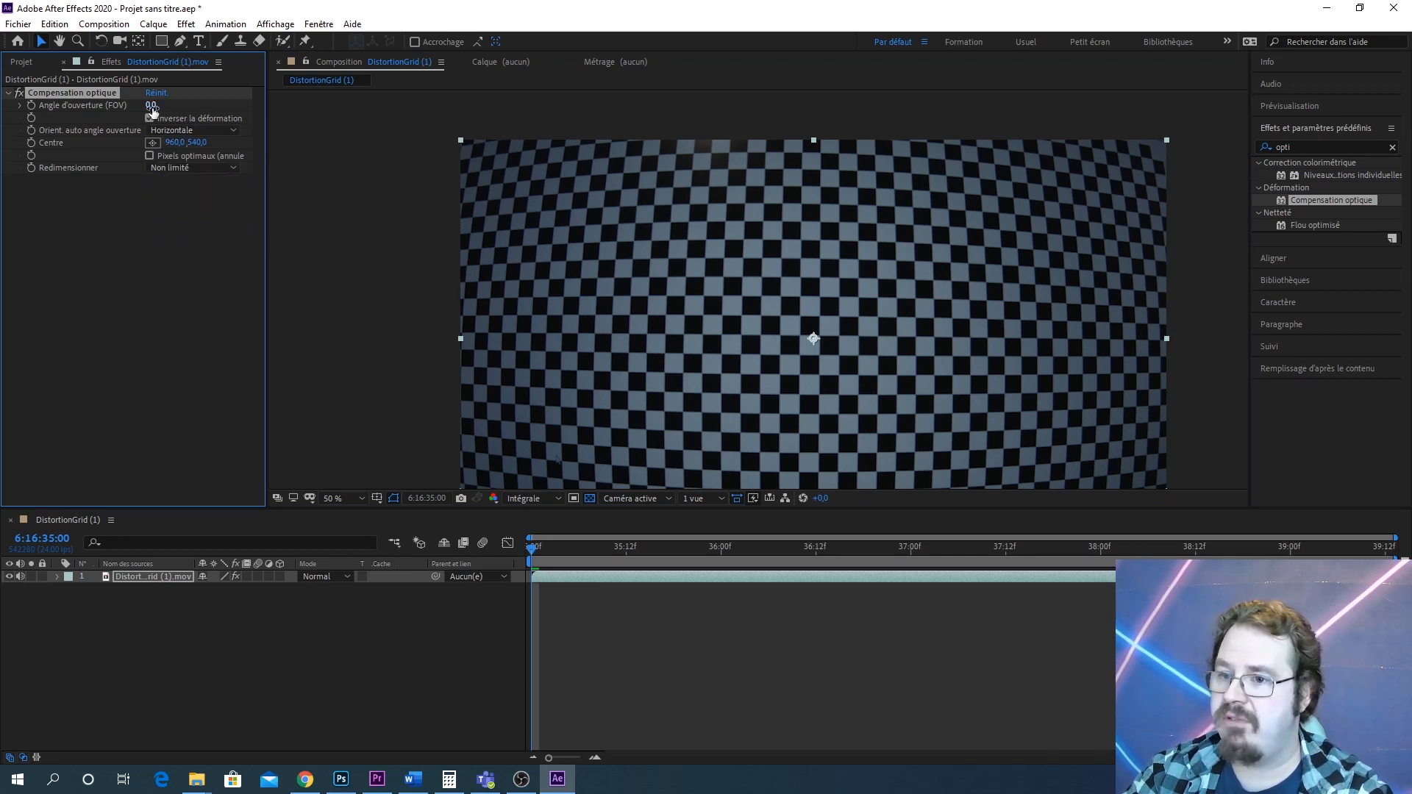
left_click_drag(152, 105, 256, 153)
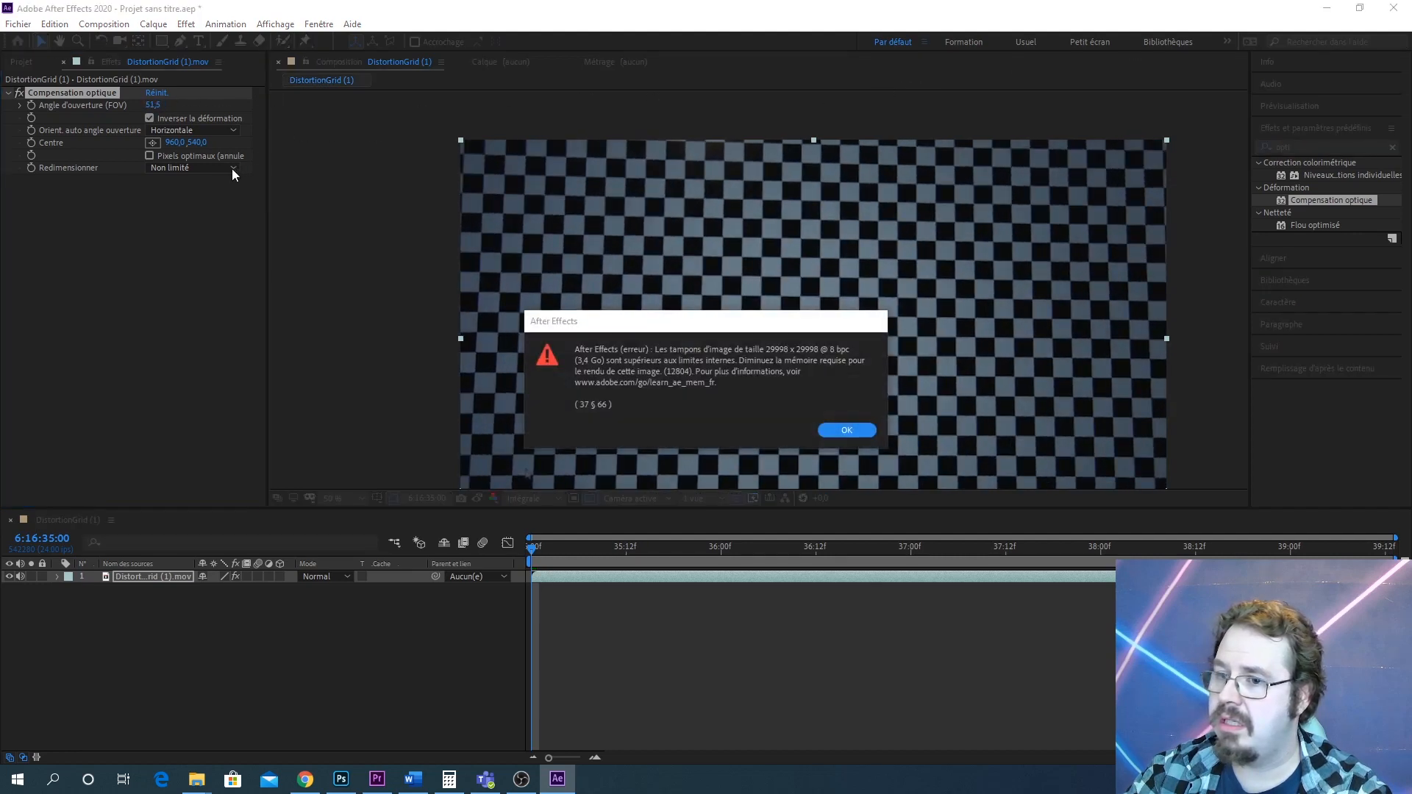
left_click(863, 433)
Set Redimensionner to Max 4X and the field of view to 68.4
left_click(192, 168)
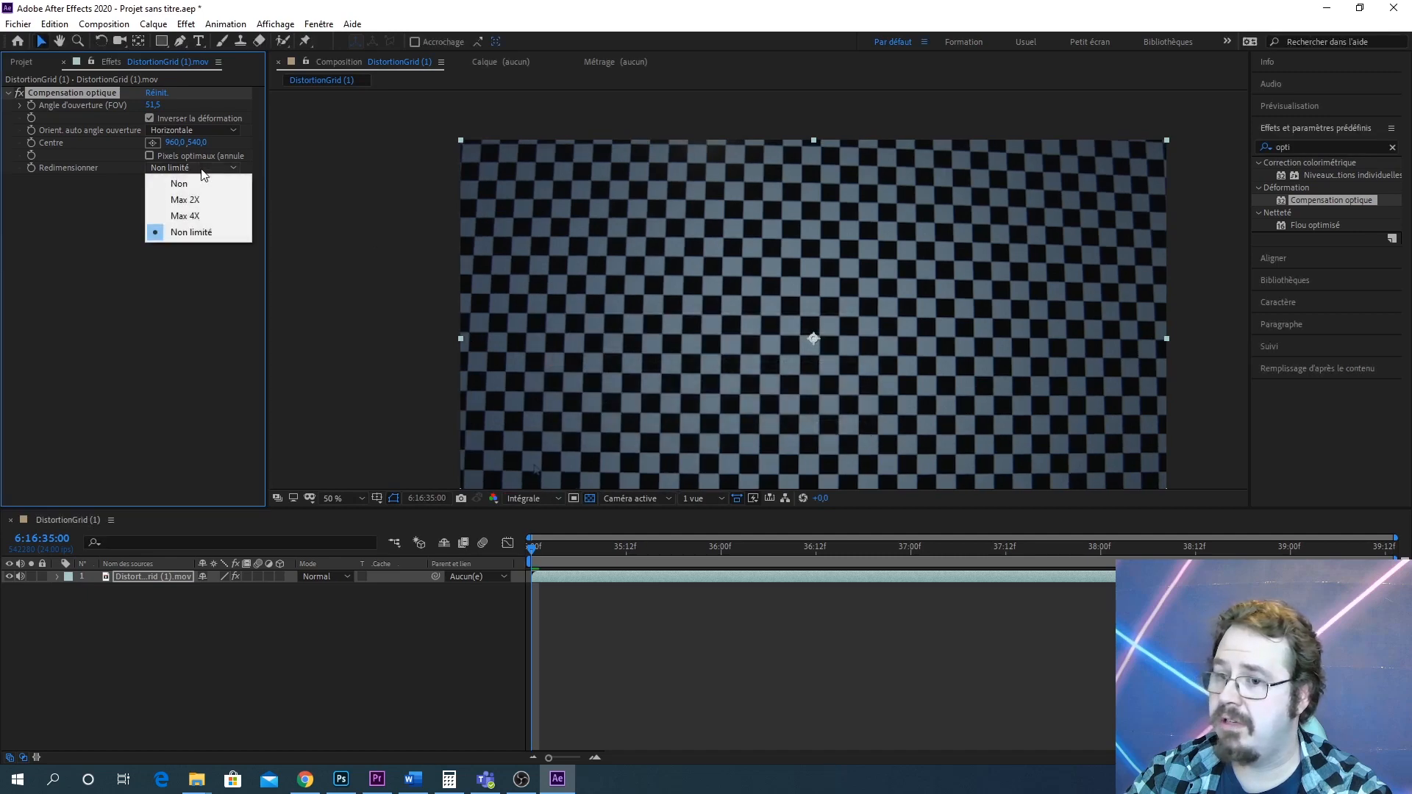
left_click(213, 215)
left_click_drag(153, 105, 52, 105)
left_click_drag(152, 105, 195, 105)
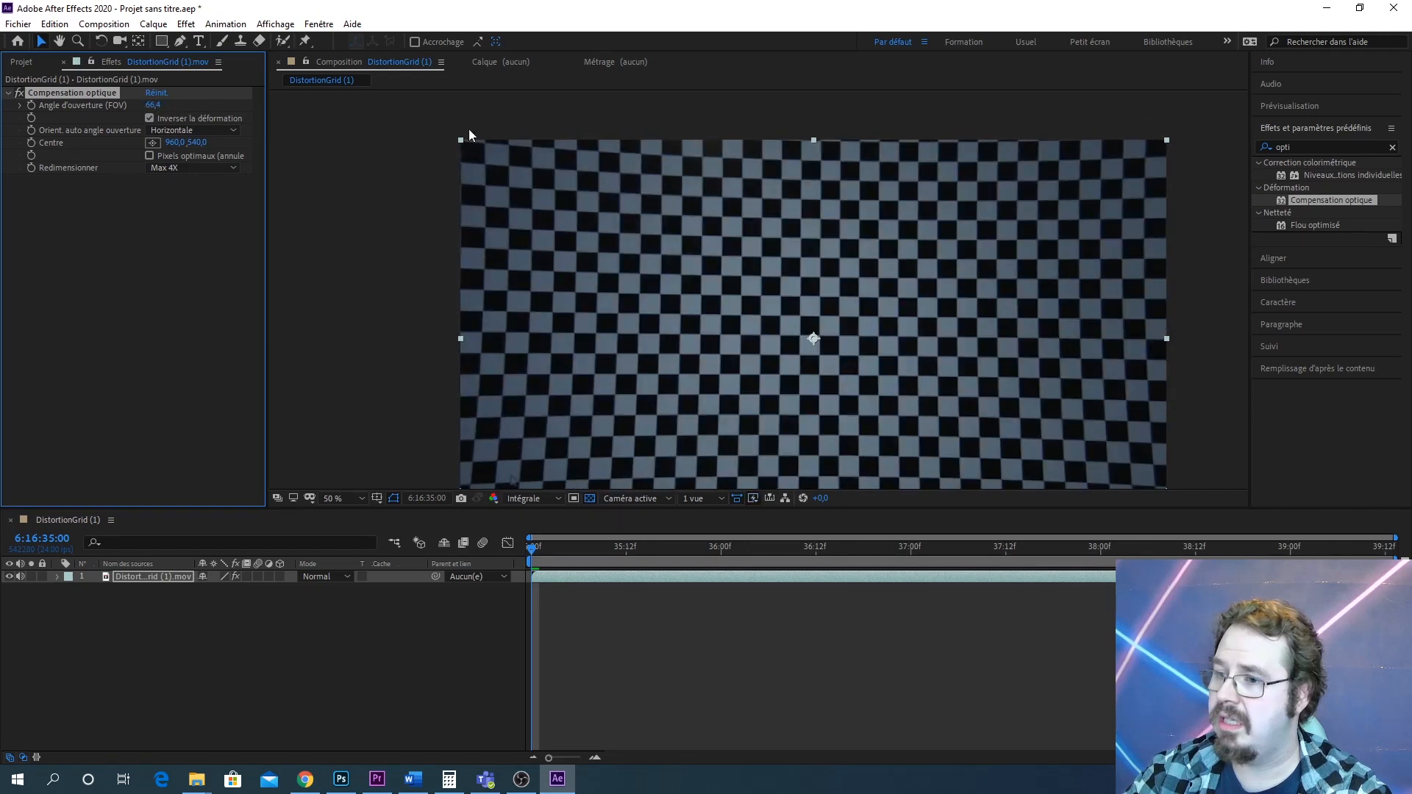
Set Redimensionner back to Non limité
left_click(193, 167)
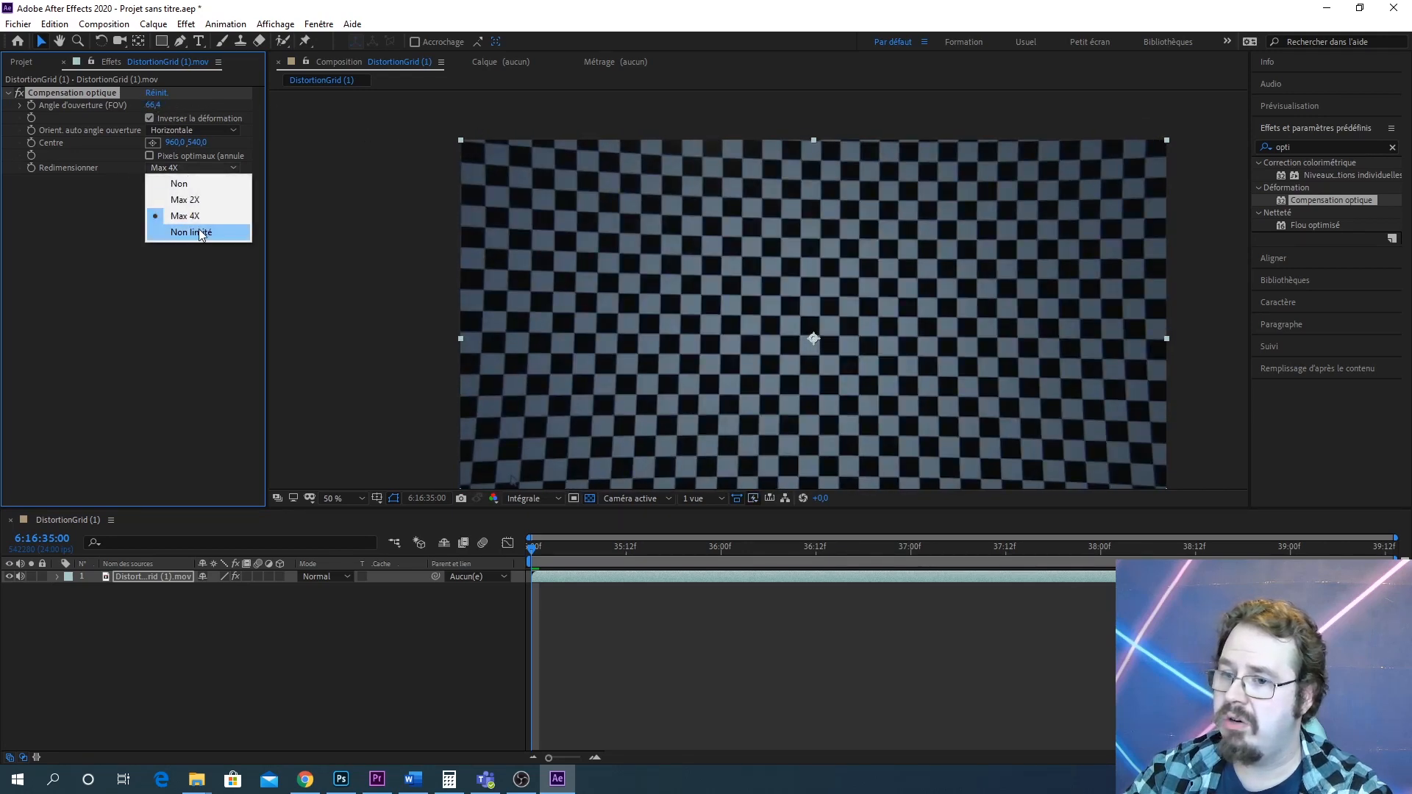
left_click(200, 232)
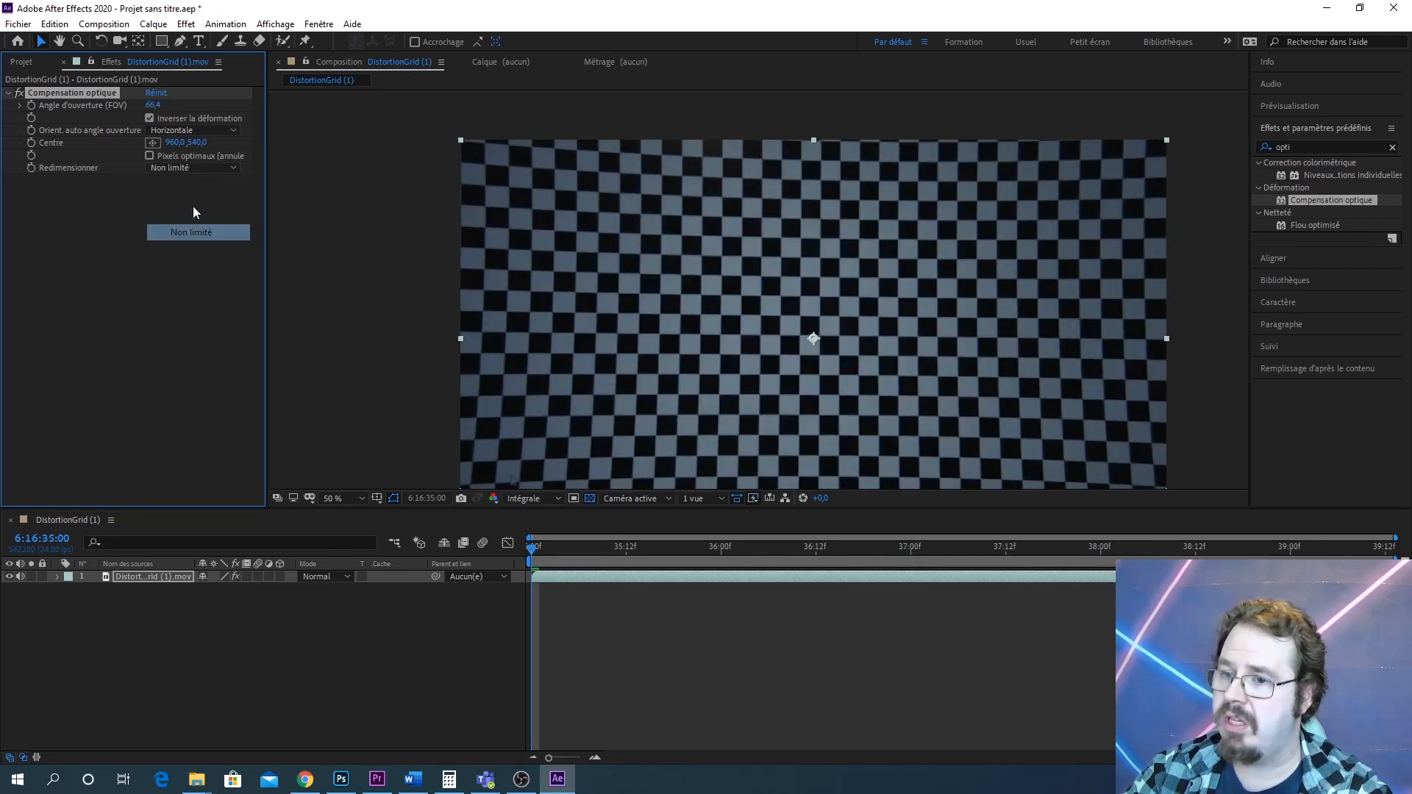
Enable Pixels optimaux and set the field of view to 63
left_click(150, 156)
mouse_move(153, 105)
left_mouse_down()
mouse_move(366, 104)
mouse_move(130, 103)
left_mouse_up()
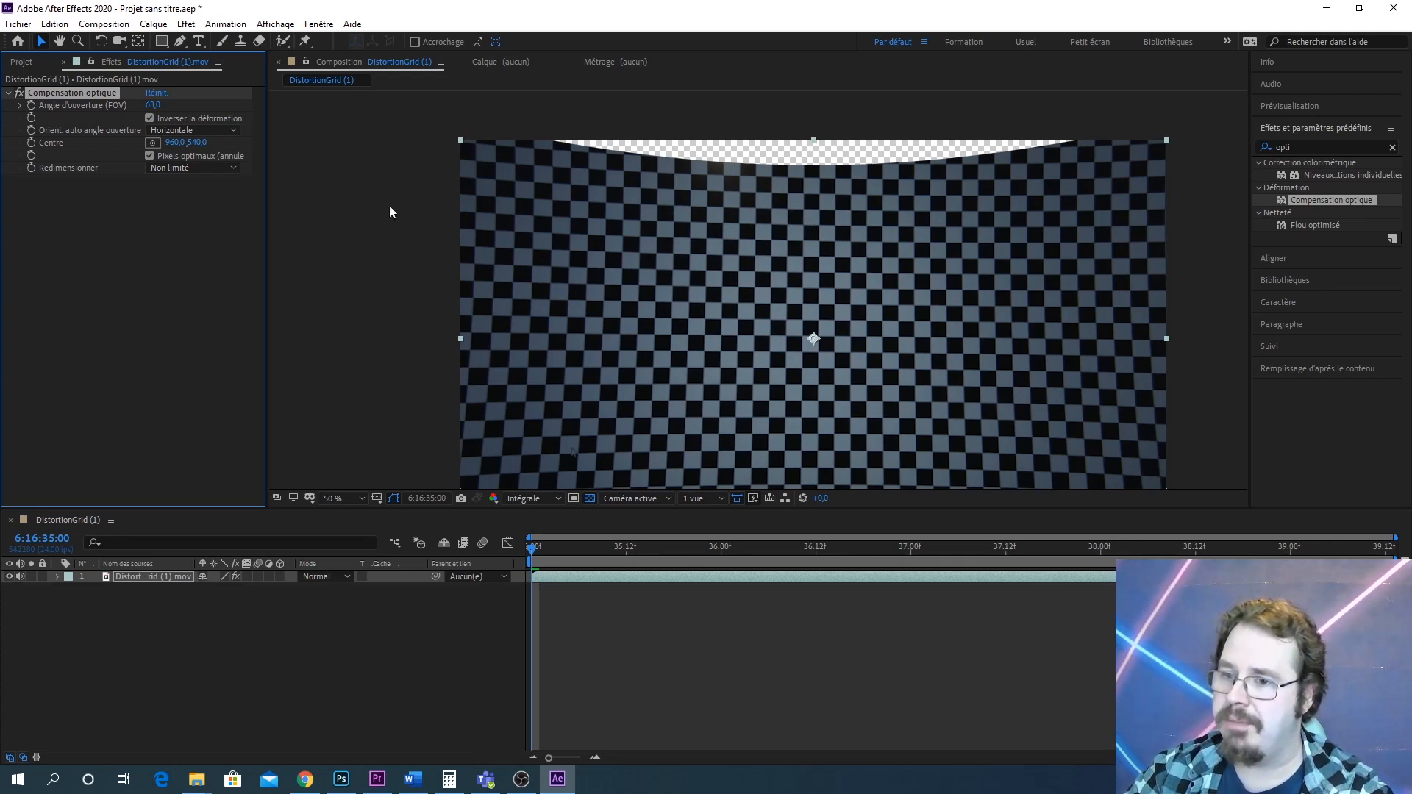
Delete the Compensation optique effect from the layer
left_click(445, 208)
left_click(76, 94)
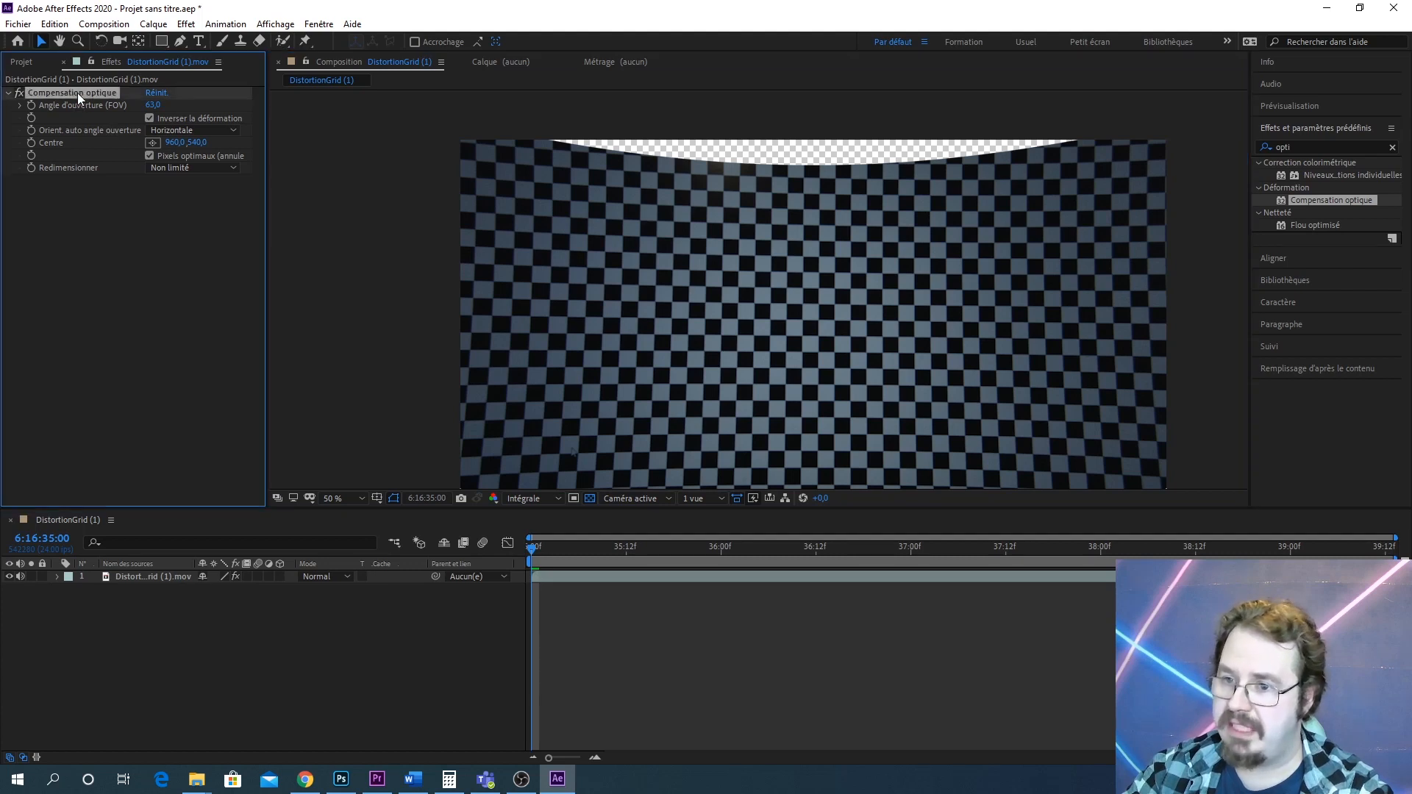
key("Delete")
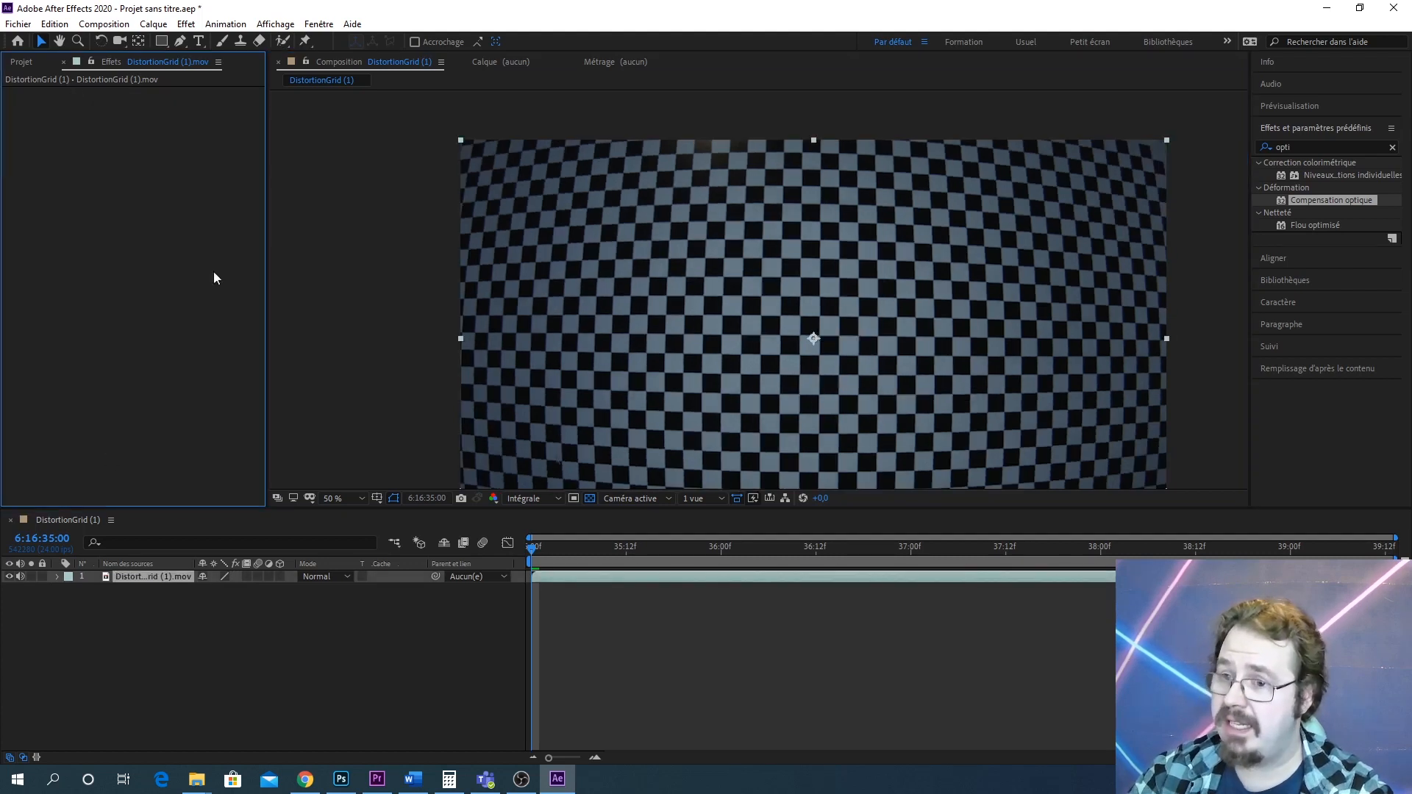
key("comma")
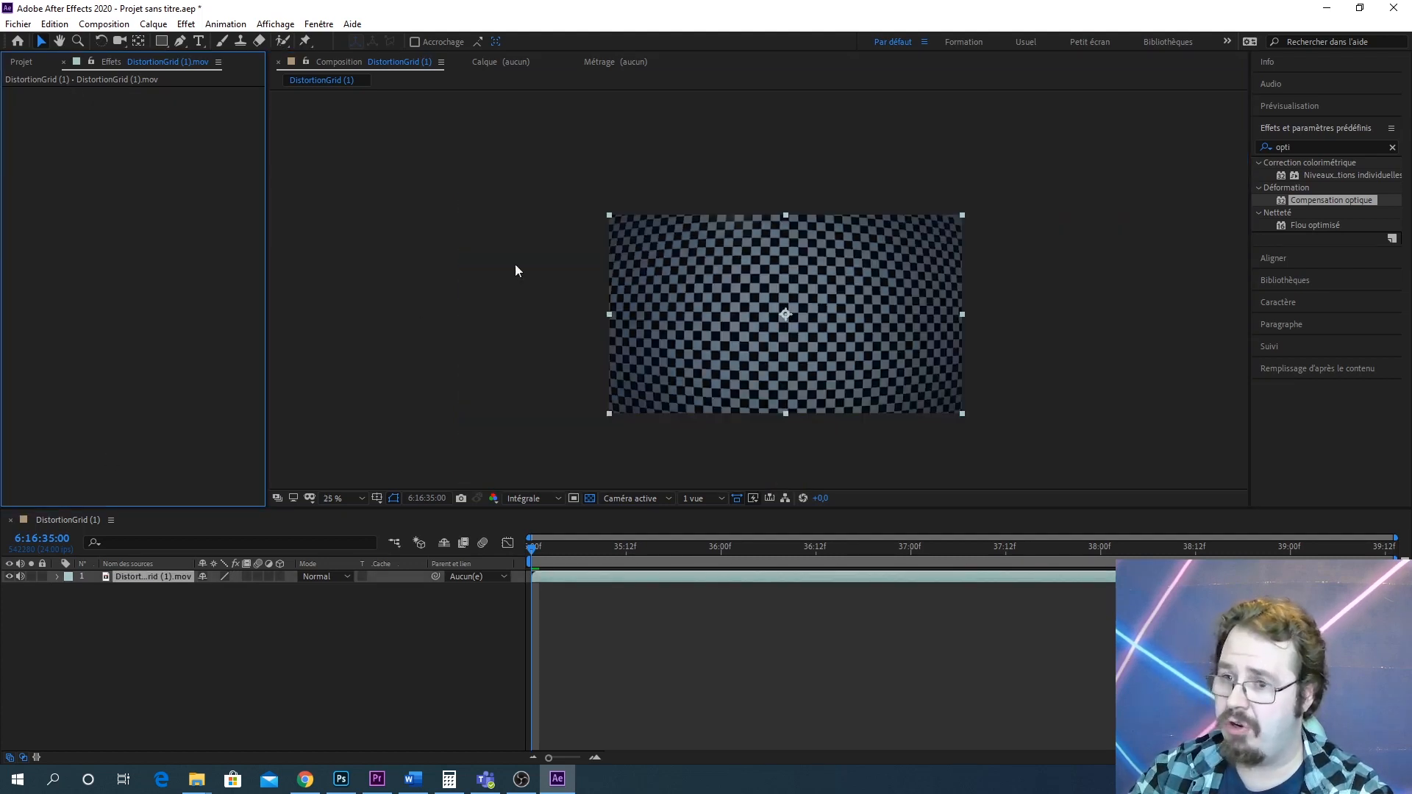
Set the composition's width to 2448 px and height to 1377 px in the composition settings
left_click(30, 63)
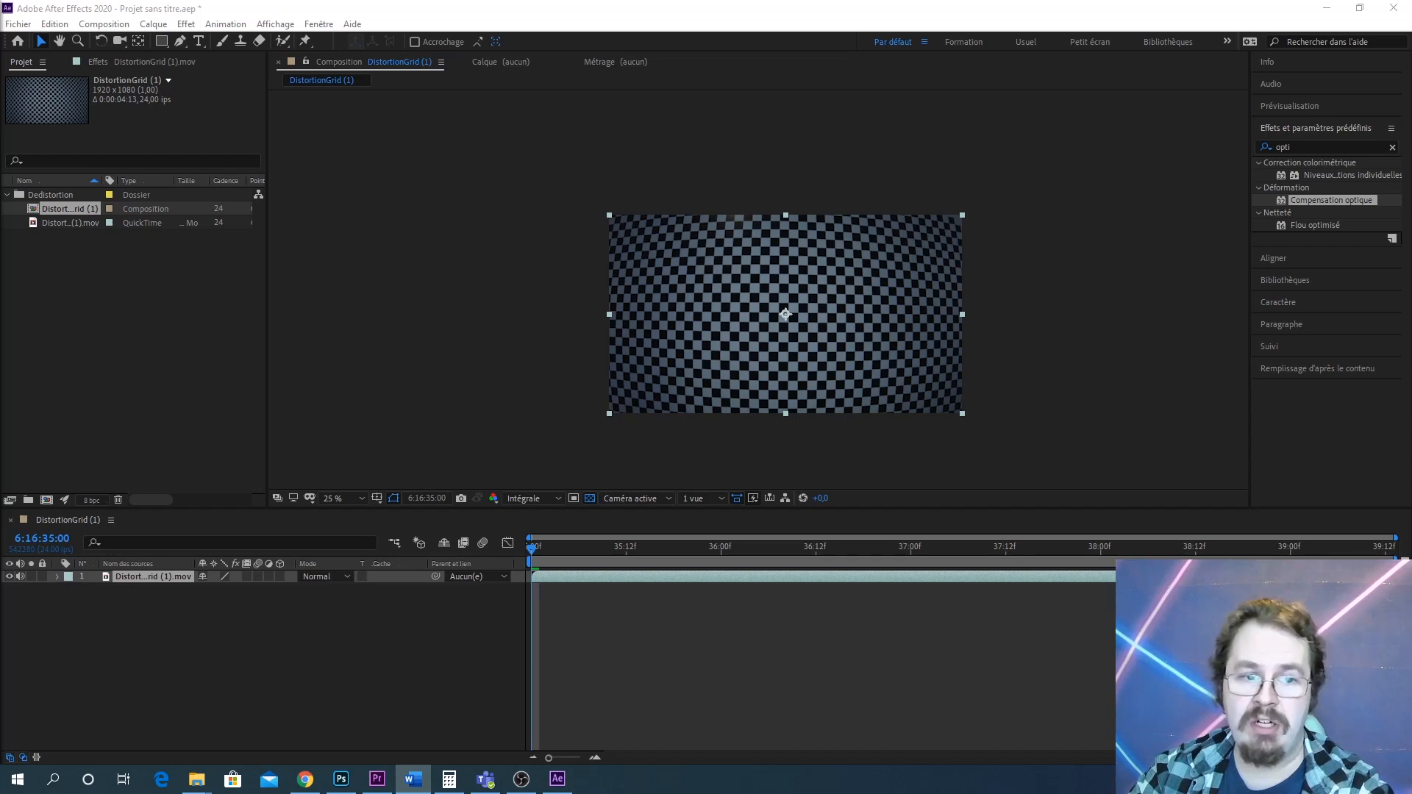
right_click(66, 210)
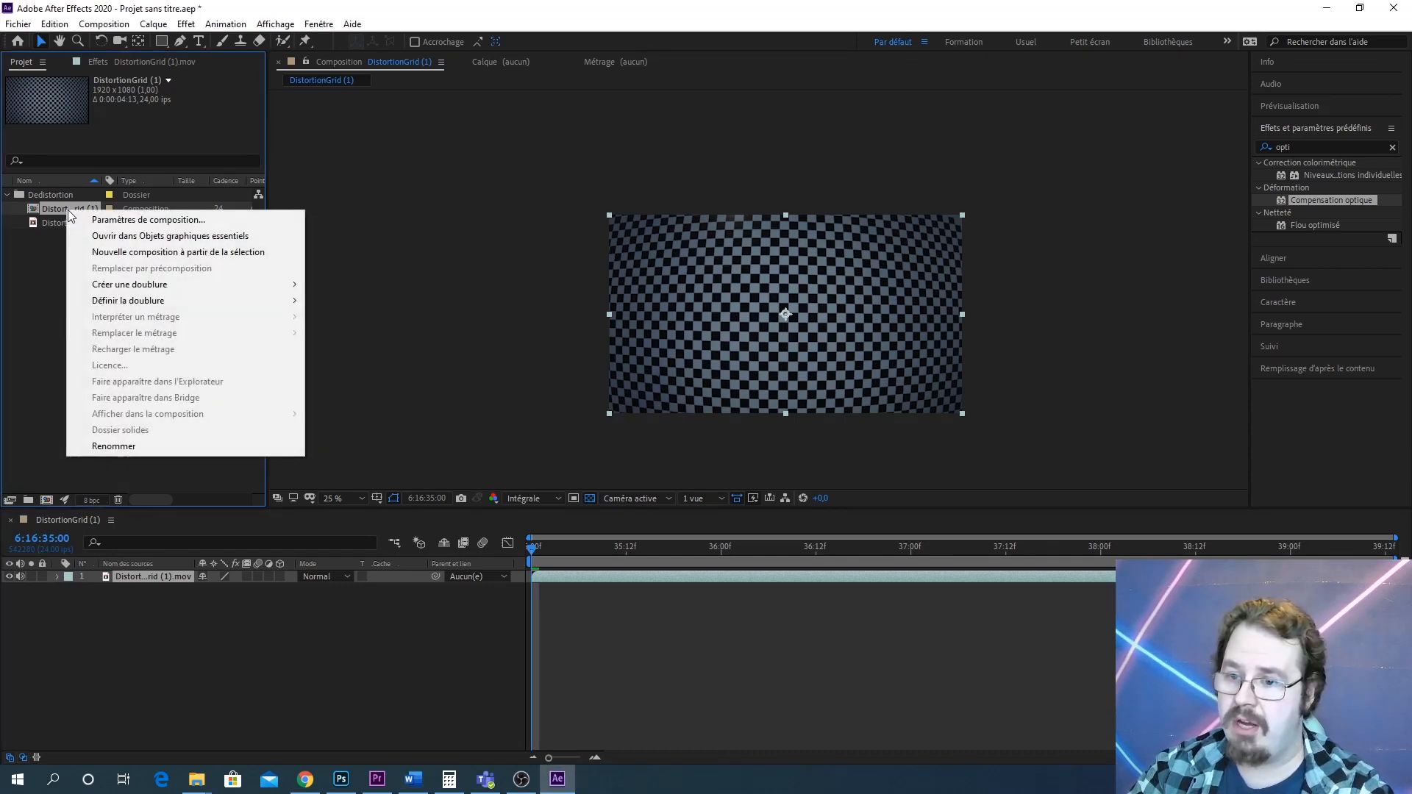
left_click(211, 220)
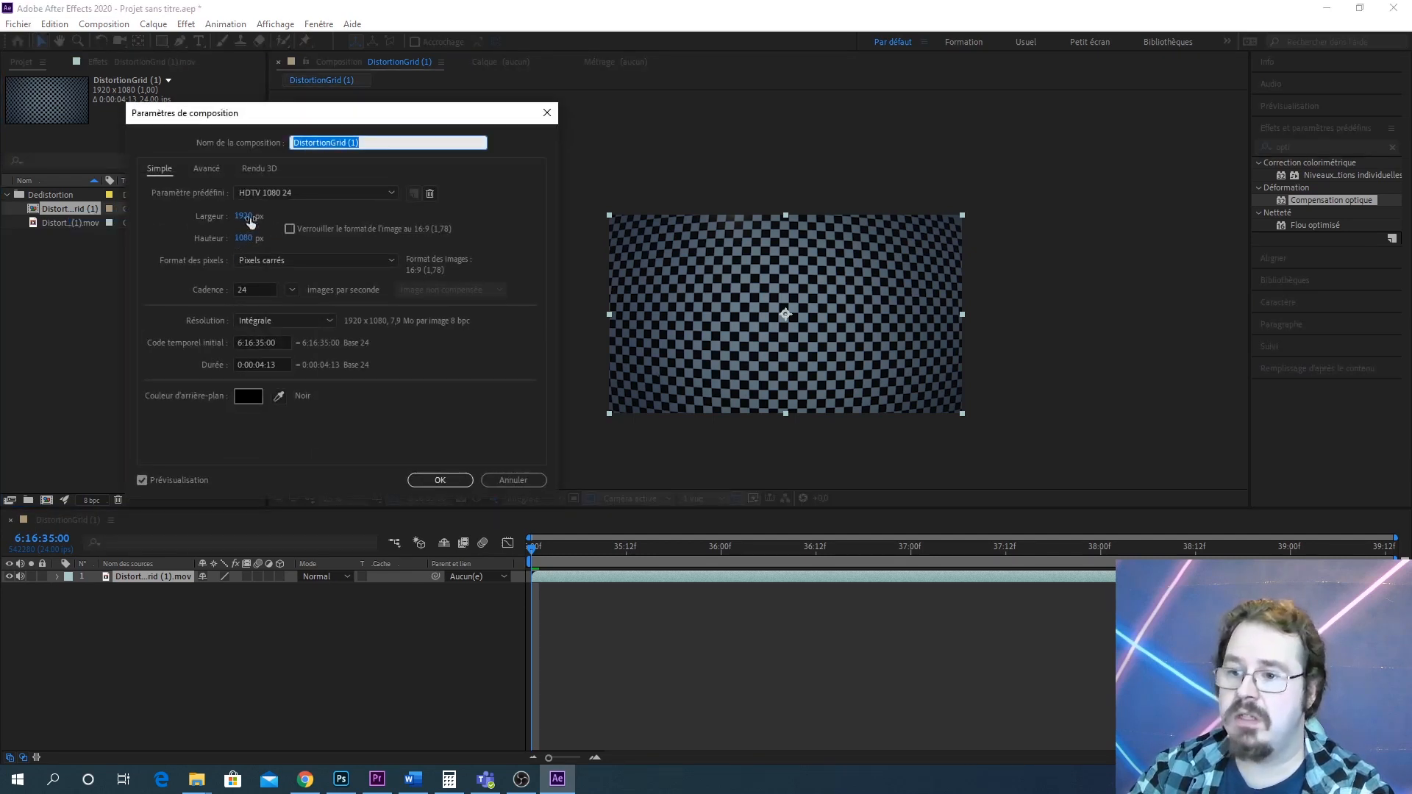
left_click(242, 214)
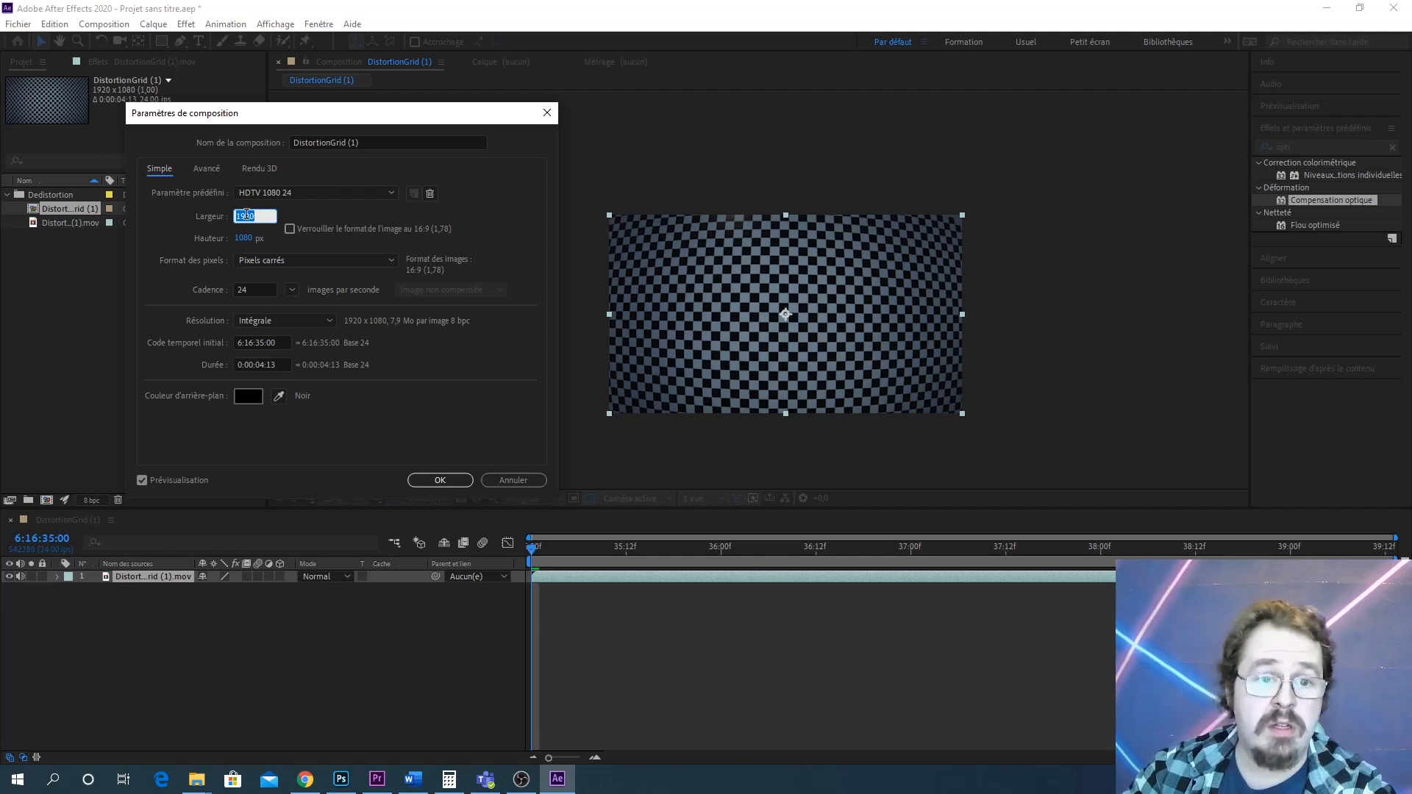
type("2448")
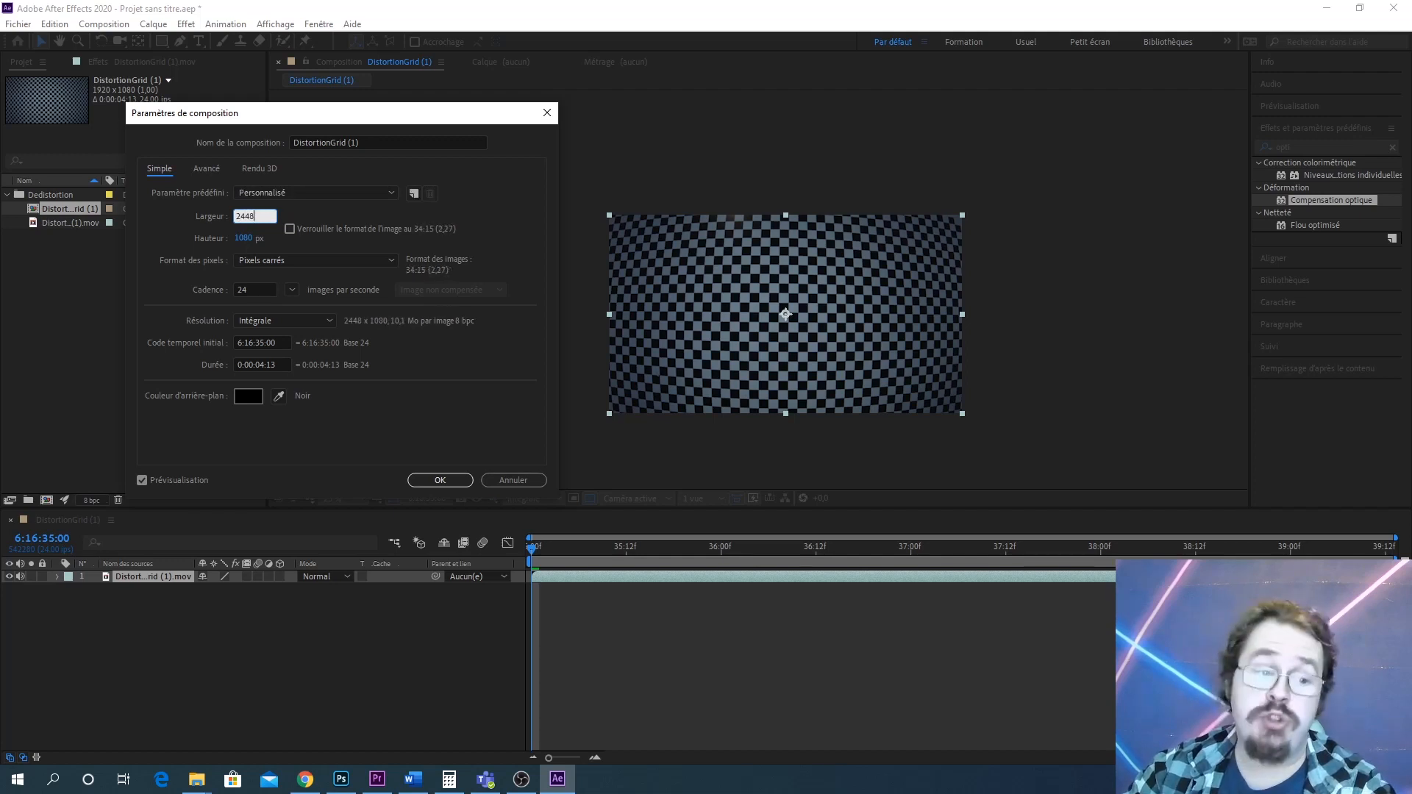
key("Tab")
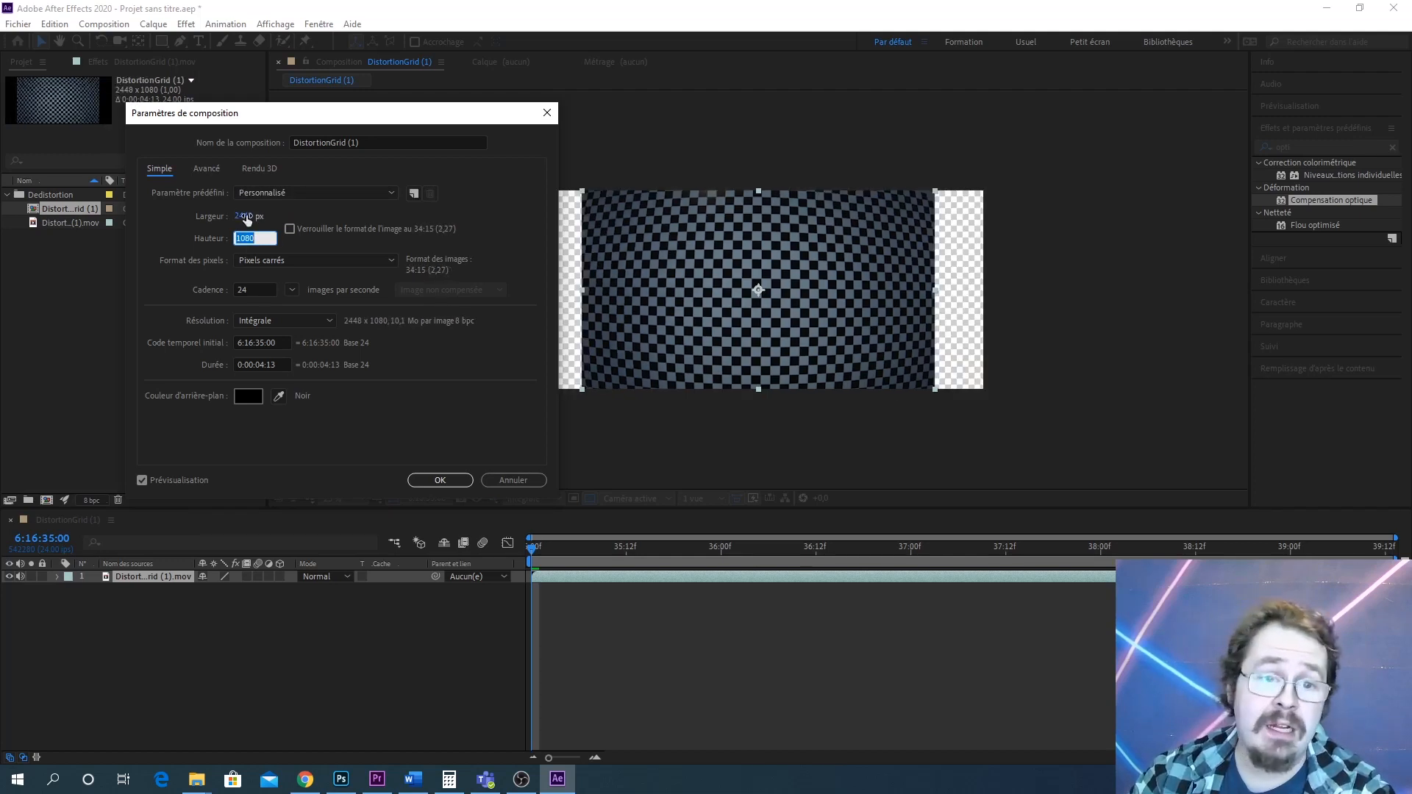
type("1377")
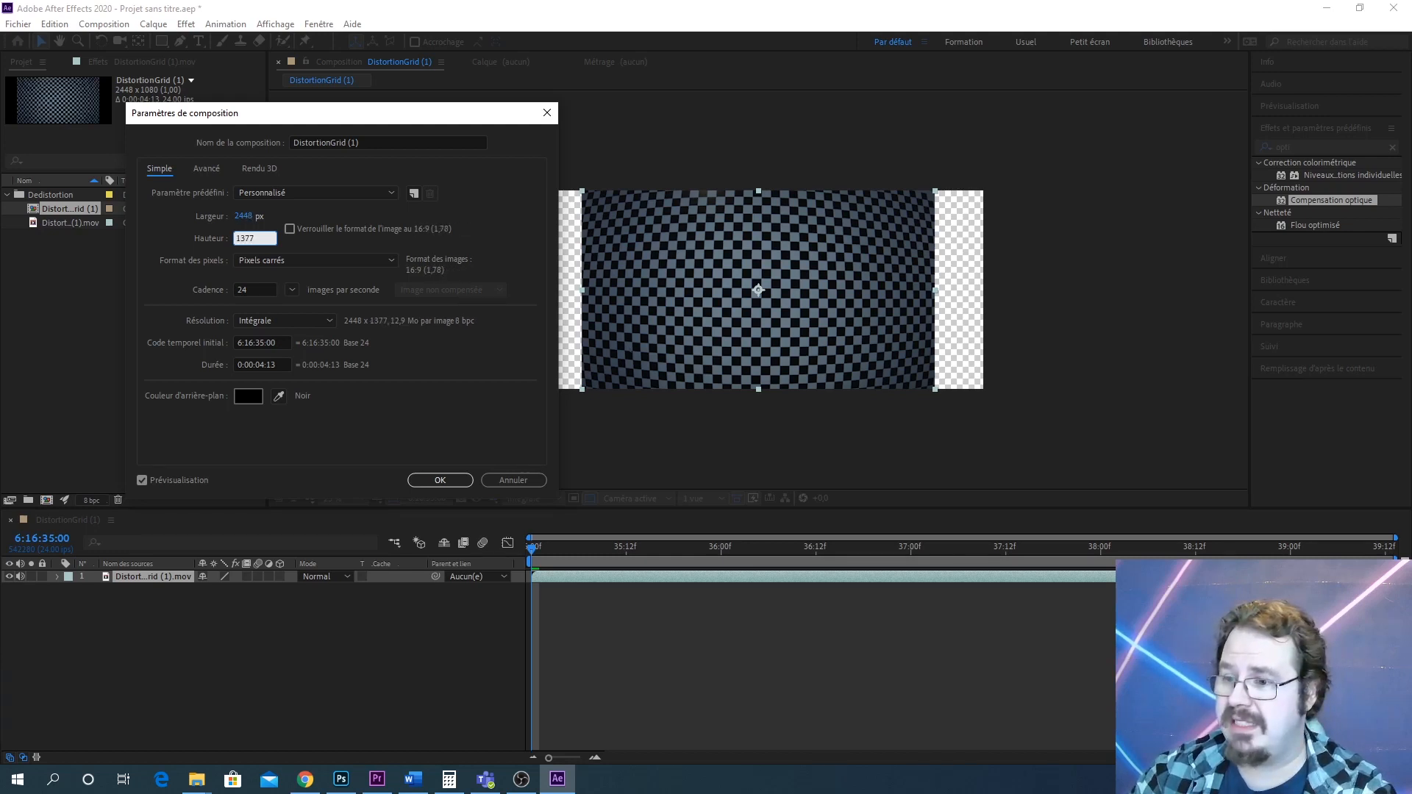
key("Return")
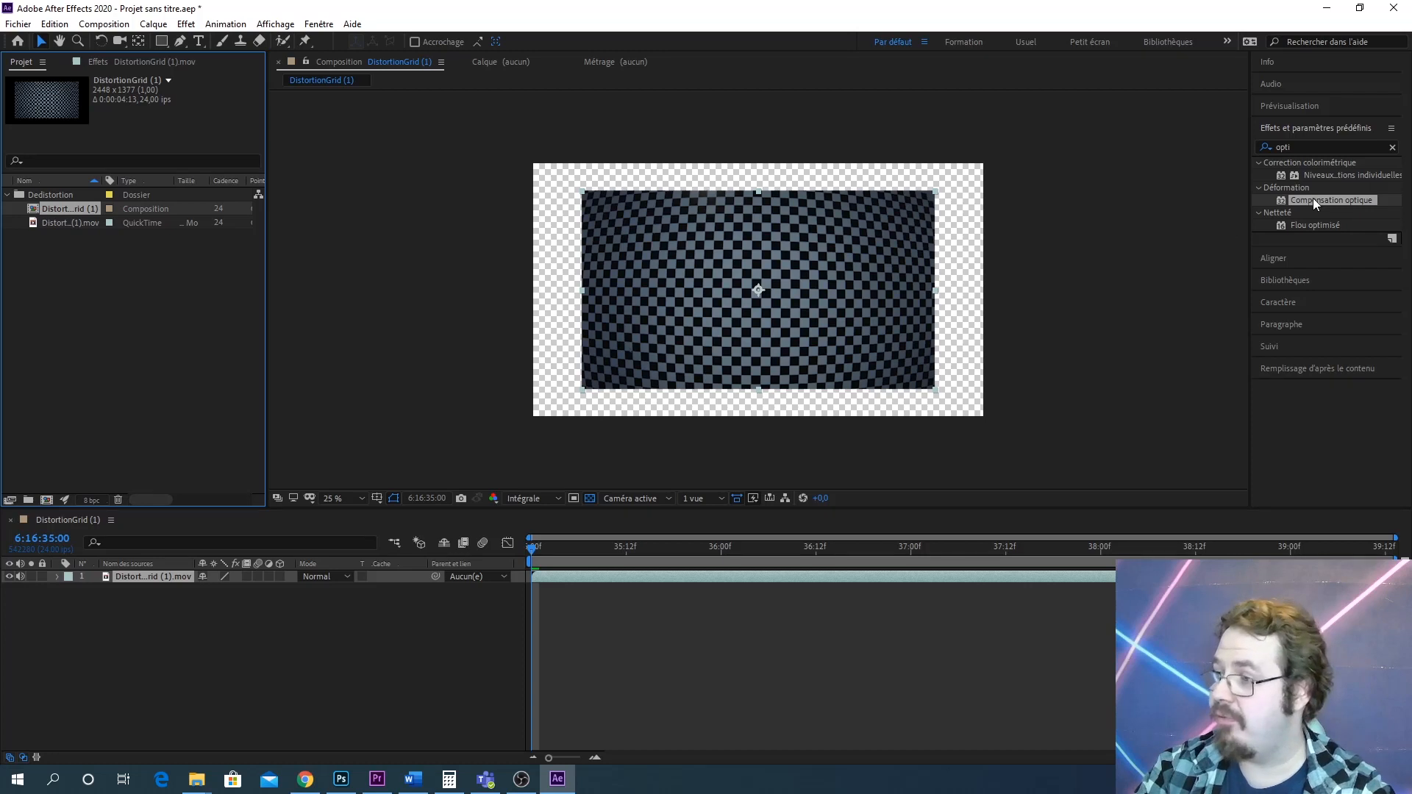
Apply Compensation optique to the footage layer and enable Inverser la déformation
left_click_drag(1313, 197, 845, 303)
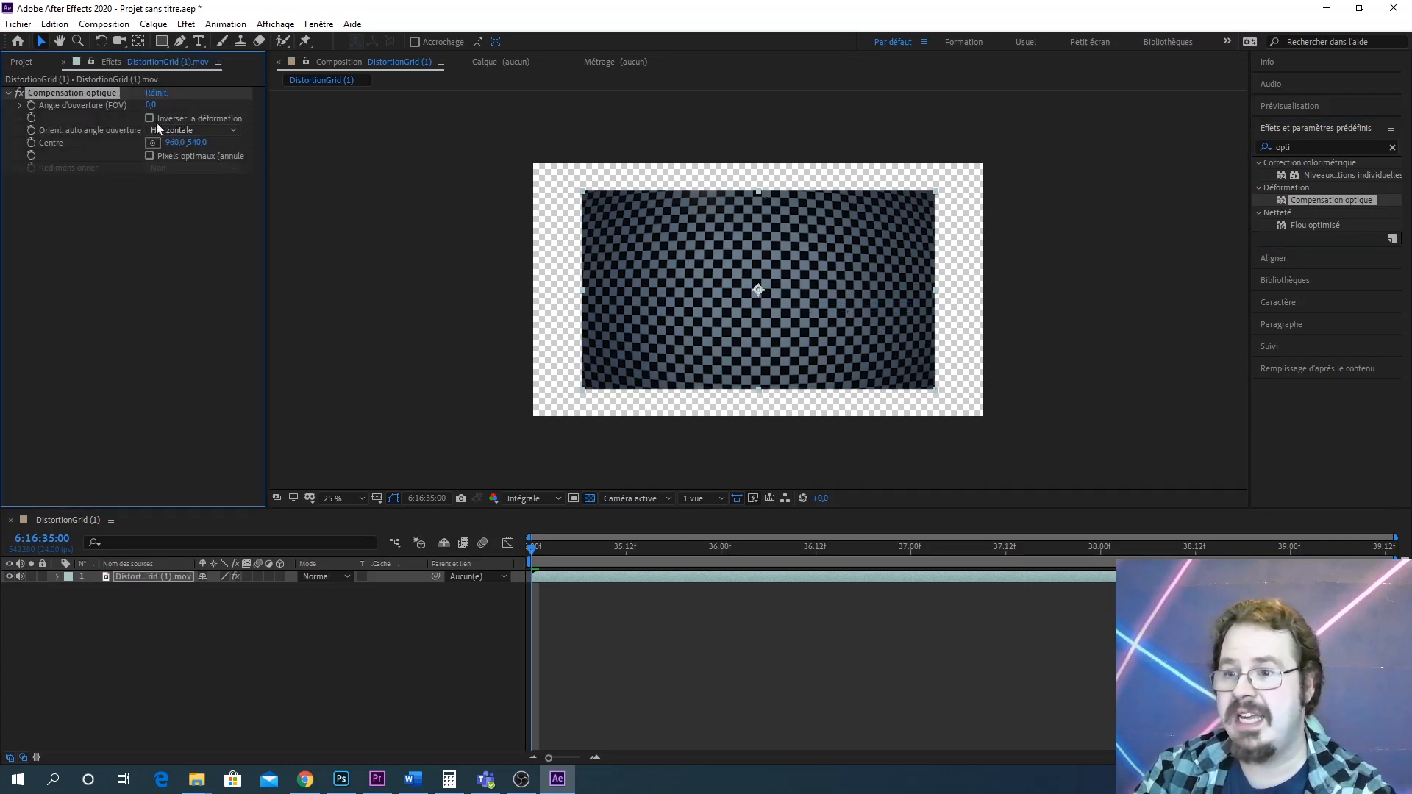
left_click_drag(151, 104, 400, 81)
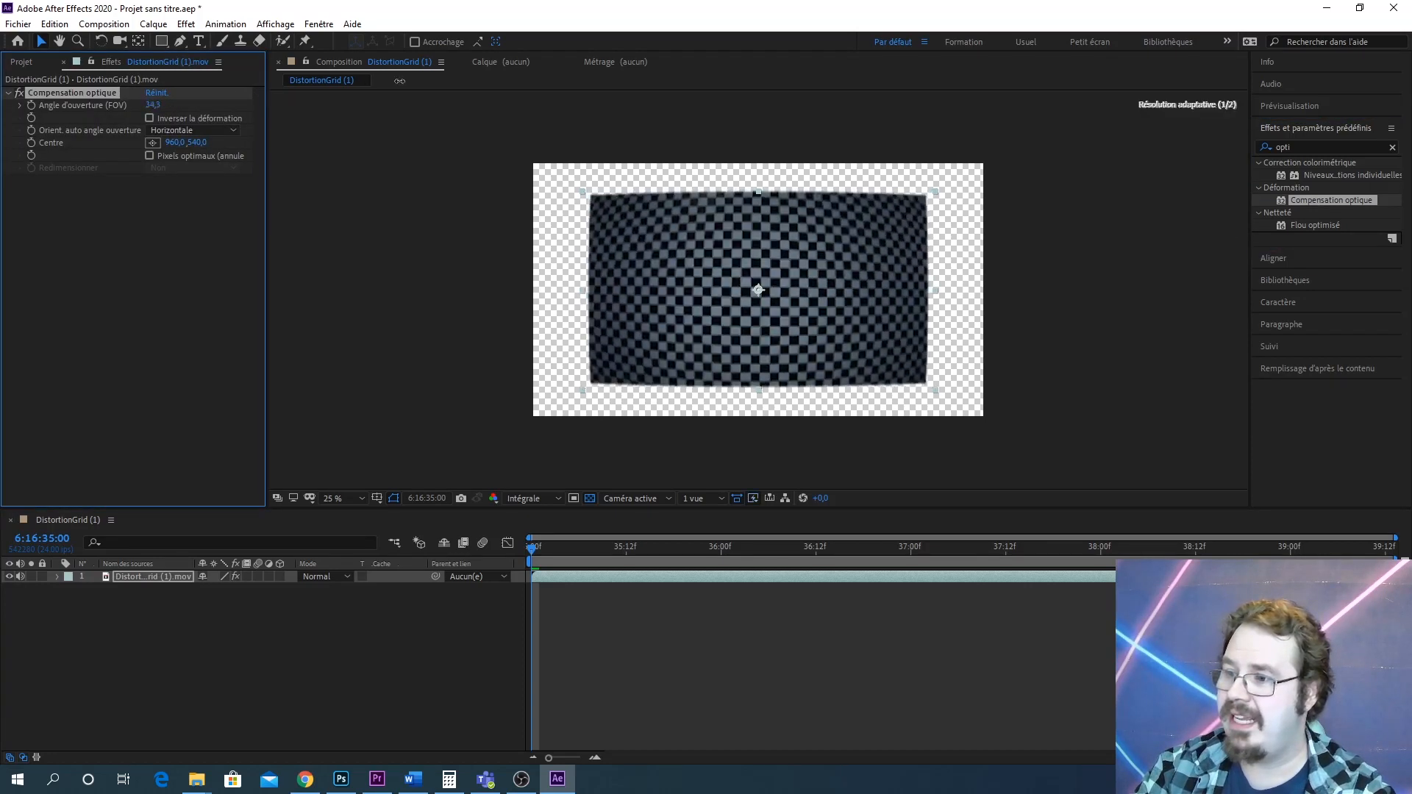
left_click(150, 118)
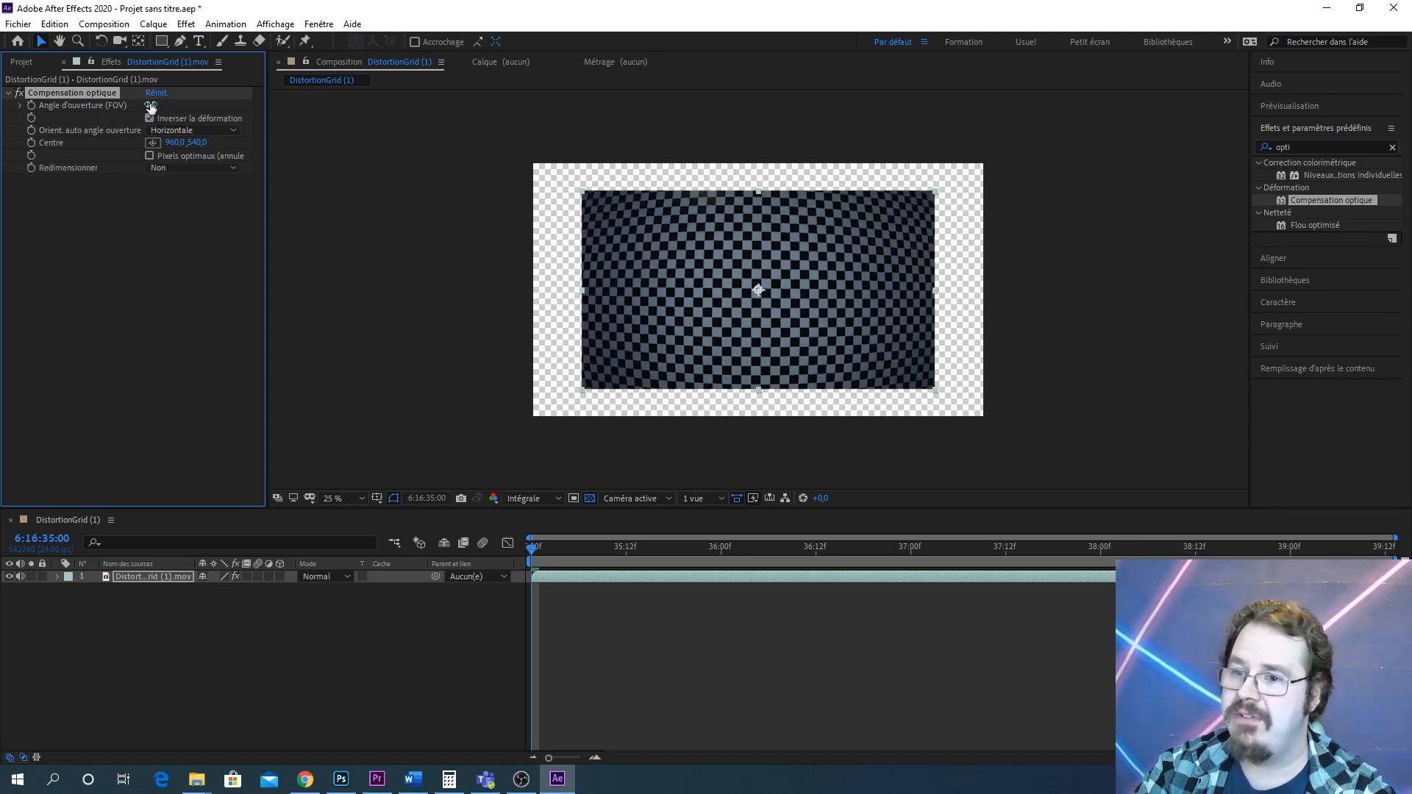
Scrub the field of view up to about 94.1, then undo that change
left_click_drag(151, 105, 909, 129)
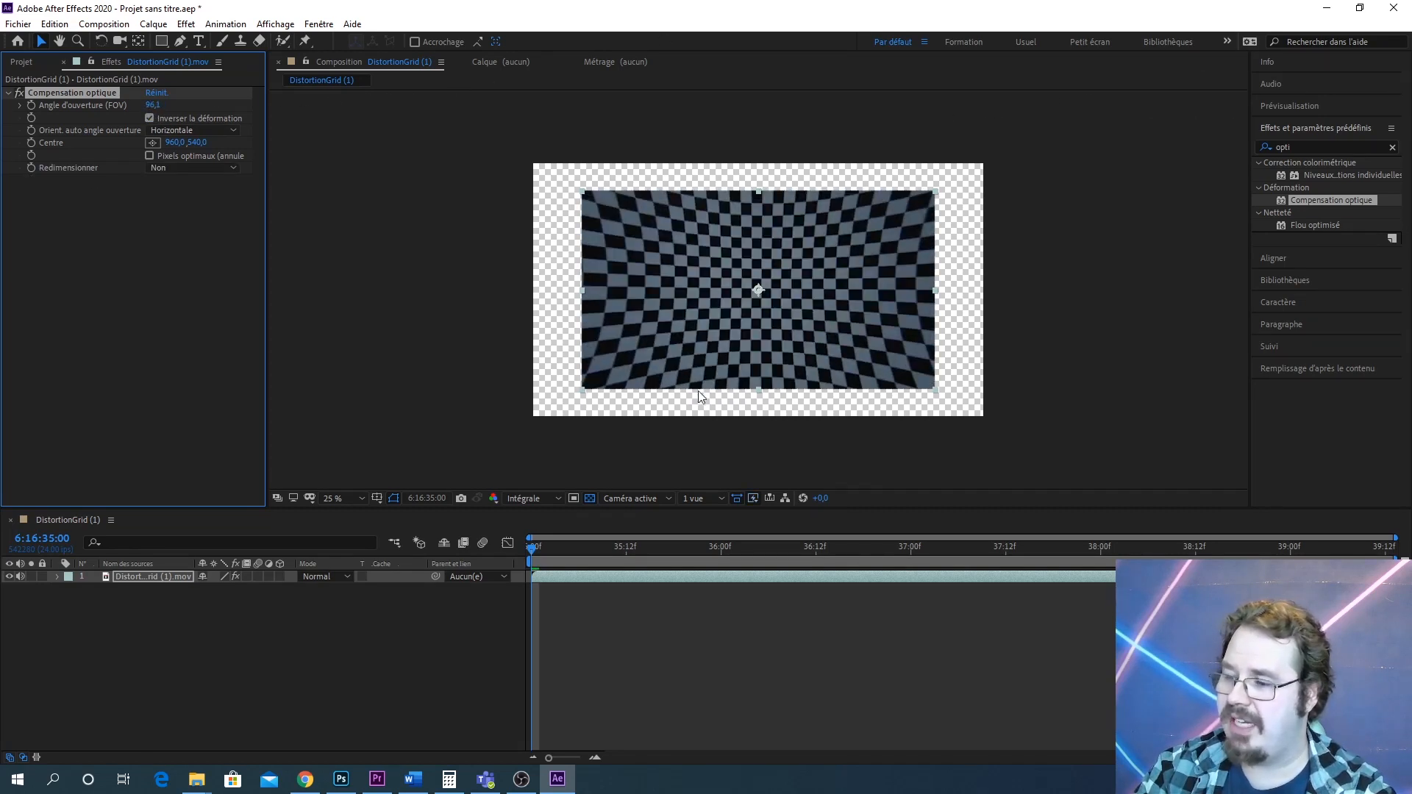
key("ctrl+z")
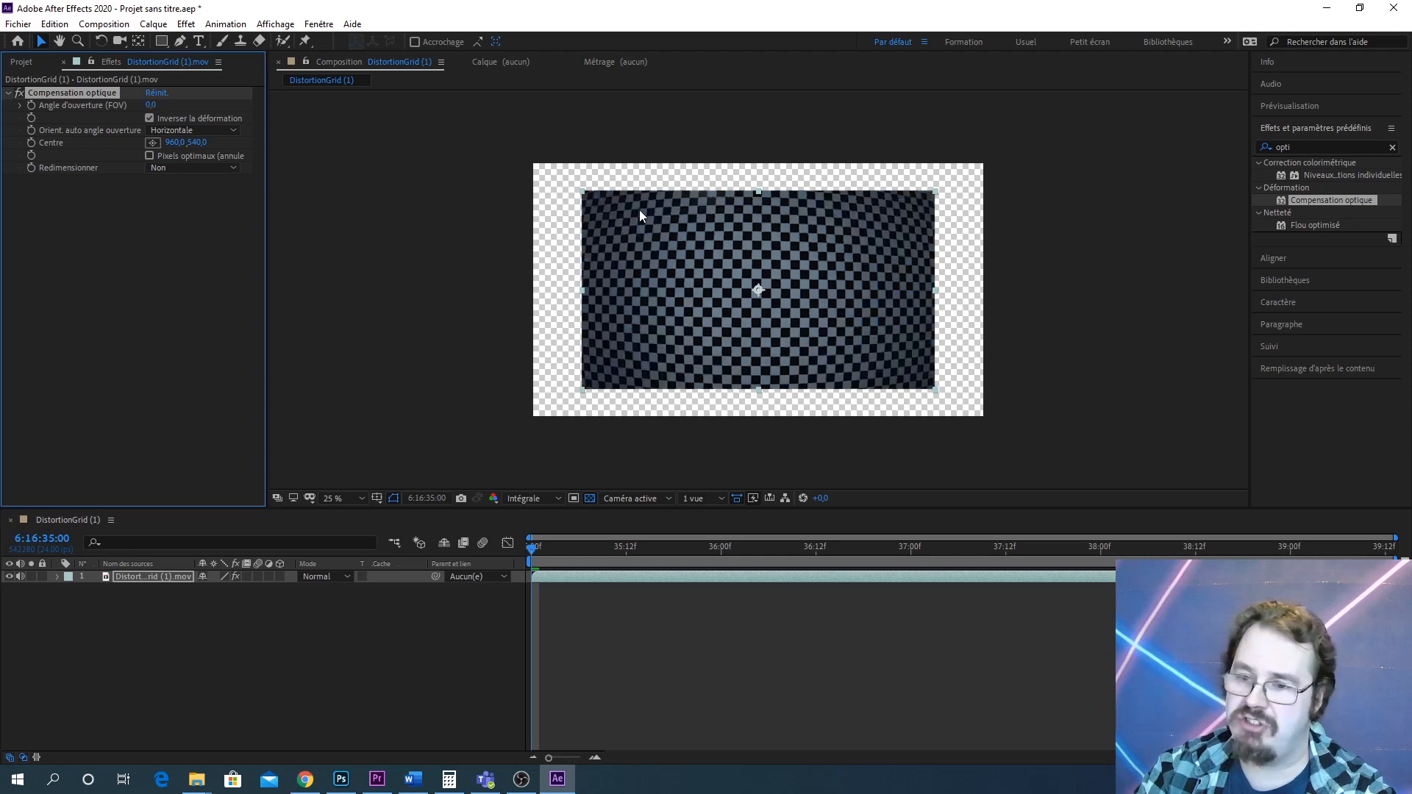
Rename the composition ResizeUndistort
left_click(43, 63)
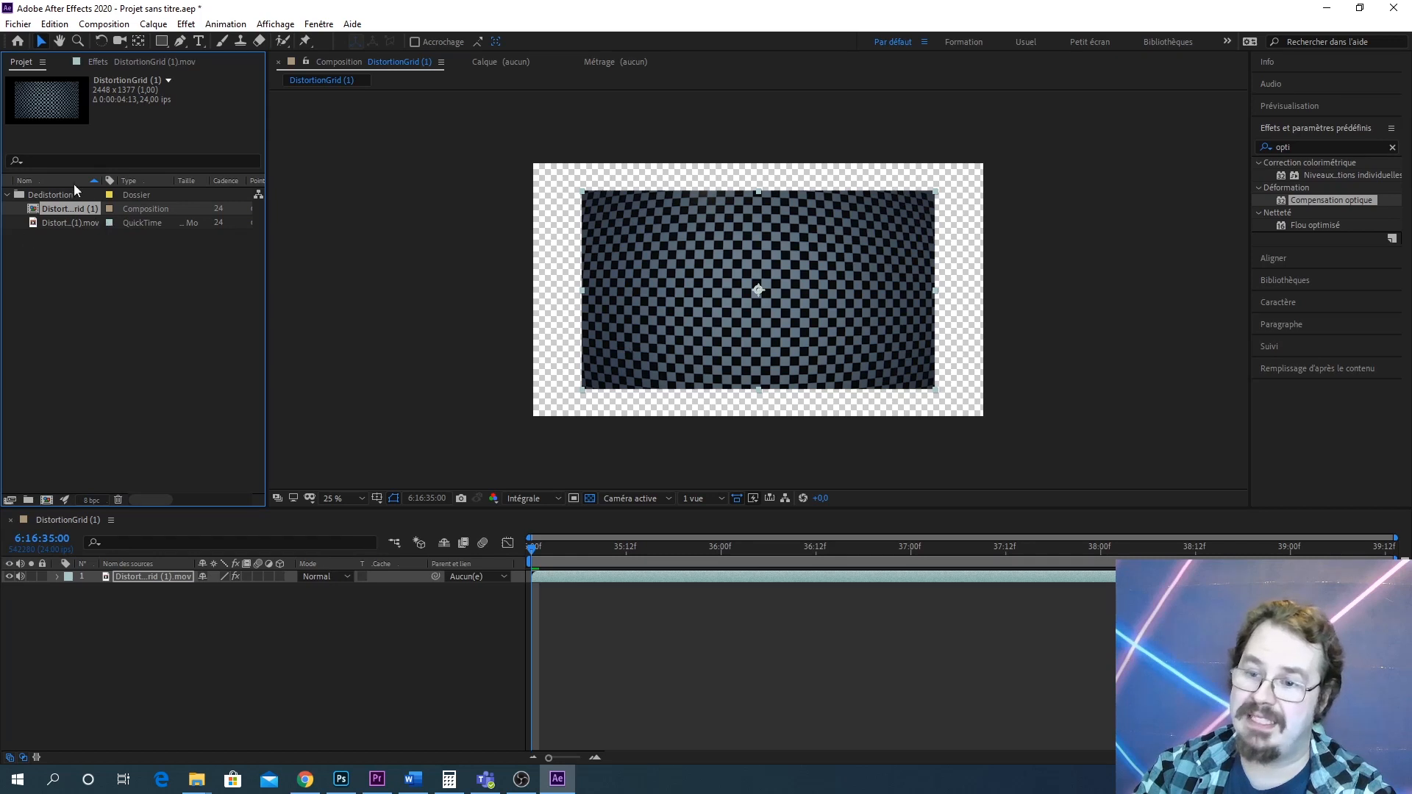
right_click(74, 211)
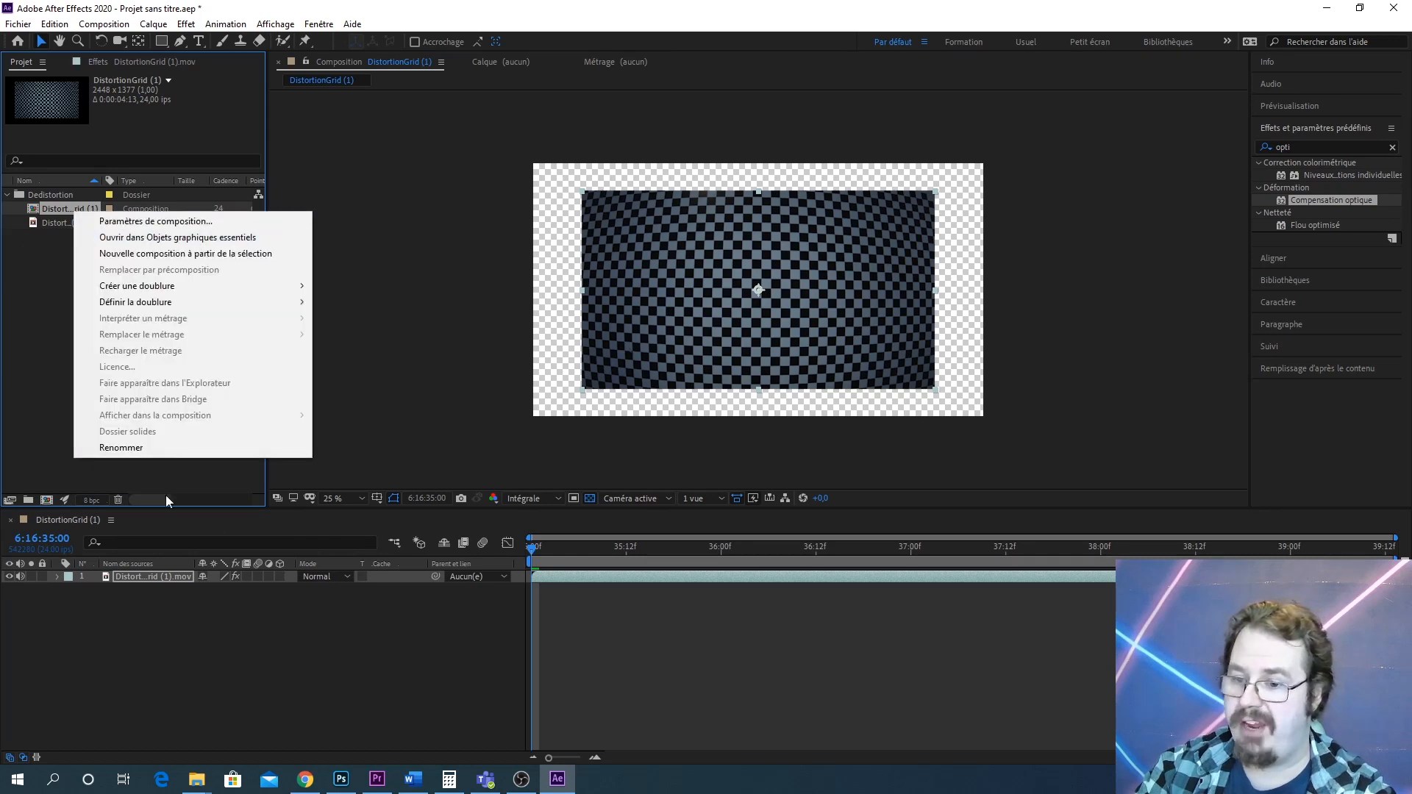
left_click(127, 448)
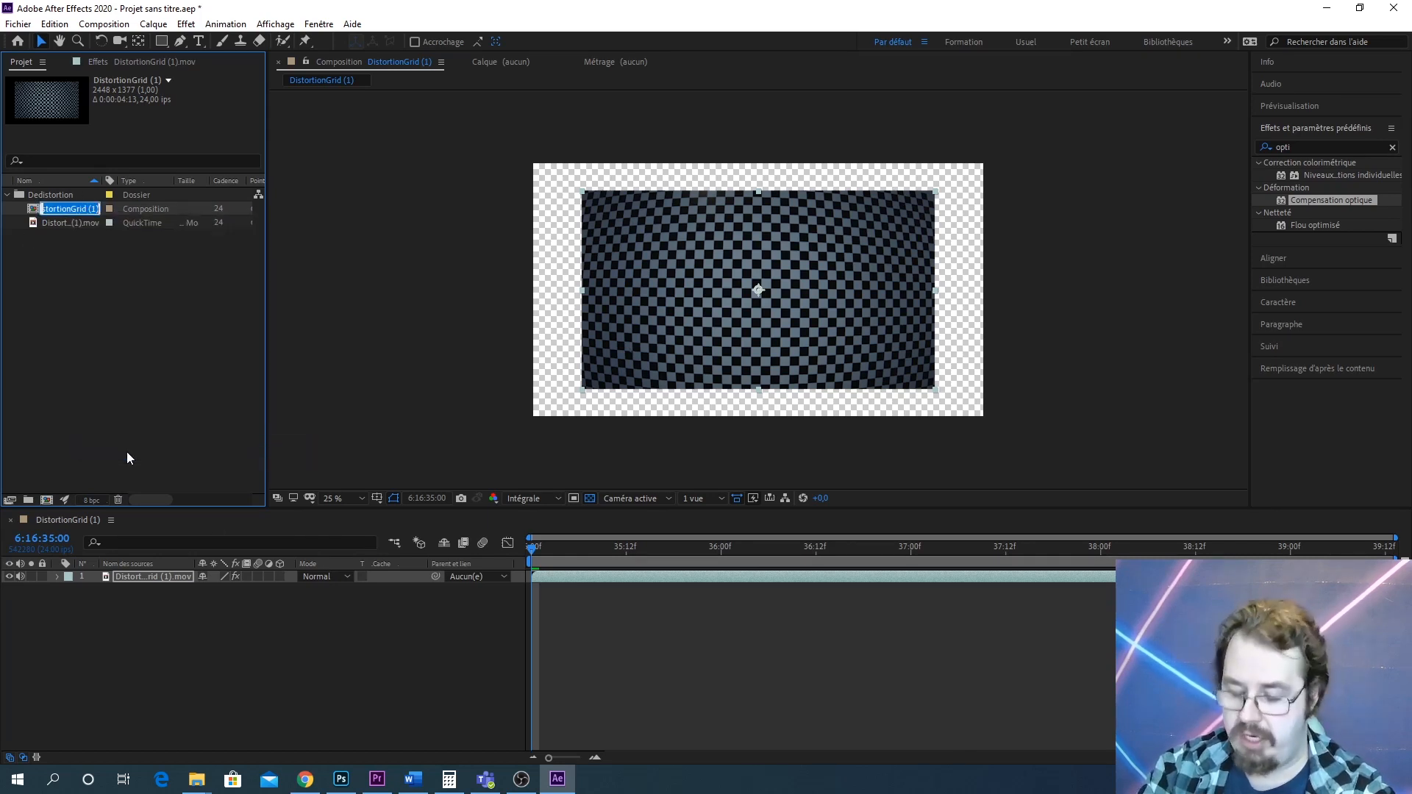
type("R")
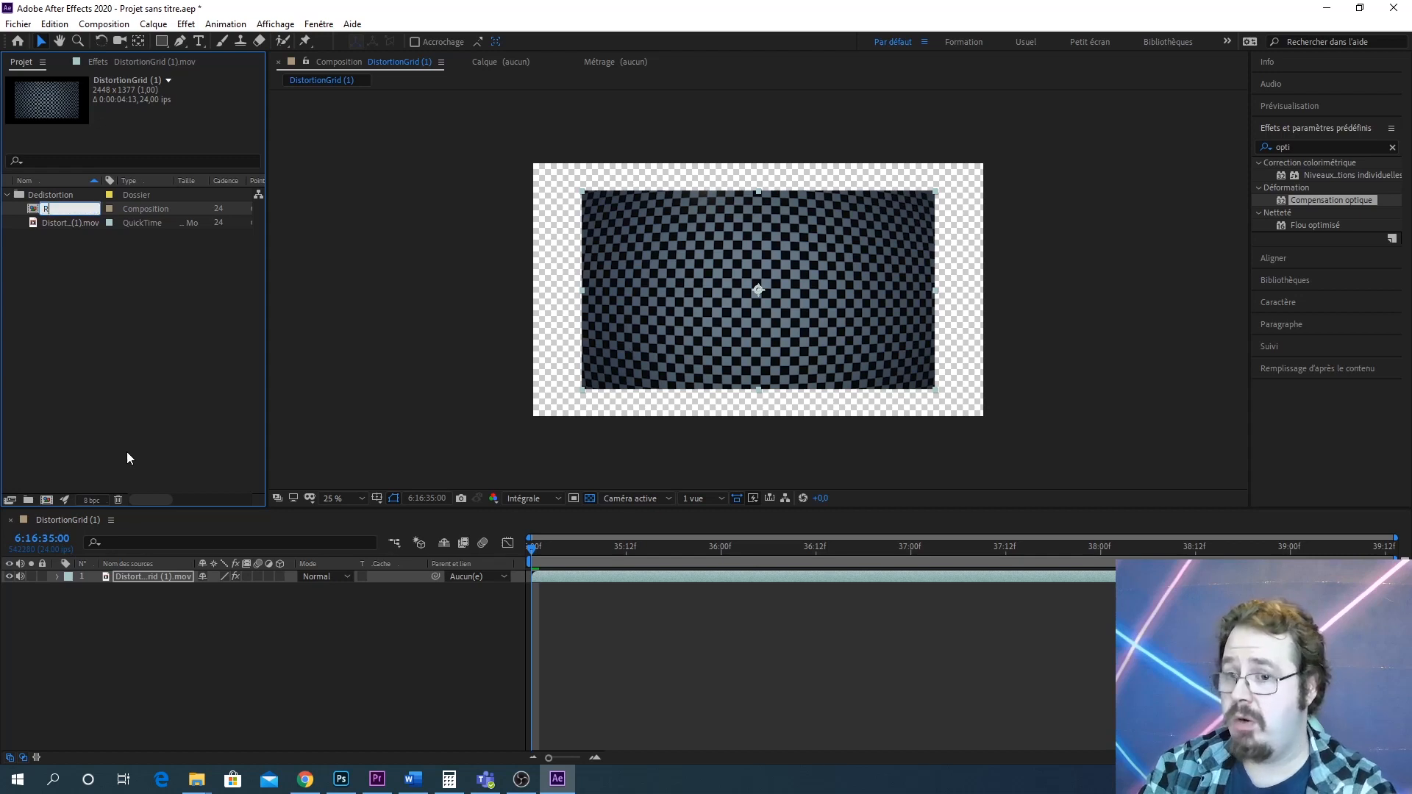
type("esizeUnd")
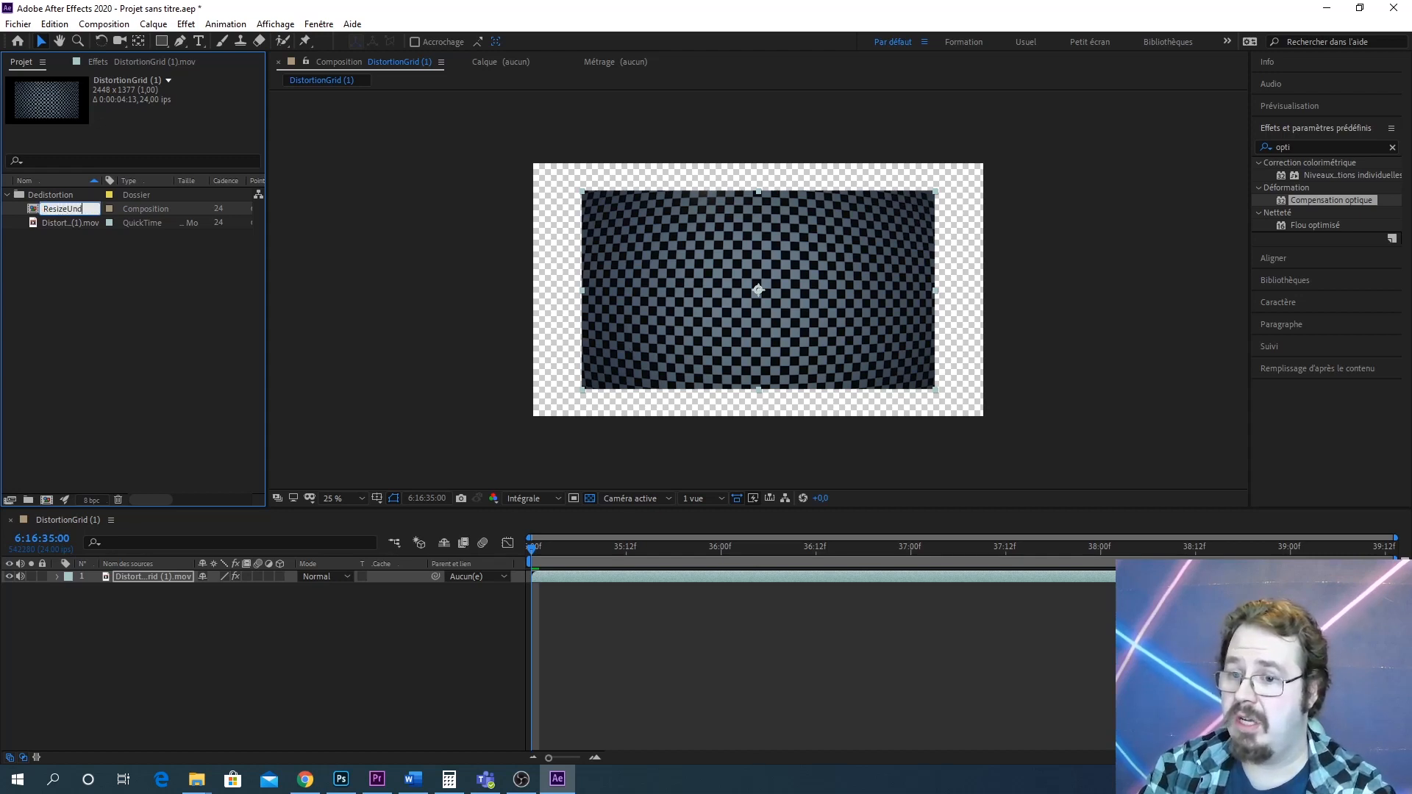
type("istort")
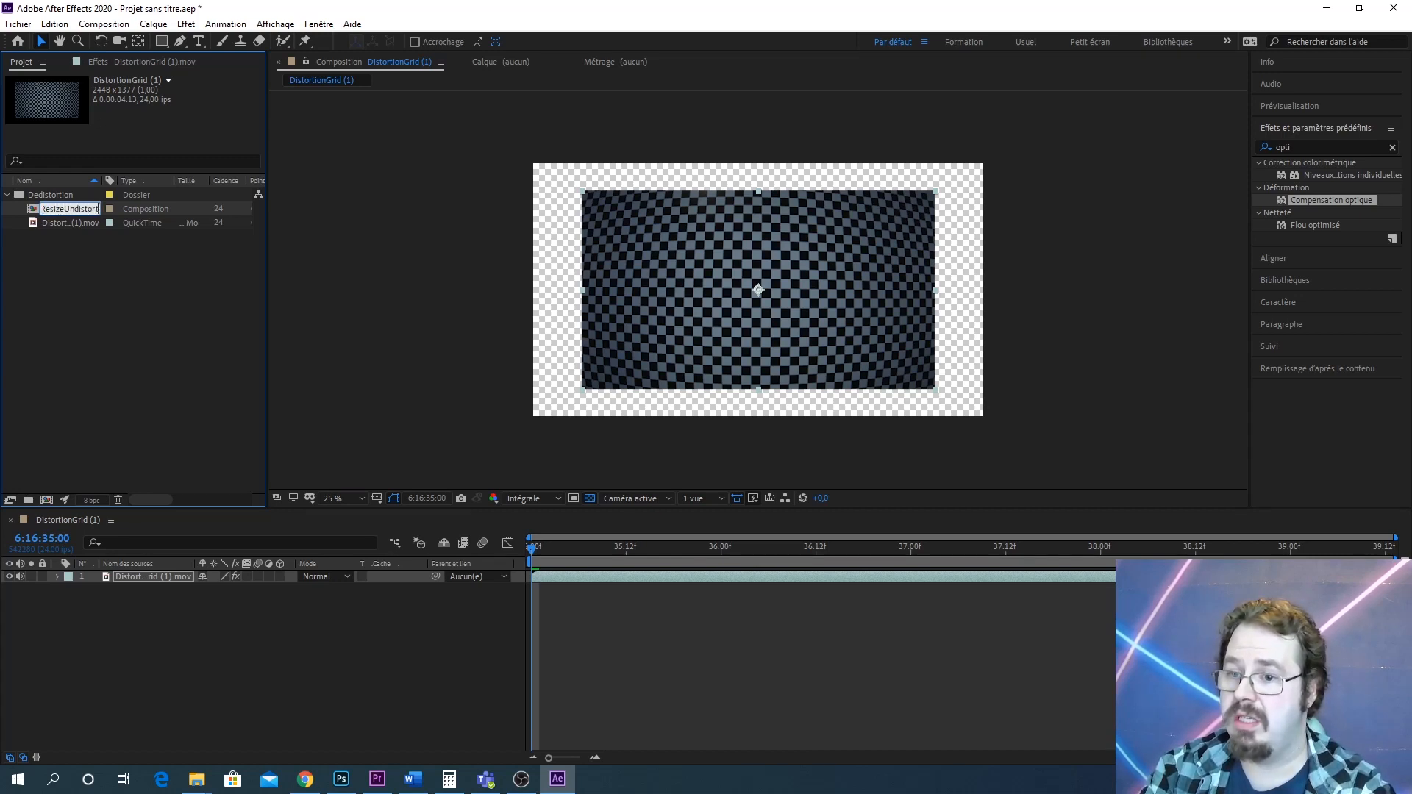
key("Return")
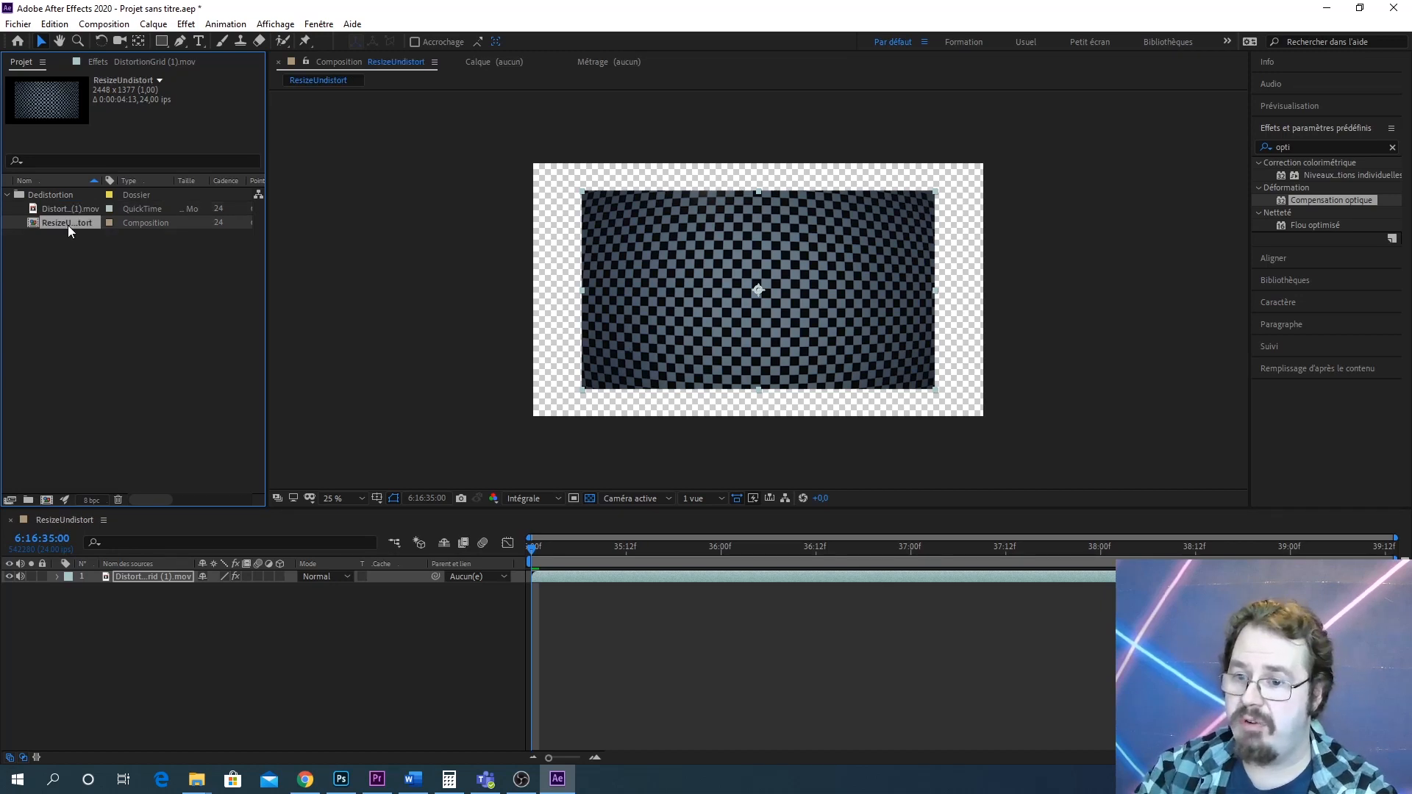
Nest ResizeUndistort in a new composition and name it Undistortiot_Grid
left_click_drag(69, 223, 49, 502)
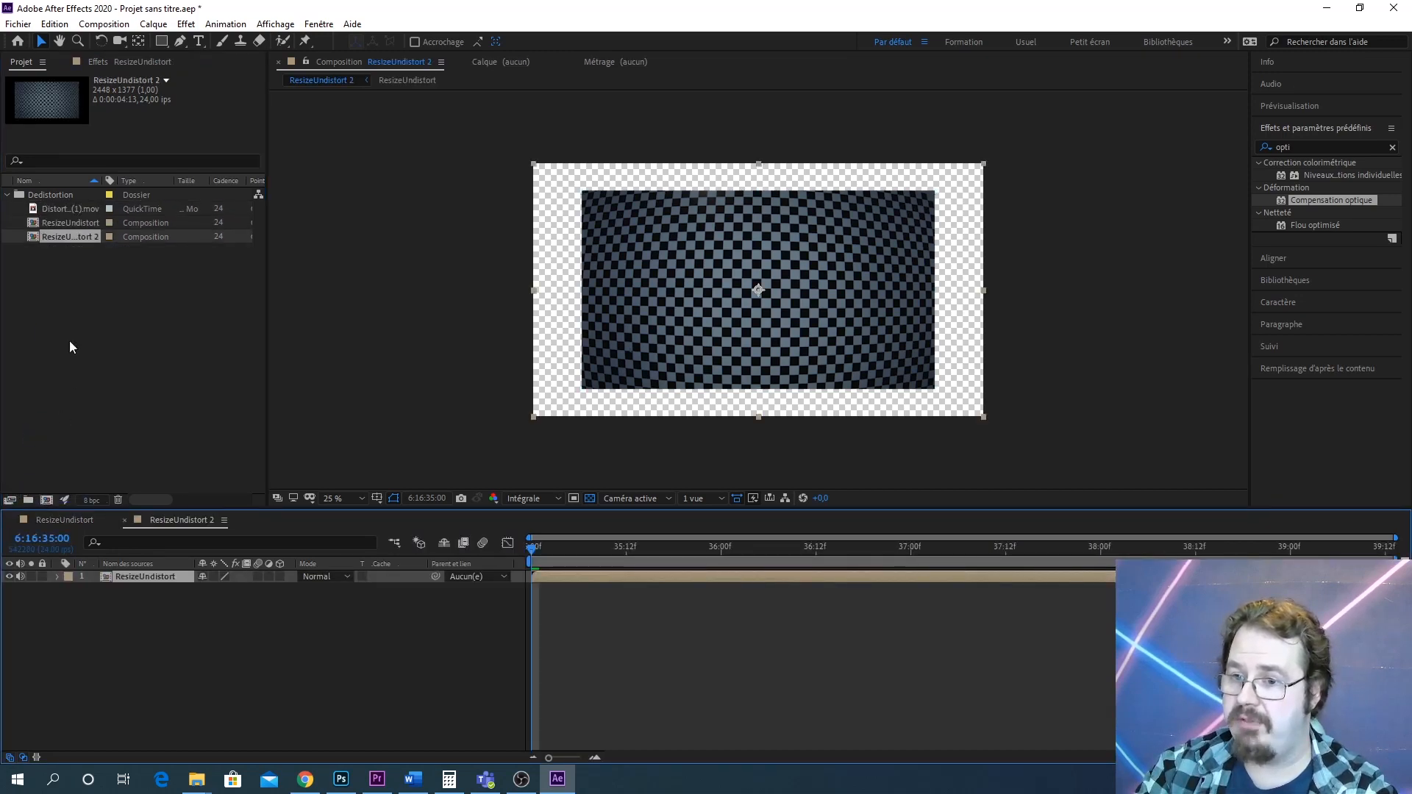
right_click(73, 237)
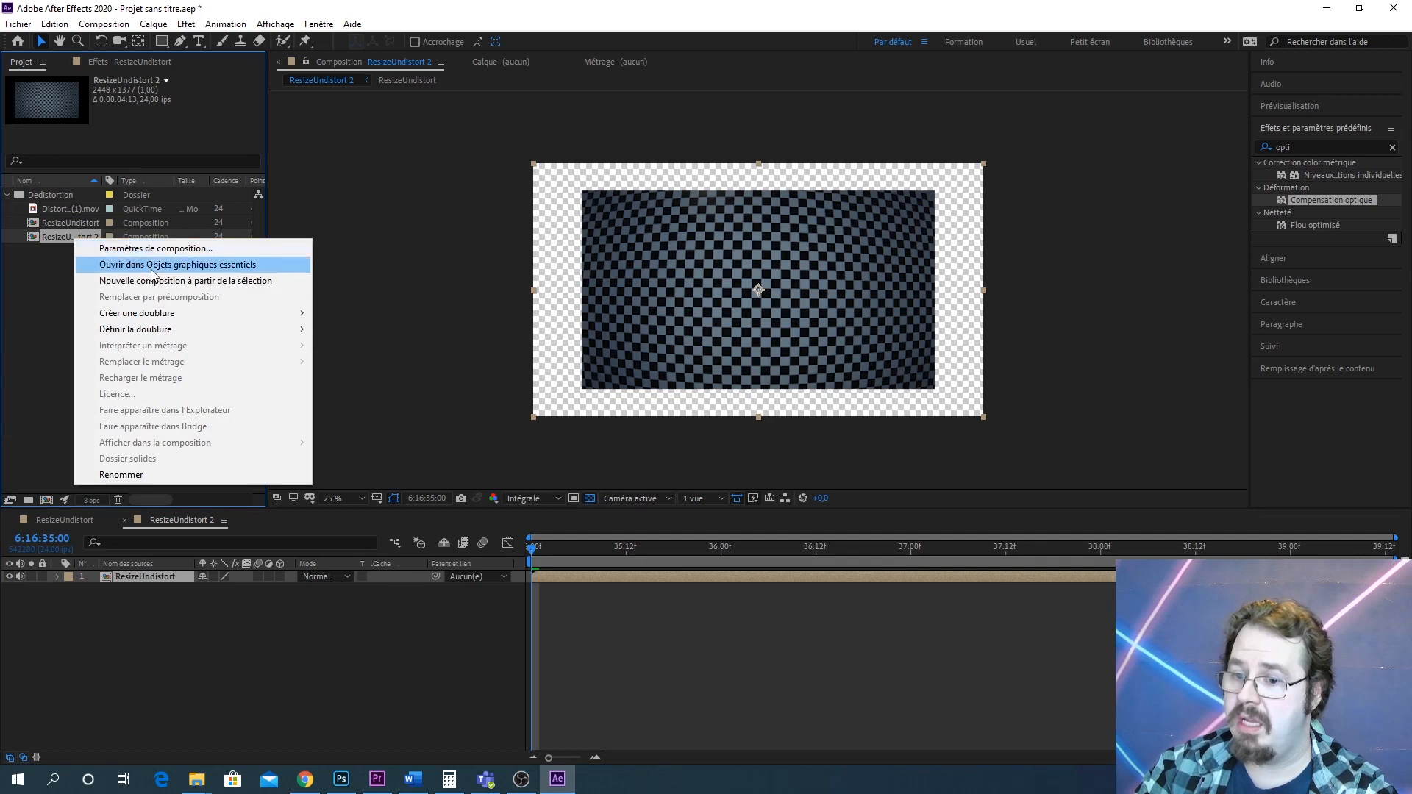
left_click(151, 474)
type("U")
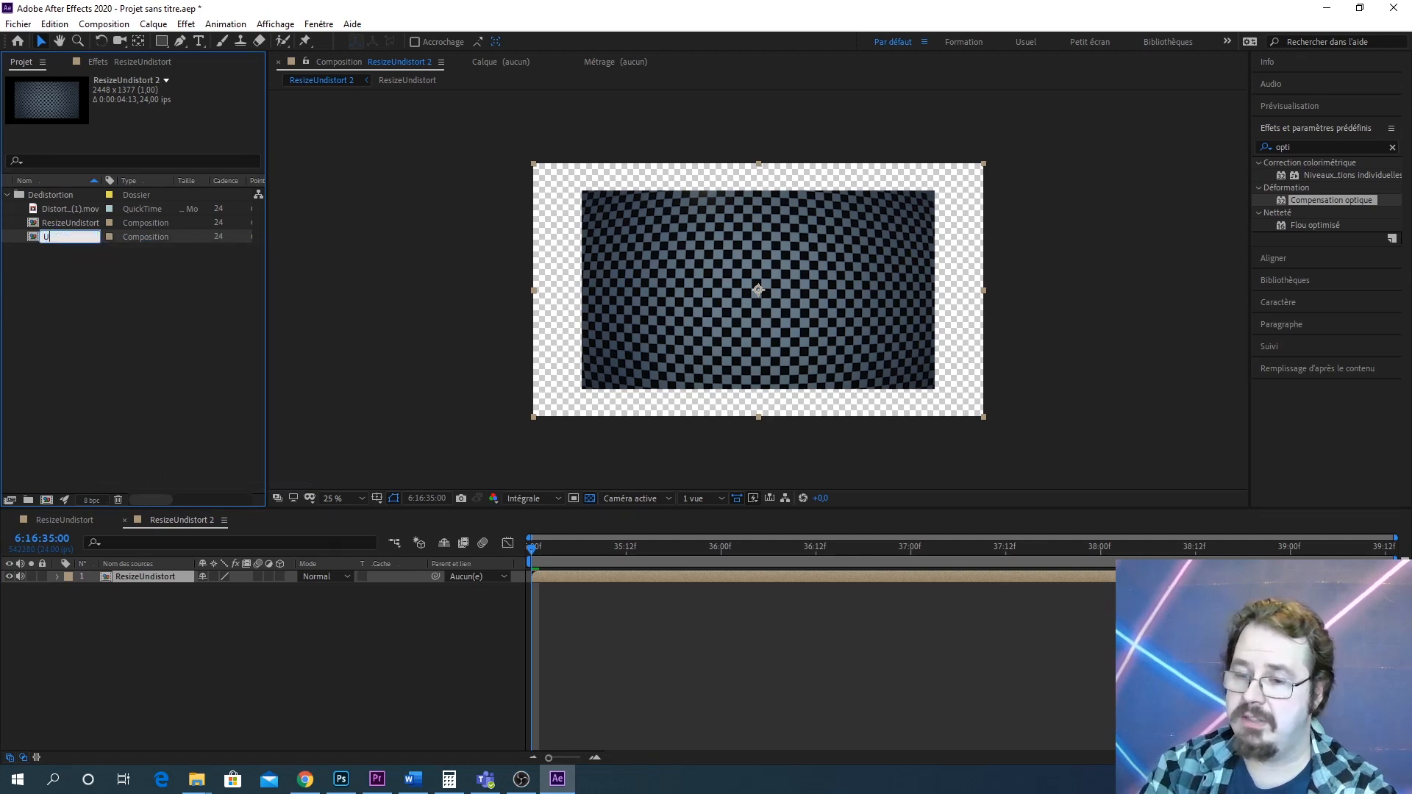
type("ndistorti")
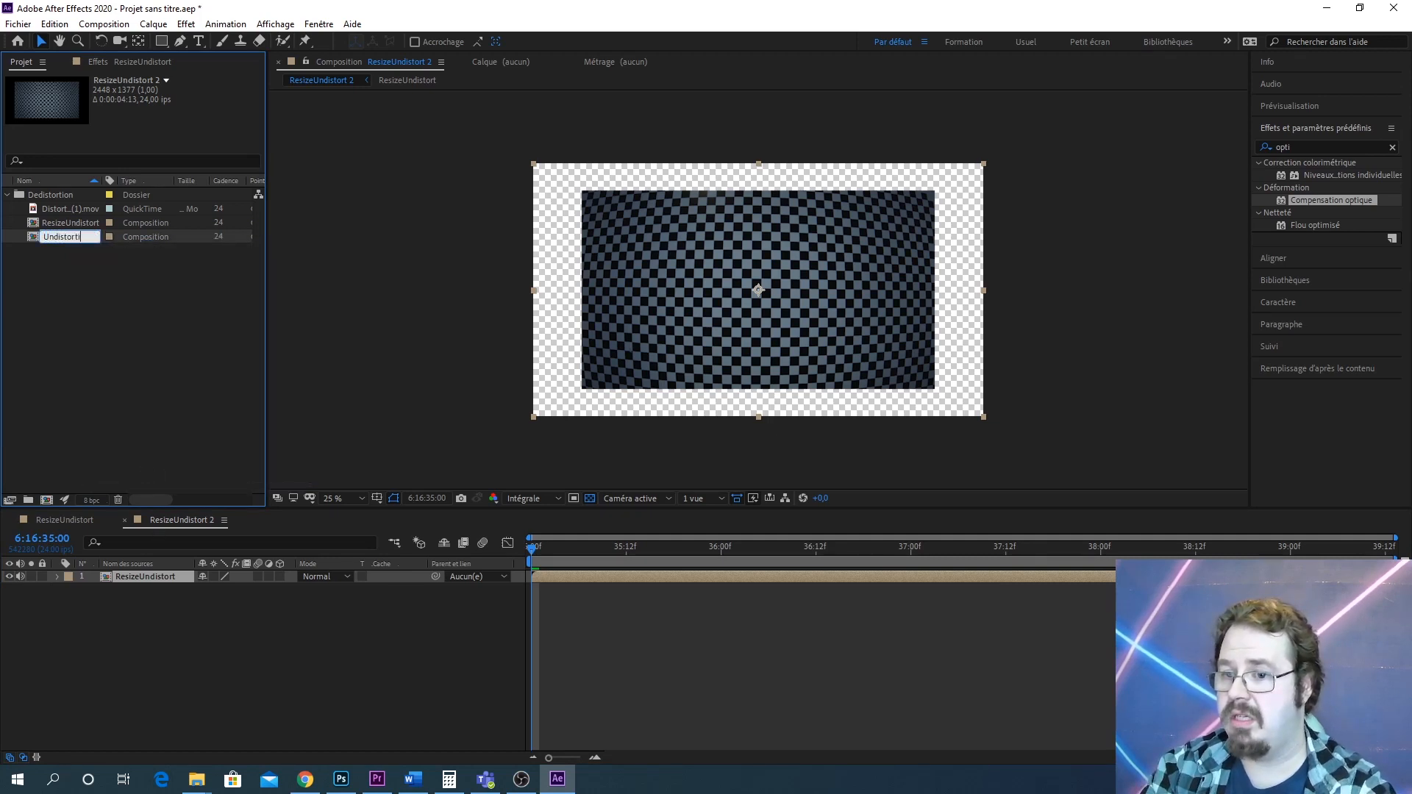
type("on")
key("BackSpace")
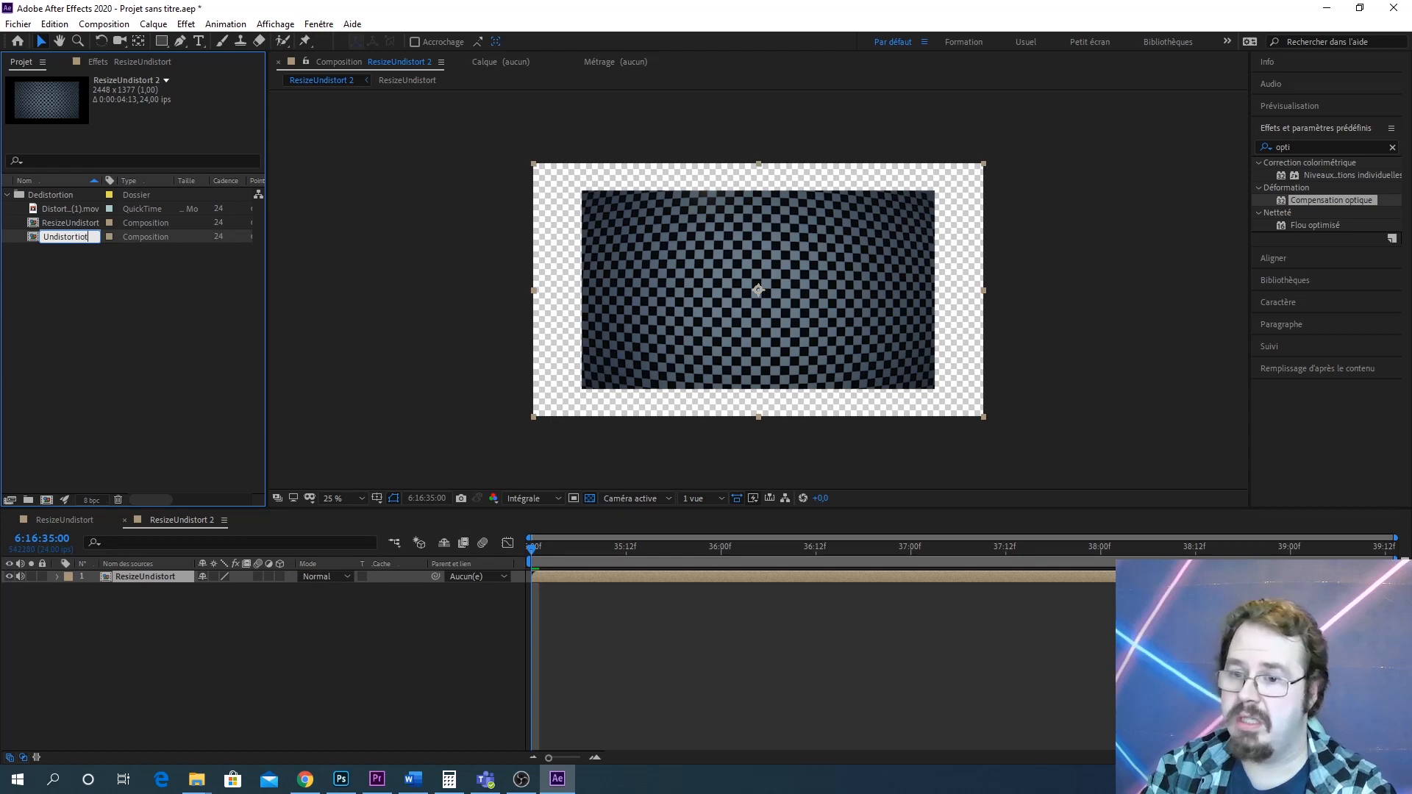
type("_Gri")
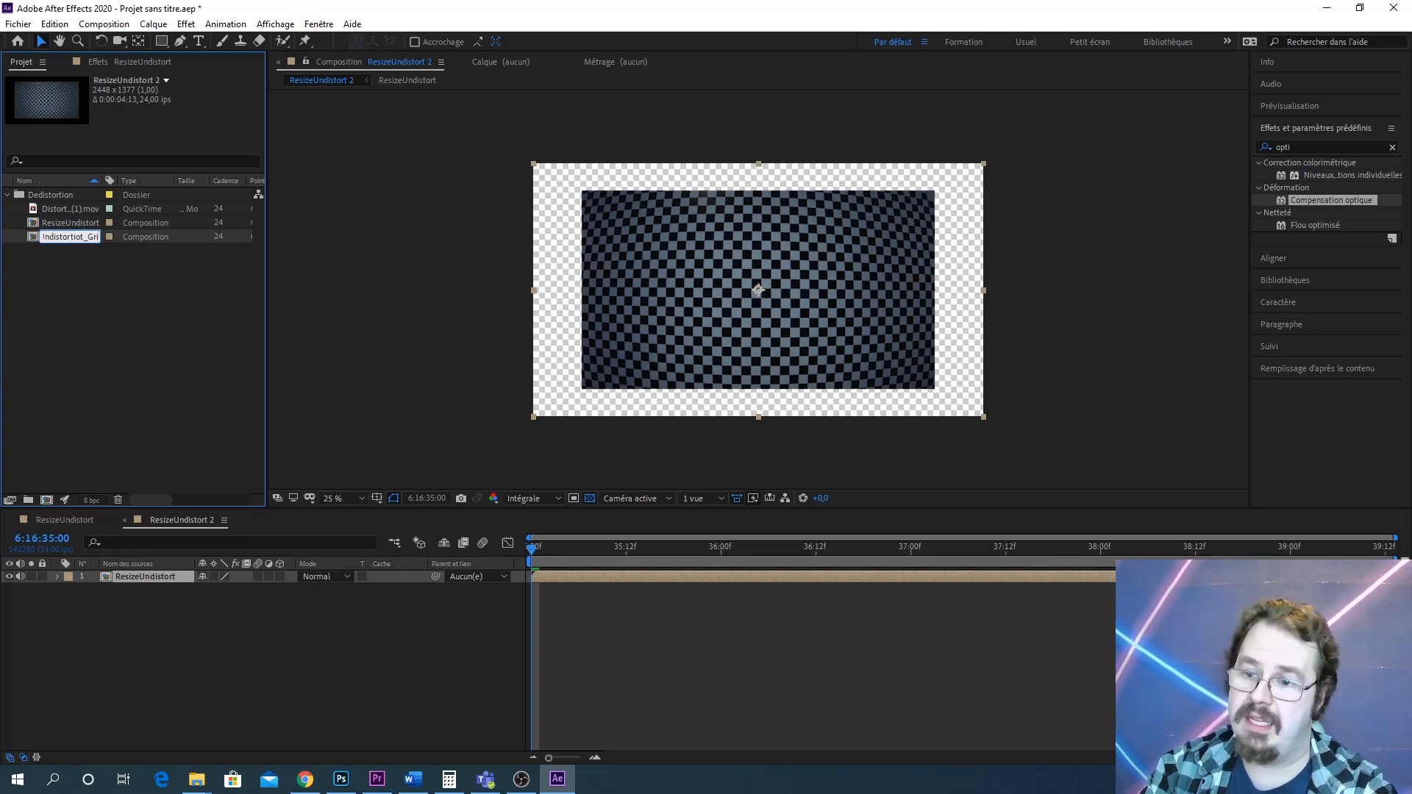
type("d")
key("Return")
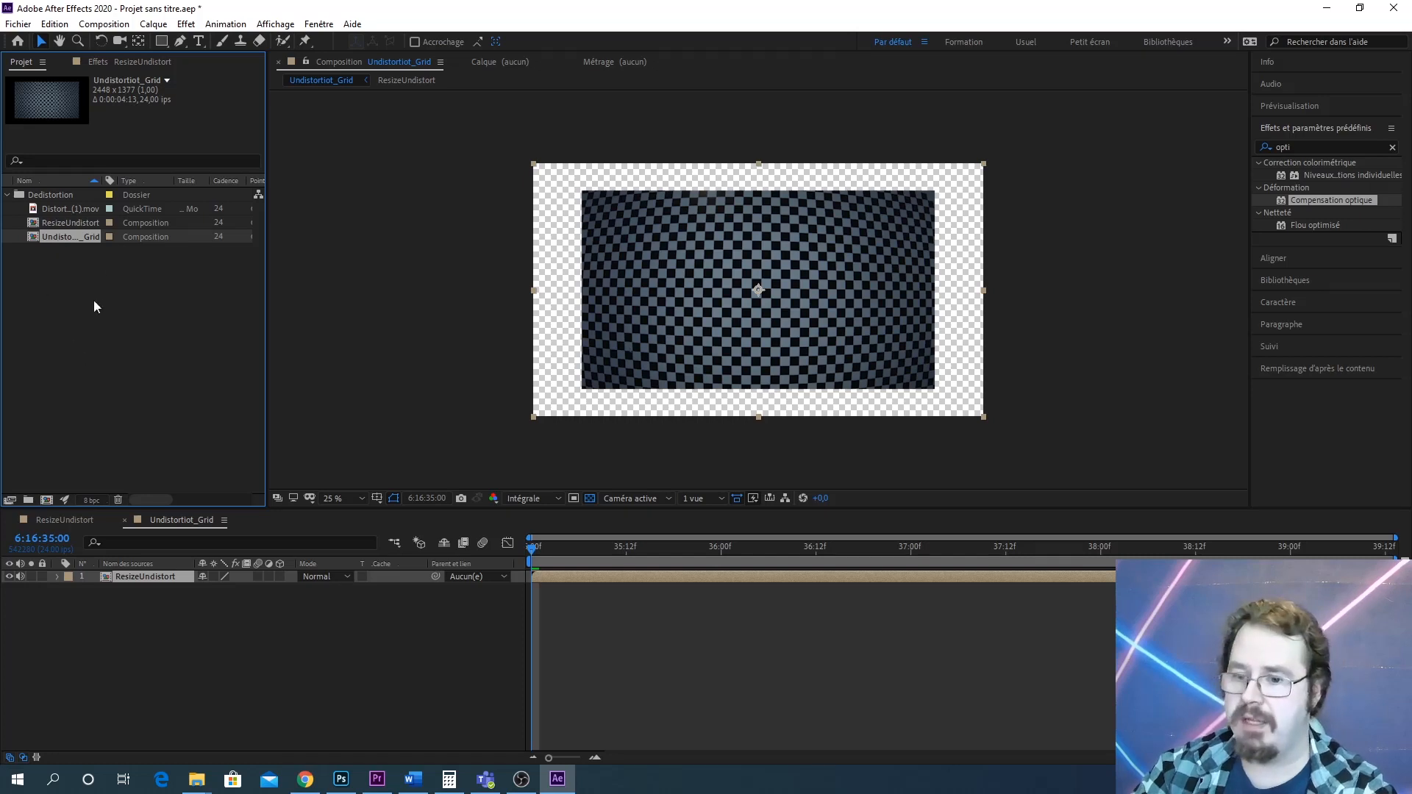
Add a black solid to the Undistortiot_Grid composition and place it beneath the ResizeUndistort layer
double_click(75, 234)
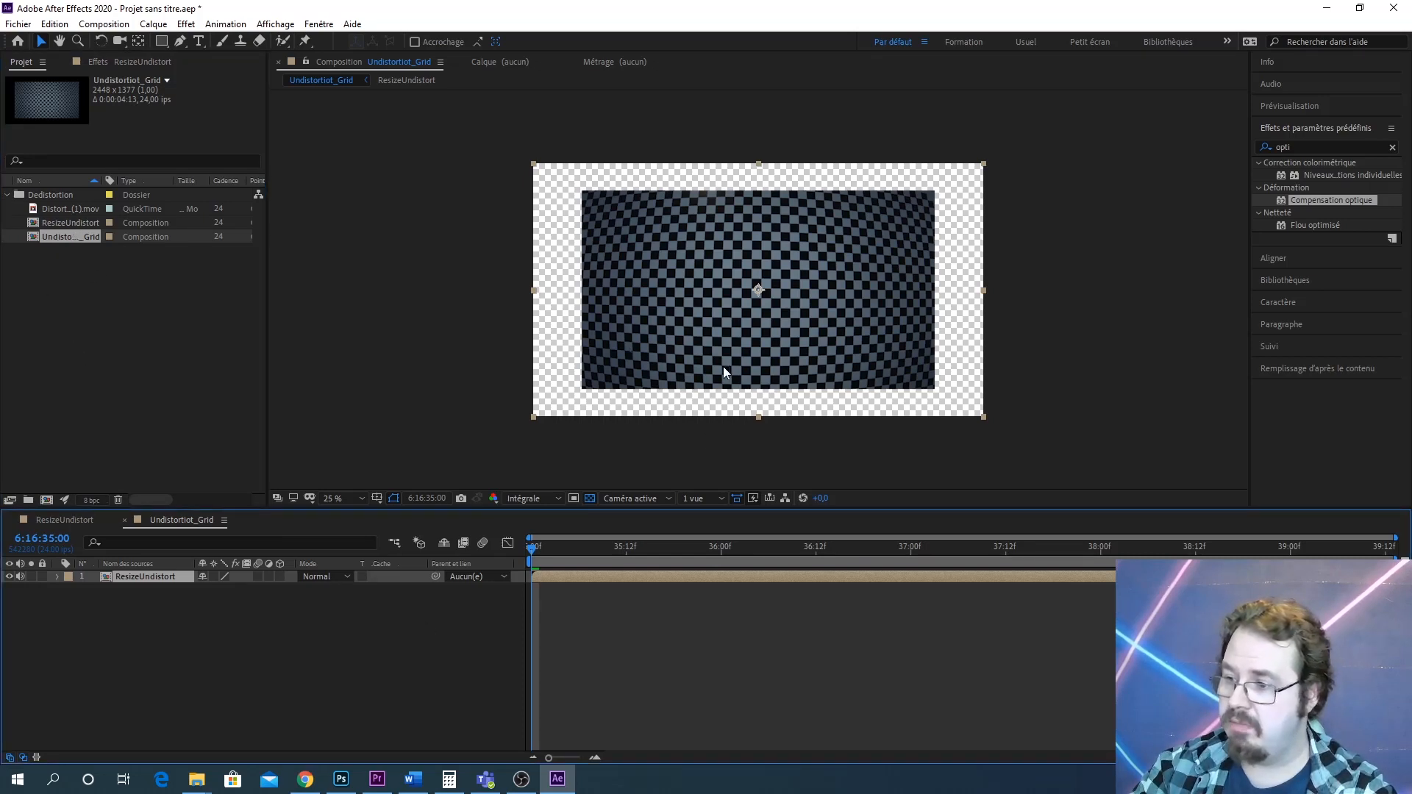
key("period")
left_click_drag(677, 392, 753, 268)
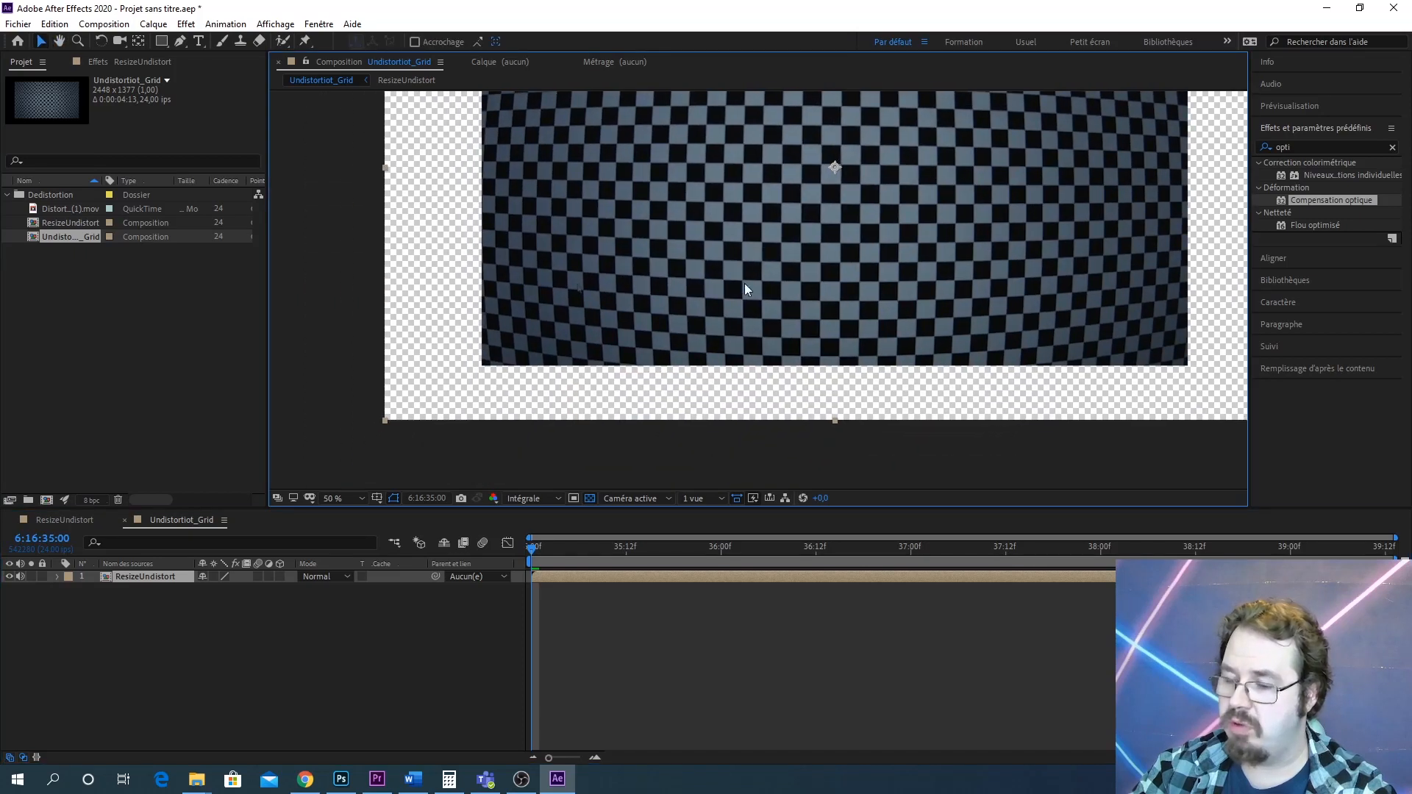
left_click_drag(776, 317, 717, 316)
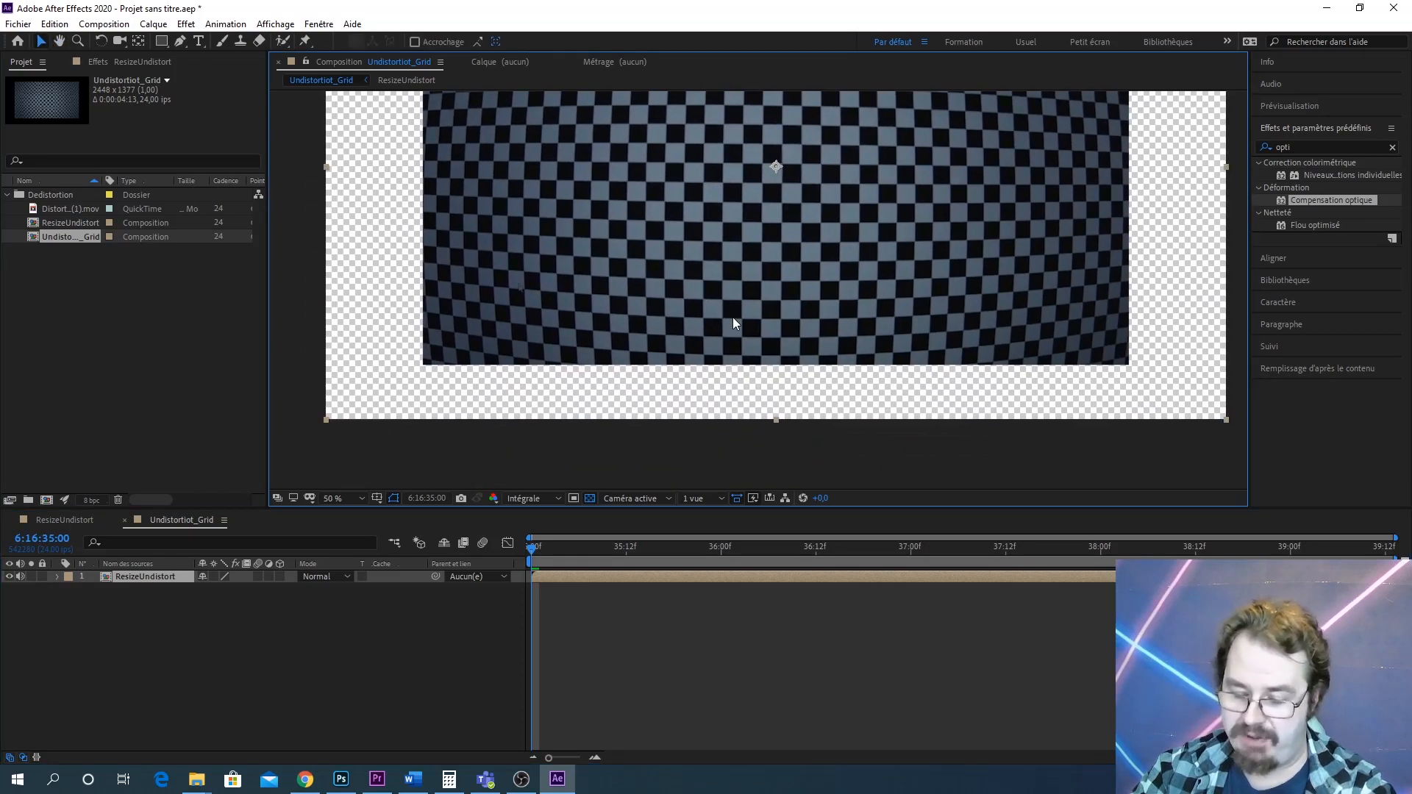
left_click(162, 28)
mouse_move(320, 42)
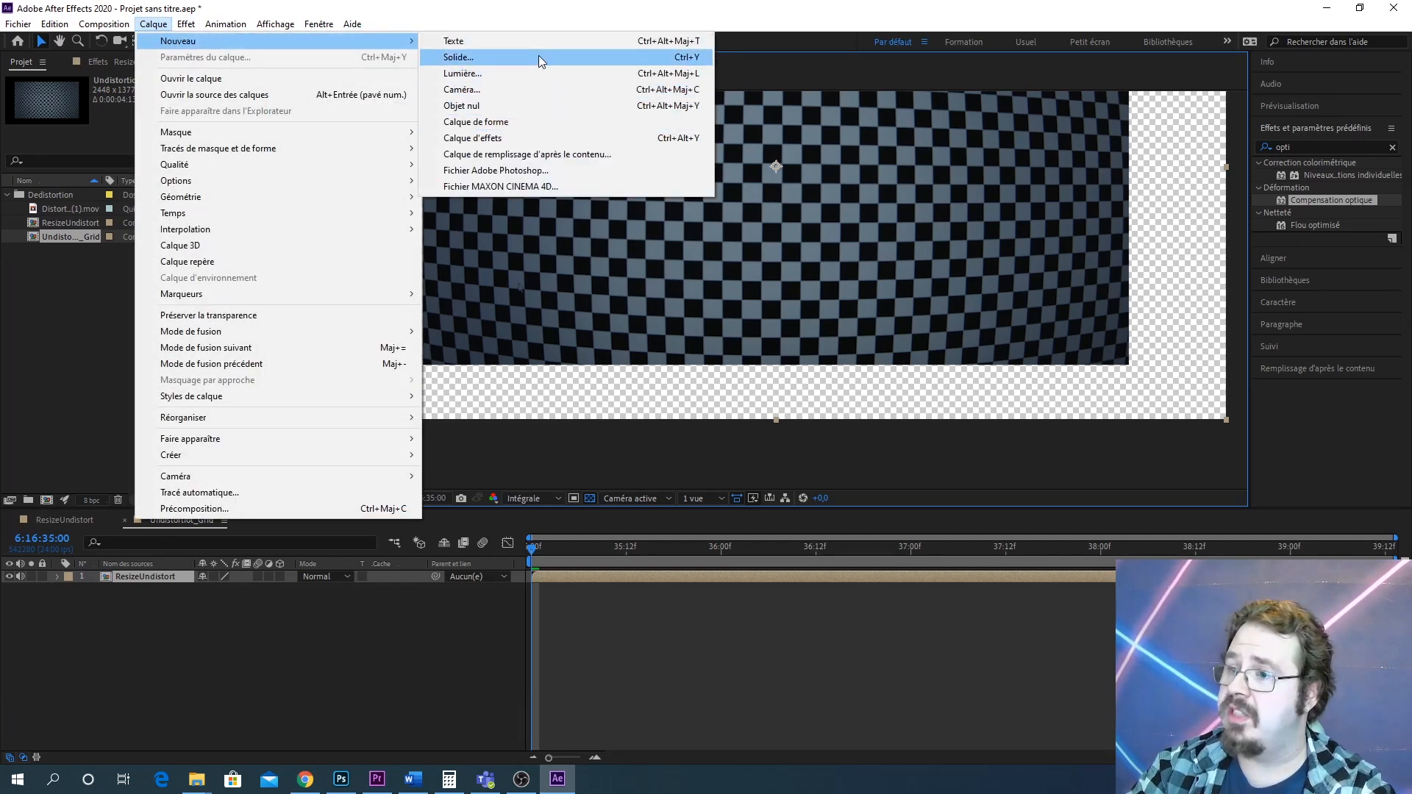
left_click(721, 391)
key("ctrl+y")
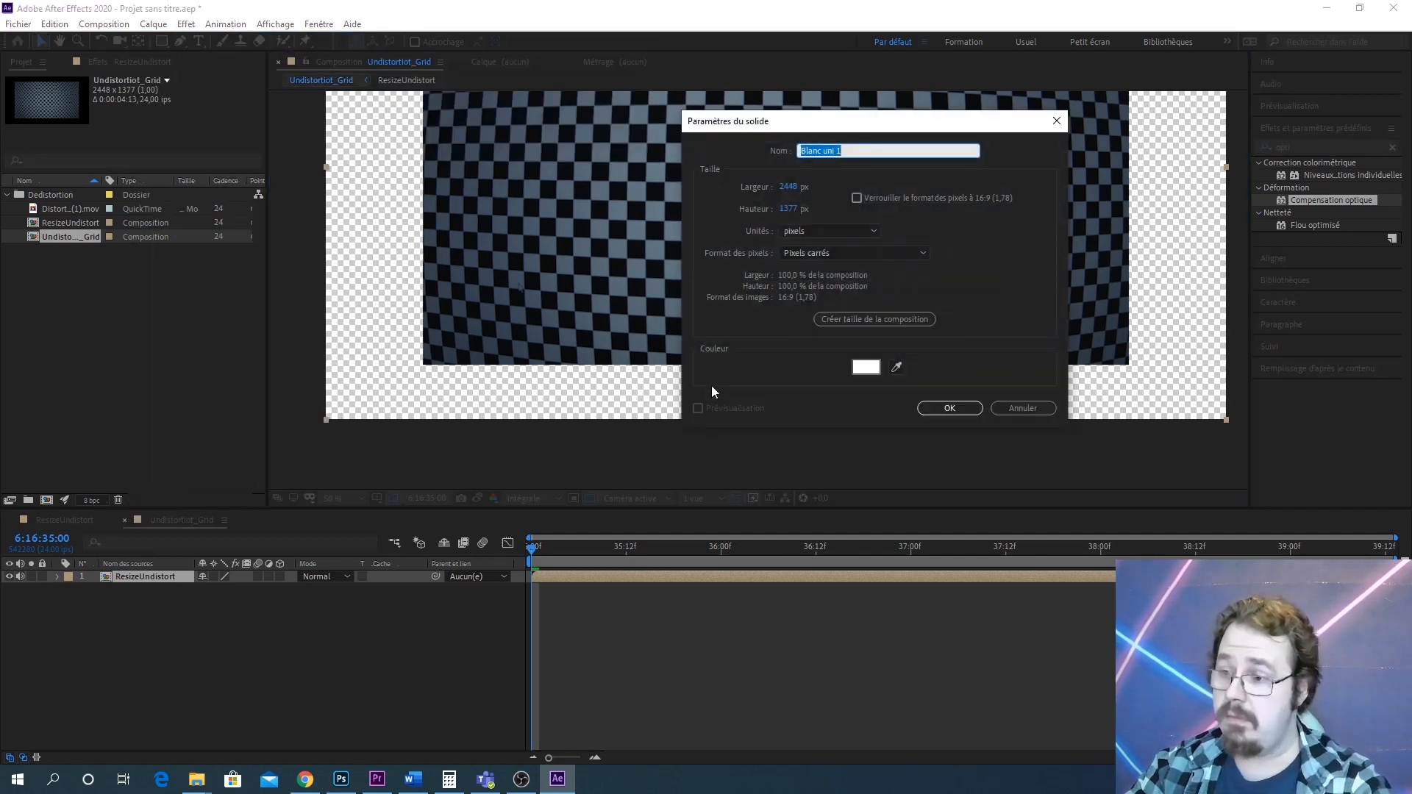
left_click(866, 367)
left_click(713, 484)
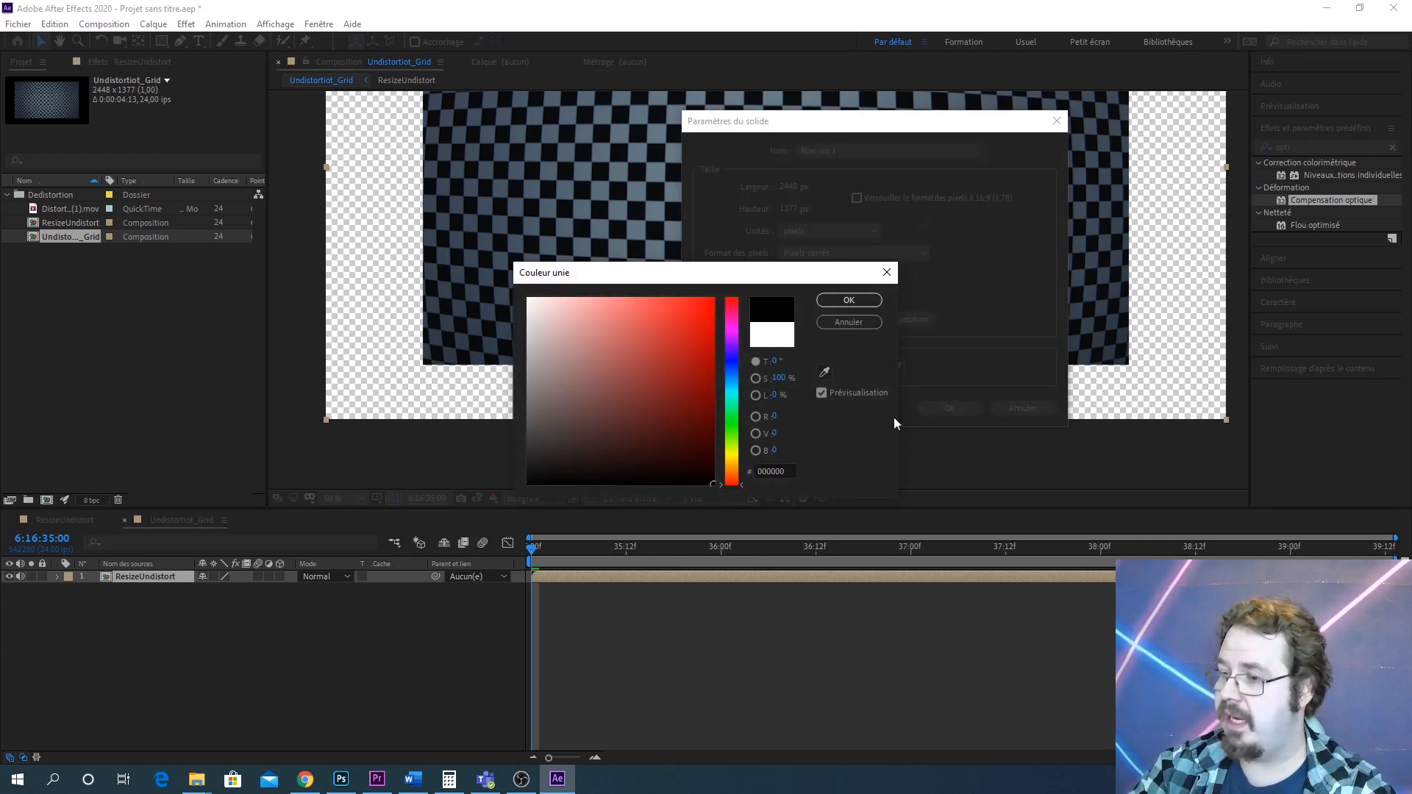
left_click(850, 301)
left_click(949, 407)
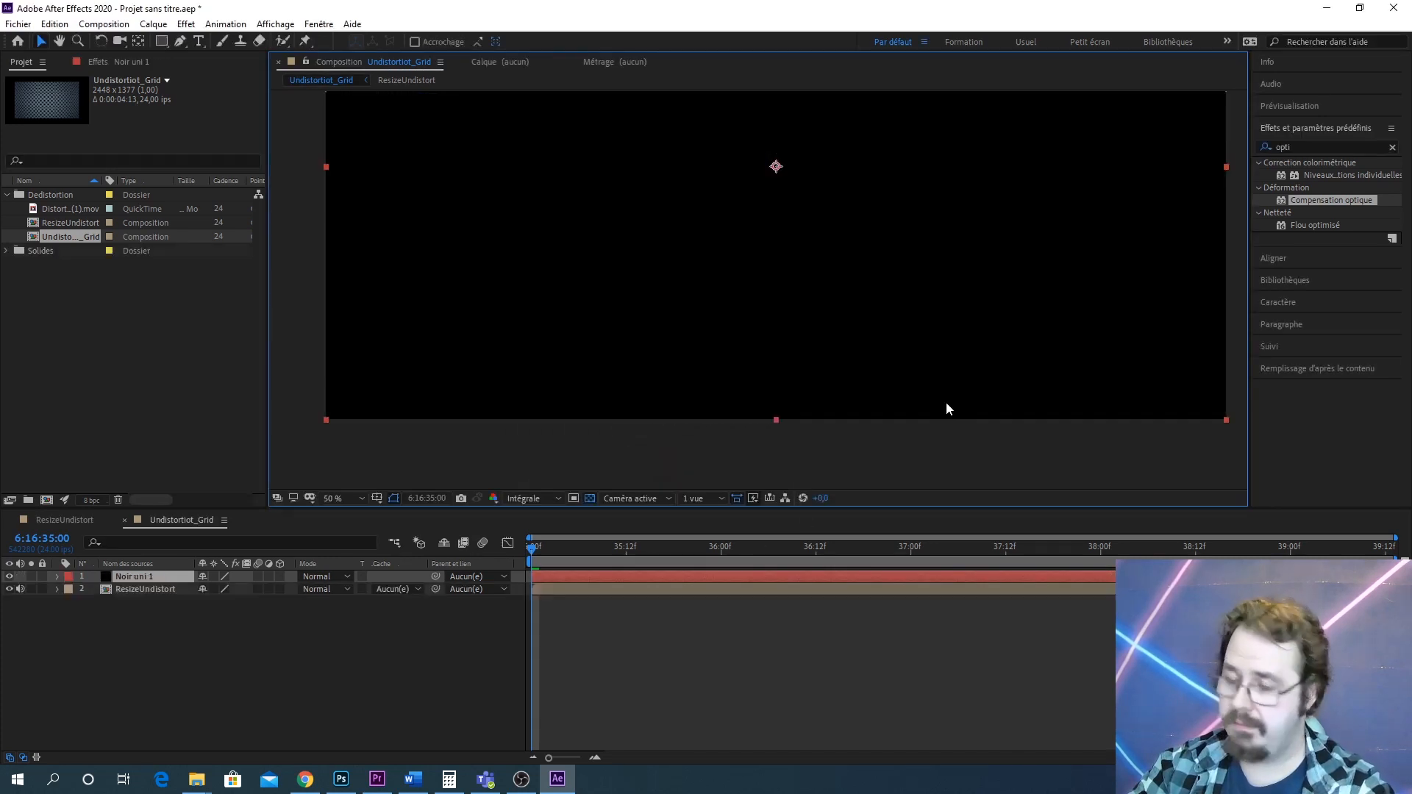
left_click_drag(156, 575, 162, 604)
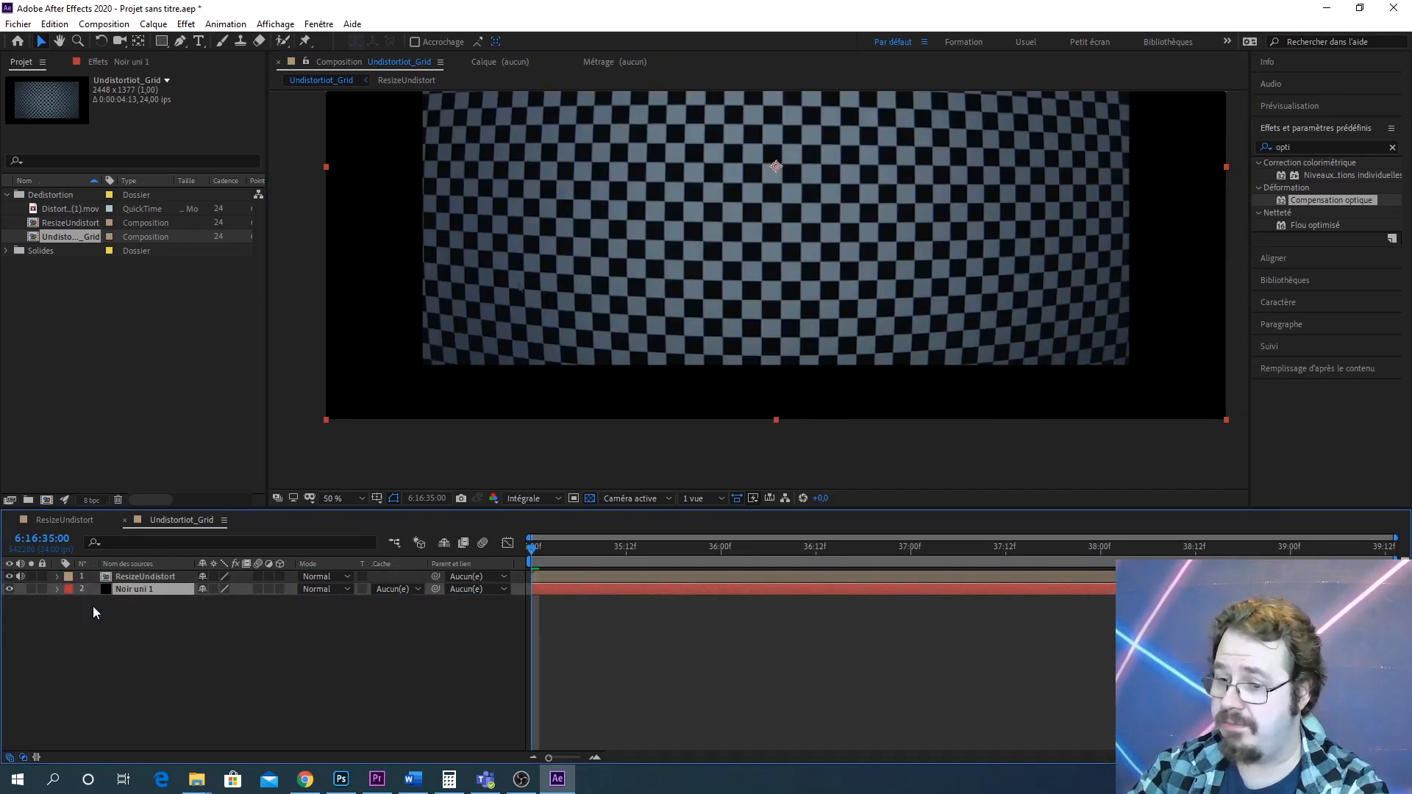
Apply Compensation optique to the ResizeUndistort layer and set its field of view to 67.9
left_click_drag(919, 253, 845, 323)
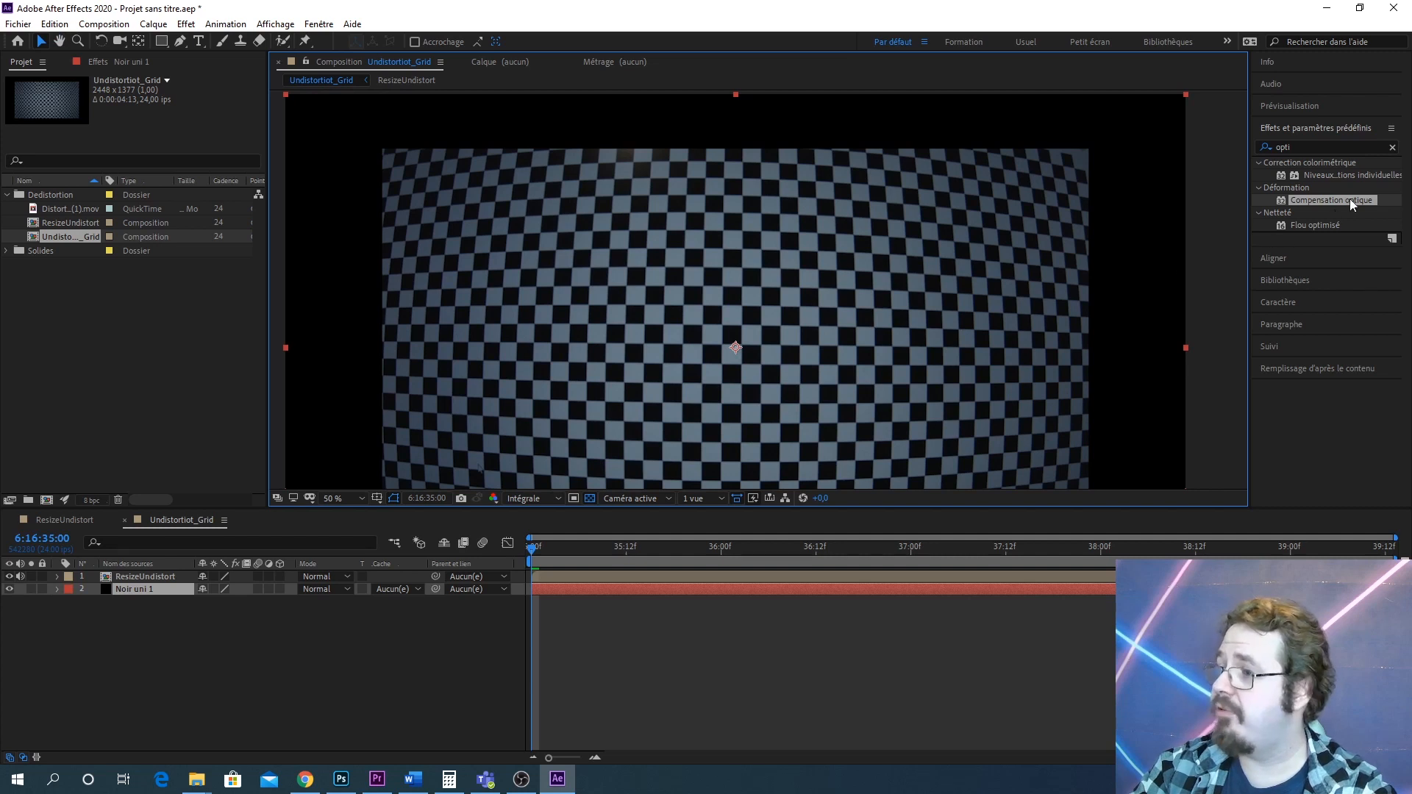
left_click_drag(1349, 198, 654, 244)
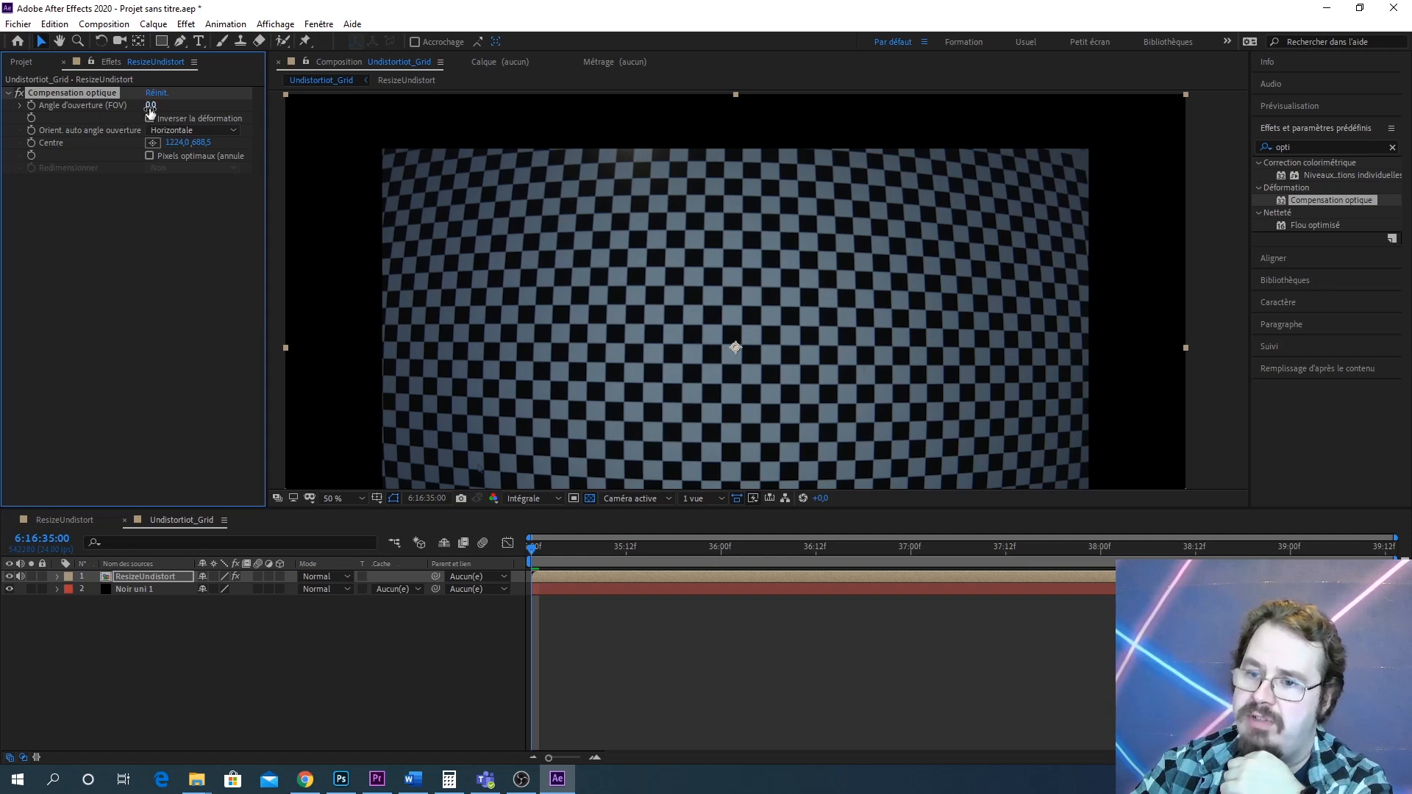
left_click_drag(151, 108, 759, 68)
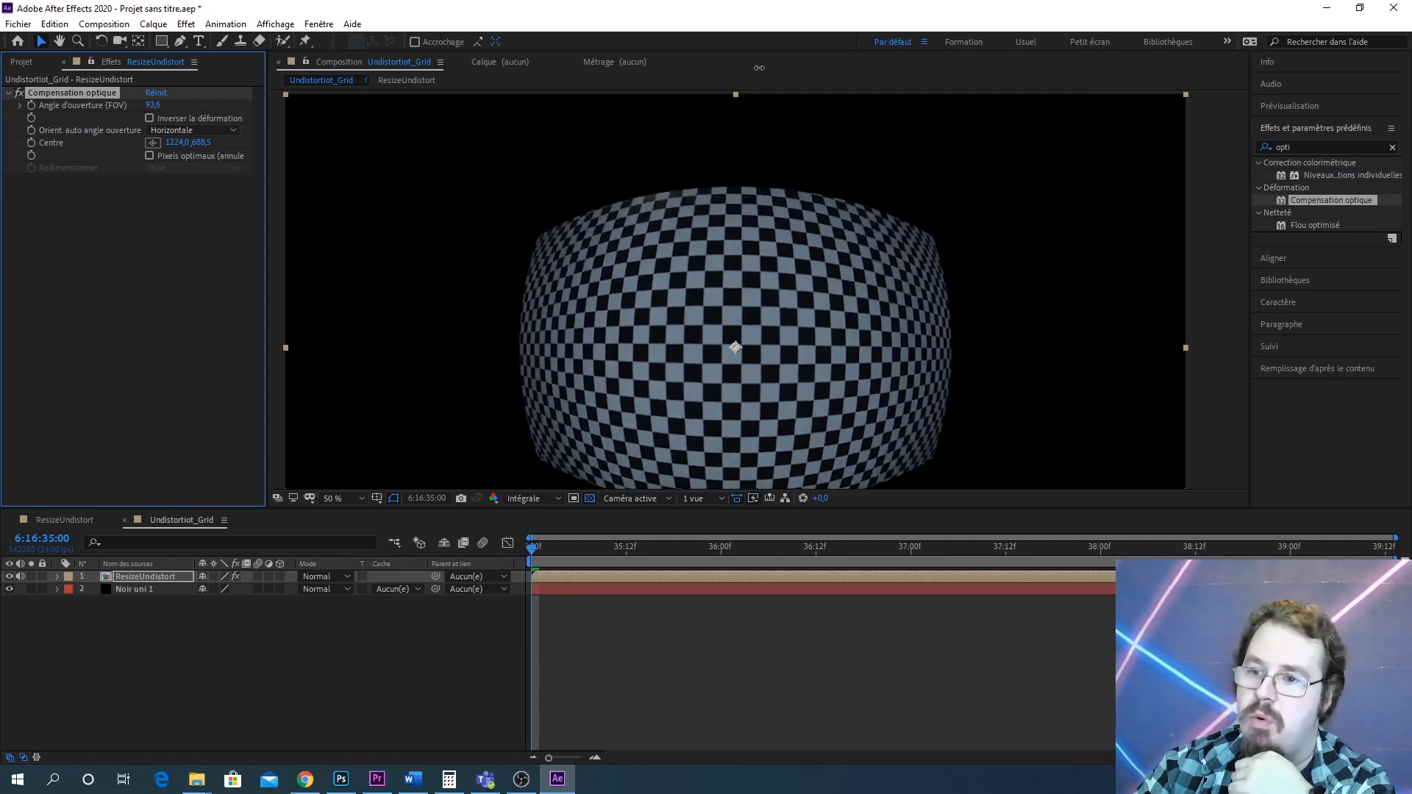
Enable Inverser la déformation on the Compensation optique effect and set the field of view to 69.2
left_click(149, 118)
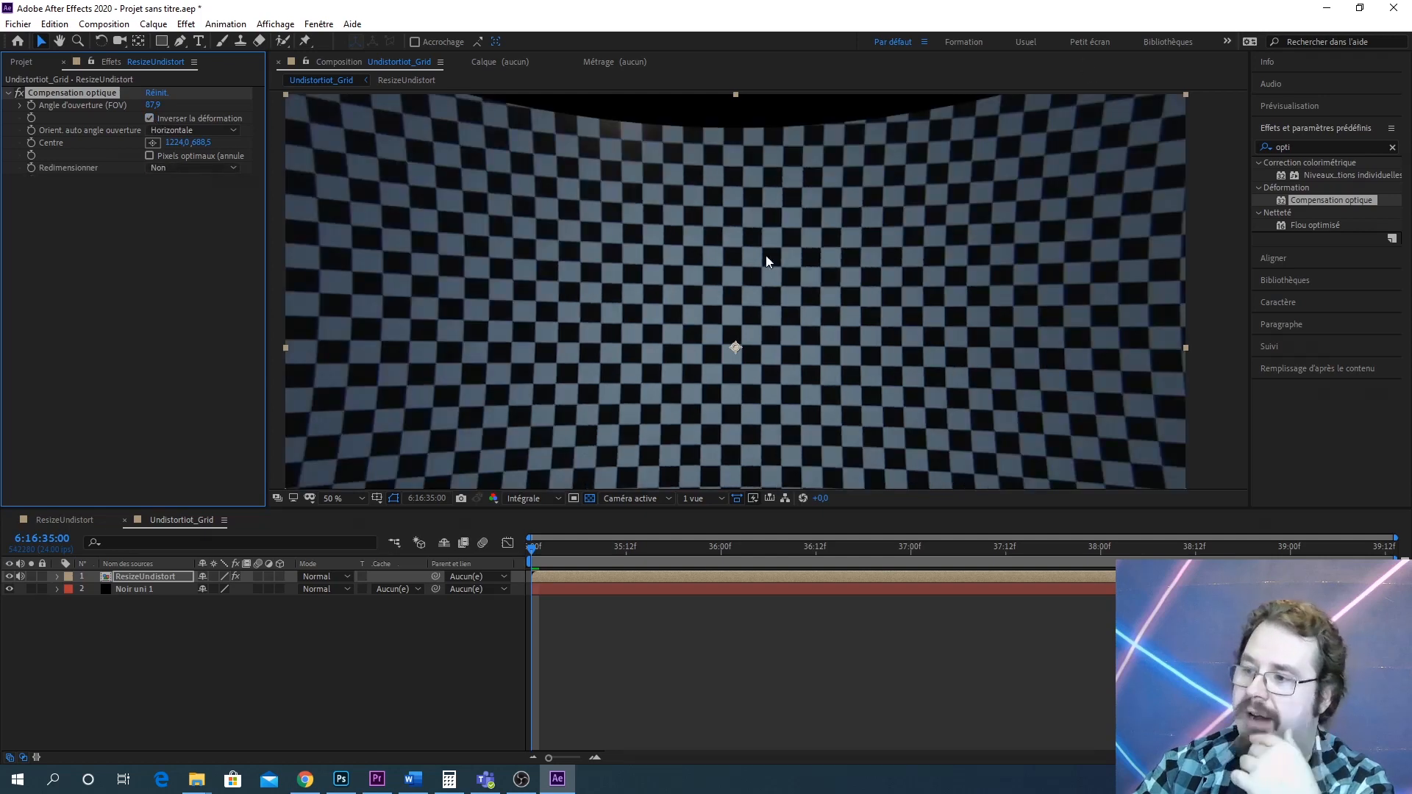
scroll(769, 261, "down", 4)
scroll(769, 268, "up", 4)
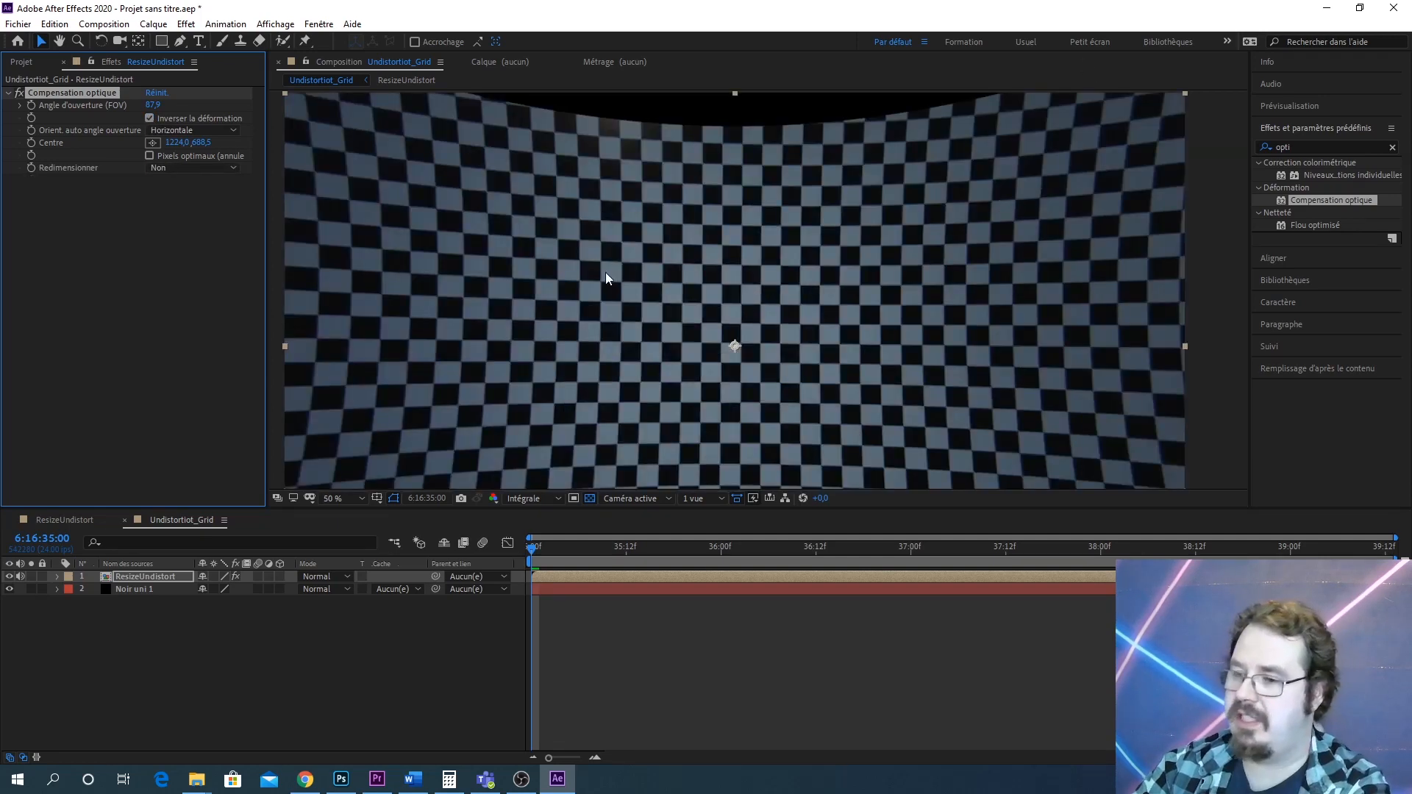
left_click_drag(607, 273, 631, 318)
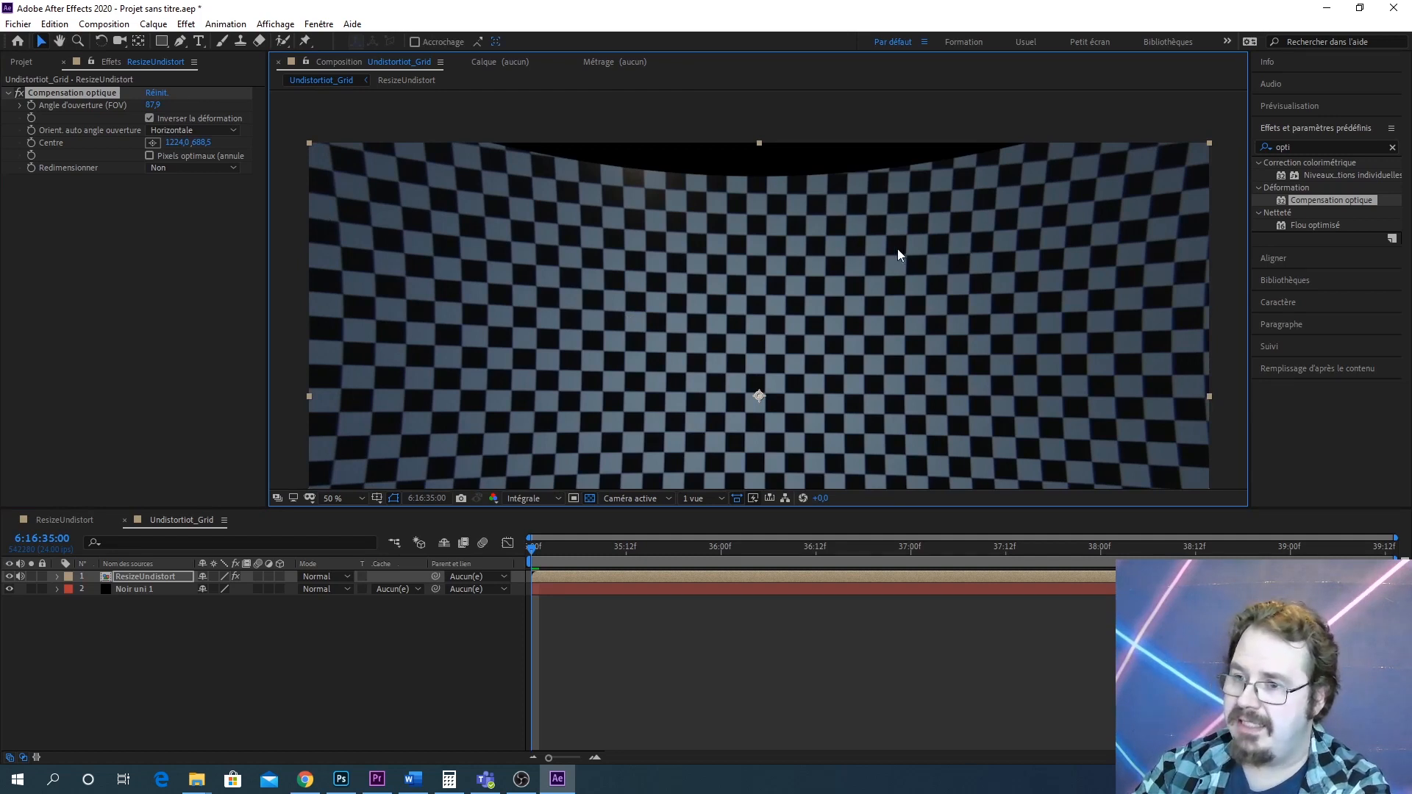
scroll(491, 214, "up", 3)
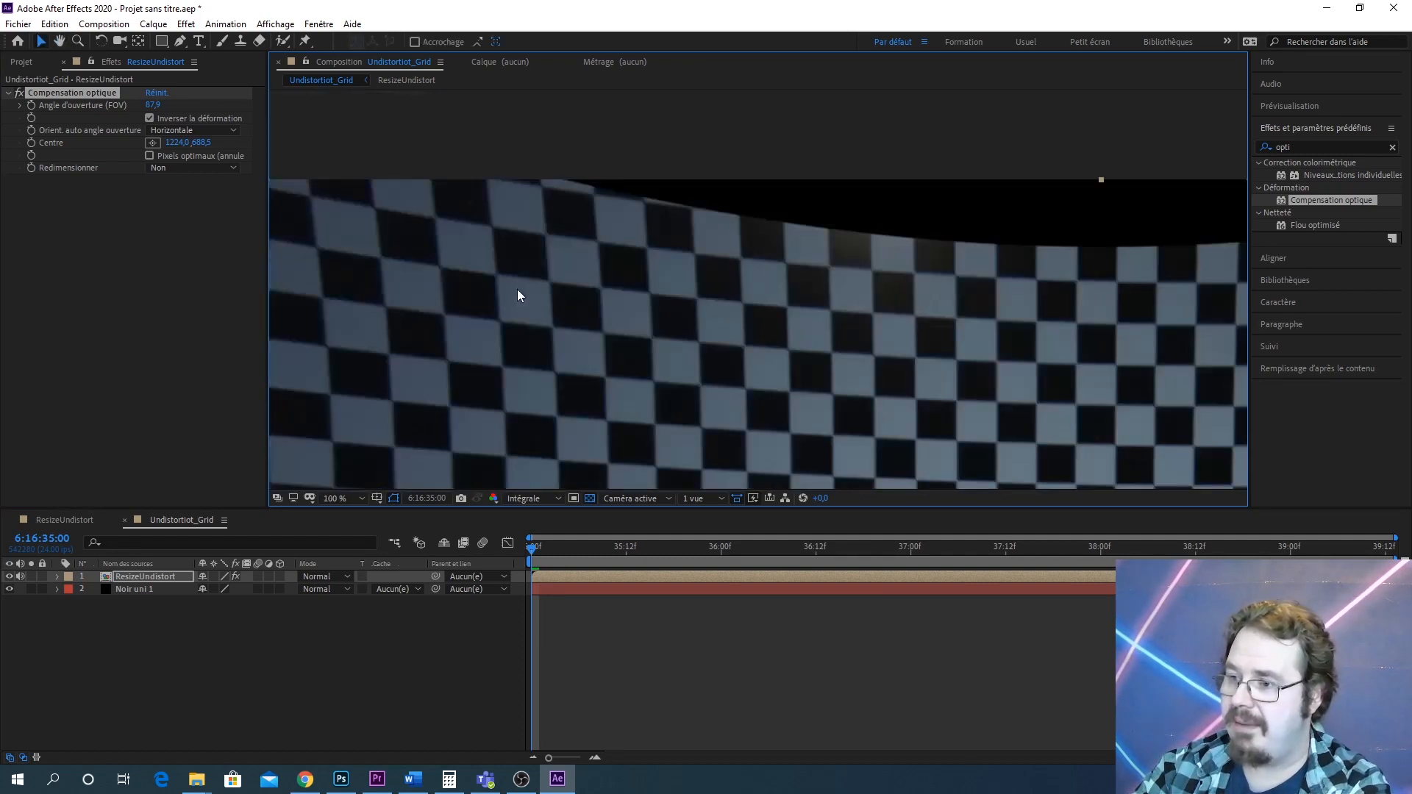
left_click_drag(518, 289, 647, 284)
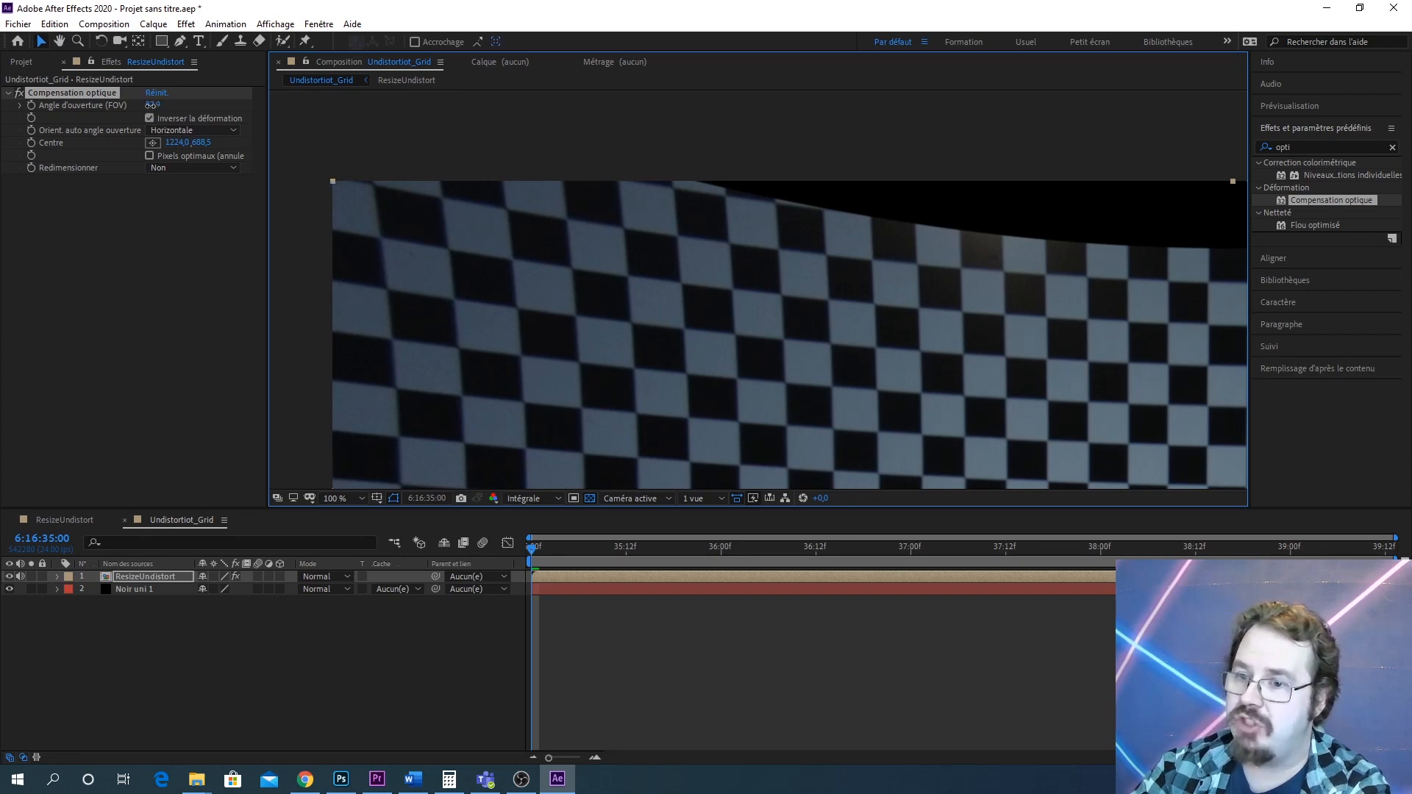
left_click_drag(152, 107, 33, 125)
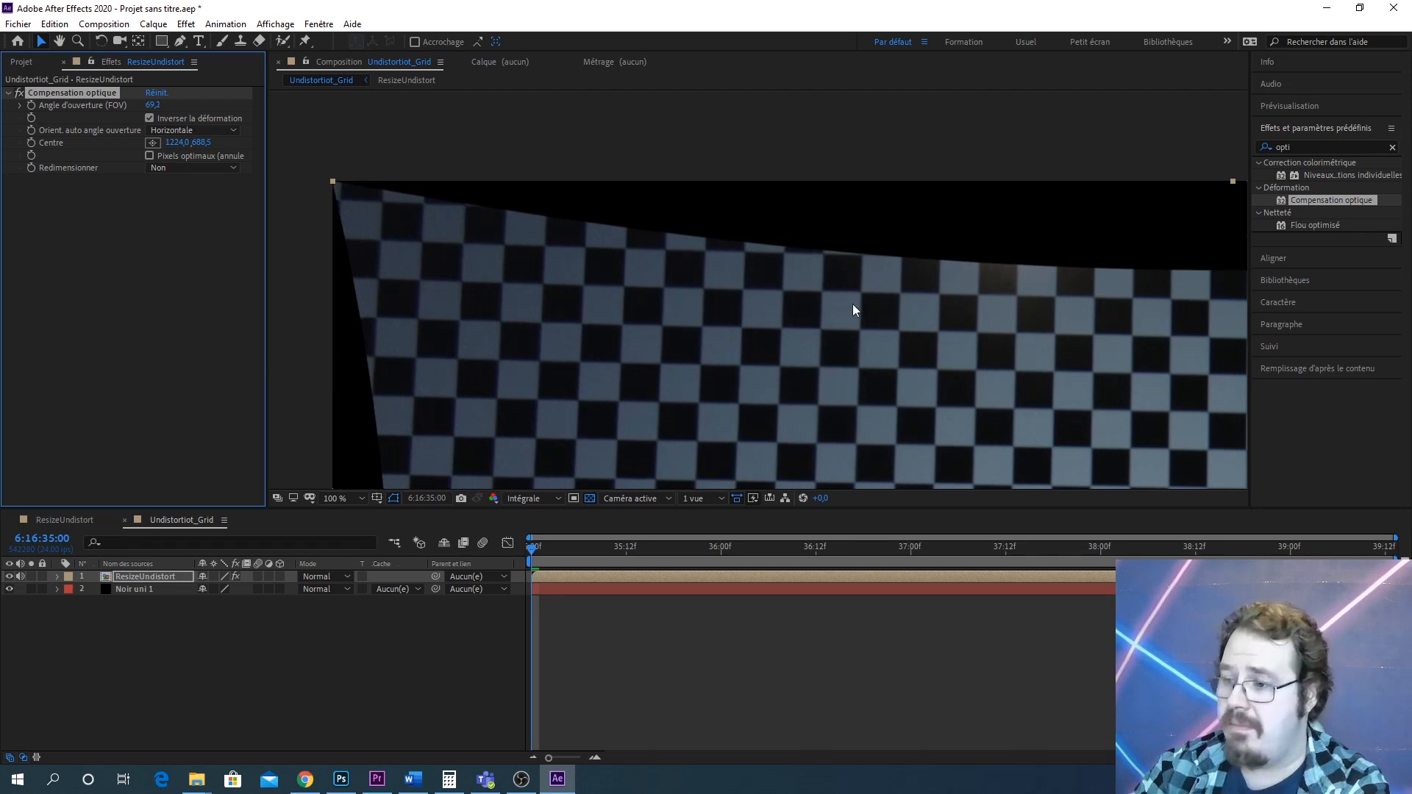
Draw a four-point mask with the Pen tool on the ResizeUndistort layer, outlining a rectangle of grid squares as a straightness reference
scroll(853, 303, "down", 4)
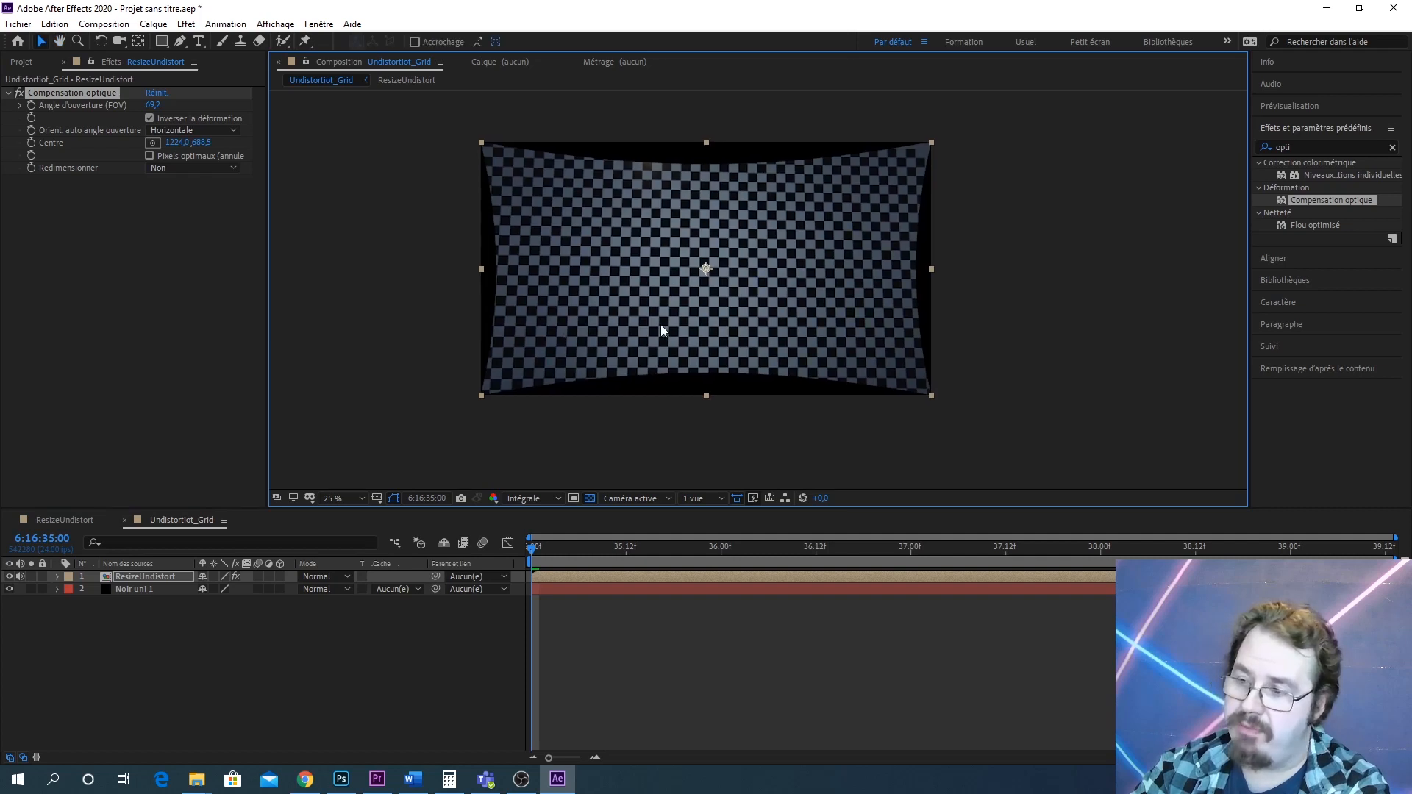
scroll(668, 339, "up", 2)
left_click_drag(694, 310, 774, 434)
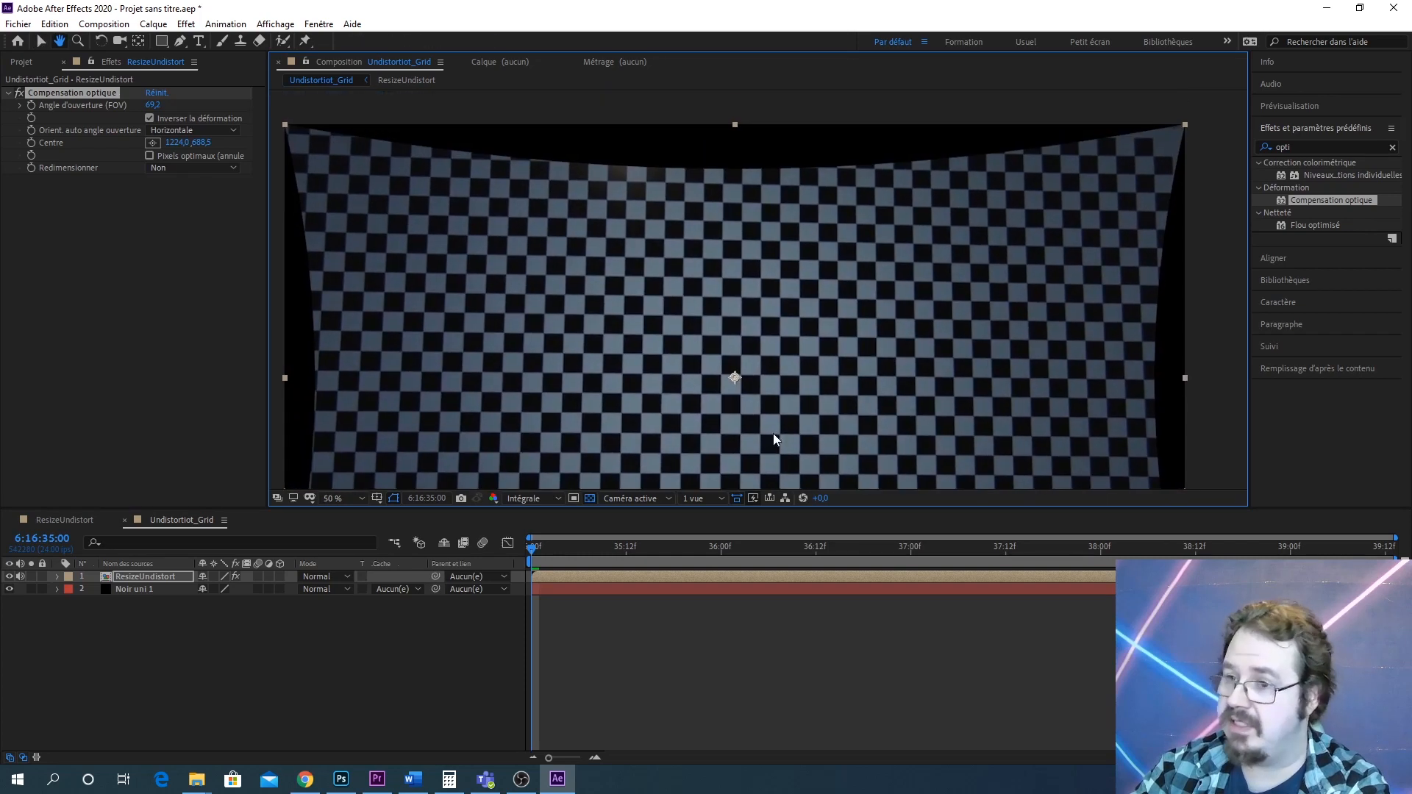
left_click(180, 41)
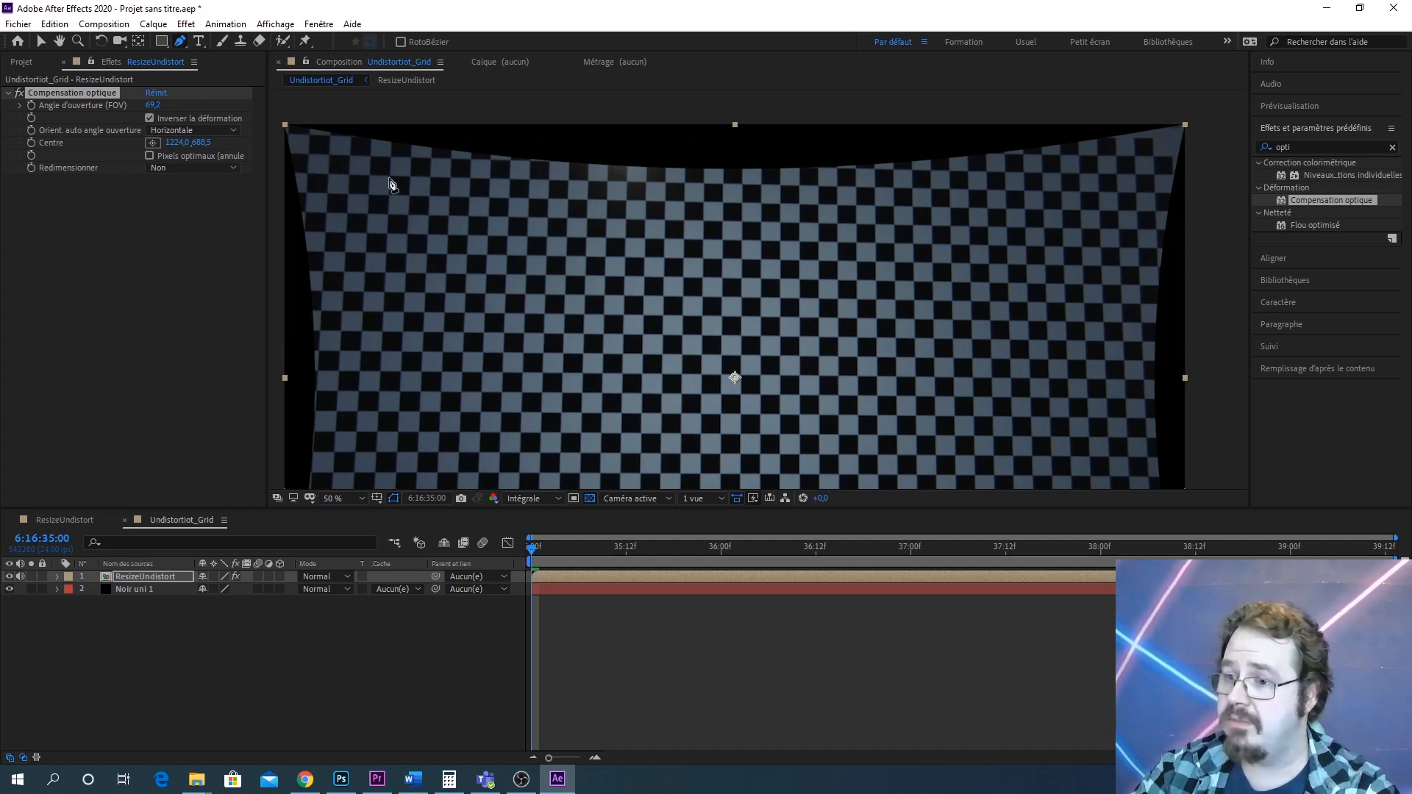
scroll(390, 184, "up", 2)
key("h")
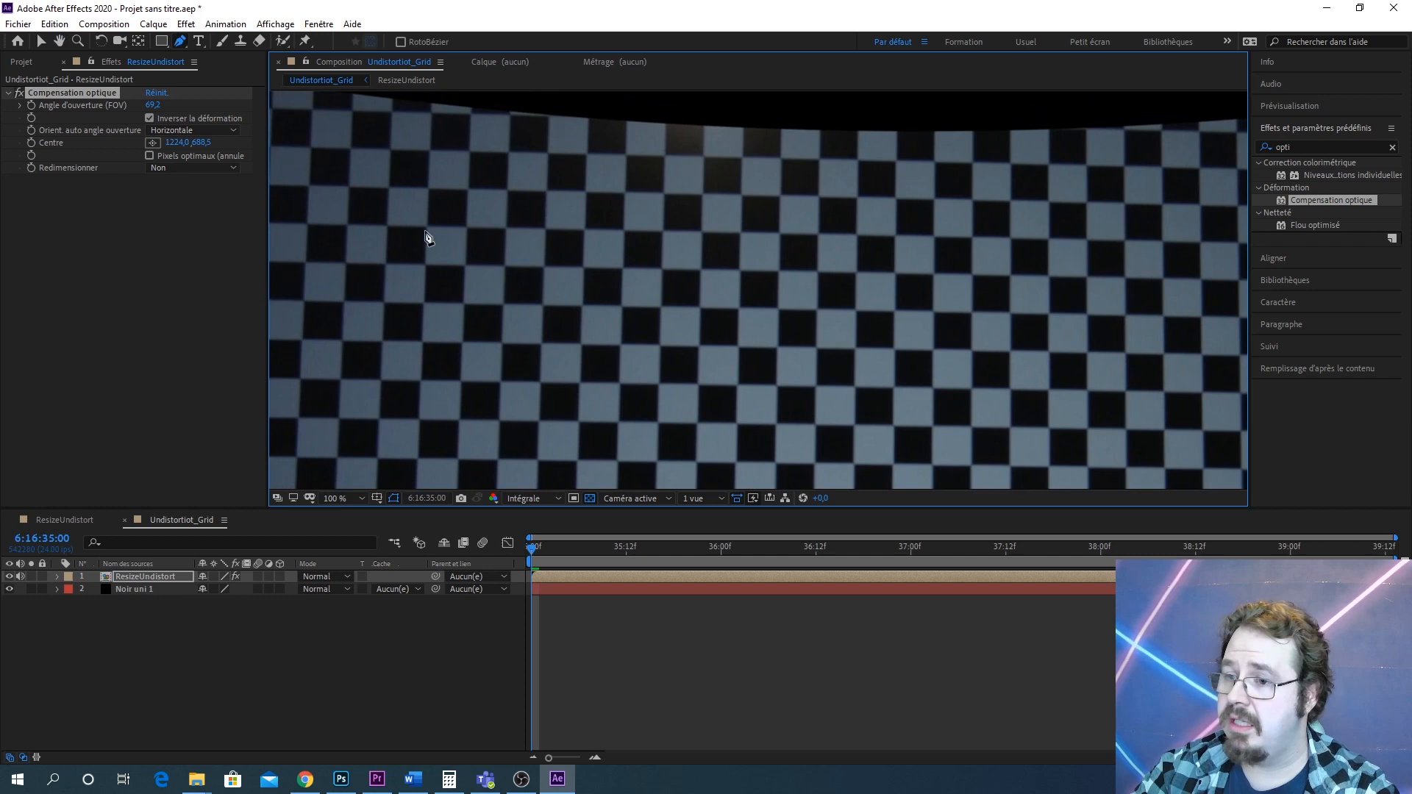
left_click(349, 187)
scroll(779, 189, "down", 4)
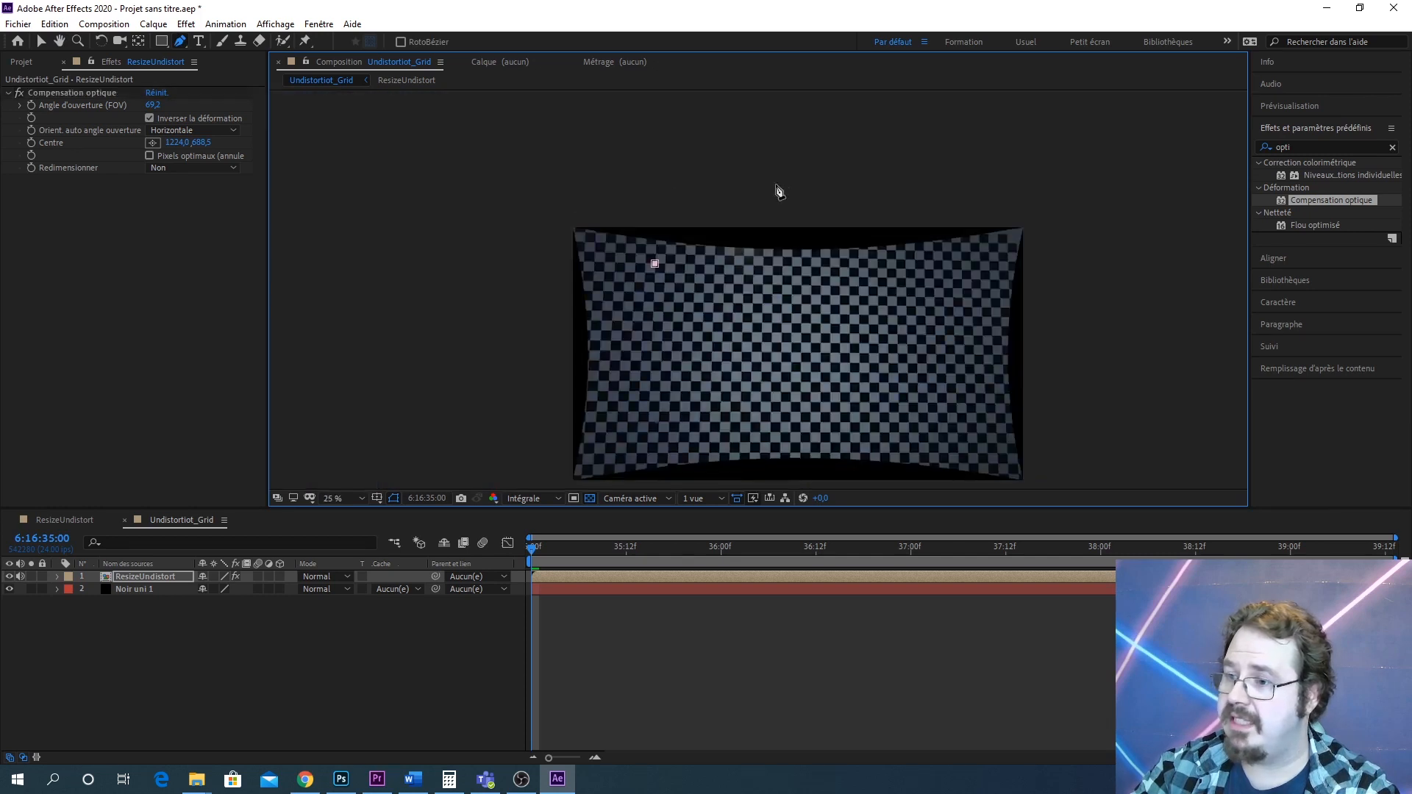
scroll(627, 157, "up", 5)
scroll(856, 309, "down", 5)
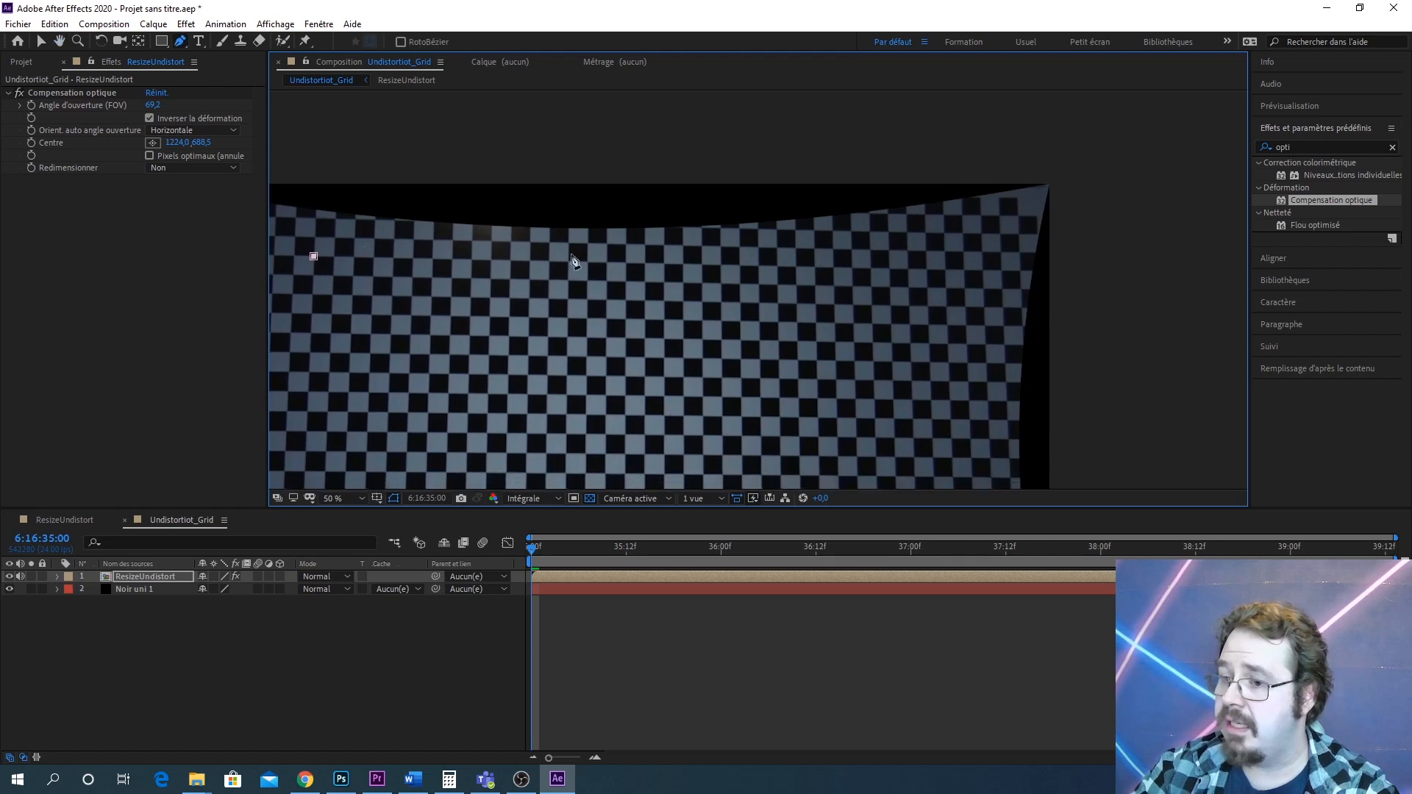
left_click(943, 270)
scroll(941, 305, "down", 3)
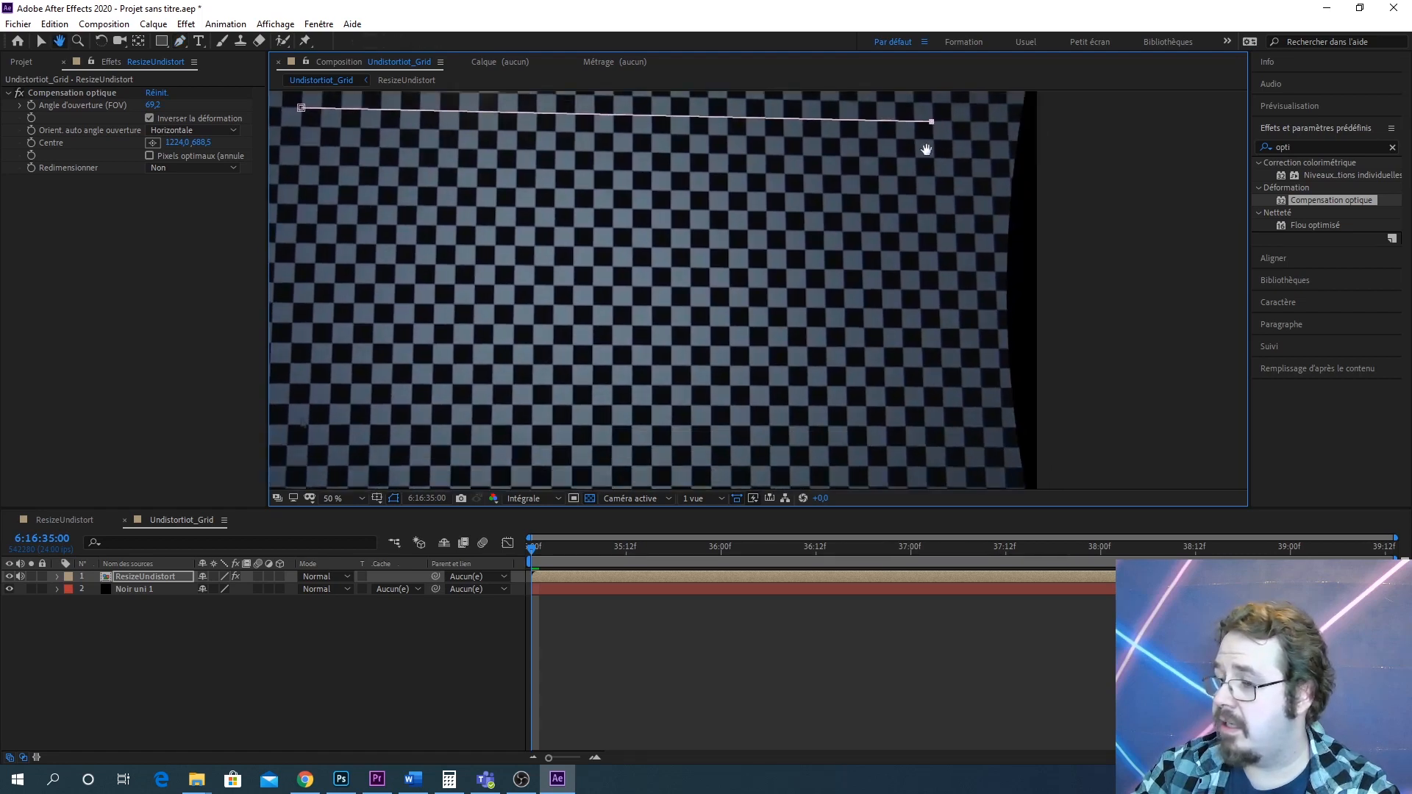
left_click(942, 444)
left_click_drag(426, 438, 624, 436)
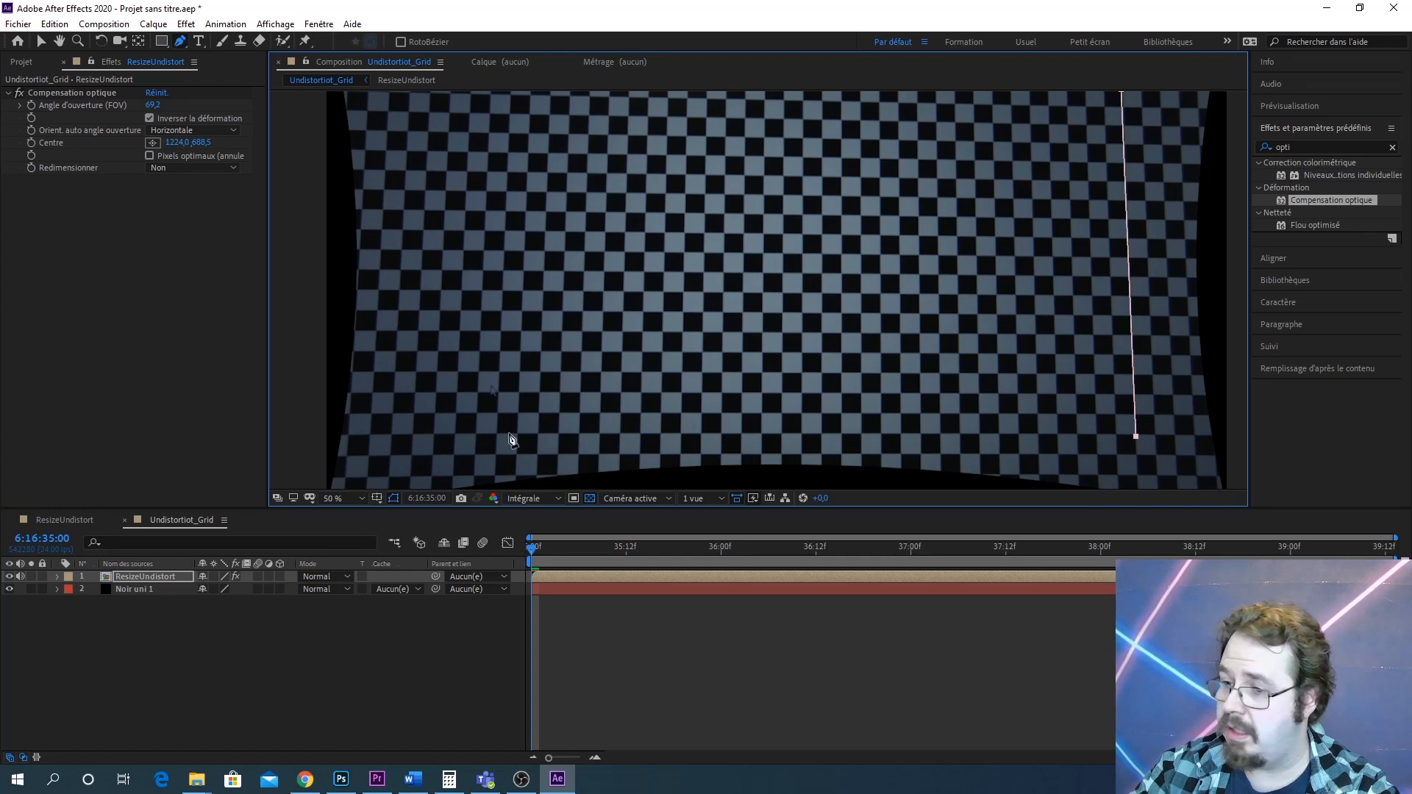
left_click(454, 437)
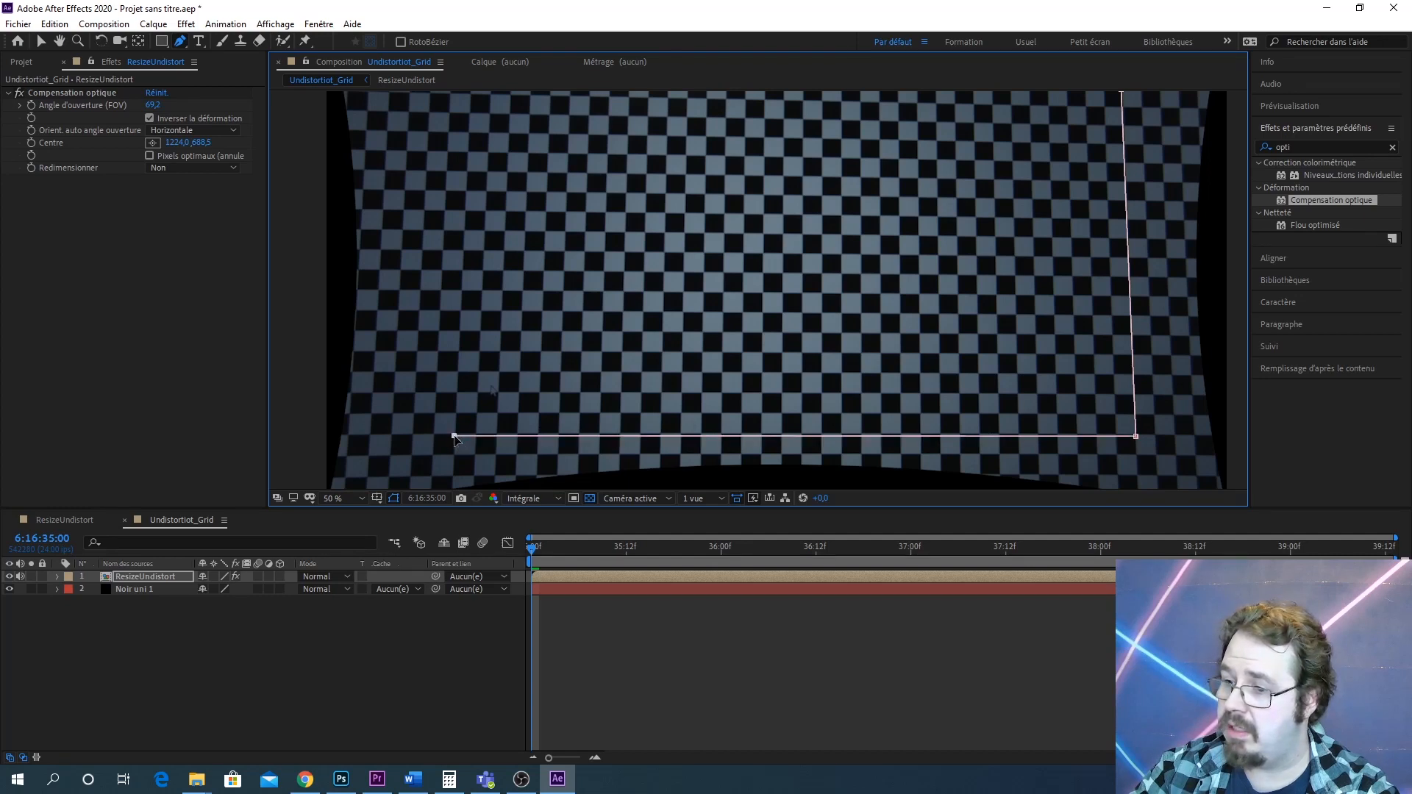
left_click_drag(424, 253, 451, 368)
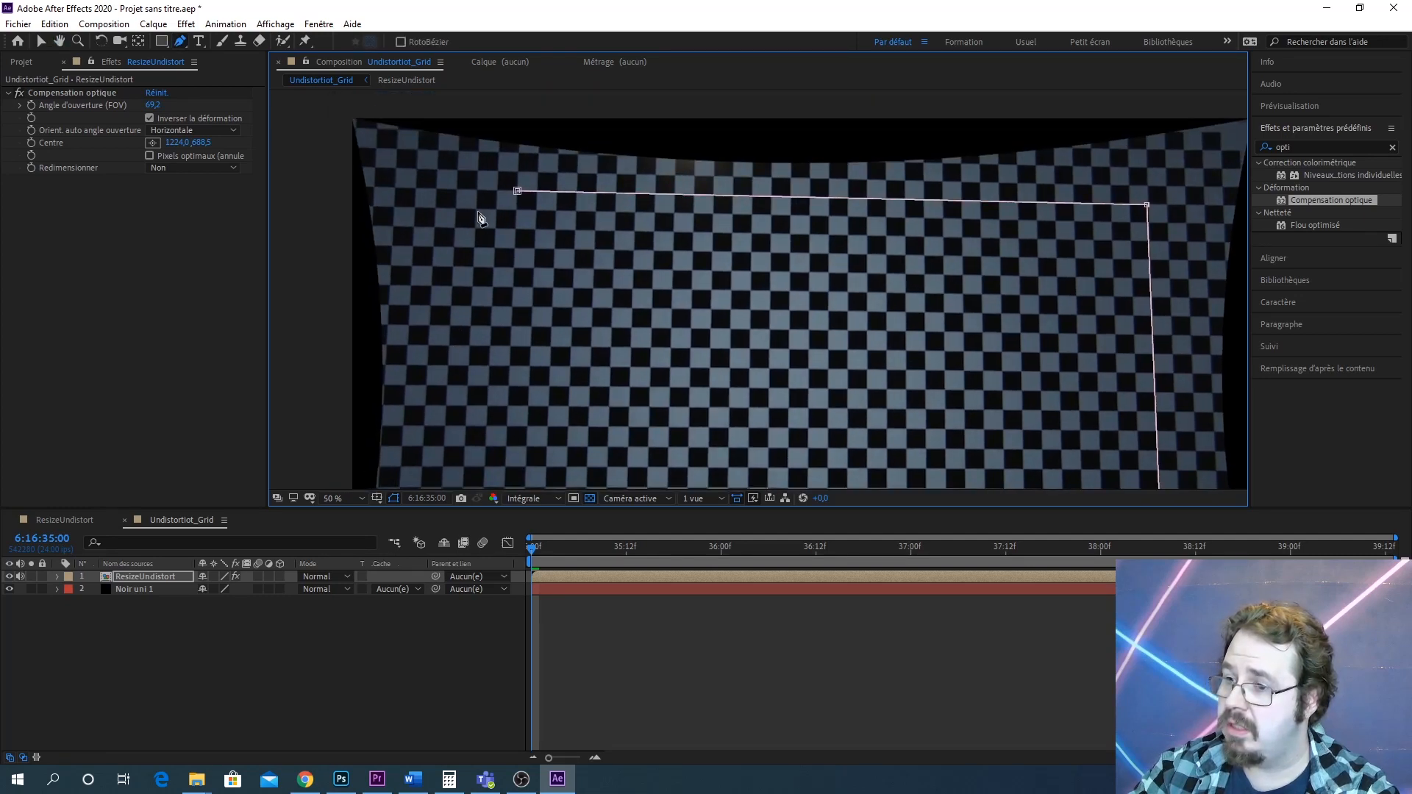
left_click_drag(508, 244, 521, 182)
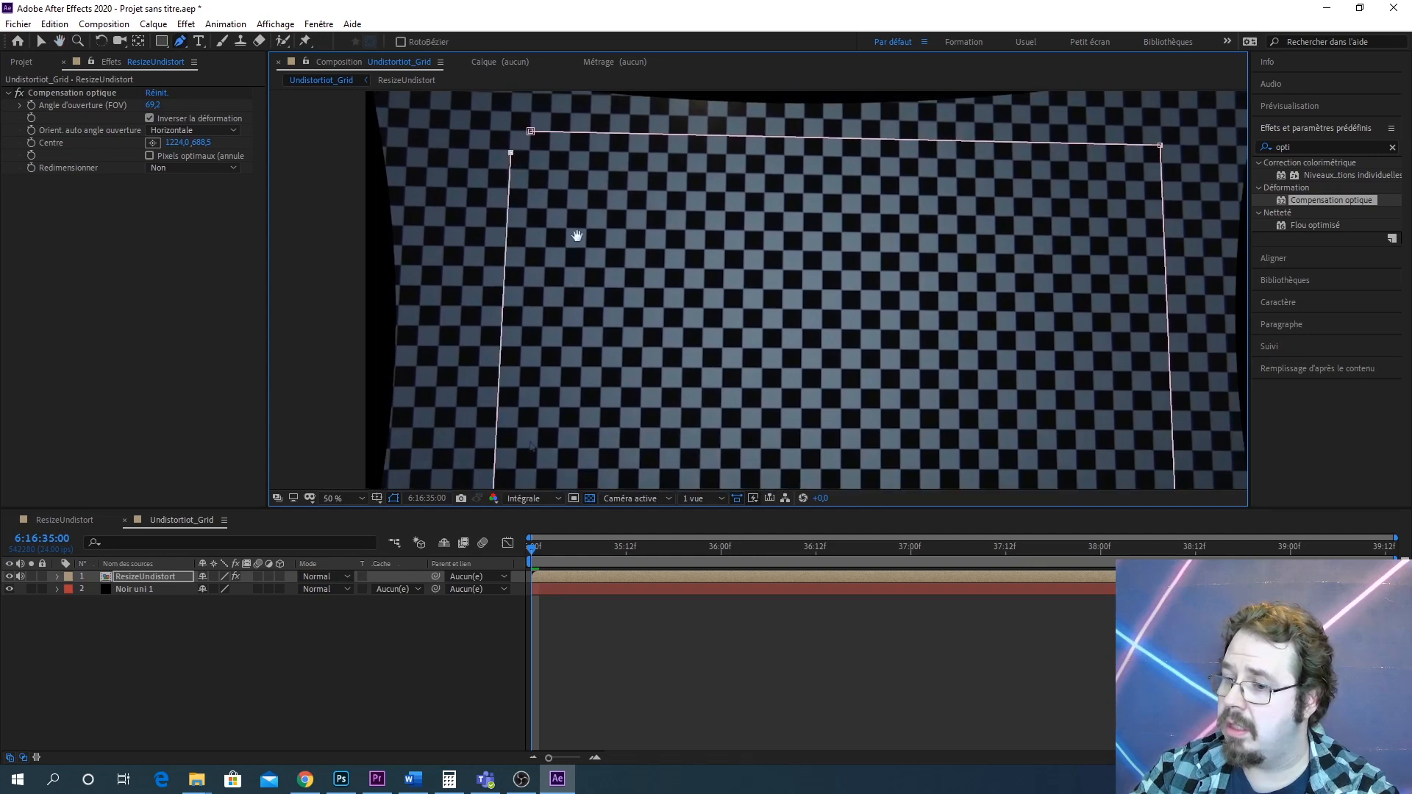
left_click_drag(577, 234, 607, 185)
key("v")
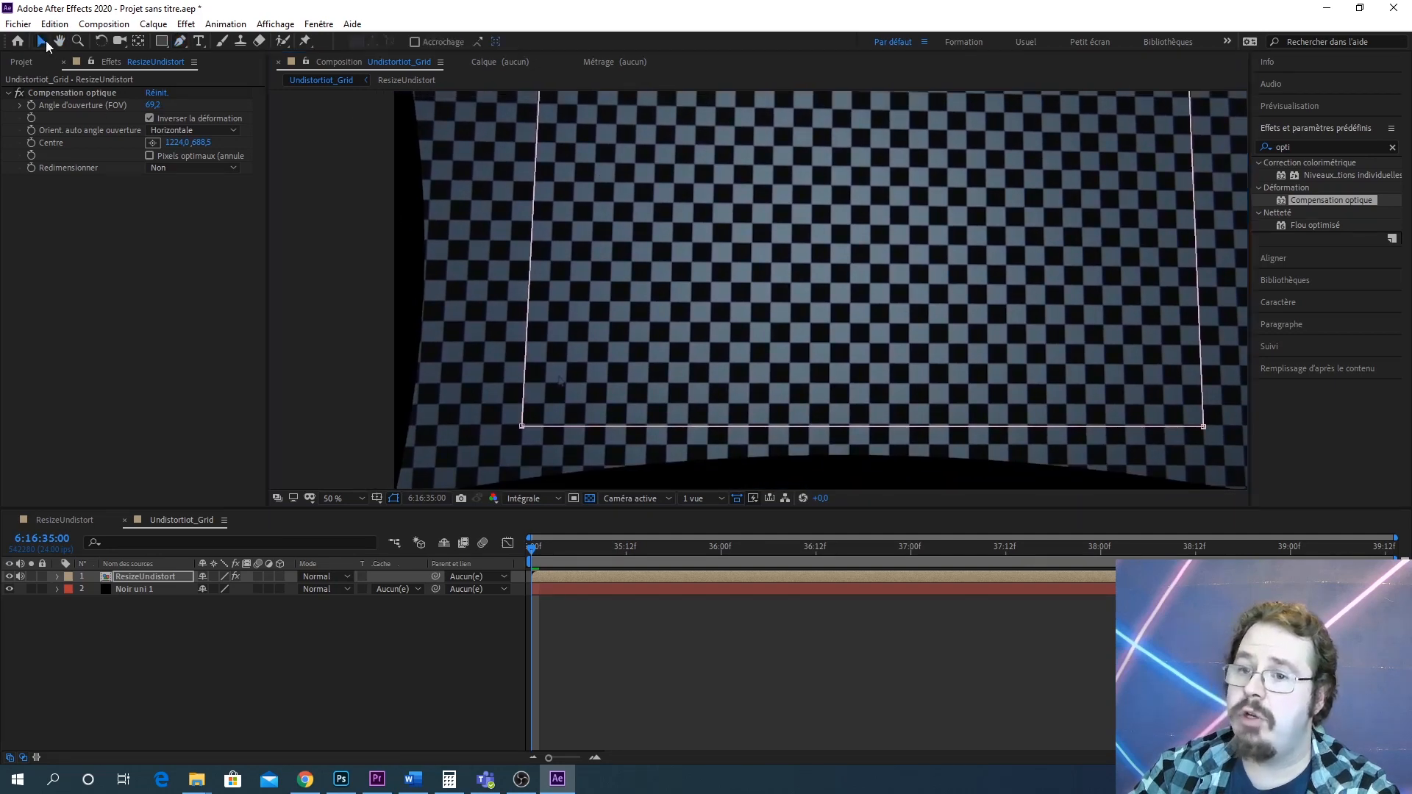
Nudge the mask's upper corner points so they sit exactly on checkerboard square corners
left_click_drag(691, 173, 715, 344)
scroll(591, 309, "up", 3)
scroll(546, 285, "down", 1)
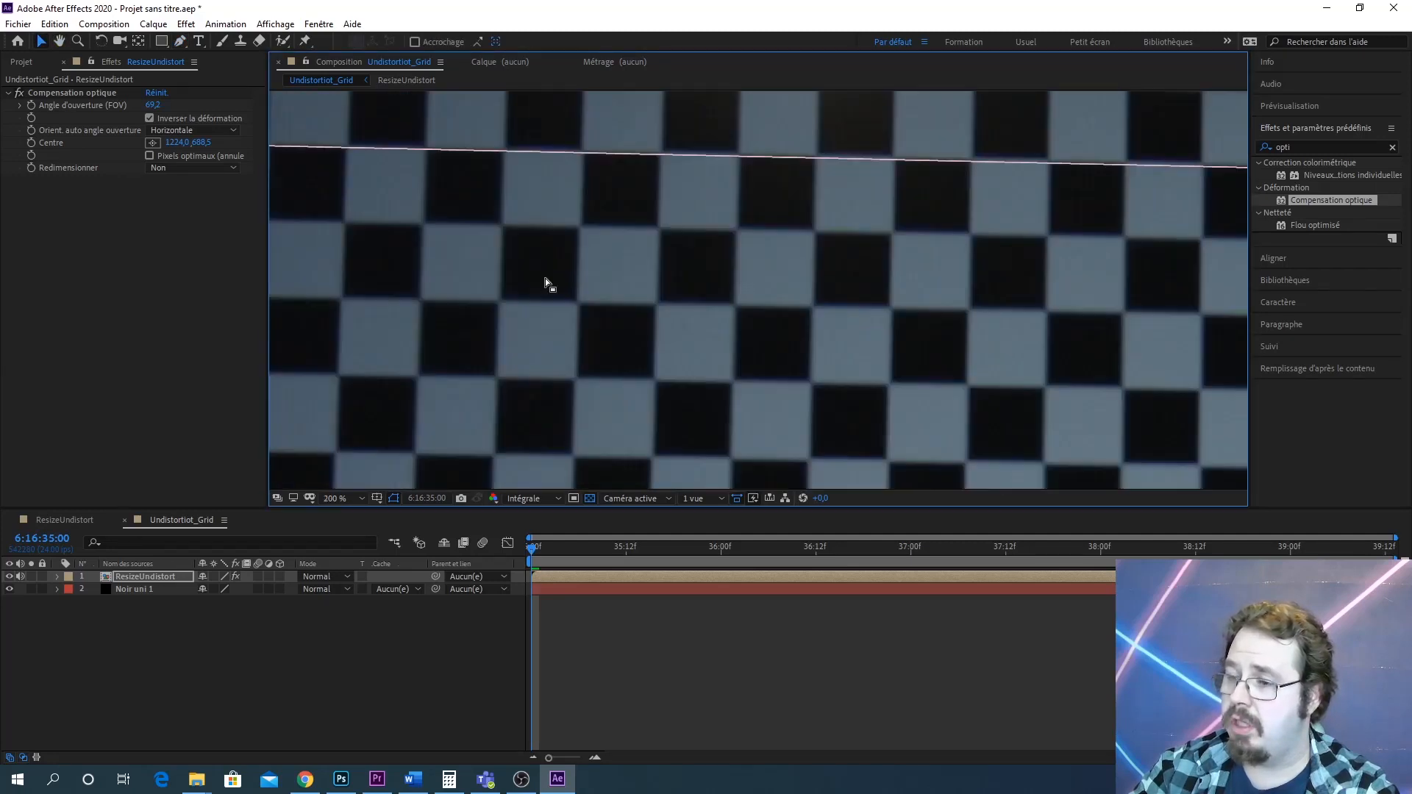
left_click_drag(546, 285, 1007, 349)
left_click_drag(593, 293, 634, 309)
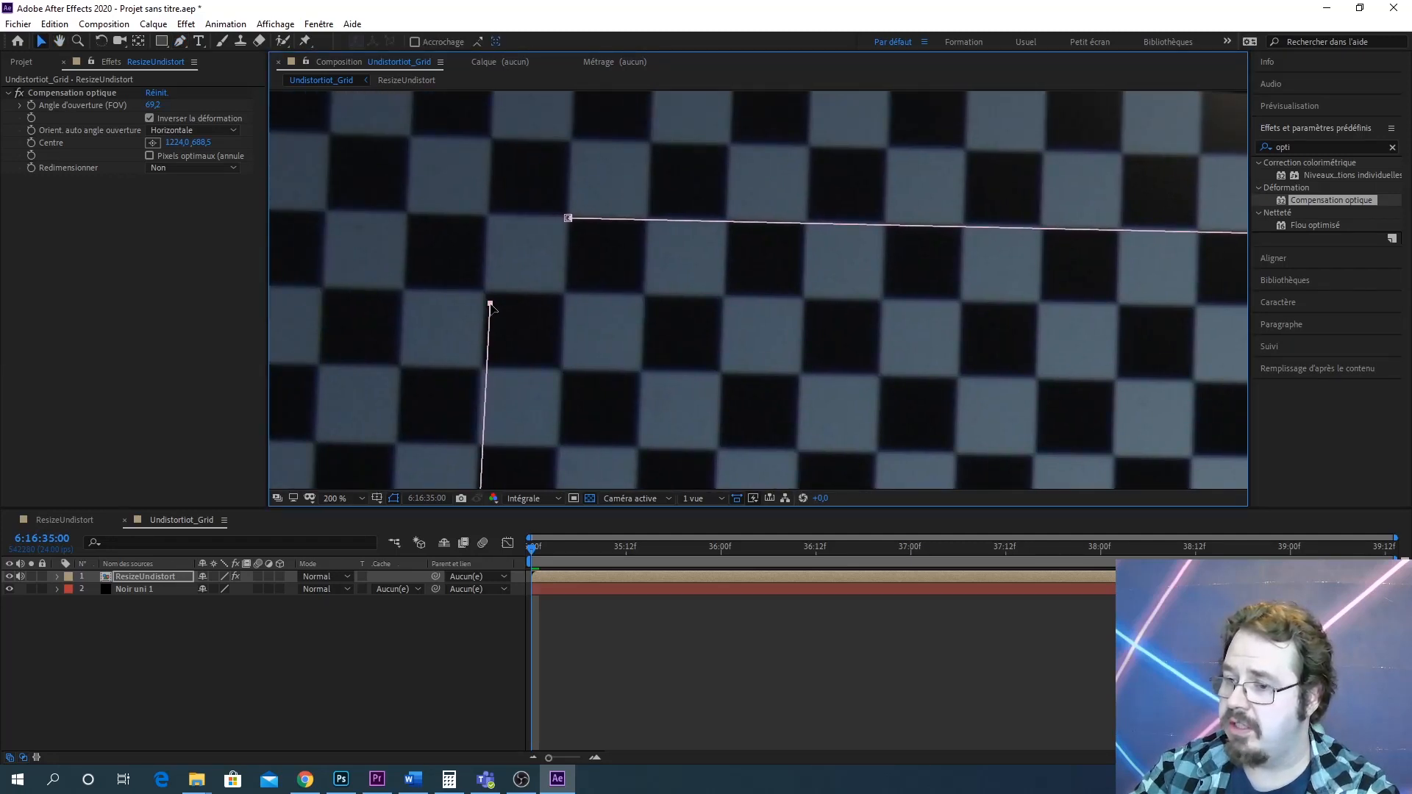
left_click_drag(490, 304, 484, 292)
left_click_drag(590, 262, 522, 286)
scroll(668, 300, "down", 2)
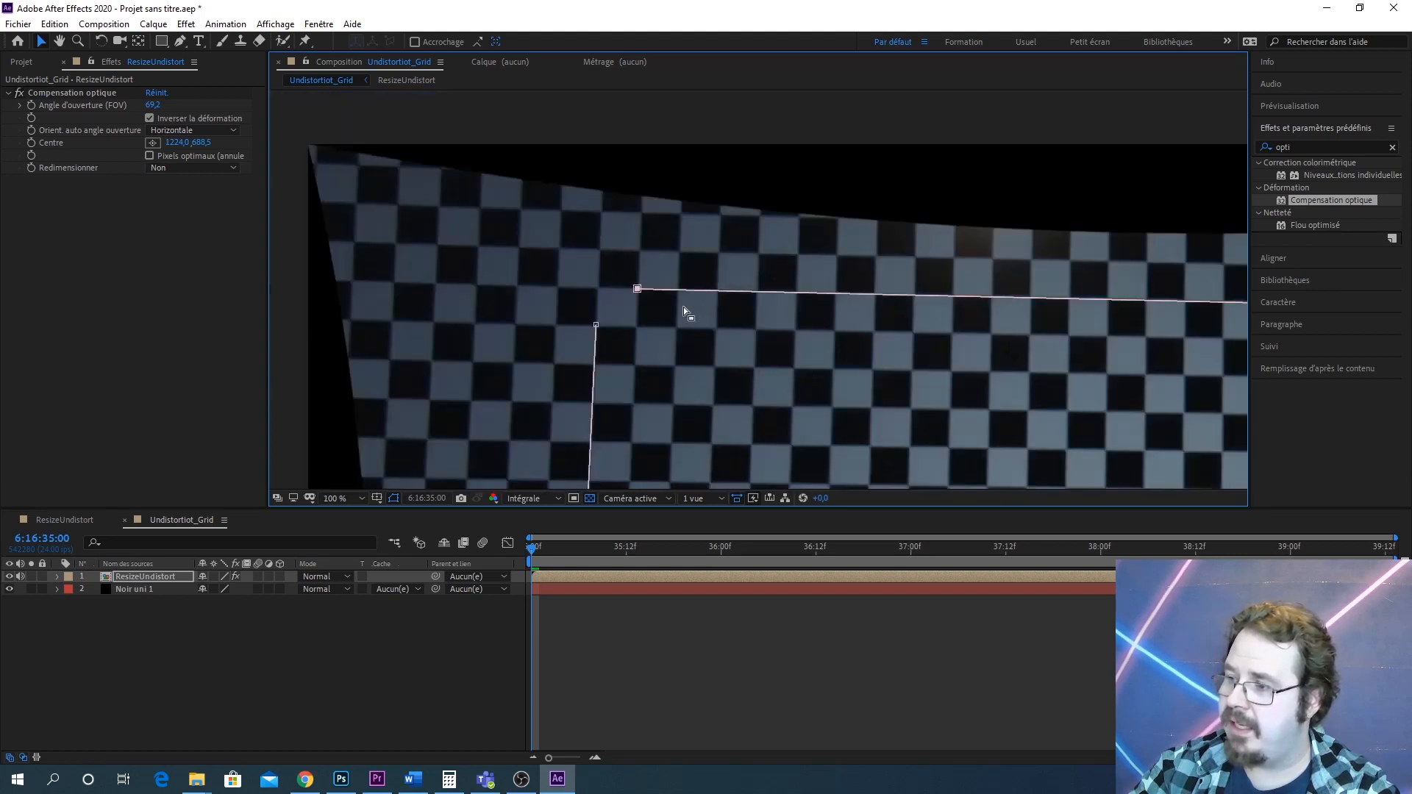
left_click_drag(799, 314, 318, 283)
left_click_drag(683, 278, 279, 275)
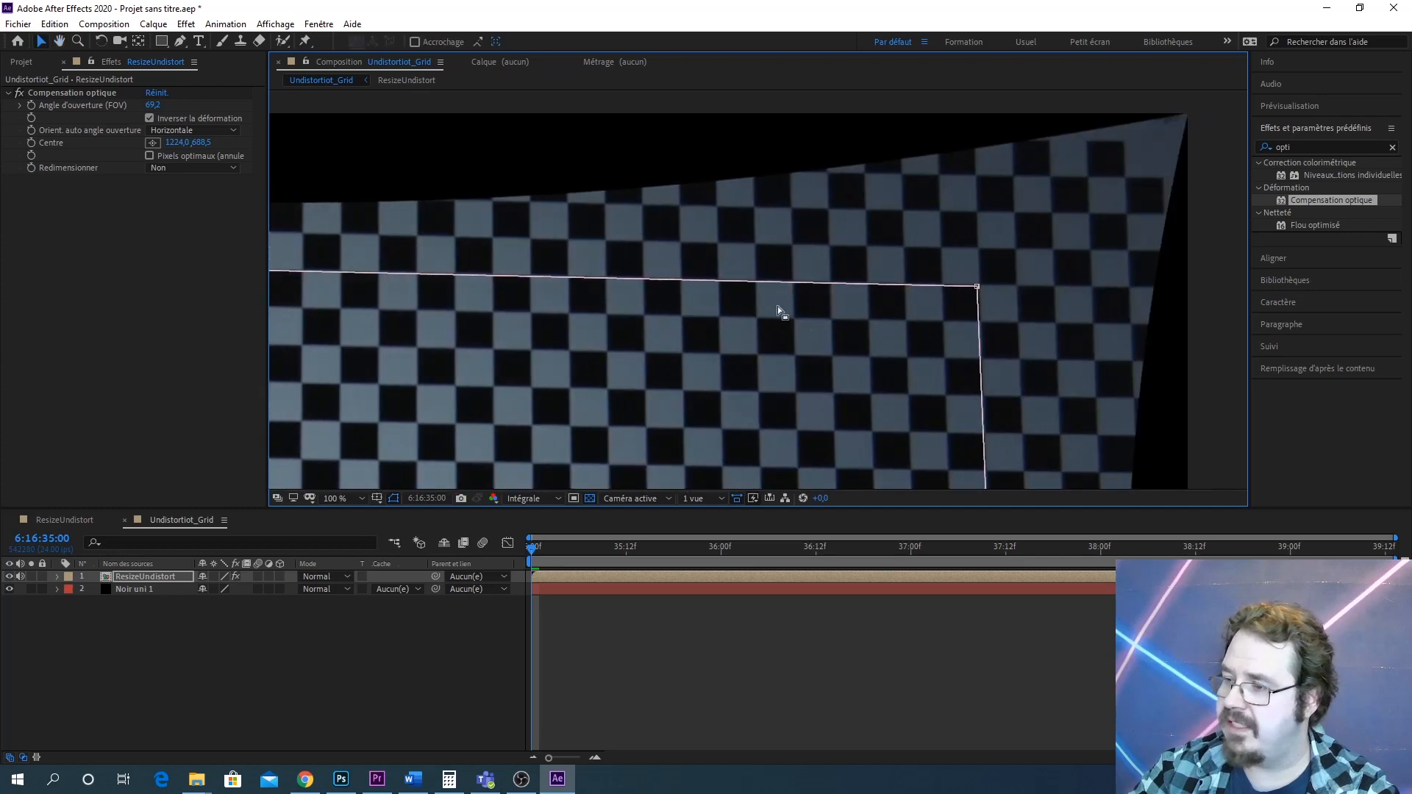
scroll(774, 304, "up", 1)
left_click_drag(968, 302, 691, 319)
scroll(908, 313, "up", 1)
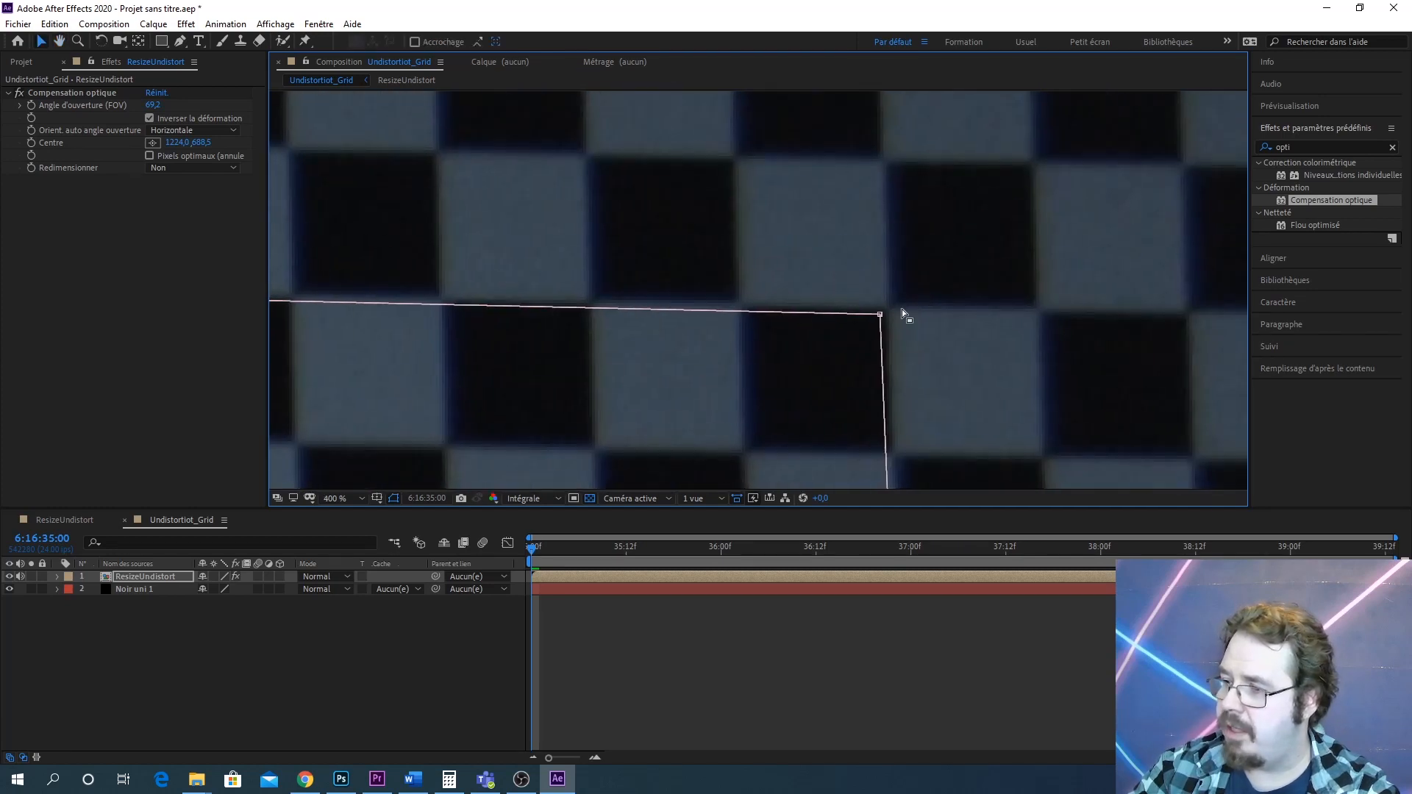
left_click_drag(880, 316, 892, 305)
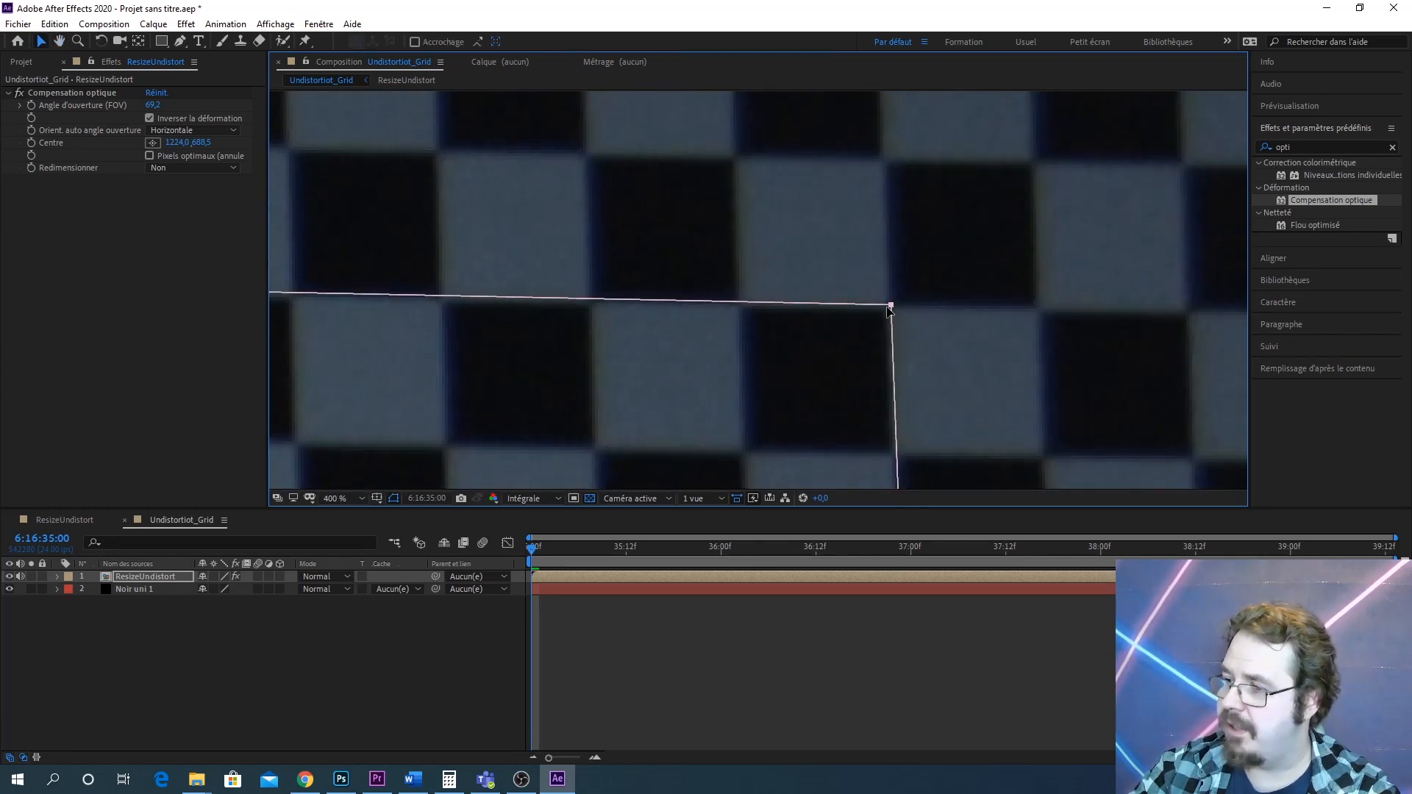
Nudge the mask's lower corner points onto checkerboard square corners
scroll(897, 325, "down", 3)
left_click_drag(851, 382, 845, 164)
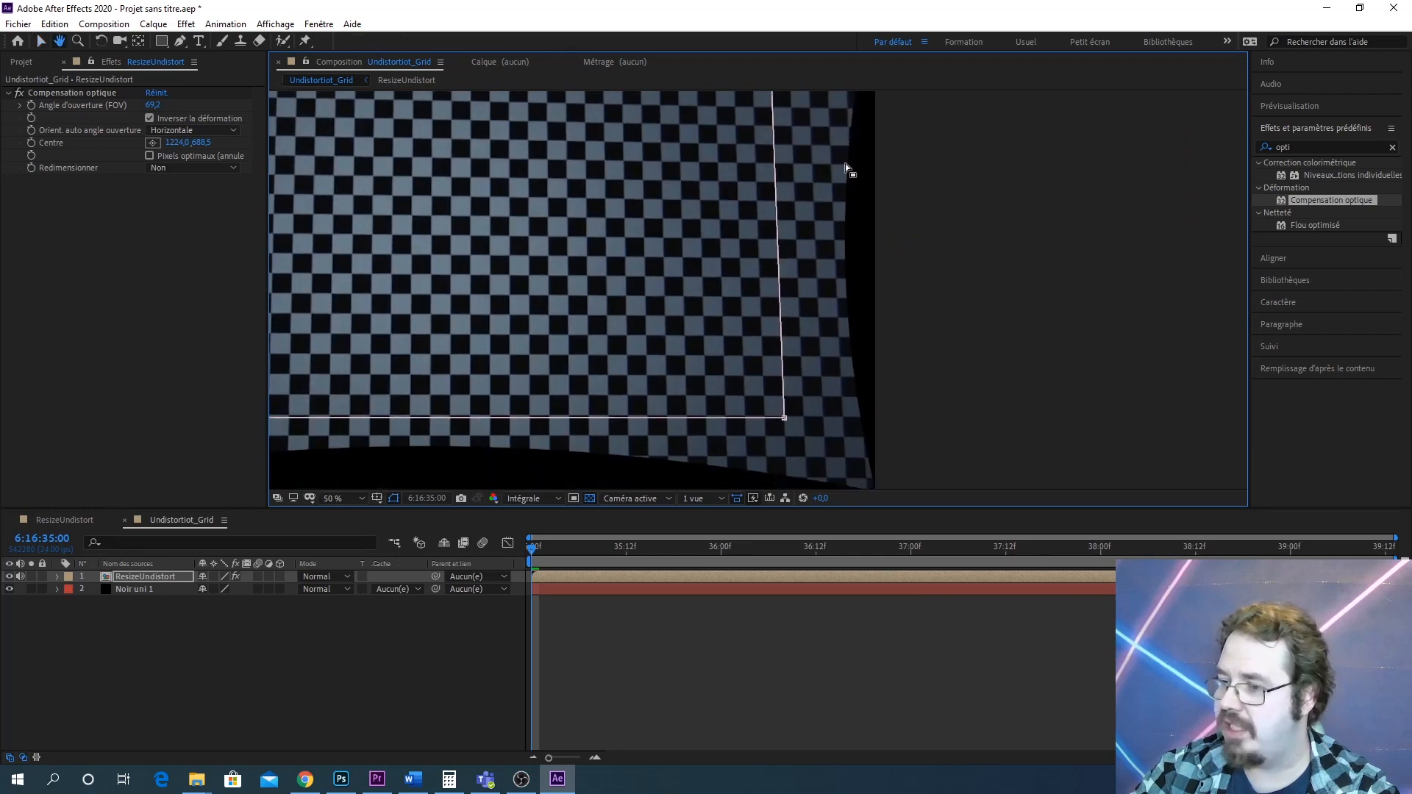
left_click_drag(825, 319, 823, 266)
scroll(824, 272, "up", 4)
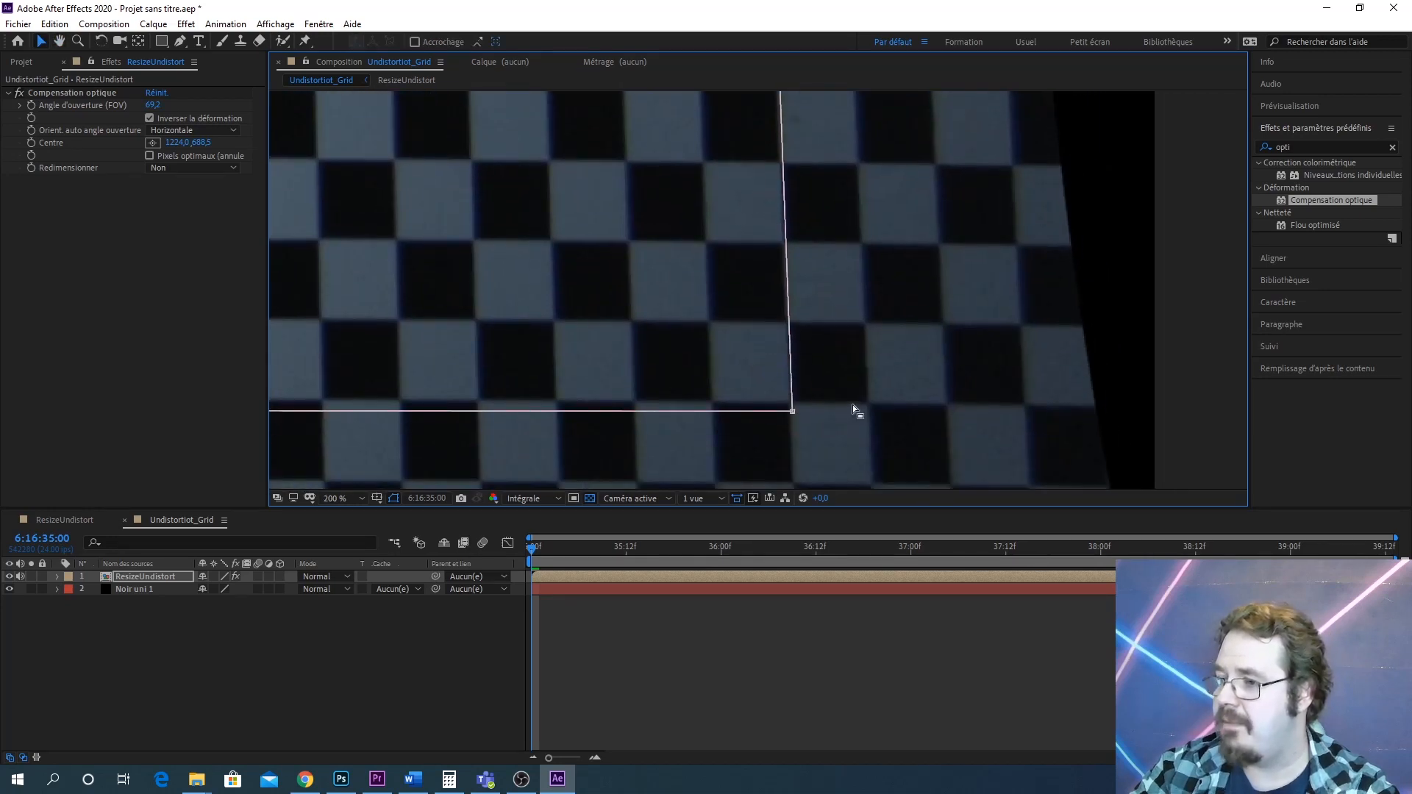
left_click_drag(789, 360, 789, 355)
scroll(593, 356, "down", 1)
left_click_drag(517, 356, 1089, 360)
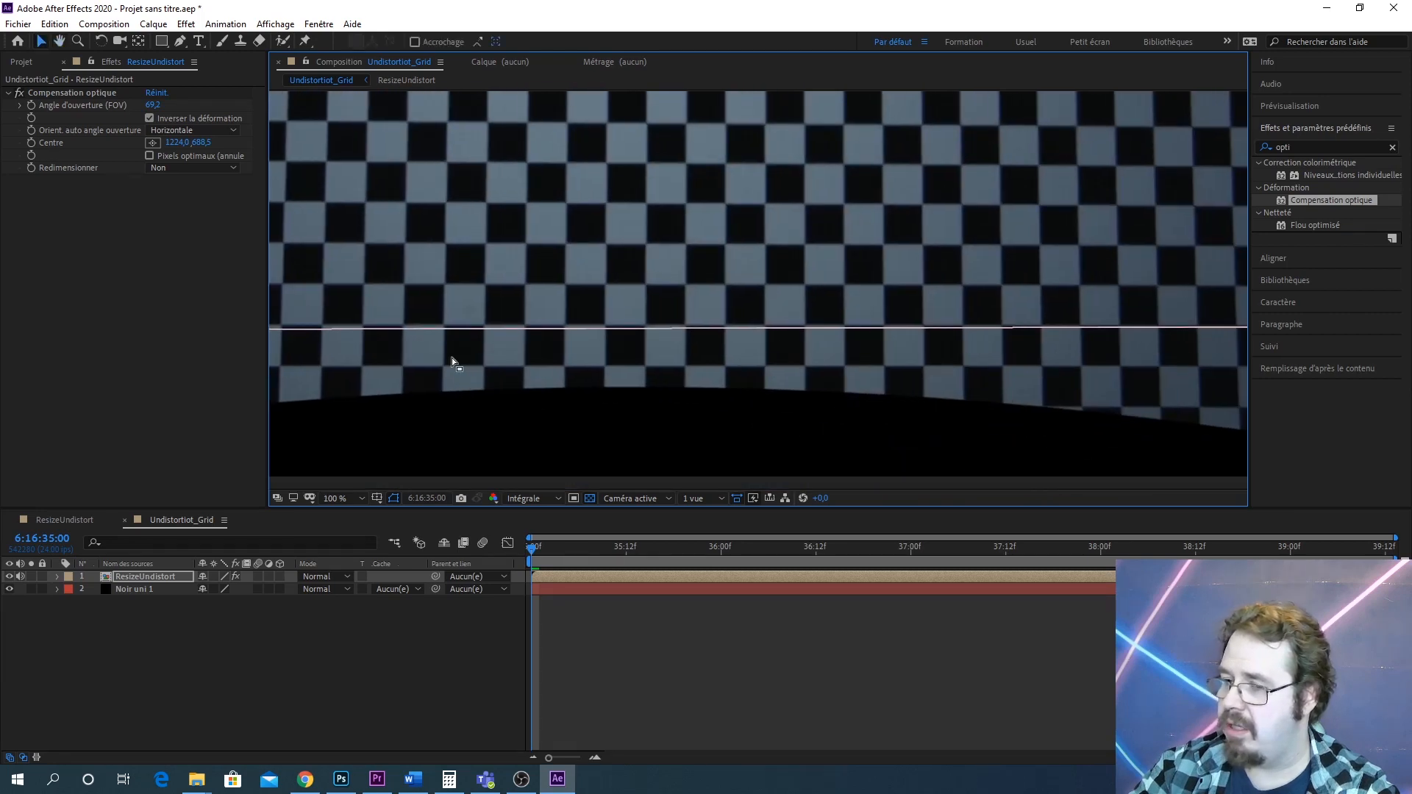
left_click_drag(438, 361, 665, 376)
left_click_drag(391, 375, 641, 339)
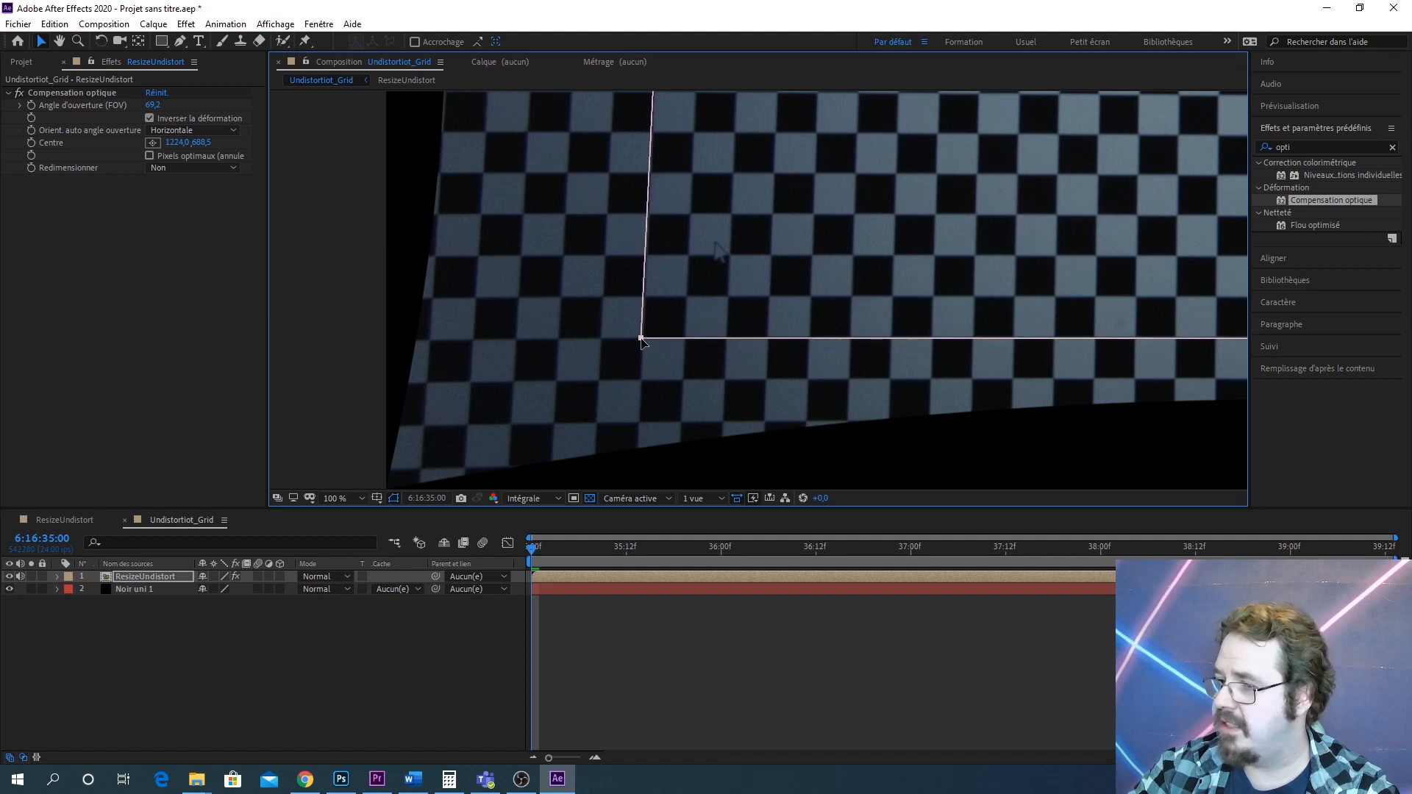
scroll(805, 316, "down", 4)
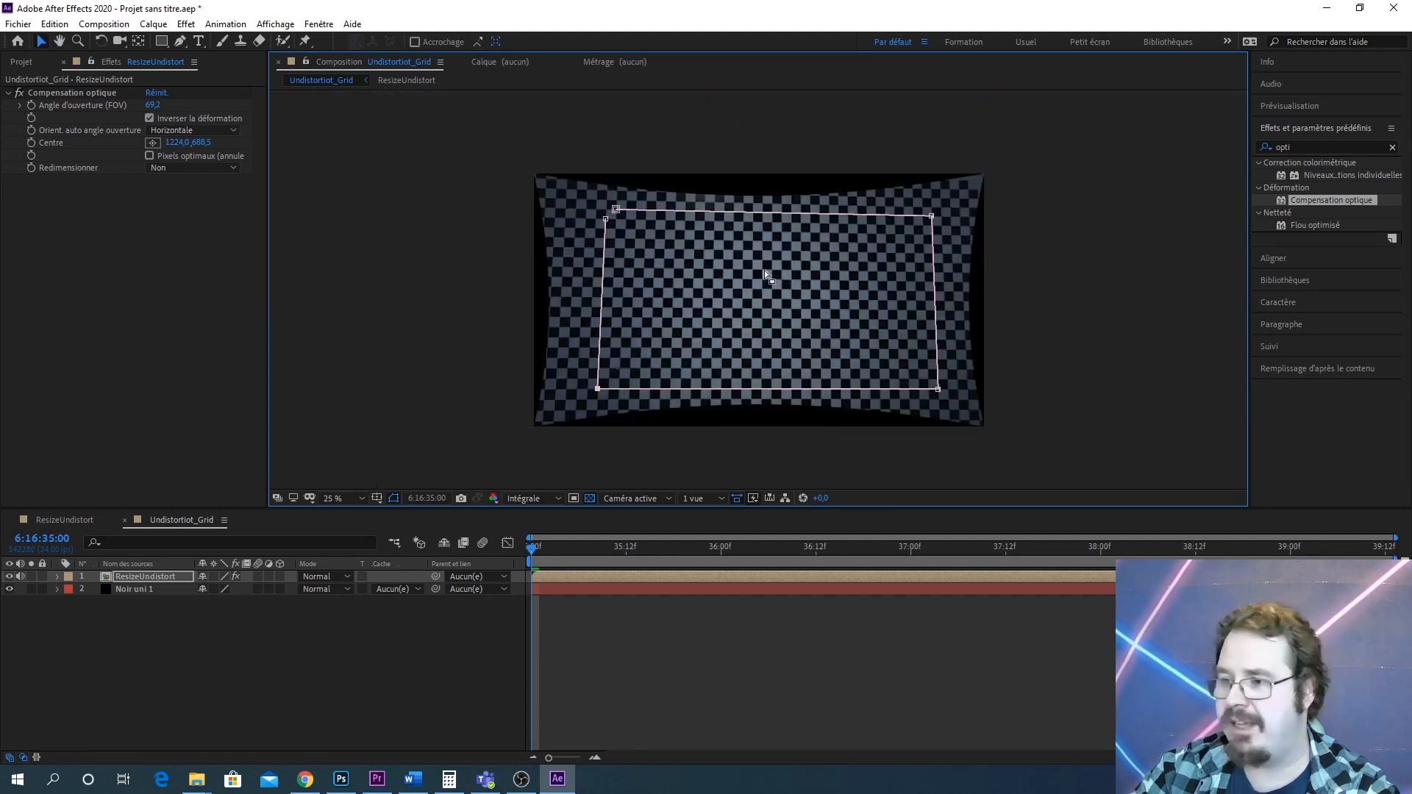
left_click_drag(764, 270, 753, 309)
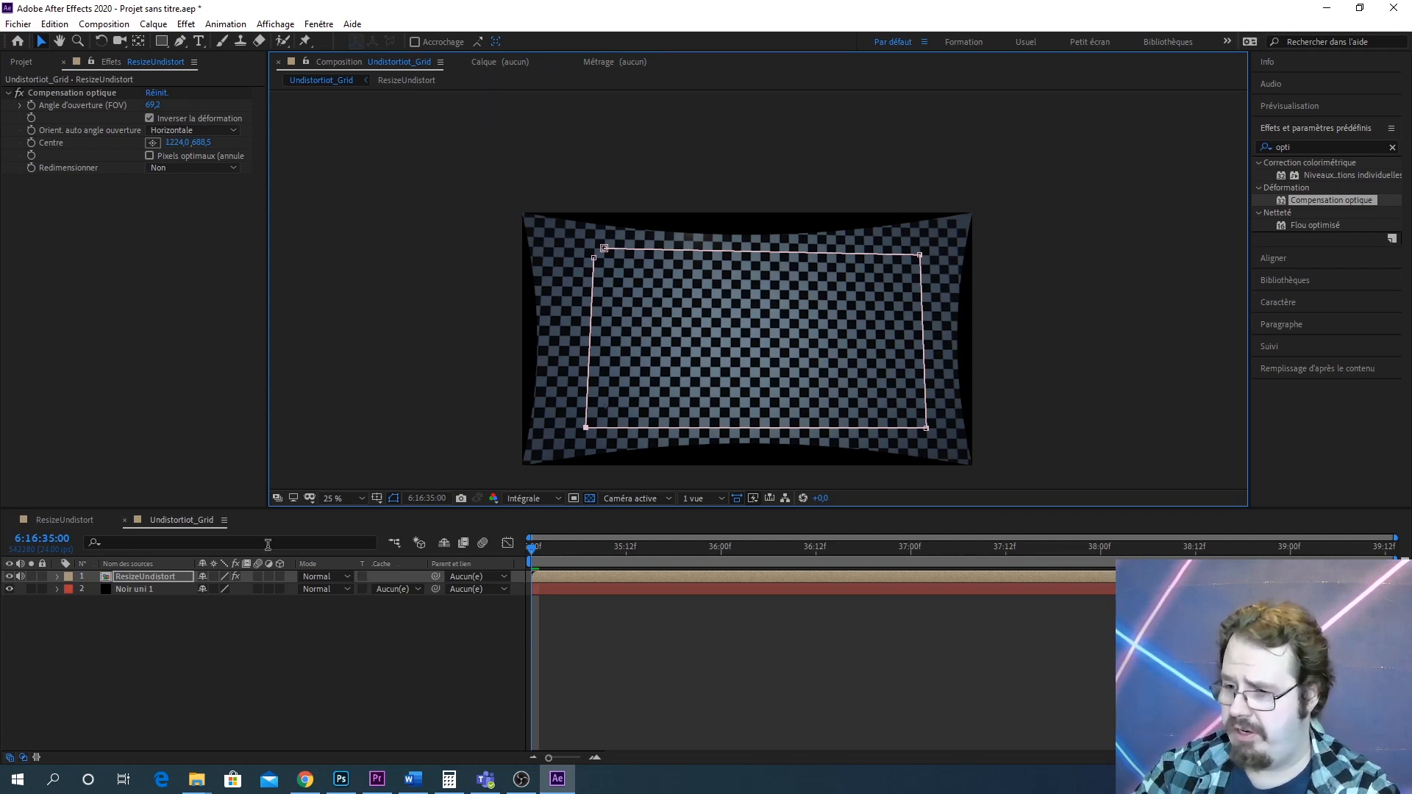
Import the Track02.mov footage into the project
left_click(21, 62)
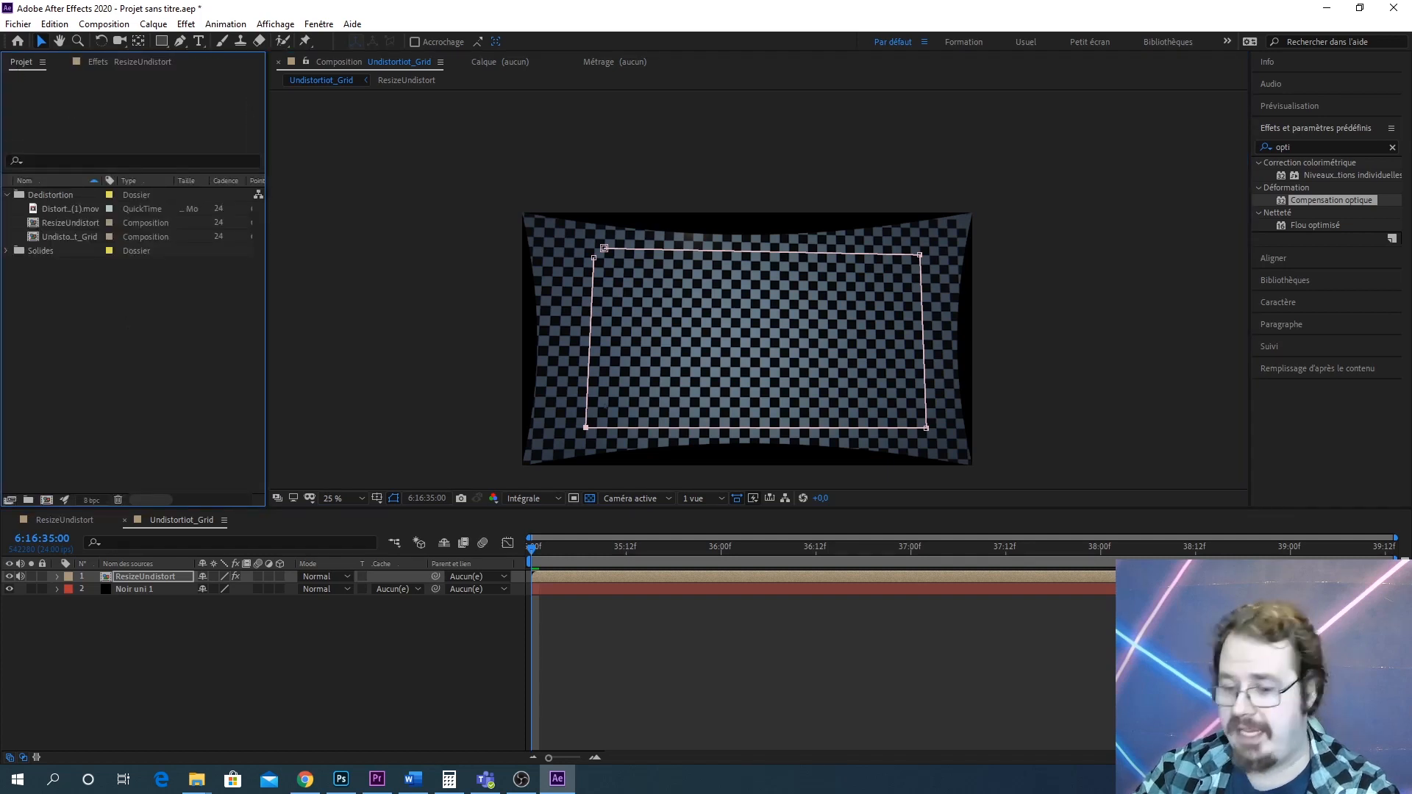
mouse_move(198, 780)
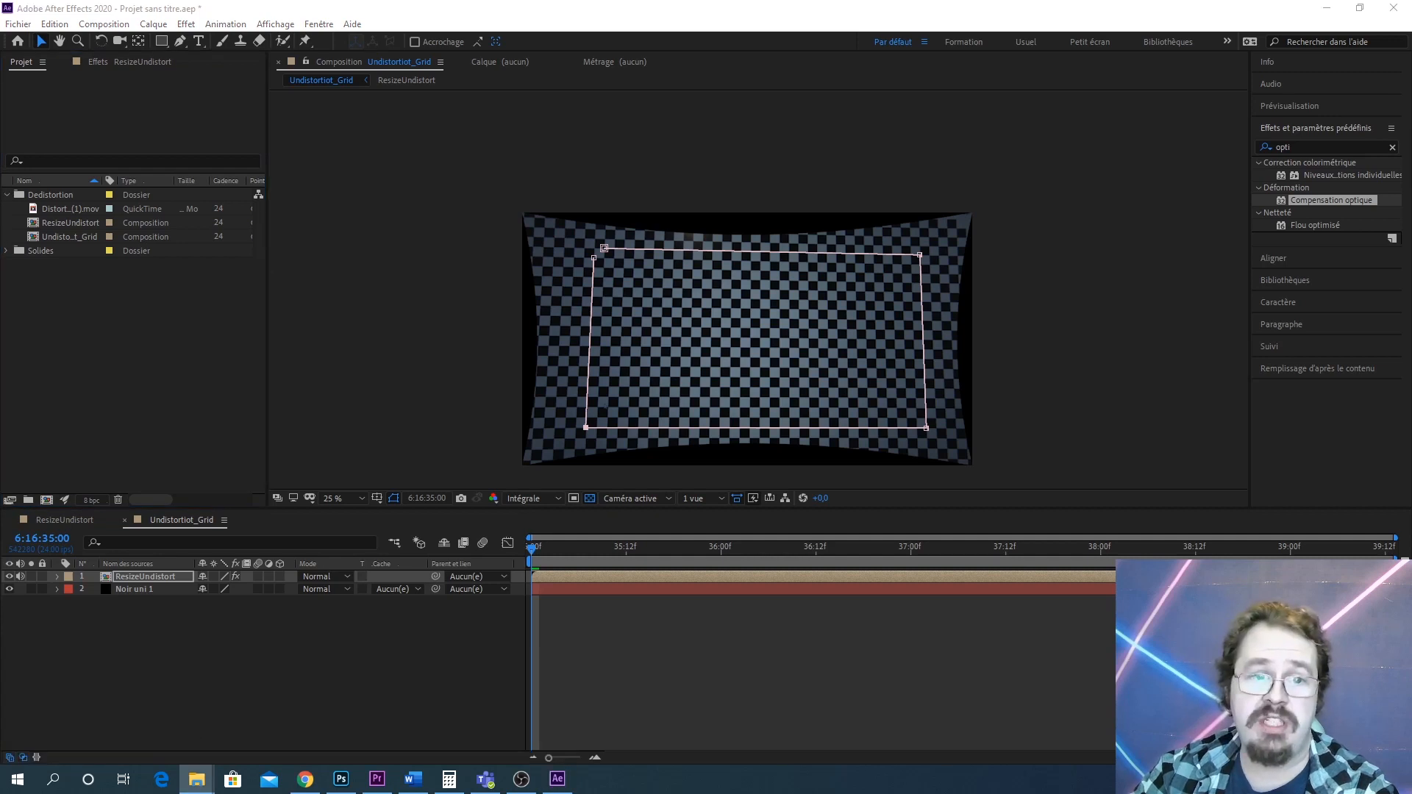
left_click_drag(271, 216, 87, 202)
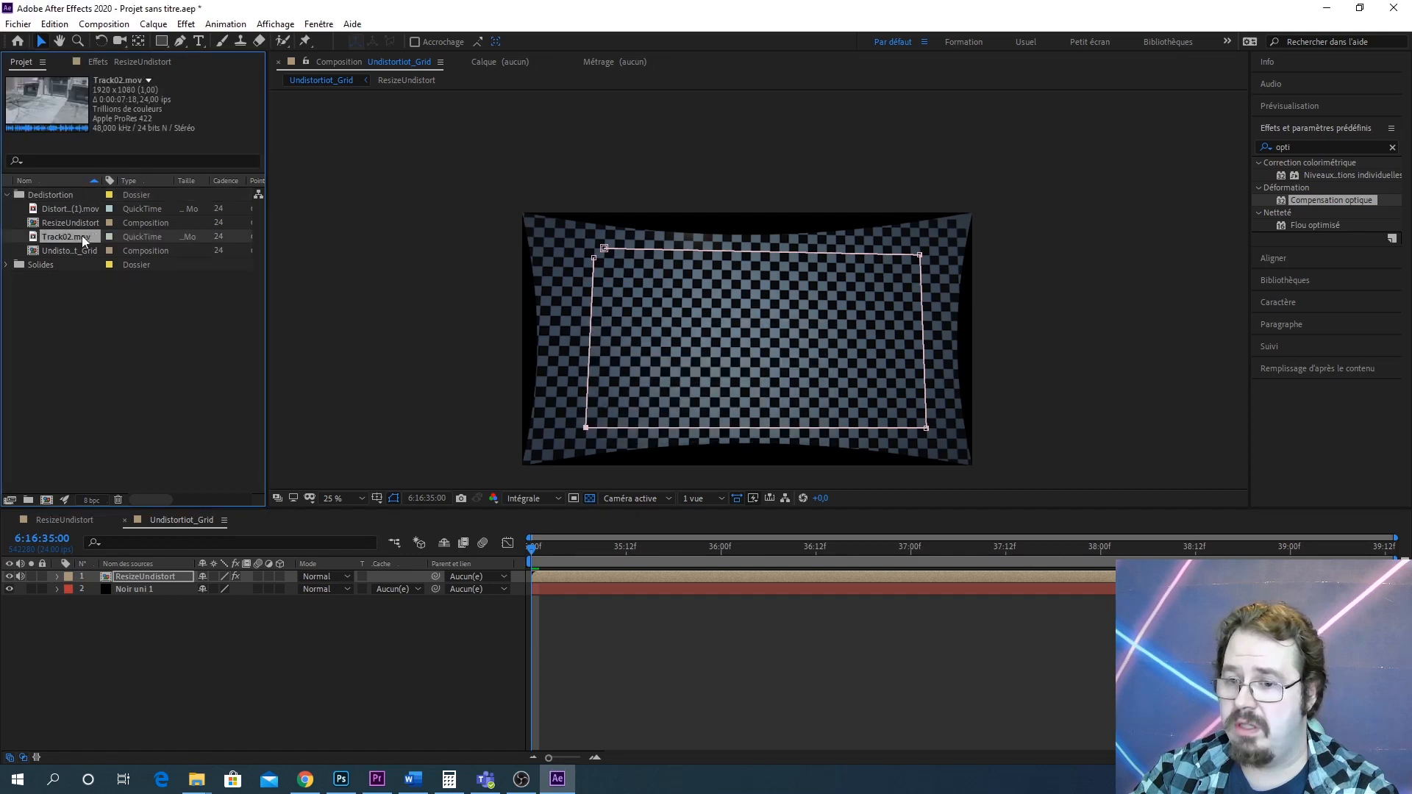
Create a composition from Track02.mov and rename it Track02_ResizeUndistort
left_click_drag(82, 240, 46, 502)
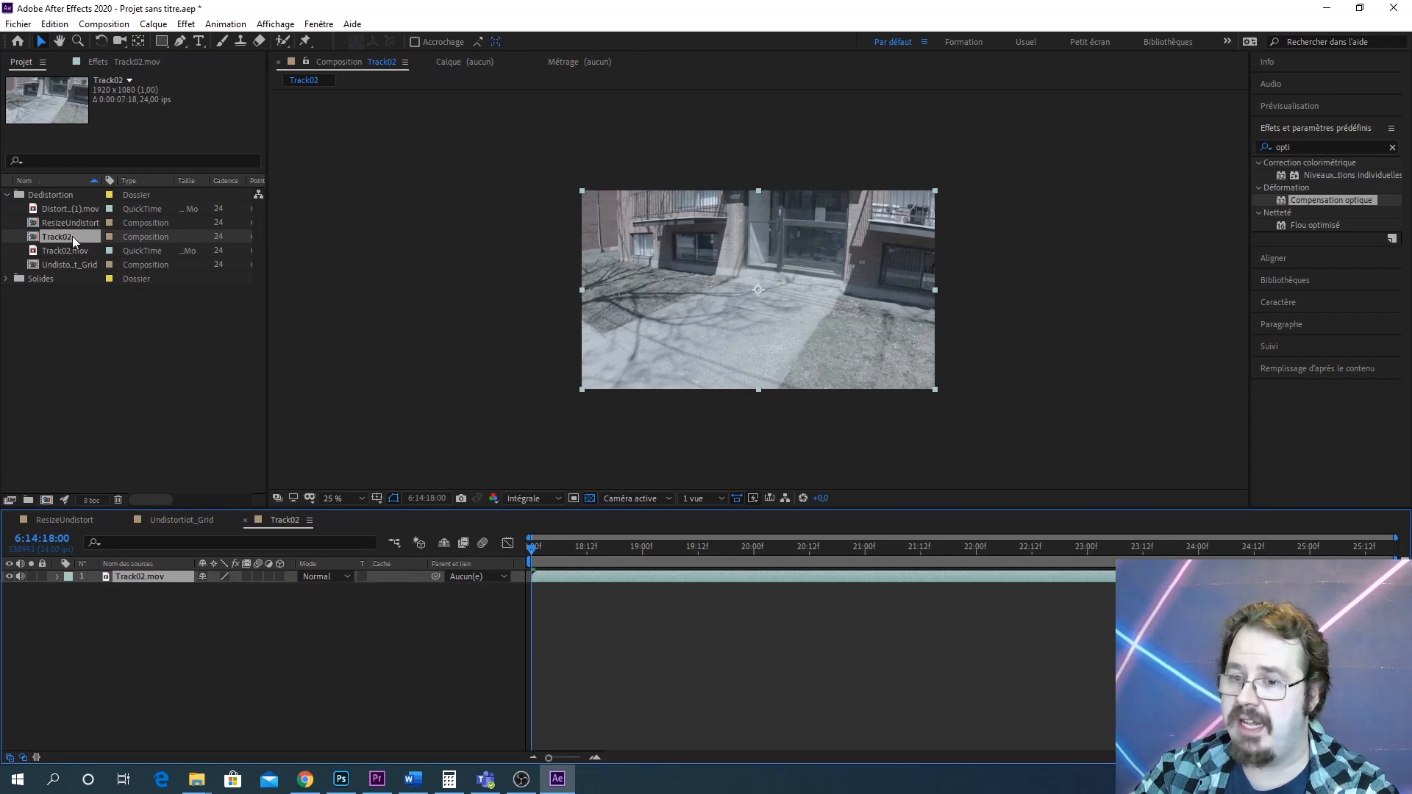
right_click(72, 236)
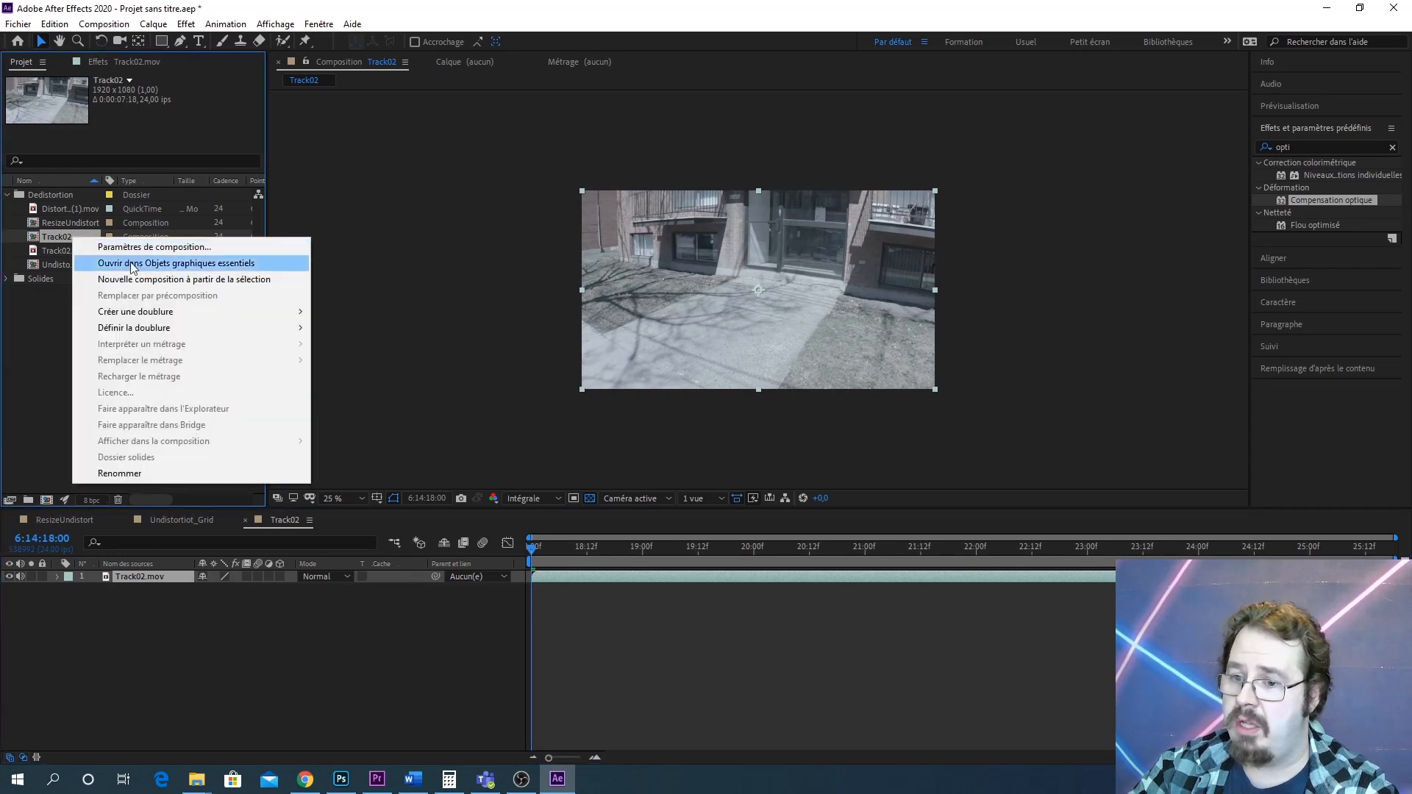
left_click(130, 474)
type("T")
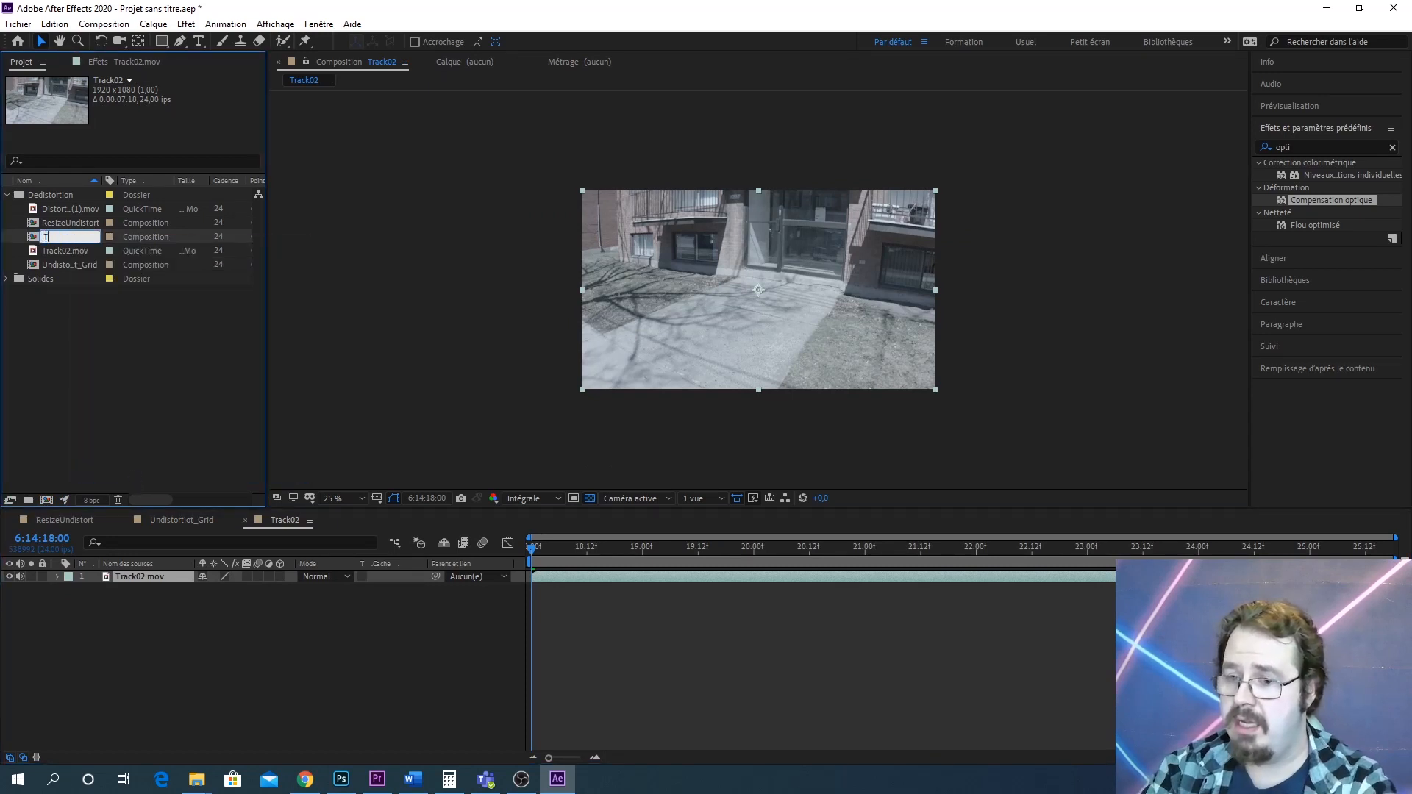
type("rack02_")
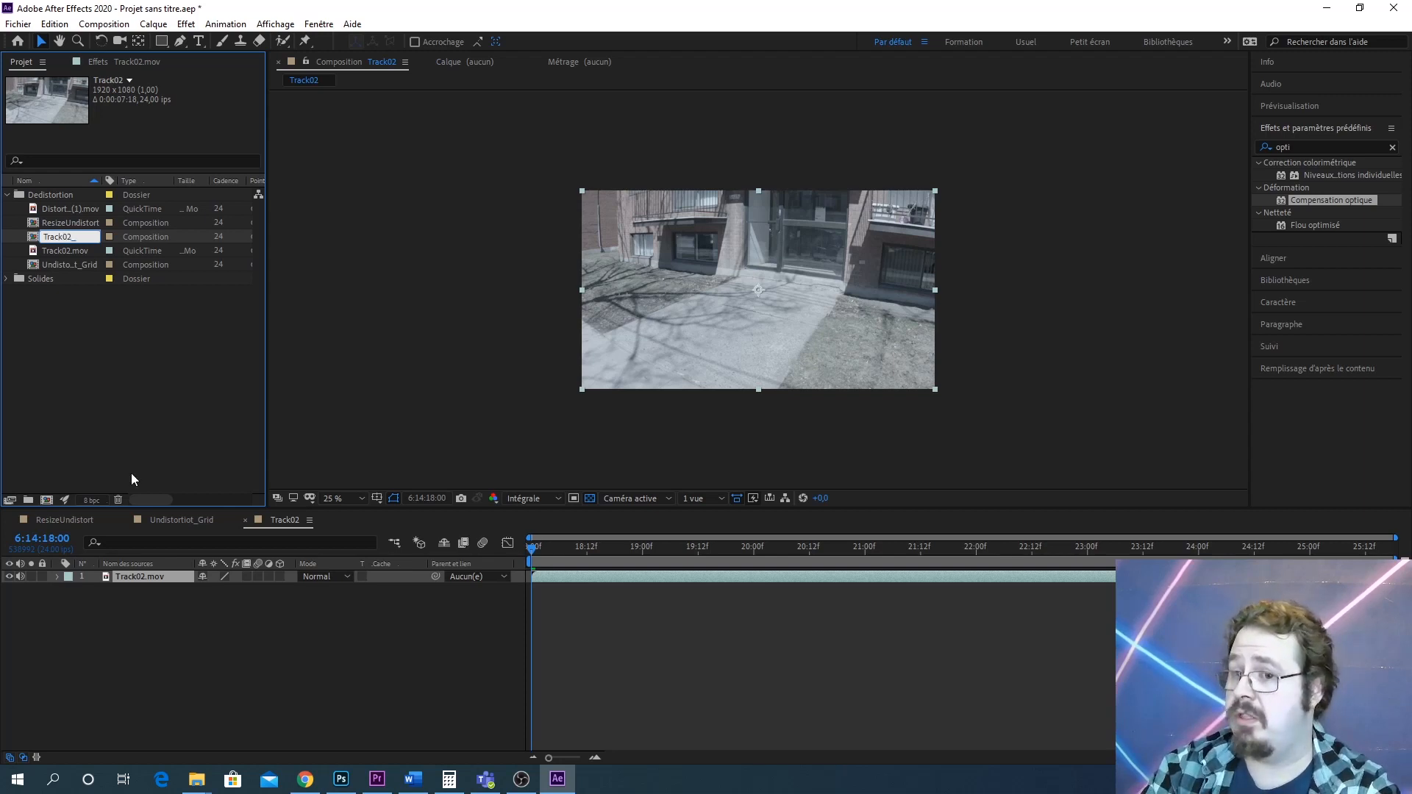
type("Resi")
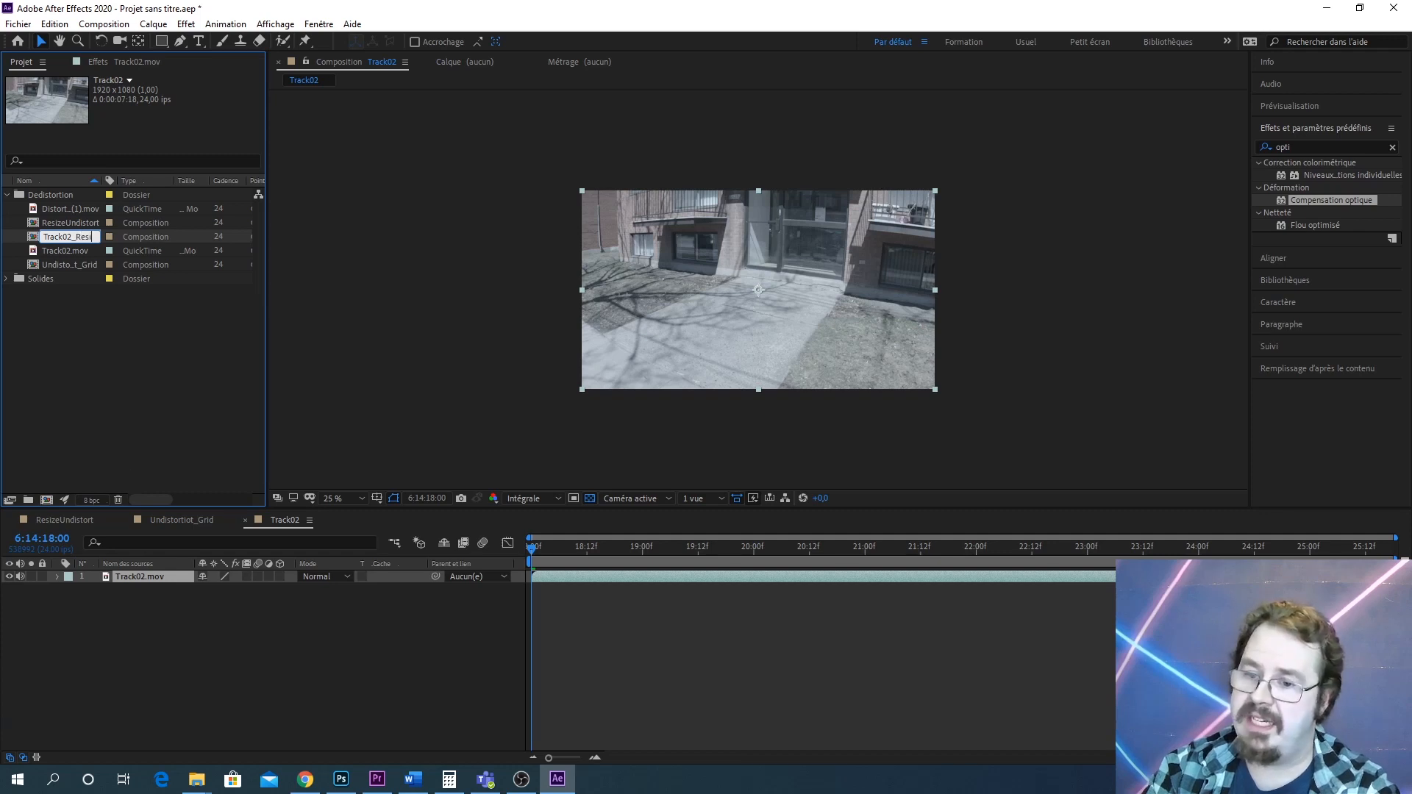
type("zeUndis")
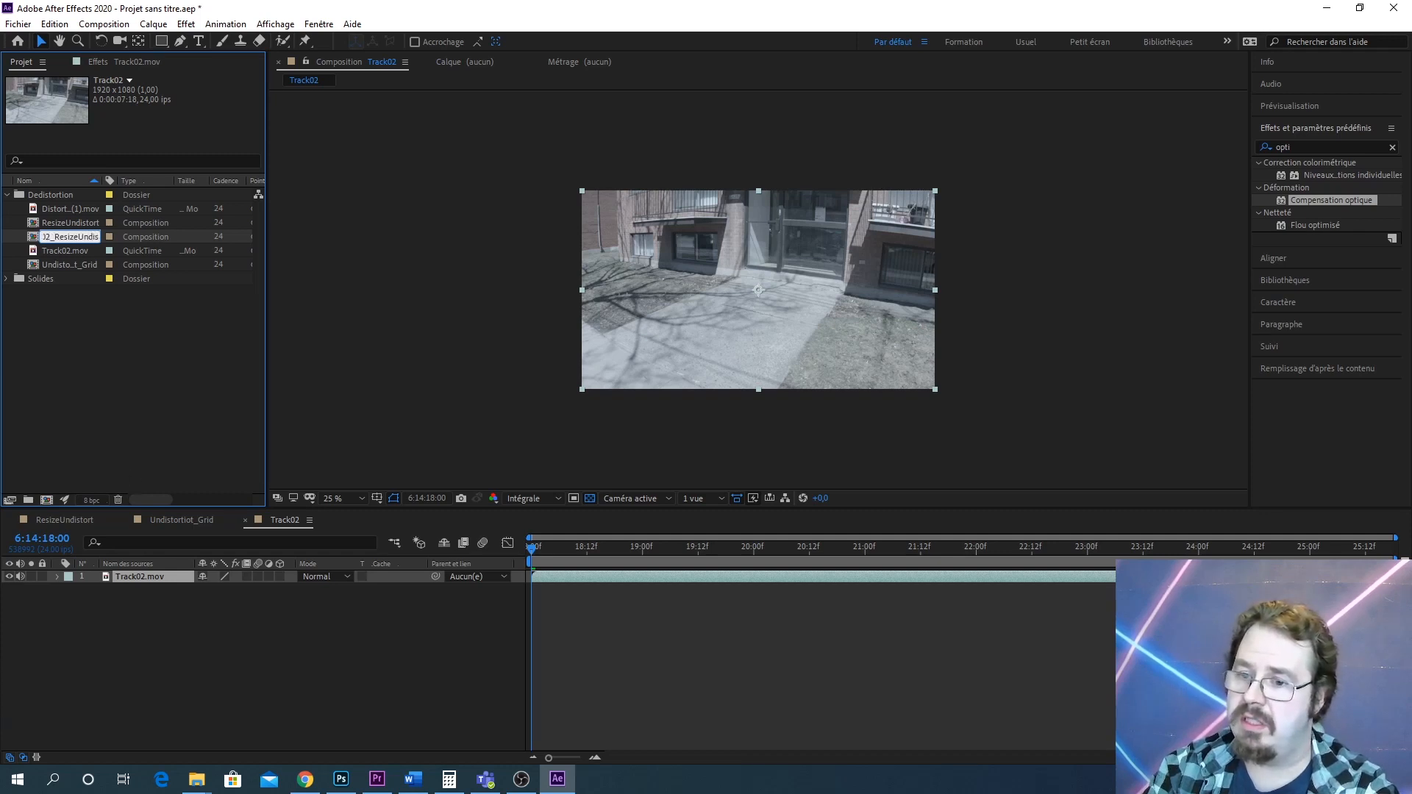
type("tor")
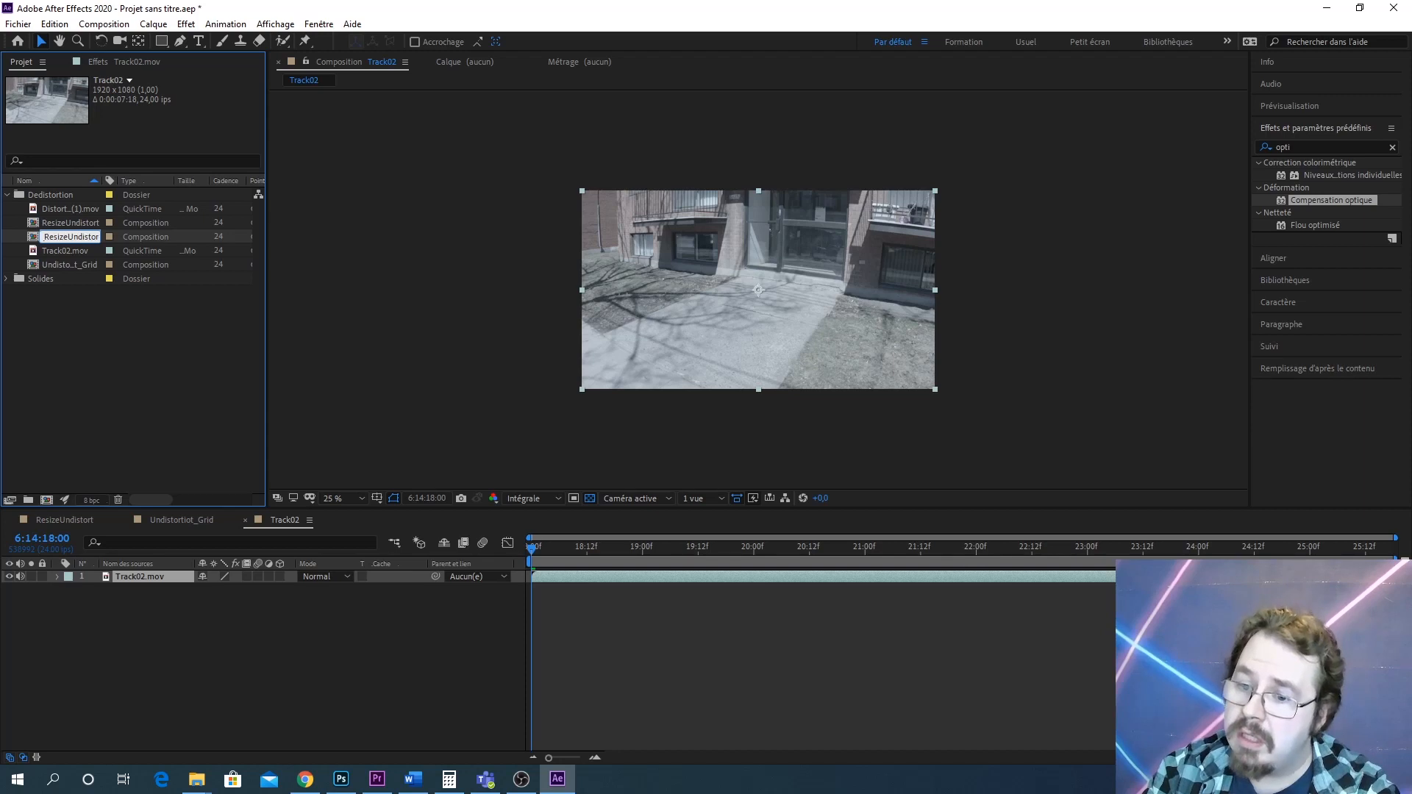
type("t")
key("Return")
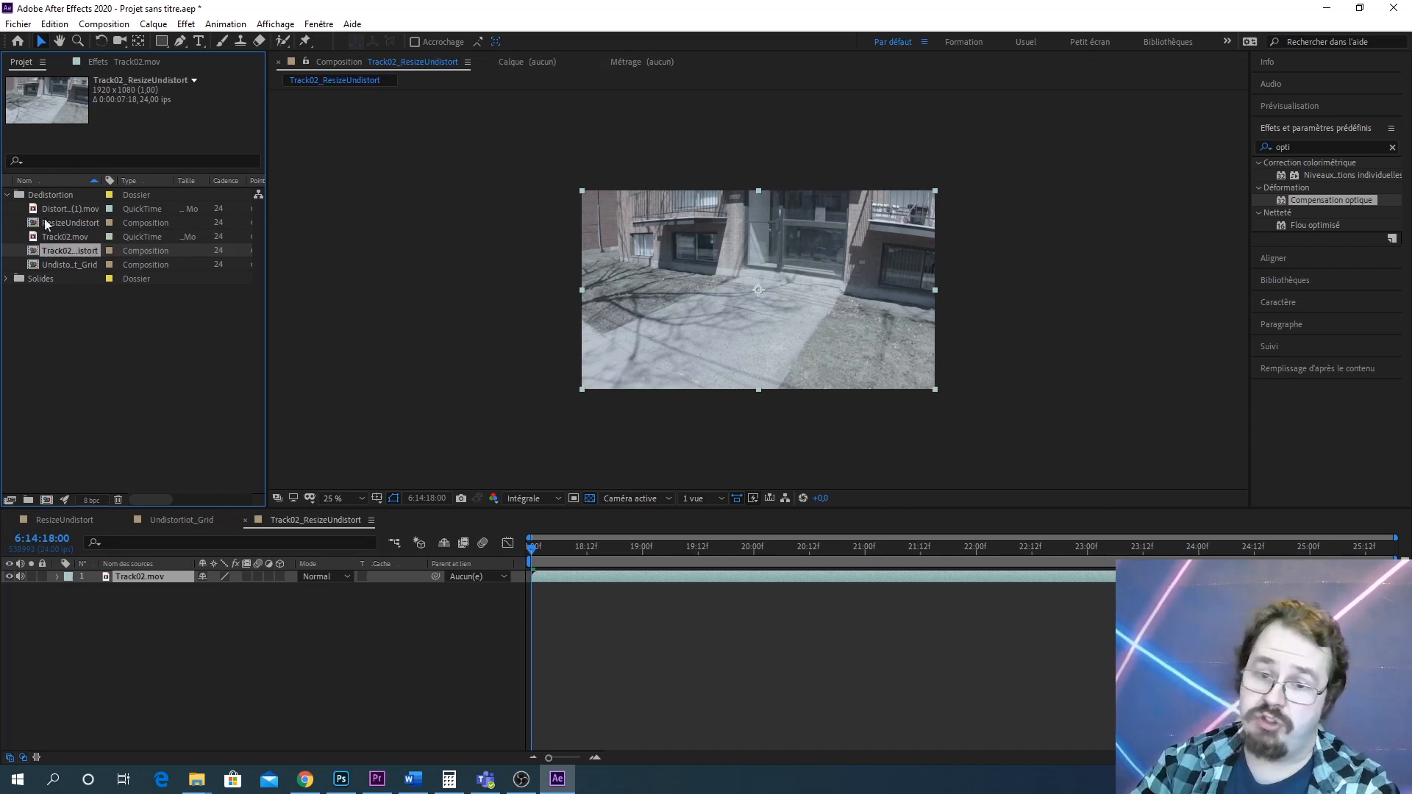
Set the Track02_ResizeUndistort composition size to 2448 x 1377 px
key("alt+Tab")
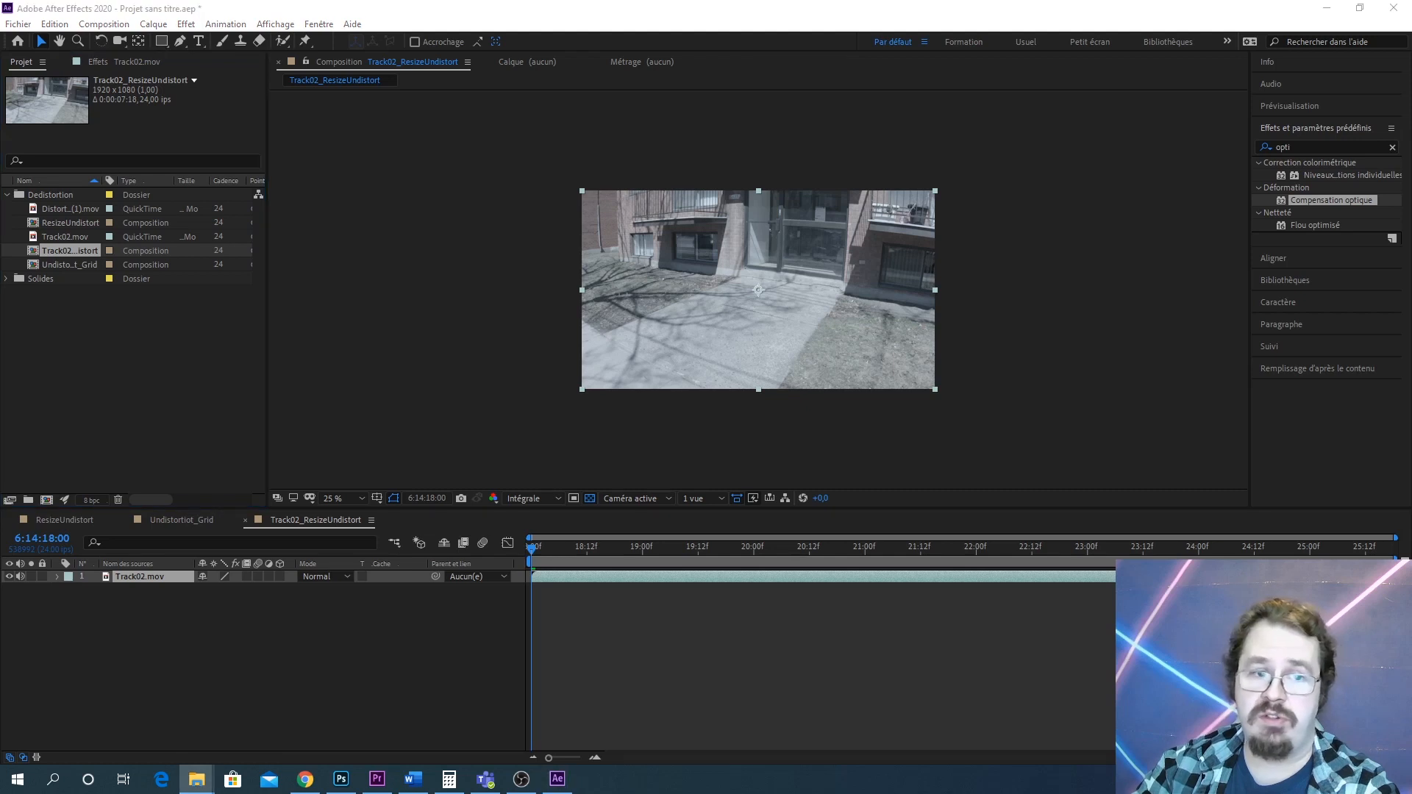
right_click(82, 252)
left_click(193, 259)
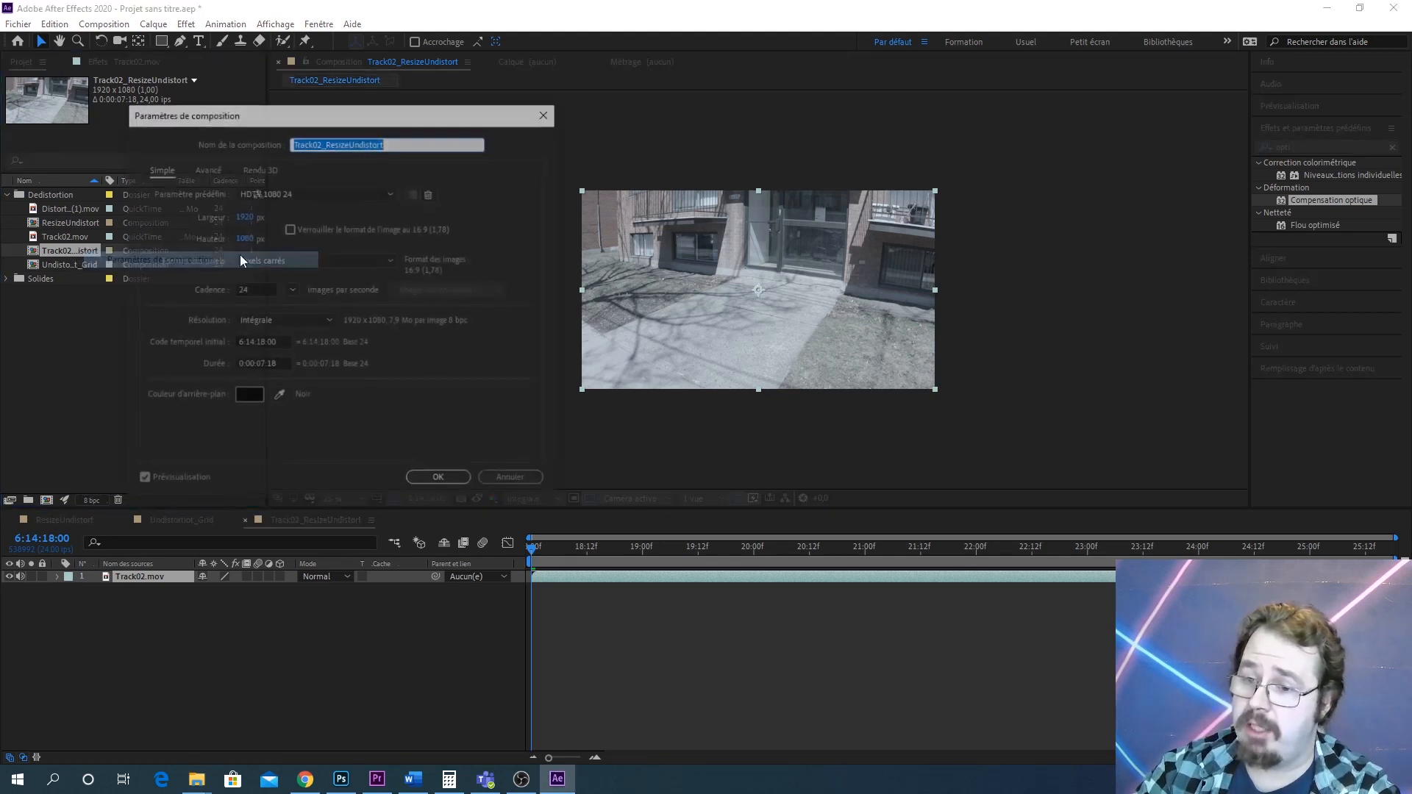
left_click(245, 219)
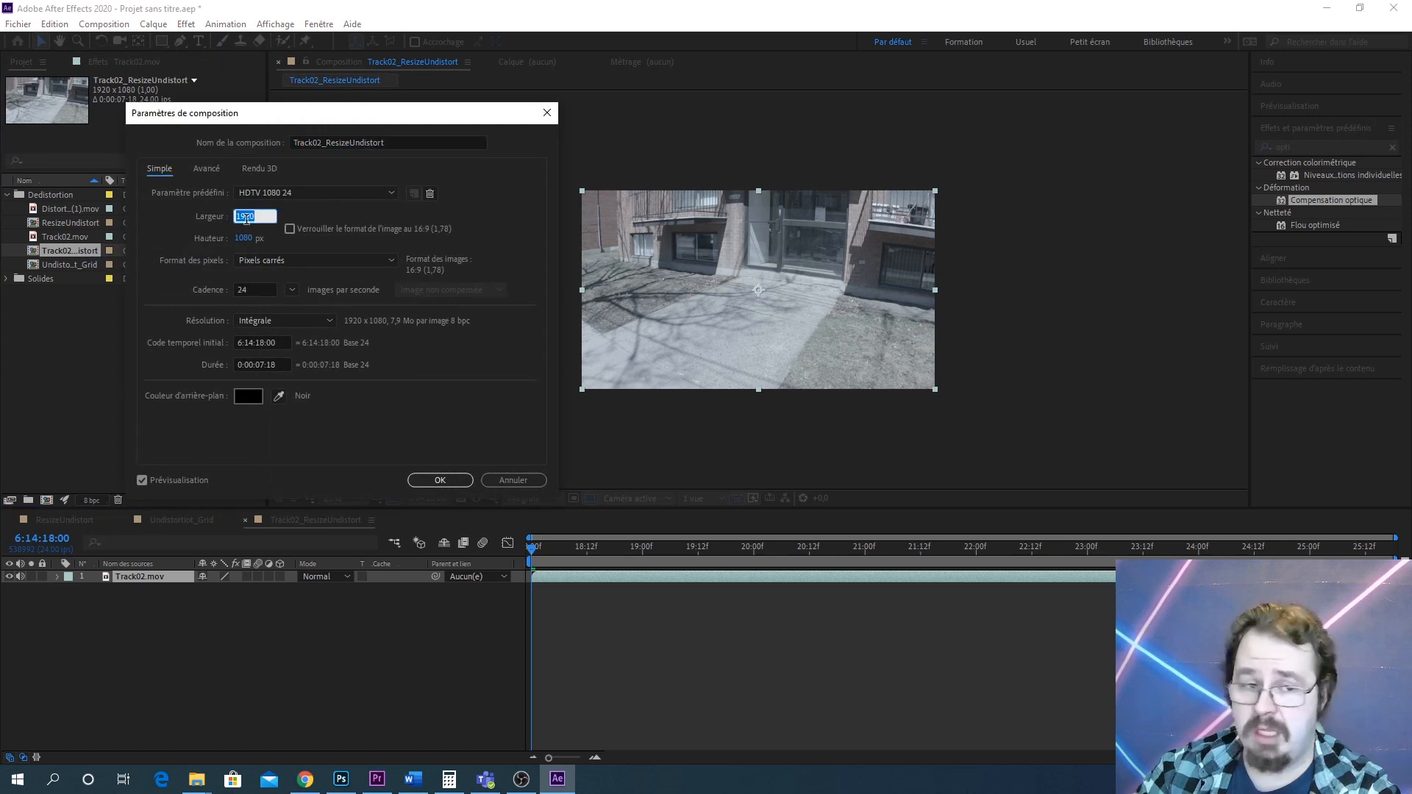
type("24")
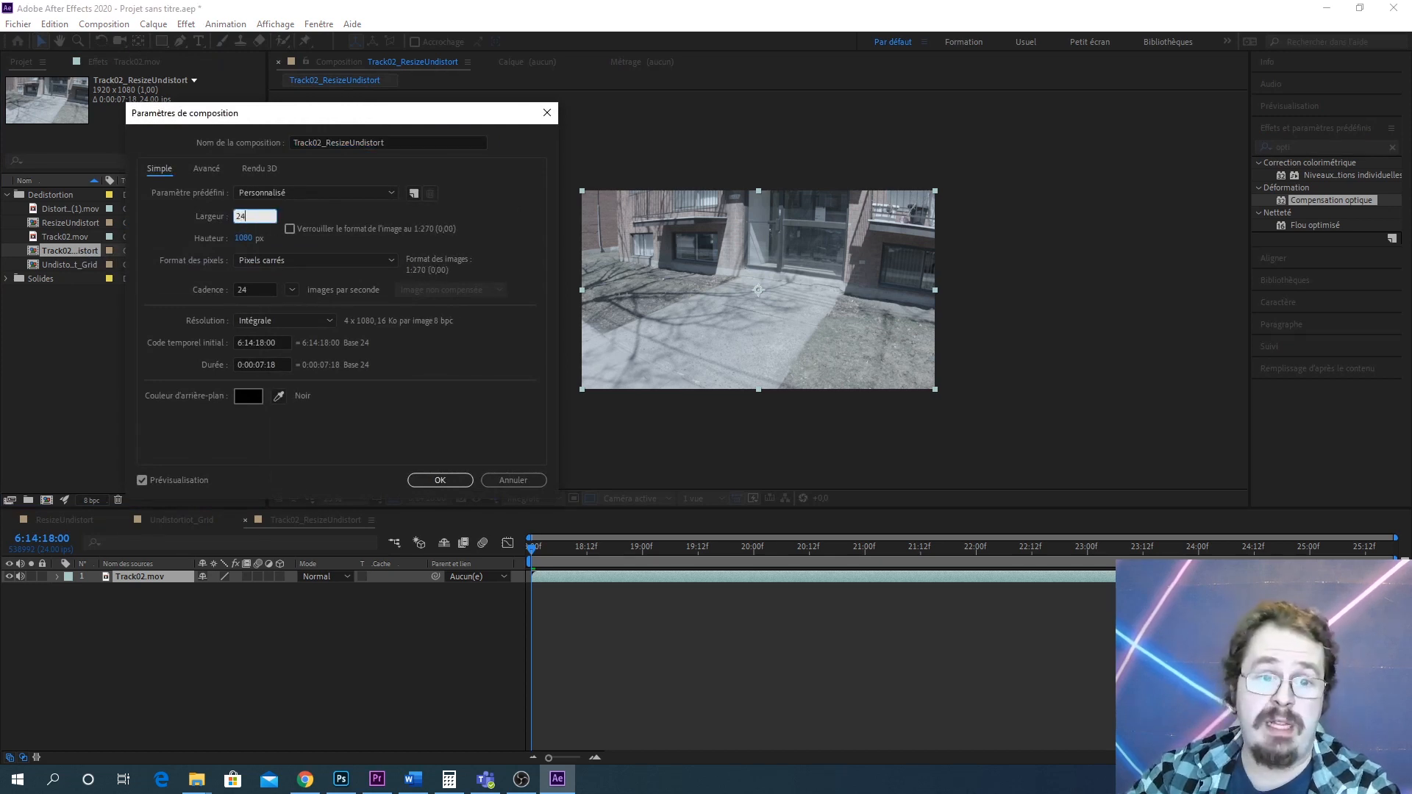
type("4")
type("8")
key("Tab")
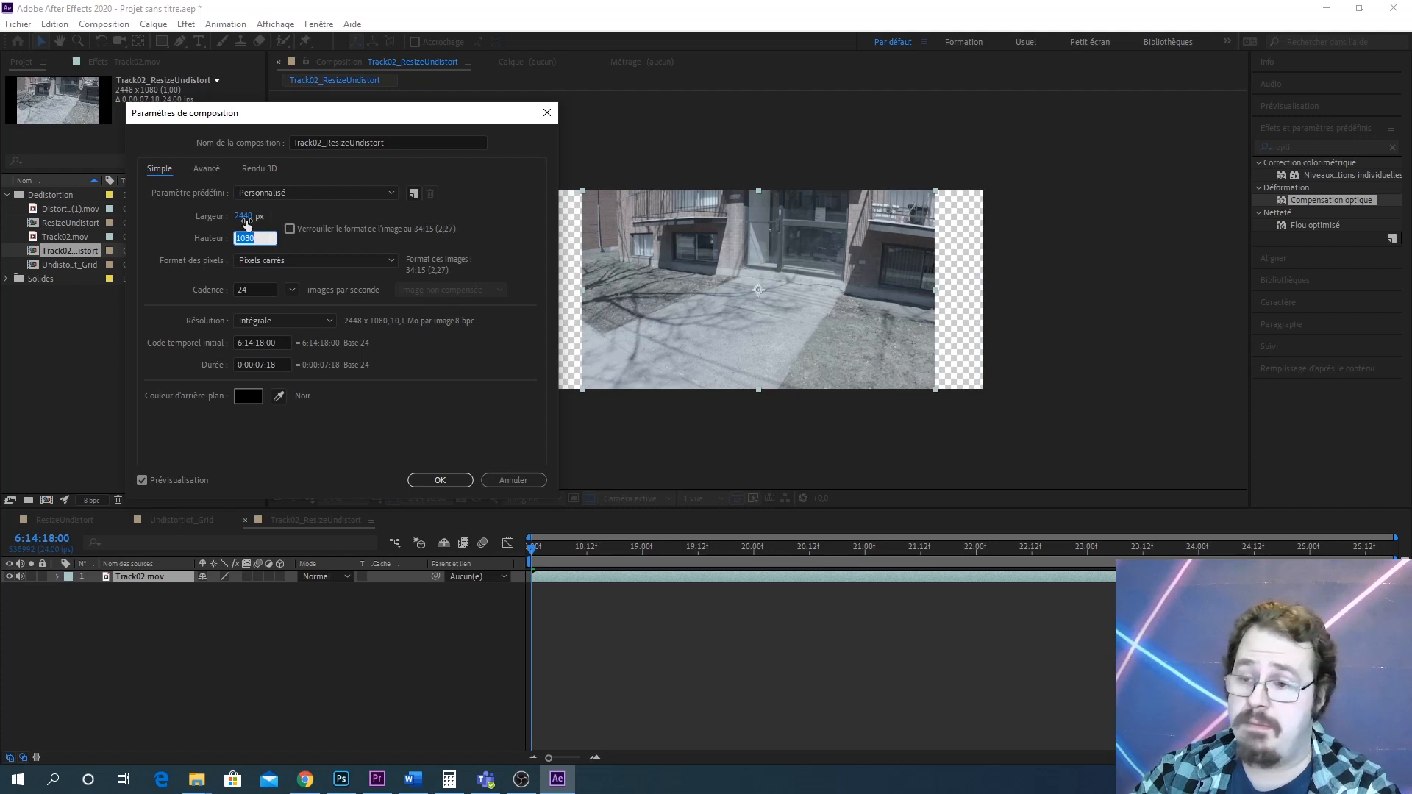
type("1377")
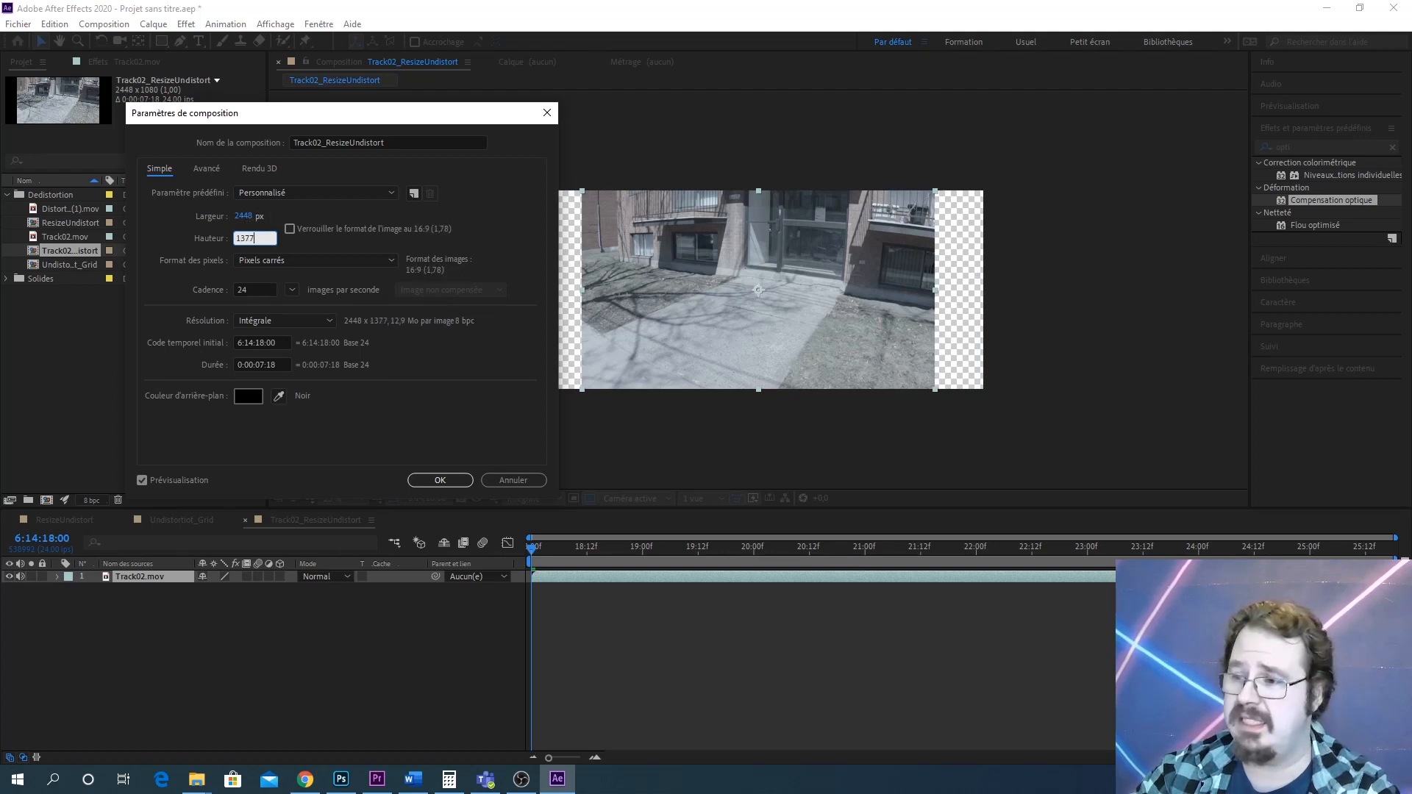
key("Return")
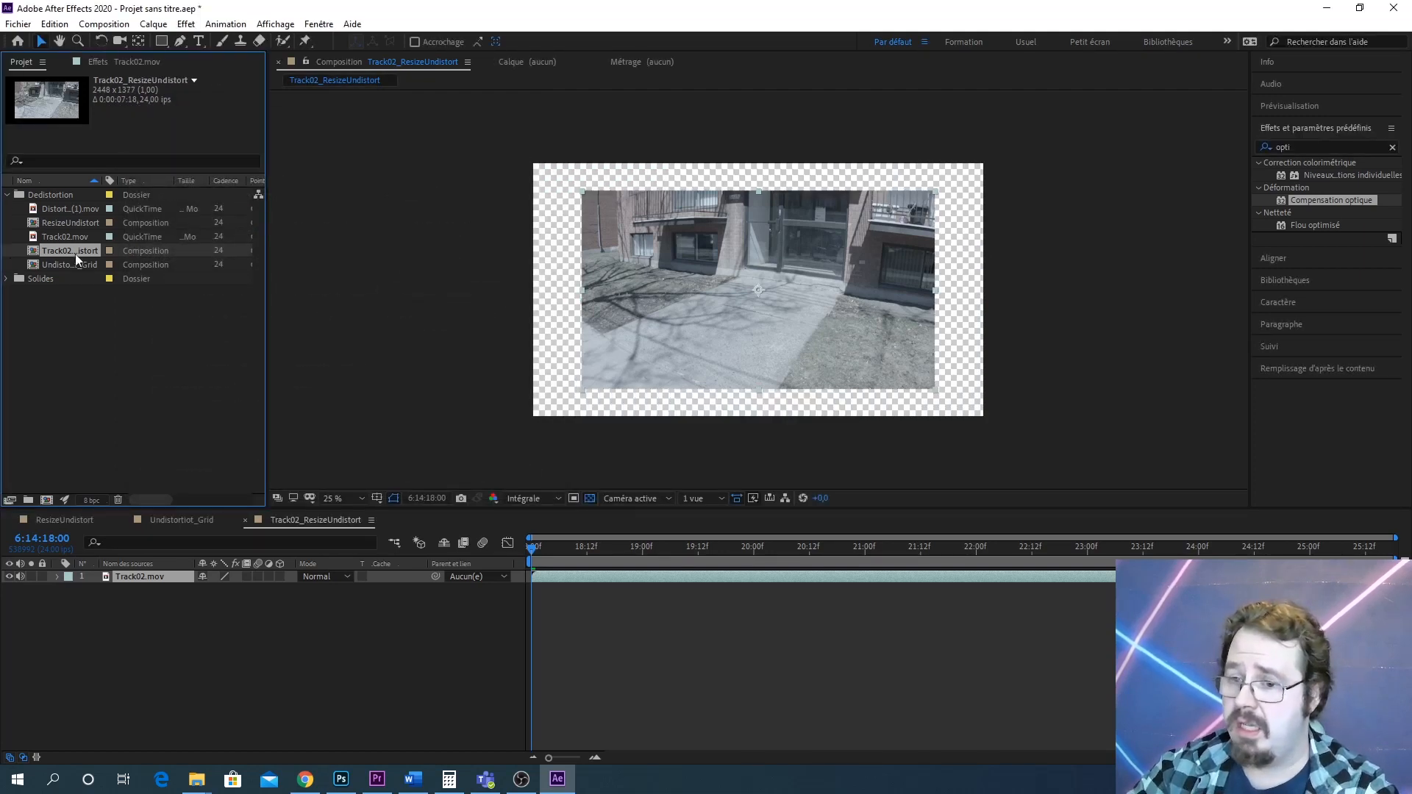
Add the Noir uni 1 black solid to the composition beneath the Track02.mov layer
left_click(116, 327)
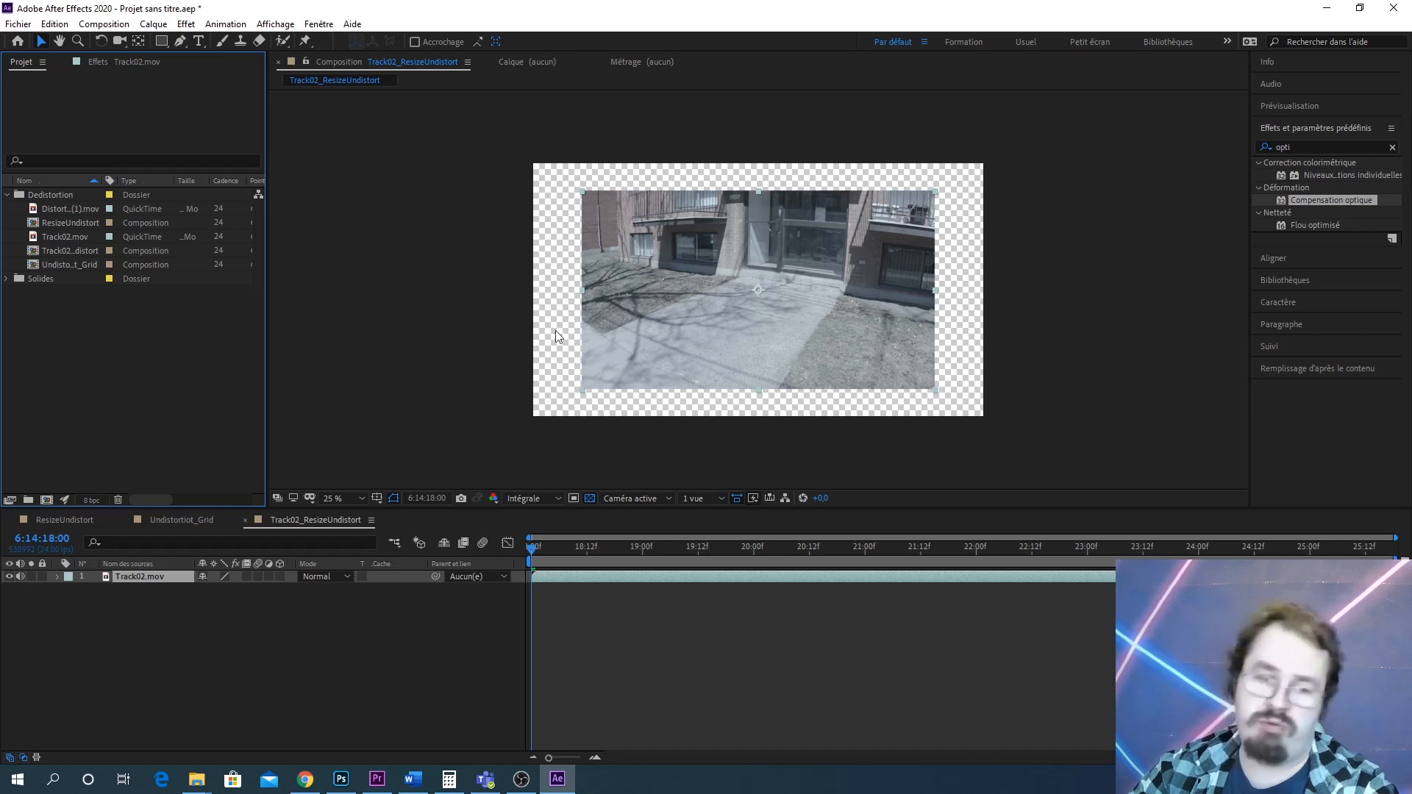
left_click(231, 644)
left_click(7, 279)
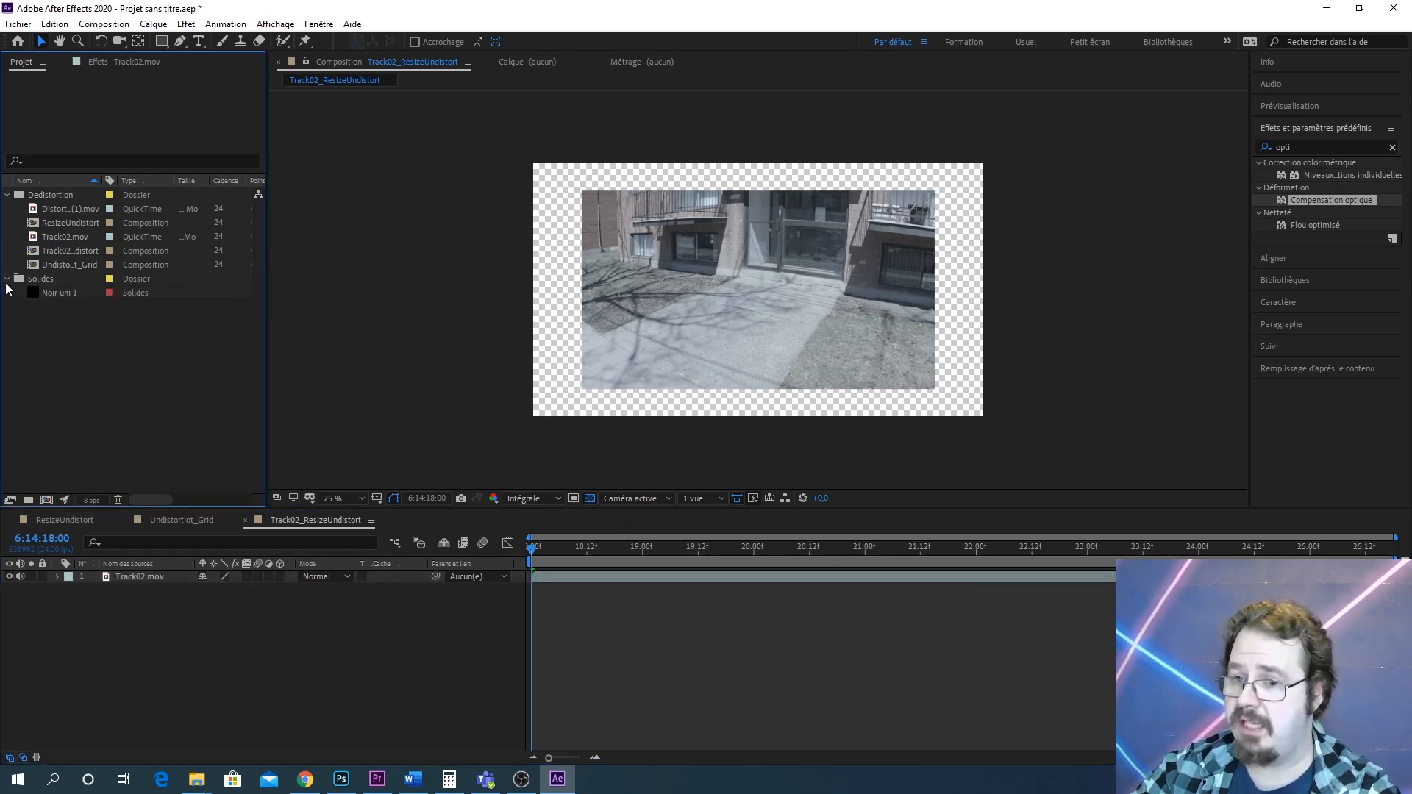
left_click_drag(48, 289, 85, 581)
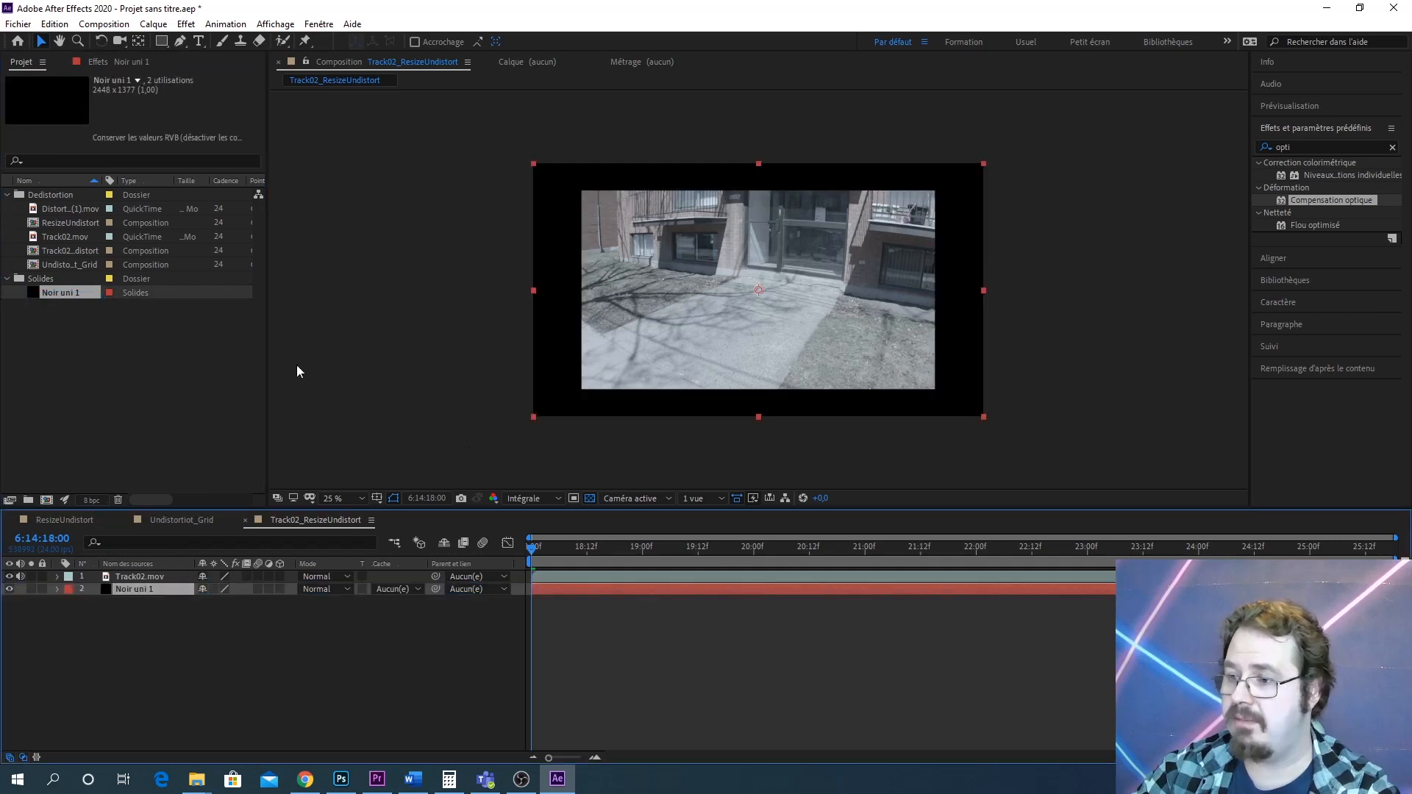
Nest Track02_ResizeUndistort into a new composition and rename that composition Track02_Undistorted
left_click(167, 410)
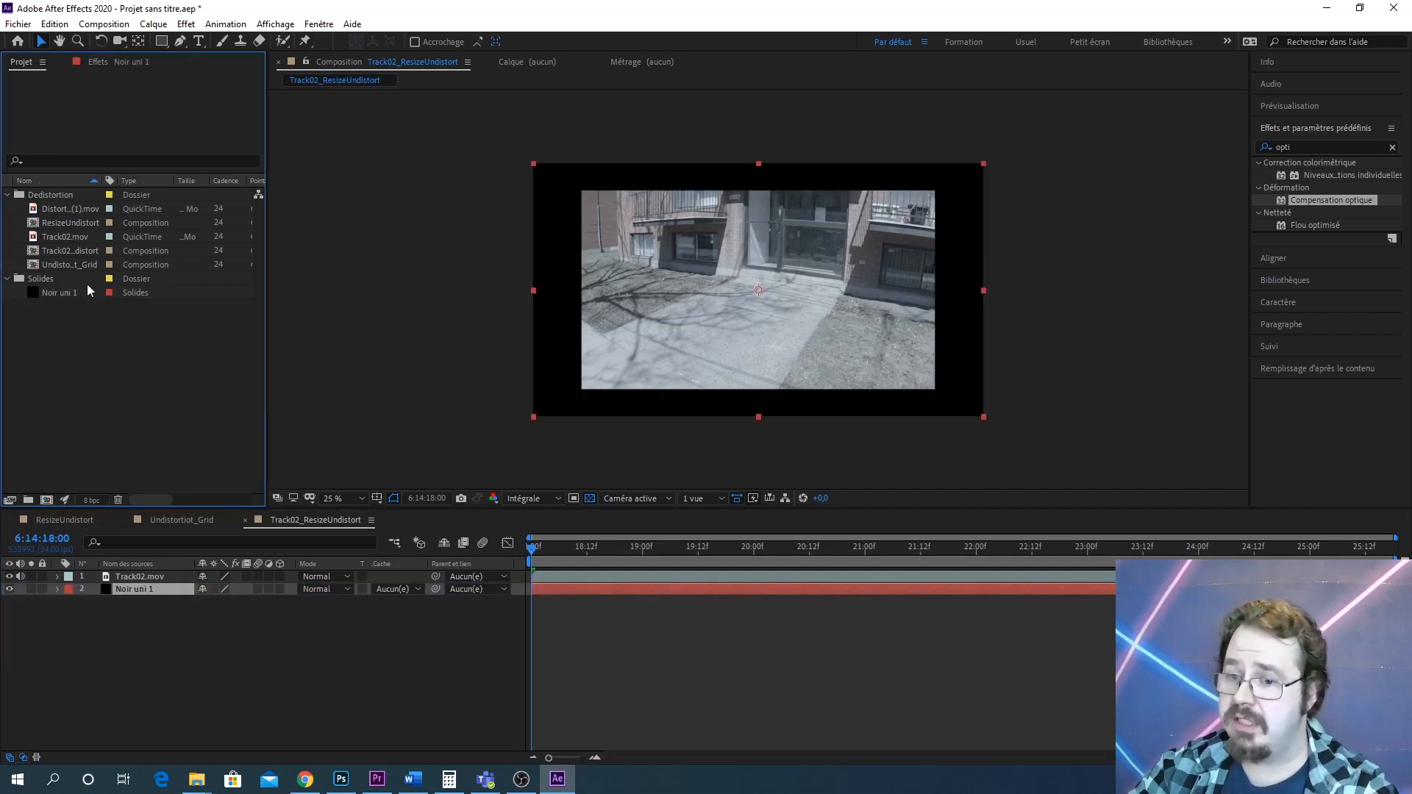
left_click(75, 265)
left_click(79, 253)
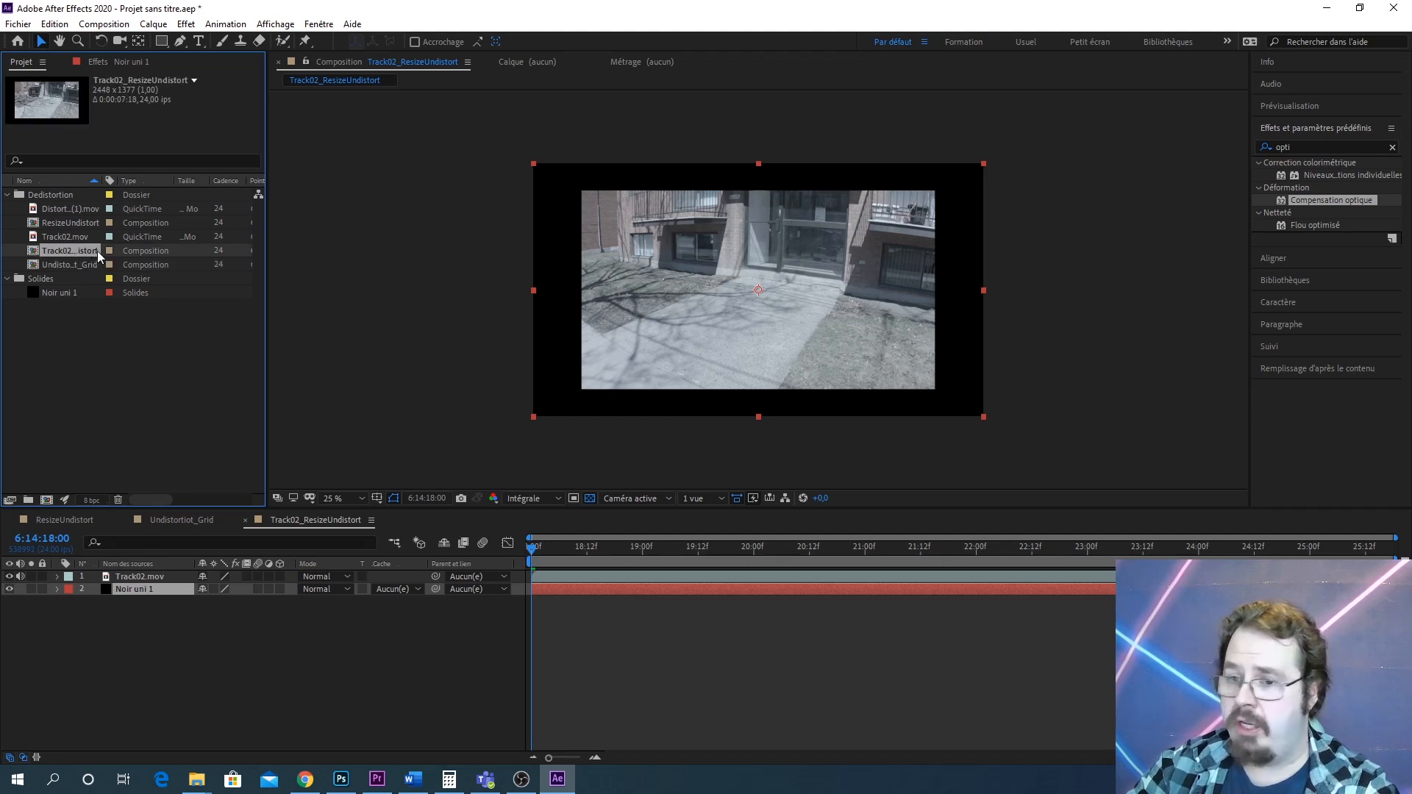
left_click_drag(88, 250, 52, 499)
right_click(75, 268)
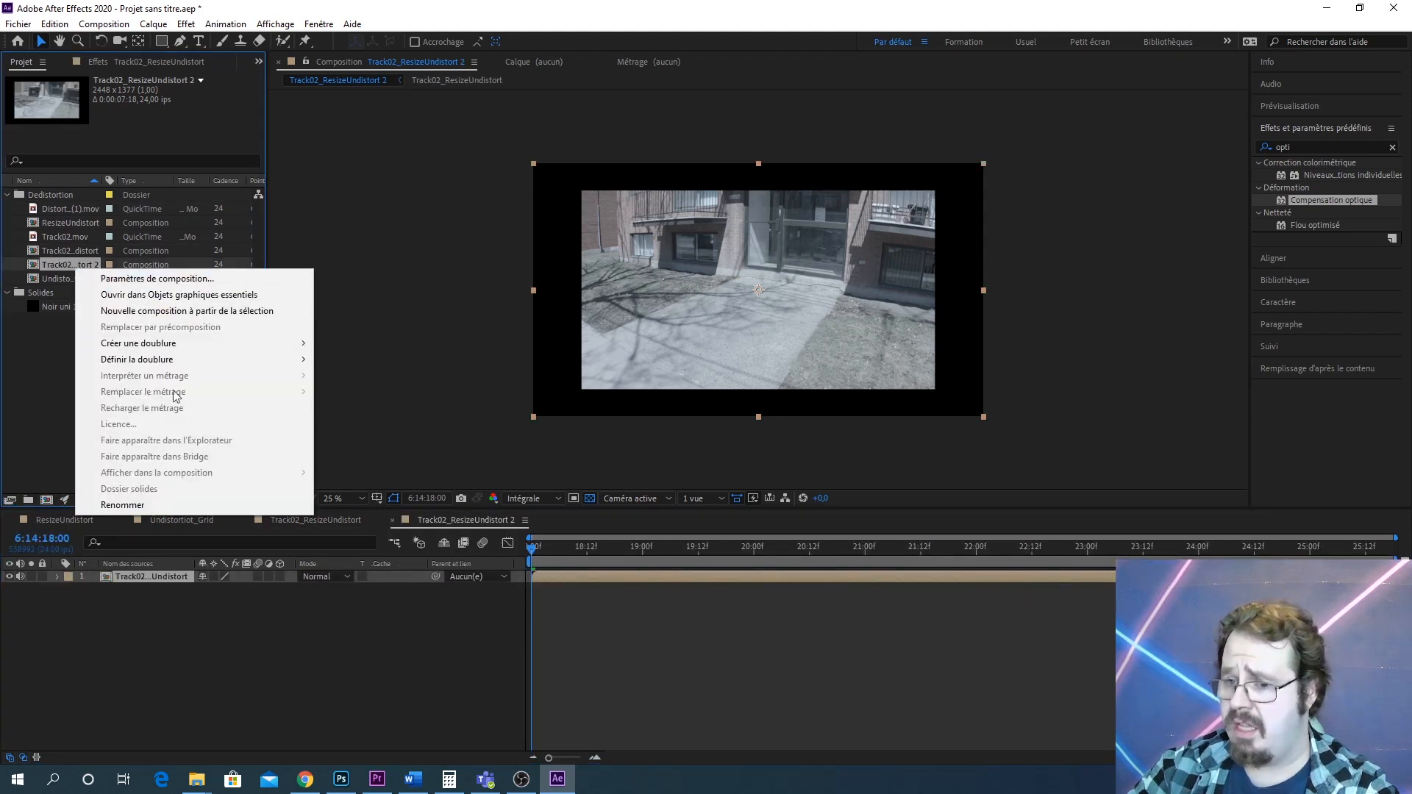
left_click(129, 504)
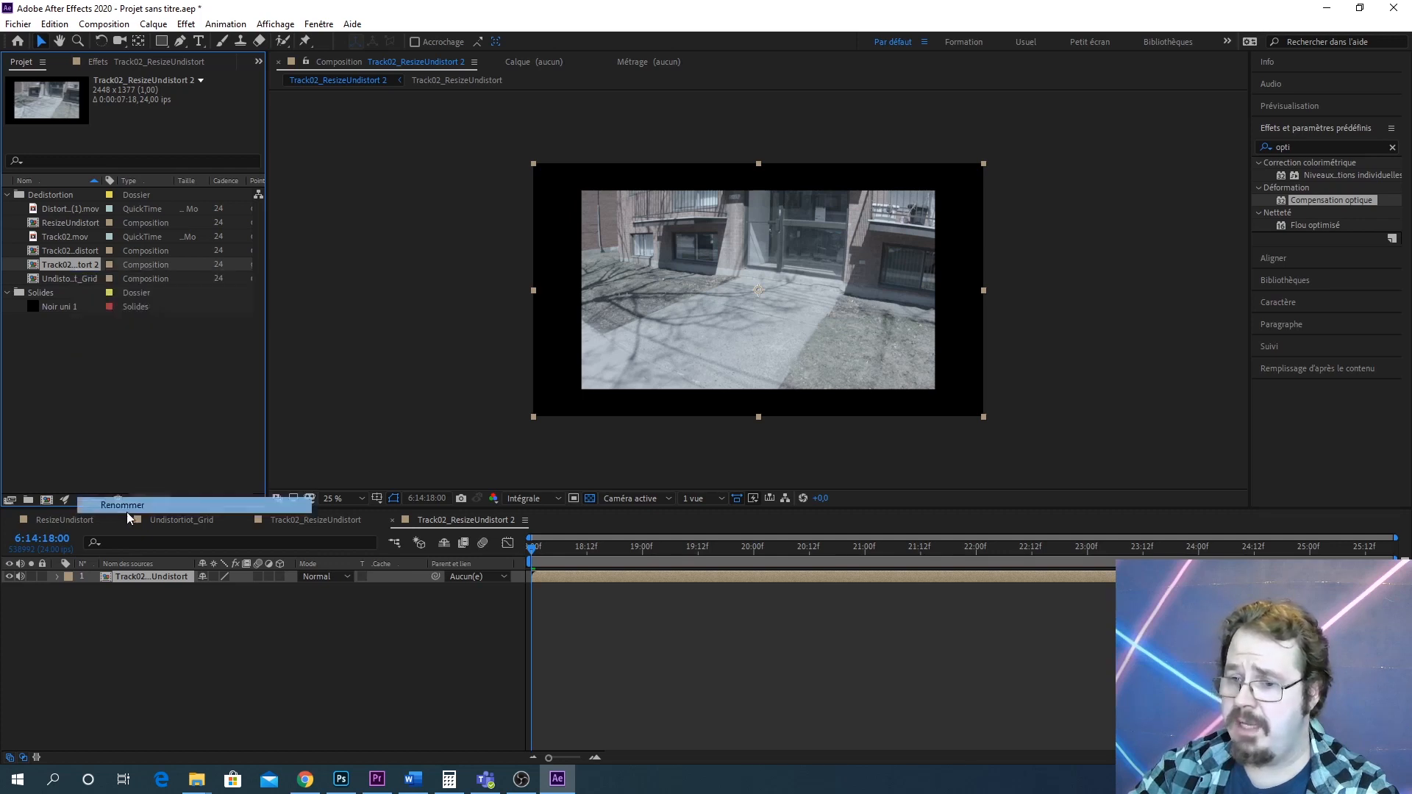
type("Trac")
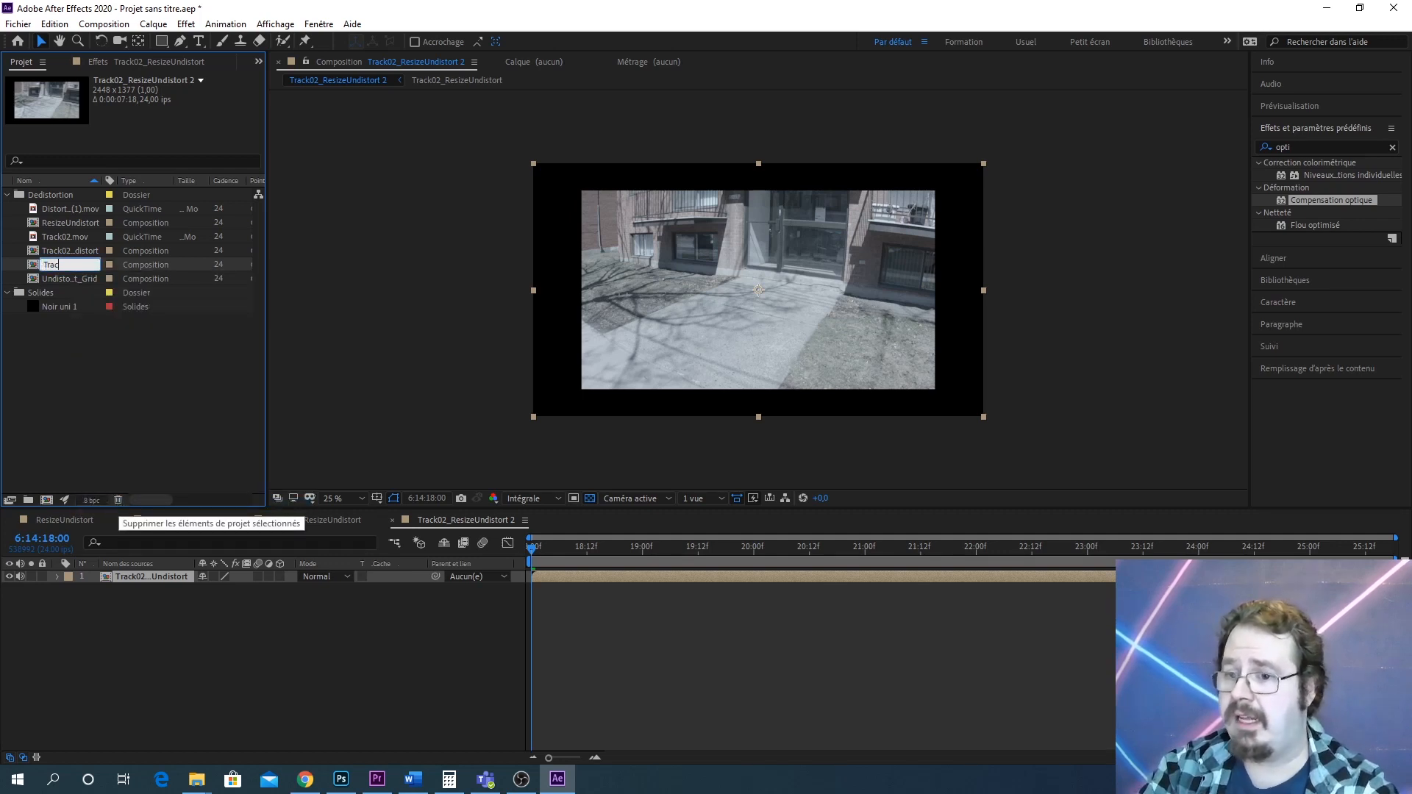
type("k02_U")
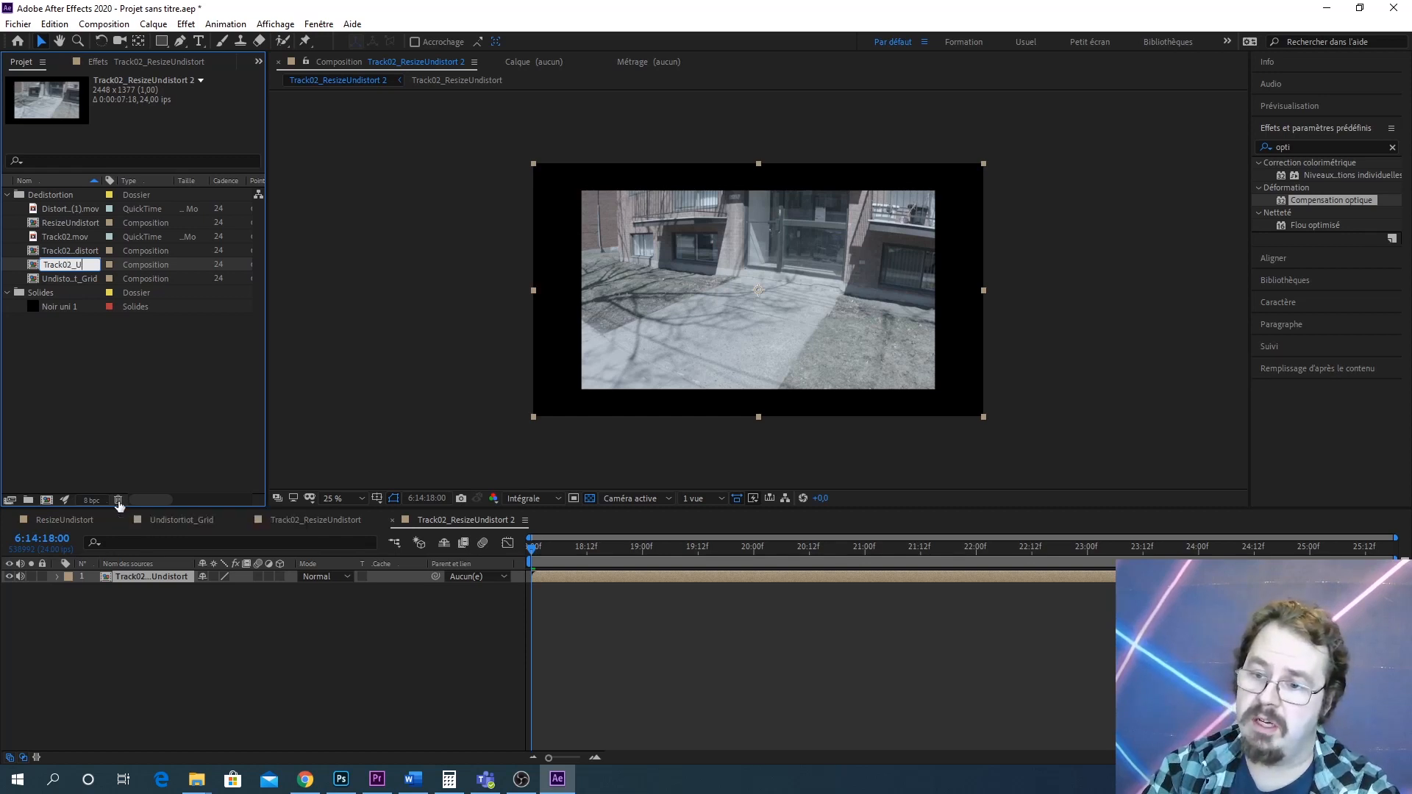
type("ndistorted")
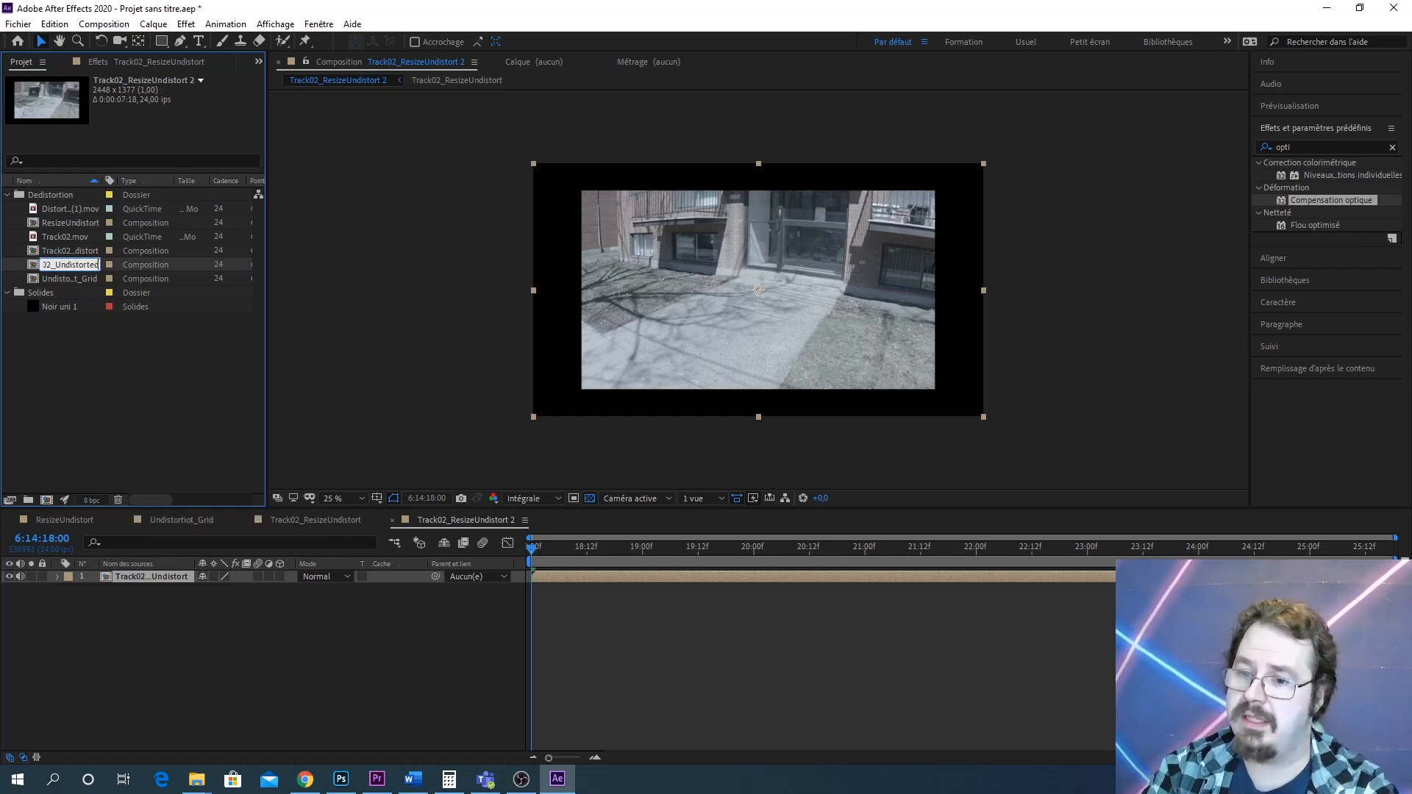
key("Return")
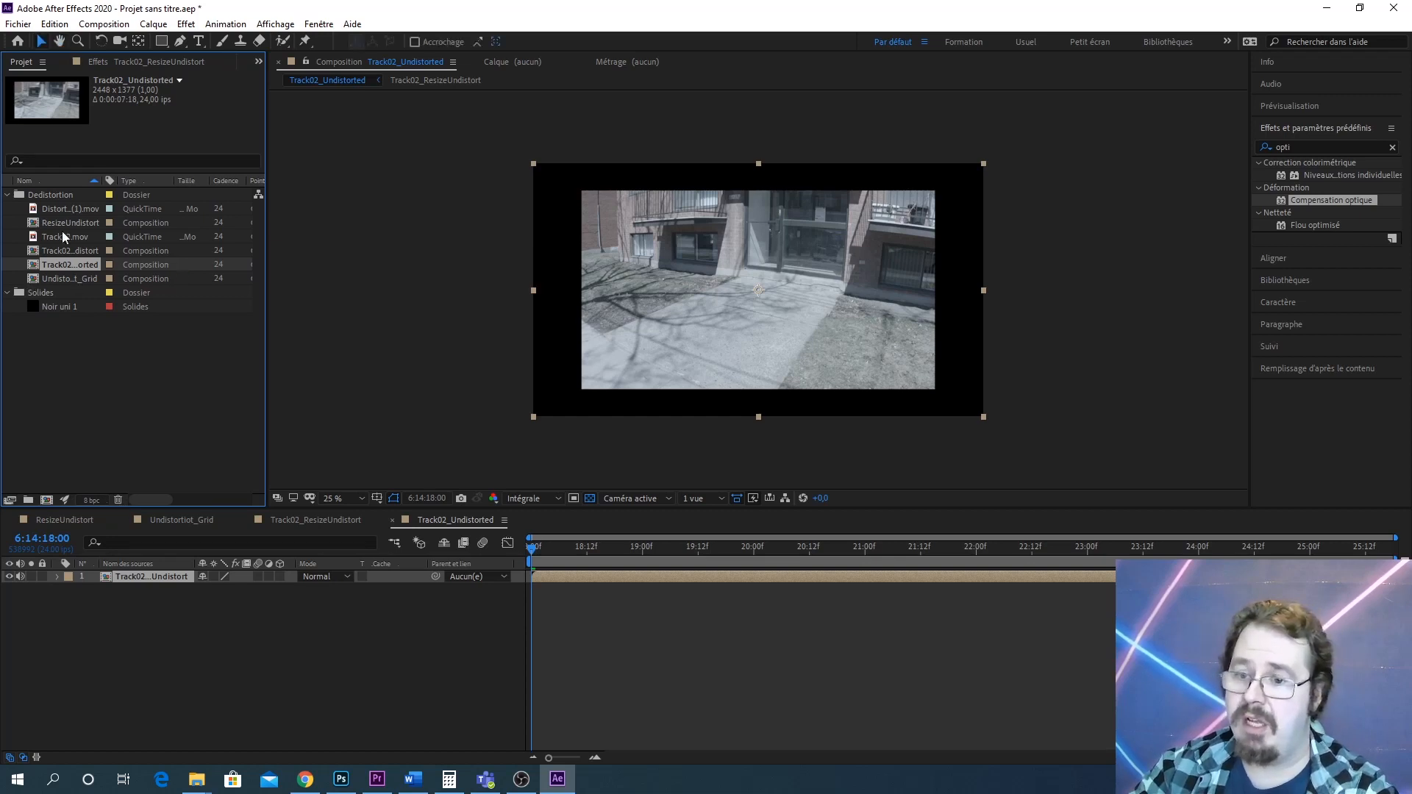
Create a new folder named DistortionGrid inside the Dedistortion folder
left_click(58, 197)
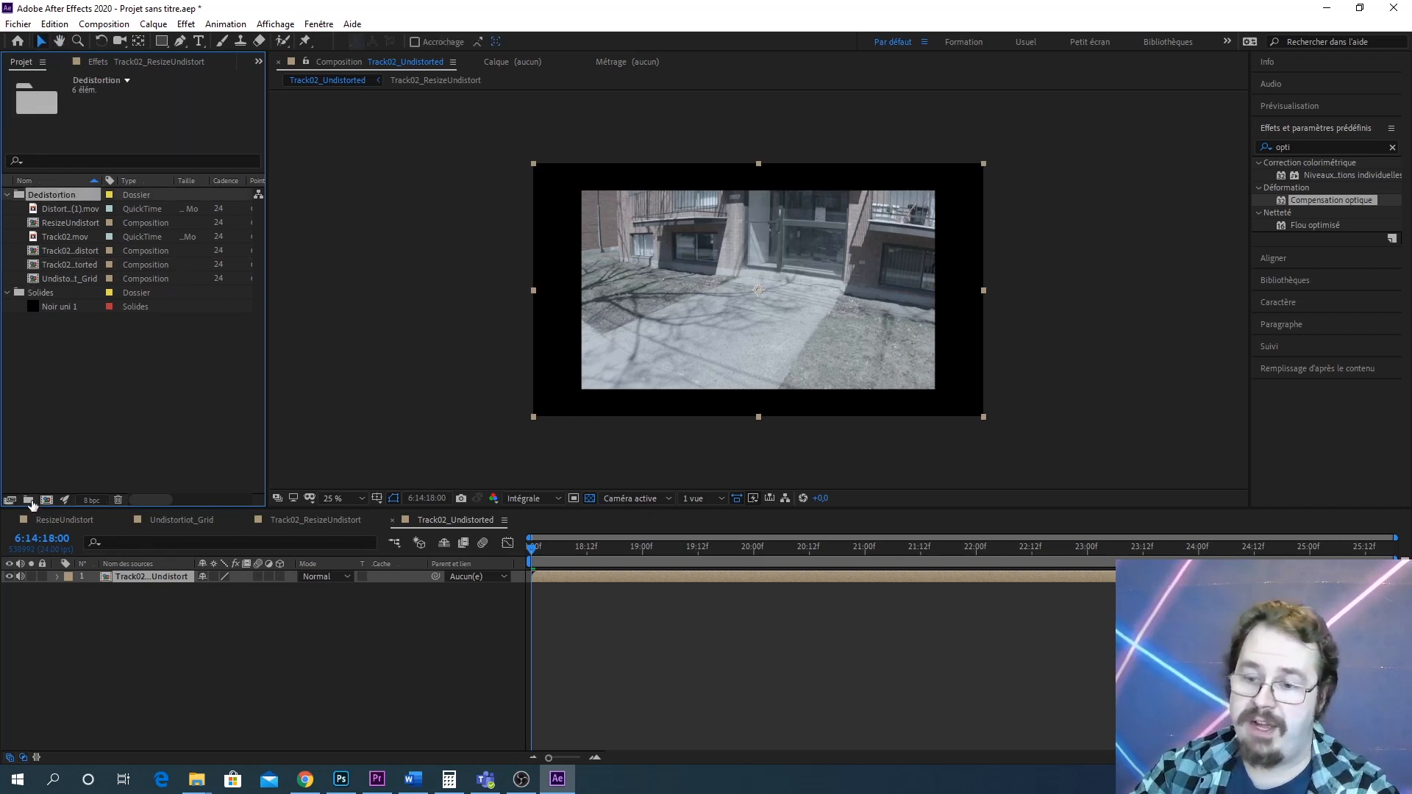
left_click(30, 500)
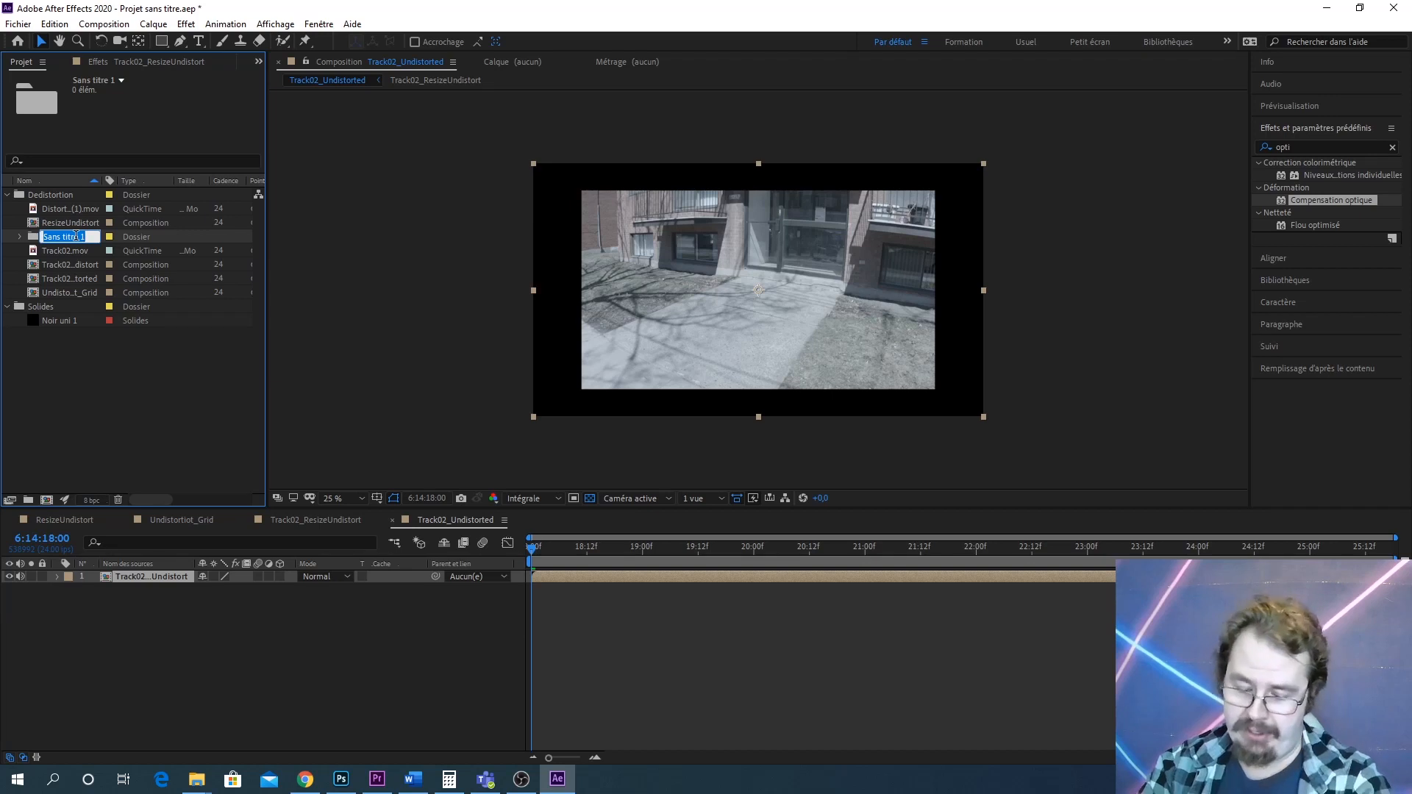
type("G")
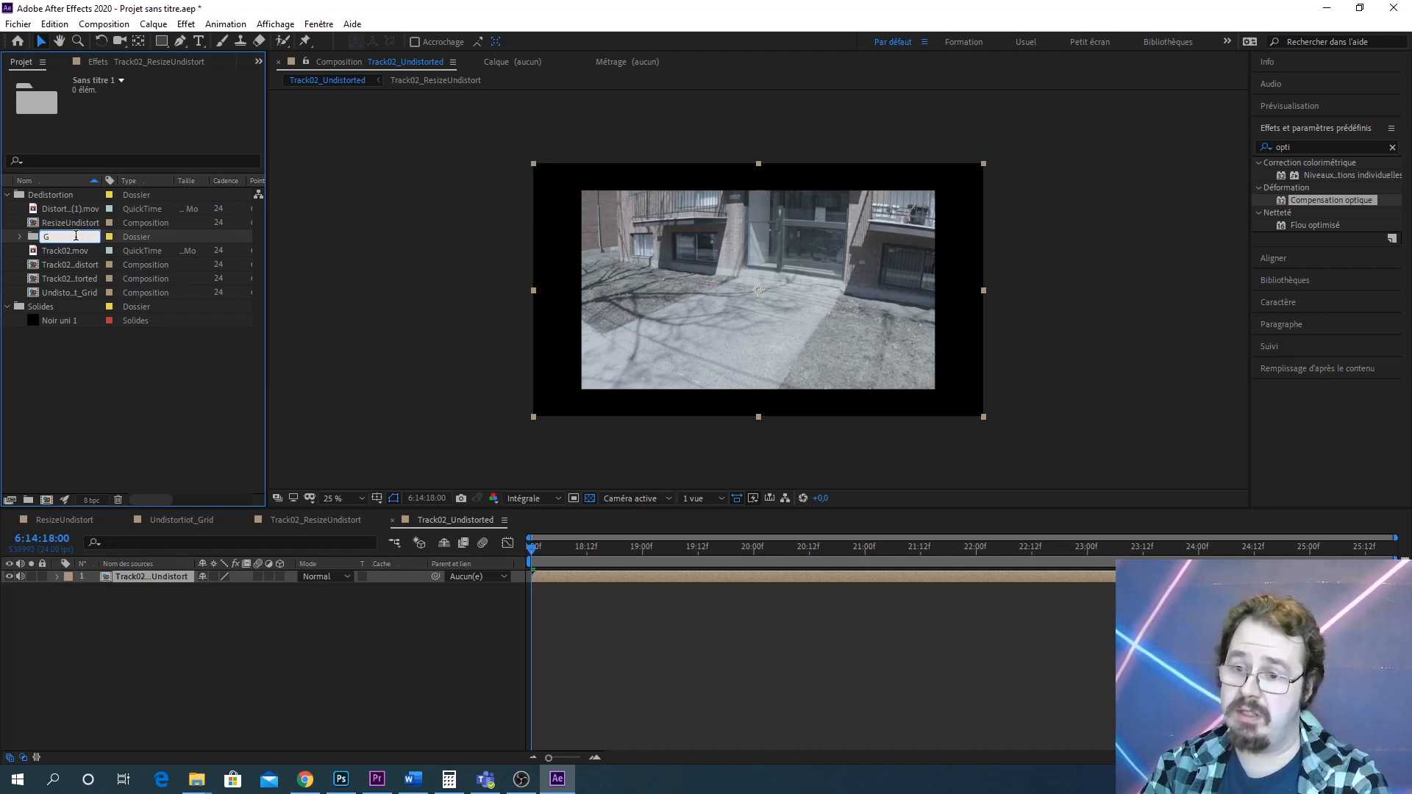
type("istor")
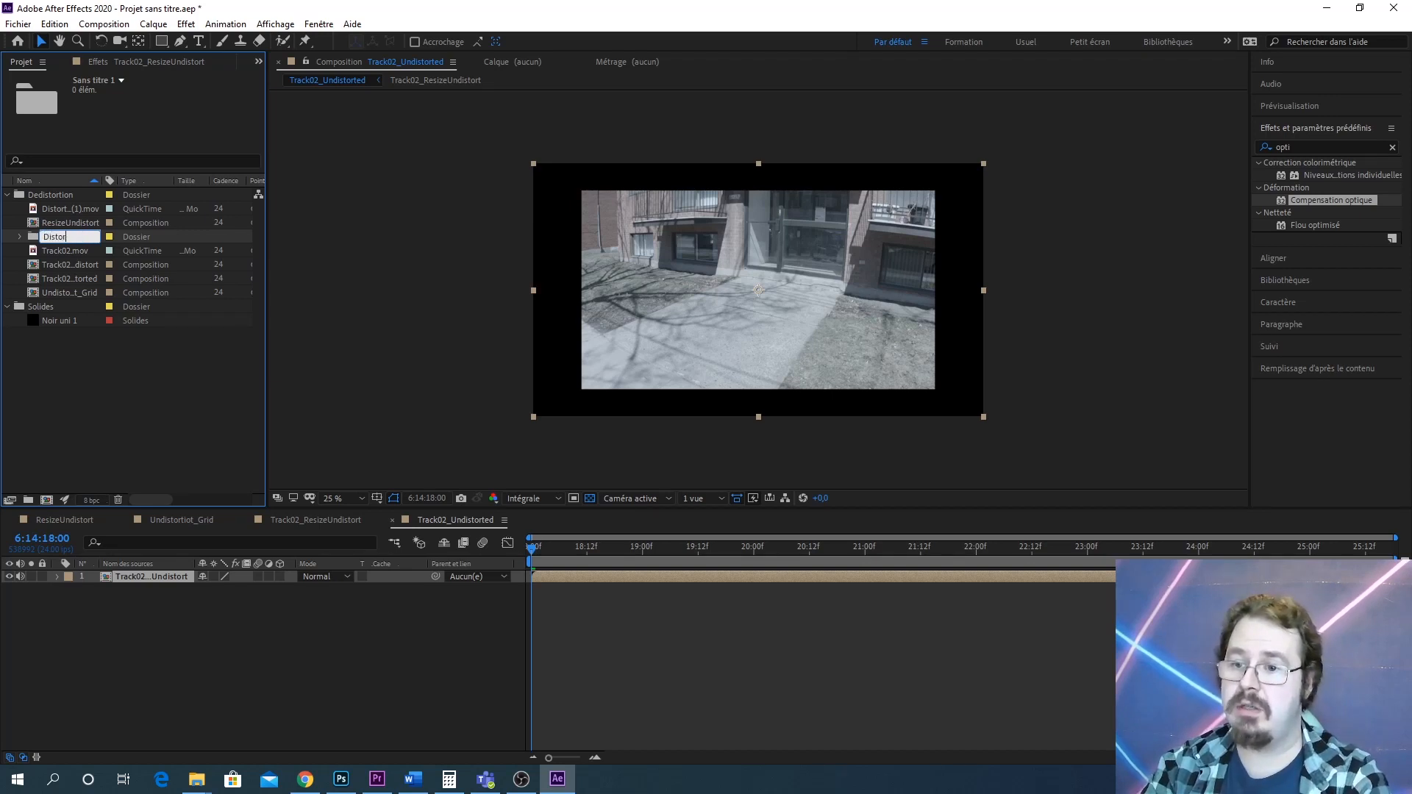
type("tionGrid")
key("Return")
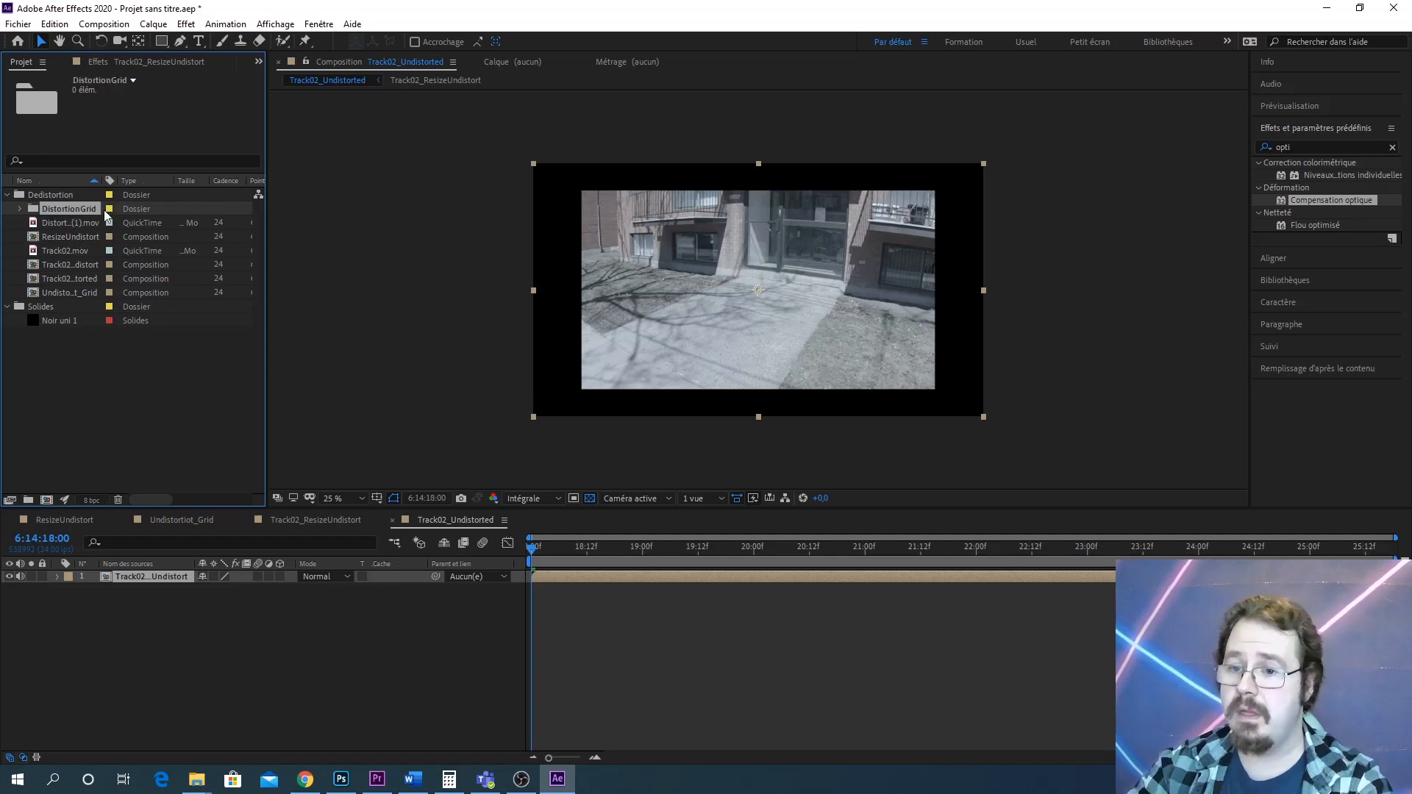
left_click(64, 223)
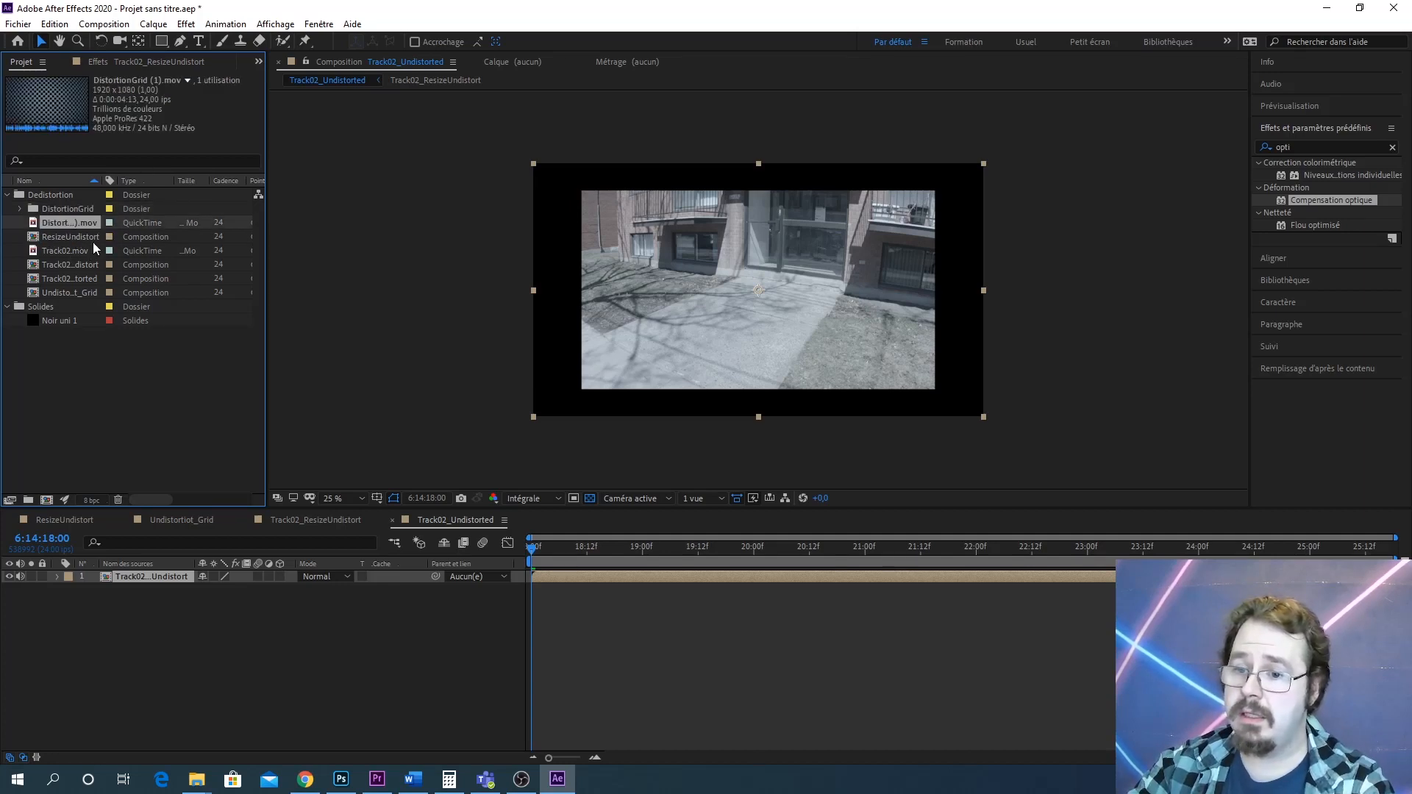
Move the DistortionGrid clip and the ResizeUndistort composition into the DistortionGrid folder
left_click(90, 236, "shift")
left_click_drag(64, 221, 63, 205)
left_click(55, 238)
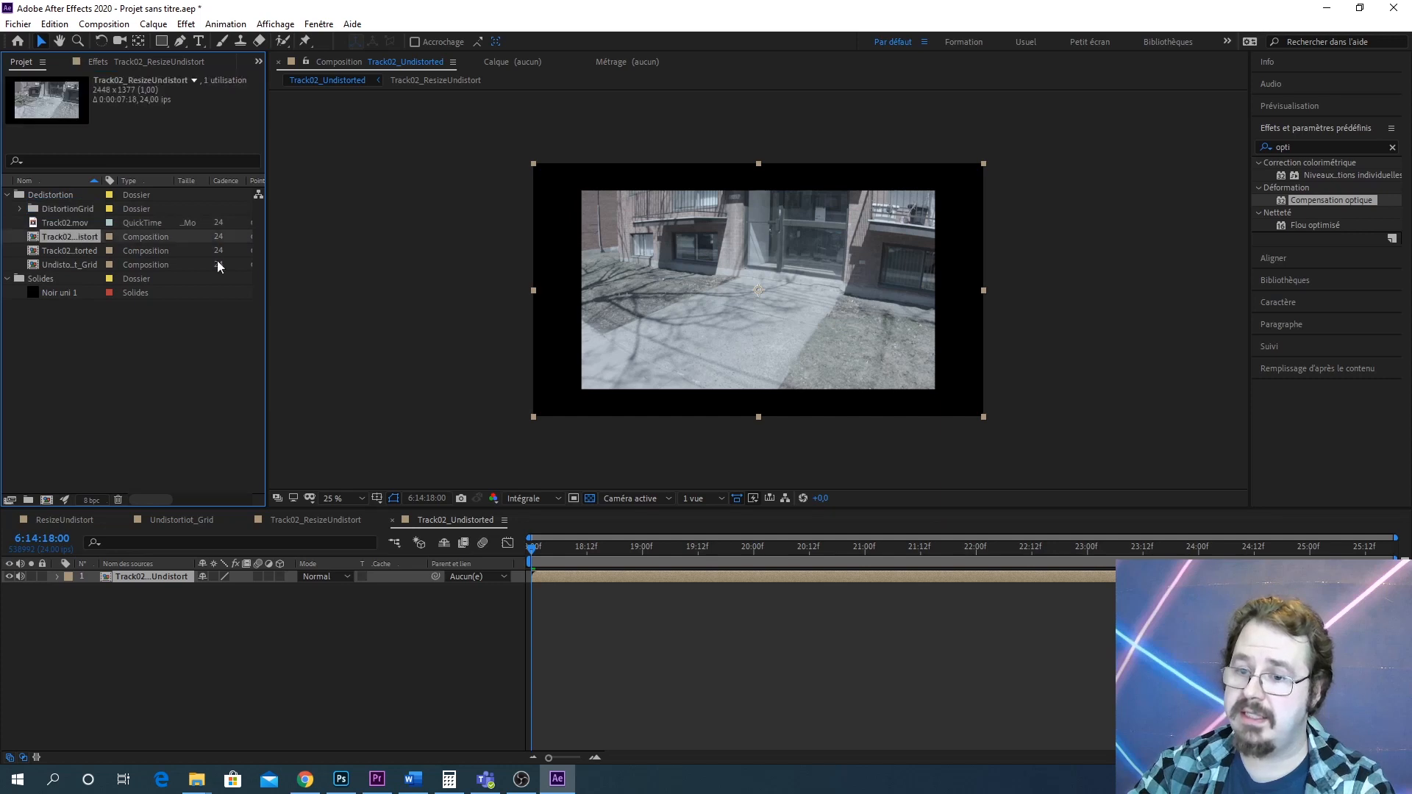
Create a new folder named Track02 inside the Dedistortion folder
left_click(89, 253)
left_click(77, 239, "shift")
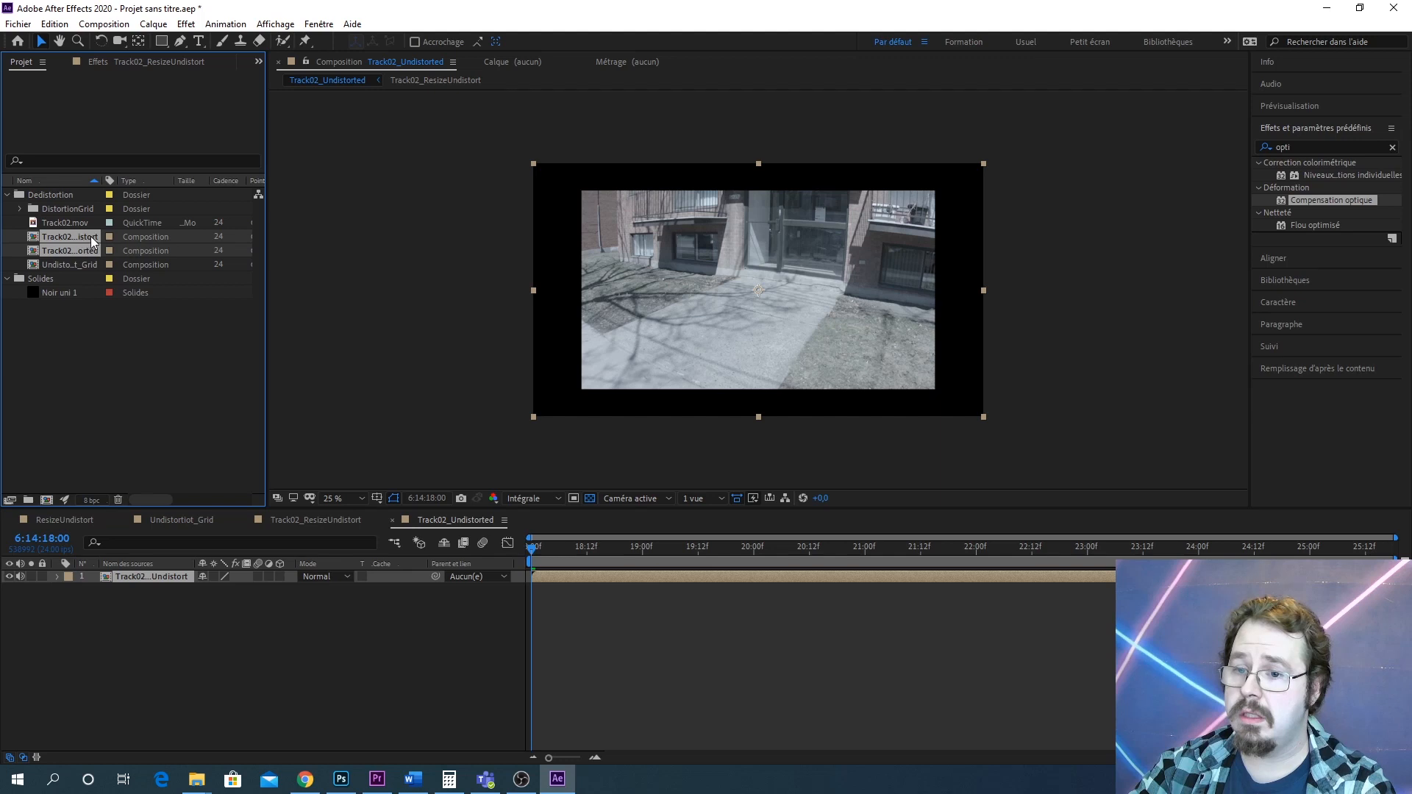
left_click(85, 264)
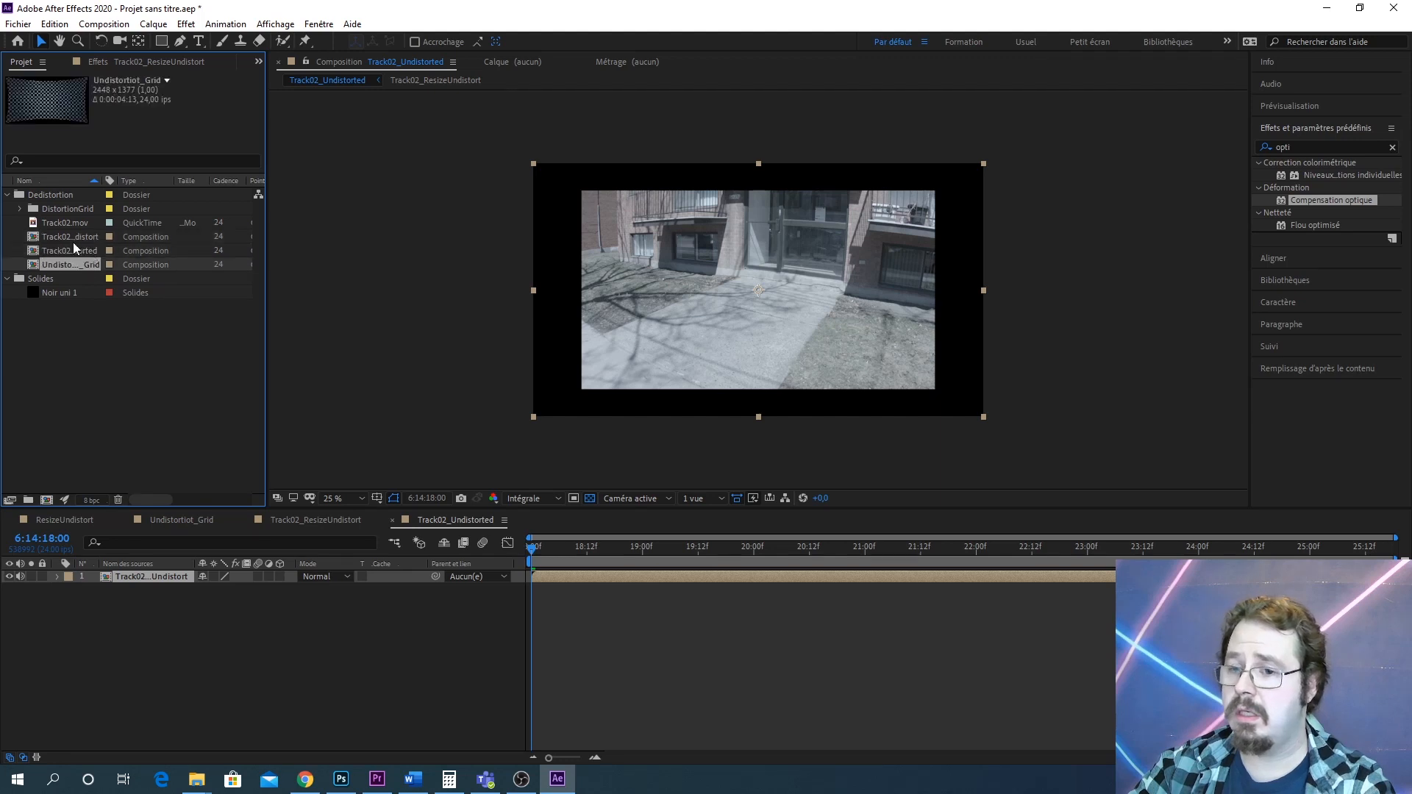
left_click(72, 241)
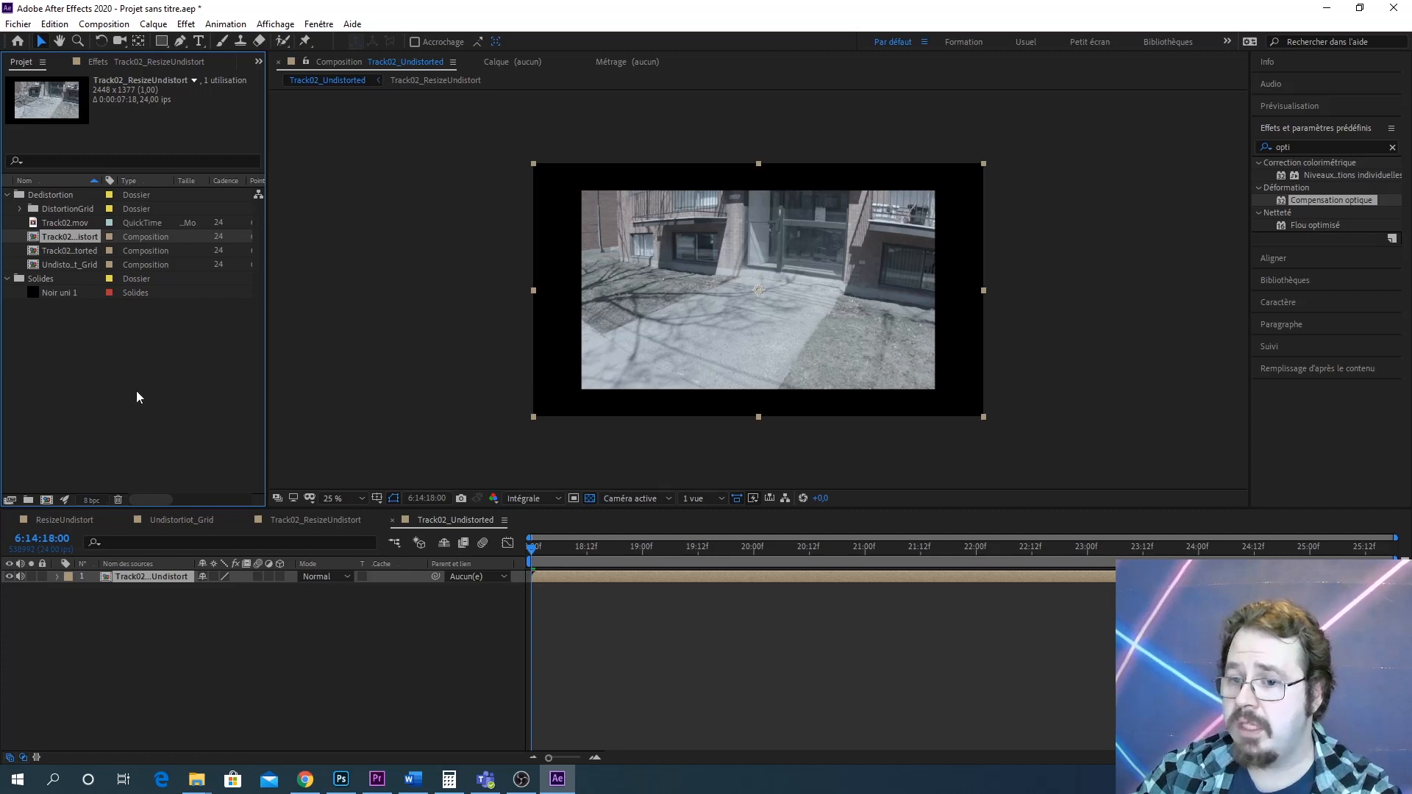
left_click(28, 499)
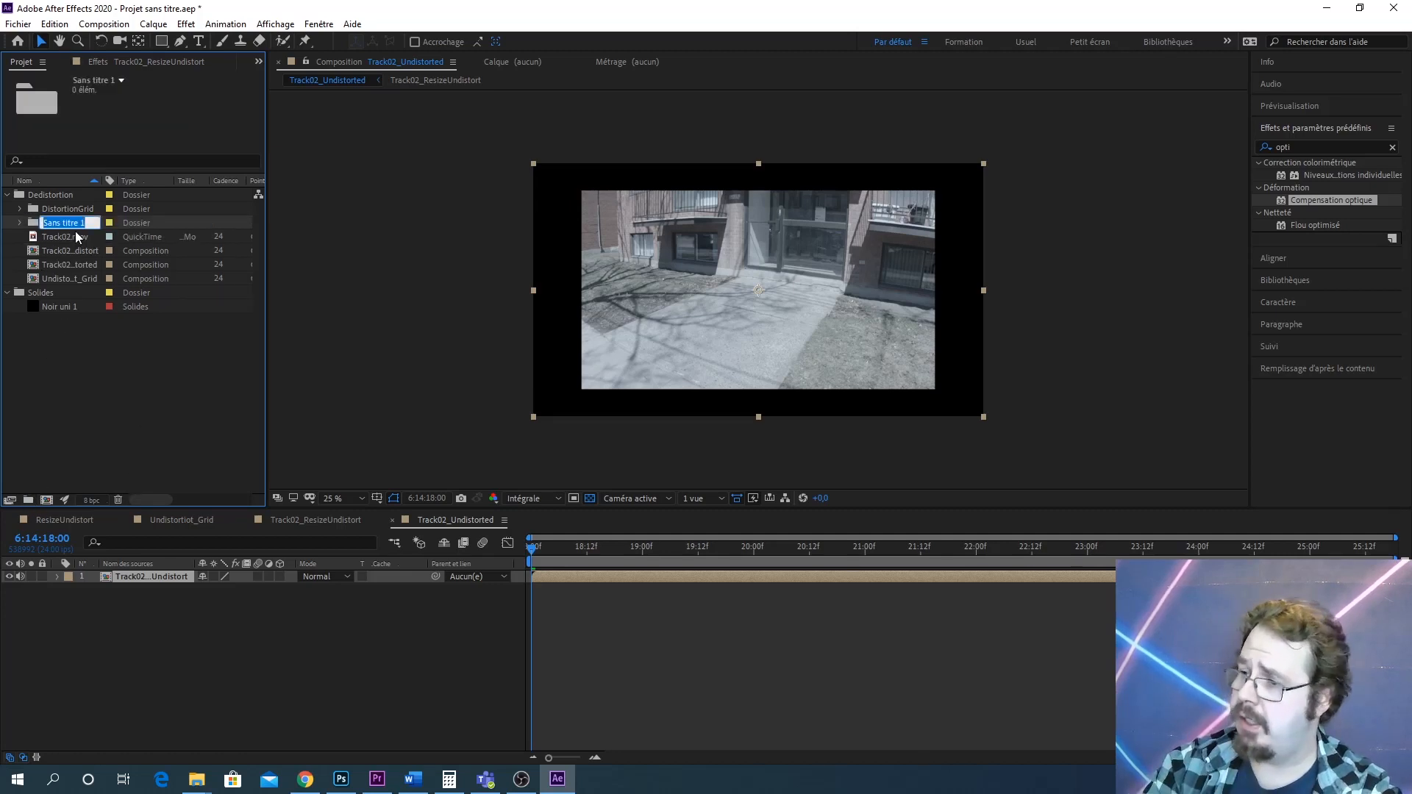
type("Track02")
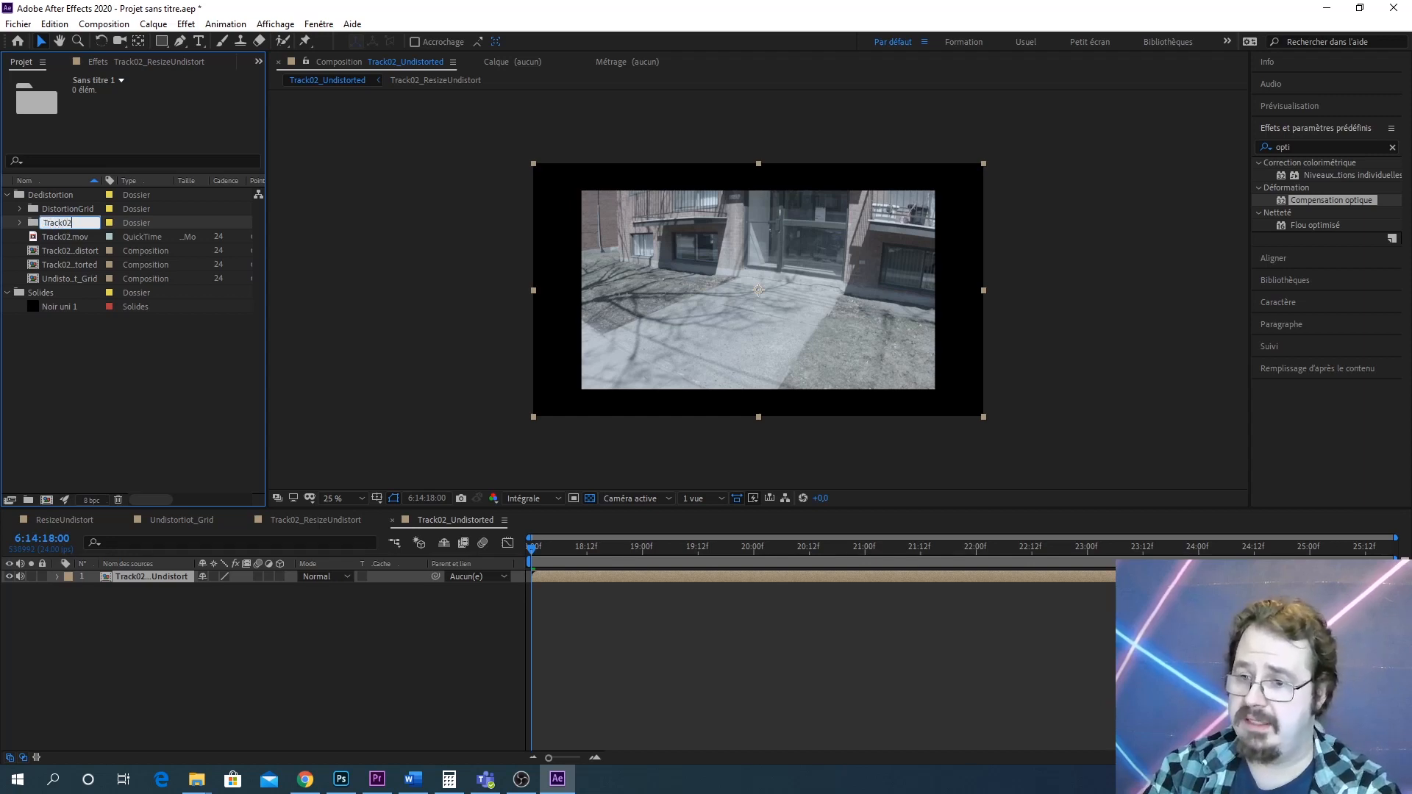
key("Return")
Move Track02.mov and Track02_ResizeUndistort into the Track02 folder and Undistortiot_Grid into the DistortionGrid folder
left_click(45, 239)
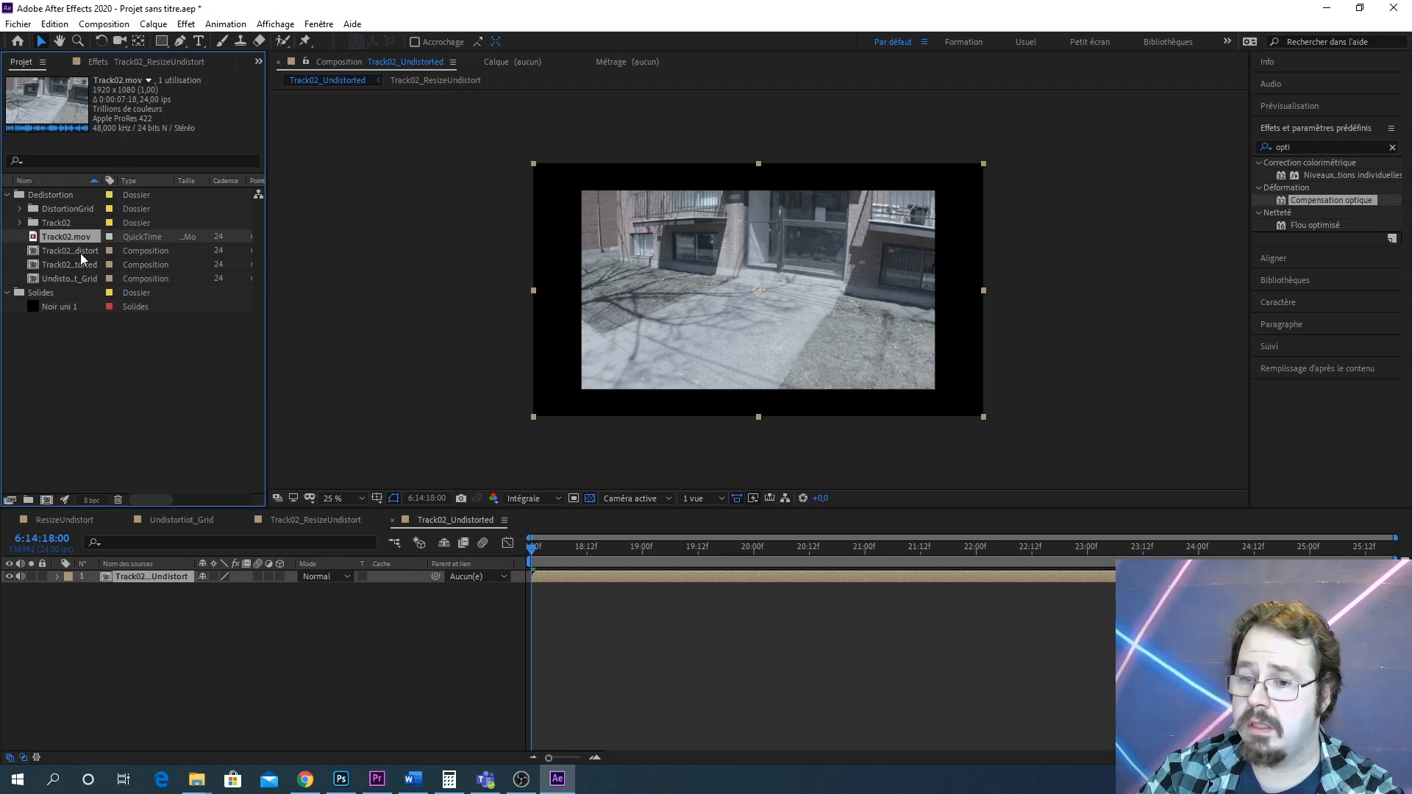
left_click(81, 253, "ctrl")
left_click_drag(95, 249, 56, 210)
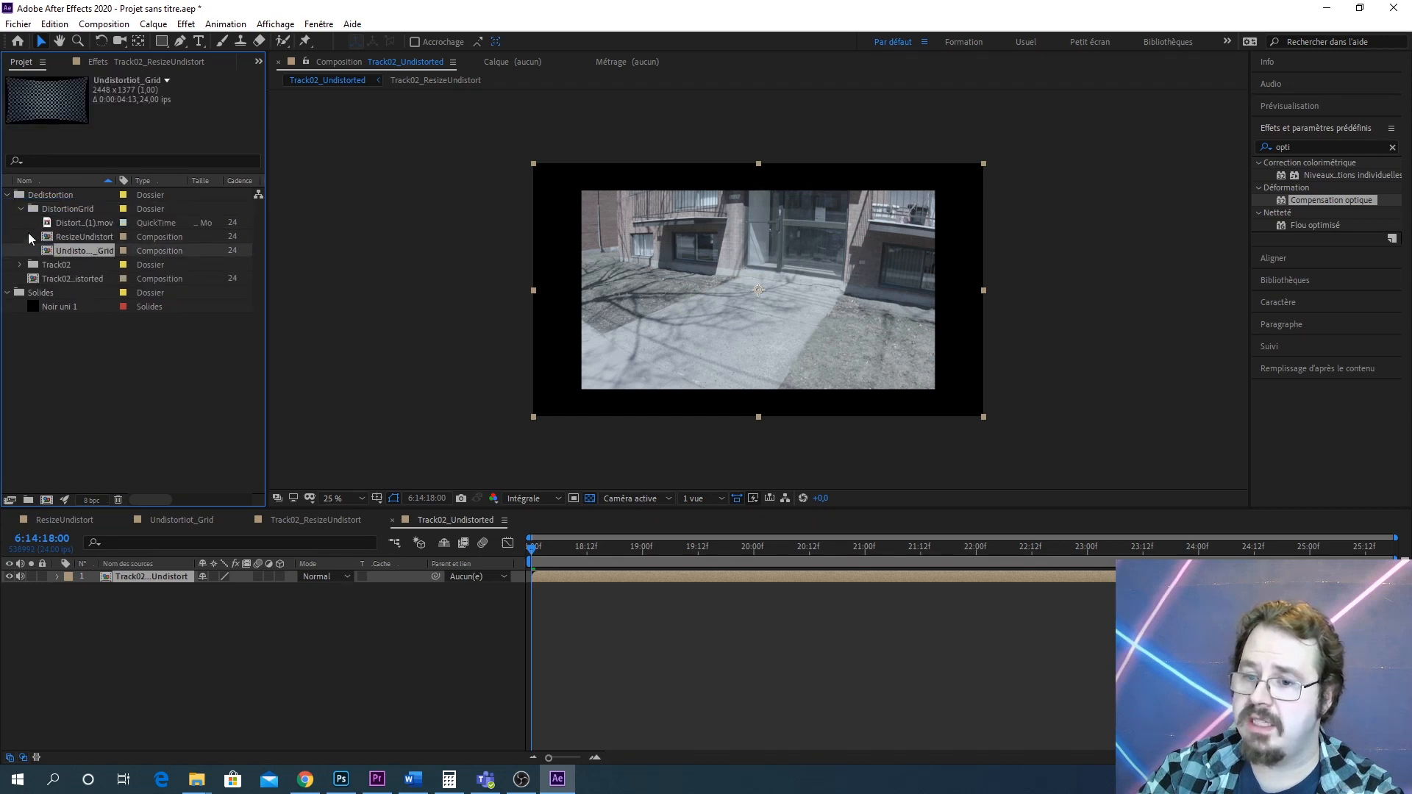
left_click(21, 209)
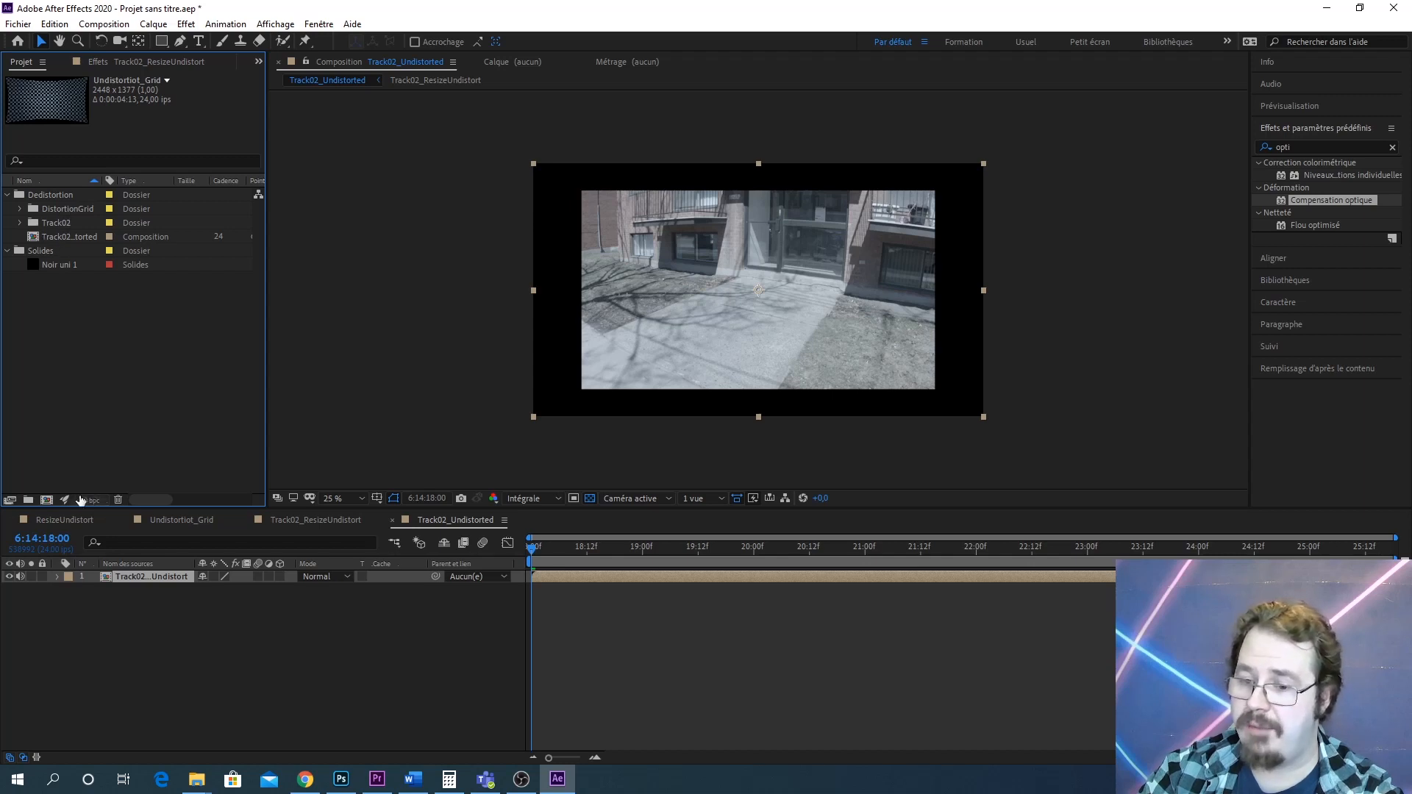
Create a new project folder named SortiesUdistorted
left_click(27, 501)
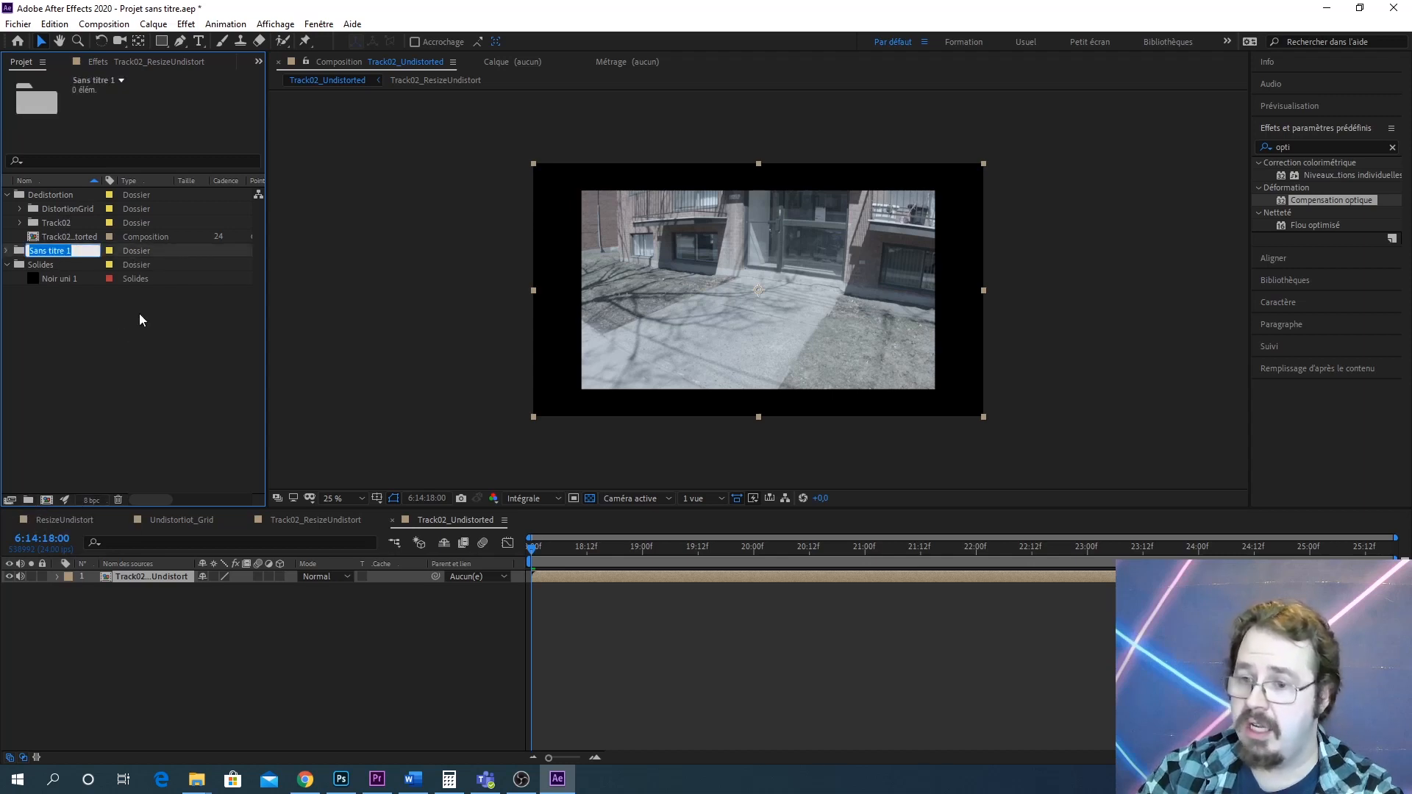
type("Sorties")
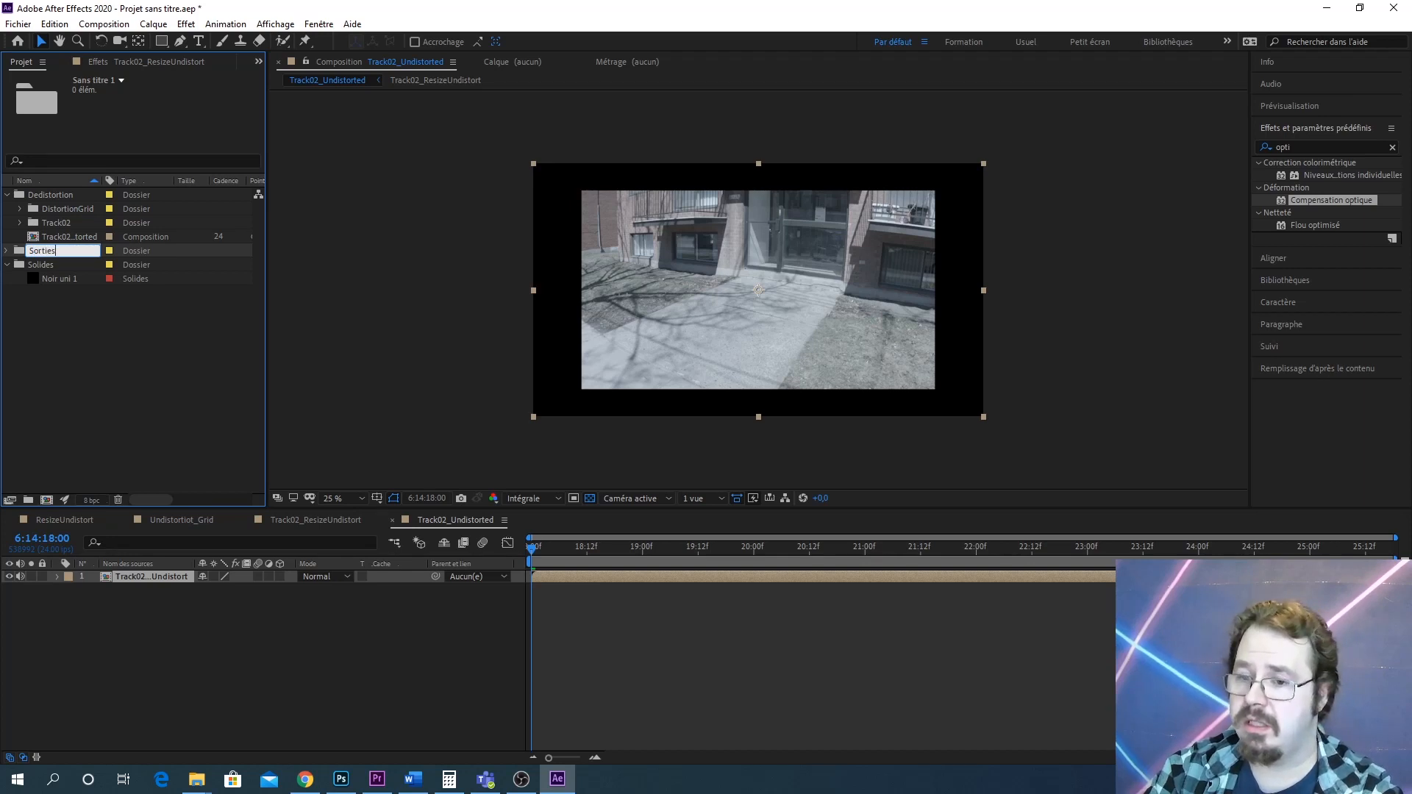
key("Return")
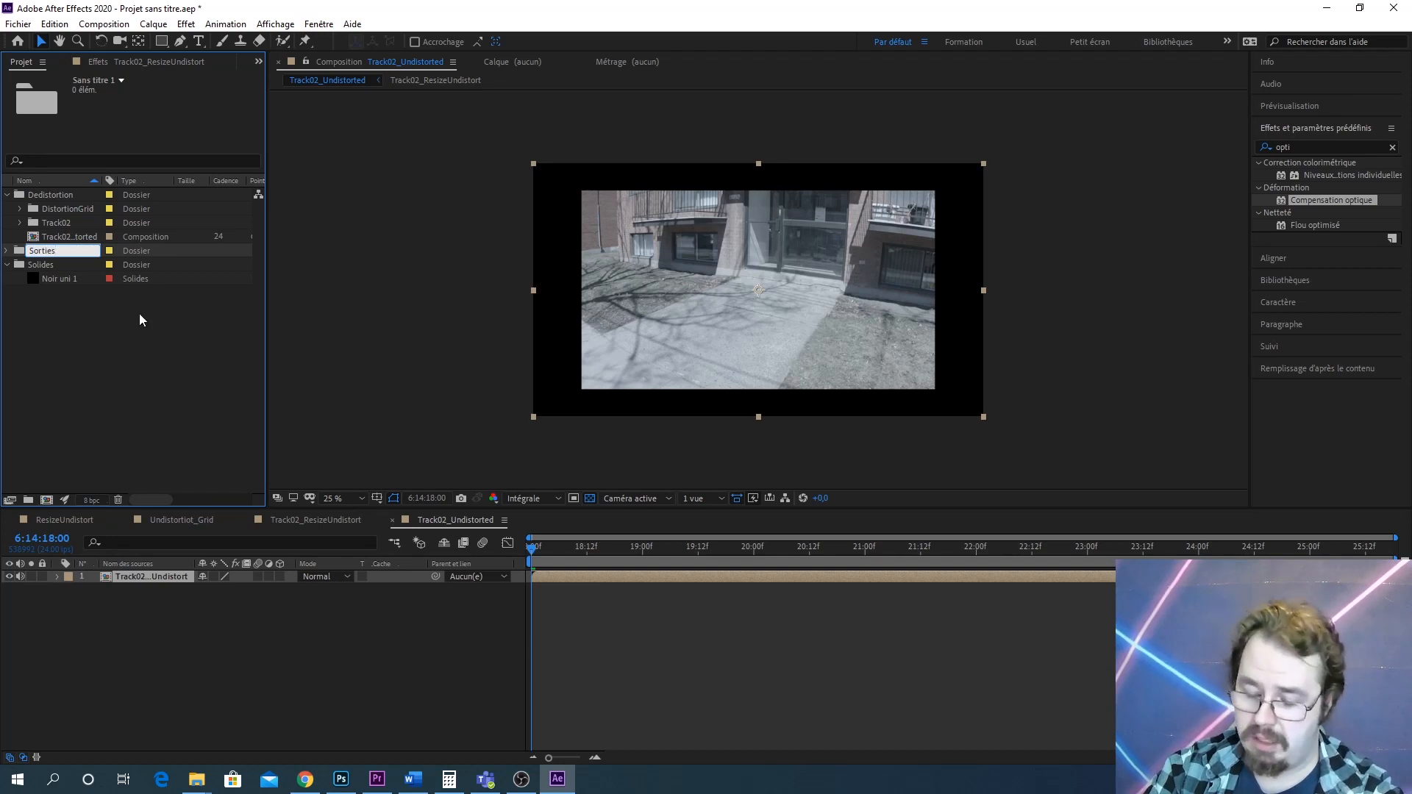
type("Udistorted")
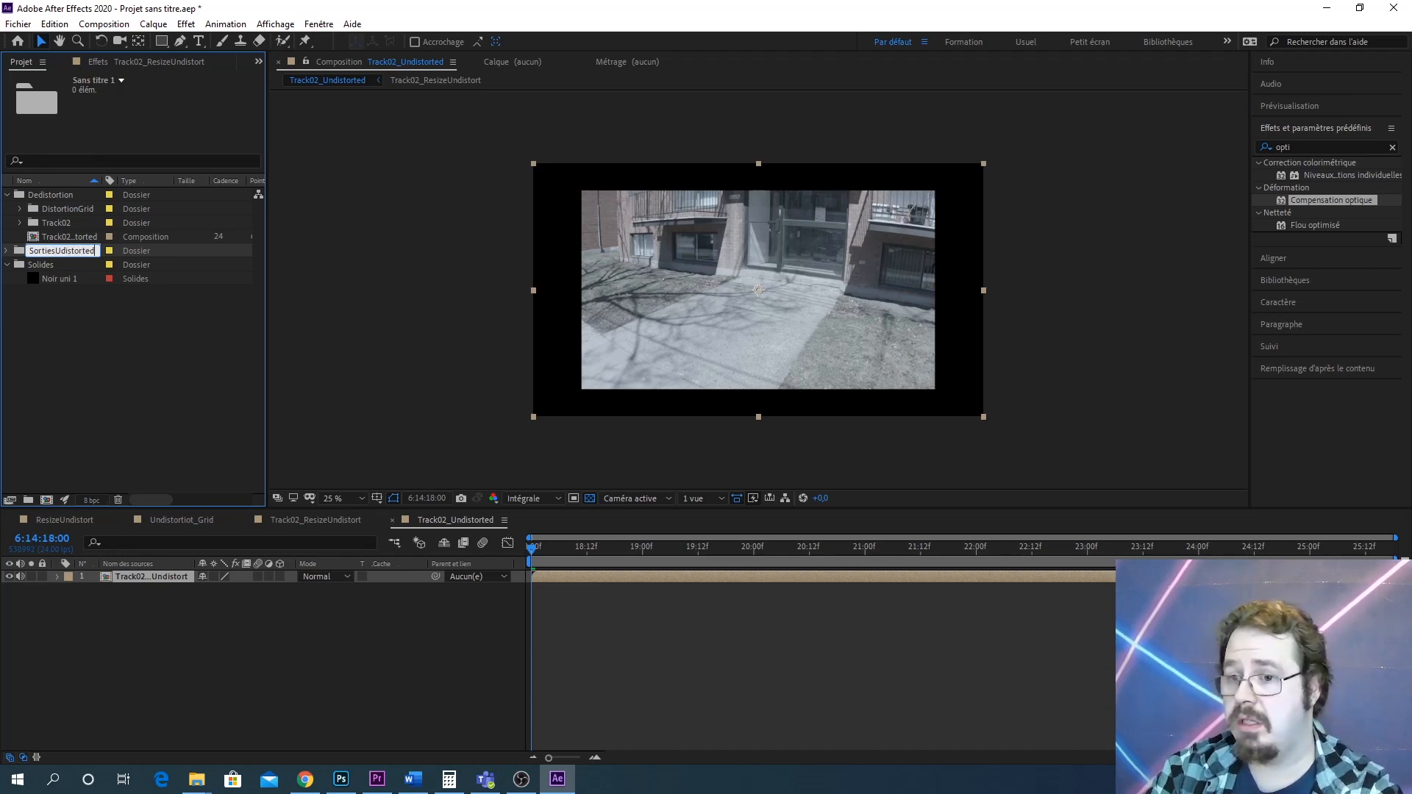
key("Return")
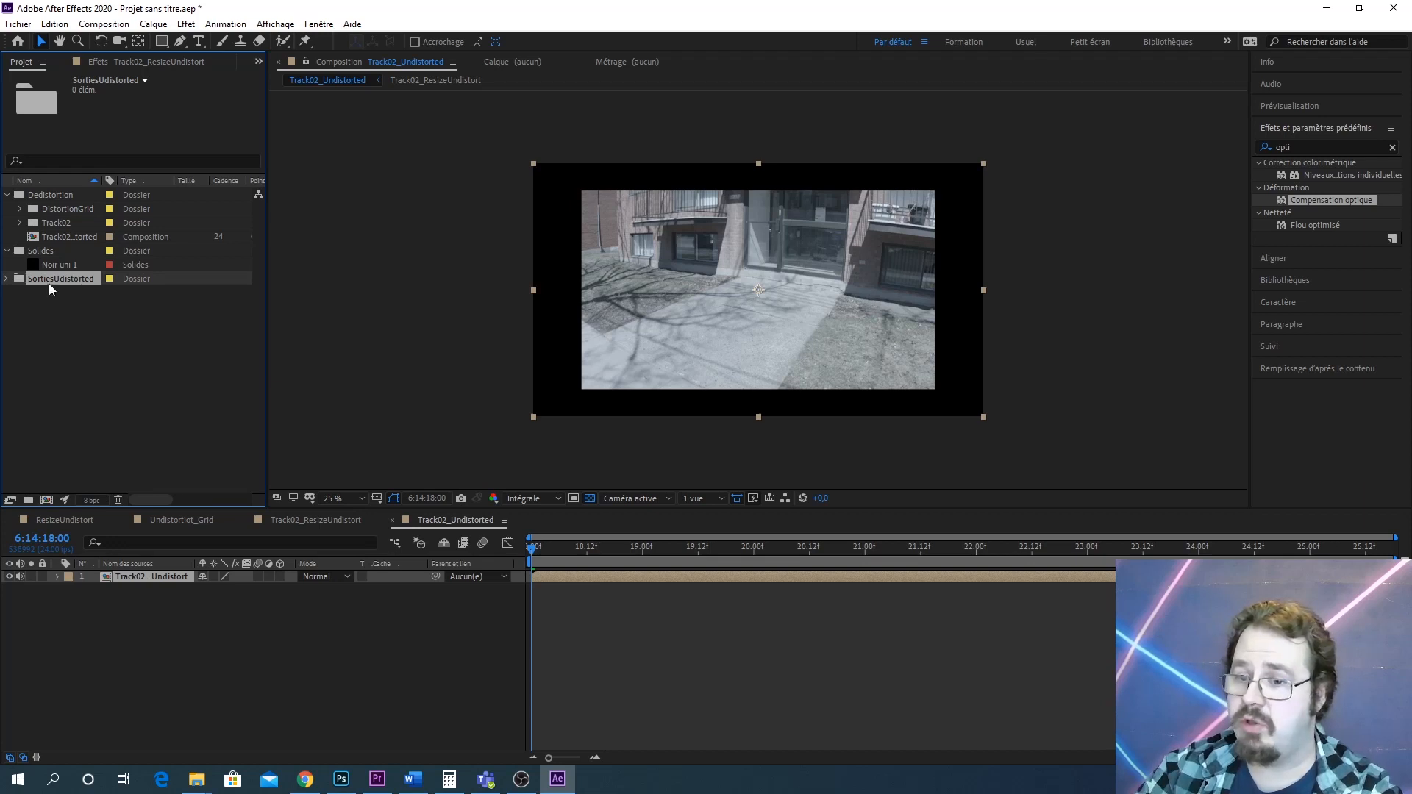
Move the SortiesUdistorted folder into Dedistortion and put the Track02_Undistorted composition inside it
left_click_drag(47, 283, 26, 195)
left_click_drag(71, 250, 74, 219)
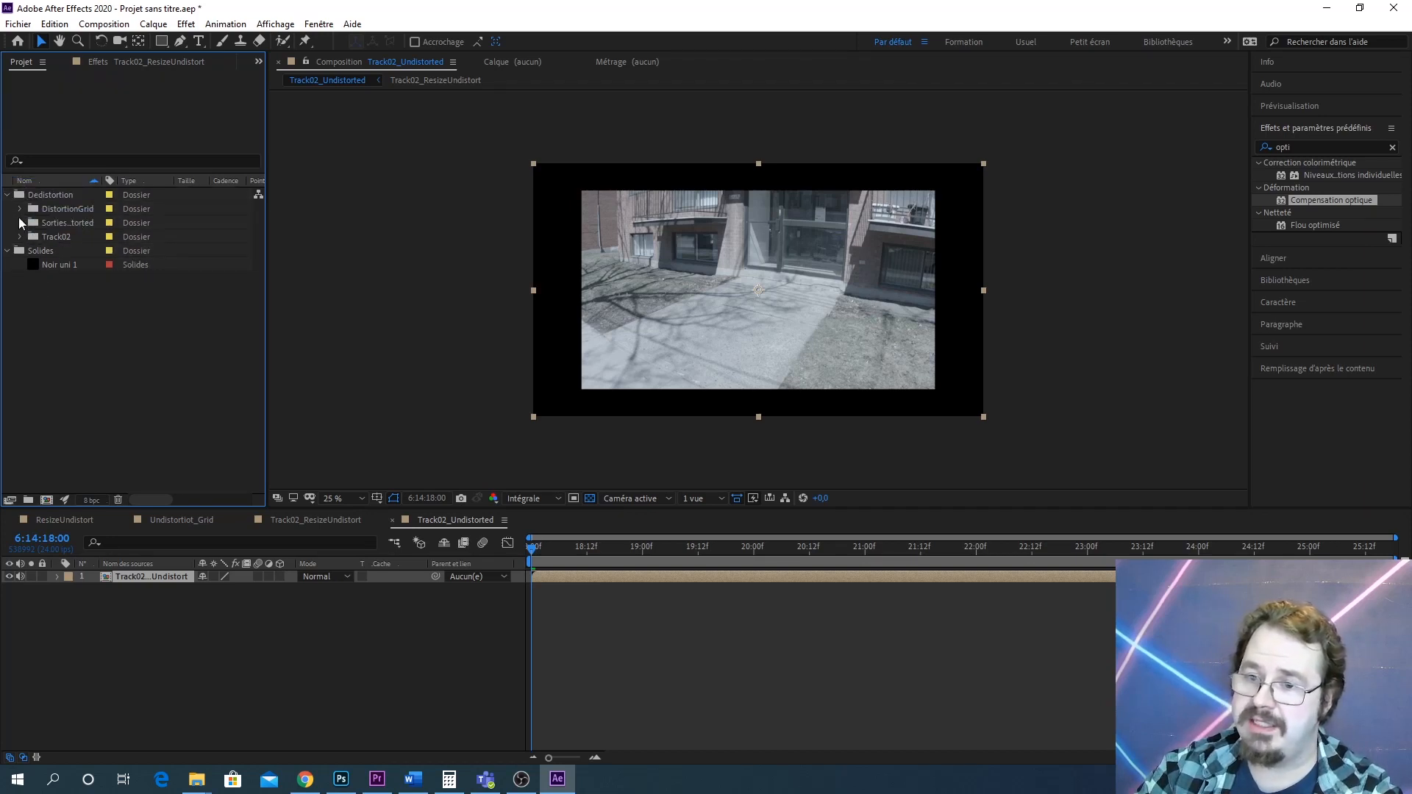
left_click(20, 223)
double_click(87, 238)
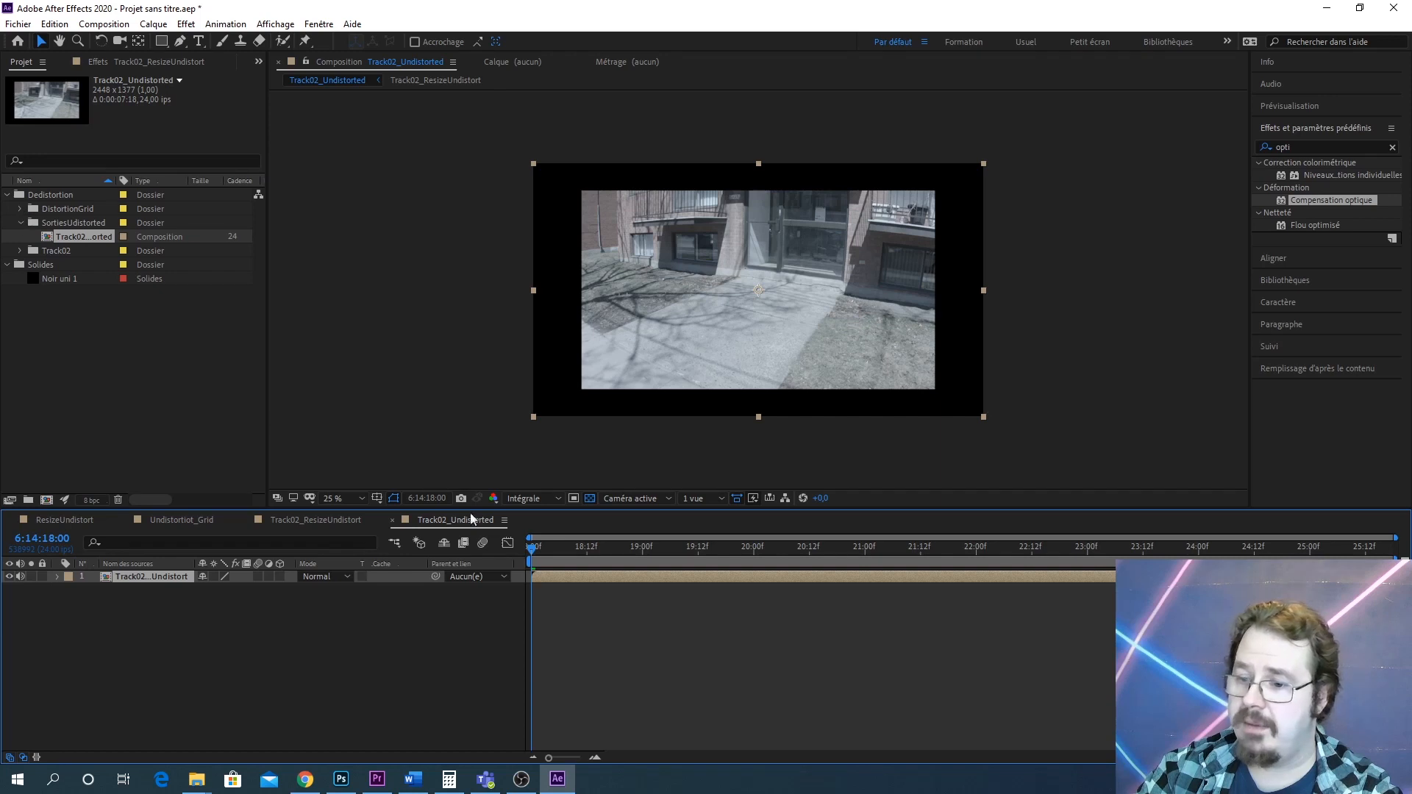
Review the Compensation optique settings on the ResizeUndistort layer in the Undistortiot_Grid composition
left_click(178, 521)
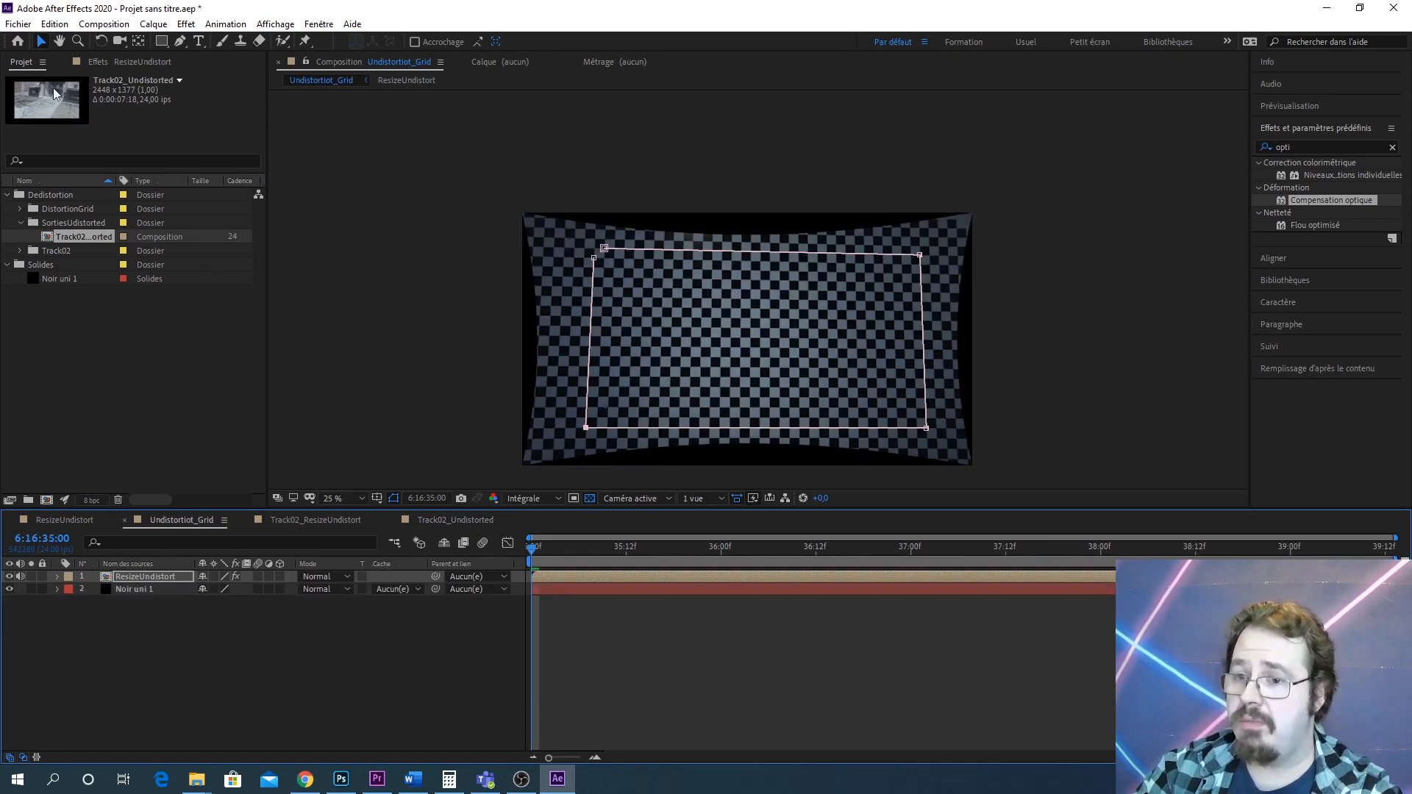
left_click(123, 65)
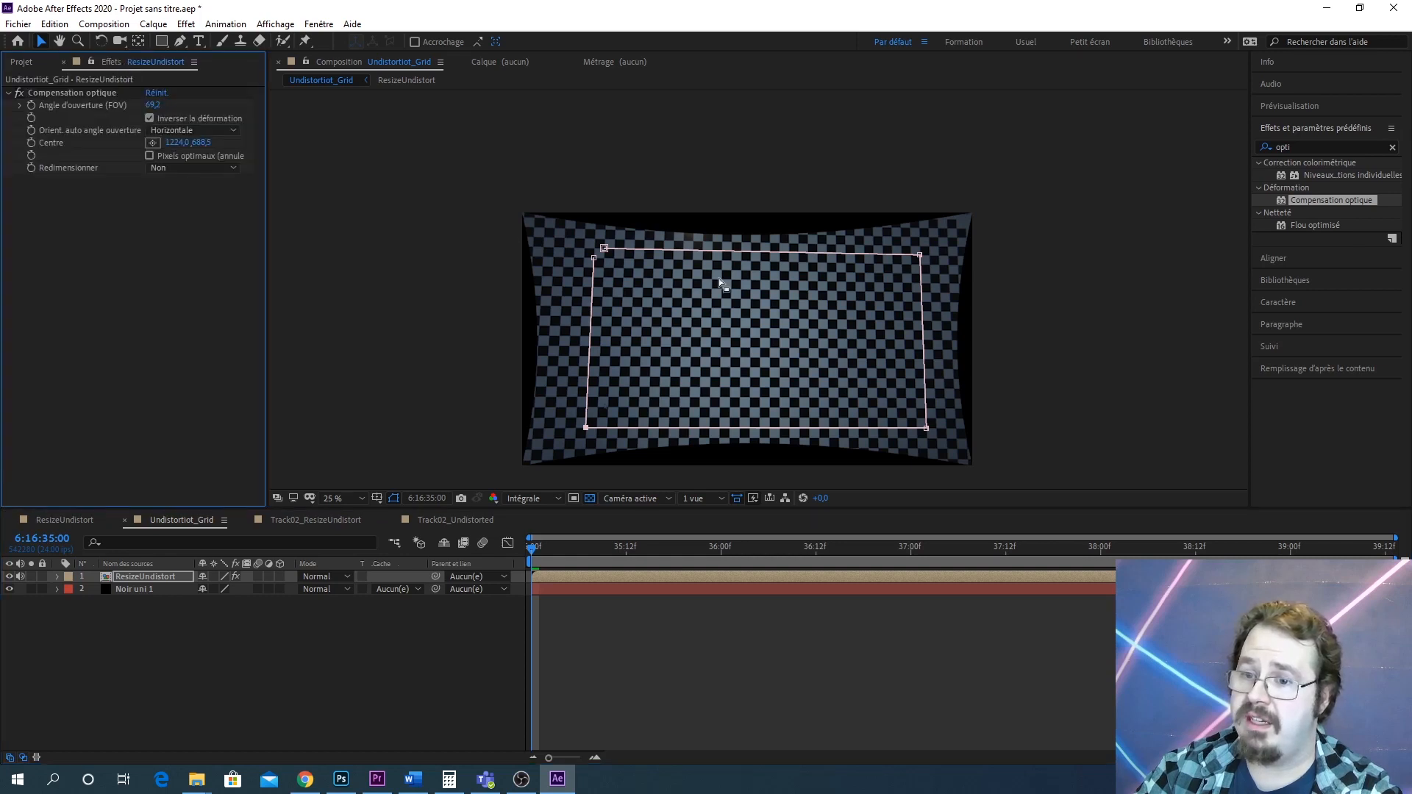
left_click(73, 92)
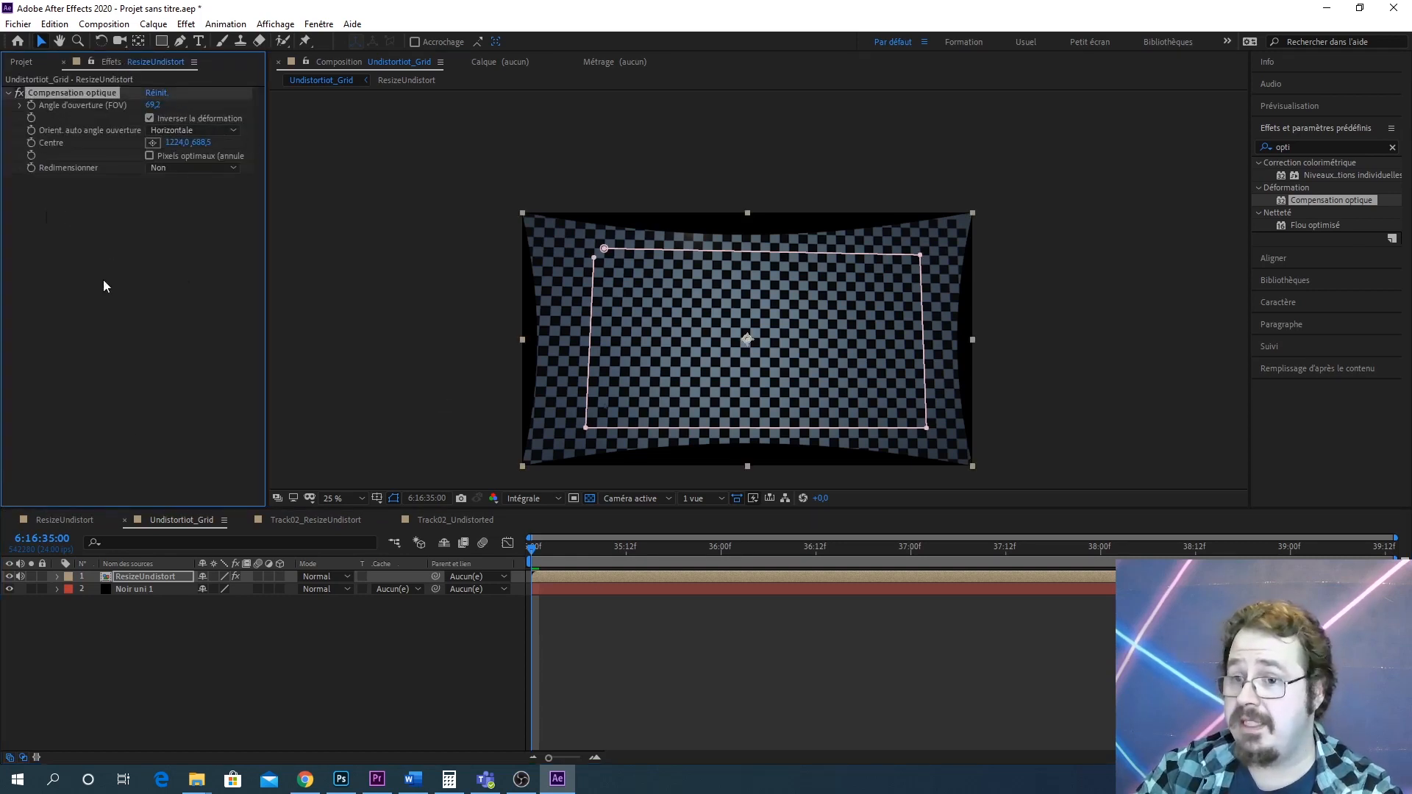
left_click(34, 63)
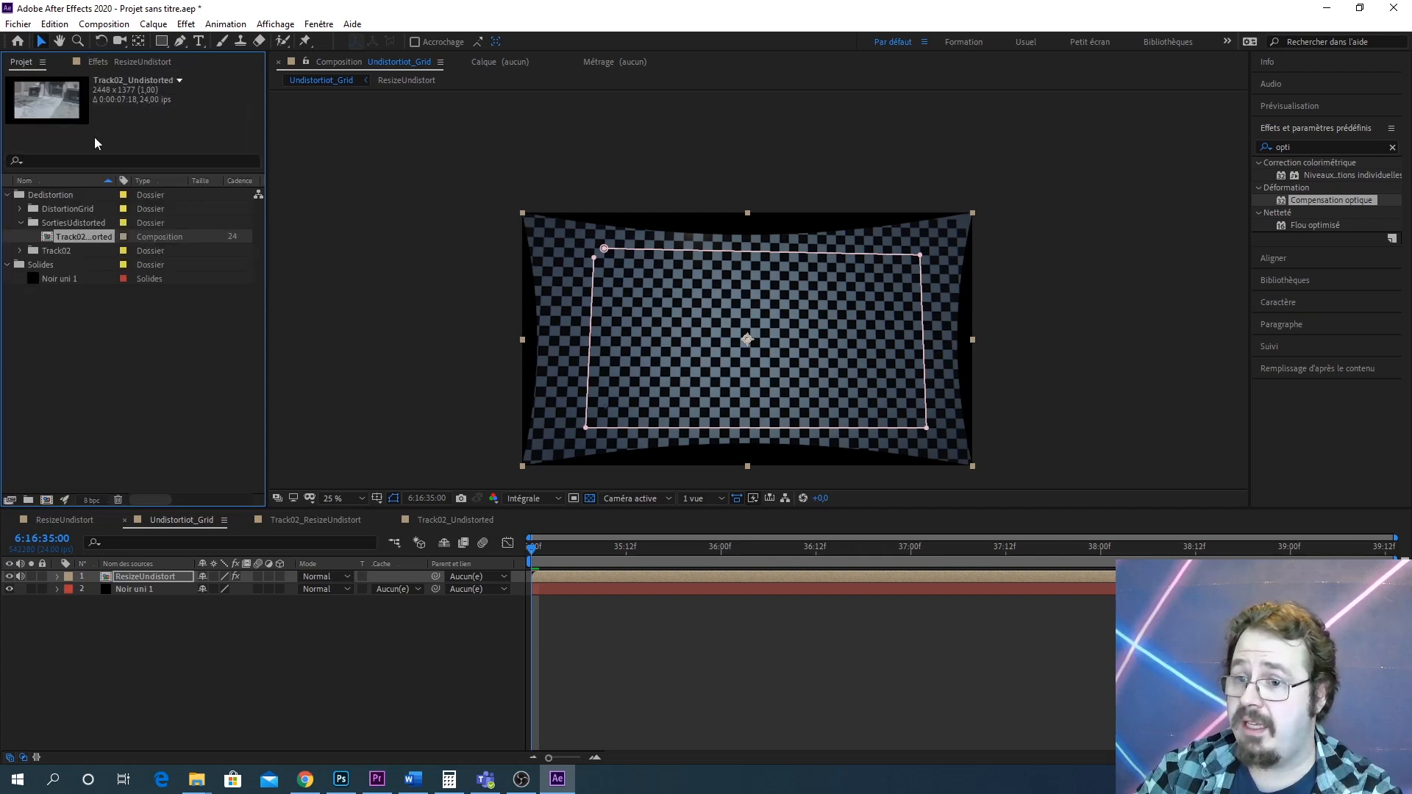
left_click(452, 520)
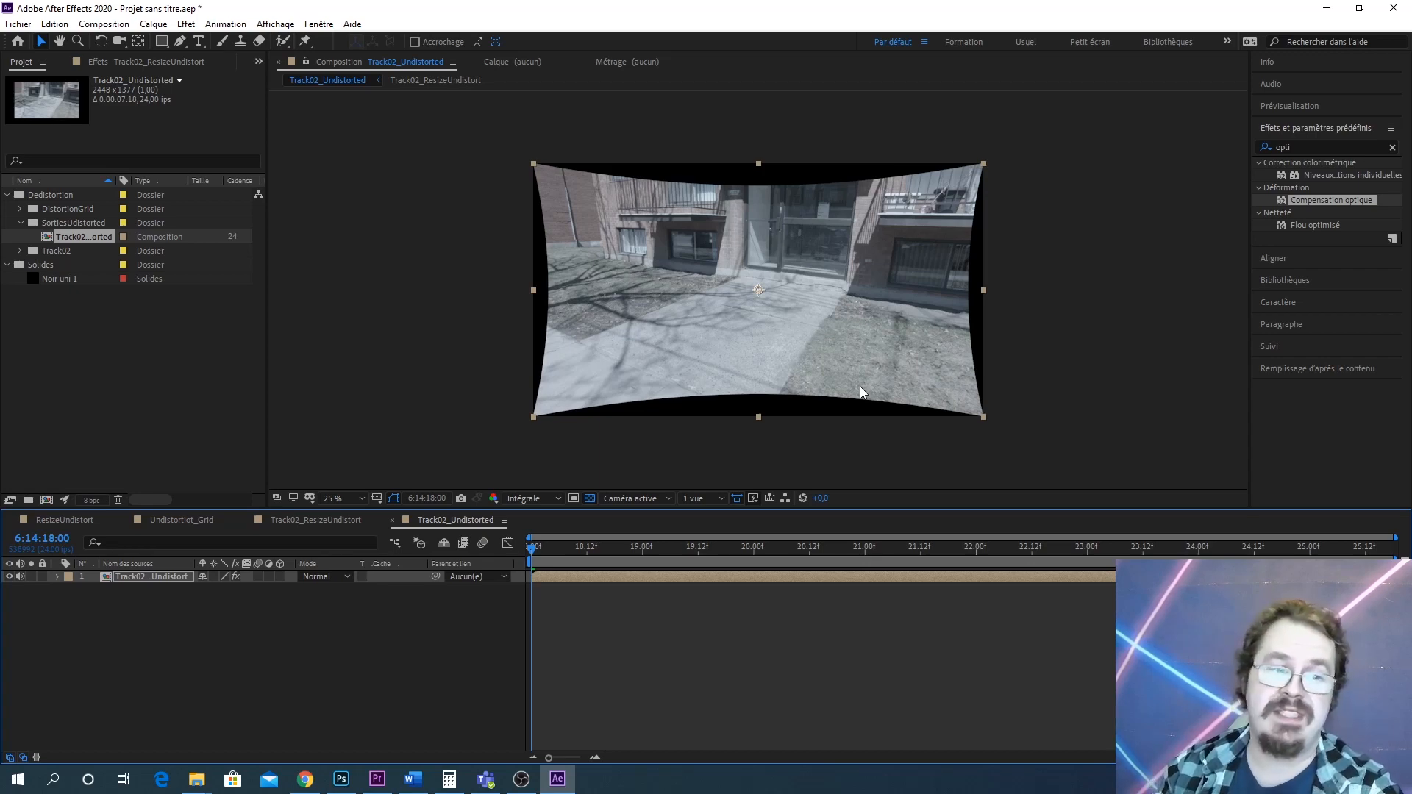
Inspect the undistorted Track02 footage closely in the Track02_Undistorted composition viewer
scroll(700, 324, "up", 3)
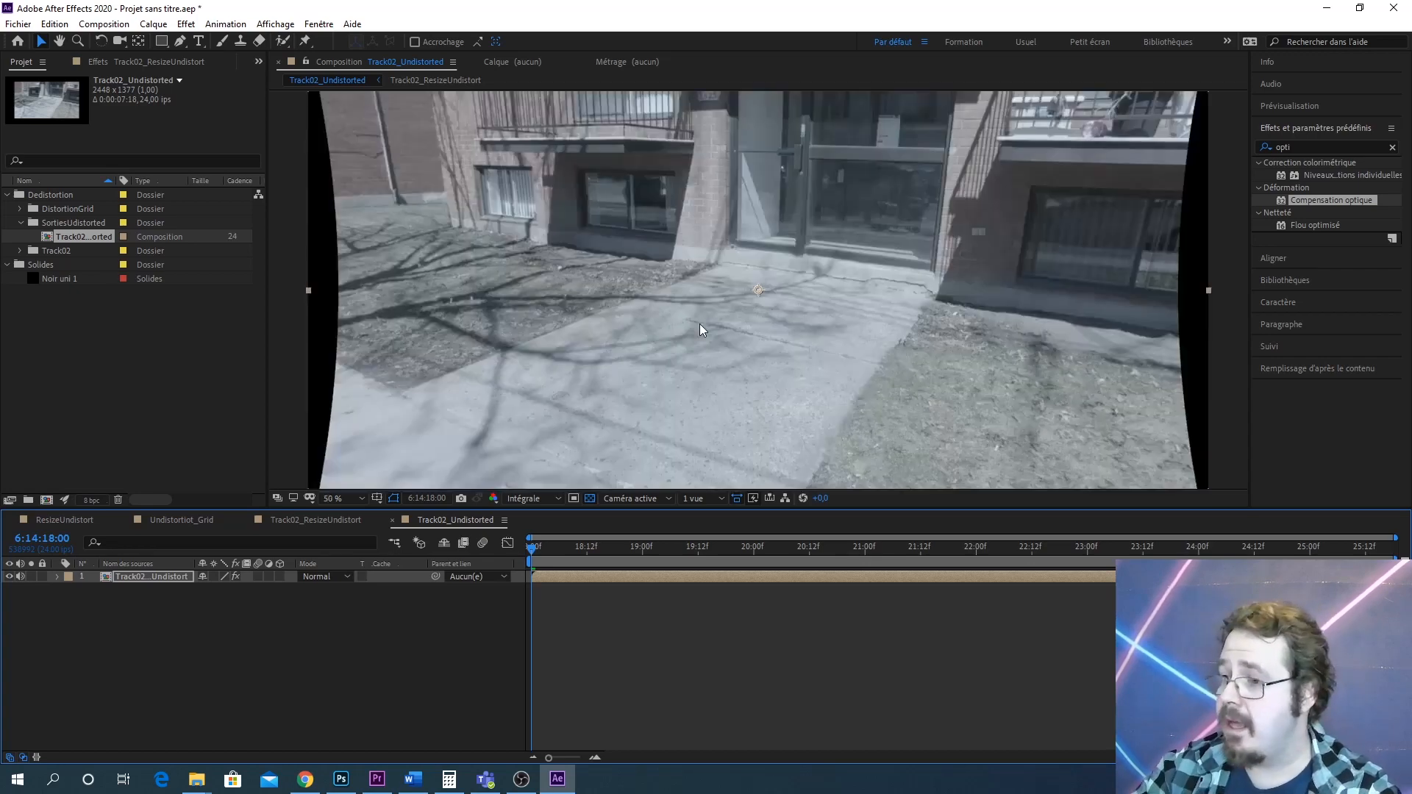
scroll(701, 322, "down", 1)
scroll(809, 228, "down", 2)
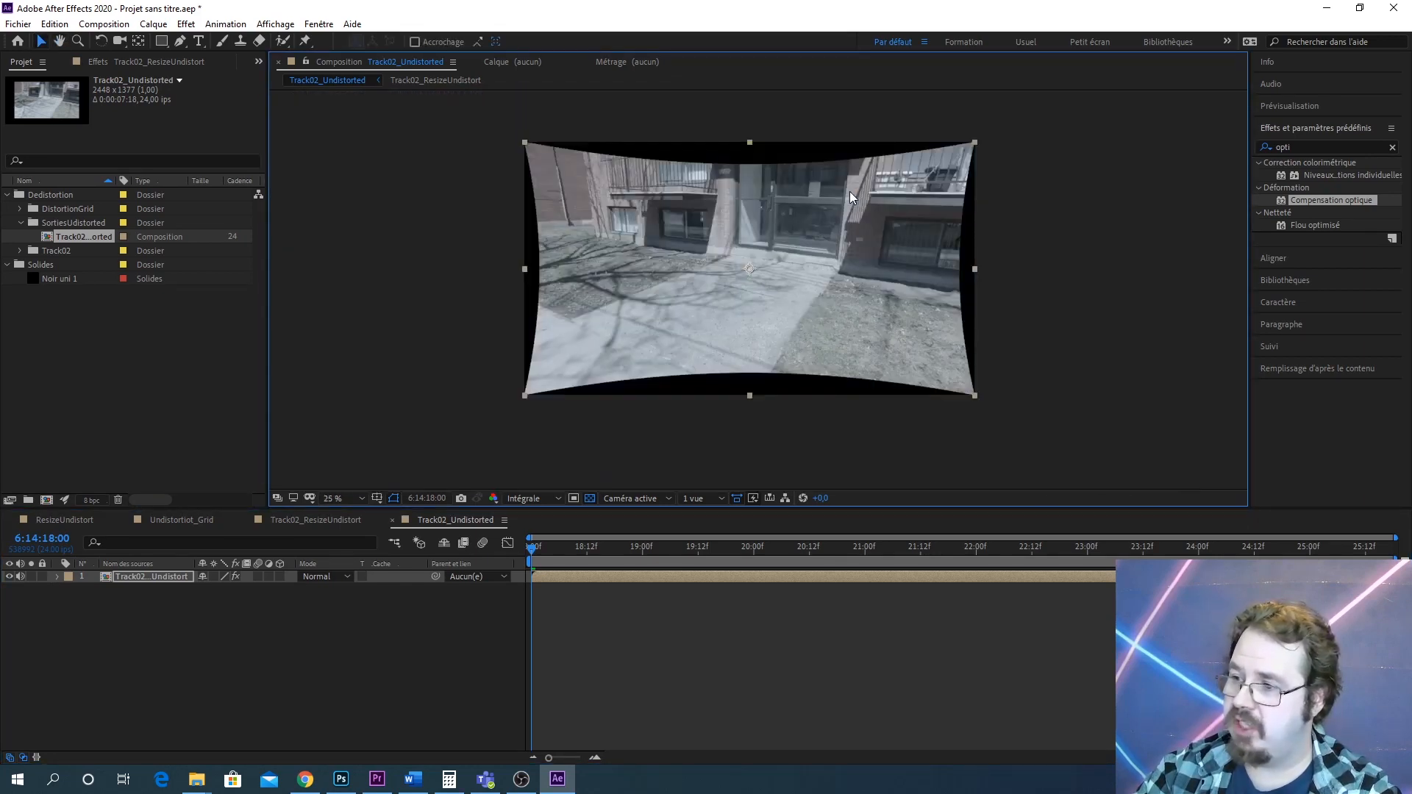
left_click_drag(850, 191, 875, 281)
scroll(849, 241, "up", 2)
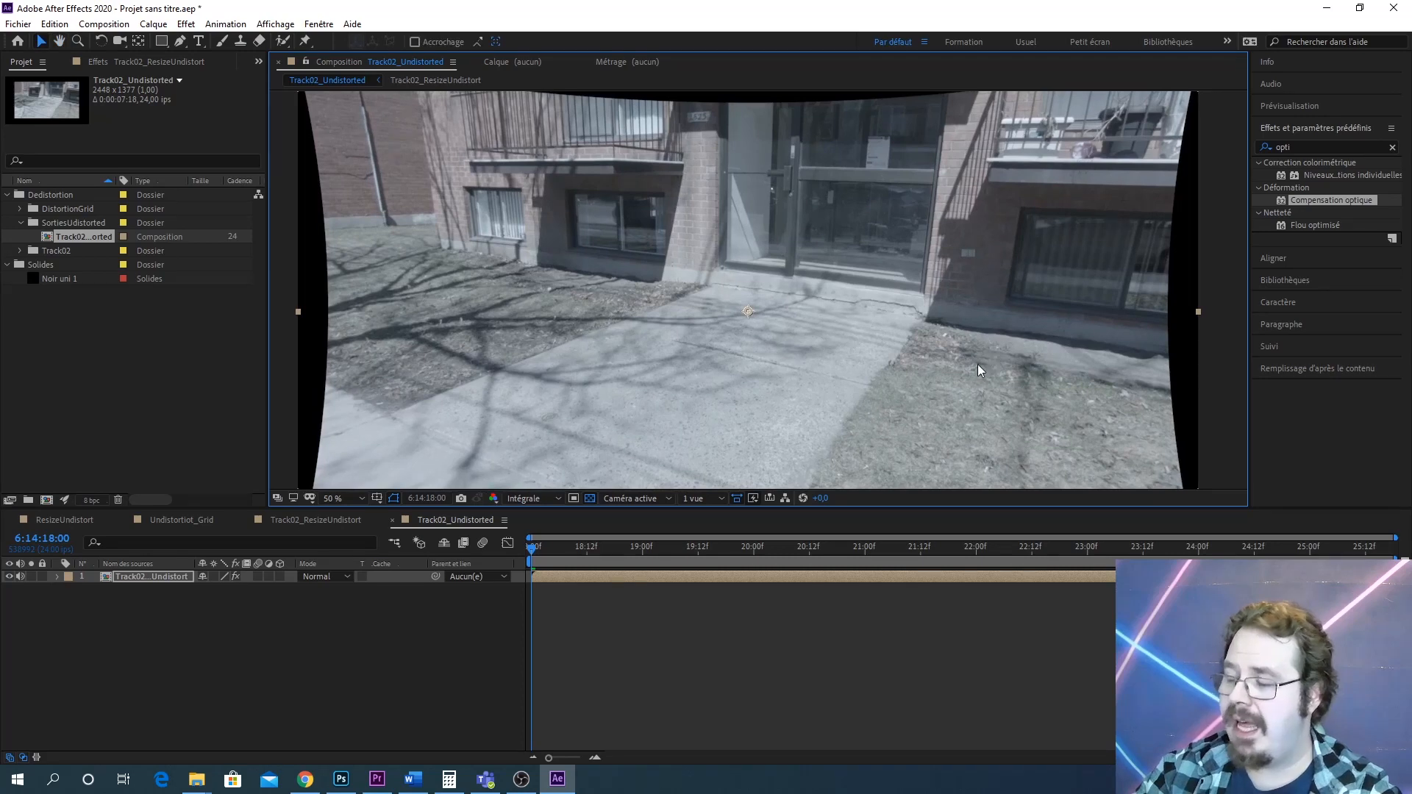
left_click_drag(977, 365, 973, 297)
left_click_drag(843, 225, 823, 267)
scroll(843, 259, "down", 2)
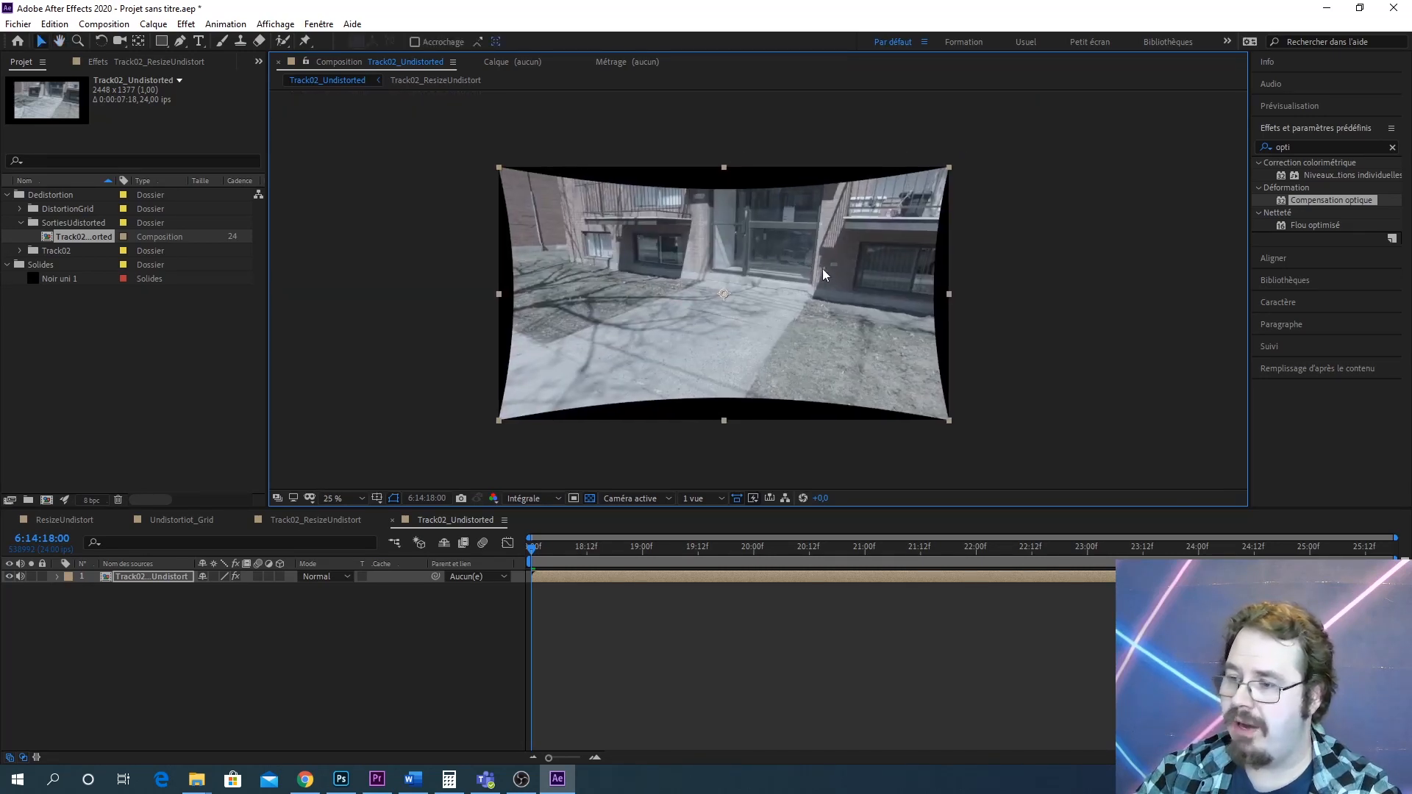
scroll(828, 274, "up", 2)
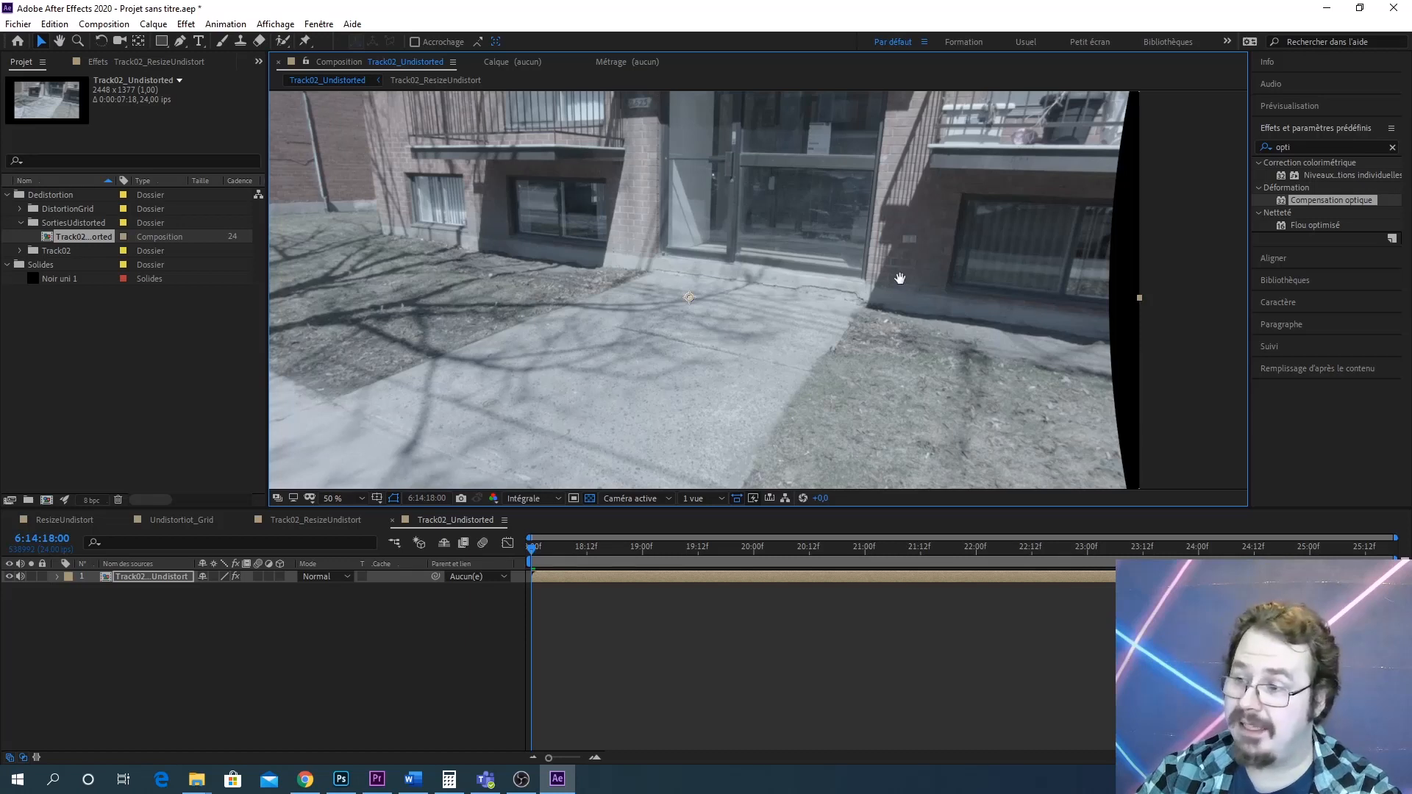
left_click_drag(900, 278, 908, 314)
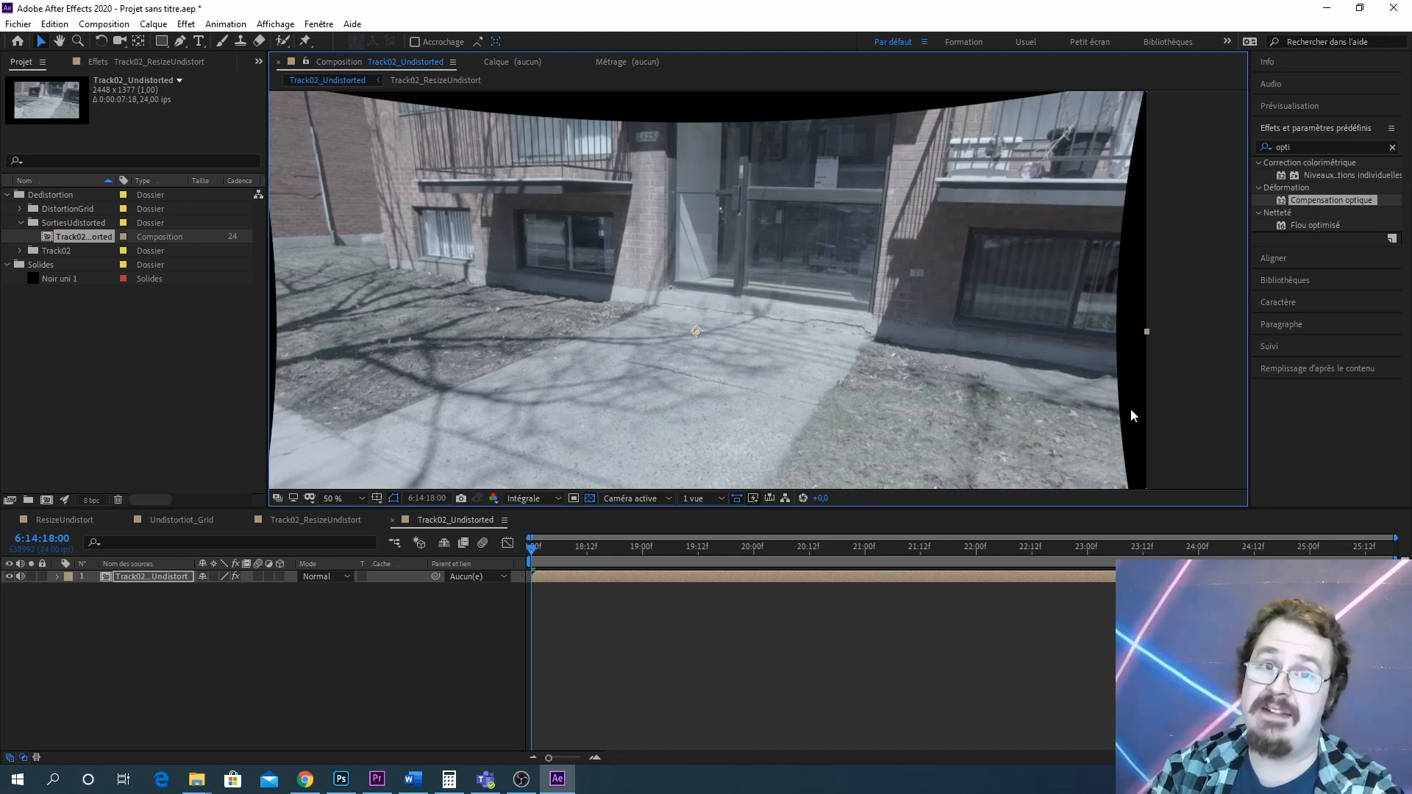
Apply Teinte/Saturation to the Track02_ResizeUndistort layer and set its global saturation to 73
left_click(1304, 145)
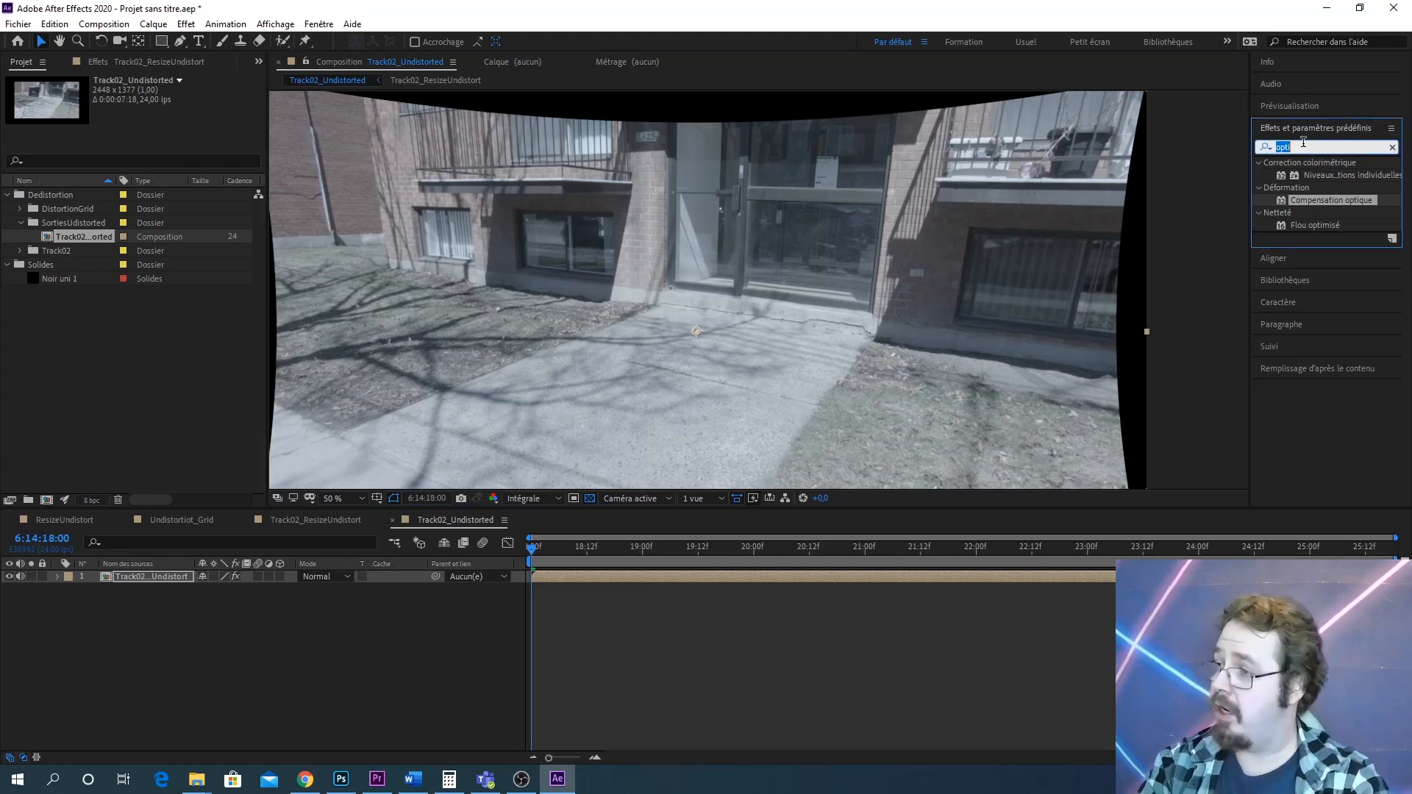
type("sa")
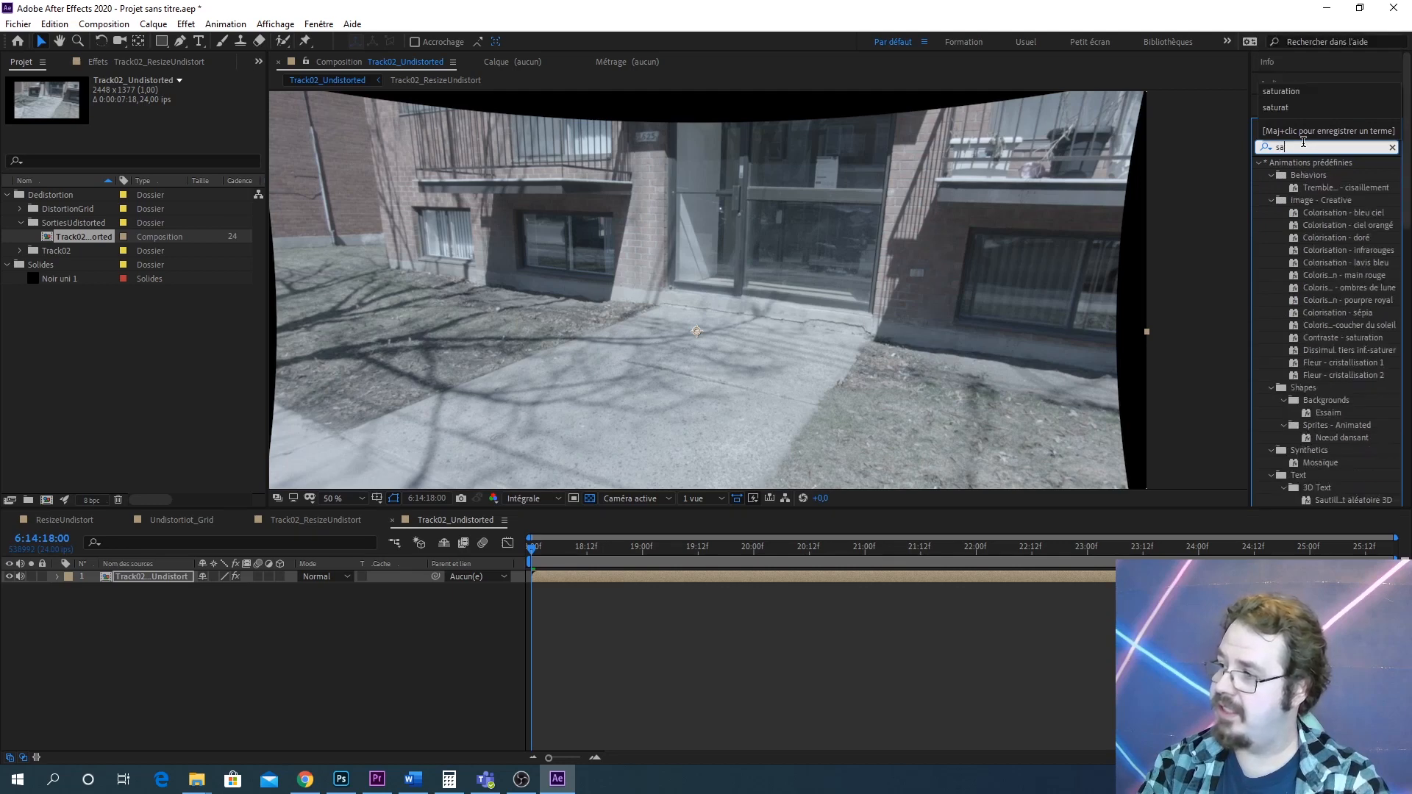
type("turation")
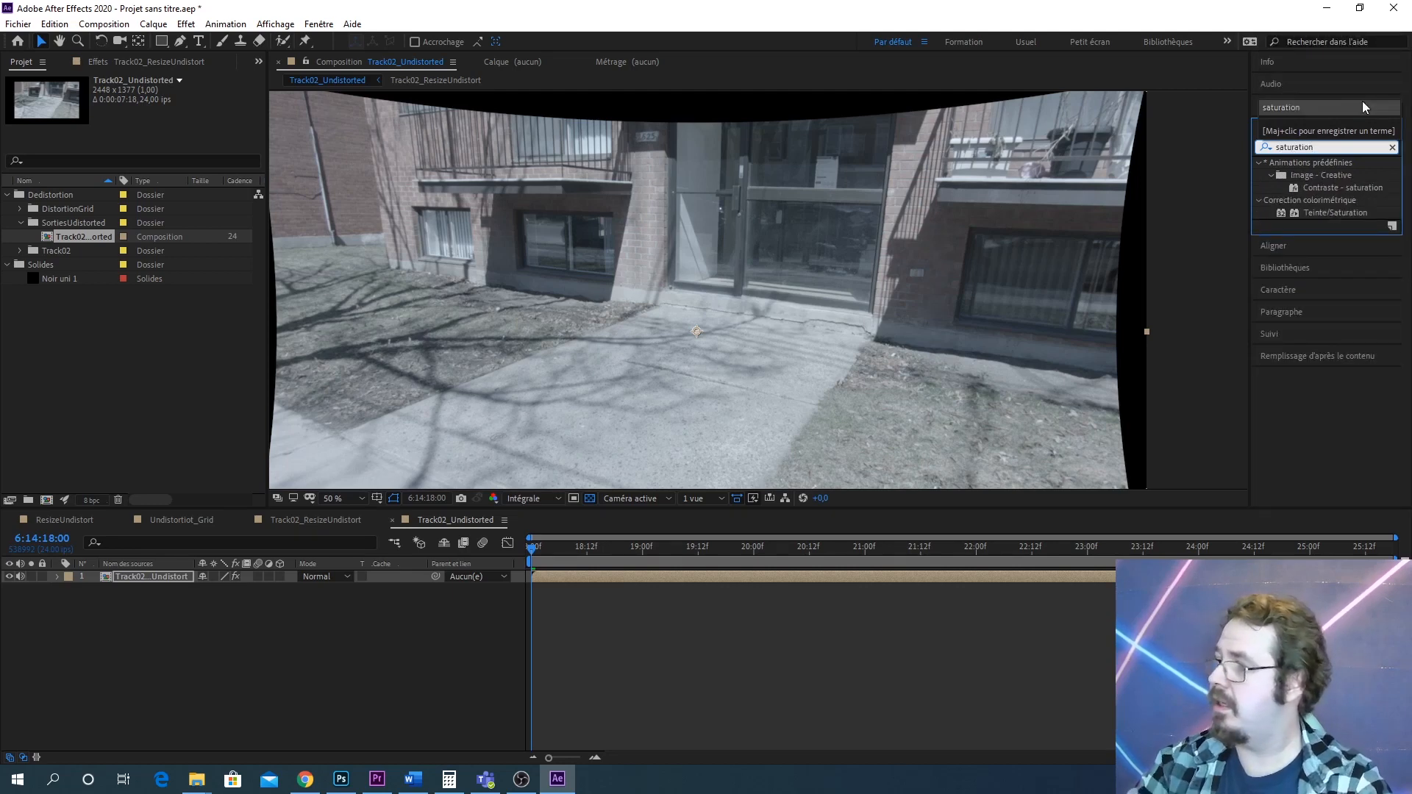
left_click_drag(1336, 214, 142, 574)
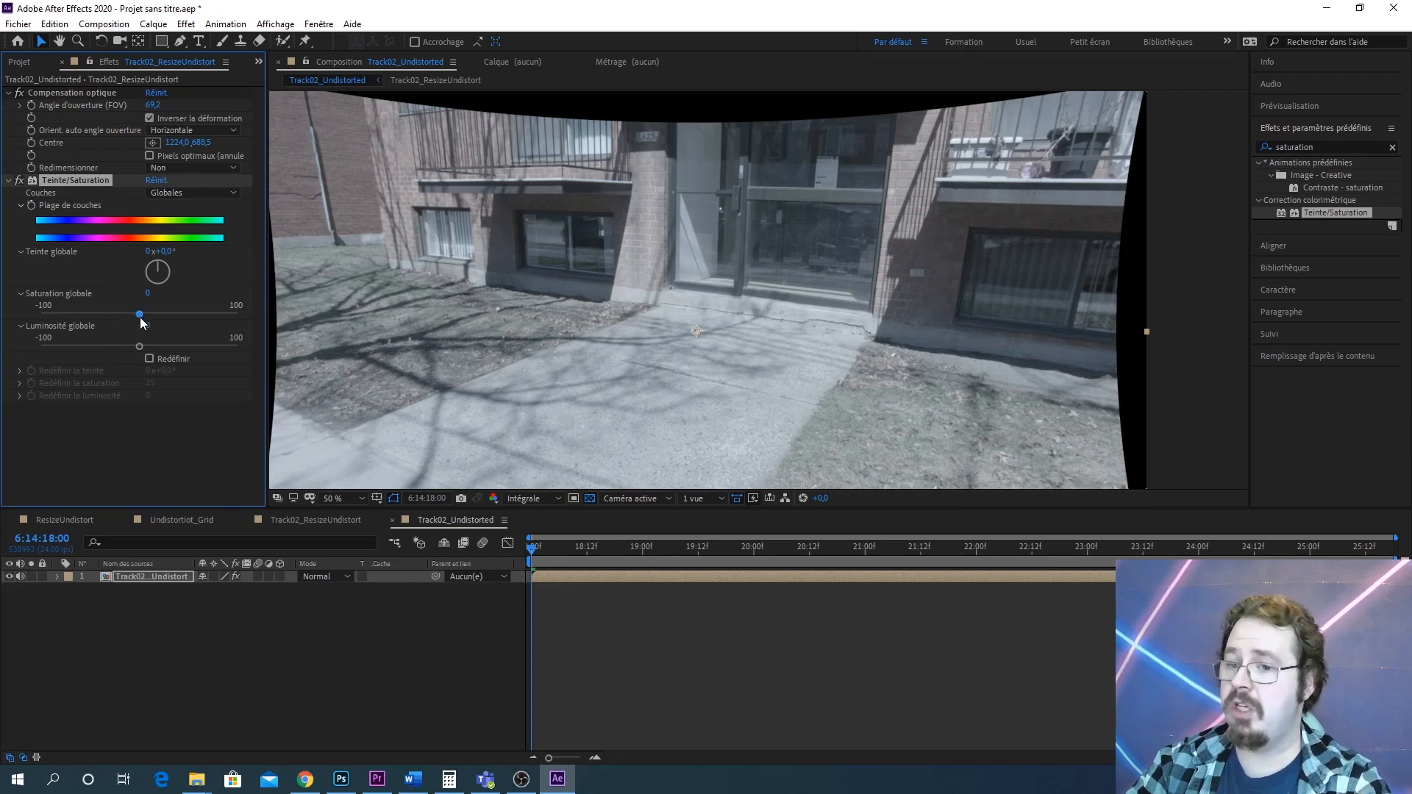
left_click_drag(143, 314, 257, 316)
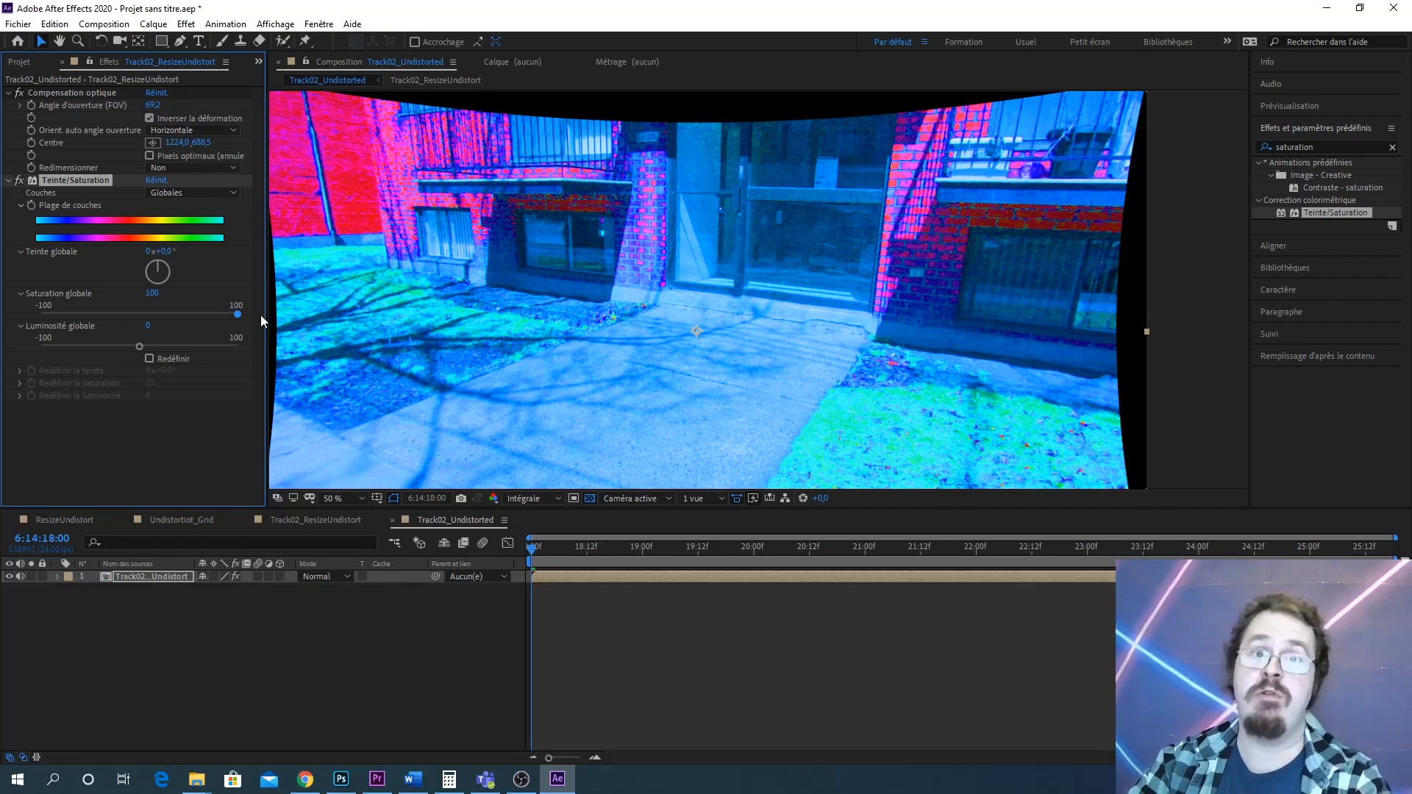
left_click_drag(238, 315, 201, 315)
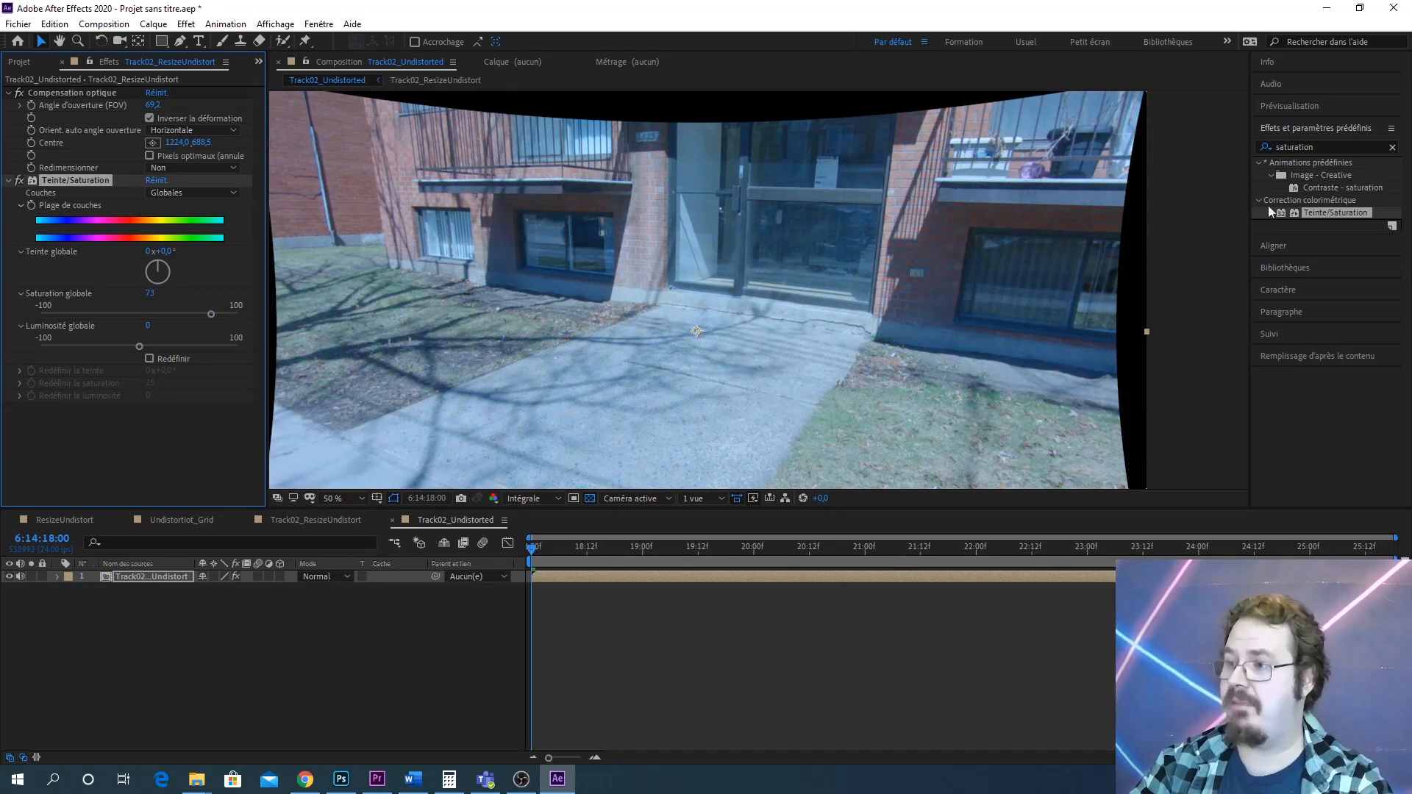
Search the effects for Courbes and apply it to the Track02_ResizeUndistort layer
left_click(1307, 145)
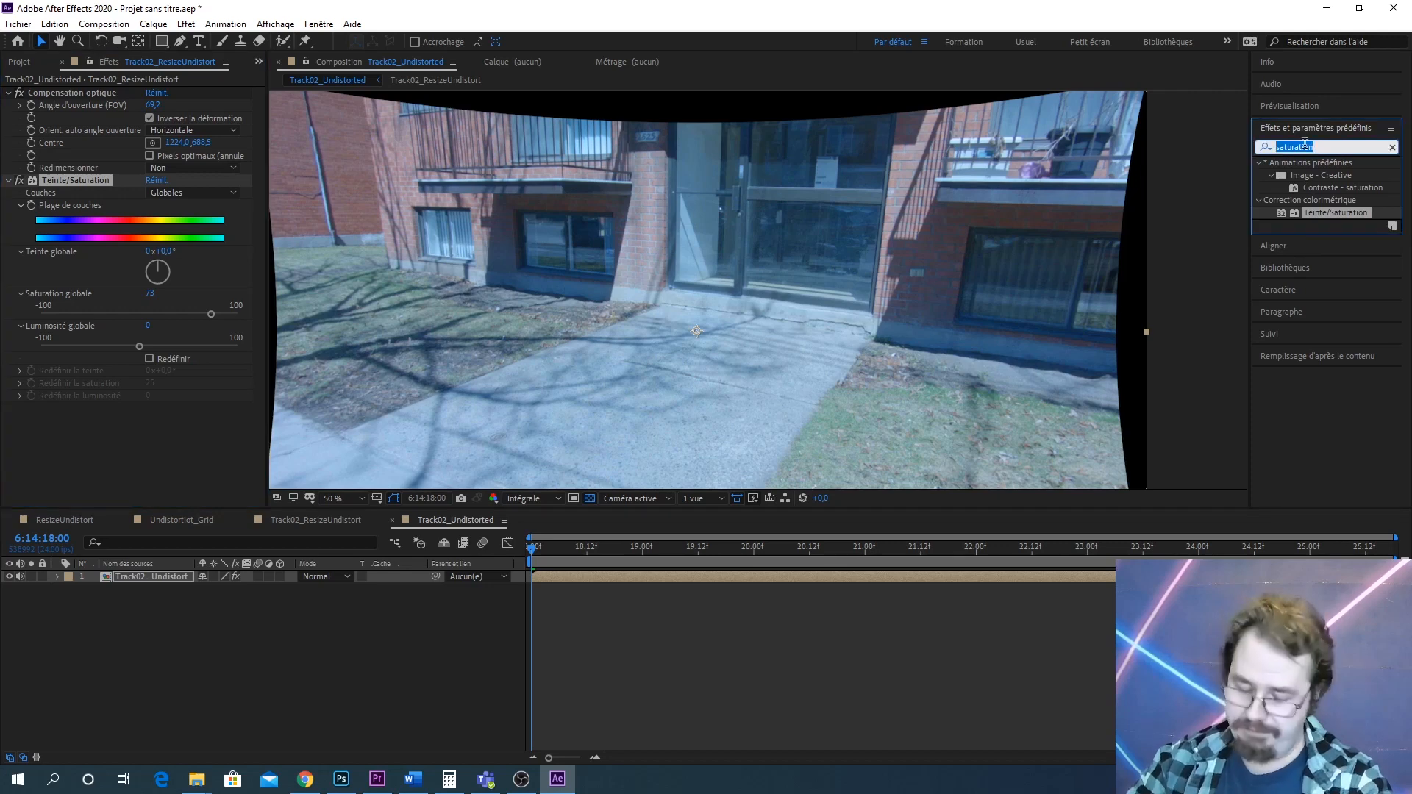
type("coru")
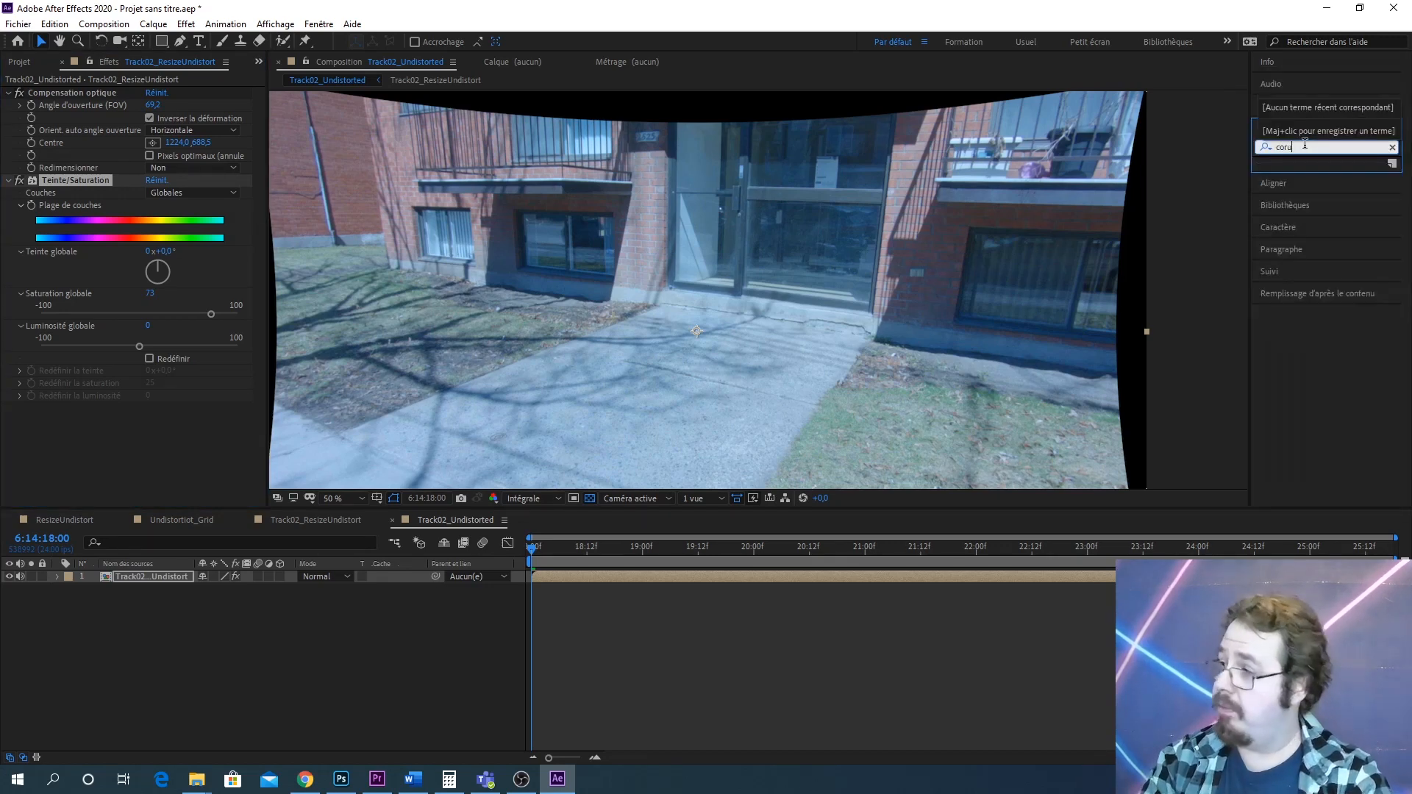
type("b")
key("BackSpace")
key("BackSpace")
key("BackSpace")
type("urb")
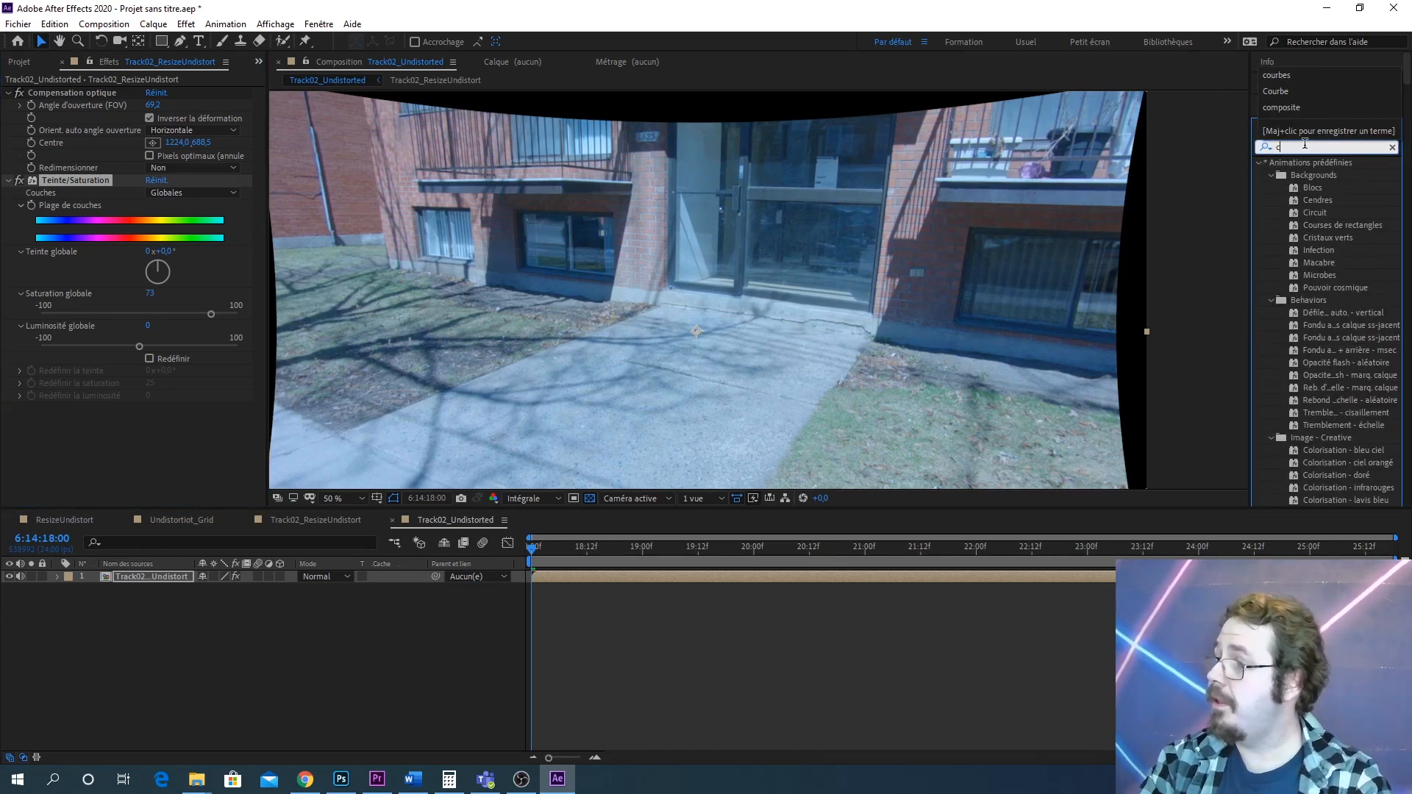
type("e")
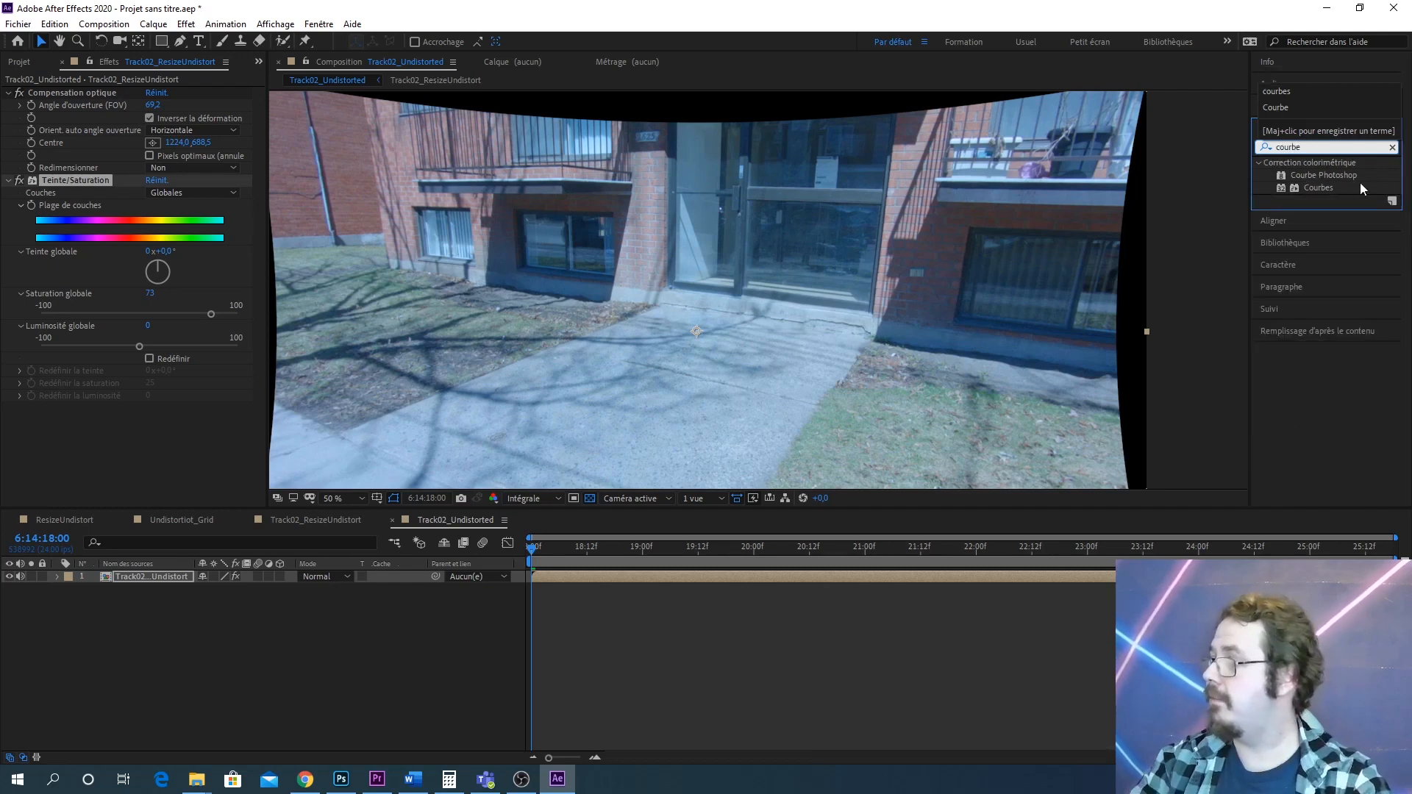
left_click_drag(1361, 185, 893, 248)
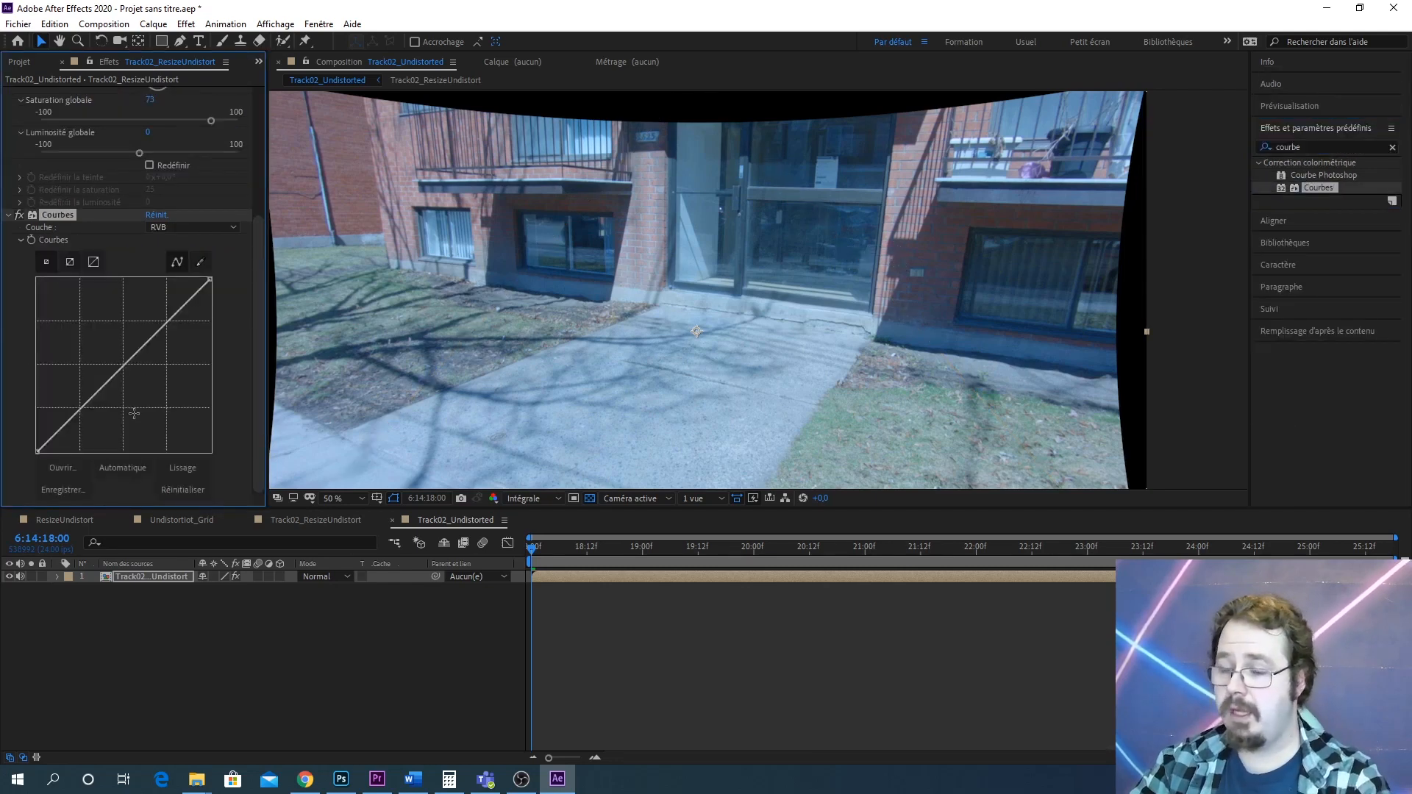
Shape an S-curve in Courbes by lowering the shadows point and raising the highlights point
left_click_drag(81, 409, 80, 432)
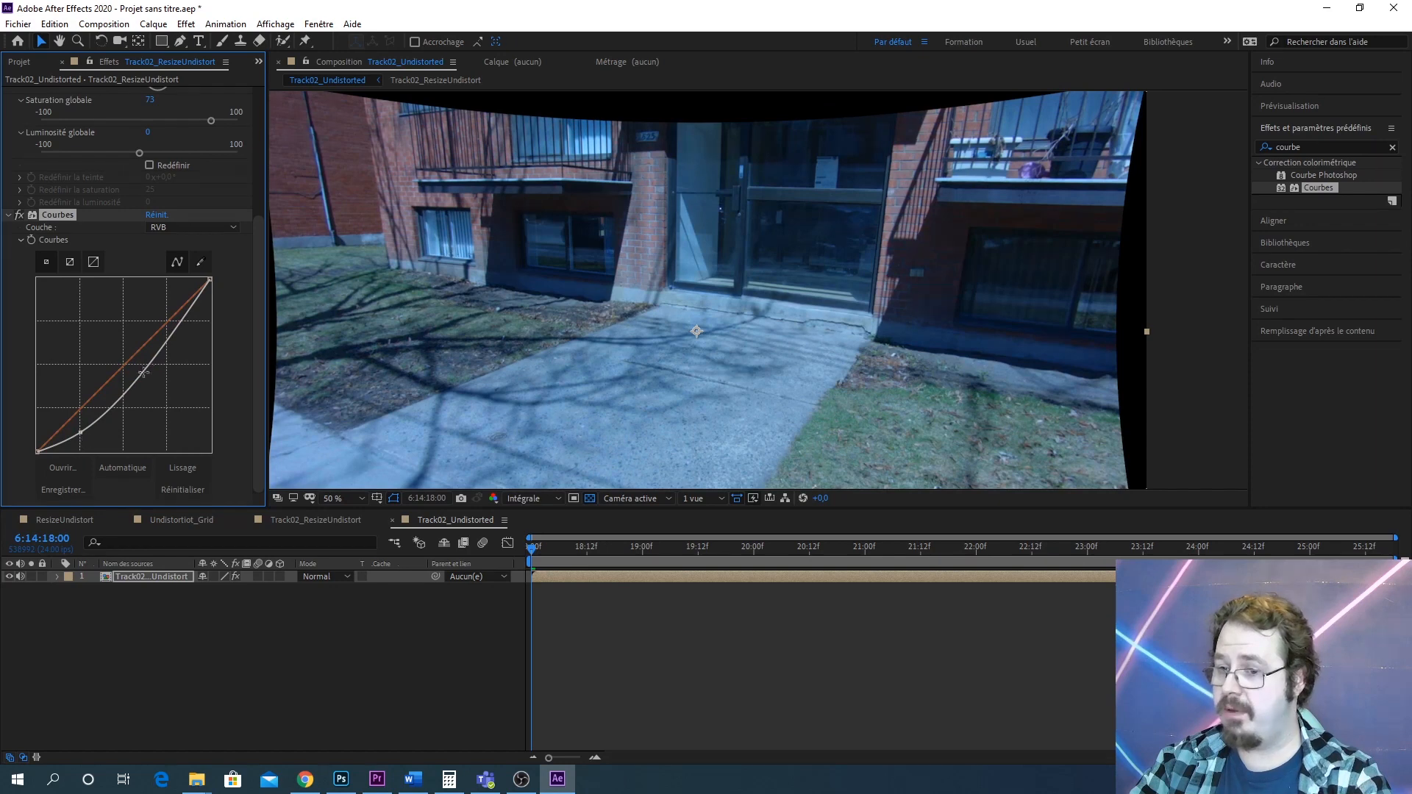
left_click_drag(143, 374, 148, 324)
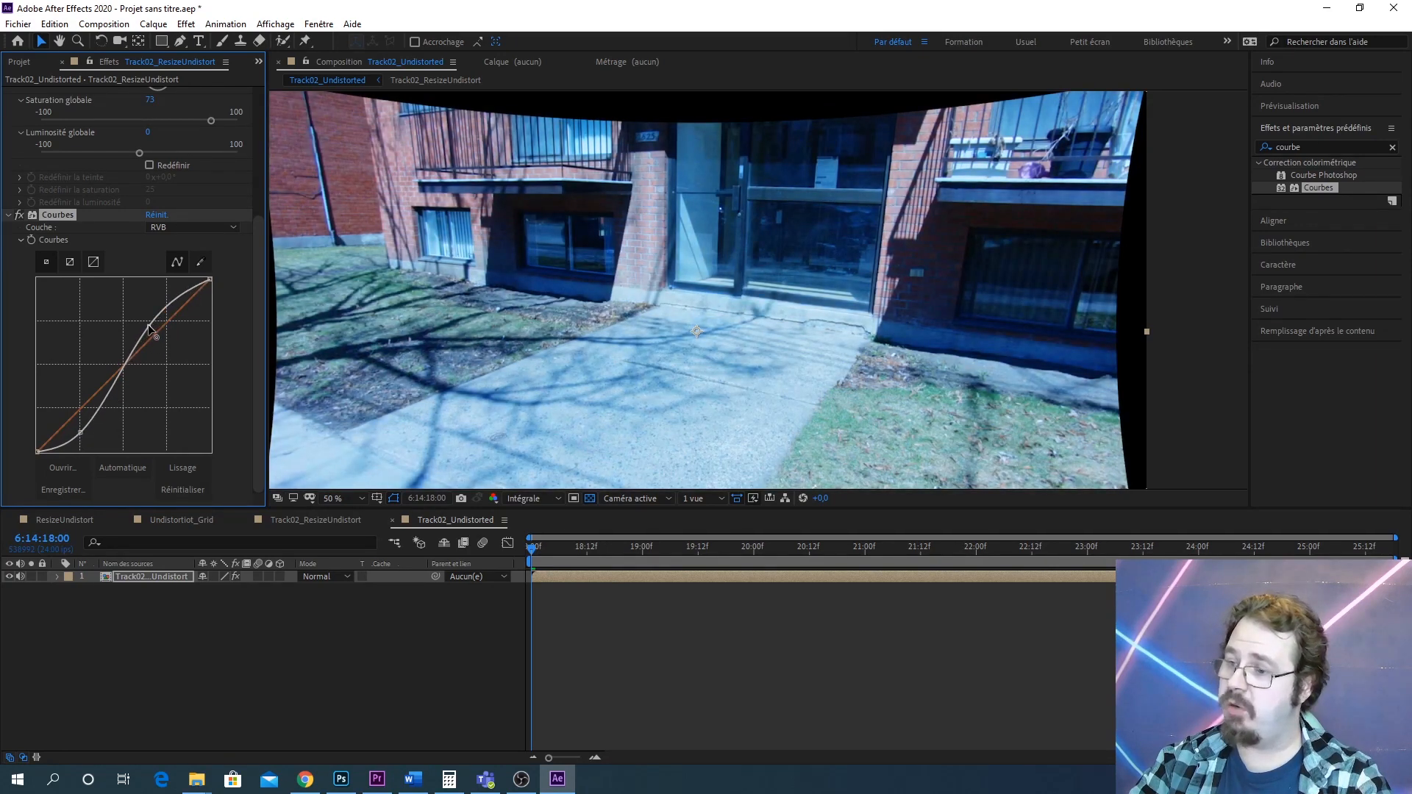
left_click_drag(81, 432, 84, 434)
key("ctrl+z")
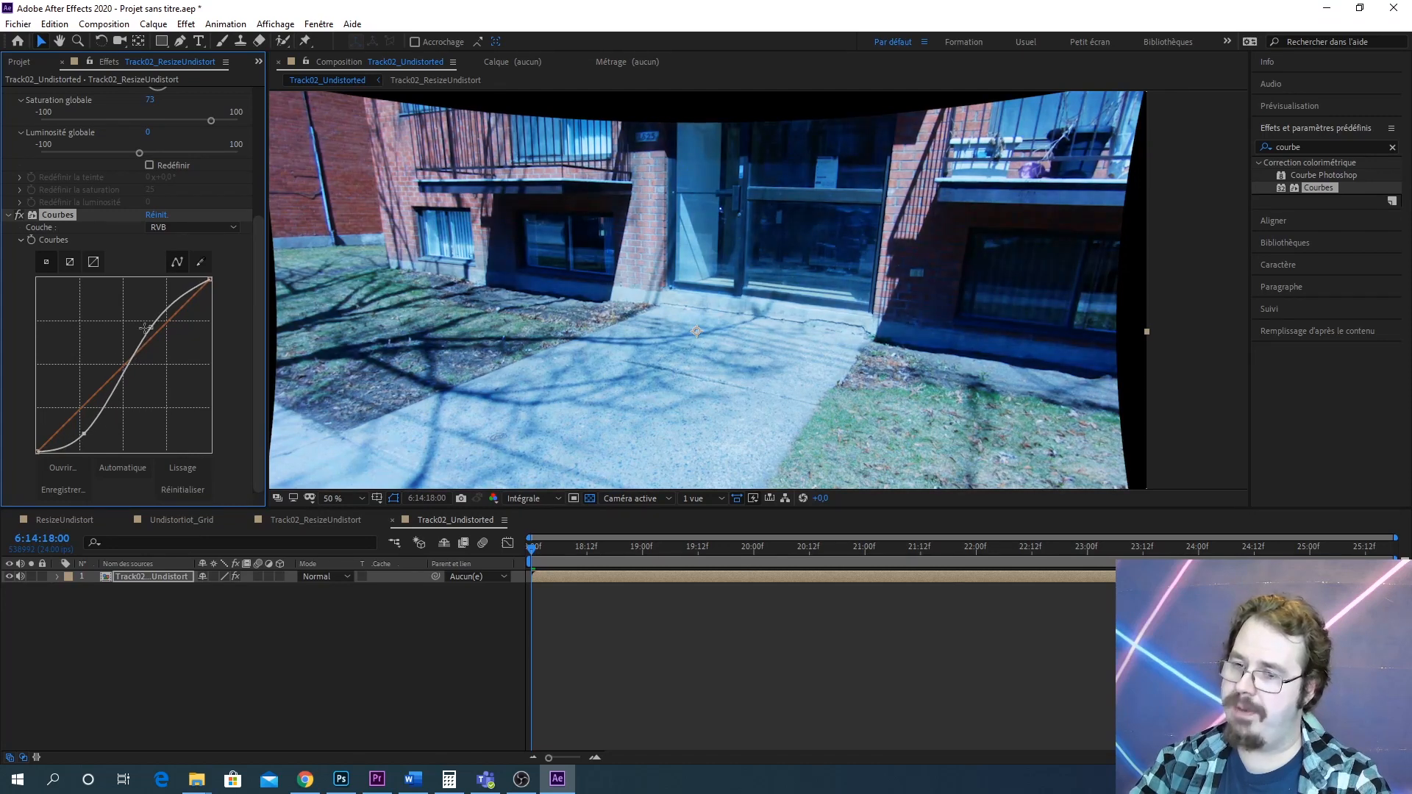
left_click_drag(151, 327, 156, 305)
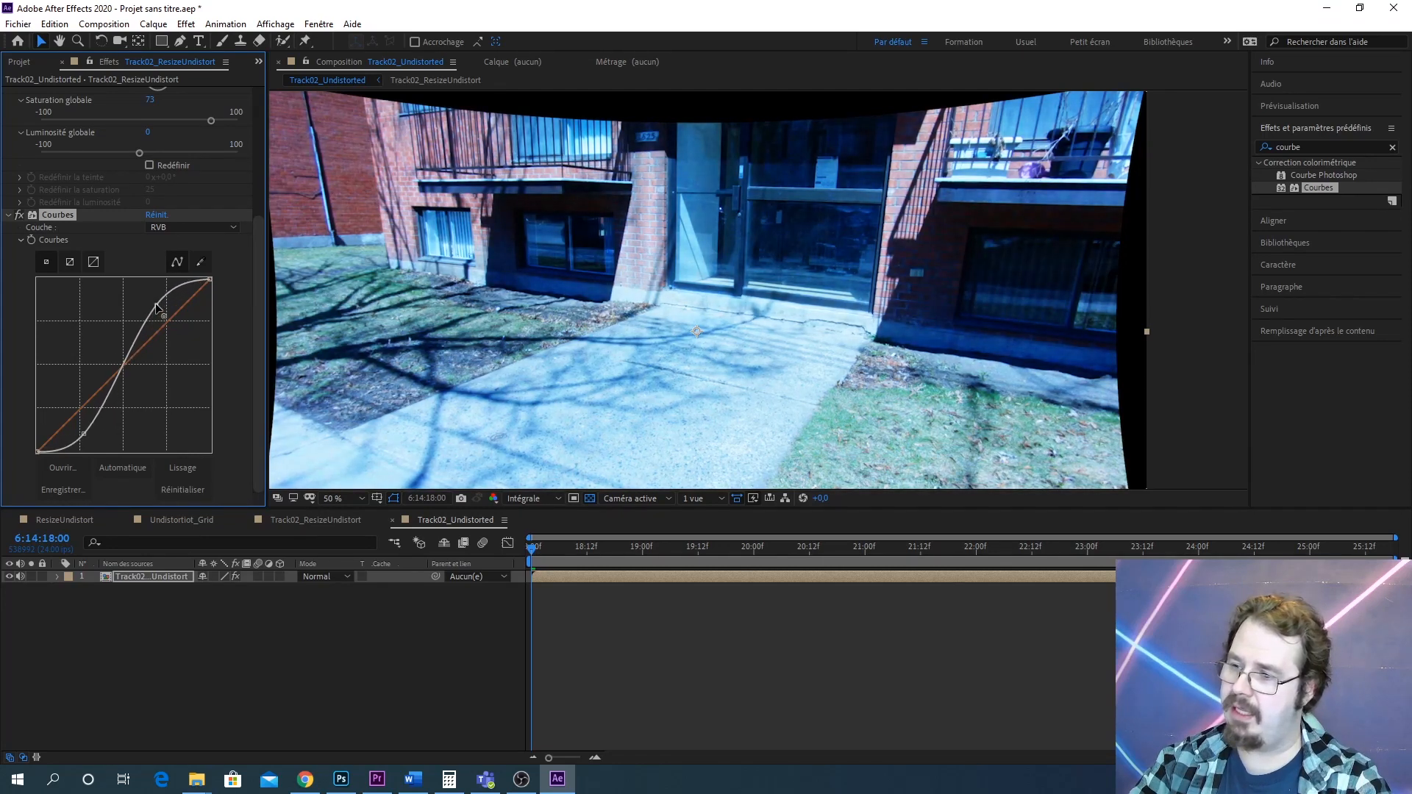
Zoom into the composition viewer to examine the curved footage's detail and grain
key("period")
key("period")
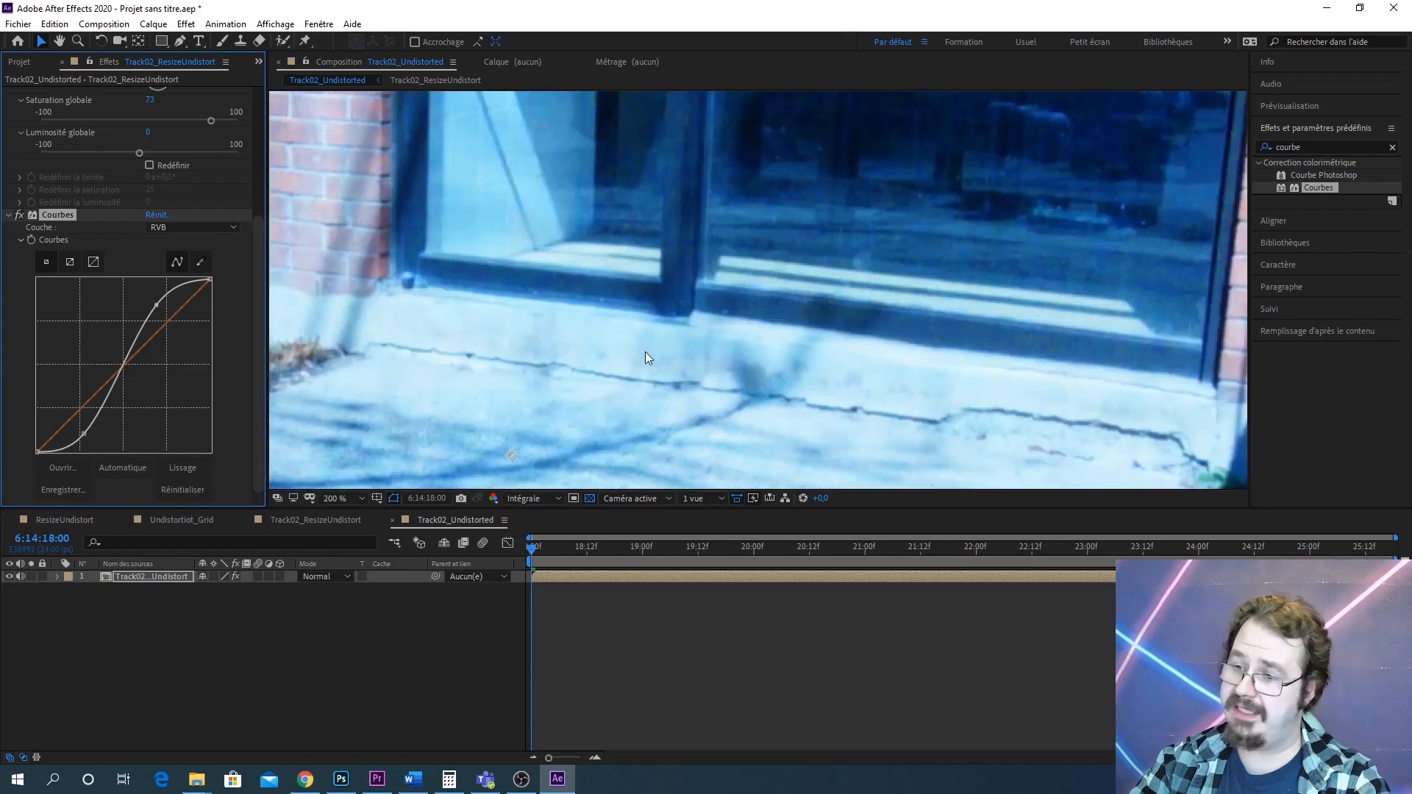
scroll(646, 350, "down", 1)
left_click_drag(626, 375, 814, 207)
scroll(712, 334, "up", 1)
scroll(712, 334, "up", 1)
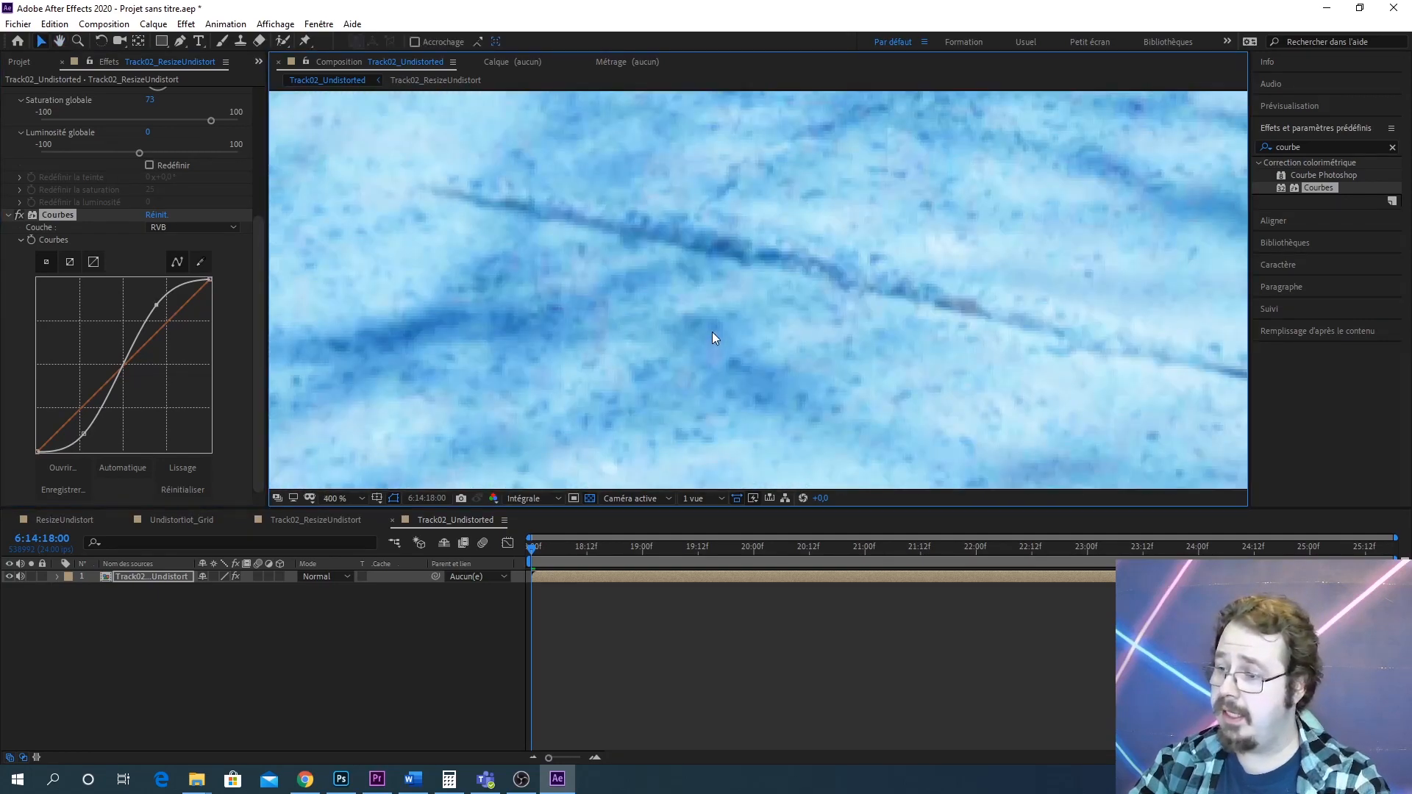
scroll(712, 333, "down", 5)
Search the effects for Plus net and apply it to the layer
left_click(1296, 150)
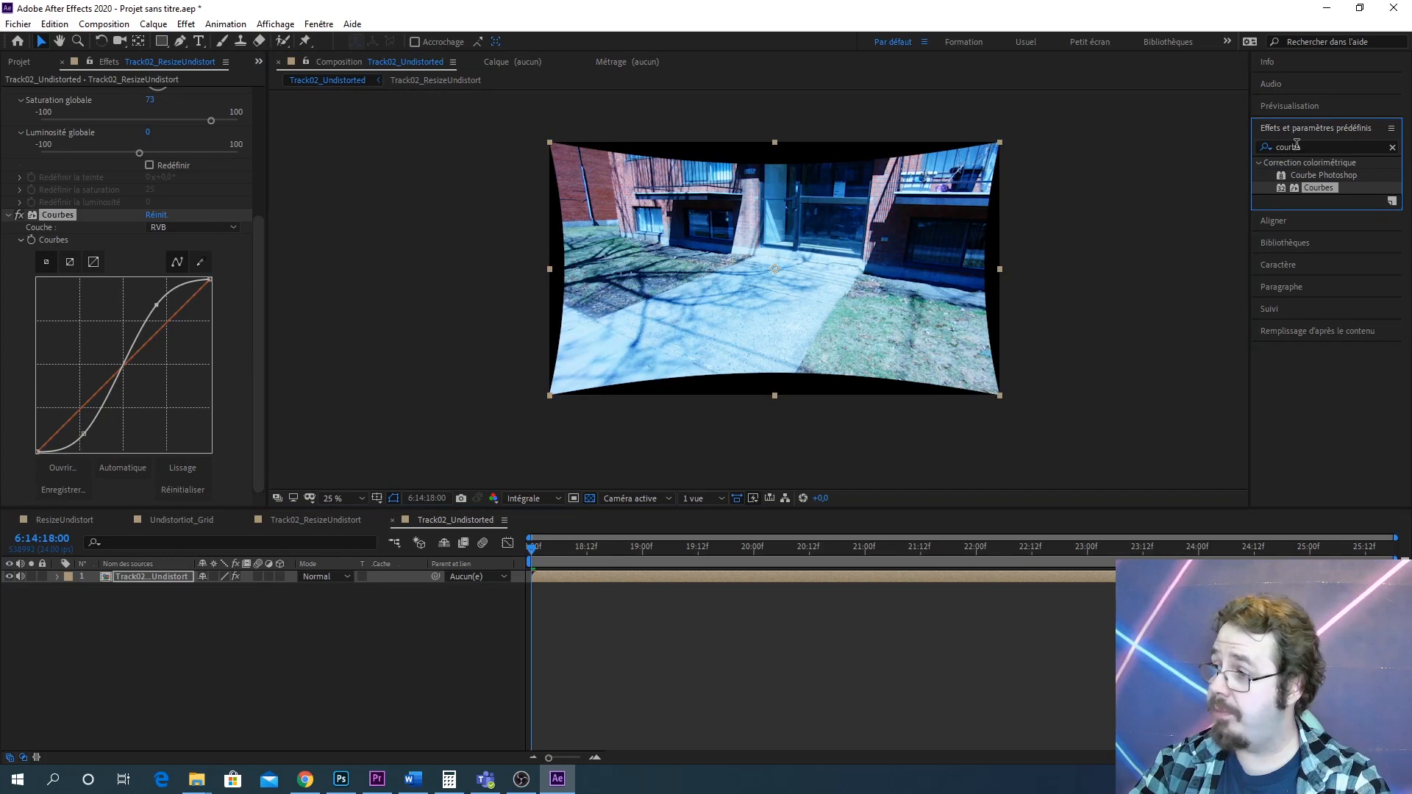
double_click(1298, 146)
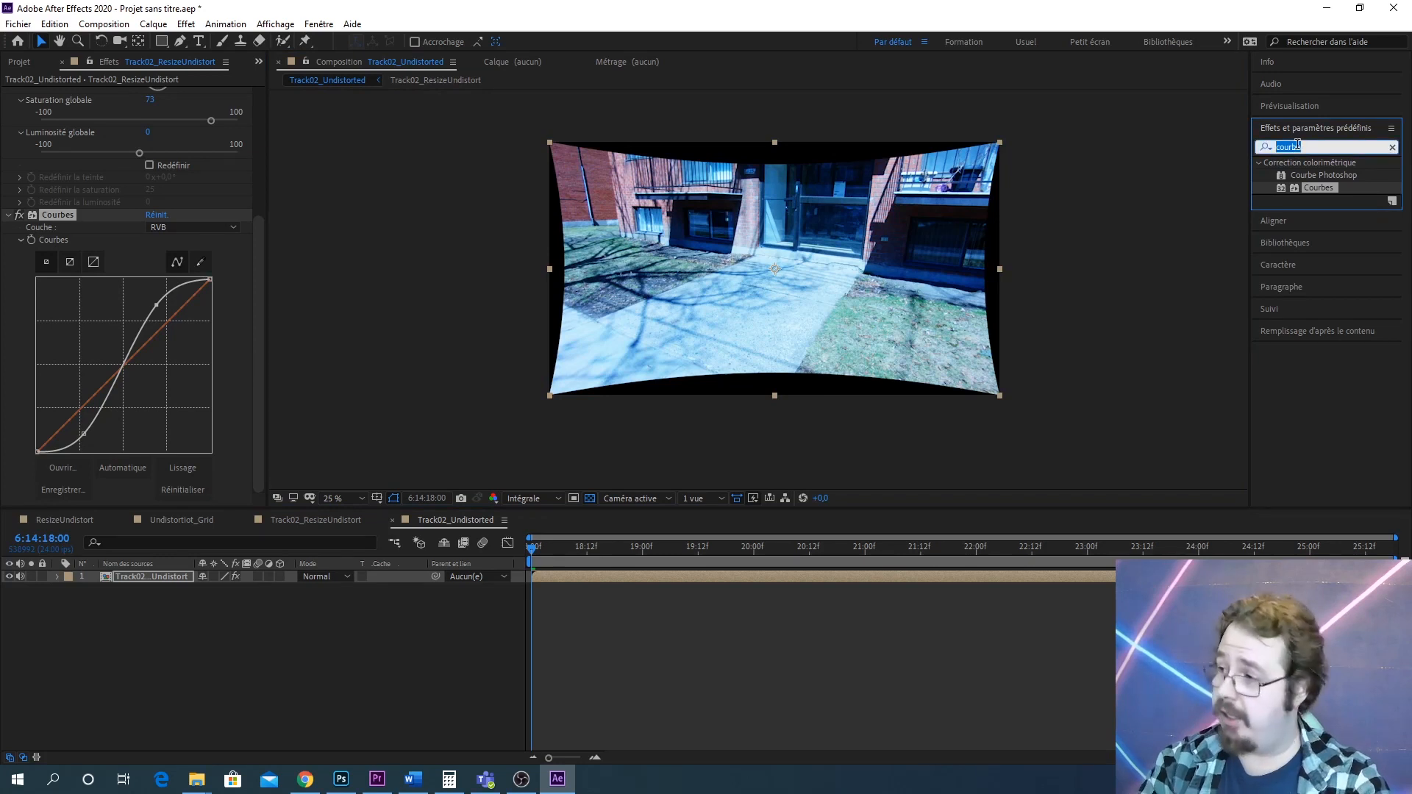
type("plus ne")
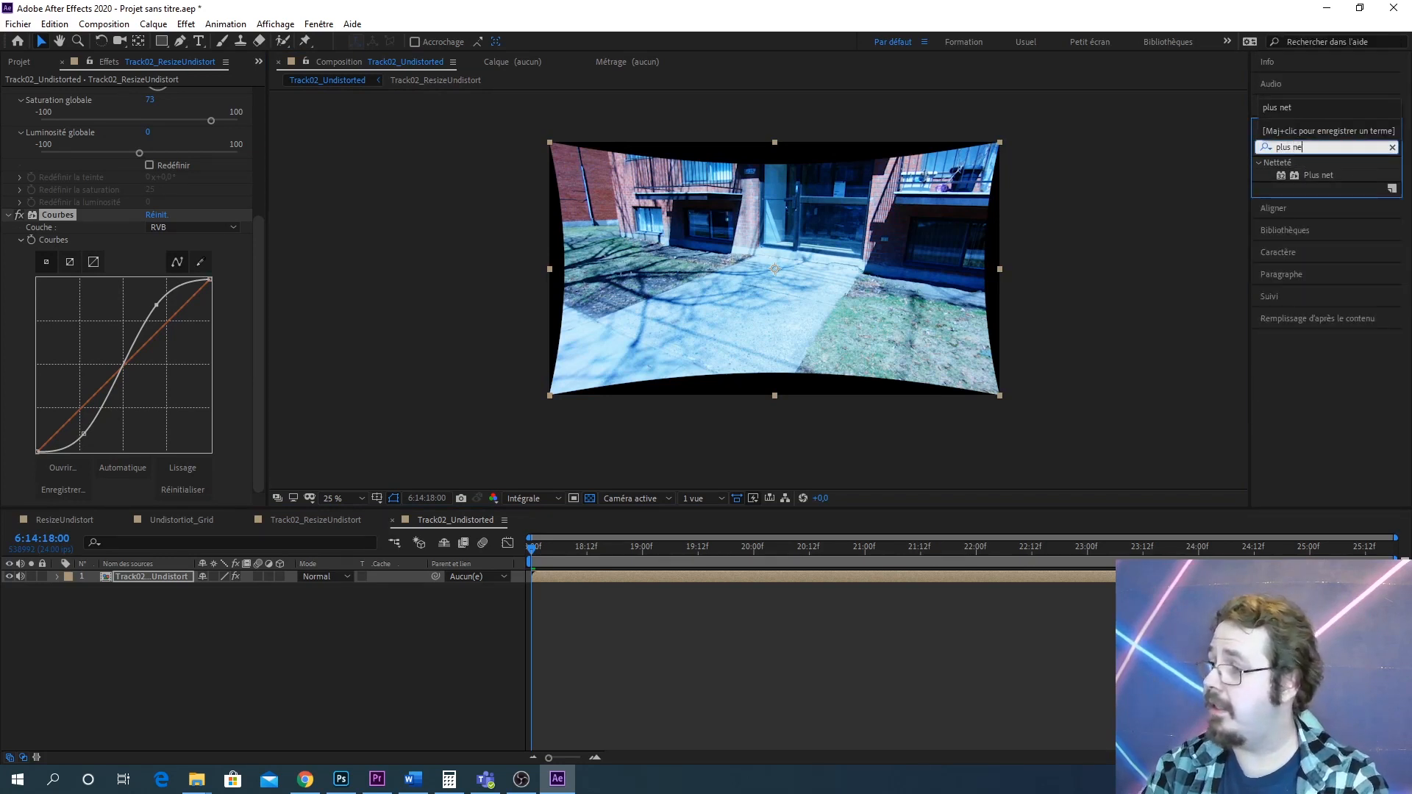
type("t")
left_click_drag(1317, 175, 793, 128)
Collapse the Courbes effect properties in the effect controls
scroll(806, 338, "up", 4)
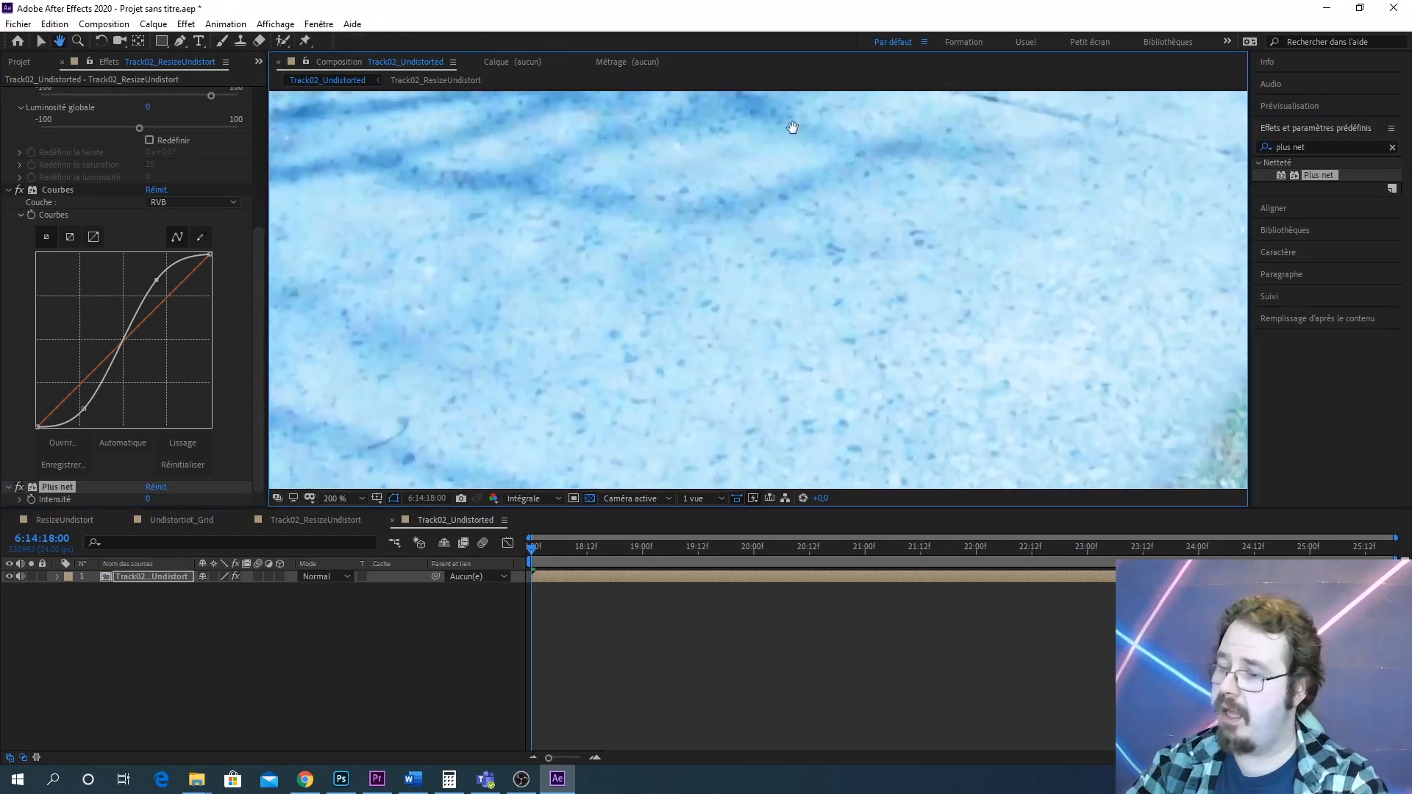
scroll(801, 347, "up", 3)
scroll(788, 341, "down", 4)
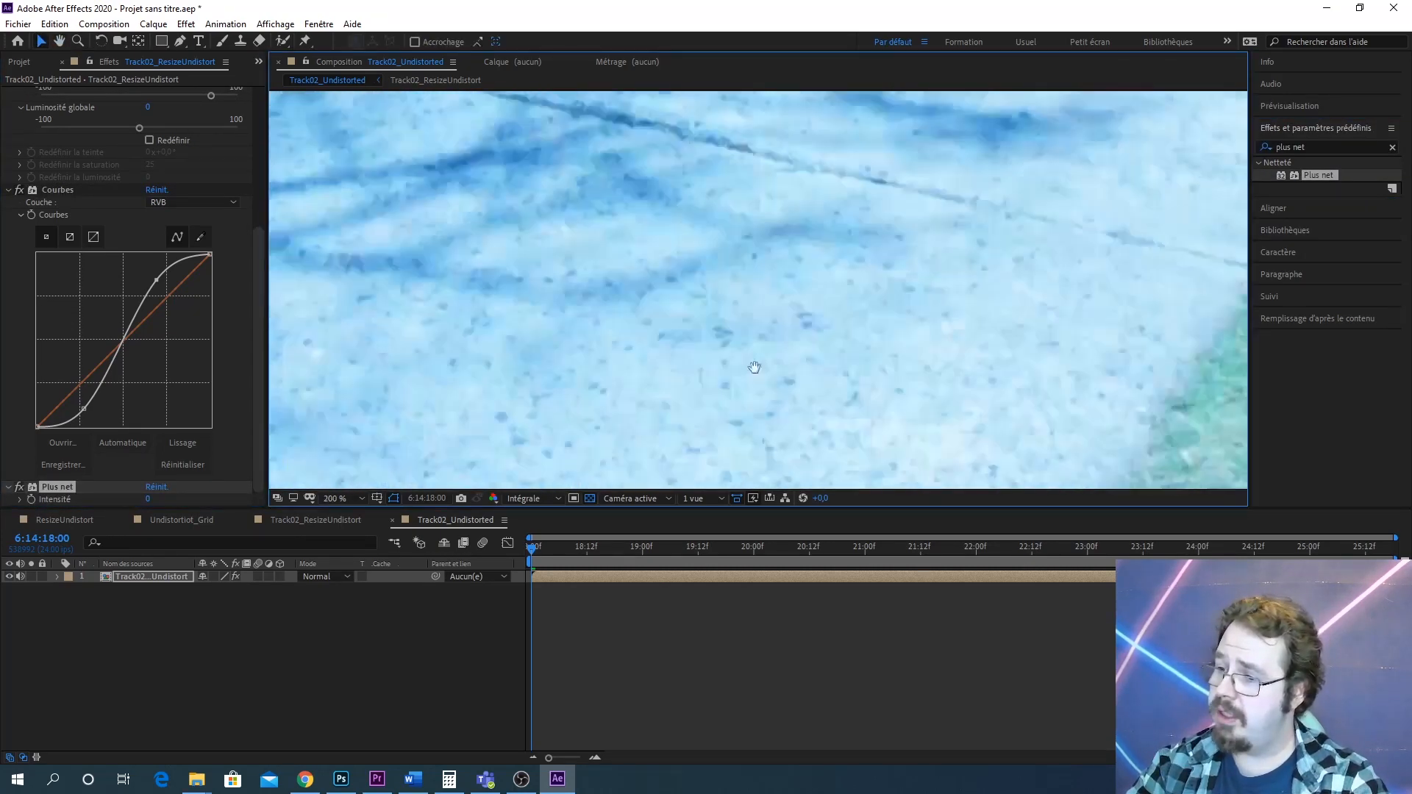
left_click_drag(675, 338, 894, 368)
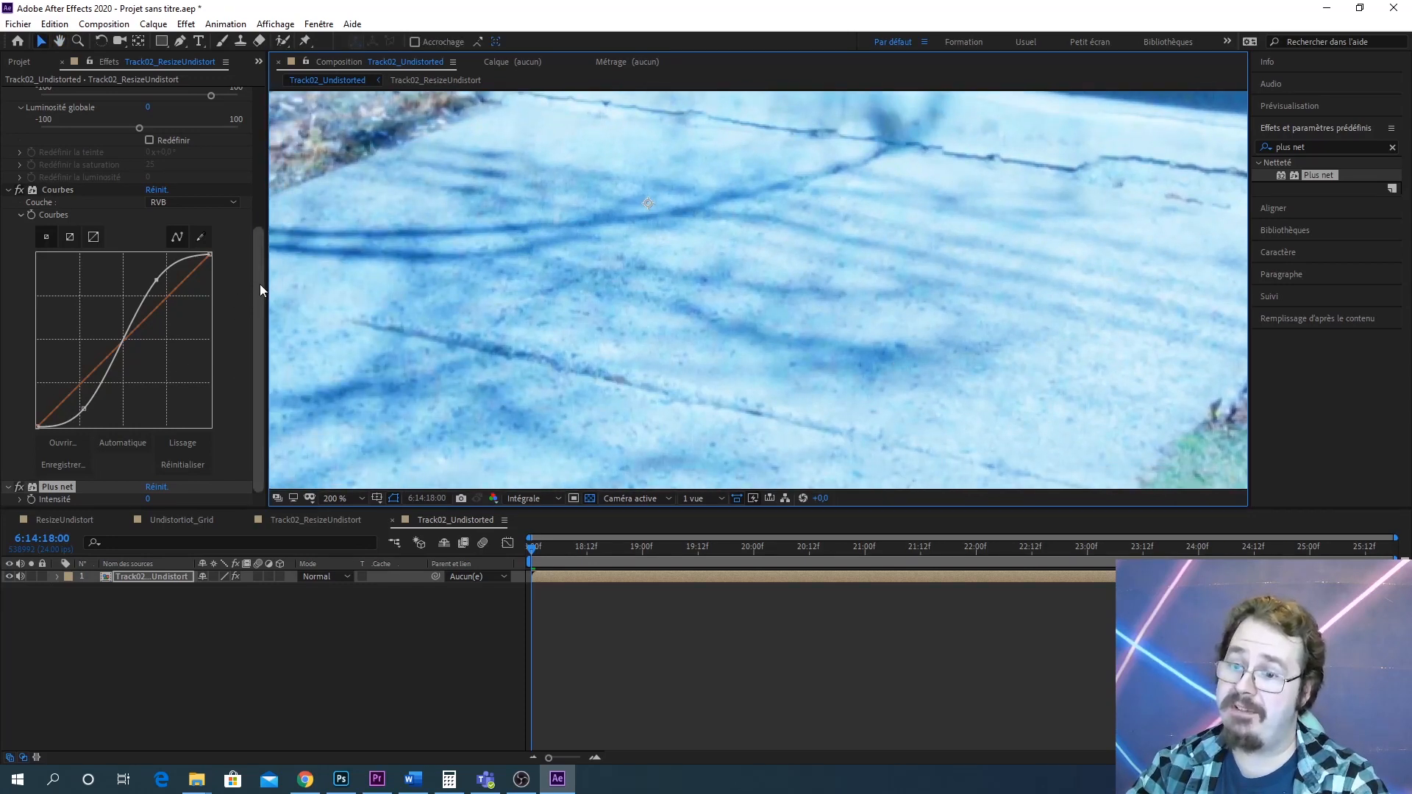
mouse_move(259, 284)
left_mouse_down()
mouse_move(267, 226)
mouse_move(267, 301)
left_mouse_up()
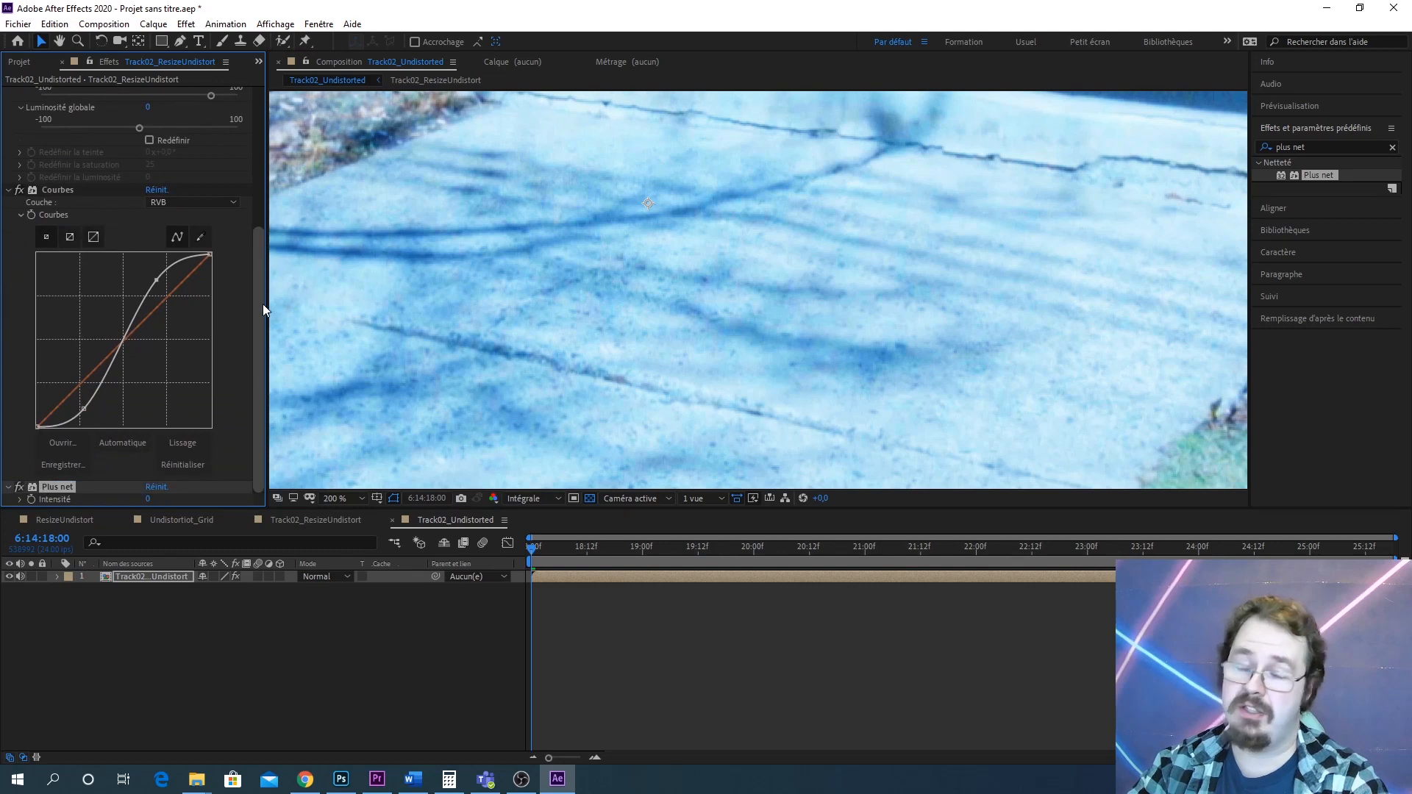
left_click(9, 190)
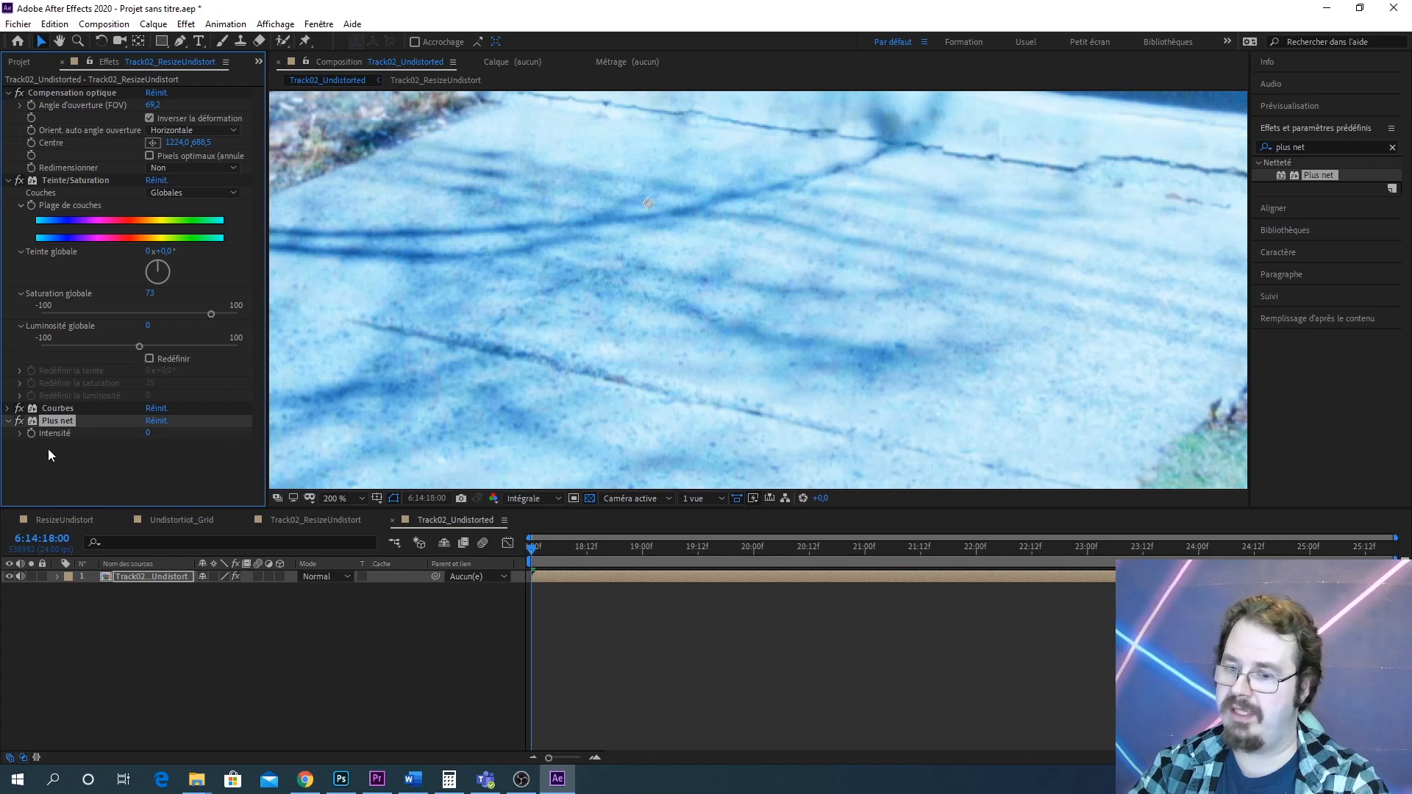
Set the Plus net intensity to 54
left_click_drag(739, 351, 1024, 184)
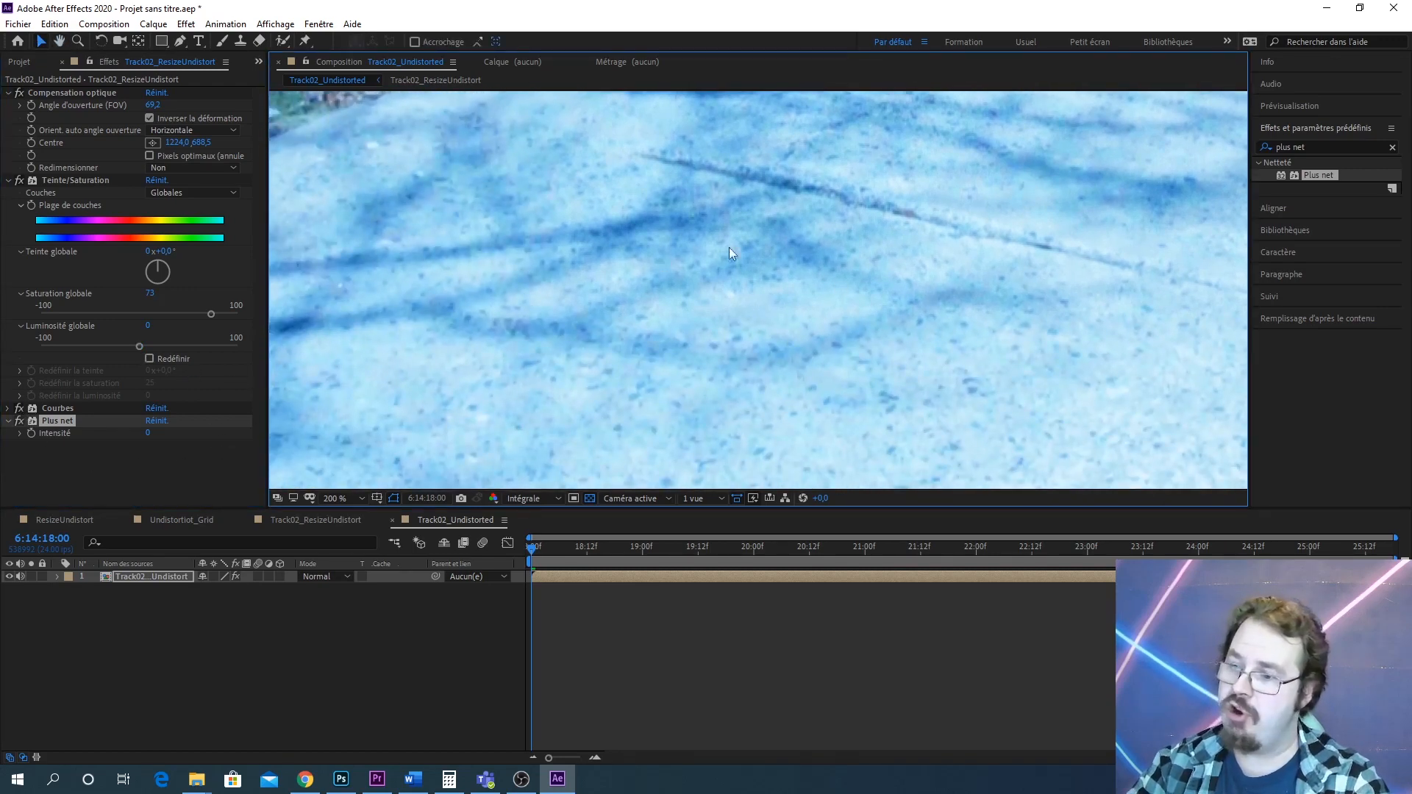
left_click_drag(900, 277, 690, 486)
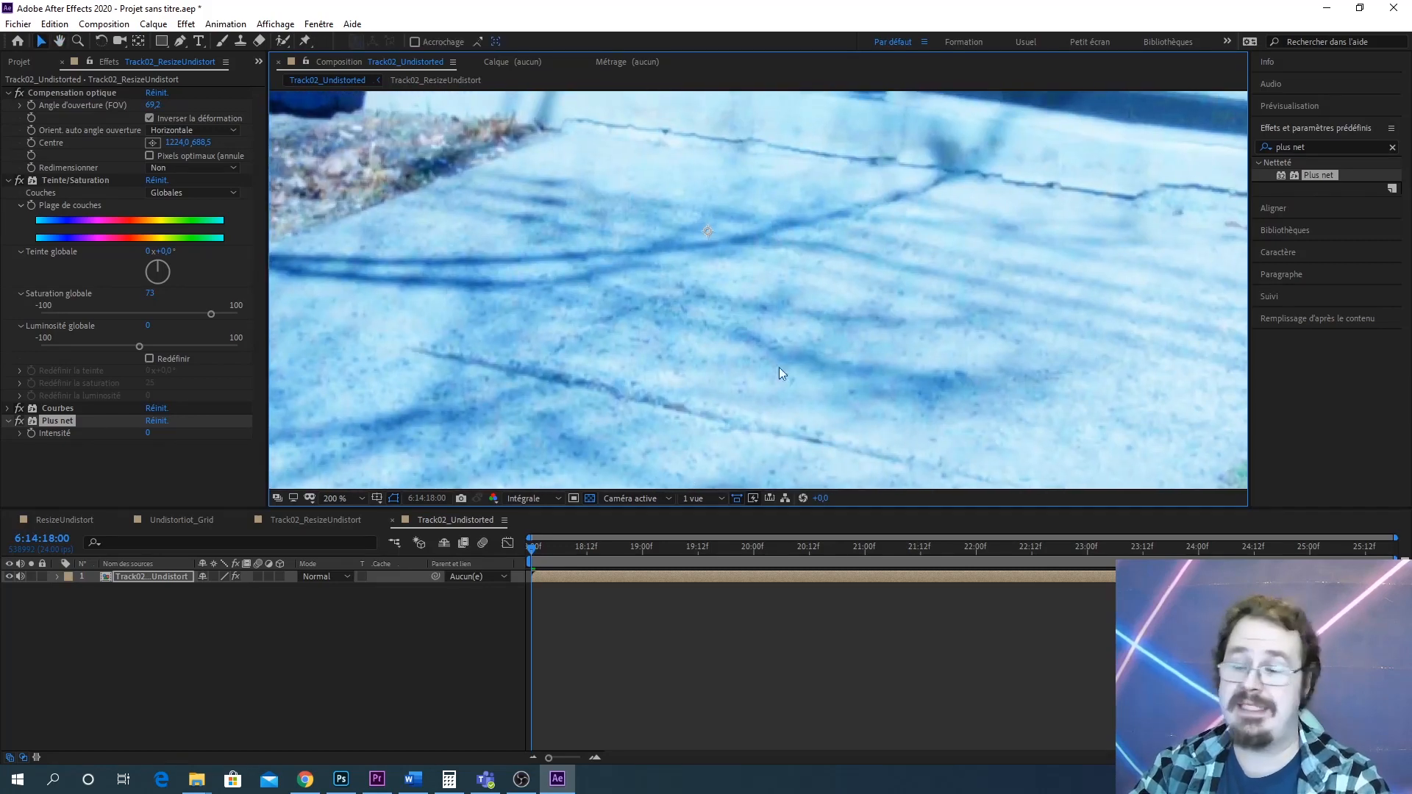
left_click_drag(779, 374, 870, 265)
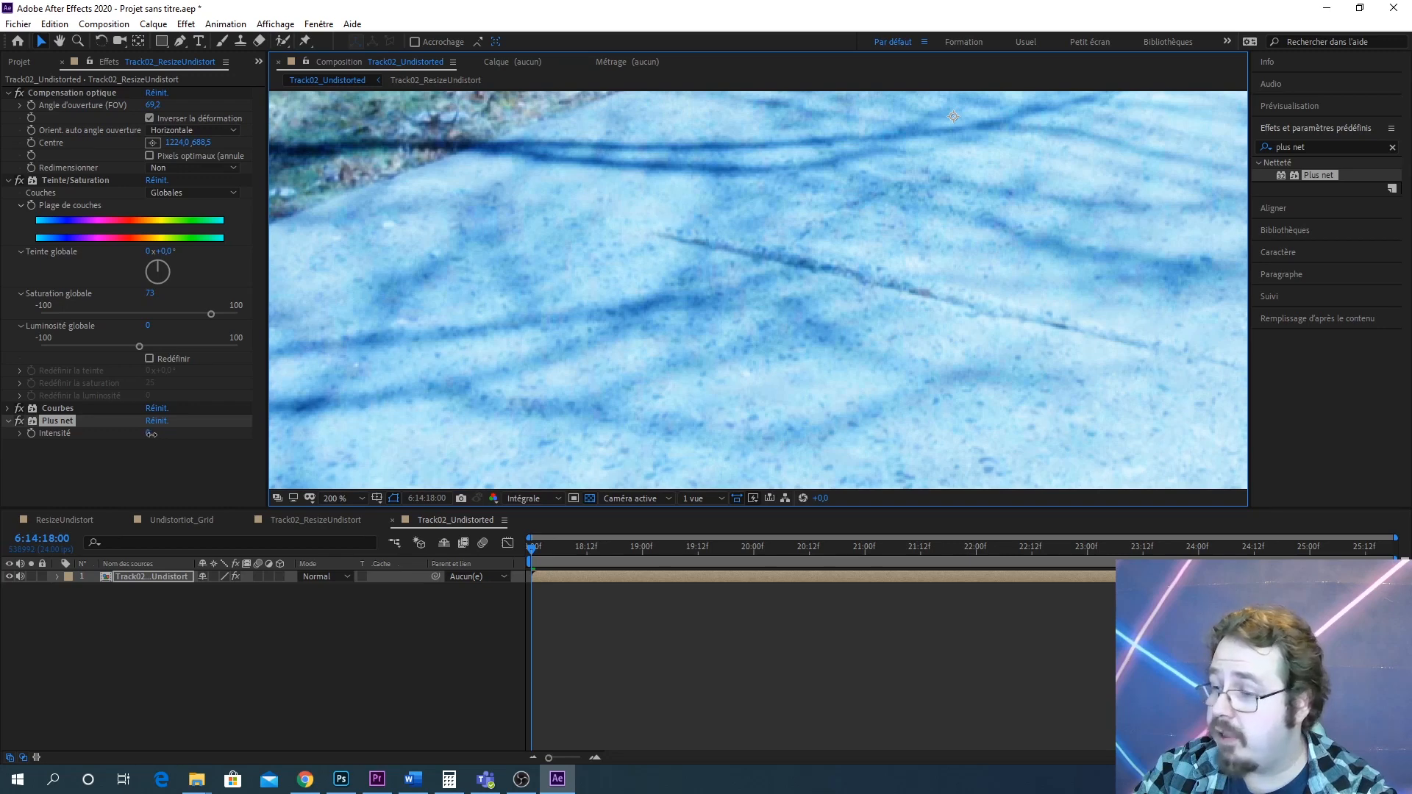
left_click_drag(149, 434, 190, 436)
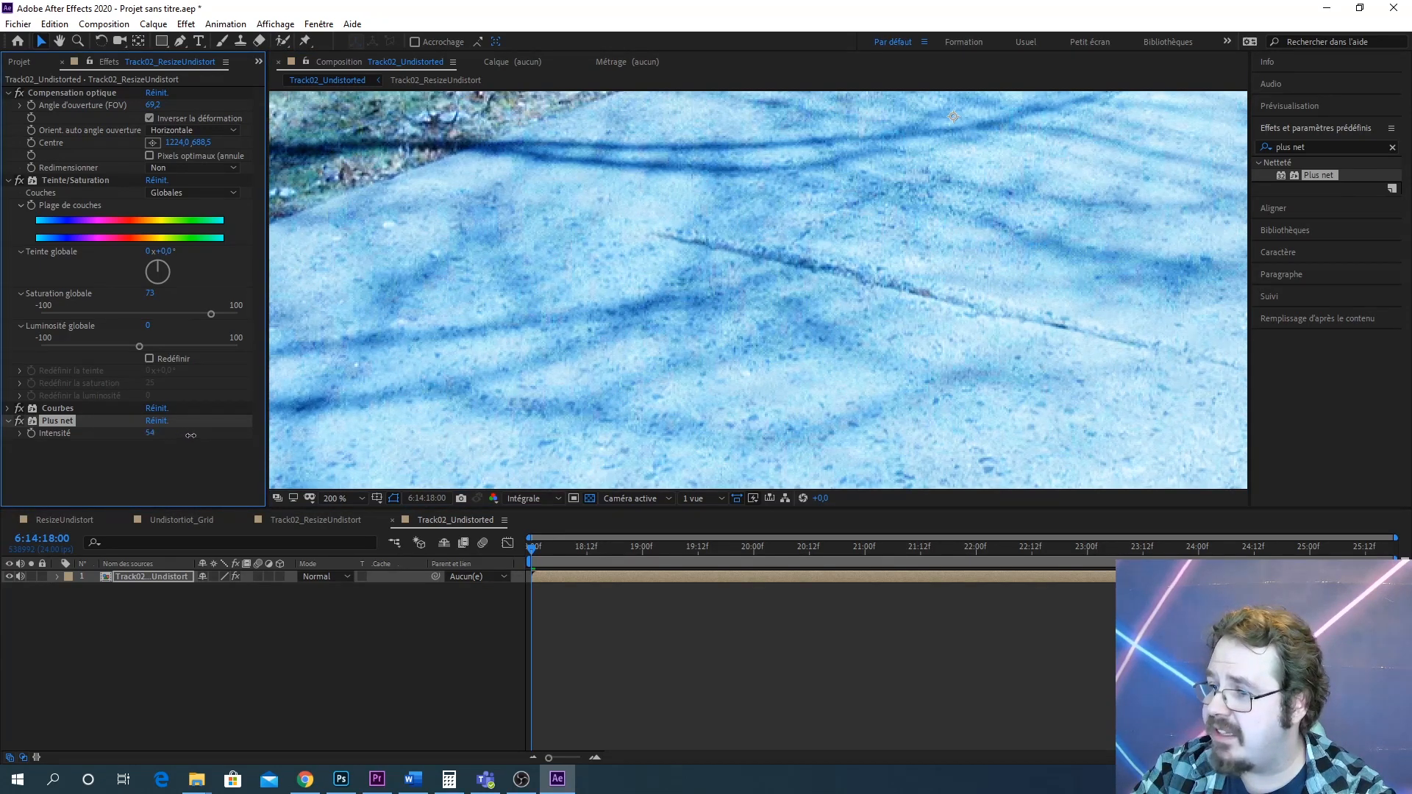
Set the Plus net intensity to 29
scroll(645, 321, "up", 2)
scroll(811, 312, "down", 3)
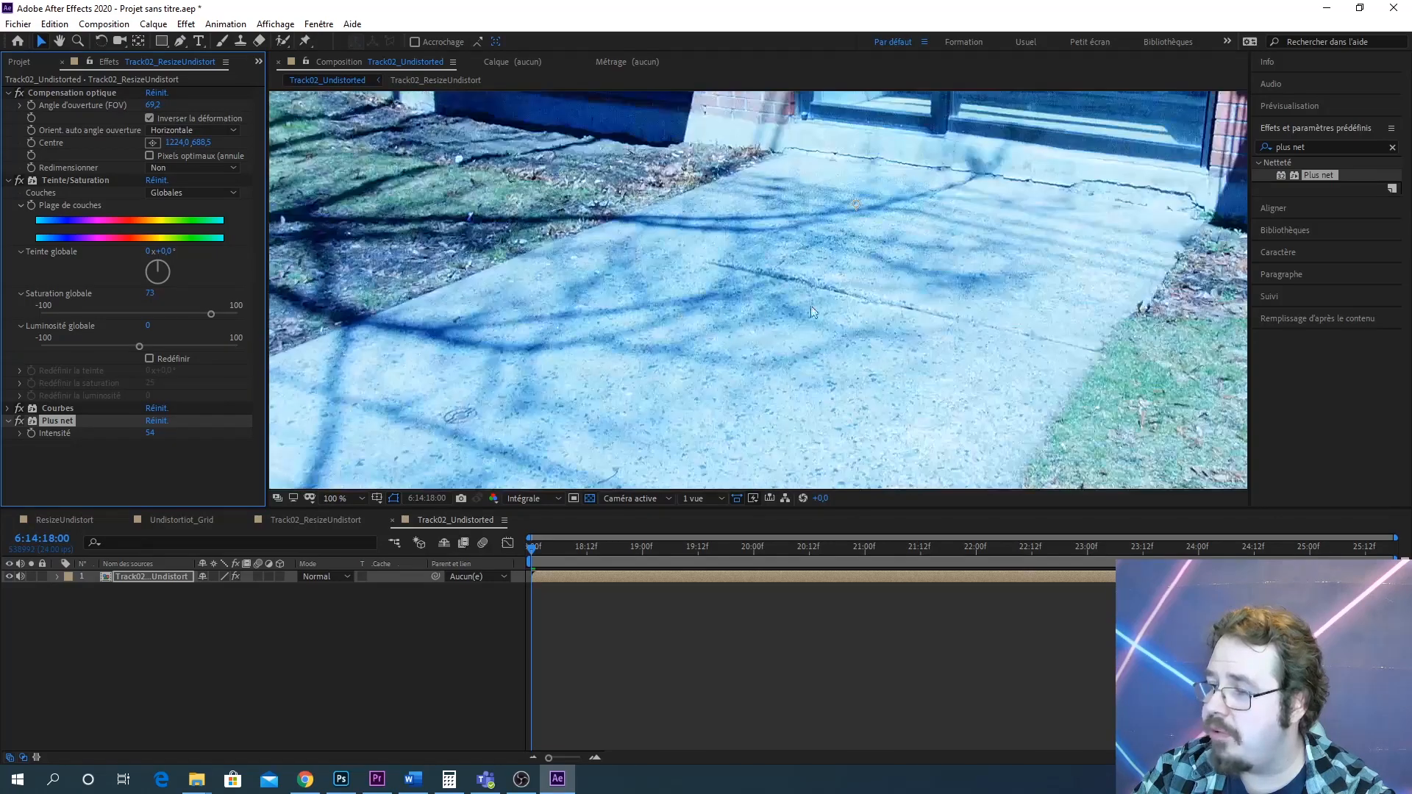
scroll(813, 312, "up", 4)
scroll(760, 345, "down", 2)
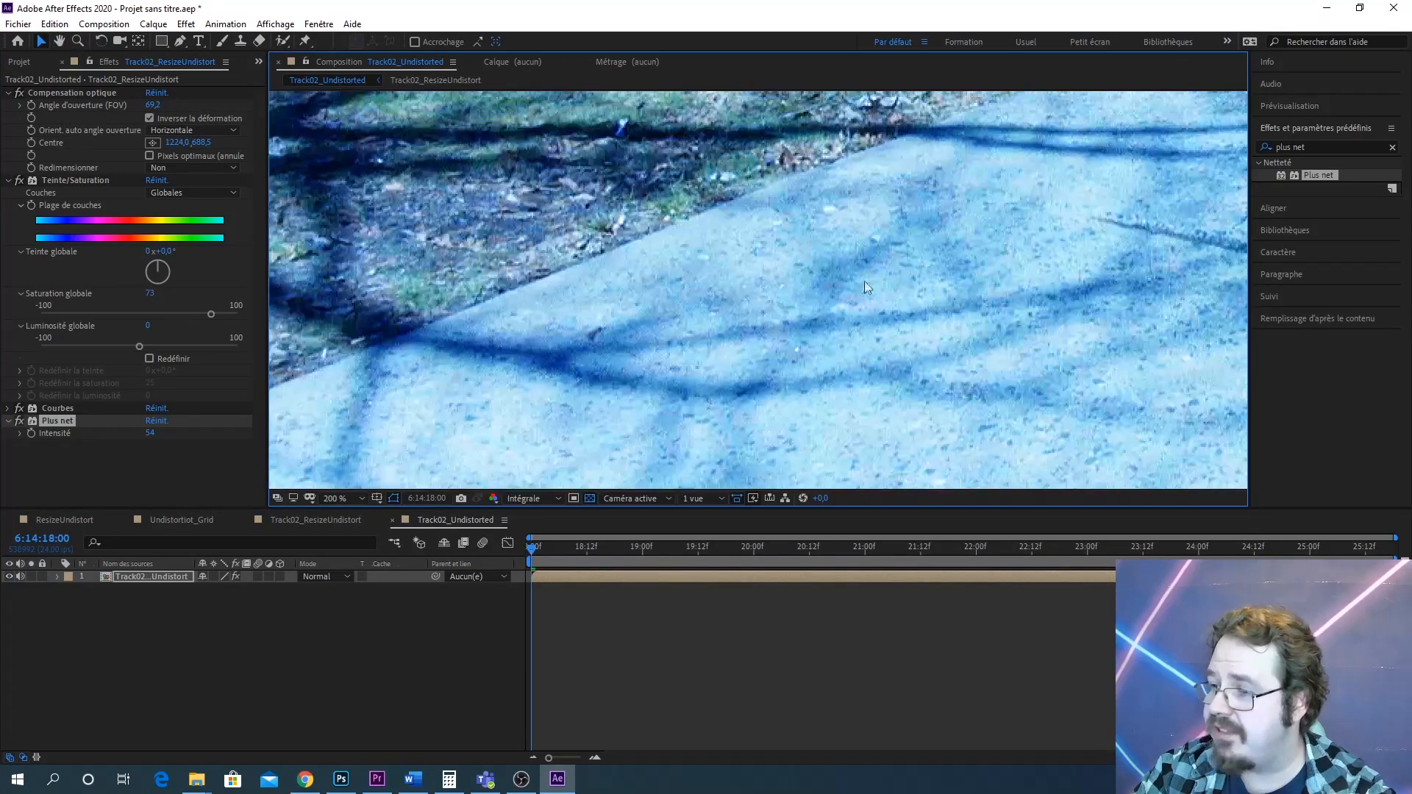
left_click_drag(865, 287, 706, 382)
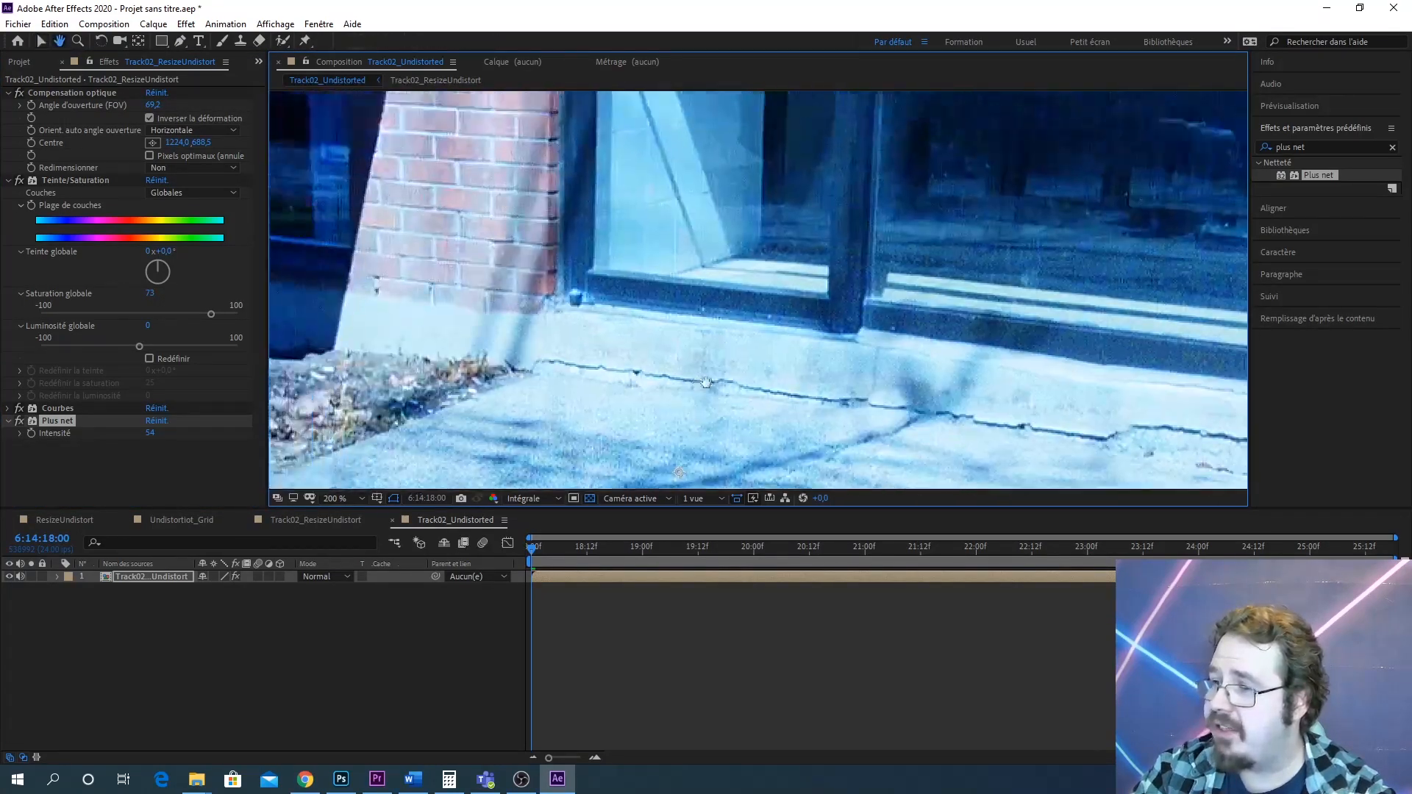
scroll(659, 339, "up", 3)
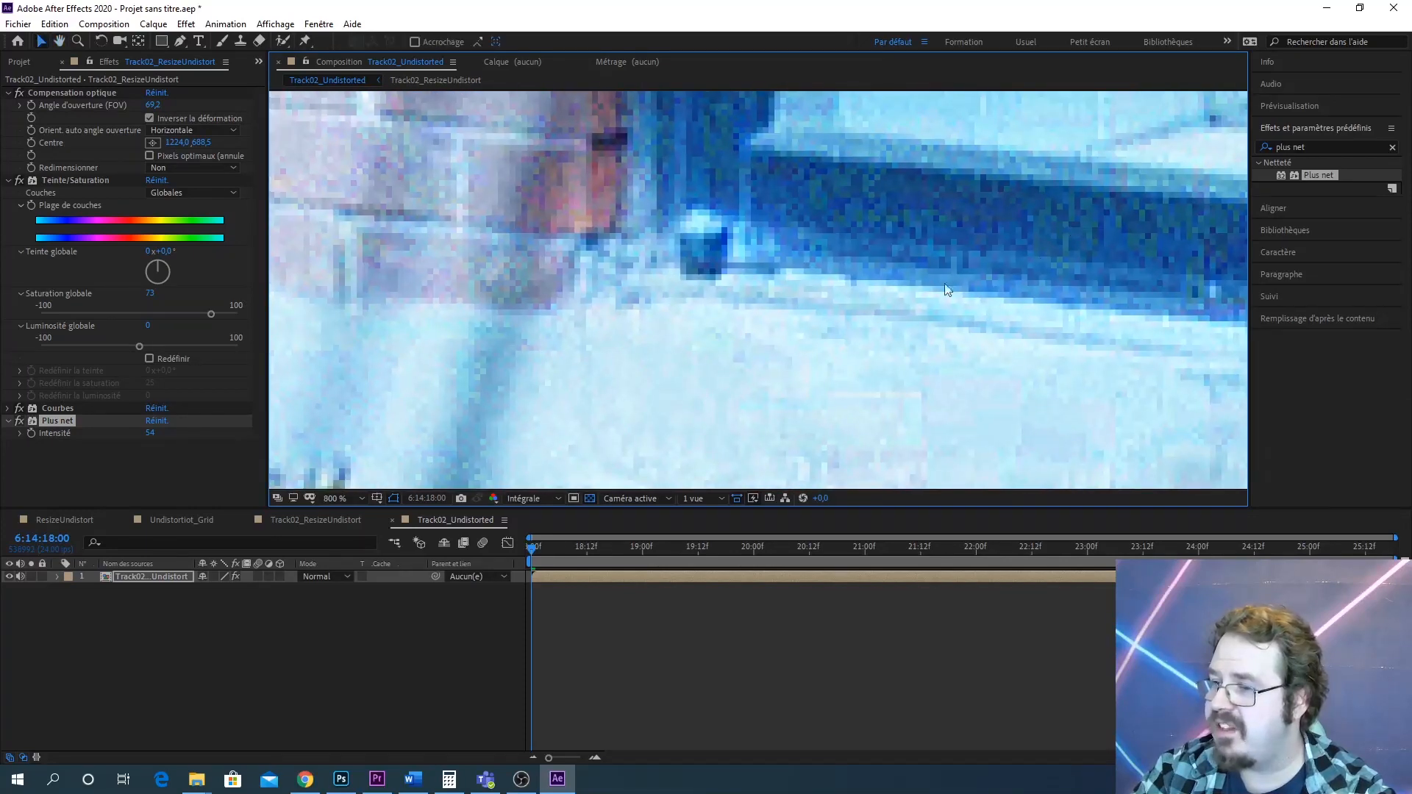
left_click_drag(157, 432, 126, 432)
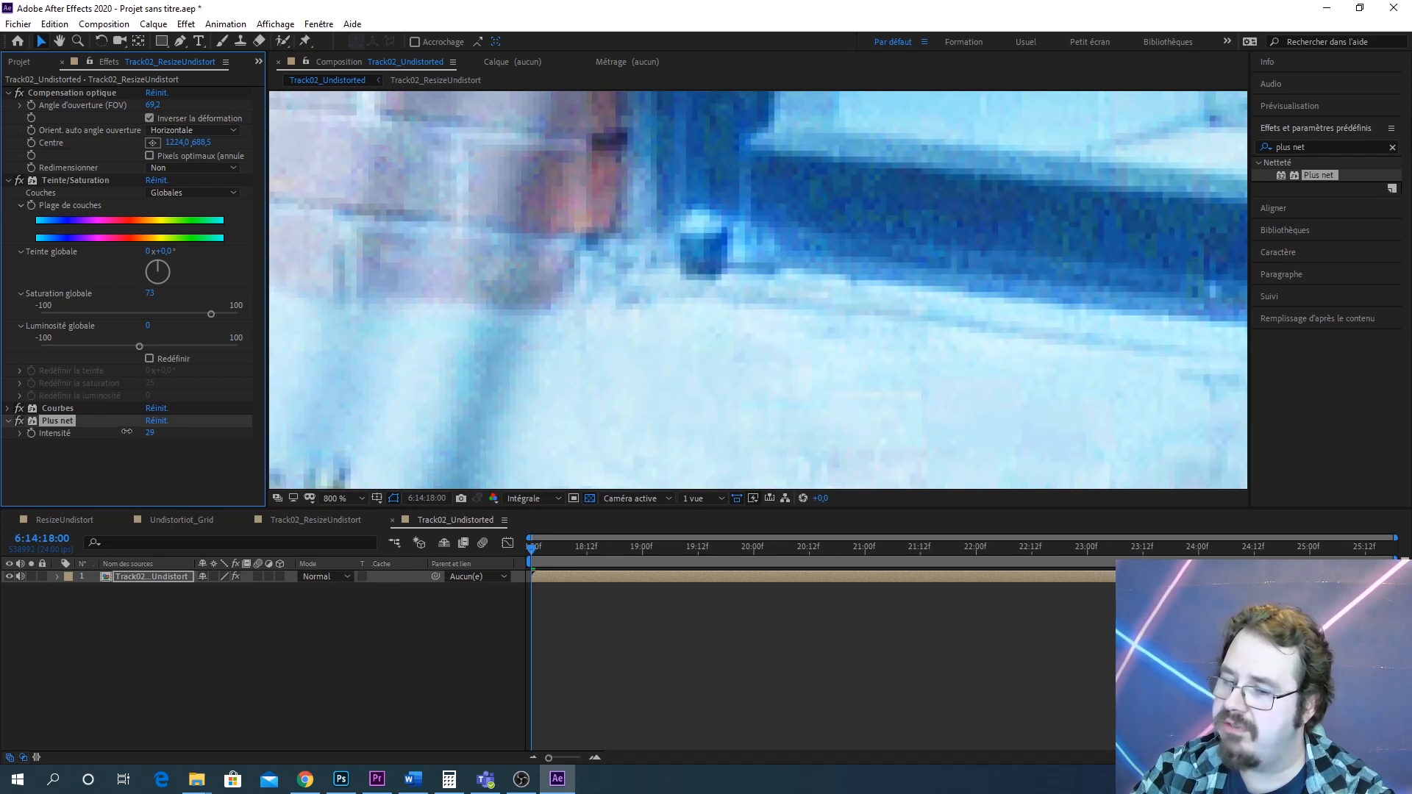
Toggle the Teinte/Saturation and Plus net effects off and on to compare the footage
scroll(483, 377, "down", 6)
left_click_drag(482, 376, 792, 128)
key("v")
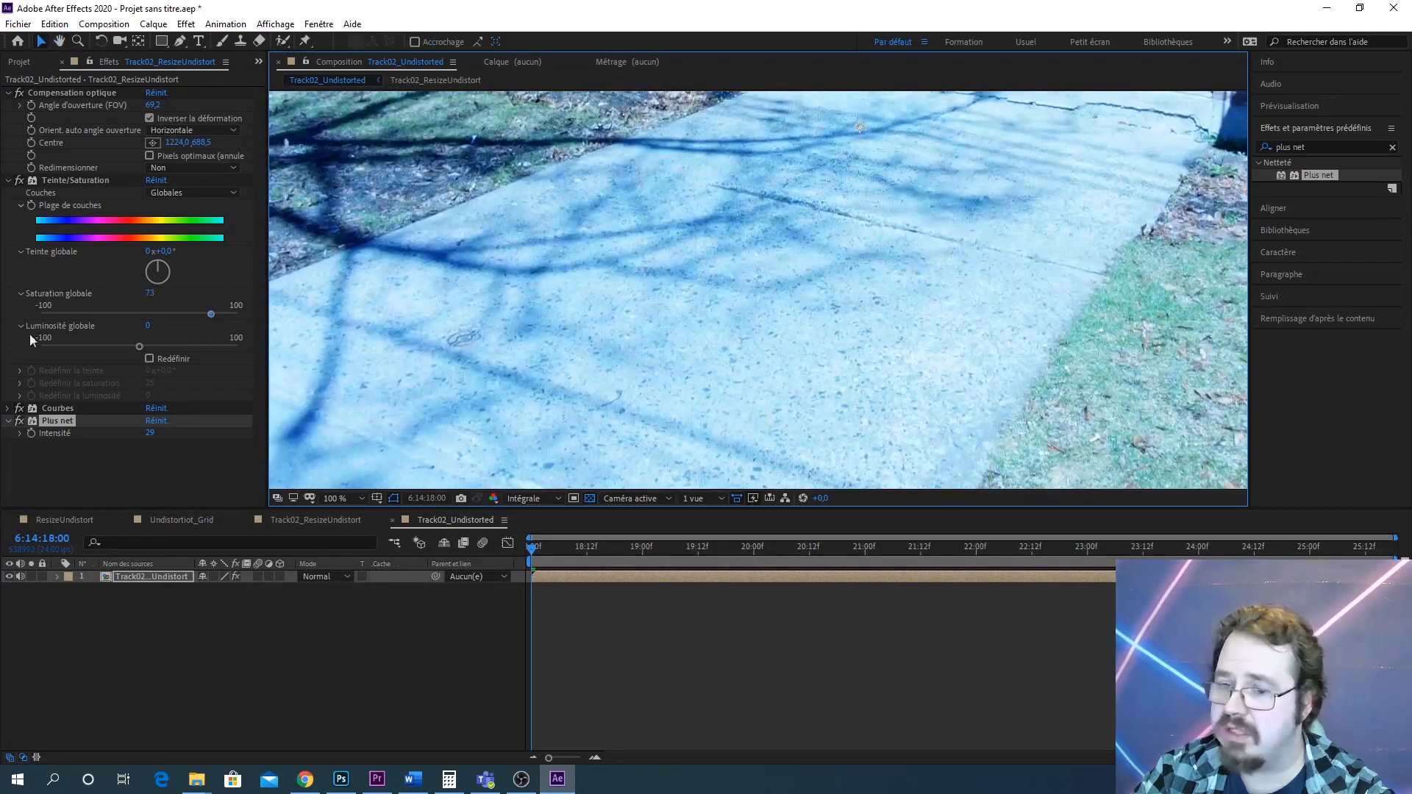
left_click(19, 180)
left_click(20, 180)
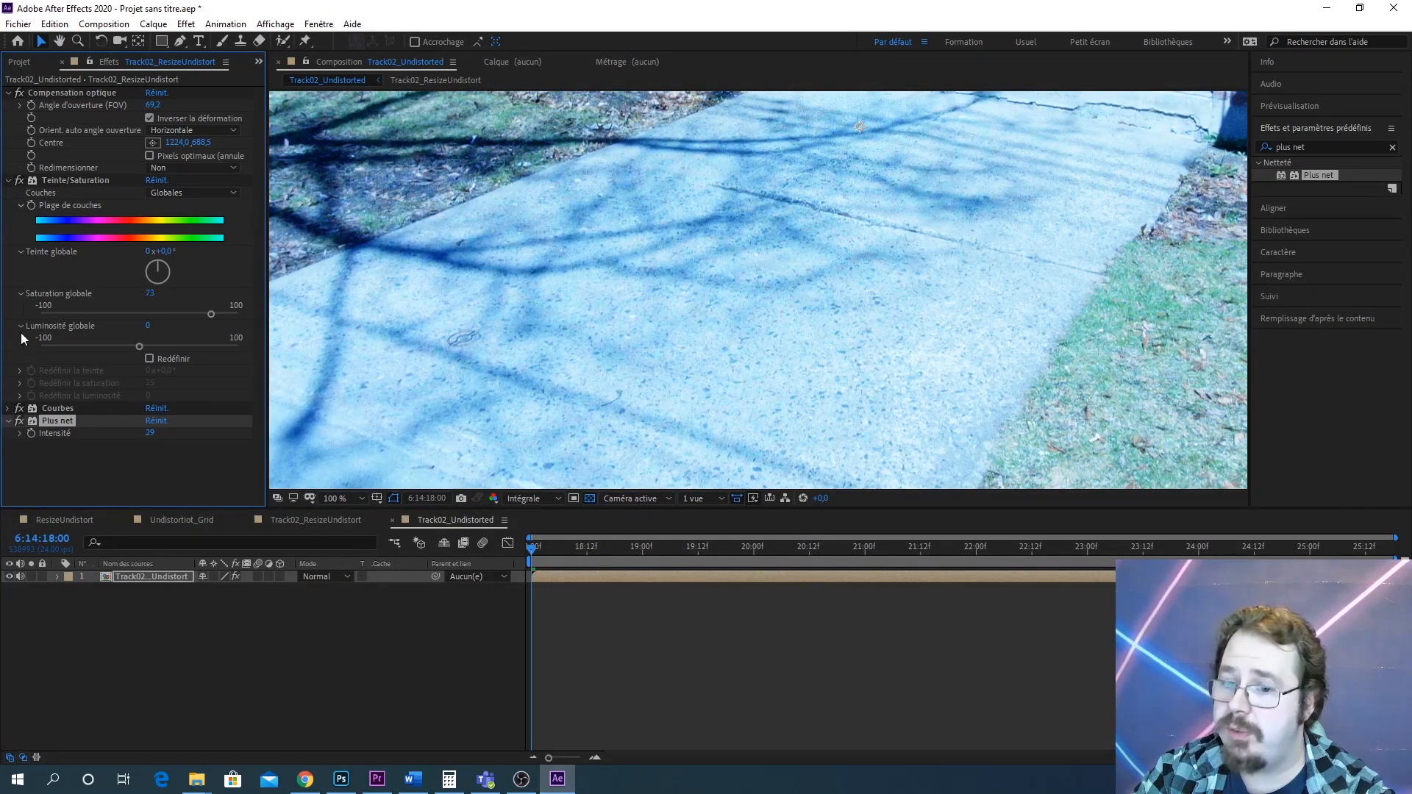
left_click(19, 421)
left_click(19, 421)
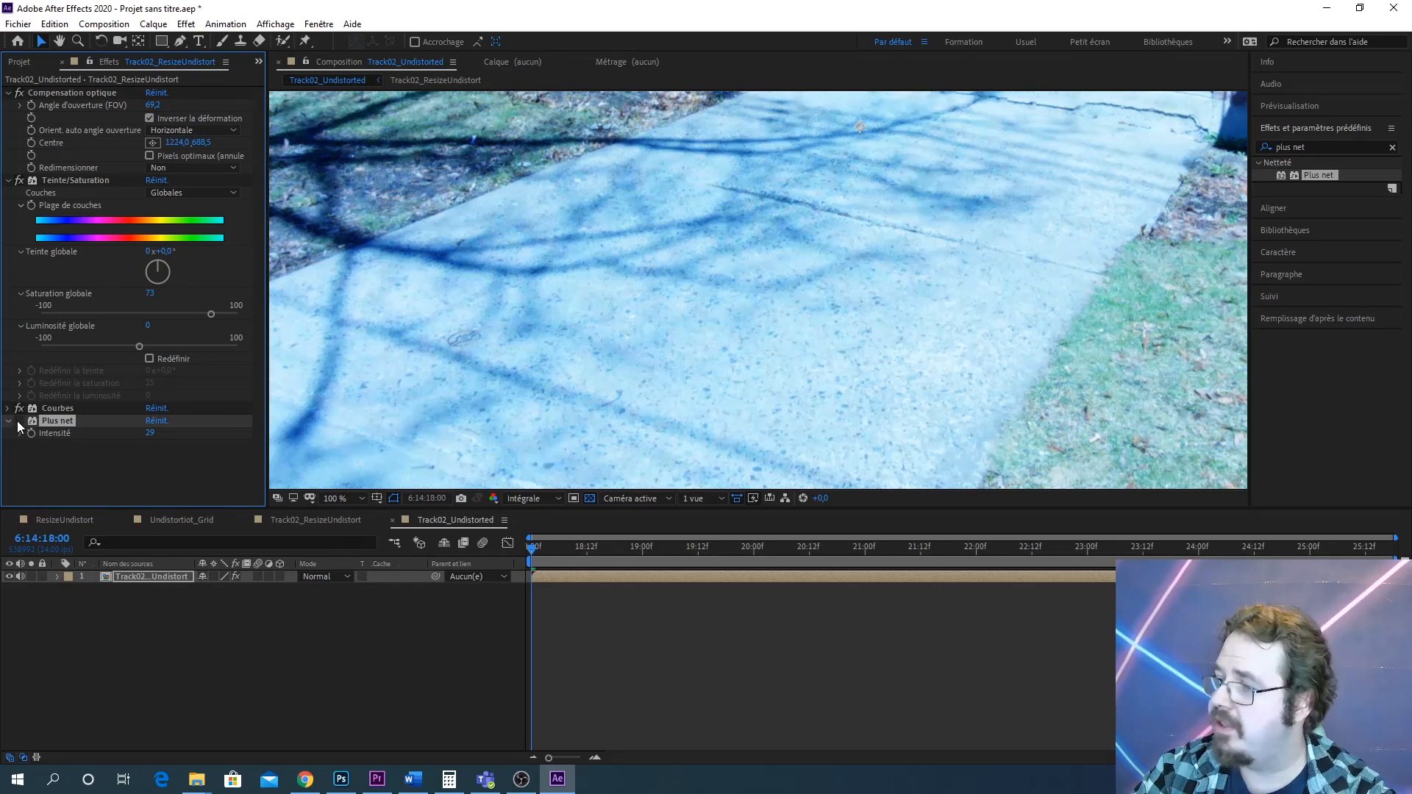
left_click(19, 421)
Zoom out and reframe the composition view to examine the whole corrected frame
scroll(669, 303, "down", 5)
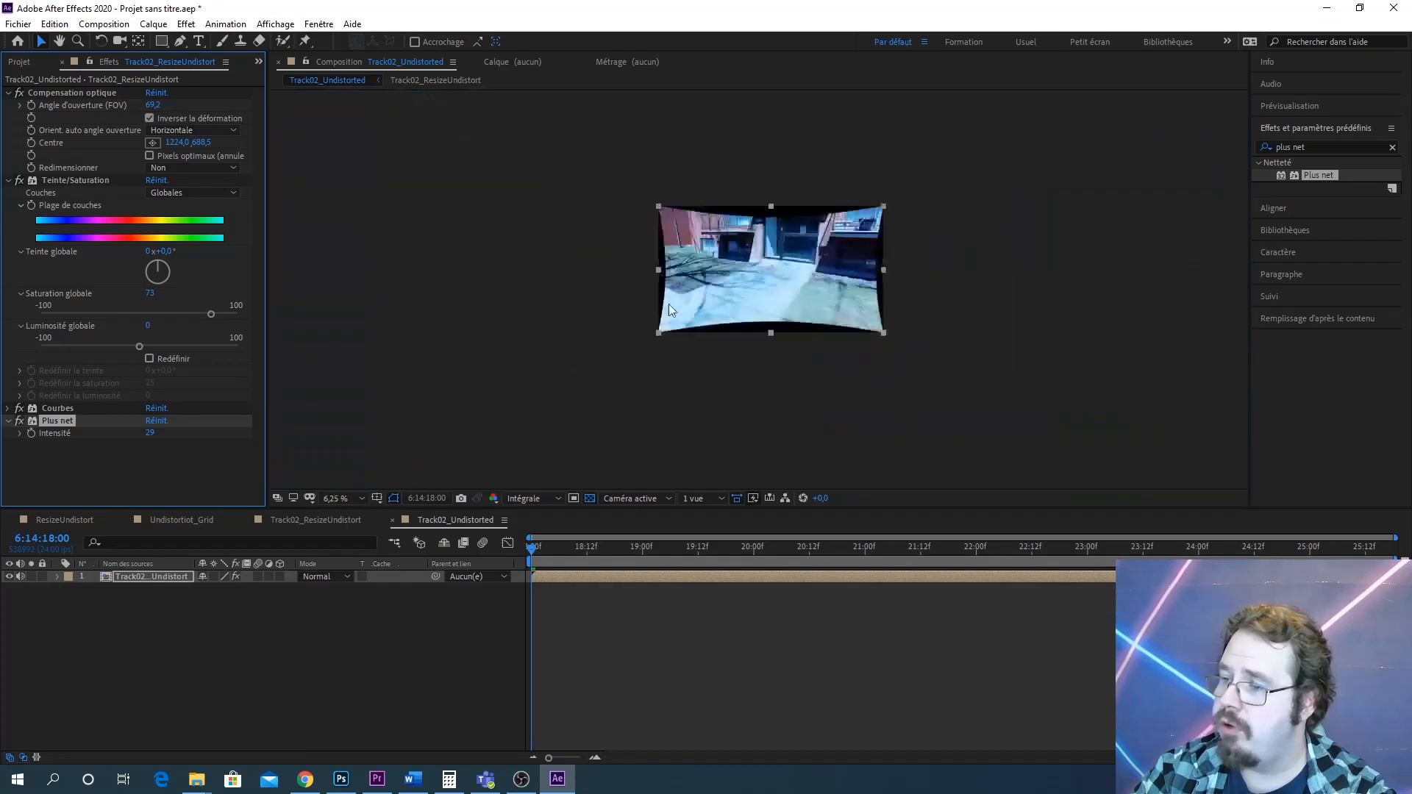
left_click_drag(721, 290, 1103, 130)
scroll(710, 324, "up", 4)
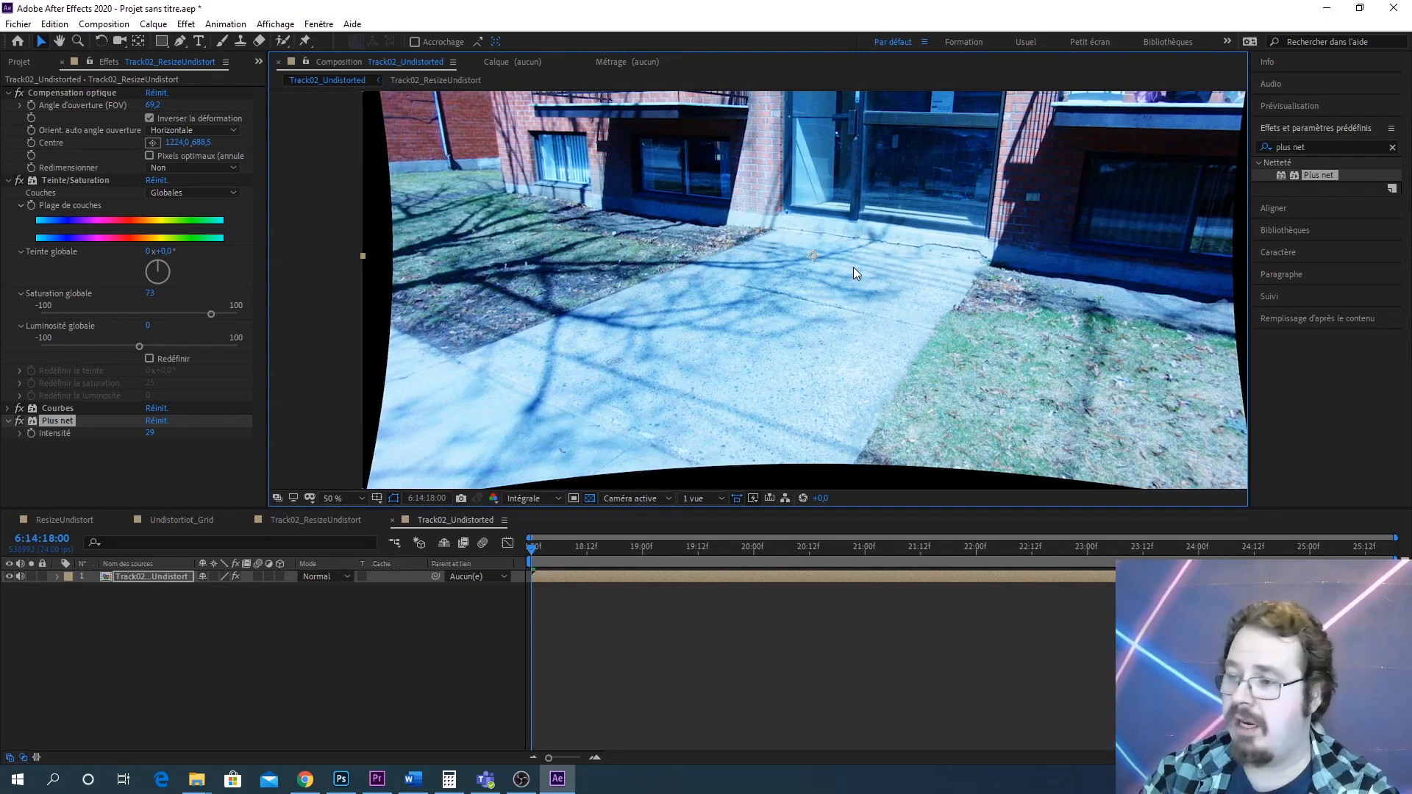
scroll(791, 267, "down", 2)
left_click_drag(806, 263, 764, 267)
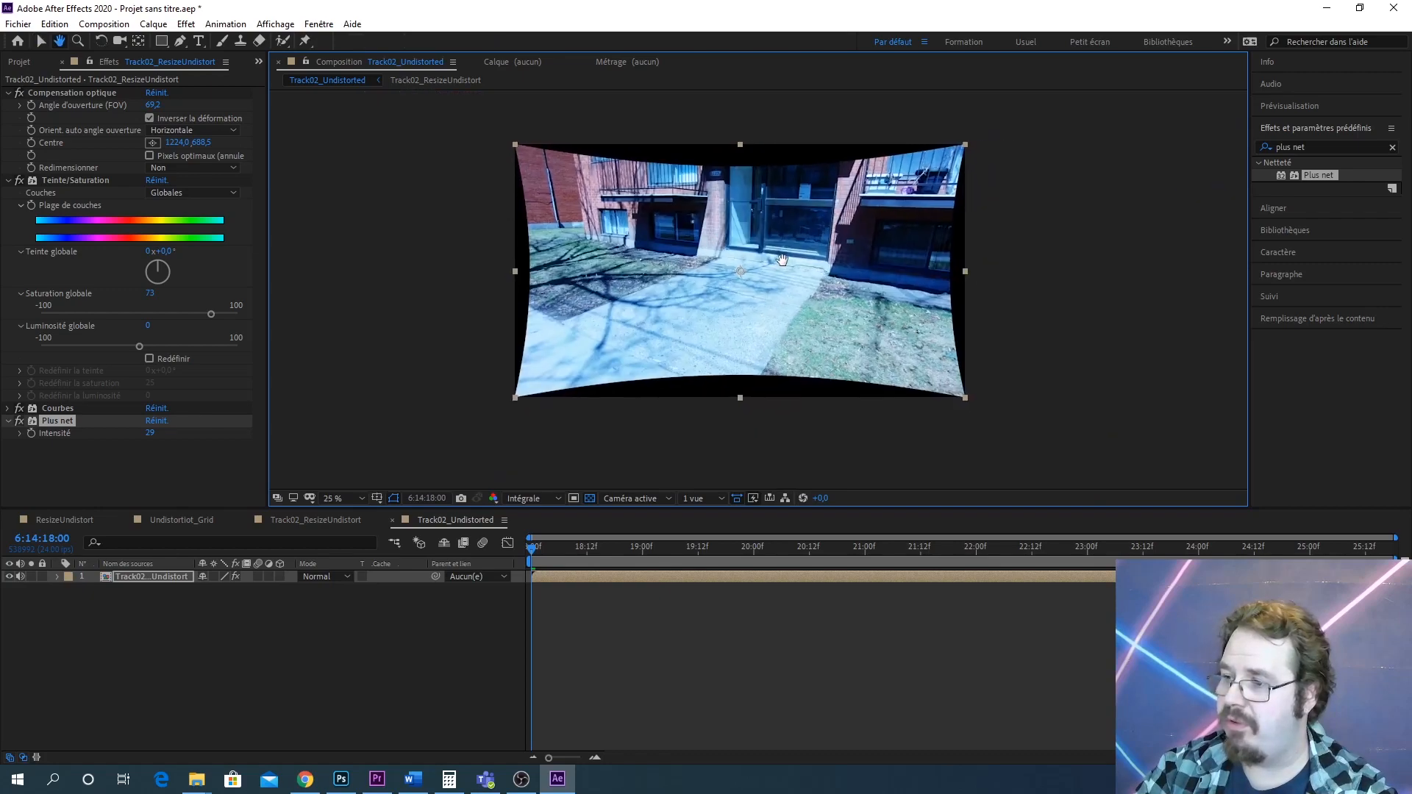
scroll(778, 275, "up", 2)
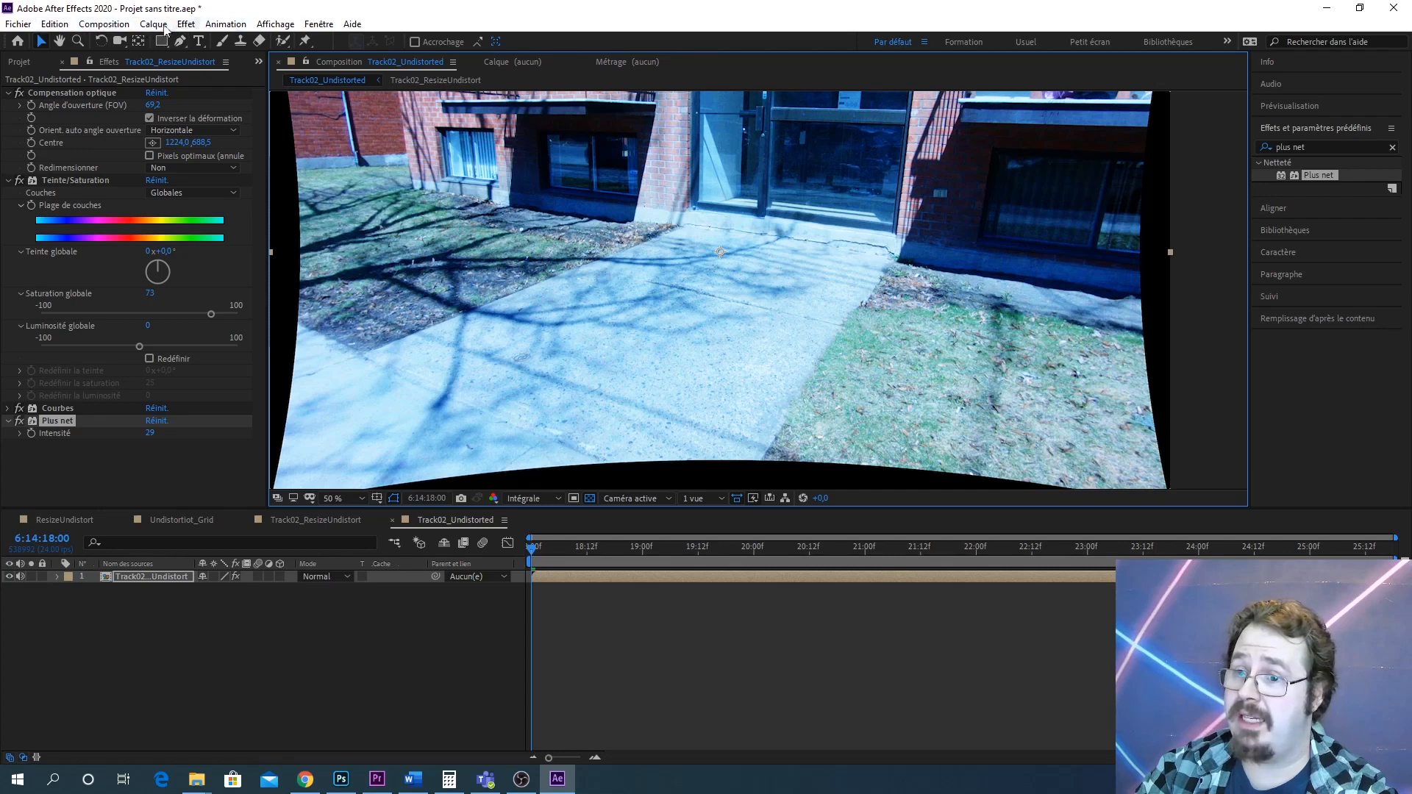
Add the composition to the render queue and set its output file to Track02_UndistortTrackingShot on the Desktop
left_click(128, 26)
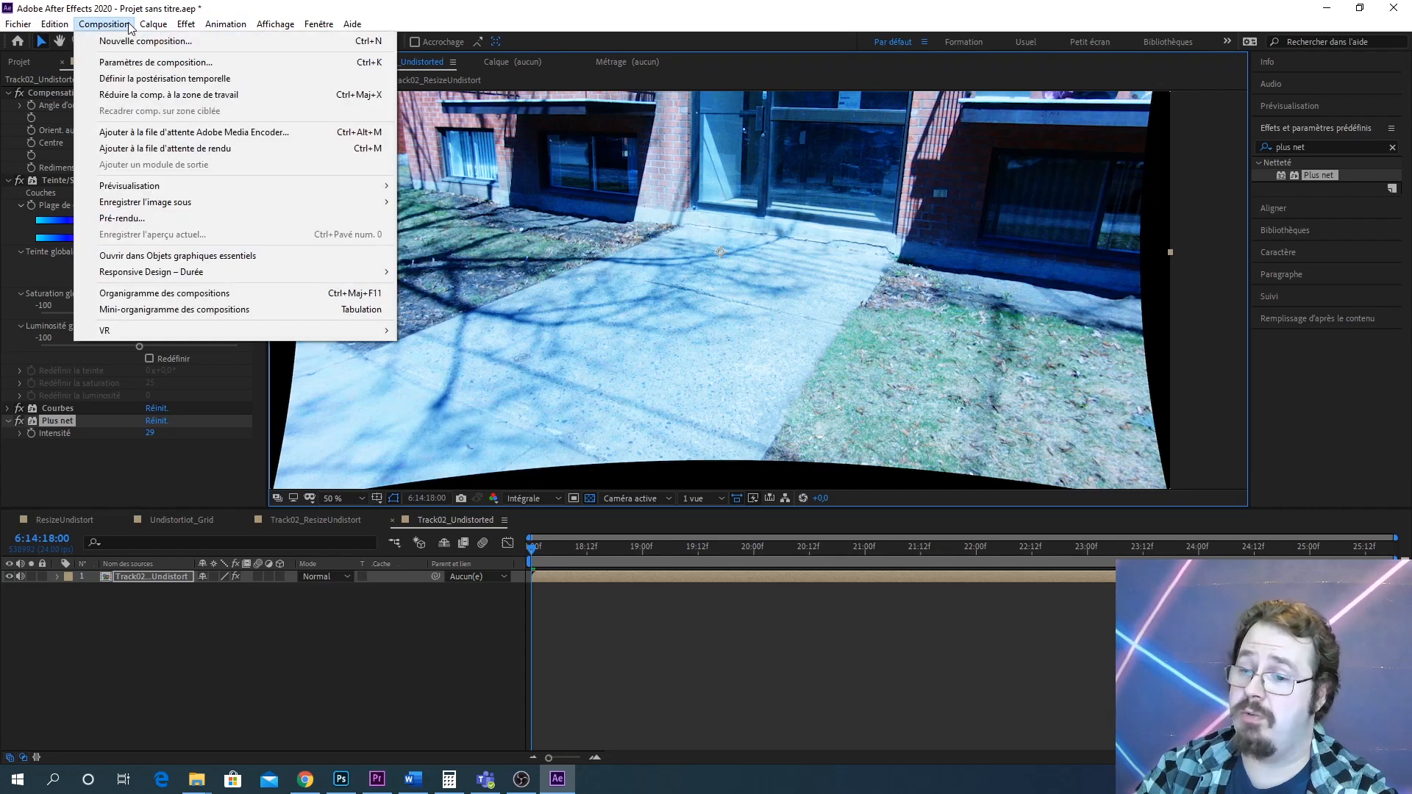
left_click(224, 154)
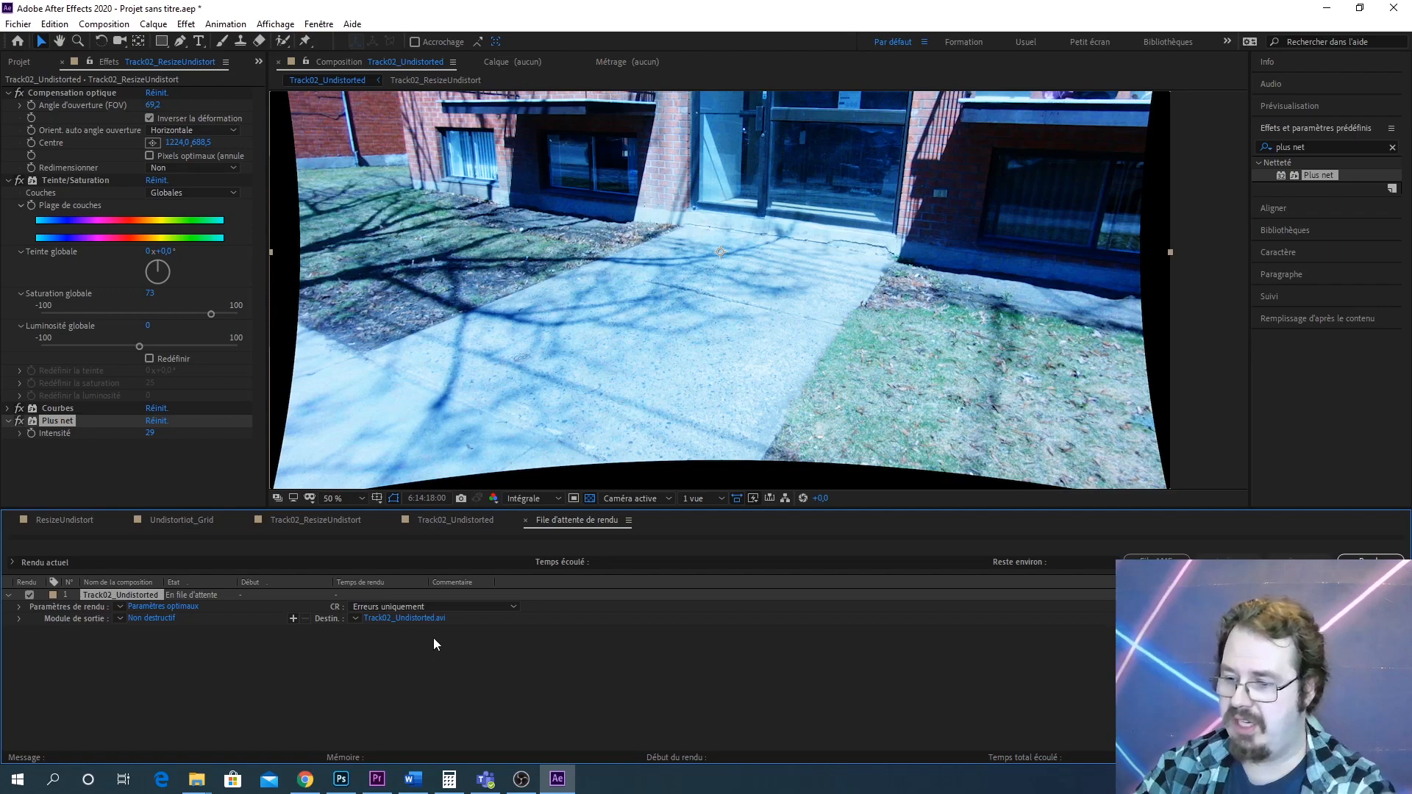
left_click(384, 619)
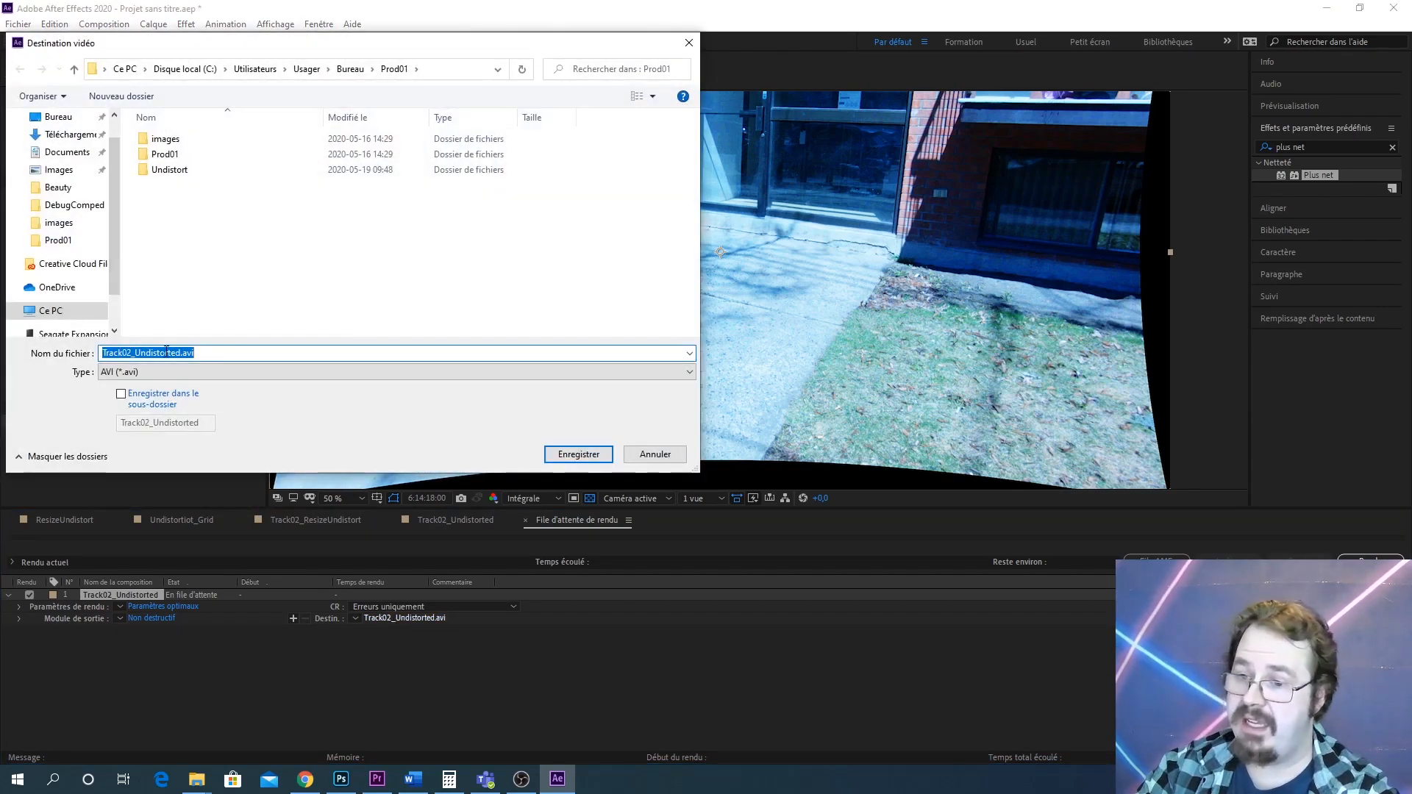
left_click(57, 120)
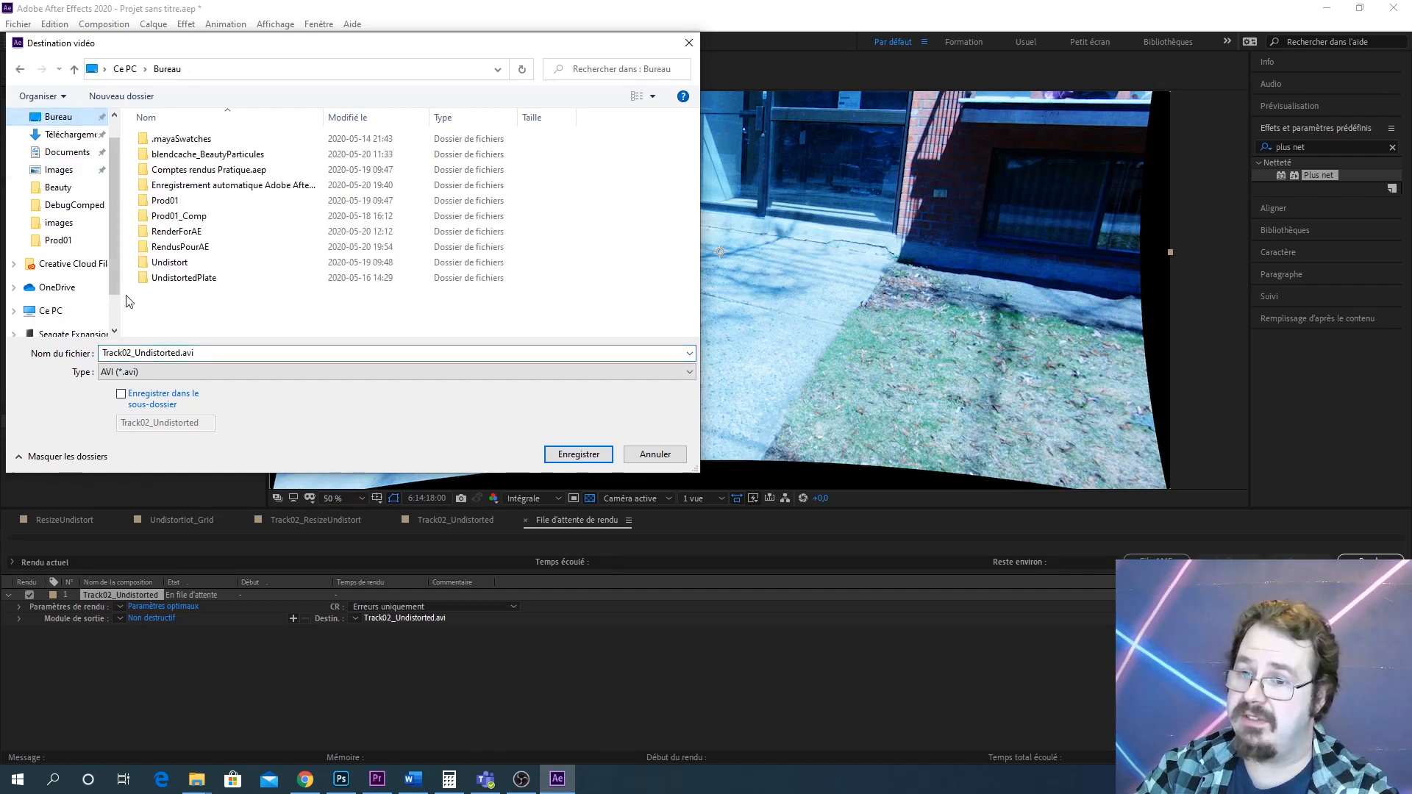
left_click(181, 354)
double_click(181, 354)
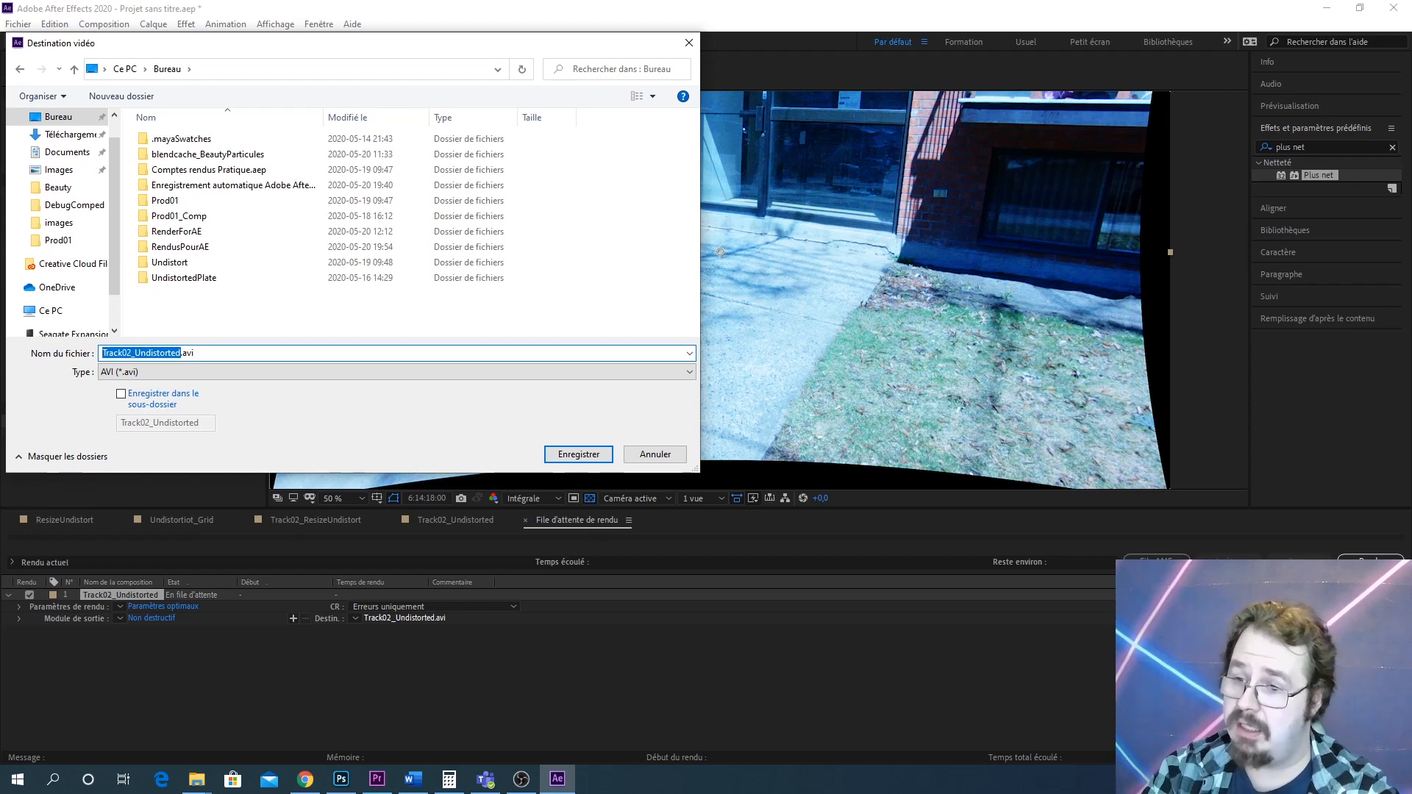
type("Tra")
type("ck02_")
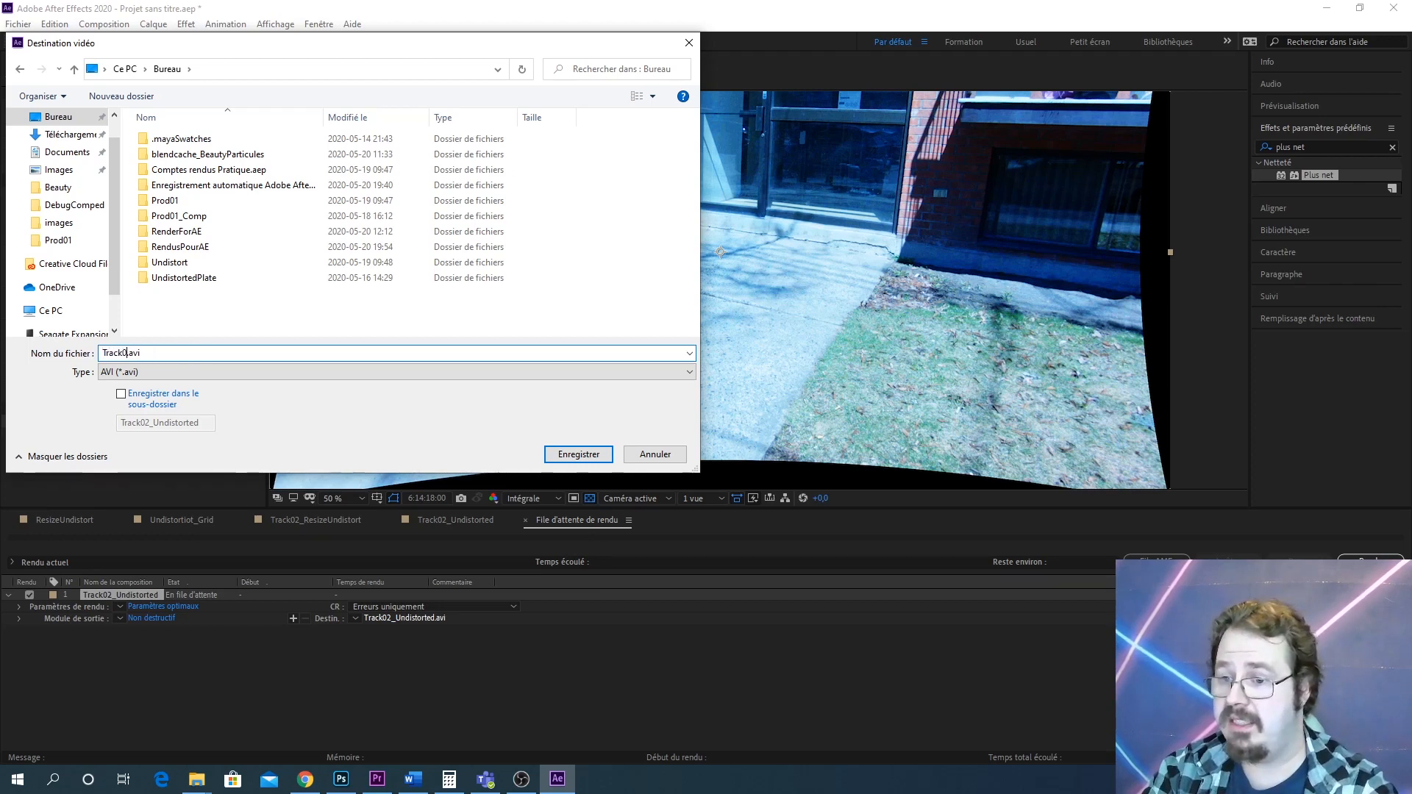
type("Undisto")
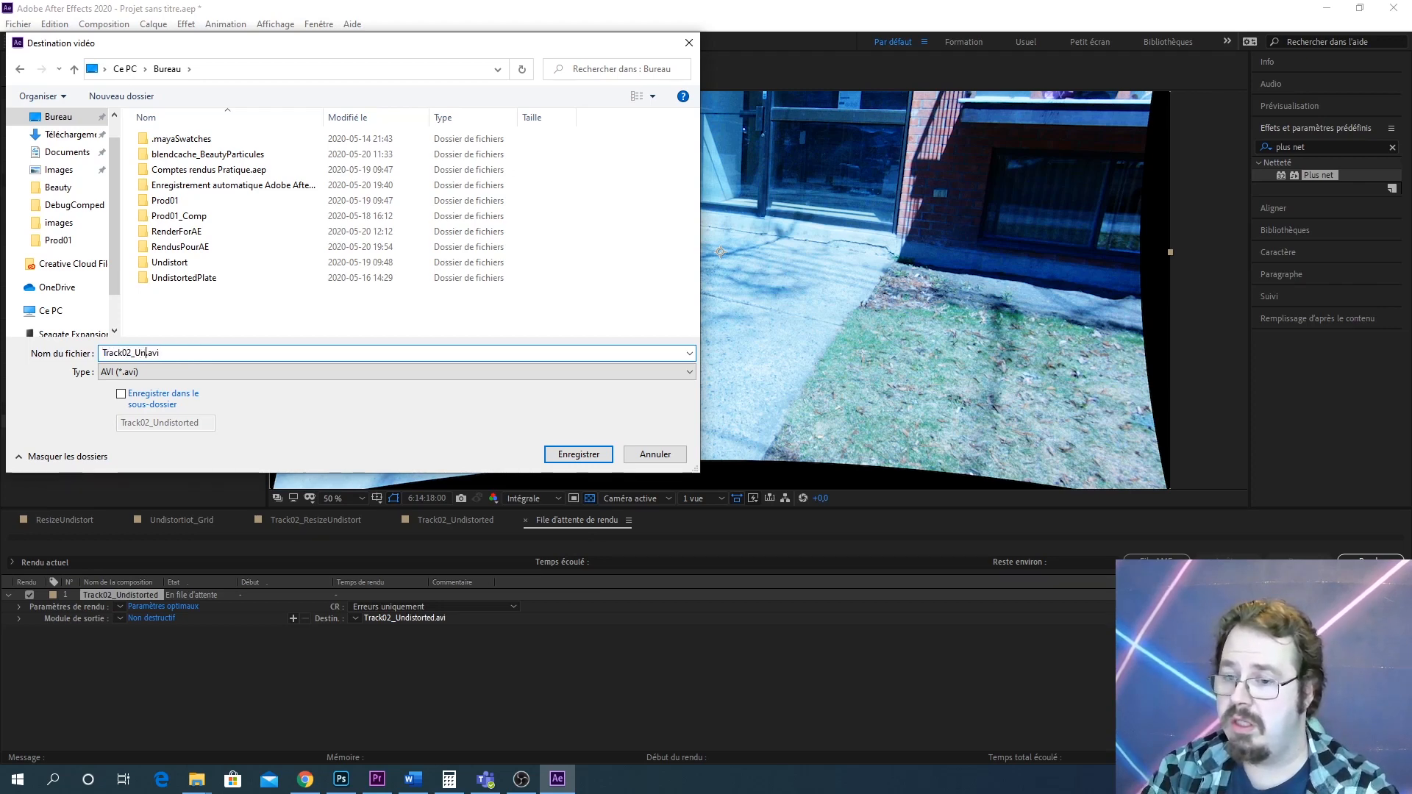
type("rtTr")
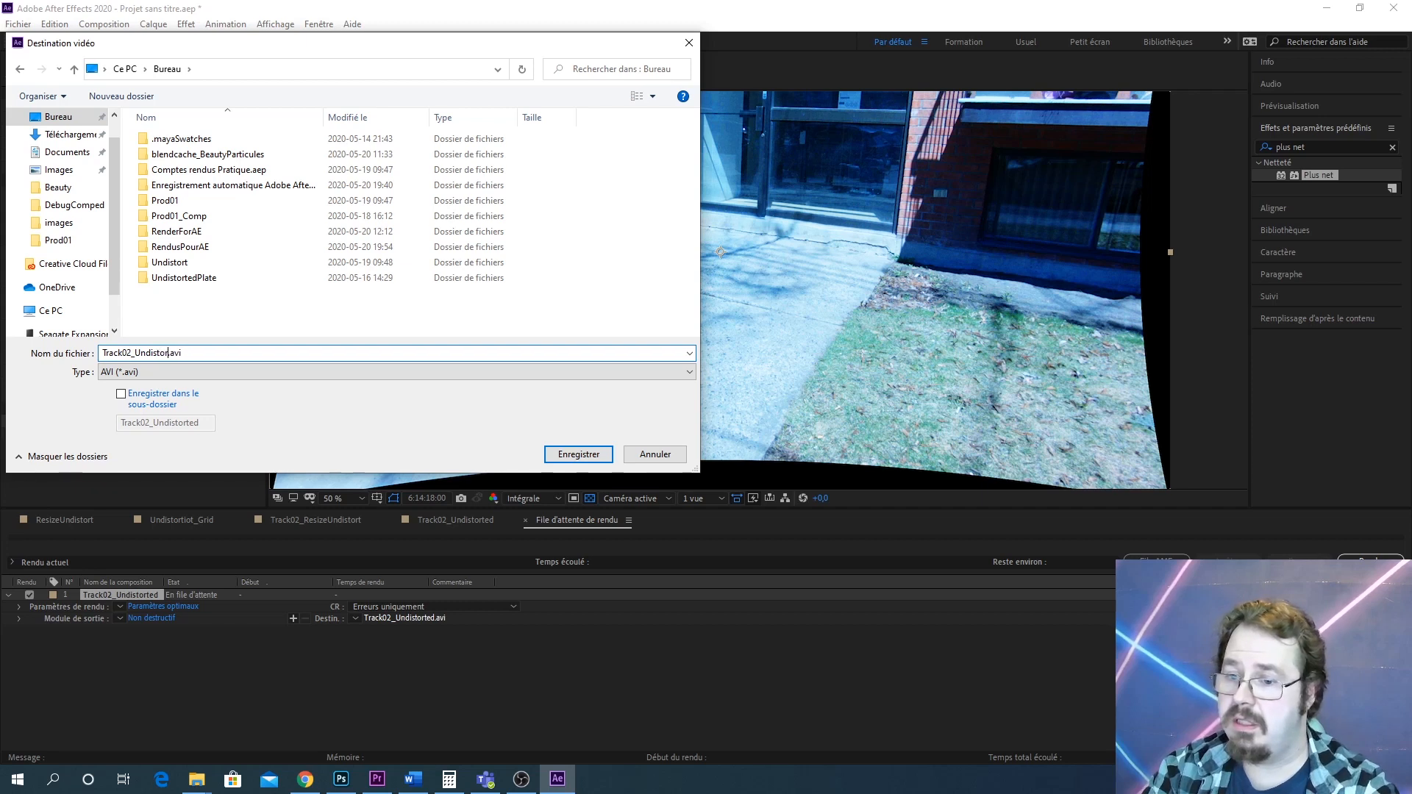
type("acking")
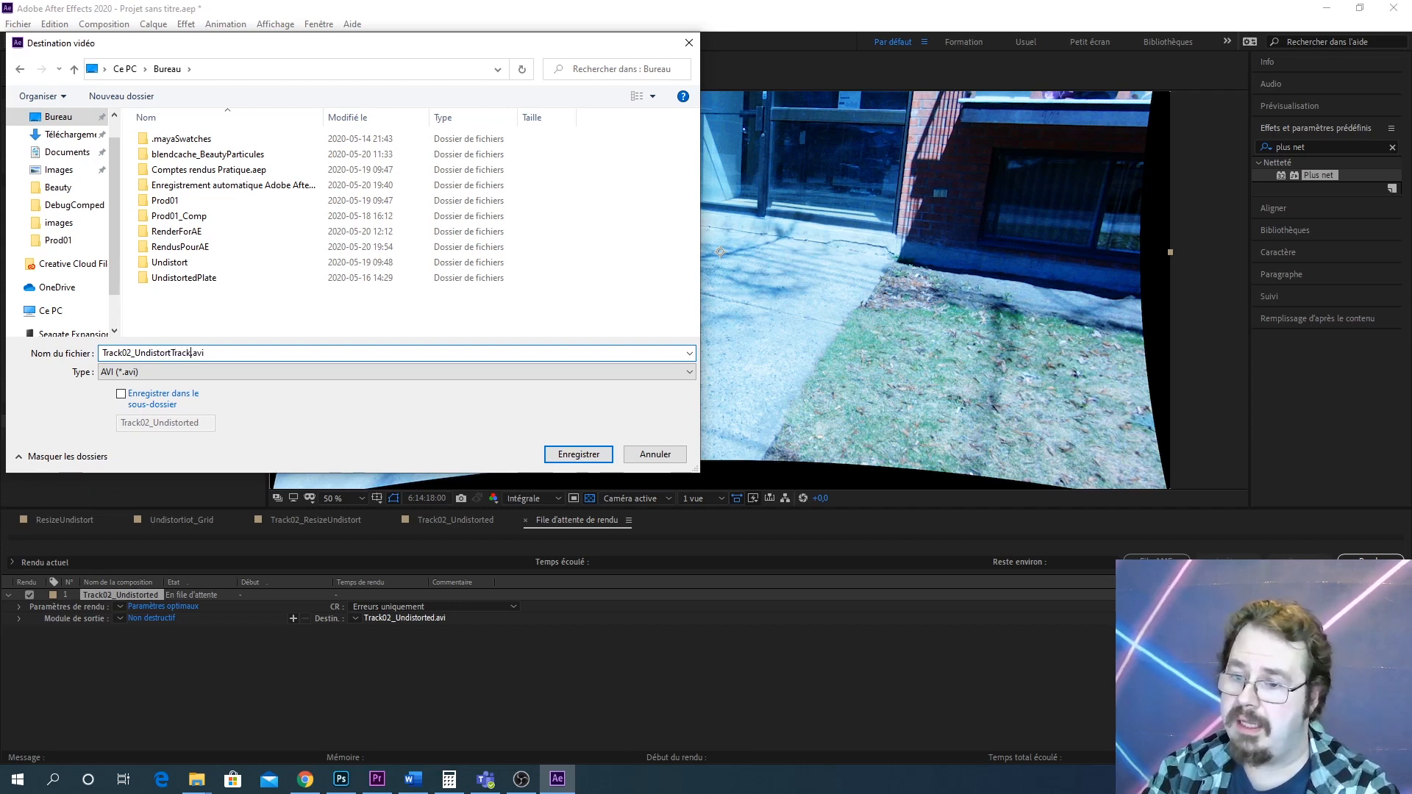
type("Shot")
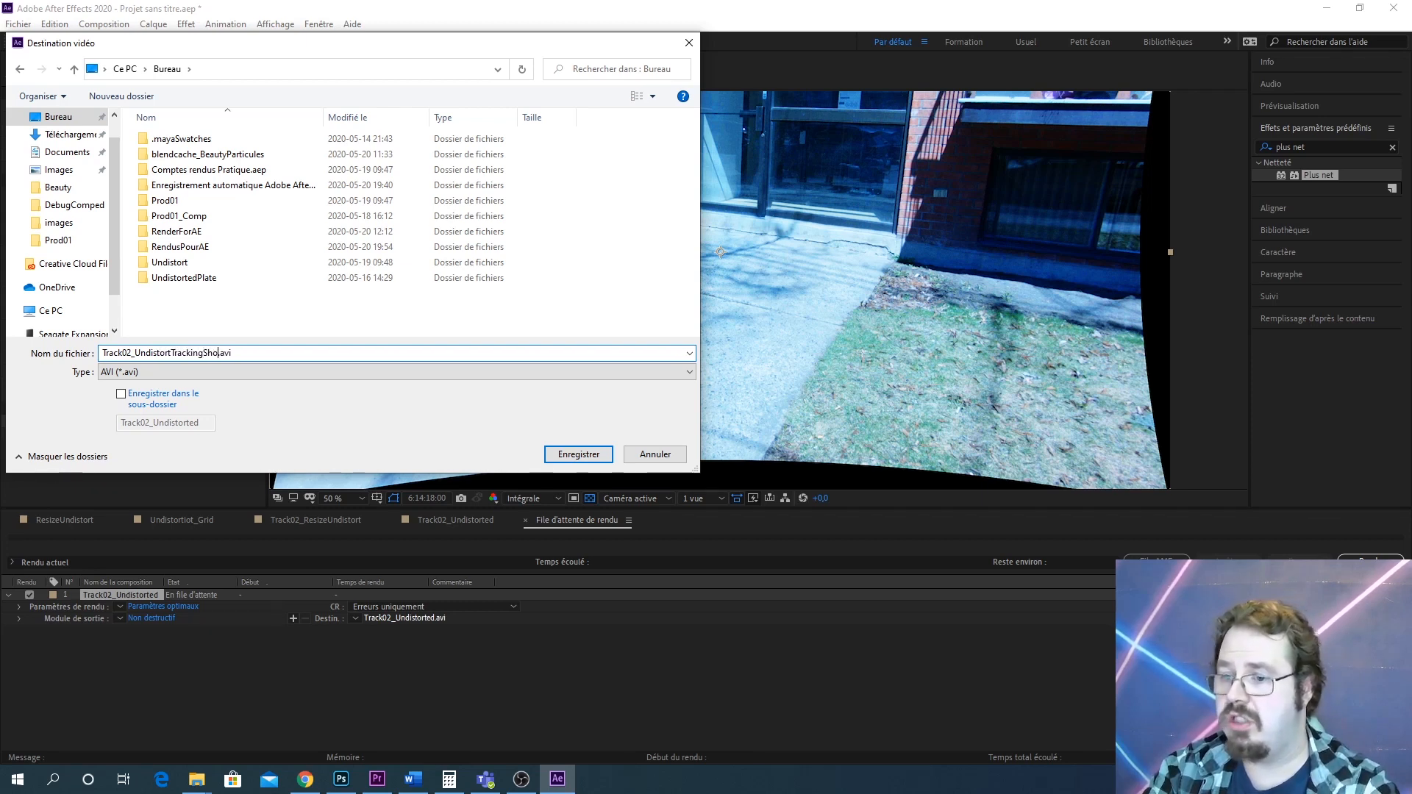
key("Return")
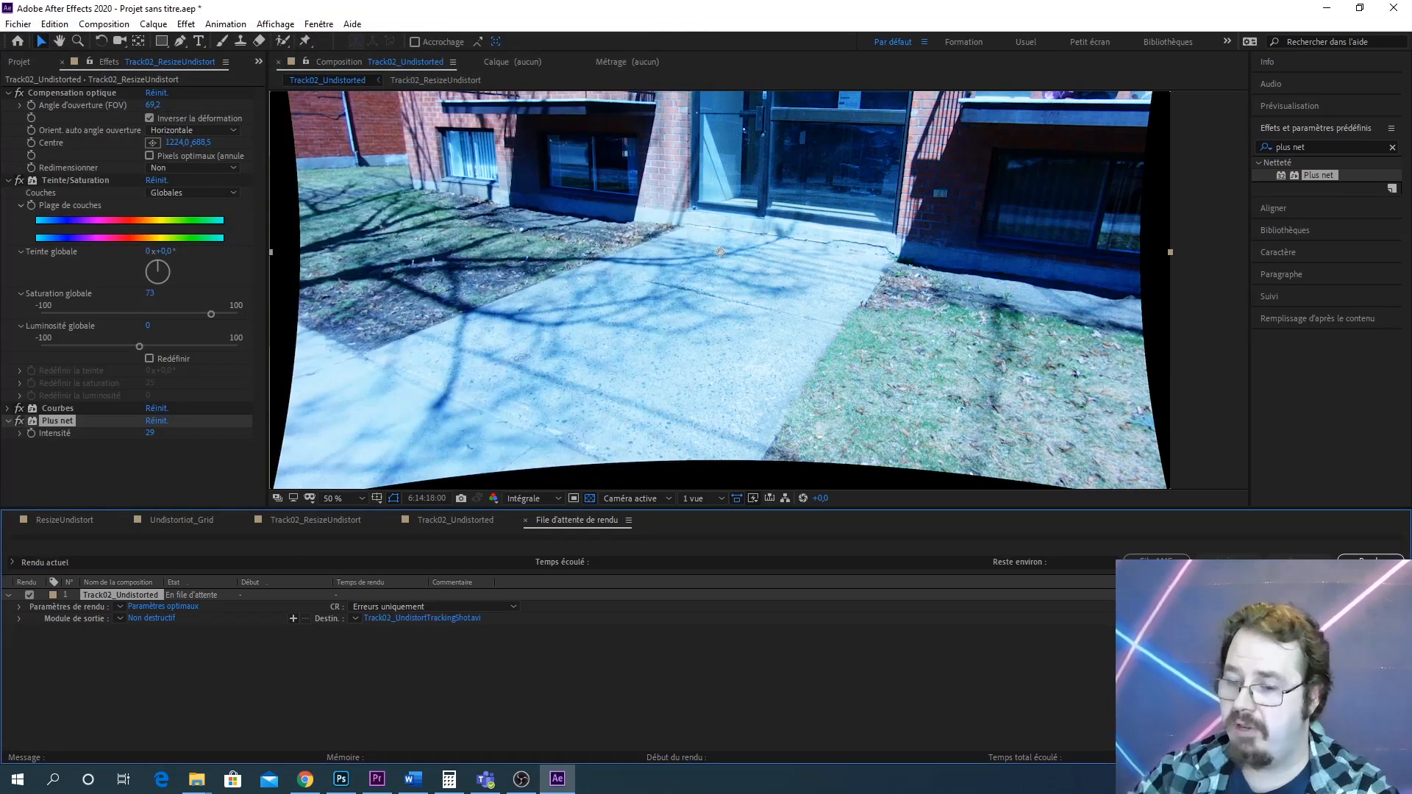
Set the output module to QuickTime format with the Apple ProRes 4444 codec and start the render
left_click(148, 617)
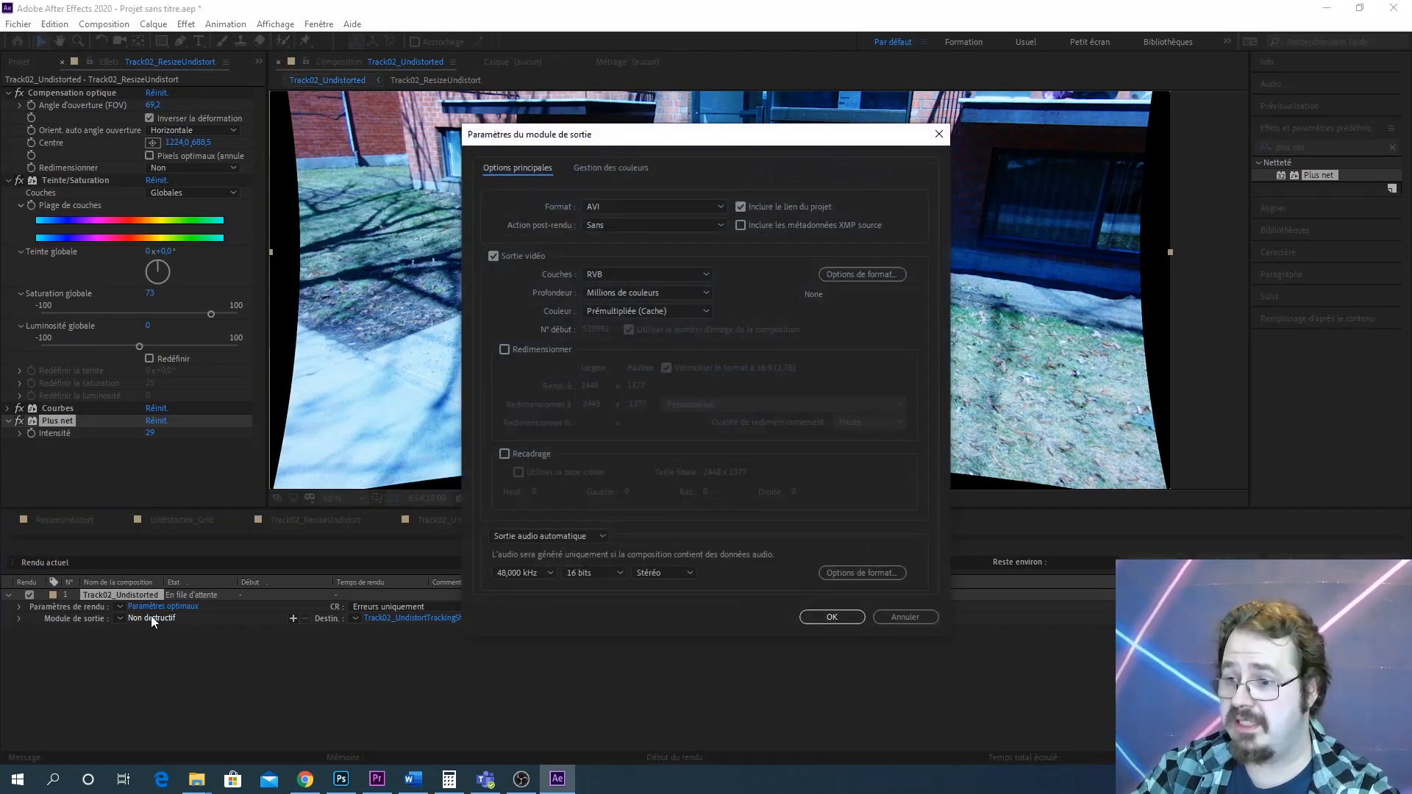
left_click(682, 211)
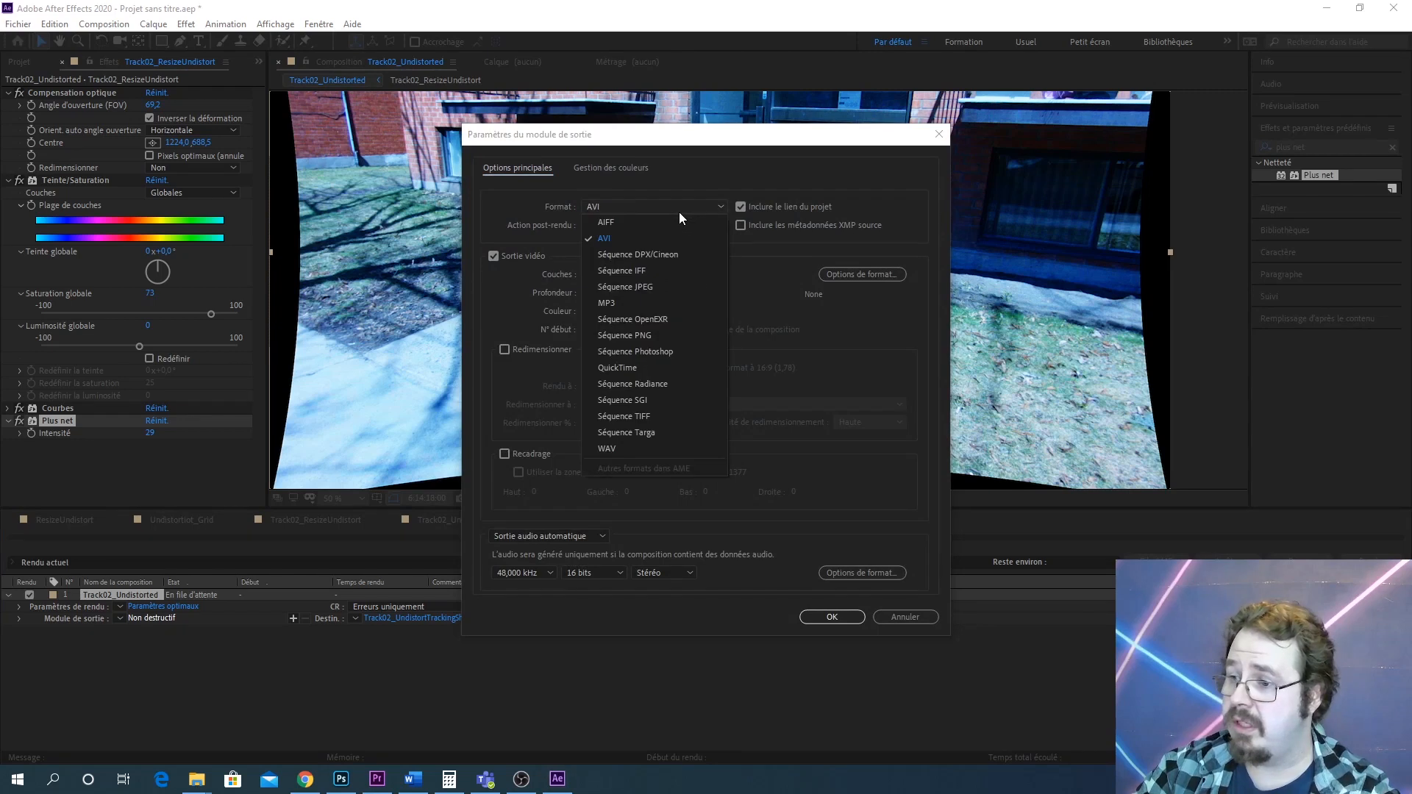
left_click(663, 366)
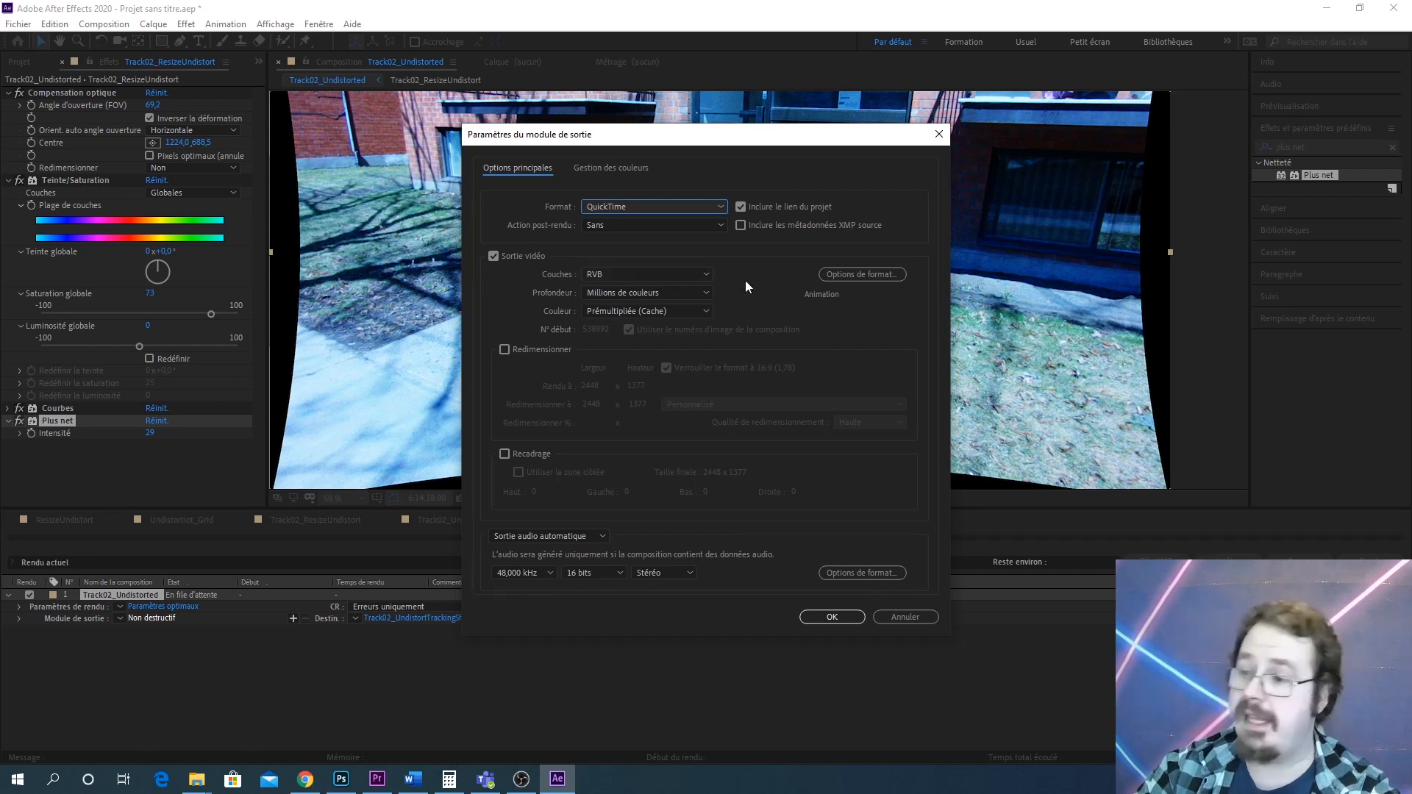
left_click(860, 275)
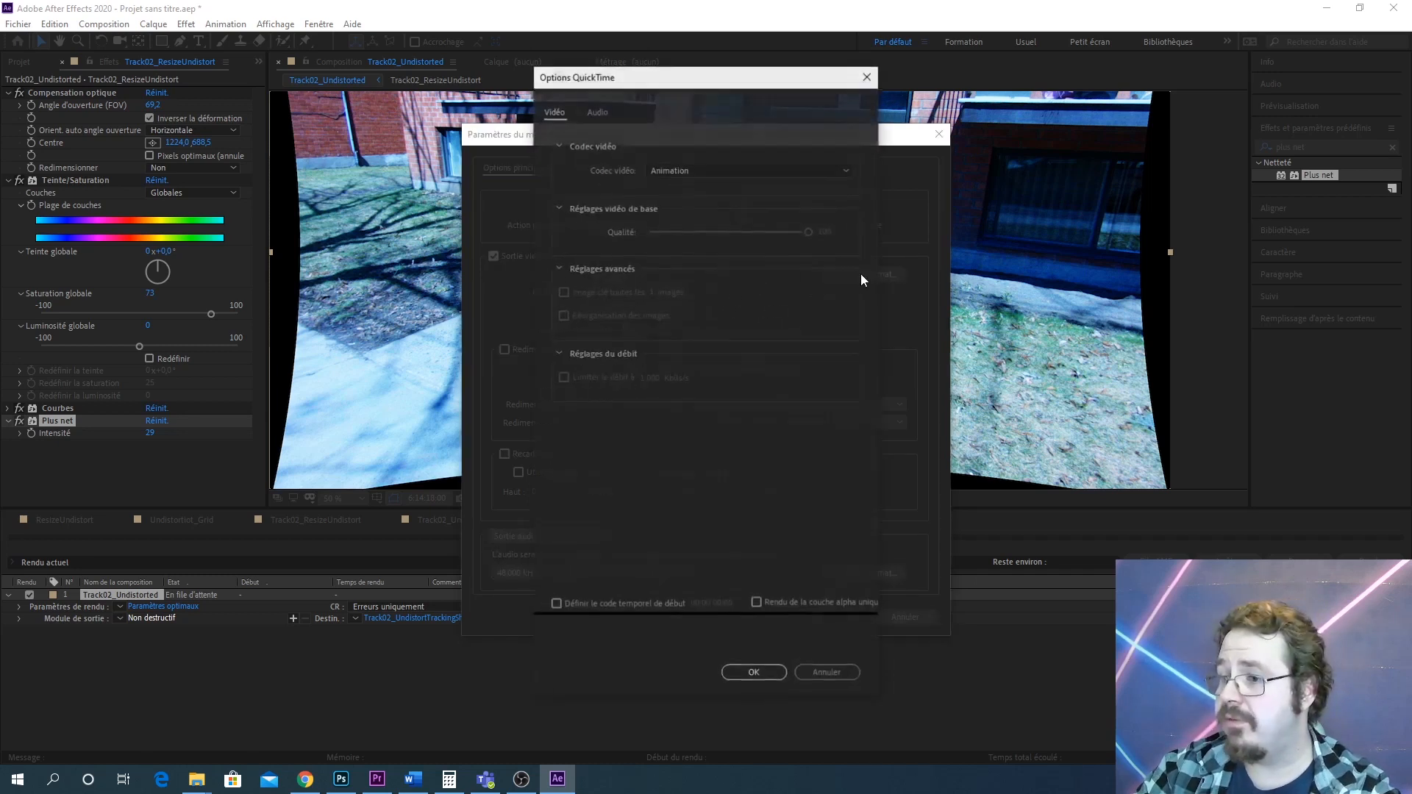
left_click(683, 171)
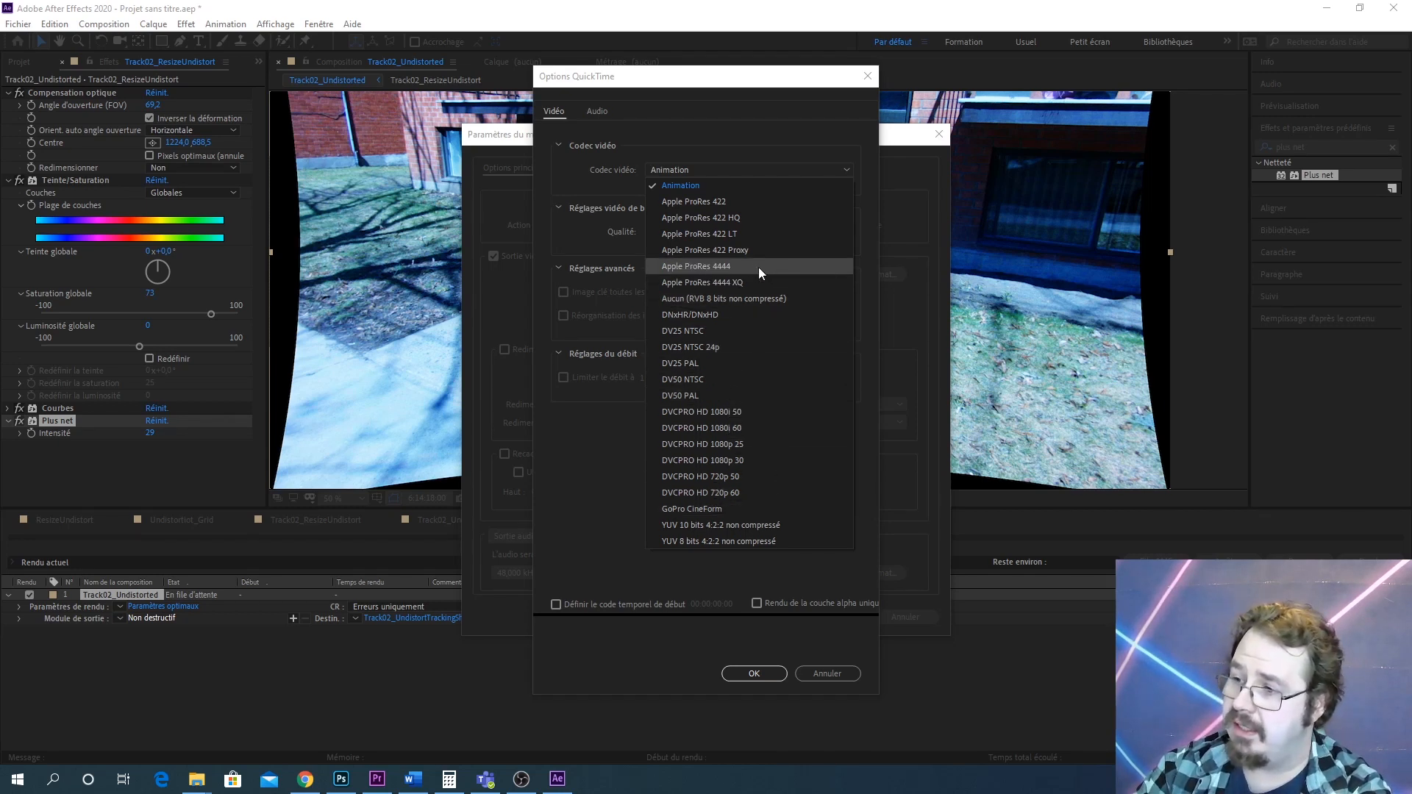
left_click(727, 268)
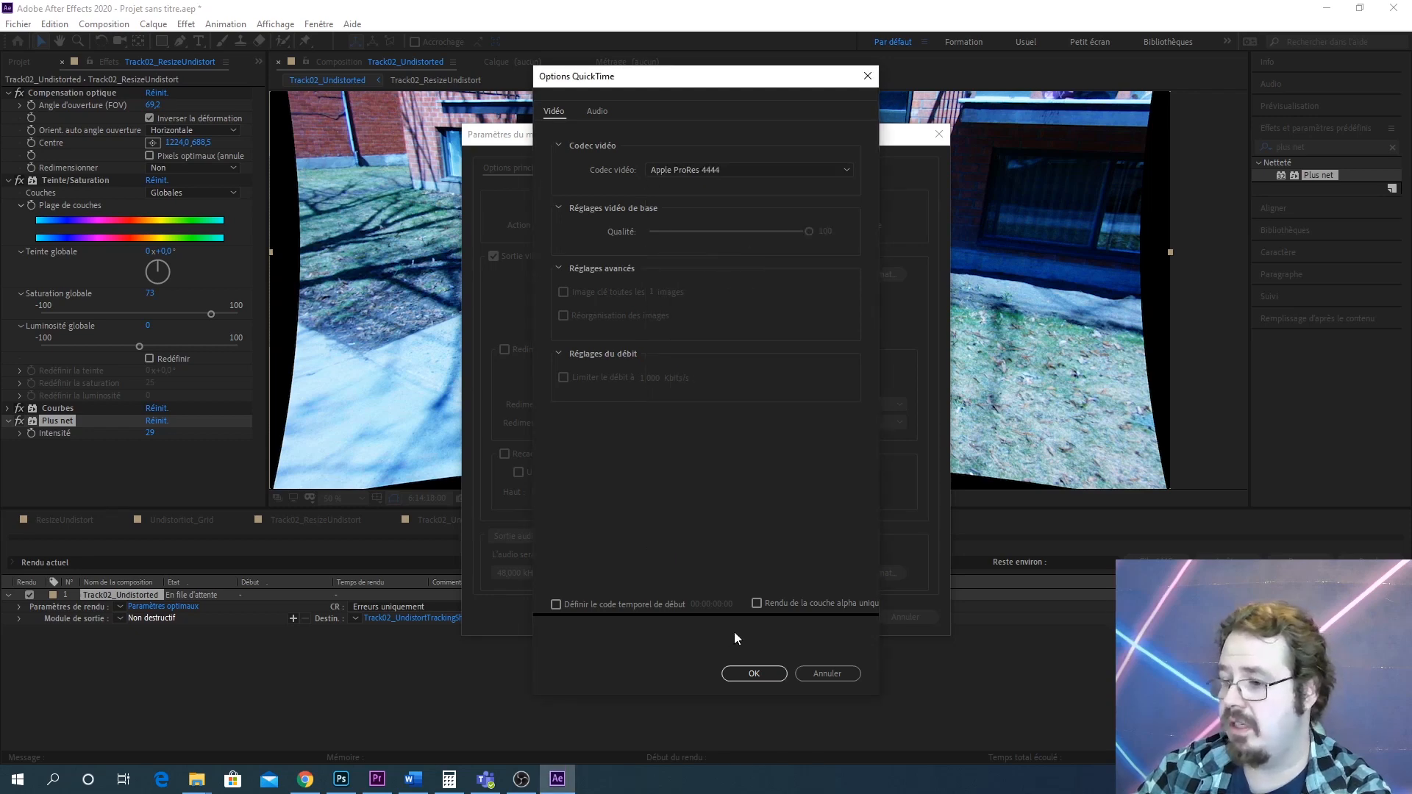
left_click(753, 674)
left_click(833, 618)
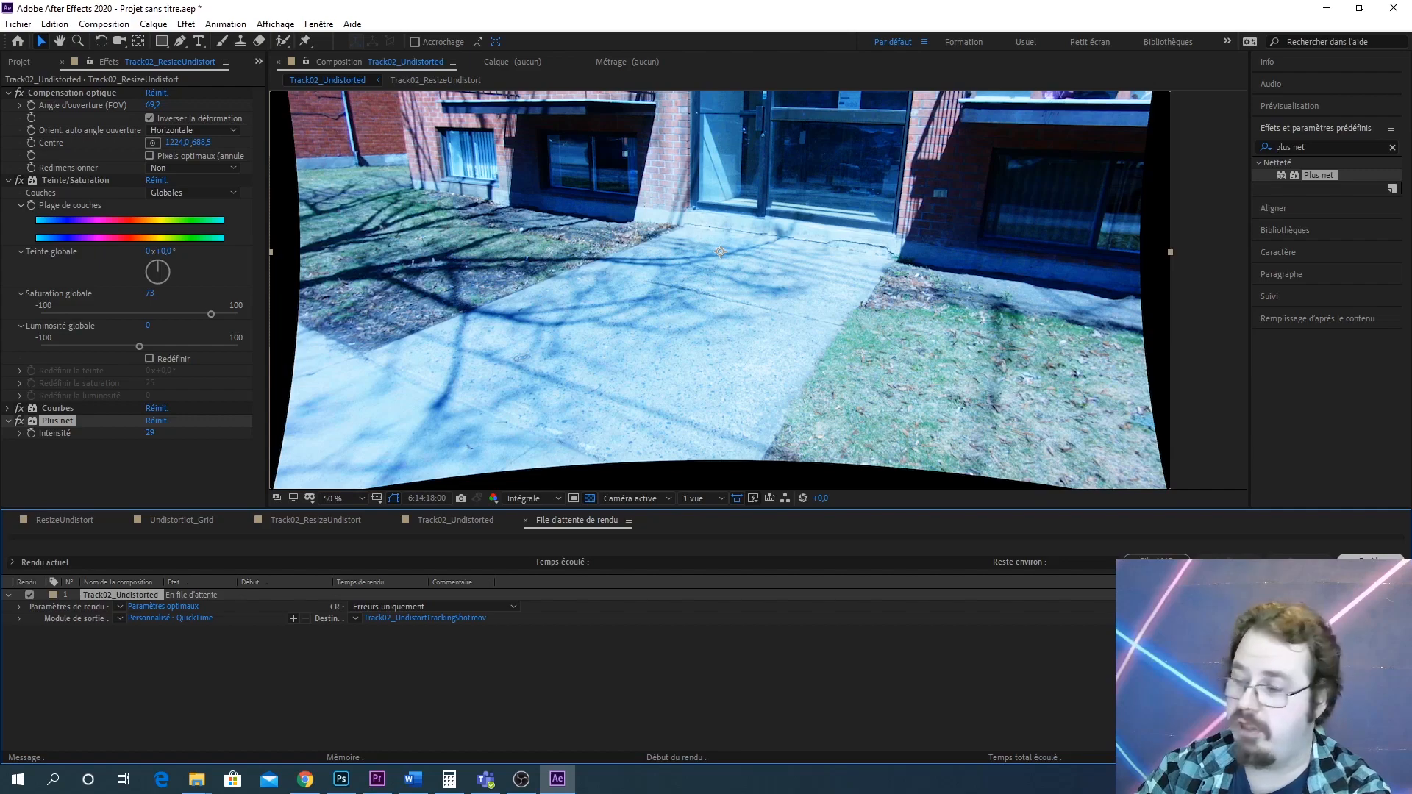
left_click(1370, 561)
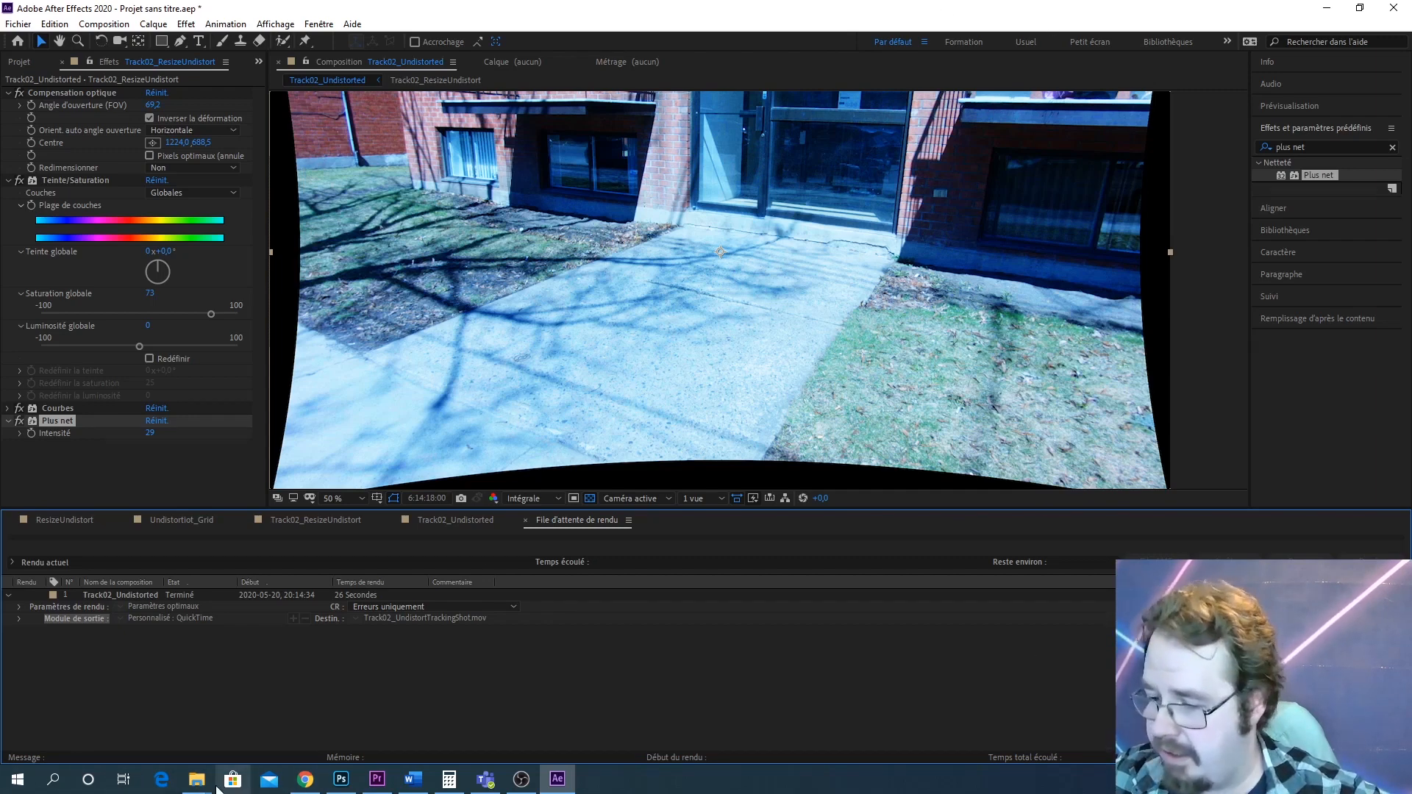
Open the Desktop folder in File Explorer to check the rendered movie file, then close the window
mouse_move(197, 780)
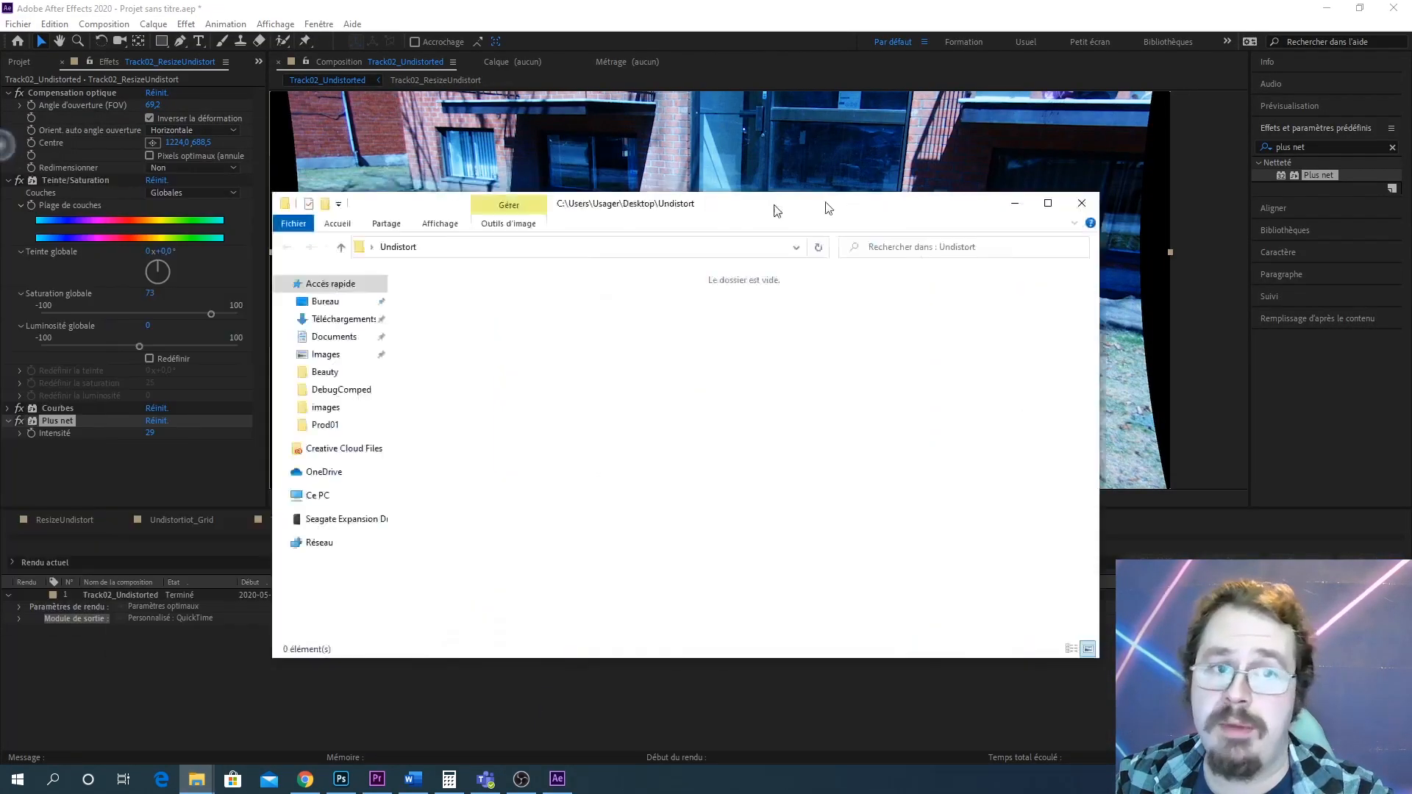
left_click_drag(776, 208, 894, 88)
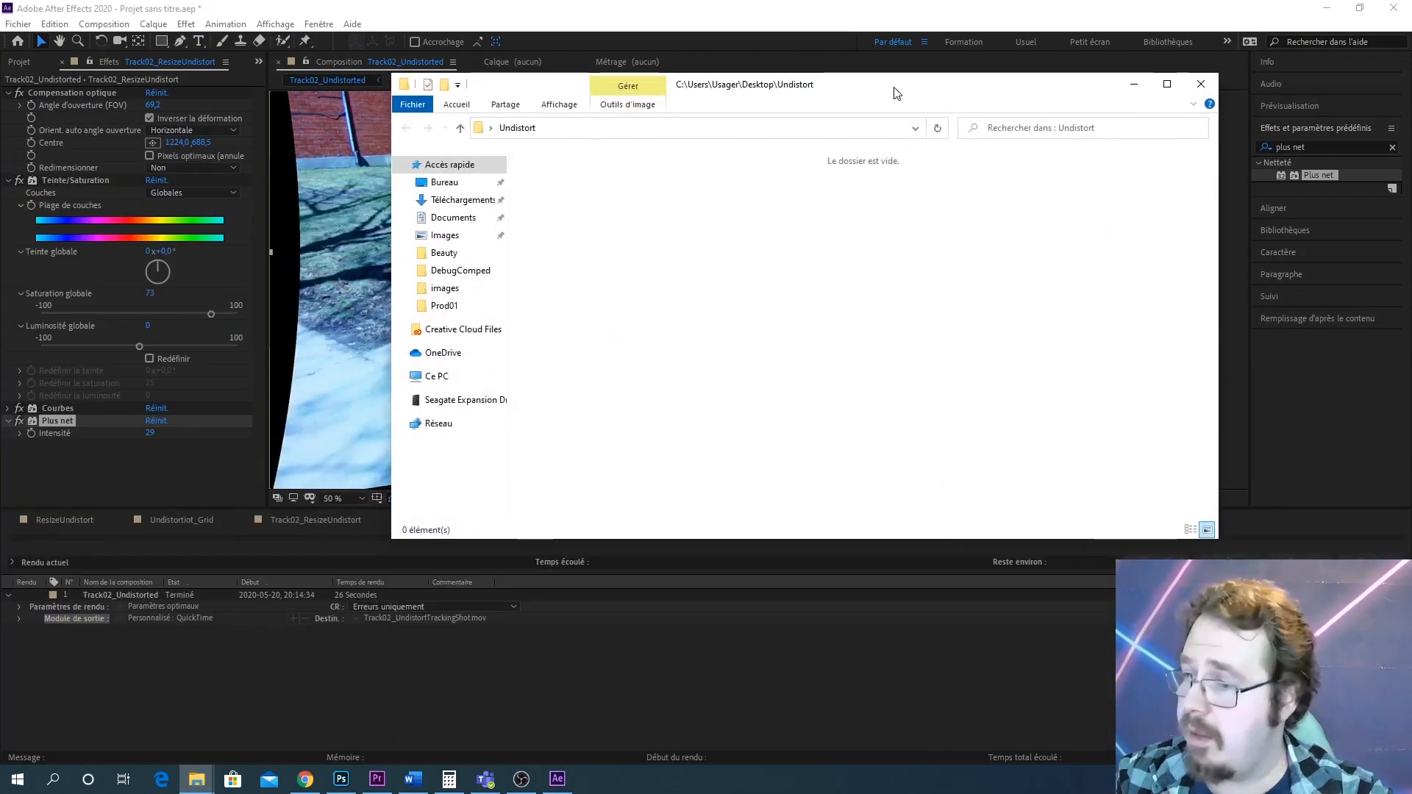
left_click(444, 183)
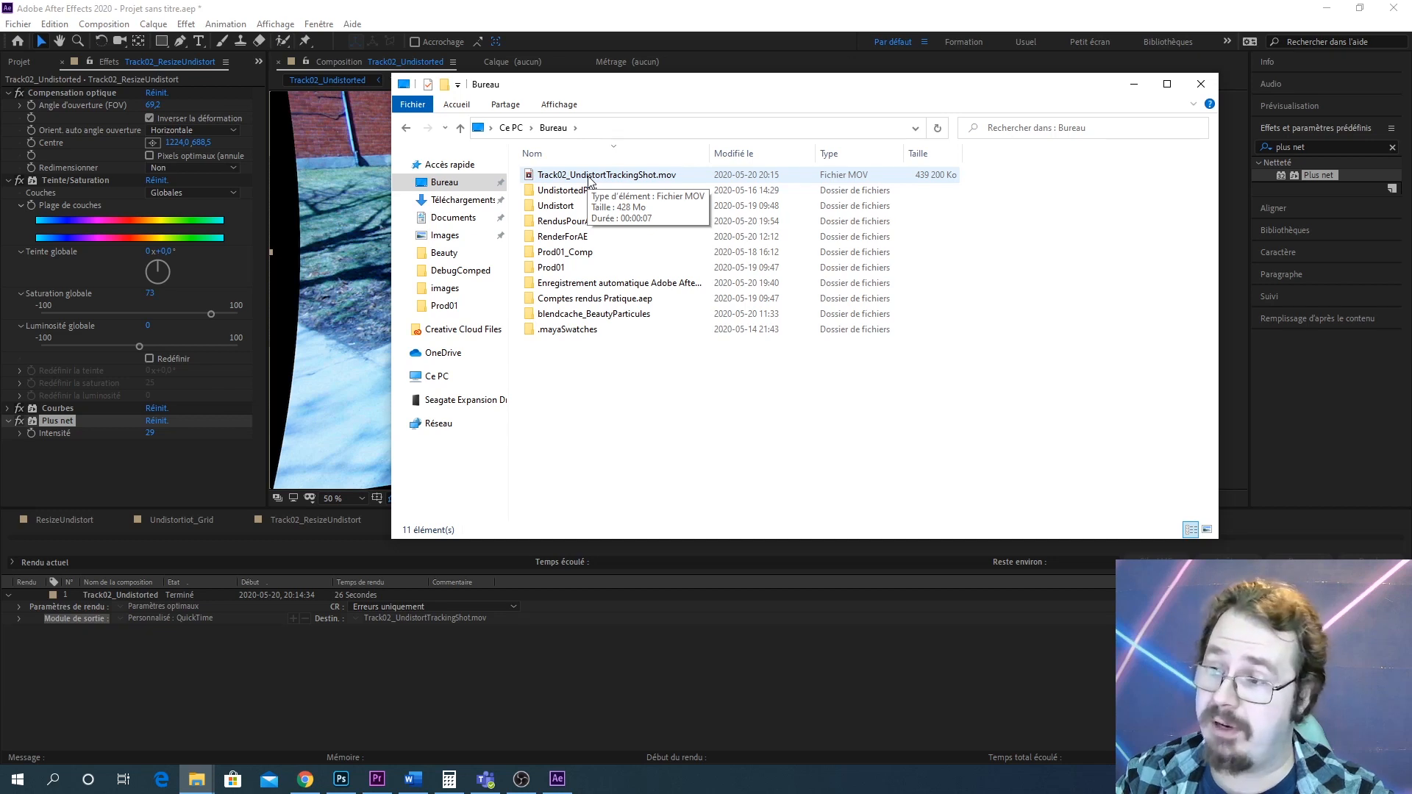
mouse_move(591, 180)
left_mouse_down()
mouse_move(648, 175)
mouse_move(500, 781)
mouse_move(389, 781)
mouse_move(761, 250)
mouse_move(594, 172)
mouse_move(610, 188)
left_mouse_up()
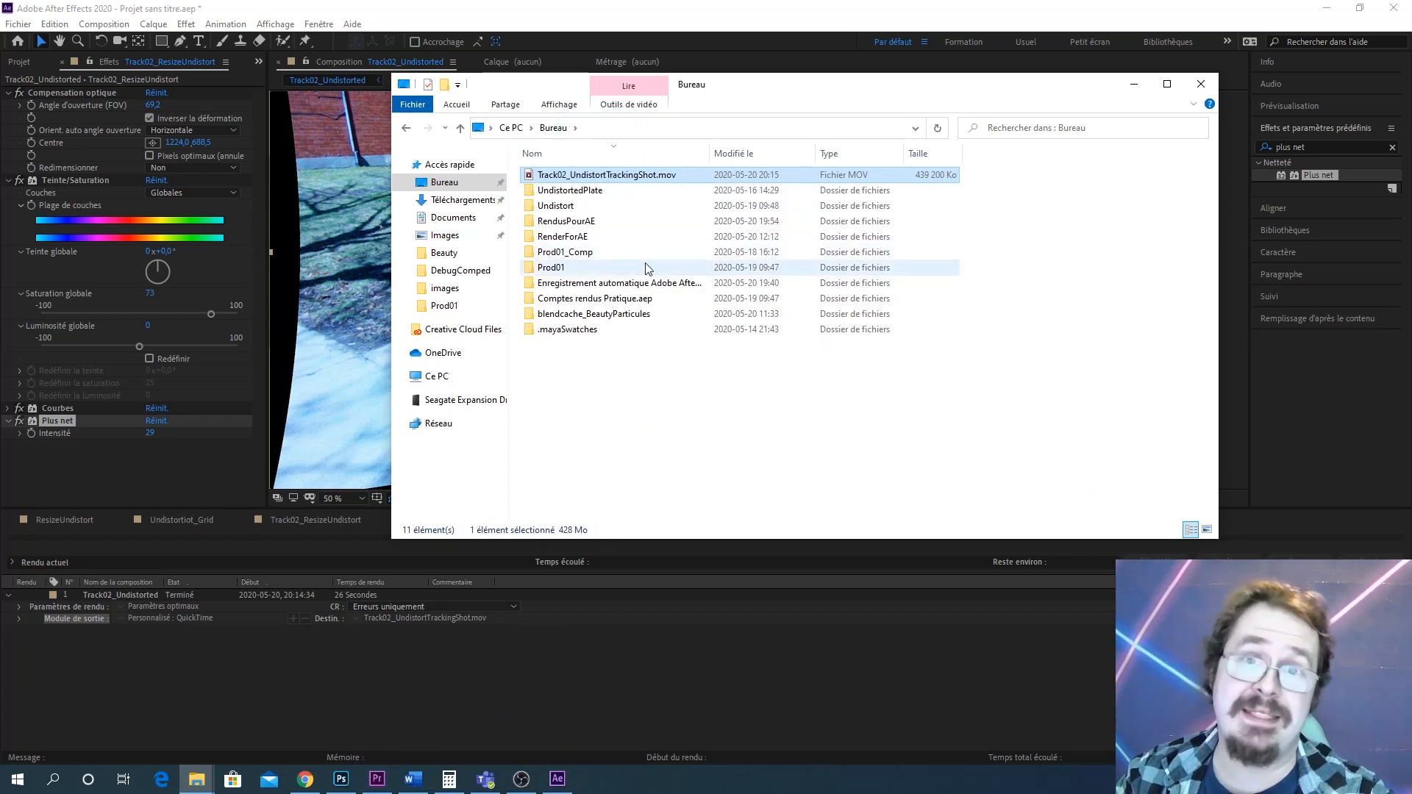
left_click(1201, 87)
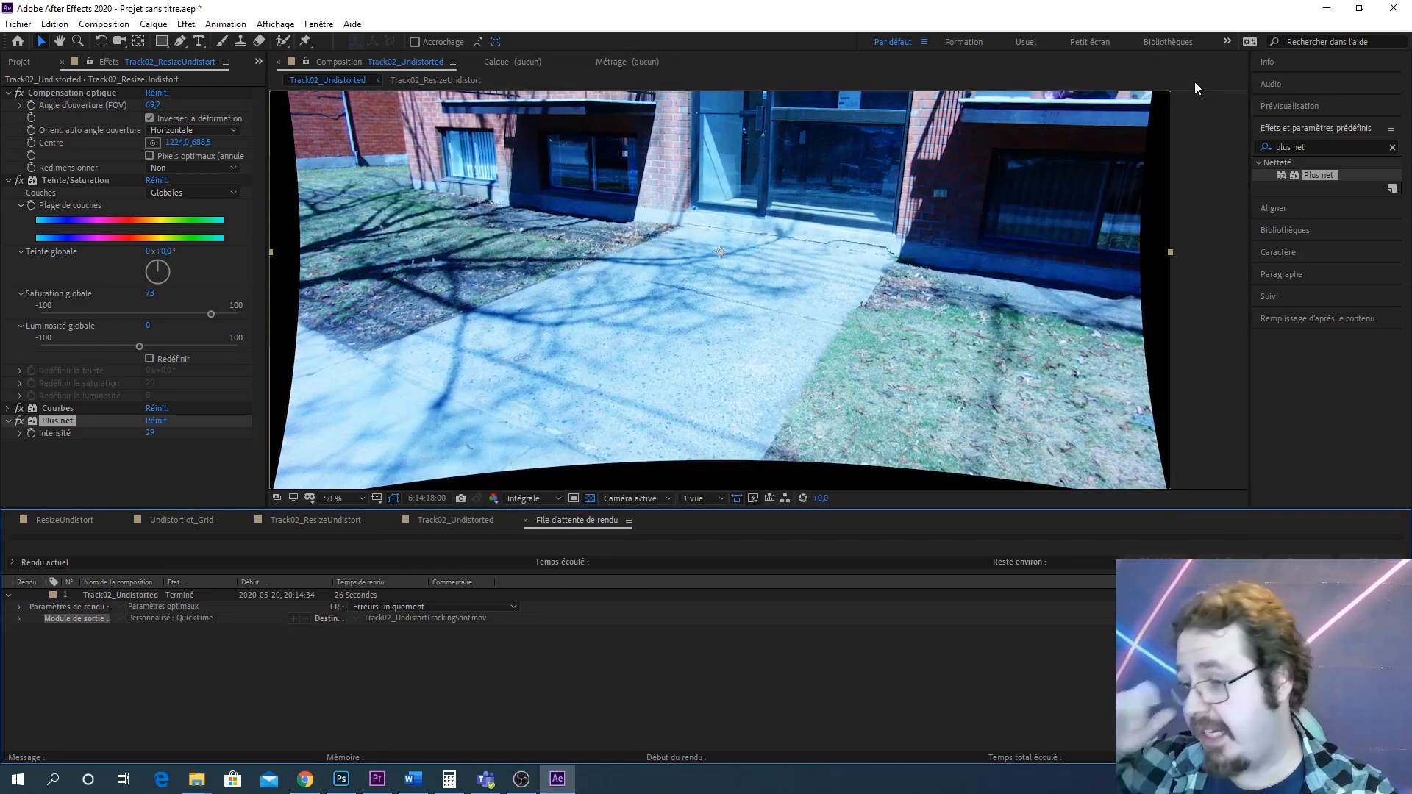
Collapse the SortiesUndistorted, Solides and Dedistortion folders in the project
key("comma")
key("comma")
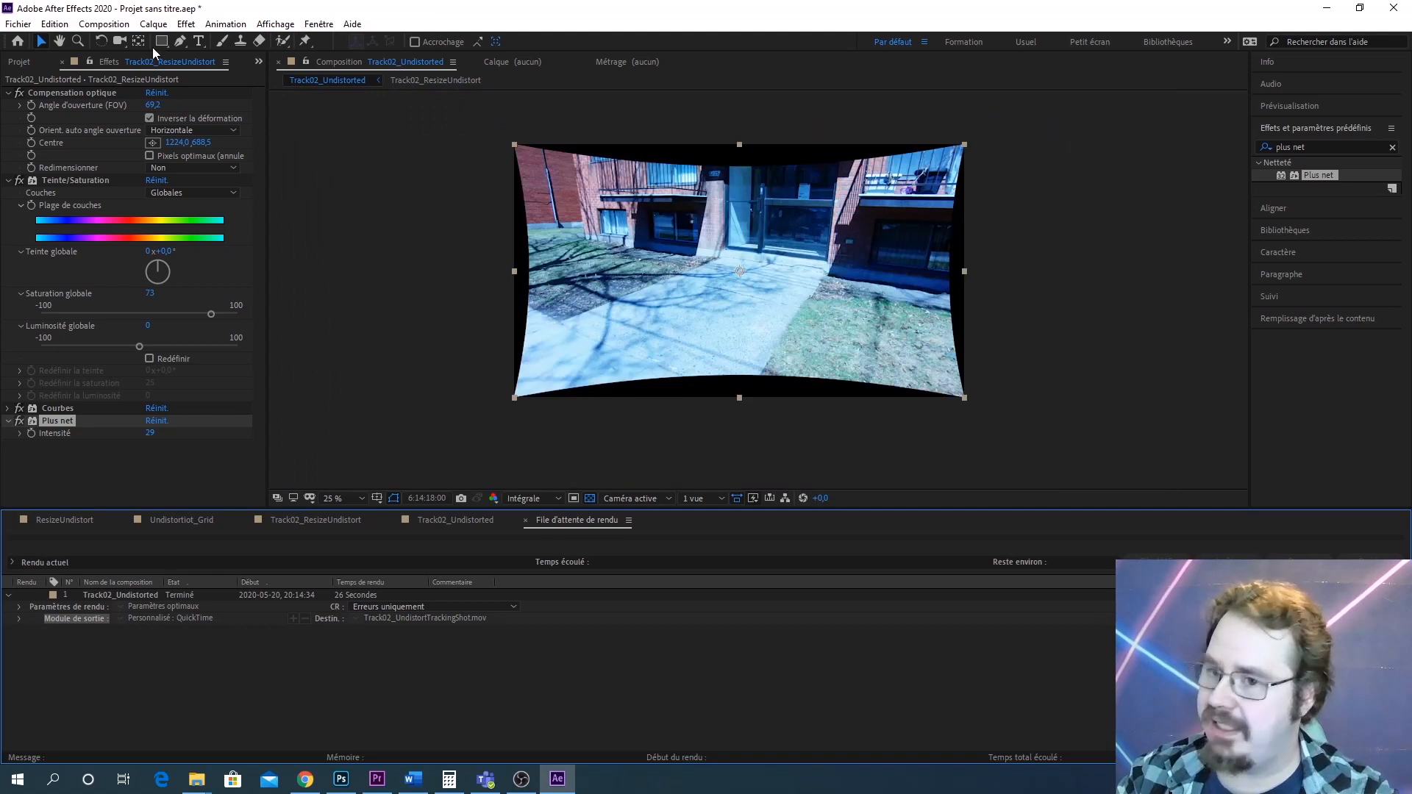
left_click(30, 63)
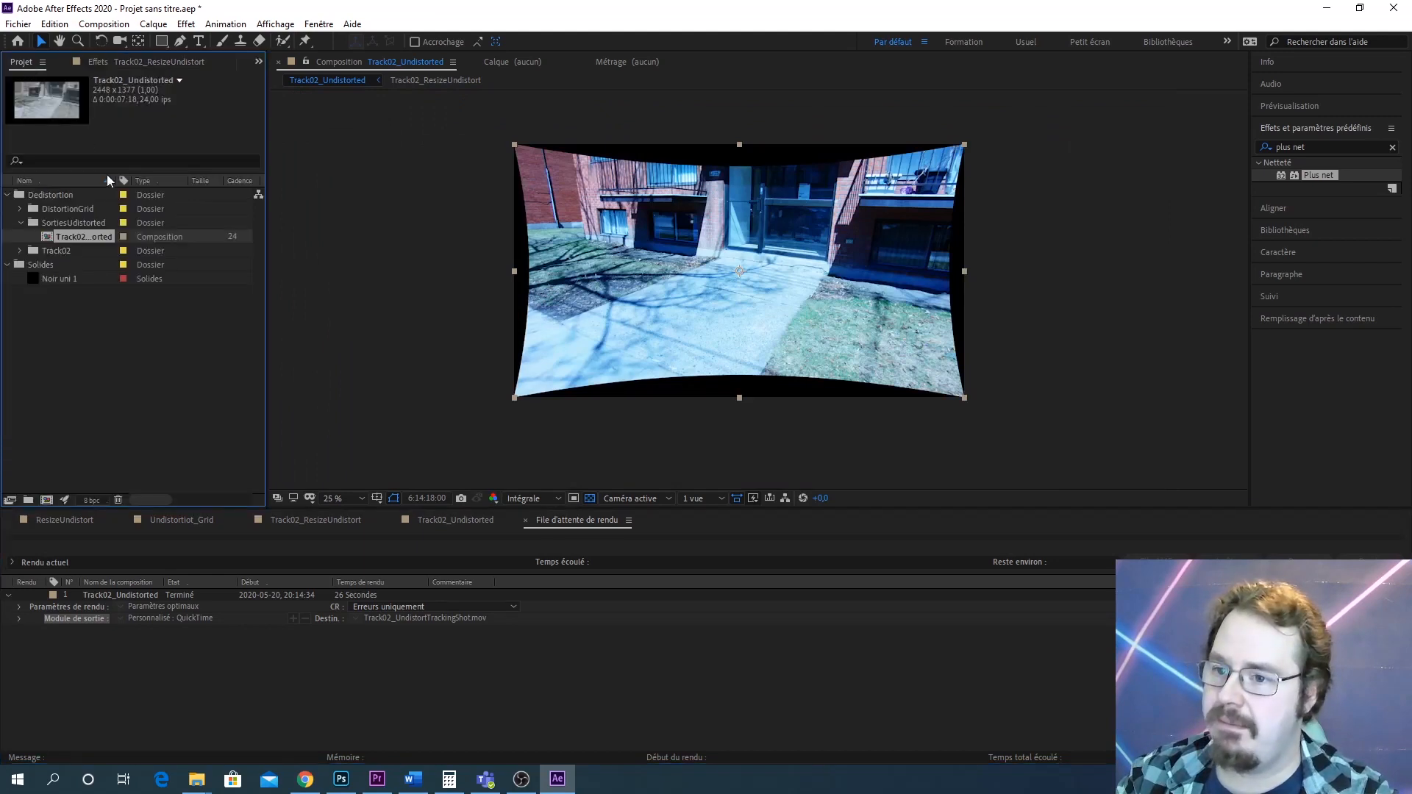
left_click(20, 222)
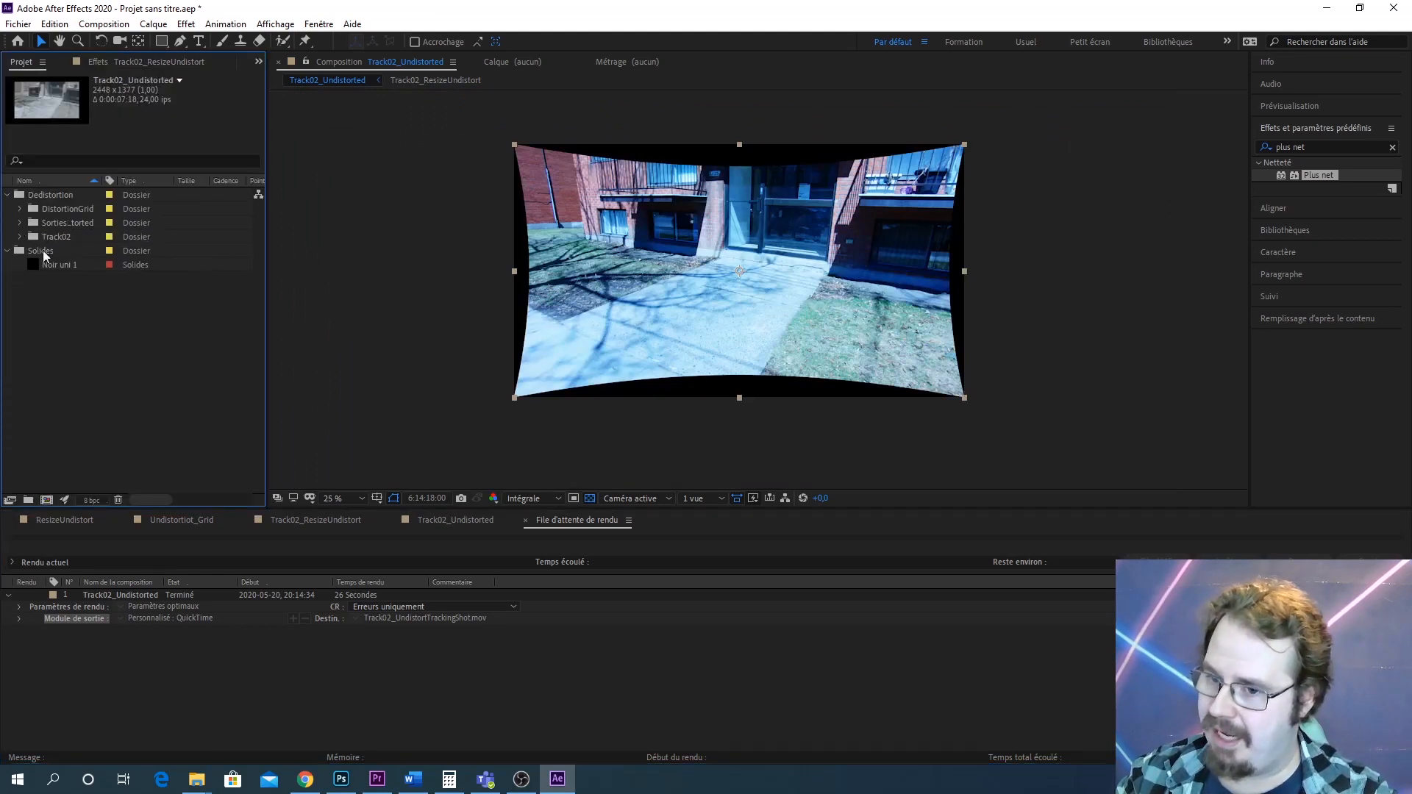
left_click(8, 251)
left_click(8, 195)
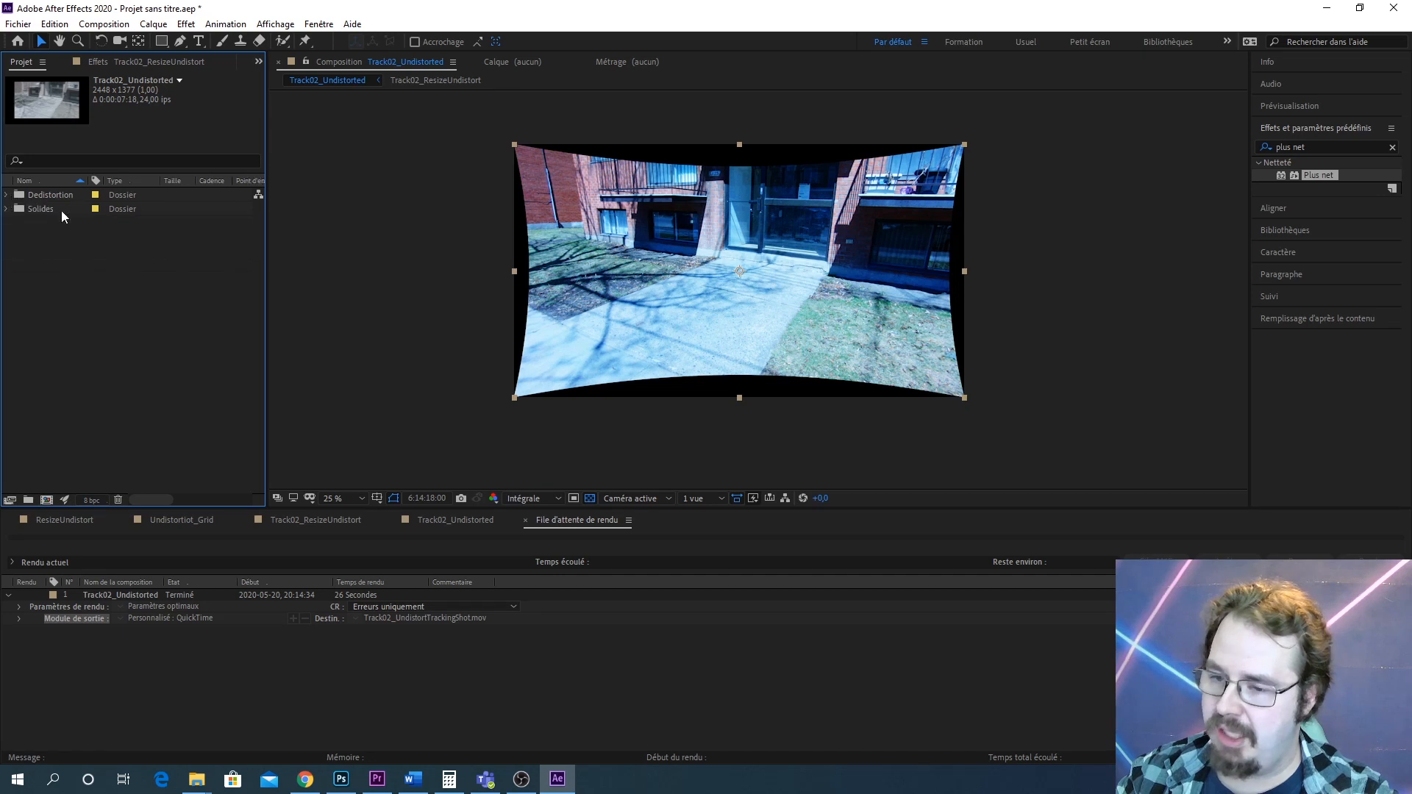
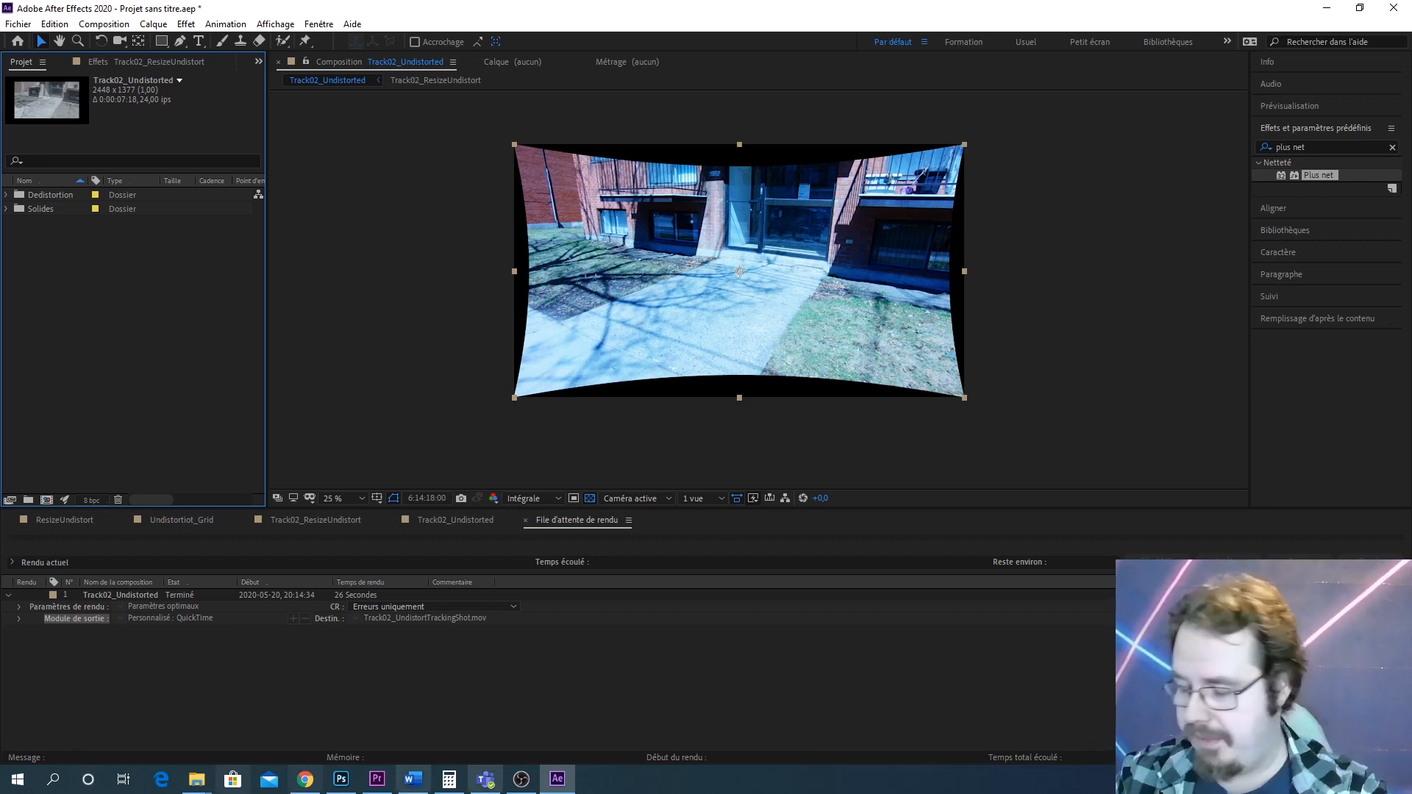
left_click(199, 783)
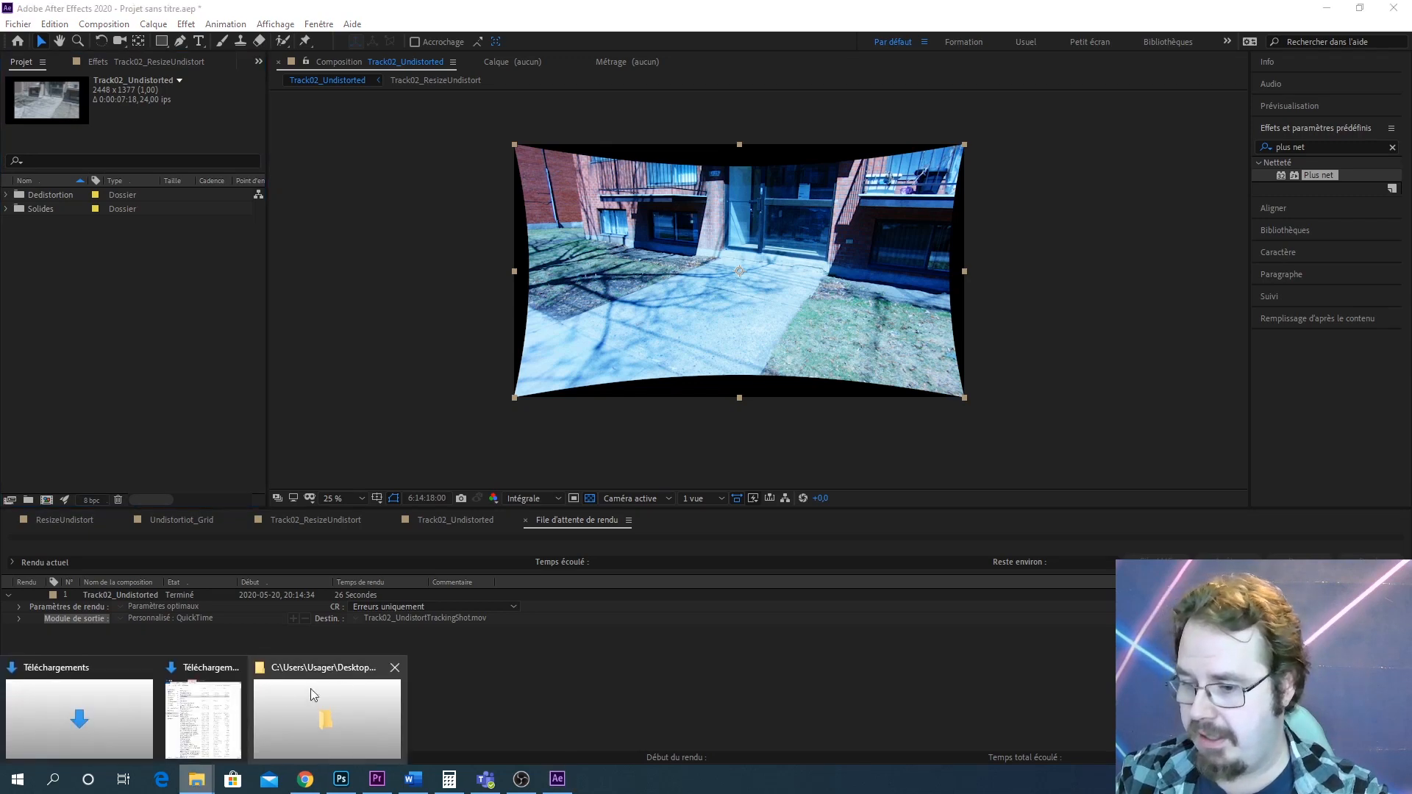
left_click(218, 704)
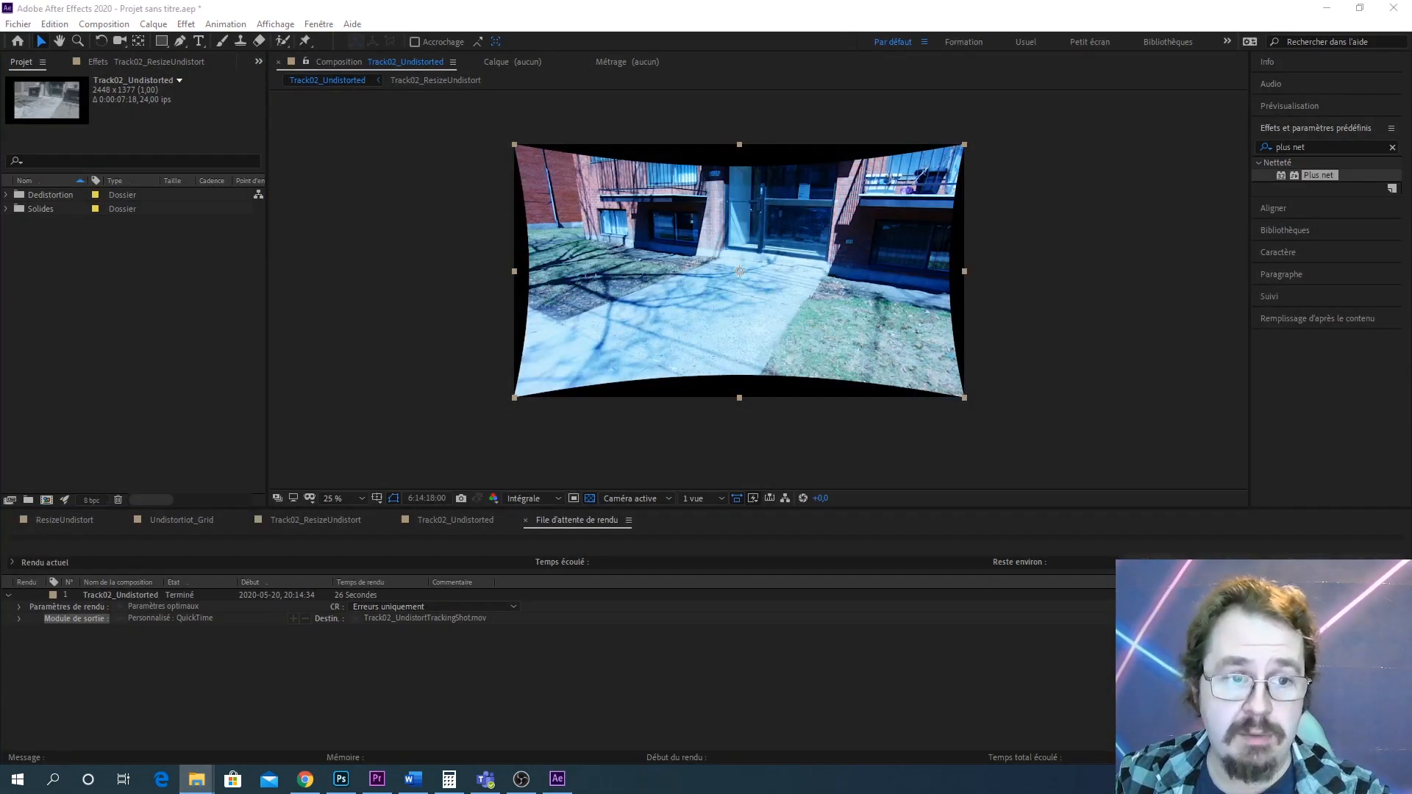
left_click(63, 318)
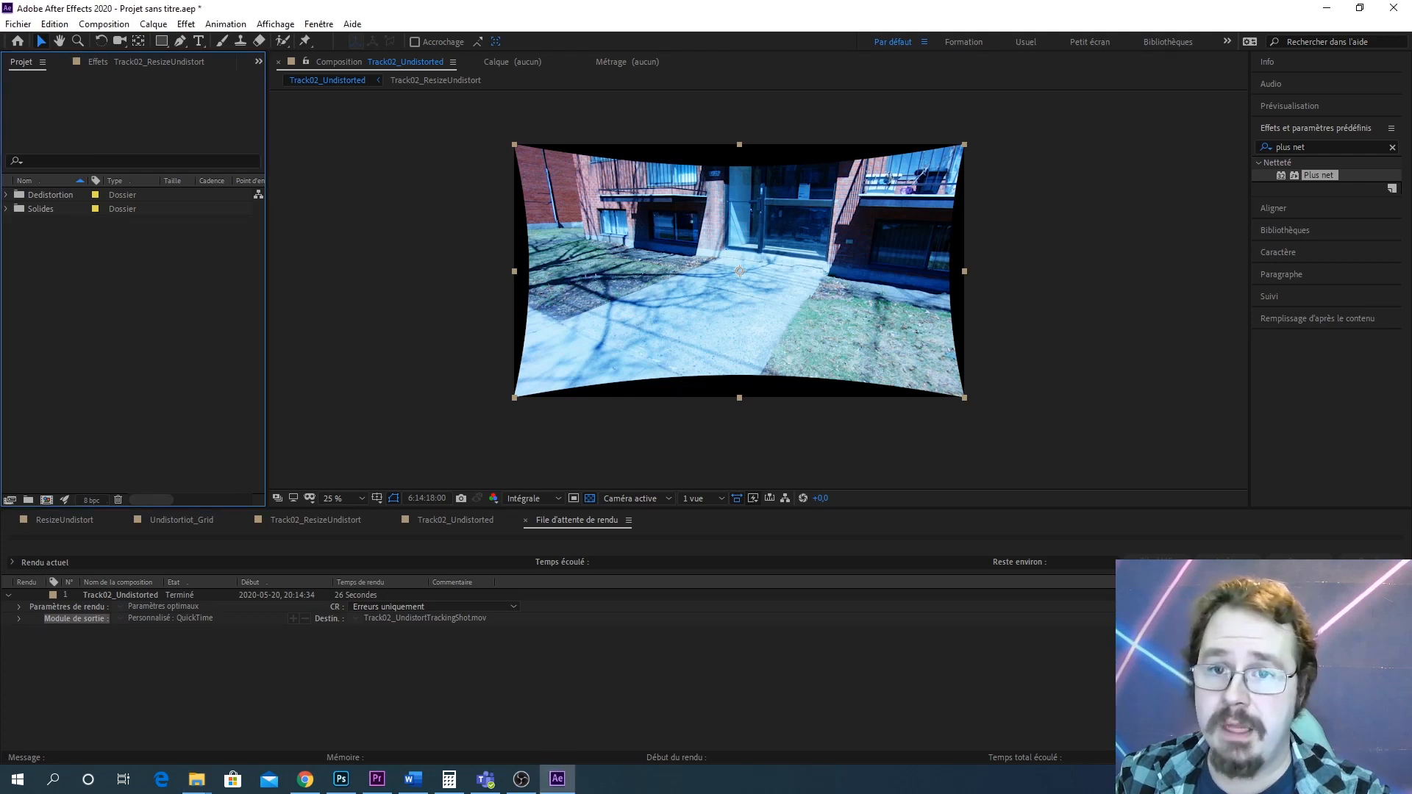
Browse the contents of the Dedistortion folder and its subfolders in the project panel
left_click(6, 195)
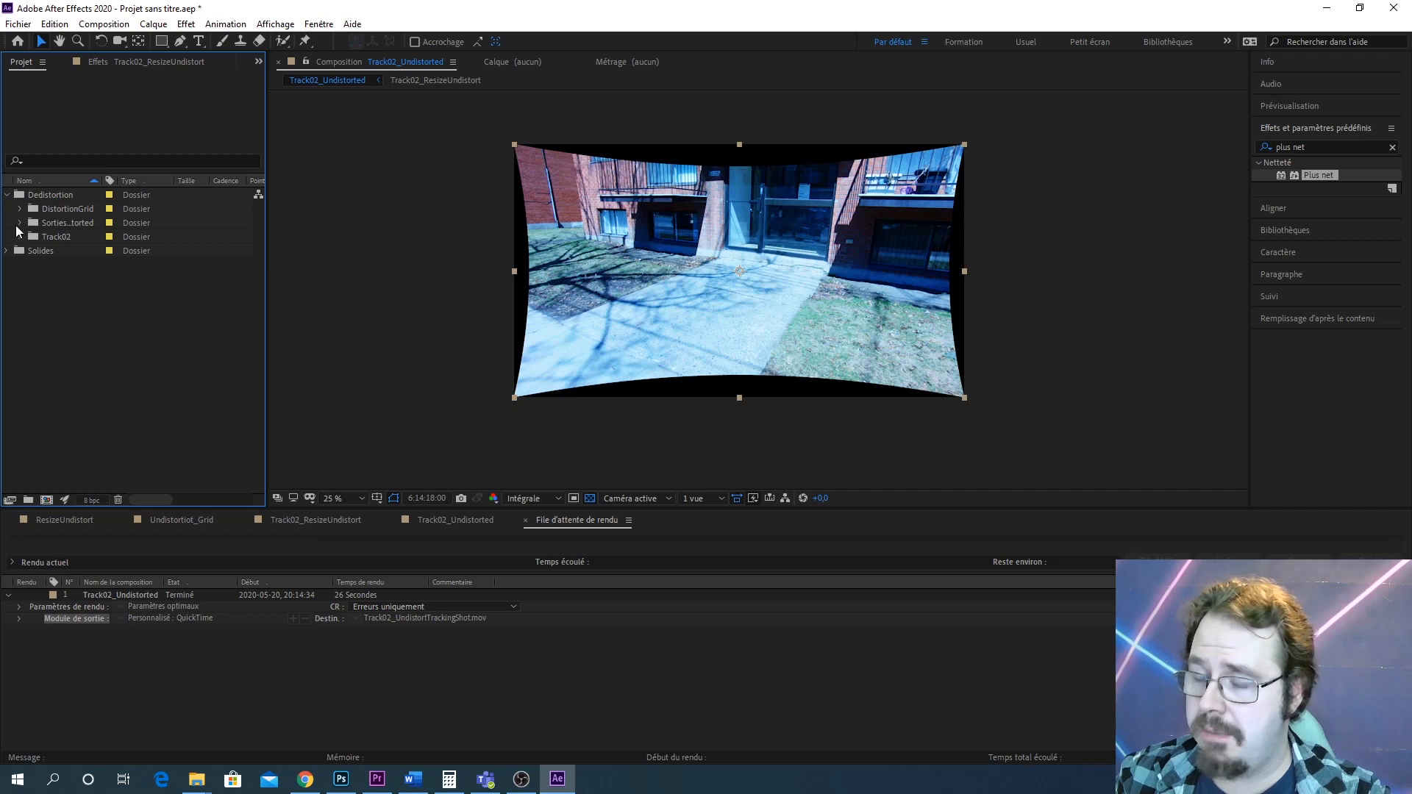
left_click(20, 223)
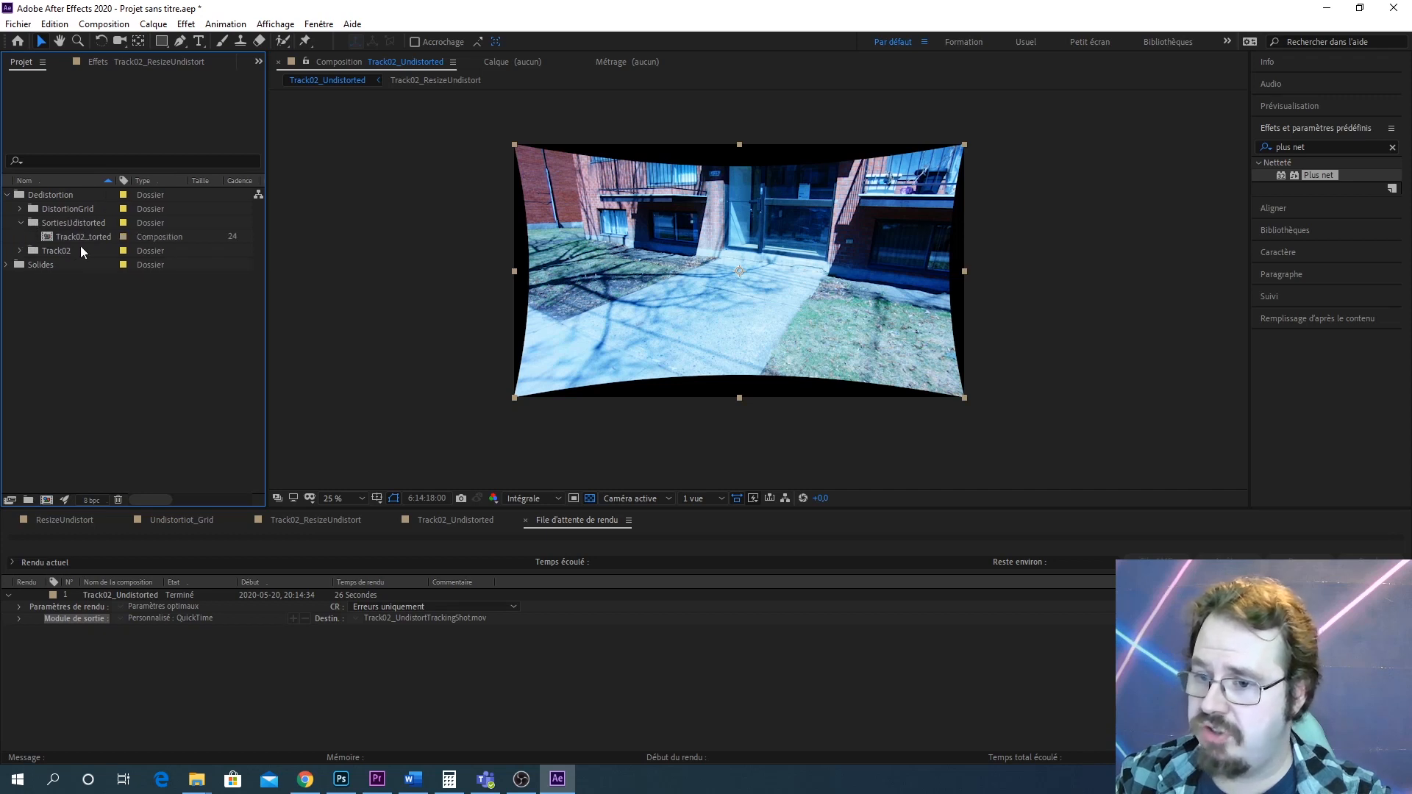
left_click(20, 223)
left_click(19, 236)
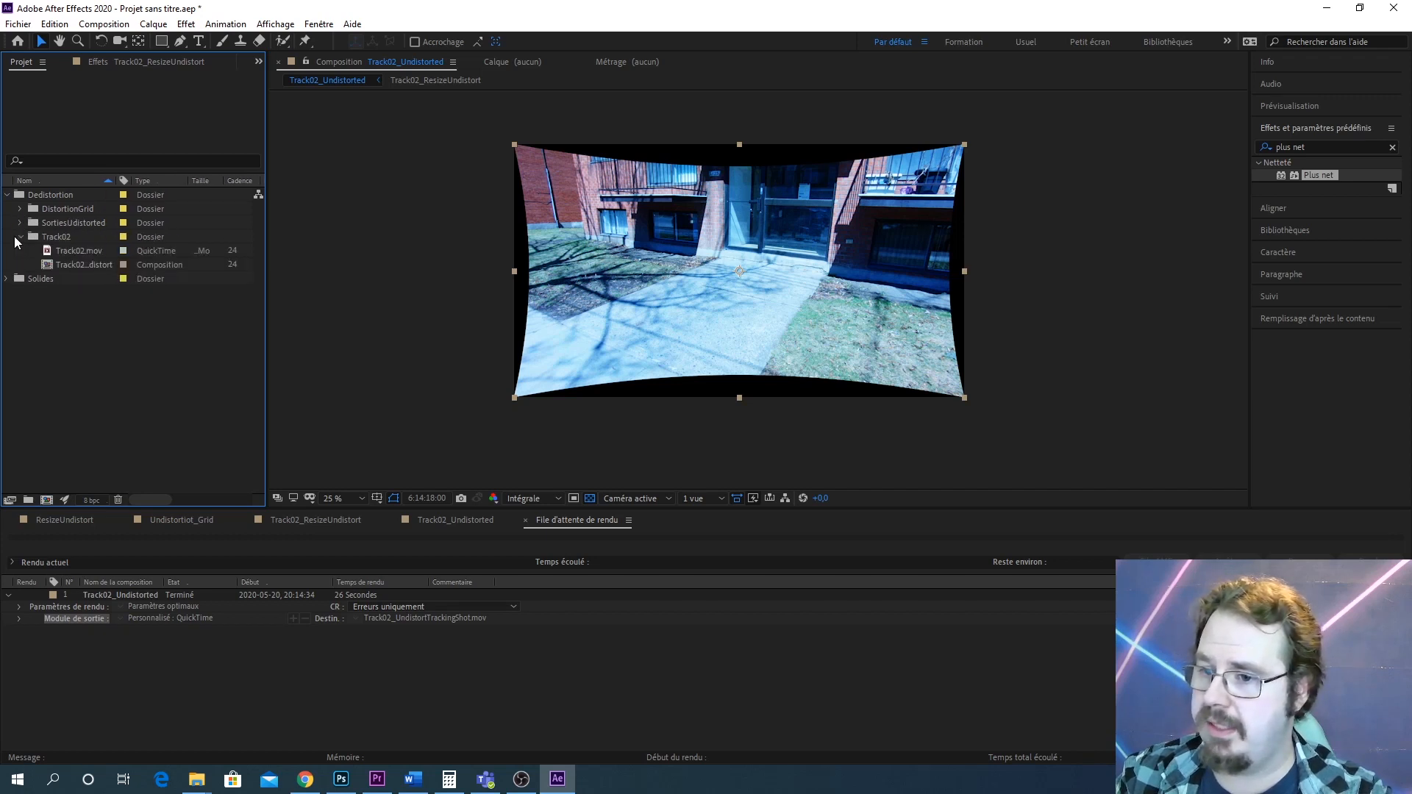
left_click(20, 237)
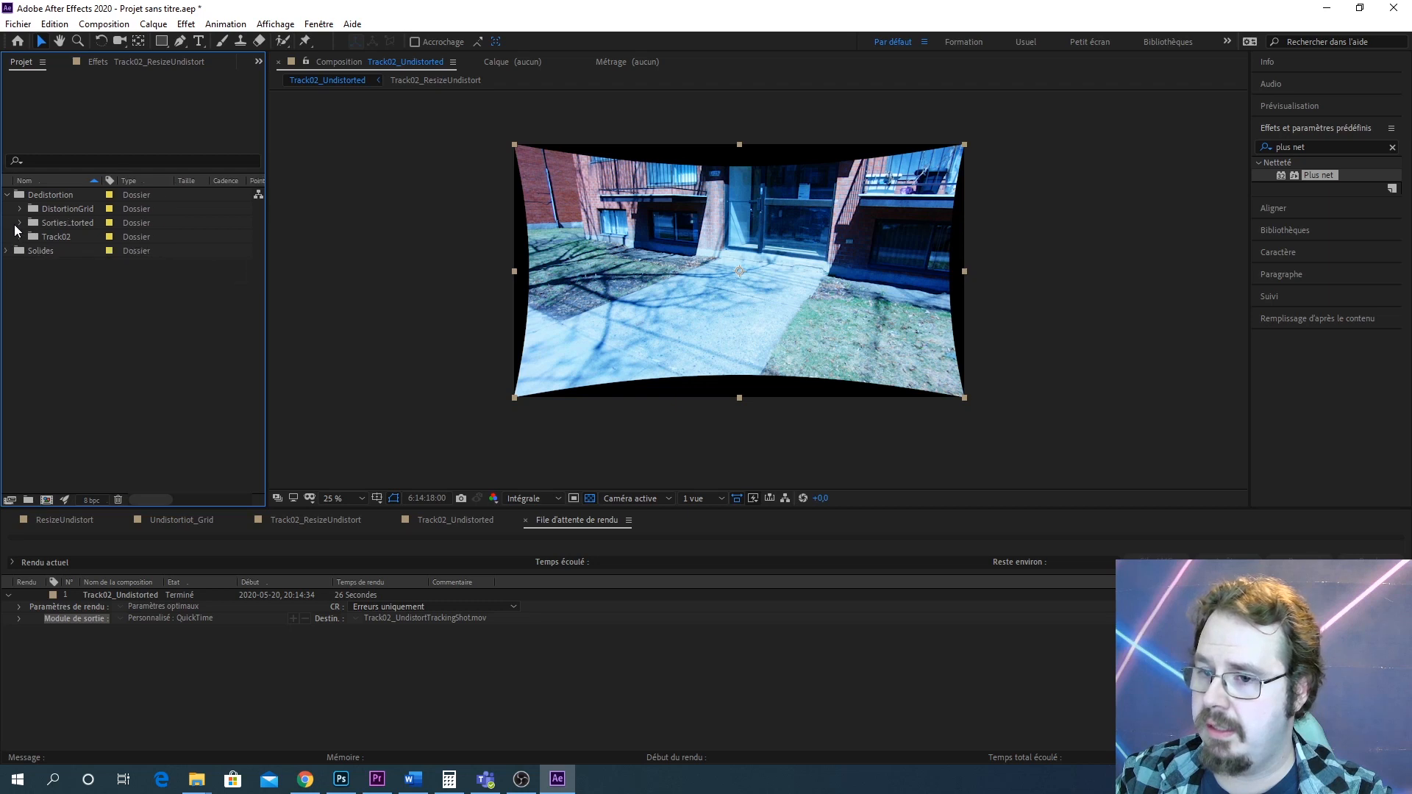
left_click(20, 223)
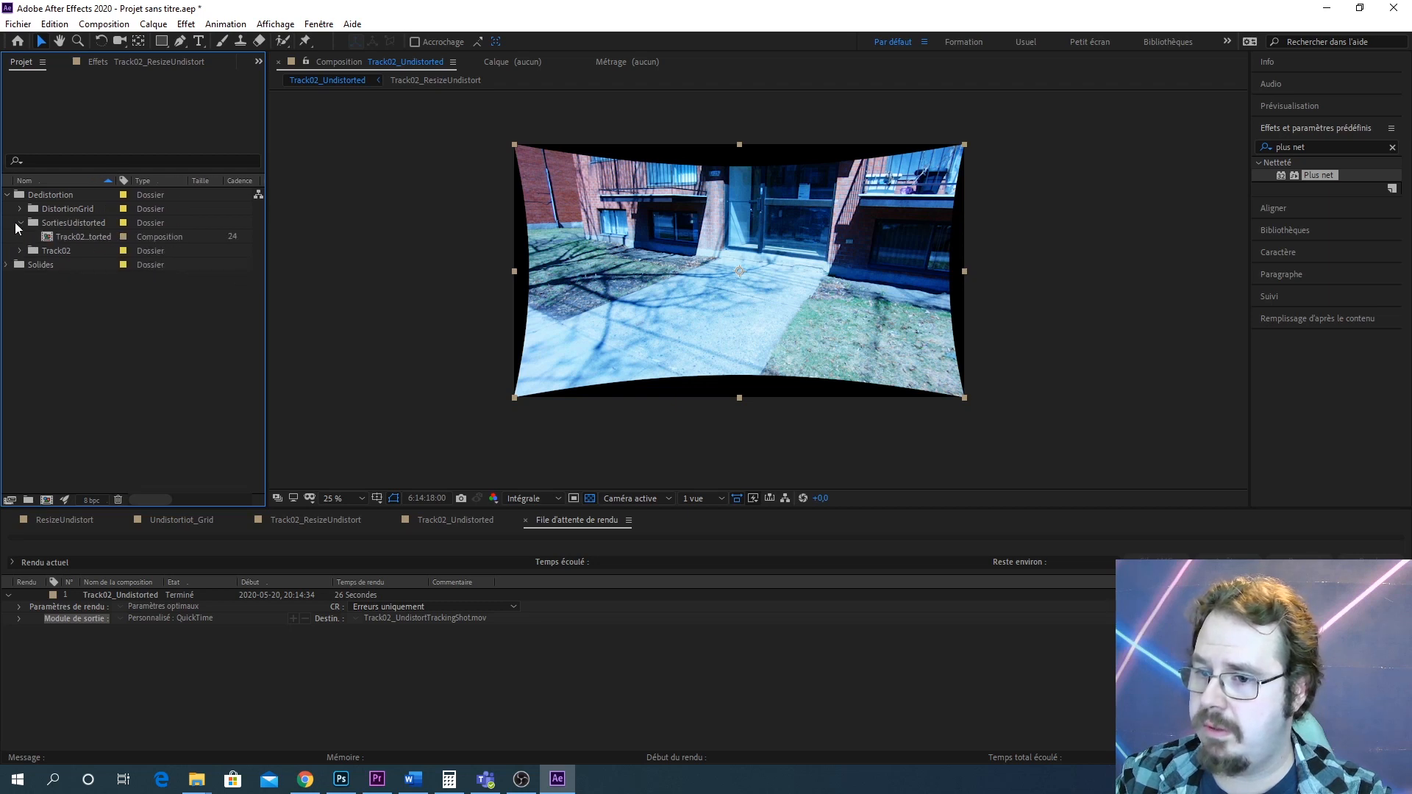
left_click(21, 223)
left_click(20, 209)
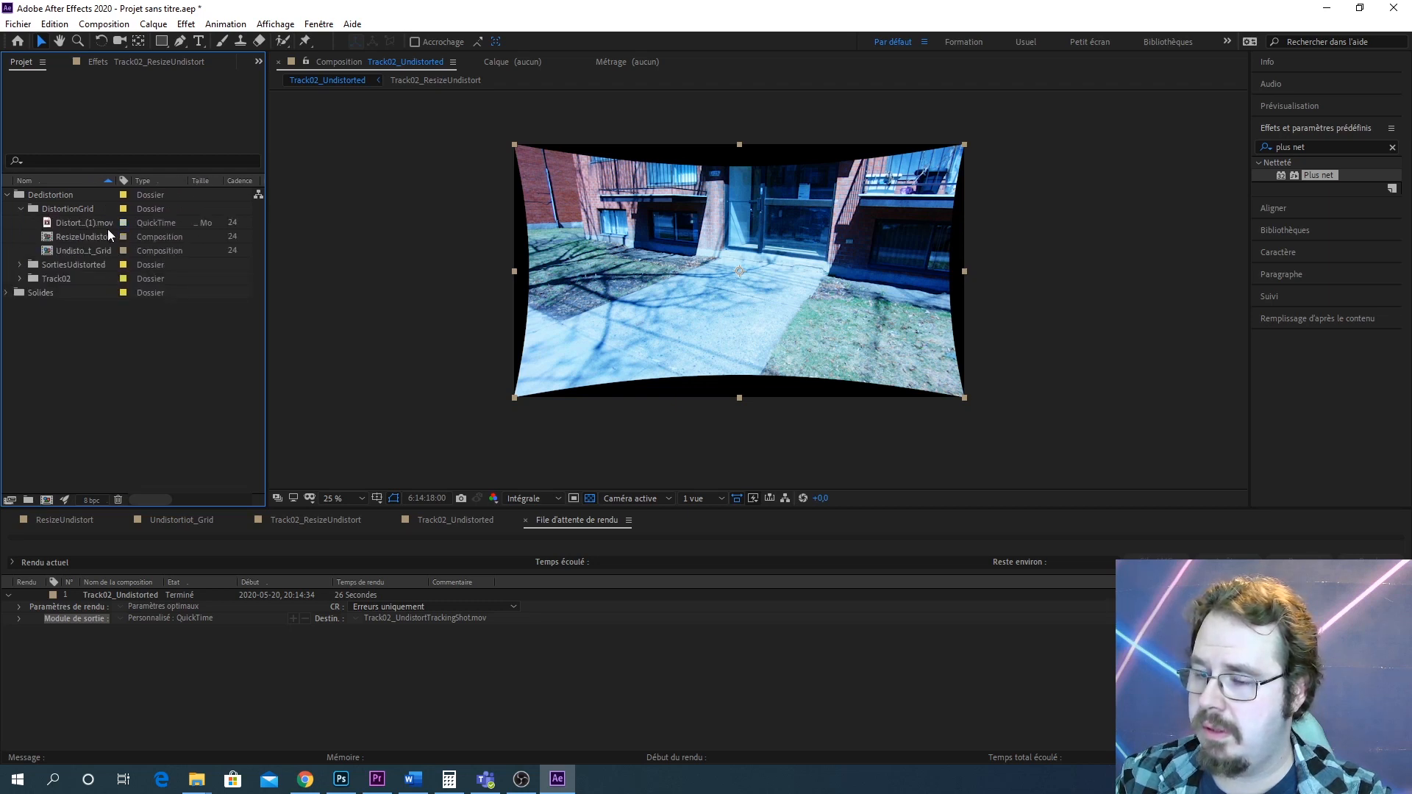
left_click(9, 196)
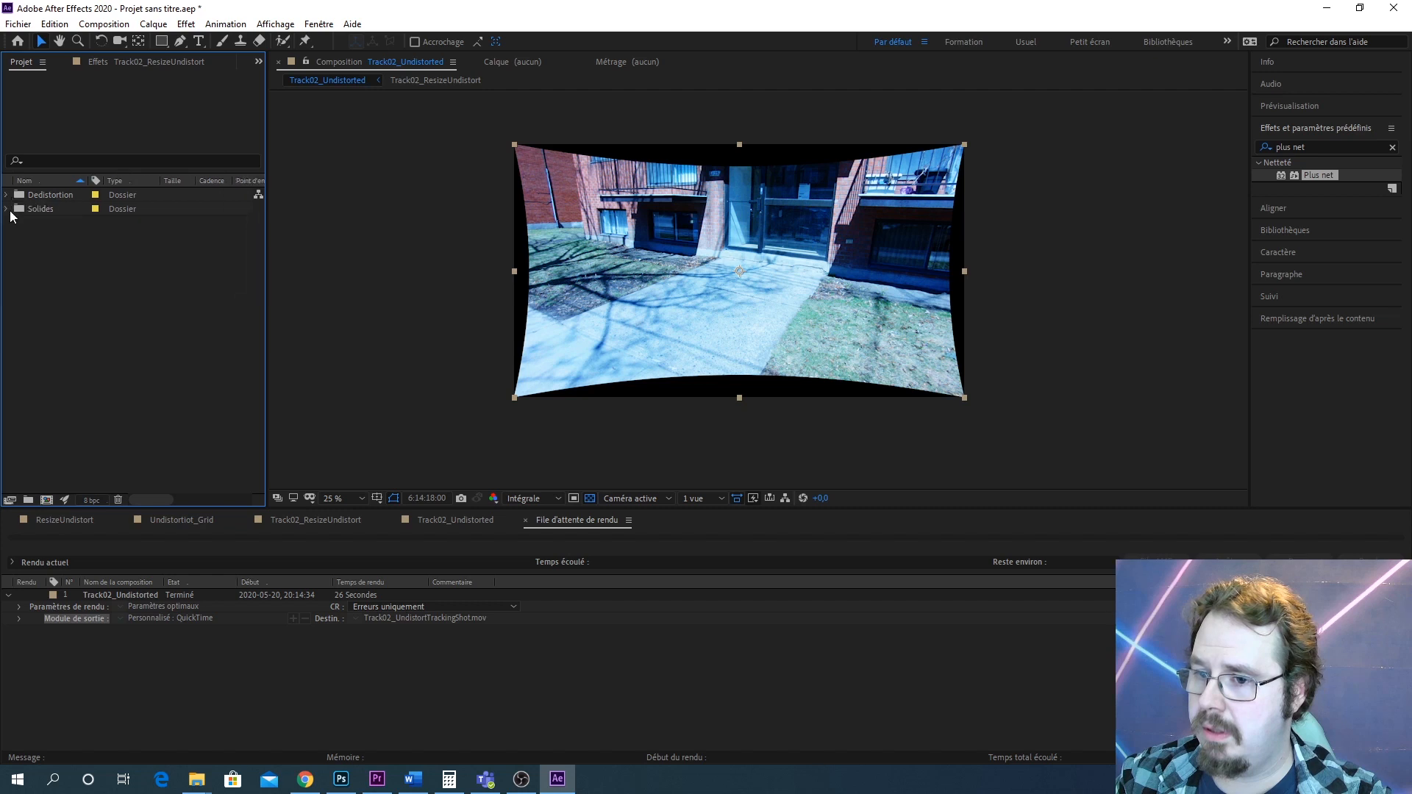
left_click(6, 195)
left_click(7, 195)
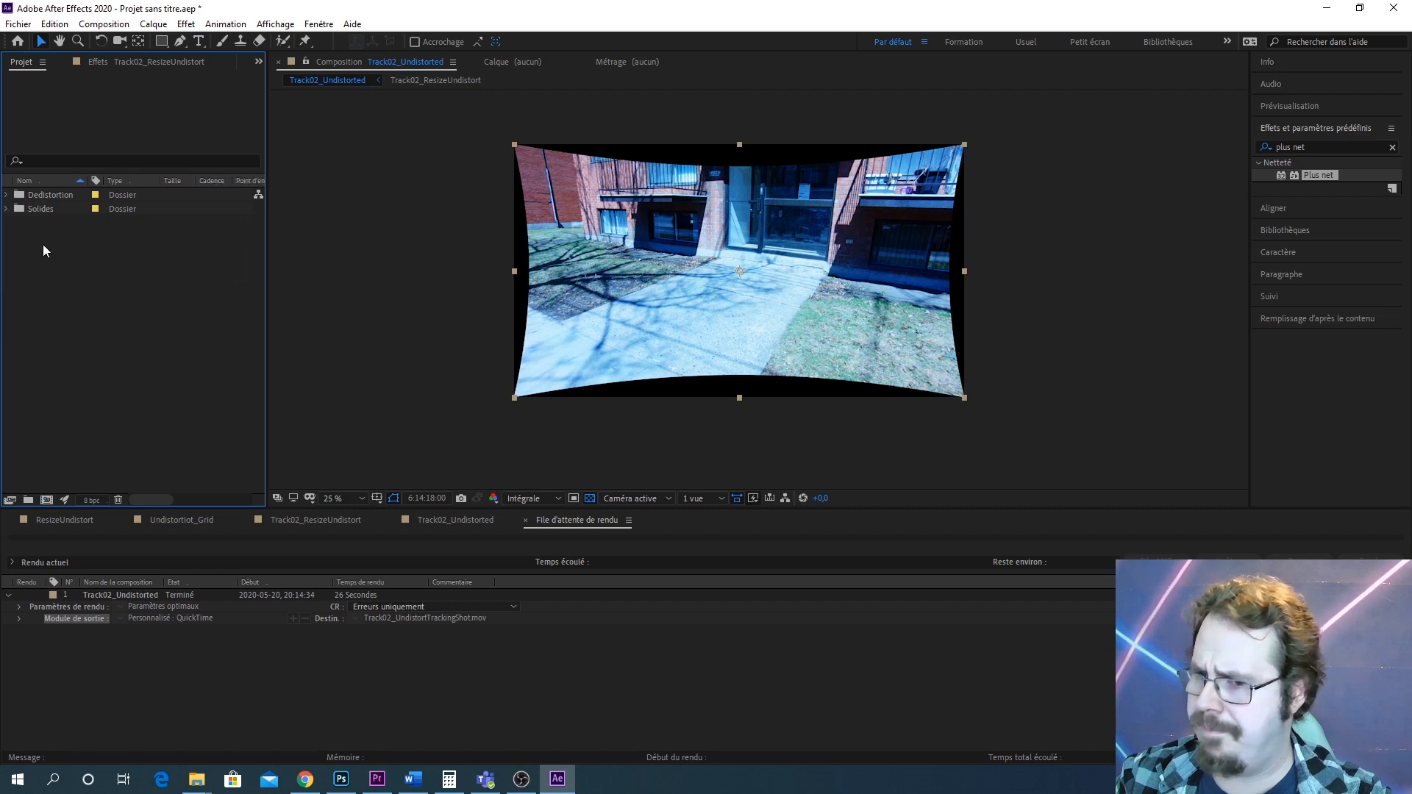
left_click(6, 197)
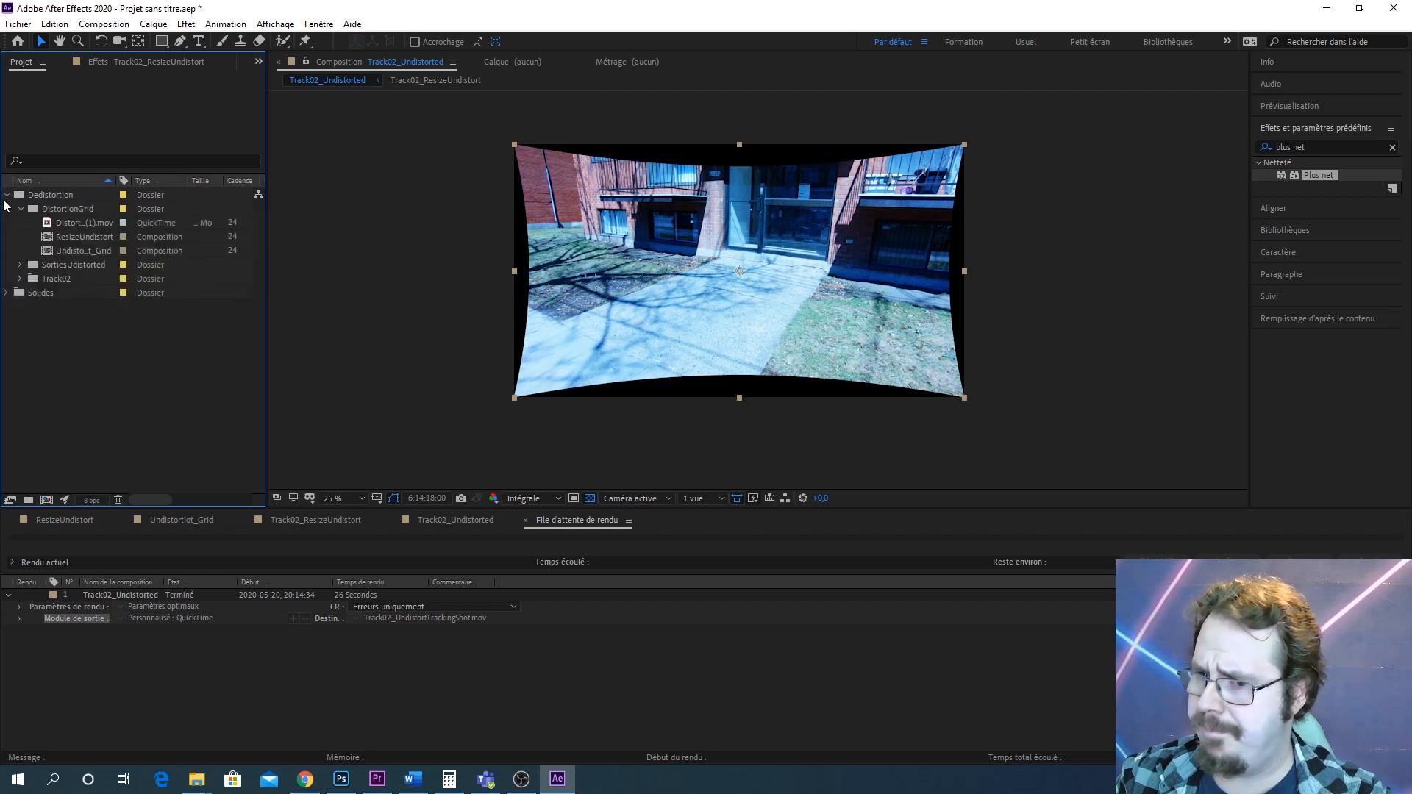
Move Track02.mov out of the Track02 folder to the project root and collapse the Dedistortion folder
left_click(20, 279)
left_click(92, 295)
left_click_drag(92, 295, 44, 401)
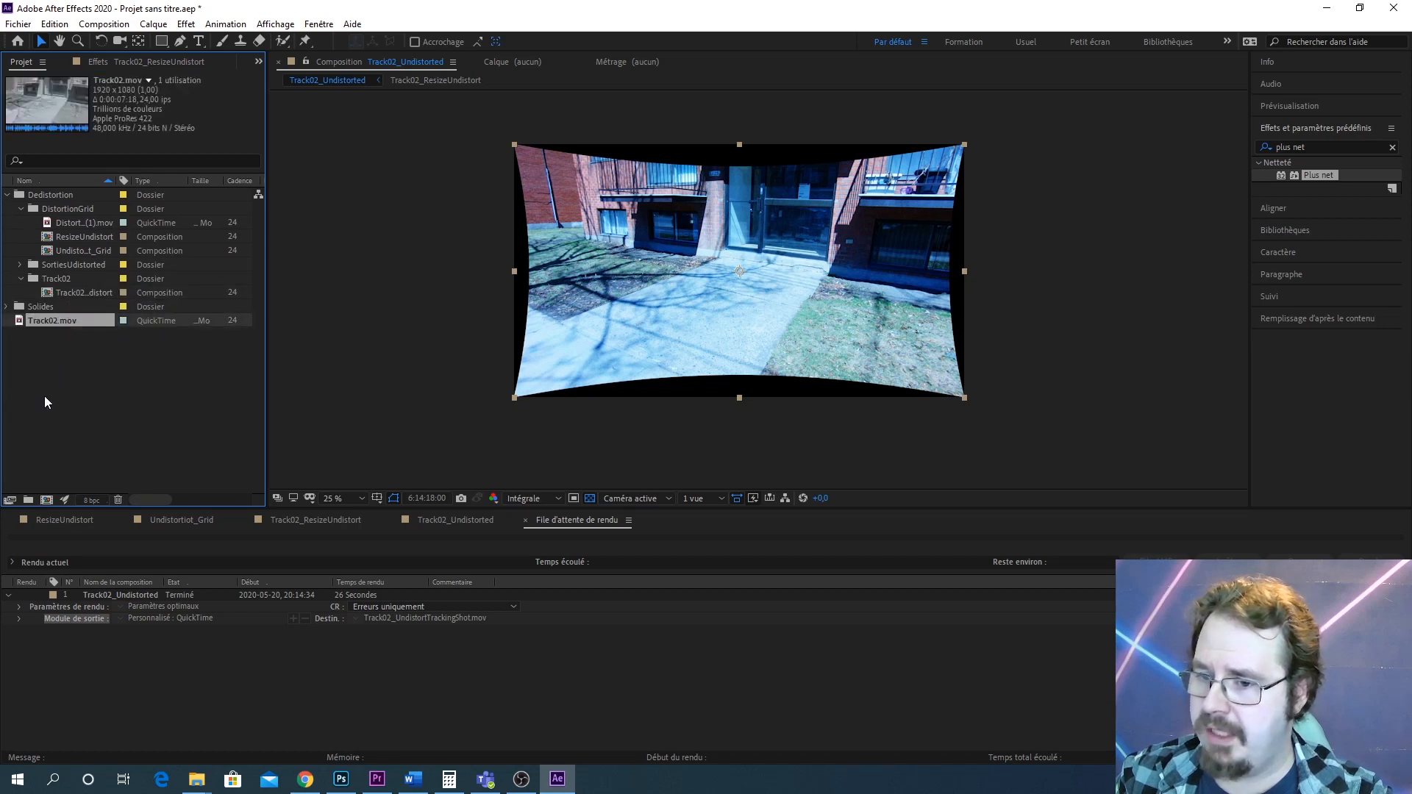
left_click(7, 196)
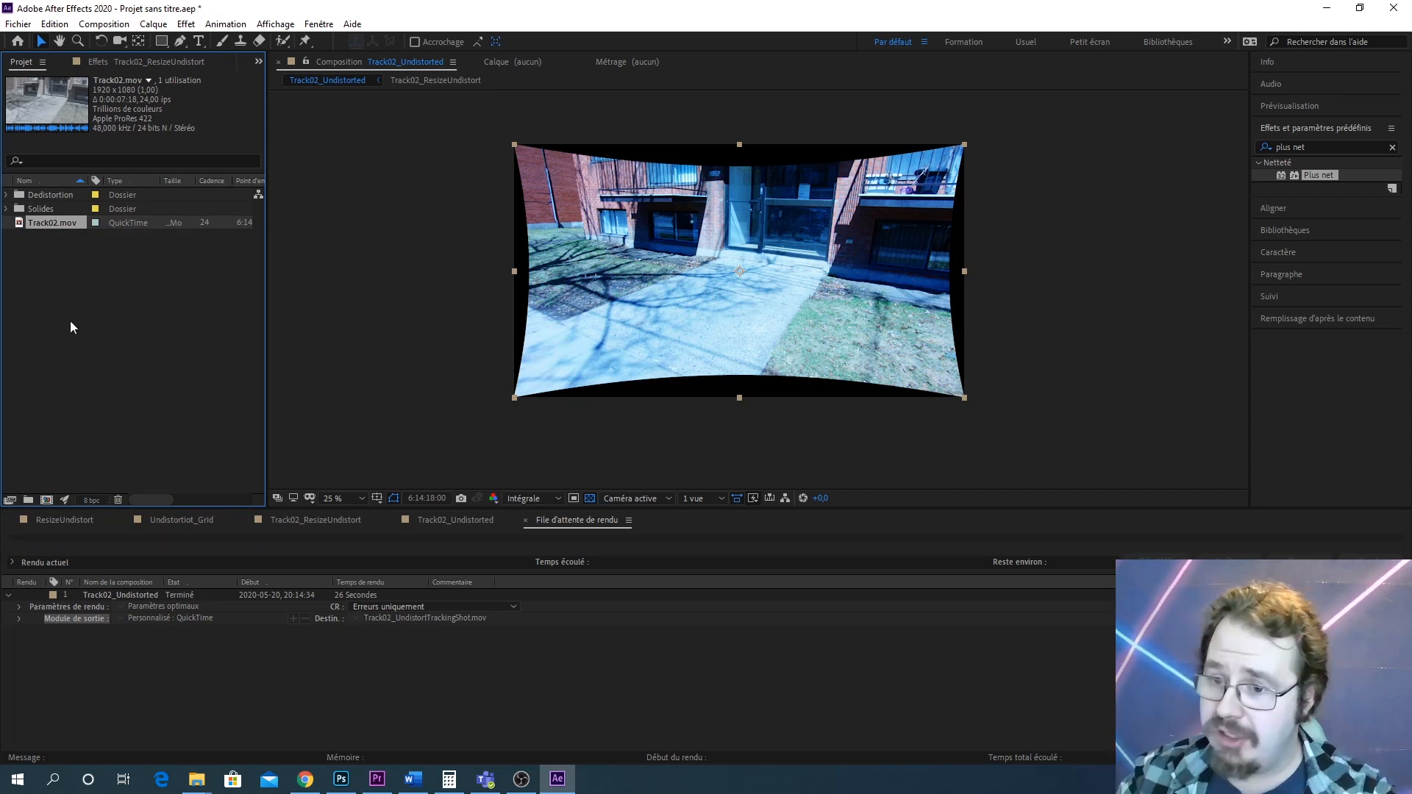
Create a new project folder named VideoIn
left_click(28, 499)
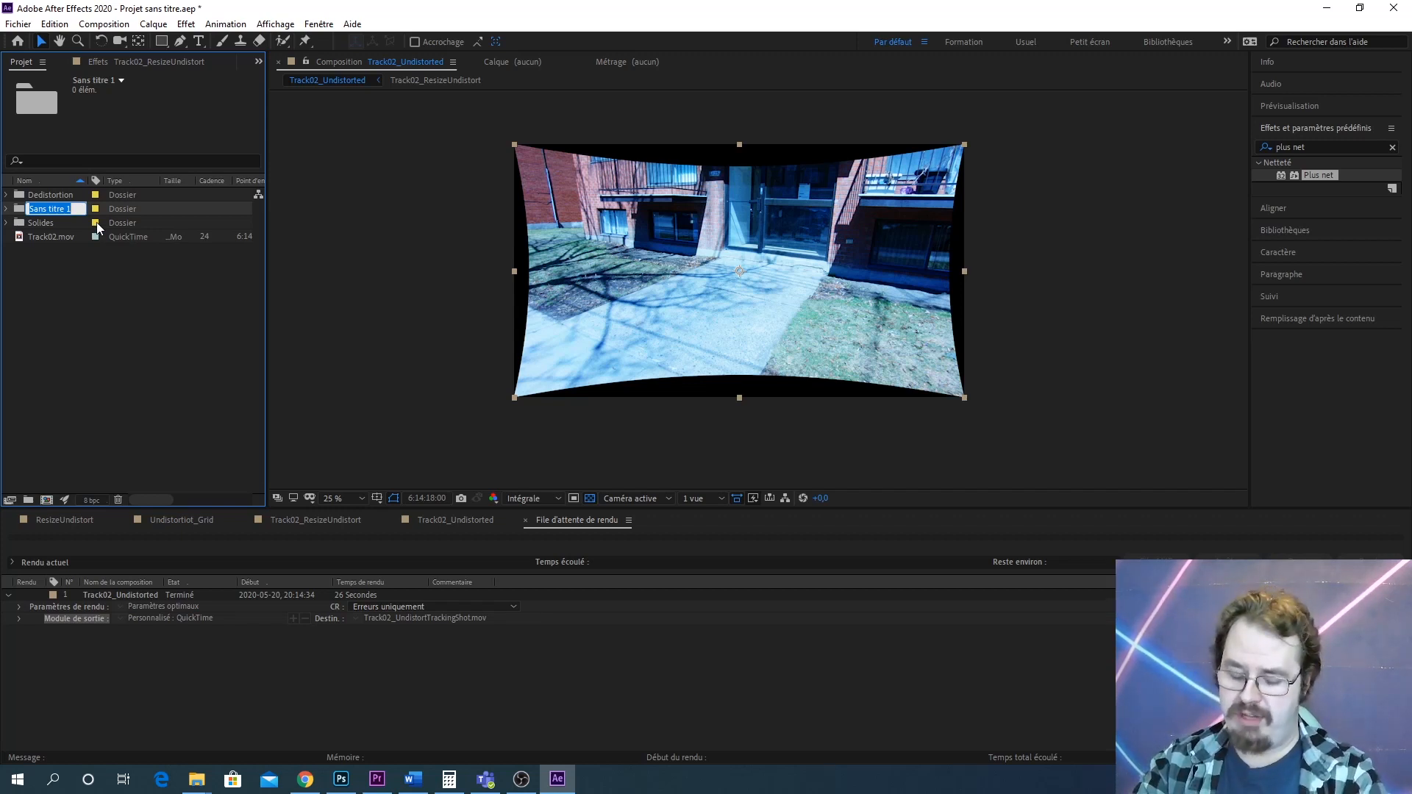
type("VideoIn")
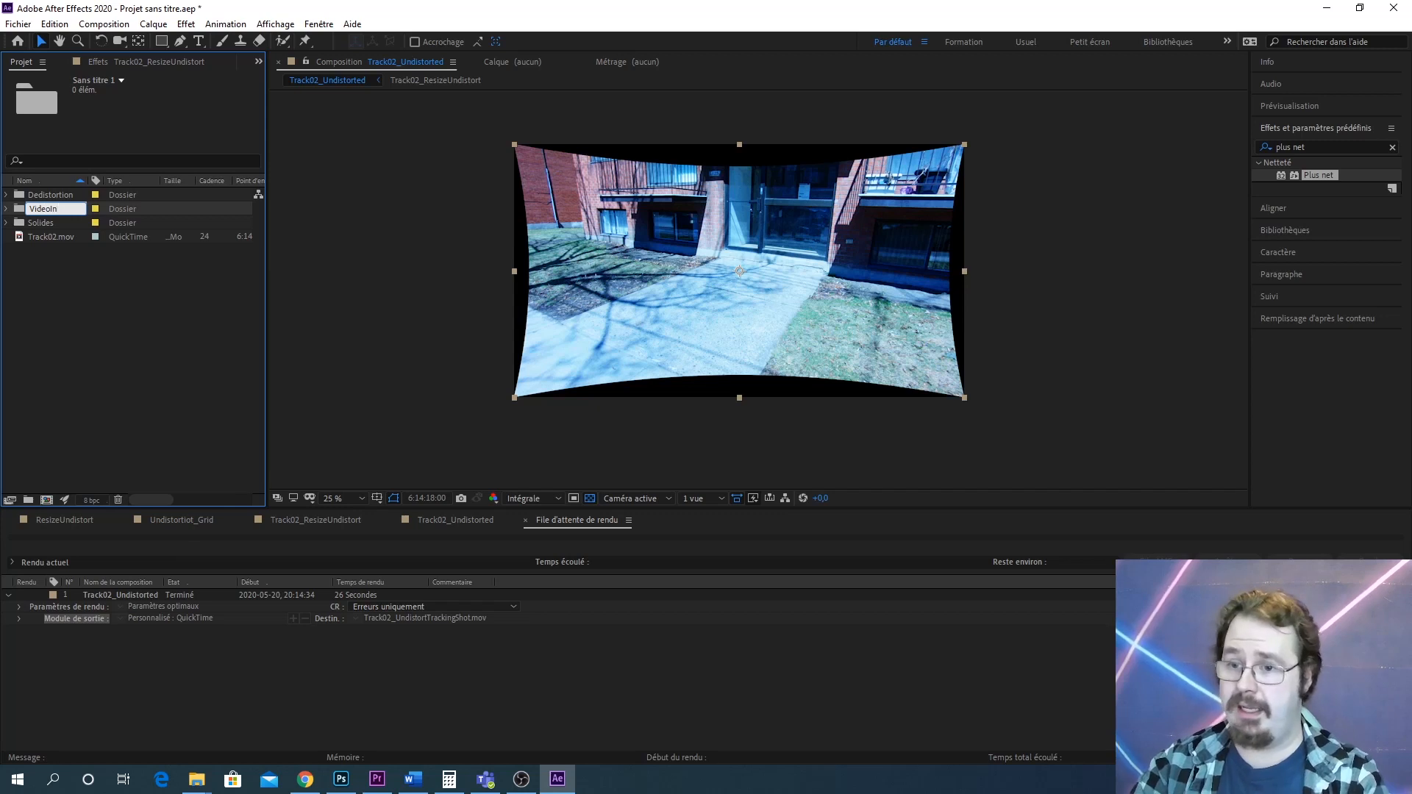
key("Return")
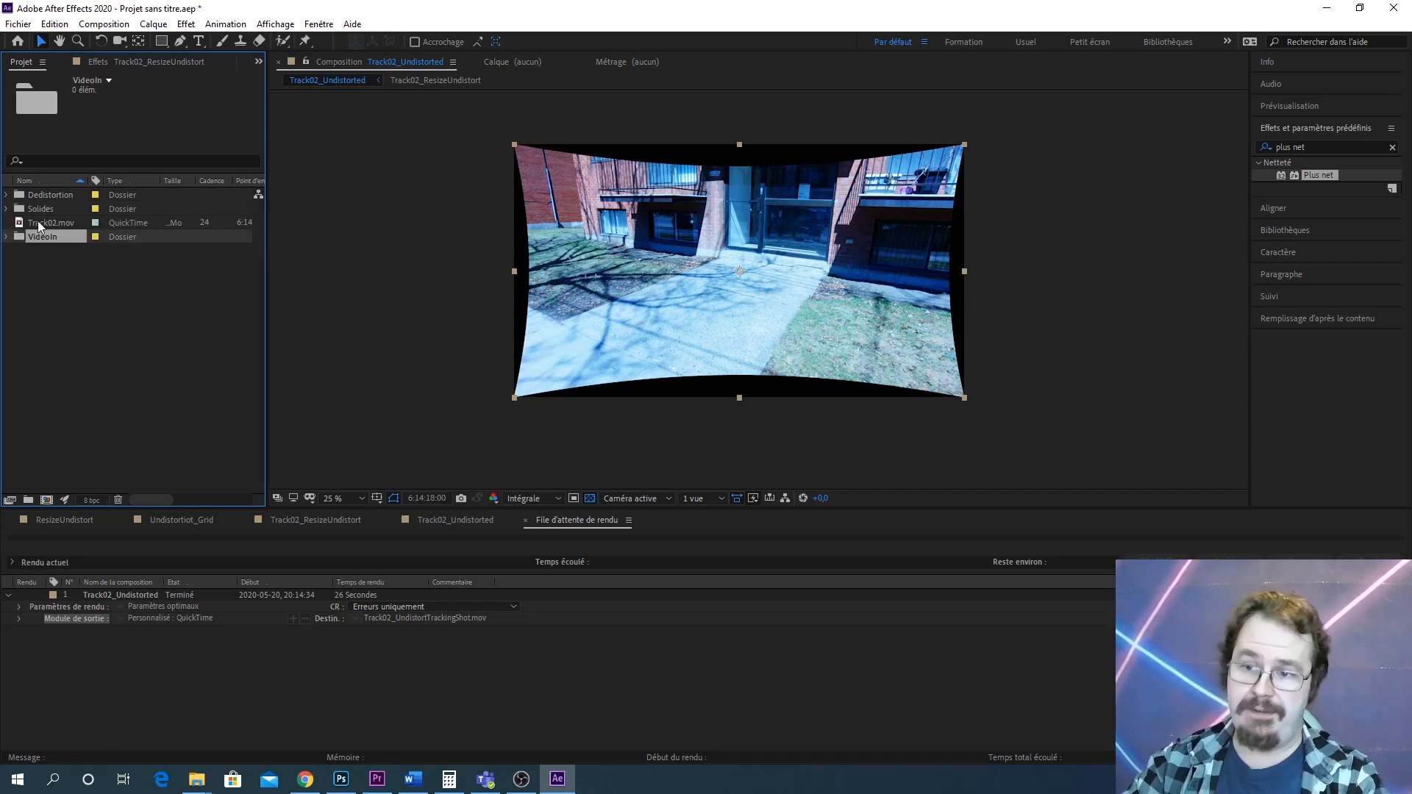
Move Track02.mov into the VideoIn folder
left_click_drag(39, 224, 44, 238)
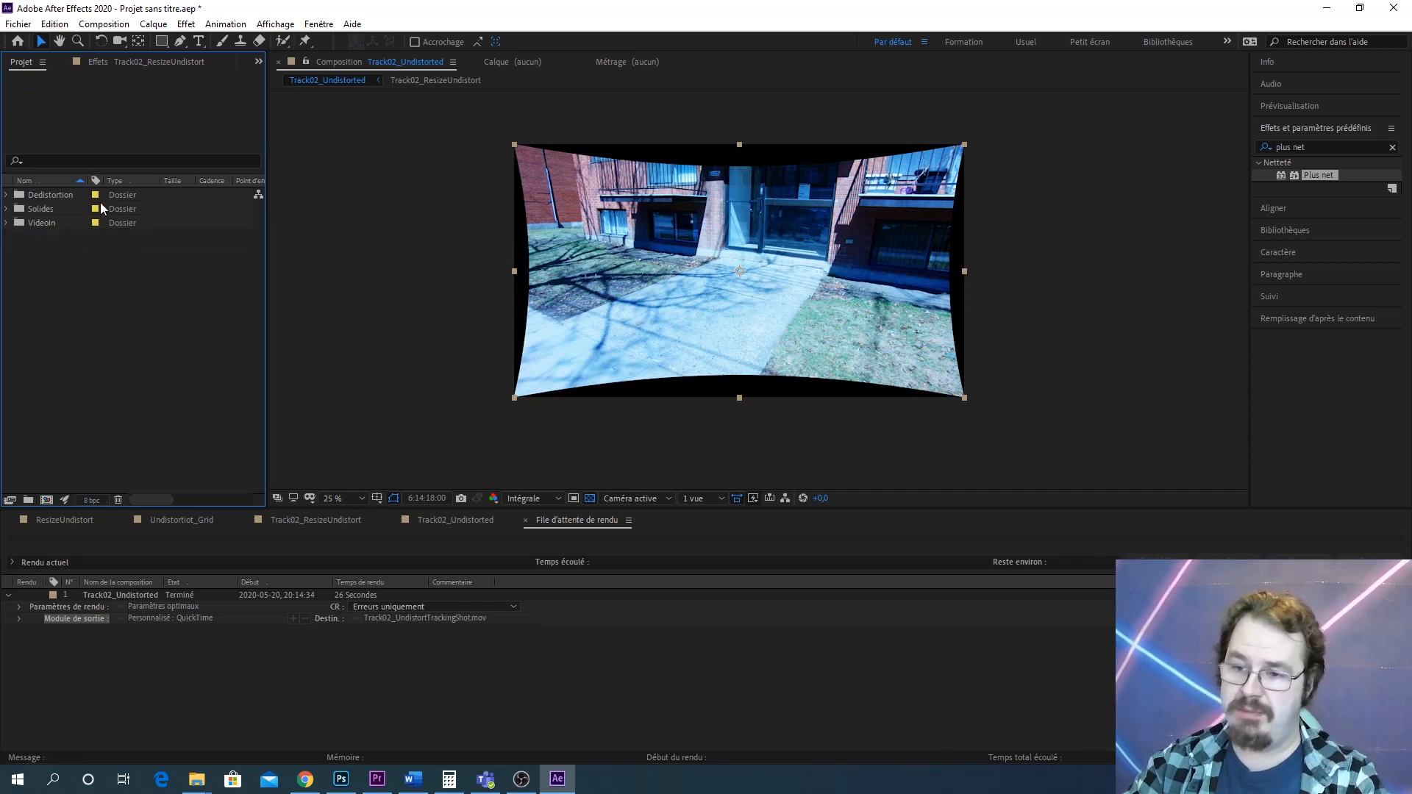
left_click(8, 224)
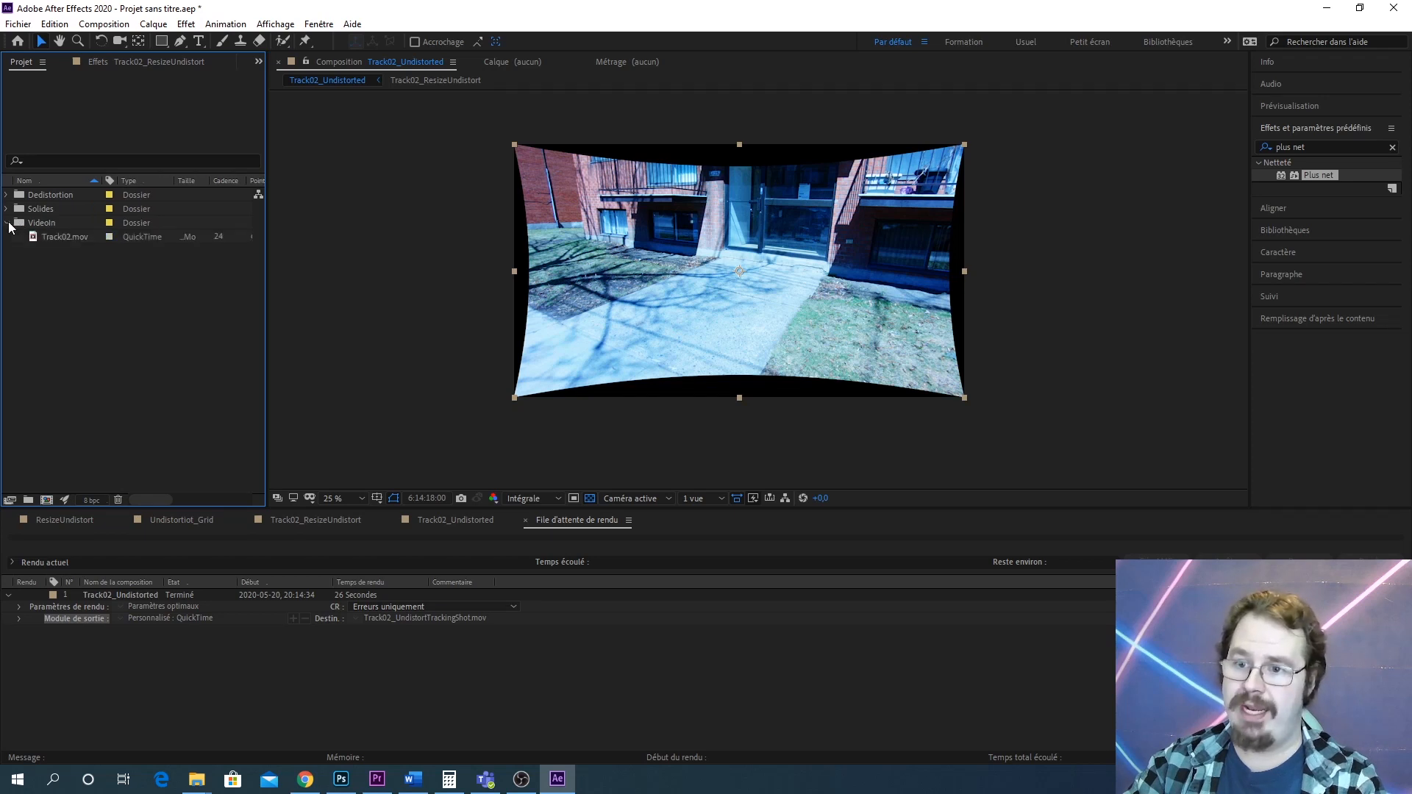
left_click(8, 223)
left_click(8, 223)
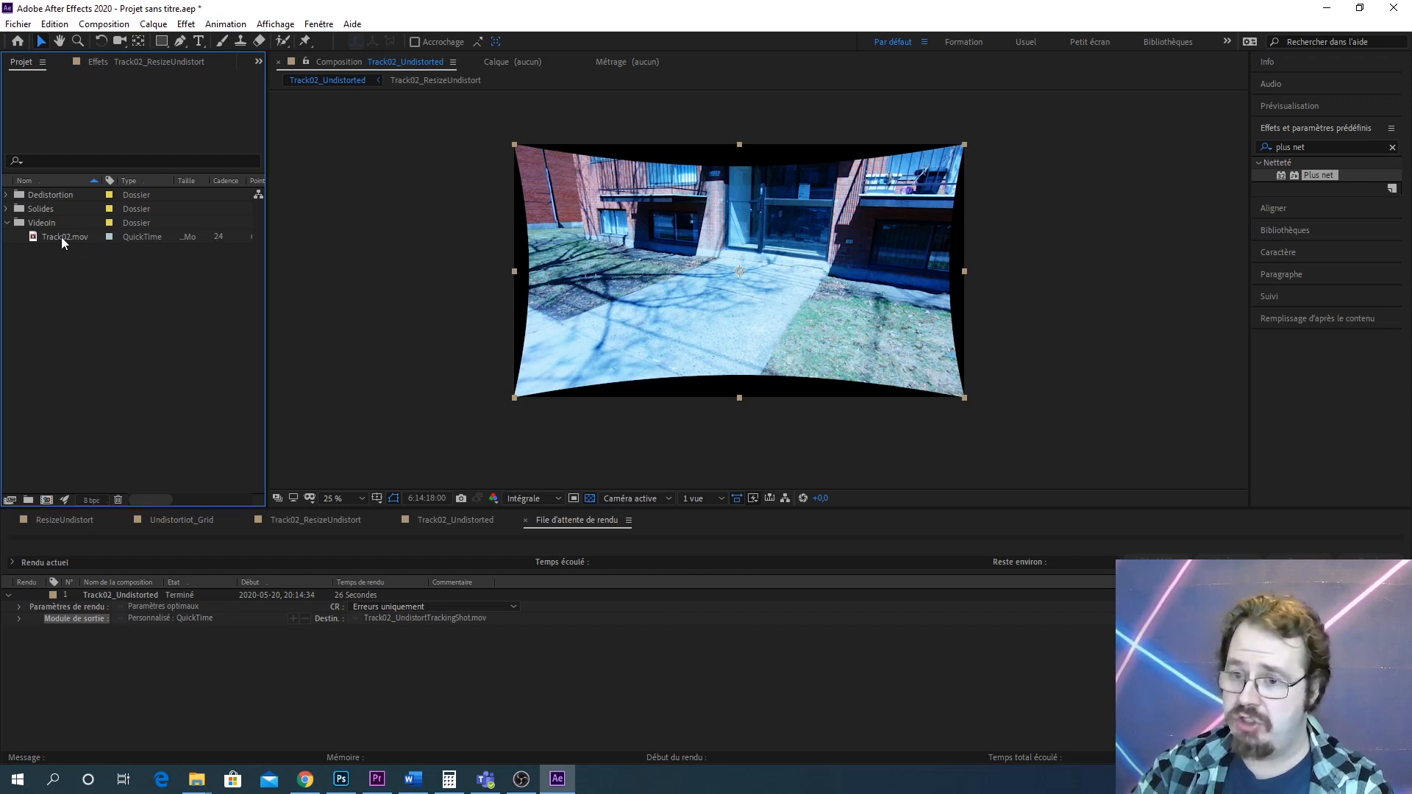
Create a new composition from Track02.mov and move it out of VideoIn to the project root
left_click_drag(60, 236, 168, 316)
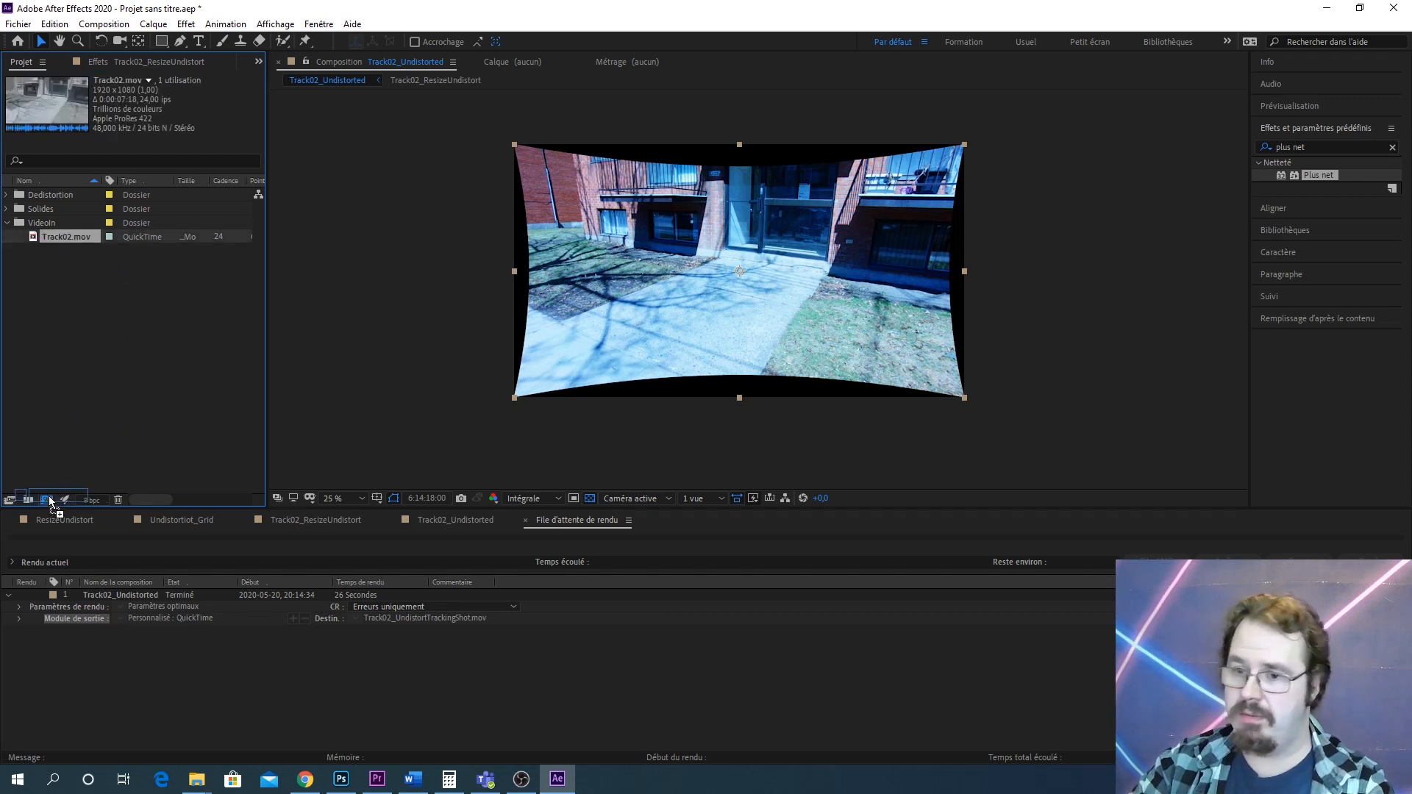
left_click_drag(49, 497, 49, 498)
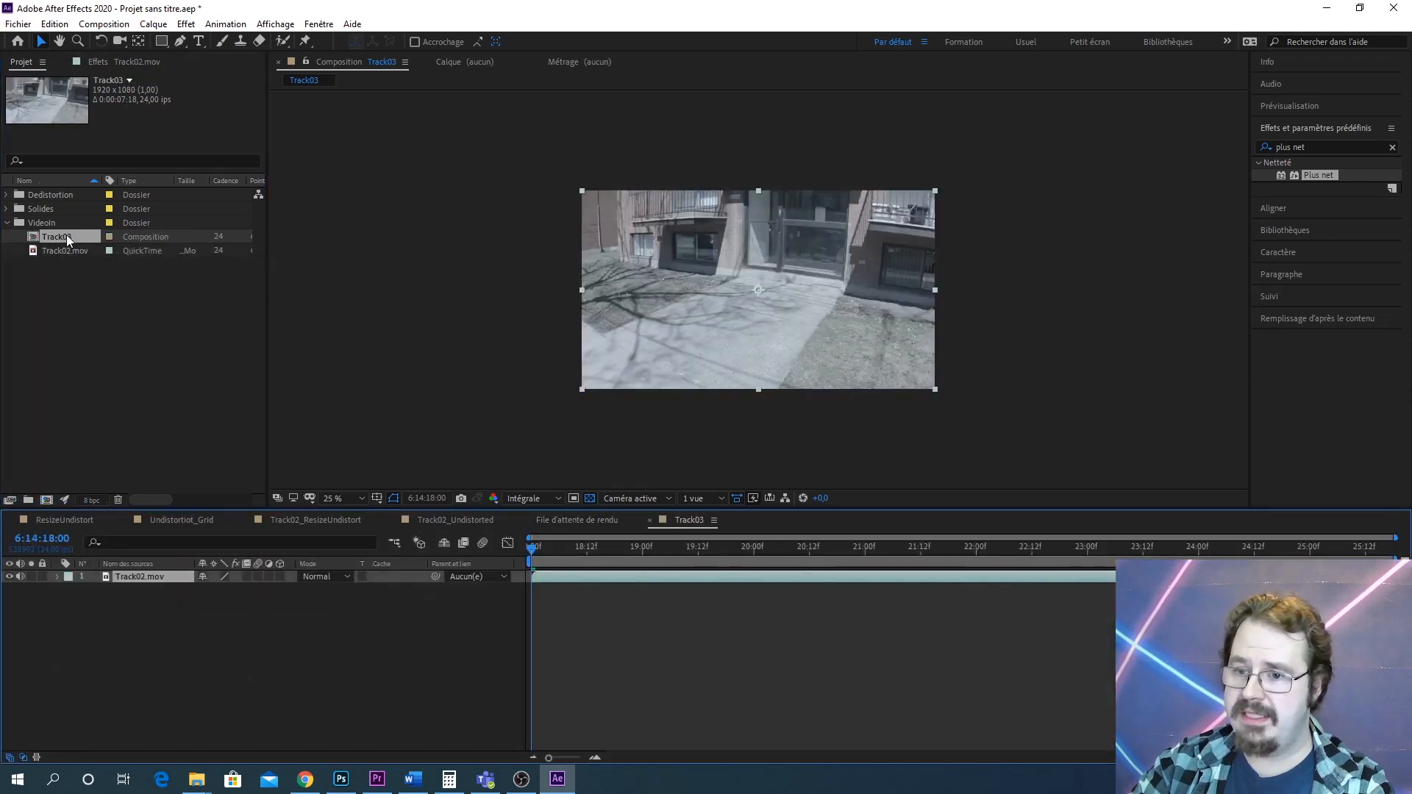
left_click_drag(66, 236, 44, 324)
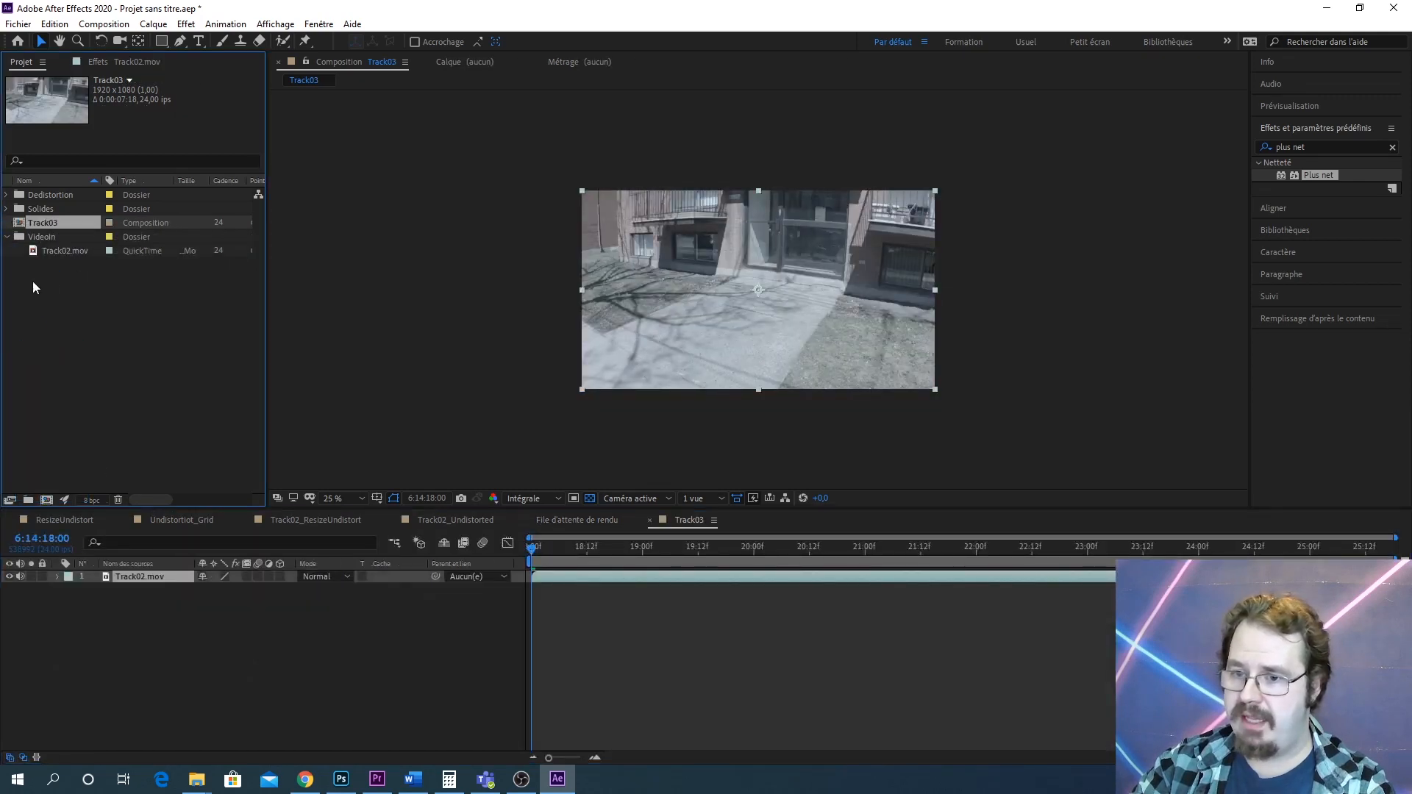
left_click(8, 237)
Rename the new composition Track02_Sortie
right_click(45, 223)
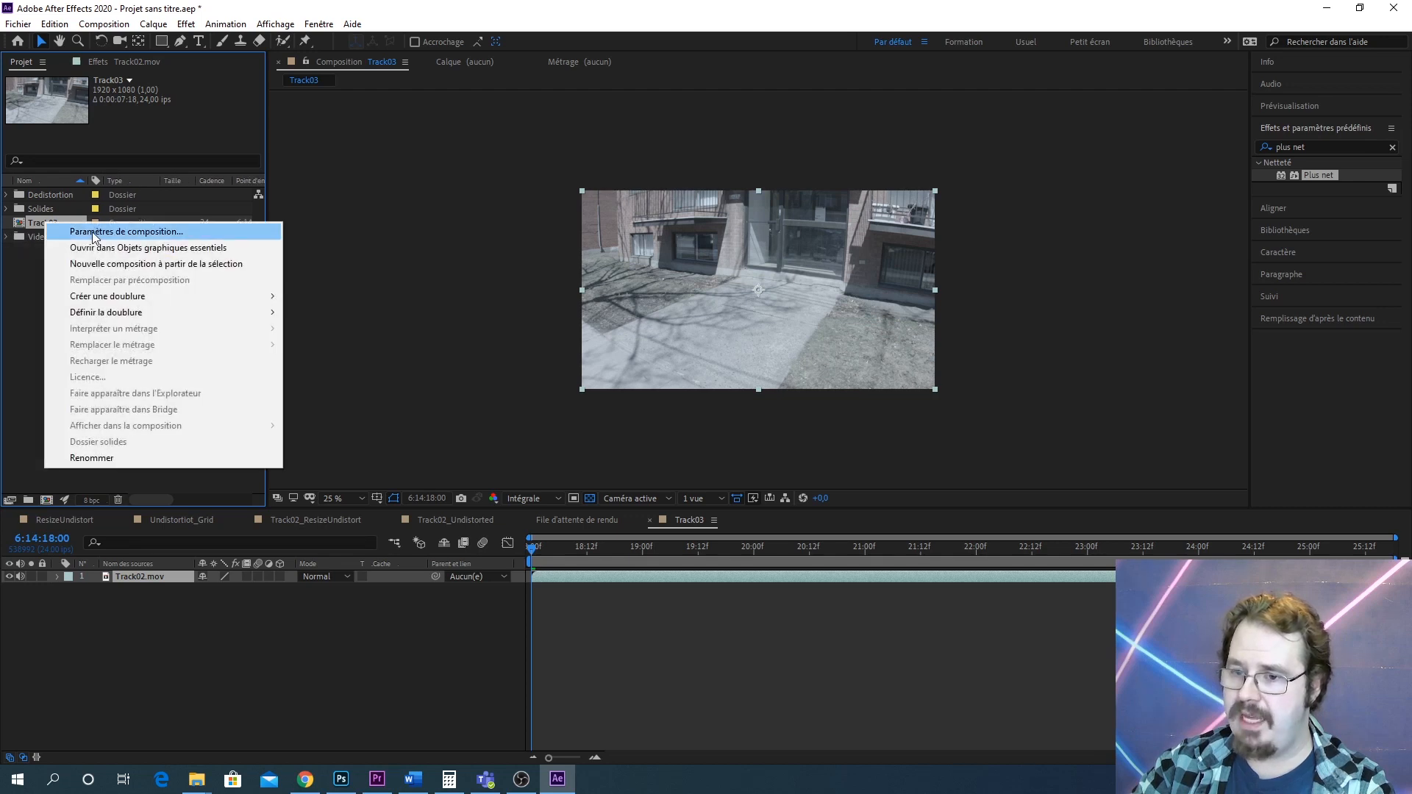
left_click(109, 457)
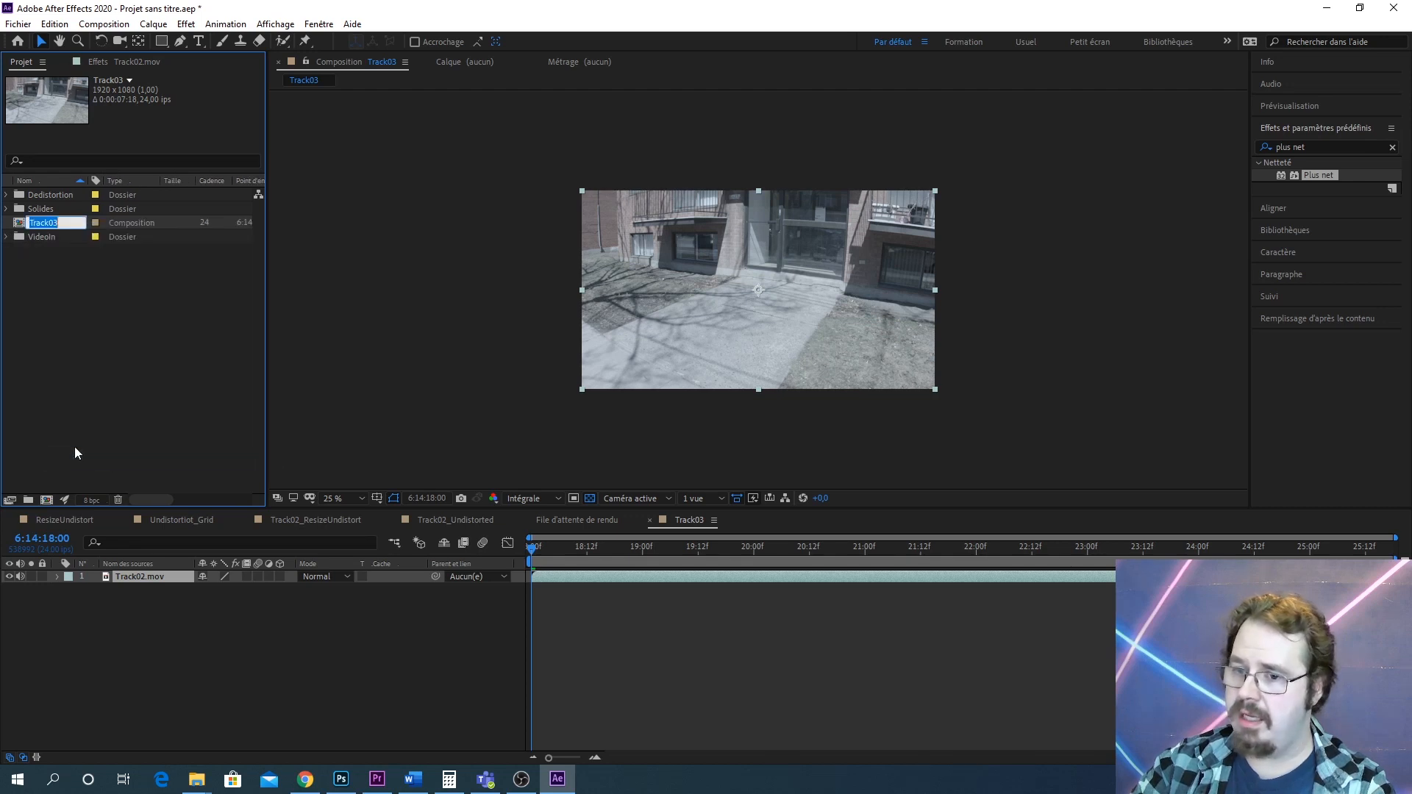
type("Track02")
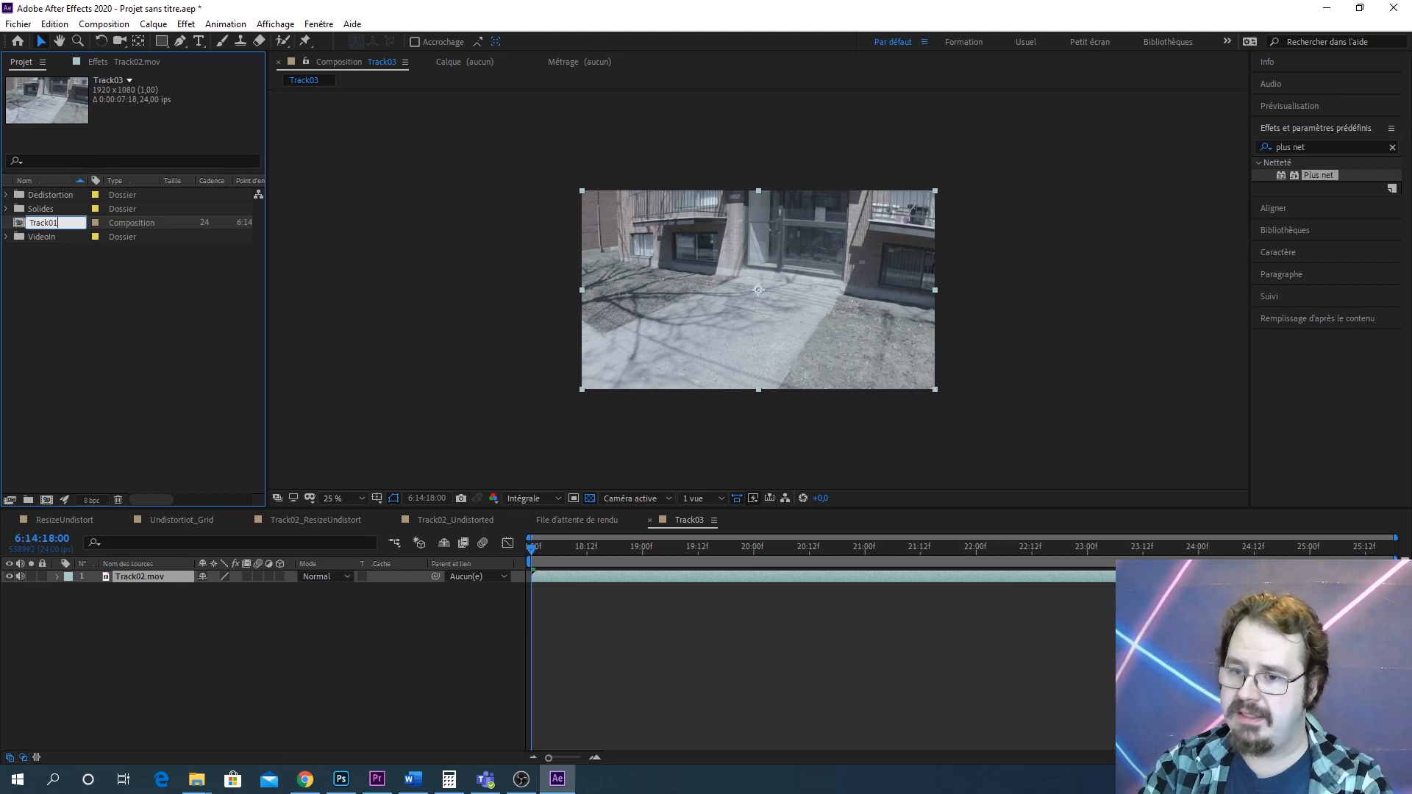
type("_")
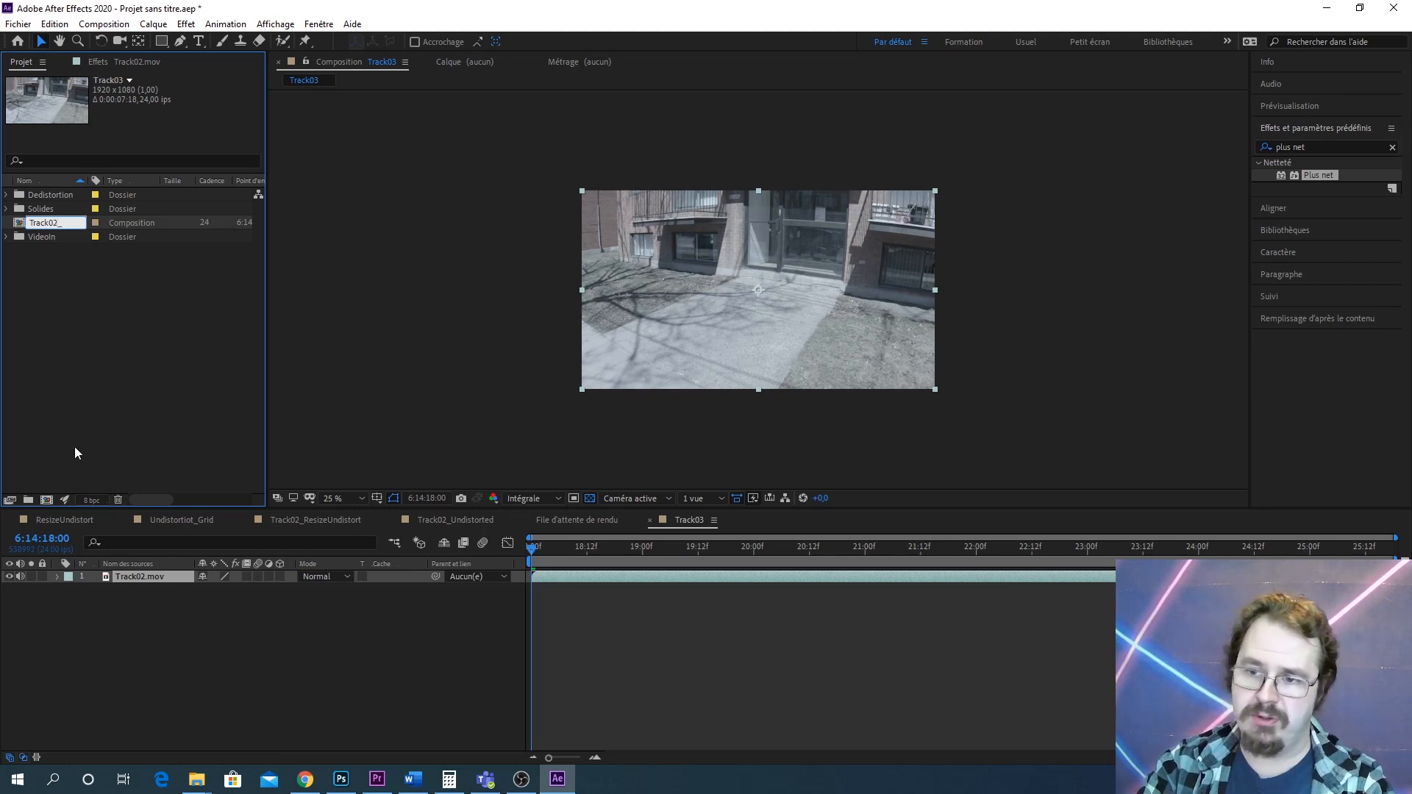
type("Sortie")
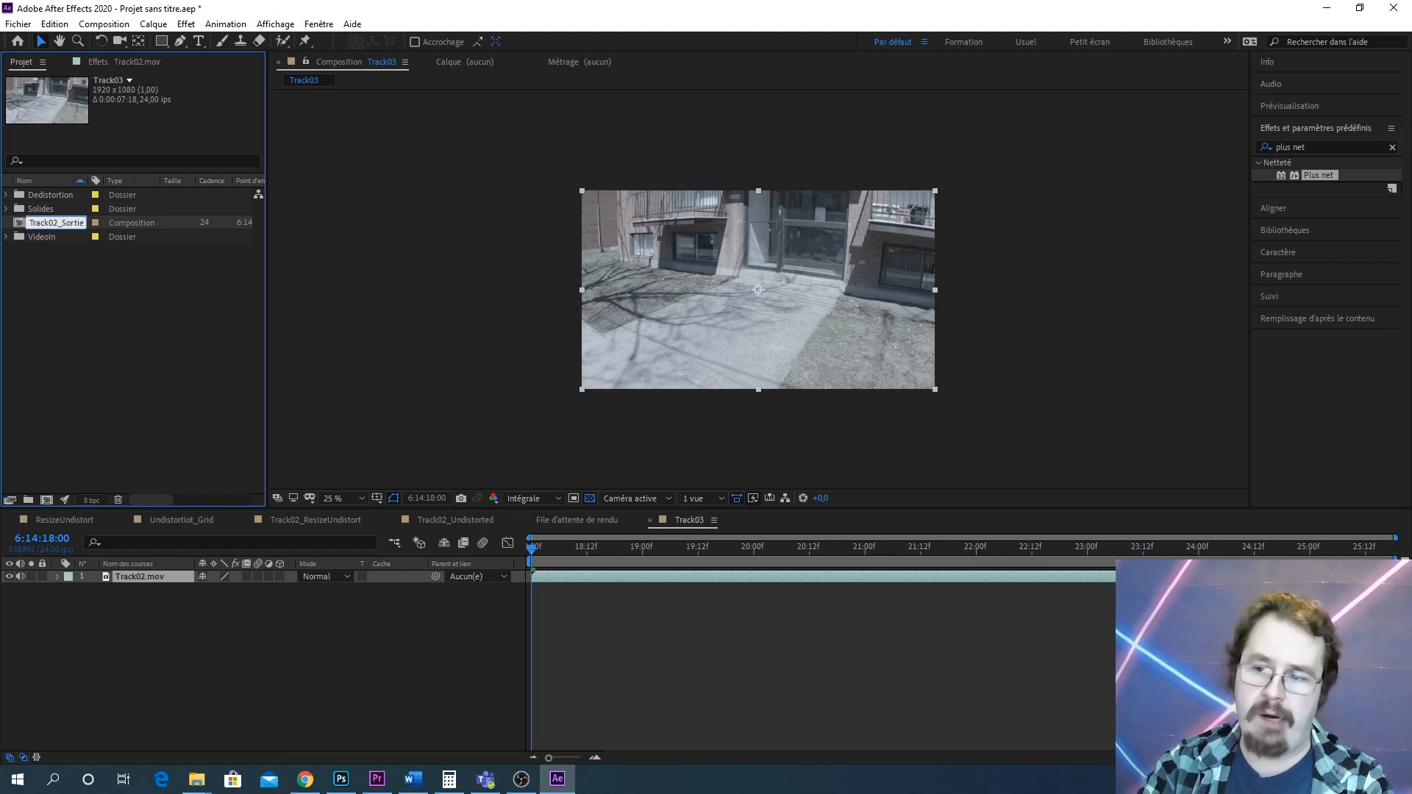
key("Return")
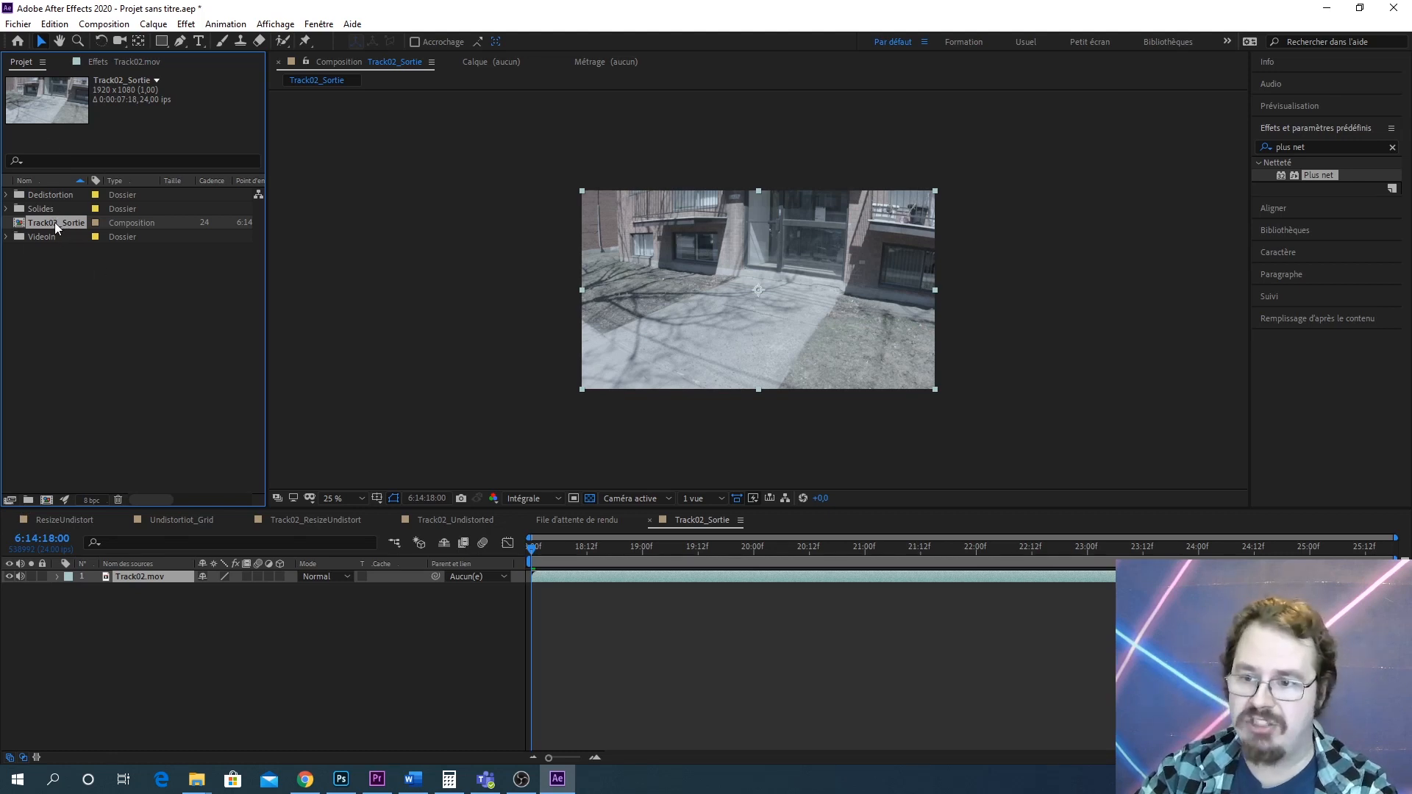
Create a folder named Sorties and move the Track02_Sortie composition into it
left_click_drag(54, 222, 82, 317)
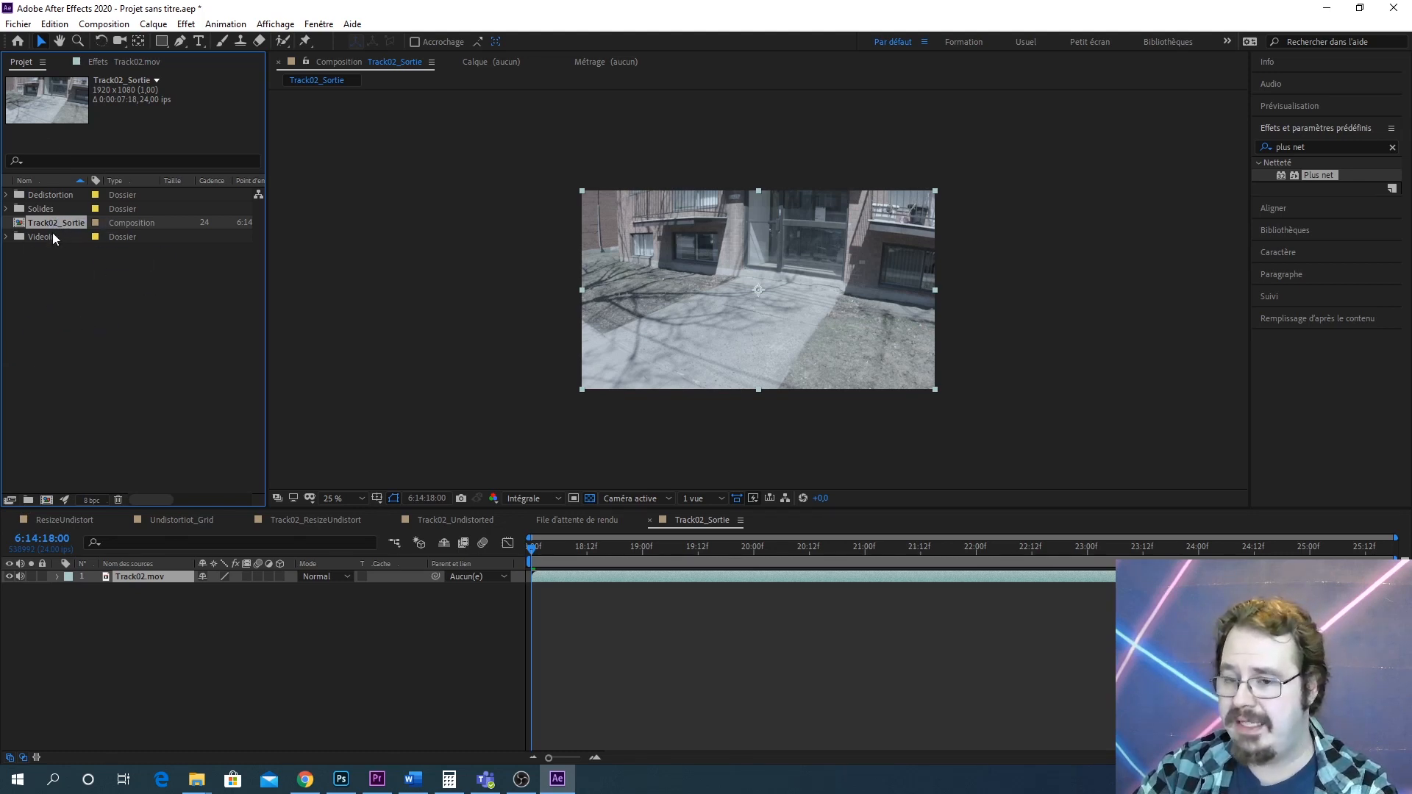
left_click_drag(50, 226, 19, 226)
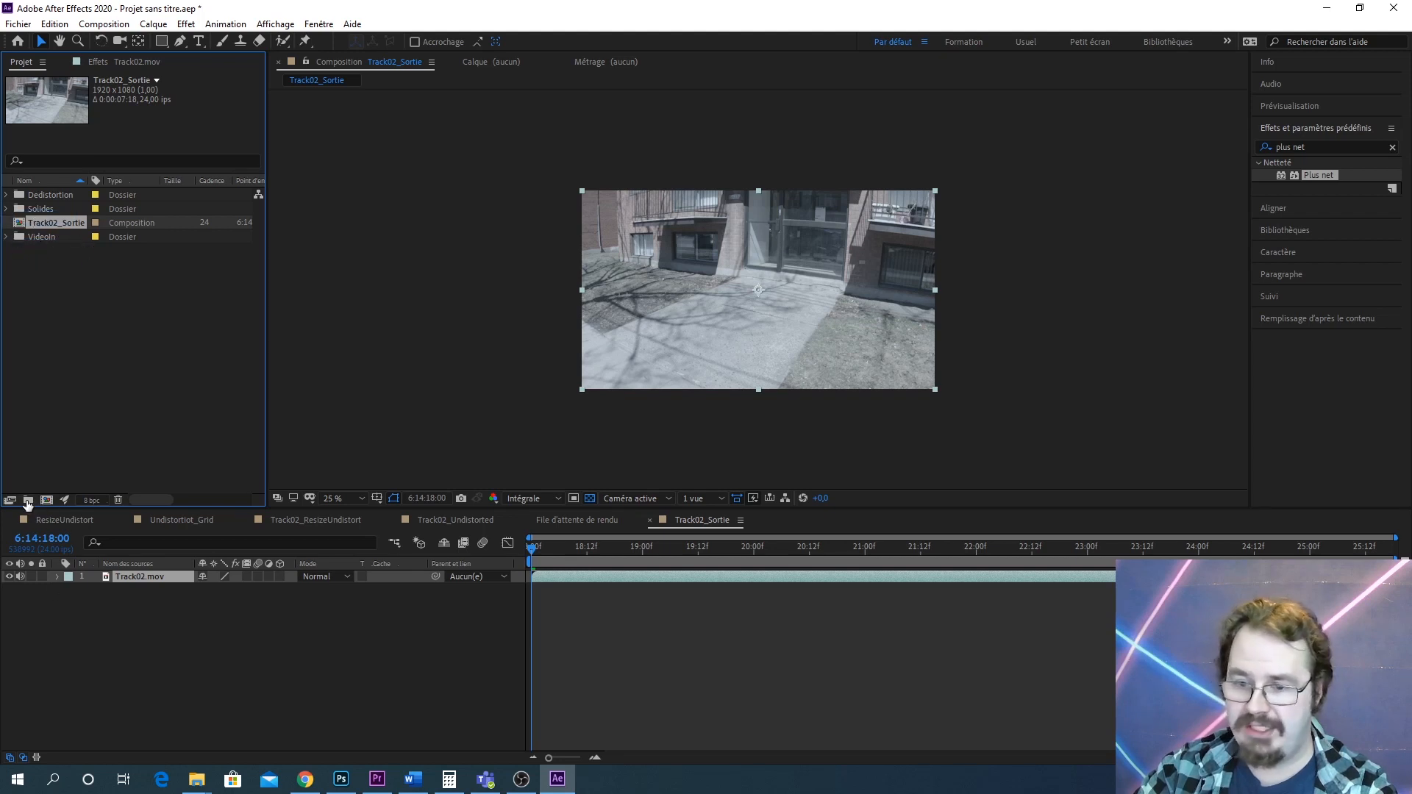
left_click(28, 500)
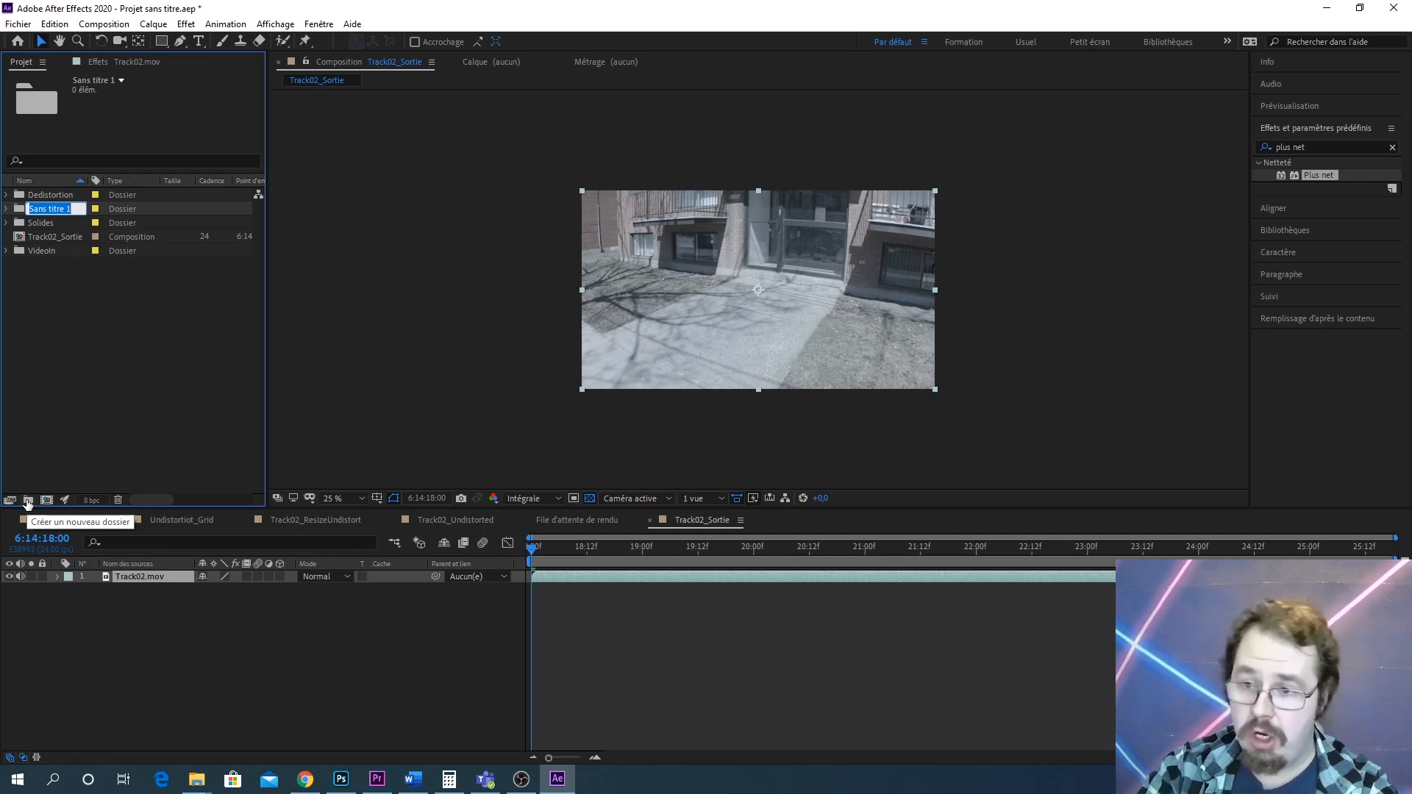
type("Sou")
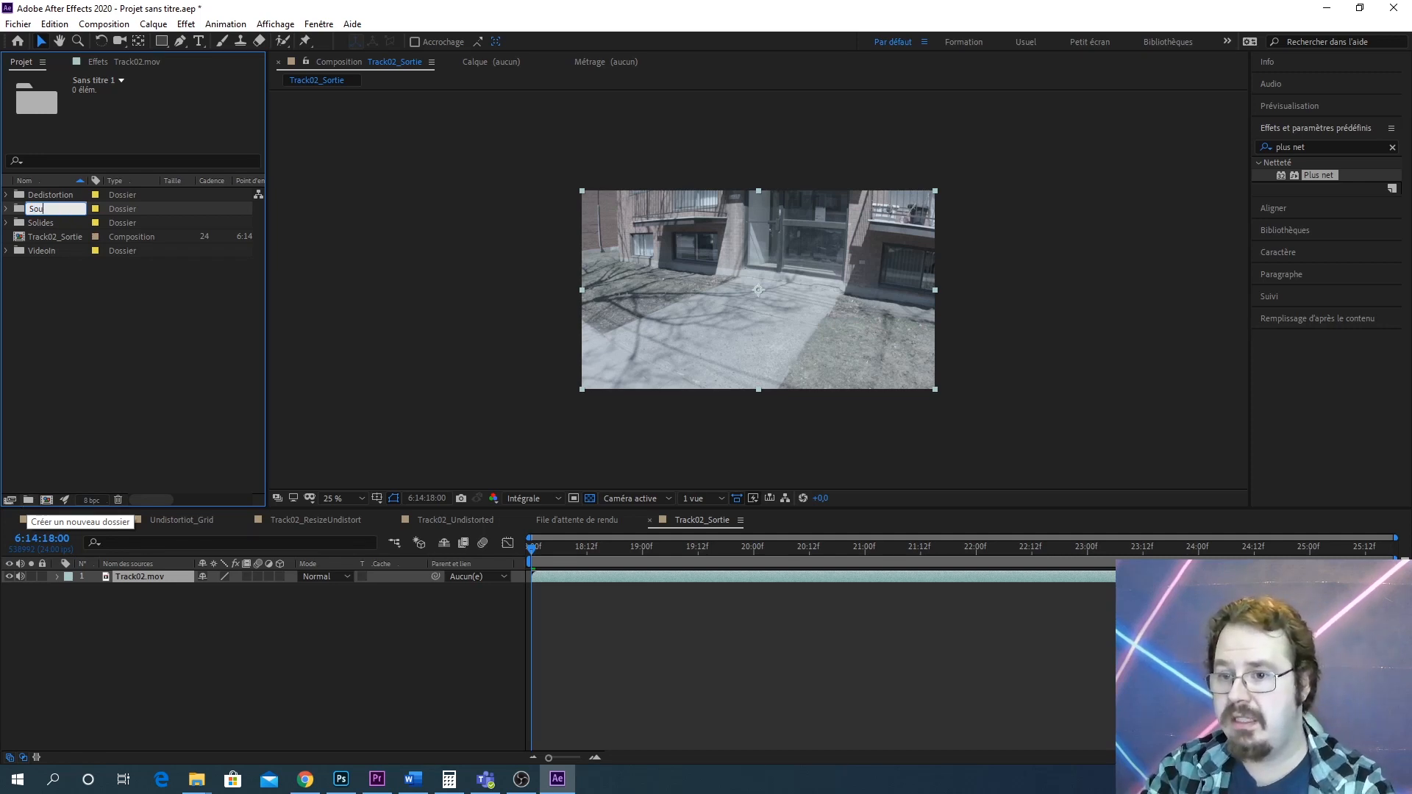
type("rties")
key("Return")
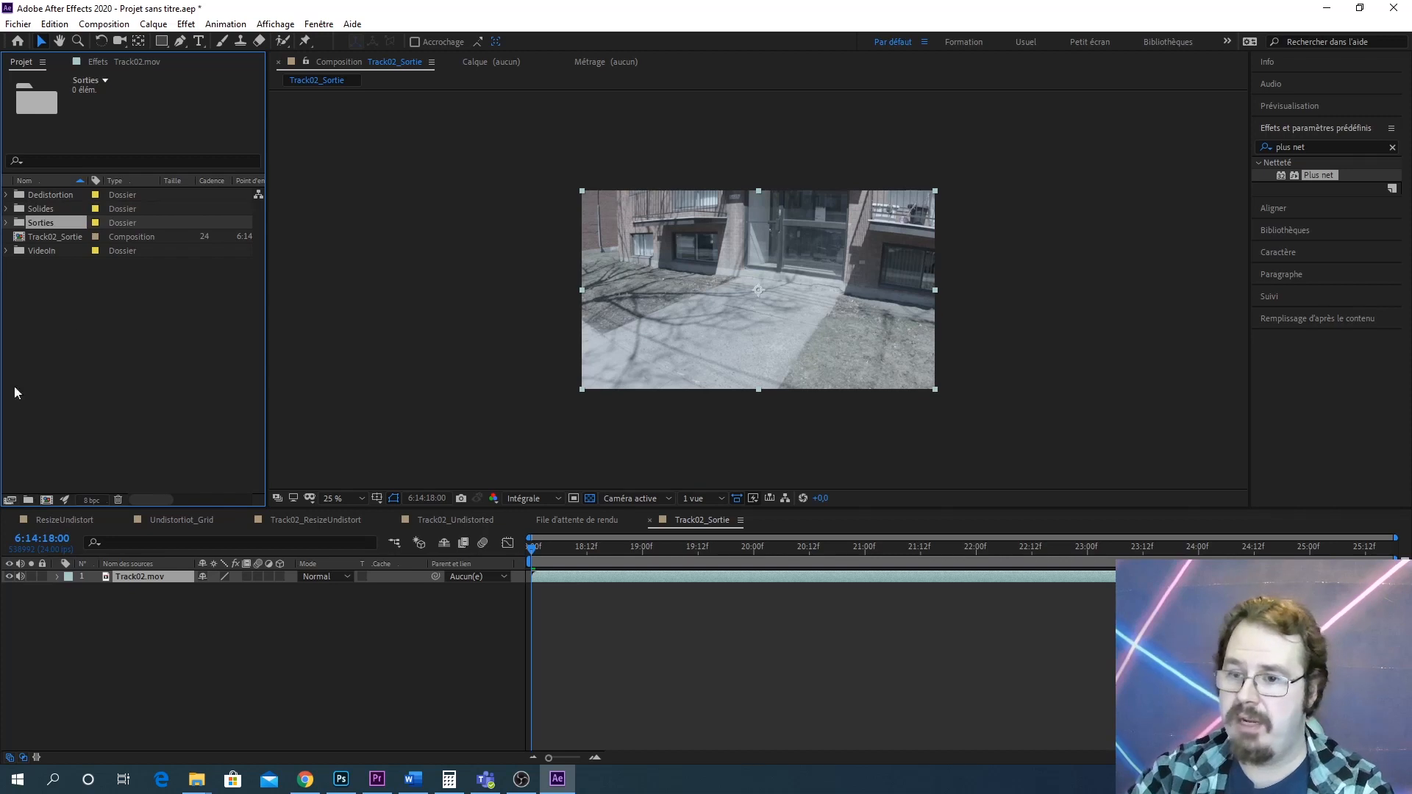
left_click_drag(68, 237, 42, 228)
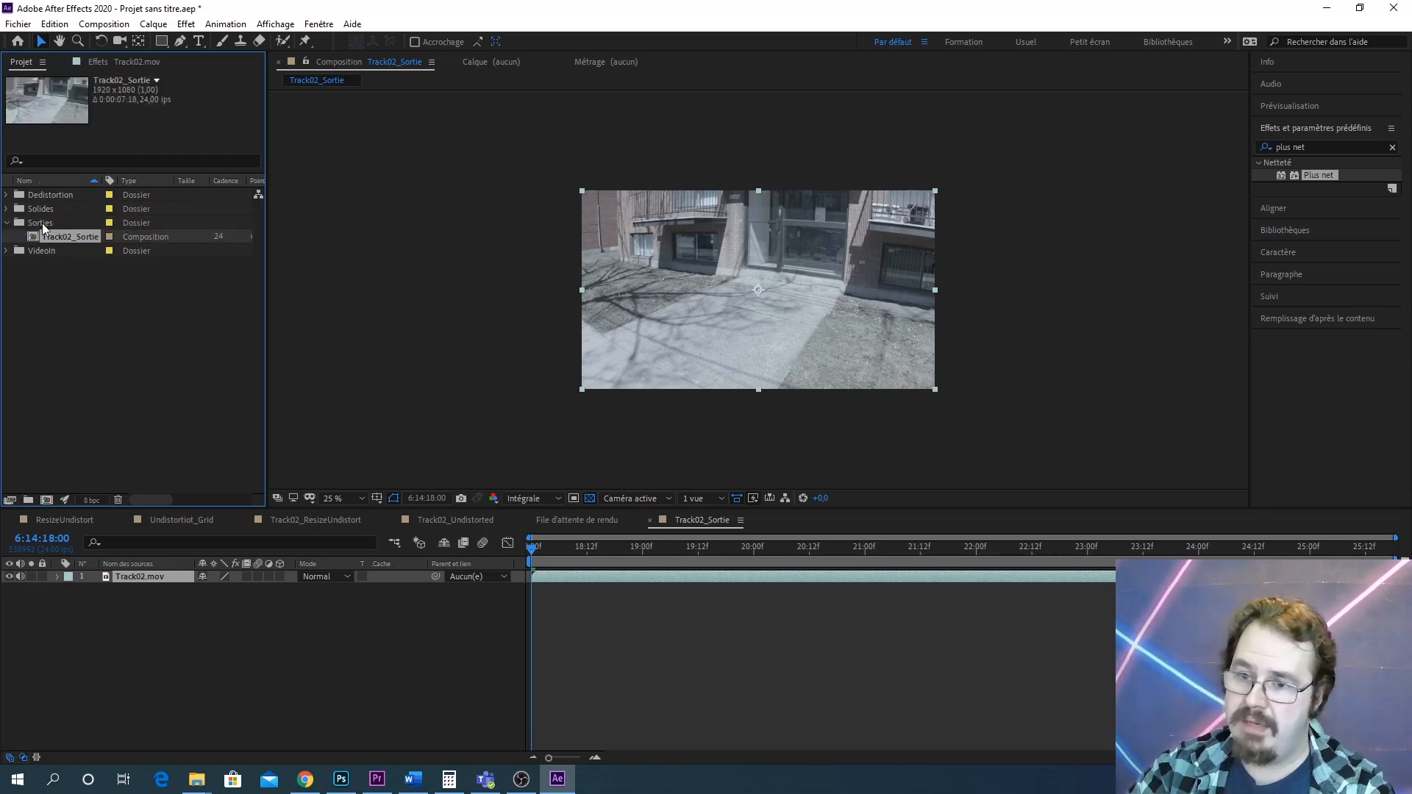
Create a folder named Track02 inside Sorties and move the Track02_Sortie composition into it
left_click(30, 501)
type("S")
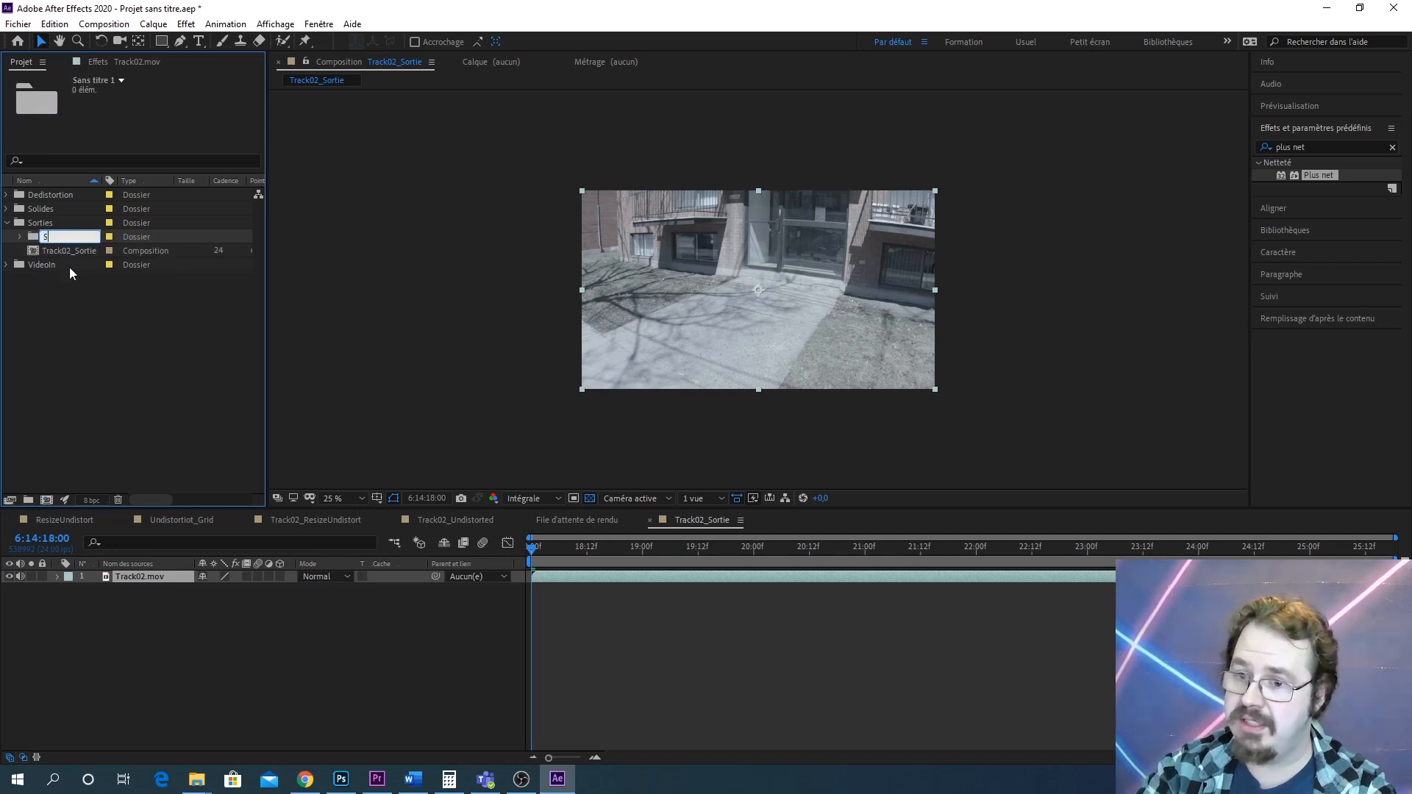
type("orties")
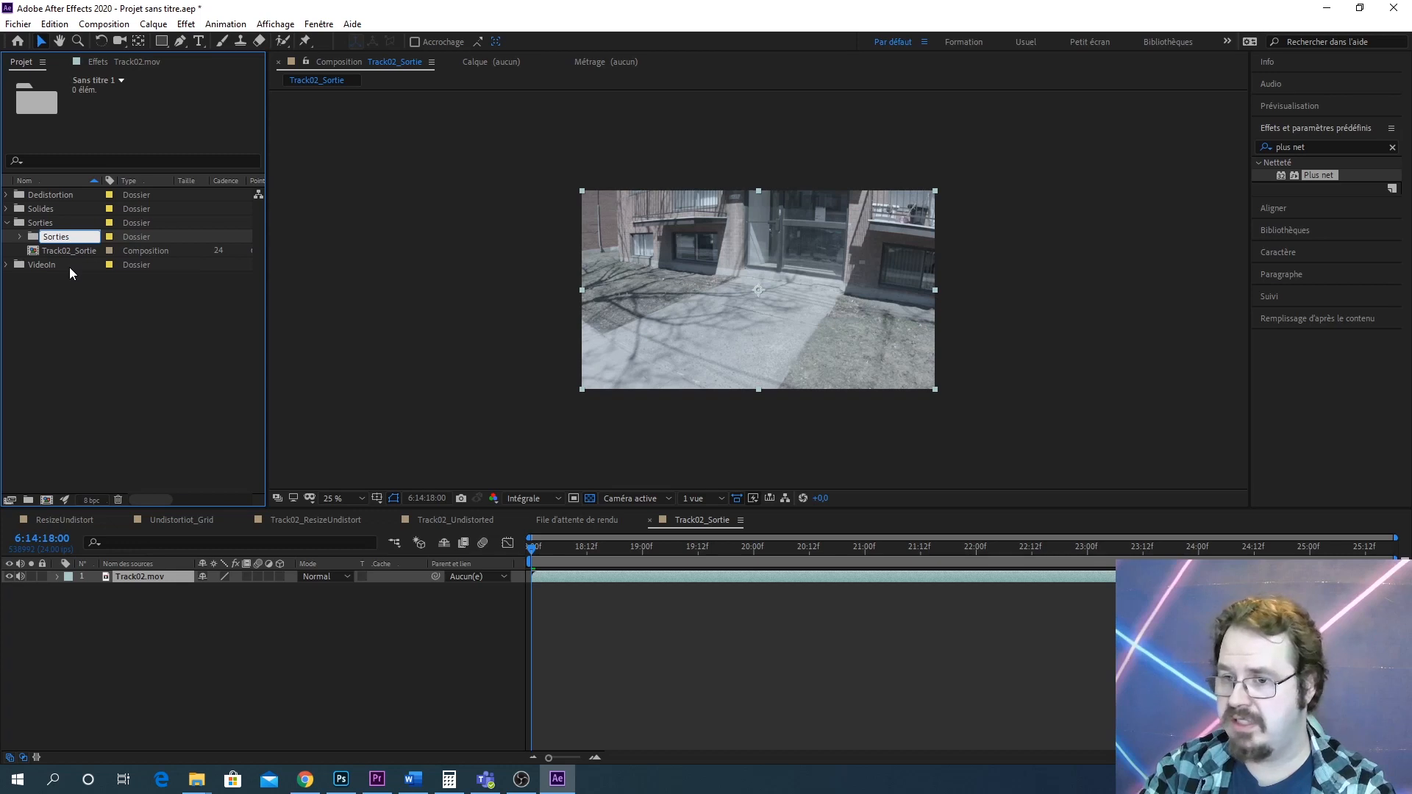
type("_01")
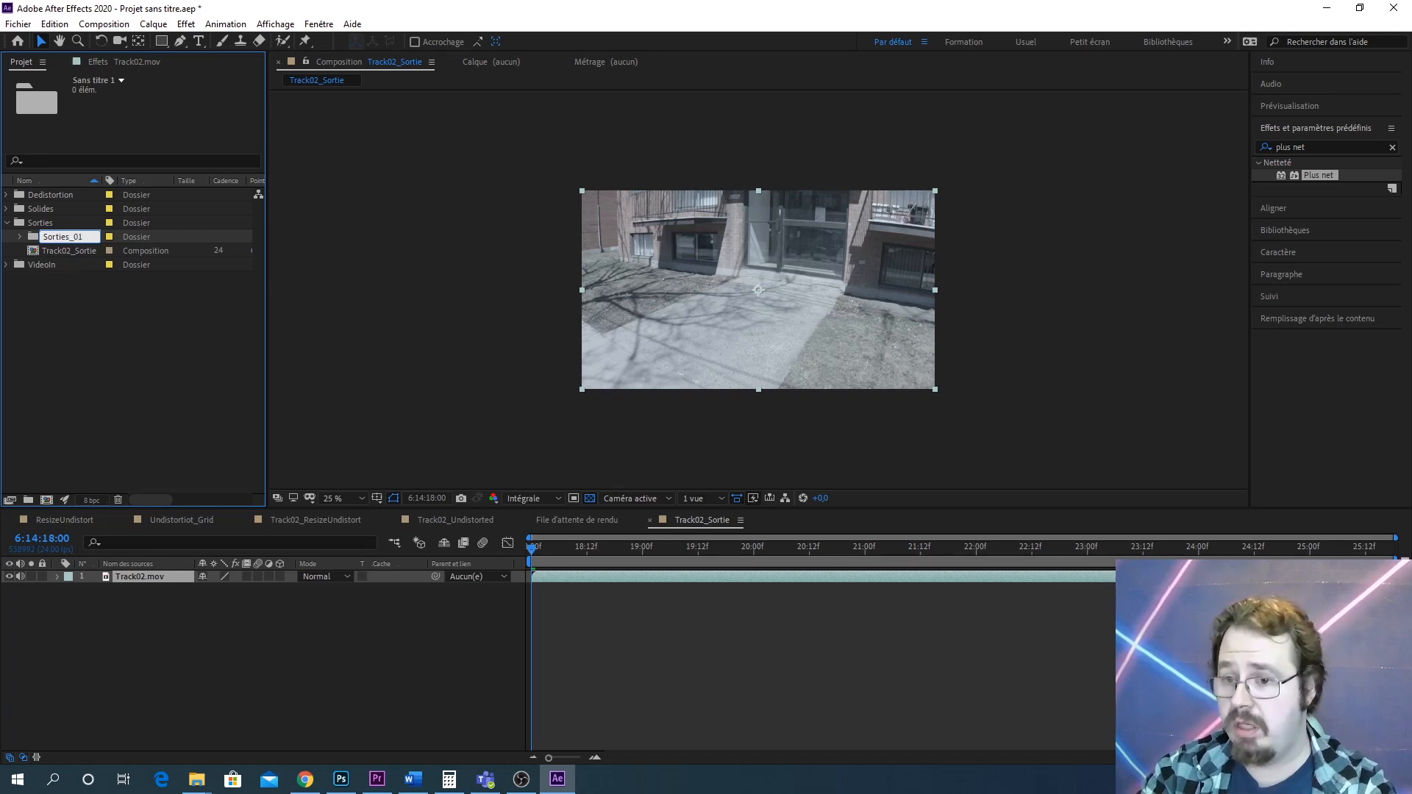
key("BackSpace")
key("BackSpace")
key("BackSpace")
key("BackSpace")
key("BackSpace")
key("BackSpace")
key("BackSpace")
key("BackSpace")
key("BackSpace")
key("BackSpace")
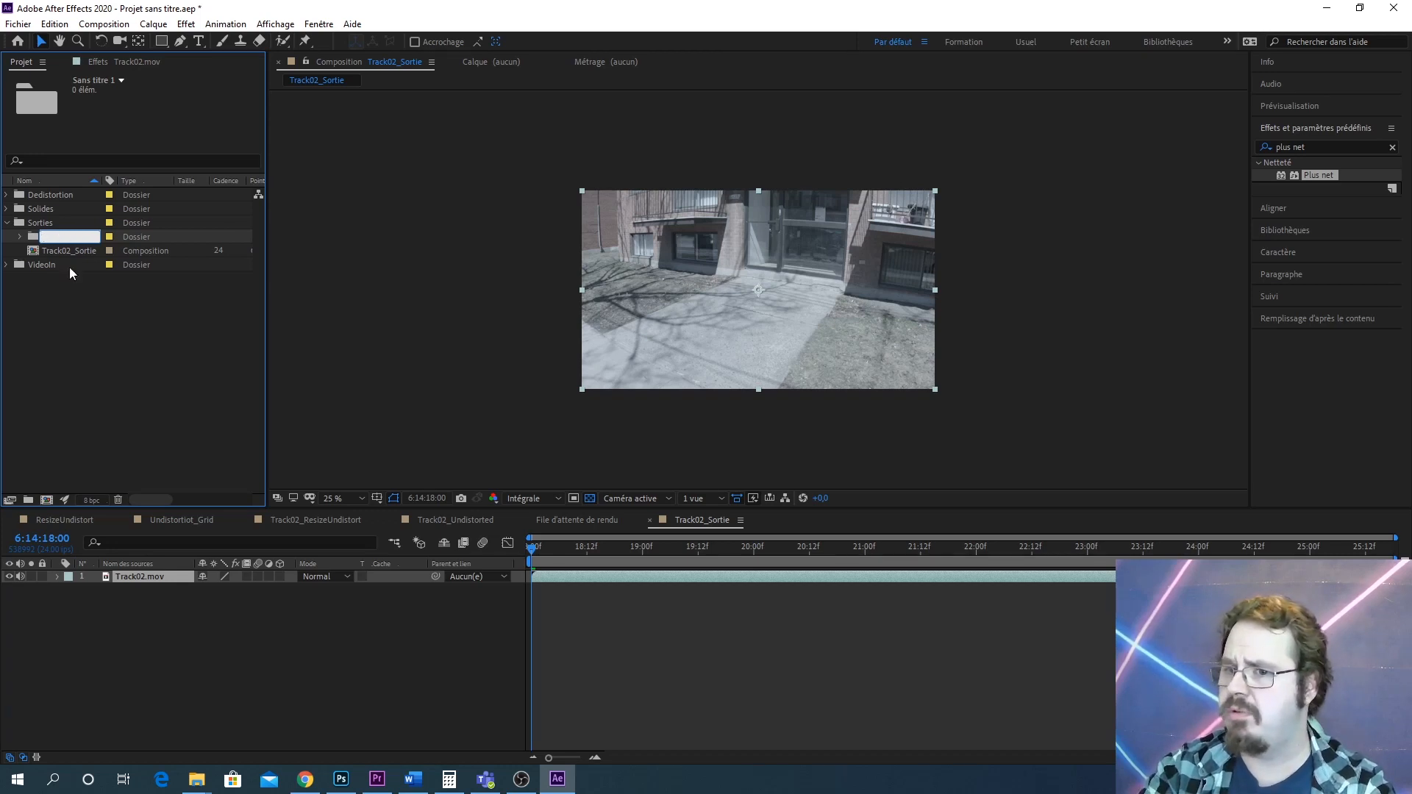
type("Track02")
key("Return")
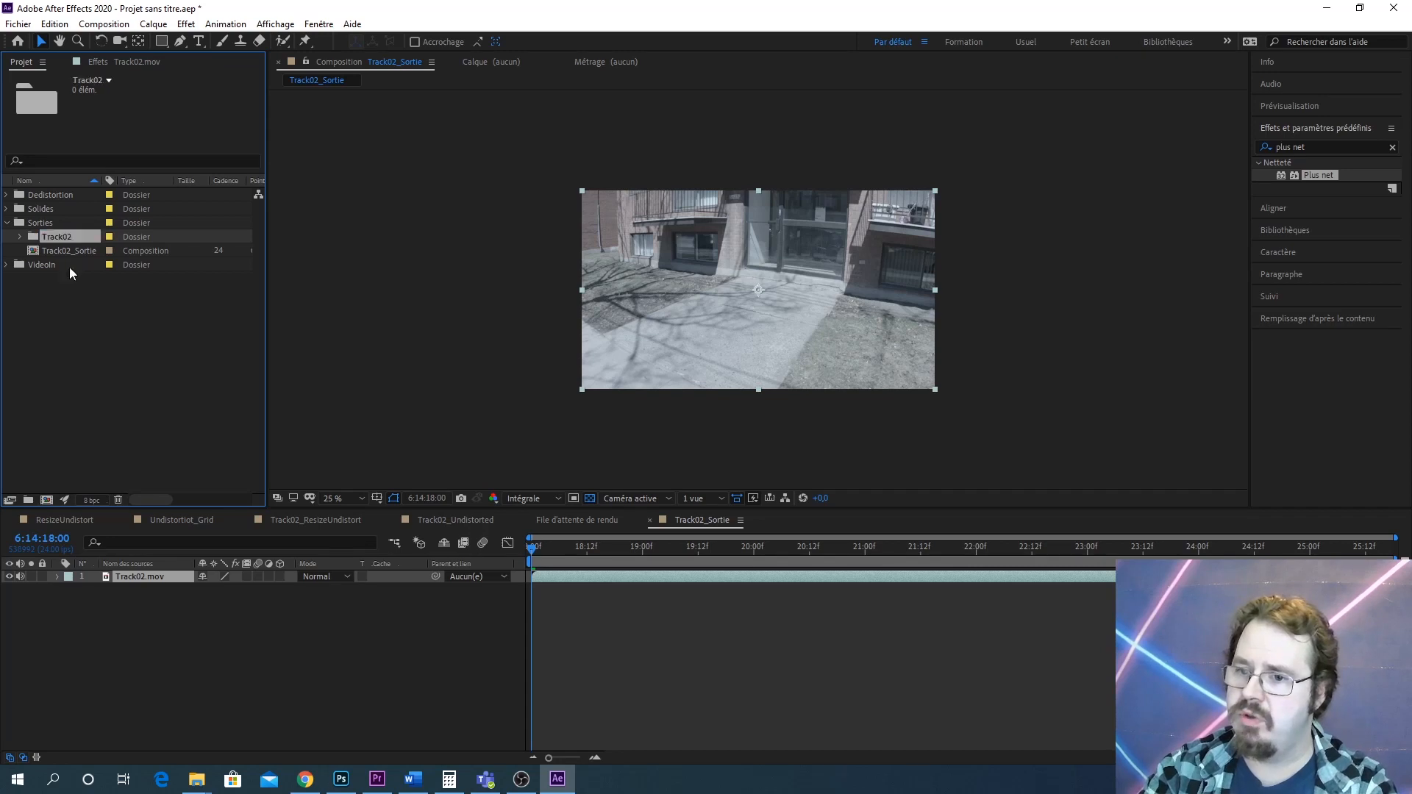
left_click_drag(70, 251, 72, 240)
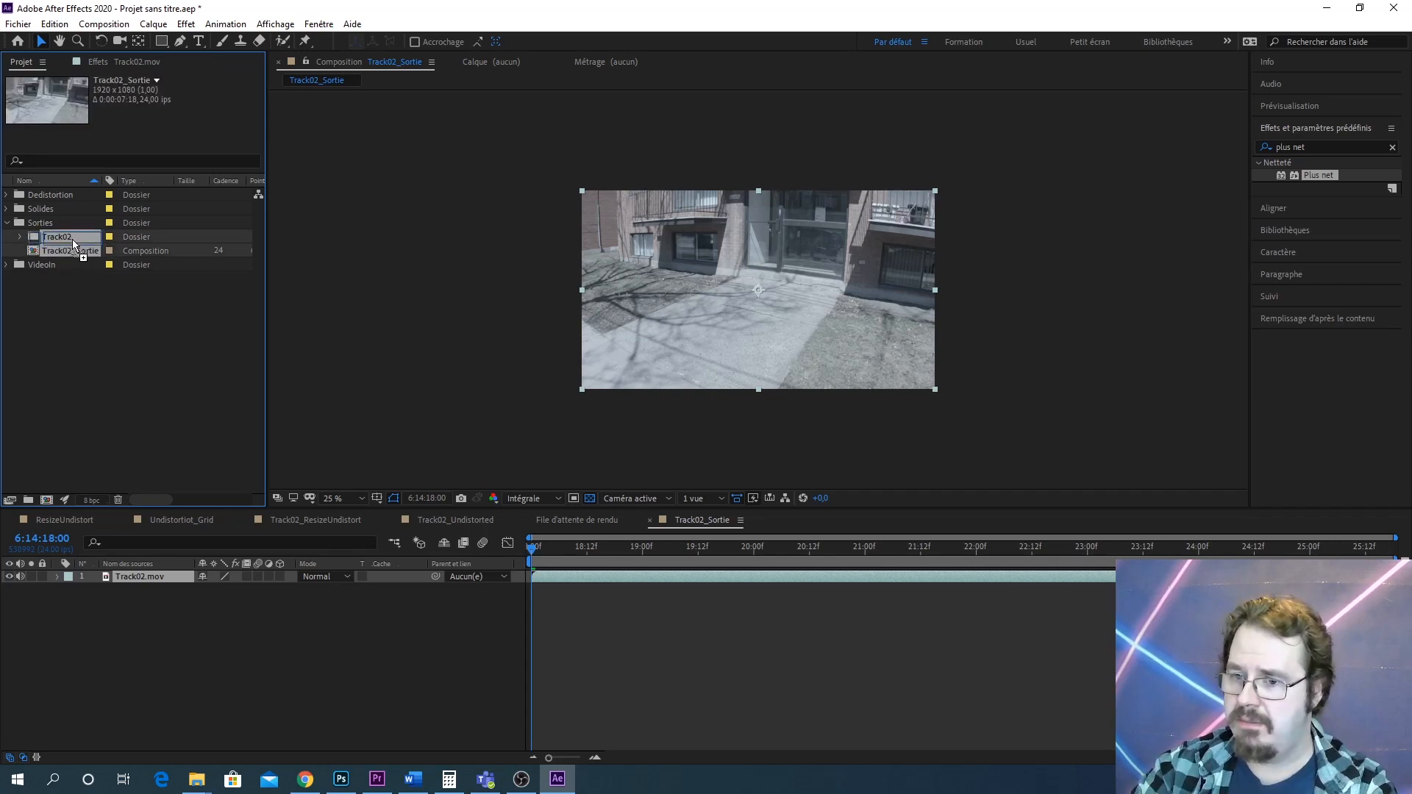
left_click(21, 237)
Rename the composition Track02_Sortie_V001
right_click(94, 253)
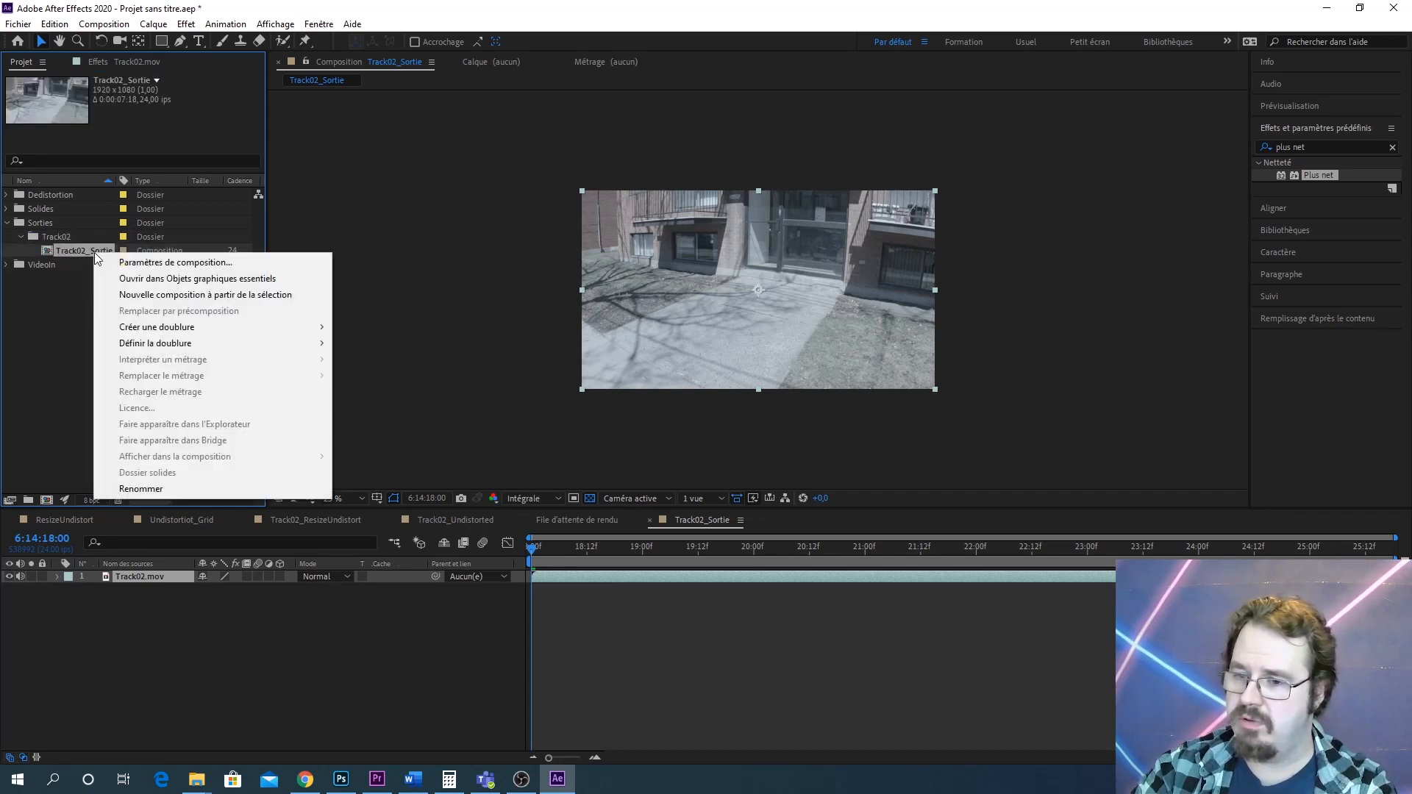
left_click(158, 486)
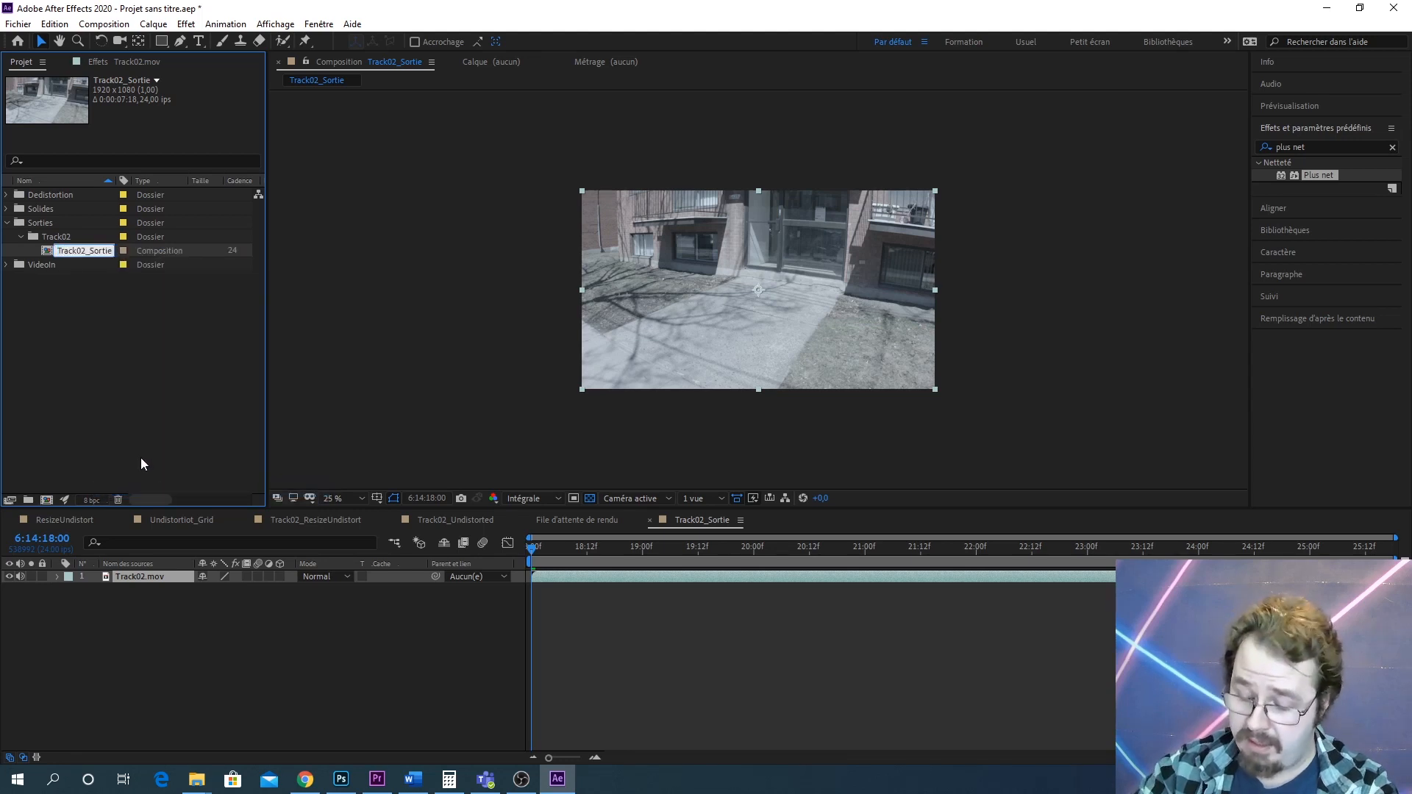
key("End")
type("_V0")
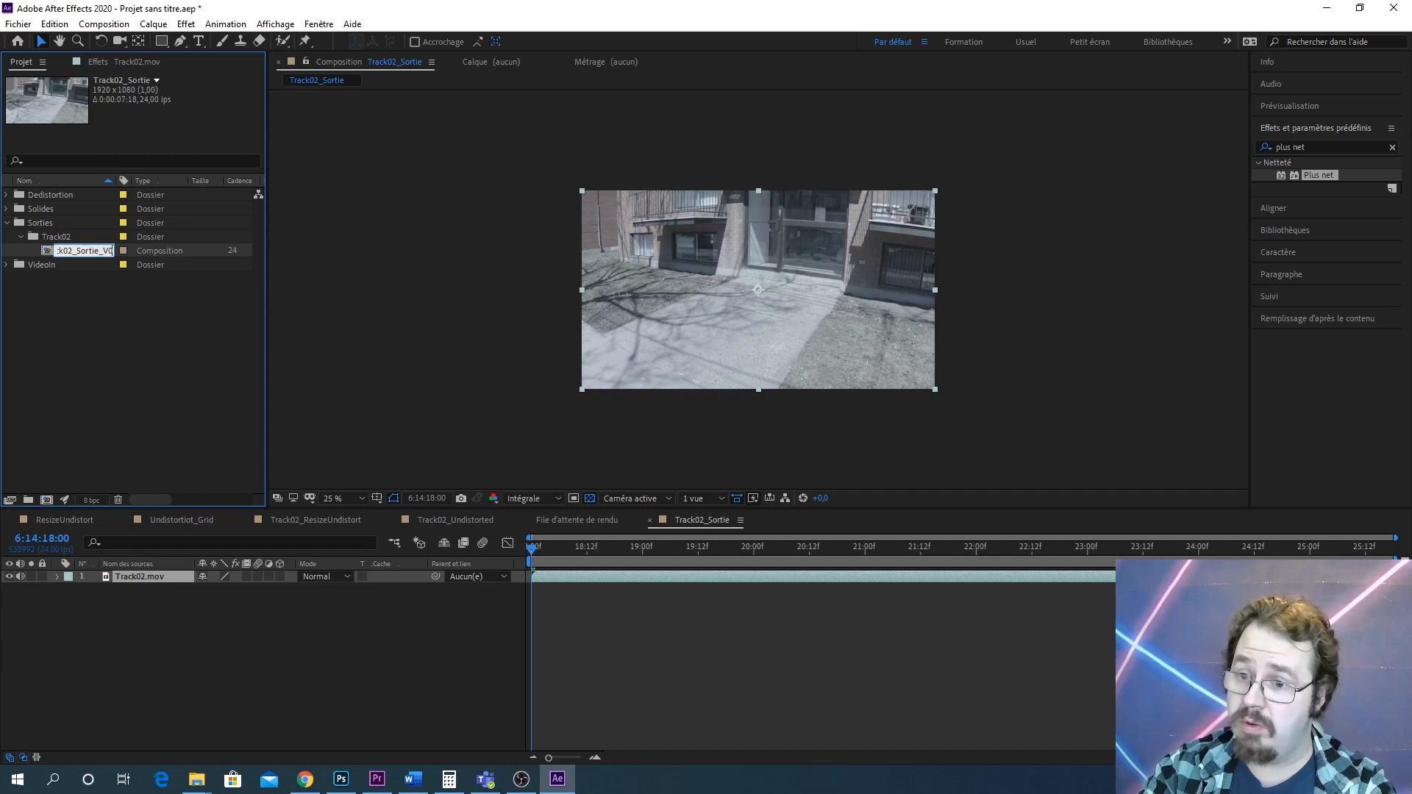
type("01")
key("Return")
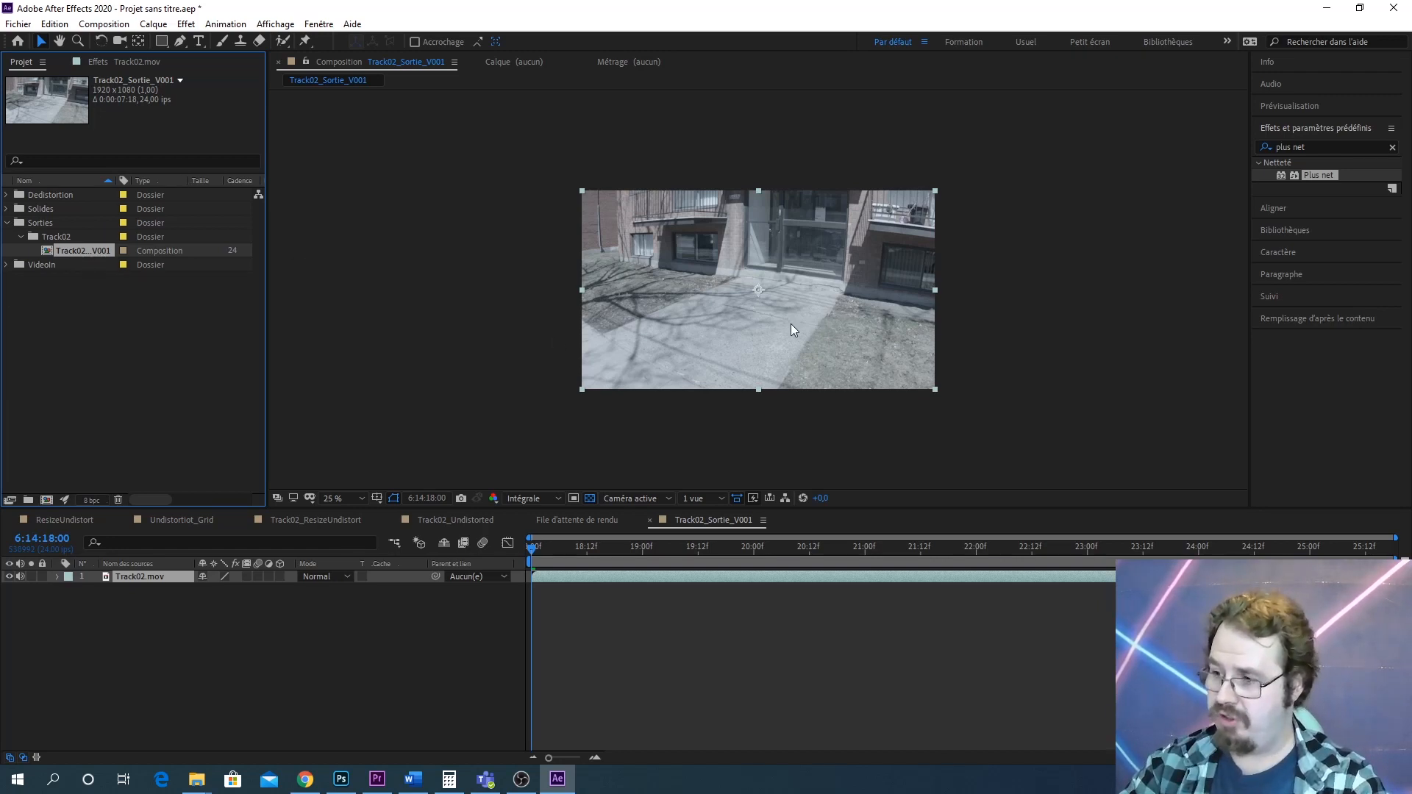
scroll(791, 324, "up", 2)
left_click_drag(794, 328, 860, 352)
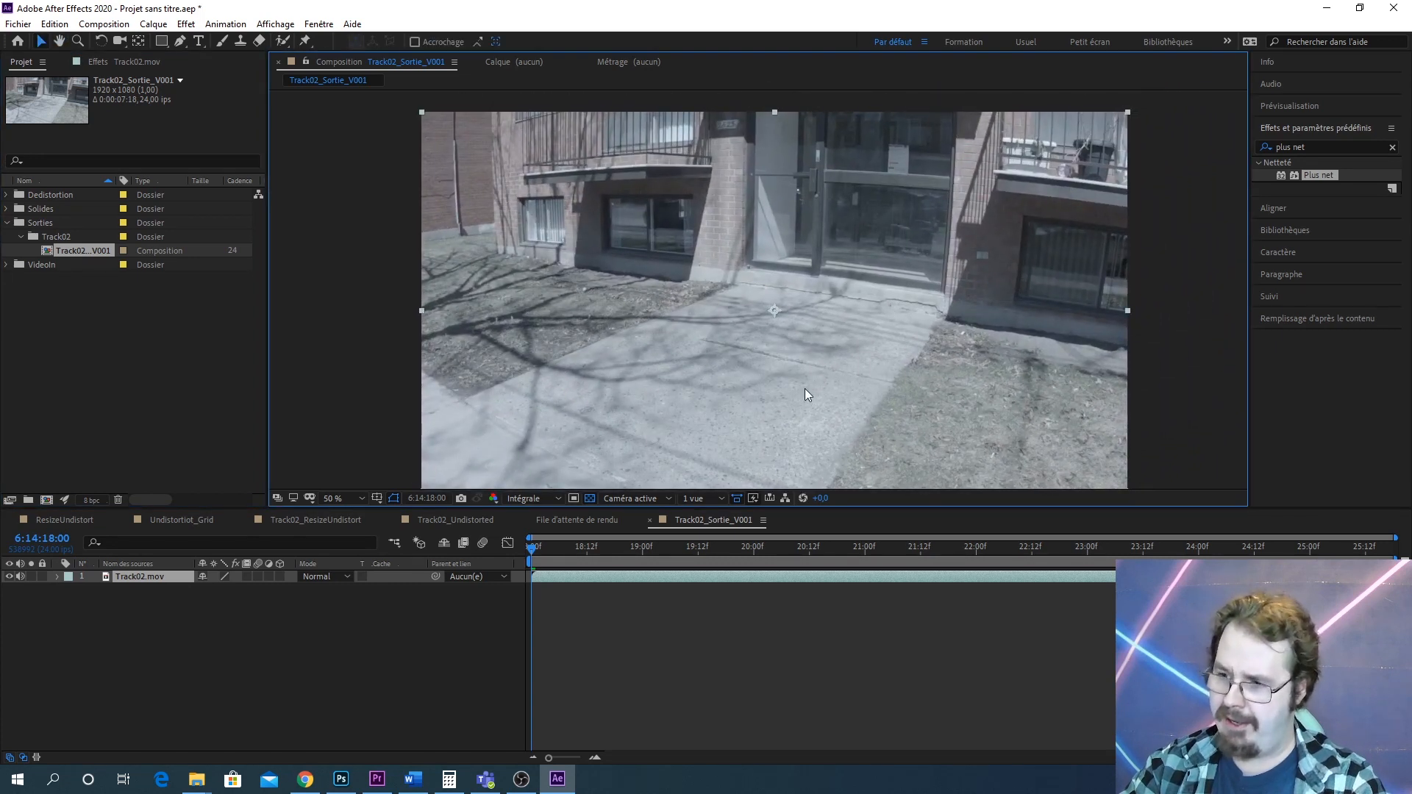
left_click_drag(805, 390, 853, 325)
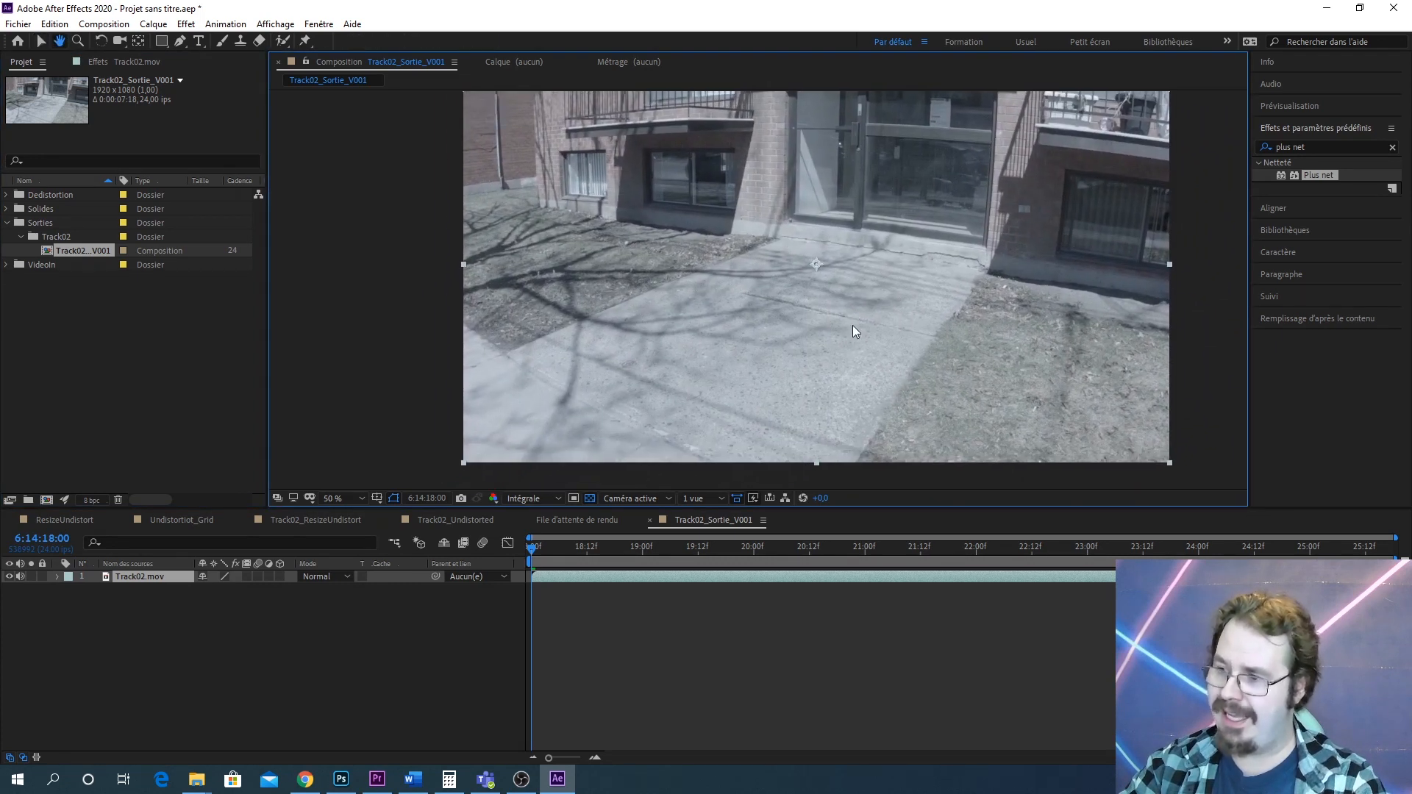
Collapse the Sorties folder and create a new root folder named 3DRenders
left_click(7, 223)
left_click(59, 315)
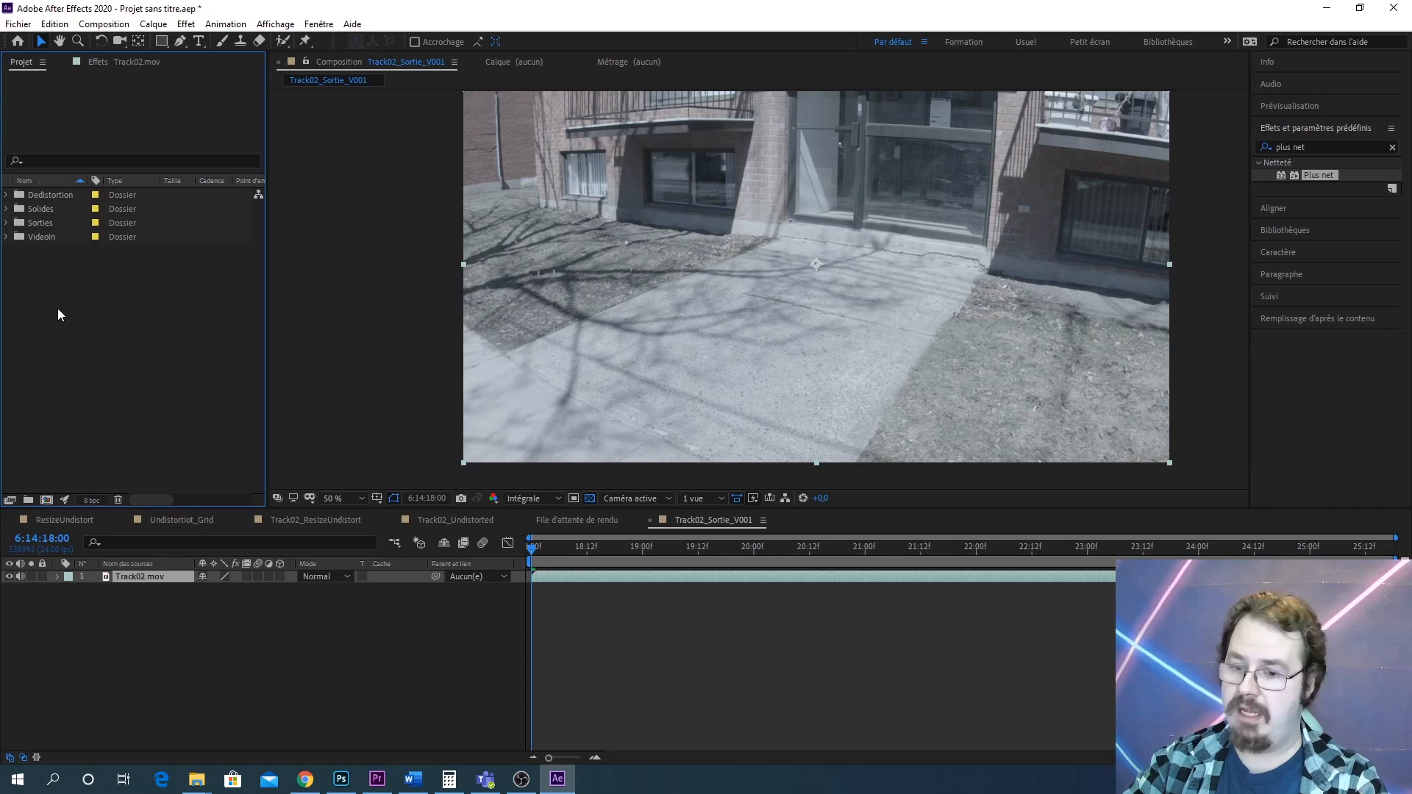
left_click(31, 501)
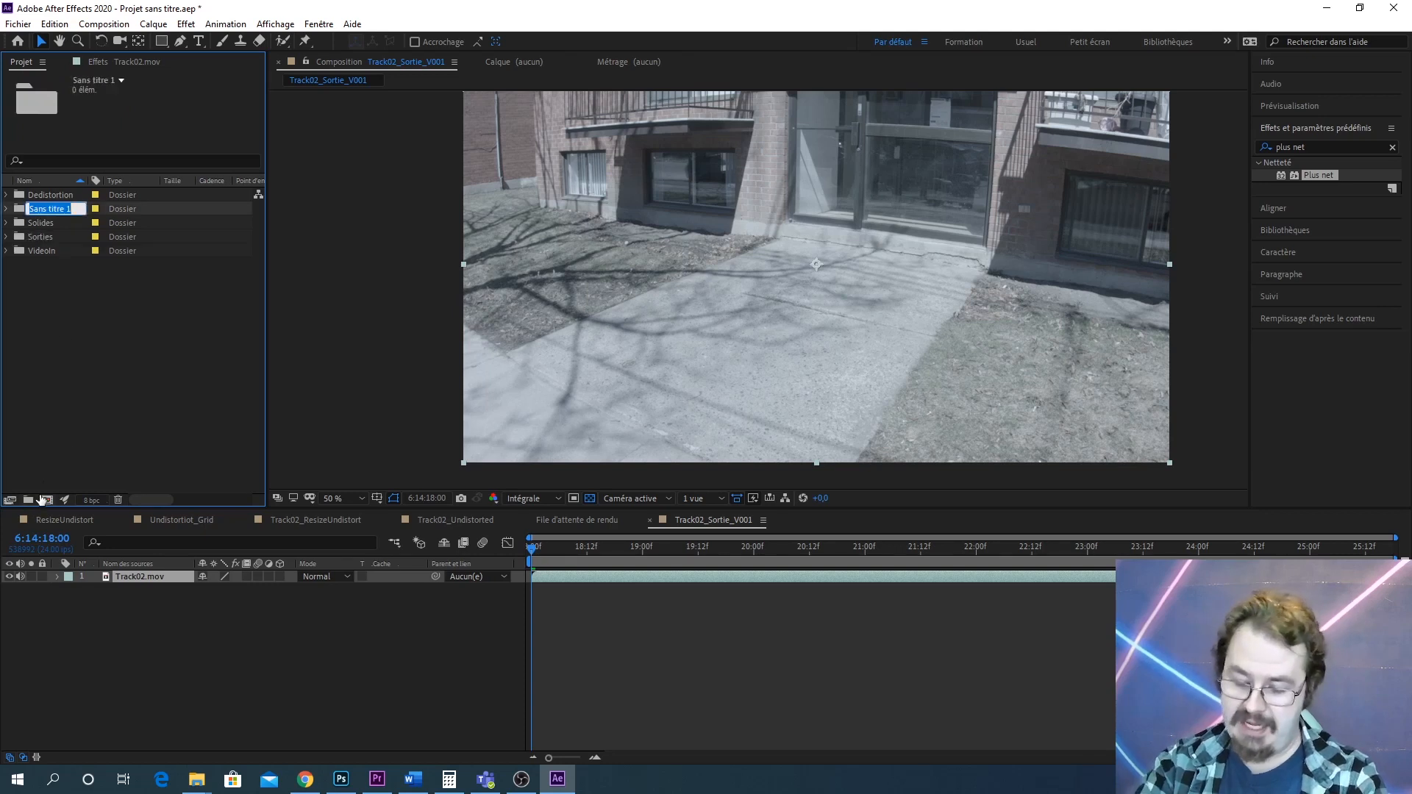
type("3")
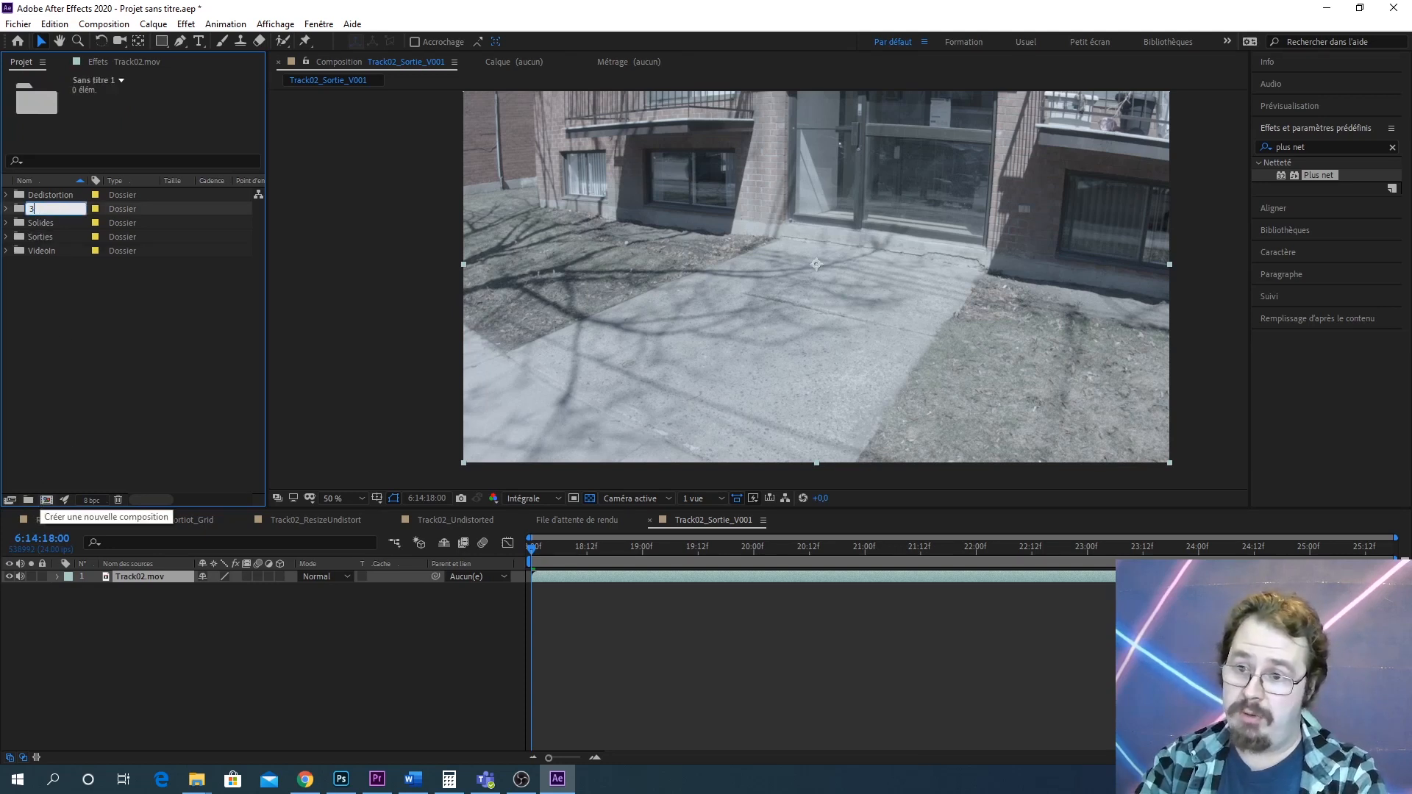
type("DRenders")
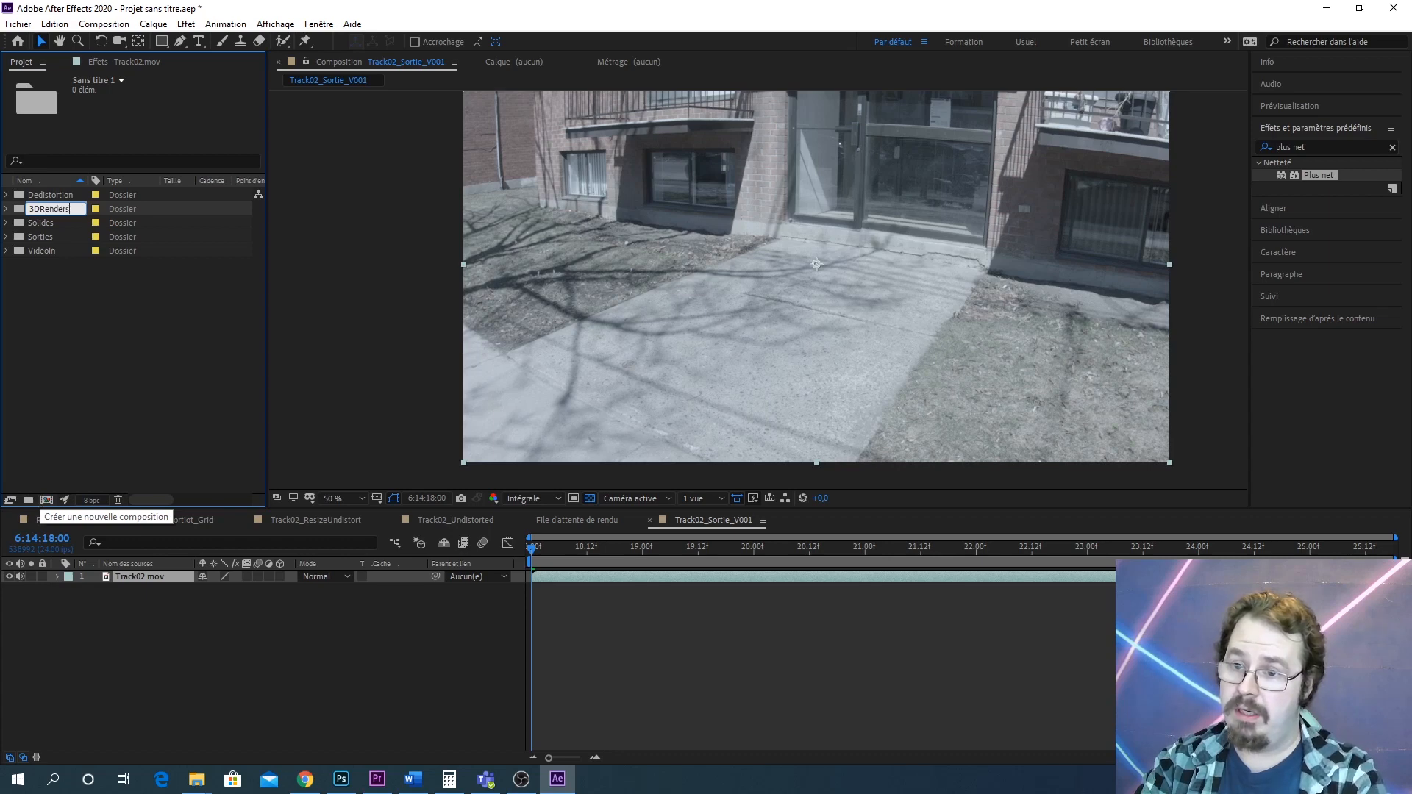
key("Return")
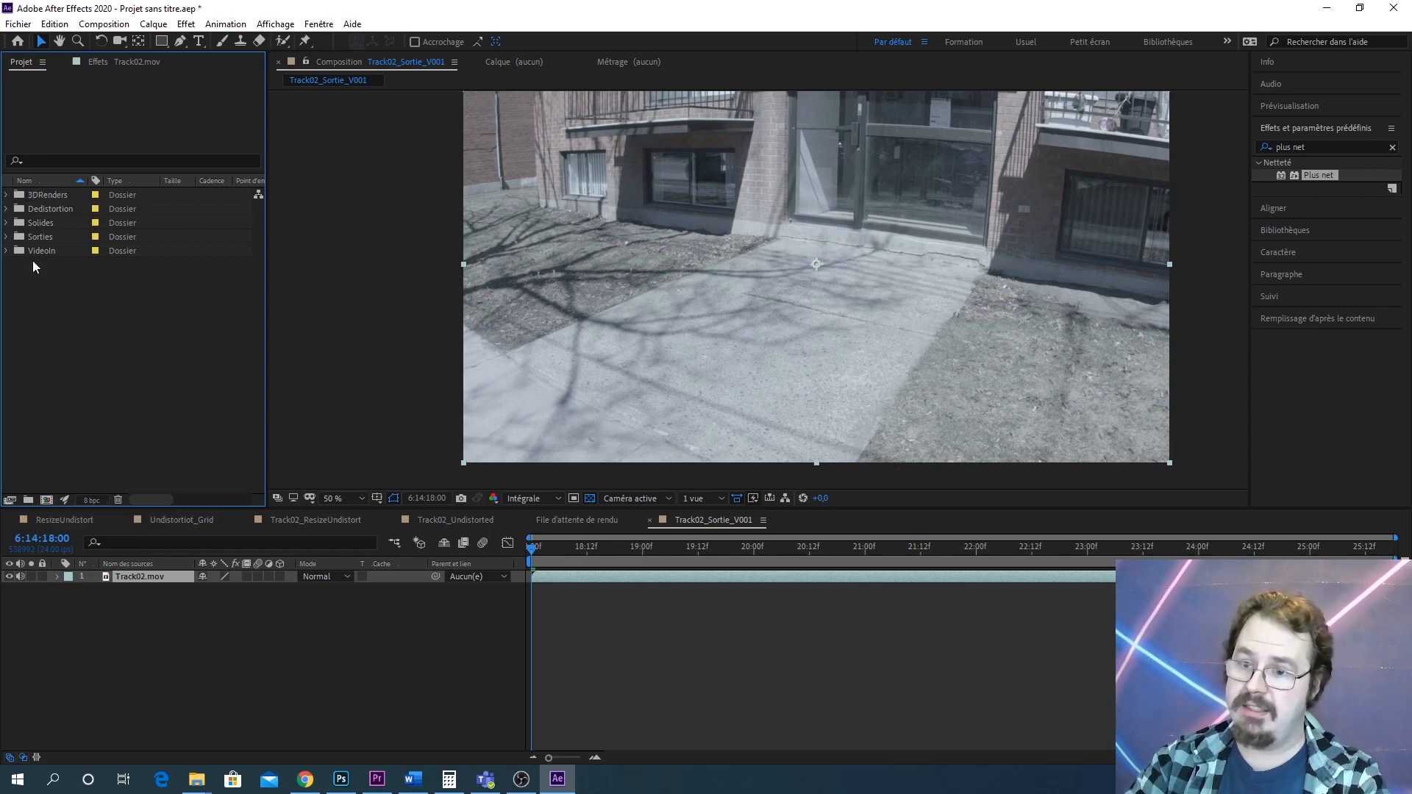
Create subfolders named AO and Beauty inside the 3DRenders folder
left_click(11, 197)
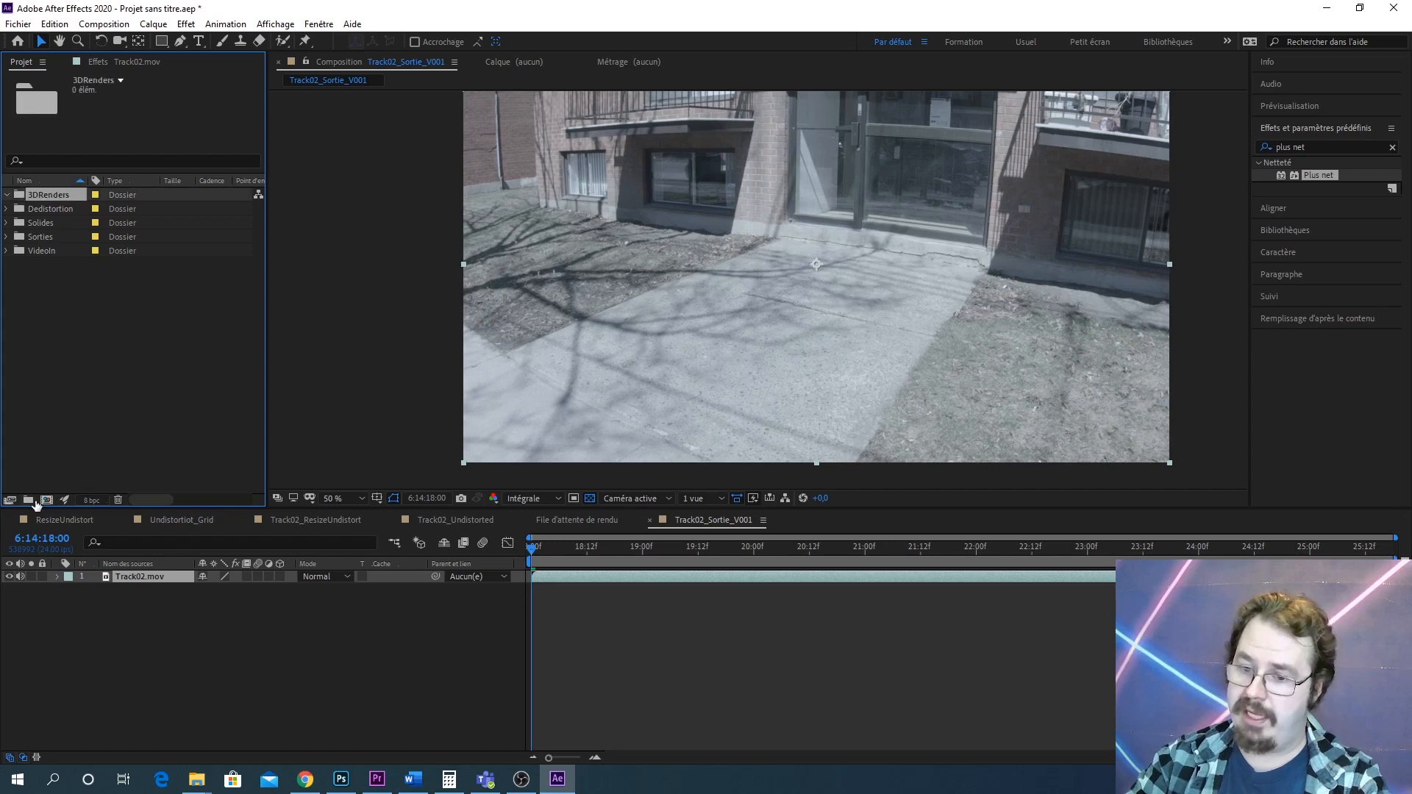
left_click(28, 500)
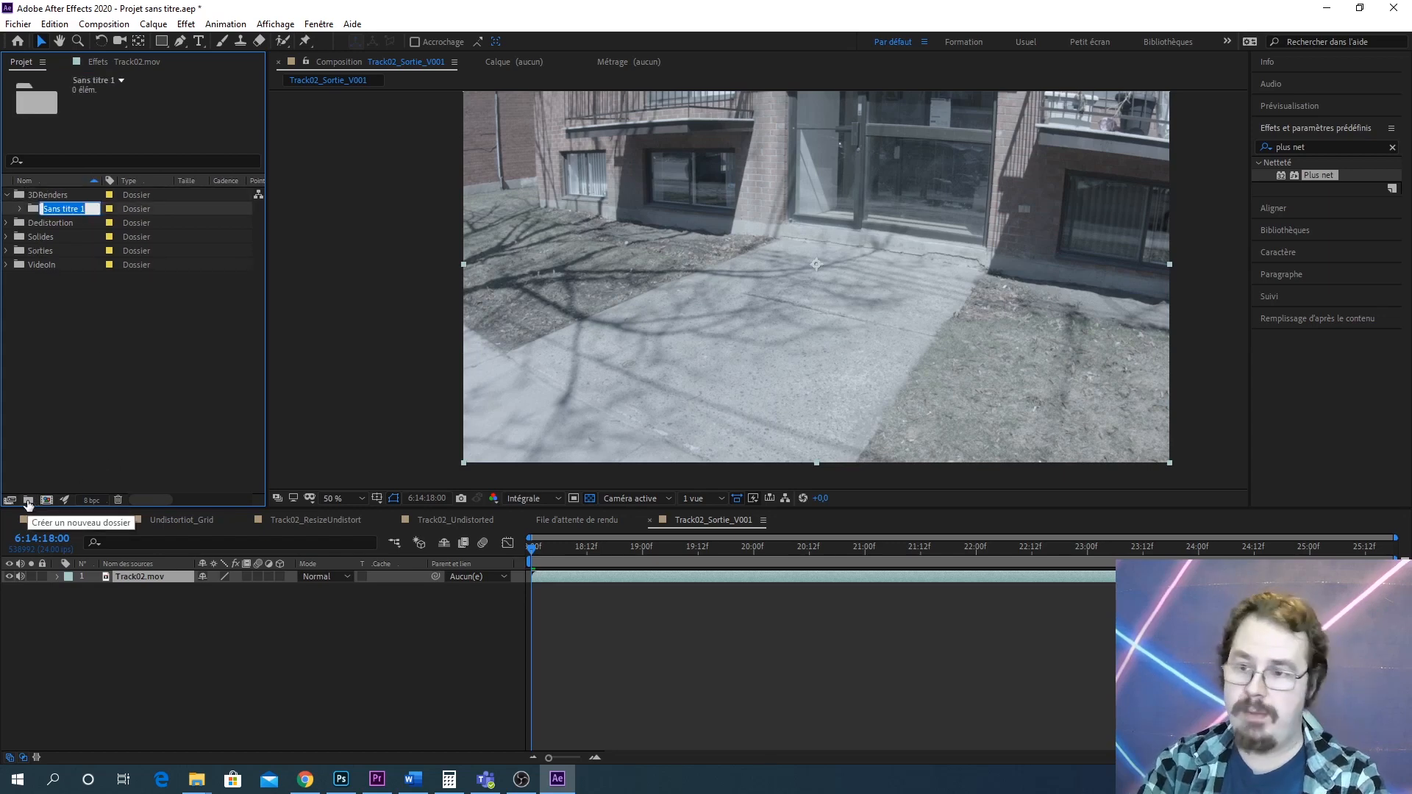
key("BackSpace")
type("A")
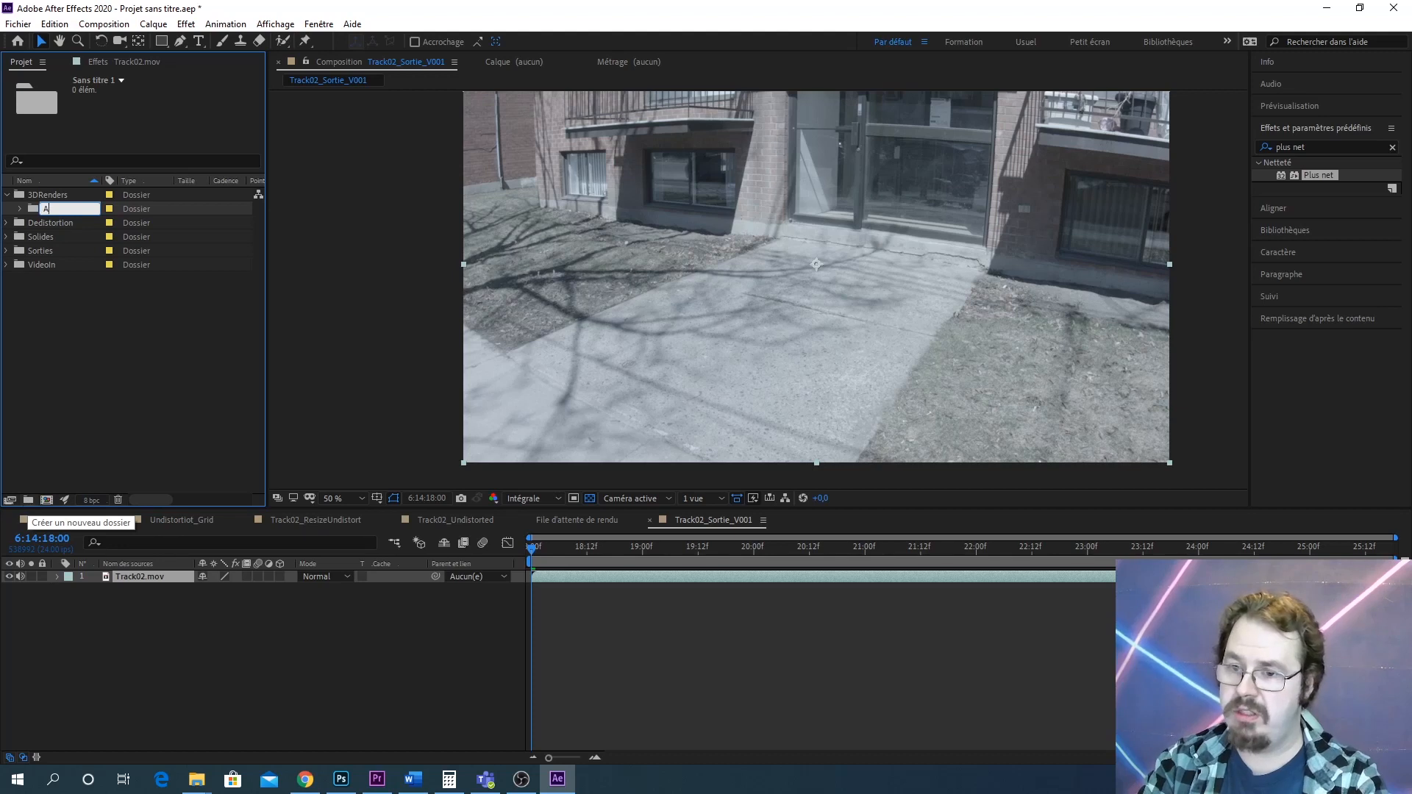
type("O")
key("Return")
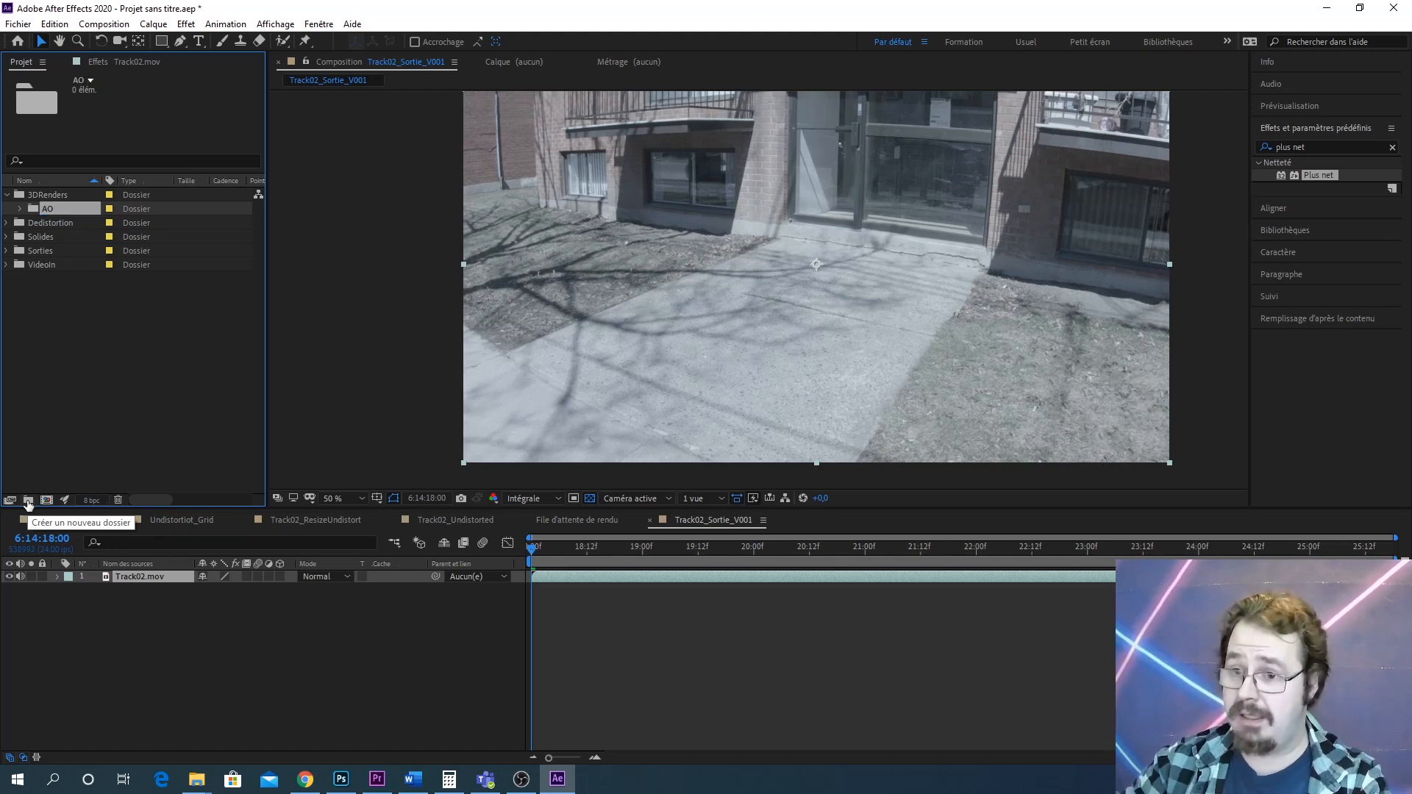
left_click(62, 195)
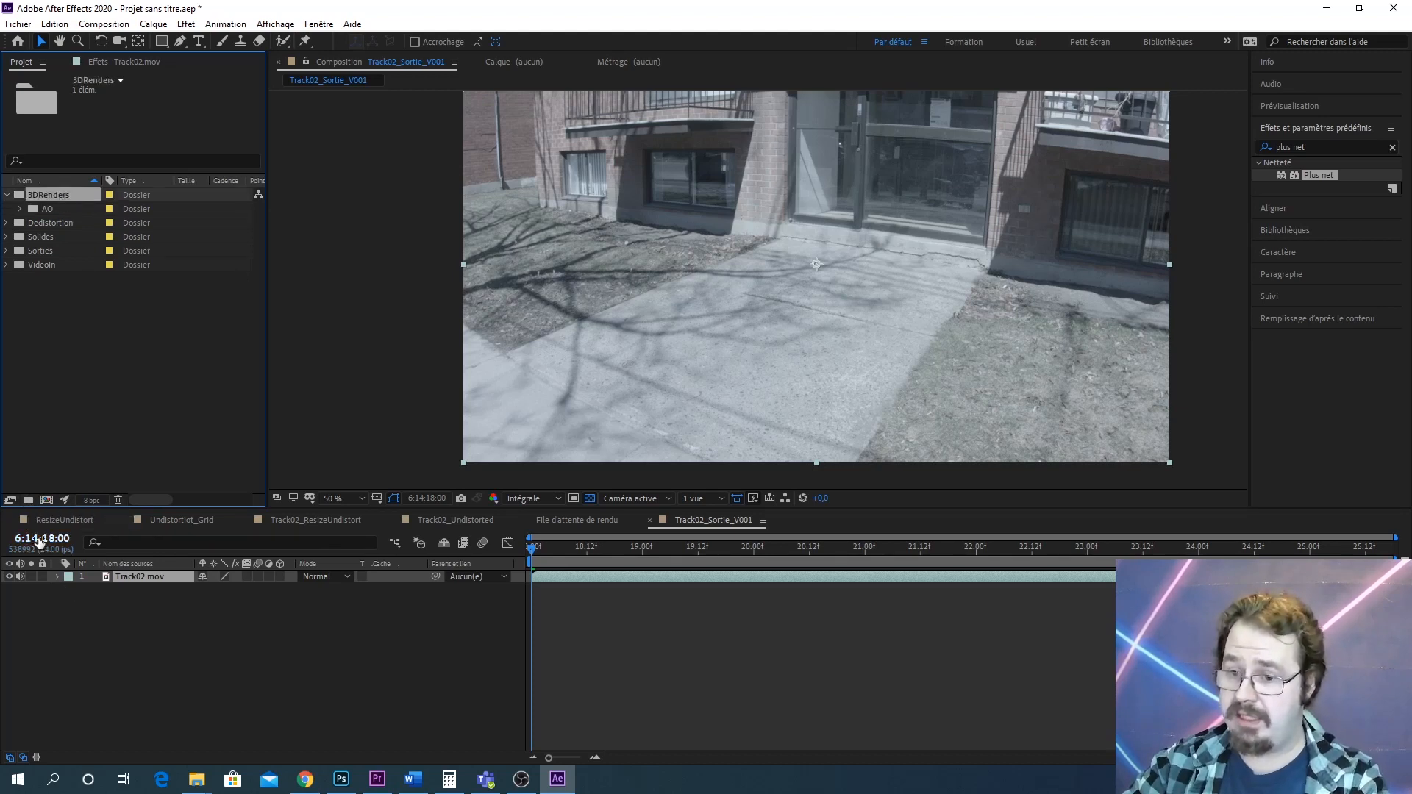
left_click(28, 500)
type("Beauty")
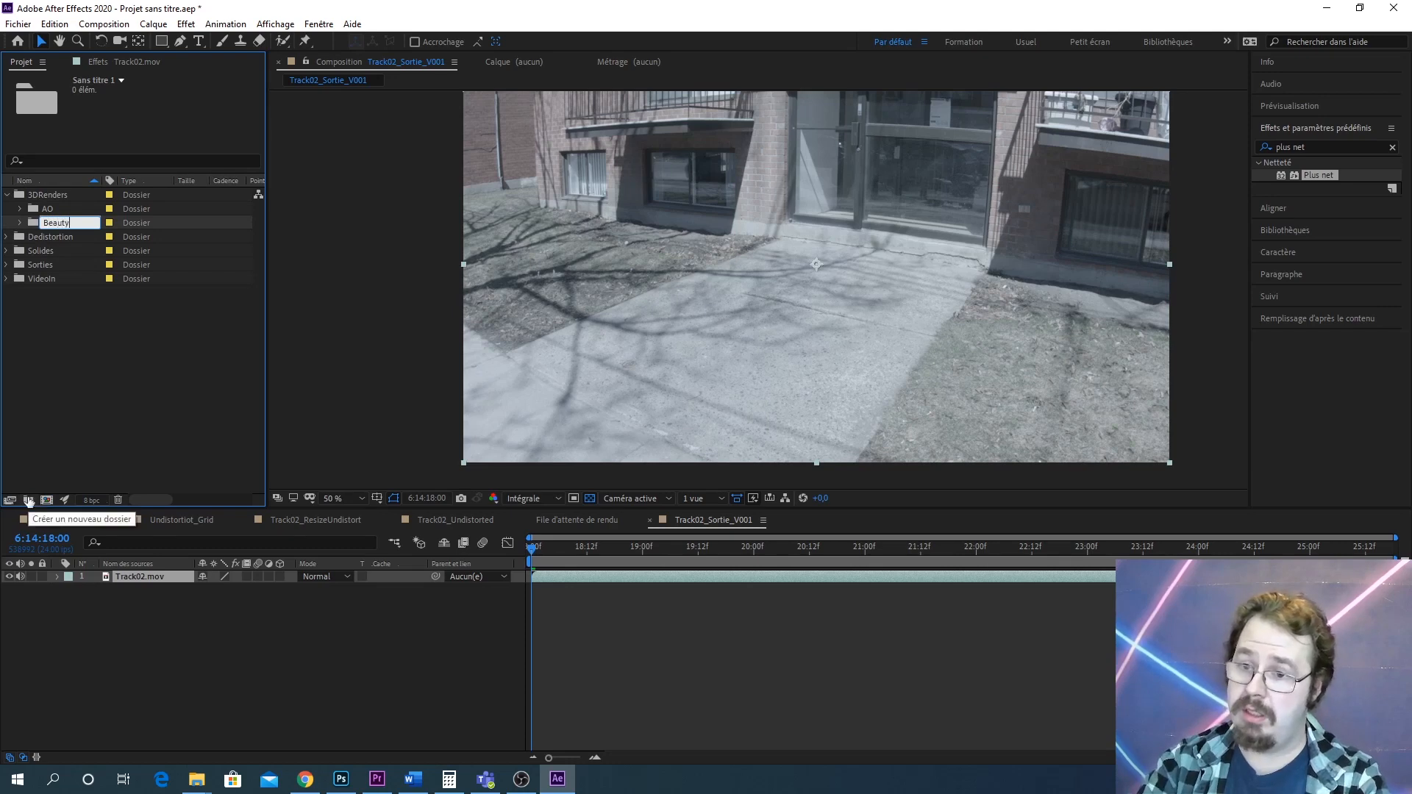
key("Return")
Create subfolders named Shadows and Emission inside the 3DRenders folder
right_click(53, 197)
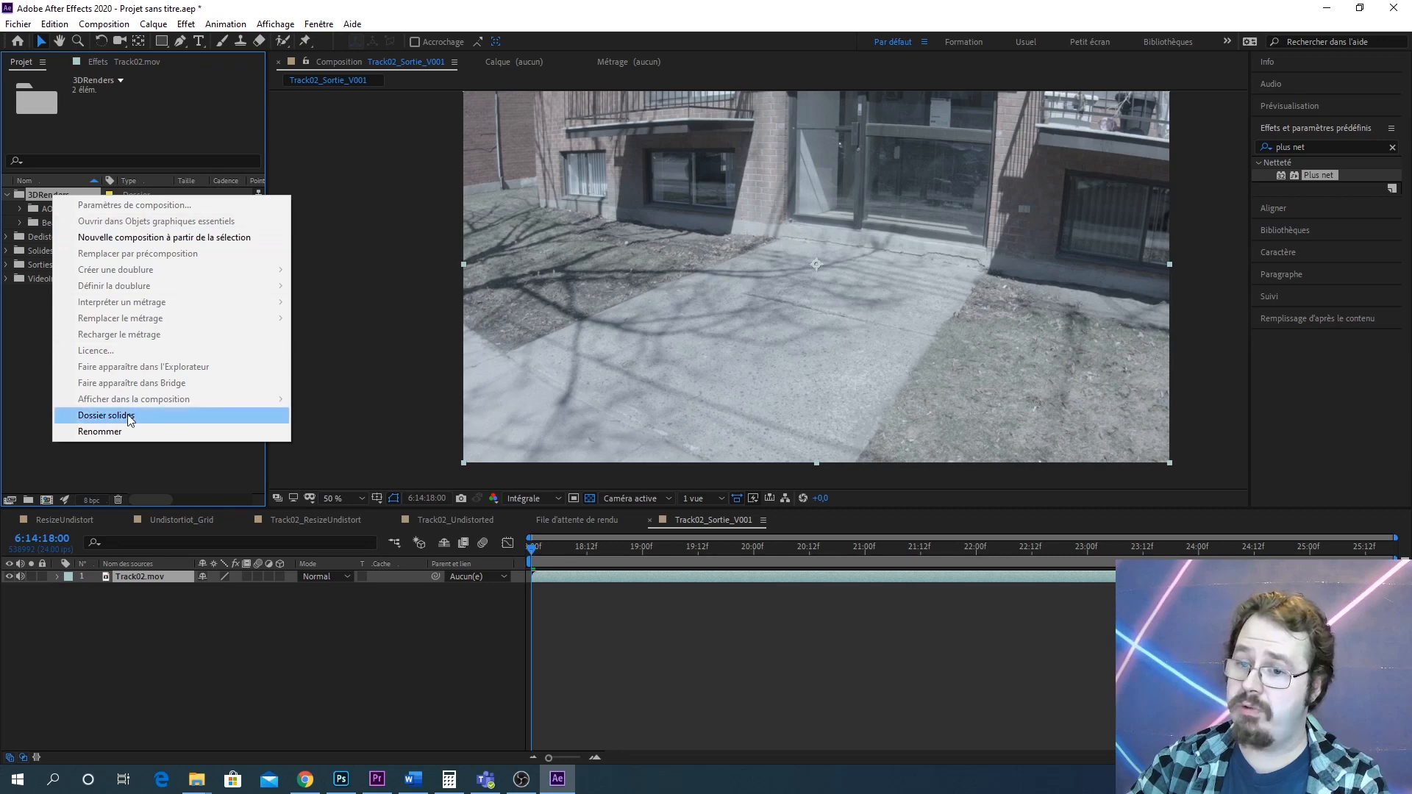
left_click(50, 452)
left_click(29, 500)
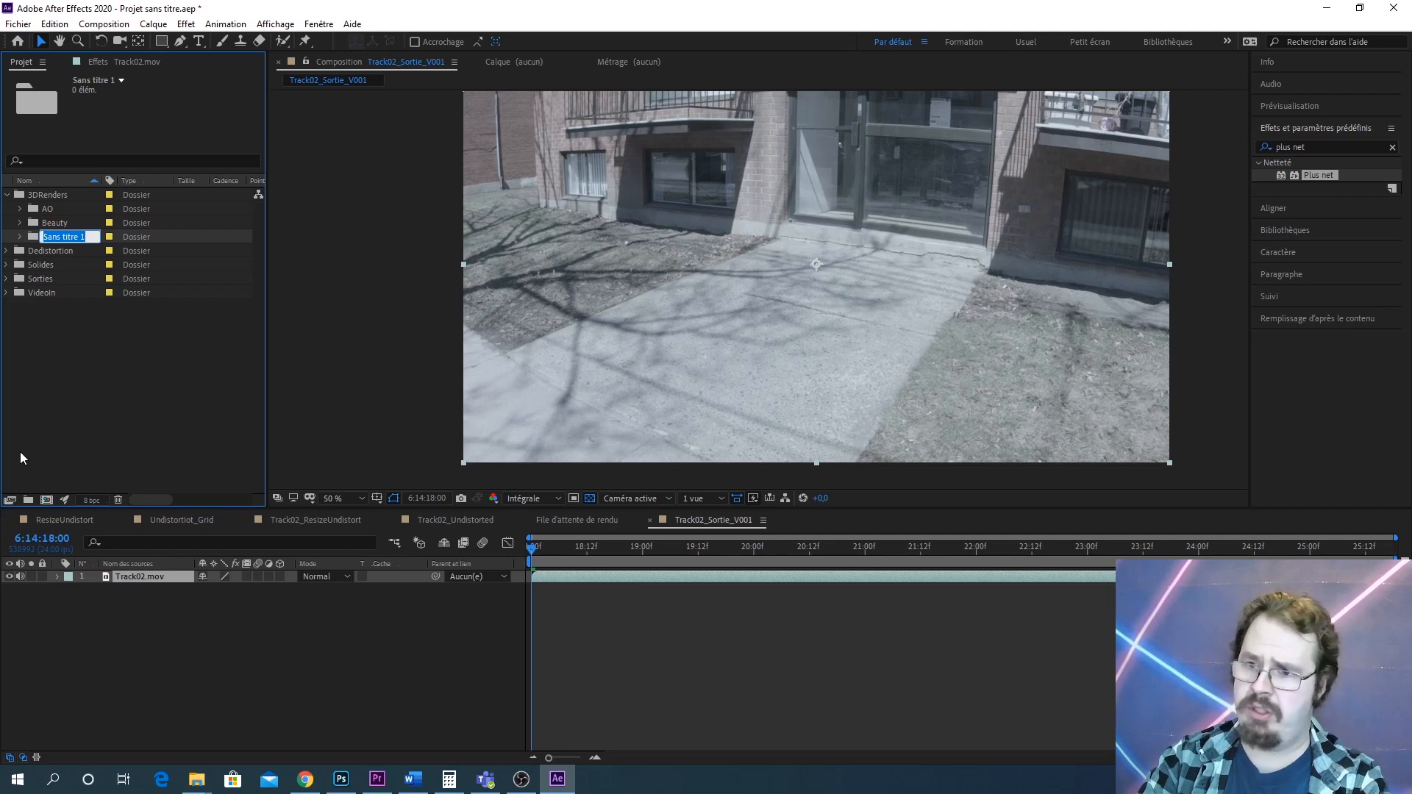
type("Shadows")
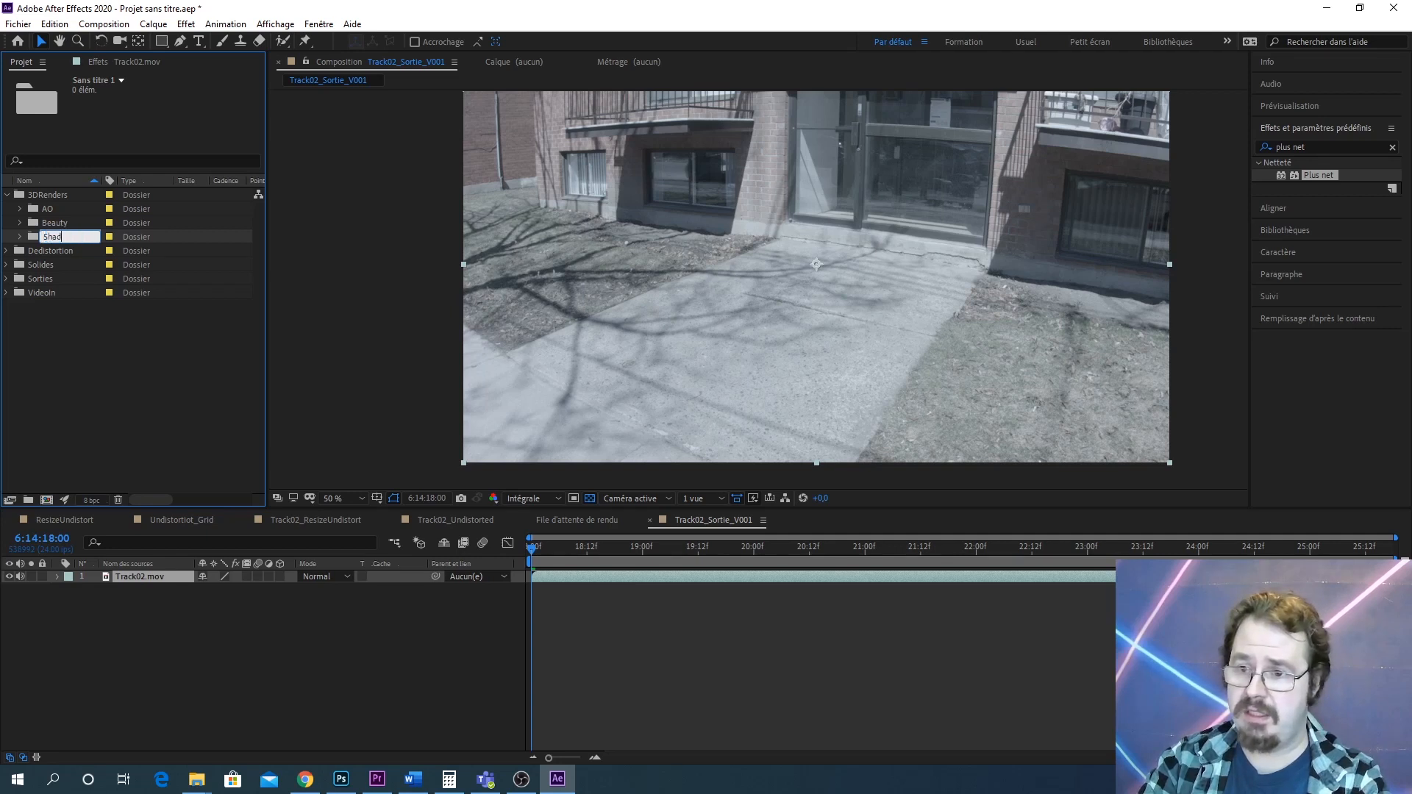
key("Return")
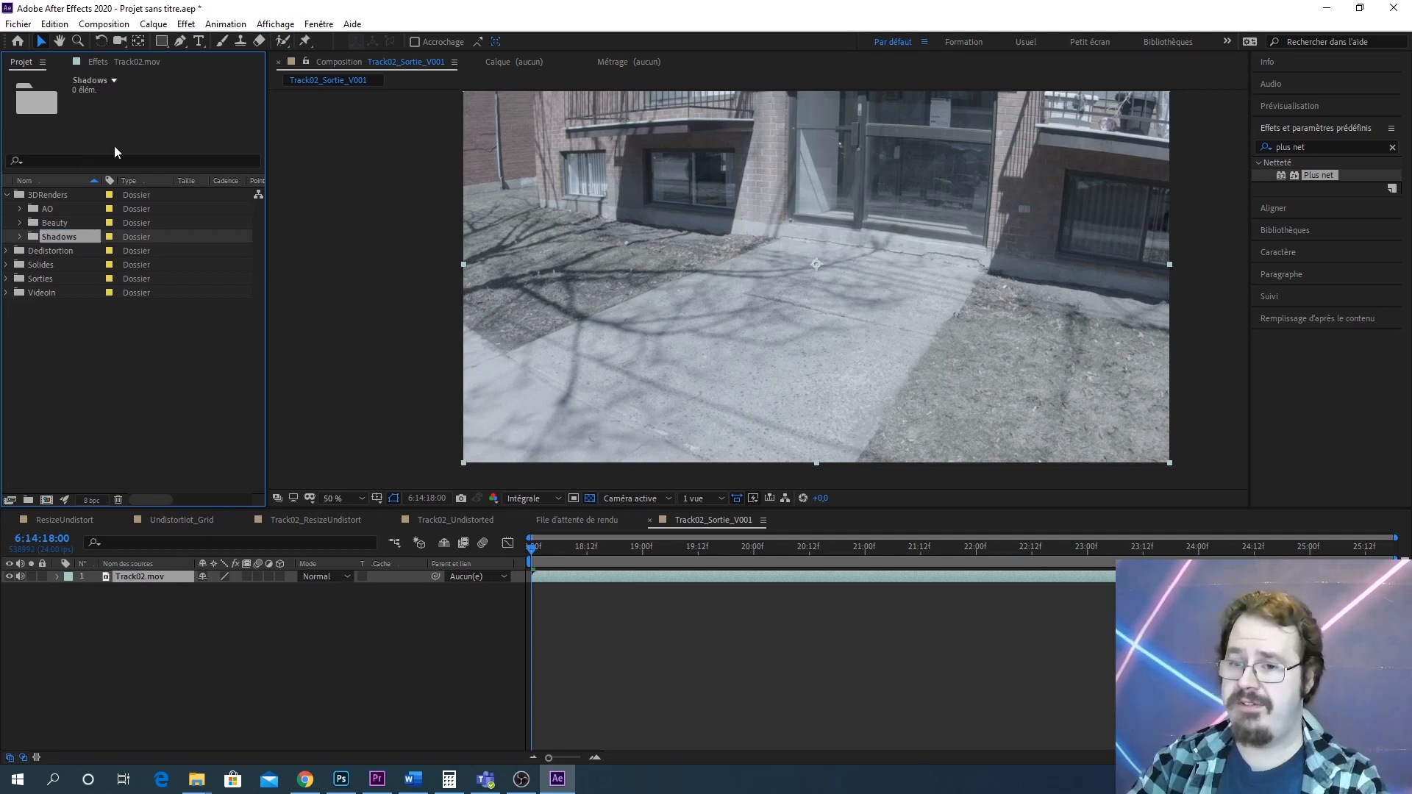
left_click(47, 196)
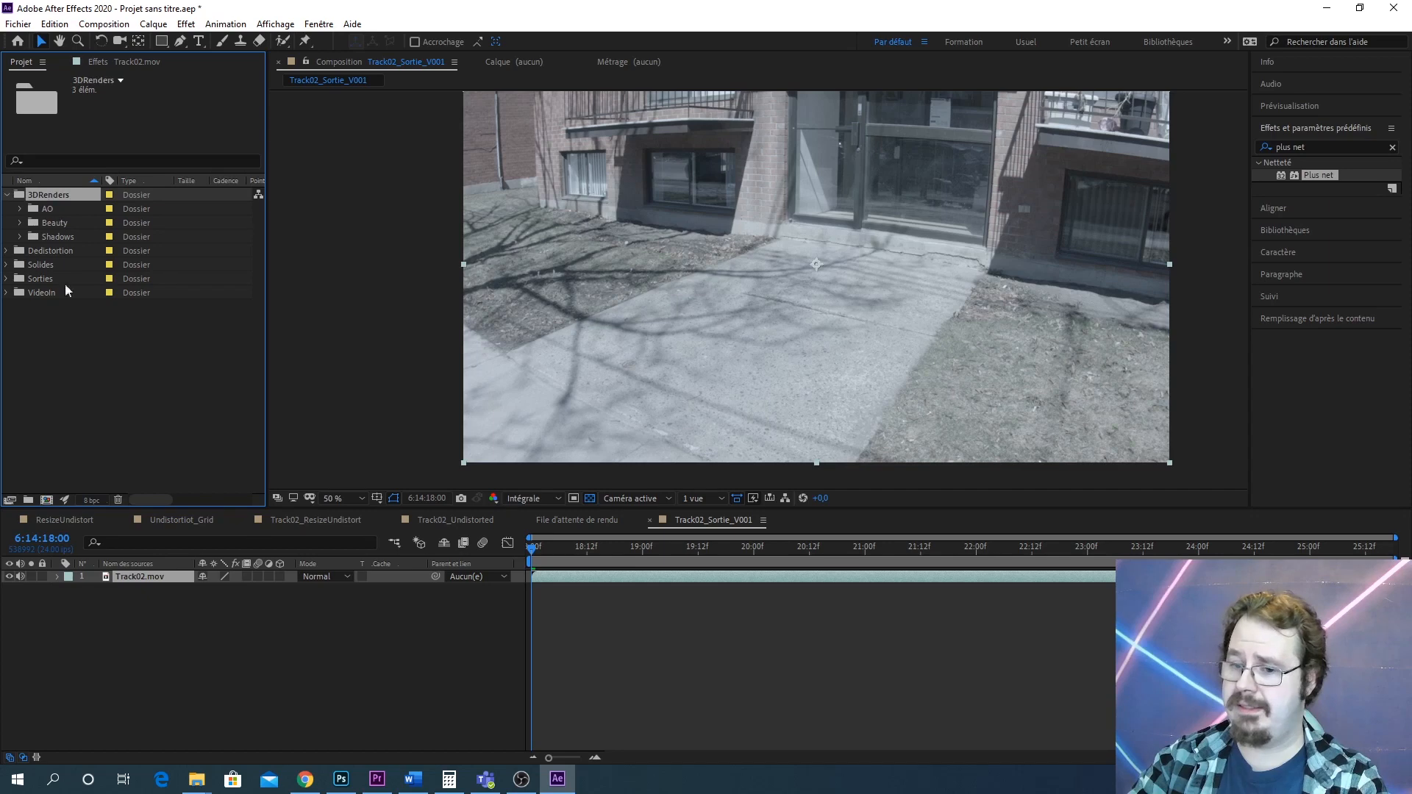
left_click(29, 501)
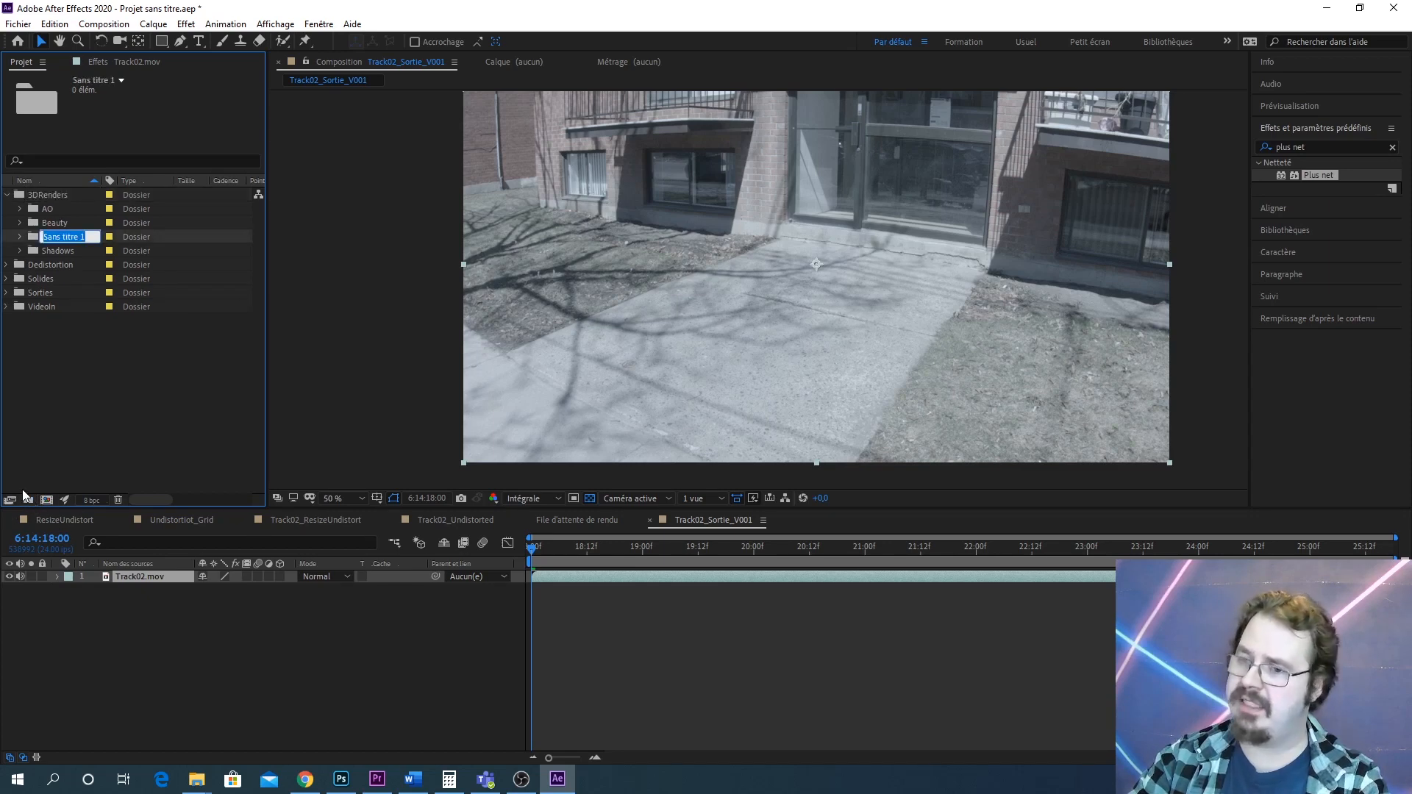
type("Emission")
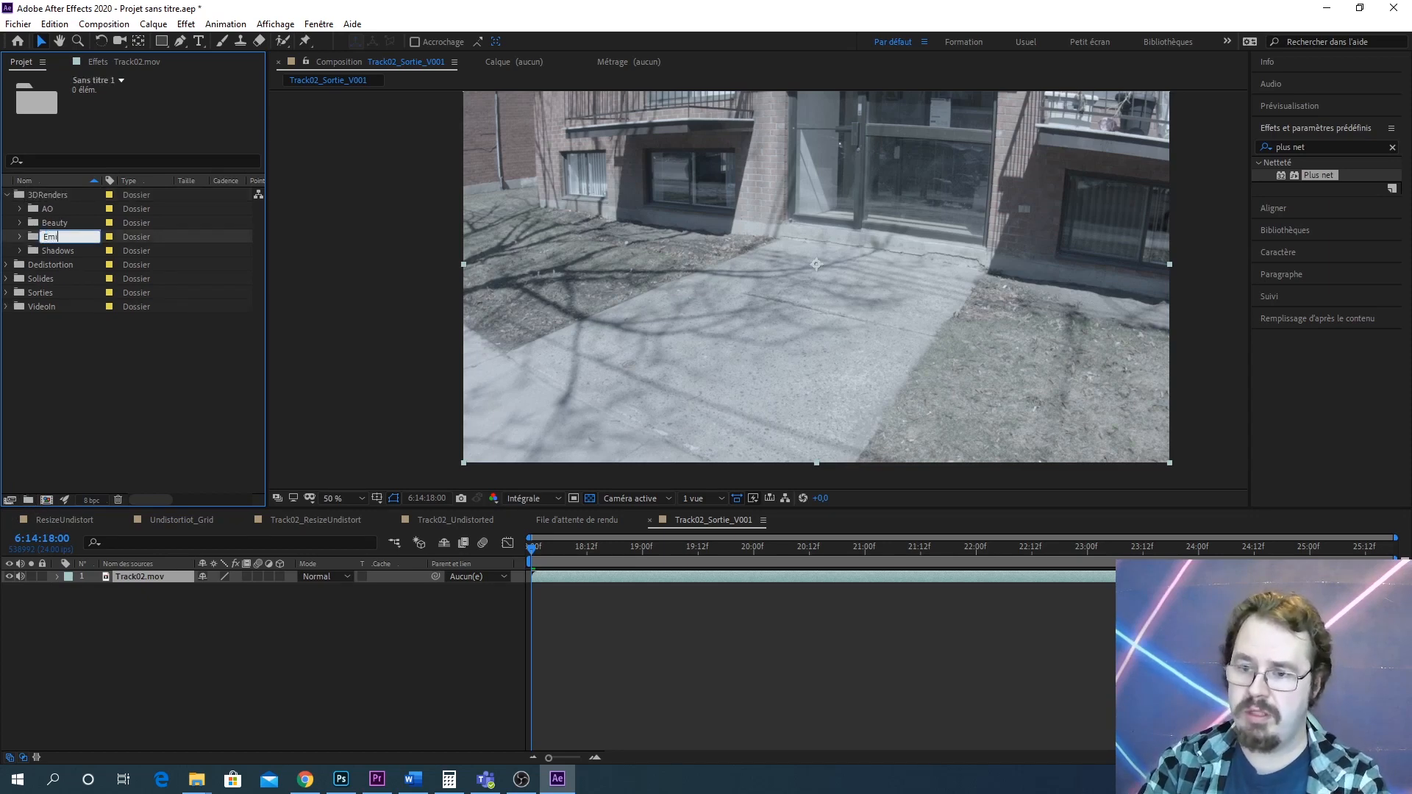
key("Return")
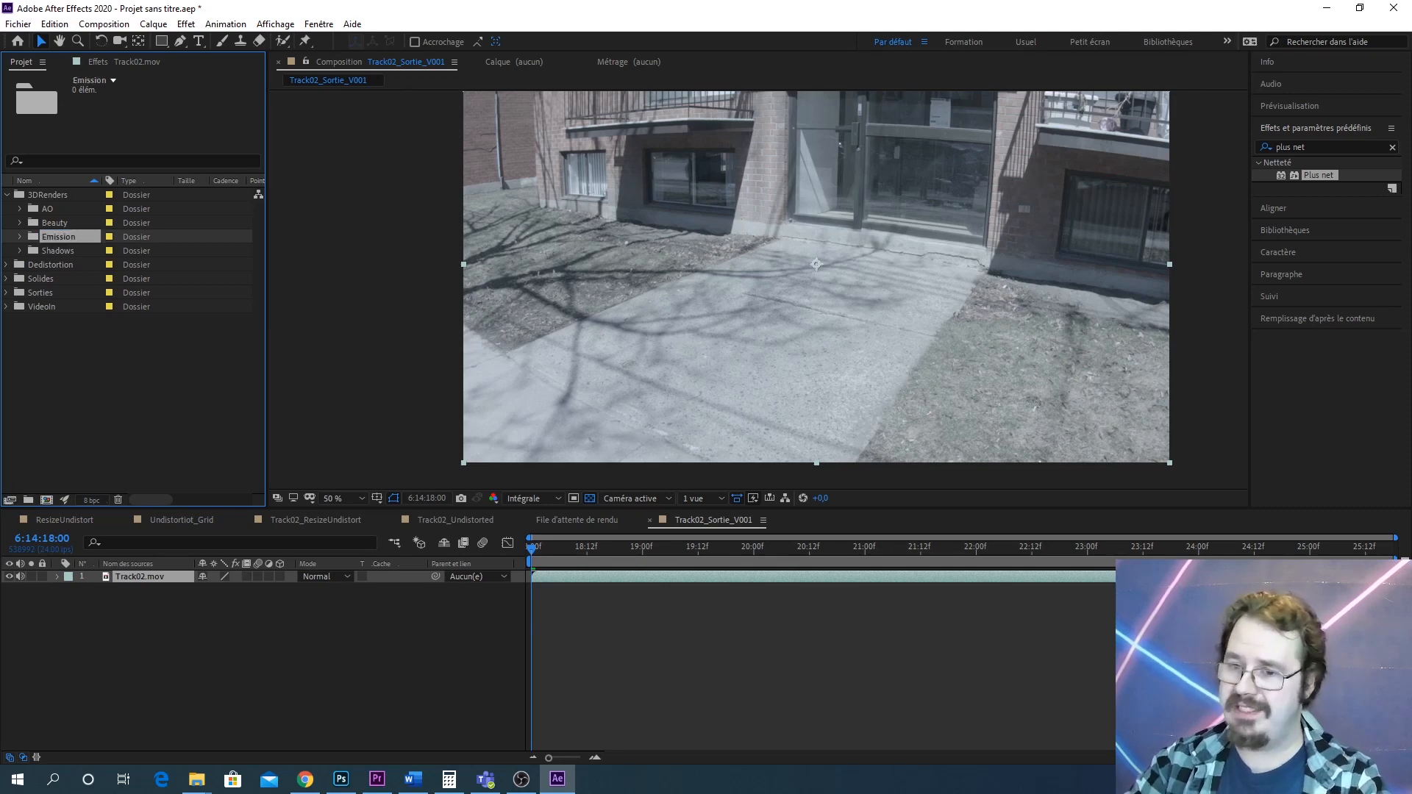
Import the AmbientOcclusion PNG image sequence from the RenderForAE AO folder into the project
left_click(41, 205)
left_click(32, 211)
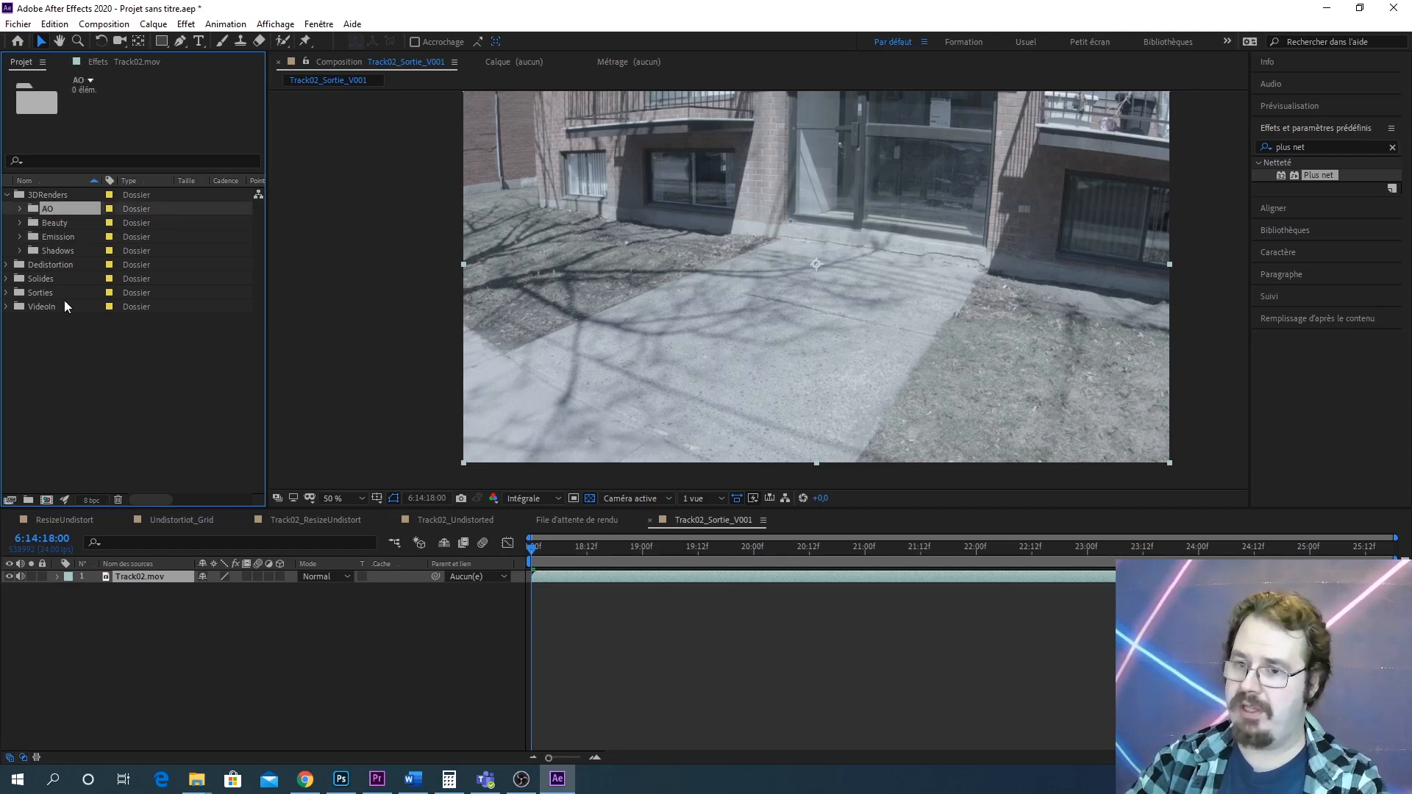
right_click(71, 211)
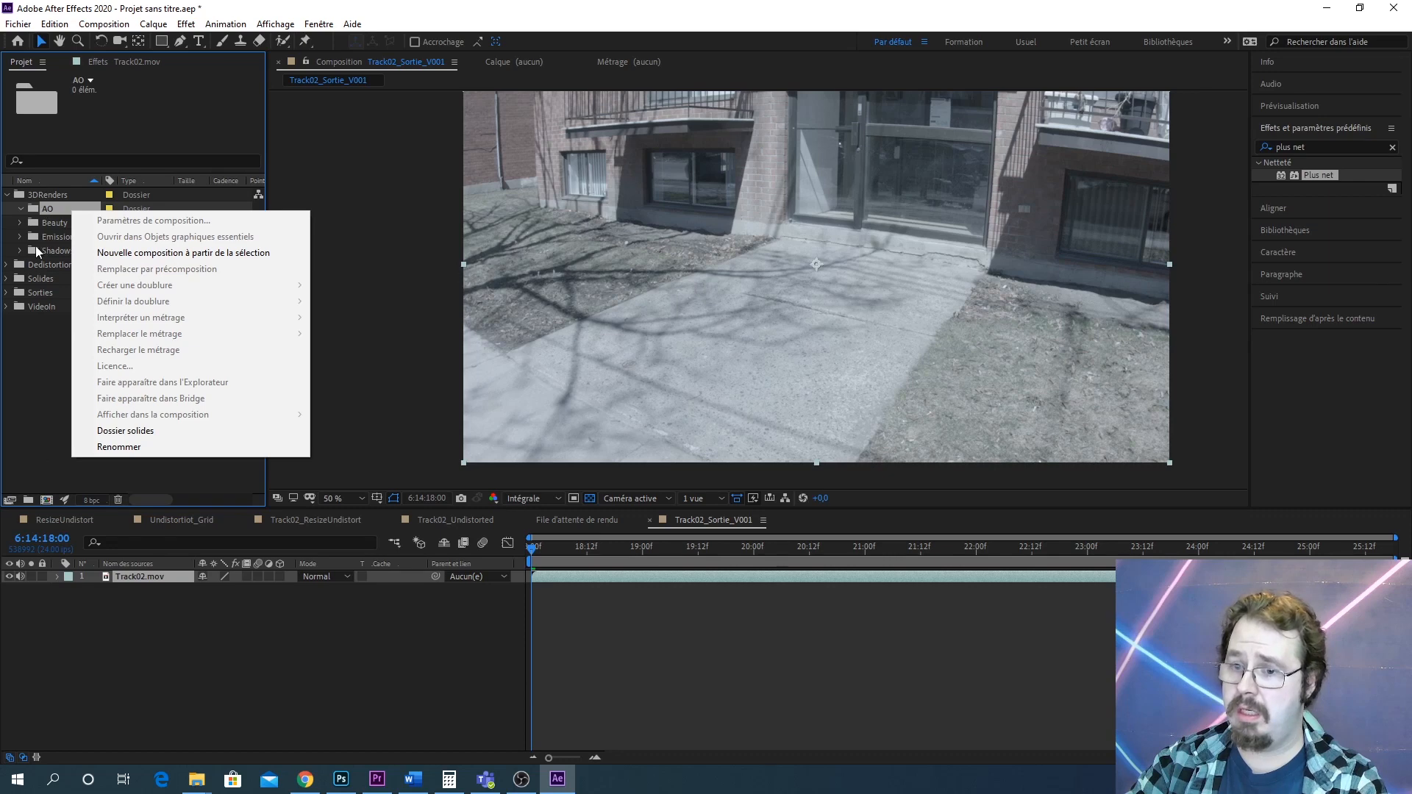
right_click(32, 397)
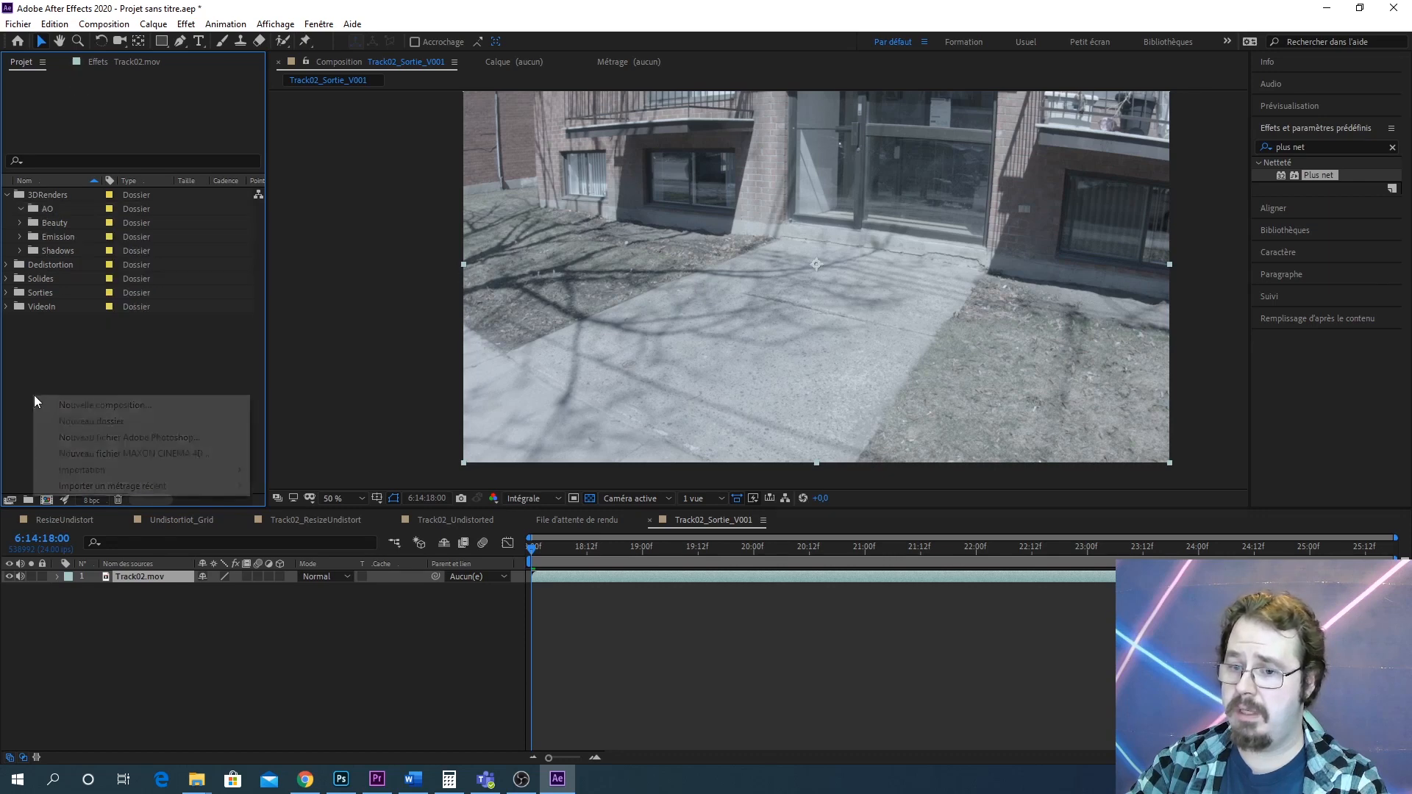
mouse_move(139, 477)
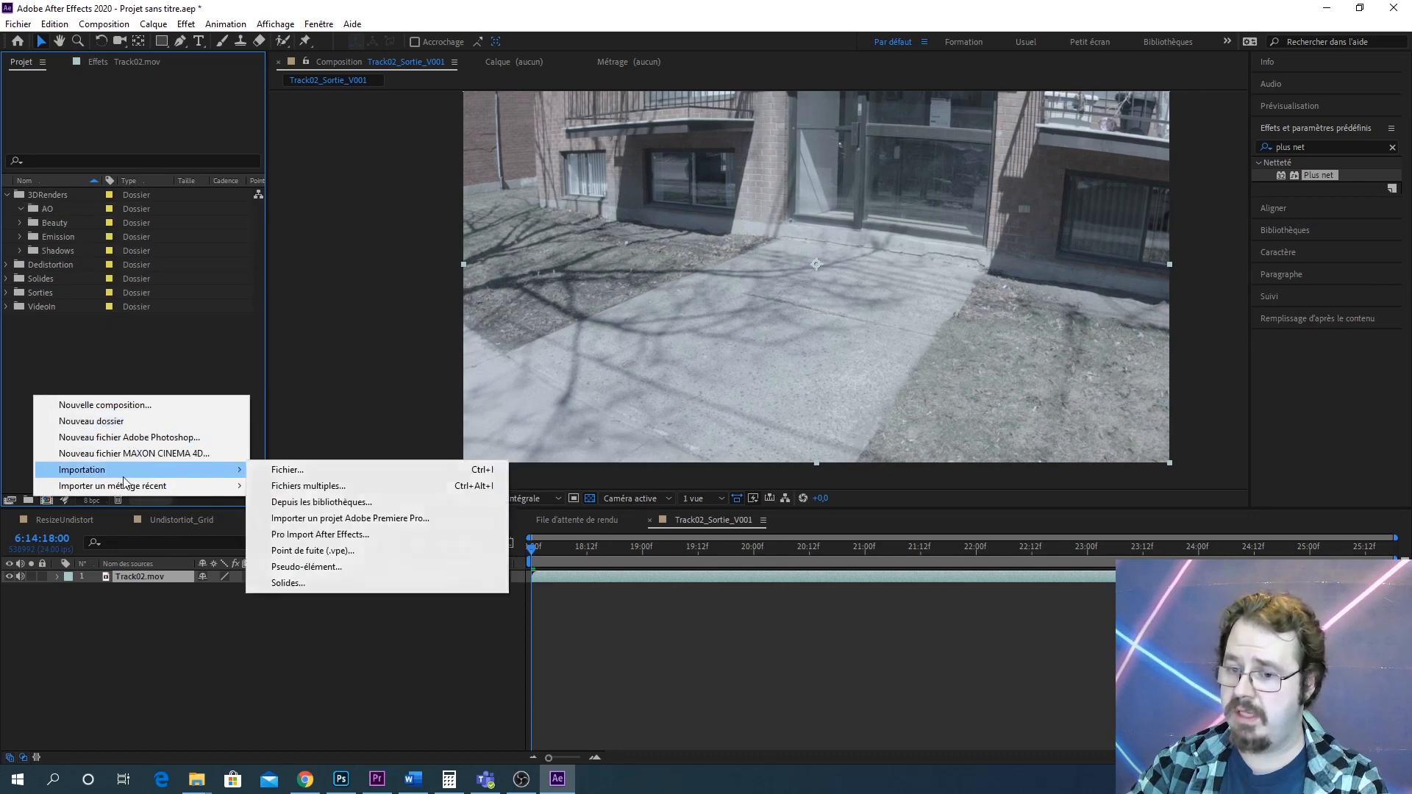
left_click(269, 472)
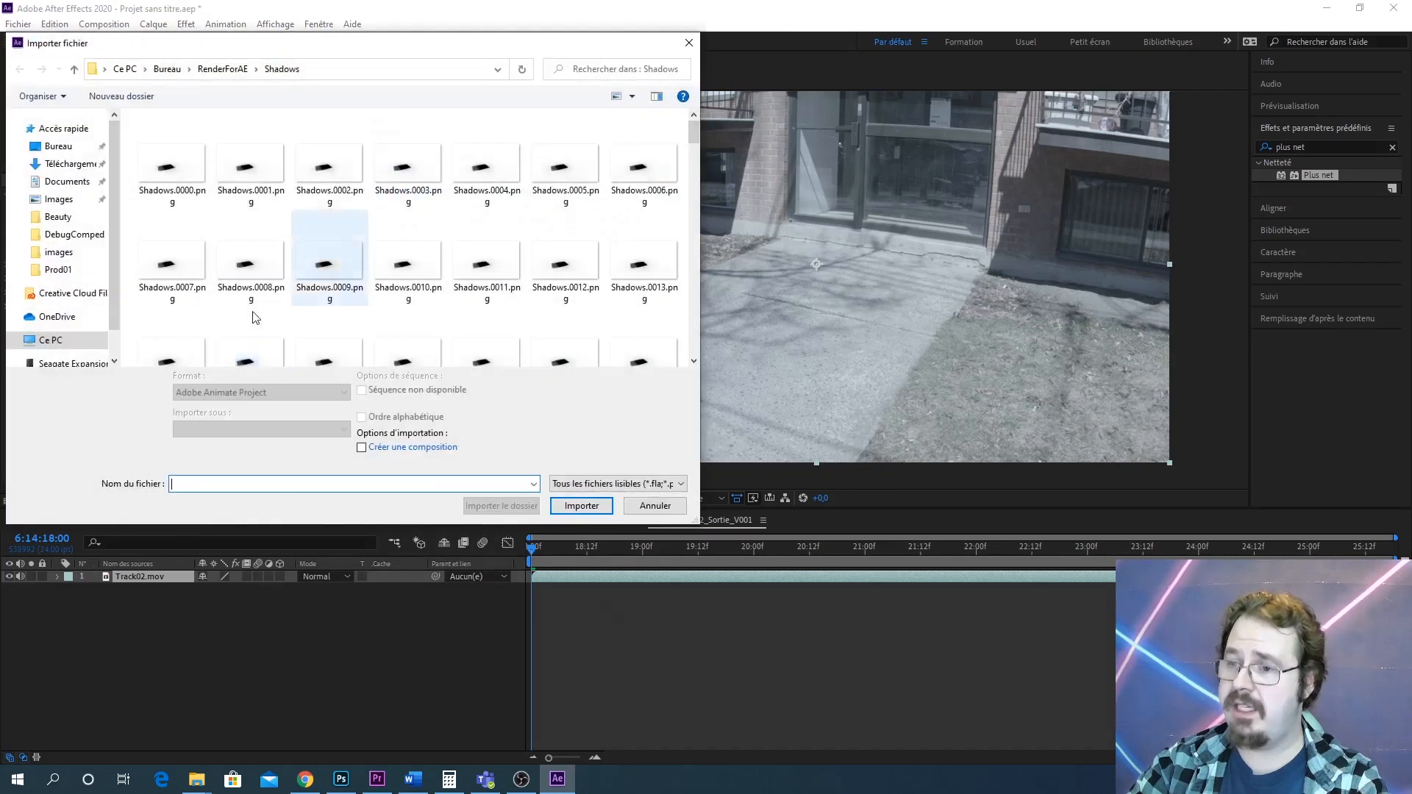
left_click(223, 69)
double_click(172, 141)
left_click(177, 147)
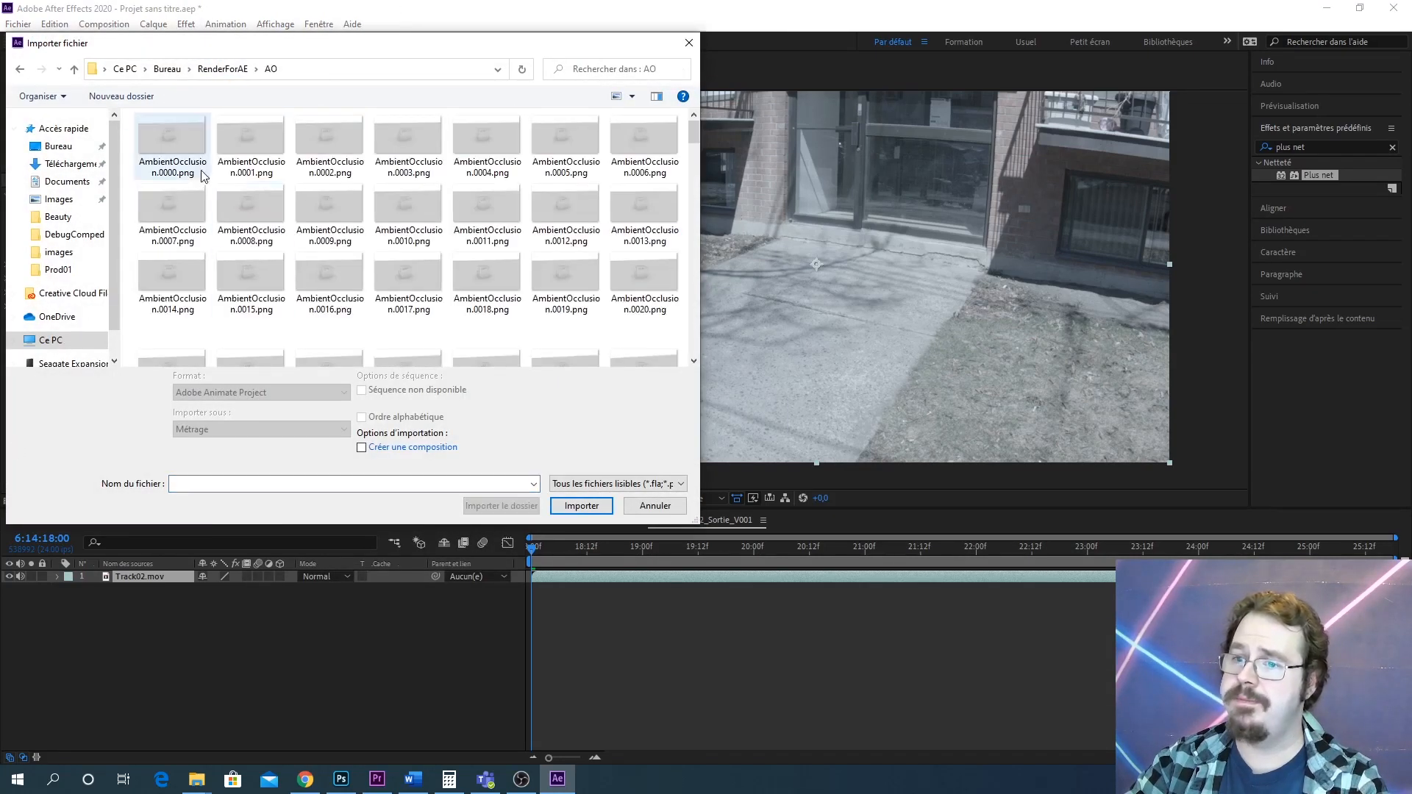
left_click(573, 496)
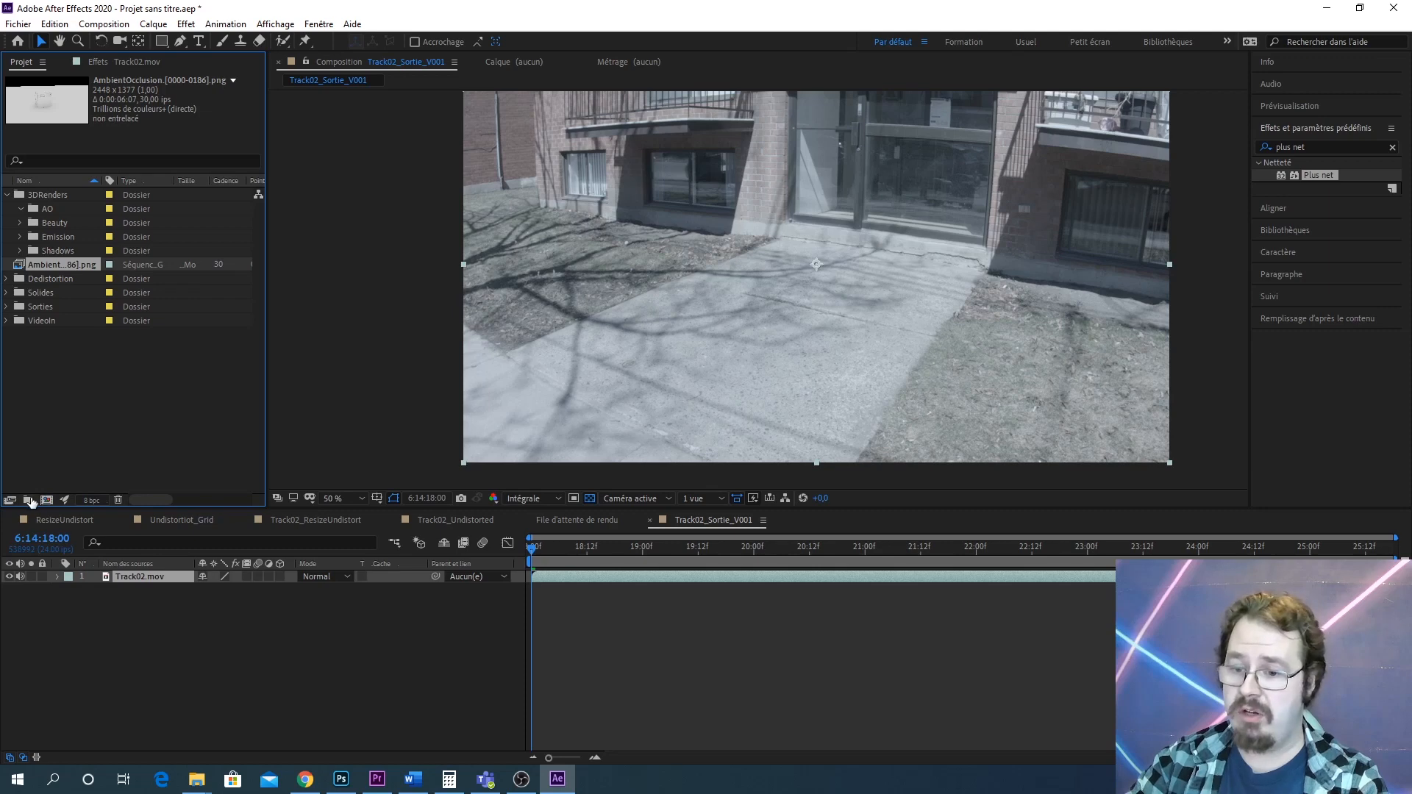
Import the Beauty PNG image sequence from the RenderForAE Beauty folder
right_click(63, 447)
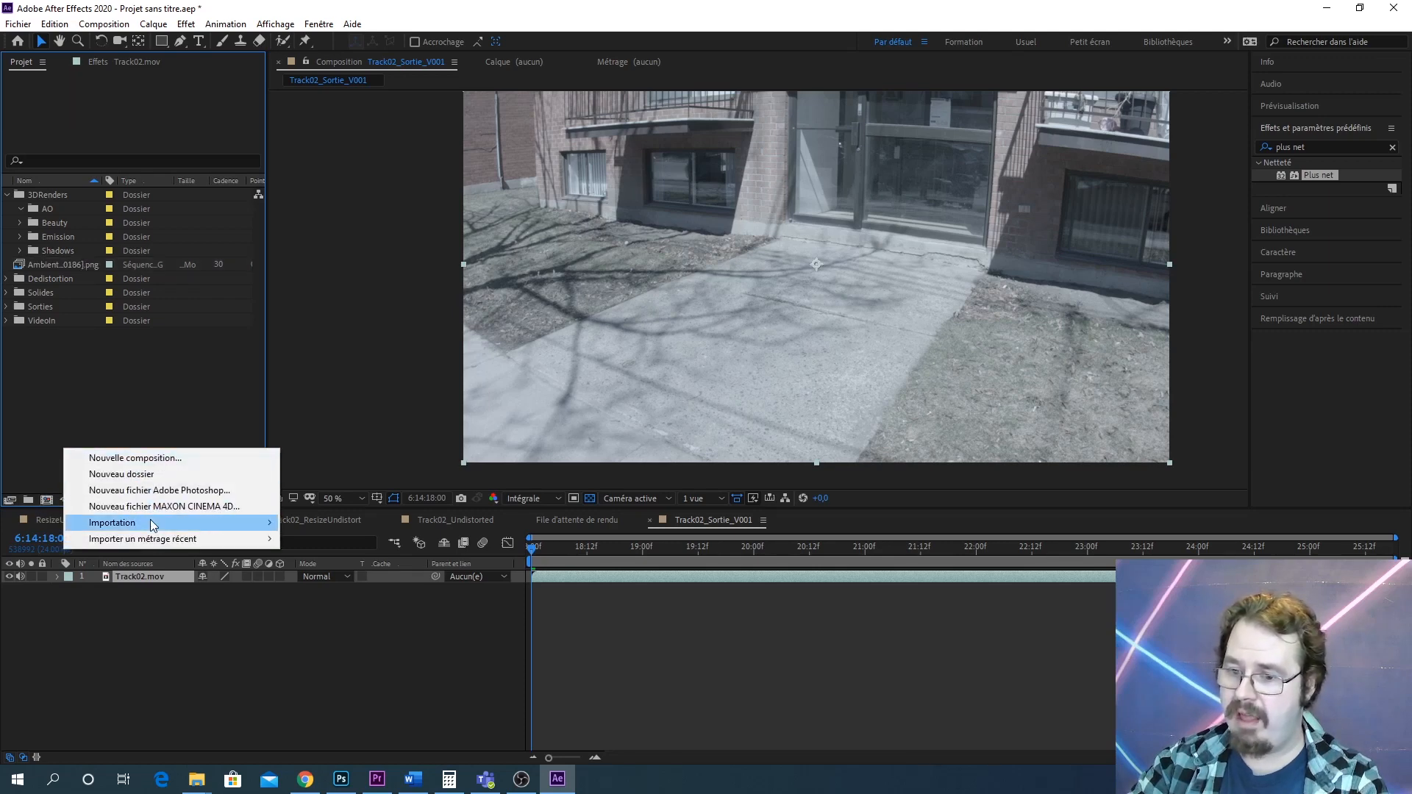
mouse_move(154, 523)
left_click(329, 524)
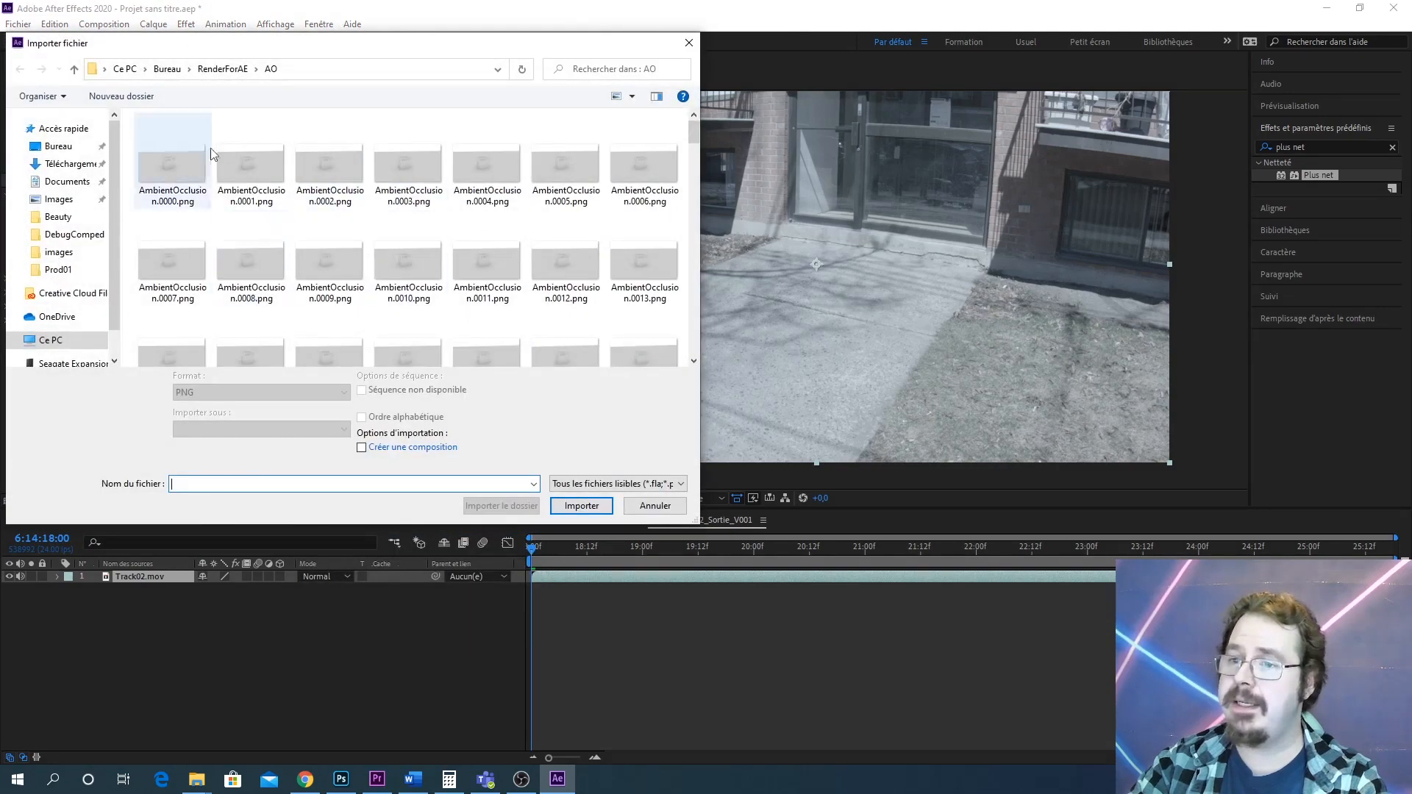
left_click(235, 68)
double_click(168, 154)
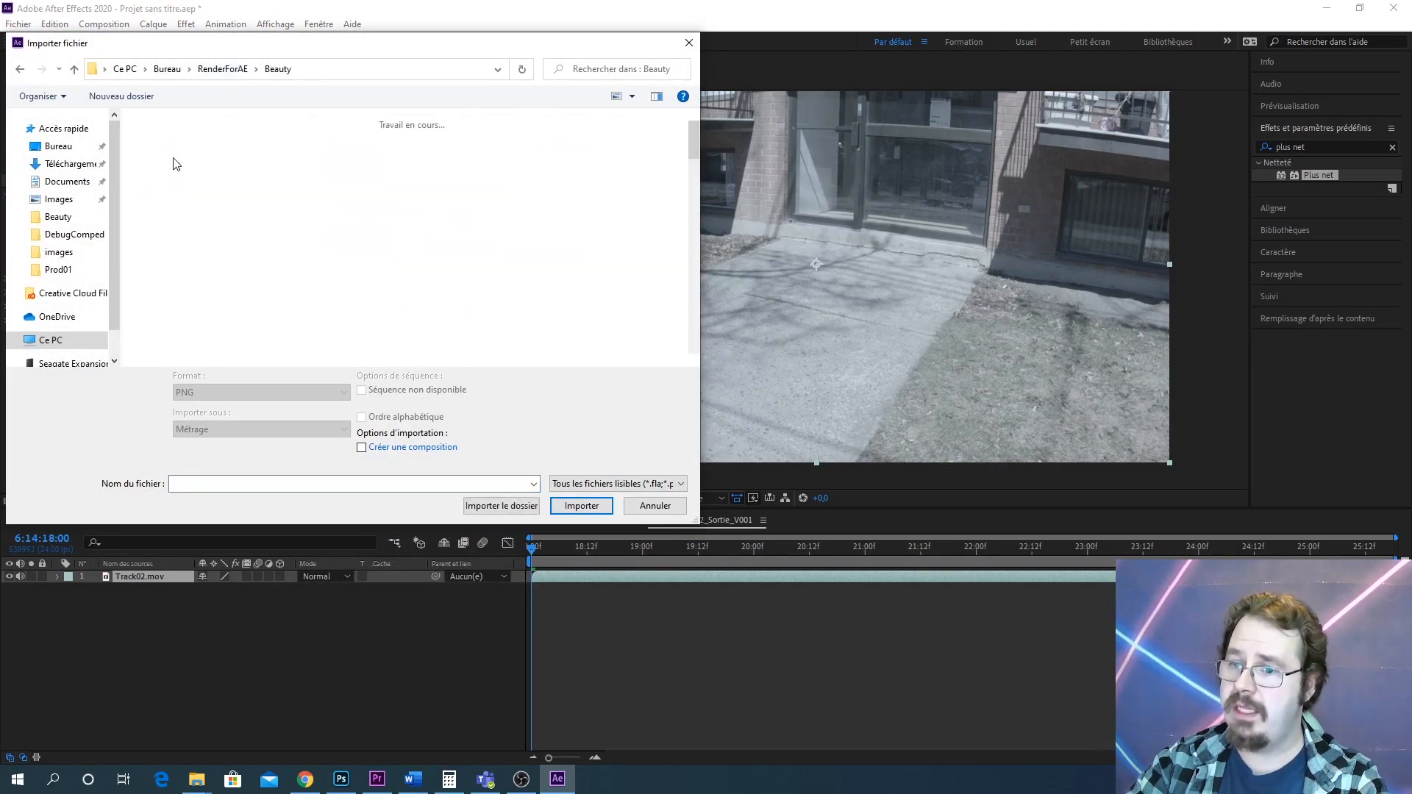
left_click(586, 495)
Add the Beauty sequence to the composition, preview it over the footage, and remove the layer
left_click_drag(34, 281, 136, 579)
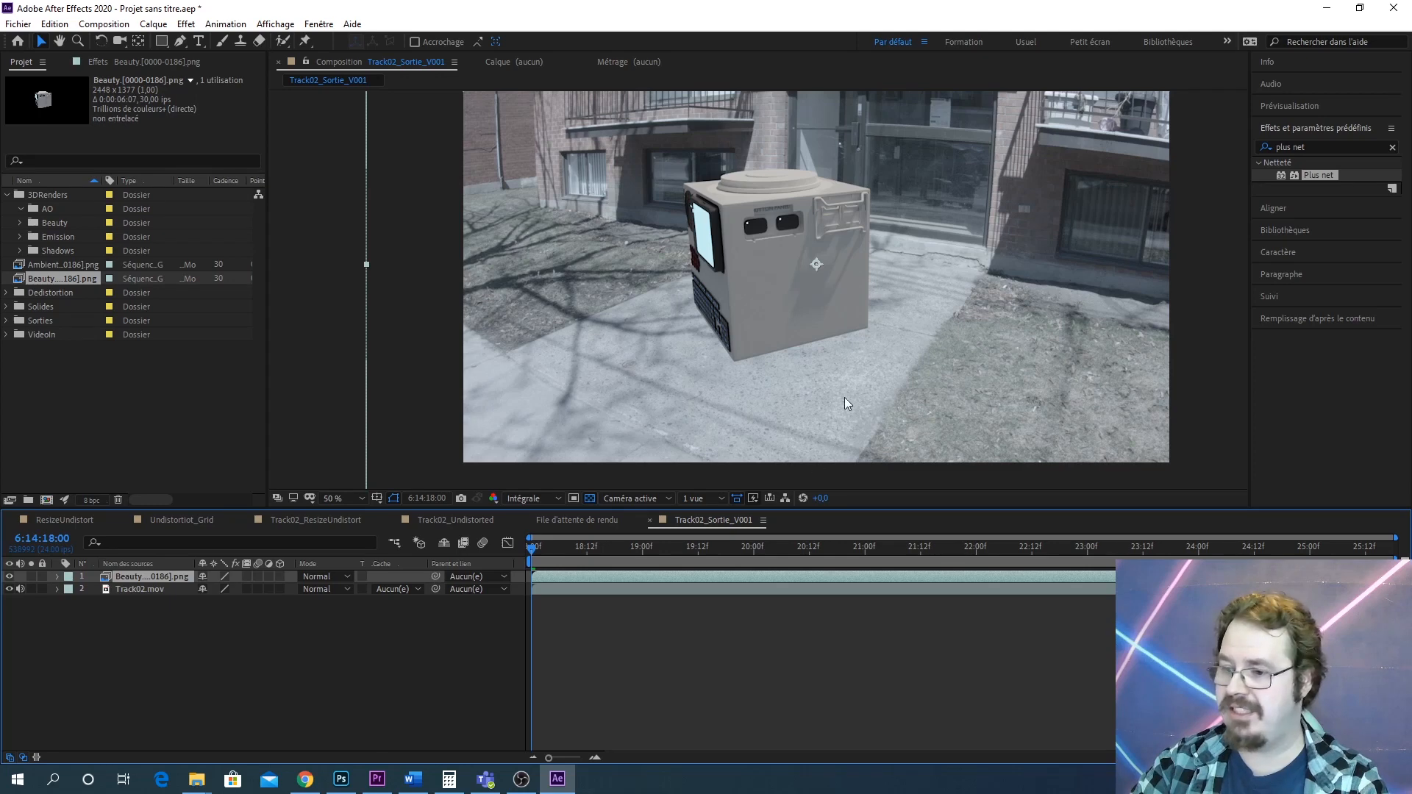
key("space")
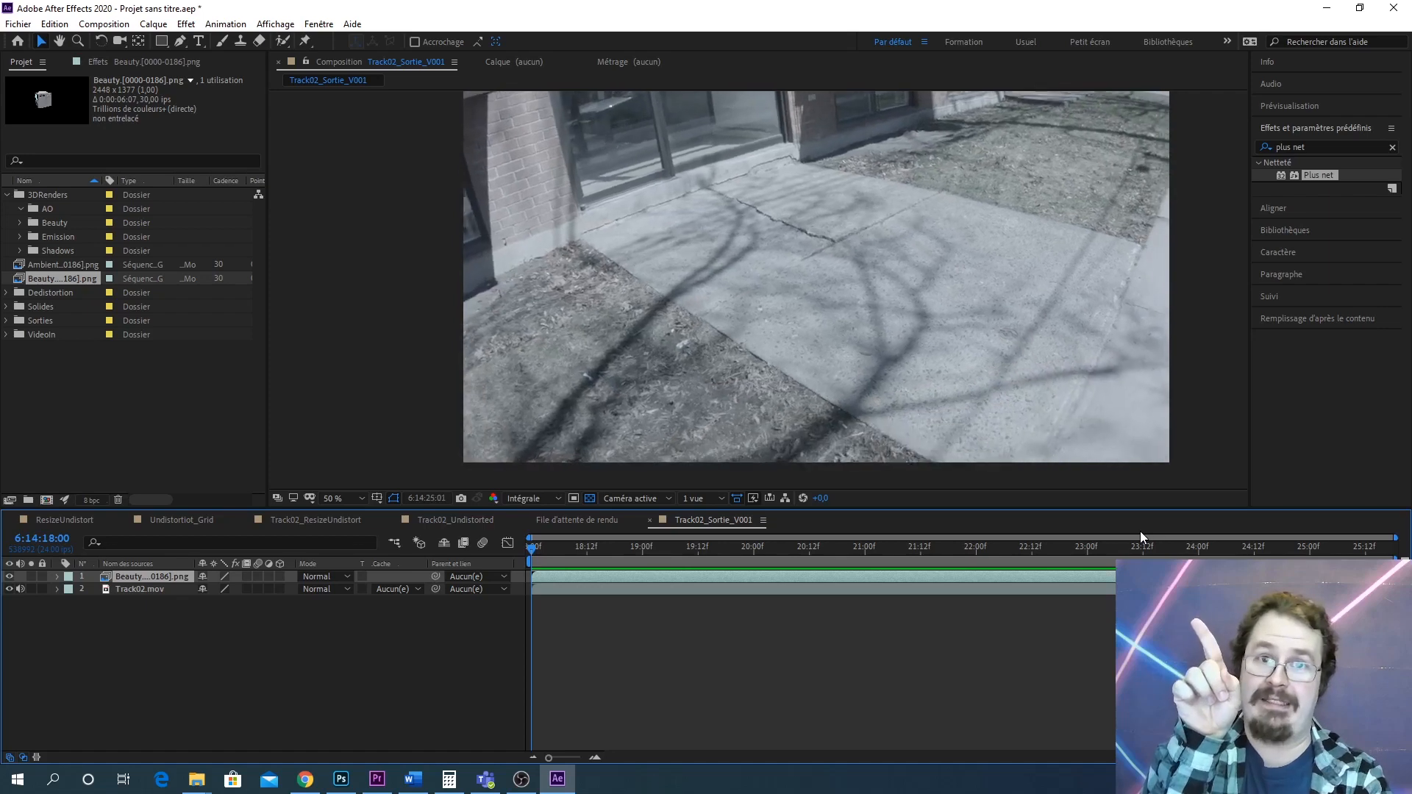
key("space")
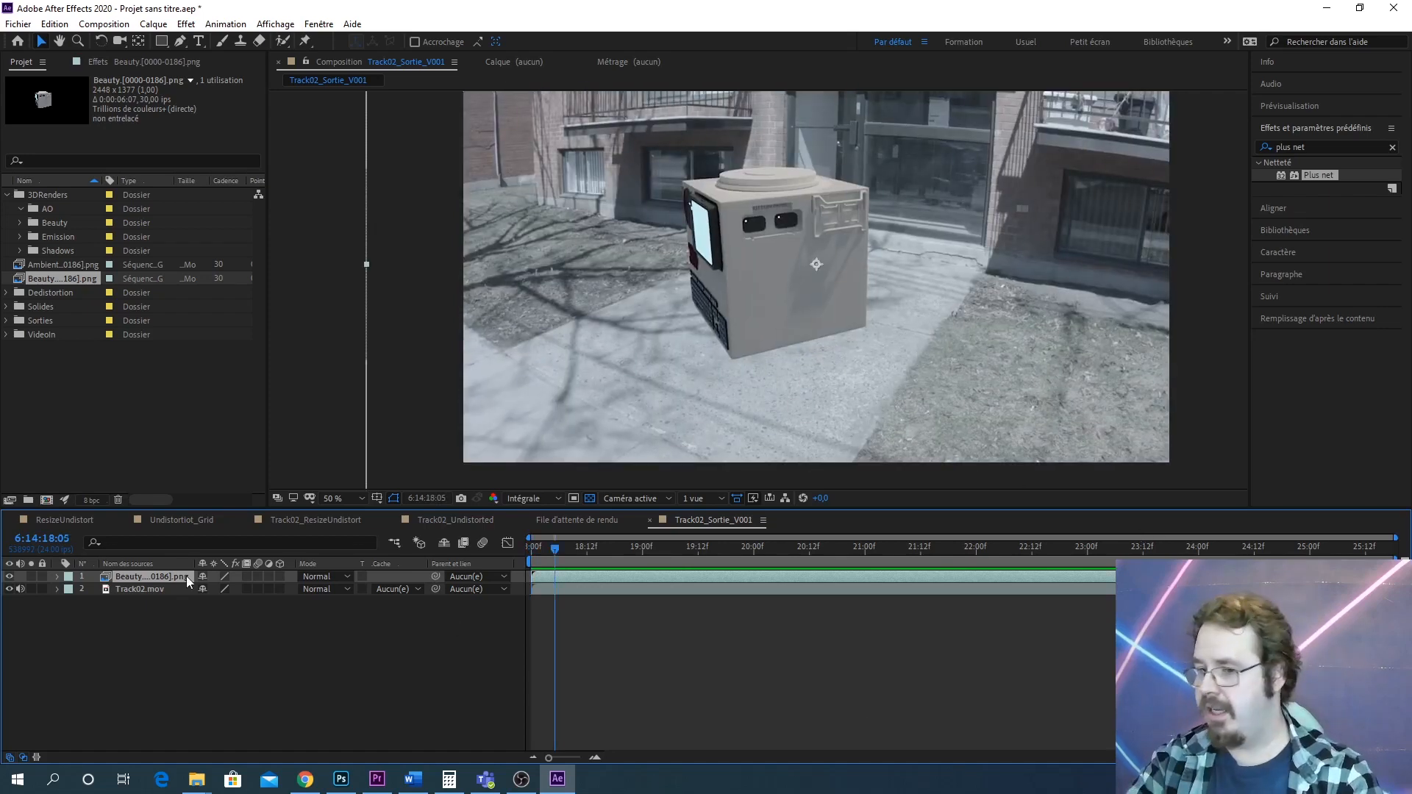
key("Delete")
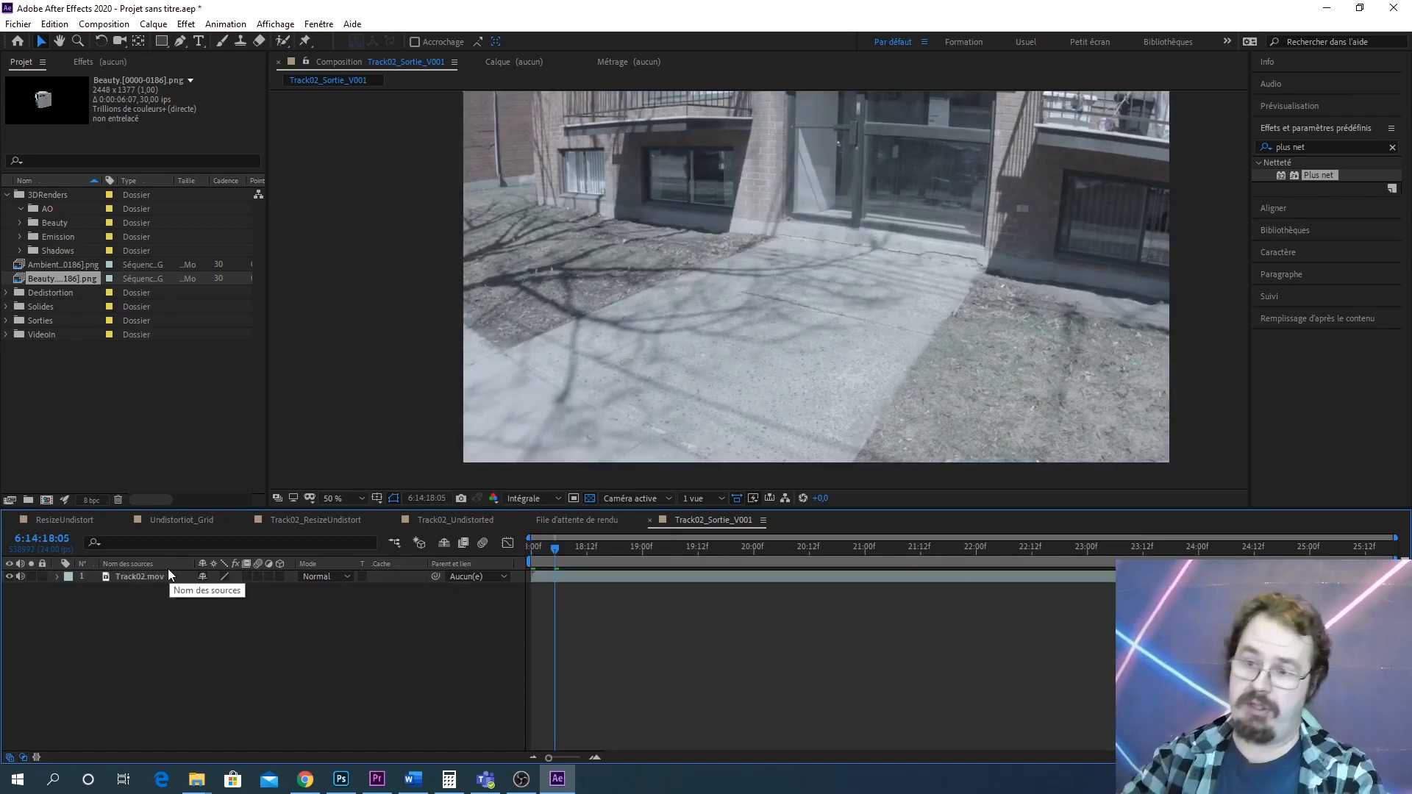
Interpret the Beauty sequence footage to conform to 24 frames per second
right_click(66, 276)
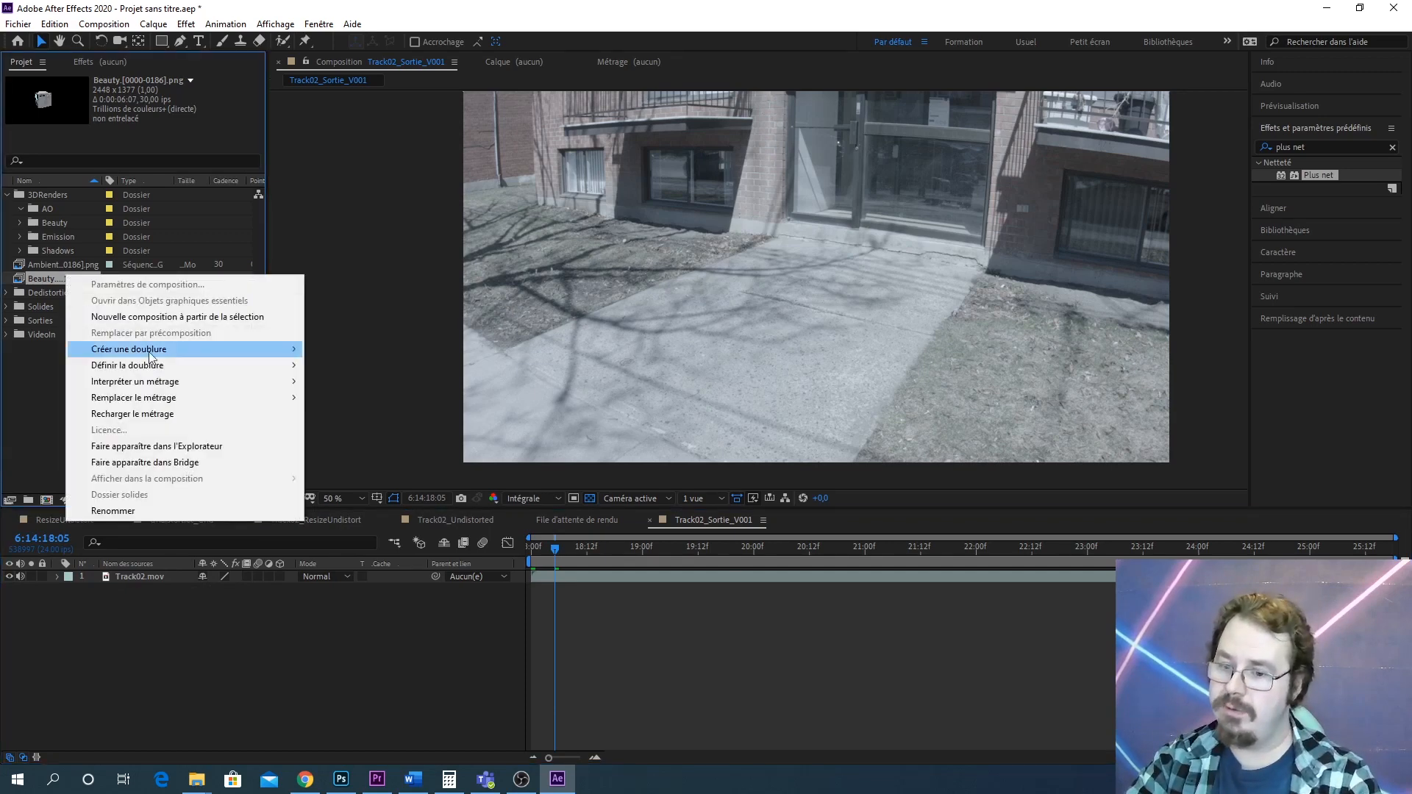
mouse_move(166, 356)
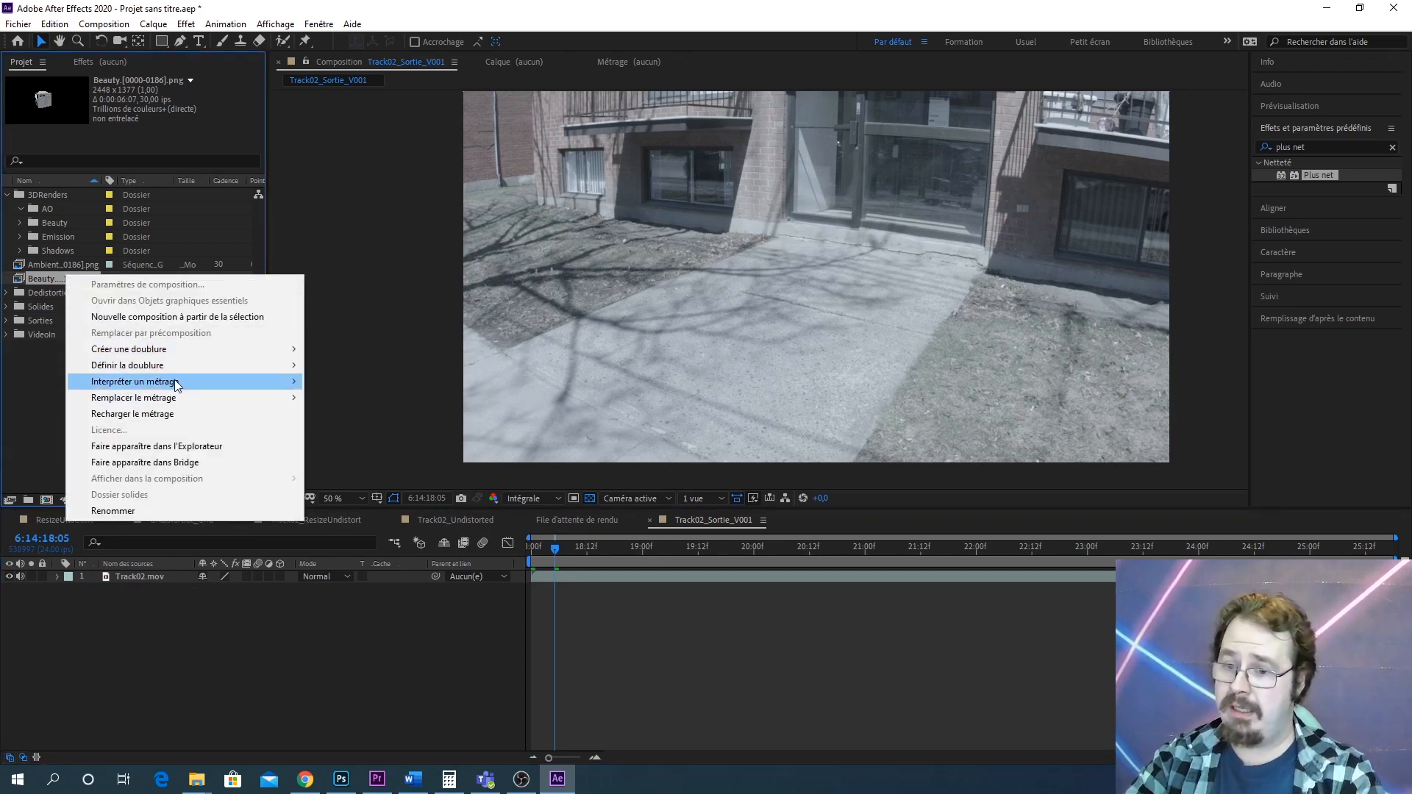
mouse_move(177, 384)
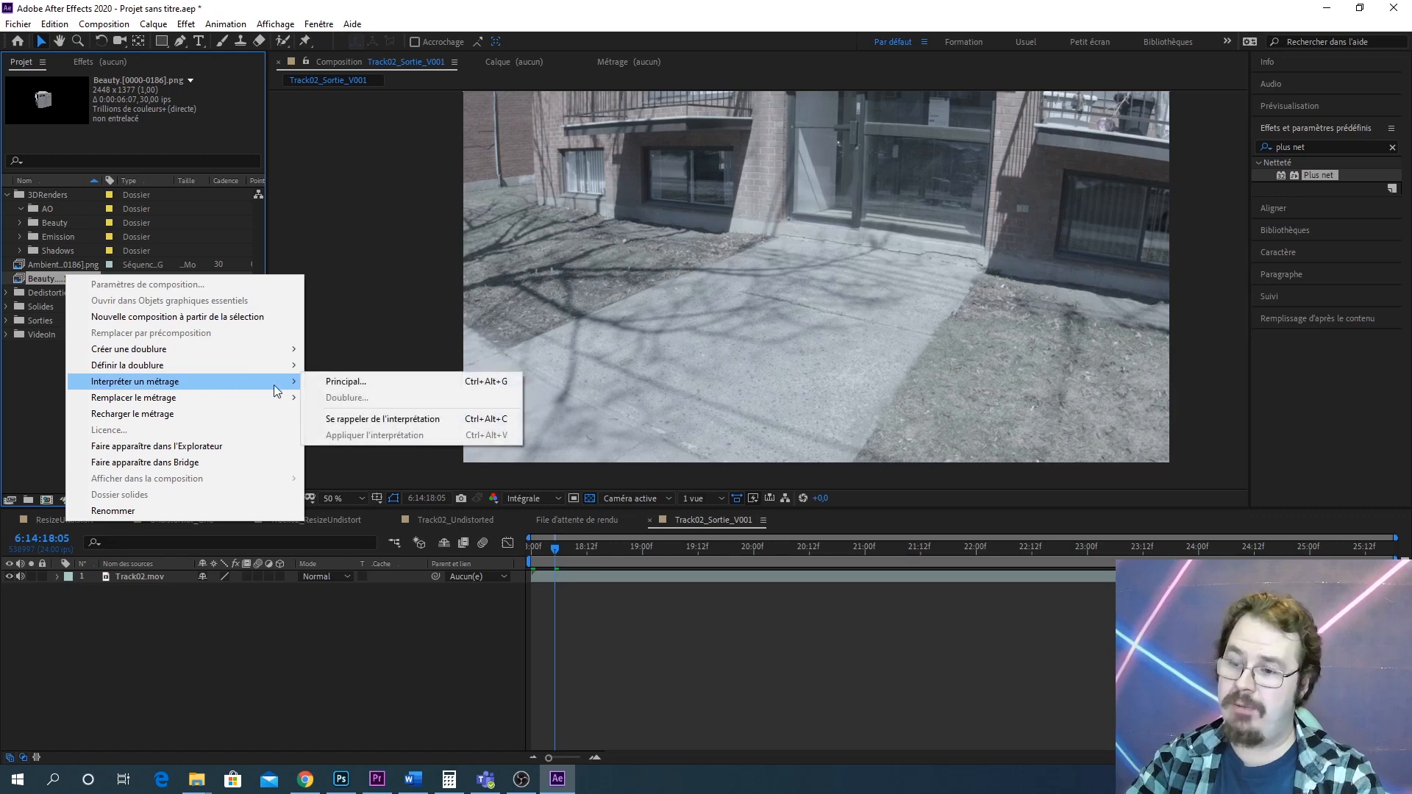
left_click(367, 383)
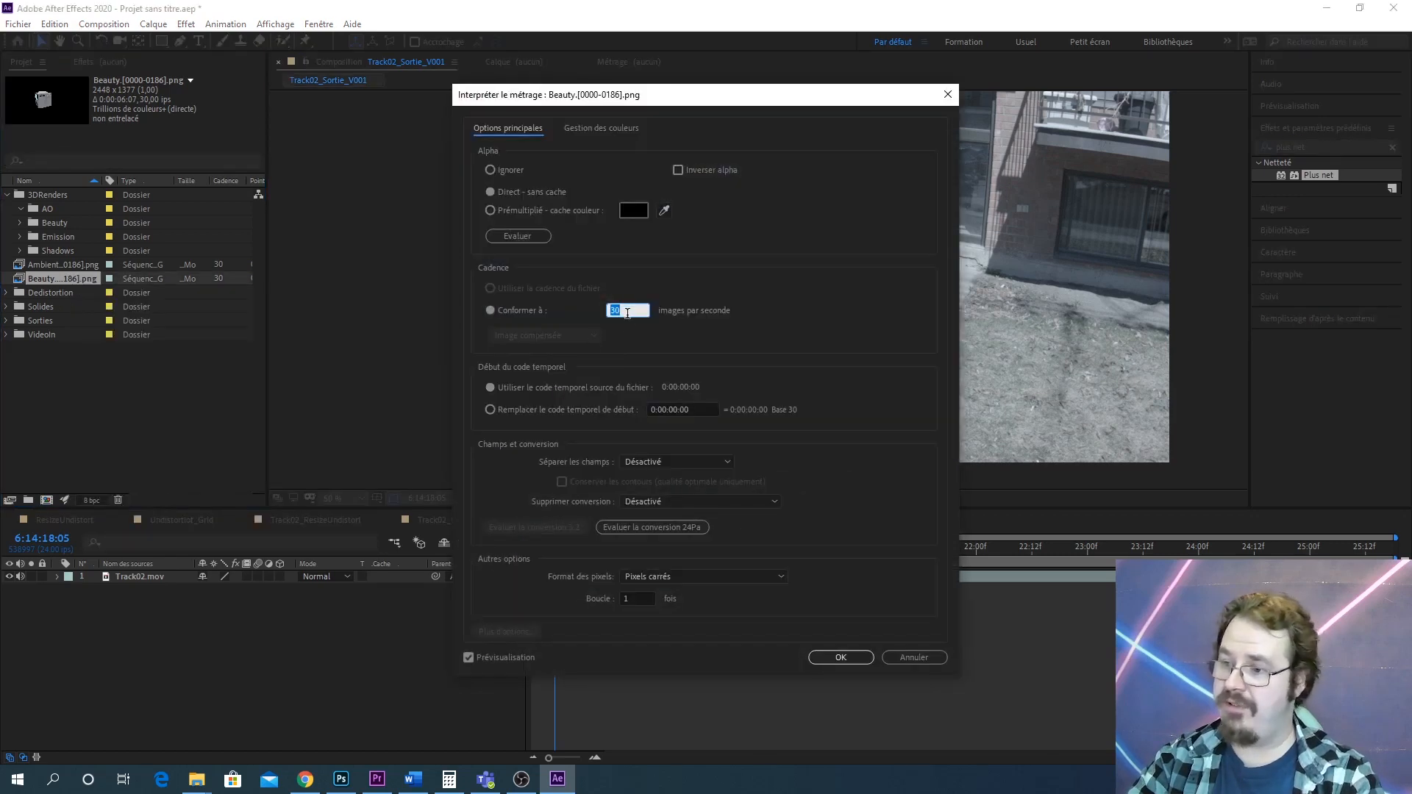
type("2")
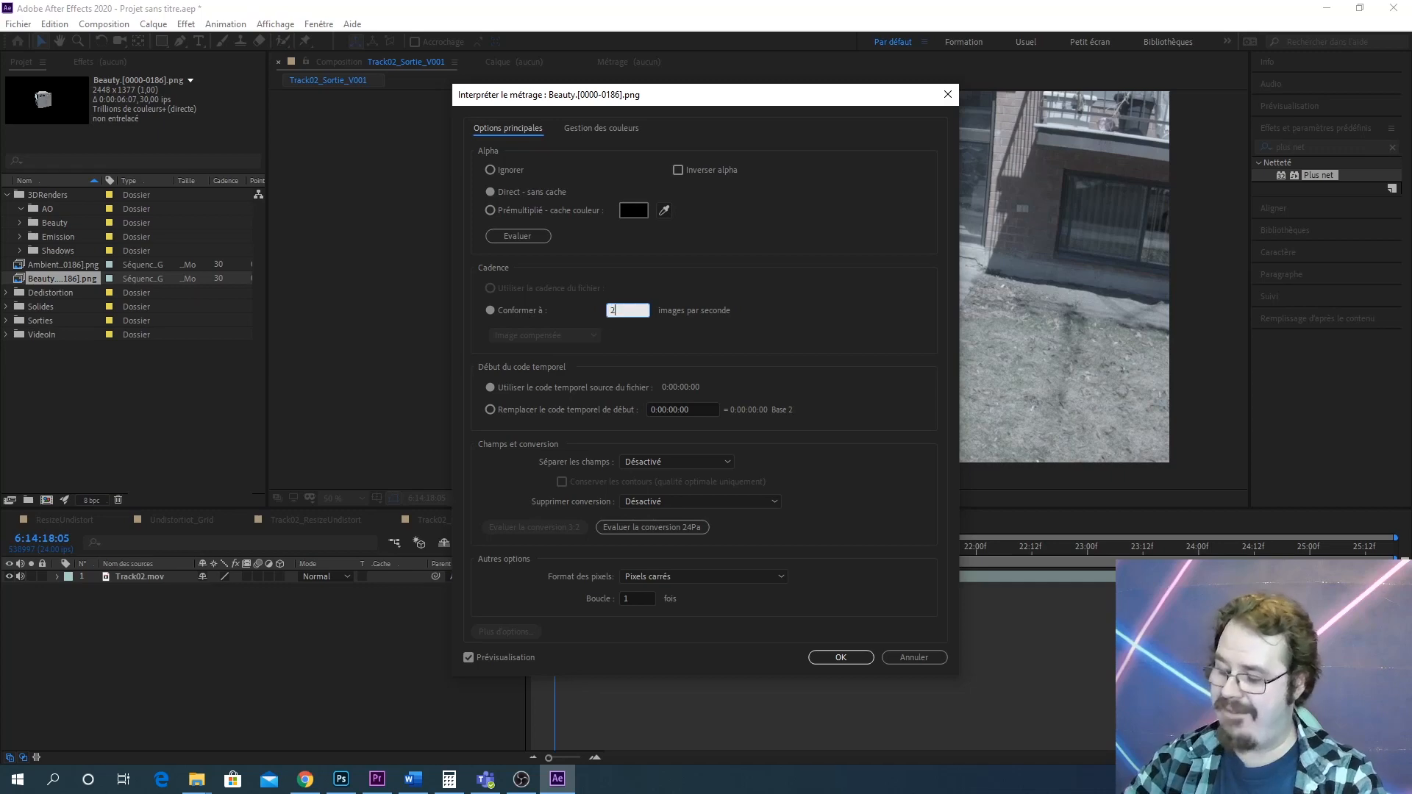
type("4")
key("Return")
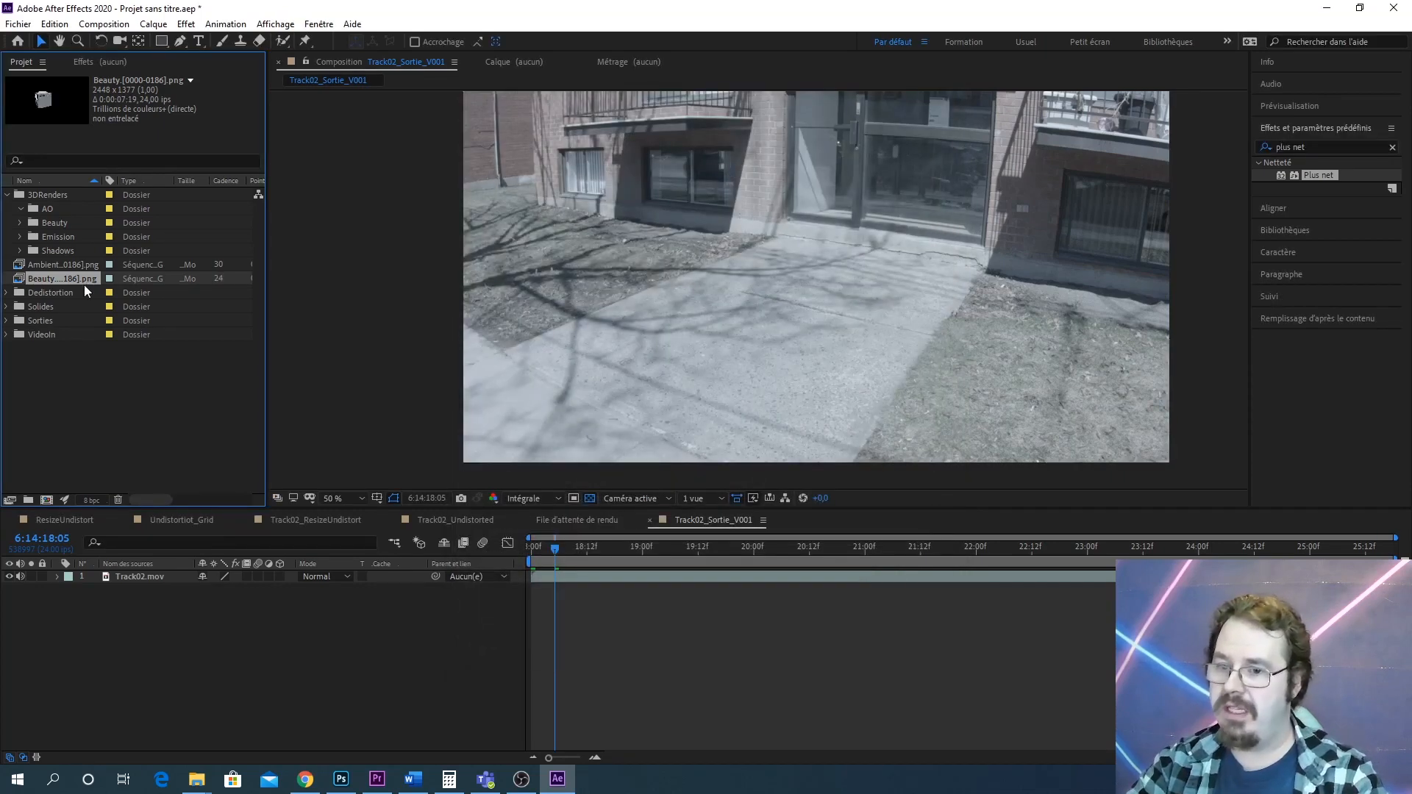
Interpret the AmbientOcclusion sequence footage to conform to 24 frames per second
right_click(78, 266)
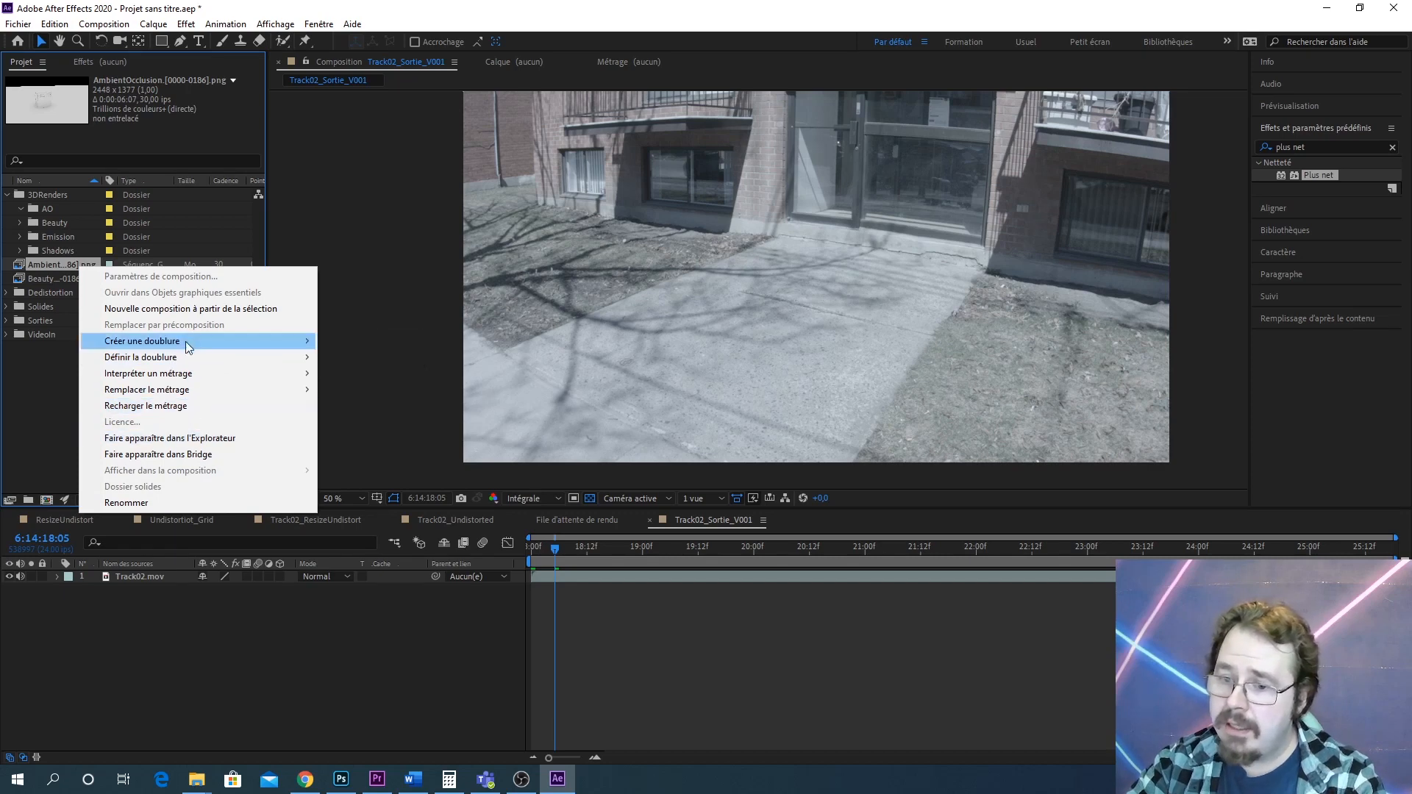
mouse_move(186, 337)
mouse_move(217, 372)
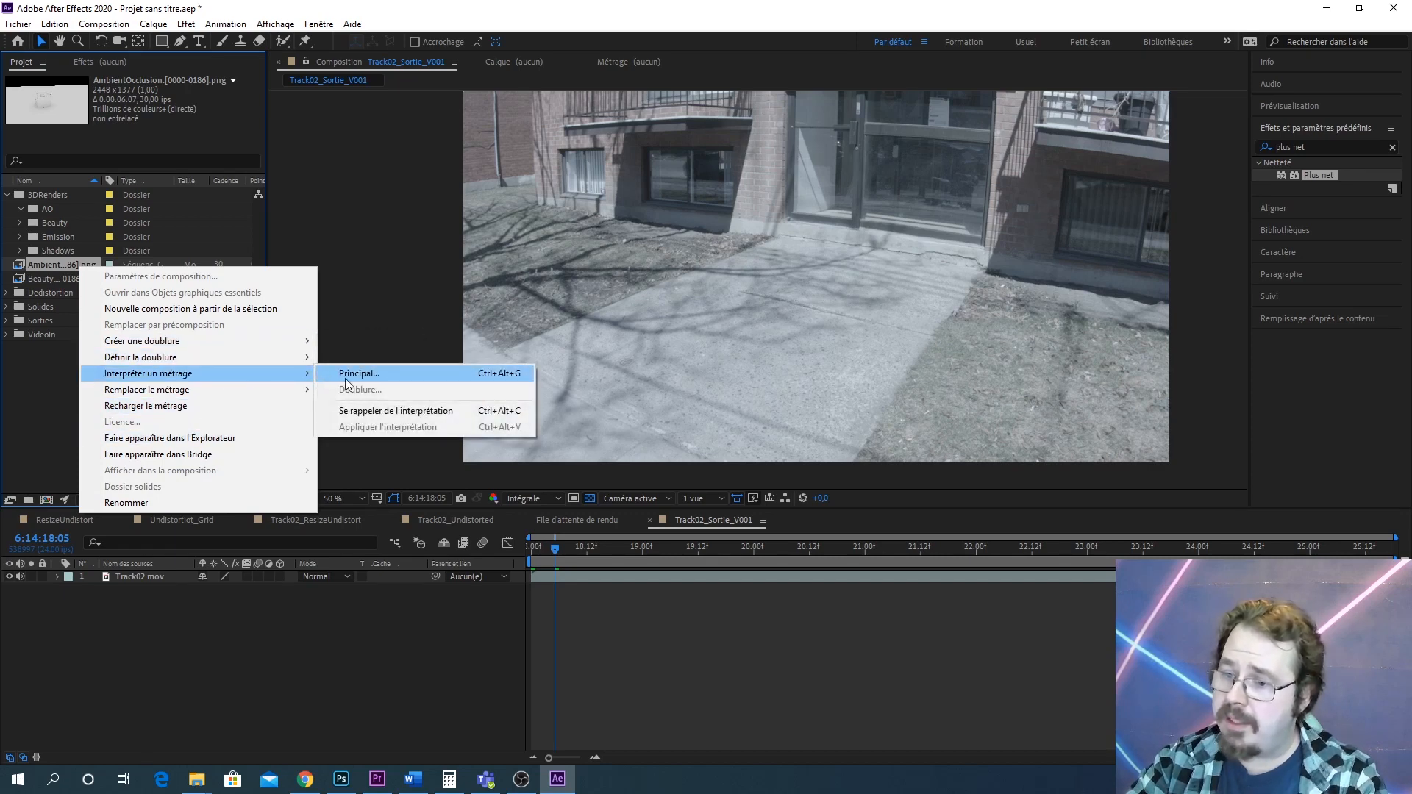
left_click(361, 374)
type("24")
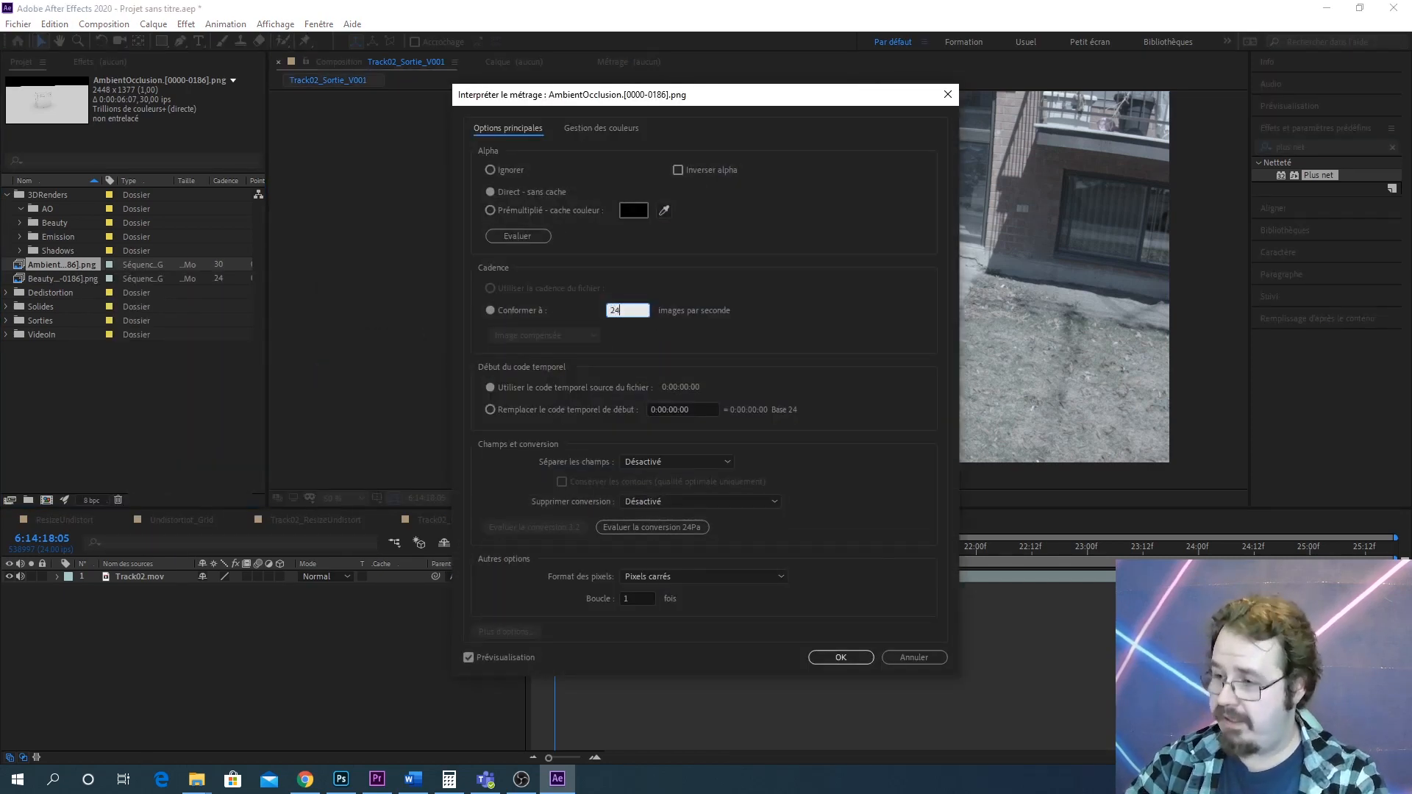
key("Return")
Reopen the AmbientOcclusion footage interpretation settings to check its frame rate
right_click(87, 263)
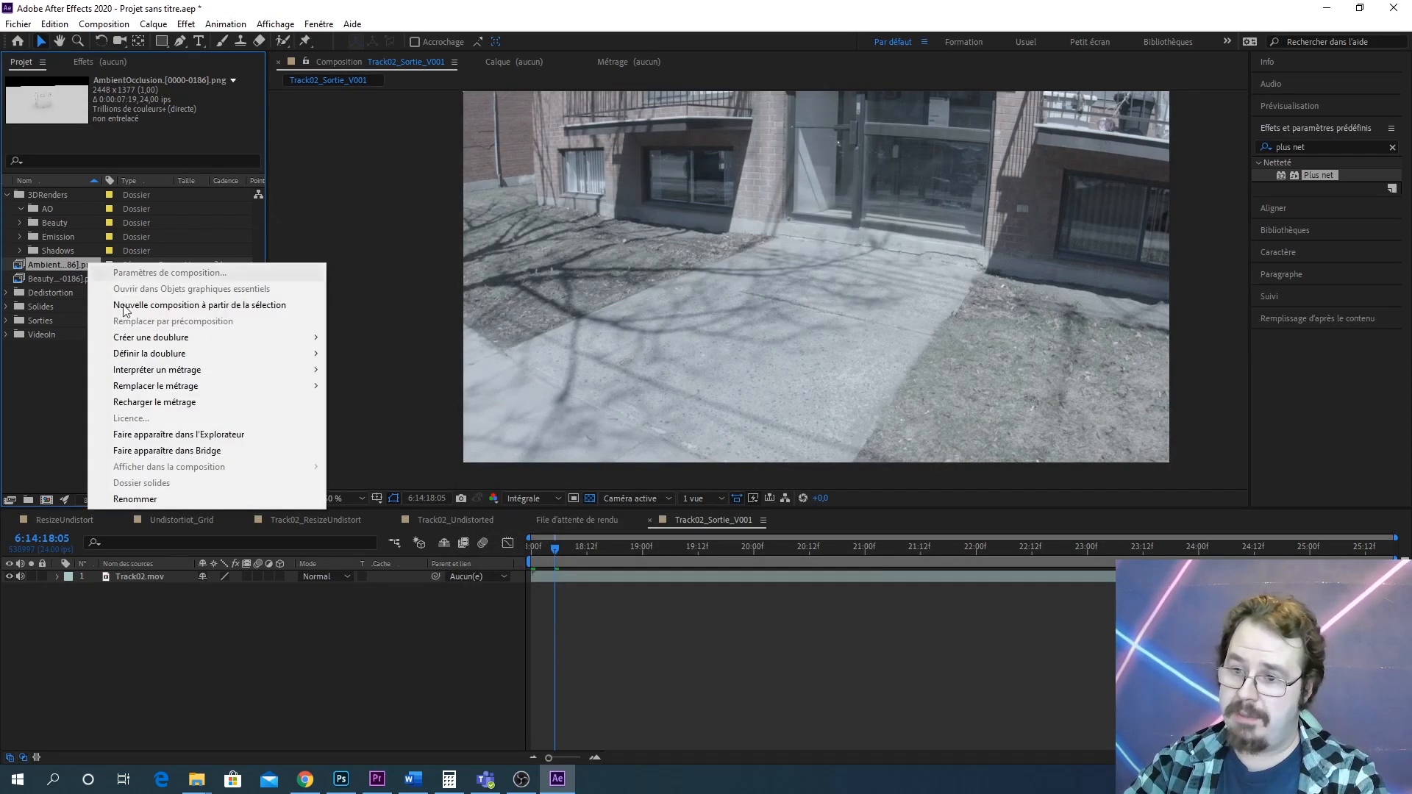
mouse_move(220, 374)
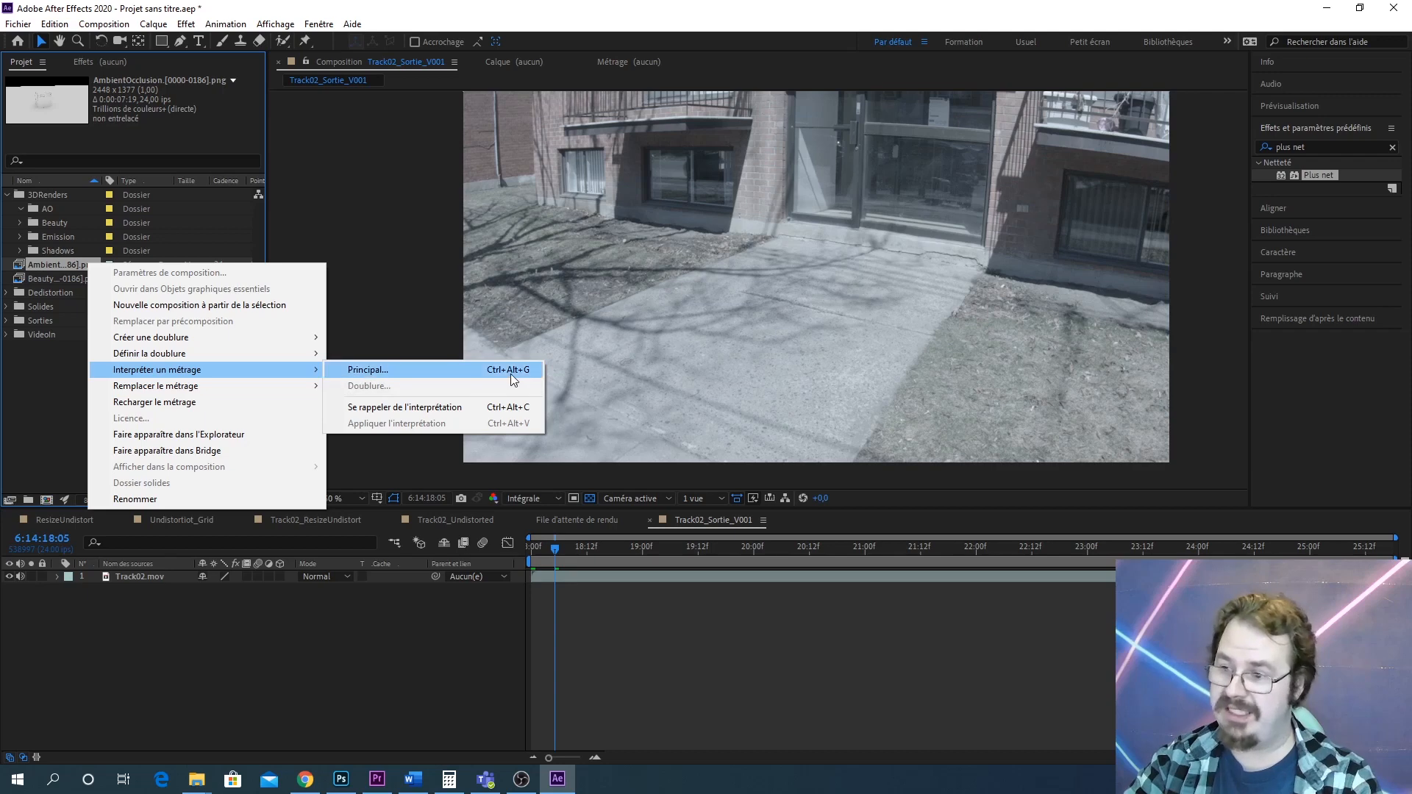
left_click(52, 435)
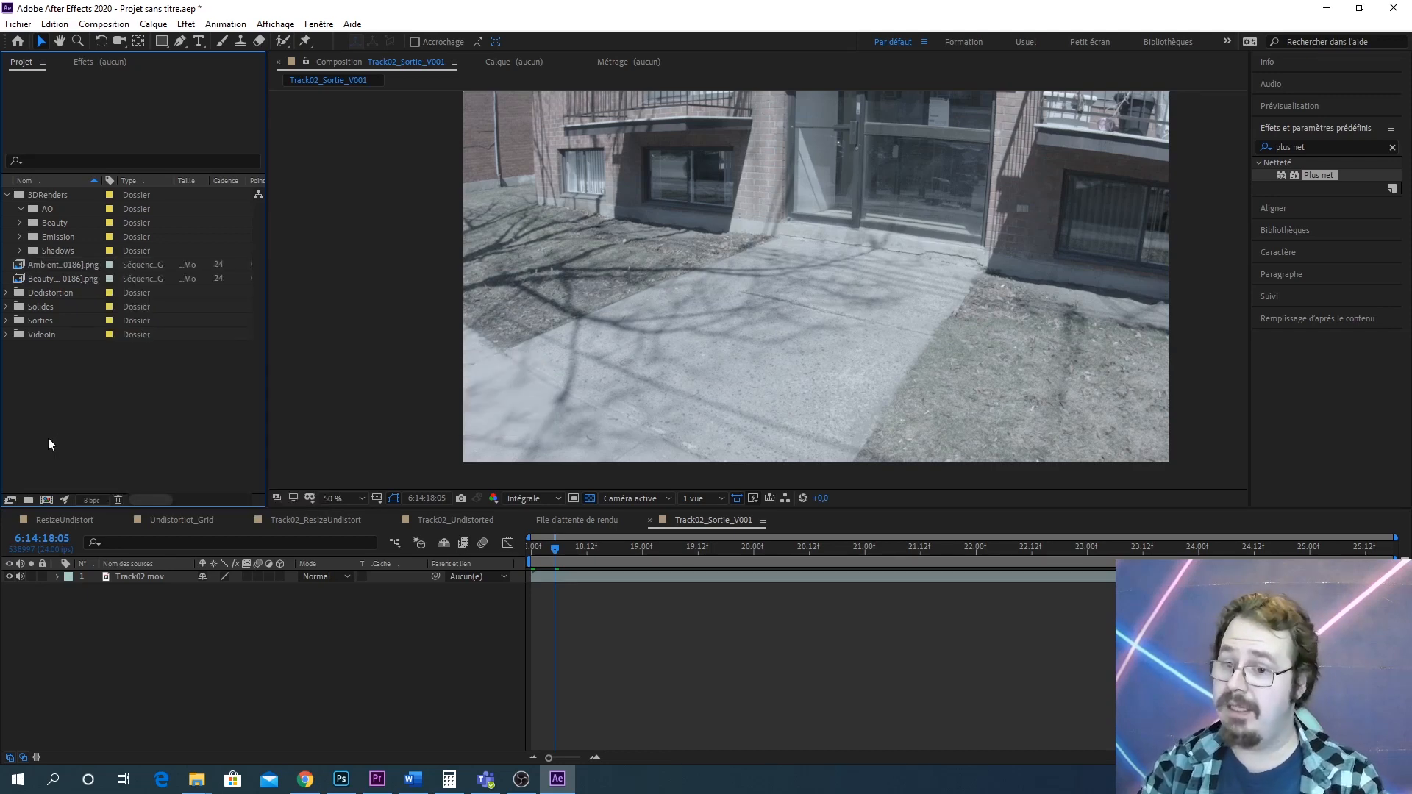
left_click(62, 264)
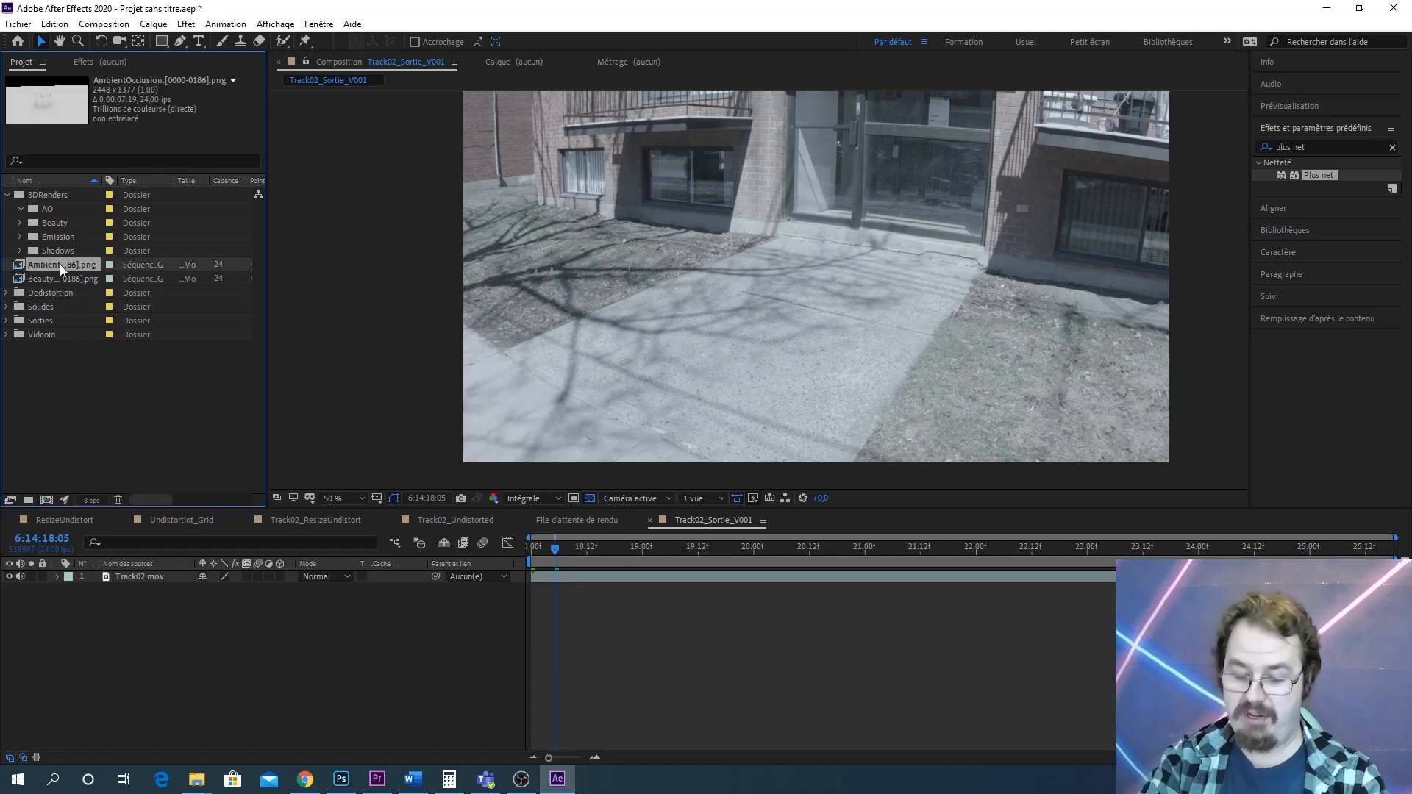
key("ctrl+alt+g")
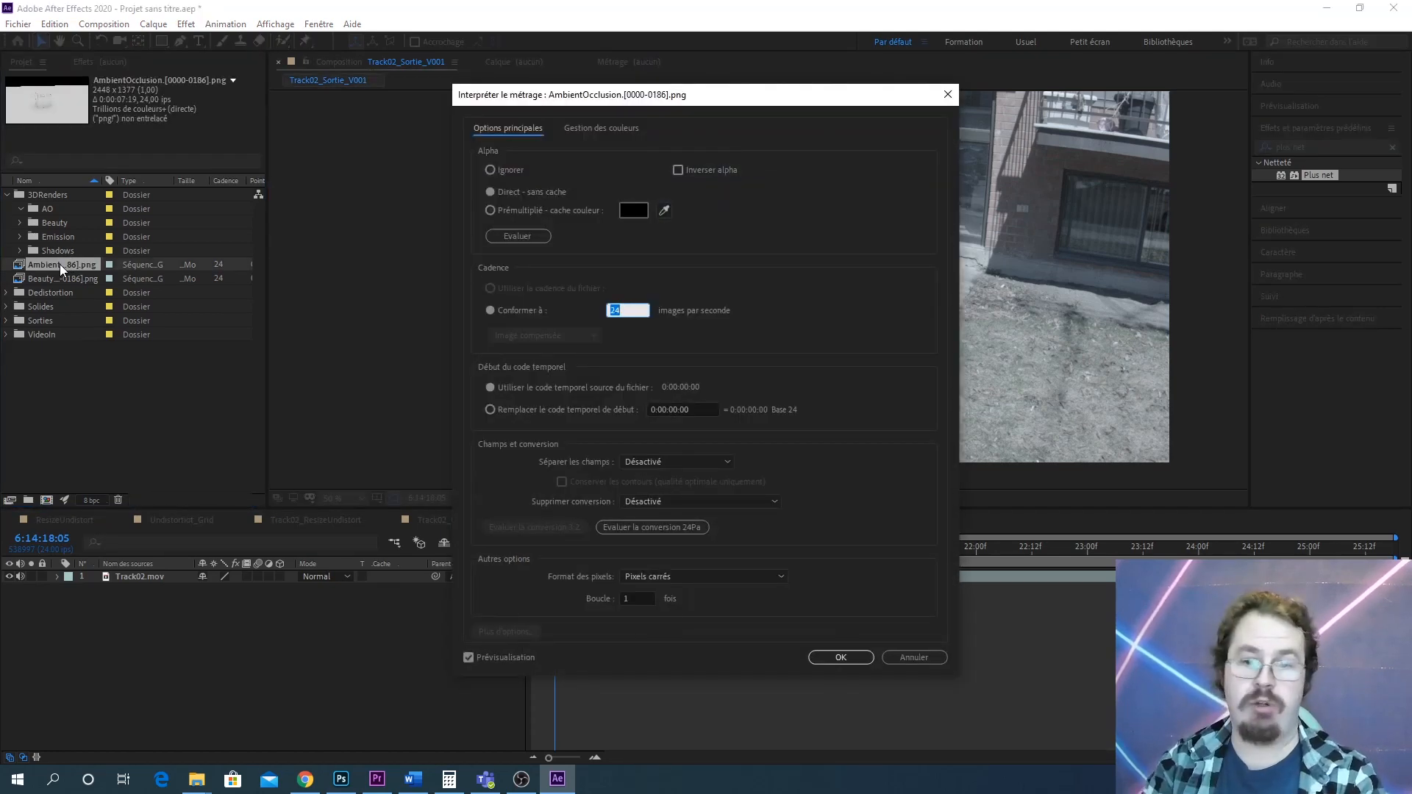
left_click(903, 651)
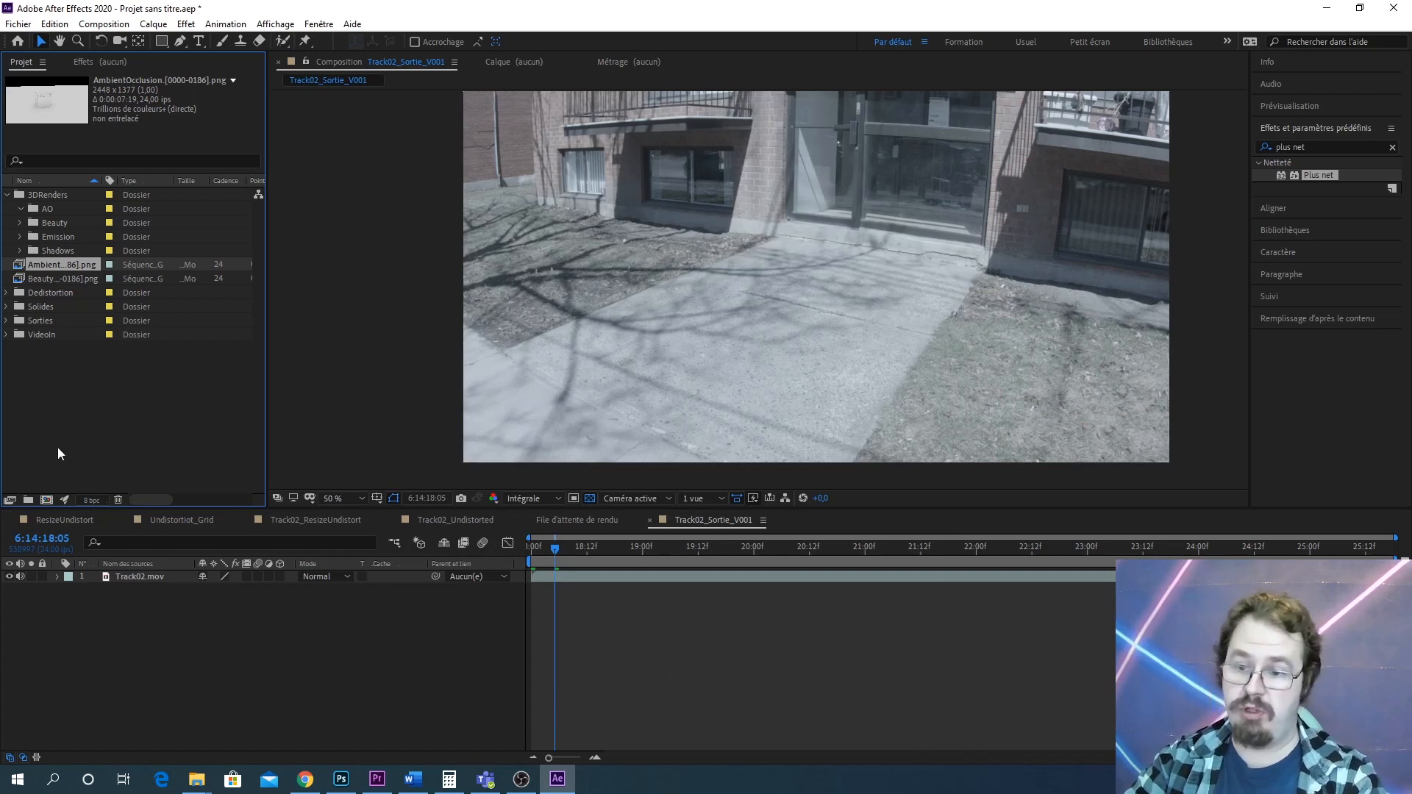
Import the Emission PNG image sequence from the RenderForAE Emission folder
right_click(72, 434)
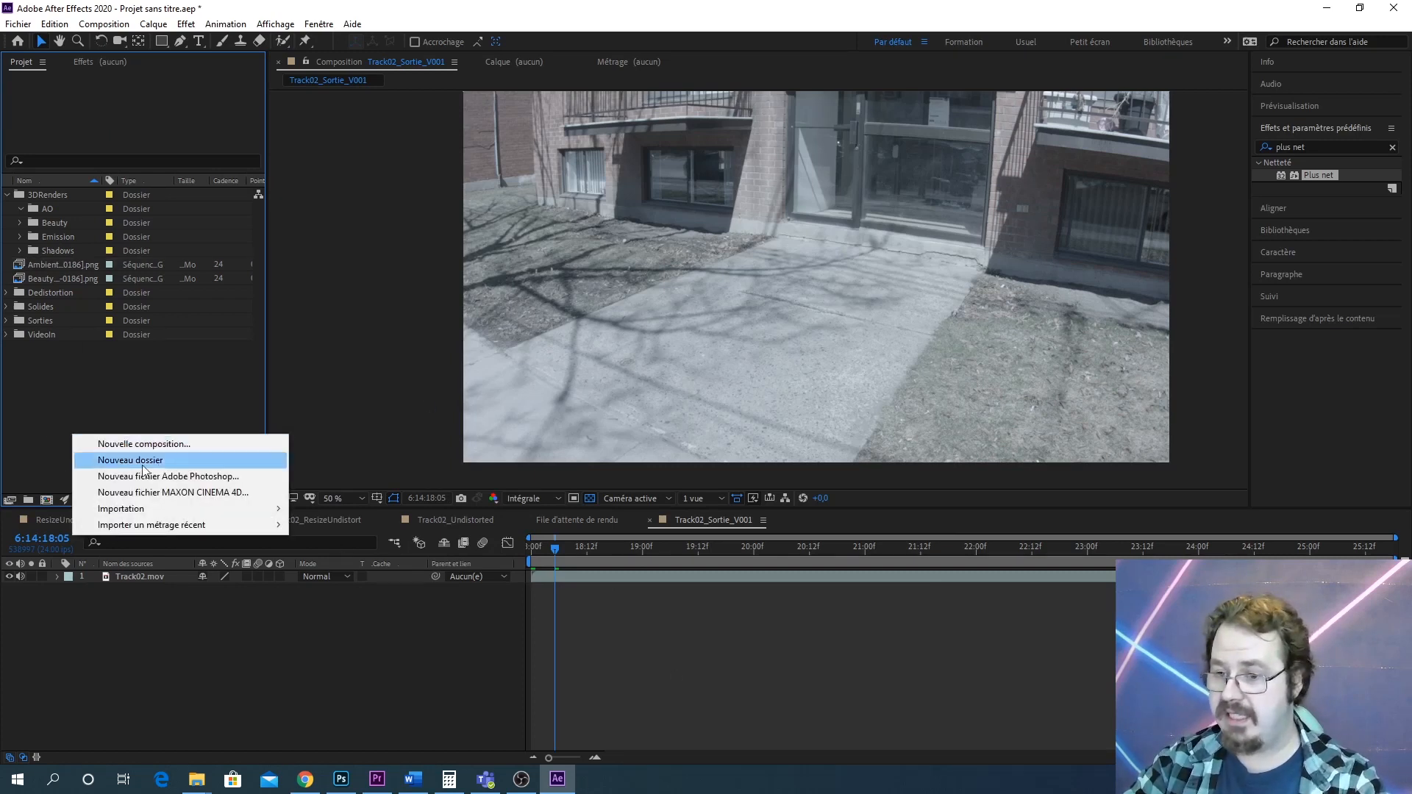
mouse_move(152, 509)
left_click(331, 514)
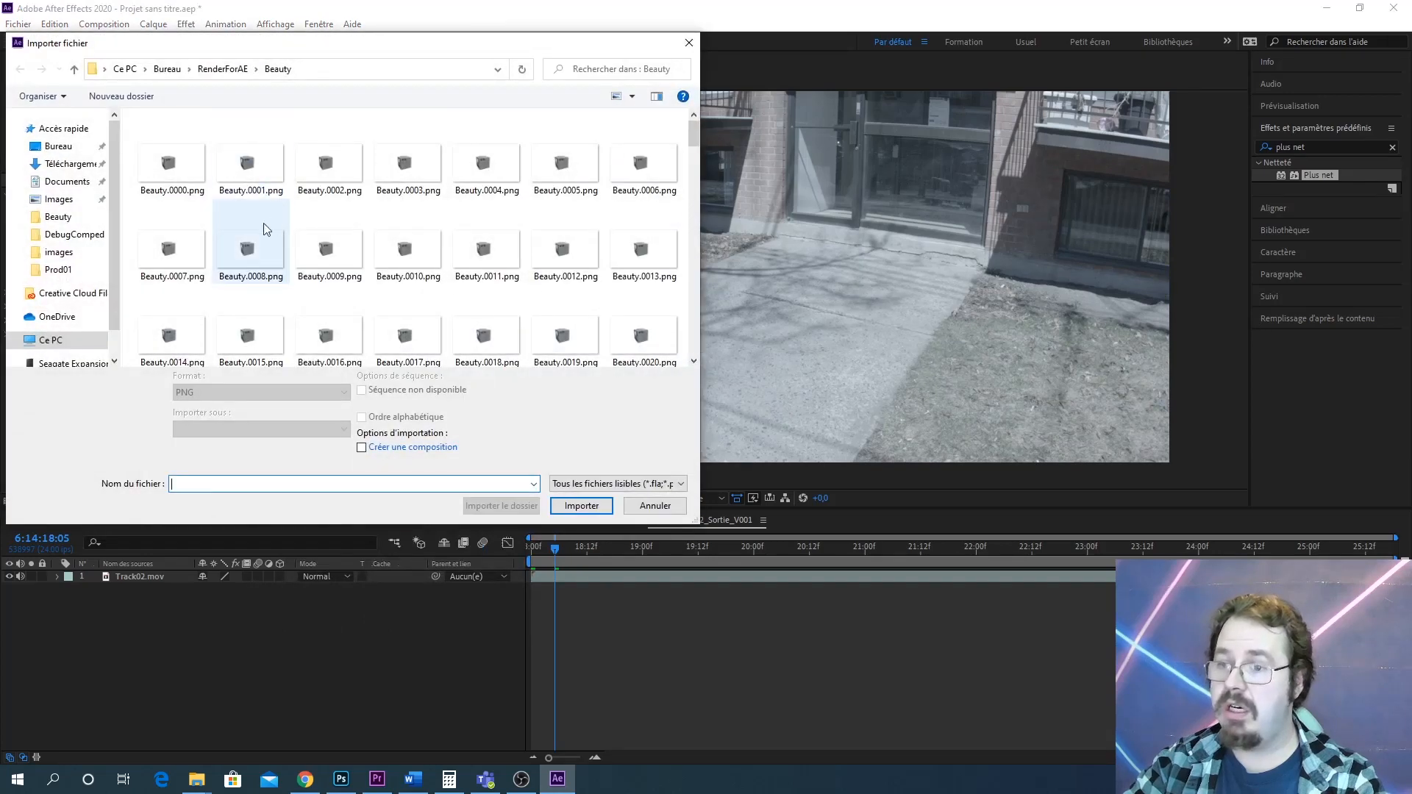
left_click(223, 69)
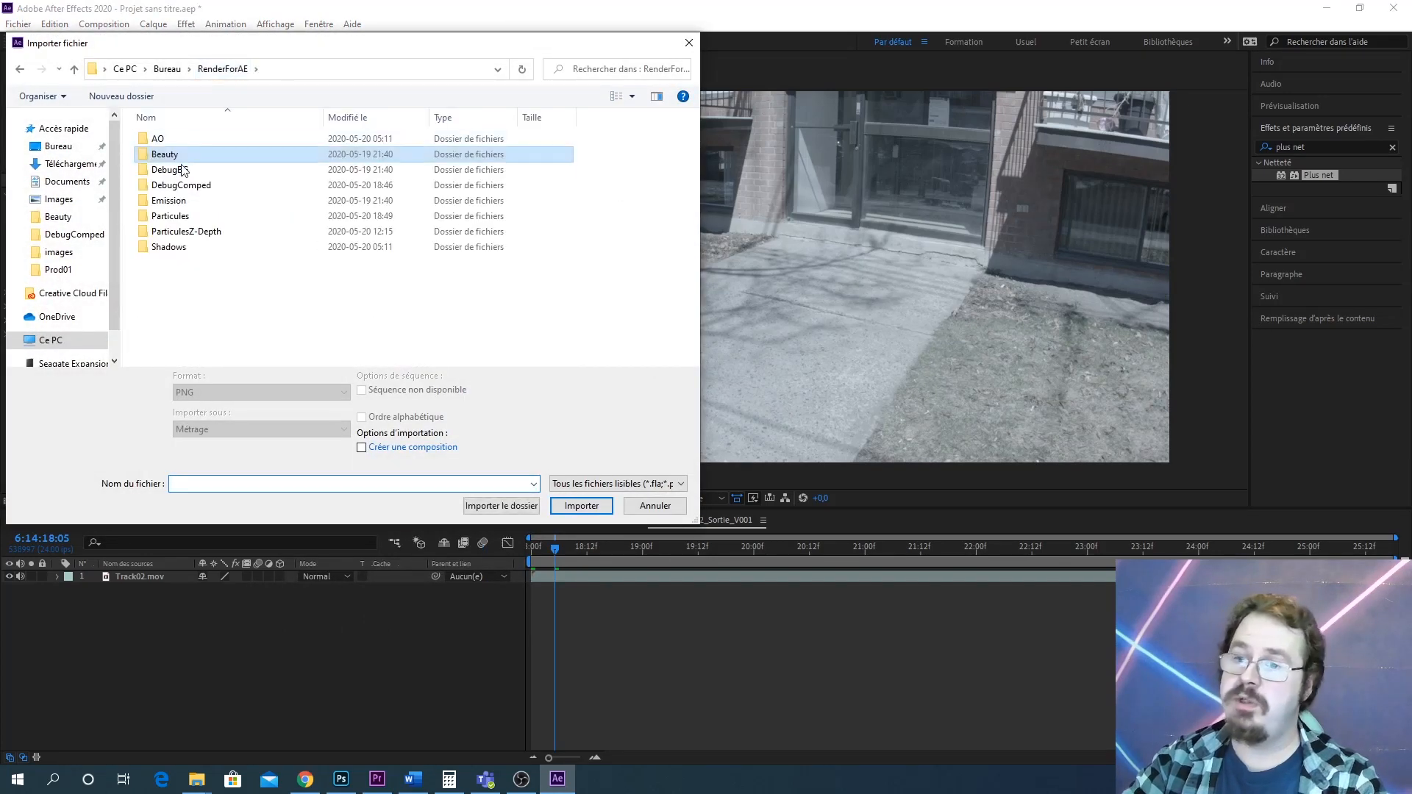
left_click(189, 206)
double_click(188, 200)
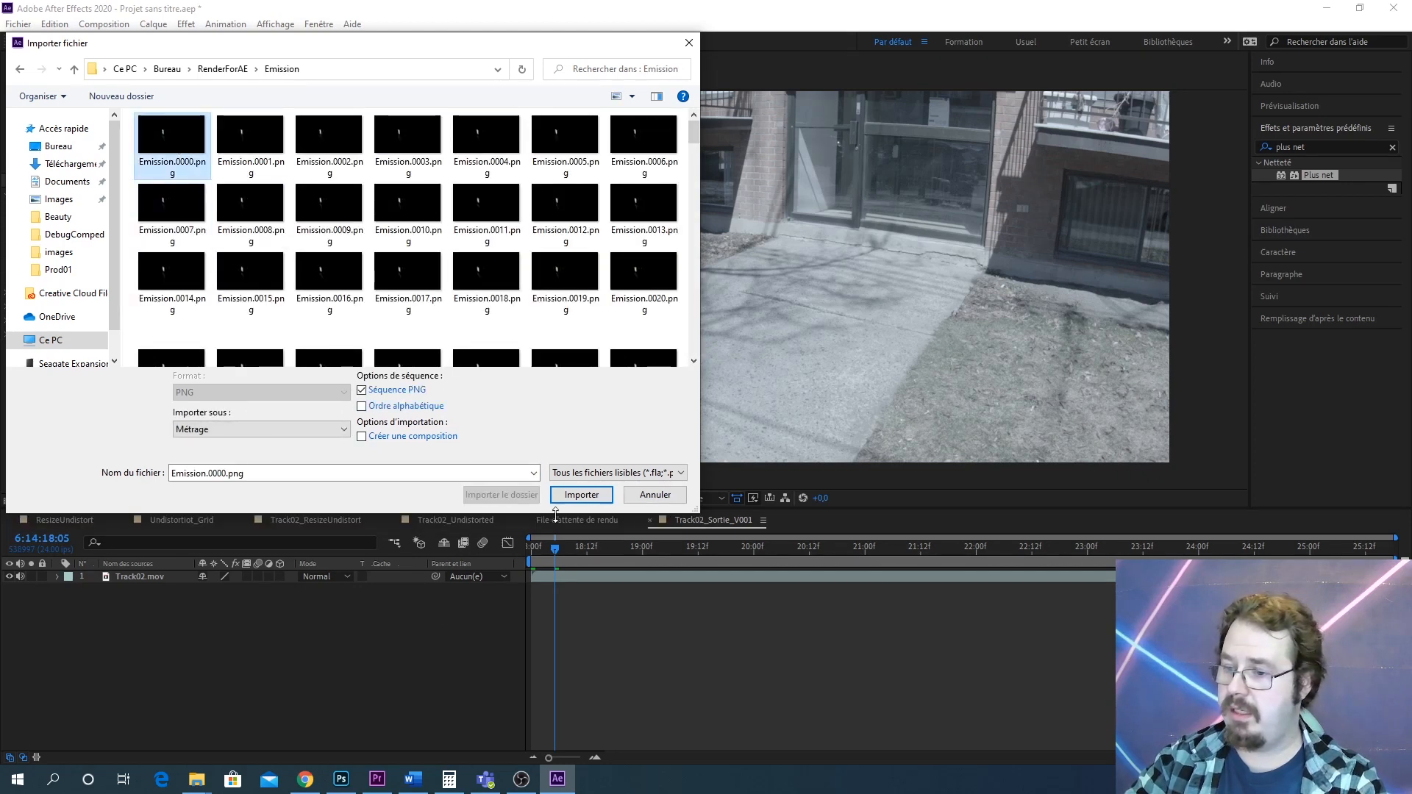
left_click(587, 508)
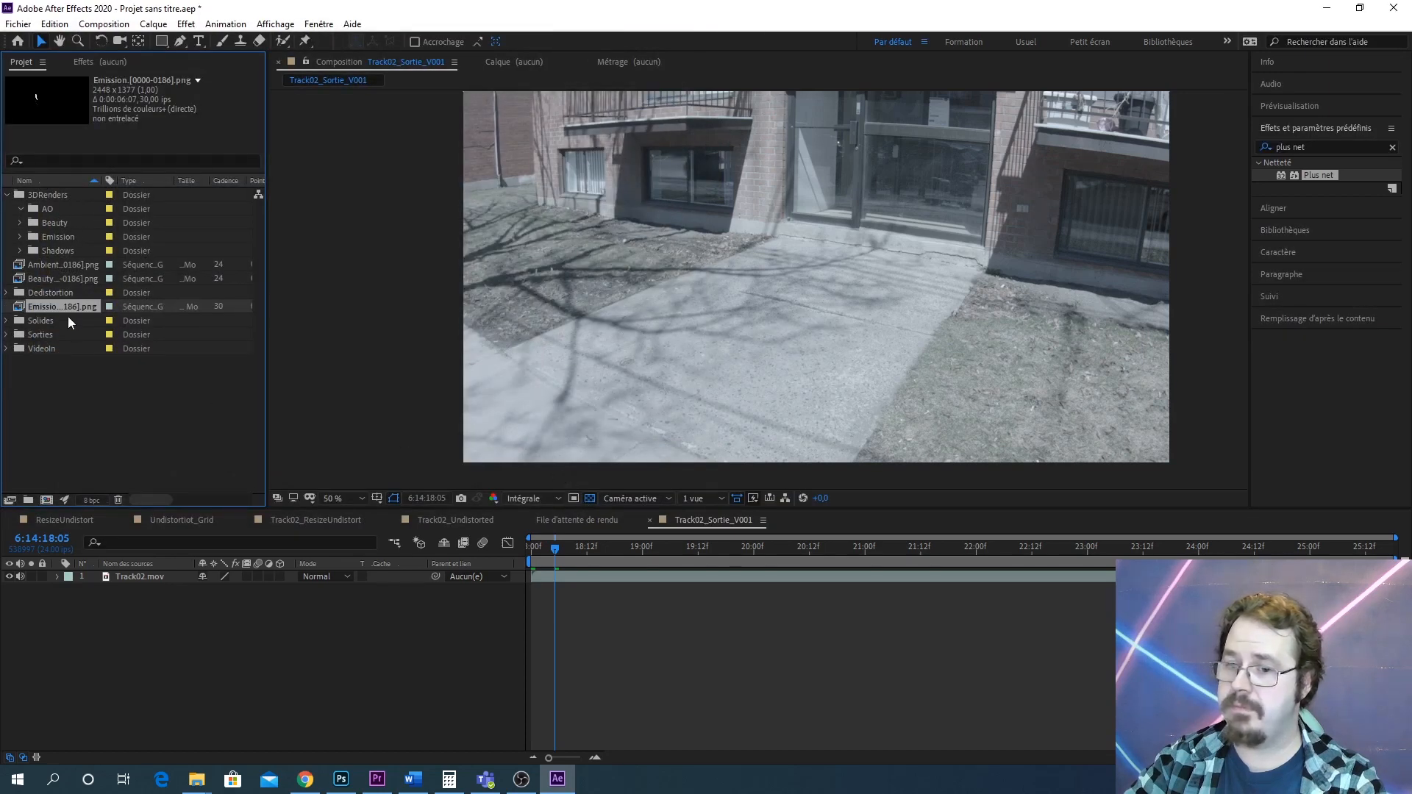
Interpret the Emission sequence footage to conform to 24 frames per second
right_click(68, 311)
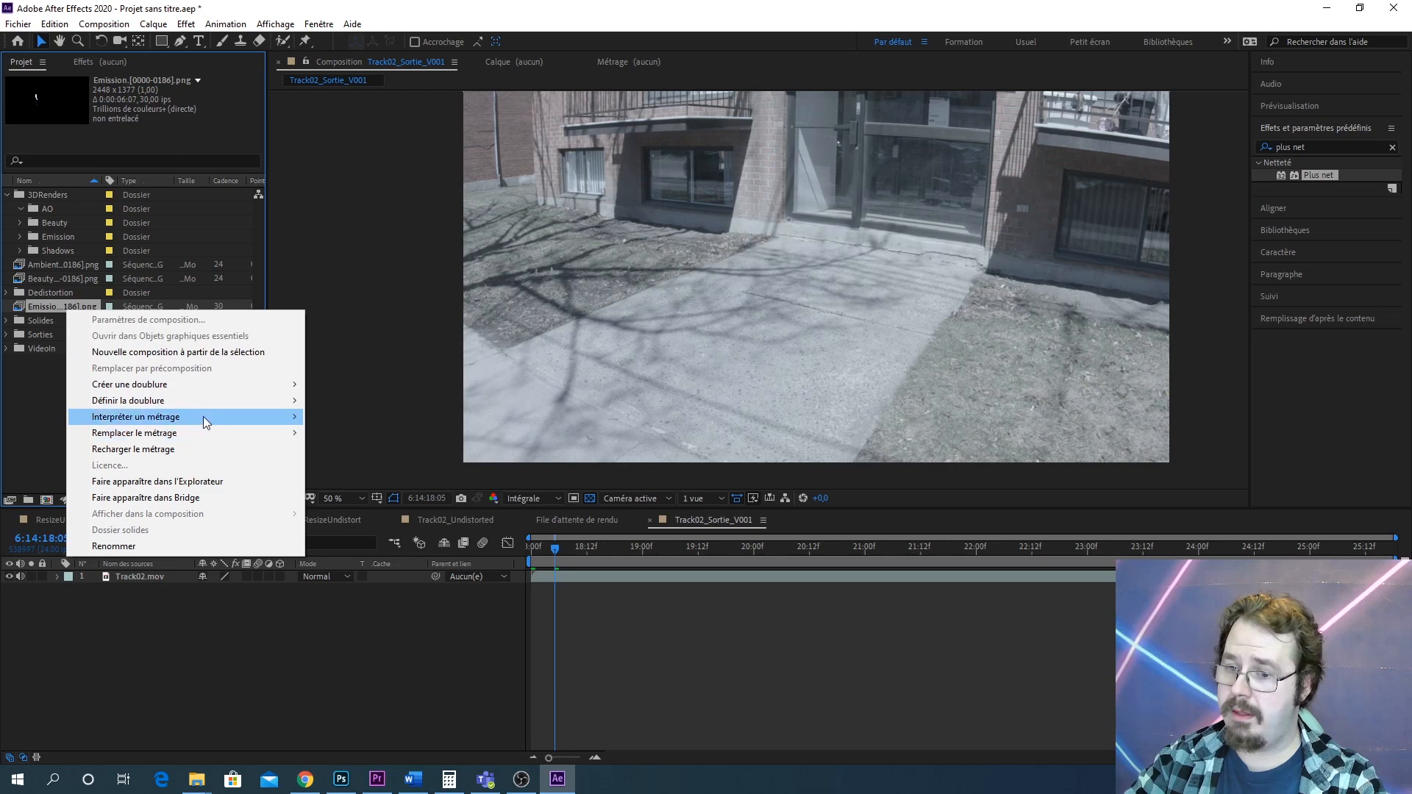
mouse_move(203, 417)
left_click(373, 419)
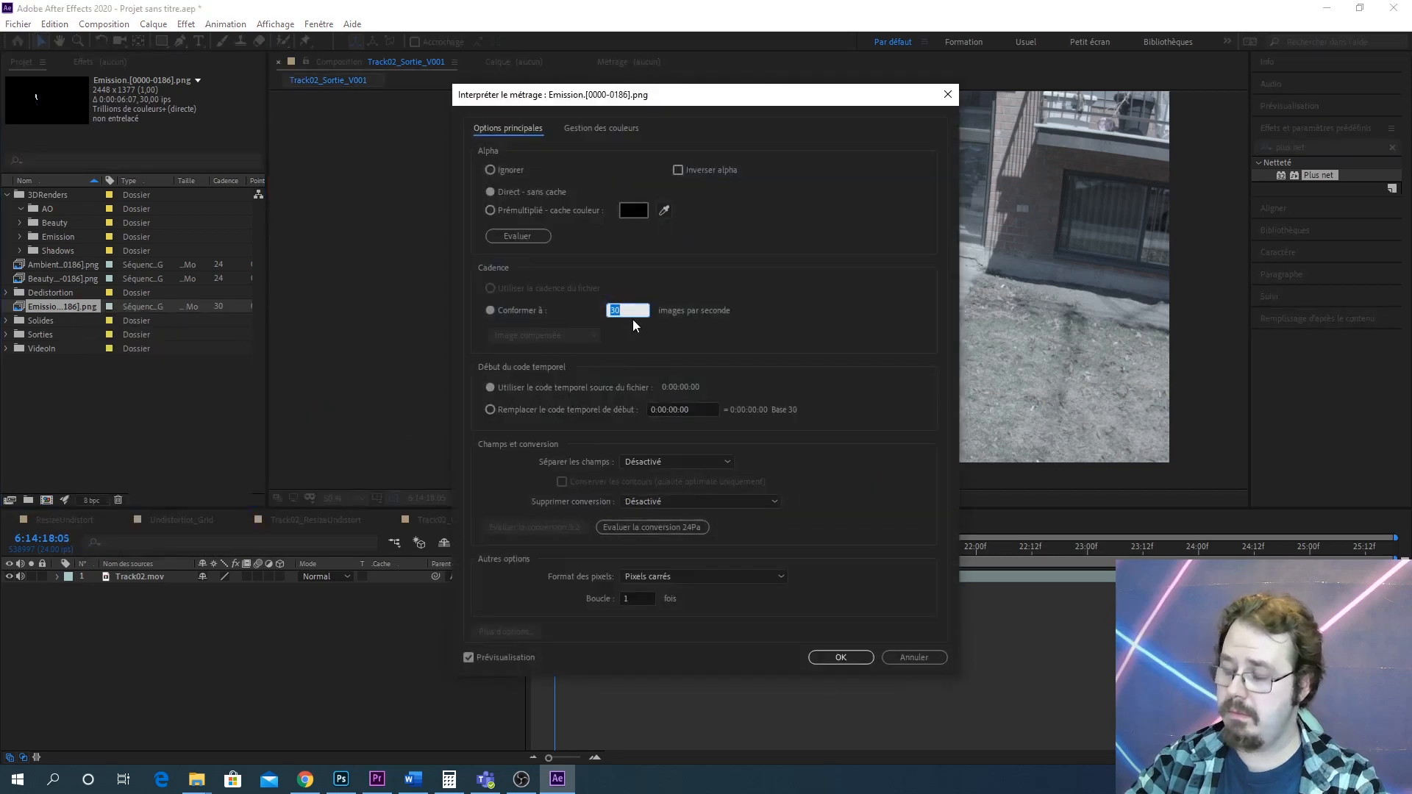
type("24")
key("Return")
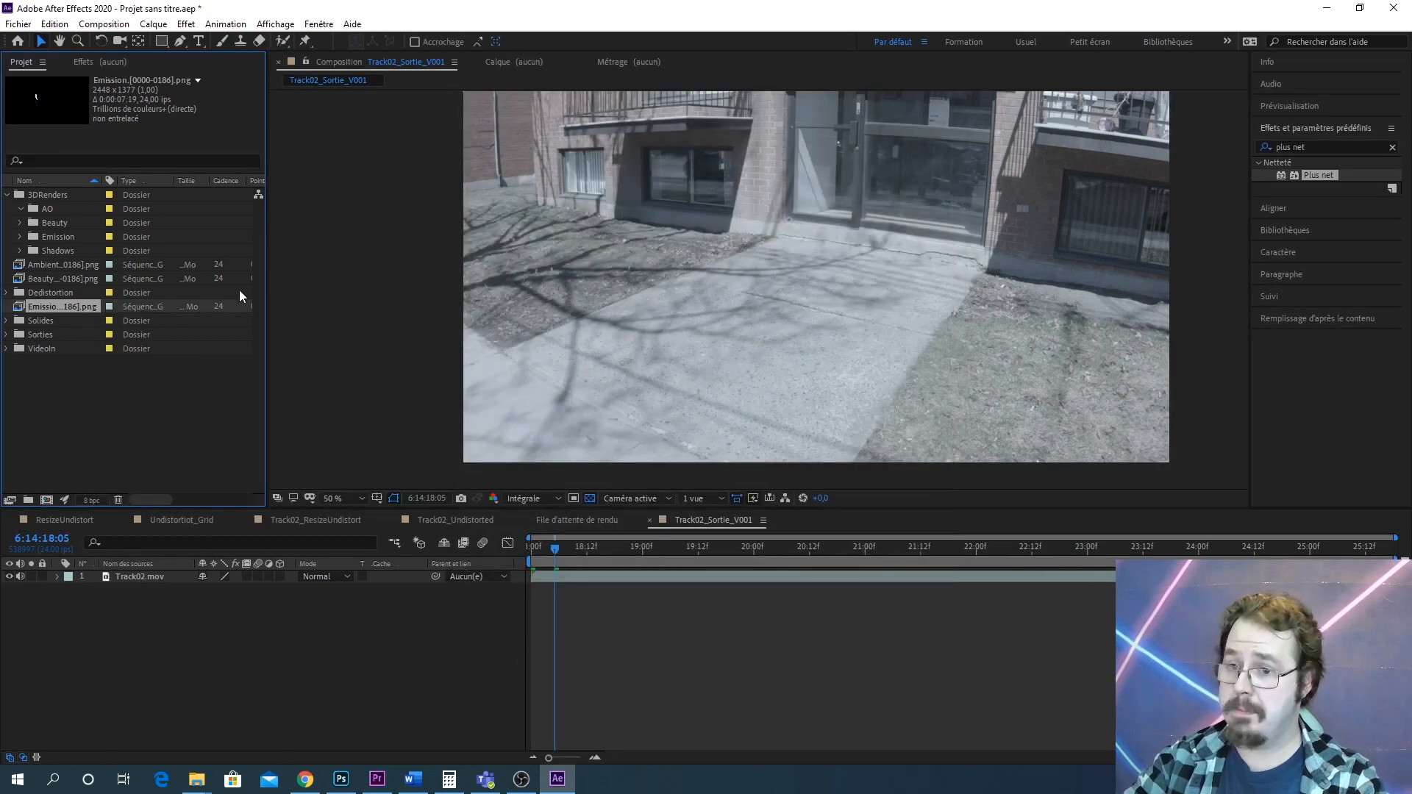
Import the Shadows PNG image sequence from the RenderForAE Shadows folder
right_click(128, 442)
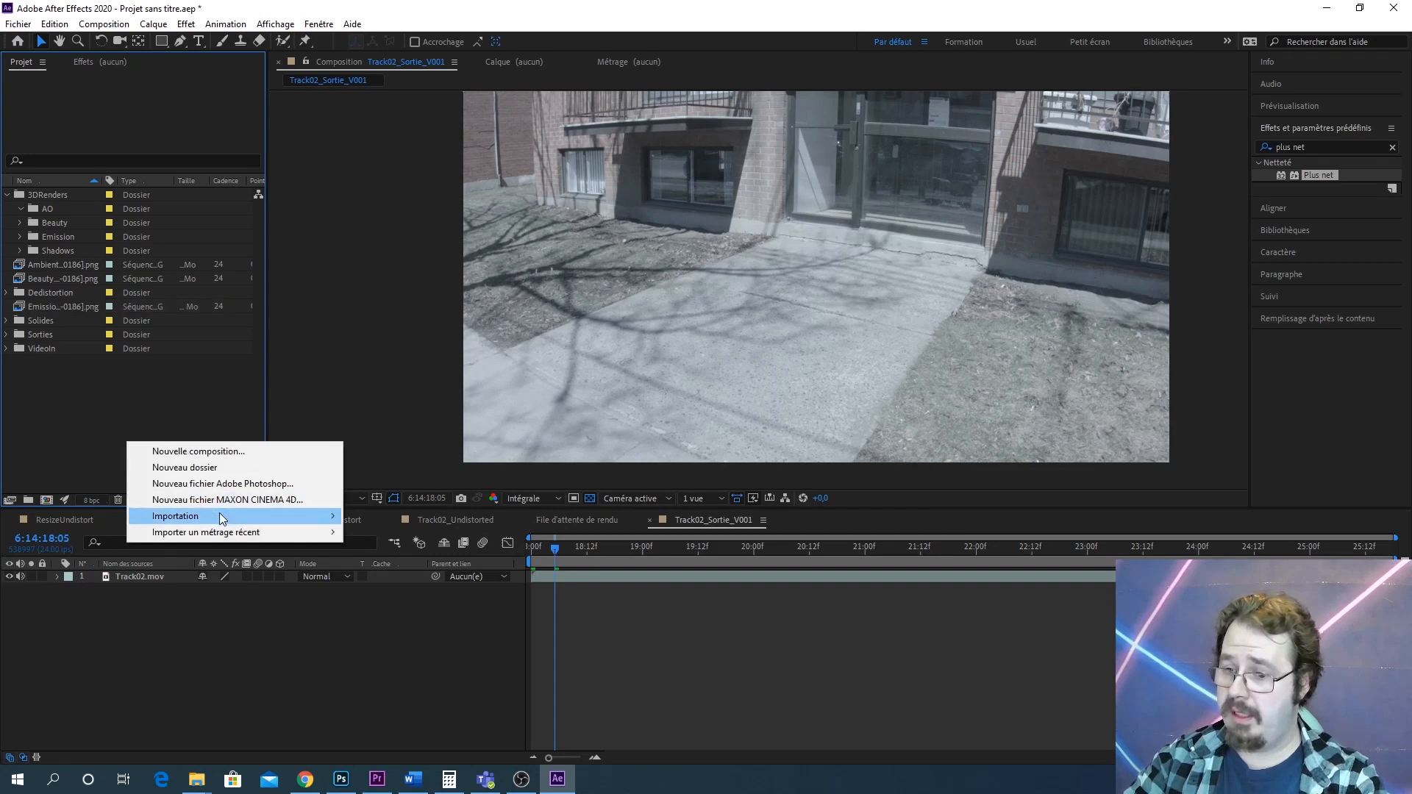
mouse_move(232, 518)
left_click(375, 516)
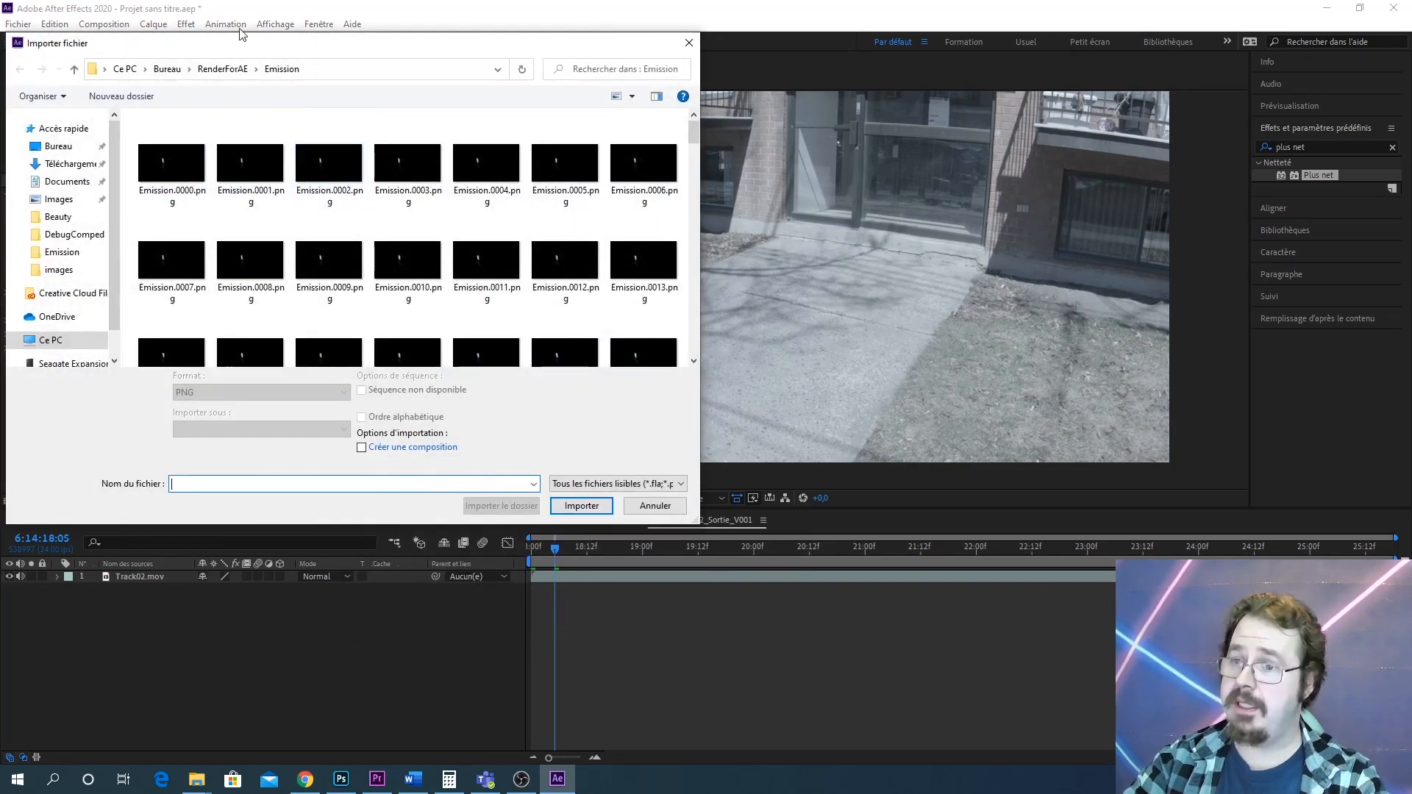
left_click(231, 70)
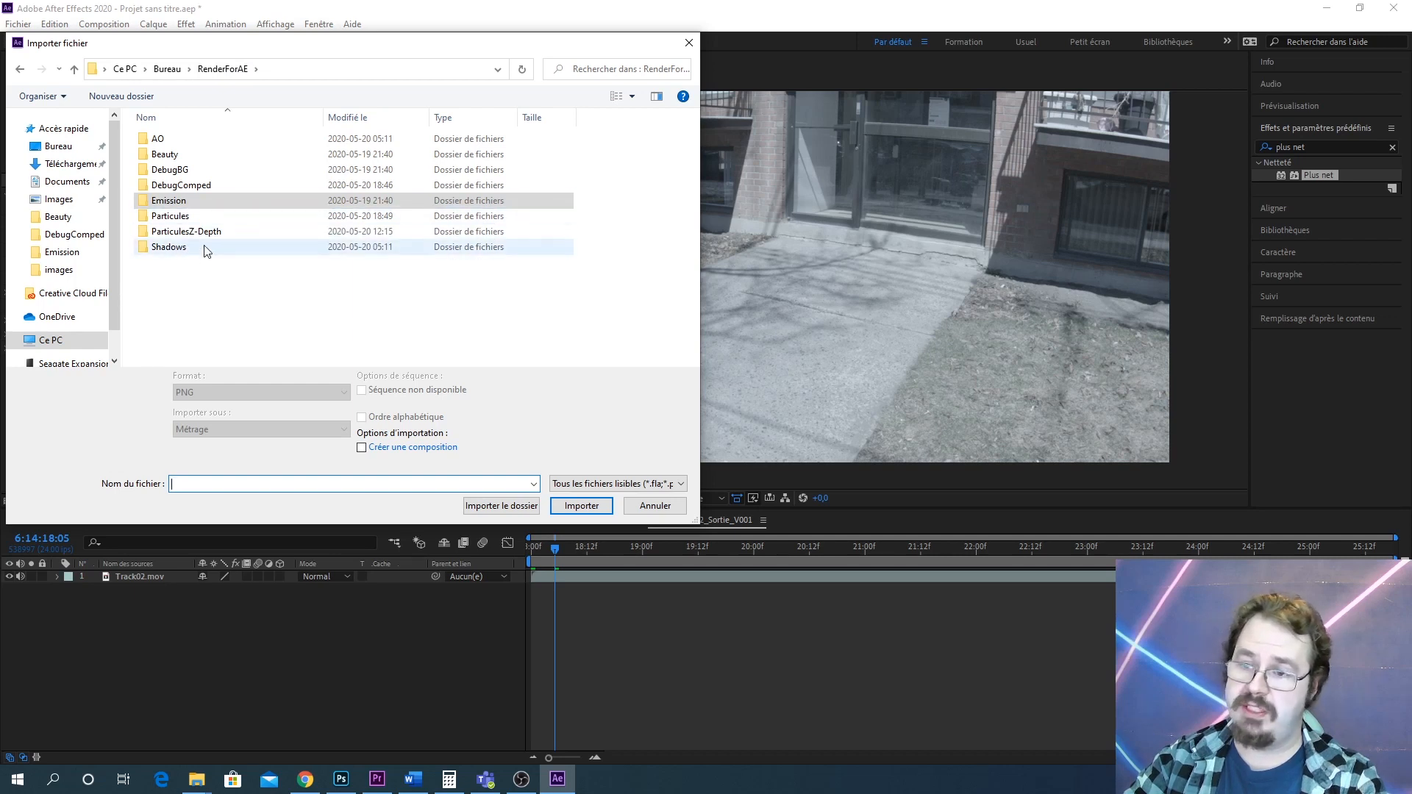
double_click(179, 248)
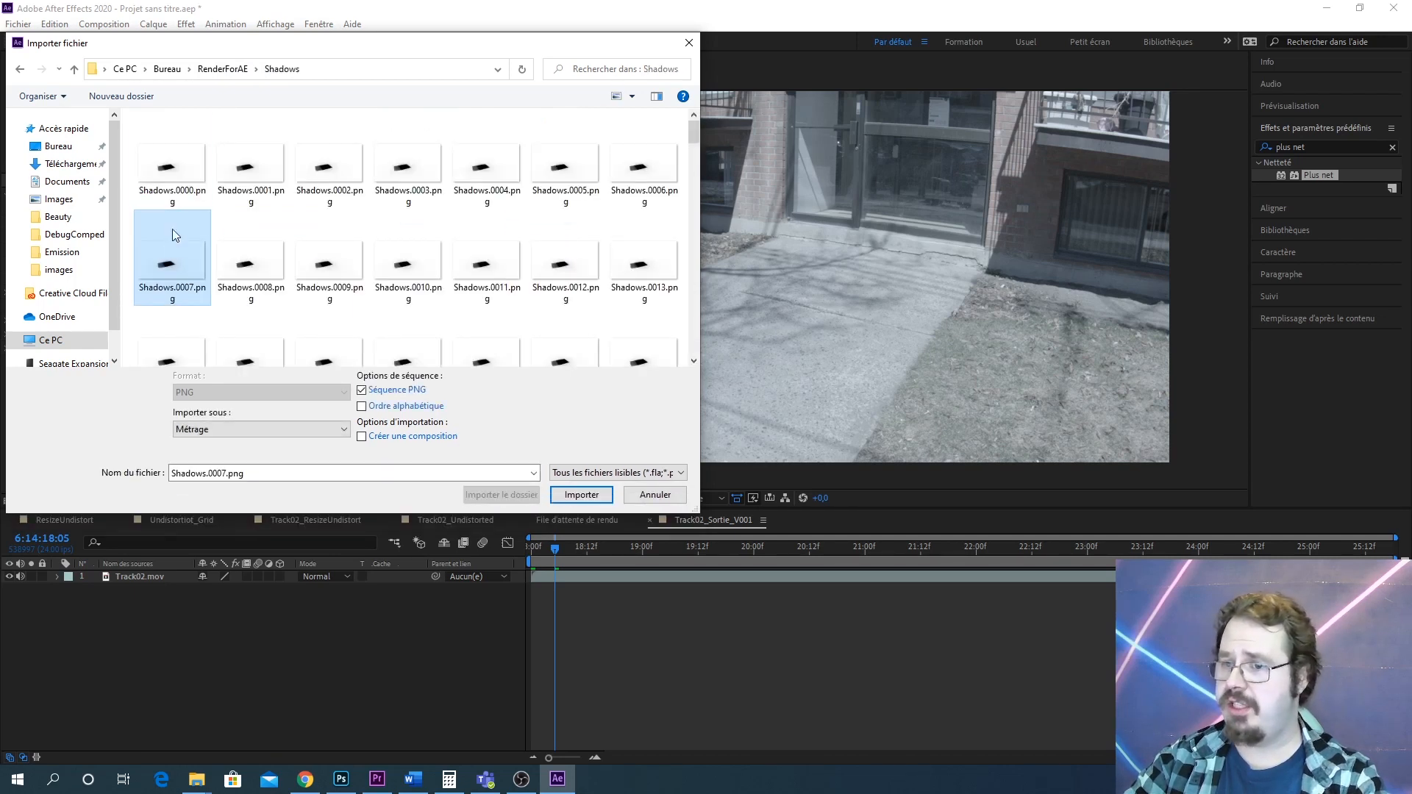
left_click(572, 494)
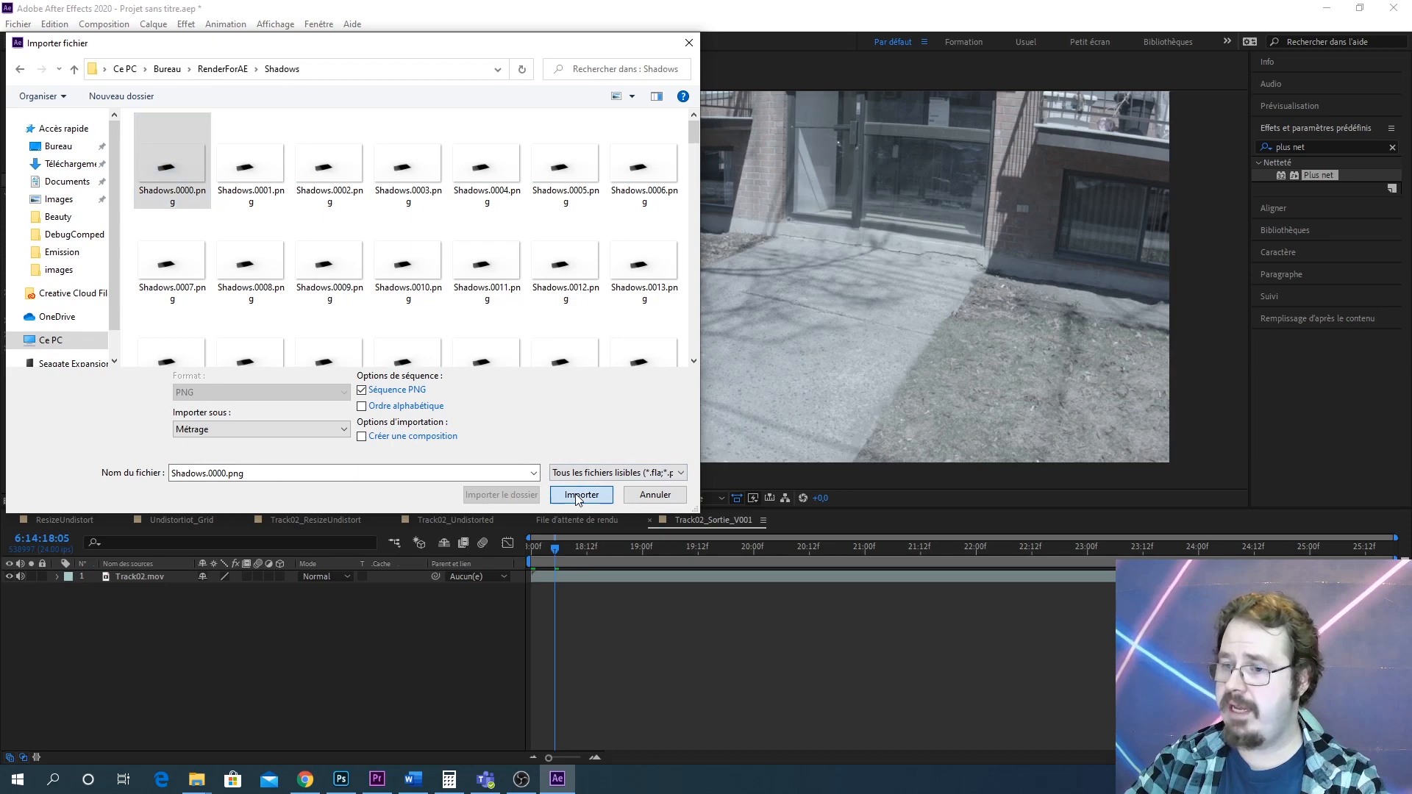
Interpret the Shadows sequence footage to conform to 24 frames per second
right_click(72, 321)
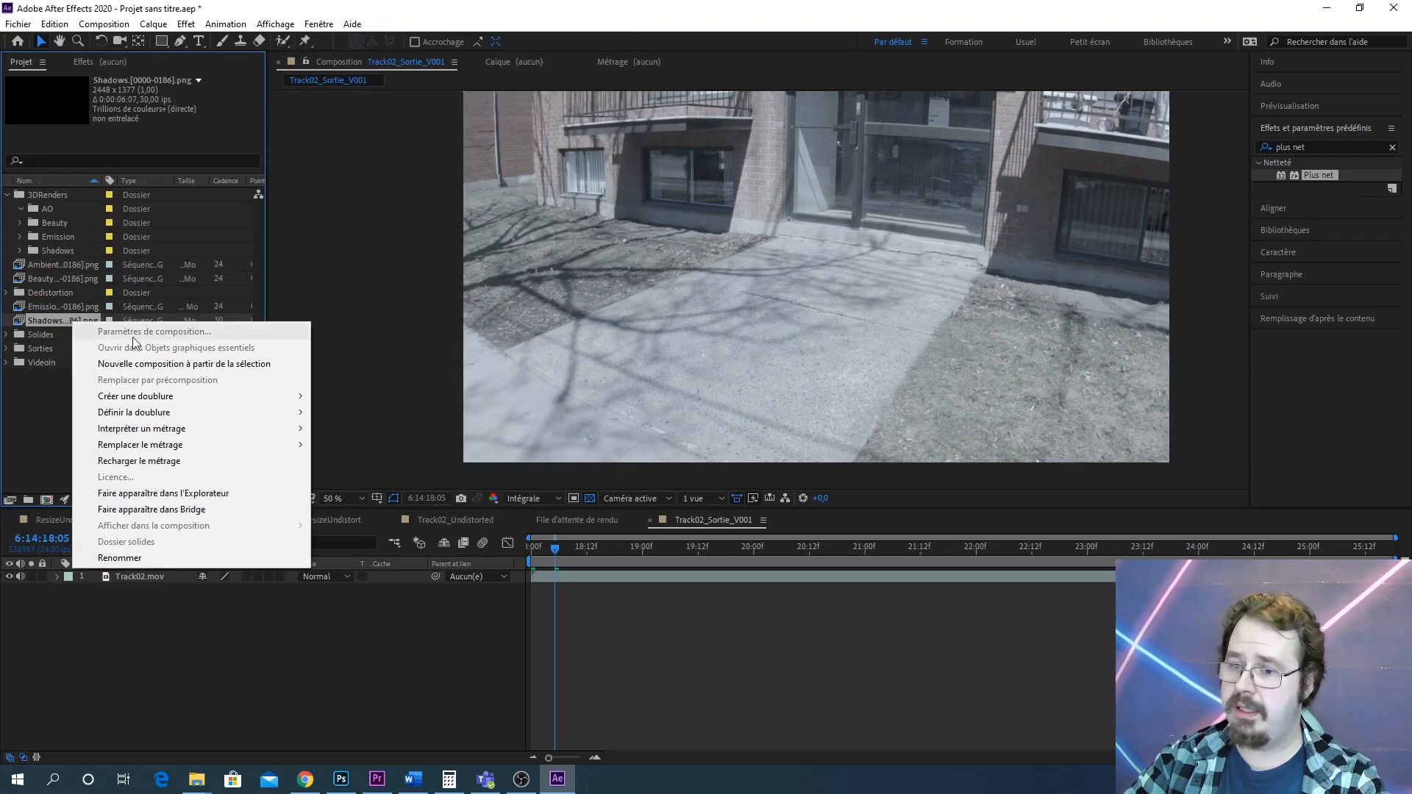
mouse_move(287, 433)
left_click(345, 429)
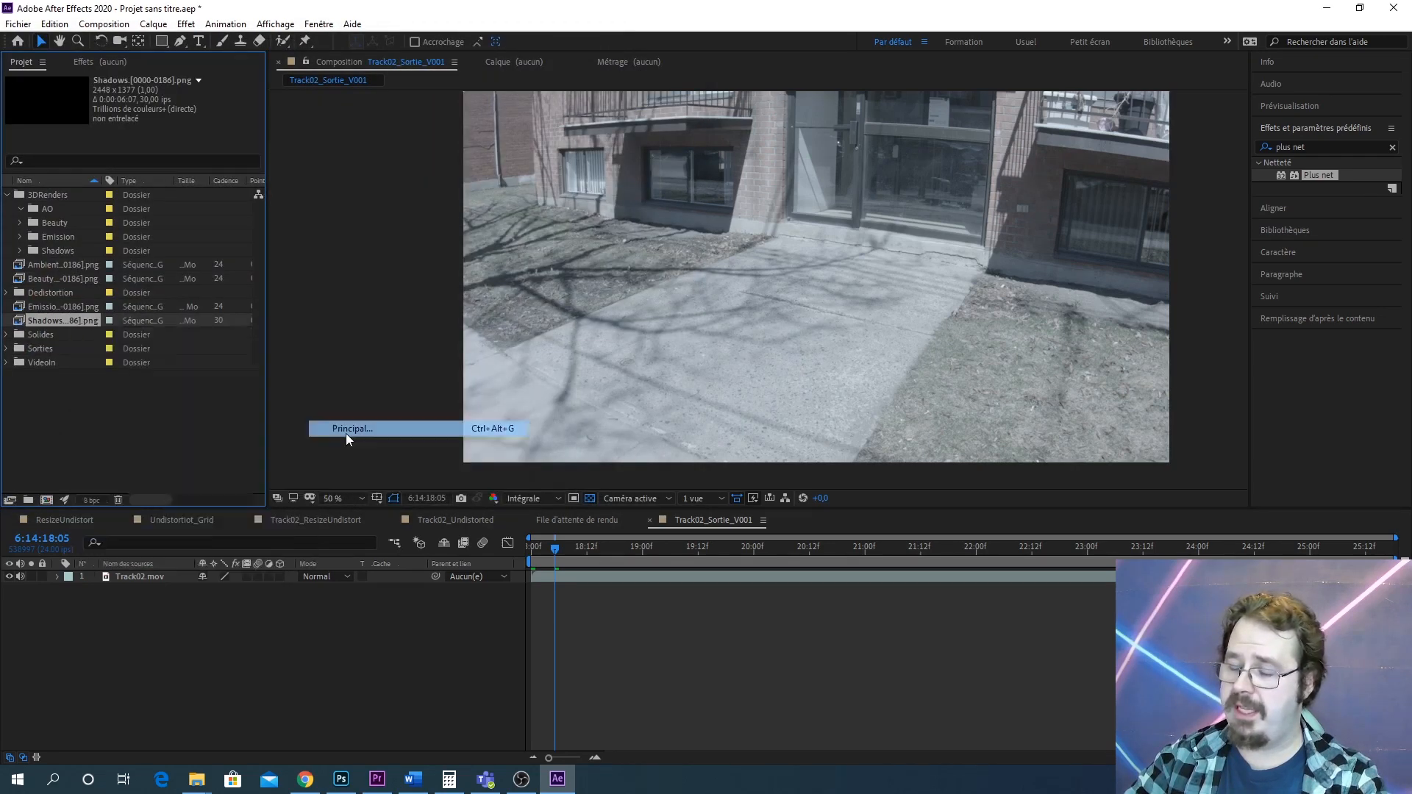
type("24")
key("Return")
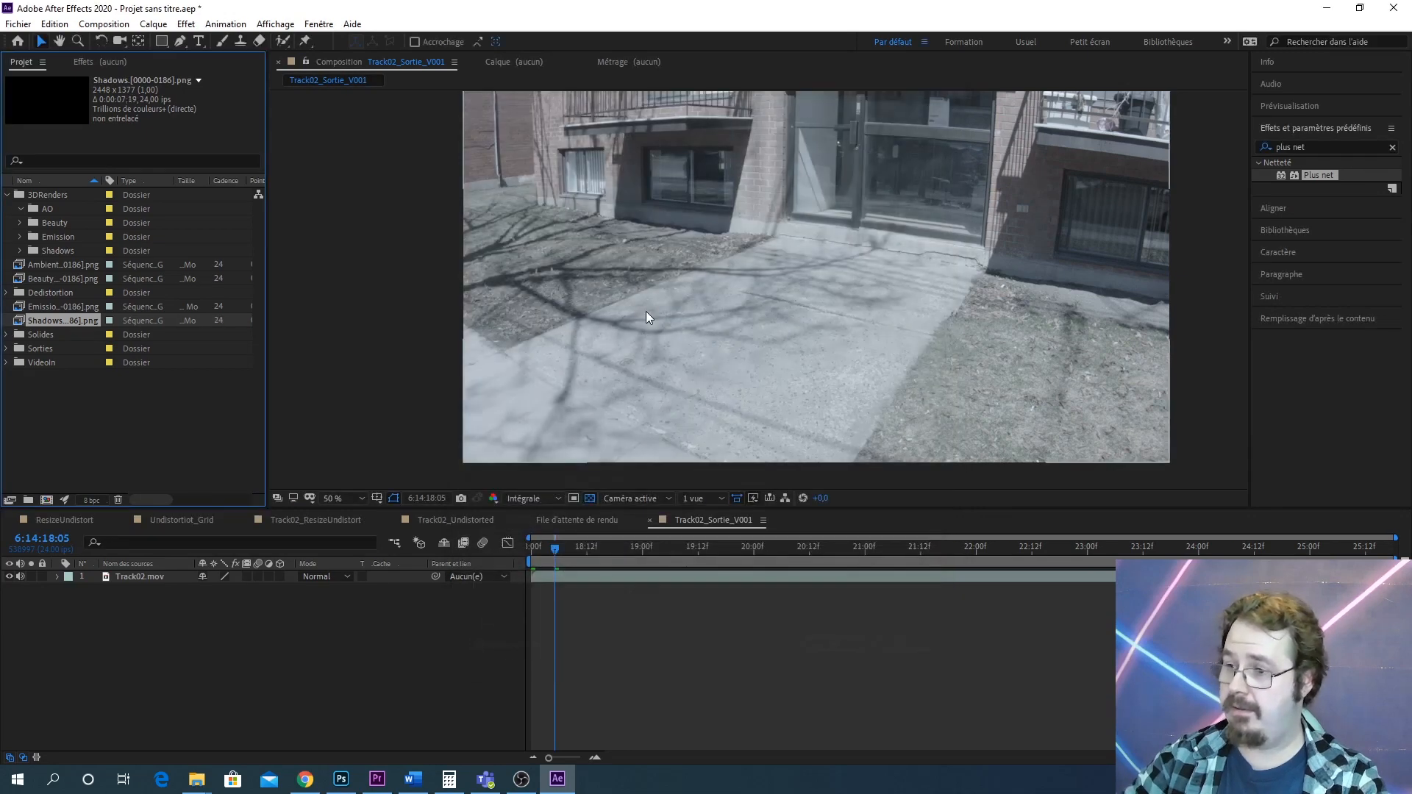
Move the AmbientOcclusion, Beauty, Emission and Shadows sequences into their matching 3DRenders subfolders
left_click(78, 422)
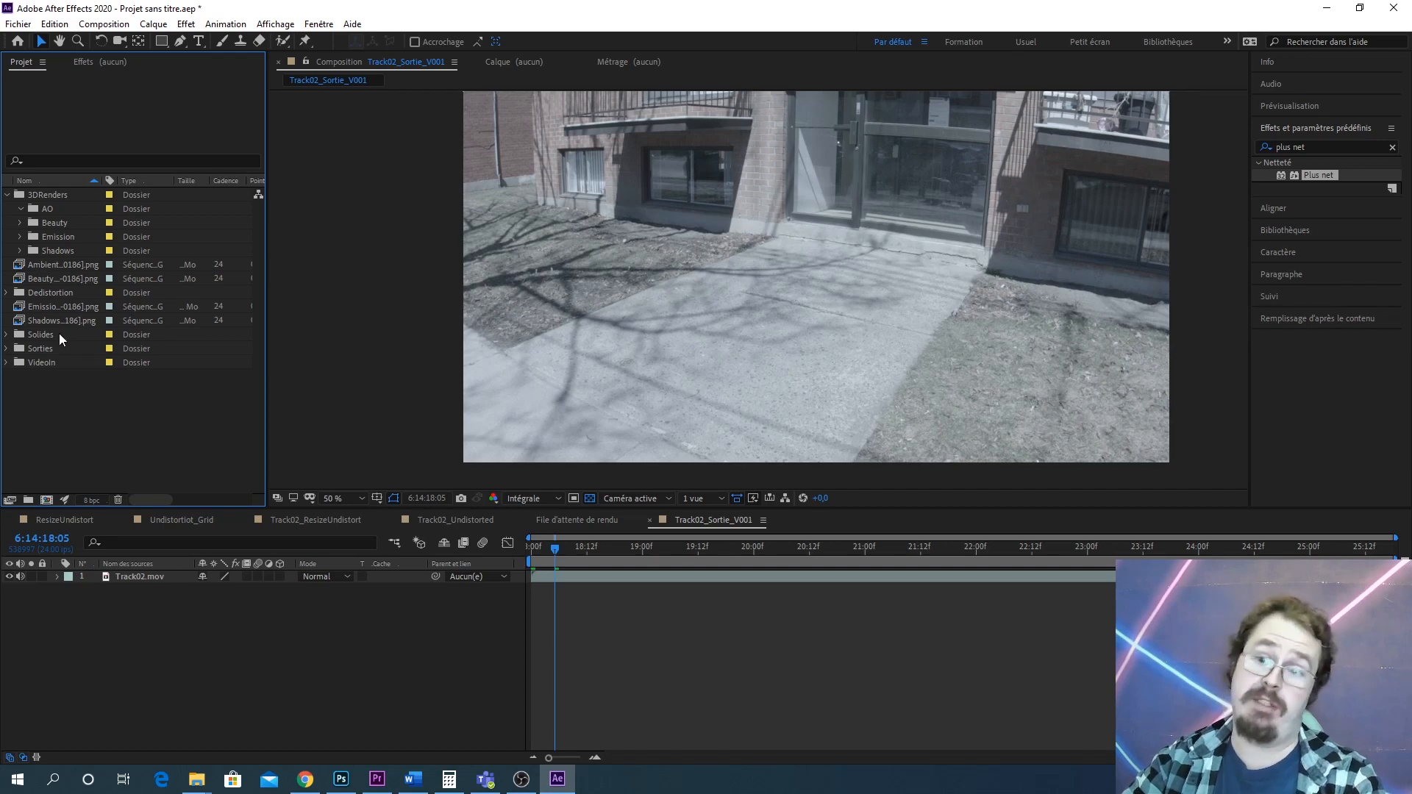
left_click_drag(65, 263, 63, 205)
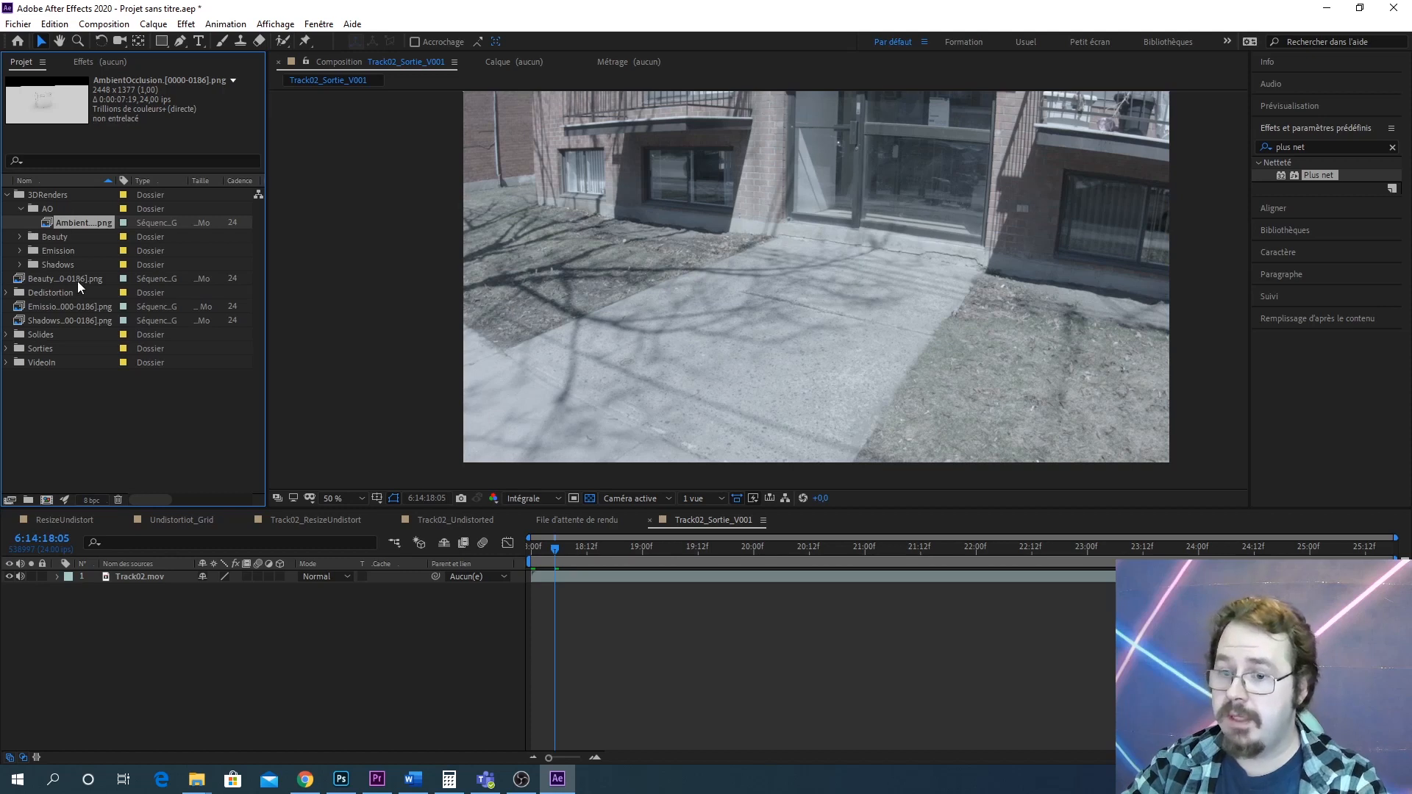
left_click_drag(77, 281, 67, 232)
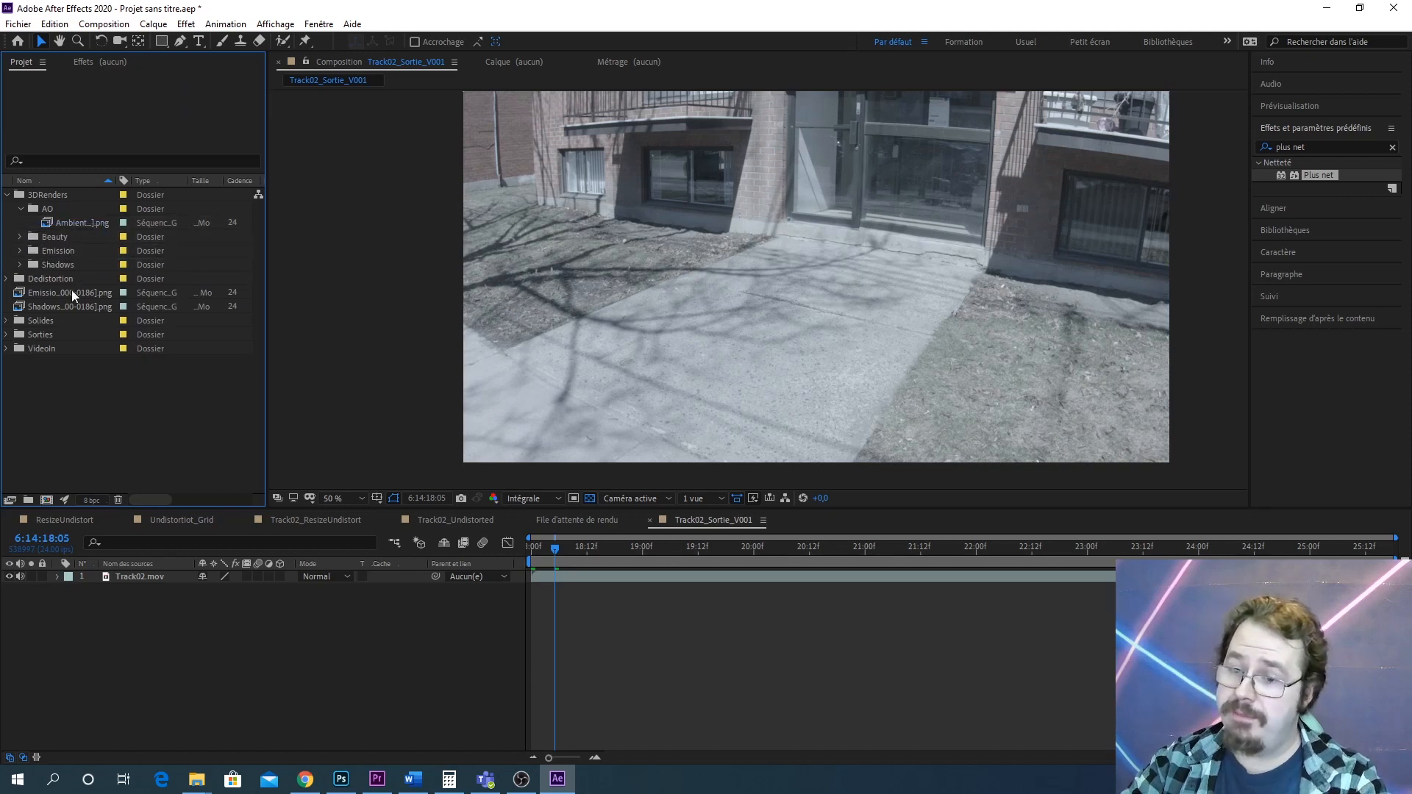
left_click_drag(77, 292, 55, 263)
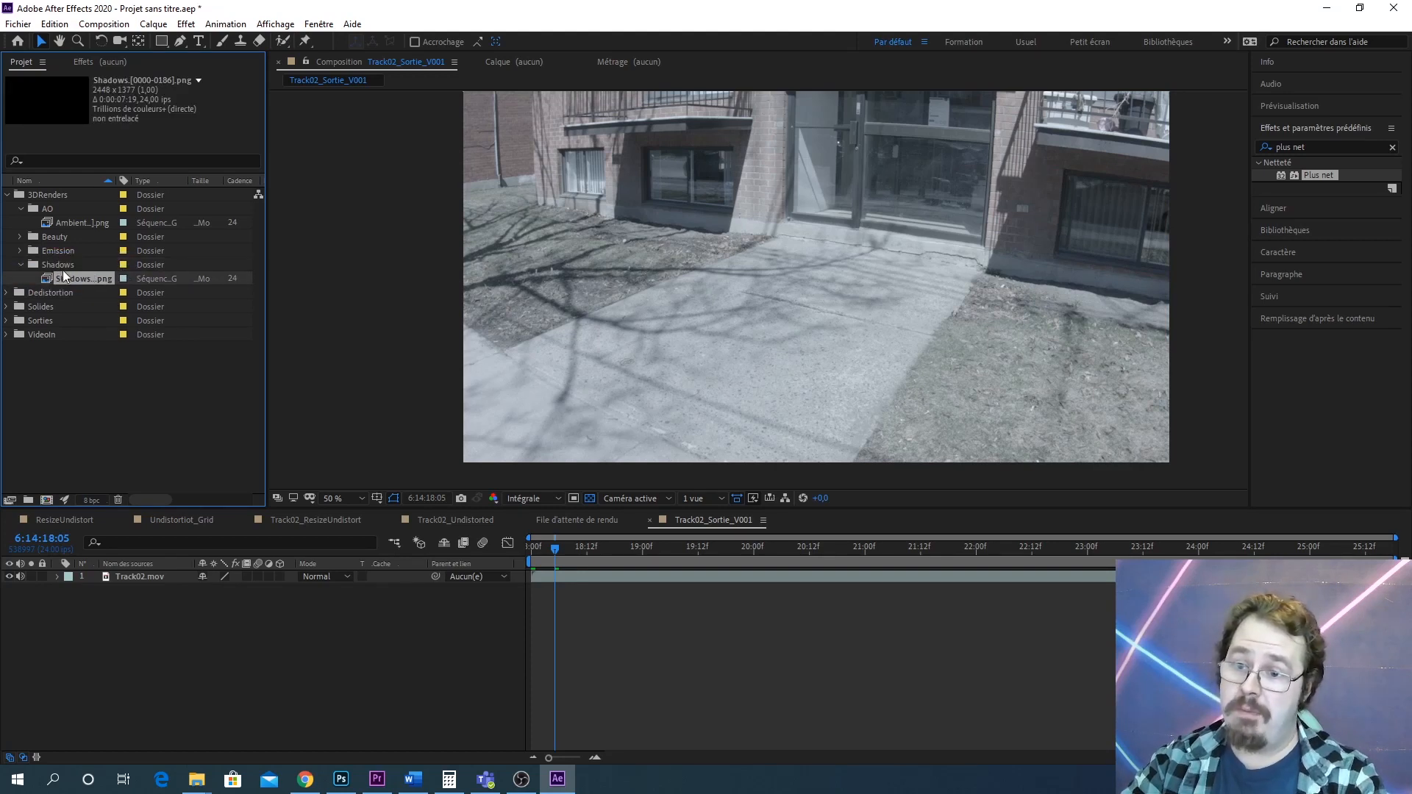
Collapse the render pass folders and save the project
left_click(23, 264)
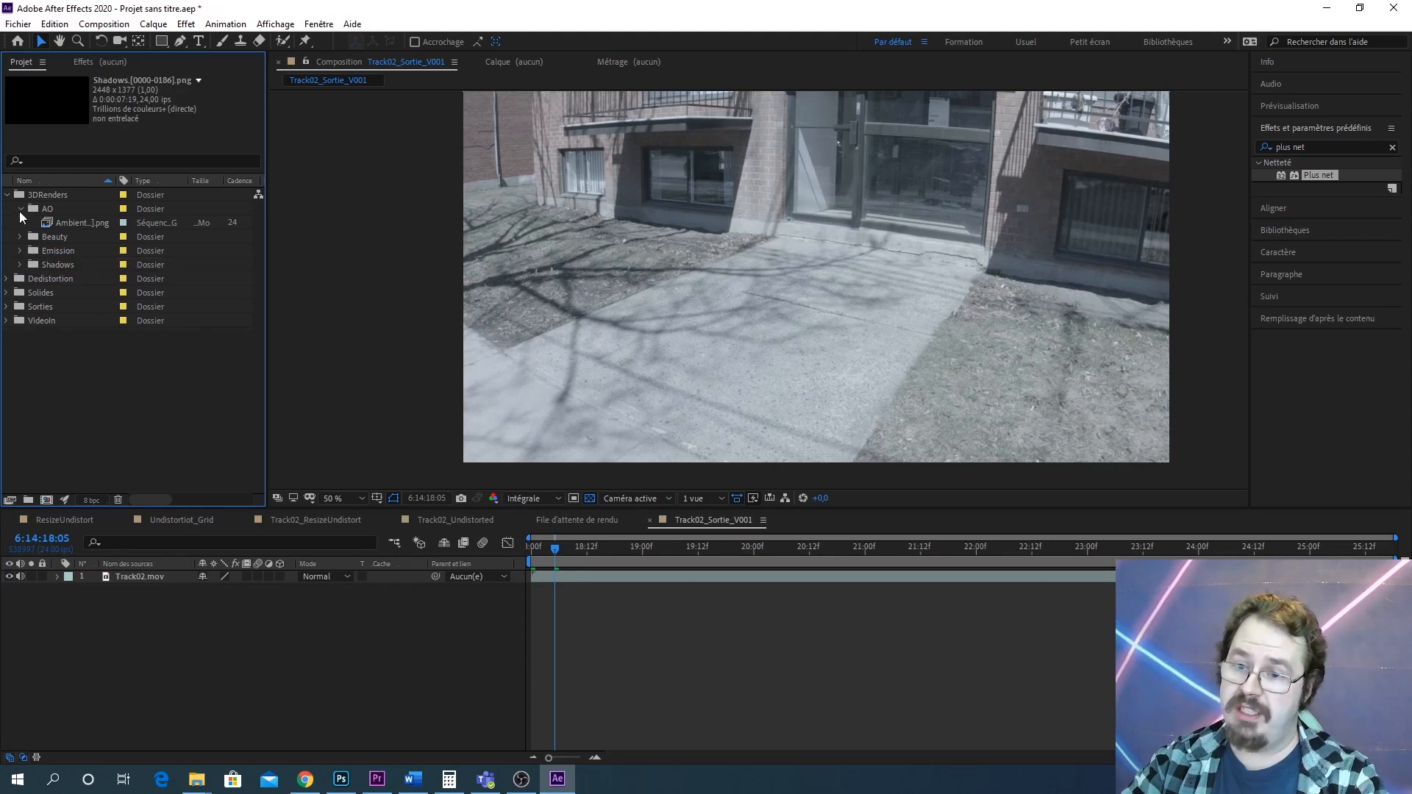
left_click(21, 208)
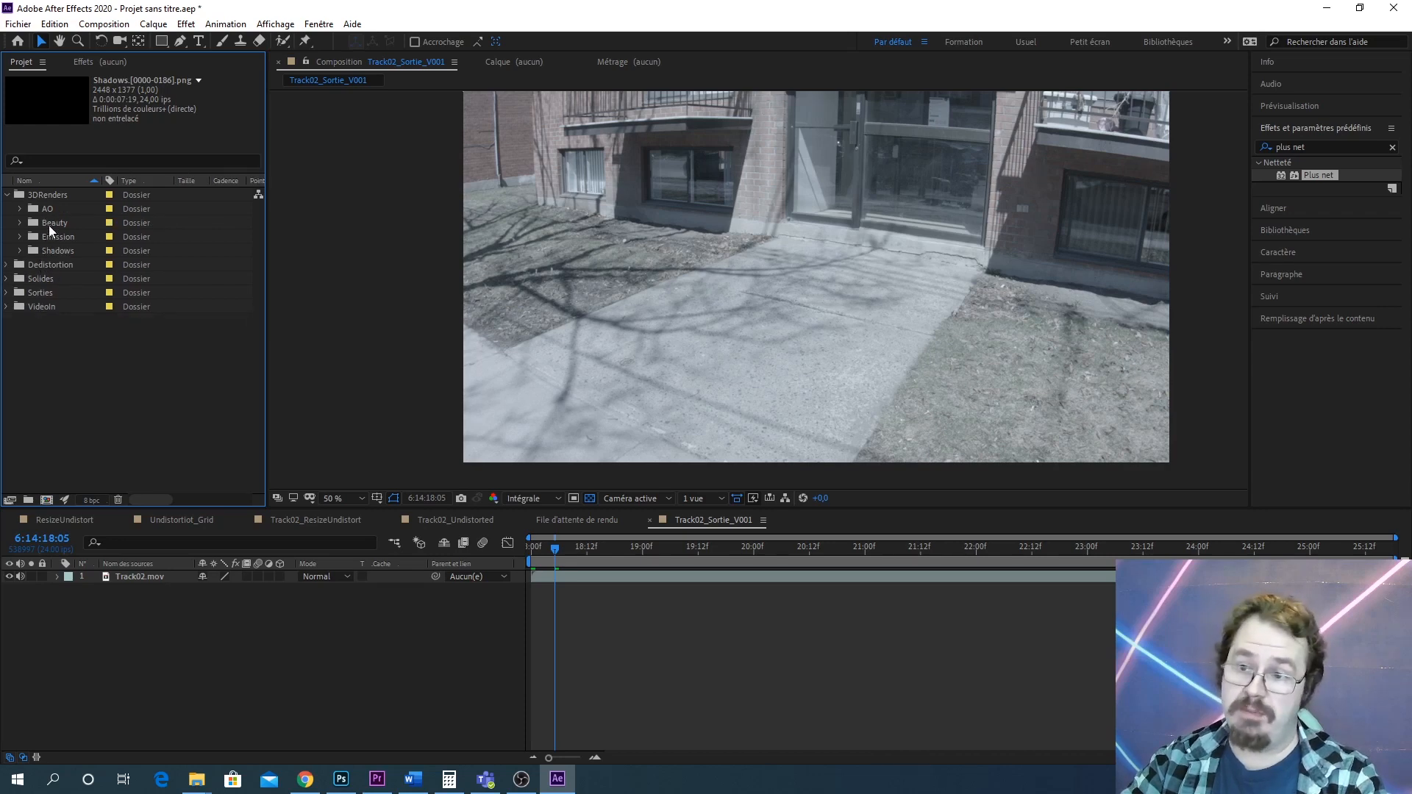
left_click(21, 209)
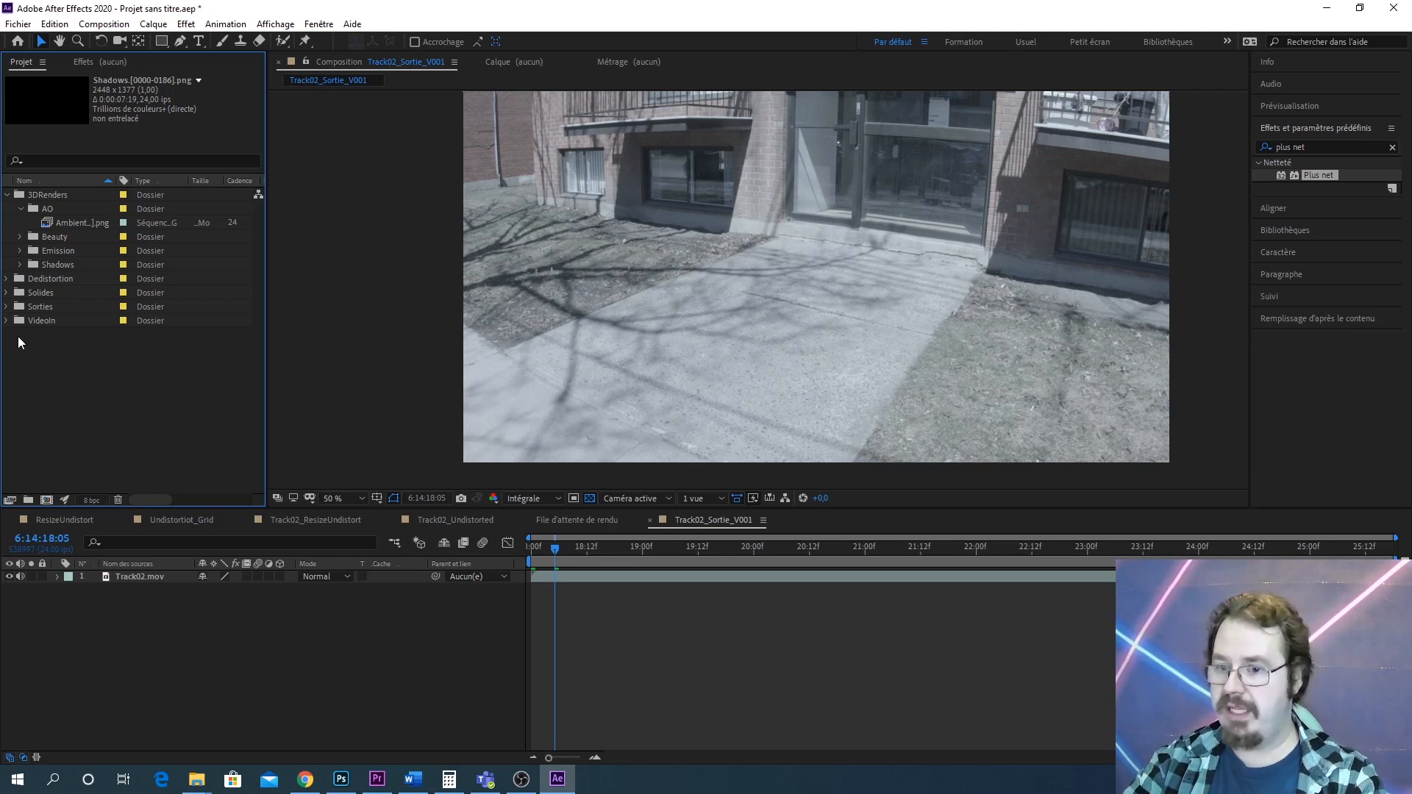
key("ctrl+s")
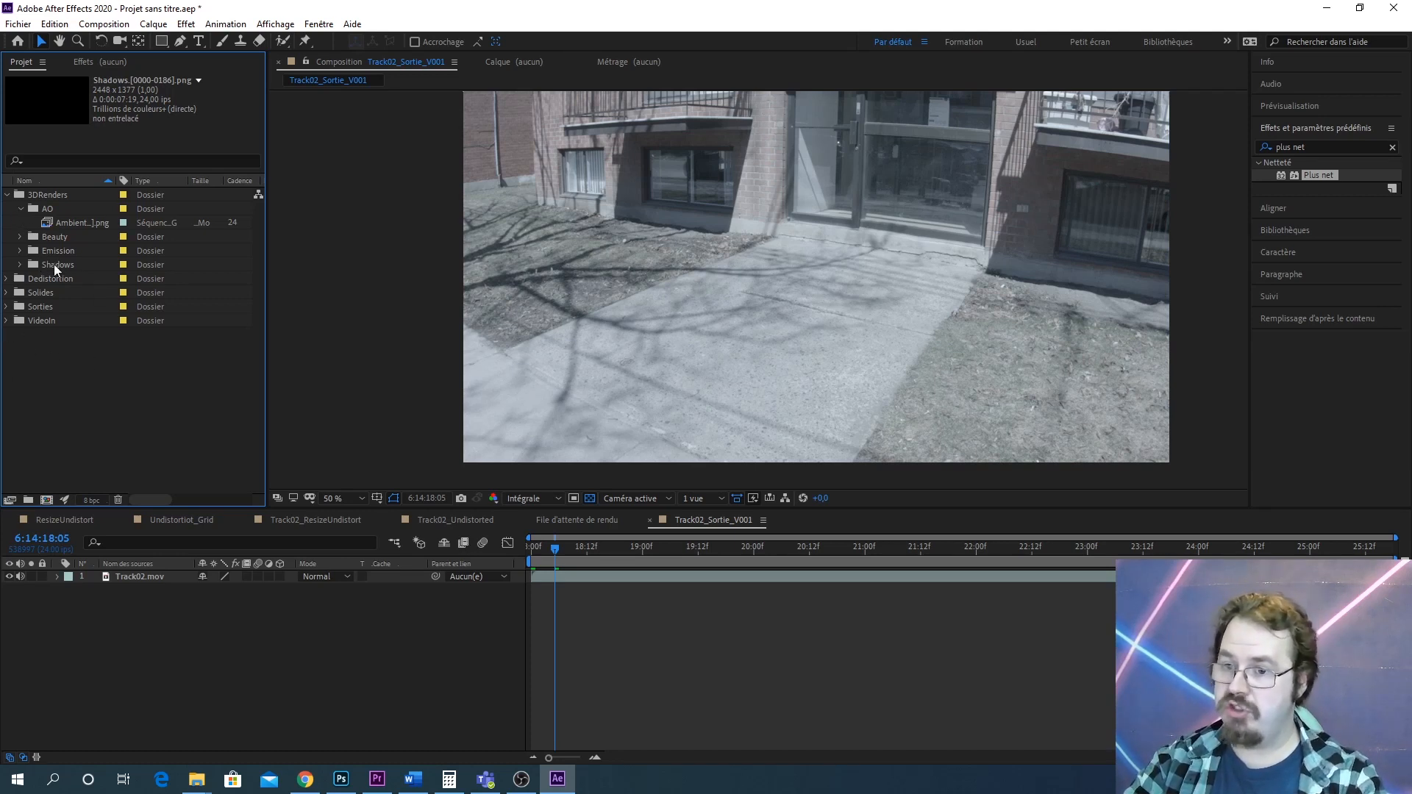
Browse the Dedistortion folders and open the Track02_Undistorted composition to inspect its frame
left_click(7, 279)
left_click(50, 334)
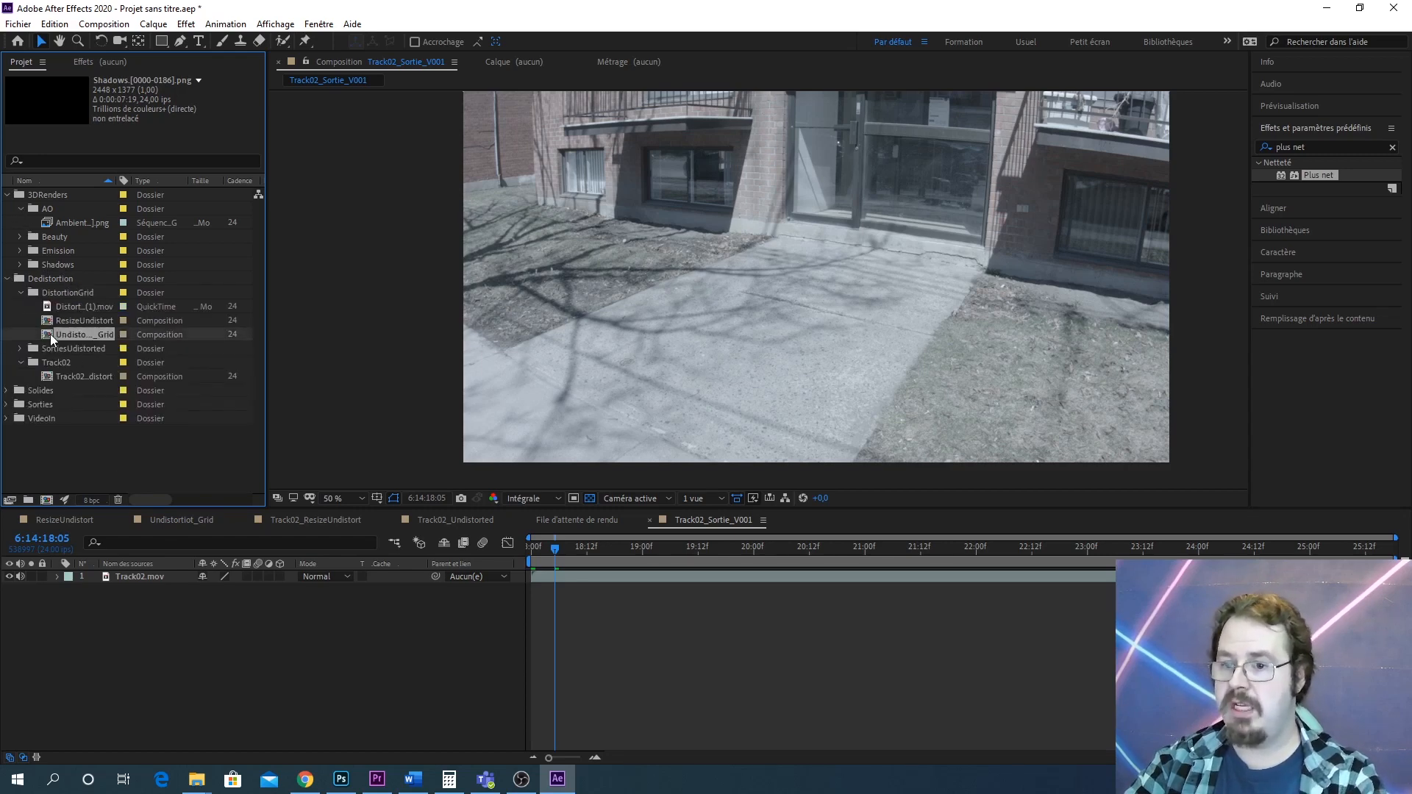
left_click(76, 321)
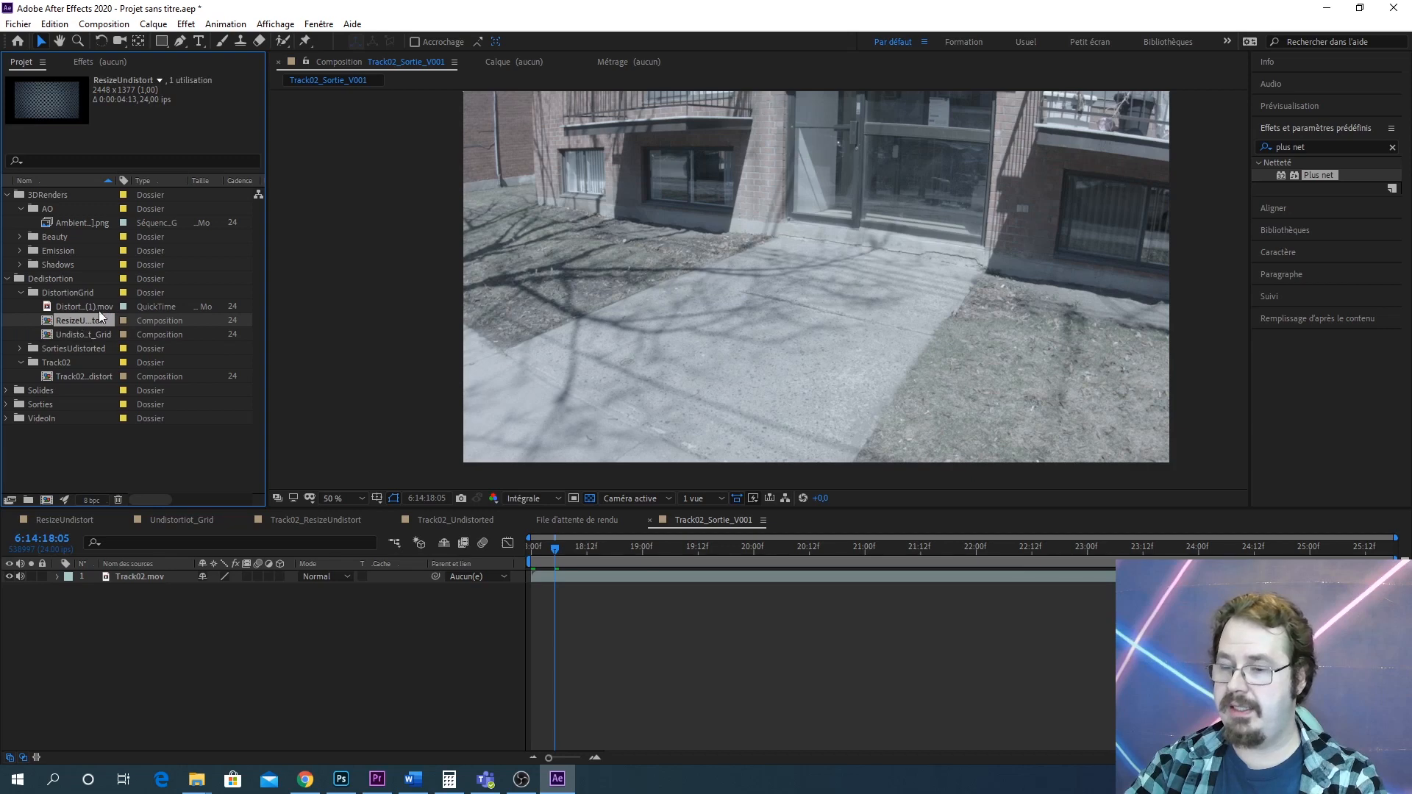
left_click(20, 293)
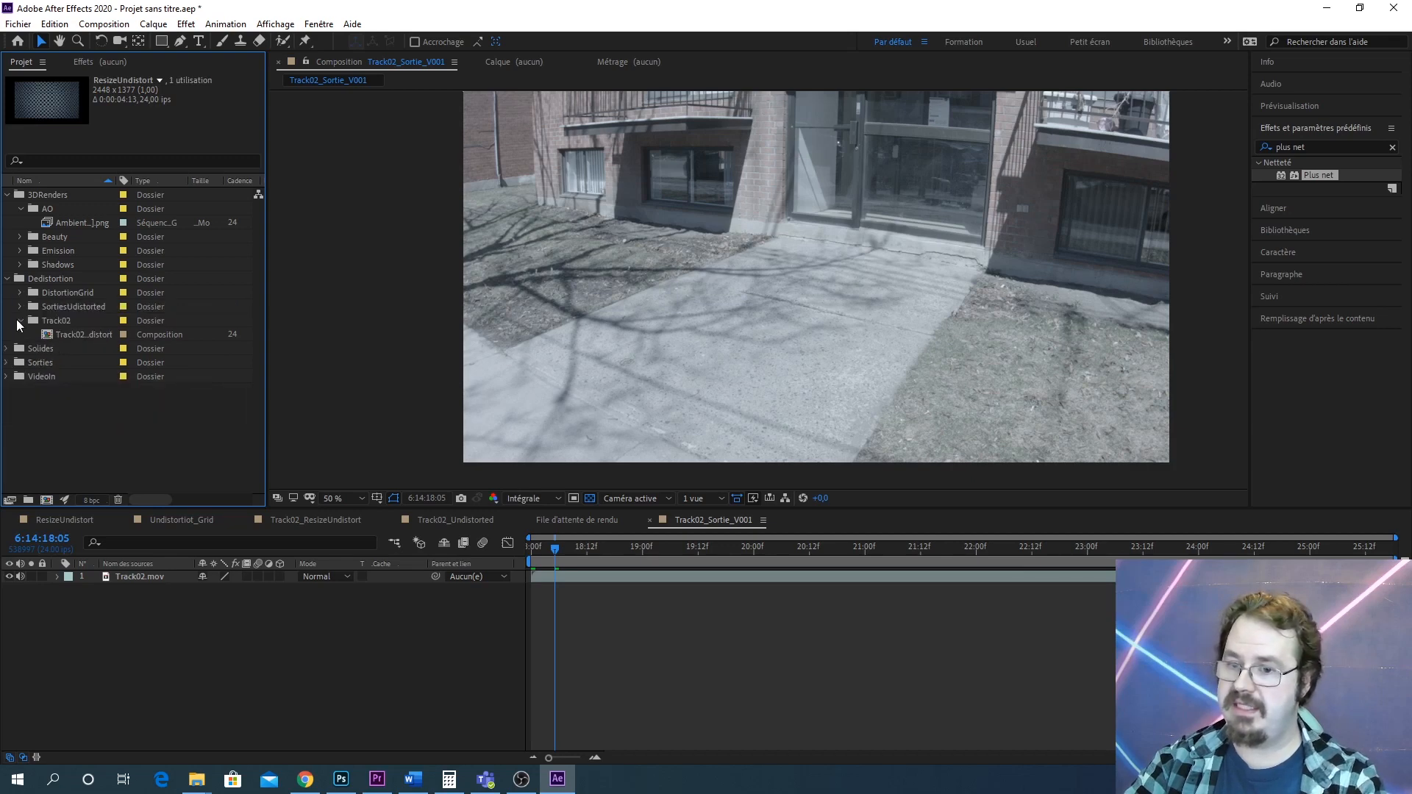
left_click(20, 320)
left_click(20, 321)
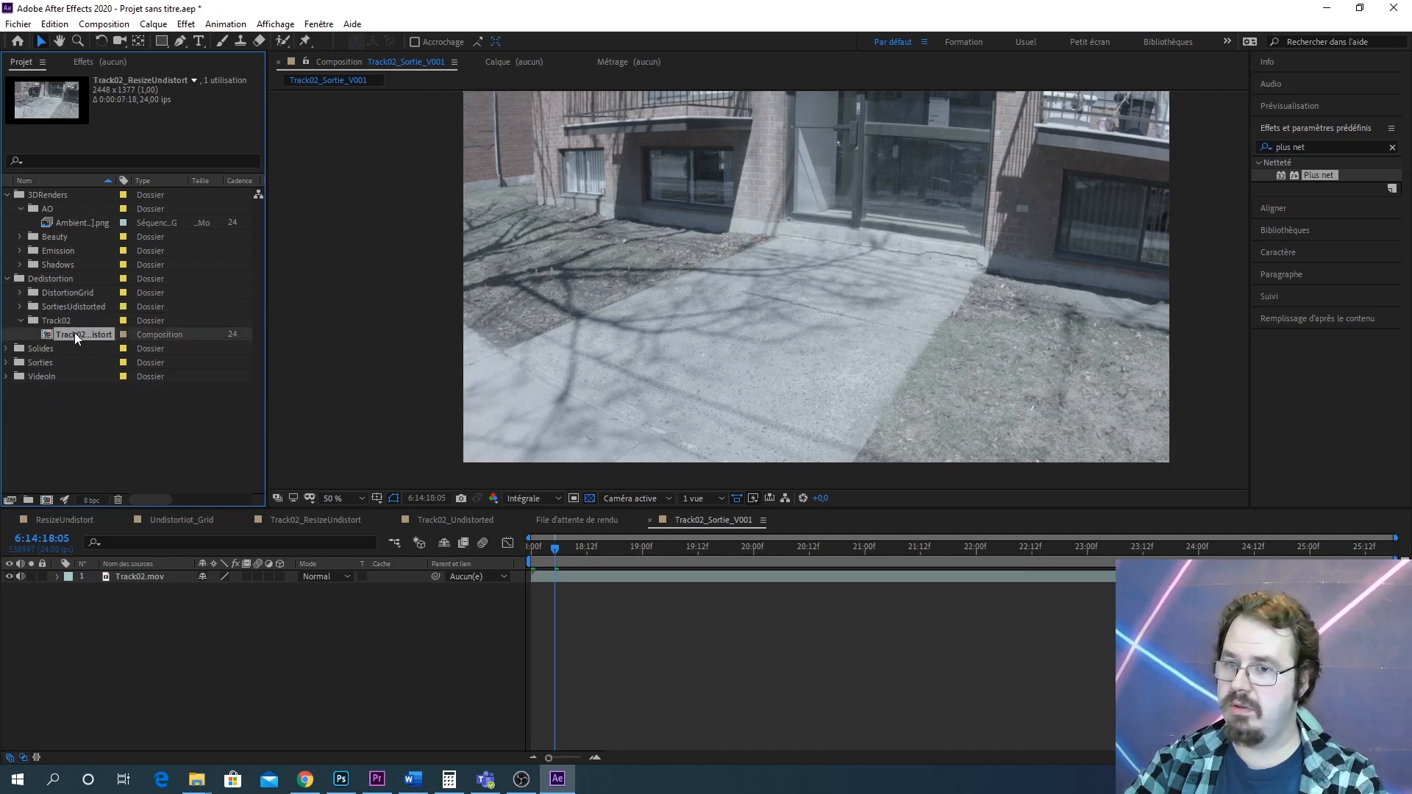
left_click(20, 322)
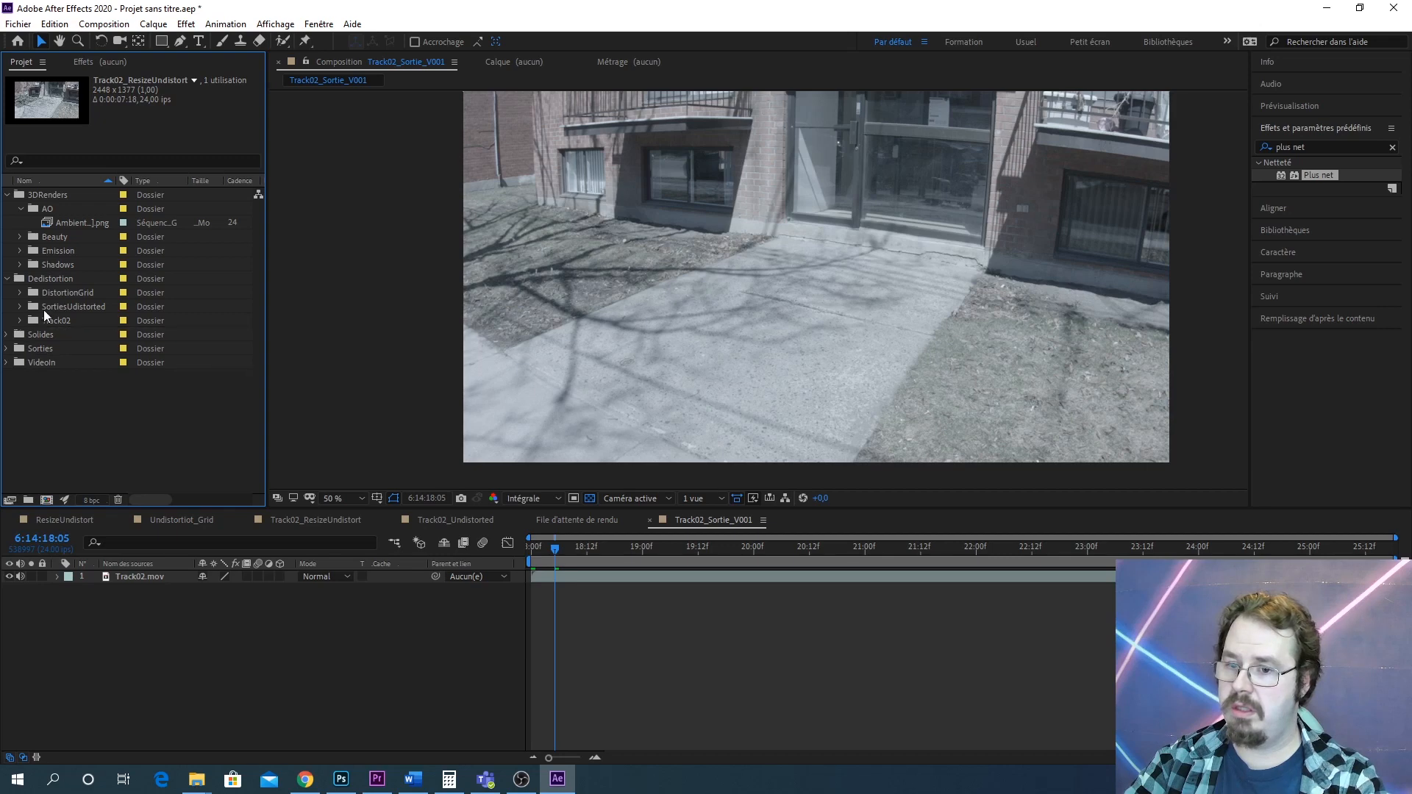
left_click(20, 304)
left_click(80, 323)
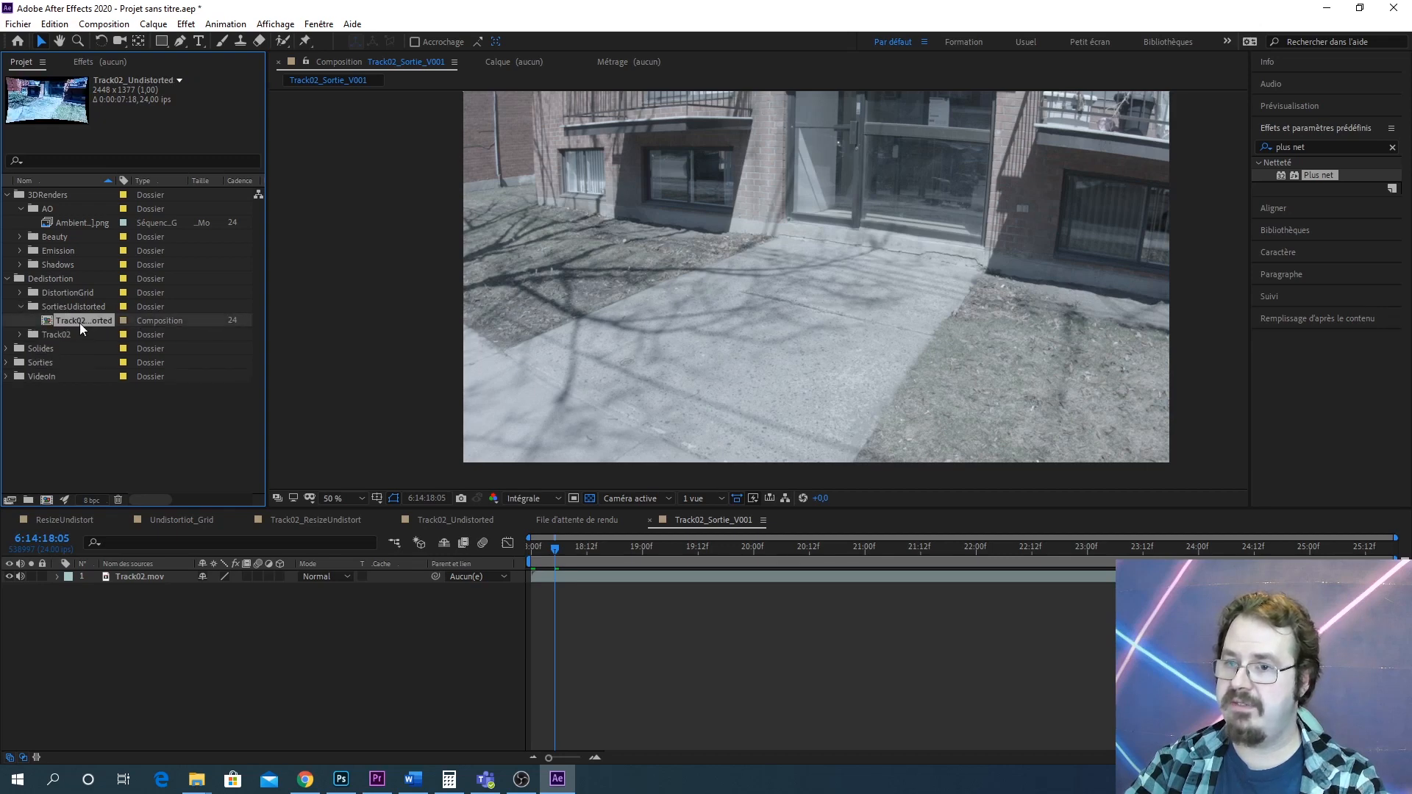
double_click(82, 321)
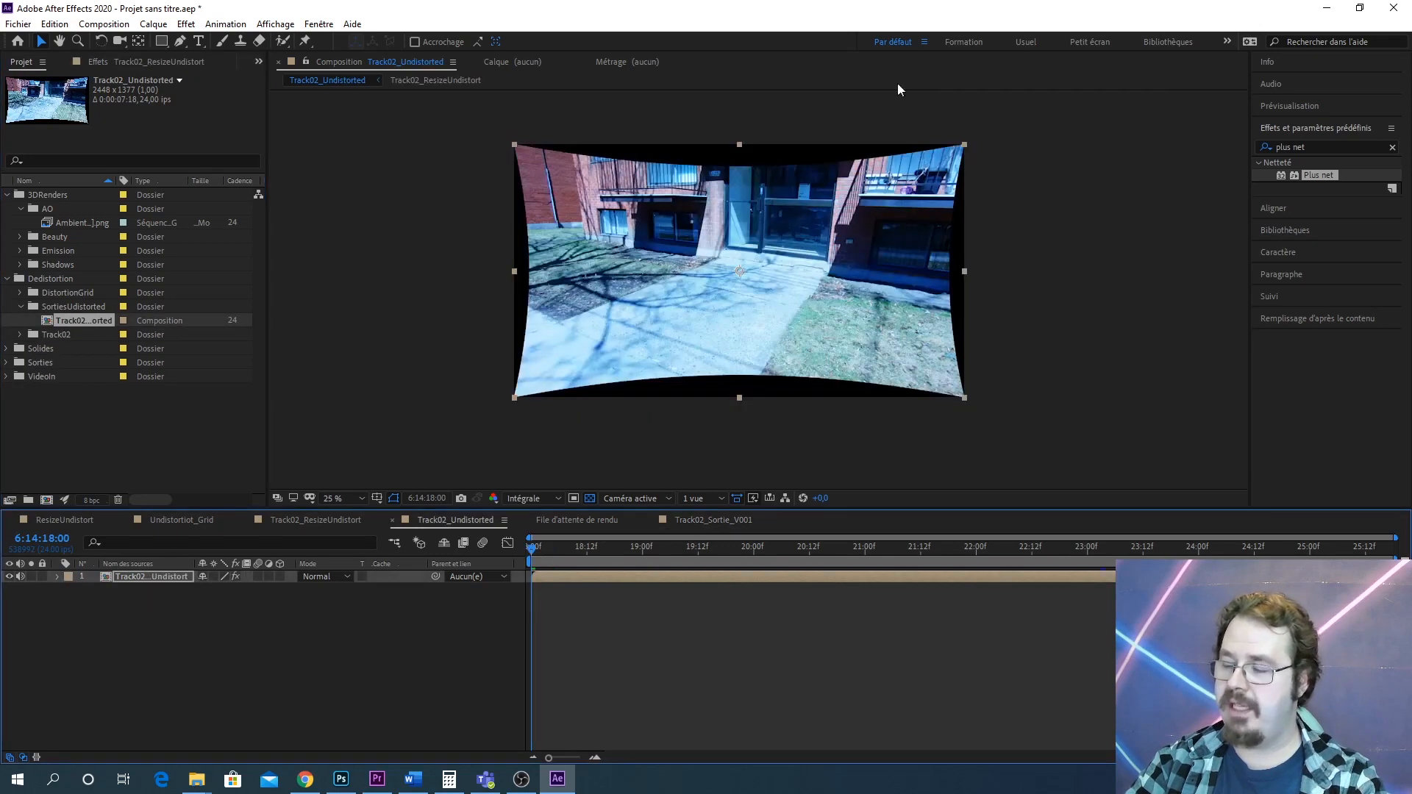
left_click_drag(875, 244, 814, 246)
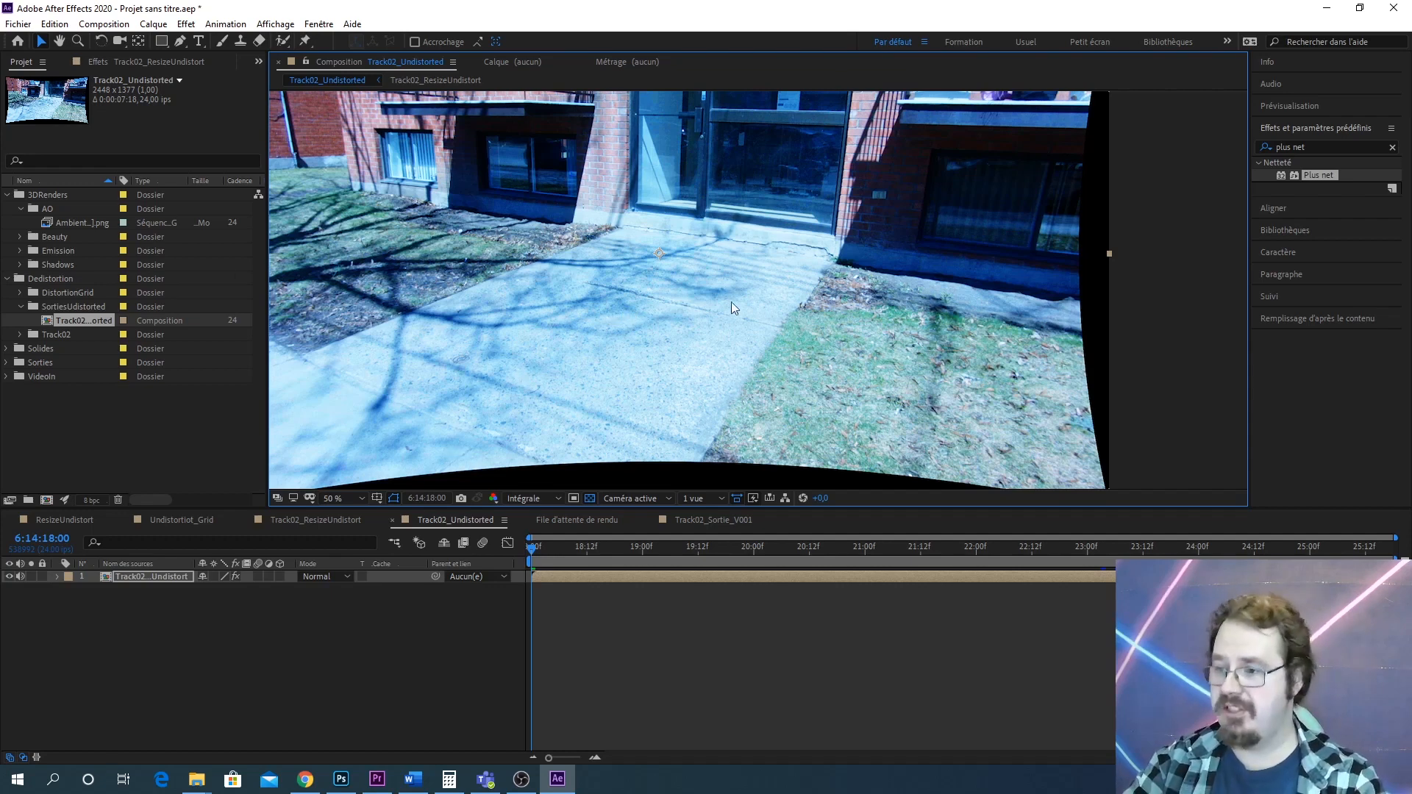
left_click_drag(587, 352, 621, 329)
scroll(697, 352, "up", 3)
scroll(589, 300, "down", 3)
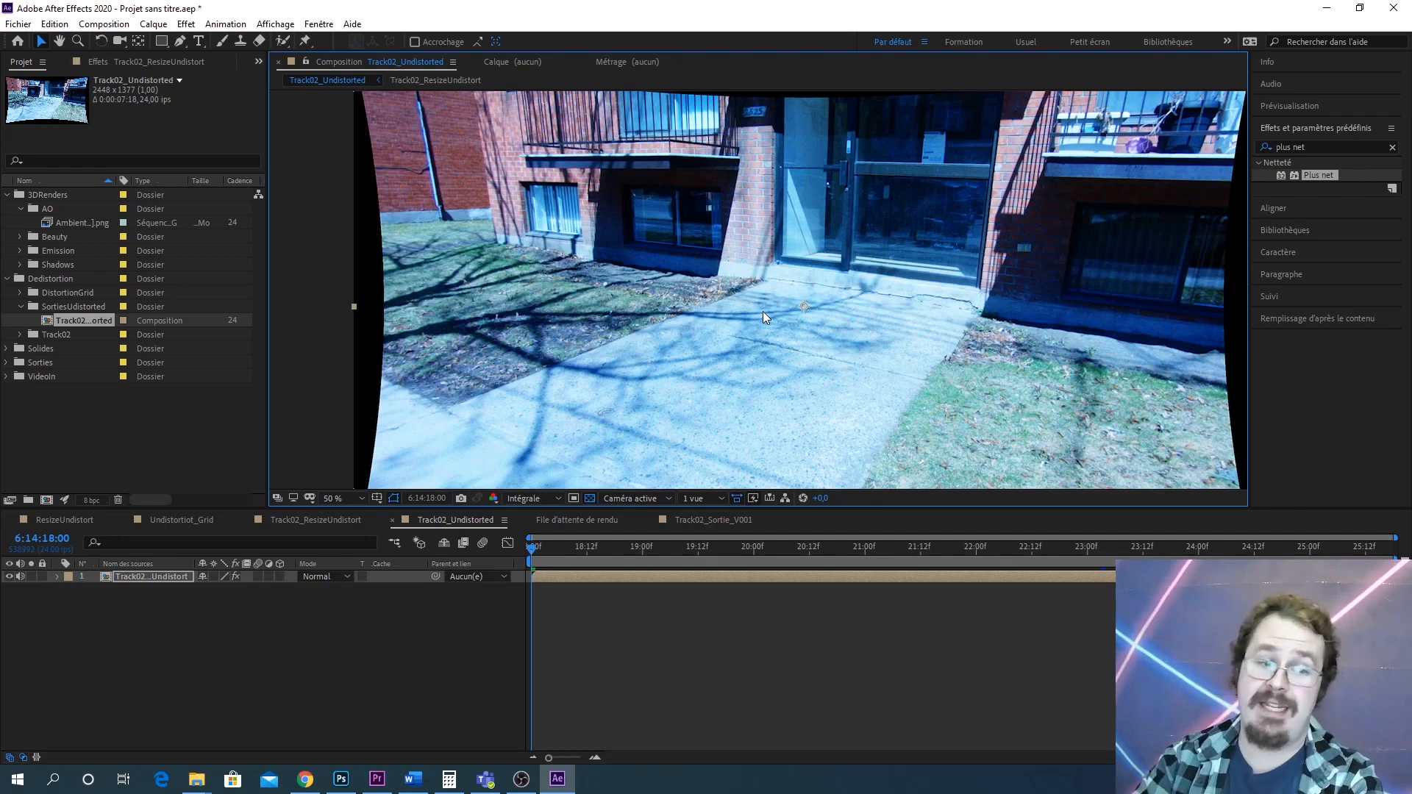
Collapse the Dedistortion folder and create a new composition from the AmbientOcclusion sequence
left_click(8, 281)
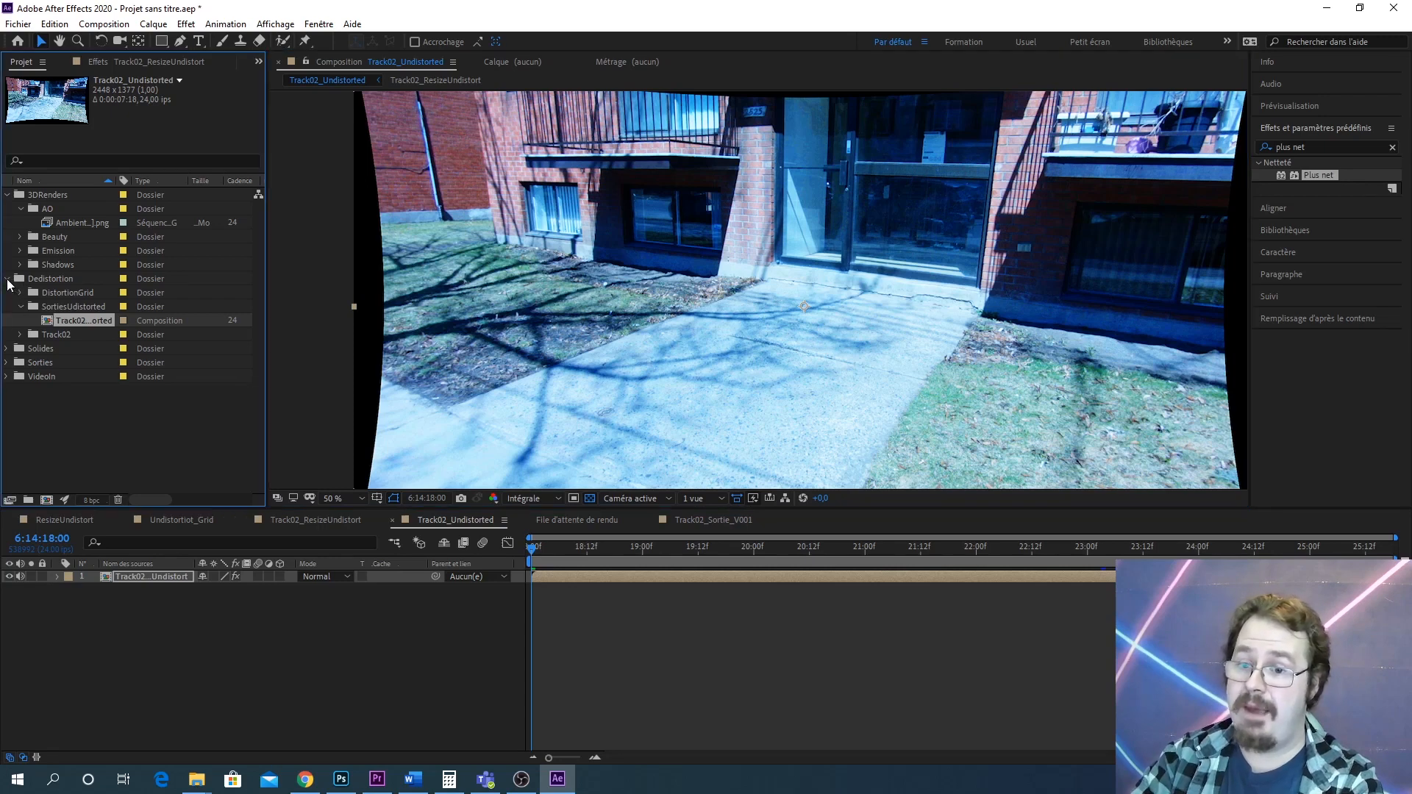
left_click(7, 280)
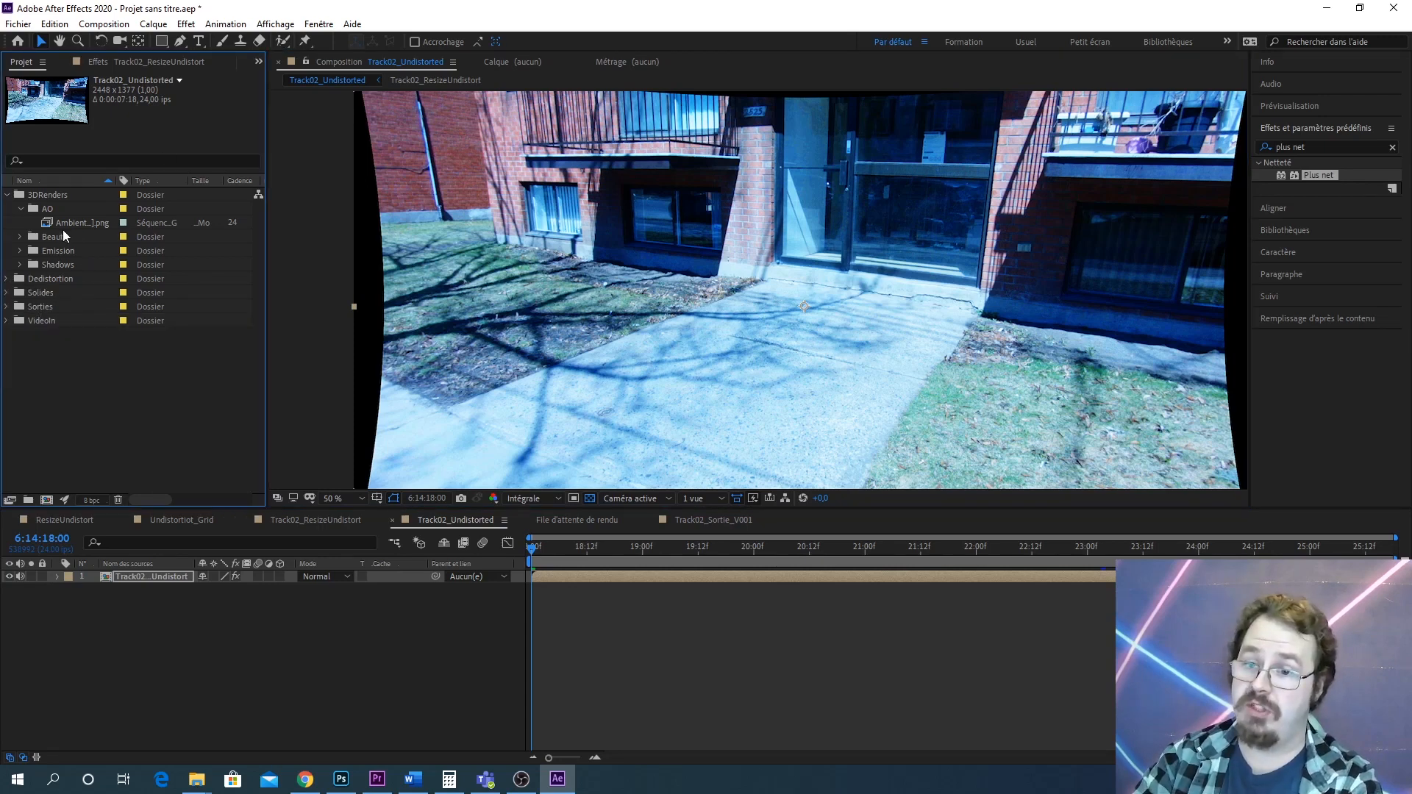
left_click(89, 221)
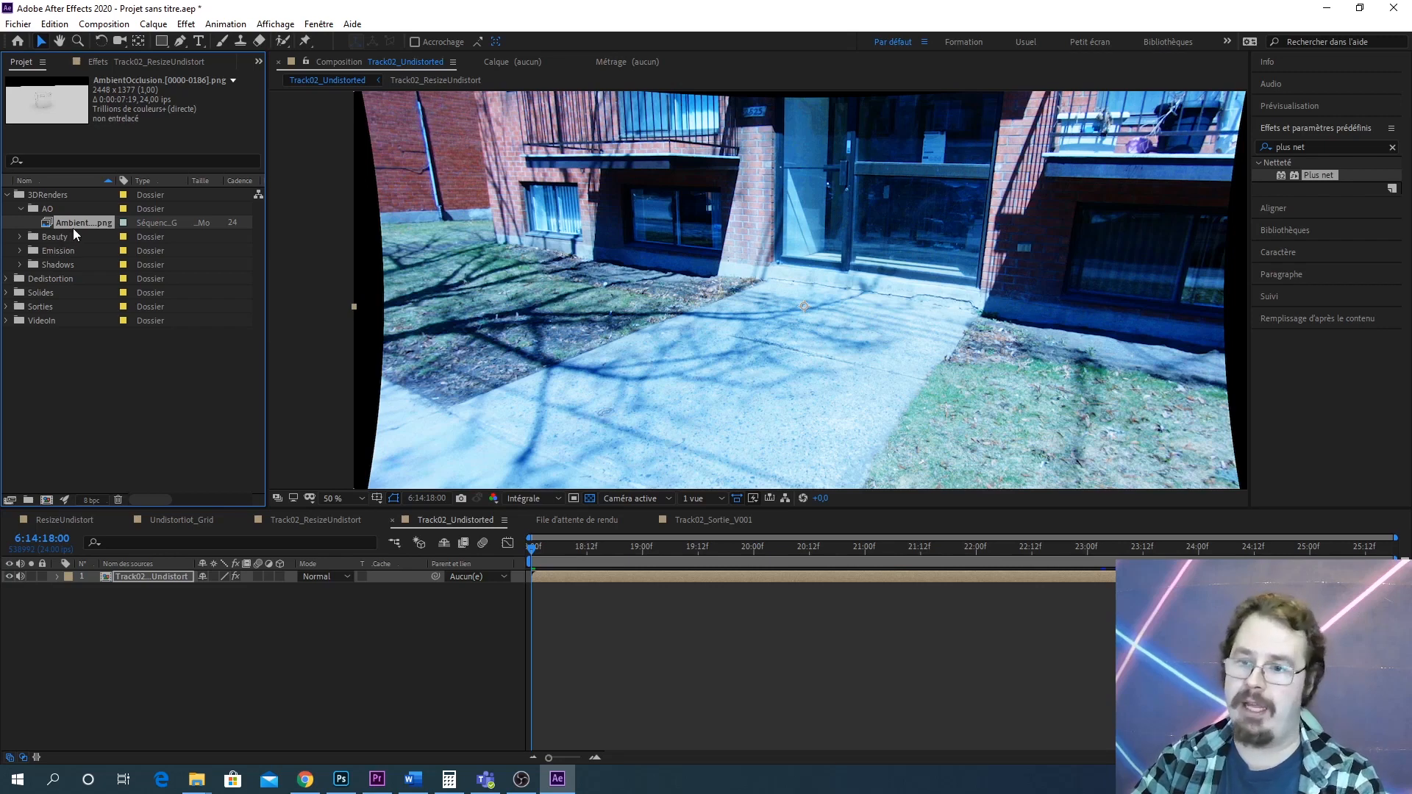
left_click_drag(75, 228, 46, 500)
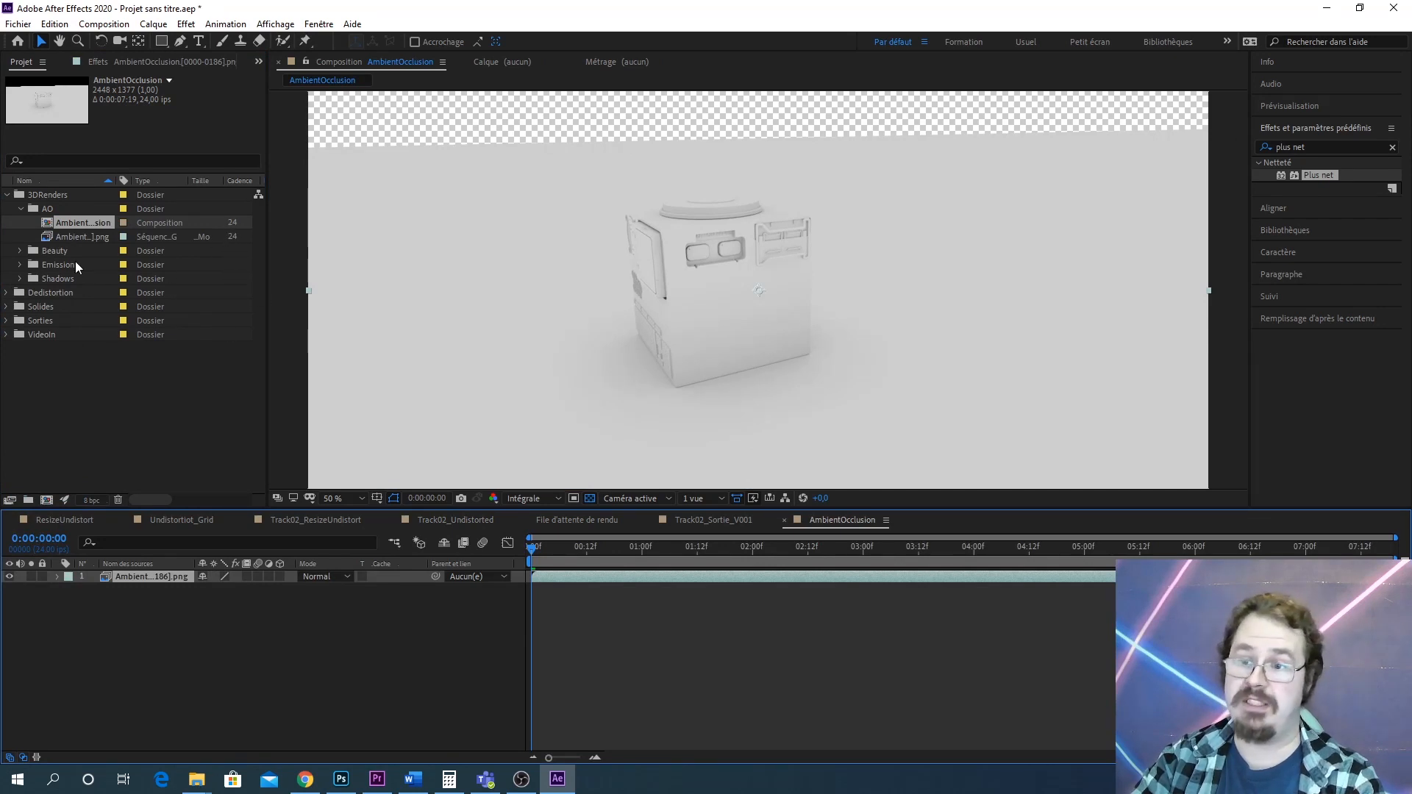
Expand the Beauty, Emission and Shadows folders to review their contents
left_click(19, 251)
left_click(22, 278)
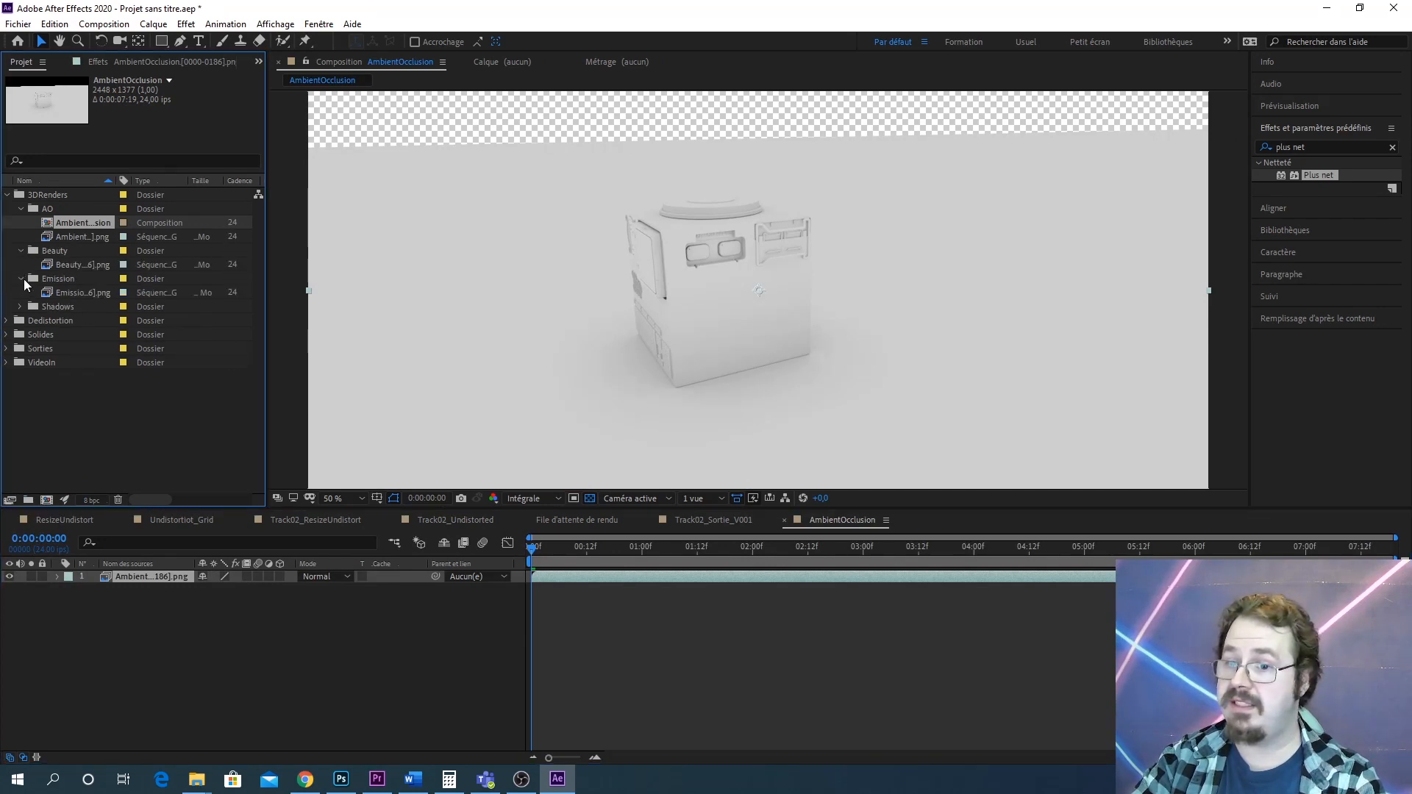
left_click(20, 319)
left_click(19, 309)
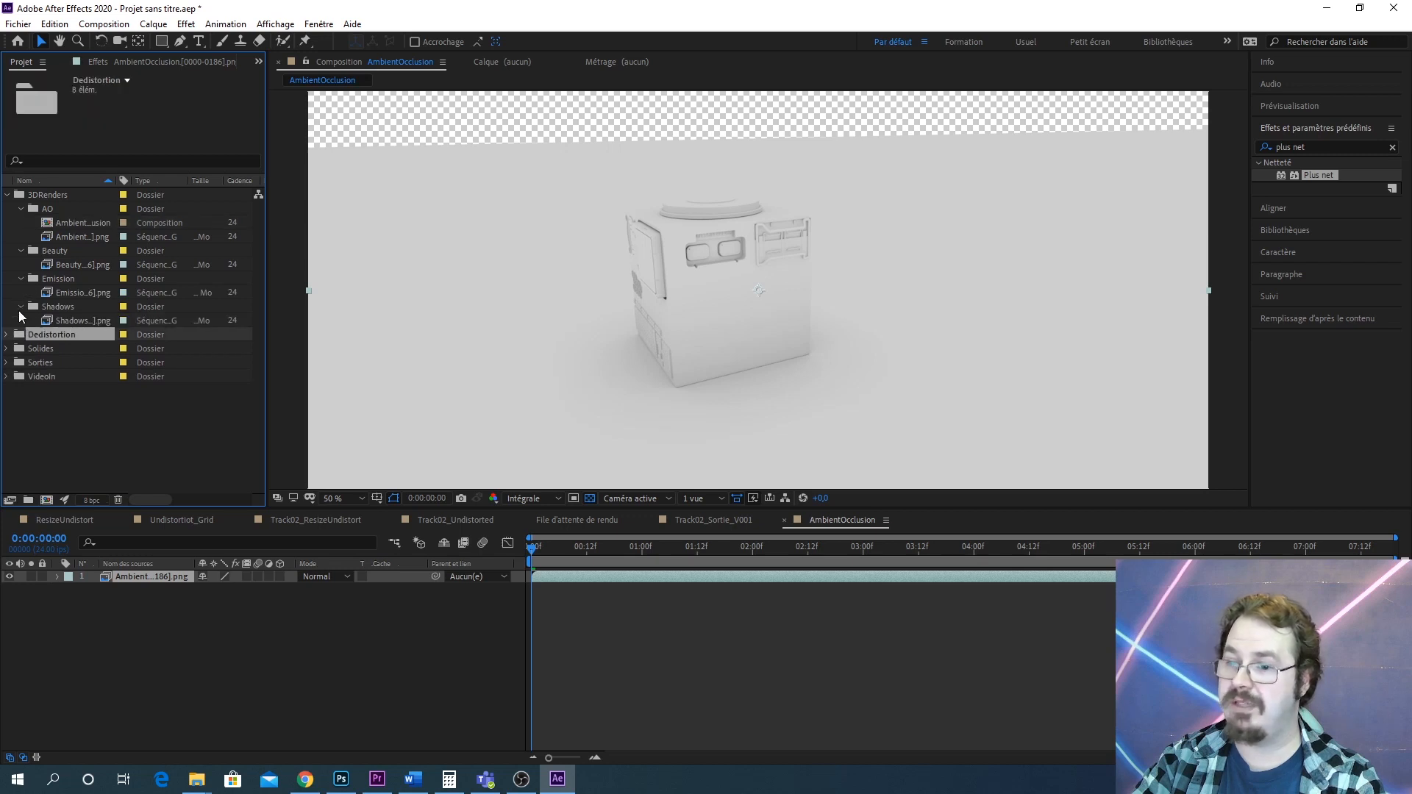
left_click(21, 306)
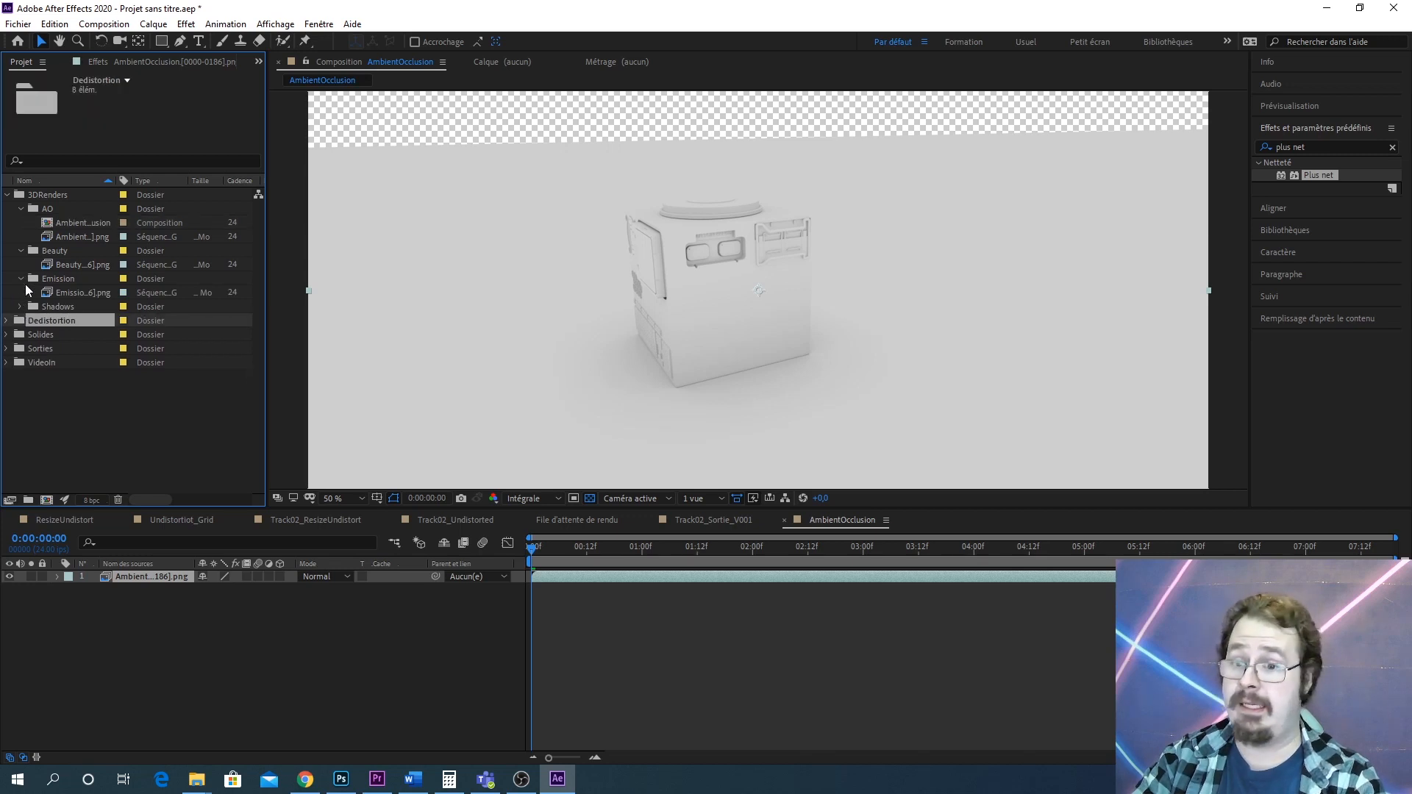
Collapse the Beauty and Emission folders and inspect the transparent top of the AmbientOcclusion render
left_click(20, 280)
left_click(22, 251)
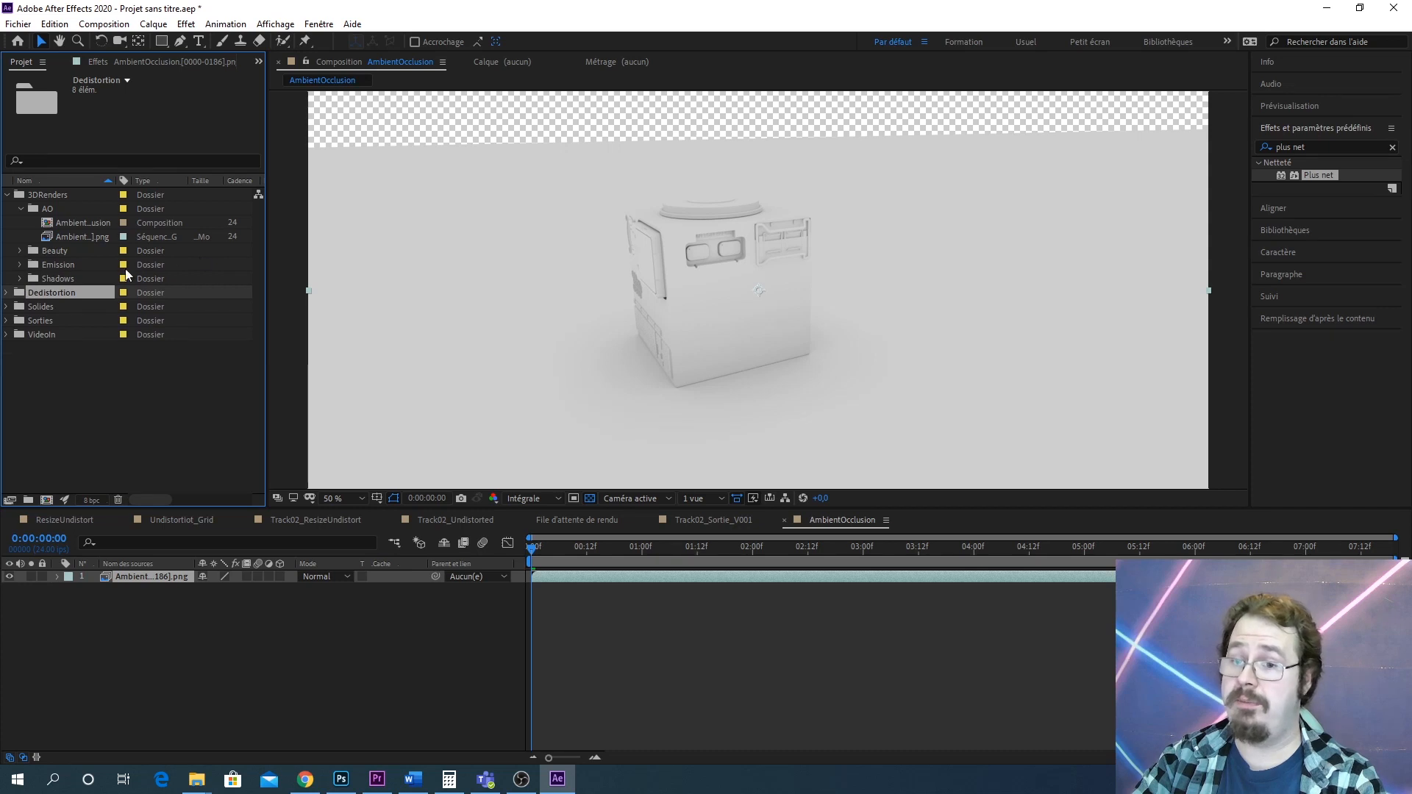
left_click(91, 223)
scroll(771, 161, "down", 3)
left_click_drag(779, 233, 728, 321)
scroll(748, 225, "up", 4)
left_click(284, 608)
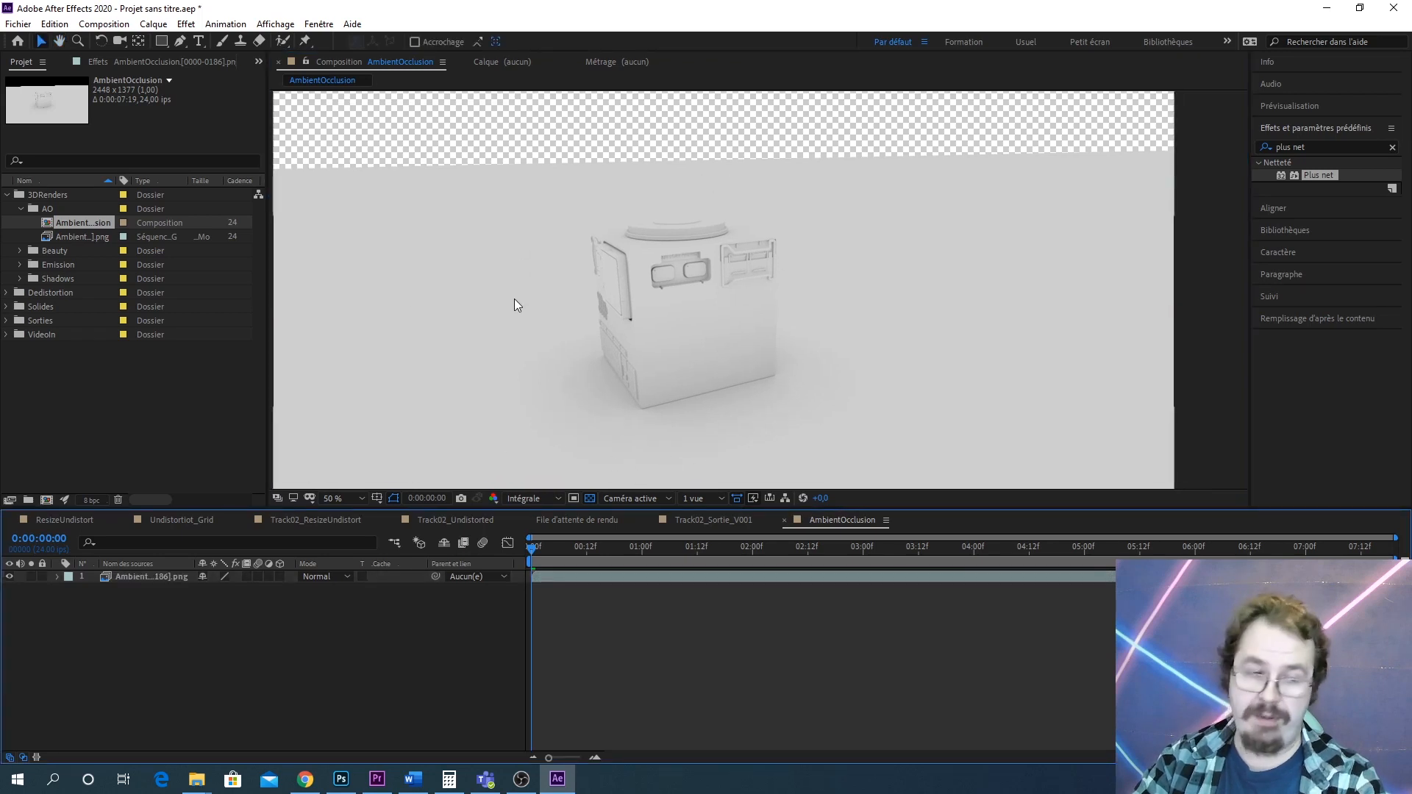
left_click_drag(472, 162, 490, 270)
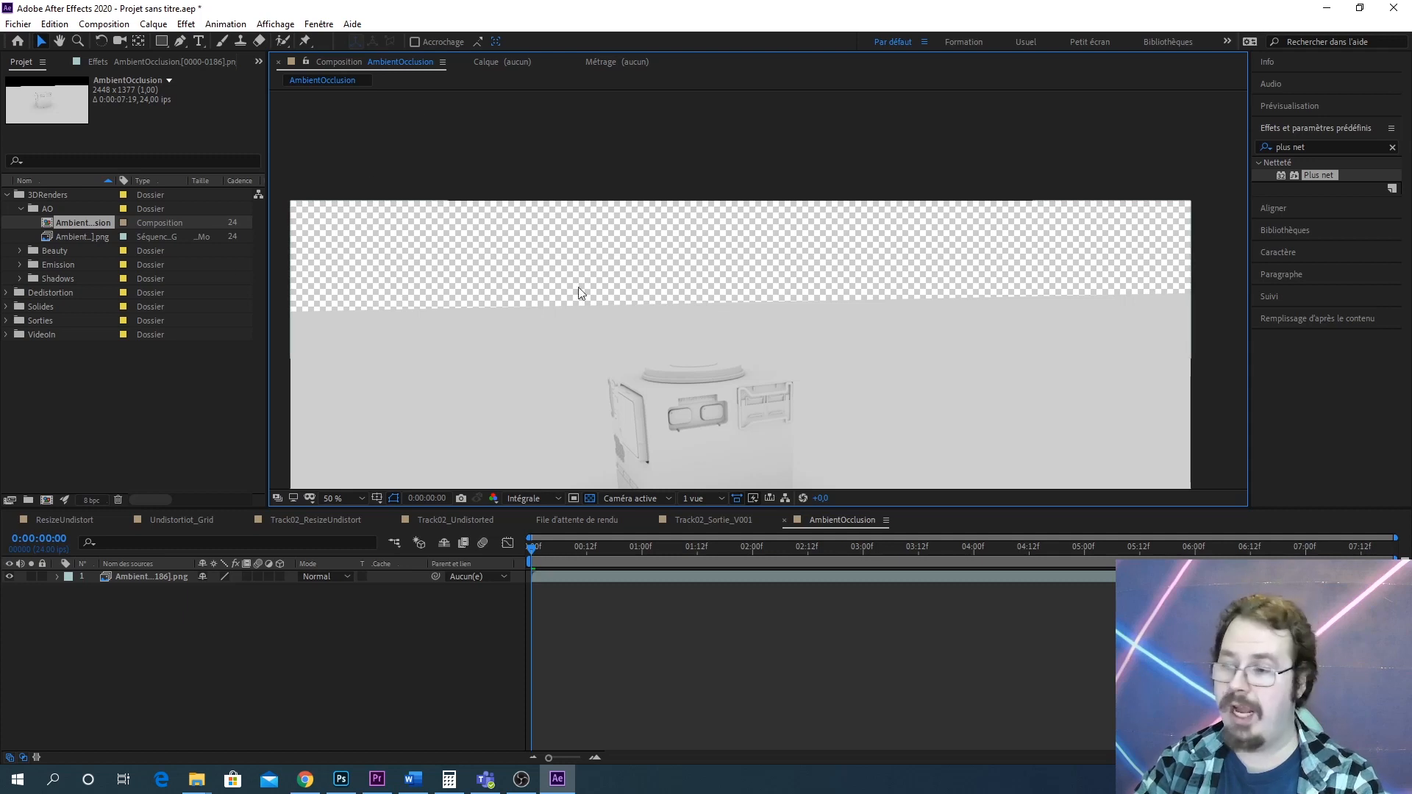
left_click_drag(695, 315, 667, 229)
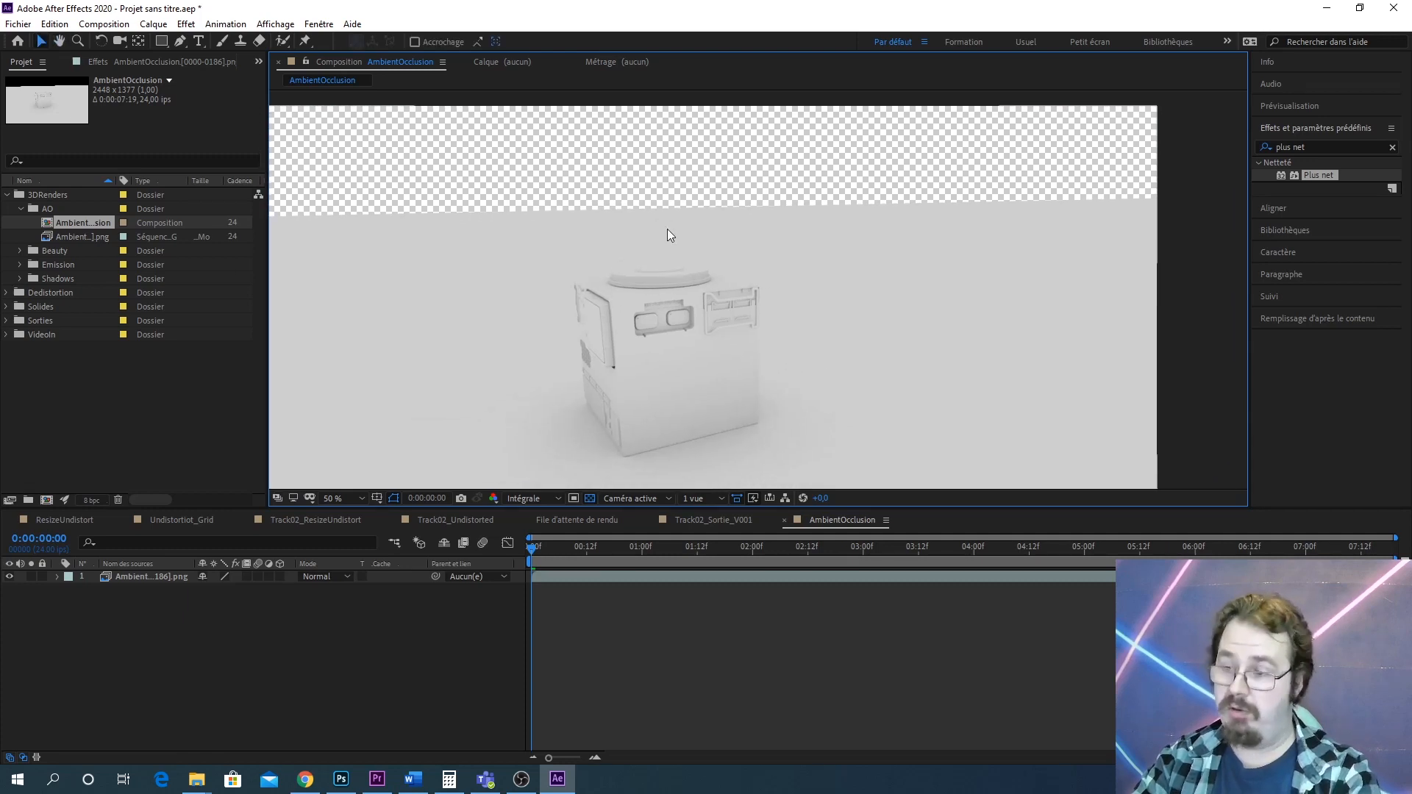
Create a new solid layer whose light grey colour is sampled from the render's background
left_click(154, 24)
mouse_move(174, 46)
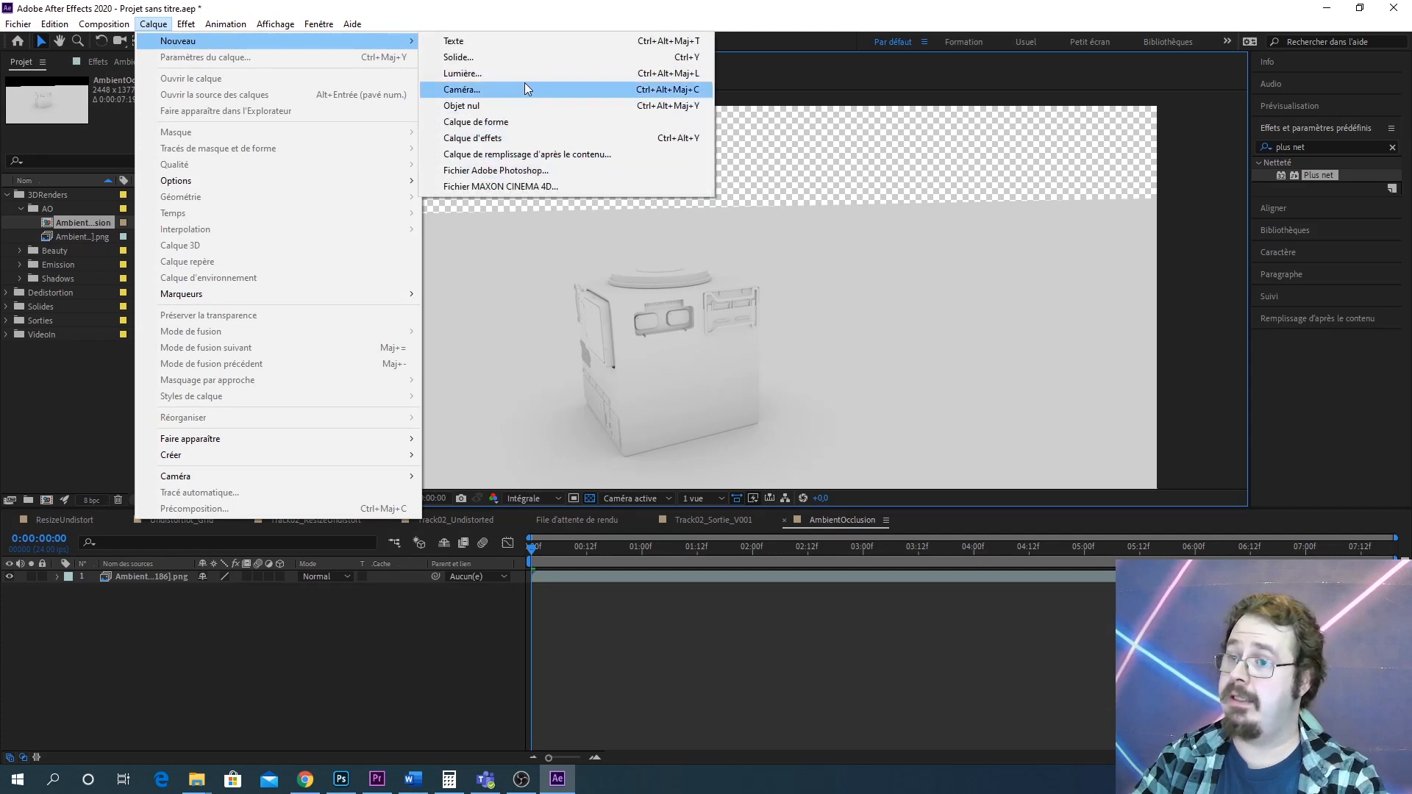
left_click(515, 59)
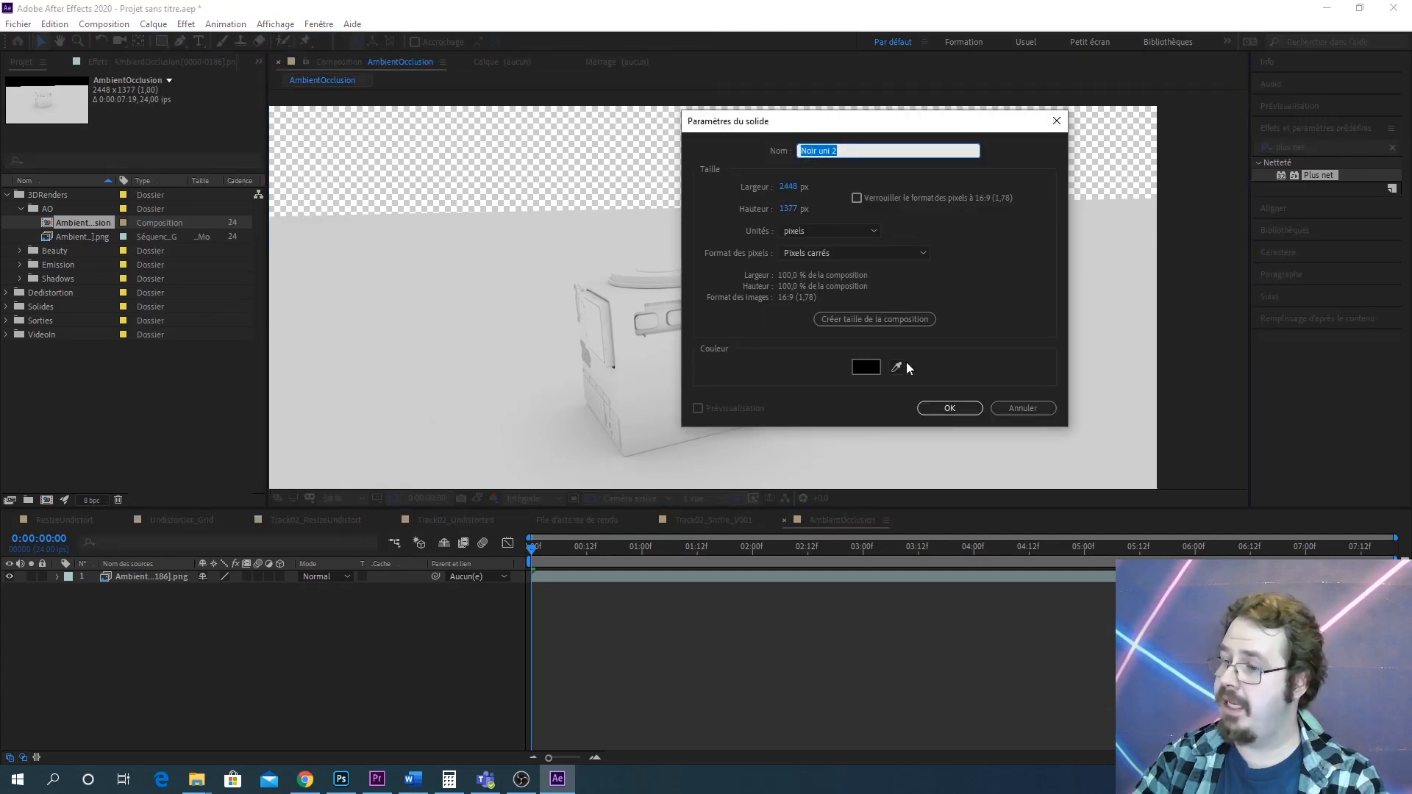
left_click(897, 368)
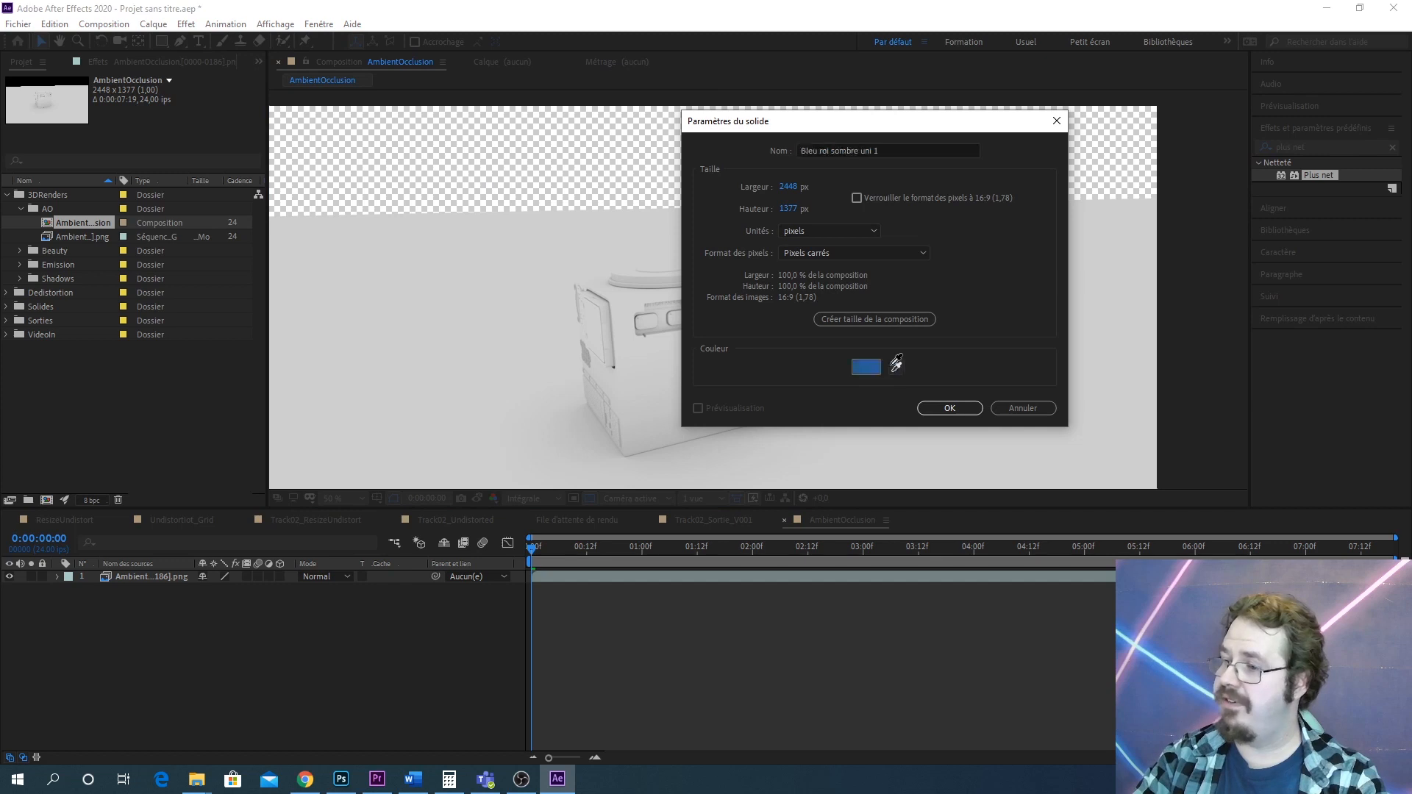
left_click(522, 216)
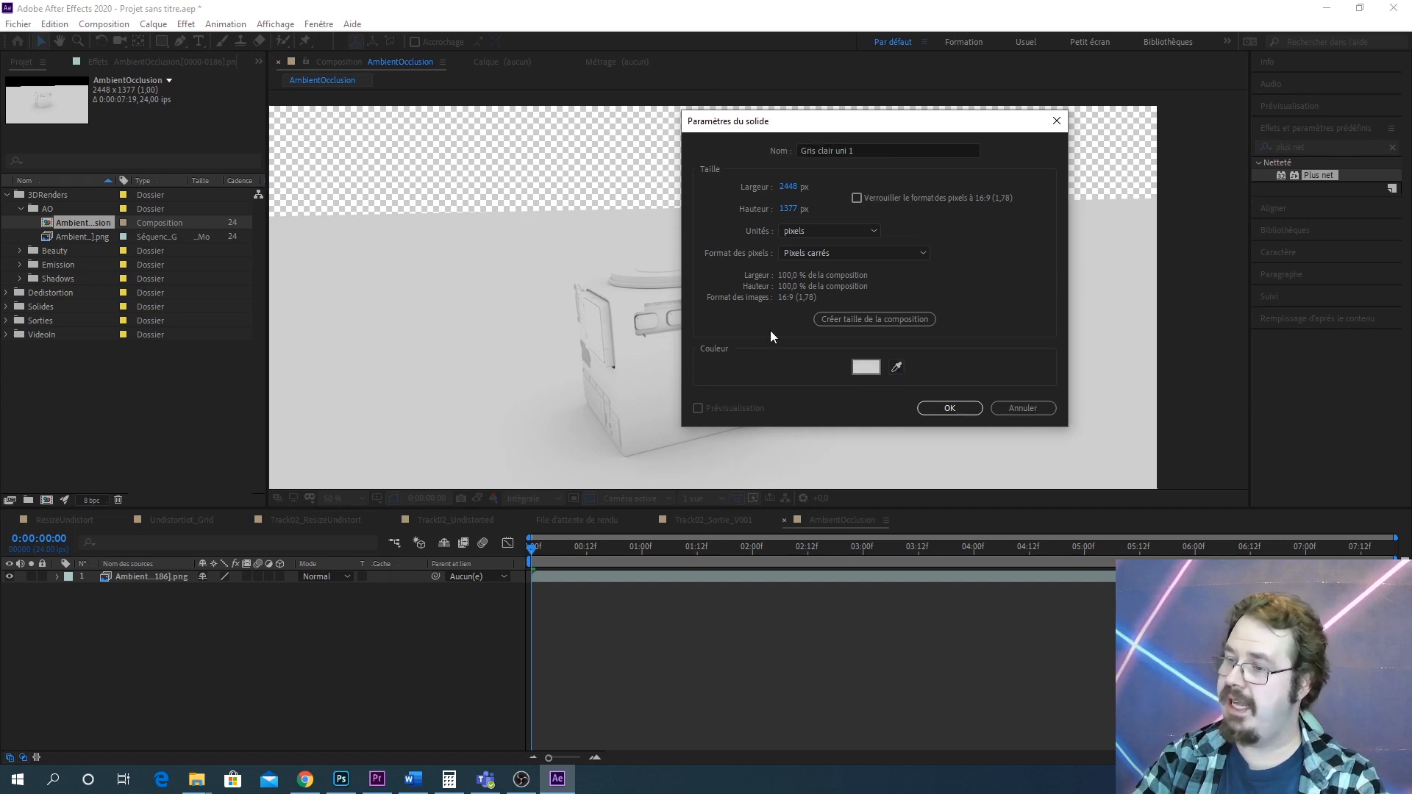
left_click(953, 413)
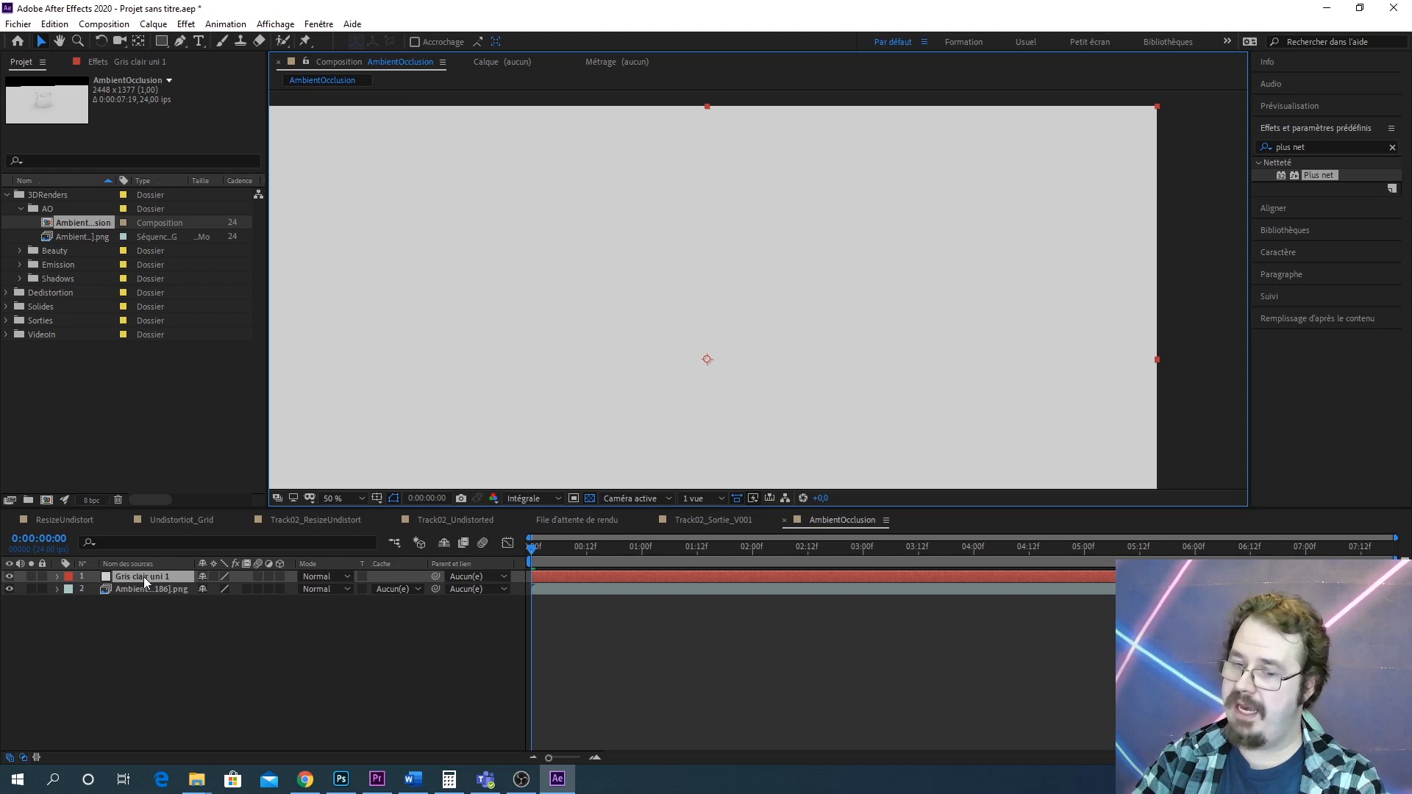
Move the grey solid beneath the AmbientOcclusion sequence layer
left_click_drag(143, 576, 171, 607)
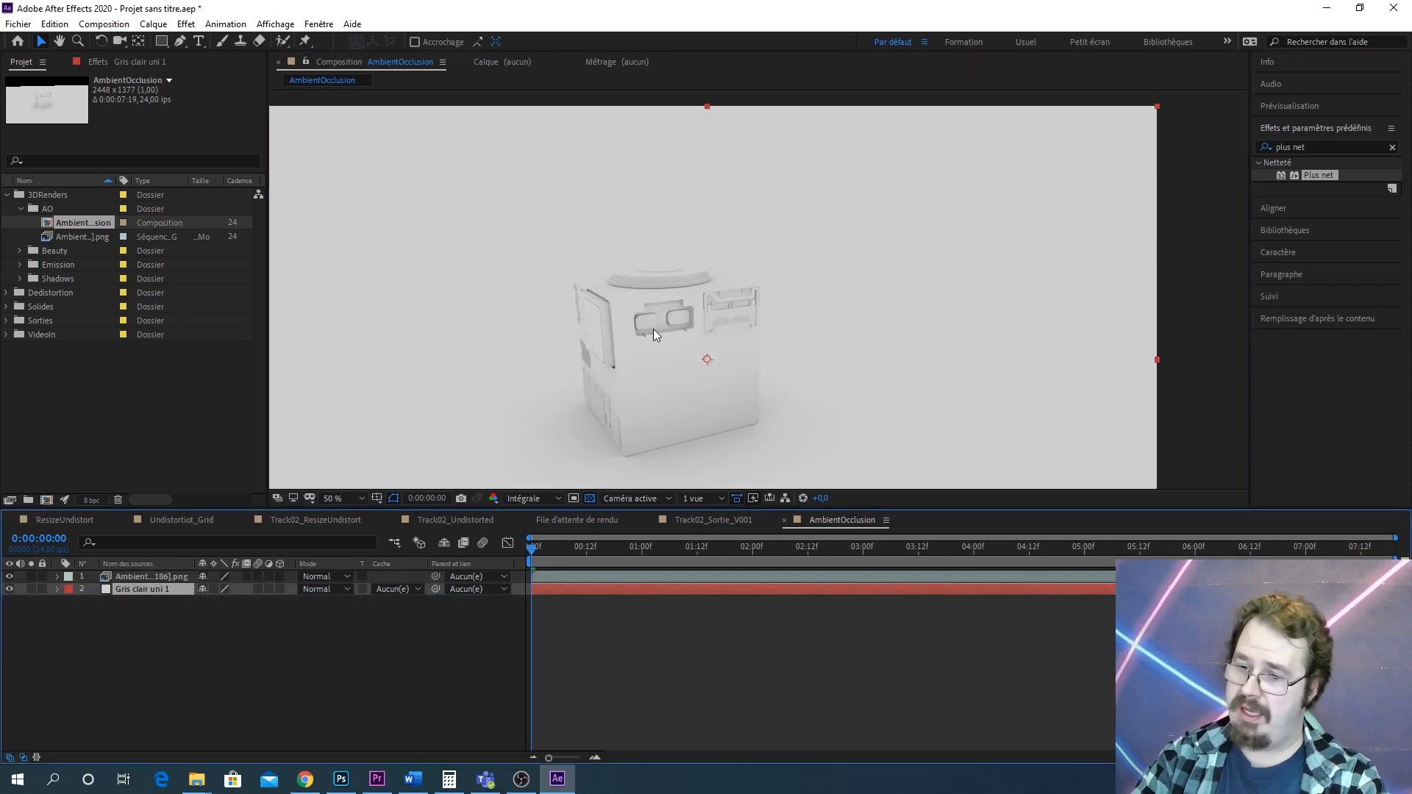
scroll(653, 329, "down", 4)
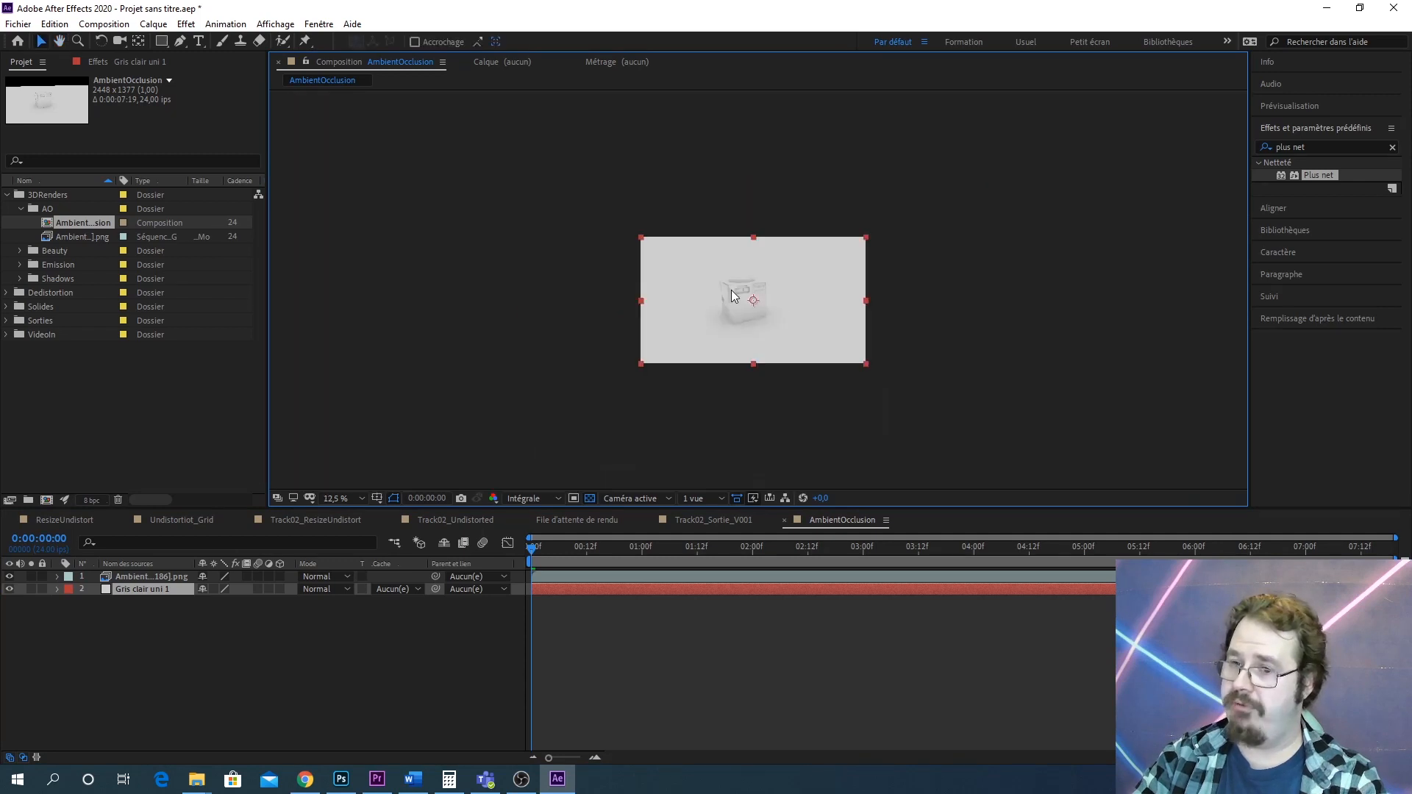
scroll(732, 294, "up", 2)
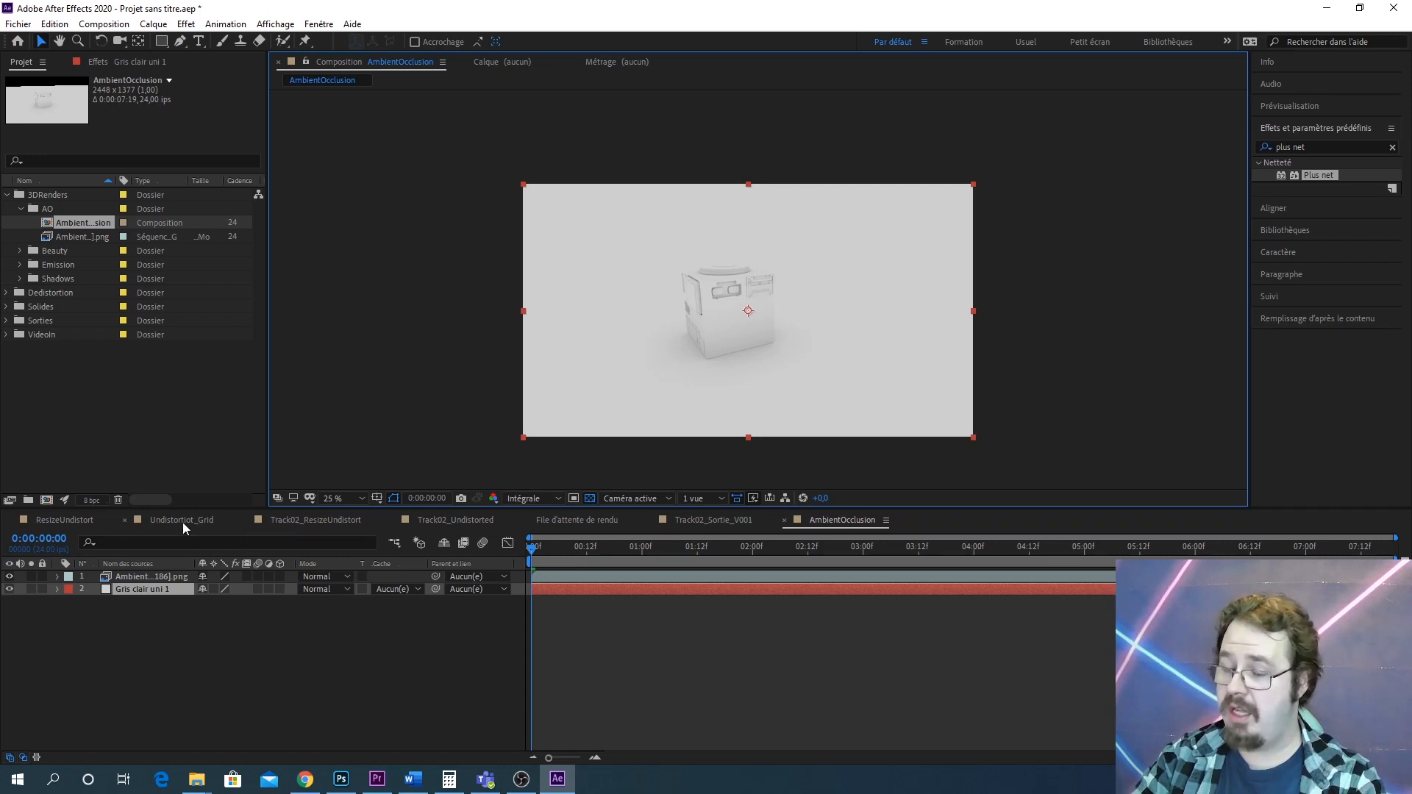
Compare the Undistort_Grid composition with the AmbientOcclusion render viewed at full magnification
left_click(209, 524)
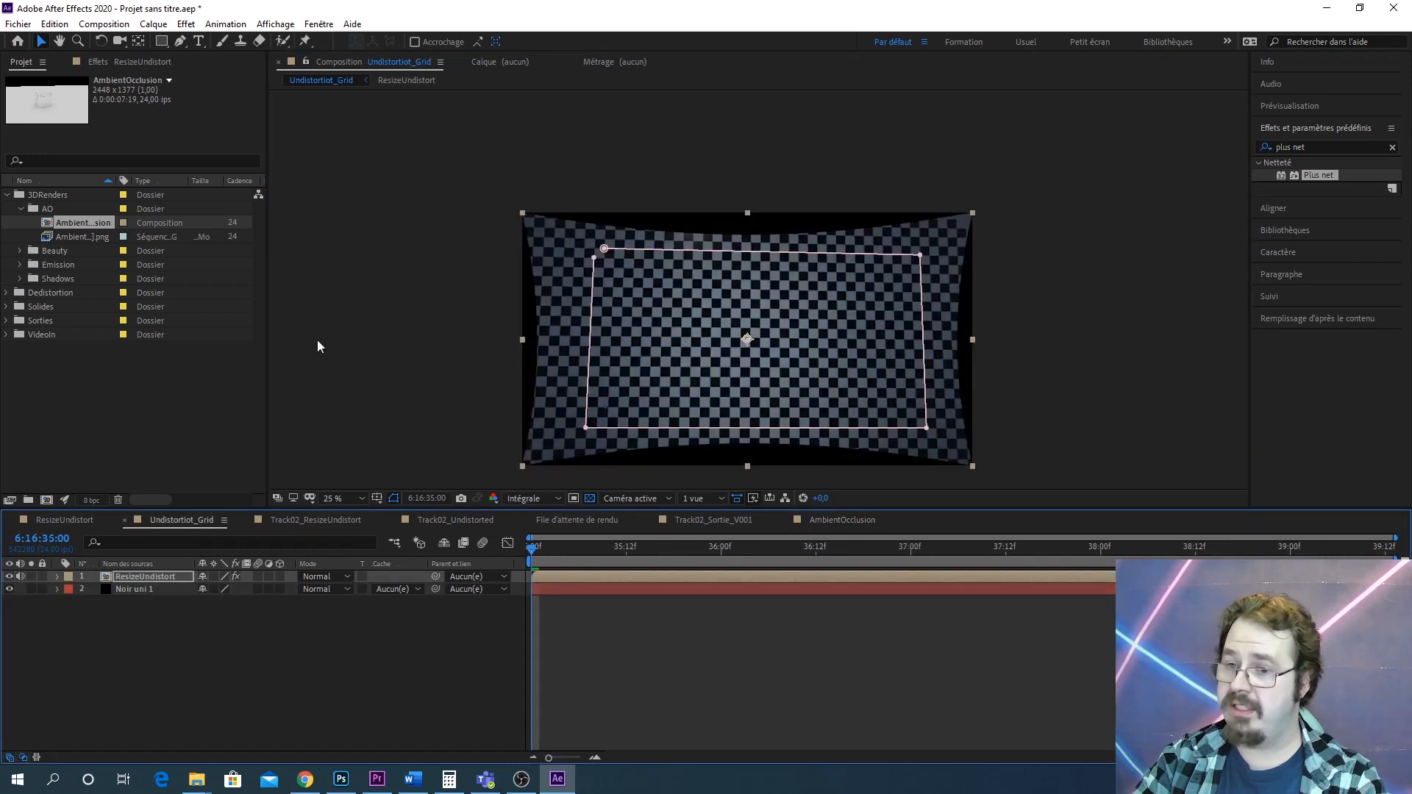
left_click(112, 61)
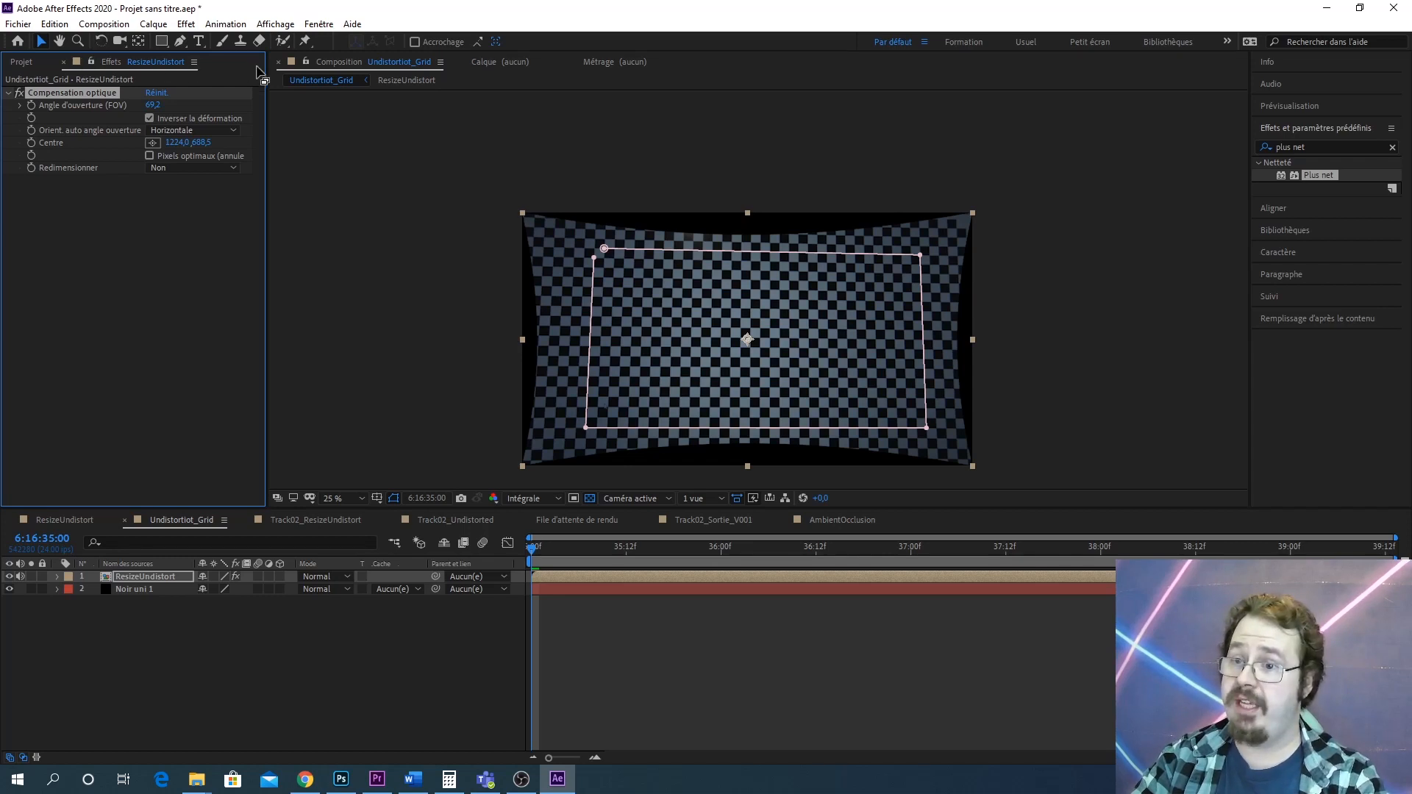
left_click(22, 63)
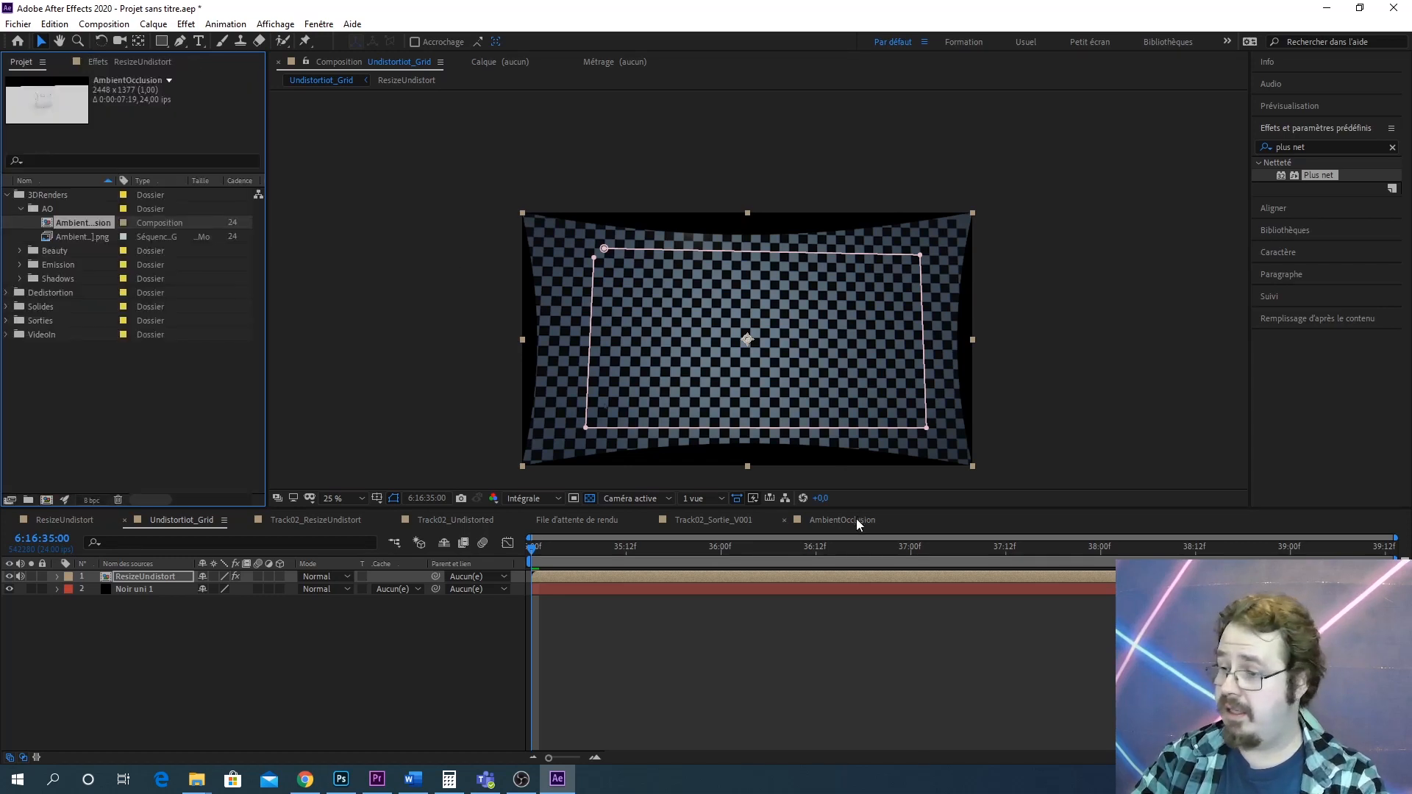
left_click(857, 520)
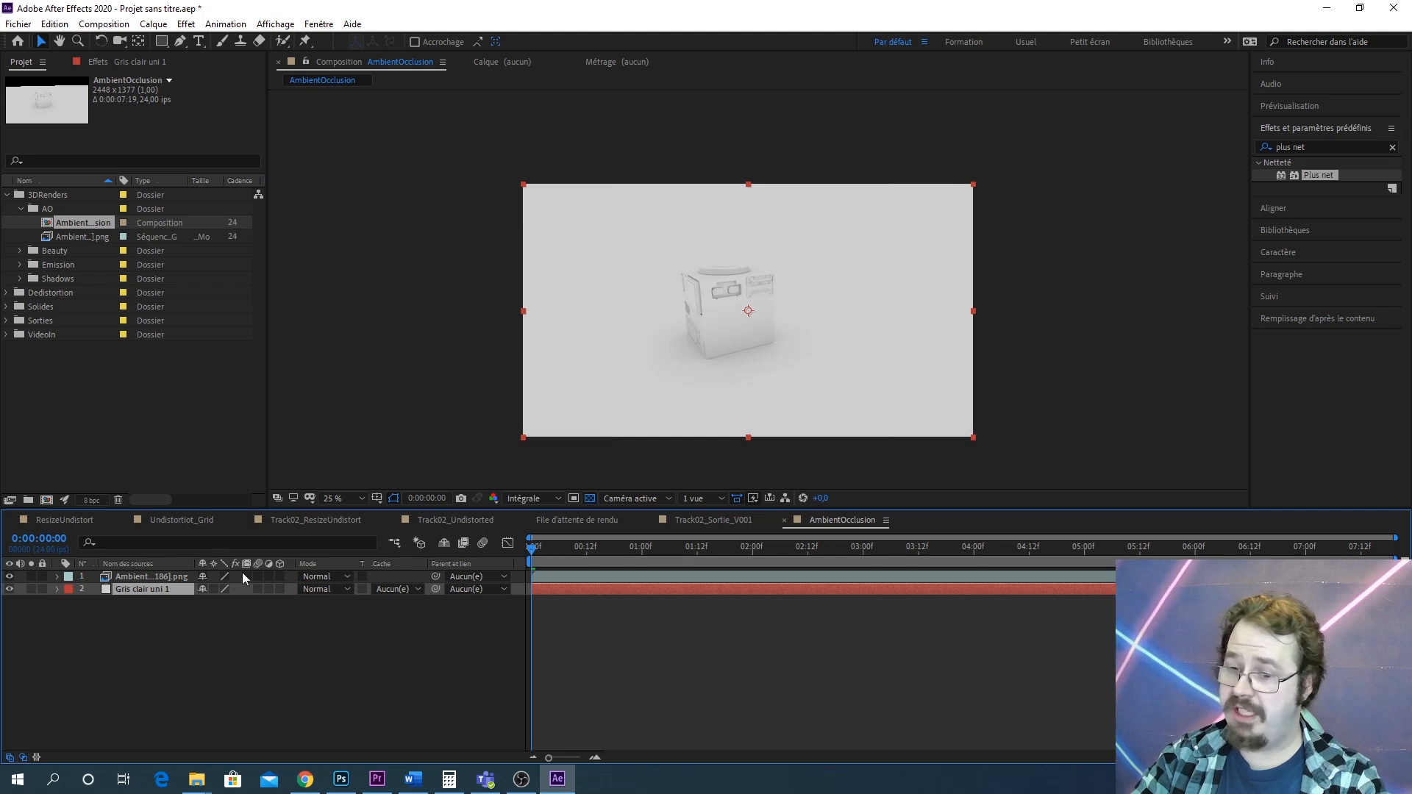
left_click(162, 577)
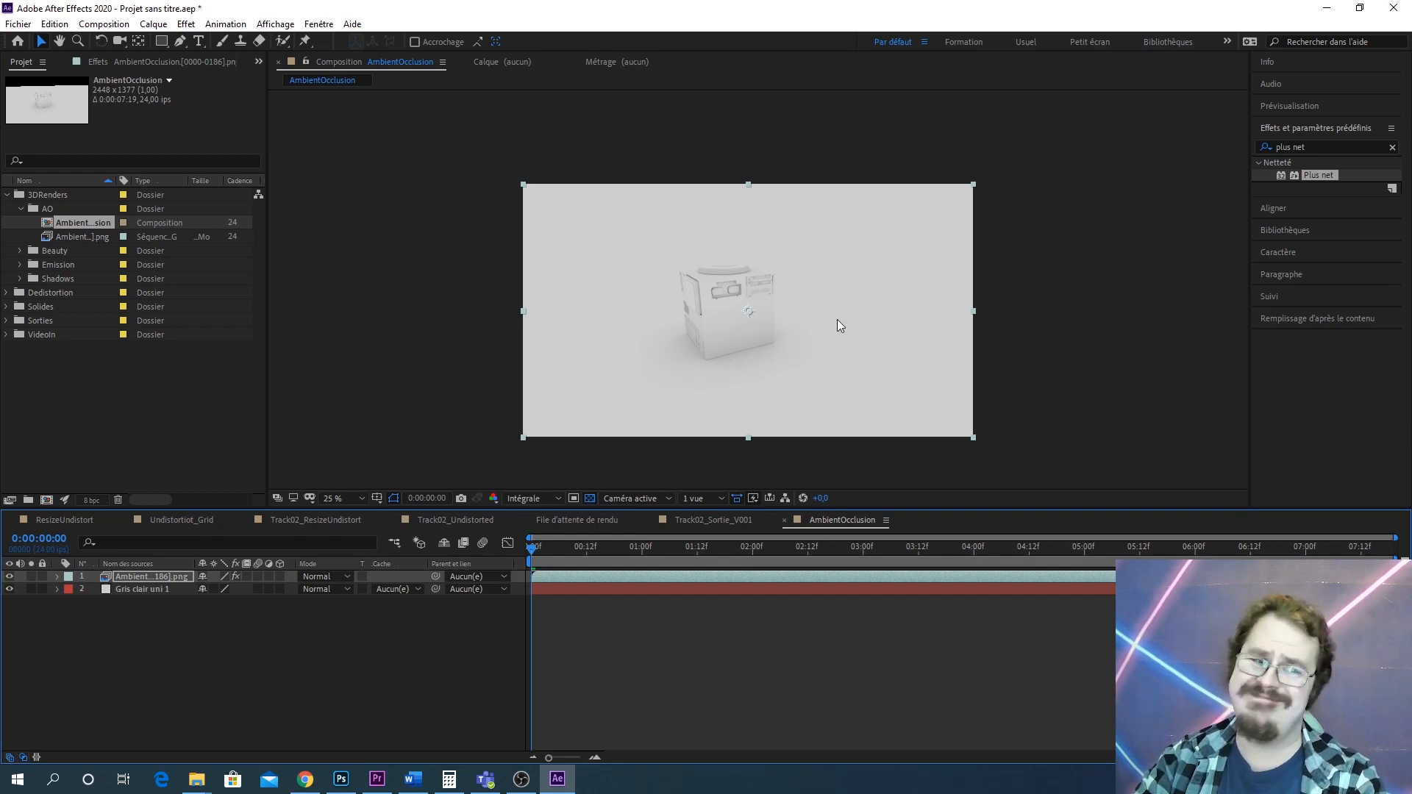
key("slash")
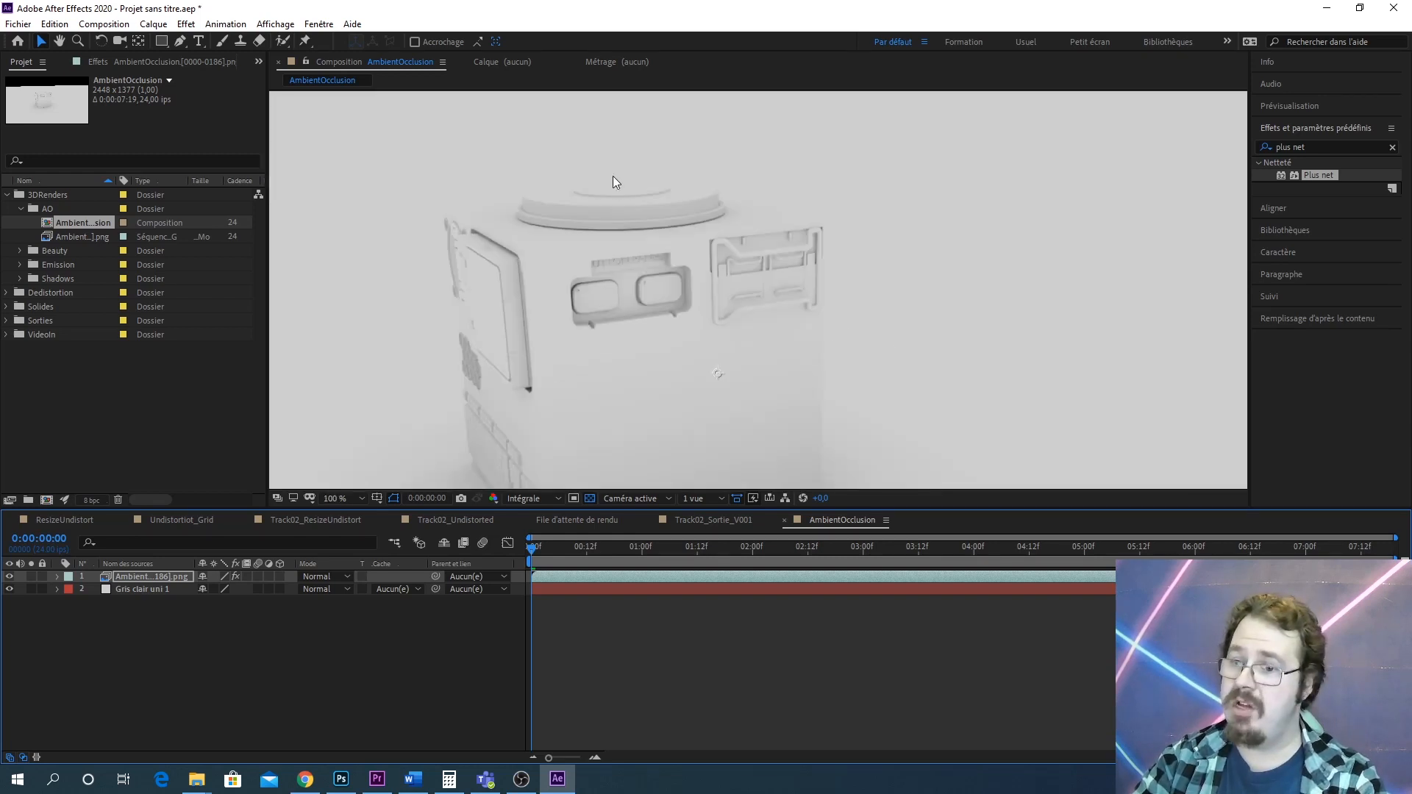
left_click_drag(570, 213, 862, 281)
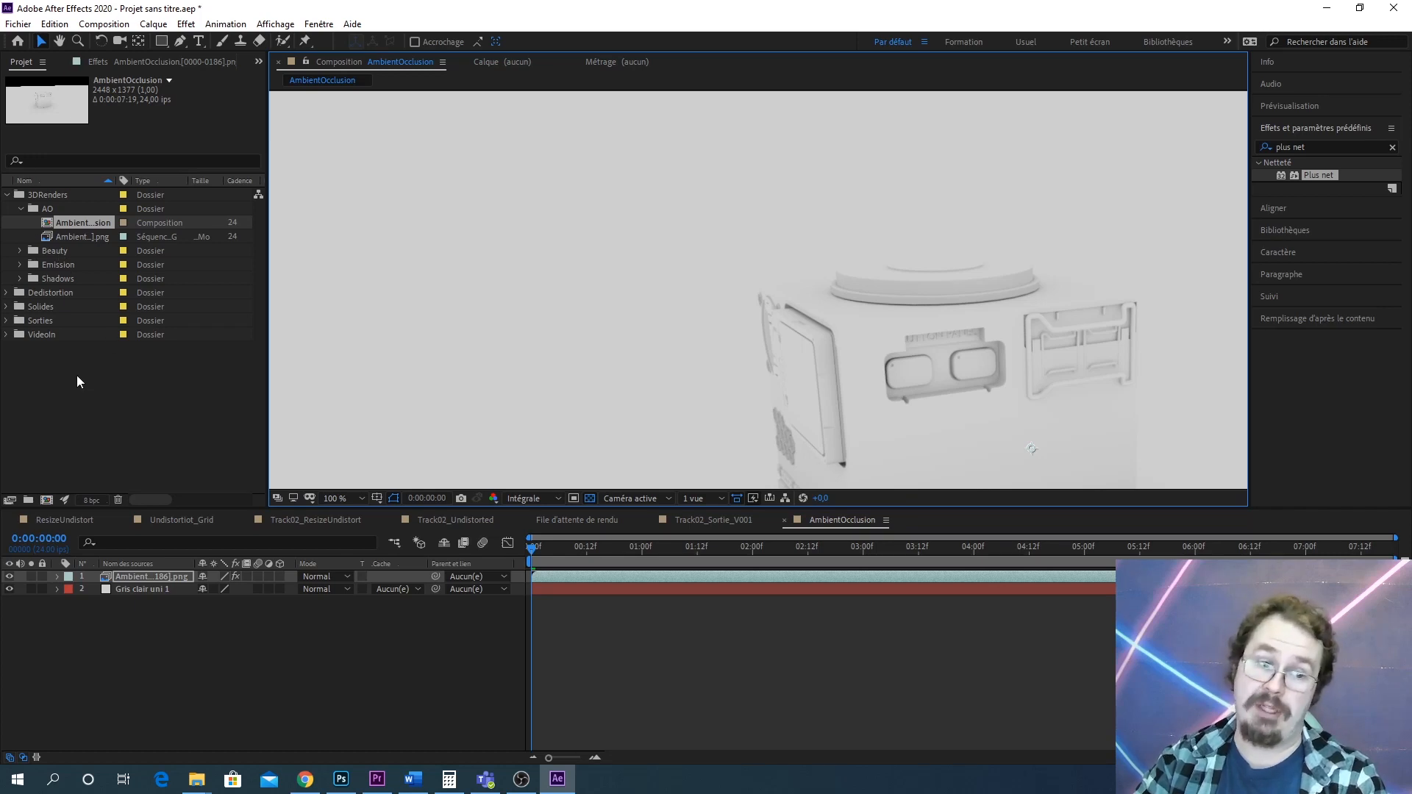
scroll(925, 207, "down", 3)
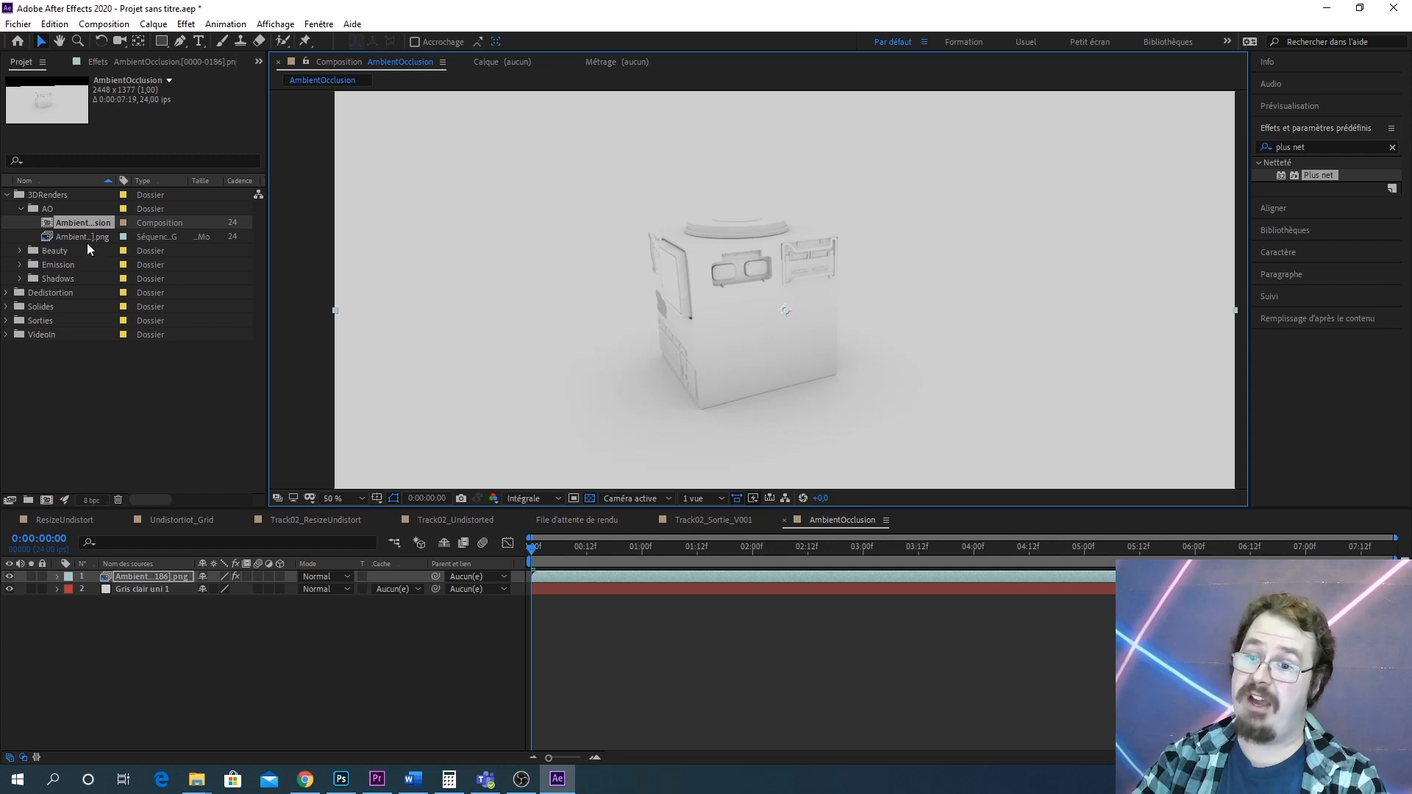
Change the AmbientOcclusion composition's size to 1920 × 1080 pixels in its composition settings
right_click(86, 223)
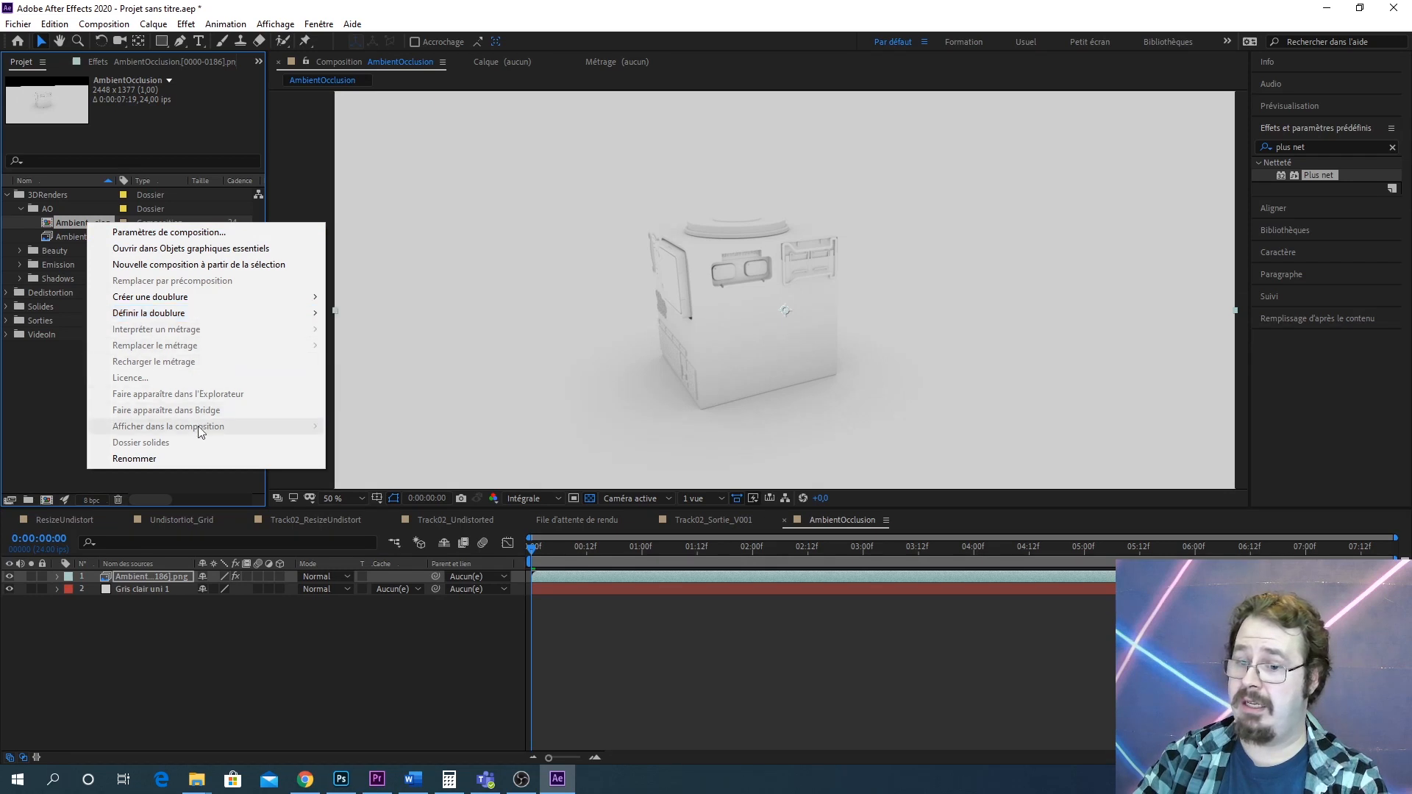
left_click(49, 221)
right_click(48, 221)
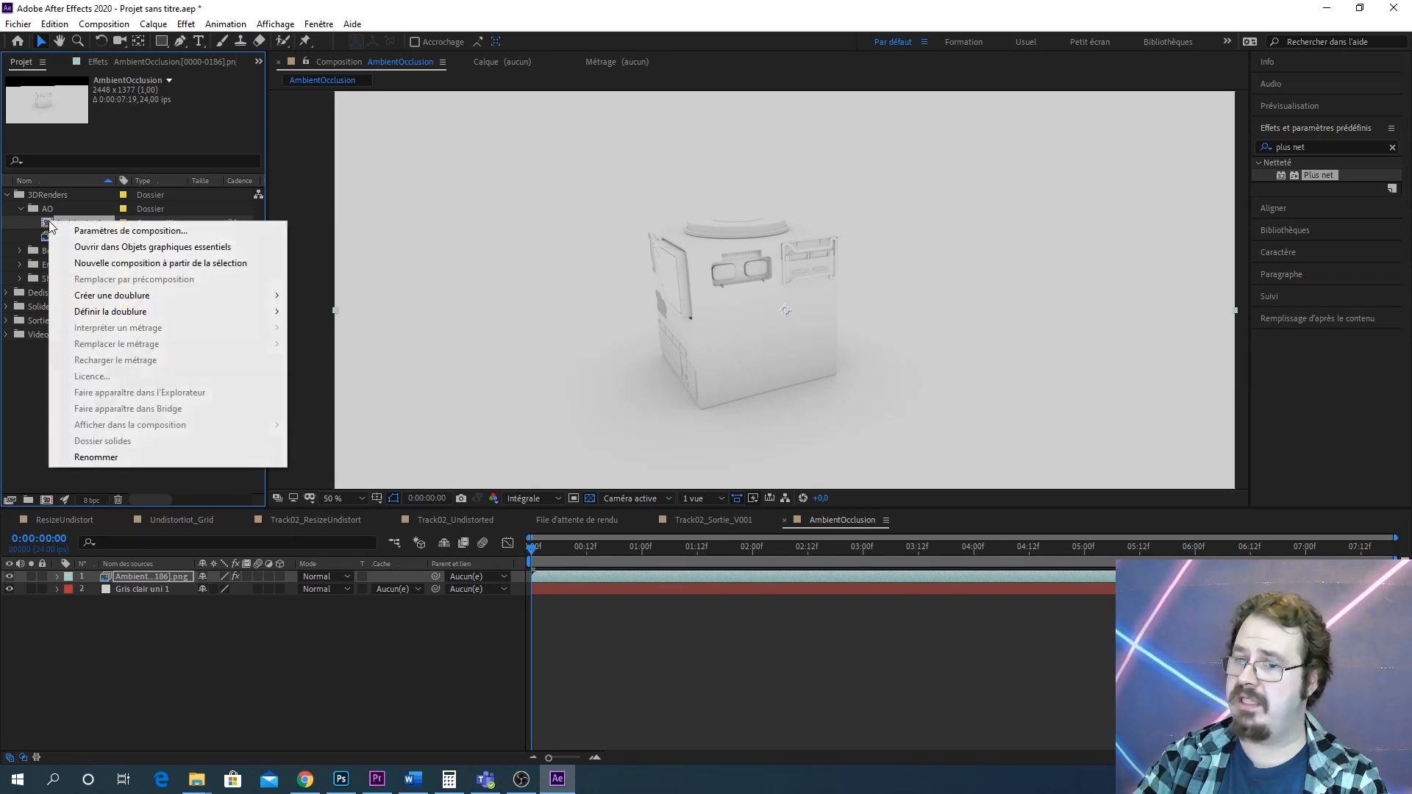
left_click(160, 232)
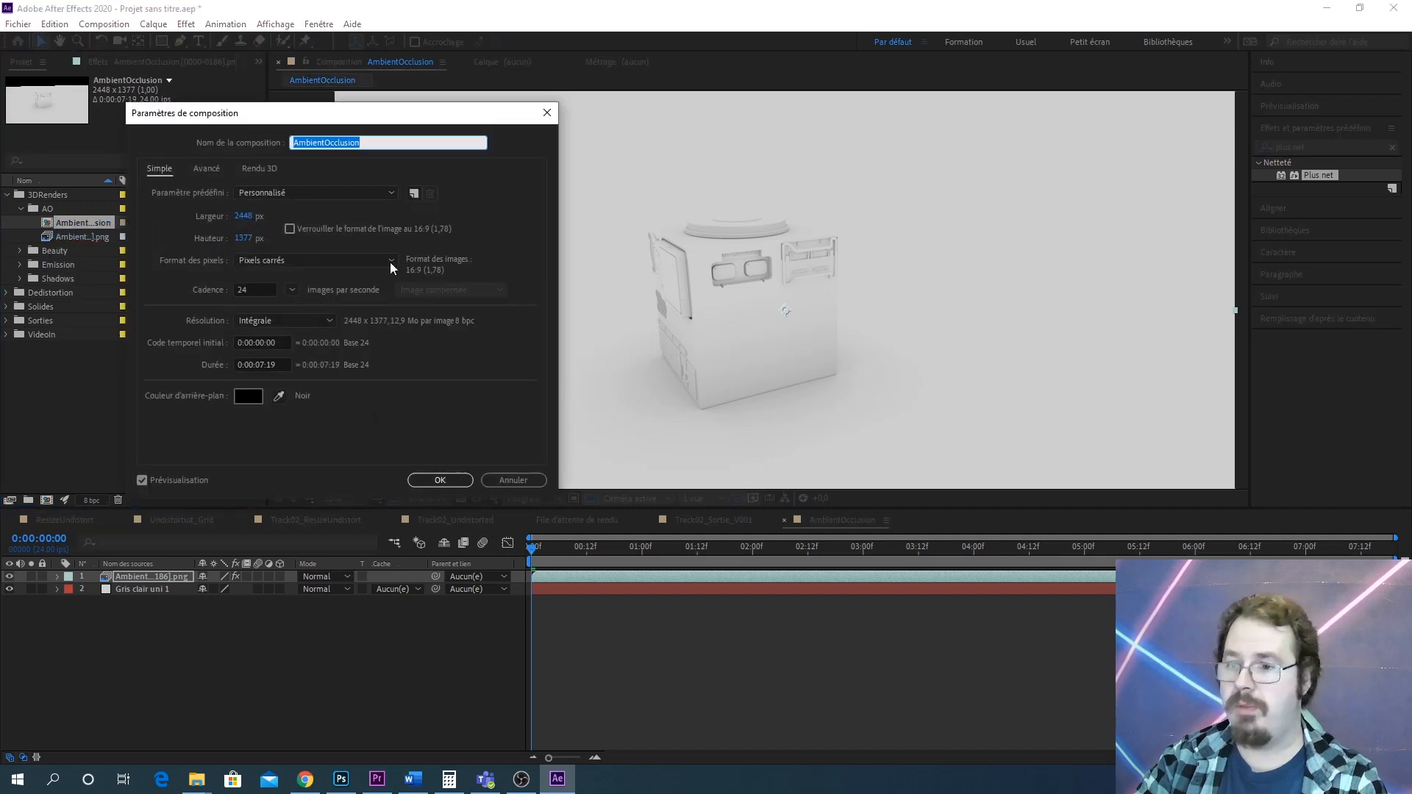
left_click_drag(380, 126, 890, 122)
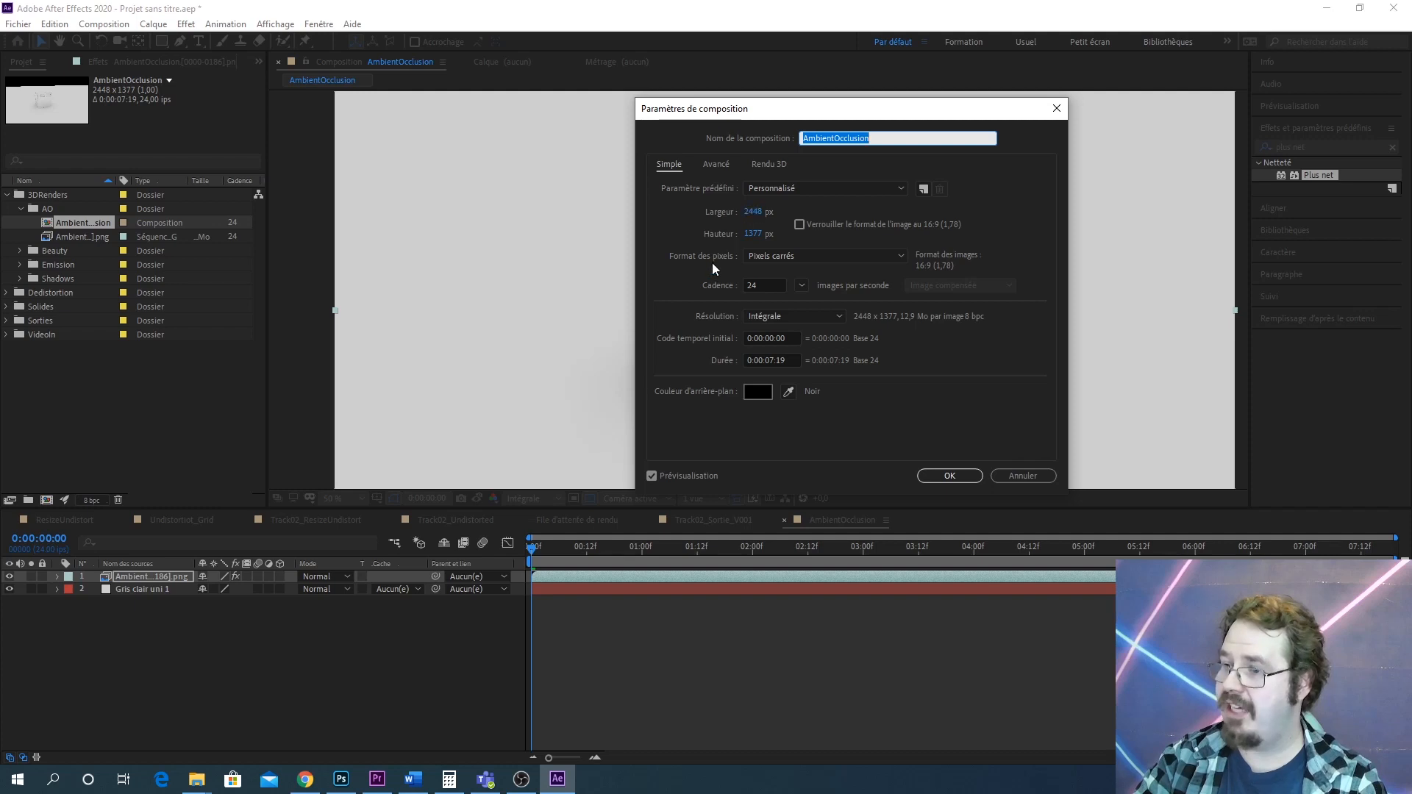
left_click(755, 213)
type("1")
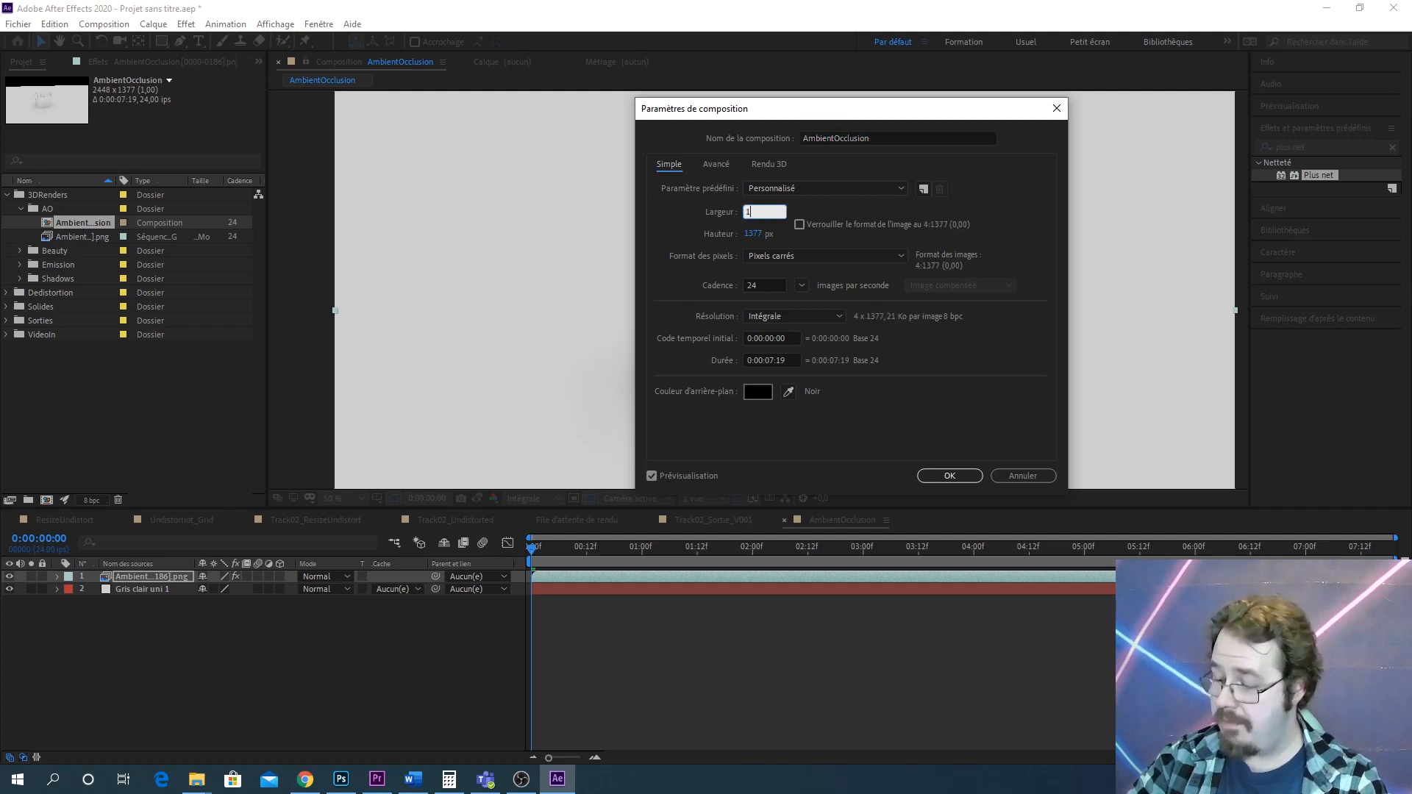
type("920")
key("Tab")
type("1")
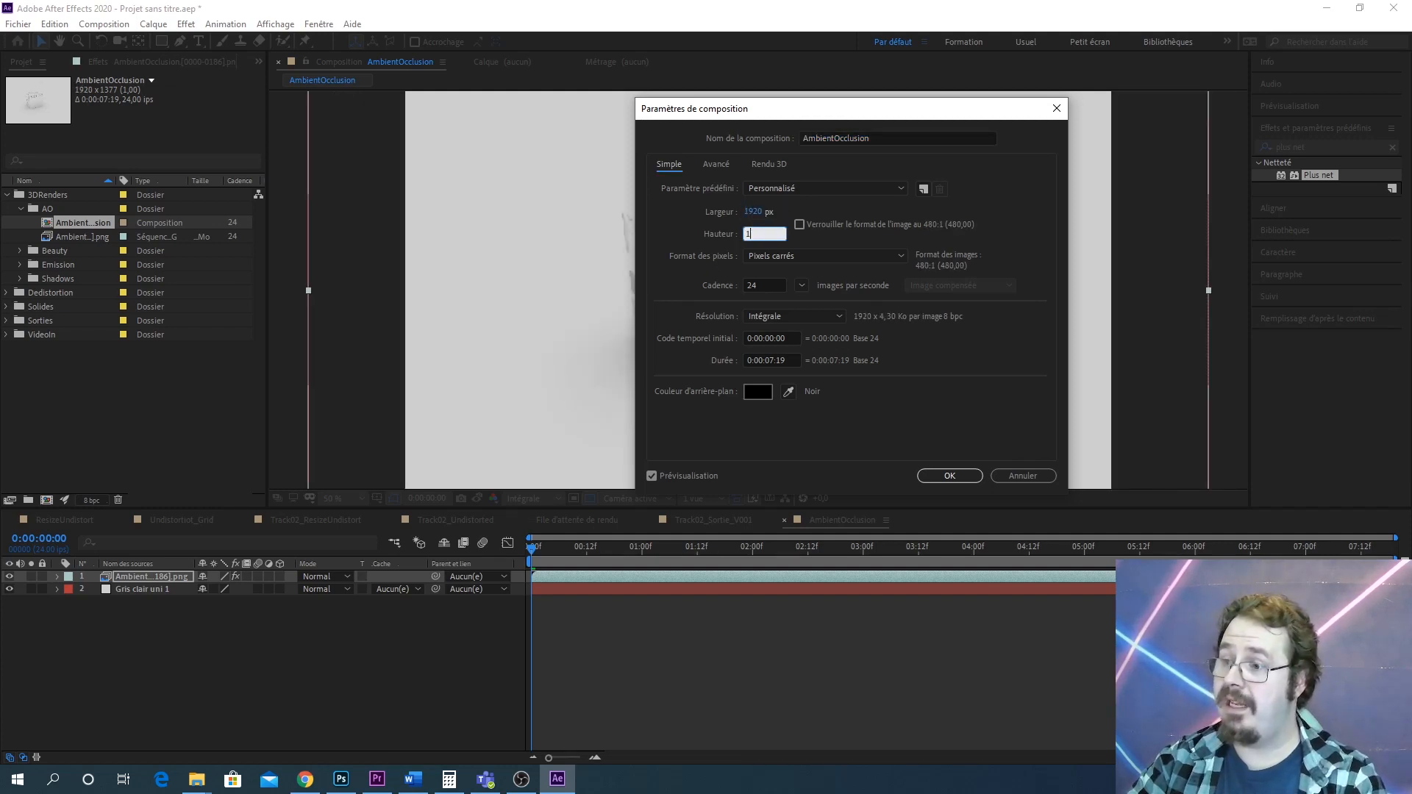
type("080")
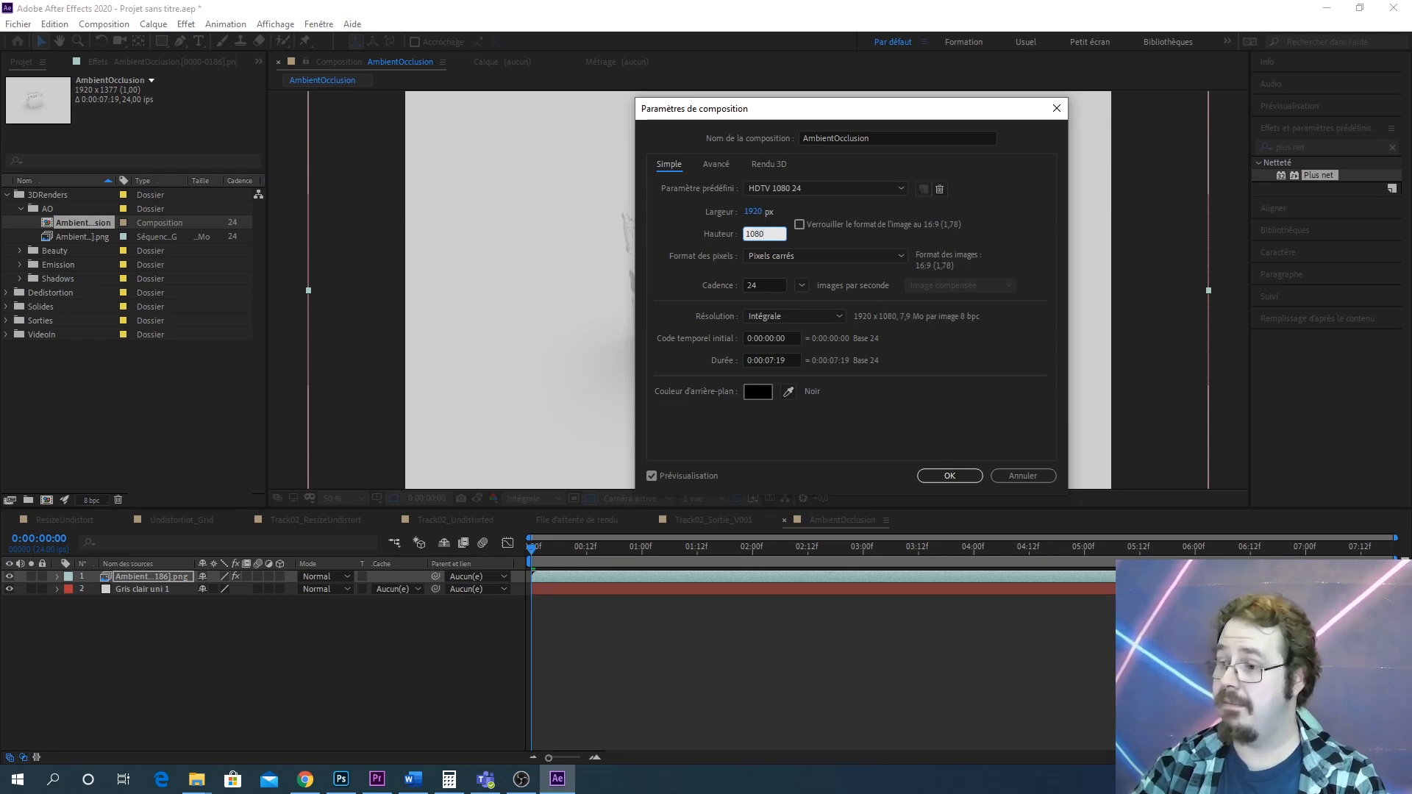
left_click(952, 475)
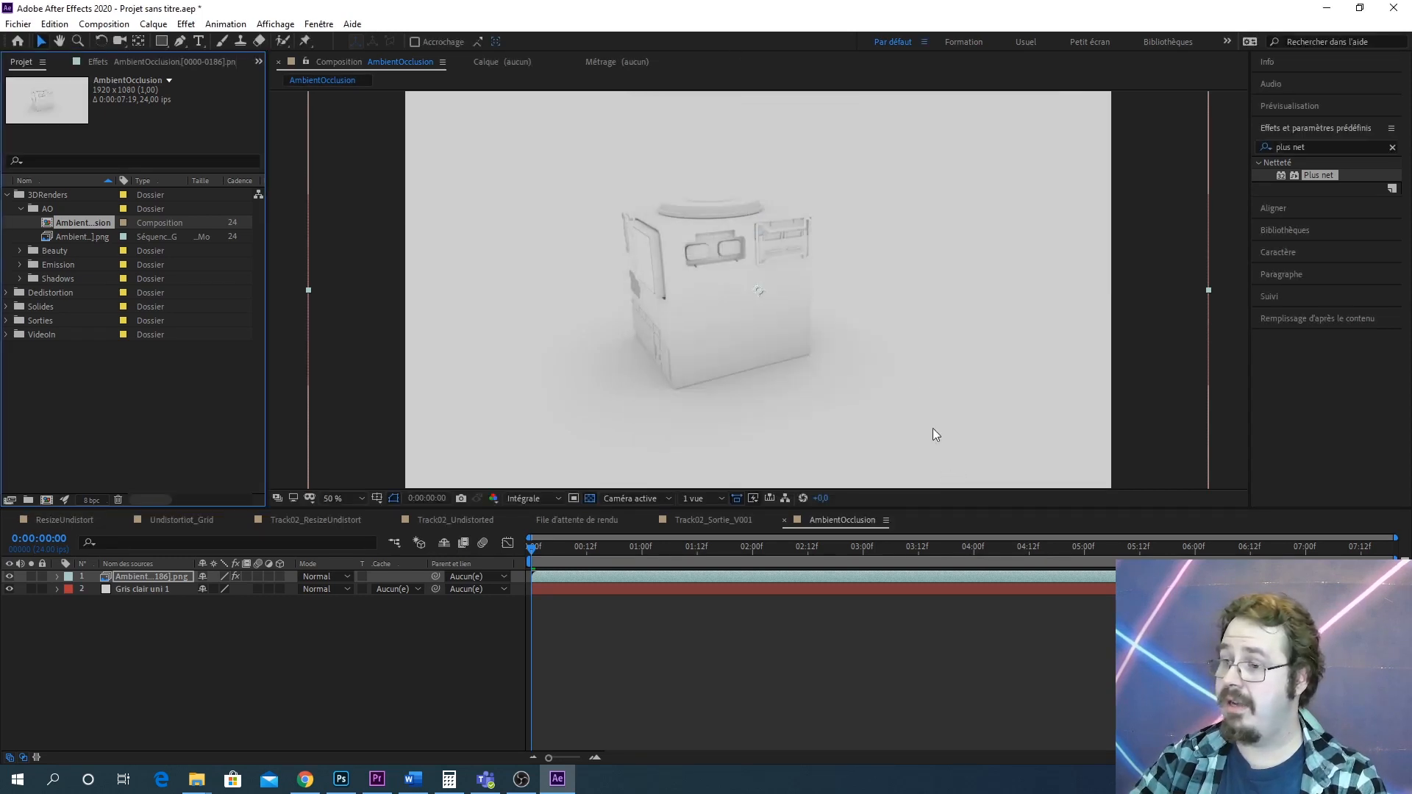
Rename the AmbientOcclusion composition as AO
scroll(890, 262, "down", 4)
scroll(832, 307, "up", 4)
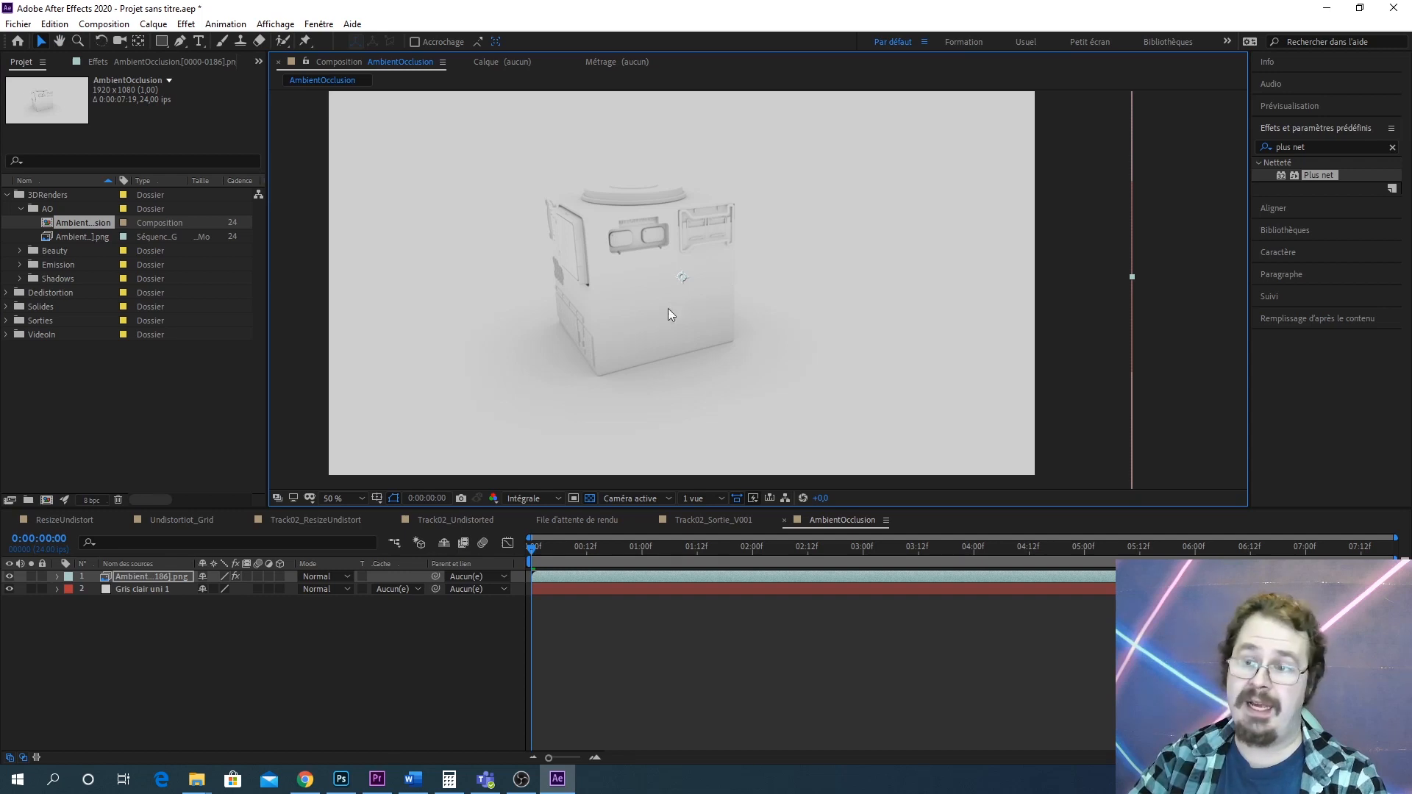
right_click(90, 224)
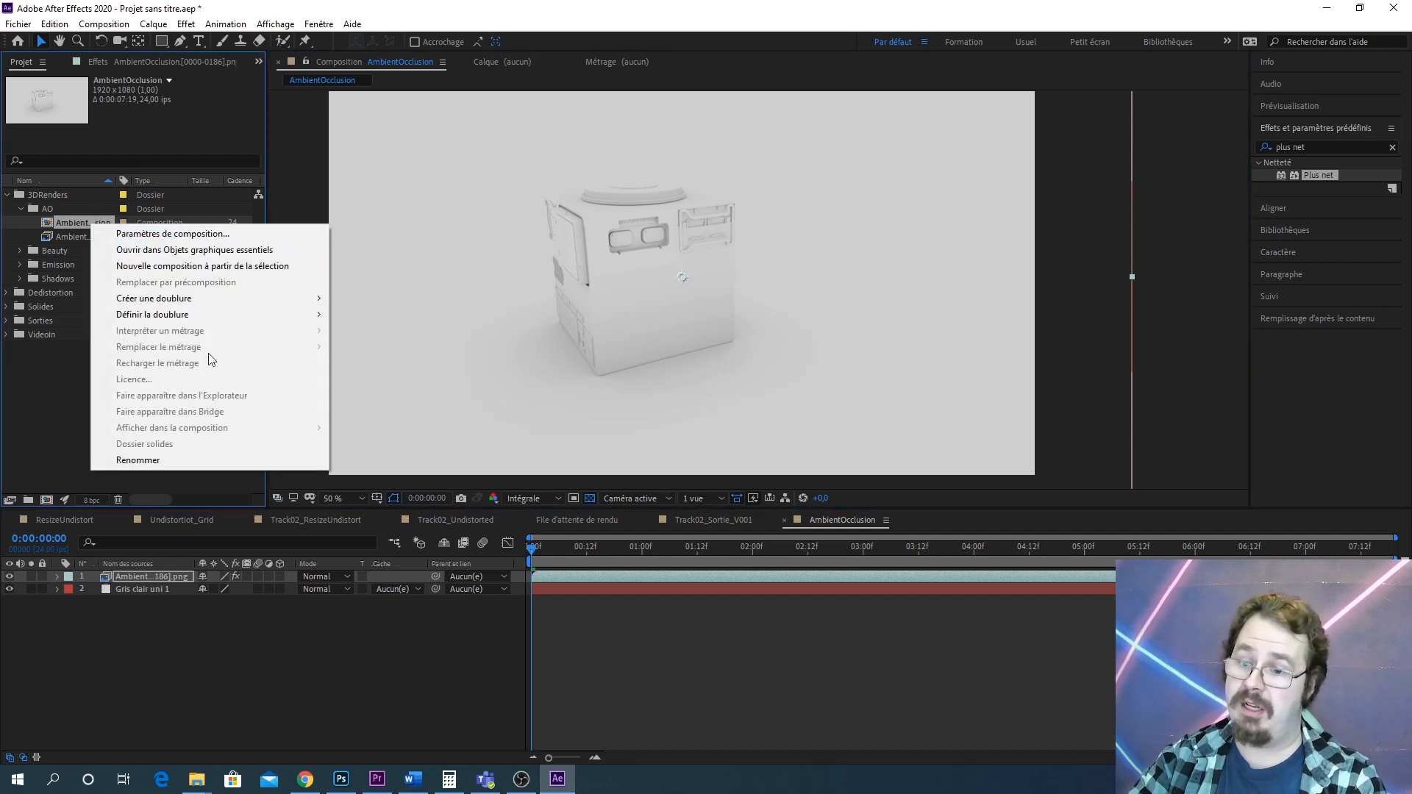
left_click(150, 467)
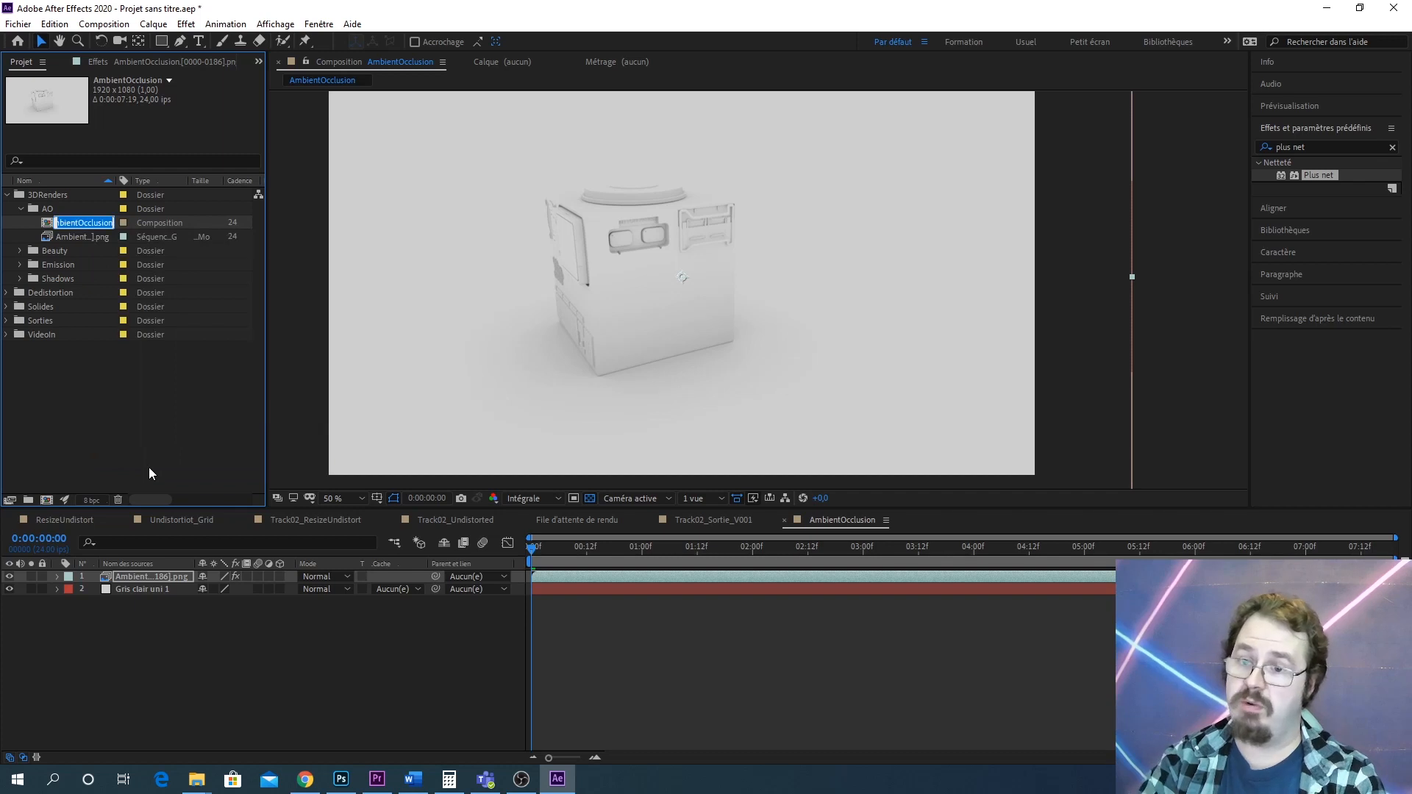
type("AO")
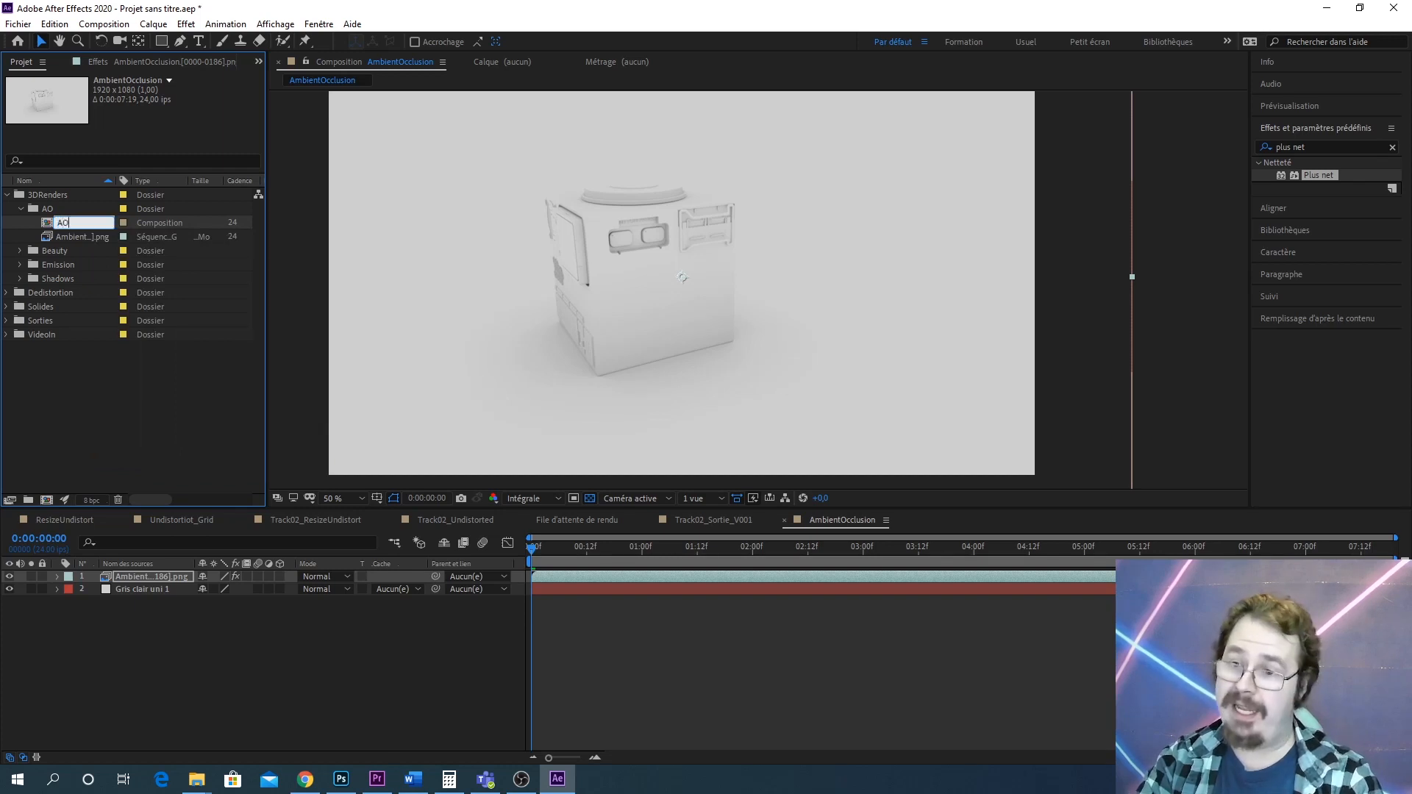
key("Return")
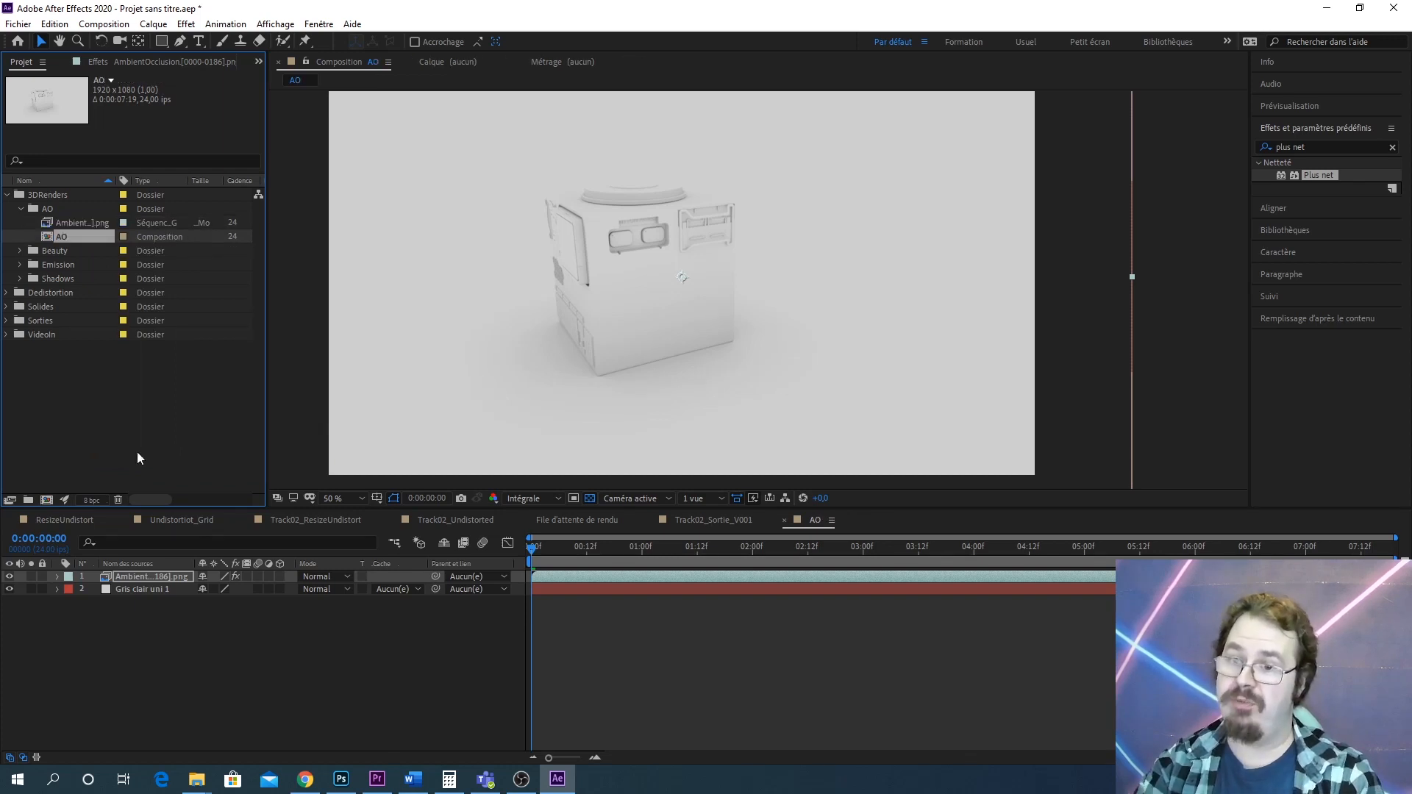
Create a new composition from the Beauty render sequence and paste the Compensation optique effect onto its layer
left_click(21, 209)
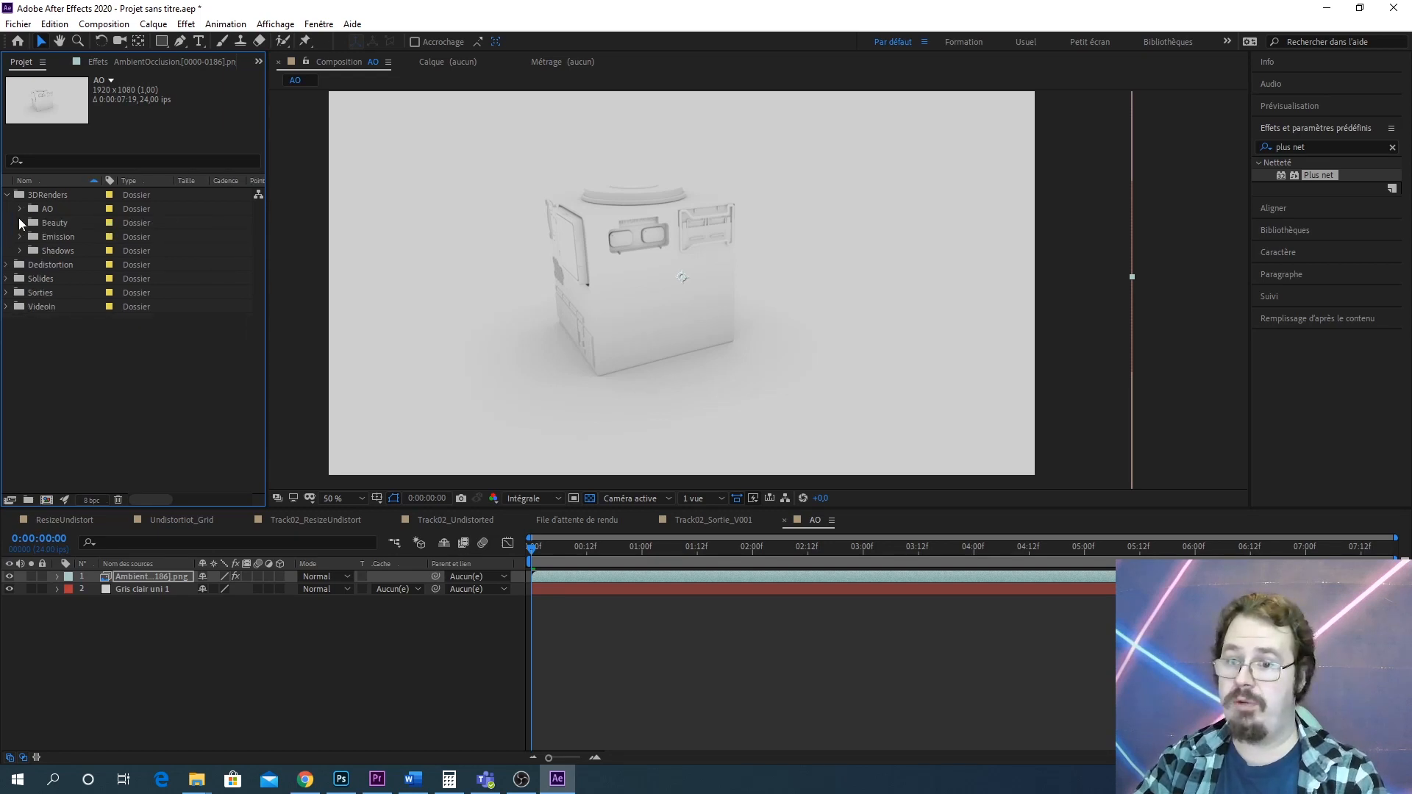
left_click(20, 223)
left_click(77, 237)
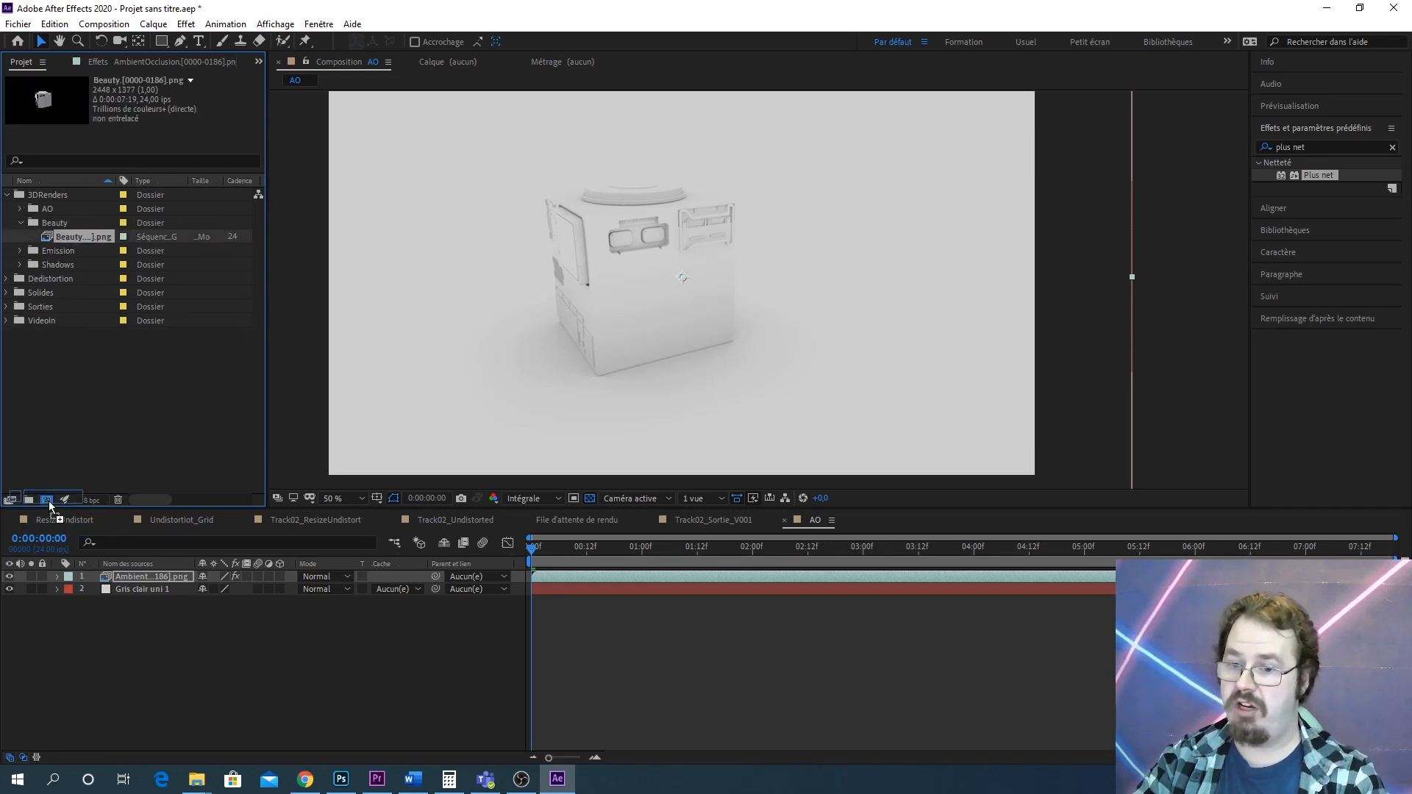
left_click_drag(48, 501, 49, 501)
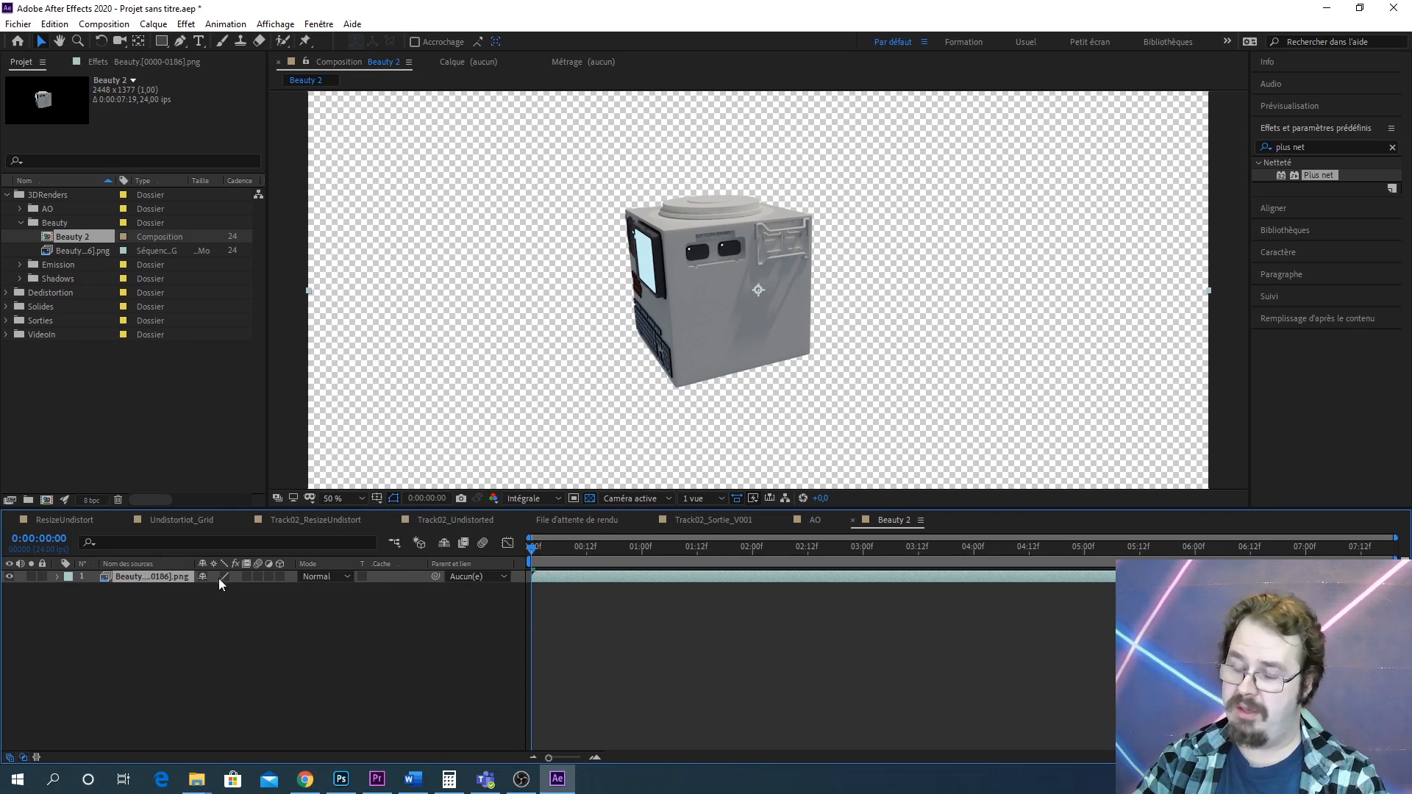
key("ctrl+v")
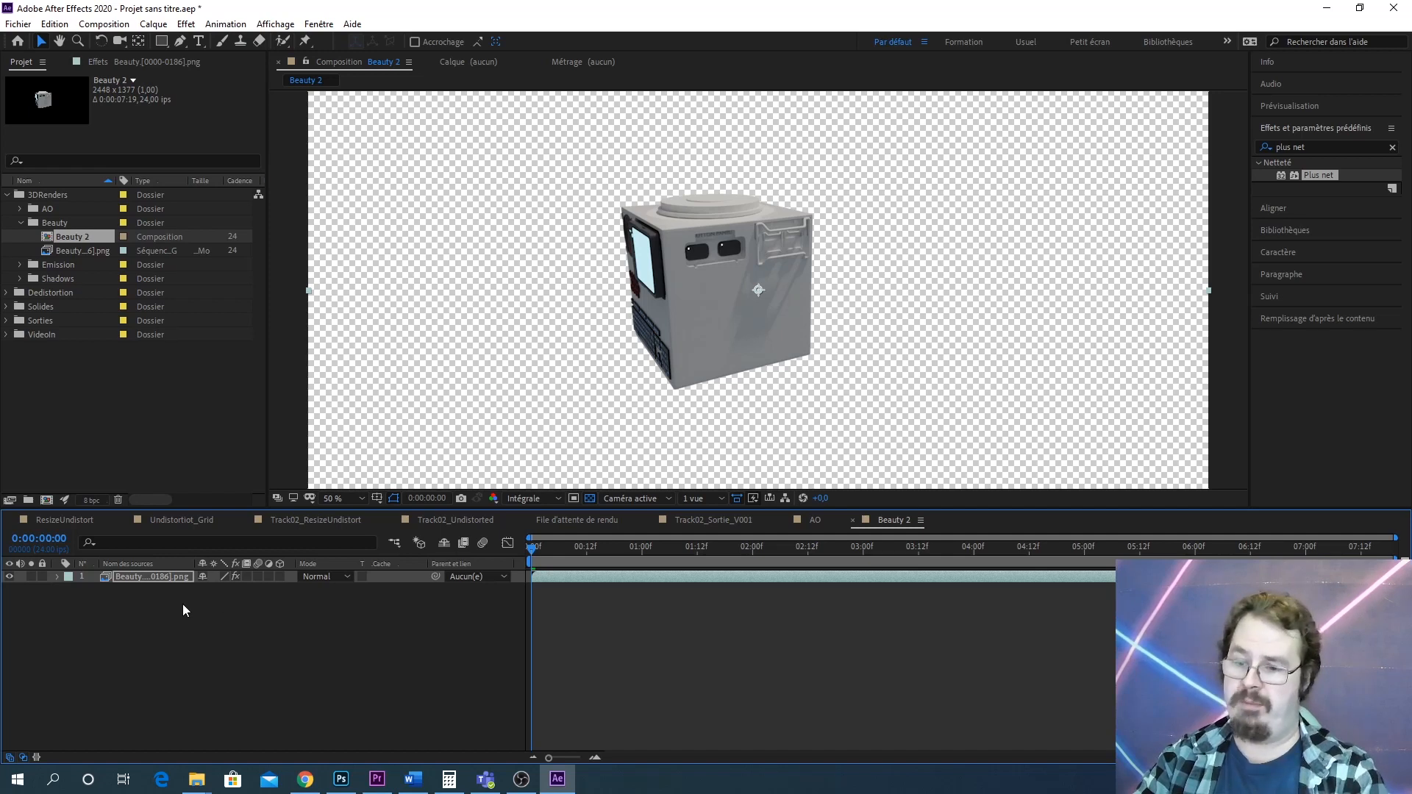
Set the Beauty 2 composition's size to 1920 × 1080 pixels in its composition settings
right_click(67, 237)
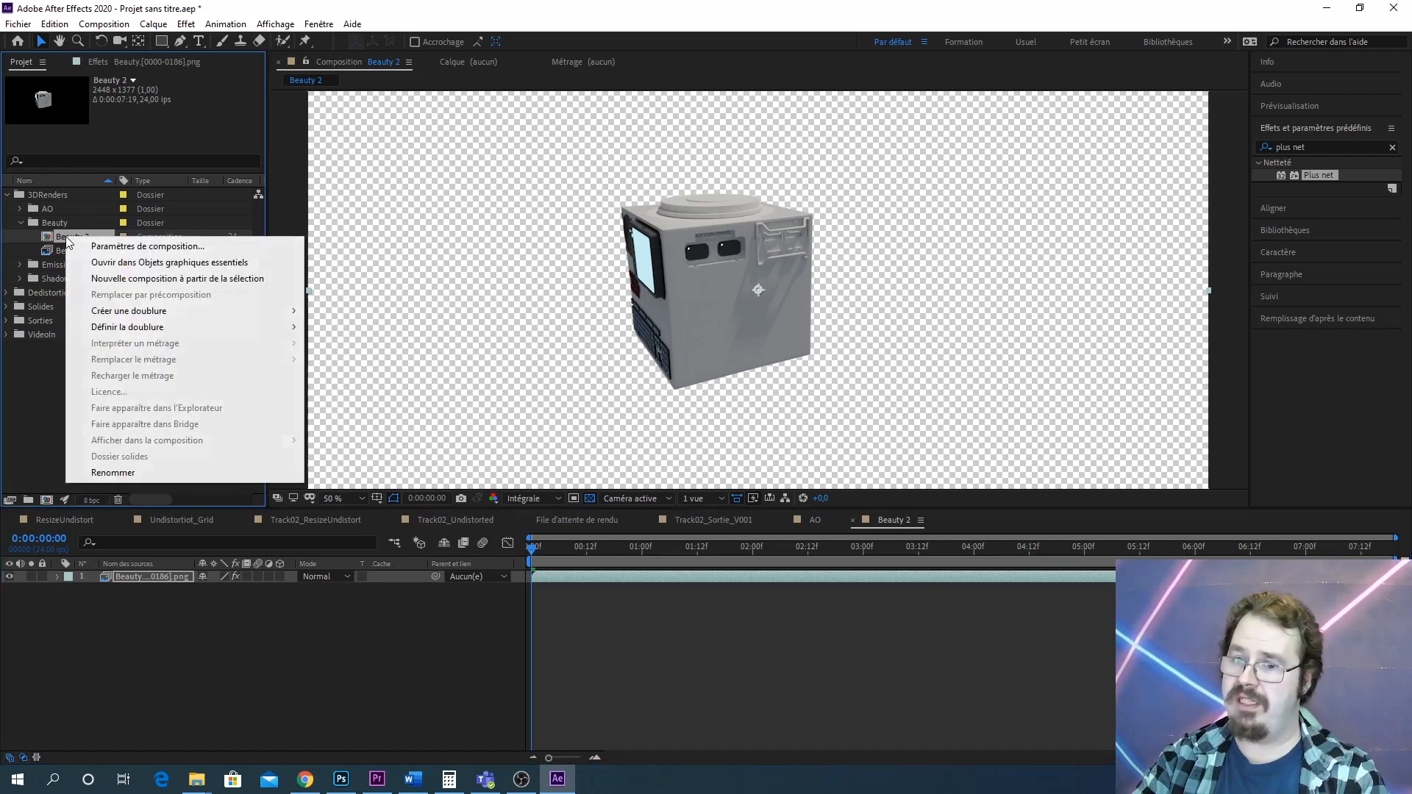
left_click(113, 247)
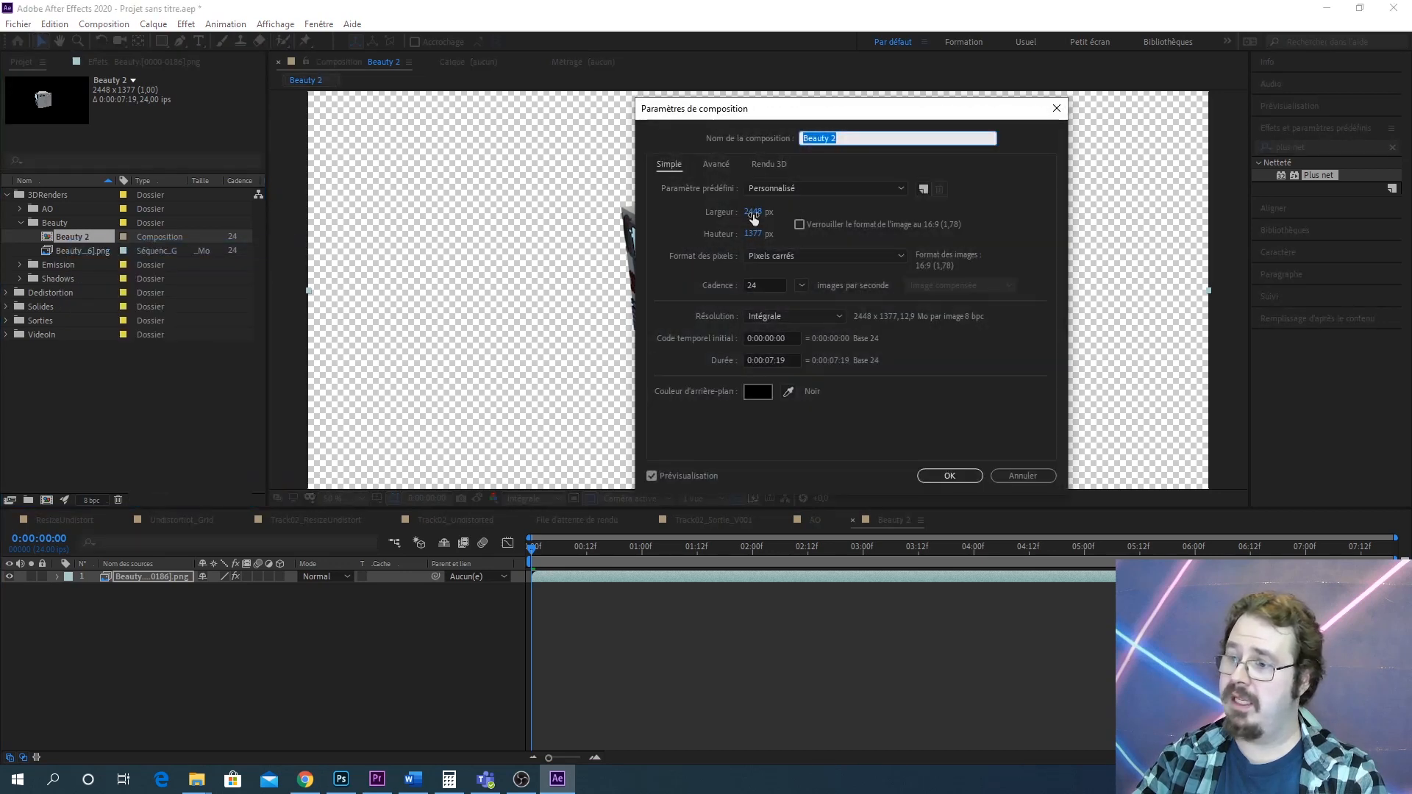
left_click(754, 213)
type("1920")
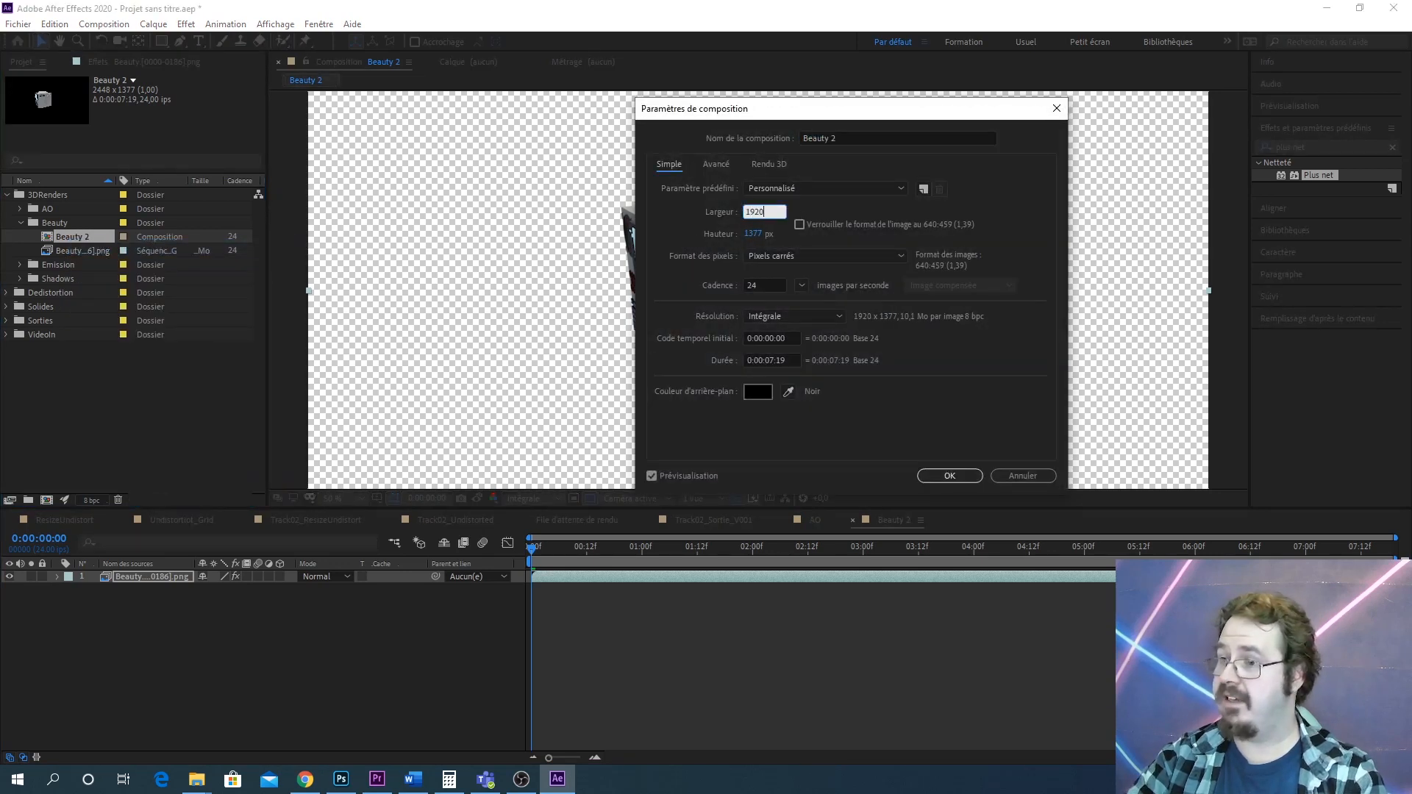
key("Tab")
type("1080")
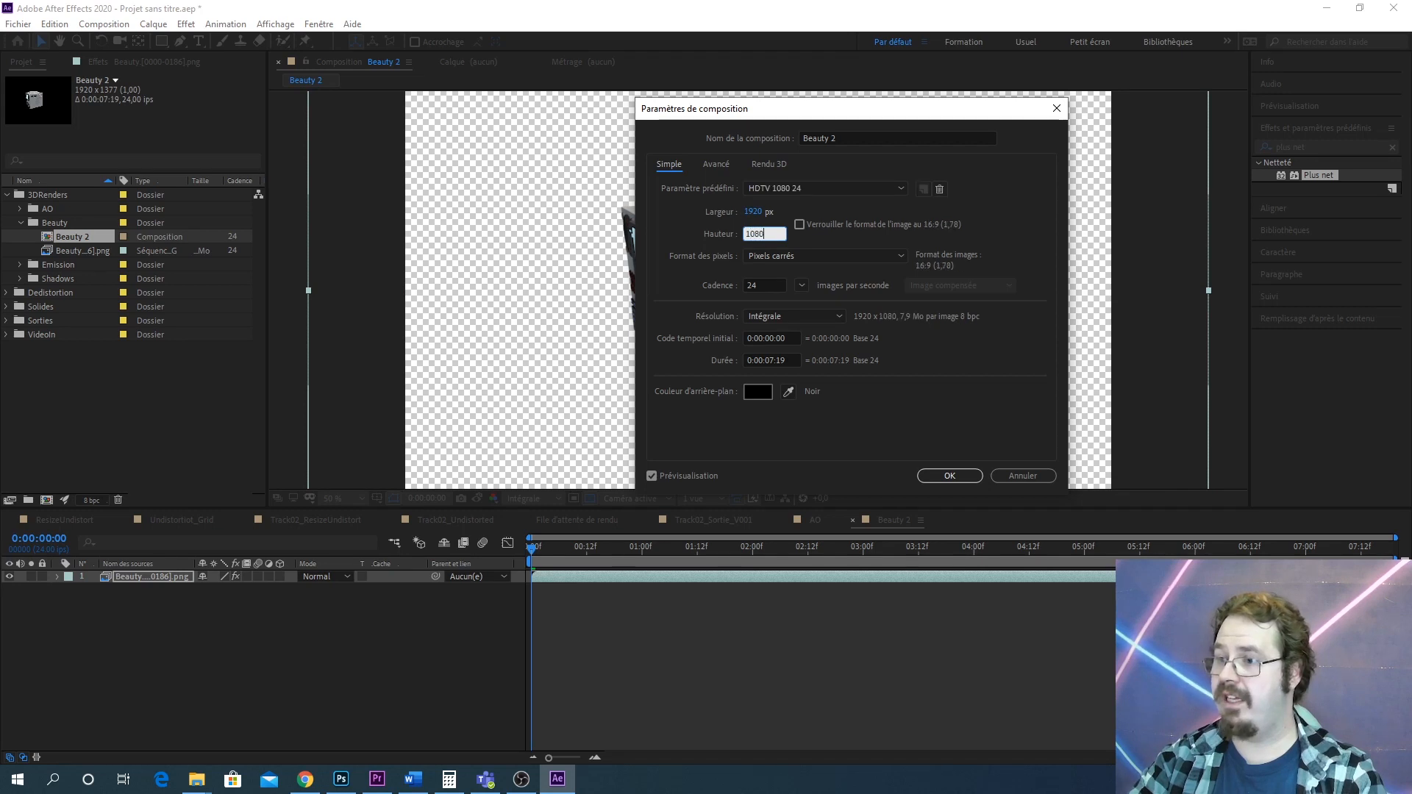
key("Return")
key("comma")
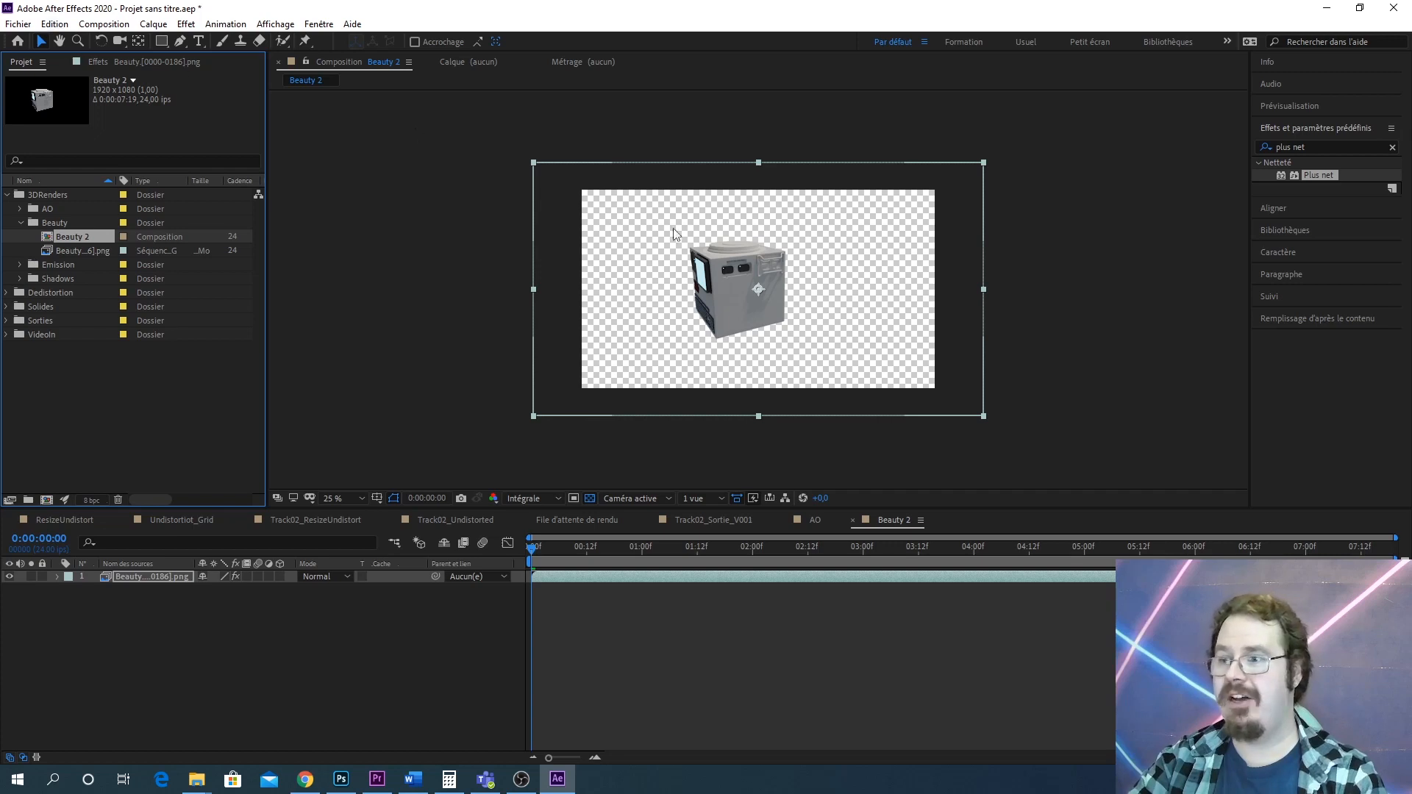
key("period")
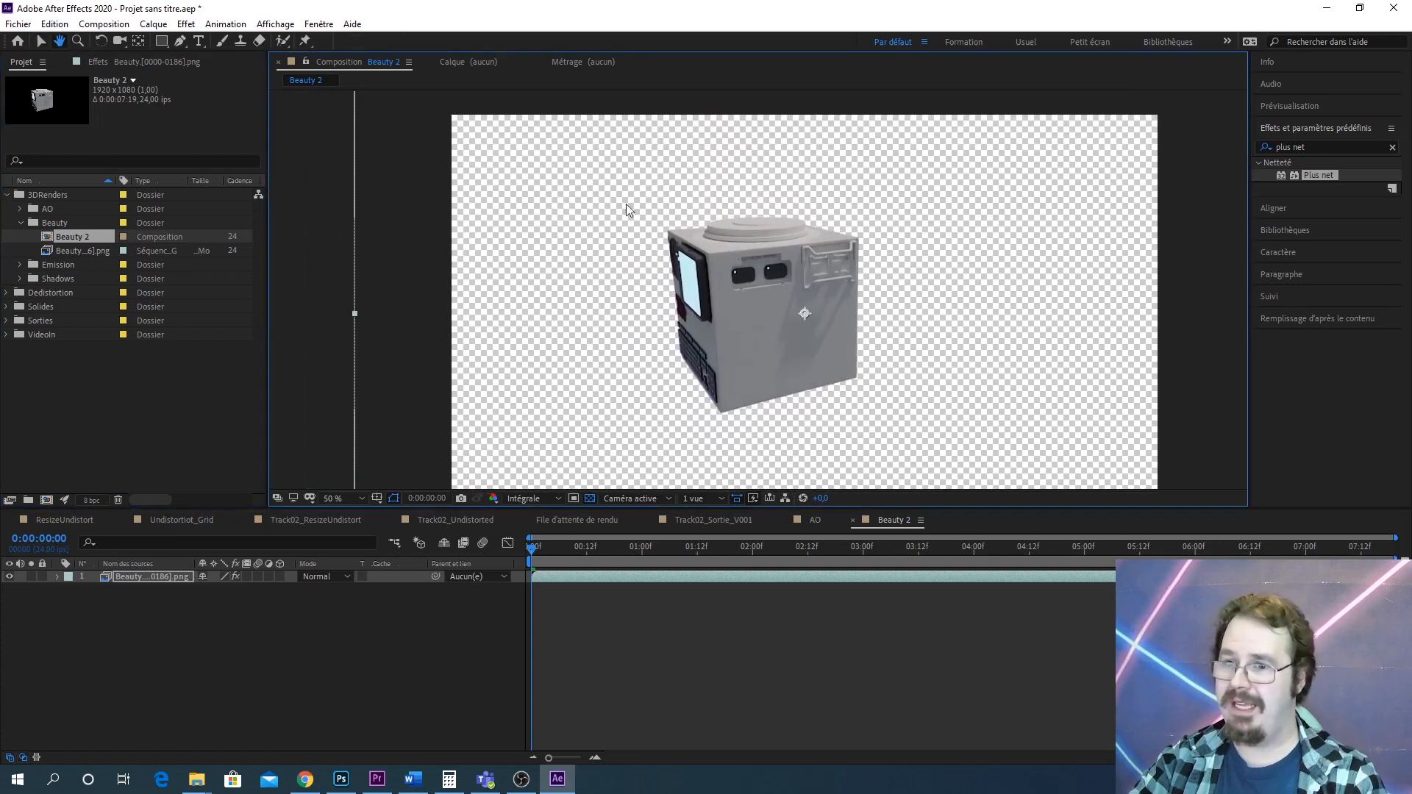
Turn off Inverser la déformation in the Beauty layer's Compensation optique effect
left_click(136, 60)
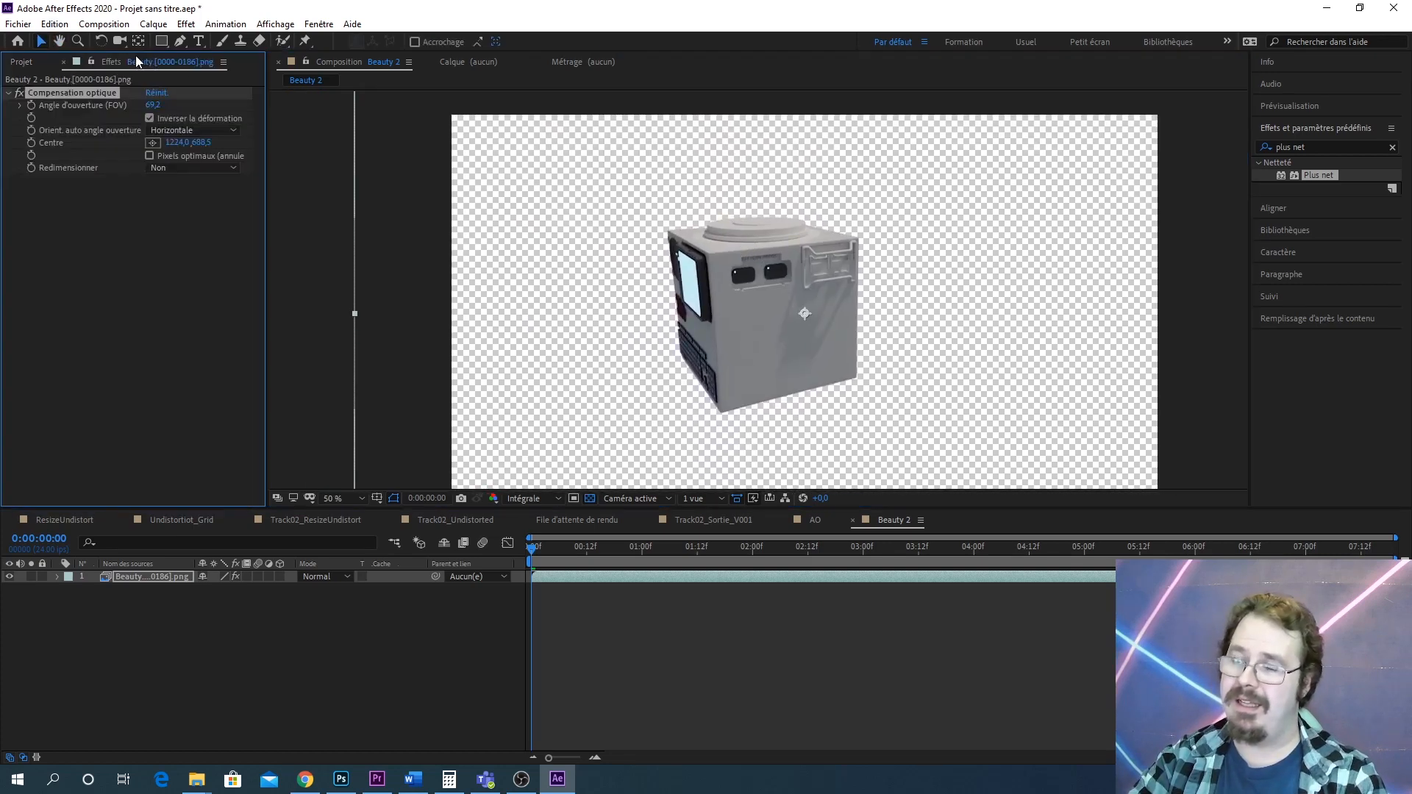
left_click(149, 119)
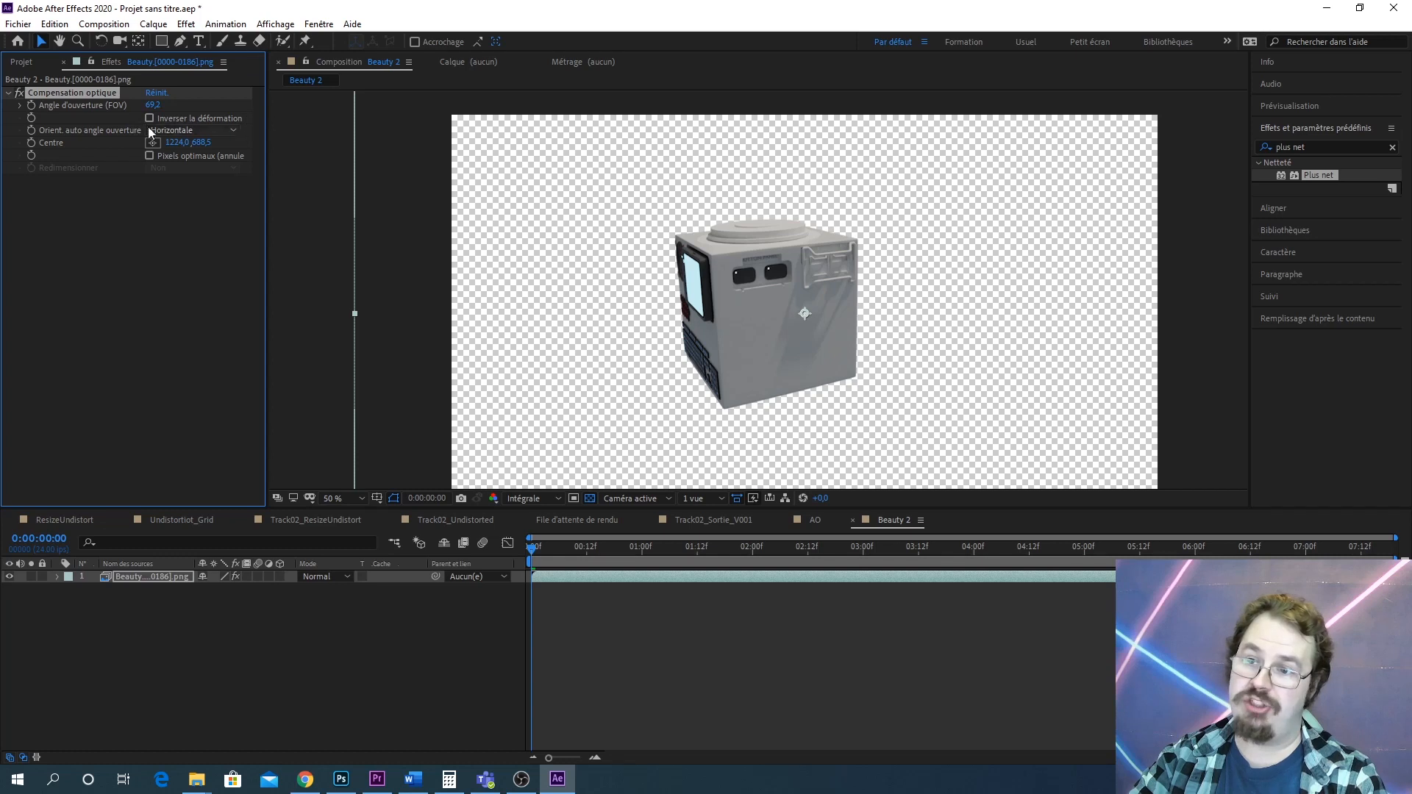
left_click(22, 62)
Open the AO composition and turn off Inverser la déformation in its layer's Compensation optique effect
left_click(20, 223)
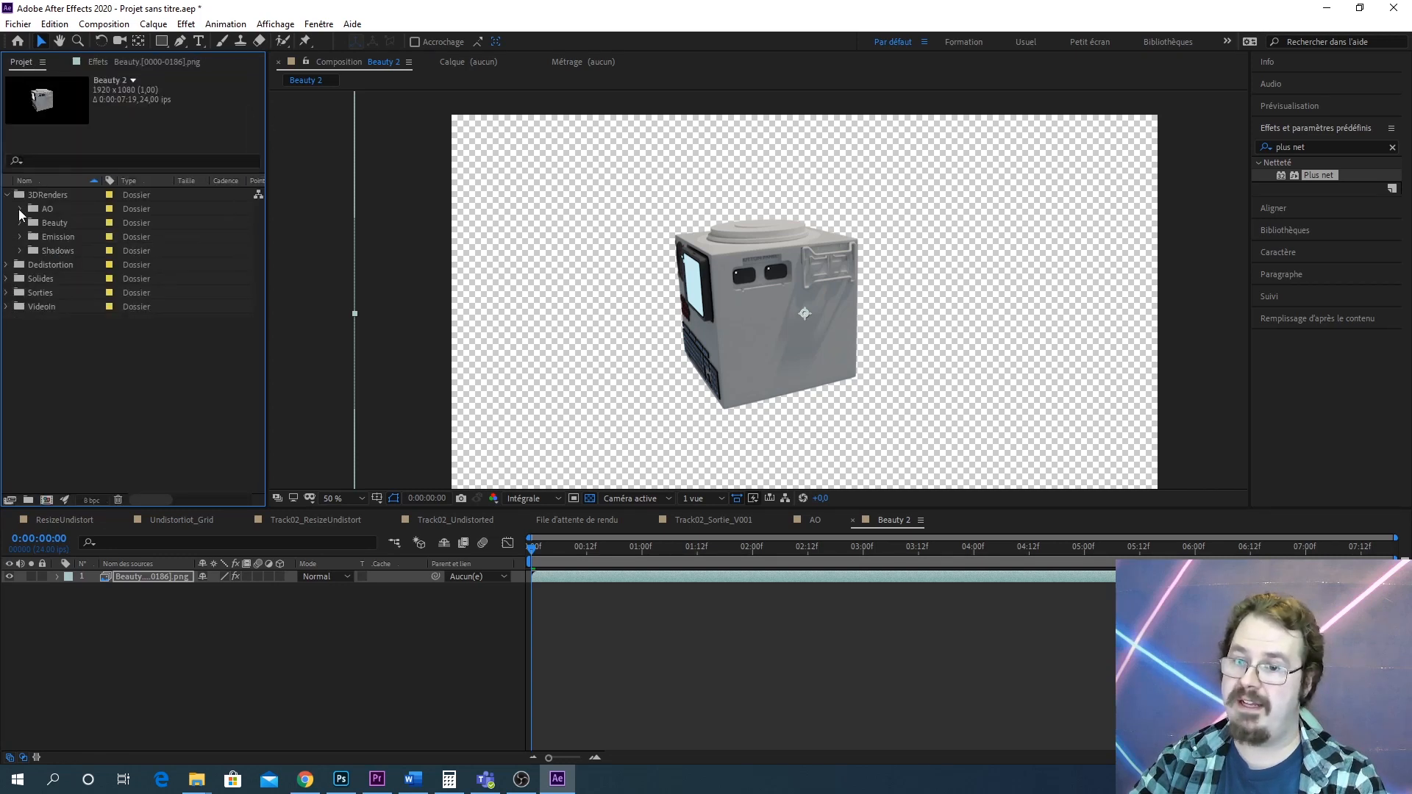
left_click(20, 209)
double_click(73, 236)
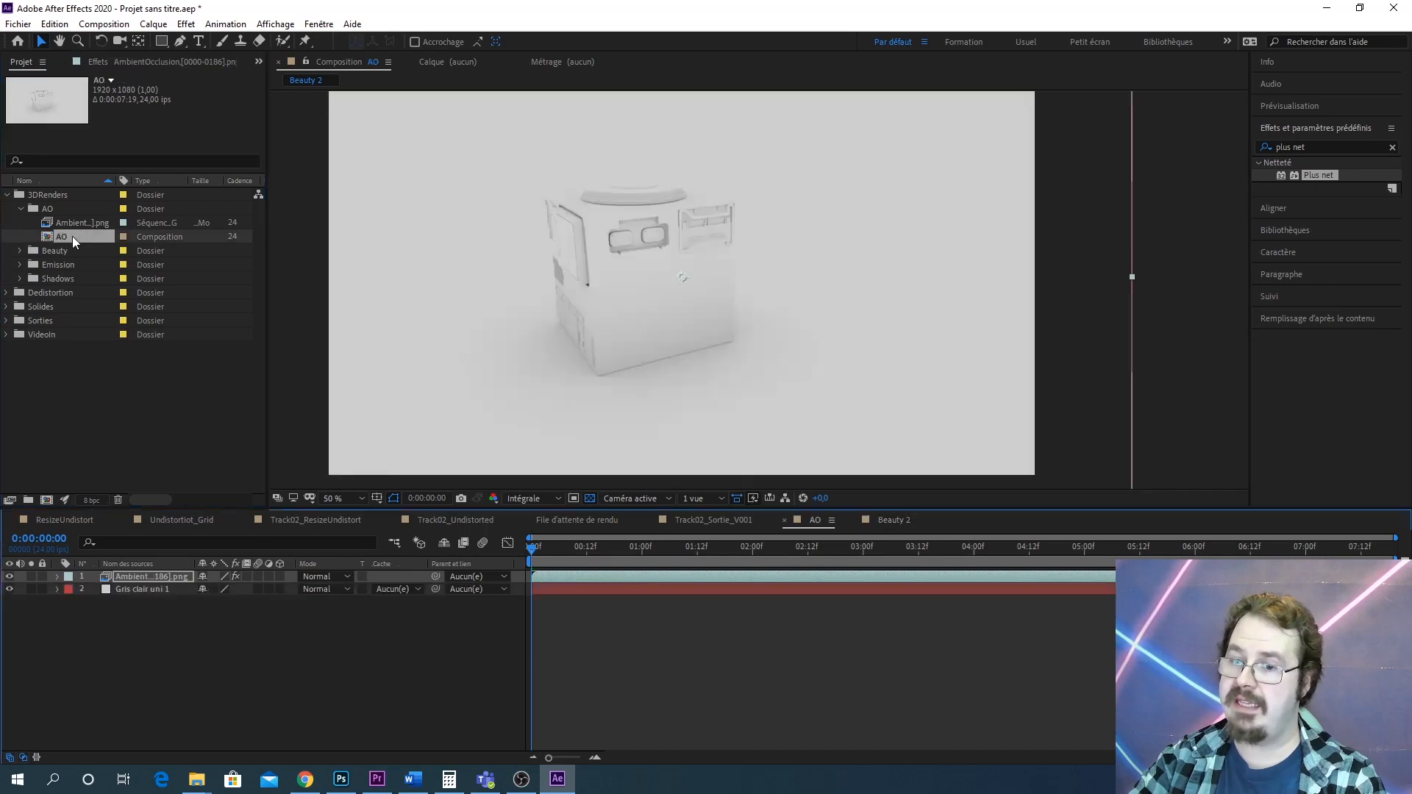
left_click(170, 62)
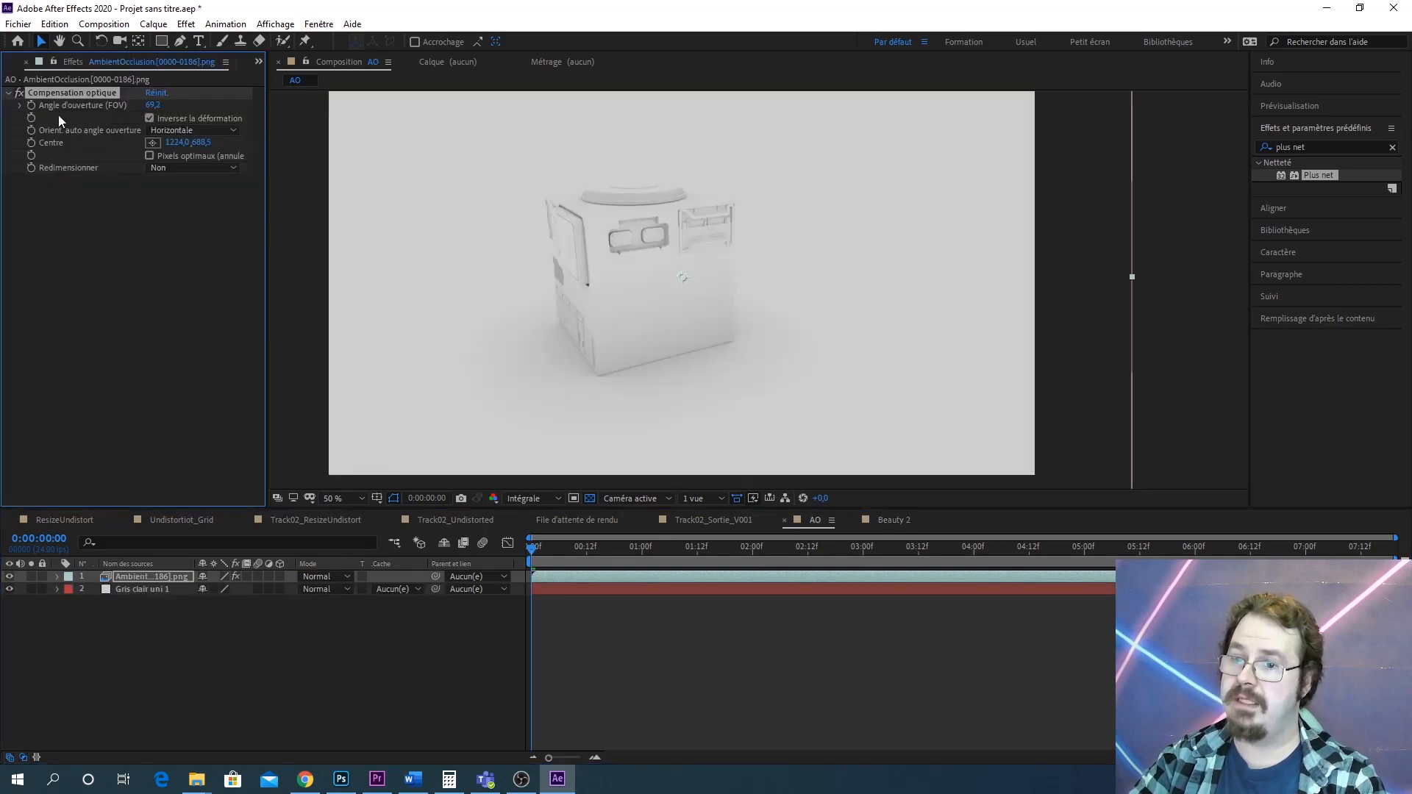
left_click(151, 118)
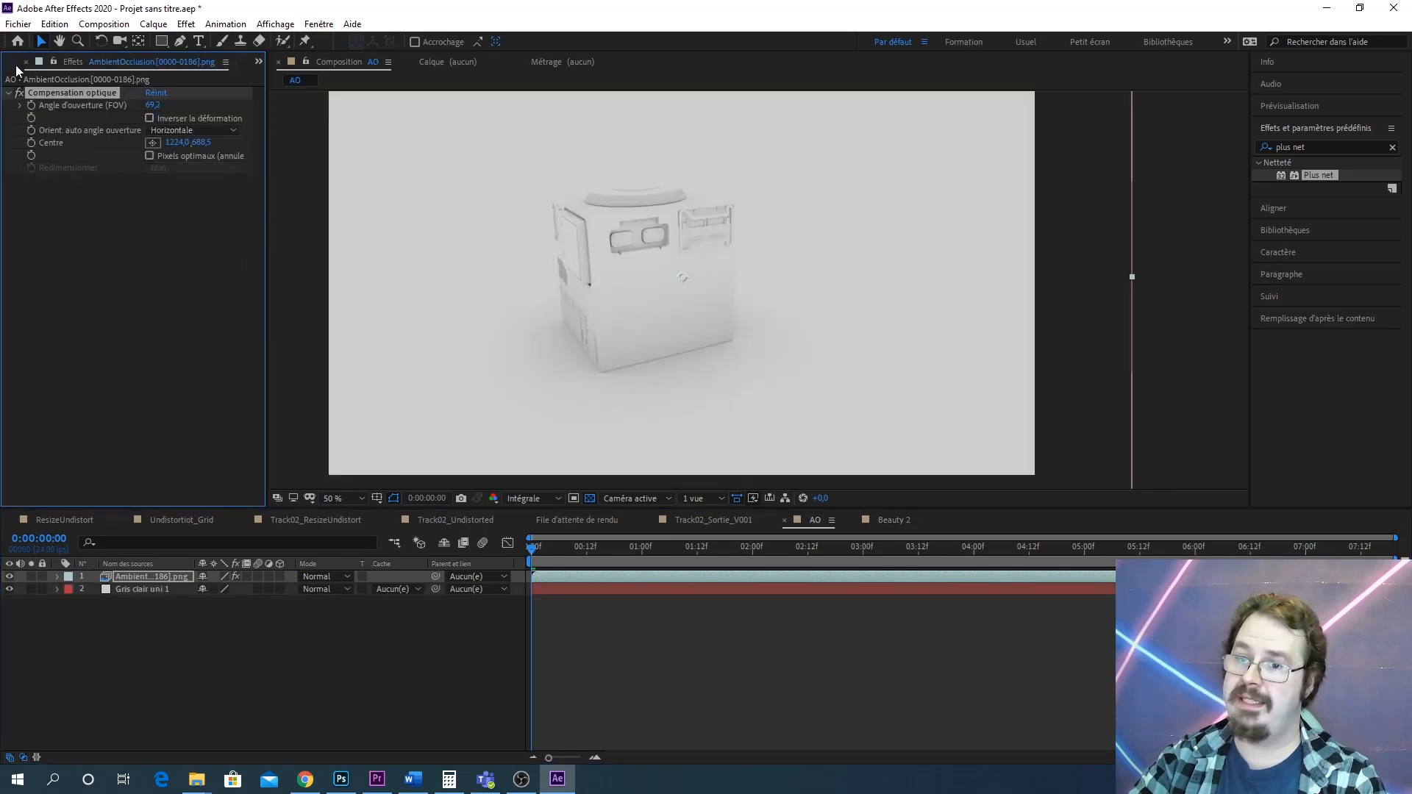
Browse the render folders, preview the Emission render sequence and check the Beauty 2 and Track02_Sortie_V001 compositions
left_click(260, 61)
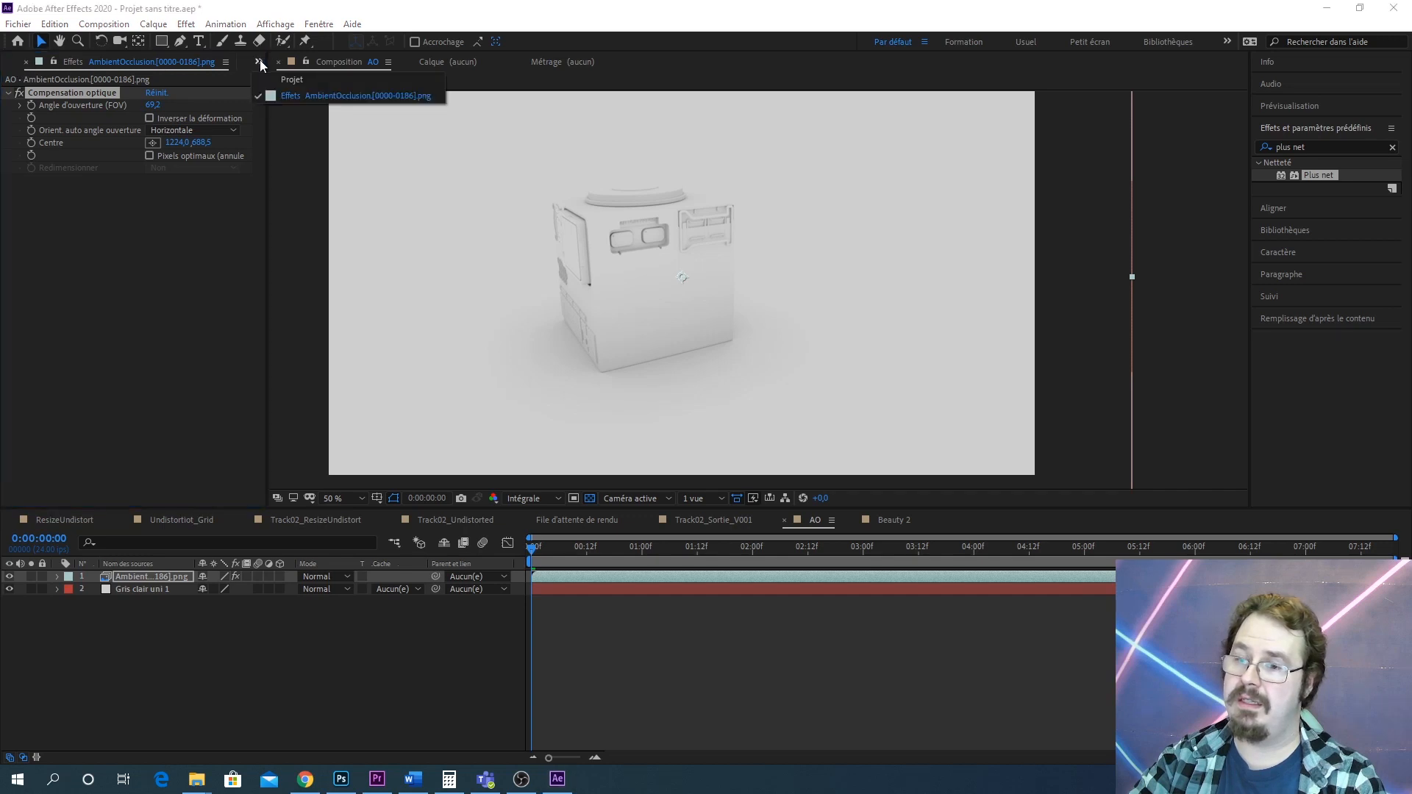
left_click(260, 61)
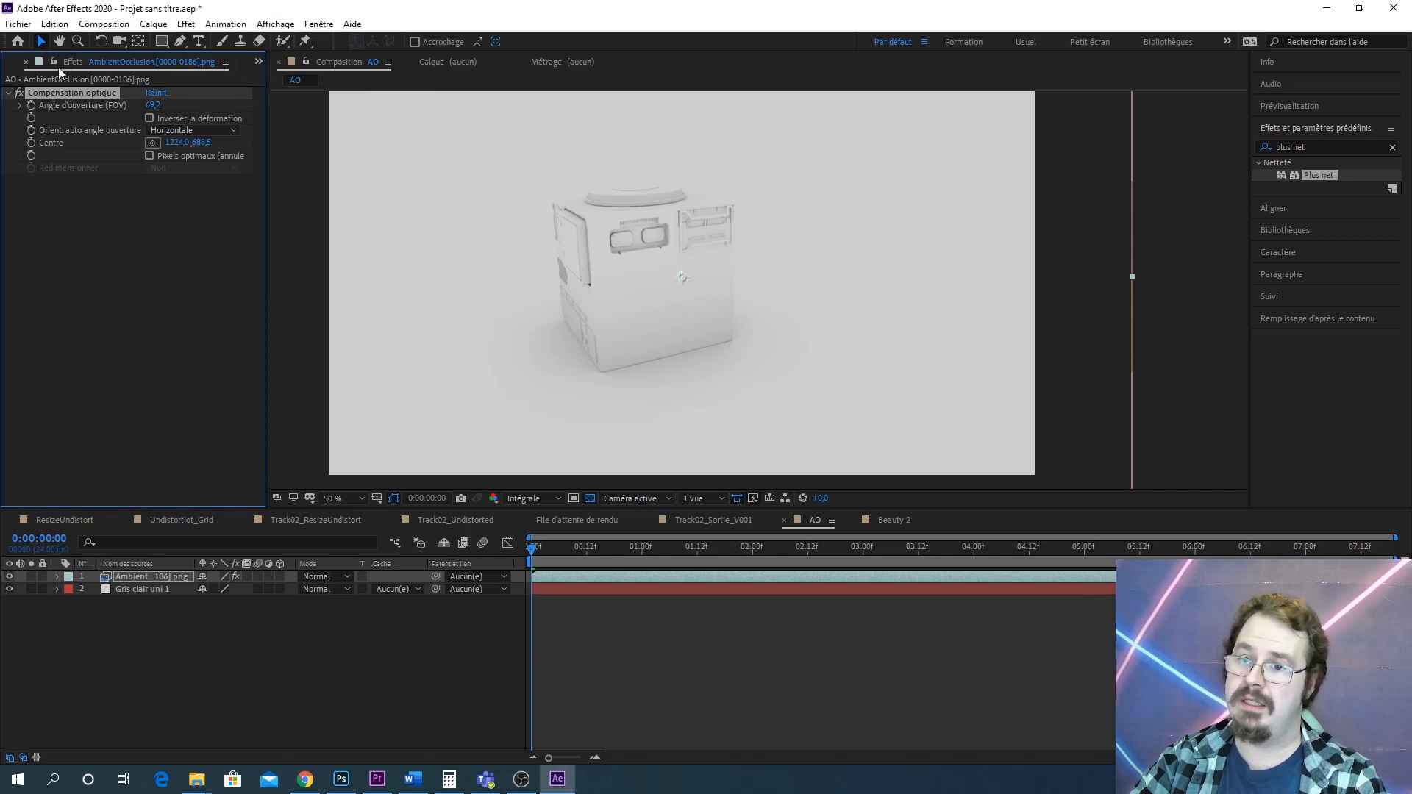
left_click(259, 61)
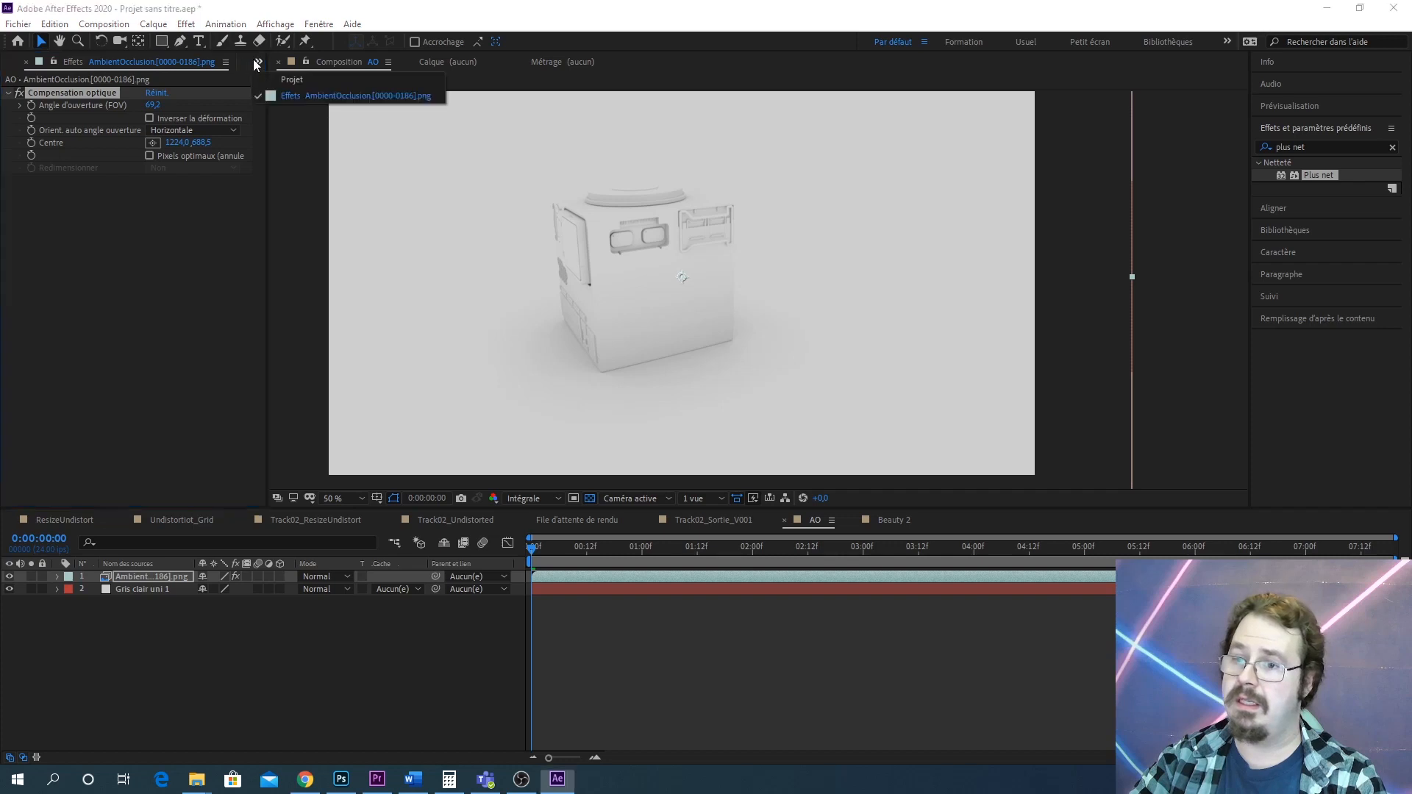
left_click(291, 79)
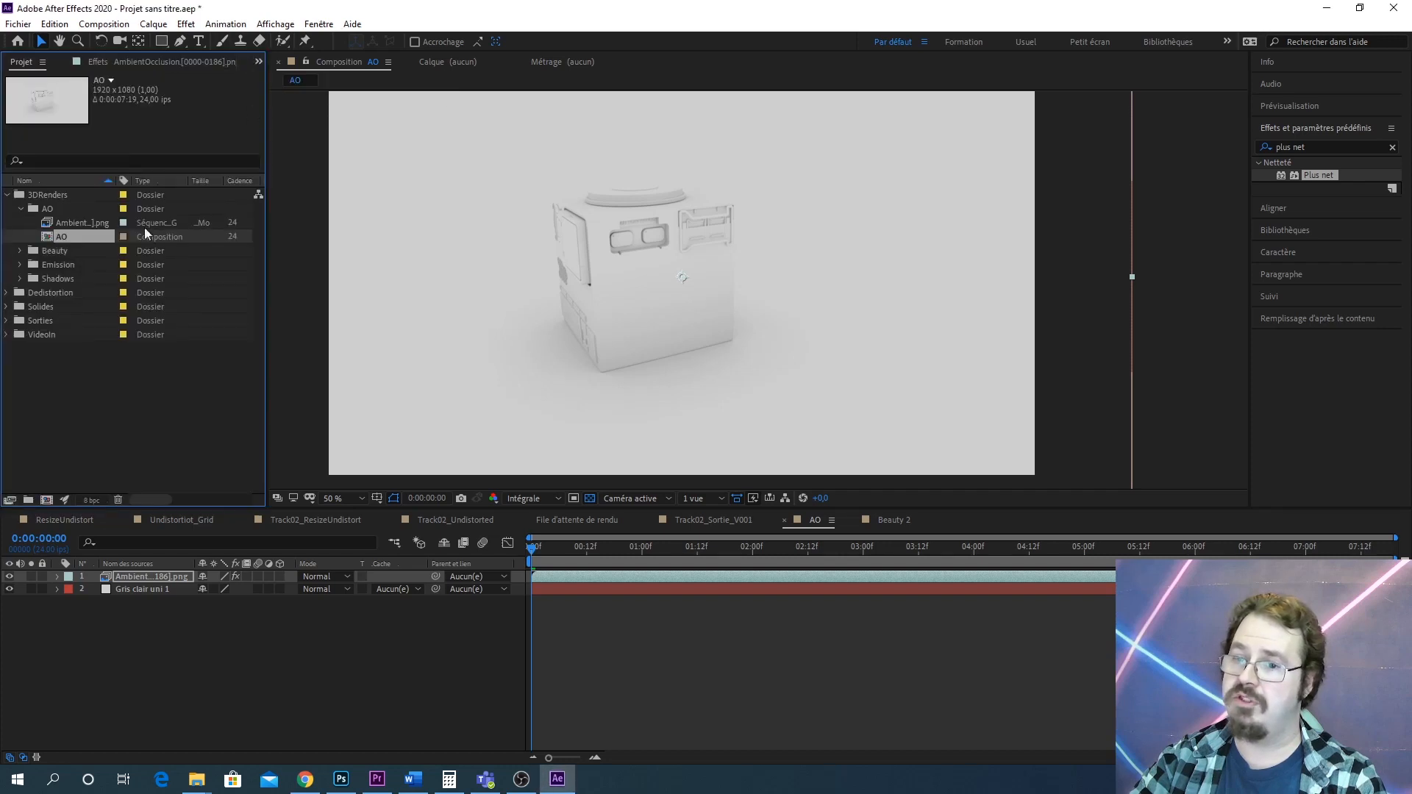
left_click(20, 251)
left_click(20, 209)
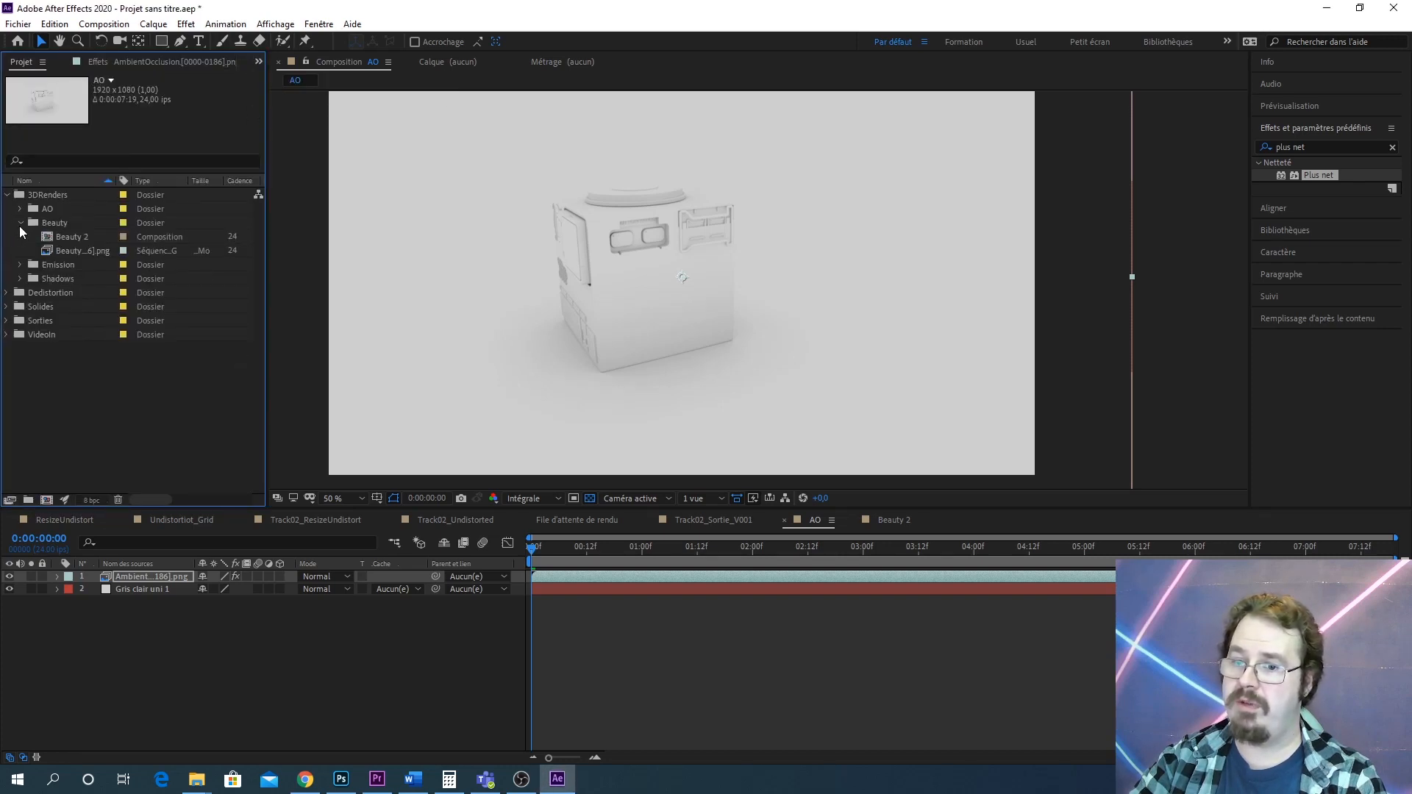
left_click(20, 223)
left_click(20, 237)
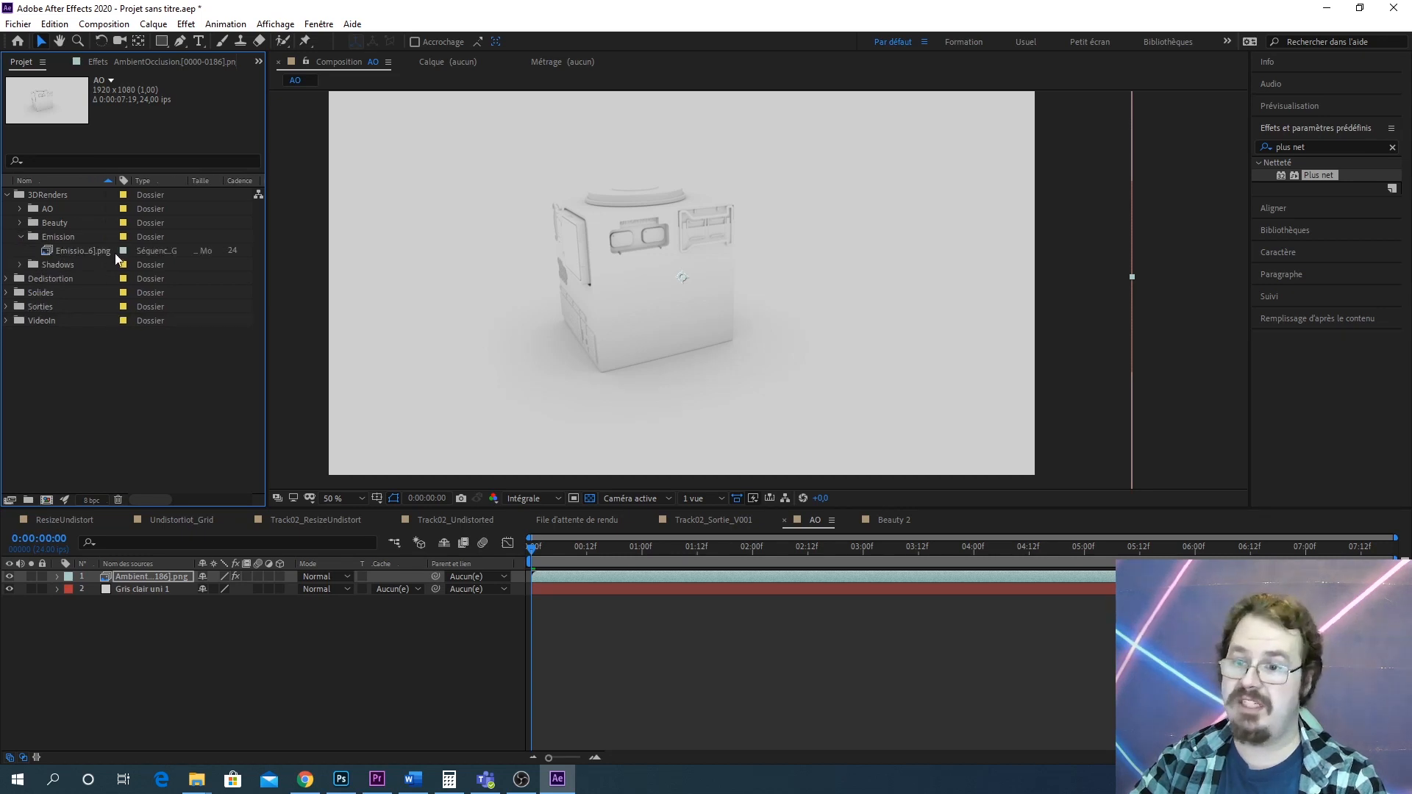
double_click(76, 249)
left_click_drag(765, 270, 690, 285)
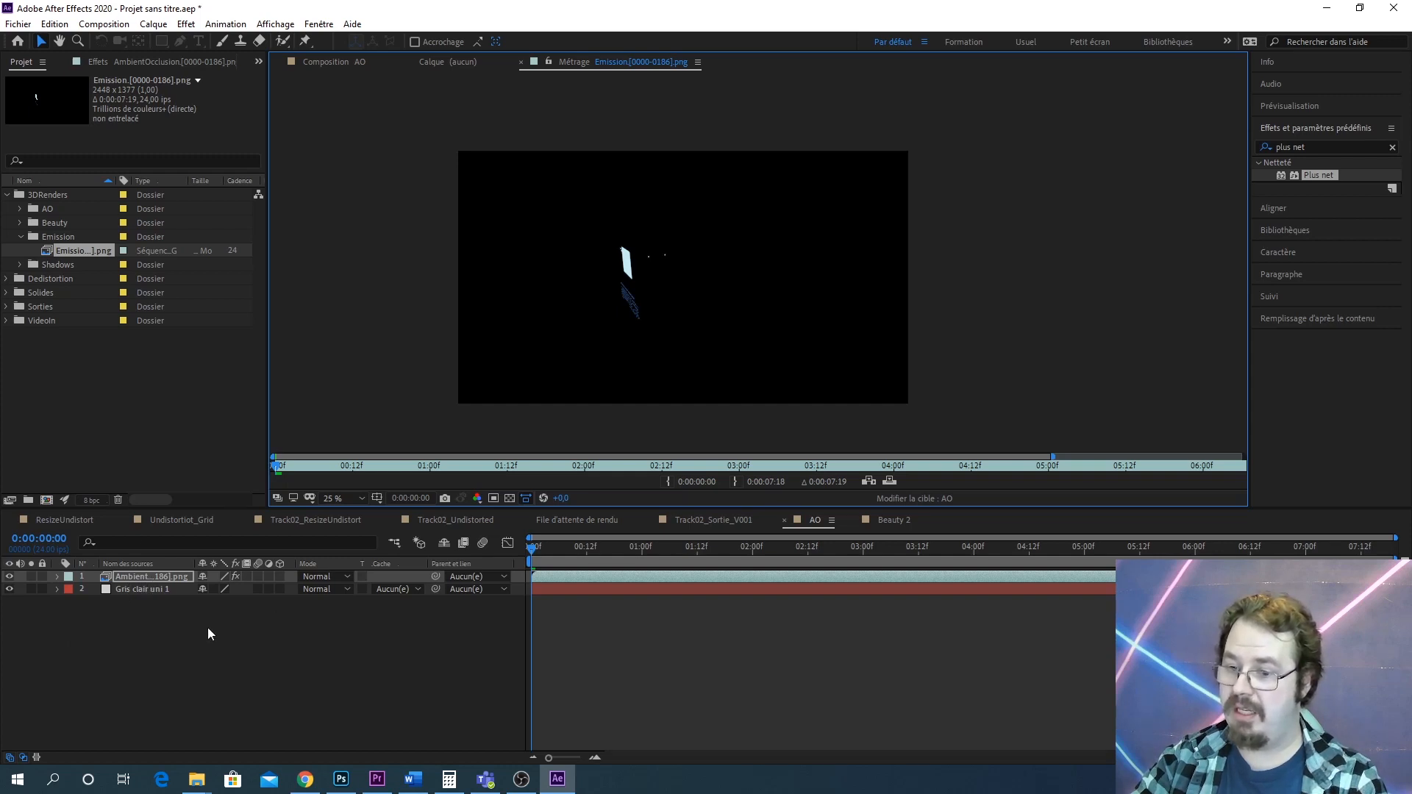
left_click(82, 265)
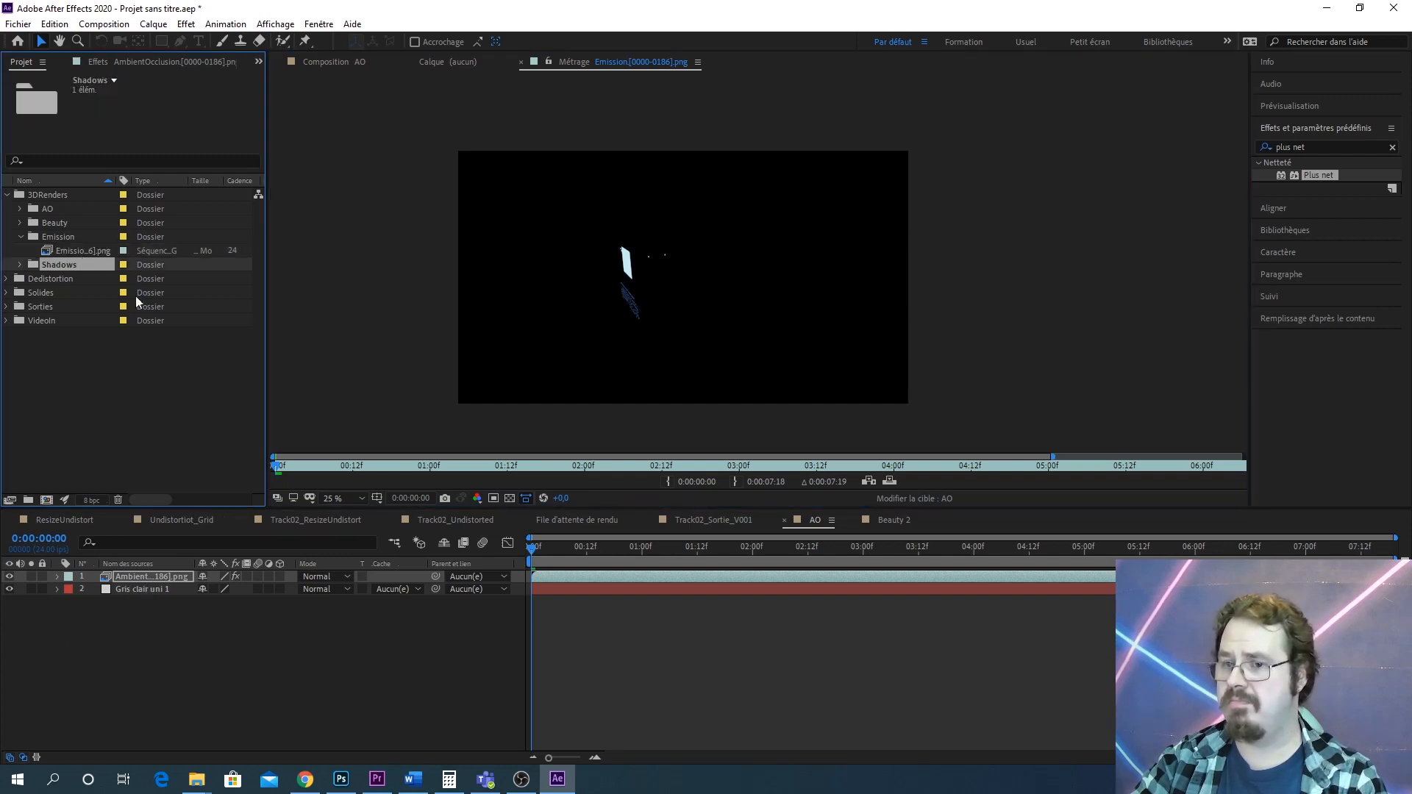
left_click(93, 249)
left_click(130, 621)
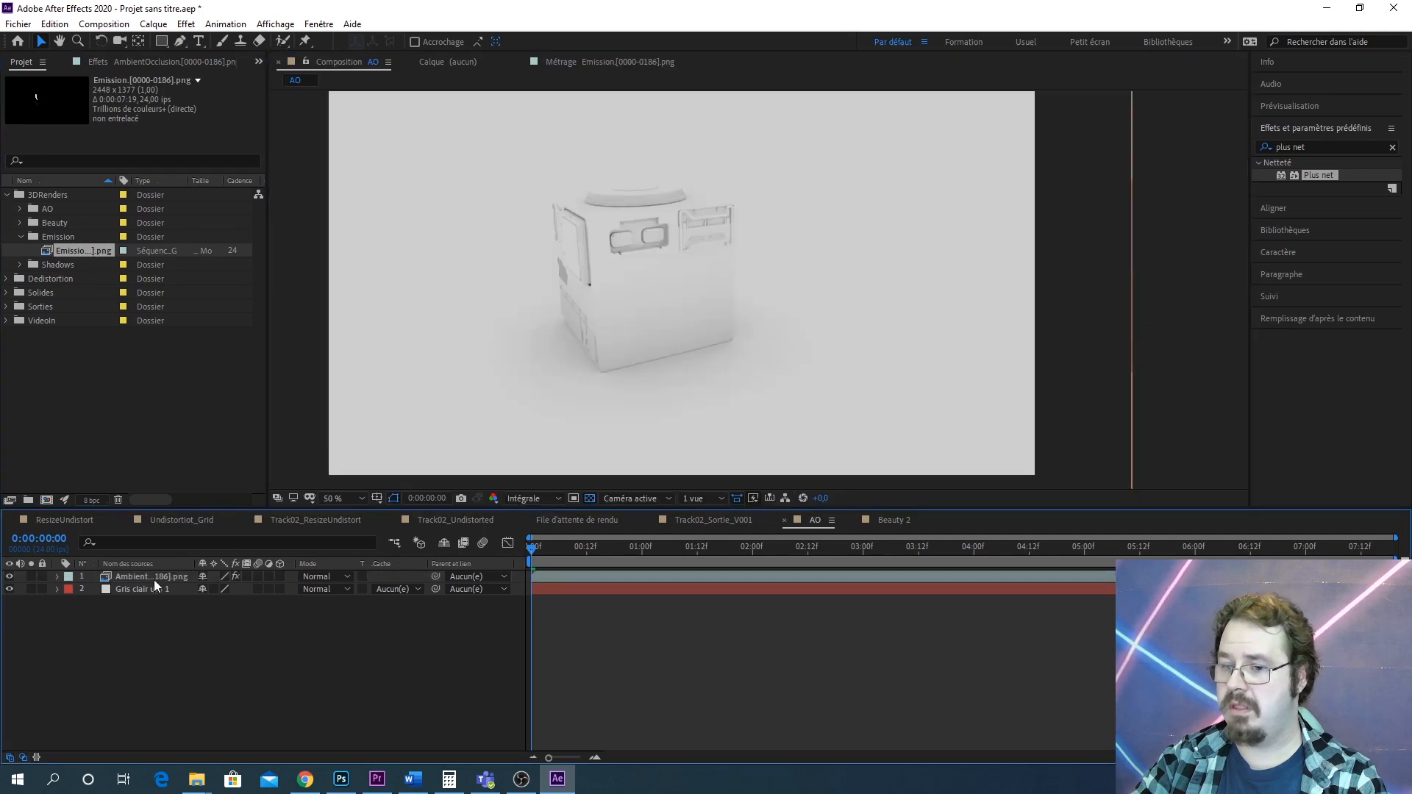
left_click(156, 578)
left_click(894, 519)
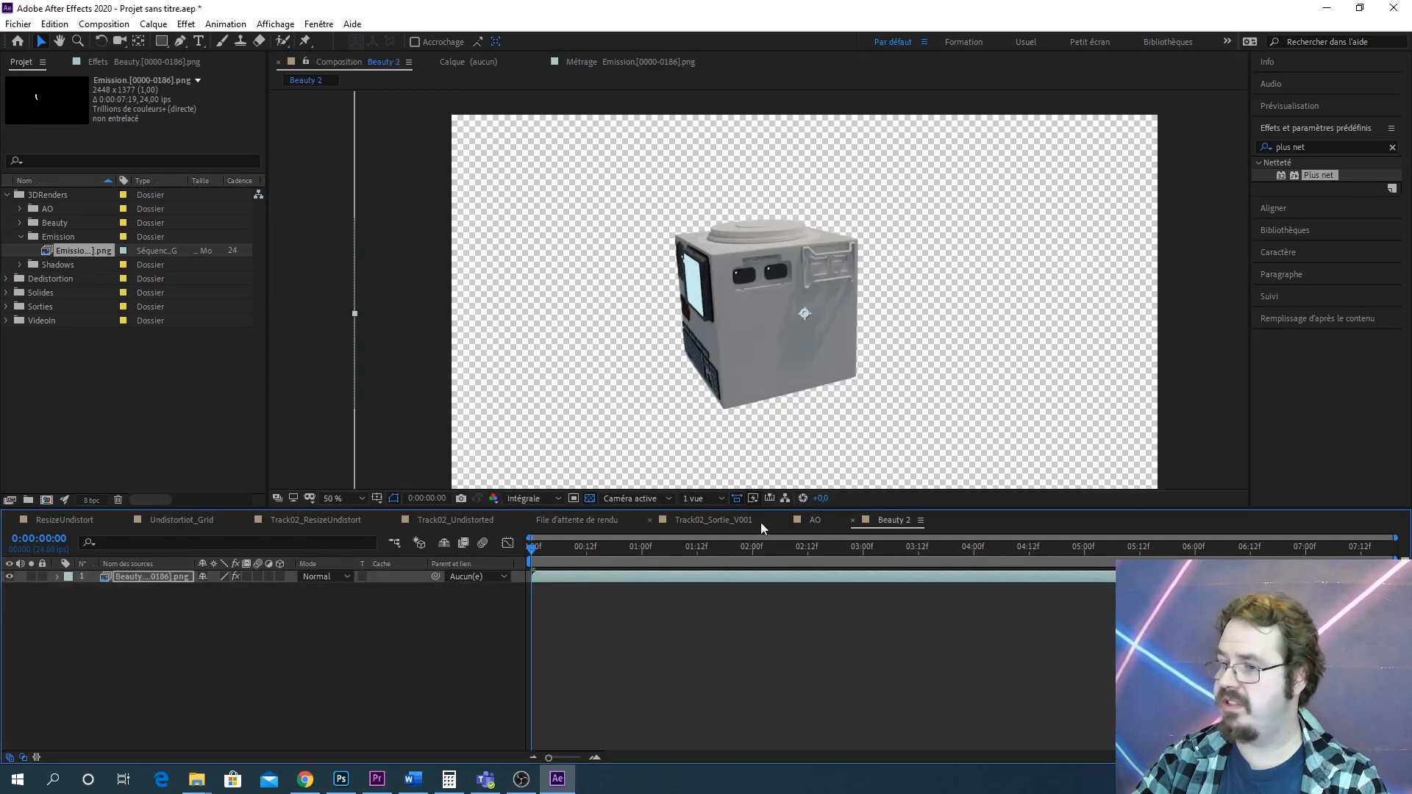
left_click(717, 521)
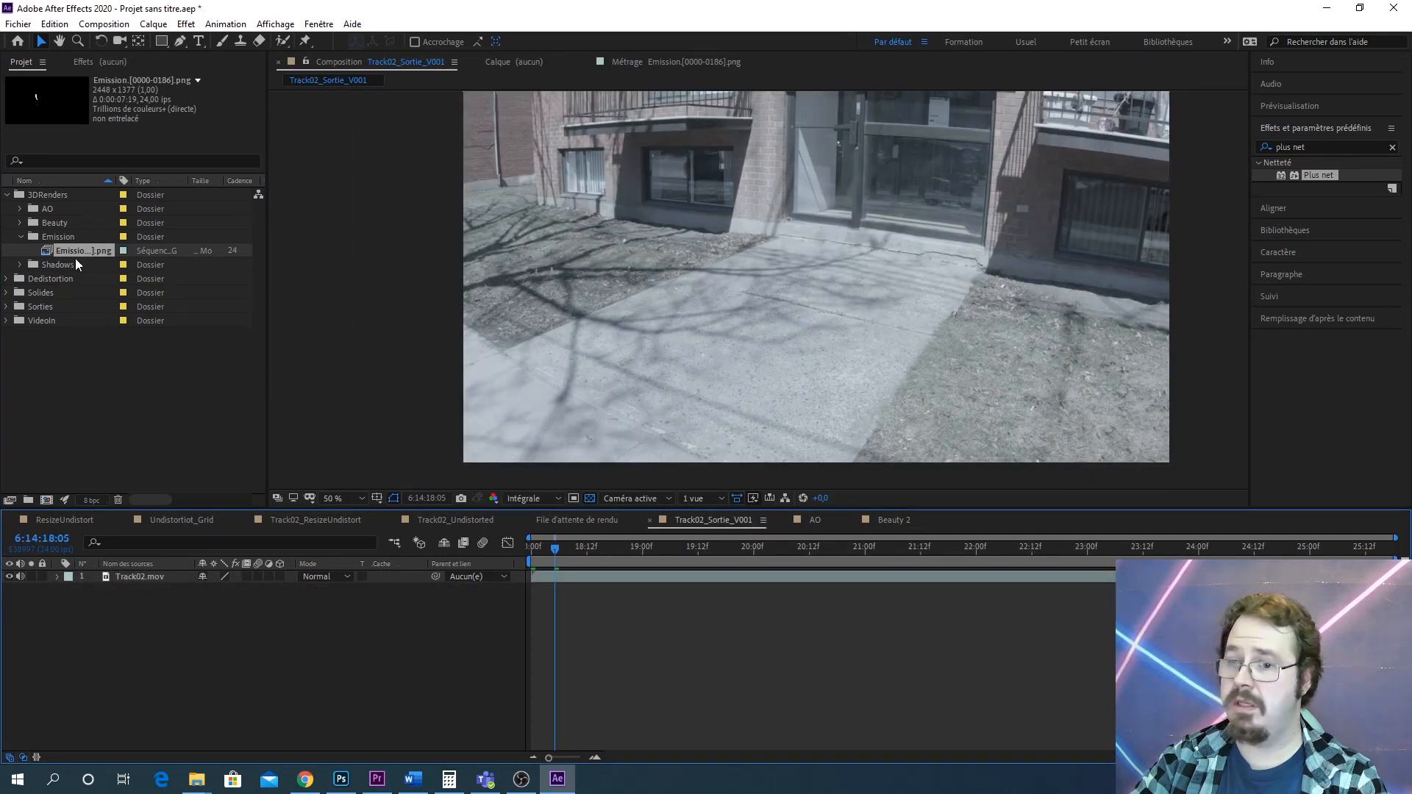
Create a new composition from the Emission render sequence and paste the Compensation optique effect onto its layer
left_click_drag(87, 249, 48, 498)
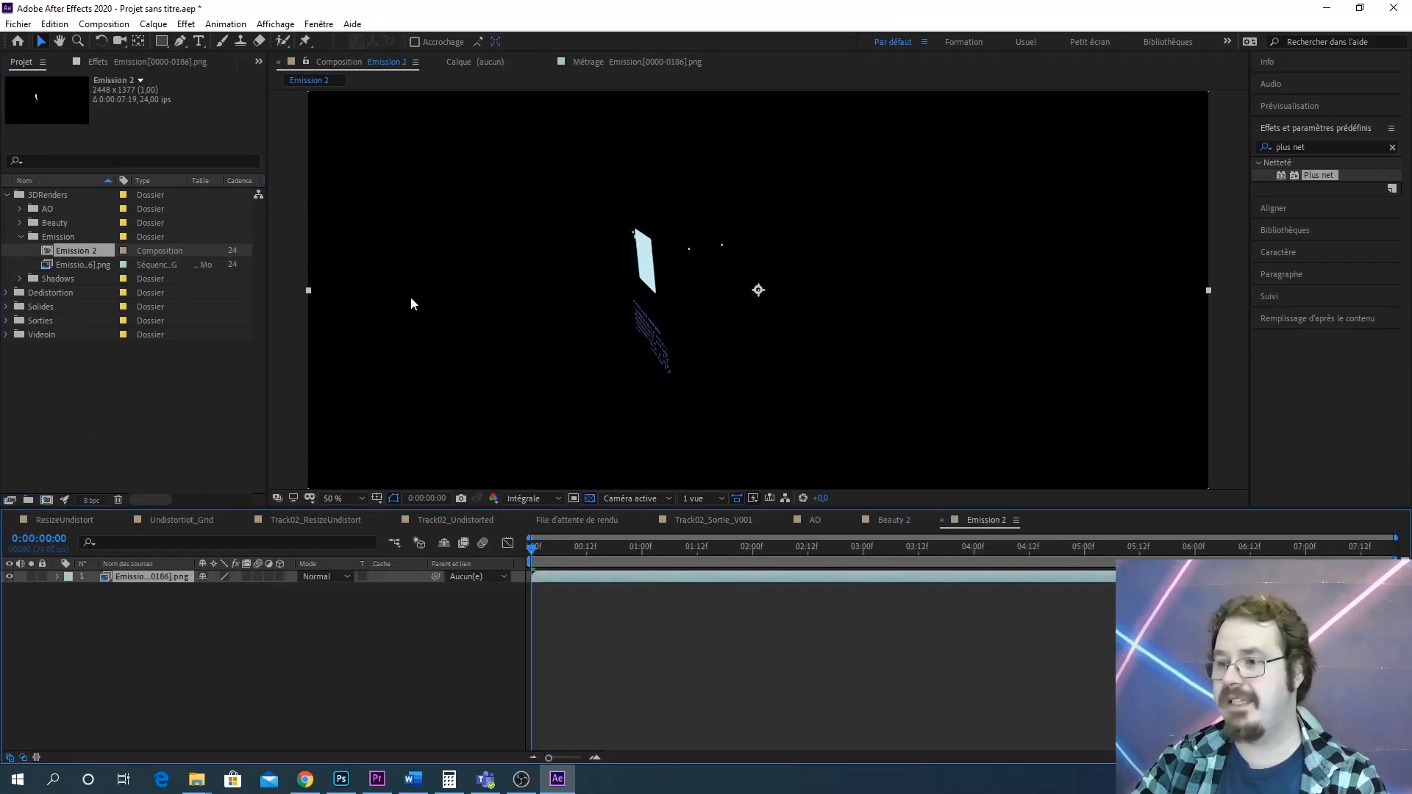
scroll(662, 257, "down", 3)
mouse_move(752, 281)
left_mouse_down()
mouse_move(722, 261)
mouse_move(750, 294)
left_mouse_up()
scroll(686, 297, "up", 3)
scroll(687, 291, "down", 2)
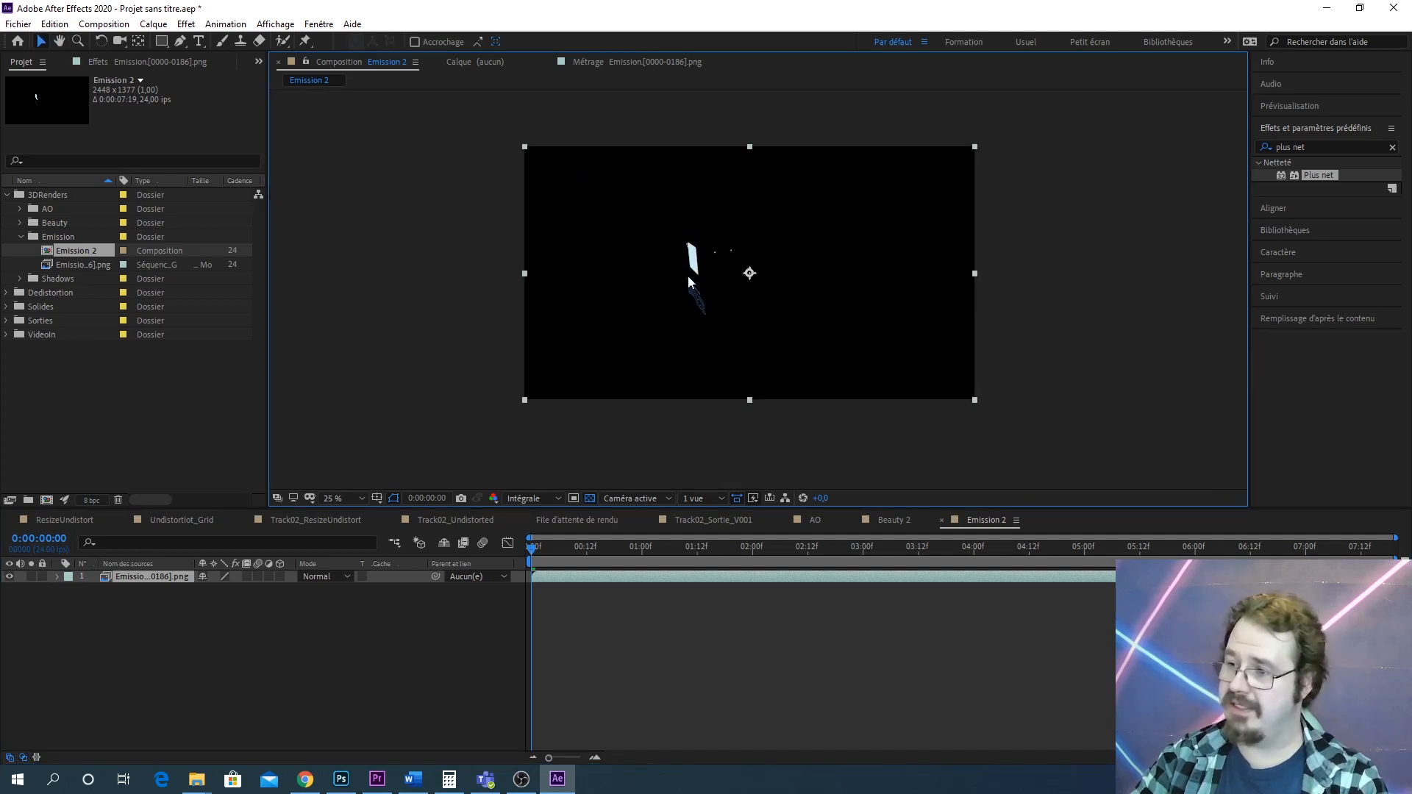
left_click(145, 578)
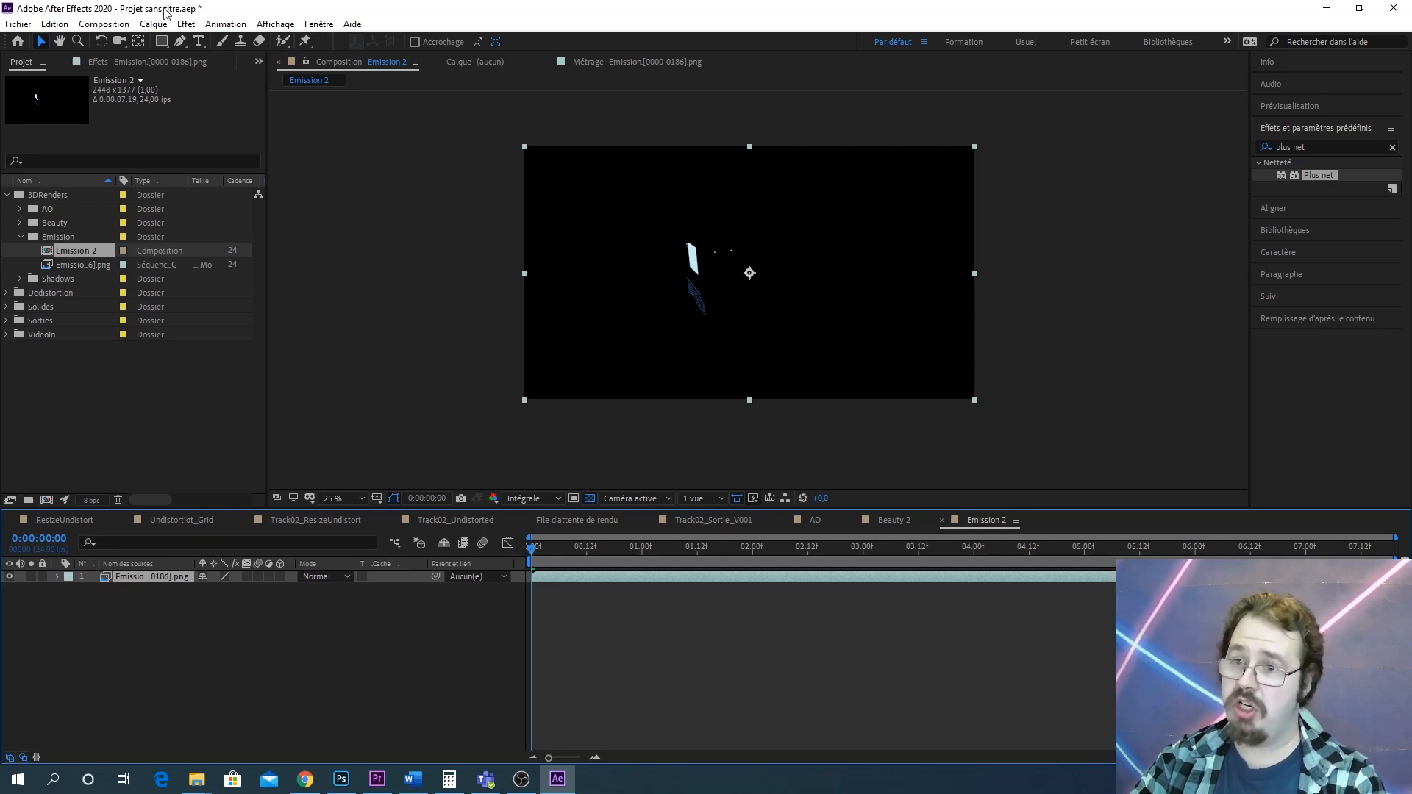
key("ctrl+v")
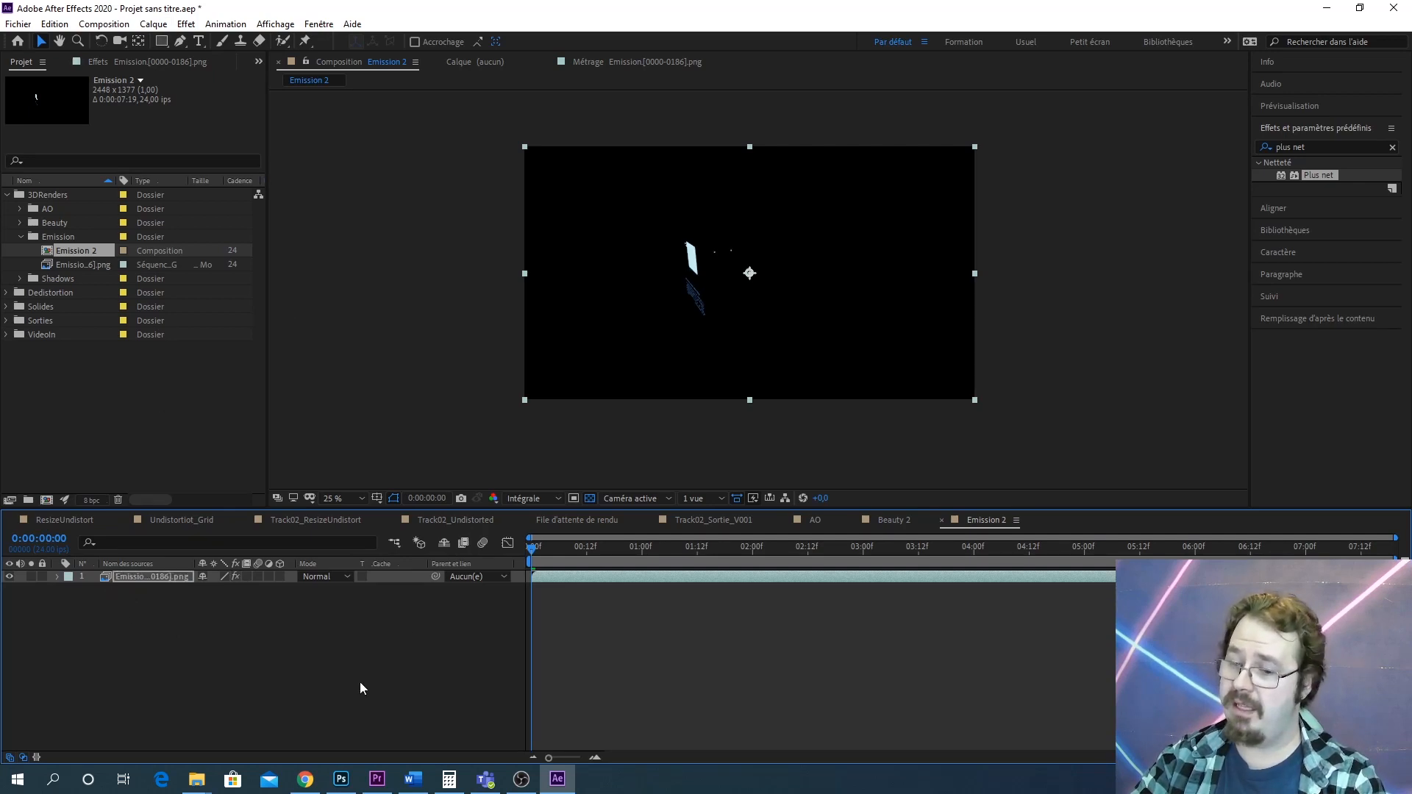
Turn off Inverser la déformation in the Emission layer's Compensation optique effect
left_click(259, 63)
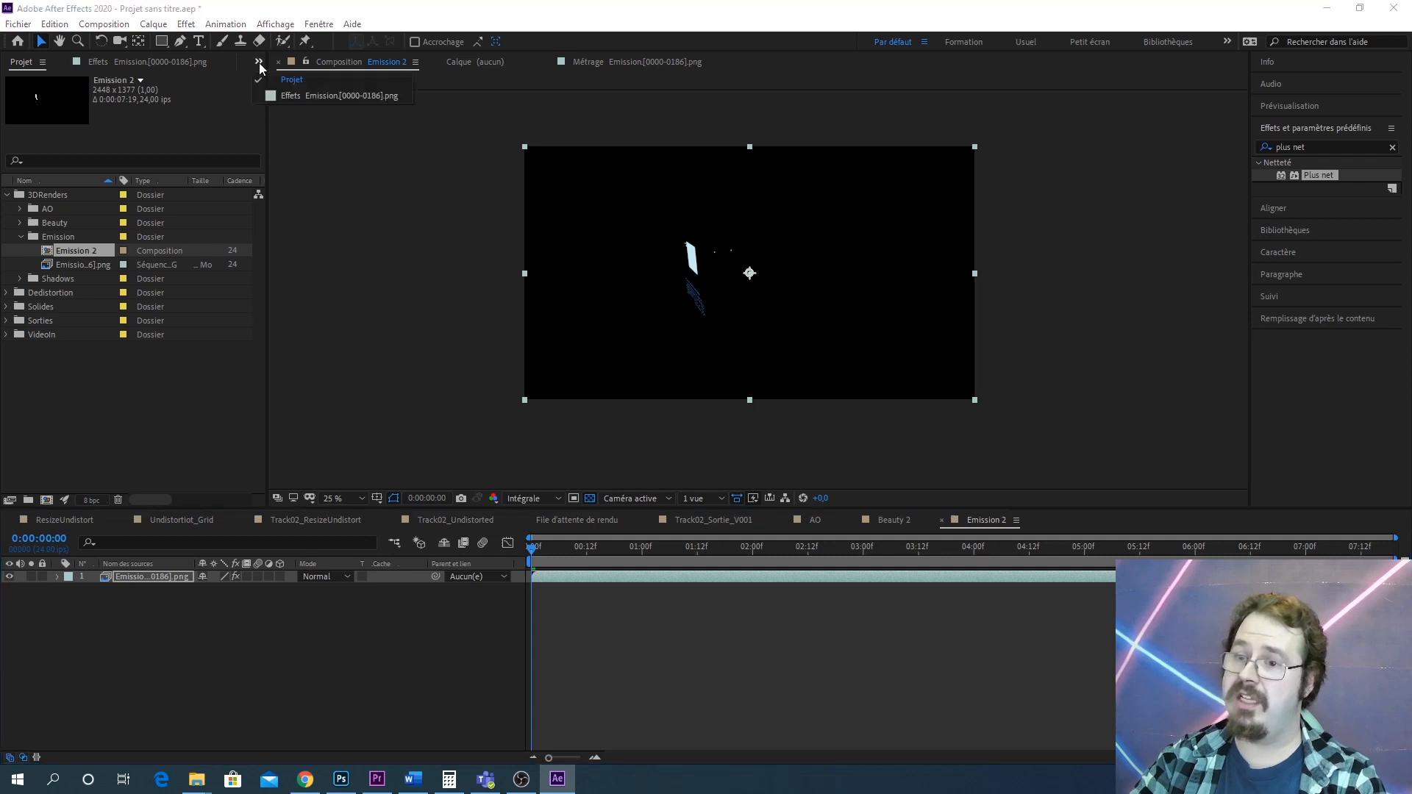
left_click(322, 93)
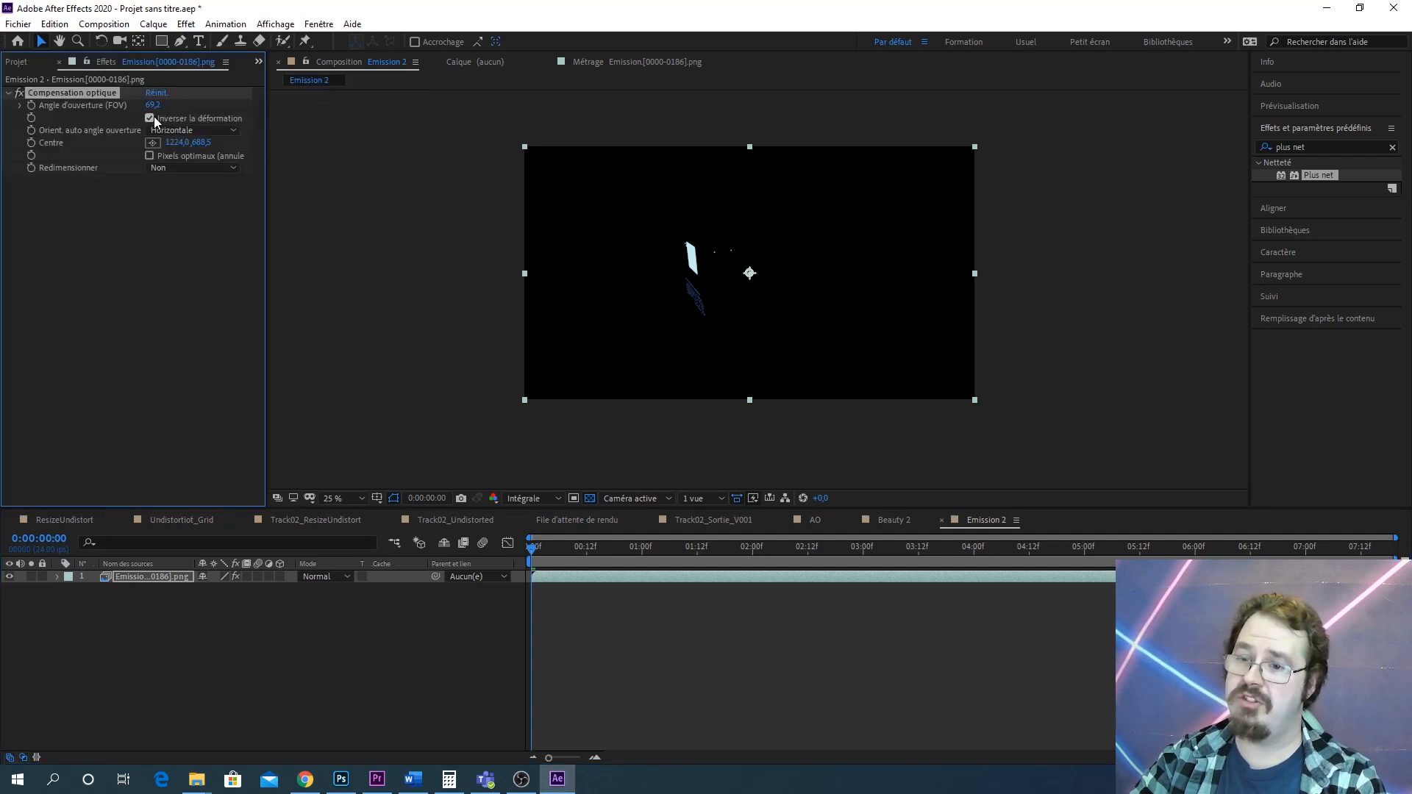
left_click(150, 118)
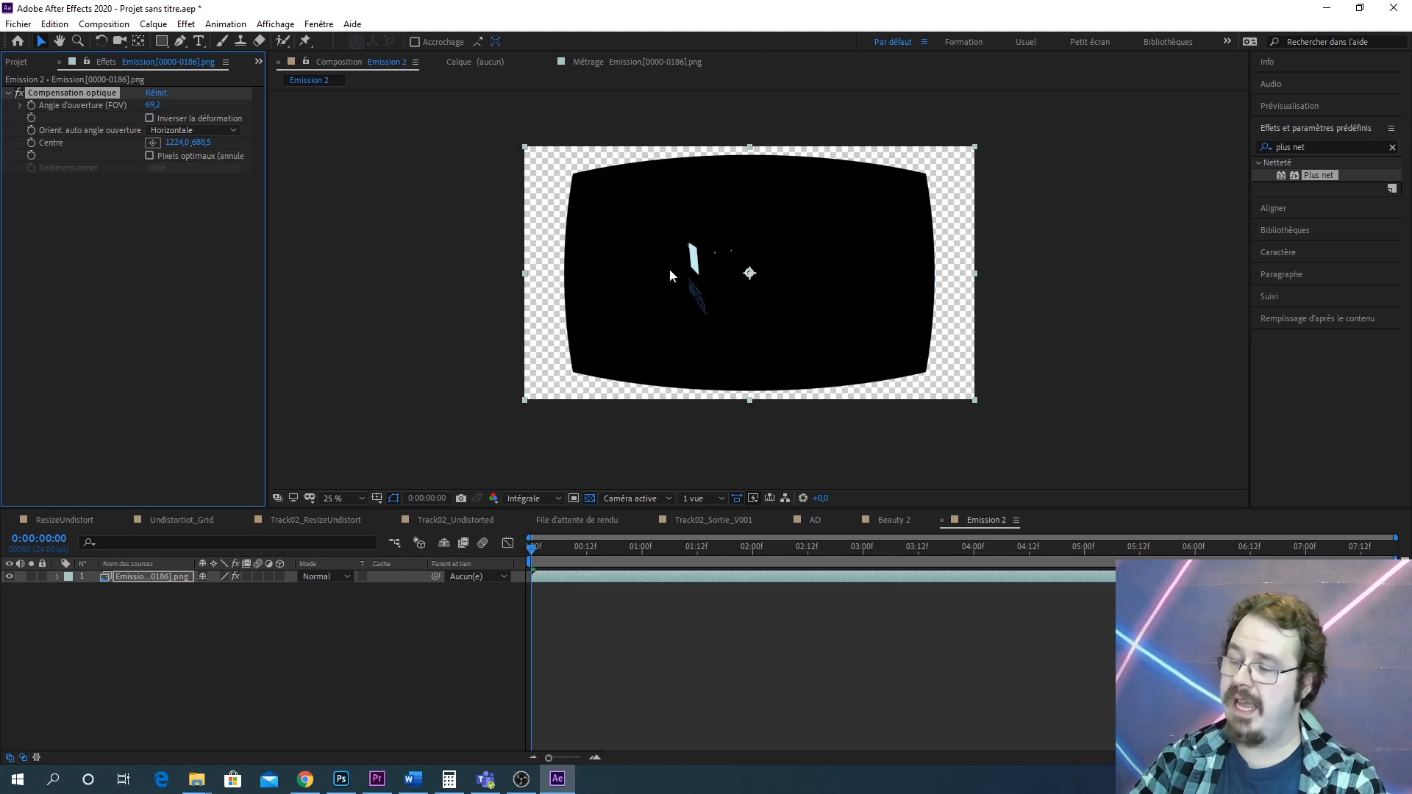
scroll(685, 281, "up", 2)
left_click_drag(784, 207, 717, 286)
scroll(760, 238, "down", 2)
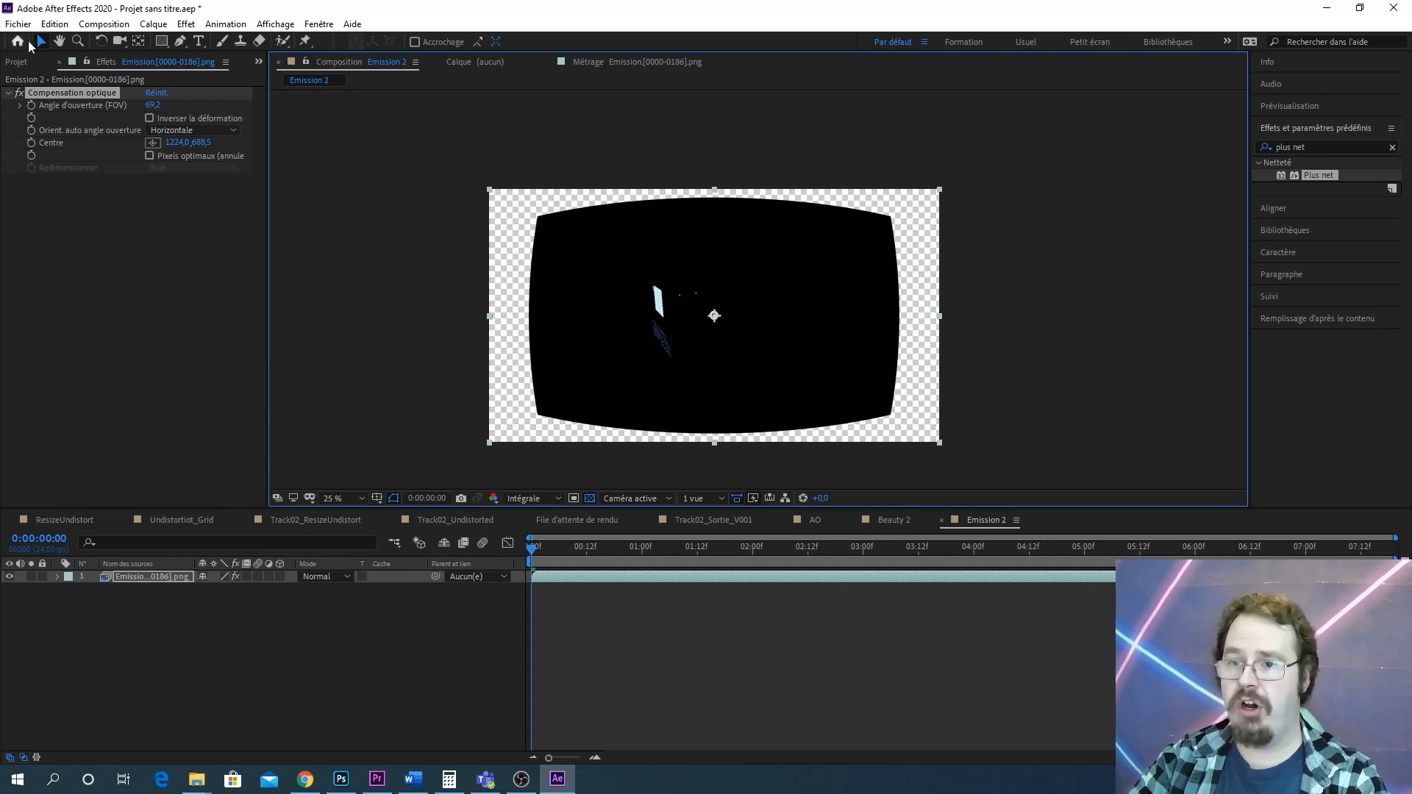
Set the Emission 2 composition's size to 1920 × 1080 px in its composition settings
left_click(17, 65)
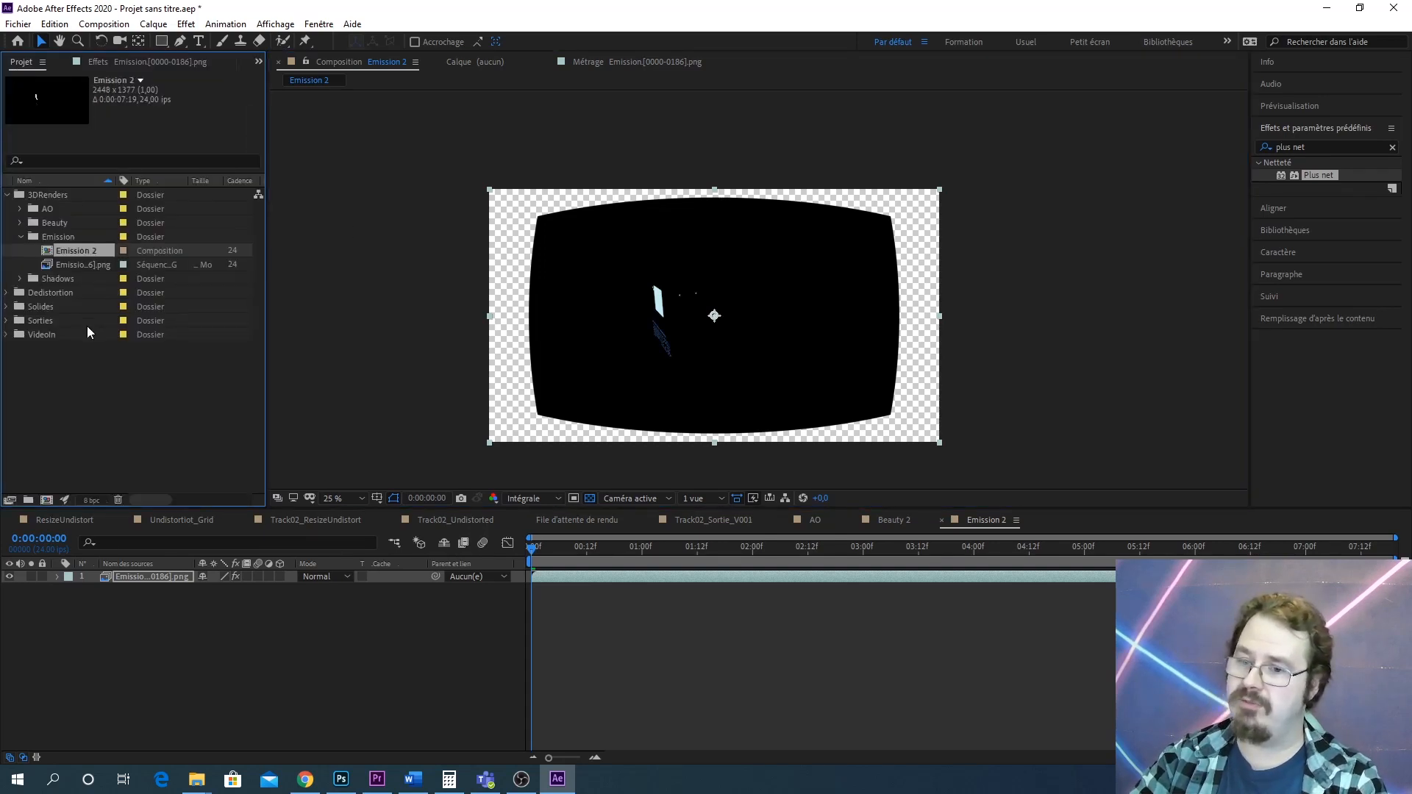
right_click(78, 249)
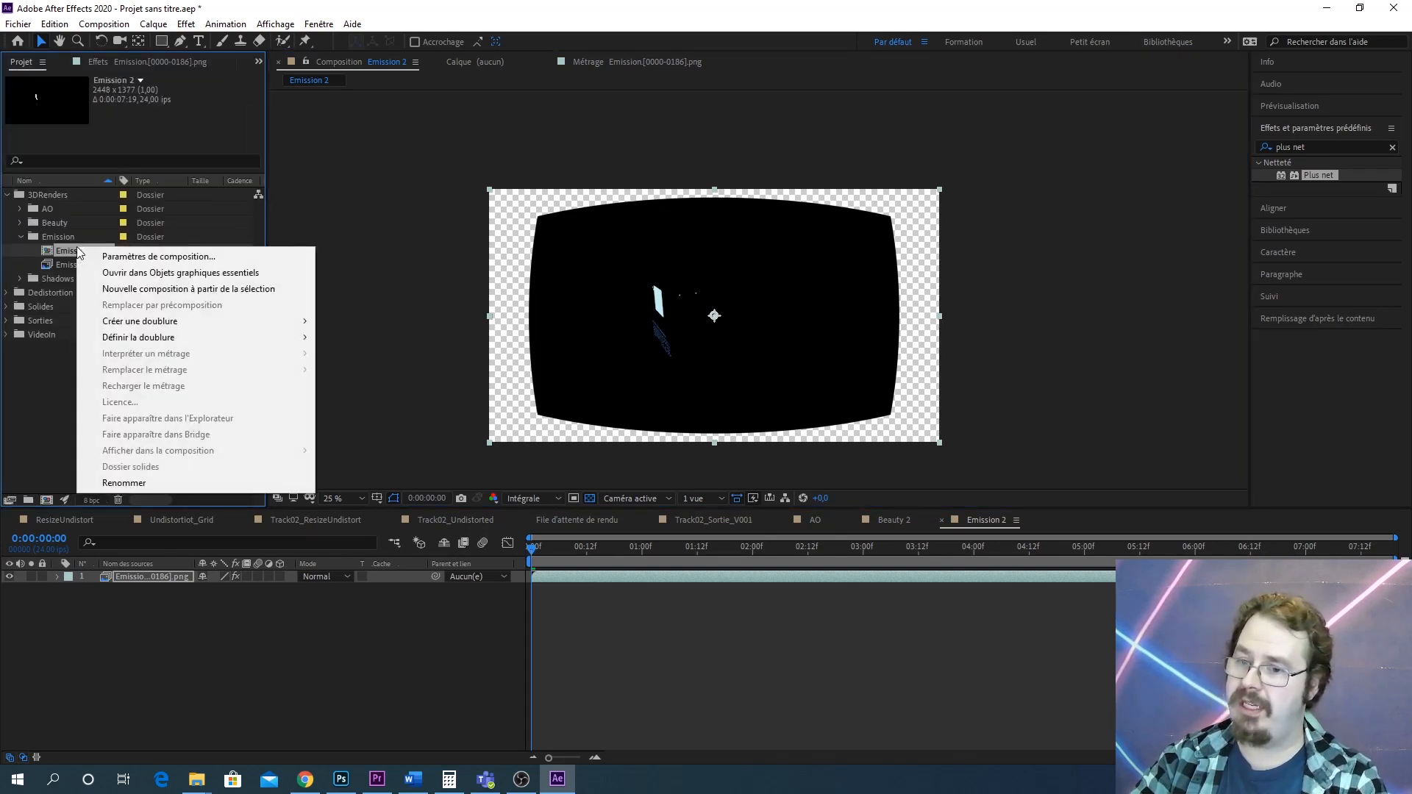
left_click(155, 254)
left_click(754, 213)
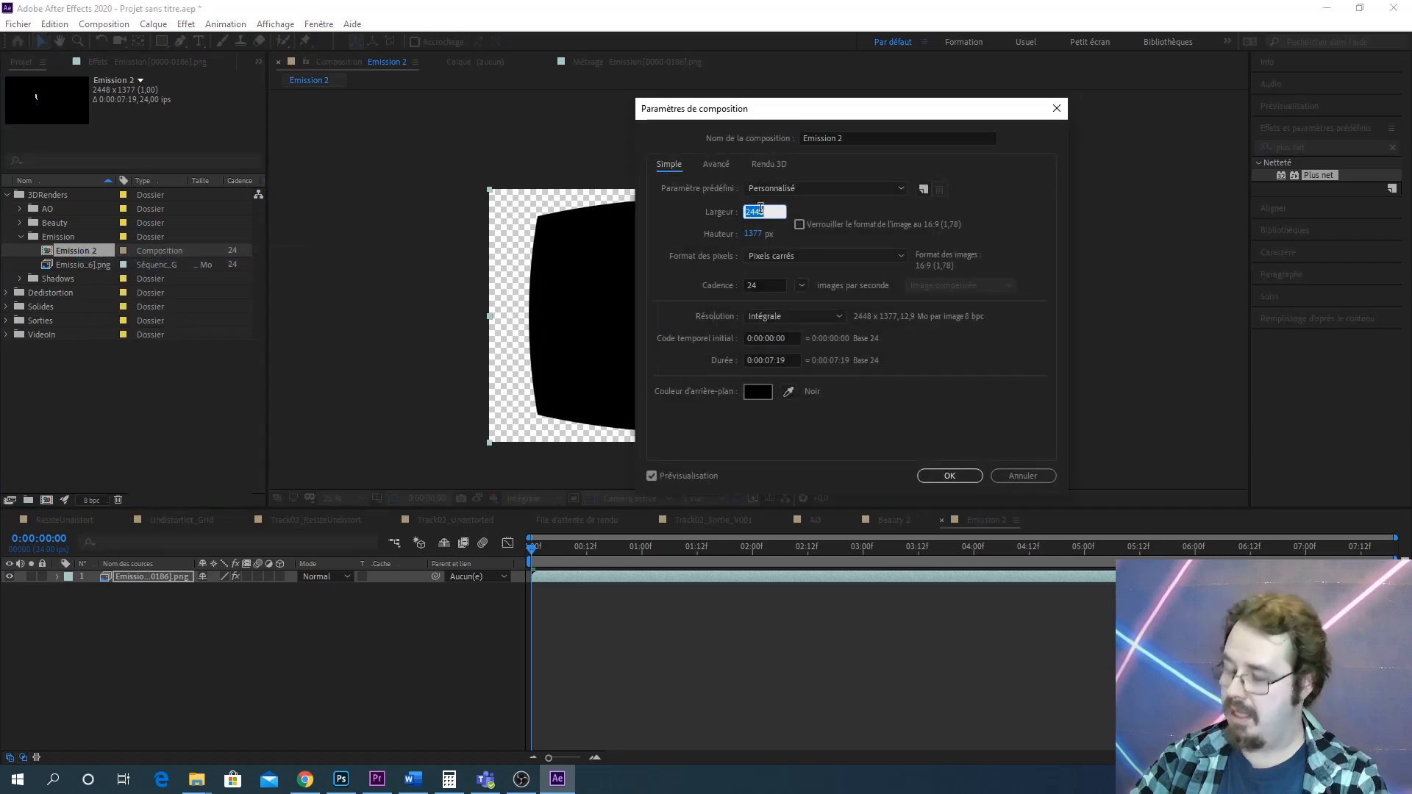
type("1920")
key("Tab")
type("1080")
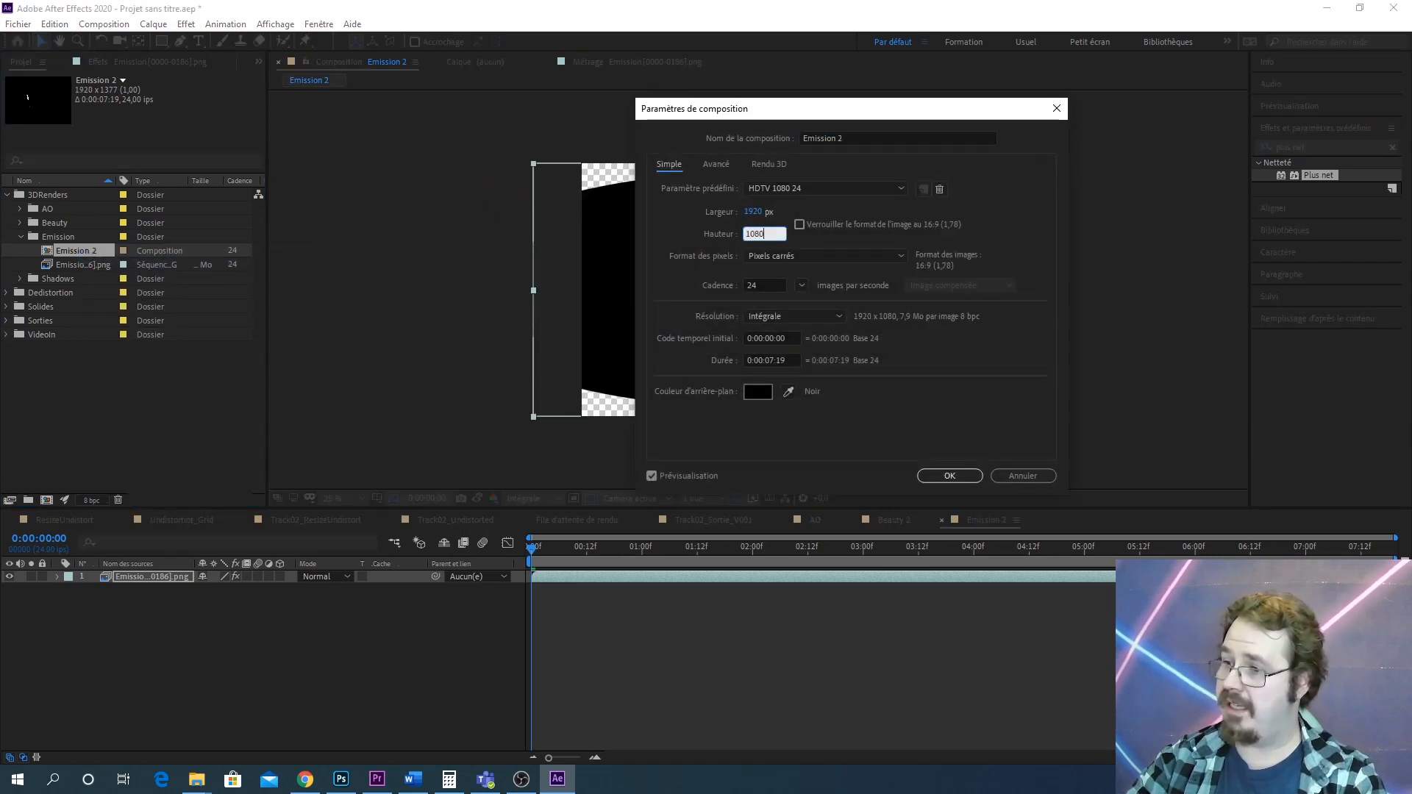
key("Return")
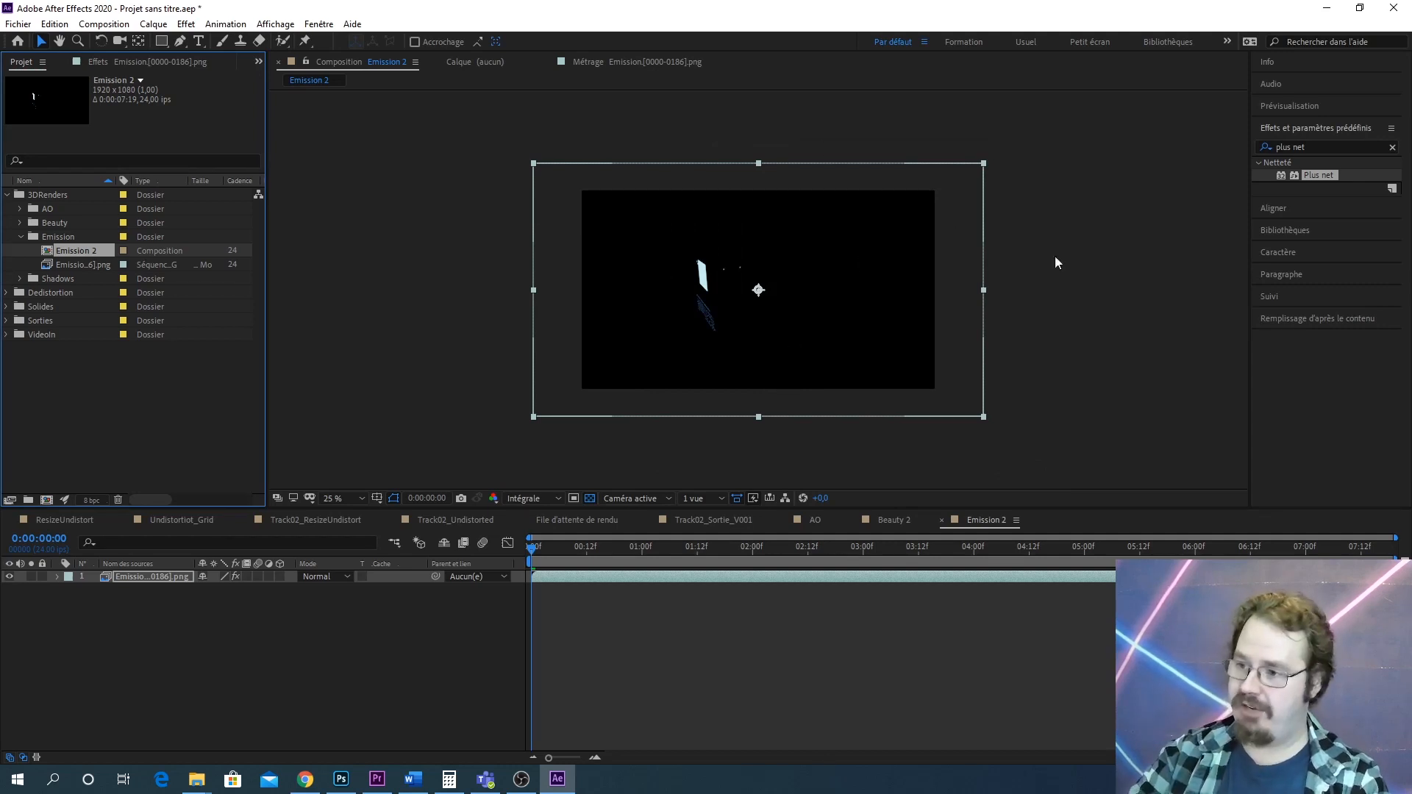
Create a new composition from the Shadows render sequence in the Shadows folder
left_click(19, 237)
left_click(20, 251)
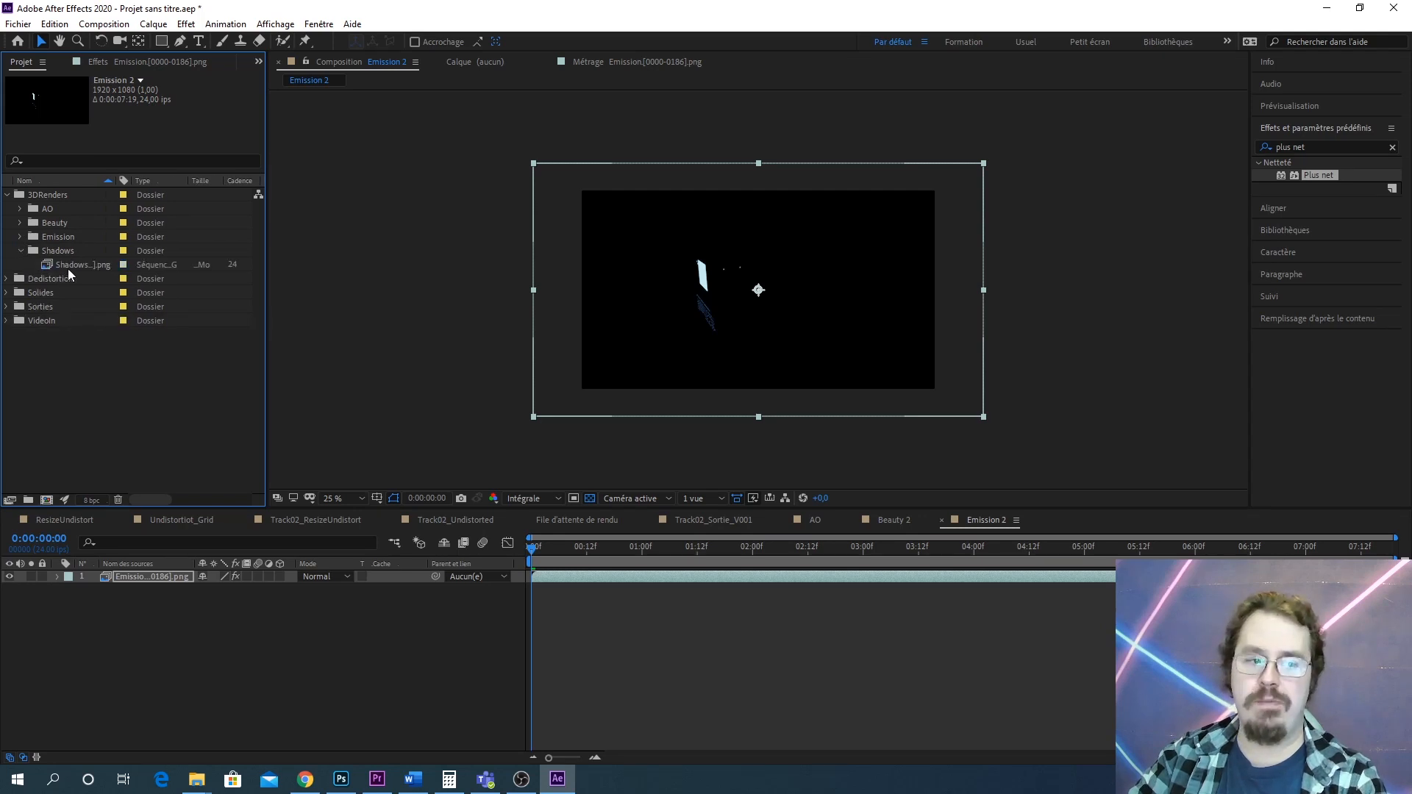
left_click_drag(71, 265, 45, 497)
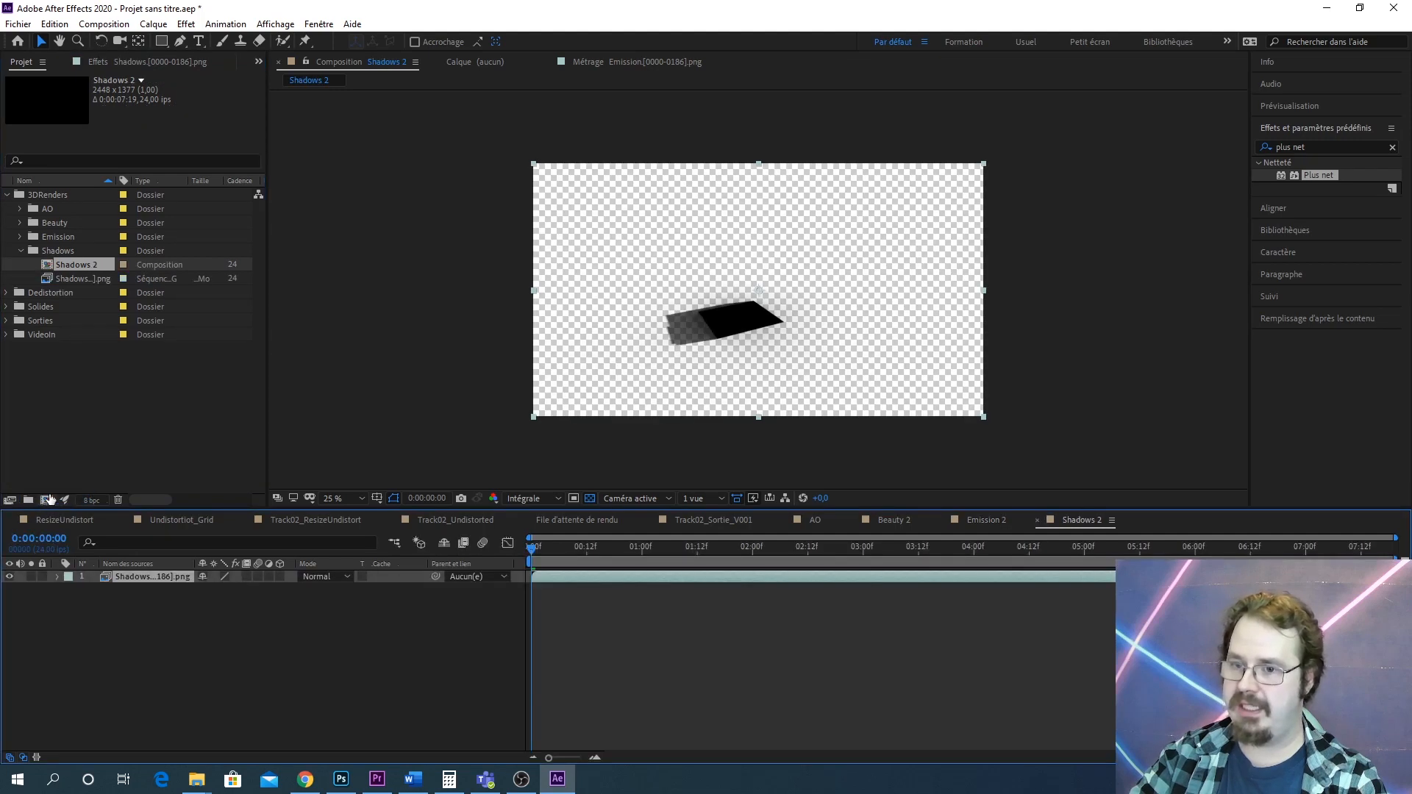
Rename the new composition Shadows
right_click(90, 266)
left_click(177, 504)
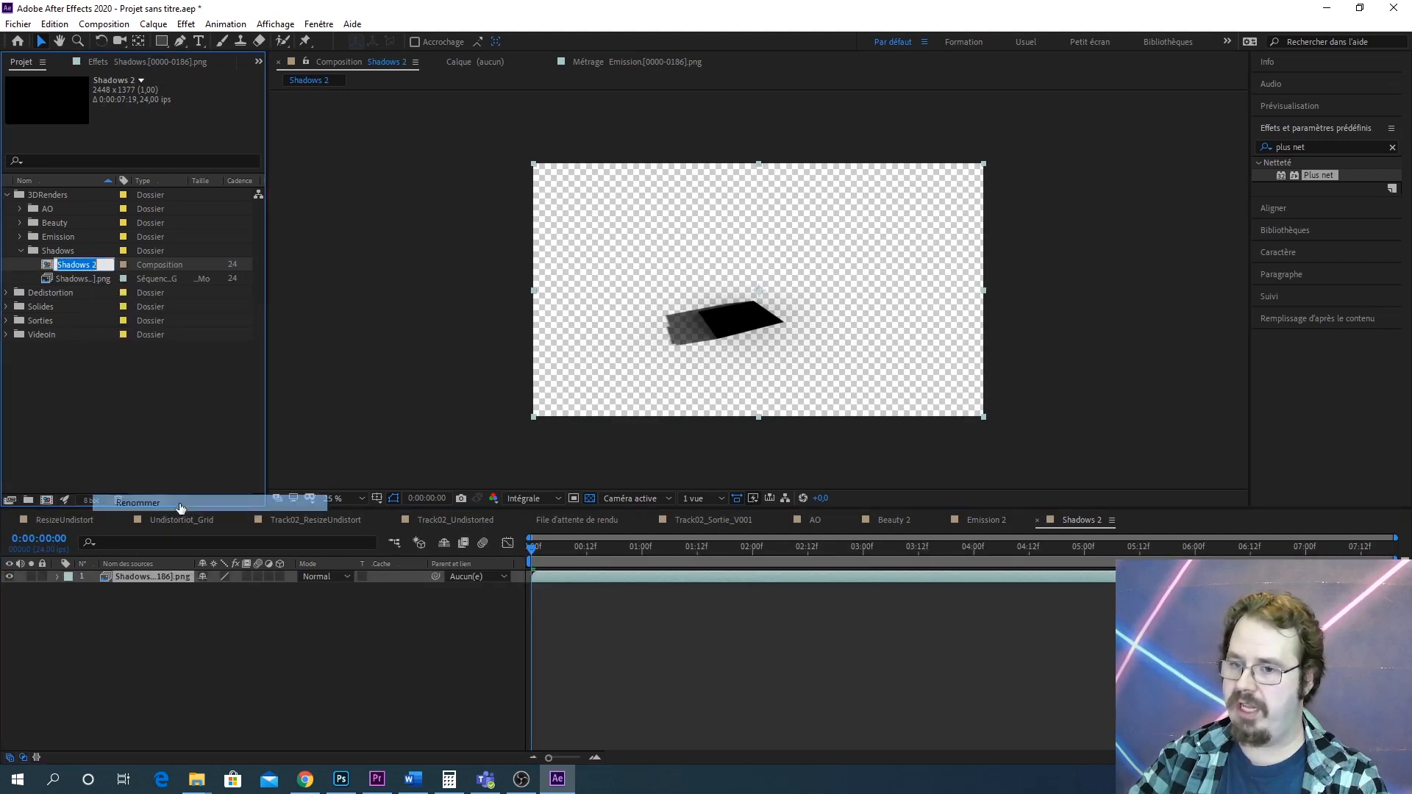
key("Right")
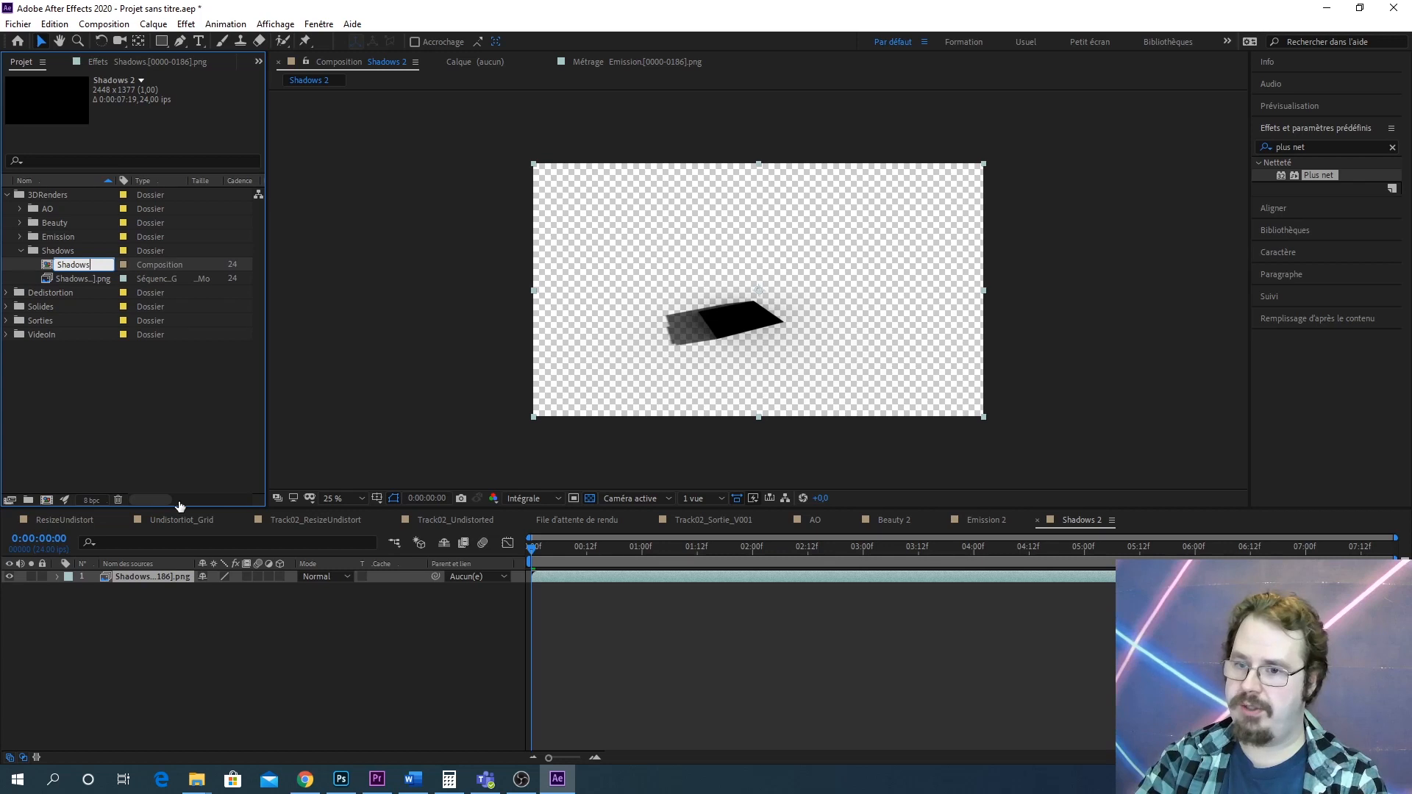
key("Return")
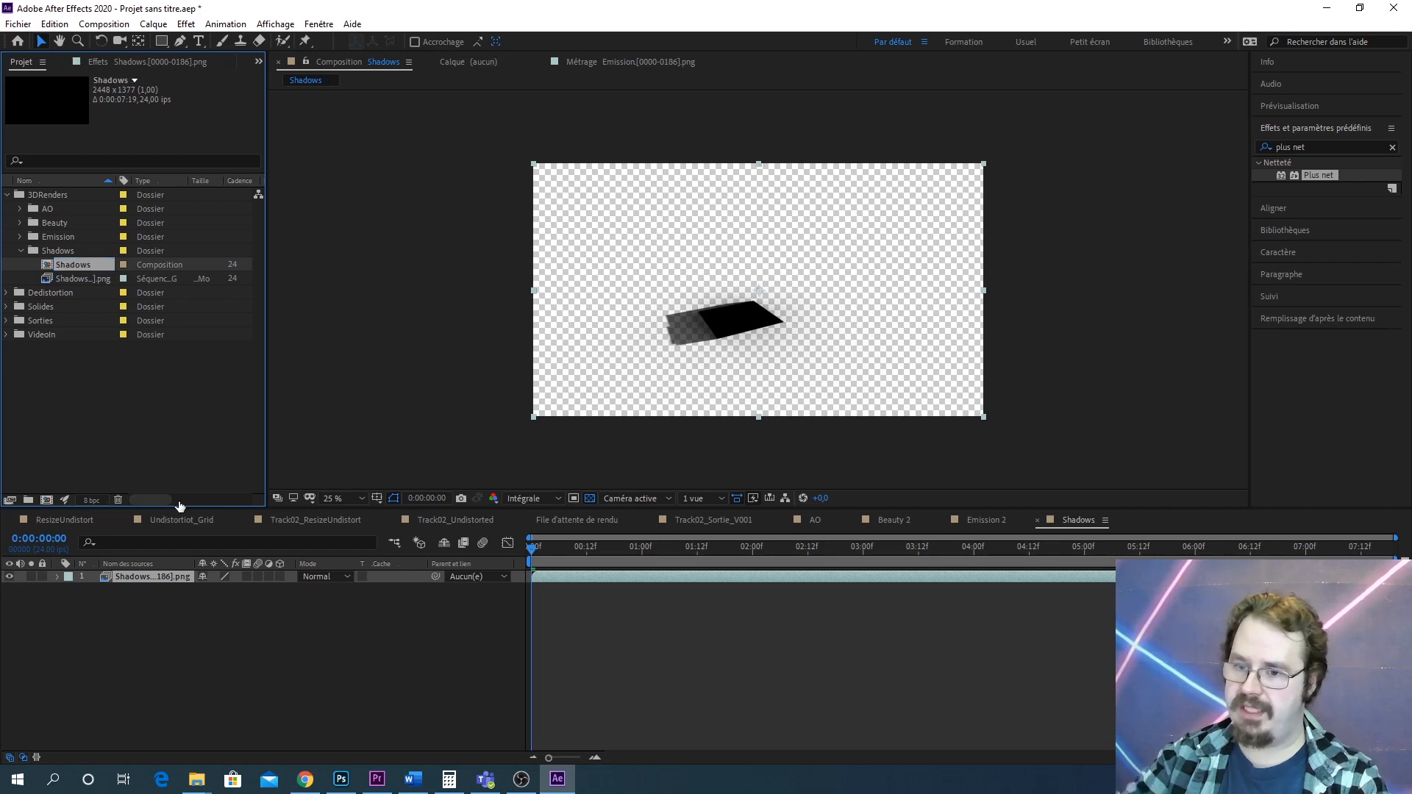
Add a white solid layer to the Shadows composition
left_click(213, 708)
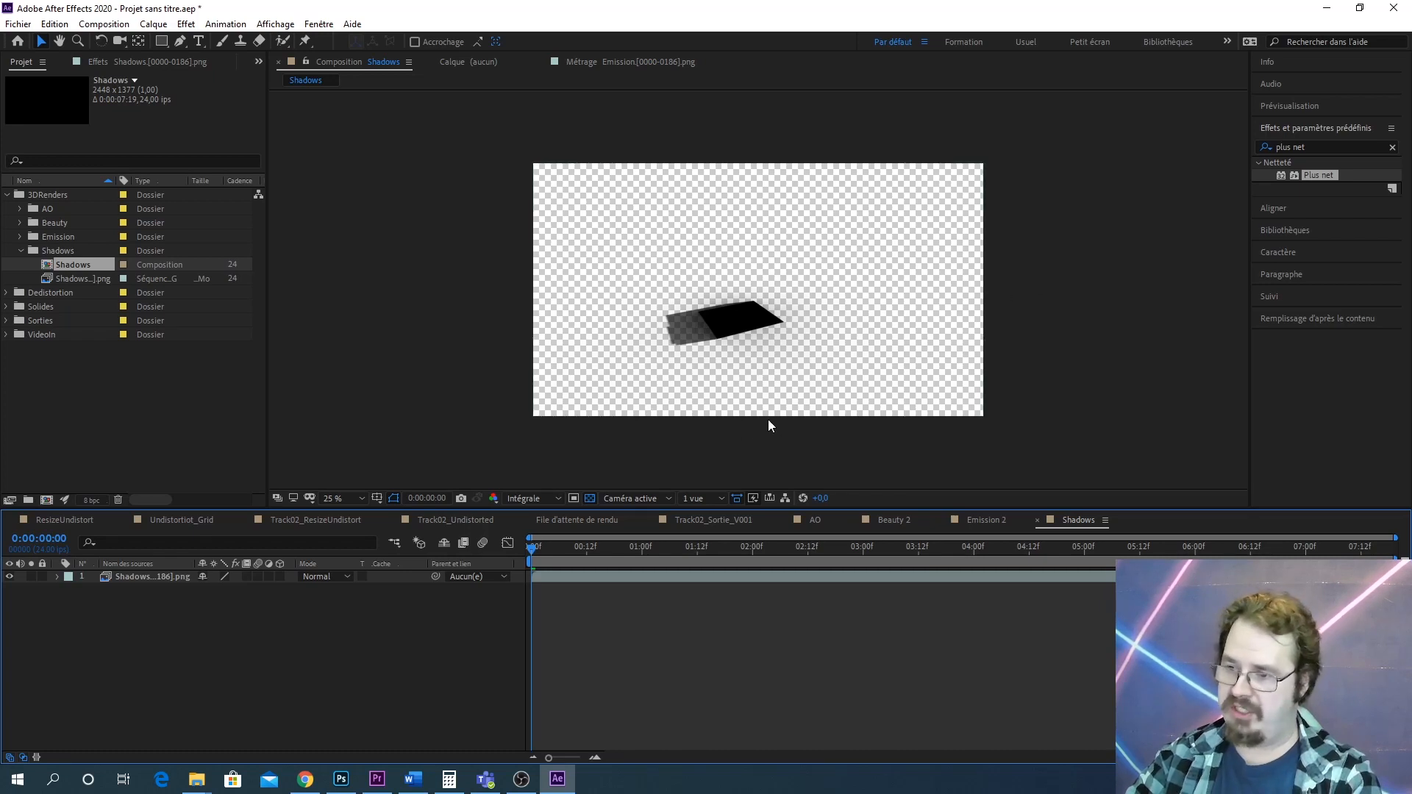
key("ctrl+y")
left_click(872, 369)
left_click(528, 299)
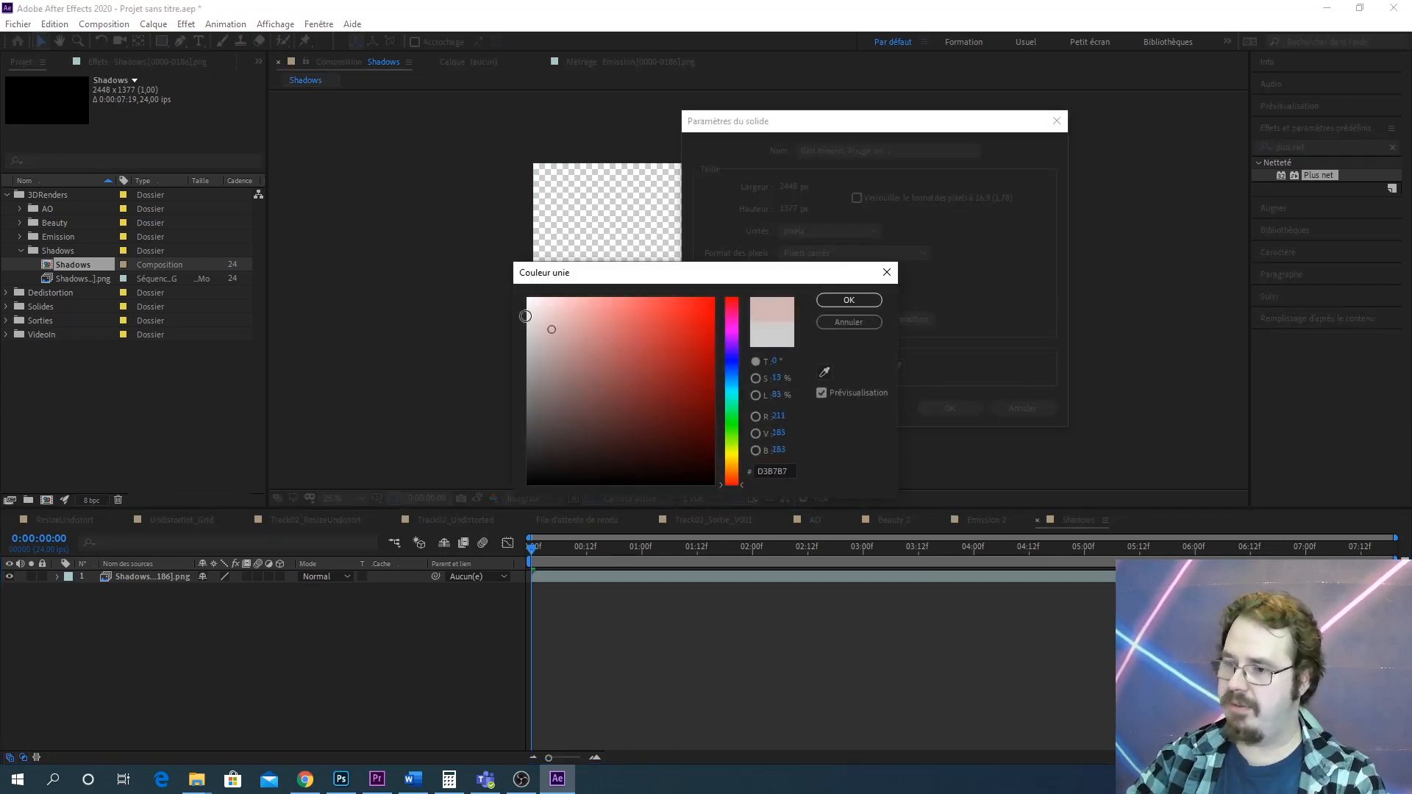
left_click(868, 302)
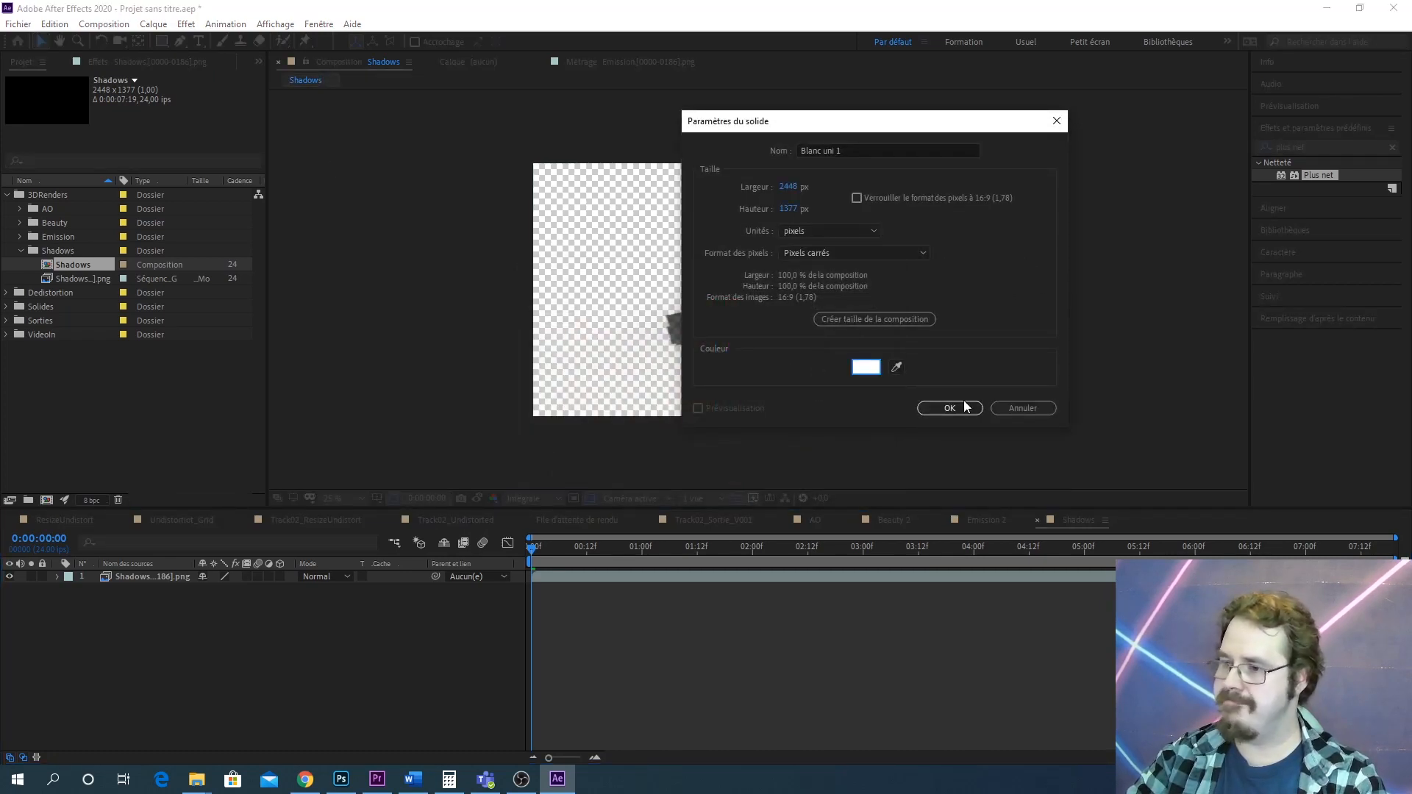
left_click(951, 407)
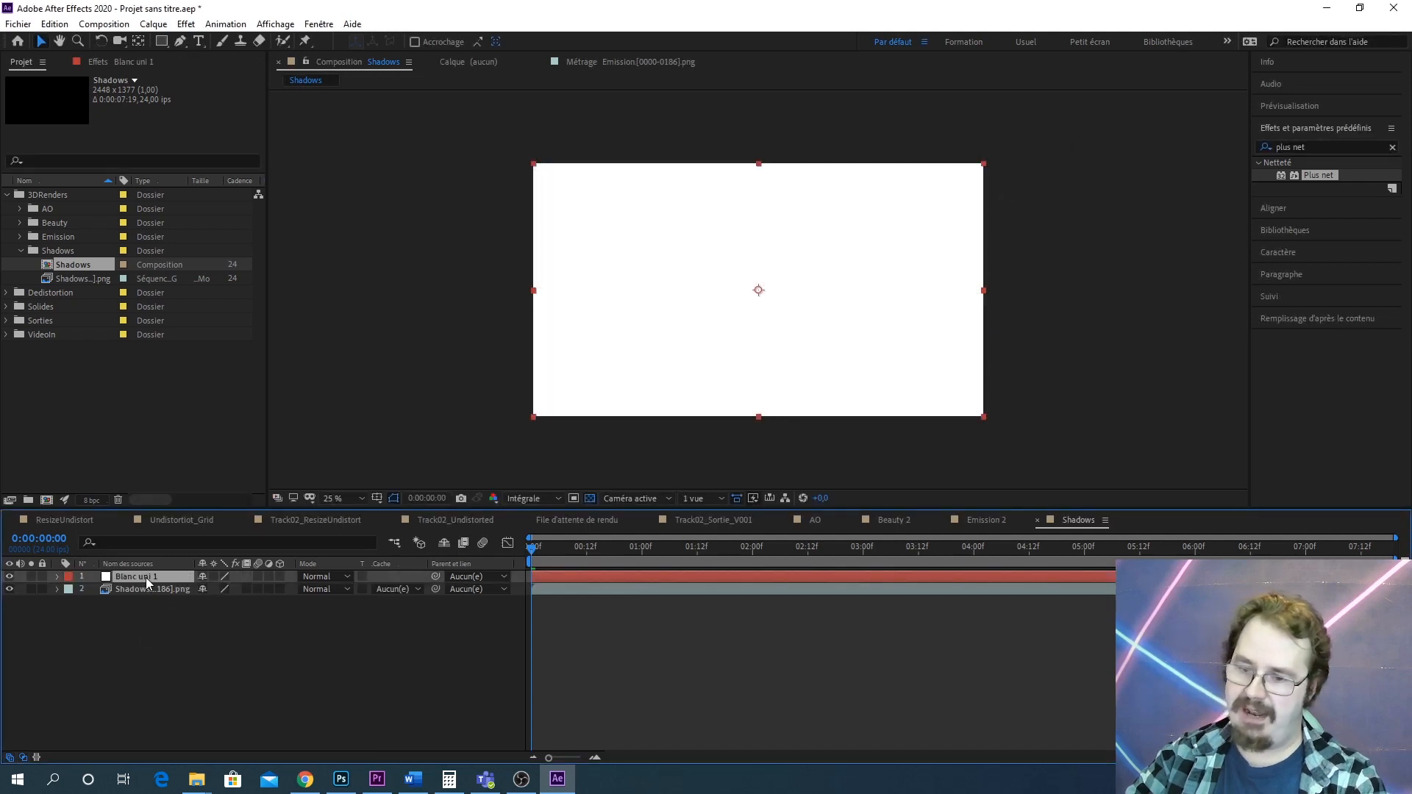
Move the white solid beneath the Shadows render layer
left_click_drag(145, 576, 151, 640)
scroll(743, 351, "up", 4)
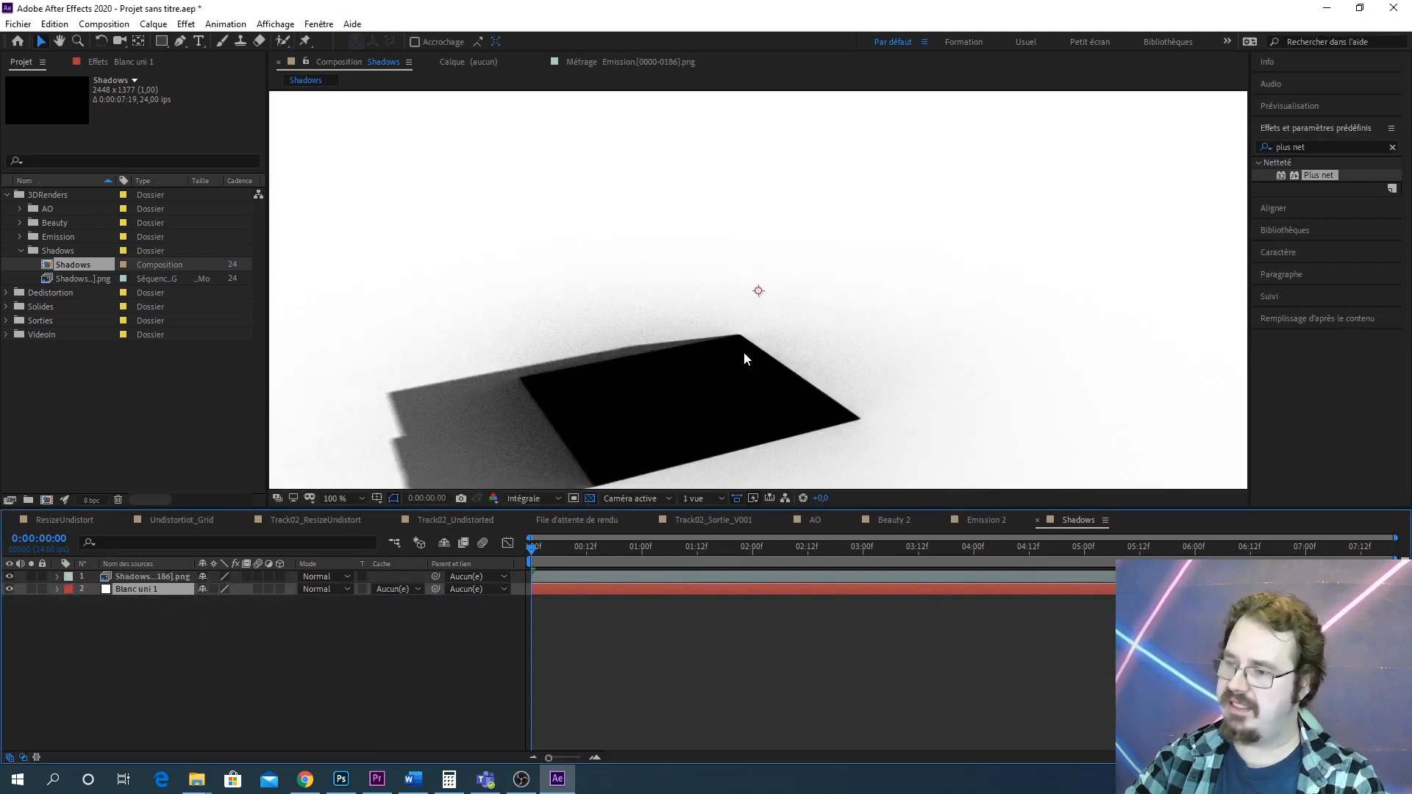
scroll(835, 309, "down", 2)
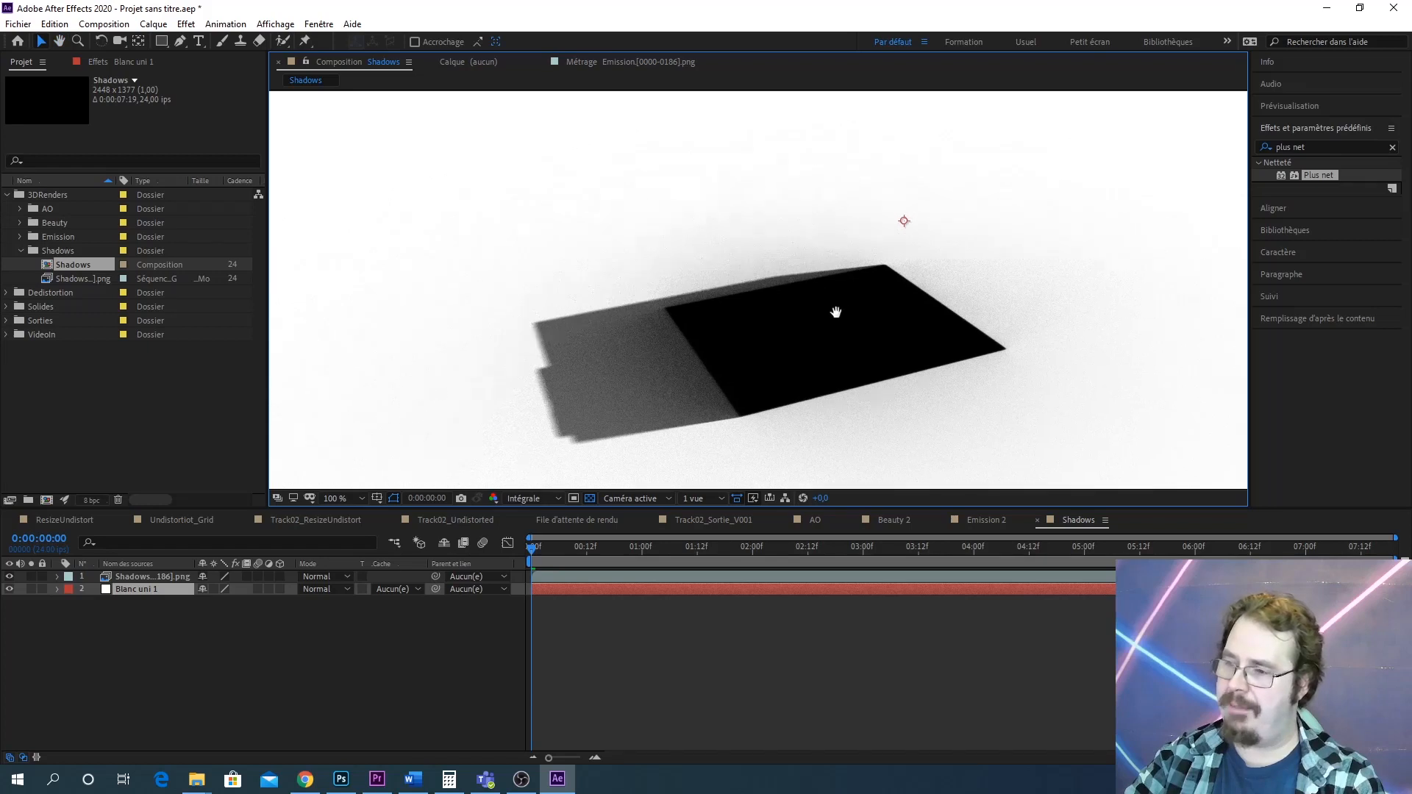
scroll(851, 252, "down", 2)
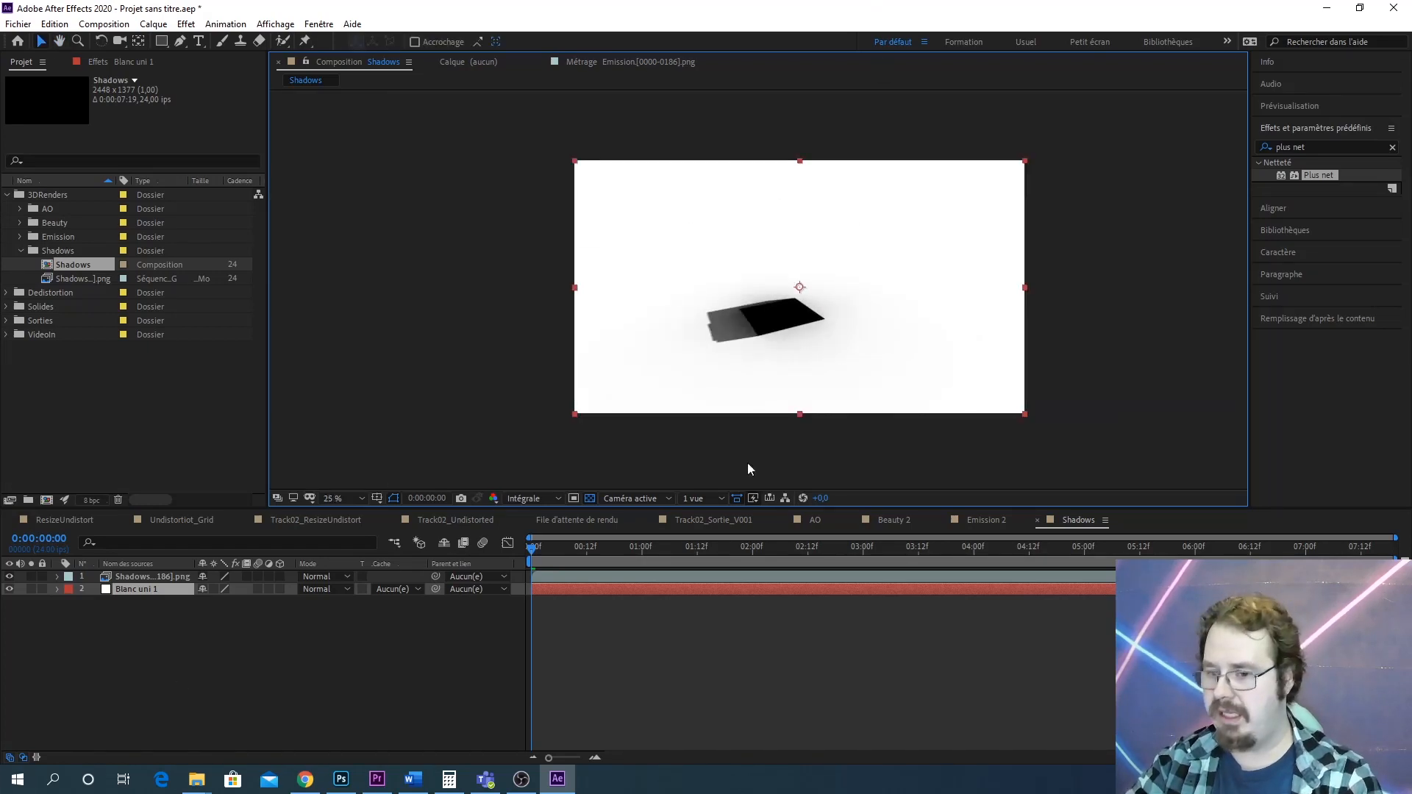
key("slash")
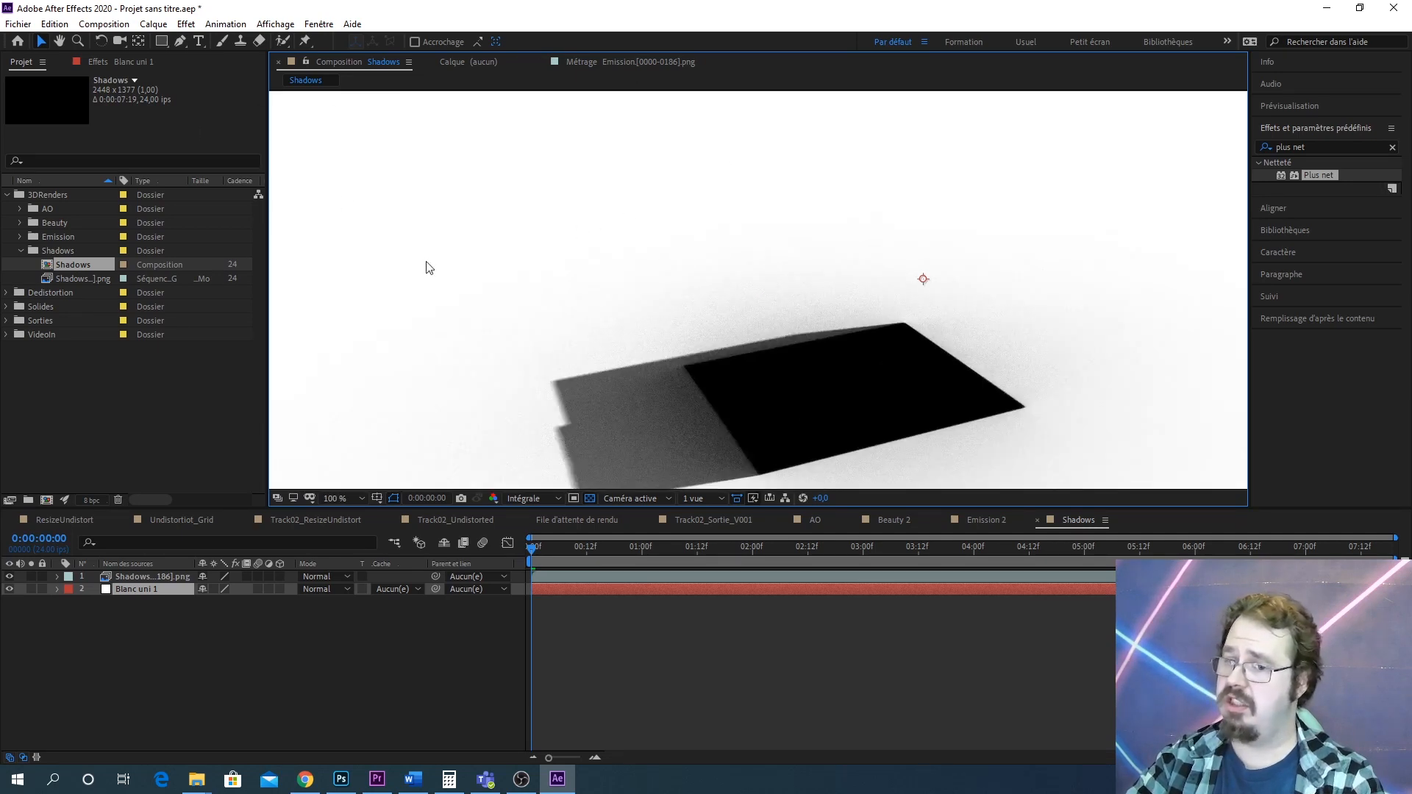
Paste the Compensation optique effect onto the Shadows render layer and turn off Inverser la déformation
left_click(168, 577)
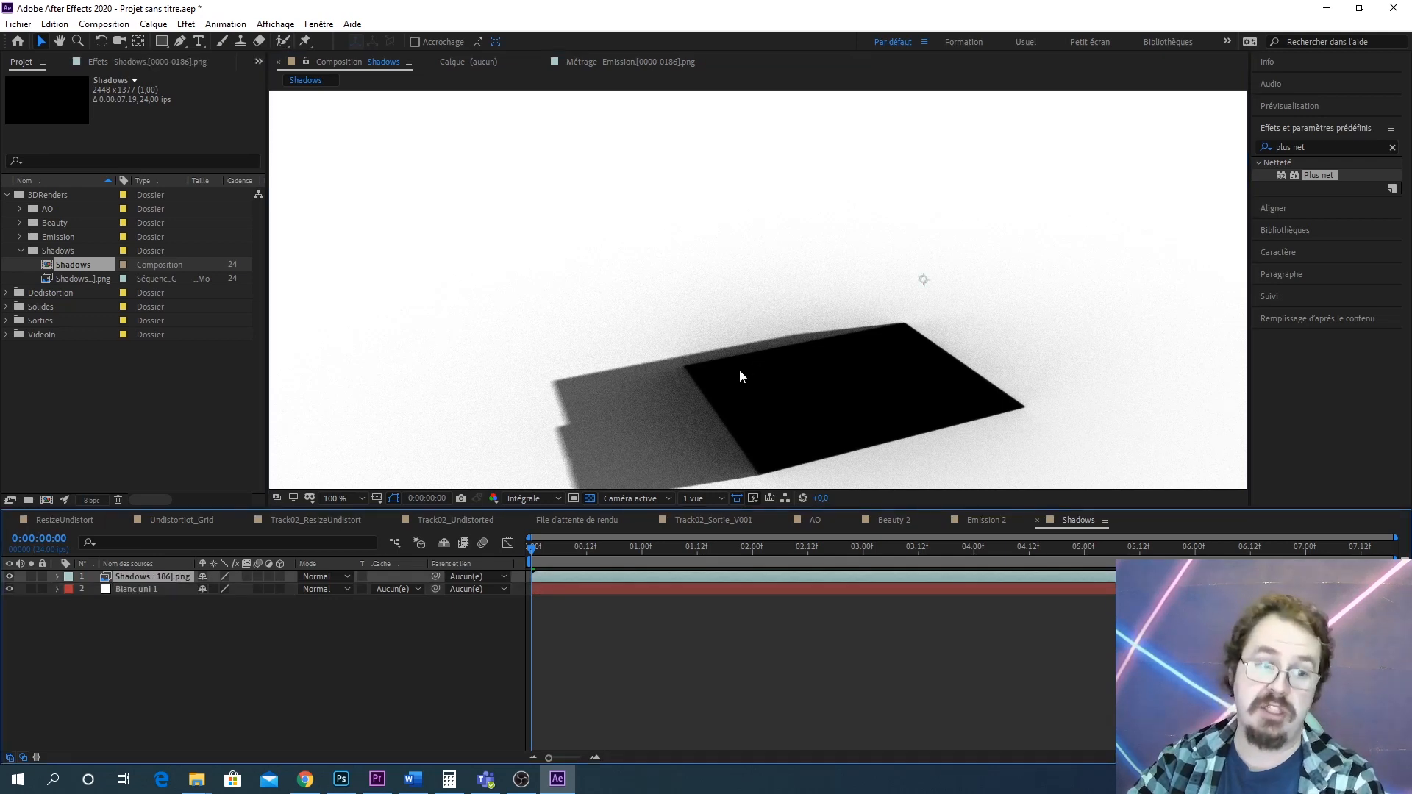
key("ctrl+v")
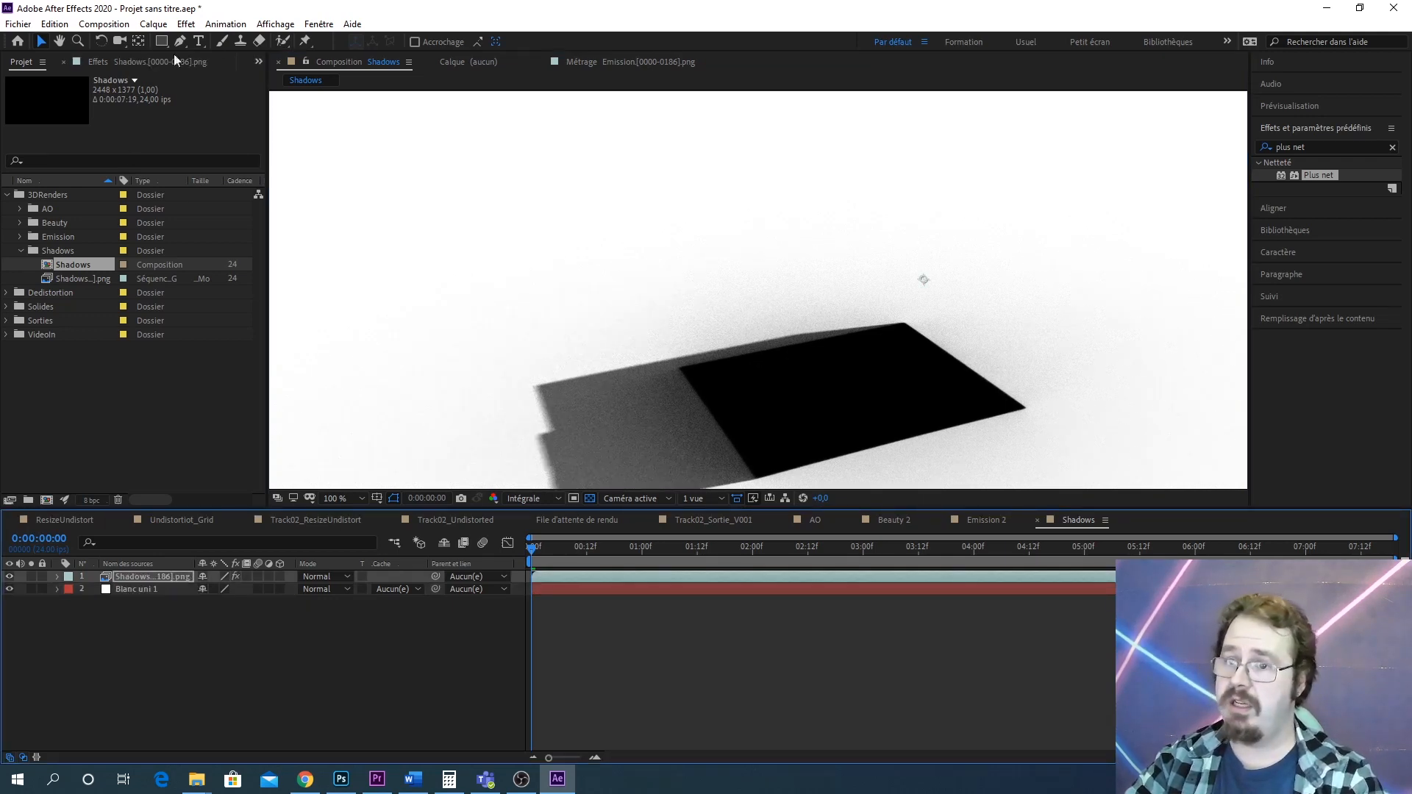
left_click(258, 61)
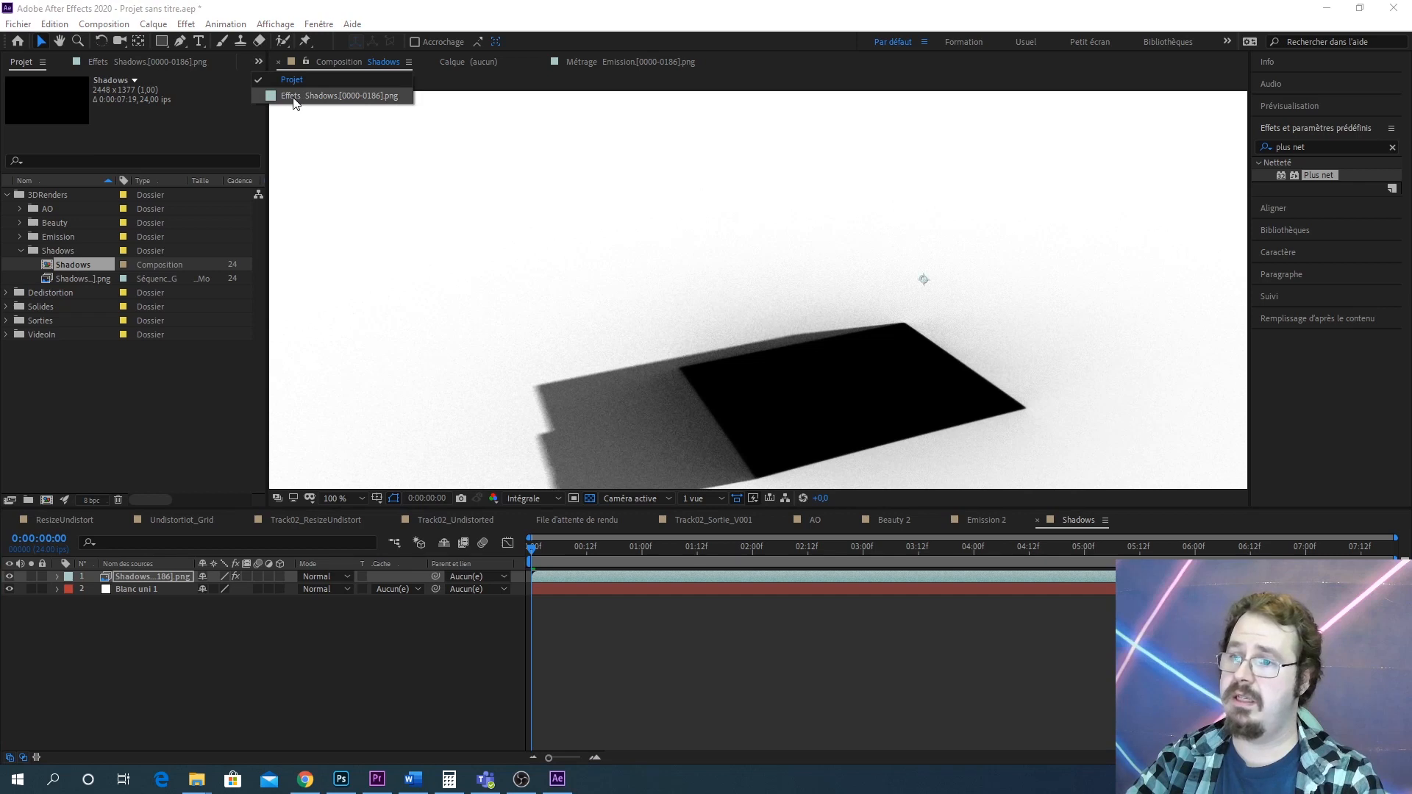
left_click(294, 103)
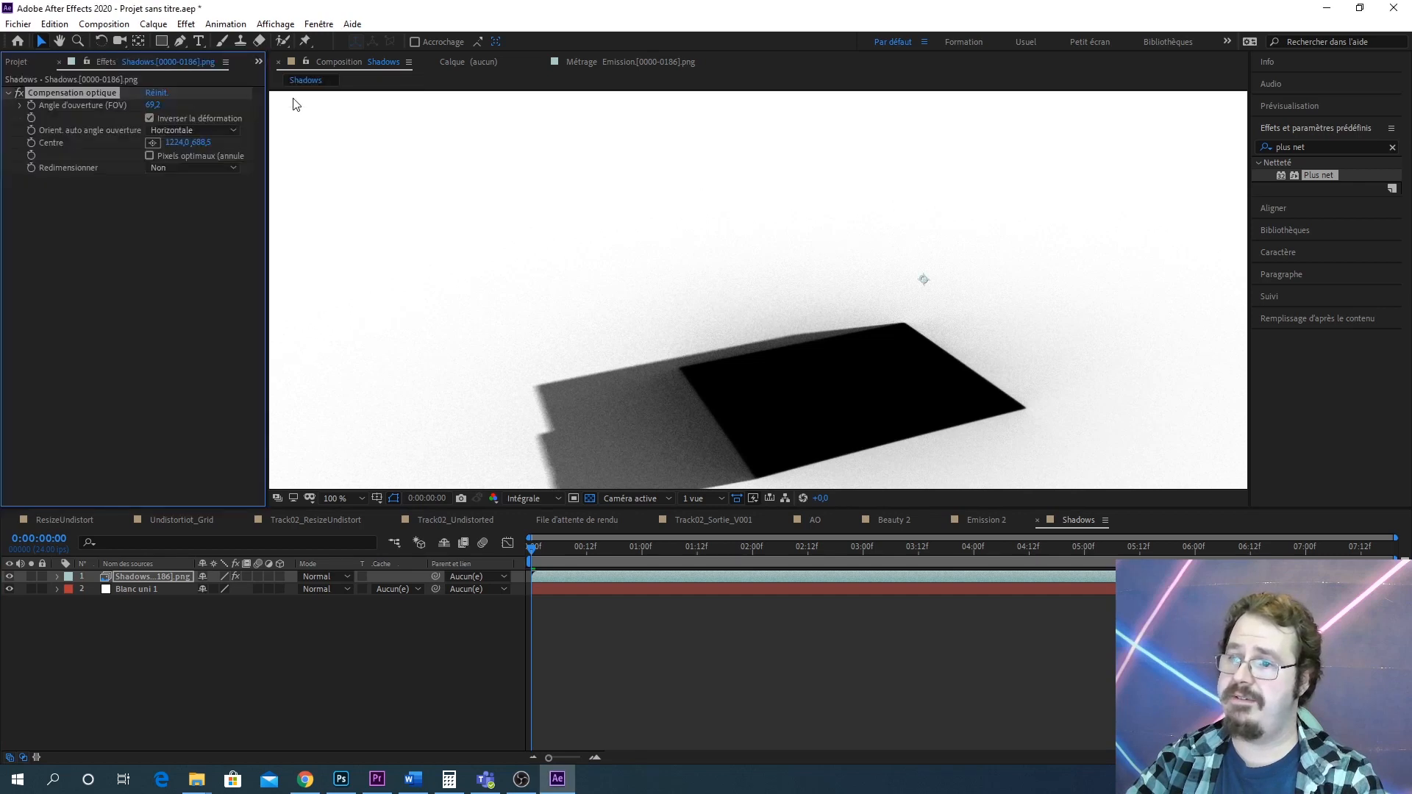
left_click(150, 119)
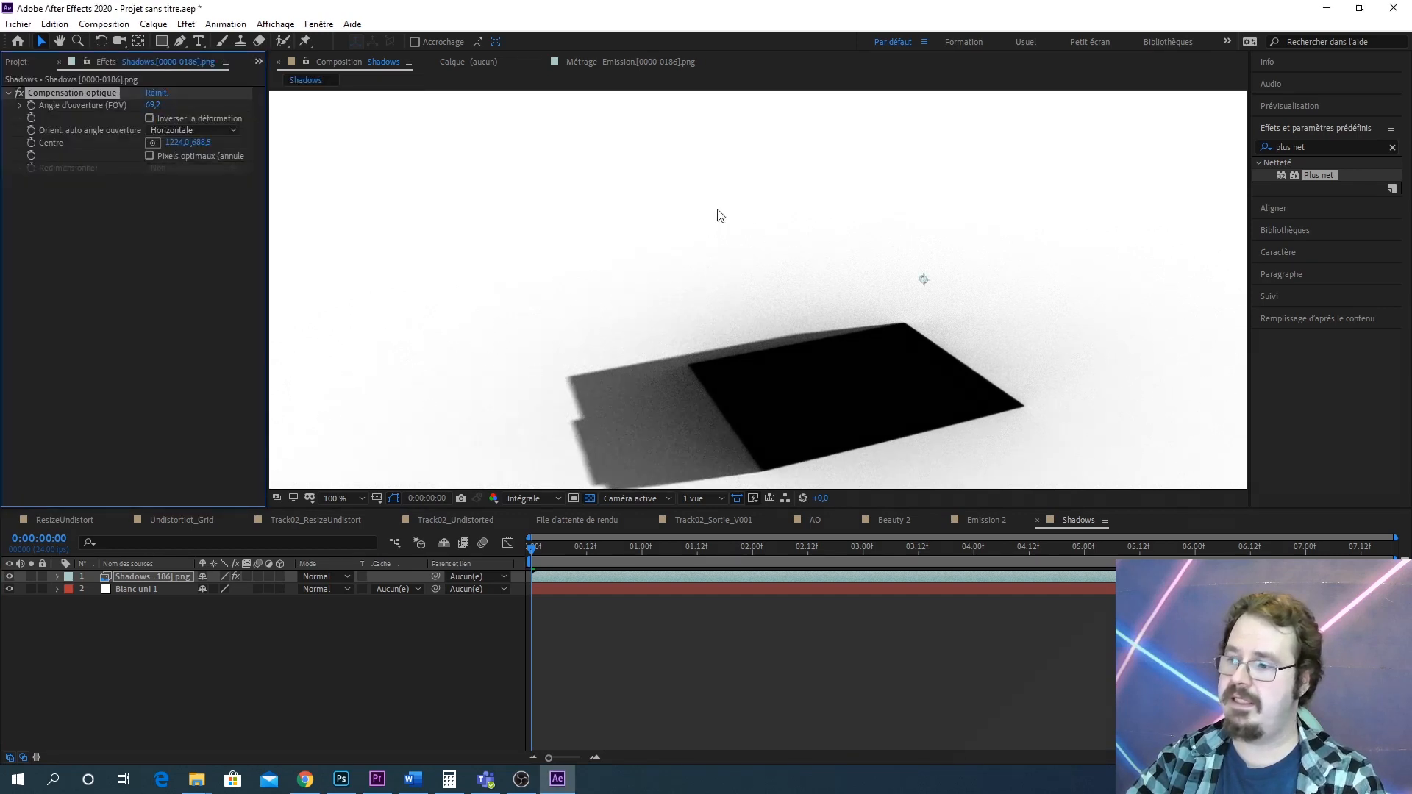
Zoom in and pan around the shadow to inspect its edges and grain
left_click(21, 65)
scroll(619, 284, "down", 2)
scroll(705, 346, "up", 3)
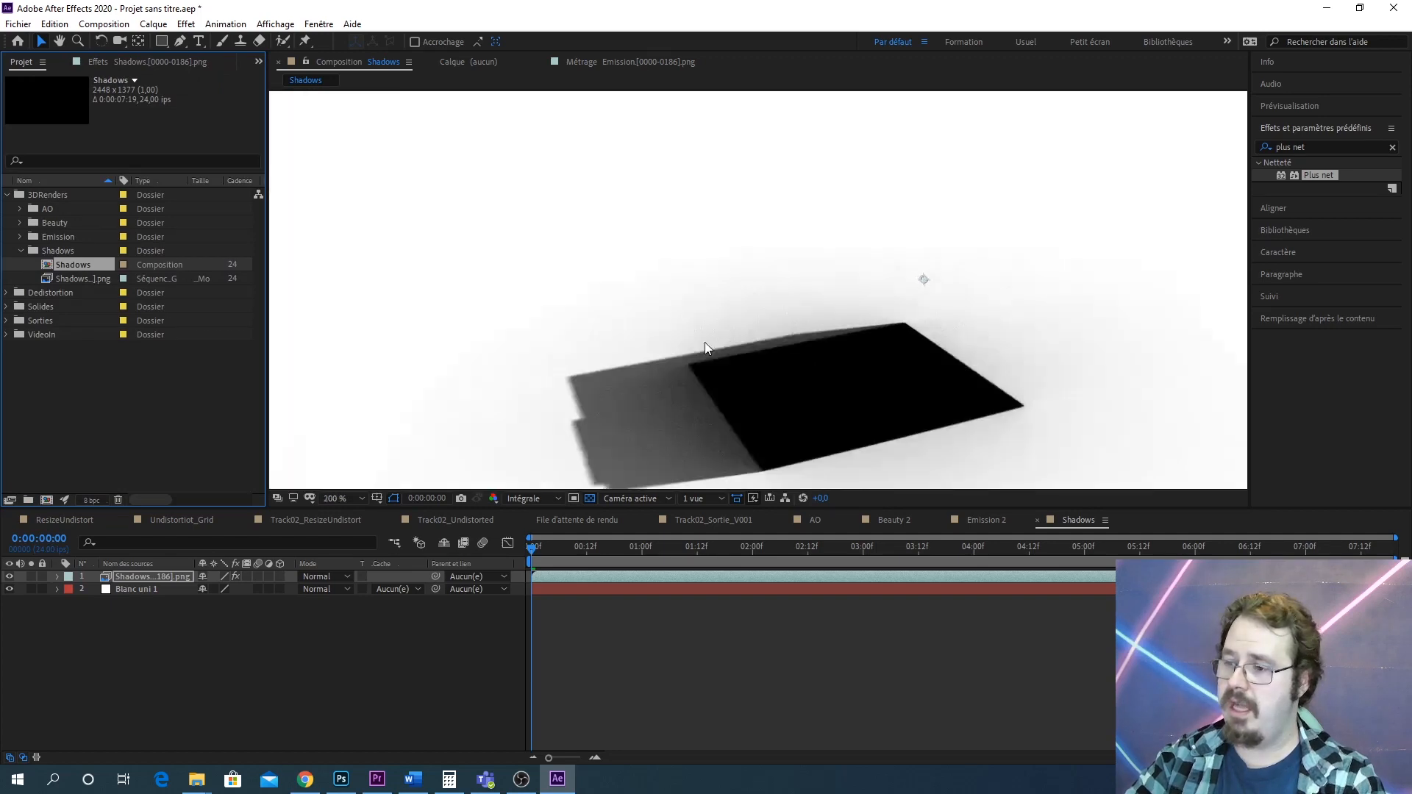
scroll(705, 347, "up", 2)
scroll(815, 286, "down", 2)
scroll(642, 416, "up", 1)
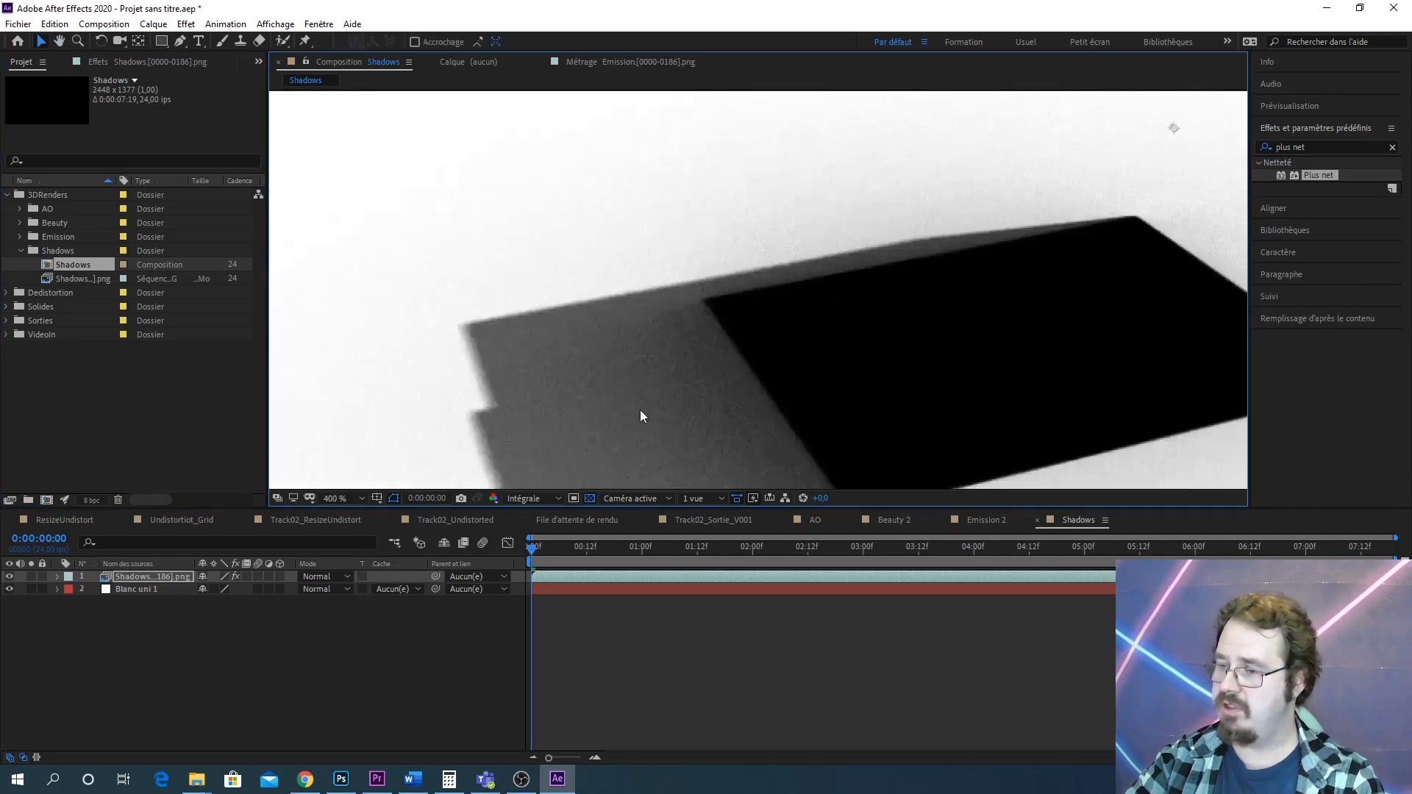
scroll(640, 416, "up", 1)
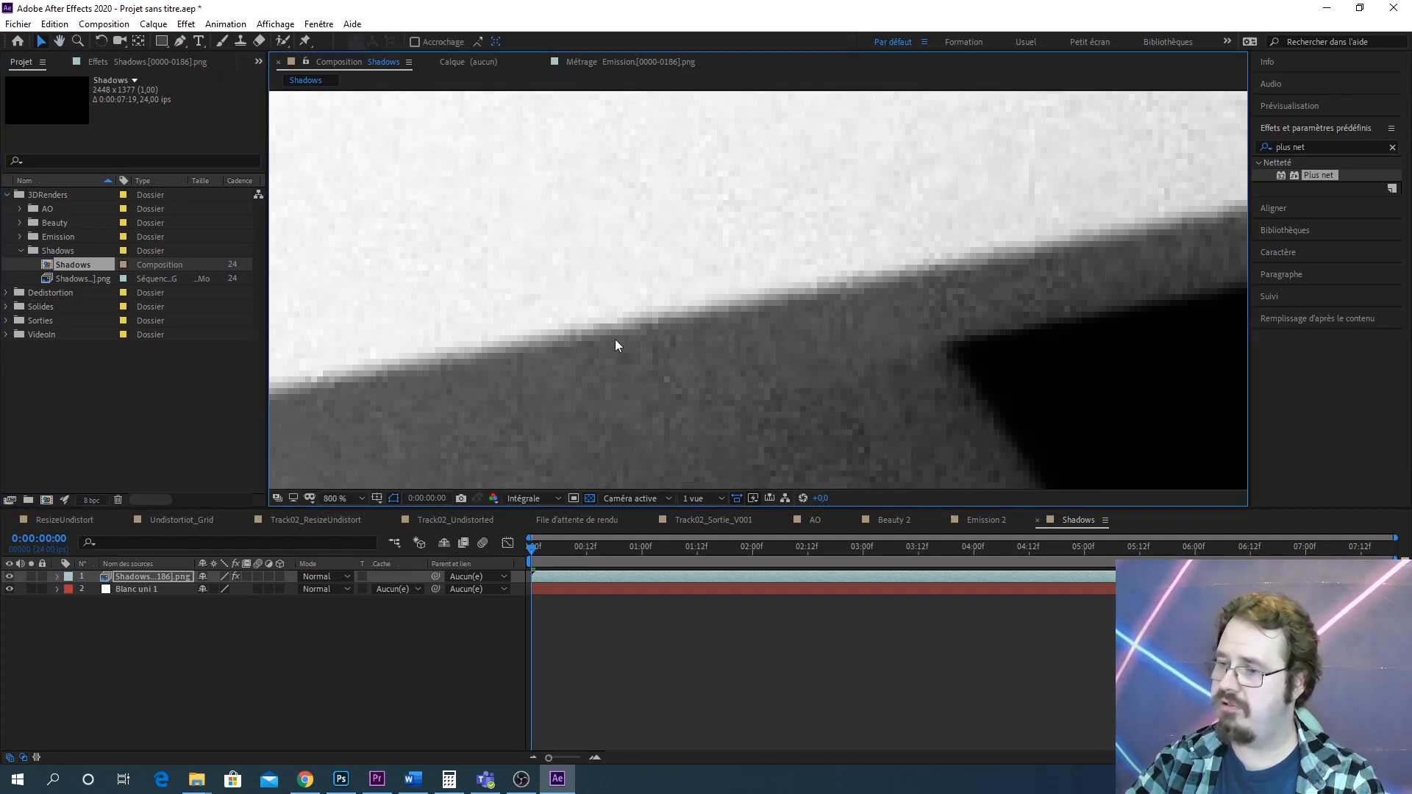
left_click_drag(617, 345, 880, 240)
scroll(726, 349, "down", 1)
scroll(690, 308, "up", 2)
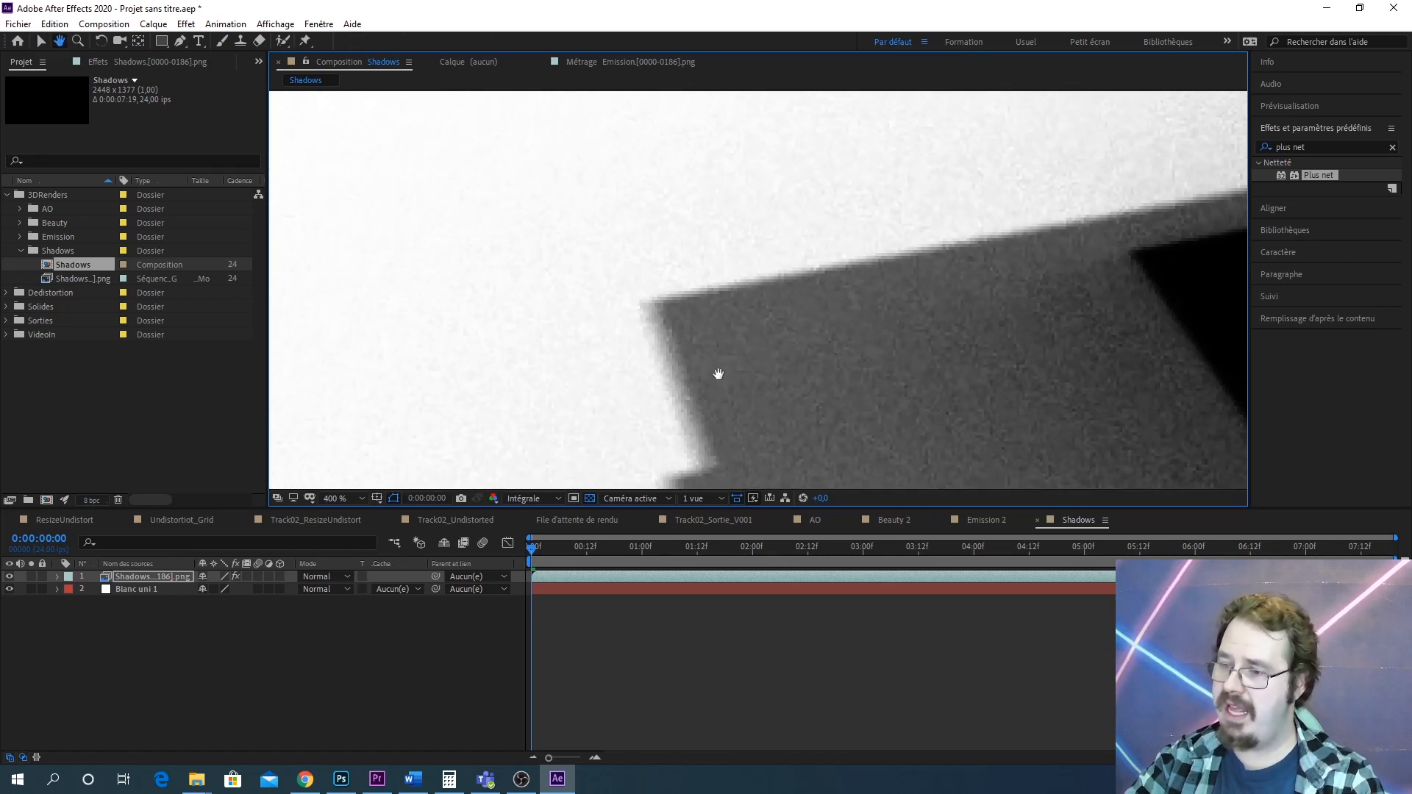
left_click_drag(843, 299, 538, 387)
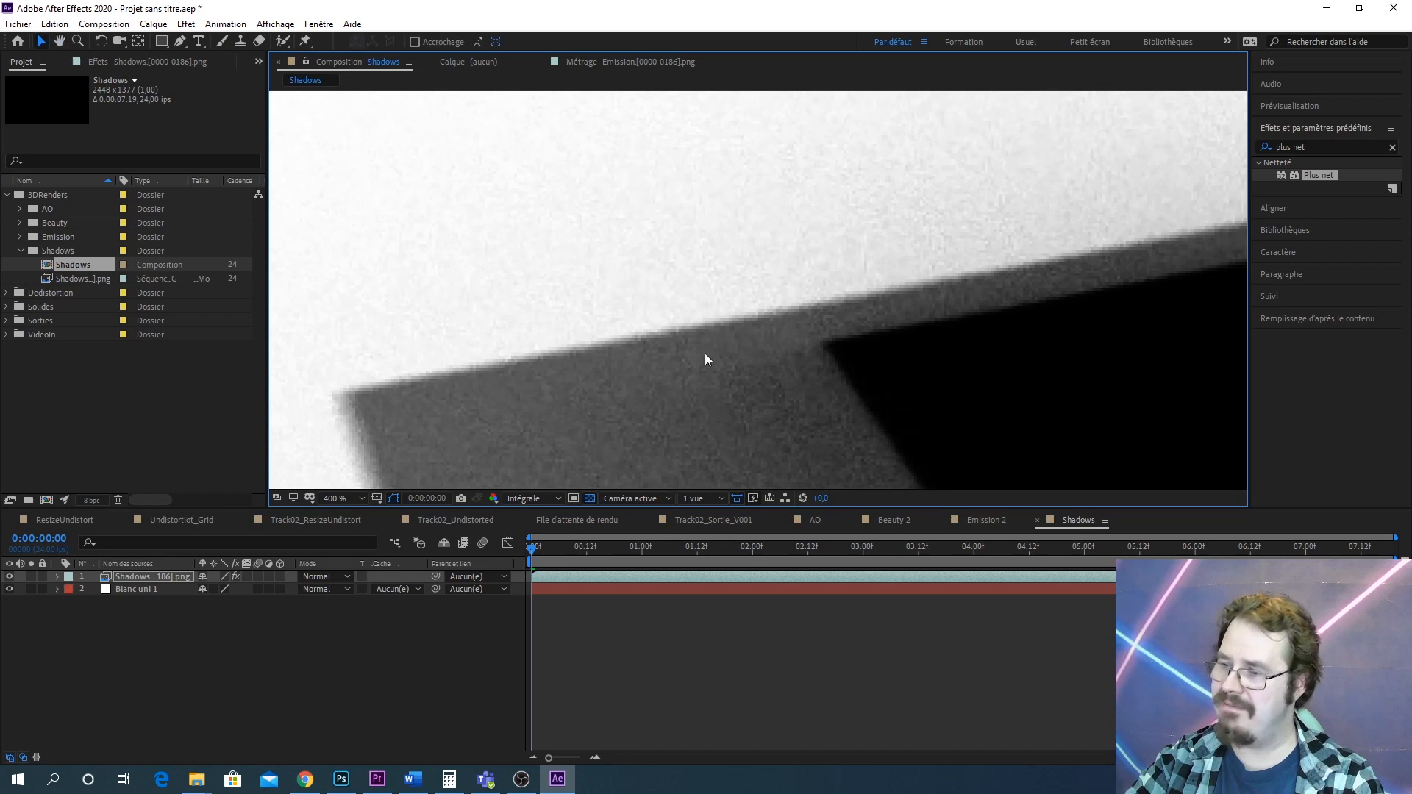
left_click(1304, 146)
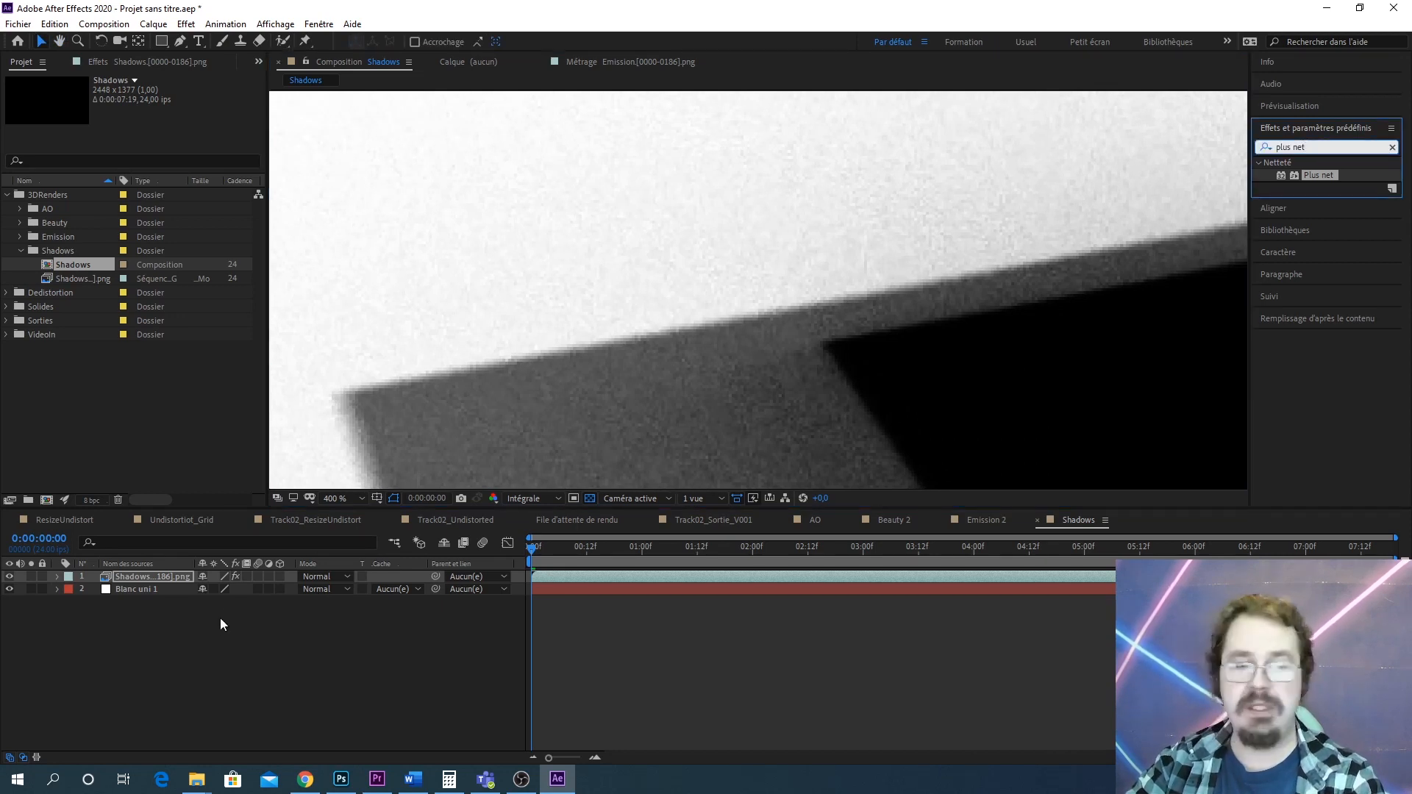
left_click(224, 650)
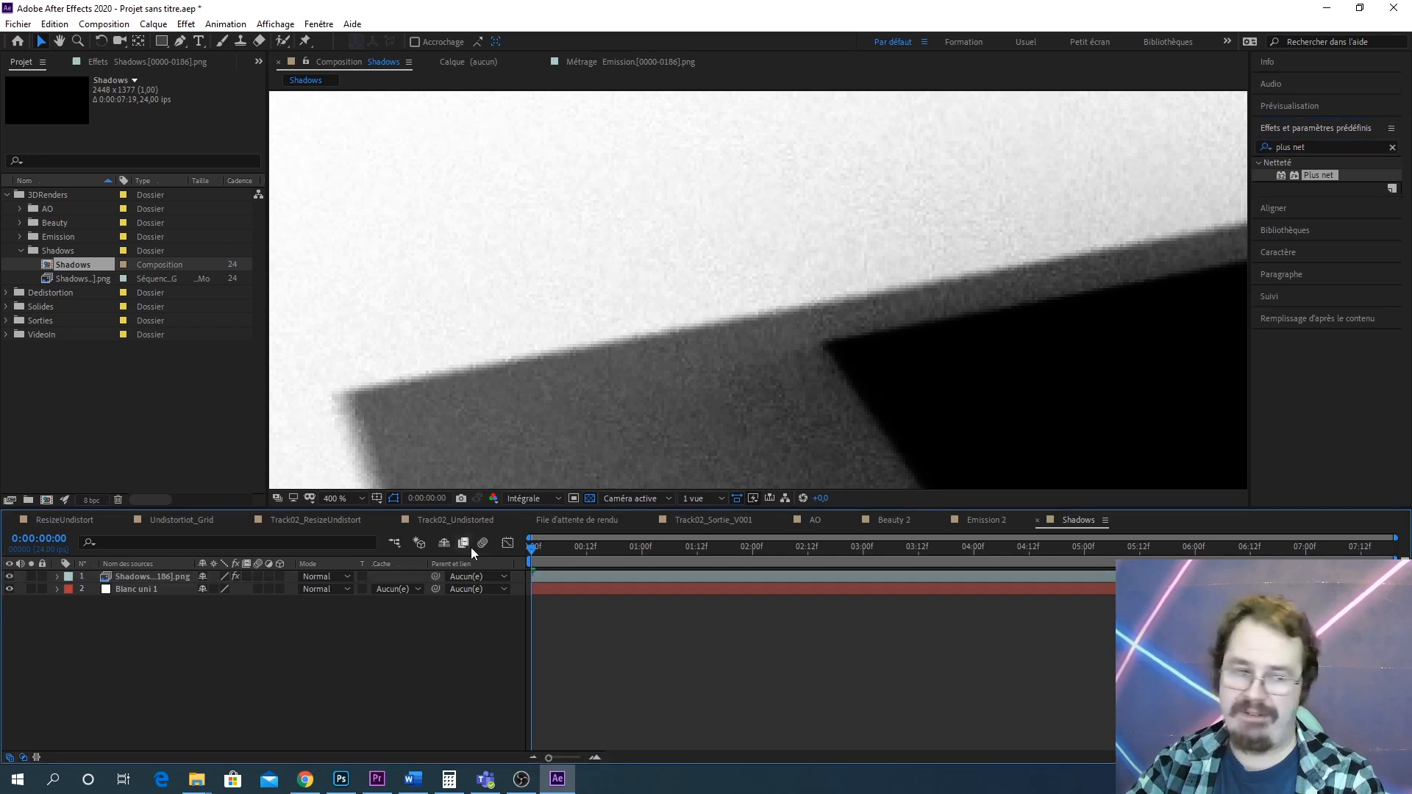
key("comma")
key("comma")
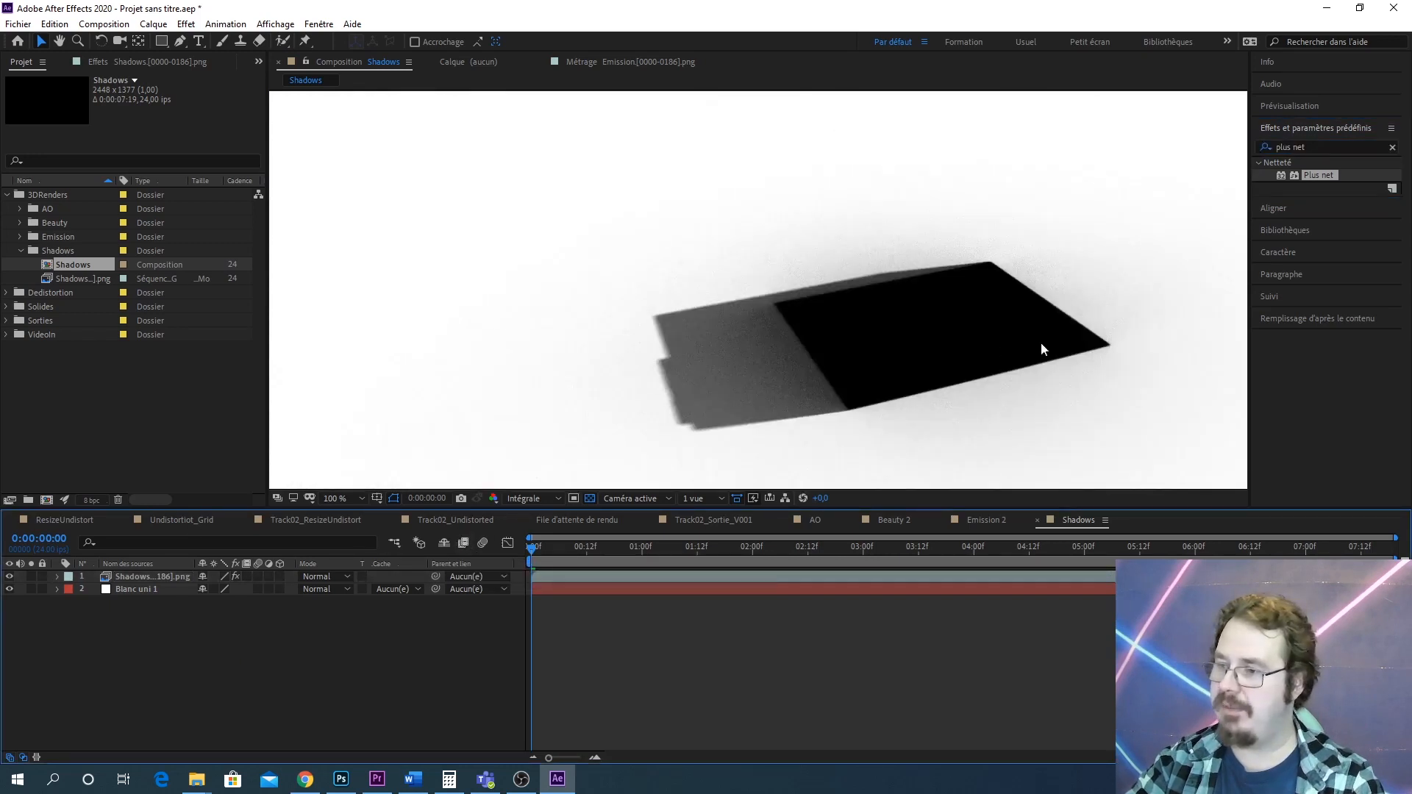
scroll(1040, 344, "down", 3)
scroll(827, 342, "up", 3)
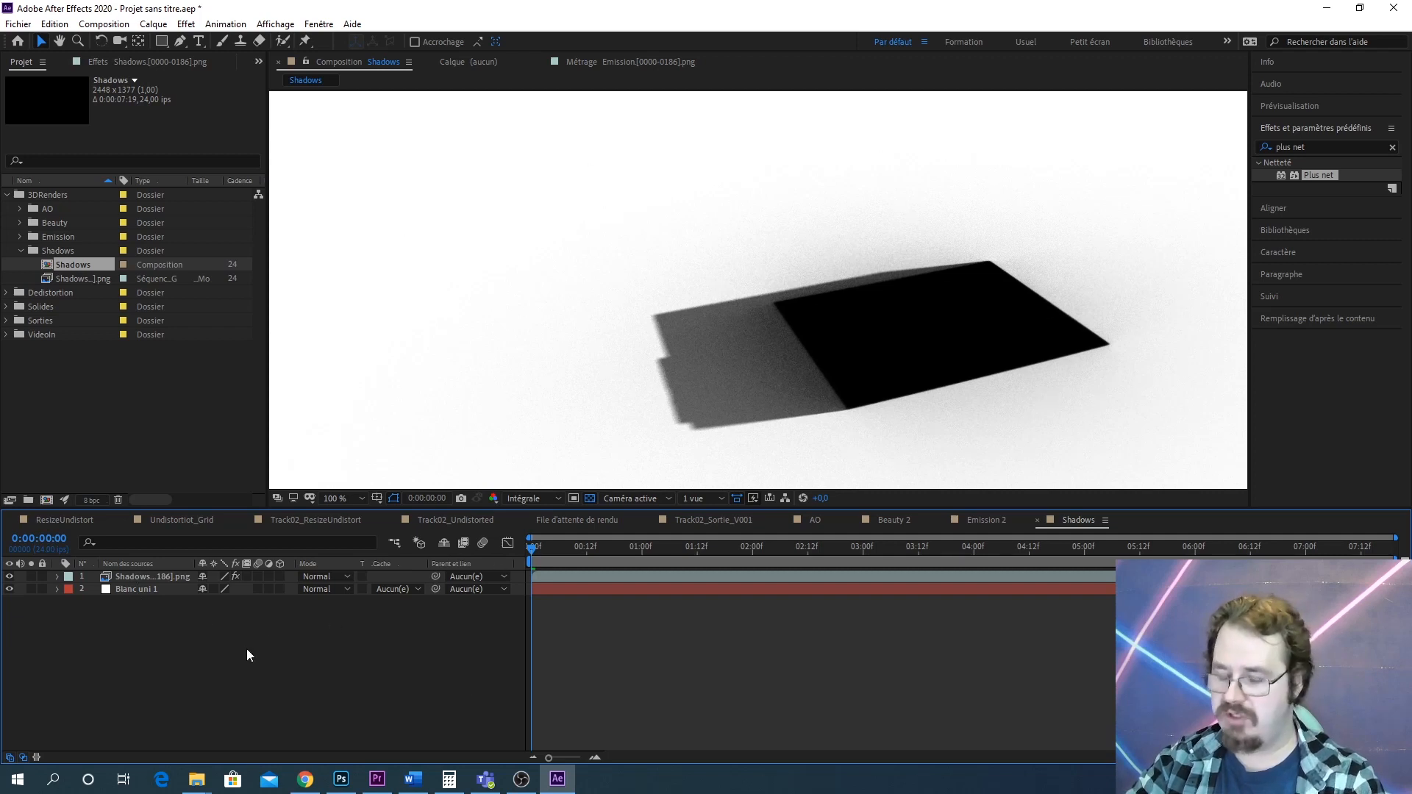
Add a new adjustment layer to the Shadows composition
left_click(152, 23)
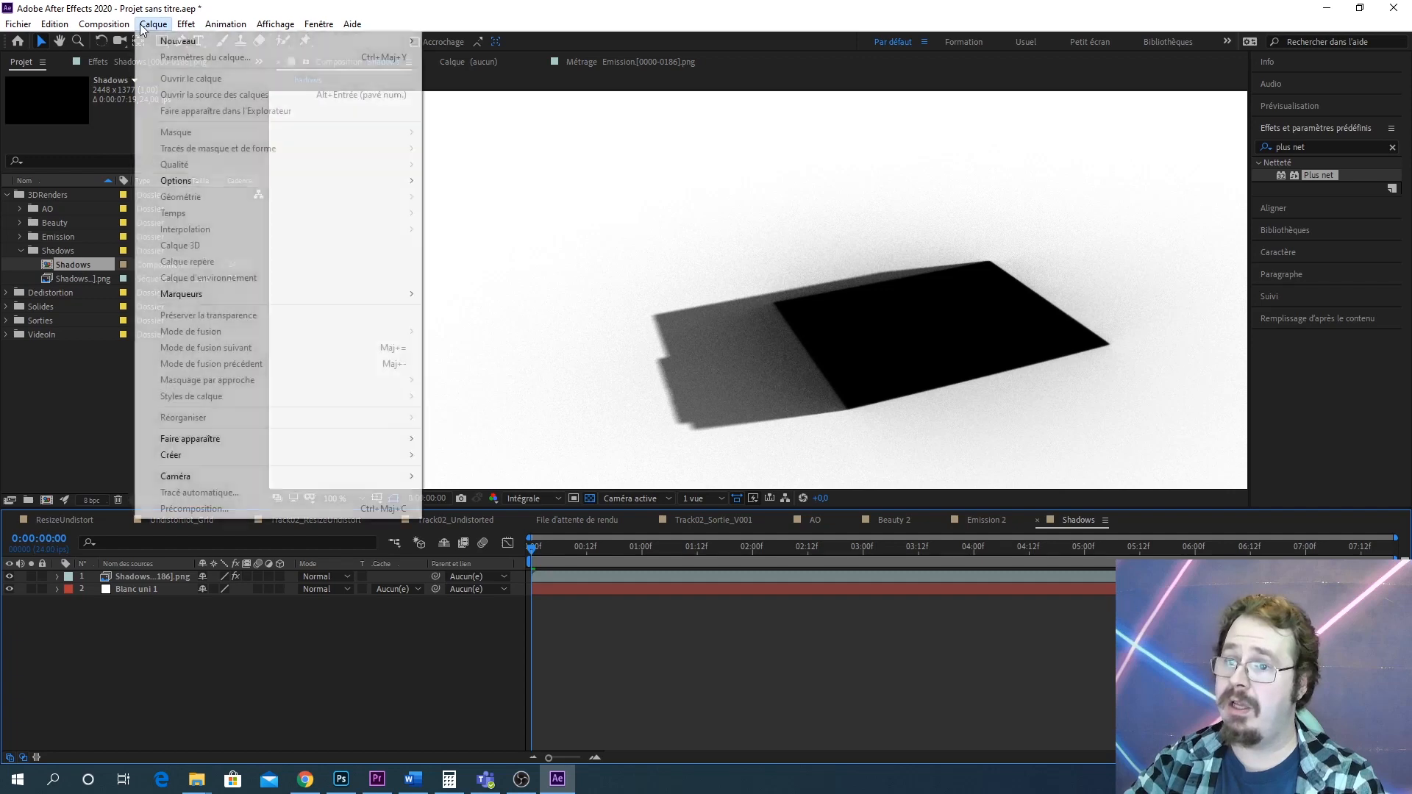
mouse_move(169, 43)
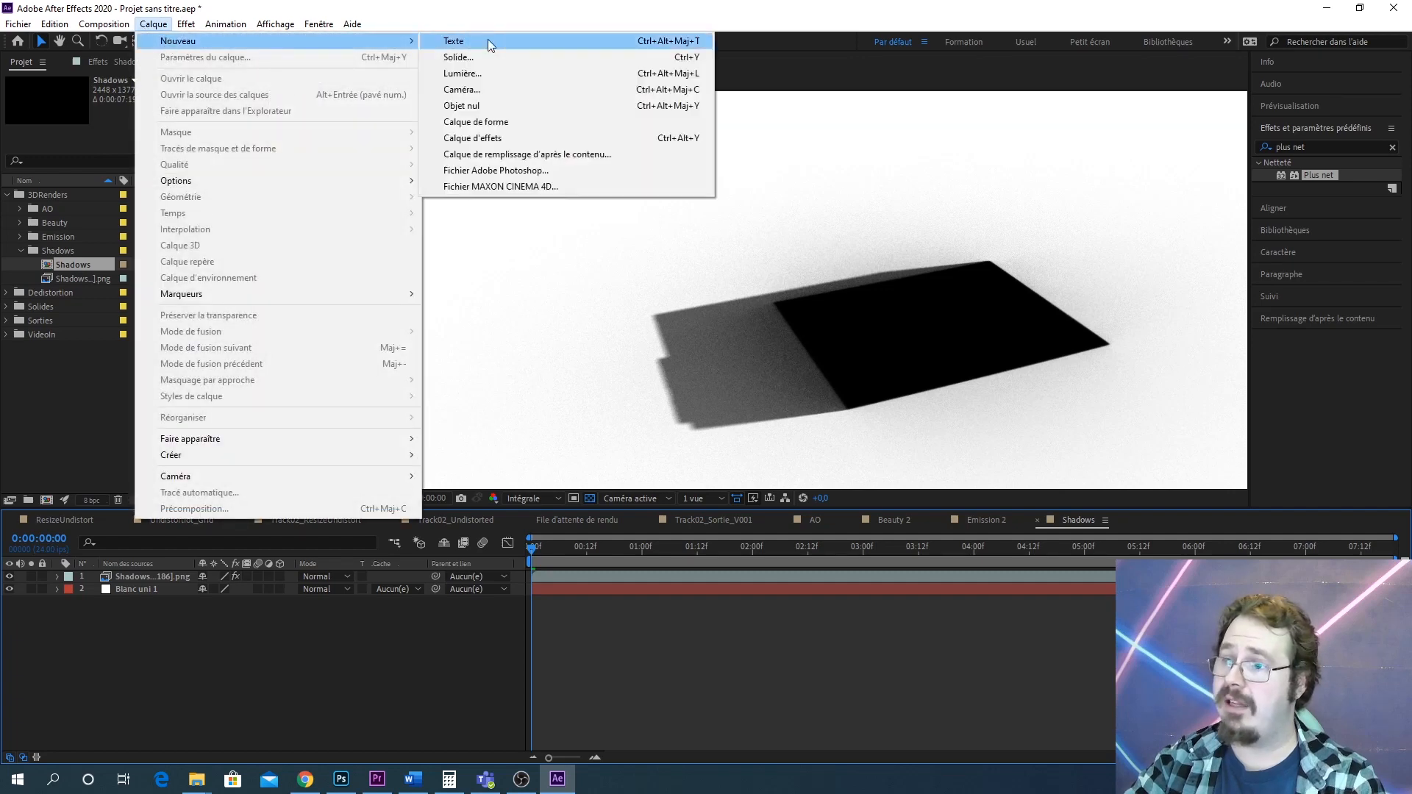
left_click(514, 138)
double_click(1300, 147)
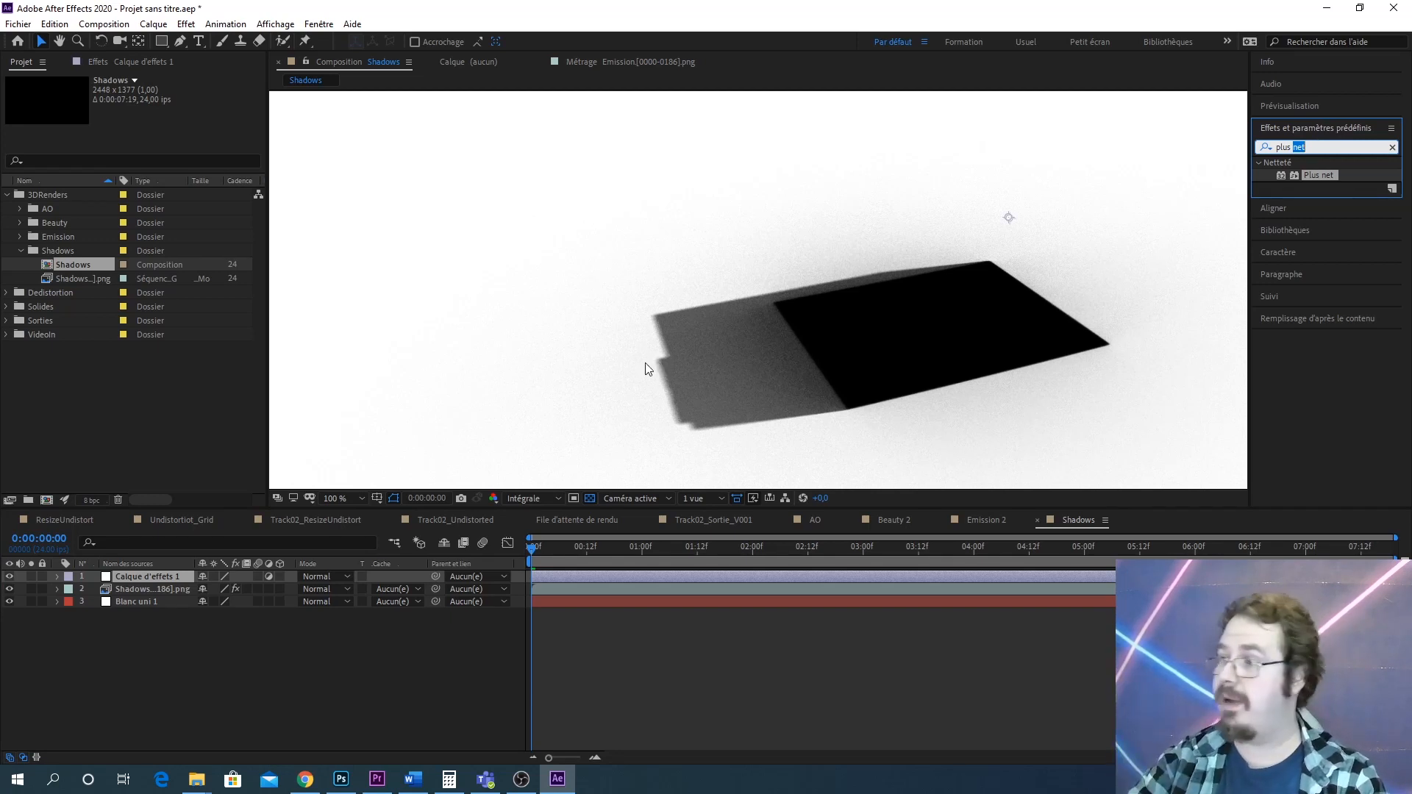
Search for Flou gaussien and apply it to the adjustment layer in the Shadows composition
left_click(1340, 145)
key("BackSpace")
key("BackSpace")
key("BackSpace")
key("BackSpace")
key("BackSpace")
key("BackSpace")
key("BackSpace")
key("BackSpace")
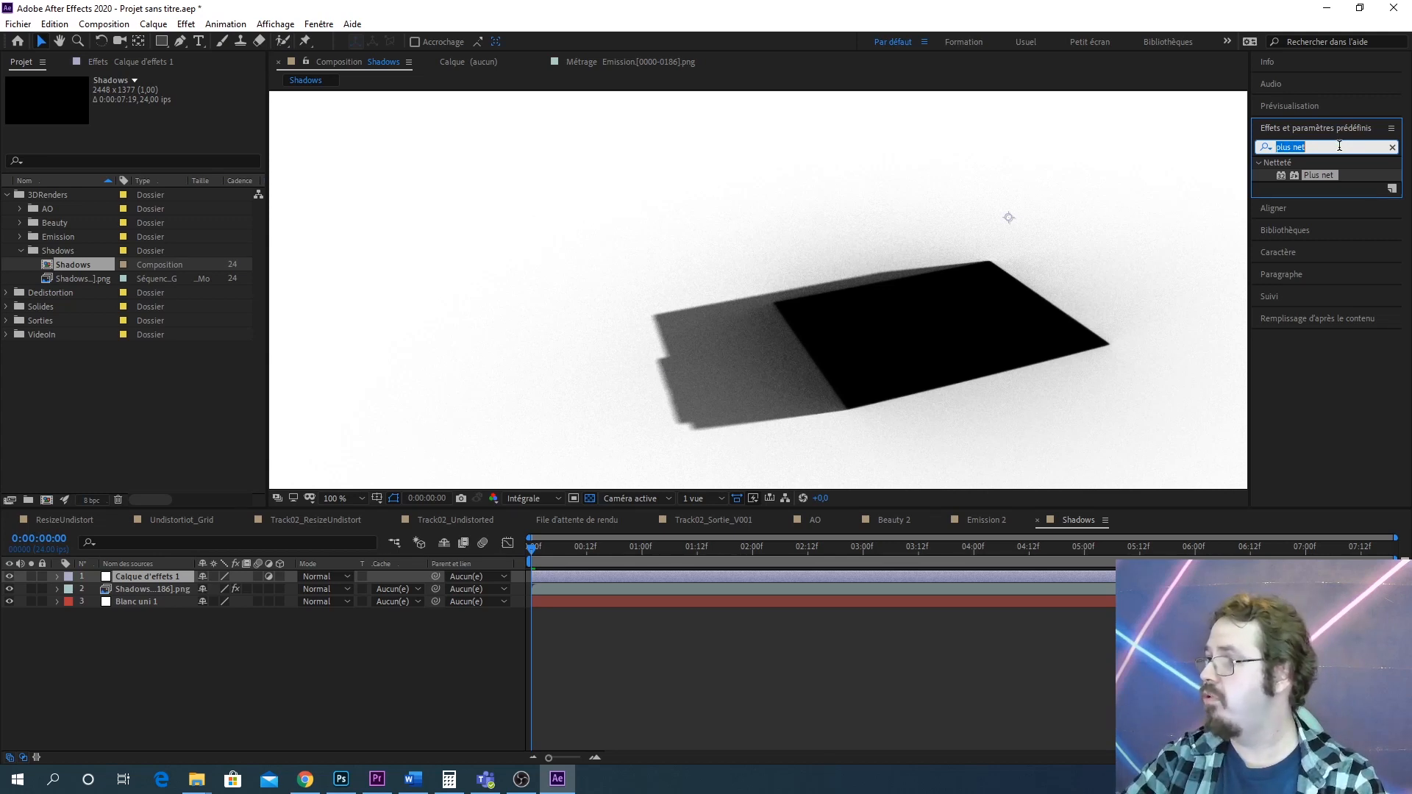
type("flou gaussie")
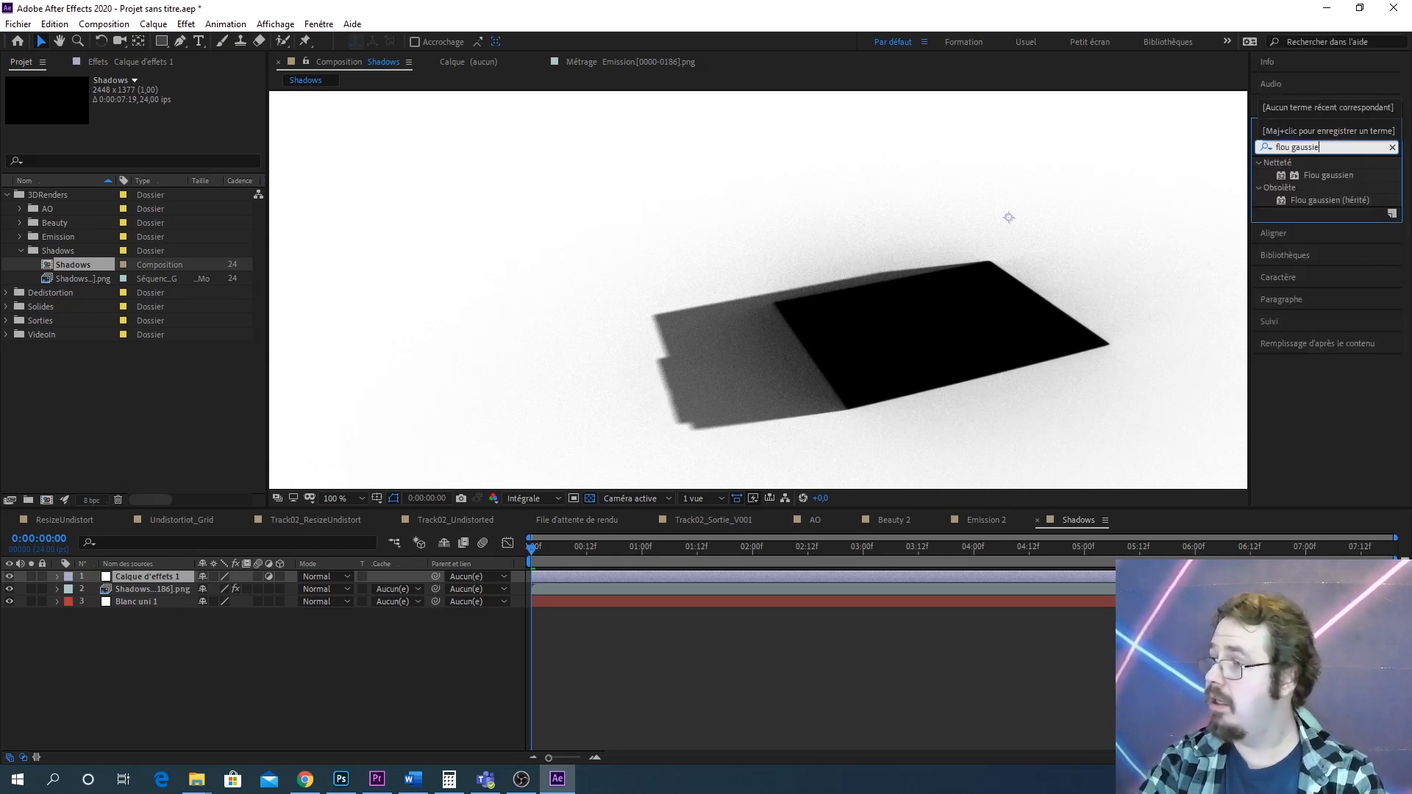
left_click_drag(1324, 174, 164, 579)
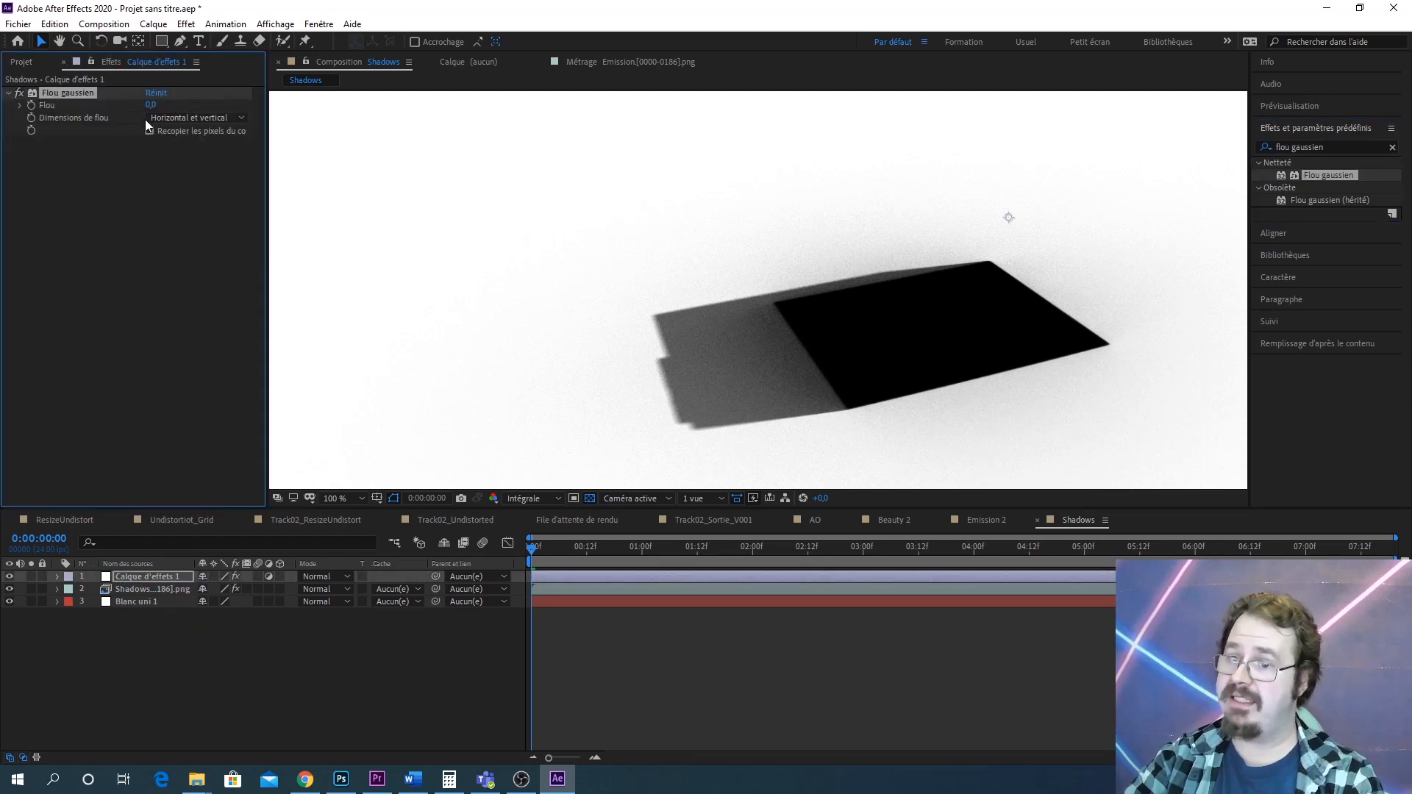
Set the Gaussian blur amount to 13,2 to soften the shadow's edges and grain
left_click_drag(151, 104, 1230, 510)
key("ctrl+z")
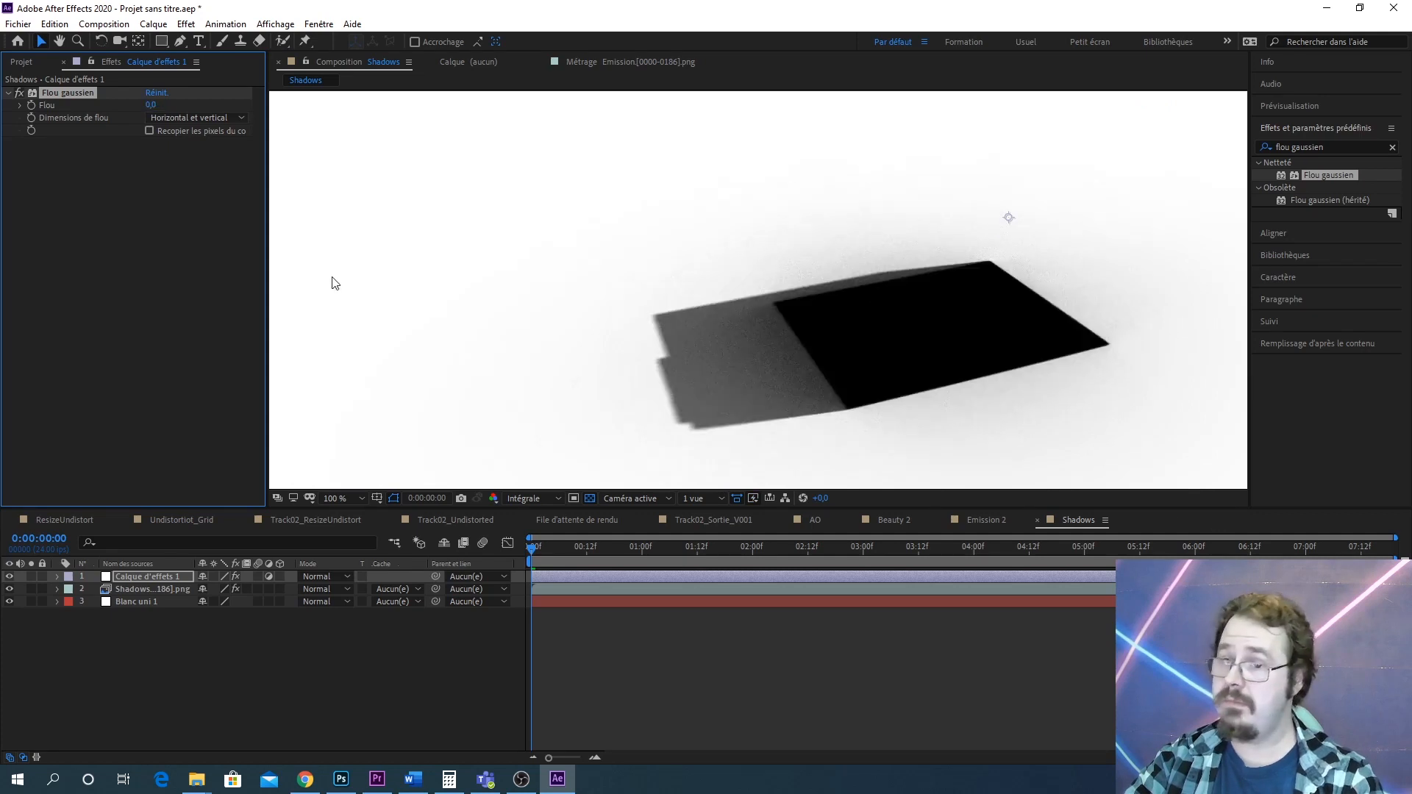
scroll(701, 343, "up", 3)
scroll(687, 347, "down", 1)
left_click_drag(649, 388, 854, 370)
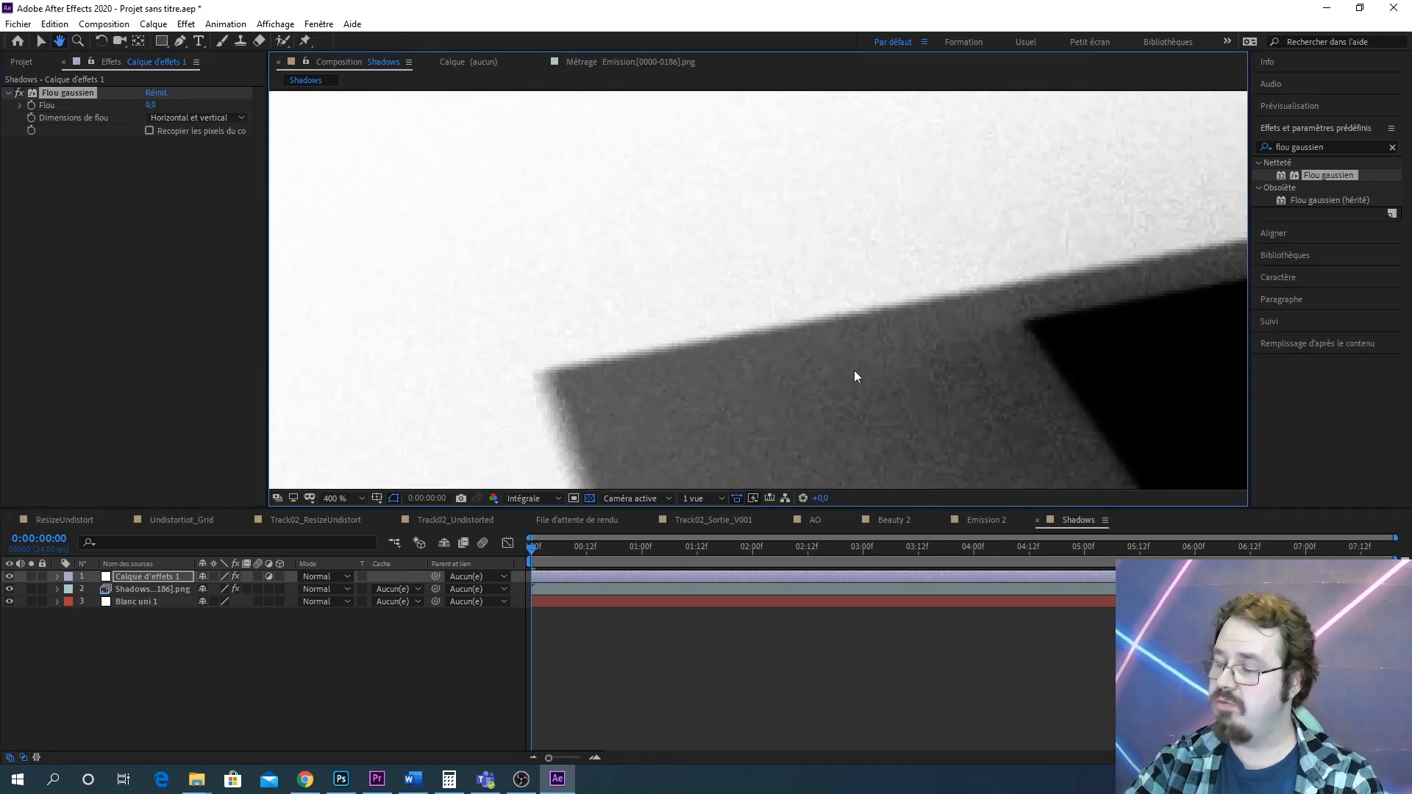
scroll(615, 366, "down", 3)
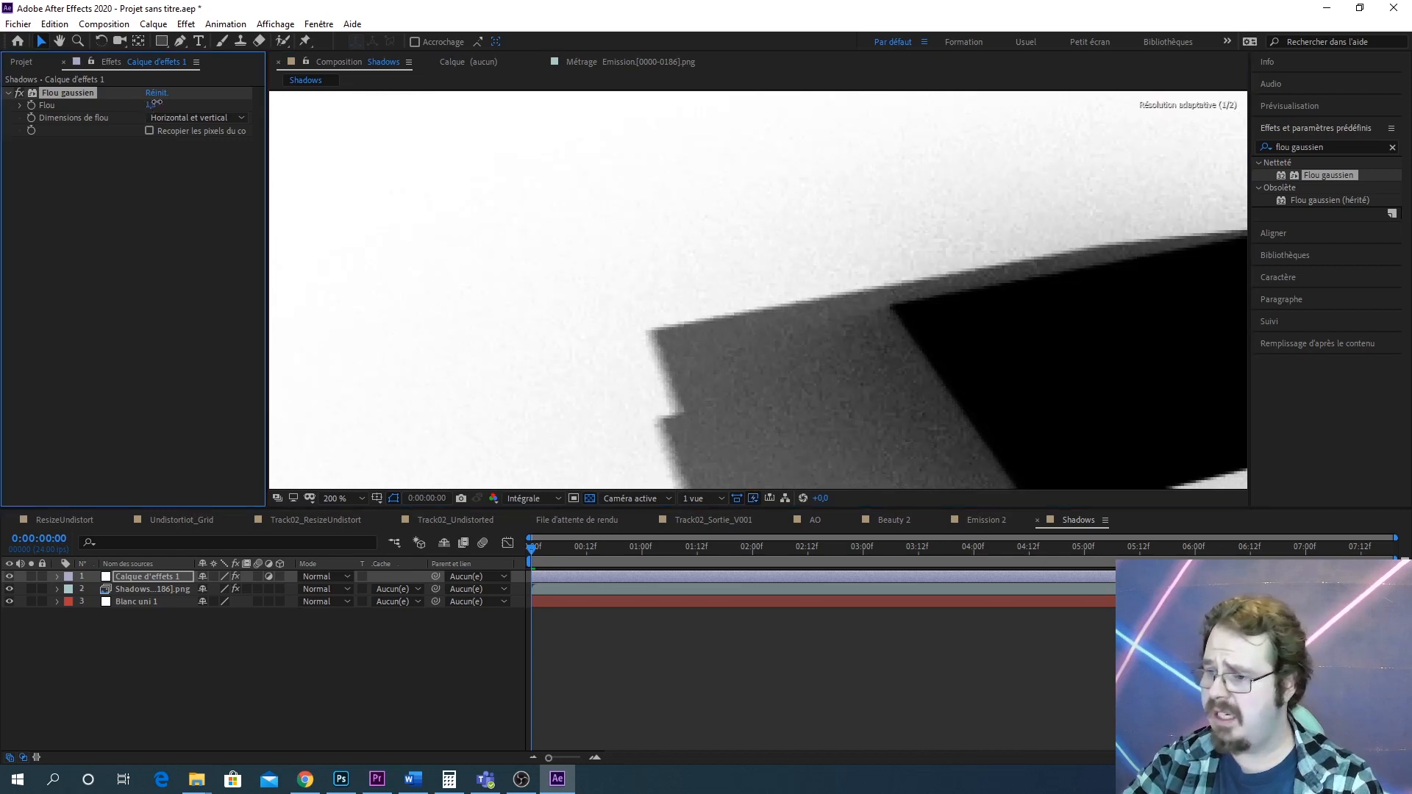
left_click_drag(151, 105, 236, 93)
scroll(924, 297, "down", 5)
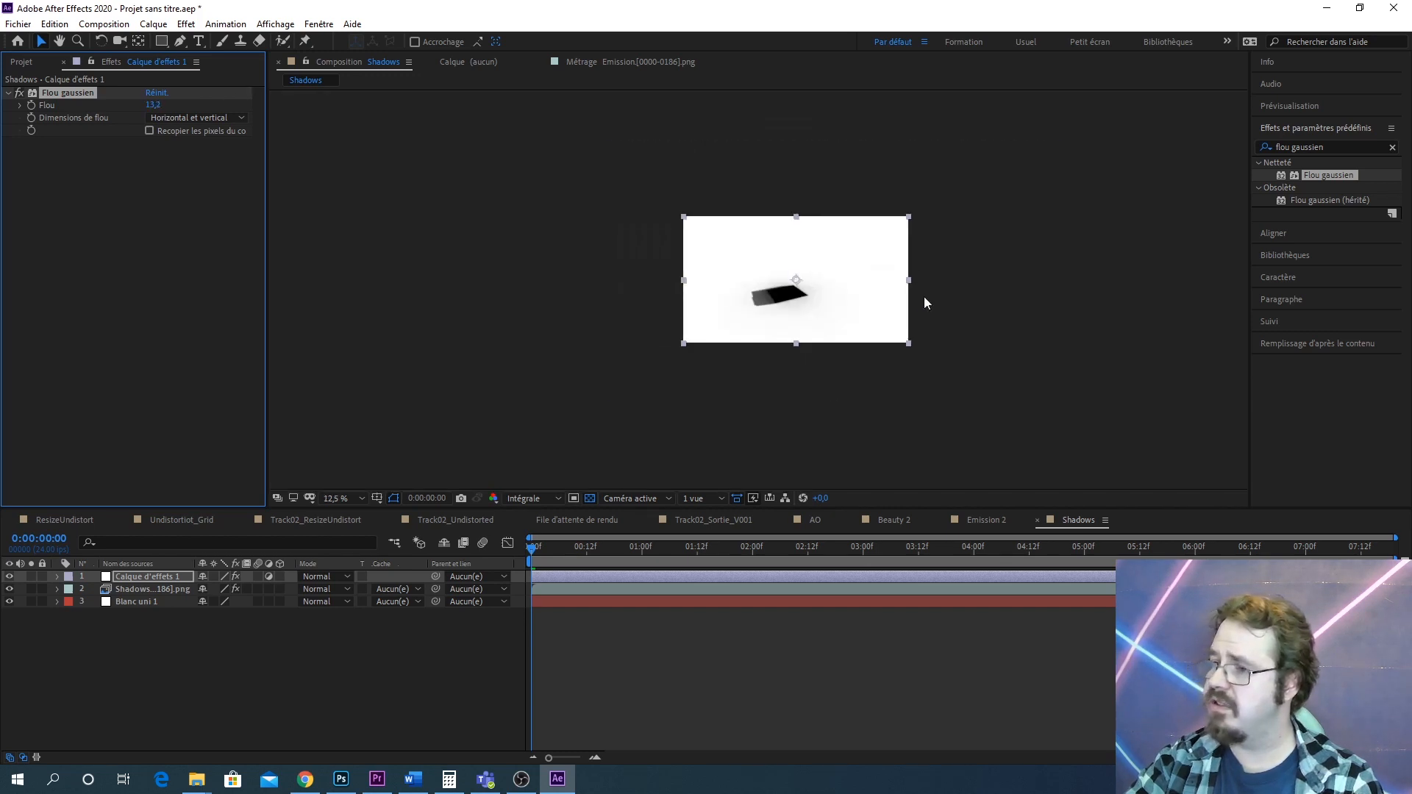
Search for Courbes and apply it to the adjustment layer below the blur
scroll(861, 309, "up", 8)
scroll(832, 337, "down", 6)
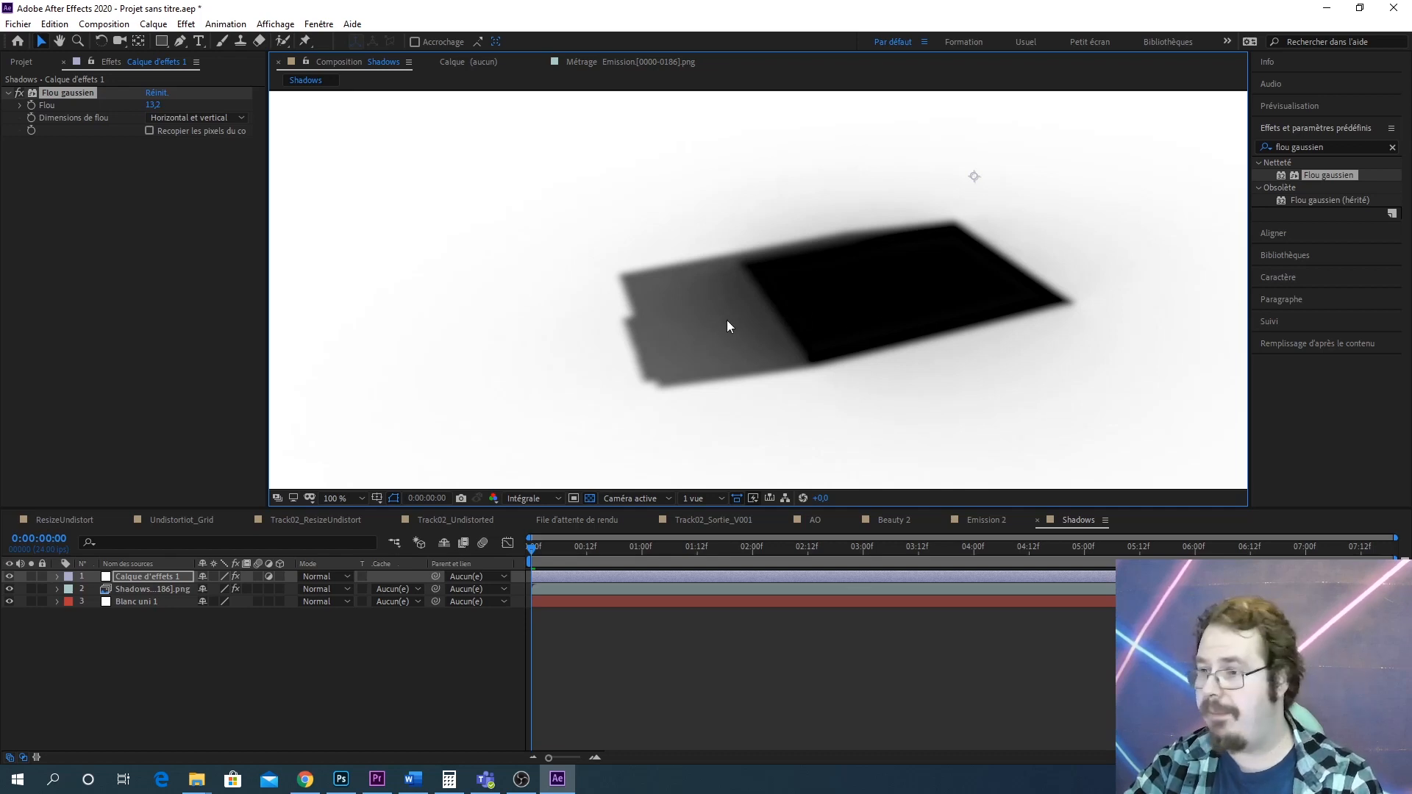
scroll(728, 325, "up", 4)
scroll(851, 314, "down", 4)
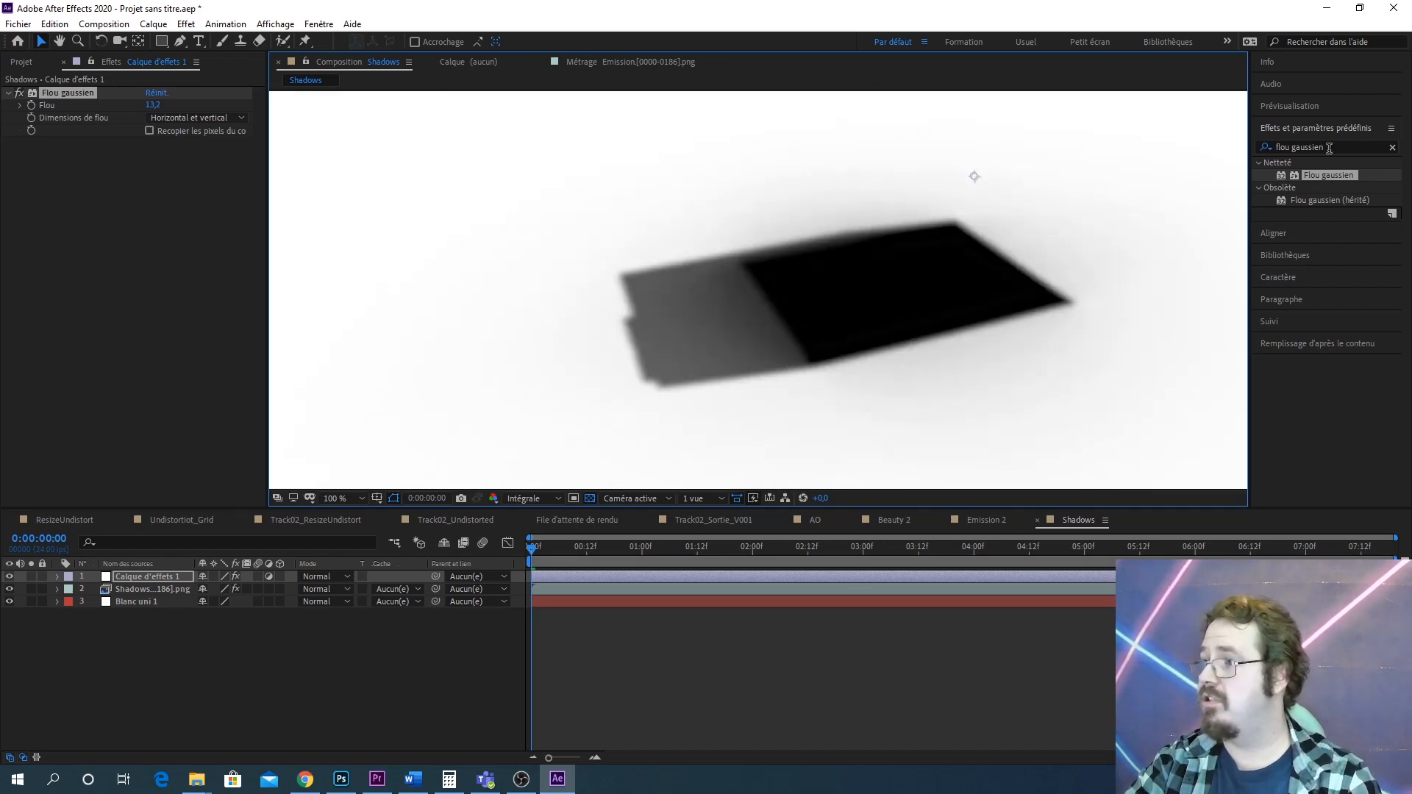
left_click(1327, 147)
left_click_drag(1341, 144, 1145, 144)
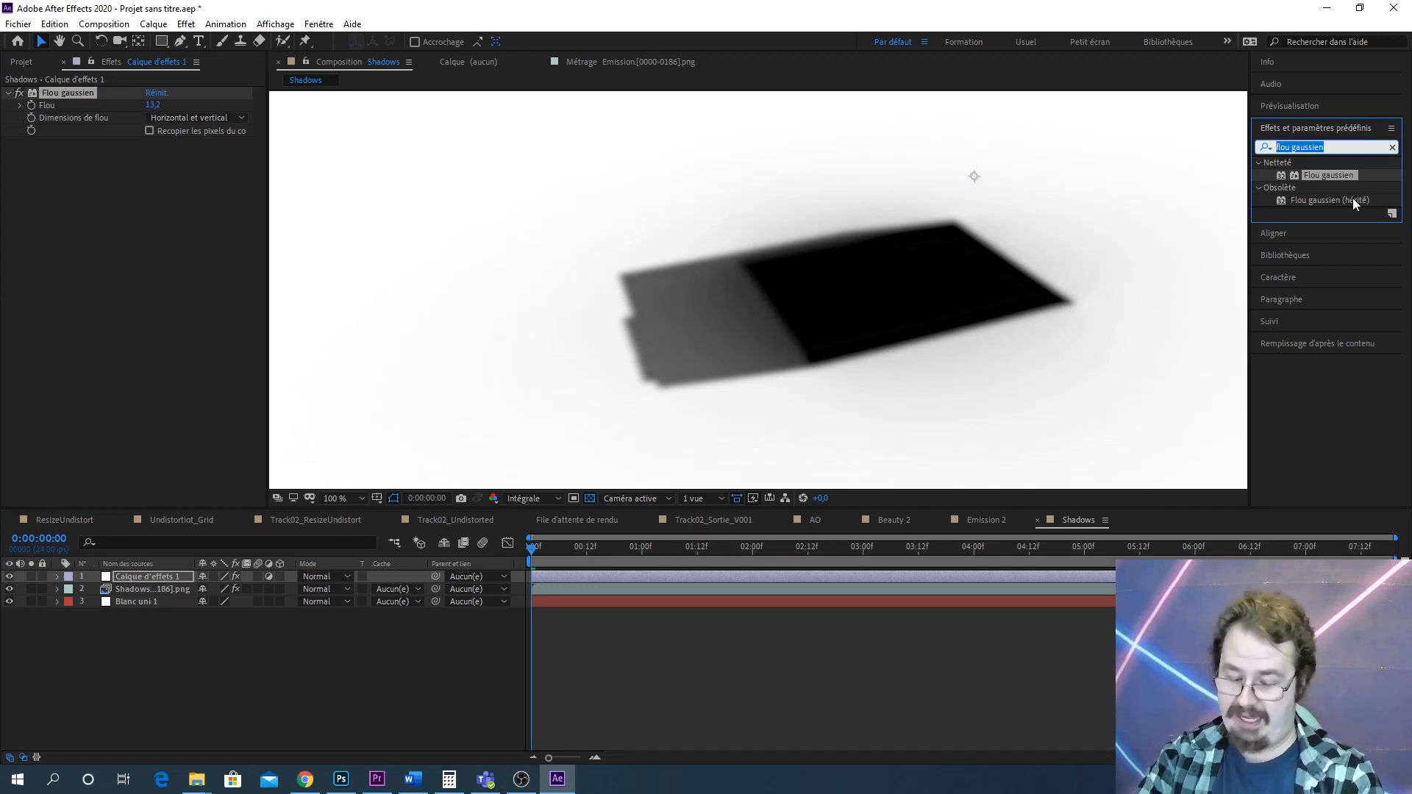
type("cour")
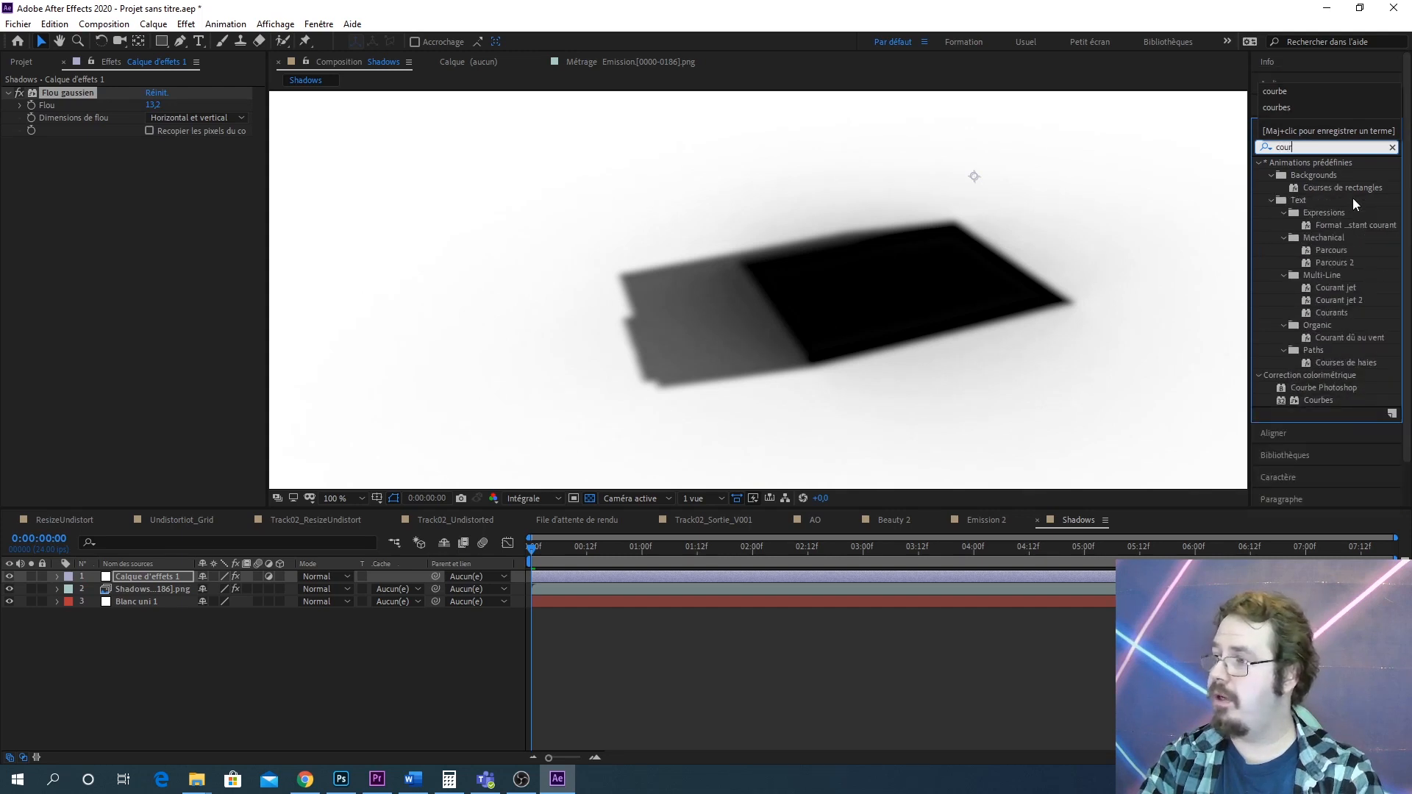
type("bes")
left_click_drag(1318, 175, 147, 580)
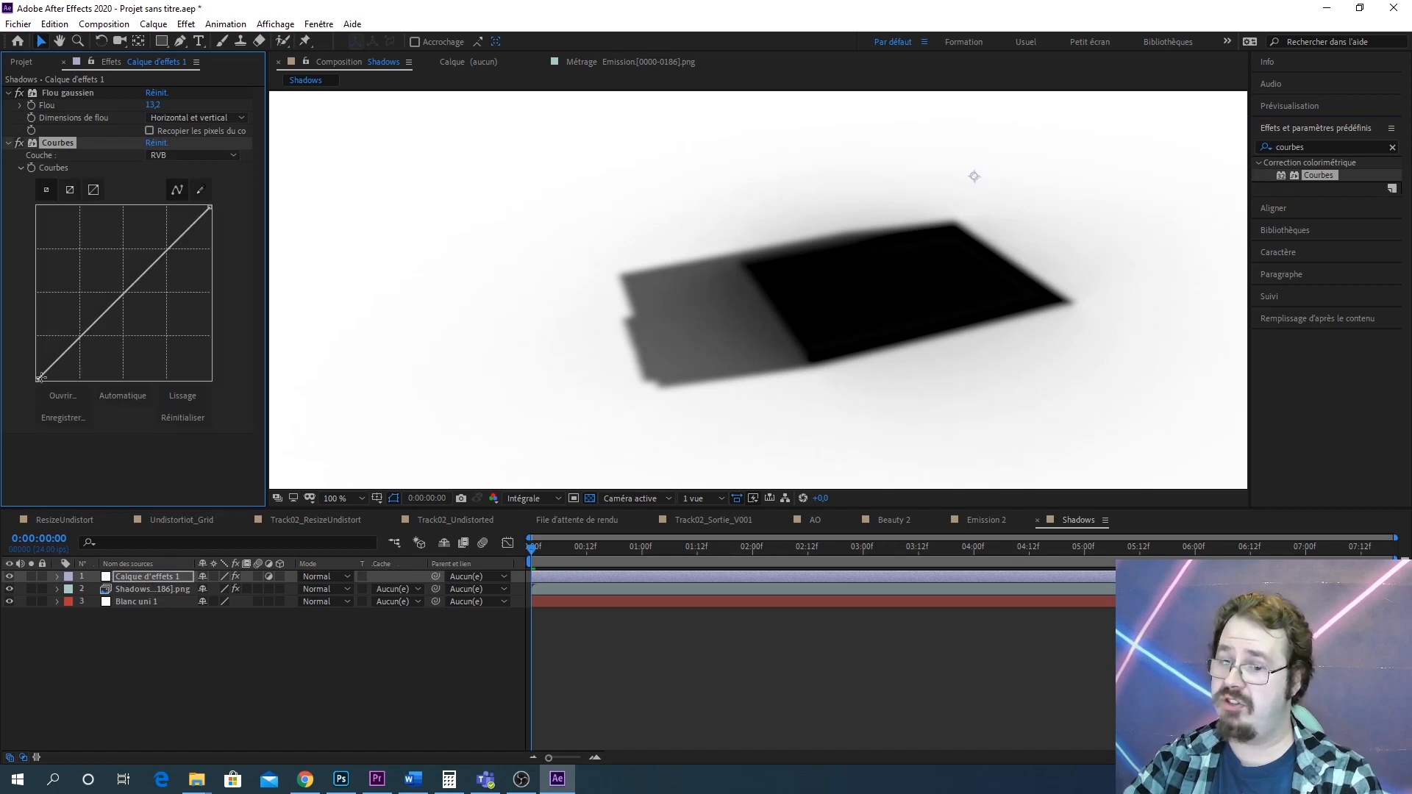
Bend the Courbes RGB curve downward to darken the shadow's midtones
left_click_drag(40, 378, 83, 360)
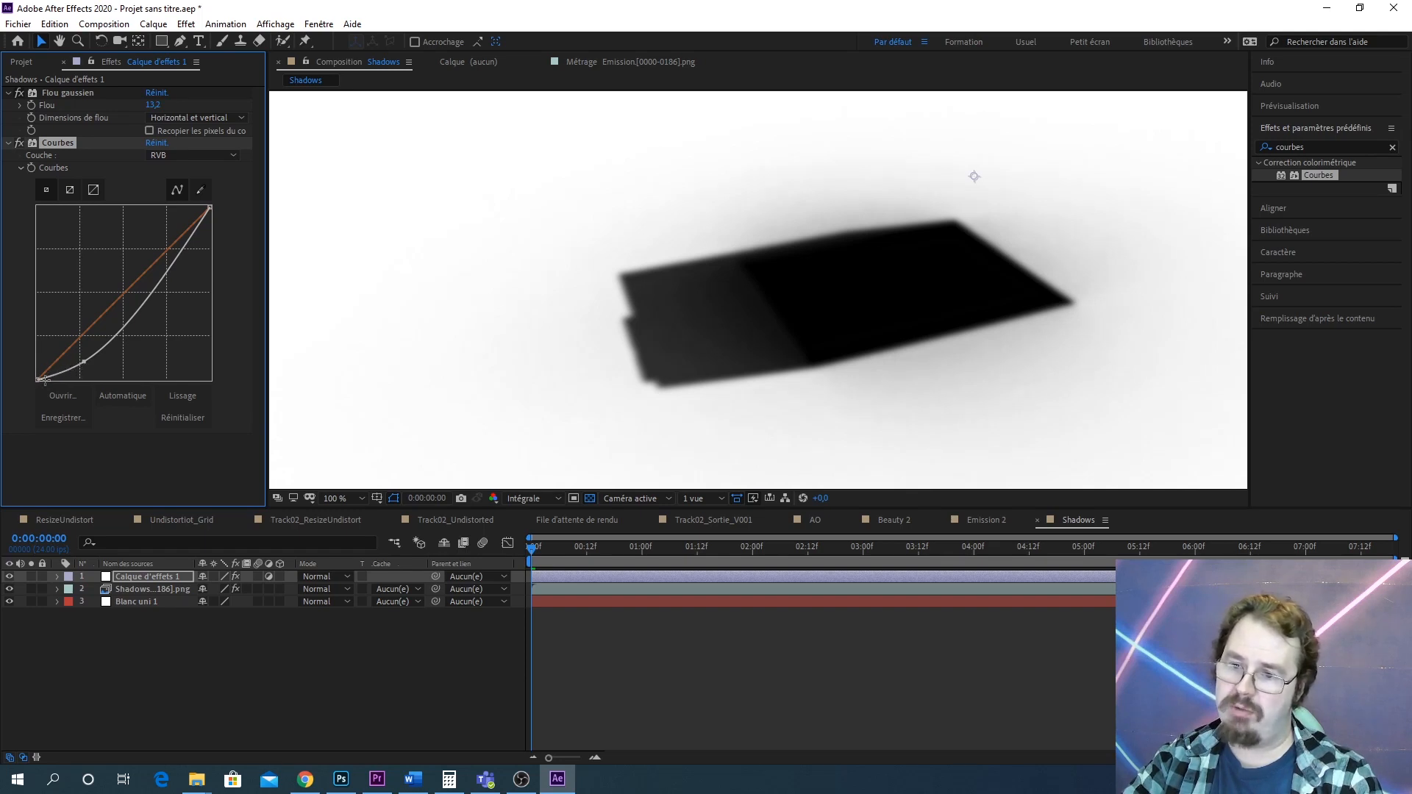
left_click_drag(83, 361, 80, 391)
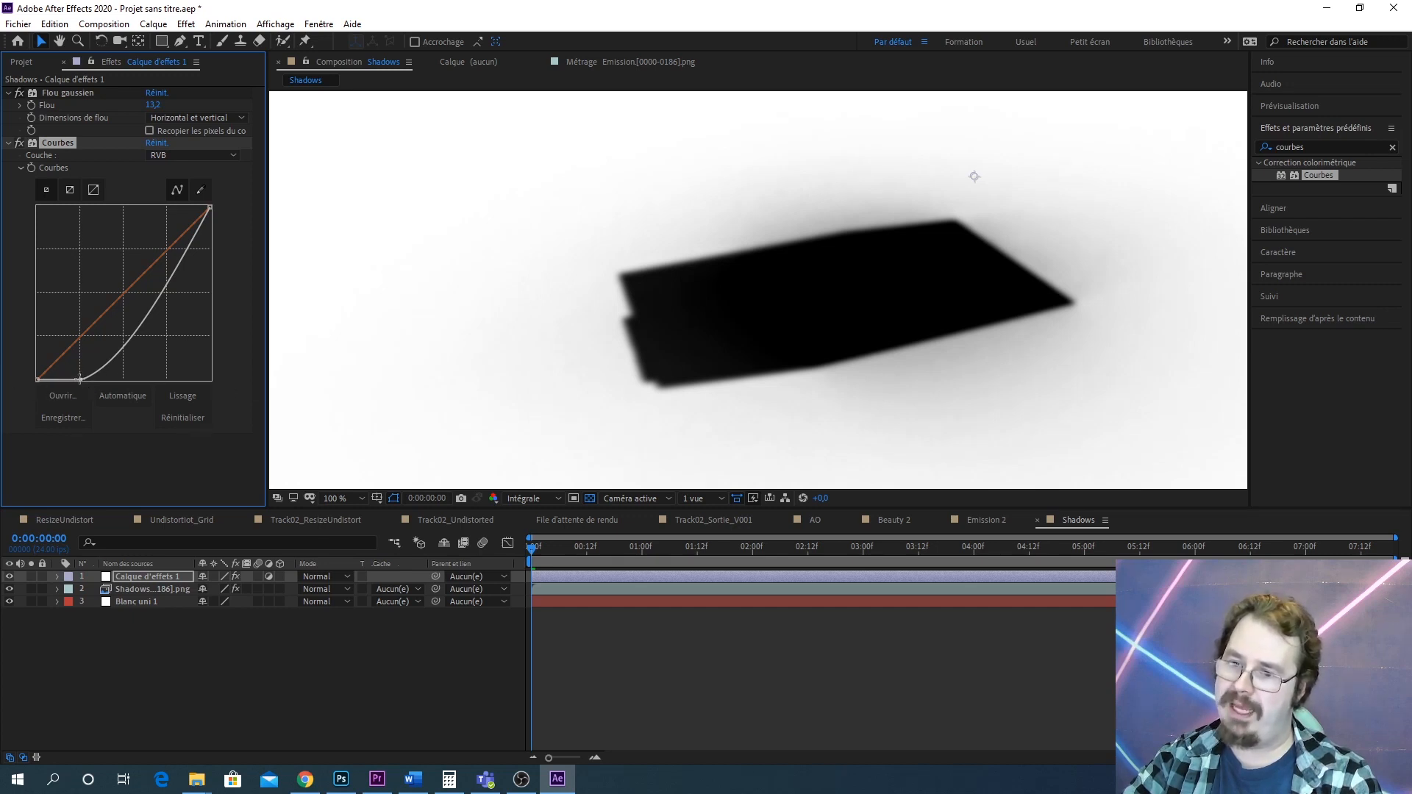
left_click_drag(82, 381, 93, 361)
scroll(742, 339, "up", 2)
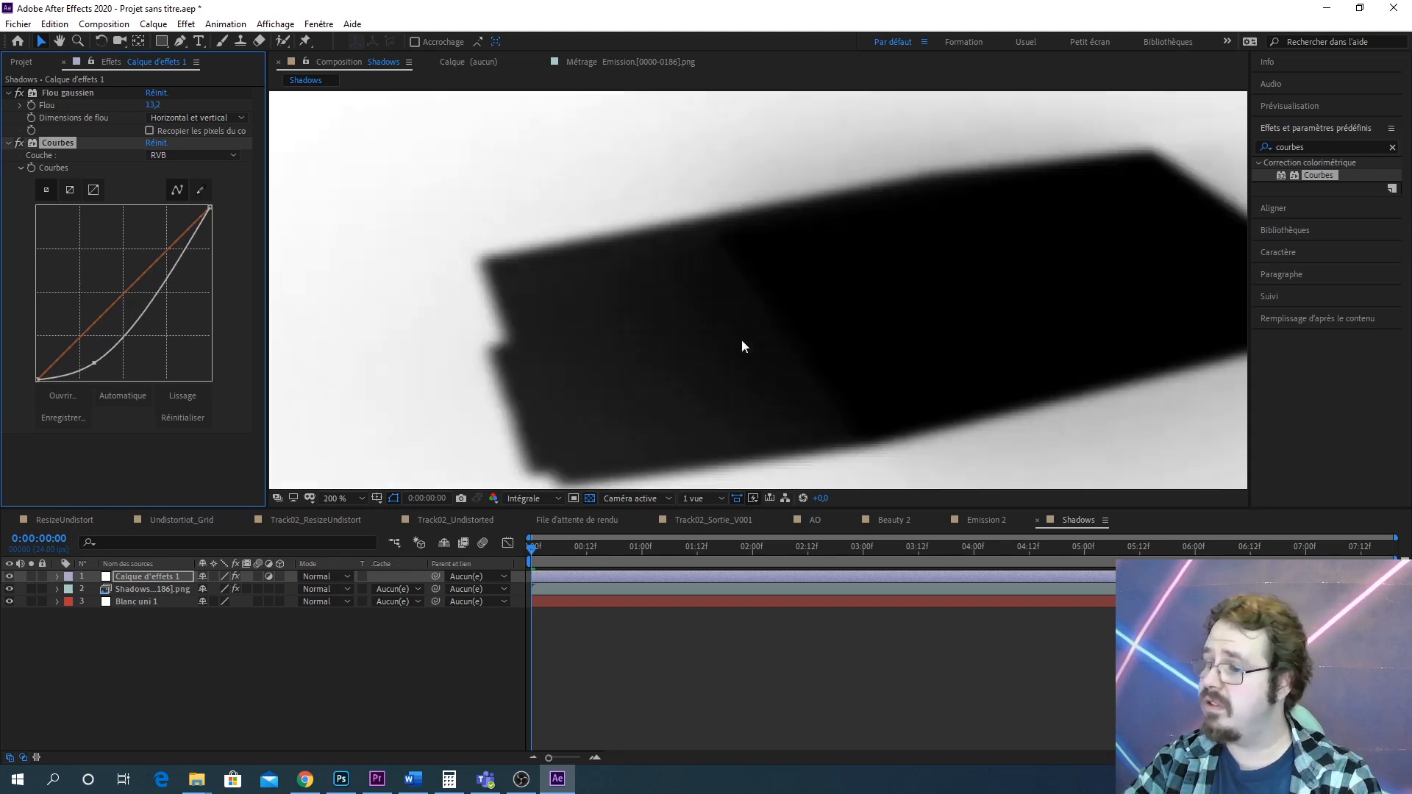
scroll(845, 338, "up", 2)
scroll(846, 338, "down", 3)
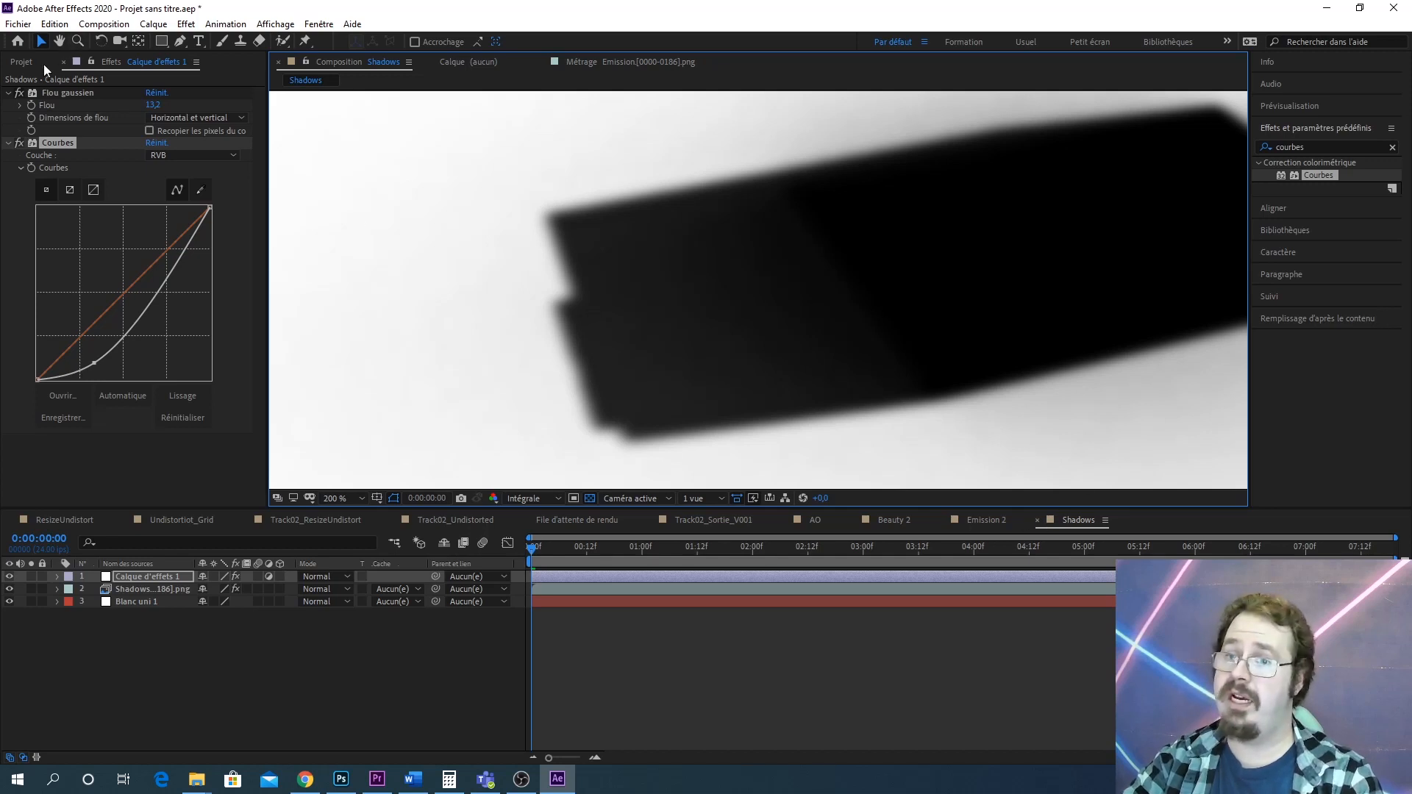
Change the Shadows composition settings to 1920 × 1080 px
left_click(14, 62)
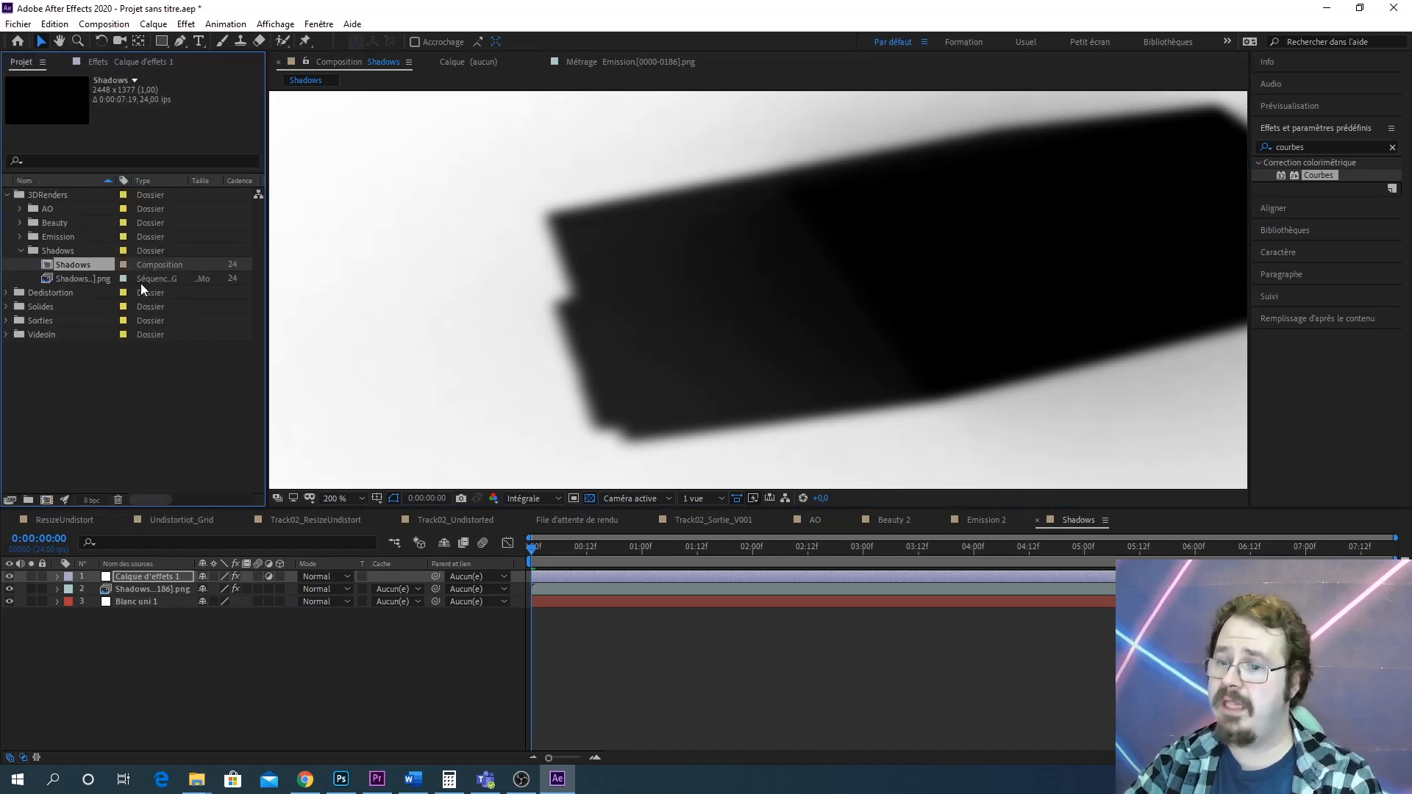
right_click(86, 263)
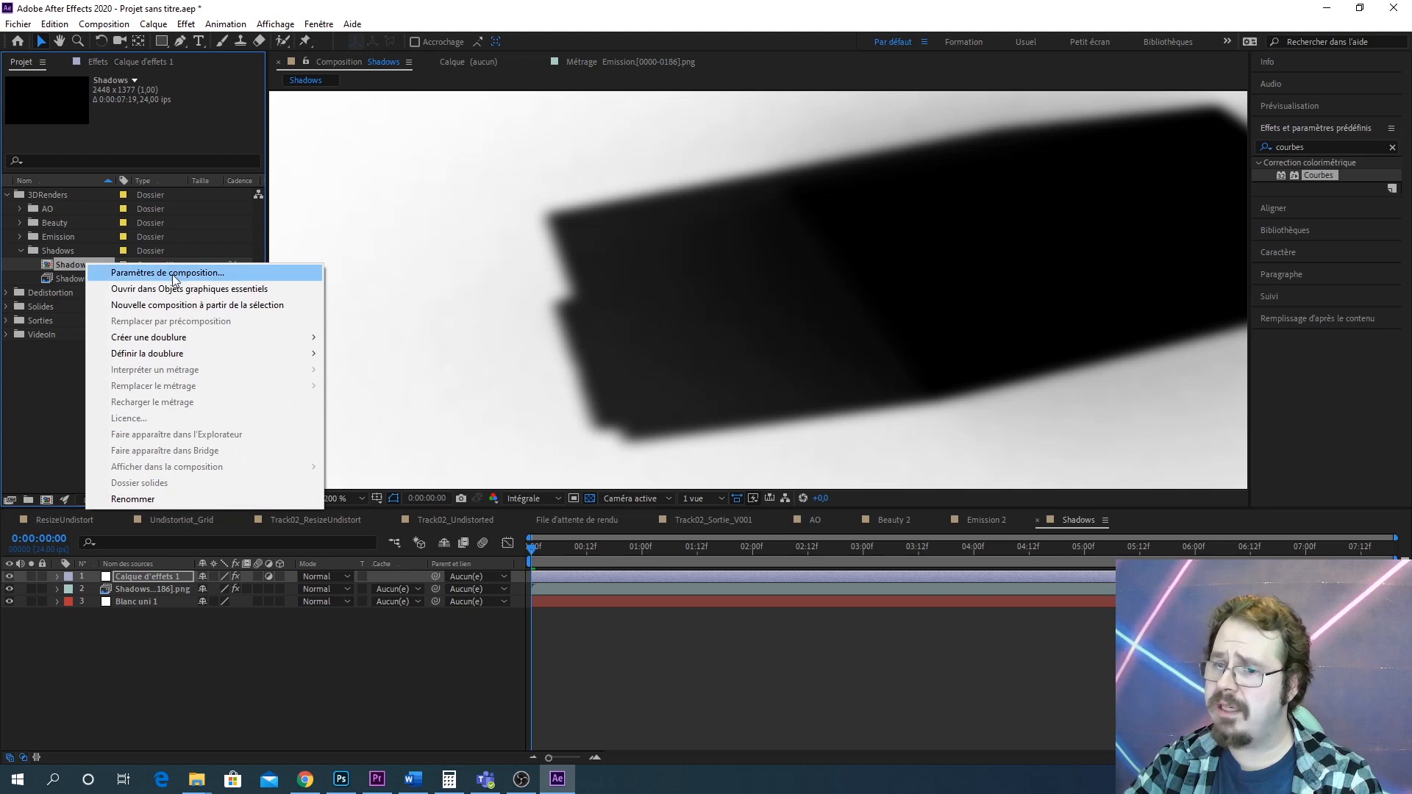
left_click(171, 272)
left_click(758, 213)
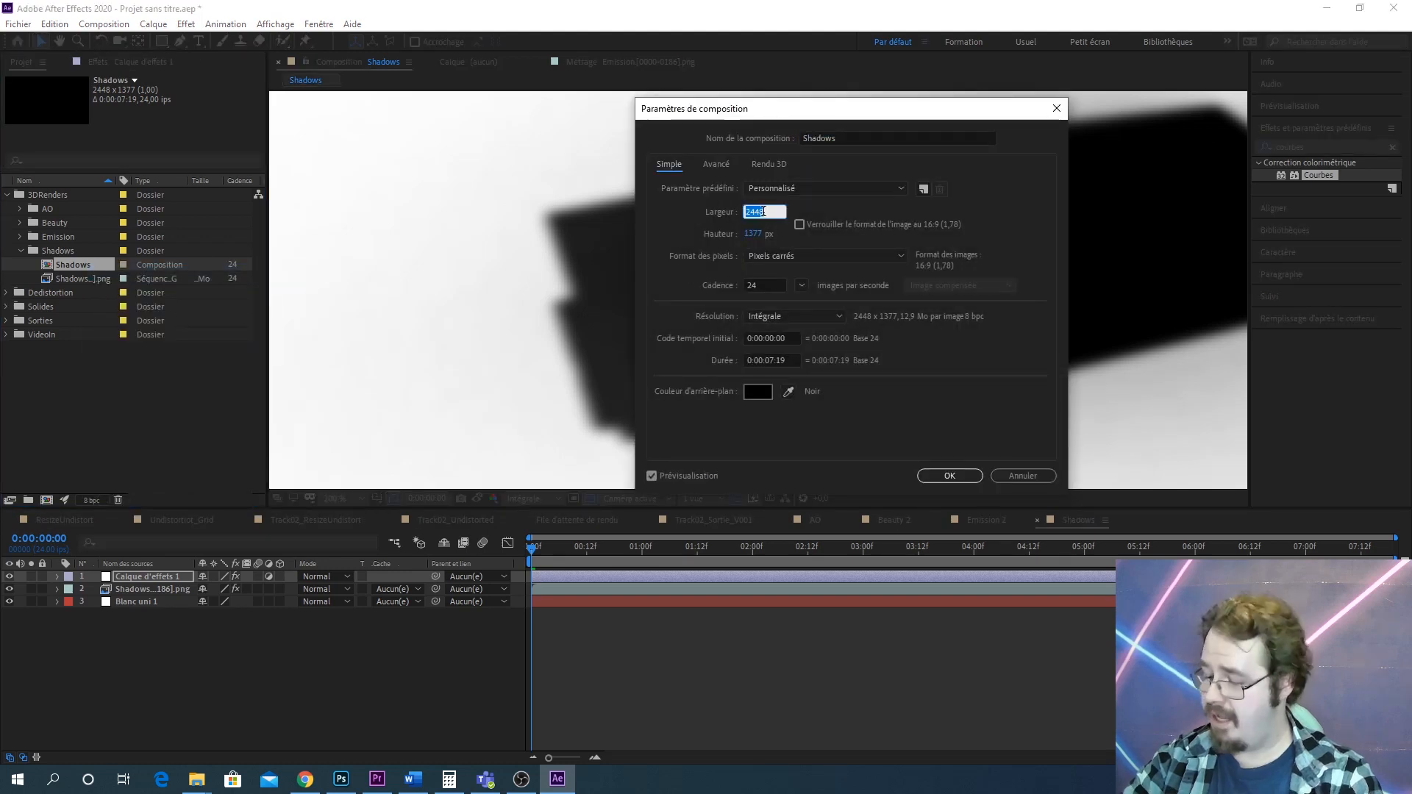
type("1920")
key("Tab")
type("1080")
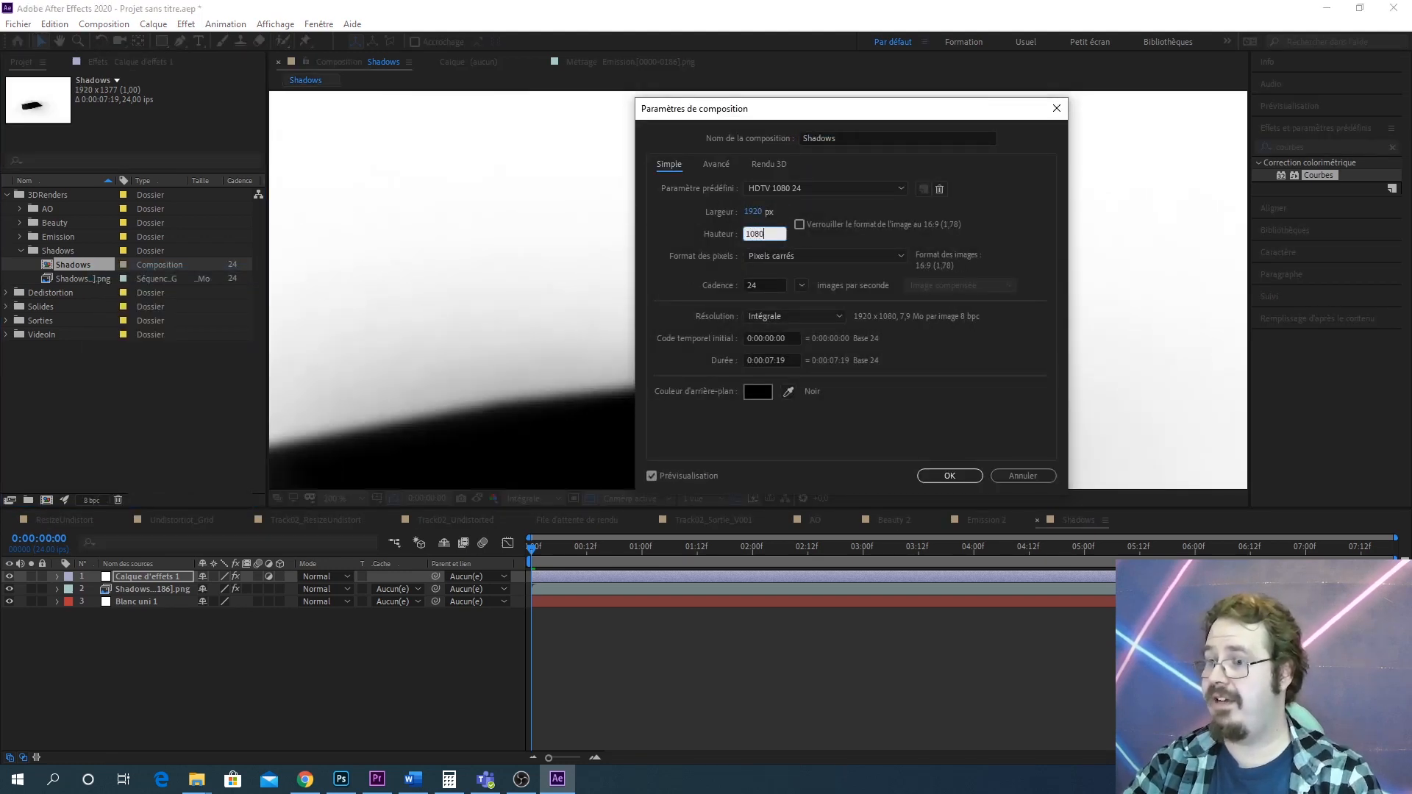
key("Return")
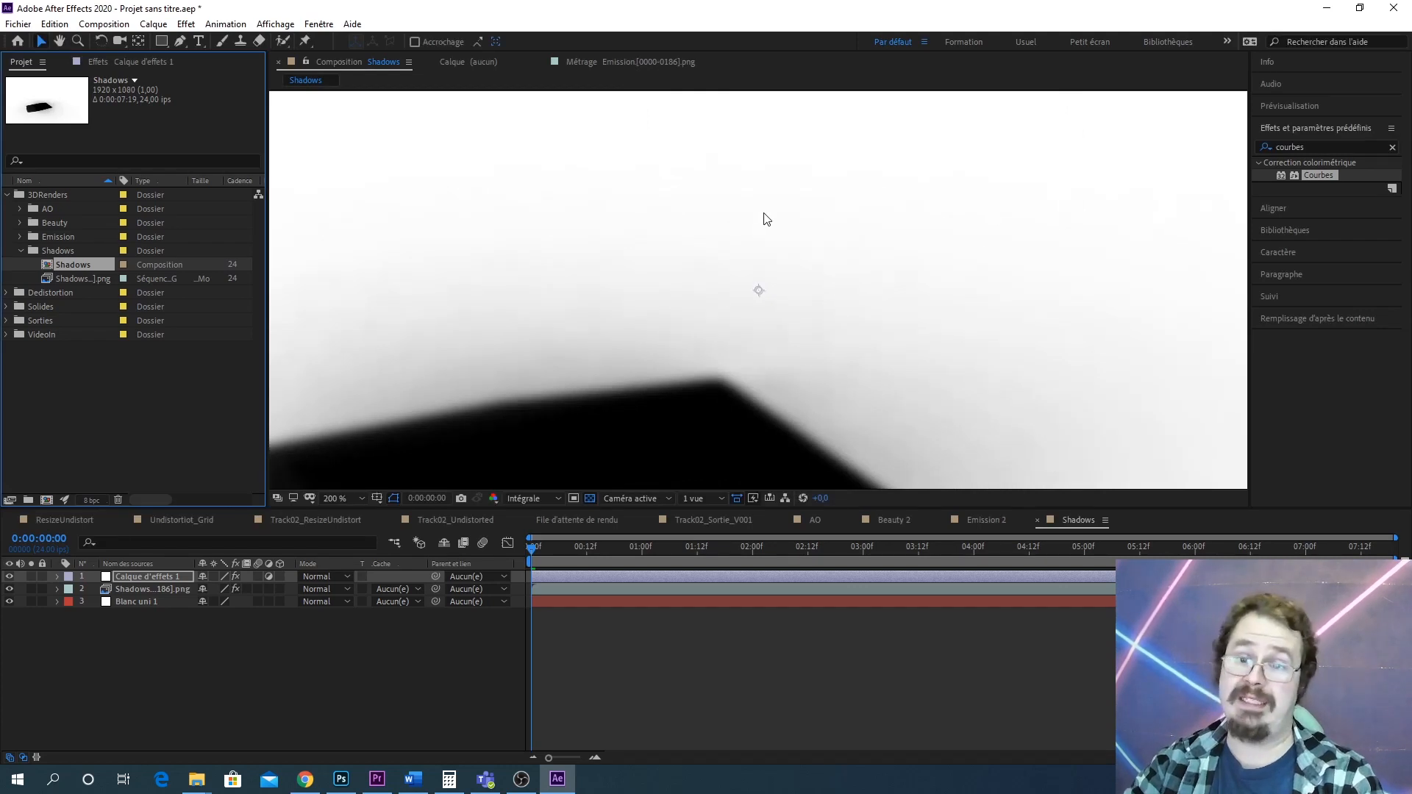
Open the Track02_Sortie_V001 composition from the Sorties folder
left_click(20, 250)
scroll(704, 293, "down", 6)
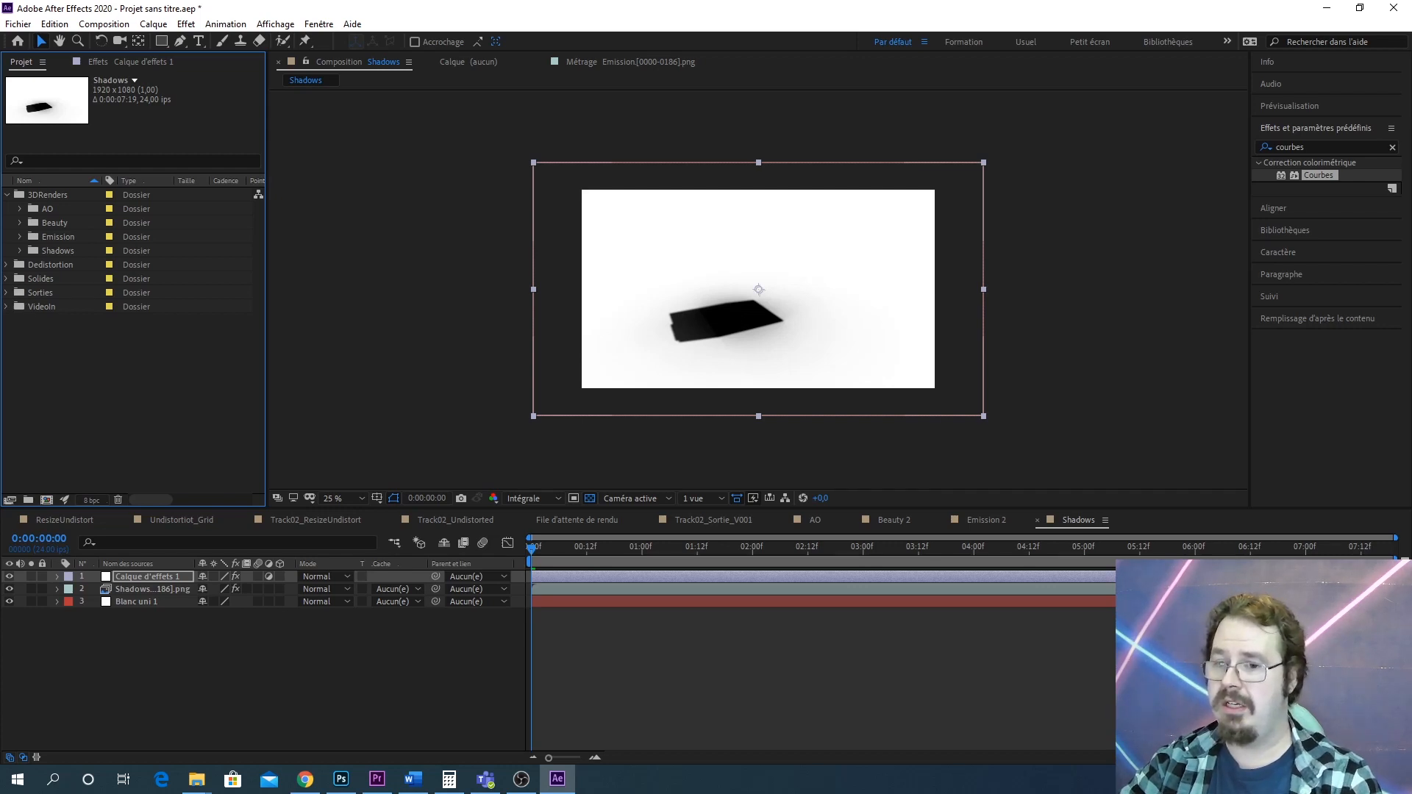
left_click(8, 293)
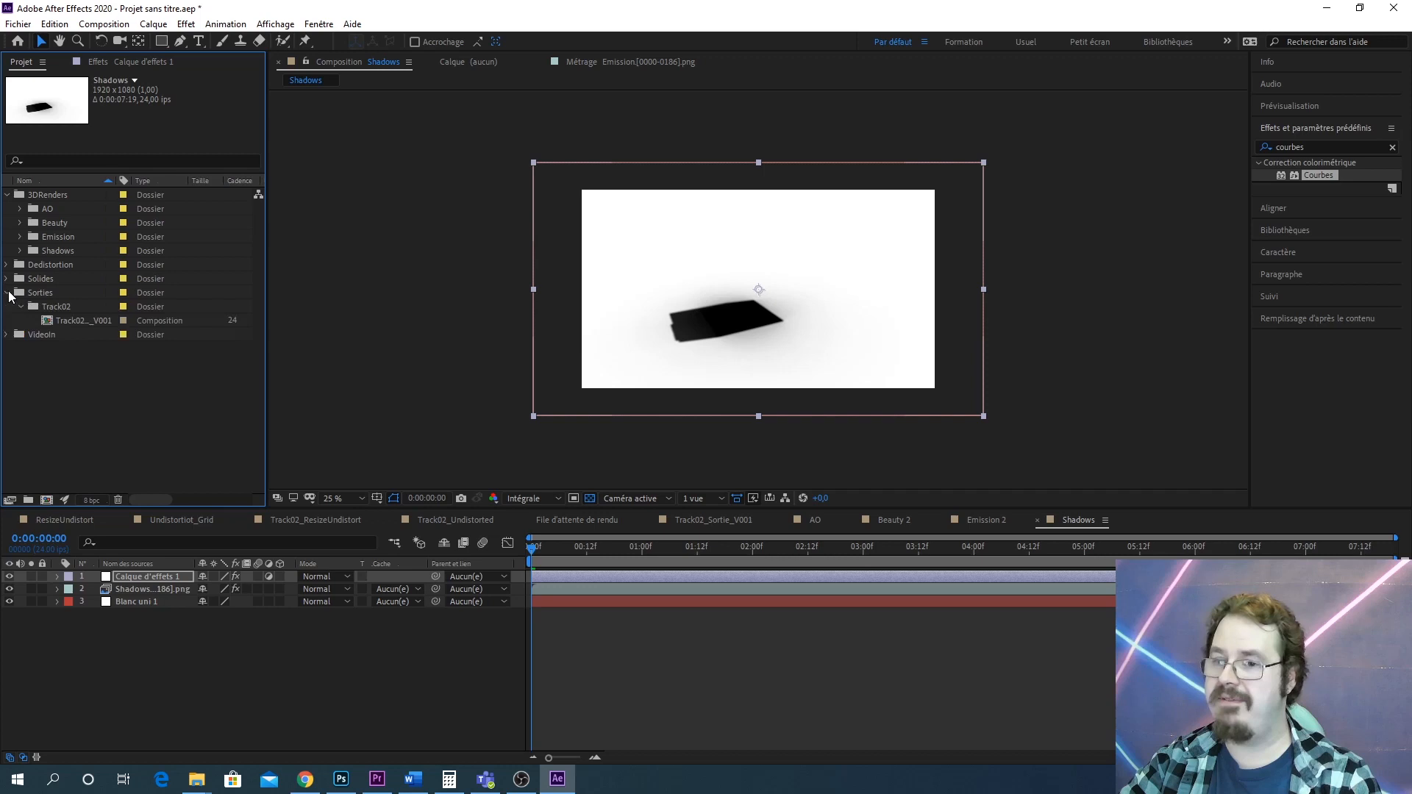
double_click(81, 322)
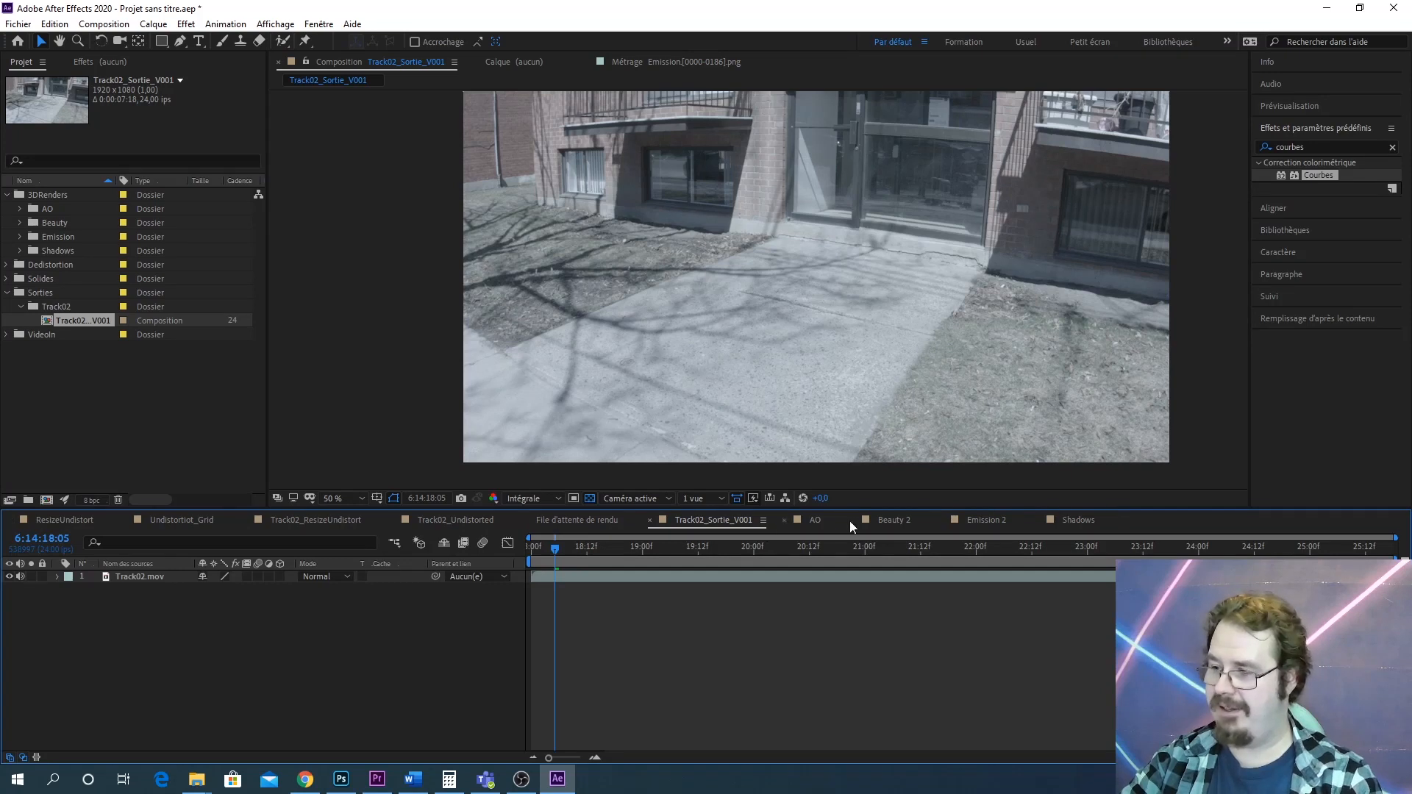
Close all the other composition and render queue tabs in the timeline
left_click(784, 520)
left_click(784, 520)
left_click(785, 520)
left_click(784, 520)
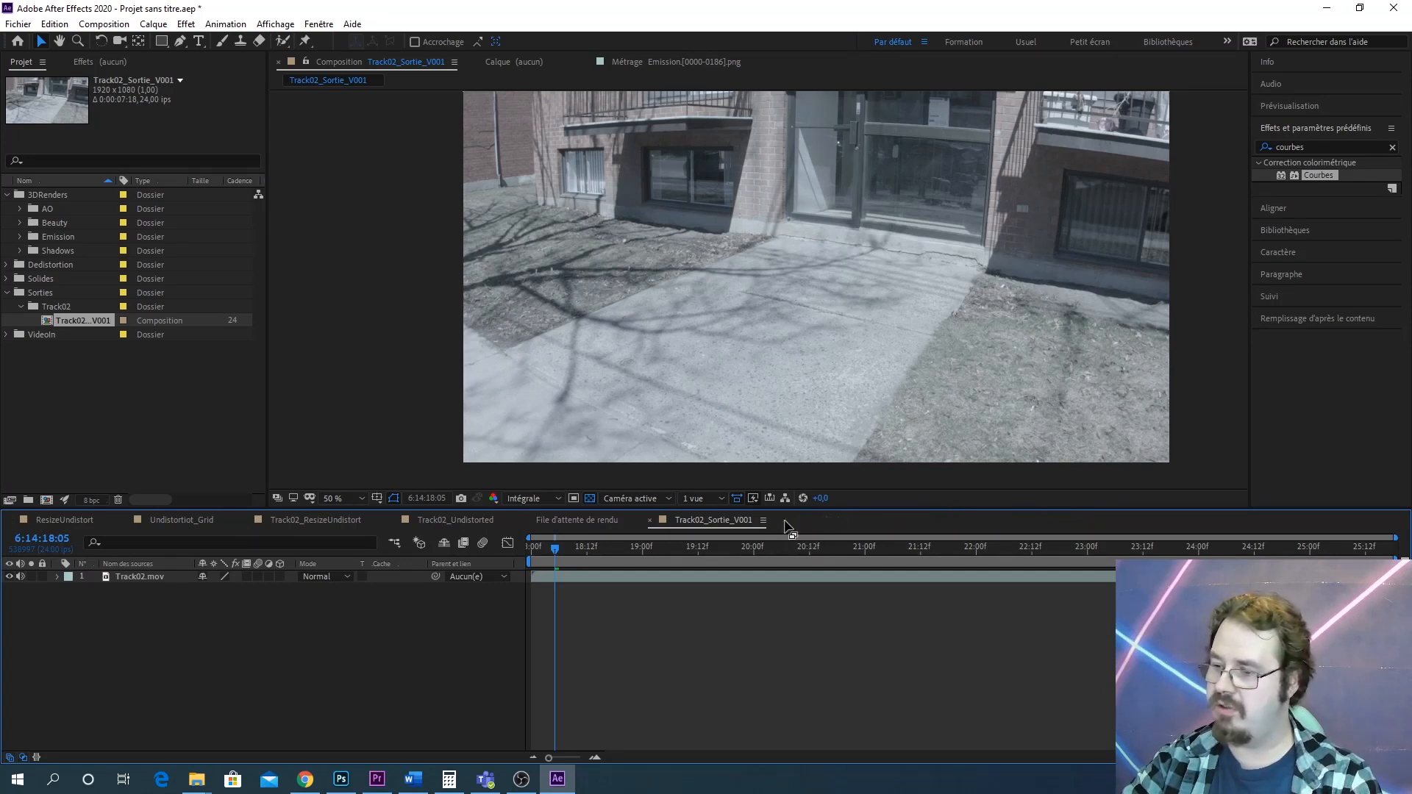
left_click(8, 521)
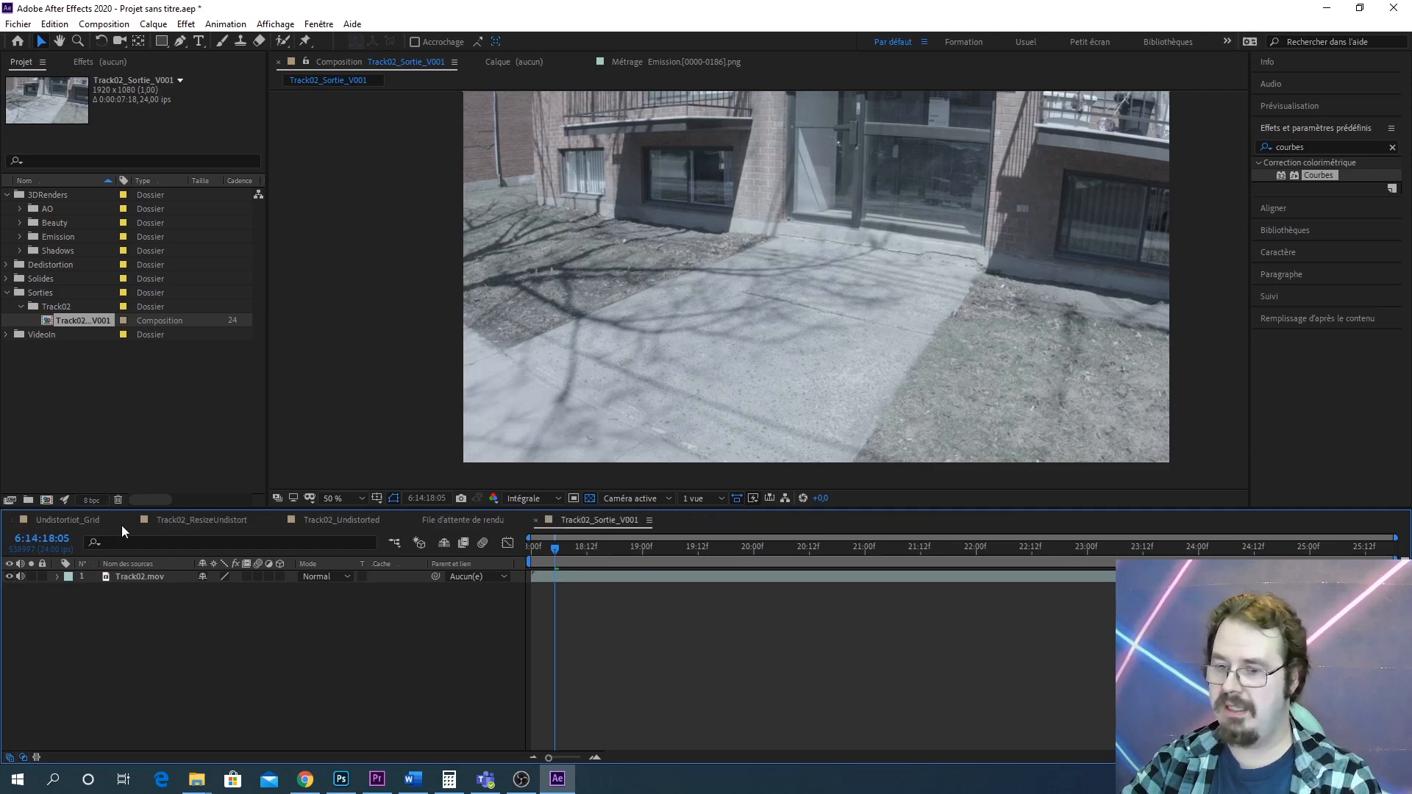
left_click(11, 521)
left_click(11, 521)
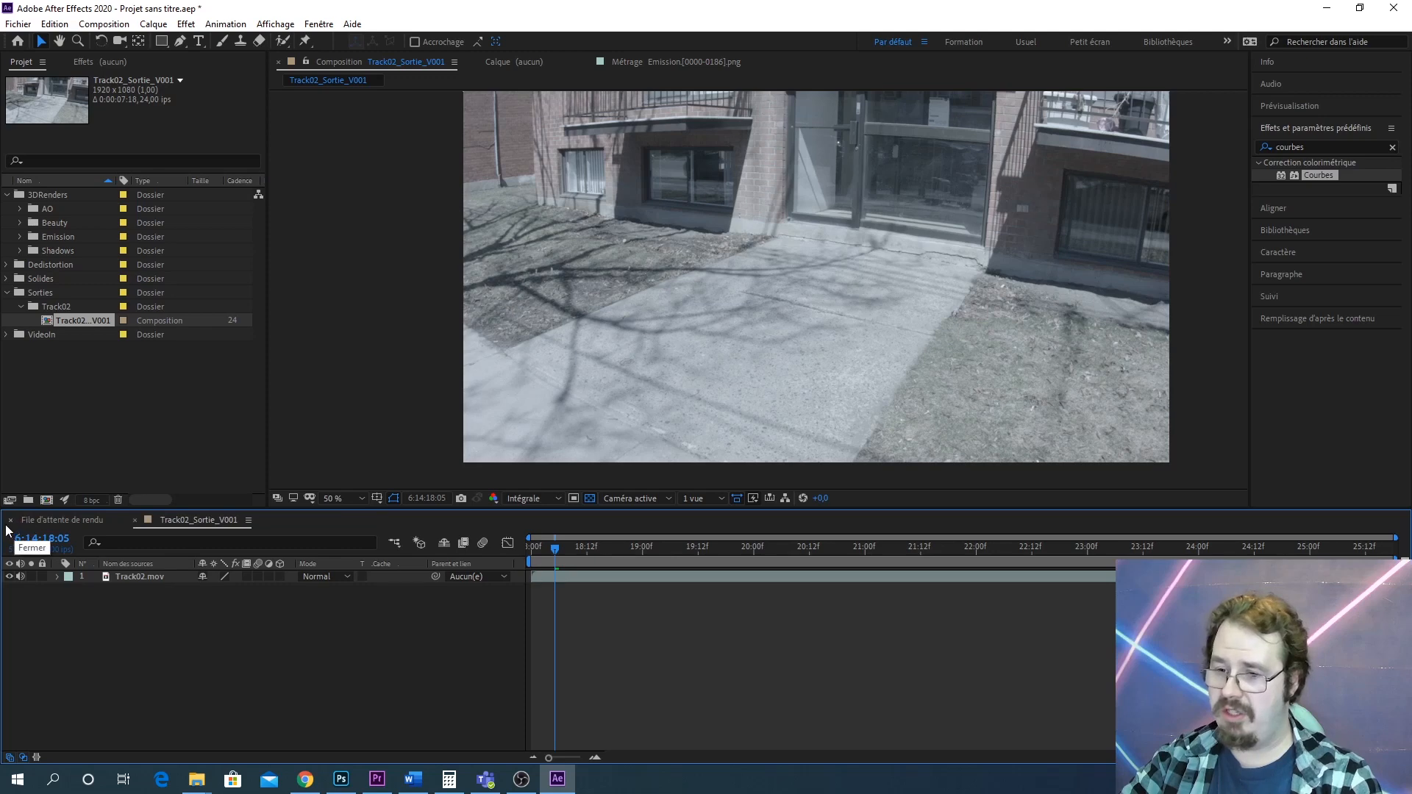
left_click(10, 521)
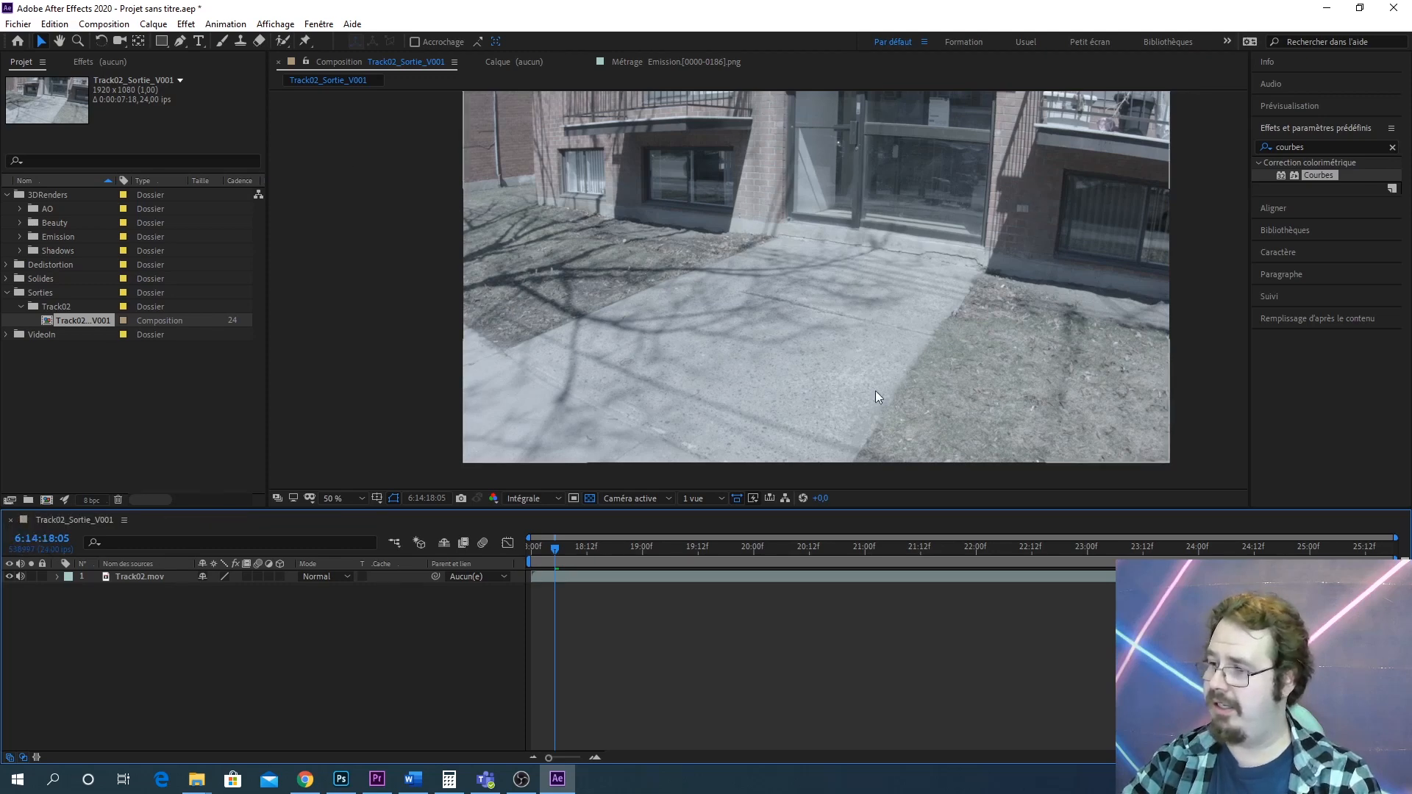
Add the Beauty 2 composition on top of Track02.mov in Track02_Sortie_V001
left_click_drag(724, 328, 643, 336)
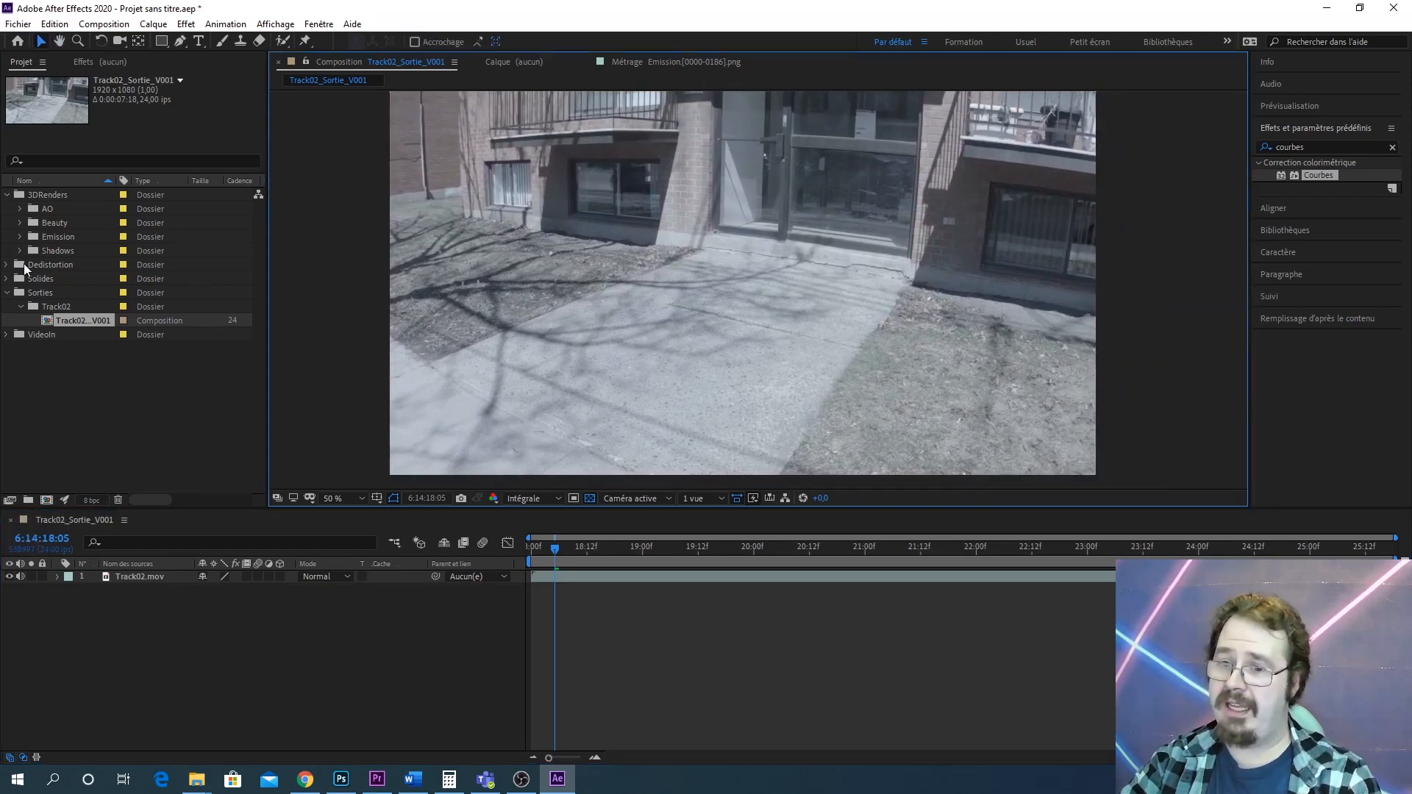
left_click(20, 223)
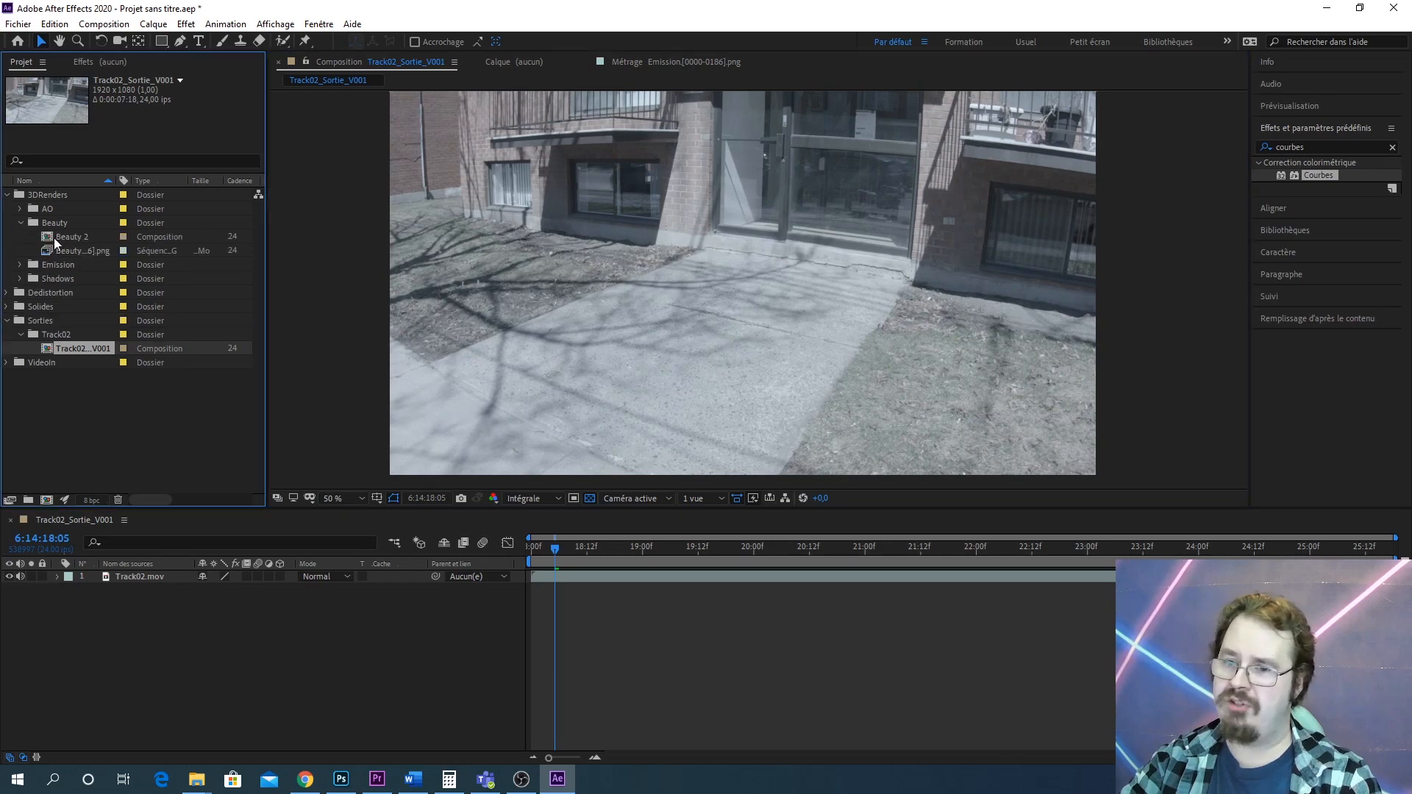
left_click_drag(54, 237, 127, 578)
scroll(959, 349, "up", 1)
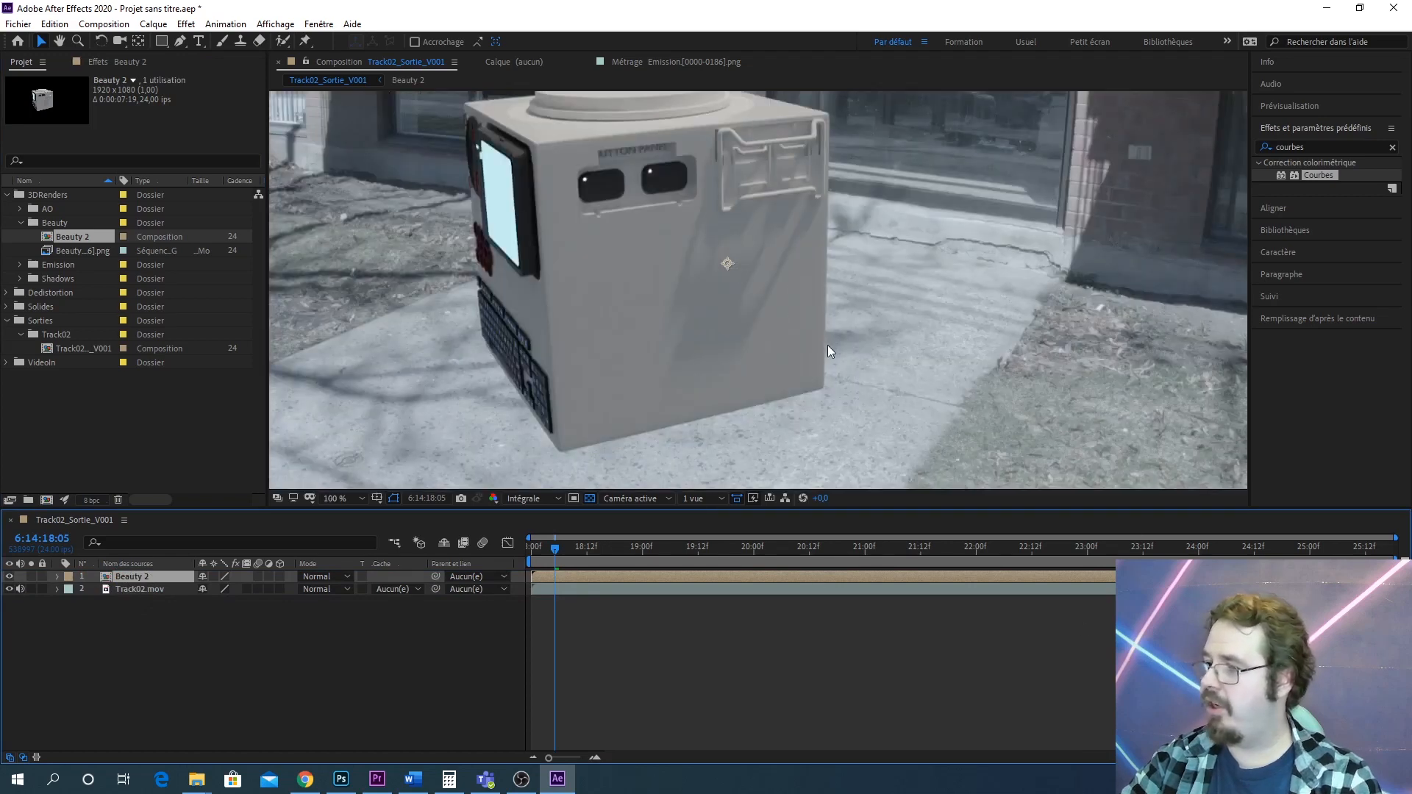
Inspect the rendered cube over the footage and play the composite preview
left_click_drag(739, 390, 912, 421)
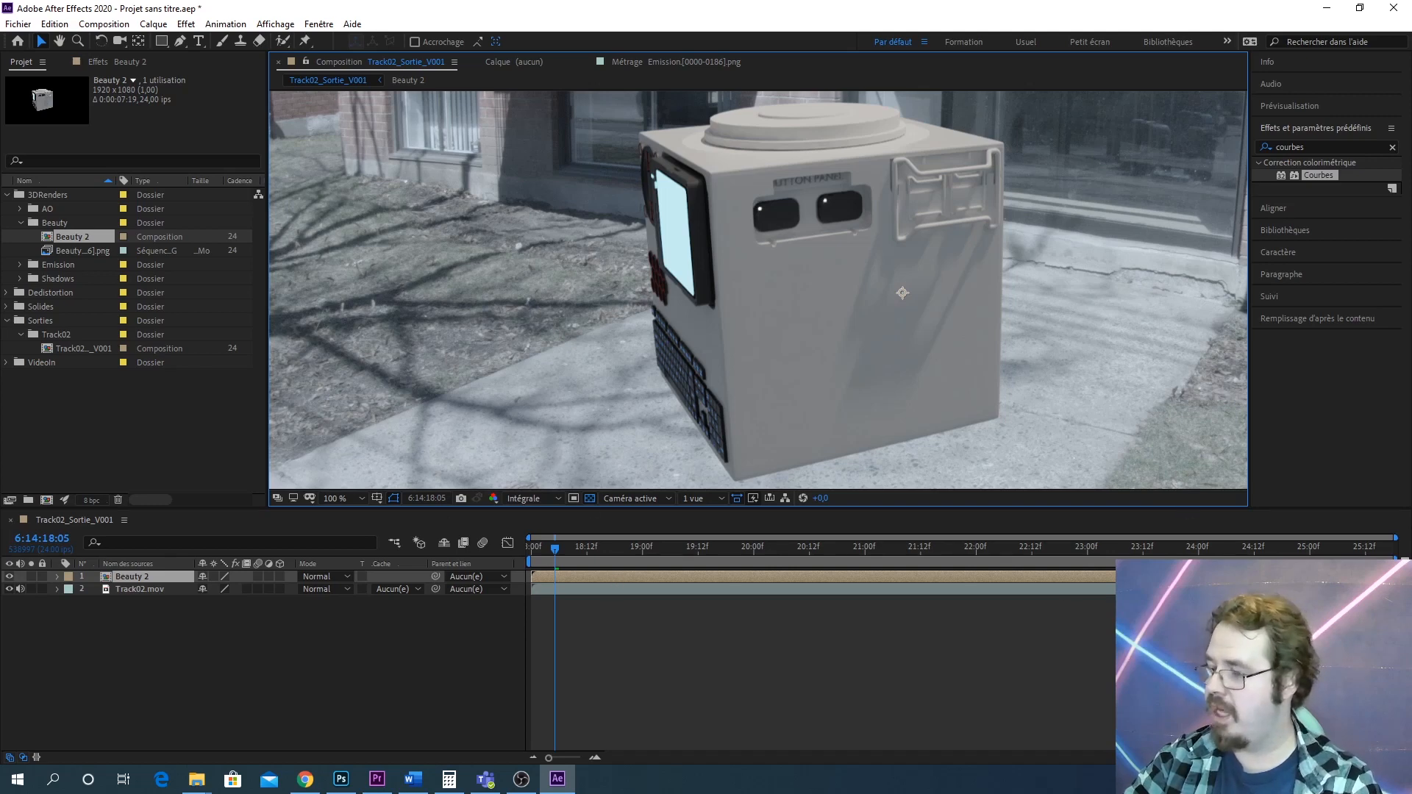
left_click_drag(1177, 577, 1172, 576)
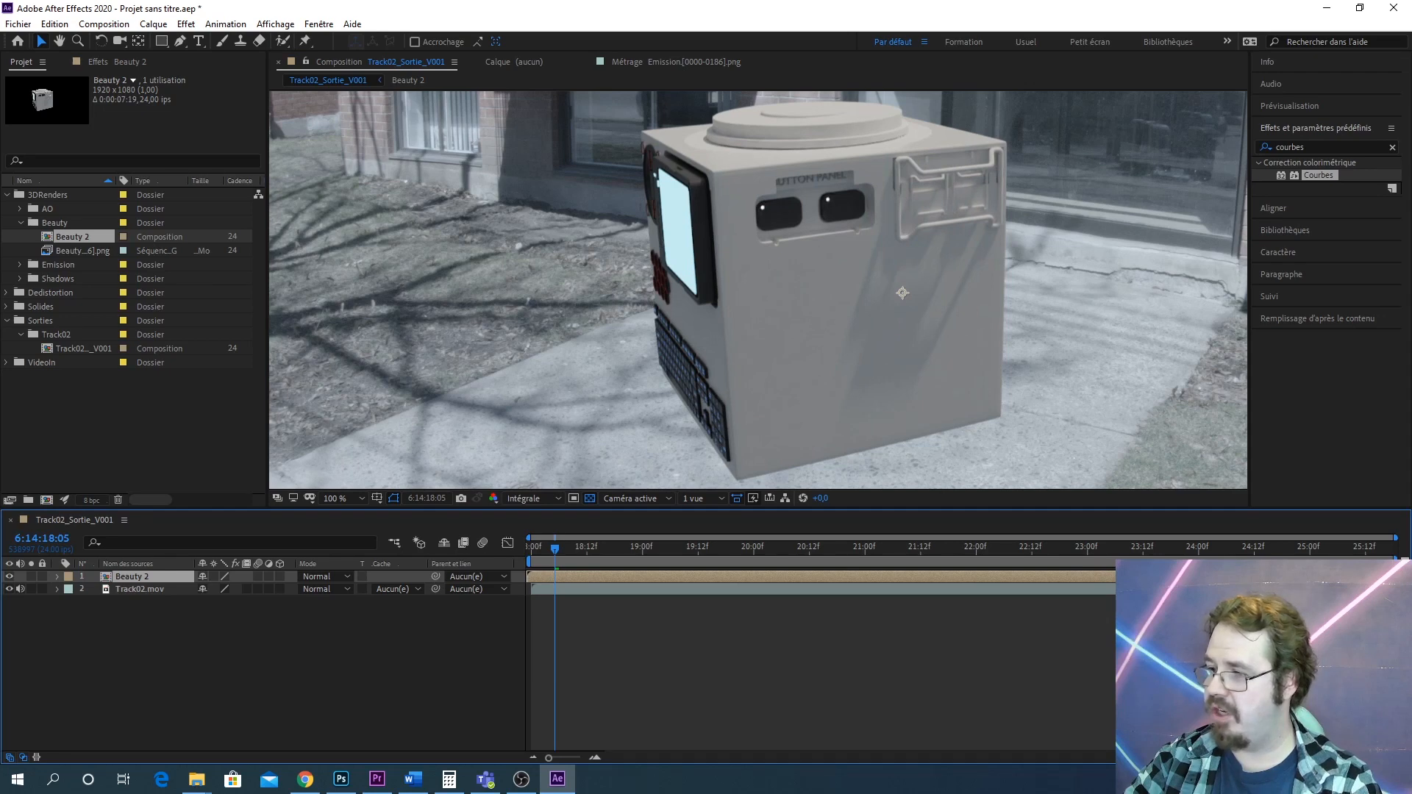
left_click_drag(857, 424, 740, 381)
scroll(828, 403, "down", 1)
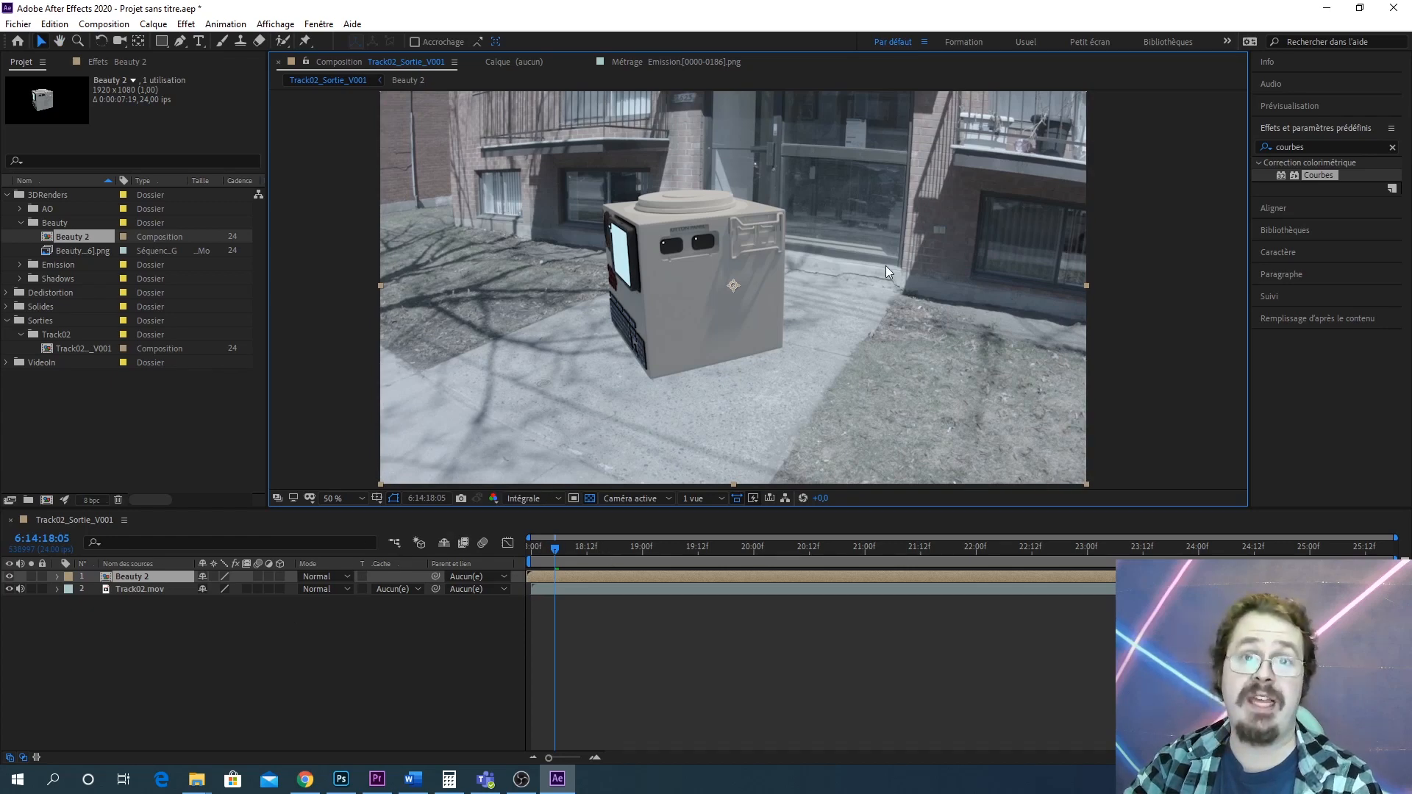
key("space")
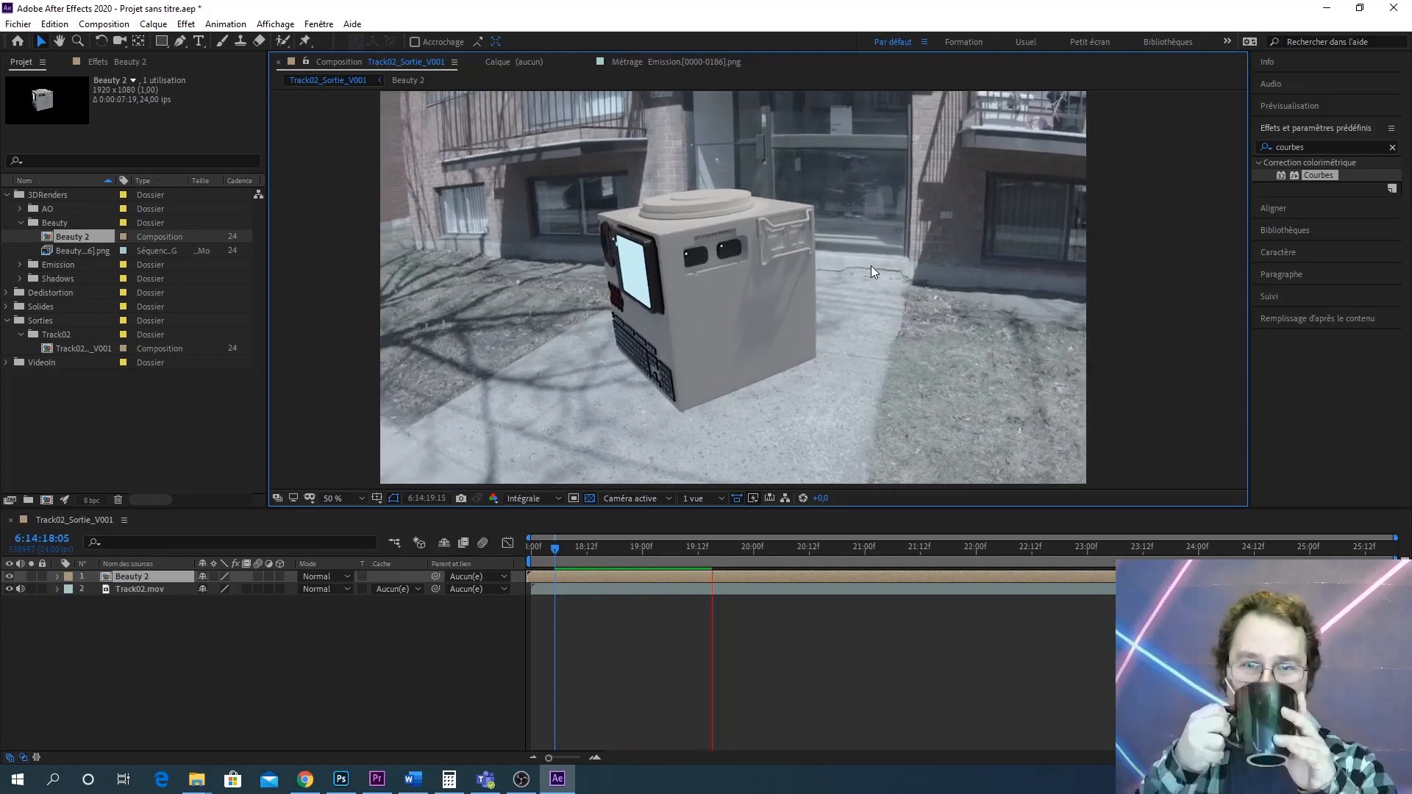
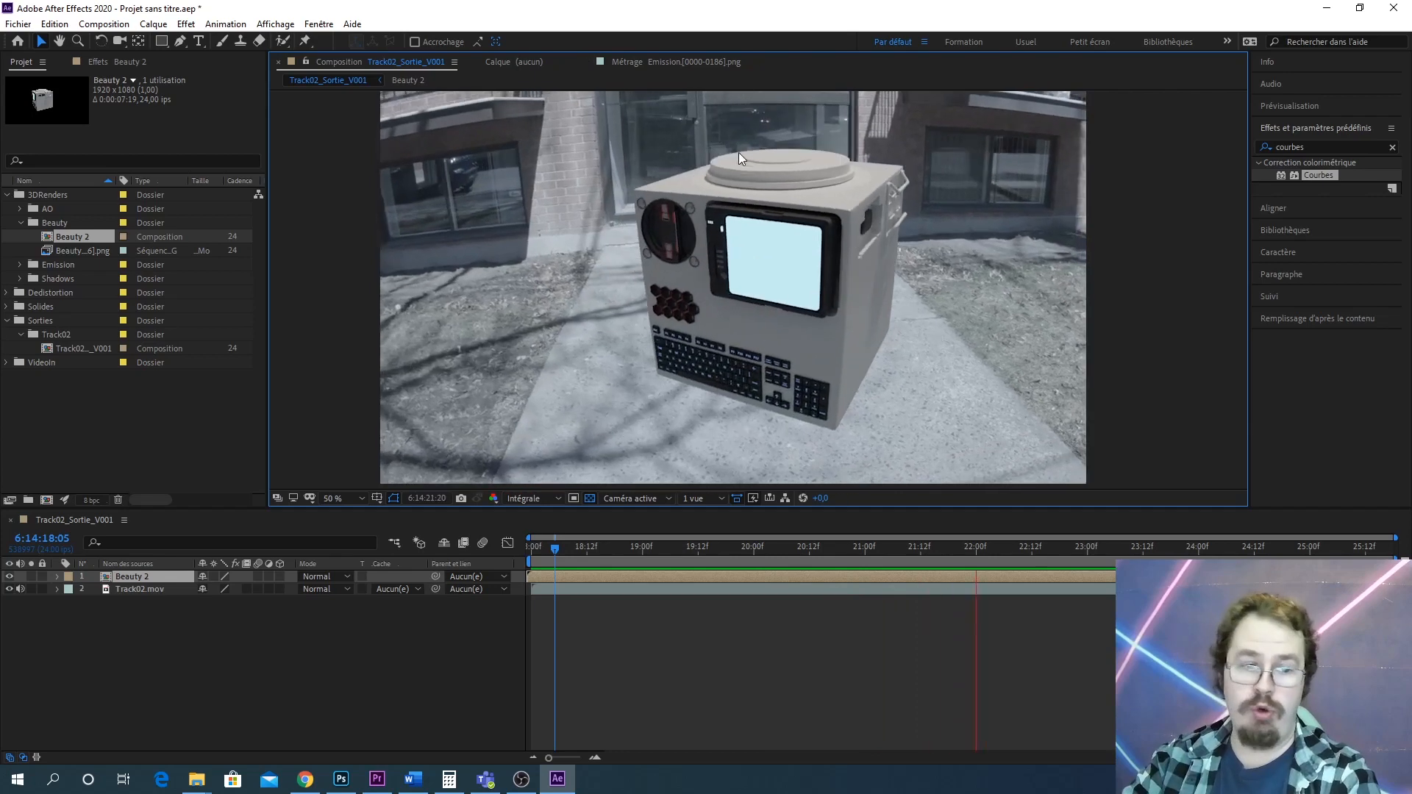
Stop the preview and add the Shadows composition between Beauty 2 and Track02.mov in Track02_Sortie_V001
key("space")
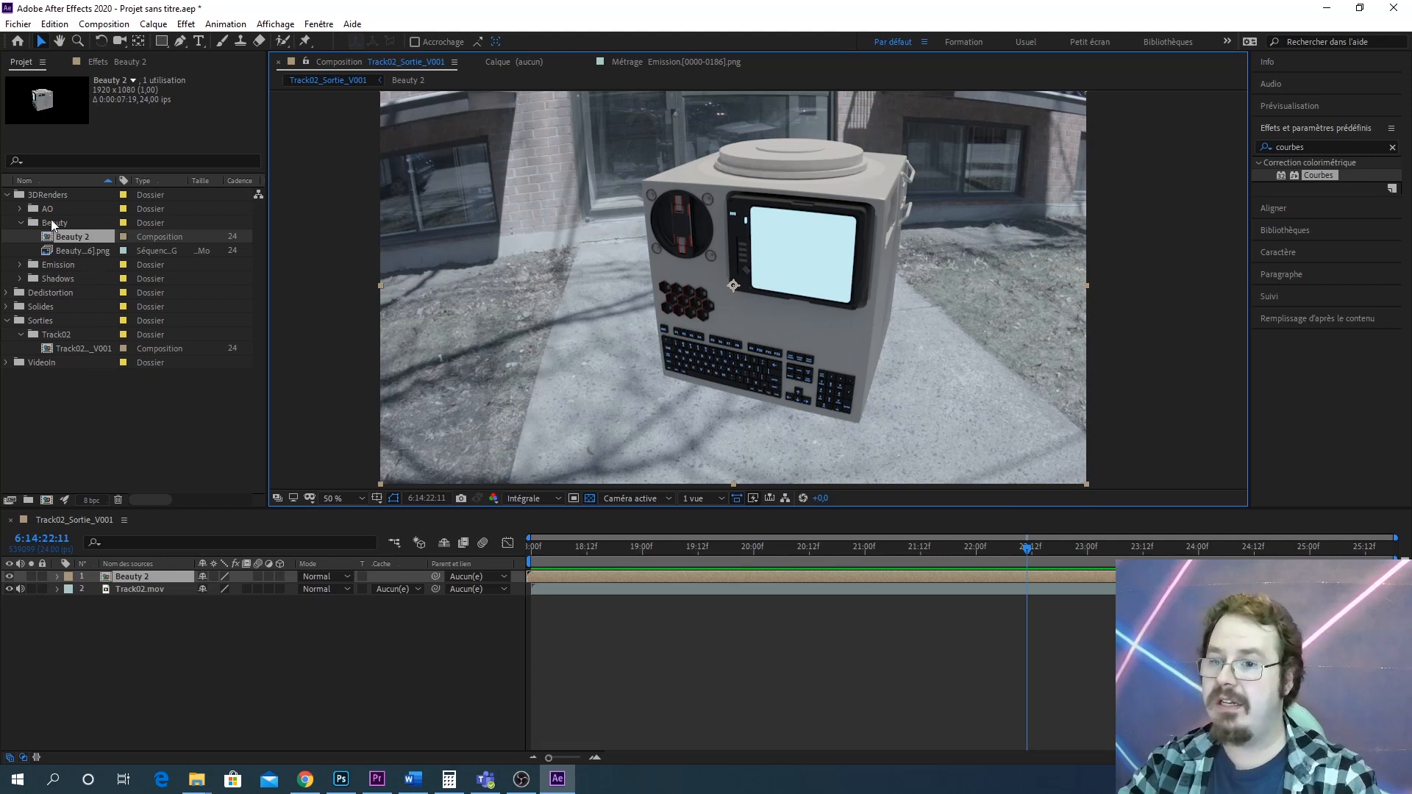
left_click(23, 222)
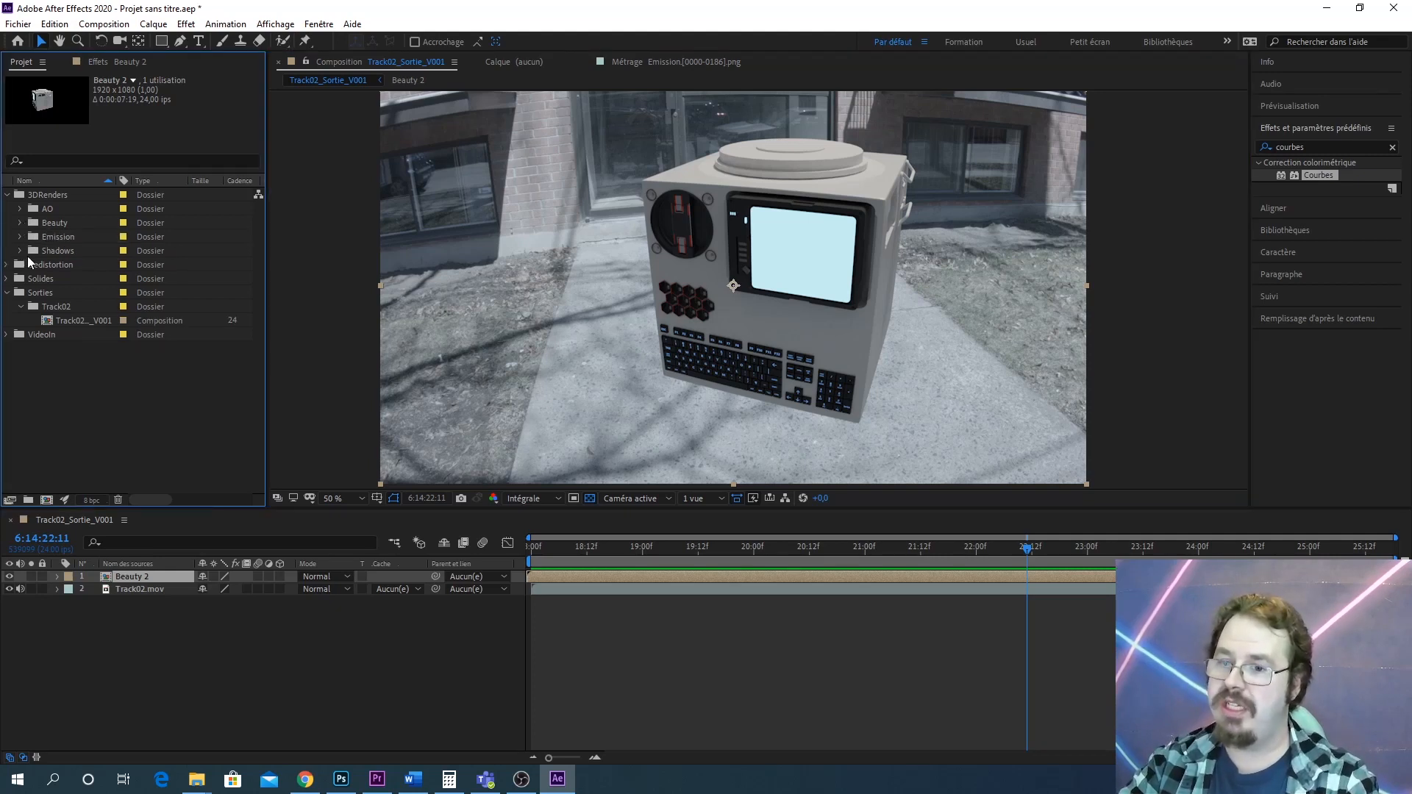
left_click(20, 251)
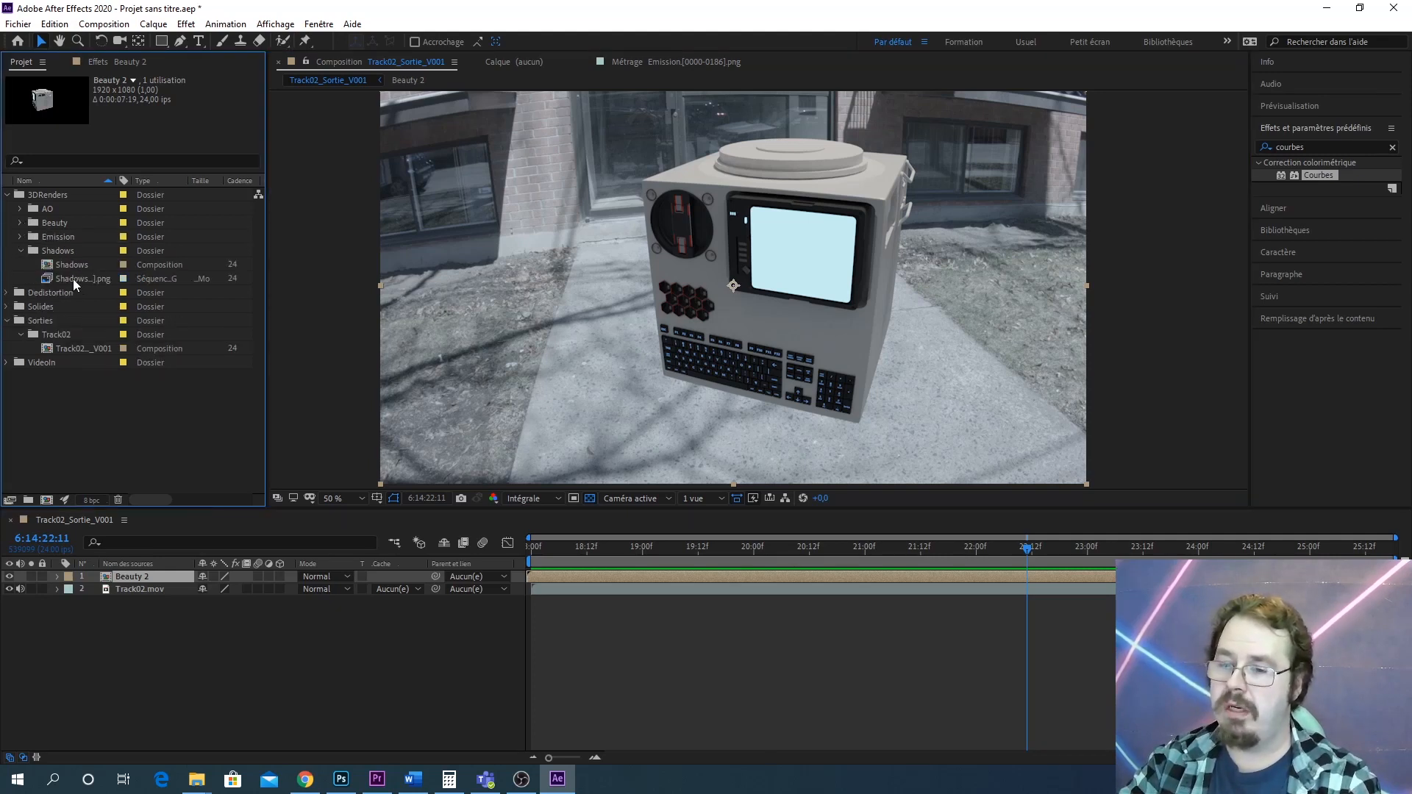
left_click_drag(72, 264, 123, 583)
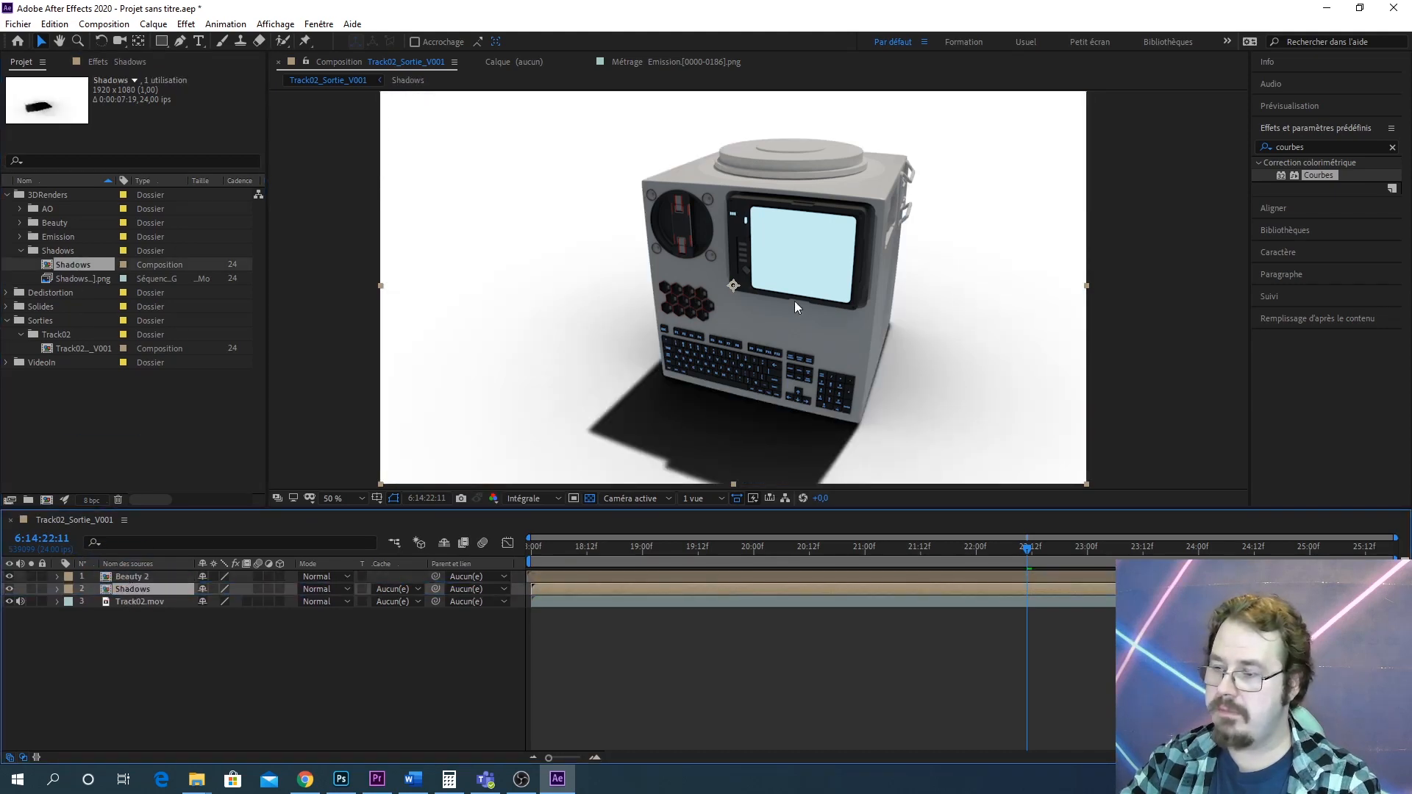
Set the Shadows layer's blend mode to Produit and its opacity to 63%
left_click(342, 589)
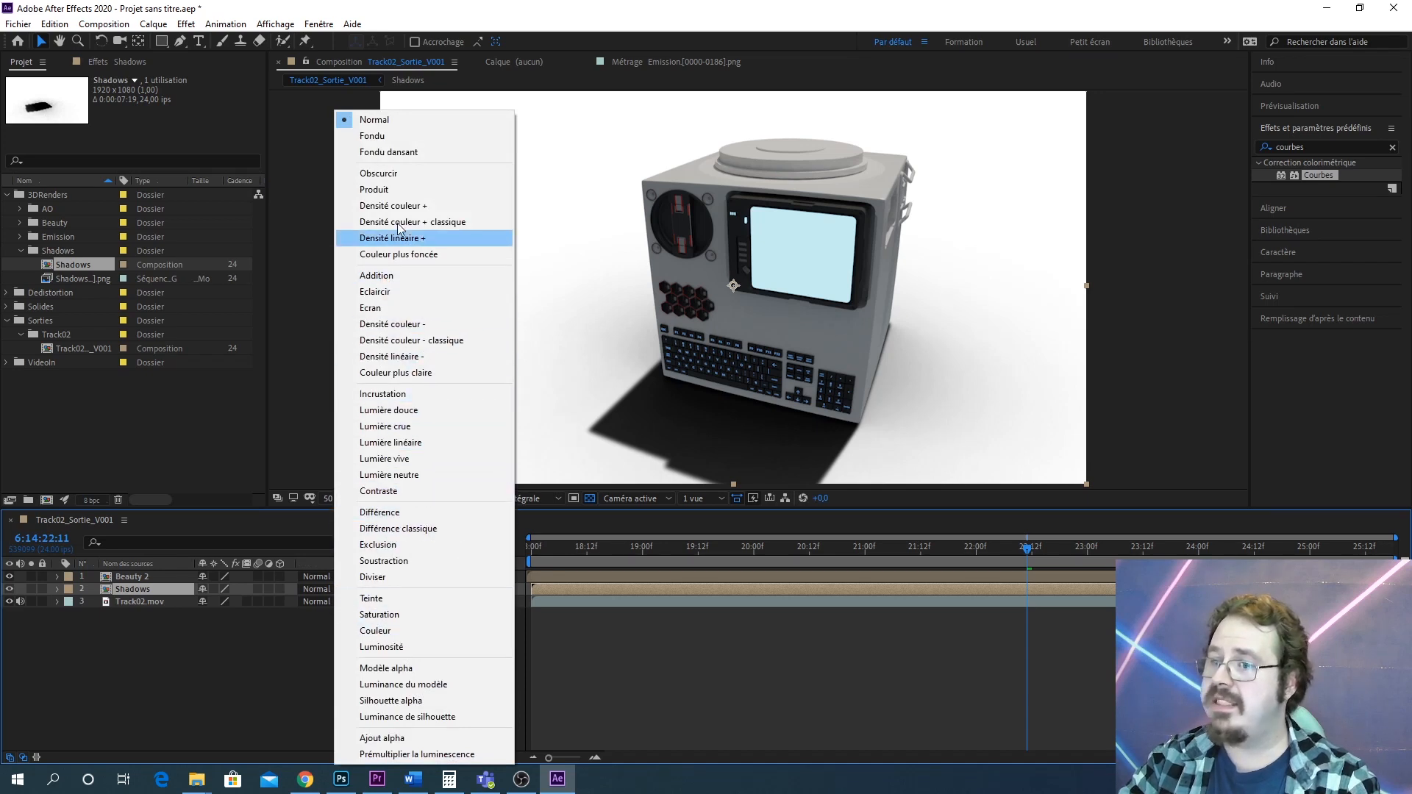
left_click(397, 190)
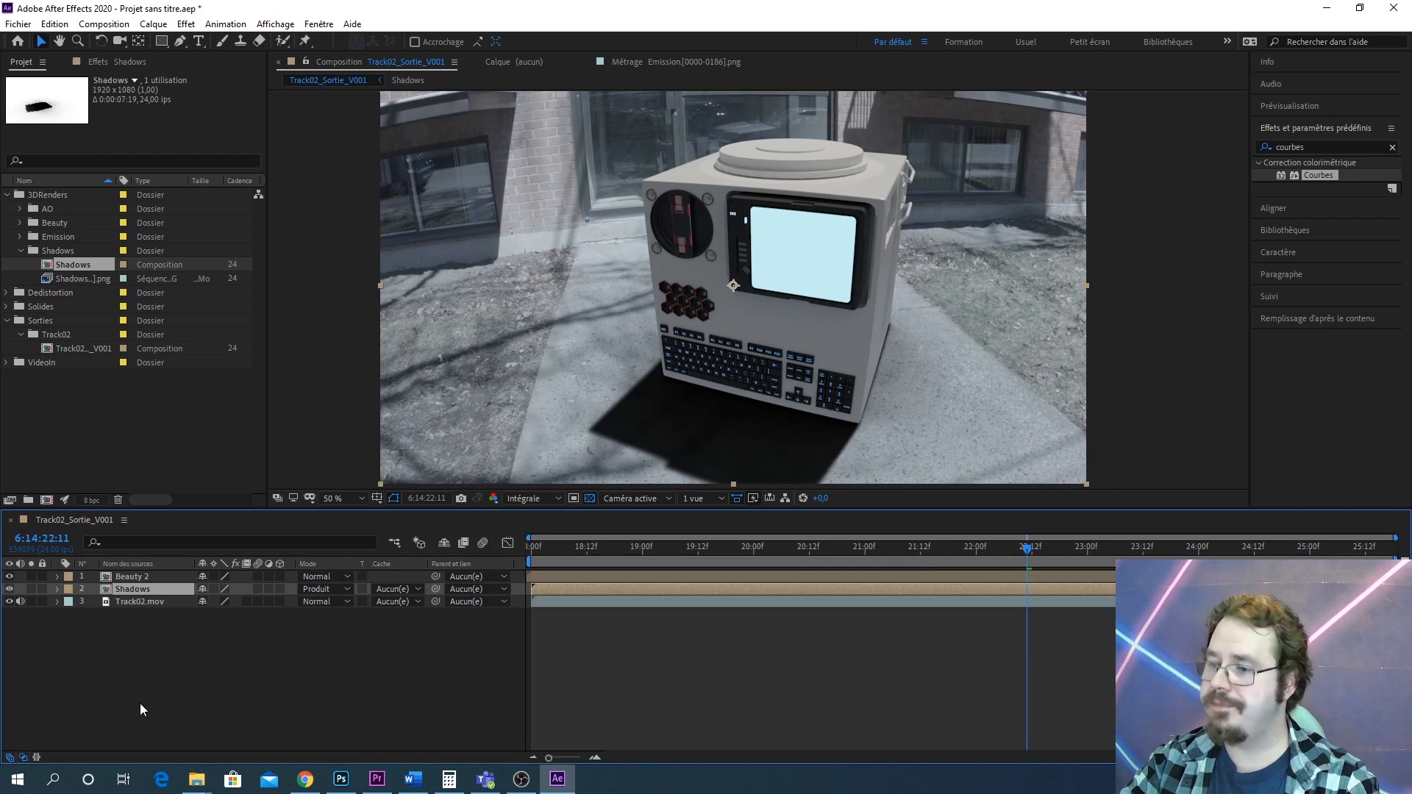
left_click(58, 590)
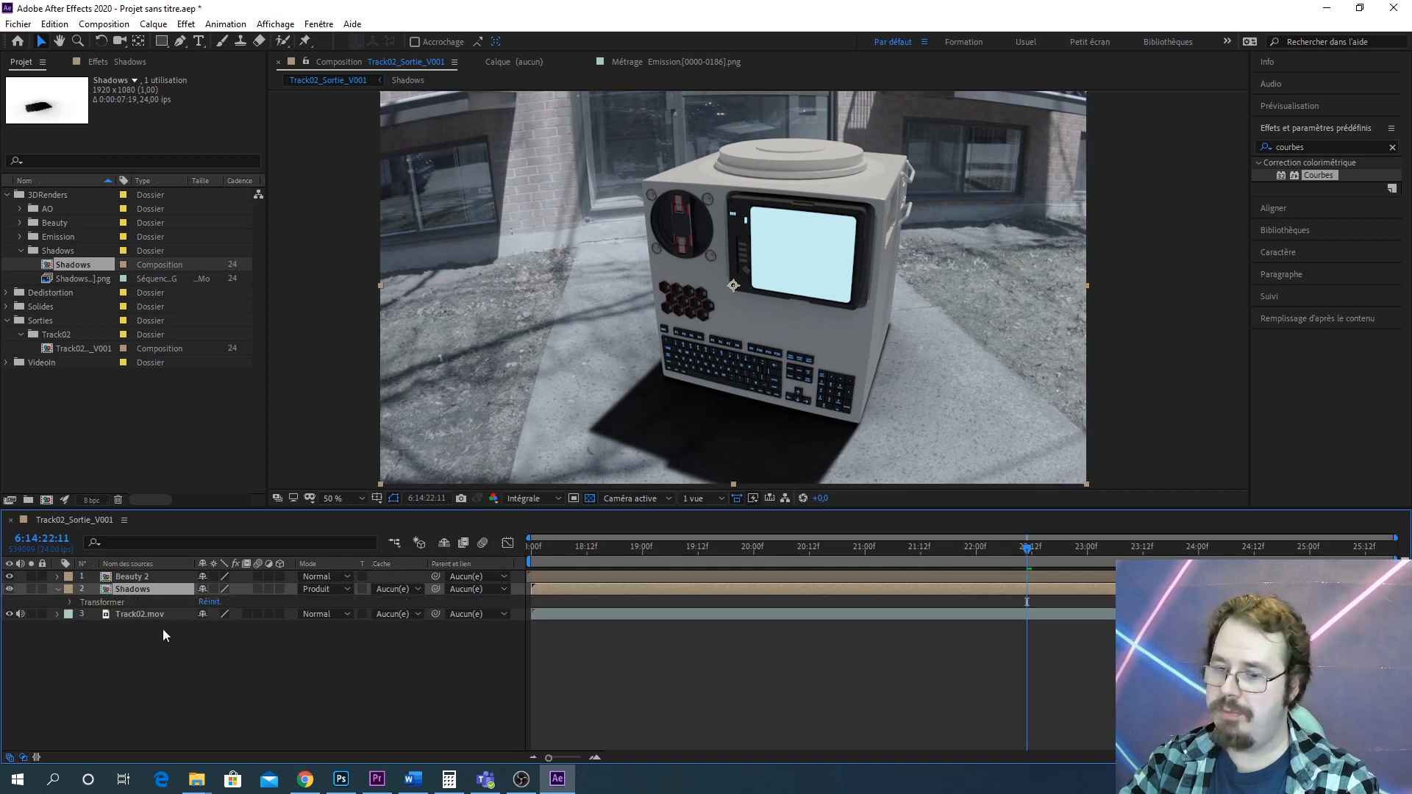
left_click(71, 602)
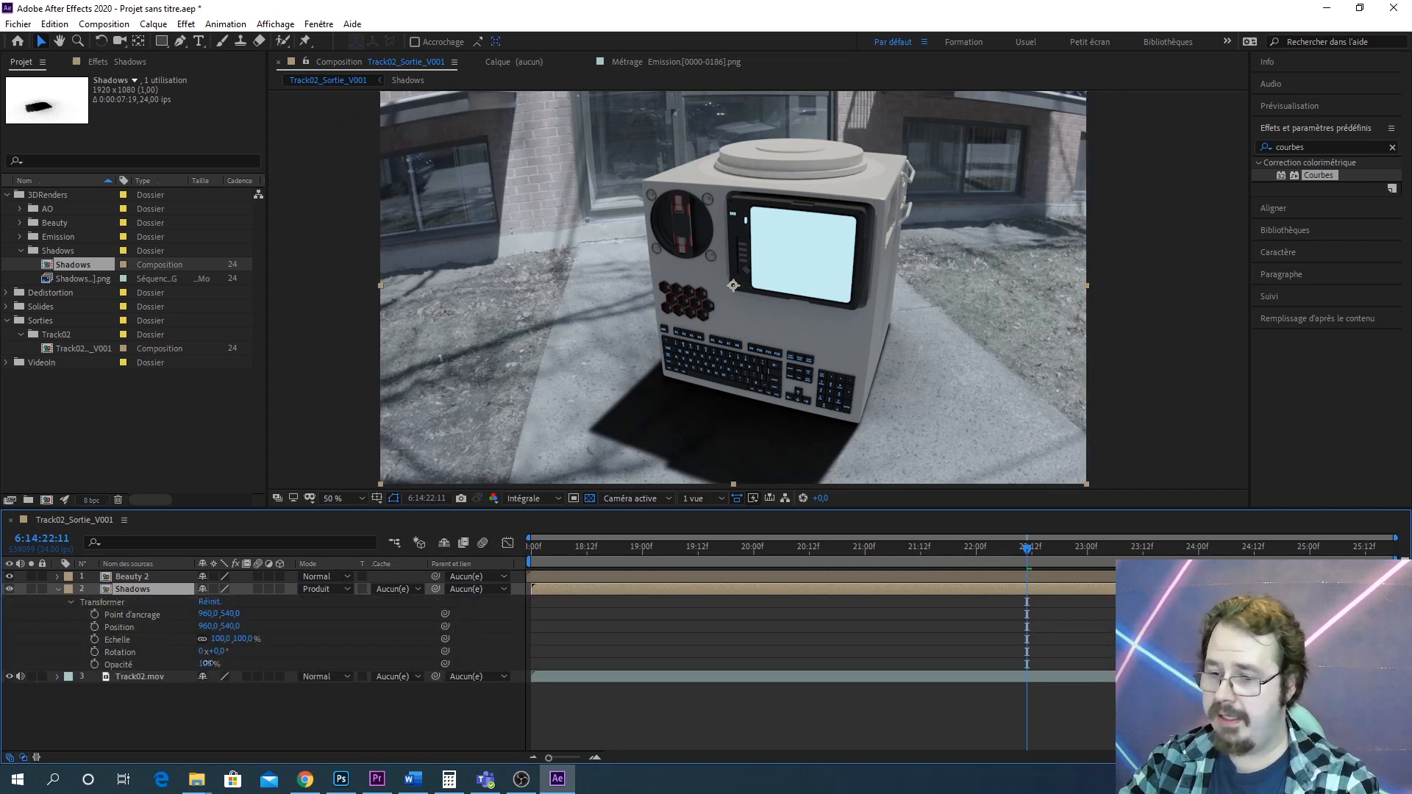
left_click_drag(209, 663, 184, 665)
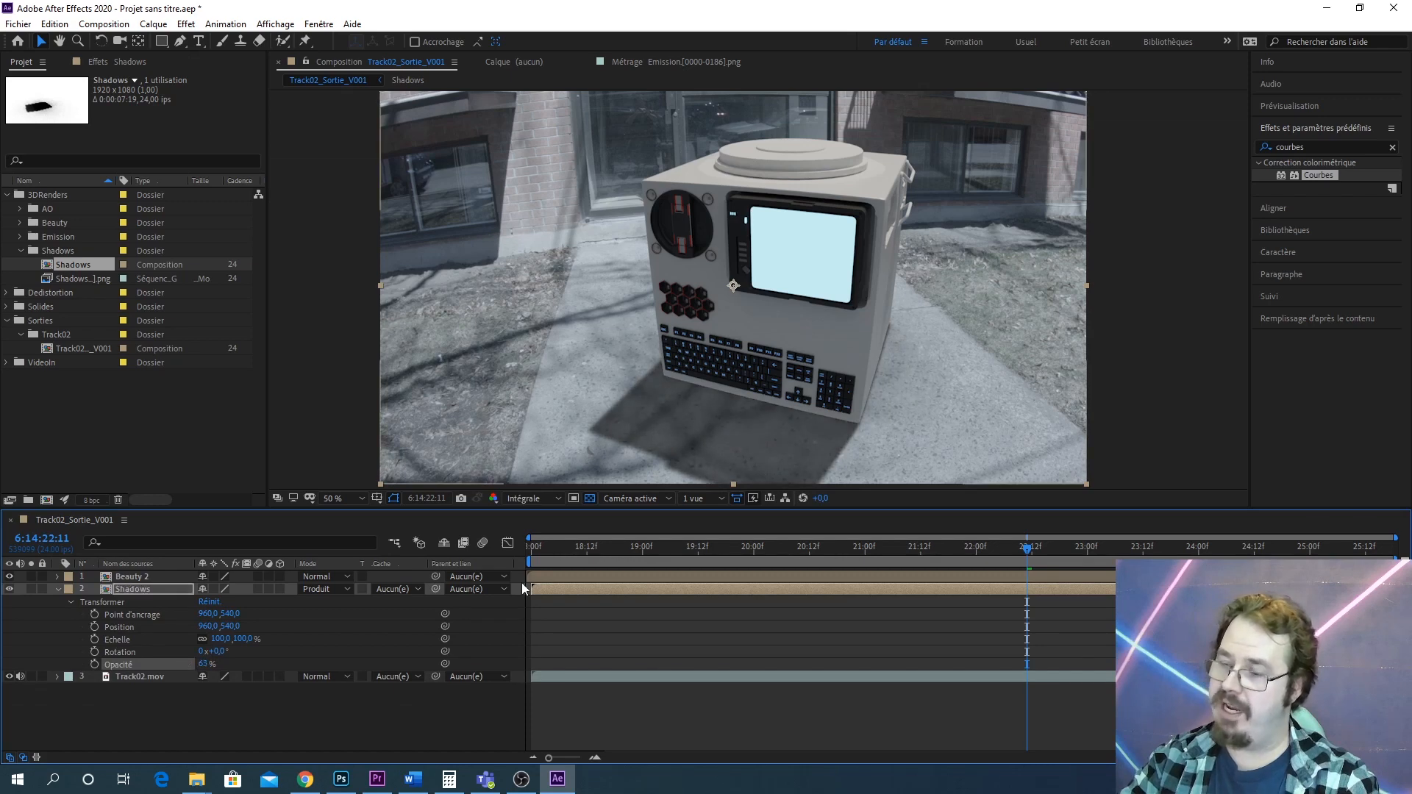
Play the composite from the start to check how the shadow sits on the footage
left_click_drag(1027, 550, 479, 550)
key("space")
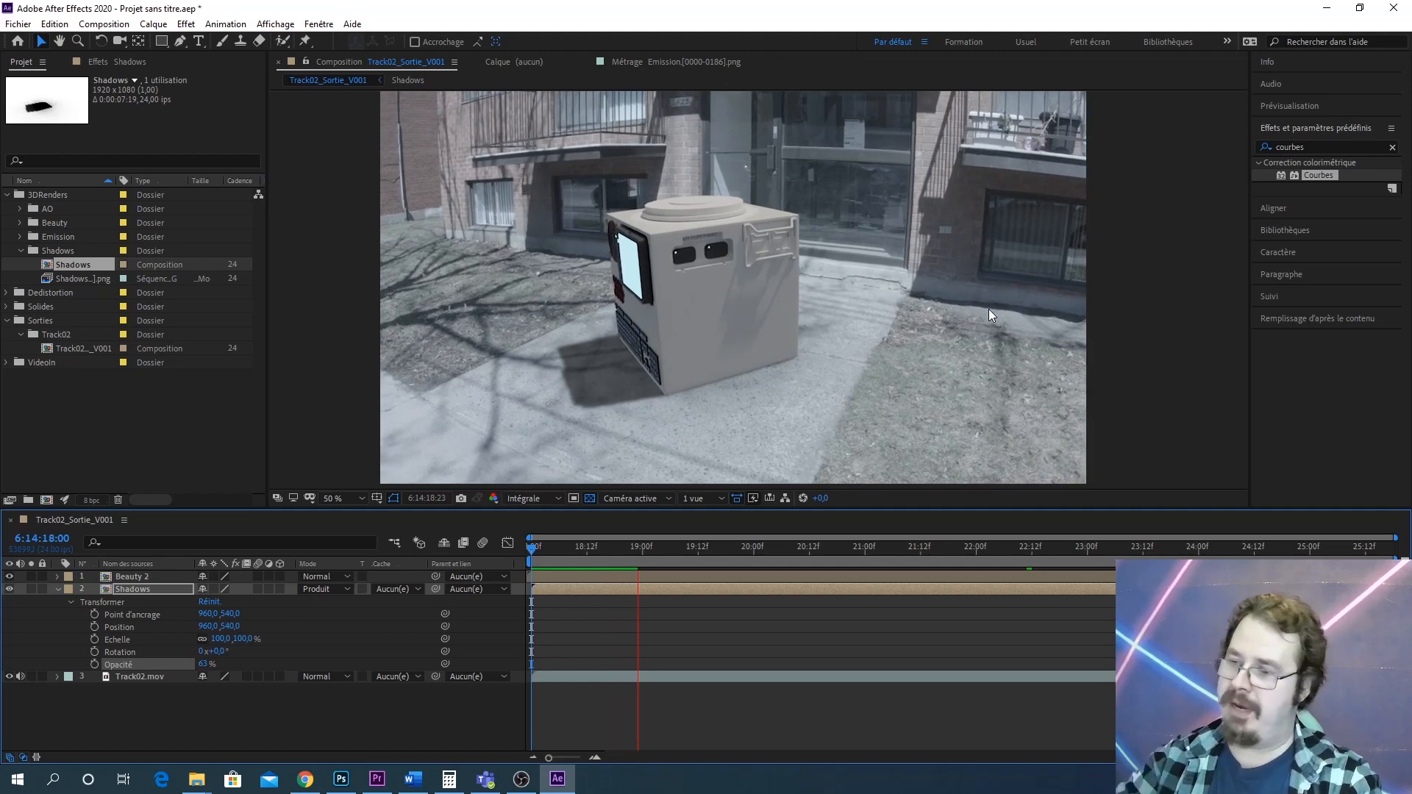
key("space")
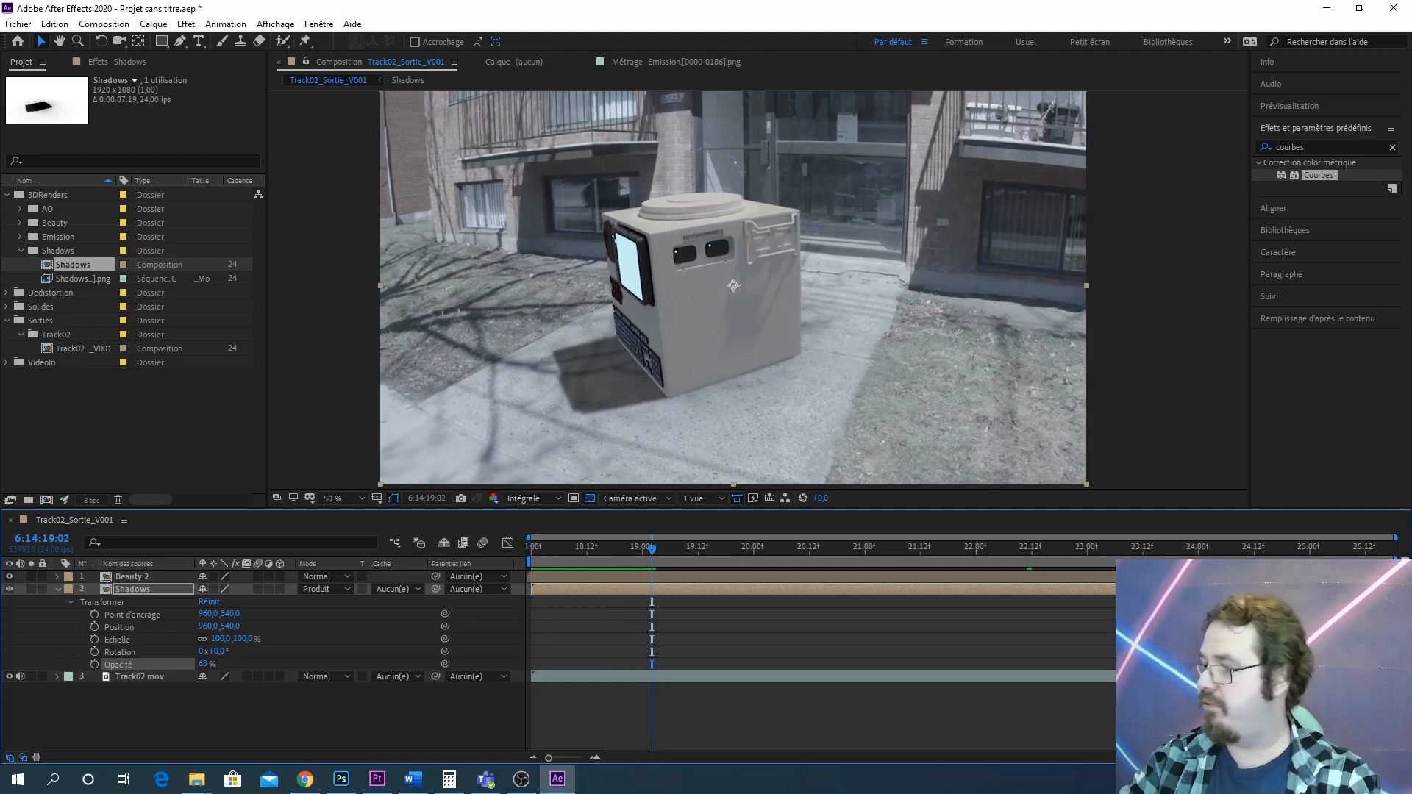
key("alt+Page_Up")
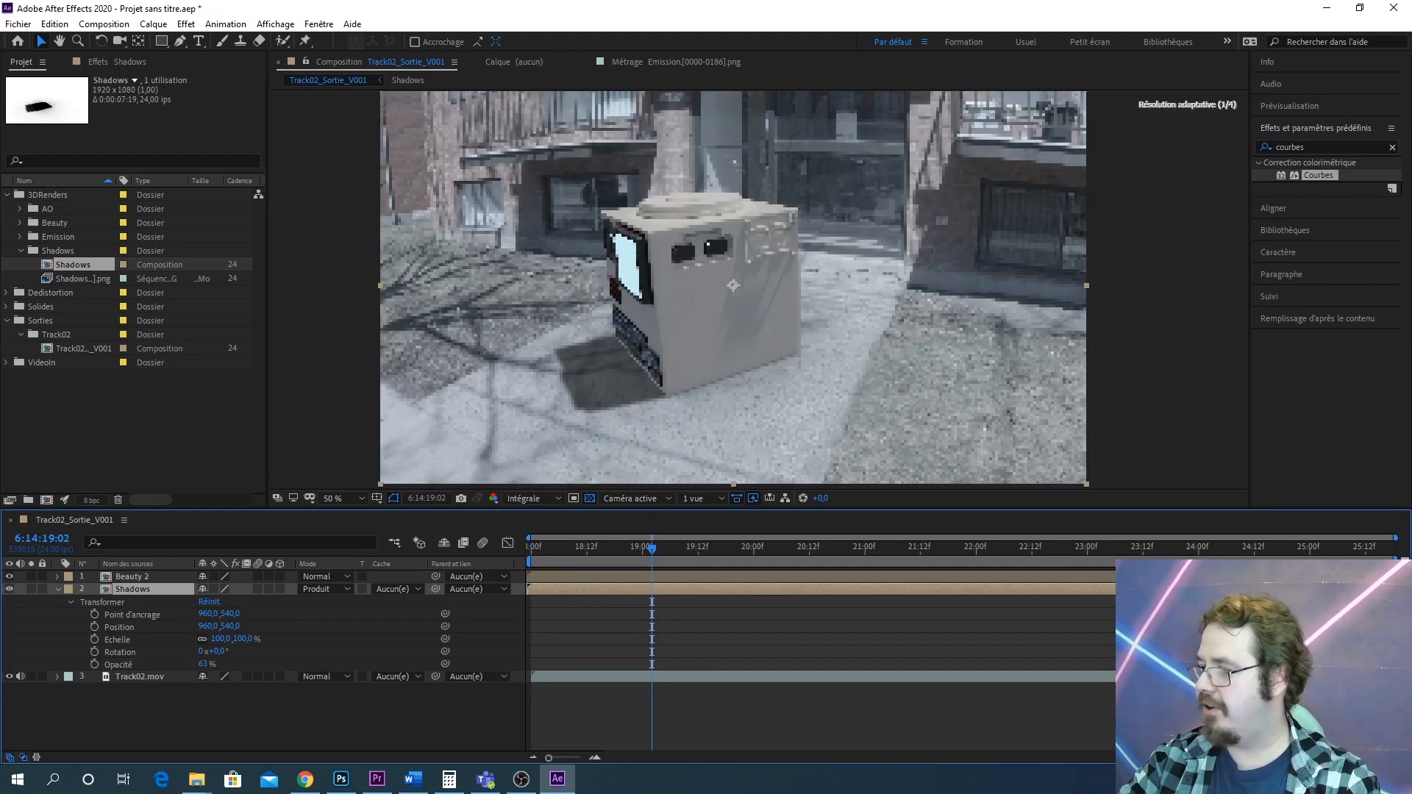
key("space")
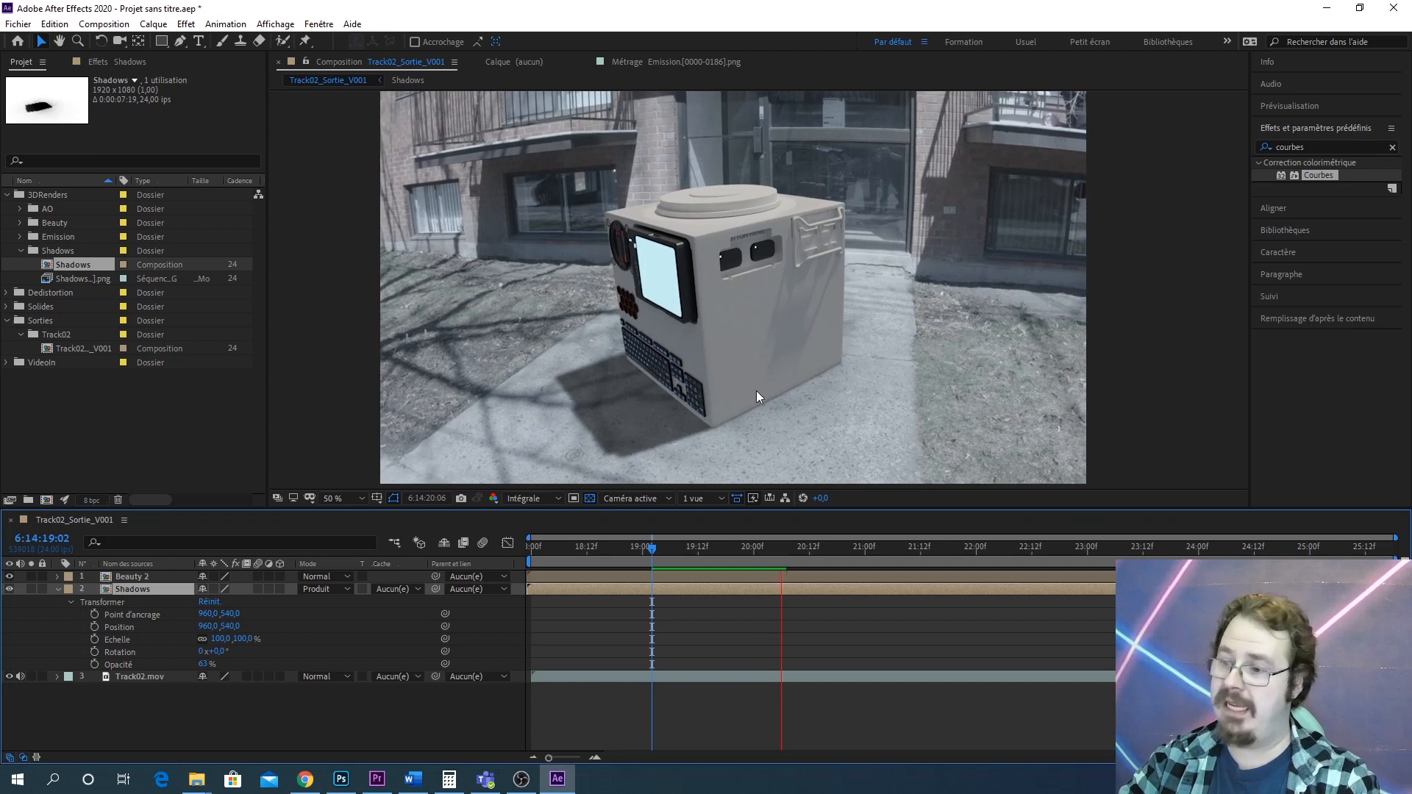
key("space")
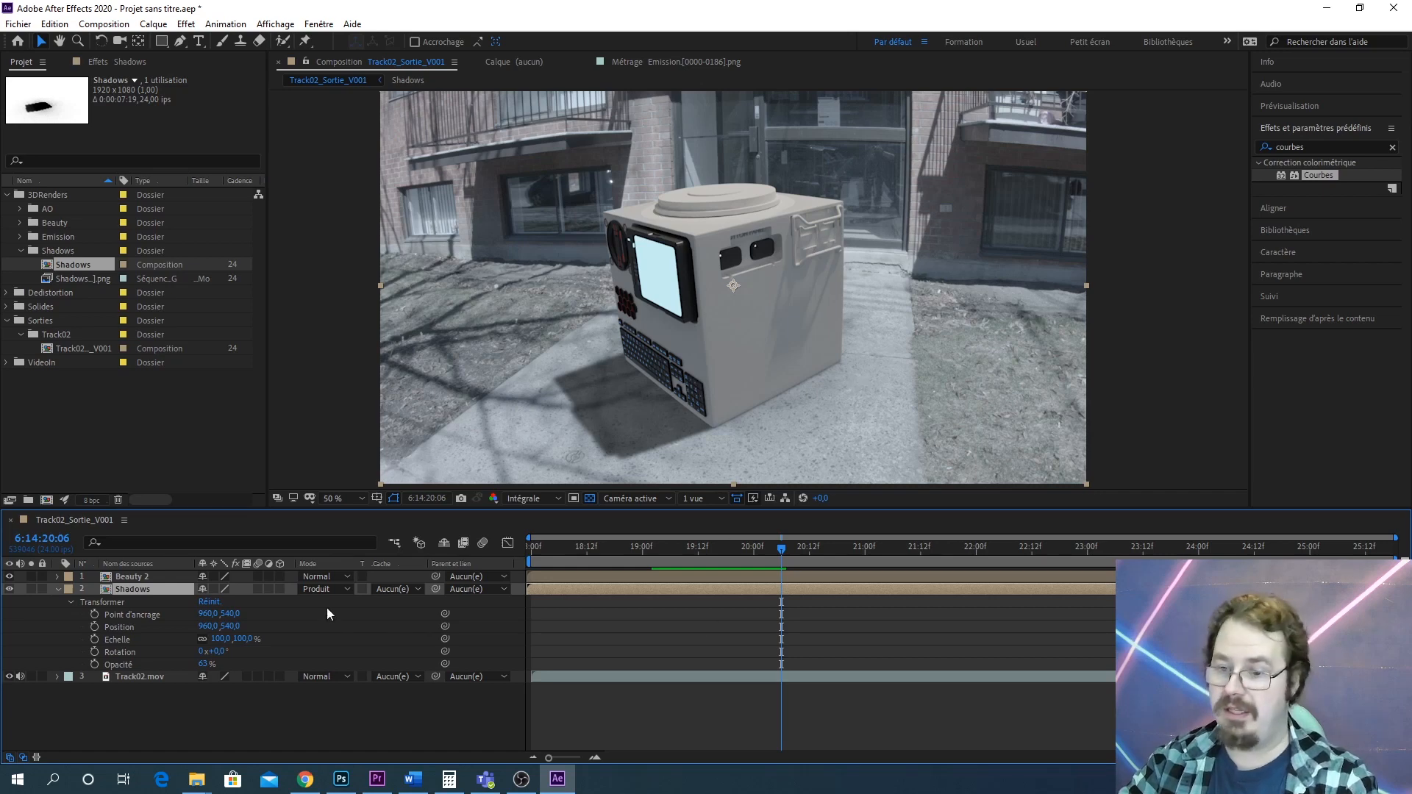
Delete the Shadows layer from Track02_Sortie_V001
key("Delete")
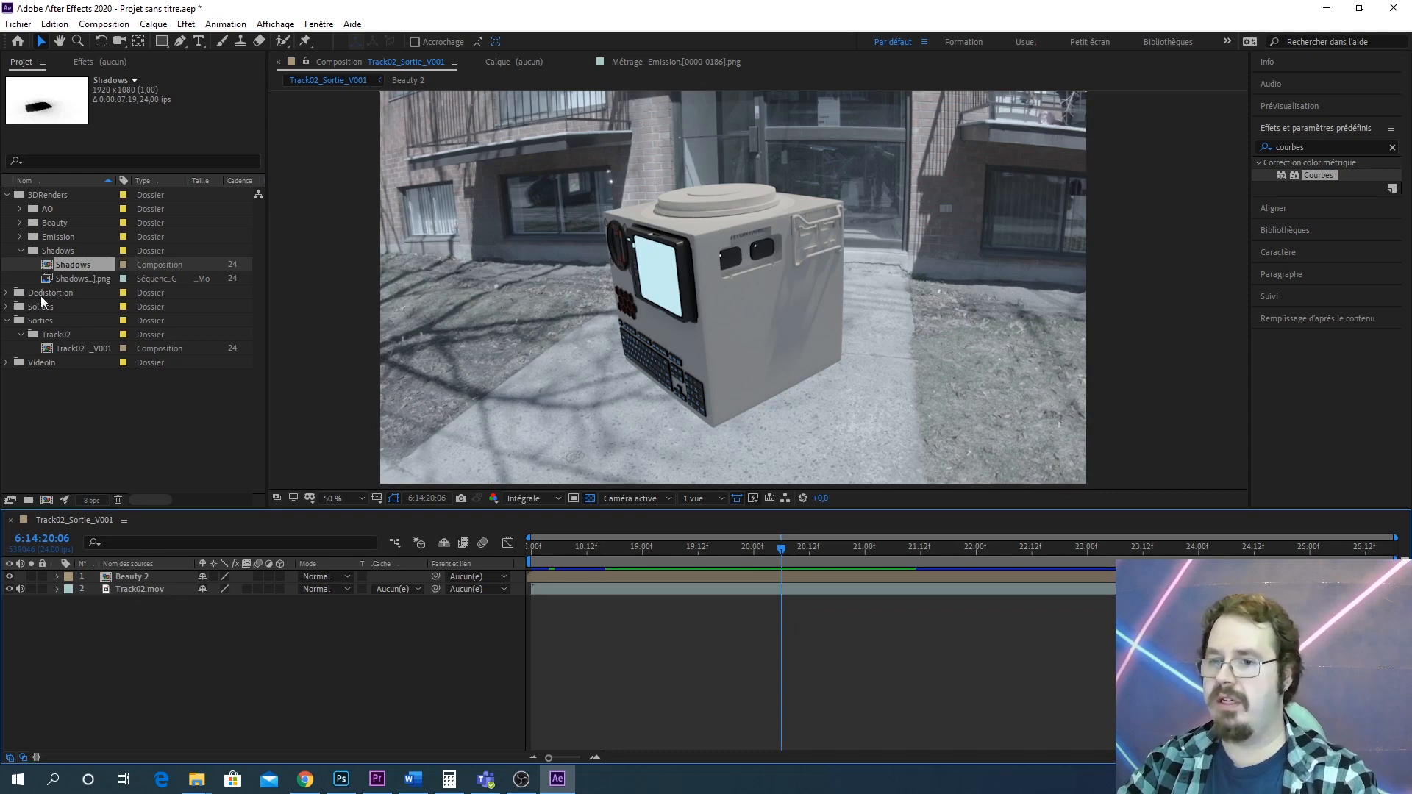
Create a new project folder named ShadowColors
left_click(19, 250)
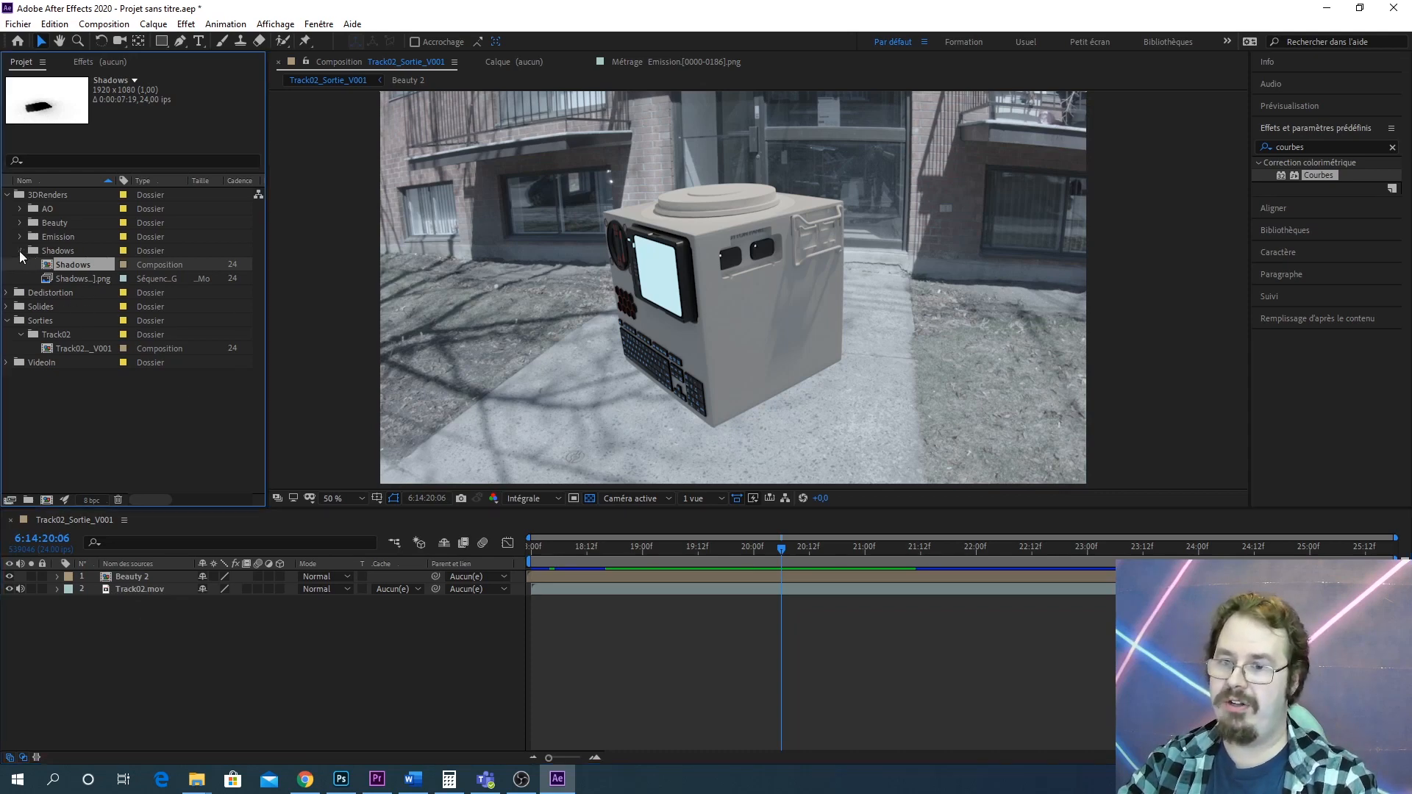
left_click(78, 400)
left_click(28, 499)
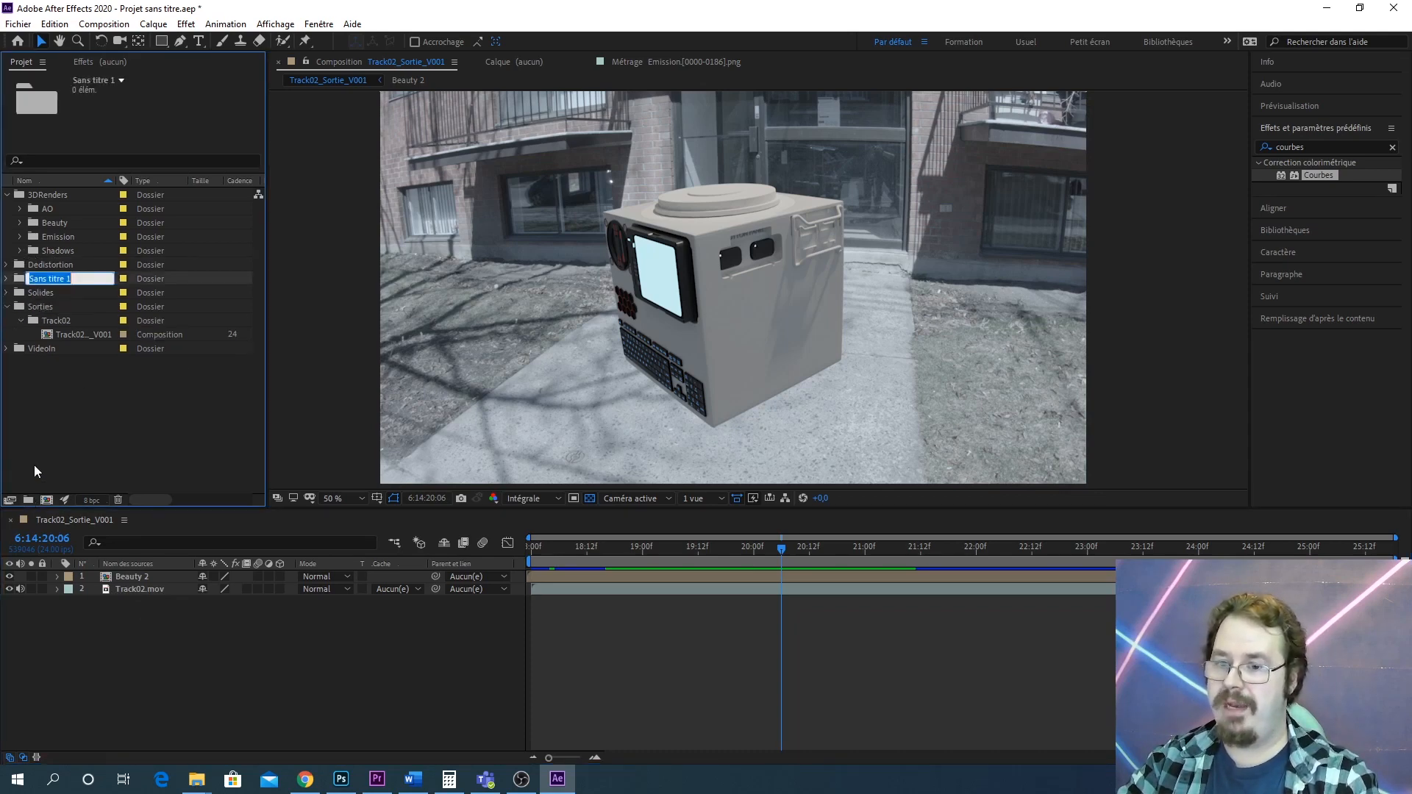
type("Shad")
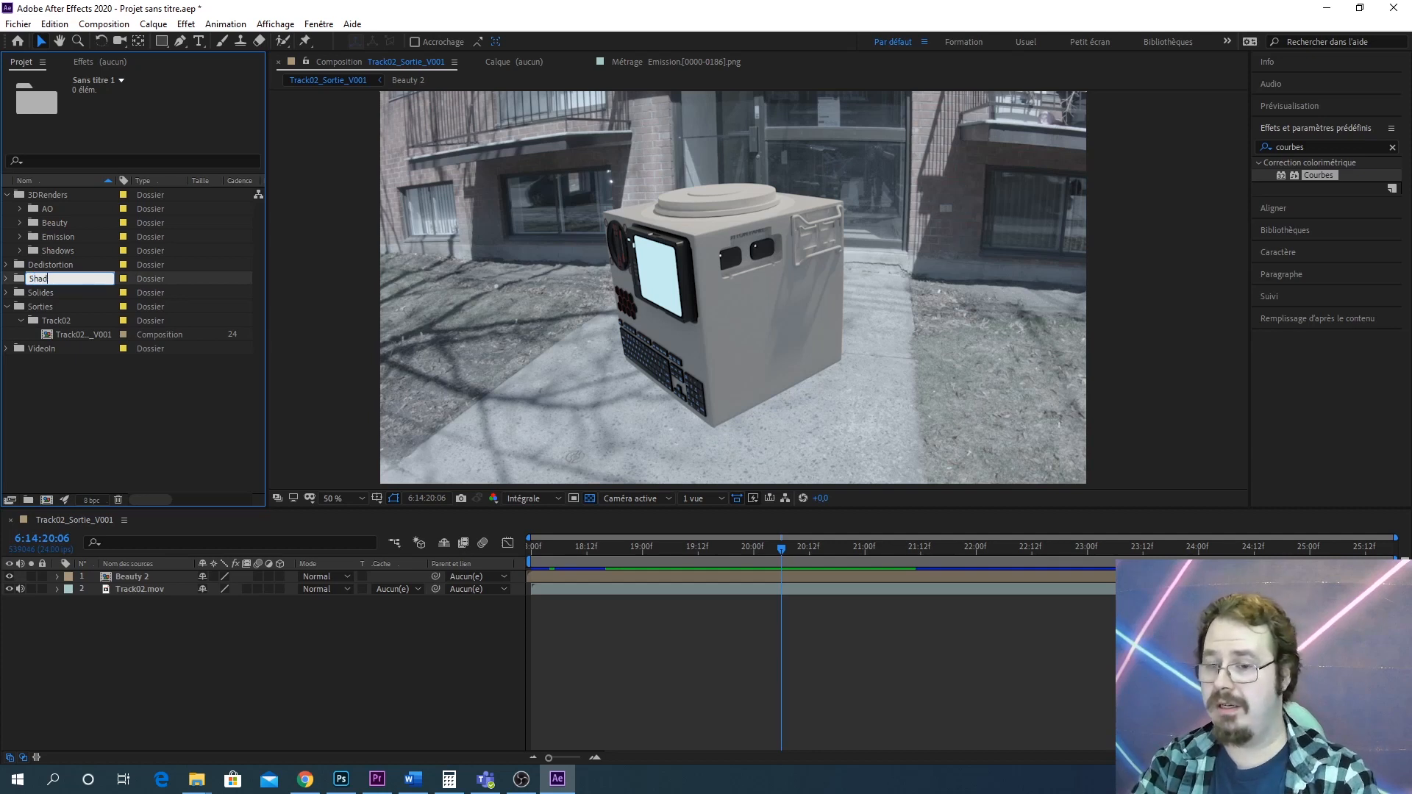
type("owColo")
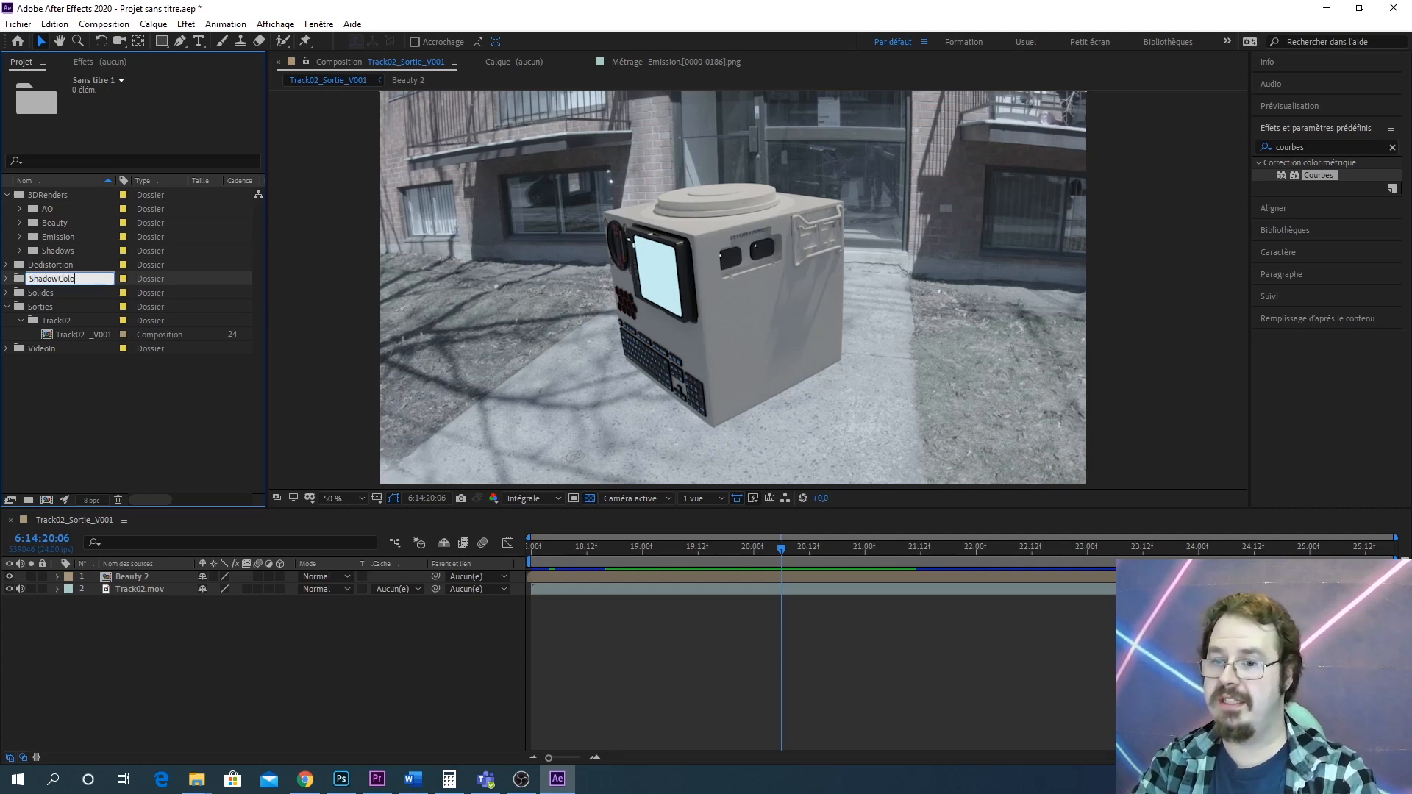
type("rs")
key("Return")
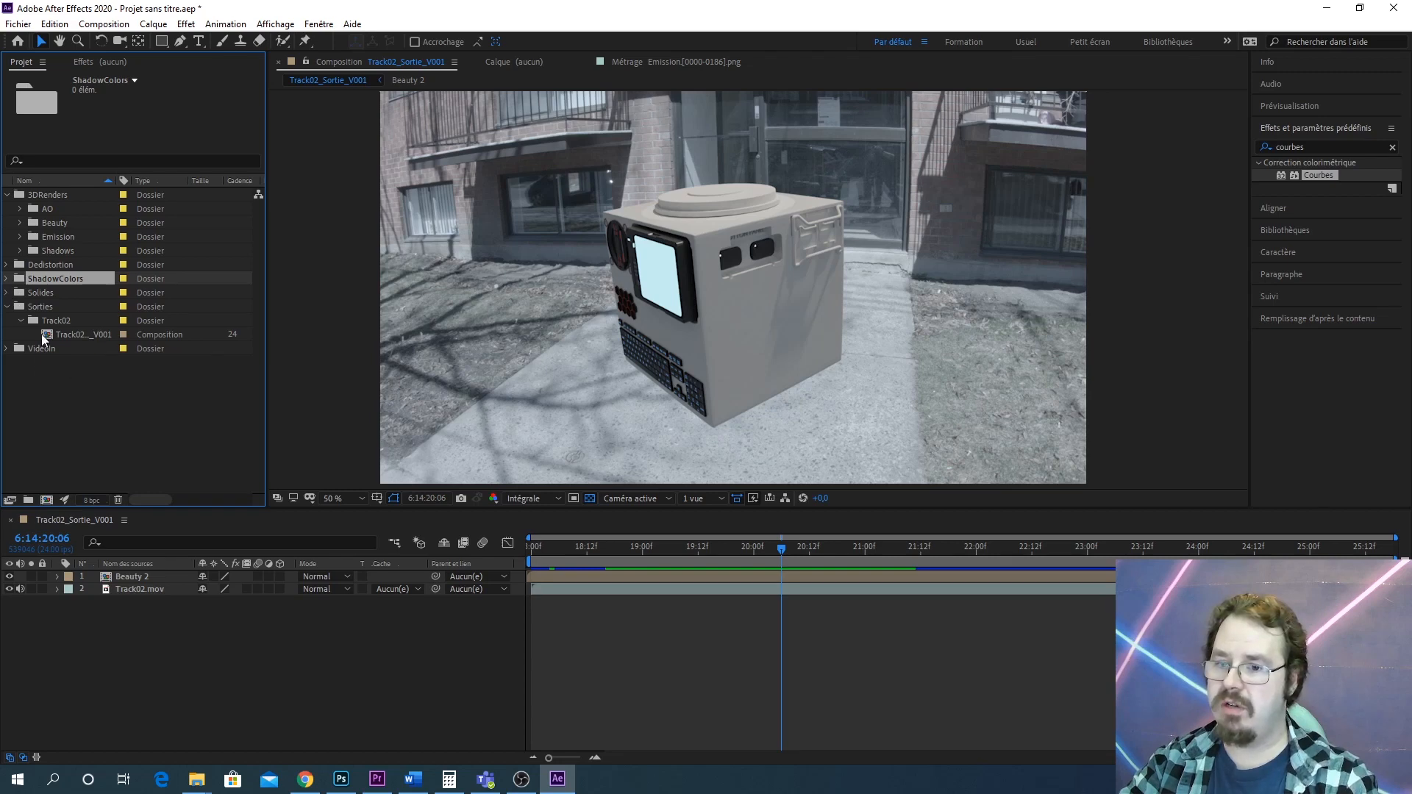
Create a new composition from the Track02.mov footage in the VideoIn folder
left_click(63, 334)
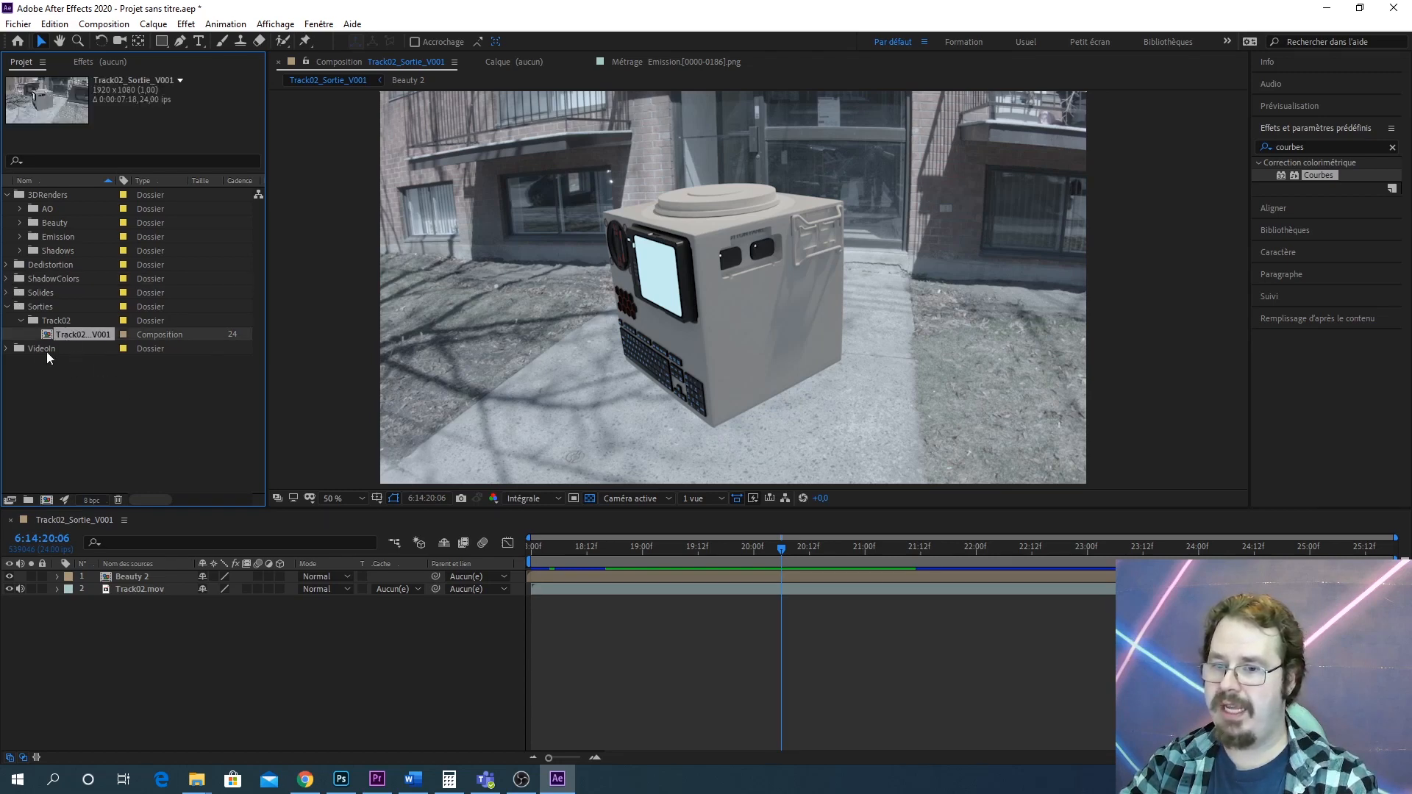
left_click_drag(51, 336, 139, 343)
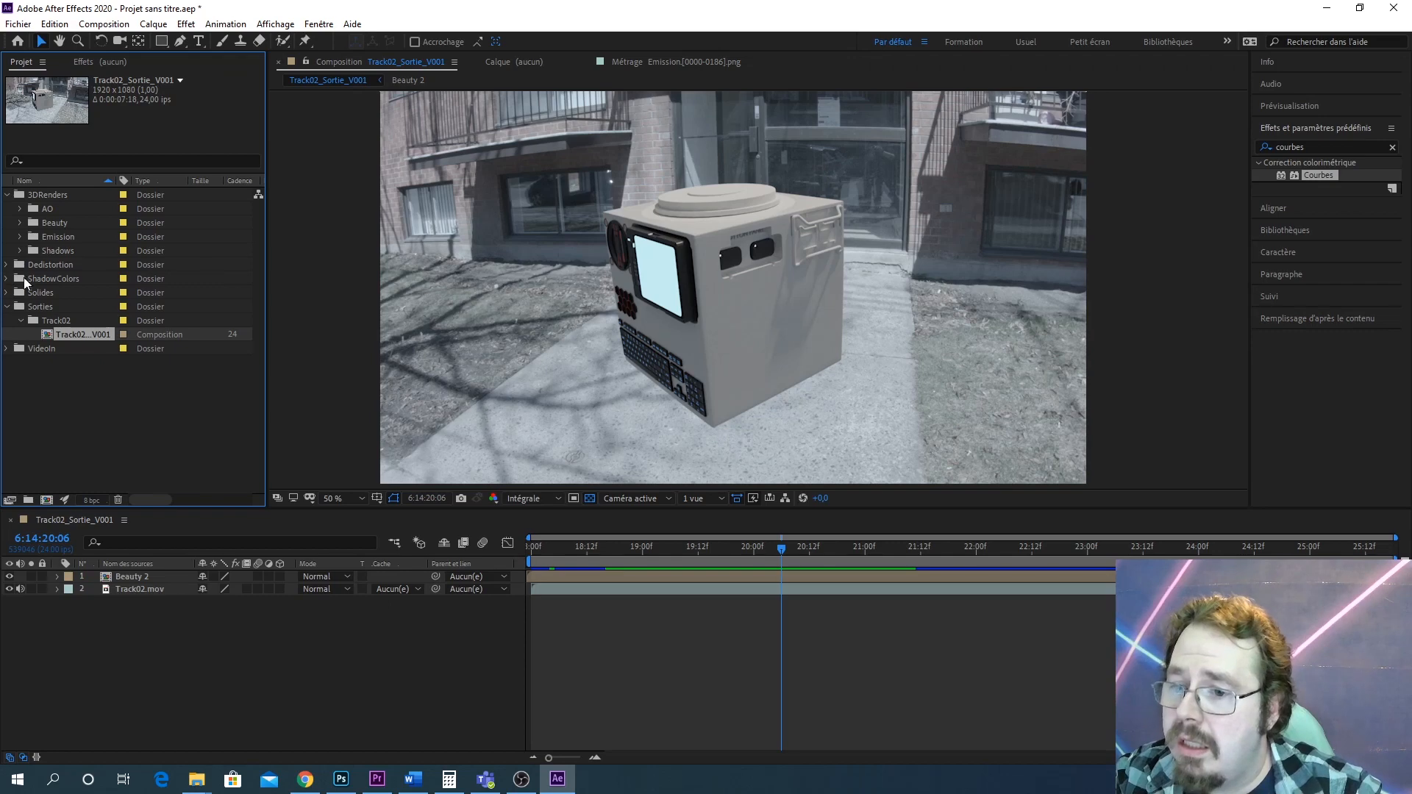
left_click(8, 350)
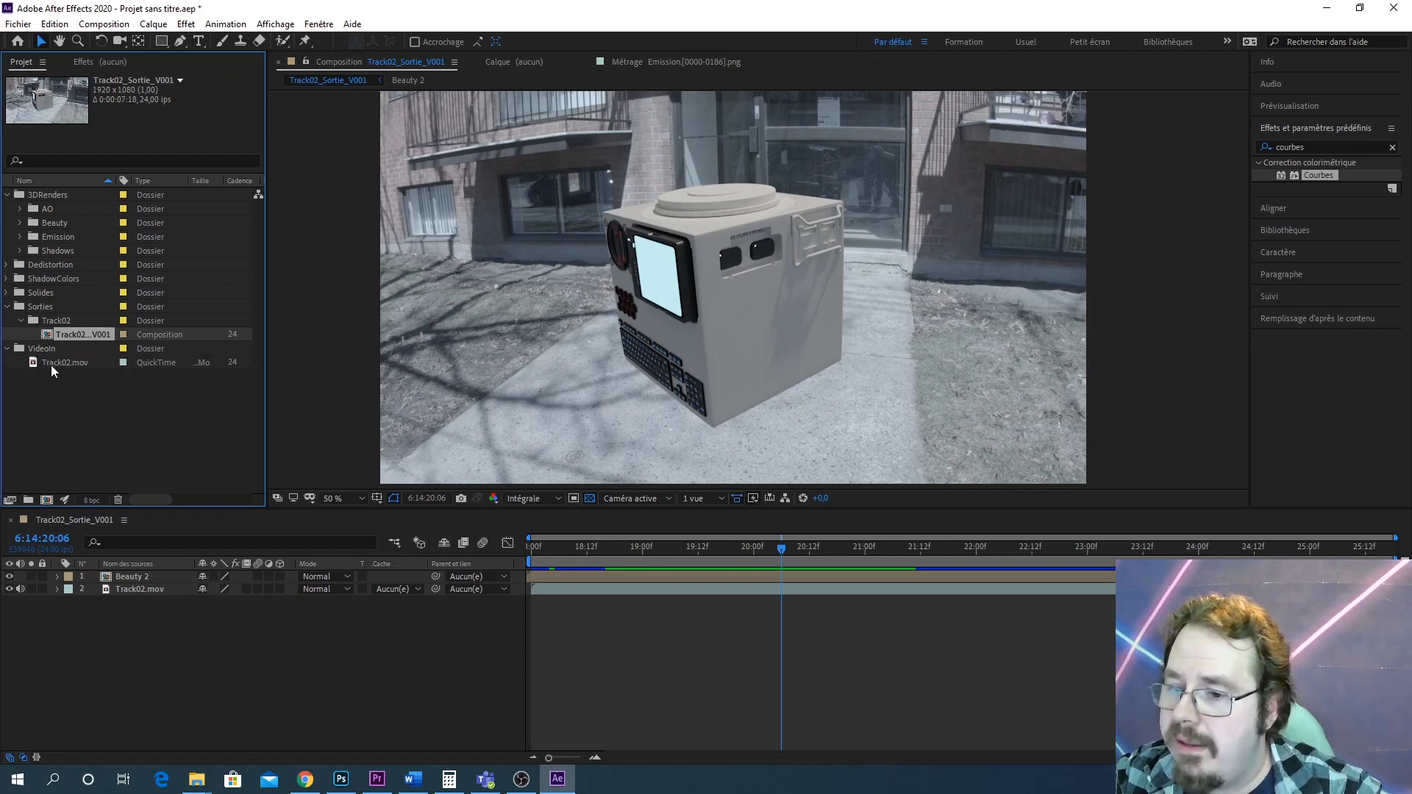
left_click_drag(51, 365, 47, 499)
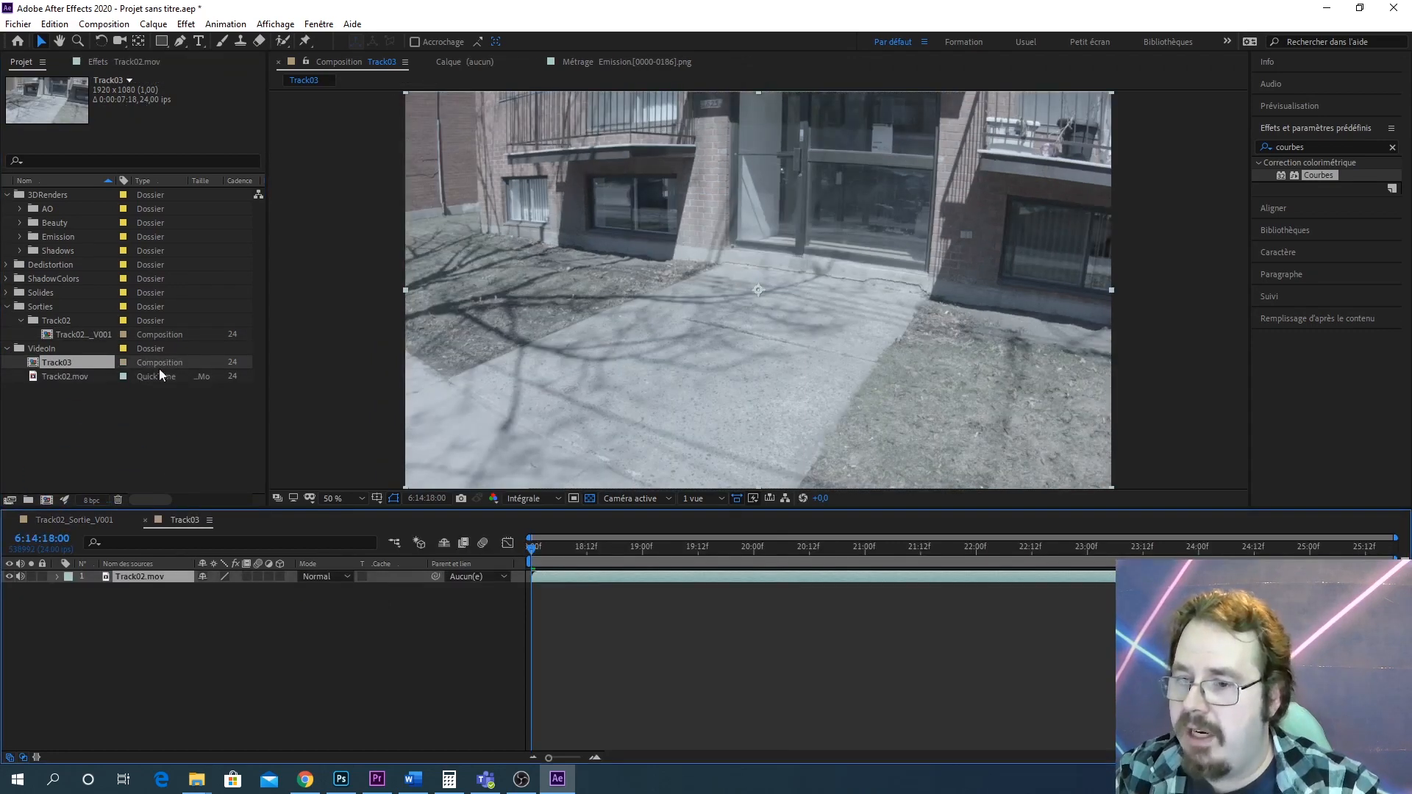
Move the new Track02.mov composition into the ShadowColors folder
left_click_drag(63, 363, 32, 340)
left_click_drag(103, 249, 83, 305)
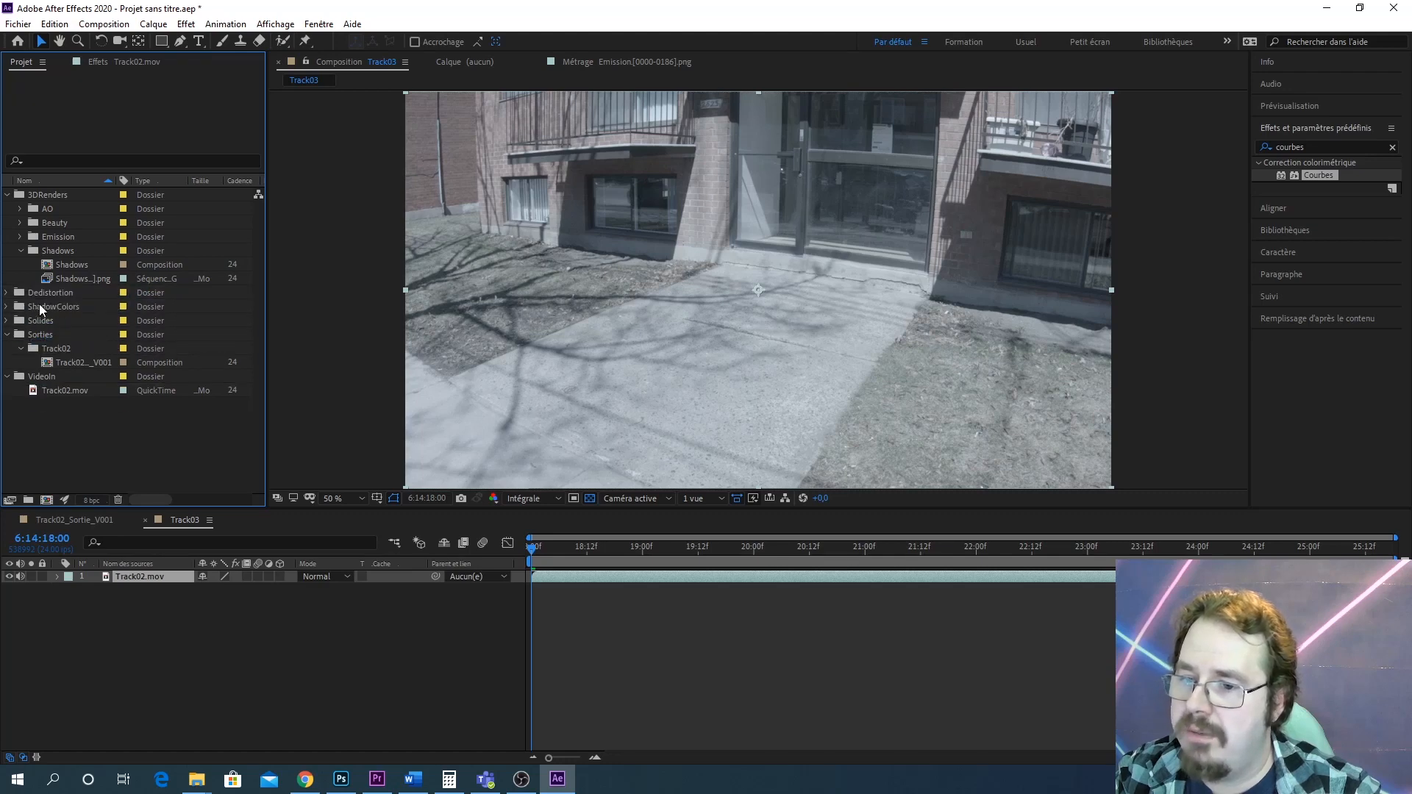
left_click(8, 306)
Rename the new composition ShadowColors
right_click(49, 319)
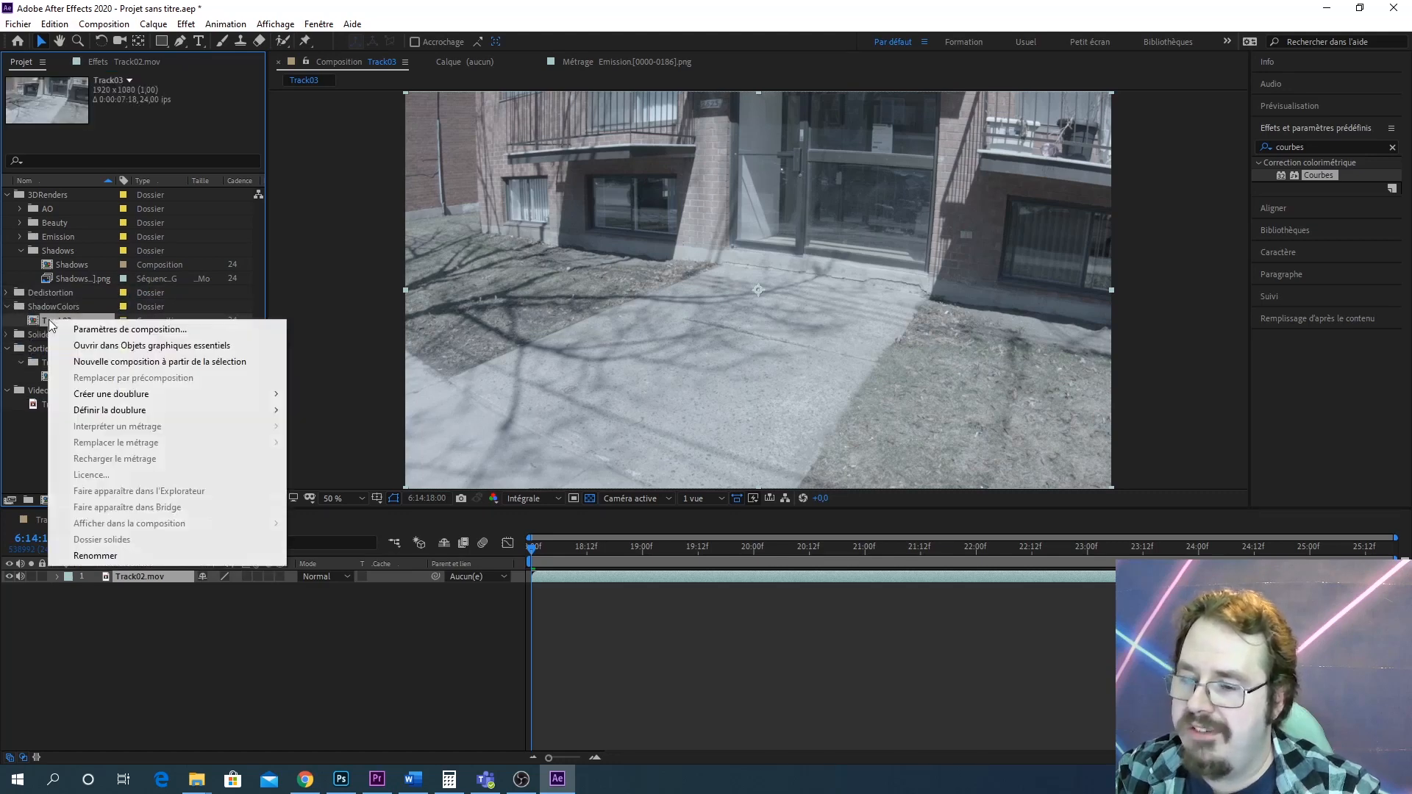
left_click(138, 555)
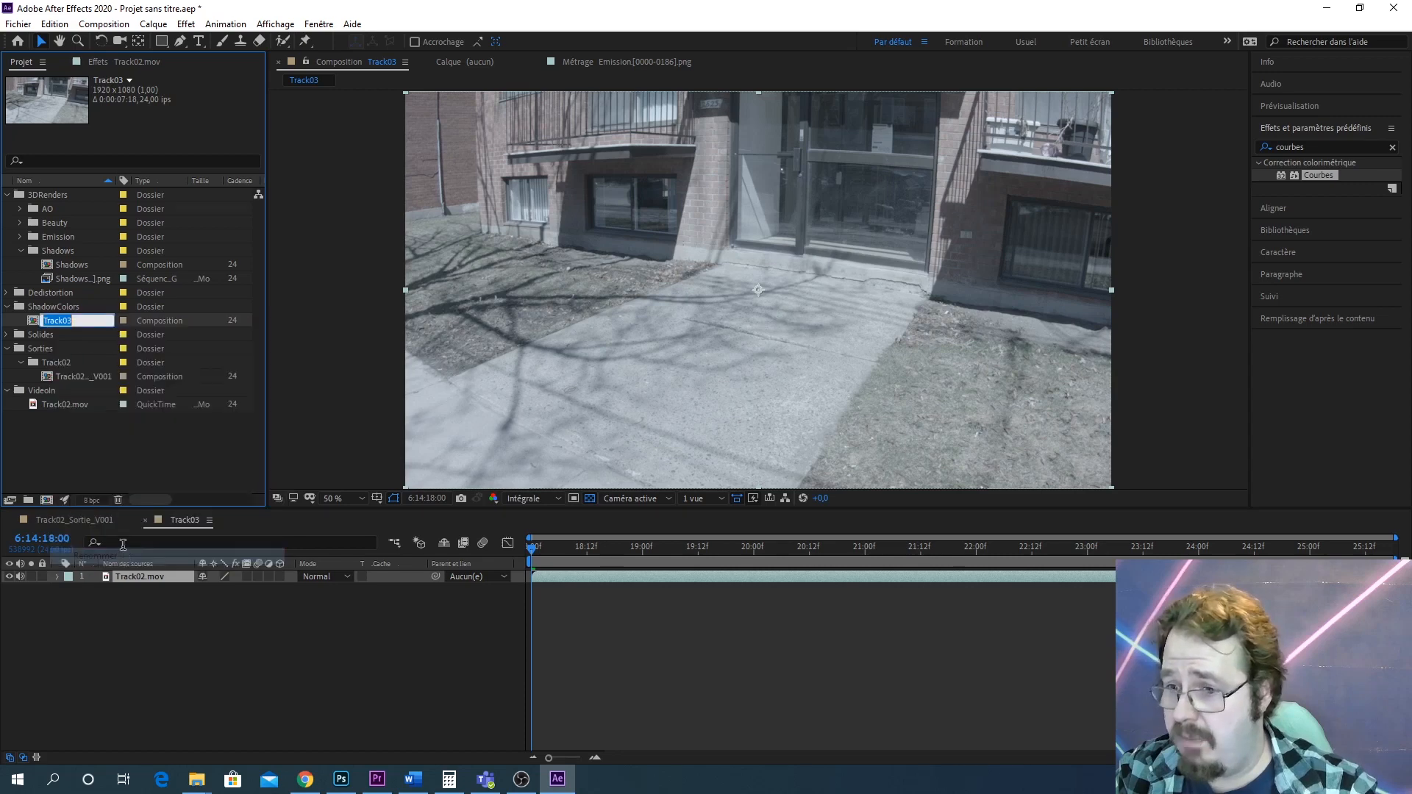
type("Shadow")
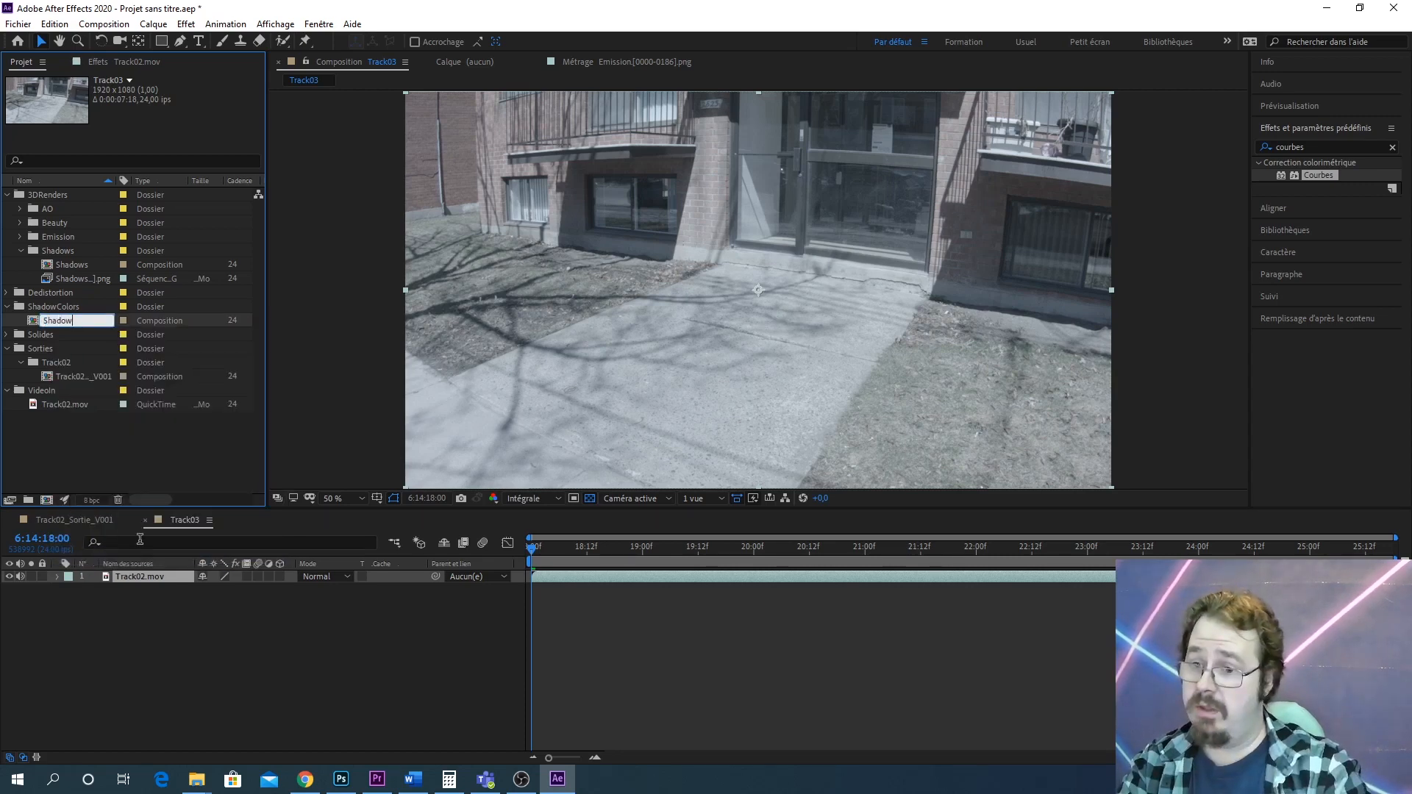
type("Colors")
key("Return")
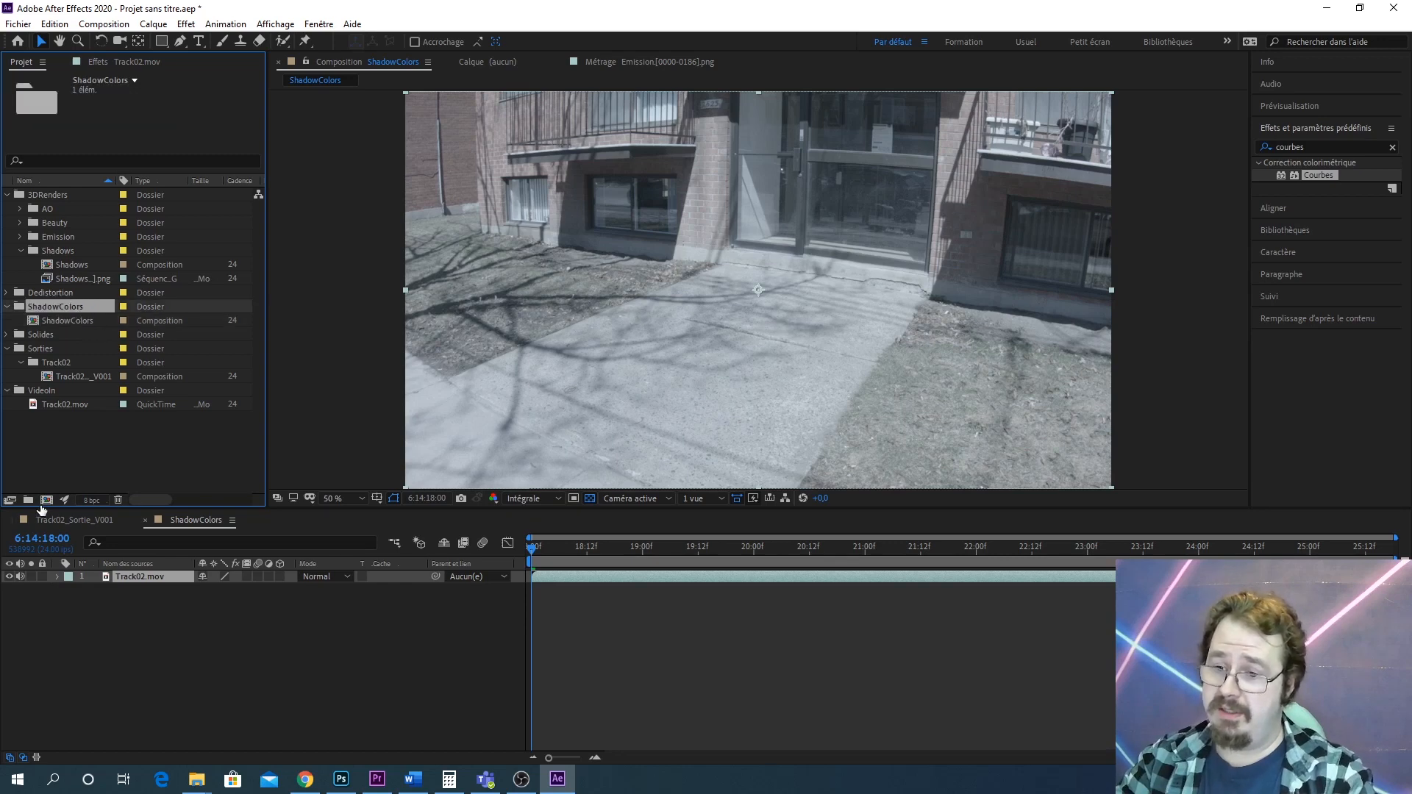
Create a folder named PrecompShadowColors inside the ShadowColors folder
left_click(28, 500)
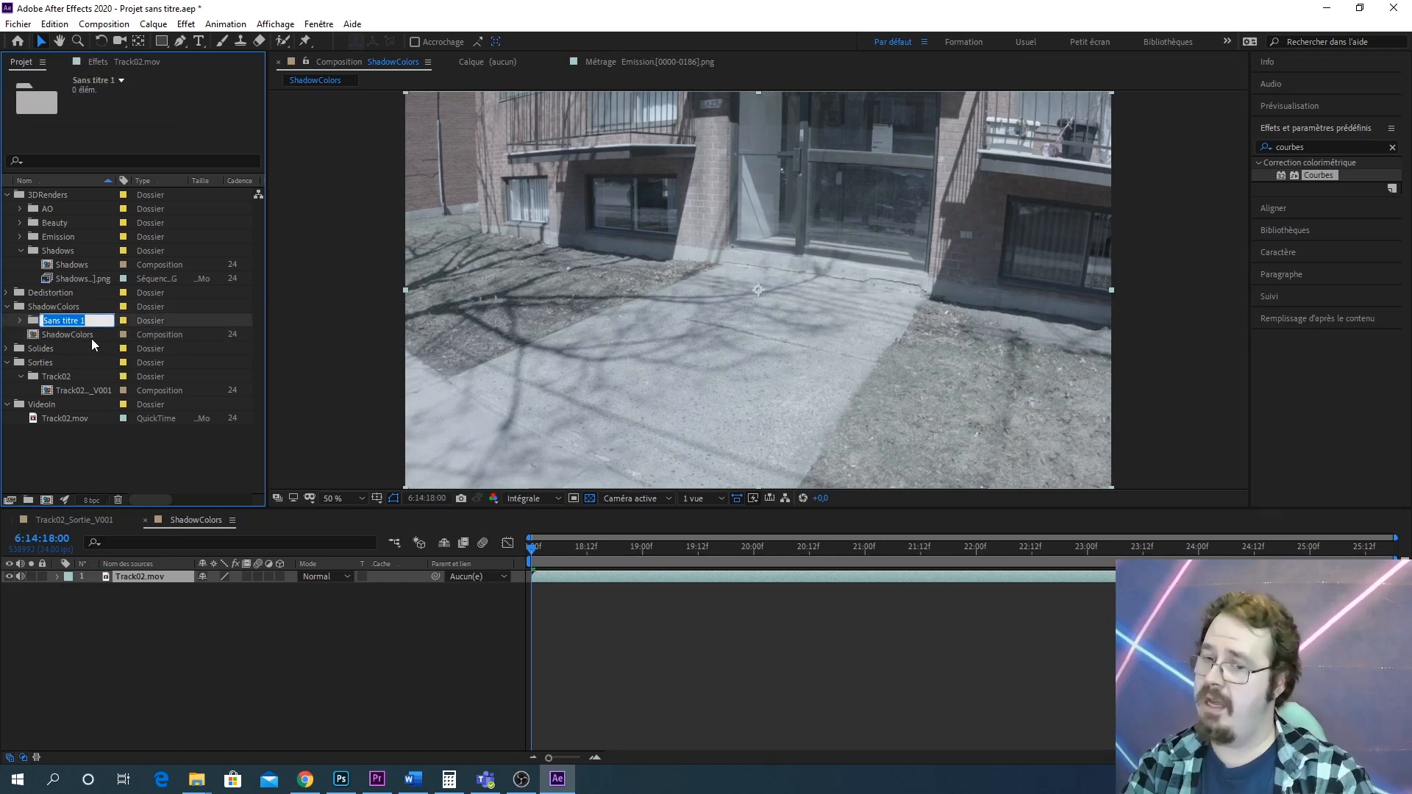
type("Pre")
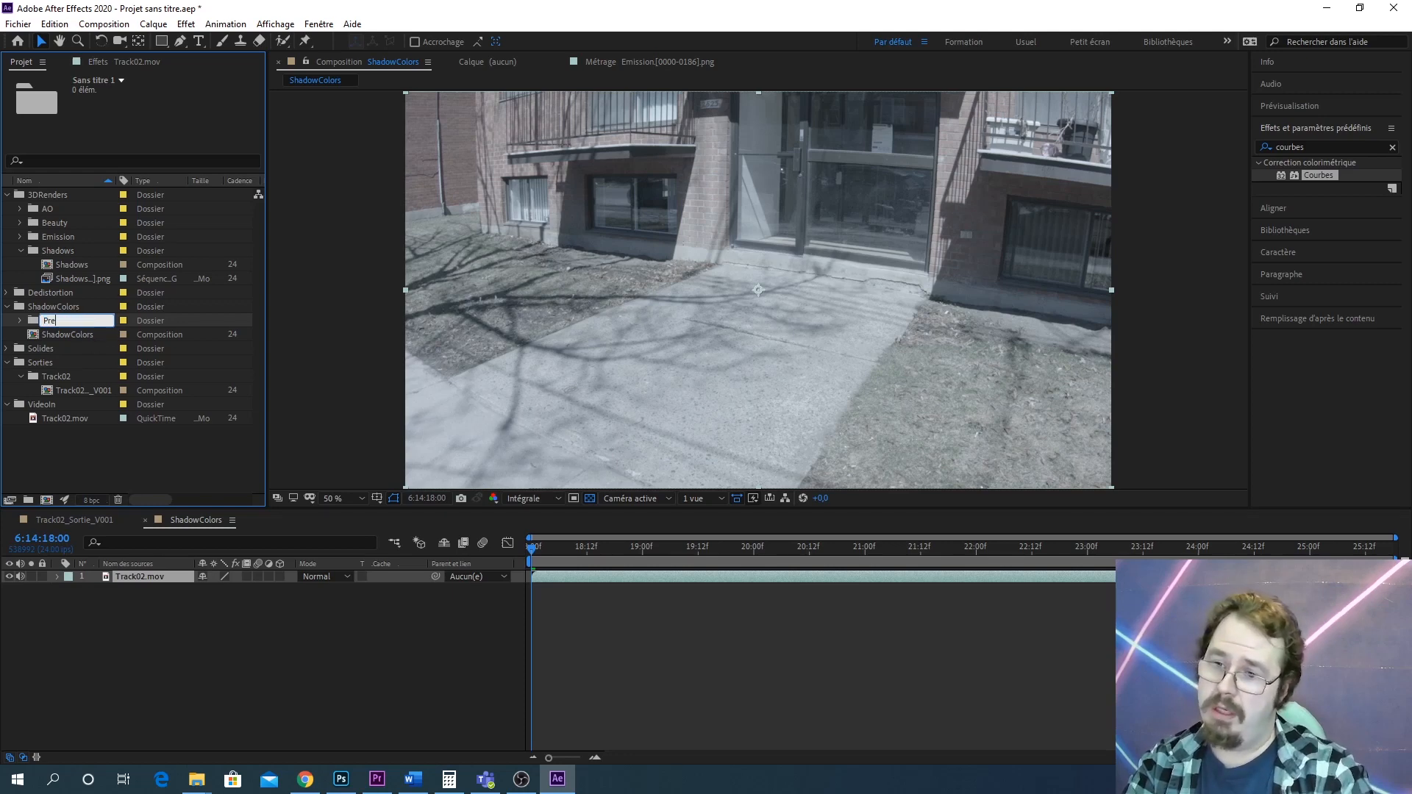
type("compShado")
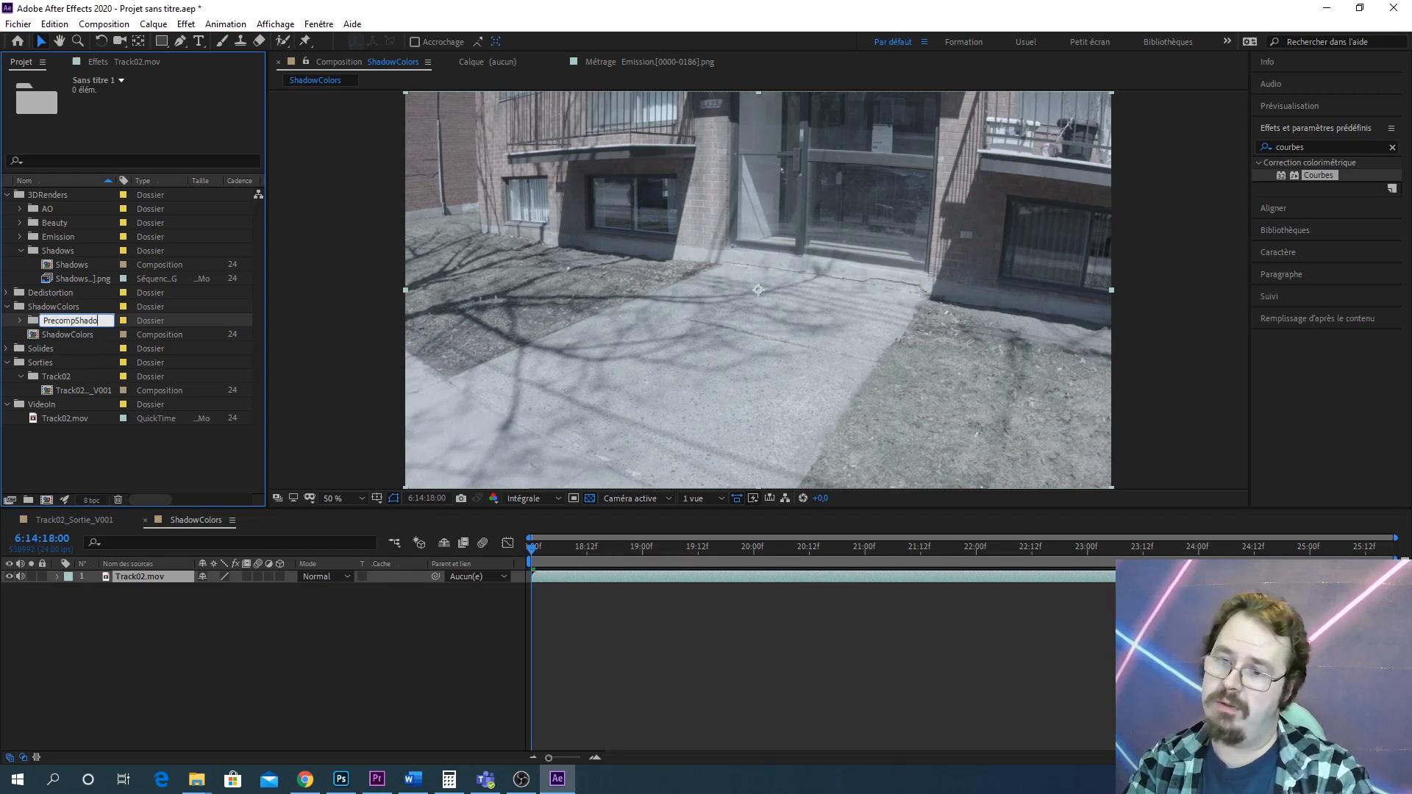
type("wColors")
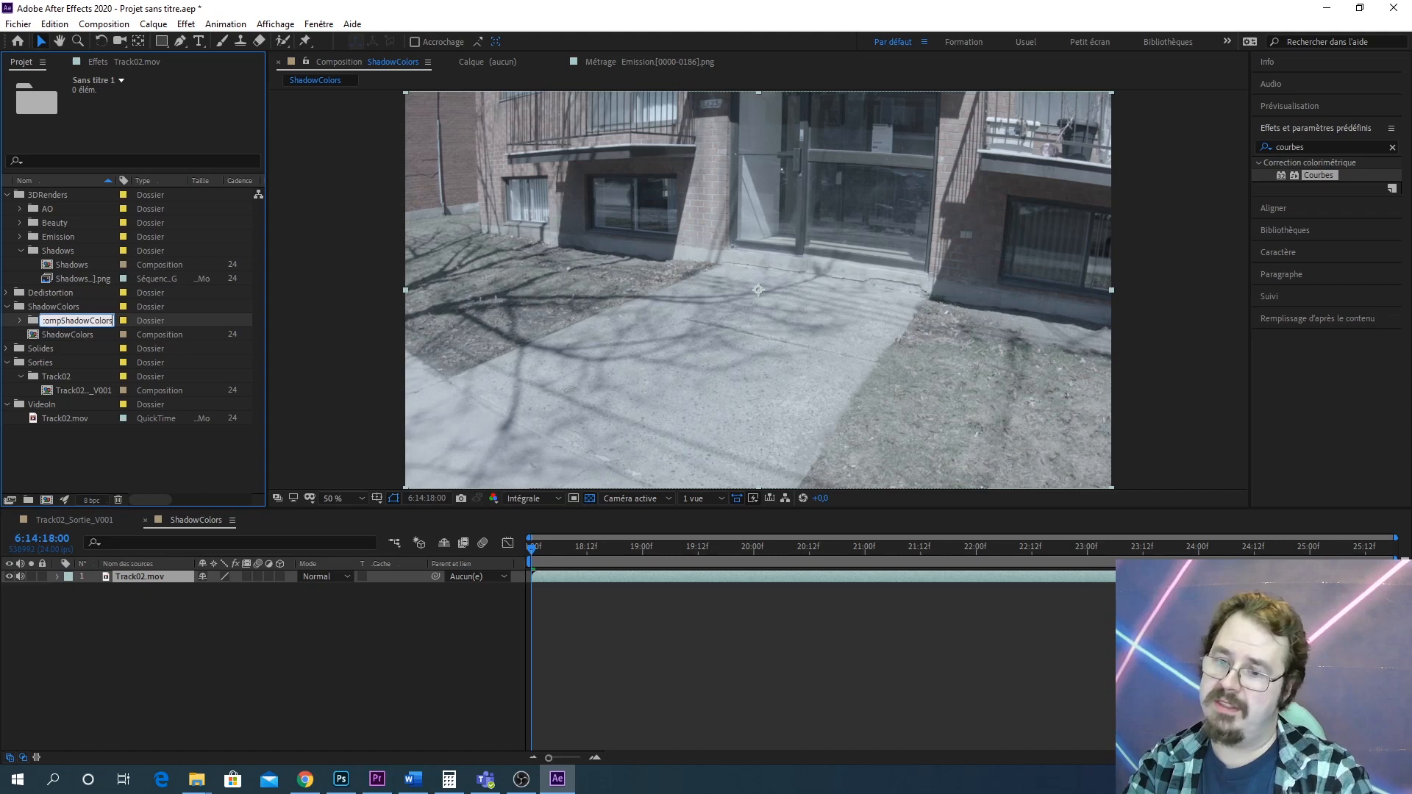
key("Return")
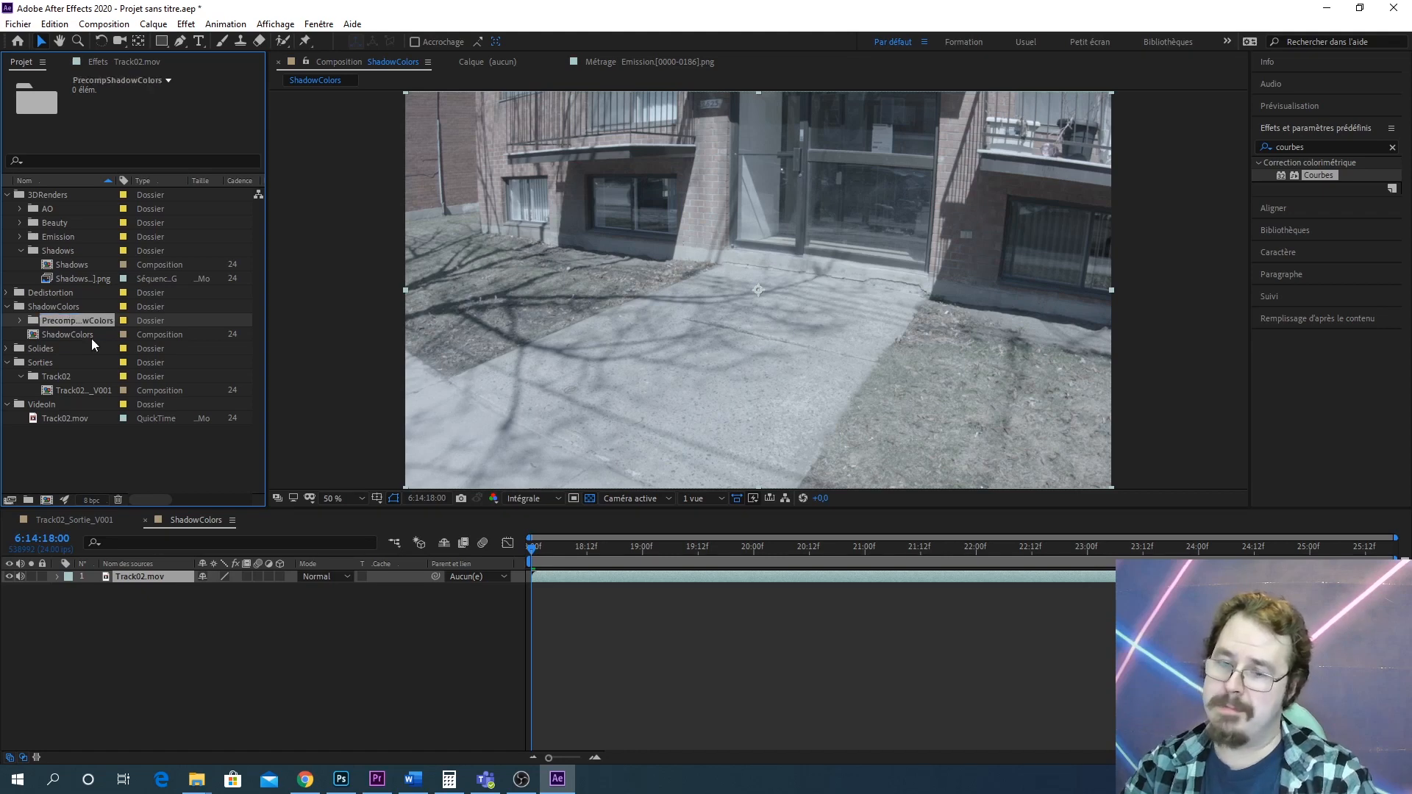
Open the ShadowColors composition in the viewer
double_click(46, 332)
scroll(709, 353, "up", 1)
left_click_drag(668, 367, 842, 205)
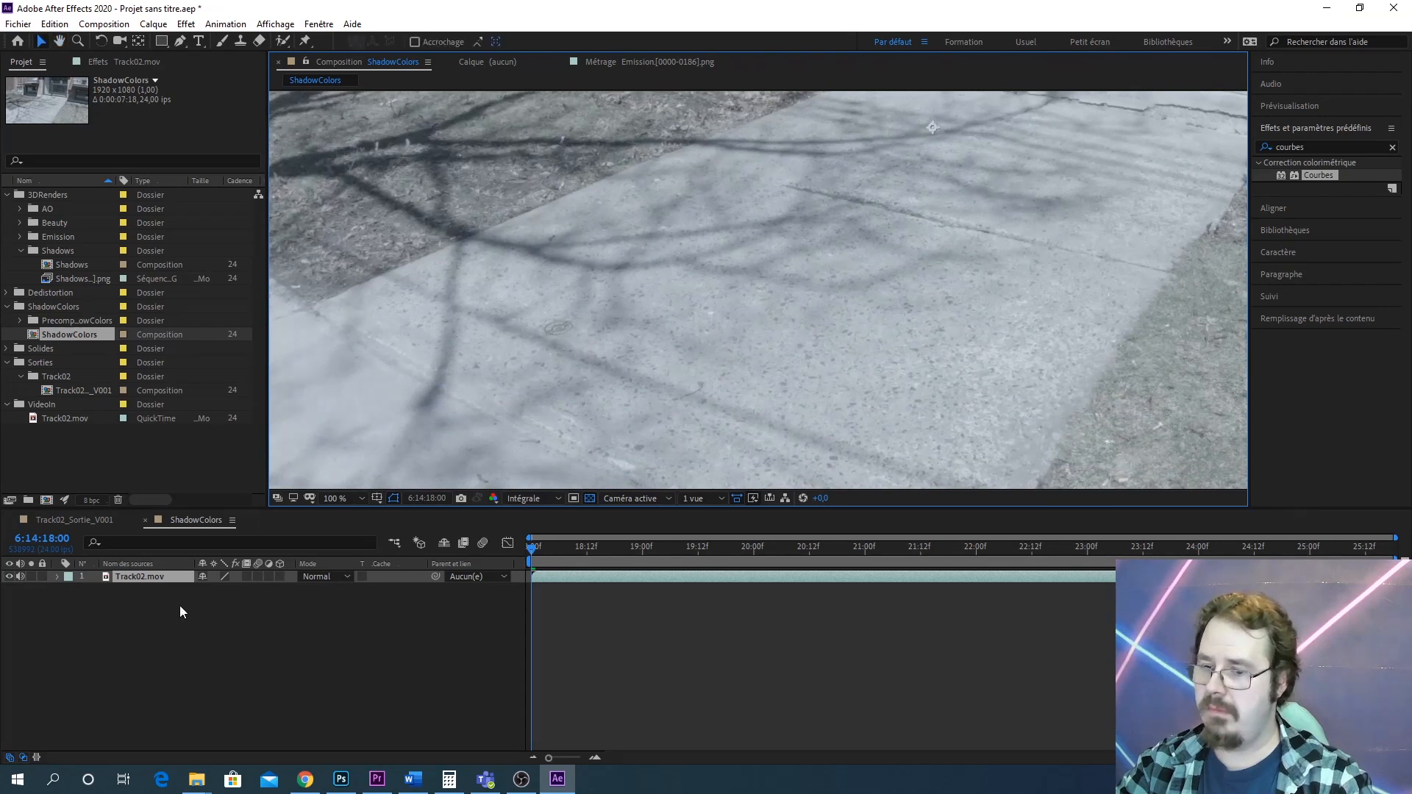
Duplicate the Track02.mov layer in the ShadowColors composition
left_click(133, 576)
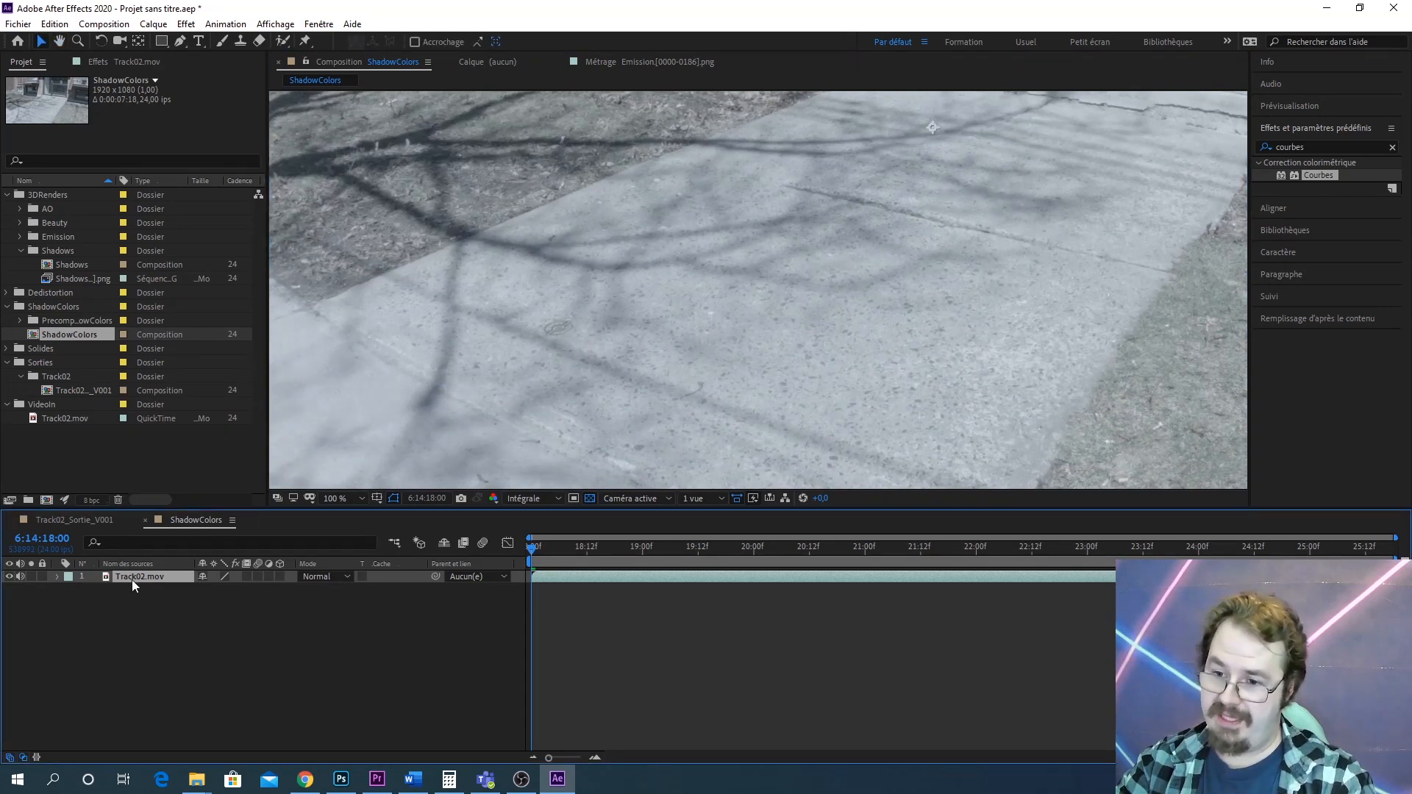
key("ctrl+d")
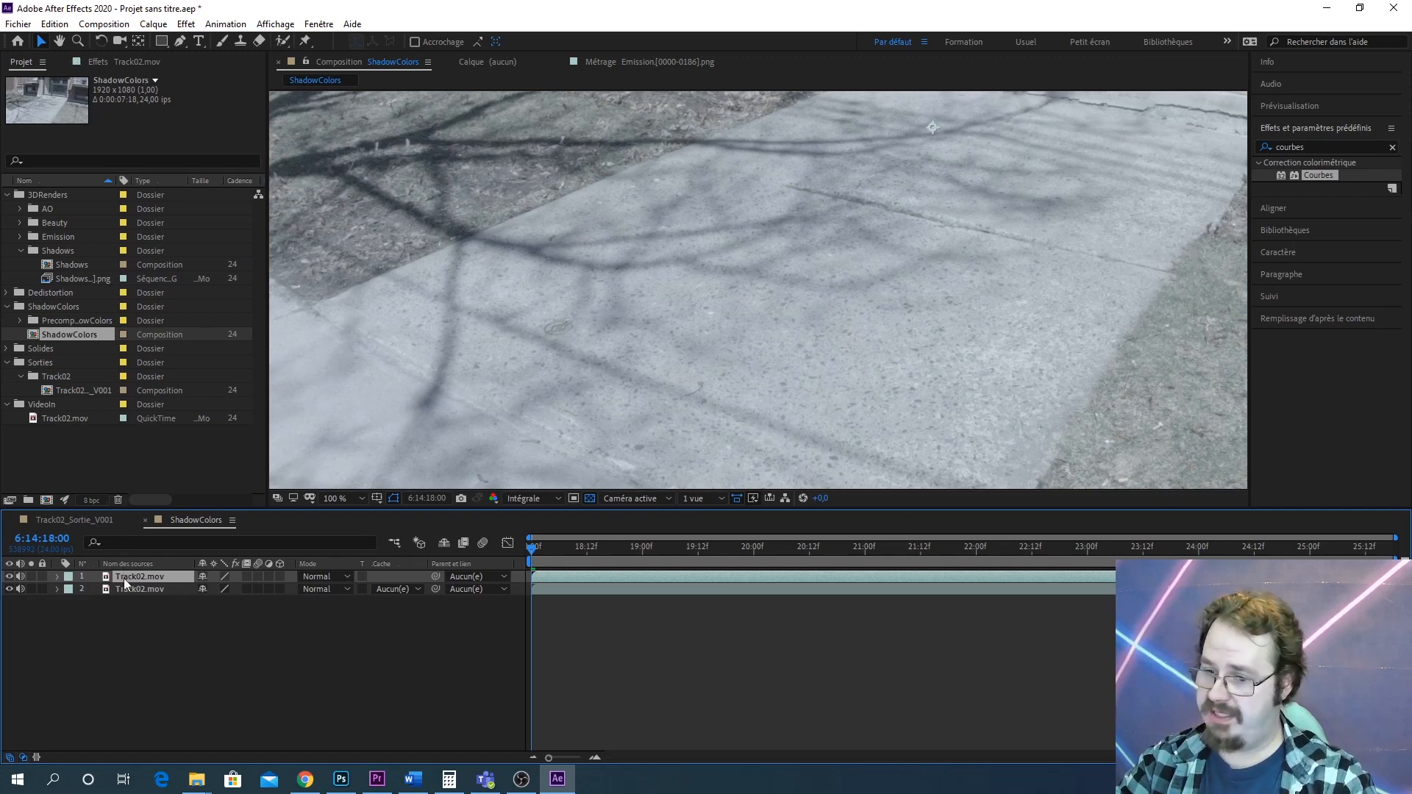
Try applying the Teinte/Saturation effect to the top Track02.mov layer, then undo it
left_click(1311, 152)
double_click(1311, 149)
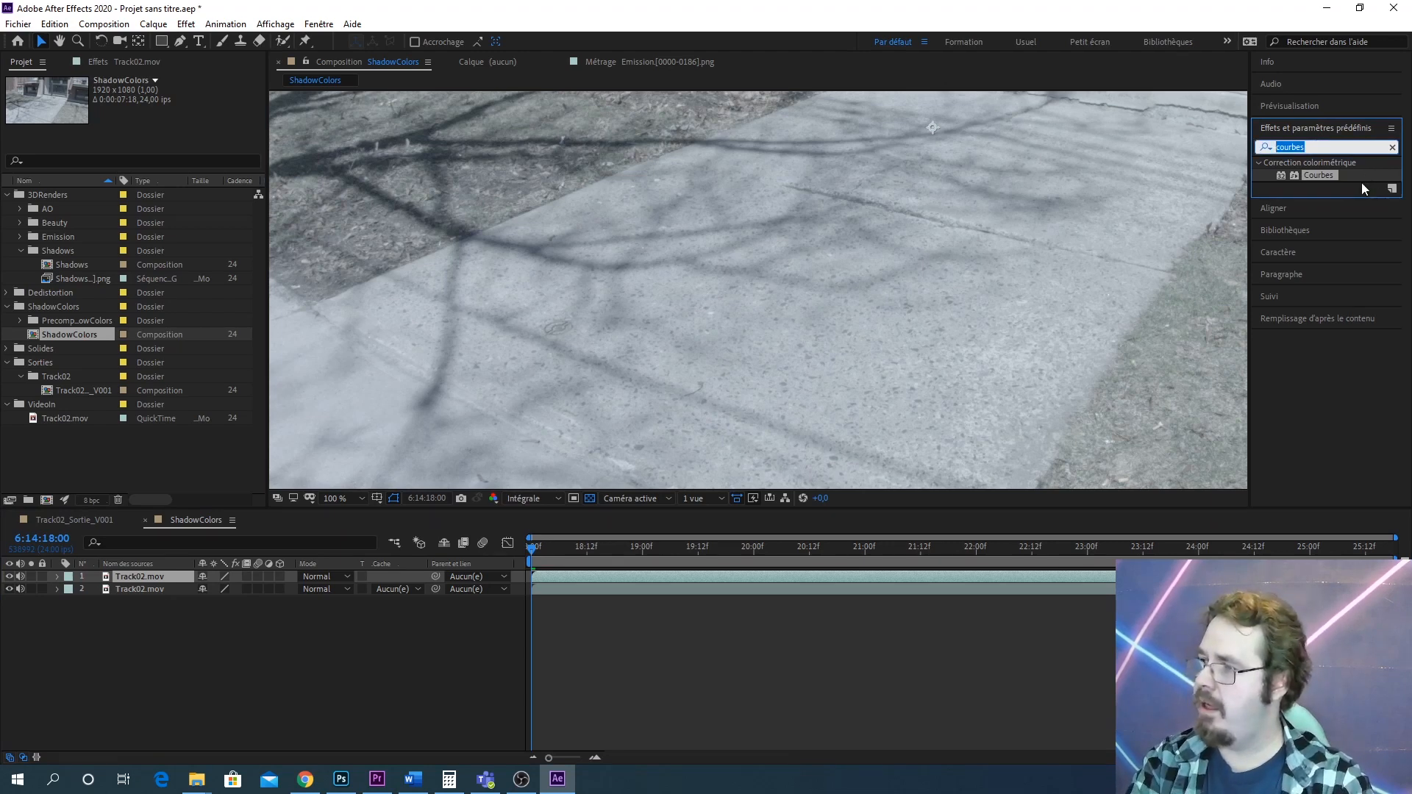
type("saturatio")
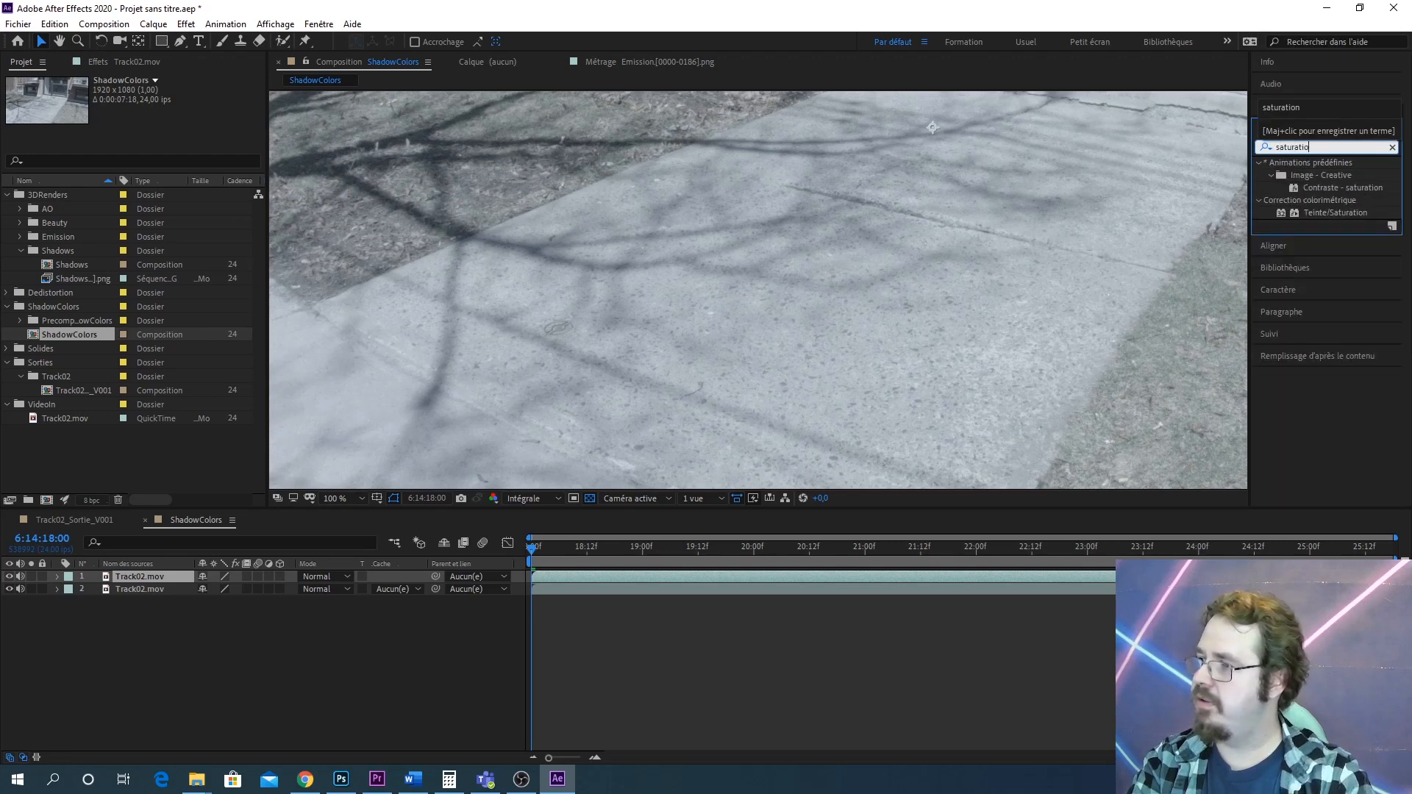
type("n")
left_click(1330, 211)
left_click_drag(1330, 212, 155, 573)
scroll(849, 284, "down", 2)
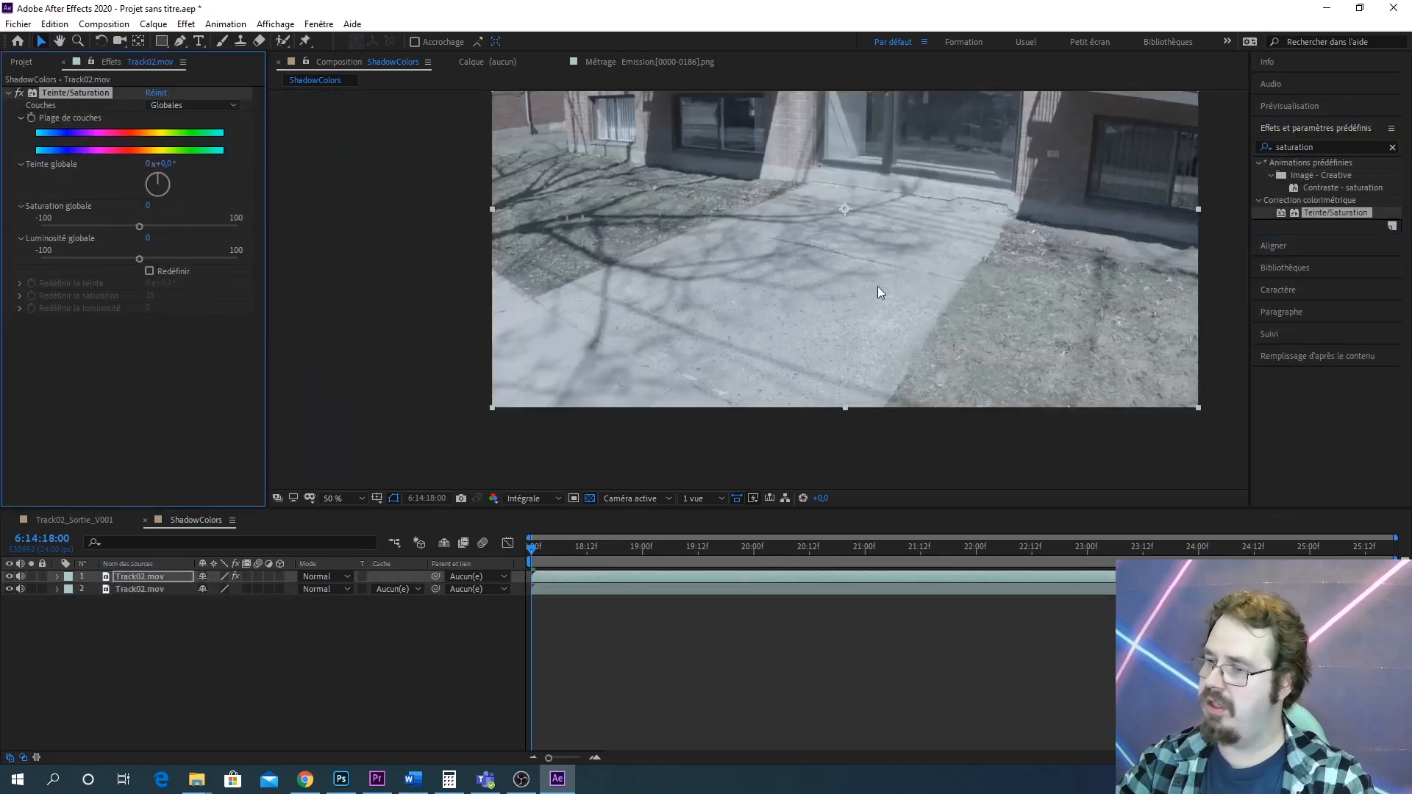
left_click_drag(876, 285, 907, 306)
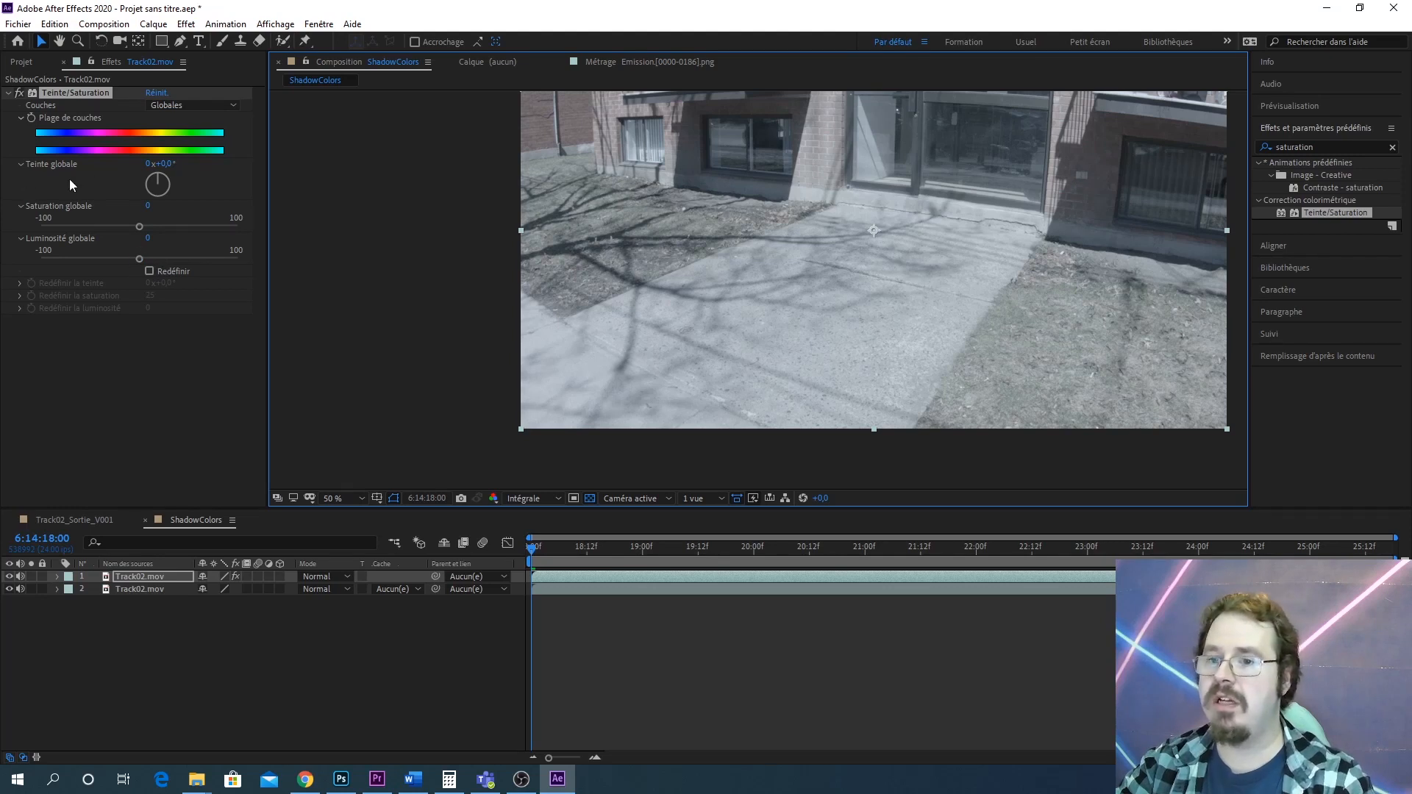
key("ctrl+z")
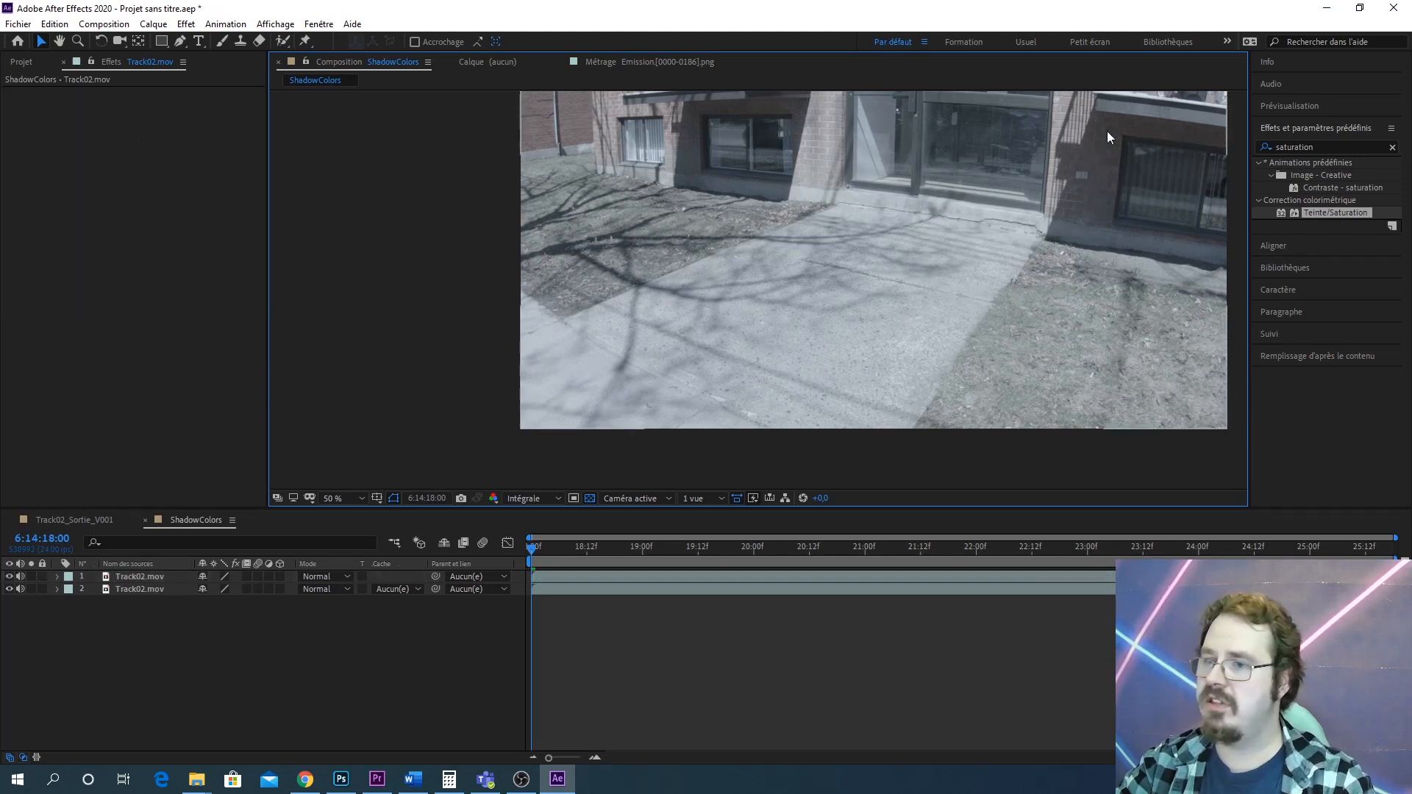
Apply the Noir et blanc effect to the top Track02.mov layer
left_click(1315, 149)
key("ctrl+a")
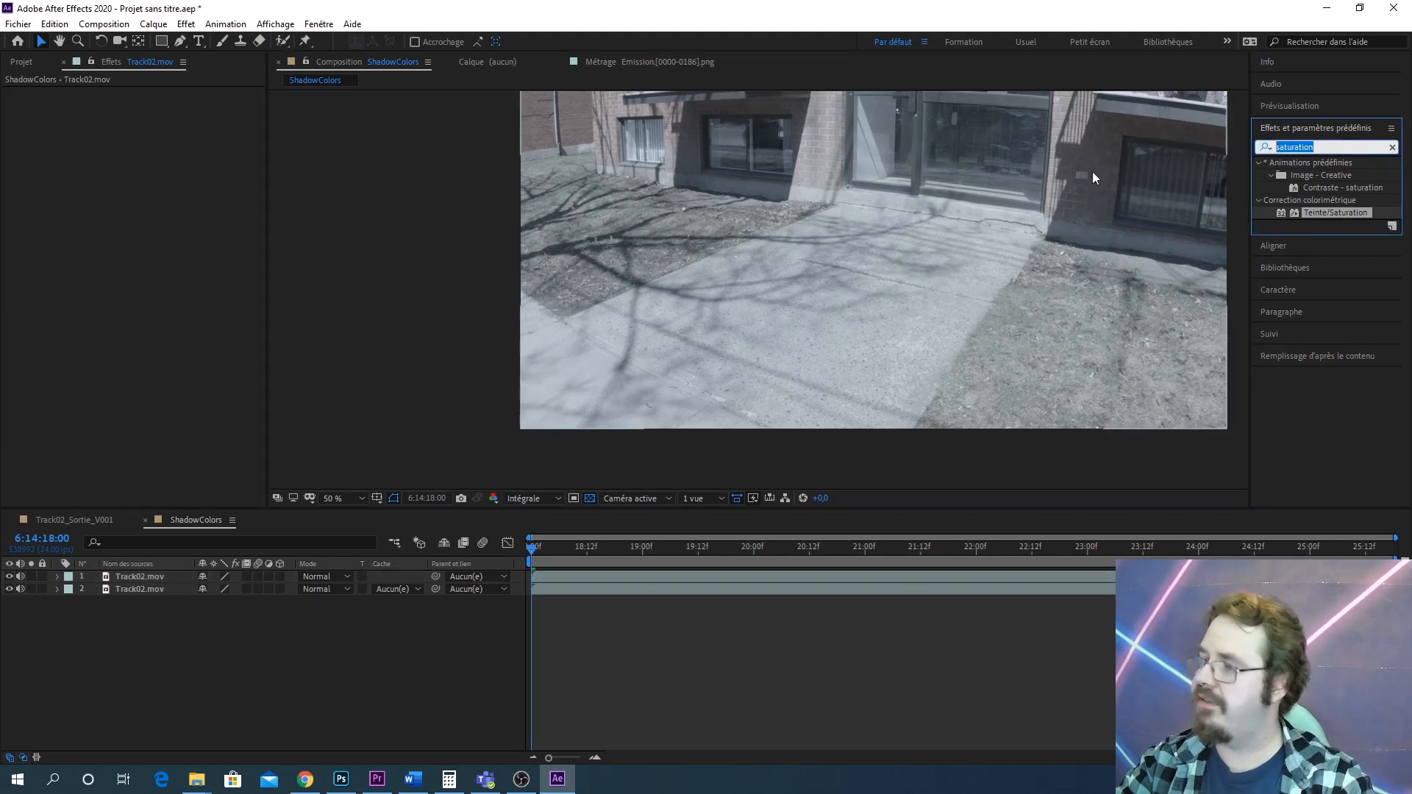
type("noir")
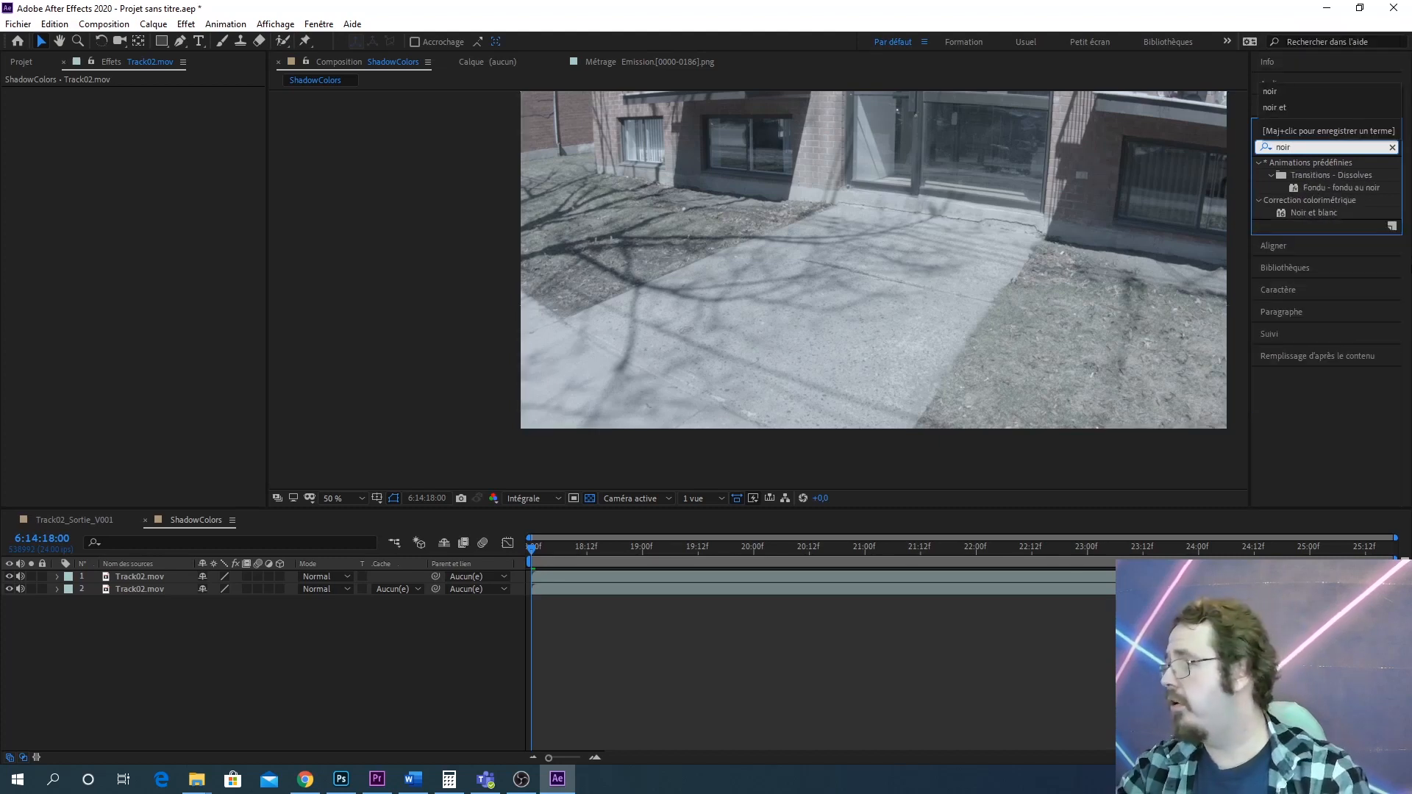
left_click_drag(1316, 213, 120, 576)
scroll(865, 266, "up", 2)
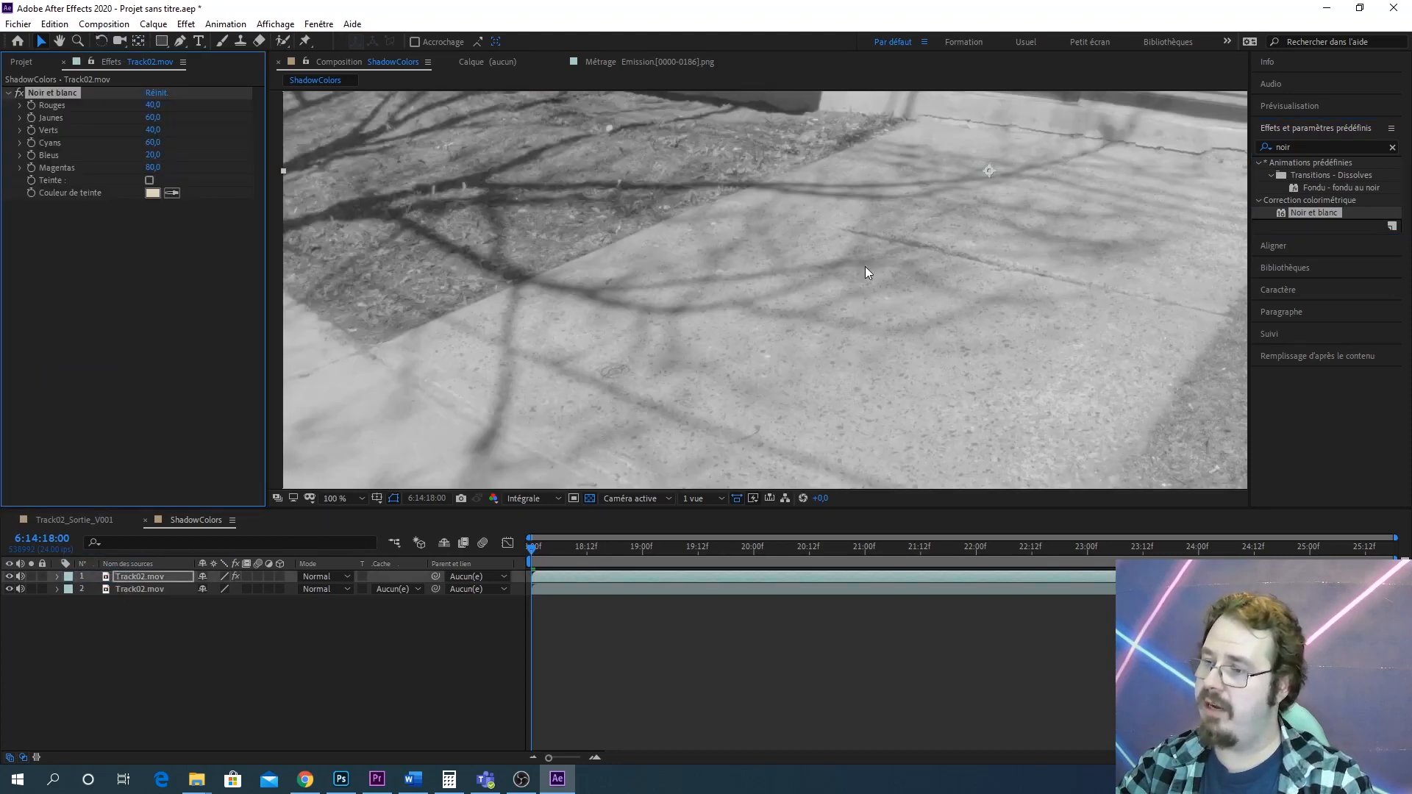
Adjust the Noir et blanc colour sliders, setting Cyans to -69 and Bleus to about -47
scroll(864, 272, "down", 2)
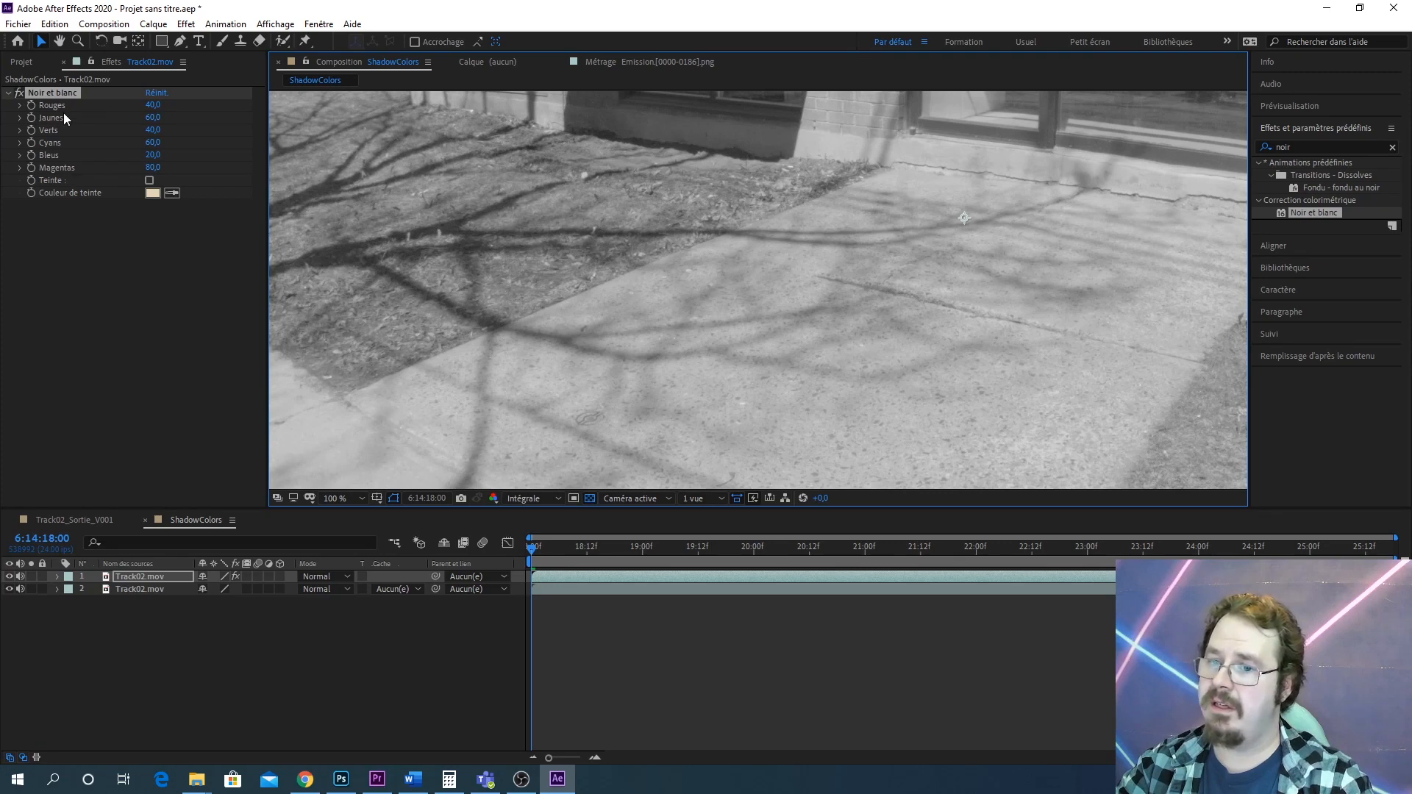
left_click_drag(928, 239, 805, 269)
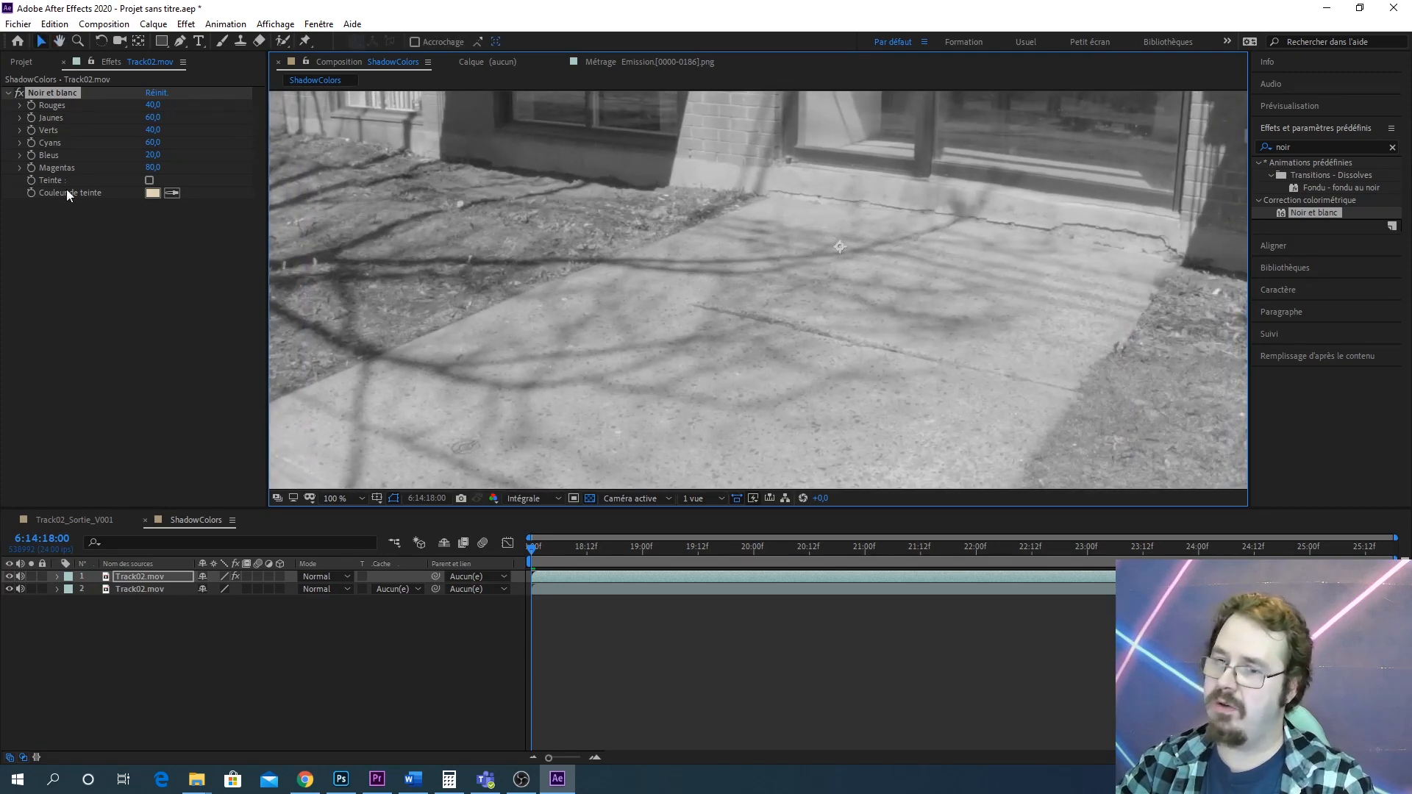
left_click_drag(157, 104, 21, 104)
key("ctrl+z")
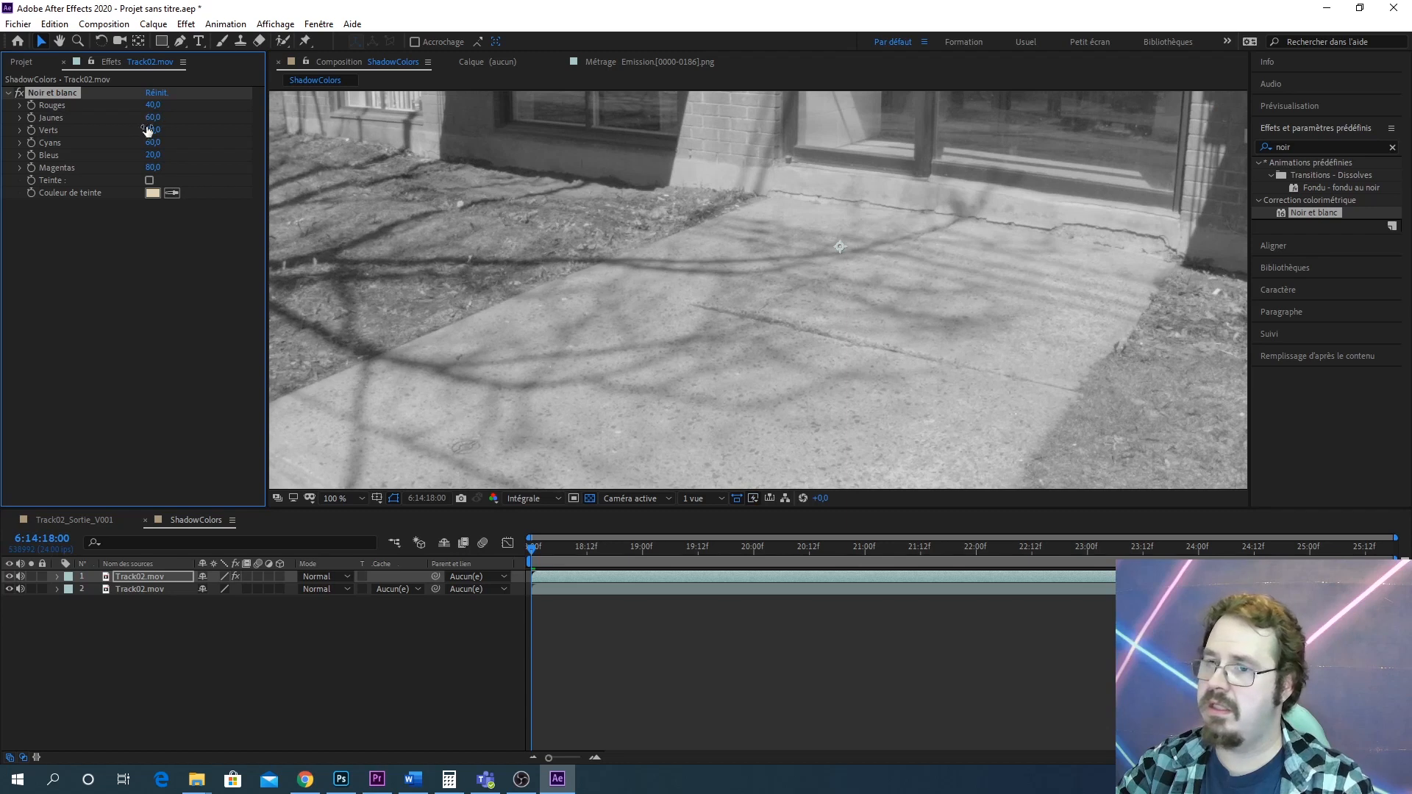
left_click_drag(148, 130, 187, 131)
key("ctrl+z")
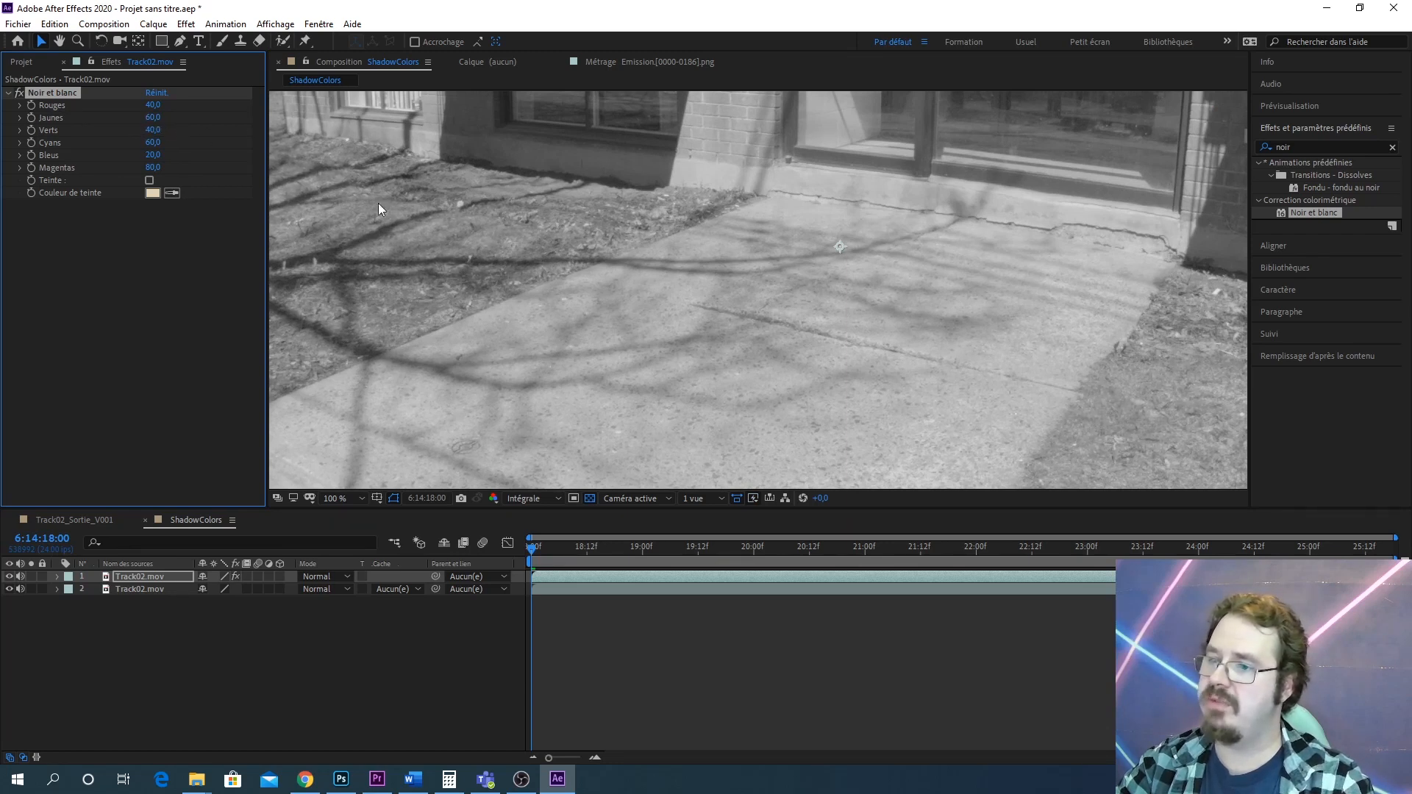
left_click_drag(152, 130, 9, 129)
key("ctrl+z")
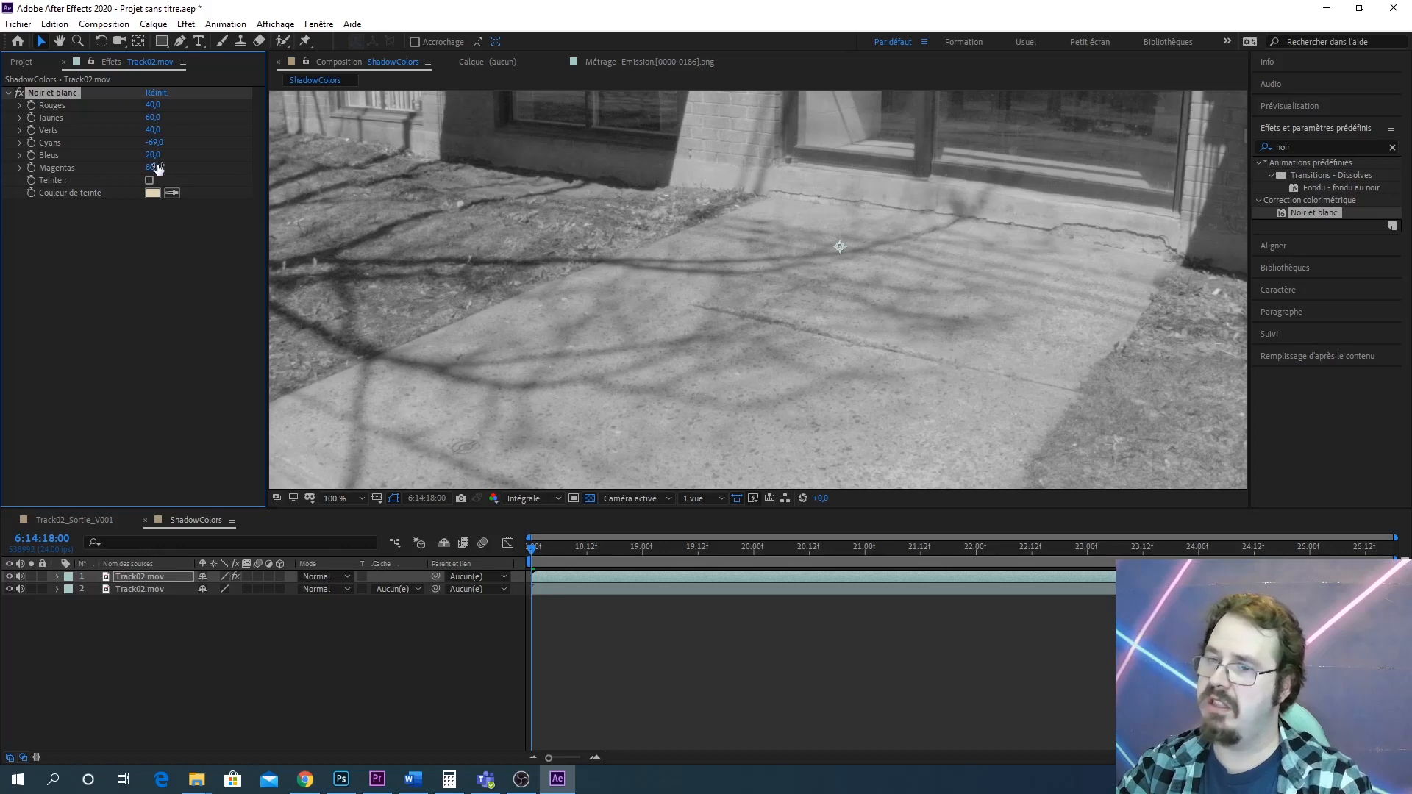
left_click_drag(154, 168, 1, 163)
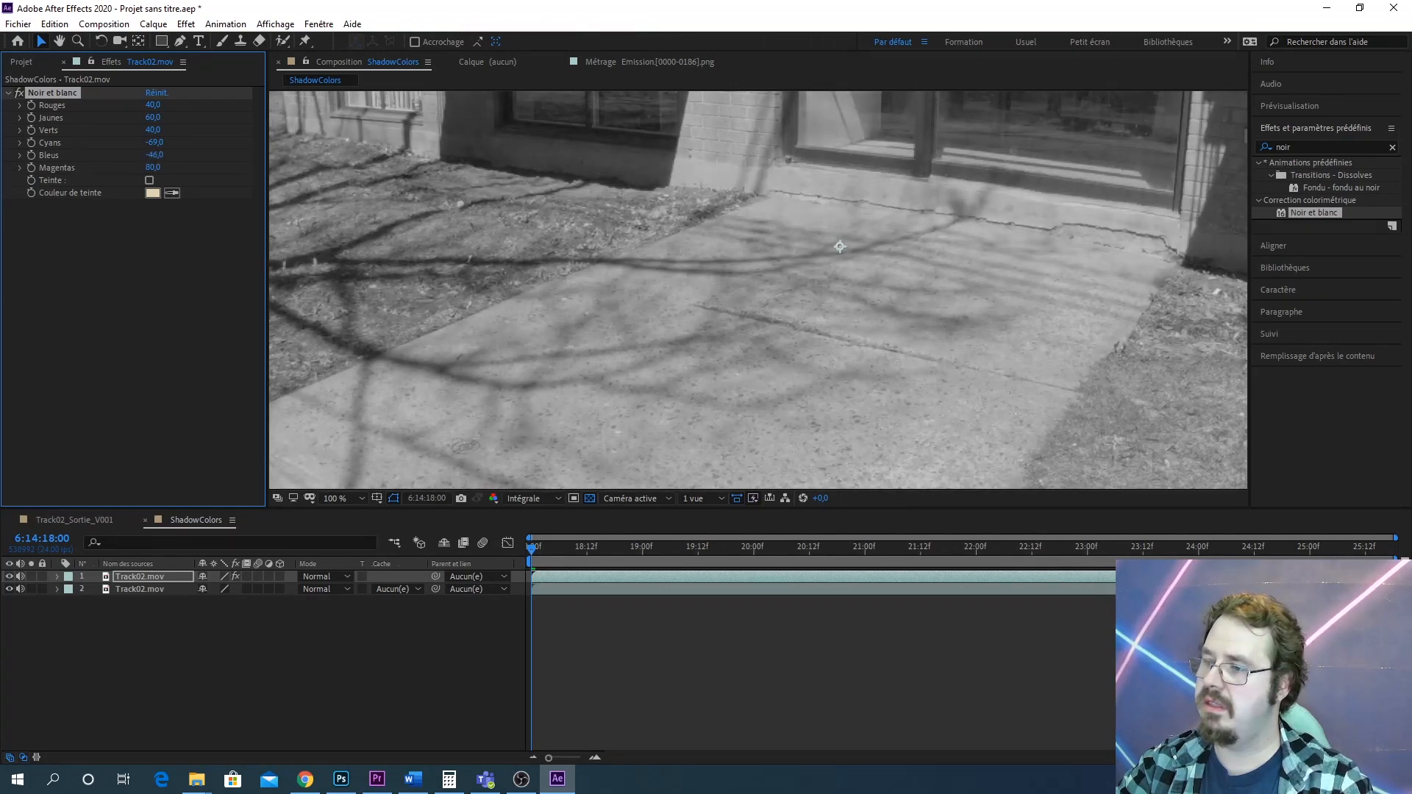
Inspect the black-and-white result at several zoom levels across the frame
scroll(924, 335, "down", 3)
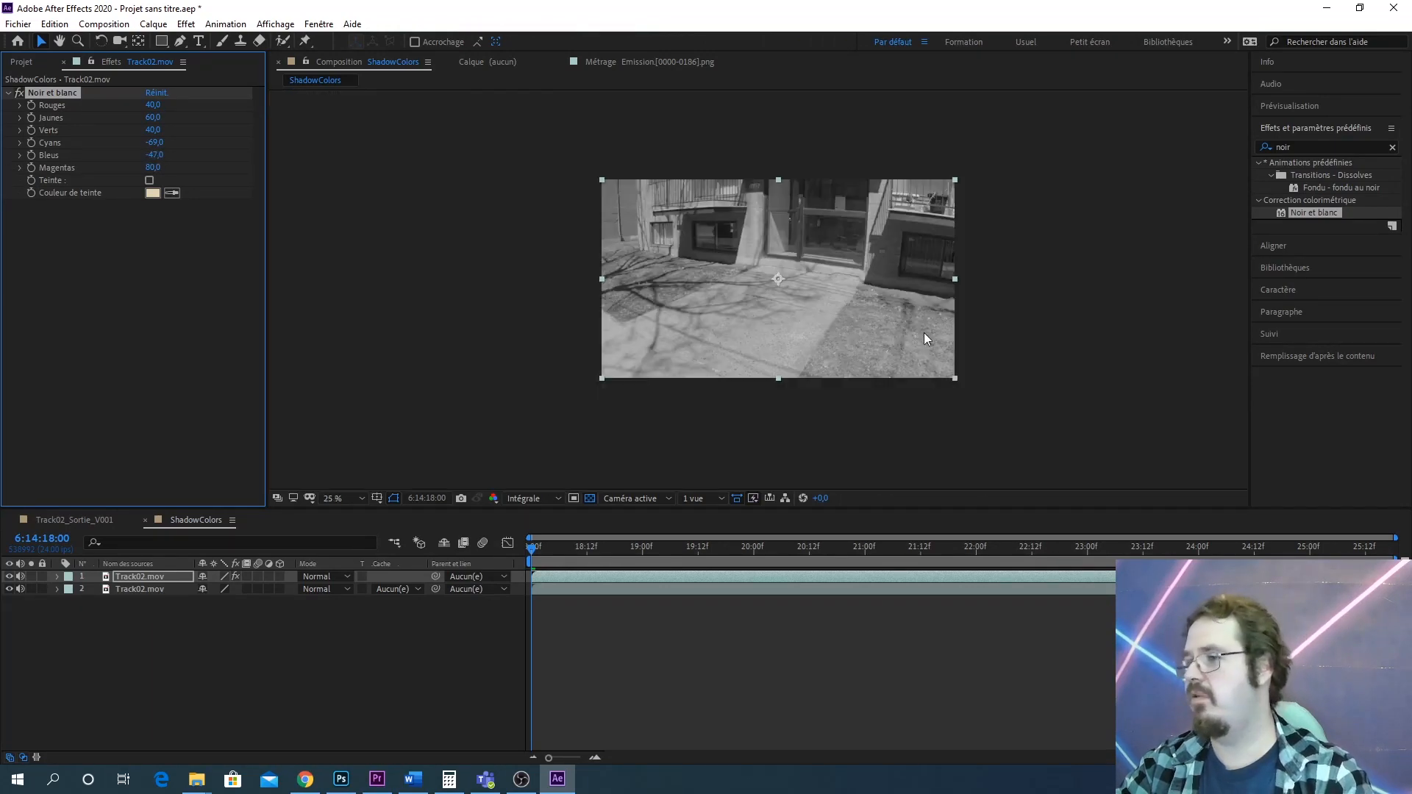
left_click_drag(874, 340, 790, 251)
scroll(864, 284, "up", 3)
scroll(875, 293, "down", 1)
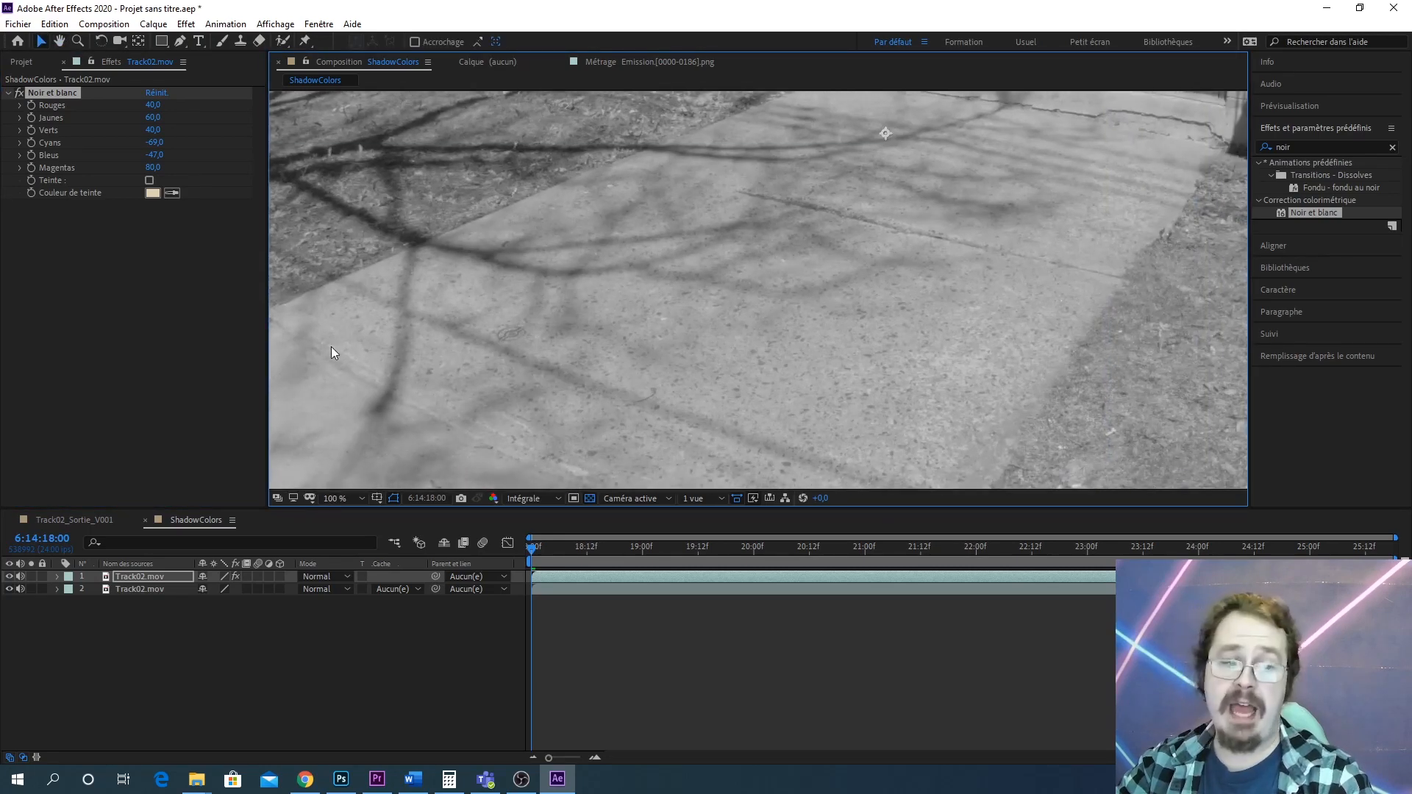
scroll(555, 385, "up", 3)
scroll(728, 264, "down", 6)
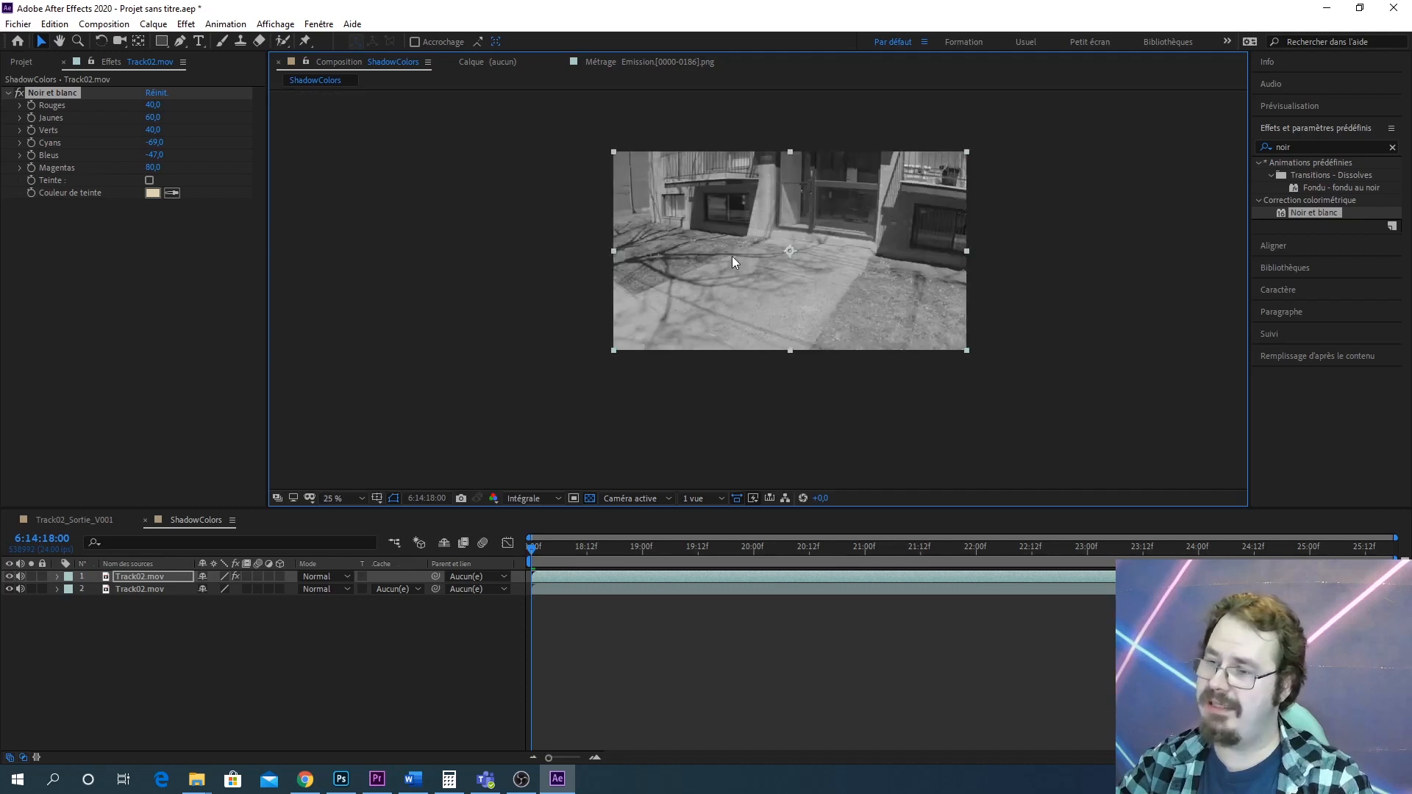
scroll(820, 282, "up", 8)
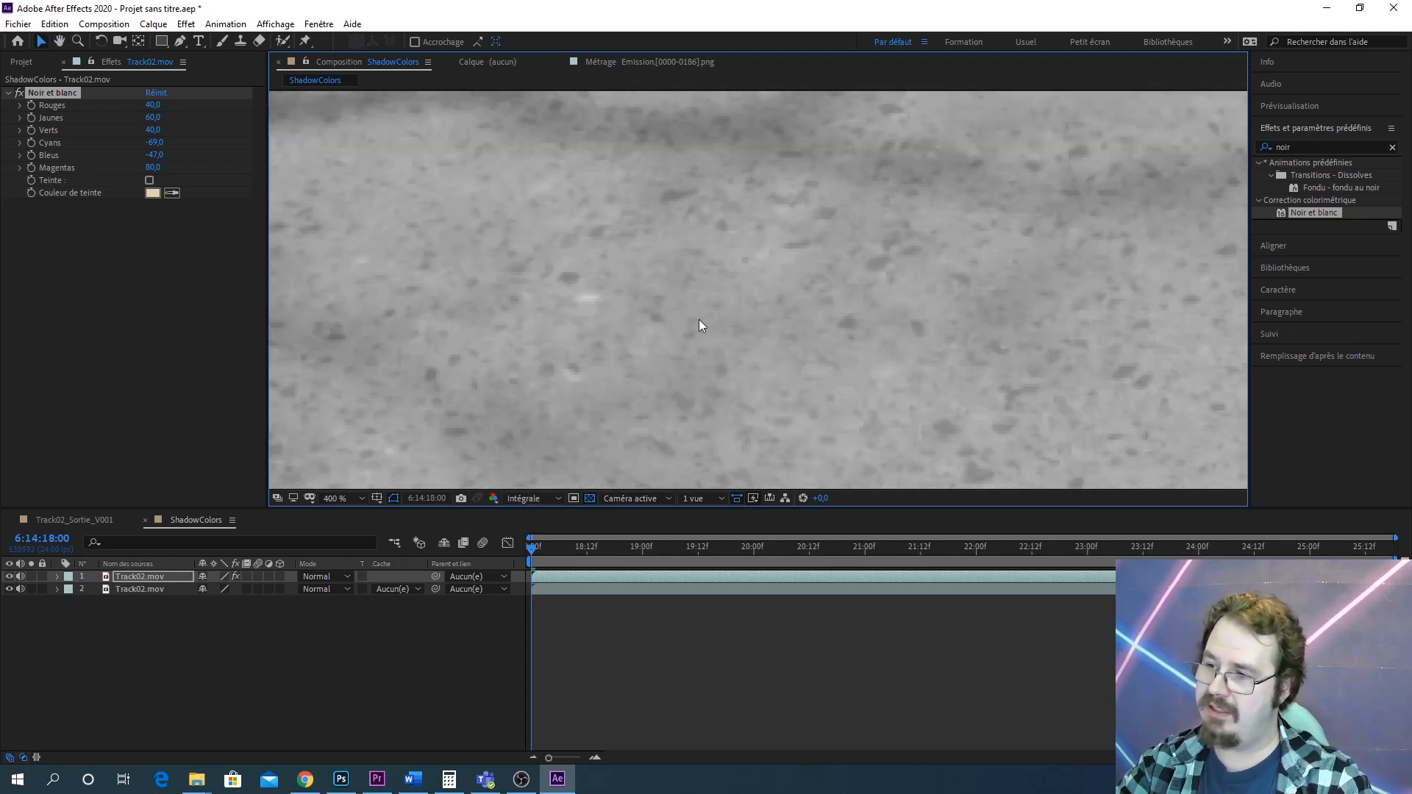
scroll(706, 315, "up", 1)
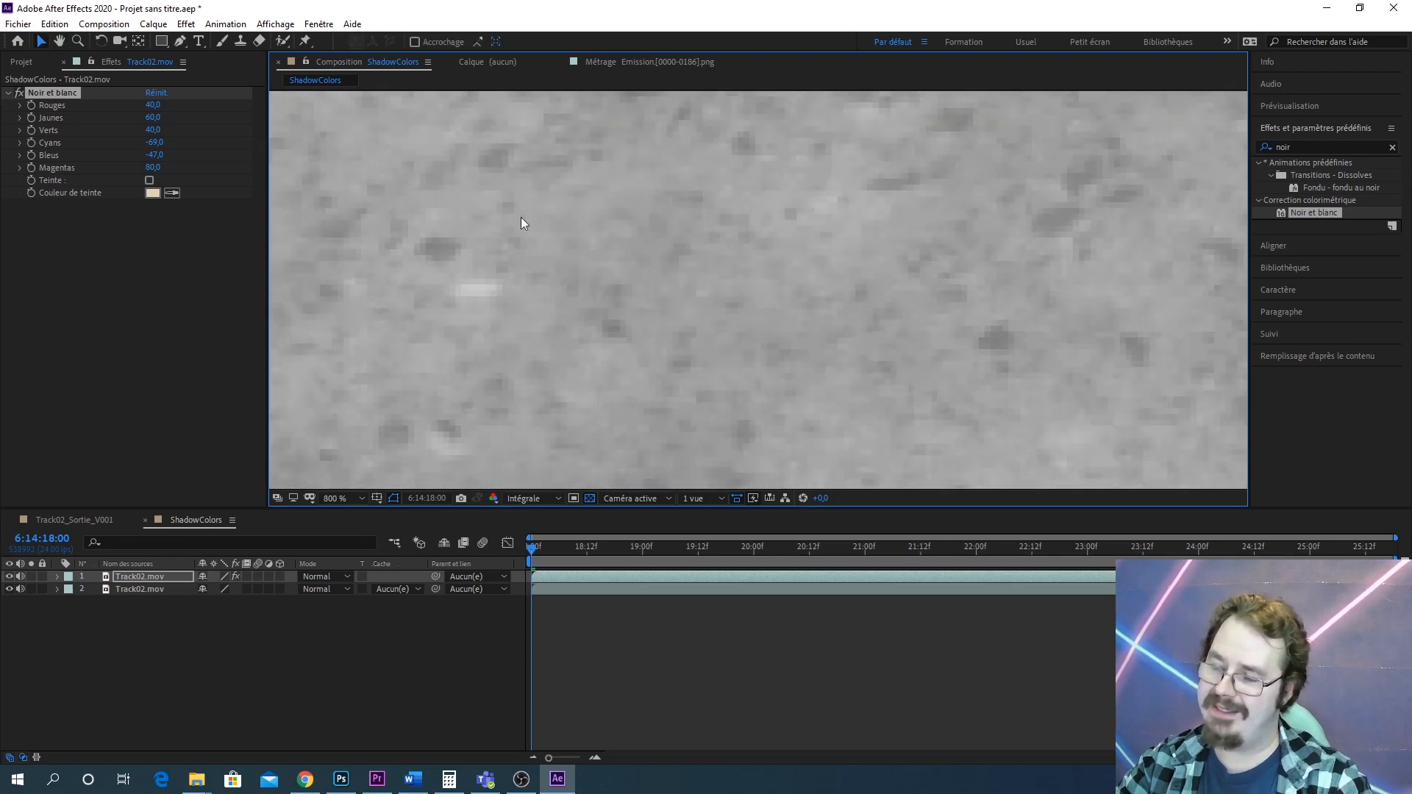
scroll(820, 257, "down", 3)
left_click_drag(875, 268, 833, 338)
scroll(504, 337, "up", 2)
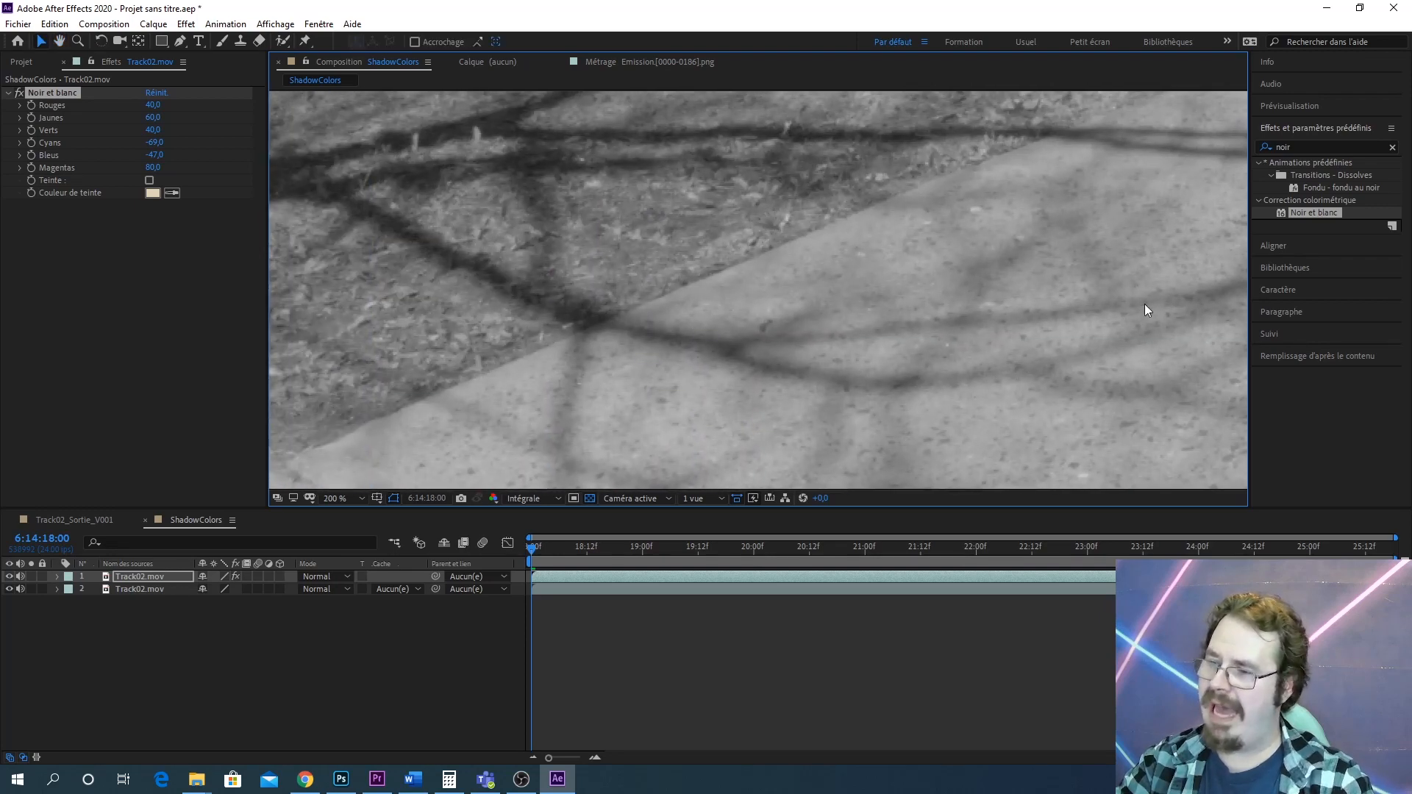
scroll(1145, 309, "down", 6)
scroll(854, 294, "up", 2)
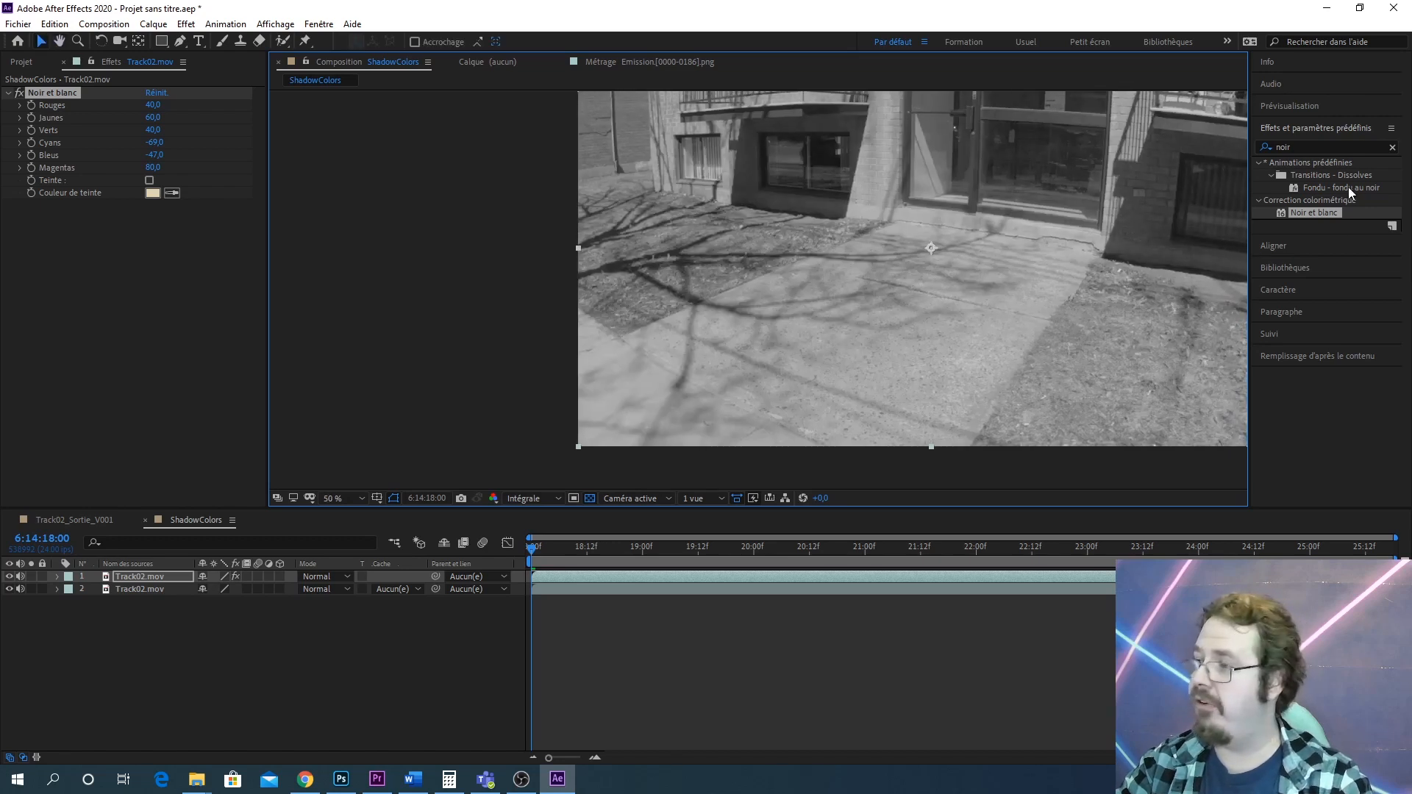
Apply Flou gaussien to the top layer and set its Flou to 16.4
left_click(1328, 147)
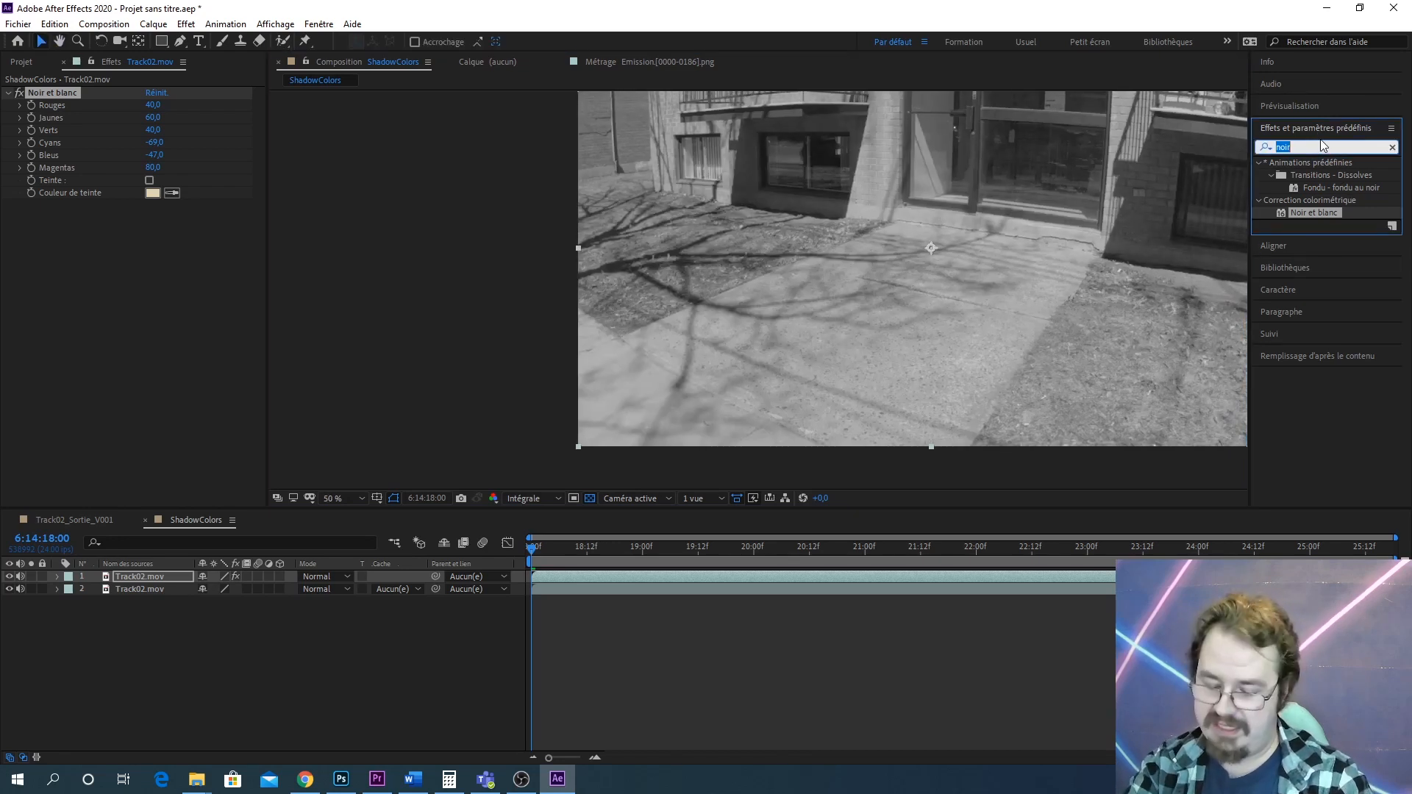
type("flou gau")
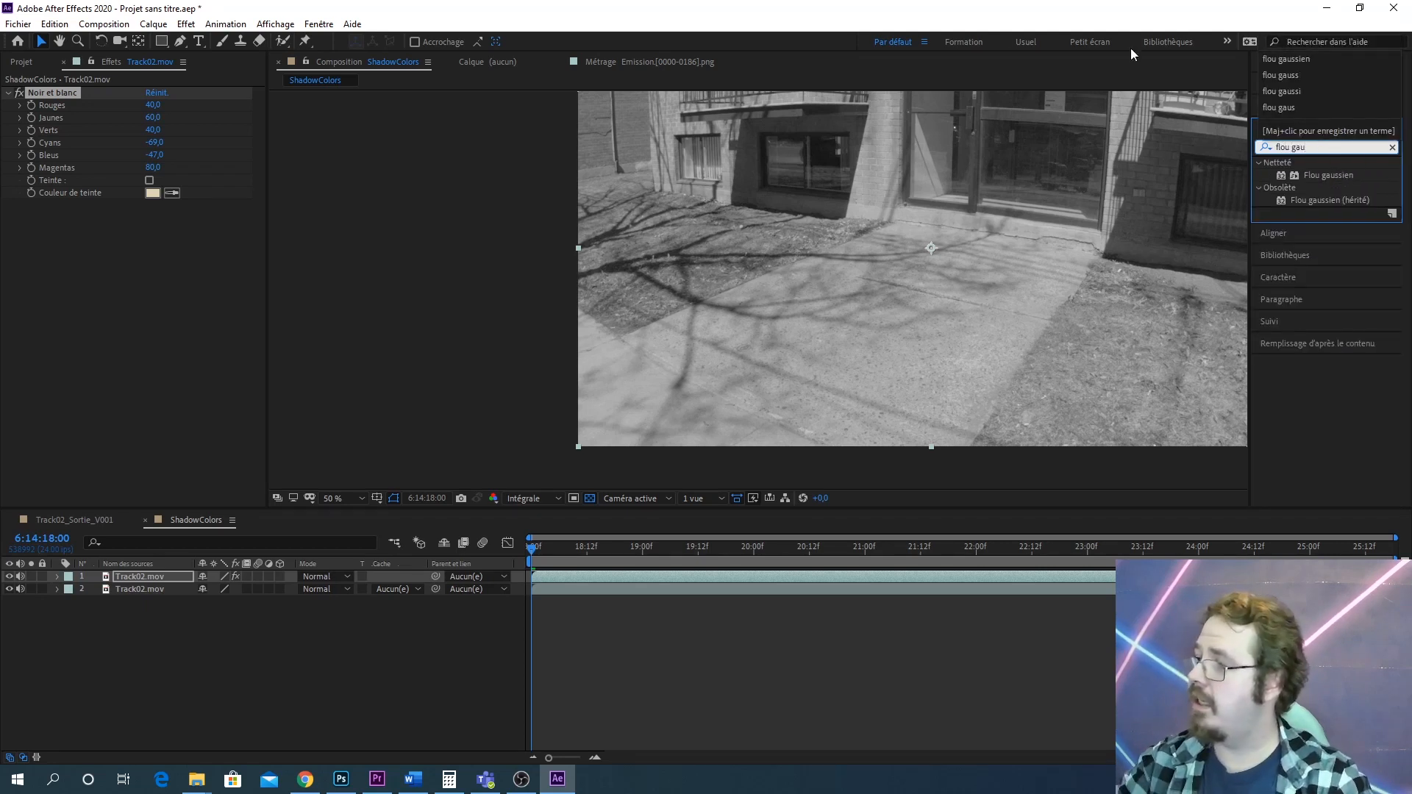
left_click_drag(1358, 203, 153, 573)
scroll(920, 336, "up", 4)
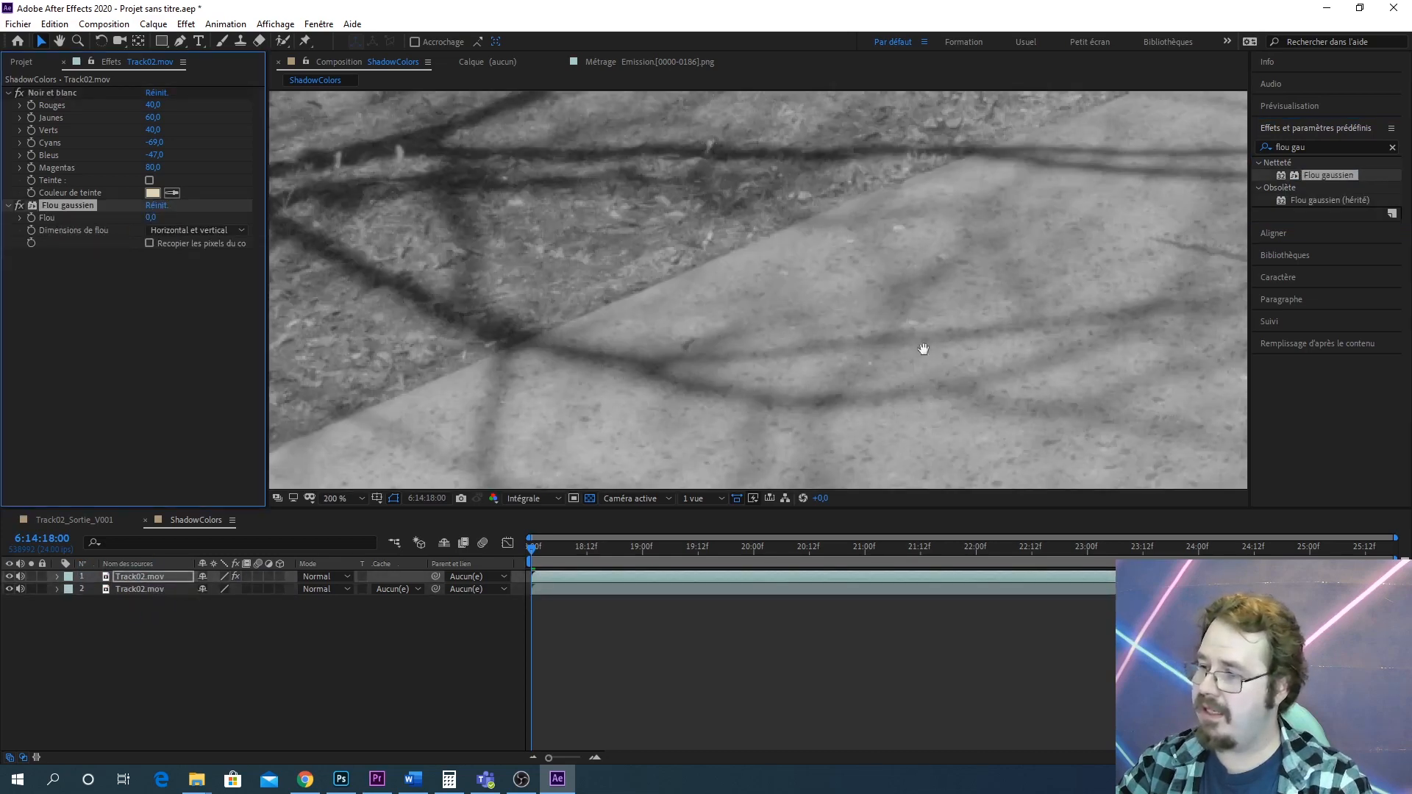
left_click_drag(924, 348, 681, 231)
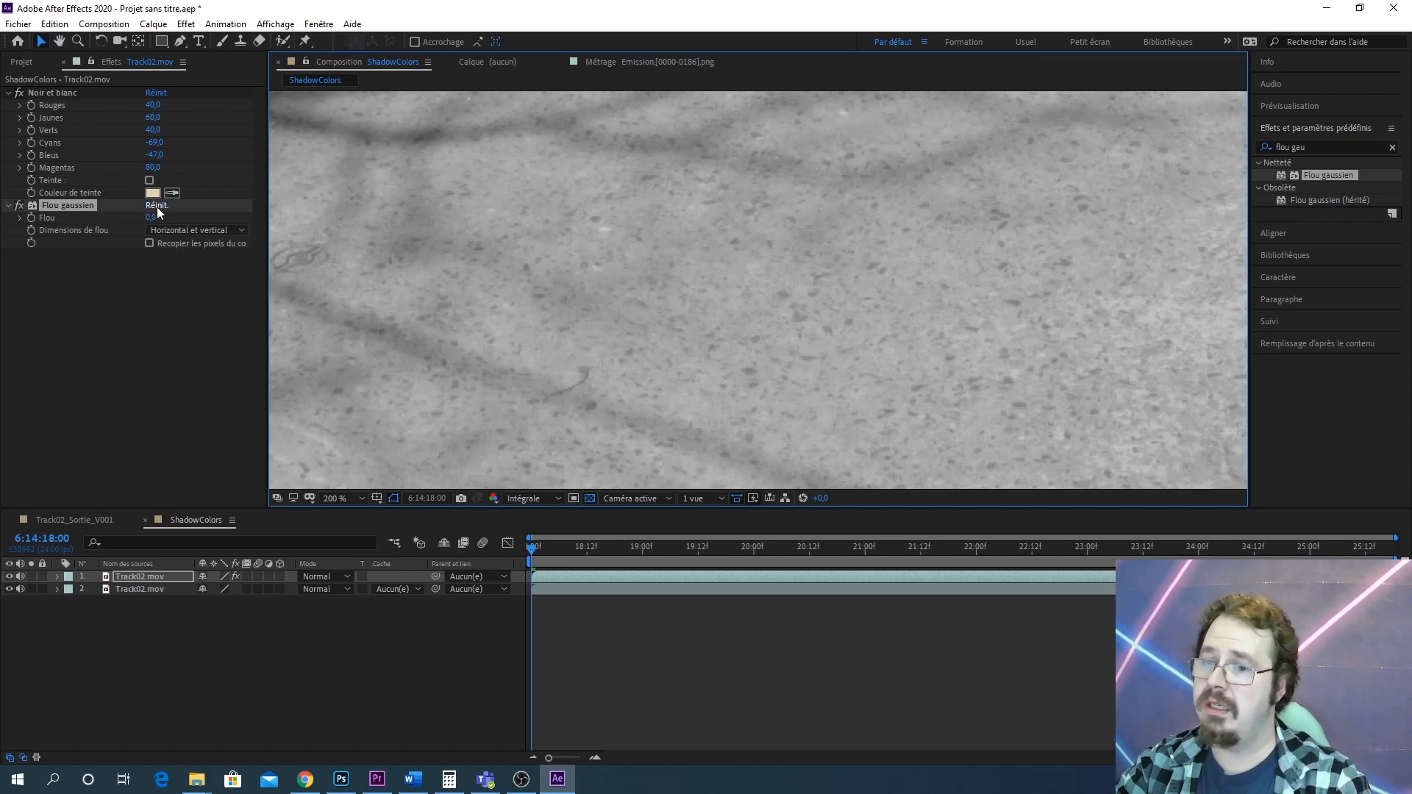
left_click_drag(151, 218, 255, 200)
Apply the Plus net effect to the top layer and set its Intensité to 549
scroll(740, 228, "down", 3)
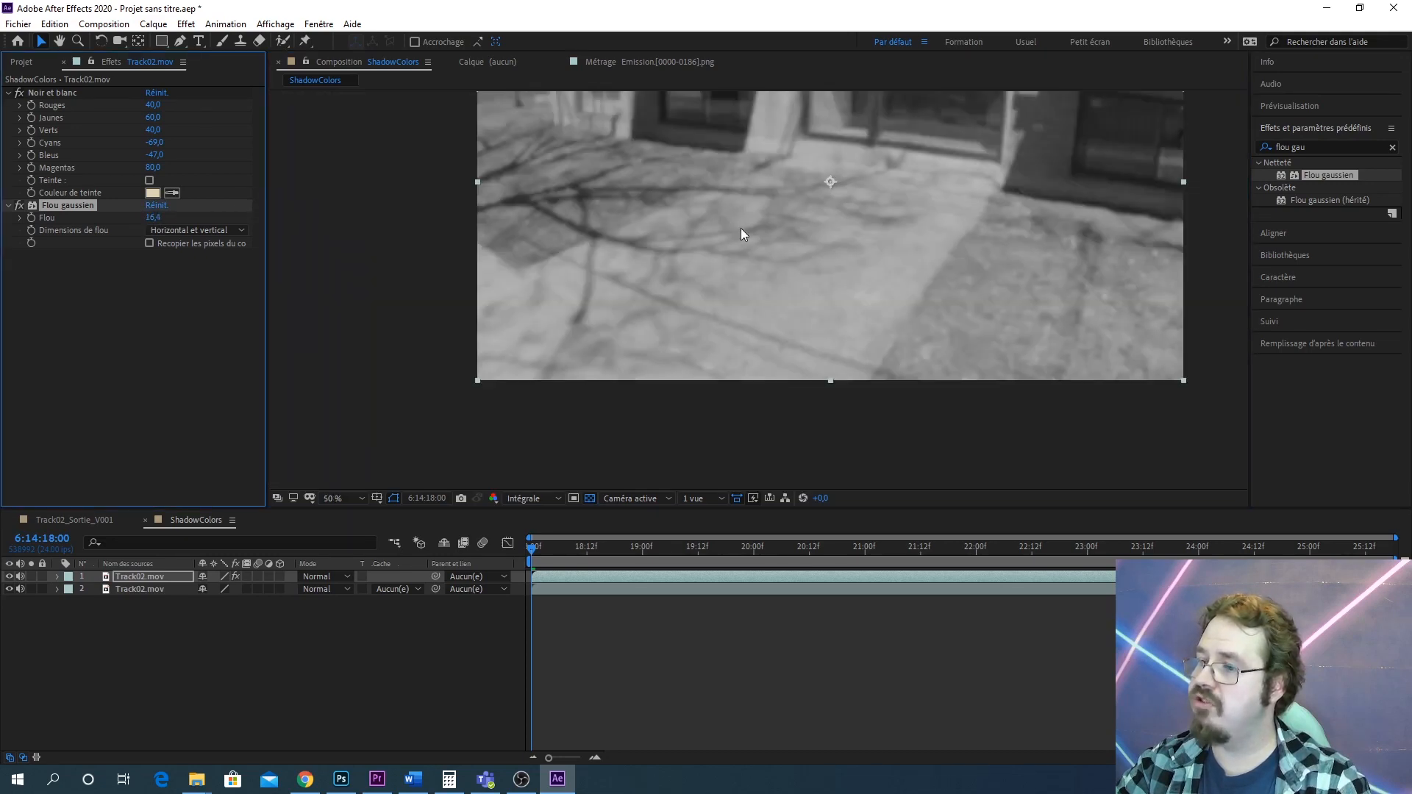
left_click_drag(595, 284, 631, 293)
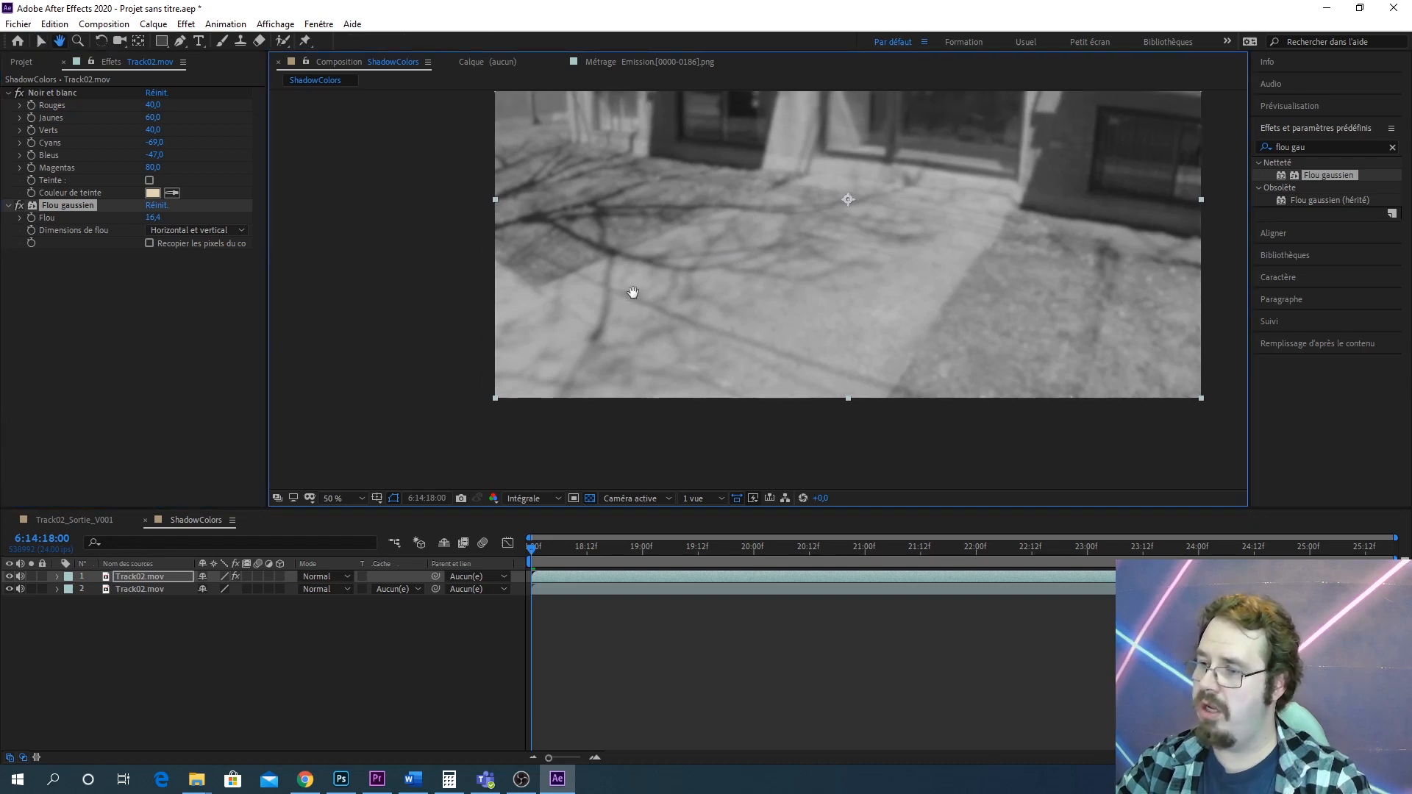
scroll(841, 341, "up", 1)
left_click_drag(866, 299, 774, 359)
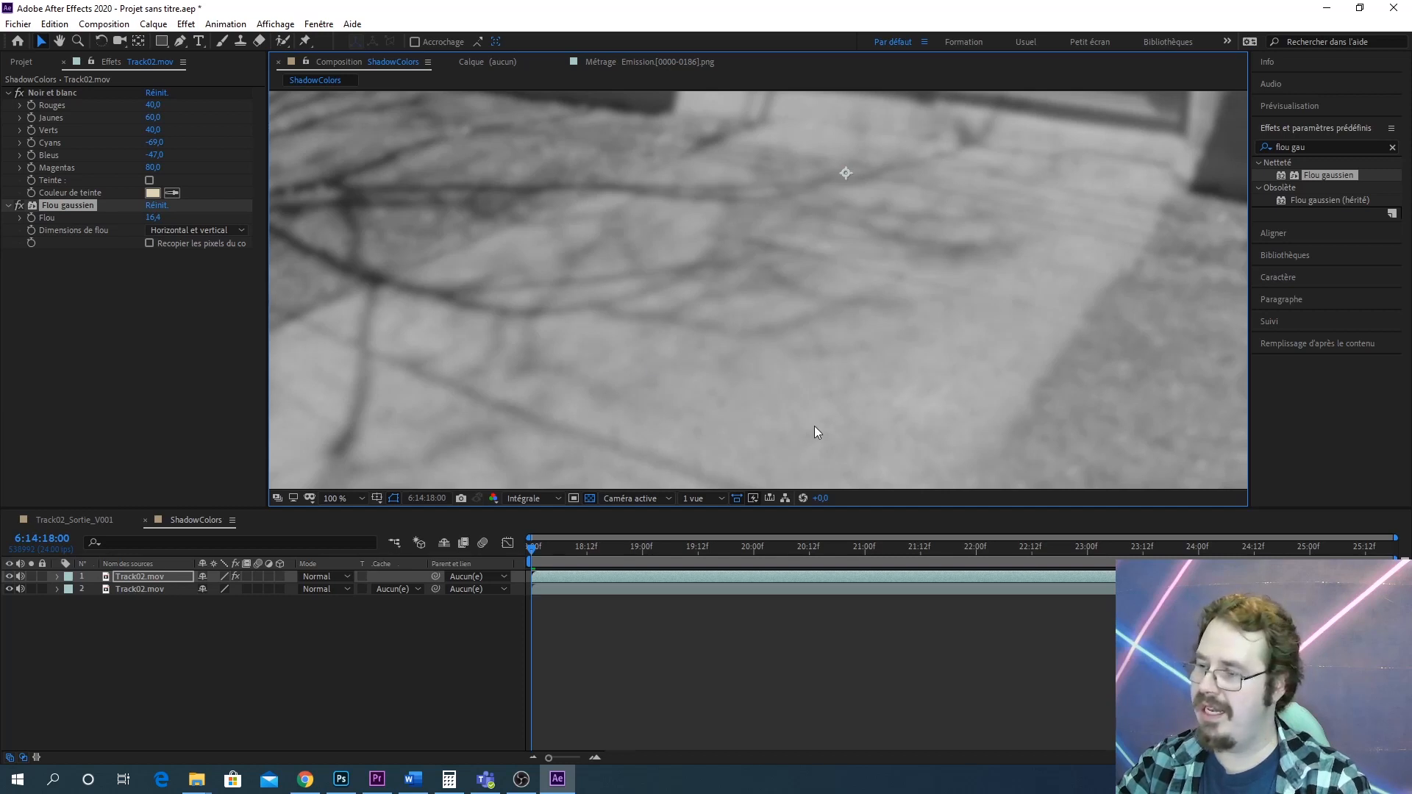
left_click_drag(815, 427, 917, 407)
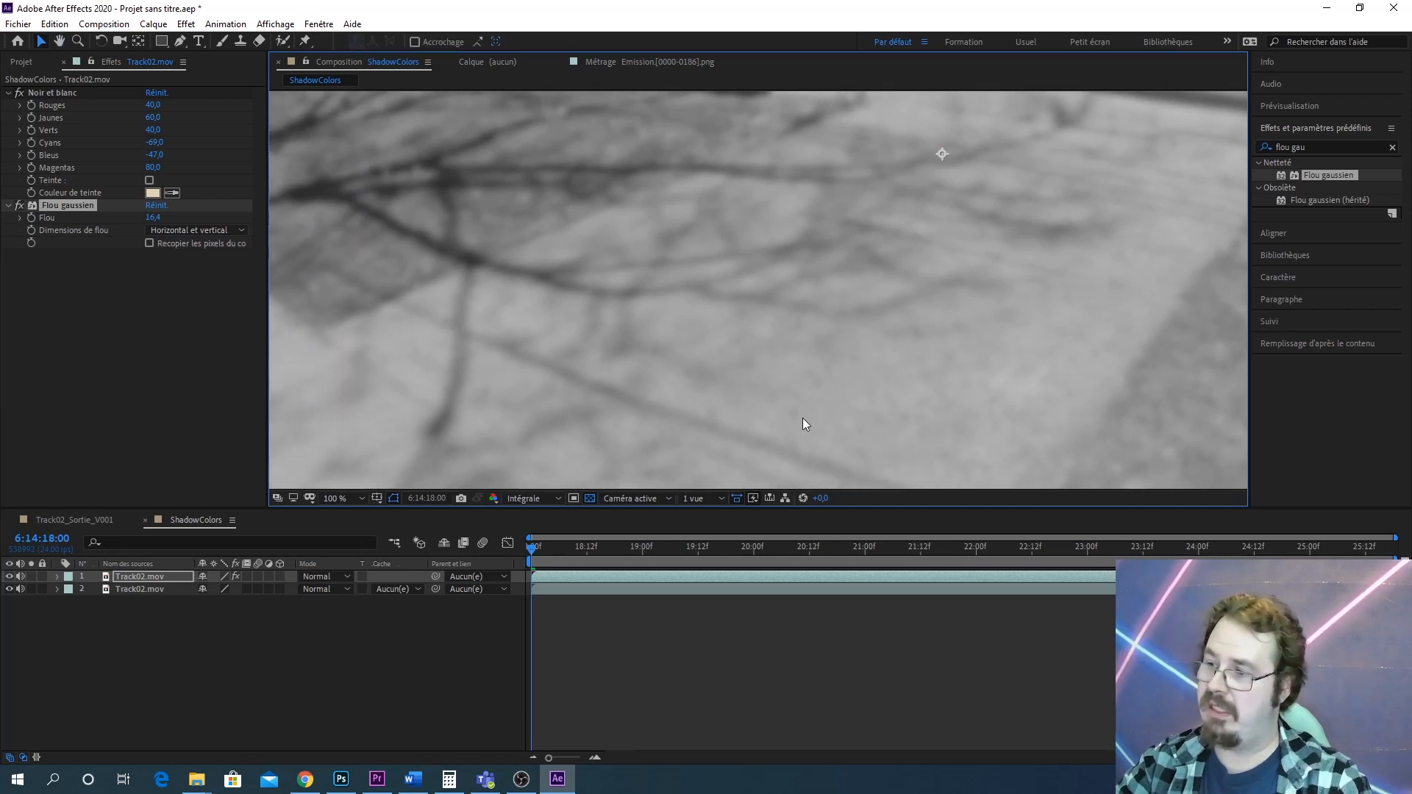
left_click(1334, 149)
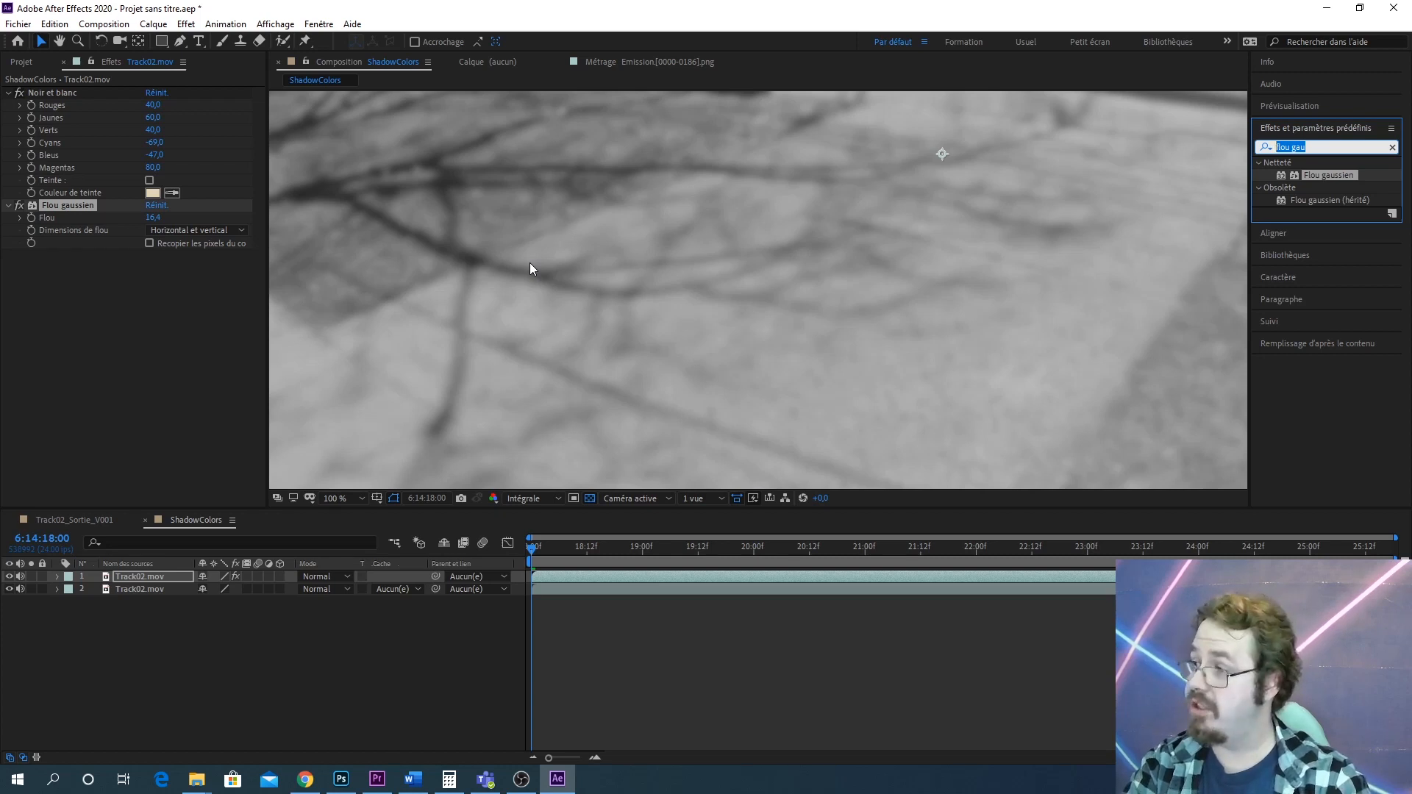
type("plus")
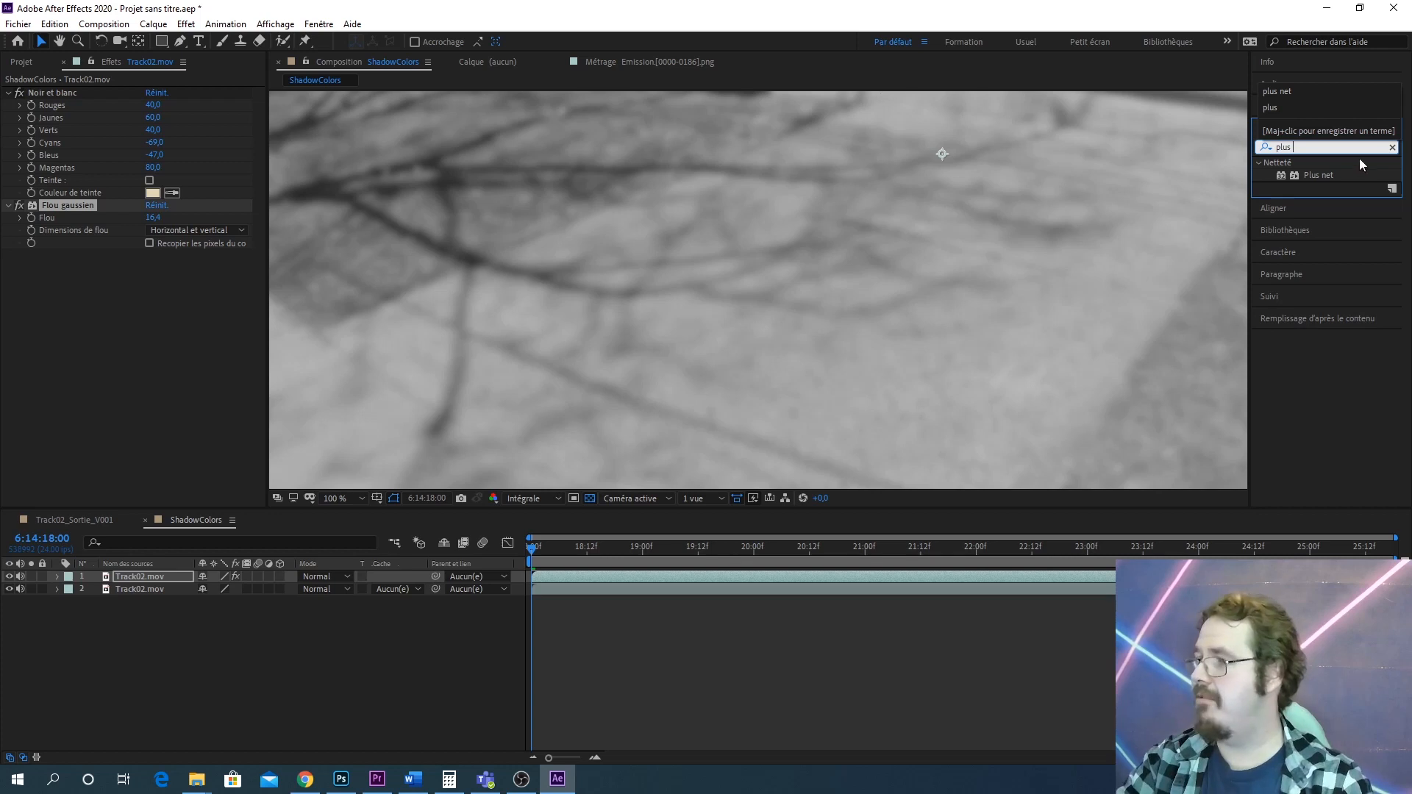
left_click_drag(1308, 175, 153, 576)
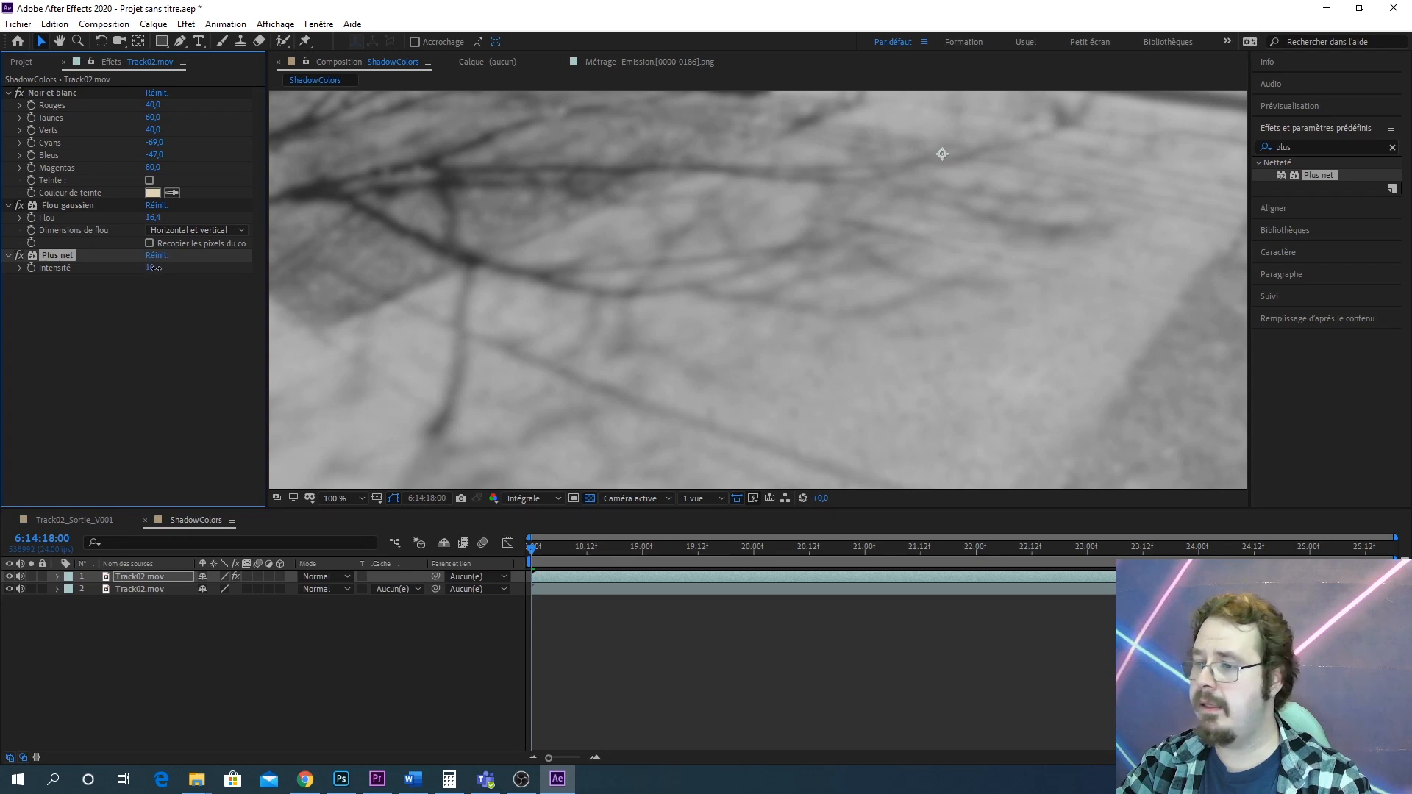
left_click_drag(149, 269, 247, 260)
left_click_drag(385, 243, 532, 235)
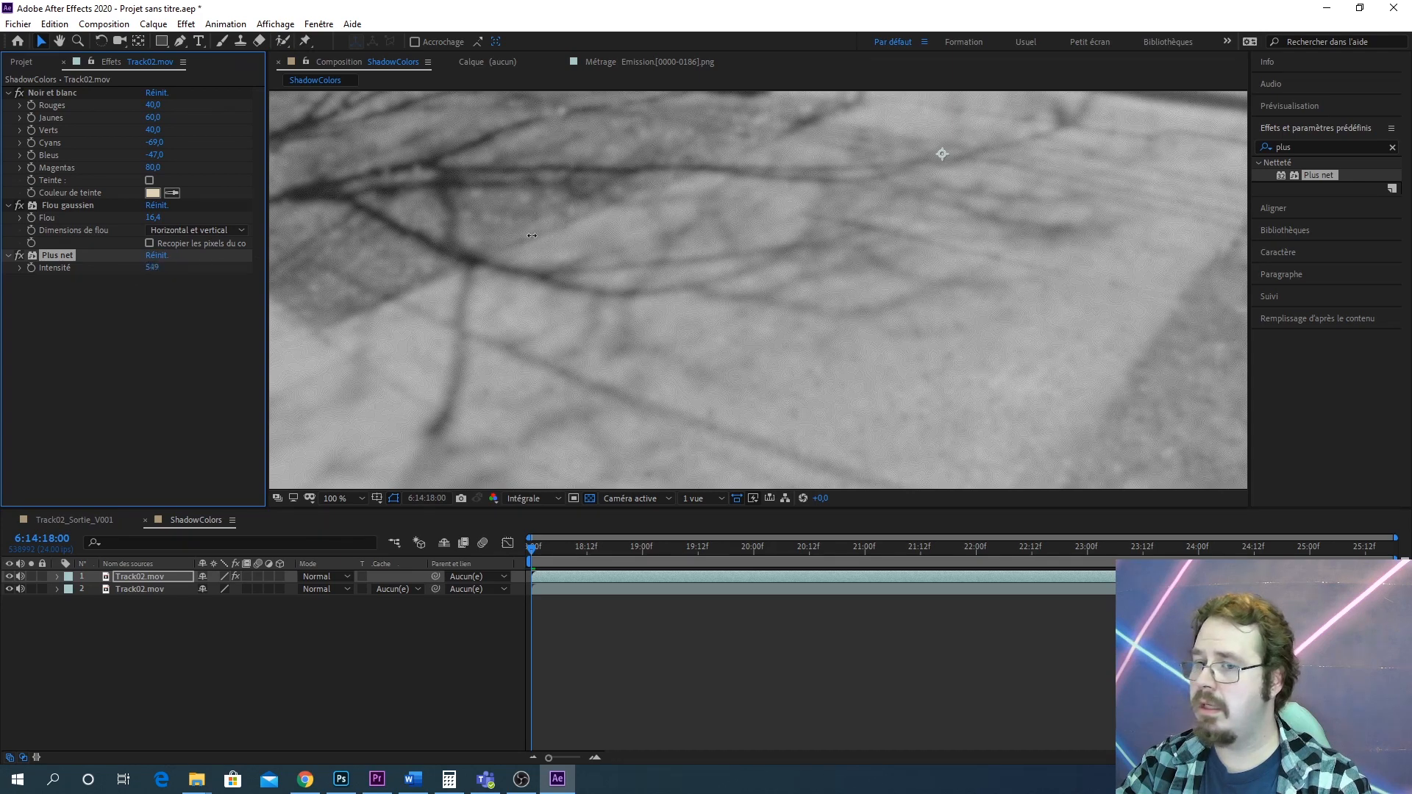
Try various Plus net Intensité values on the top layer while zooming in to inspect the sharpening
left_click_drag(840, 199, 574, 237)
left_click_drag(999, 222, 1411, 199)
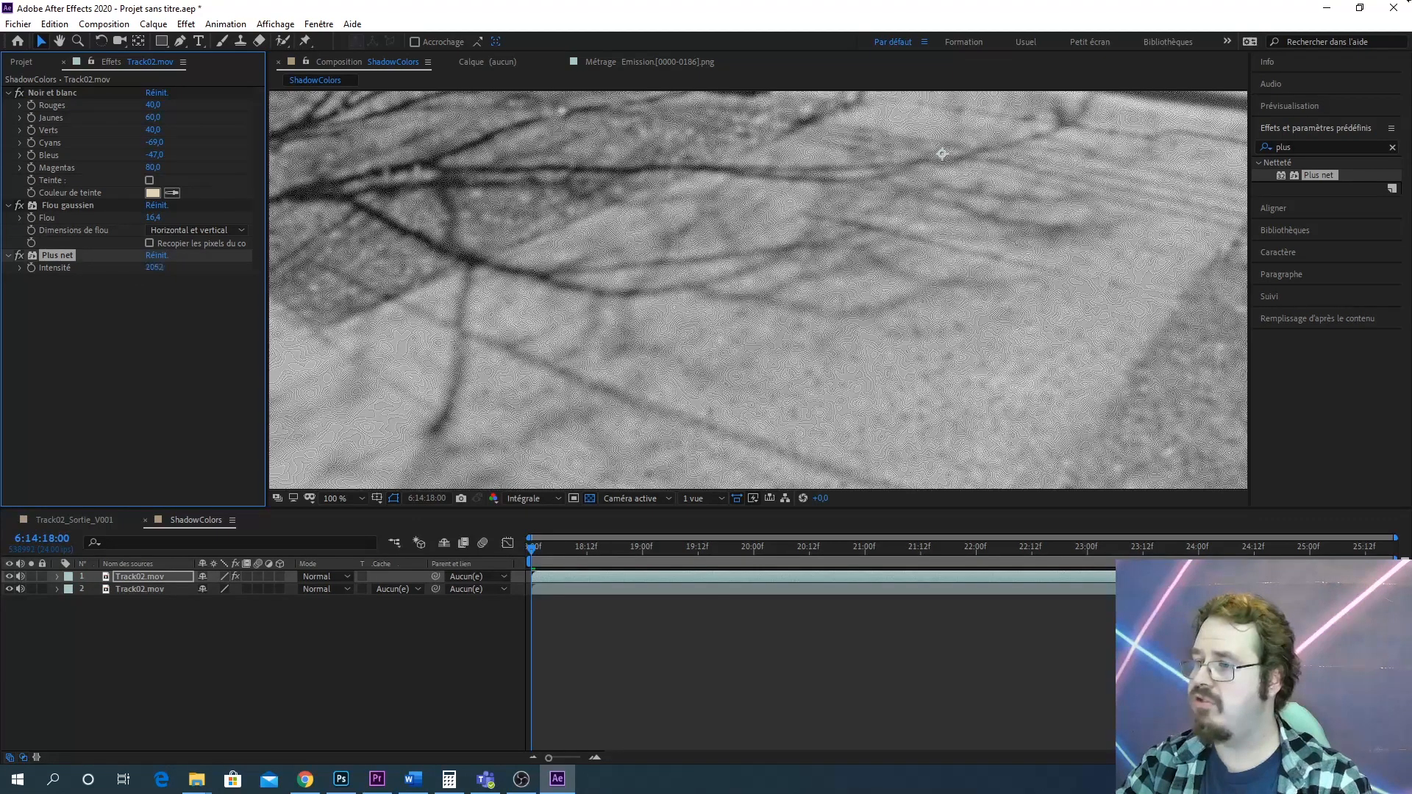
scroll(859, 346, "up", 2)
scroll(843, 315, "down", 1)
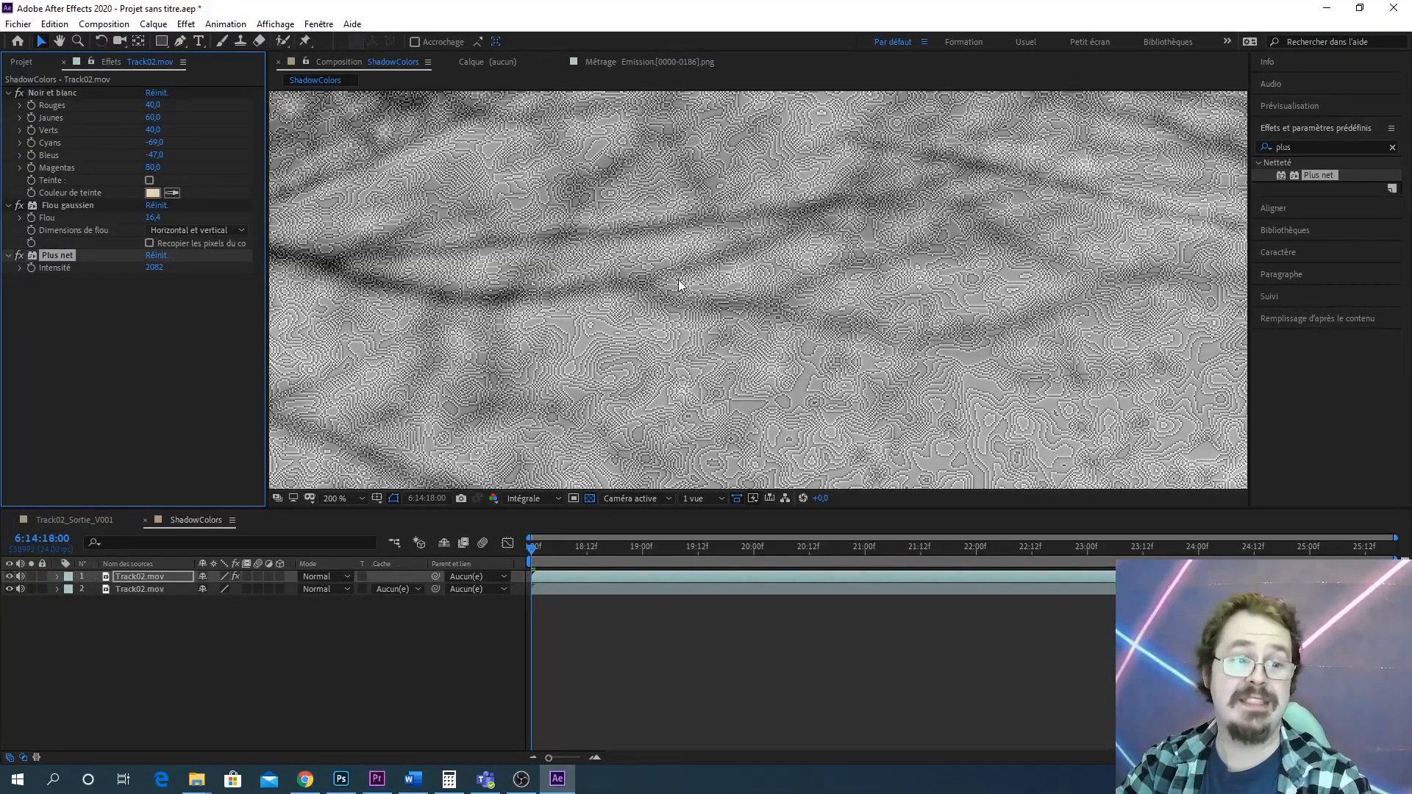
scroll(678, 279, "up", 5)
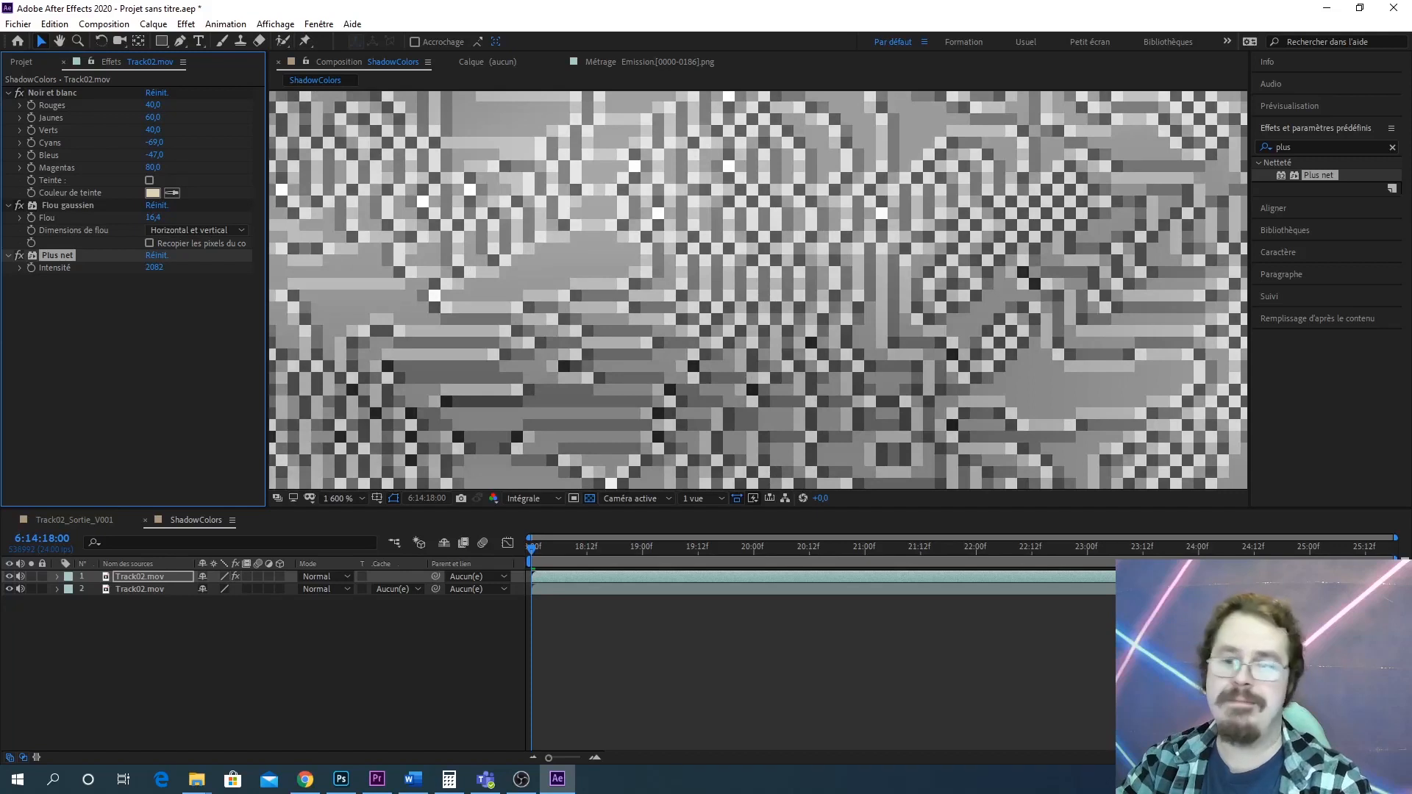
left_click_drag(154, 268, 2, 296)
left_click(111, 279)
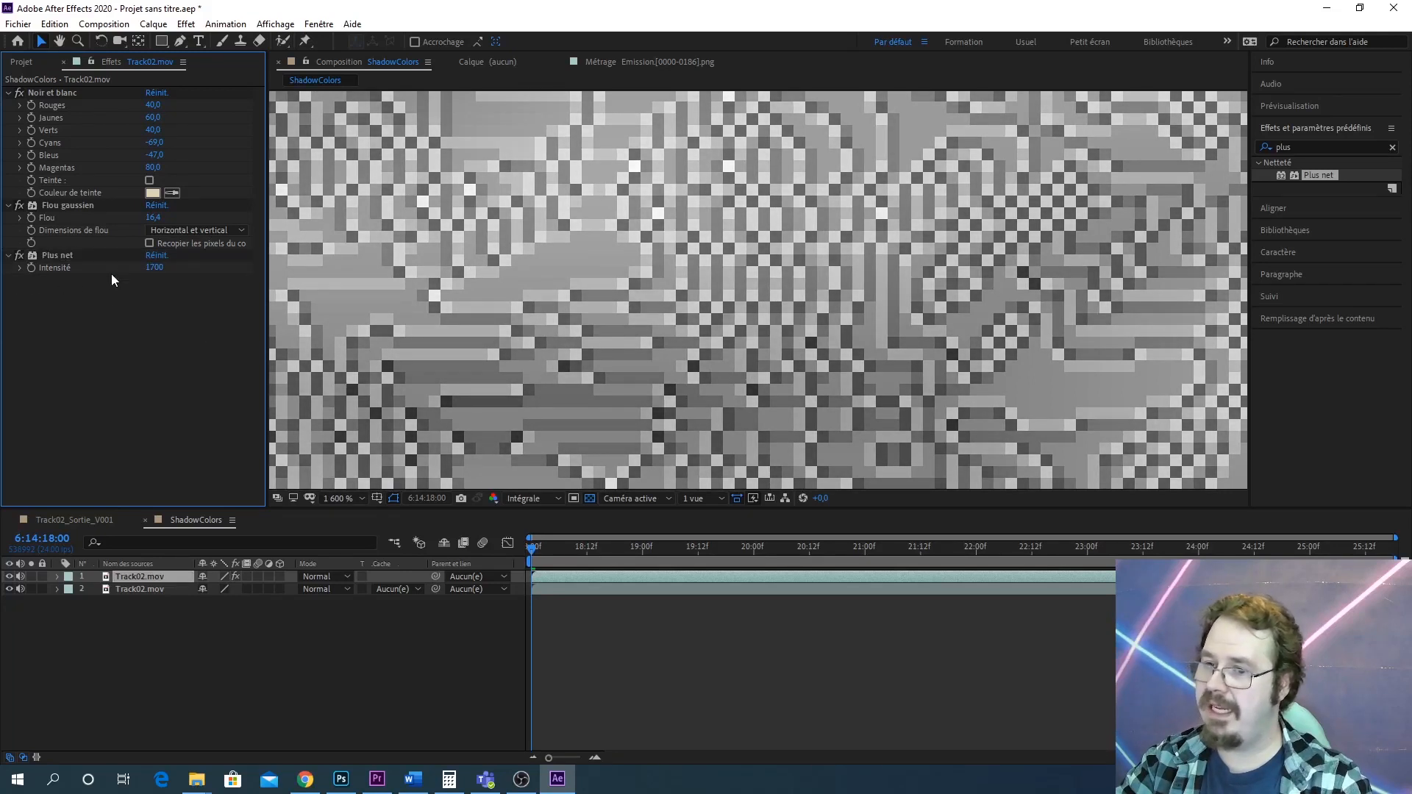
left_click_drag(159, 270, 4, 287)
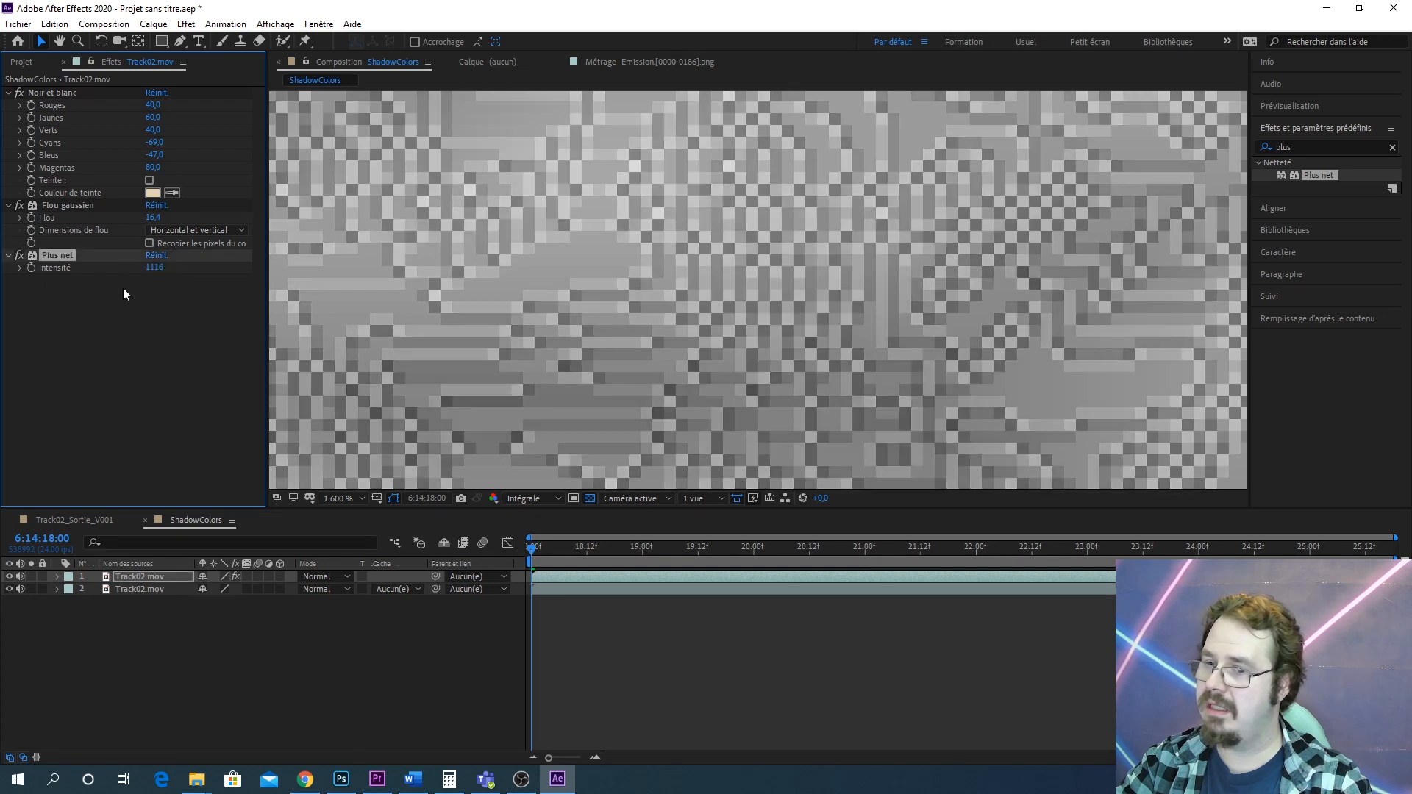
left_click_drag(146, 273, 3, 287)
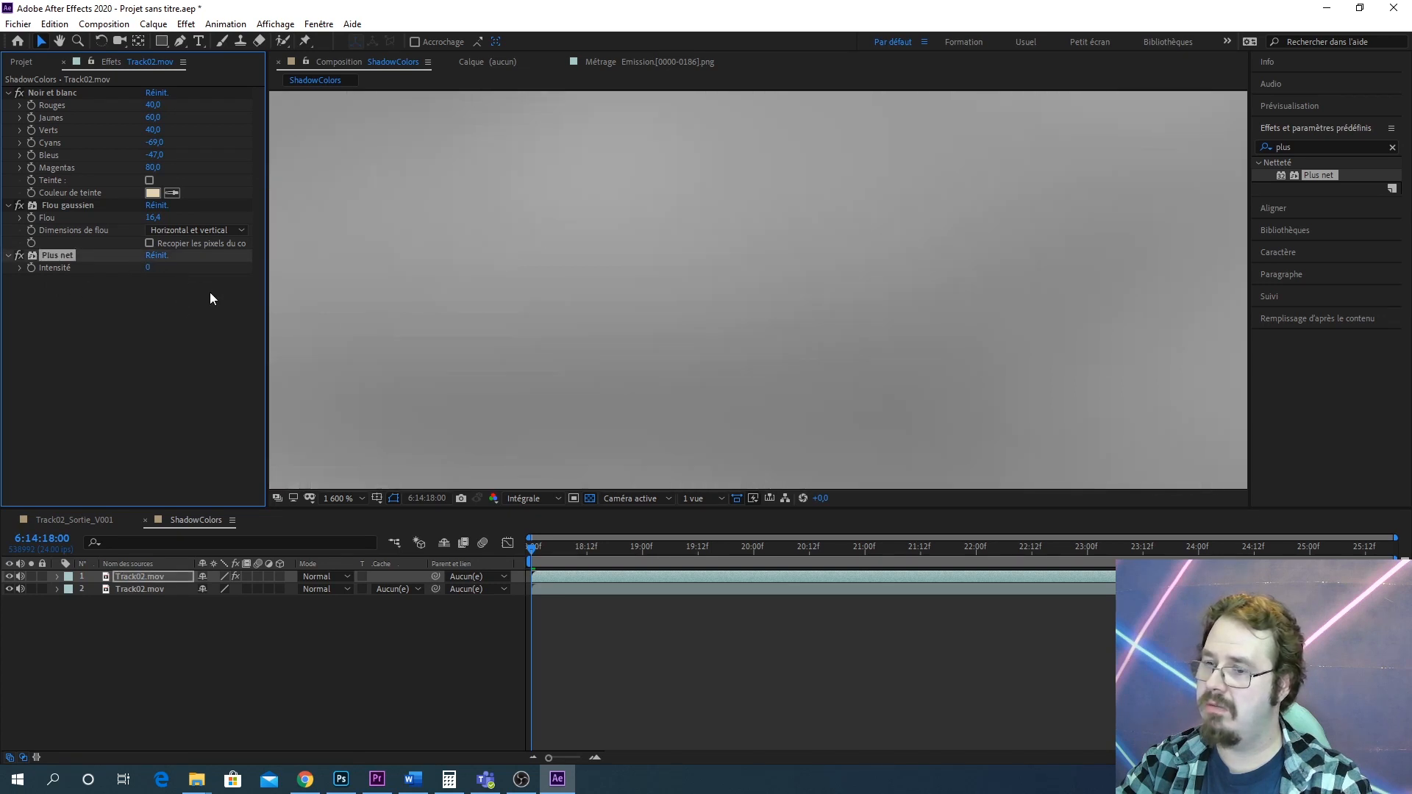
left_click_drag(148, 266, 233, 257)
scroll(772, 246, "down", 3)
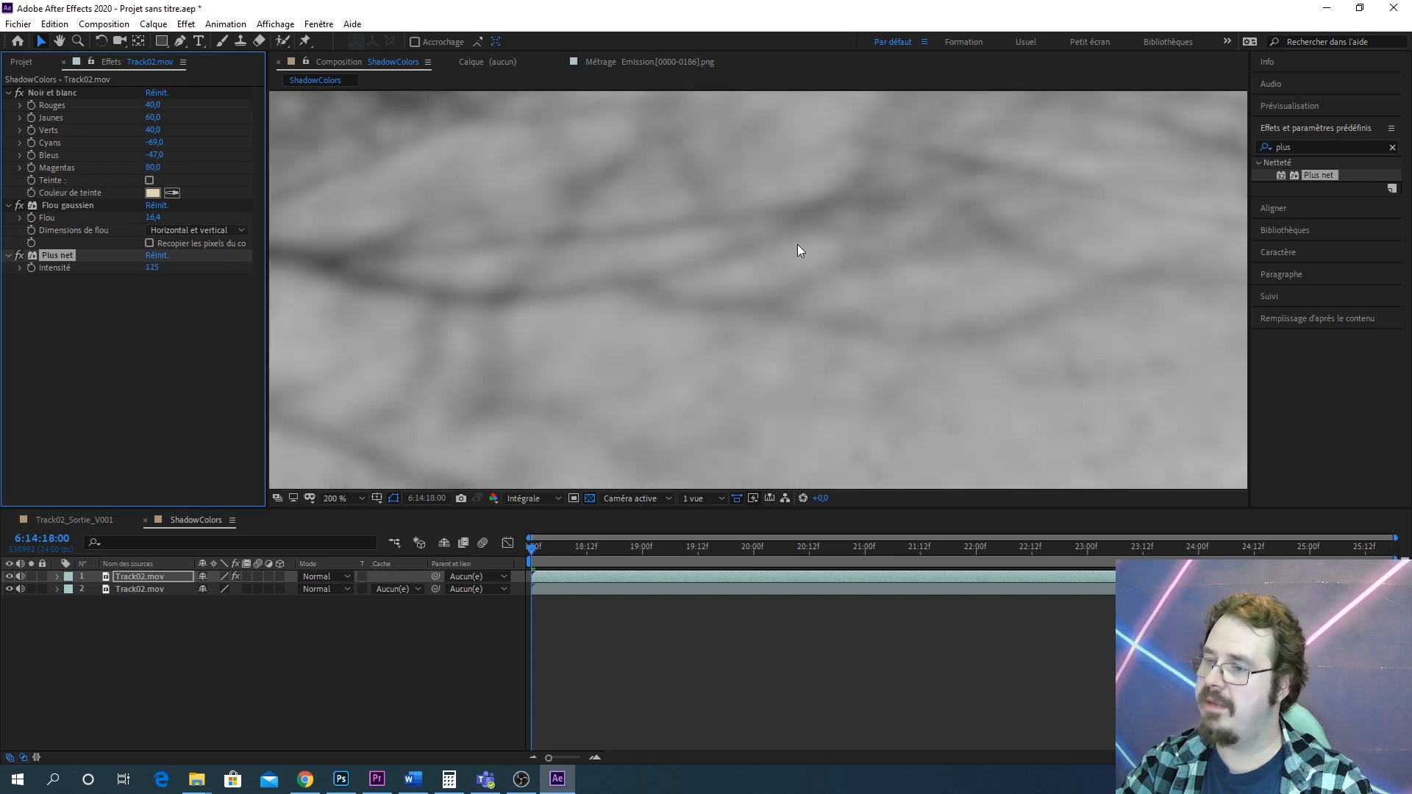
scroll(804, 247, "down", 3)
scroll(809, 254, "up", 3)
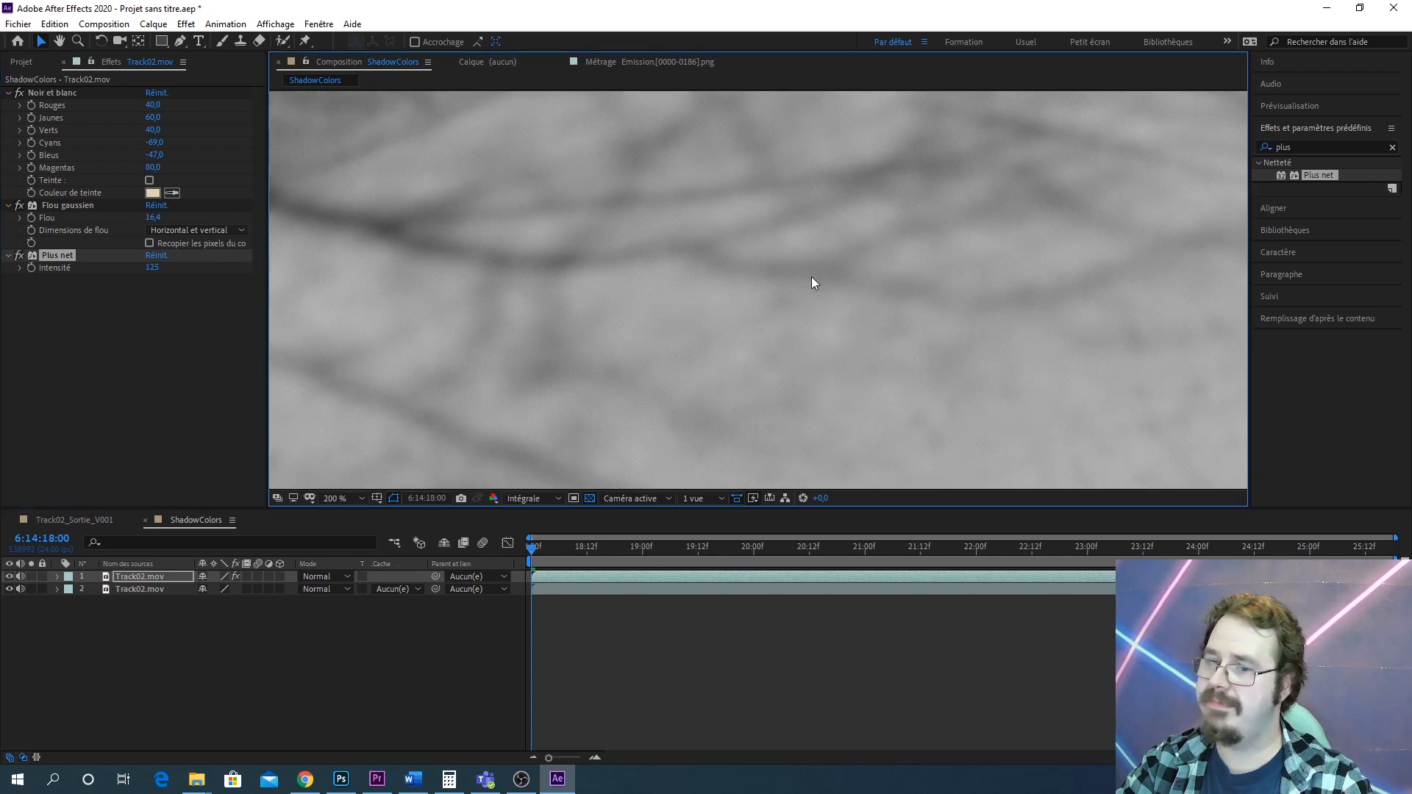
scroll(812, 278, "up", 1)
left_click_drag(156, 270, 86, 286)
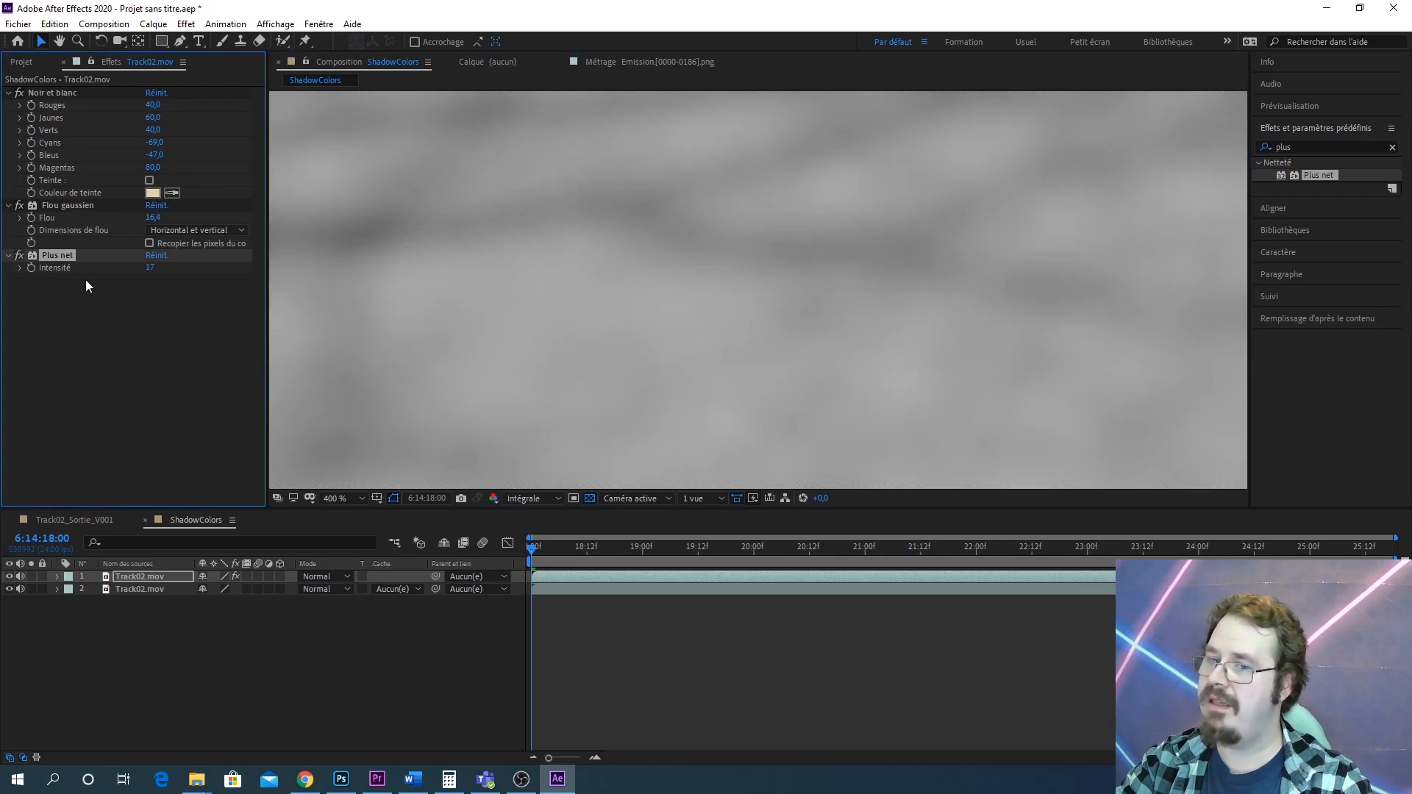
Toggle the Plus net effect on and off to compare, then delete it from the top layer
left_click(17, 258)
left_click(17, 258)
left_click(17, 258)
left_click(17, 258)
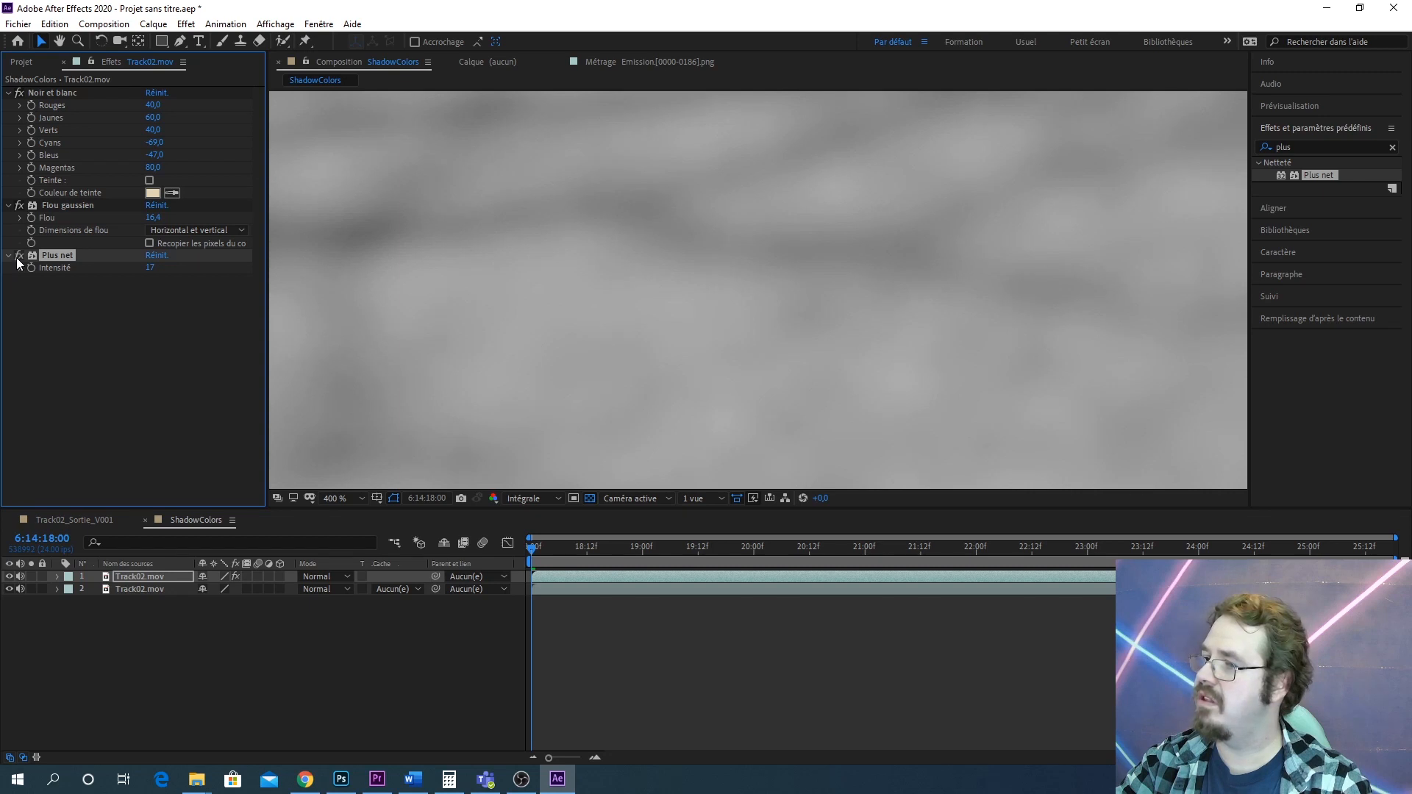
left_click(16, 258)
left_click(17, 258)
left_click(17, 258)
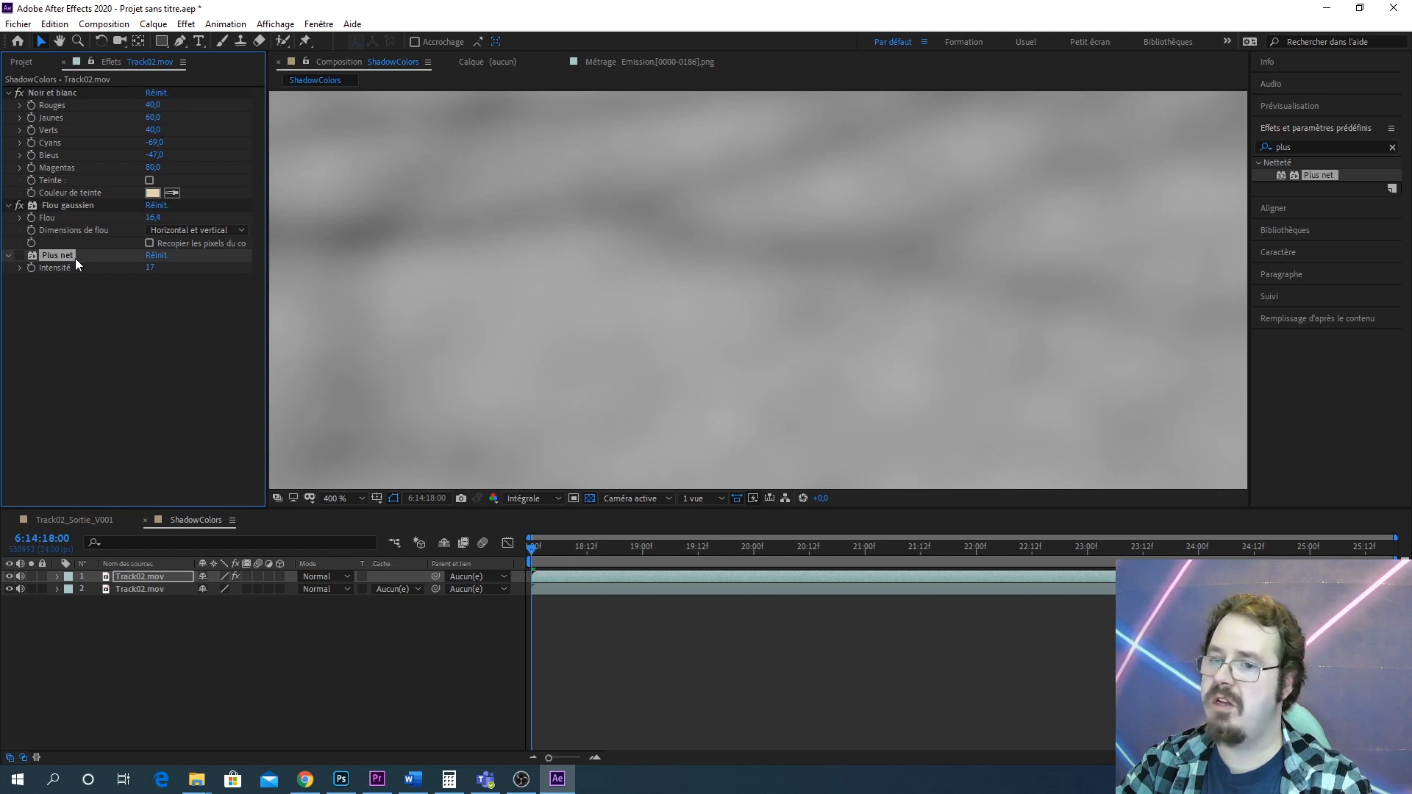
key("Delete")
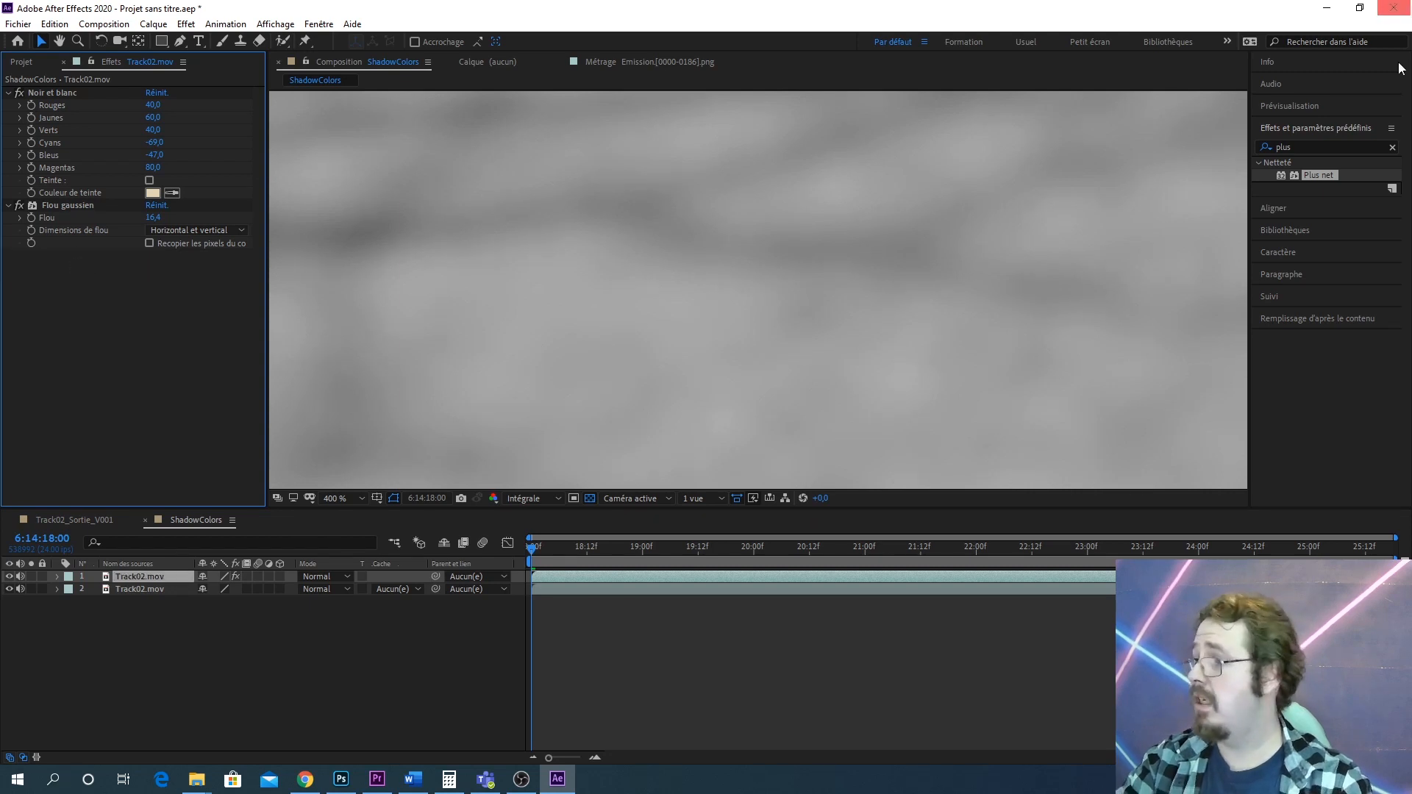
Search the effects for courbe and apply Courbes to the top layer
double_click(1289, 146)
type("cpou")
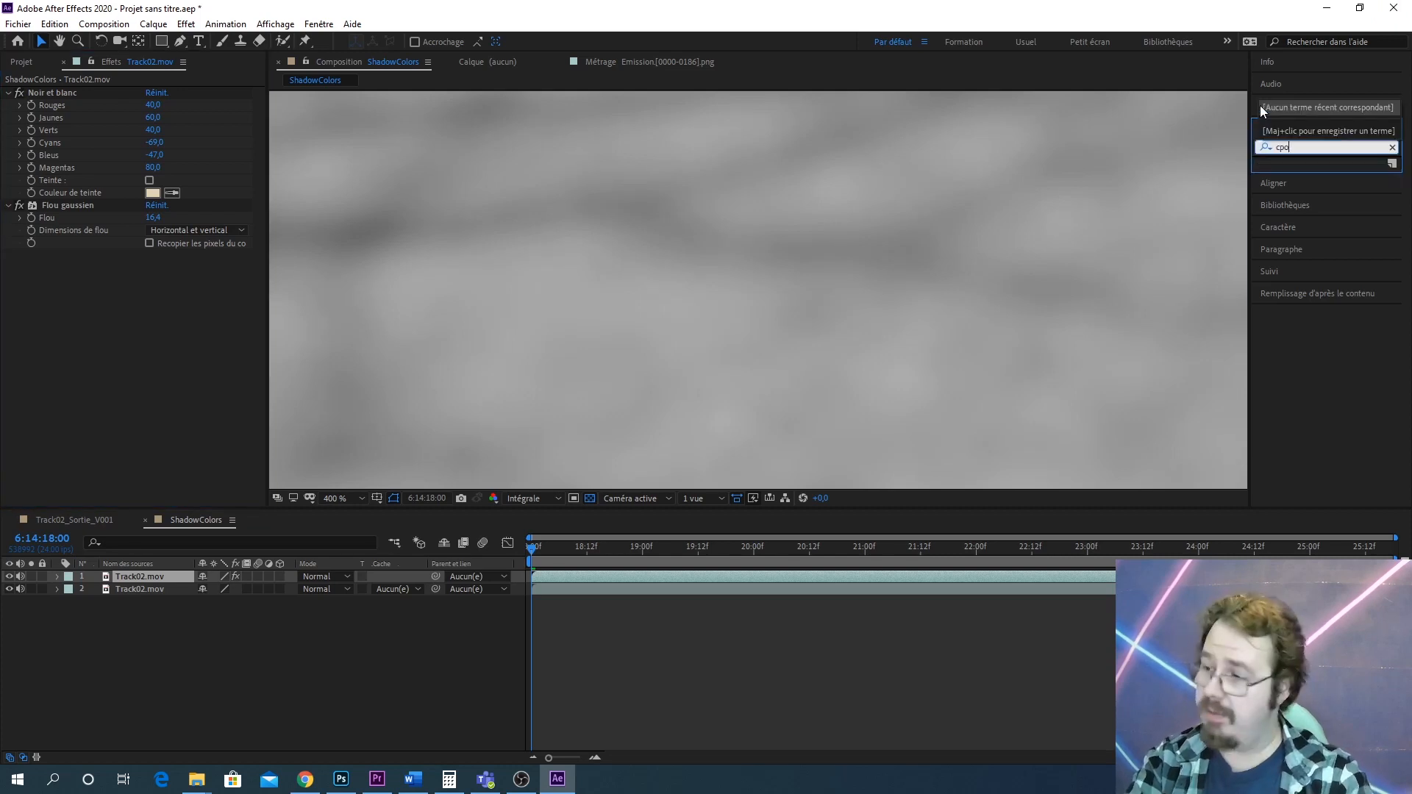
key("BackSpace")
type("ourbe")
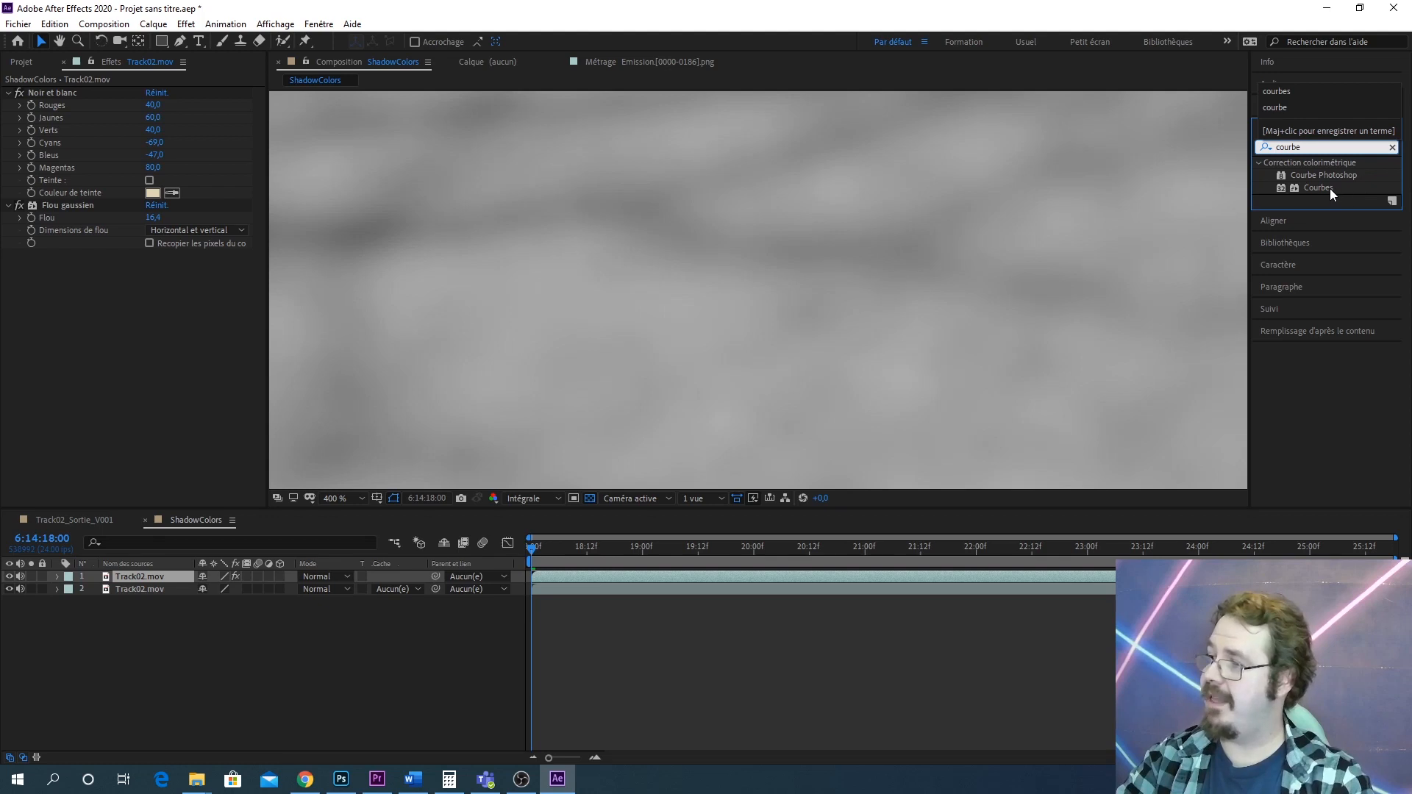
left_click_drag(1322, 185, 130, 578)
scroll(795, 338, "down", 4)
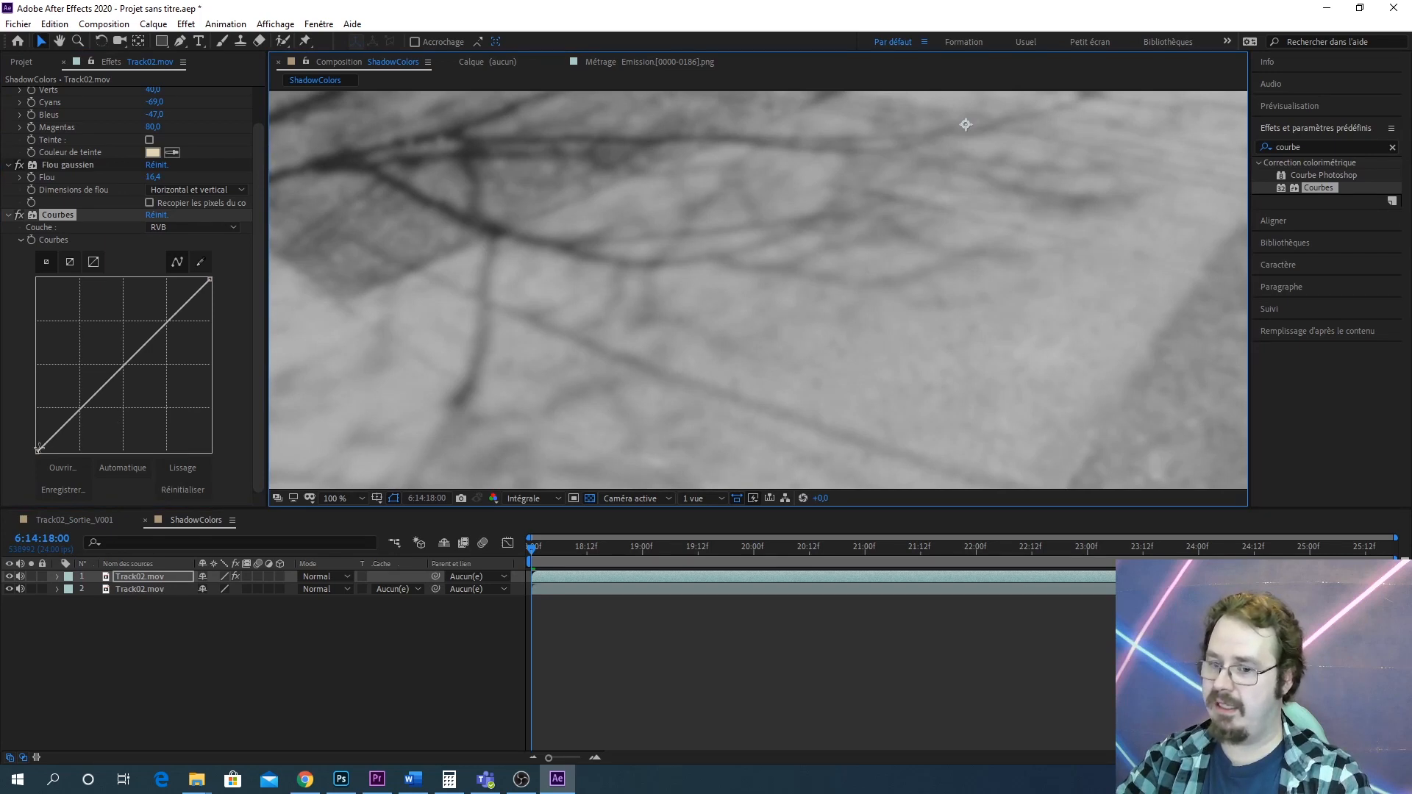
Move the Courbes black point to the right to deepen the shadows
left_click_drag(39, 447, 73, 464)
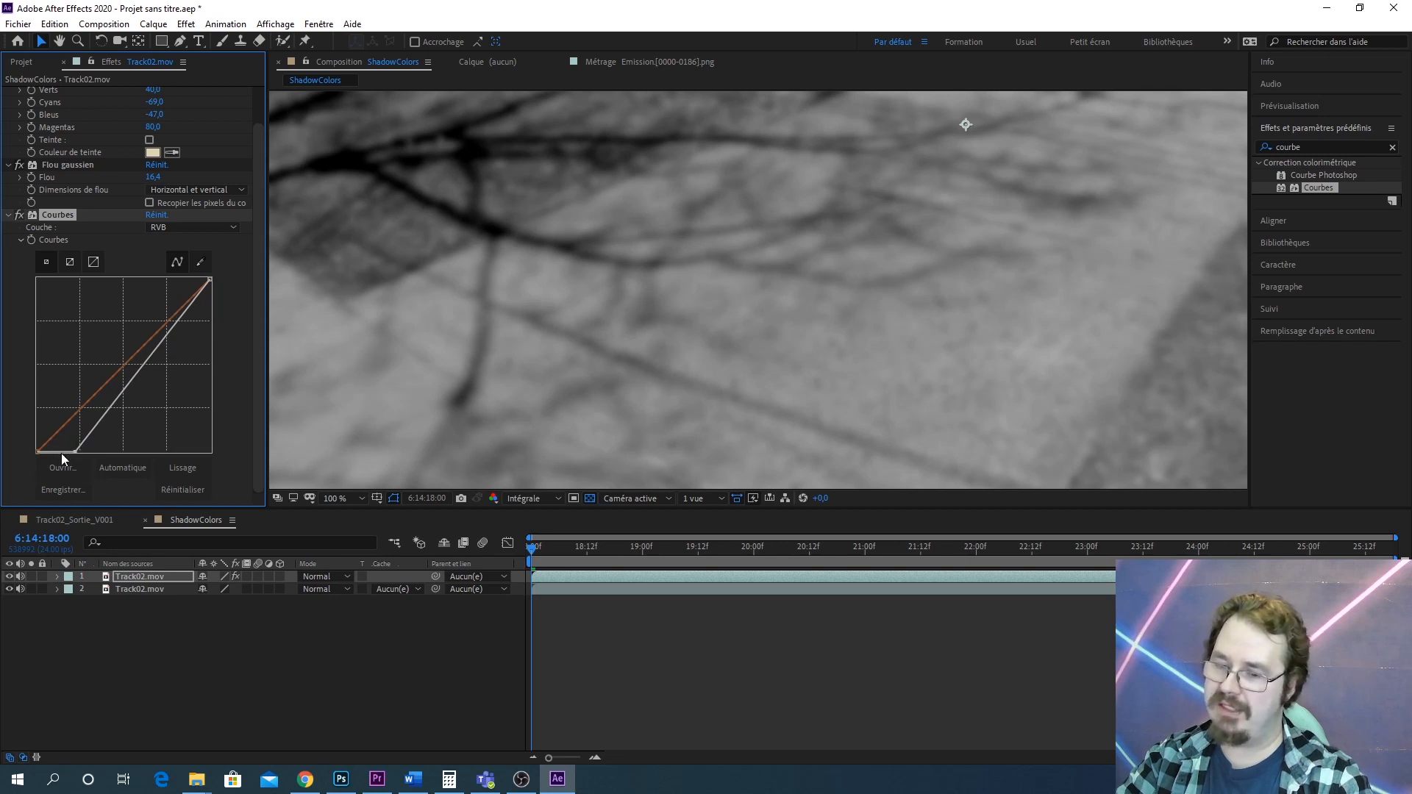
mouse_move(78, 451)
left_mouse_down()
mouse_move(38, 463)
mouse_move(70, 469)
left_mouse_up()
Pull the curve's white point inward and shift a midpoint, then undo both curve changes
left_click_drag(211, 280, 144, 238)
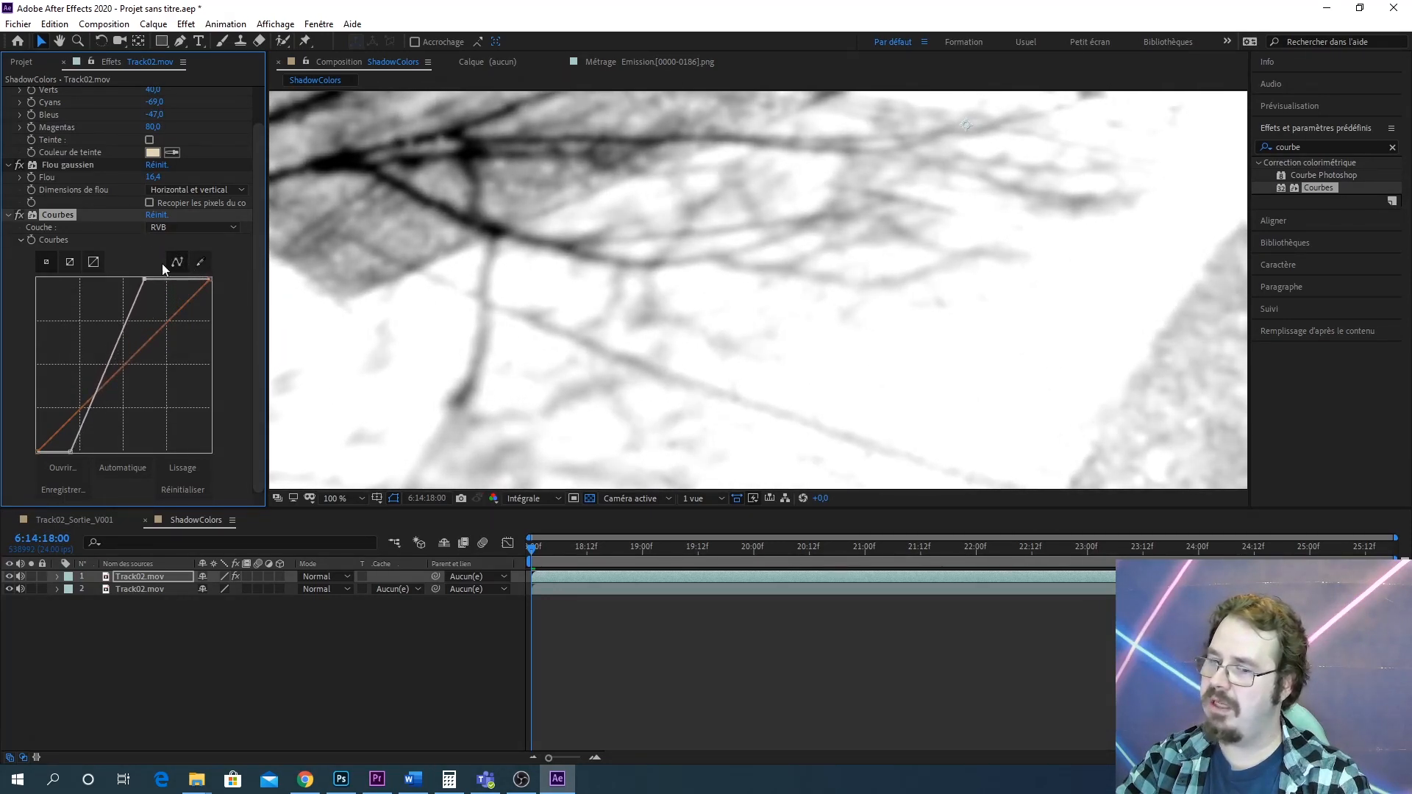
left_click_drag(116, 353, 124, 367)
key("ctrl+z")
key("ctrl+z")
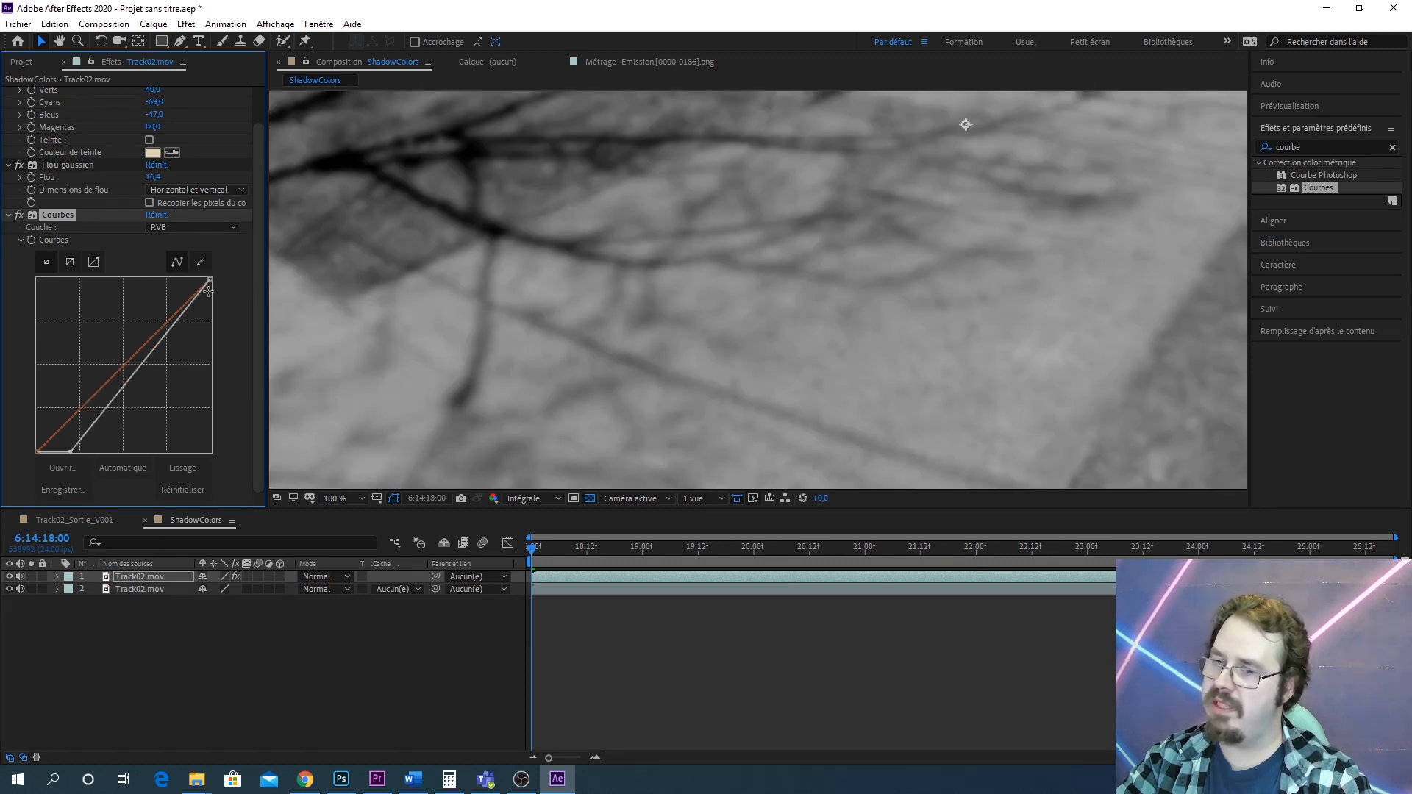
Add a curve point raising the midtones to brighten the ground around the shadows
left_click_drag(188, 308, 110, 340)
scroll(806, 298, "down", 3)
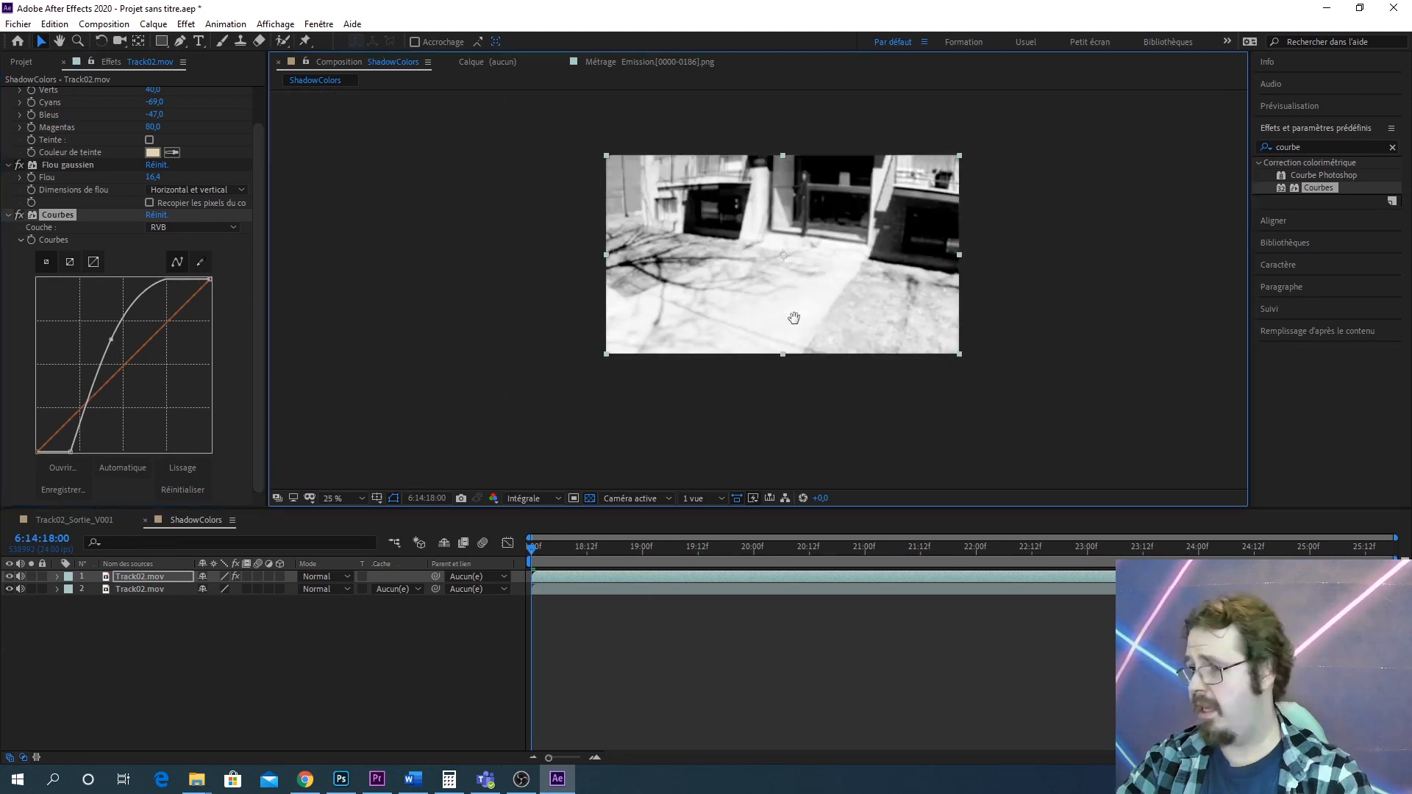
scroll(681, 353, "up", 1)
scroll(606, 347, "up", 1)
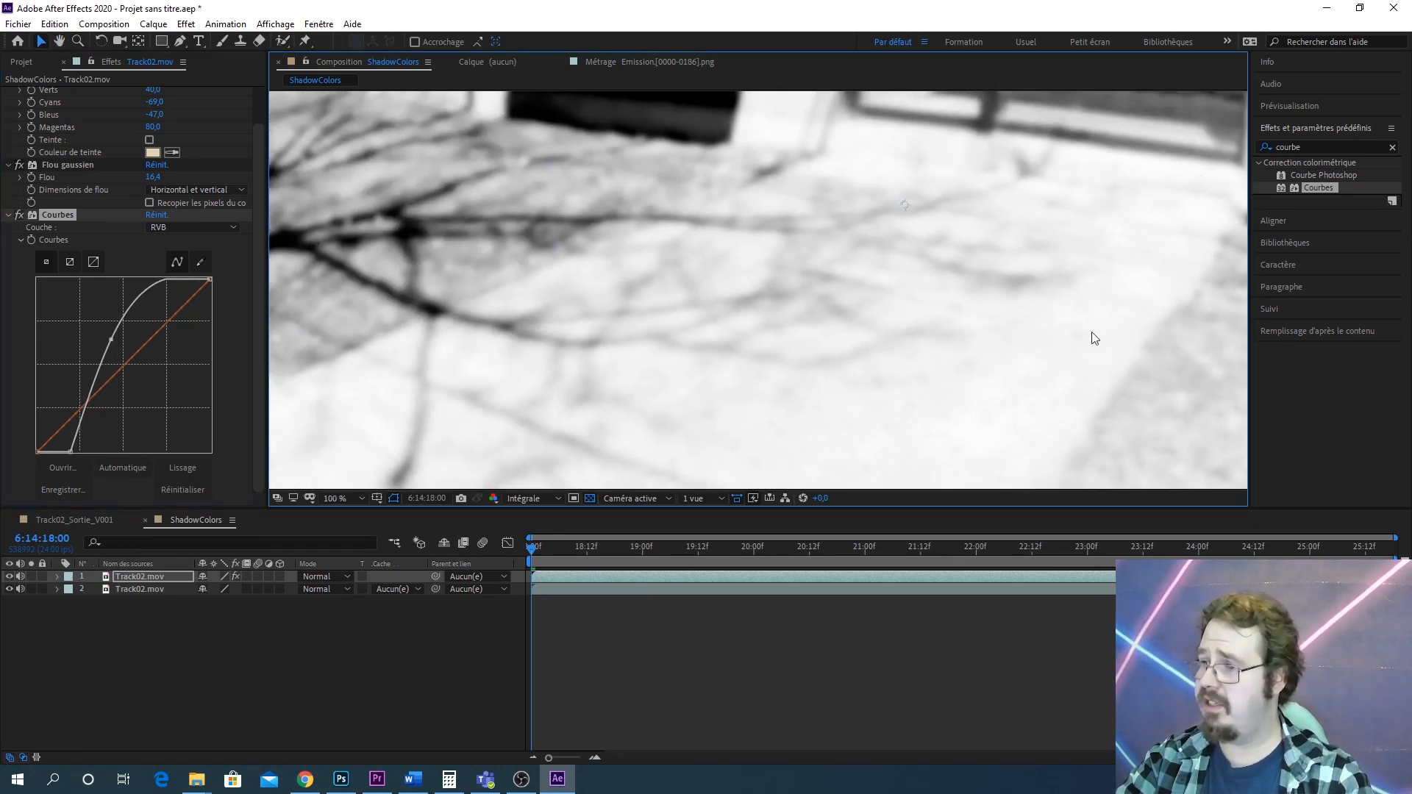
scroll(969, 314, "up", 4)
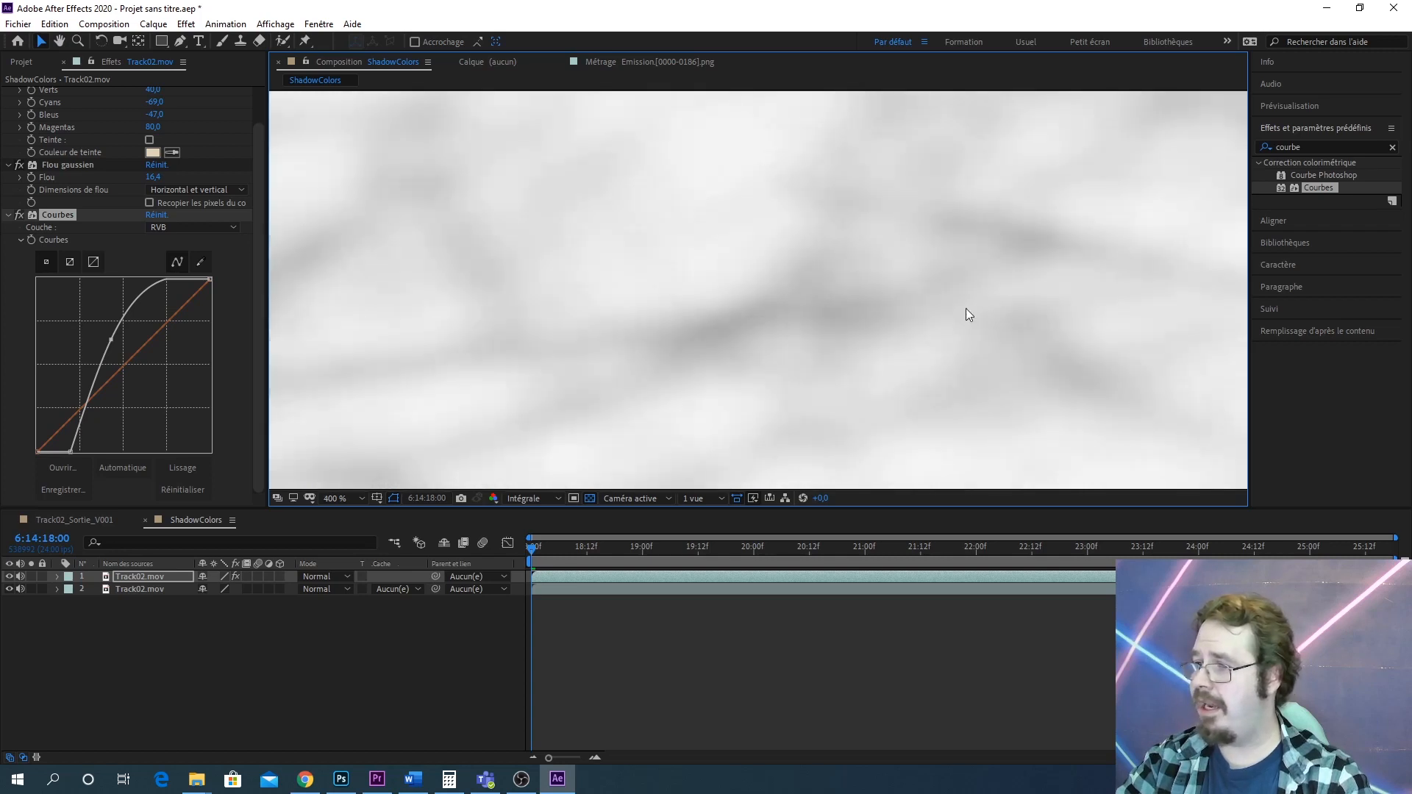
scroll(944, 294, "down", 2)
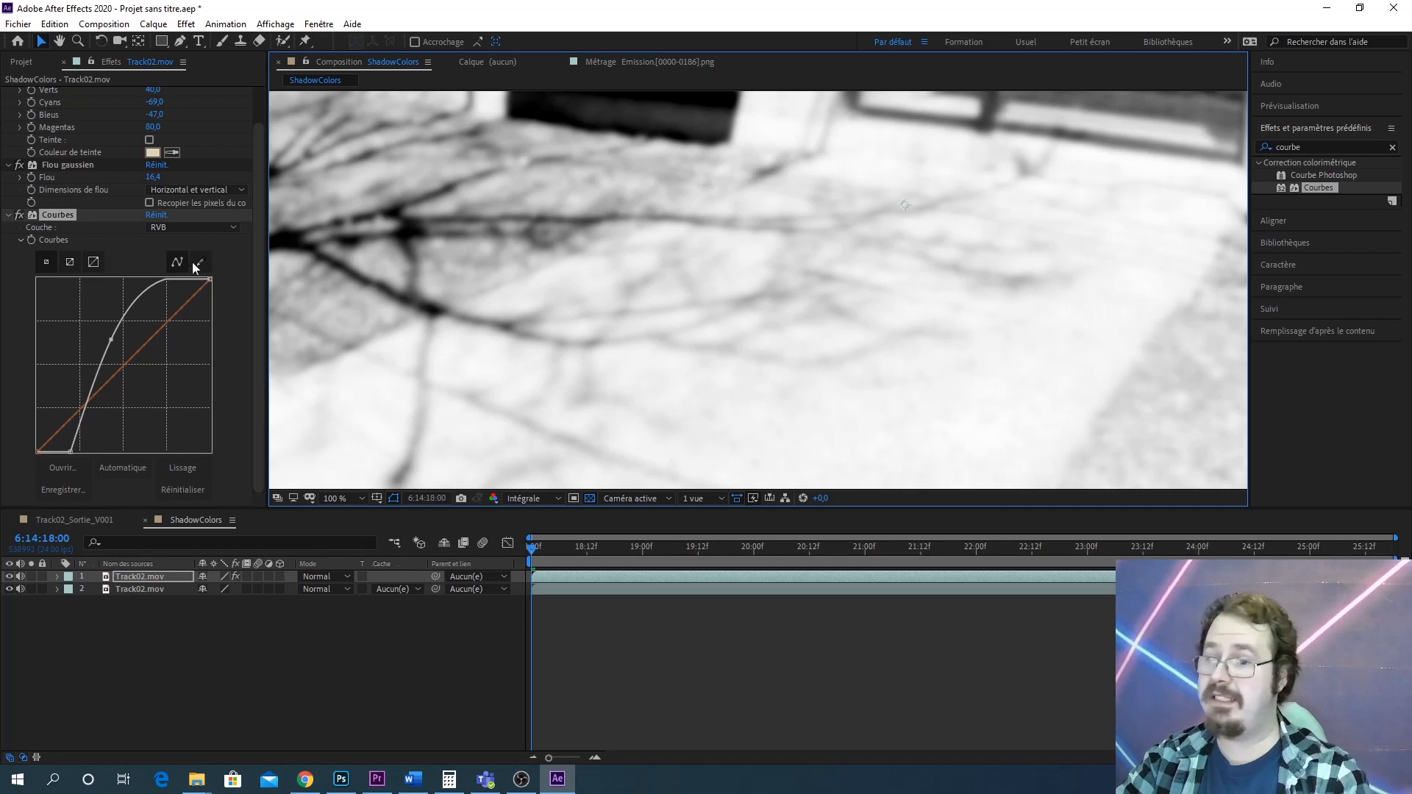
Precompose the top layer, moving all attributes into a new composition
left_click(158, 577)
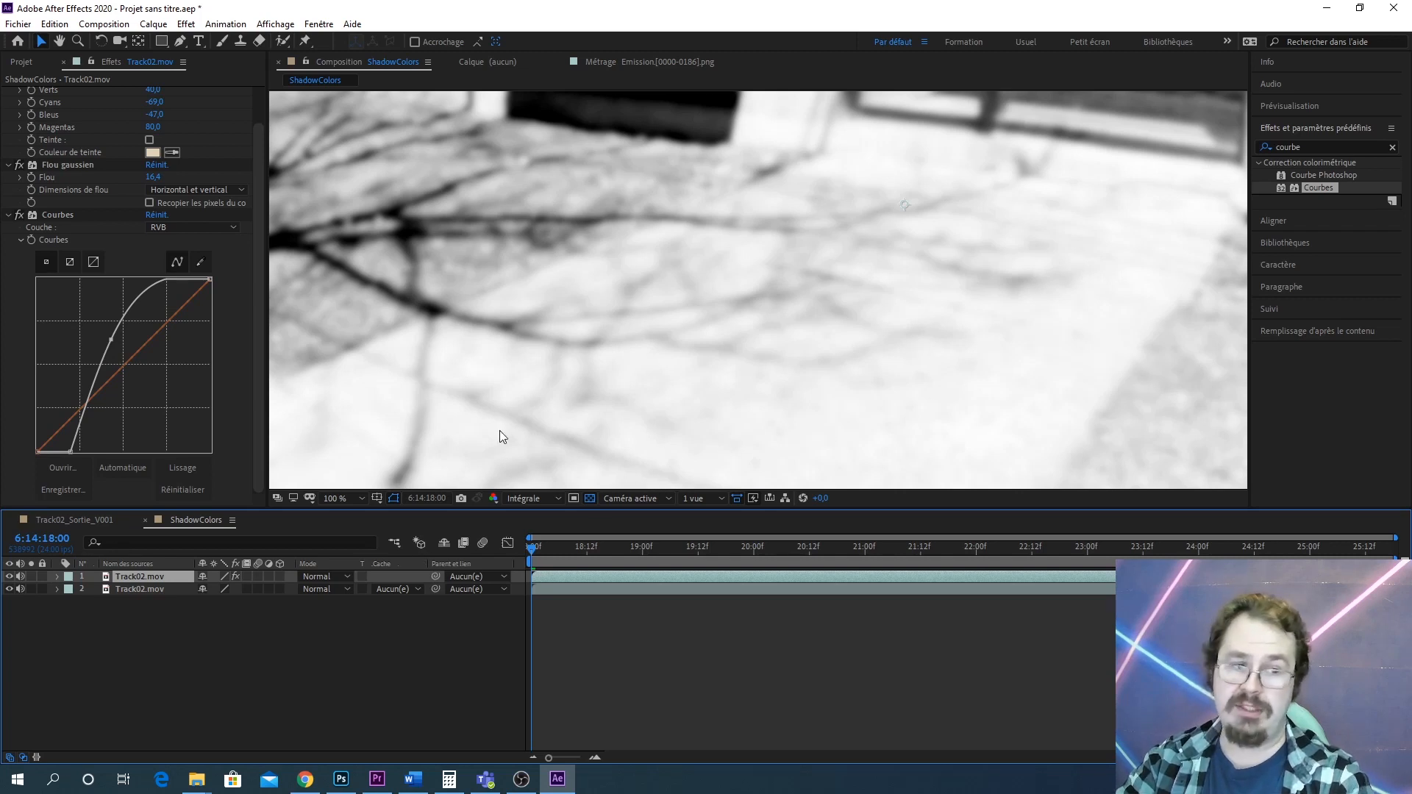
right_click(161, 575)
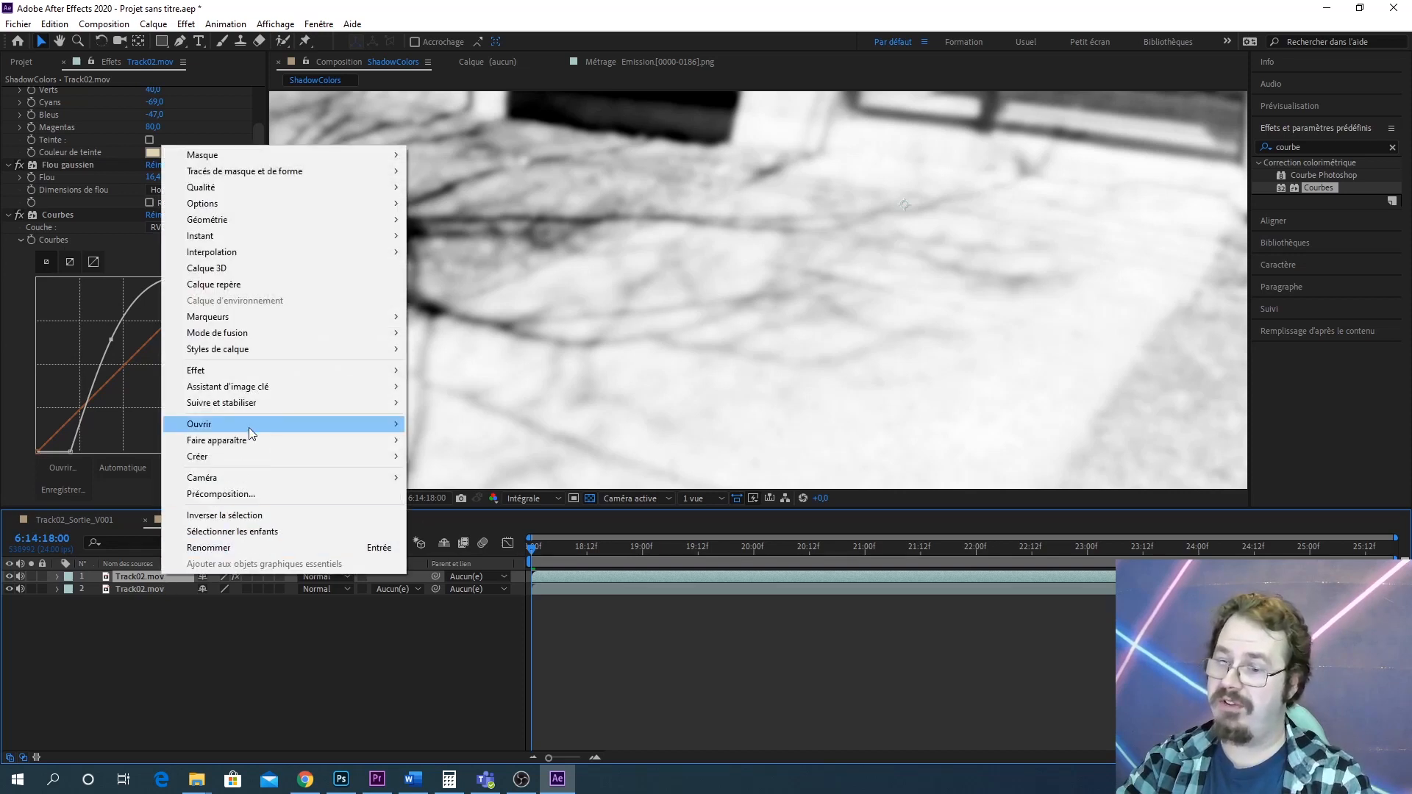
left_click(174, 633)
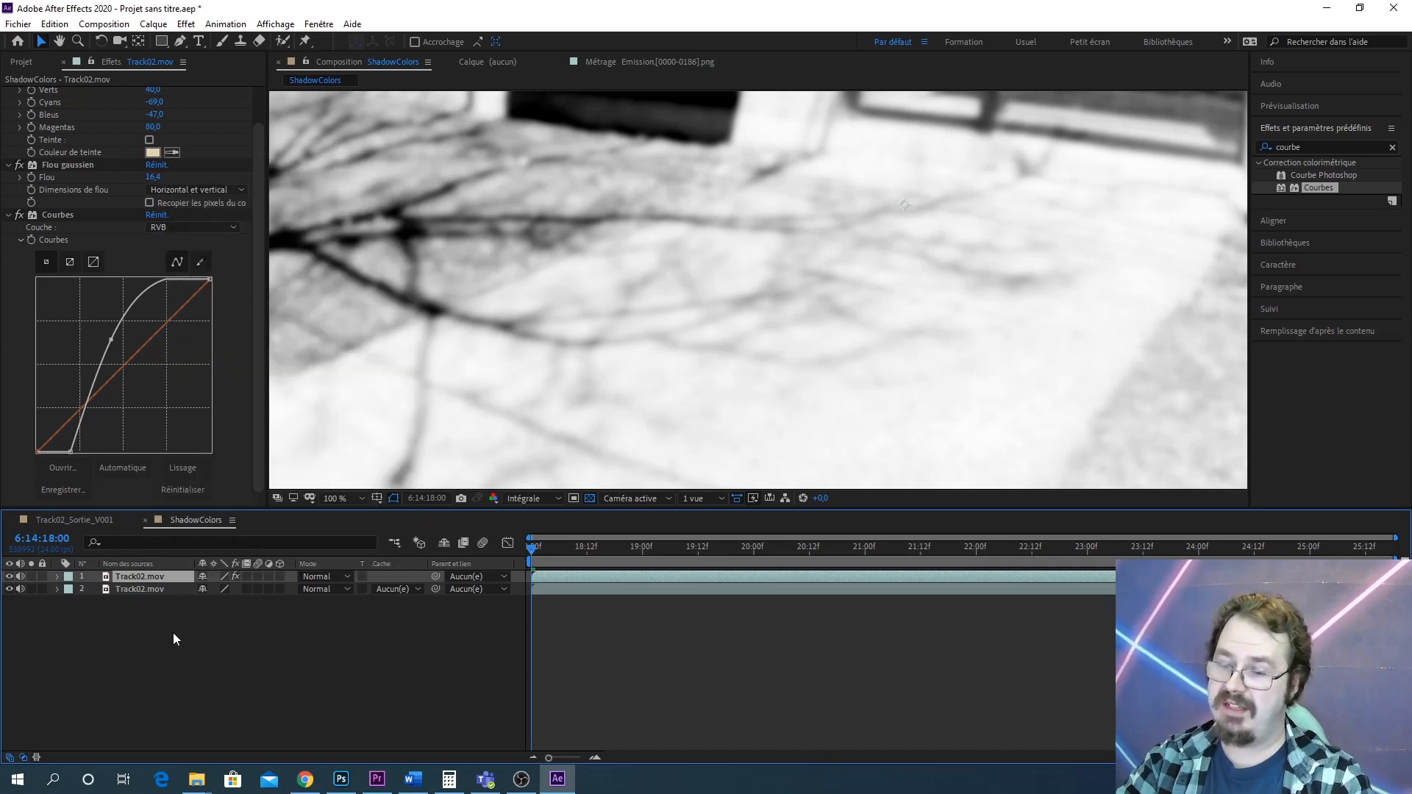
left_click(157, 575)
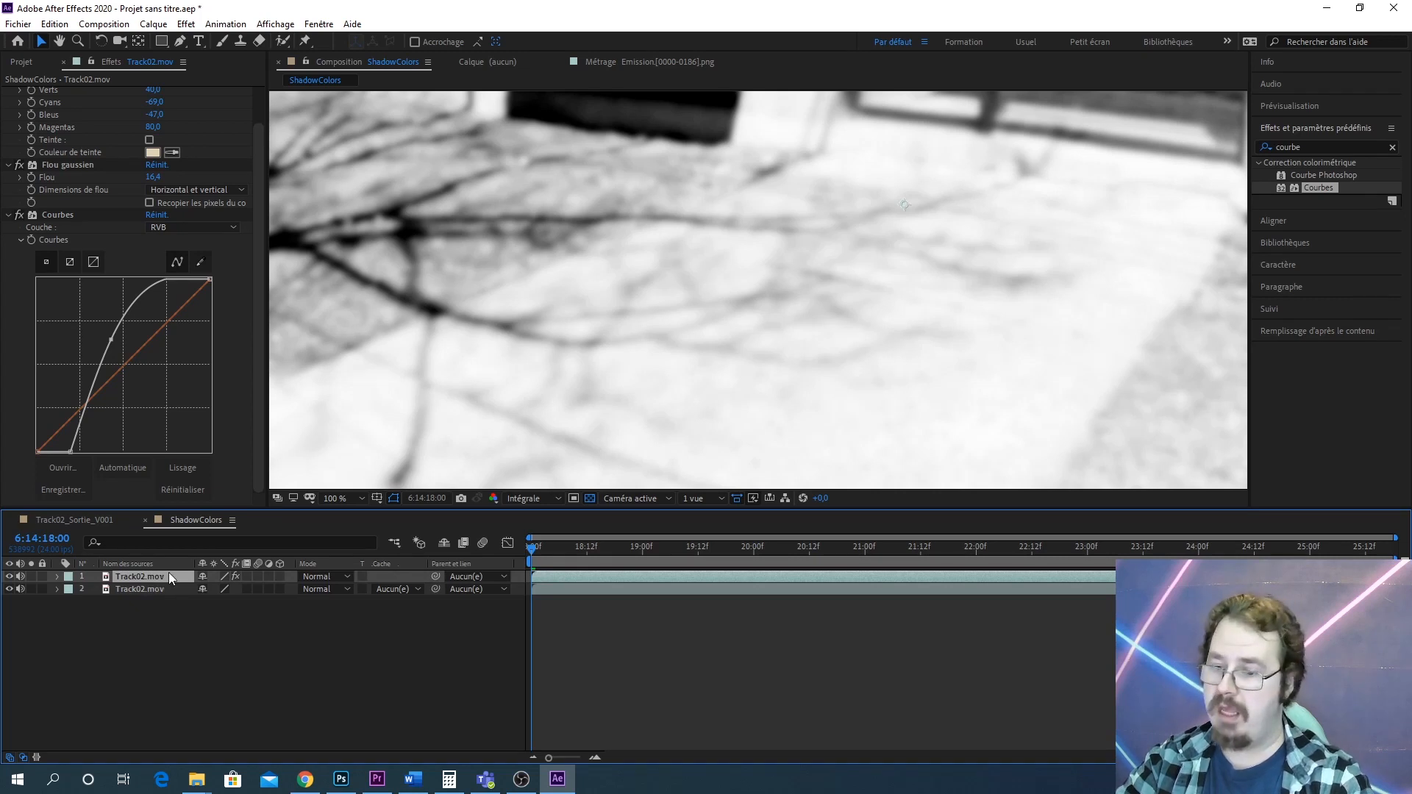
right_click(169, 572)
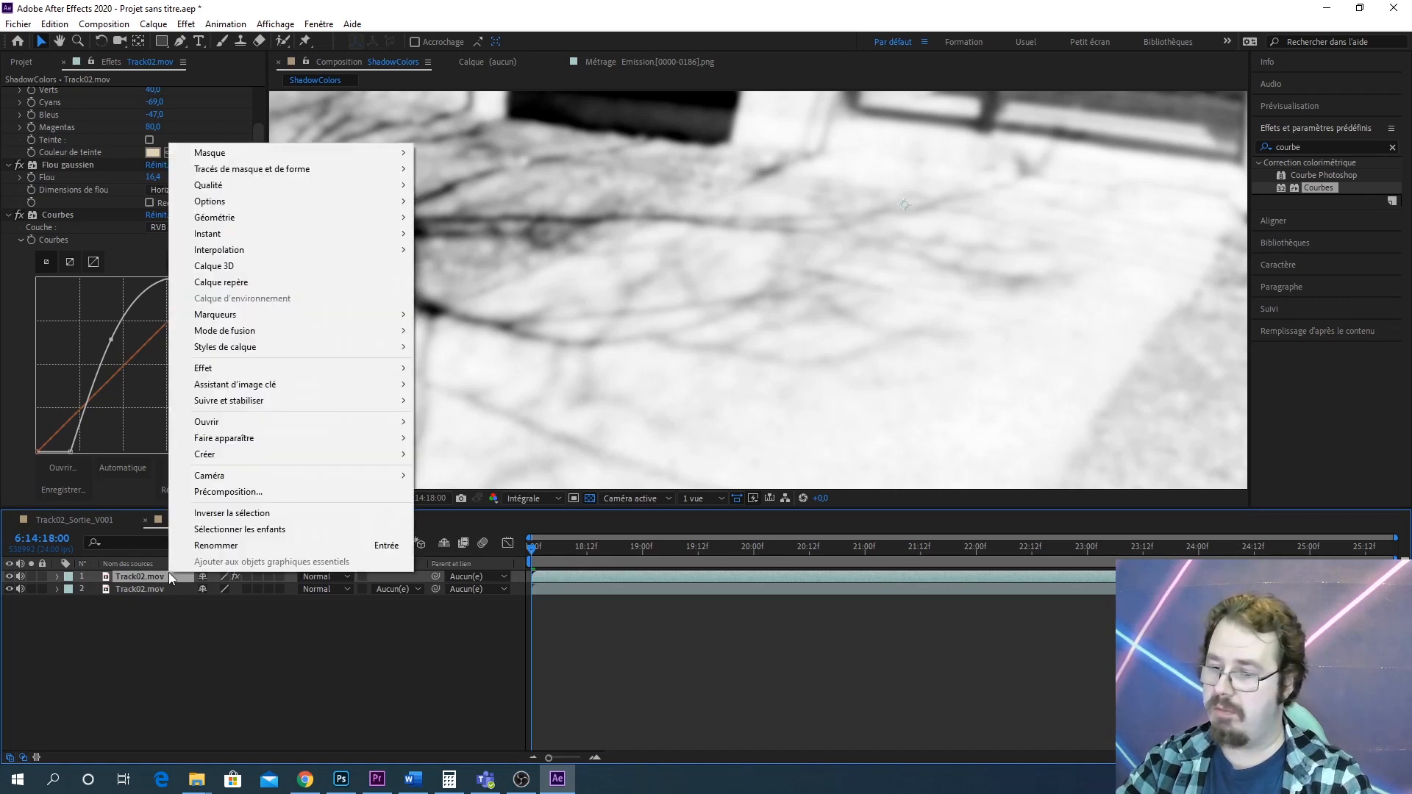
left_click(228, 492)
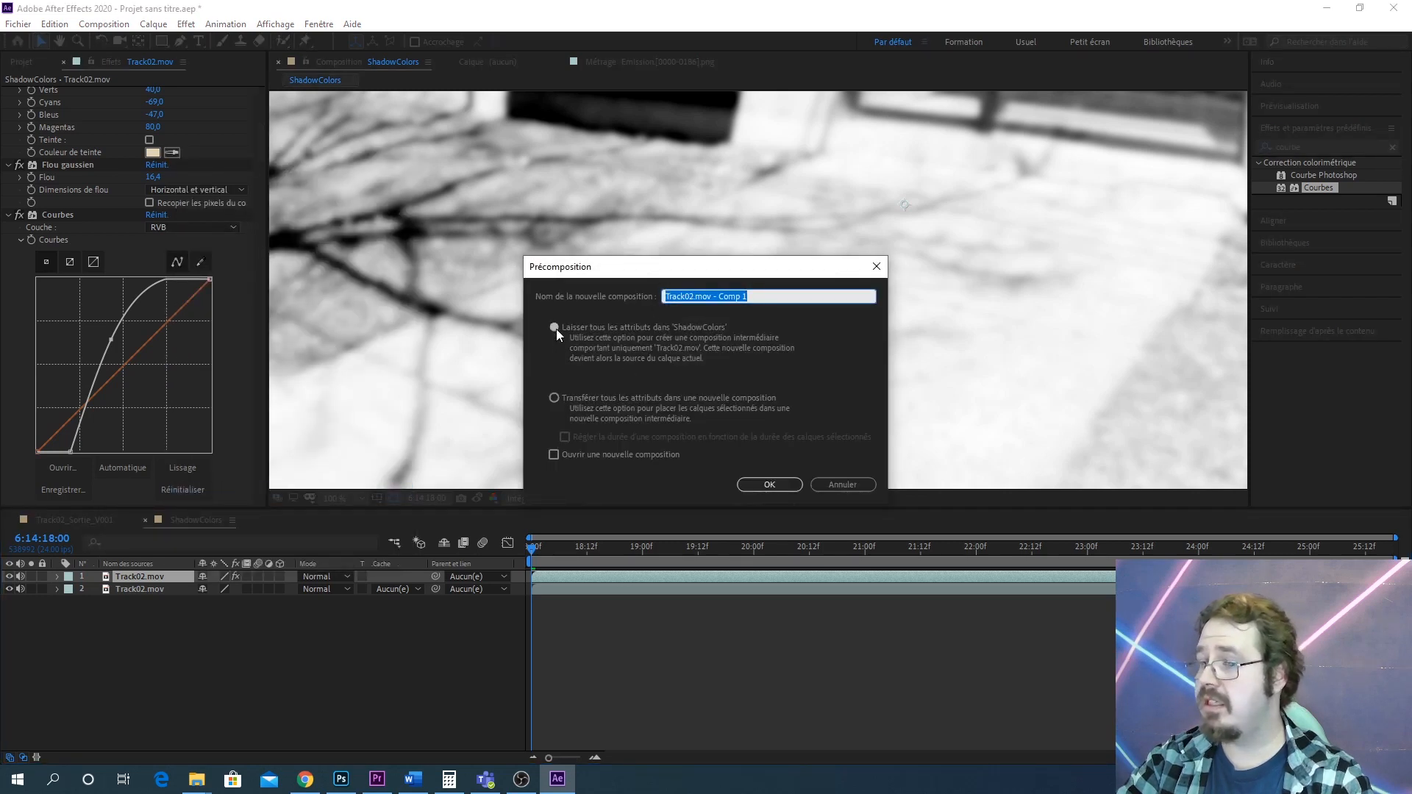
left_click(556, 398)
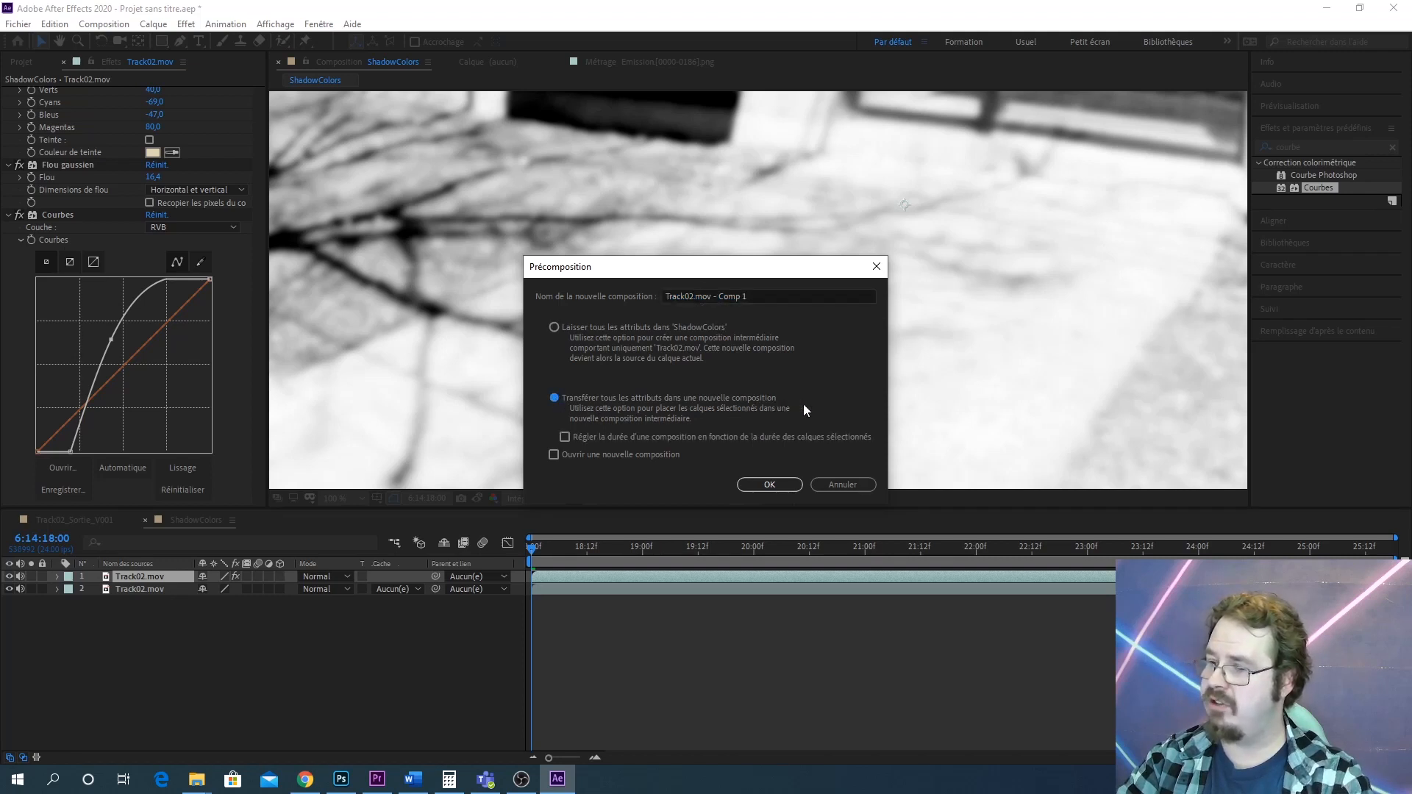
left_click(778, 489)
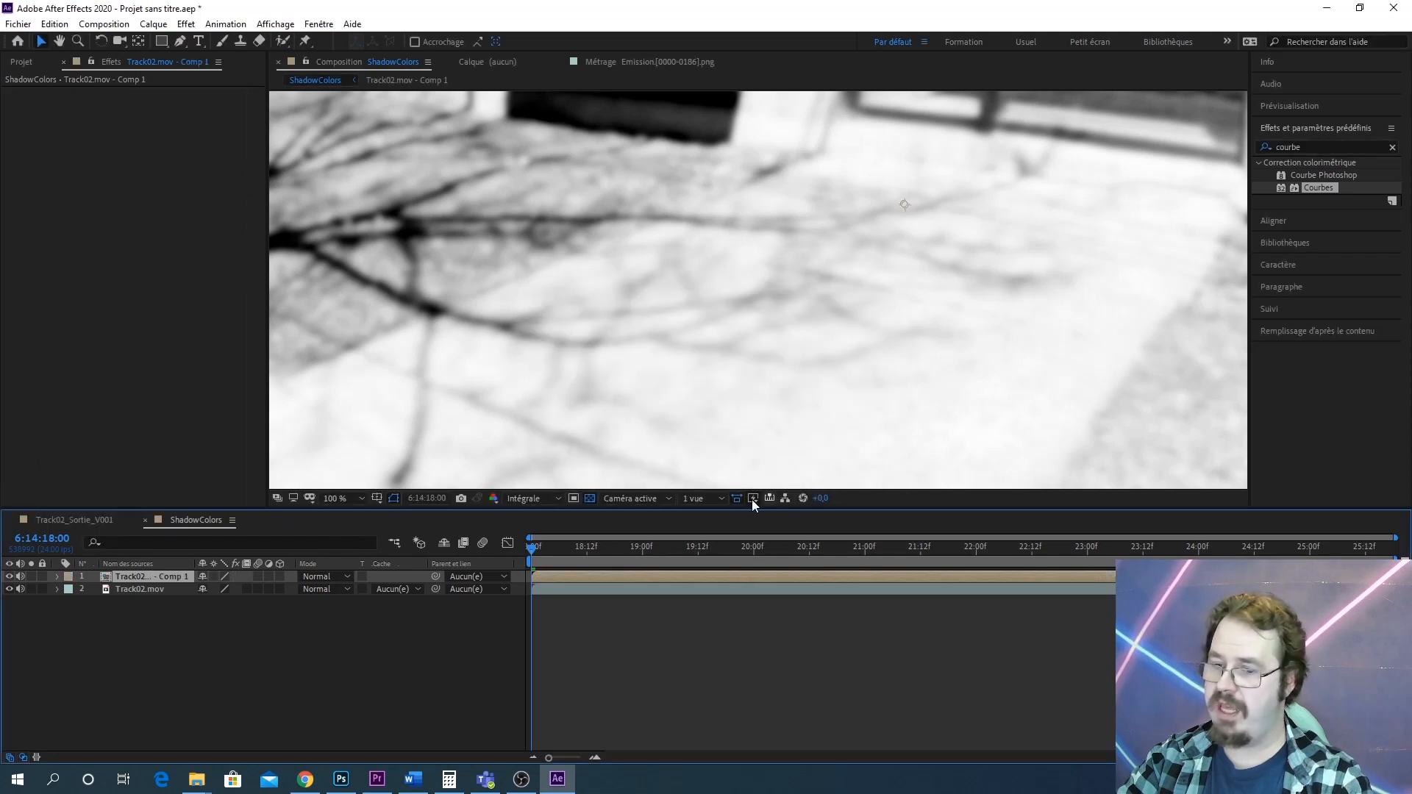
Rename the precomposed layer ShadowMask01
right_click(179, 575)
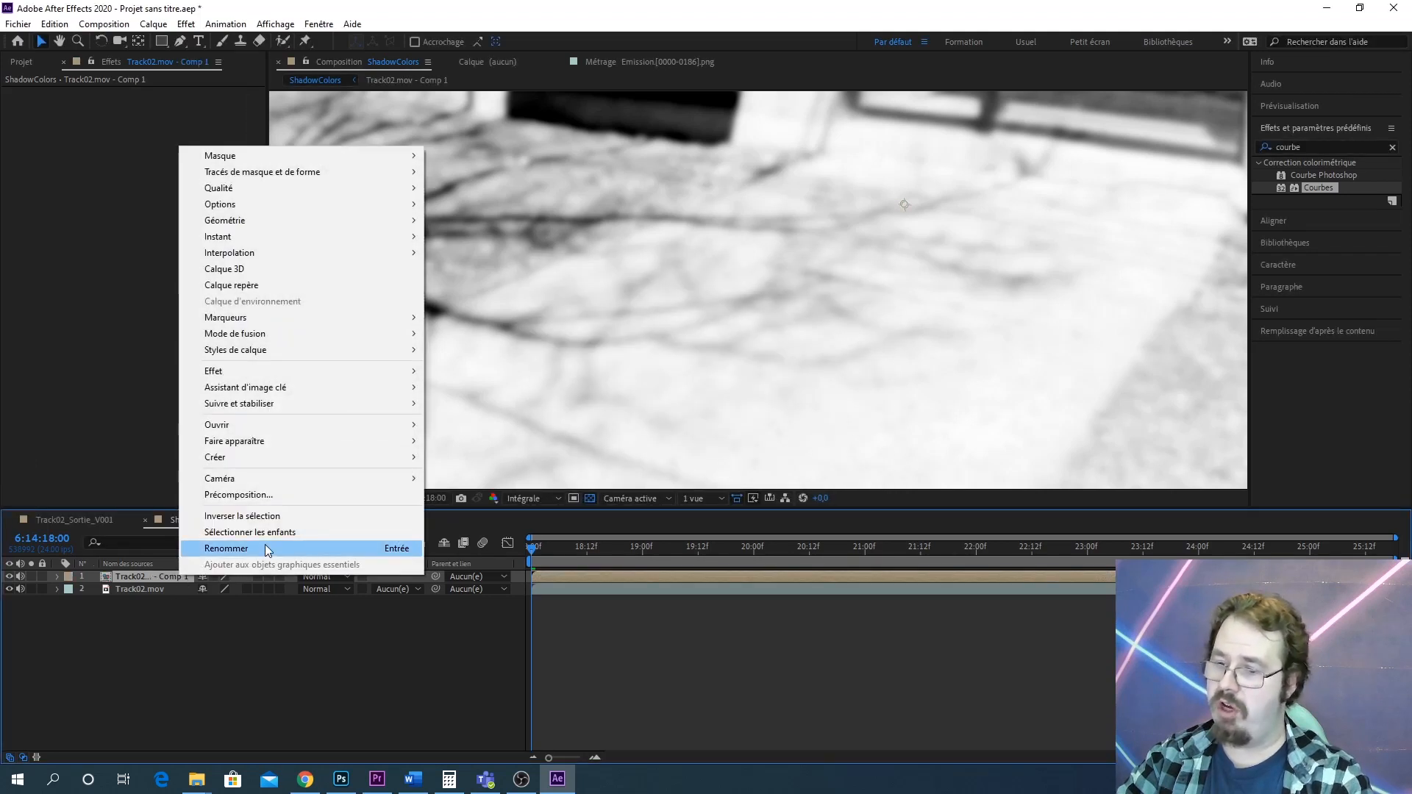
left_click(265, 545)
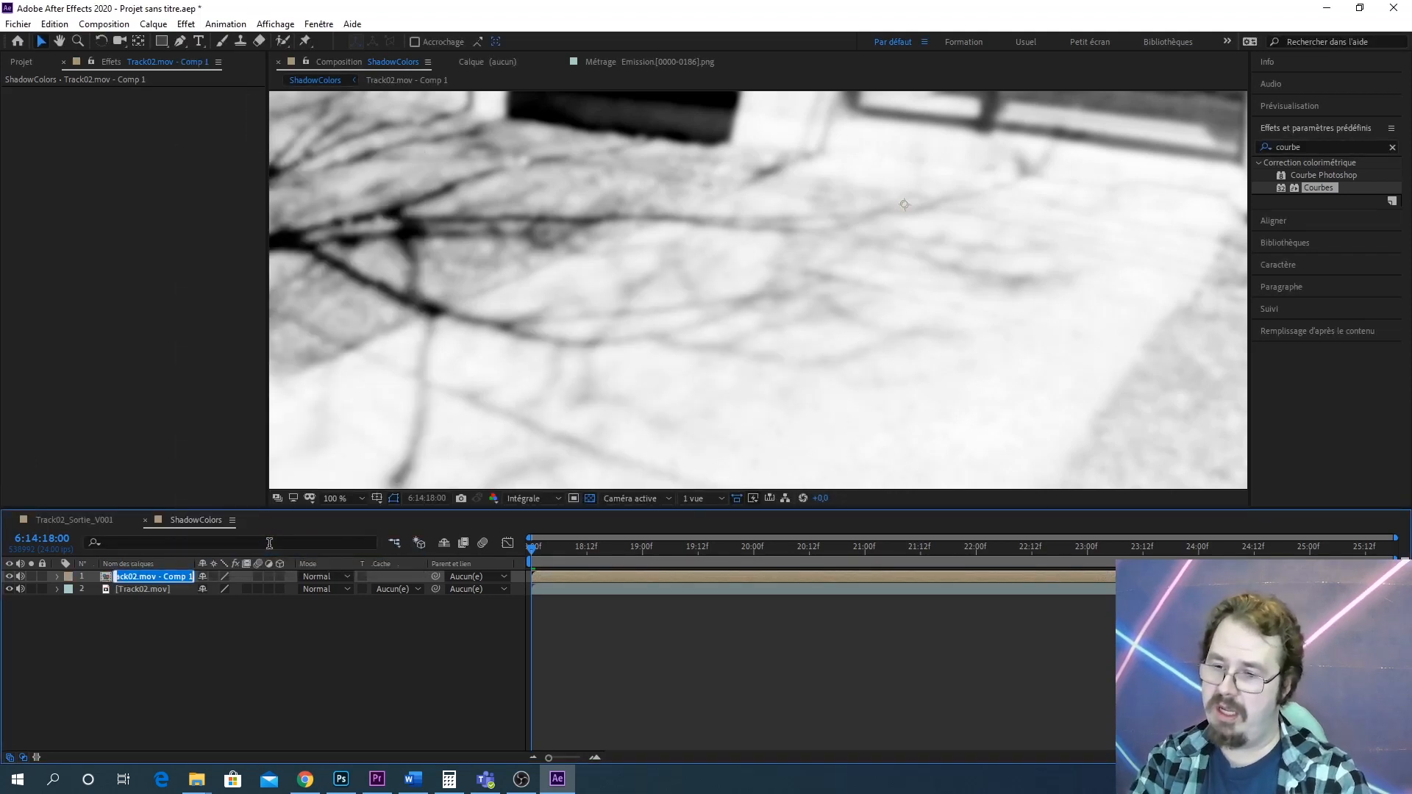
type("ShadowMask")
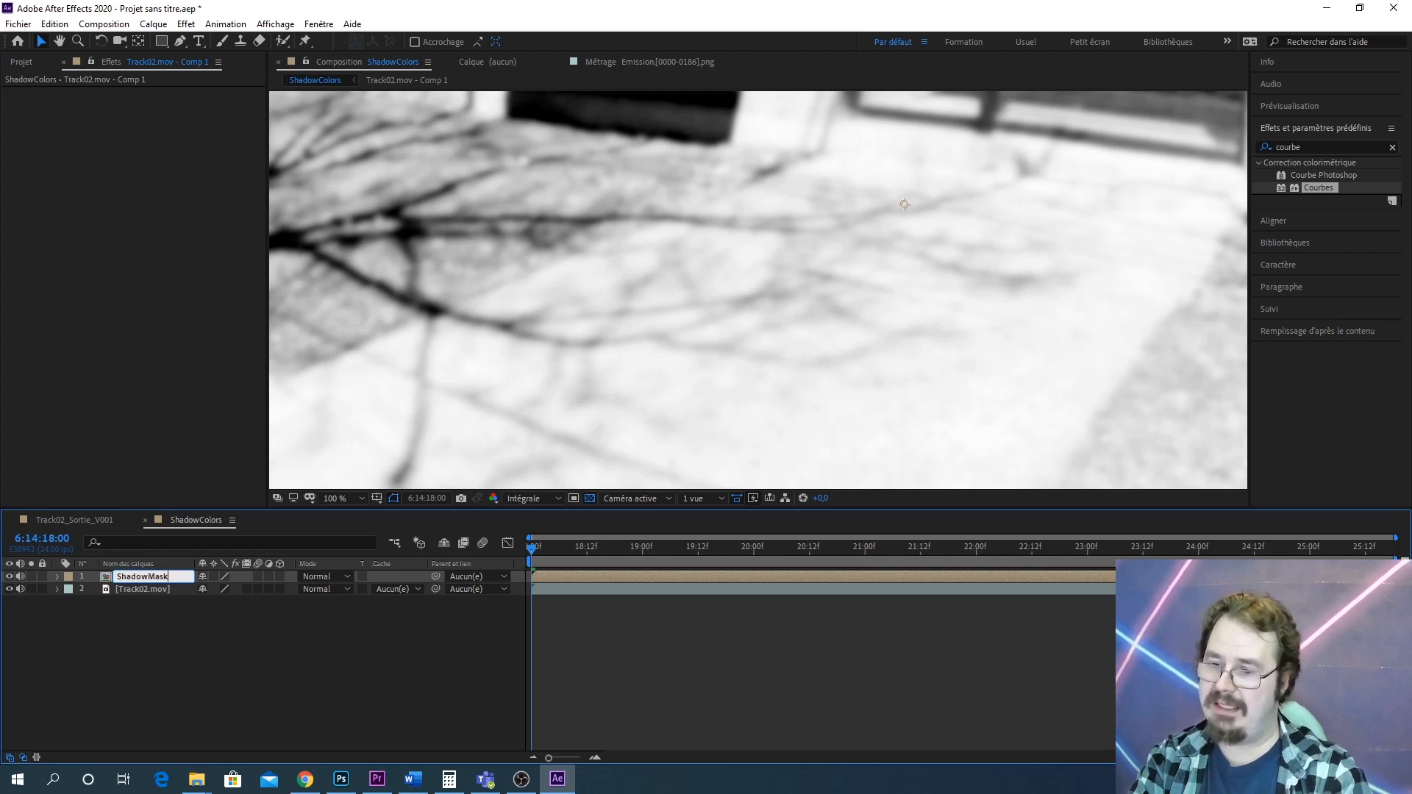
type("01")
key("Return")
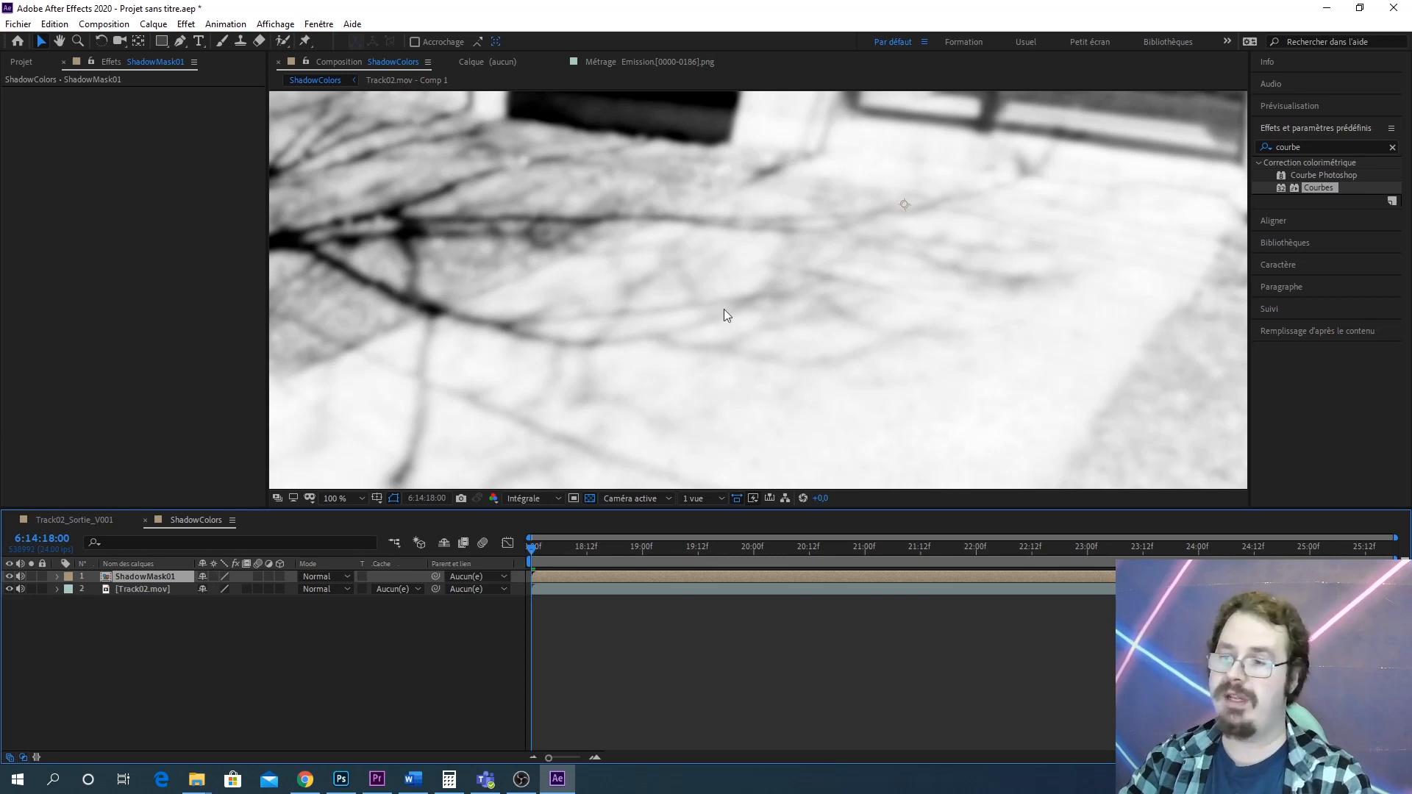
left_click_drag(843, 274, 766, 339)
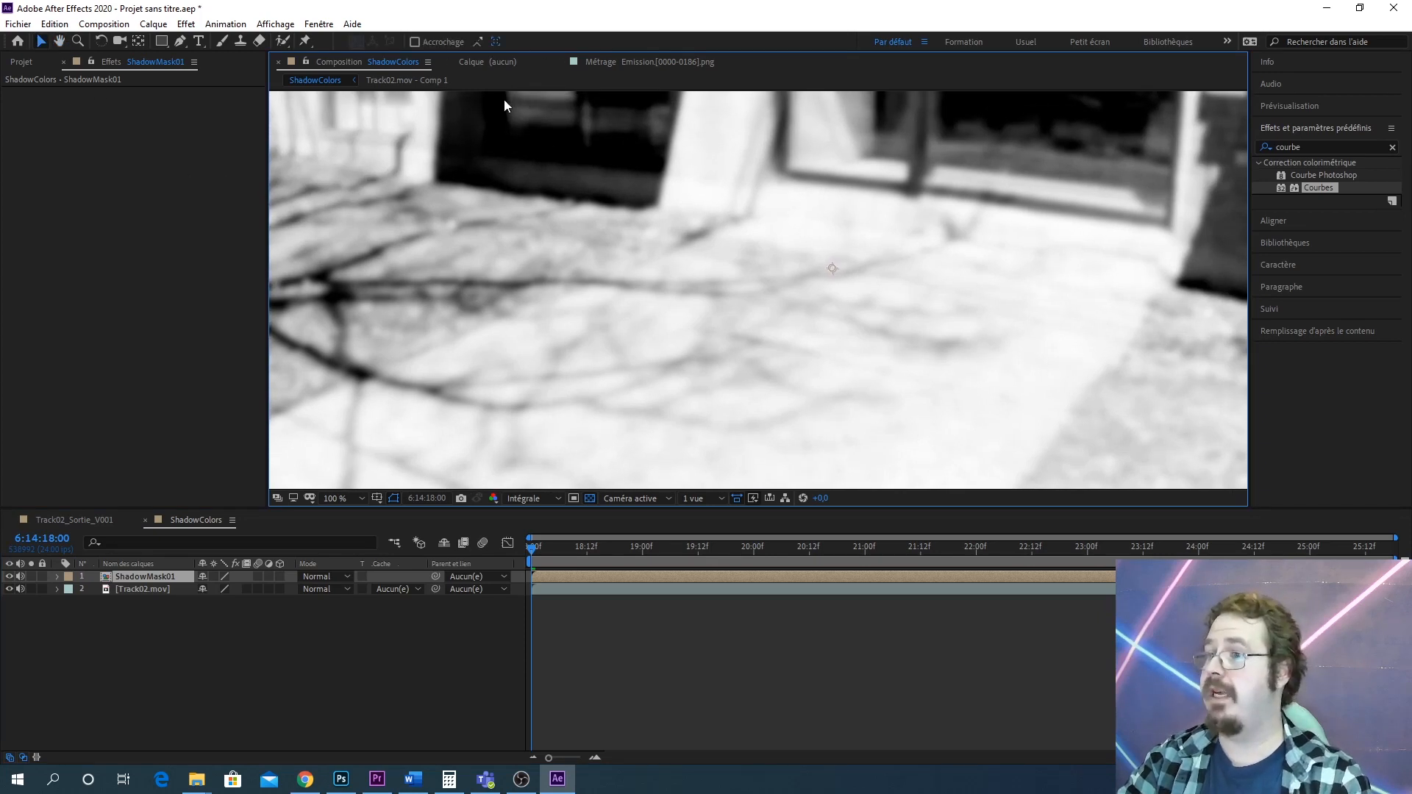
Add a new adjustment layer above the Track02.mov layer in the ShadowColors composition
left_click(147, 589)
left_click(153, 24)
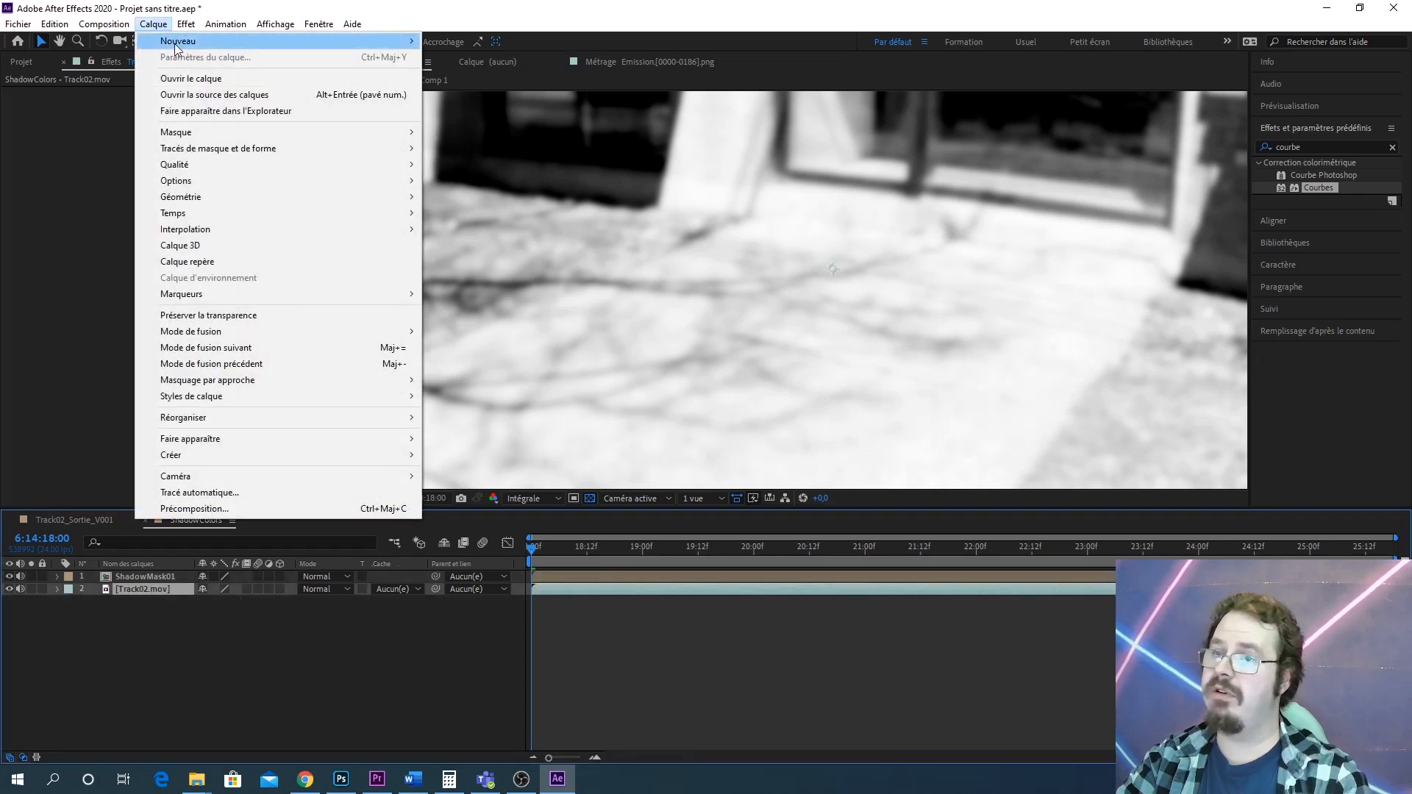
mouse_move(177, 48)
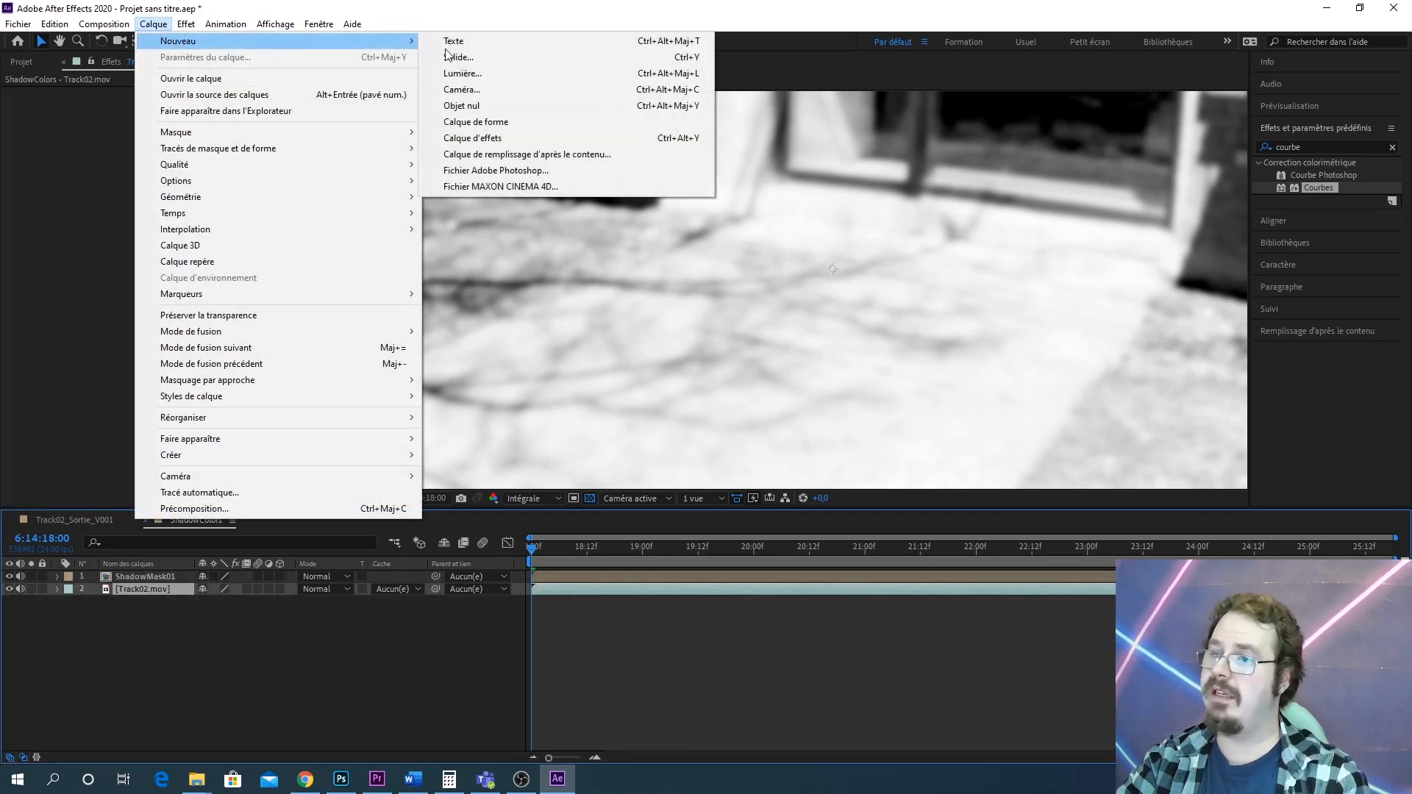
left_click(531, 133)
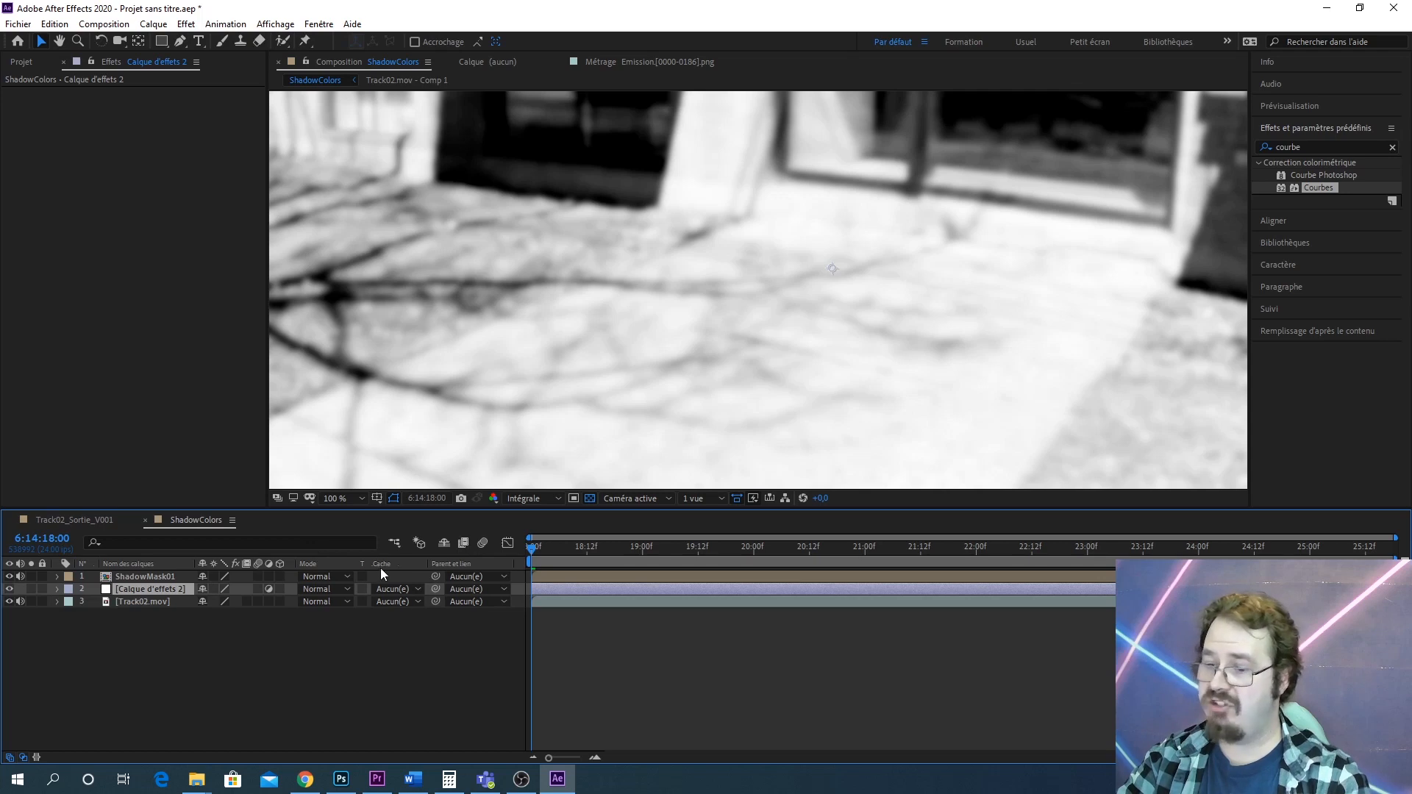
Set the adjustment layer's track matte to Luminance ShadowMask01
left_click_drag(753, 332, 813, 253)
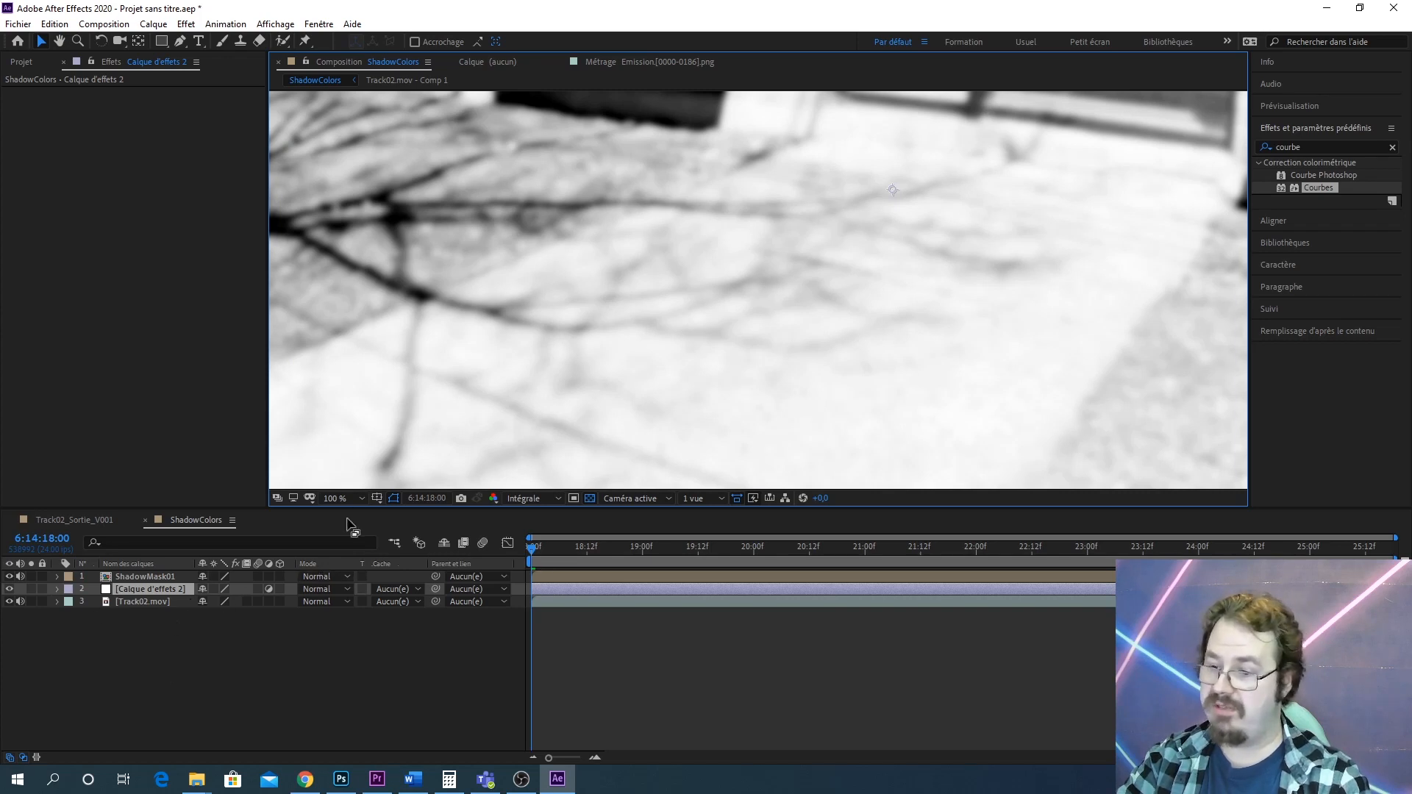
left_click(9, 757)
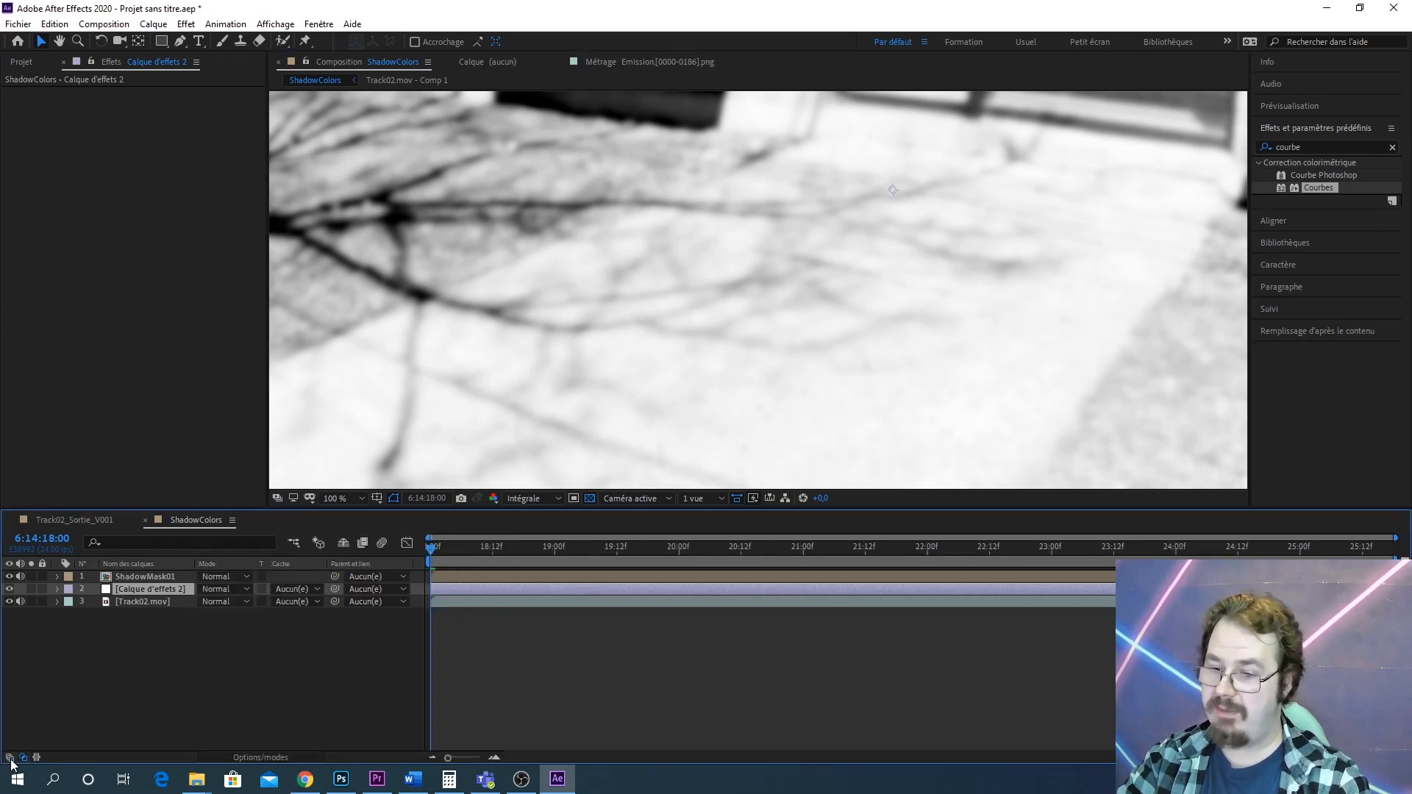
left_click(23, 758)
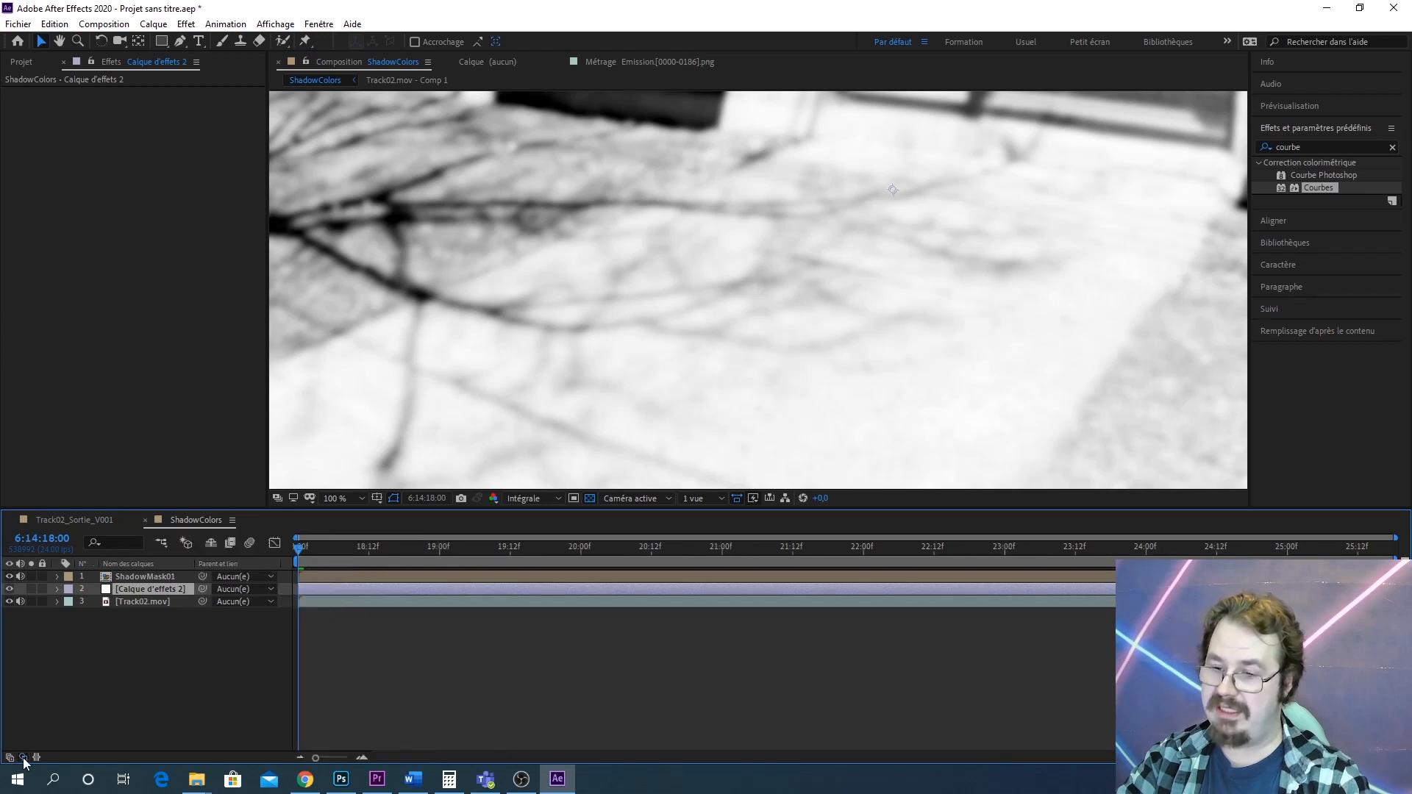
left_click(22, 758)
left_click(9, 758)
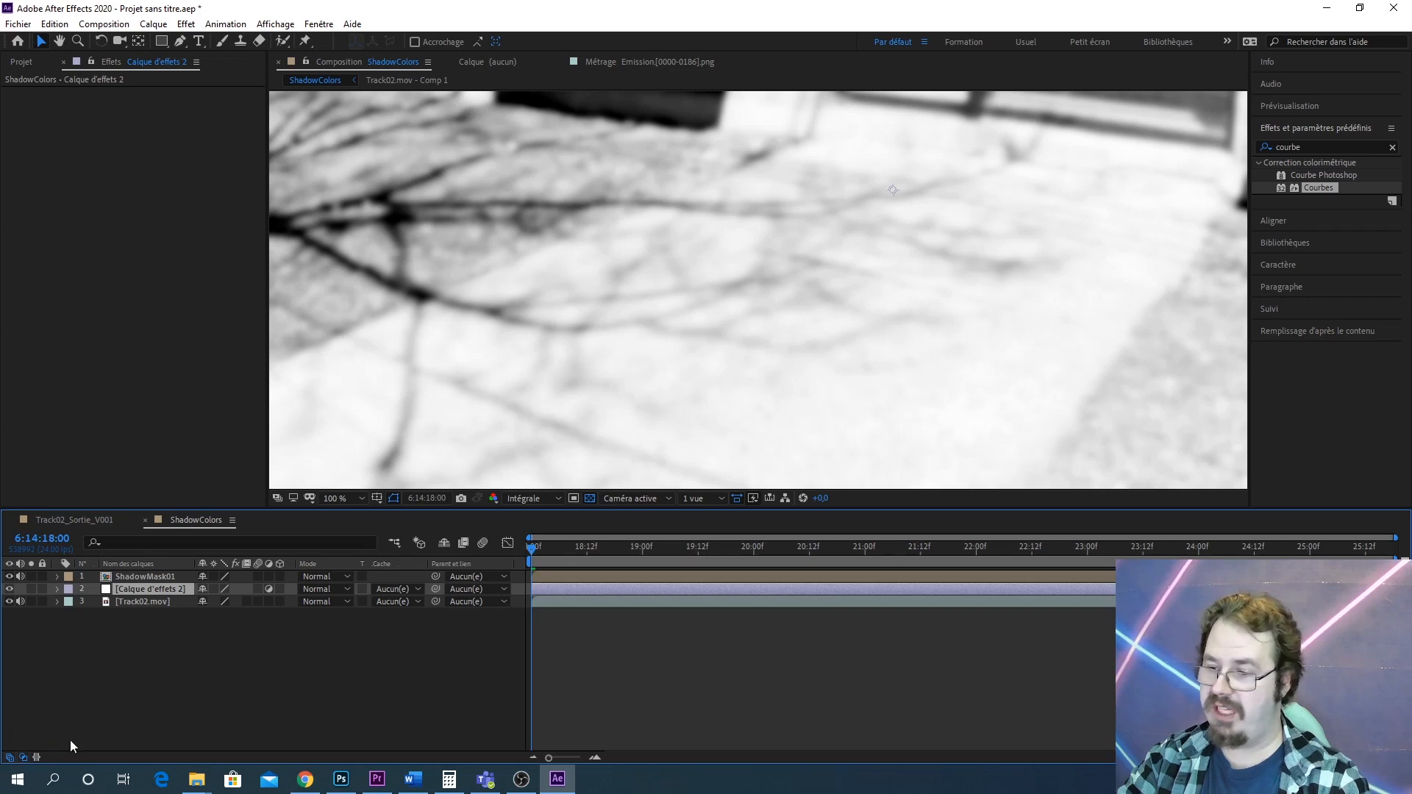
left_click(24, 758)
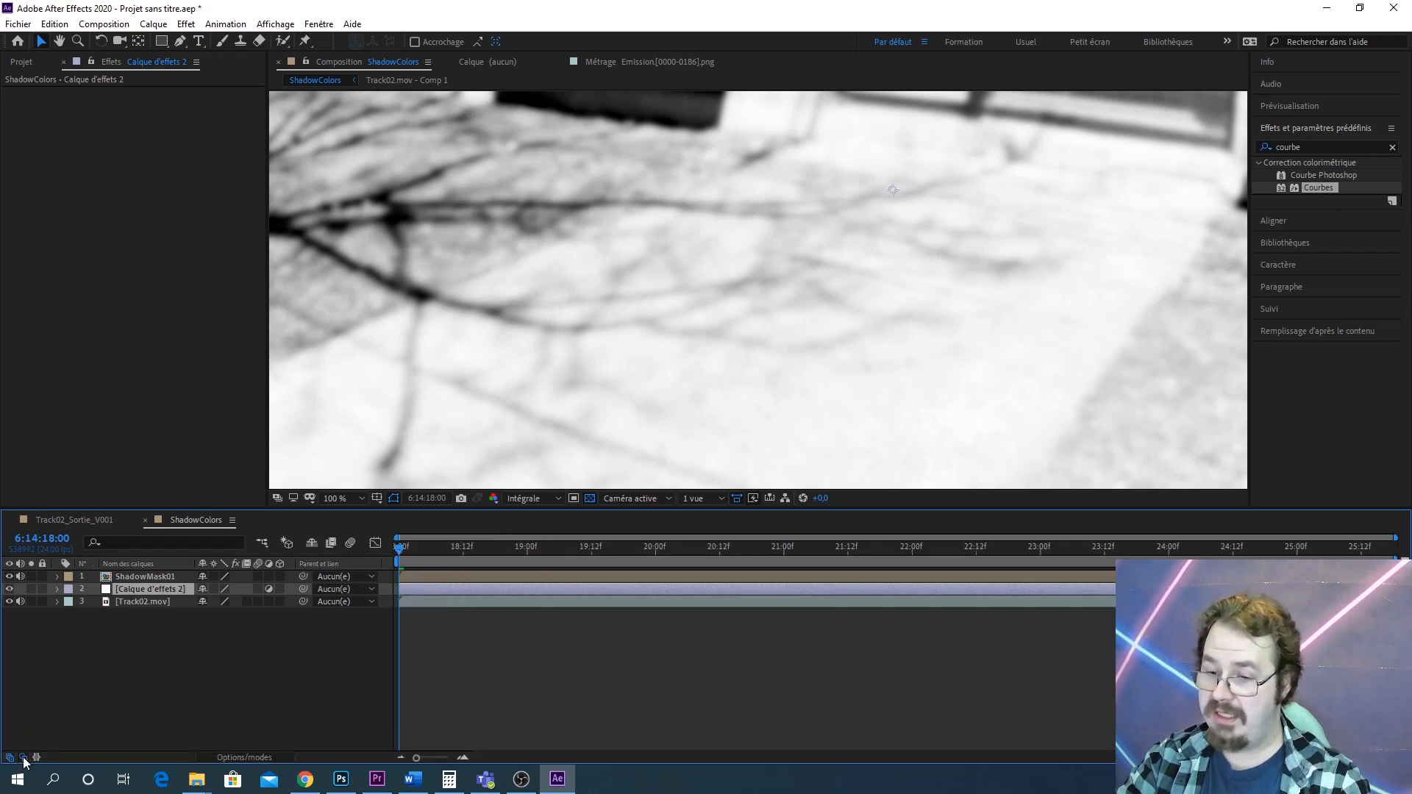
left_click(24, 758)
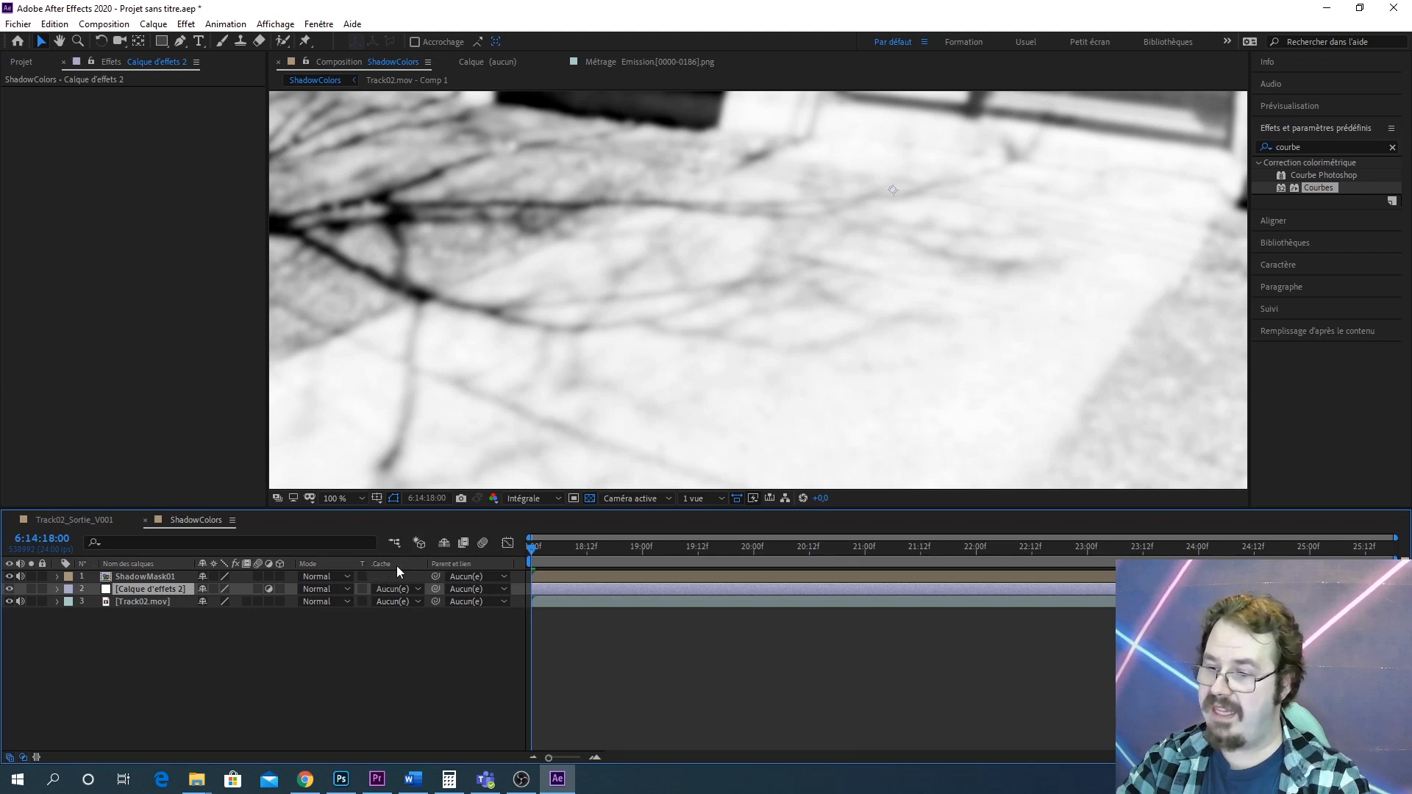
left_click(404, 592)
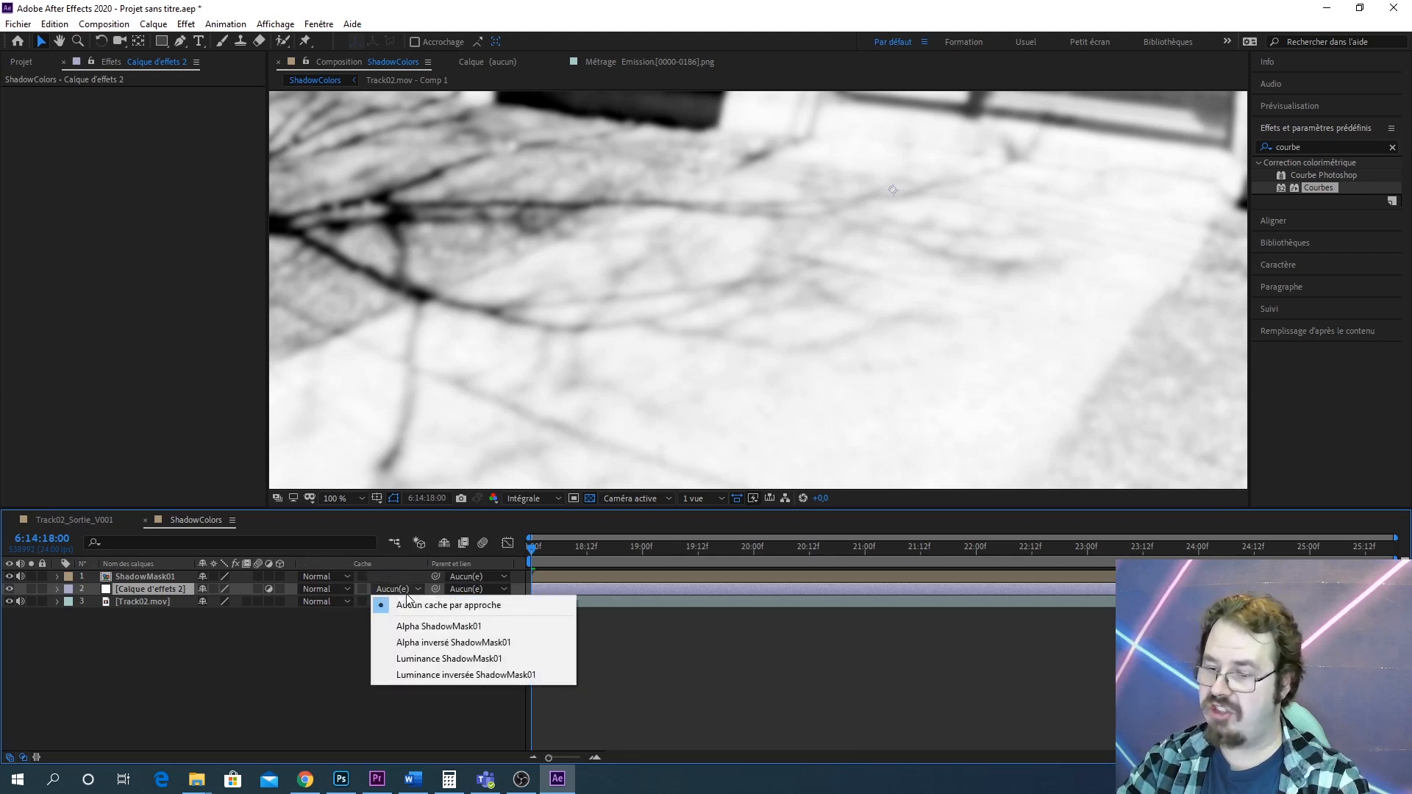
left_click(497, 660)
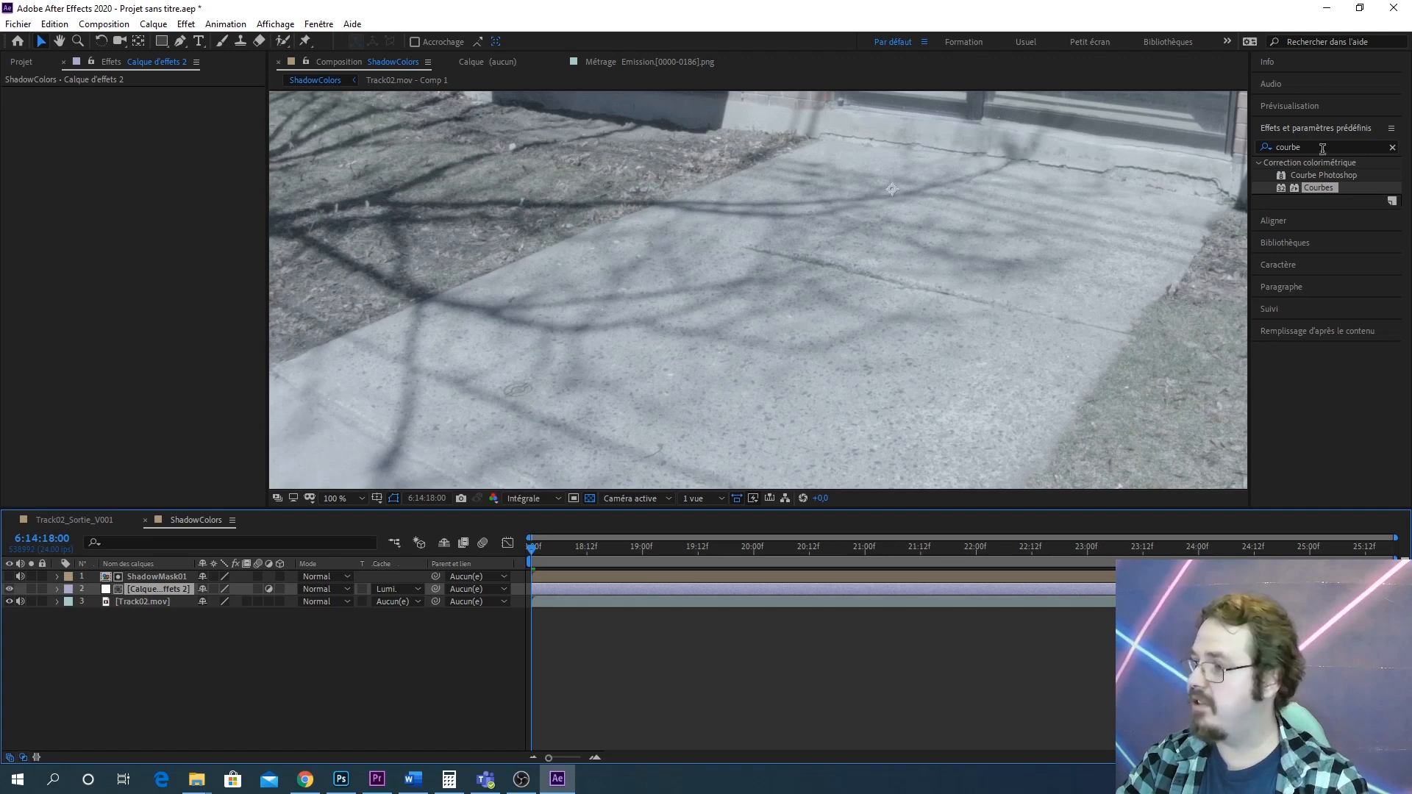
Apply Curves to the adjustment layer and pull a midpoint down to darken the masked shadows
left_click_drag(1319, 189, 153, 586)
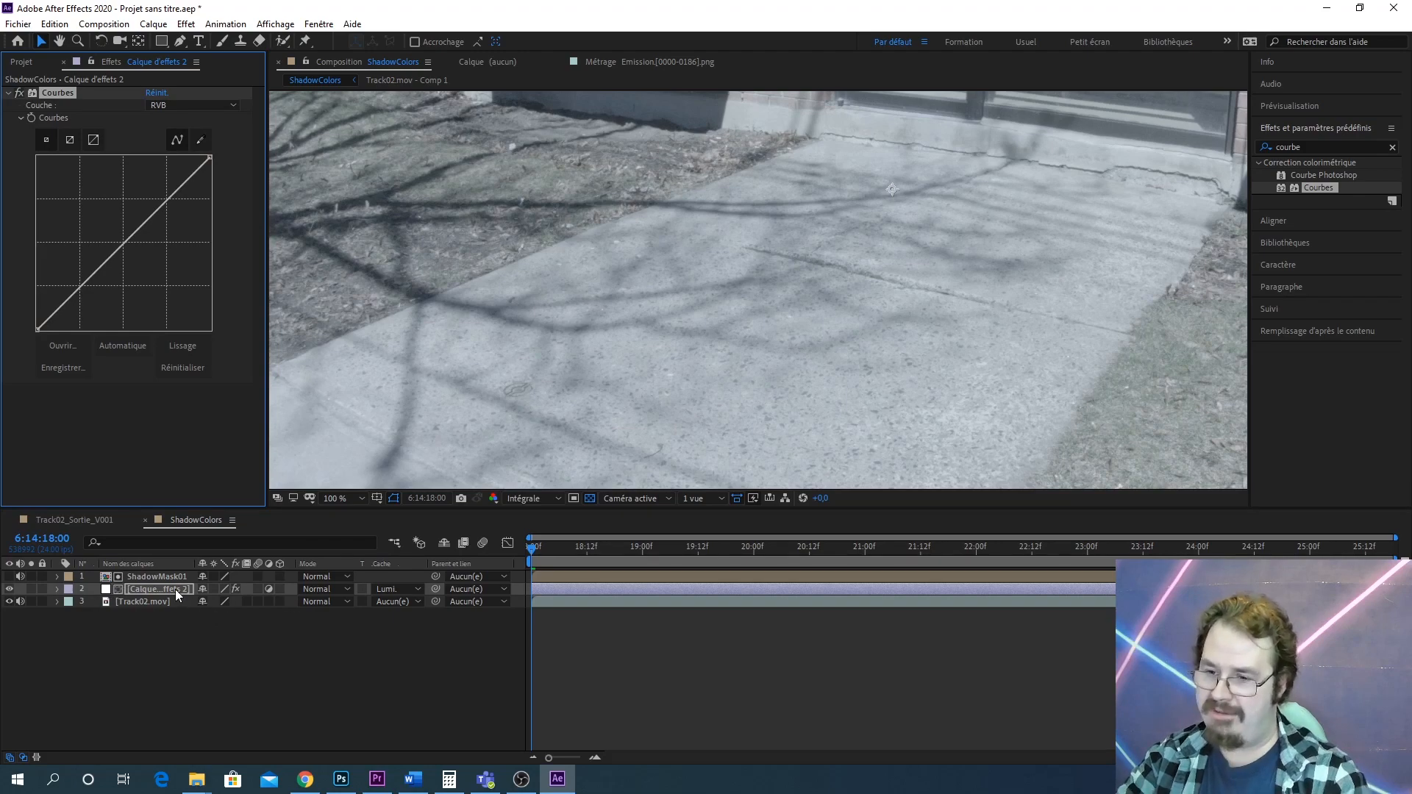
mouse_move(126, 254)
left_mouse_down()
mouse_move(172, 324)
mouse_move(145, 240)
mouse_move(151, 253)
left_mouse_up()
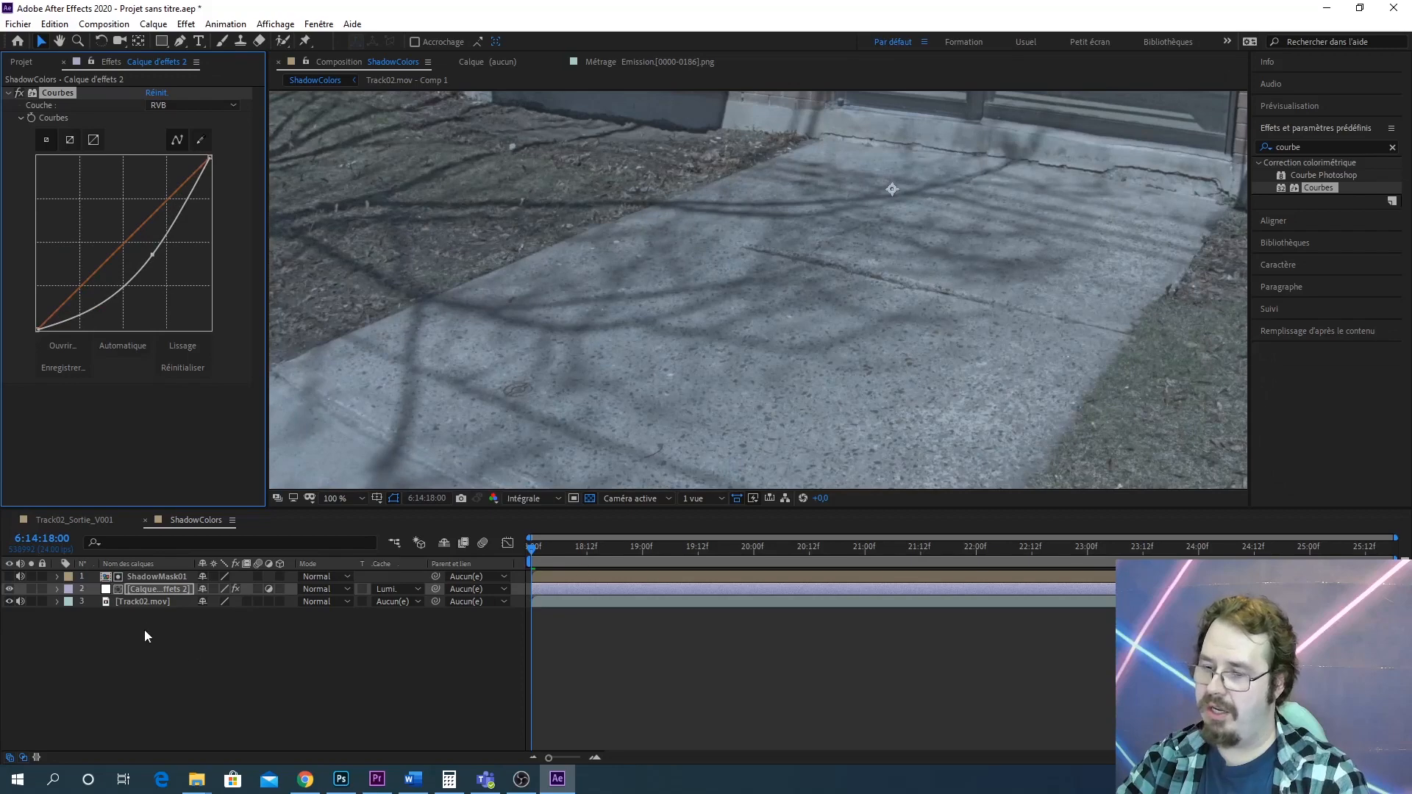
left_click(10, 578)
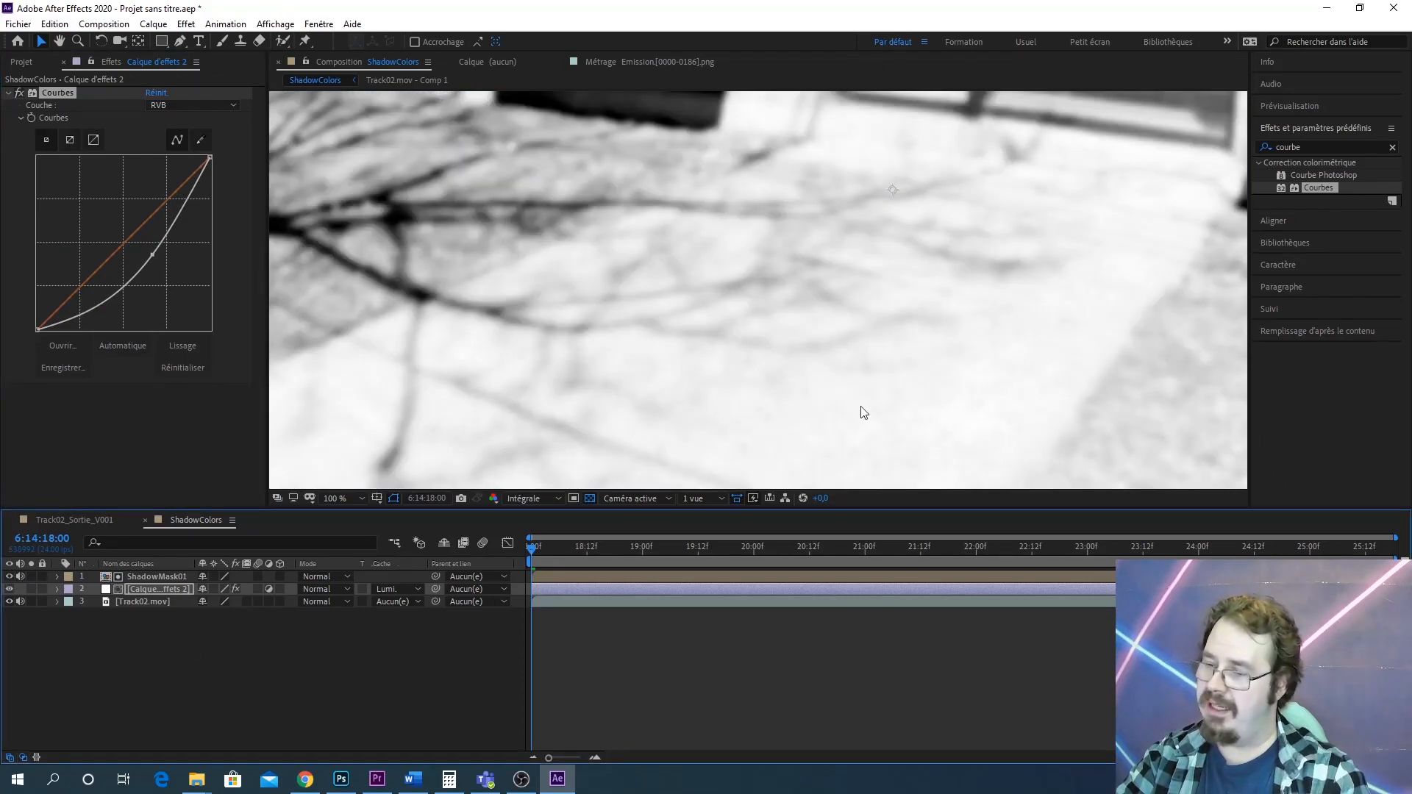
left_click(9, 577)
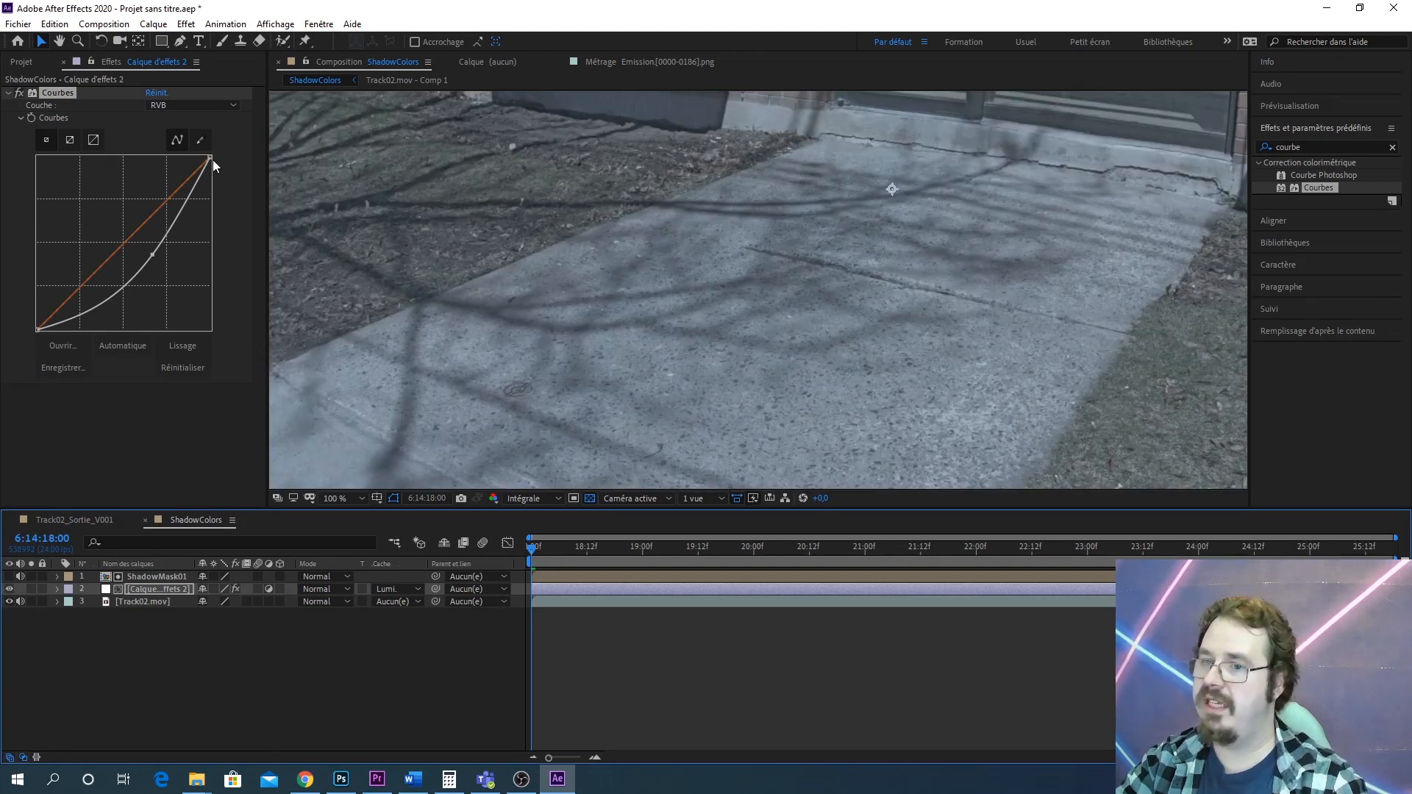
Lower the curve's white point and nudge the midpoint to darken the shadows further
left_click_drag(210, 157, 263, 193)
mouse_move(161, 260)
left_mouse_down()
mouse_move(158, 272)
mouse_move(136, 250)
mouse_move(145, 263)
left_mouse_up()
left_click_drag(212, 195, 218, 210)
mouse_move(148, 263)
left_mouse_down()
mouse_move(159, 292)
mouse_move(145, 263)
left_mouse_up()
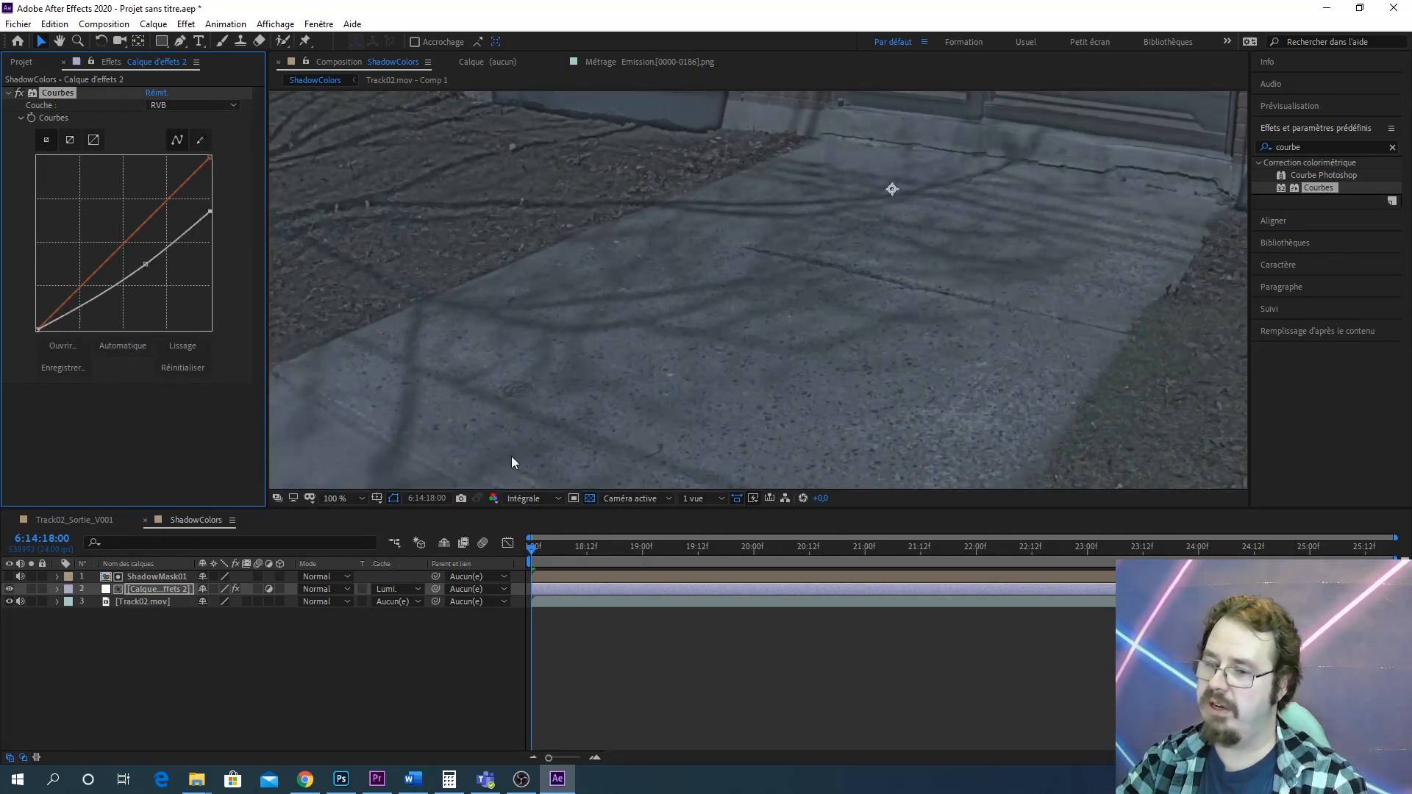
Open the ShadowMask01 precomposition and select its Track02.mov layer to reach its Curves effect
double_click(150, 577)
scroll(577, 392, "up", 1)
left_click_drag(577, 391, 1074, 169)
scroll(546, 355, "down", 4)
left_click_drag(788, 316, 818, 296)
scroll(820, 302, "up", 6)
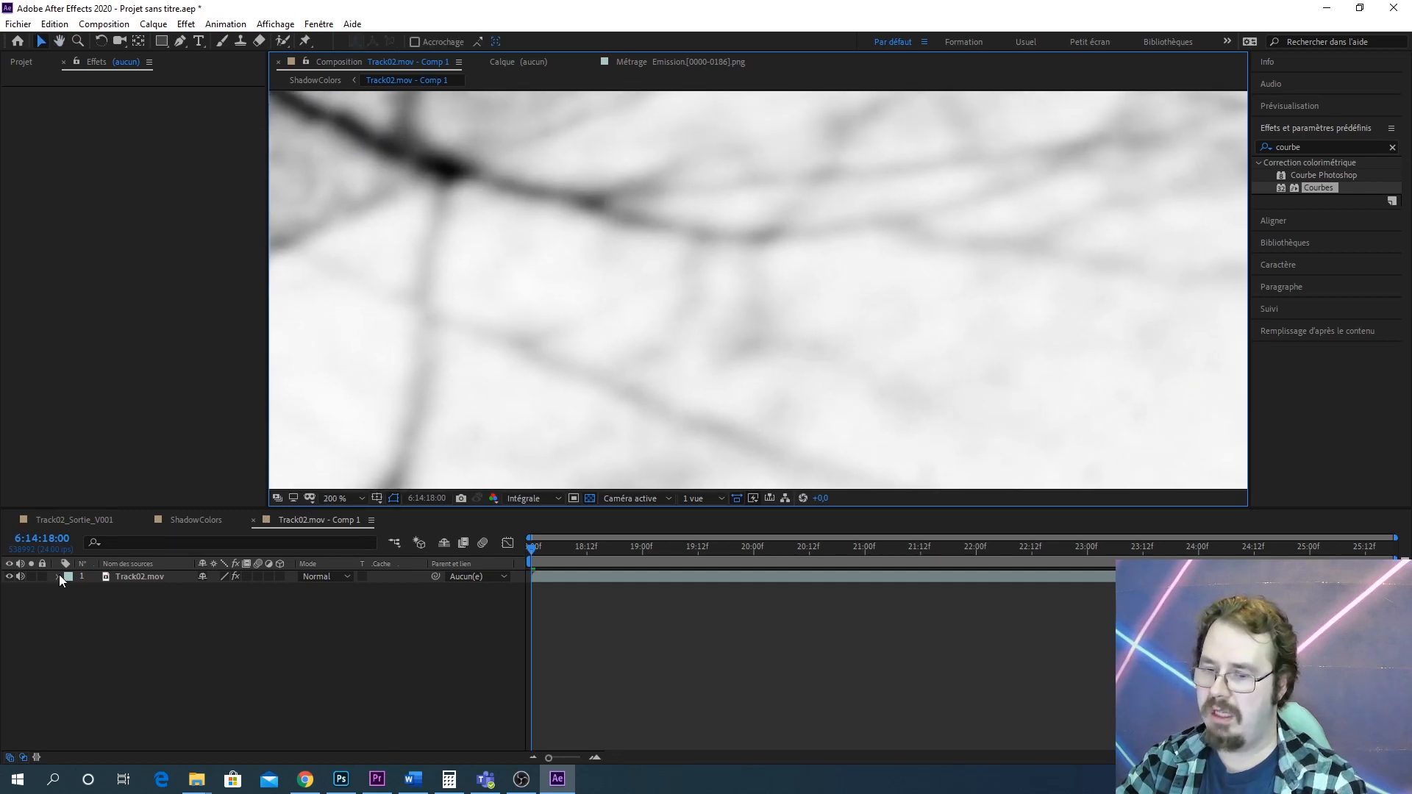
left_click(138, 576)
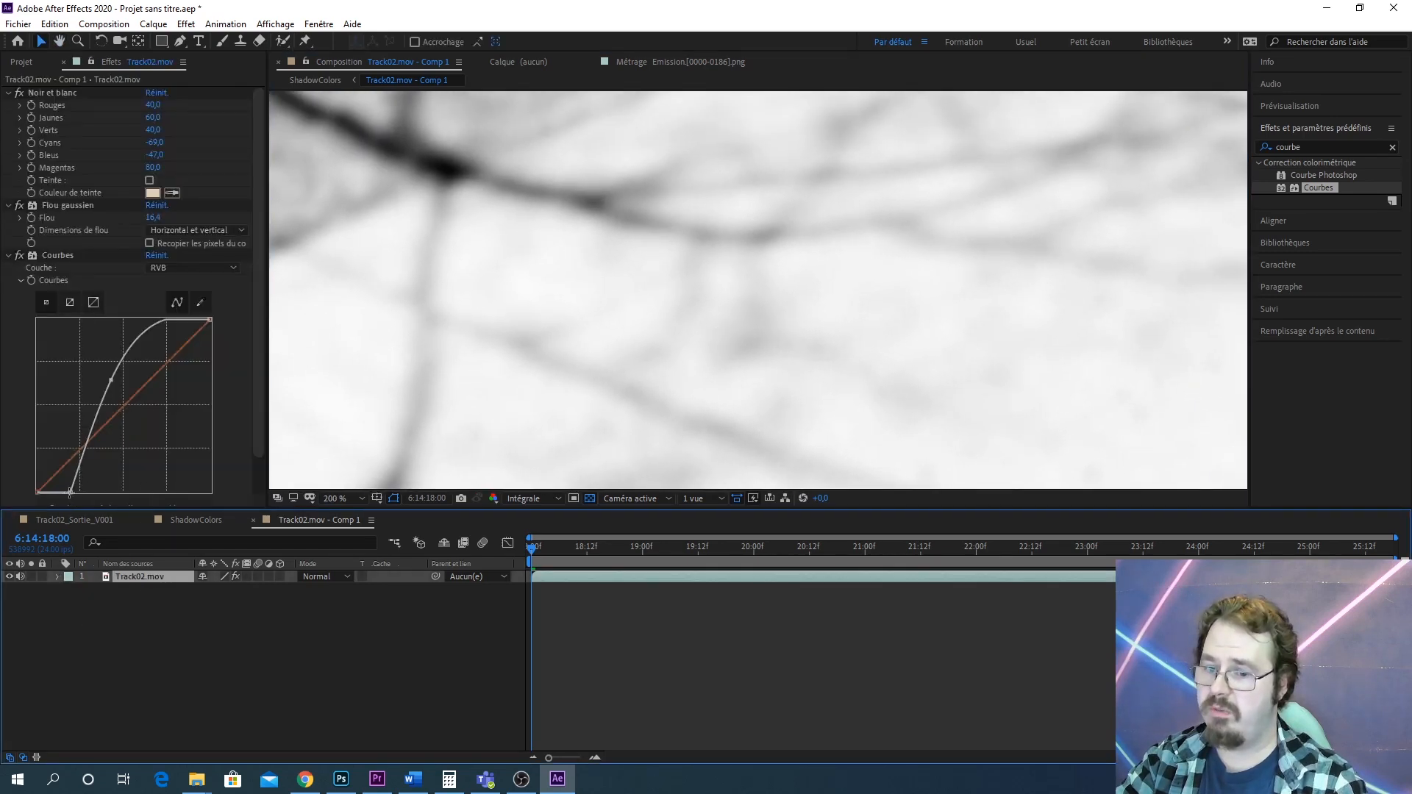
Try steepening the mask's curve by moving the black point and midpoint, then drag the points back to a straight line
left_click_drag(69, 492, 87, 493)
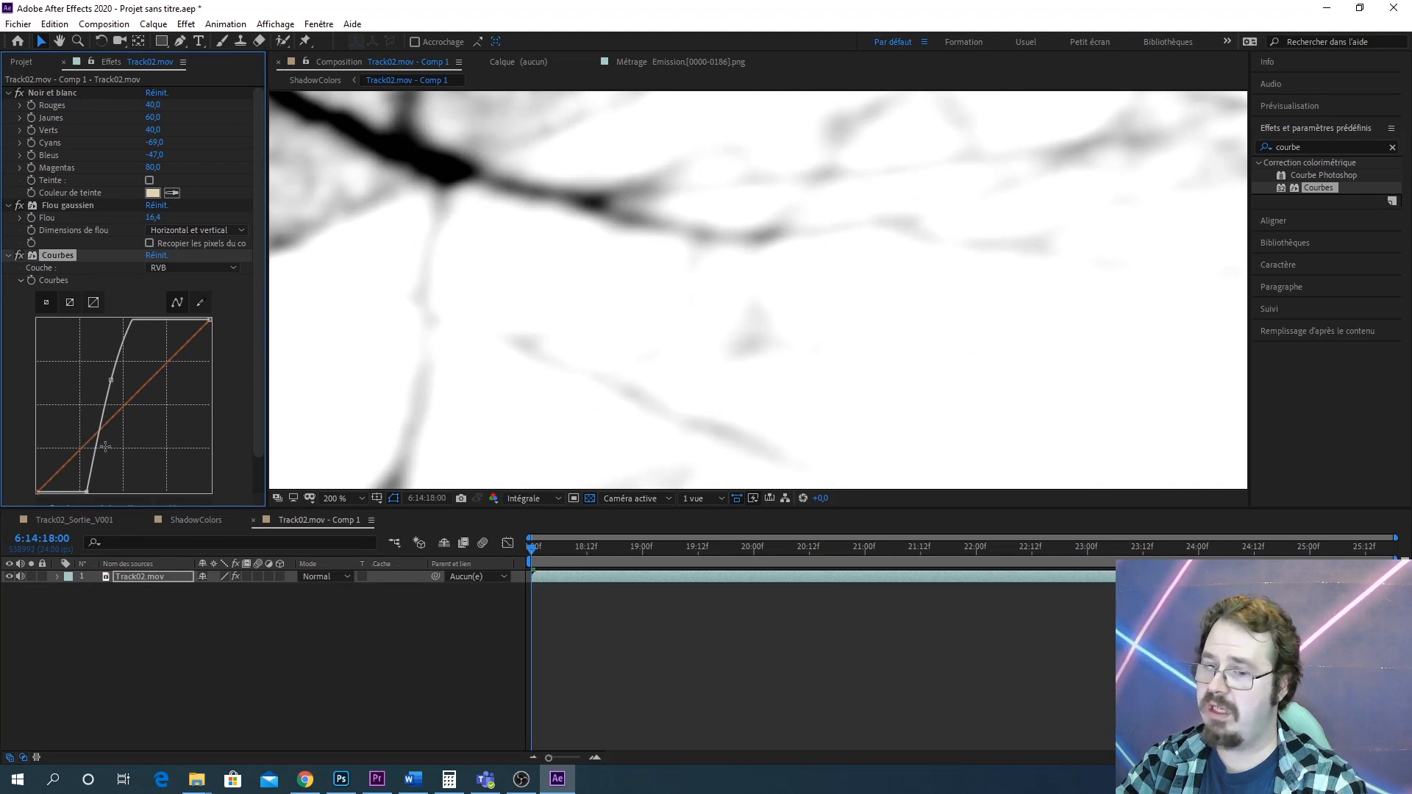
left_click_drag(110, 381, 139, 378)
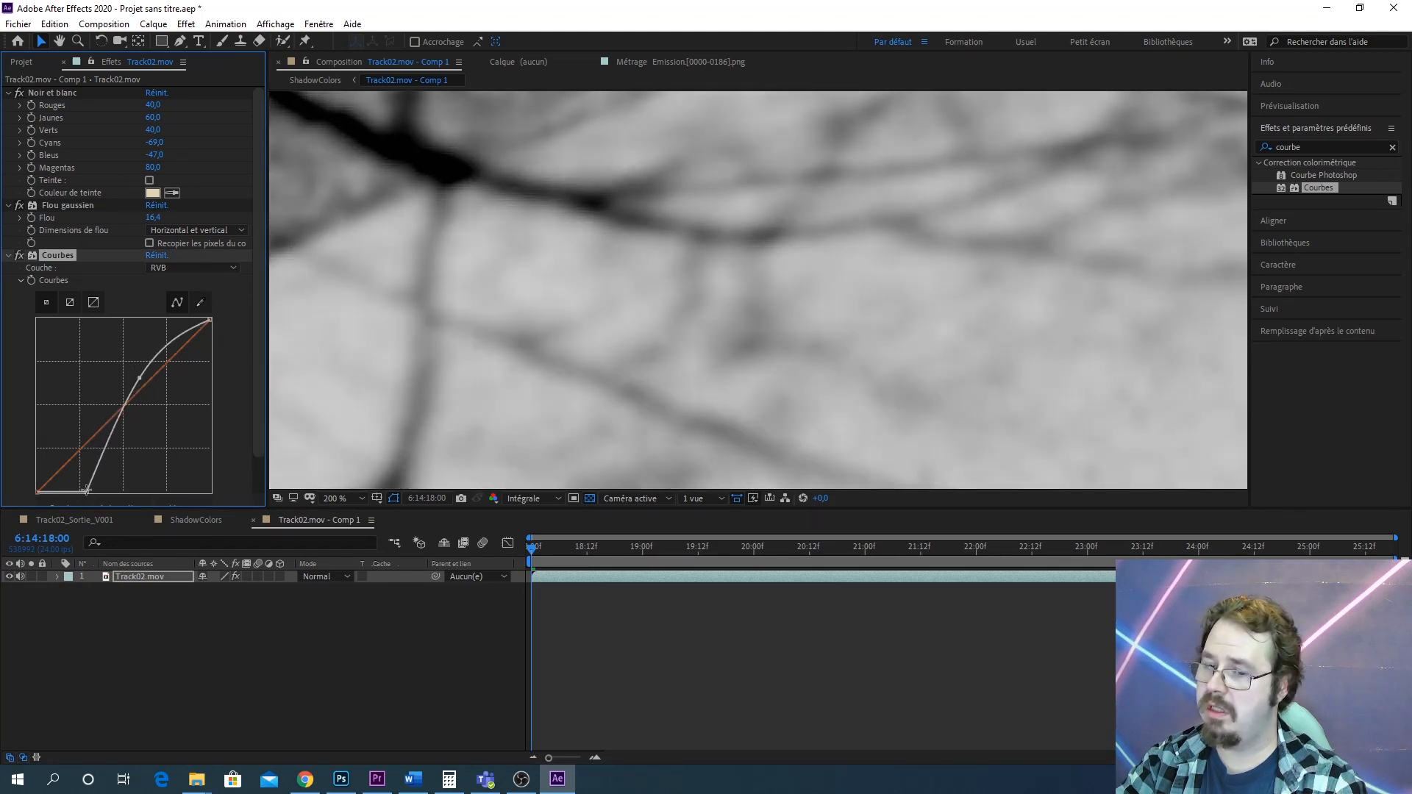
left_click_drag(87, 491, 103, 491)
left_click_drag(139, 379, 149, 366)
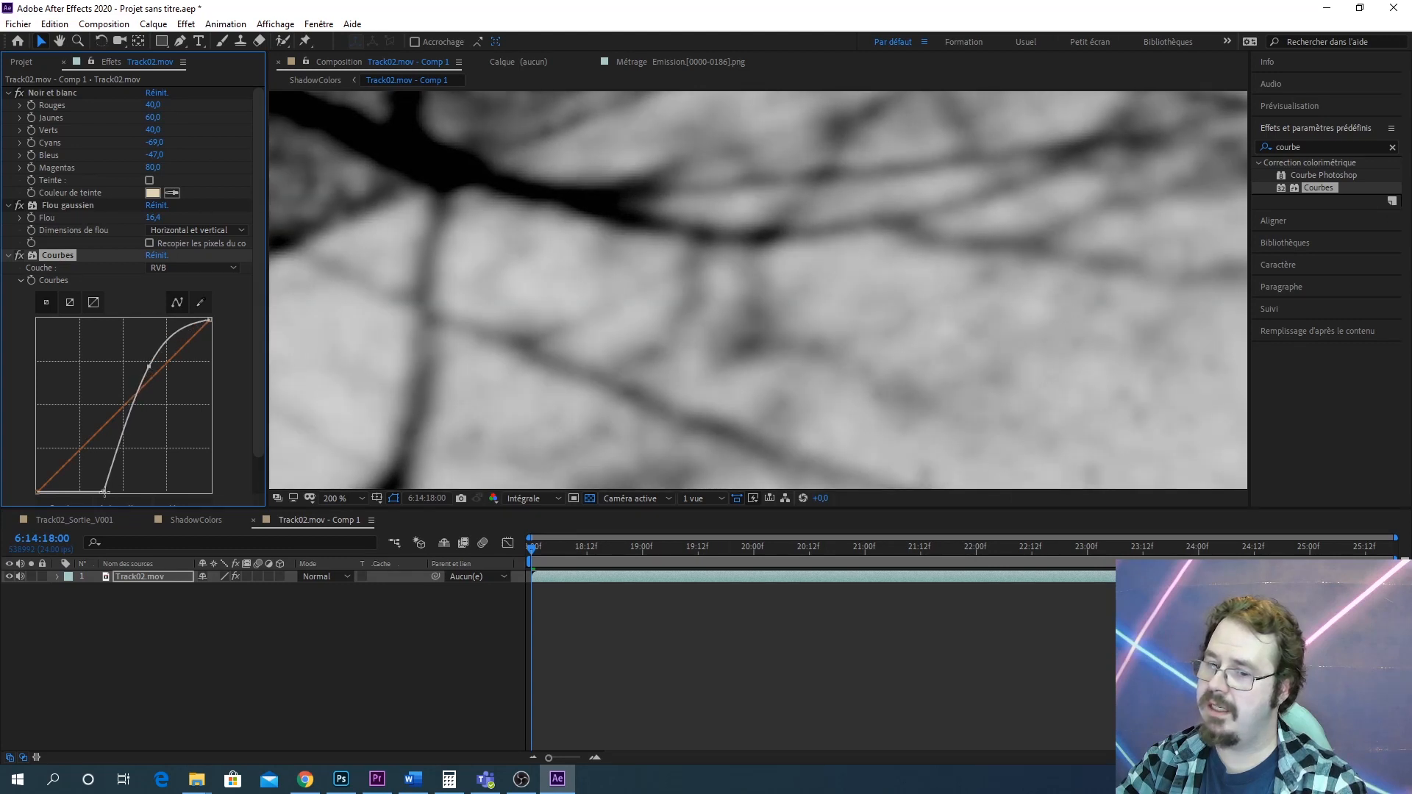
left_click_drag(104, 491, 114, 499)
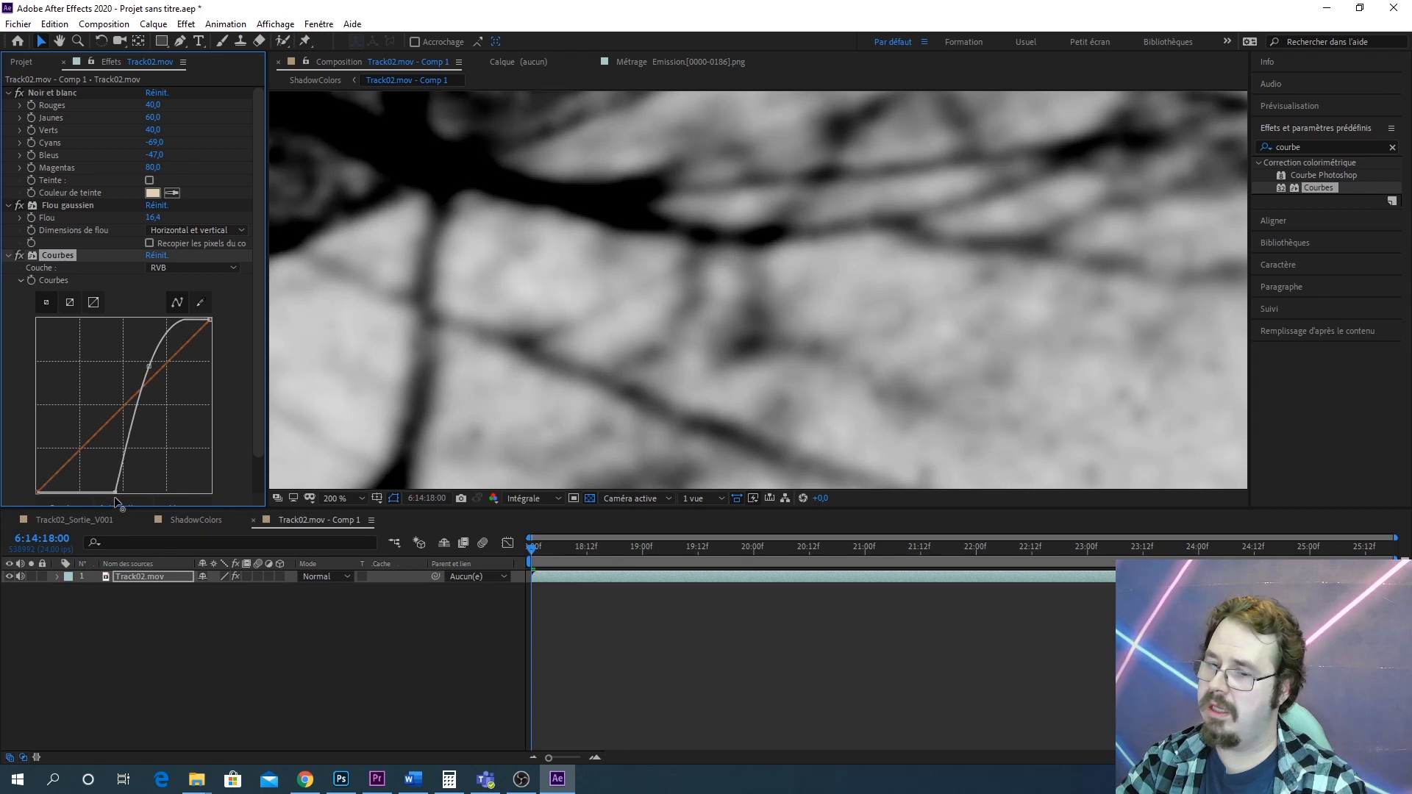
left_click_drag(147, 376, 153, 375)
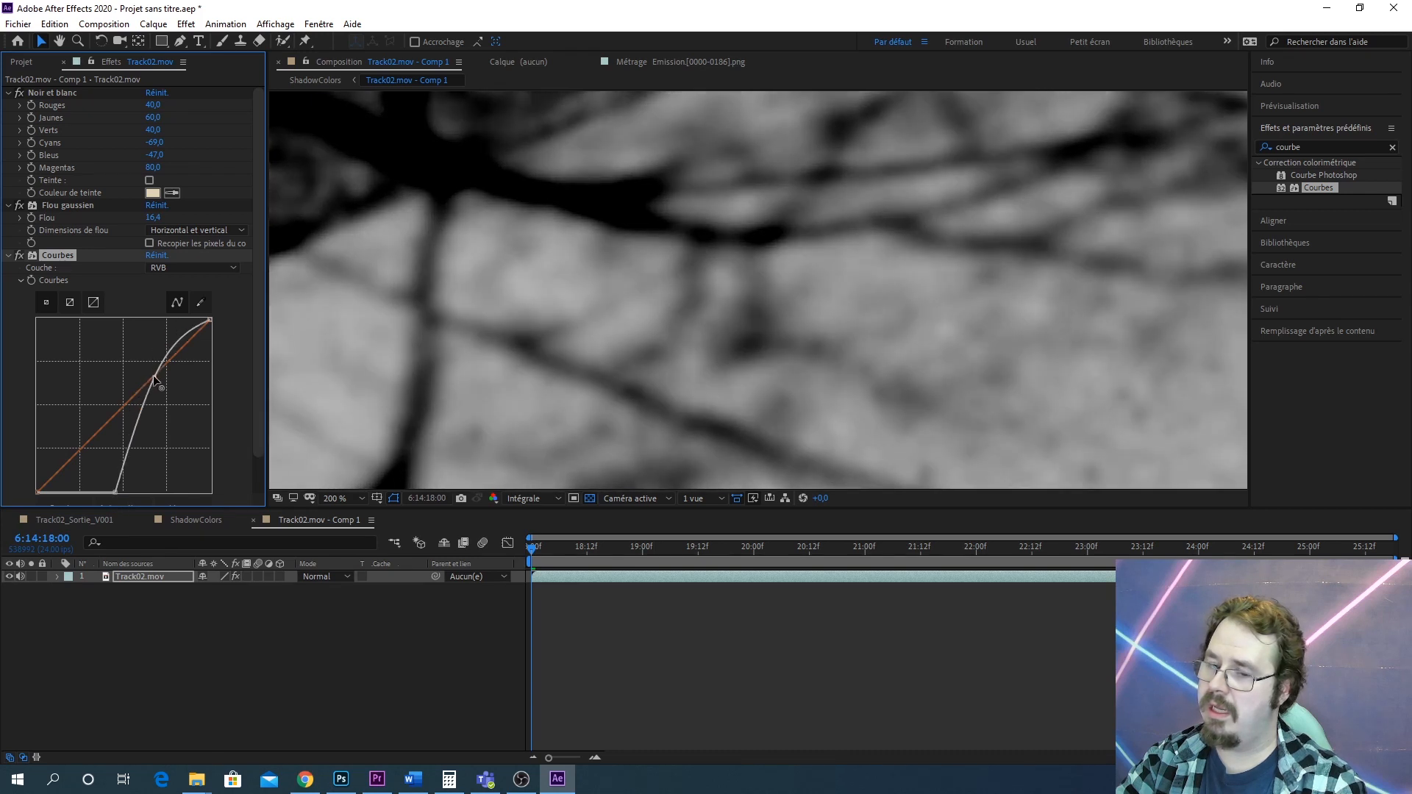
left_click_drag(116, 491, 36, 500)
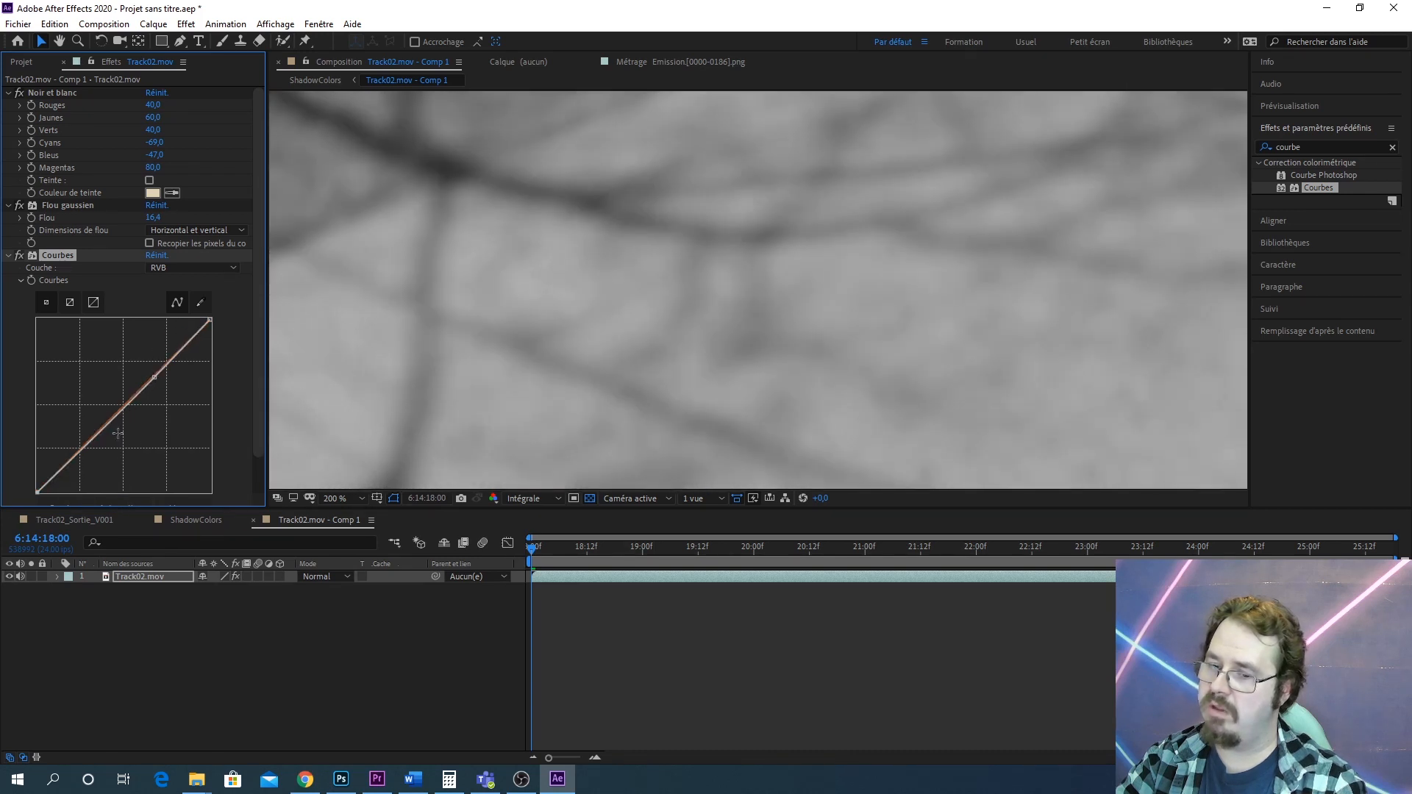
Bend the mask's curve into a steep S-shape to increase the shadow mask's contrast
left_click_drag(118, 434, 157, 335)
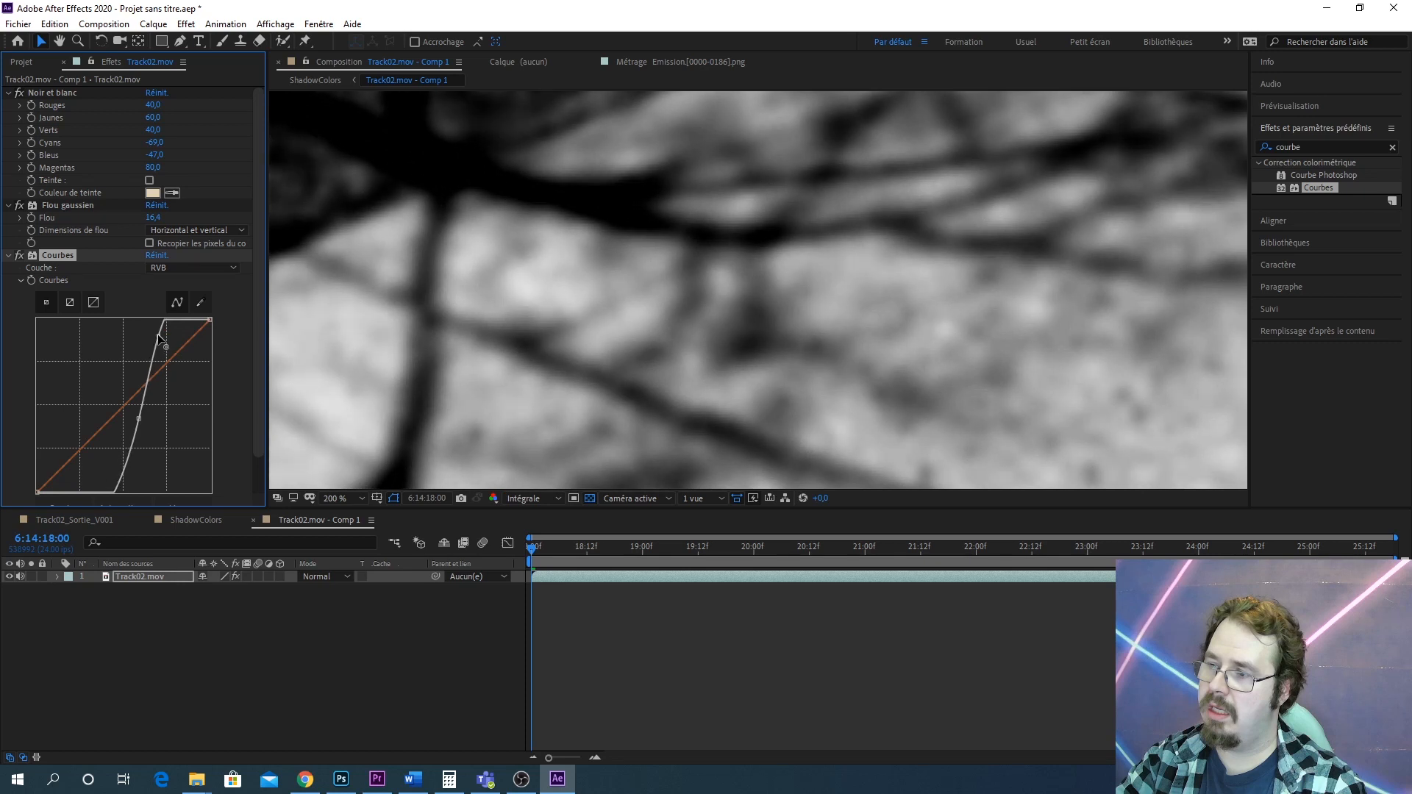
scroll(872, 227, "down", 4)
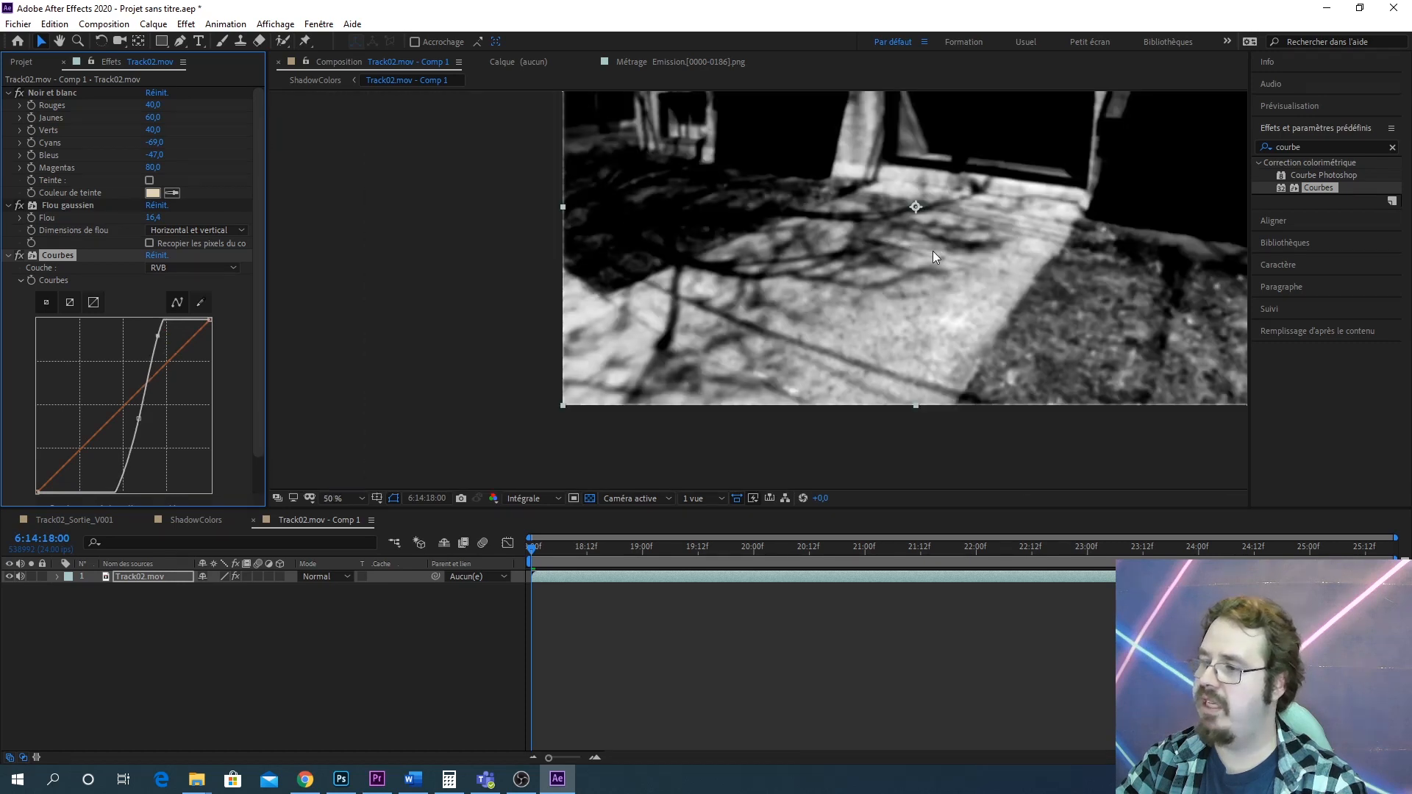
scroll(836, 294, "up", 2)
left_click_drag(666, 336, 764, 319)
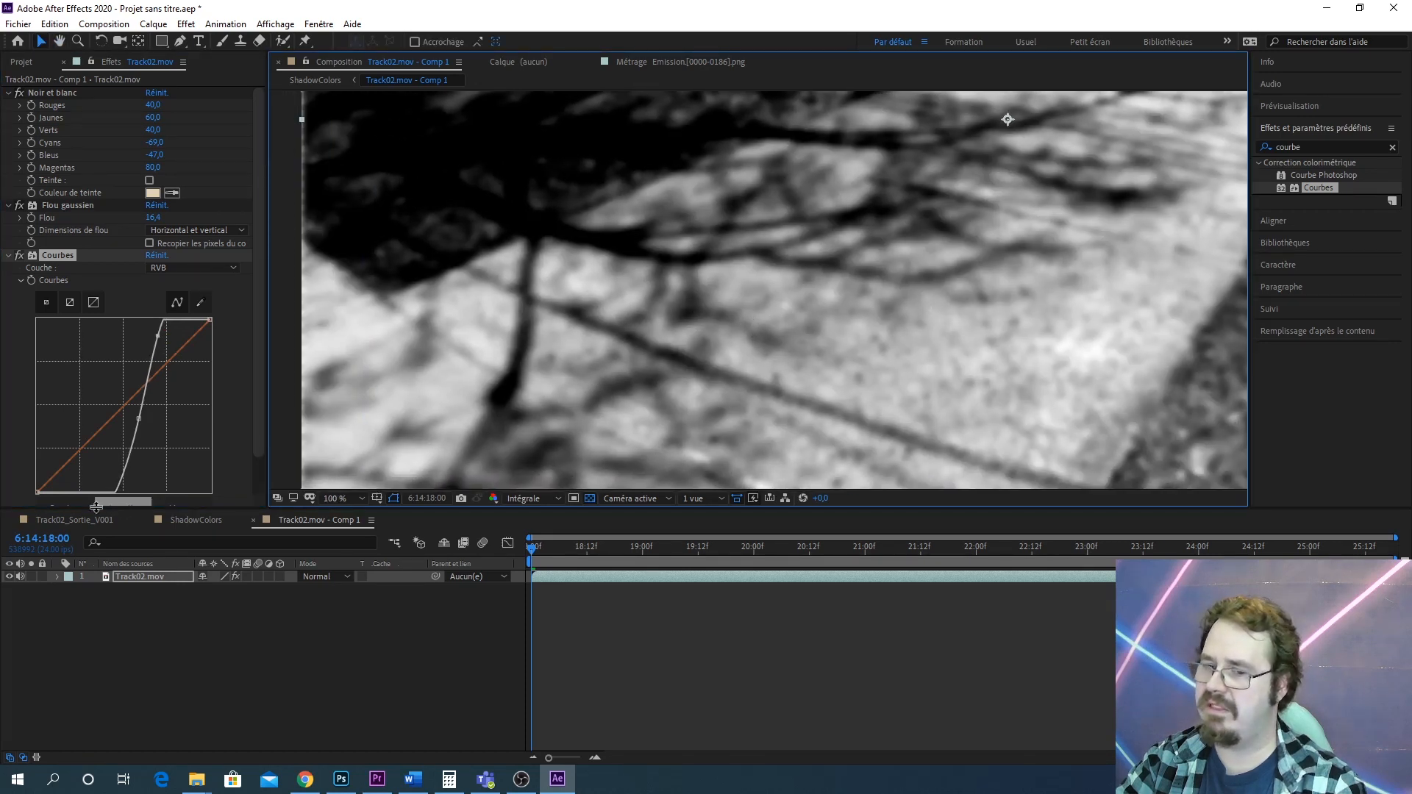
left_click_drag(142, 419, 121, 421)
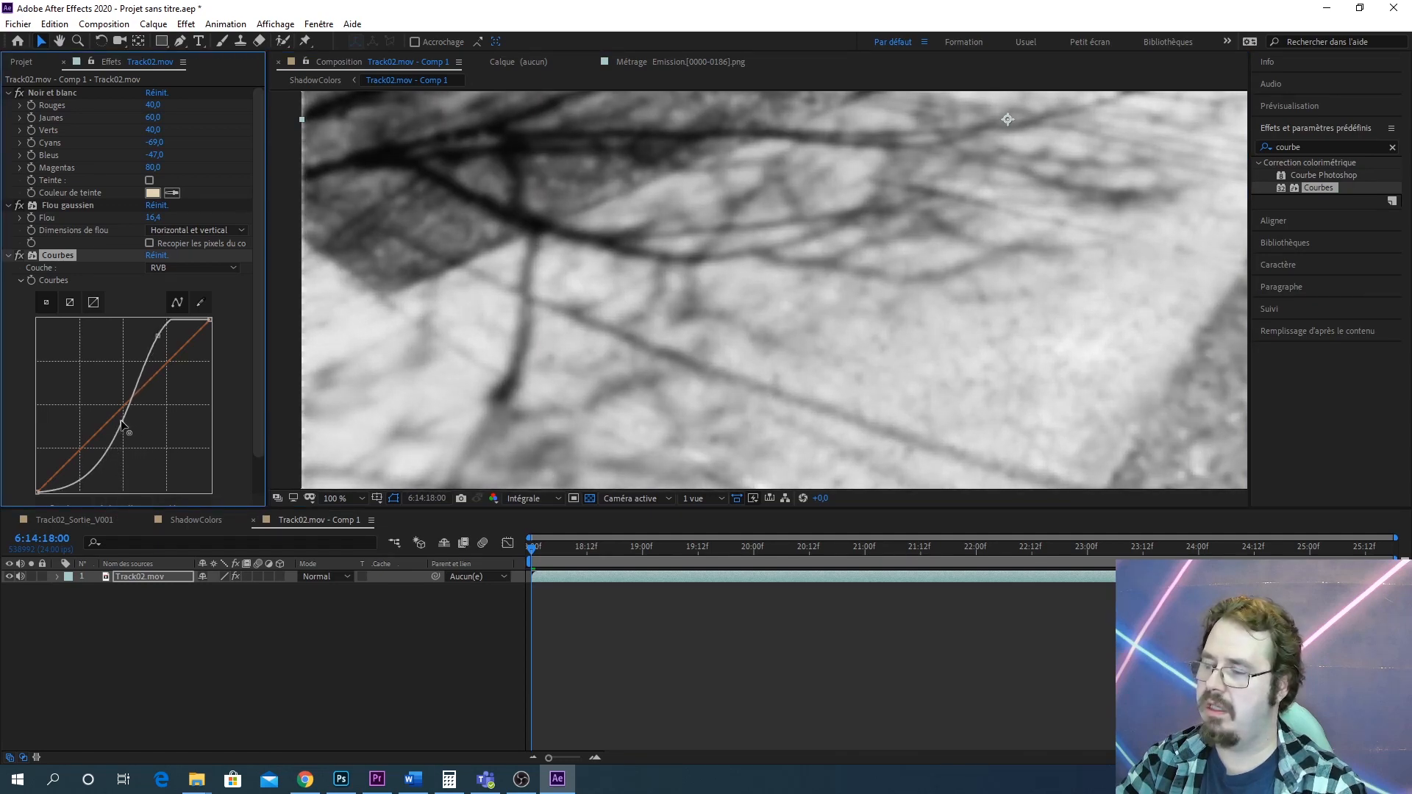
left_click(151, 339)
left_click_drag(151, 339, 148, 352)
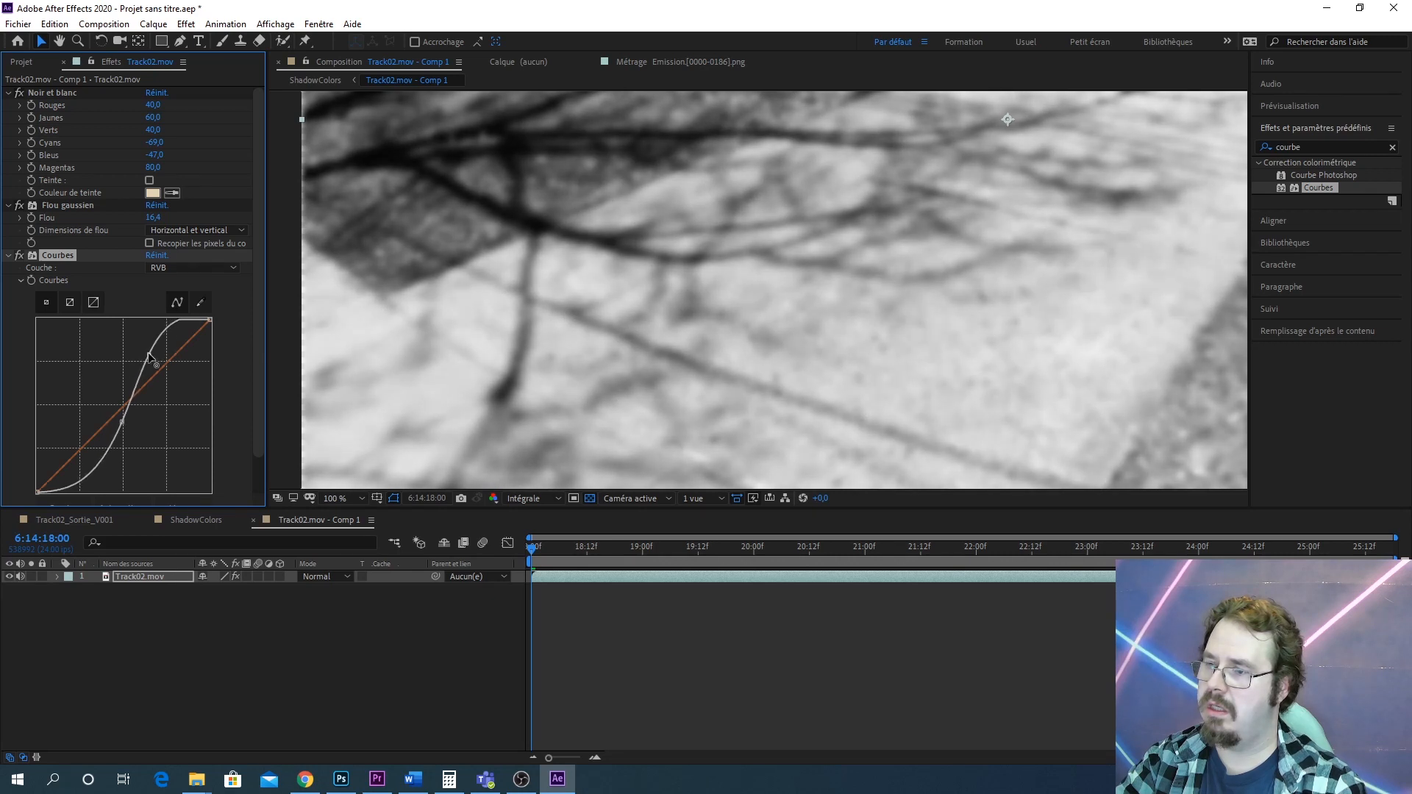
Return to the ShadowColors composition and toggle the adjustment layer on and off to compare the shadows
left_click(200, 519)
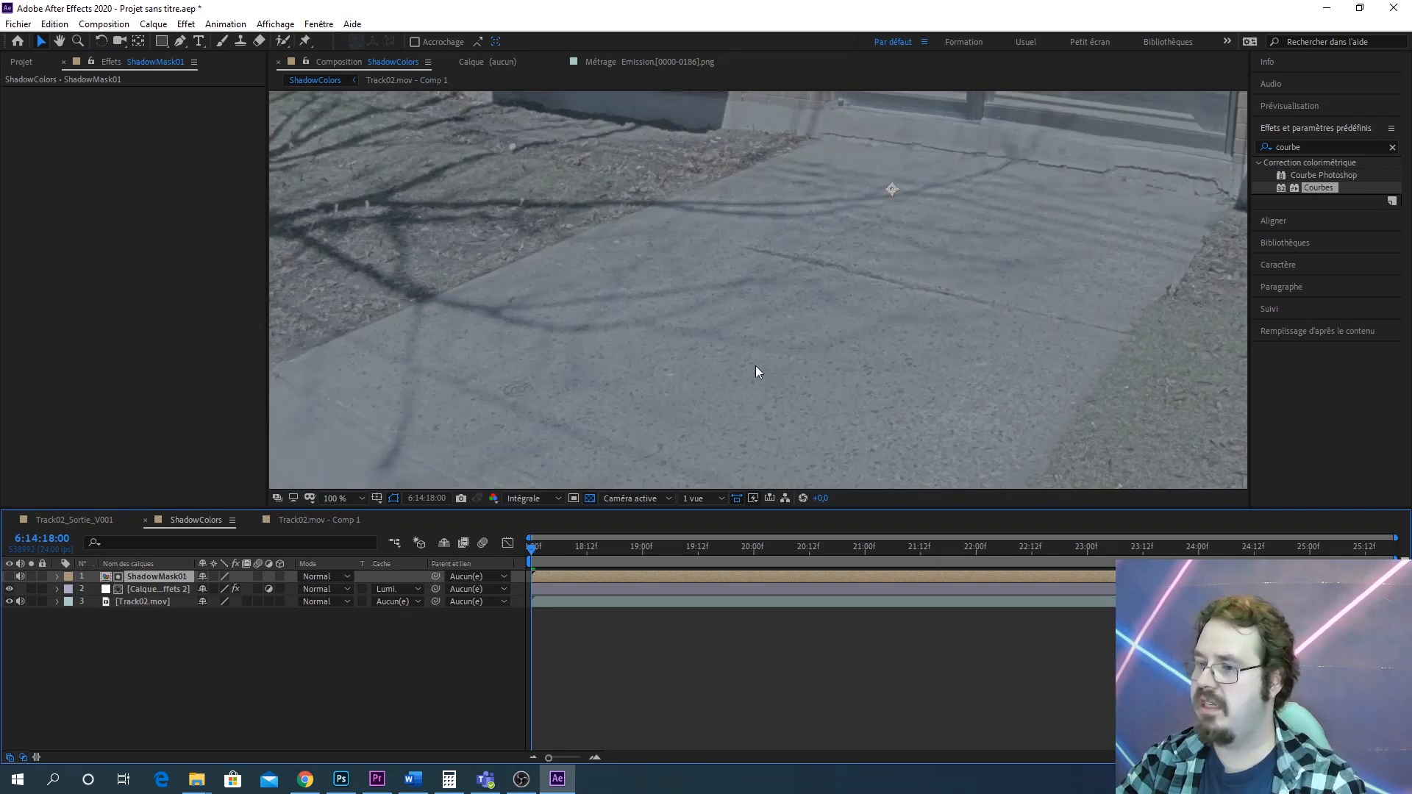
left_click_drag(756, 364, 882, 351)
scroll(881, 354, "up", 3)
scroll(876, 353, "down", 2)
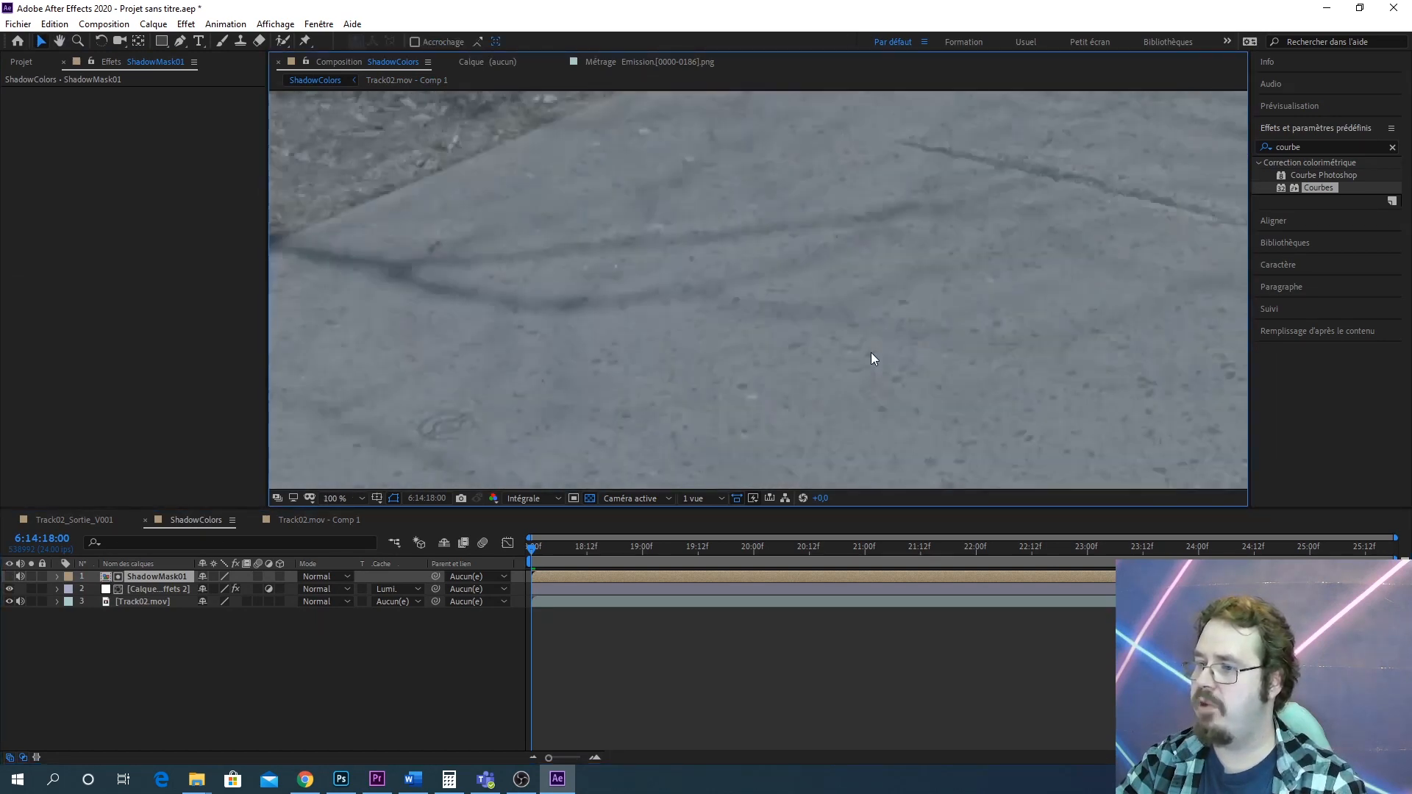
scroll(871, 352, "down", 2)
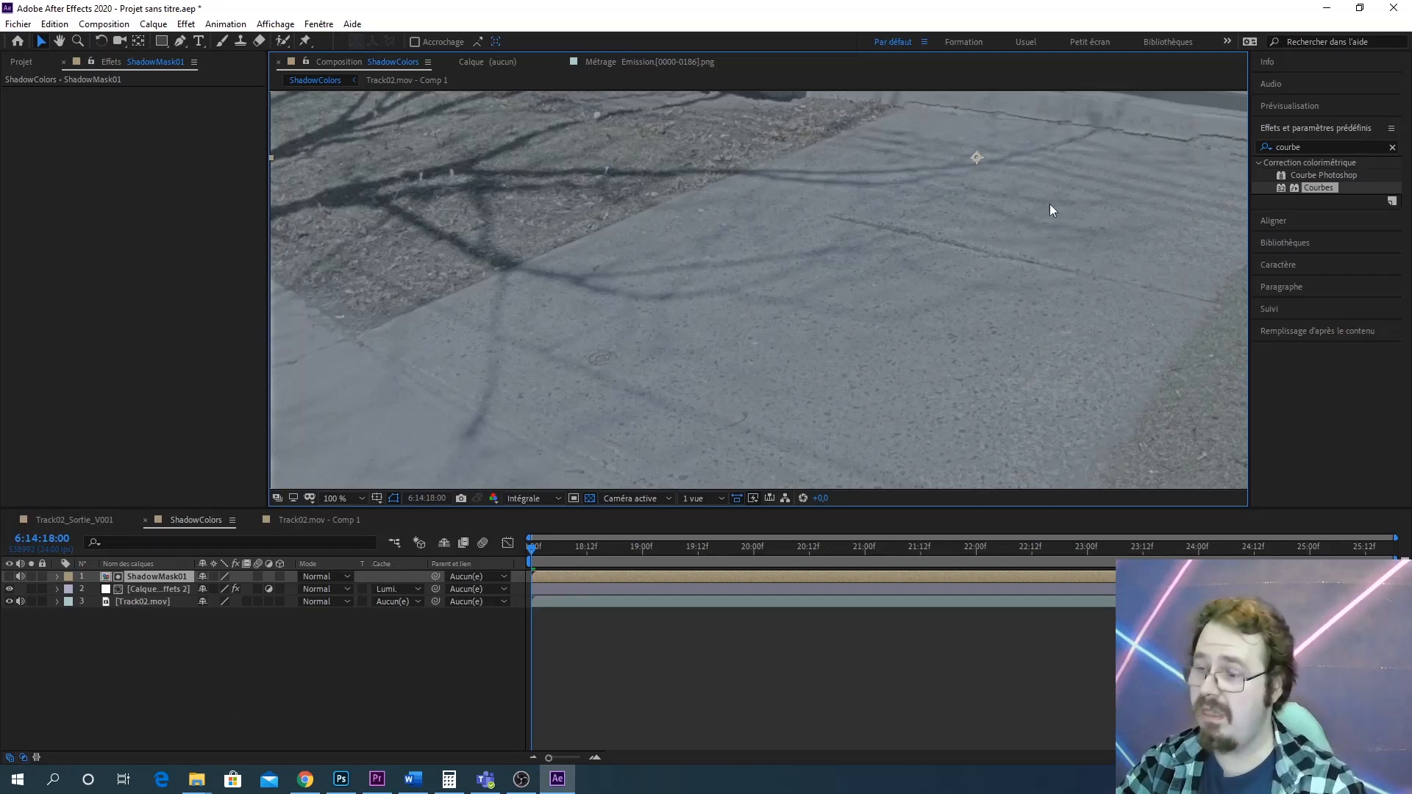
left_click_drag(1003, 236, 1000, 252)
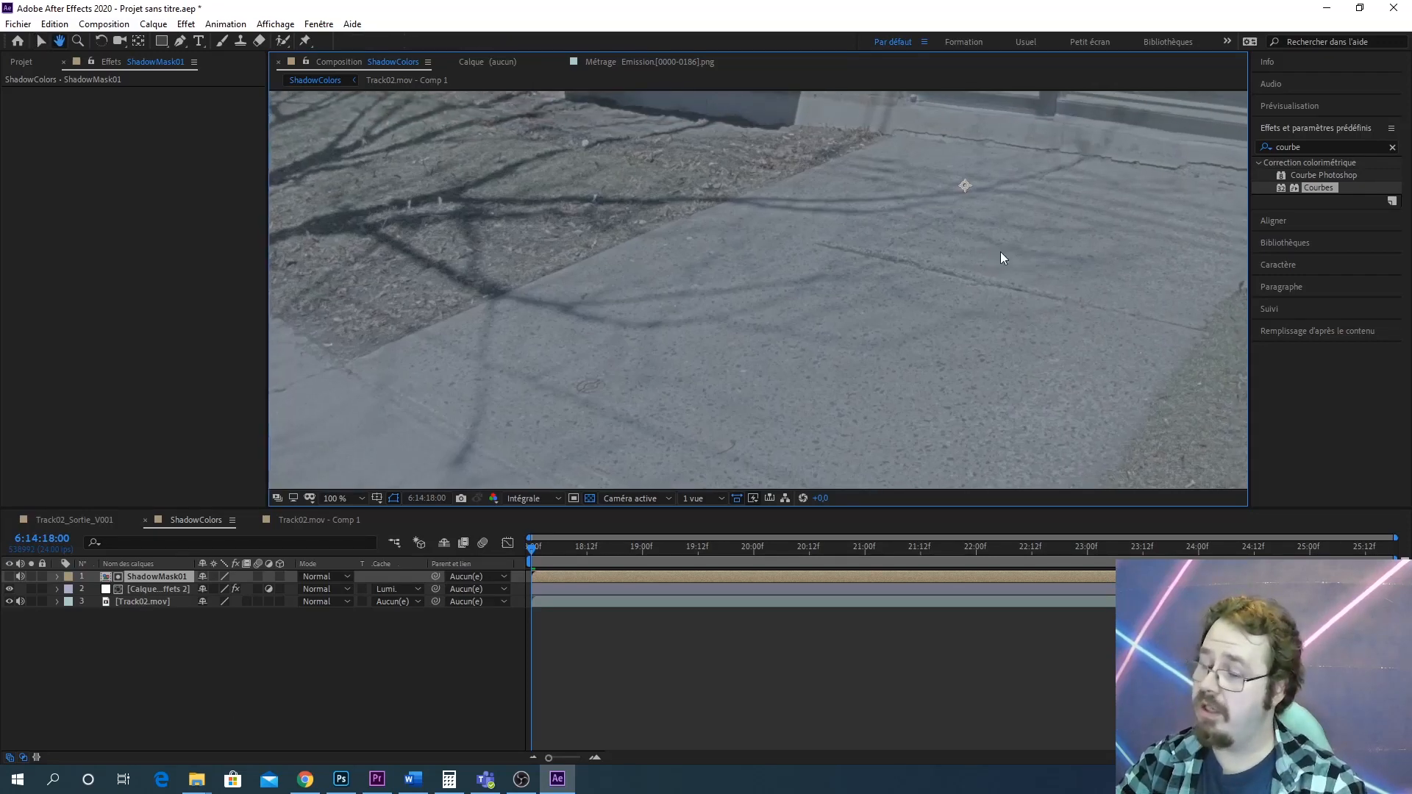
left_click(10, 589)
left_click(10, 589)
left_click(10, 589)
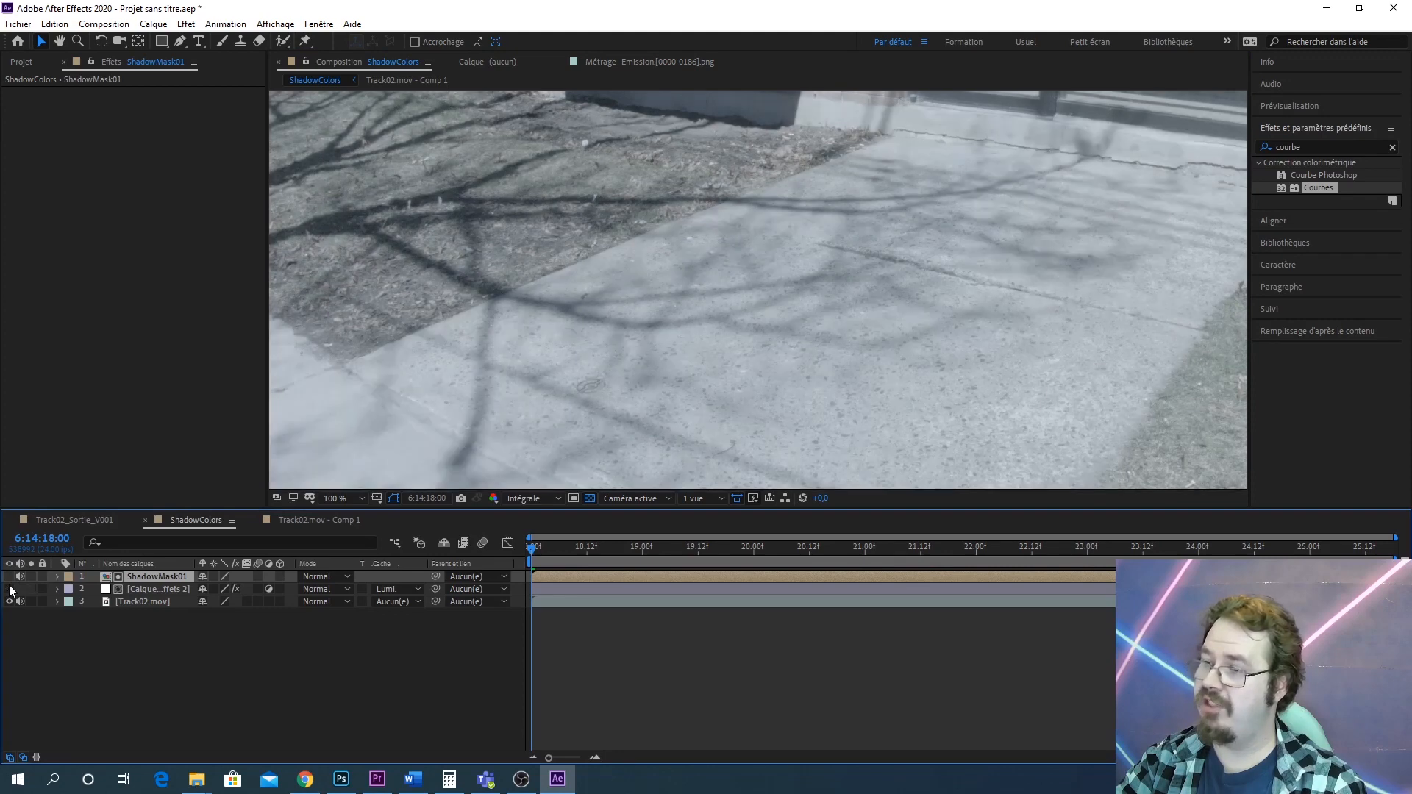
left_click(10, 589)
left_click(9, 589)
left_click(9, 589)
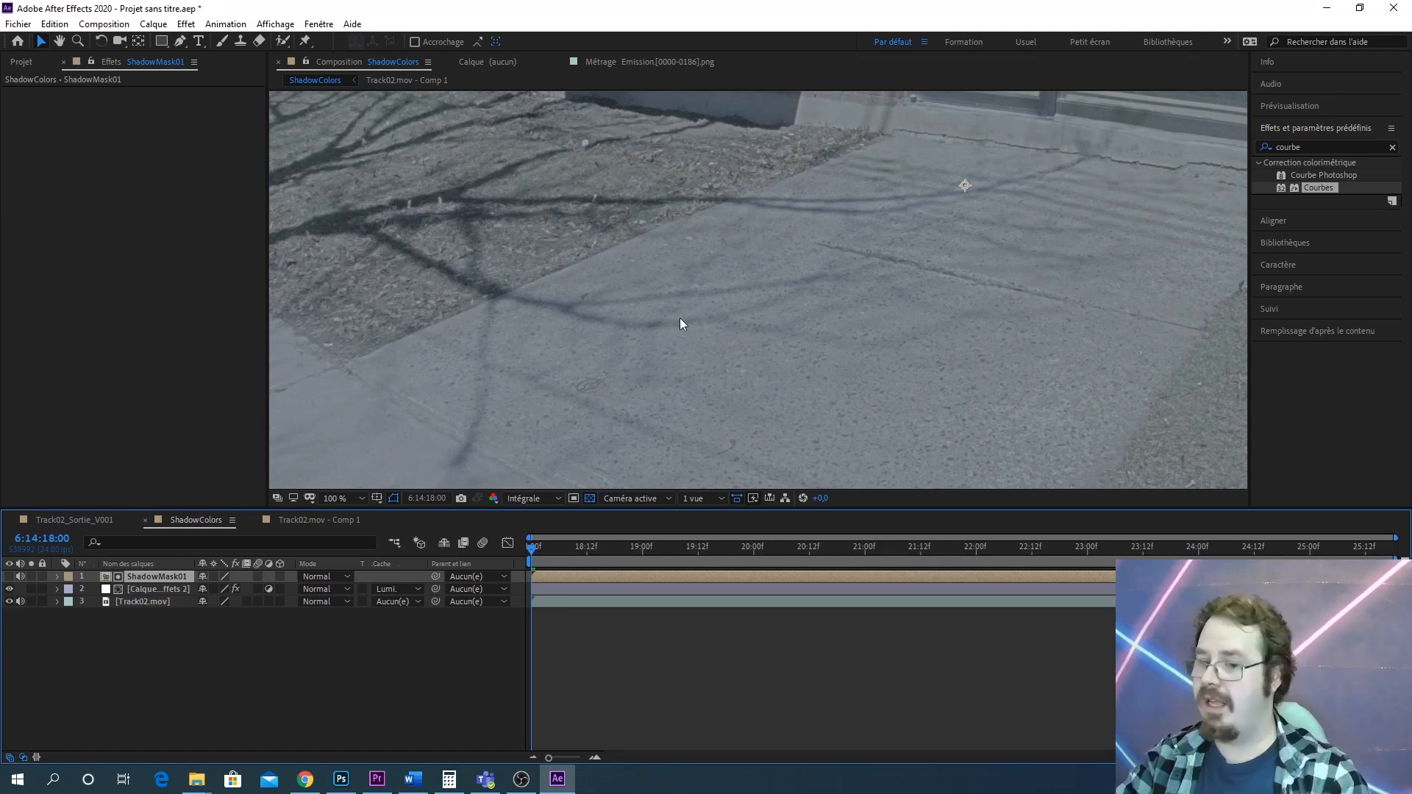
Precompose all three layers of ShadowColors into a new composition named ShadowMask02, moving all attributes into it
left_click_drag(699, 356, 727, 328)
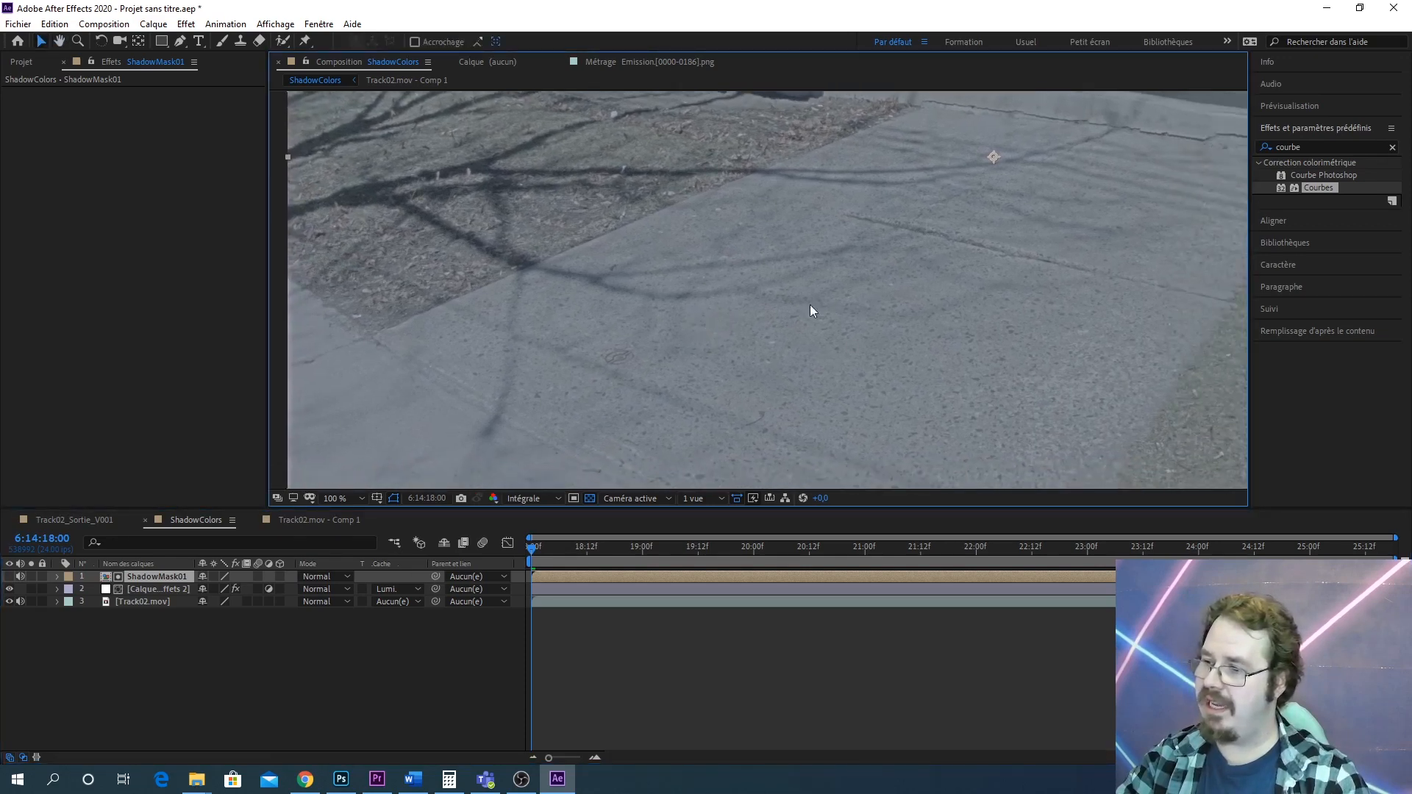
left_click(133, 600, "shift")
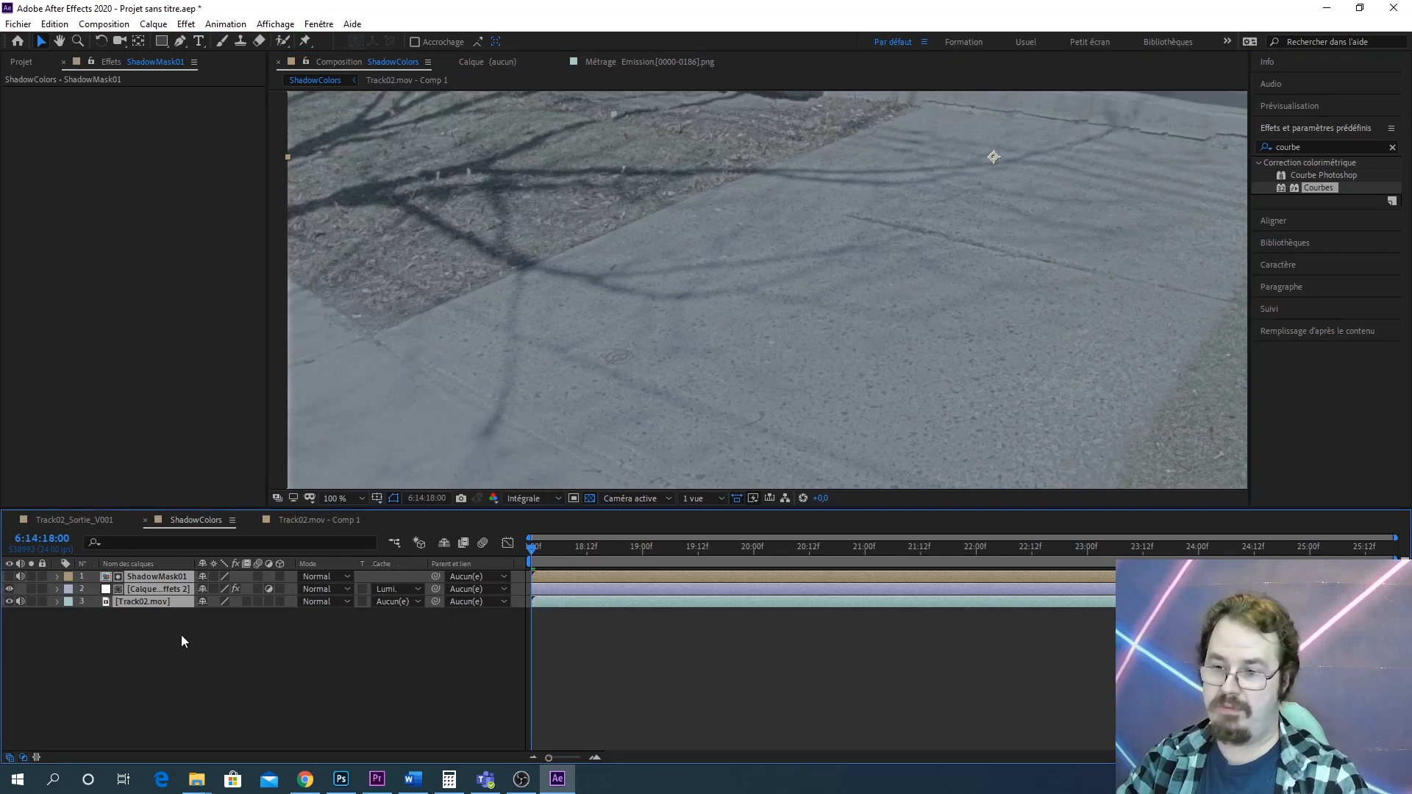
right_click(162, 598)
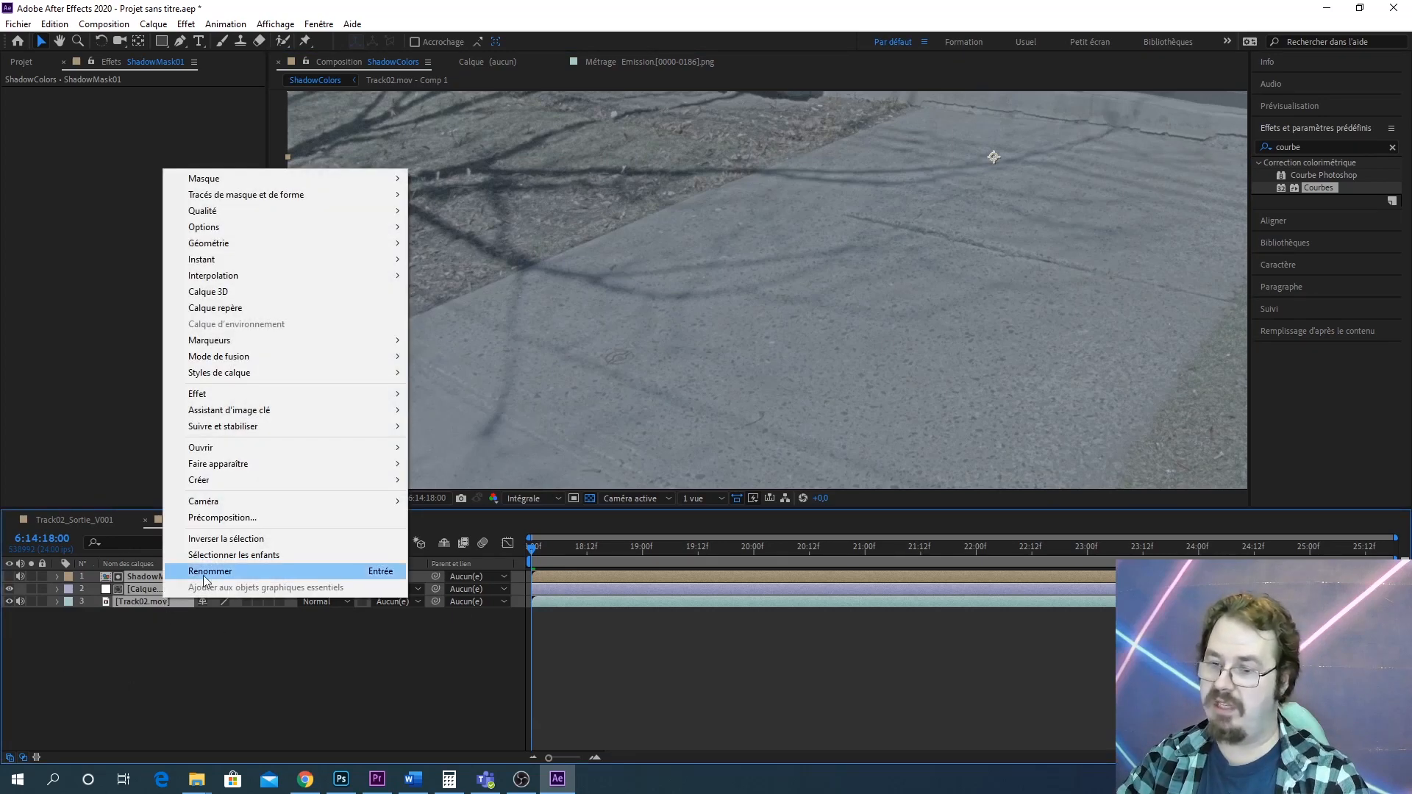
left_click(241, 517)
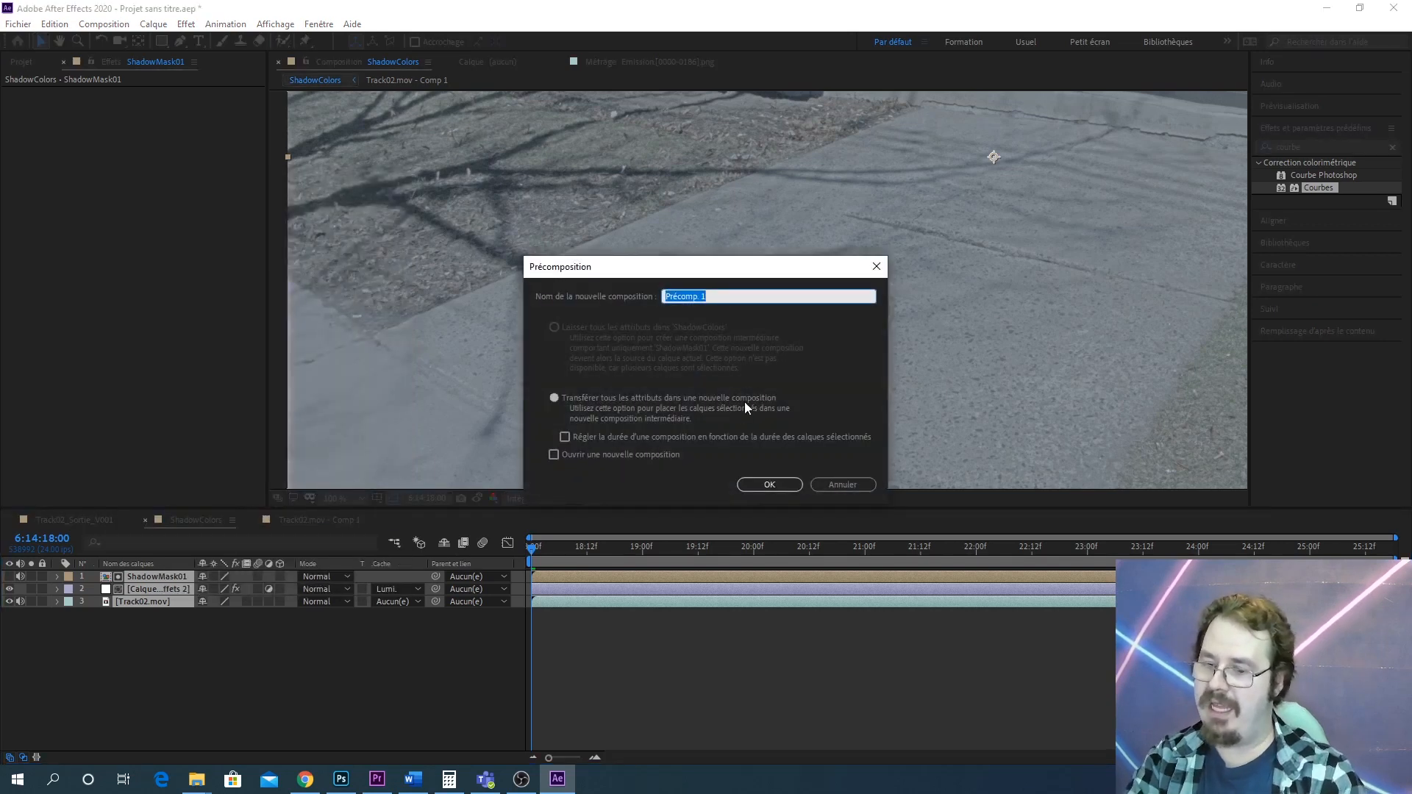
type("Shadow")
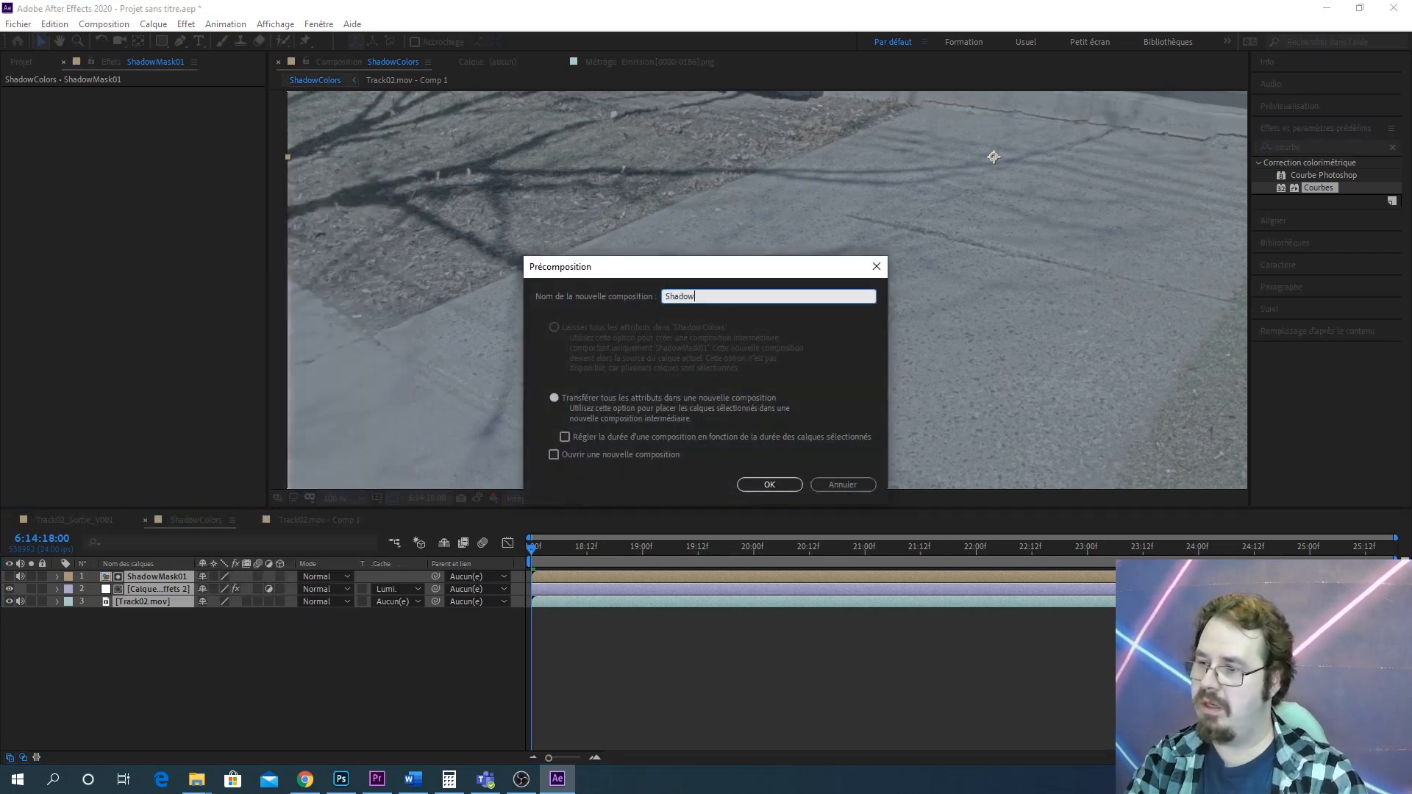
type("Mask02")
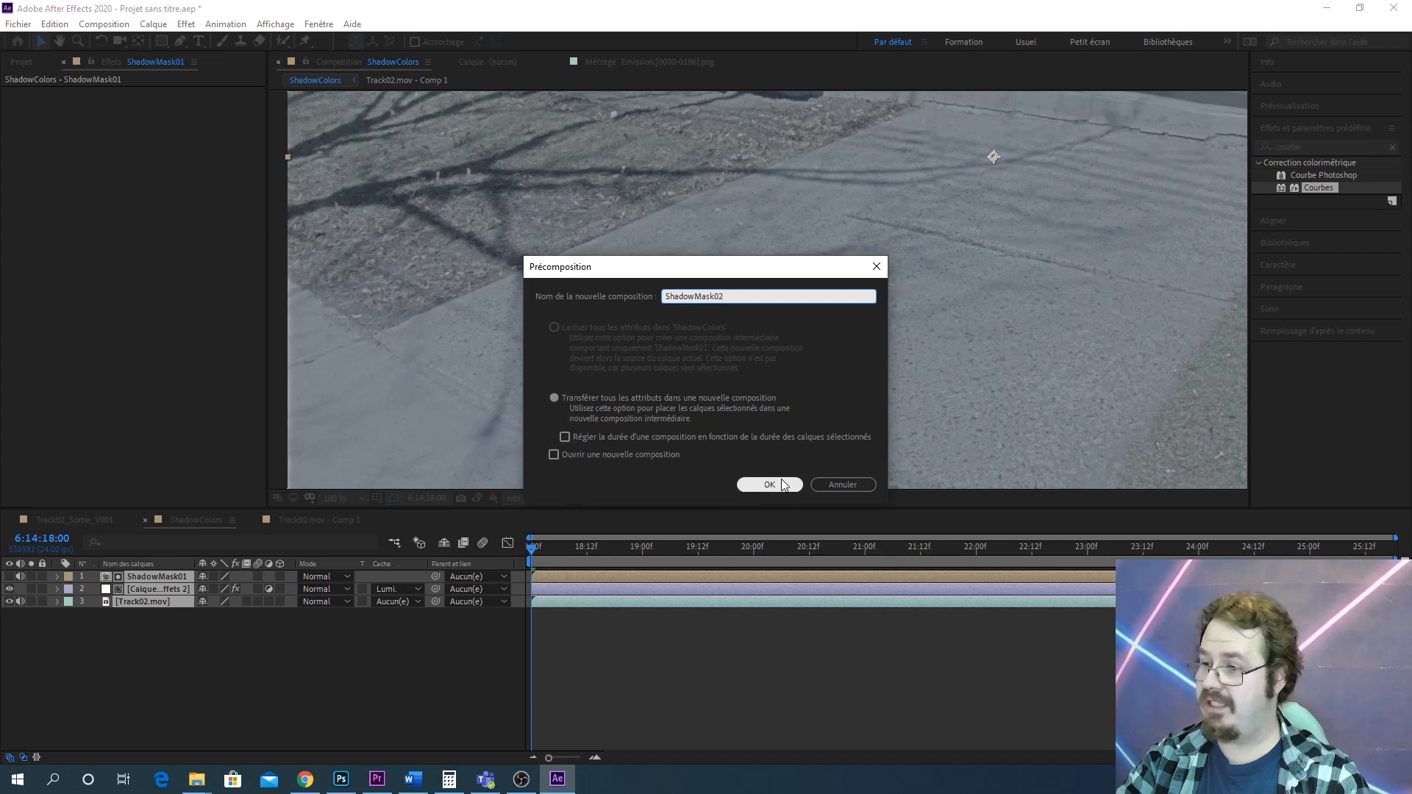
left_click(770, 484)
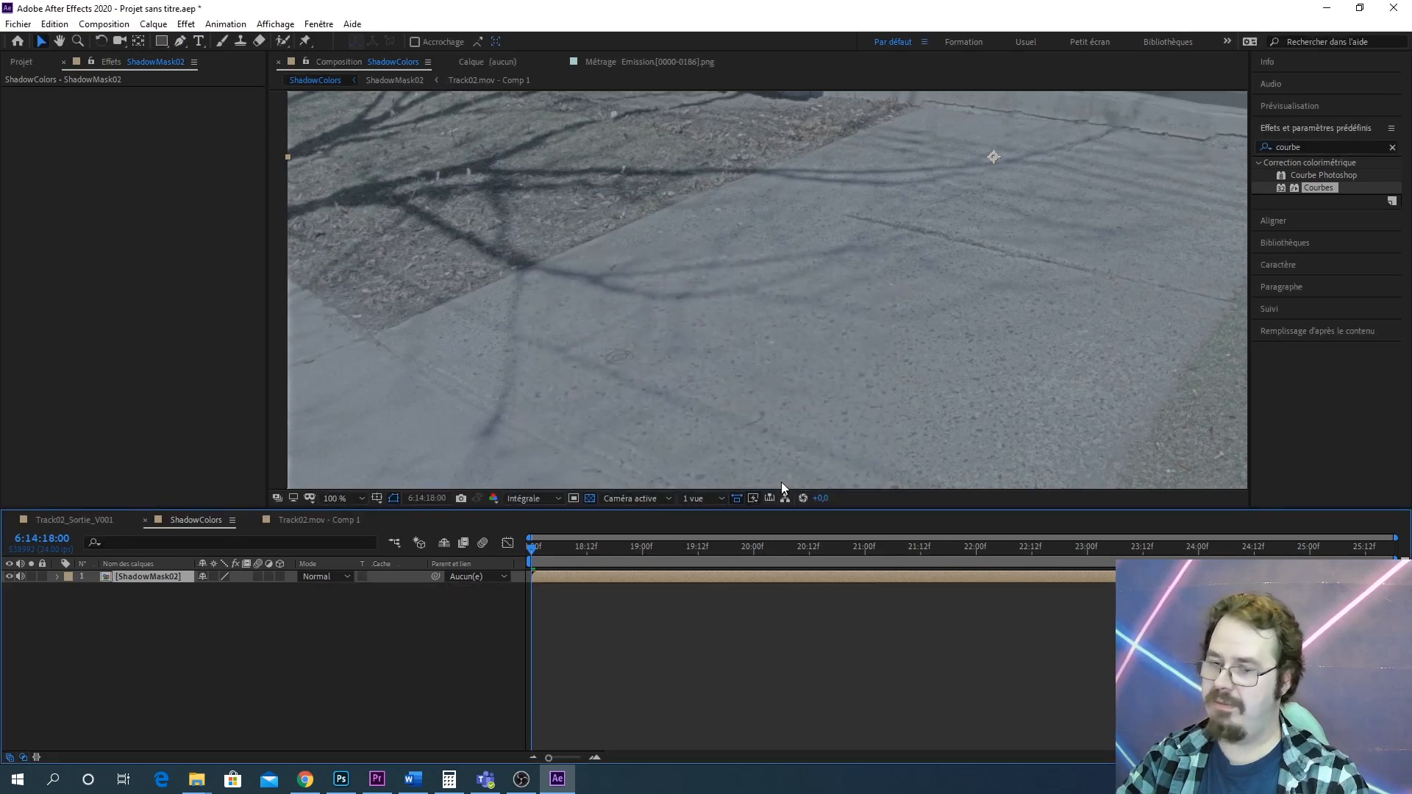
Duplicate the ShadowMask02 precomposition layer
scroll(787, 425, "down", 4)
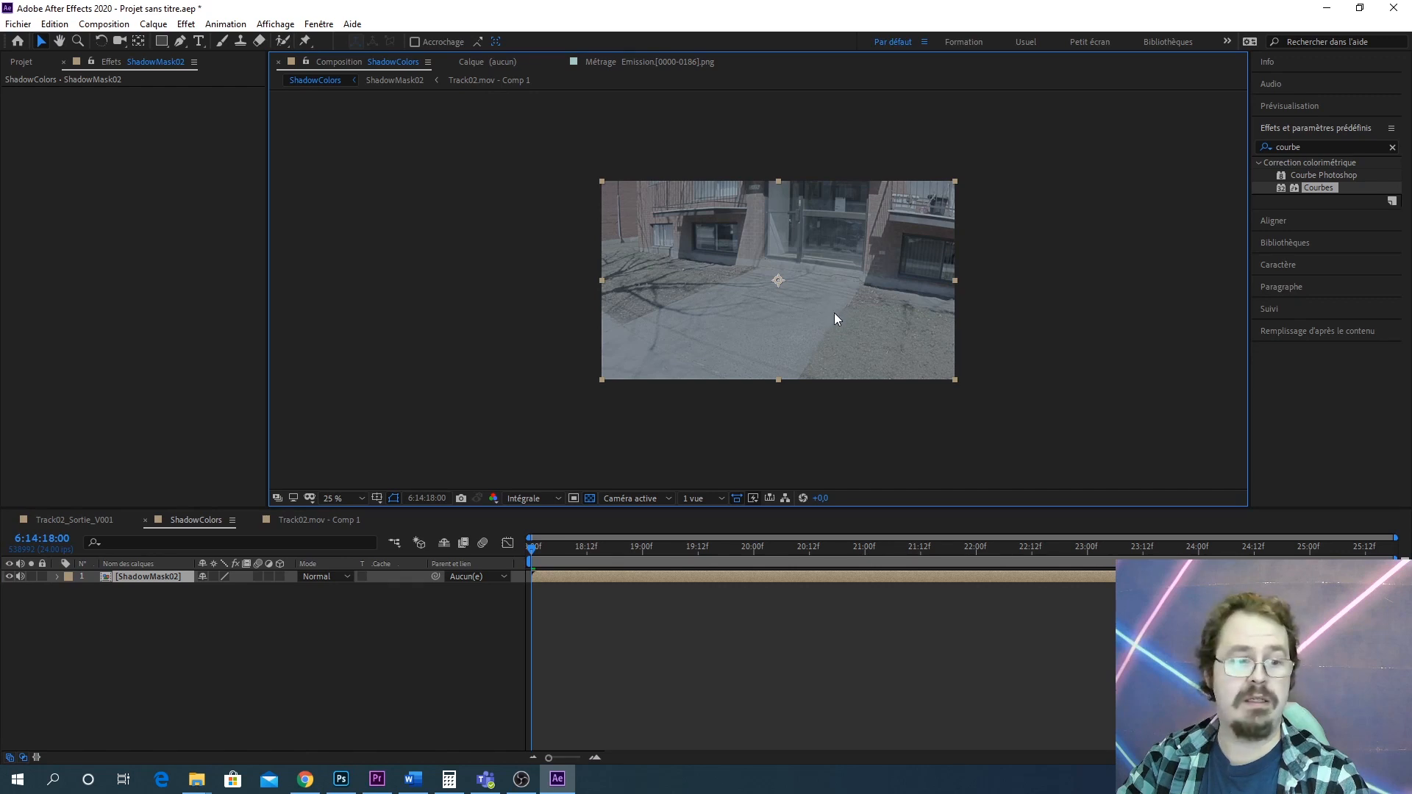
scroll(835, 321, "up", 4)
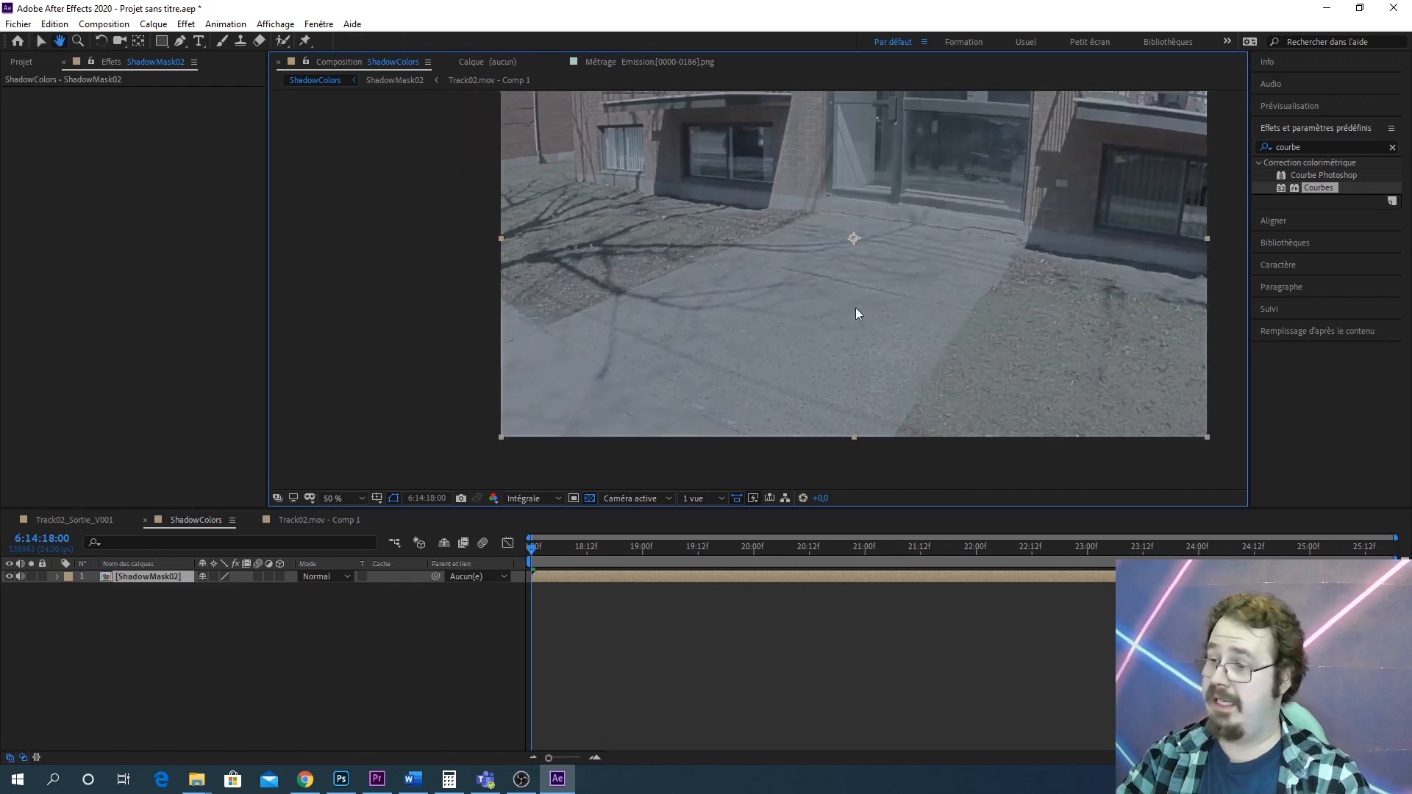
left_click_drag(813, 328, 824, 341)
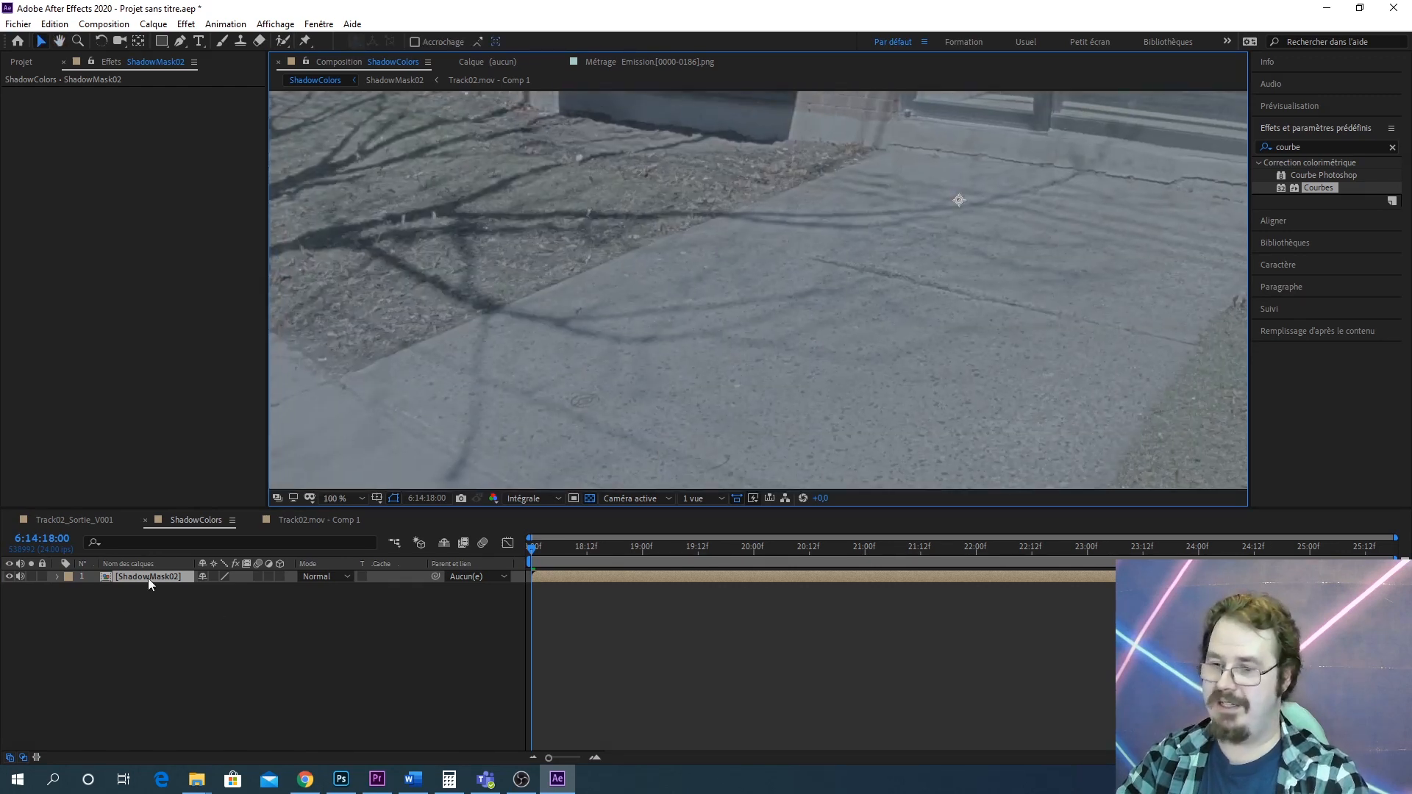
left_click(161, 580)
key("ctrl+d")
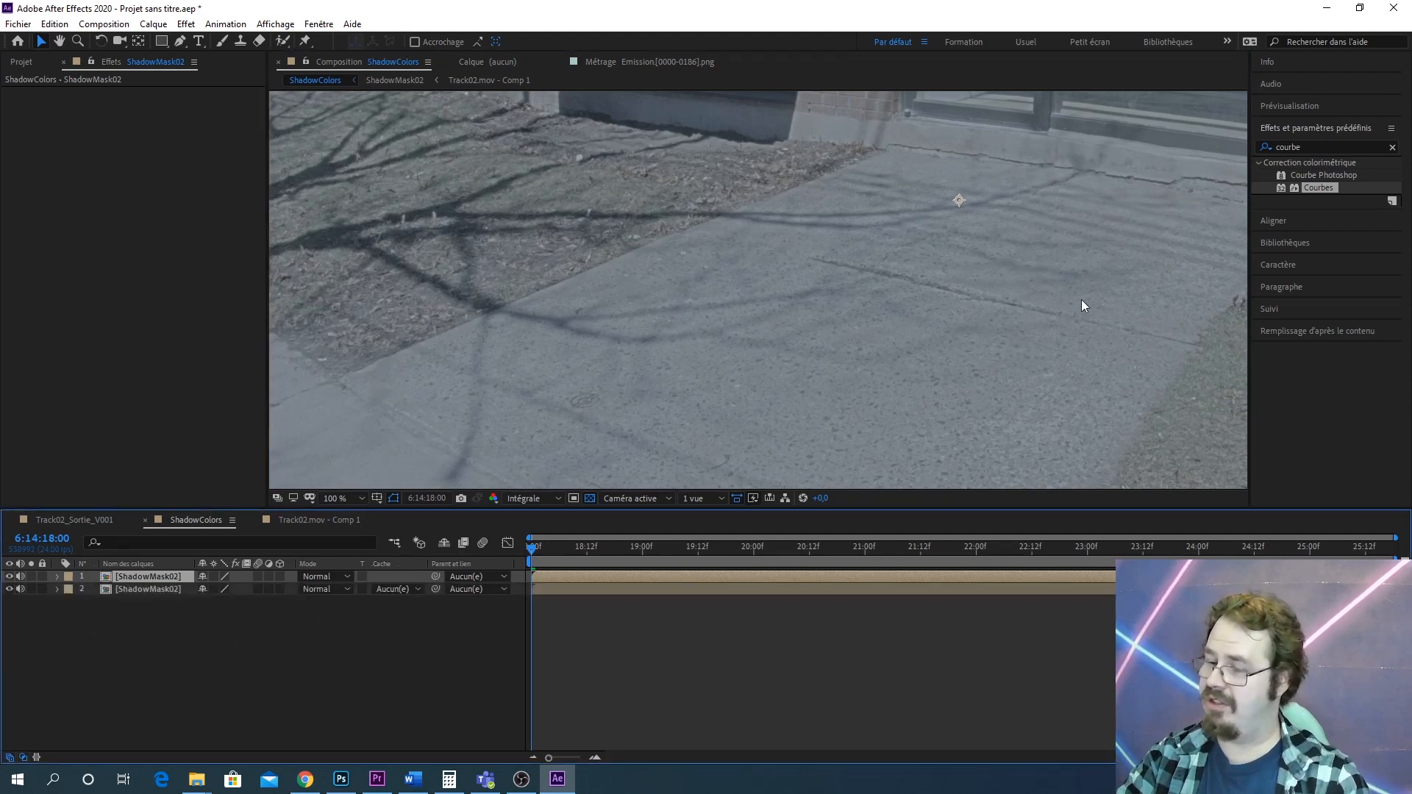
Apply the Noir et blanc effect to the top ShadowMask02 layer
left_click_drag(977, 245, 911, 305)
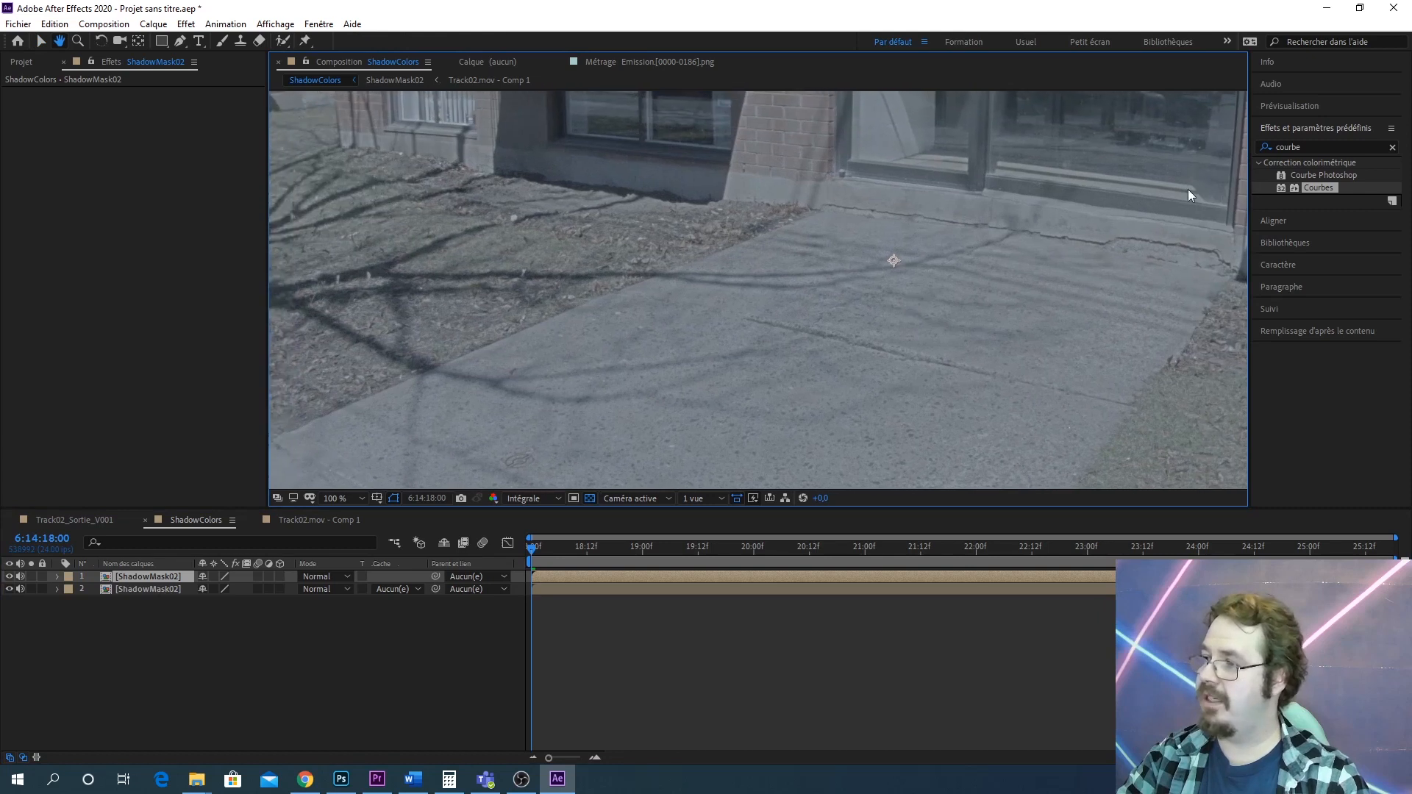
left_click(1317, 151)
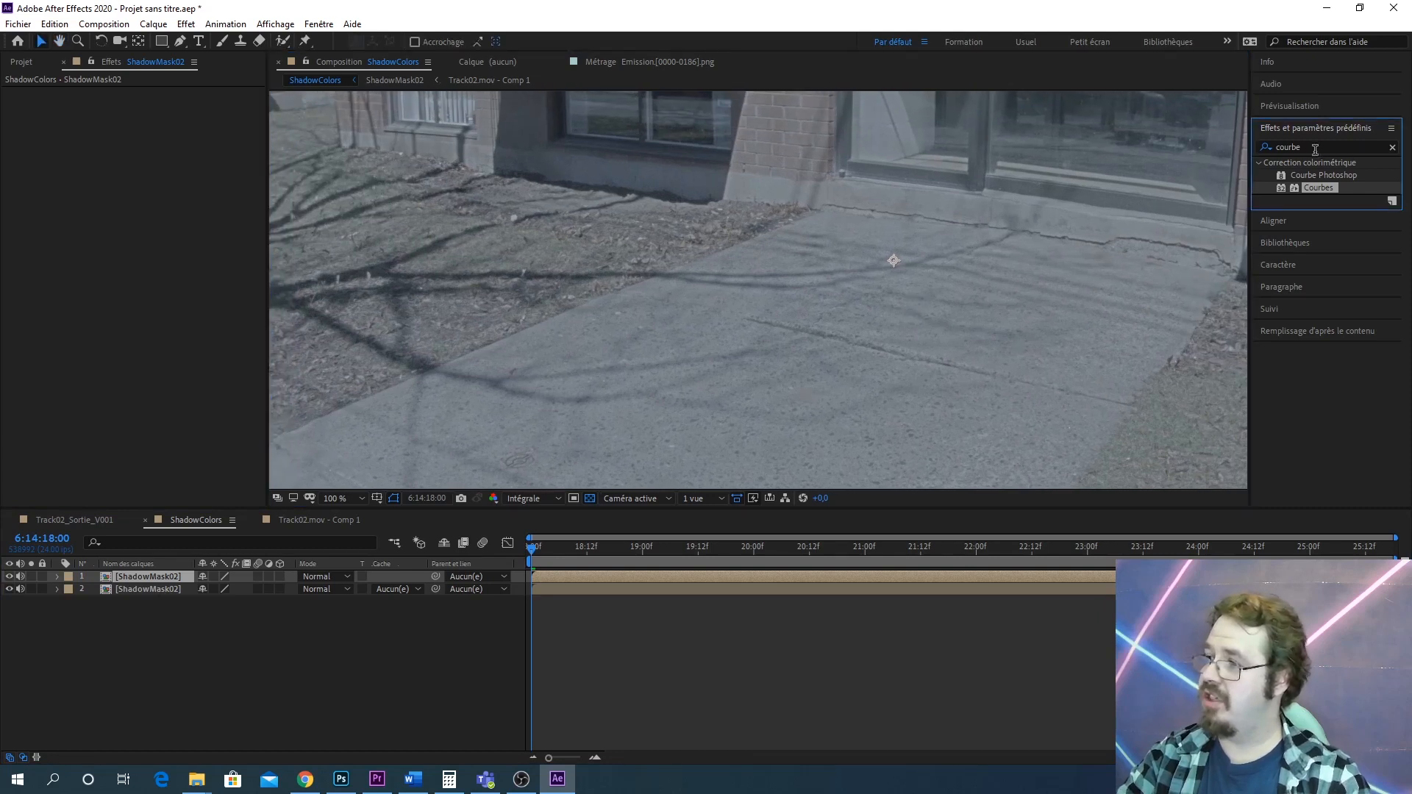
left_click(1315, 149)
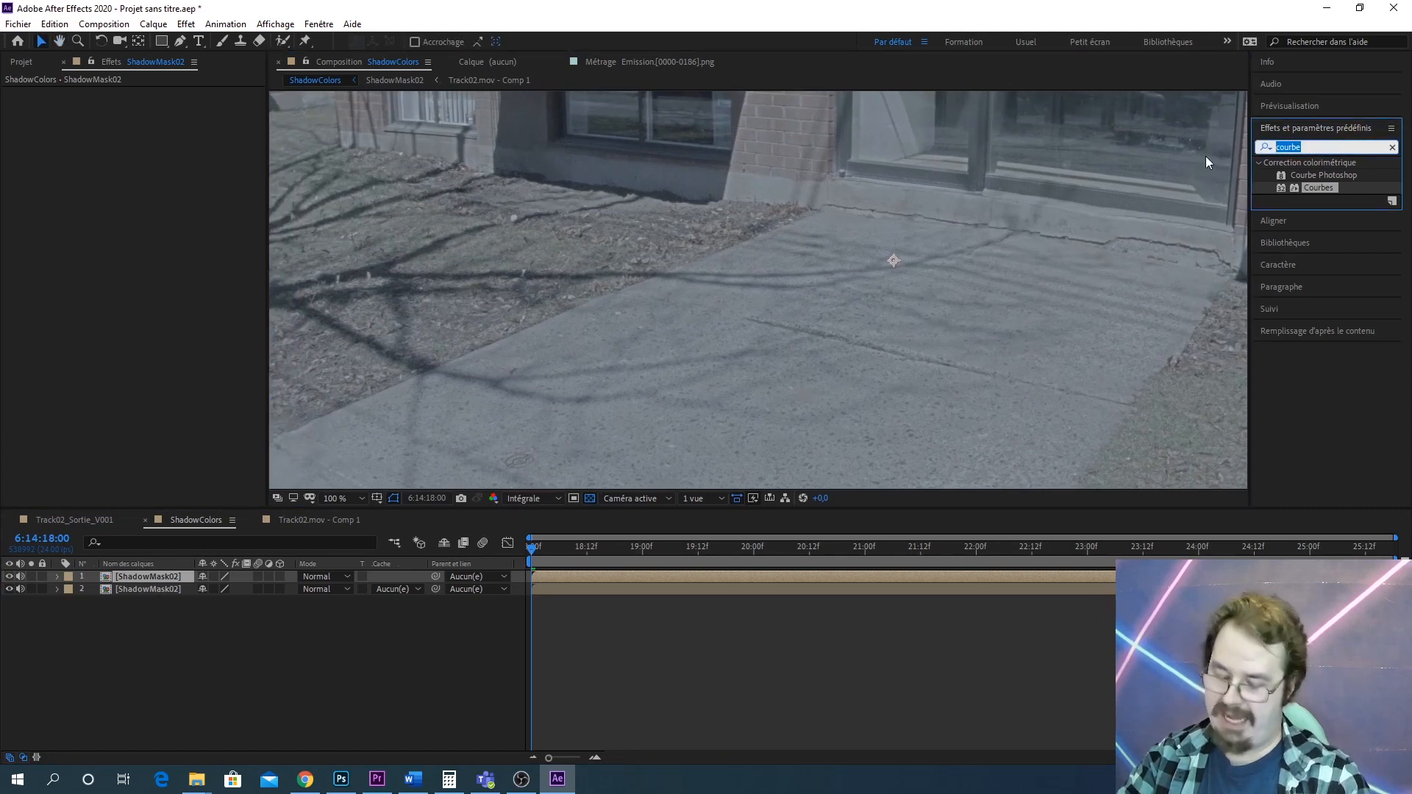
type("Noir")
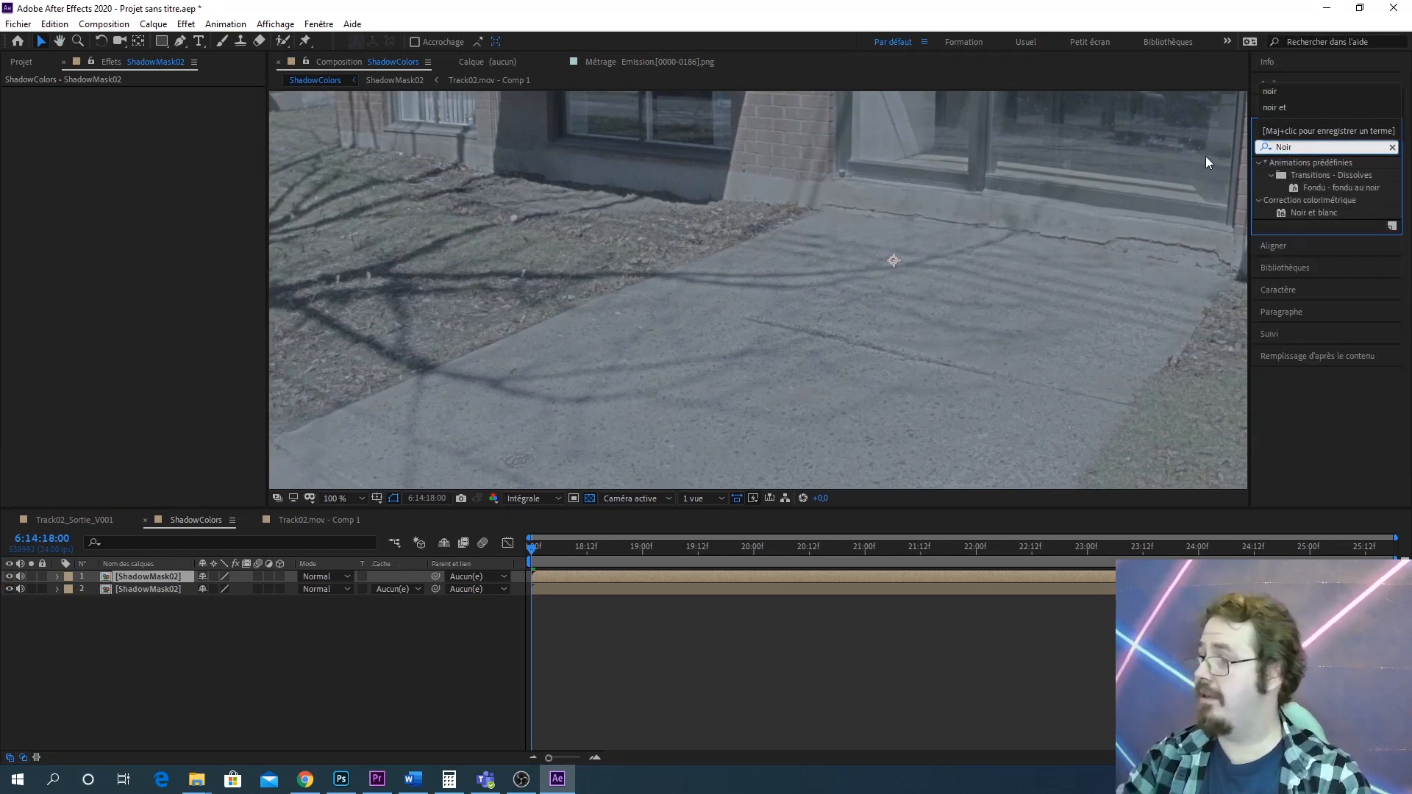
left_click_drag(1314, 212, 161, 578)
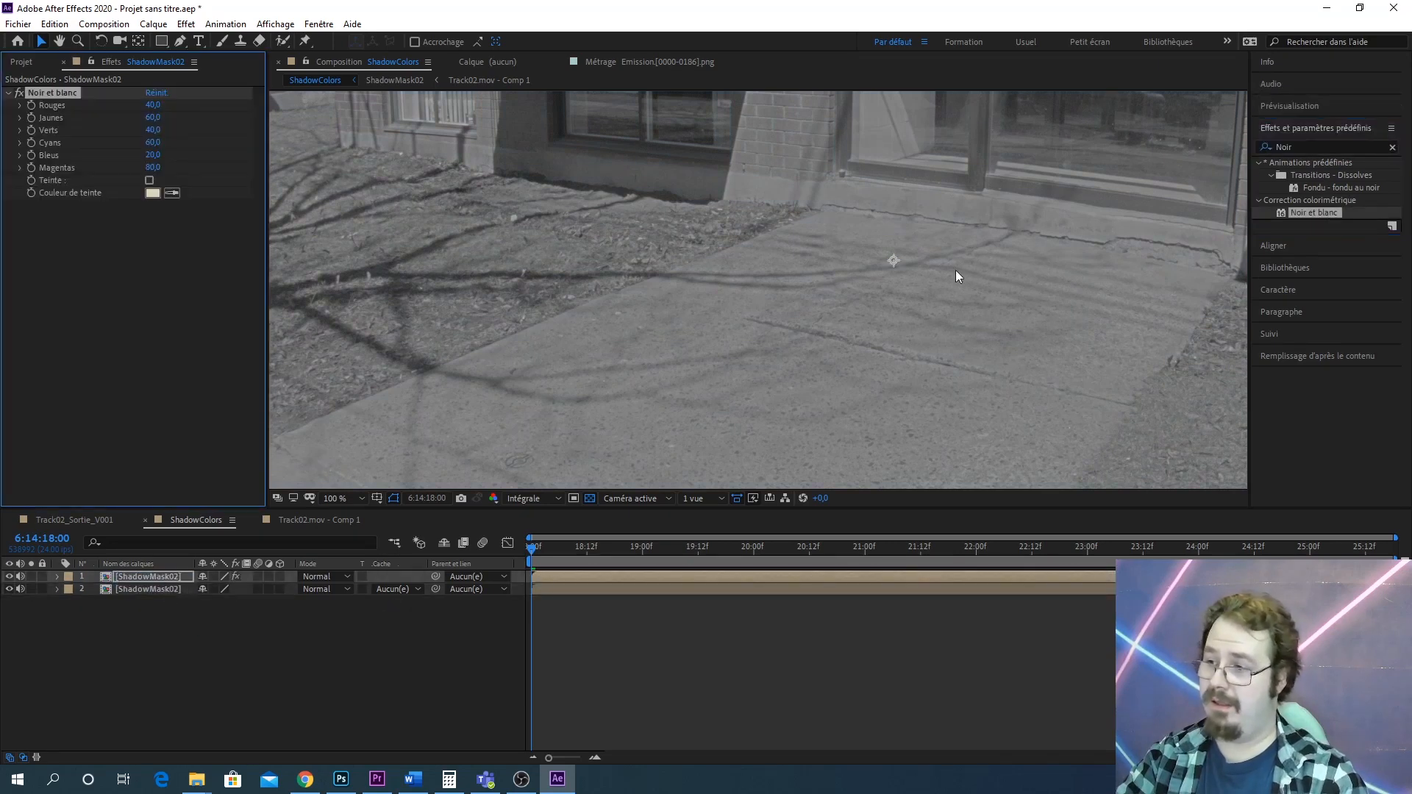
Add a Flou gaussien effect to the top layer and set its blur amount to 13.6
left_click(1316, 146)
type("flou gaus")
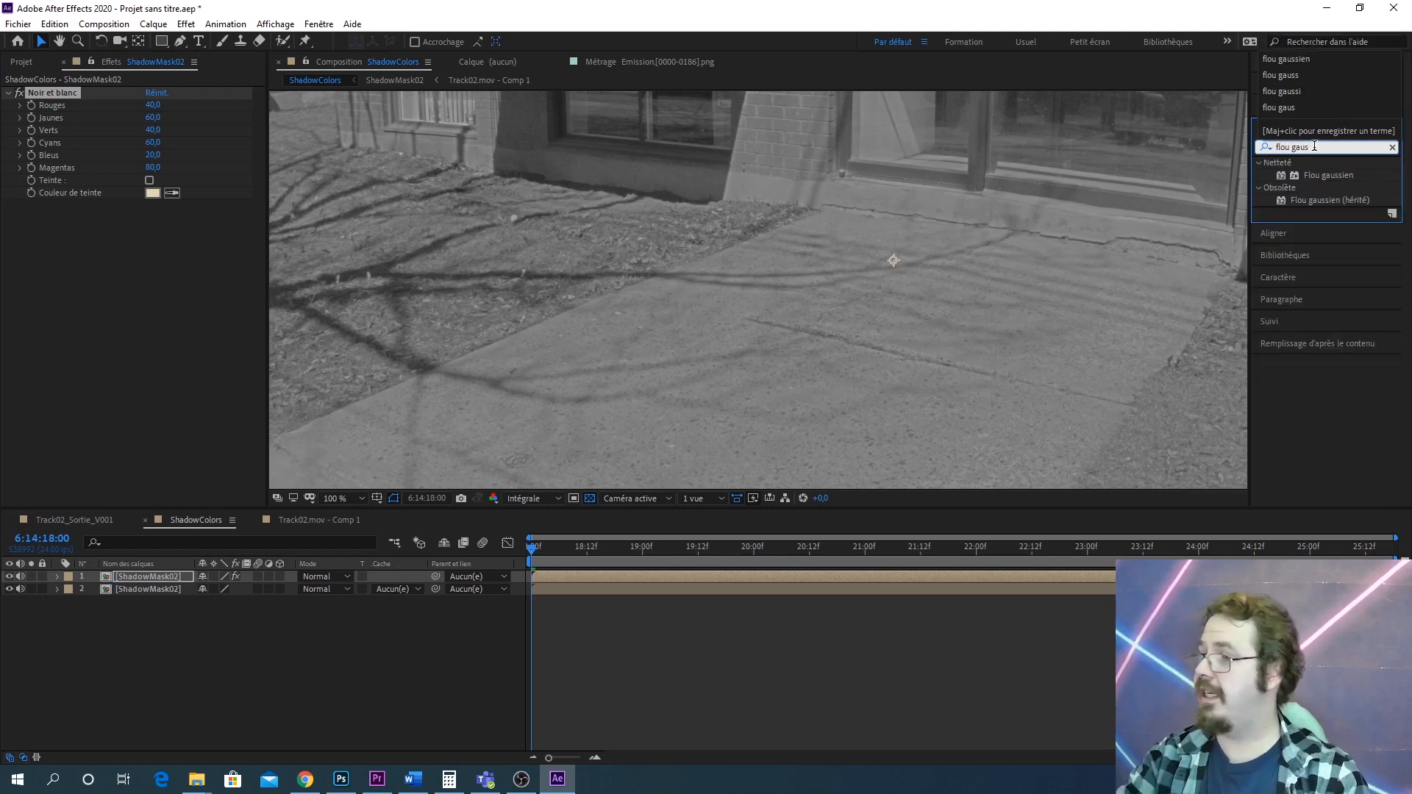
left_click_drag(1329, 175, 115, 577)
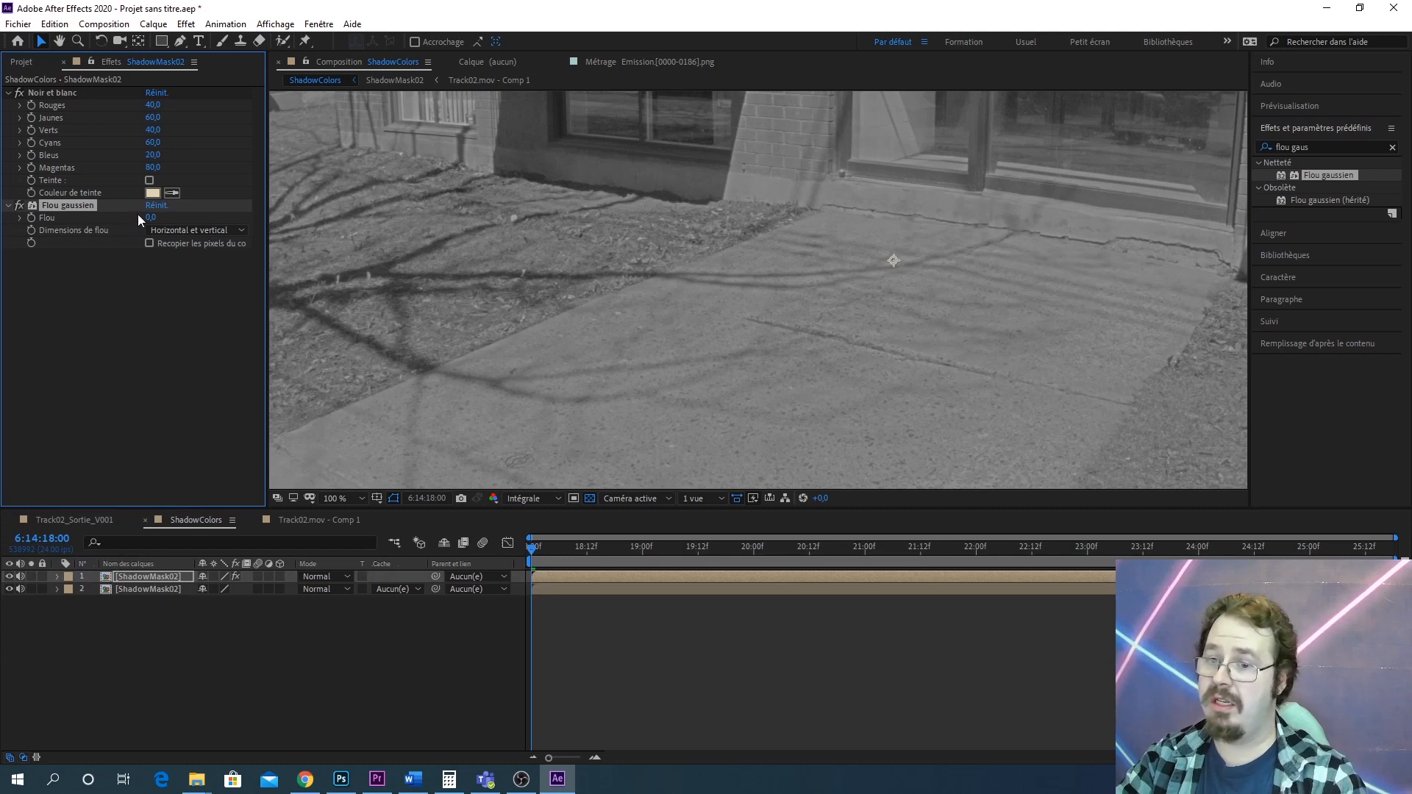
left_click_drag(150, 217, 233, 212)
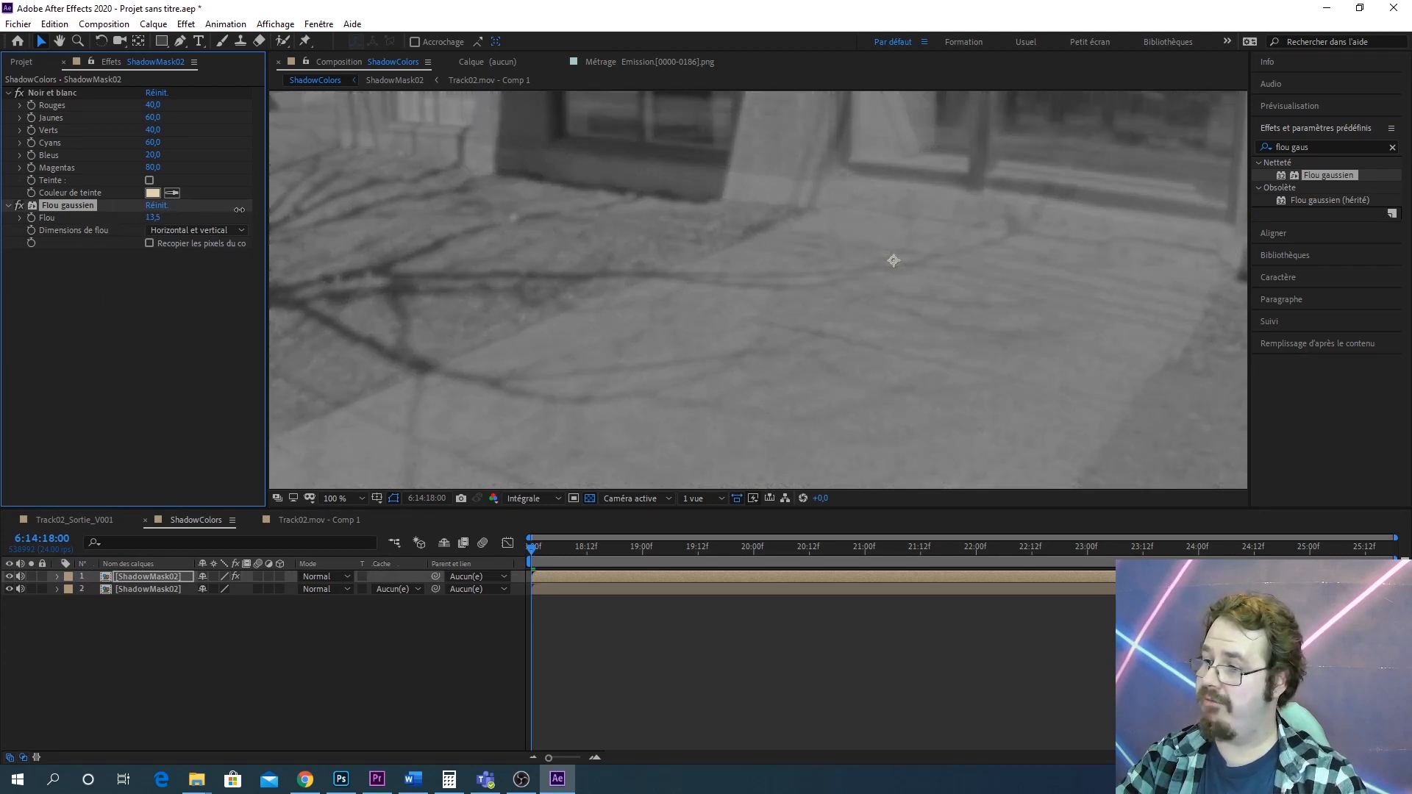
Add a Courbes effect to the top layer and bend its curve into an S-shape to boost contrast
left_click(1325, 146)
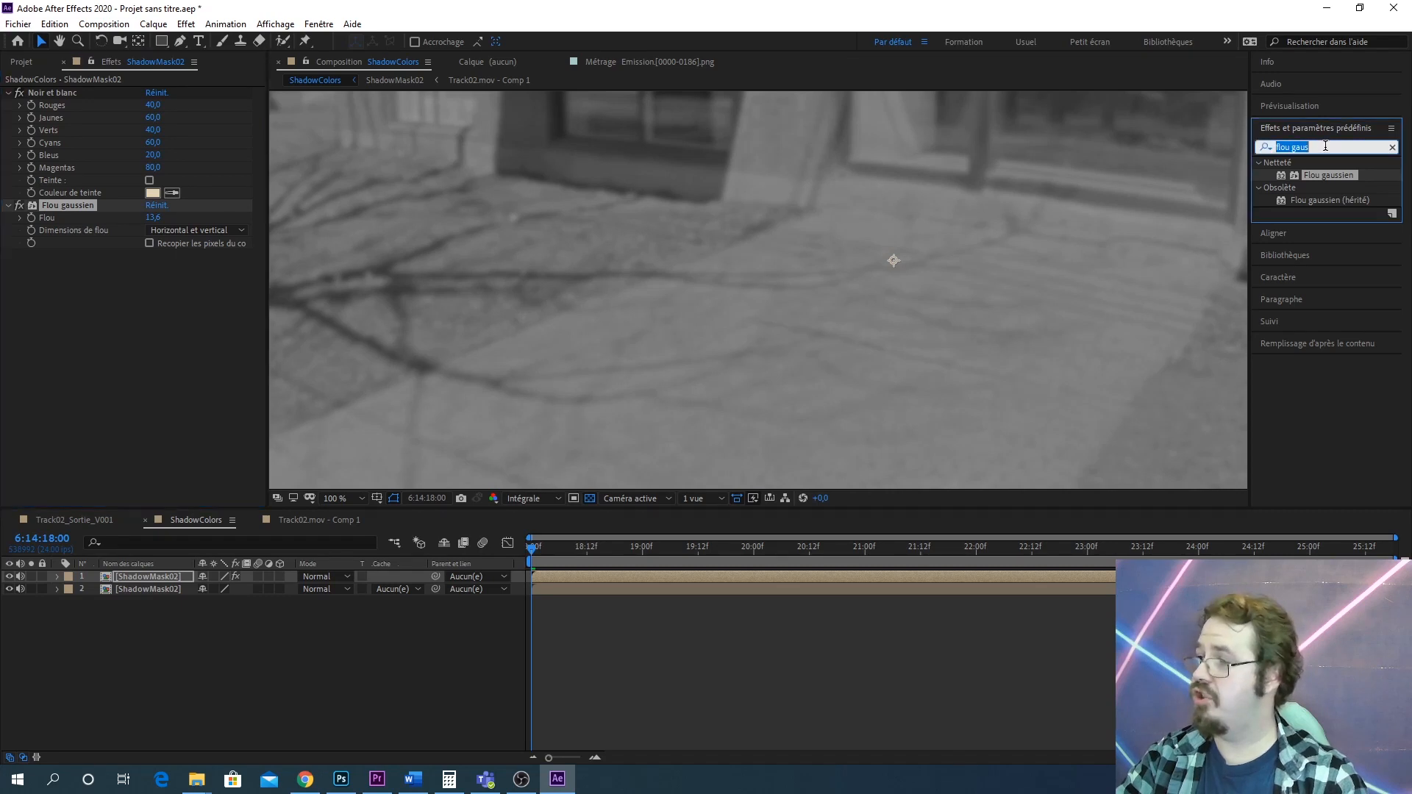
type("courbe")
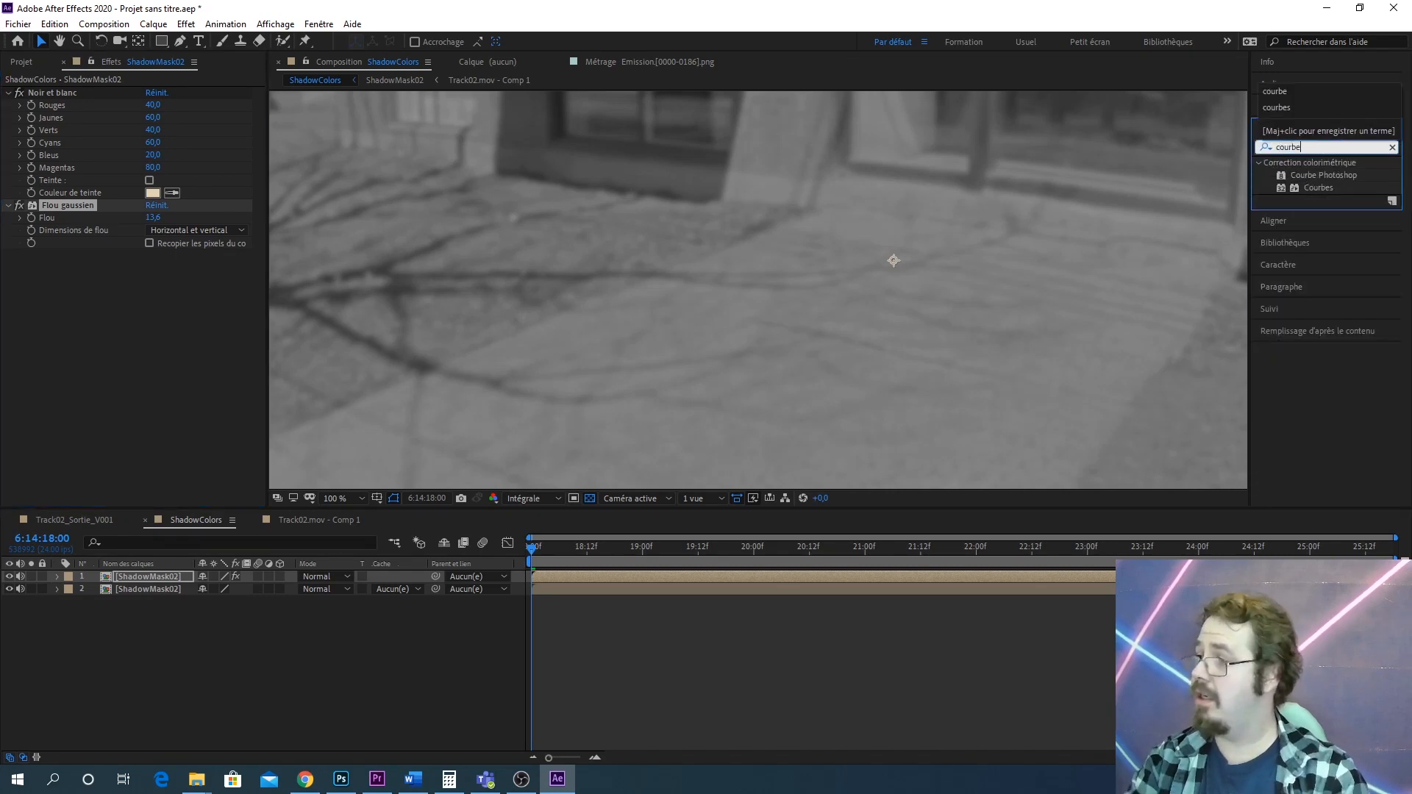
left_click_drag(1339, 187, 160, 571)
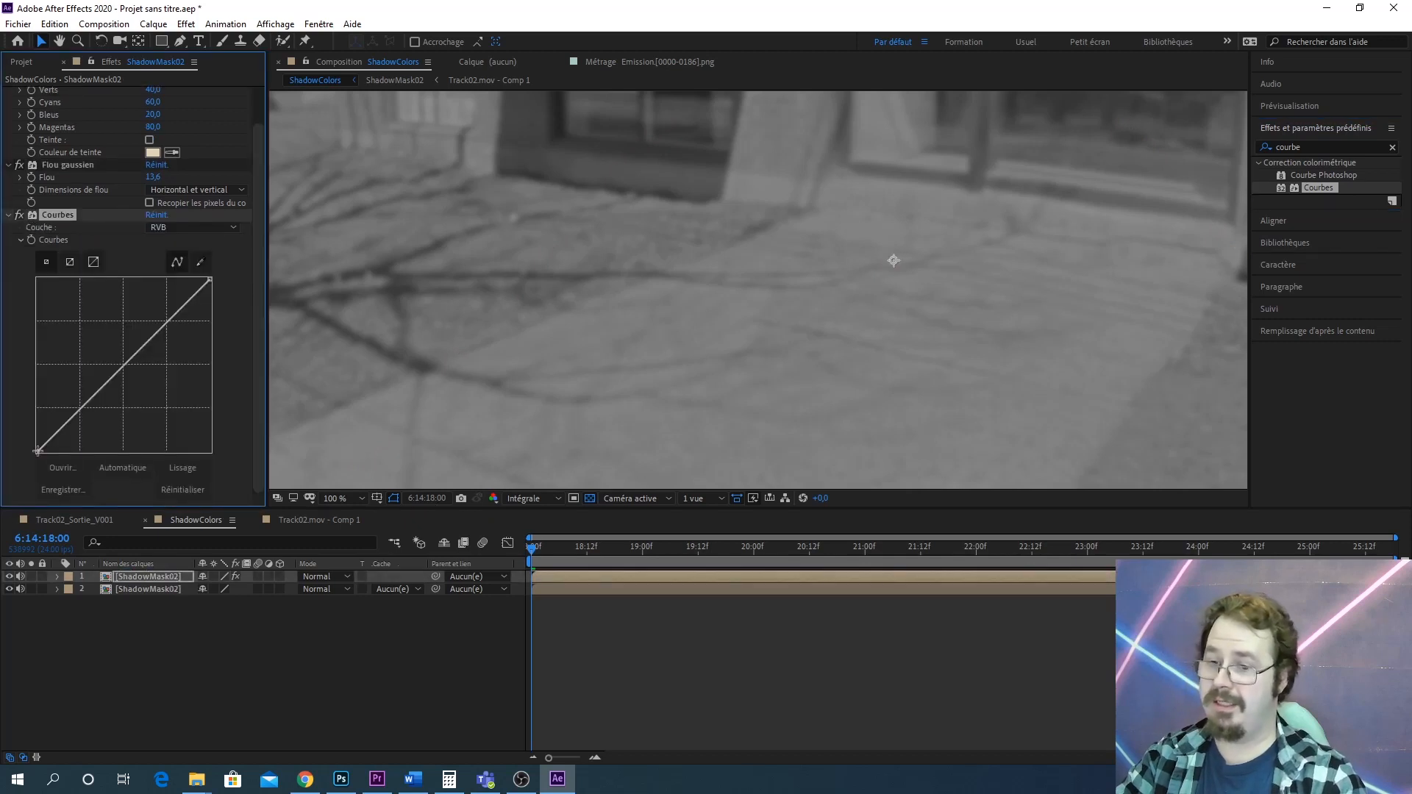
left_click_drag(77, 411, 86, 433)
left_click_drag(153, 364, 120, 357)
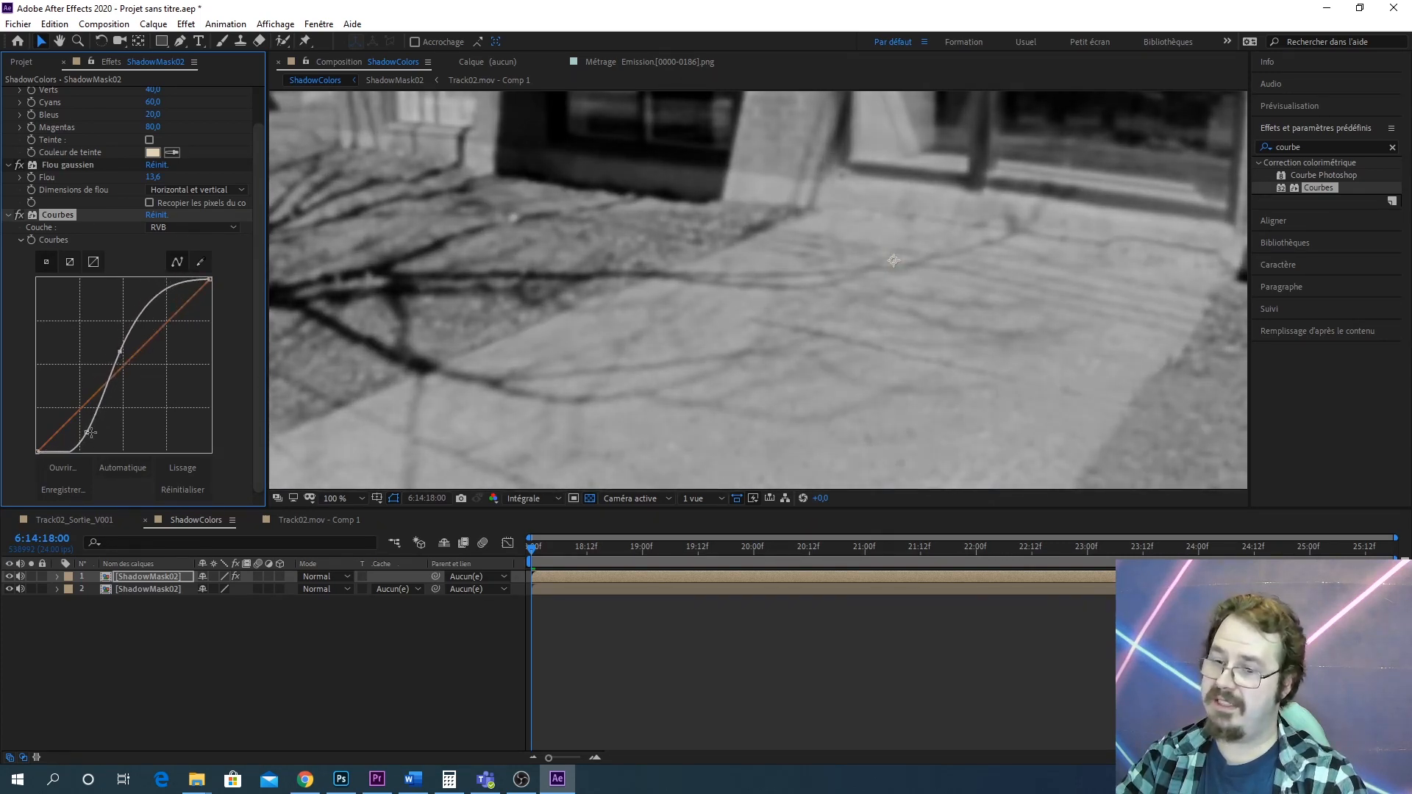
left_click_drag(87, 432, 96, 409)
left_click_drag(119, 354, 117, 365)
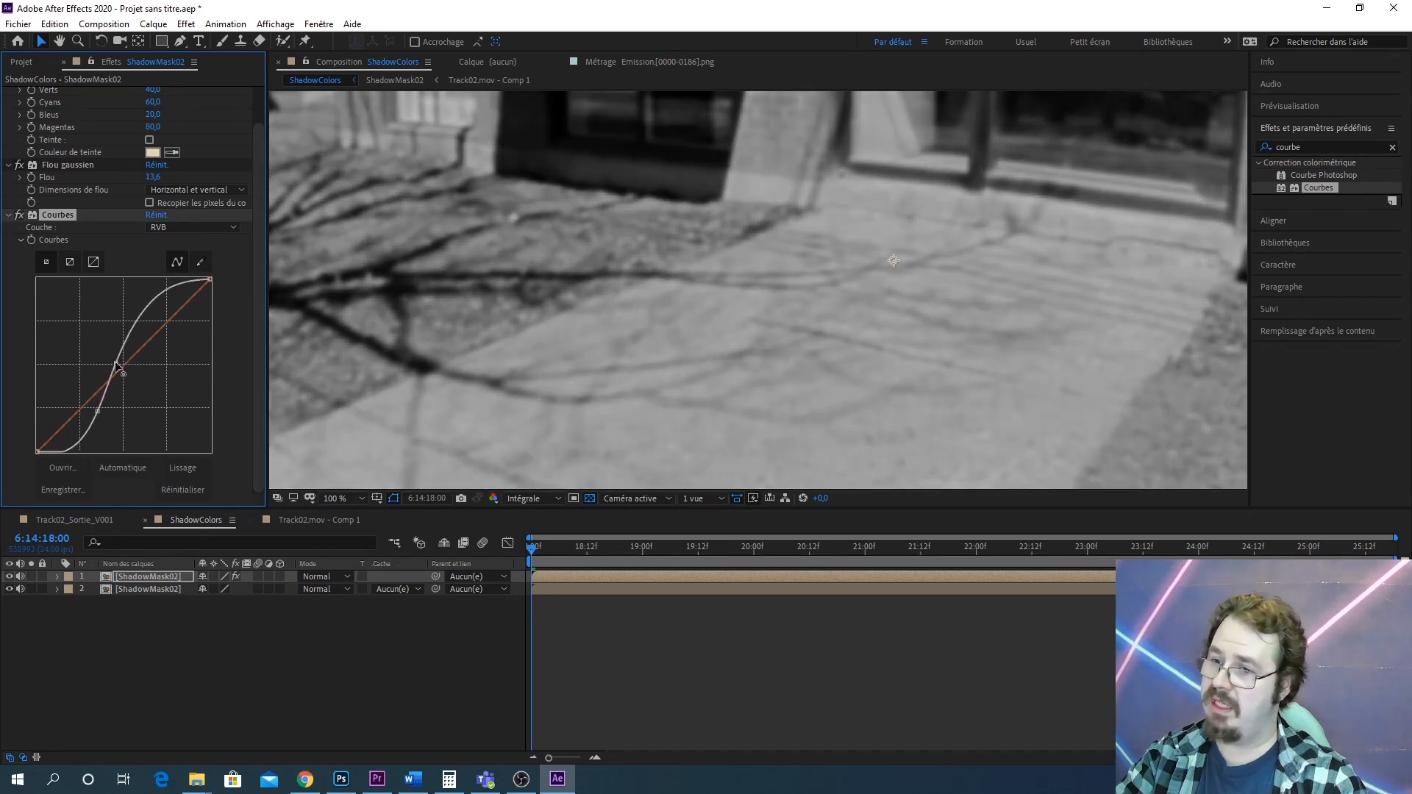
mouse_move(99, 412)
left_mouse_down()
mouse_move(145, 407)
mouse_move(93, 408)
left_mouse_up()
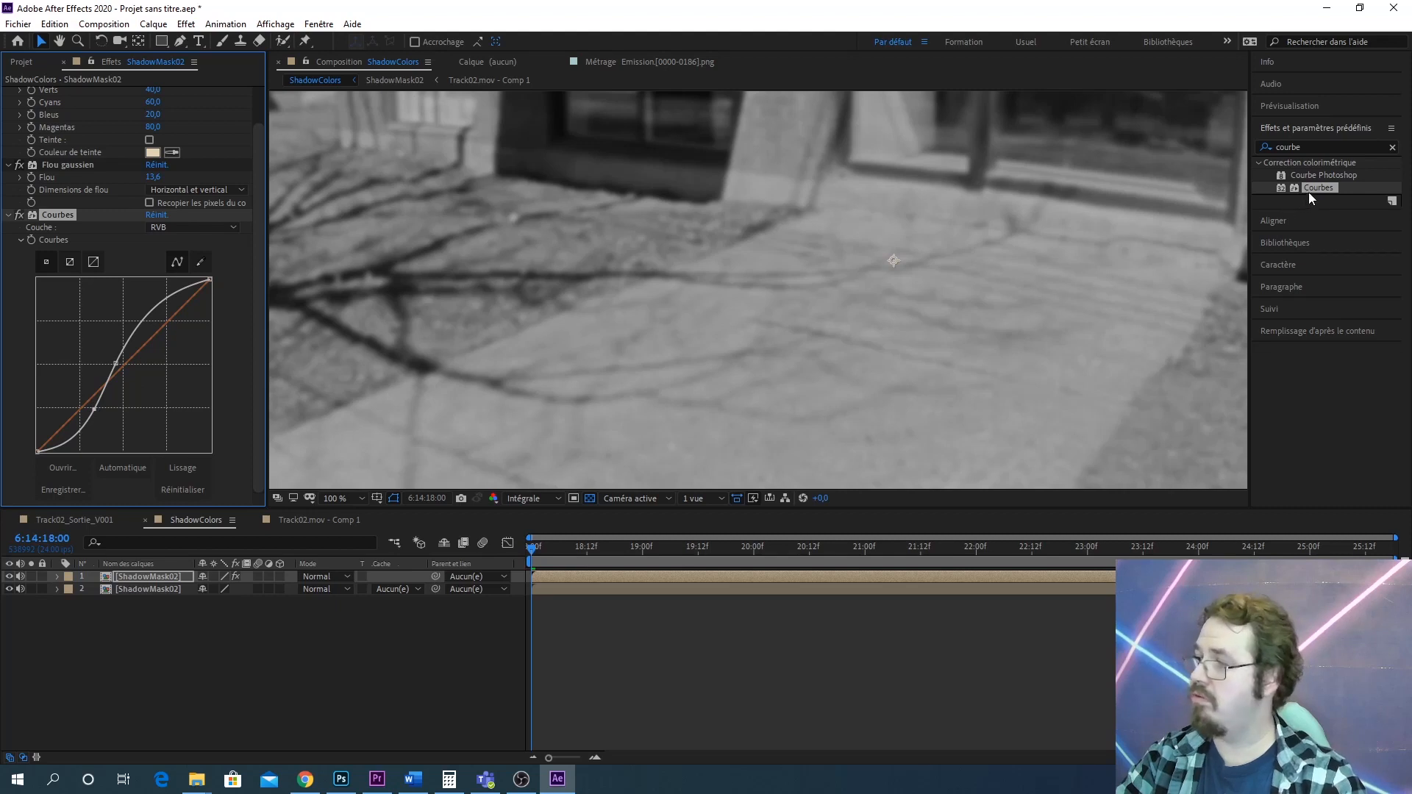
Add a second Courbes effect and shape it into a steeper S-curve to further increase the mask's contrast
left_click_drag(1308, 192, 125, 574)
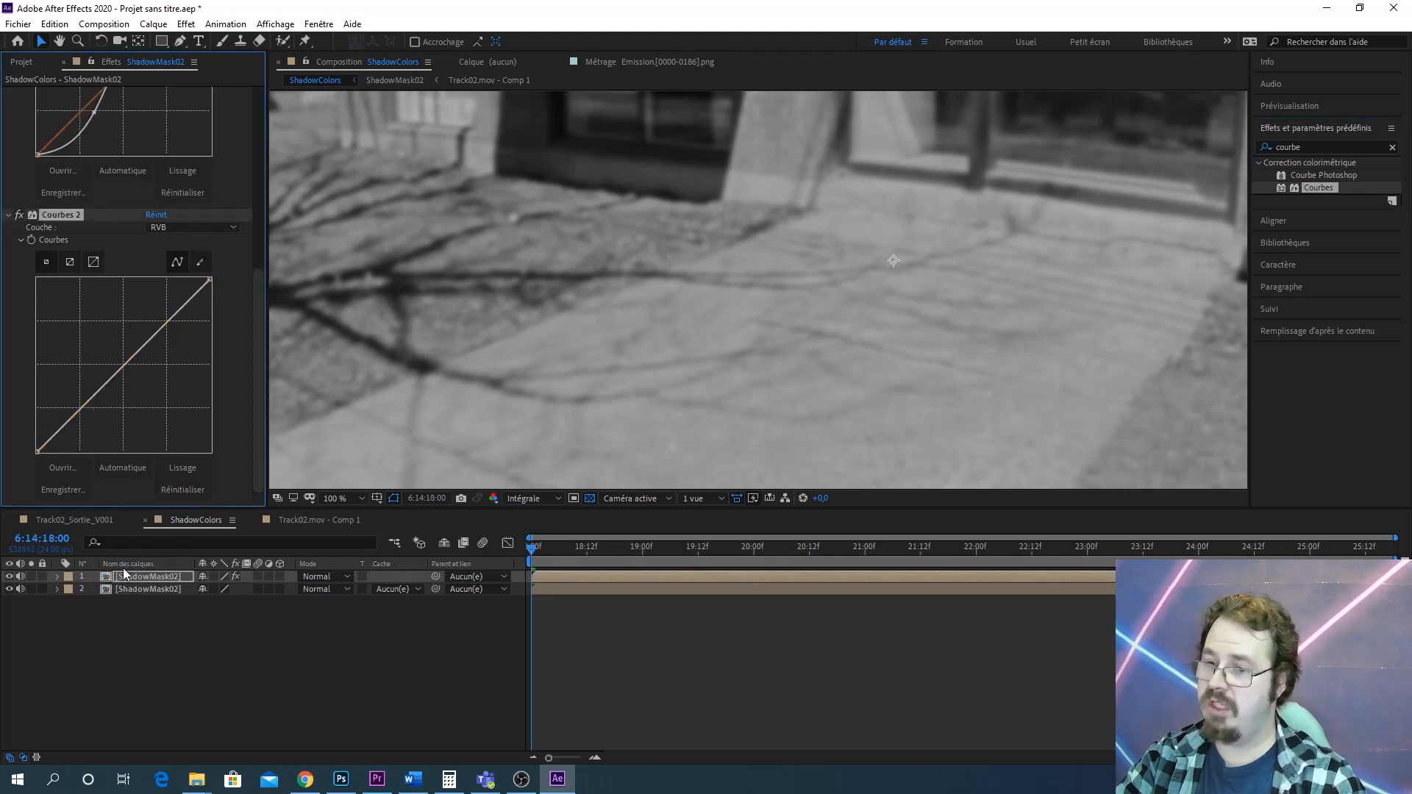
left_click_drag(72, 415, 80, 434)
left_click_drag(152, 344, 144, 309)
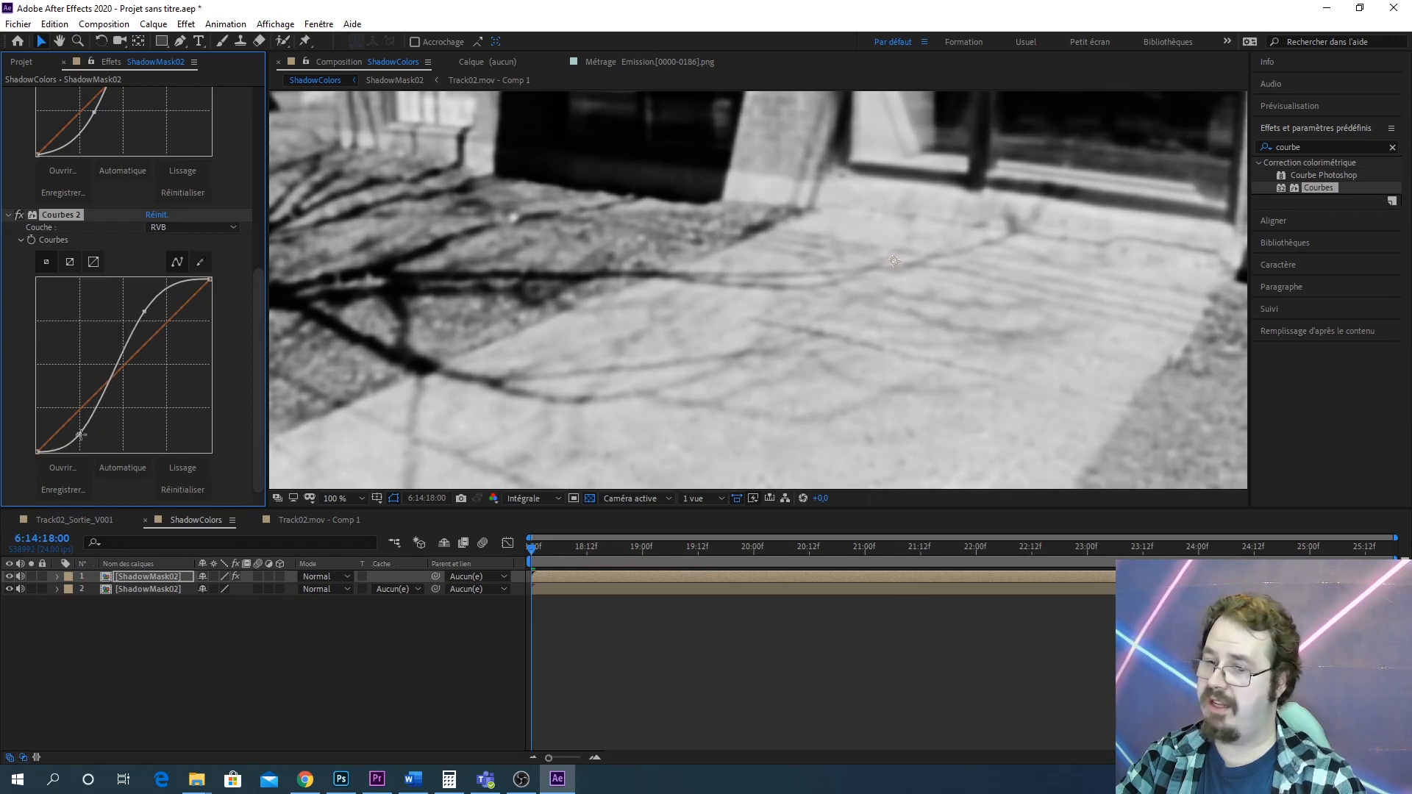
left_click_drag(79, 435, 85, 432)
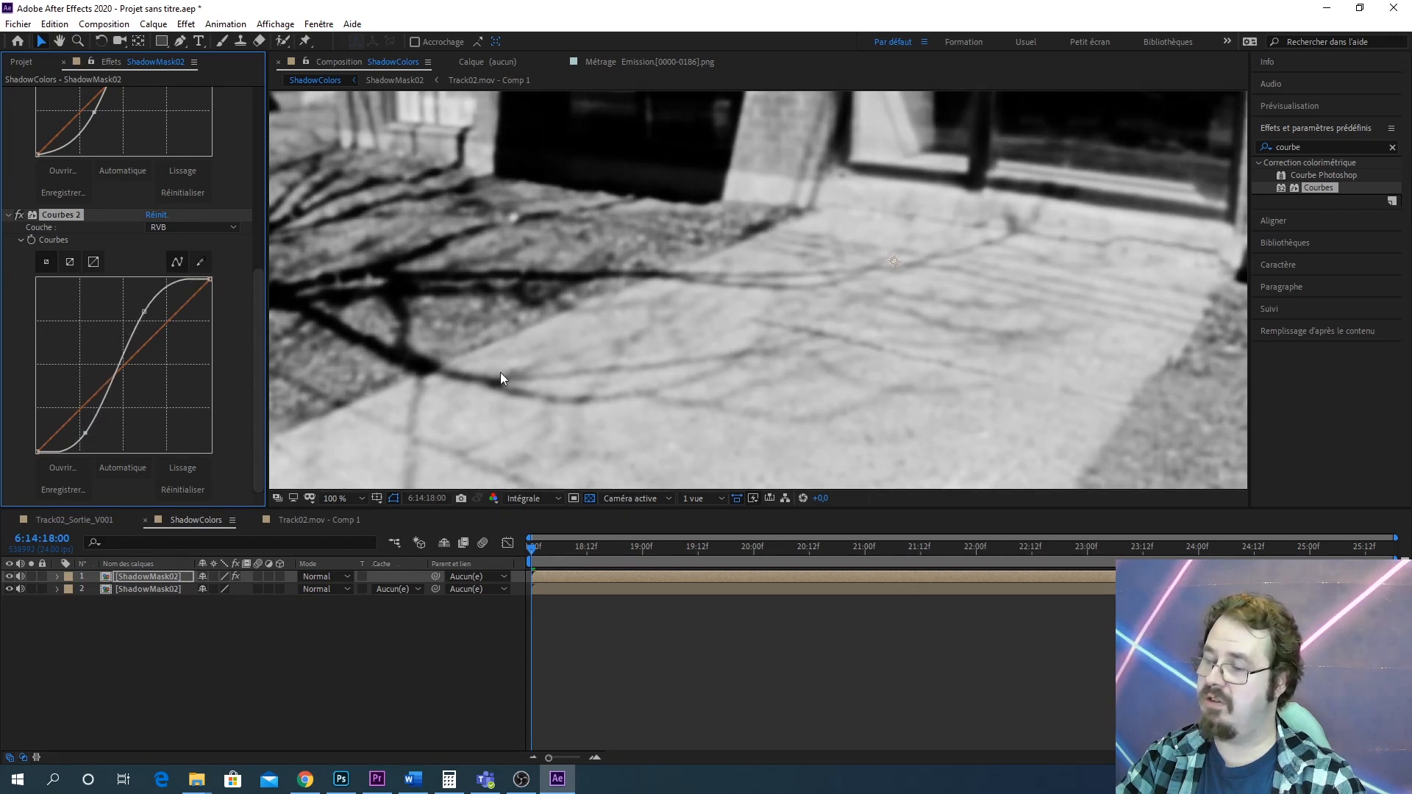
Toggle the top layer's visibility to compare the mask against the footage, then steepen the second Courbes curve slightly
left_click_drag(671, 357, 708, 317)
left_click(10, 577)
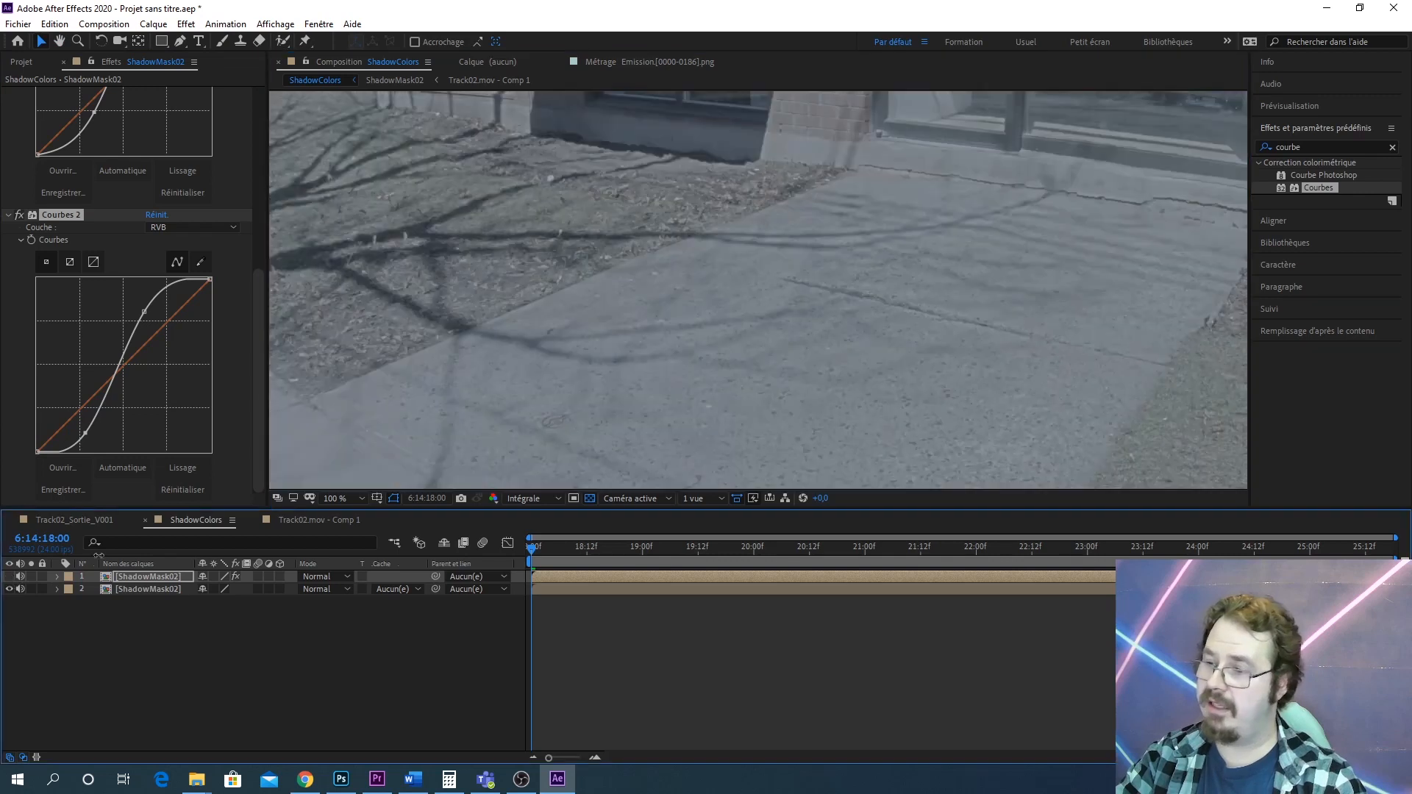
scroll(769, 403, "up", 4)
scroll(659, 331, "down", 2)
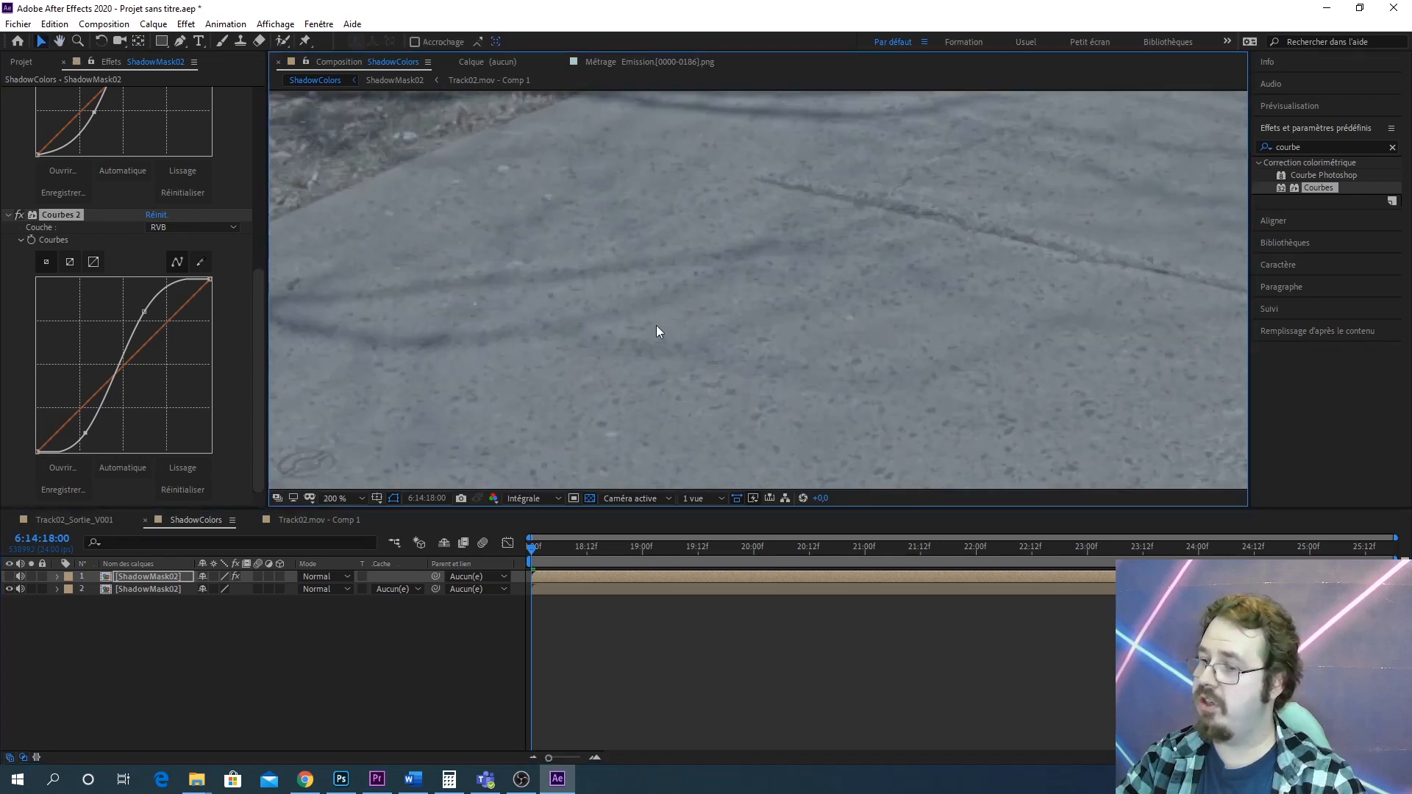
left_click_drag(659, 331, 805, 378)
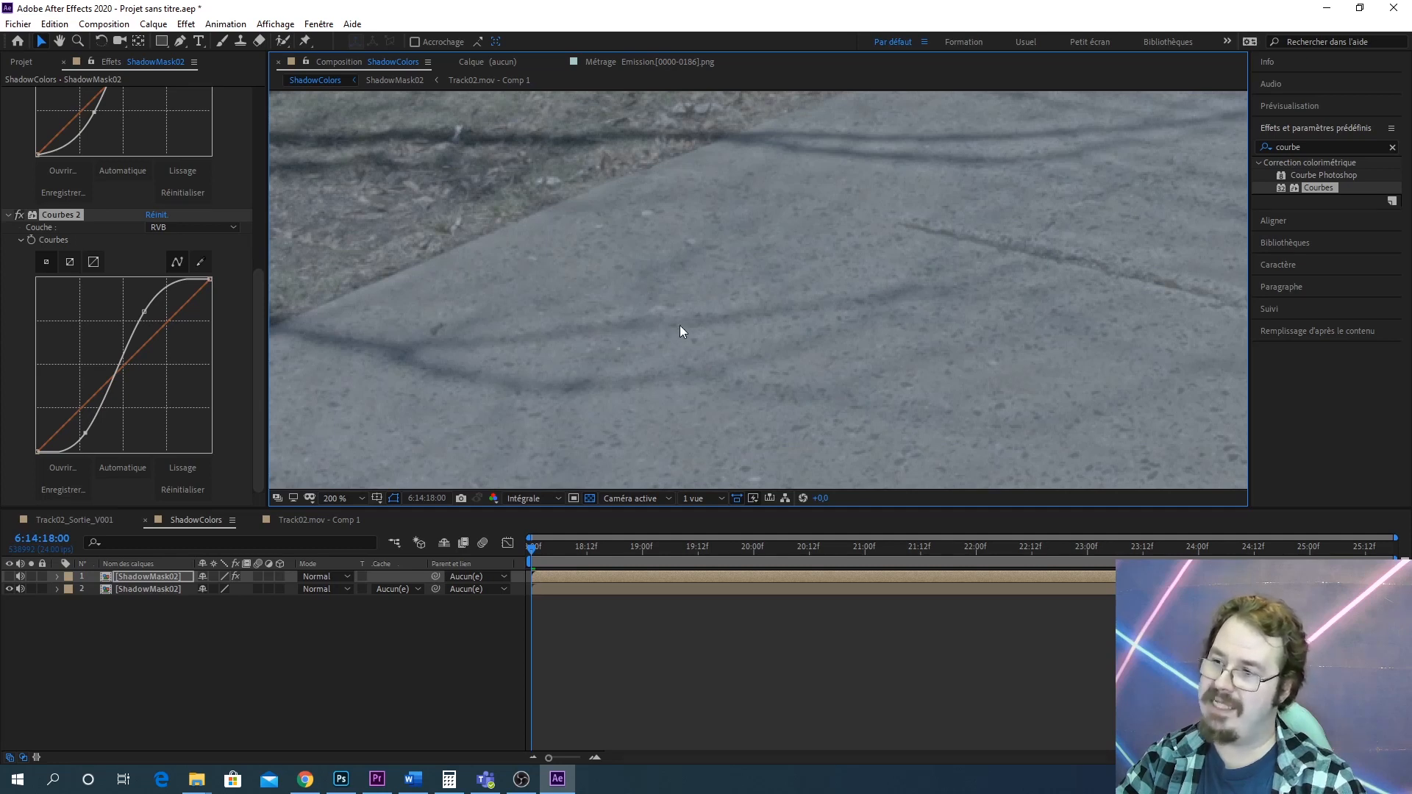
left_click_drag(793, 292, 694, 344)
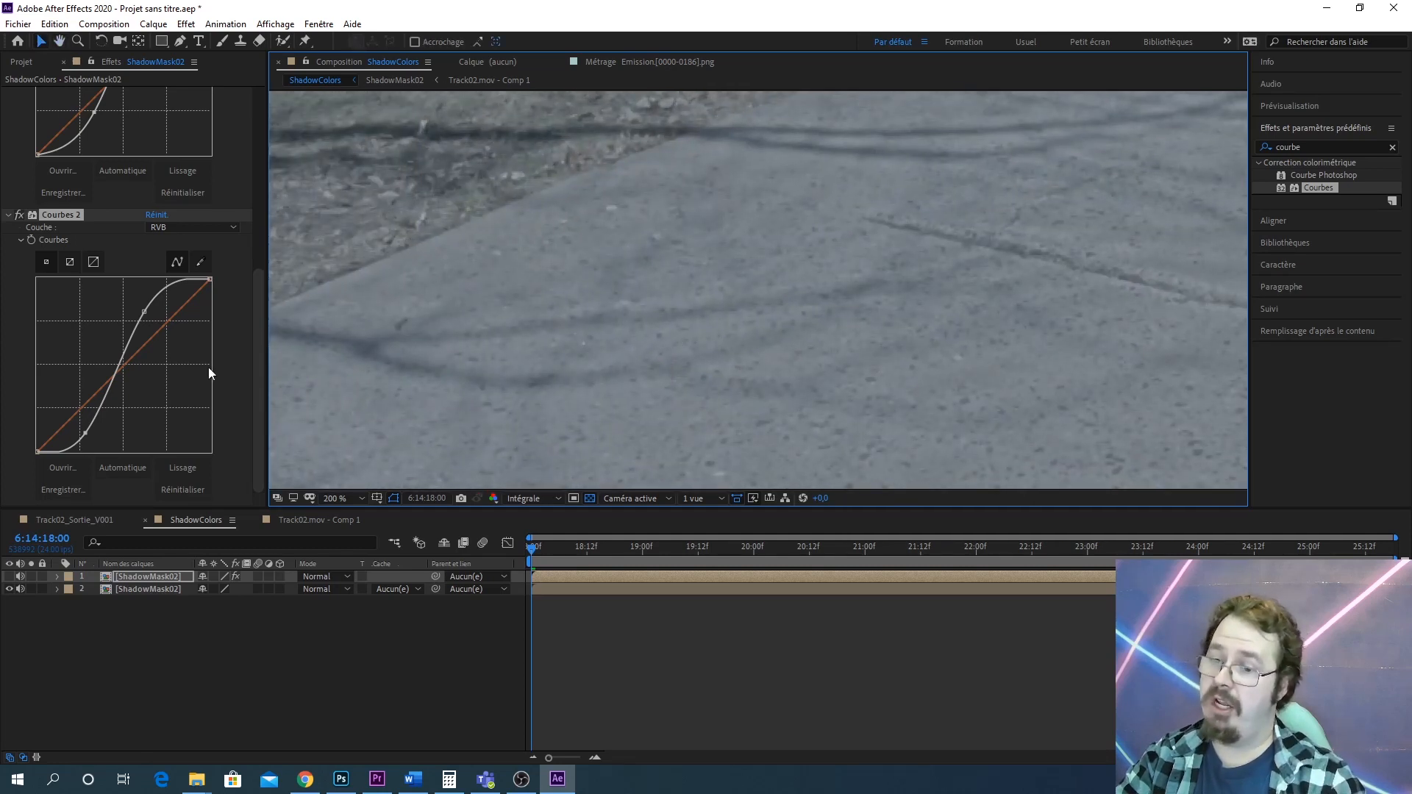
left_click(9, 577)
left_click(10, 579)
scroll(744, 287, "up", 3)
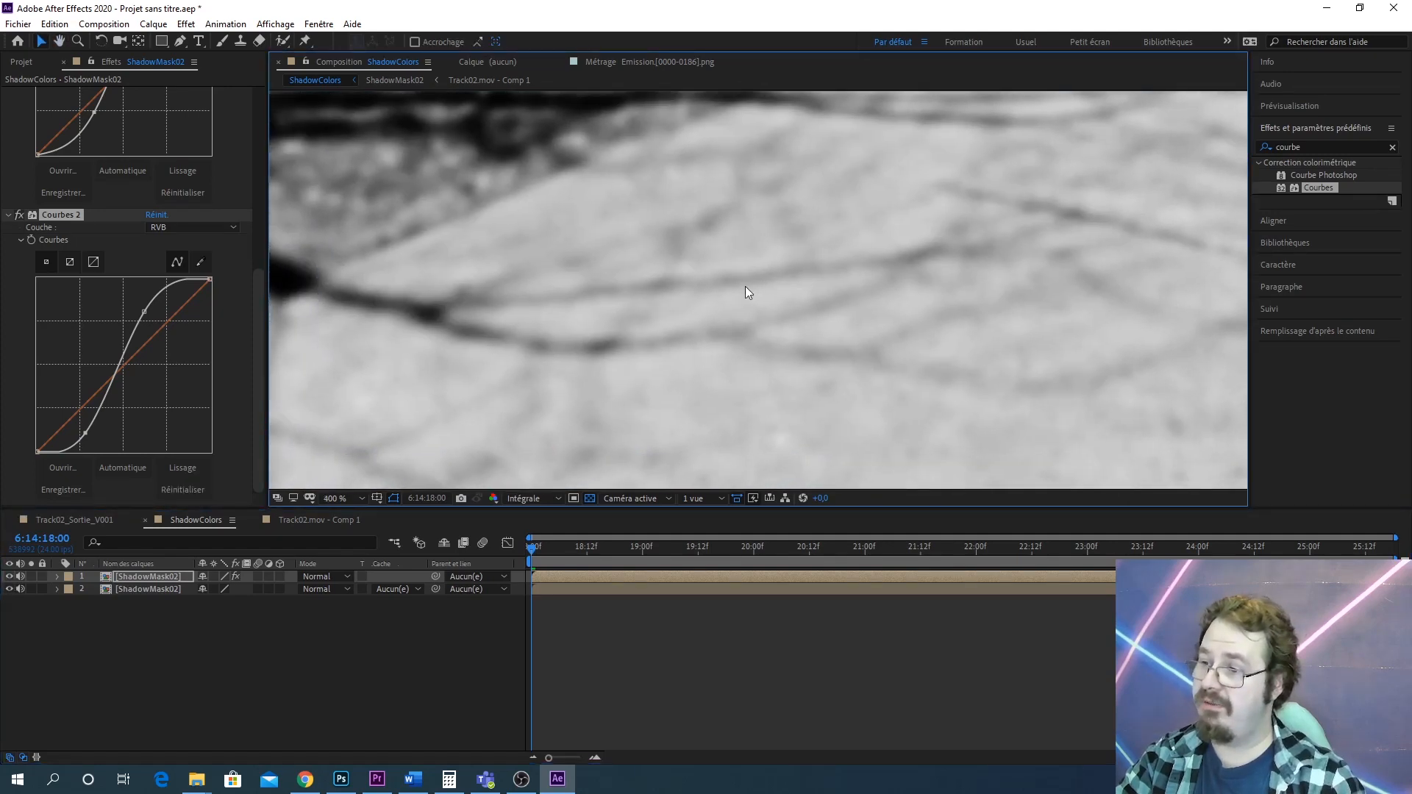
scroll(719, 282, "down", 2)
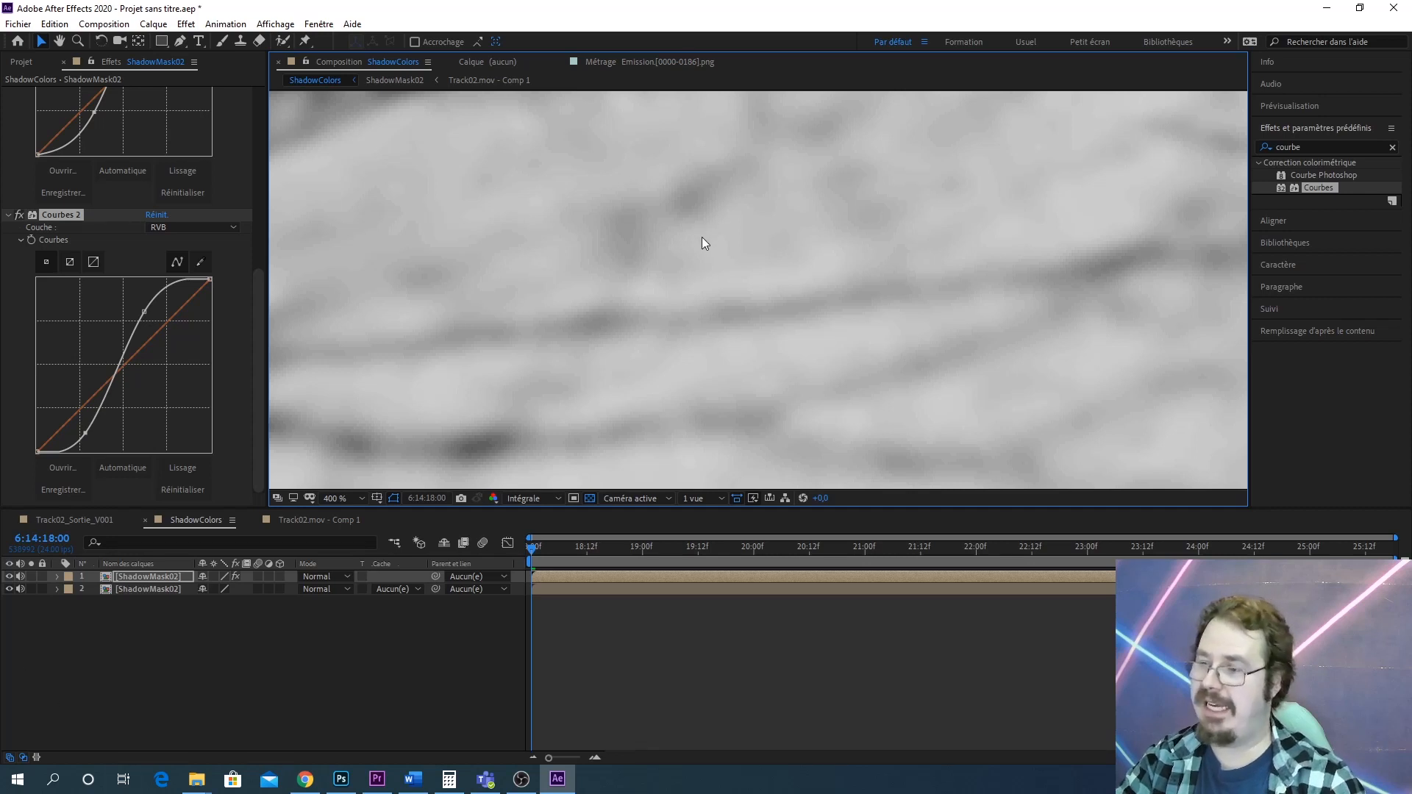
scroll(889, 271, "down", 3)
left_click_drag(889, 272, 776, 232)
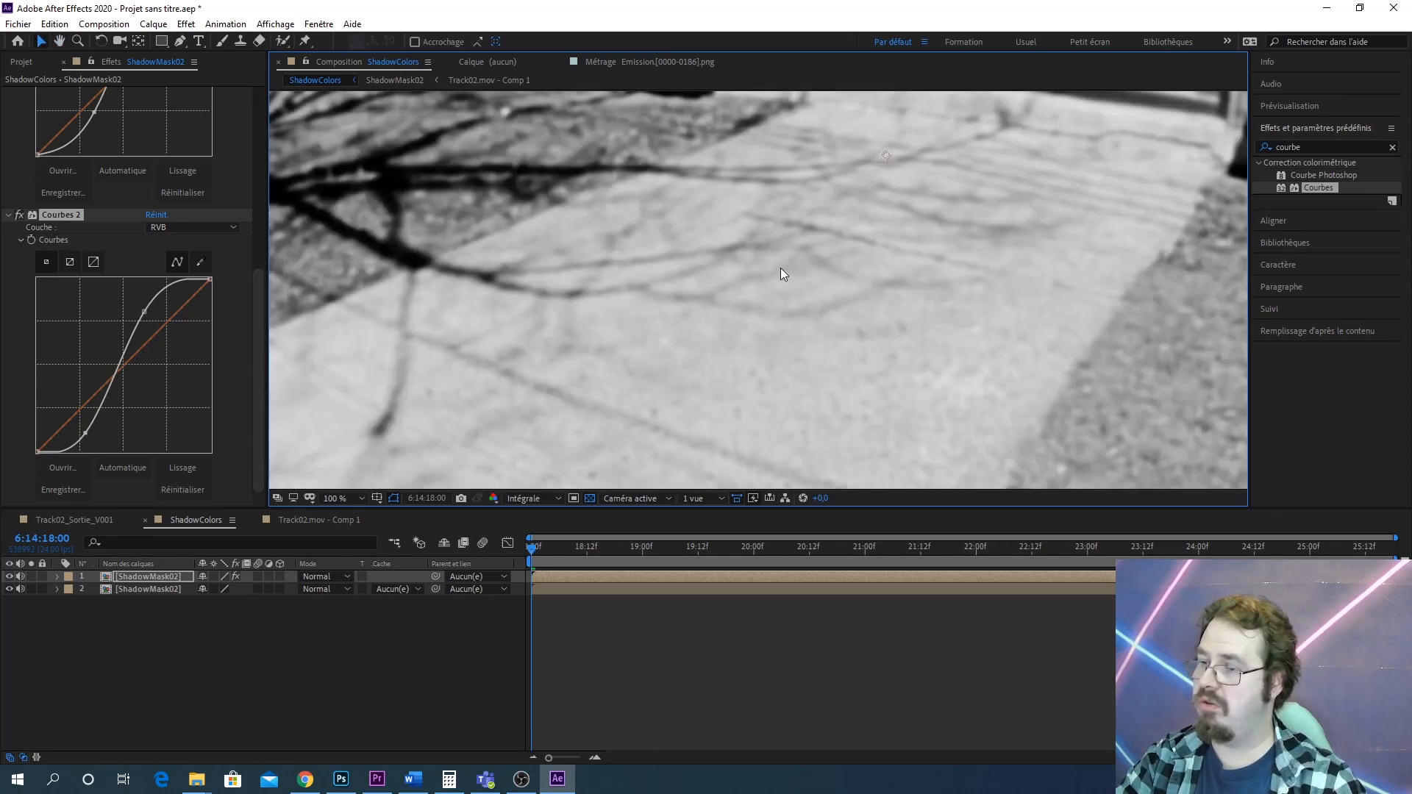
left_click_drag(143, 311, 136, 307)
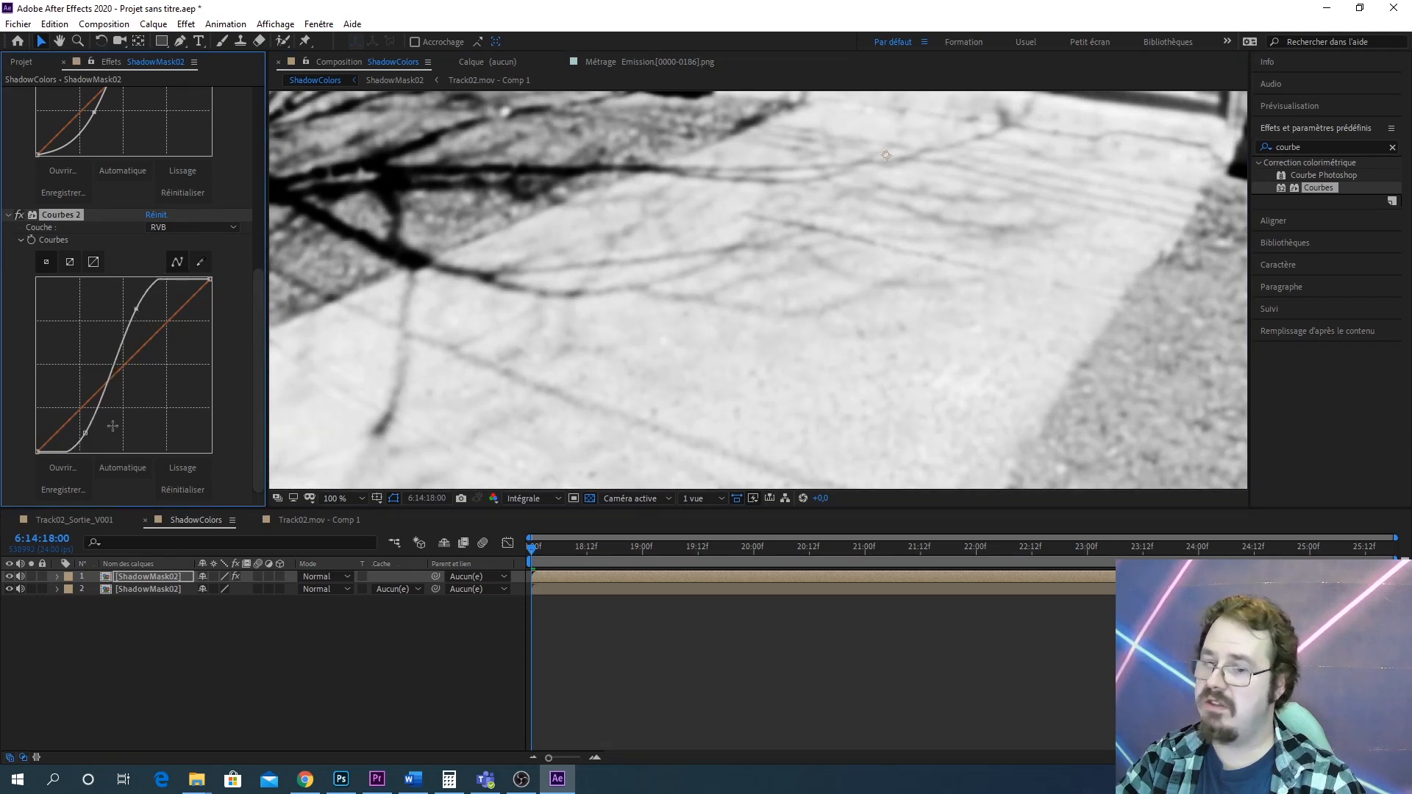
Drag the second Courbes curve's lower points to refine the mask's contrast
left_click_drag(136, 310, 134, 328)
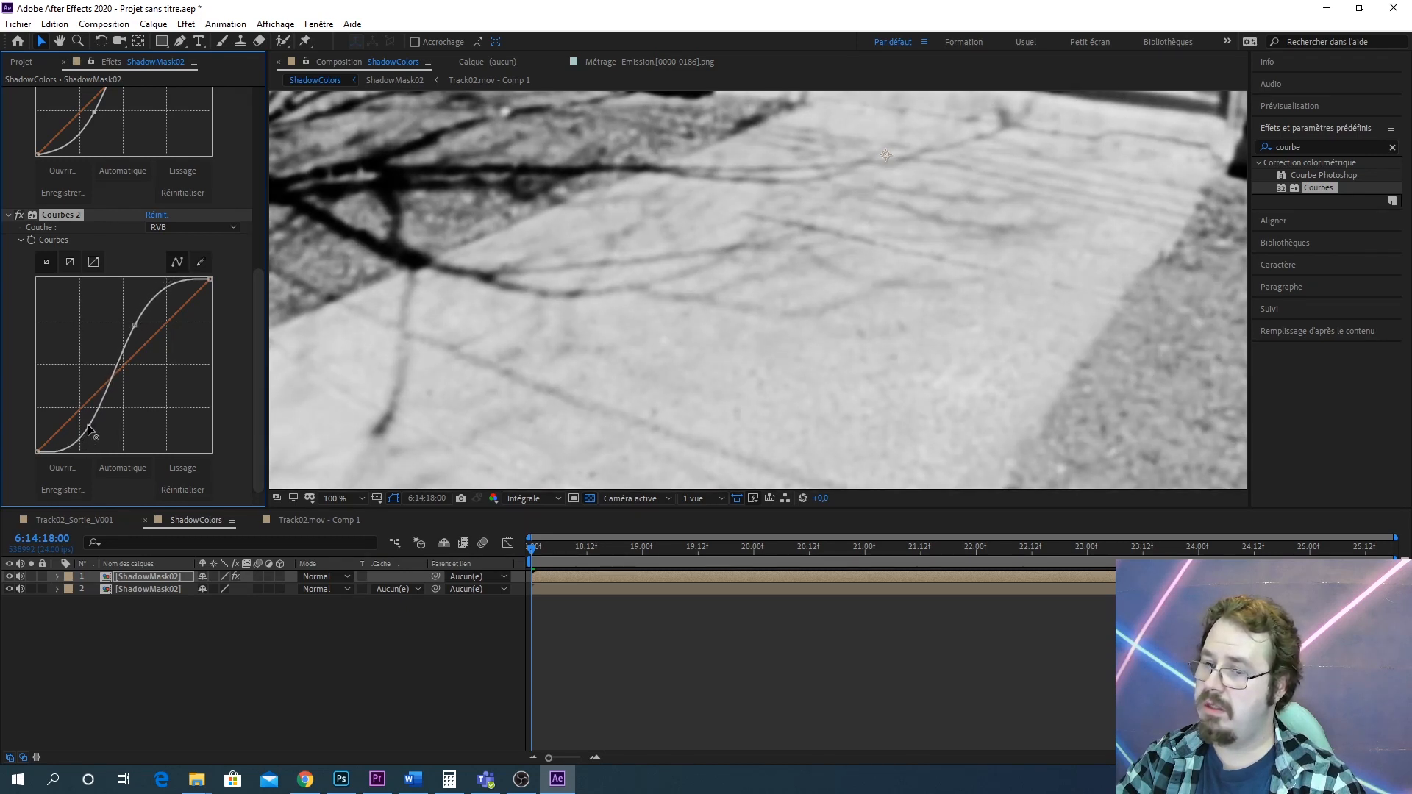
left_click_drag(87, 425, 87, 422)
scroll(700, 272, "up", 1)
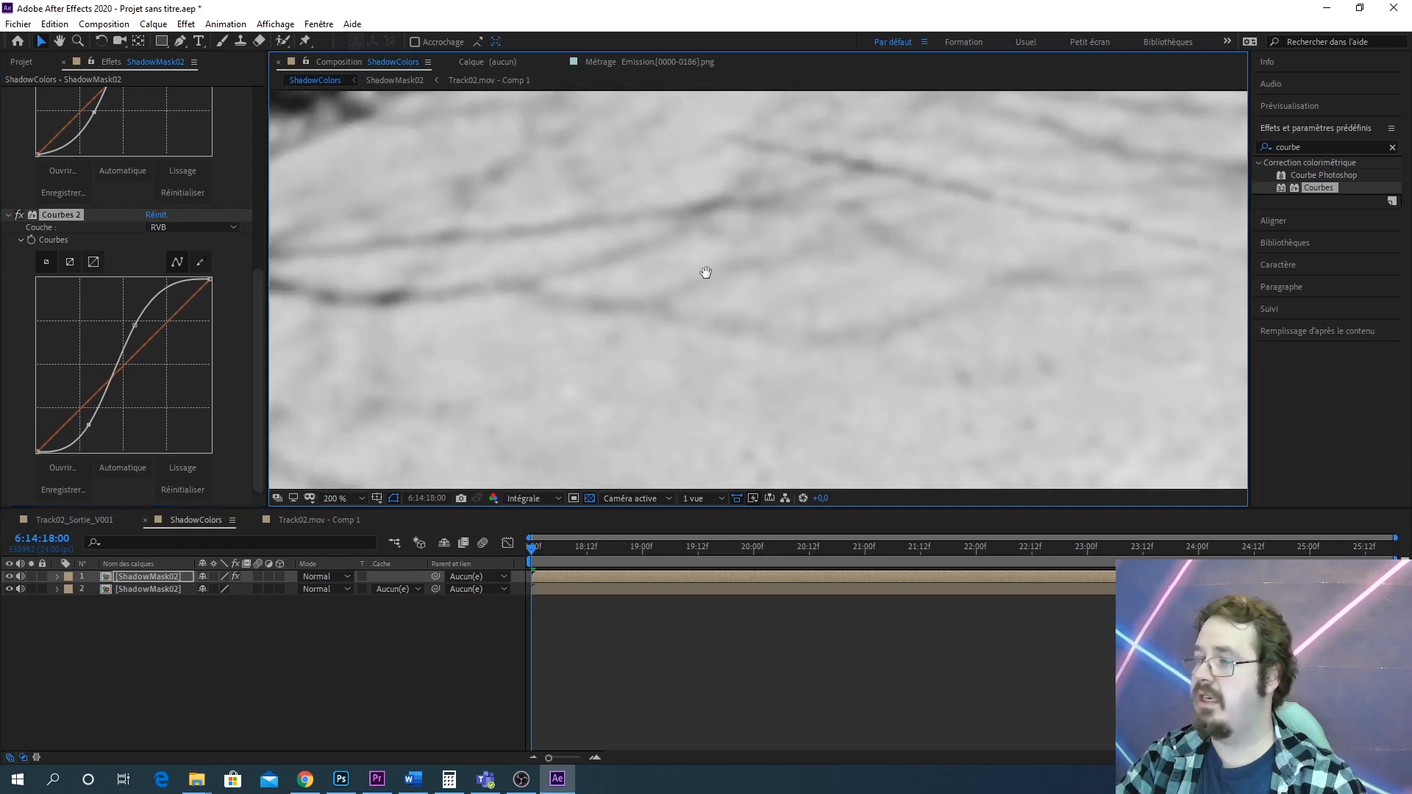
Precompose the top mask layer into a new composition named ShadowMask03
right_click(151, 578)
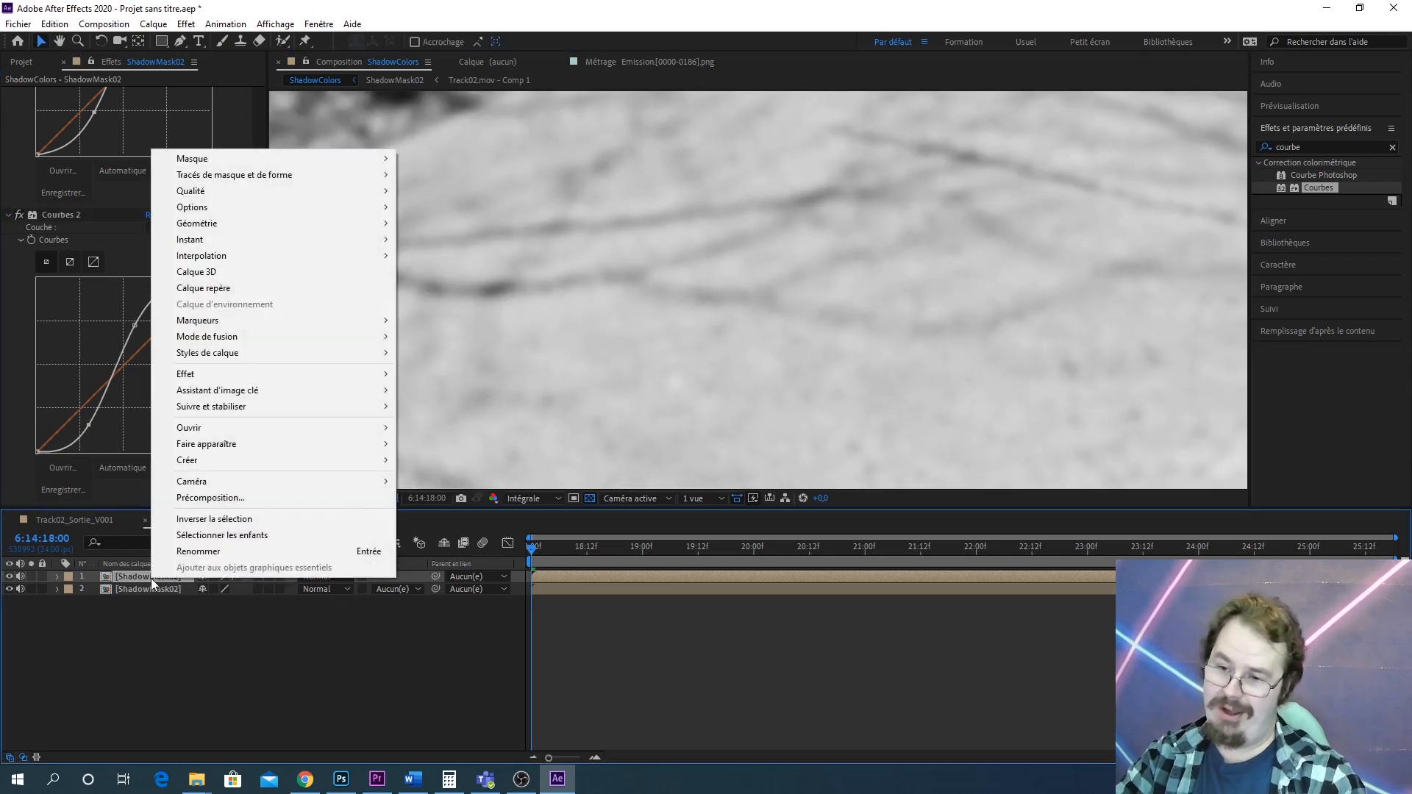
left_click(254, 499)
type("Sha")
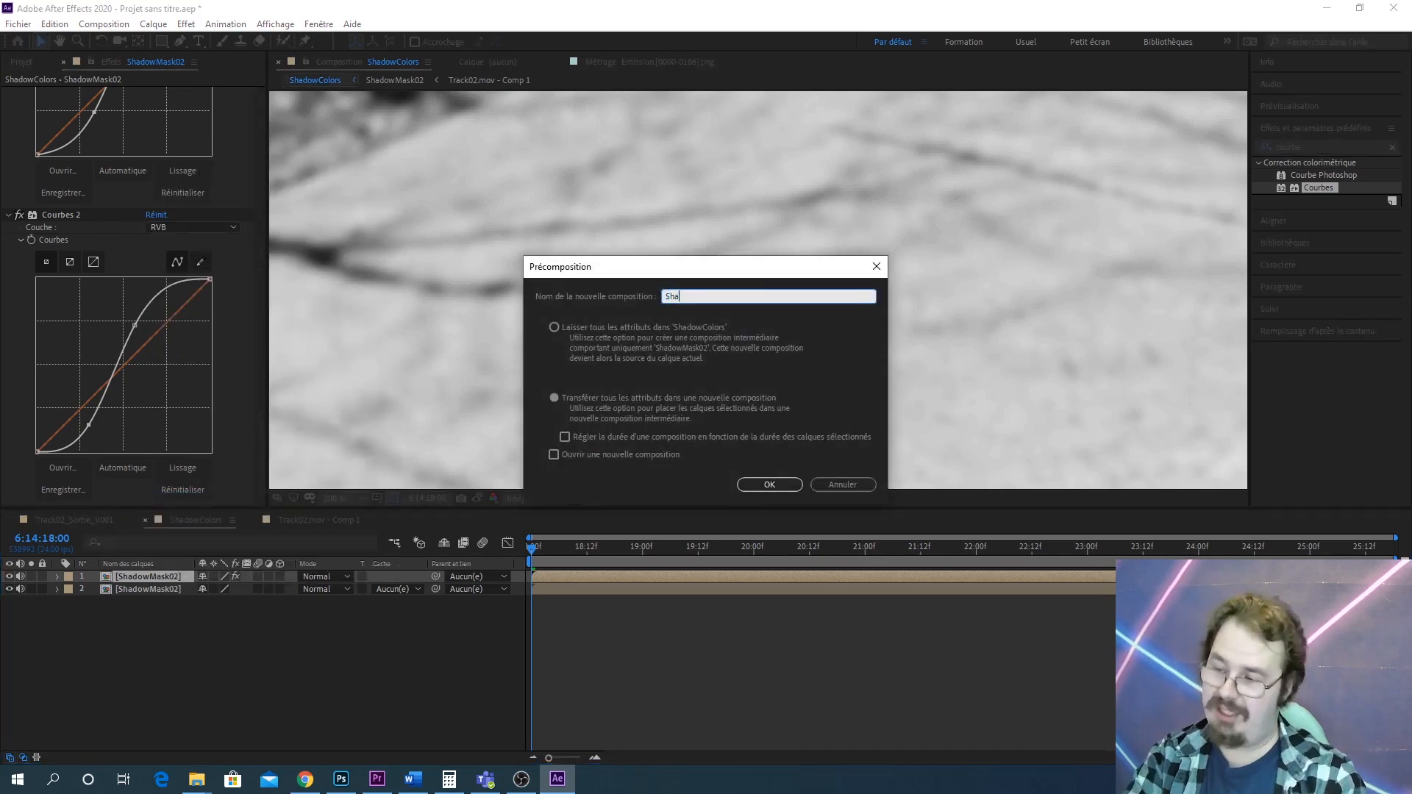
type("dow")
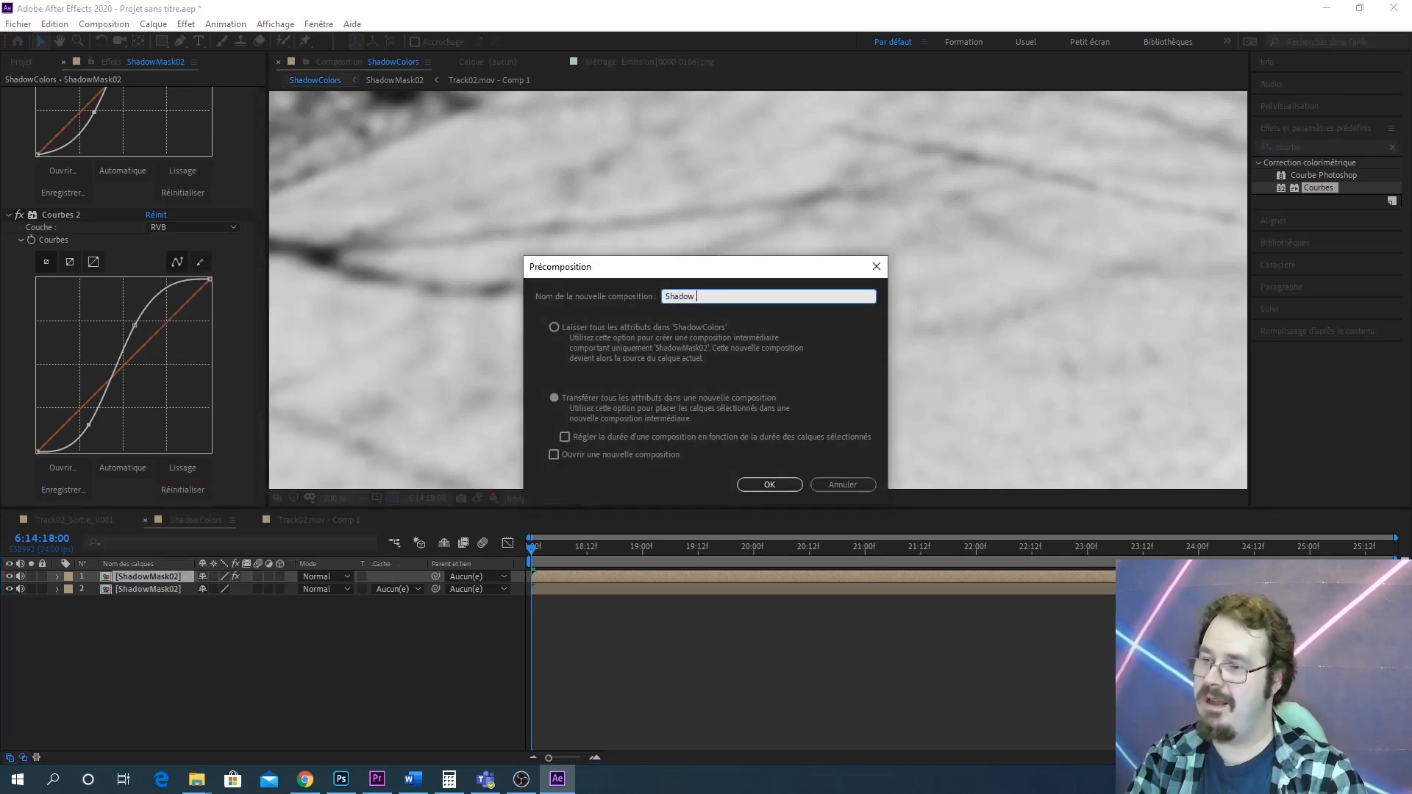
type("Mask03")
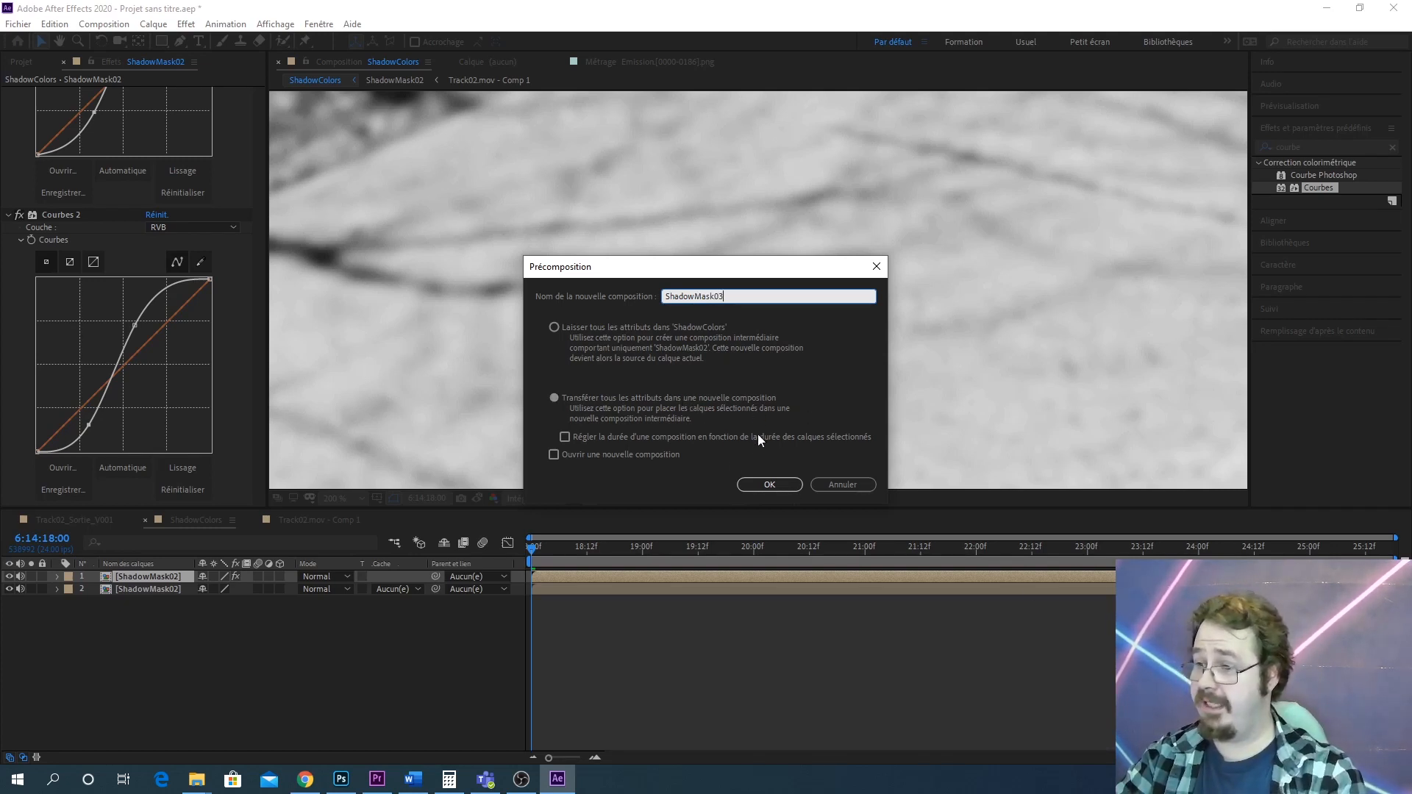
left_click(784, 484)
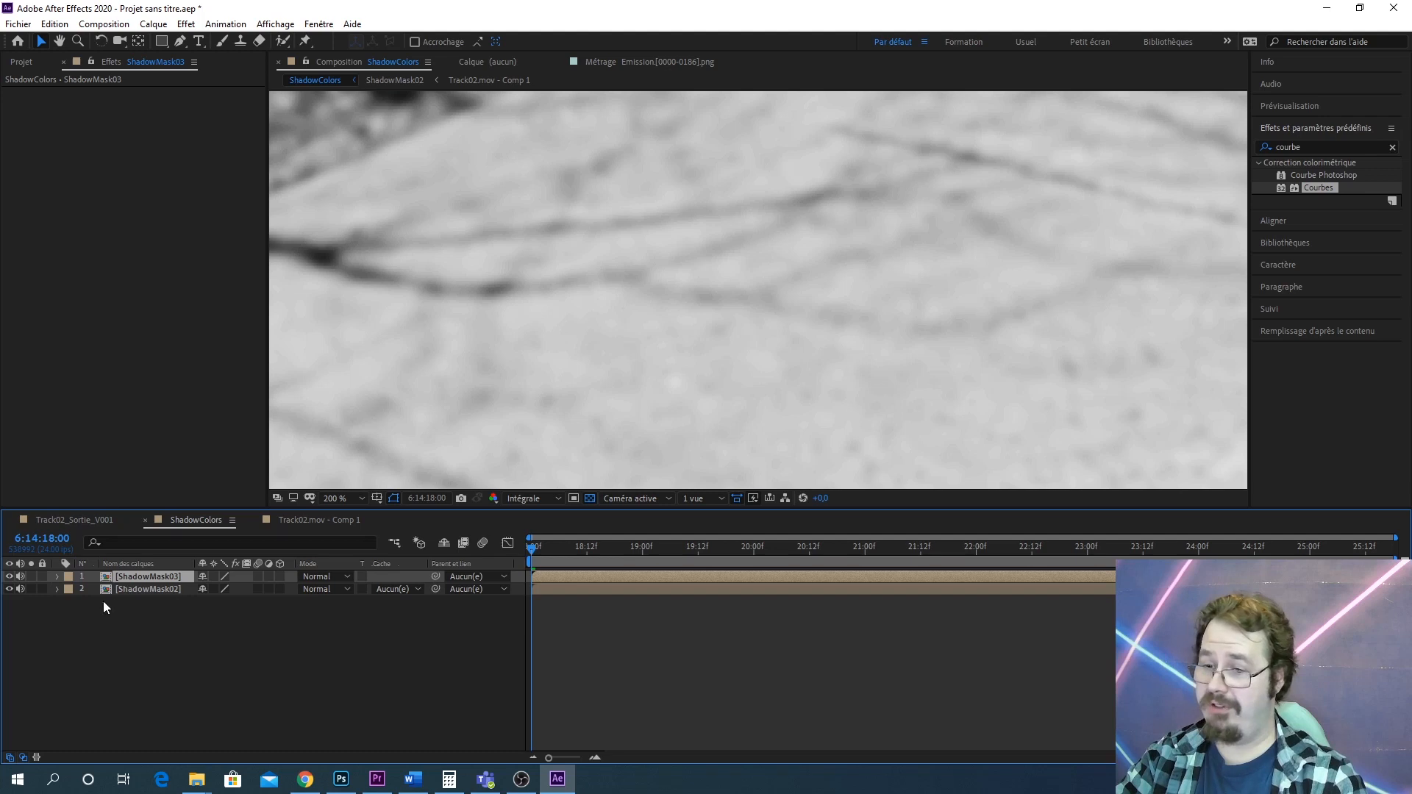
Add a new adjustment layer above the ShadowMask02 layer
left_click(143, 593)
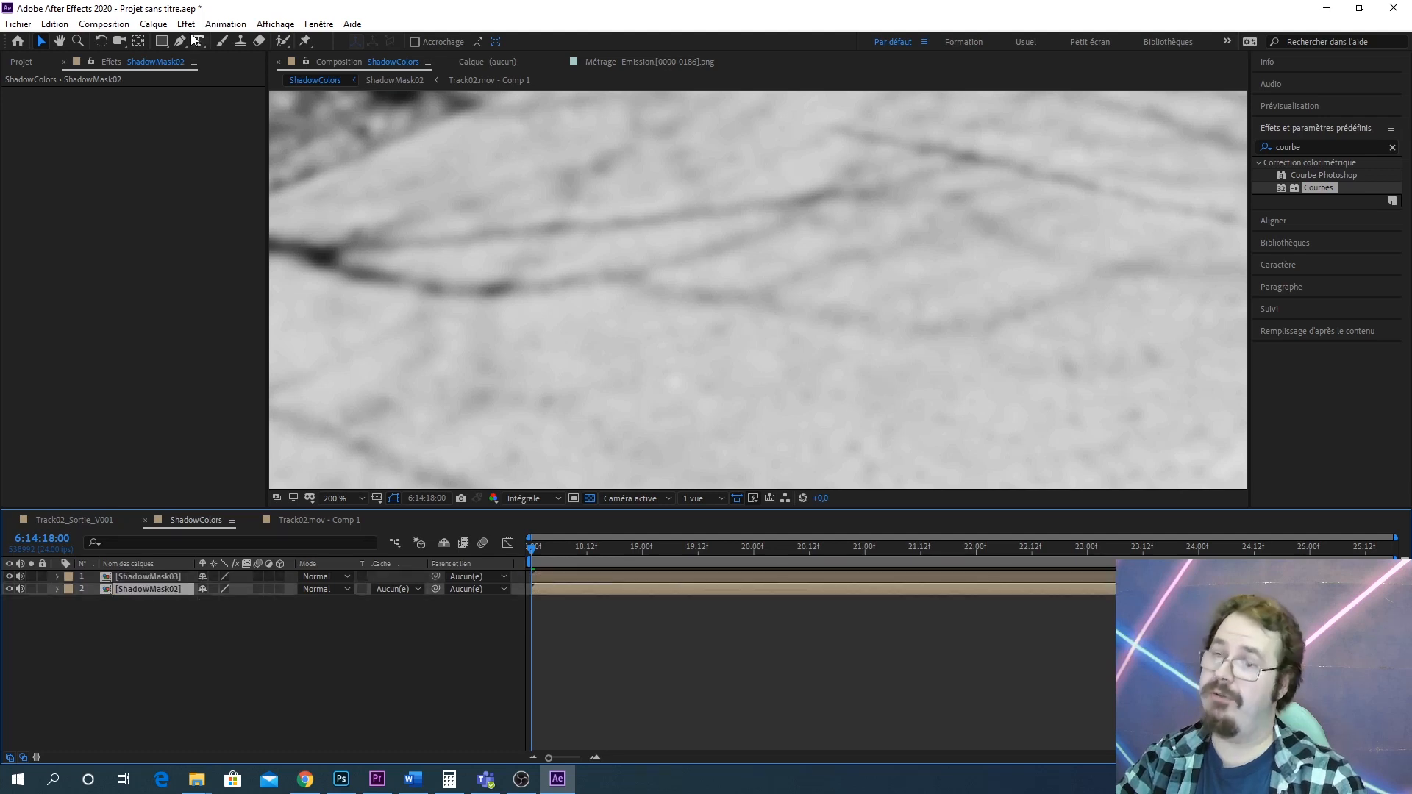
left_click(153, 24)
mouse_move(373, 47)
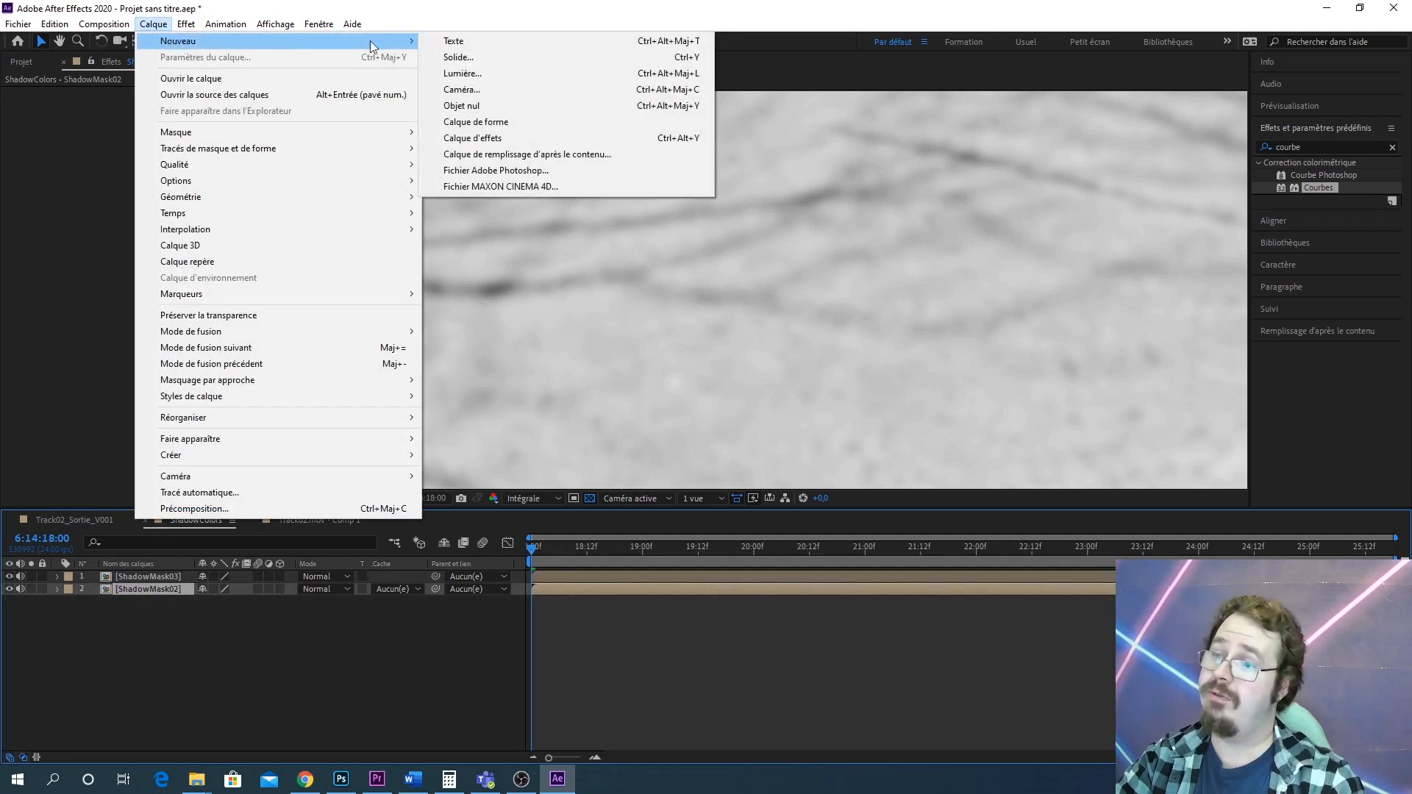
left_click(532, 139)
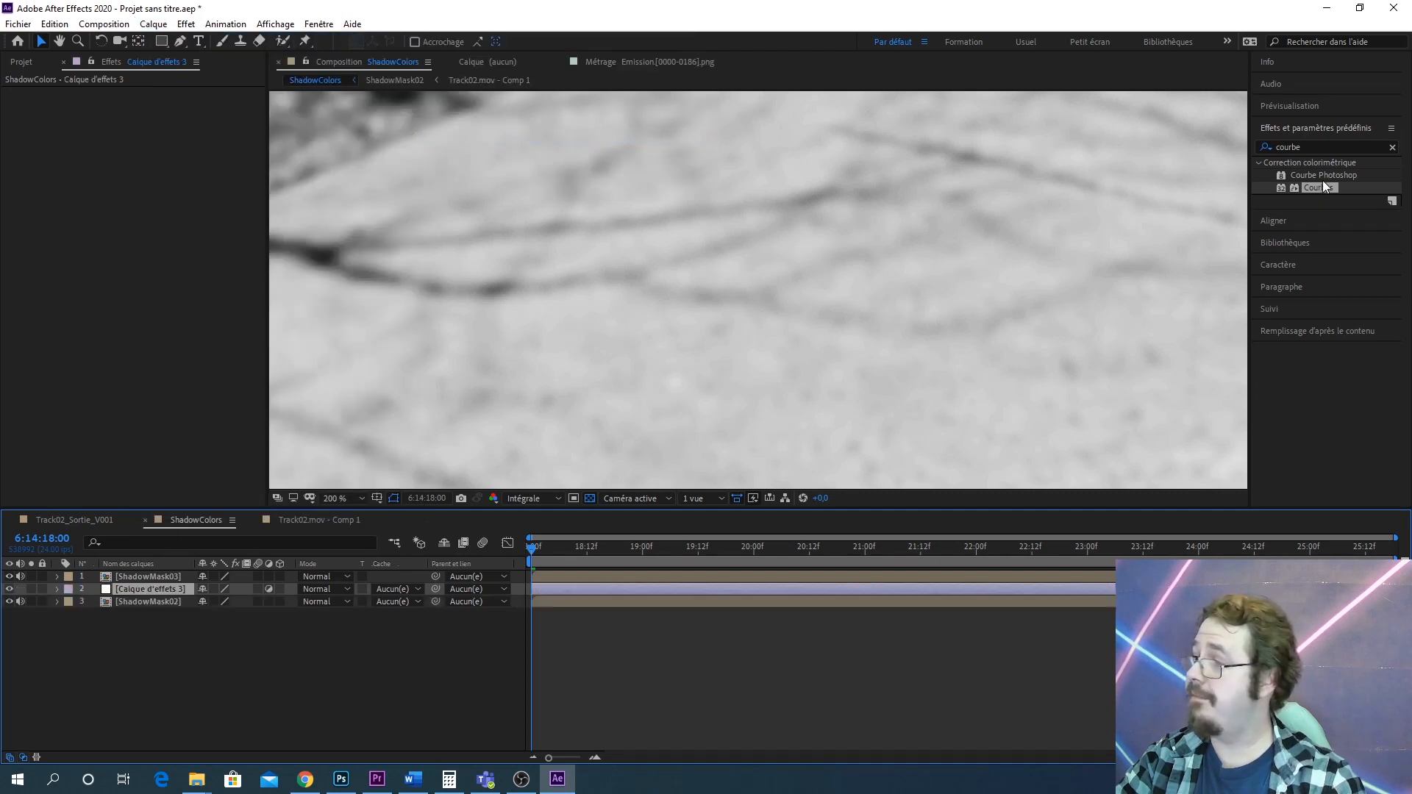
Apply Courbes to the adjustment layer and set its track matte to Luminance of ShadowMask03
left_click_drag(1323, 183, 167, 588)
left_click(409, 590)
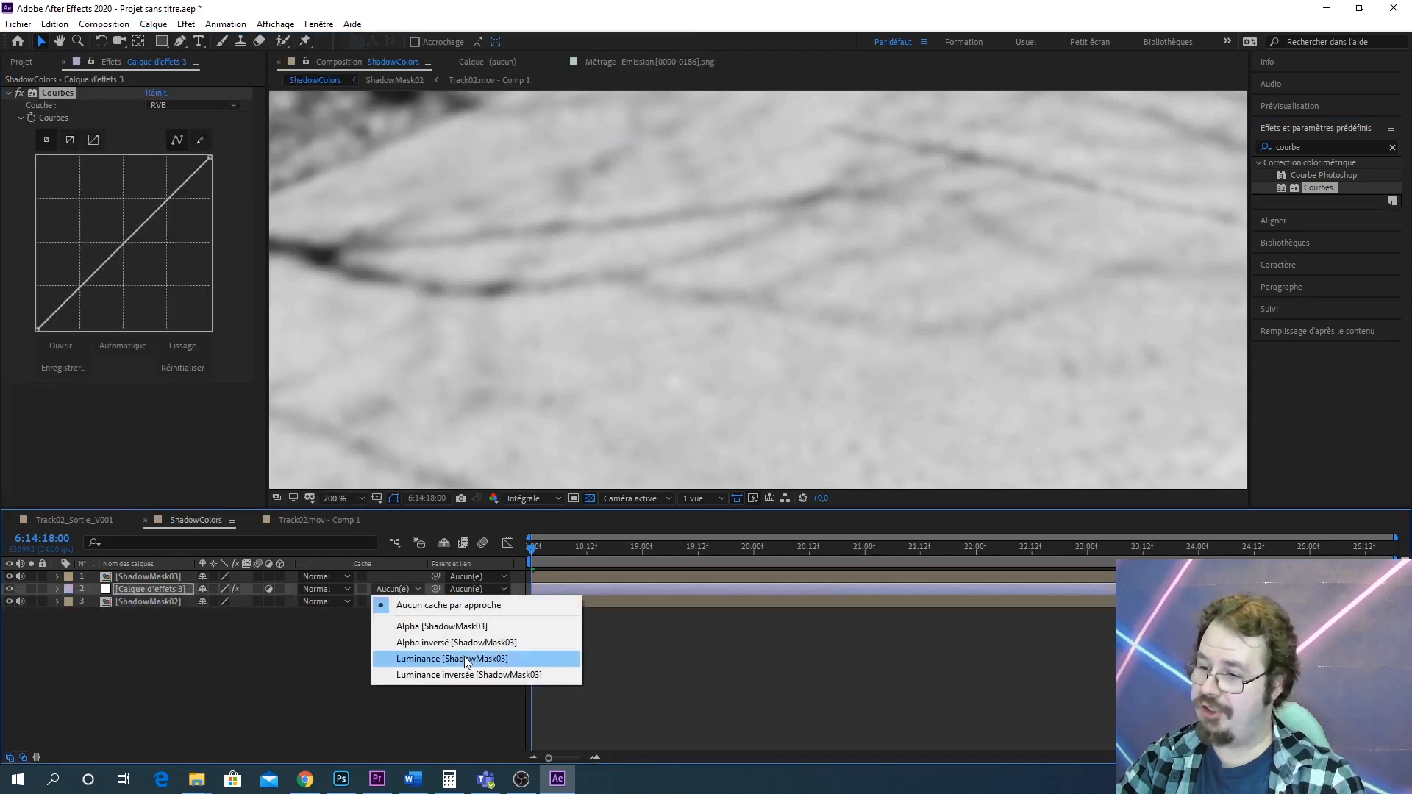
left_click(522, 659)
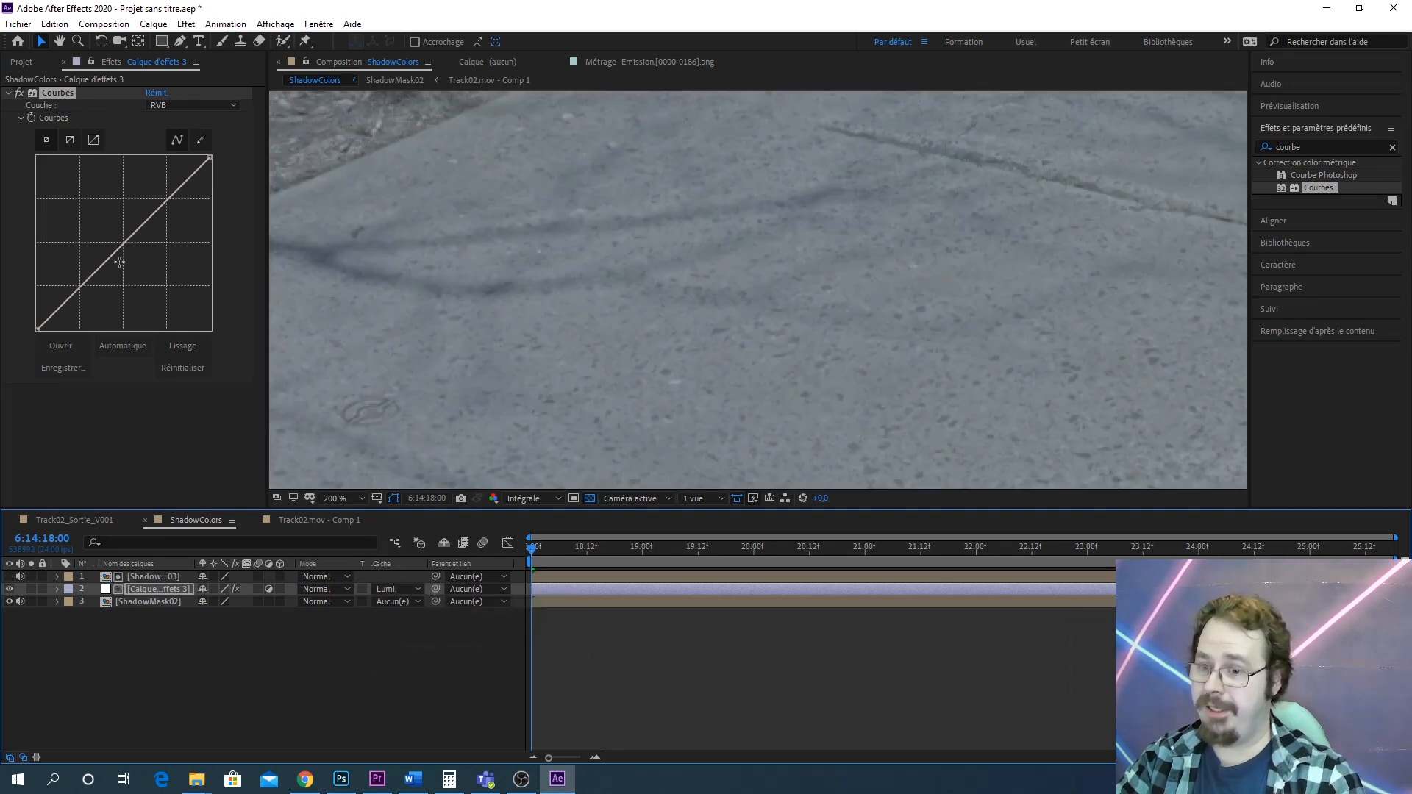
Bend the adjustment layer's curve downward to darken the masked shadow areas
left_click_drag(123, 244, 142, 270)
scroll(819, 259, "down", 2)
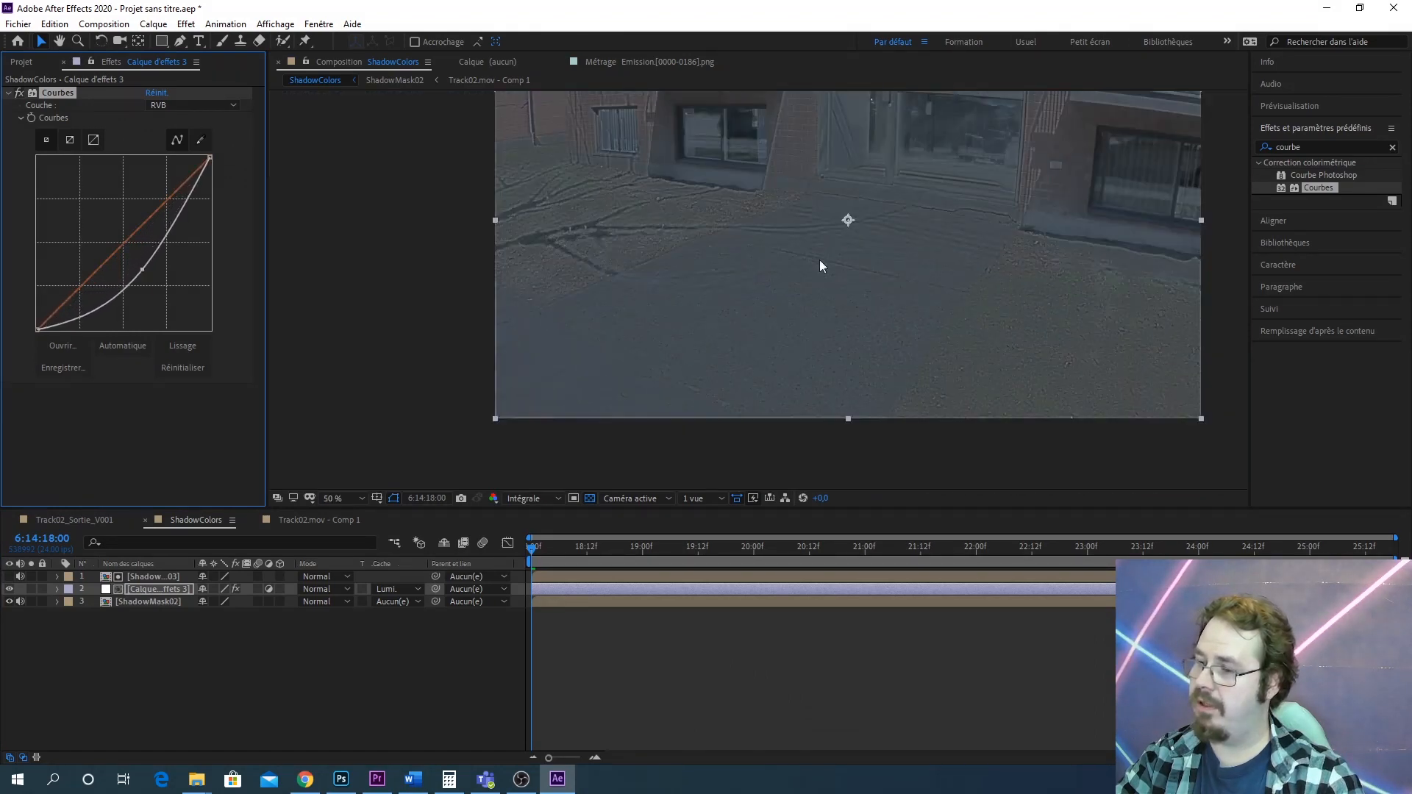
left_click_drag(879, 270, 908, 229)
scroll(711, 353, "up", 2)
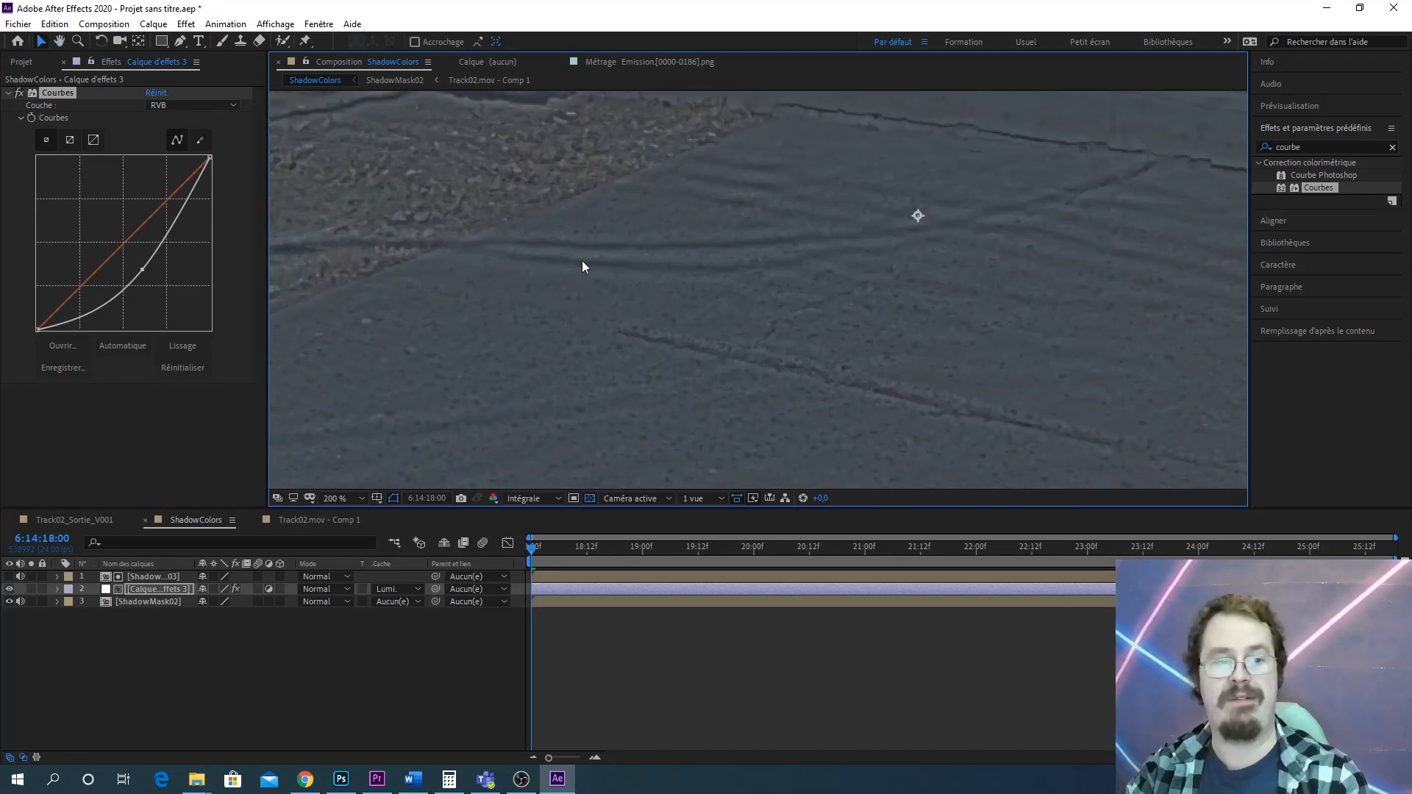
key("comma")
key("comma")
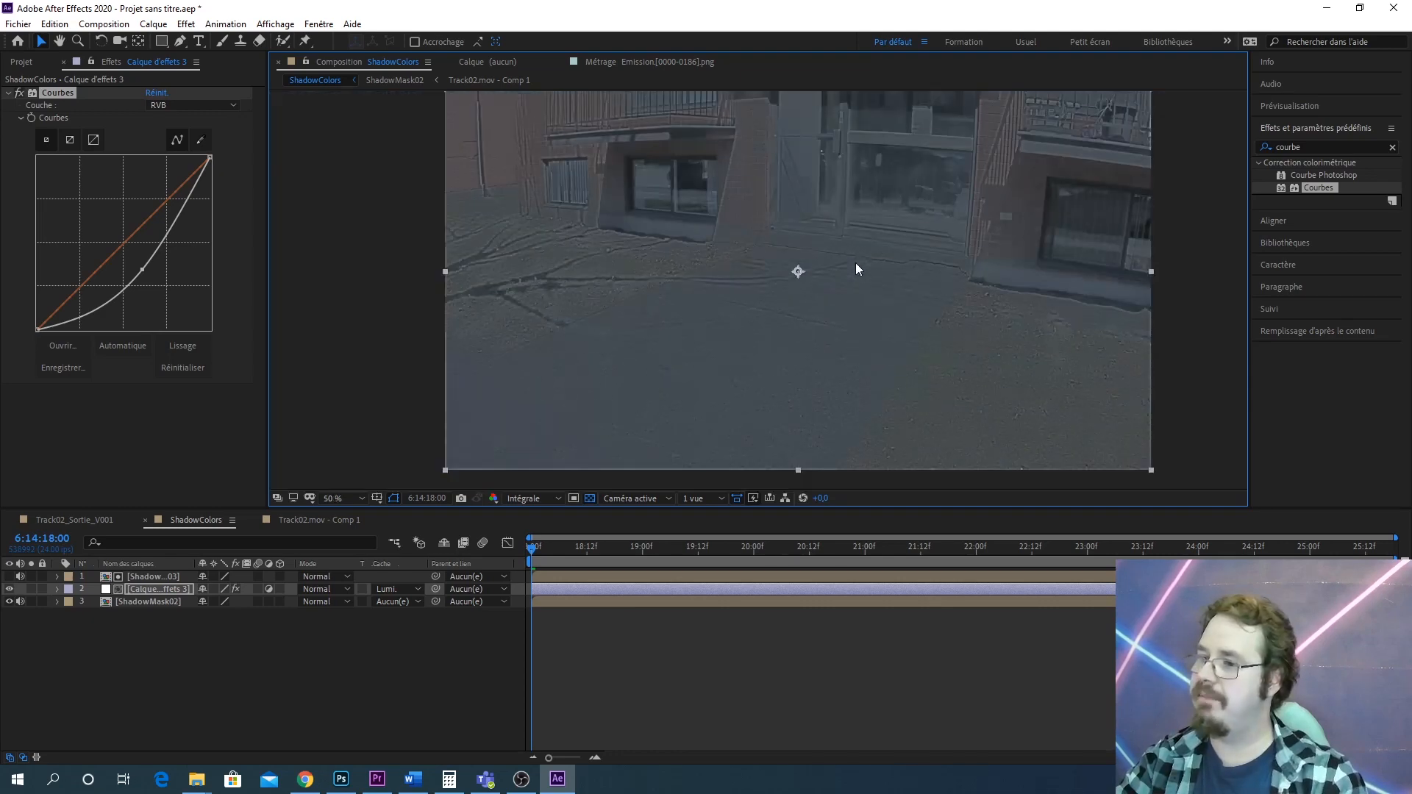
scroll(823, 308, "up", 1)
left_click_drag(775, 324, 858, 274)
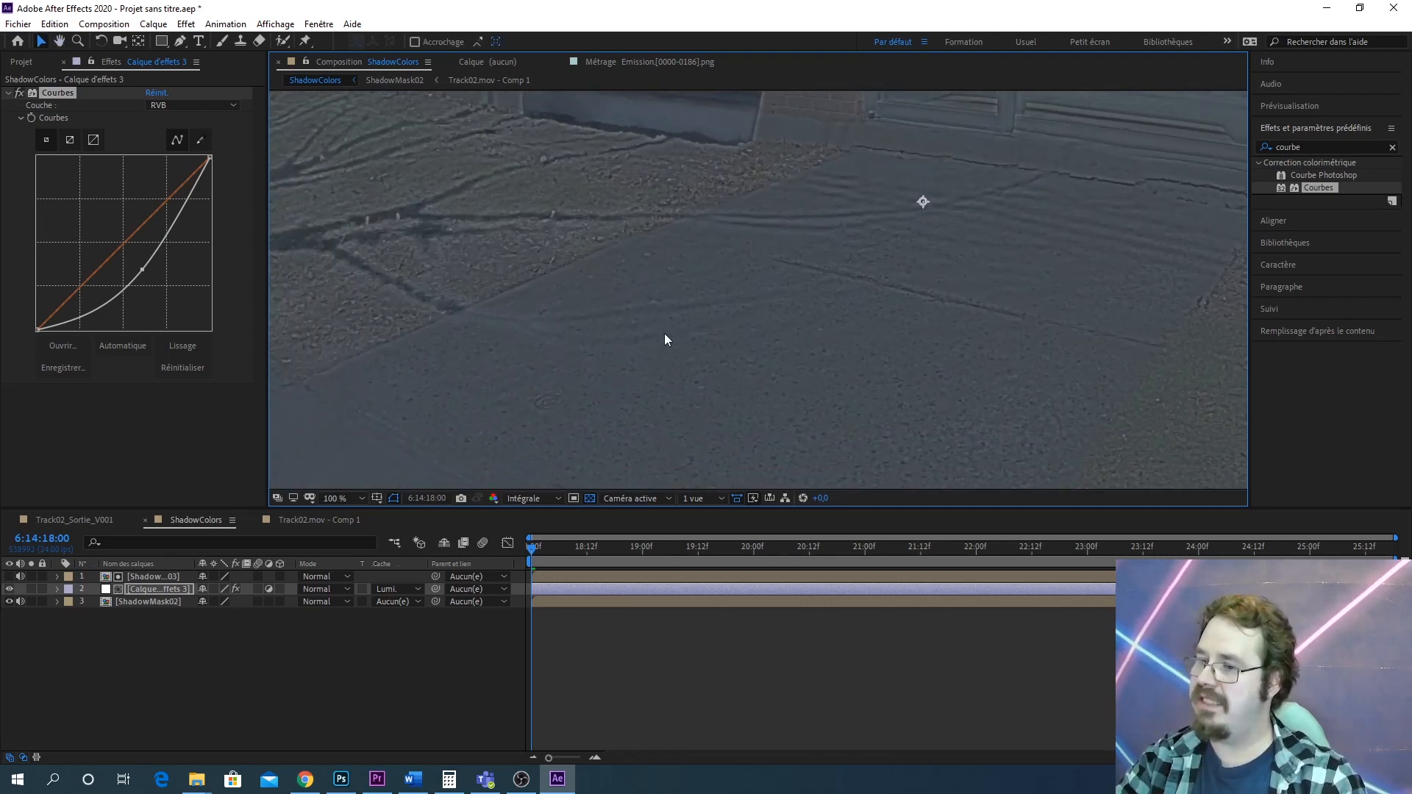
scroll(664, 335, "up", 1)
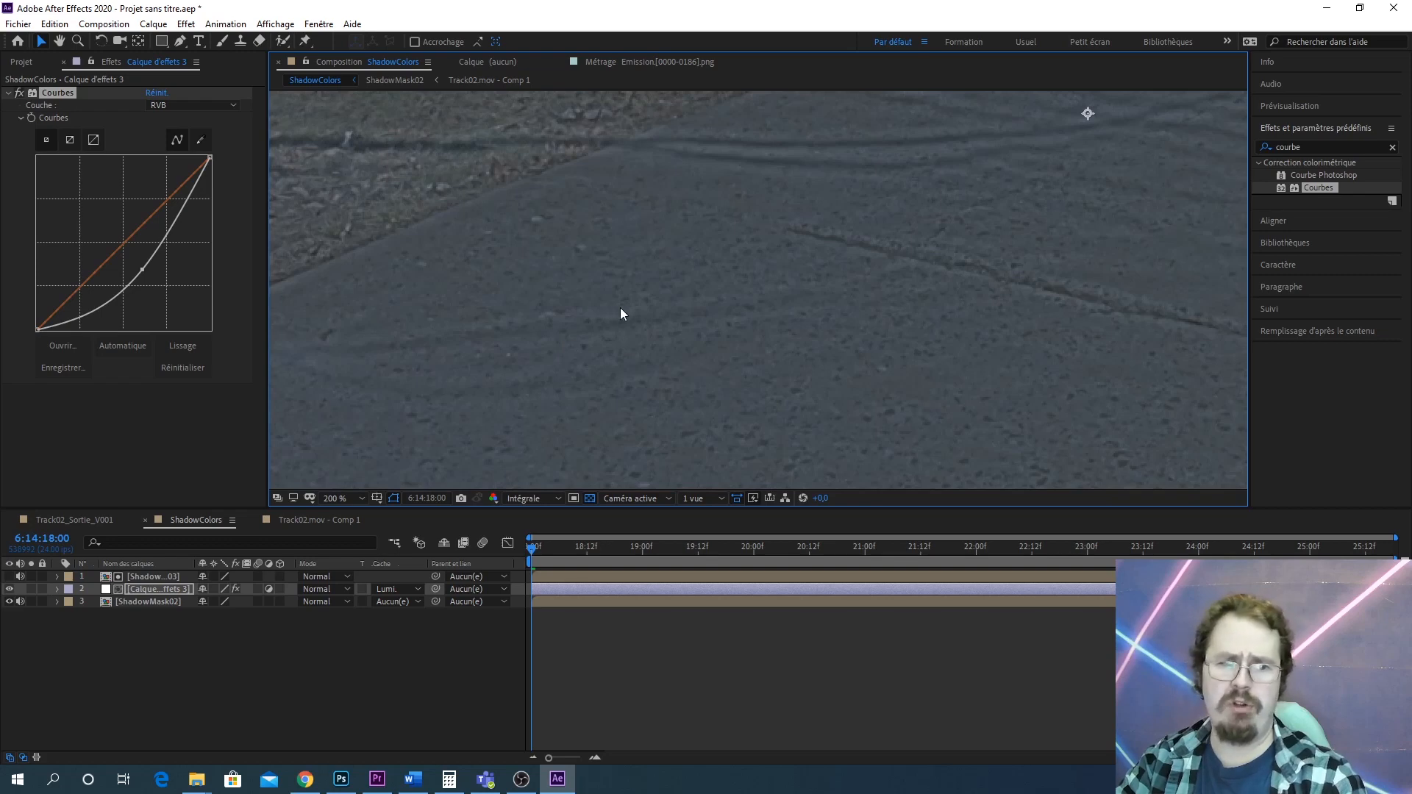
Select all three layers and precompose them into a new composition named ShadowMask04
left_click(140, 603)
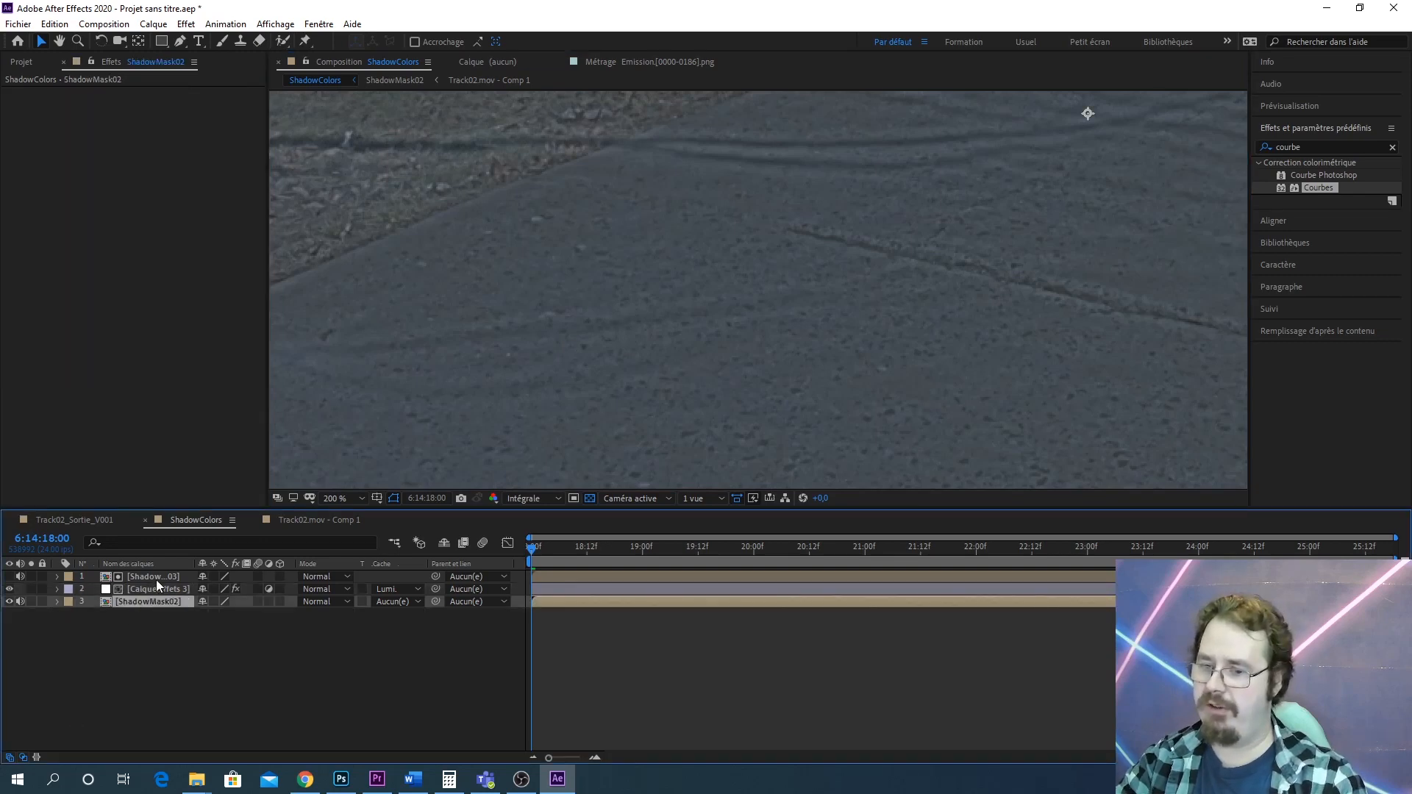
left_click(156, 580, "ctrl")
right_click(158, 577)
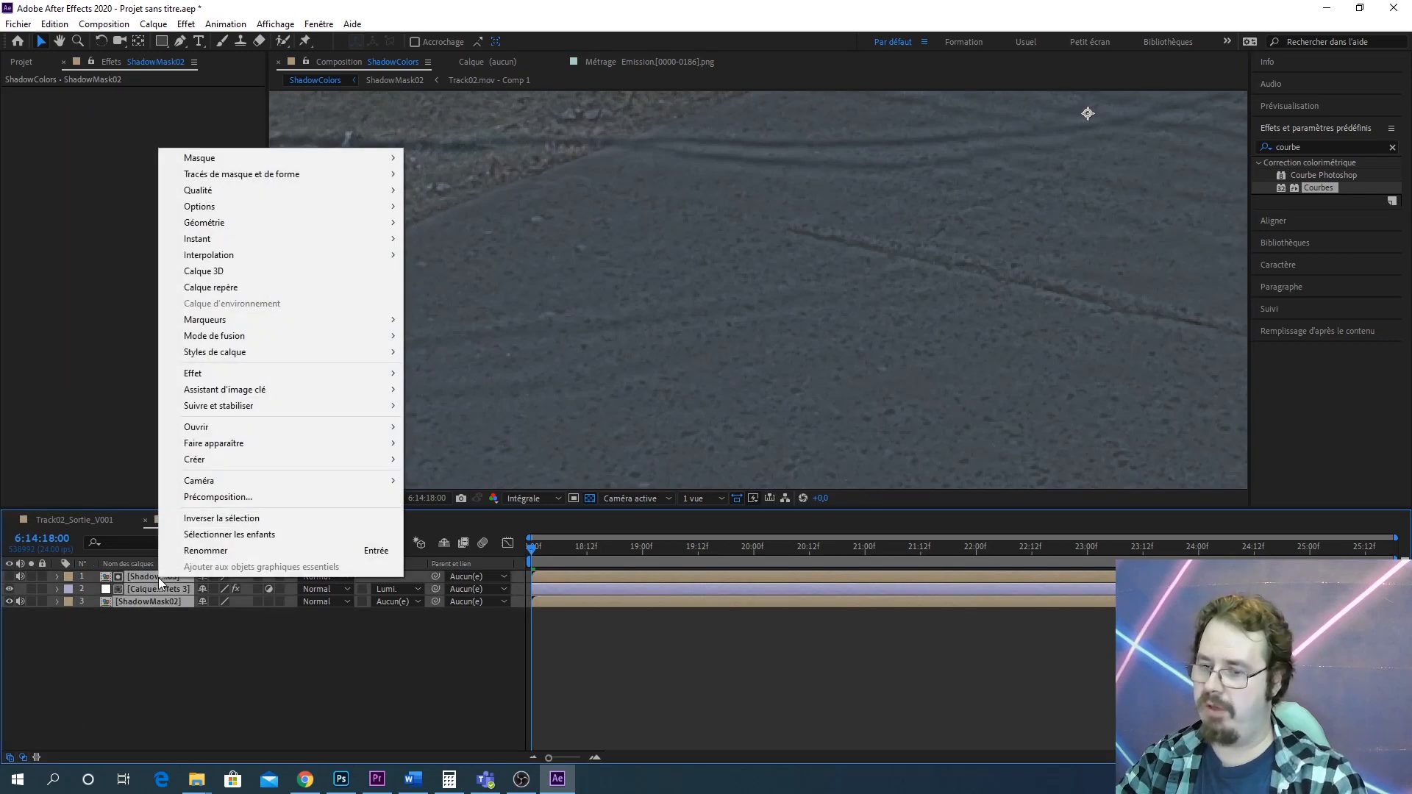
left_click(219, 497)
type("S")
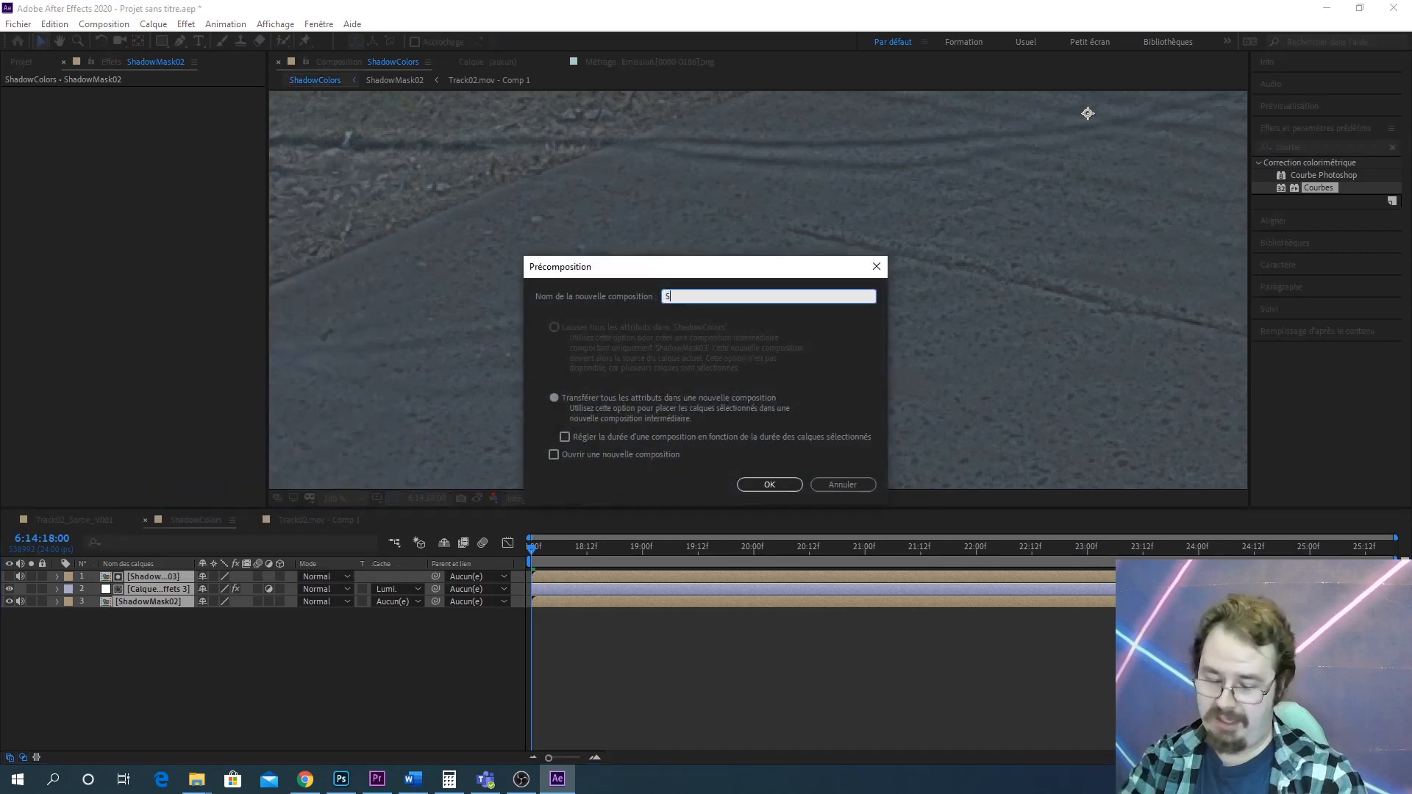
type("hadowMask0")
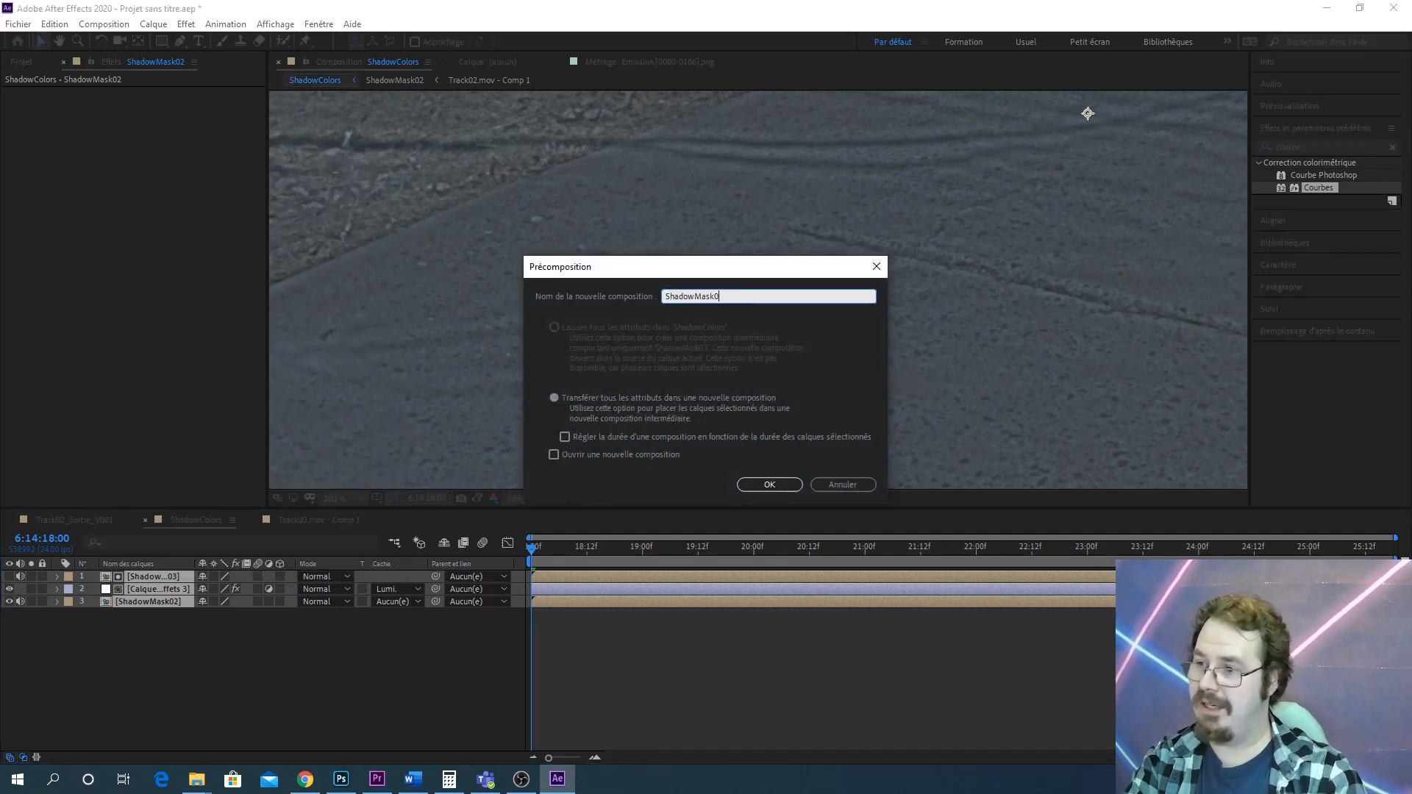
type("4")
key("Return")
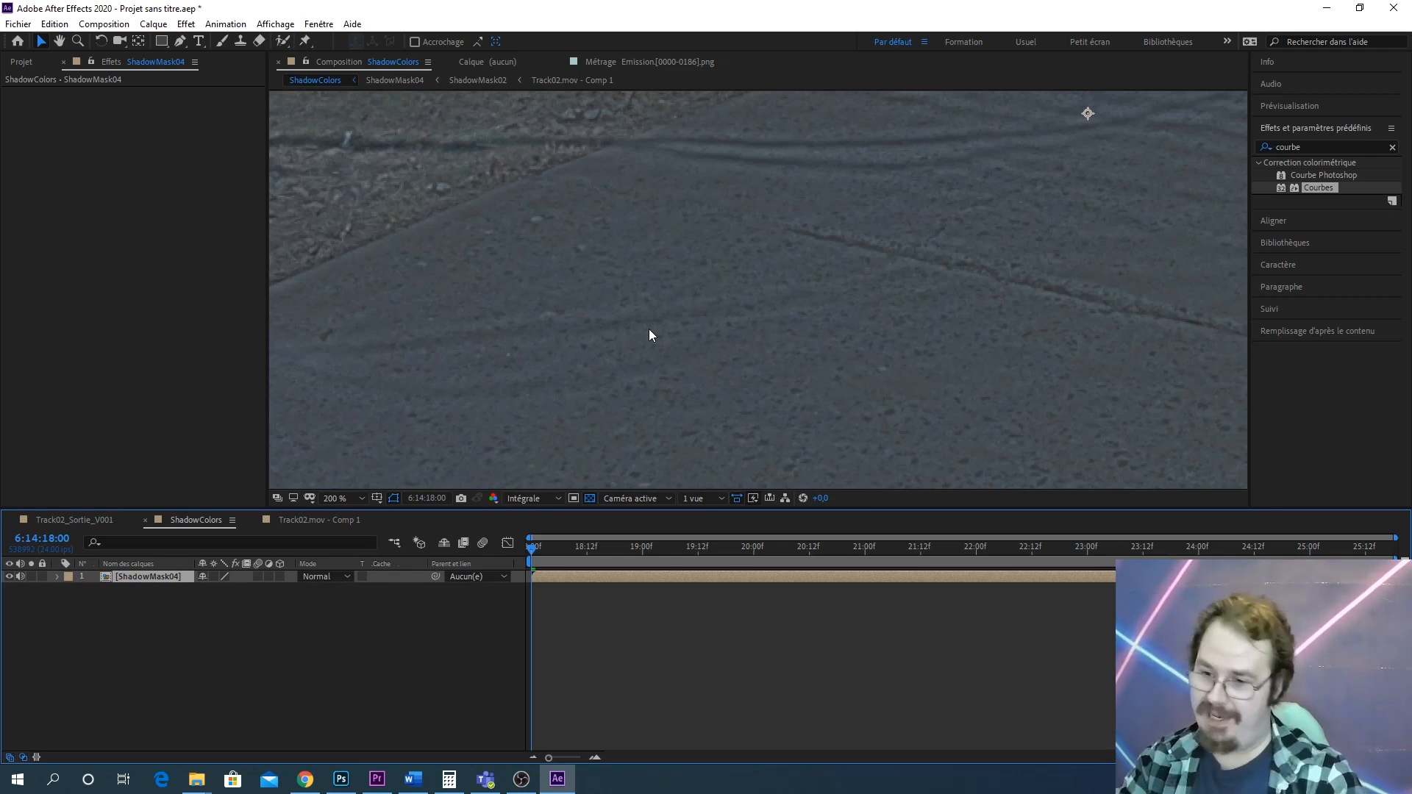
Duplicate the ShadowMask04 layer and apply a Noir et blanc effect to the top copy
key("ctrl+d")
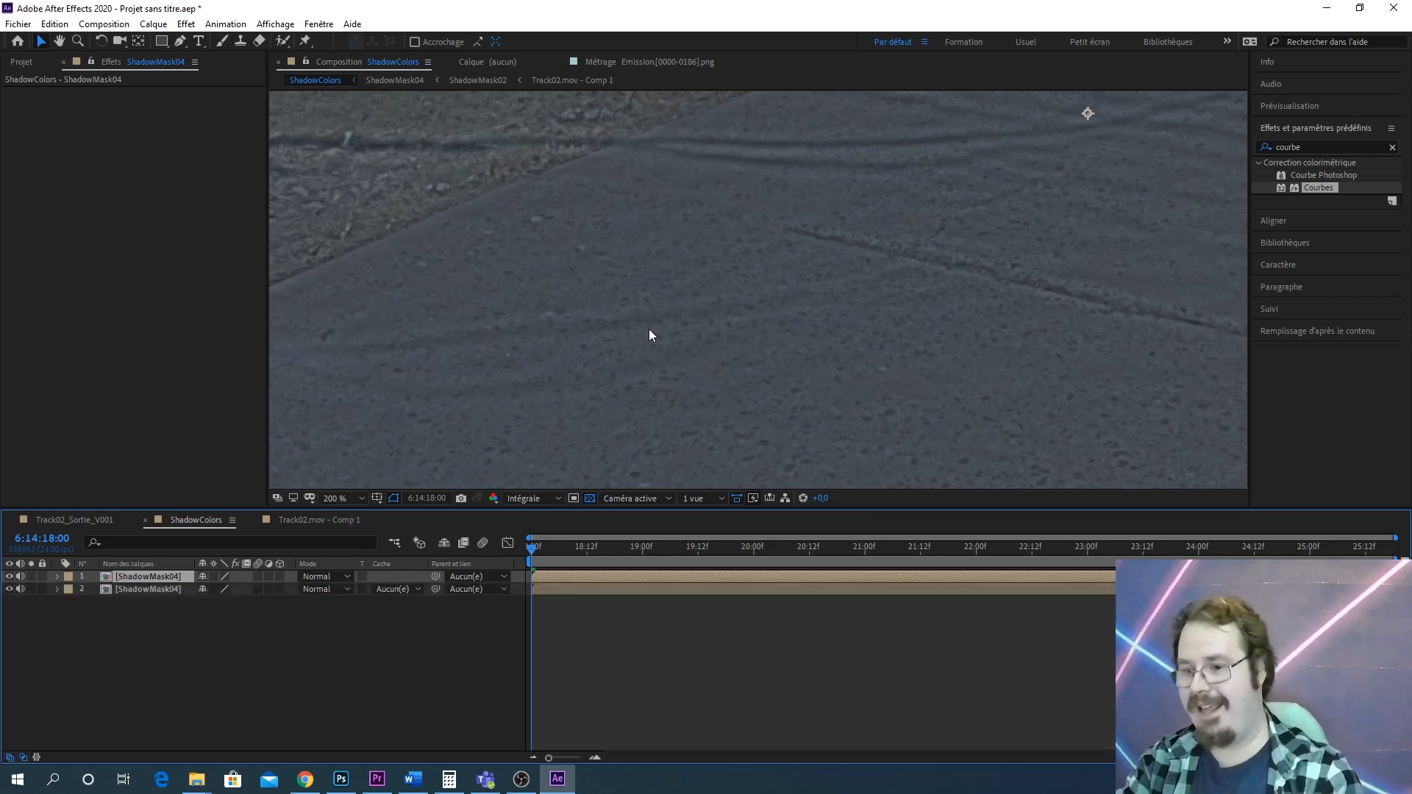
left_click(1318, 148)
type("N")
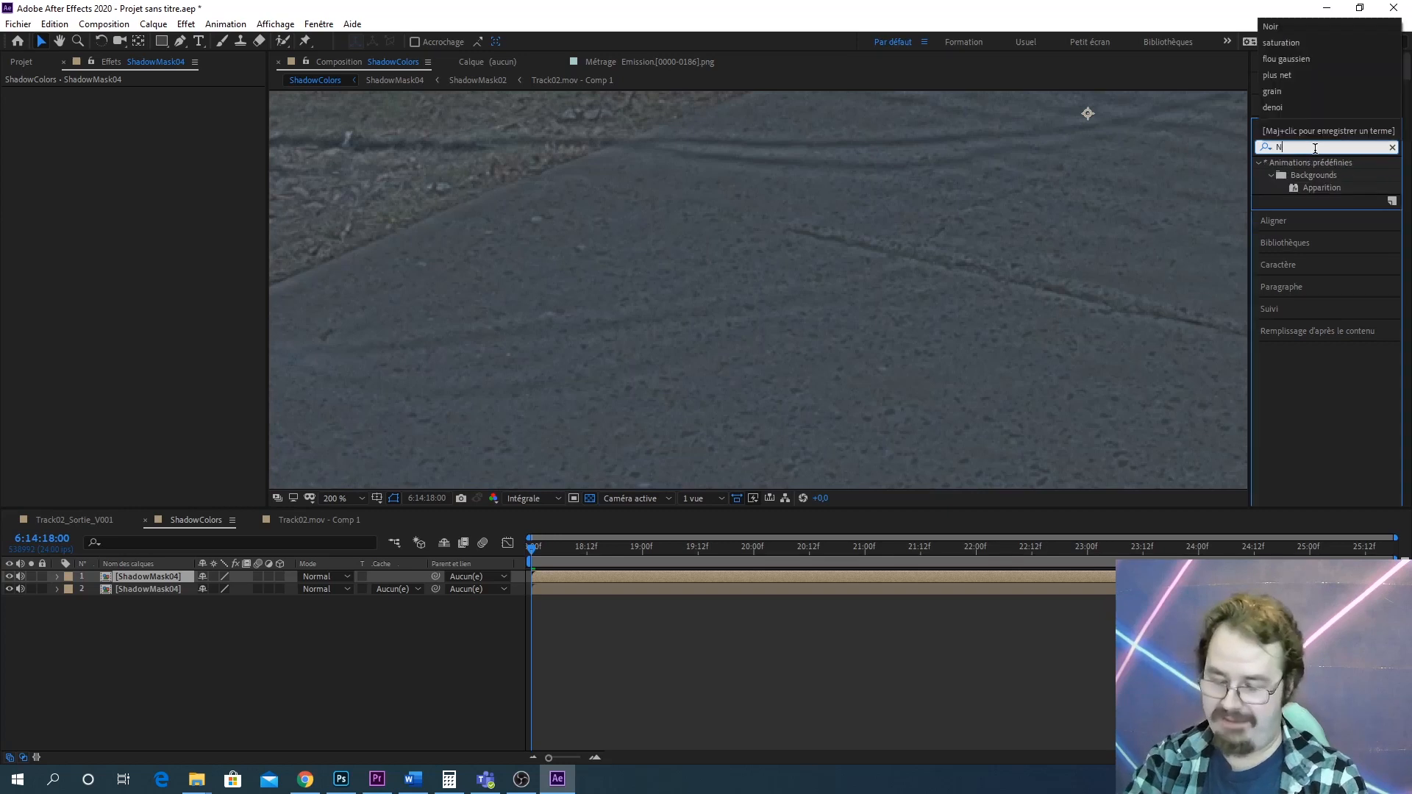
type("oirE")
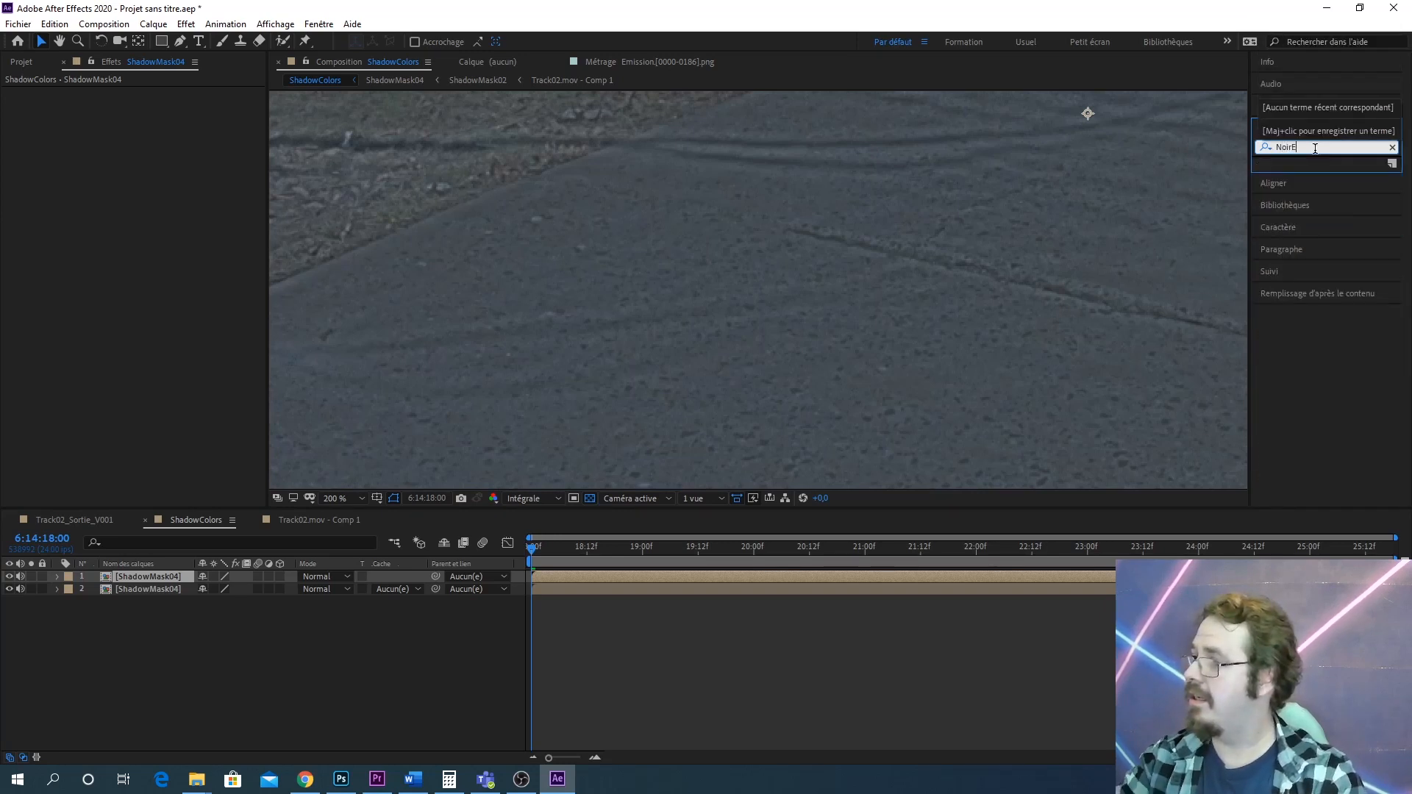
key("BackSpace")
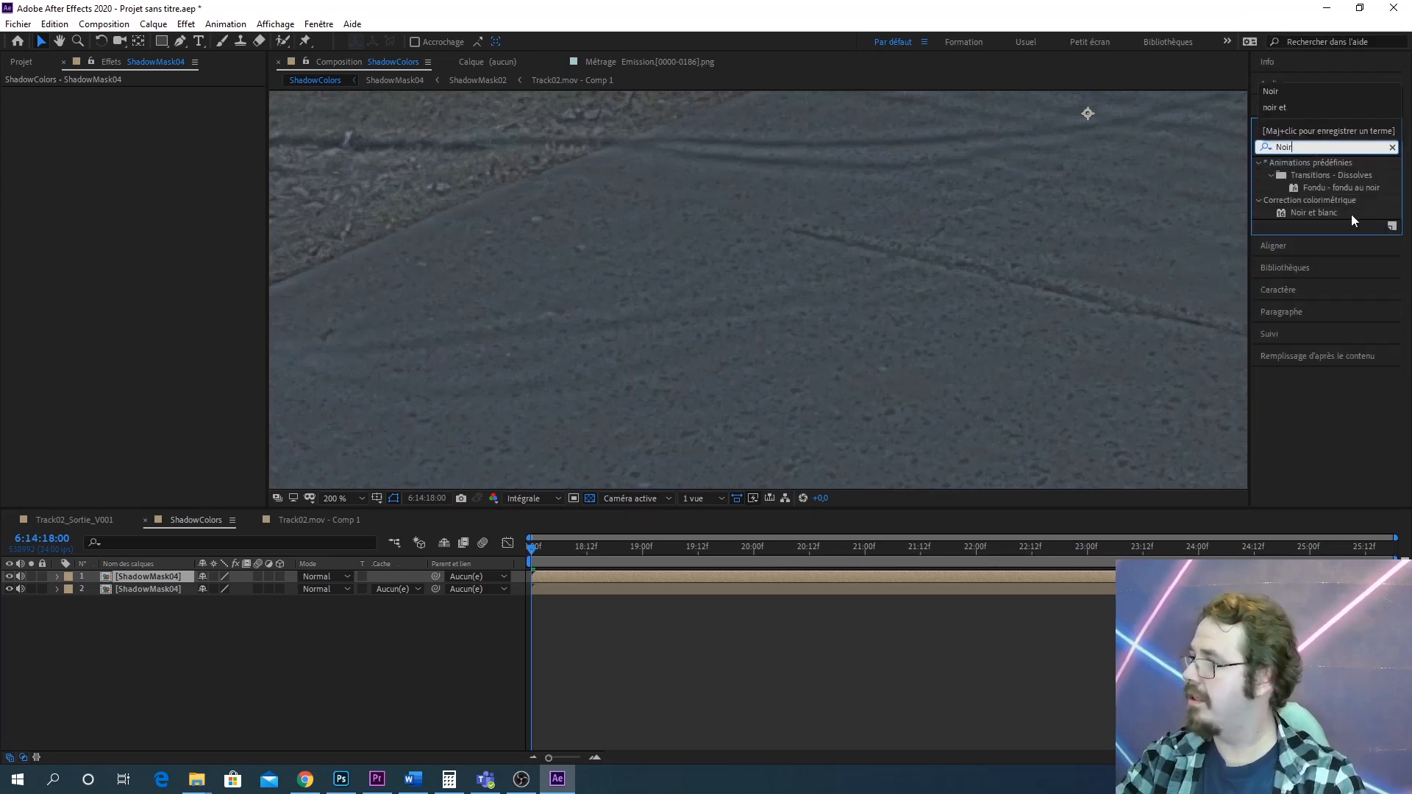
left_click_drag(1352, 214, 162, 577)
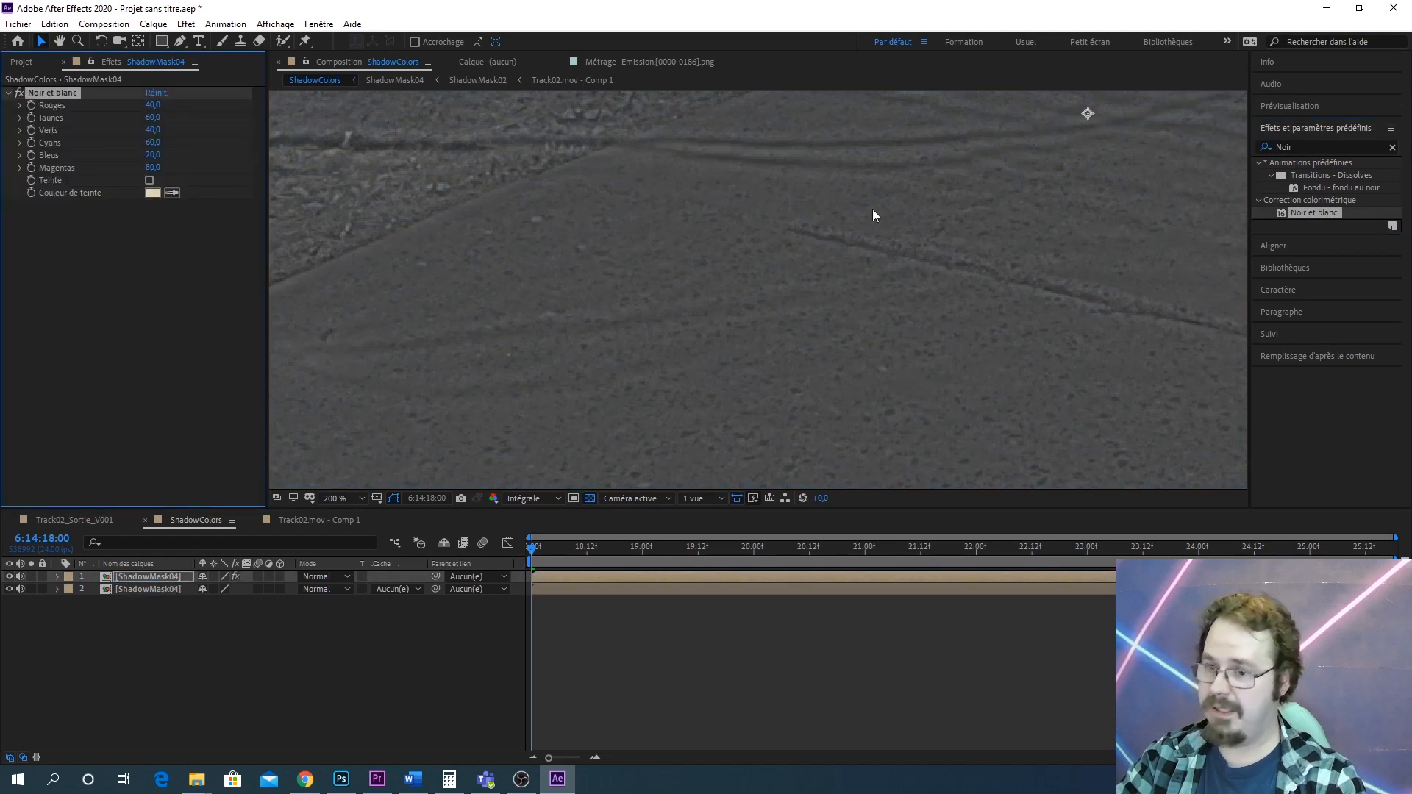
Add a Flou gaussien effect to the top layer and set its blur amount to 9.9
left_click(1310, 147)
type("F")
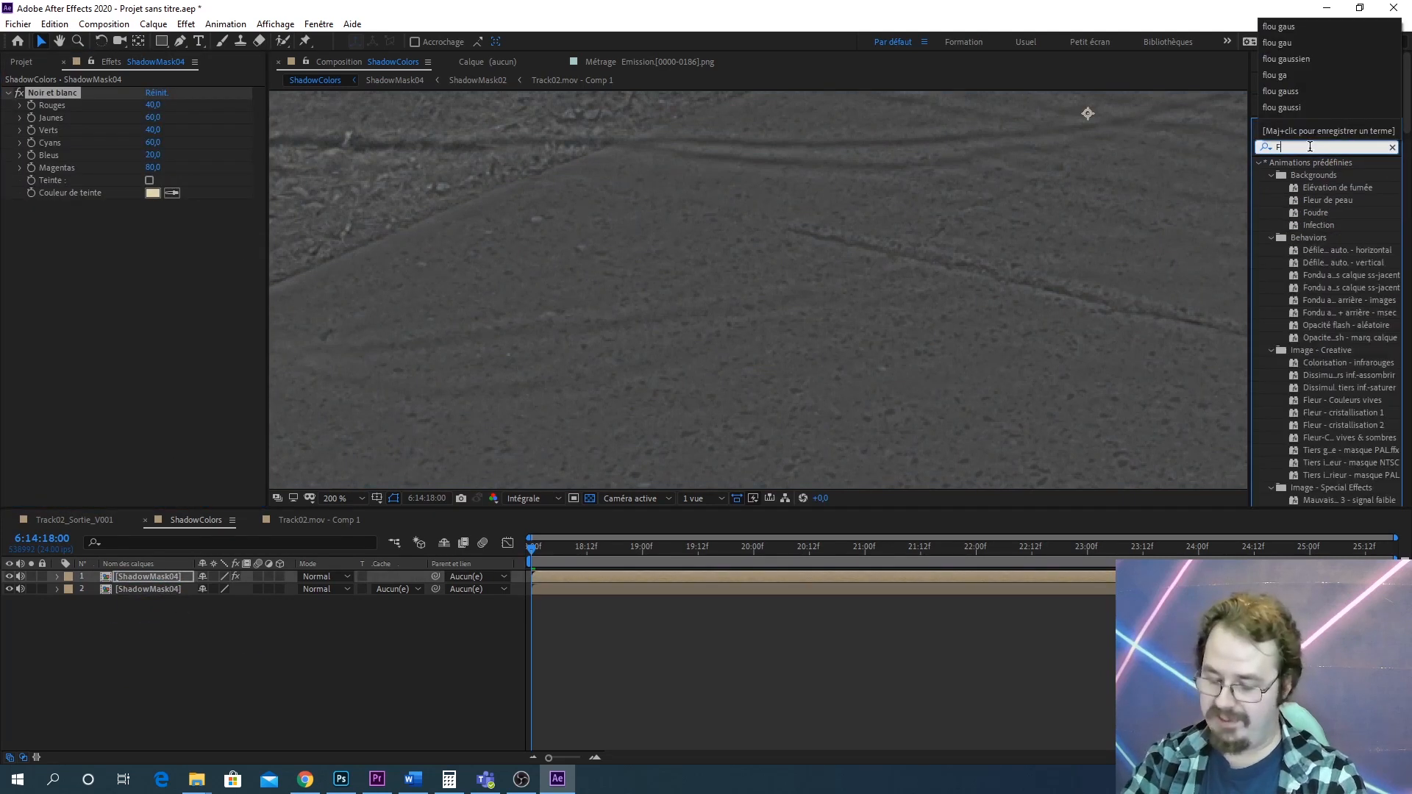
type("lou ga")
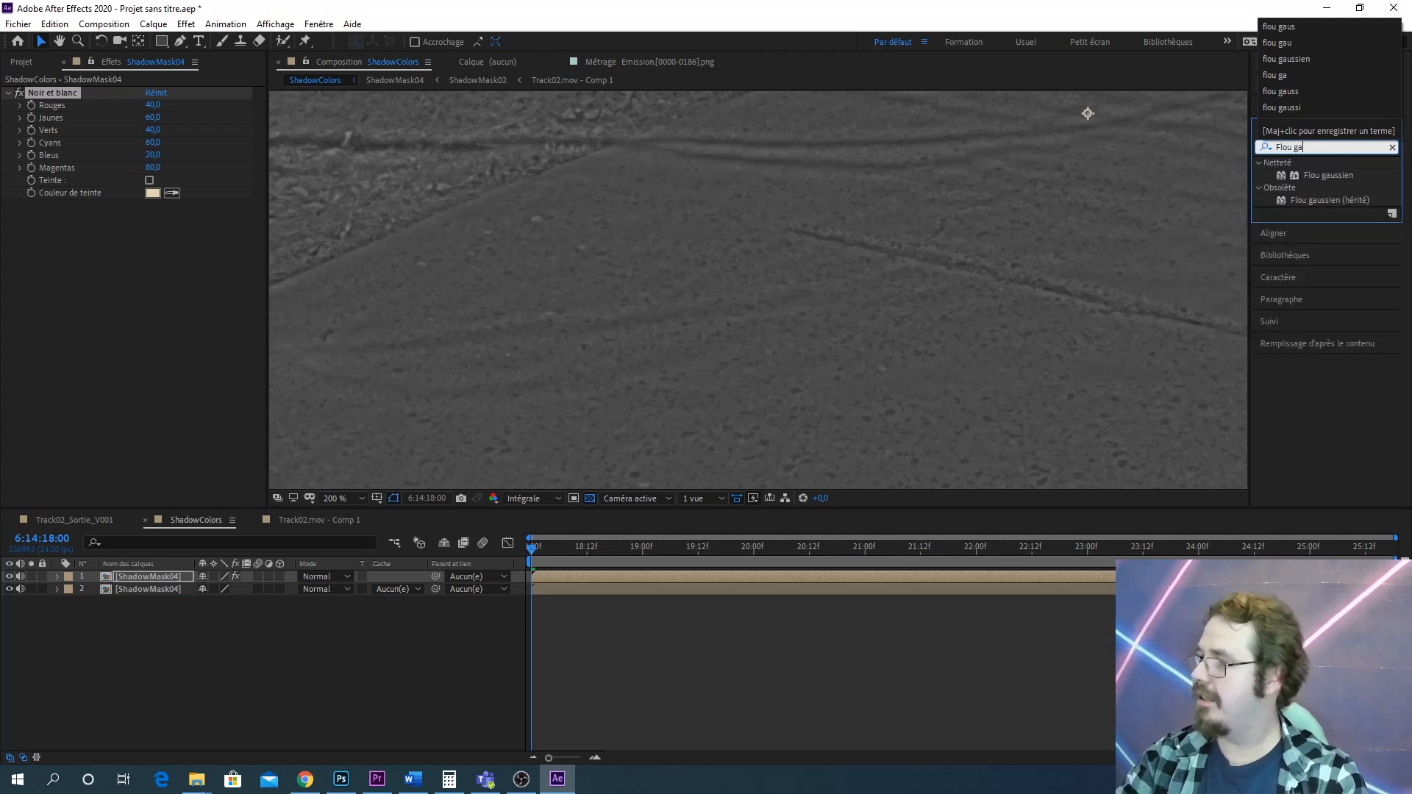
left_click(1346, 175)
left_click_drag(1345, 173, 169, 575)
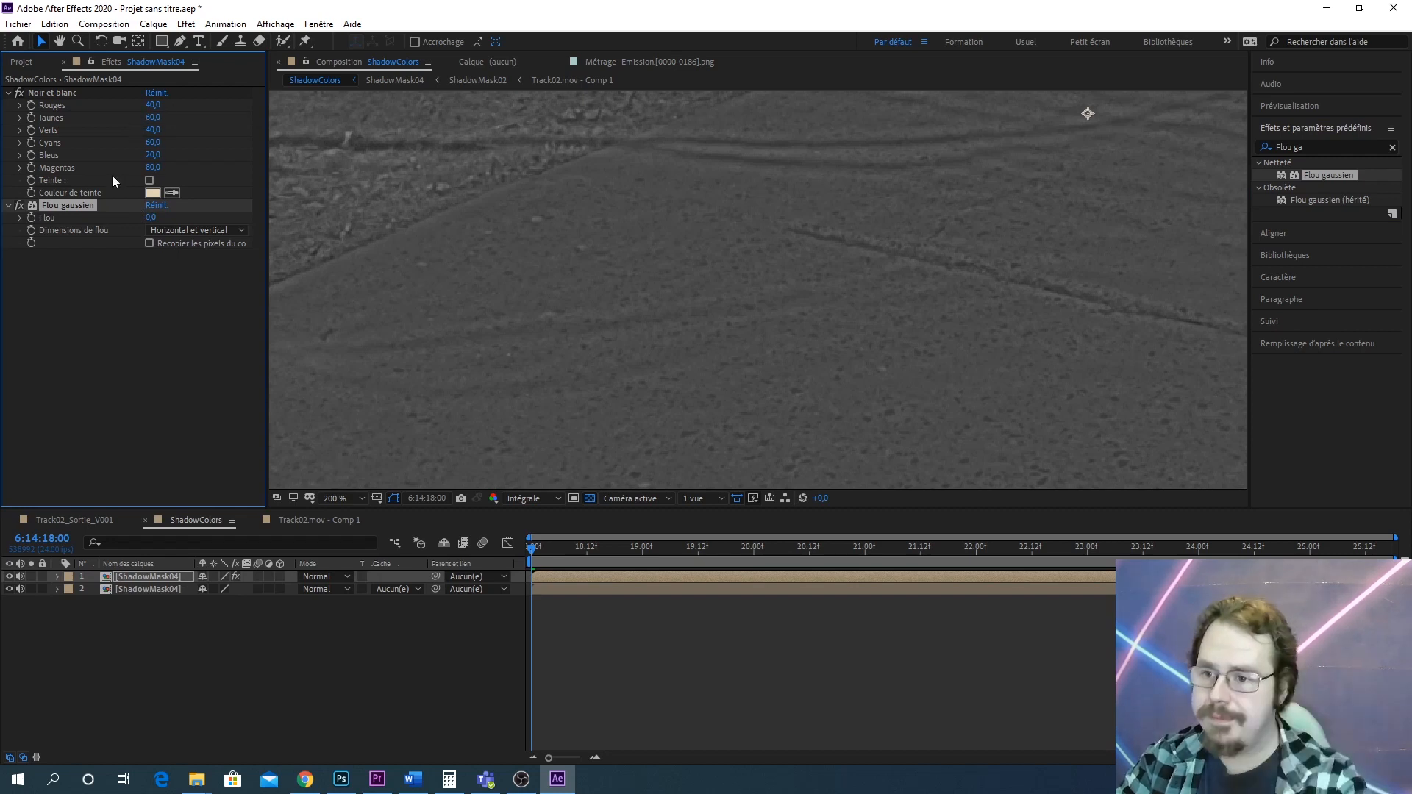
left_click_drag(152, 219, 218, 211)
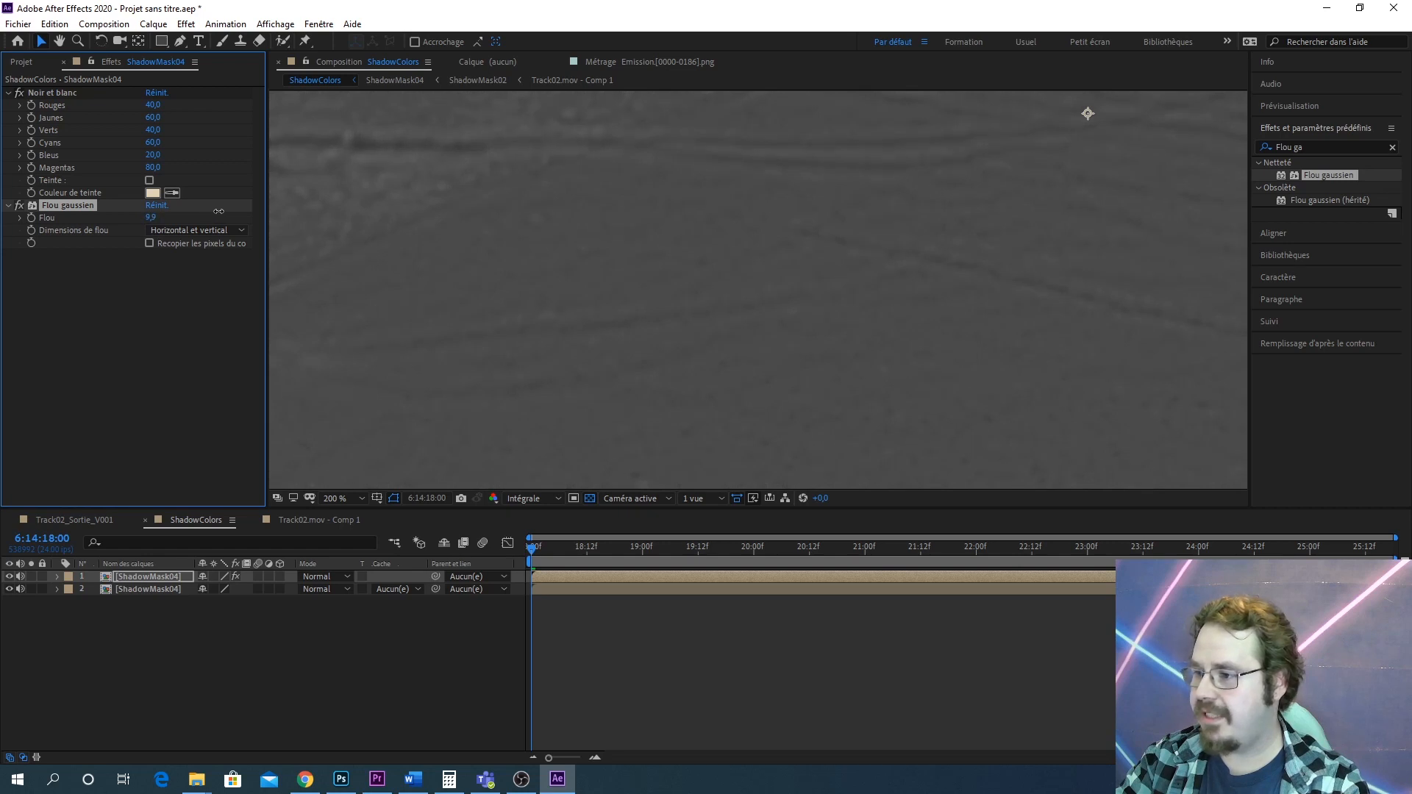
Apply a Courbes effect to the top ShadowMask04 layer and shape an S-curve to boost its contrast
triple_click(1316, 147)
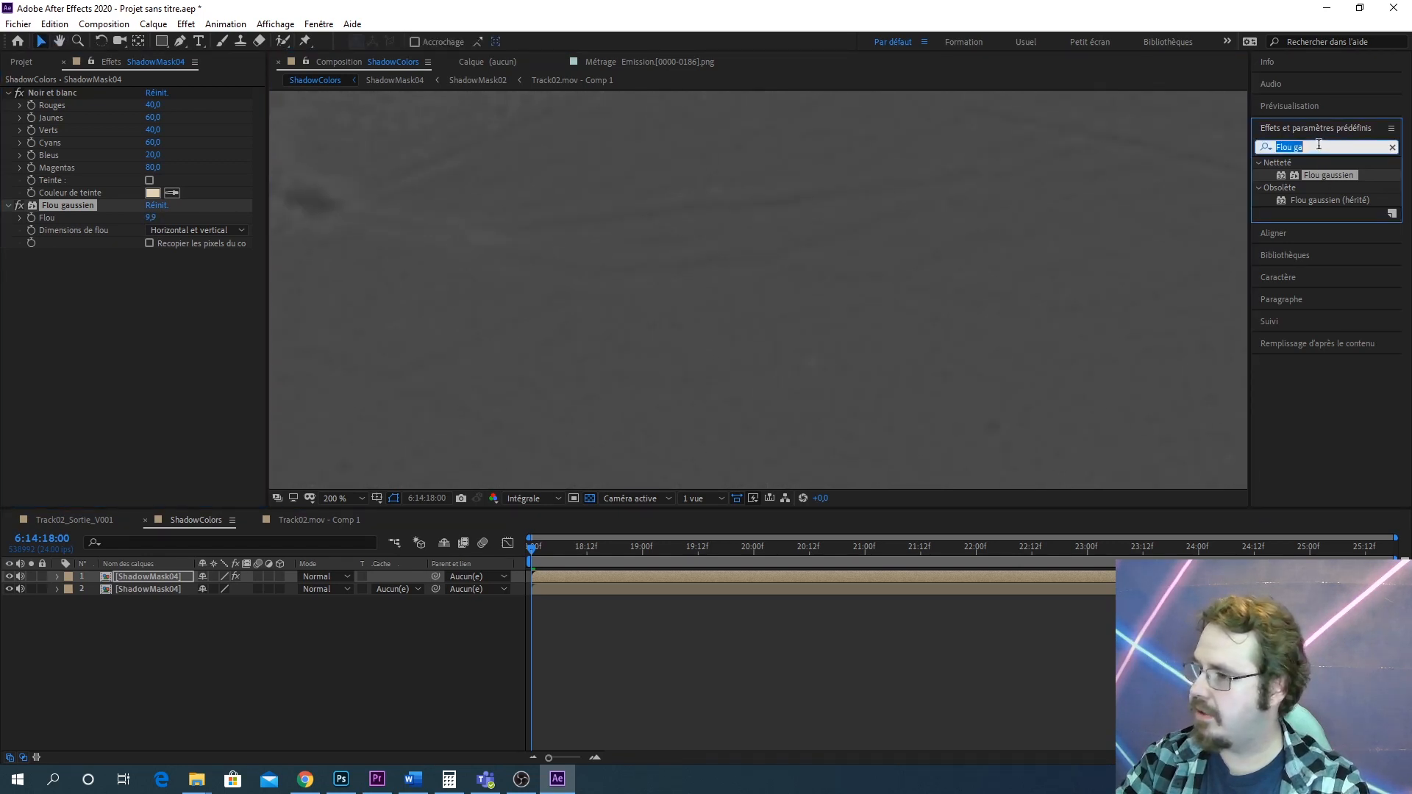
type("Sourbe")
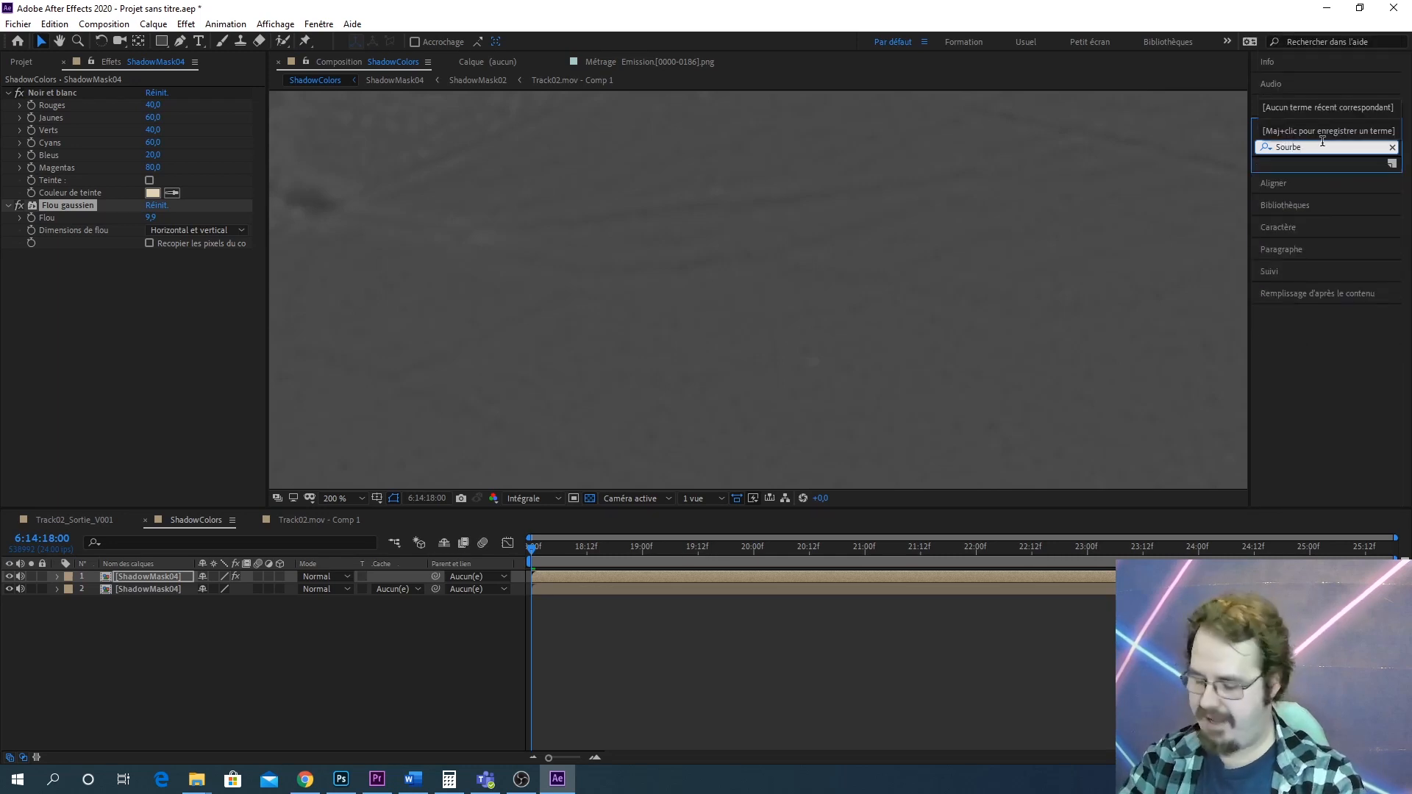
key("BackSpace")
key("BackSpace")
key("BackSpace")
key("BackSpace")
key("BackSpace")
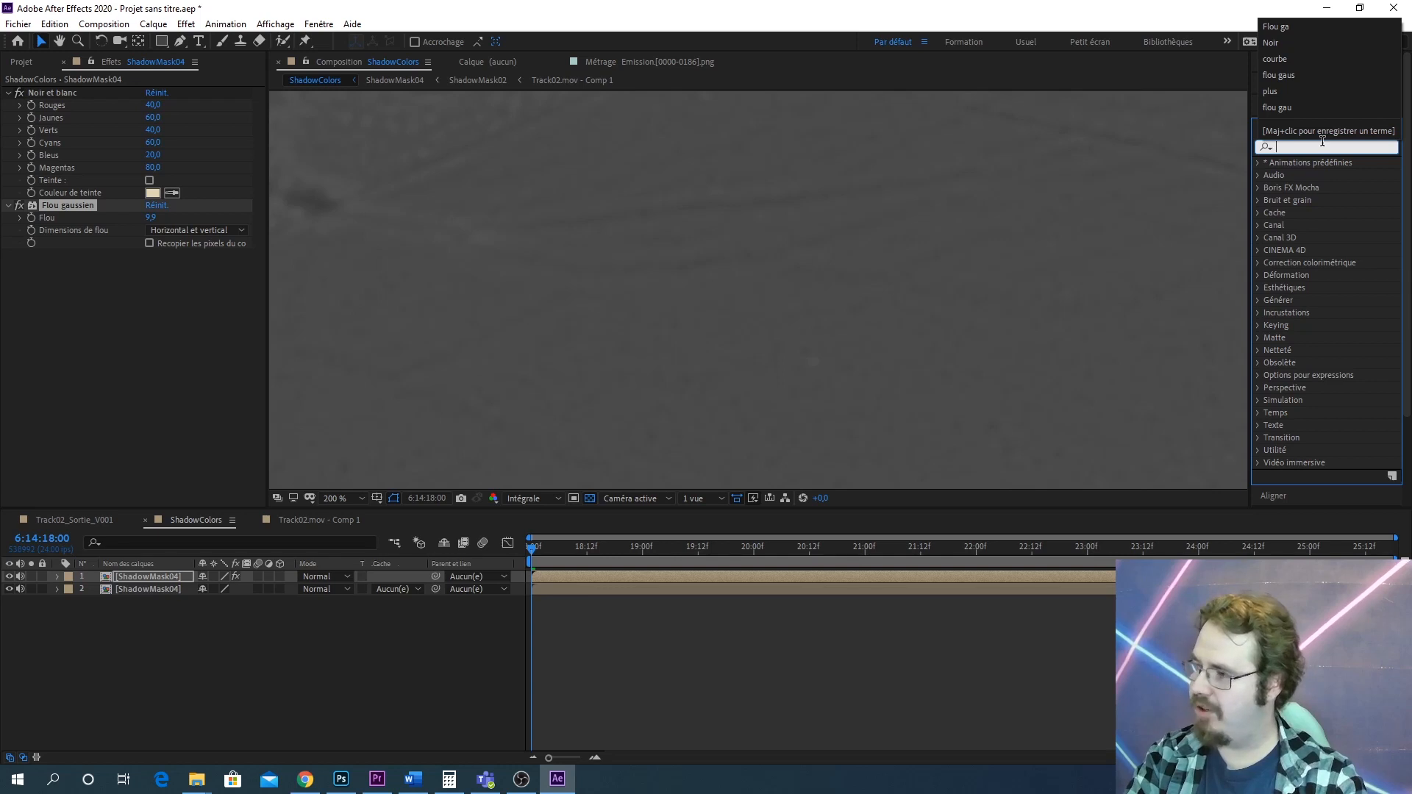
type("courbe")
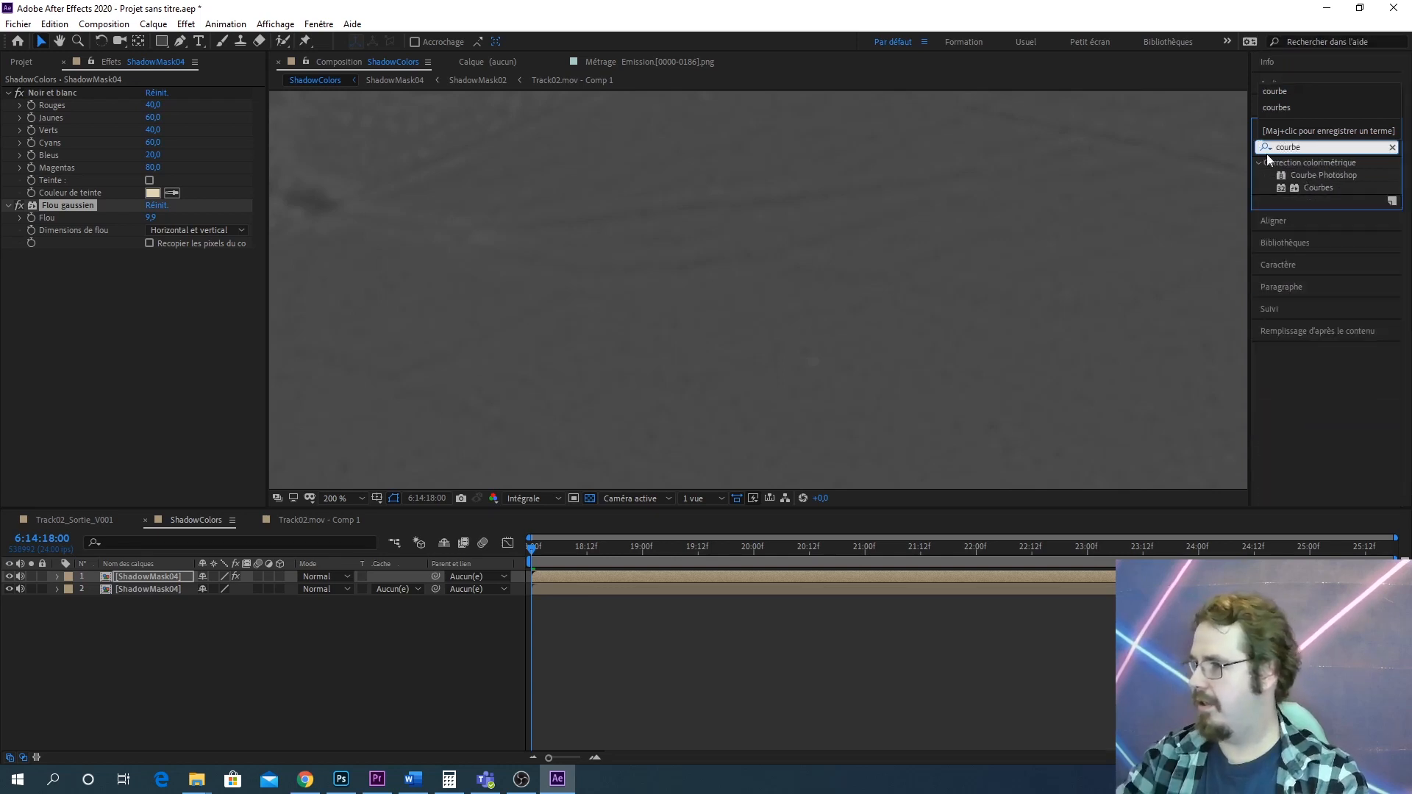
left_click_drag(1330, 187, 150, 580)
left_click_drag(79, 409, 77, 426)
left_click_drag(174, 324, 123, 341)
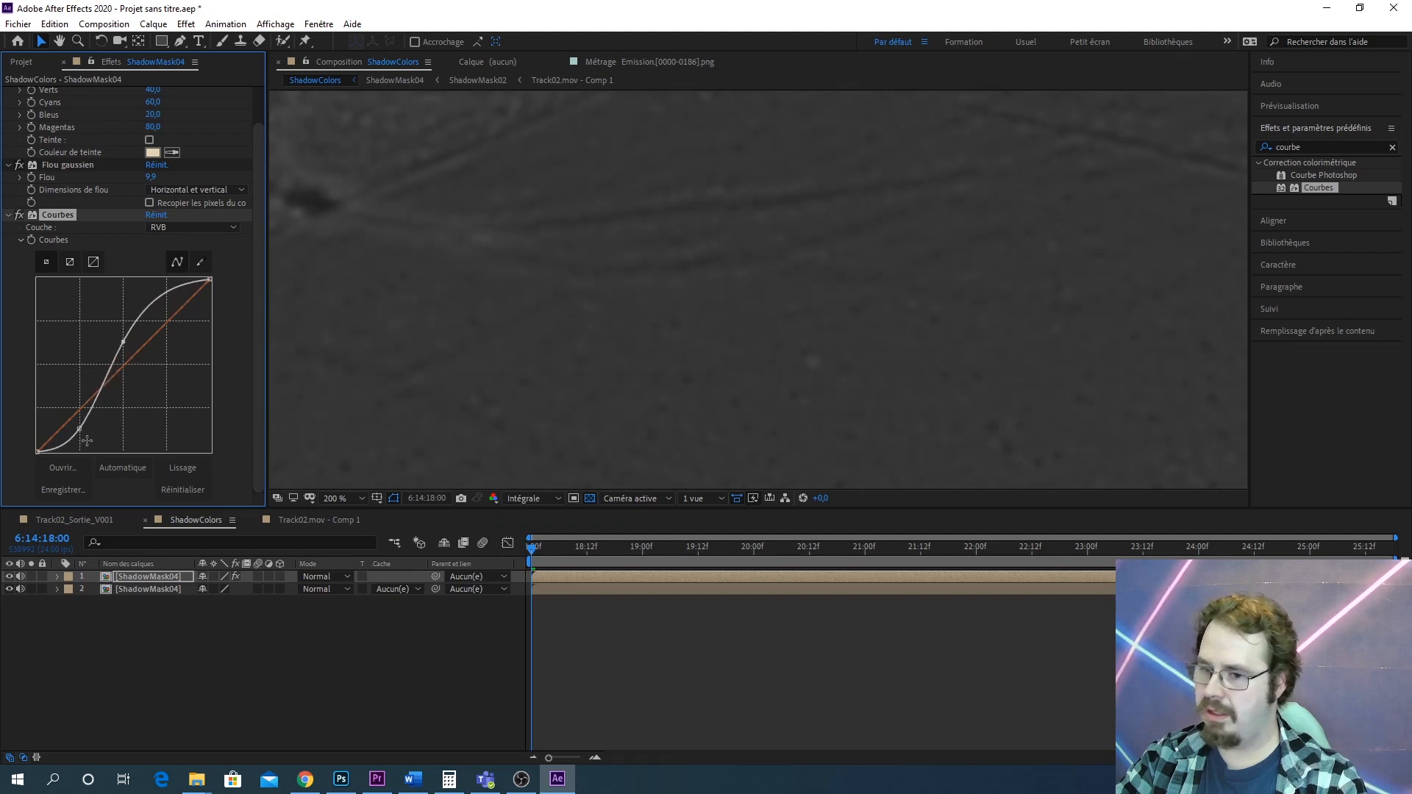
left_click_drag(79, 430, 57, 447)
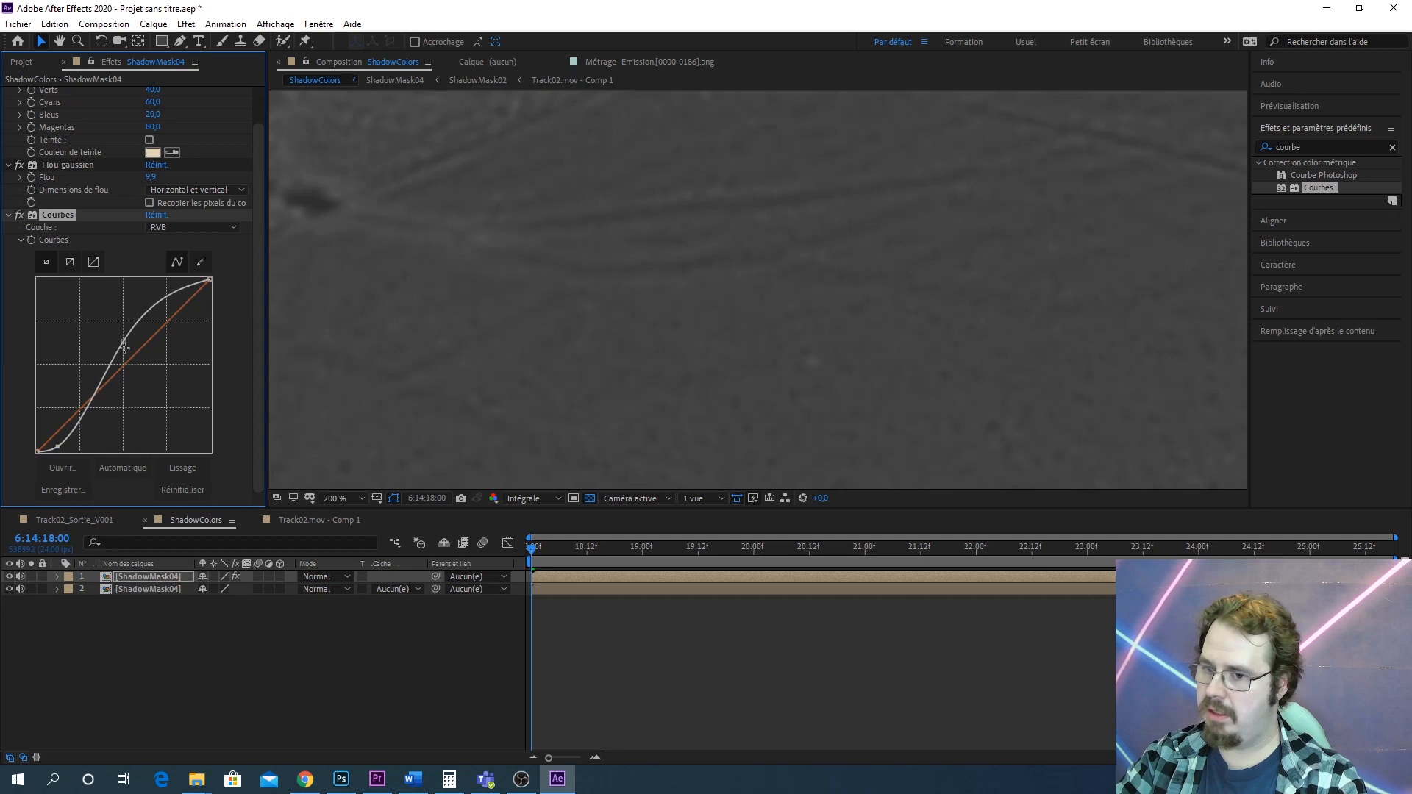
mouse_move(123, 341)
left_mouse_down()
mouse_move(104, 335)
mouse_move(108, 350)
left_mouse_up()
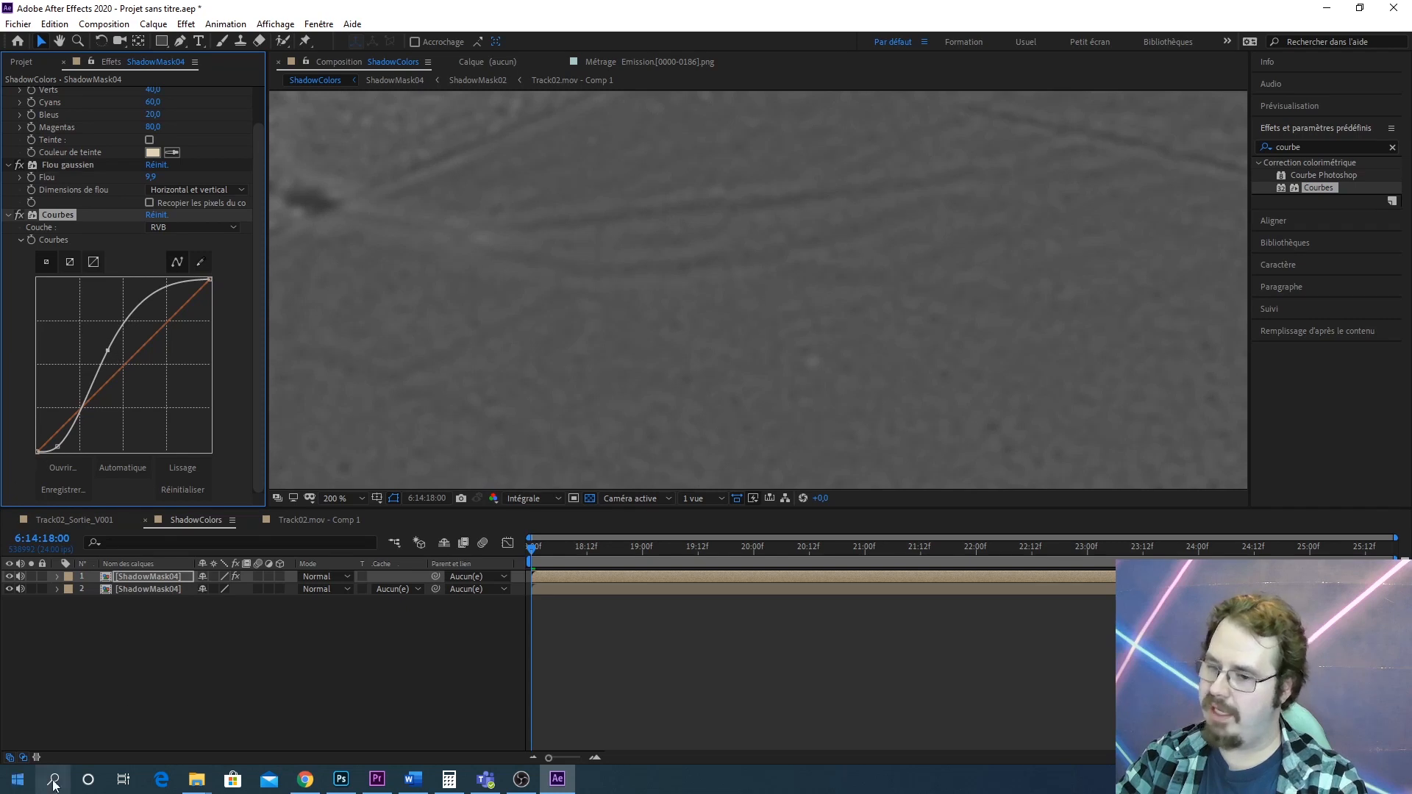
Add a second Courbes effect to the same layer and bend it into a steeper contrast S-curve
left_click_drag(277, 679, 148, 581)
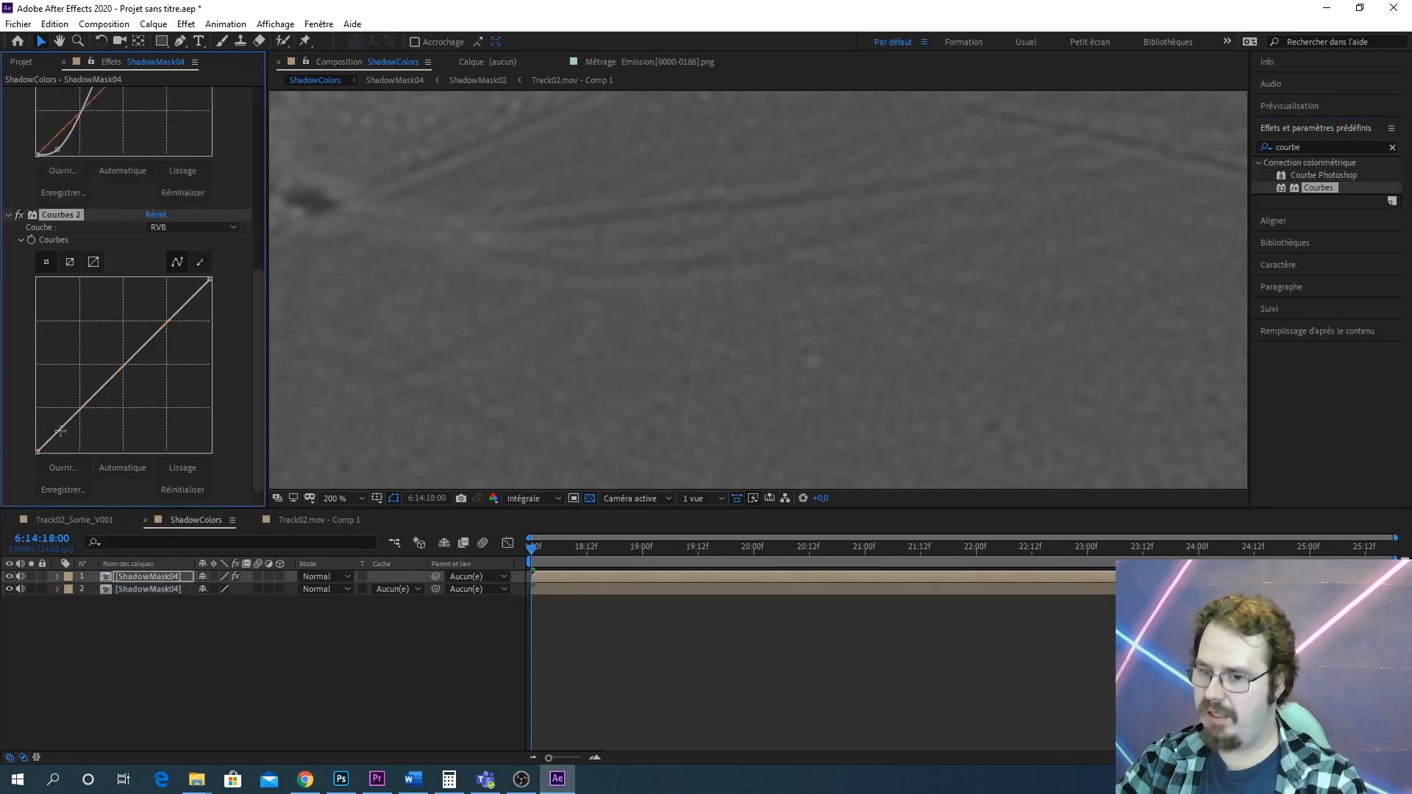
left_click_drag(76, 435, 99, 374)
left_click_drag(69, 442, 56, 446)
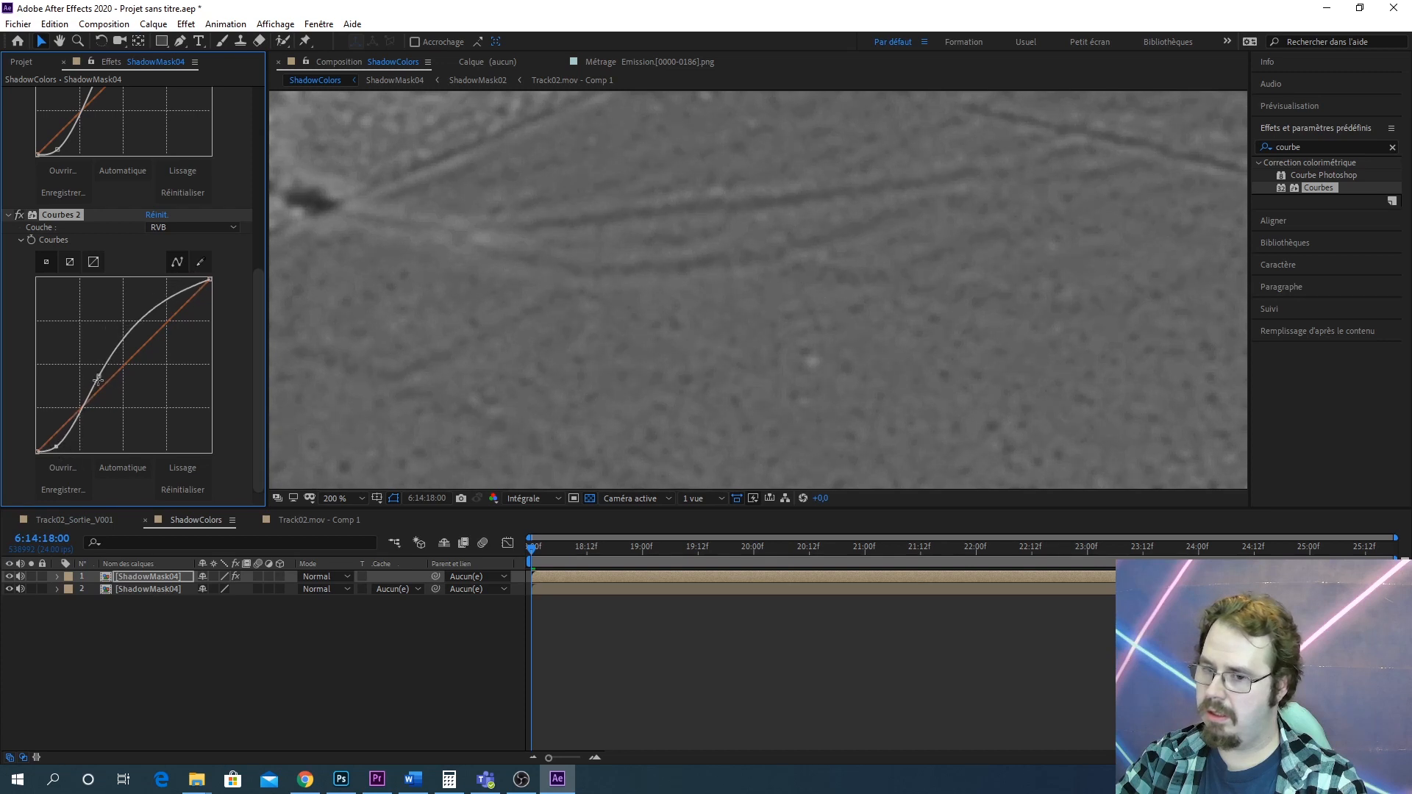
left_click_drag(98, 379, 96, 365)
key("ctrl+z")
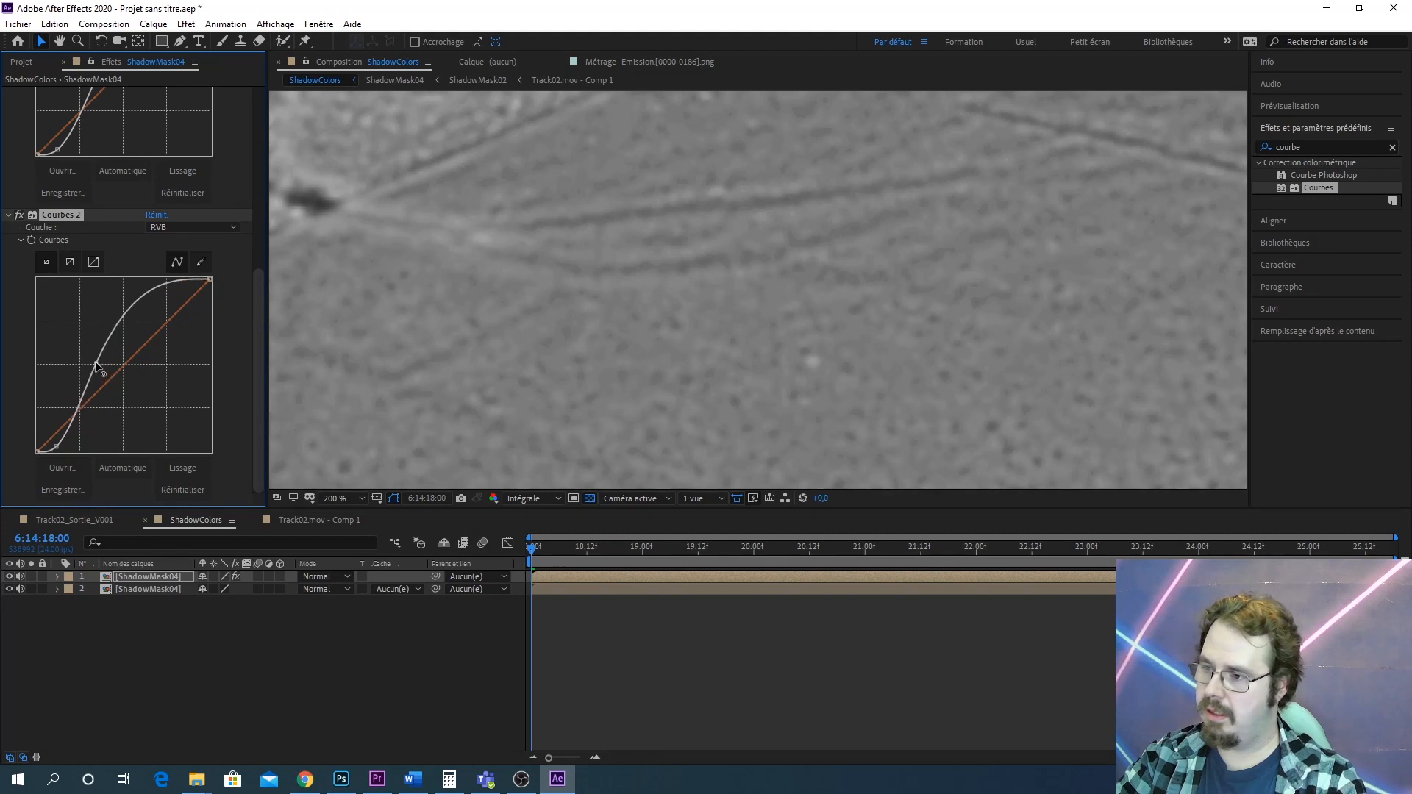
Add a third Courbes effect to the top layer and shape another S-curve for stronger contrast
scroll(706, 368, "down", 2)
left_click_drag(903, 359, 669, 424)
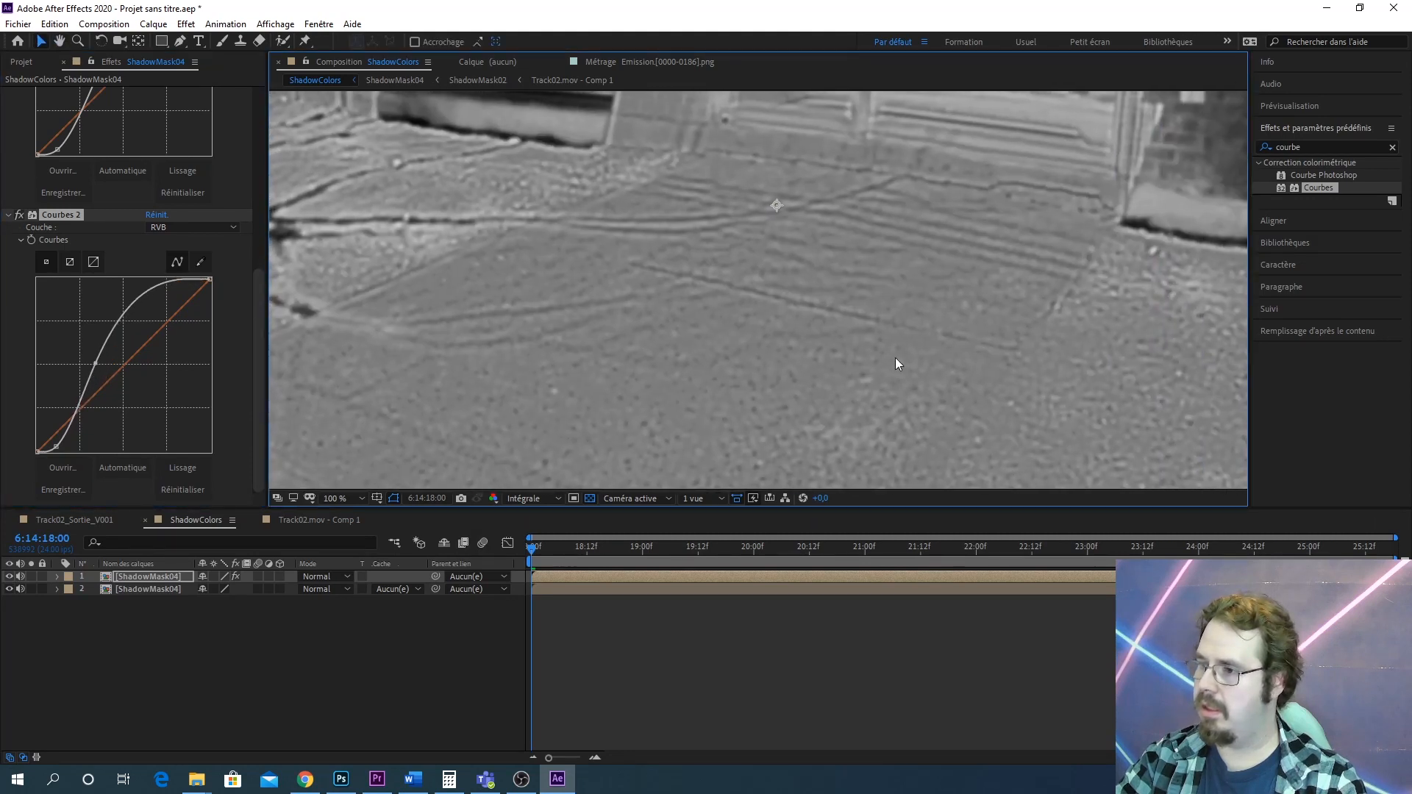
scroll(894, 359, "up", 1)
left_click_drag(761, 357, 1066, 391)
scroll(947, 339, "down", 2)
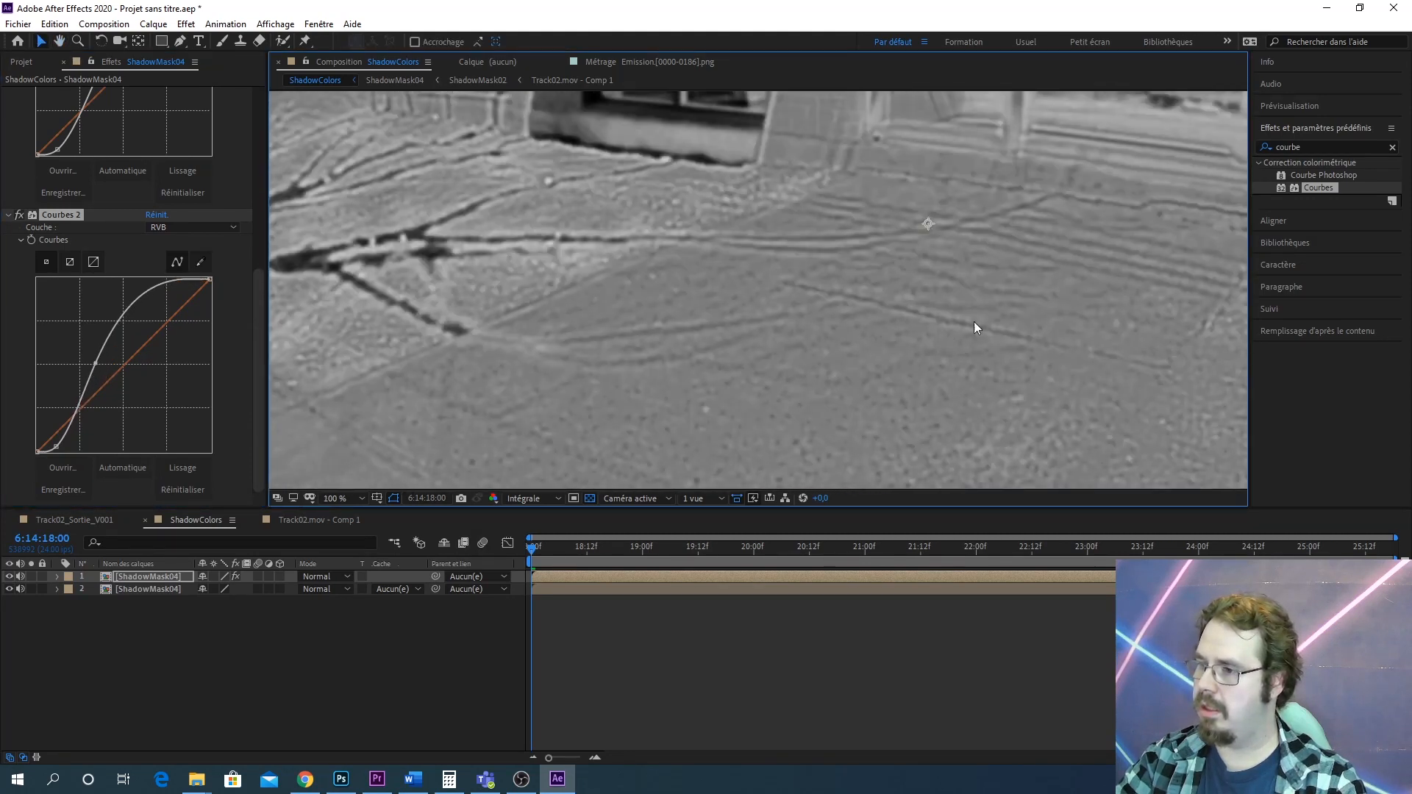
scroll(981, 325, "up", 1)
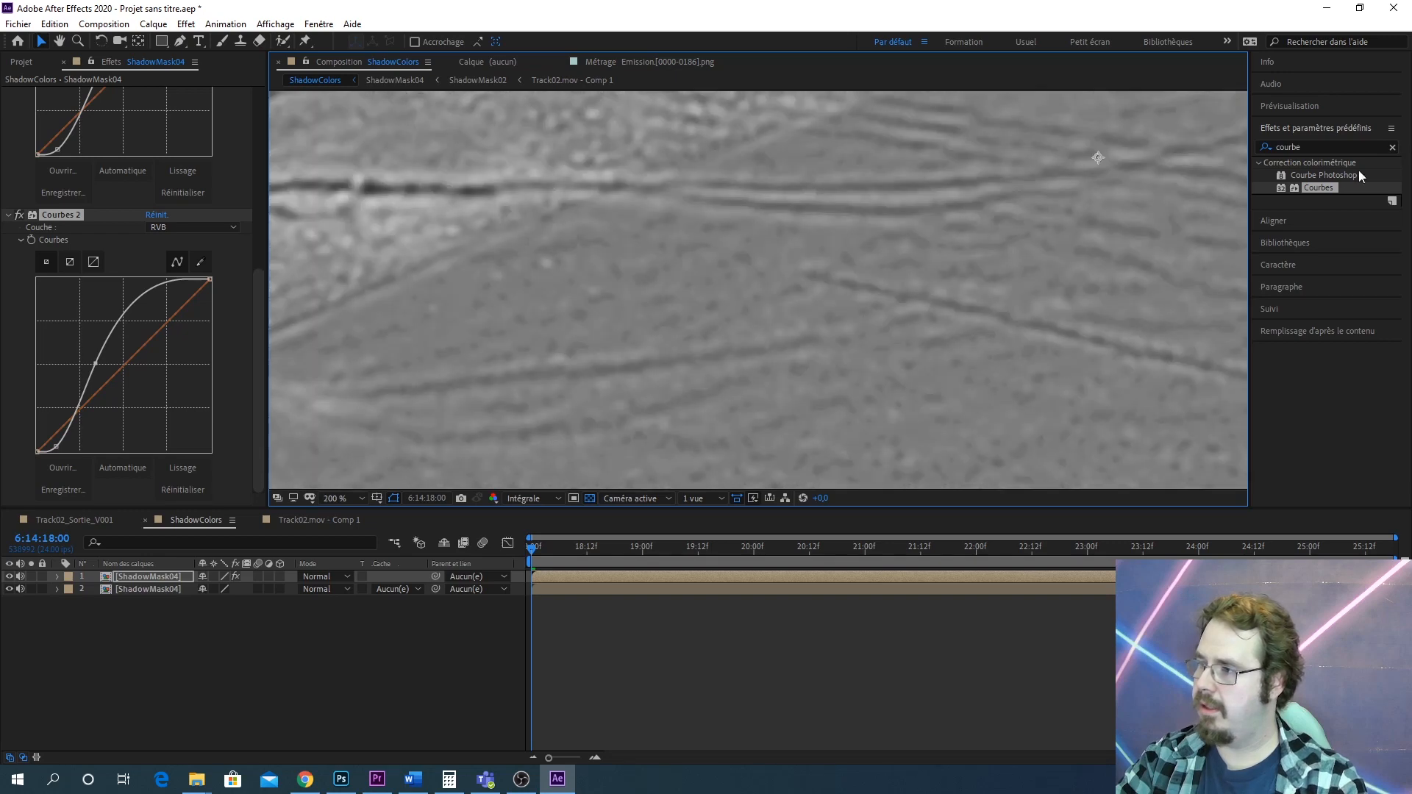
left_click_drag(1317, 187, 165, 573)
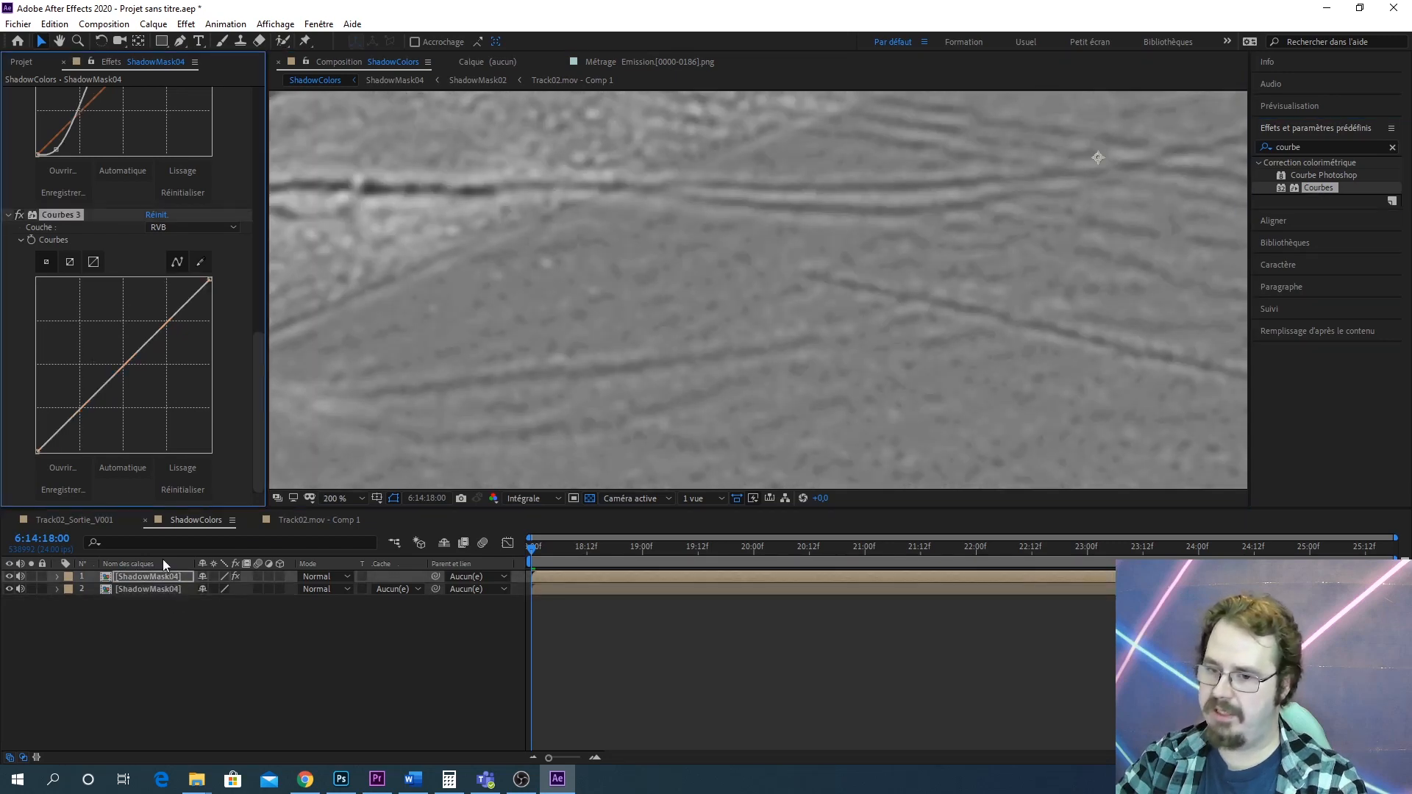
left_click_drag(62, 428, 62, 441)
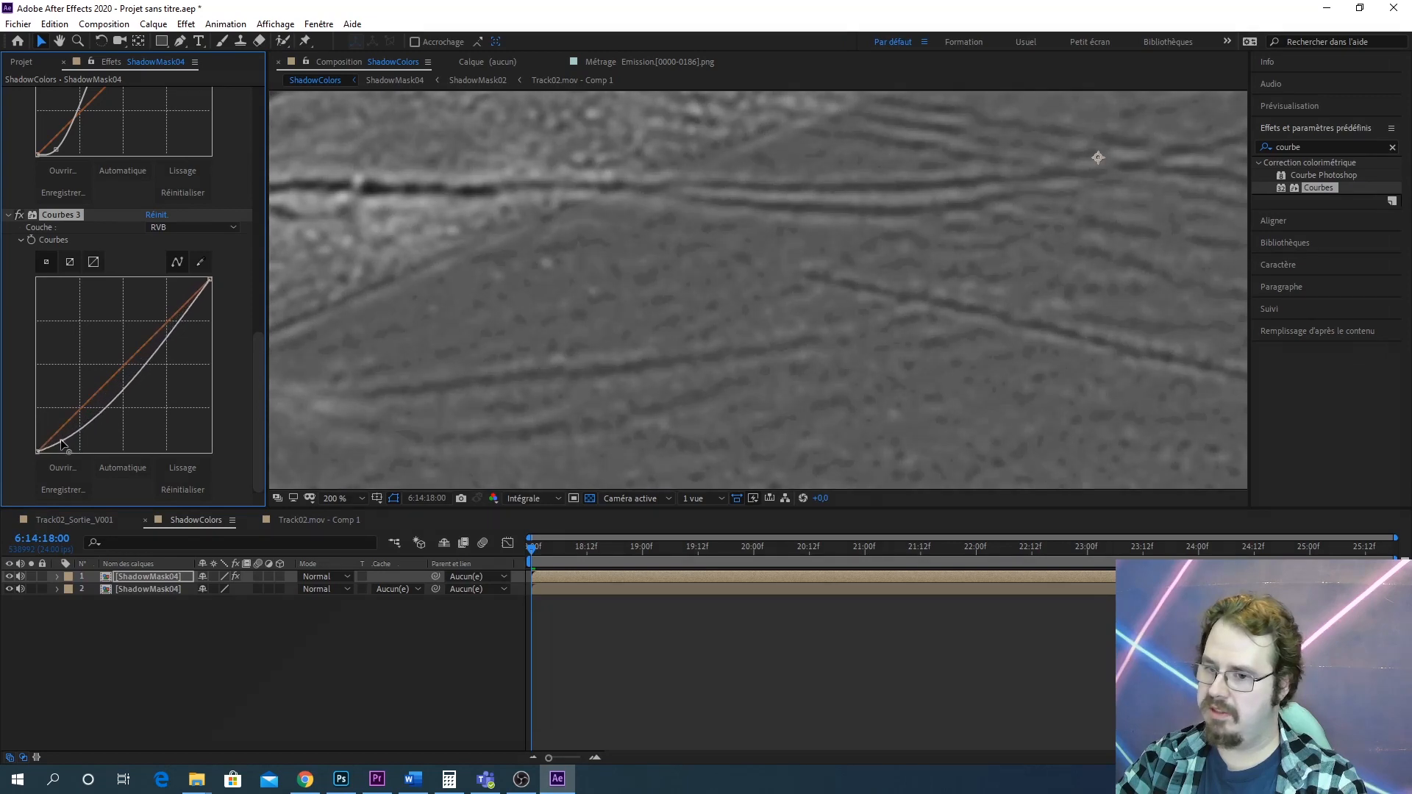
left_click_drag(162, 344, 132, 321)
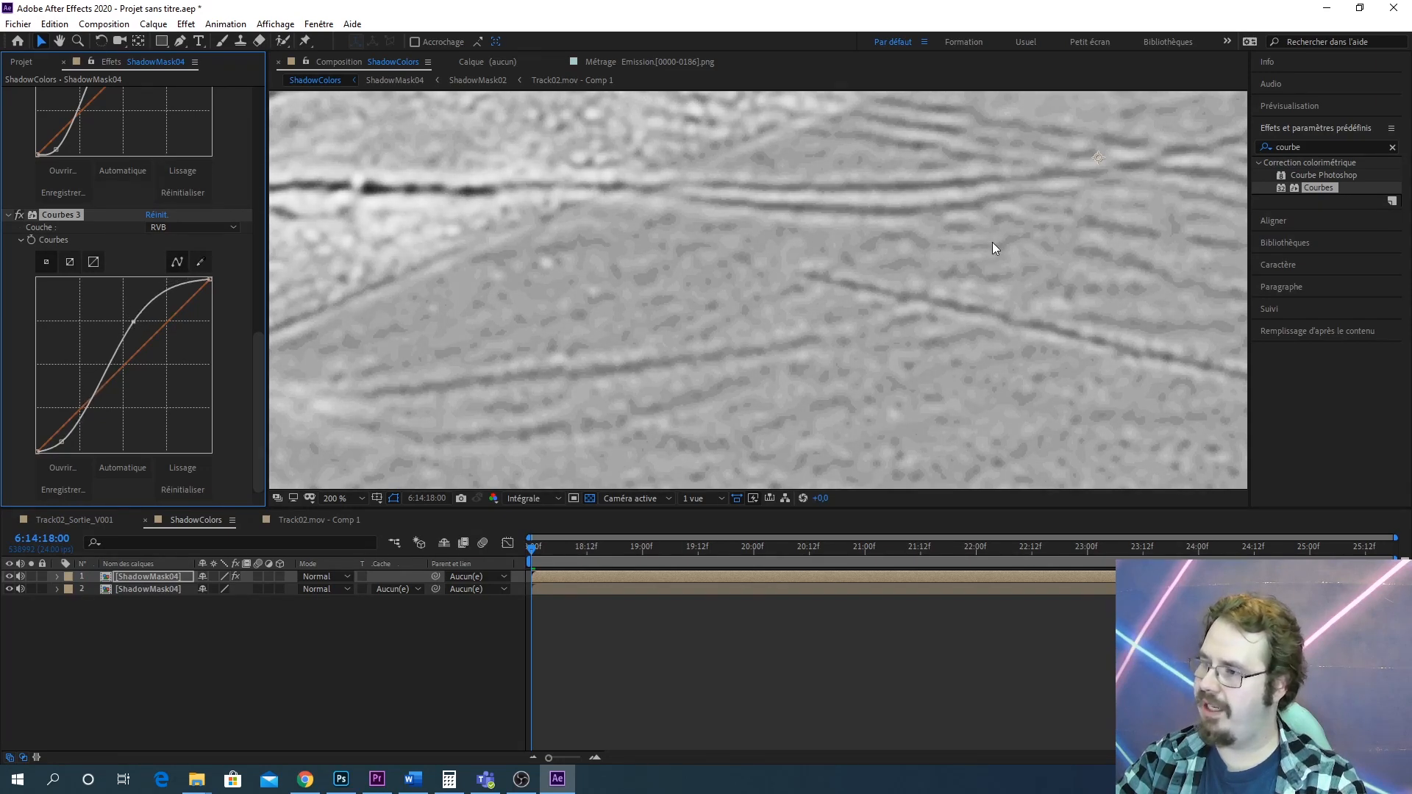
Precompose the contrast-boosted top layer into a new composition
left_click_drag(986, 256, 1116, 207)
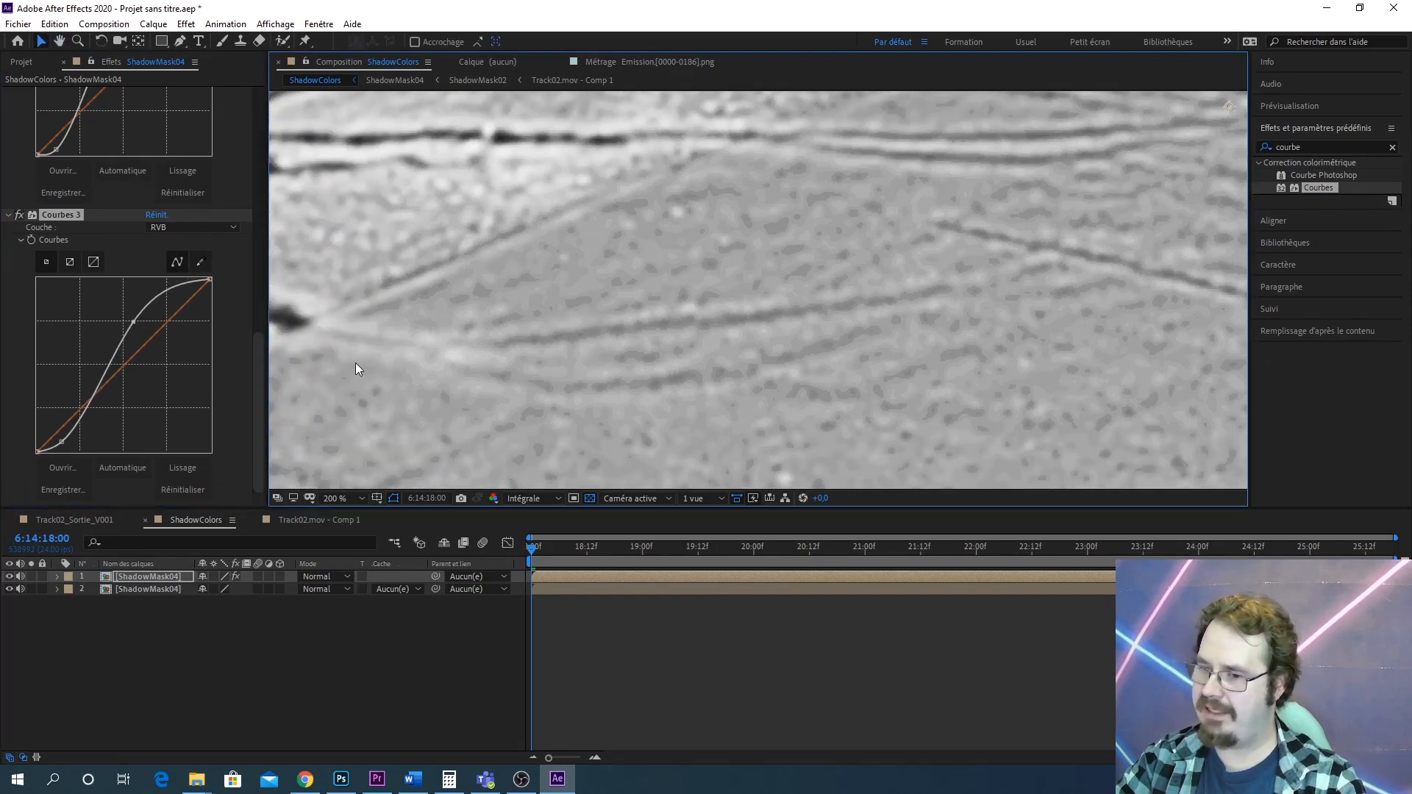
left_click_drag(356, 364, 792, 286)
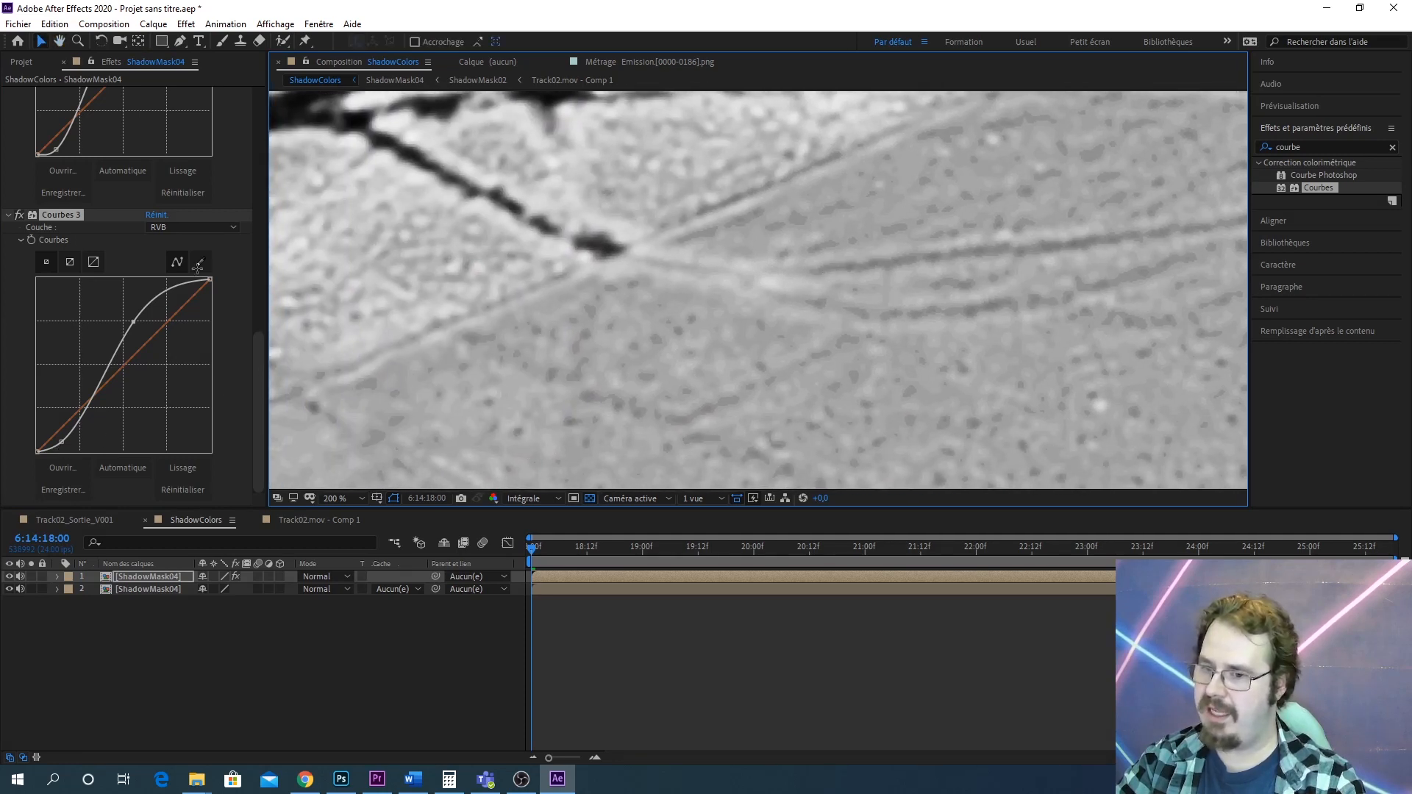
left_click_drag(630, 287, 454, 334)
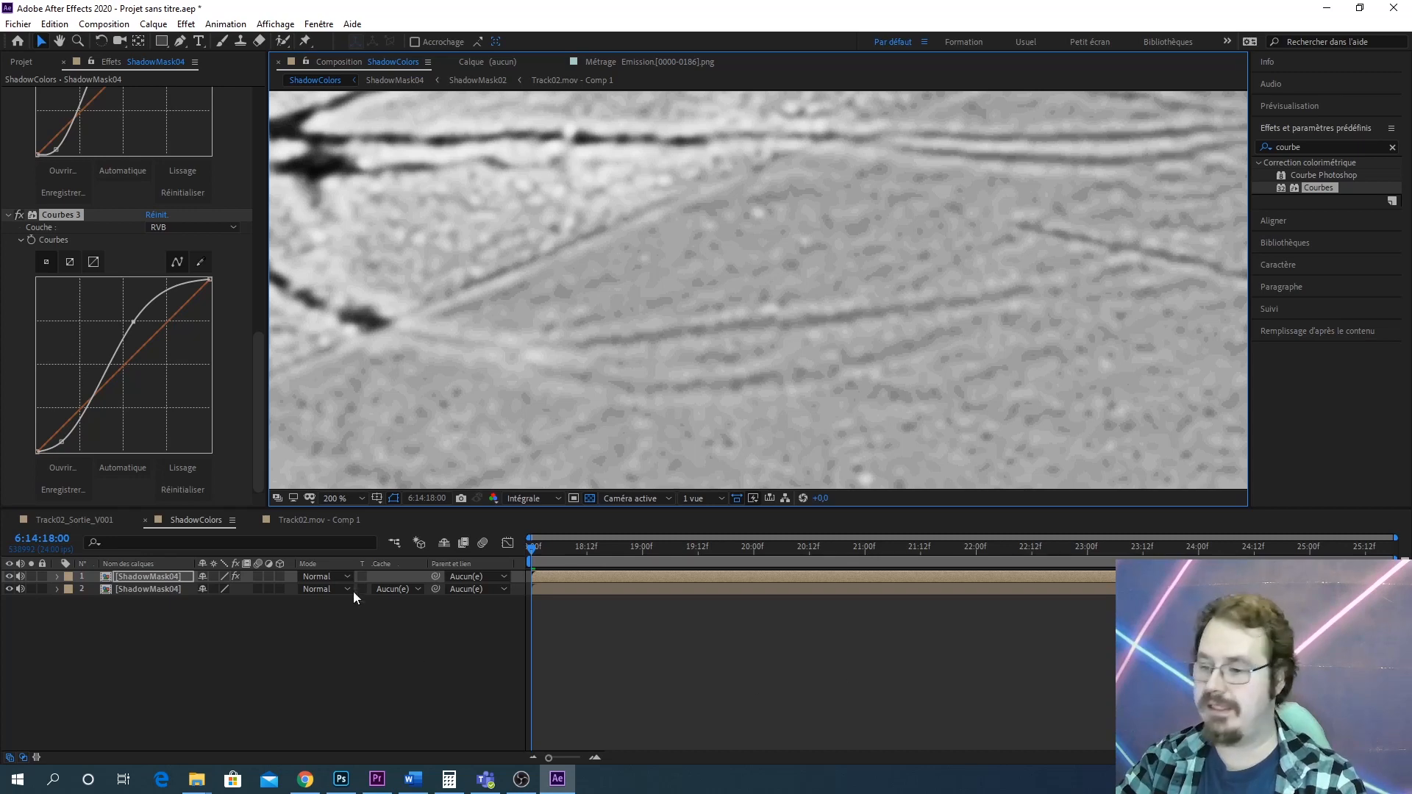
right_click(156, 577)
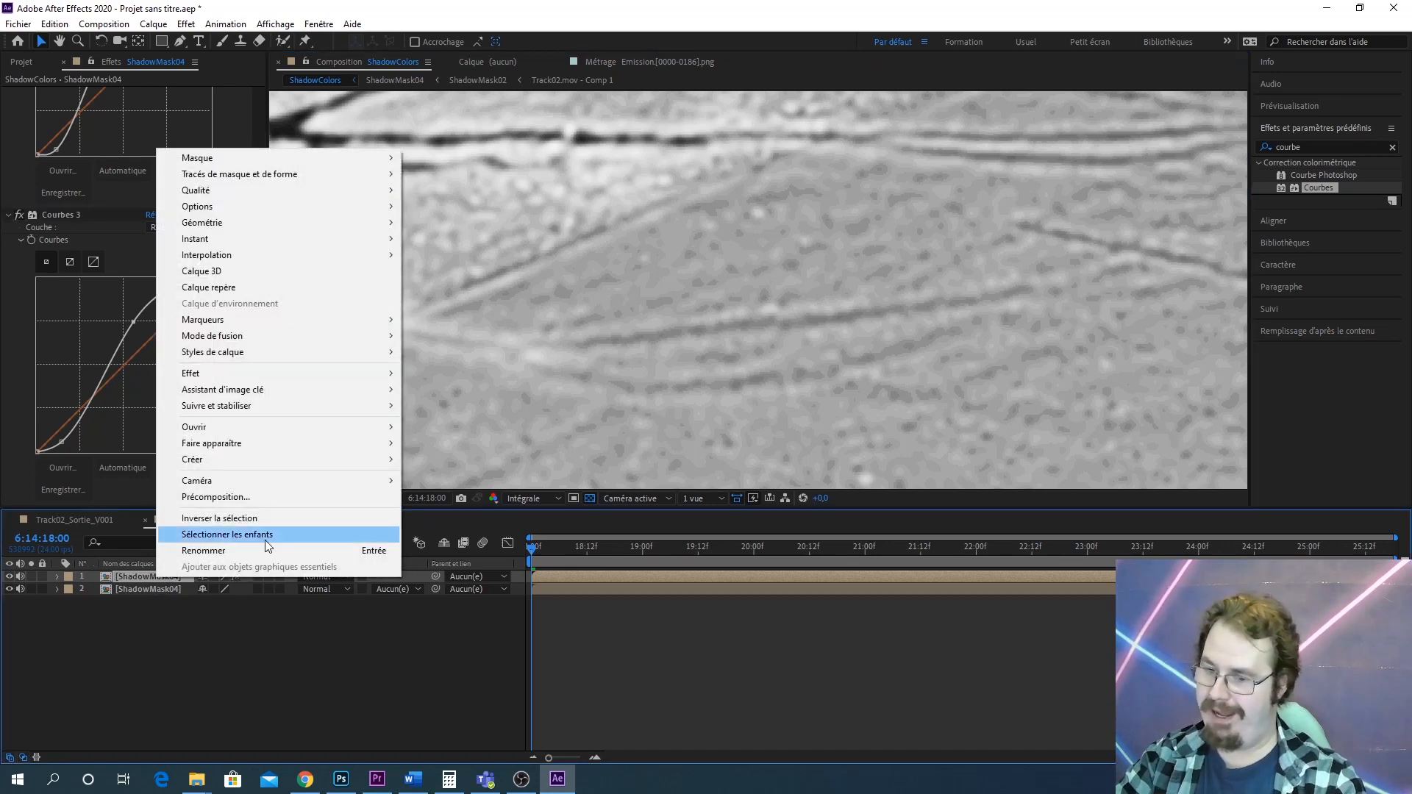
left_click(271, 494)
type("ShadowMask05")
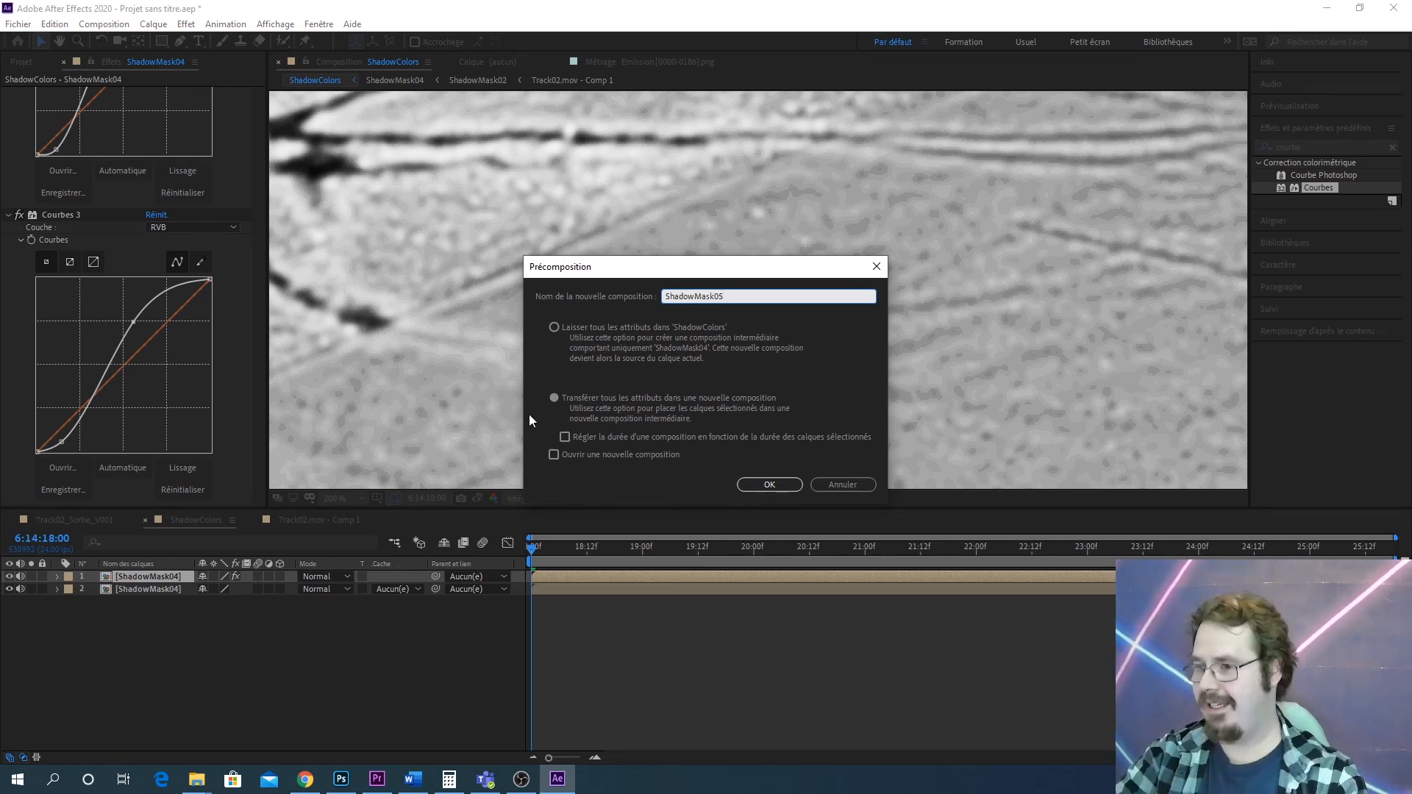
left_click(772, 482)
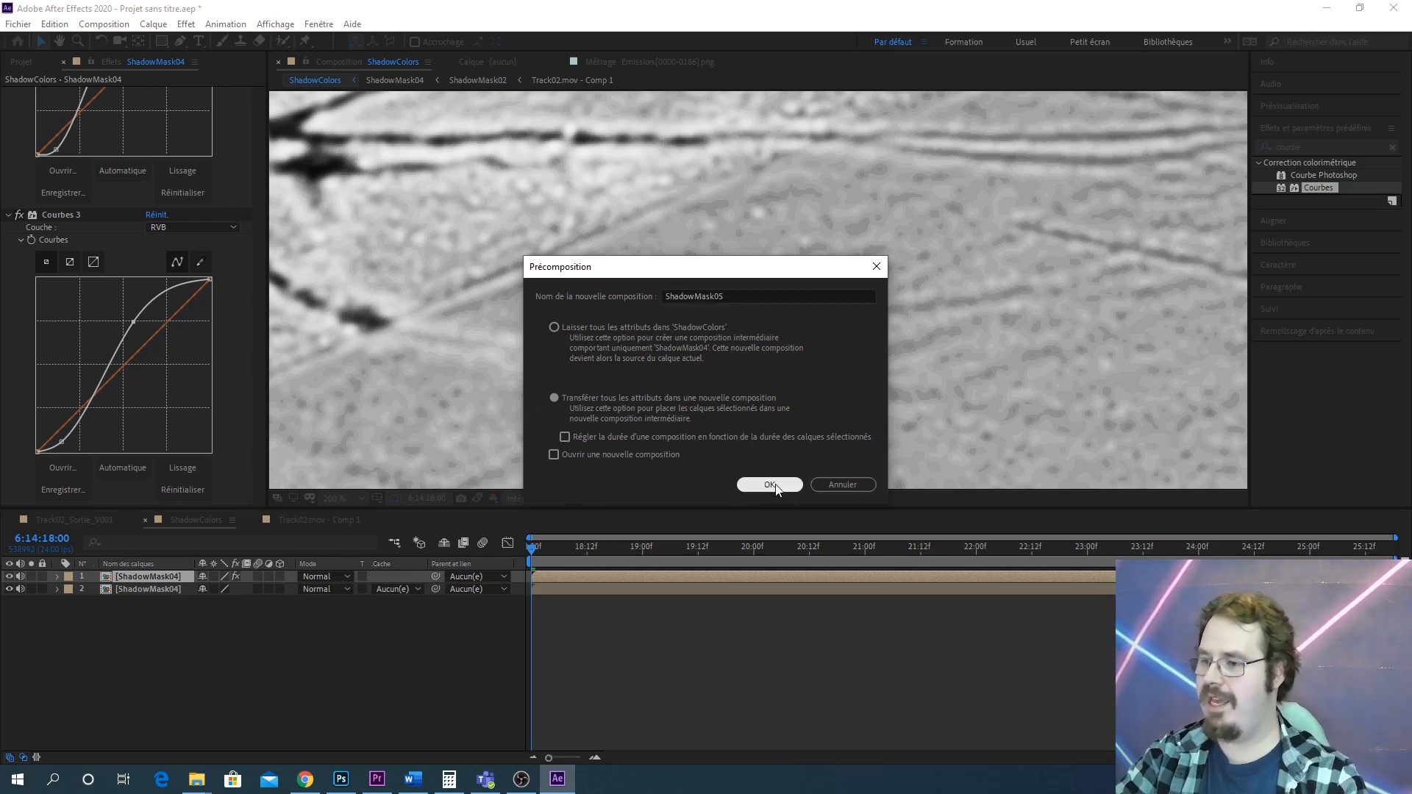
Create a new adjustment layer beneath ShadowMask05 and set its track matte to Luminance from ShadowMask05
left_click(153, 24)
mouse_move(172, 41)
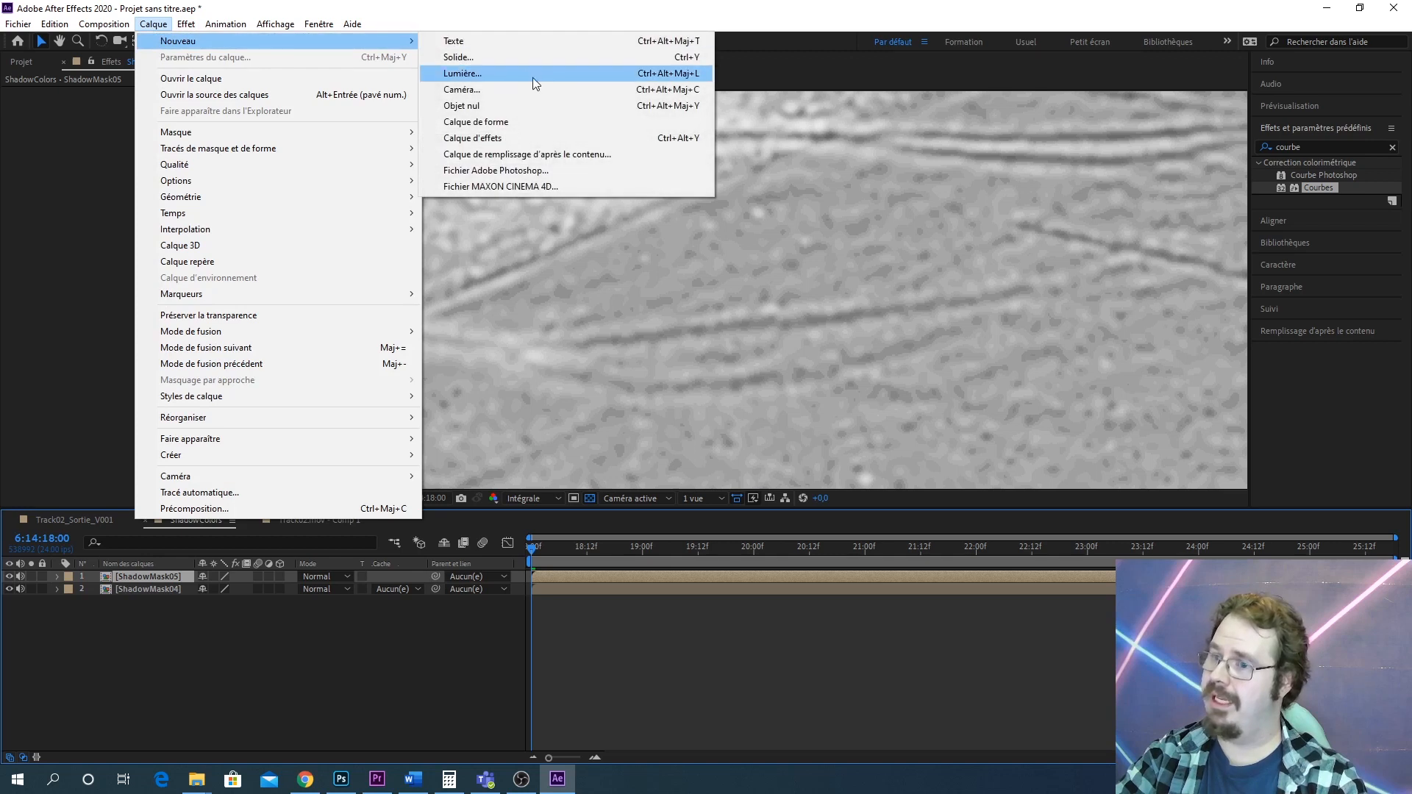
left_click(560, 136)
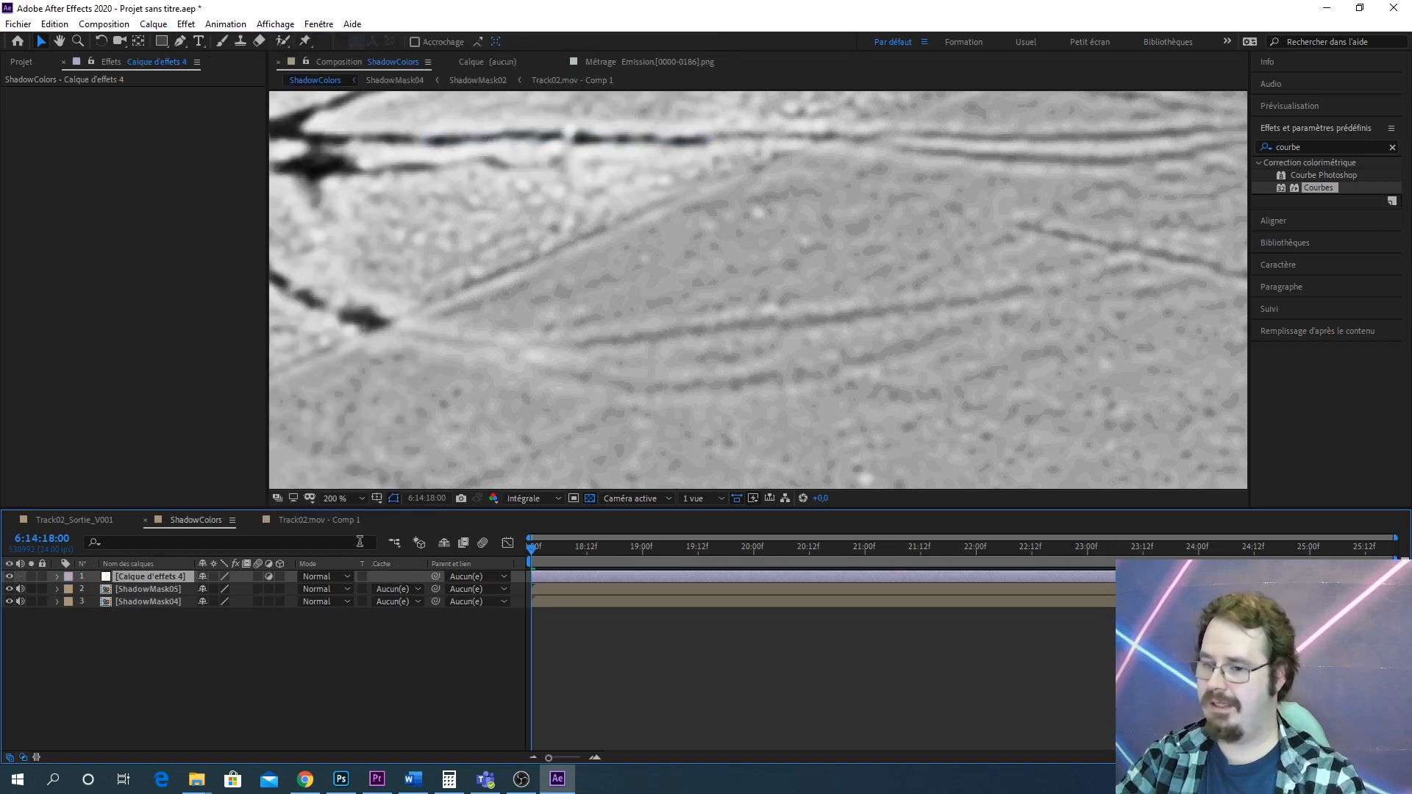
left_click_drag(153, 577, 153, 594)
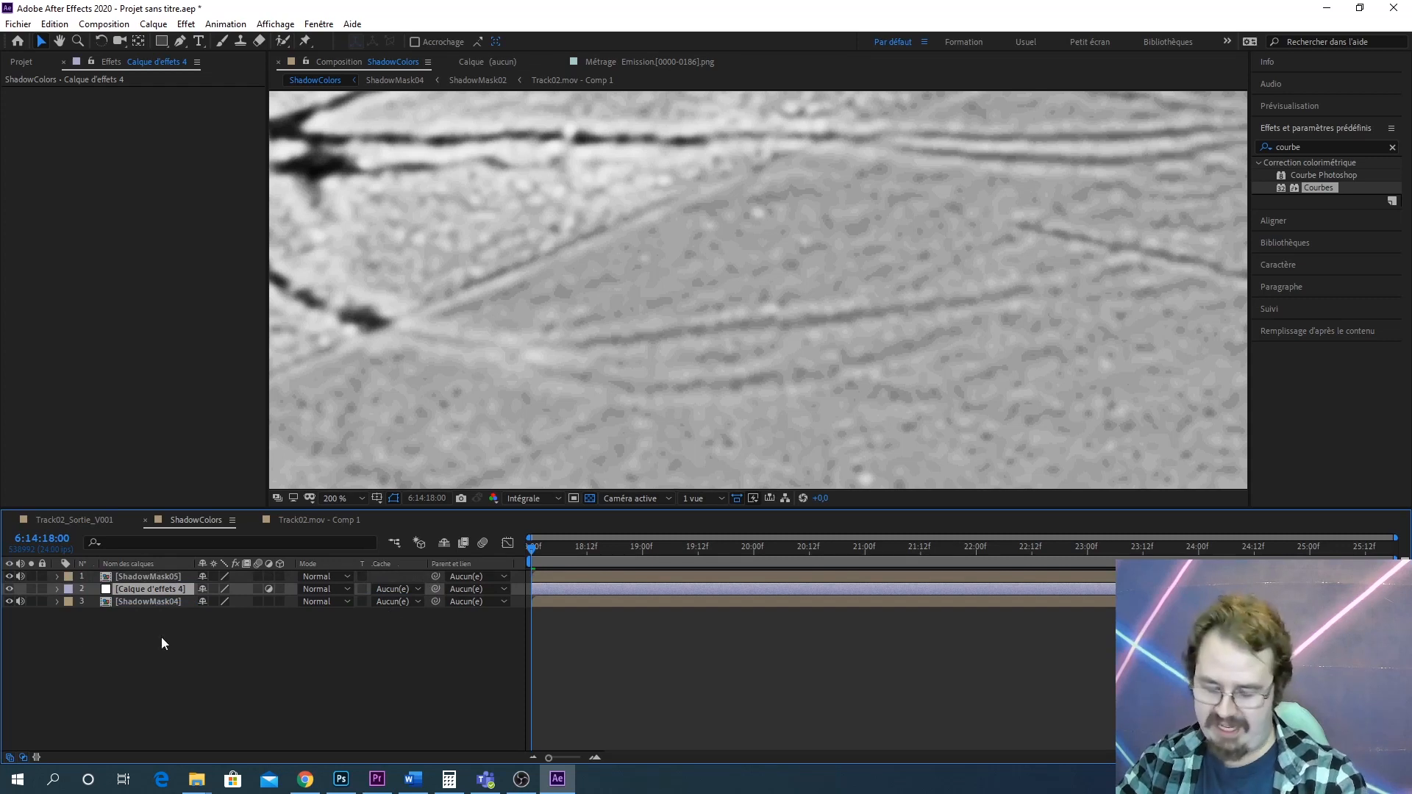
left_click(380, 590)
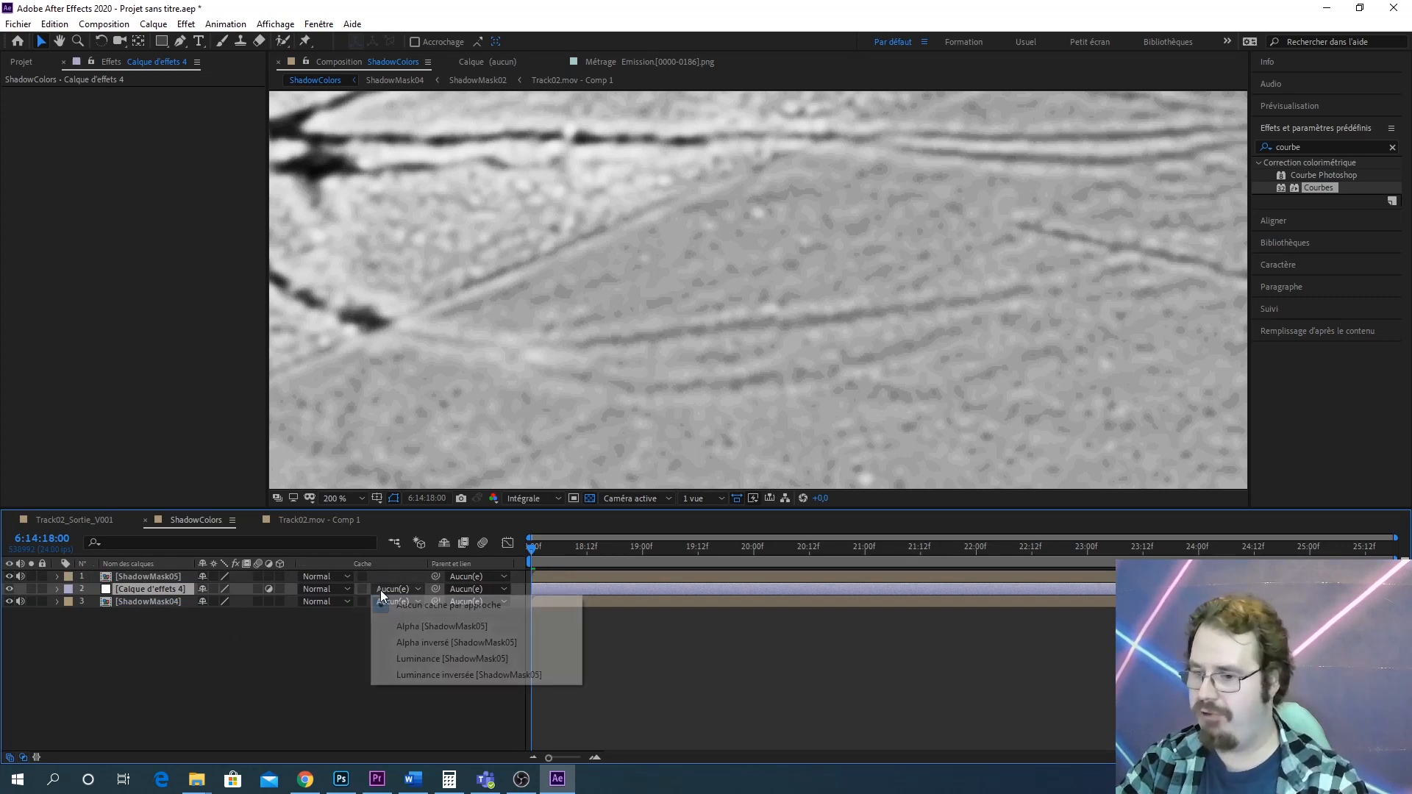
left_click(482, 658)
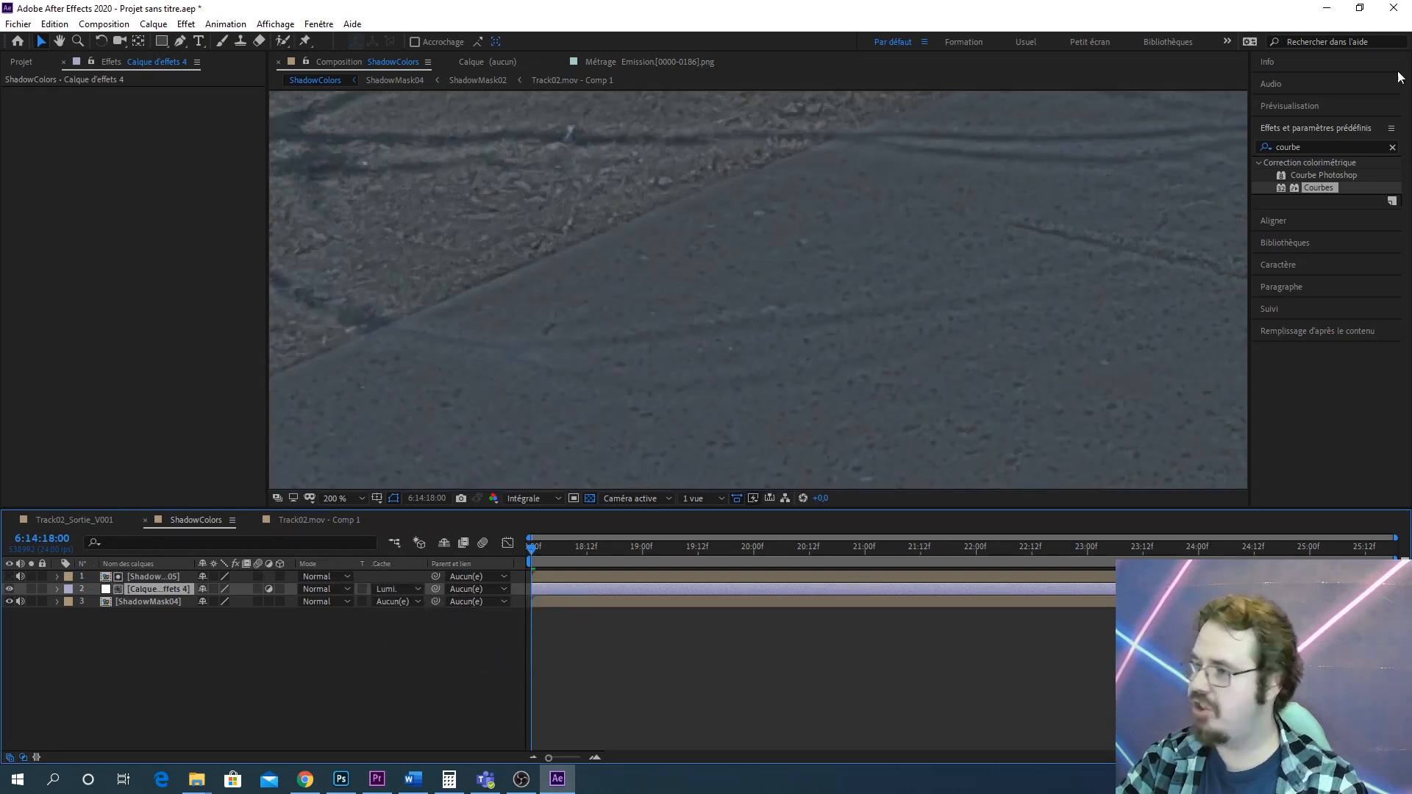
Apply Courbes to the adjustment layer and pull the curve down to darken the shadow-masked areas
left_click_drag(1326, 188, 175, 587)
mouse_move(112, 254)
left_mouse_down()
mouse_move(134, 283)
mouse_move(127, 267)
left_mouse_up()
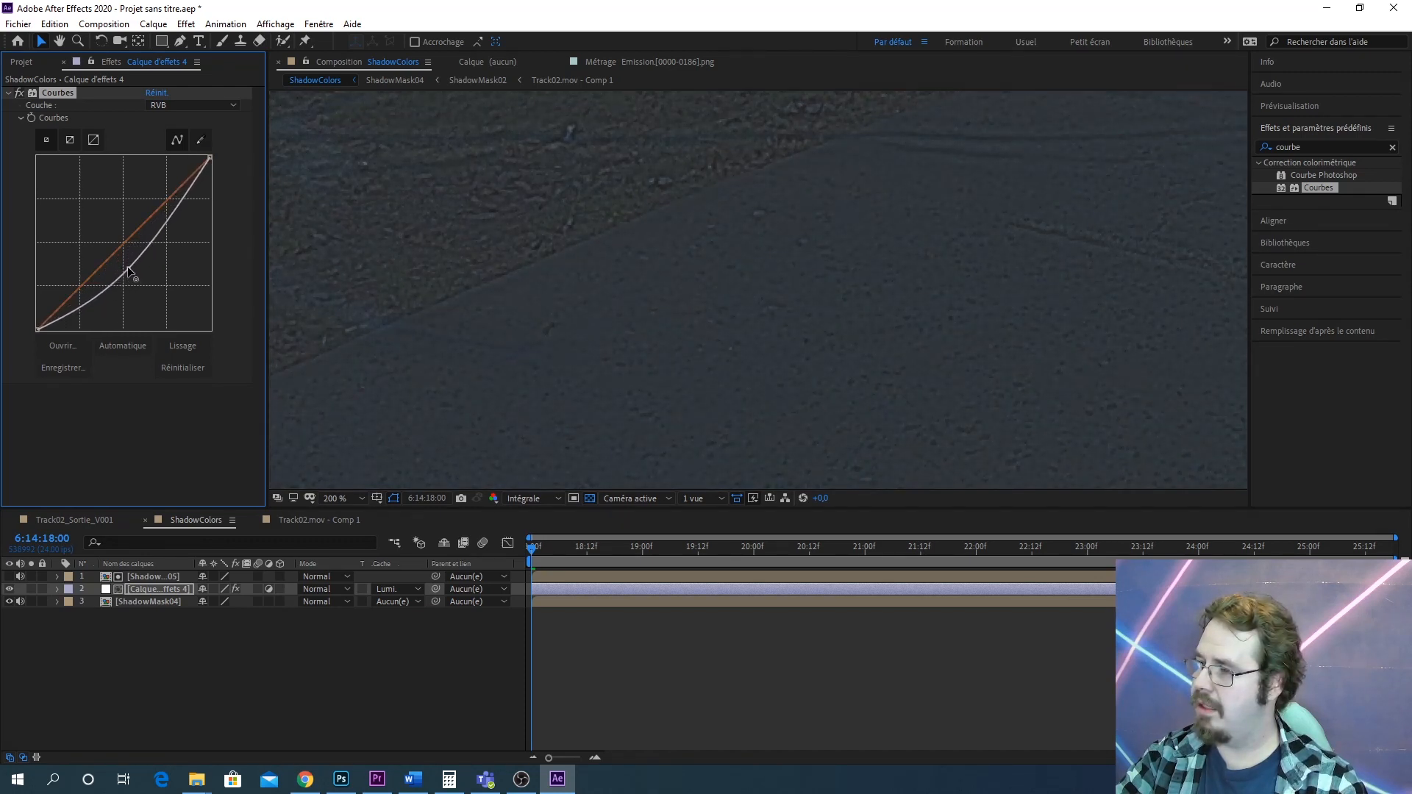
scroll(823, 277, "down", 3)
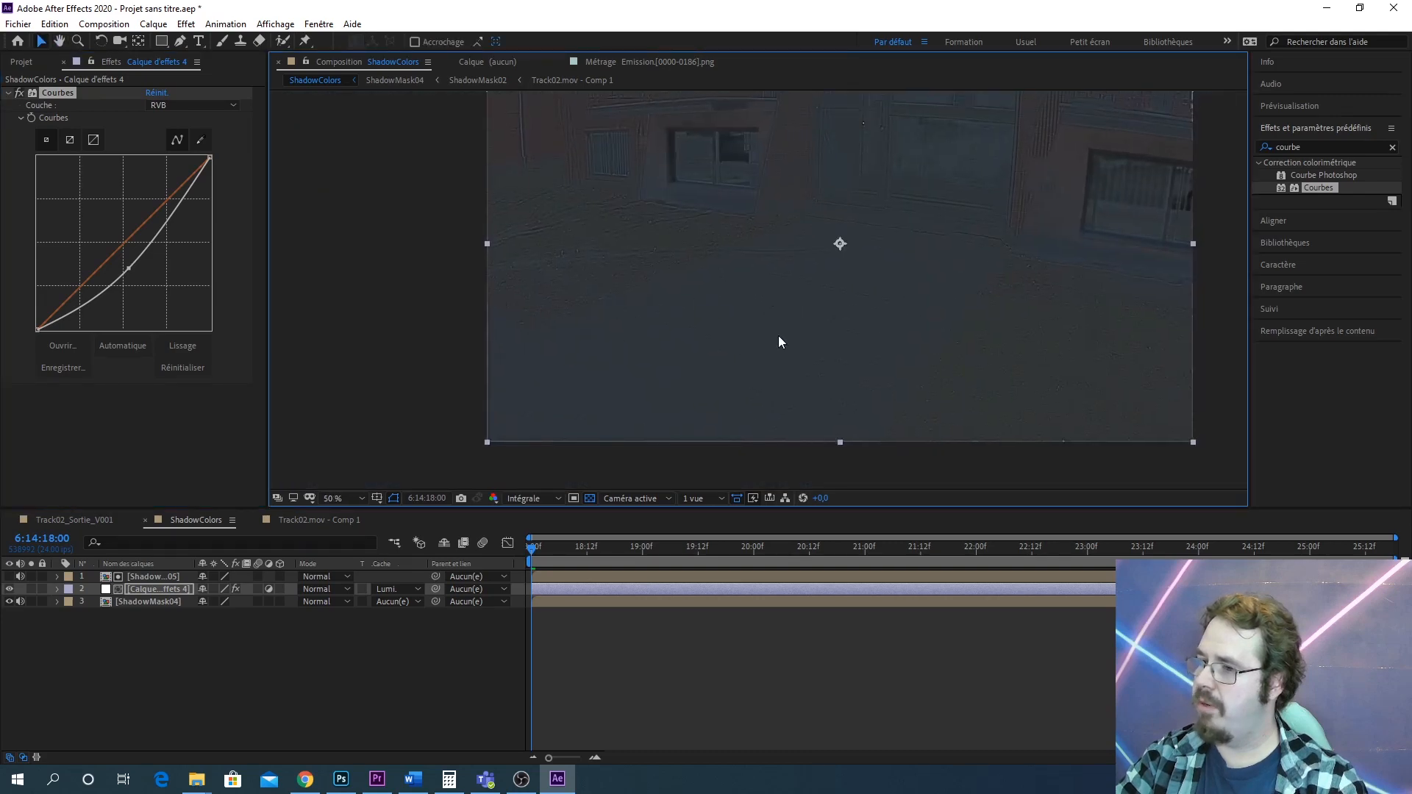
scroll(740, 333, "up", 4)
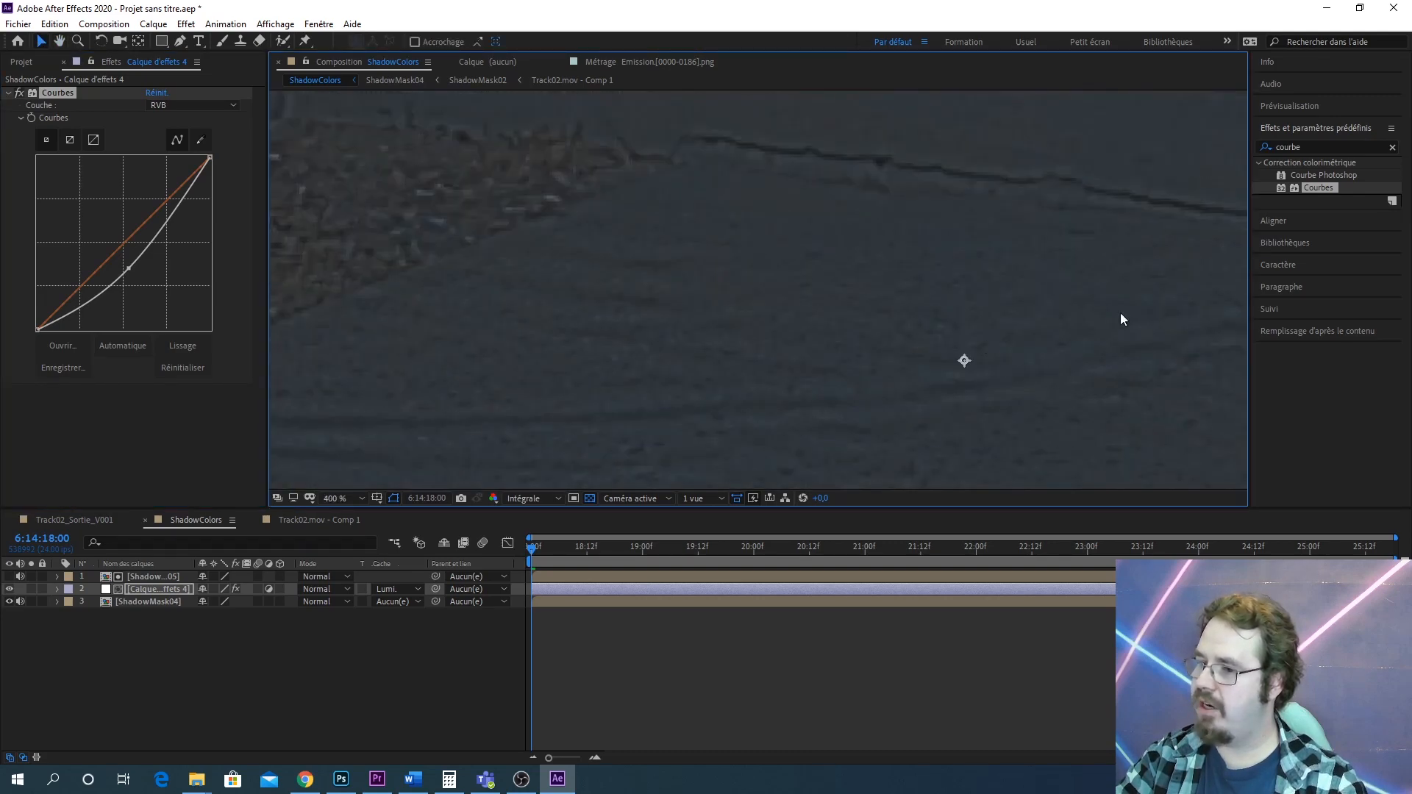
scroll(786, 338, "down", 2)
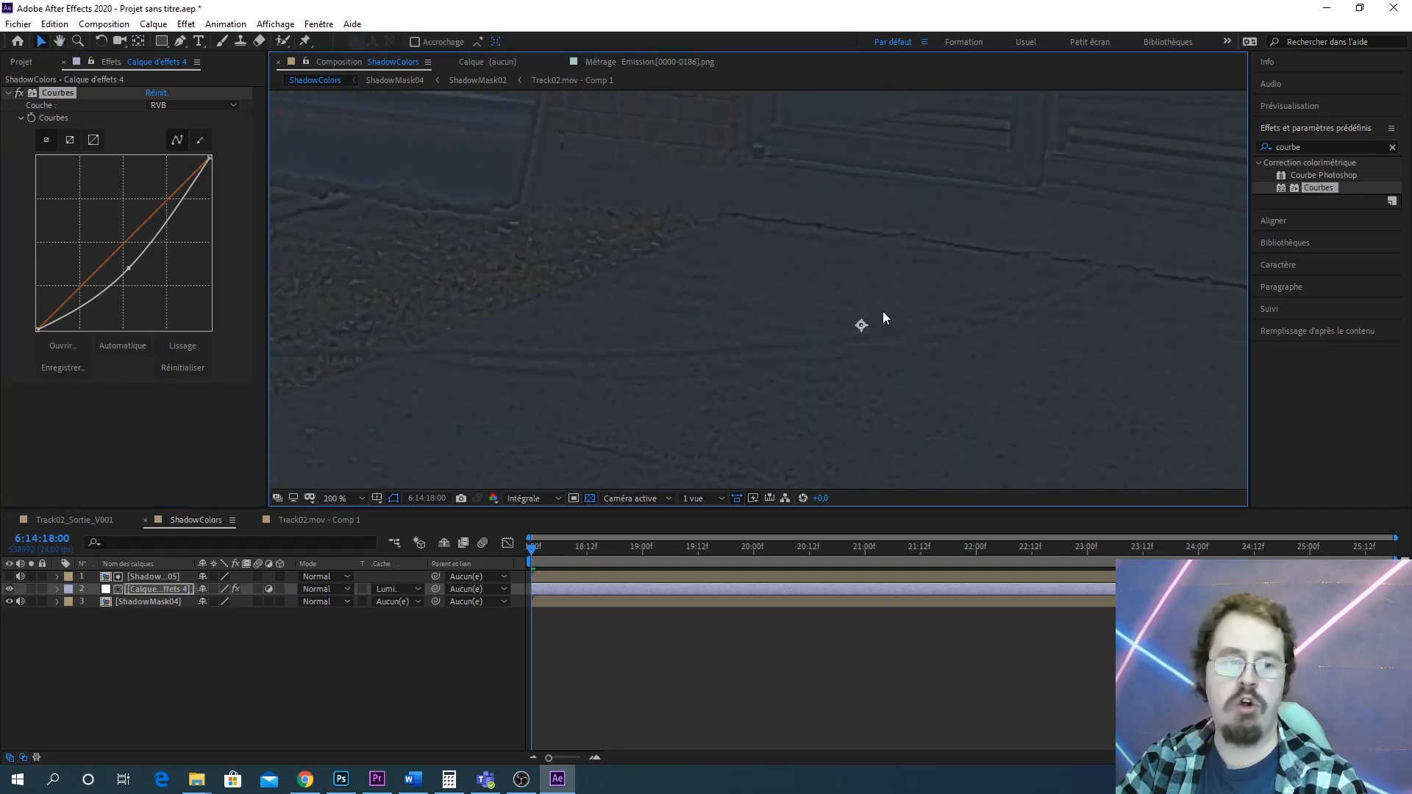
scroll(838, 361, "down", 3)
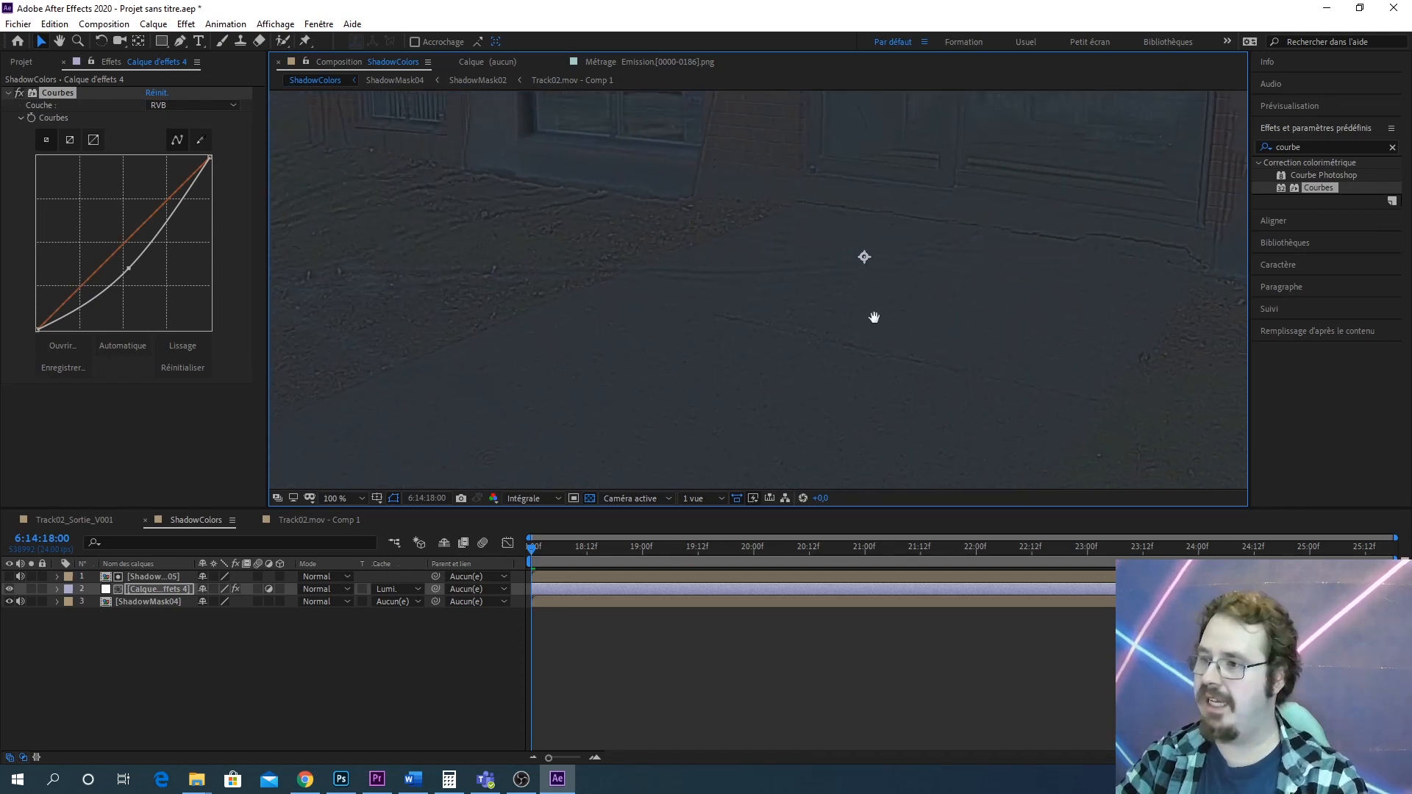
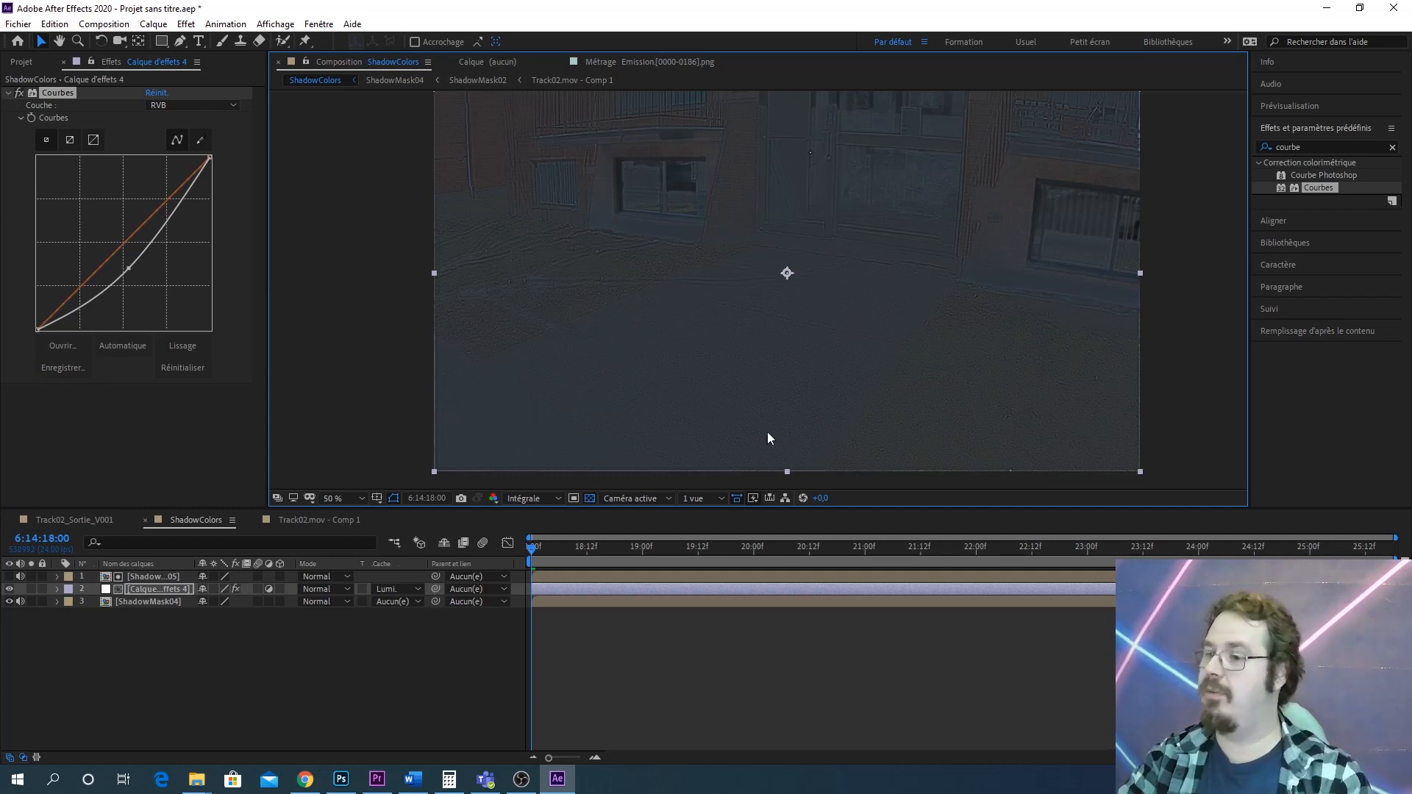
Compare the shadow areas of the ShadowColors, Track02_Sortie_V001 and Track02.mov - Comp 1 compositions at high zoom
scroll(727, 399, "up", 4)
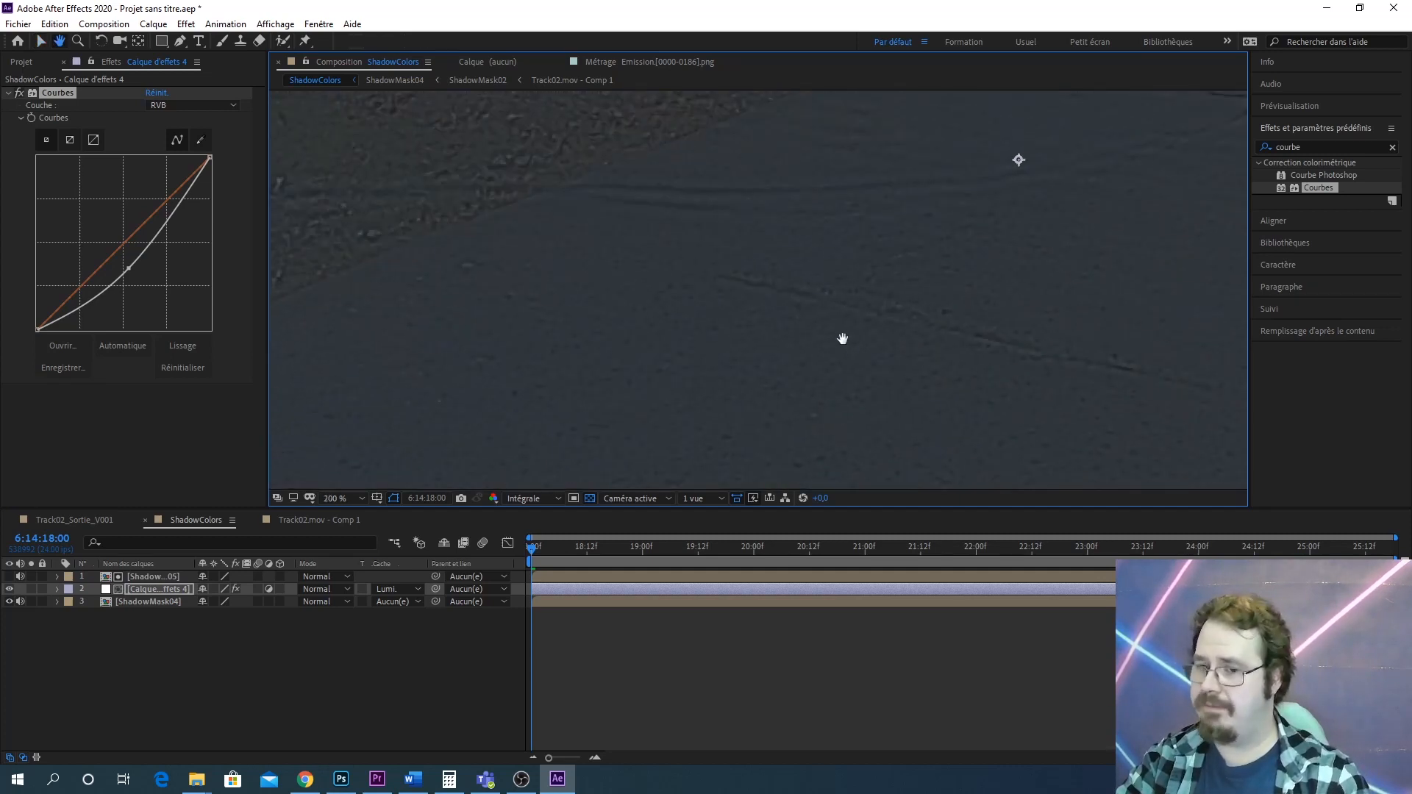
left_click(81, 523)
scroll(753, 342, "up", 6)
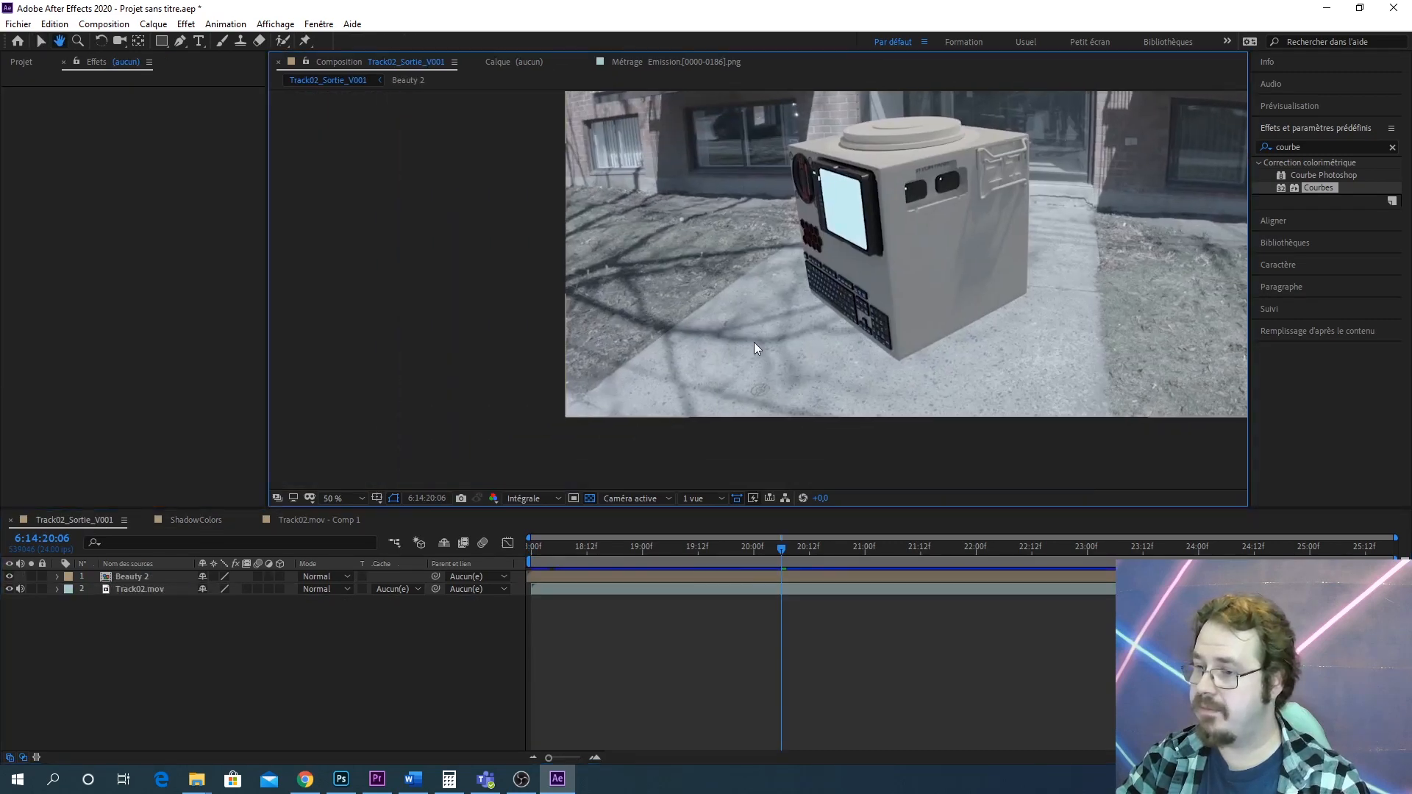
left_click_drag(634, 401, 805, 316)
scroll(760, 192, "down", 2)
scroll(802, 274, "up", 1)
scroll(780, 338, "up", 1)
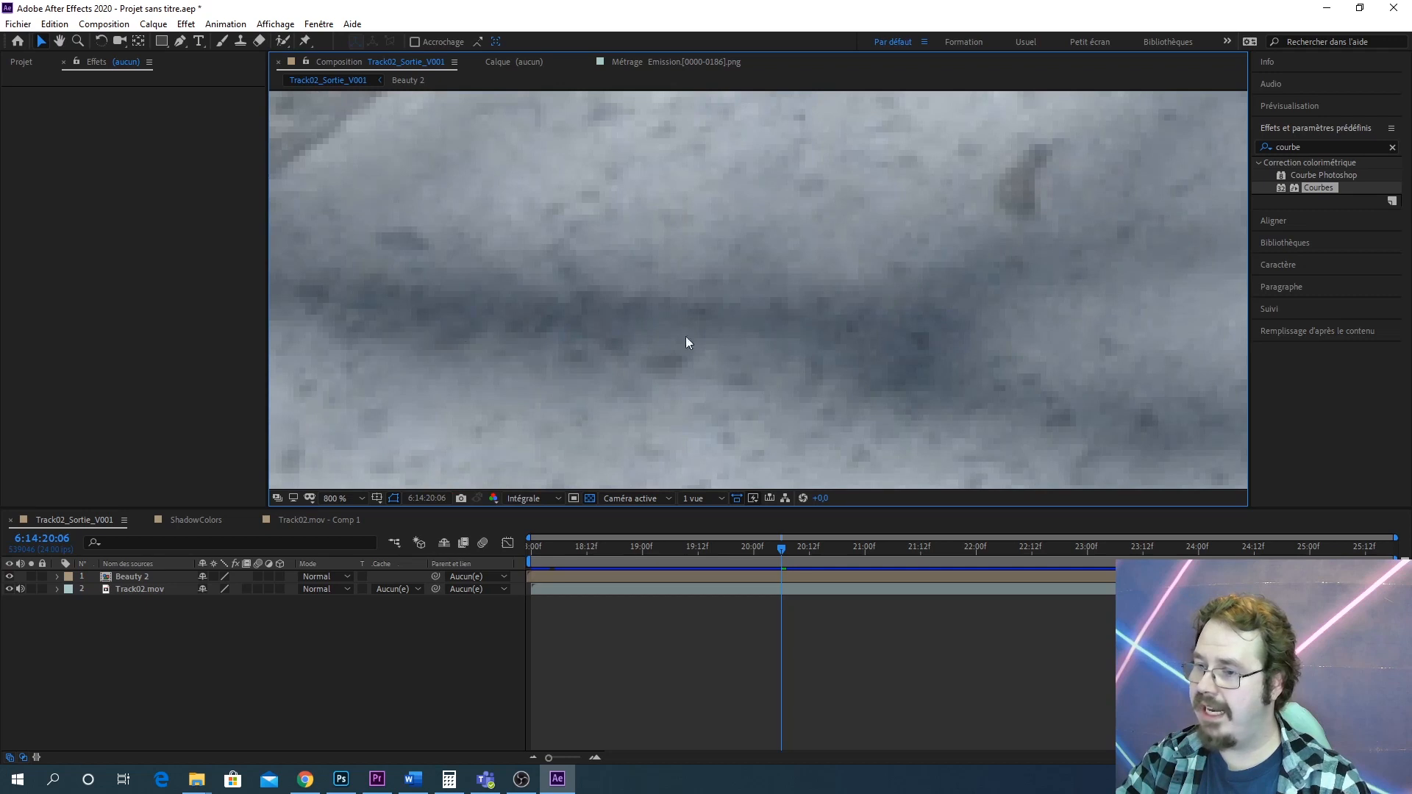
left_click(312, 519)
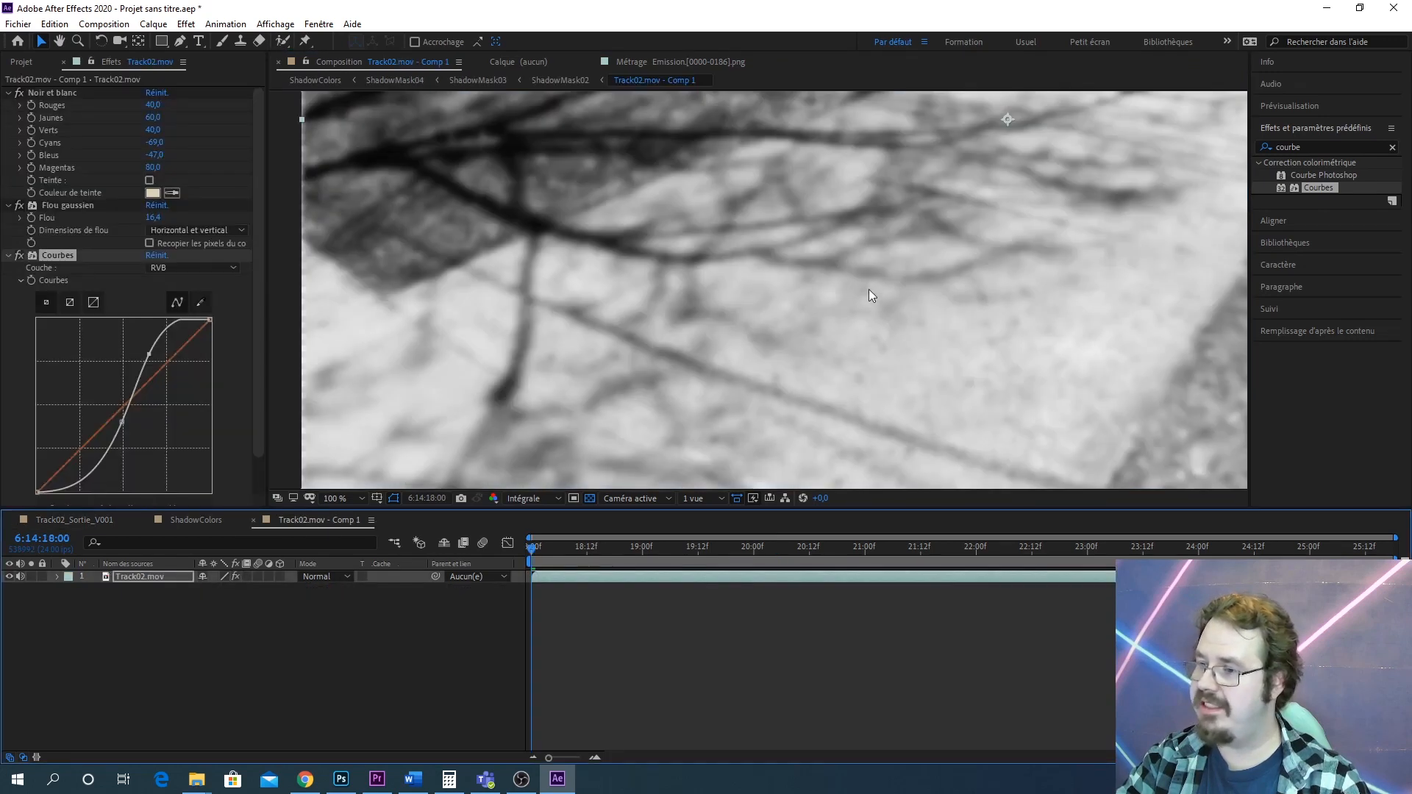
scroll(868, 290, "down", 2)
left_click(206, 519)
scroll(873, 290, "down", 2)
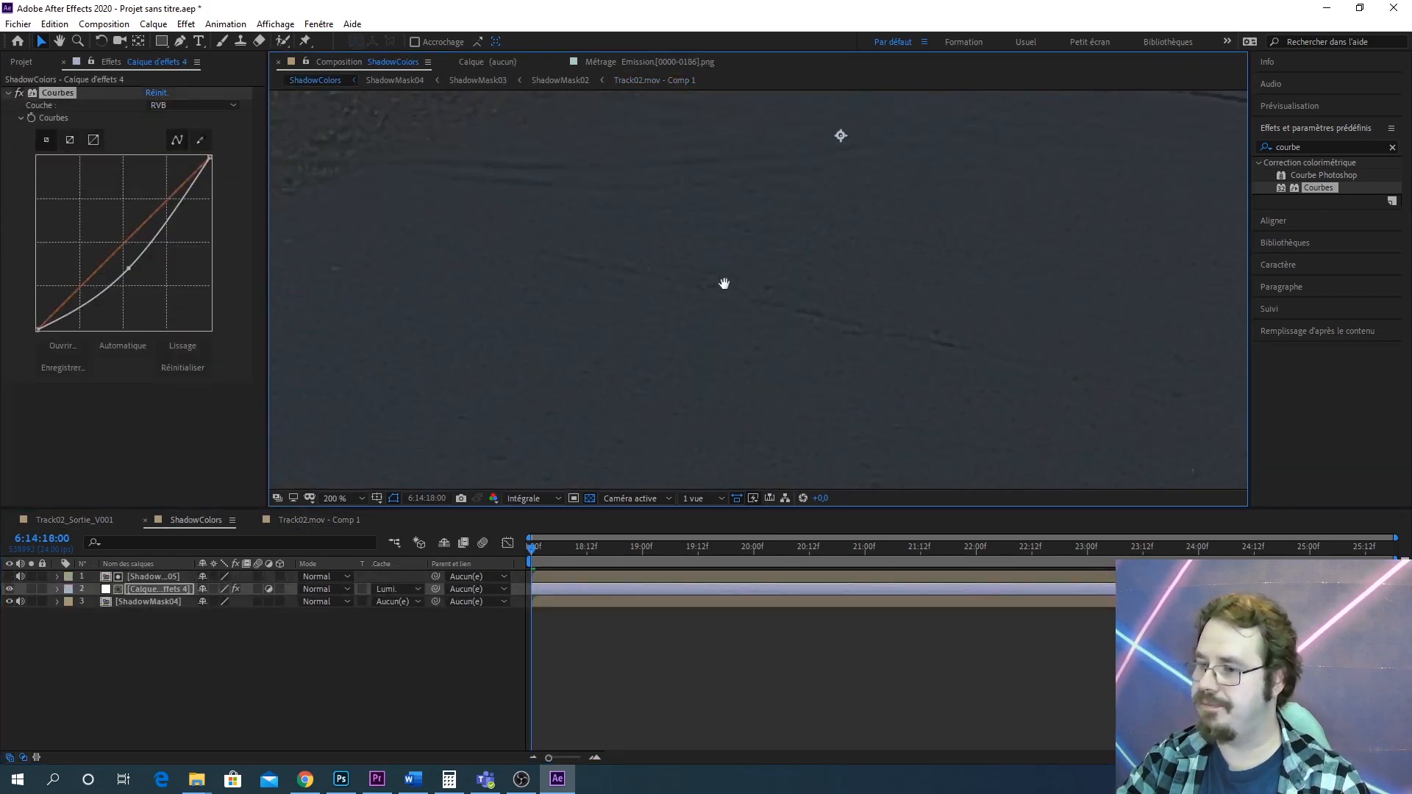
Add a new adjustment layer above ShadowMask05 in the ShadowColors composition
left_click(1326, 147)
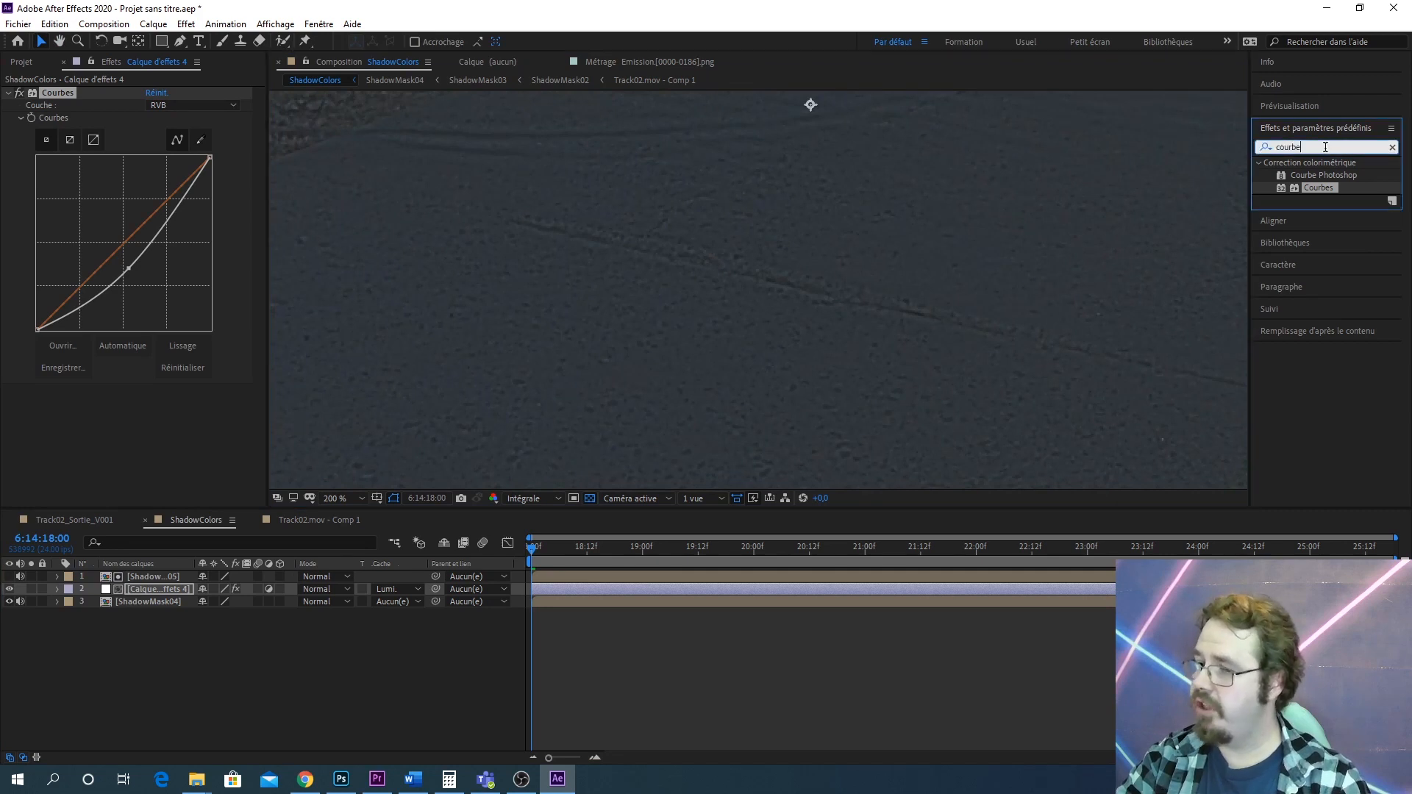
left_click(173, 576)
left_click(156, 25)
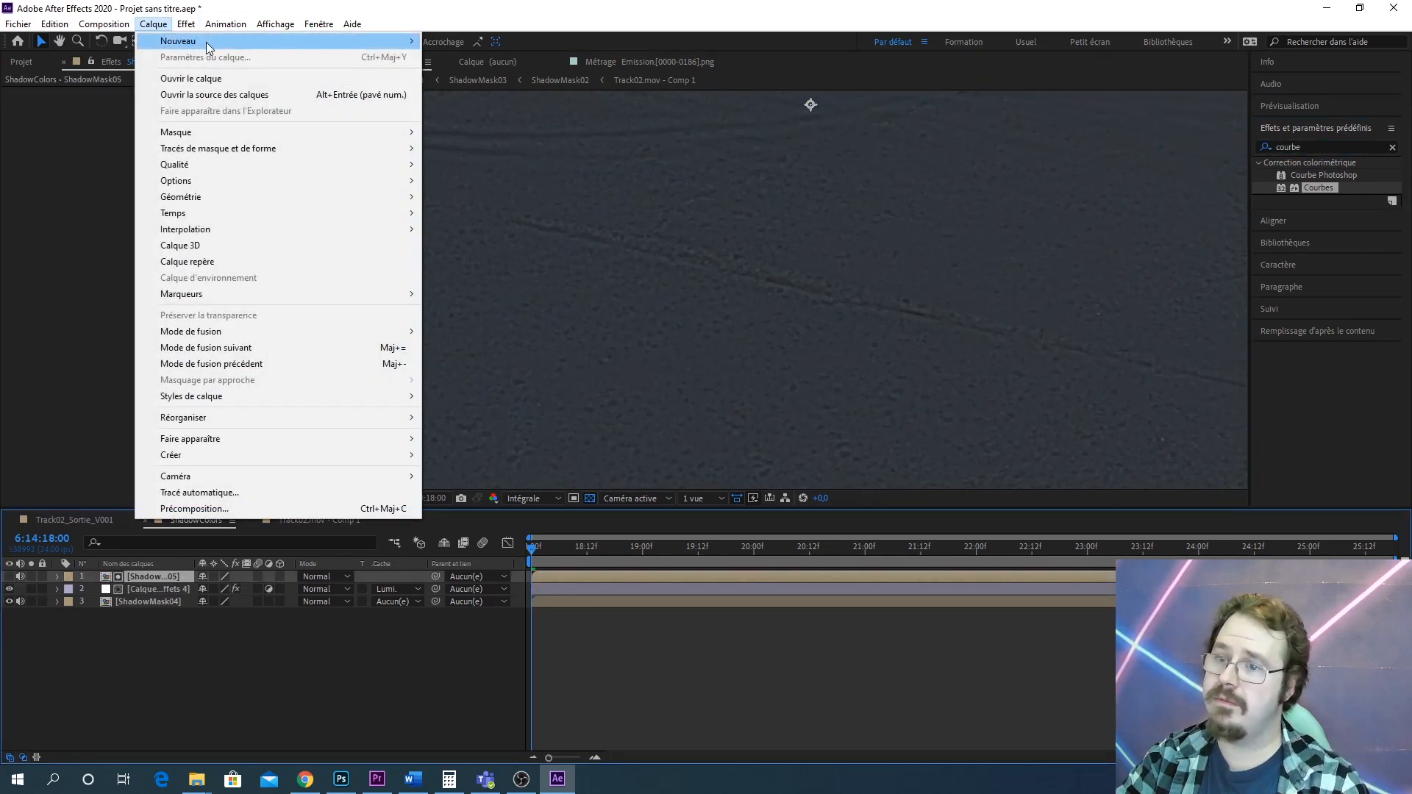
mouse_move(214, 43)
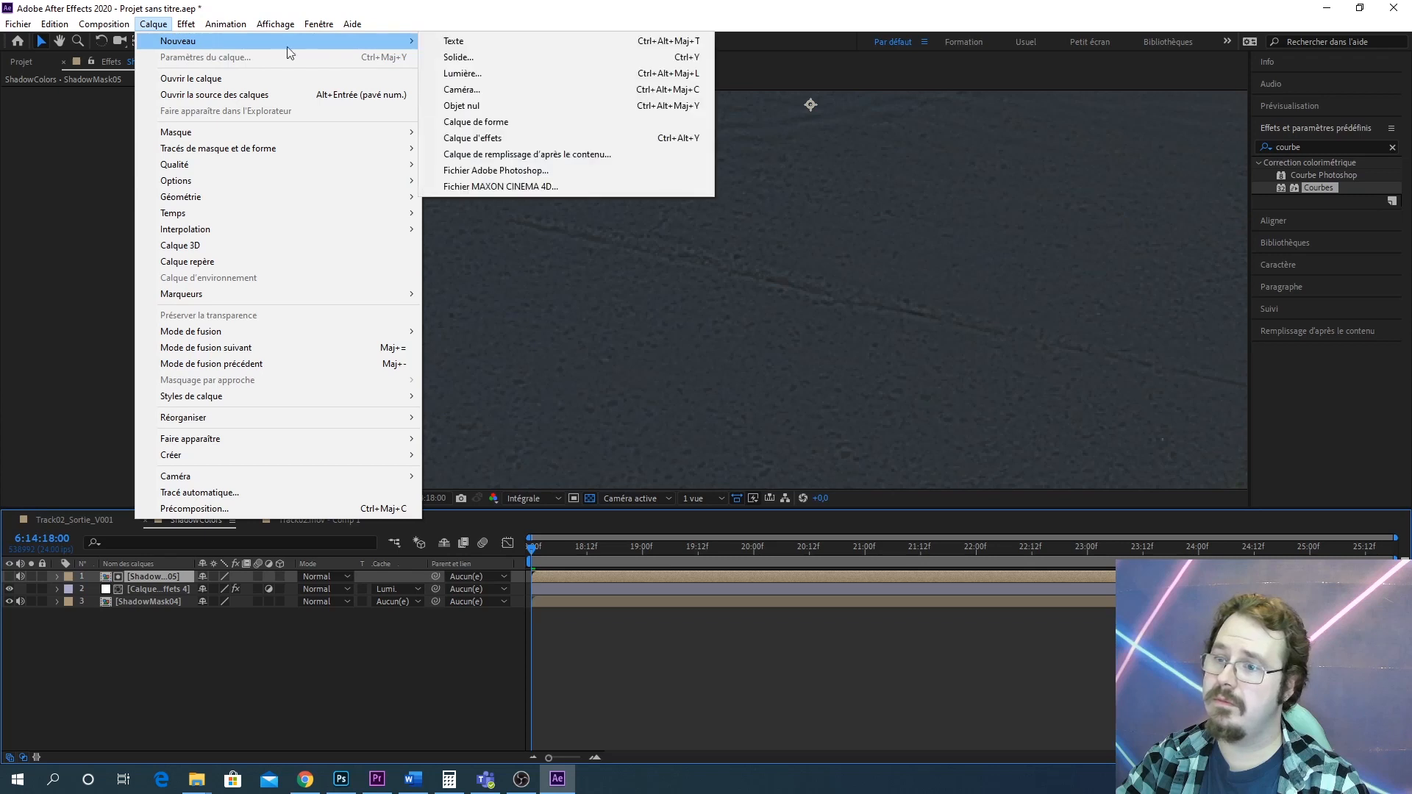
left_click(567, 138)
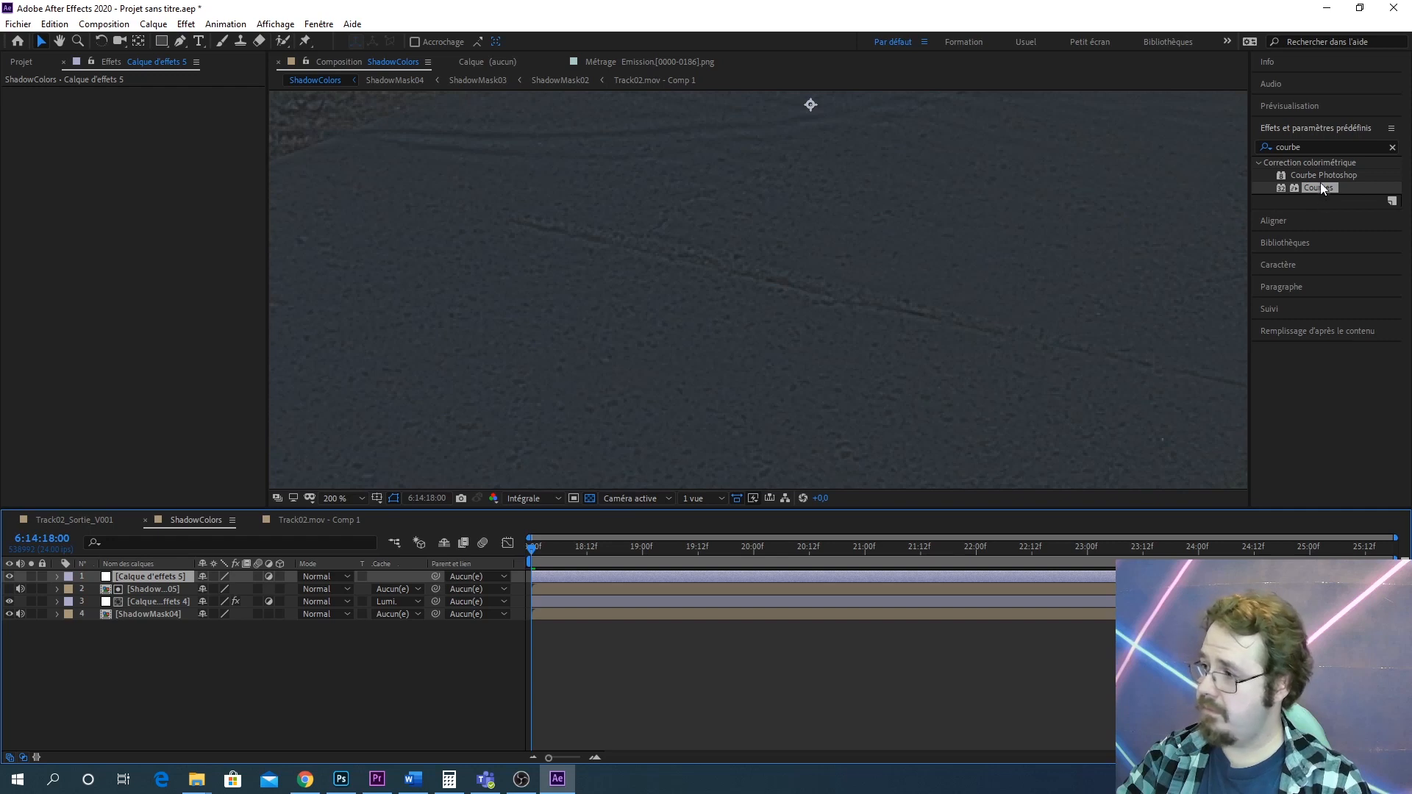
Apply two Courbes effects to the new adjustment layer and shape the first into a contrast S-curve
left_click_drag(1319, 188, 175, 575)
left_click_drag(1339, 184, 196, 570)
scroll(125, 221, "up", 5)
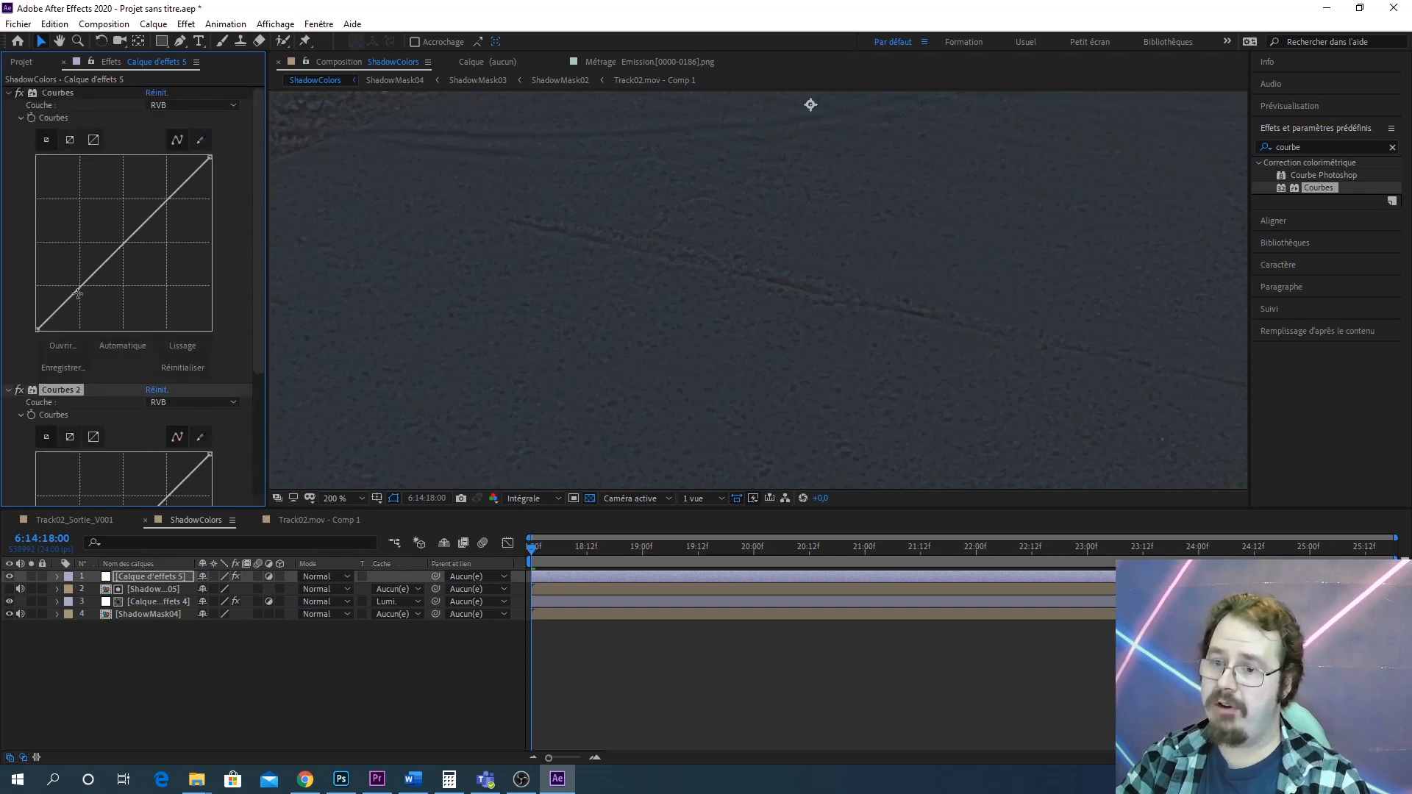
left_click_drag(80, 286, 79, 312)
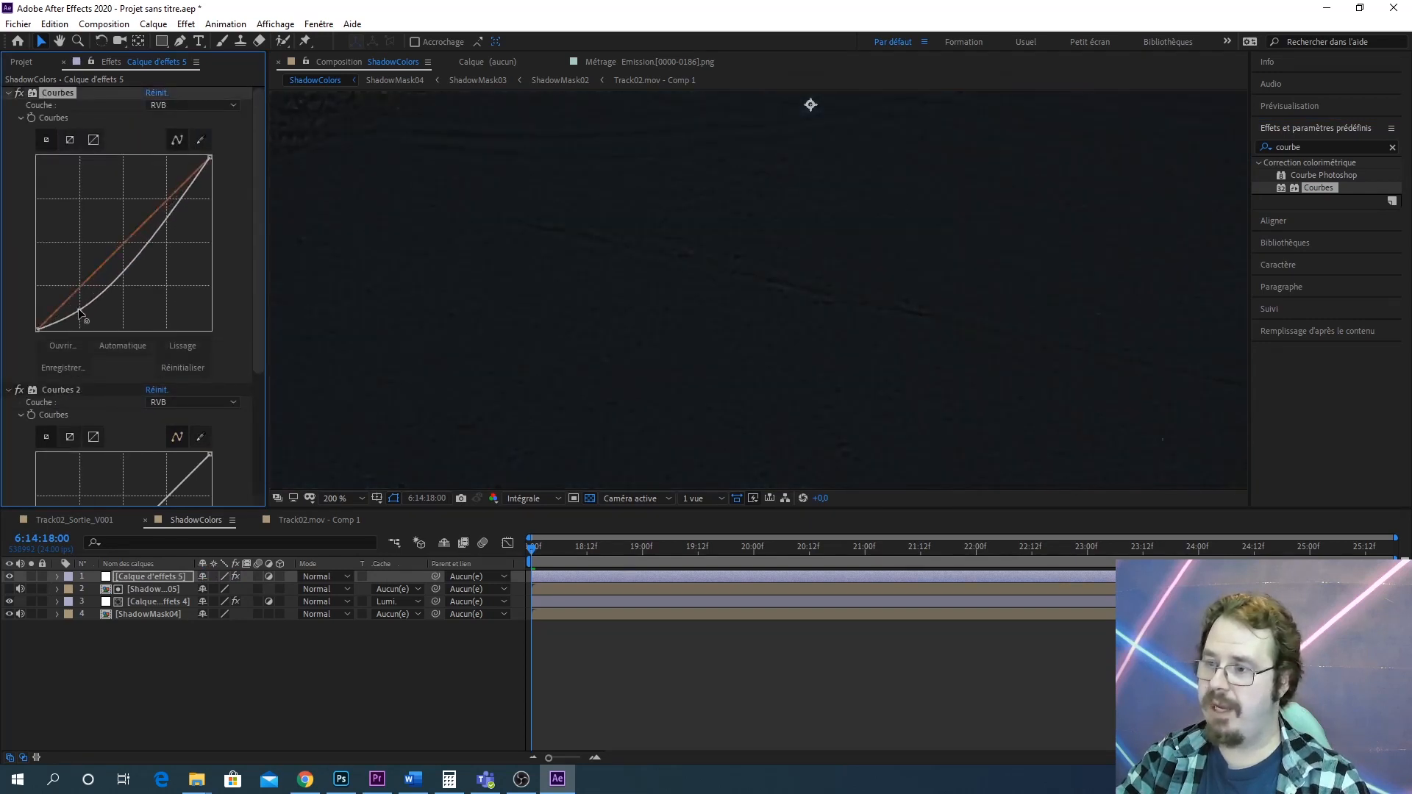
mouse_move(169, 217)
left_mouse_down()
mouse_move(157, 185)
mouse_move(167, 189)
left_mouse_up()
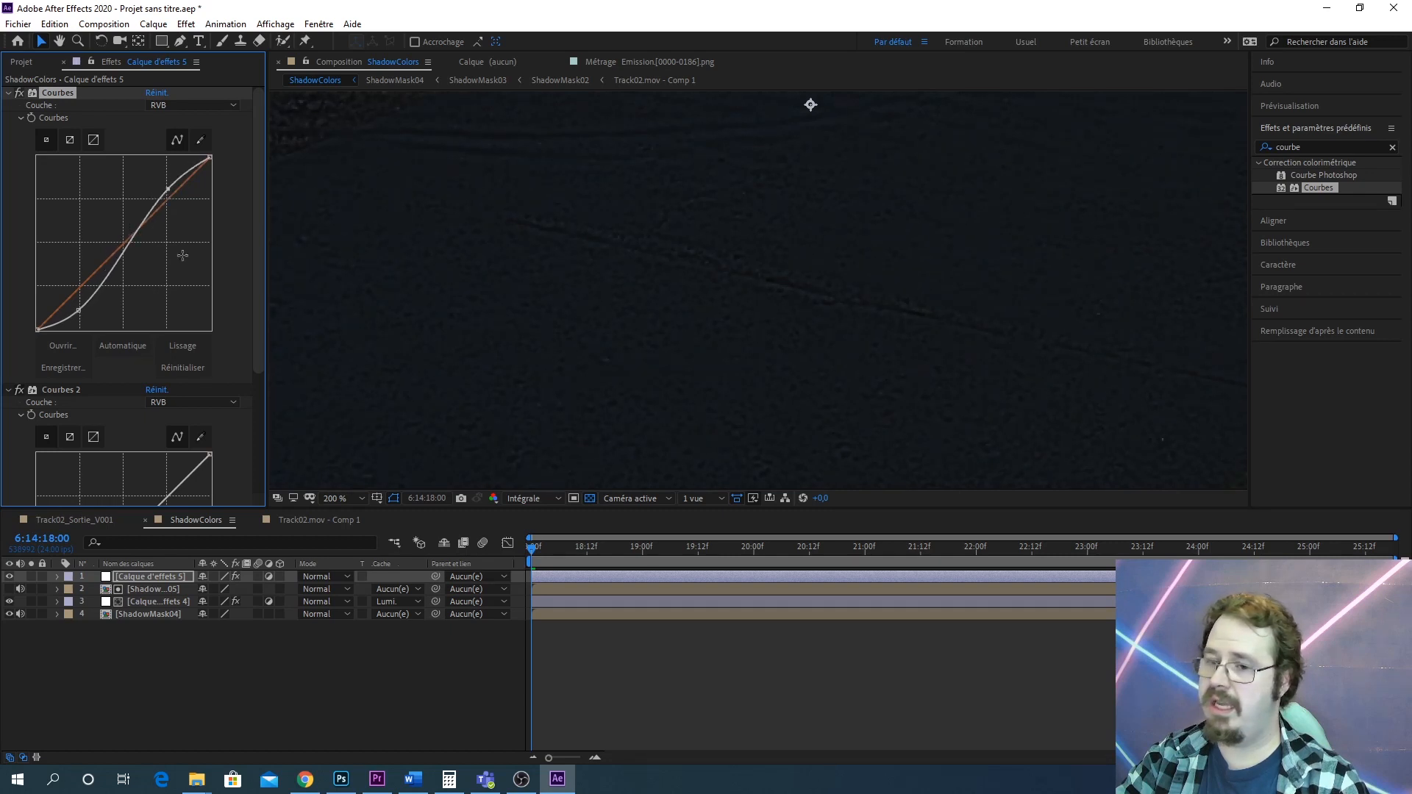
Raise the Courbes 2 curve to lift the midtones, toggling the adjustment layer to compare
left_click_drag(191, 320, 205, 181)
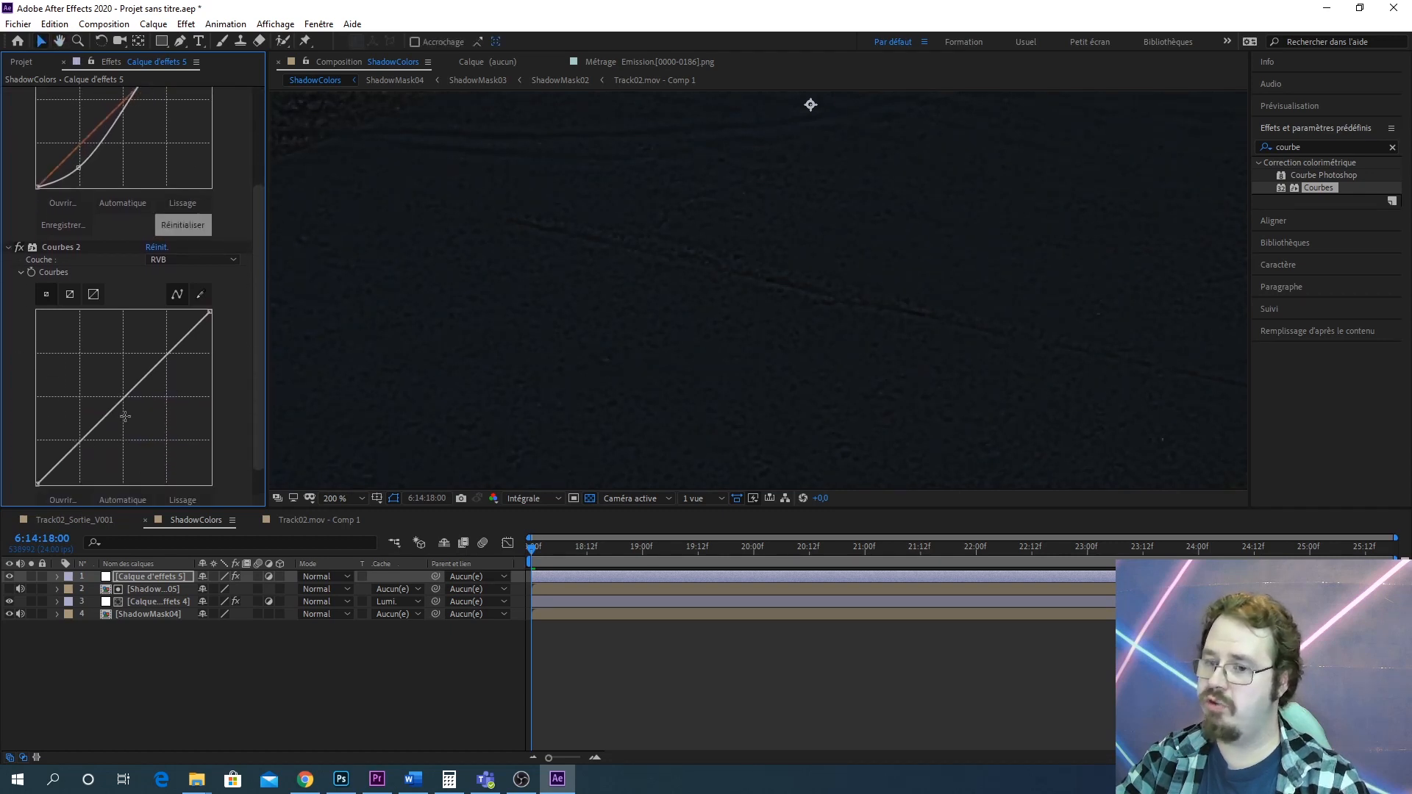
left_click_drag(121, 402, 108, 373)
scroll(559, 322, "down", 1)
left_click_drag(580, 329, 691, 263)
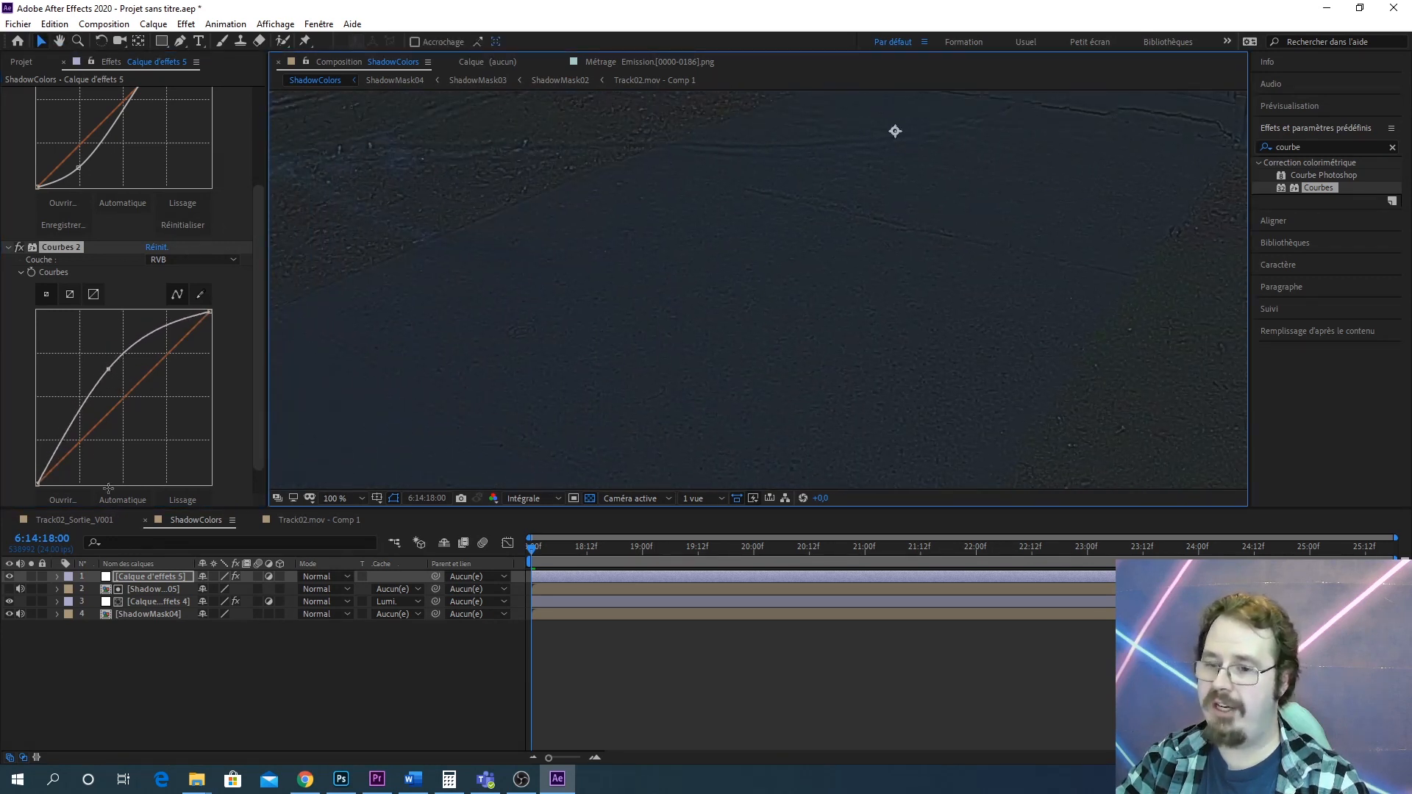
left_click(9, 576)
left_click(9, 576)
left_click(10, 577)
left_click(9, 577)
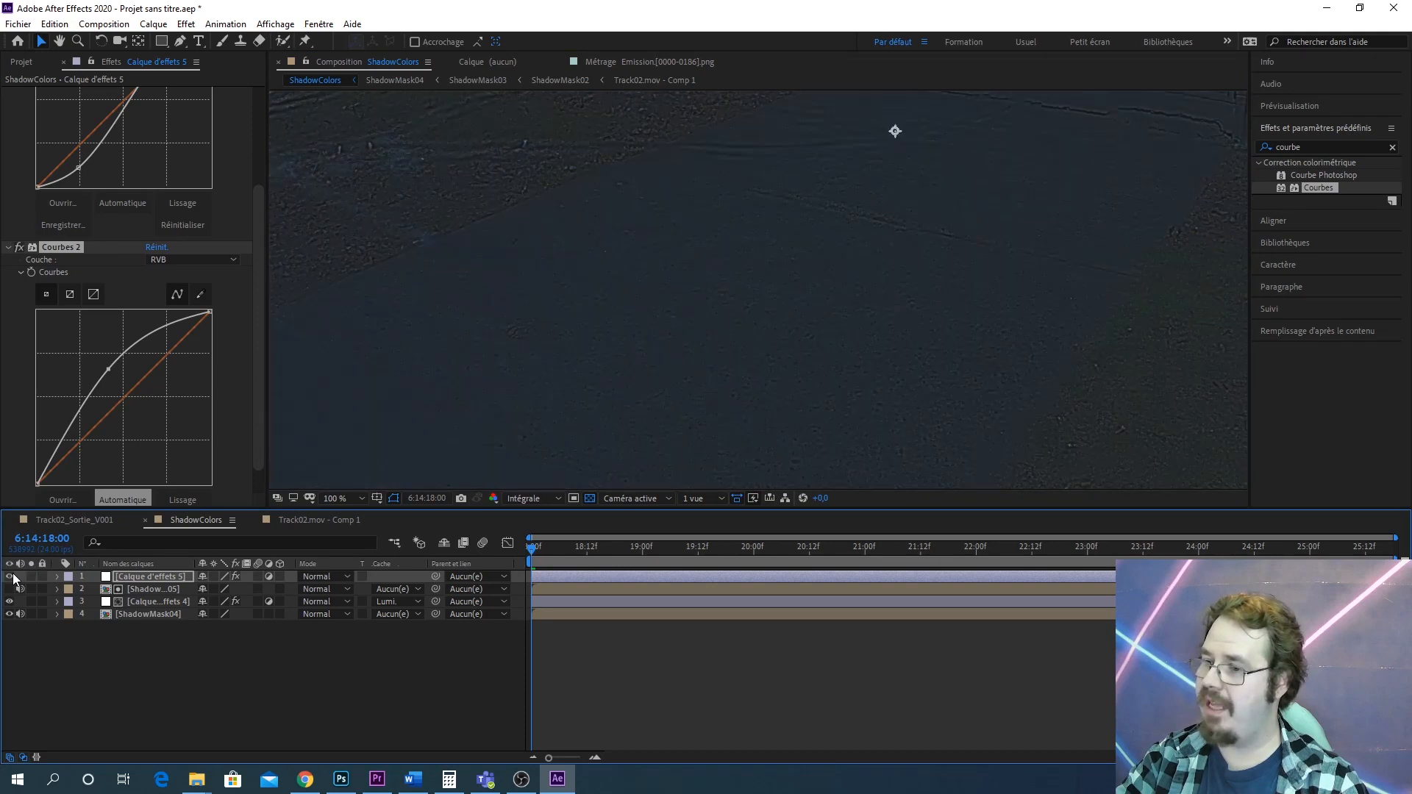
left_click(9, 577)
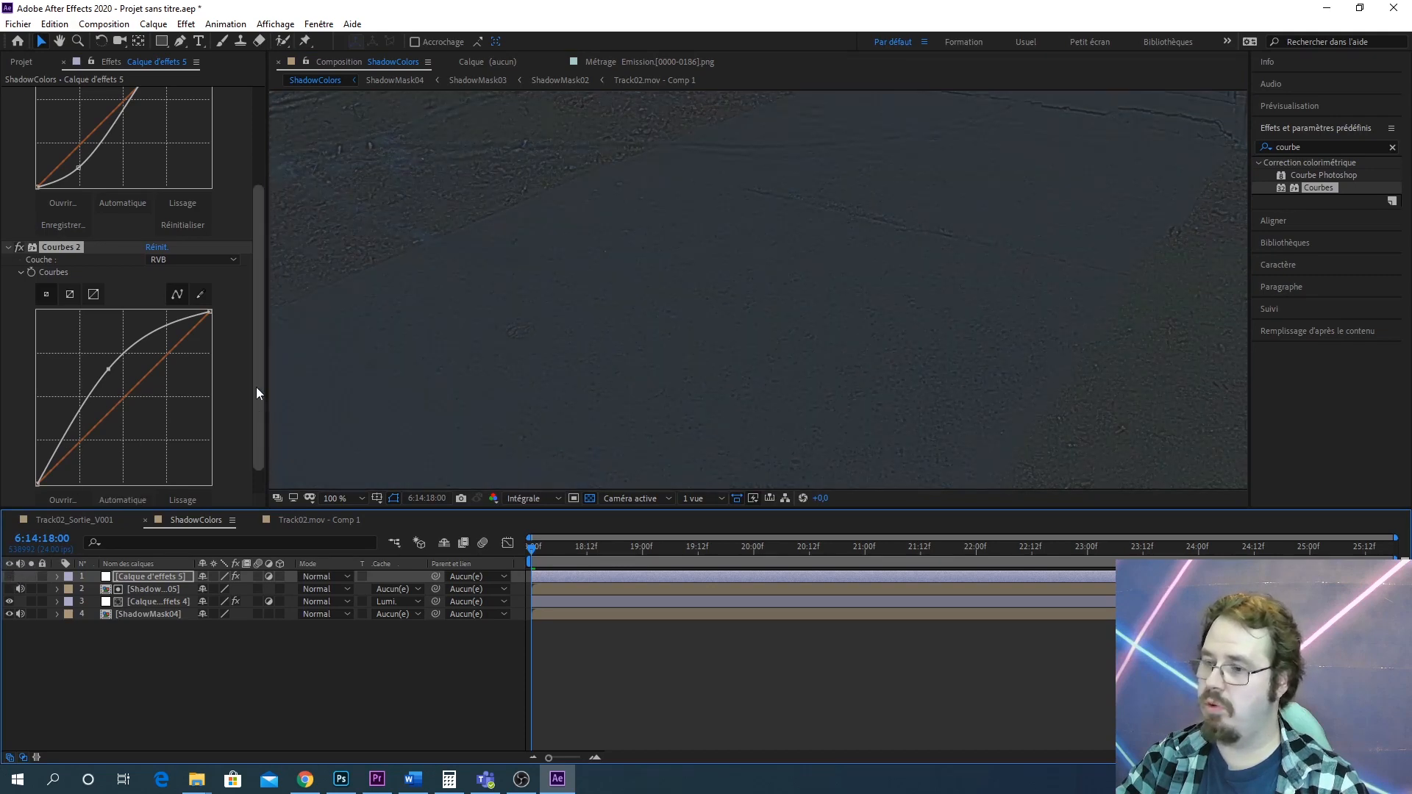
left_click(9, 577)
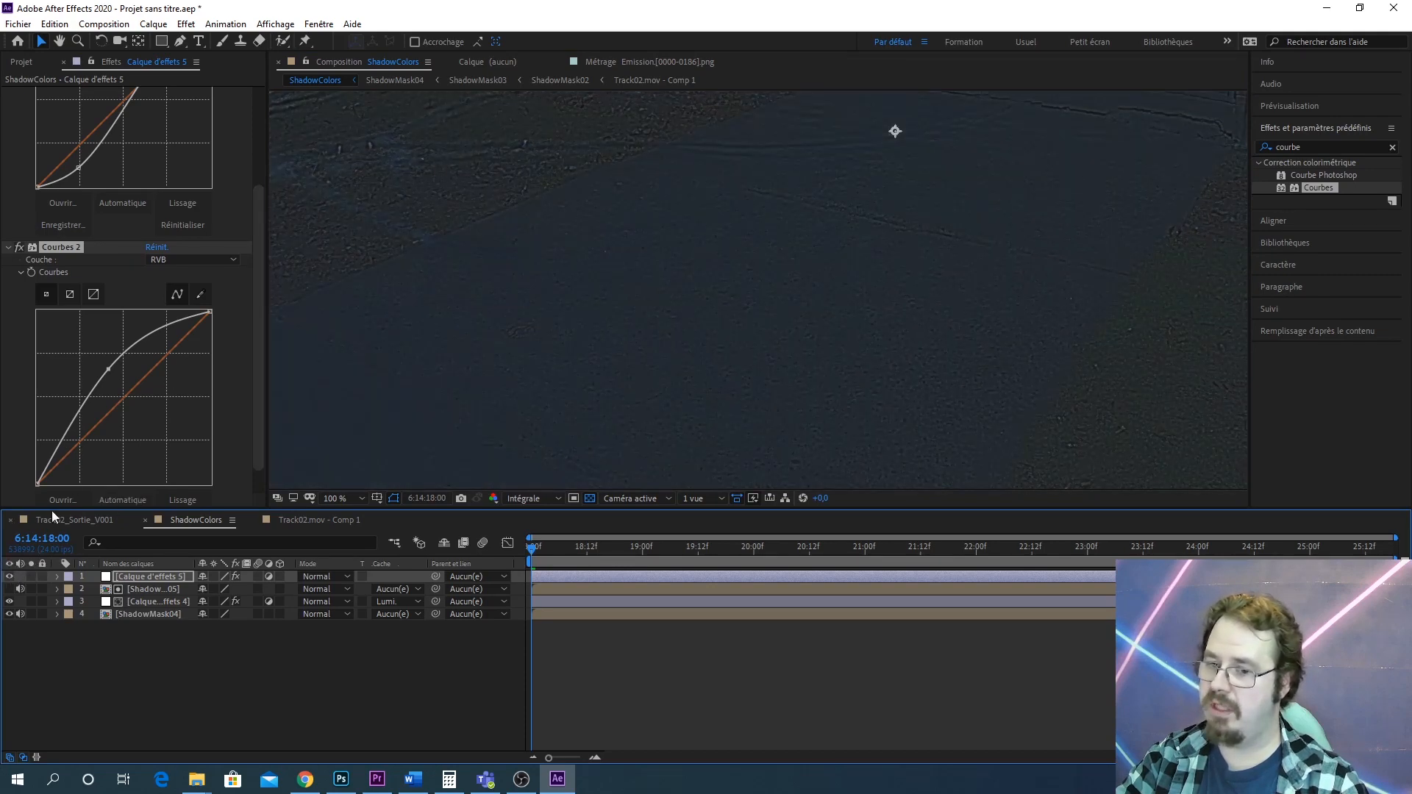
Nudge the black point of the Courbes 2 curve on the RVB channel and toggle the adjustment layer to compare
left_click_drag(43, 477, 45, 484)
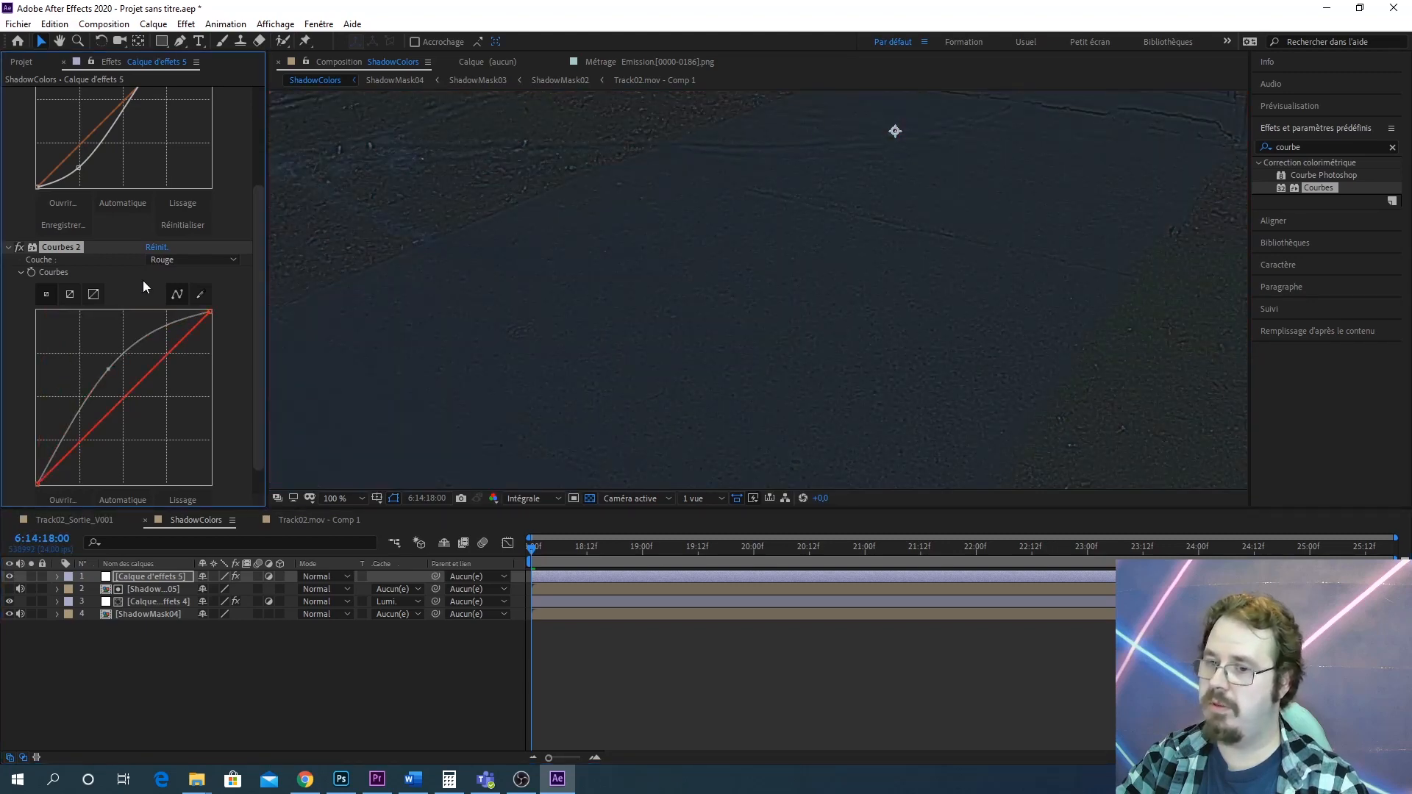
left_click(172, 261)
left_click(163, 270)
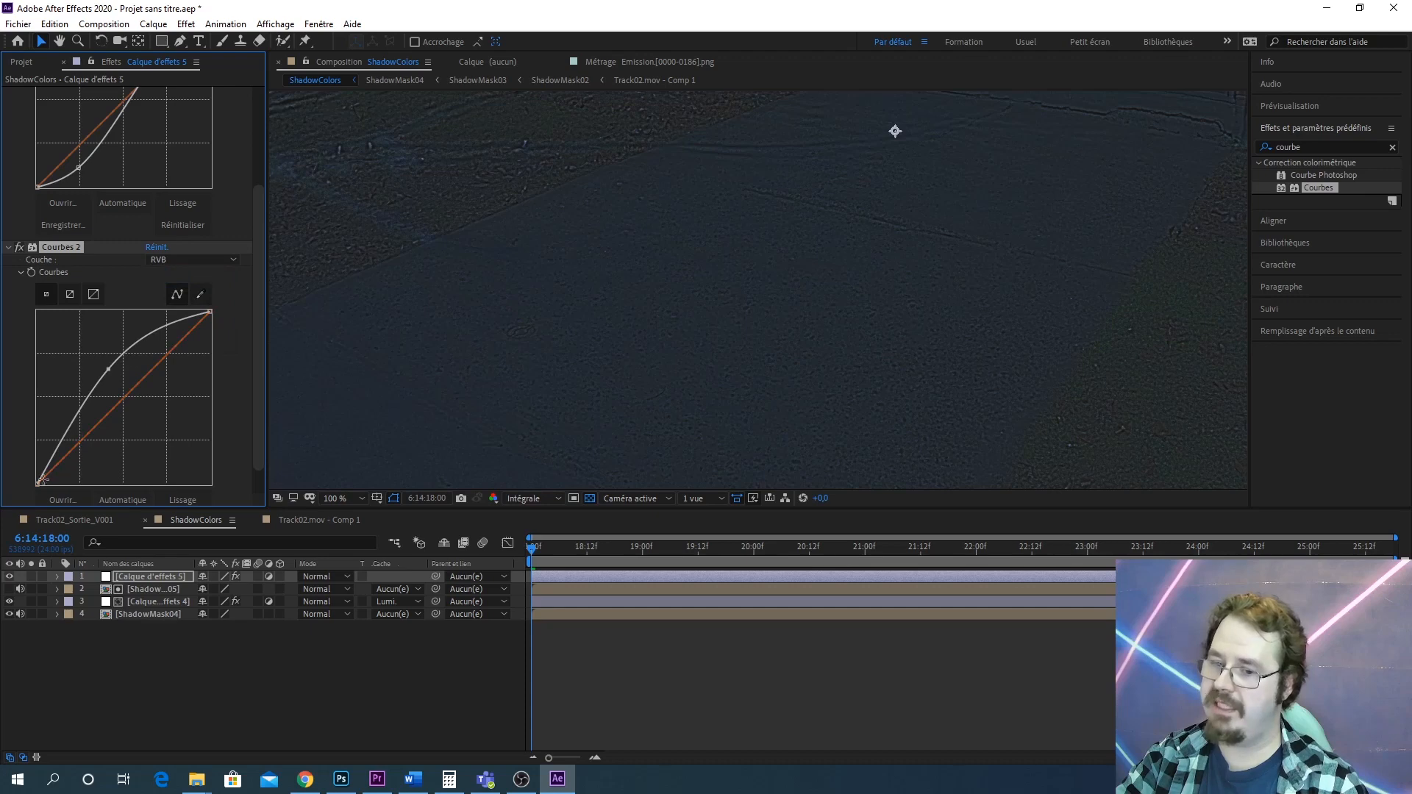
left_click_drag(38, 483, 37, 474)
scroll(753, 334, "up", 5)
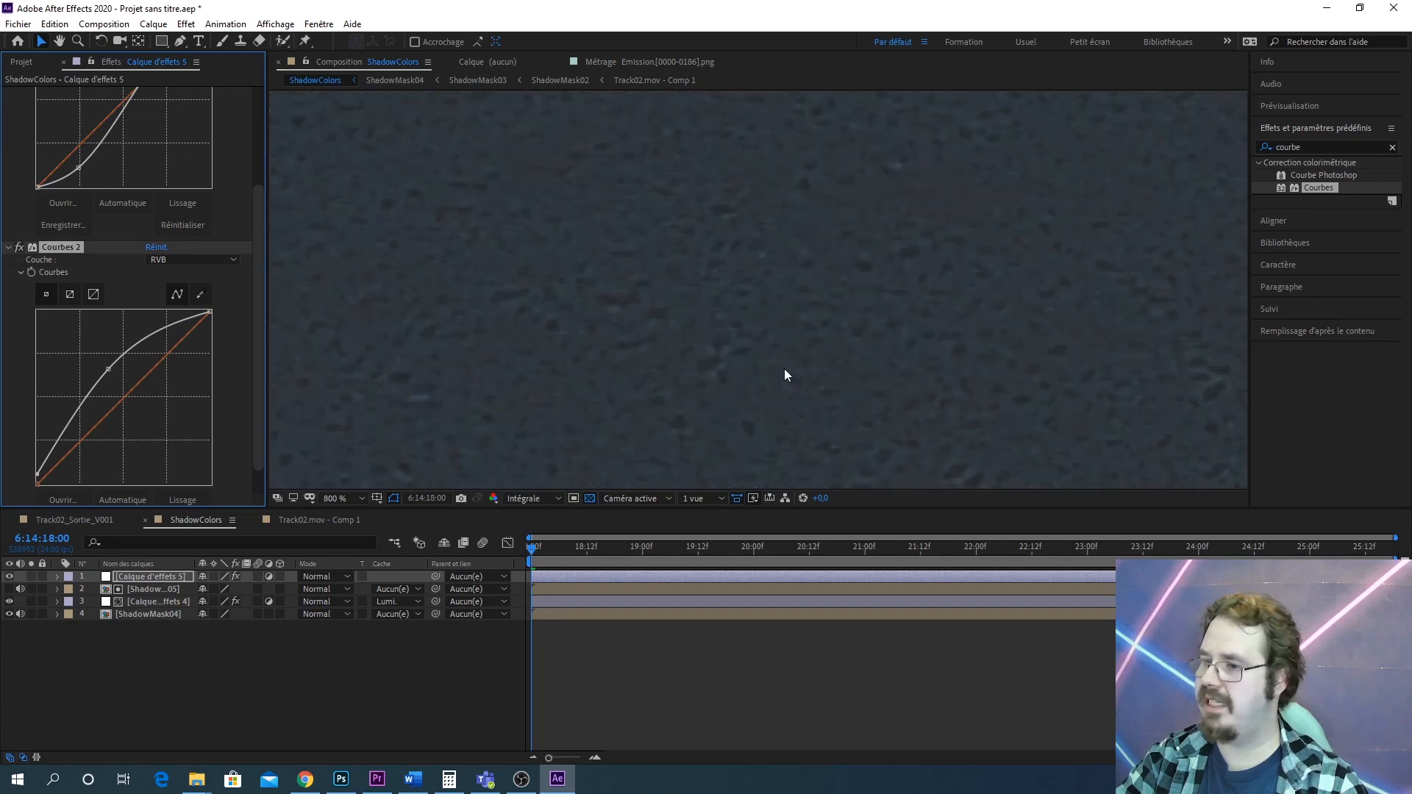
scroll(786, 369, "down", 1)
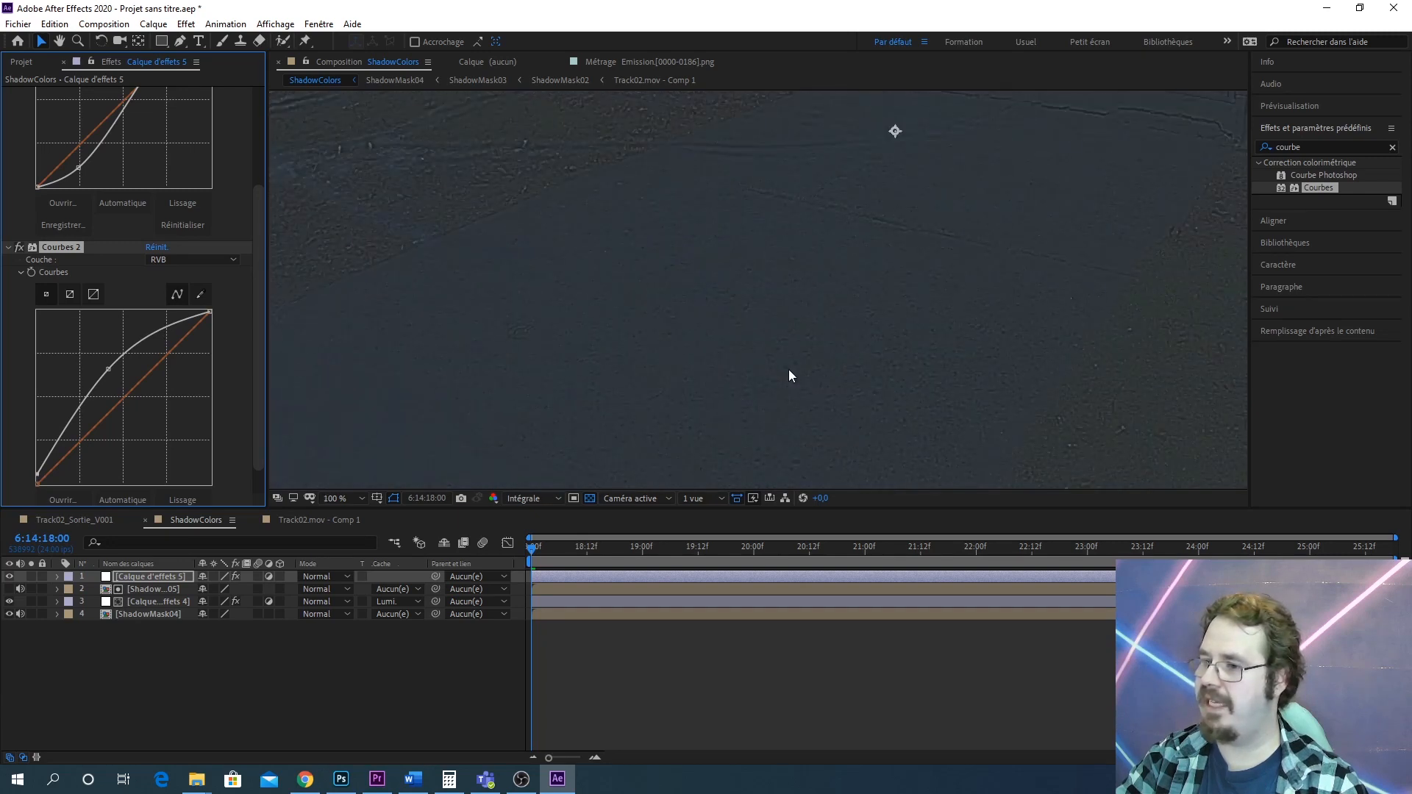
left_click(9, 576)
left_click(7, 580)
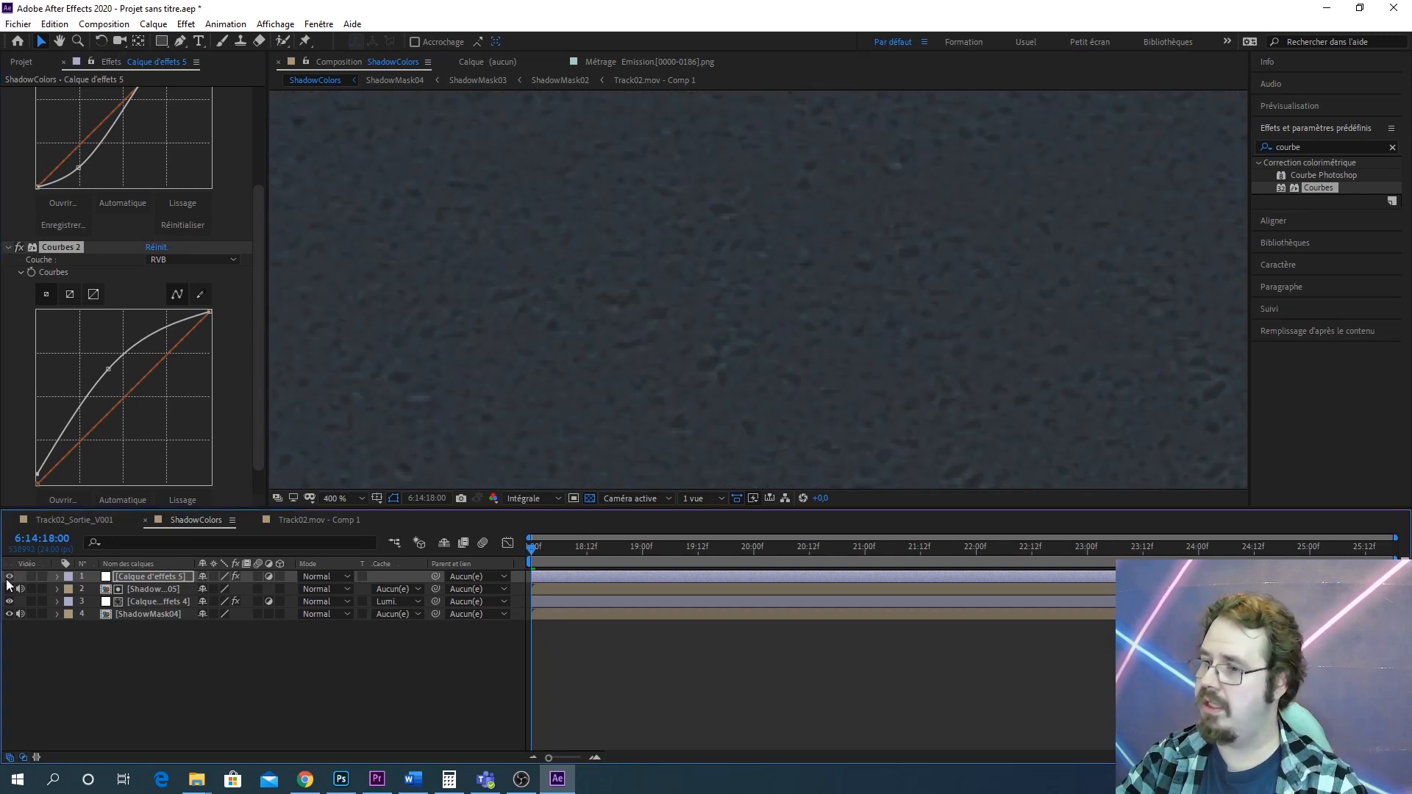
left_click(7, 580)
left_click(8, 580)
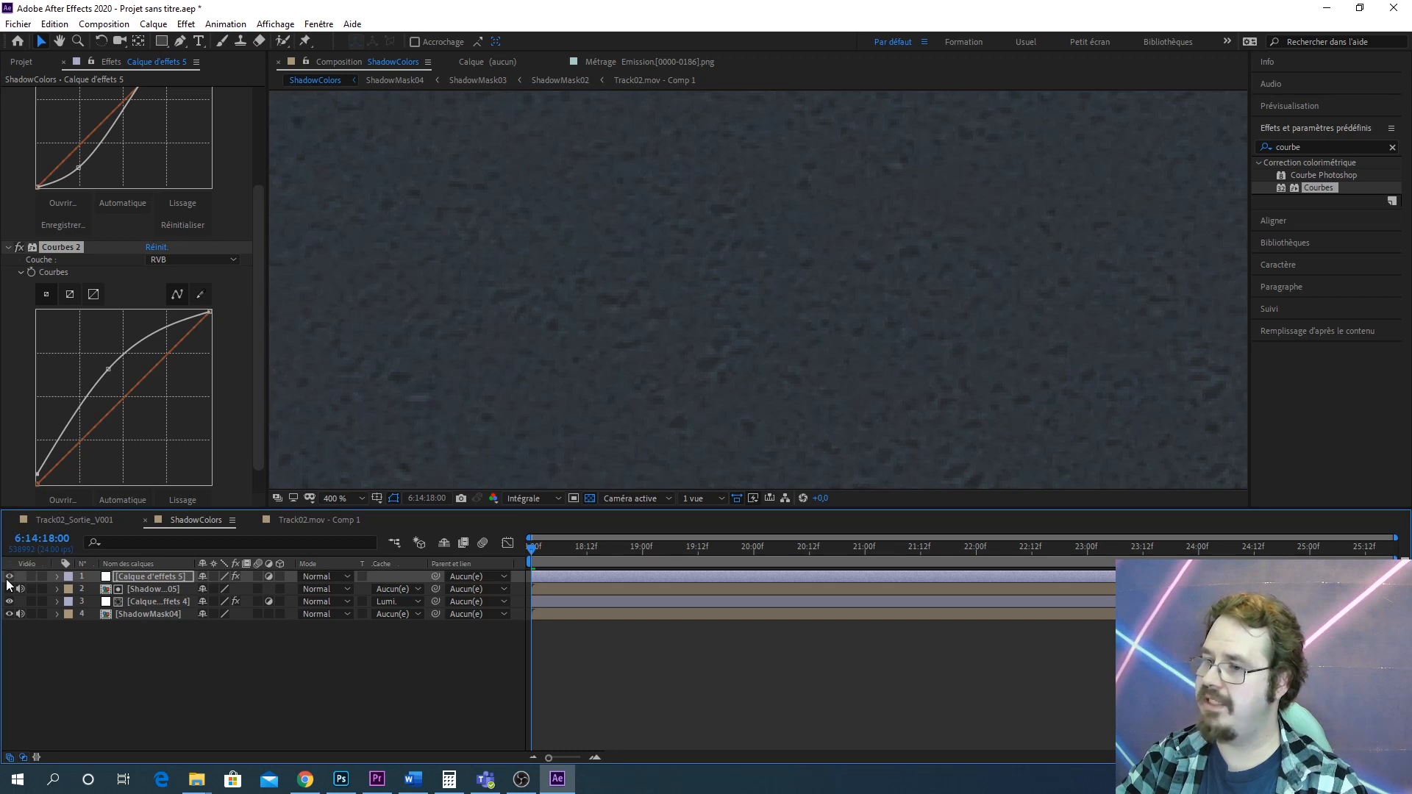
Steepen the first Courbes S-curve by adjusting its upper and lower points
scroll(156, 169, "up", 4)
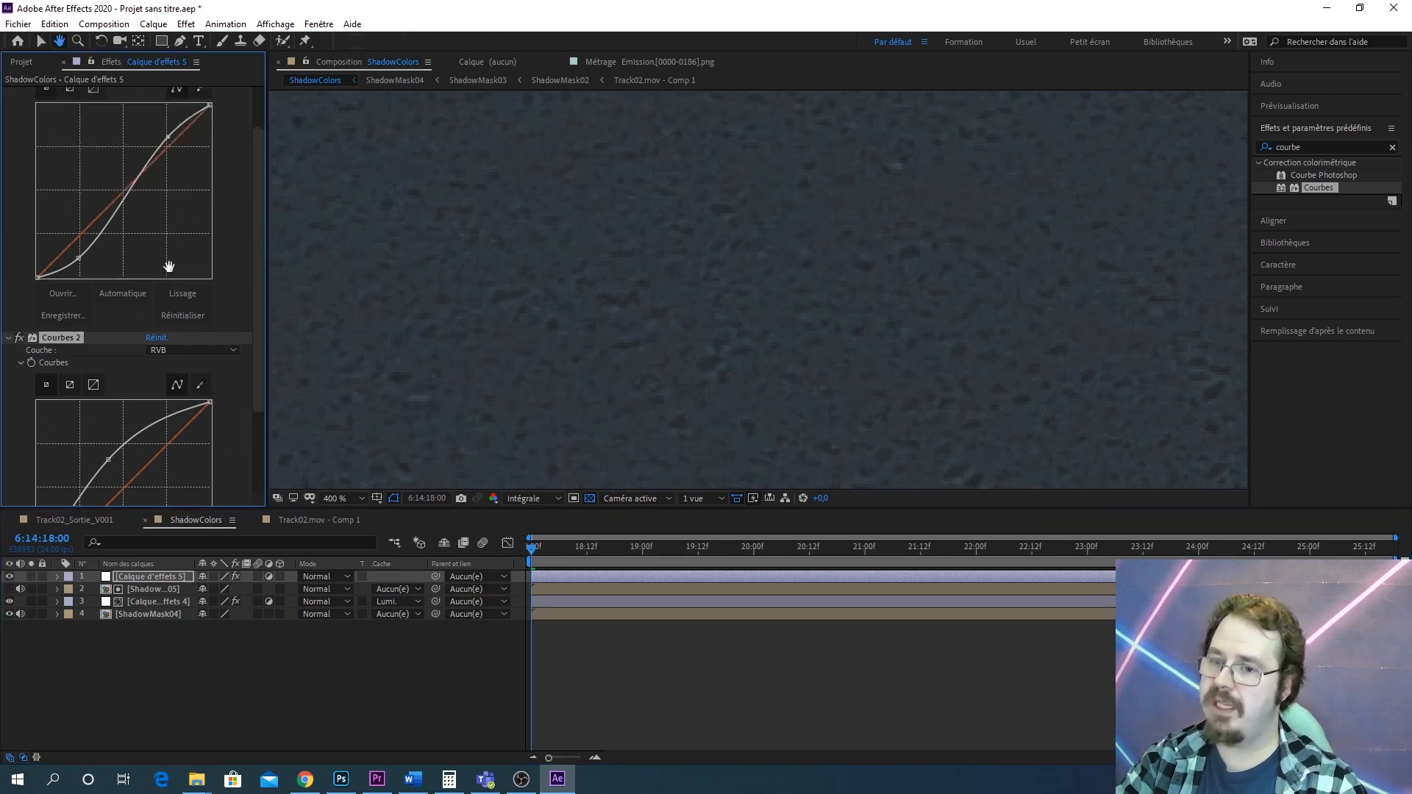
left_click_drag(166, 190, 161, 176)
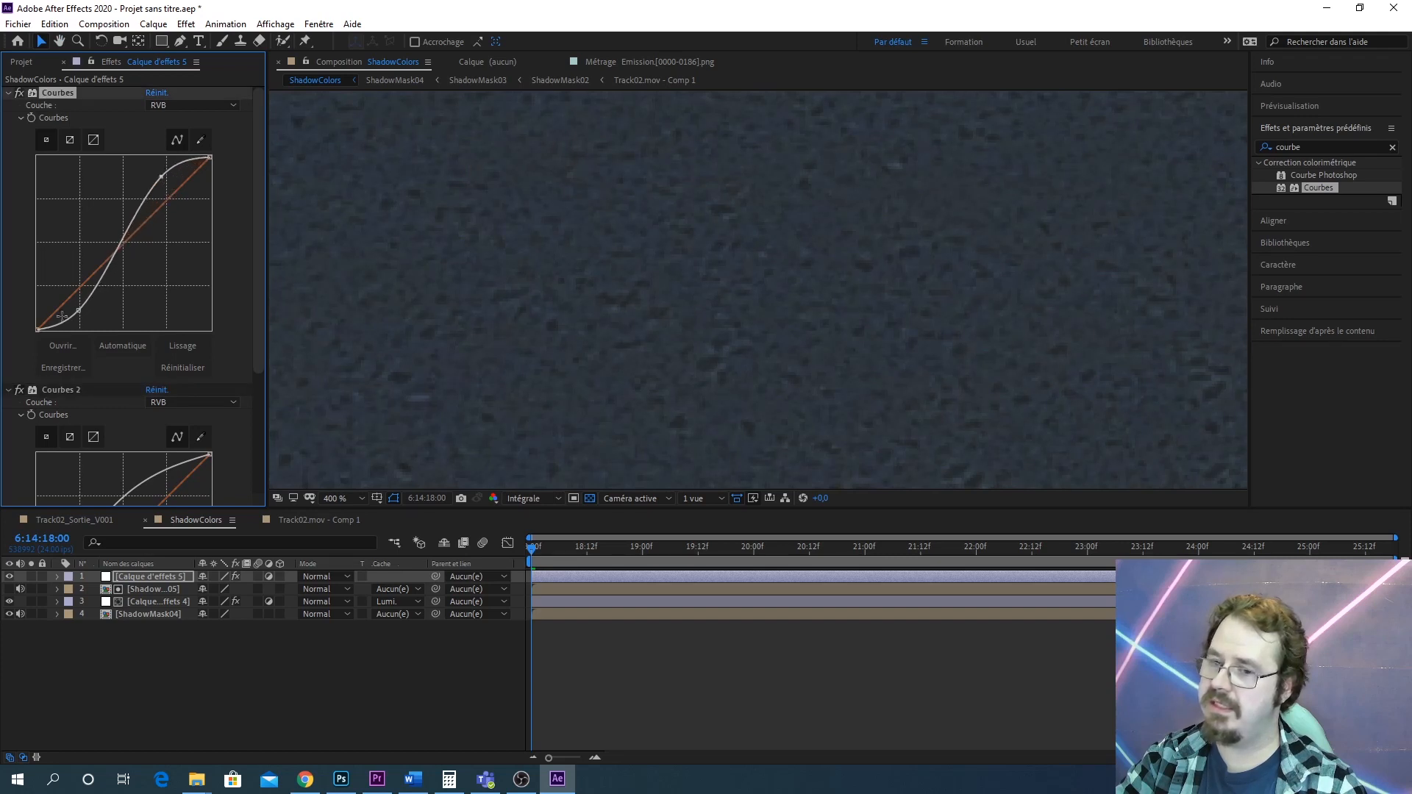
mouse_move(78, 311)
left_mouse_down()
mouse_move(66, 325)
mouse_move(73, 314)
left_mouse_up()
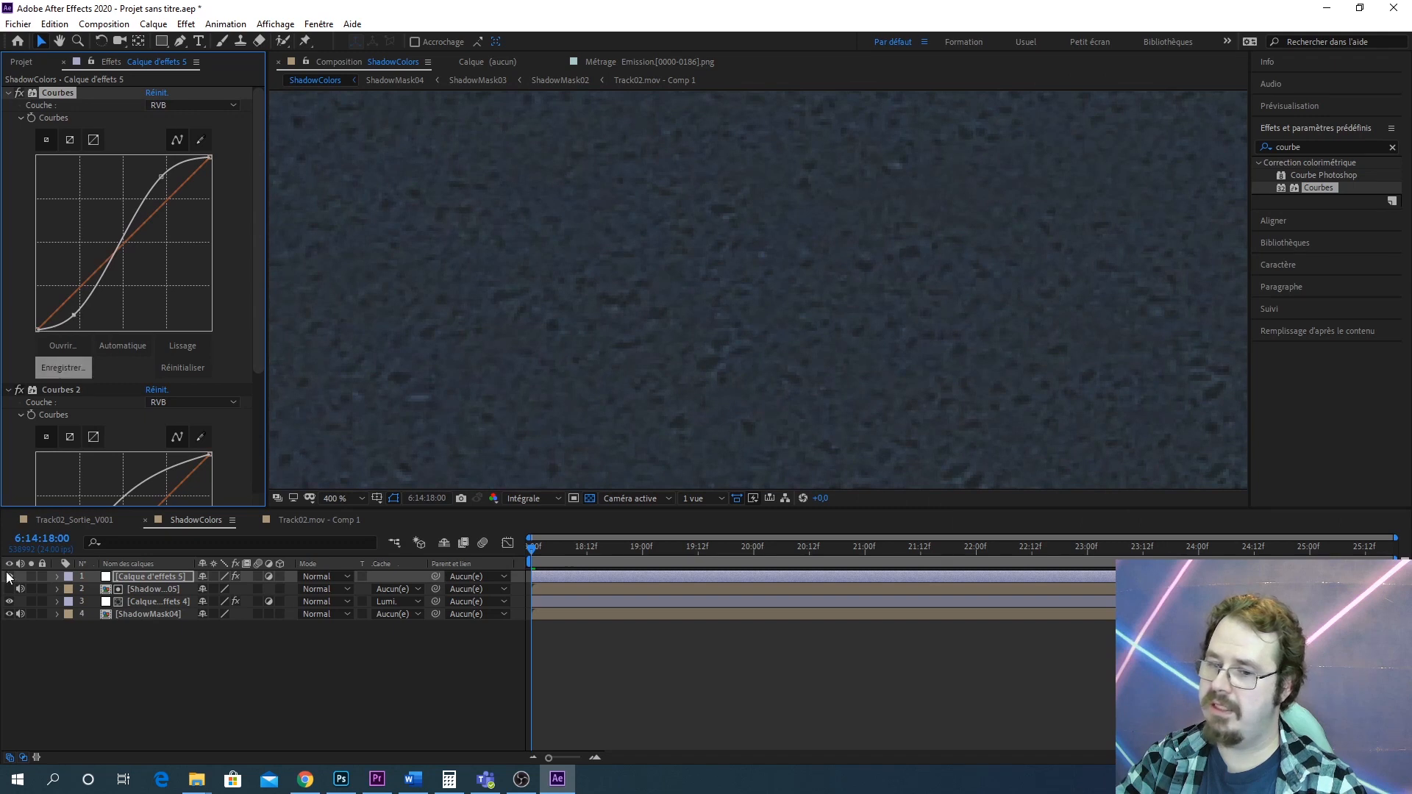
left_click(10, 578)
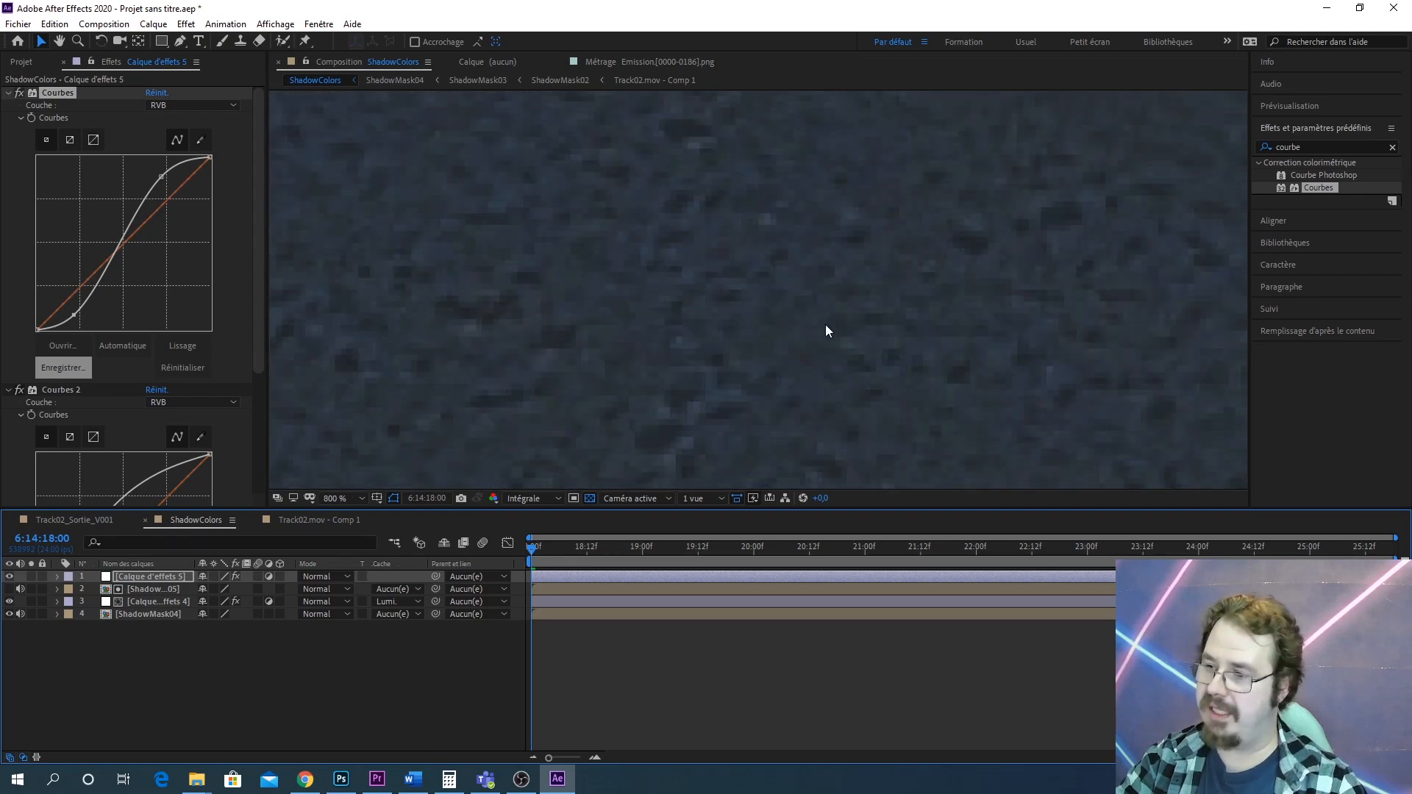
Apply Flou gaussien to the adjustment layer
scroll(825, 325, "up", 1)
key("h")
key("v")
scroll(829, 265, "down", 1)
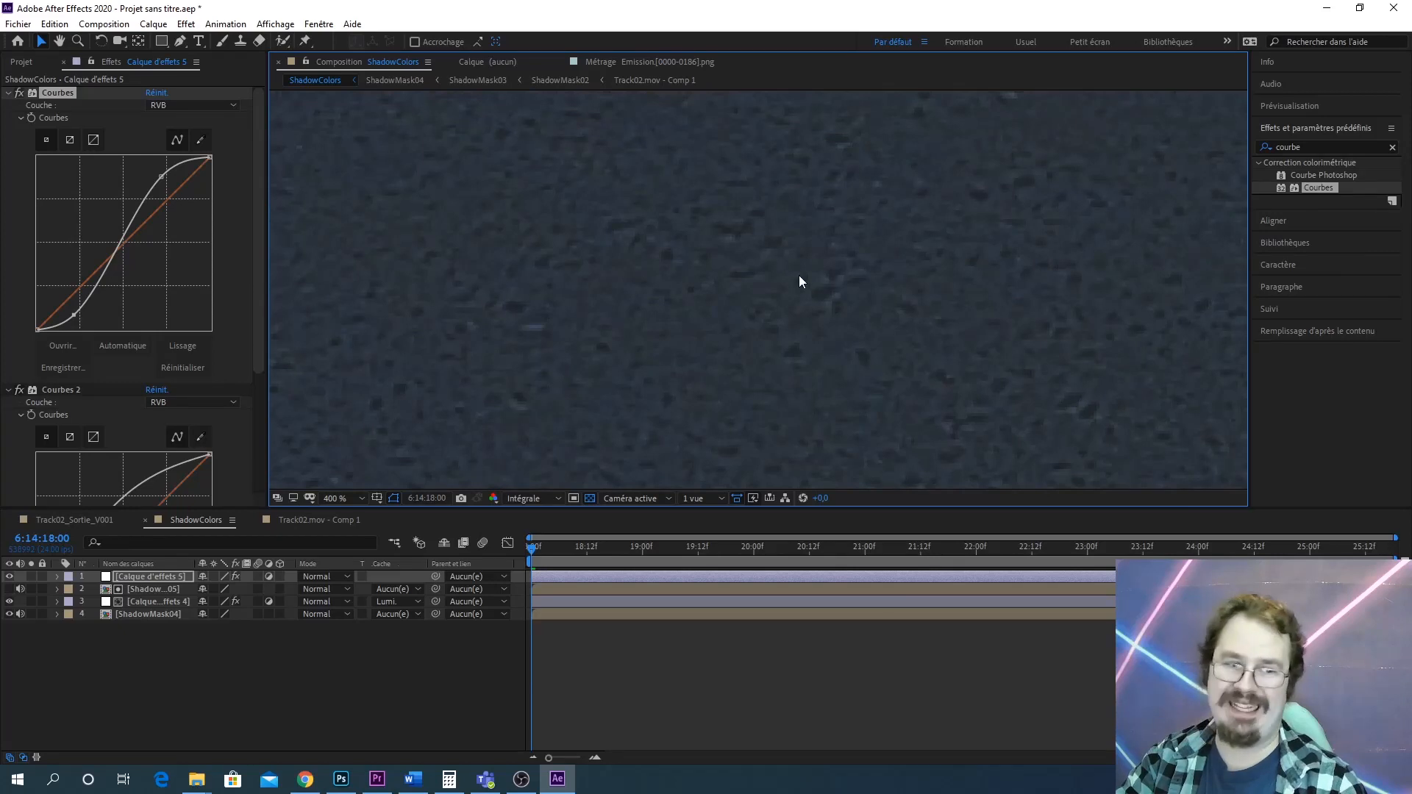
left_click(1314, 146)
type("Flou Gauss")
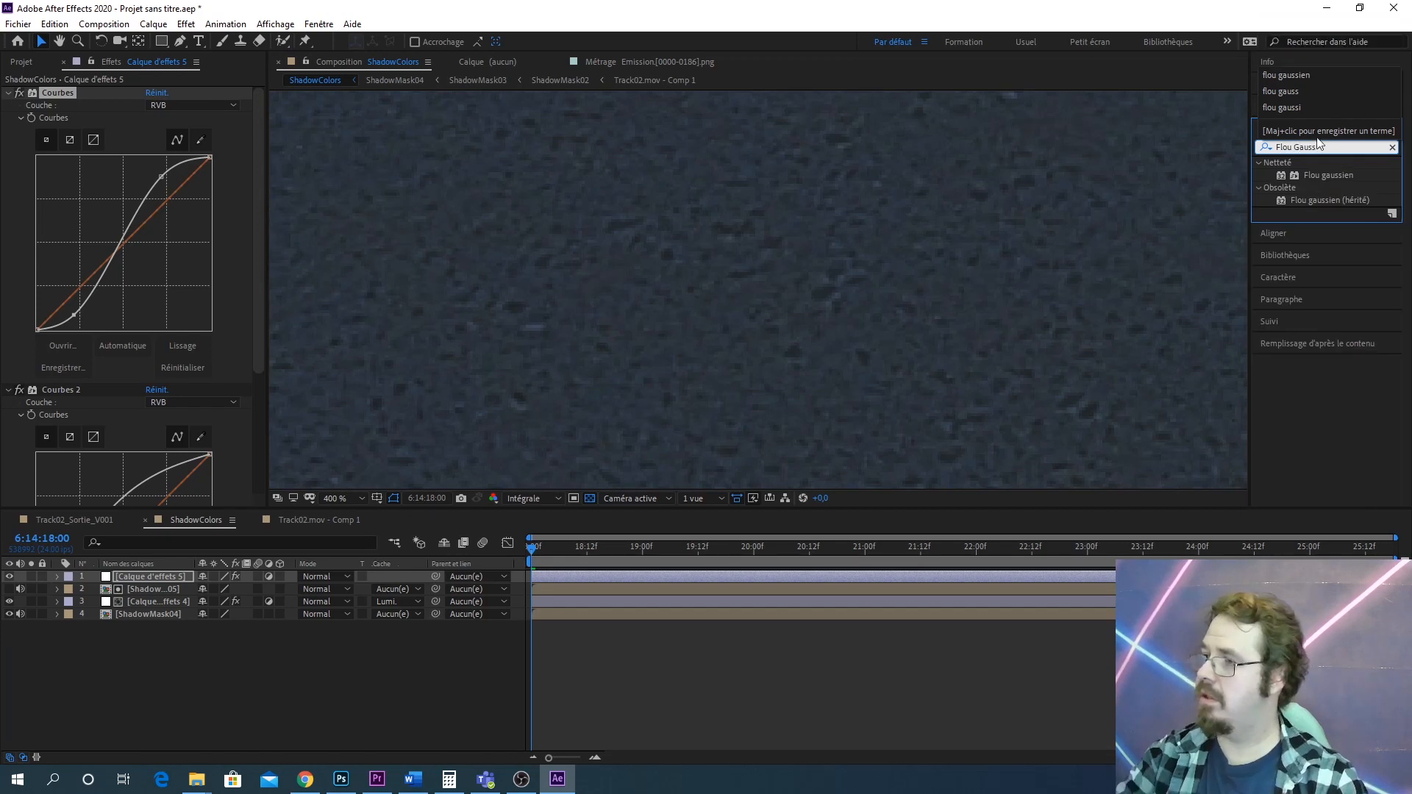
left_click_drag(1328, 175, 144, 573)
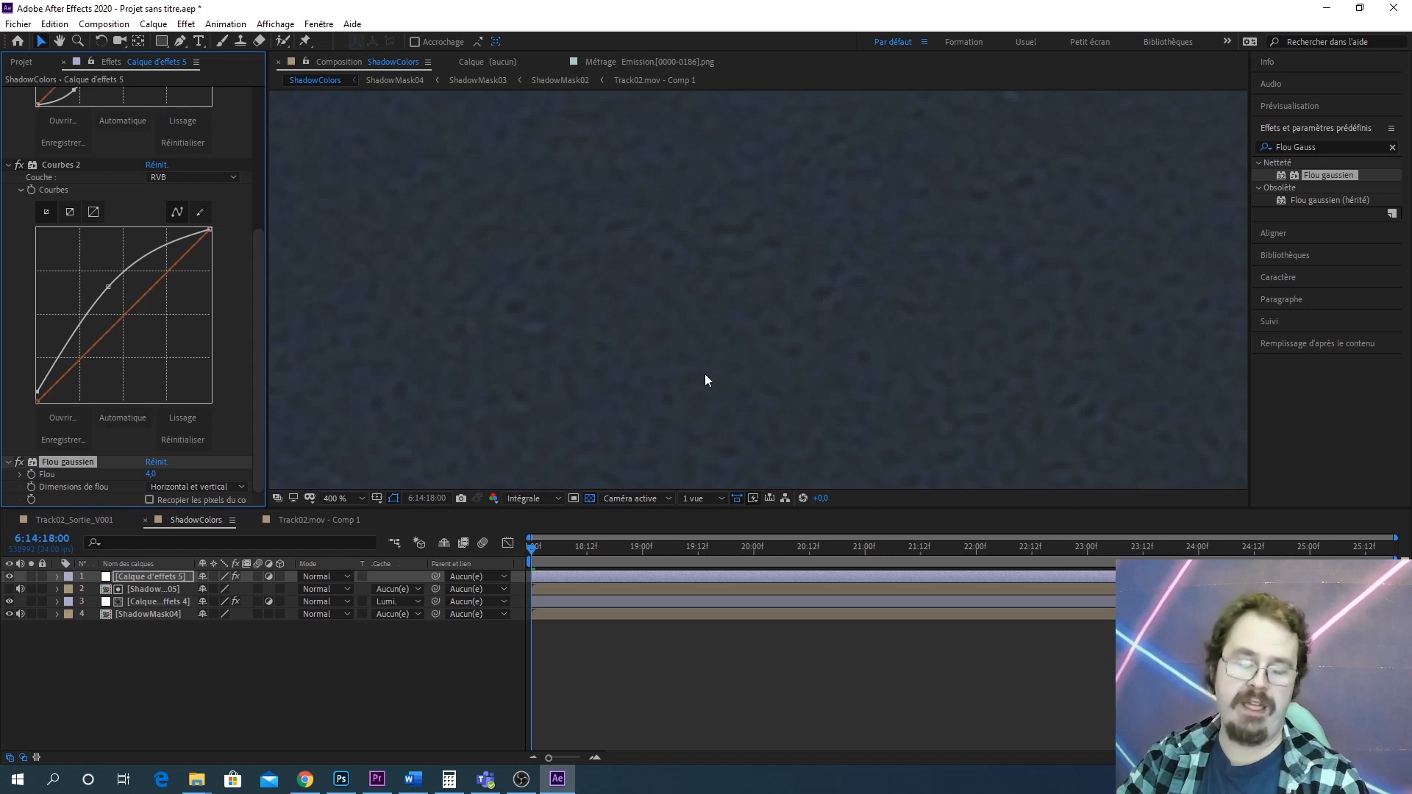
Search the effects for Grain and apply Ajout de grain to the ShadowColors adjustment layer
scroll(942, 316, "down", 2)
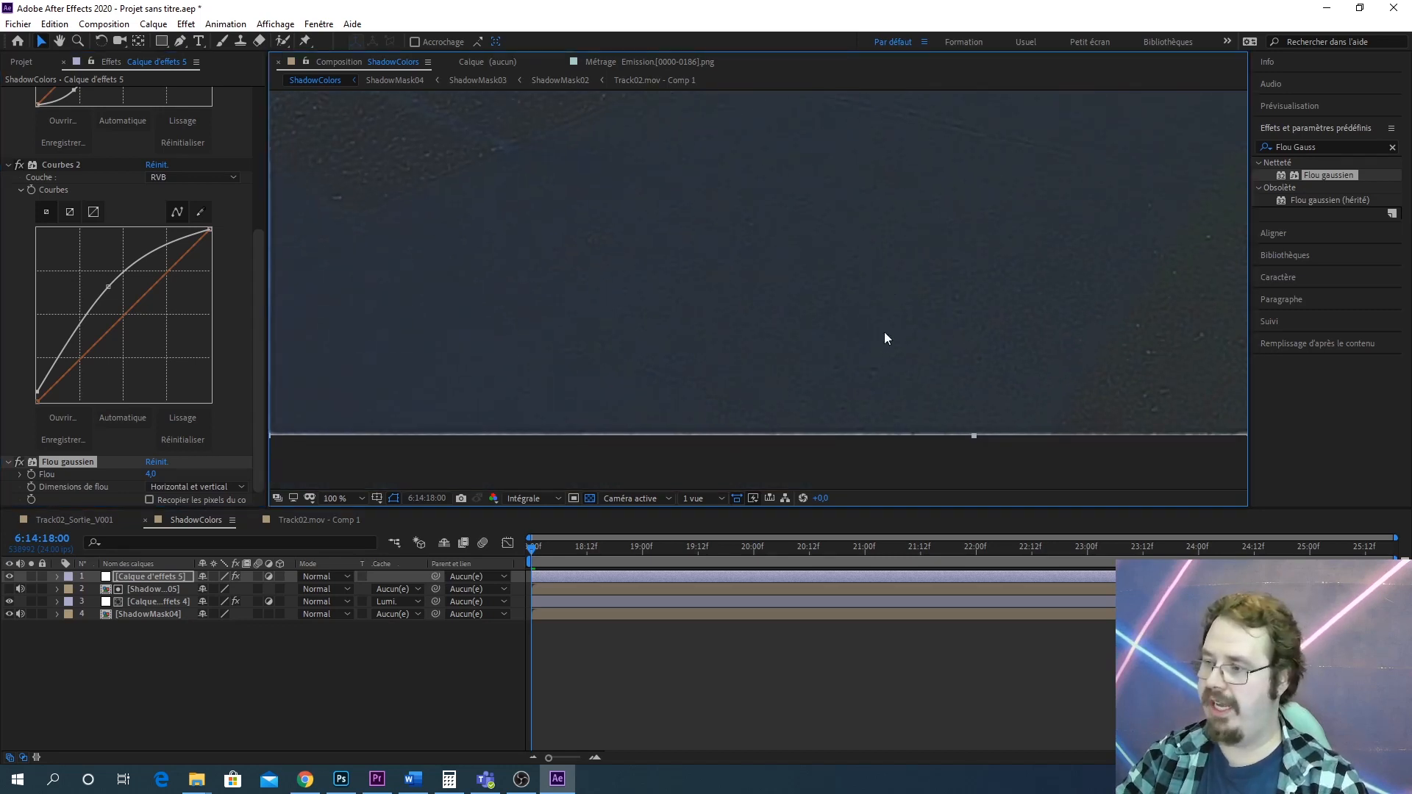
left_click_drag(995, 294, 756, 409)
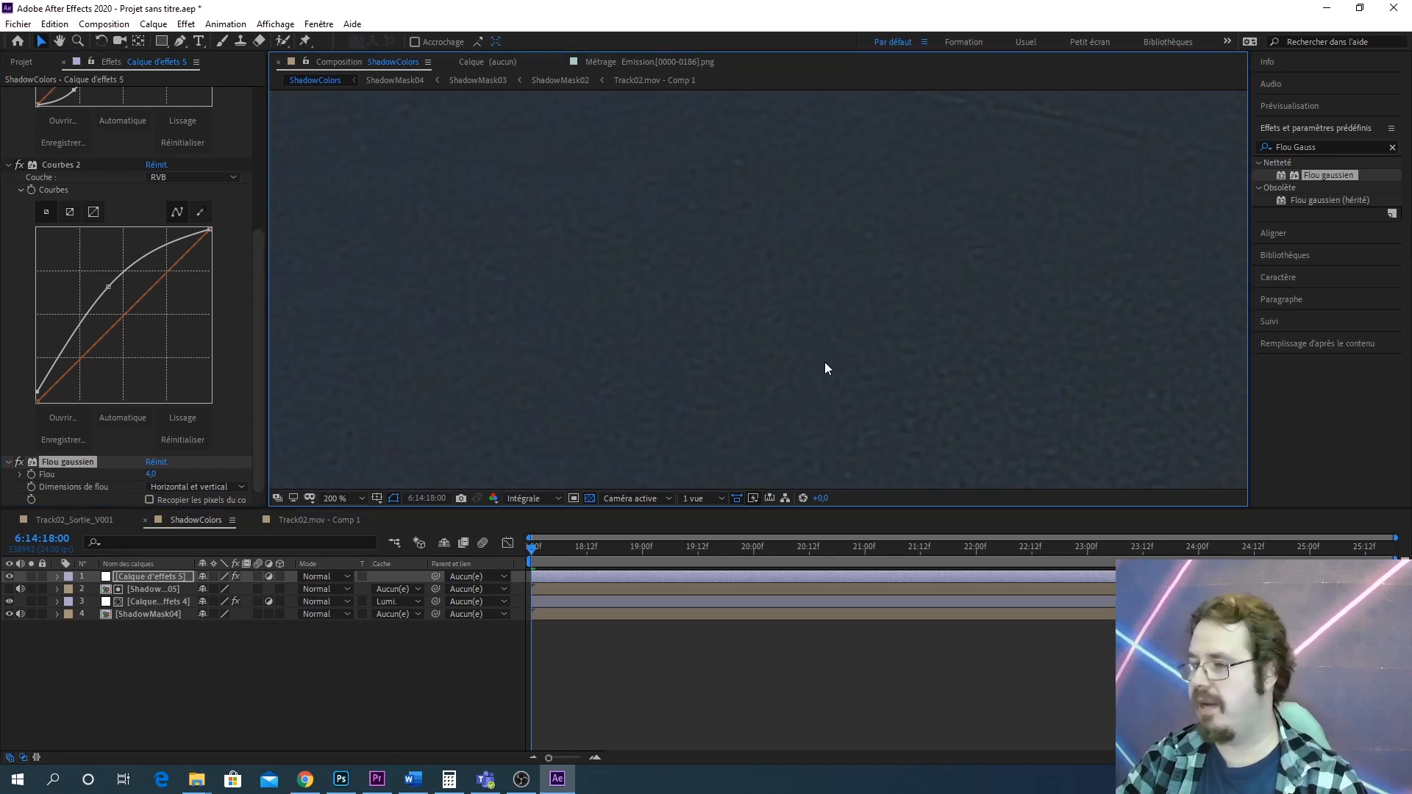
left_click_drag(847, 331, 781, 408)
left_click(1328, 146)
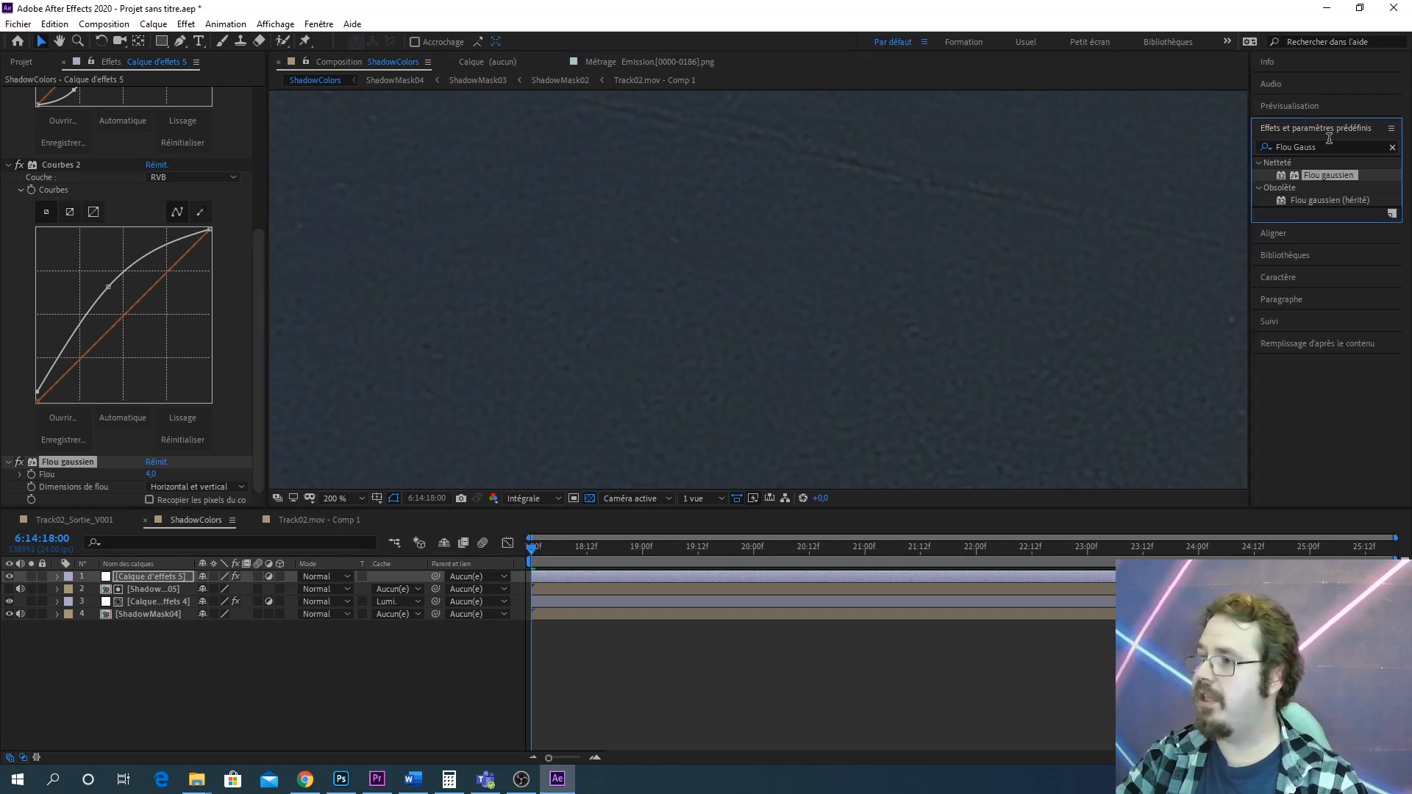
key("BackSpace")
key("BackSpace")
key("BackSpace")
key("BackSpace")
key("BackSpace")
key("BackSpace")
key("BackSpace")
key("BackSpace")
key("BackSpace")
key("BackSpace")
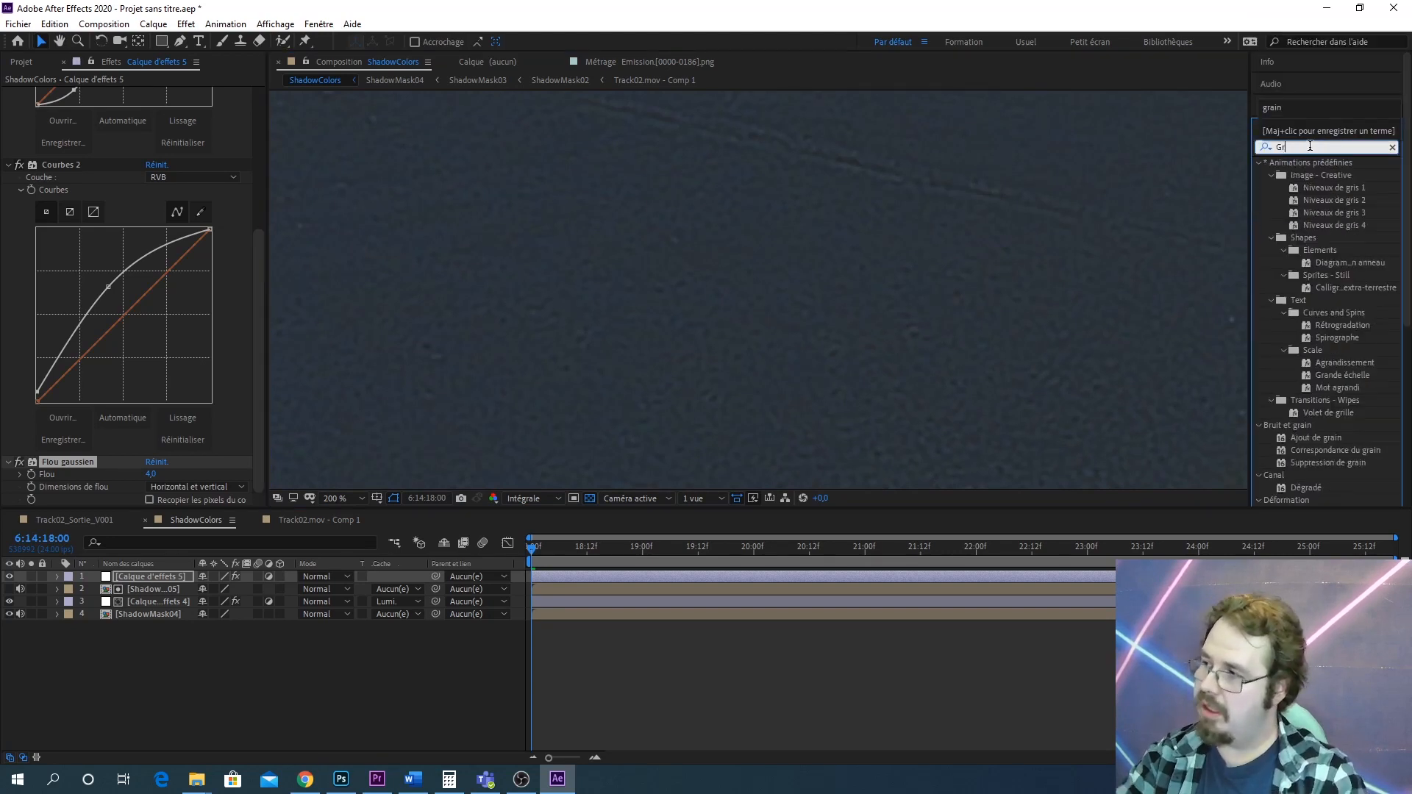
type("Grains")
key("BackSpace")
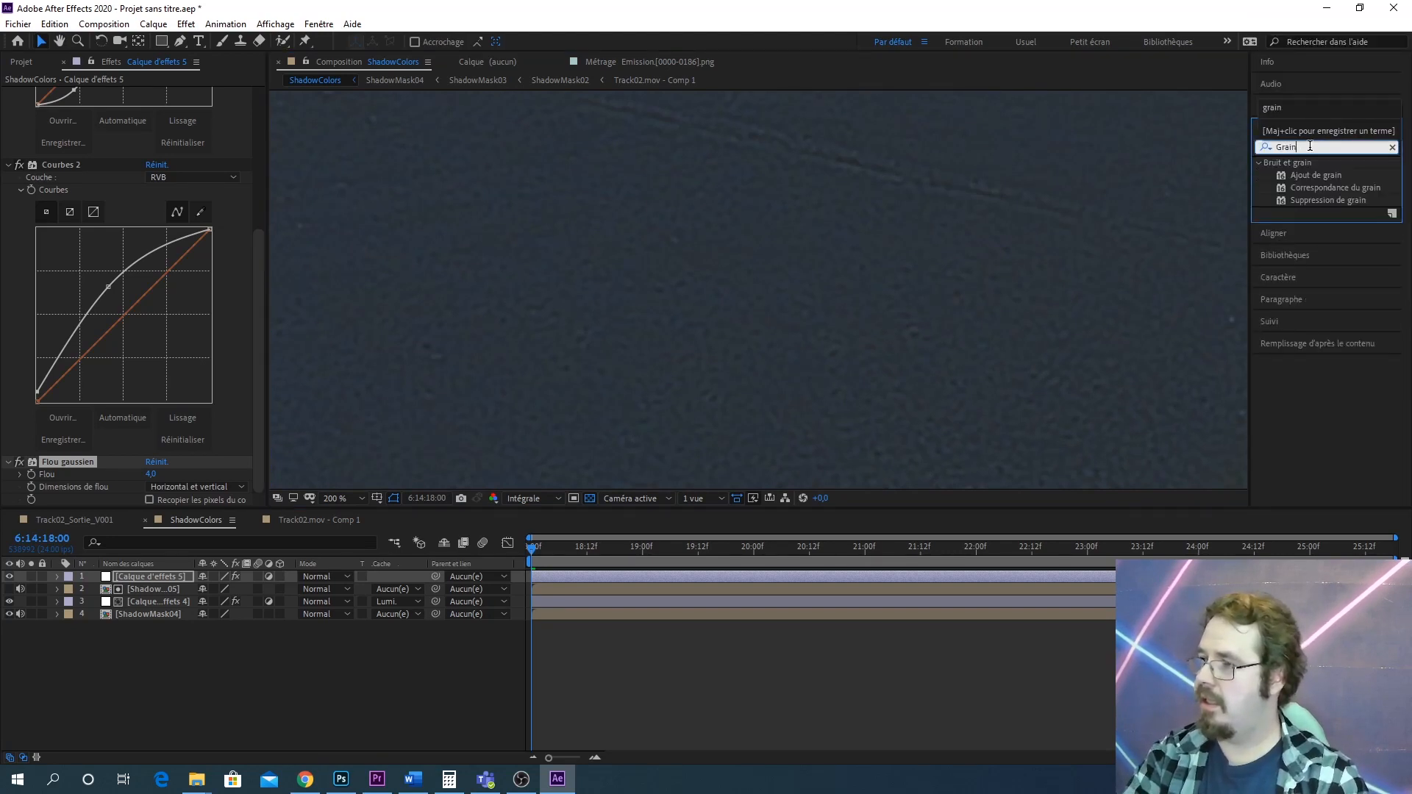
left_click_drag(1317, 175, 809, 365)
Tune Ajout de grain in the preview area, setting Taille to 0,400 and Intensité to 0,200
scroll(914, 258, "up", 2)
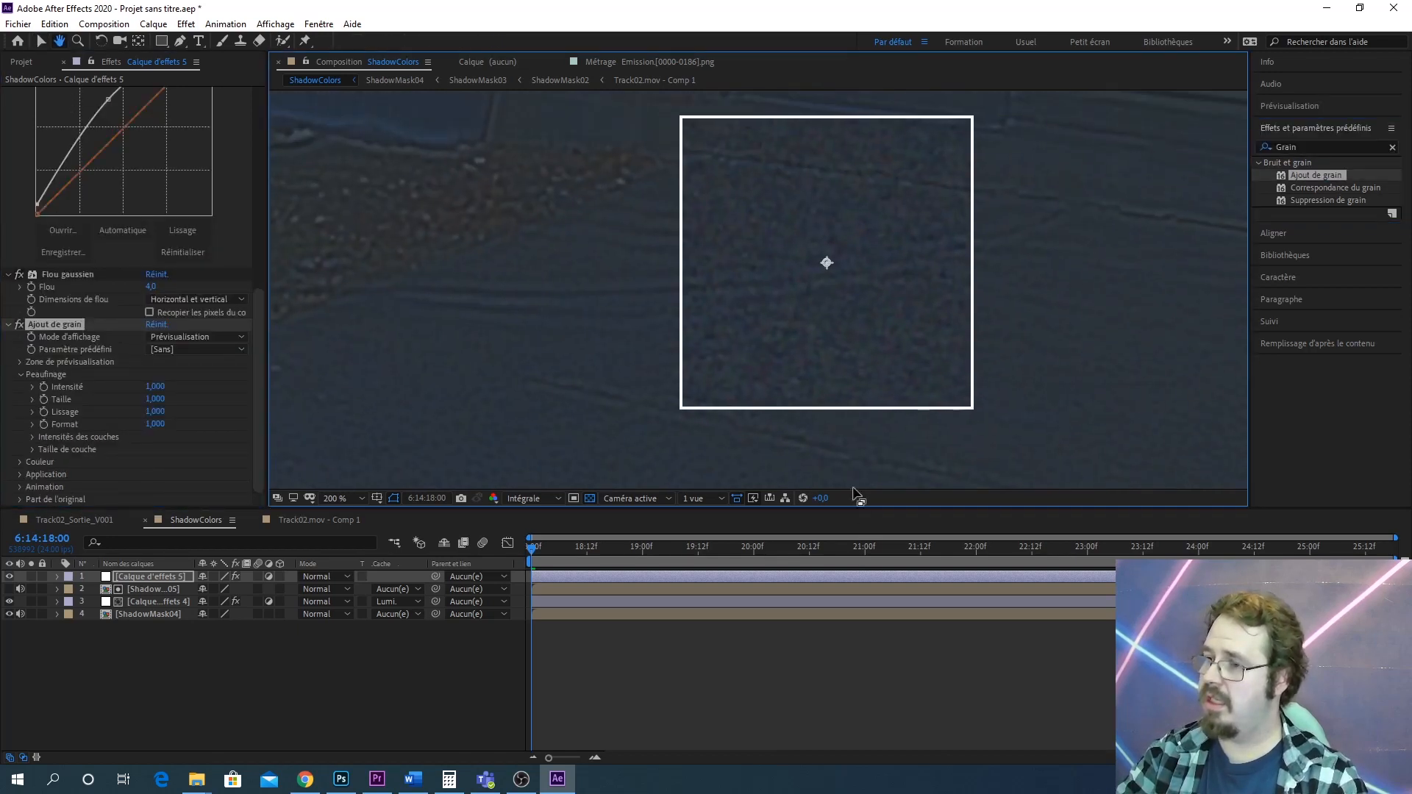
left_click_drag(697, 259, 781, 290)
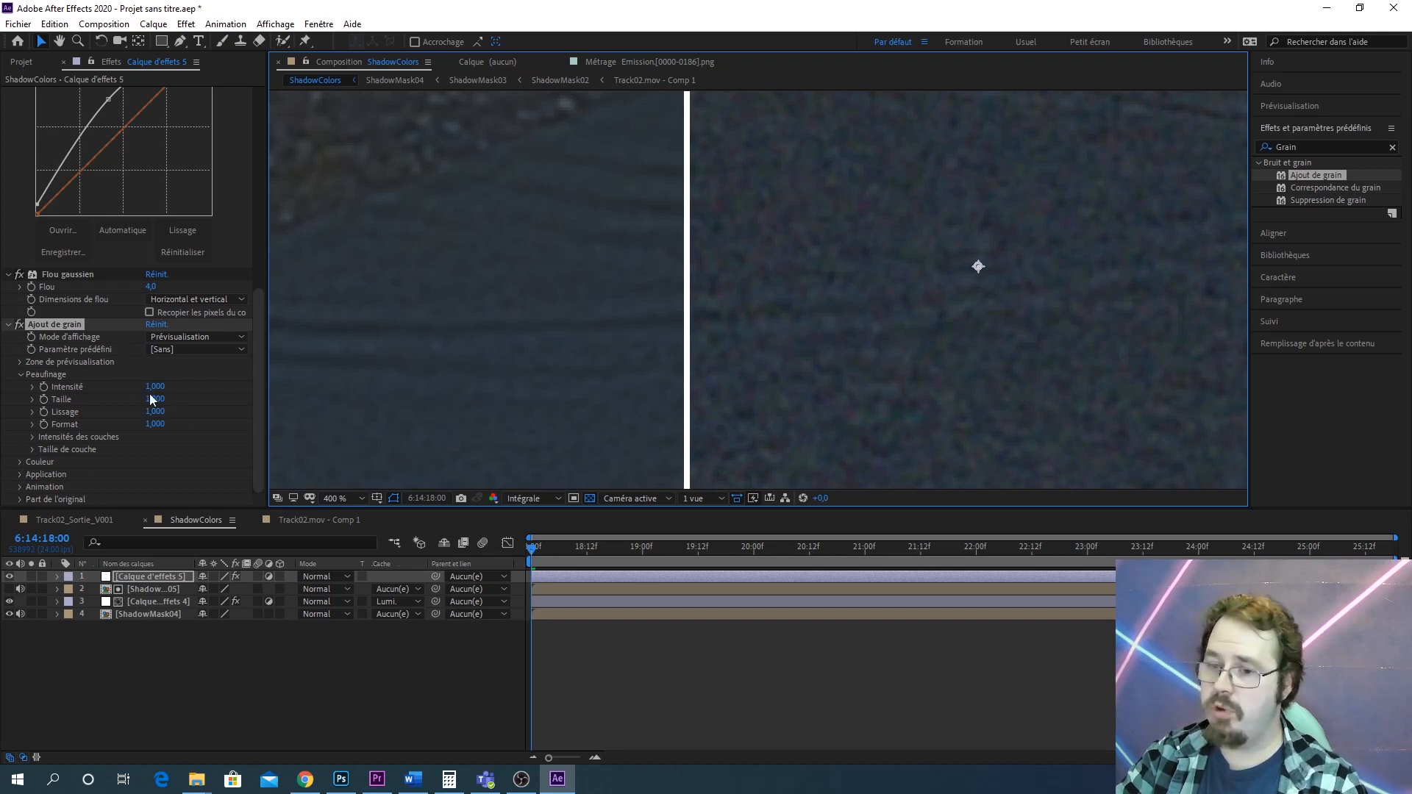
left_click_drag(148, 387, 140, 388)
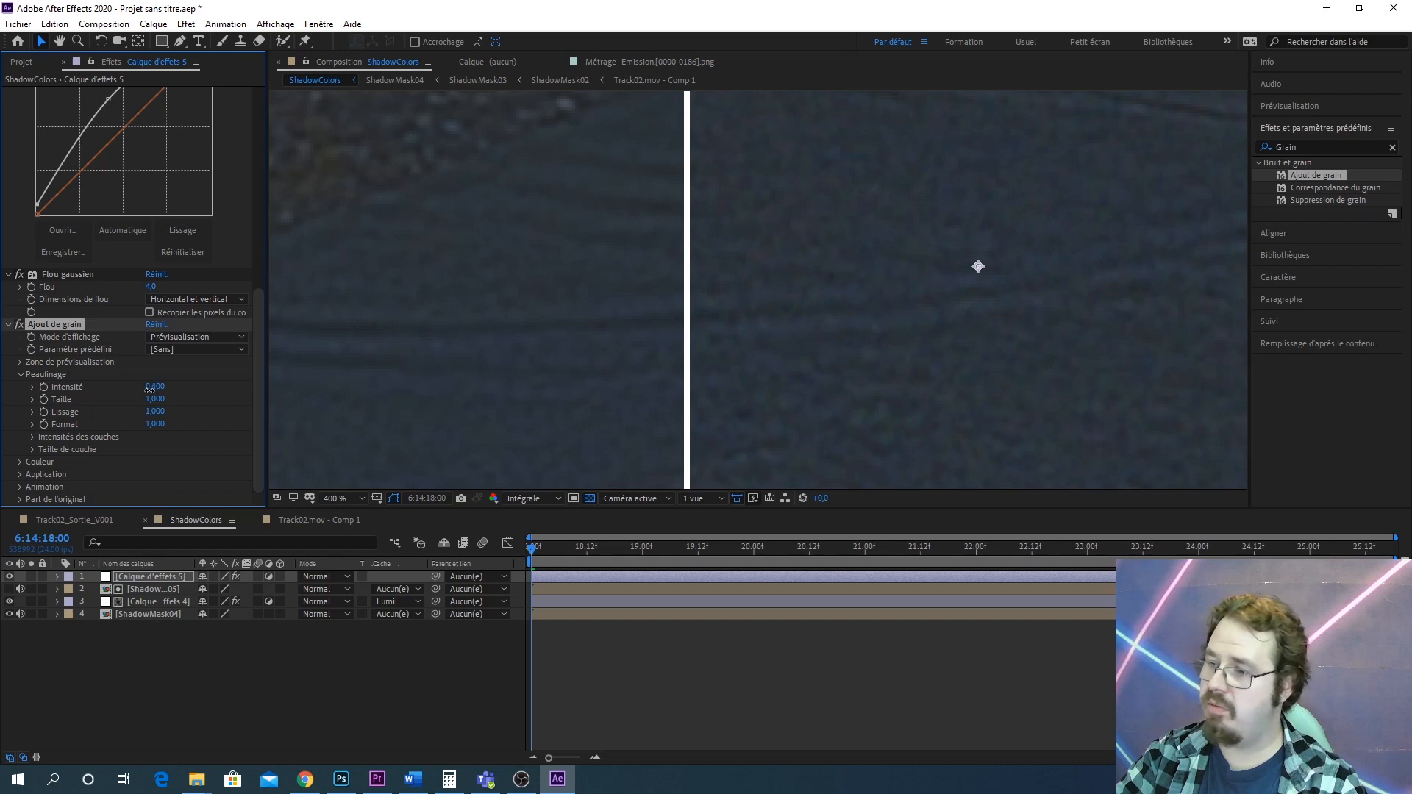
type("1")
key("Return")
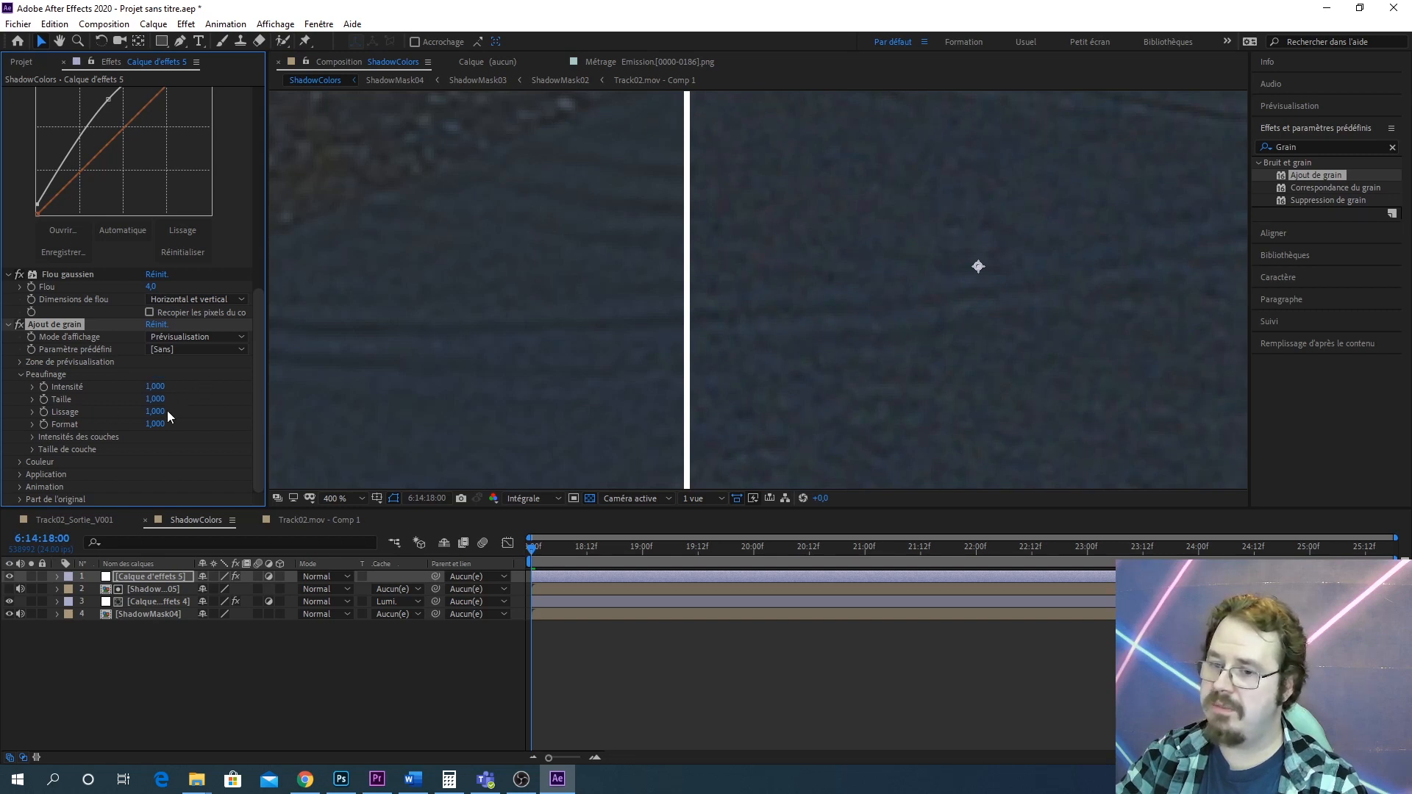
left_click_drag(153, 401, 146, 400)
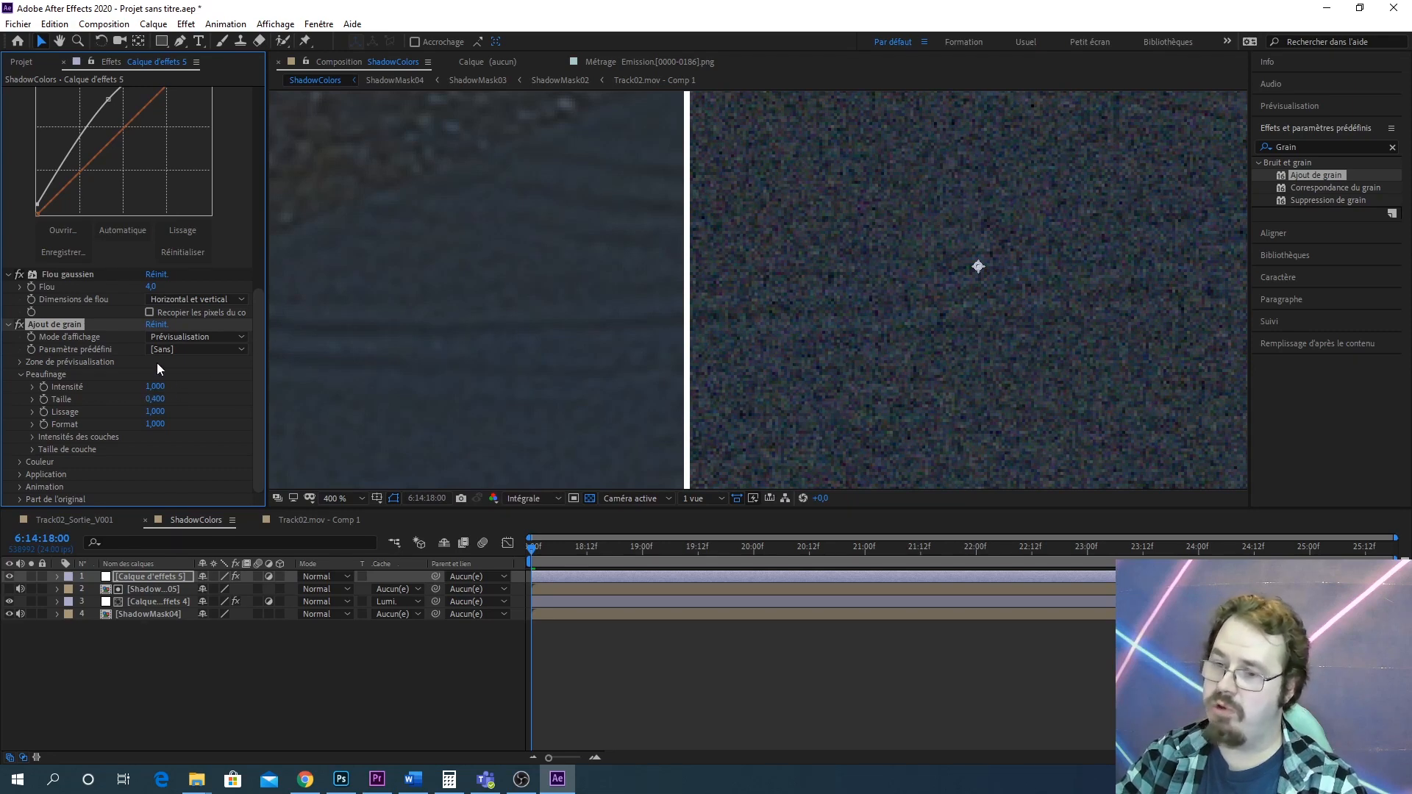
left_click_drag(155, 387, 141, 391)
scroll(677, 333, "down", 1)
scroll(157, 403, "up", 1)
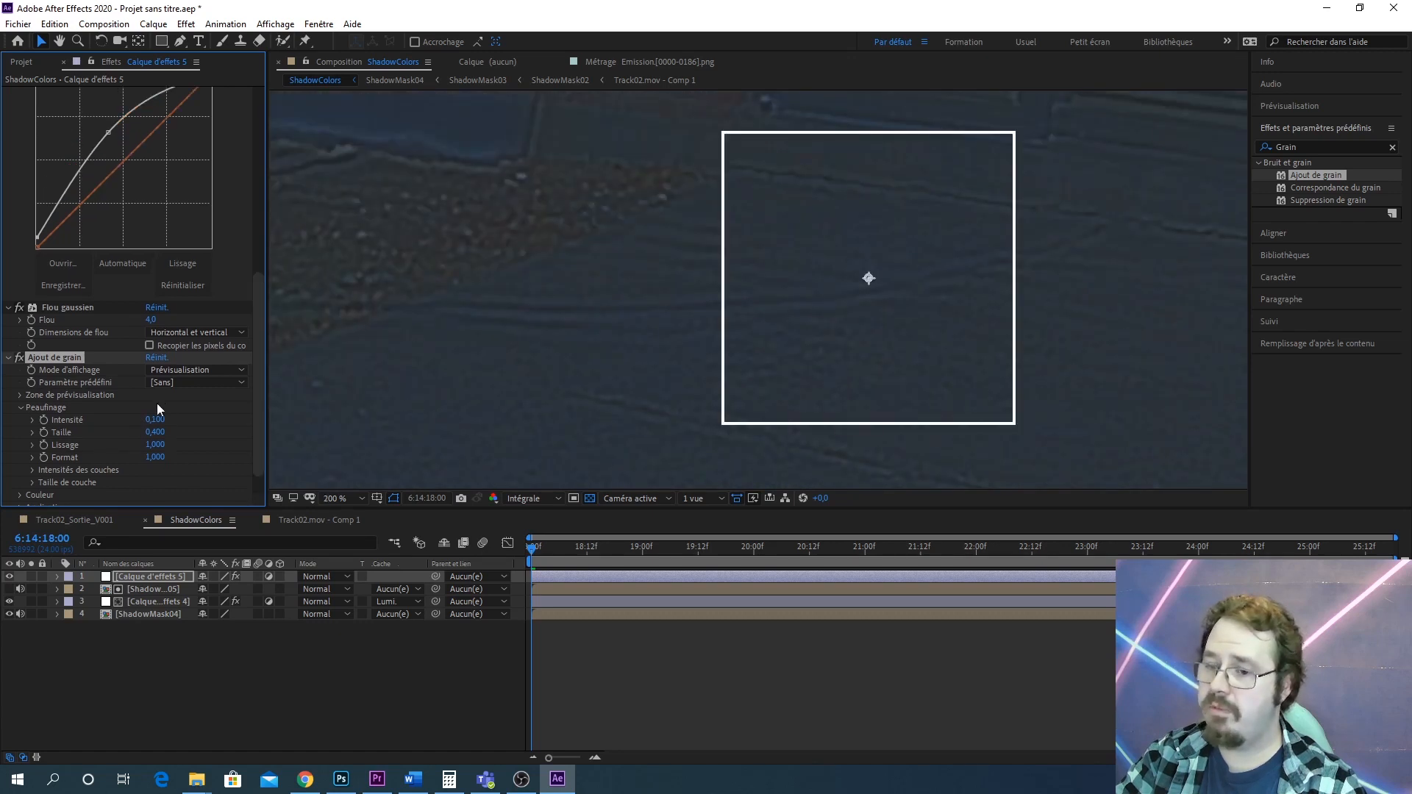
left_click(155, 420)
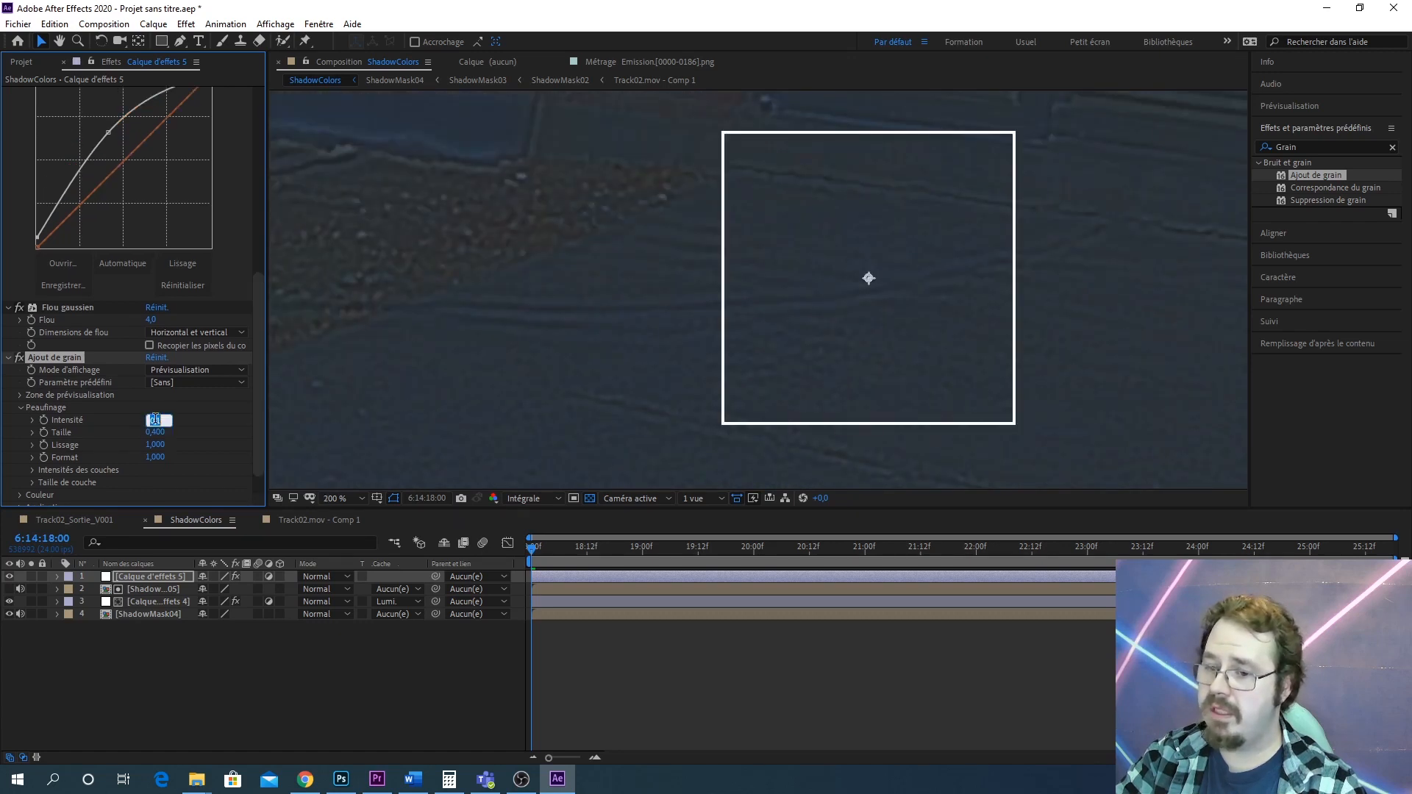
type("0,2")
key("Return")
double_click(375, 369)
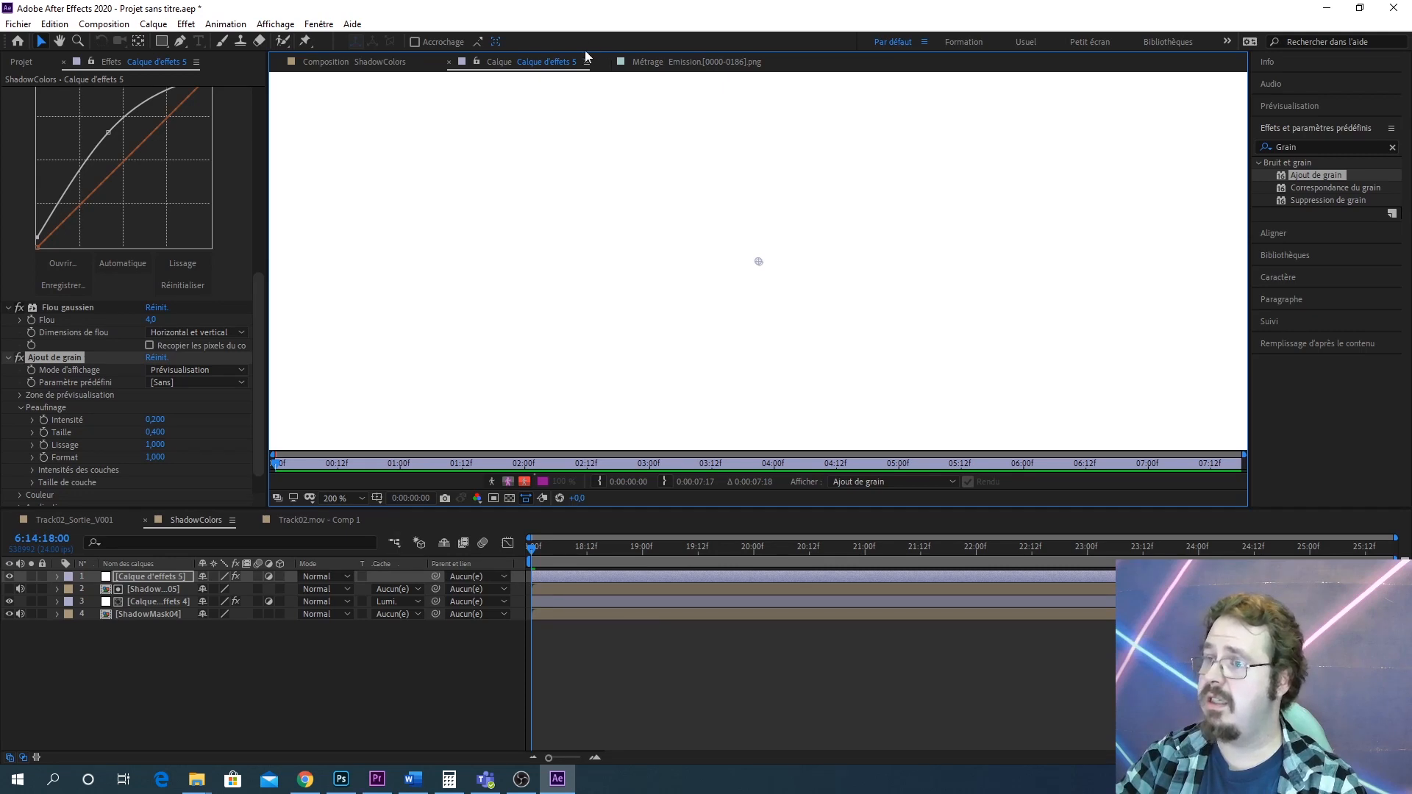
left_click(399, 64)
key("period")
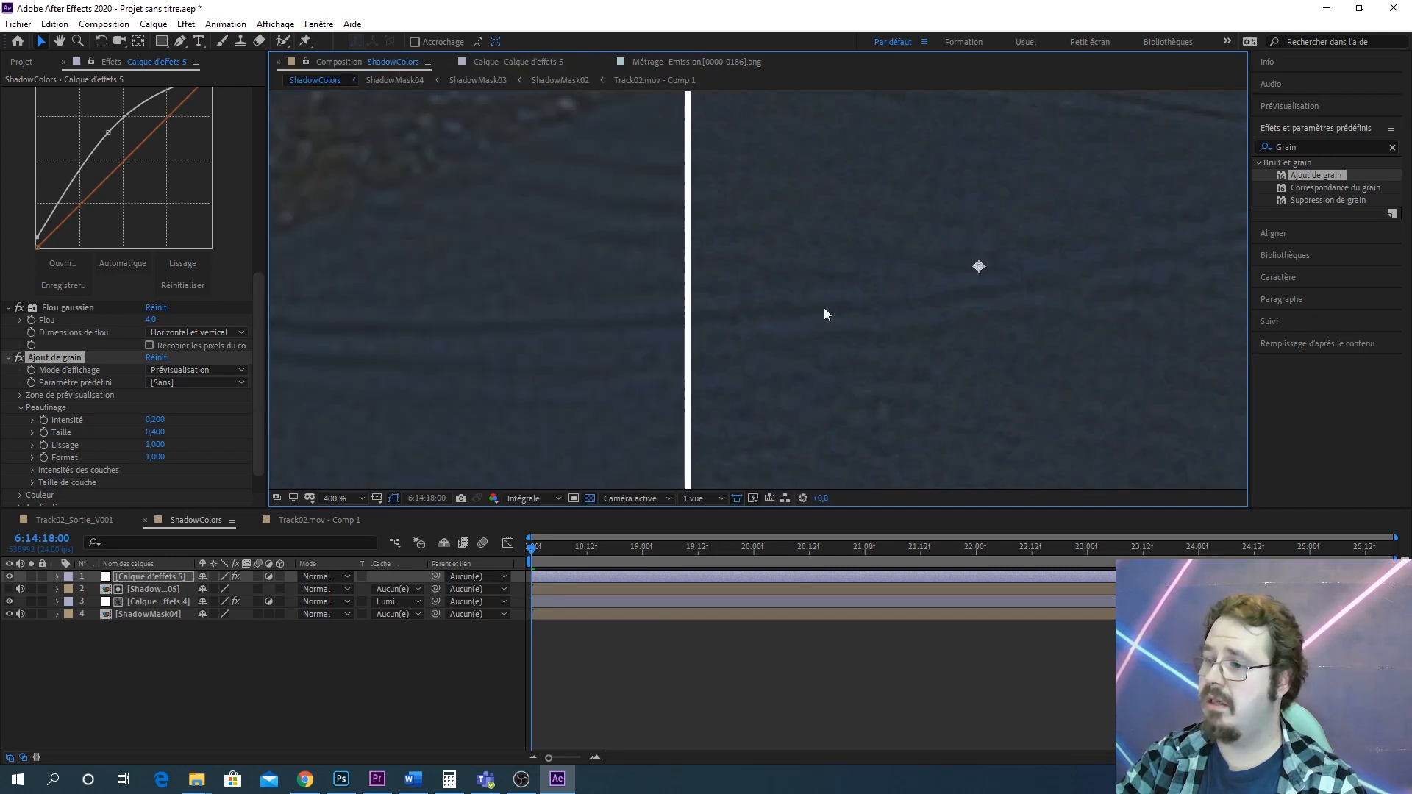
Switch the Ajout de grain display mode to Résultat final
left_click_drag(896, 310, 603, 223)
scroll(709, 317, "up", 1)
left_click_drag(631, 324, 909, 386)
scroll(227, 246, "up", 3)
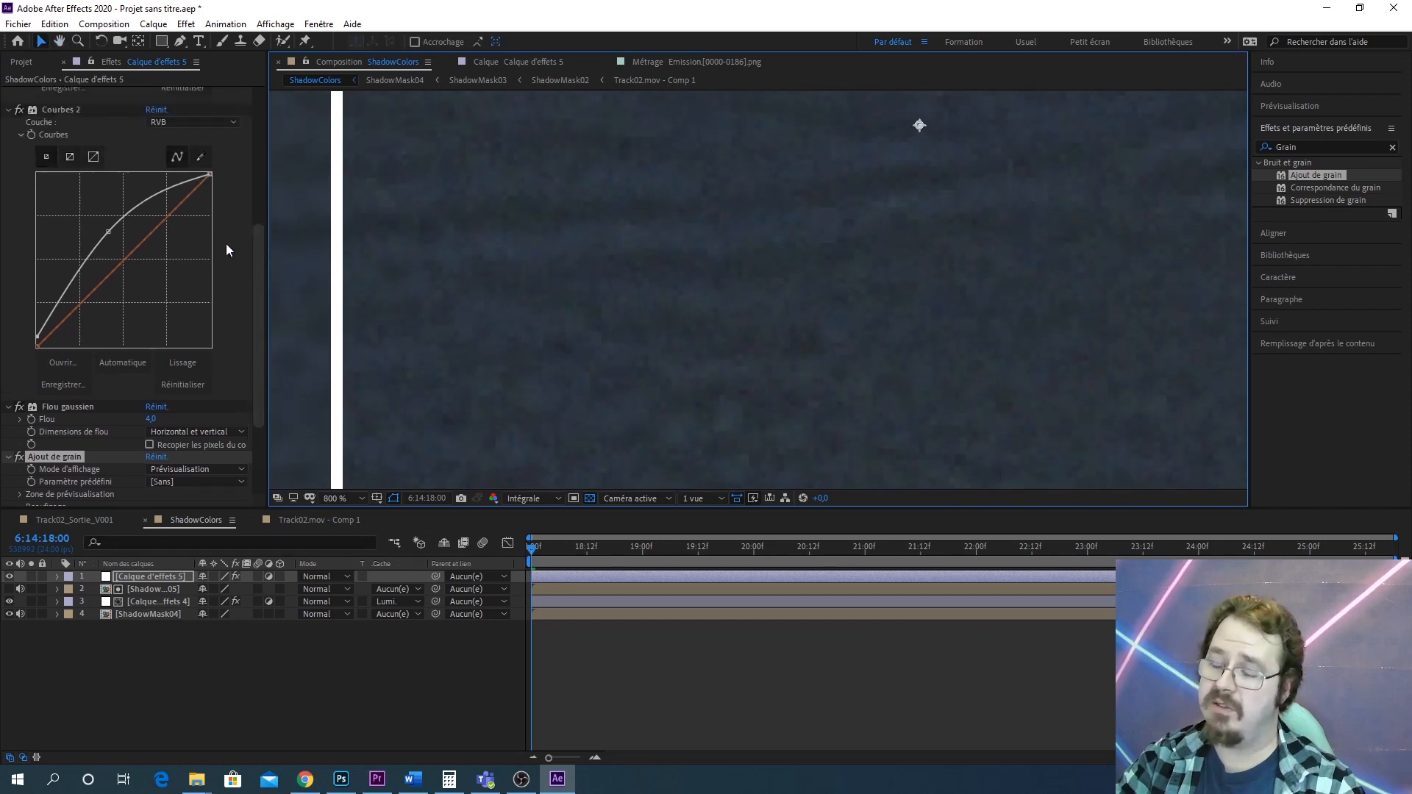
scroll(226, 247, "up", 1)
scroll(228, 254, "down", 3)
scroll(586, 275, "down", 4)
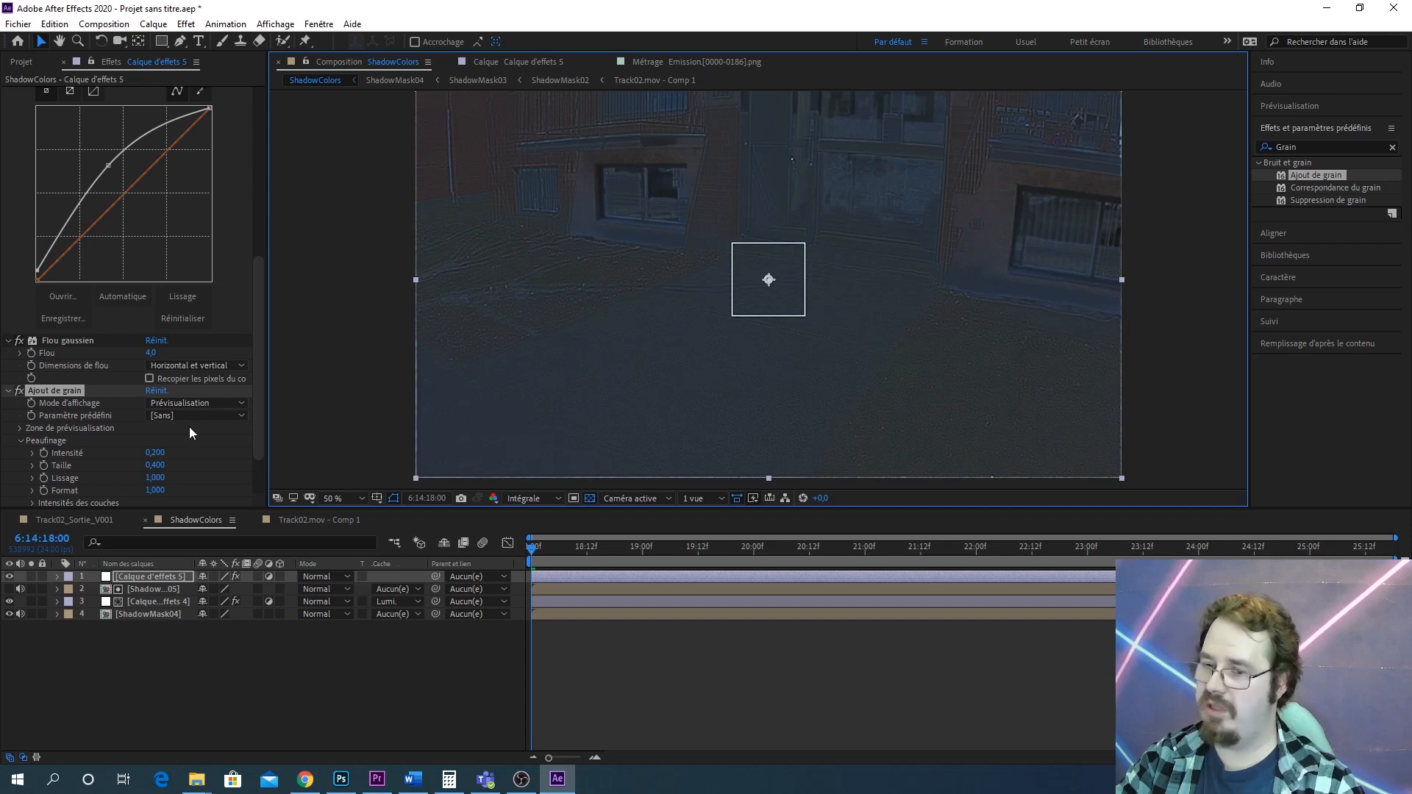
scroll(173, 450, "up", 2)
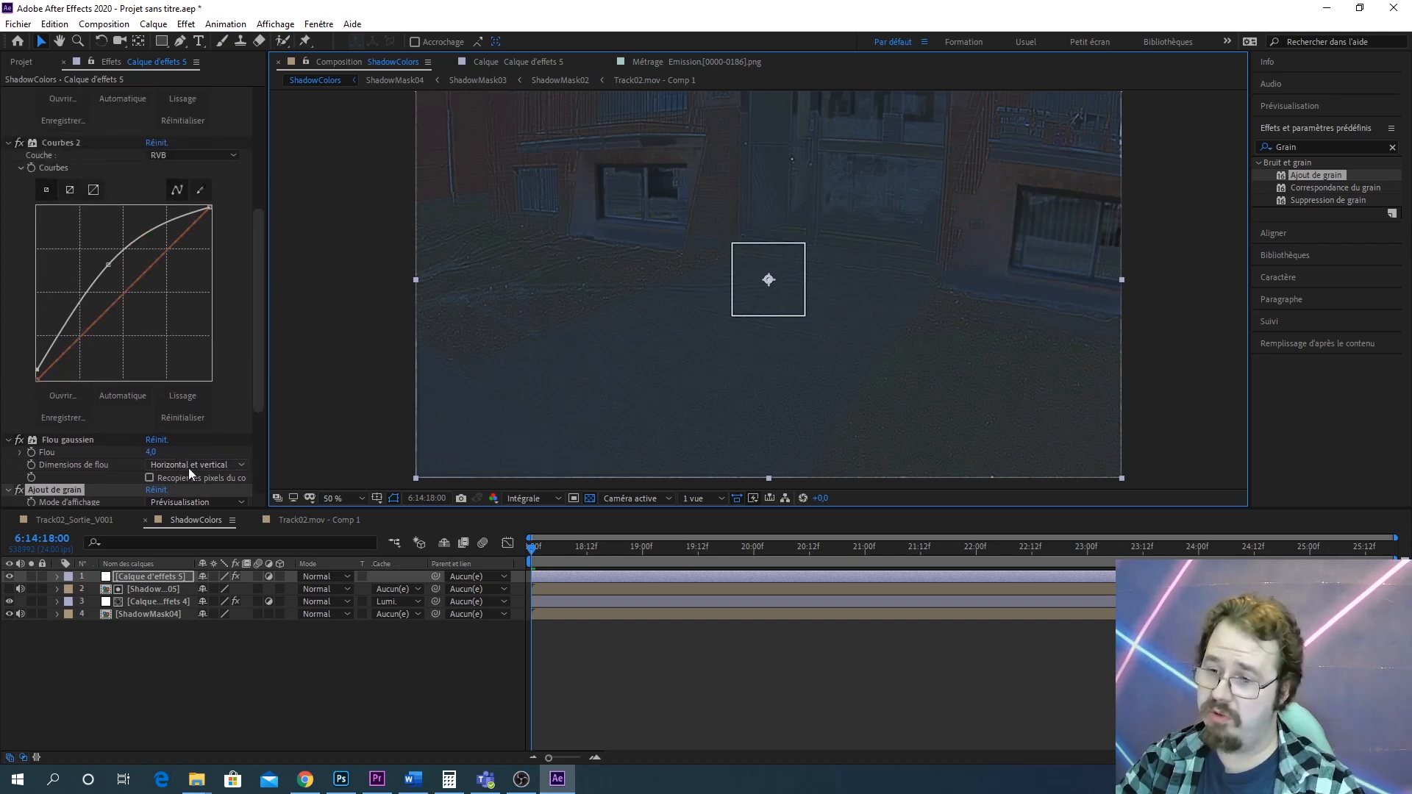
scroll(186, 464, "down", 2)
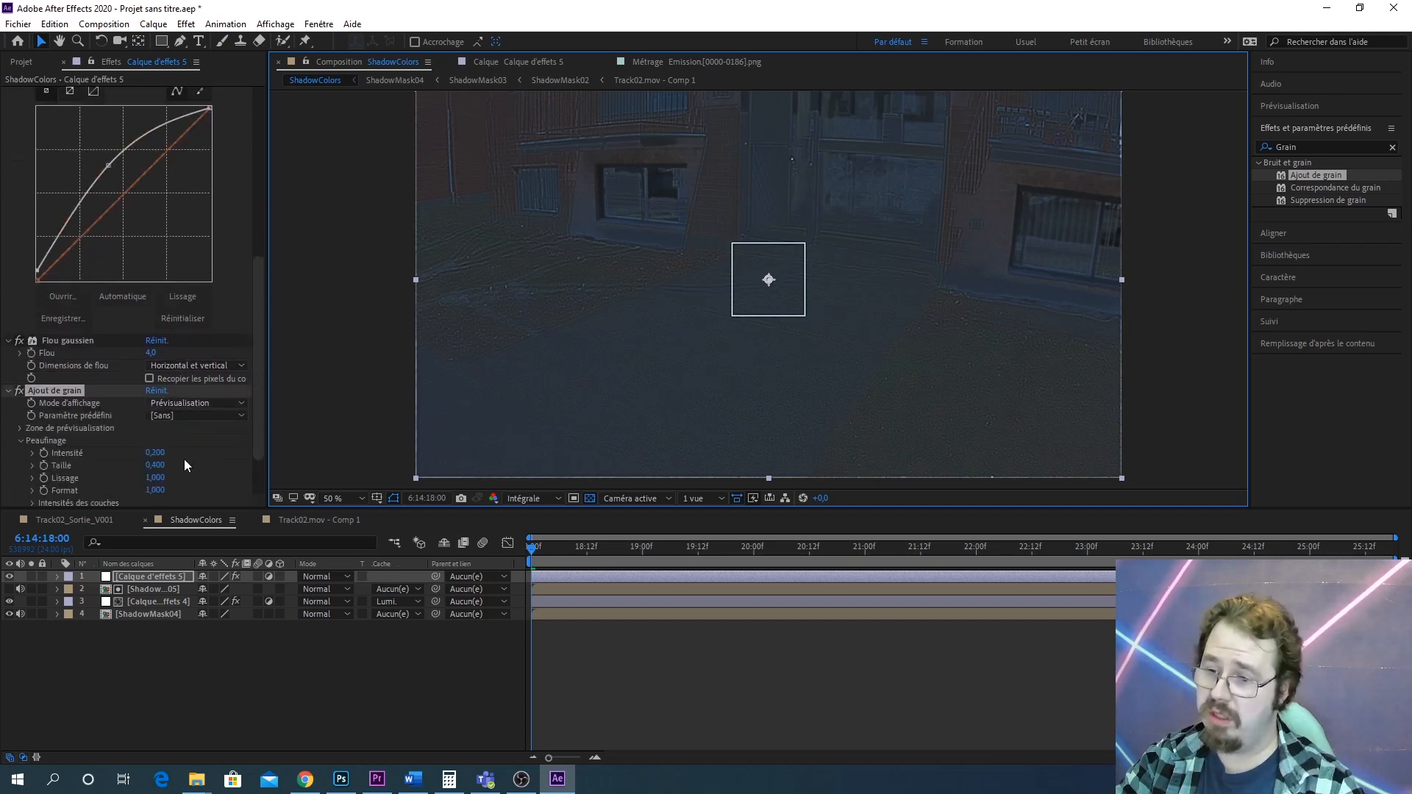
left_click(188, 404)
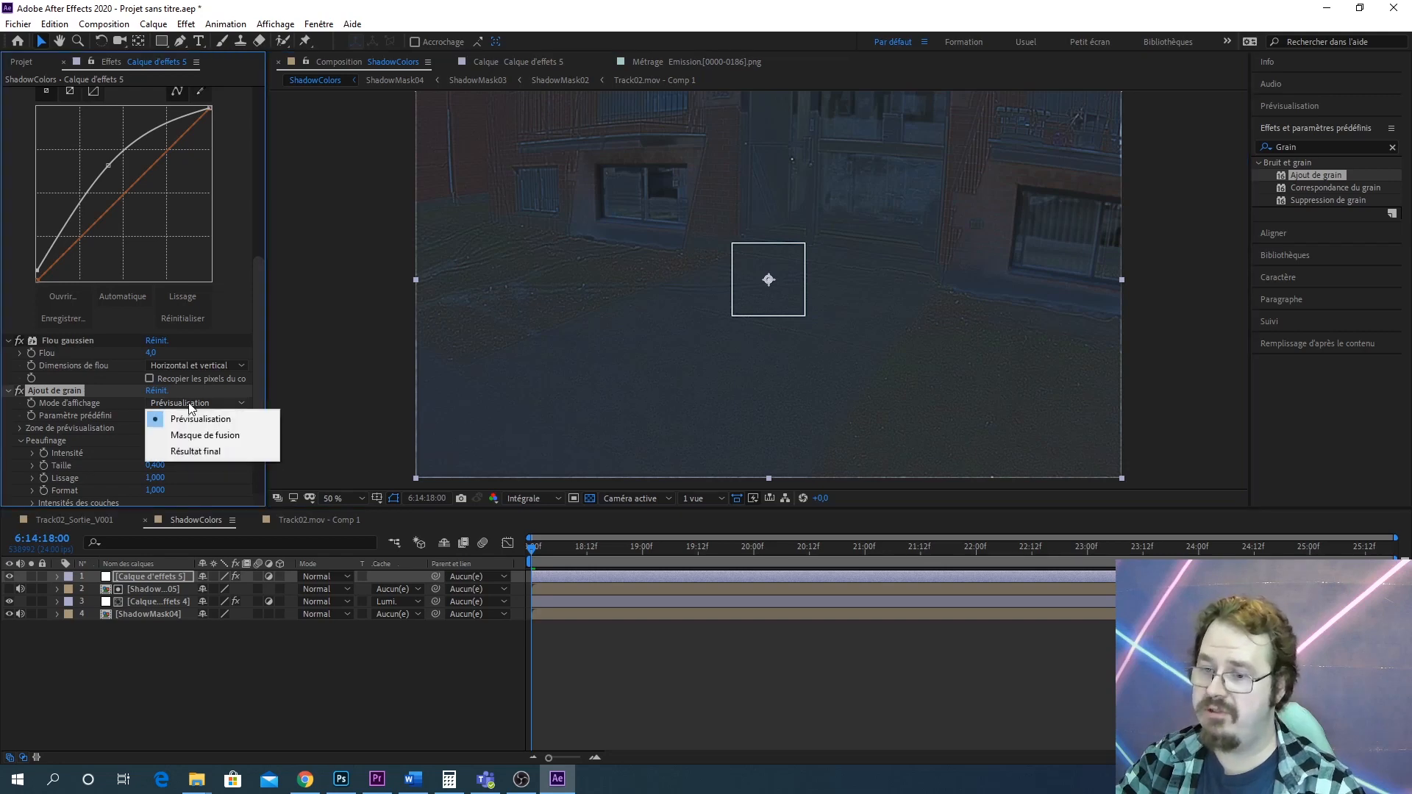
left_click(206, 452)
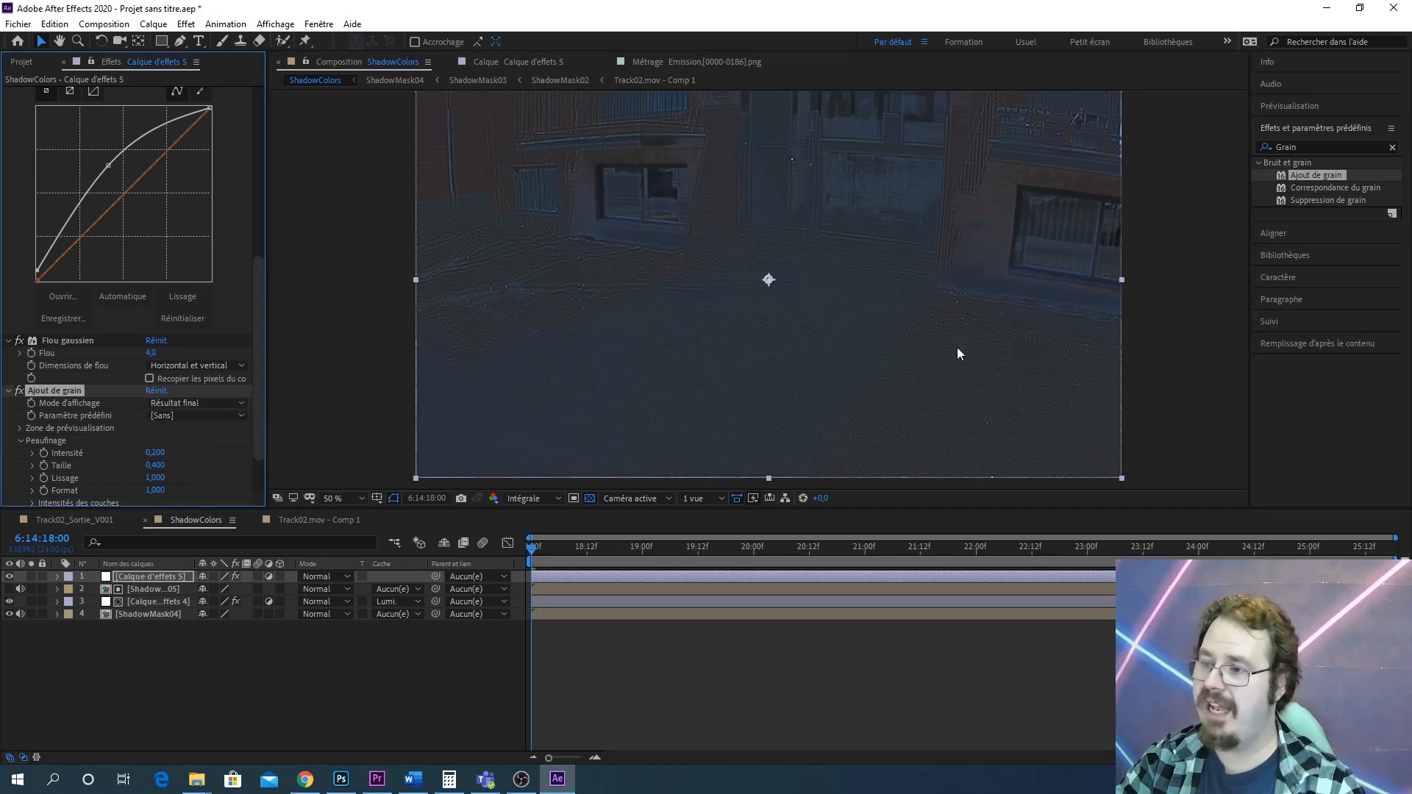
Inspect the grained ShadowColors result up close and at full frame
key("period")
key("period")
key("period")
key("period")
left_click_drag(810, 398, 1089, 212)
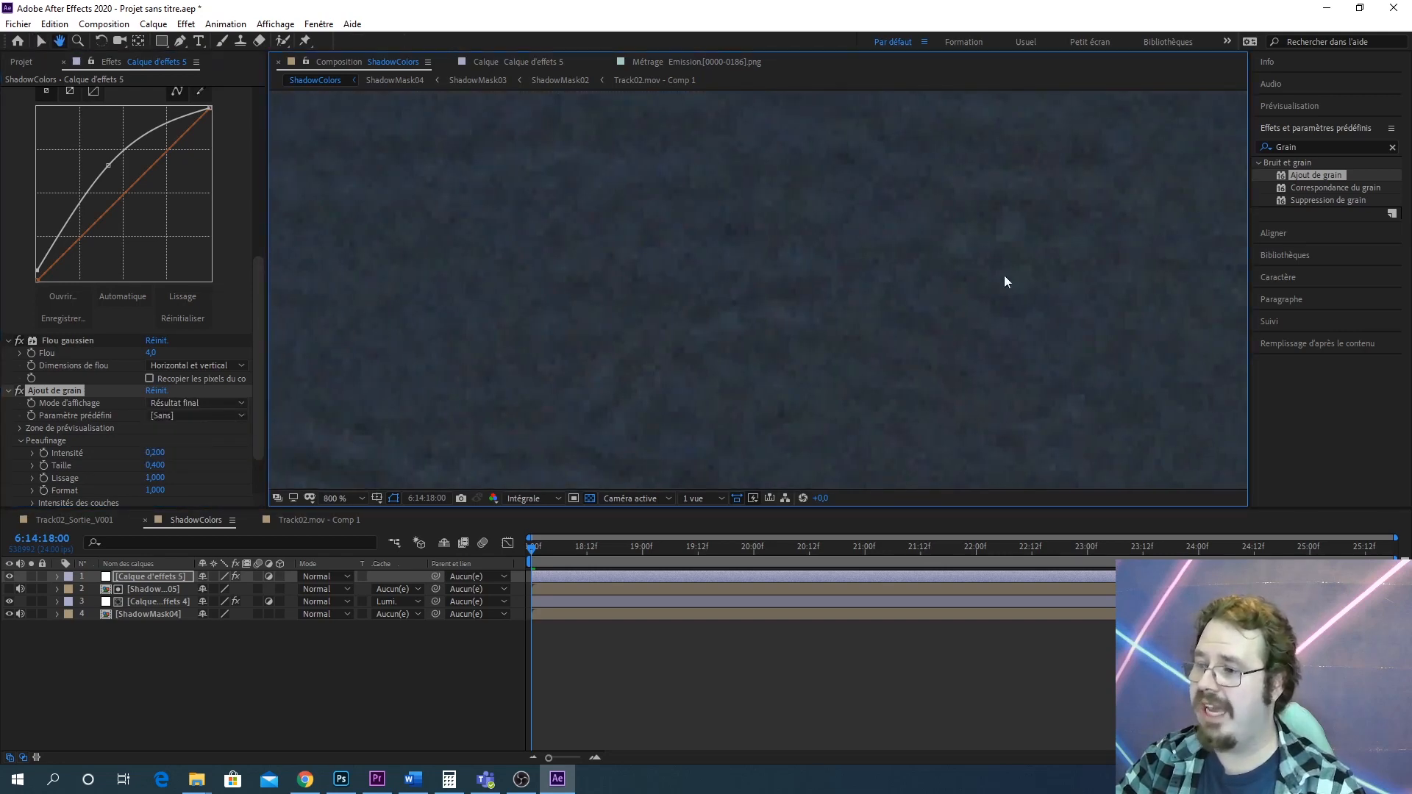
scroll(1002, 281, "down", 2)
left_click_drag(987, 317, 1137, 110)
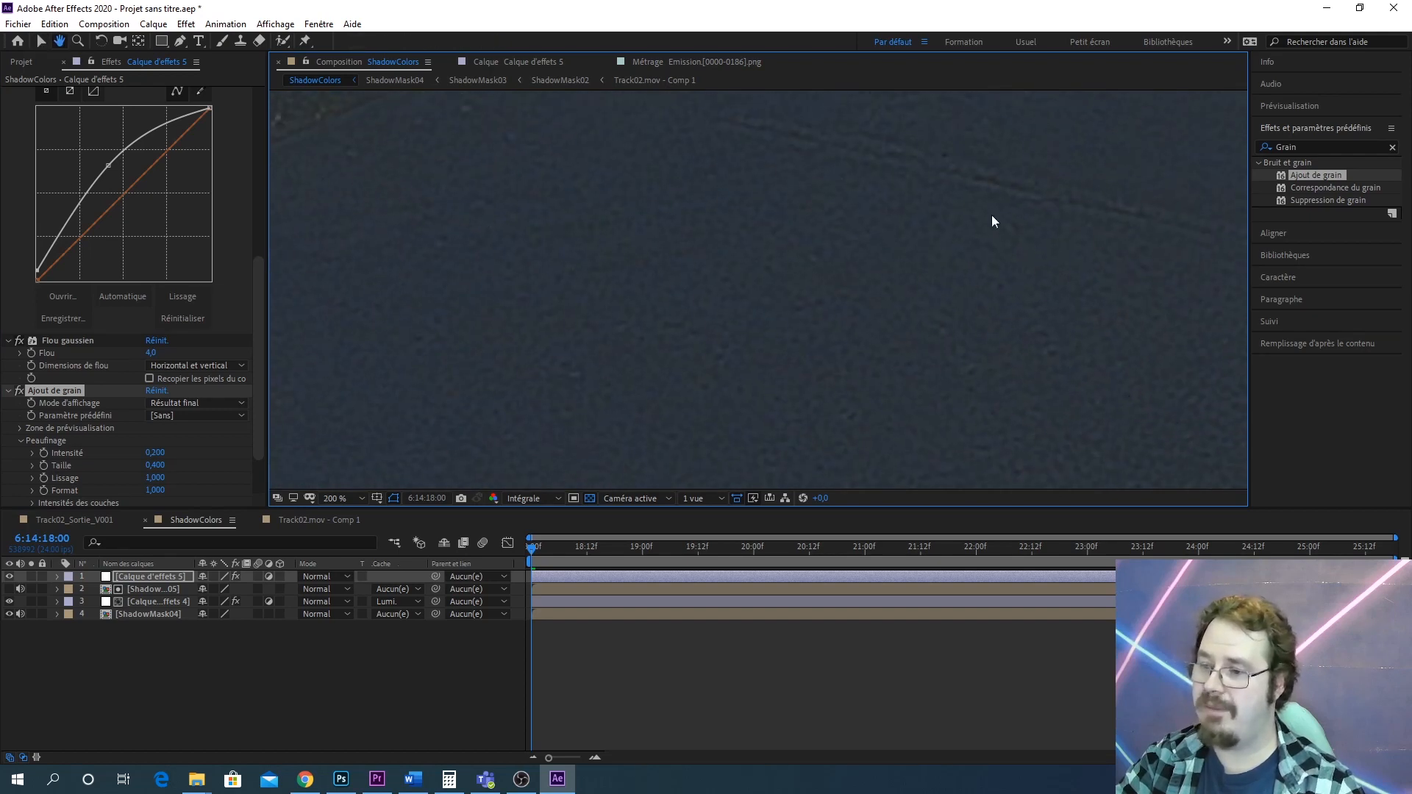
scroll(875, 288, "down", 3)
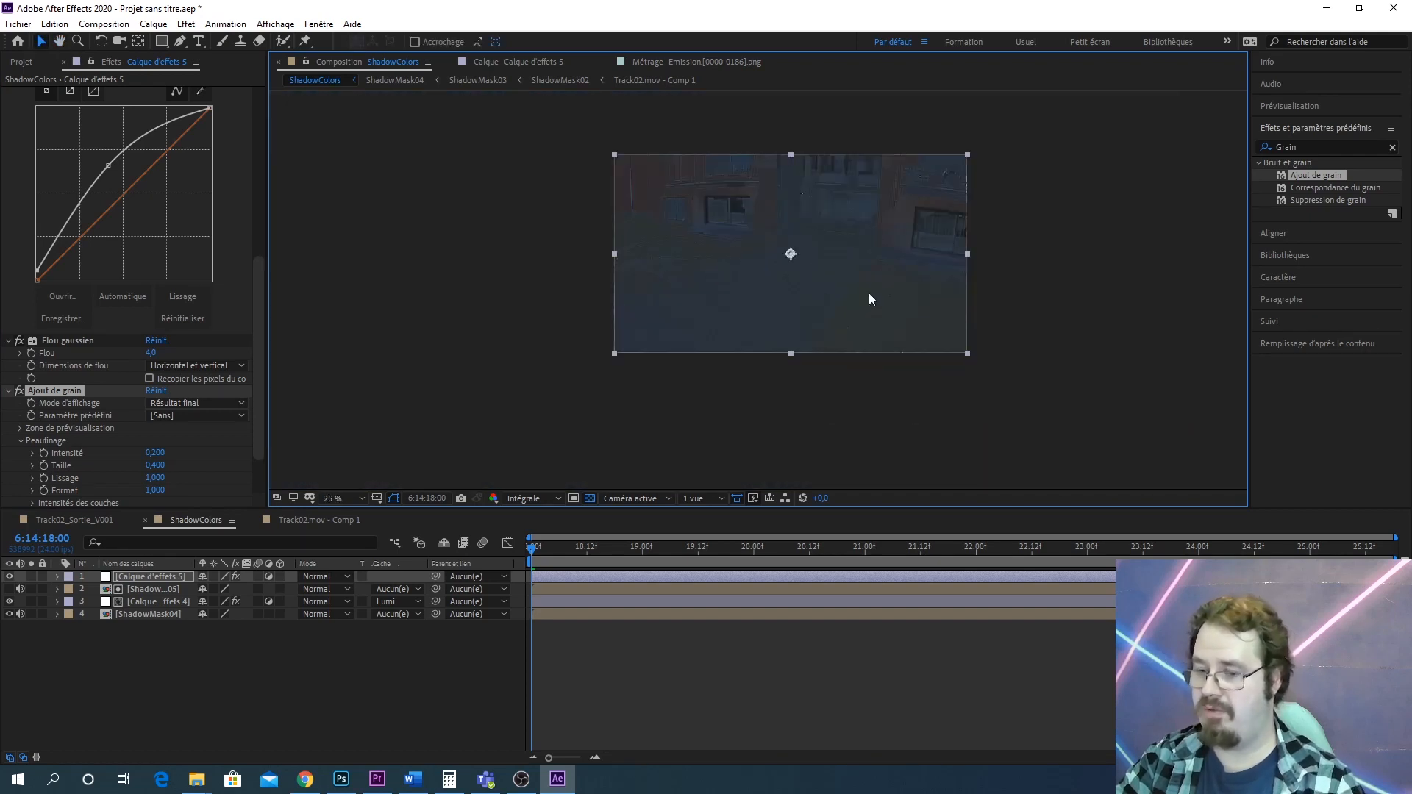
Move the ShadowMask comps and Track02.mov - Comp 1 into the Precomp_ShadowColors project folder
left_click(79, 521)
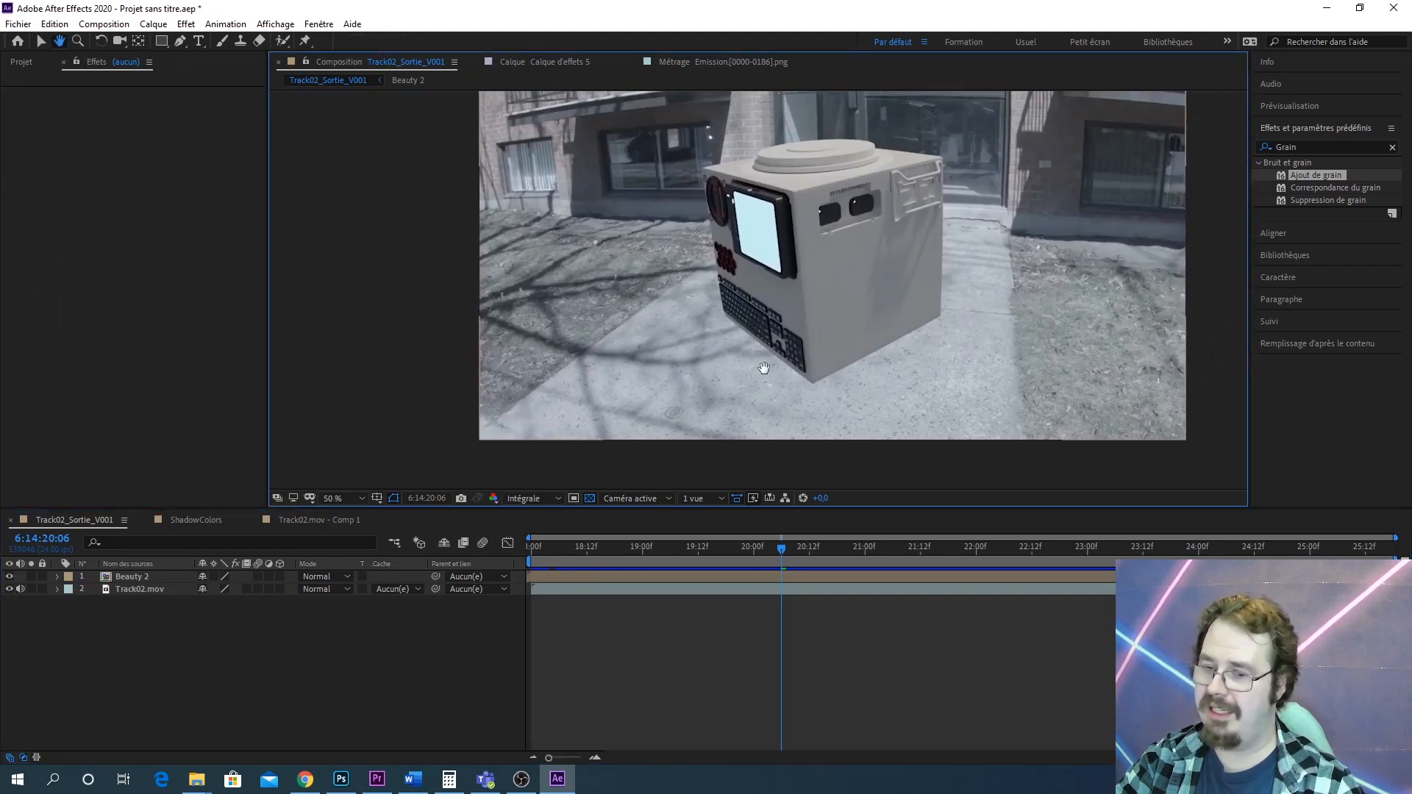
left_click(26, 60)
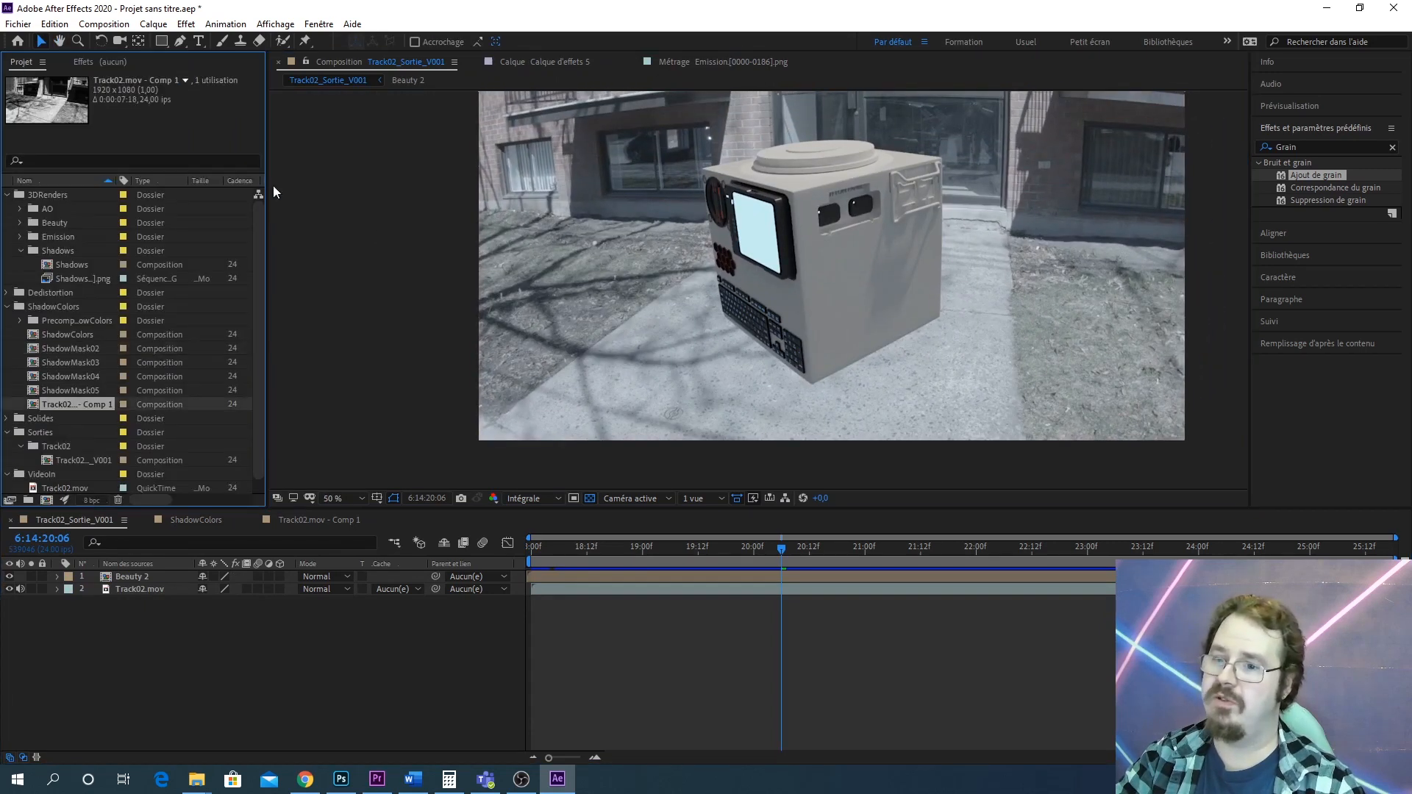
left_click(59, 335)
left_click(101, 353)
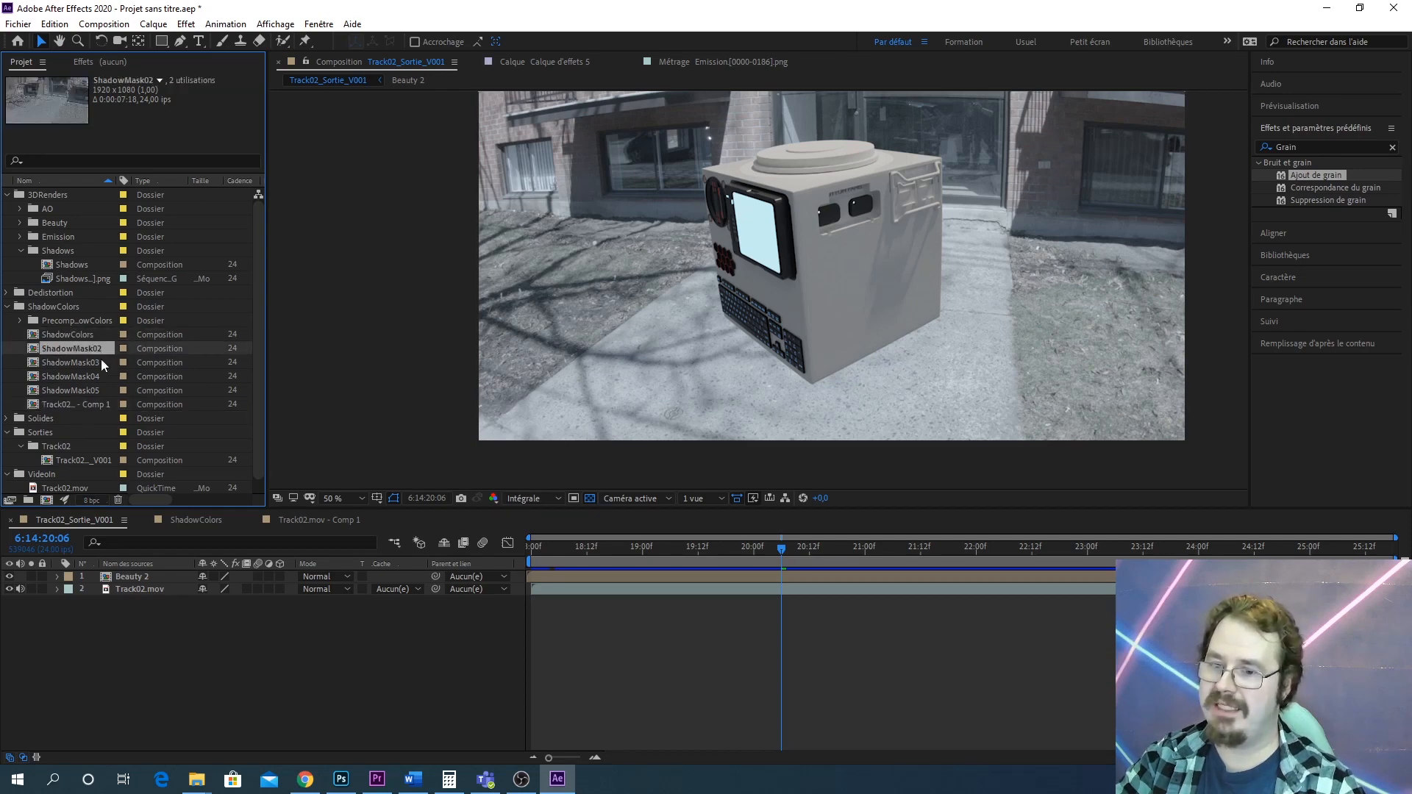
left_click(94, 408, "shift")
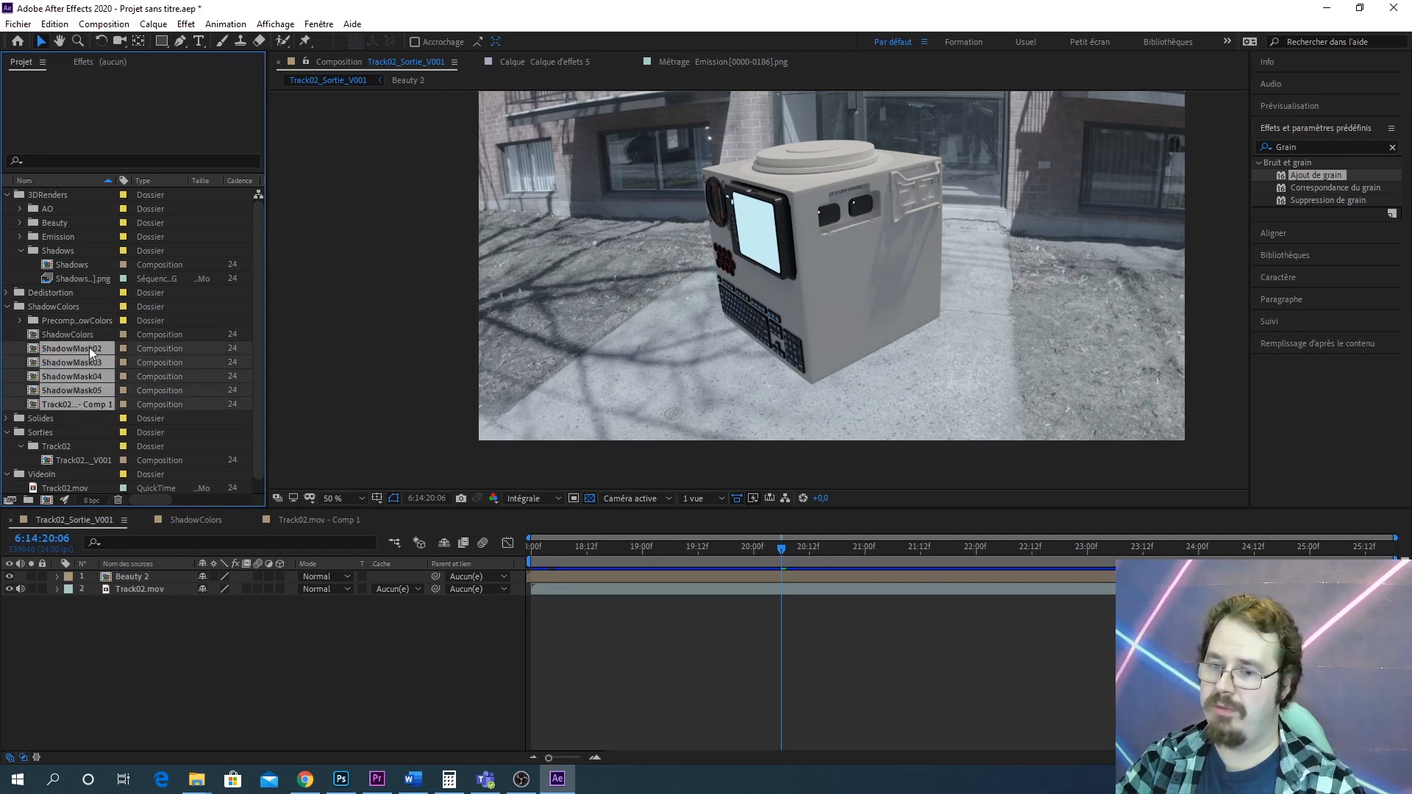
left_click_drag(90, 347, 74, 320)
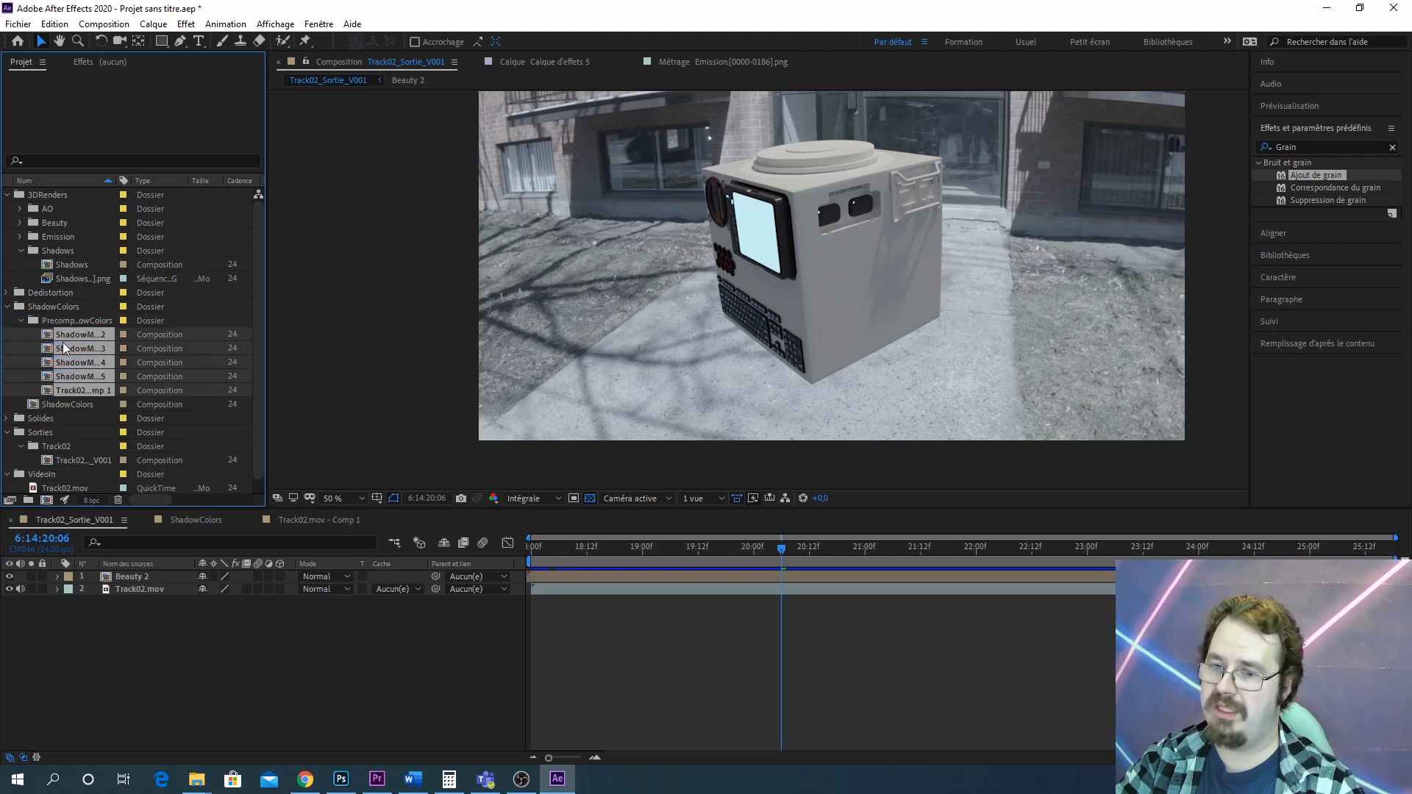
left_click(21, 321)
Add the ShadowColors comp and the Shadows comp to the Track02_Sortie_V001 timeline above Track02.mov
left_click(51, 336)
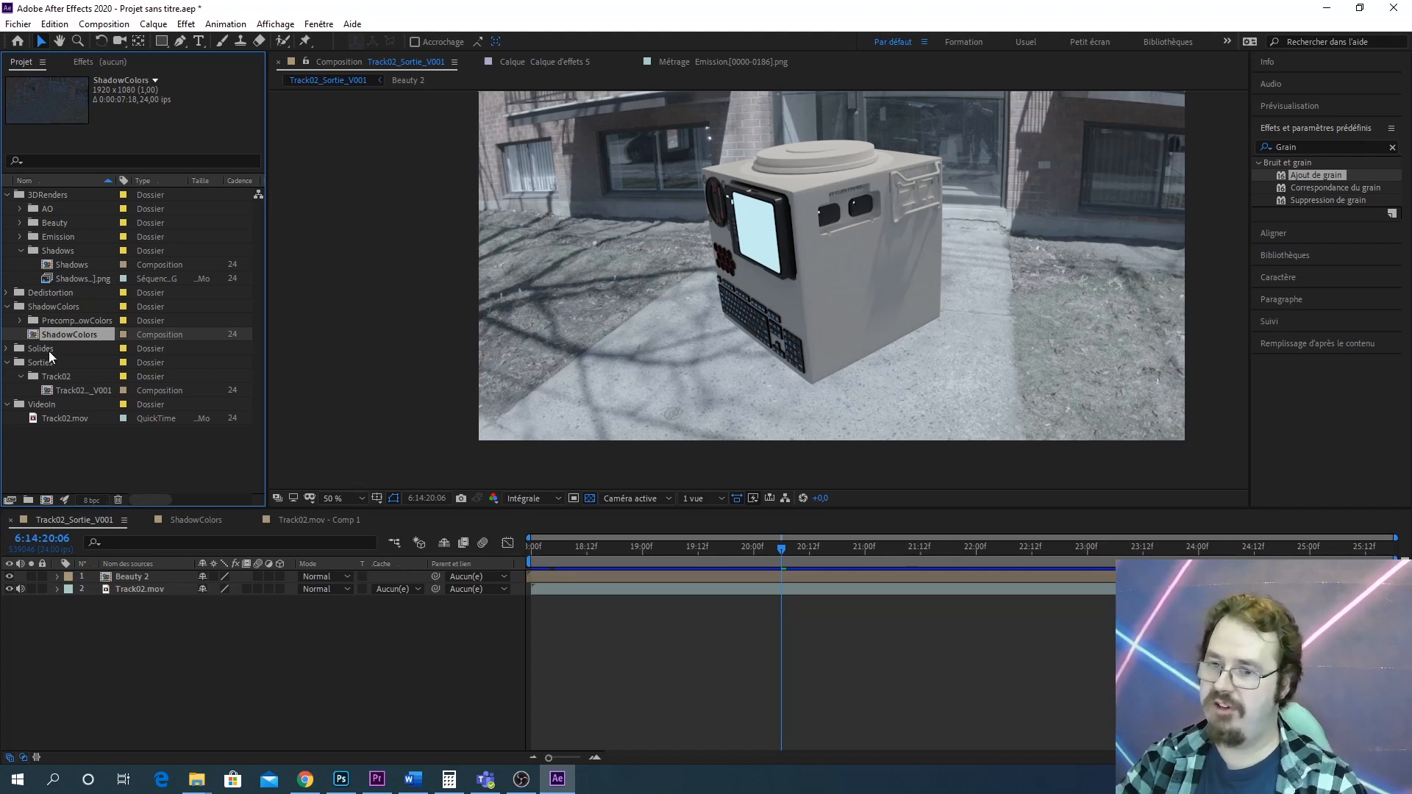
left_click_drag(51, 338, 126, 577)
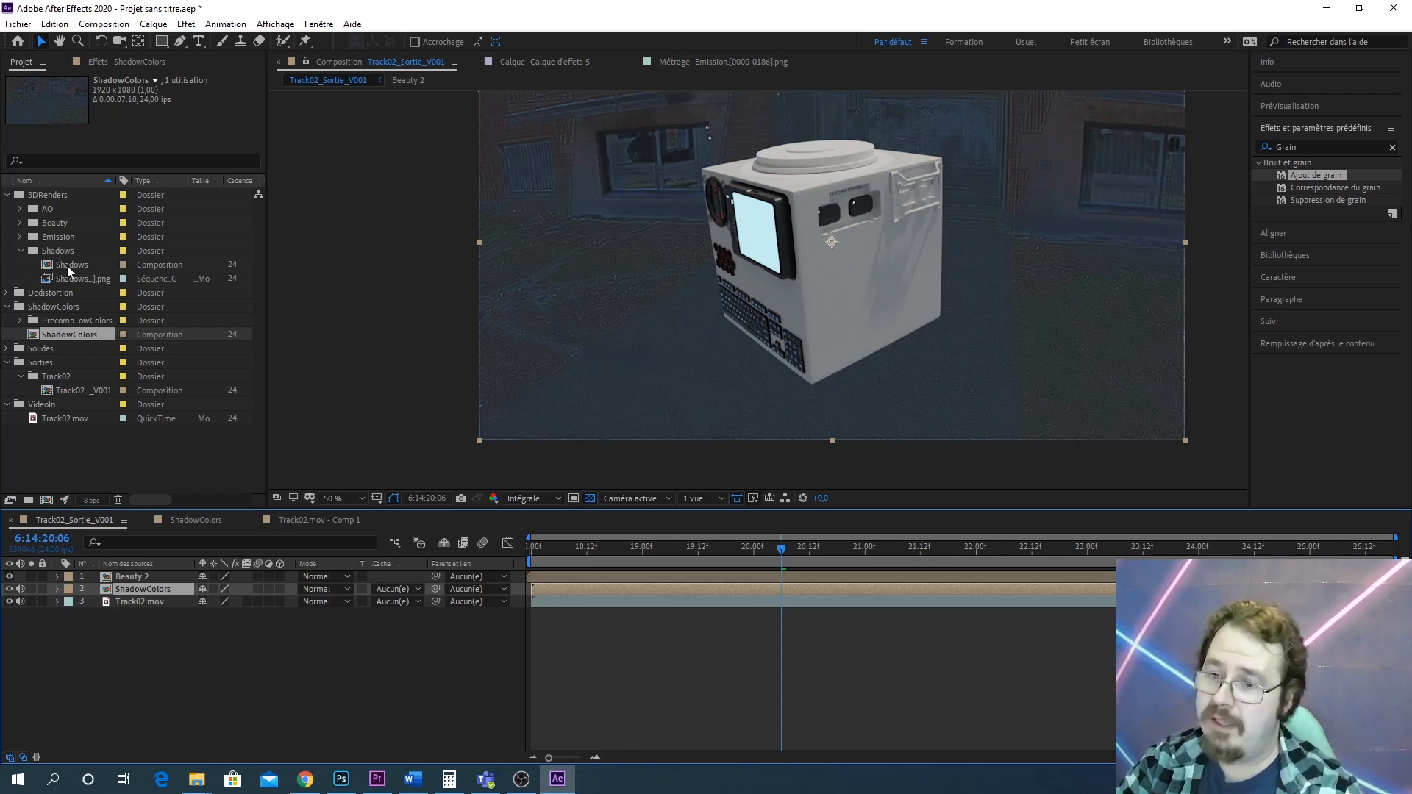
left_click_drag(77, 266, 145, 590)
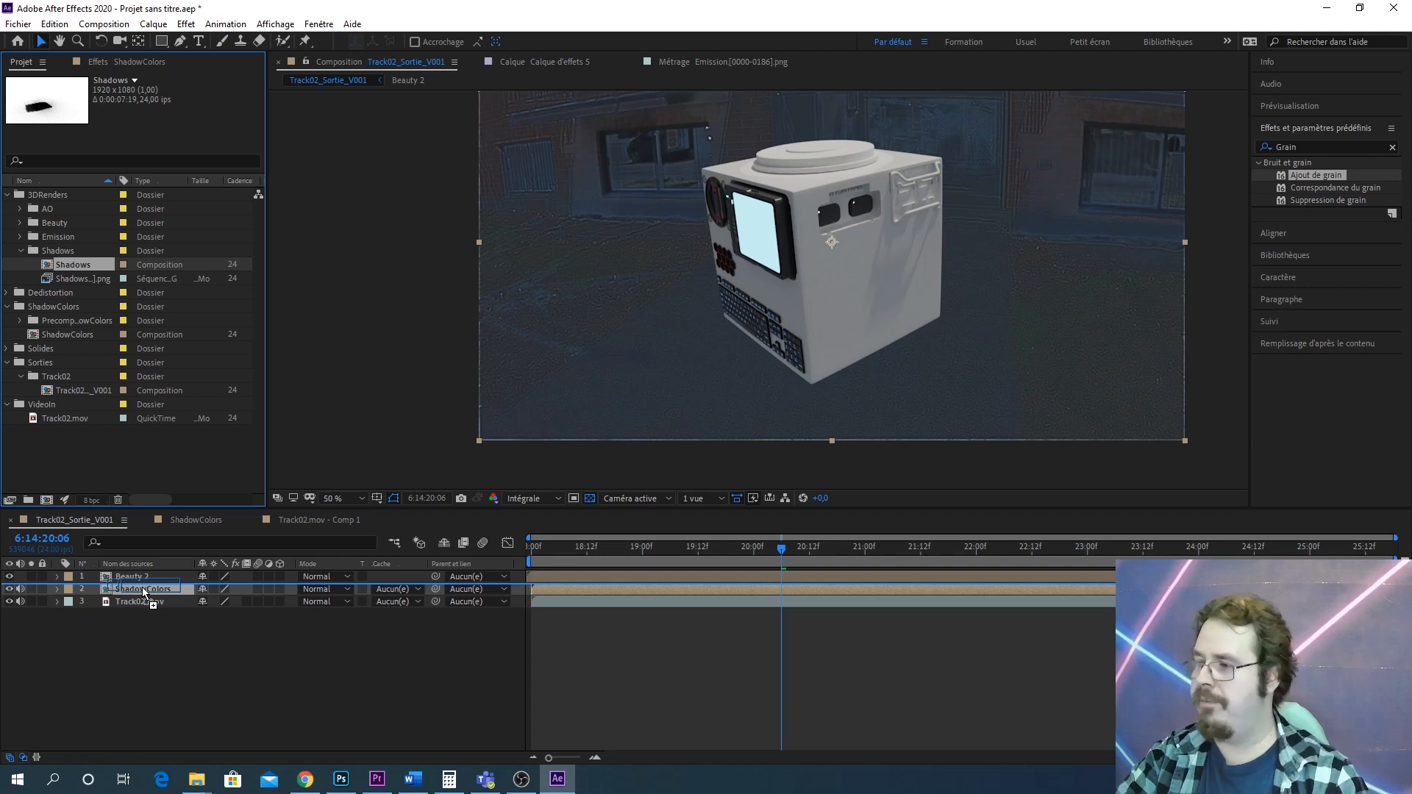
left_click_drag(143, 584, 140, 585)
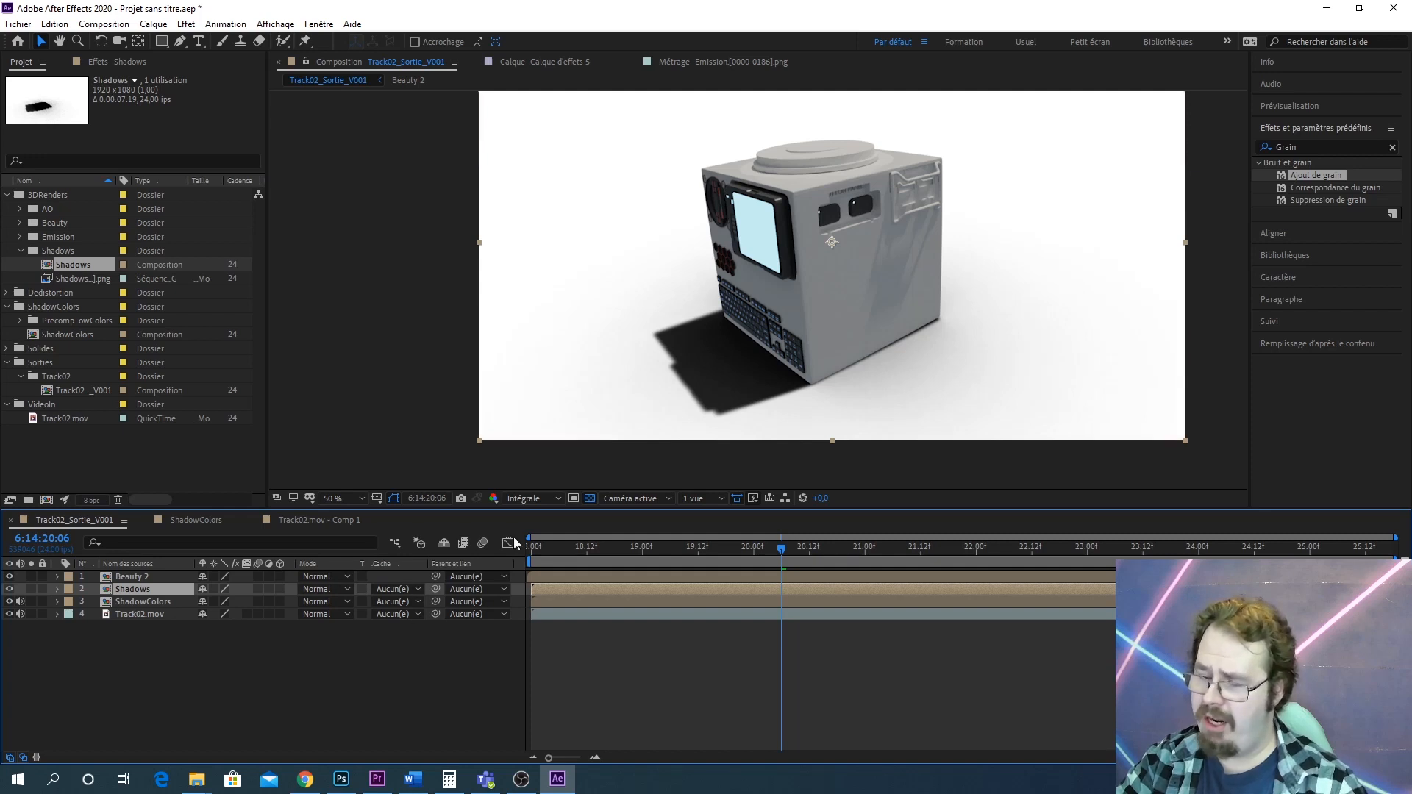
Set the ShadowColors layer's track matte to Luminance Shadows
left_click(422, 602)
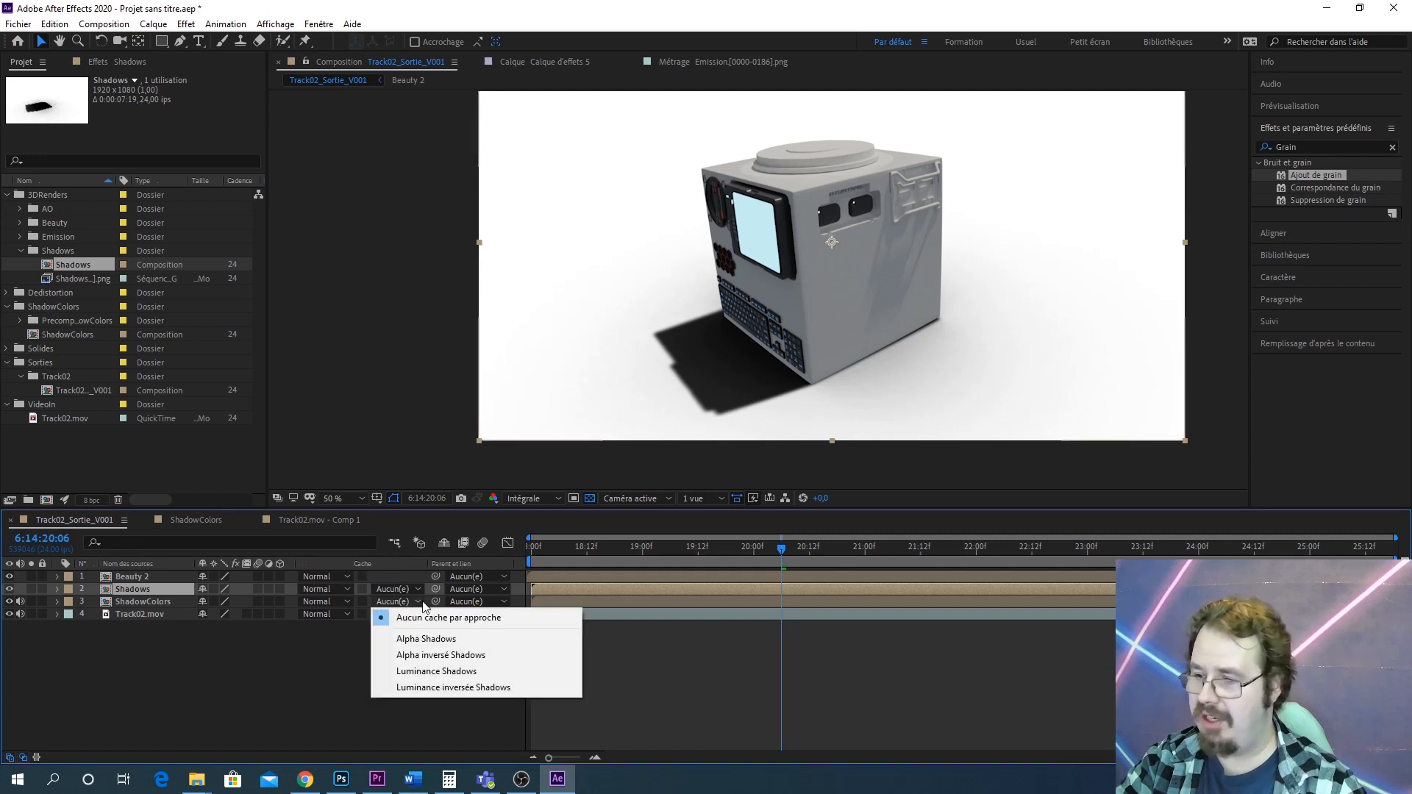
left_click(496, 673)
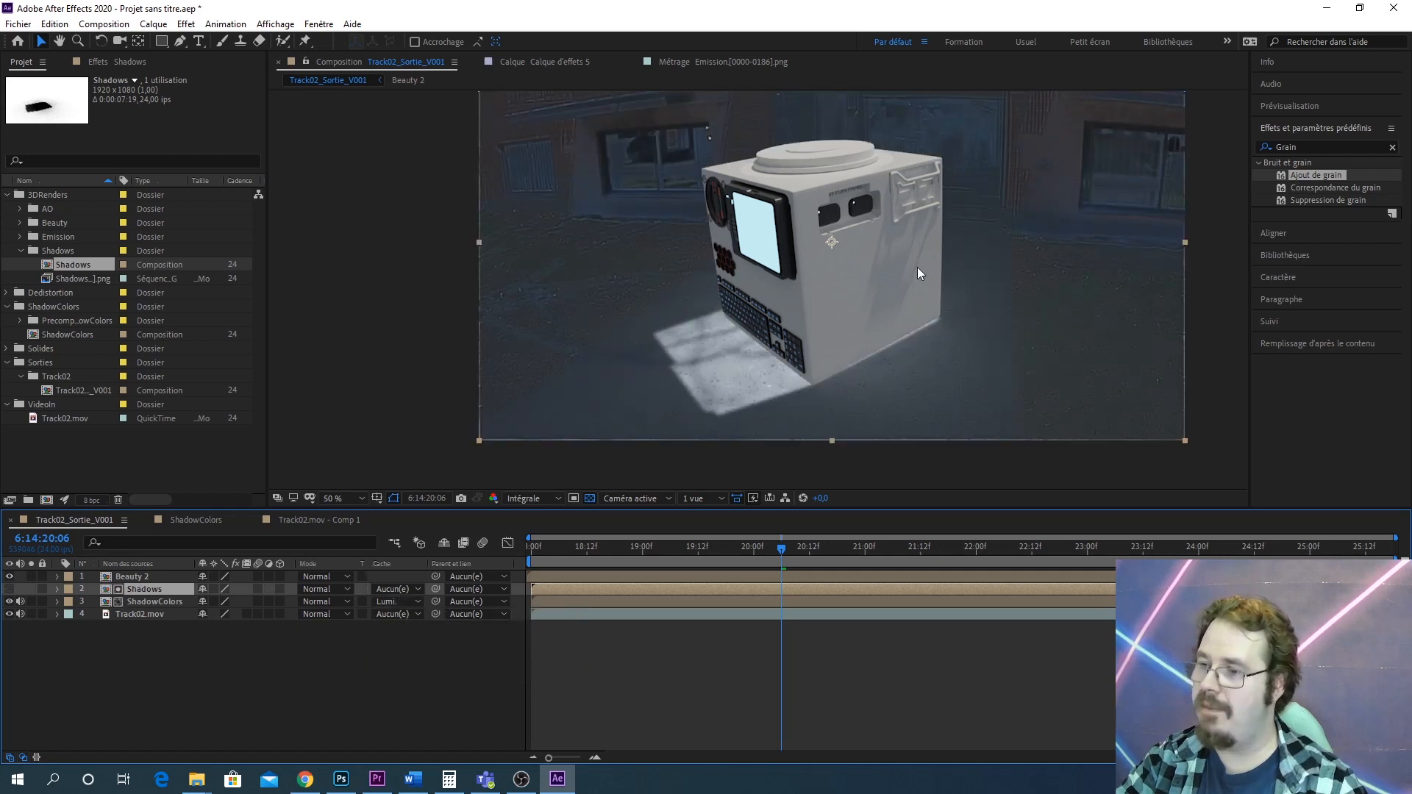
scroll(703, 368, "up", 2)
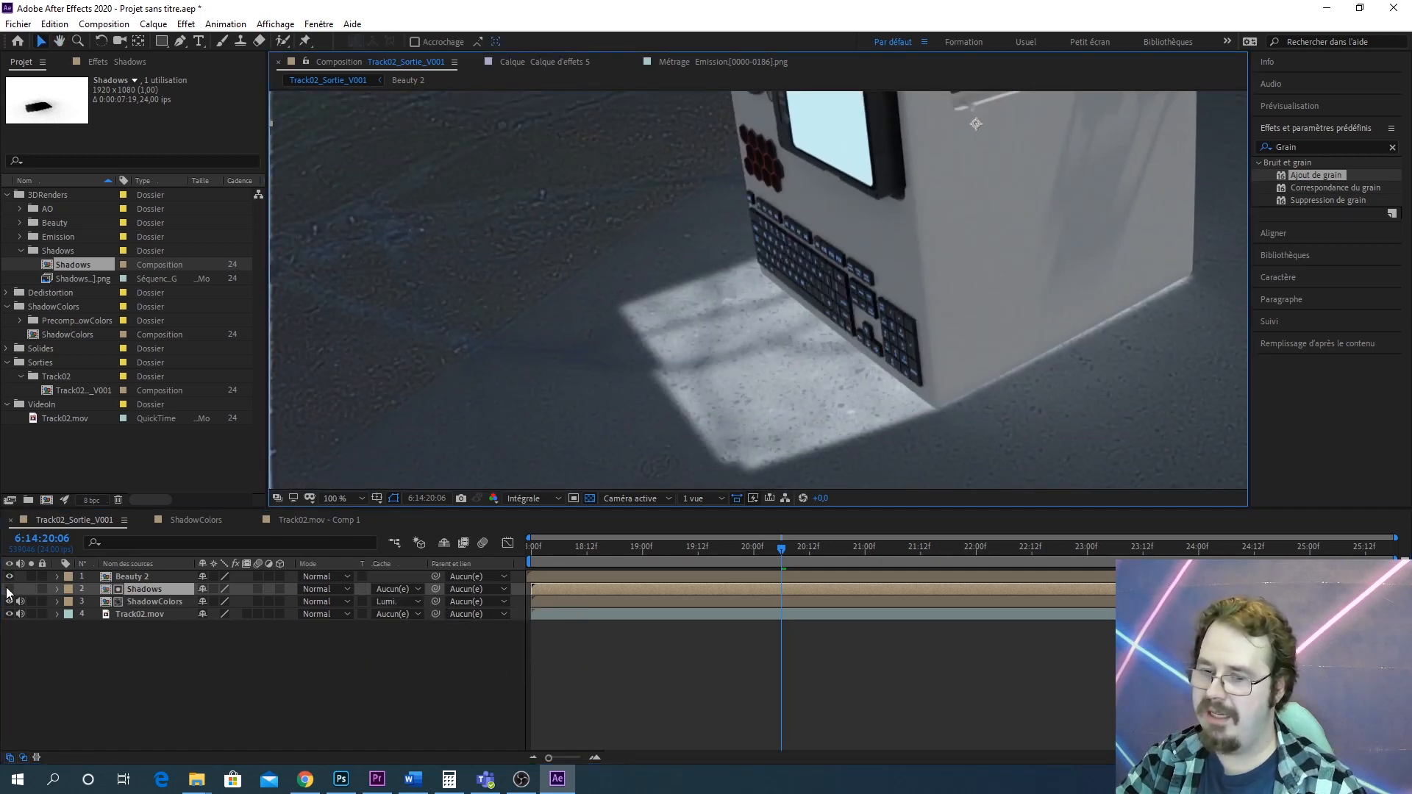
Preview the Shadows layer, then change the ShadowColors layer's track matte to Luminance inversée Shadows
left_click(9, 589)
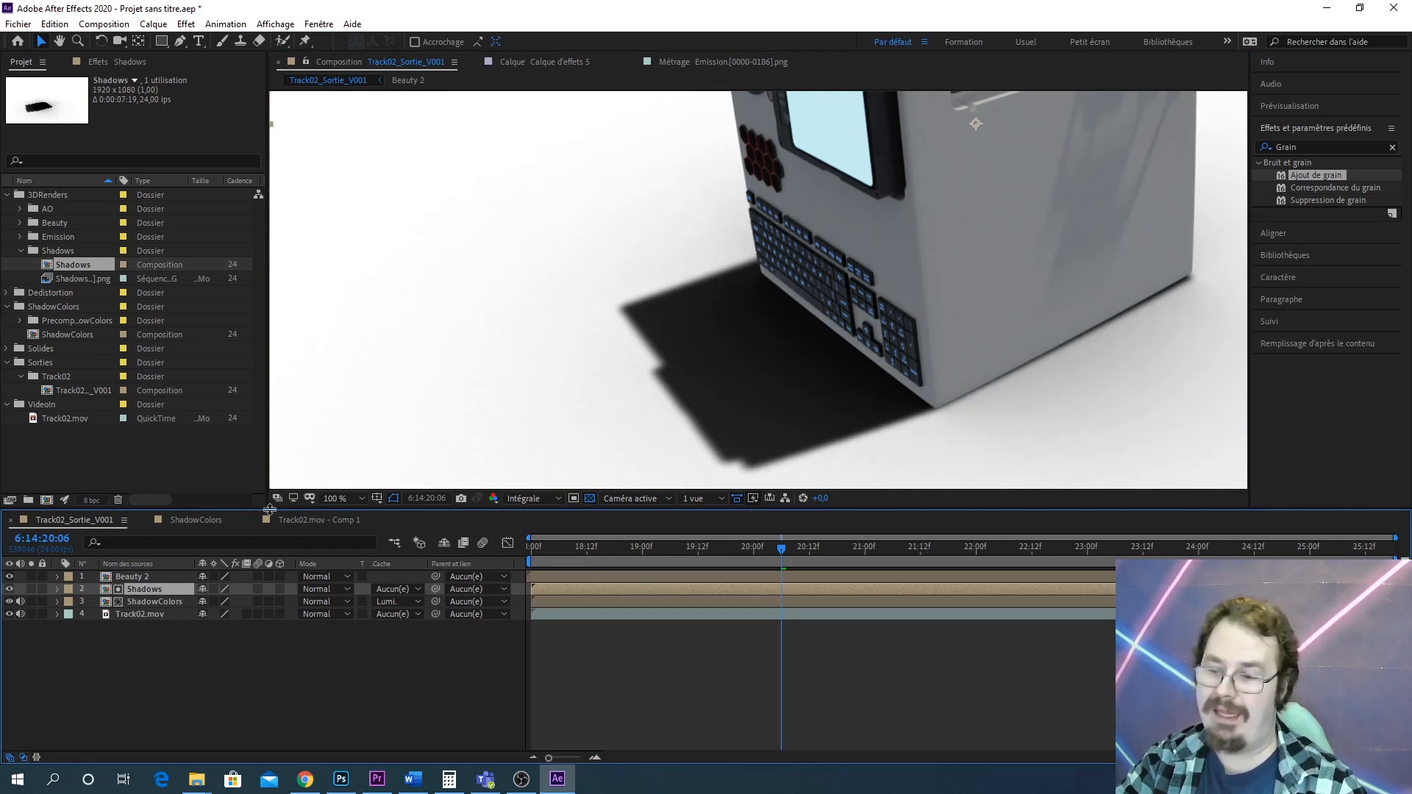
left_click(8, 590)
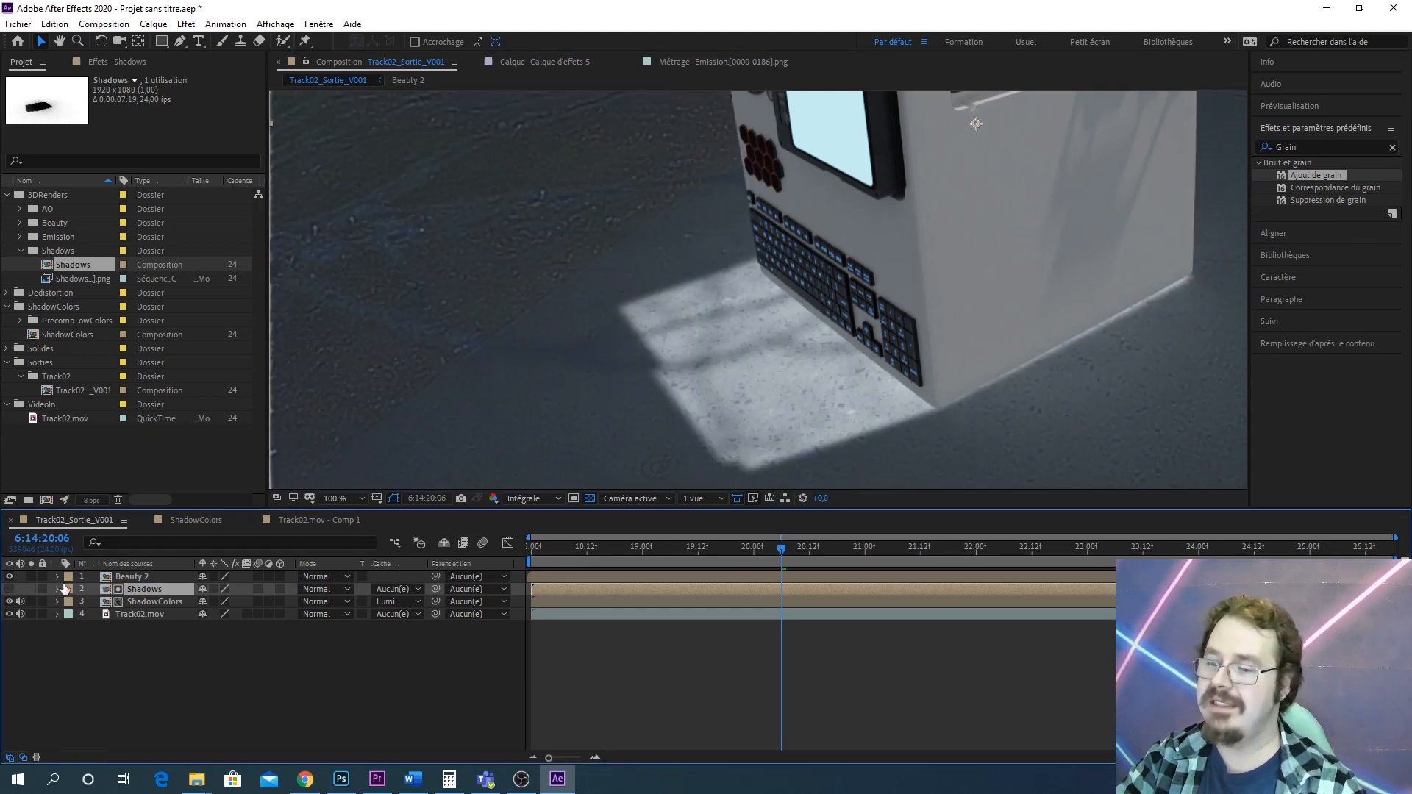
left_click(416, 603)
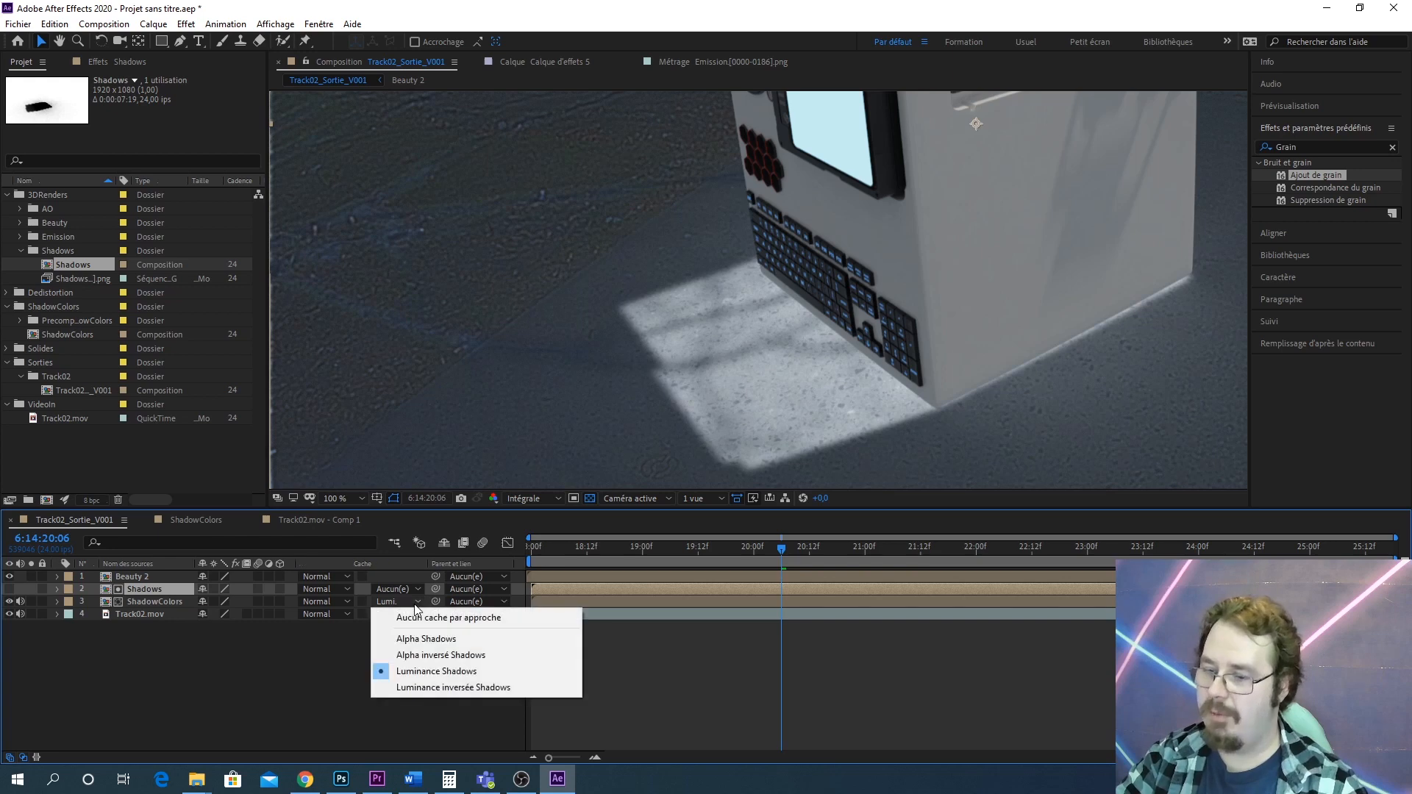
left_click(497, 688)
Inspect the shadow composite at several zoom levels across the frame
scroll(960, 312, "down", 2)
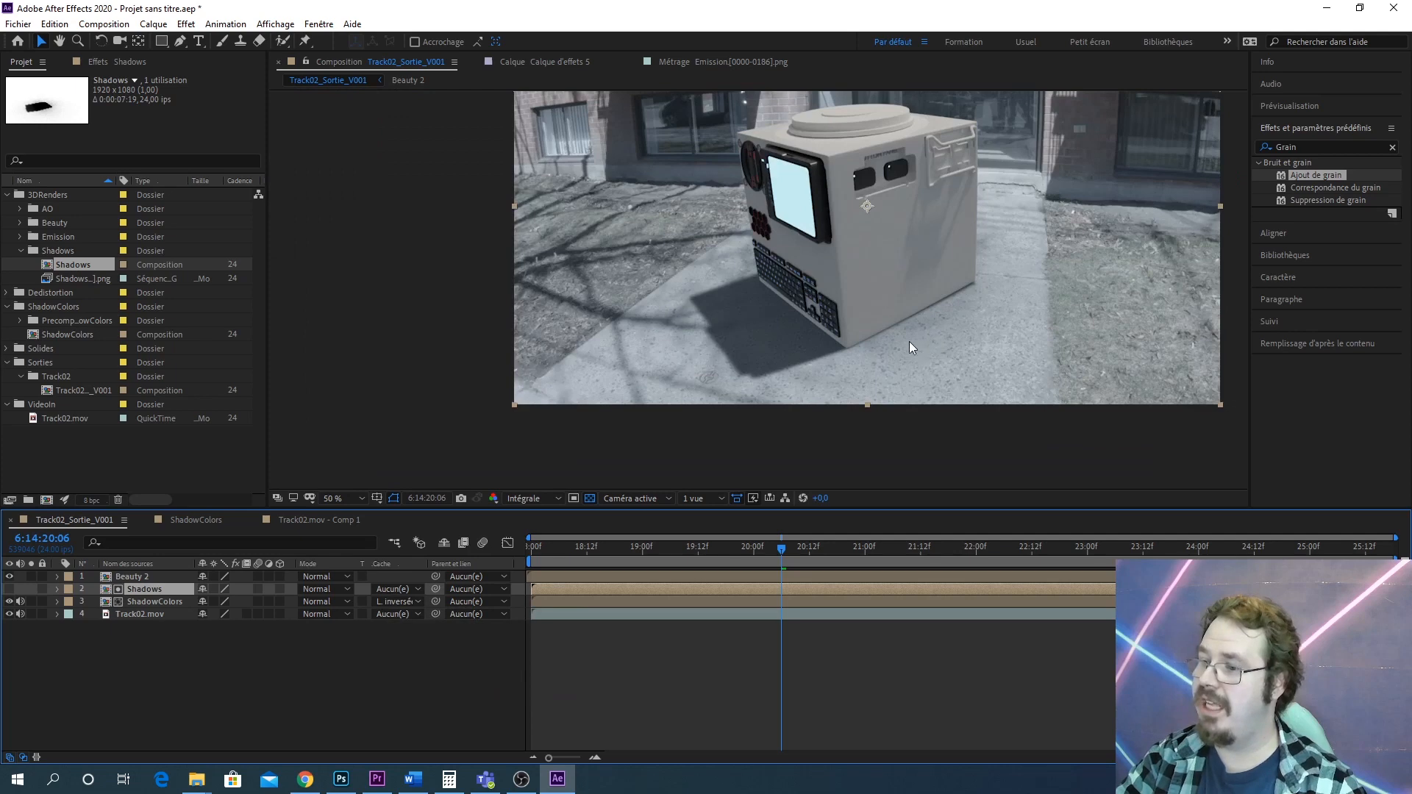
scroll(910, 341, "up", 2)
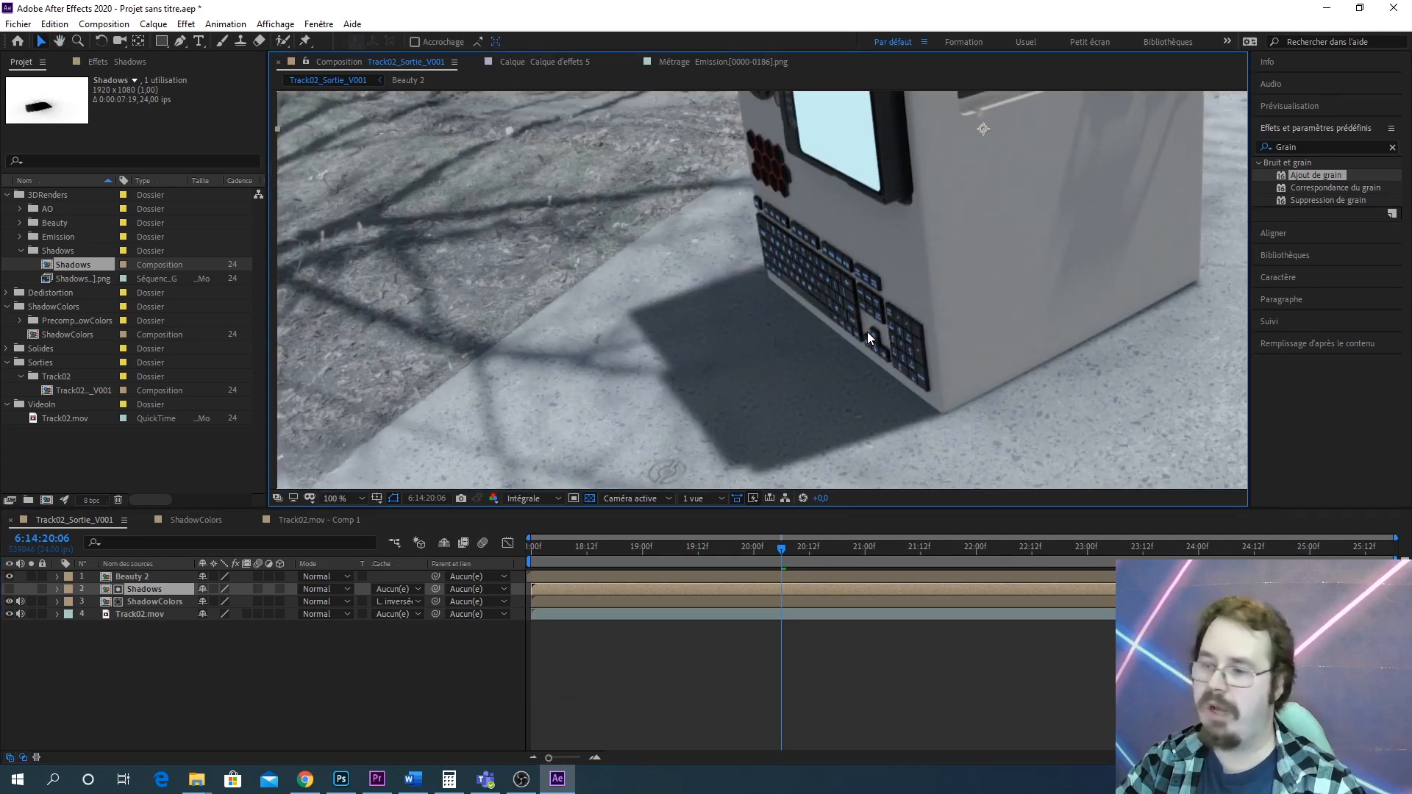
scroll(868, 333, "down", 1)
scroll(886, 337, "up", 1)
left_click_drag(960, 314, 785, 321)
scroll(902, 319, "down", 1)
left_click_drag(897, 312, 947, 298)
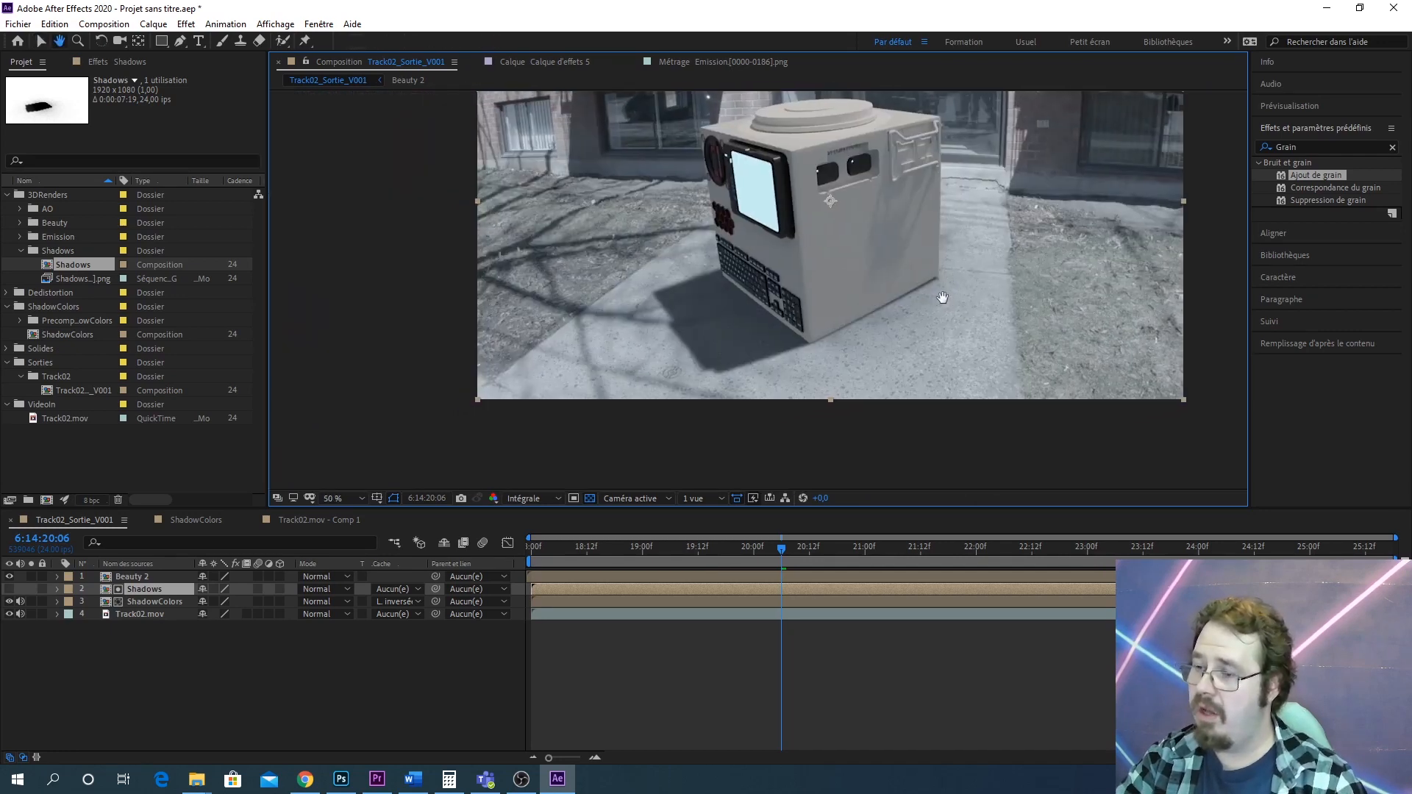
scroll(677, 316, "up", 2)
left_click_drag(590, 318, 660, 362)
scroll(640, 354, "up", 1)
scroll(661, 343, "down", 6)
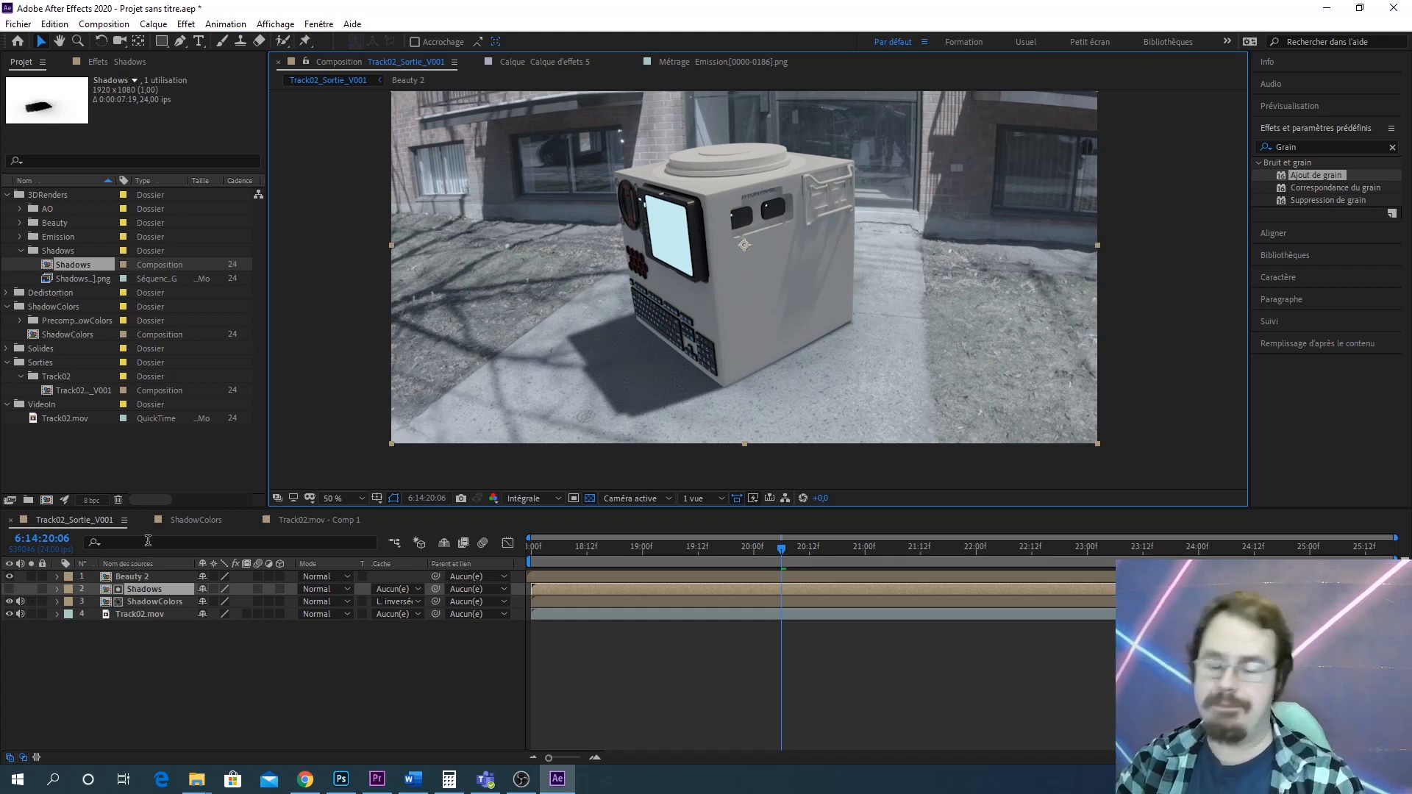
left_click_drag(809, 219, 884, 240)
scroll(887, 246, "up", 2)
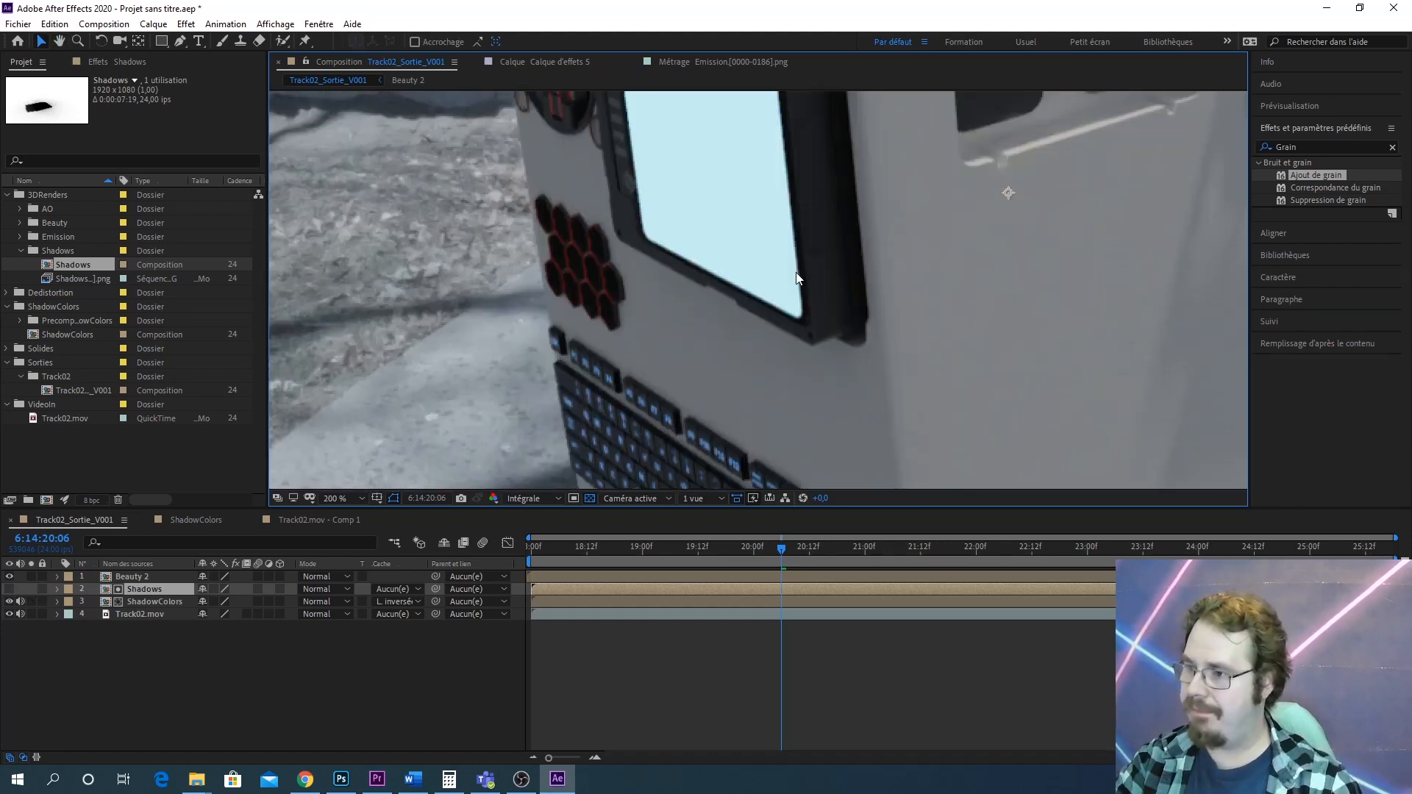
scroll(943, 256, "down", 1)
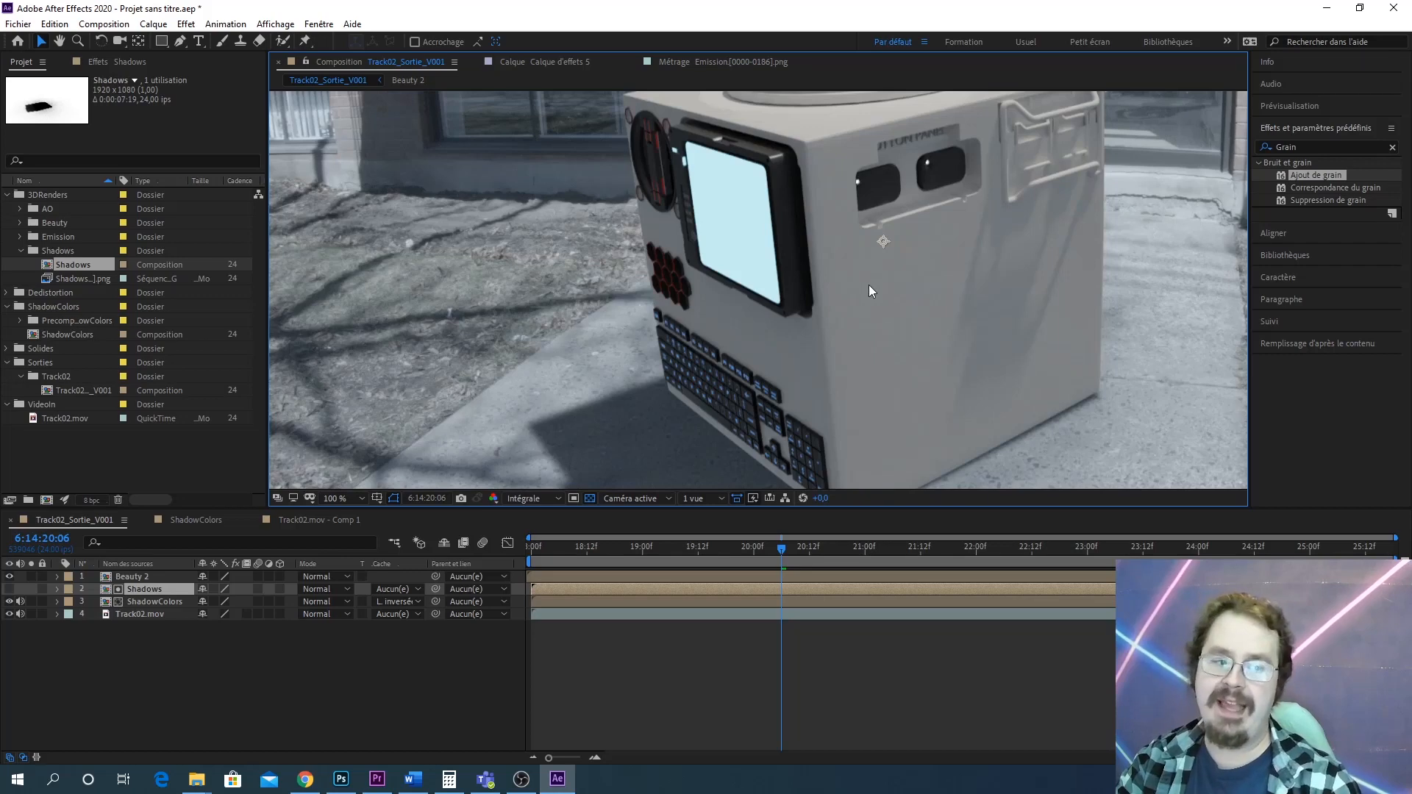
scroll(842, 251, "down", 4)
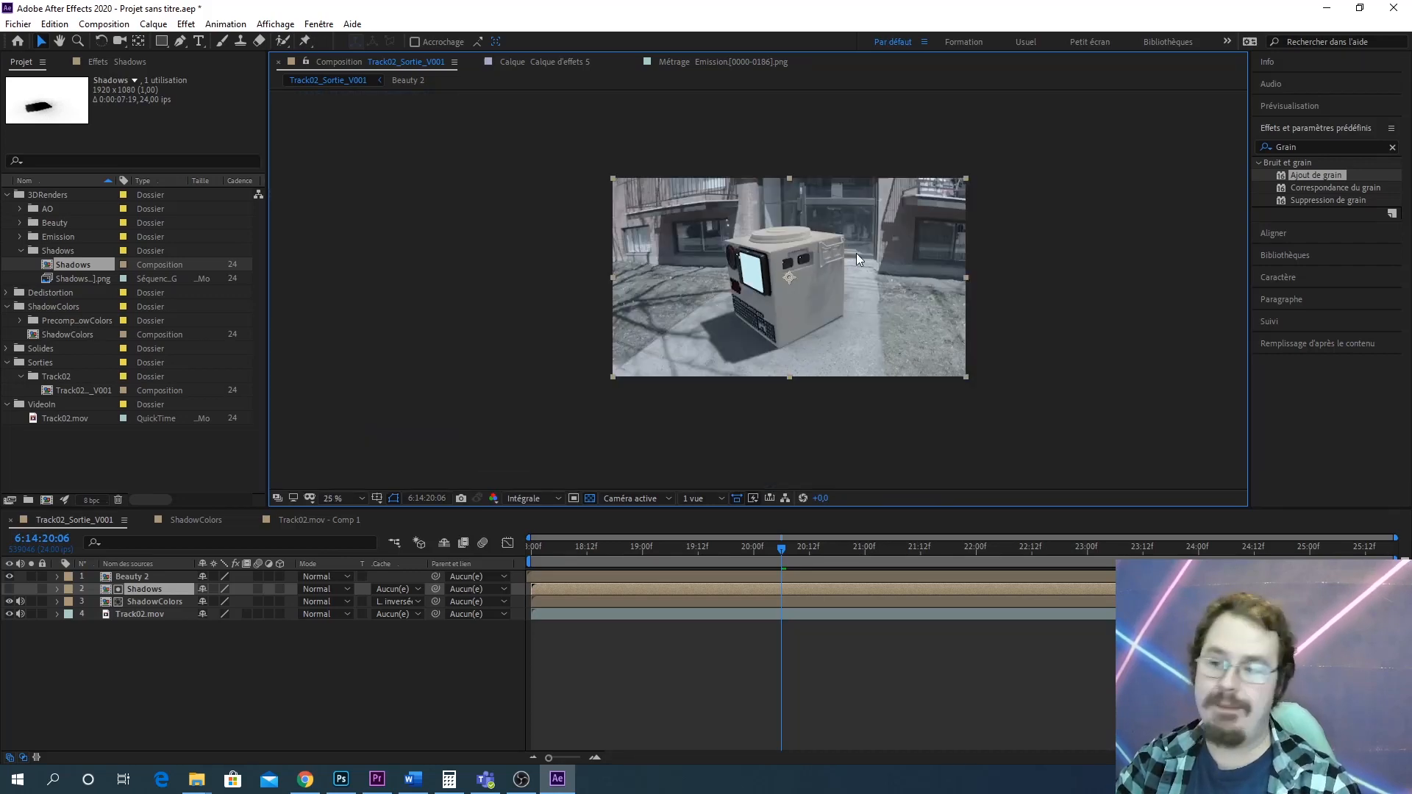
scroll(856, 253, "up", 2)
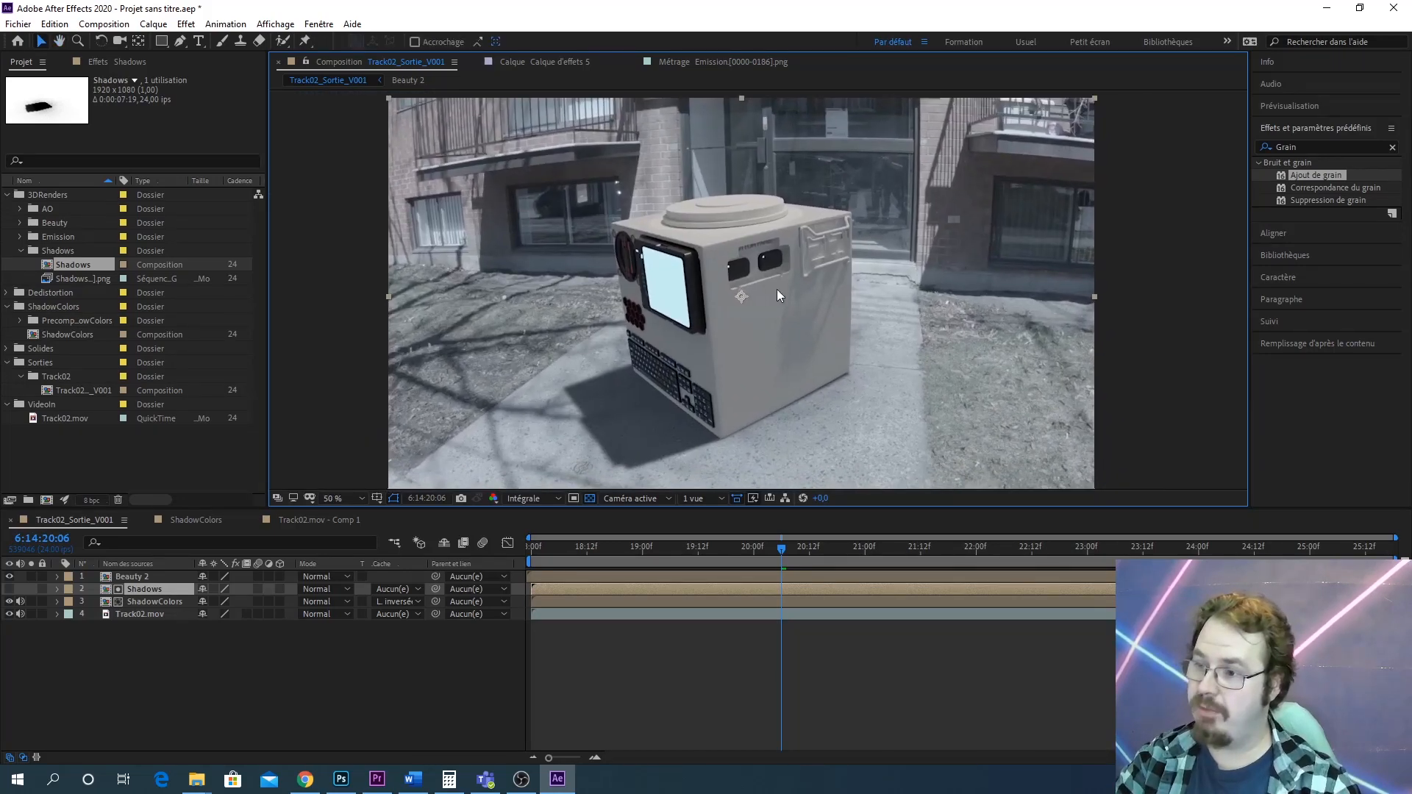
scroll(621, 205, "up", 2)
left_click_drag(621, 205, 610, 368)
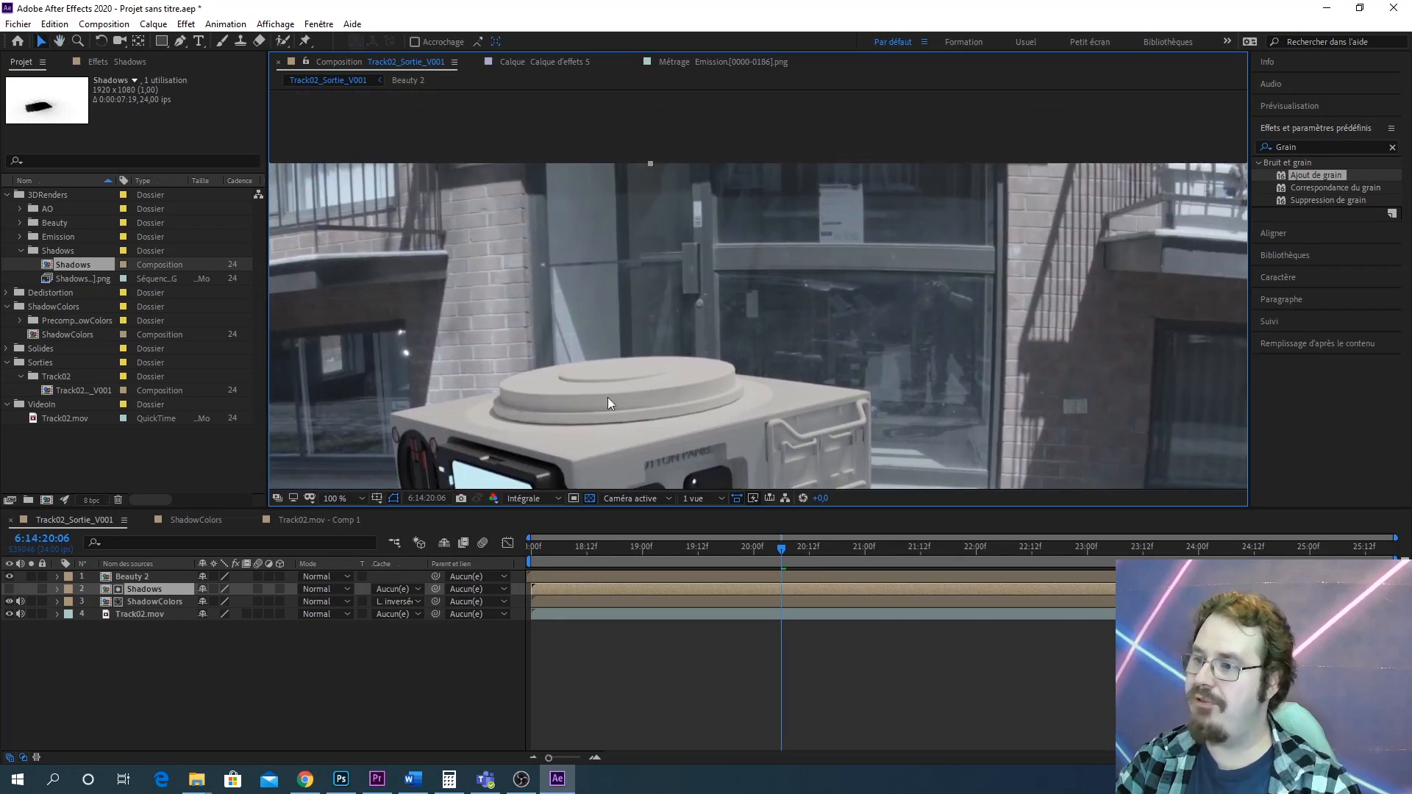
scroll(673, 293, "up", 3)
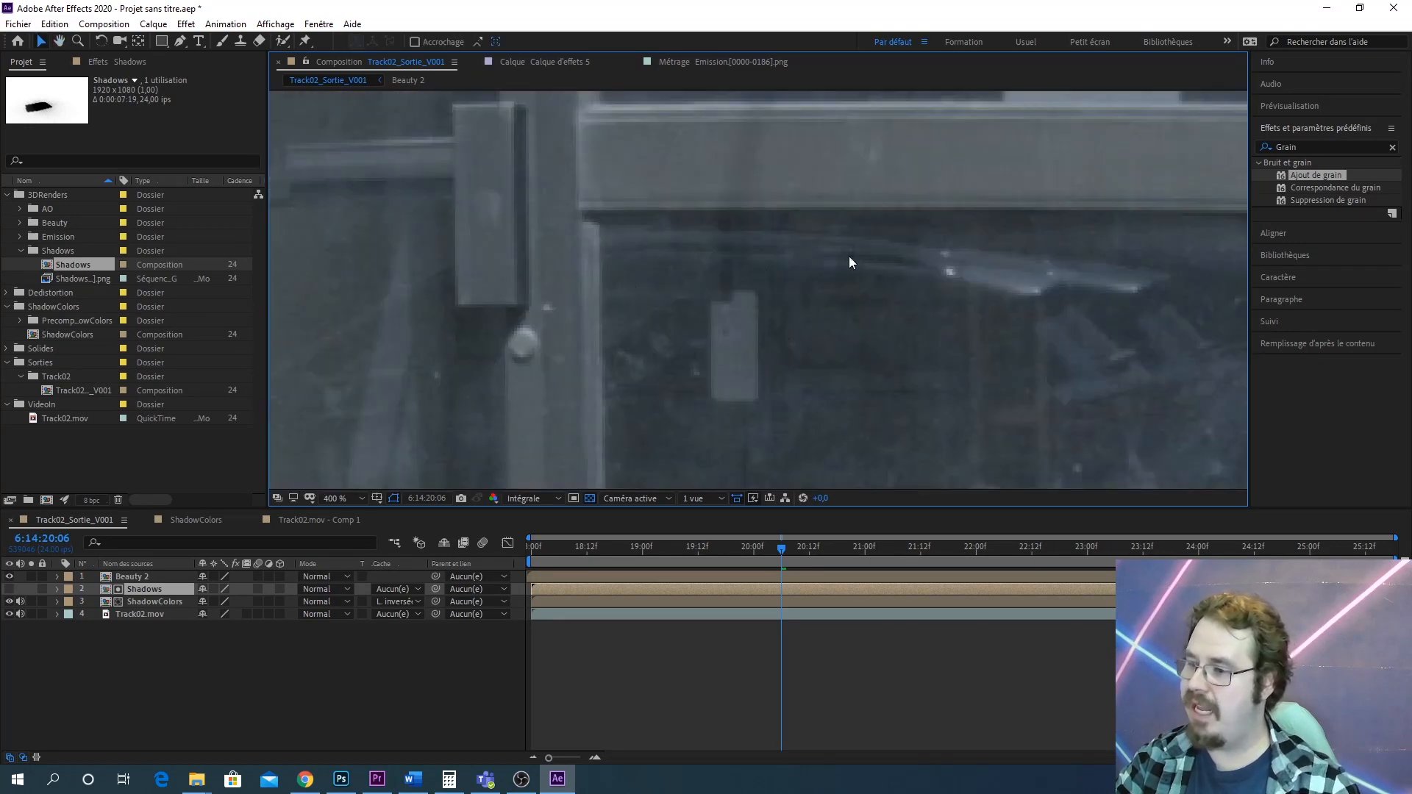
scroll(871, 297, "down", 3)
left_click_drag(637, 423, 657, 357)
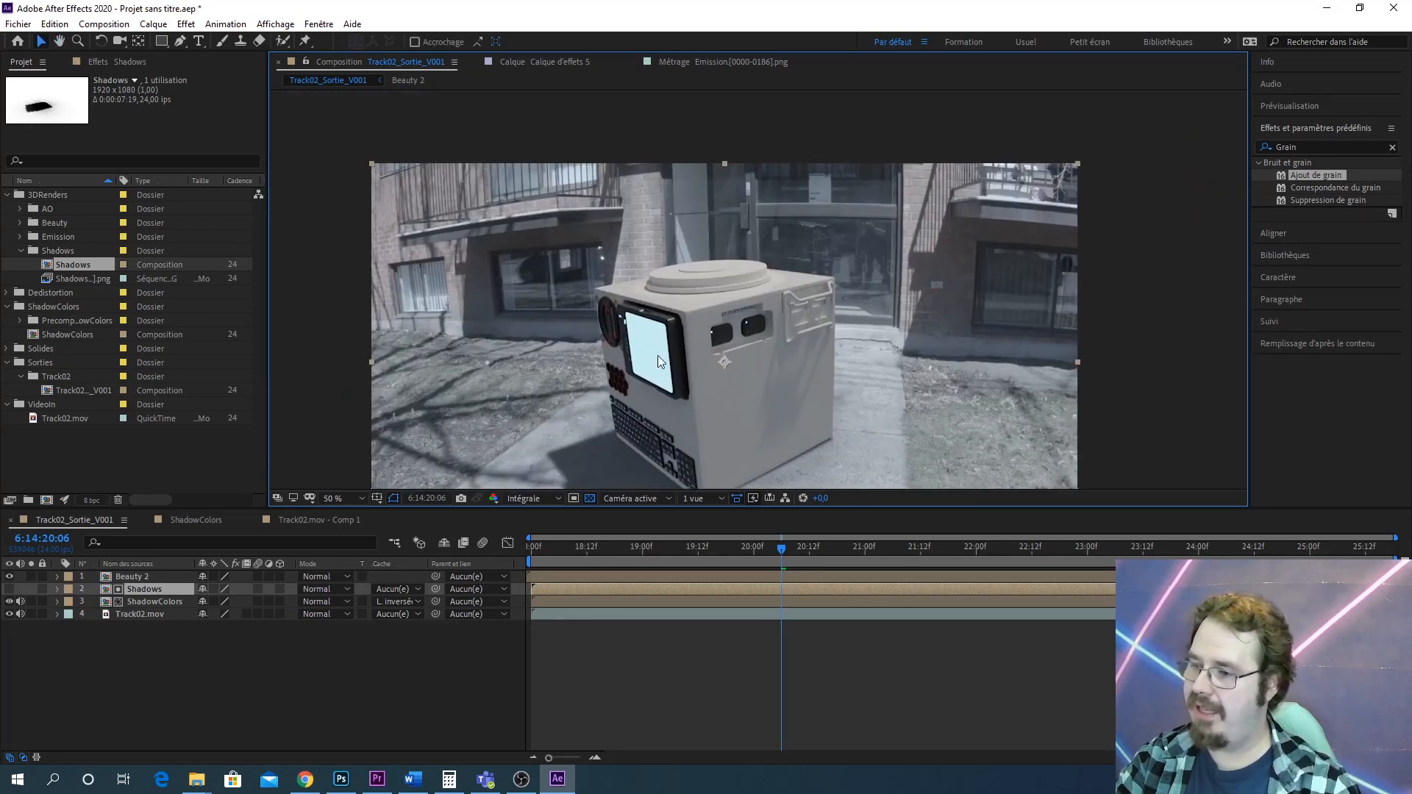
scroll(657, 357, "up", 2)
left_click_drag(512, 443, 627, 334)
key("v")
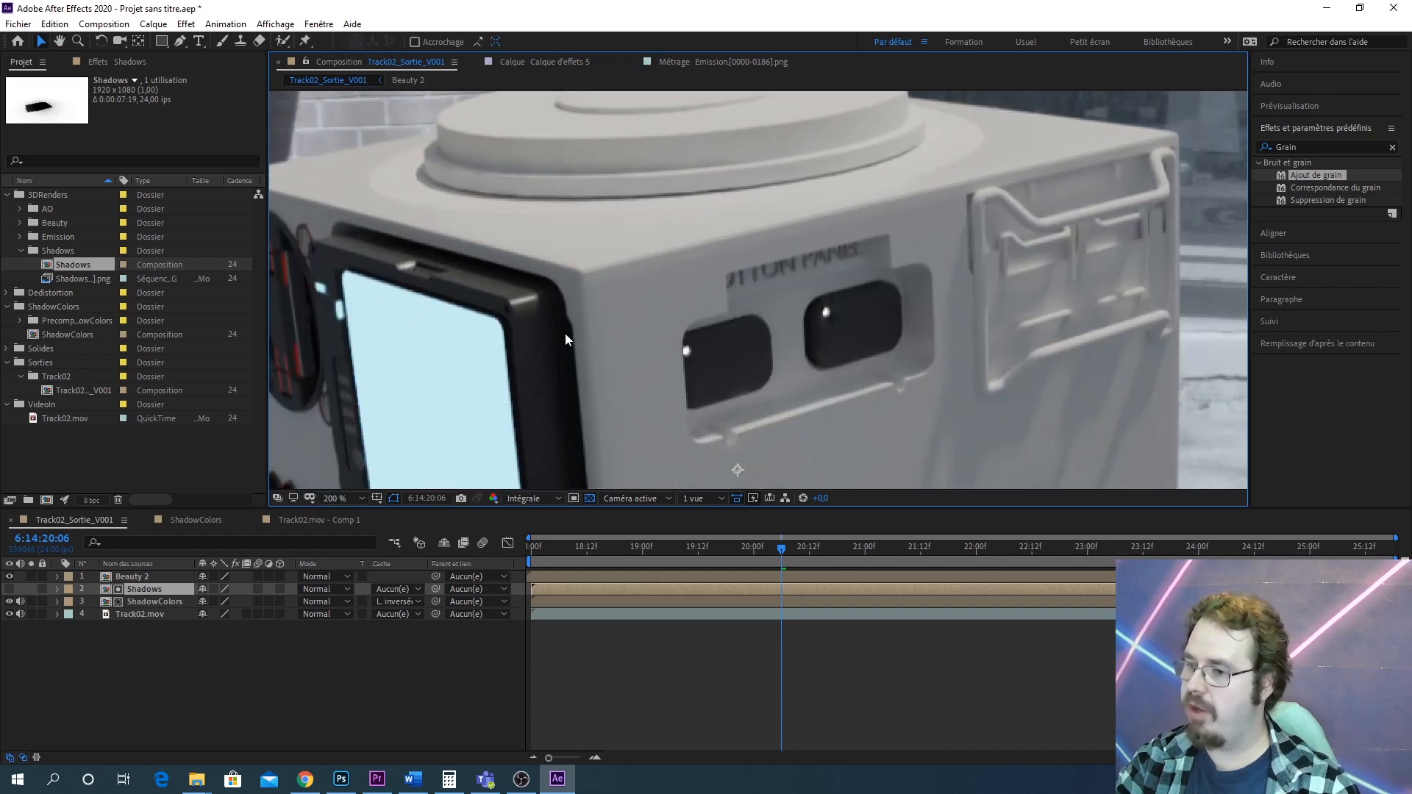
scroll(592, 339, "down", 4)
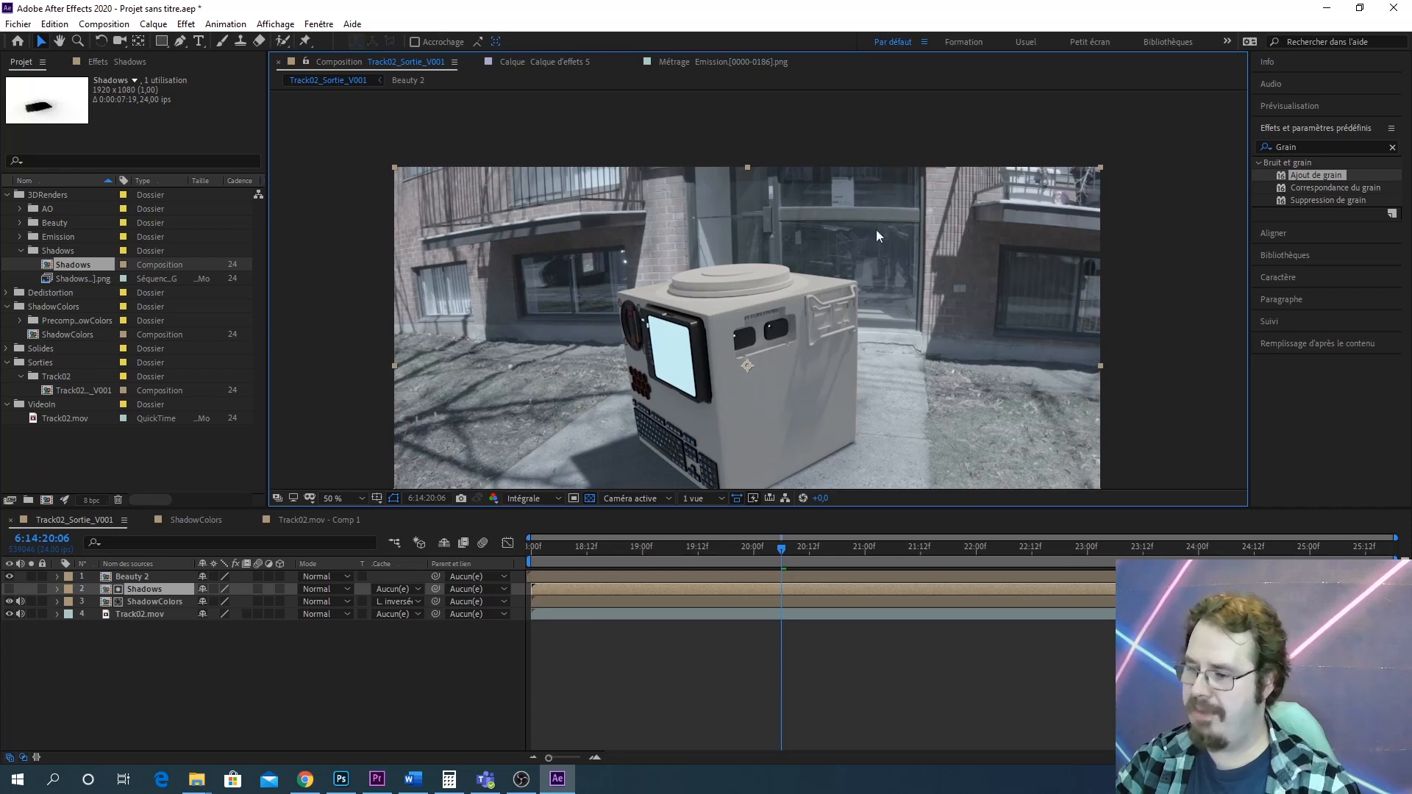
scroll(815, 418, "up", 2)
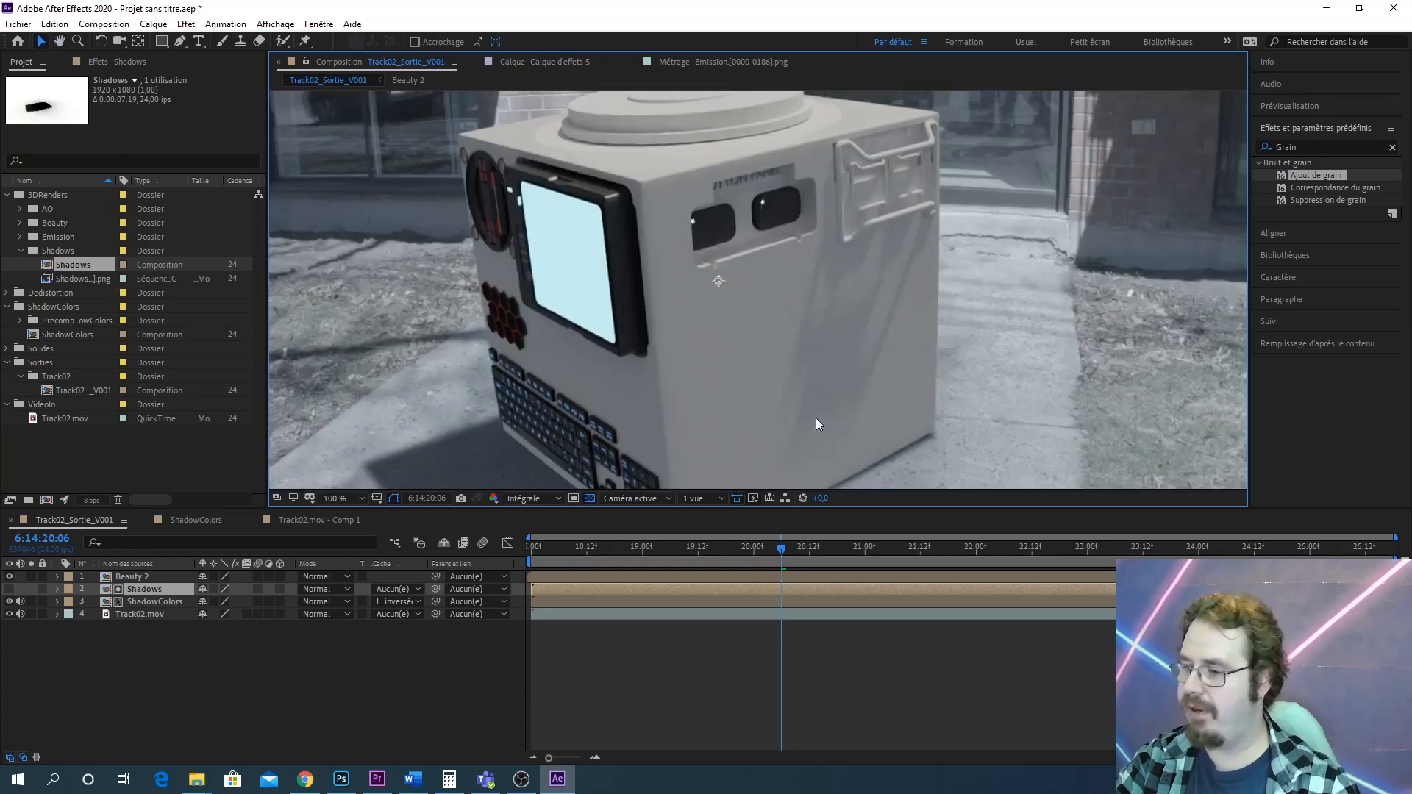
scroll(798, 364, "down", 2)
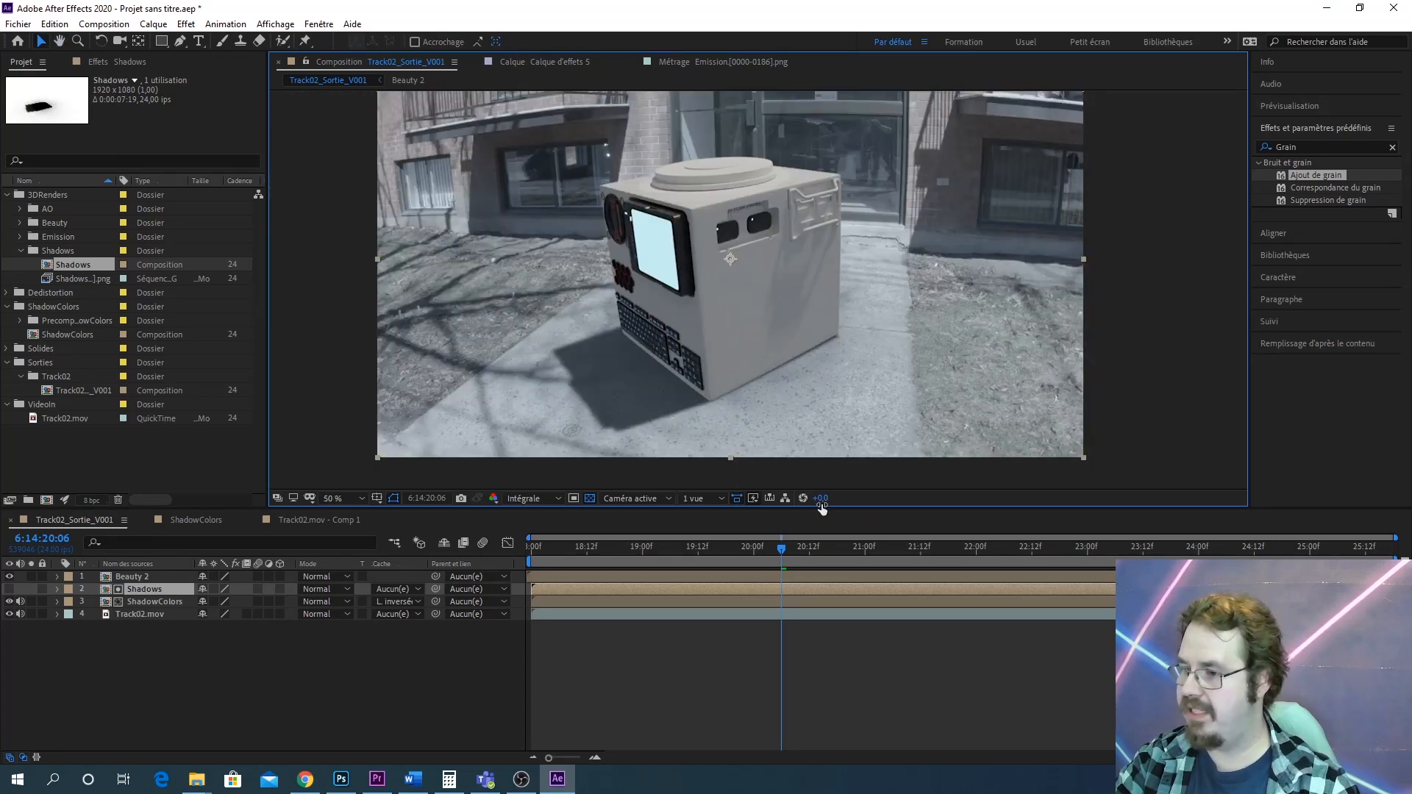
Examine the composite with the viewer exposure raised and lowered, then reset the exposure and zoom back in
left_click_drag(822, 500, 875, 492)
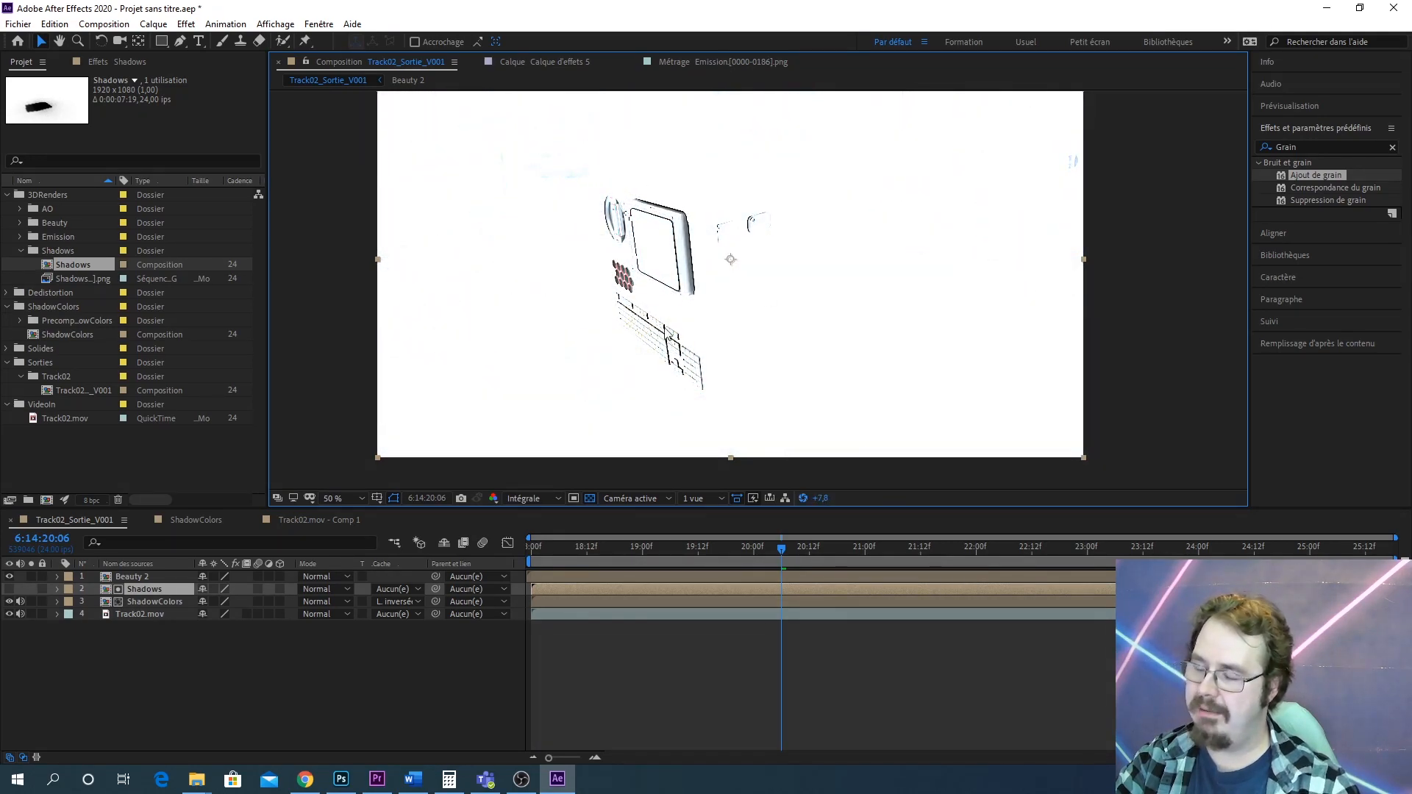
left_click_drag(820, 498, 683, 499)
left_click_drag(615, 270, 706, 317)
scroll(777, 328, "up", 2)
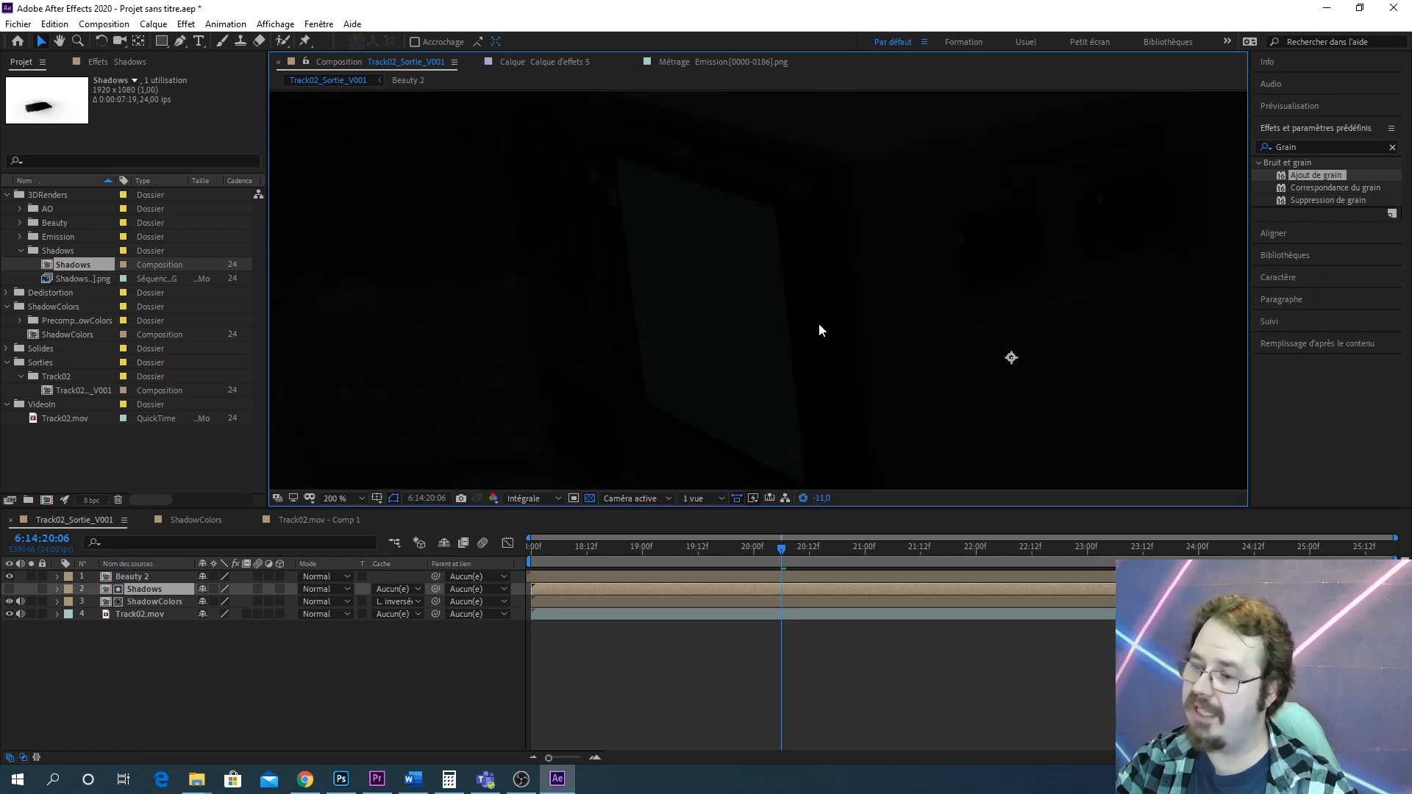
scroll(820, 326, "down", 1)
left_click_drag(862, 287, 781, 469)
scroll(749, 389, "up", 1)
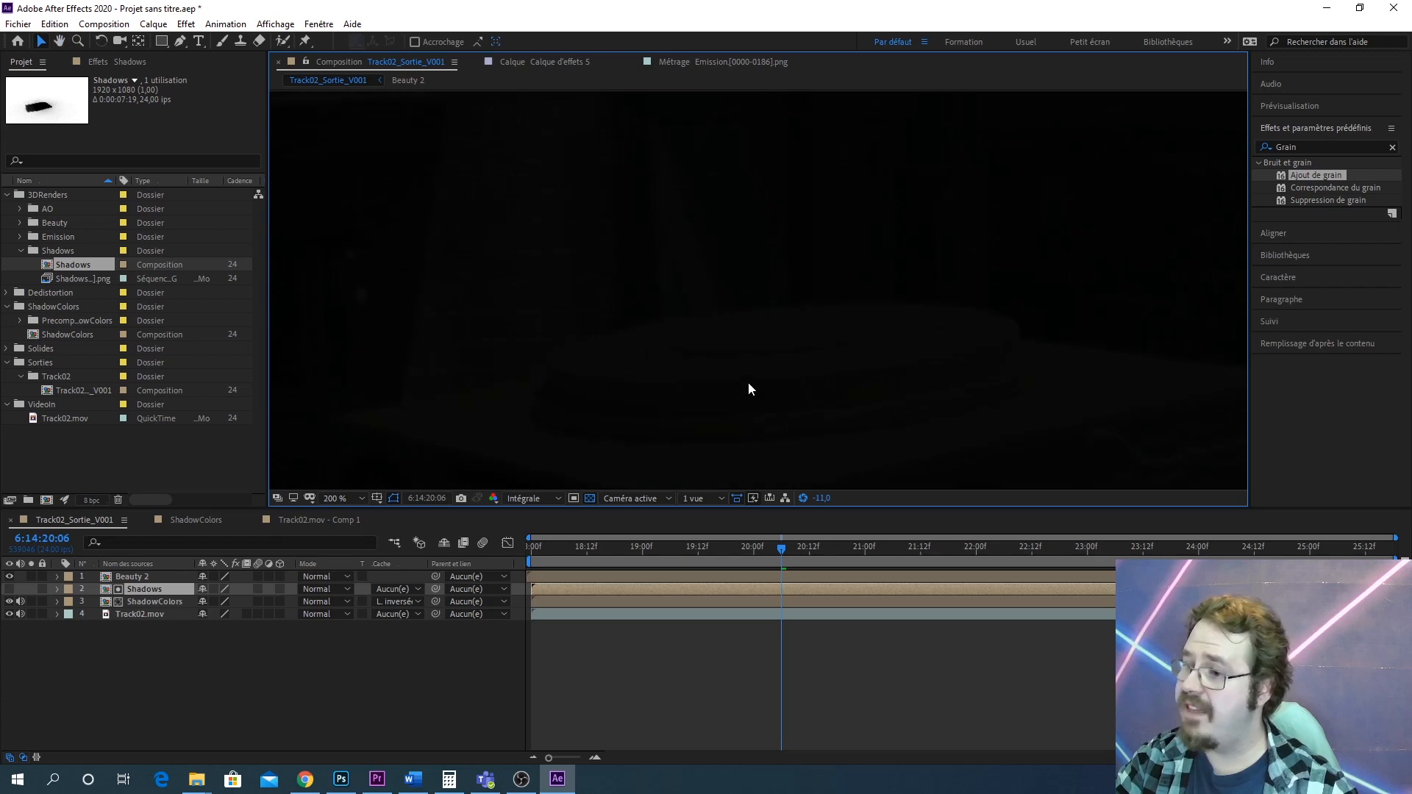
left_click_drag(806, 305, 805, 254)
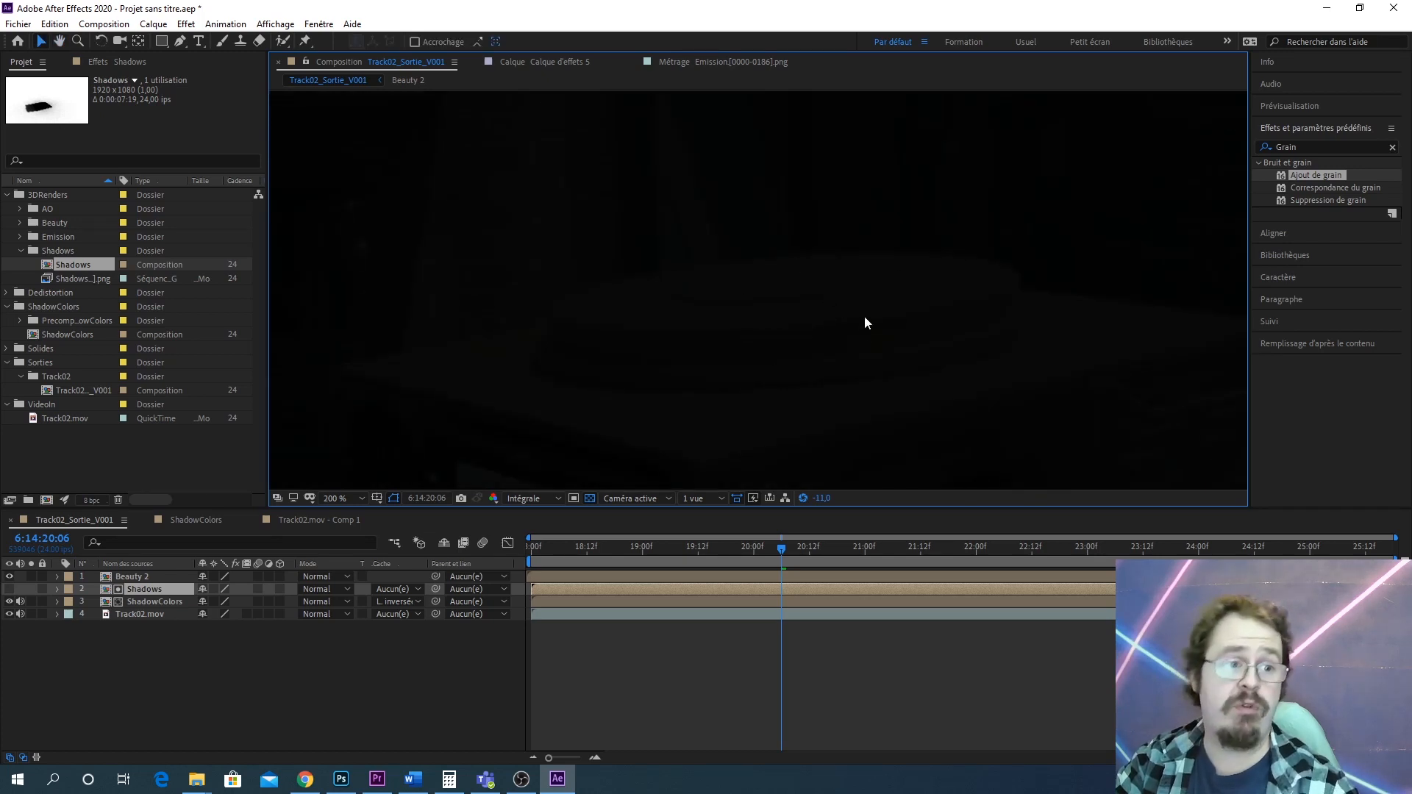
right_click(931, 319)
left_click(957, 128)
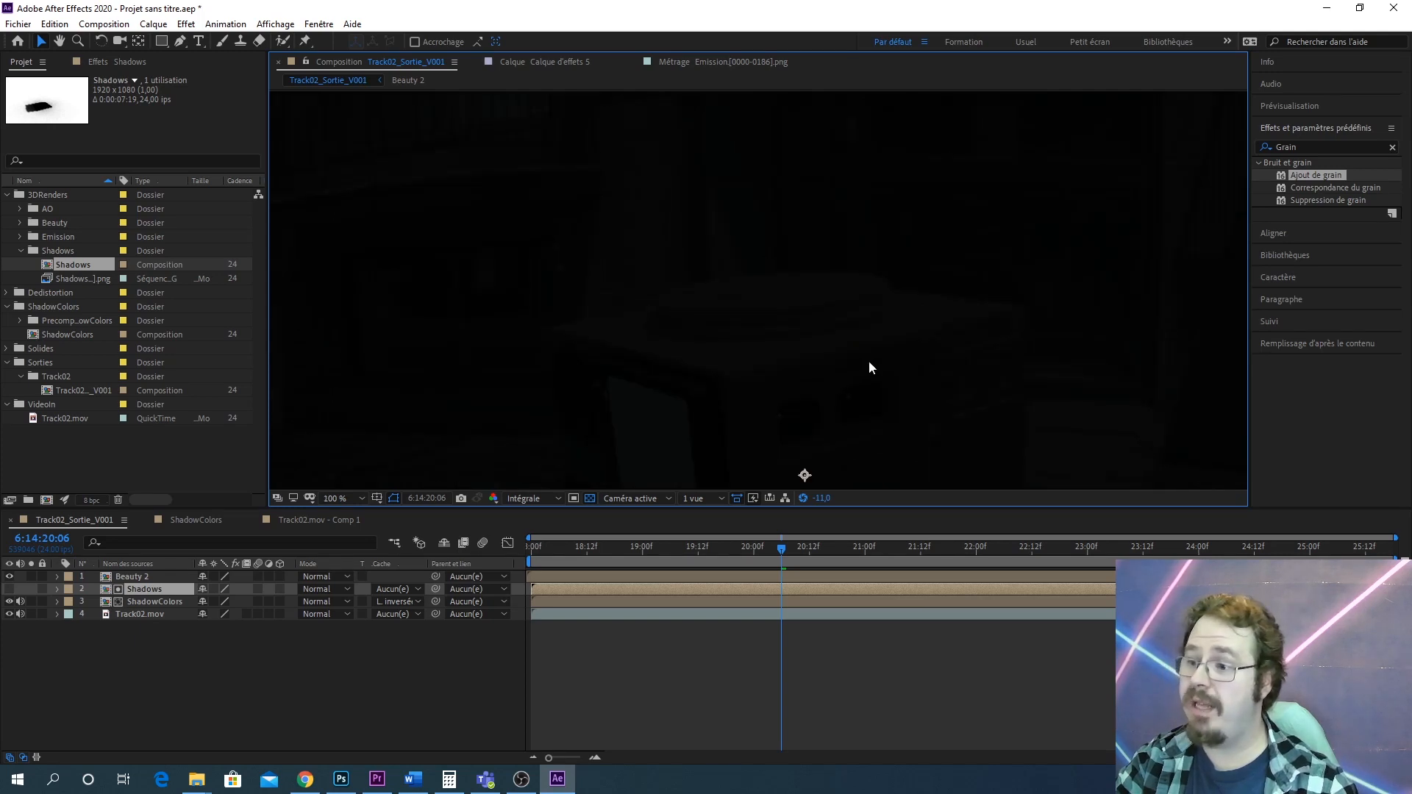
left_click_drag(869, 361, 877, 181)
scroll(957, 273, "down", 3)
scroll(867, 365, "up", 2)
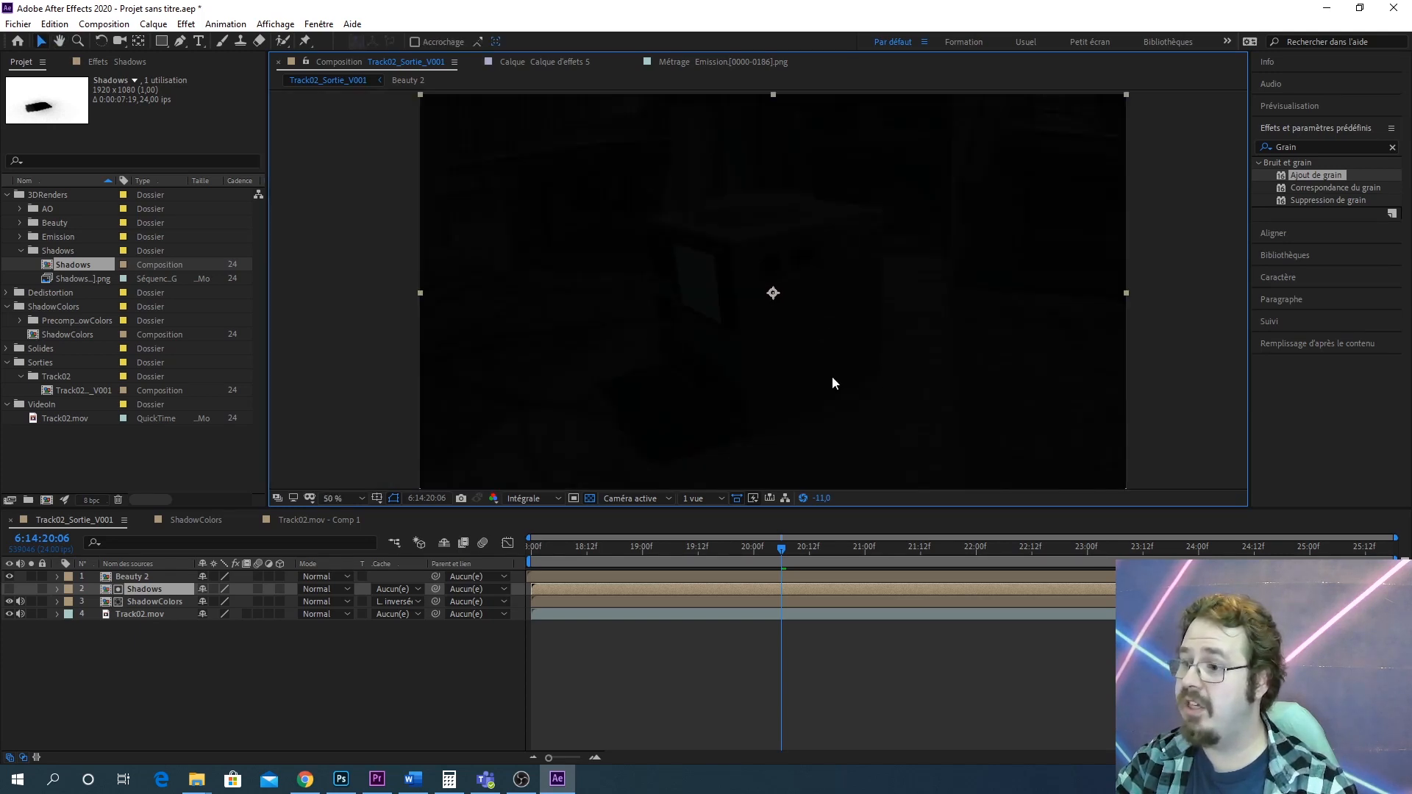
left_click(802, 498)
scroll(846, 291, "up", 4)
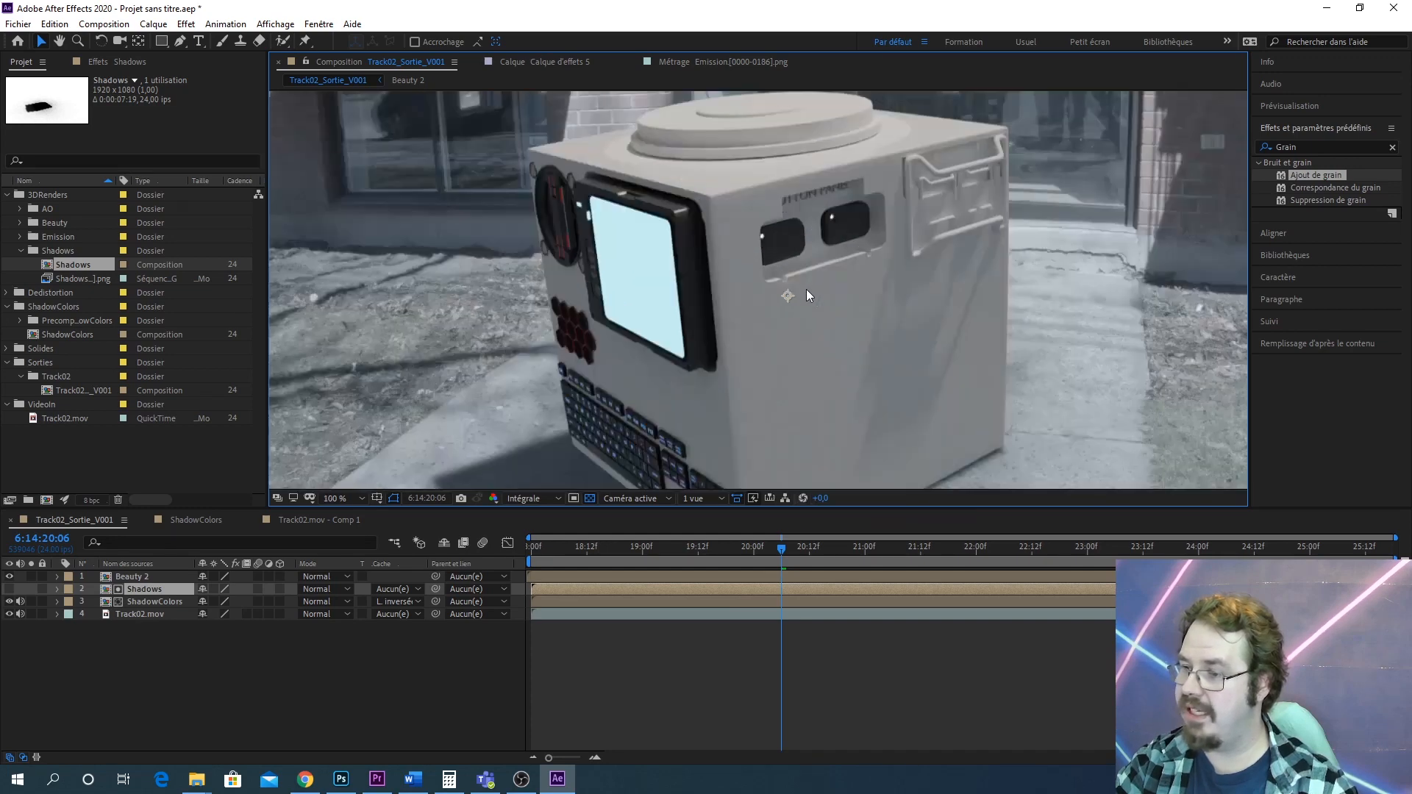
scroll(828, 278, "down", 4)
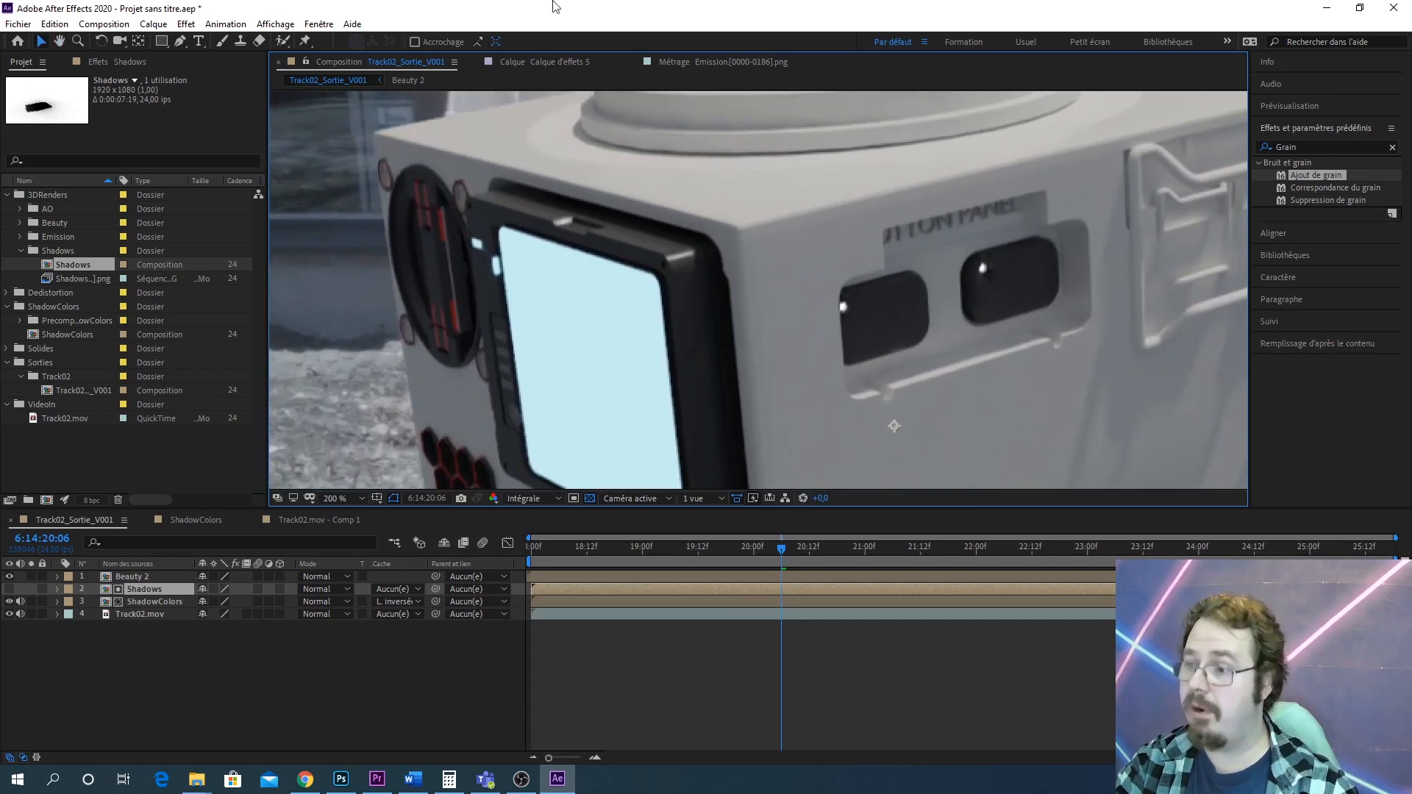
scroll(759, 290, "up", 2)
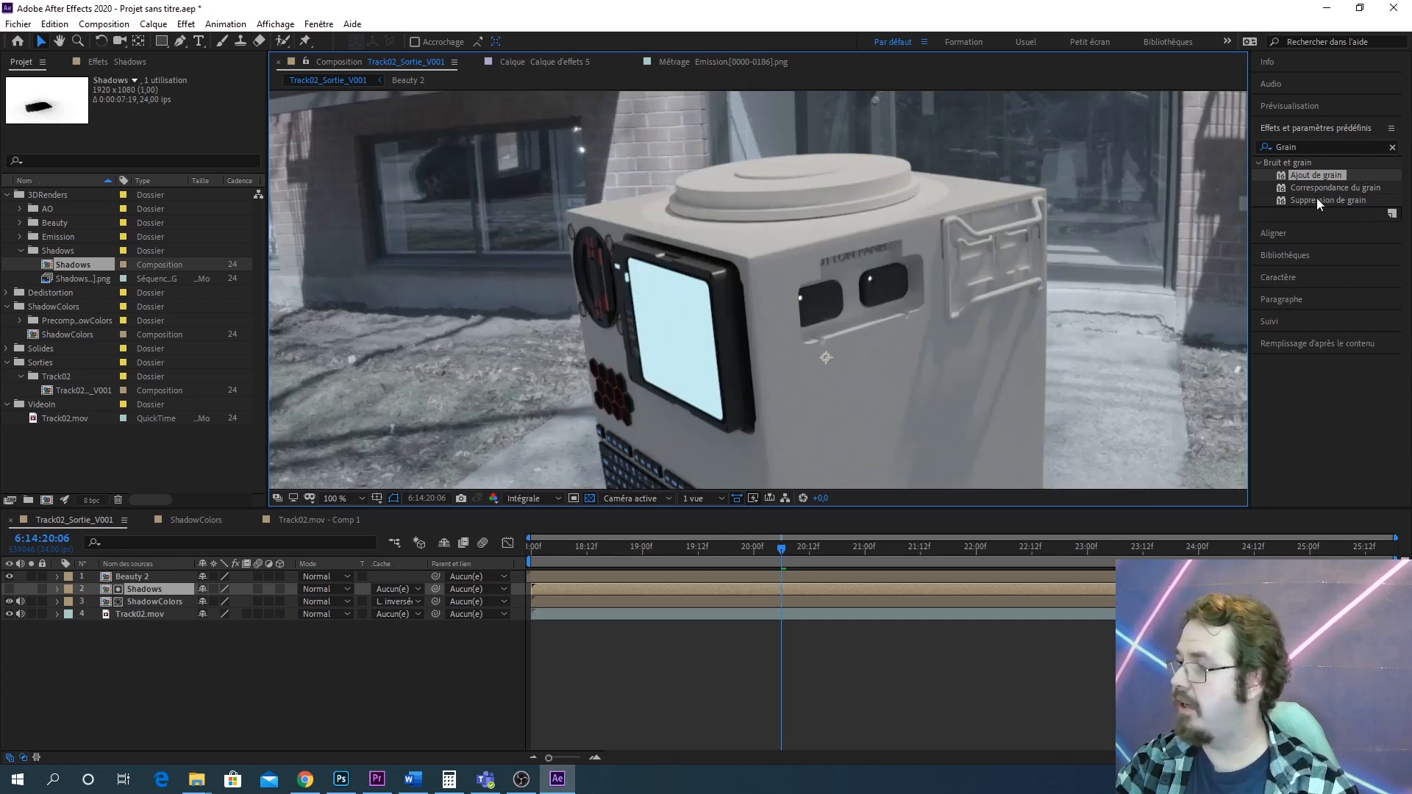
Search the effects for courbes and apply Courbes to the Beauty 2 layer
left_click(1321, 146)
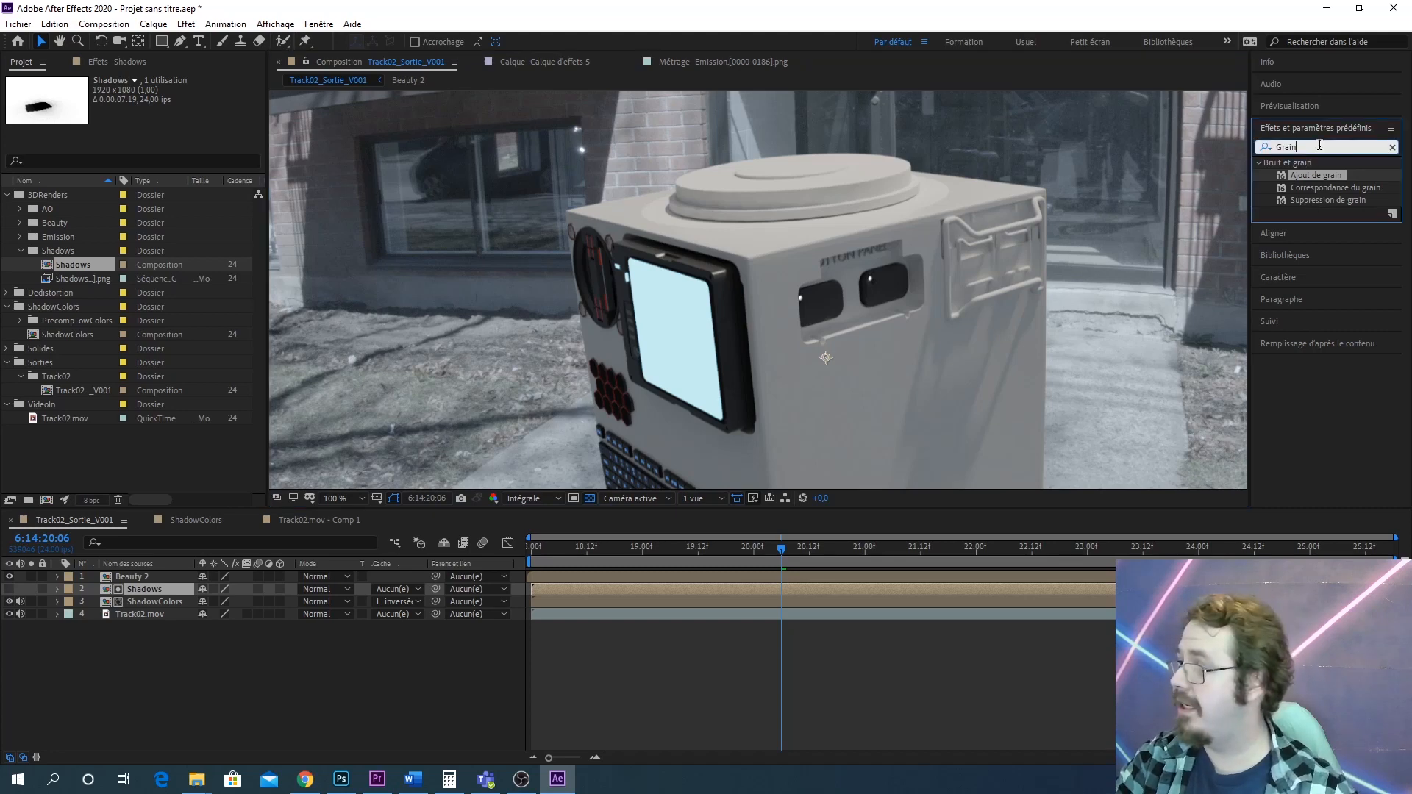
type("courbes")
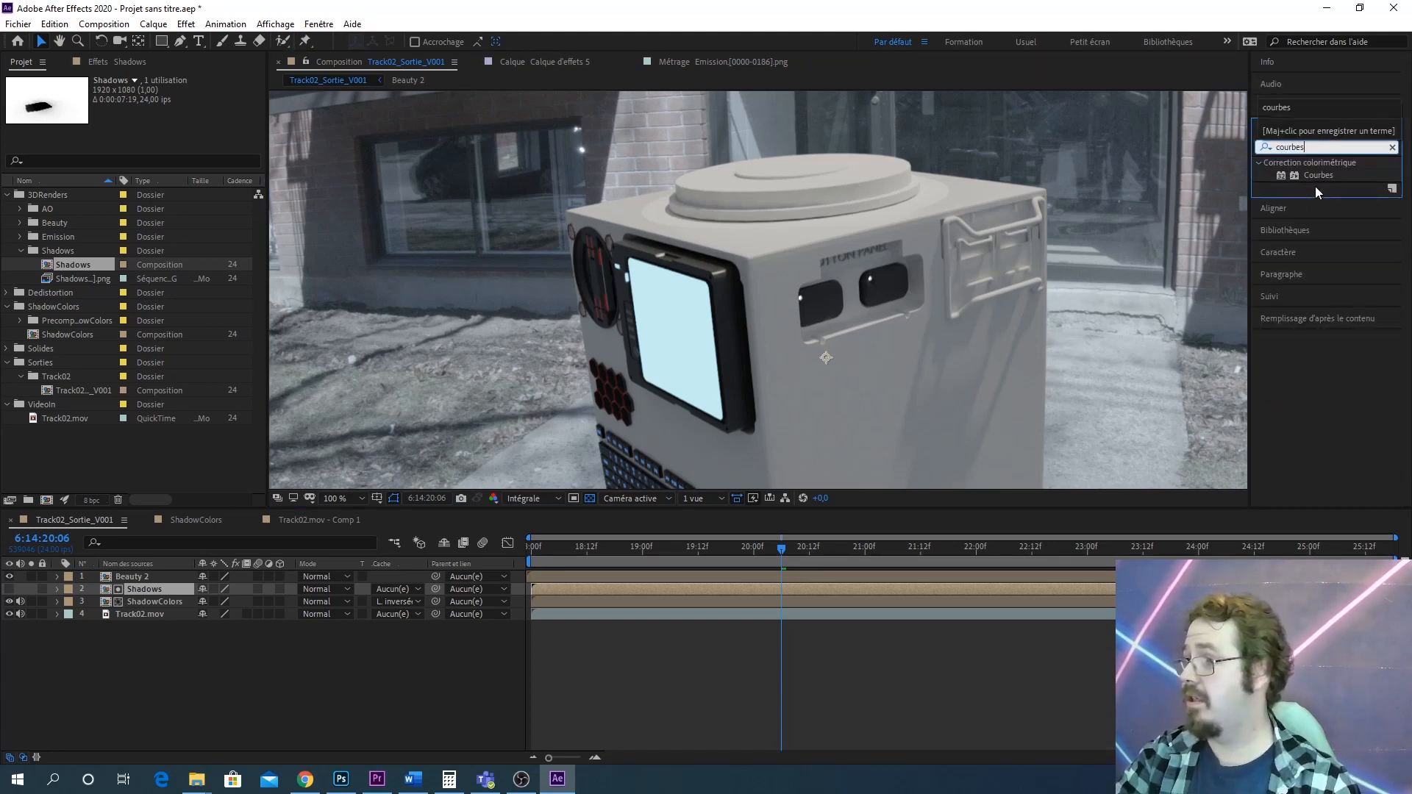
left_click_drag(1317, 177, 146, 579)
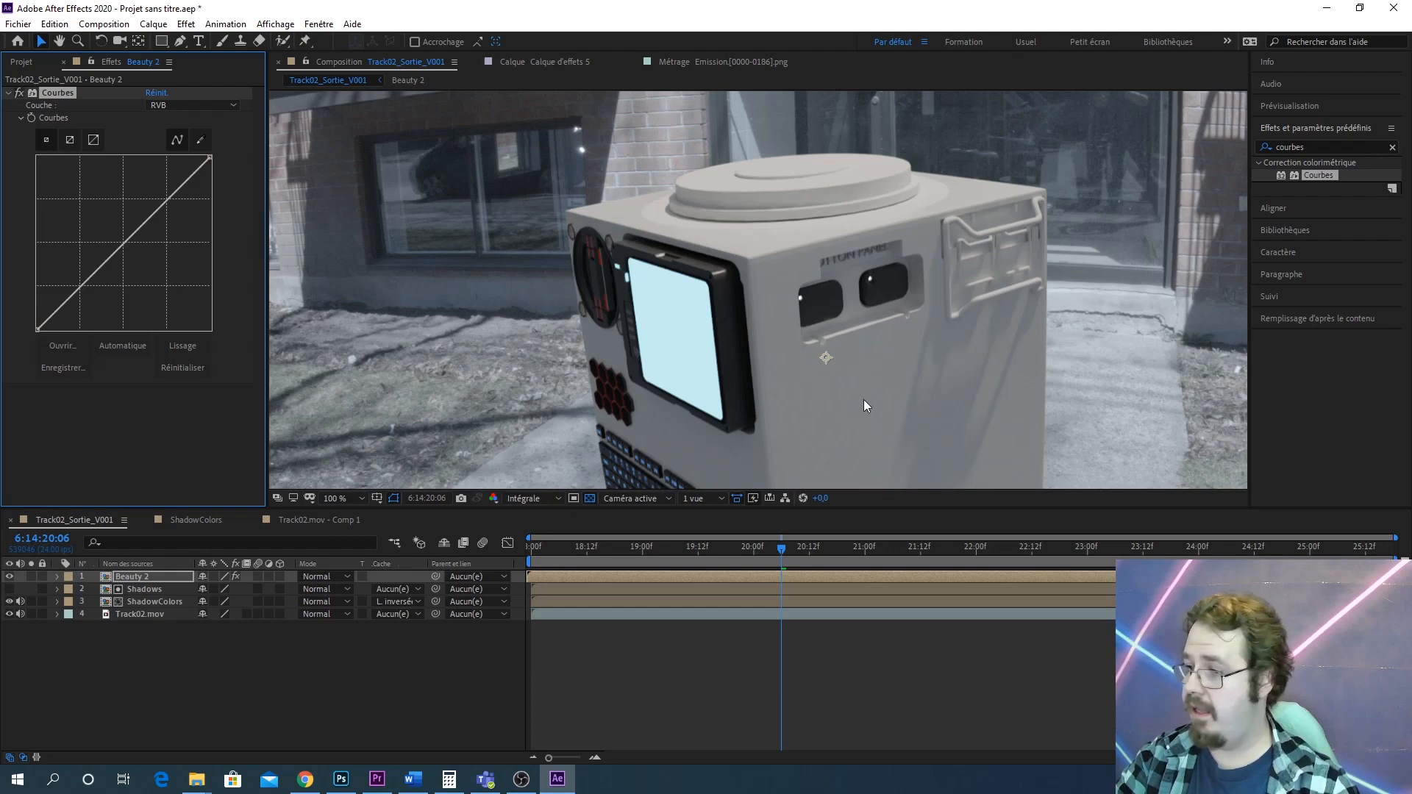
Adjust the black point of Beauty 2's RGB curve while previewing at boosted viewer exposure
left_click_drag(820, 499, 871, 496)
left_click_drag(698, 297, 867, 367)
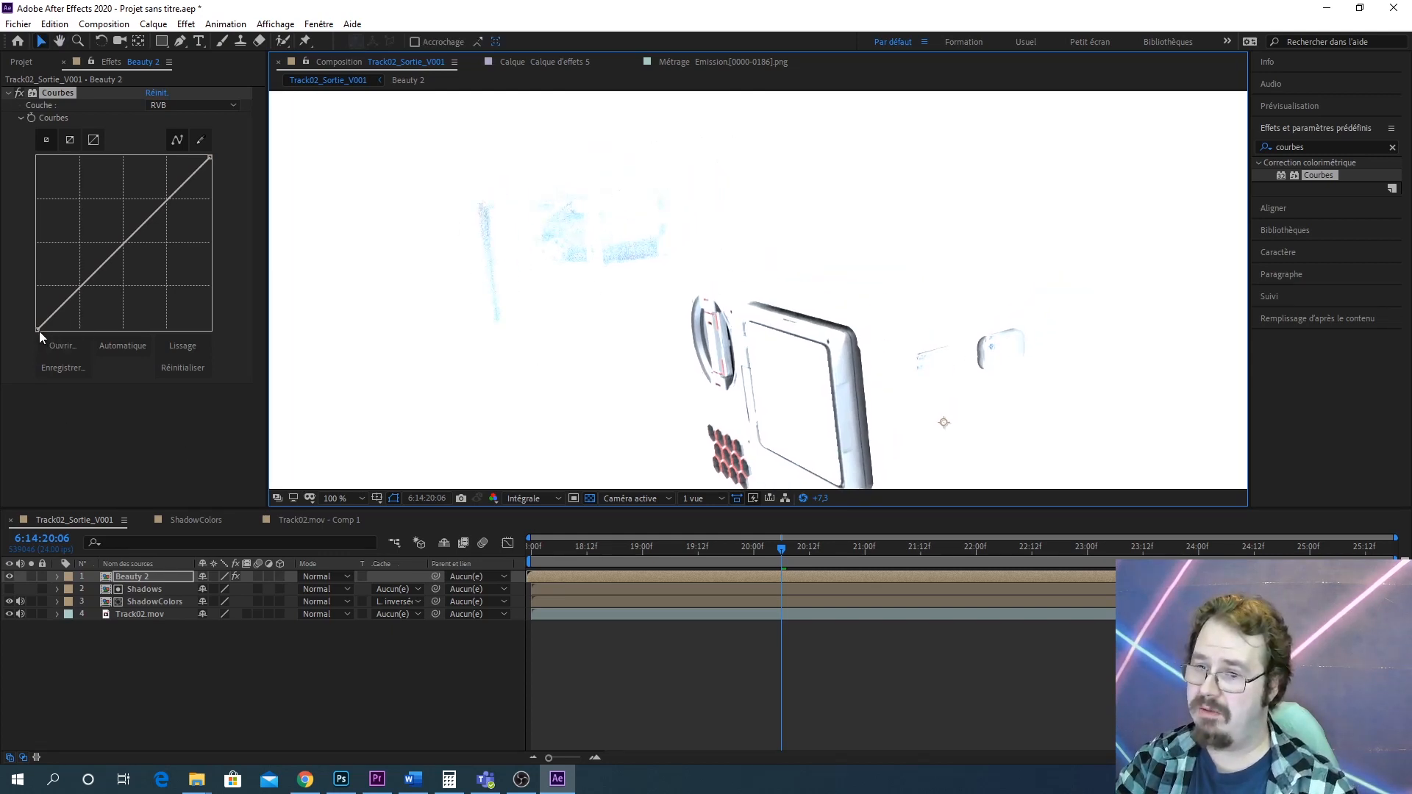
left_click_drag(37, 327, 27, 322)
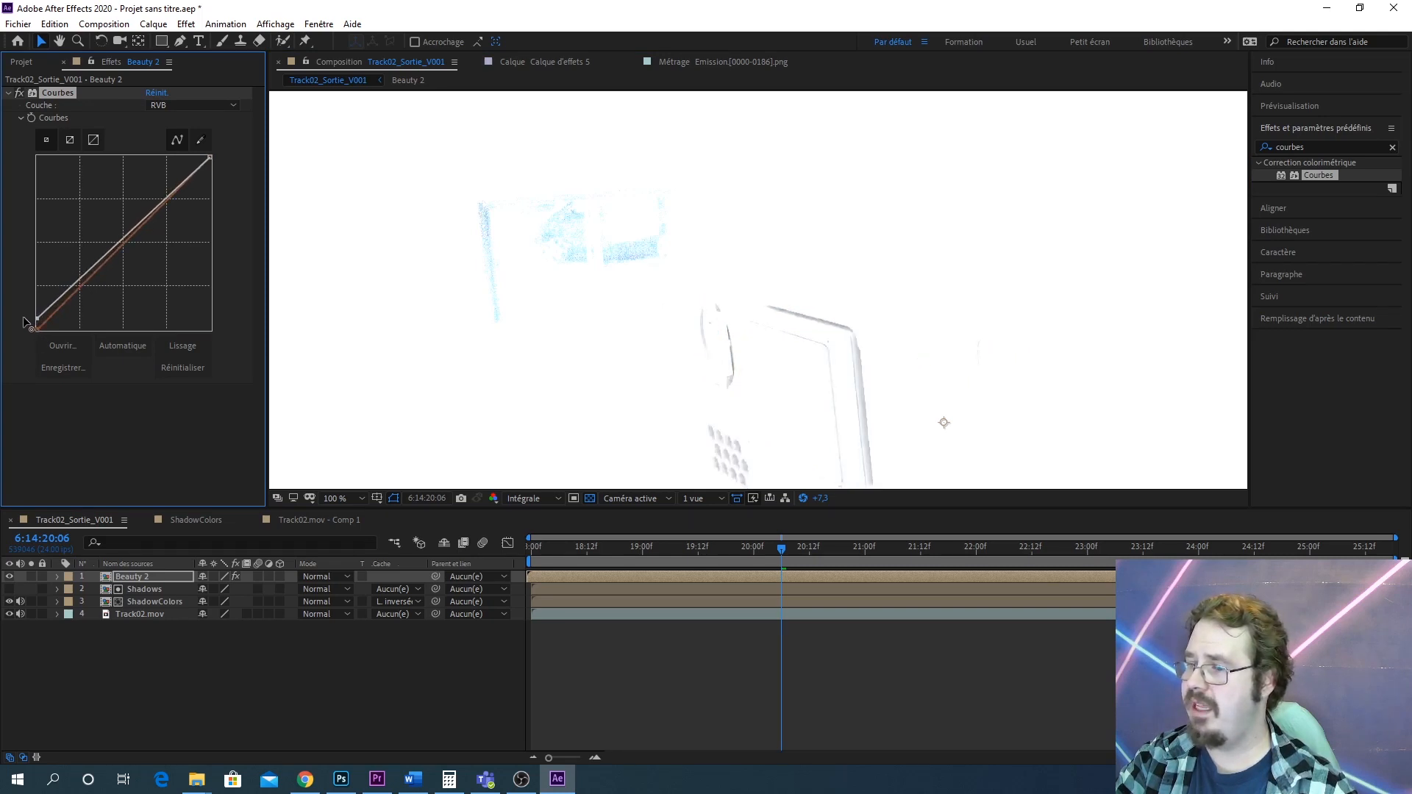
left_click_drag(568, 308, 486, 192)
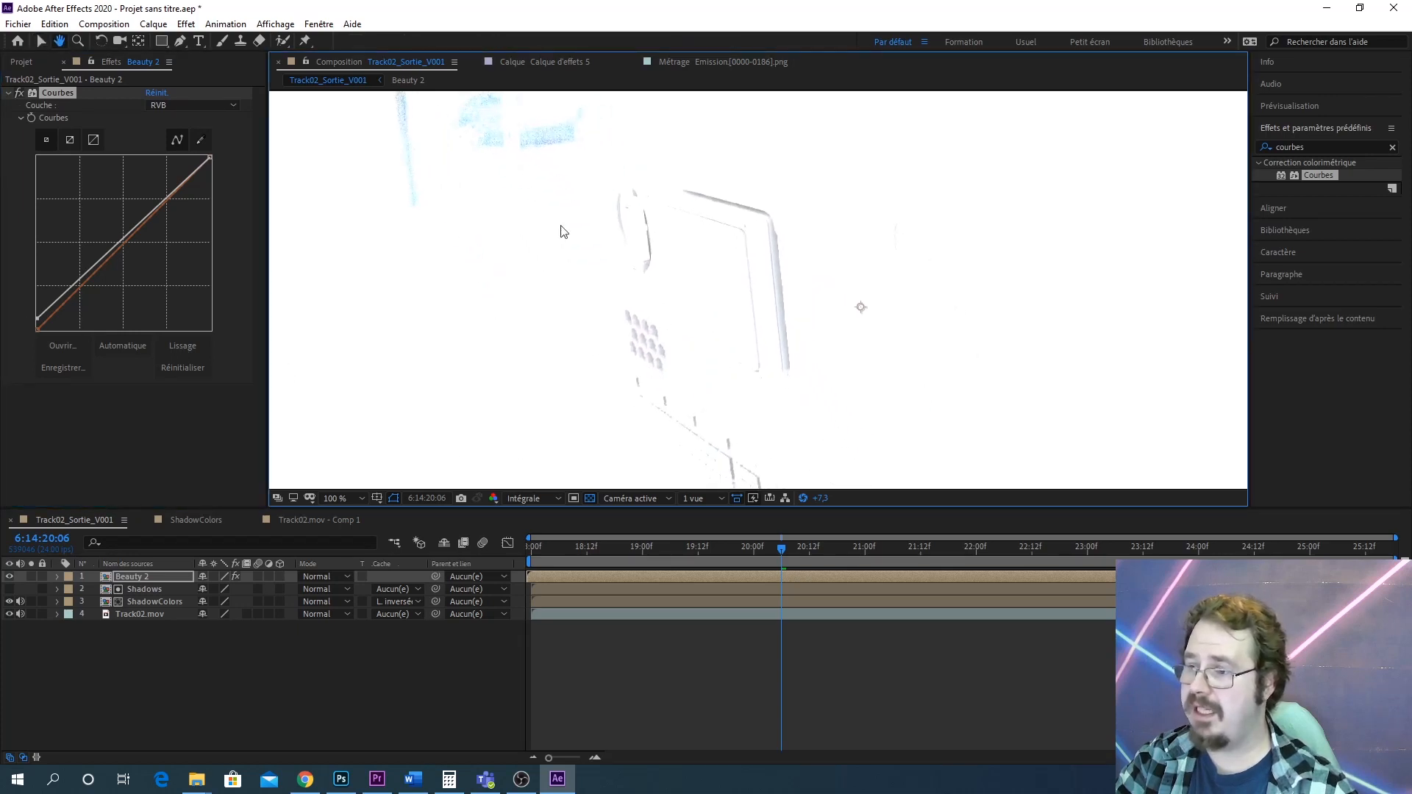
scroll(746, 328, "up", 4)
scroll(872, 314, "down", 4)
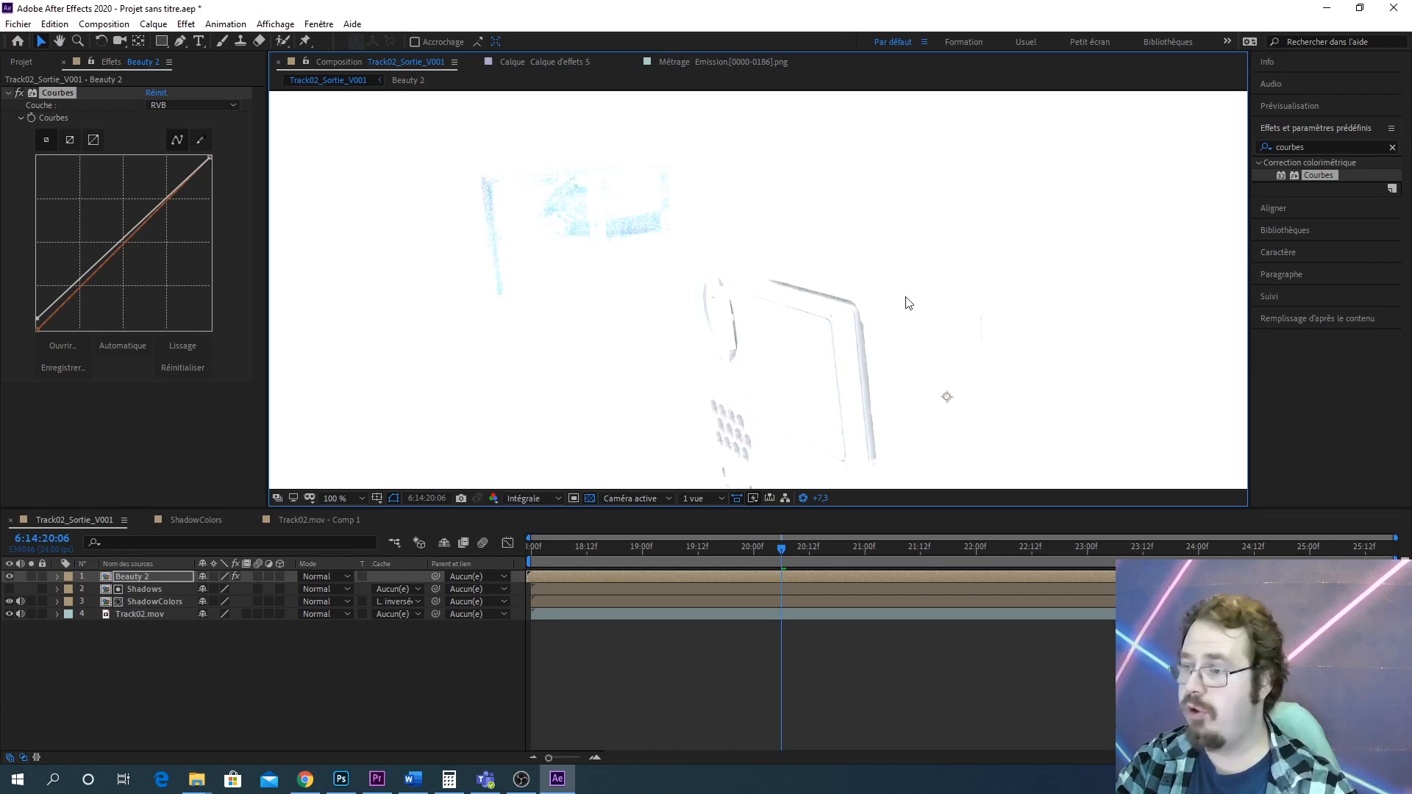
Switch Beauty 2's Courbes to the blue channel and drag its black point slightly down
left_click(169, 105)
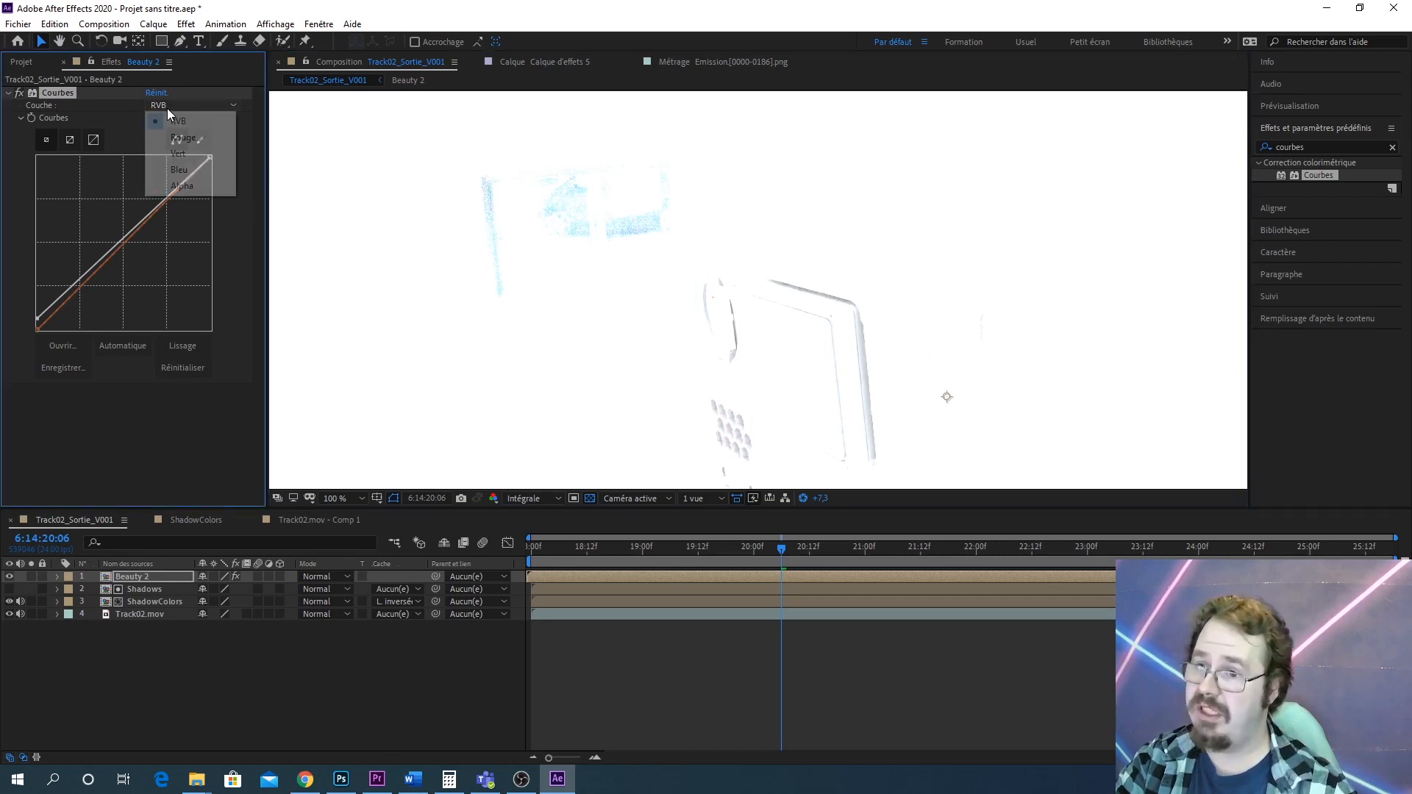
left_click(181, 169)
left_click_drag(41, 328, 35, 329)
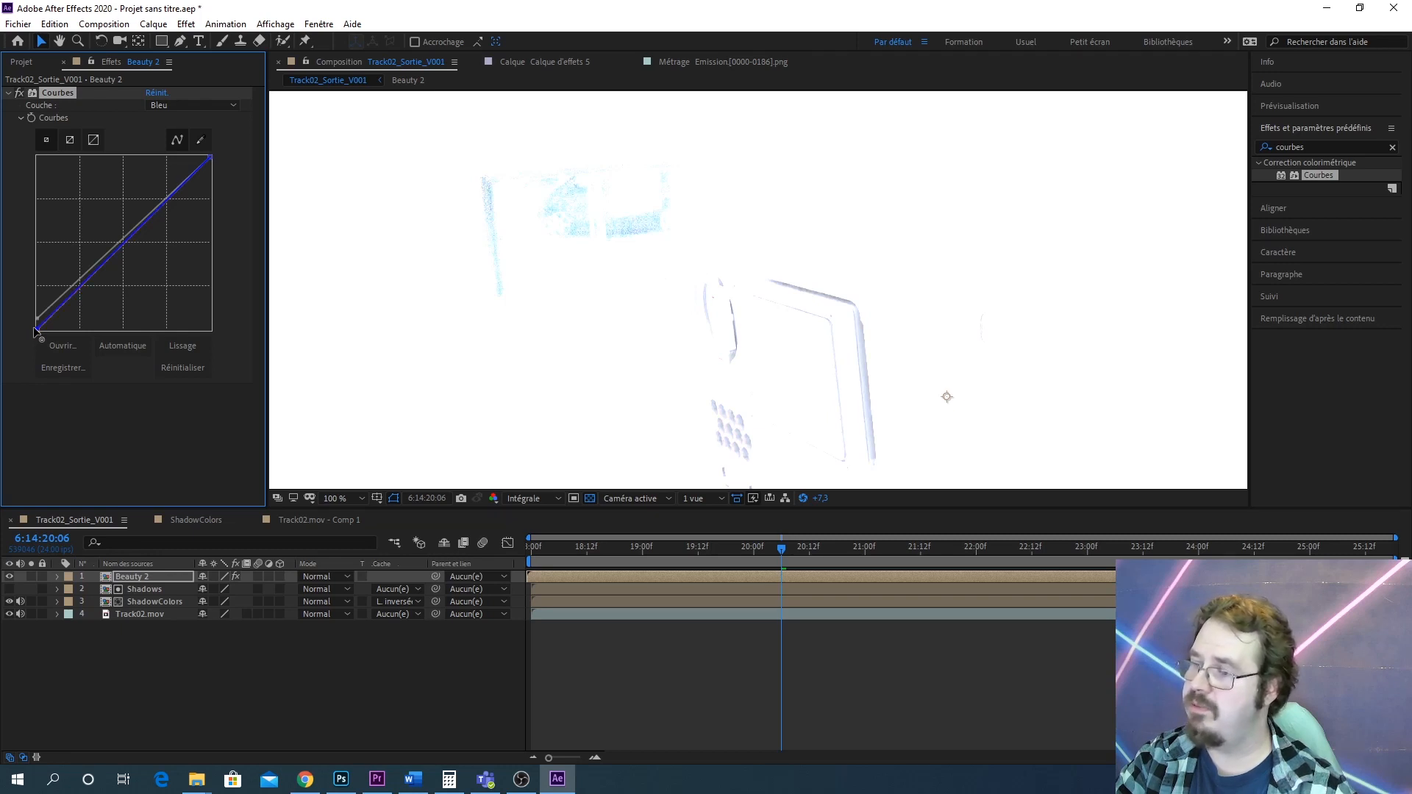
Switch the curve to the green channel, adjust its black point, and inspect the composite zoomed in
left_click(195, 105)
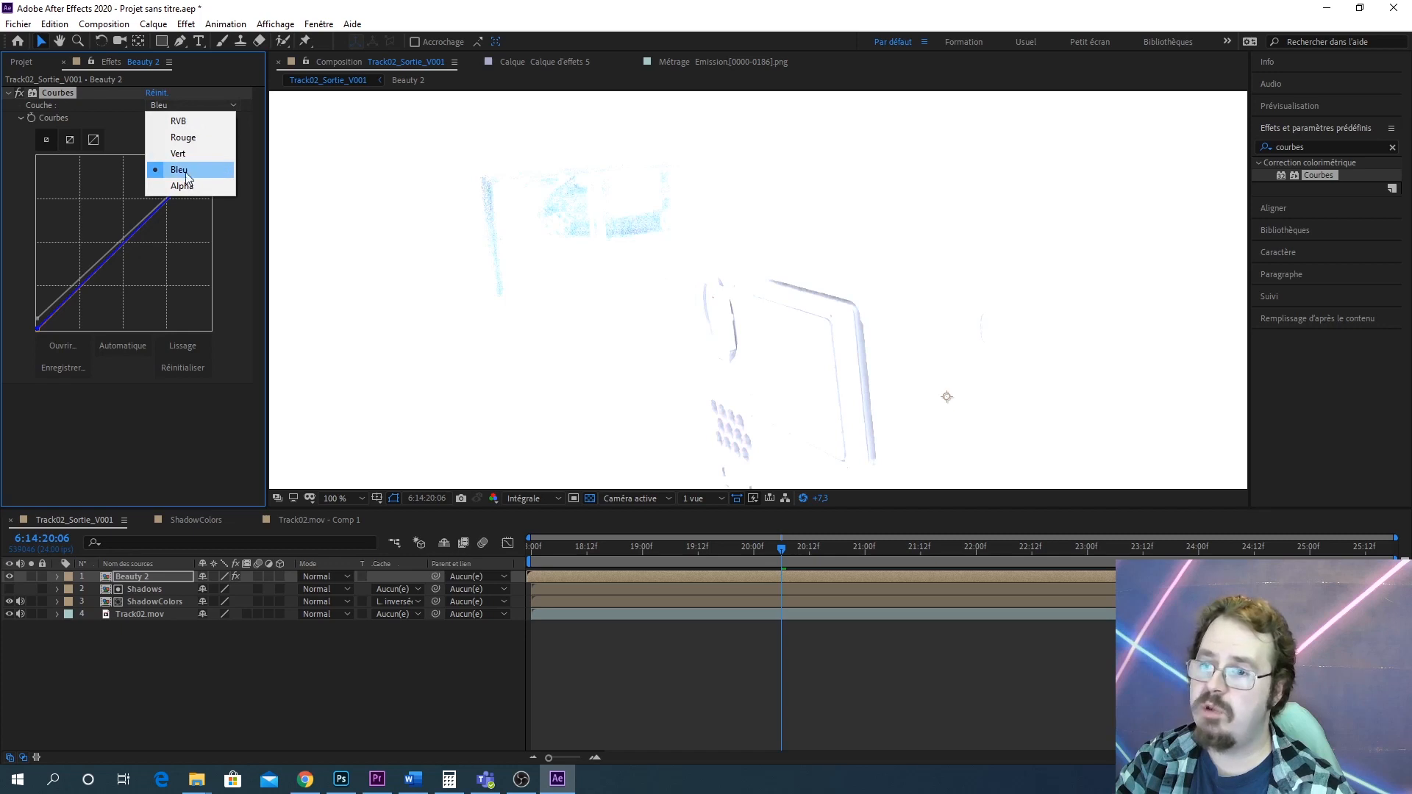
left_click(179, 153)
left_click_drag(37, 328, 37, 329)
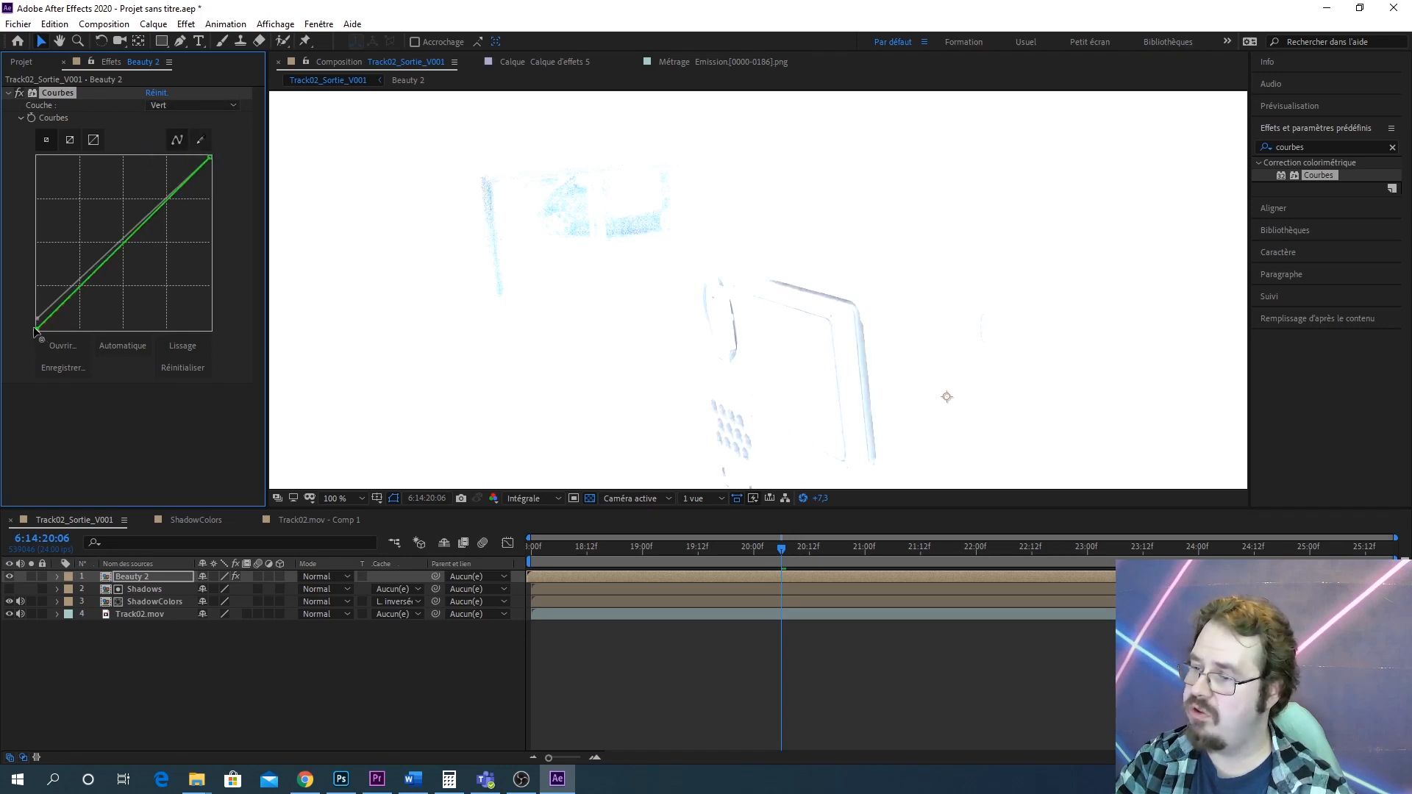
scroll(933, 335, "up", 1)
left_click_drag(931, 342, 870, 300)
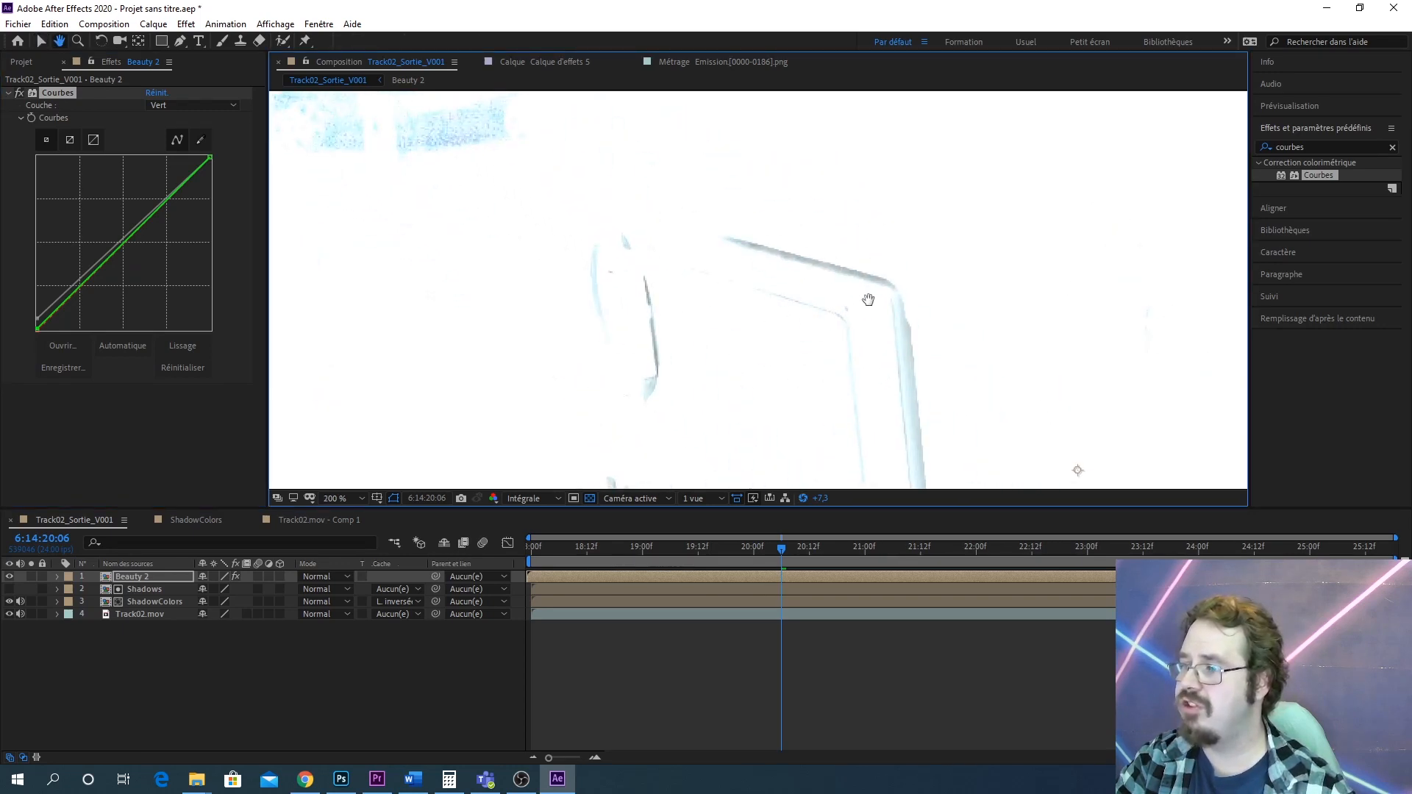
scroll(866, 307, "down", 1)
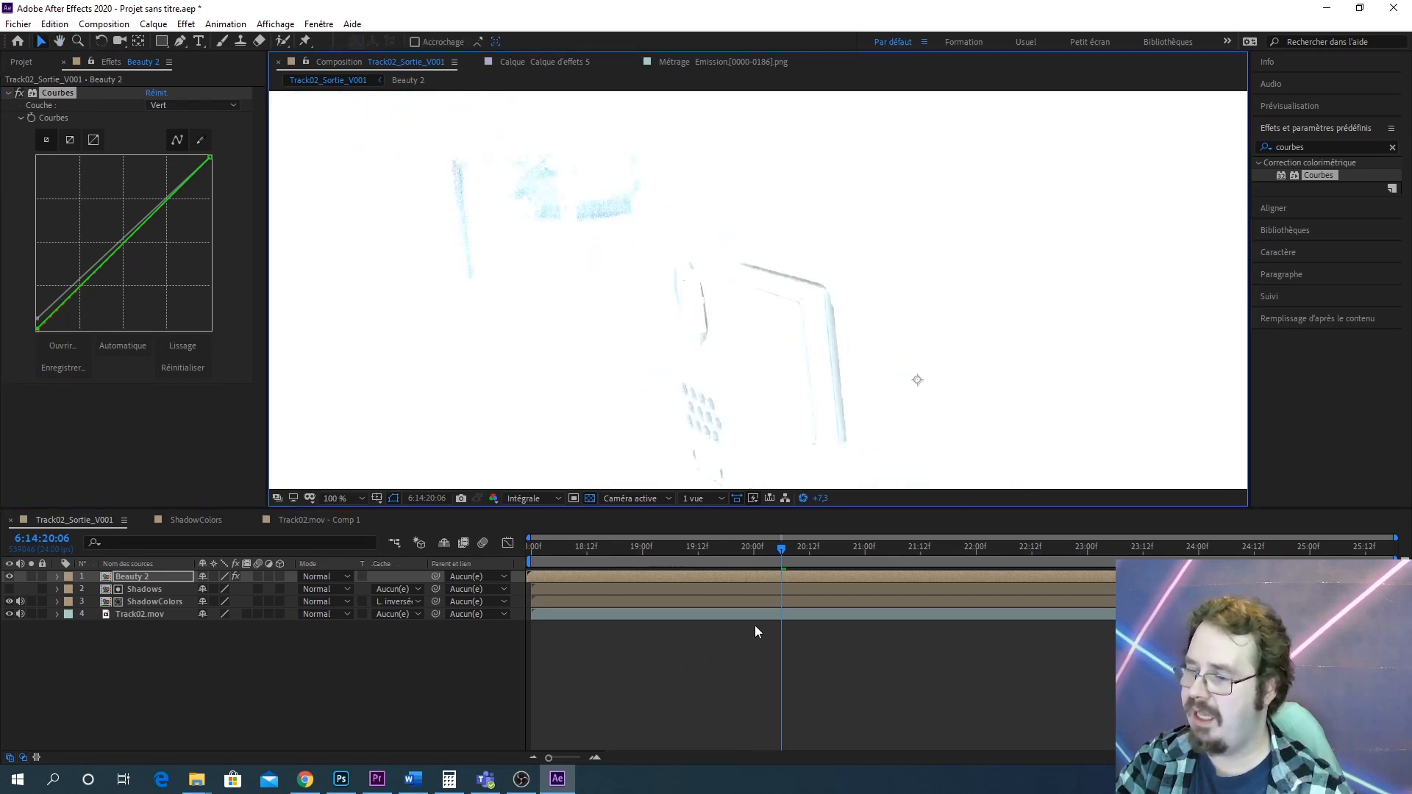
Reset the viewer exposure and toggle the Courbes effect on and off to compare the result
left_click(803, 498)
scroll(893, 353, "down", 2)
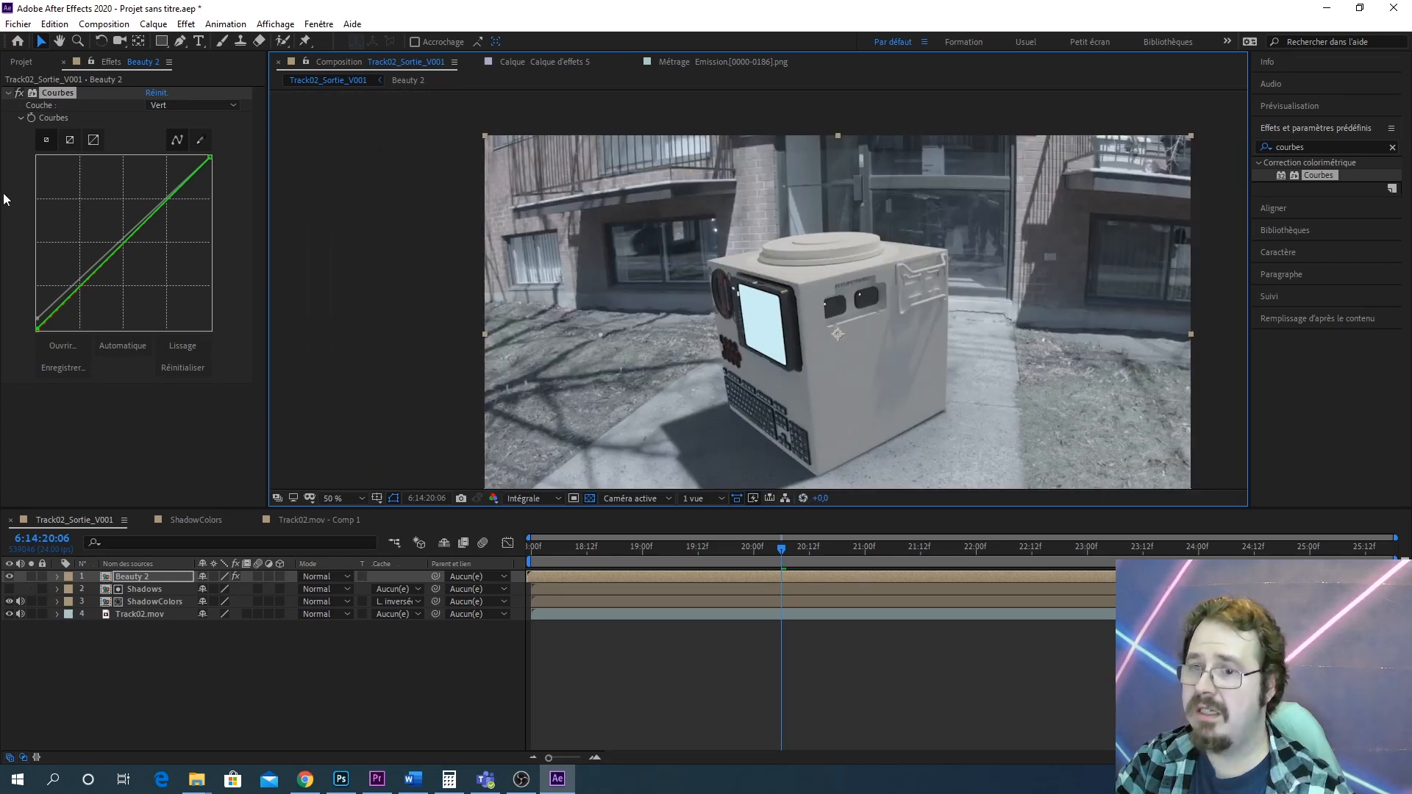
left_click(16, 93)
left_click(17, 92)
left_click(16, 92)
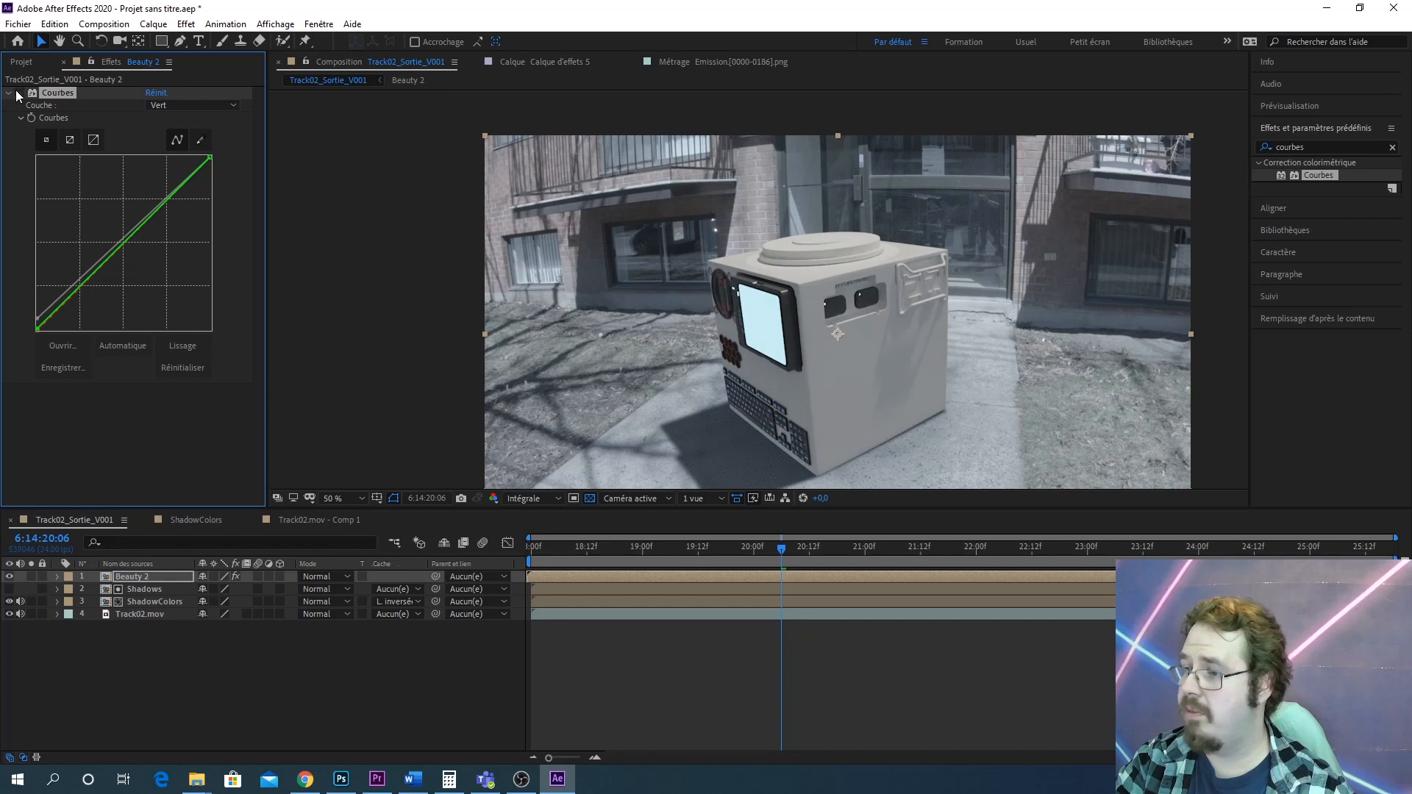
left_click(16, 92)
left_click(16, 92)
left_click(16, 92)
left_click(16, 93)
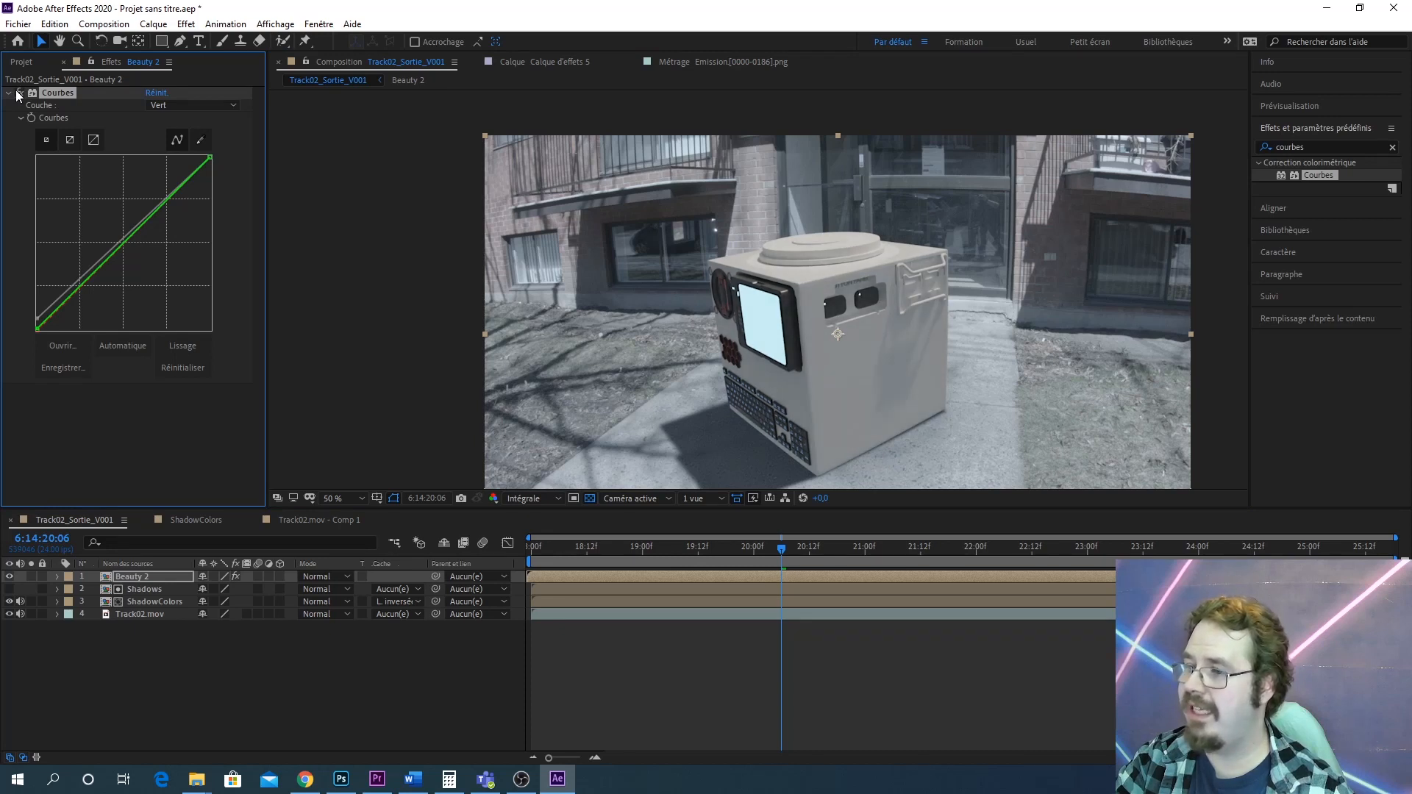
left_click(16, 92)
left_click(17, 94)
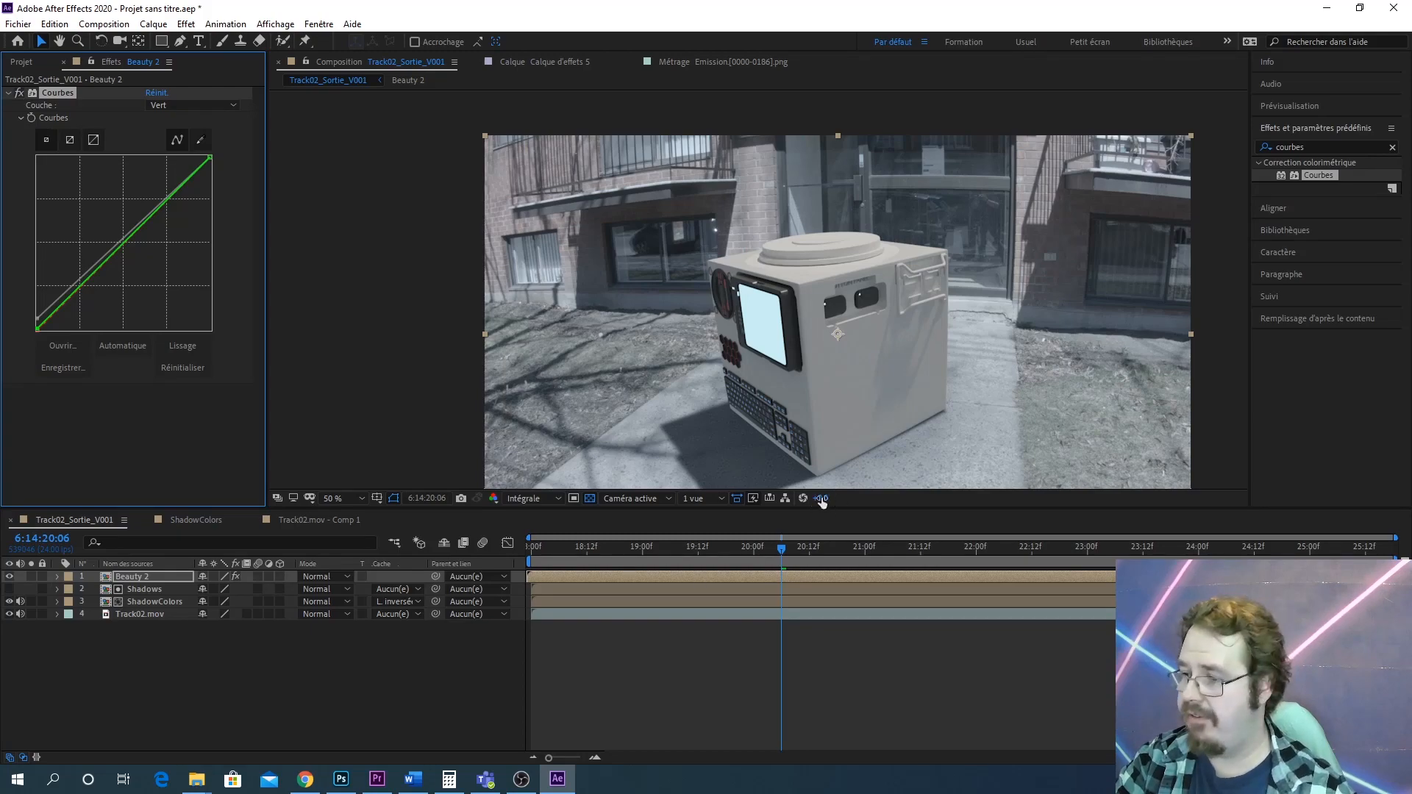
Darken the viewer exposure to -11.8 and examine the shadow areas at higher zoom
left_click_drag(820, 498, 738, 498)
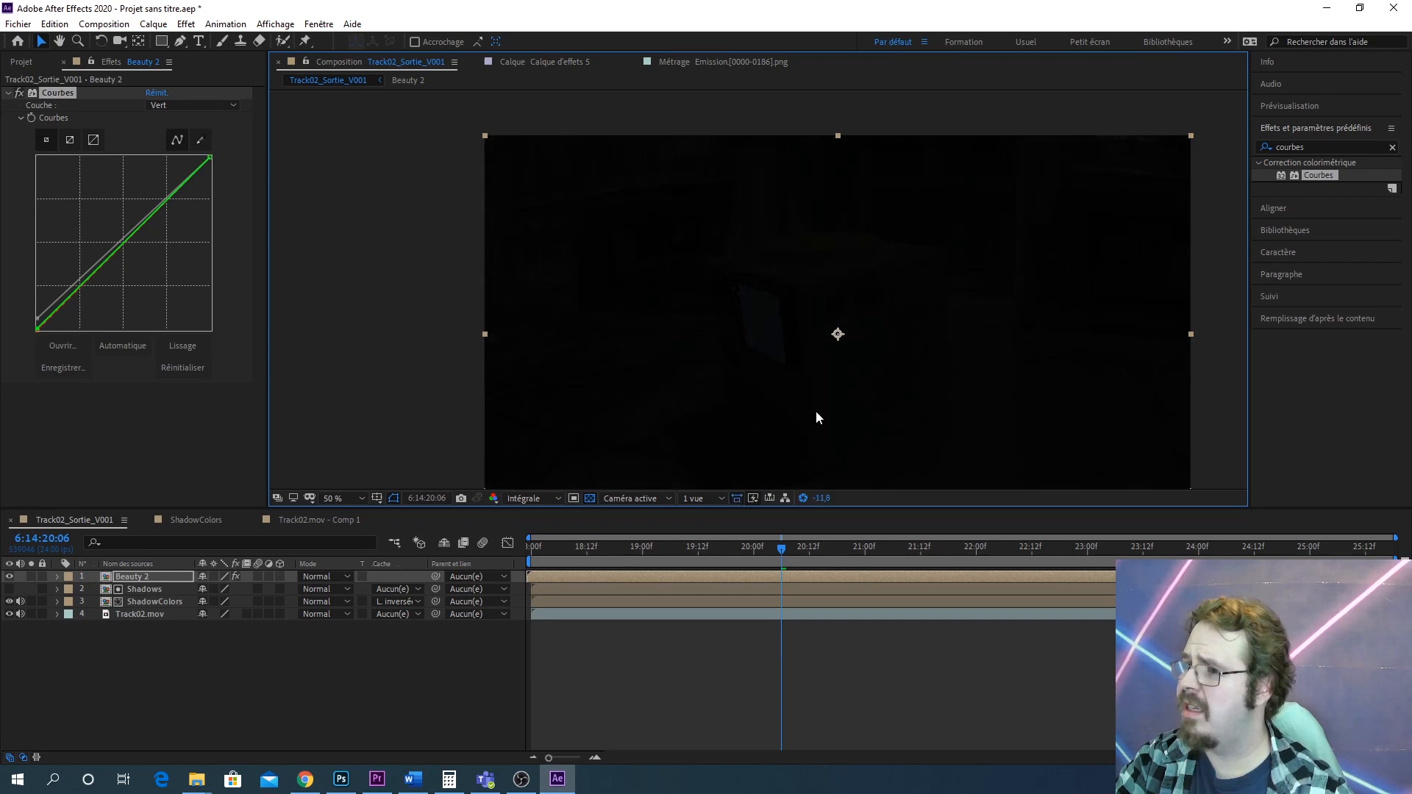
scroll(815, 410, "up", 2)
left_click_drag(846, 316, 744, 372)
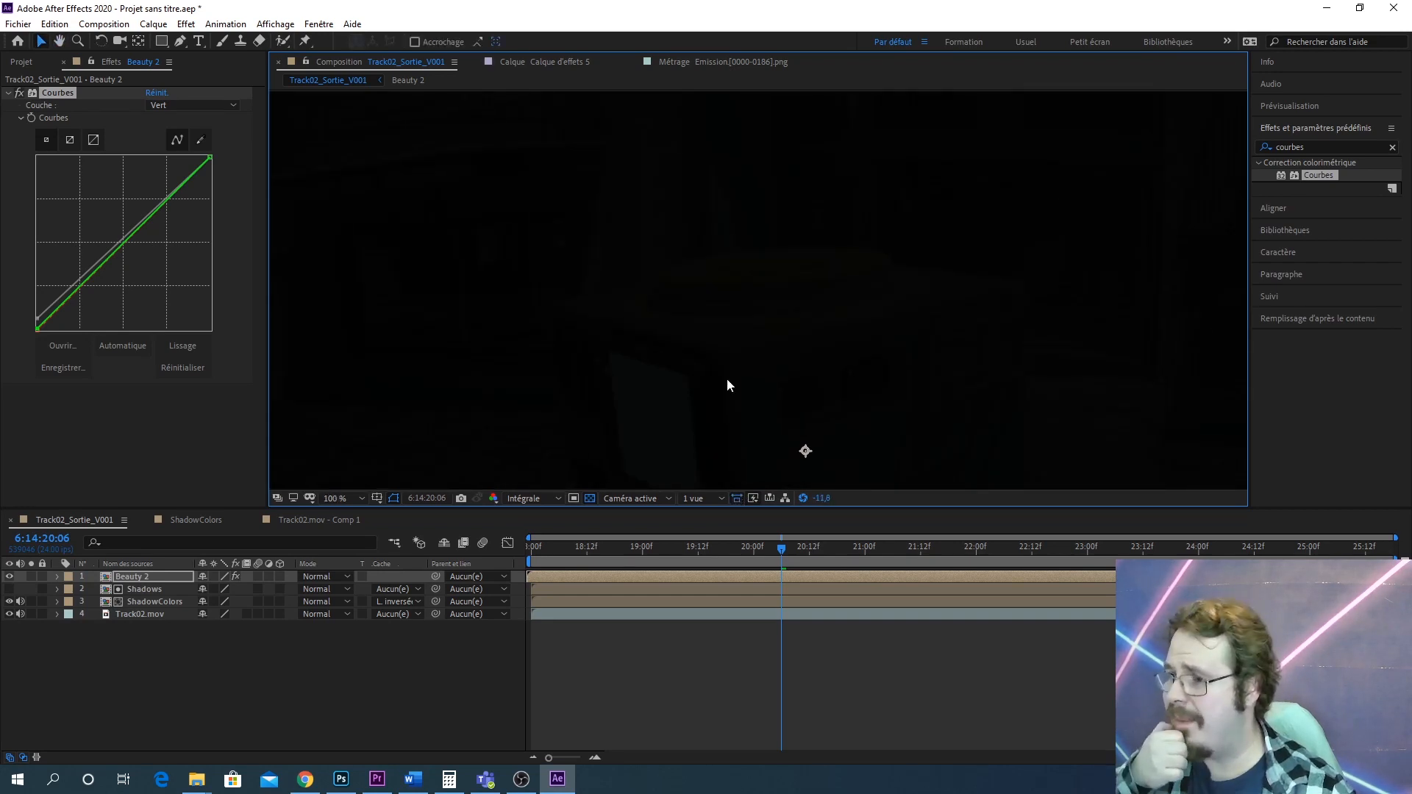
scroll(811, 324, "up", 4)
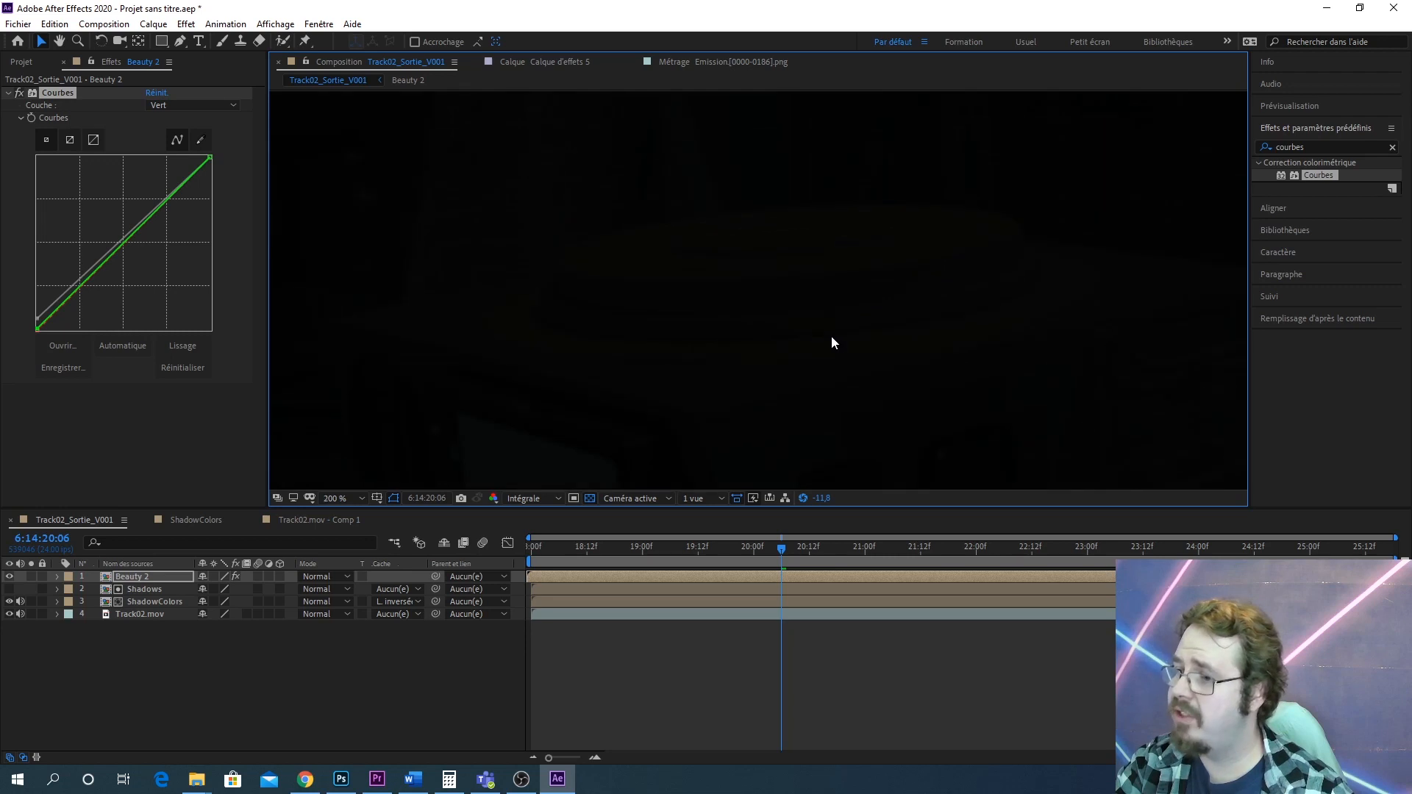
scroll(832, 339, "down", 4)
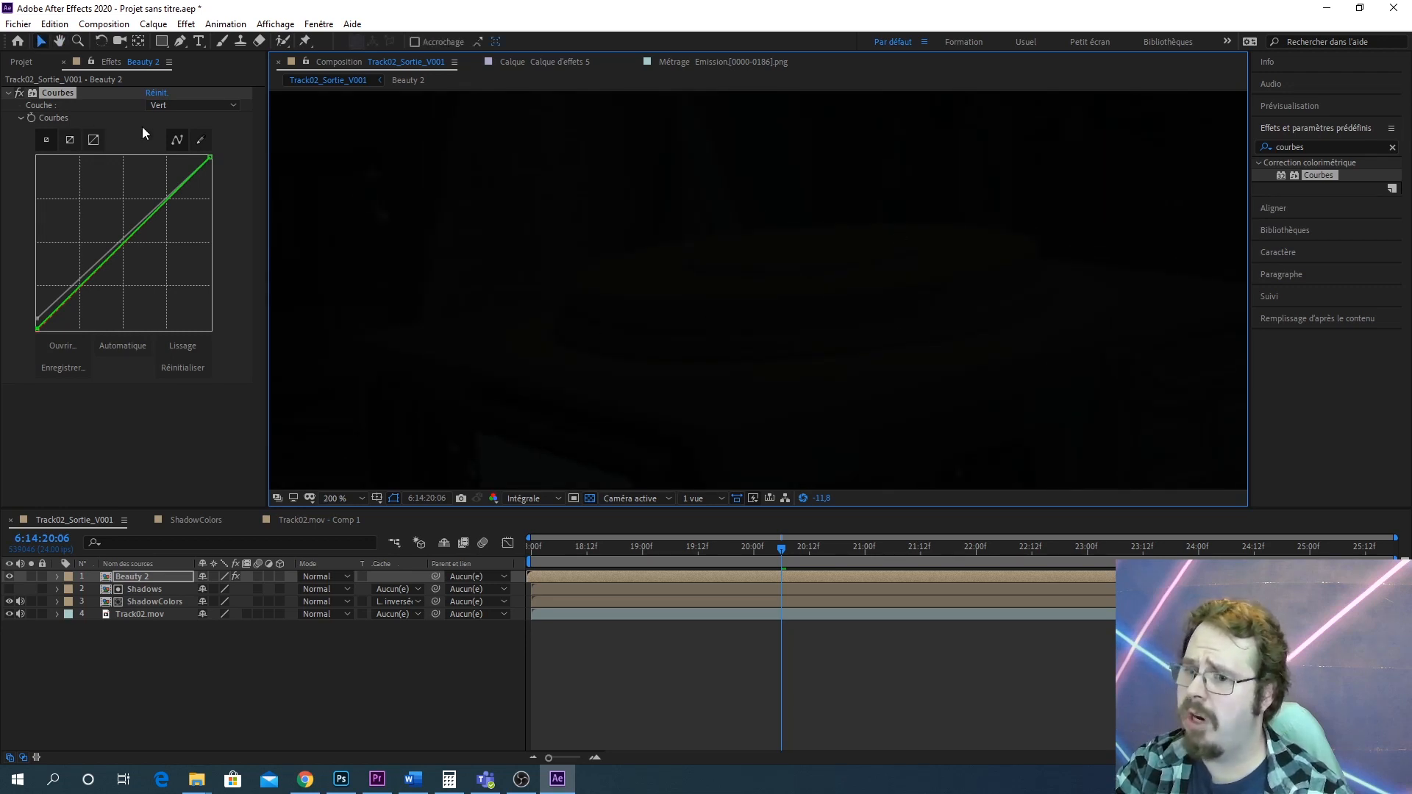
Switch the curve to the RGB channel, lower its white point, and reset the viewer exposure
left_click(185, 105)
left_click(183, 116)
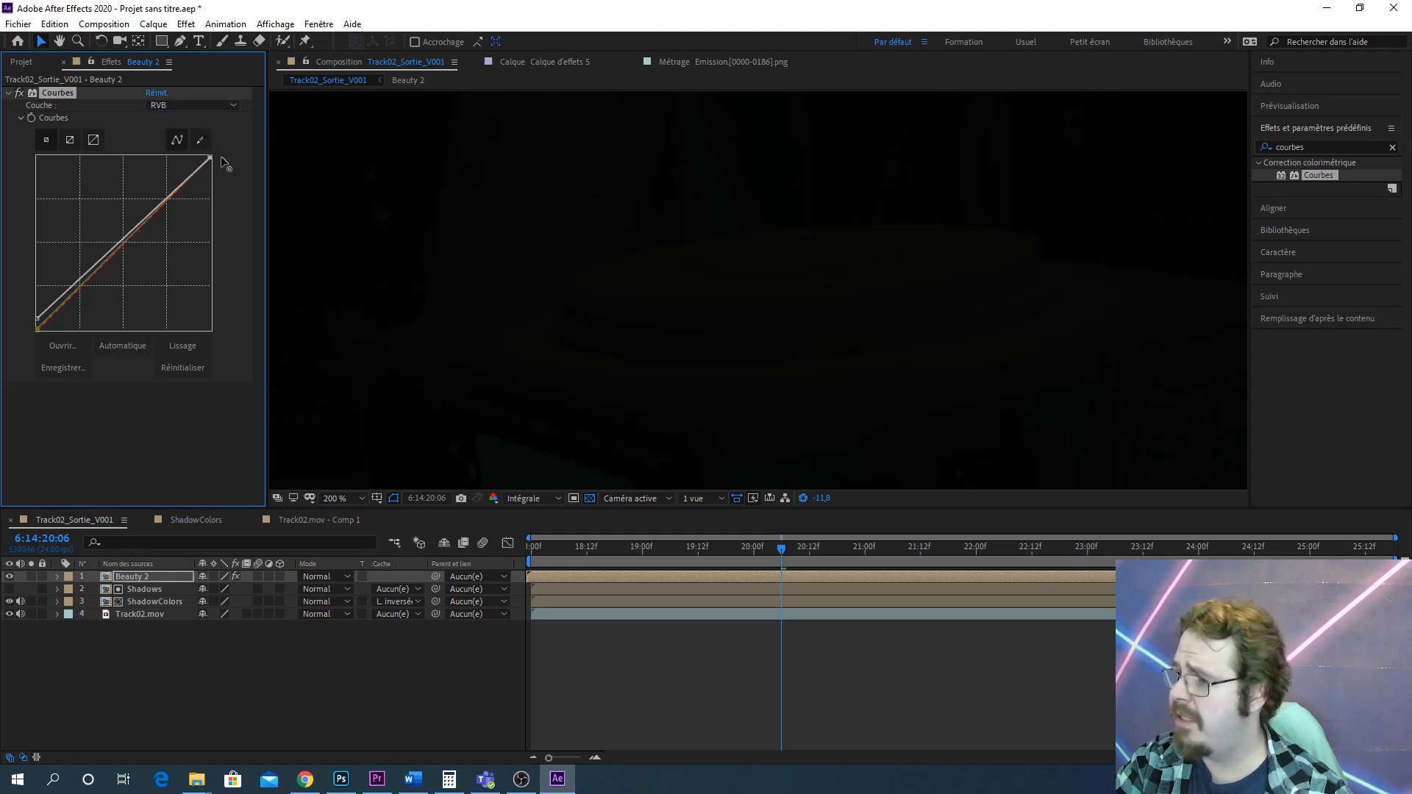
left_click_drag(225, 158, 278, 199)
scroll(739, 230, "down", 6)
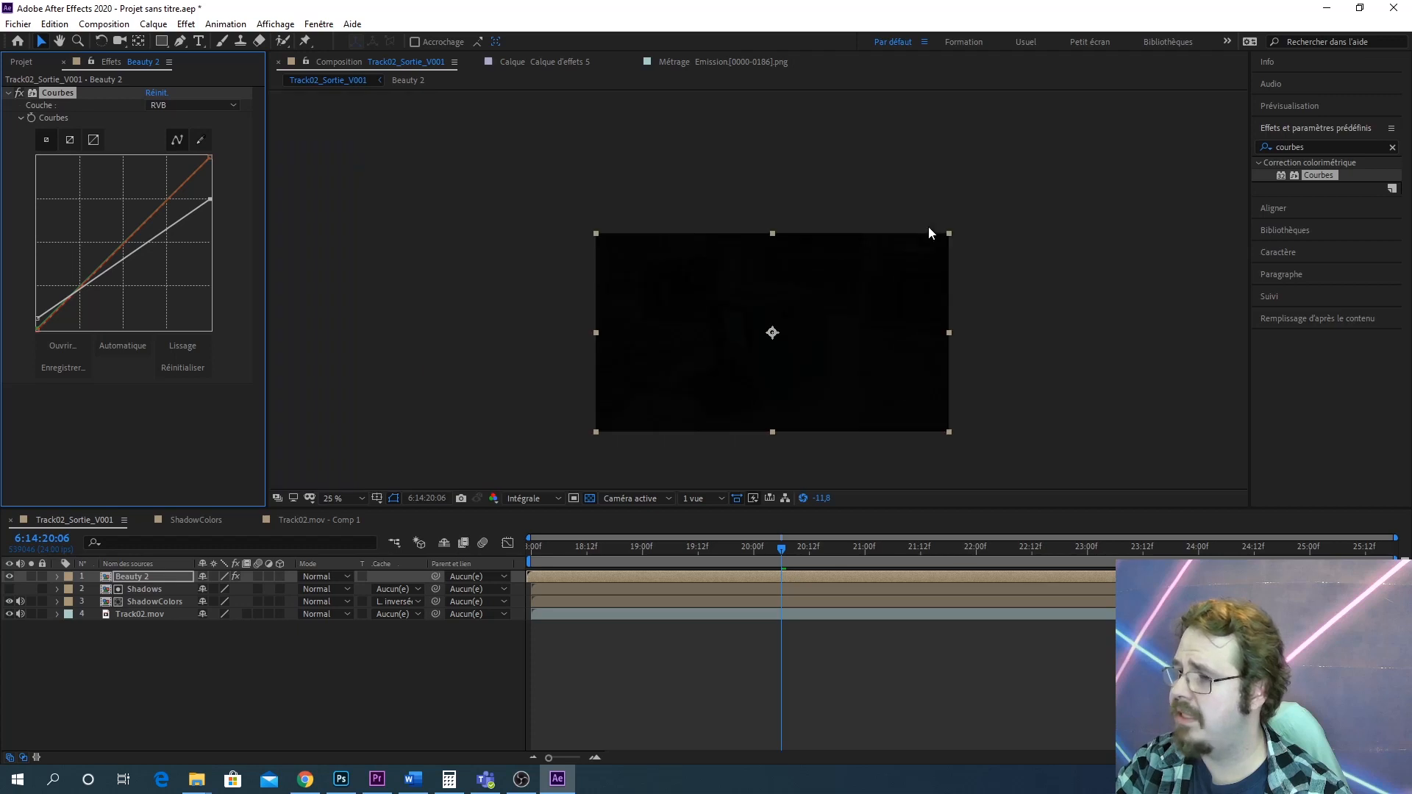
left_click(803, 498)
Raise the RGB curve's white point back to the top while inspecting the robot up close
scroll(846, 372, "up", 4)
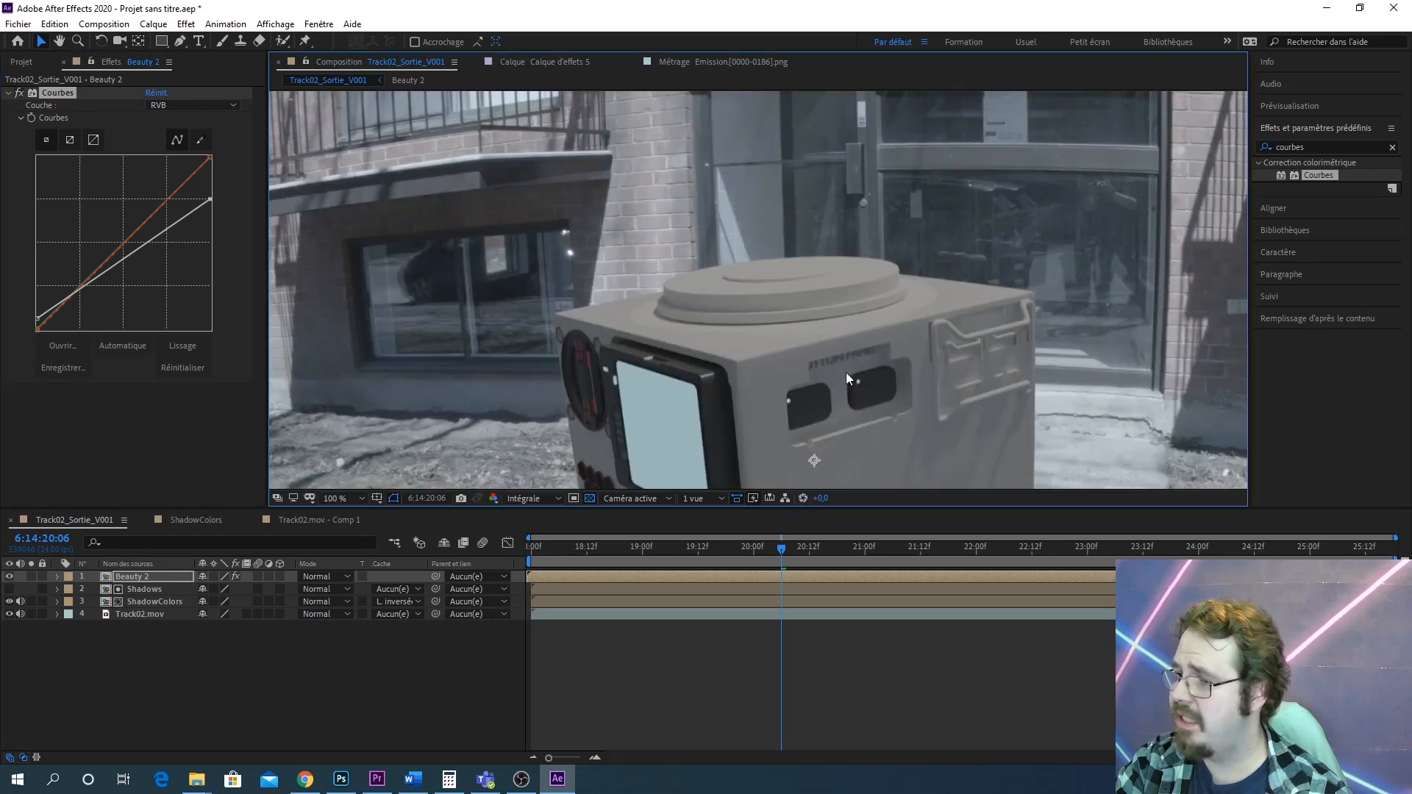
left_click_drag(846, 372, 902, 190)
scroll(903, 189, "down", 1)
left_click_drag(870, 245, 844, 278)
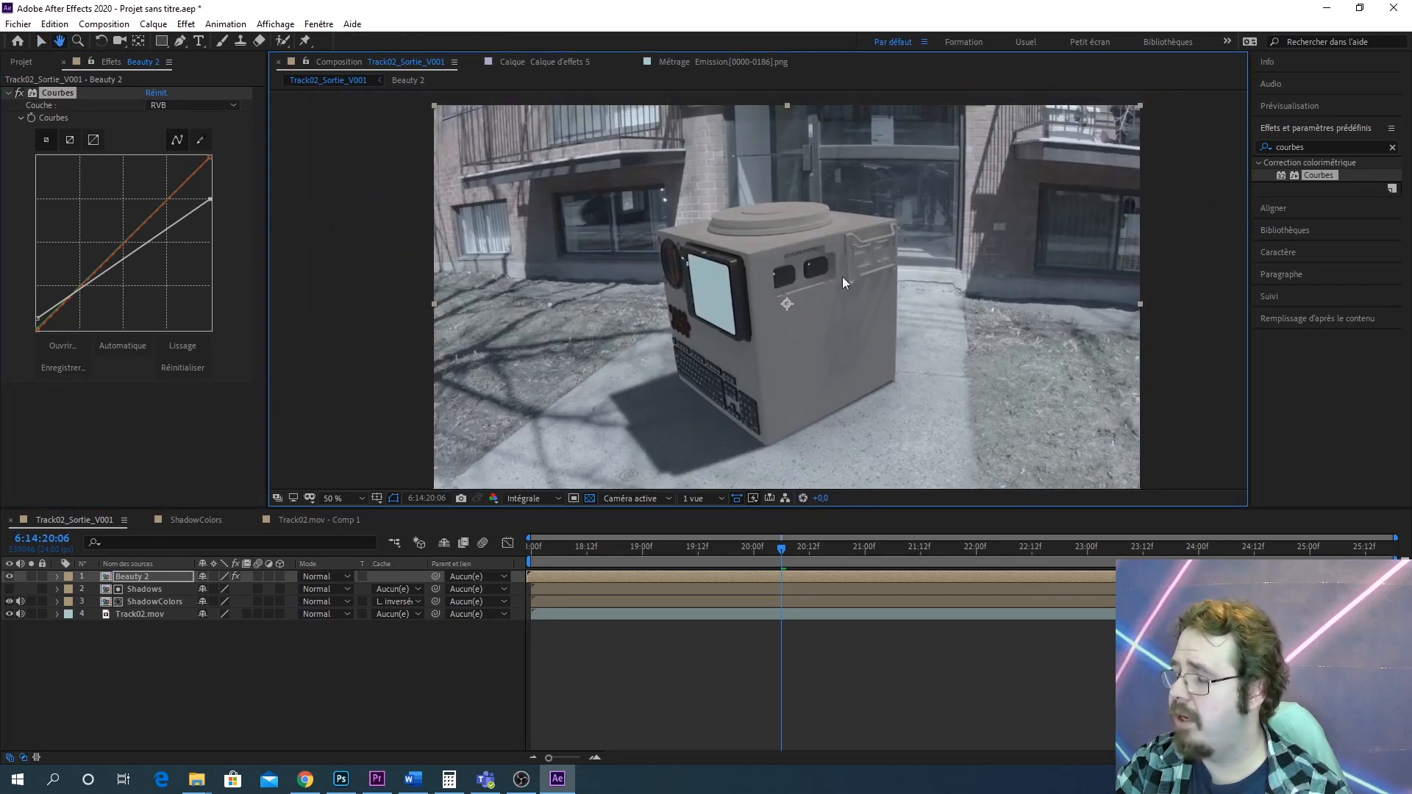
scroll(815, 272, "up", 1)
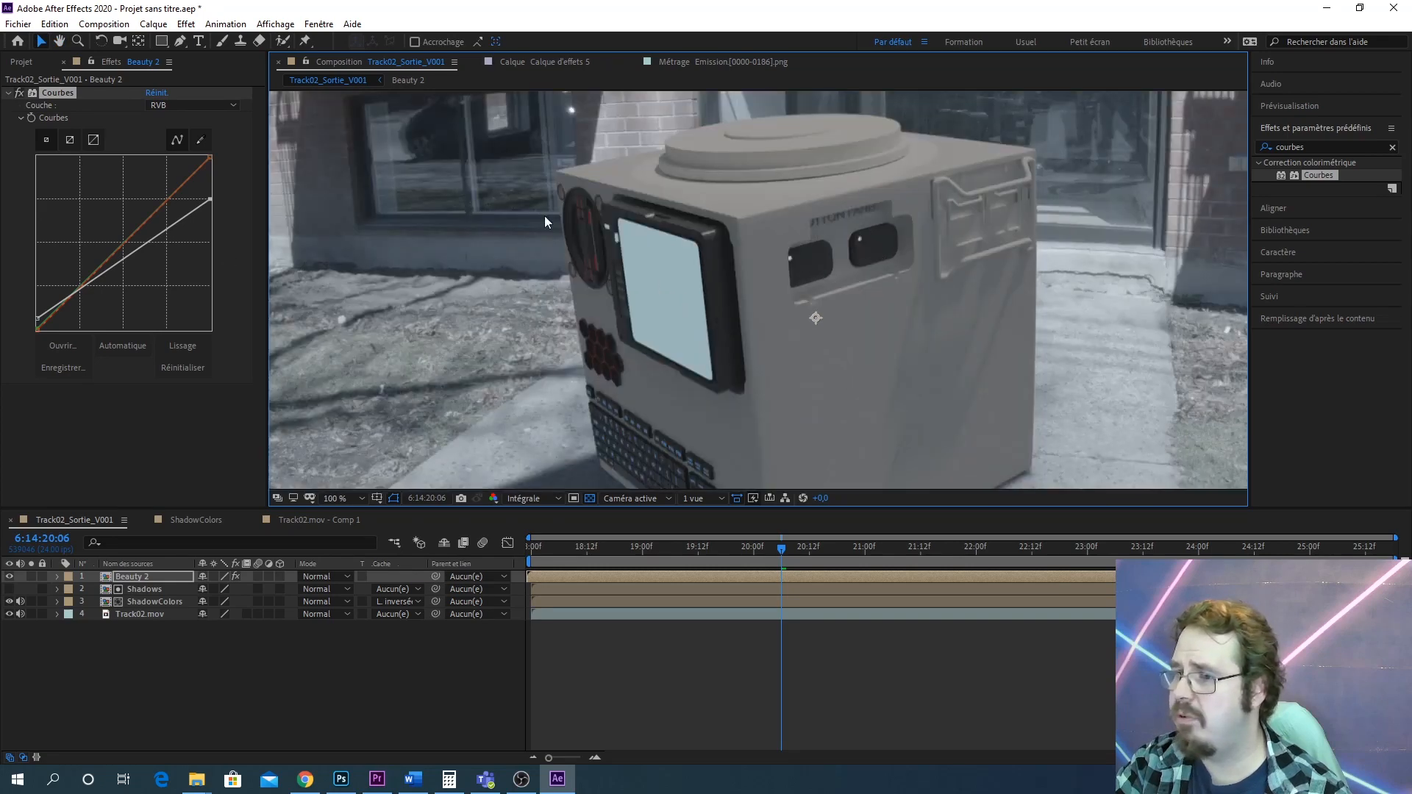
left_click_drag(211, 197, 231, 178)
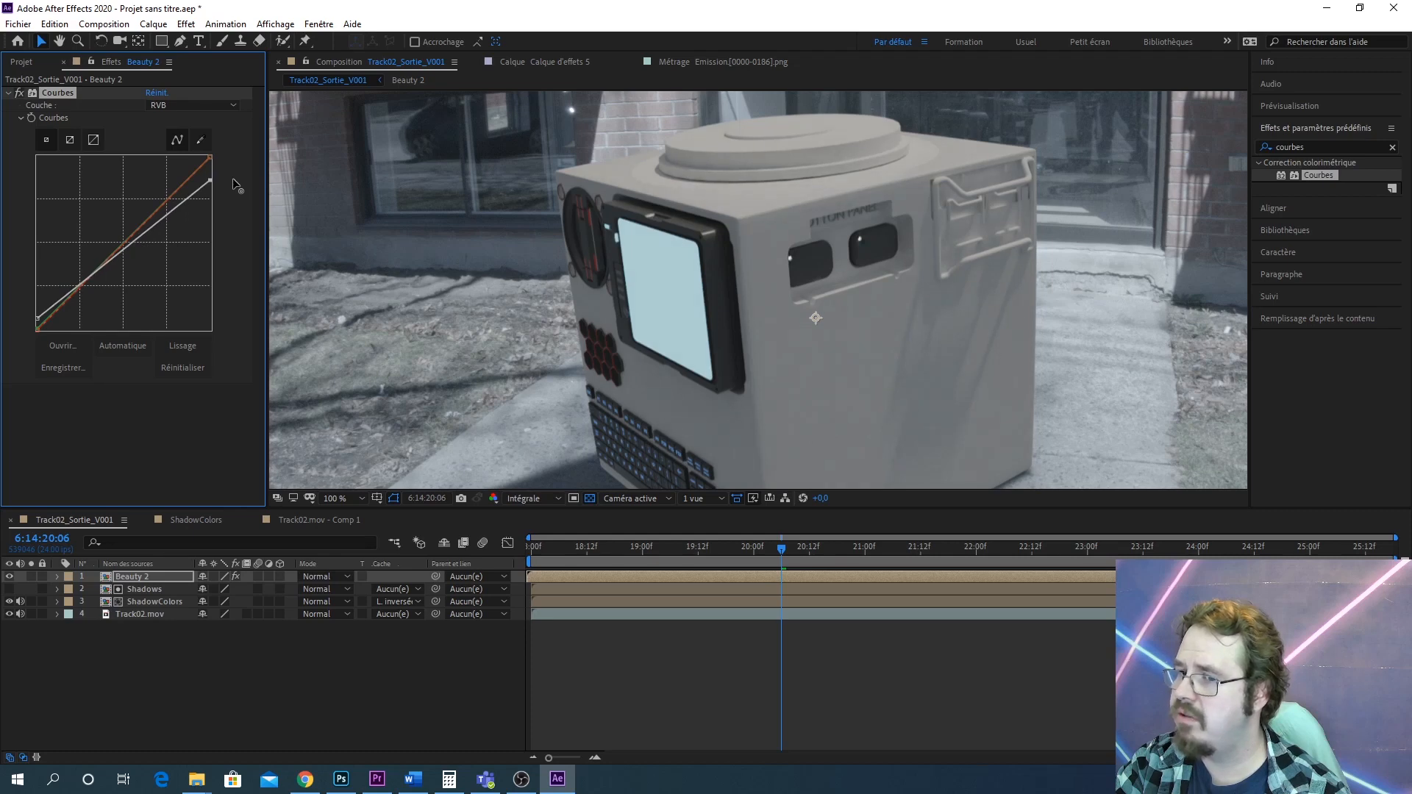
left_click_drag(232, 178, 258, 133)
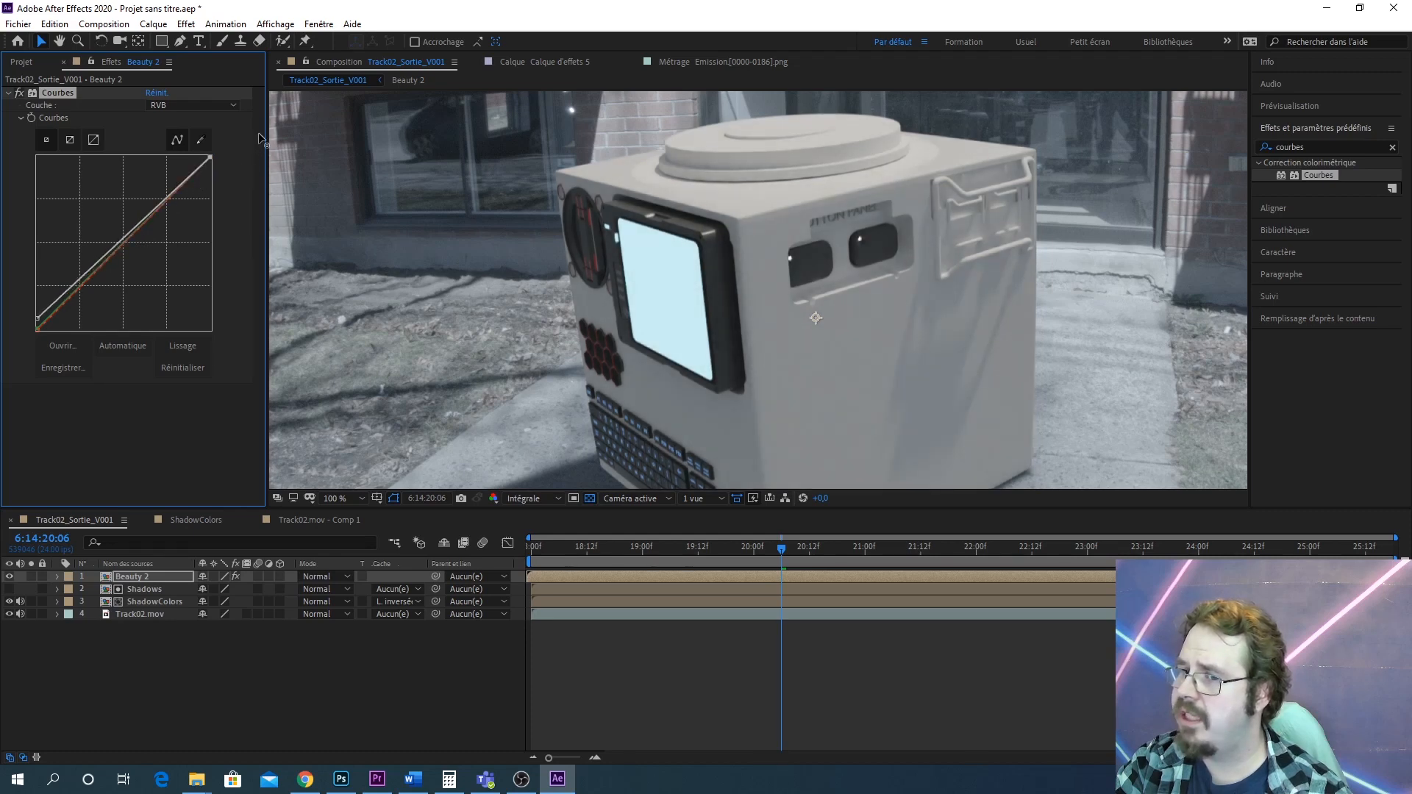
Undo the accidental red-channel curve change and switch the curve back to RGB
left_click_drag(201, 171, 201, 170)
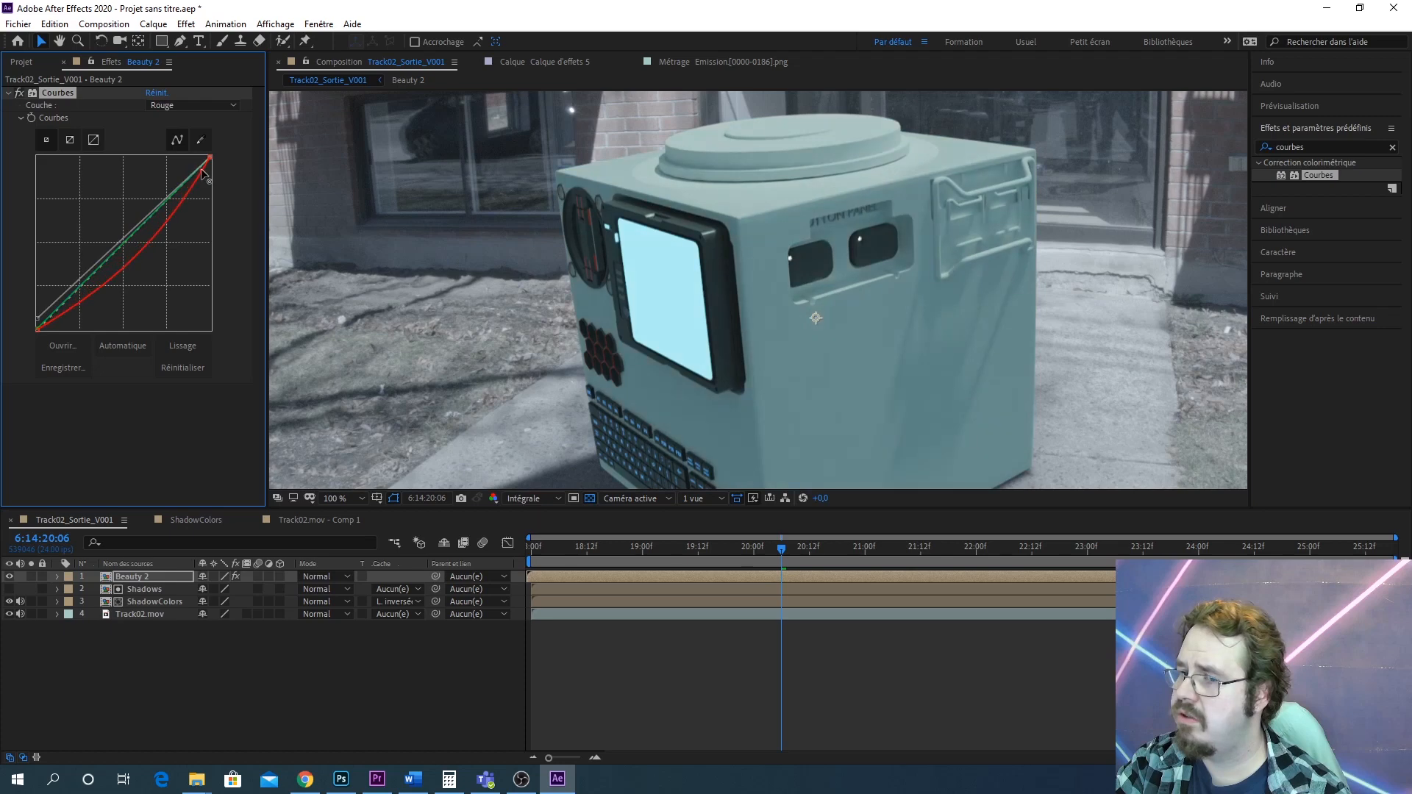
key("ctrl+z")
left_click(192, 105)
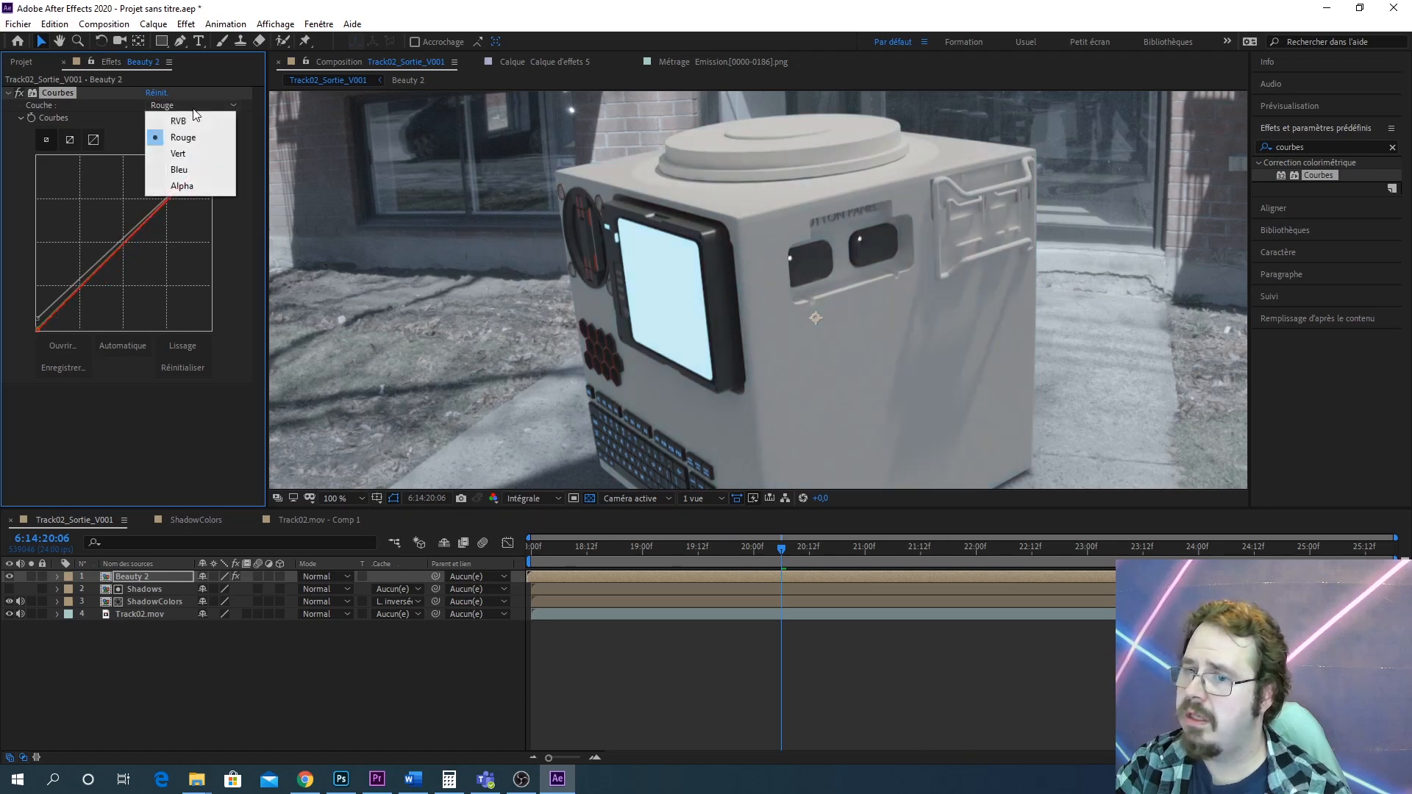
left_click(171, 113)
Pull the RGB curve's white point down to darken the highlights and check the composite zoomed in
left_click_drag(195, 170, 199, 175)
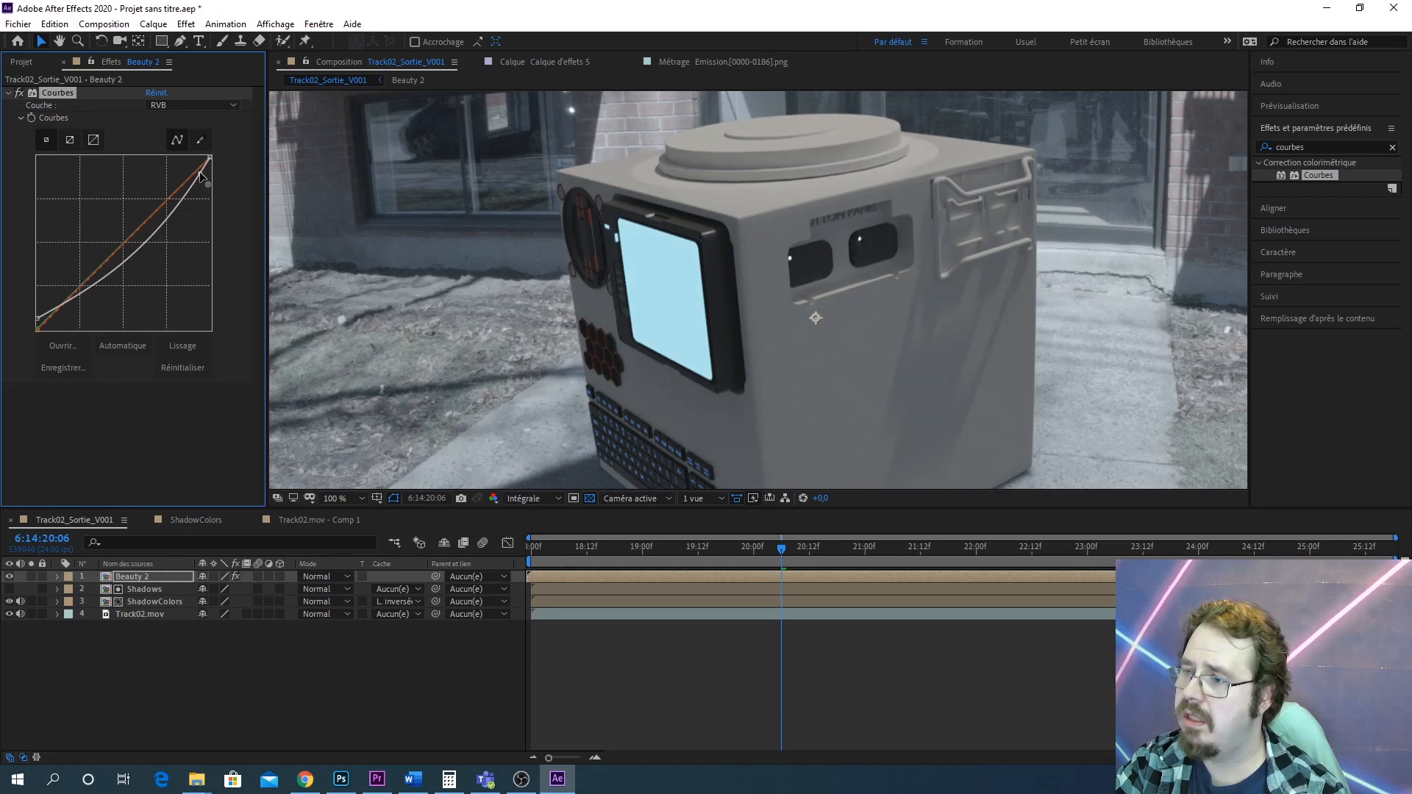
key("z")
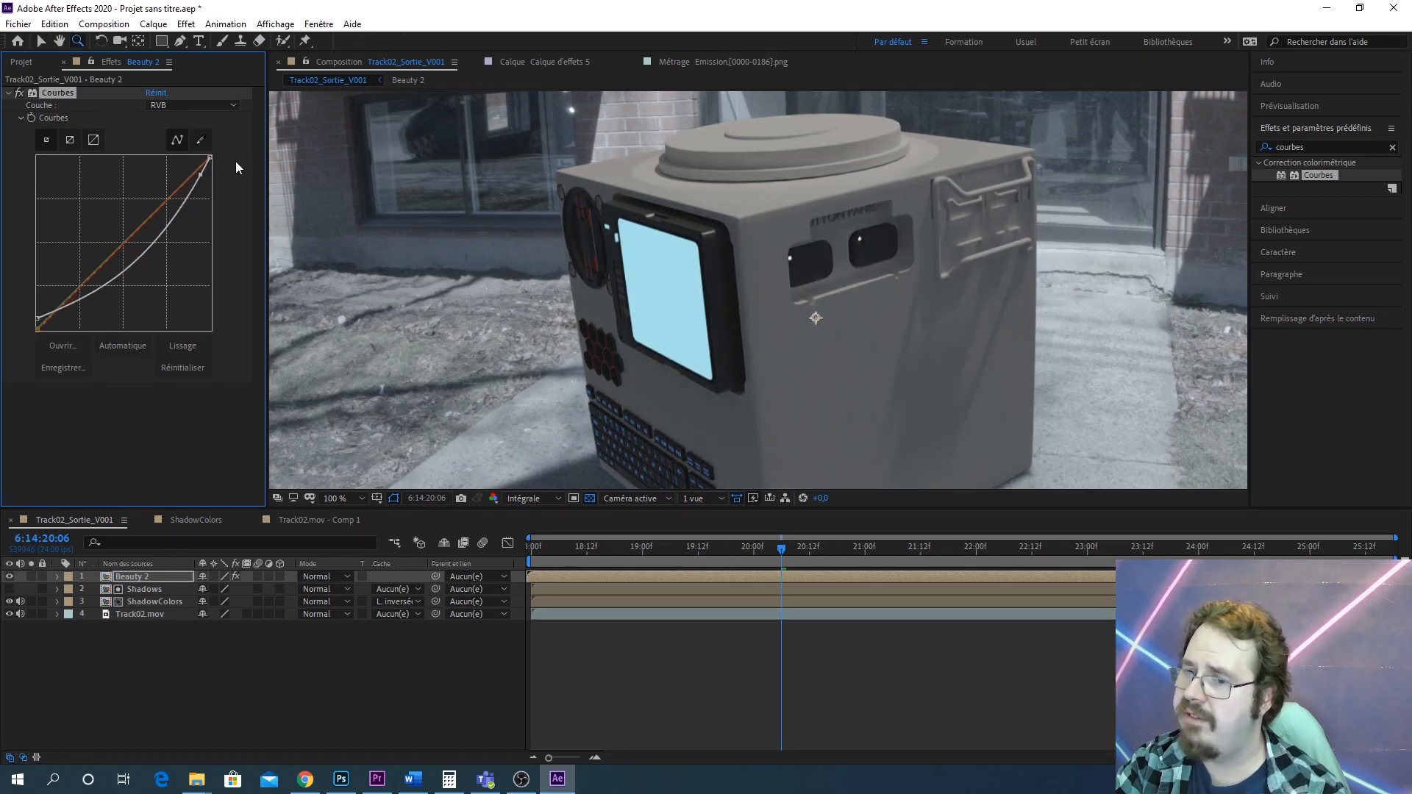
mouse_move(201, 174)
left_mouse_down()
mouse_move(209, 163)
mouse_move(222, 183)
left_mouse_up()
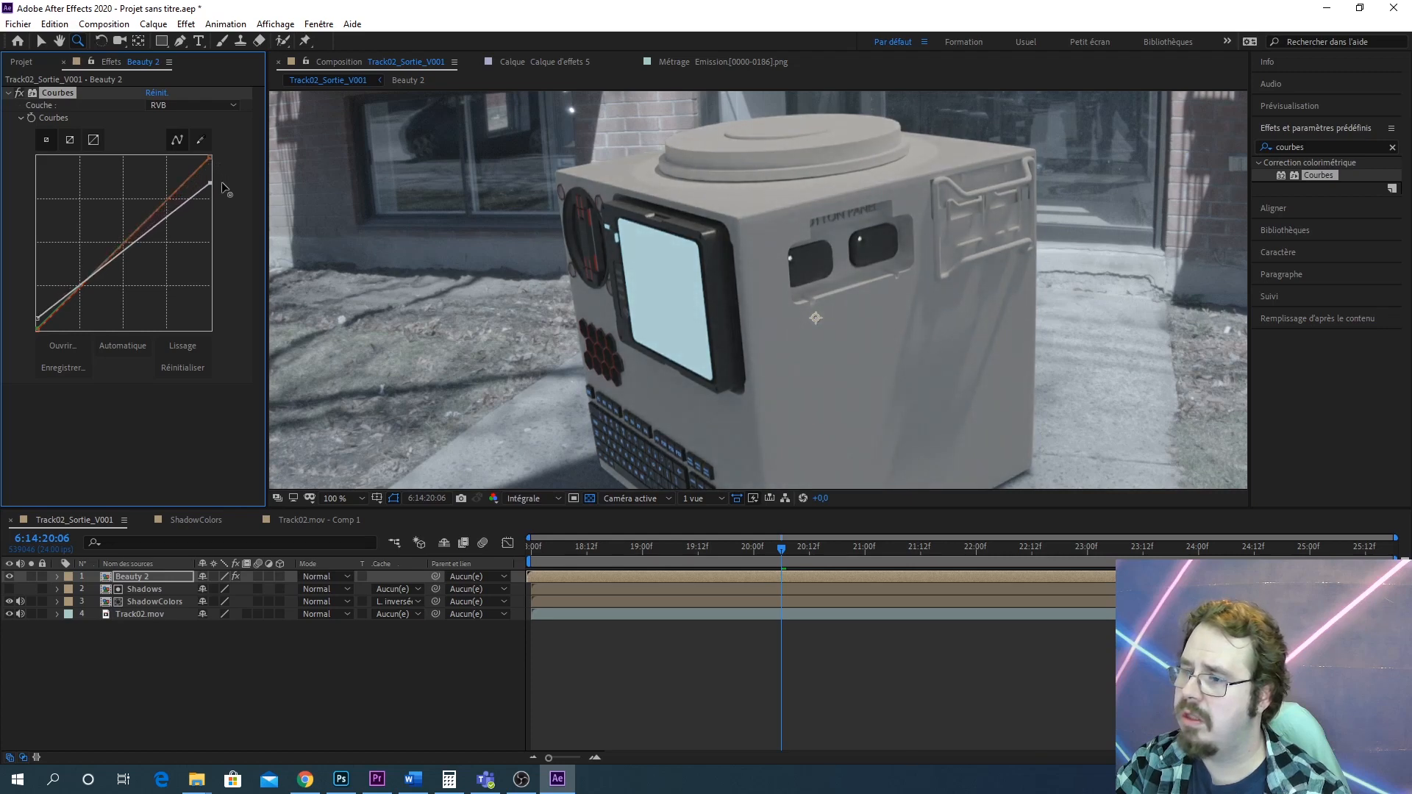
key("comma")
key("h")
mouse_move(814, 290)
left_mouse_down()
mouse_move(950, 218)
mouse_move(807, 299)
left_mouse_up()
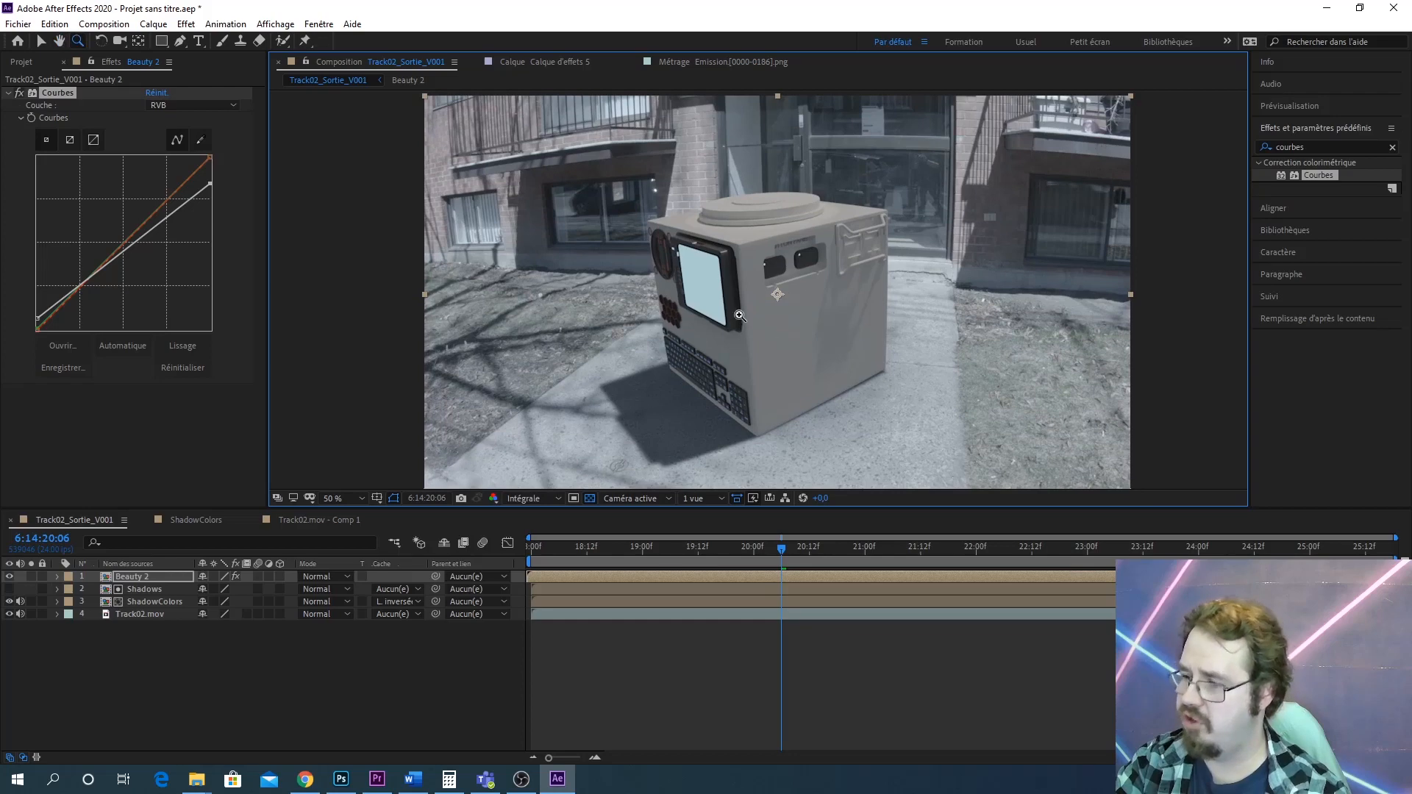
left_click(795, 343)
left_click_drag(858, 359, 832, 385)
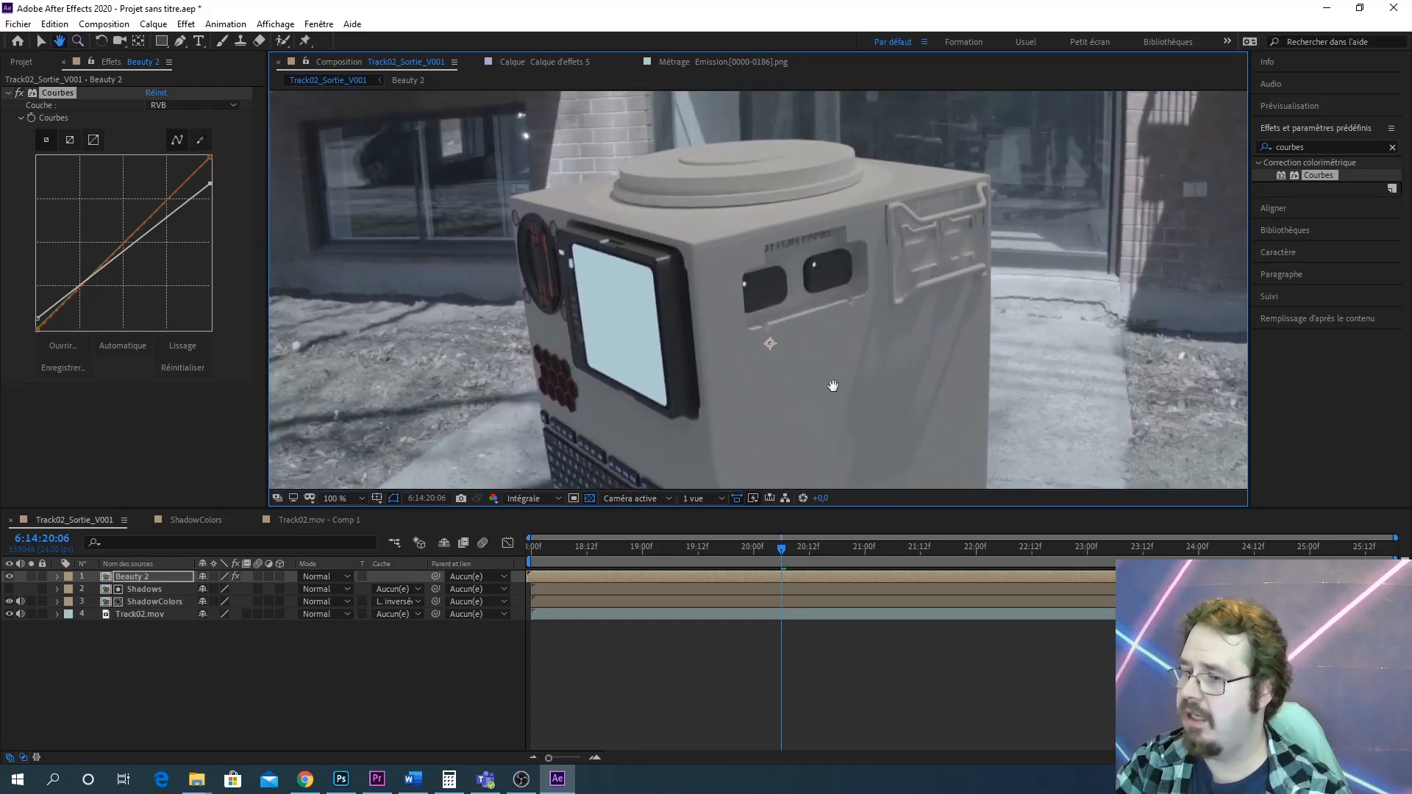
scroll(816, 360, "down", 1)
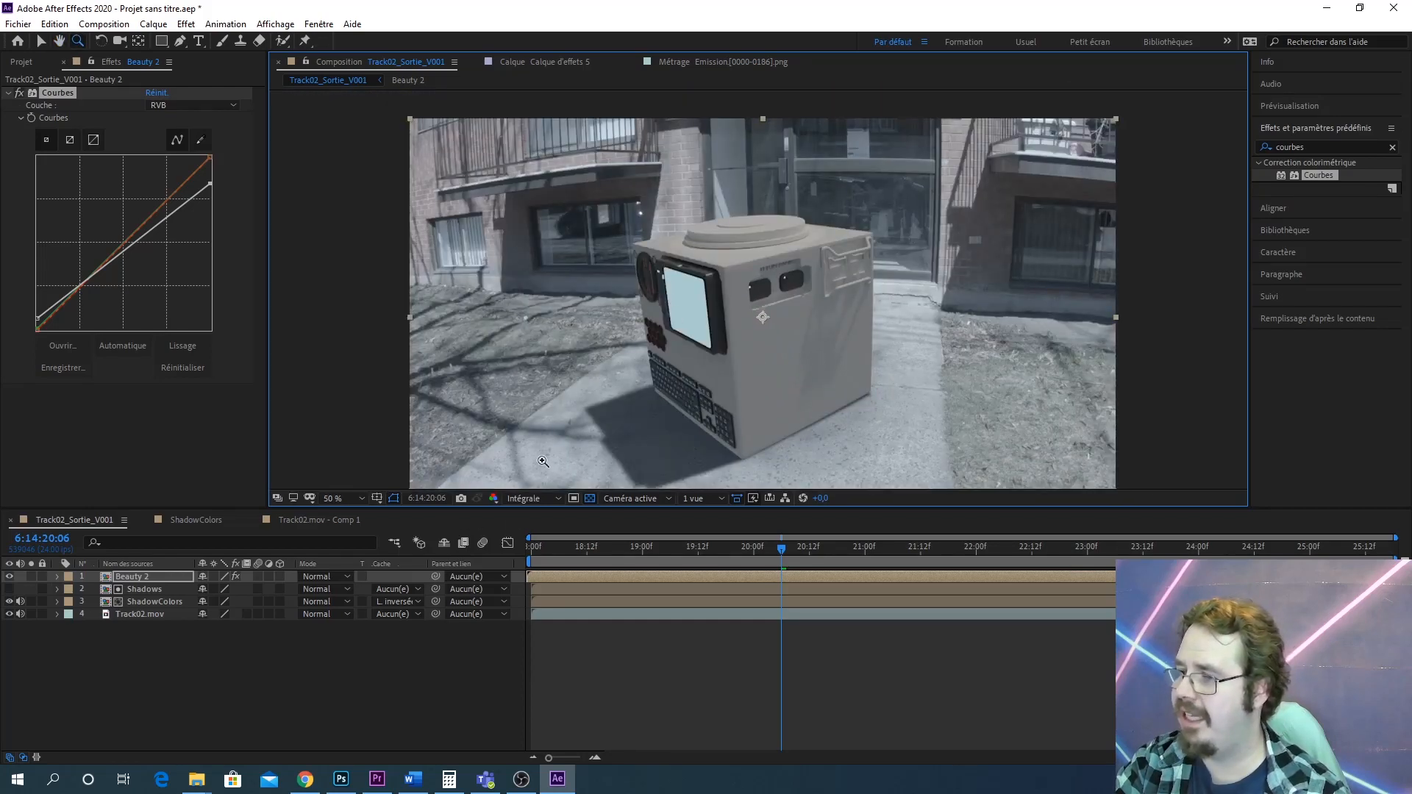
Inspect the composite's red, green and blue channels one by one in the viewer, then return to RGB display
left_click(493, 498)
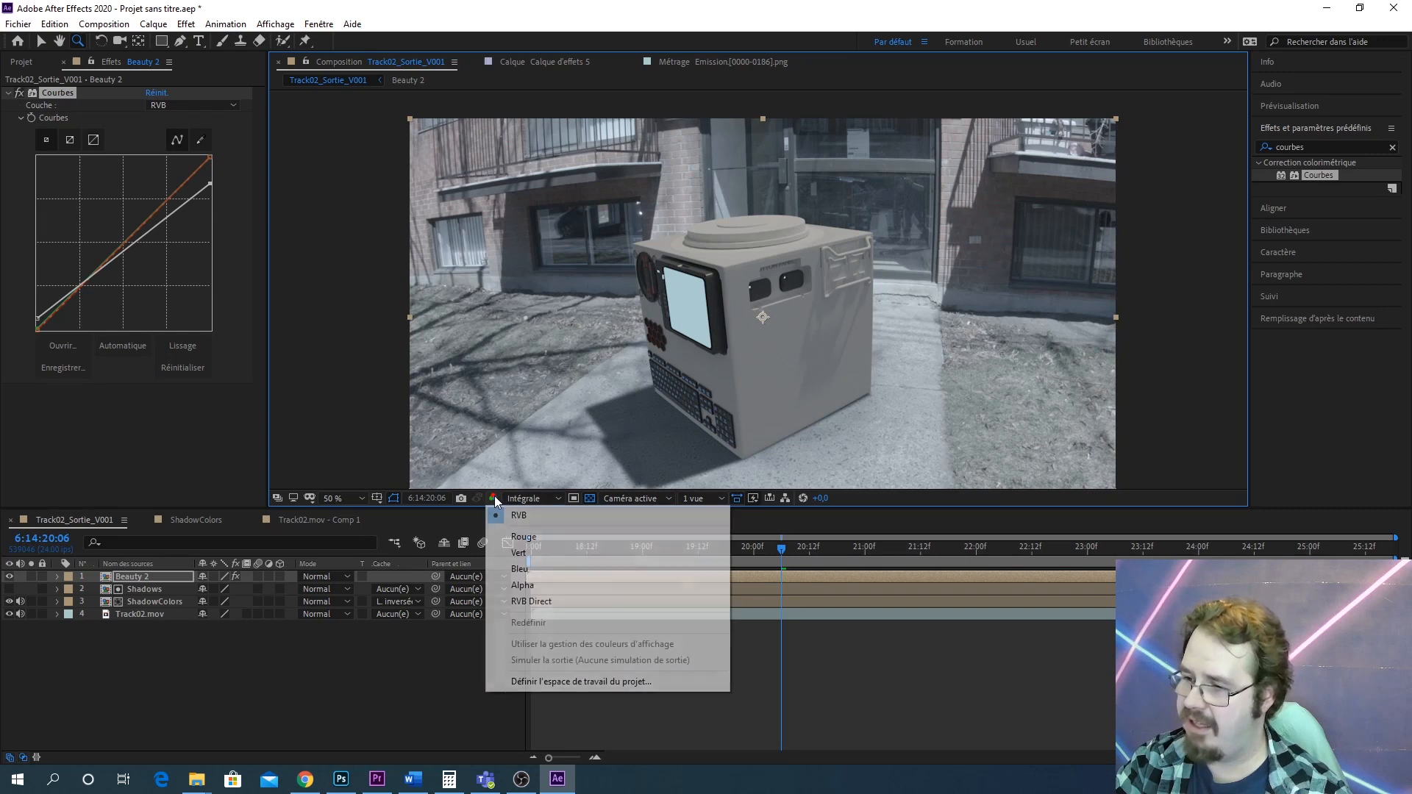
left_click(536, 538)
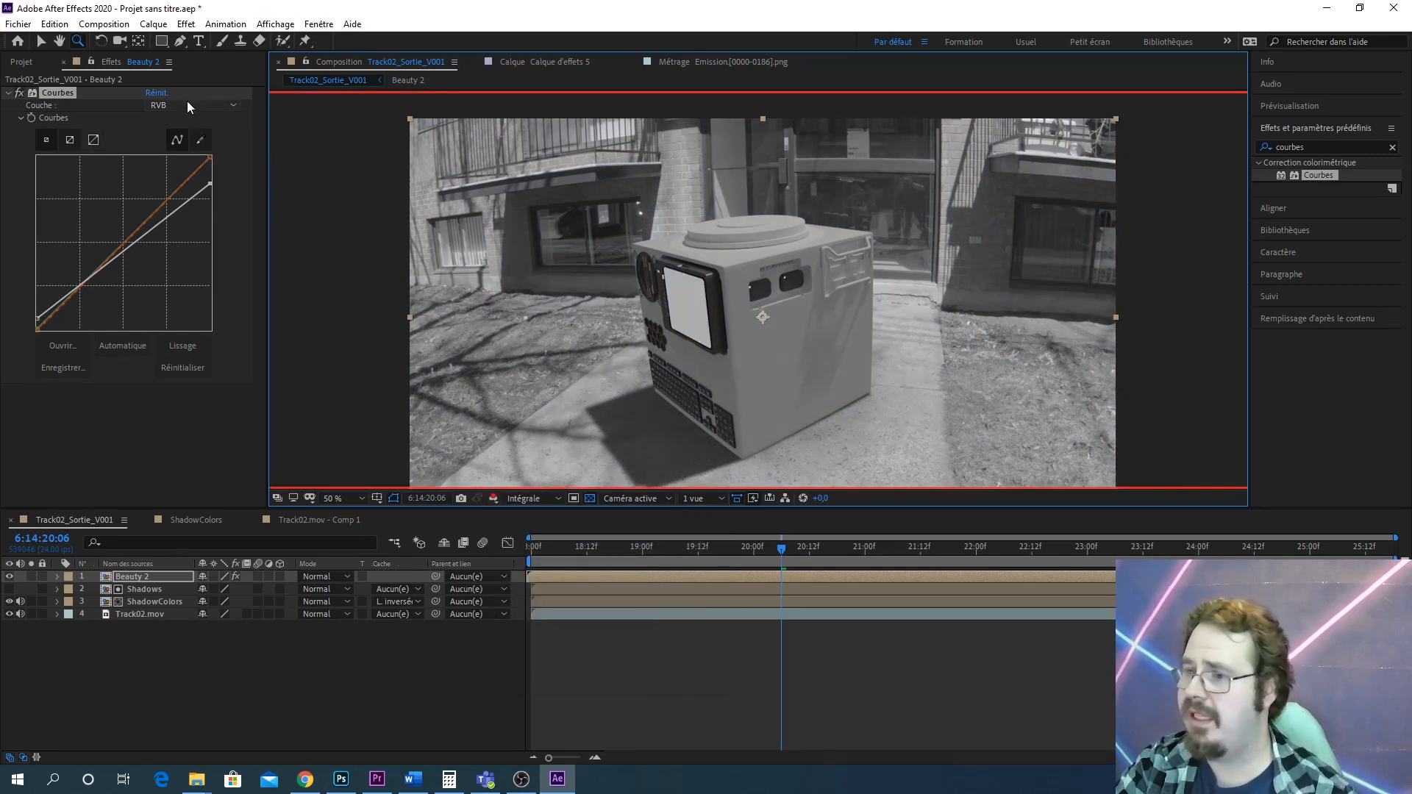
left_click(494, 498)
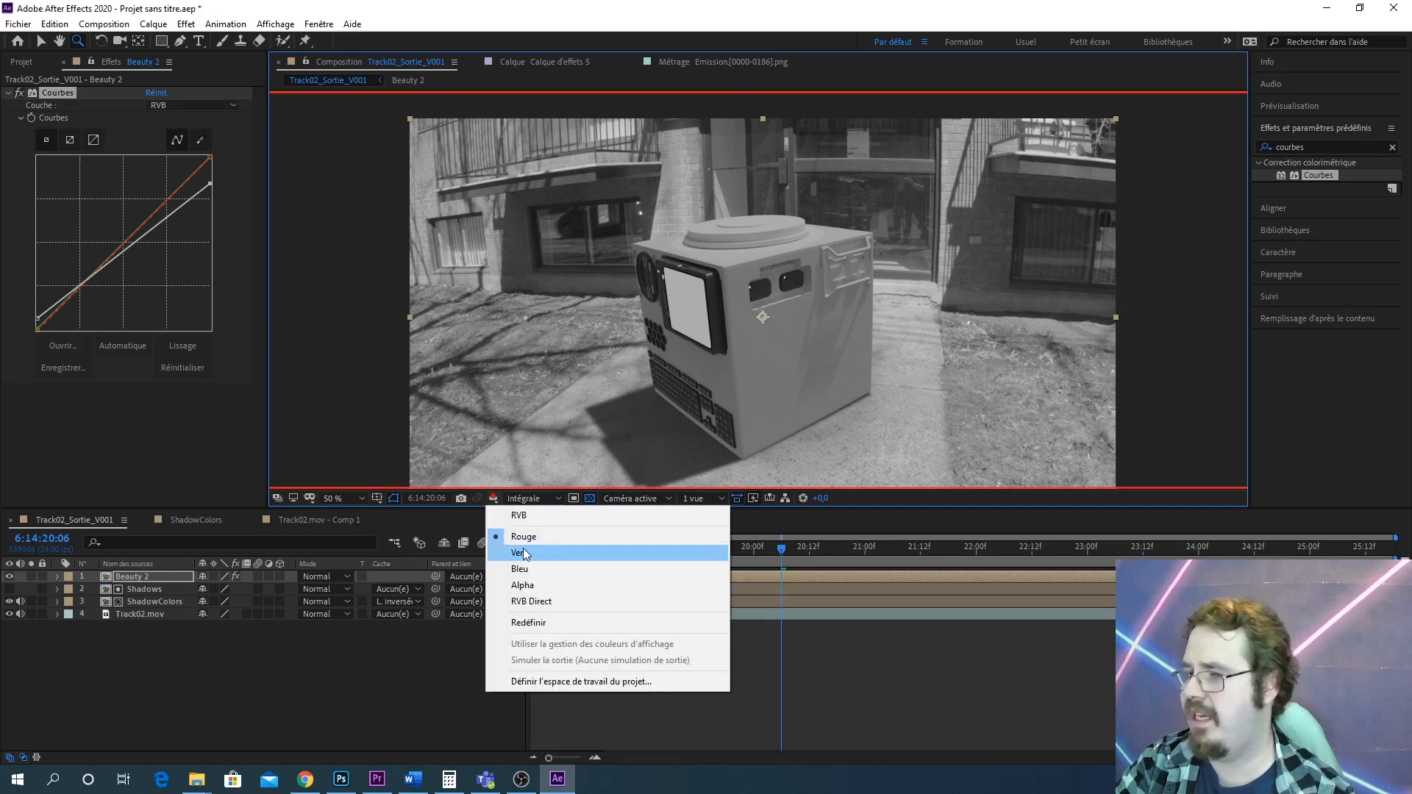
left_click(523, 552)
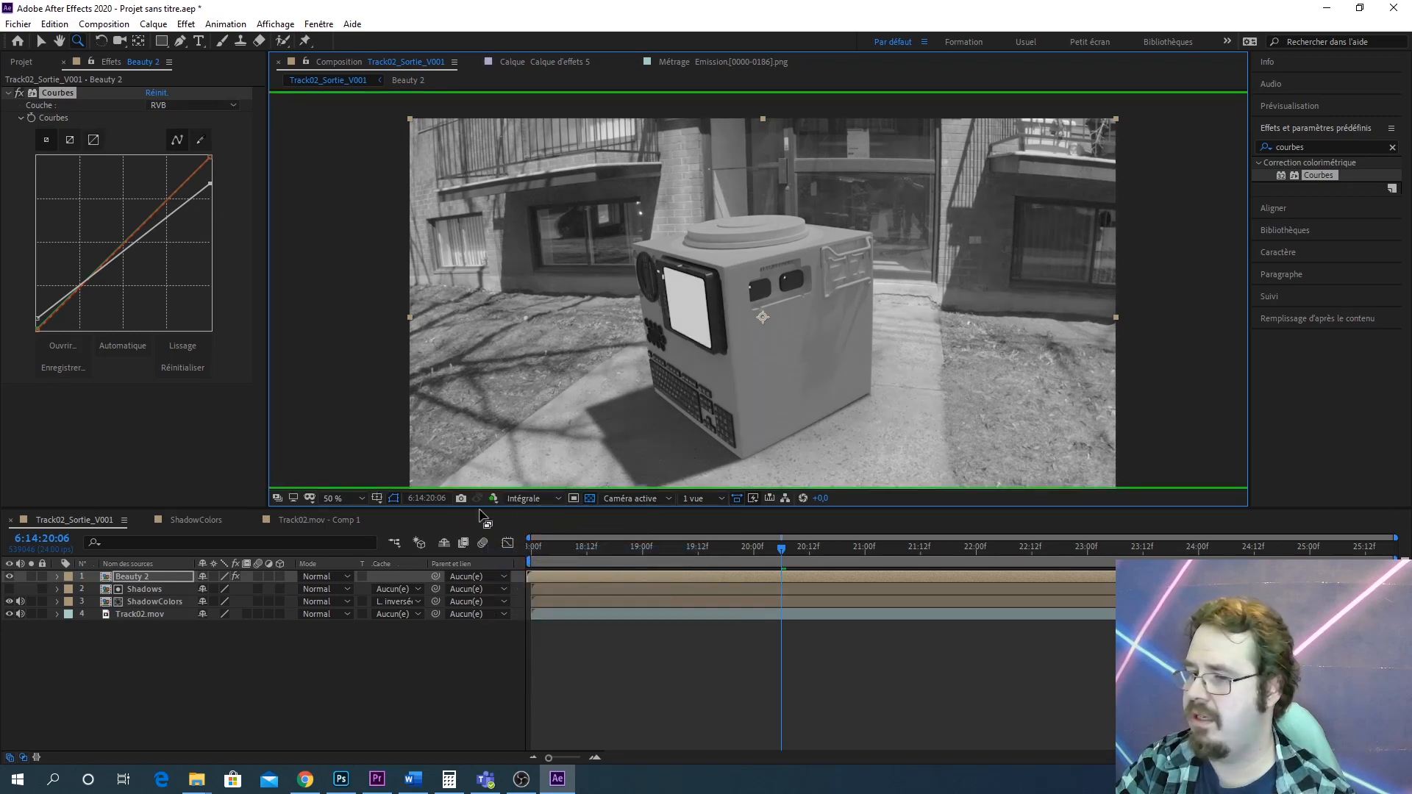
left_click(497, 498)
left_click(545, 563)
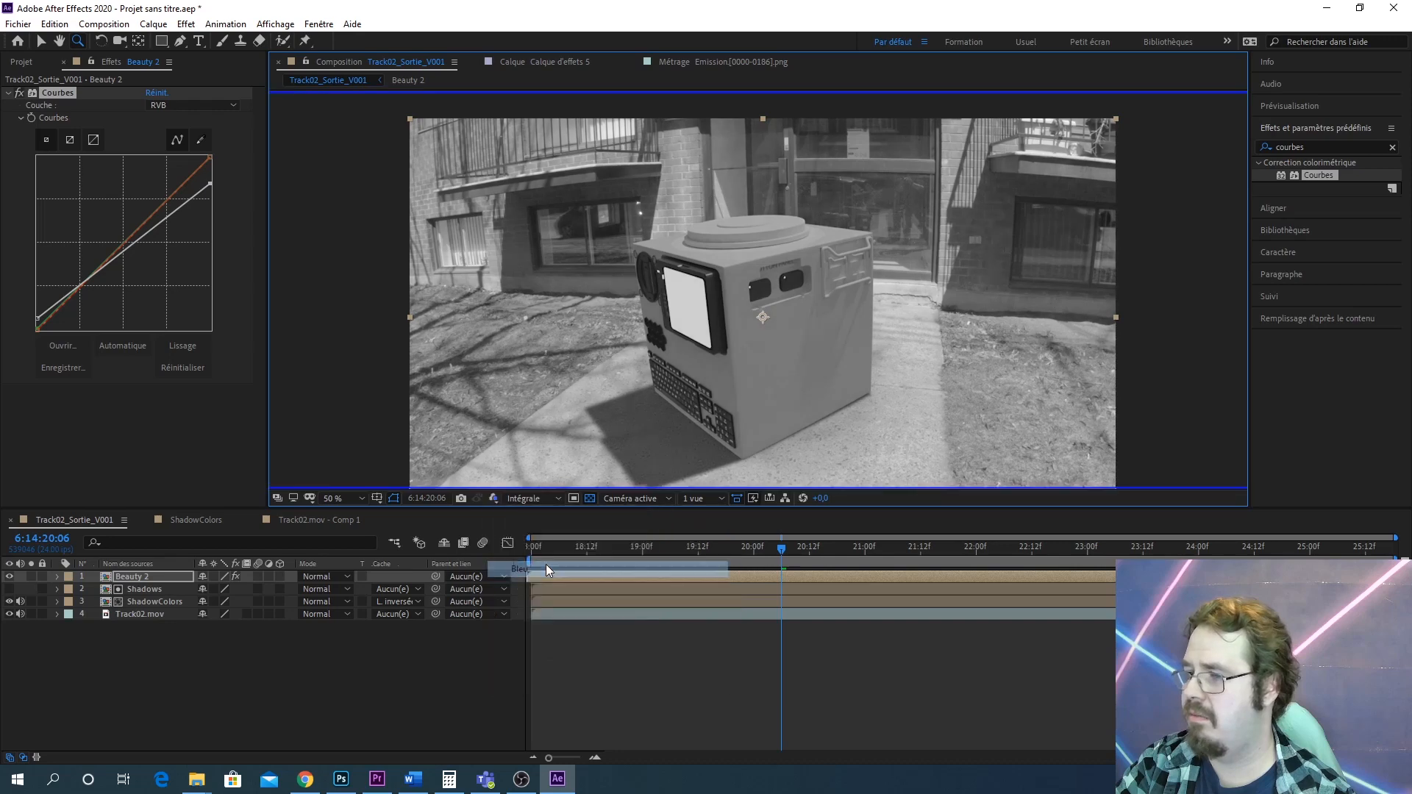
left_click(493, 498)
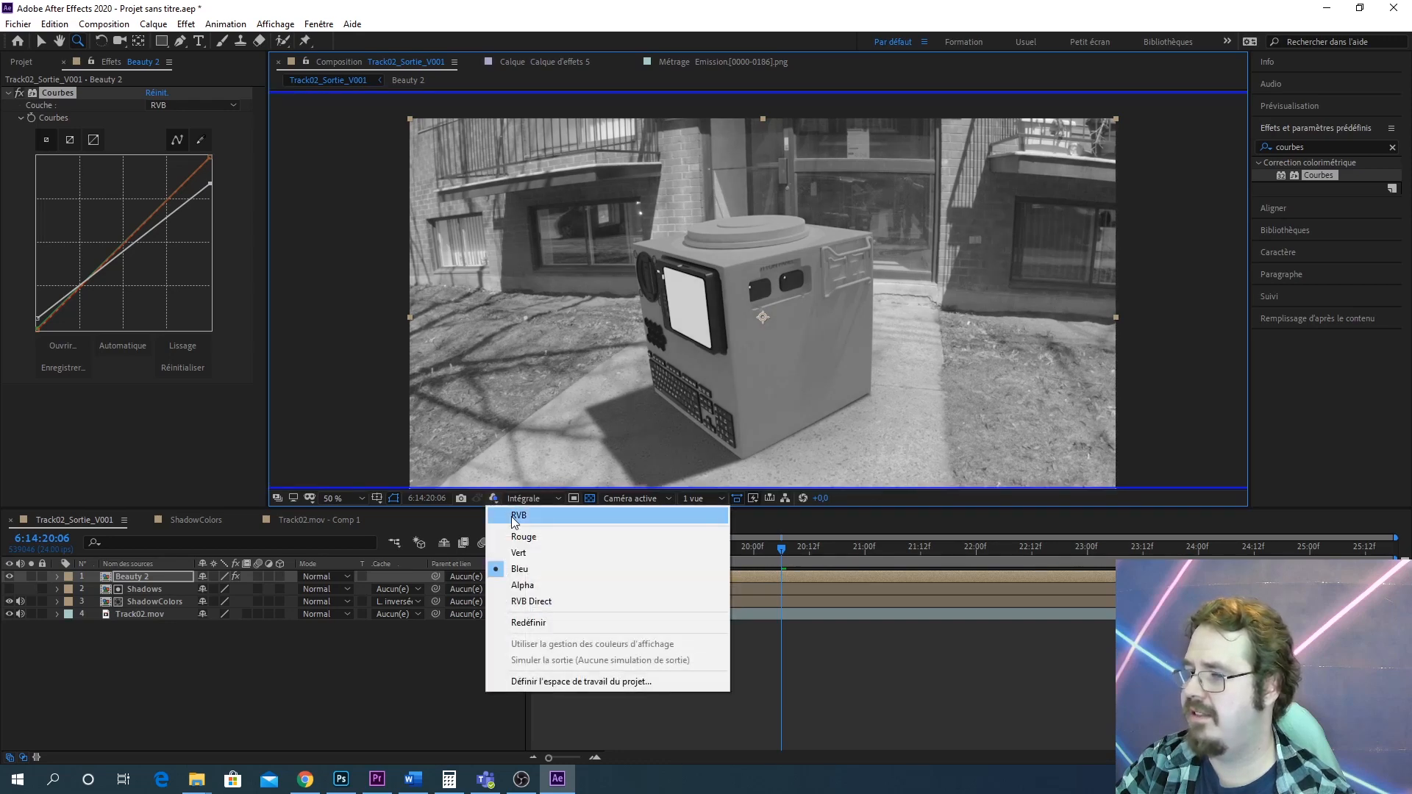
left_click(514, 516)
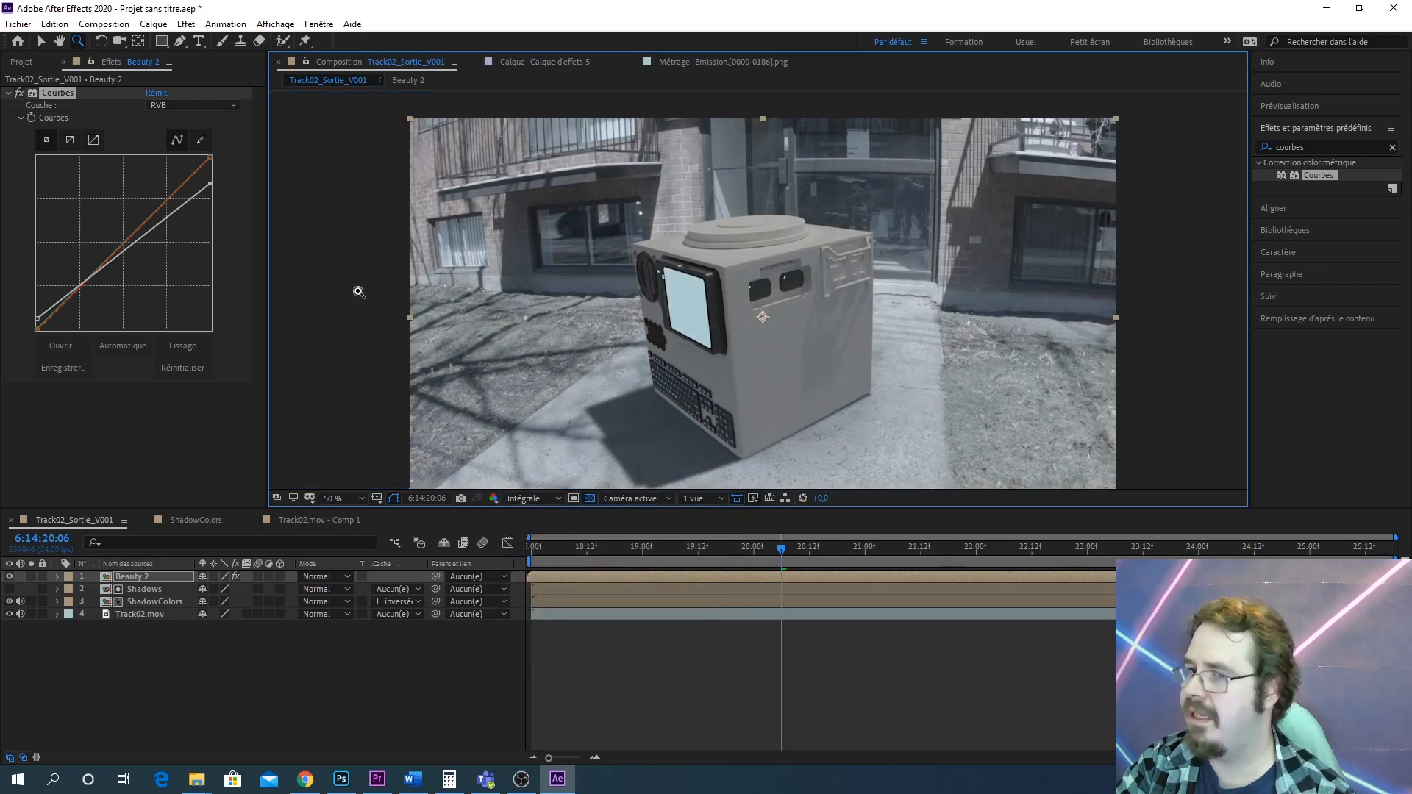
Nudge the RGB curve's midpoint up slightly and check the result in the red channel view
left_click_drag(124, 253, 125, 246)
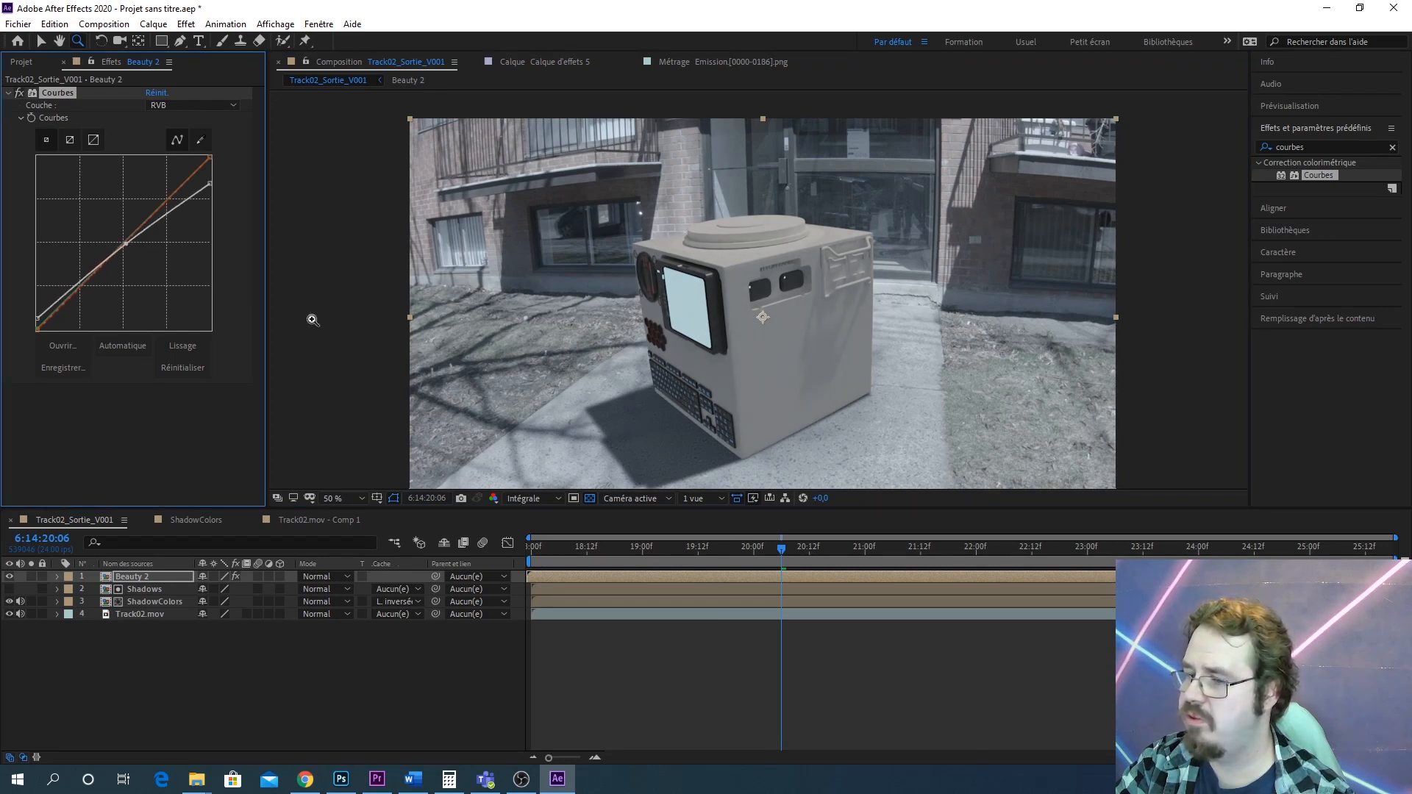
left_click(493, 498)
left_click(541, 533)
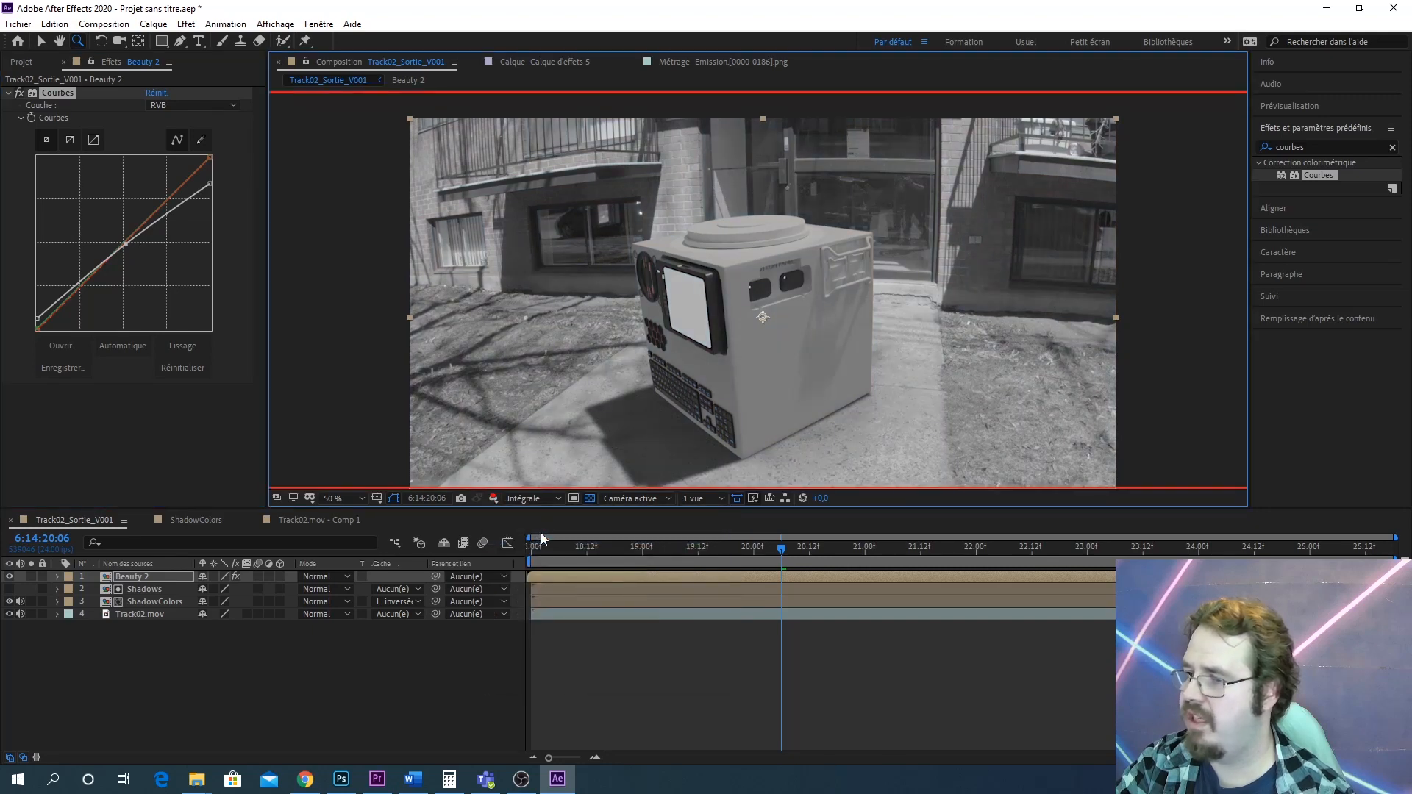
Display the green channel, switch the curve to Vert, and raise the green curve's midpoint slightly
left_click(496, 498)
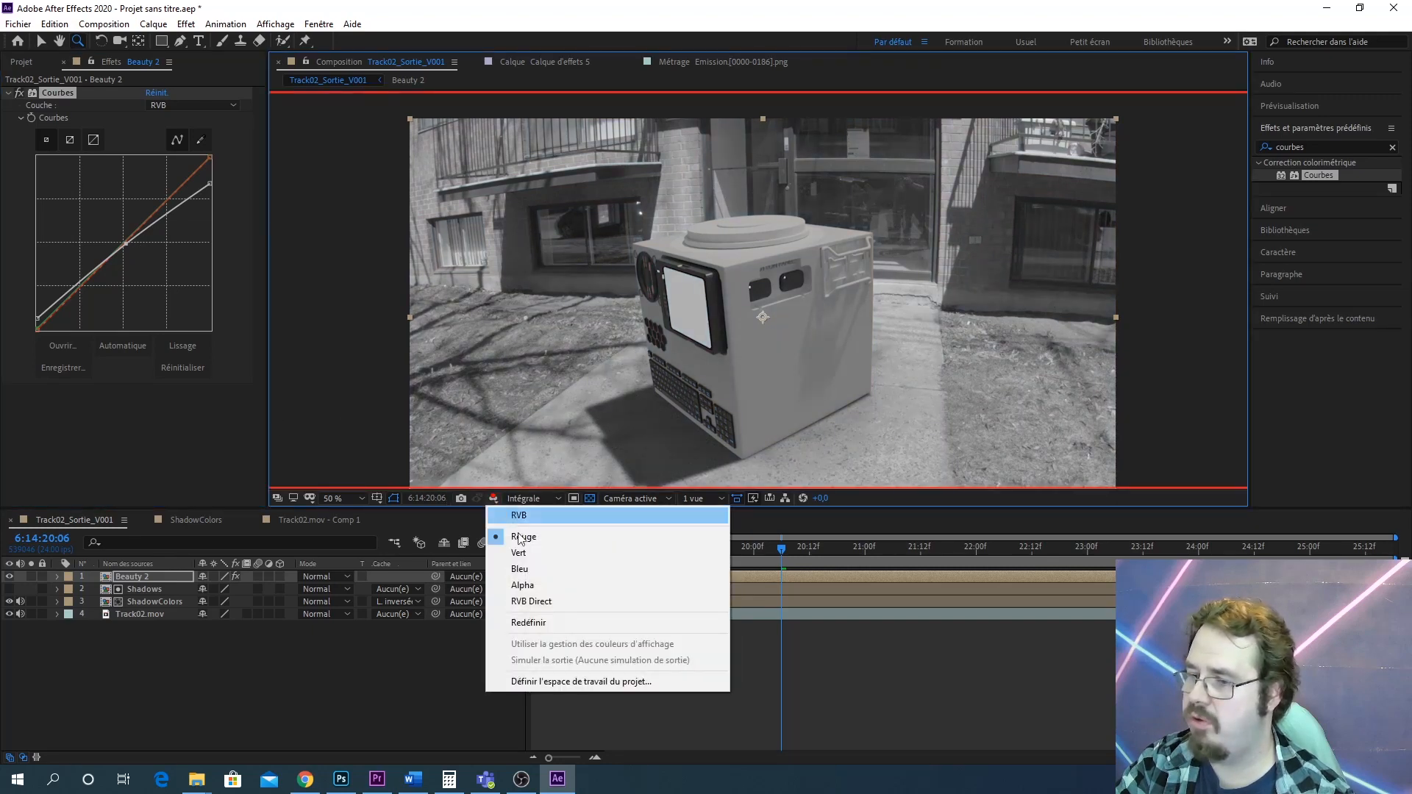
left_click(534, 555)
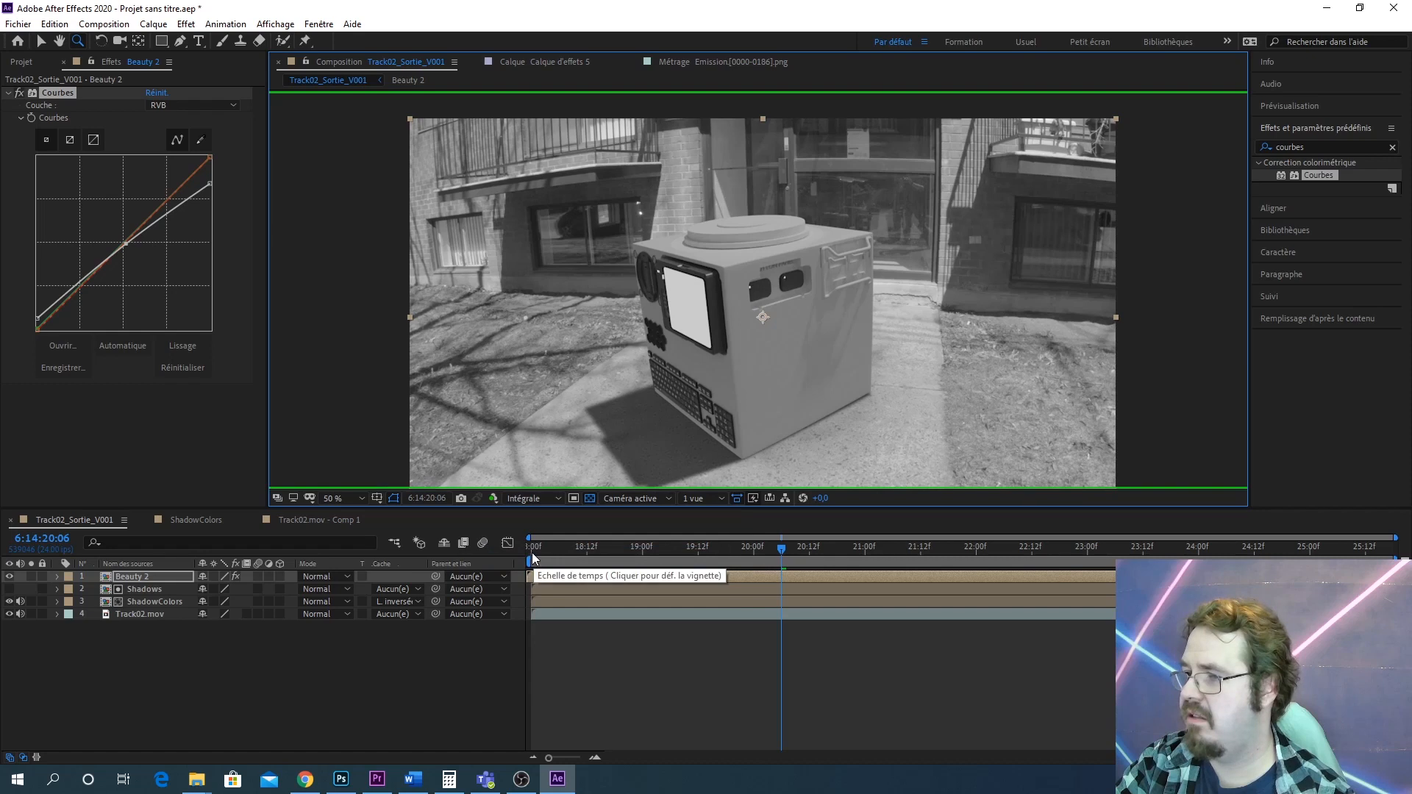
left_click(162, 106)
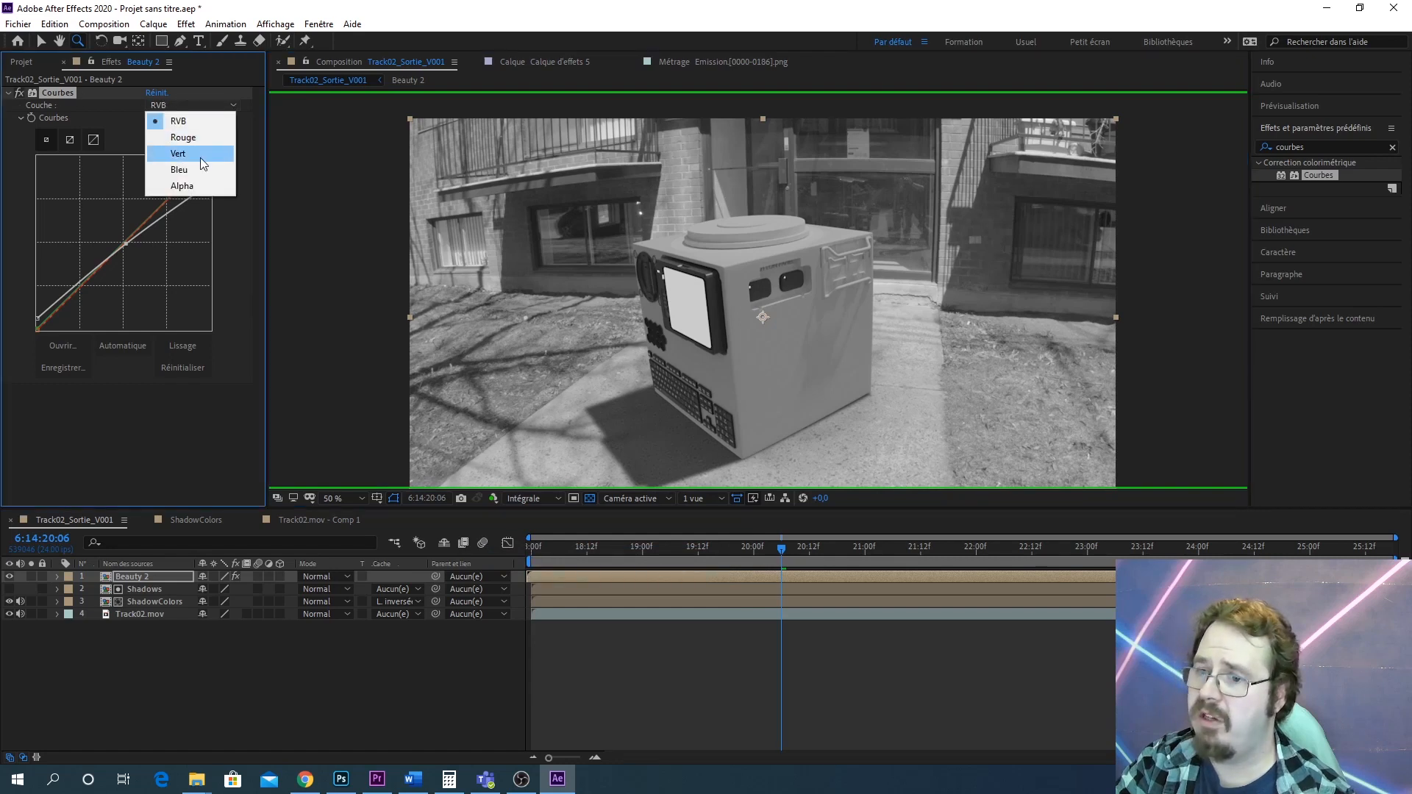
left_click(198, 154)
left_click_drag(122, 245, 122, 237)
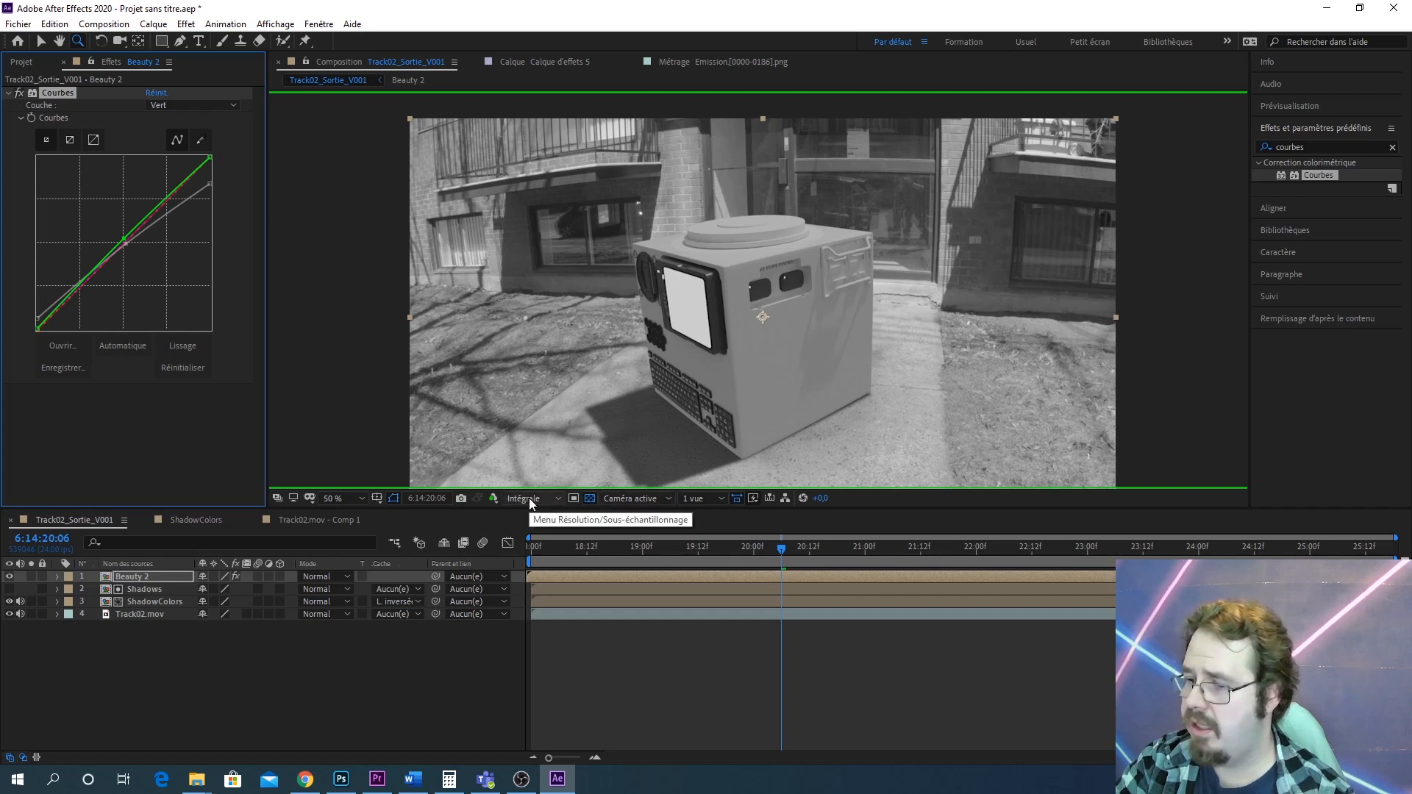
Display the blue channel, switch the curve to Bleu, and raise the blue curve's midpoint slightly
left_click(495, 498)
left_click(531, 569)
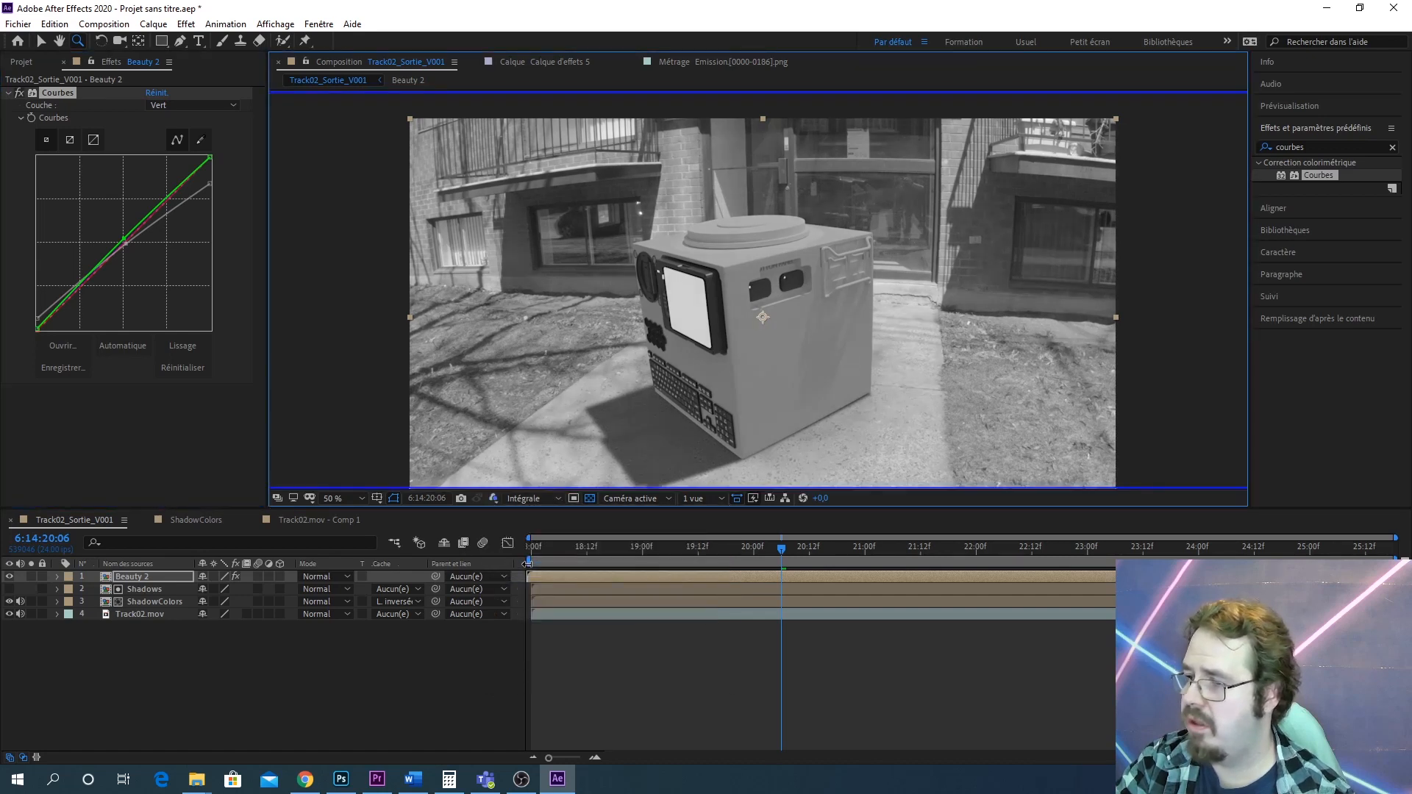
left_click(169, 108)
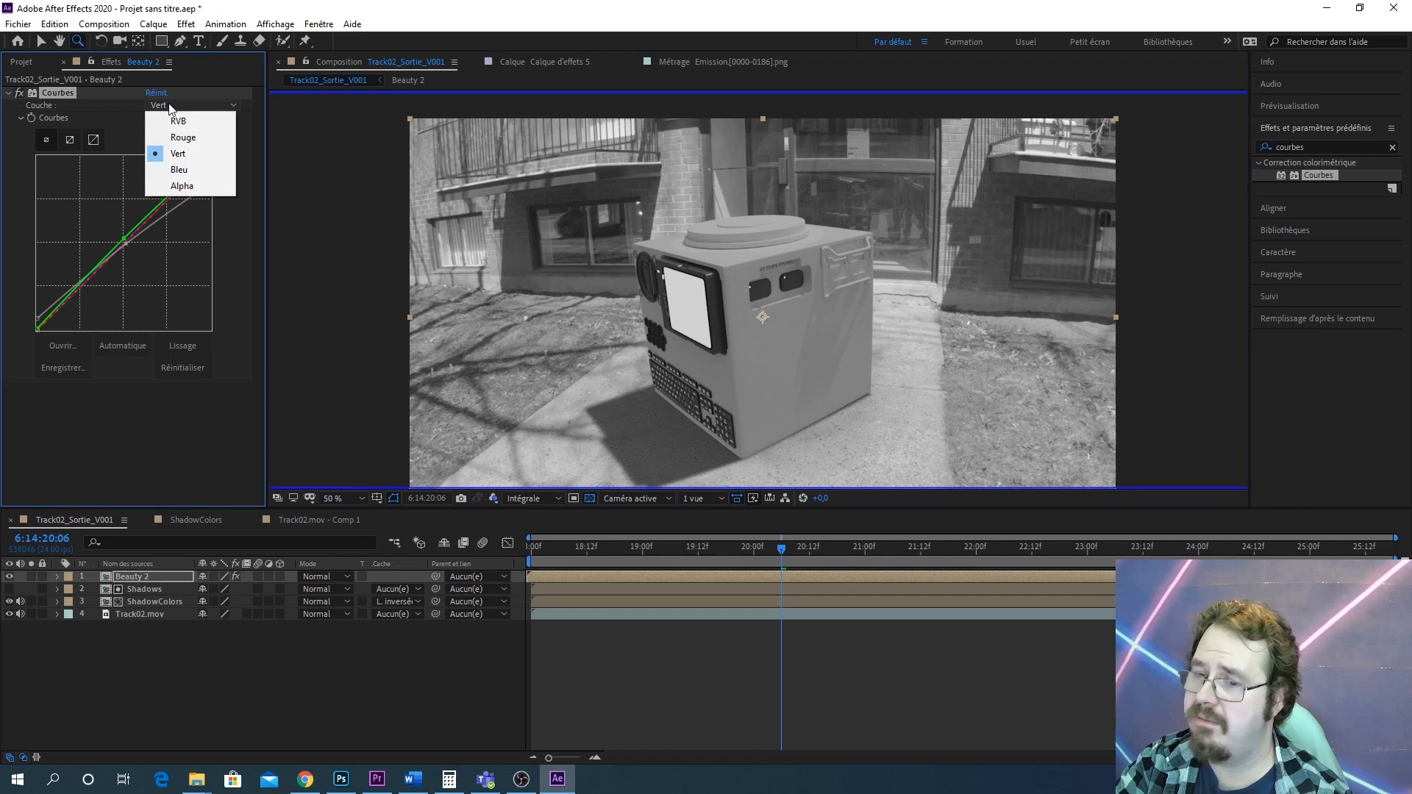
left_click(184, 168)
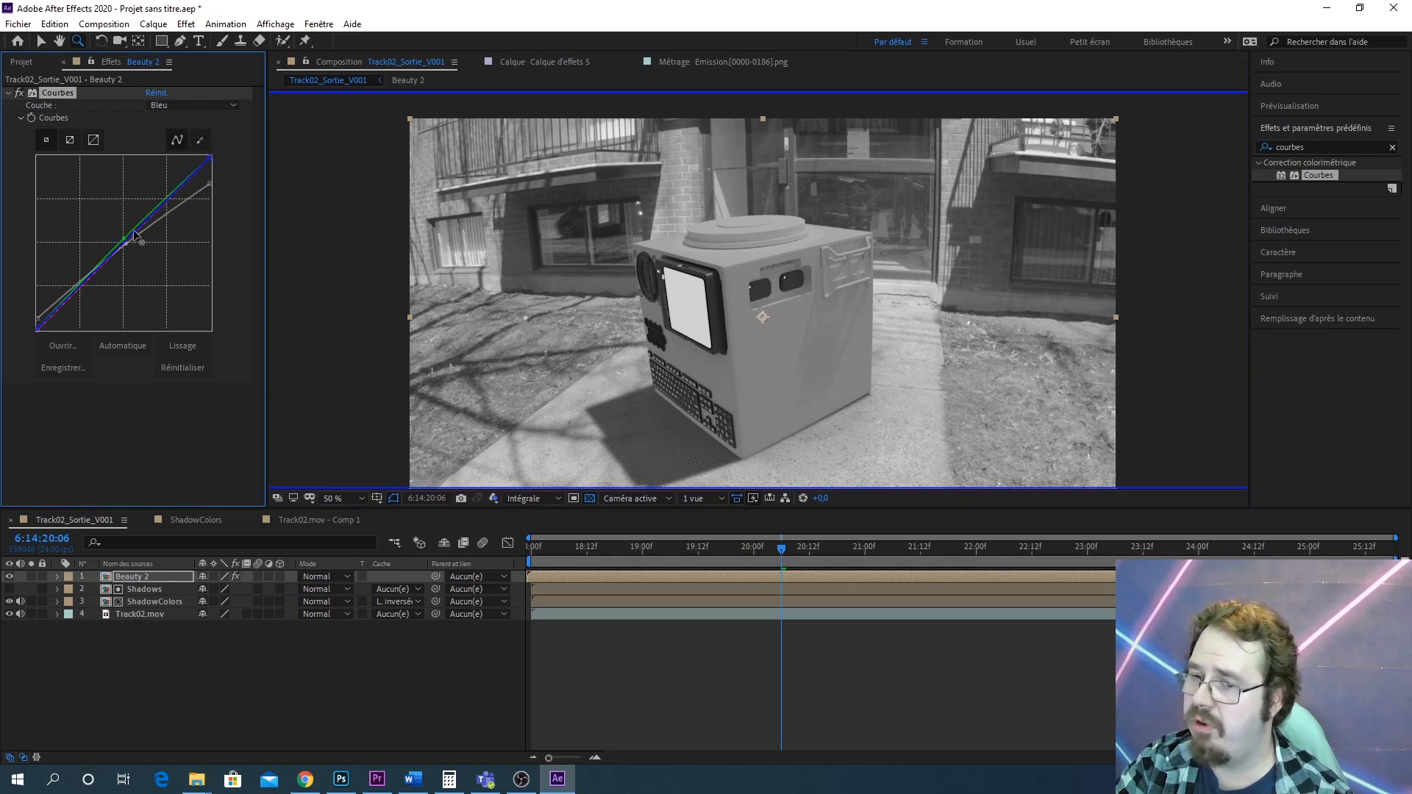
left_click_drag(134, 230, 132, 219)
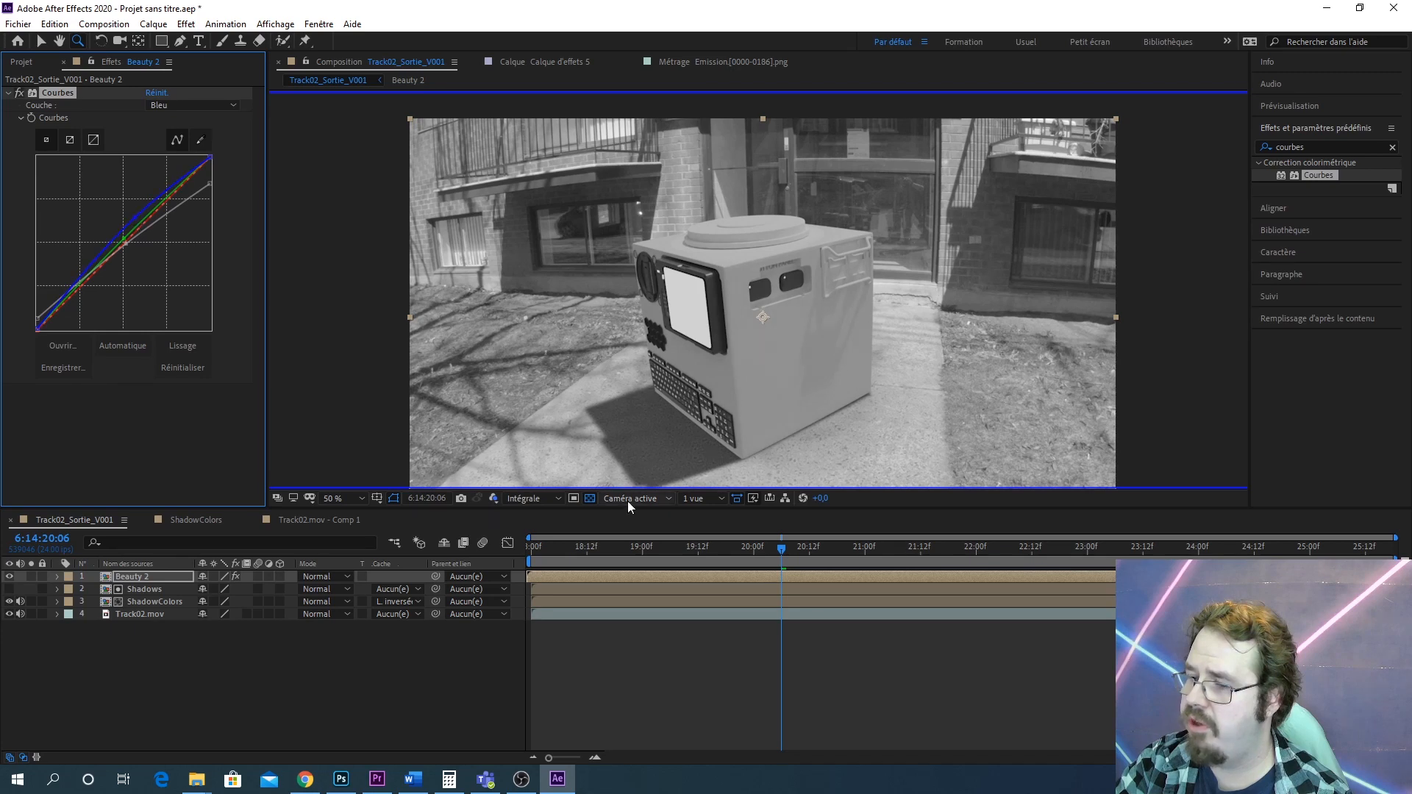
Return the viewer to RGB display and inspect the robot's colours up close
left_click(493, 498)
left_click(531, 515)
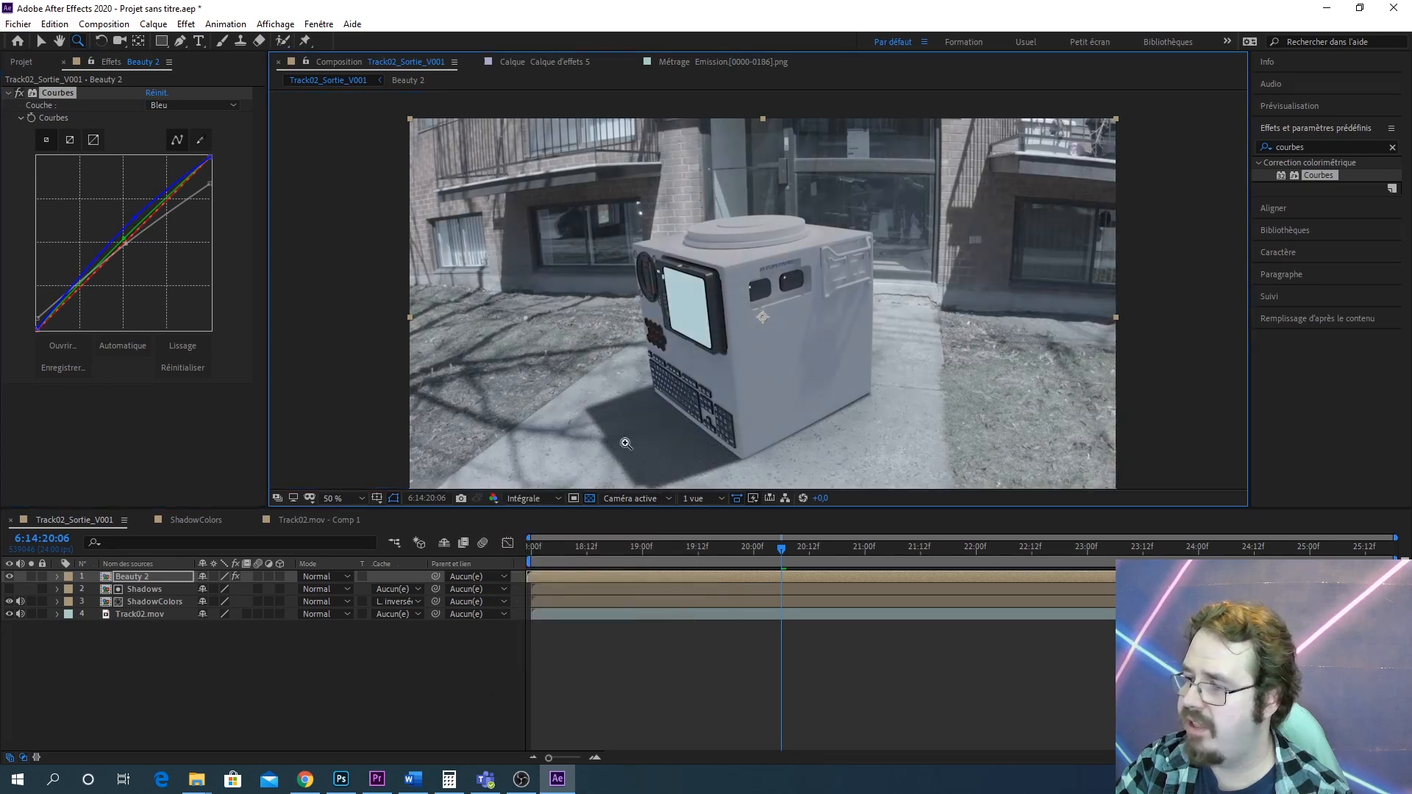
scroll(861, 340, "up", 2)
scroll(861, 338, "down", 1)
left_click_drag(861, 331, 840, 245)
left_click(136, 218)
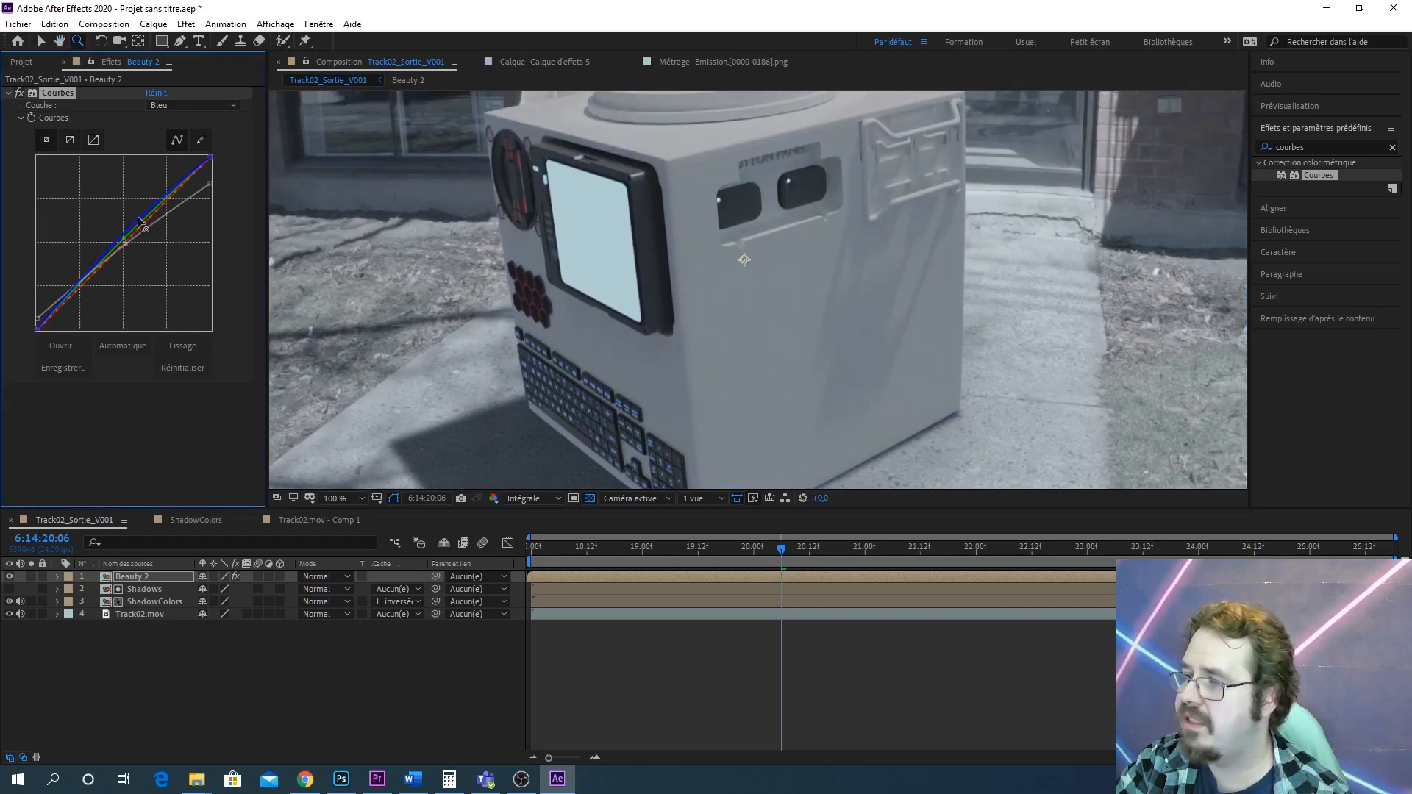
scroll(1078, 246, "down", 2)
scroll(818, 328, "up", 2)
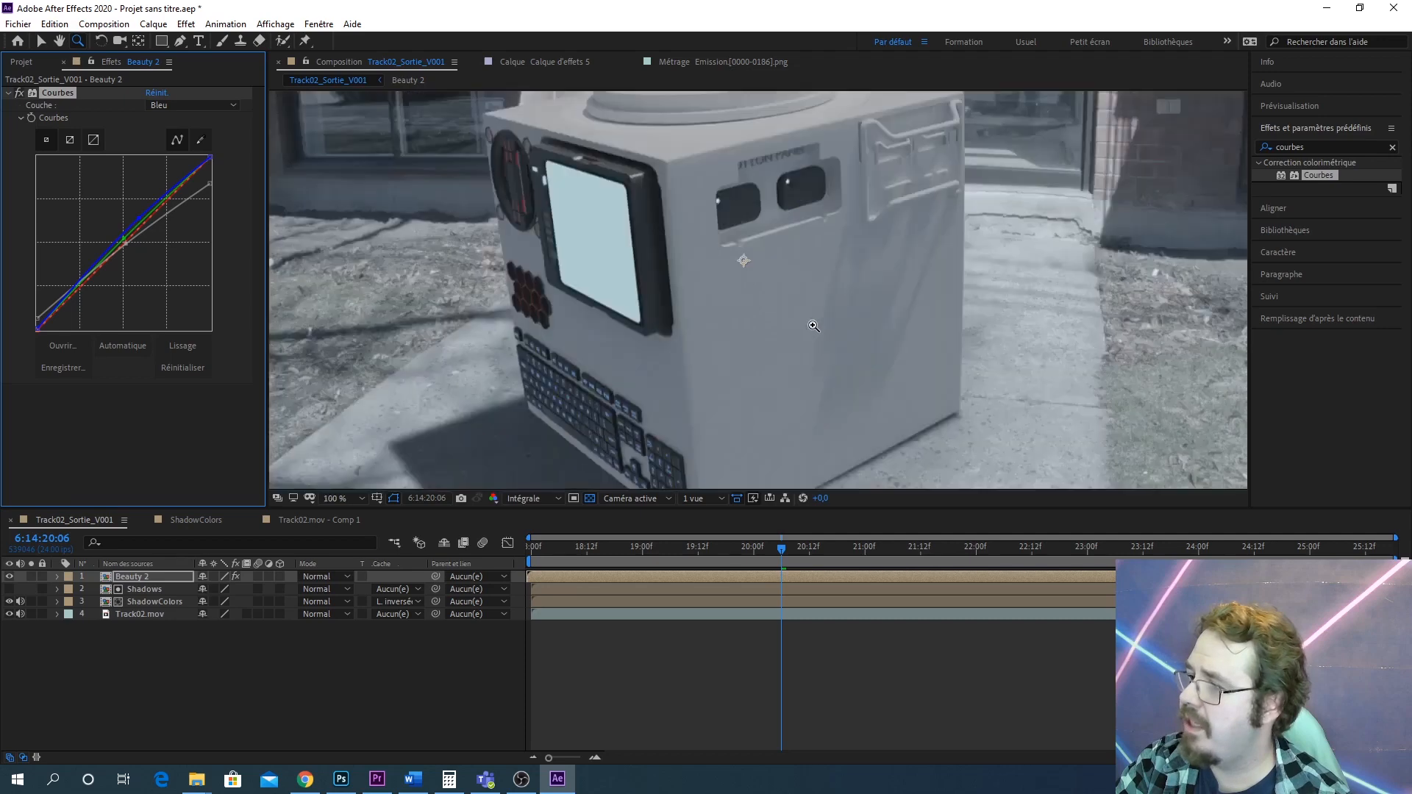
left_click_drag(857, 266, 899, 371)
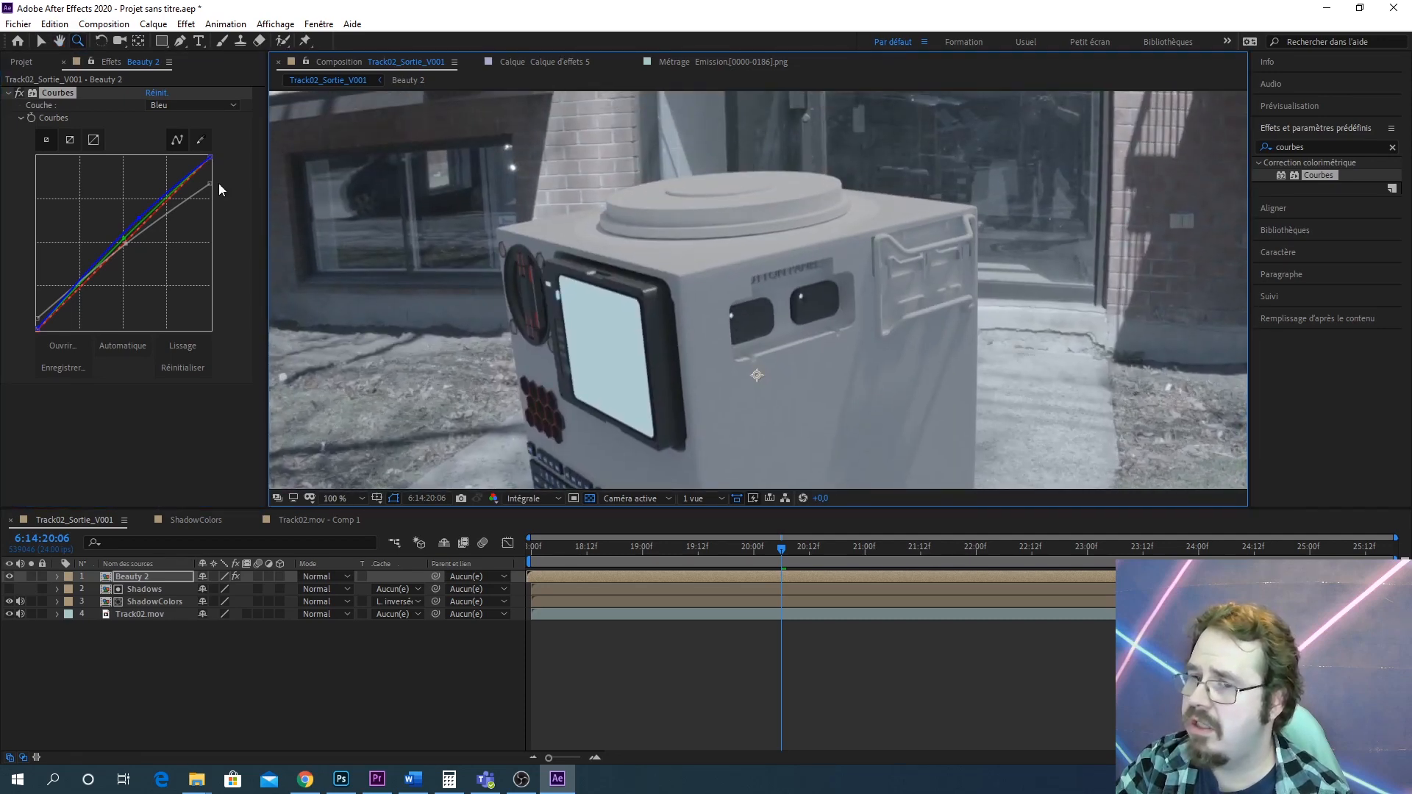
Switch the curve to Rouge and pull the red curve's white point down slightly, adding a point on it
left_click(213, 105)
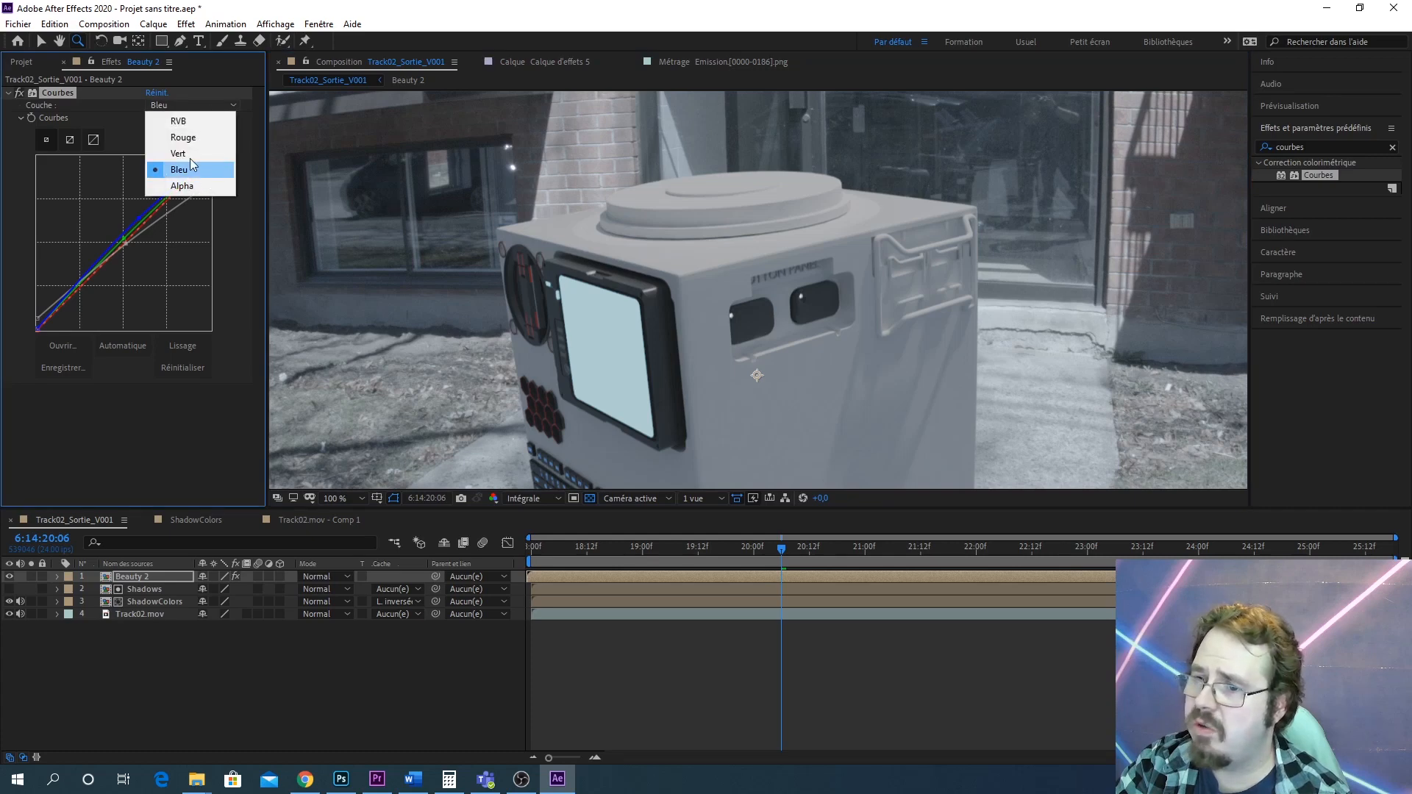
left_click(197, 136)
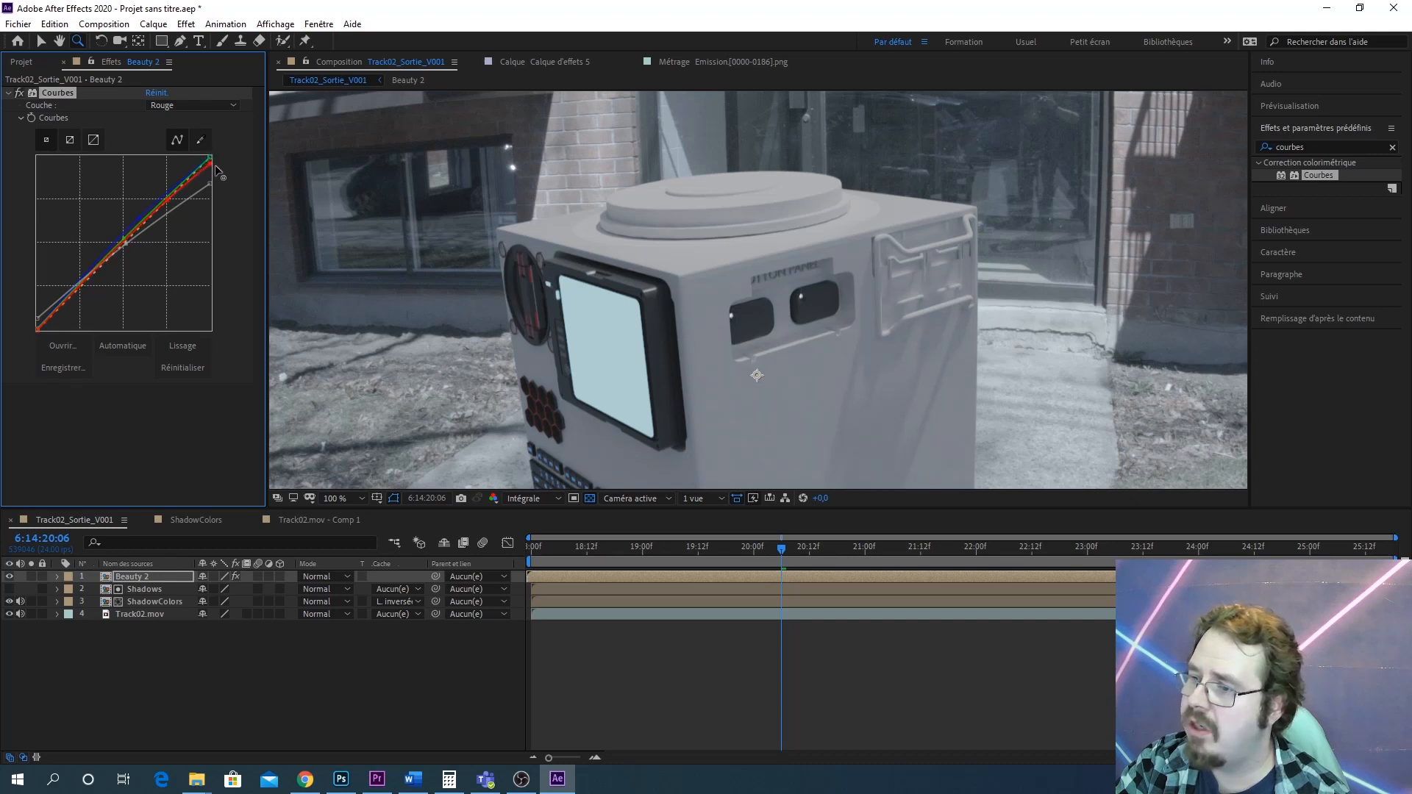
mouse_move(214, 165)
left_mouse_down()
mouse_move(228, 198)
mouse_move(223, 169)
left_mouse_up()
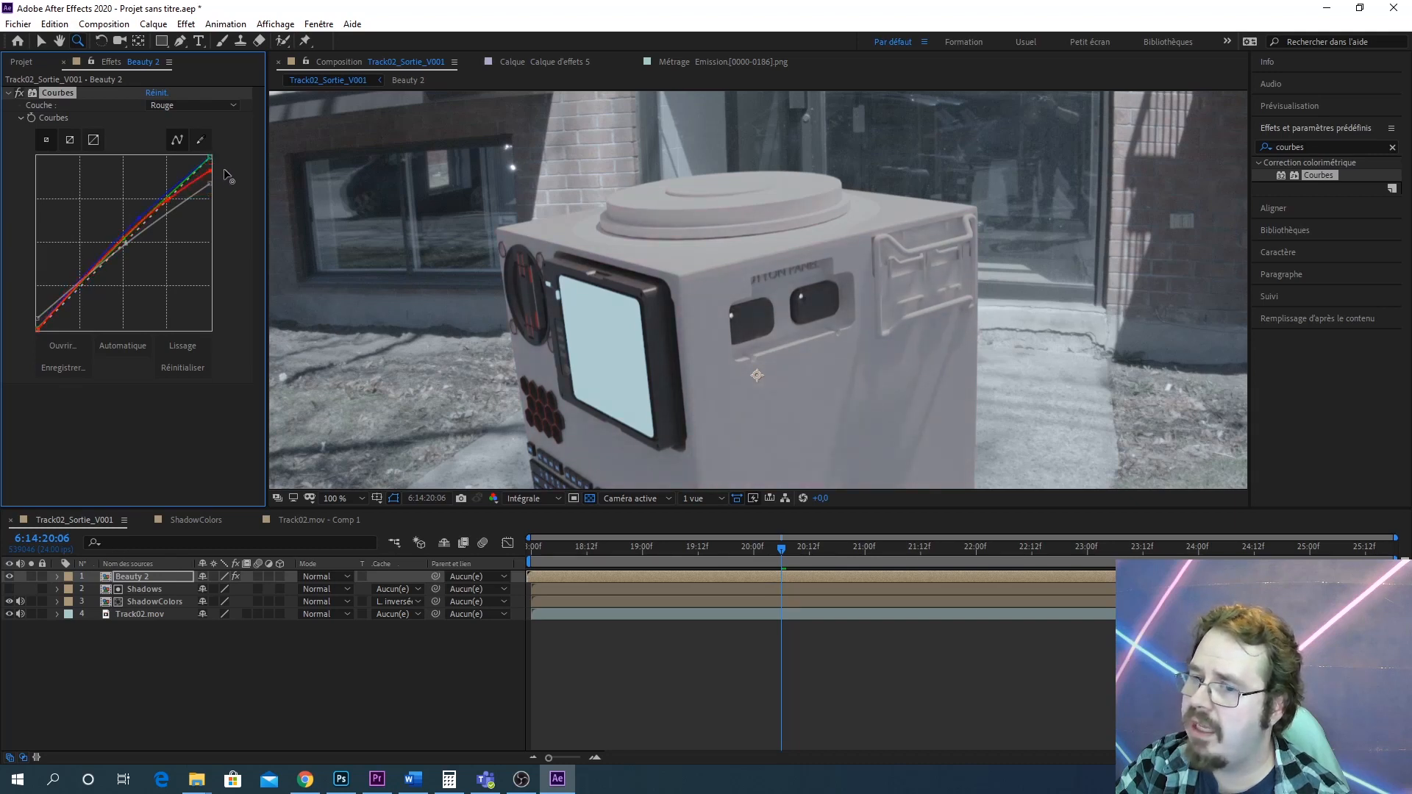
left_click(166, 200)
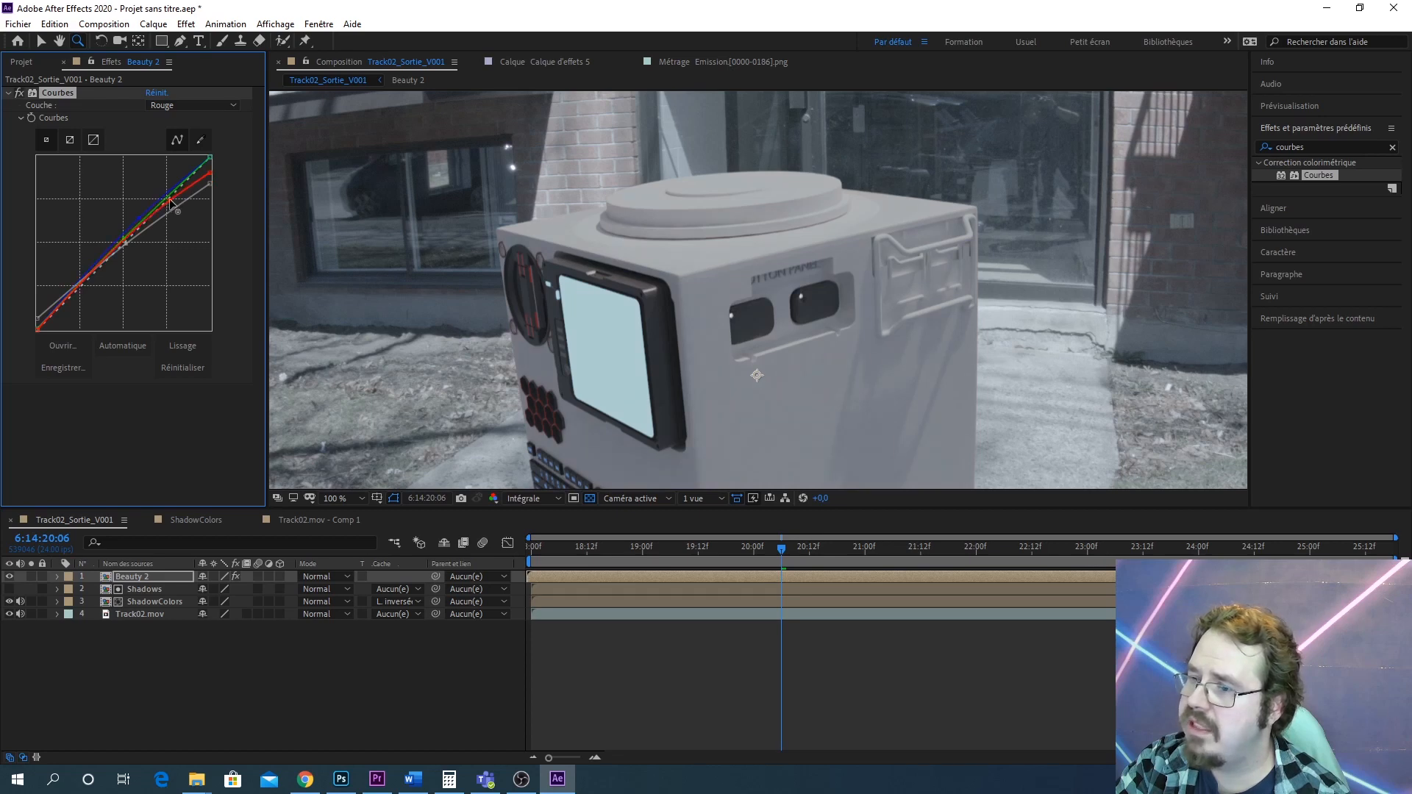
Add the AO composition from the 3DRenders AO folder as the top layer of the output composition
scroll(739, 303, "down", 1)
left_click_drag(840, 325, 789, 286)
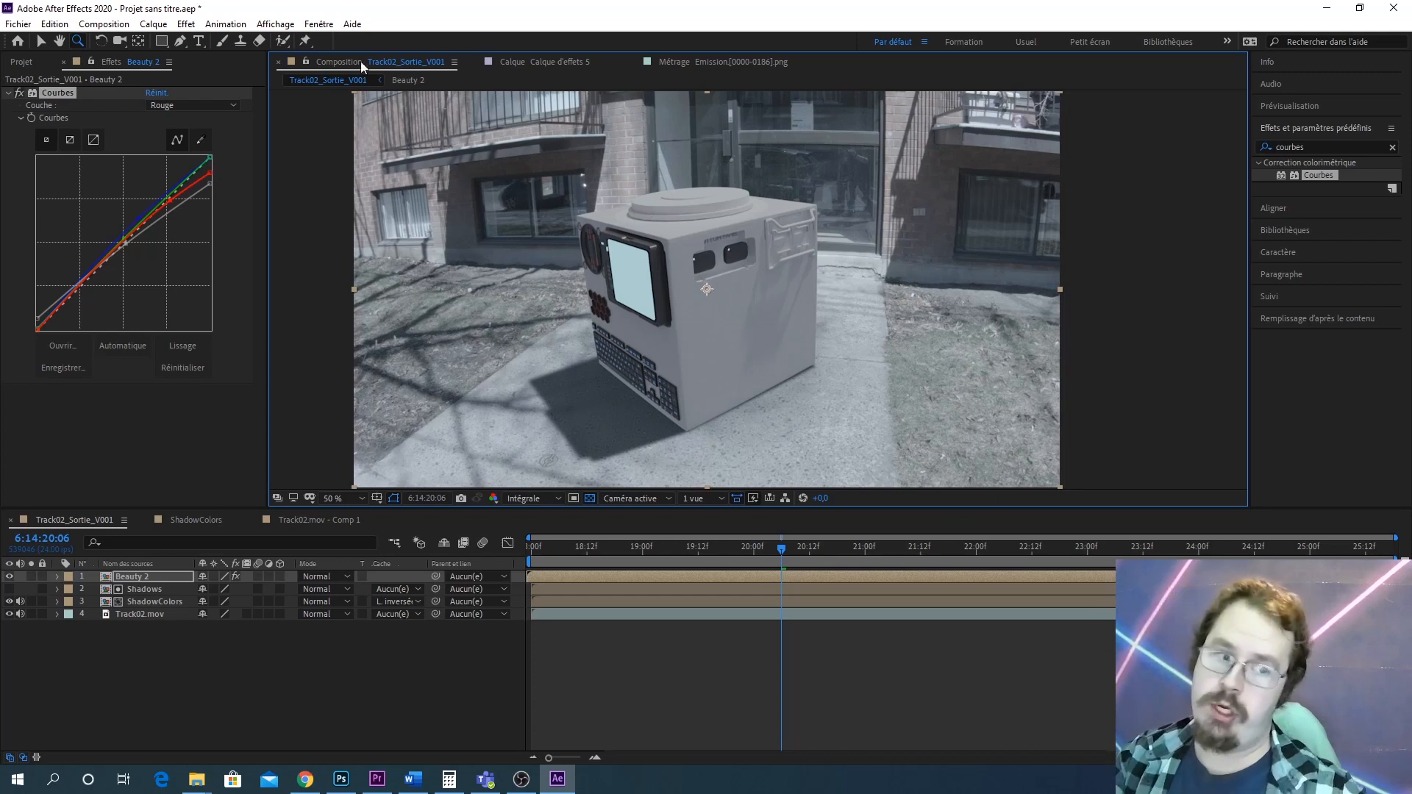
left_click(22, 62)
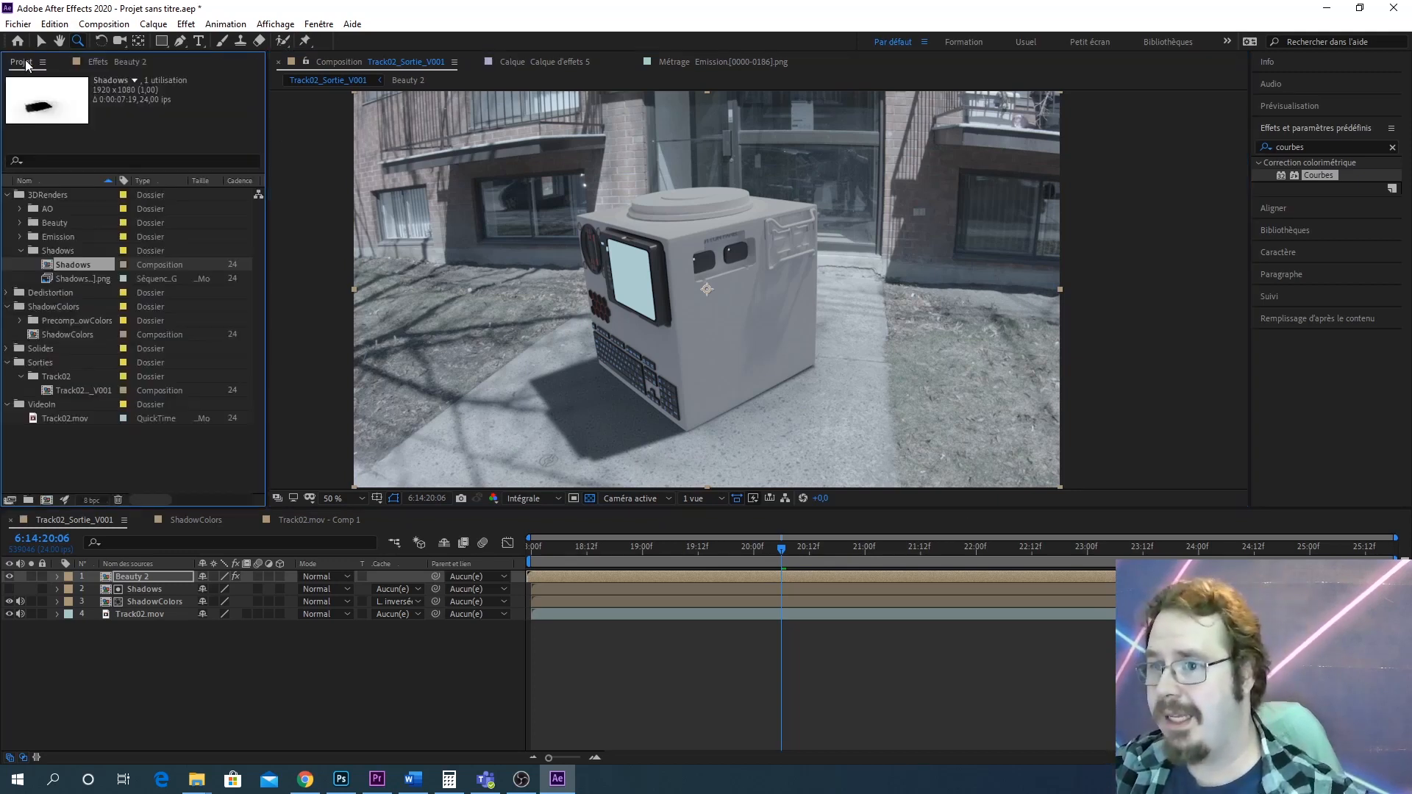
left_click(21, 251)
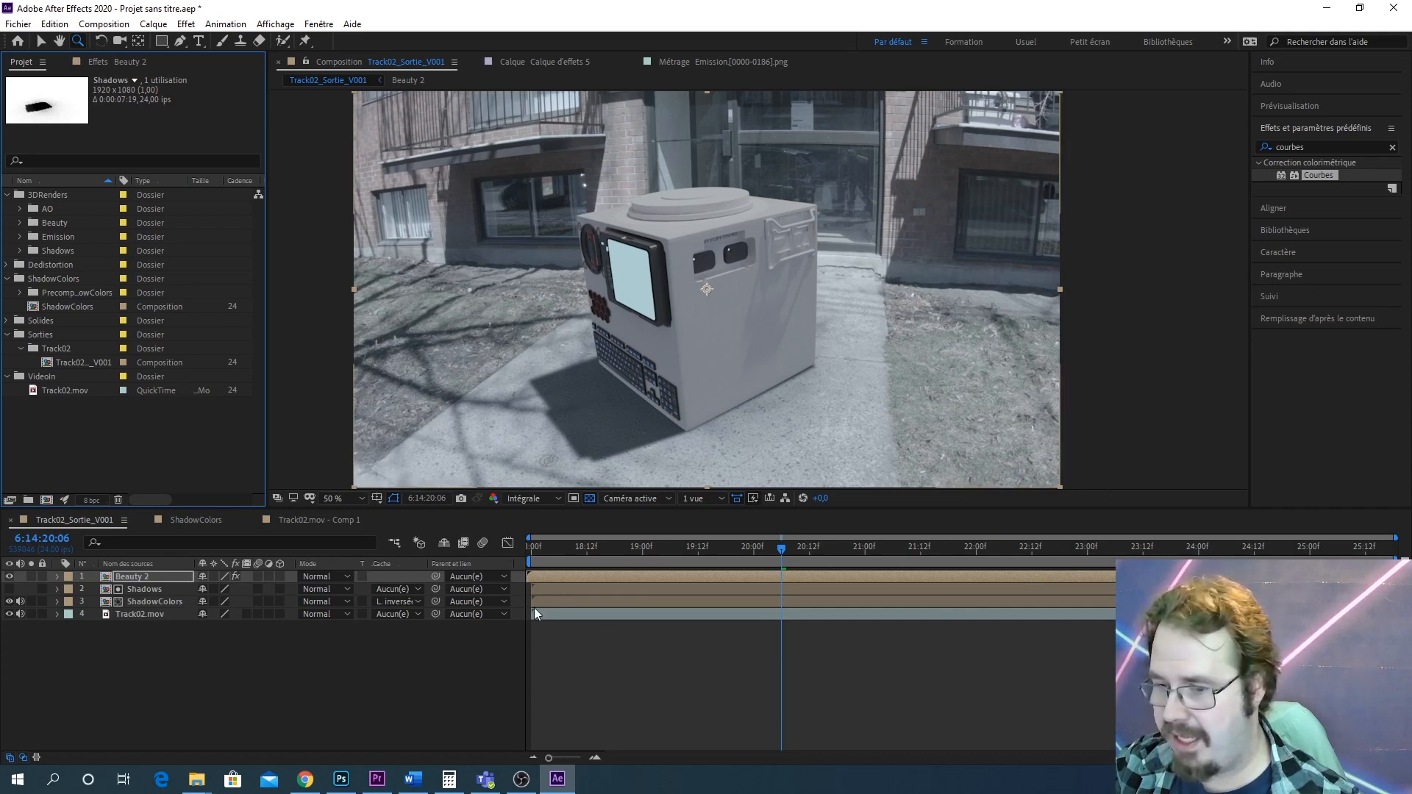
left_click(145, 589)
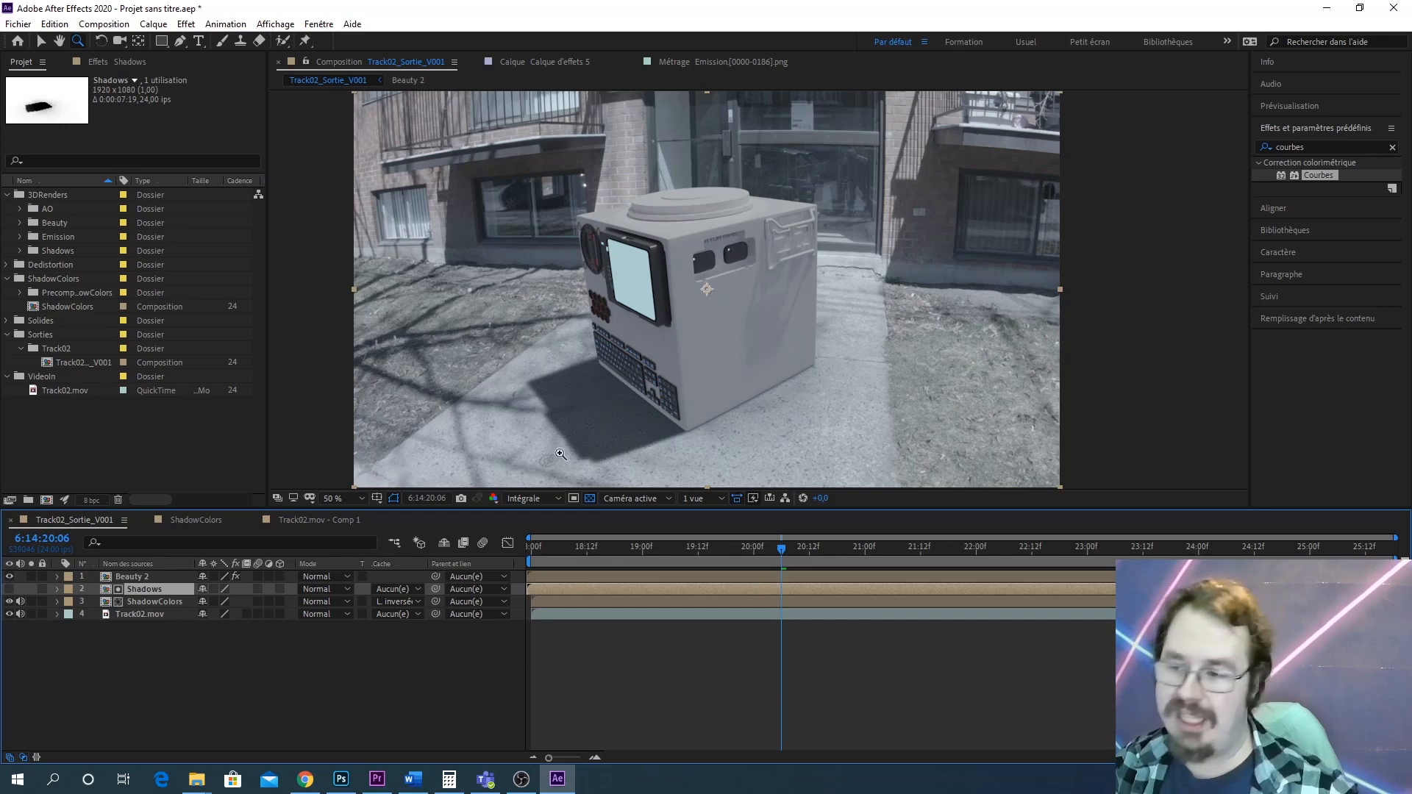
left_click(47, 208)
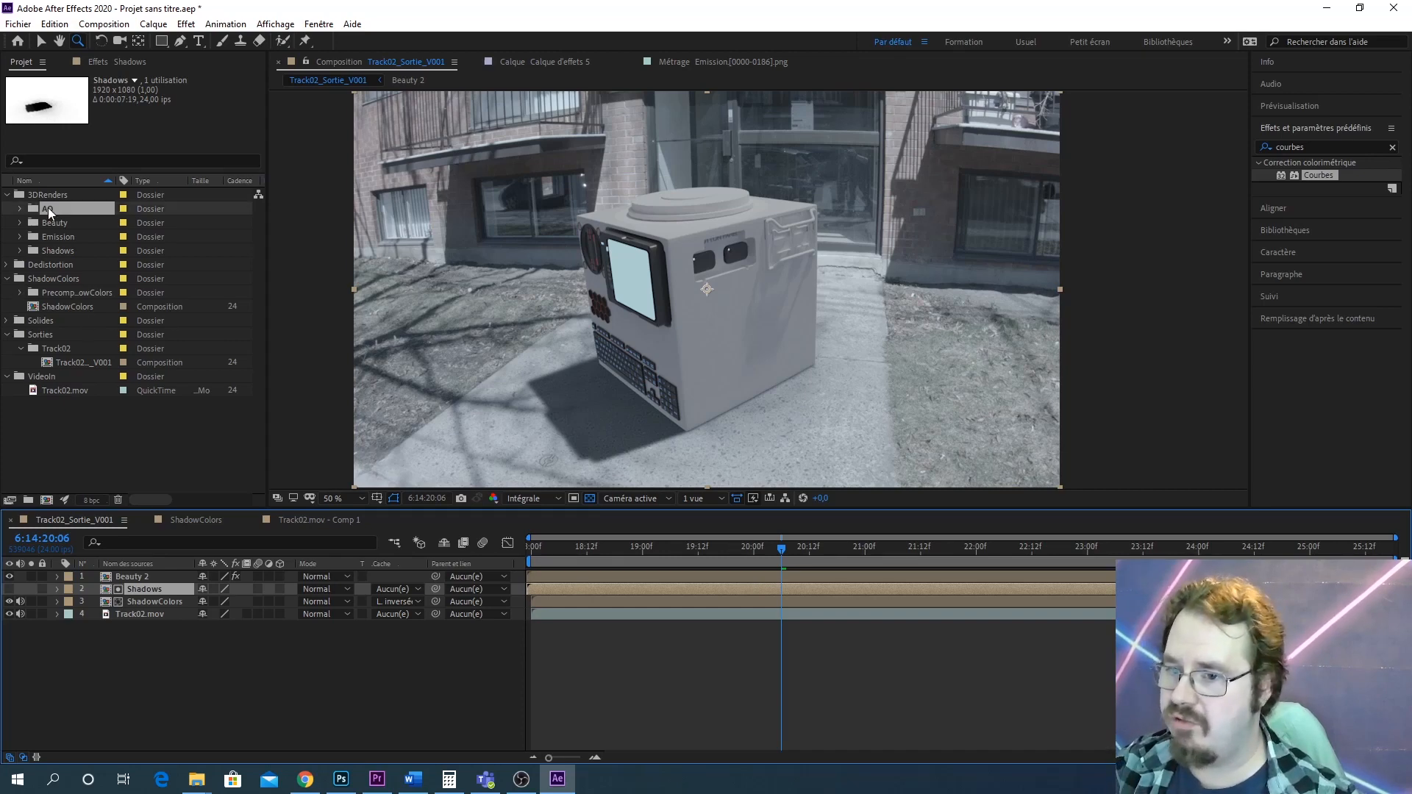
left_click(20, 209)
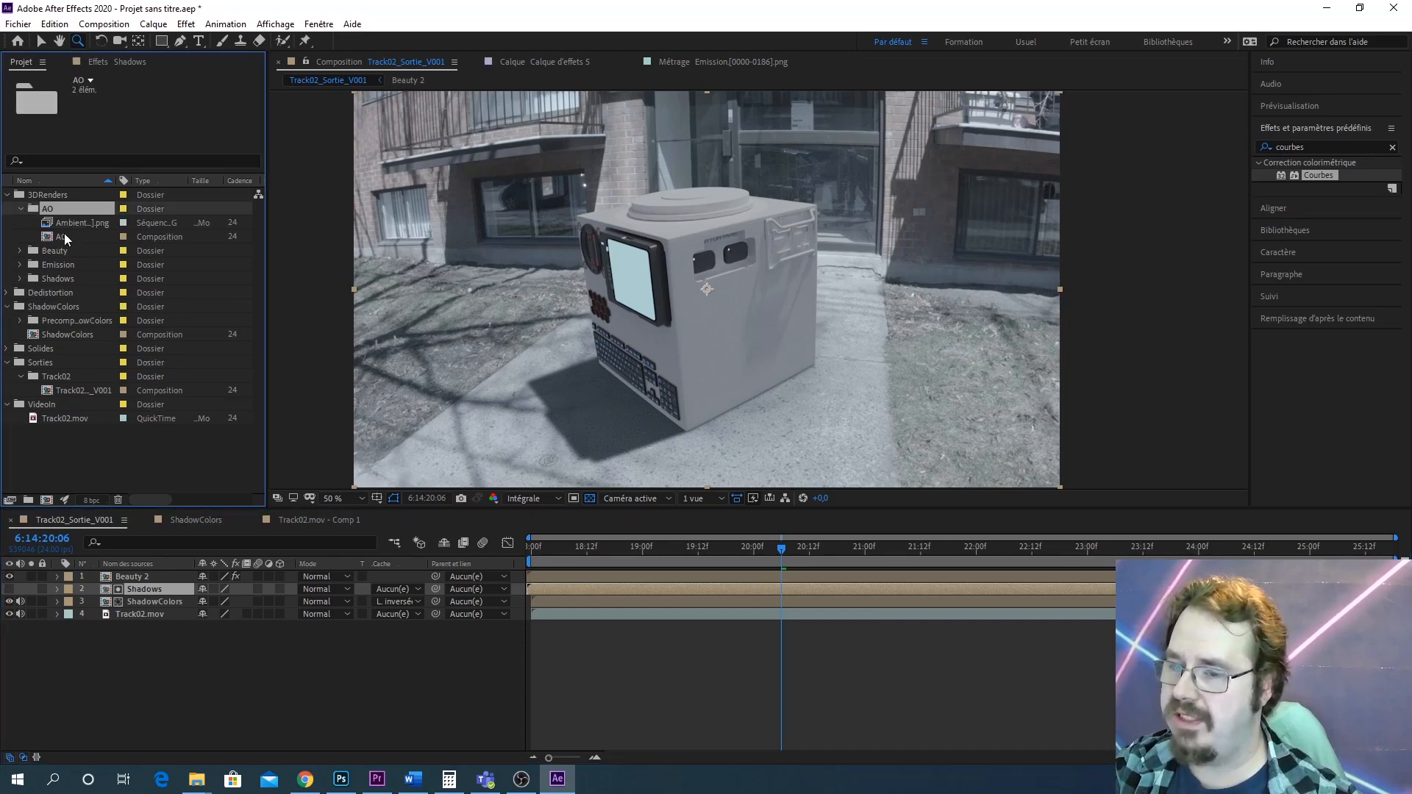
left_click_drag(61, 235, 129, 576)
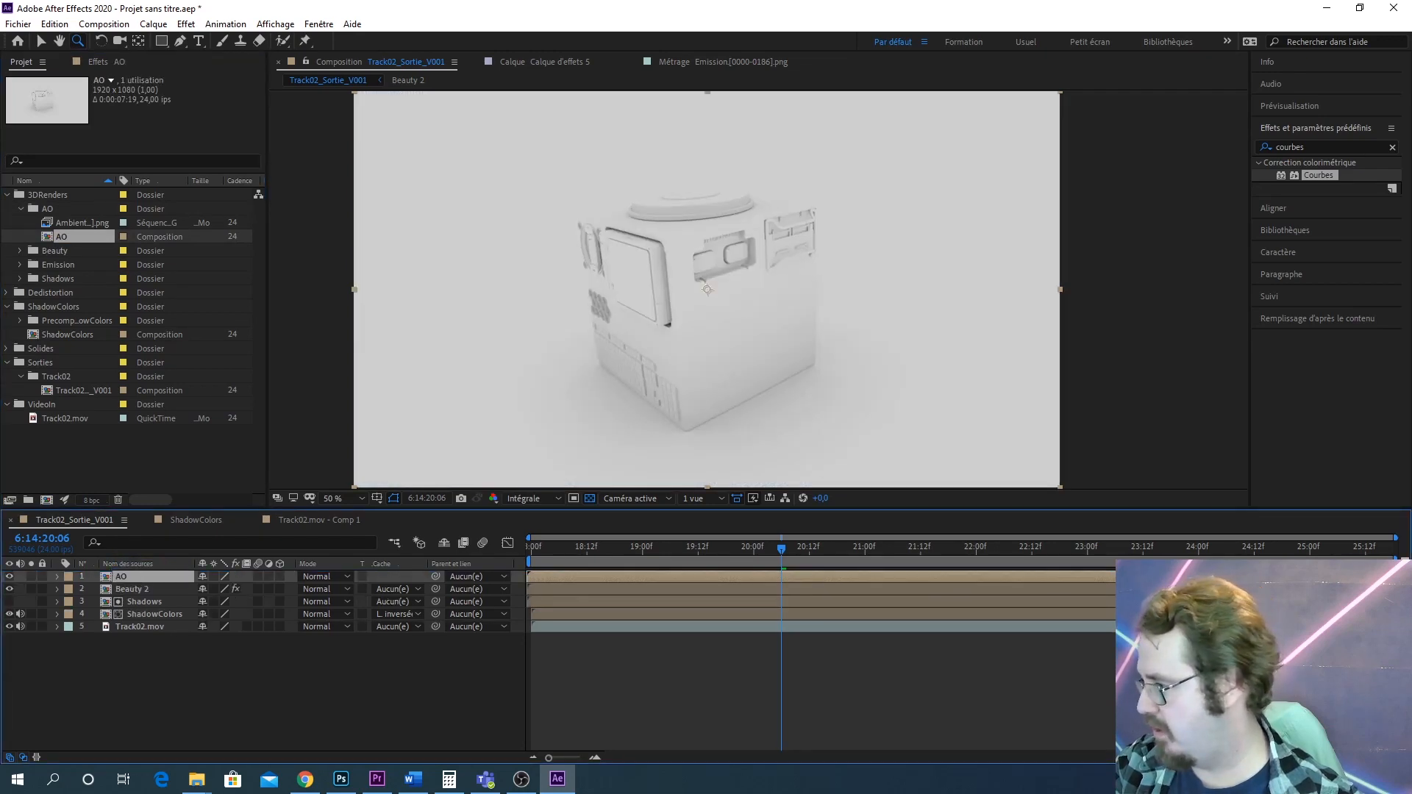
Set the AO layer's blend mode to Produit and toggle its visibility off to compare
left_click(325, 578)
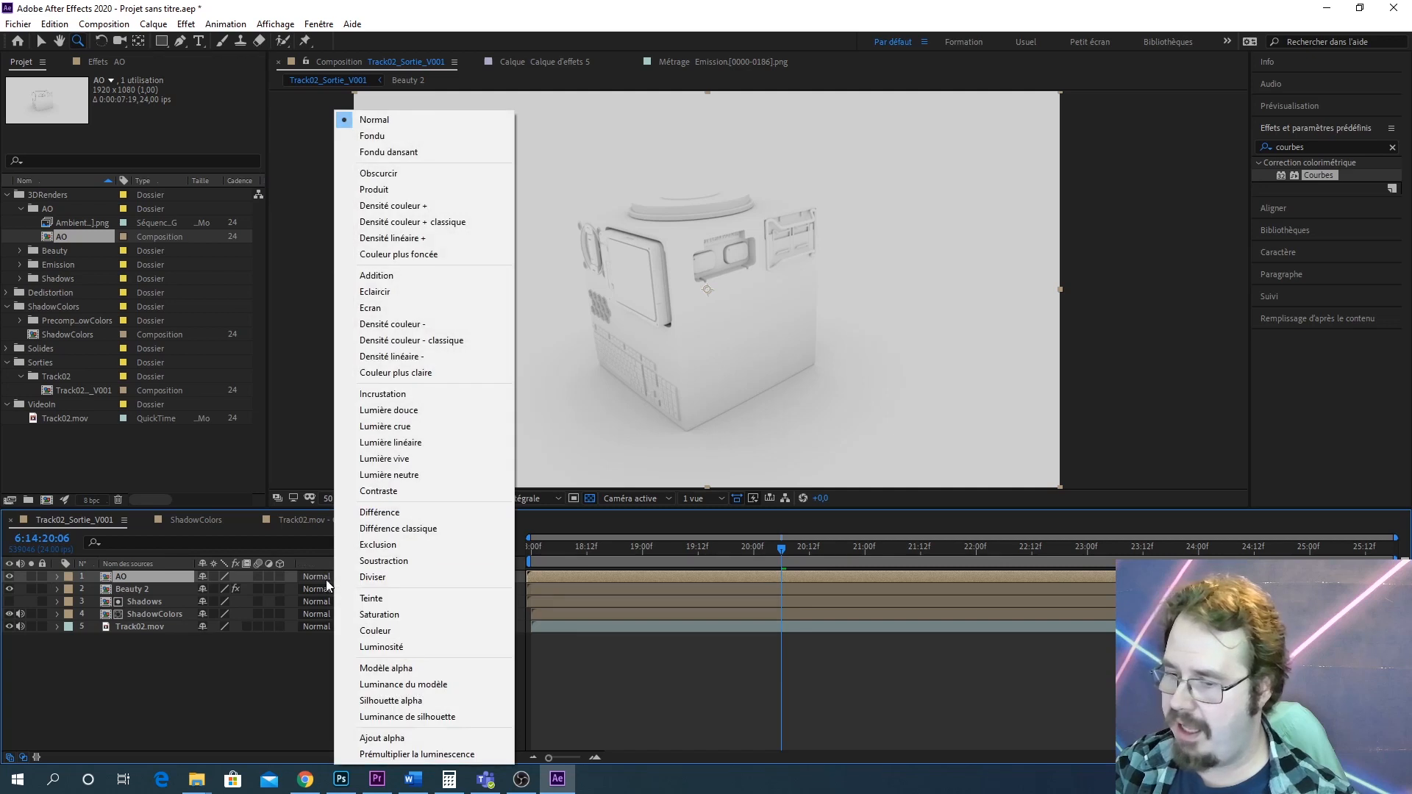
left_click(435, 188)
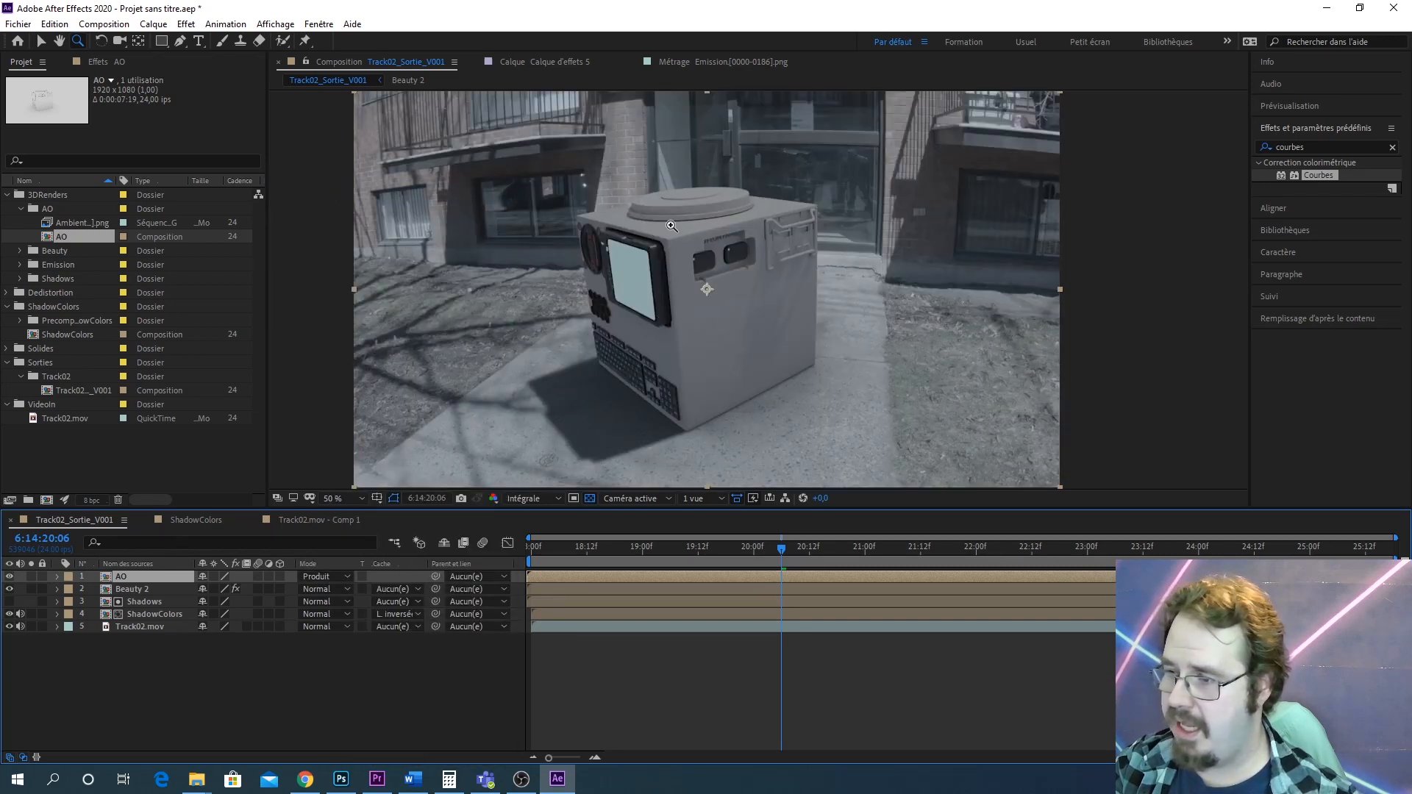
left_click(9, 578)
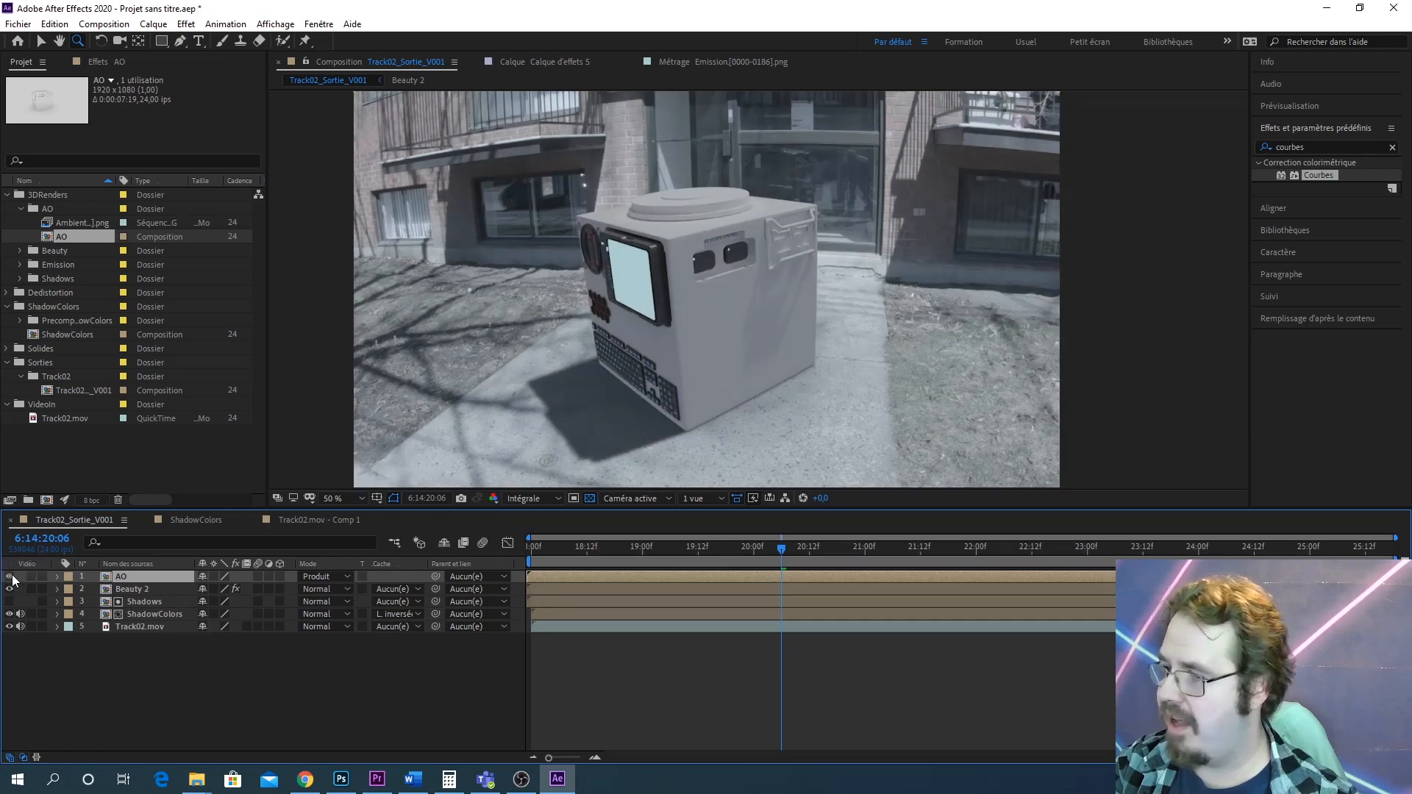
Toggle the AO layer's visibility repeatedly to compare the composite with and without ambient occlusion
left_click(10, 577)
left_click(10, 577)
left_click(10, 578)
left_click(9, 578)
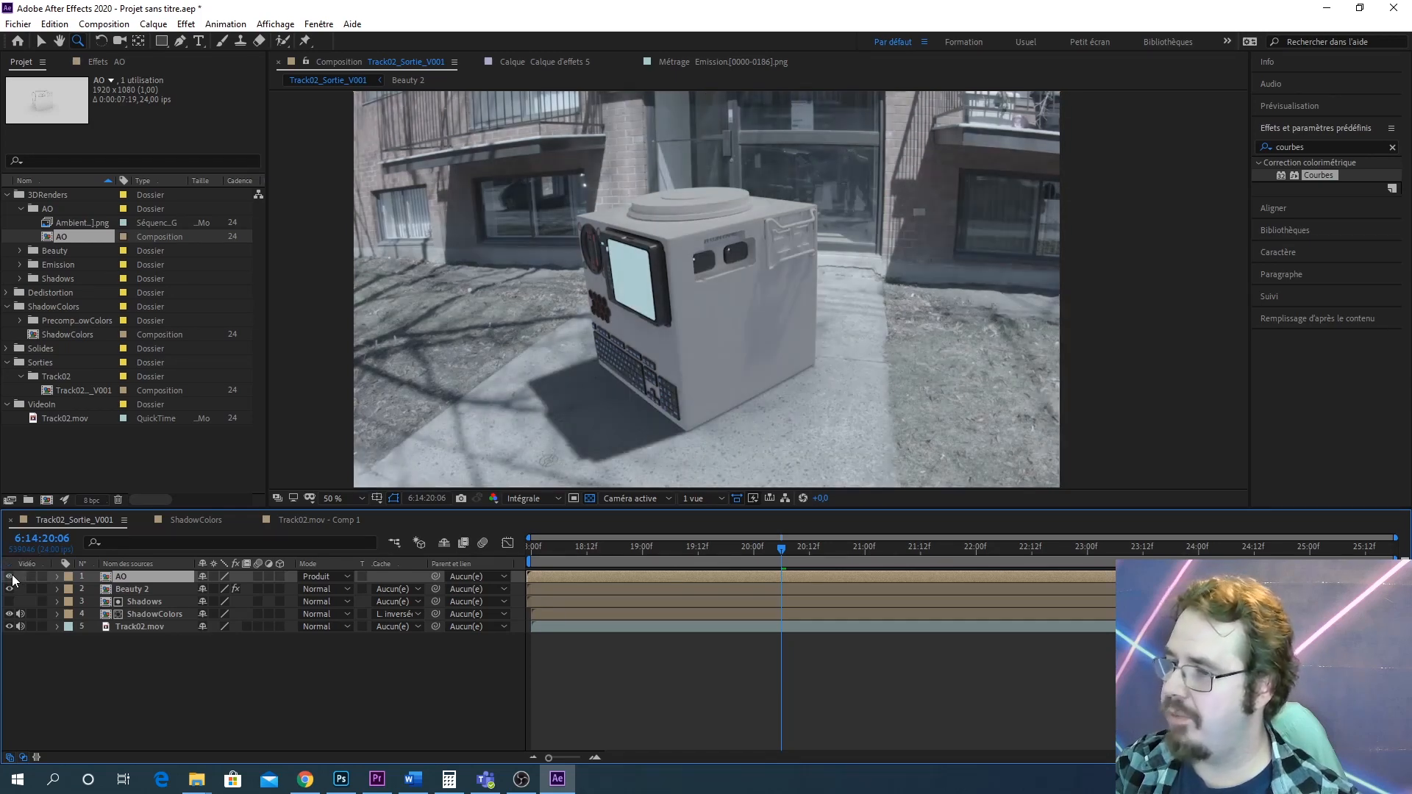
left_click(10, 577)
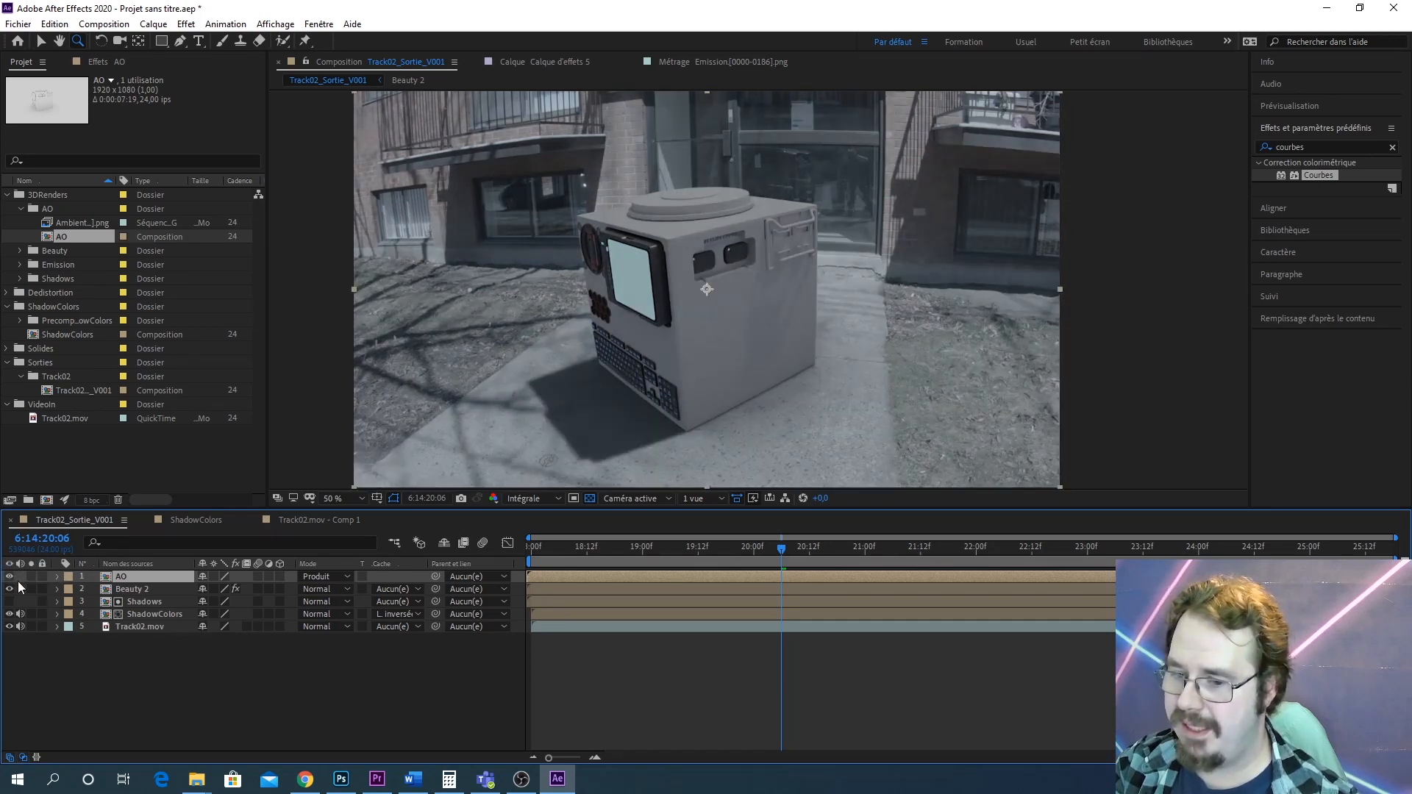
left_click(9, 577)
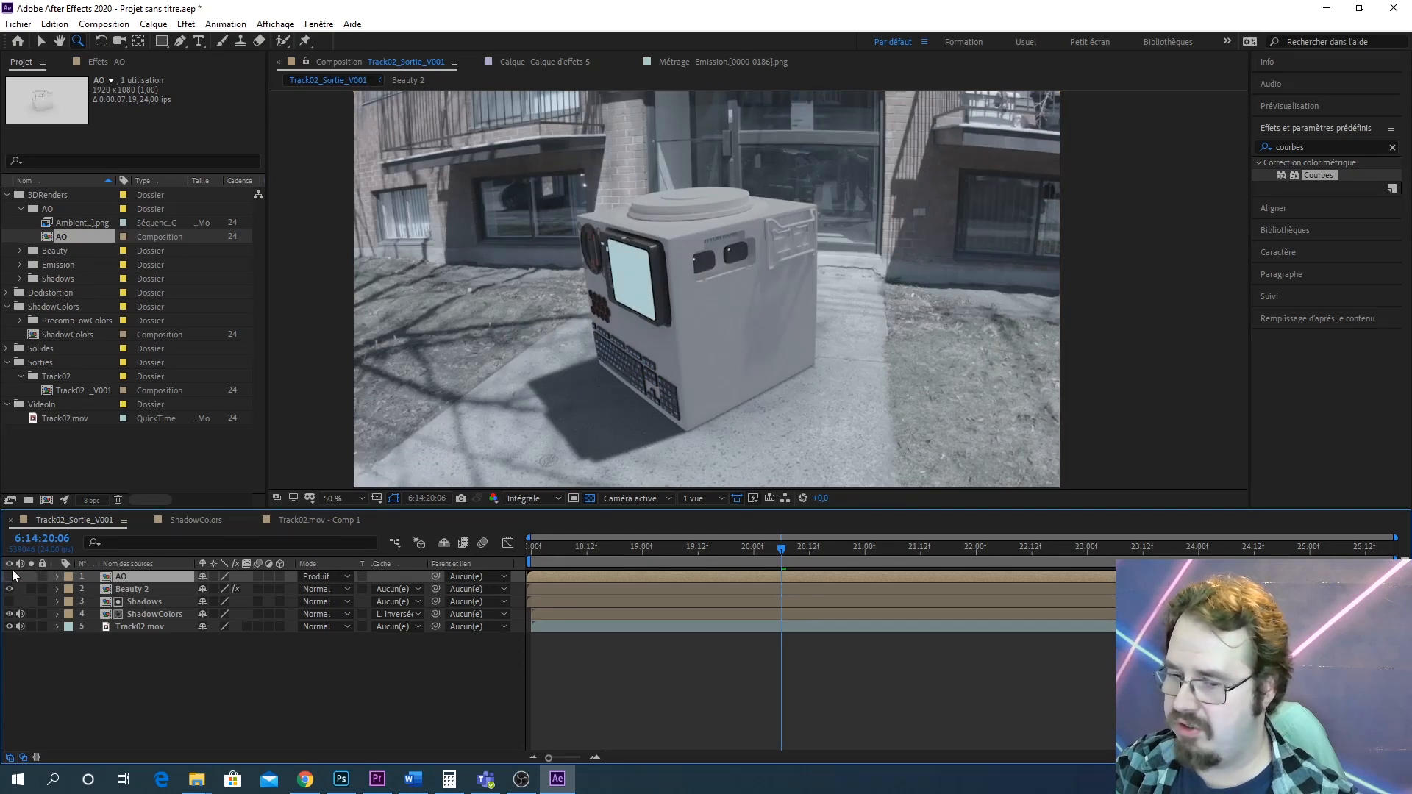
Set the AO layer's blend mode to Normal and turn its visibility back on to view the pass alone
left_click(320, 576)
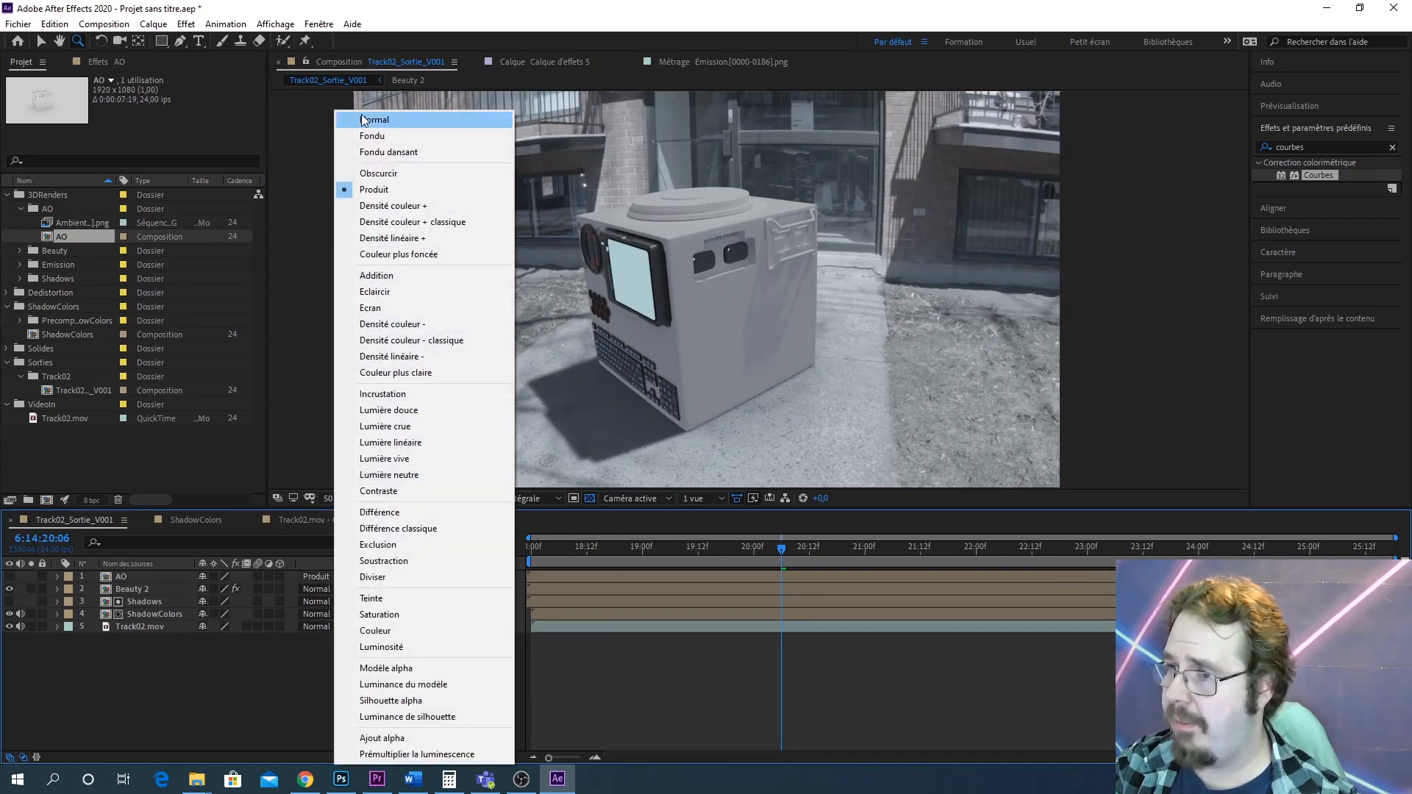
left_click(364, 120)
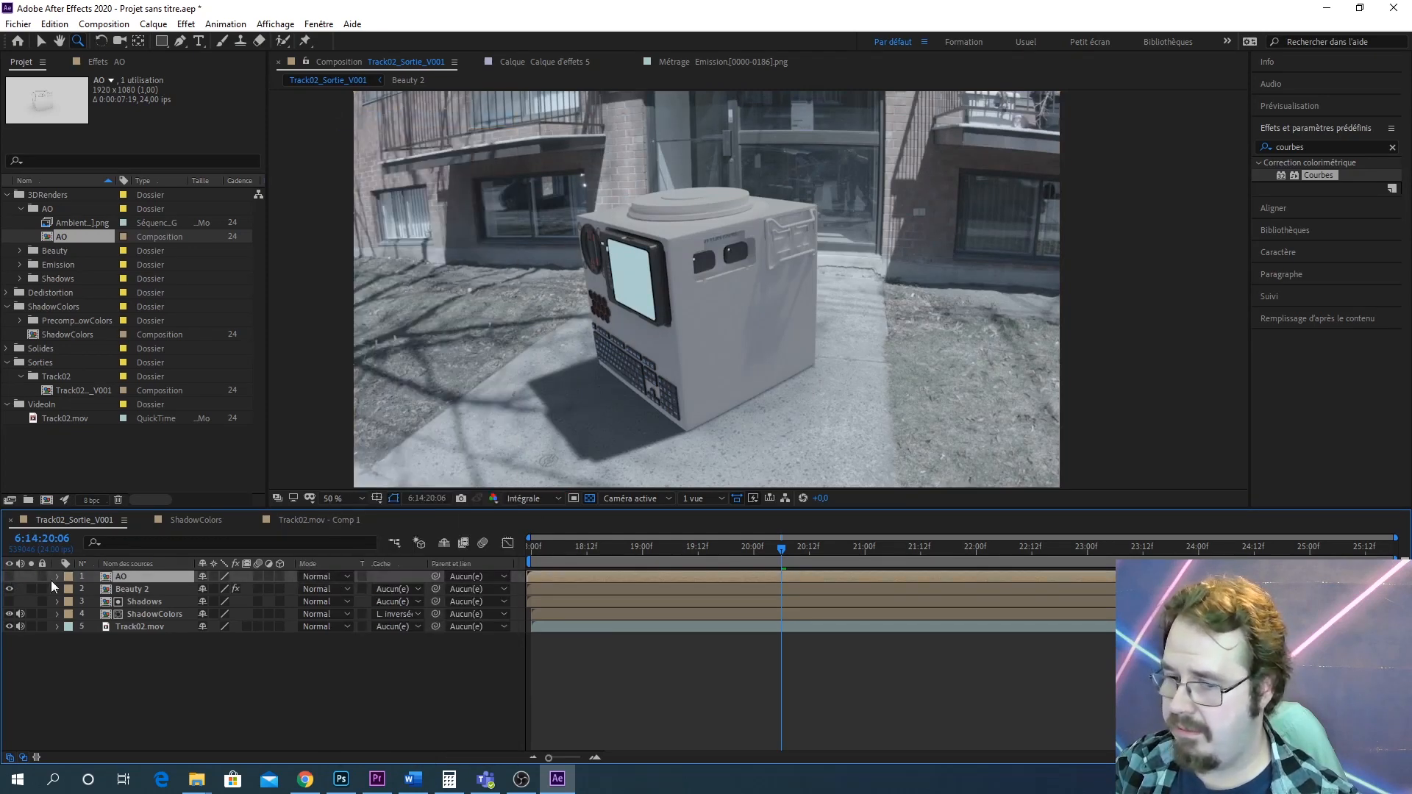
left_click(10, 577)
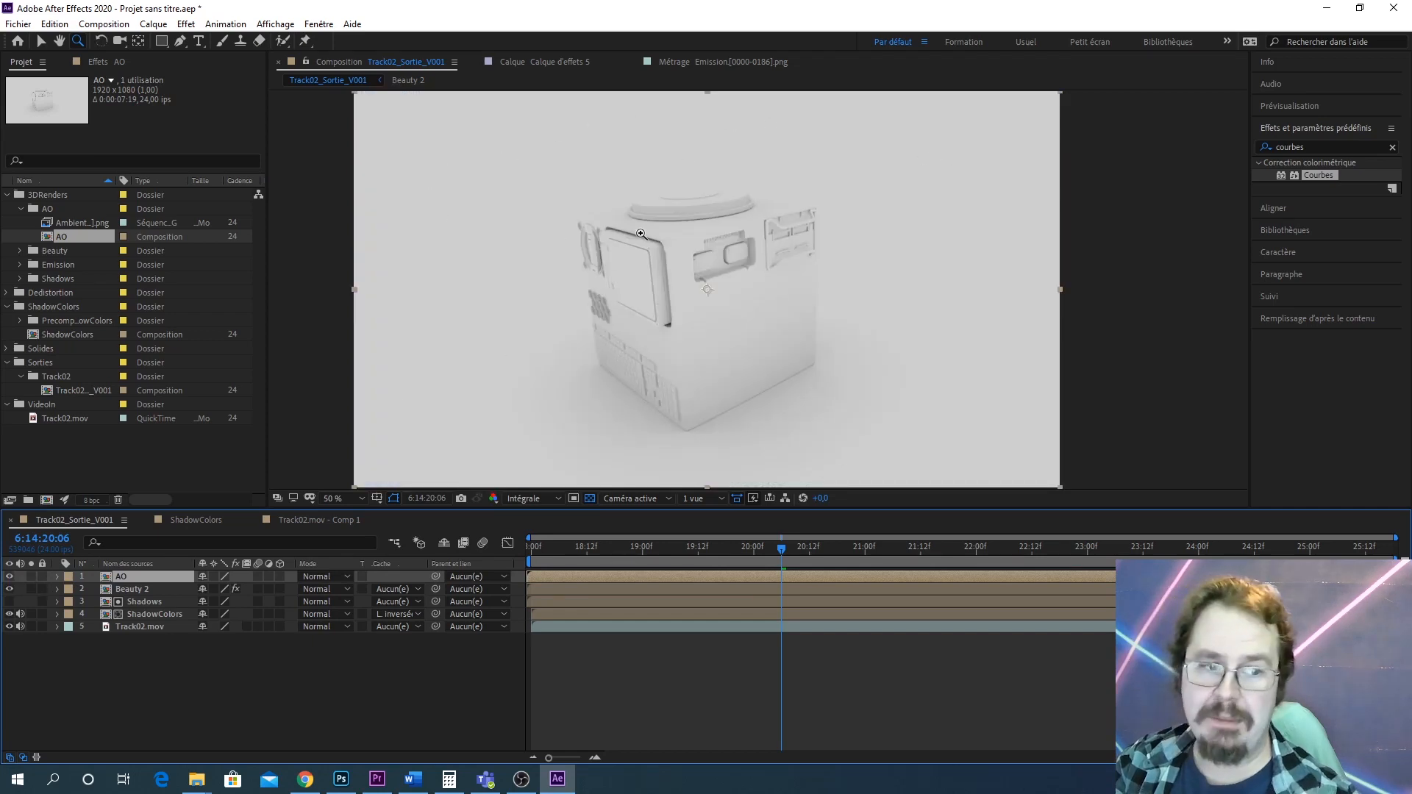
Apply Courbes to the AO layer and bend its RGB curve into a steep S-shape, brightening highlights and deepening shadows
left_click_drag(1318, 177, 135, 582)
key("v")
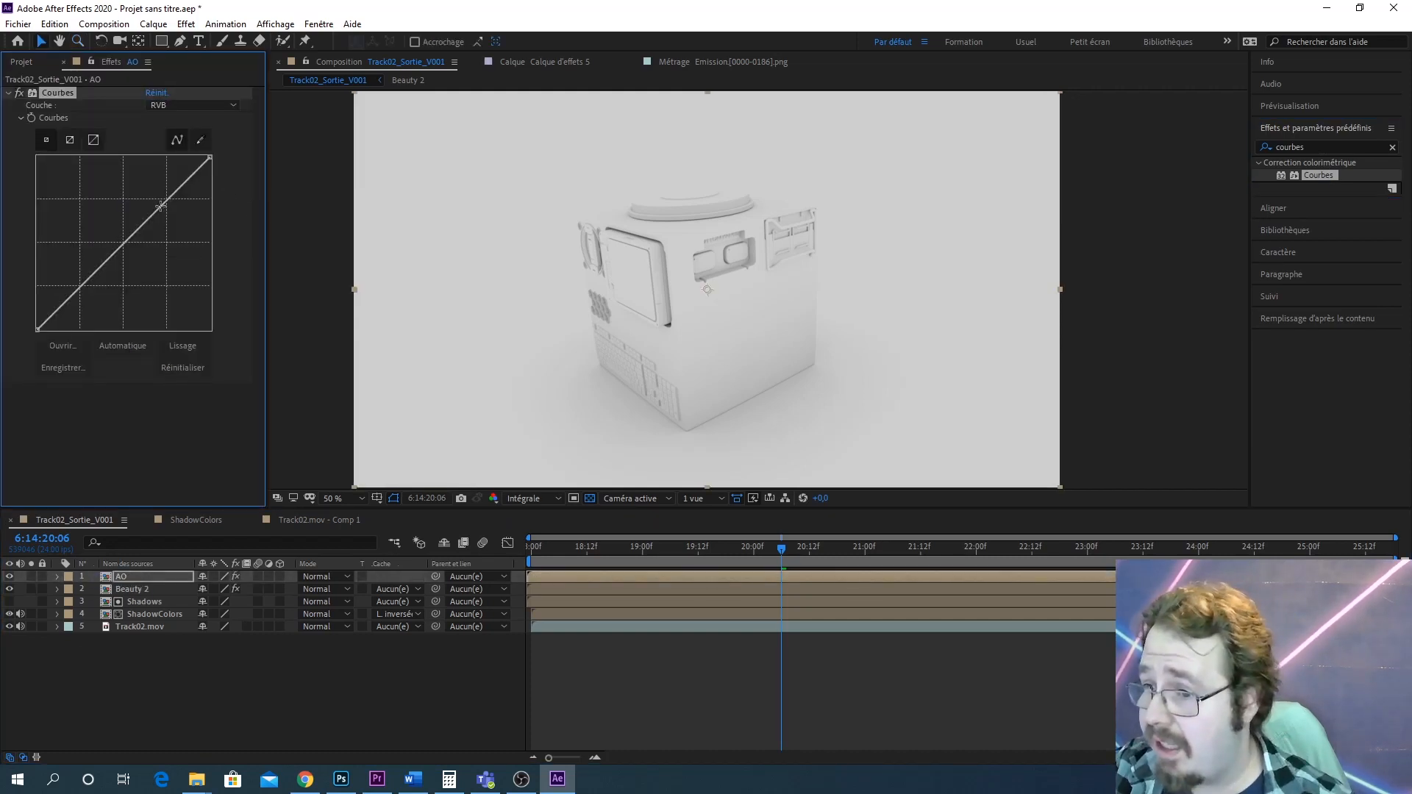
left_click_drag(170, 199, 209, 139)
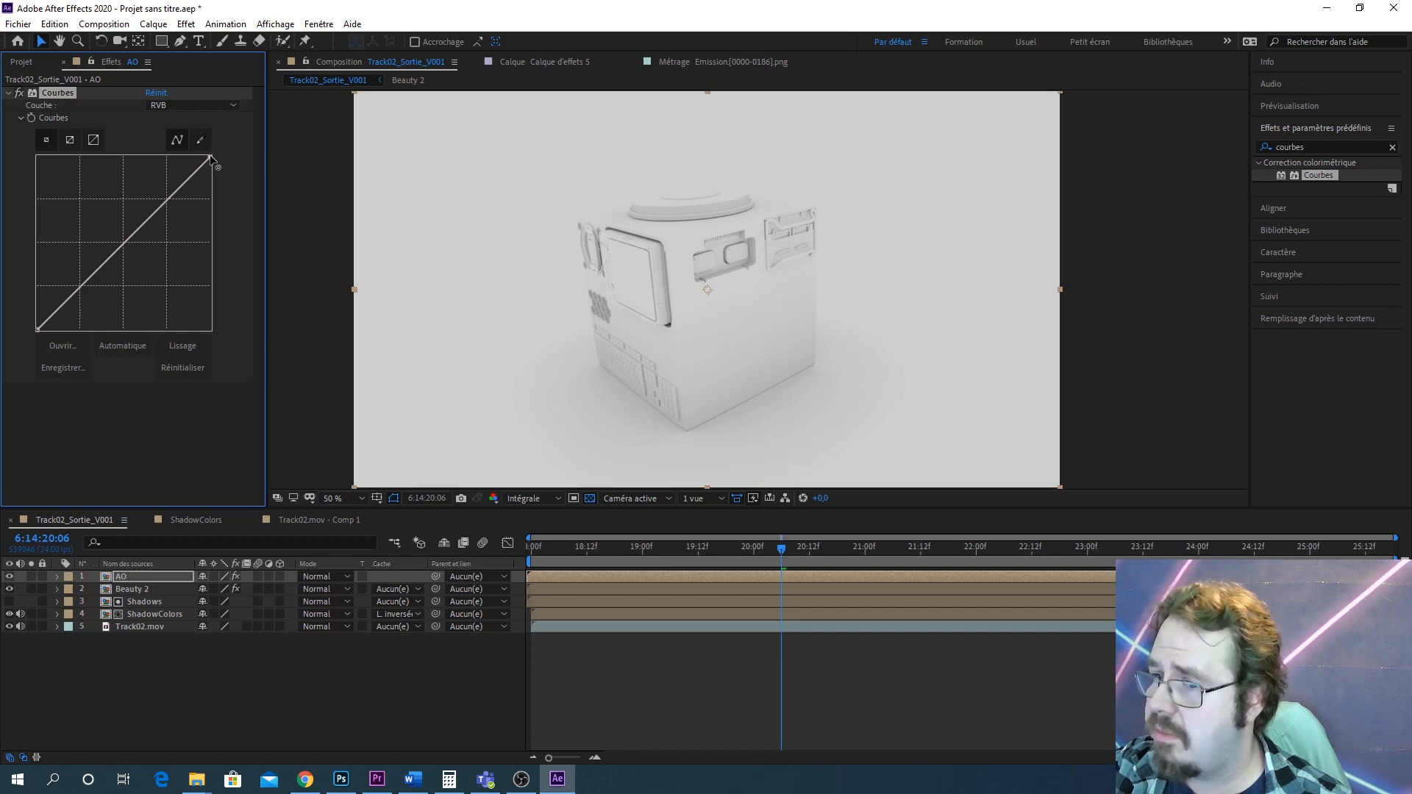
left_click_drag(210, 156, 279, 114)
left_click_drag(189, 189, 184, 167)
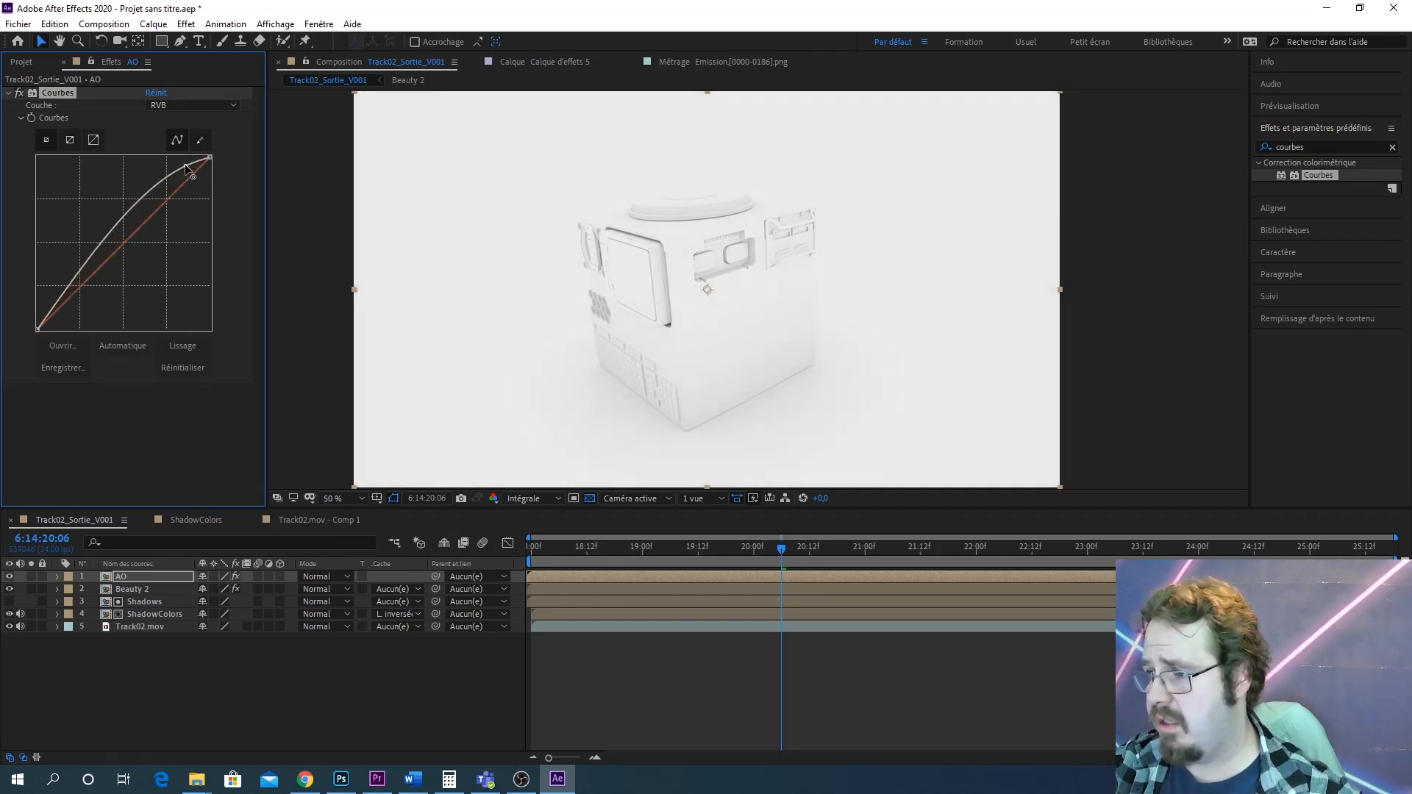
left_click_drag(45, 322, 135, 265)
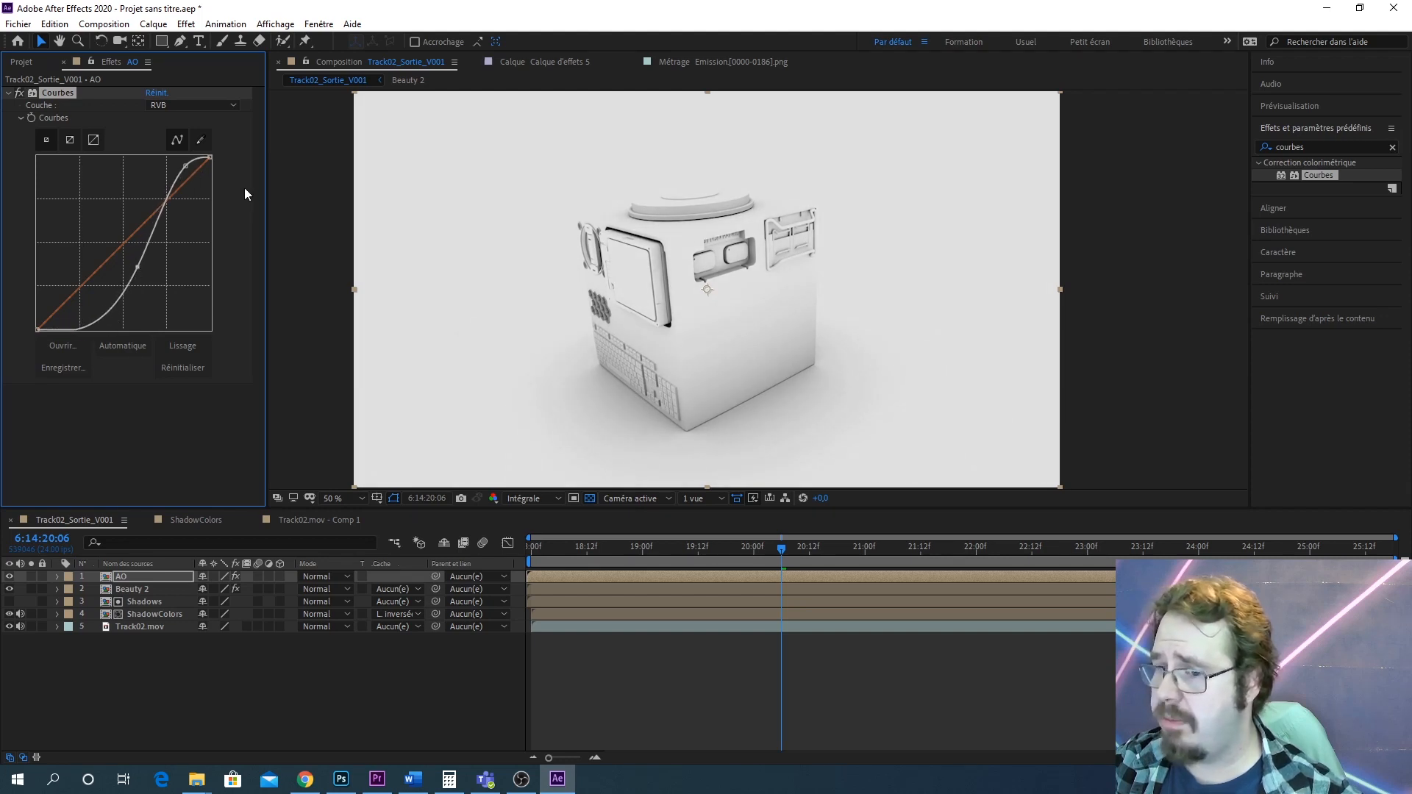
left_click_drag(187, 166, 175, 174)
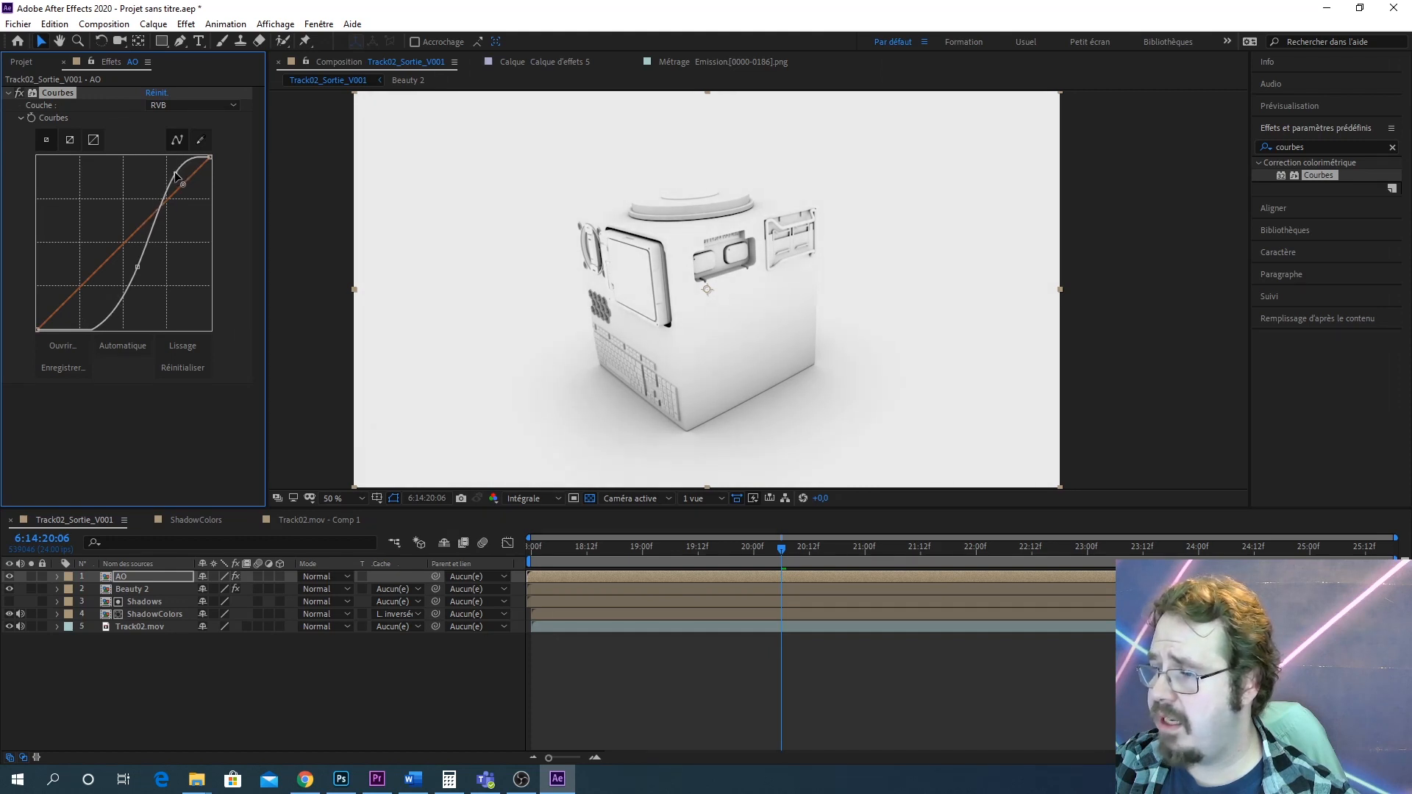
left_click_drag(140, 267, 140, 249)
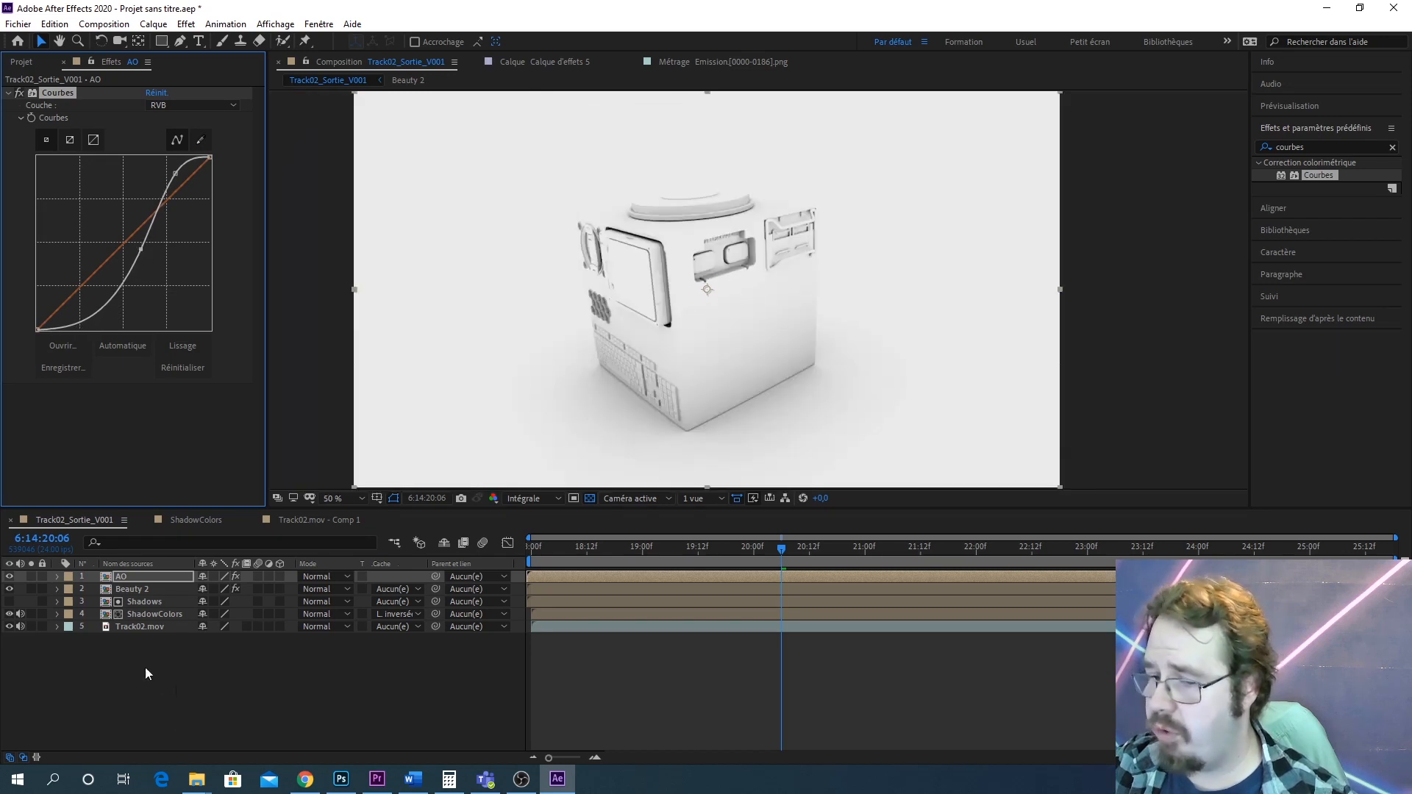
Set the AO layer's blend mode back to Produit and toggle its visibility to compare
left_click(333, 579)
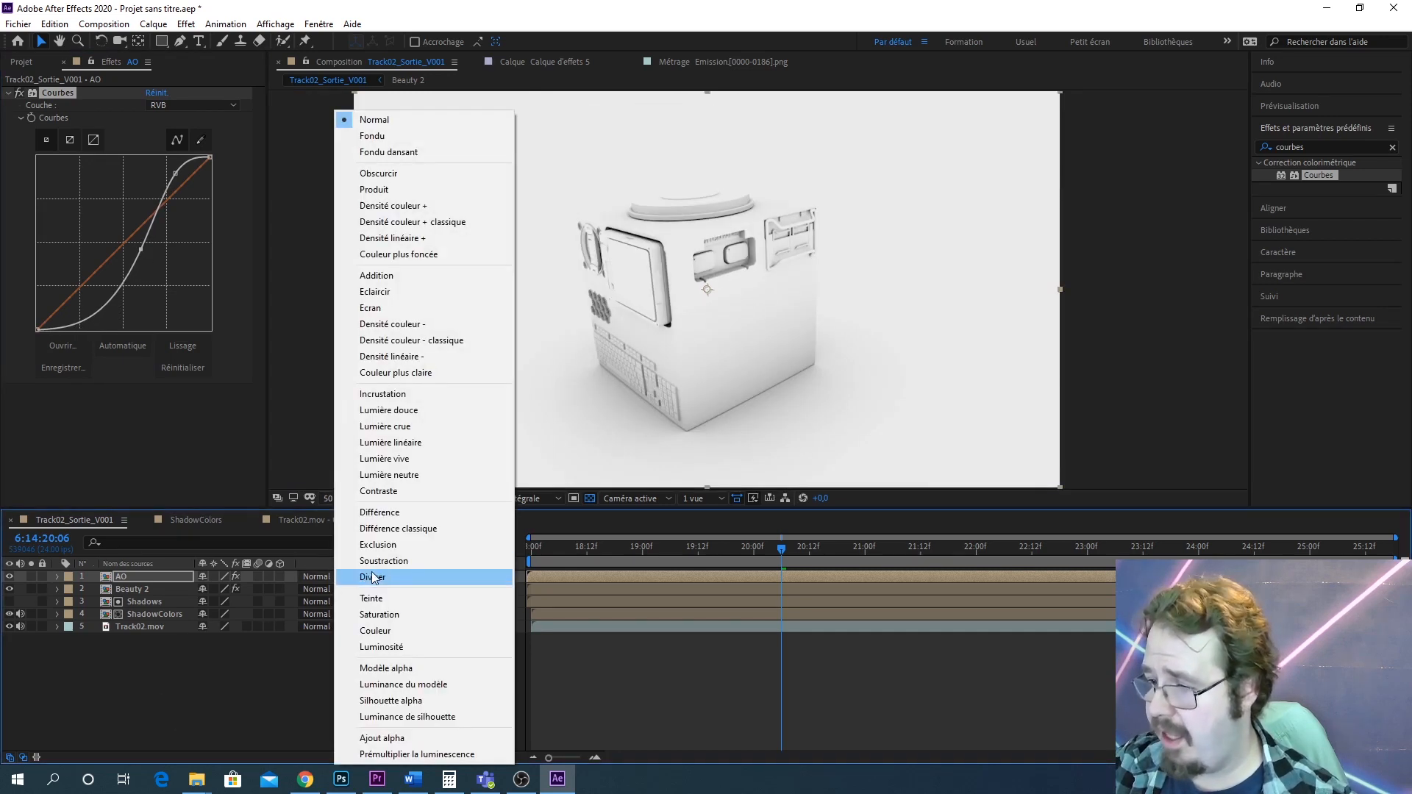
left_click(404, 189)
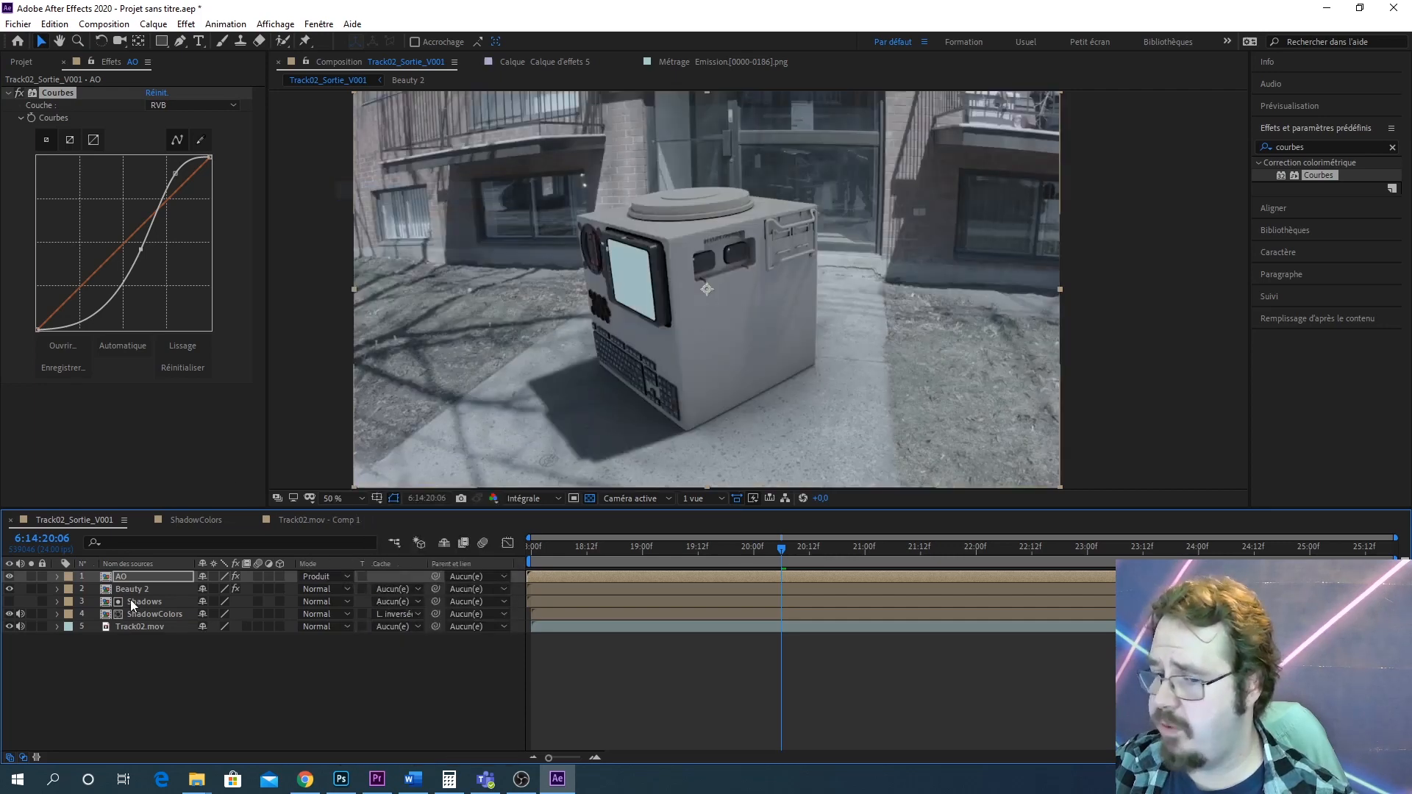
left_click(10, 579)
left_click(10, 579)
left_click(10, 578)
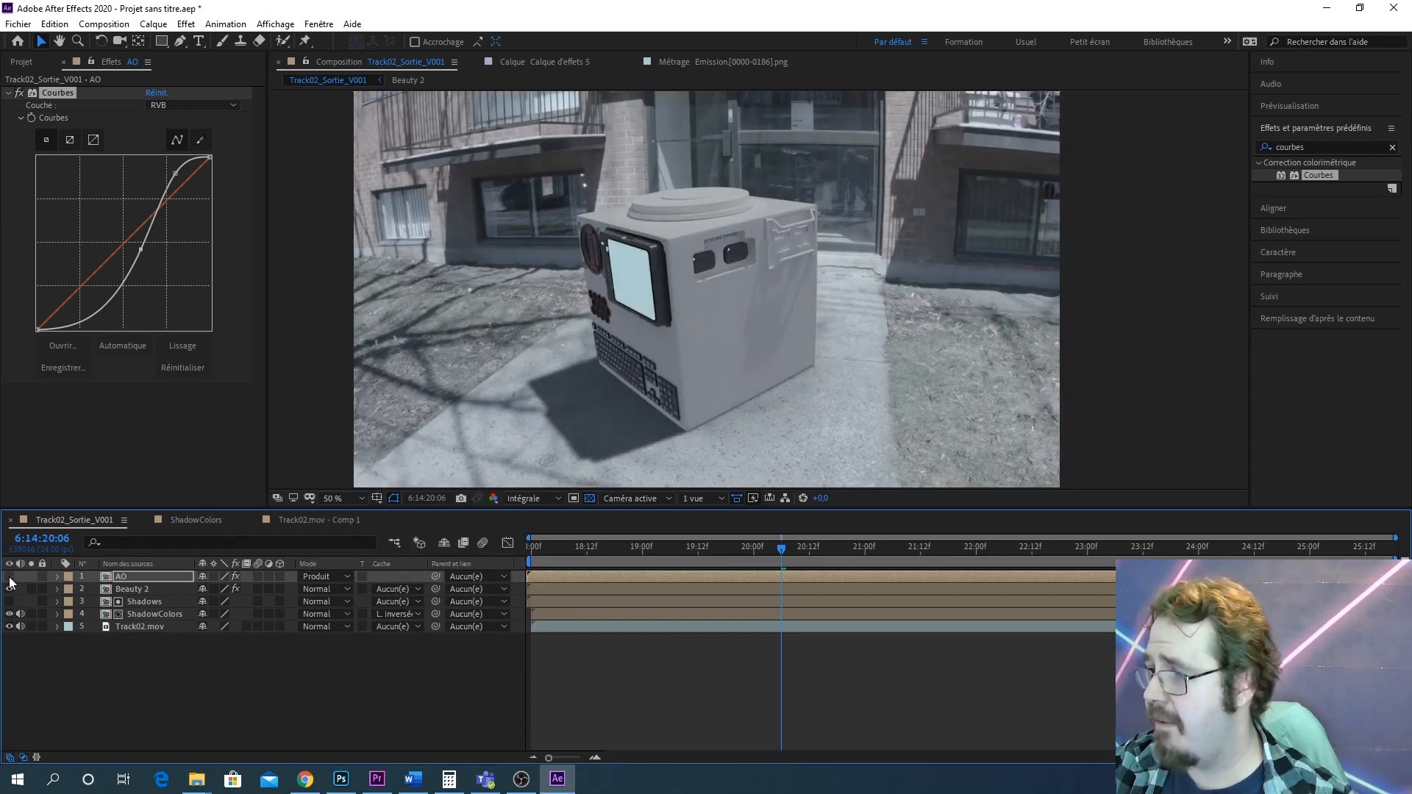
left_click(9, 578)
Raise the viewer exposure to +7,2 and zoom in to inspect the AO shading on the robot
scroll(726, 332, "up", 4)
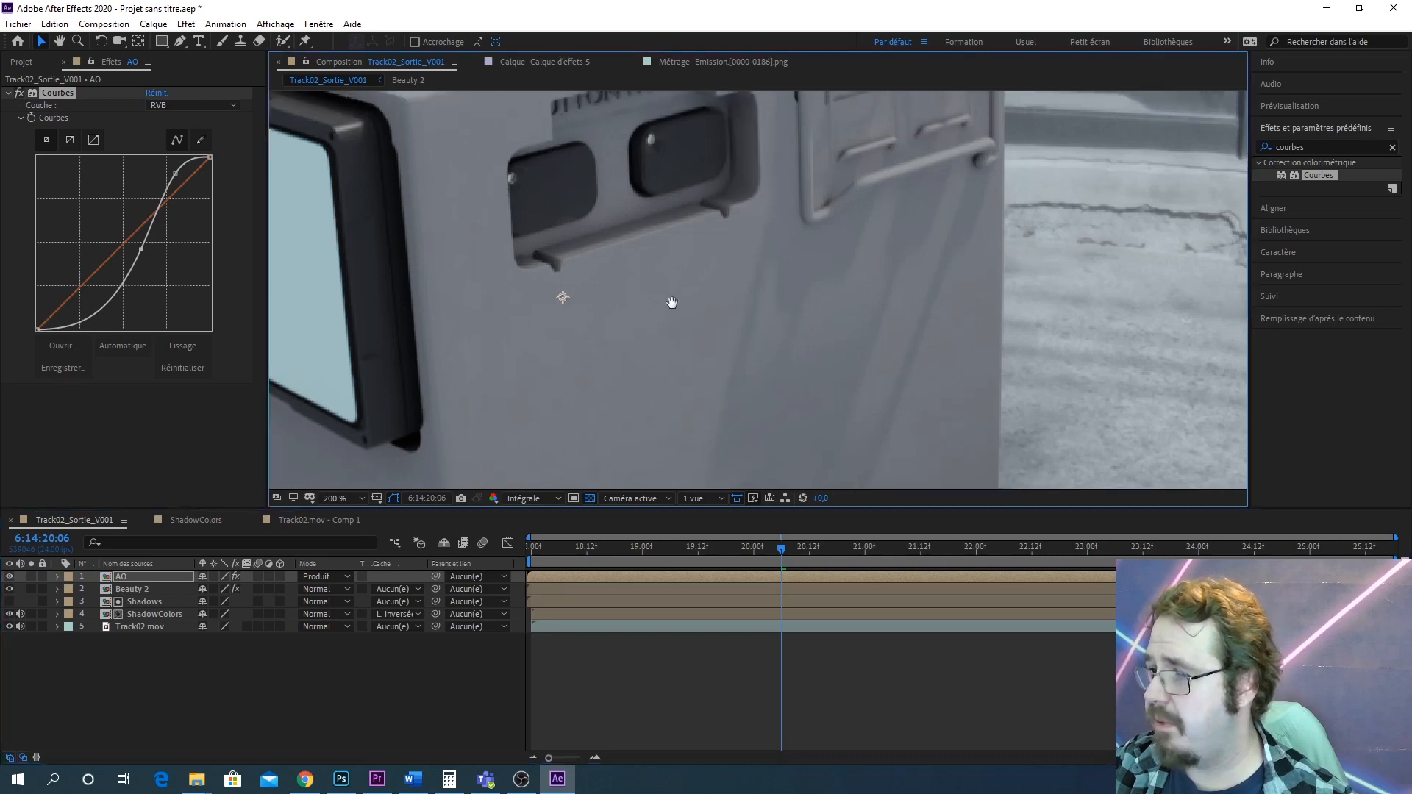
scroll(818, 364, "down", 2)
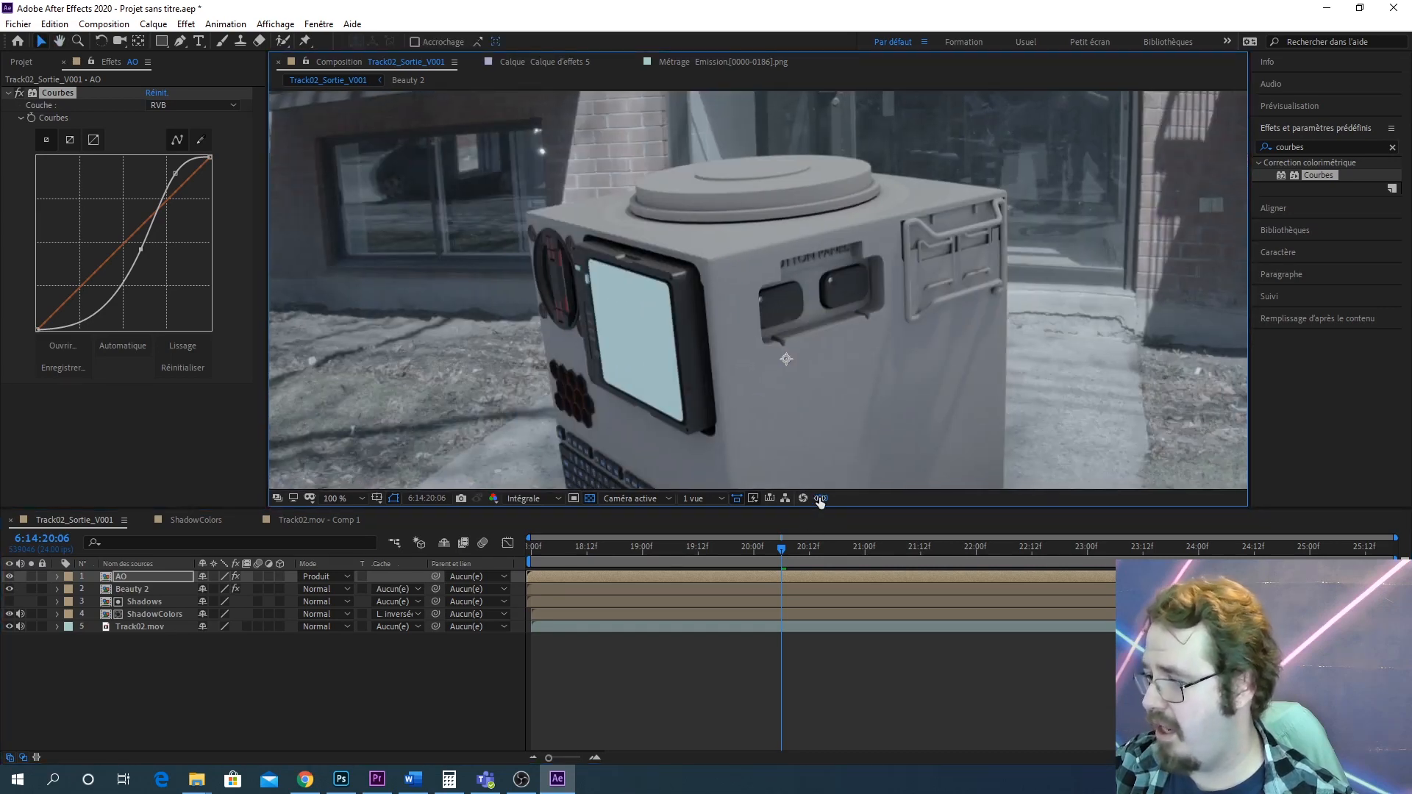
left_click_drag(825, 498, 870, 497)
scroll(695, 288, "down", 4)
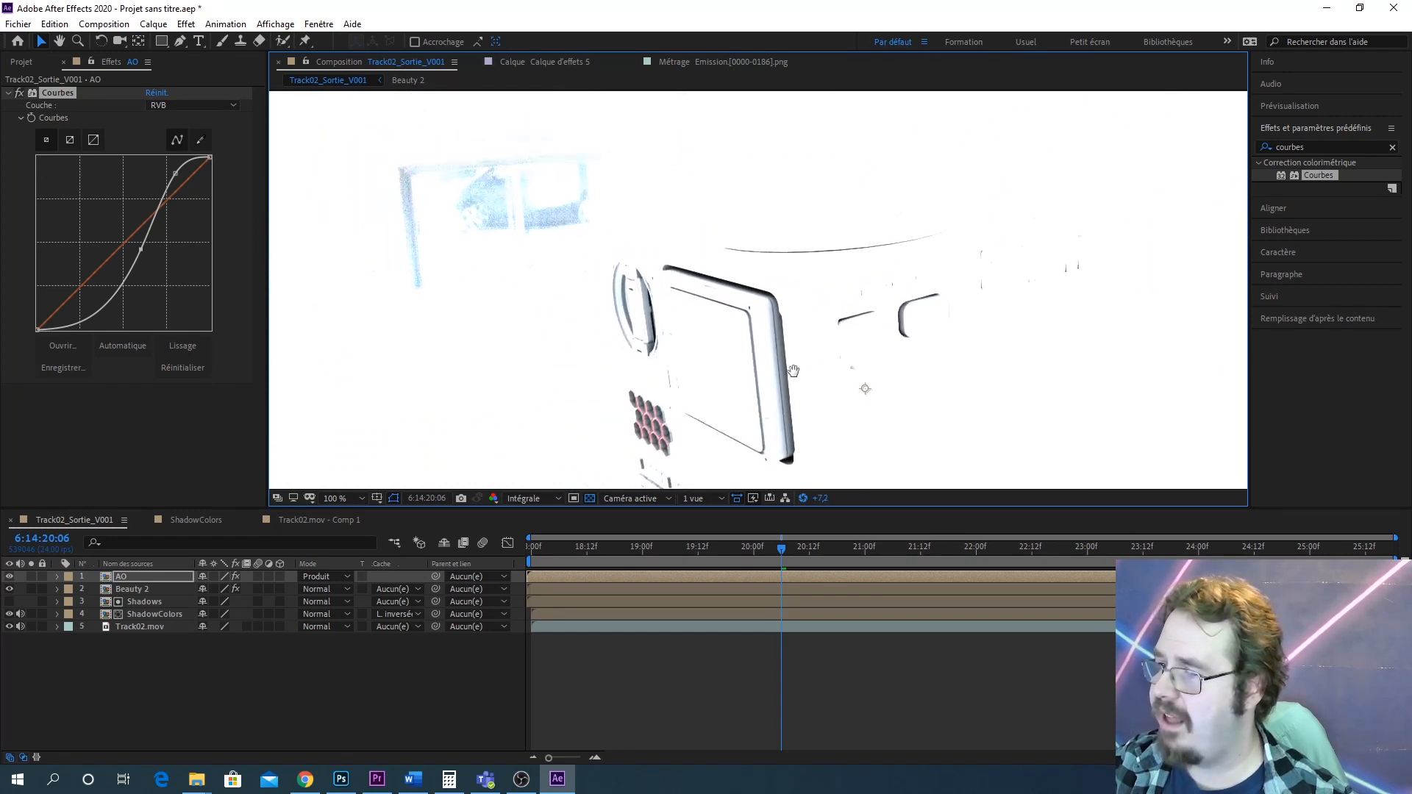
scroll(773, 425, "up", 4)
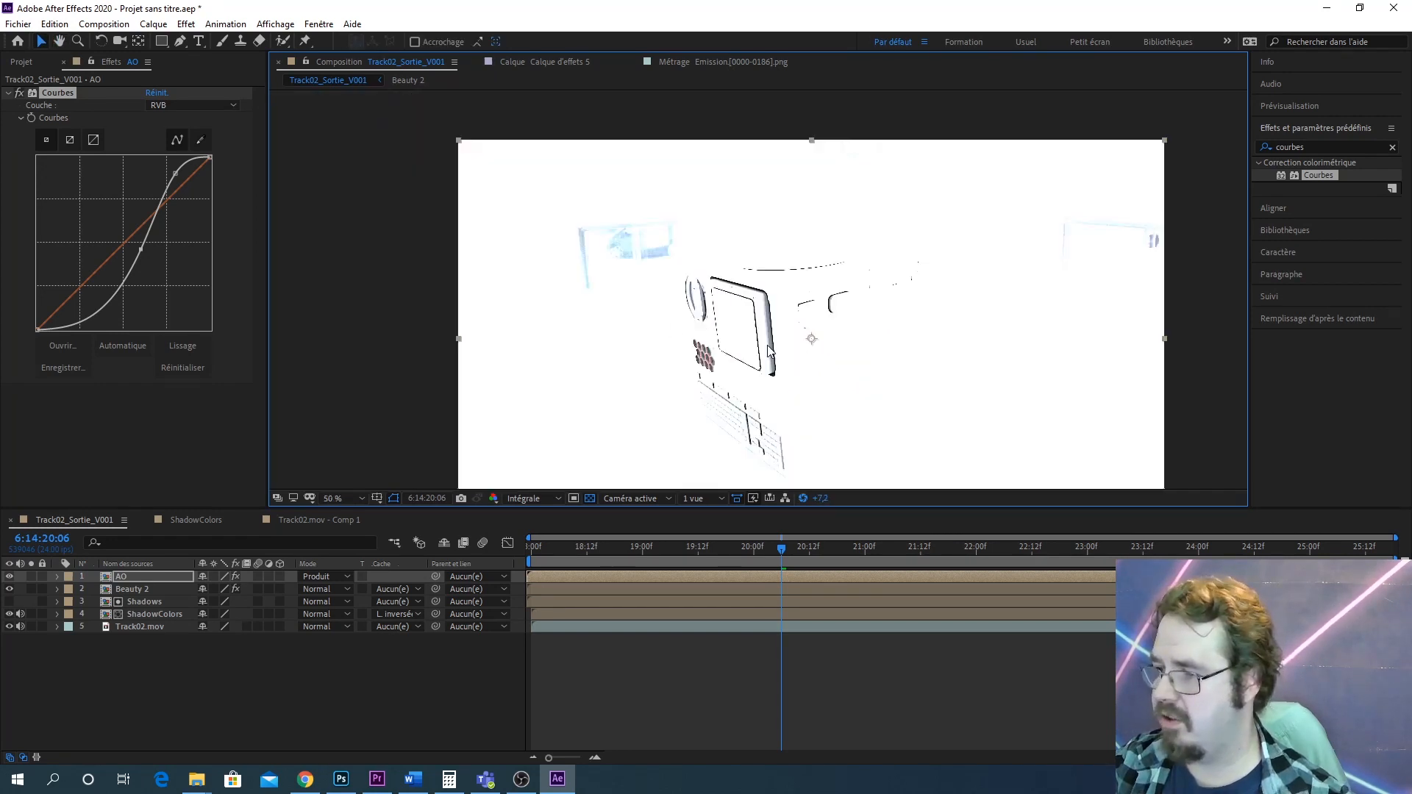
left_click_drag(625, 262, 653, 312)
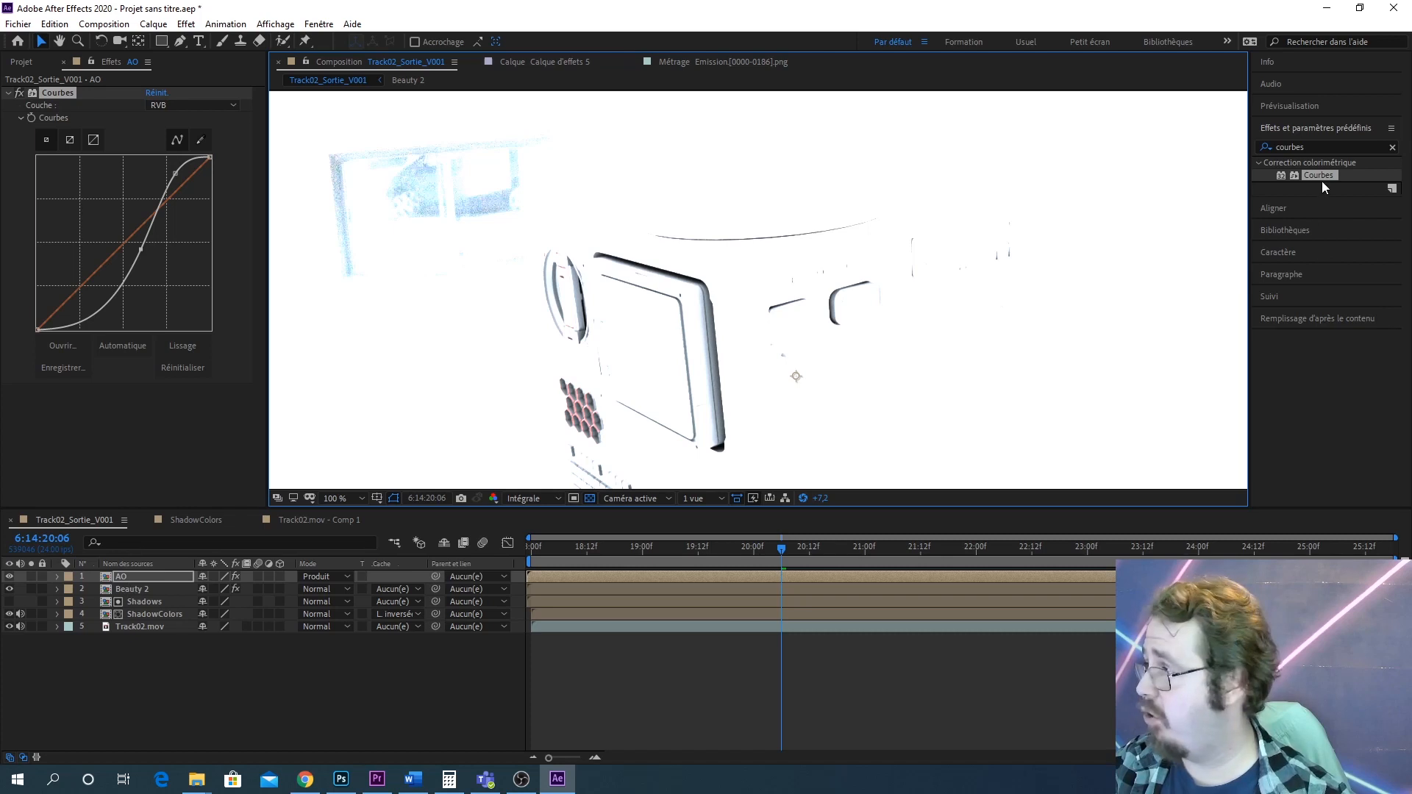
Apply a second Courbes effect to the AO layer and raise the RGB curve's black point
left_click_drag(1322, 175, 233, 581)
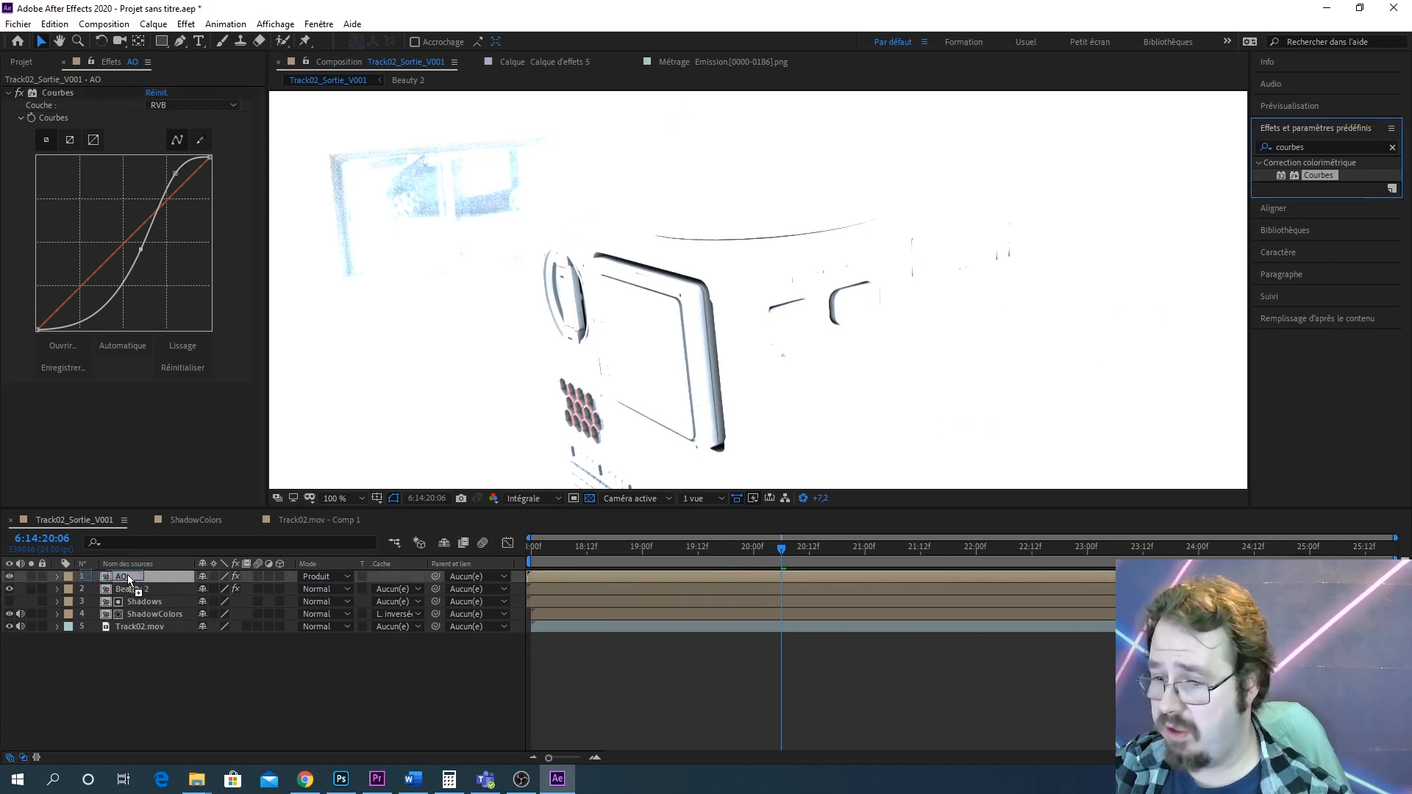
left_click_drag(125, 576, 125, 576)
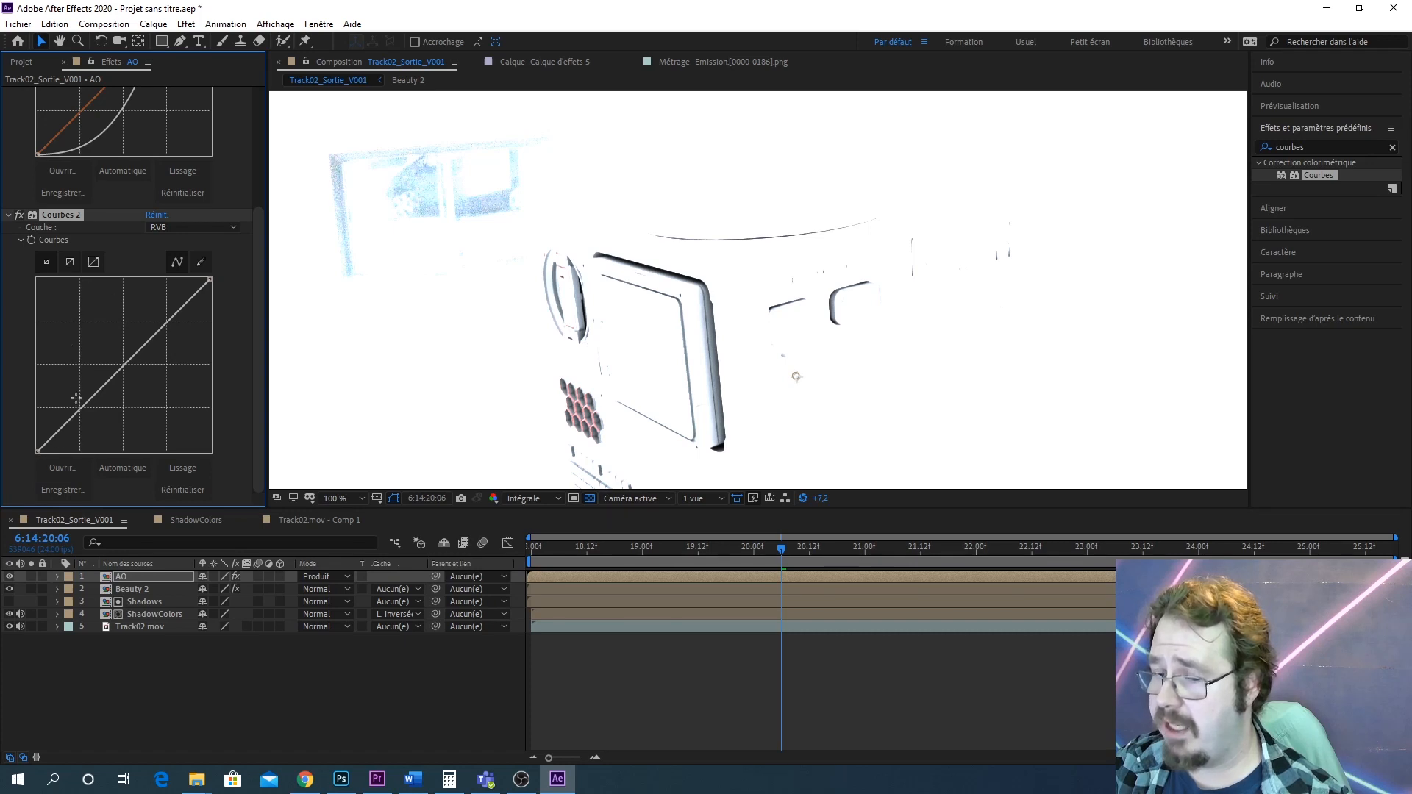
left_click_drag(36, 451, 36, 351)
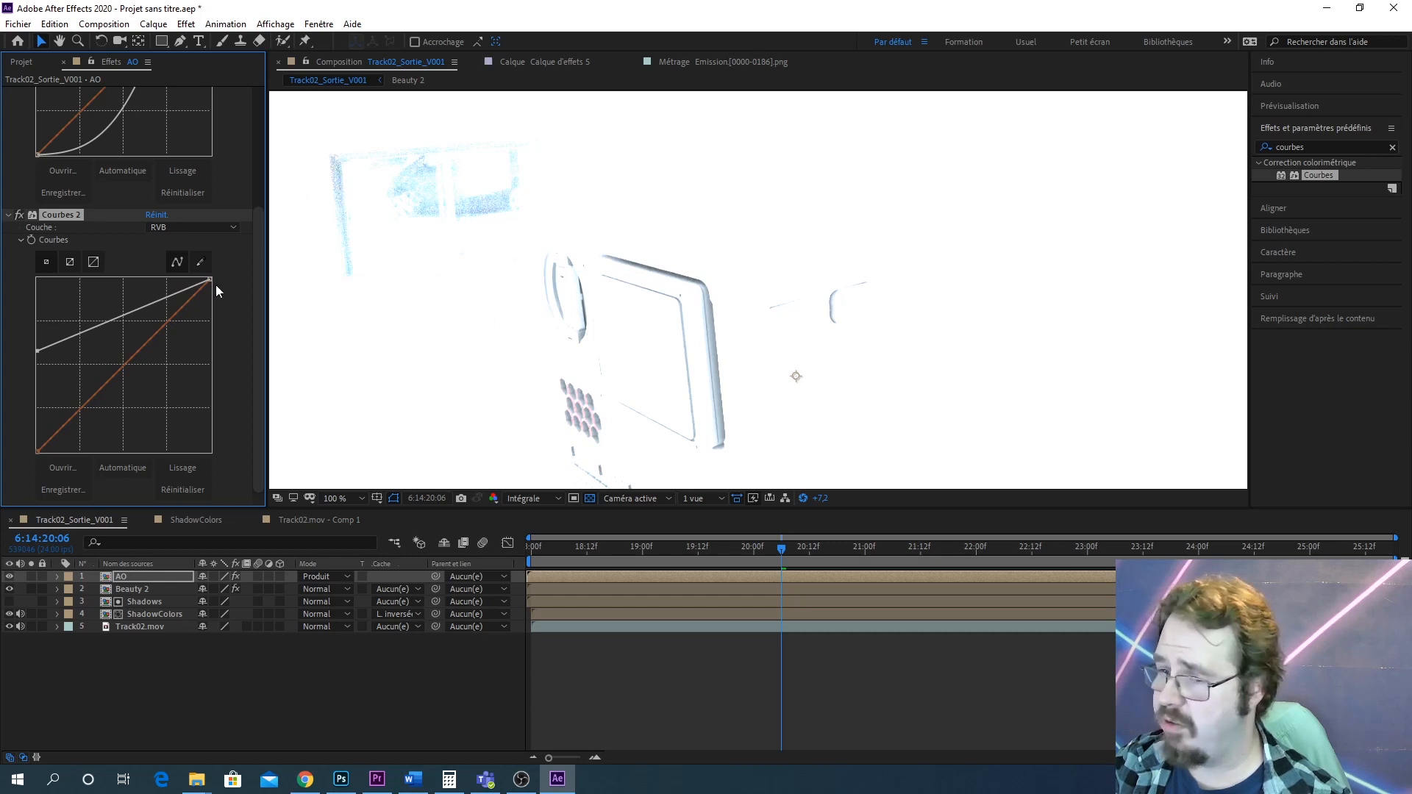
Raise the black points of the Bleu and Vert curves slightly, the blue one higher than the green
left_click(189, 227)
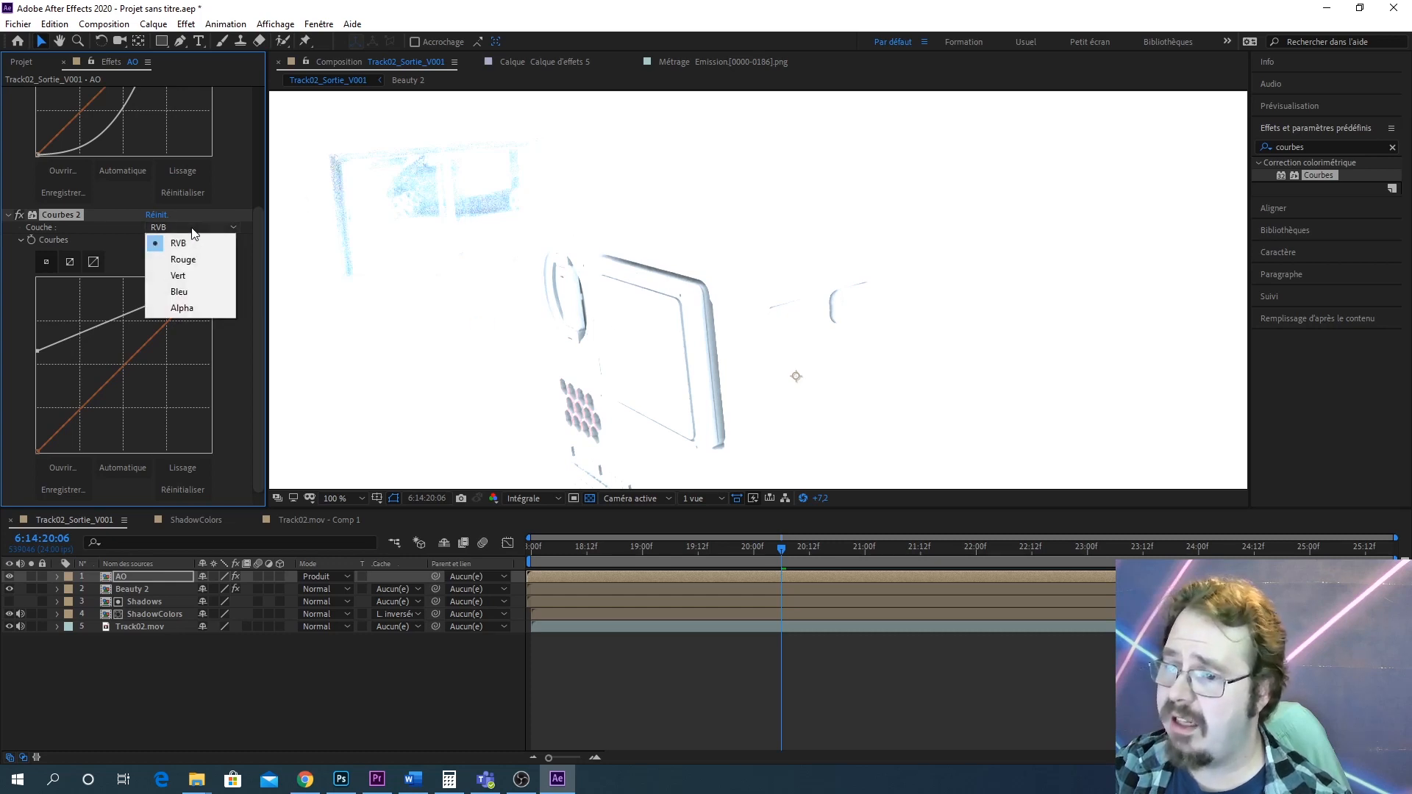
left_click(183, 298)
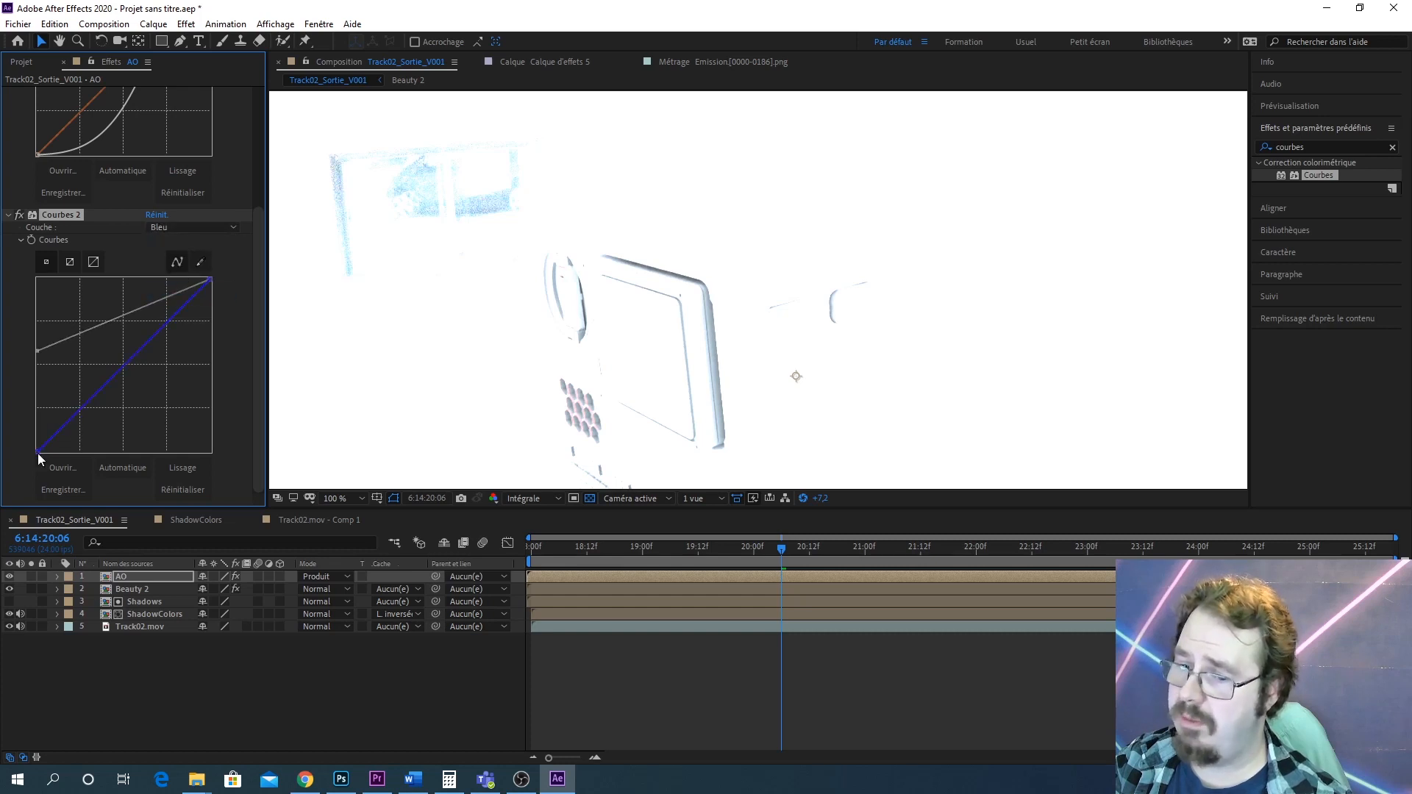
left_click_drag(38, 452, 27, 404)
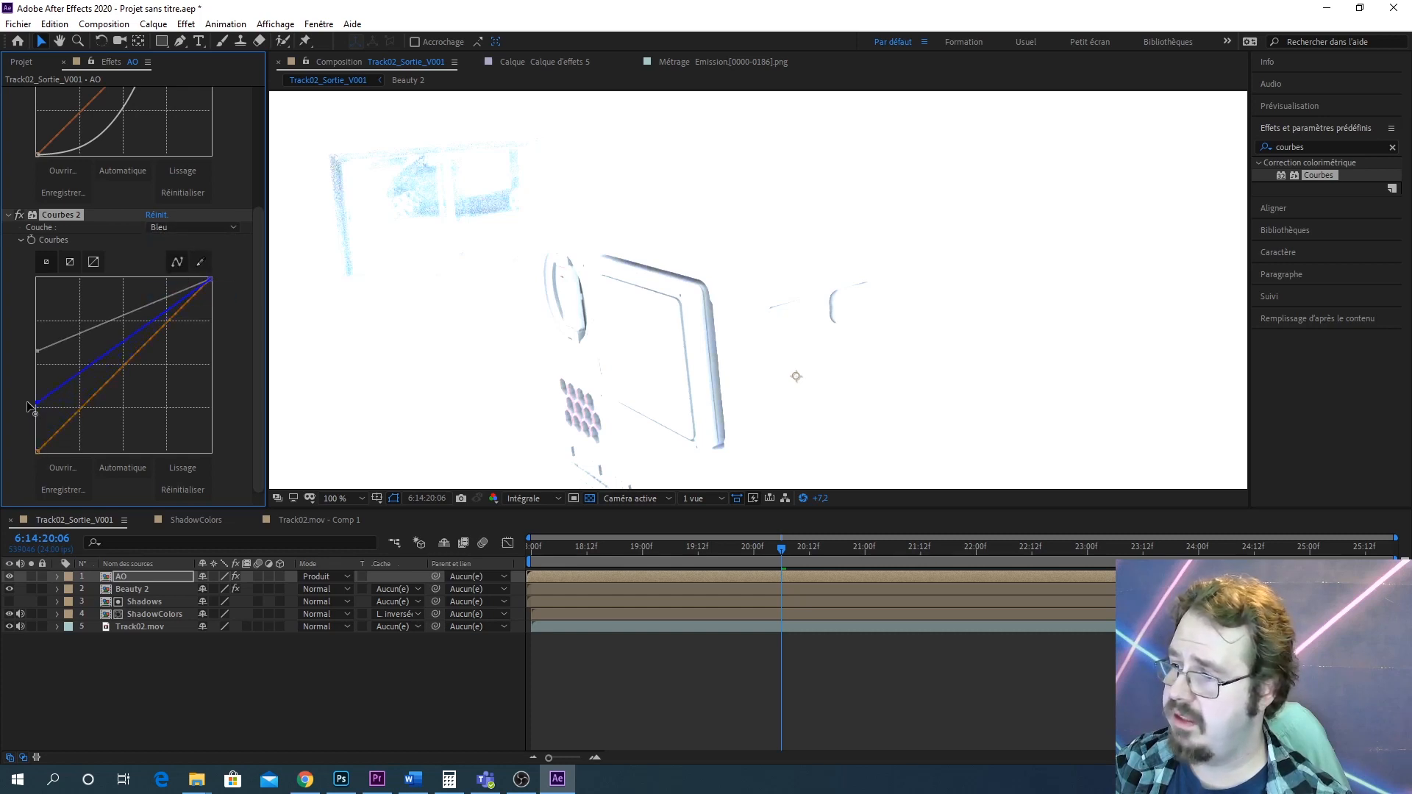
left_click(174, 231)
left_click(184, 284)
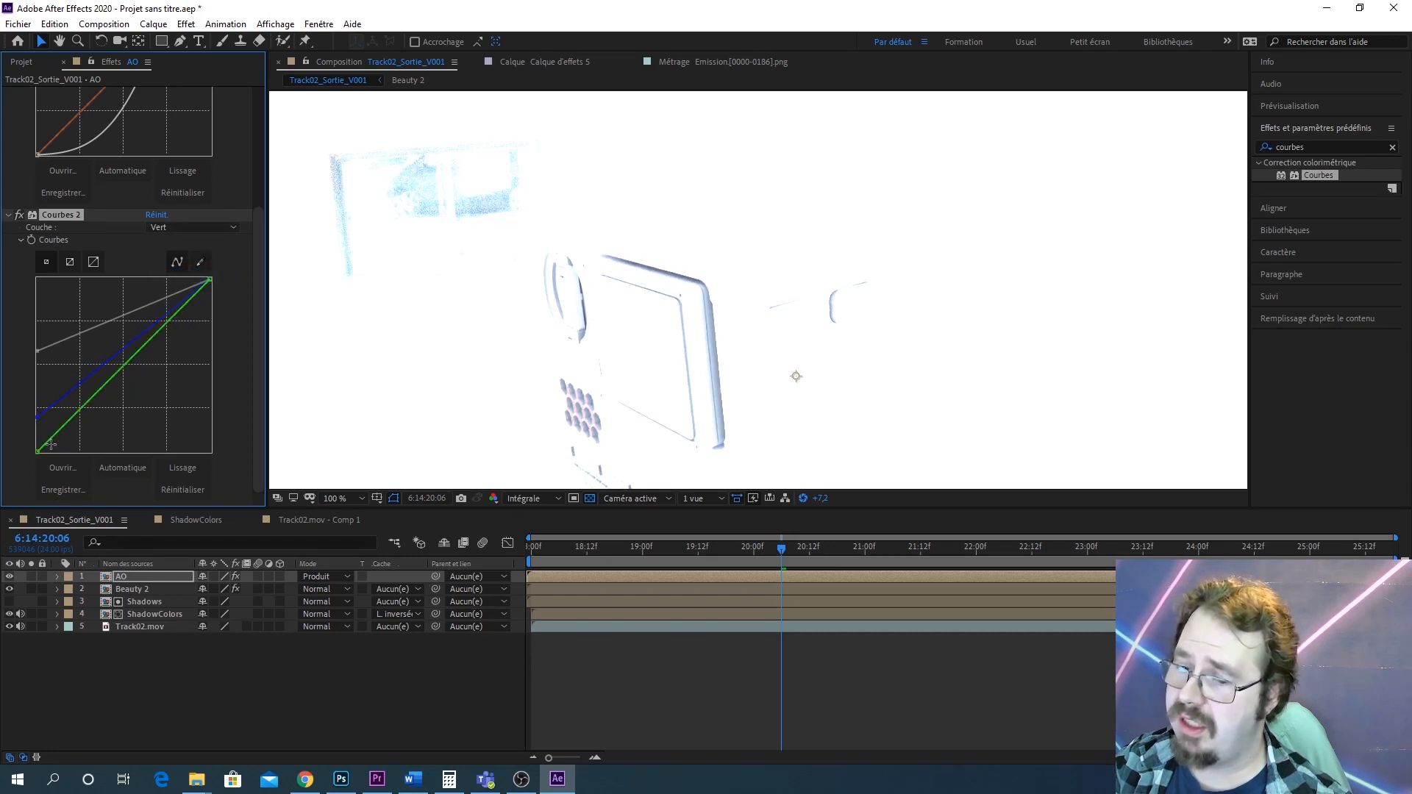
left_click_drag(37, 451, 13, 419)
Set the AO layer's opacity to 75 %
scroll(703, 349, "down", 4)
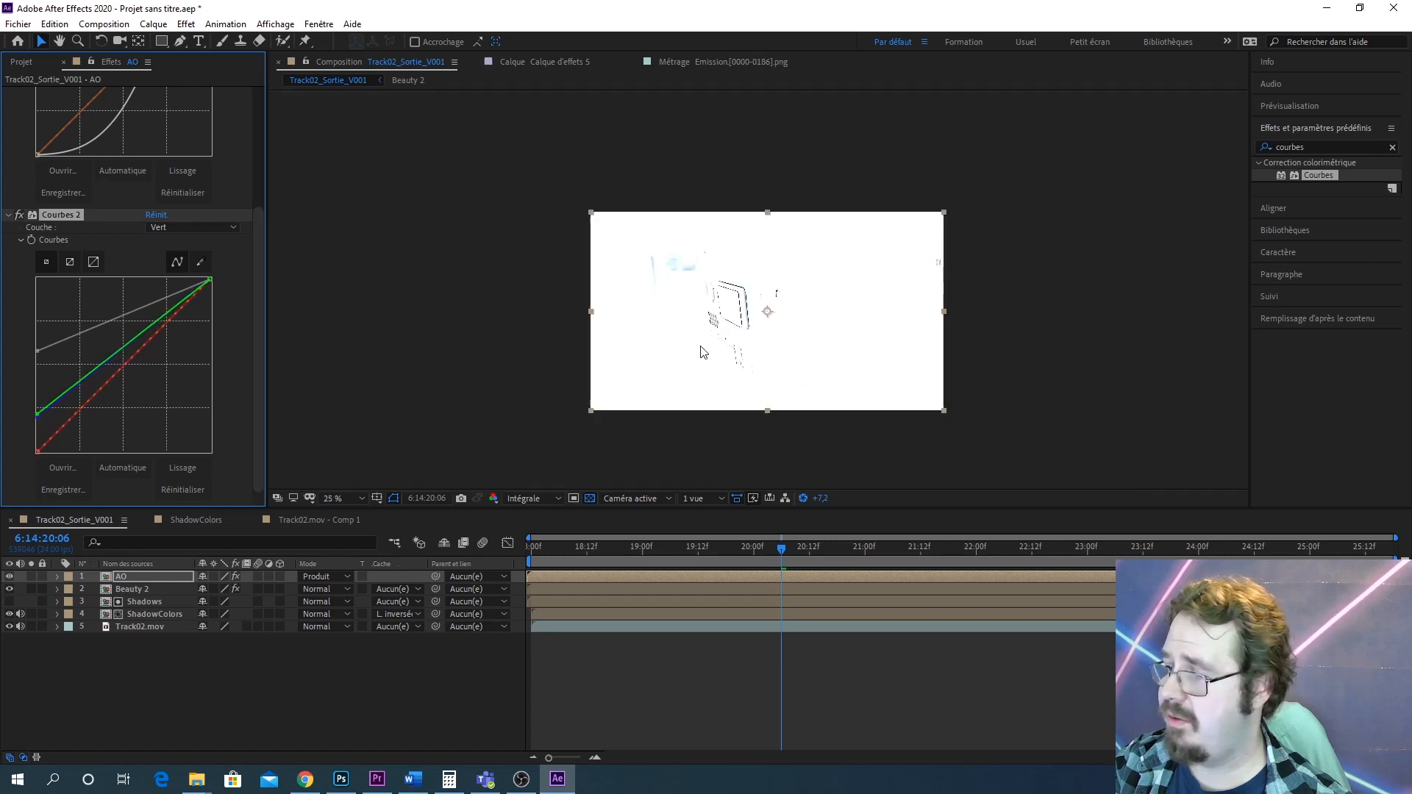
scroll(721, 340, "up", 2)
scroll(719, 337, "up", 1)
scroll(618, 338, "down", 1)
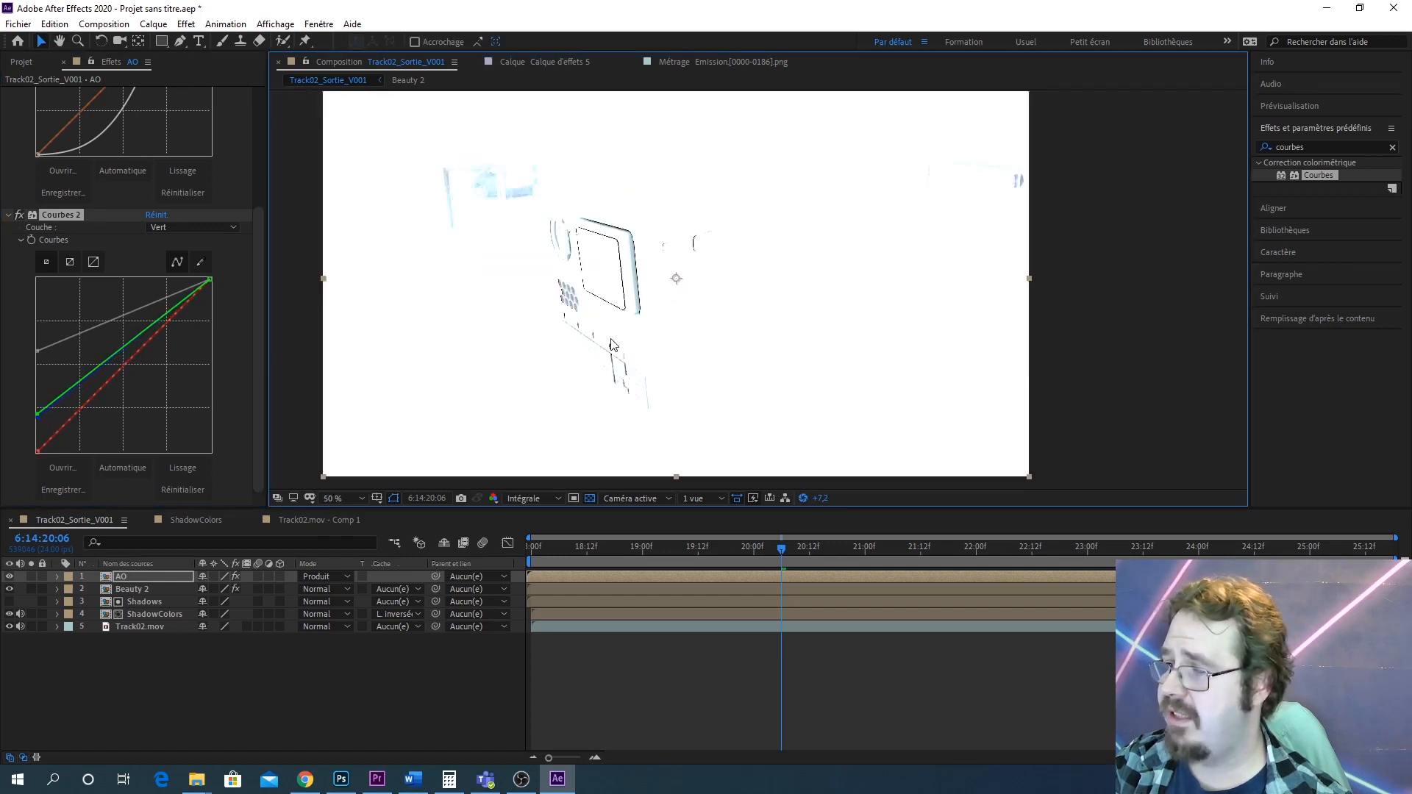
left_click_drag(627, 340, 729, 384)
scroll(732, 389, "up", 1)
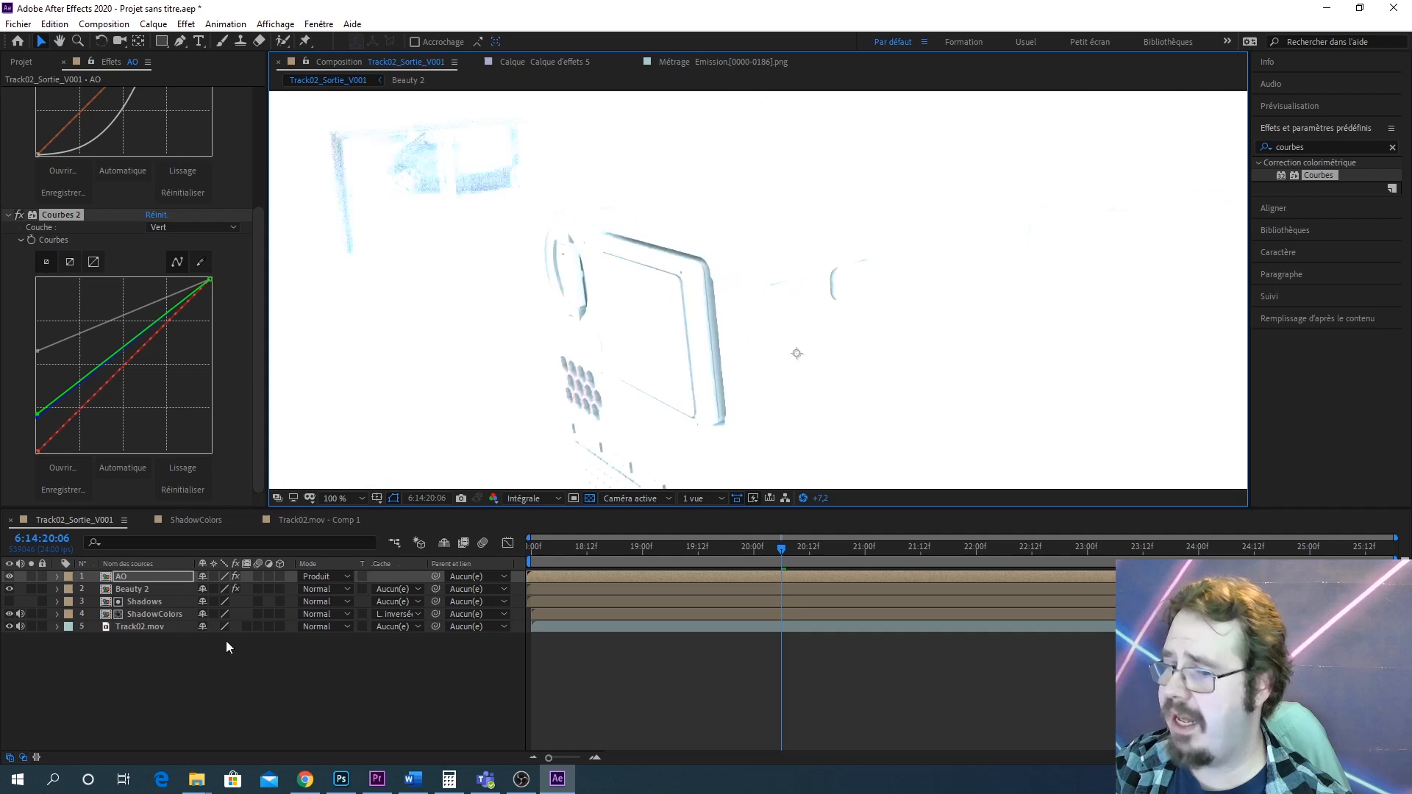
left_click(57, 576)
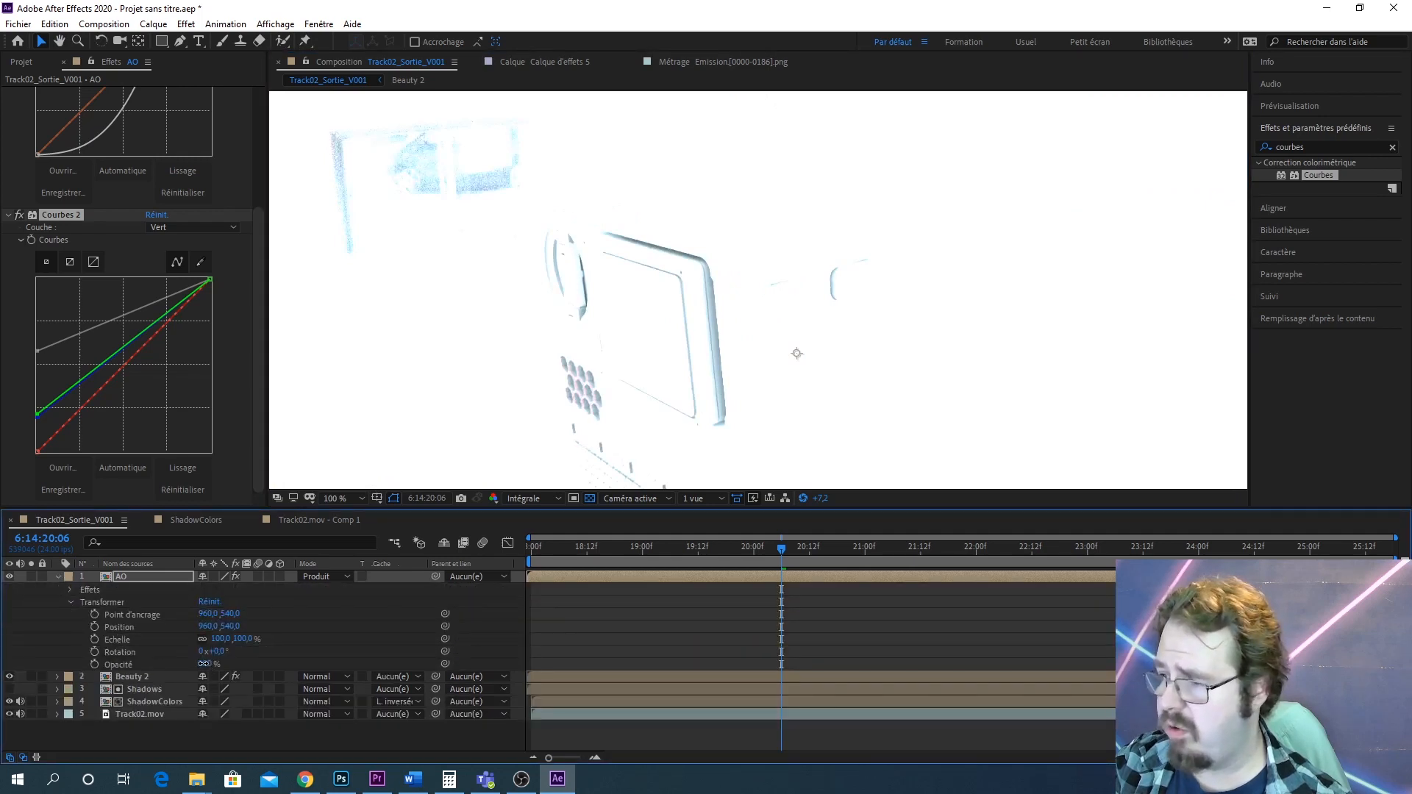
left_click_drag(204, 663, 189, 664)
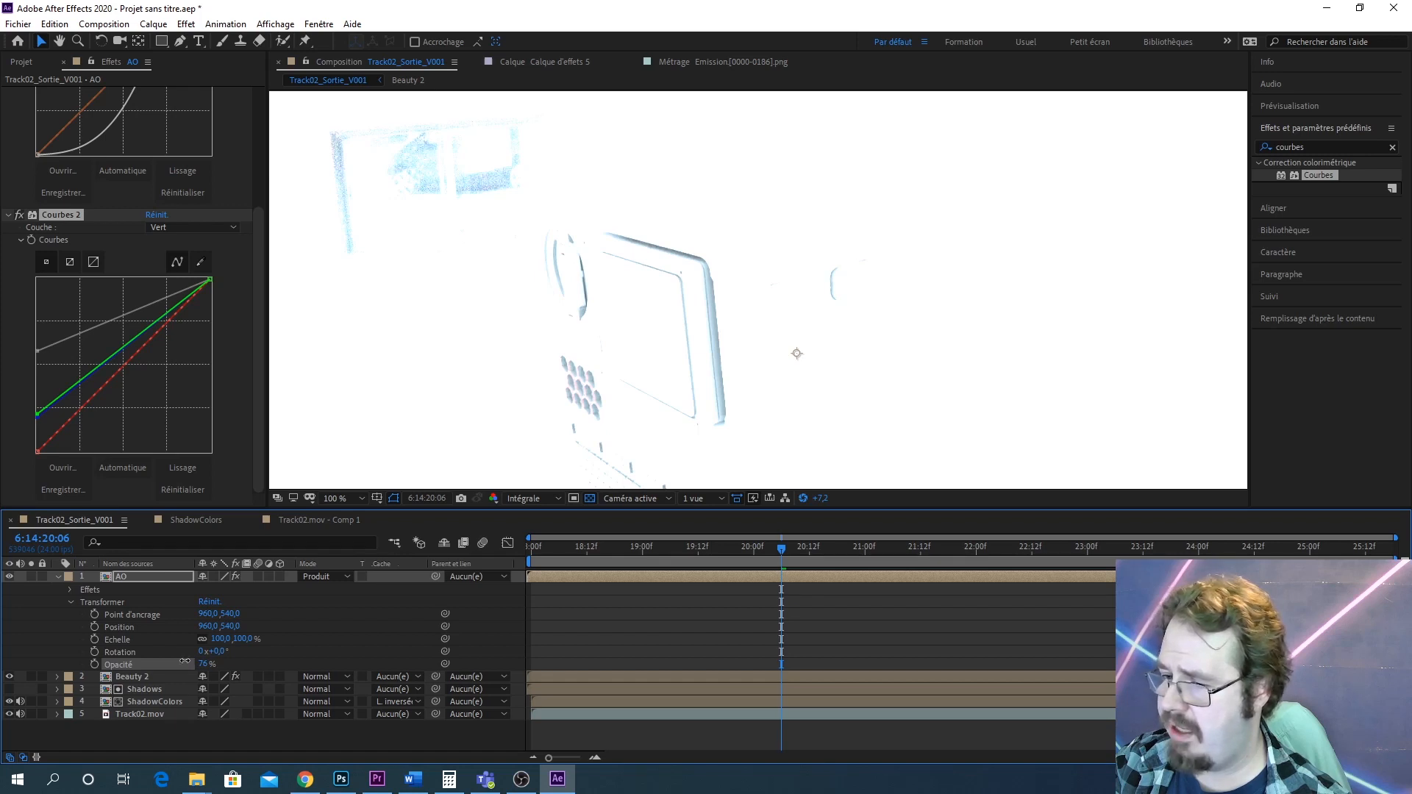
left_click_drag(184, 660, 186, 661)
scroll(763, 302, "down", 3)
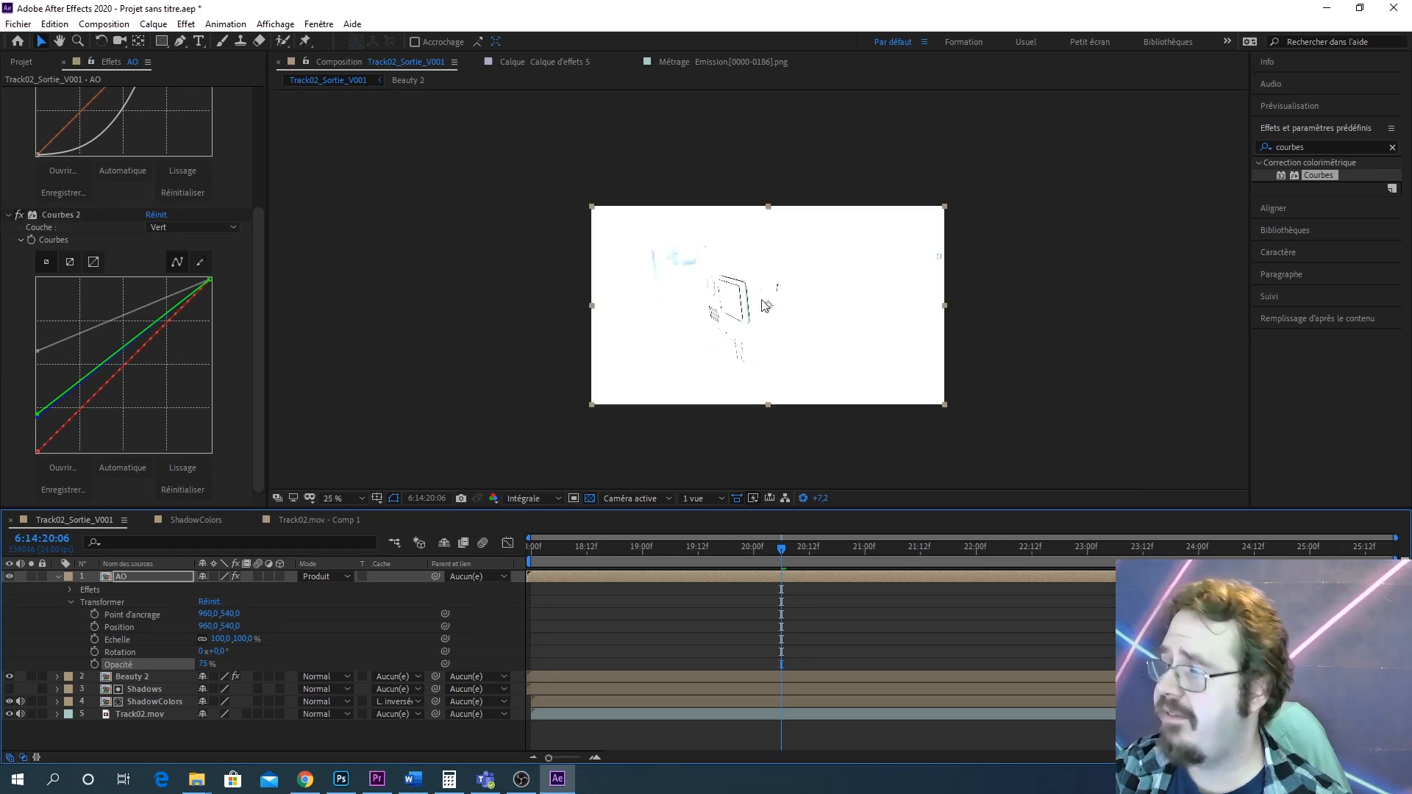
scroll(760, 322, "up", 3)
scroll(640, 345, "down", 2)
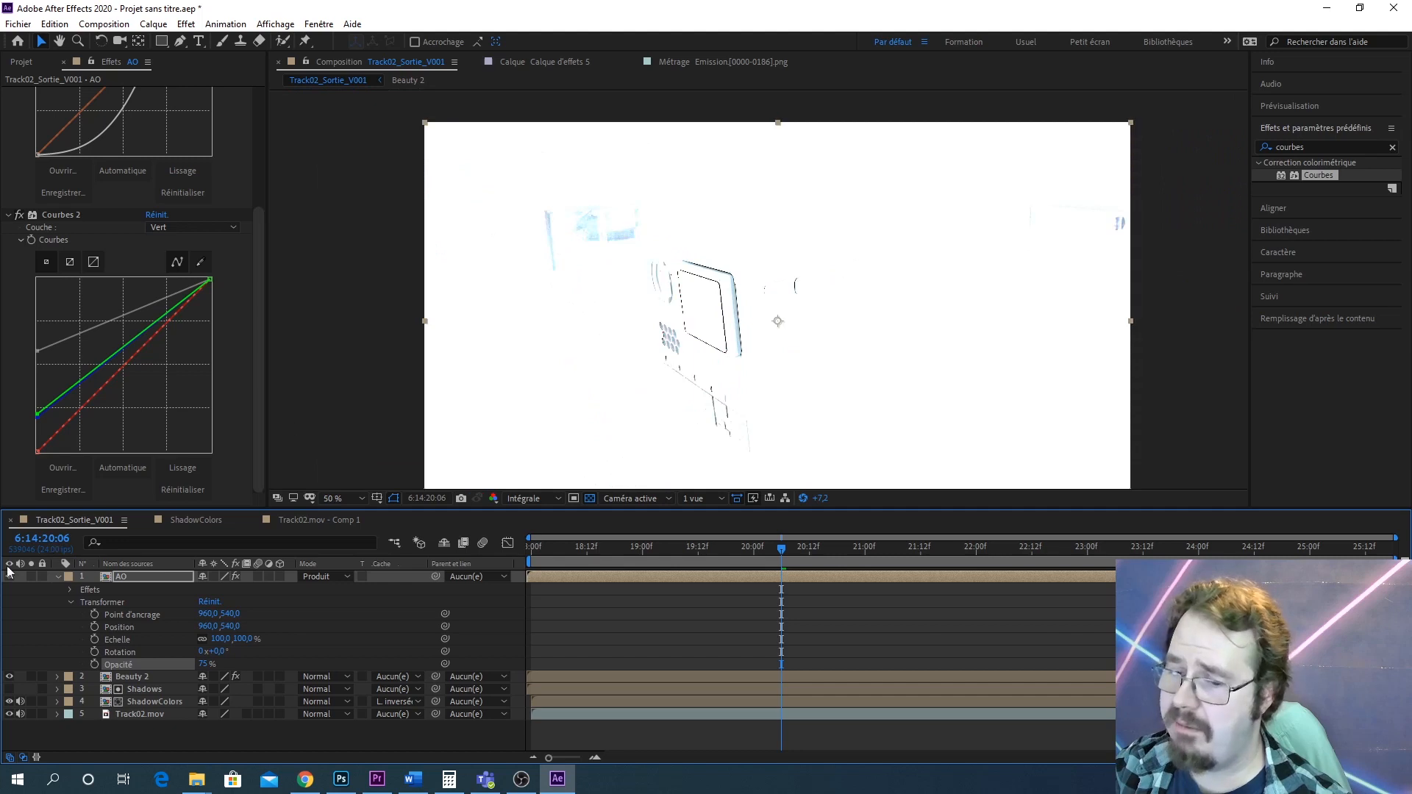
left_click(59, 576)
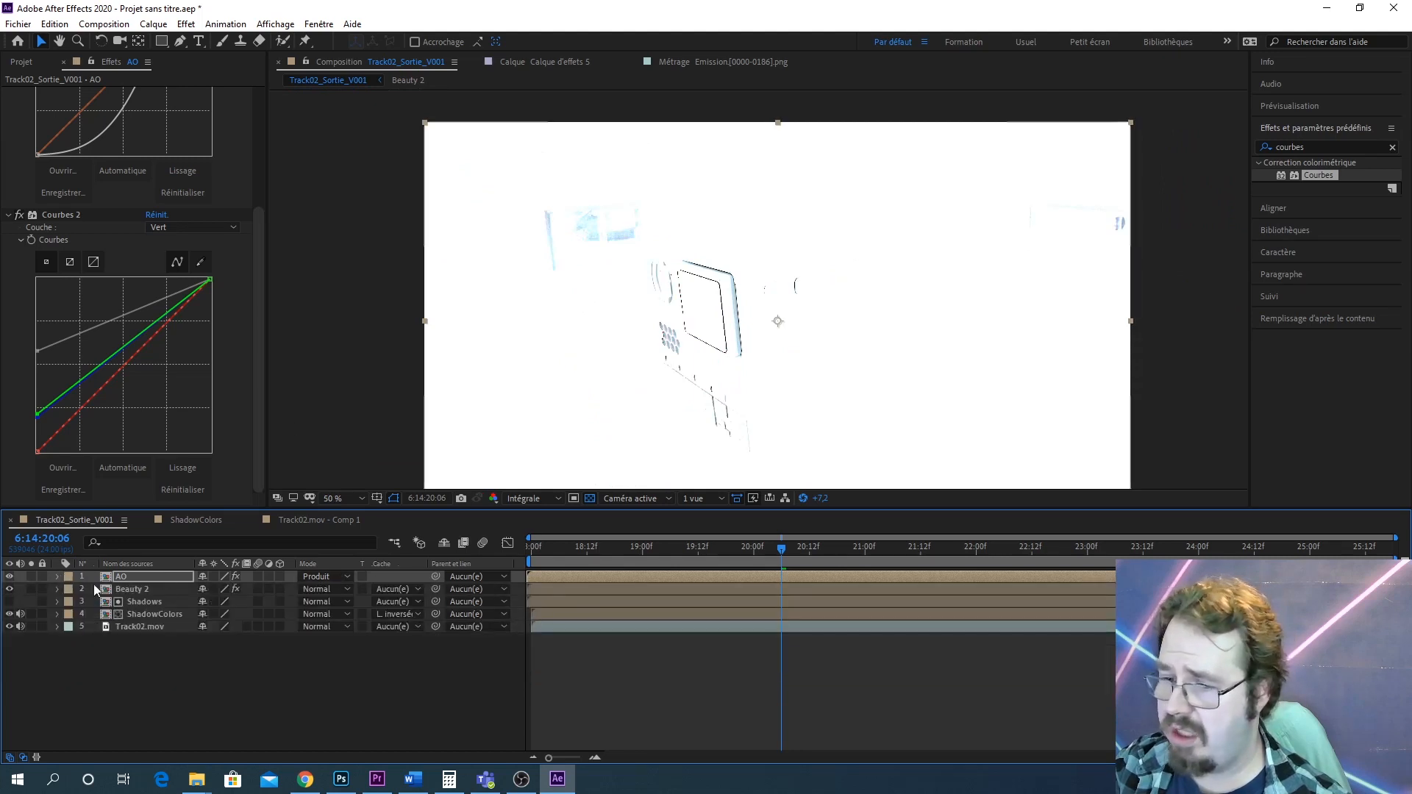
Reset the viewer exposure to 0 and zoom in to inspect the robot's edges against the background
left_click(803, 498)
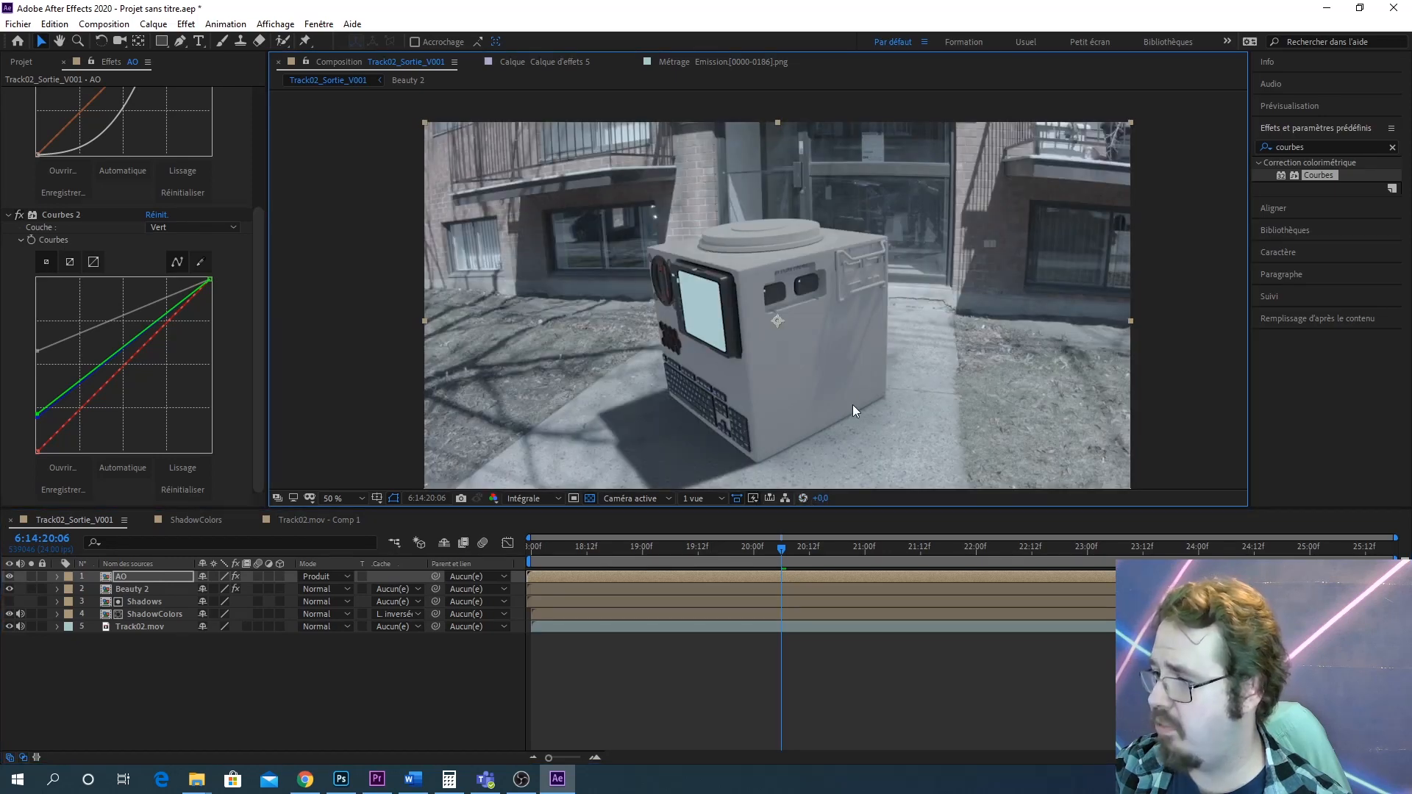
left_click_drag(853, 405, 811, 369)
scroll(871, 403, "up", 1)
scroll(829, 340, "down", 1)
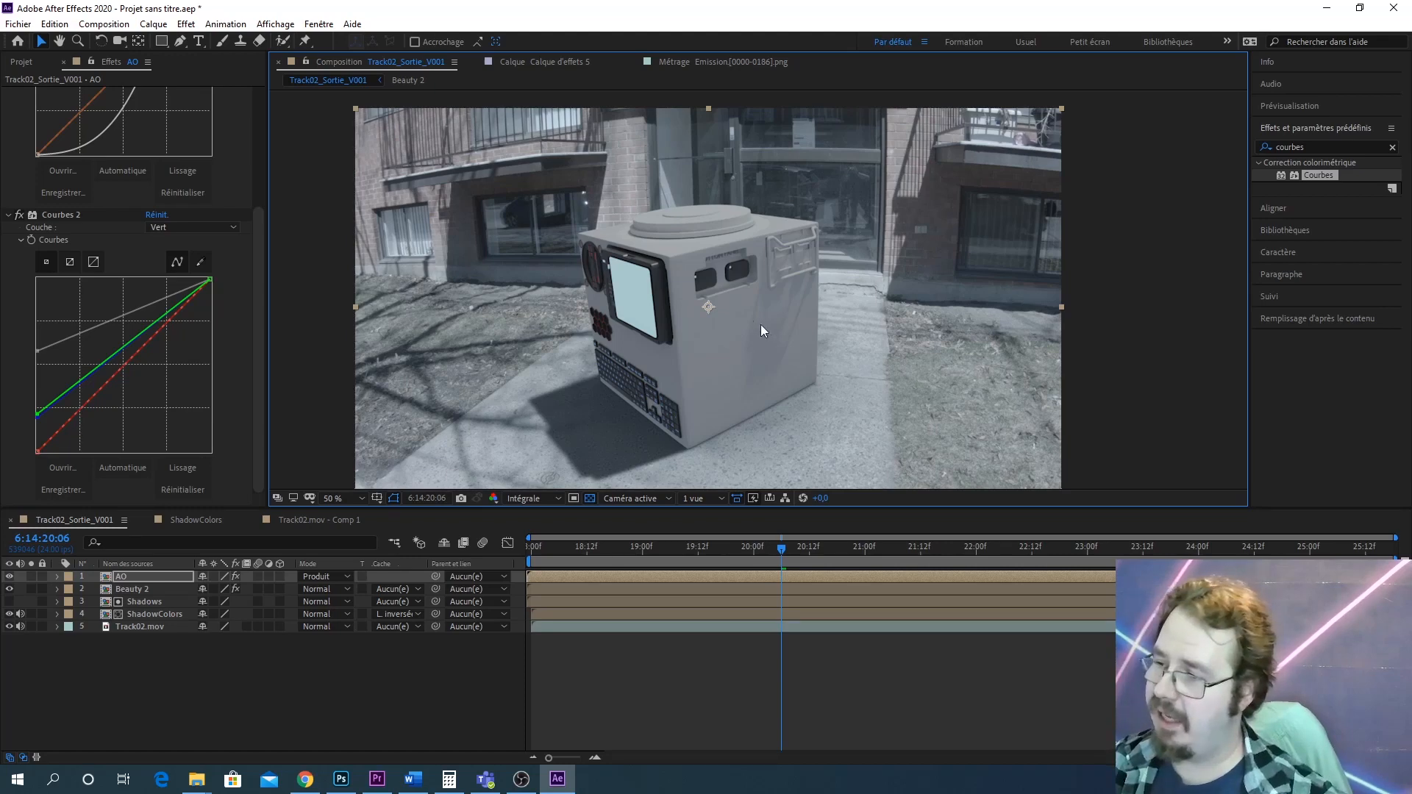
scroll(761, 316, "up", 2)
left_click_drag(657, 258, 1171, 488)
scroll(722, 263, "up", 1)
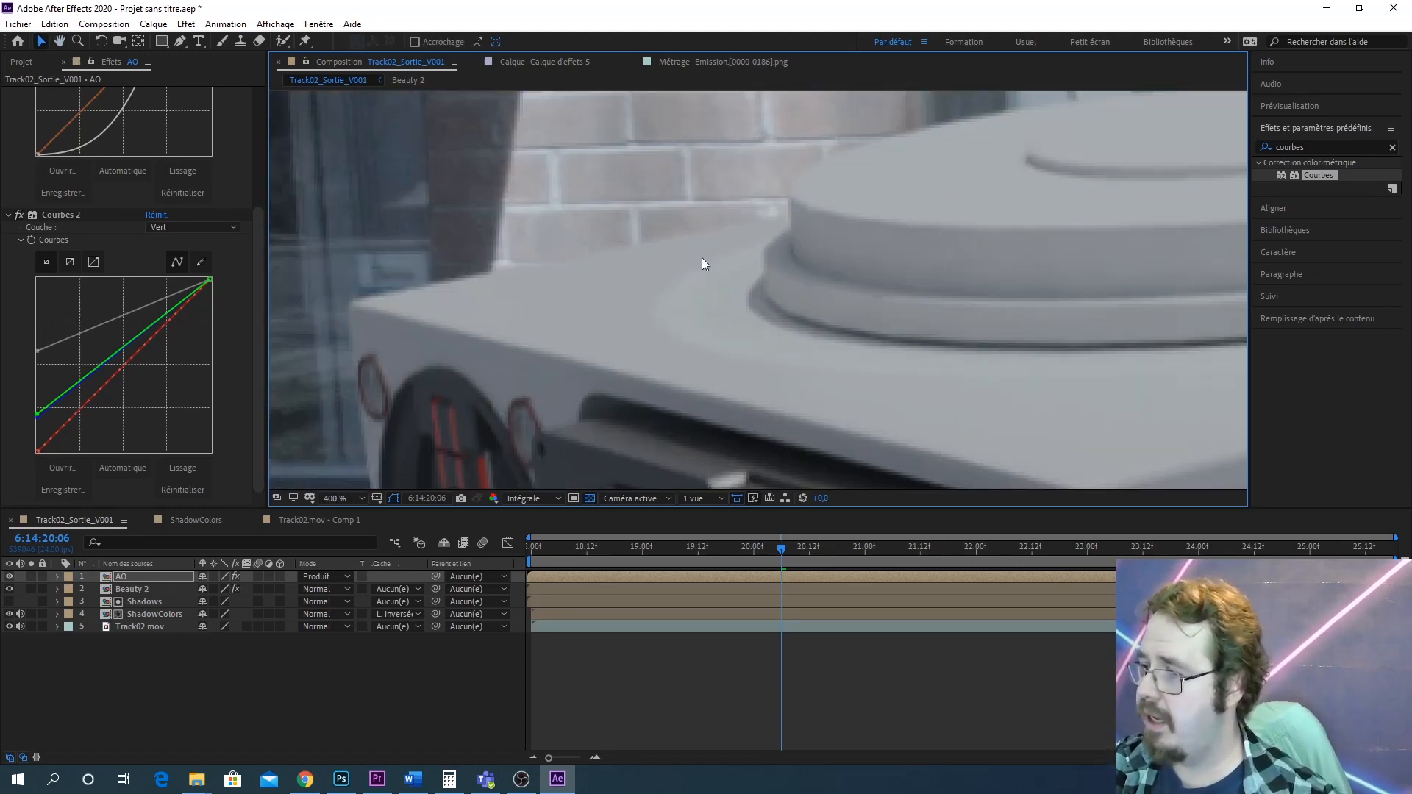
left_click_drag(703, 262, 873, 314)
left_click_drag(548, 404, 715, 368)
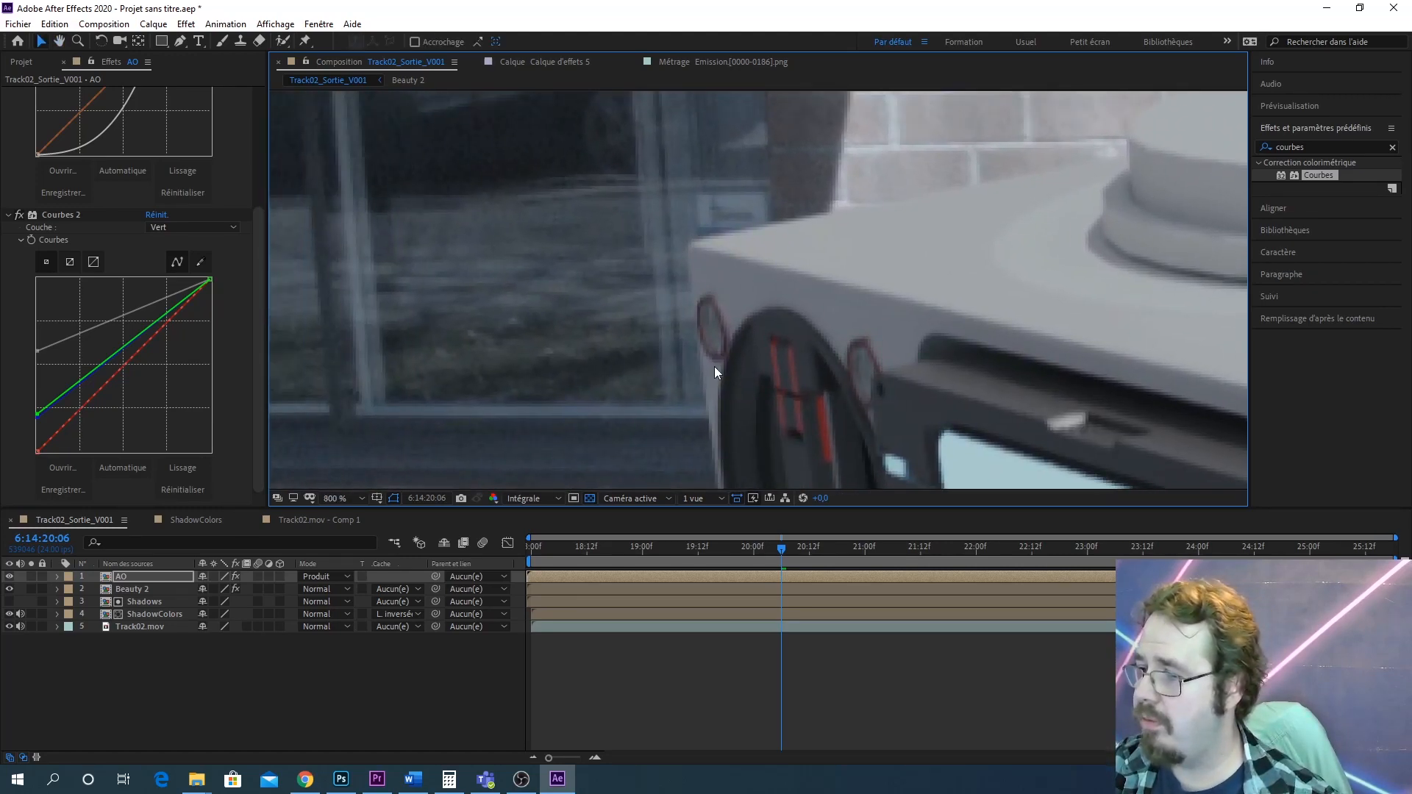
scroll(681, 375, "up", 2)
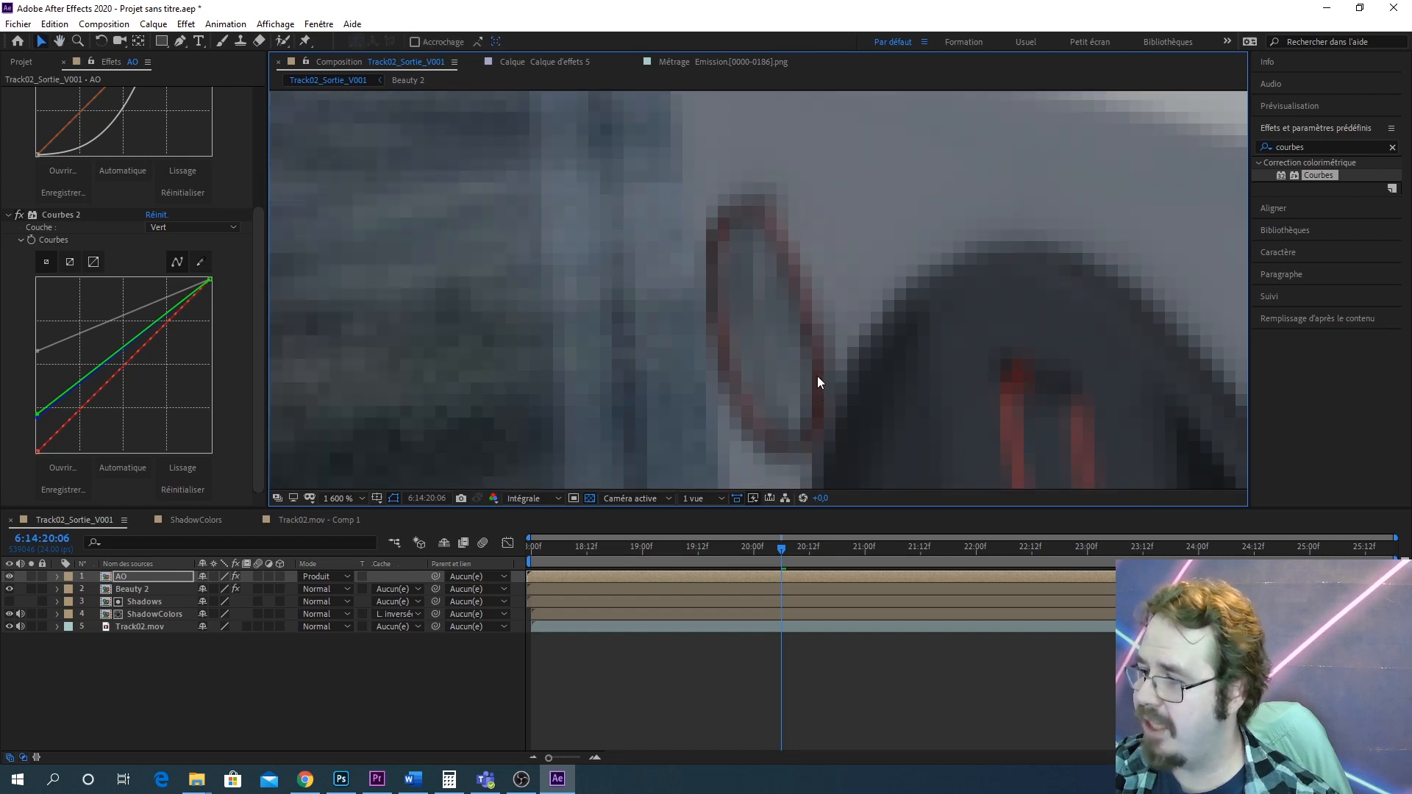
scroll(763, 291, "down", 2)
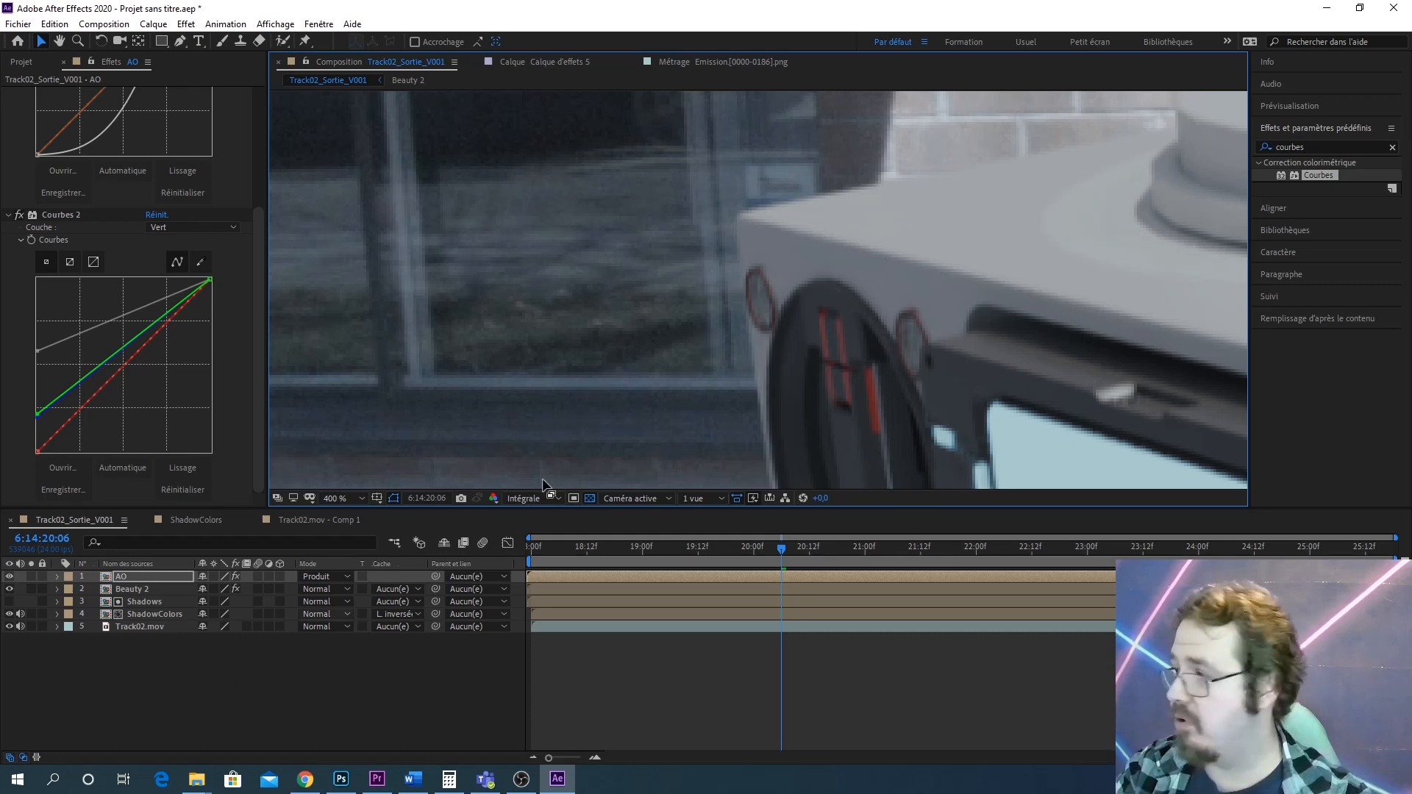
Search the effects for flou gaussien and apply Flou gaussien to the Beauty 2 layer
double_click(1291, 149)
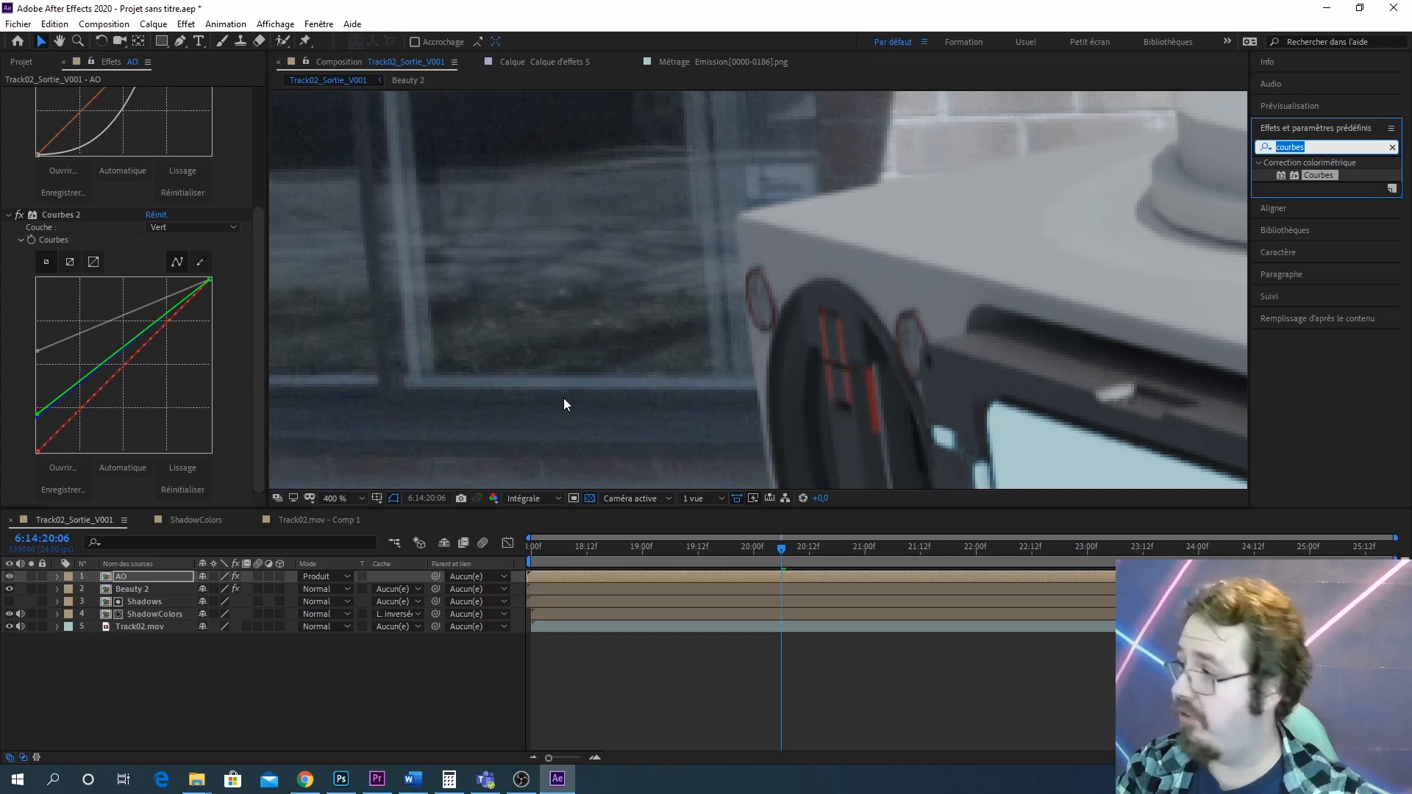
type("flou g")
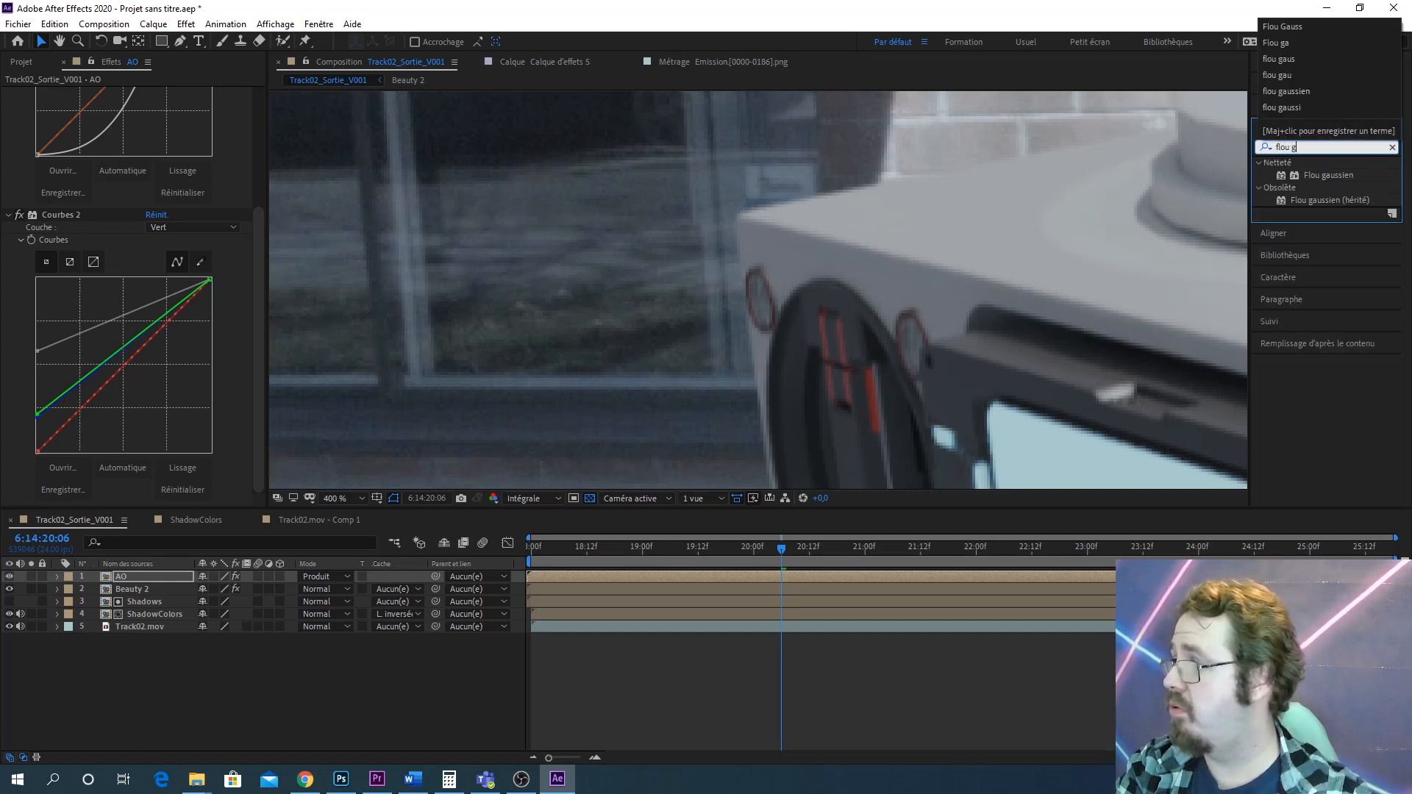
type("aussie")
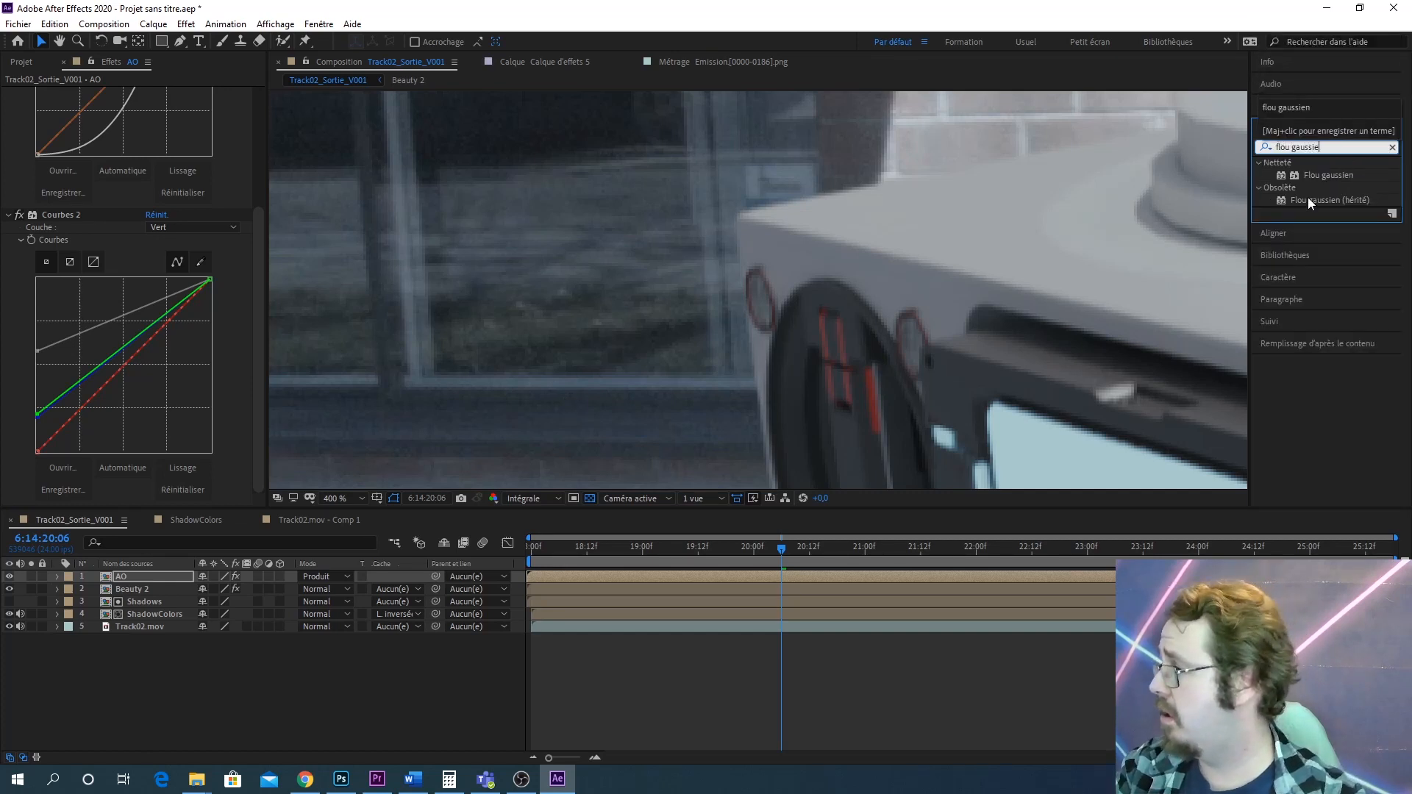
left_click(1315, 199)
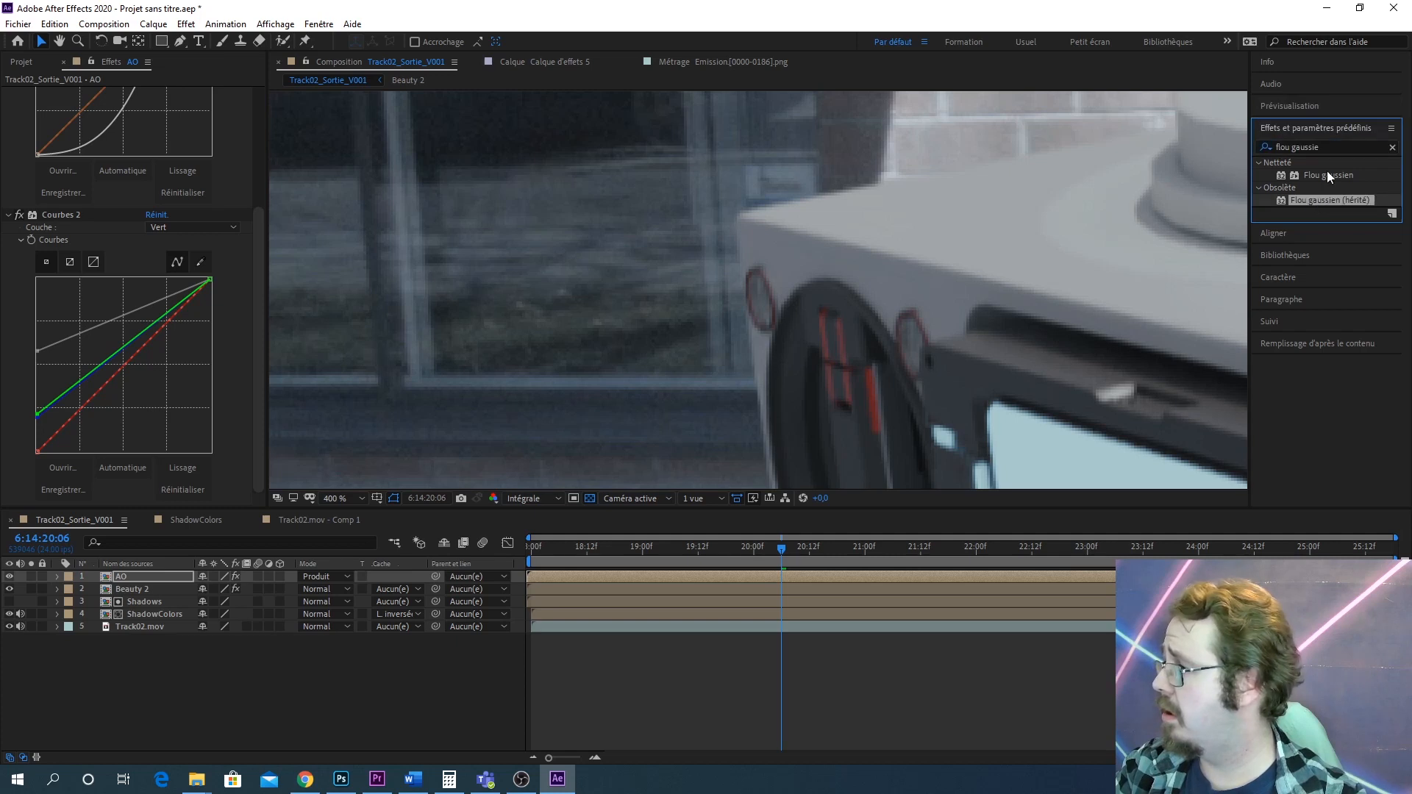
left_click_drag(1329, 175, 137, 587)
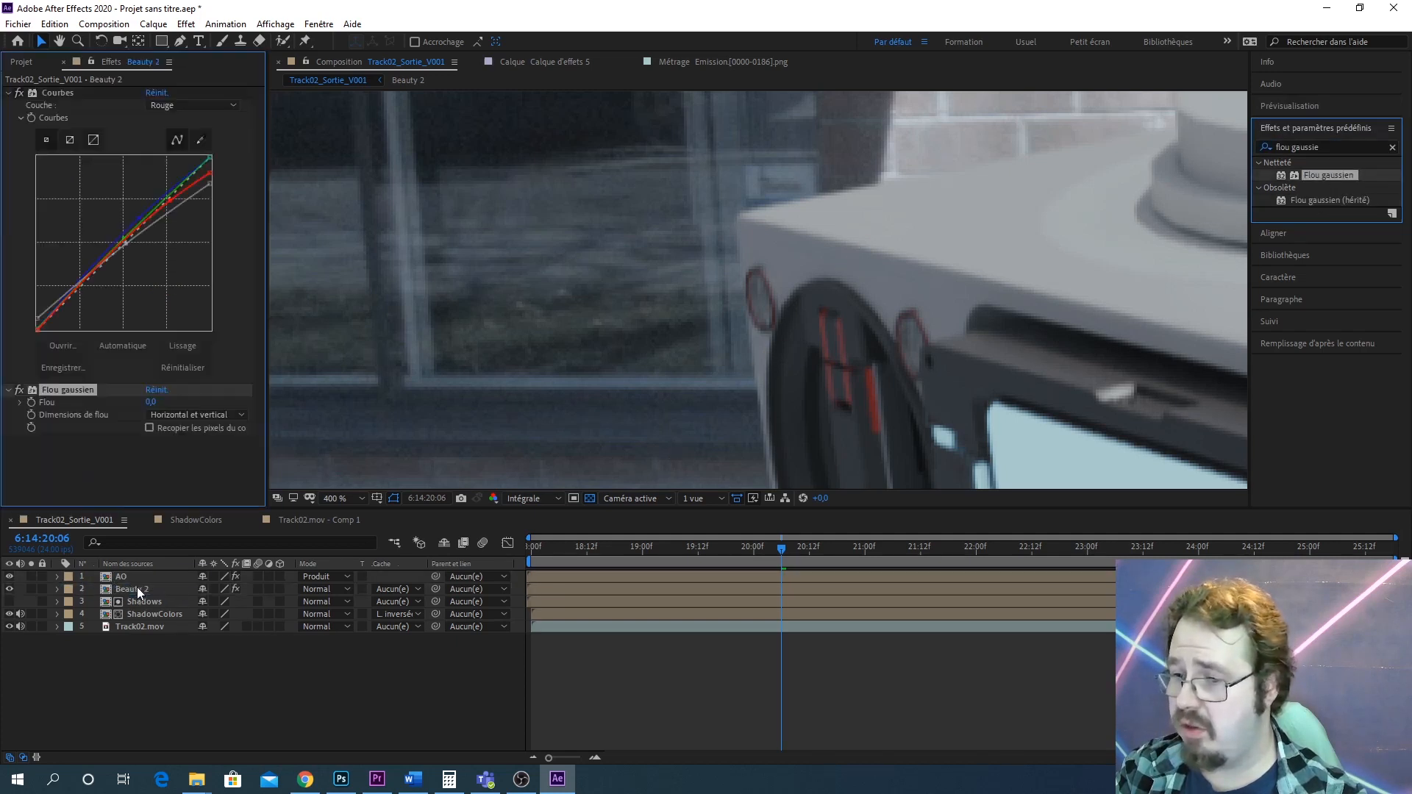
Hide the AO layer and set the Gaussian blur's Flou value to 2,5
left_click(10, 577)
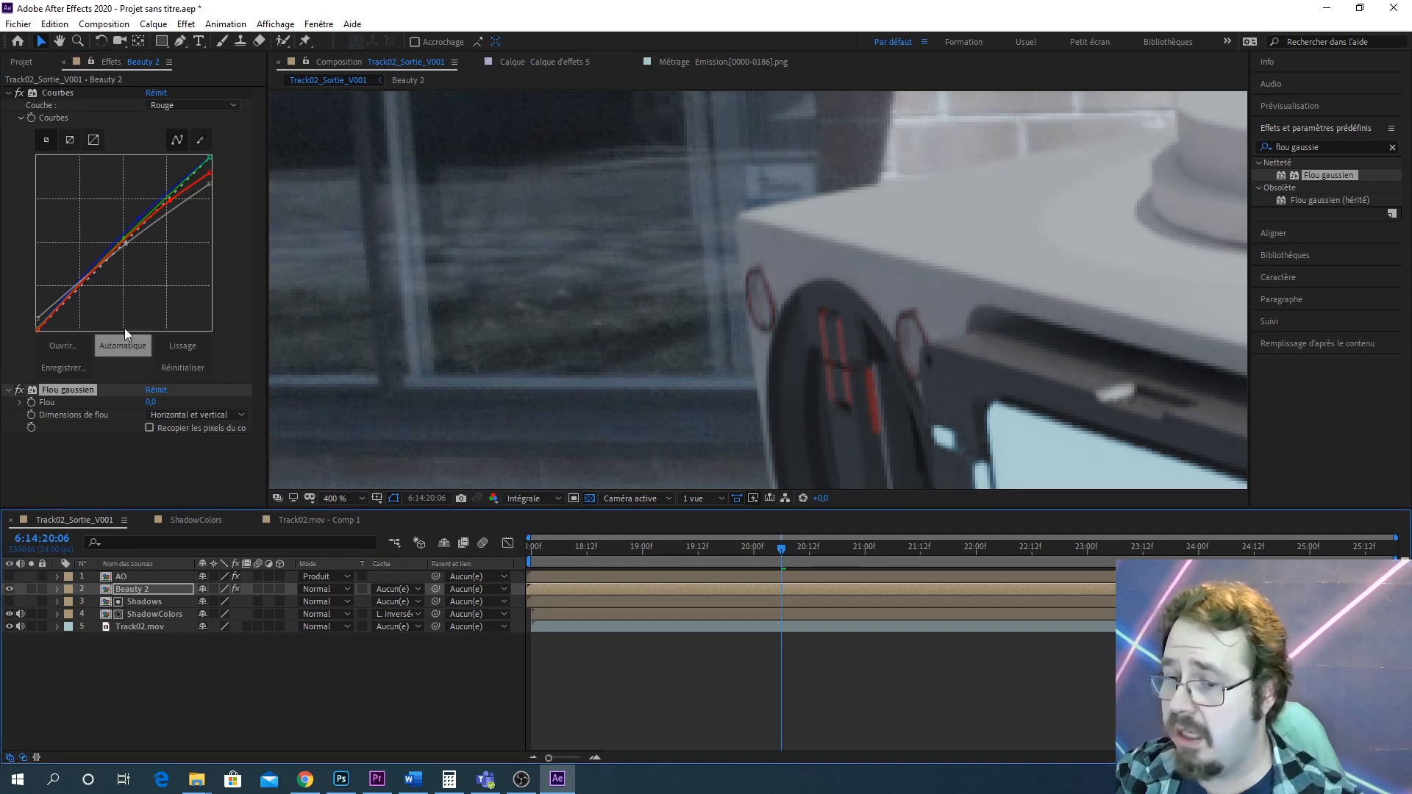
left_click(151, 403)
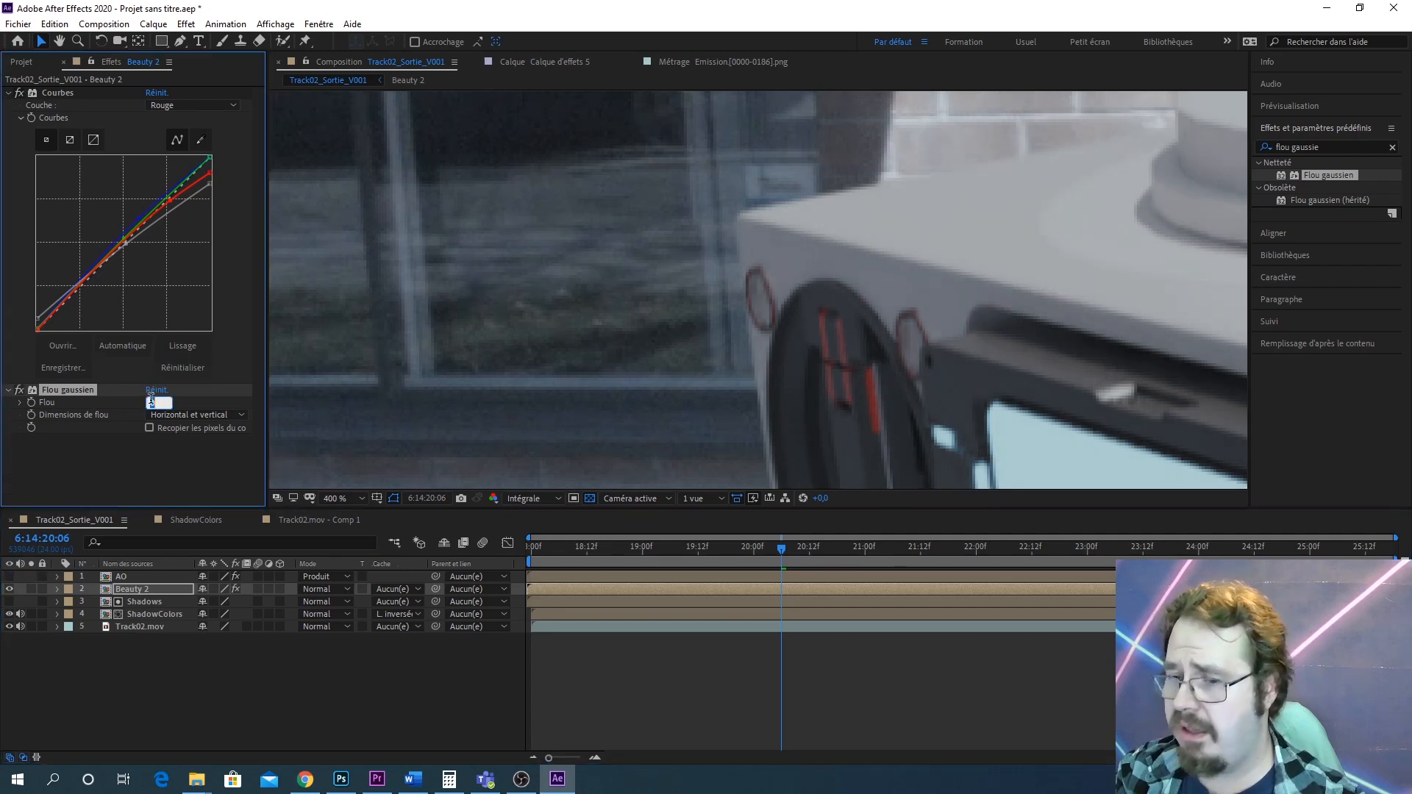
type("20")
key("Return")
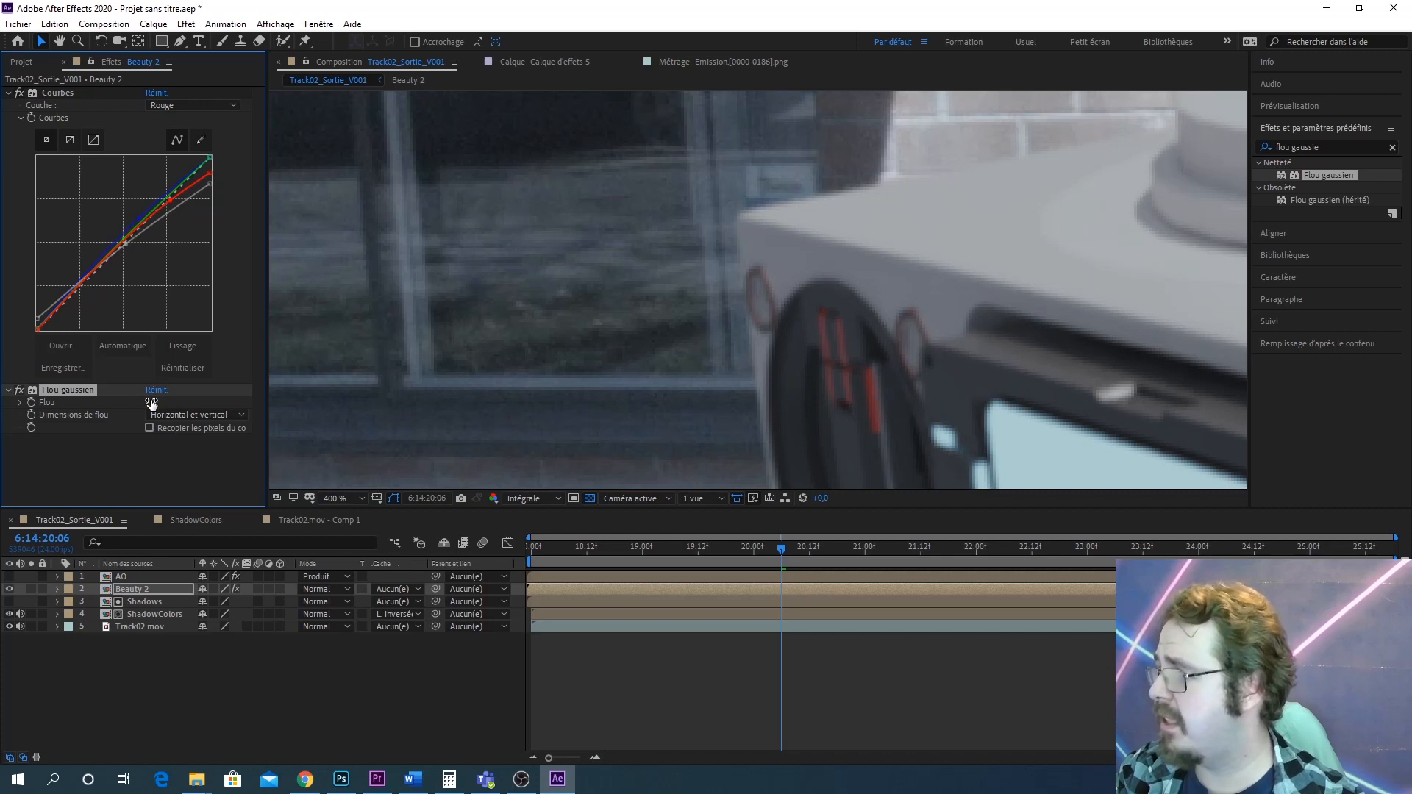
Zoom and pan around the robot to examine the softened beauty edges
scroll(802, 245, "down", 2)
left_click_drag(802, 245, 461, 200)
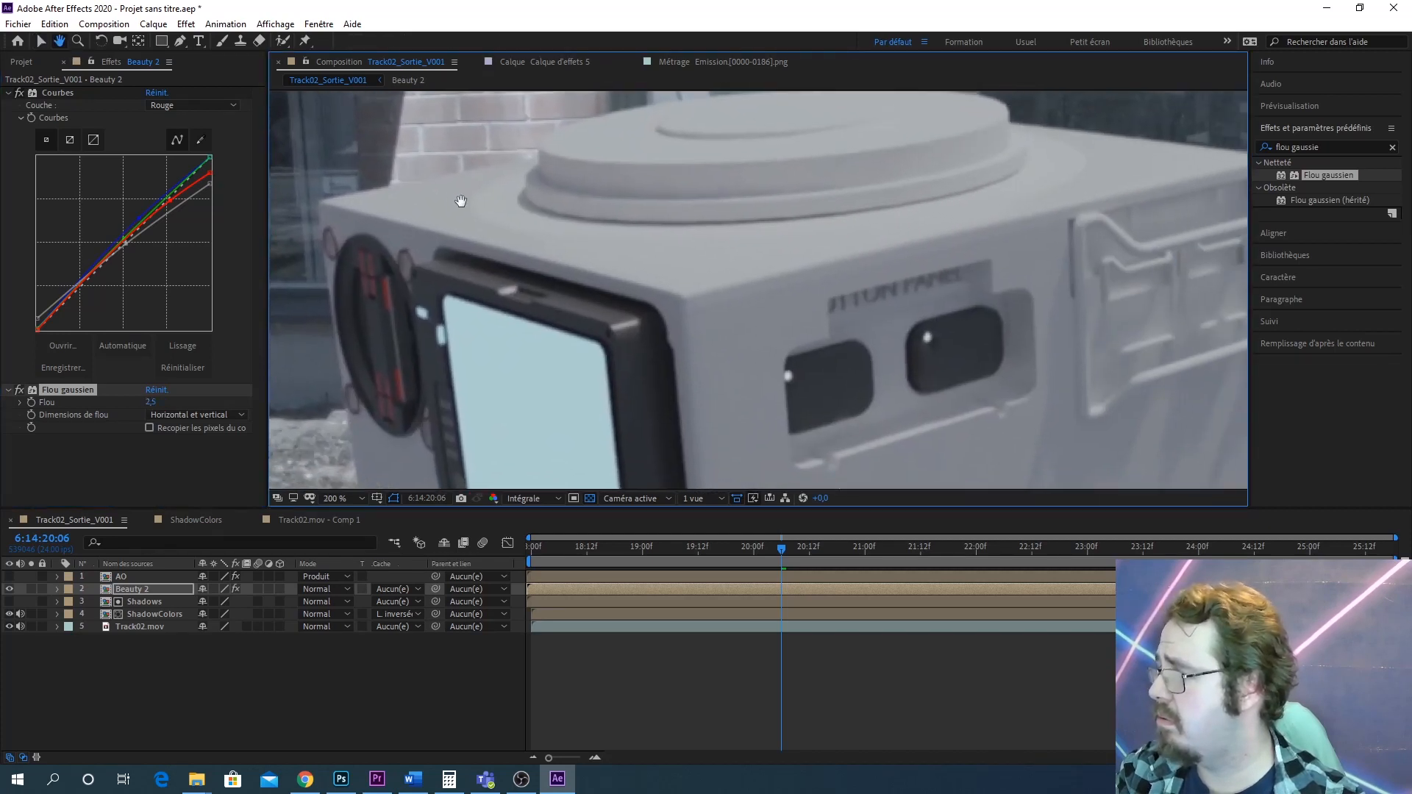
scroll(889, 214, "up", 2)
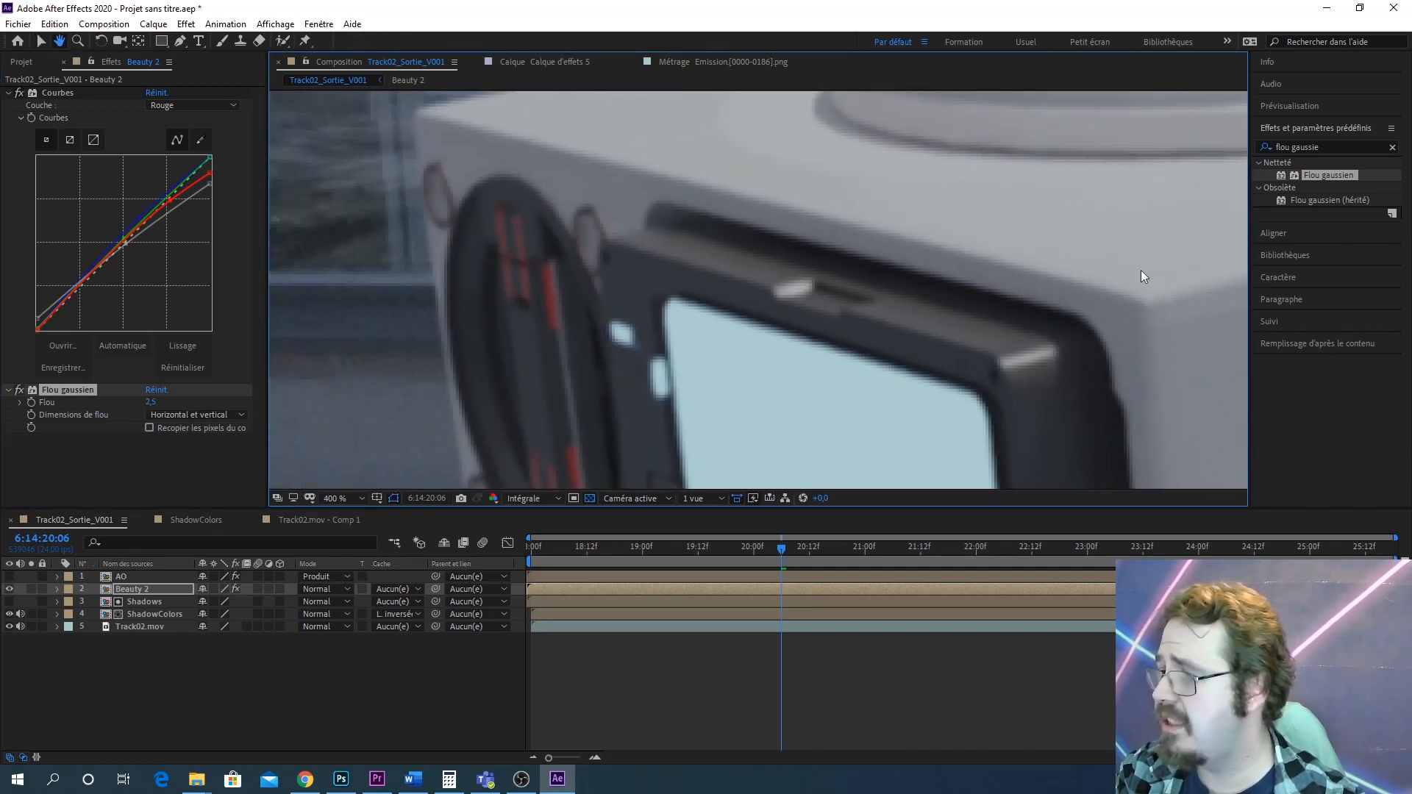
left_click_drag(655, 280, 621, 155)
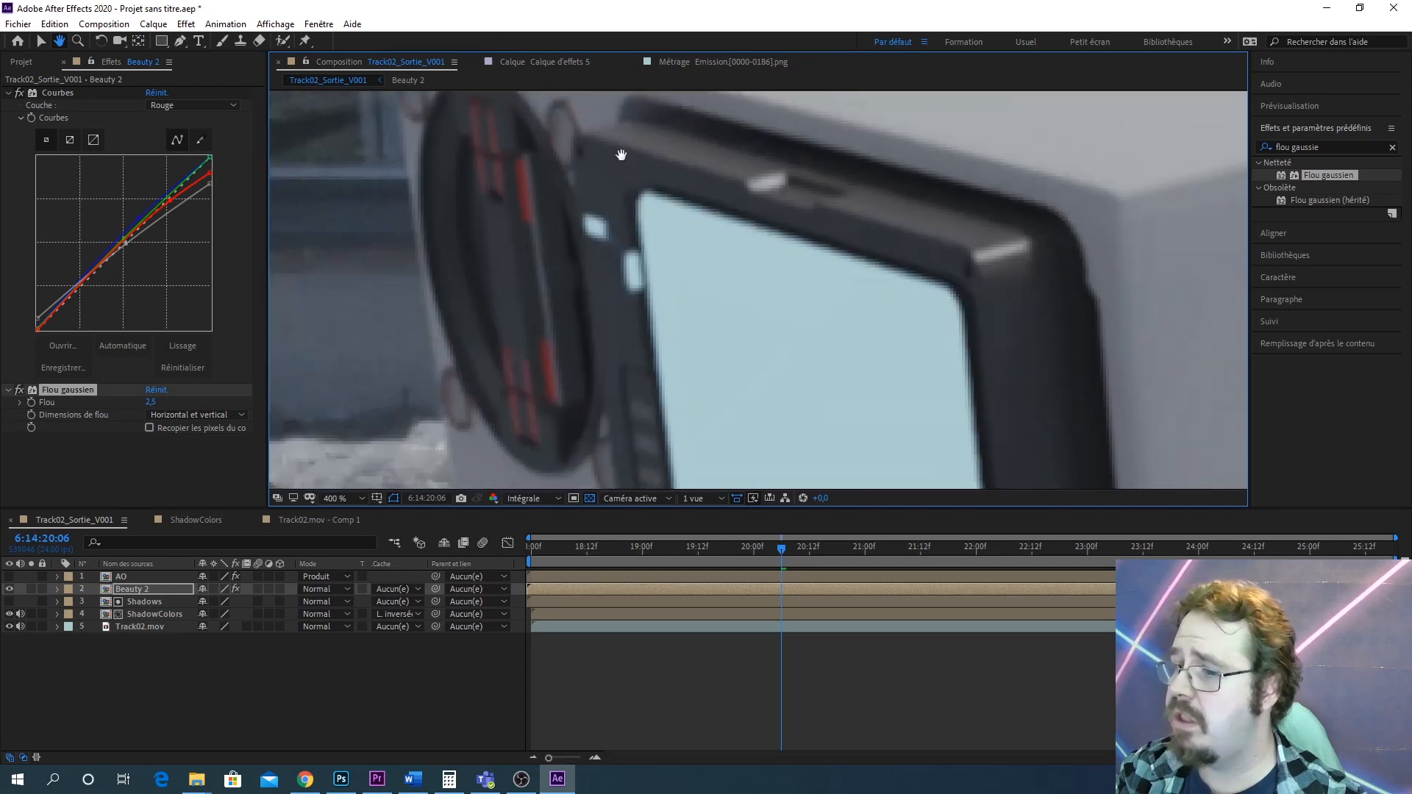
scroll(706, 243, "down", 4)
left_click_drag(809, 345, 722, 296)
scroll(725, 317, "up", 3)
left_click_drag(724, 372, 897, 193)
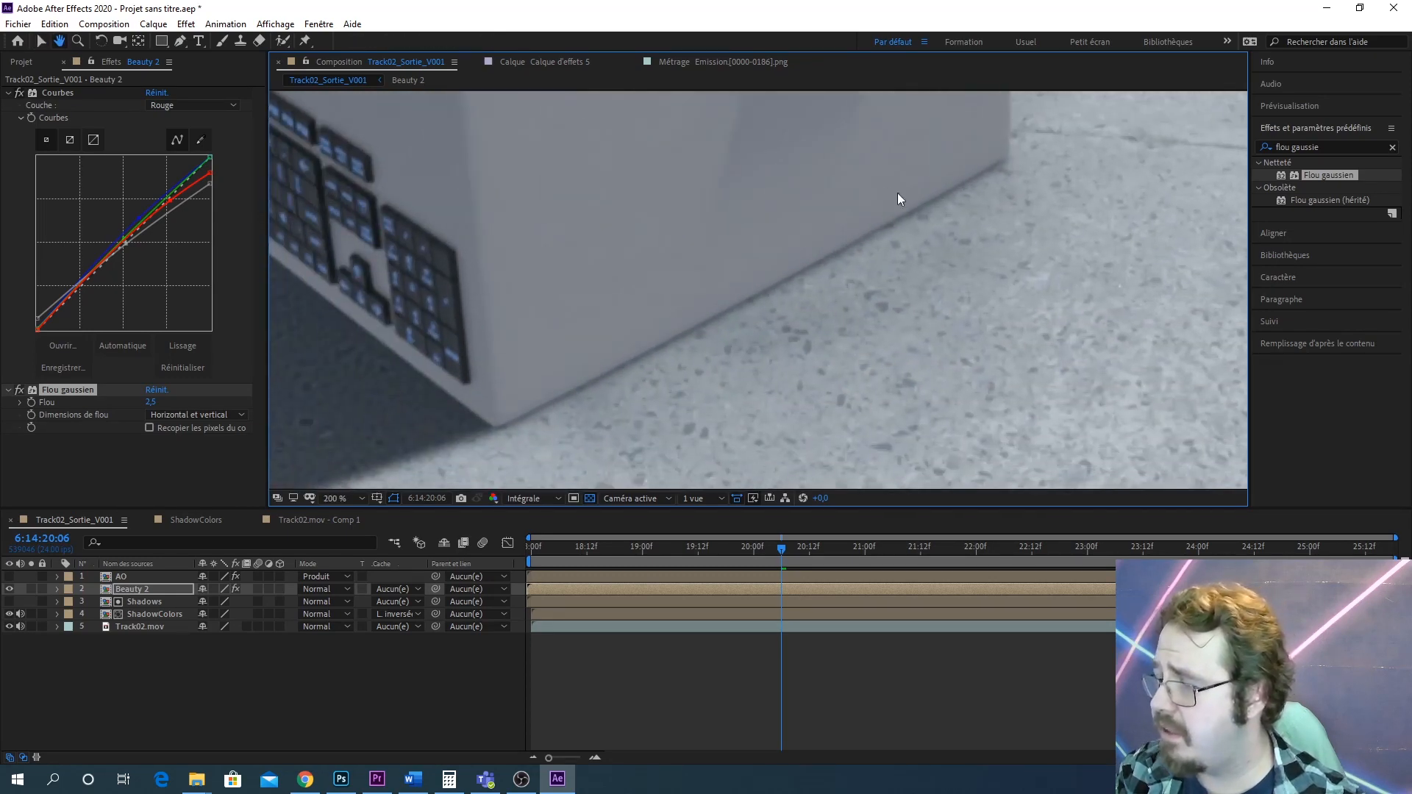
scroll(489, 435, "up", 1)
left_click_drag(489, 436, 773, 271)
scroll(444, 417, "up", 1)
left_click_drag(556, 353, 832, 241)
scroll(615, 362, "down", 2)
left_click_drag(631, 312, 540, 431)
left_click_drag(697, 255, 586, 445)
left_click_drag(871, 234, 876, 433)
left_click_drag(723, 254, 655, 460)
left_click_drag(659, 236, 722, 284)
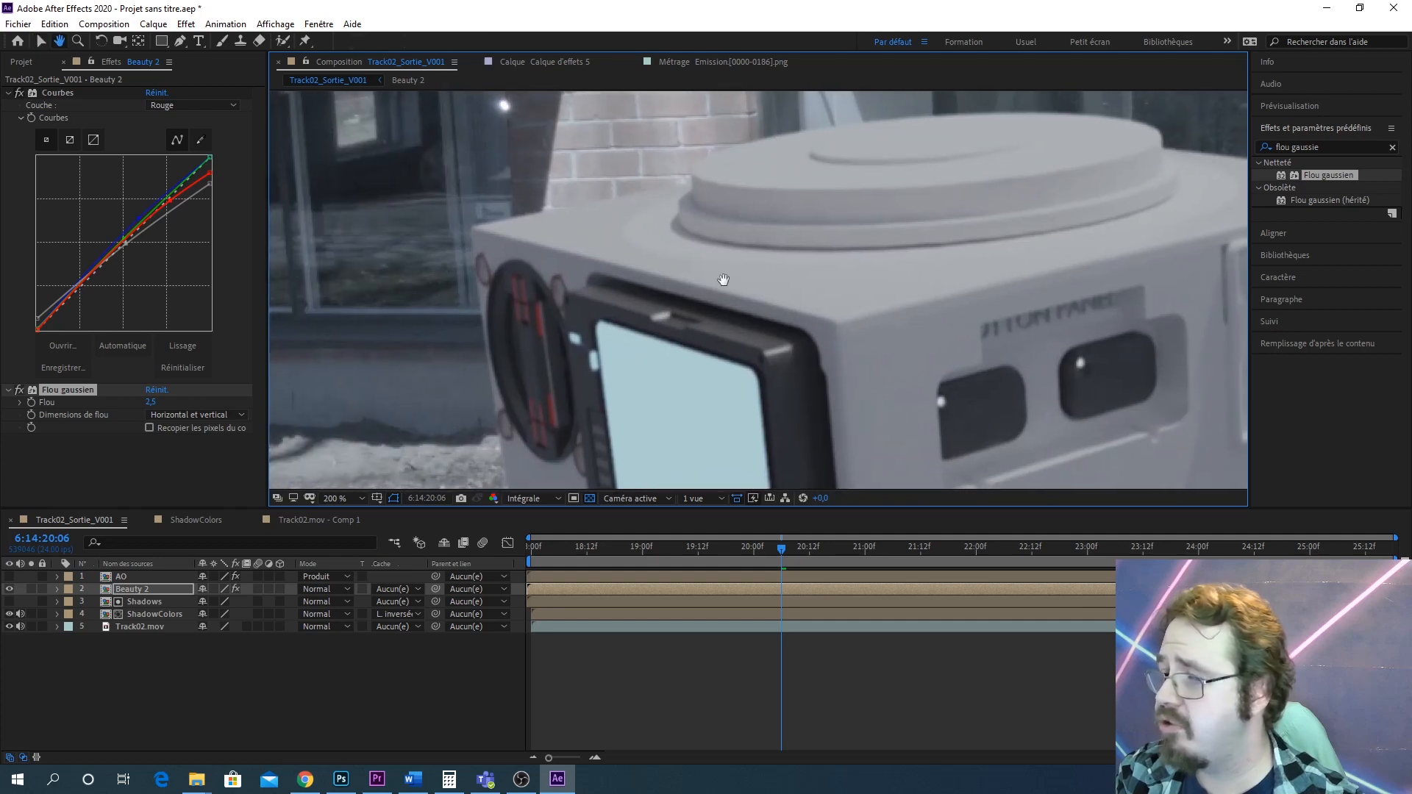
Turn the AO layer back on and select it to show its effects
left_click(82, 389)
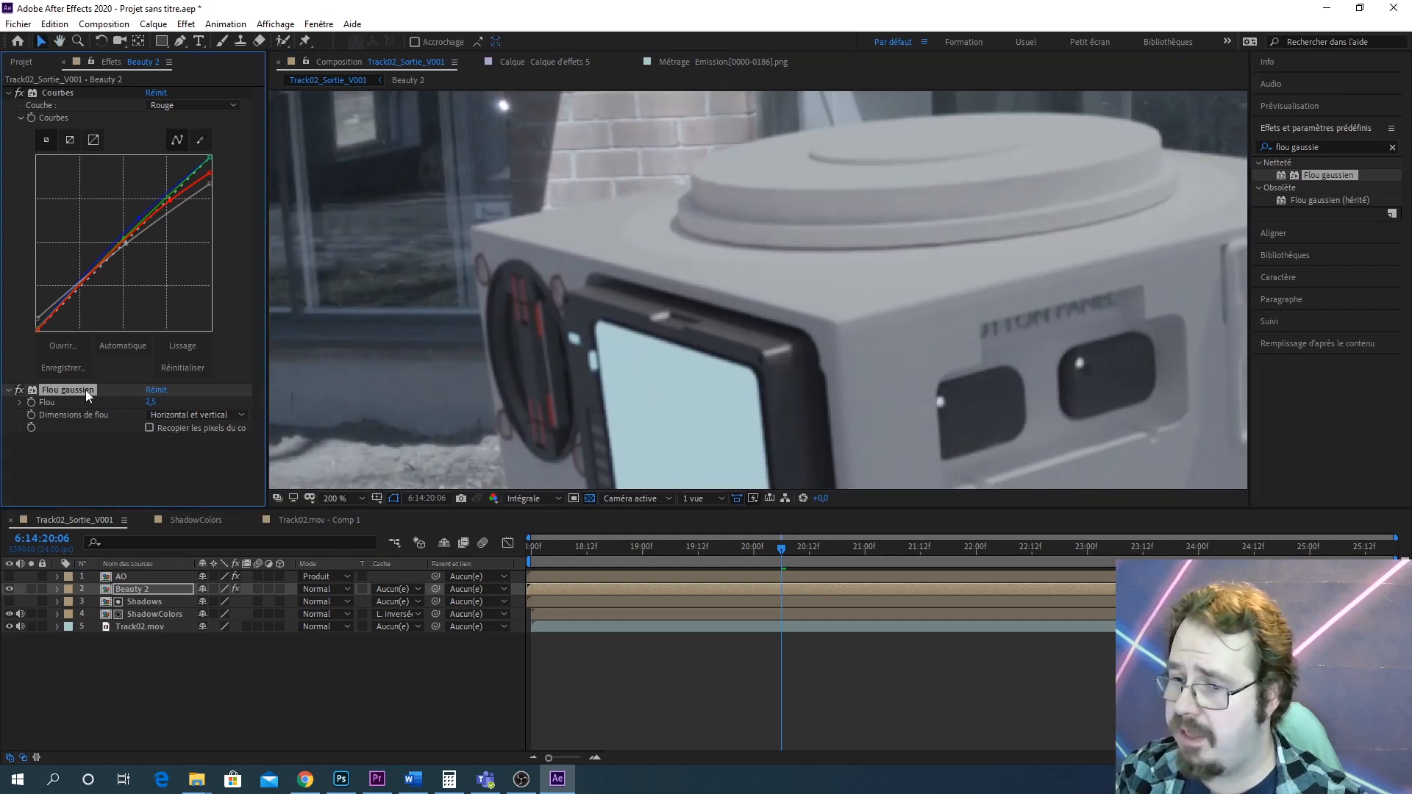
left_click(10, 576)
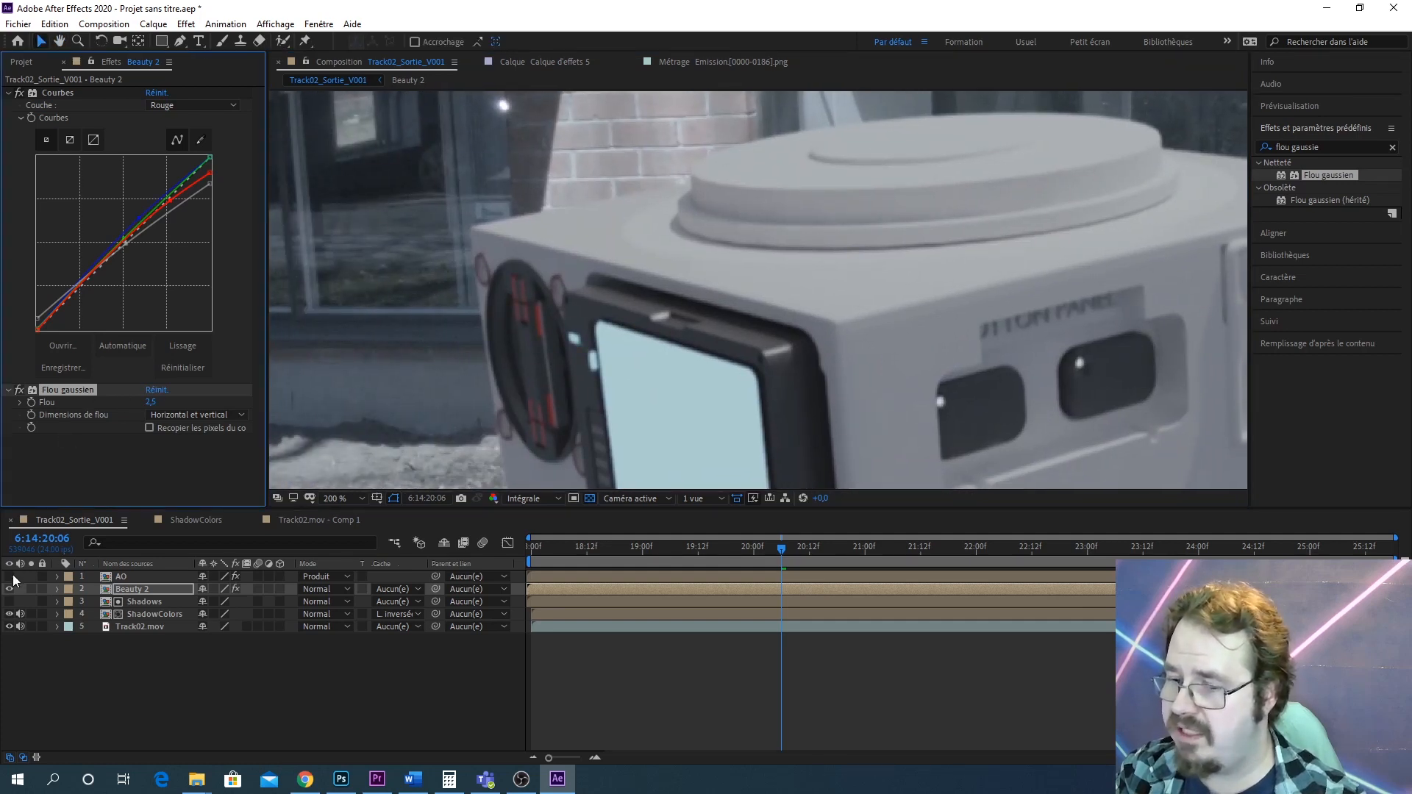
left_click(145, 576)
key("Return")
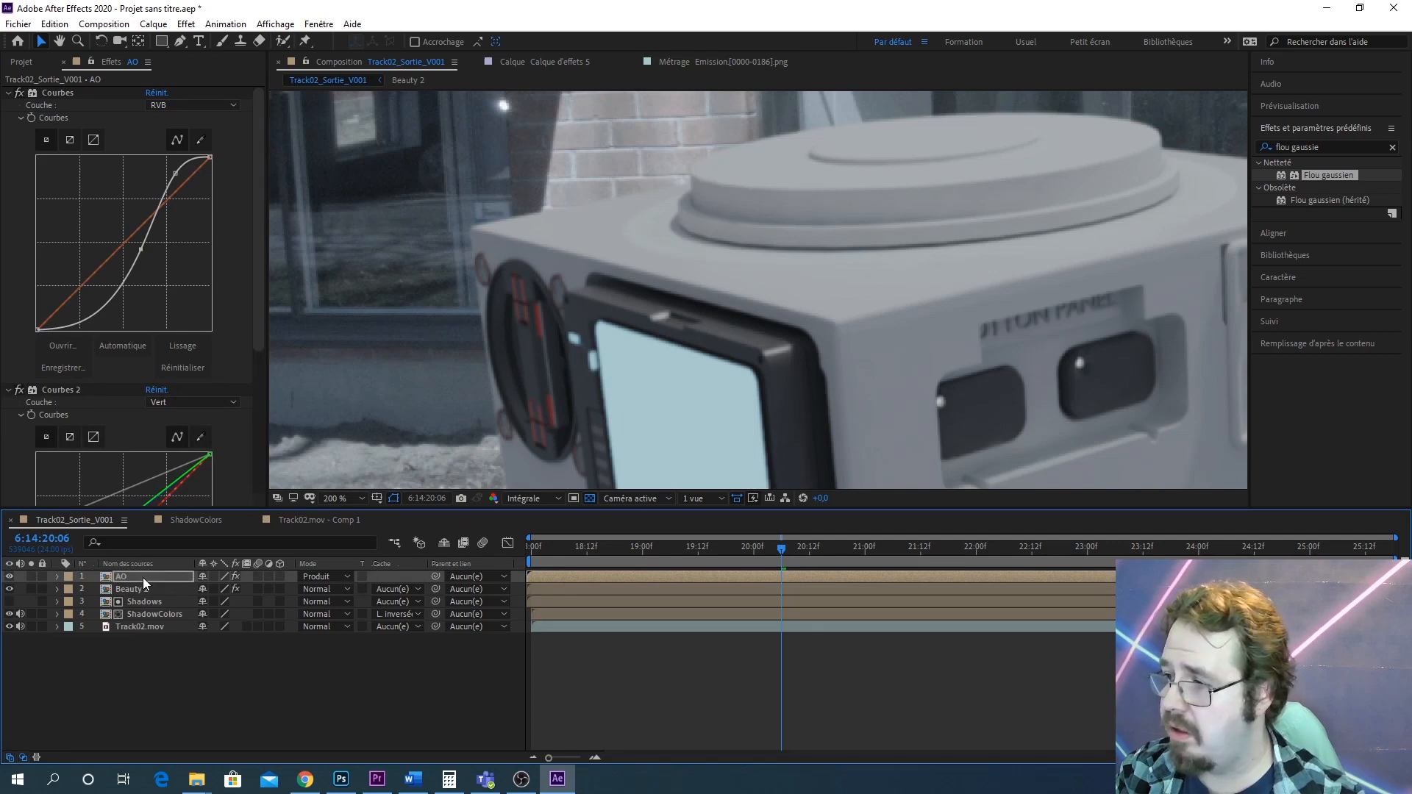
Zoom in and toggle the AO layer's Courbes 2 effect off and on to compare
scroll(902, 252, "down", 1)
left_click_drag(903, 307, 854, 251)
scroll(574, 198, "up", 2)
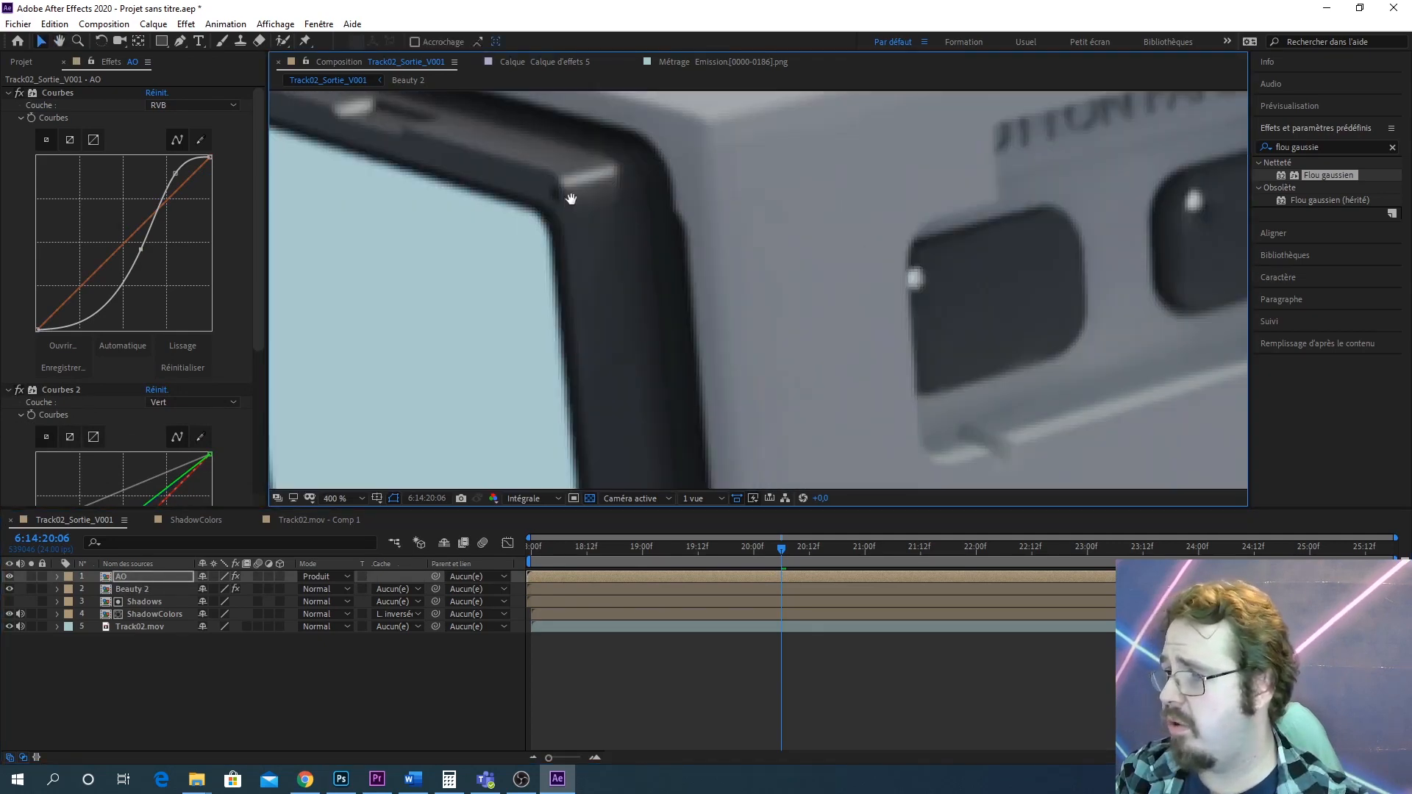
left_click_drag(572, 199, 907, 324)
left_click_drag(485, 183, 709, 333)
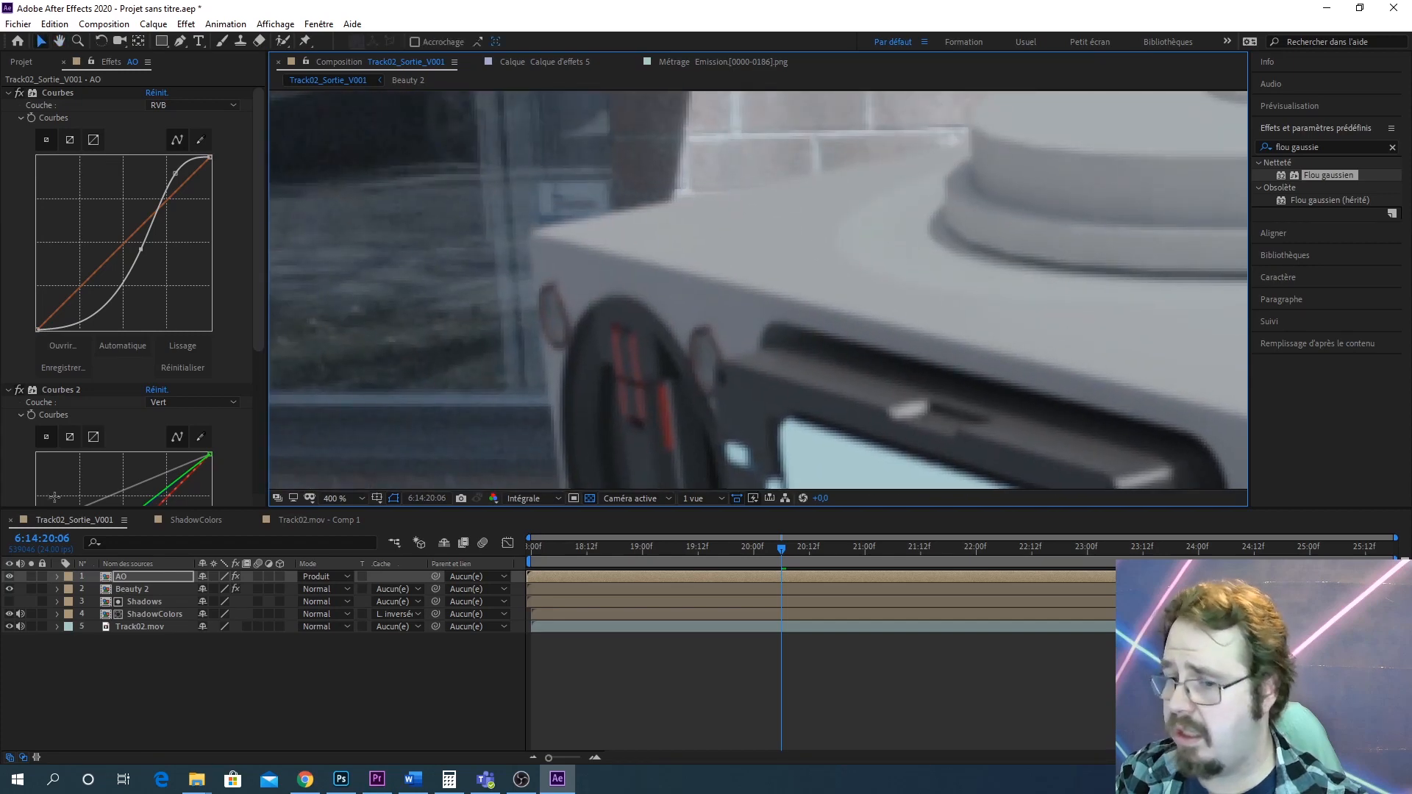
left_click(17, 390)
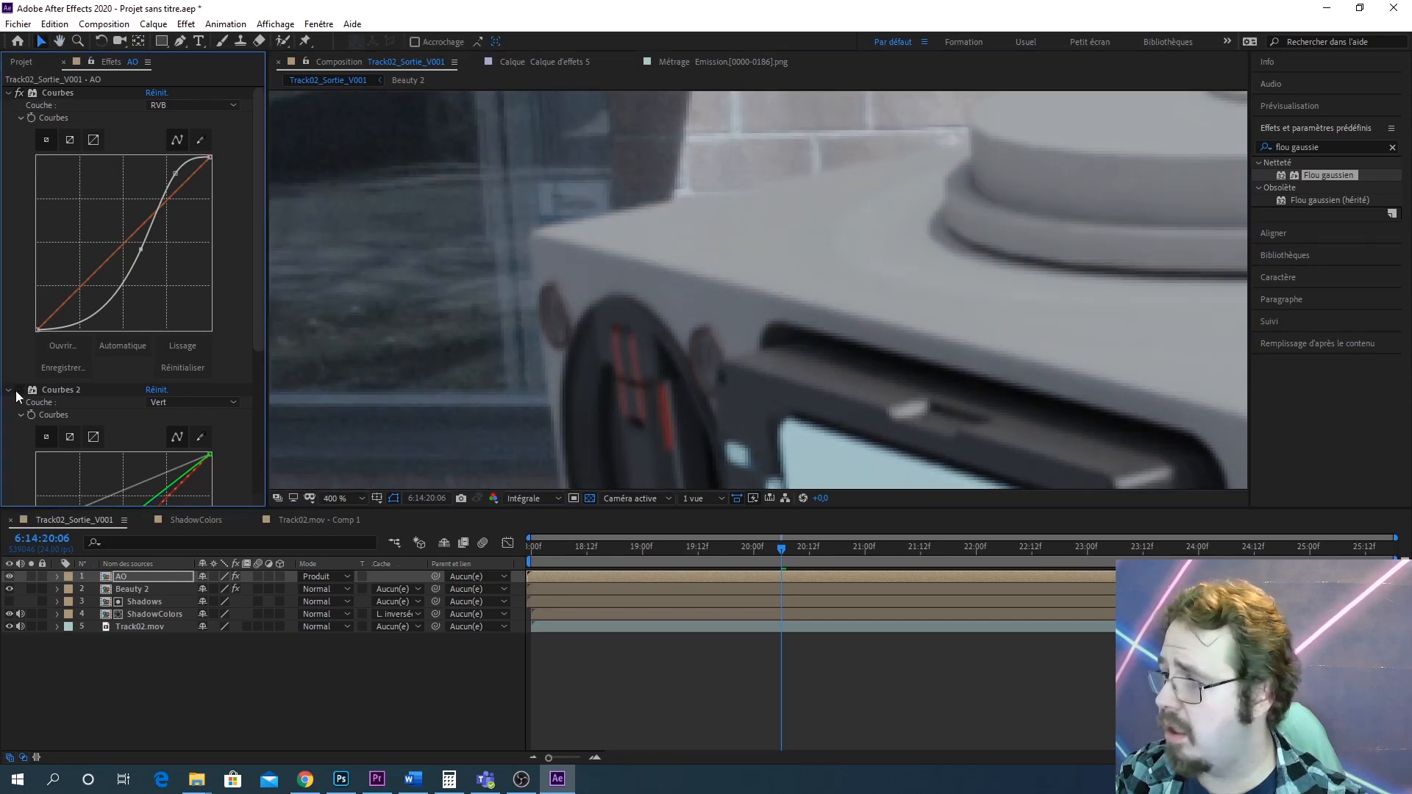
left_click(17, 390)
Zoom and pan across the robot to examine the composite edges and shading
scroll(922, 248, "down", 4)
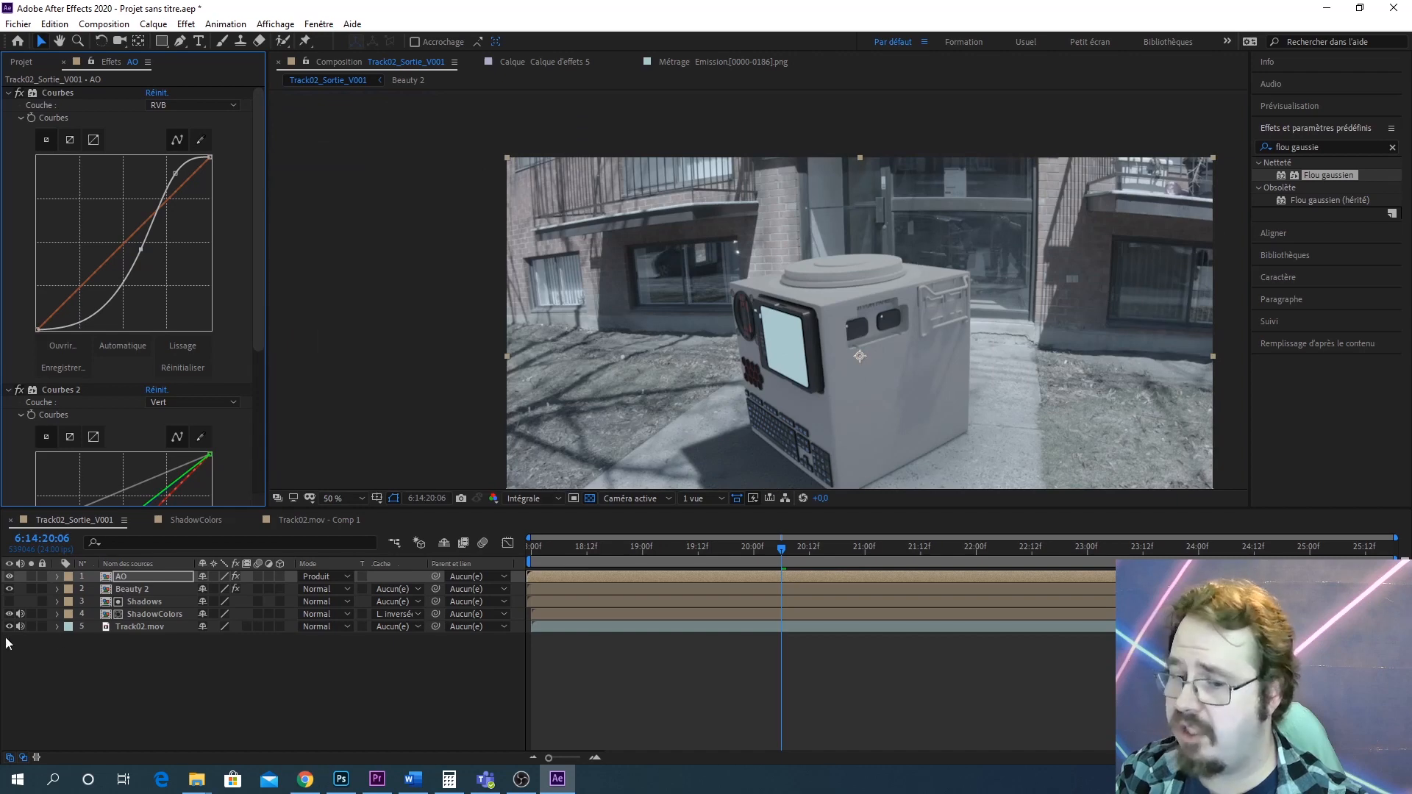
scroll(880, 320, "down", 3)
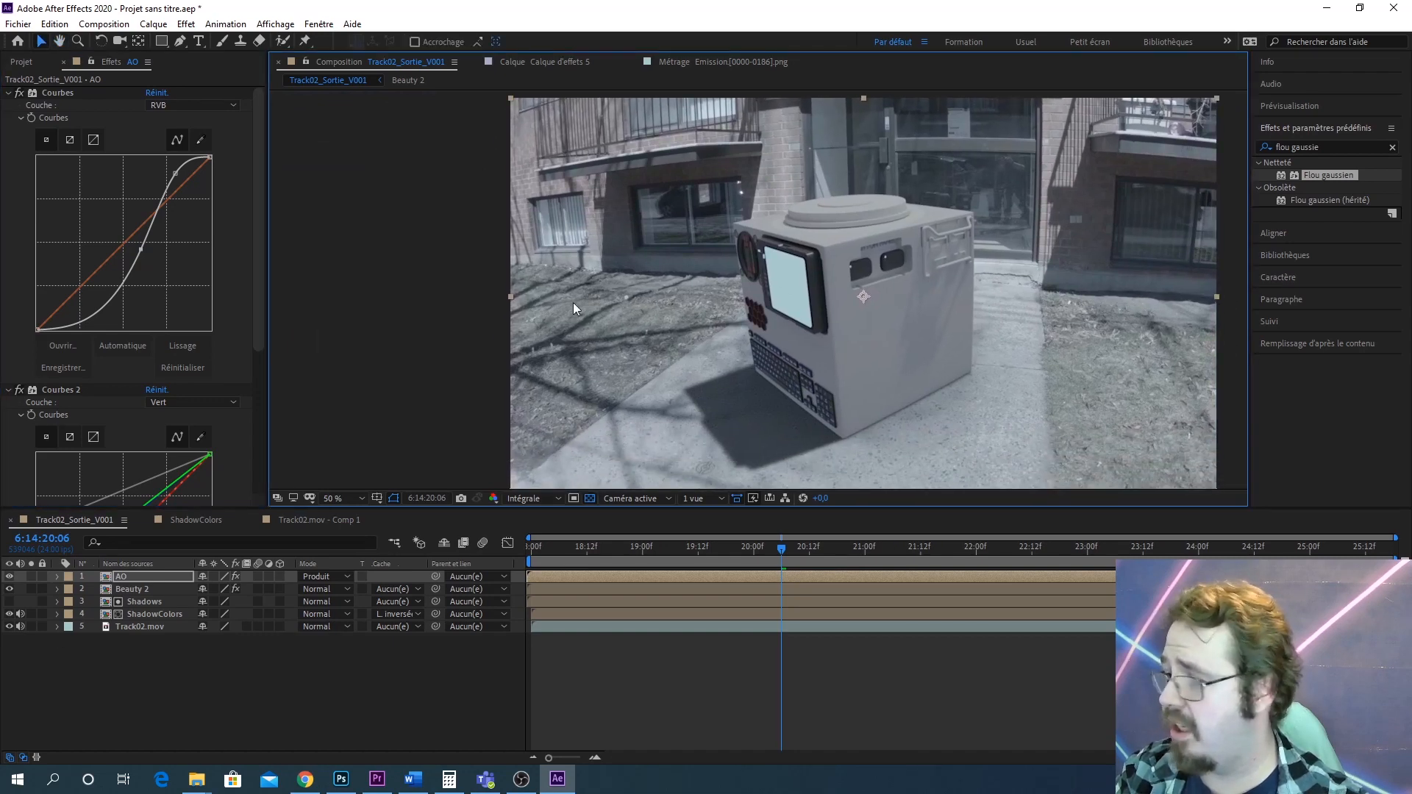
scroll(815, 321, "up", 2)
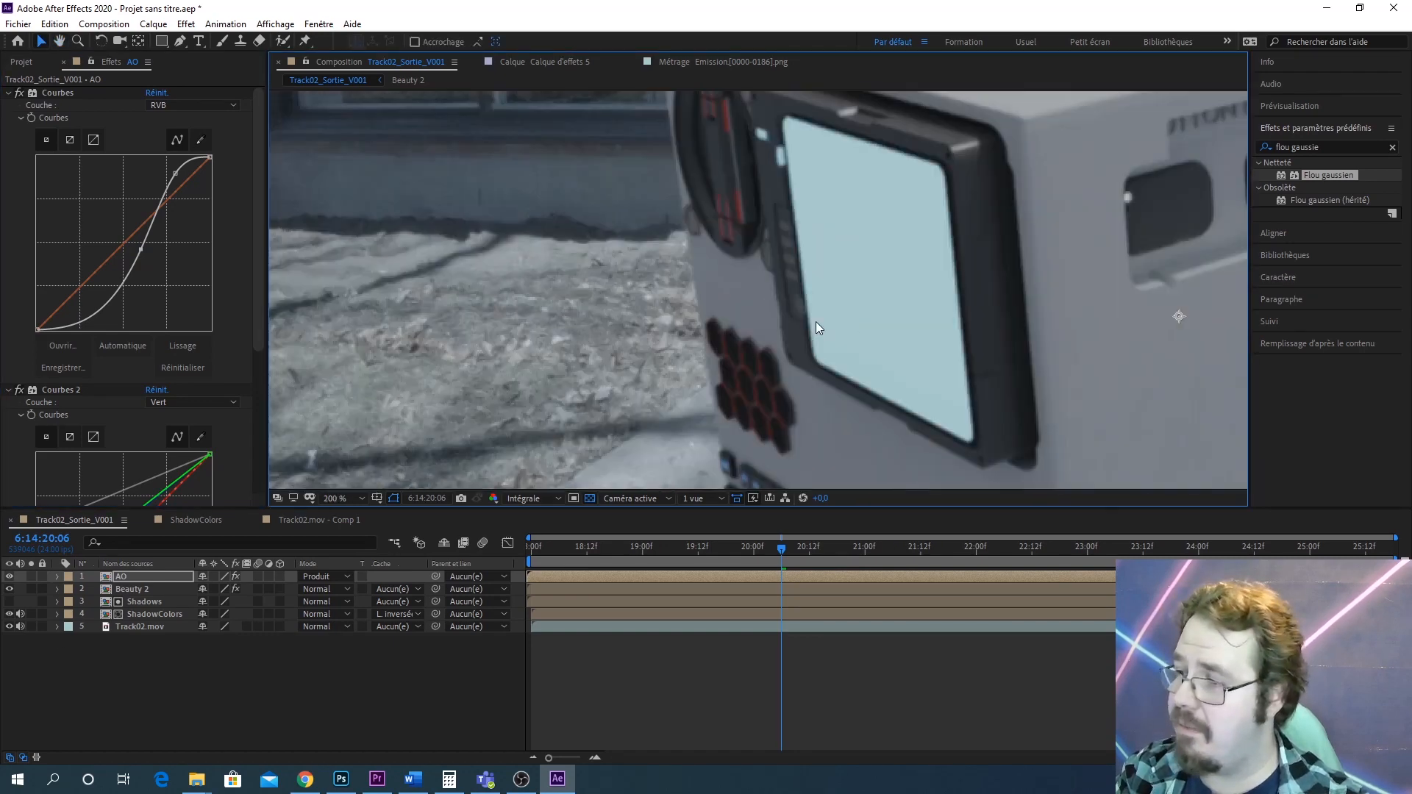
left_click_drag(774, 236, 699, 491)
scroll(583, 343, "up", 1)
left_click_drag(582, 342, 759, 103)
left_click_drag(612, 310, 713, 223)
scroll(693, 336, "up", 2)
left_click_drag(693, 335, 993, 239)
scroll(684, 323, "down", 1)
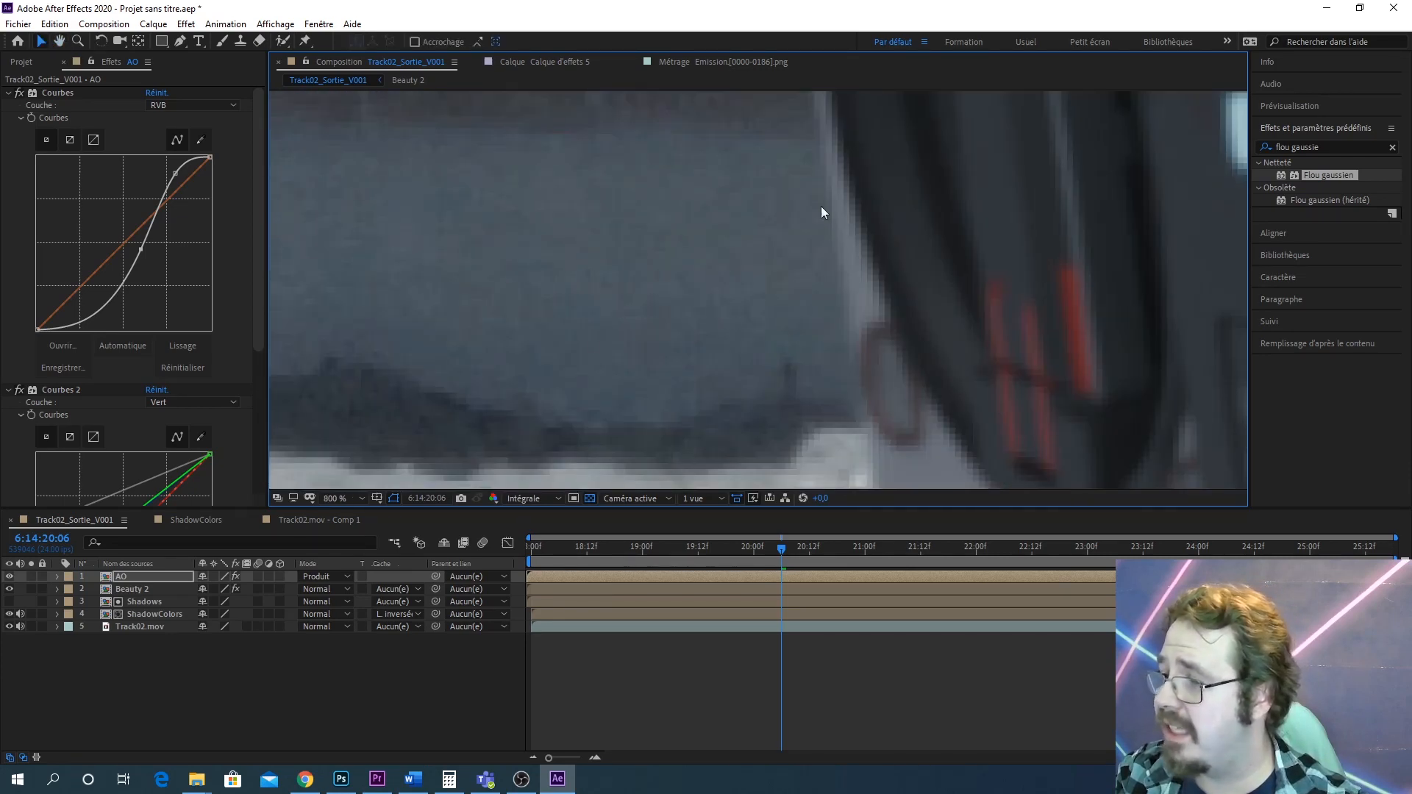
scroll(822, 212, "down", 3)
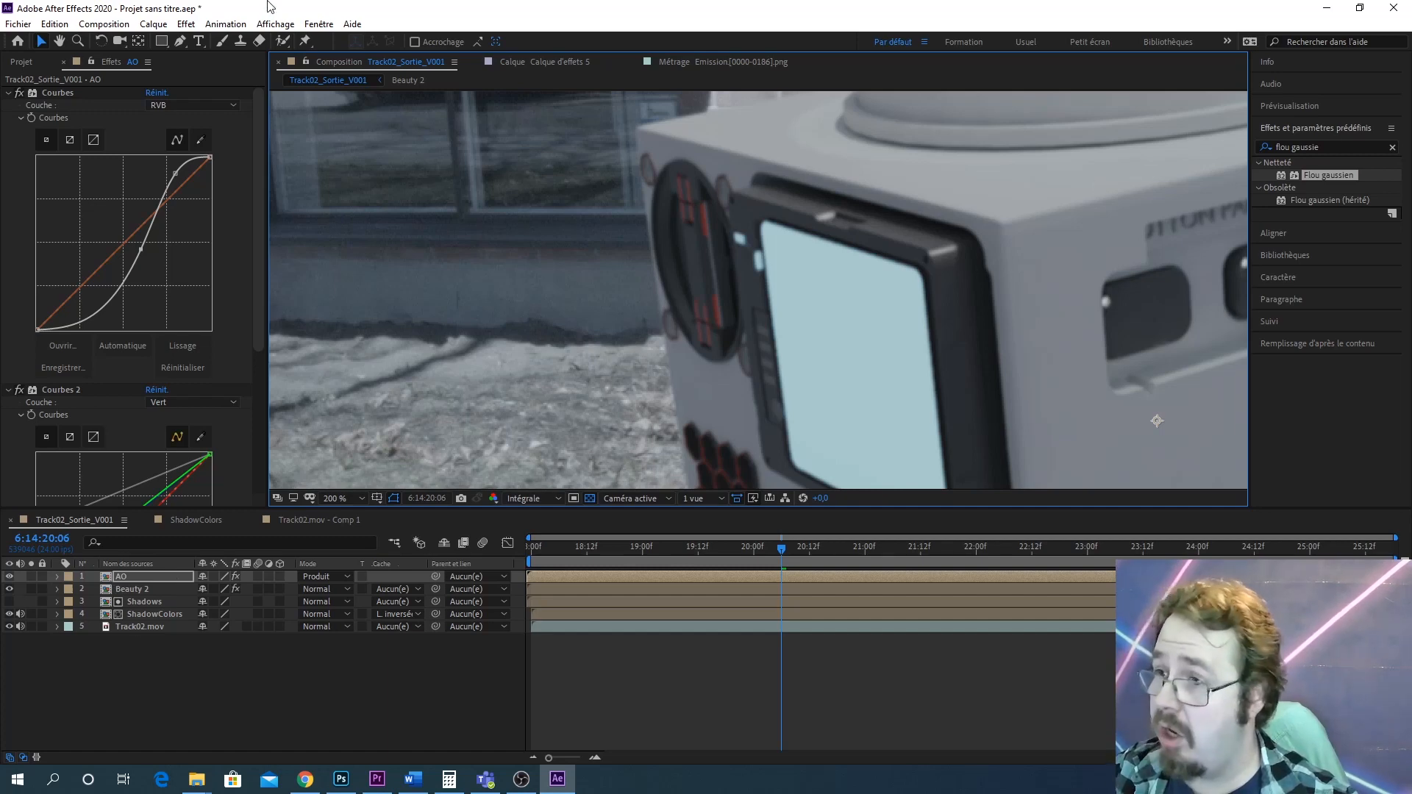
Add a new adjustment layer to the composition
left_click(154, 23)
mouse_move(180, 47)
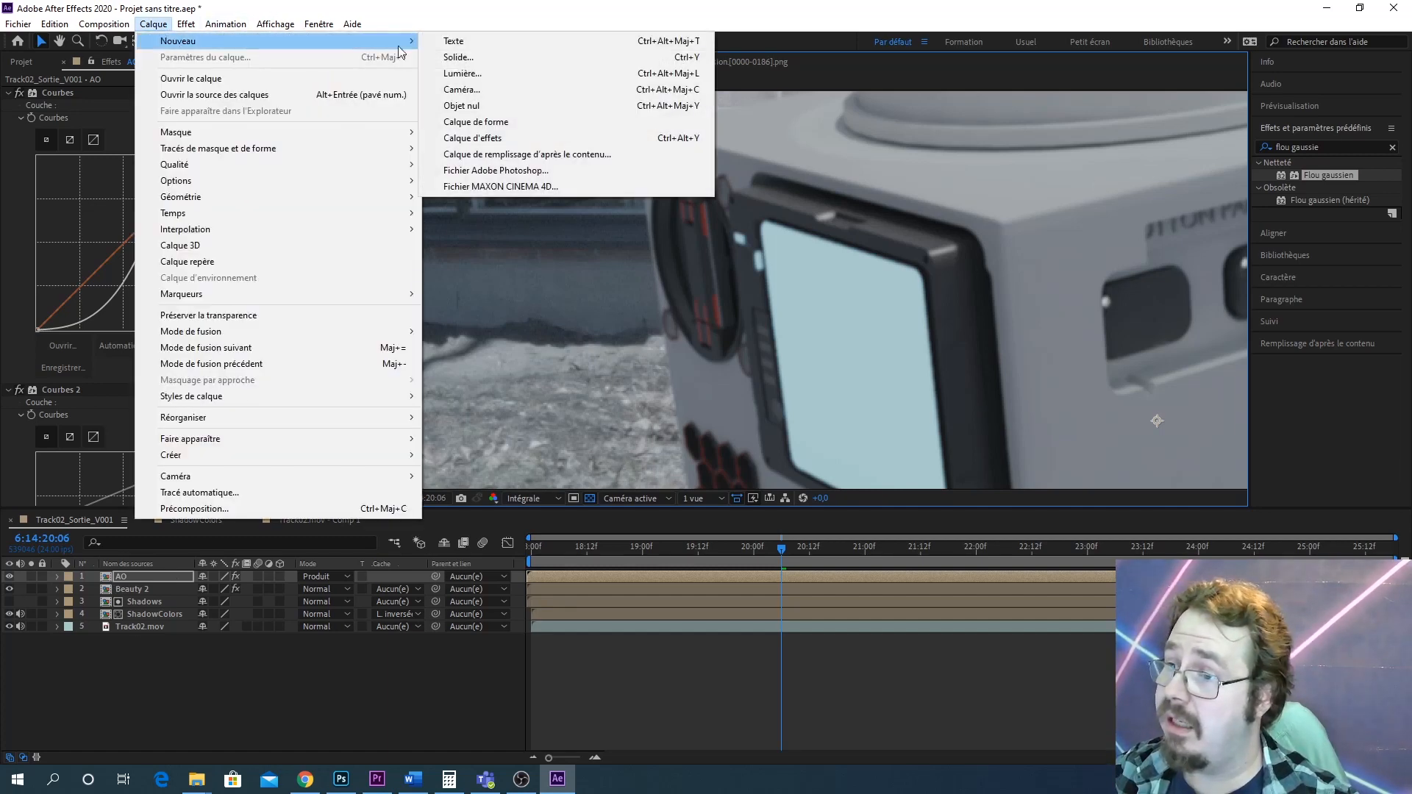
left_click(501, 138)
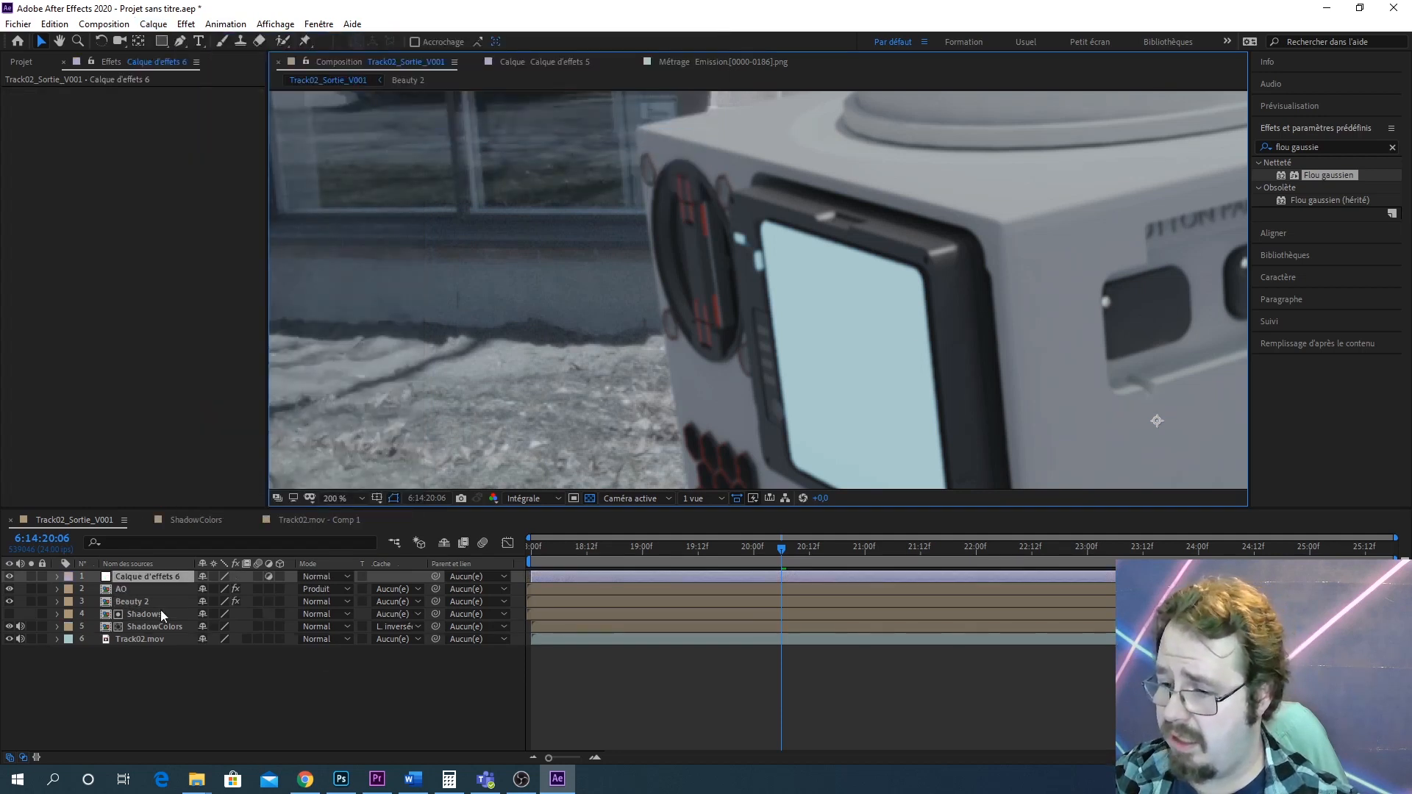
Duplicate the Beauty 2 layer and precompose the copy under the name BeautyGrainMask
left_click(161, 602)
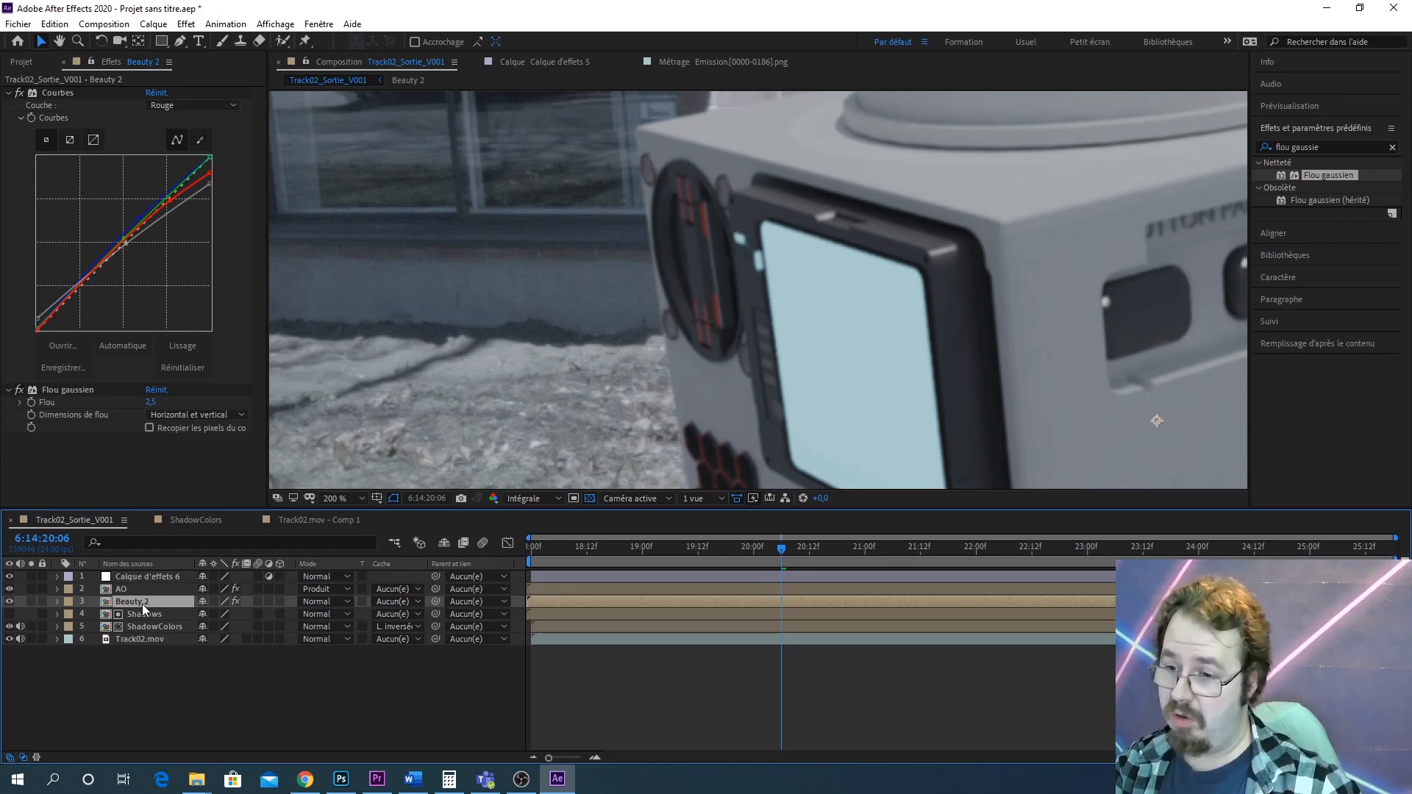
key("ctrl+d")
right_click(143, 605)
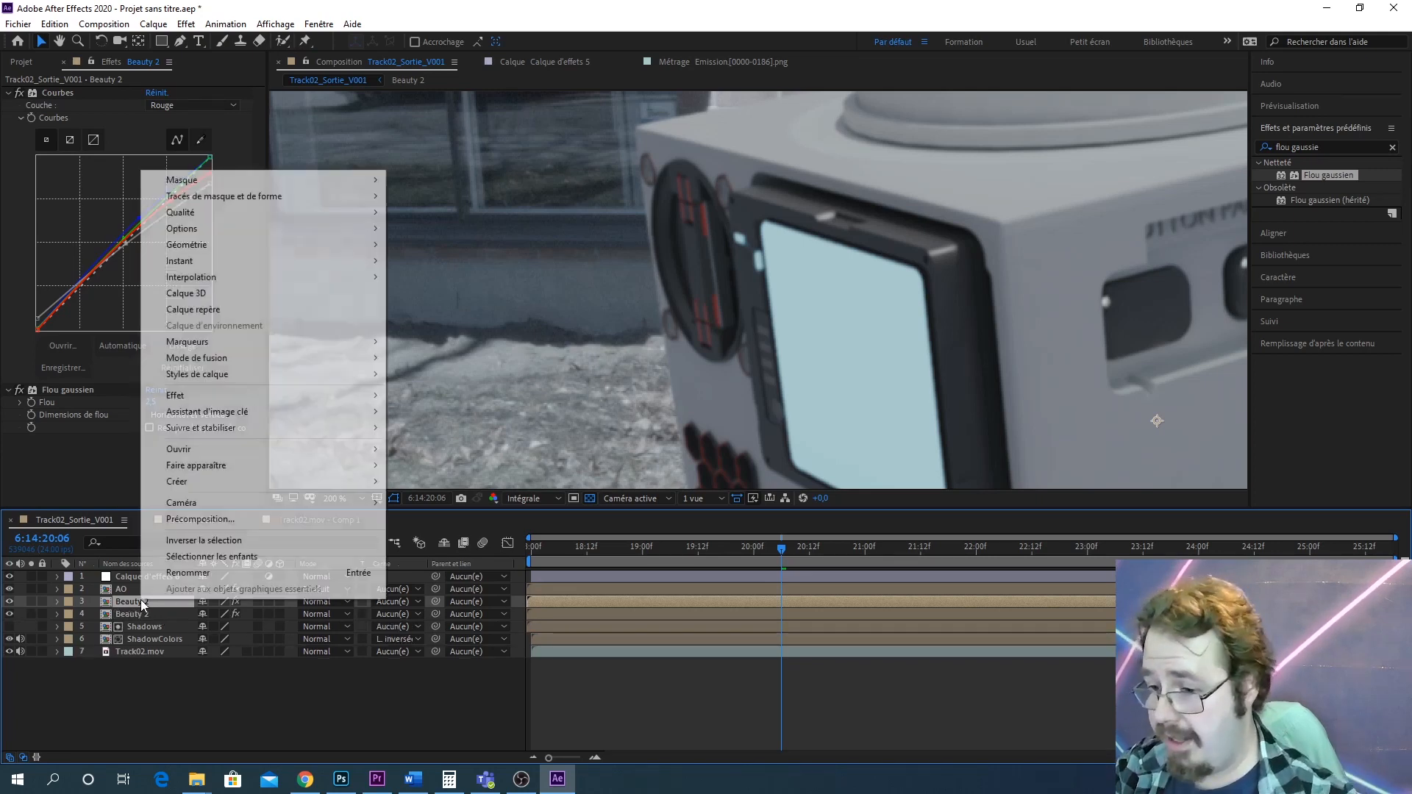
left_click(236, 520)
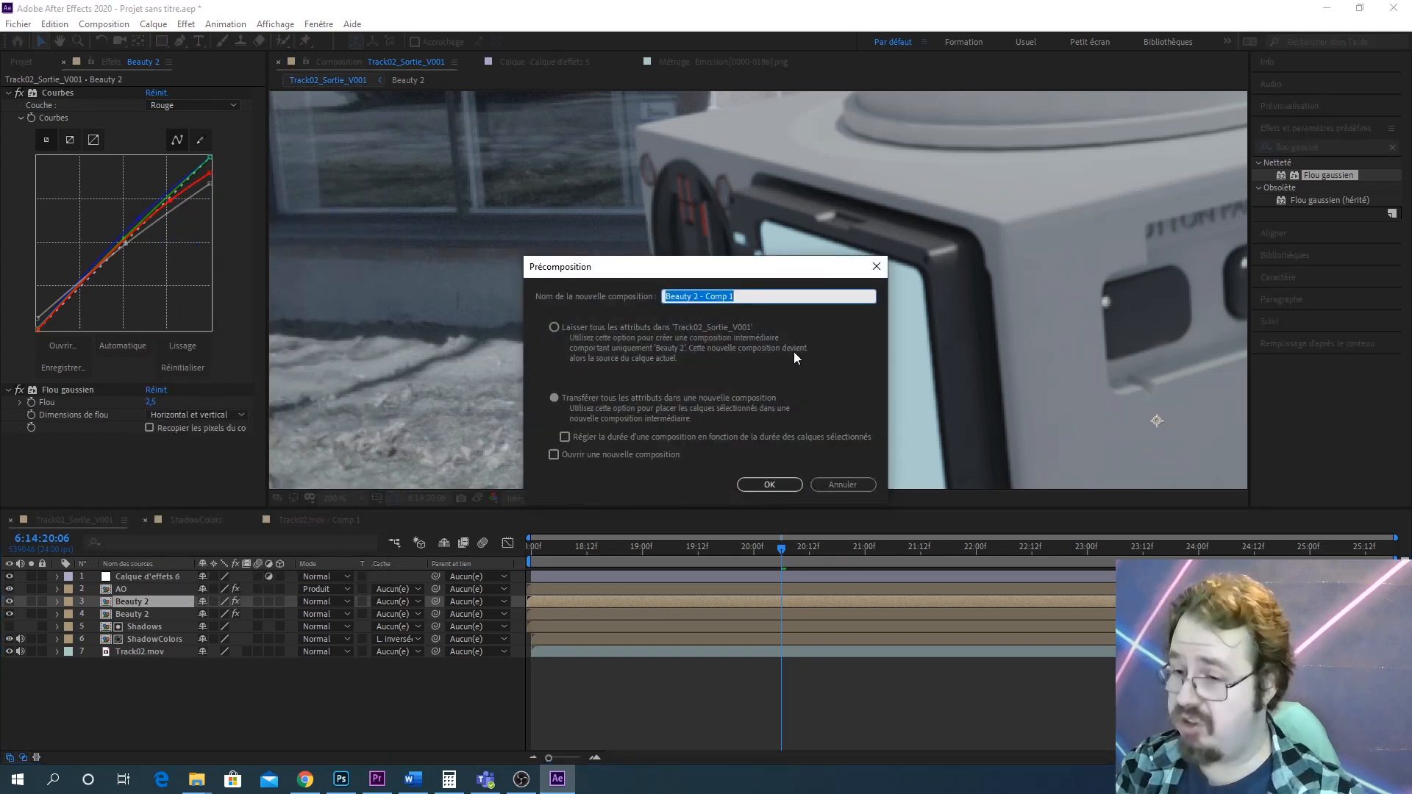
type("Beauty")
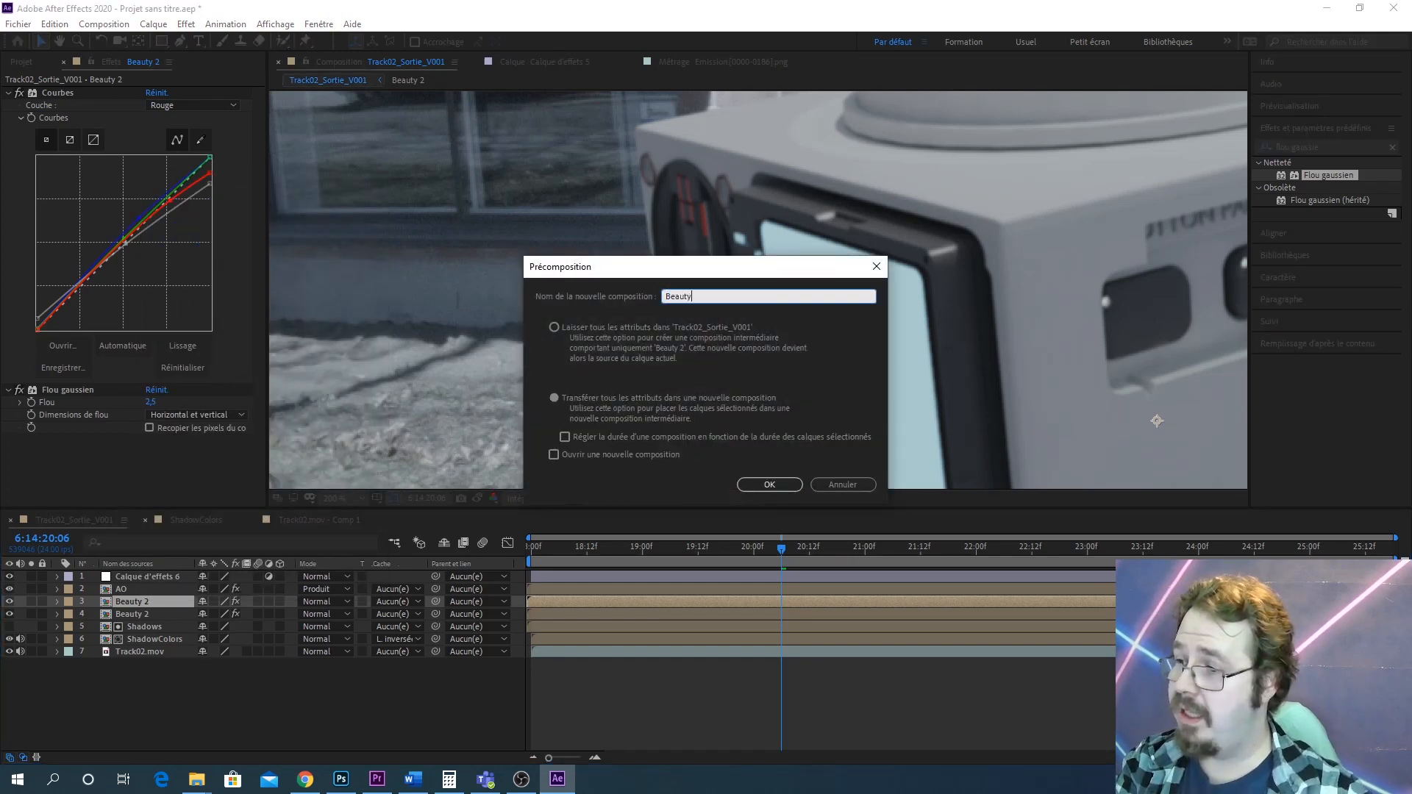
type("GrainMask")
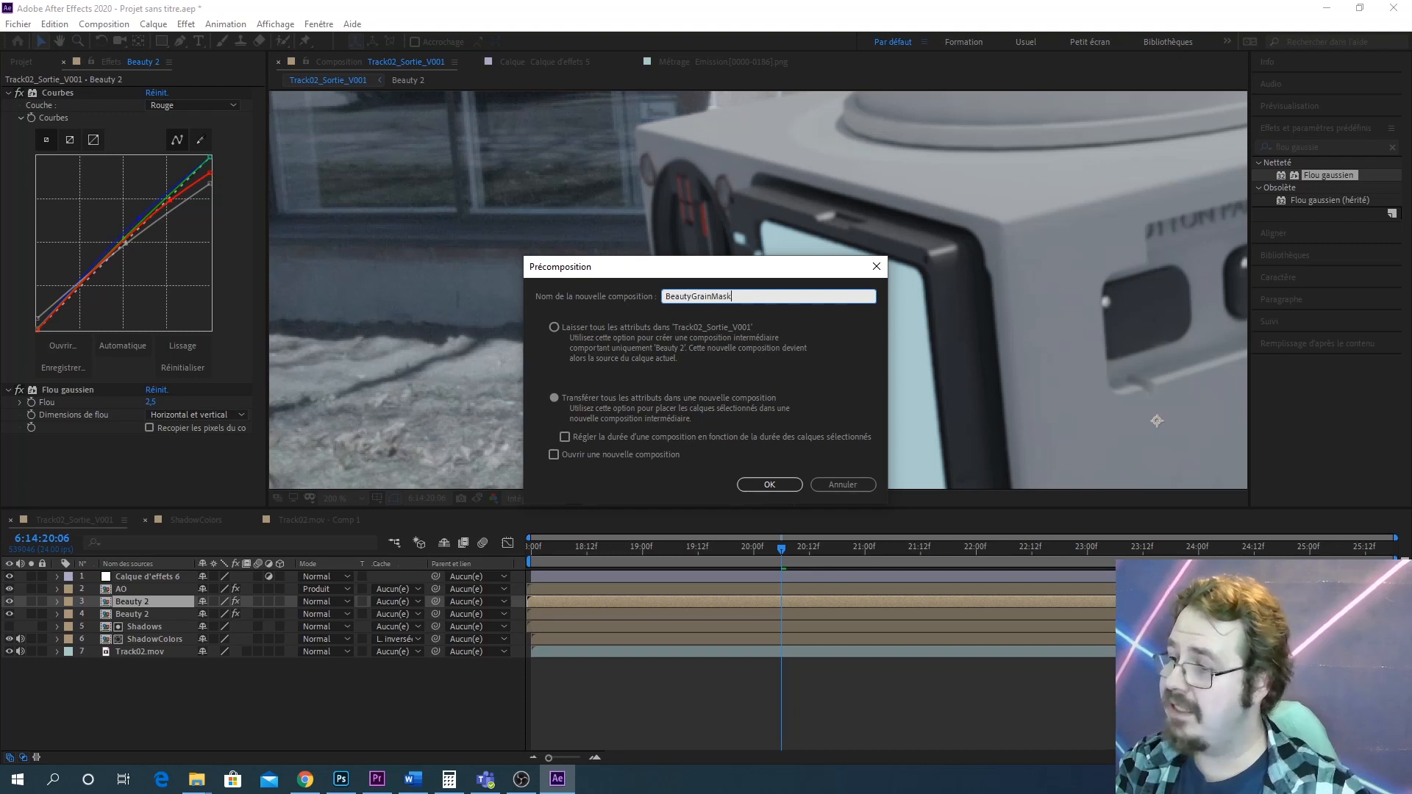
key("Return")
Move the BeautyGrainMask composition to the project root and create a new project folder named Precomposition
left_click(22, 62)
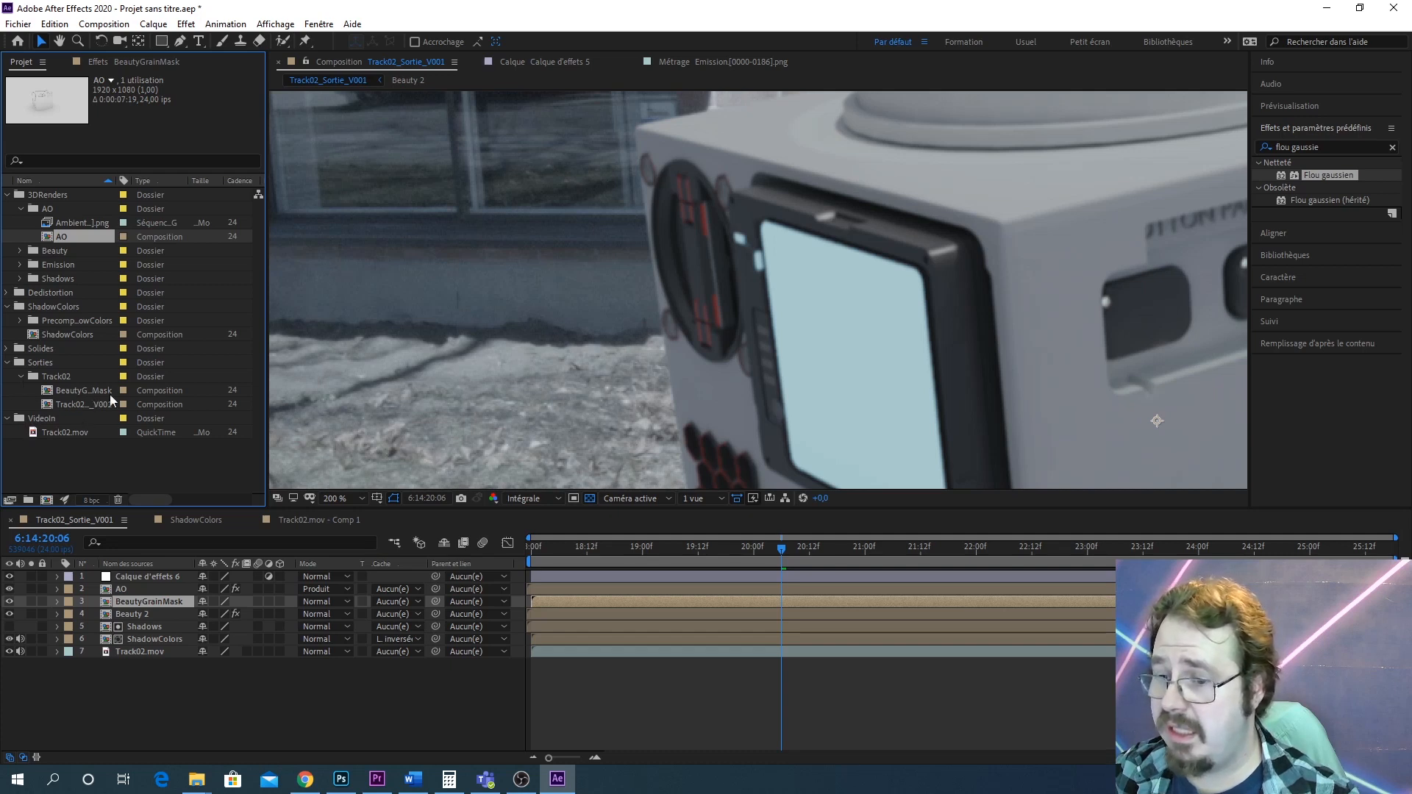
left_click_drag(57, 391, 31, 466)
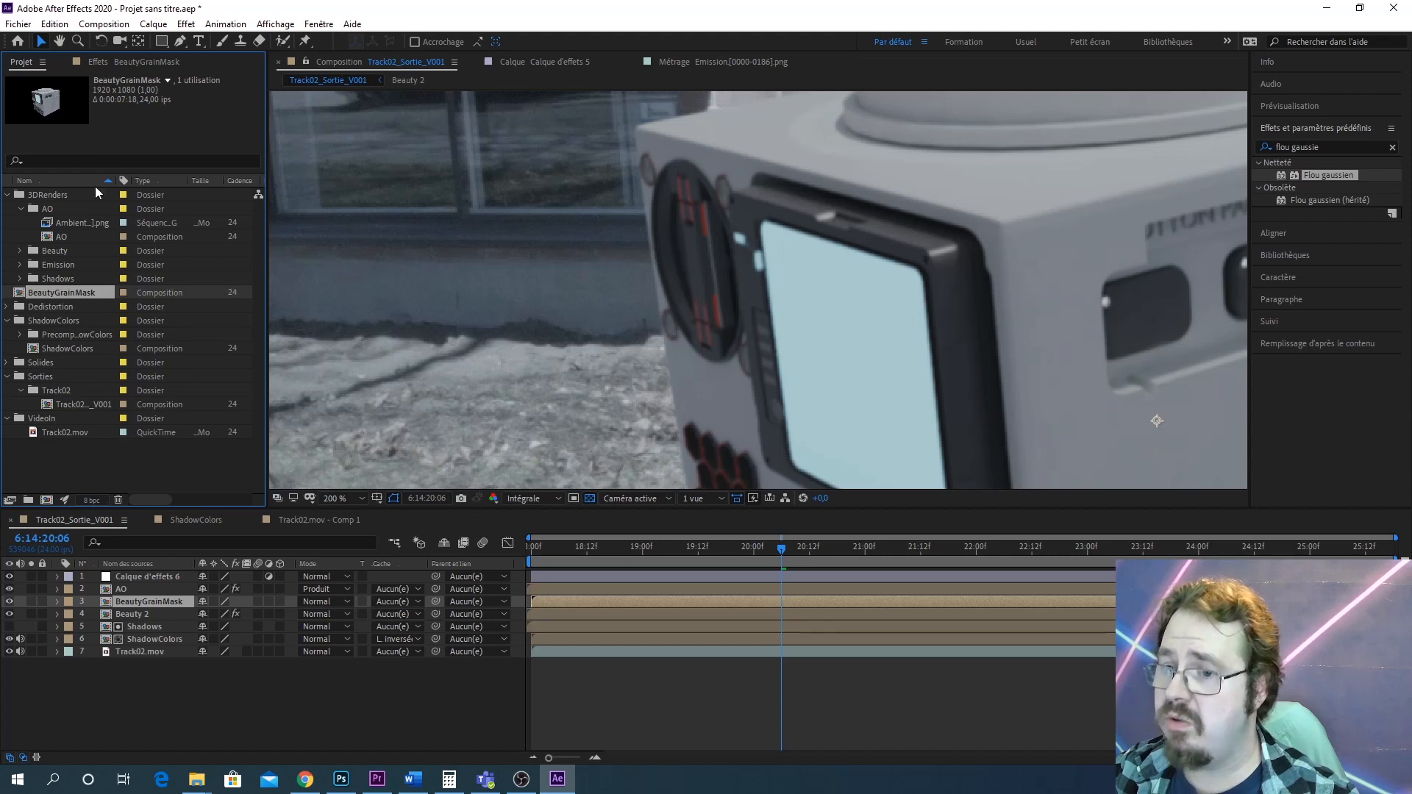
left_click(29, 500)
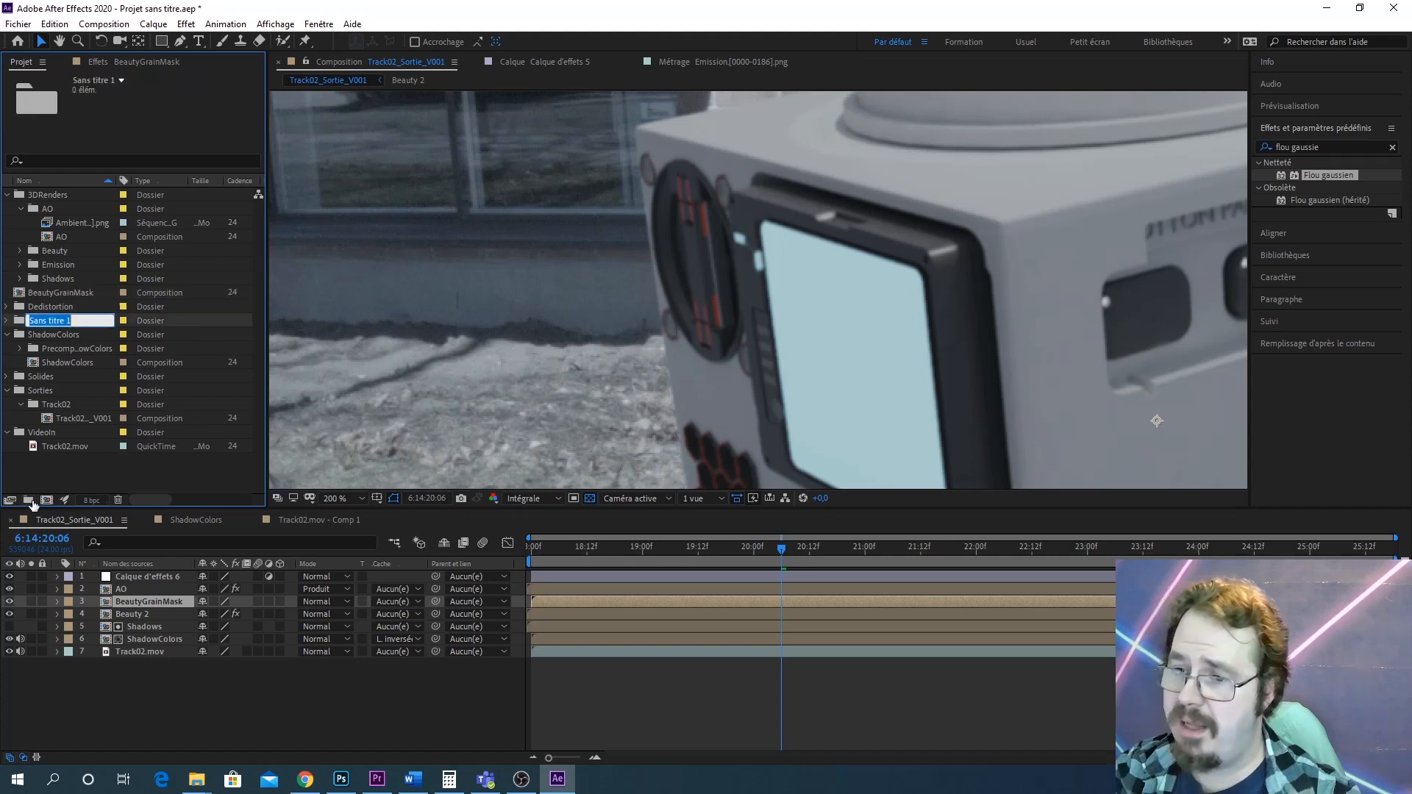
type("Precompos")
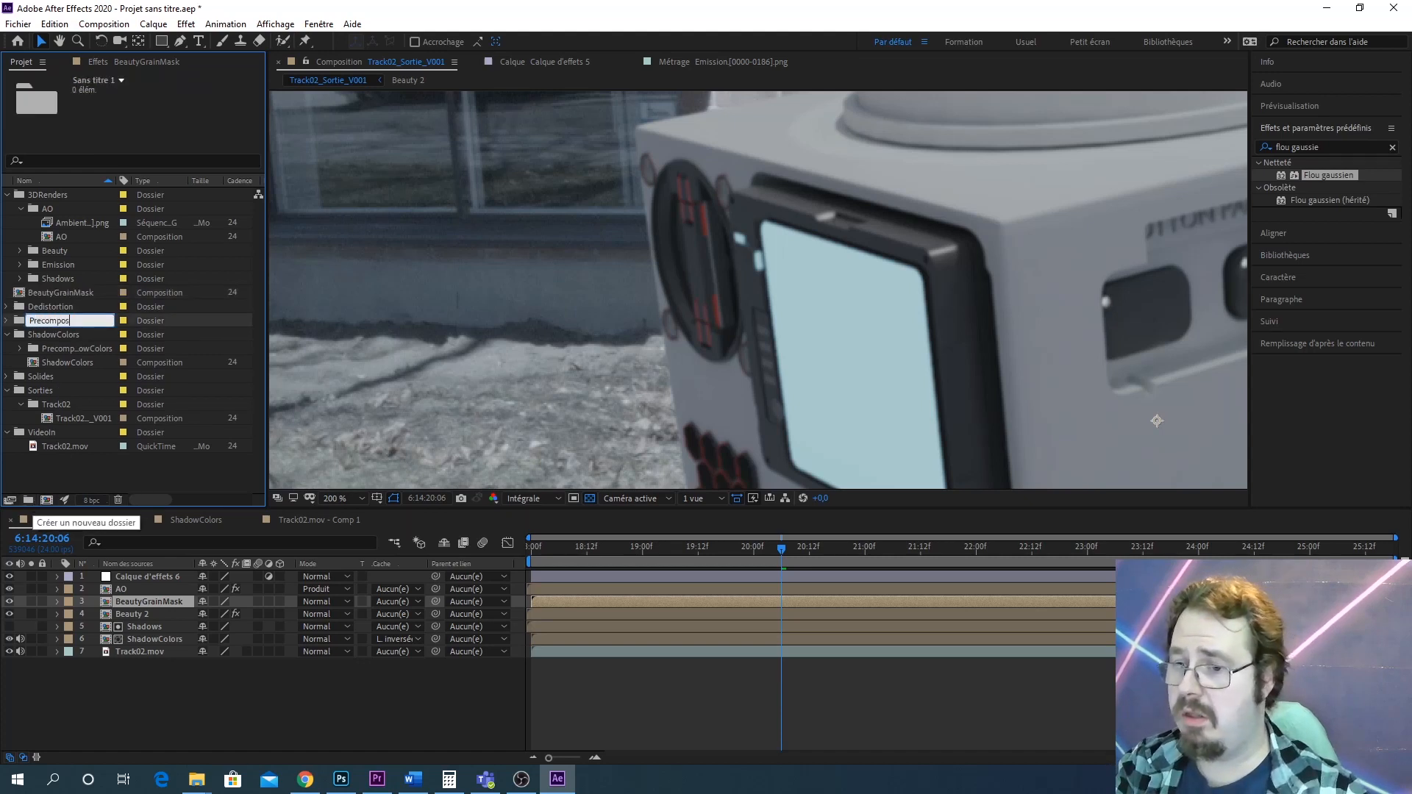
type("ition")
key("Return")
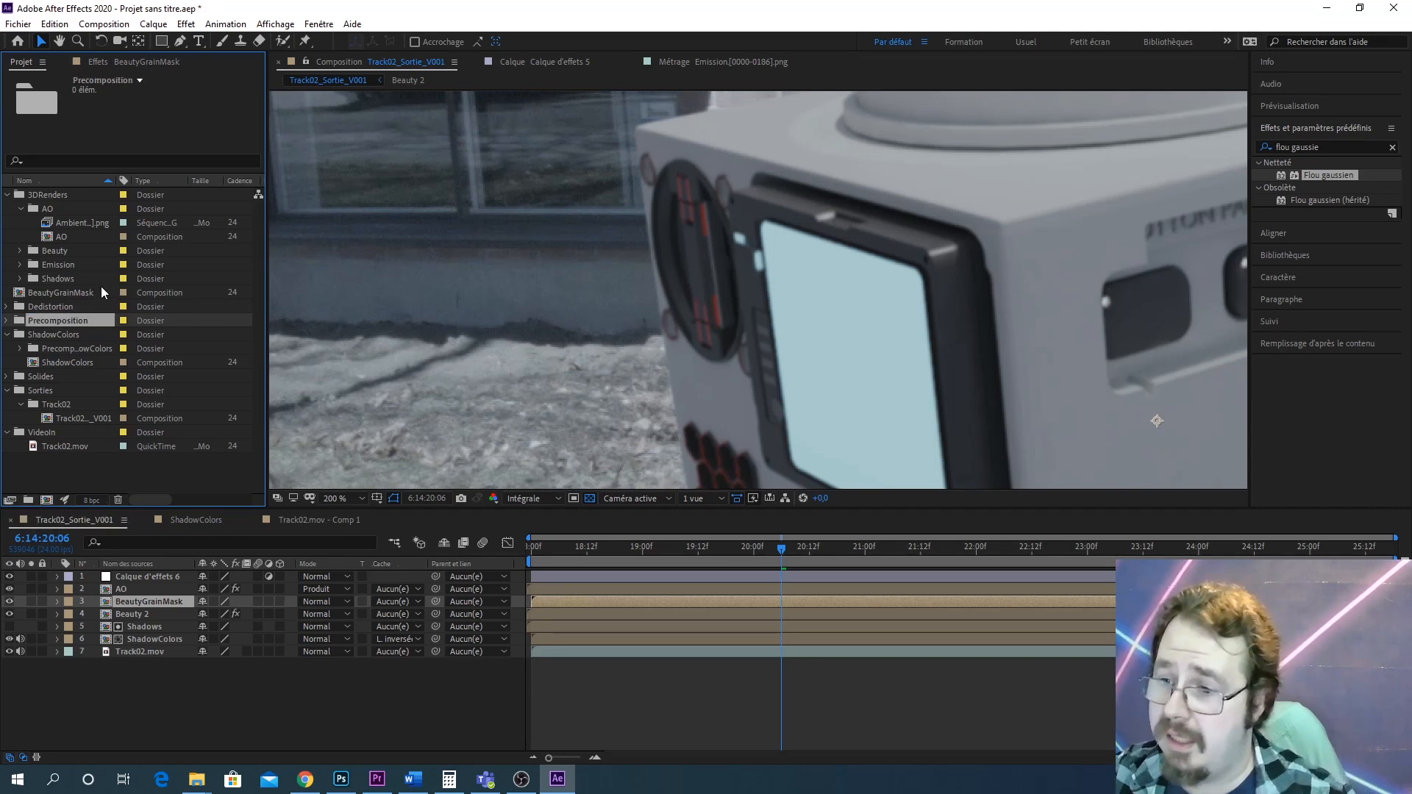
Move the BeautyGrainMask composition into the Precomposition folder and collapse that folder
left_click(89, 294)
key("Return")
left_click_drag(89, 294, 74, 320)
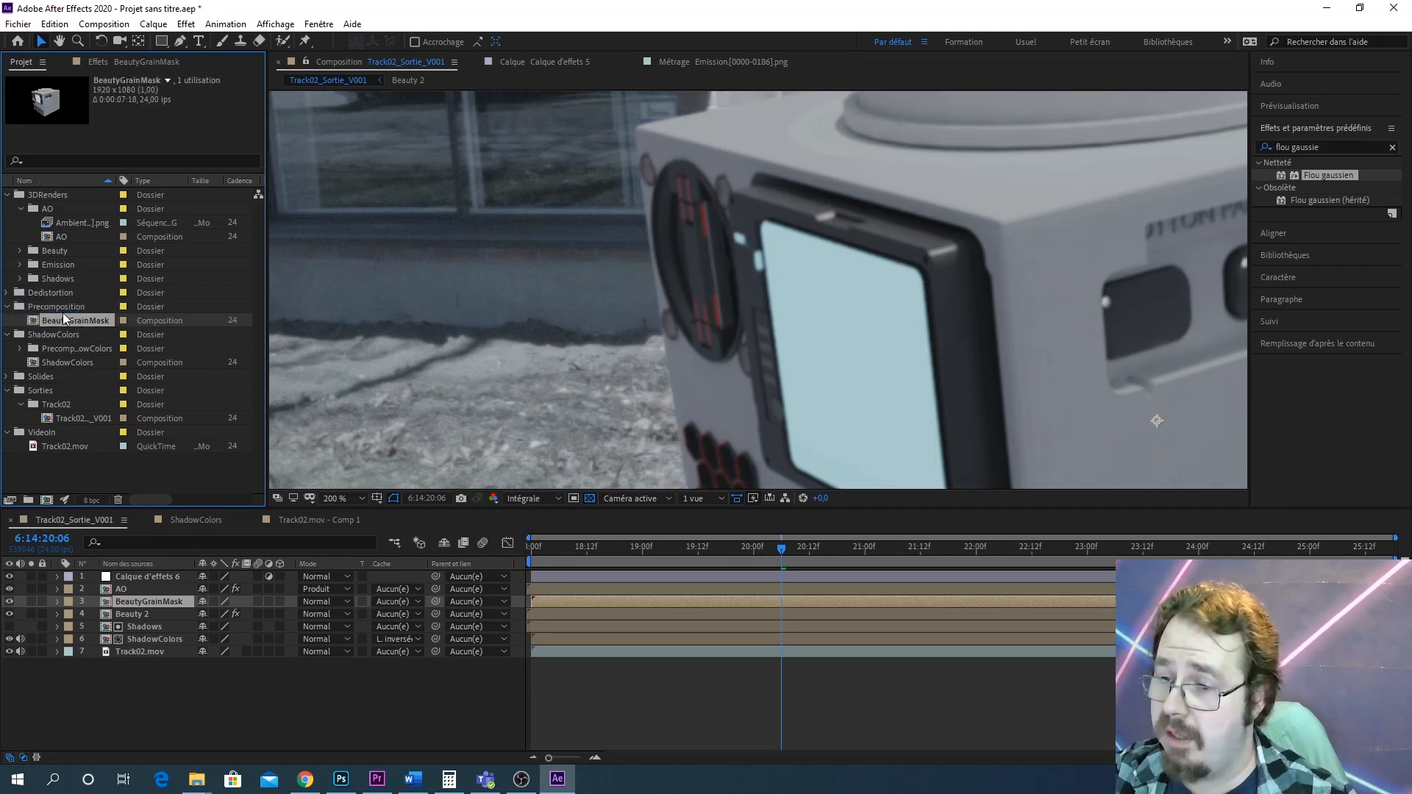
left_click(8, 307)
Collapse the ShadowColors, Sorties and 3DRenders folders in the project panel
scroll(956, 307, "down", 4)
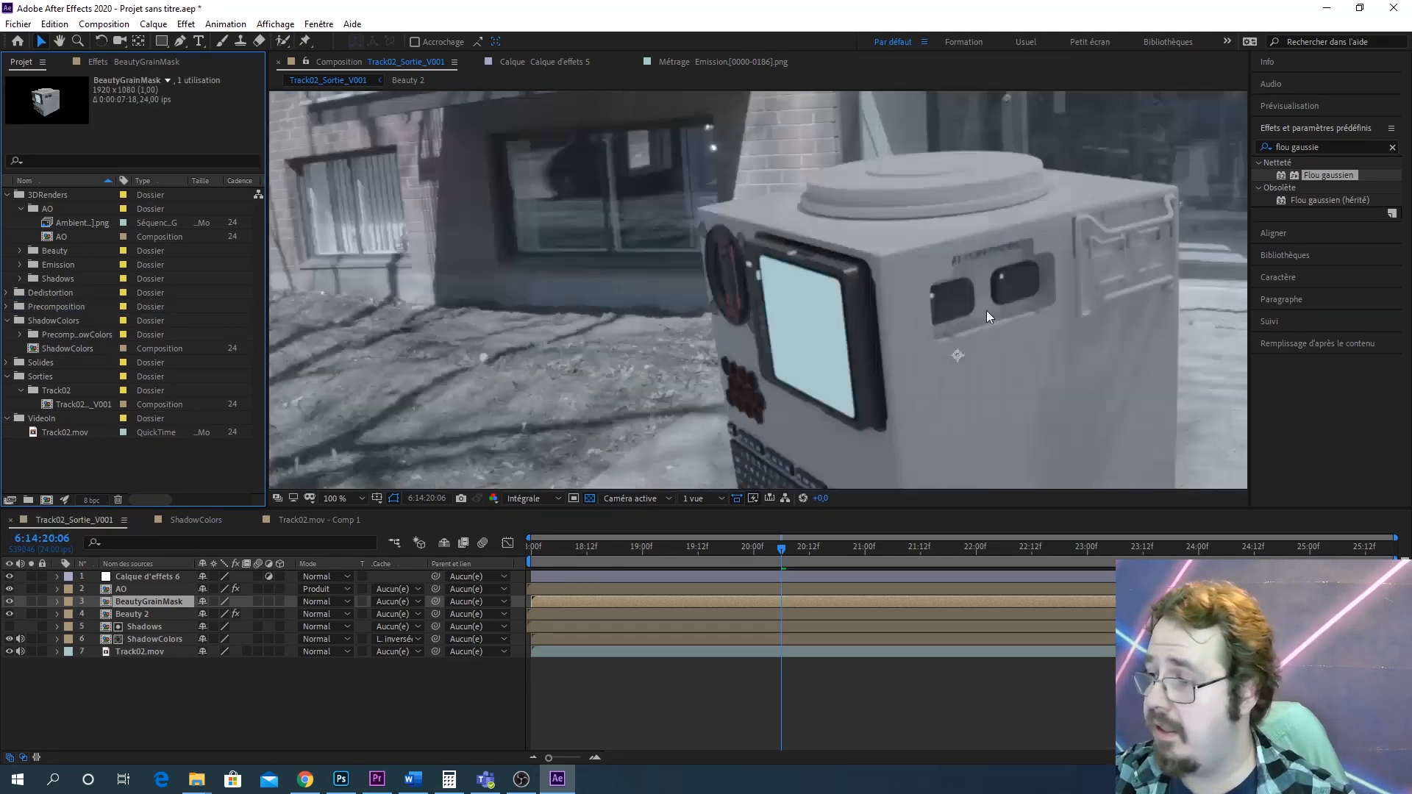
scroll(761, 373, "up", 4)
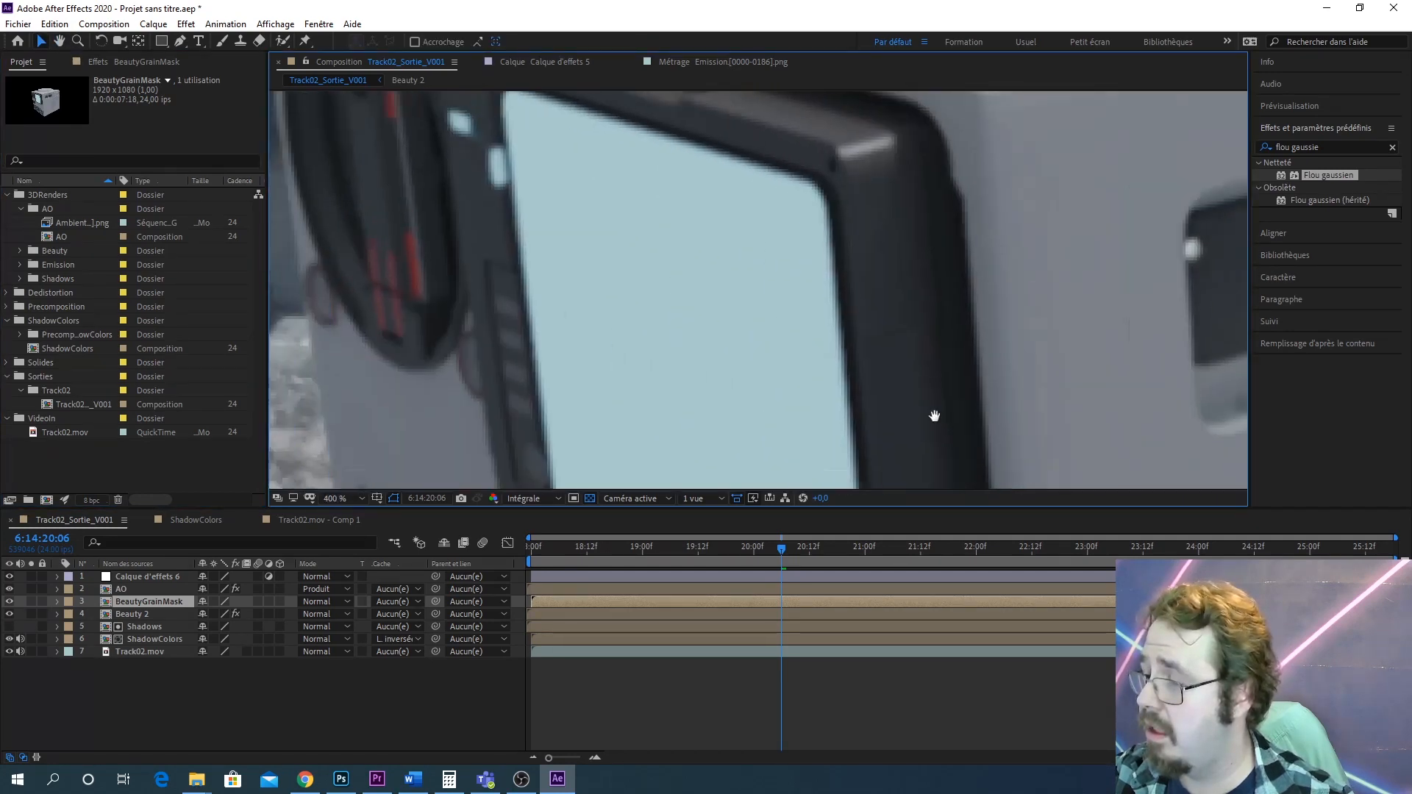
left_click_drag(822, 359, 934, 462)
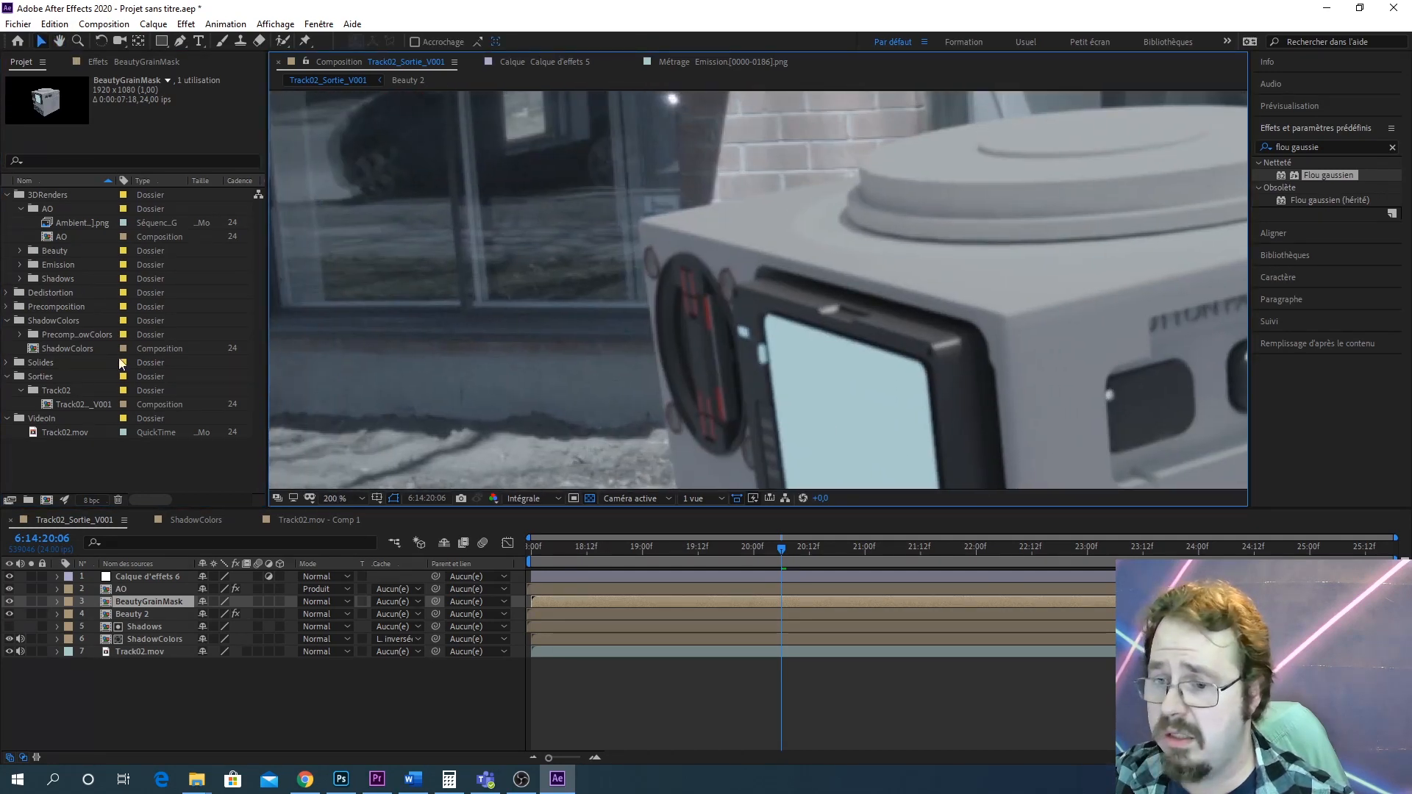
left_click(8, 321)
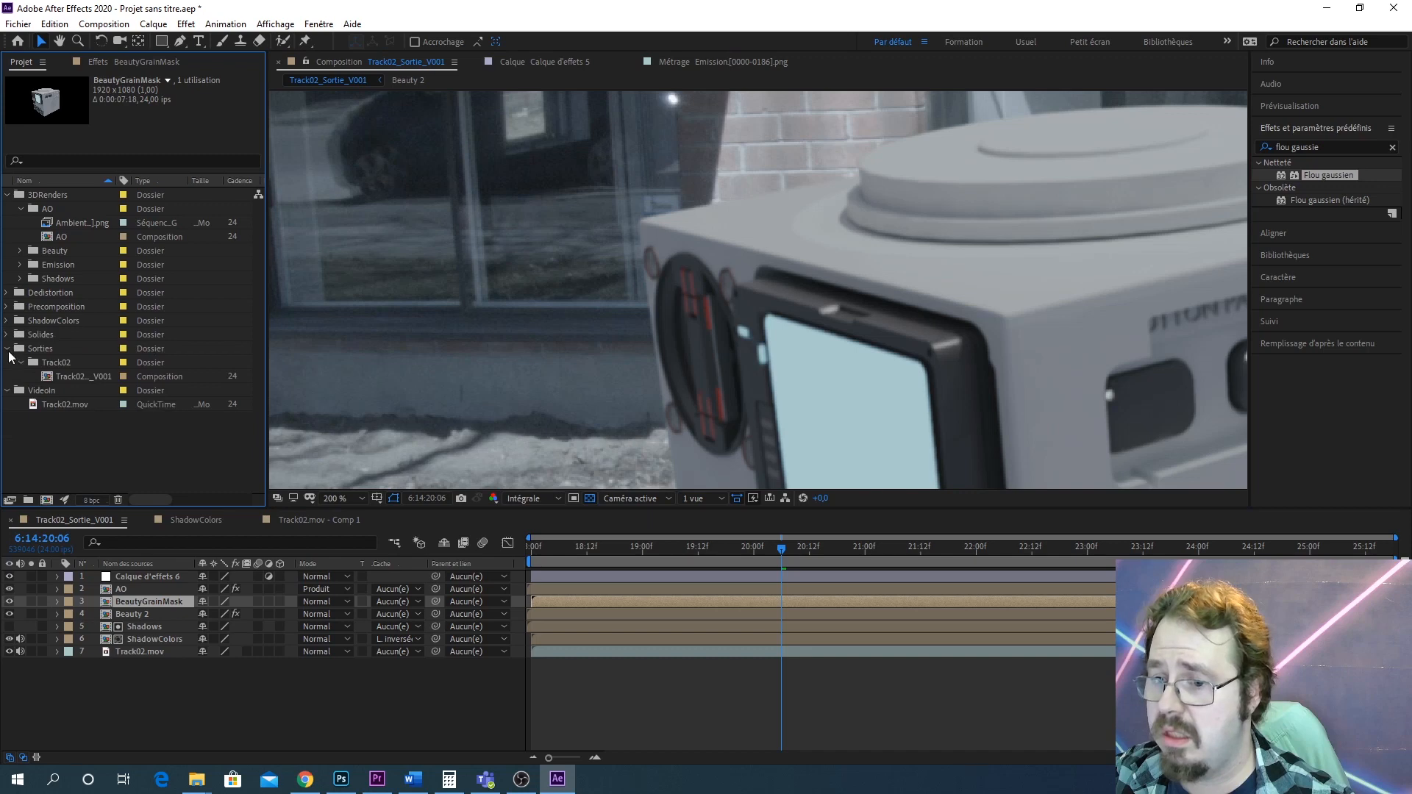
left_click(9, 349)
left_click(7, 195)
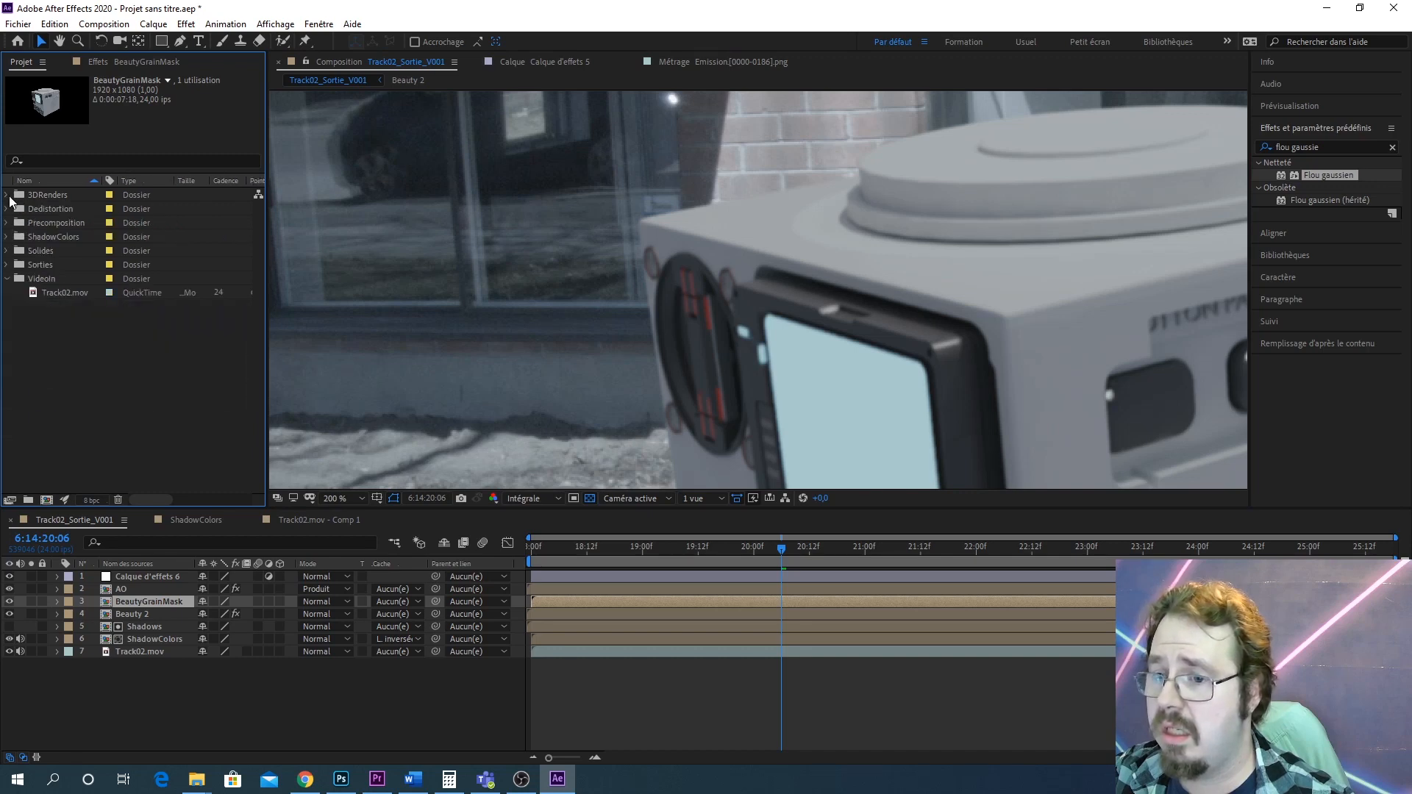
Move the BeautyGrainMask layer to the top of the layer stack and hide it
scroll(960, 371, "down", 2)
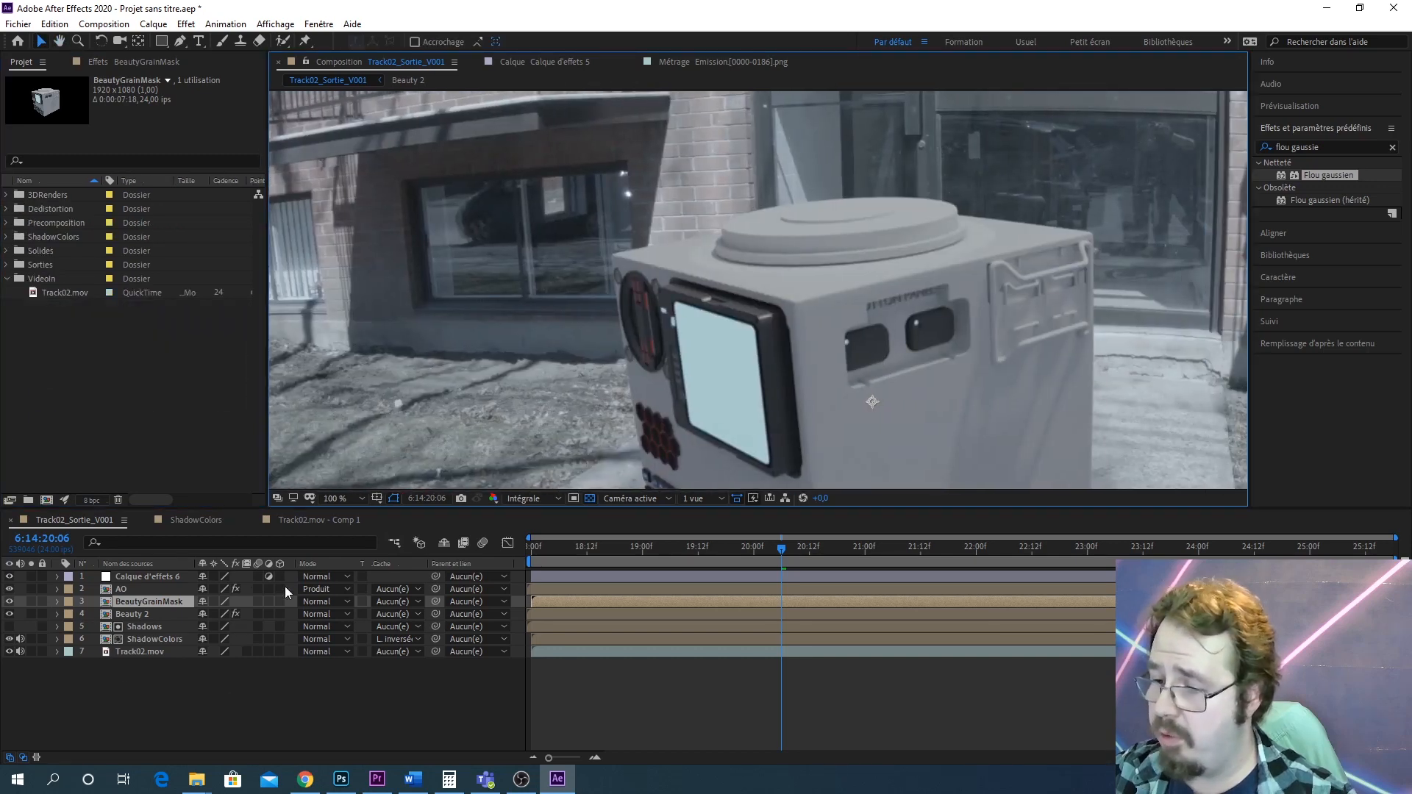
left_click_drag(170, 601, 178, 574)
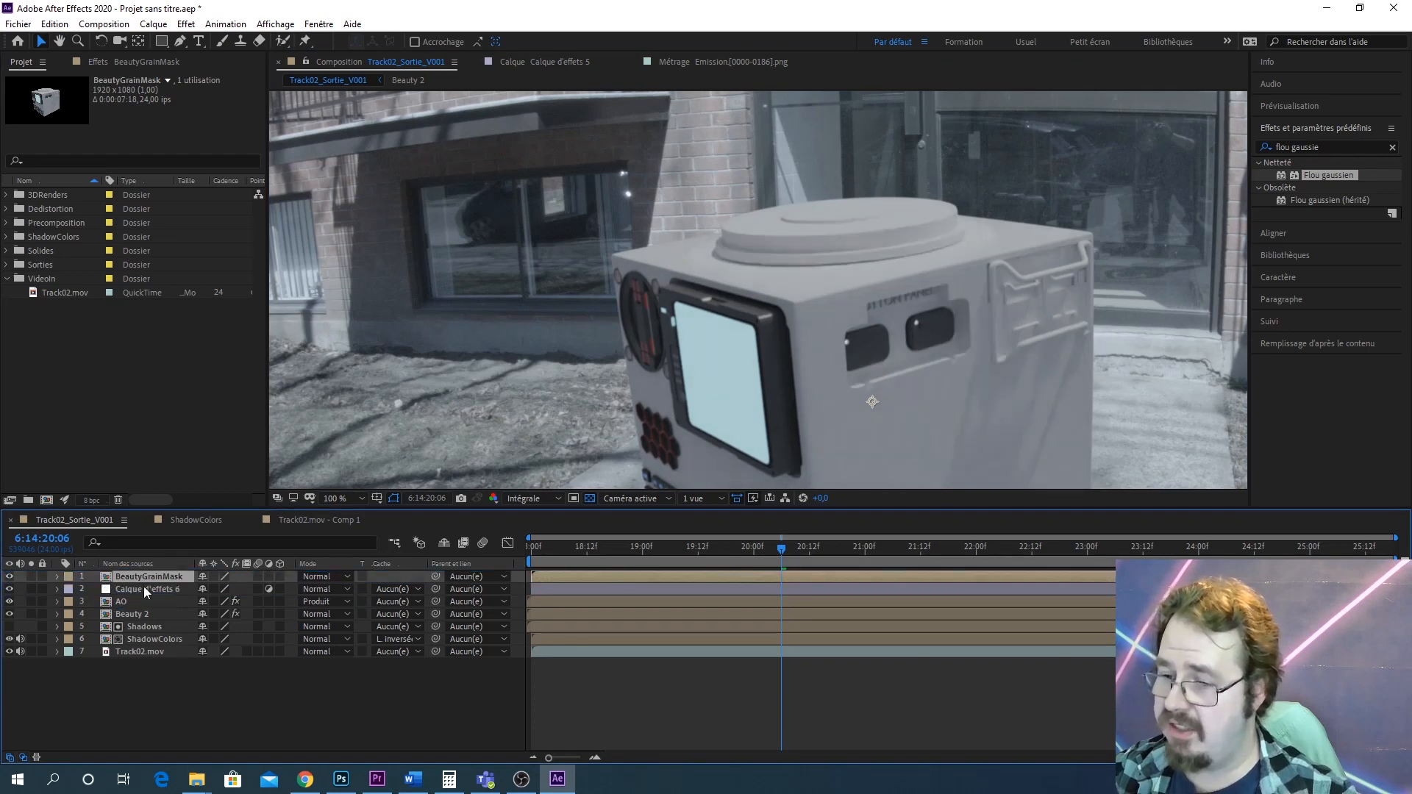
left_click(8, 577)
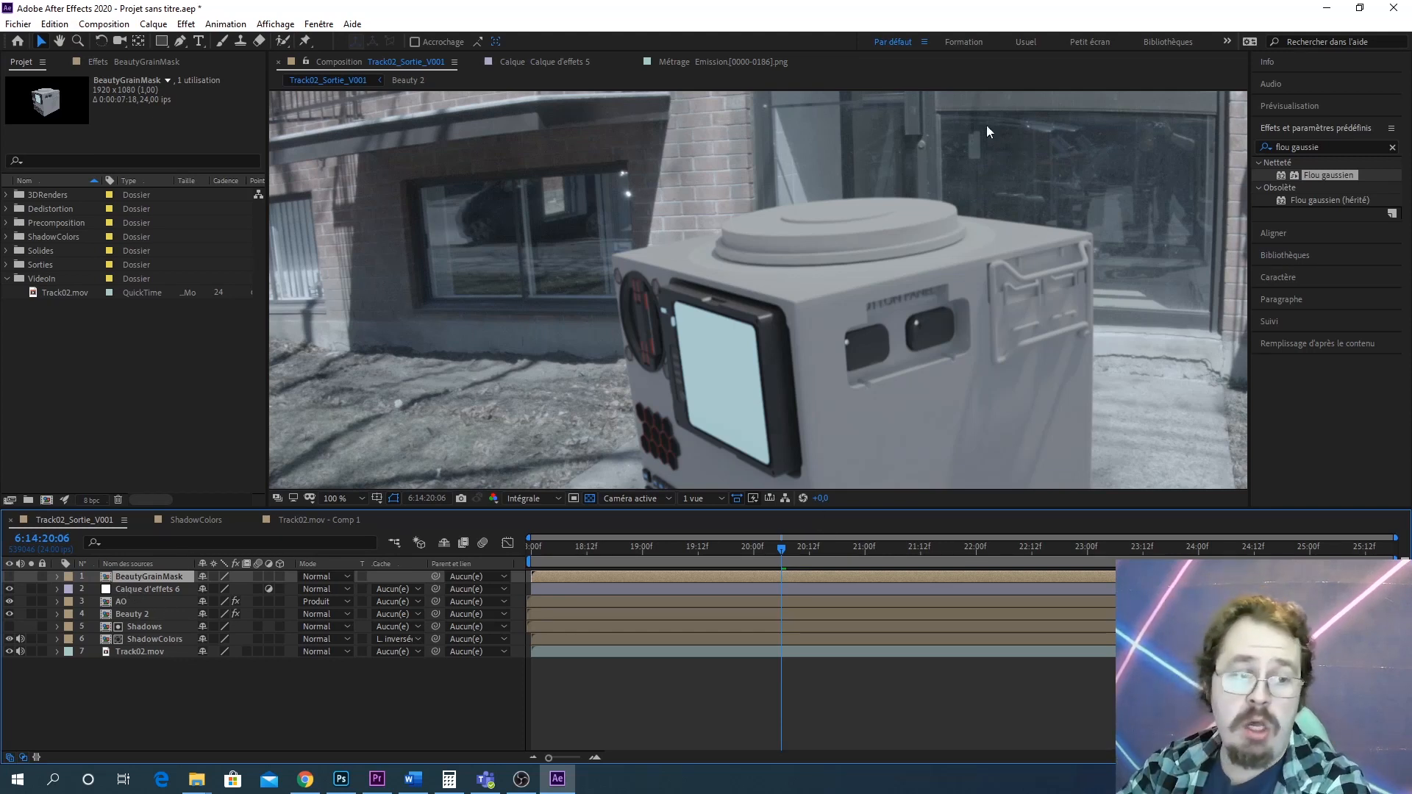
Zoom in and pan across the robot's top edge to examine the composite at high magnification
scroll(866, 303, "down", 3)
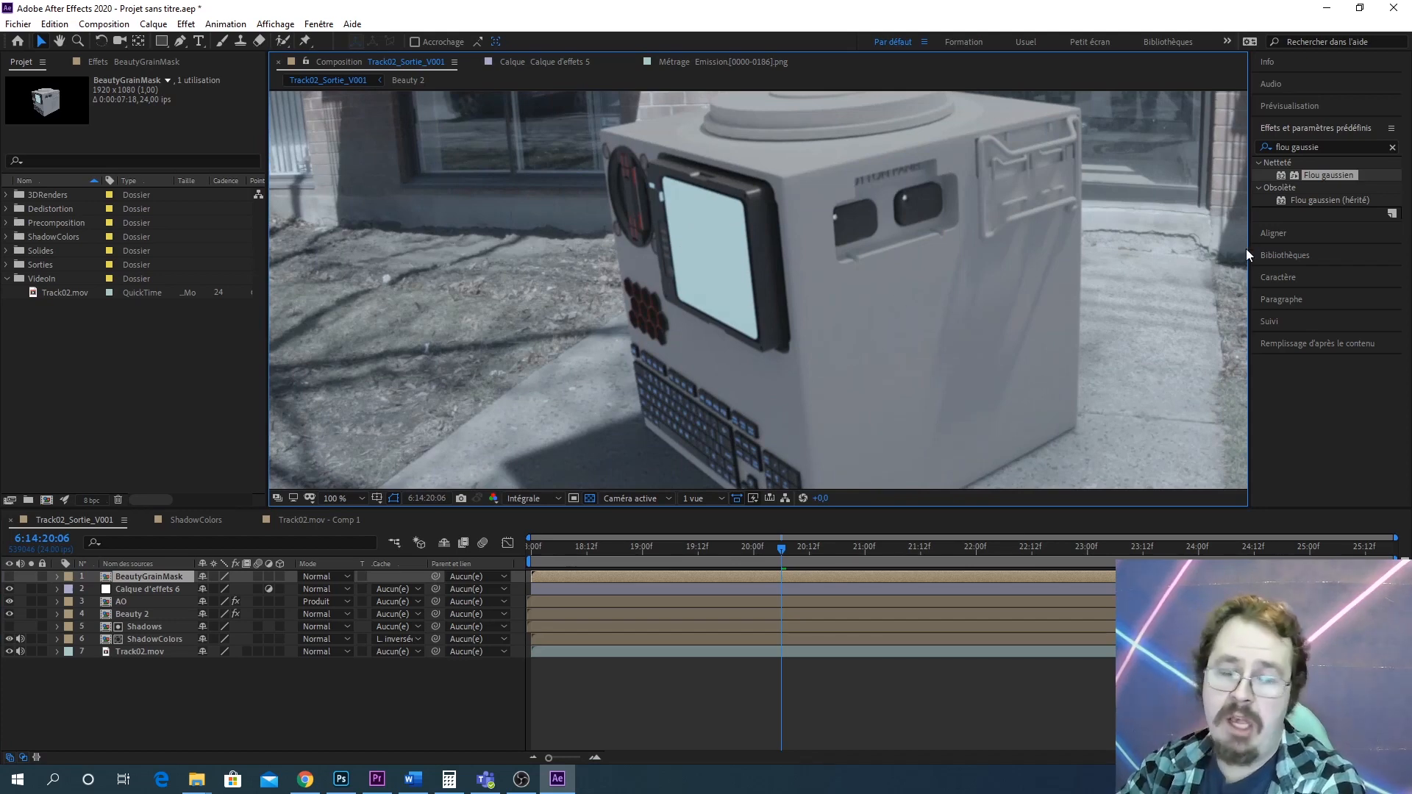
left_click_drag(1027, 297, 1071, 457)
scroll(732, 379, "up", 2)
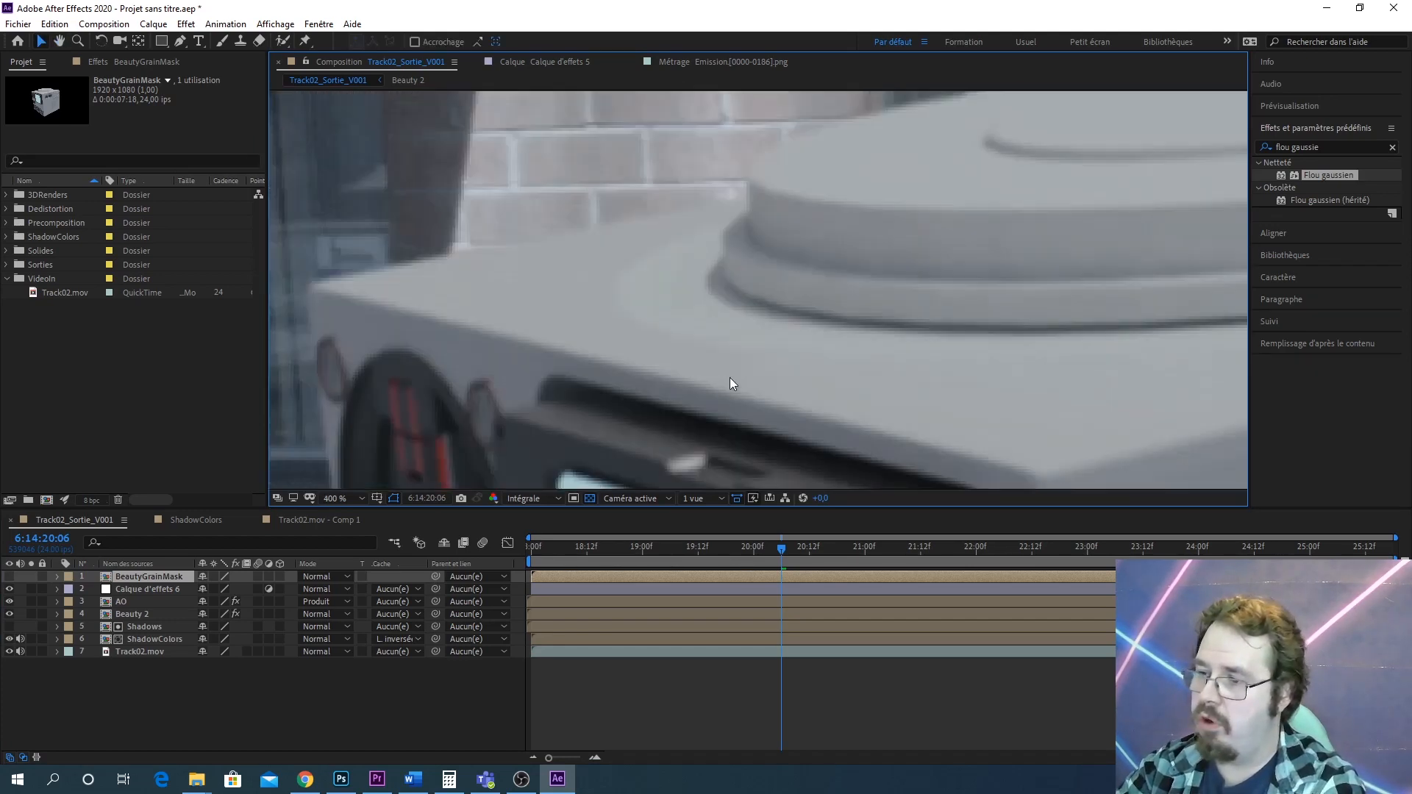
left_click_drag(702, 356, 1011, 376)
scroll(728, 353, "up", 1)
left_click_drag(580, 339, 720, 347)
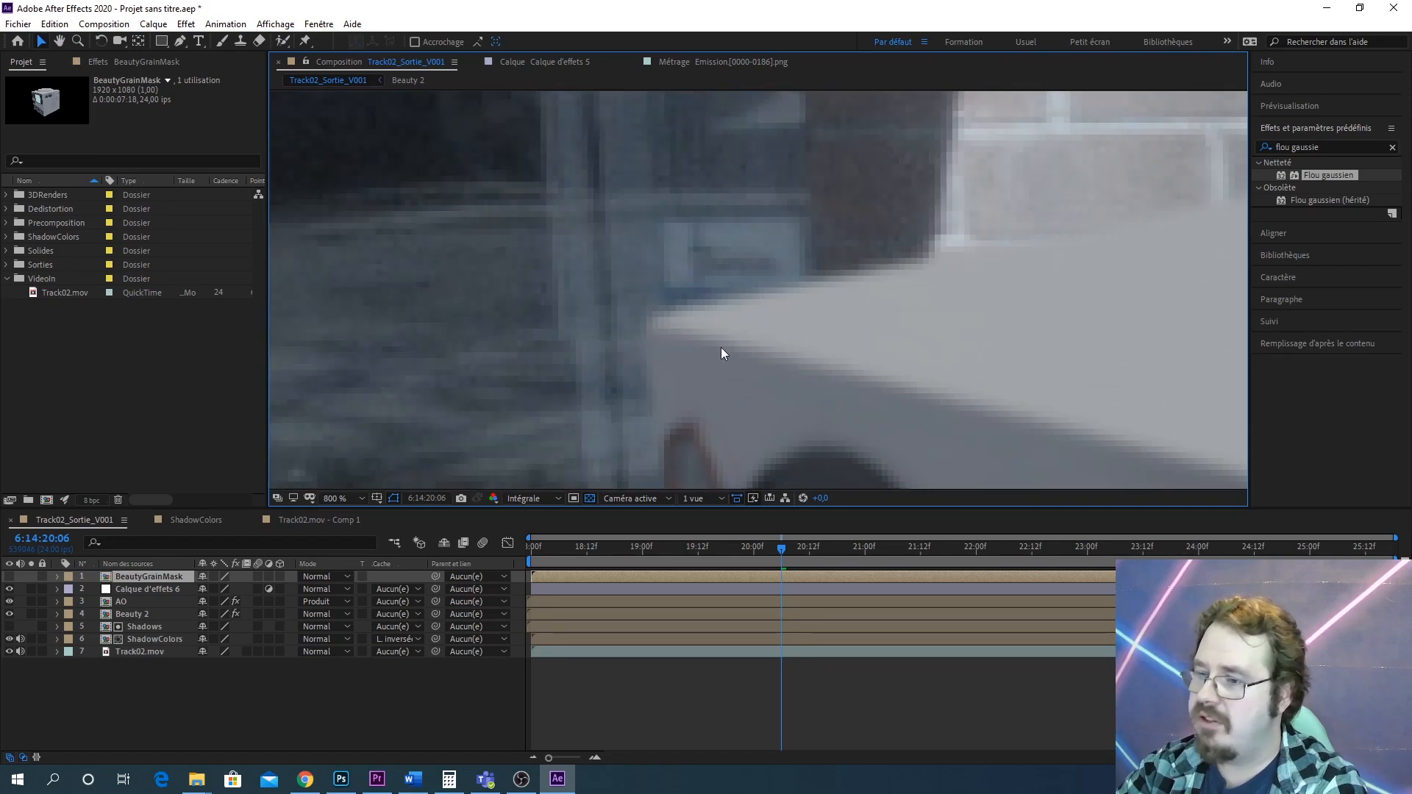
scroll(721, 347, "up", 1)
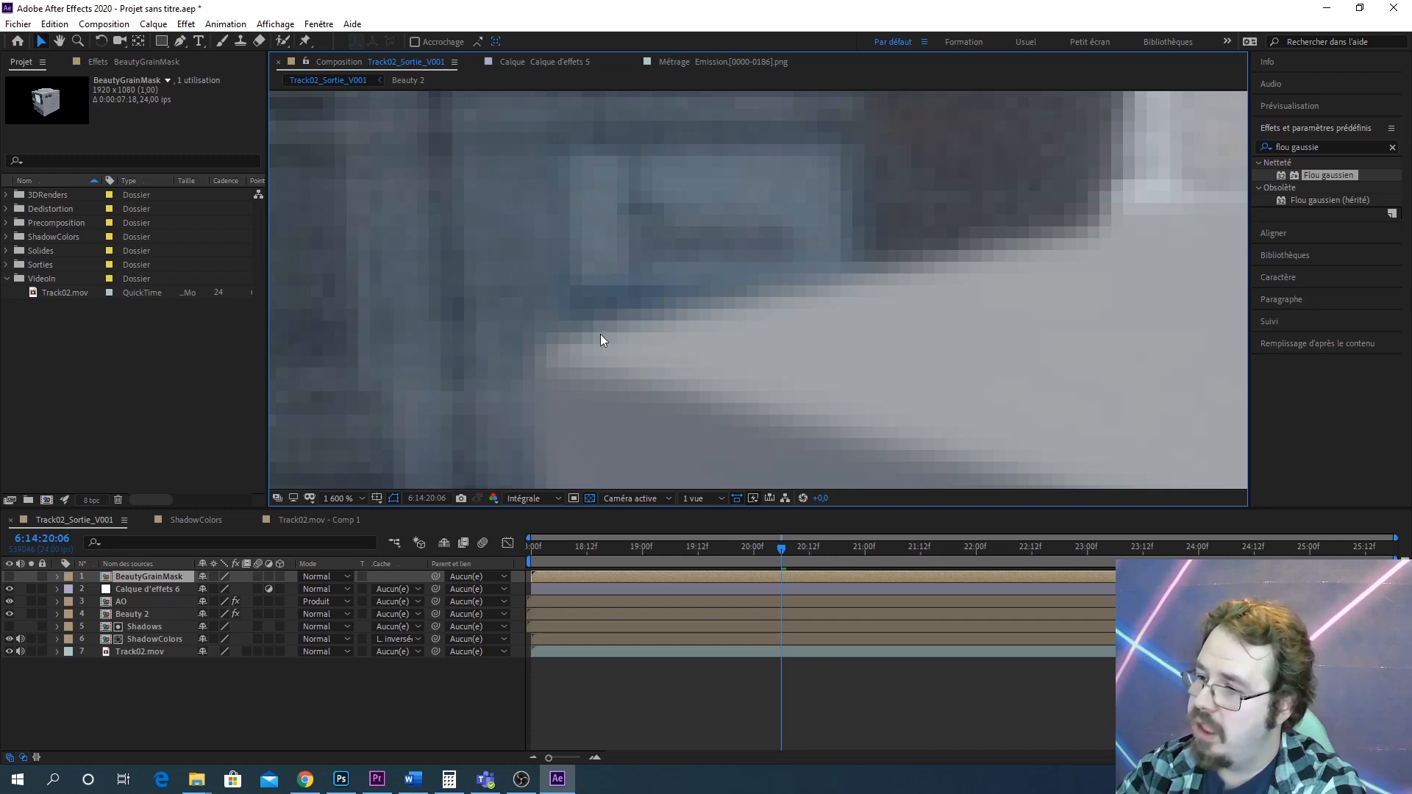
left_click_drag(600, 334, 675, 330)
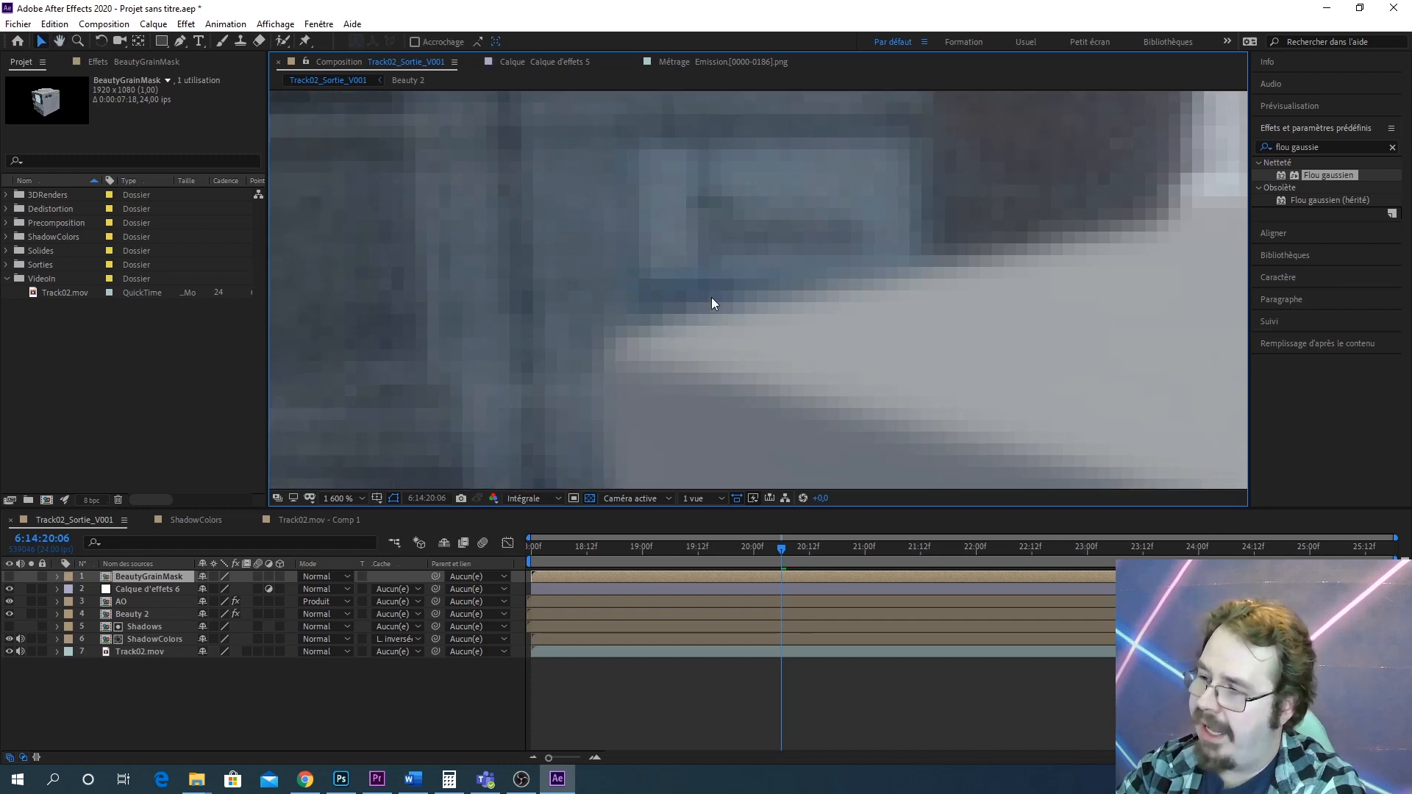
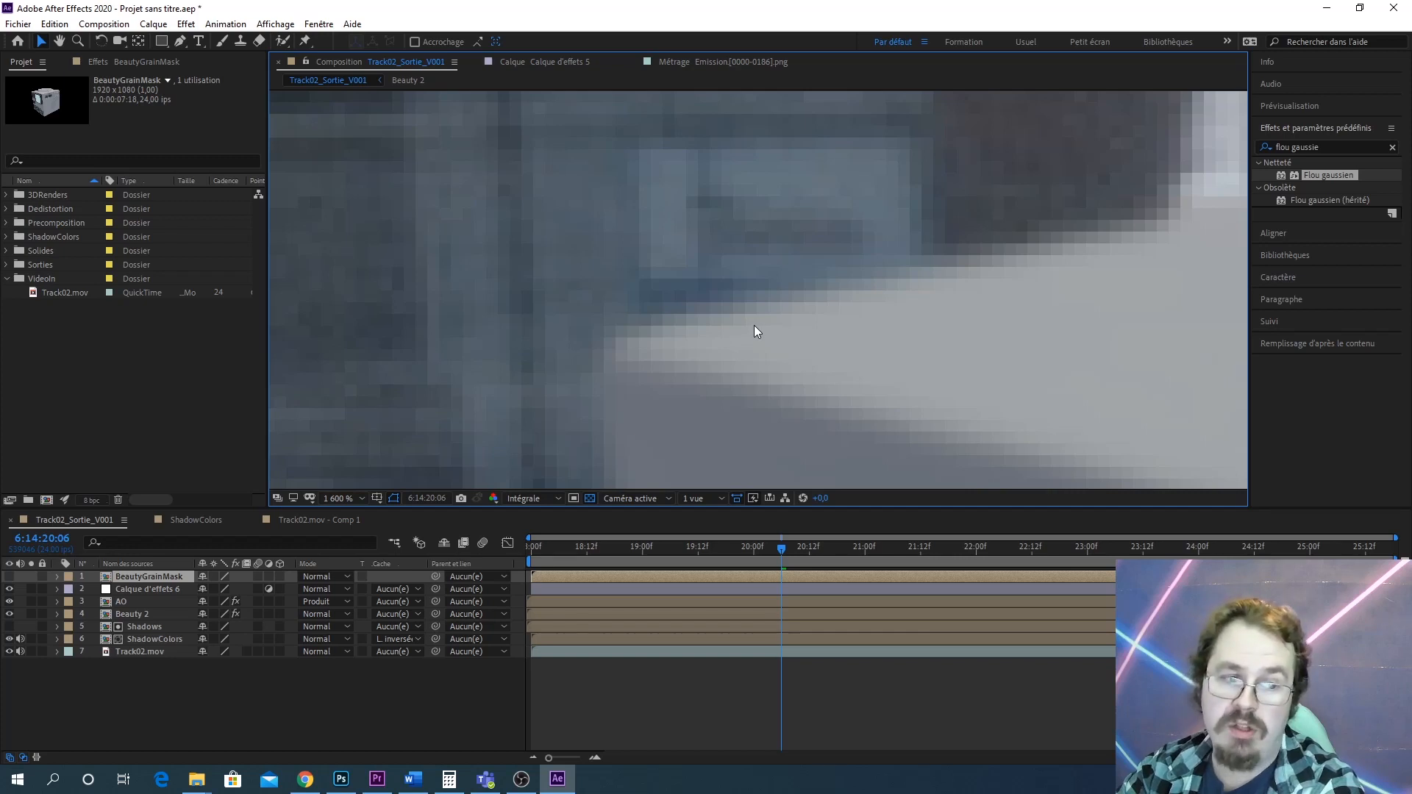
Toggle the BeautyGrainMask layer's visibility on and off to preview the mask
scroll(806, 342, "down", 3)
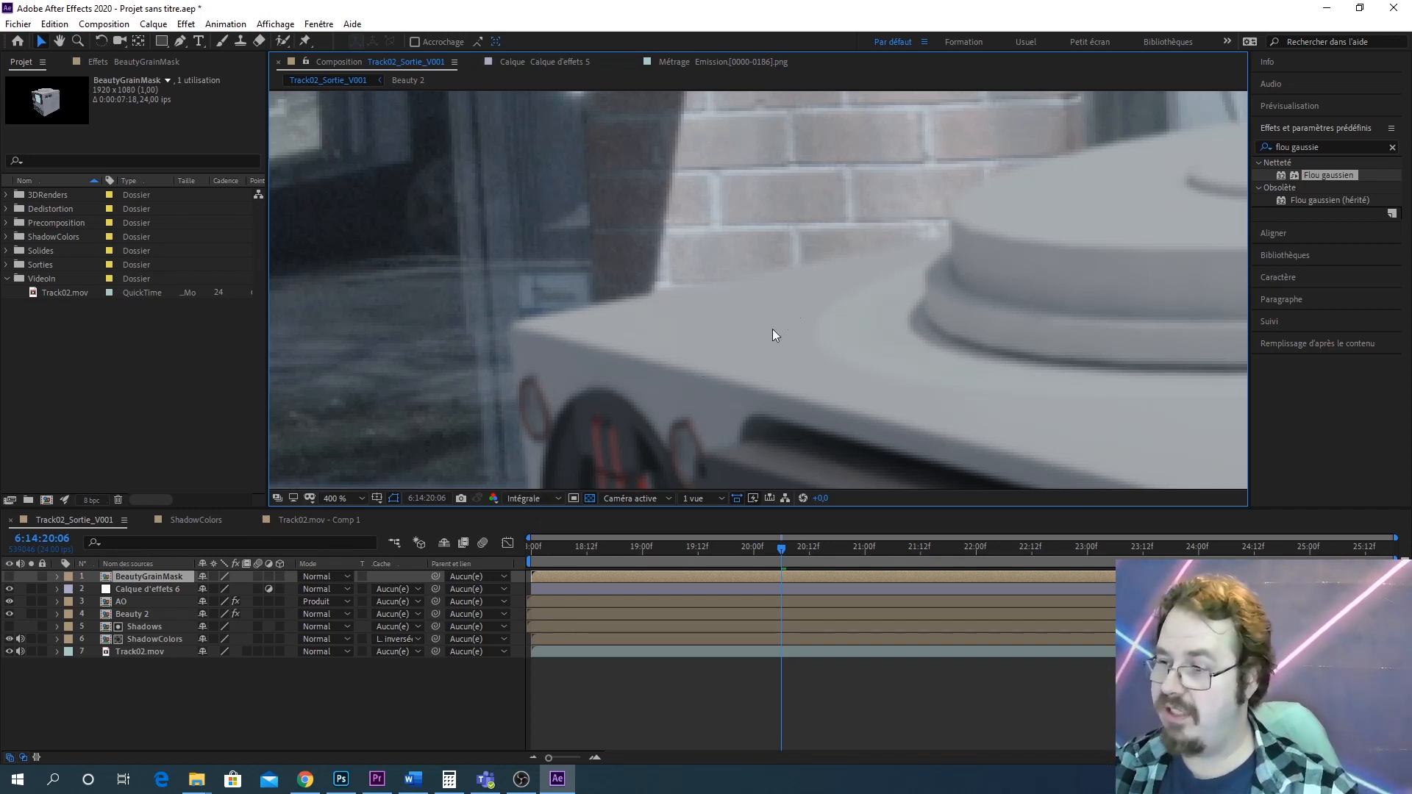
left_click(10, 577)
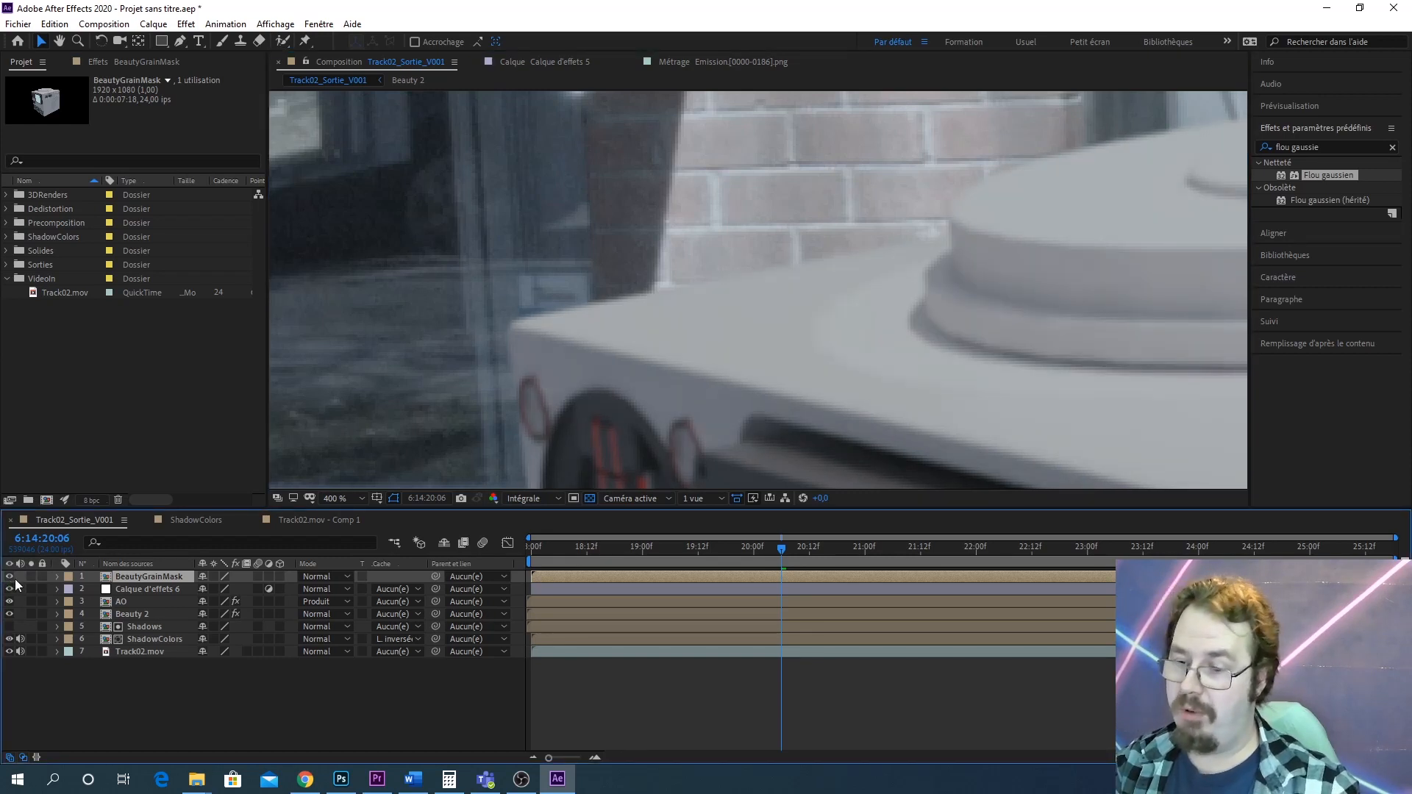
left_click(10, 576)
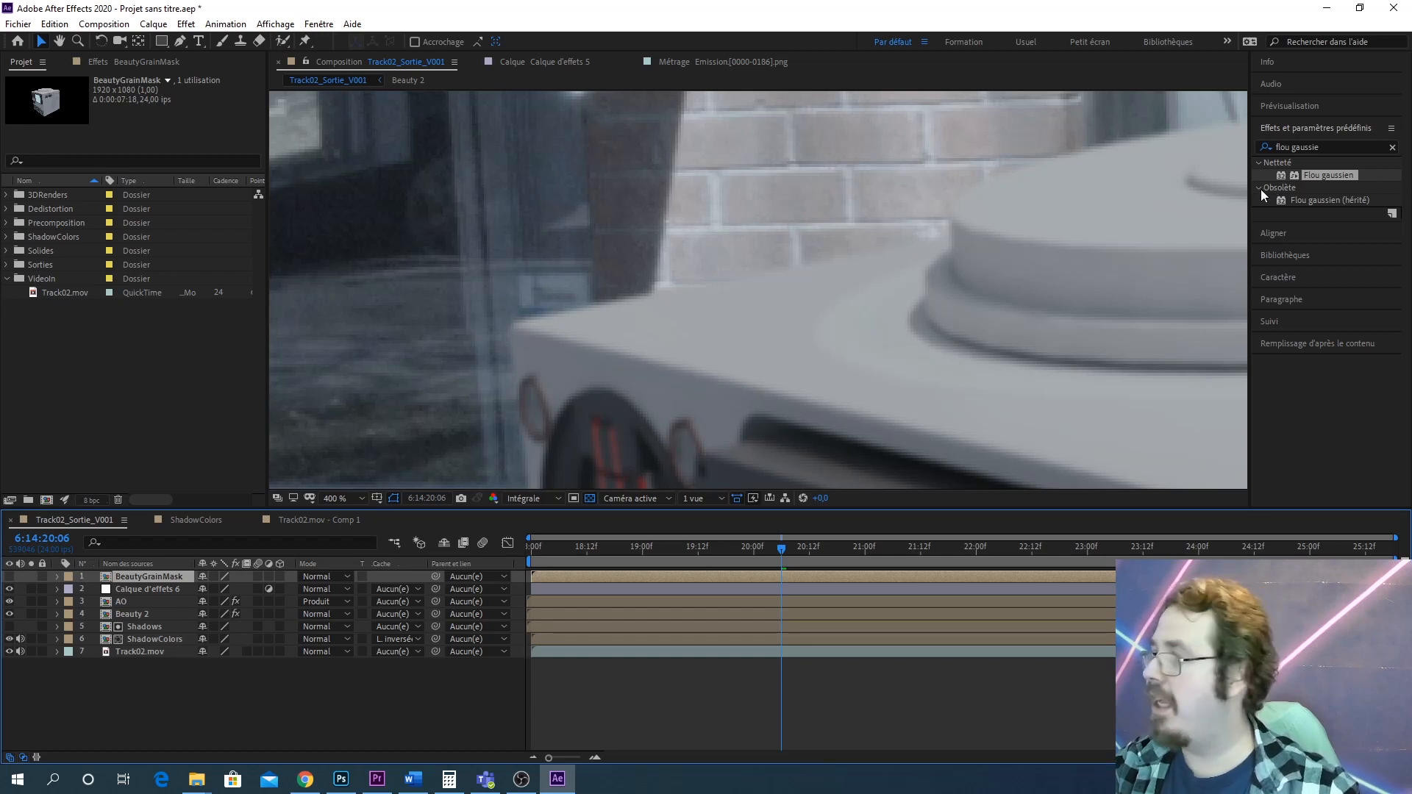
Search the effects for grain and apply Ajout de grain to the adjustment layer Calque d'effets 6
left_click(1313, 148)
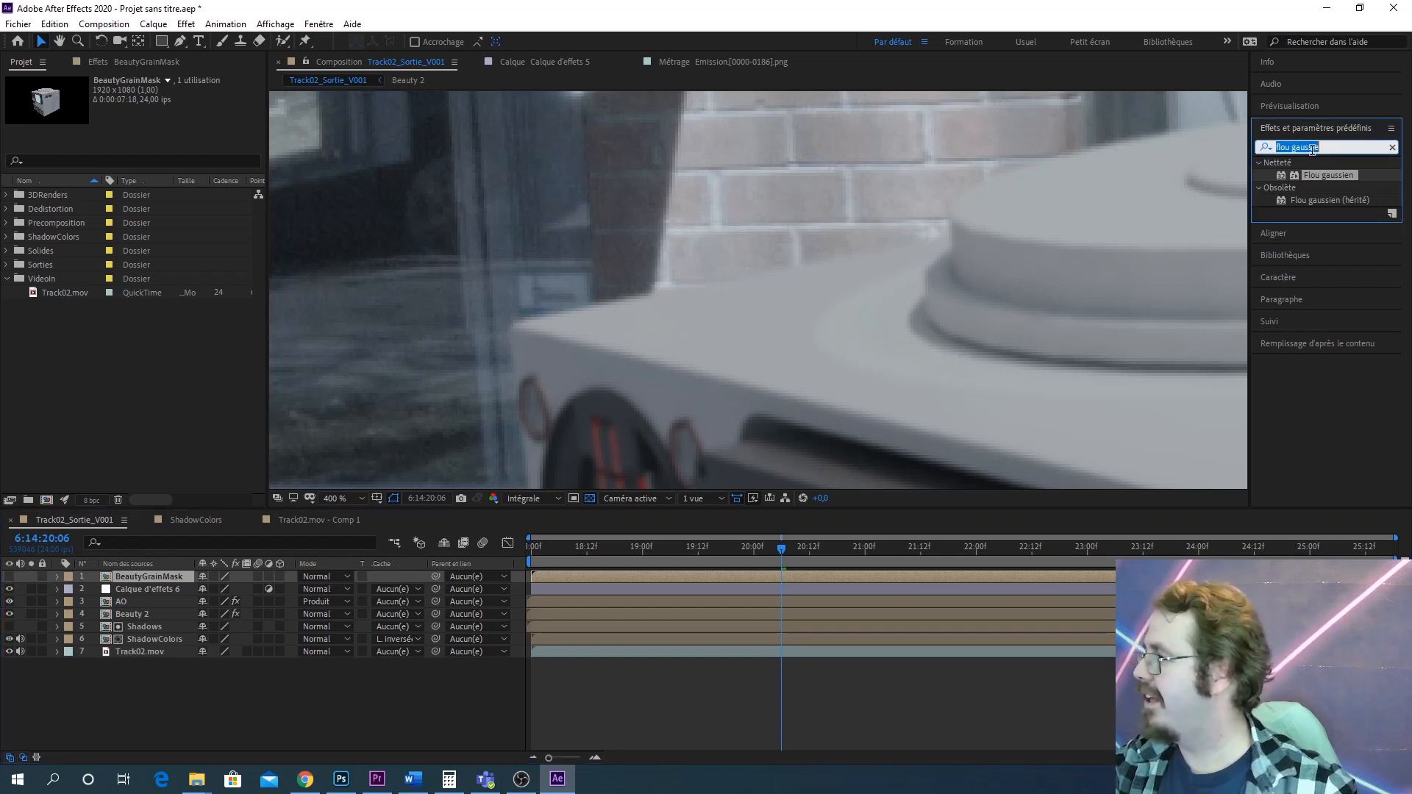
type("grain")
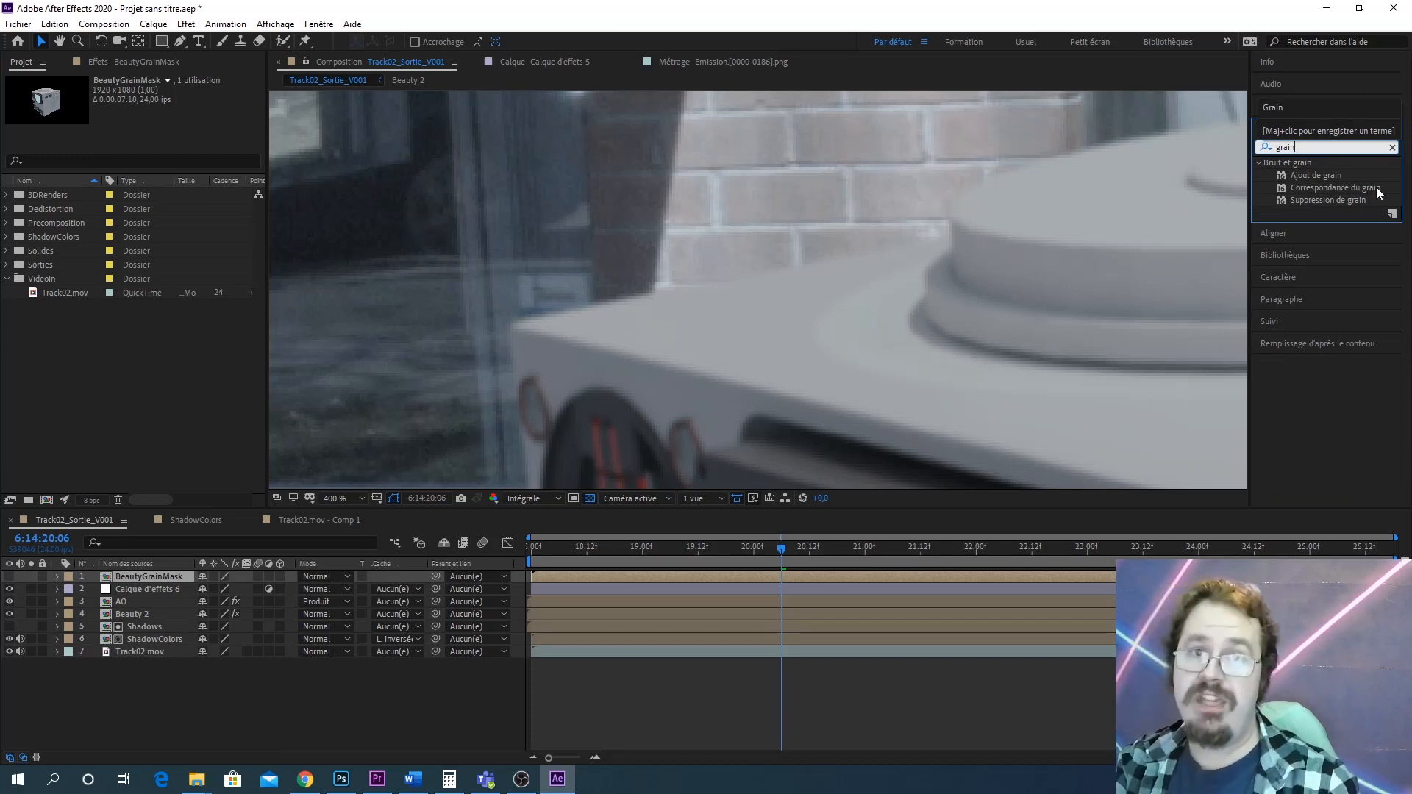
key("Return")
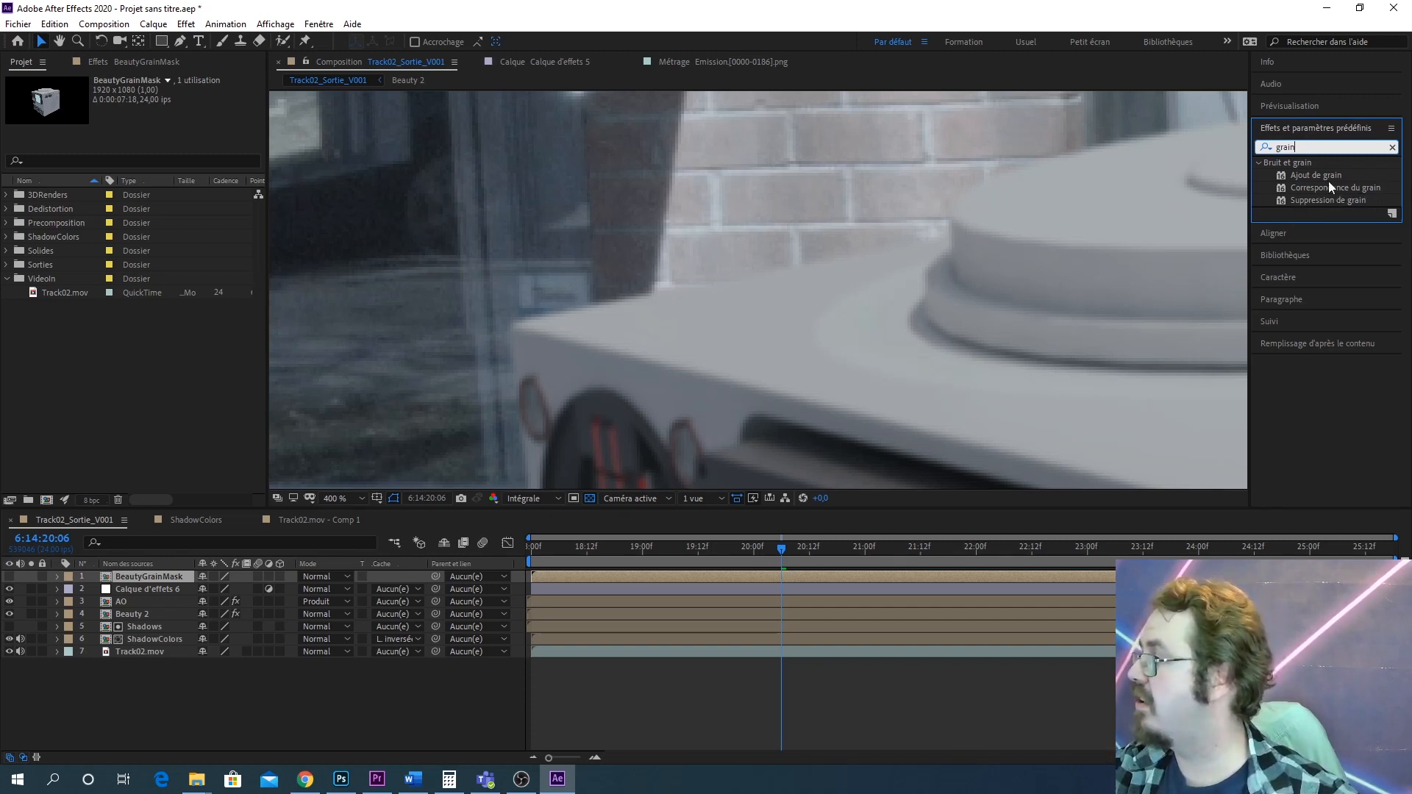
left_click_drag(1327, 175, 138, 584)
Set the Ajout de grain display mode to Résultat final
scroll(609, 334, "up", 1)
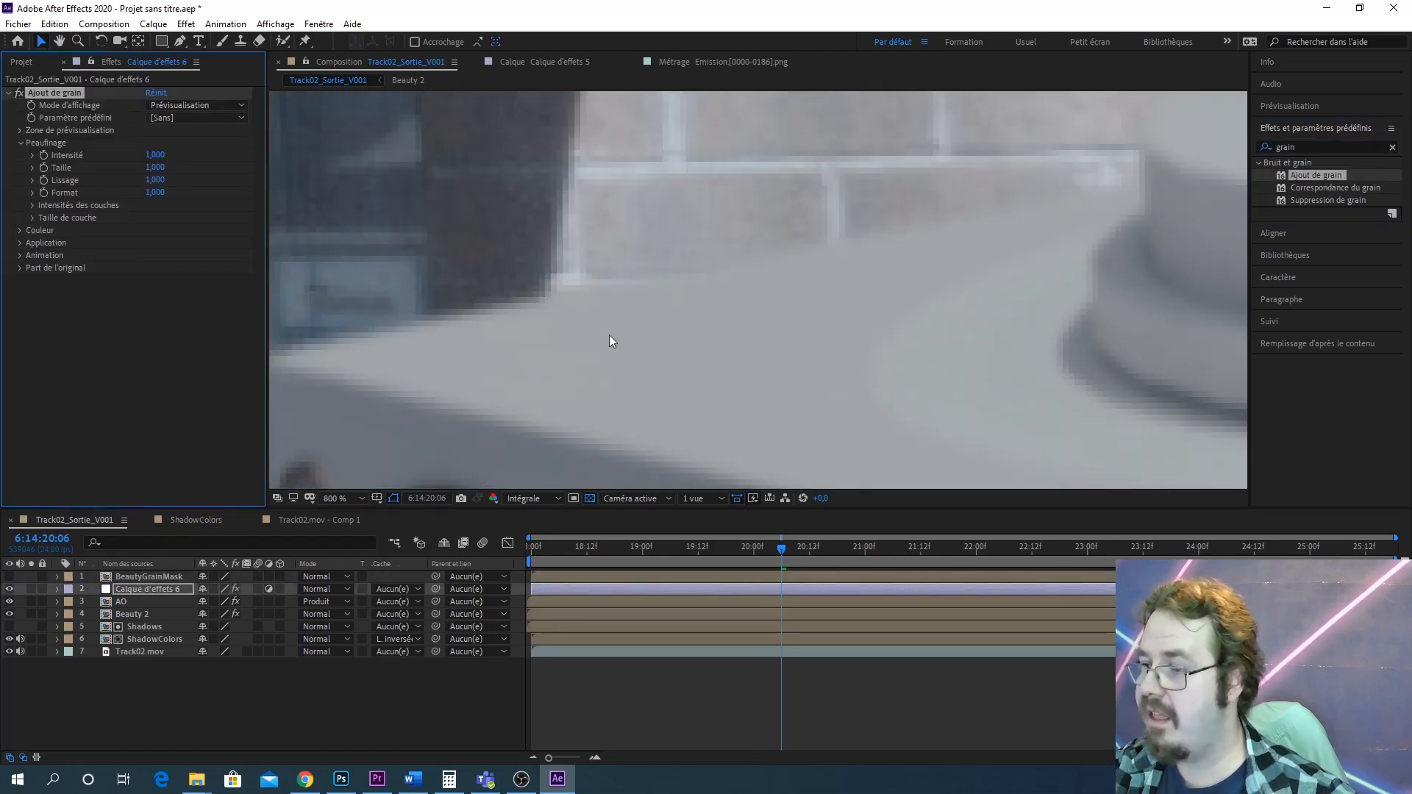
left_click_drag(564, 331, 924, 146)
scroll(833, 220, "down", 1)
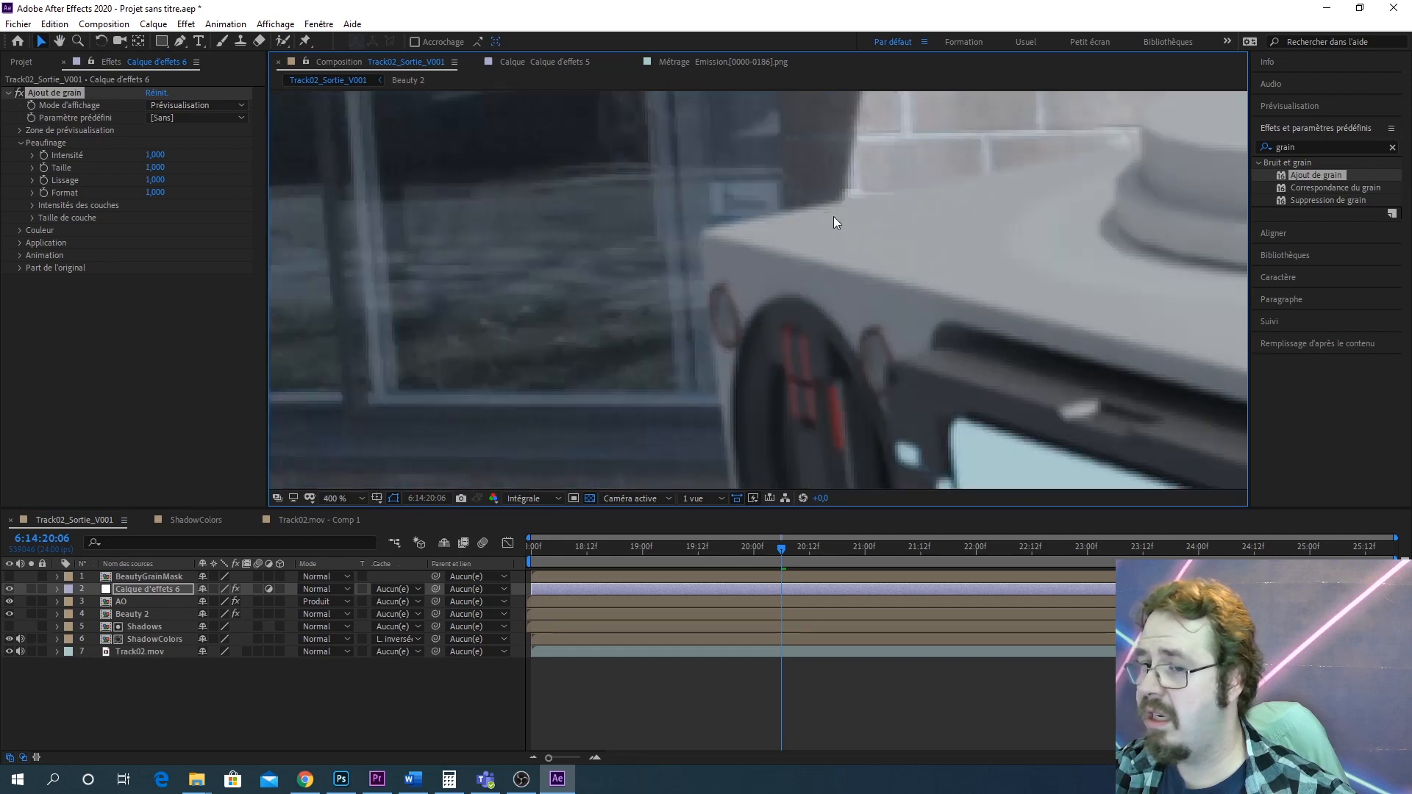
left_click_drag(836, 214, 475, 220)
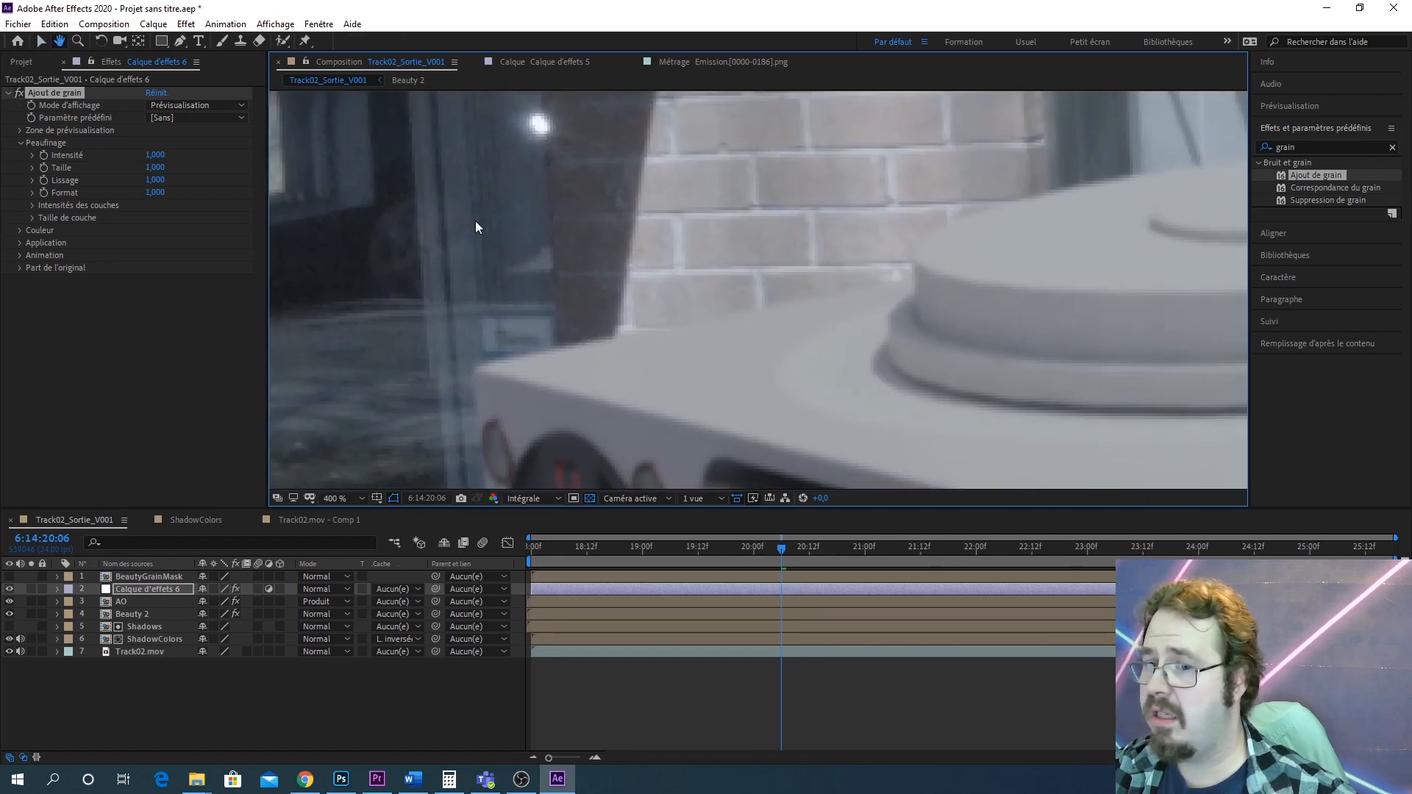
left_click(197, 104)
left_click(214, 152)
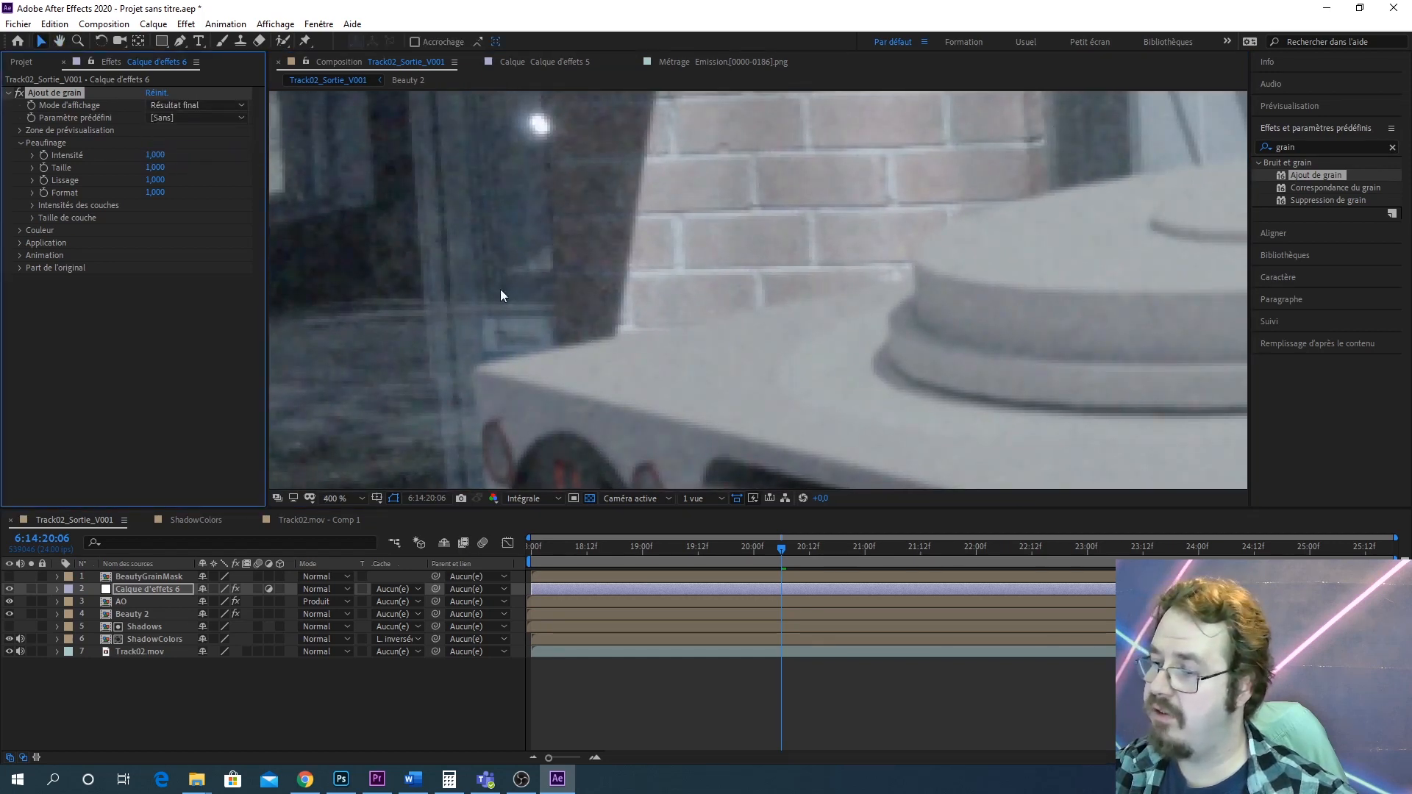
Set the adjustment layer's track matte to Alpha BeautyGrainMask
left_click_drag(500, 289, 797, 190)
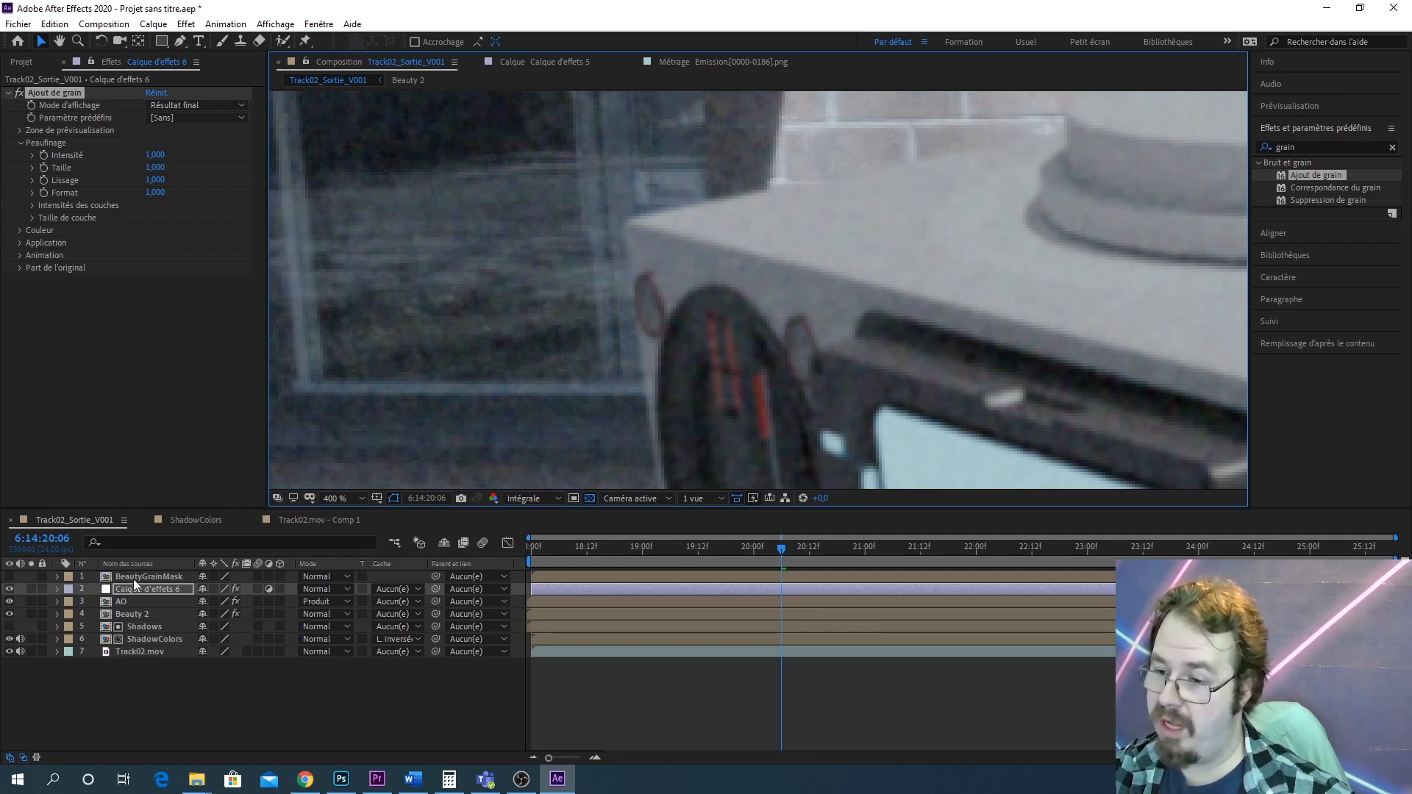
left_click(395, 589)
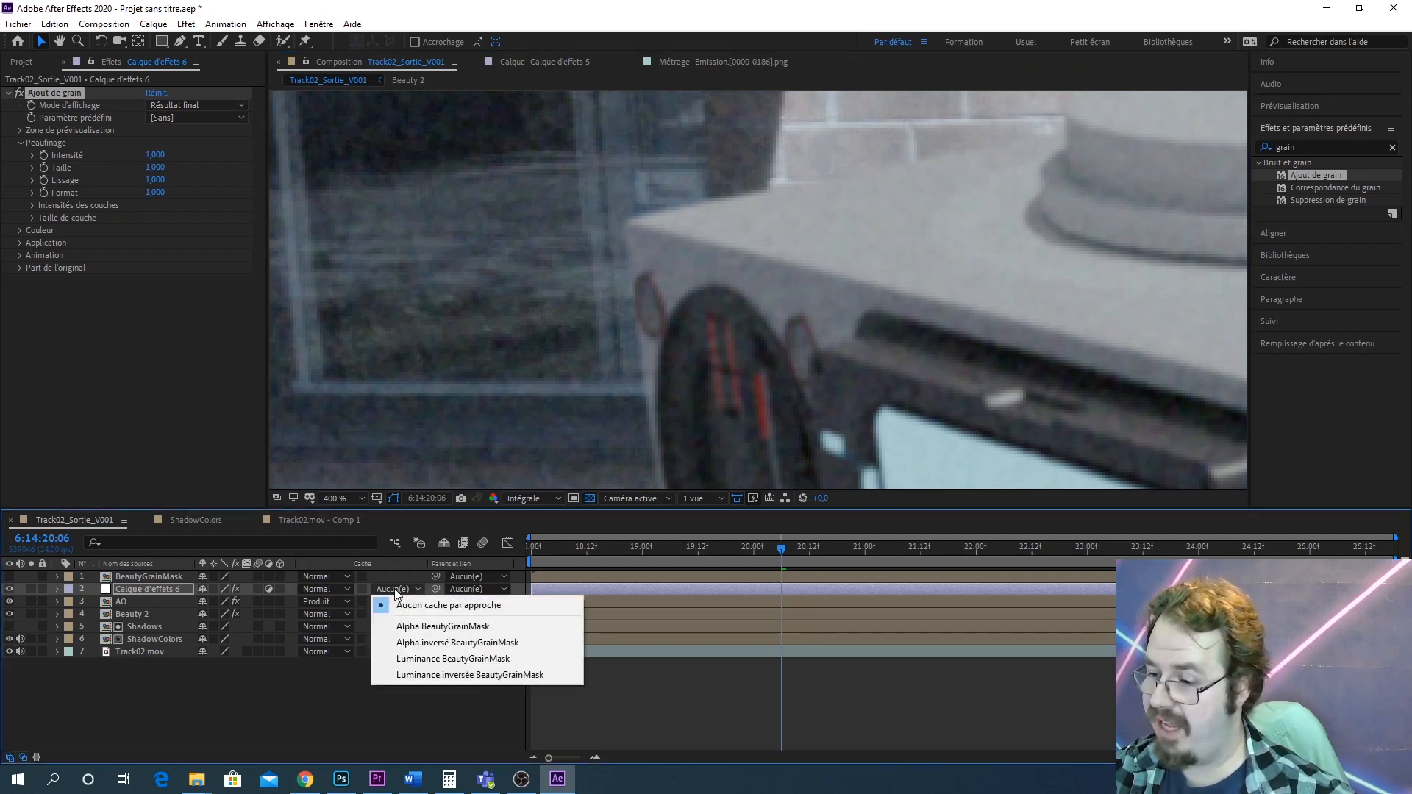
left_click(477, 628)
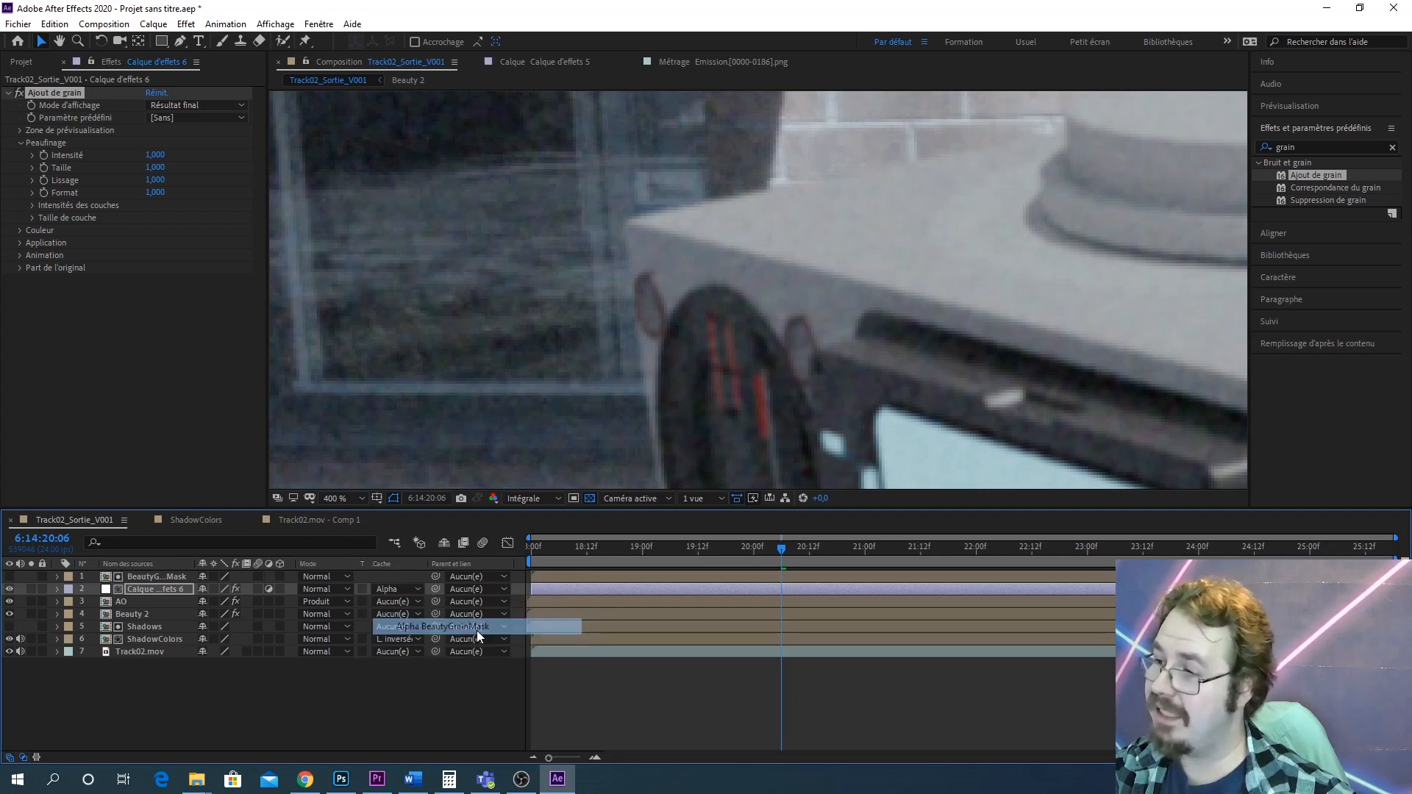
Zoom and pan around the robot's side dial to inspect the grain
left_click_drag(819, 188, 773, 134)
scroll(814, 232, "down", 2)
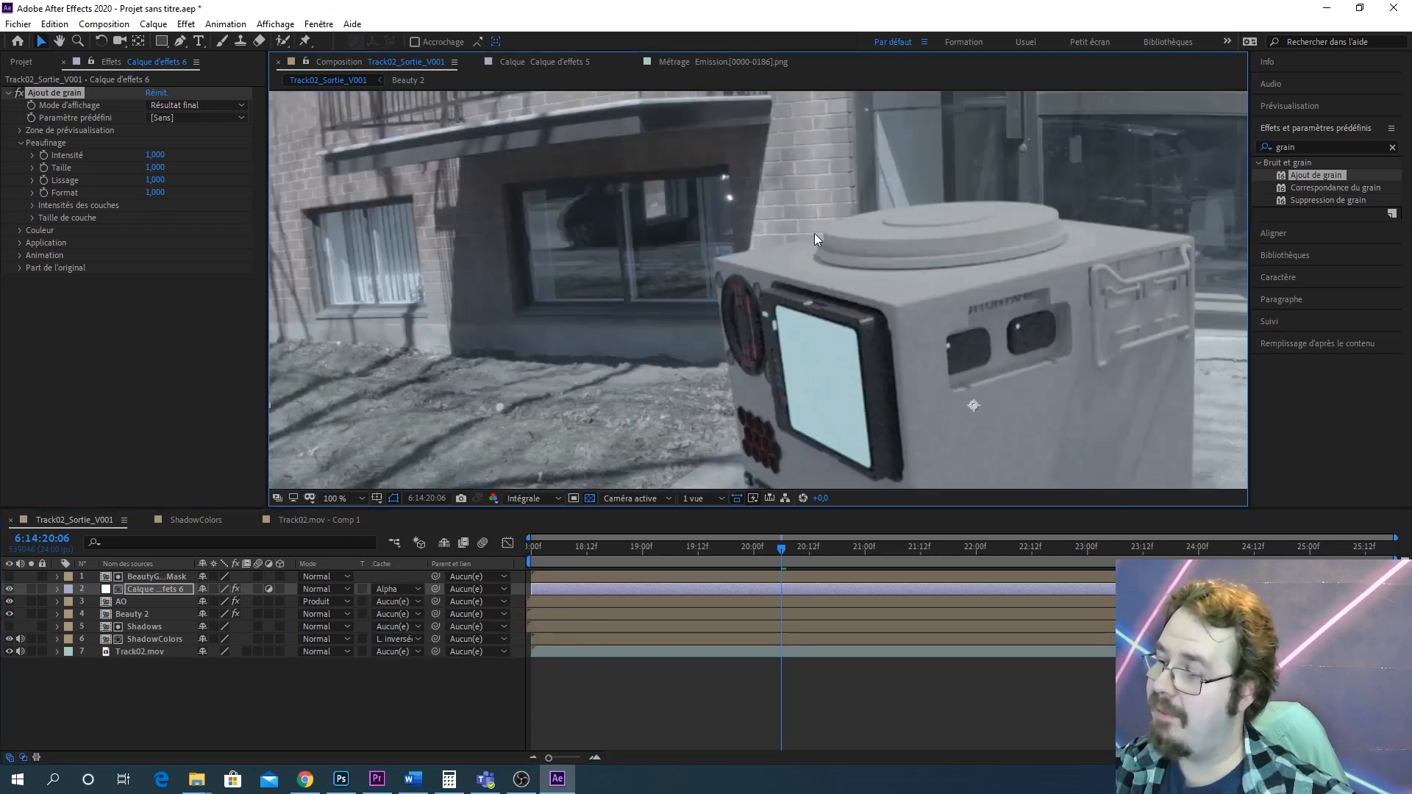
scroll(788, 305, "up", 2)
left_click_drag(669, 202, 725, 138)
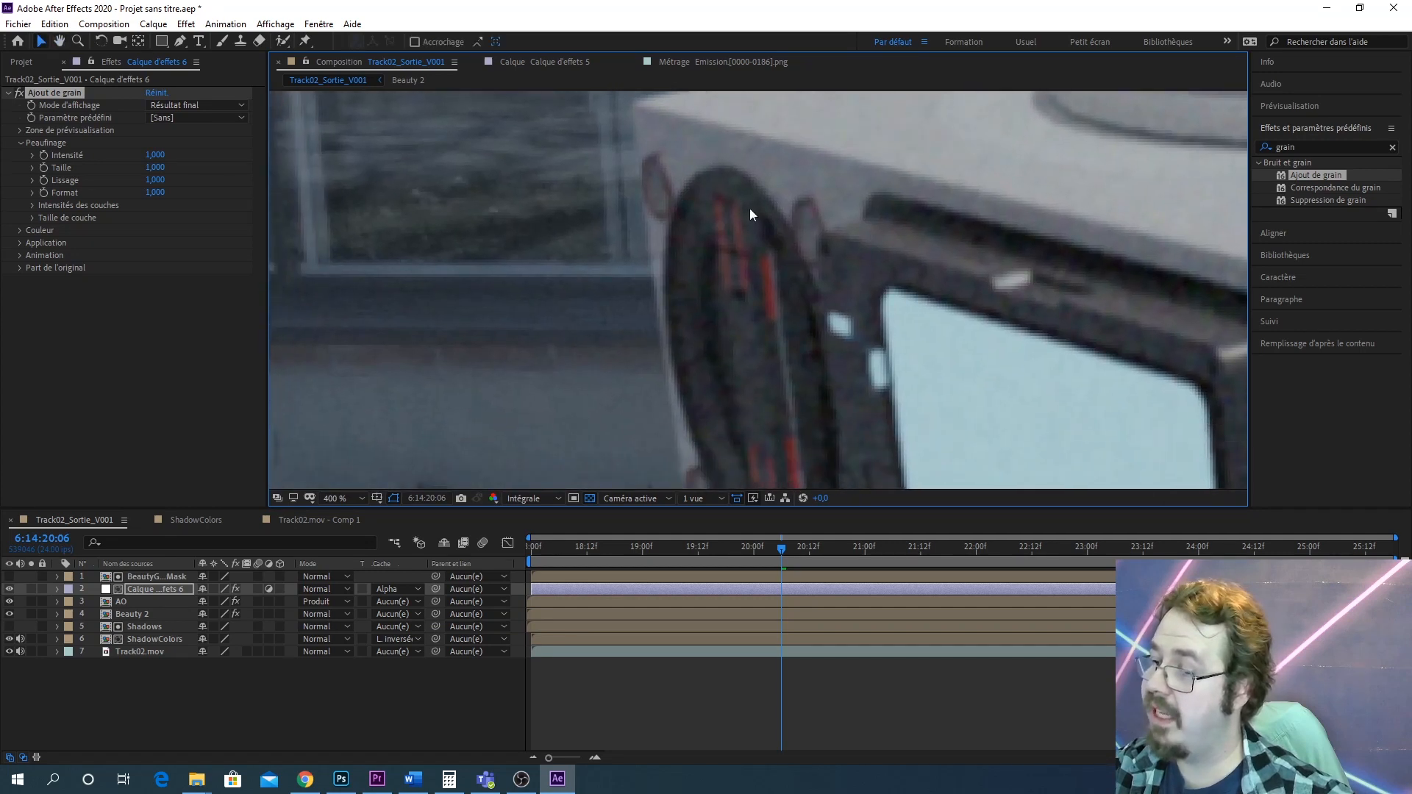
scroll(674, 351, "up", 2)
left_click_drag(674, 352, 845, 179)
scroll(815, 270, "down", 1)
scroll(815, 278, "down", 1)
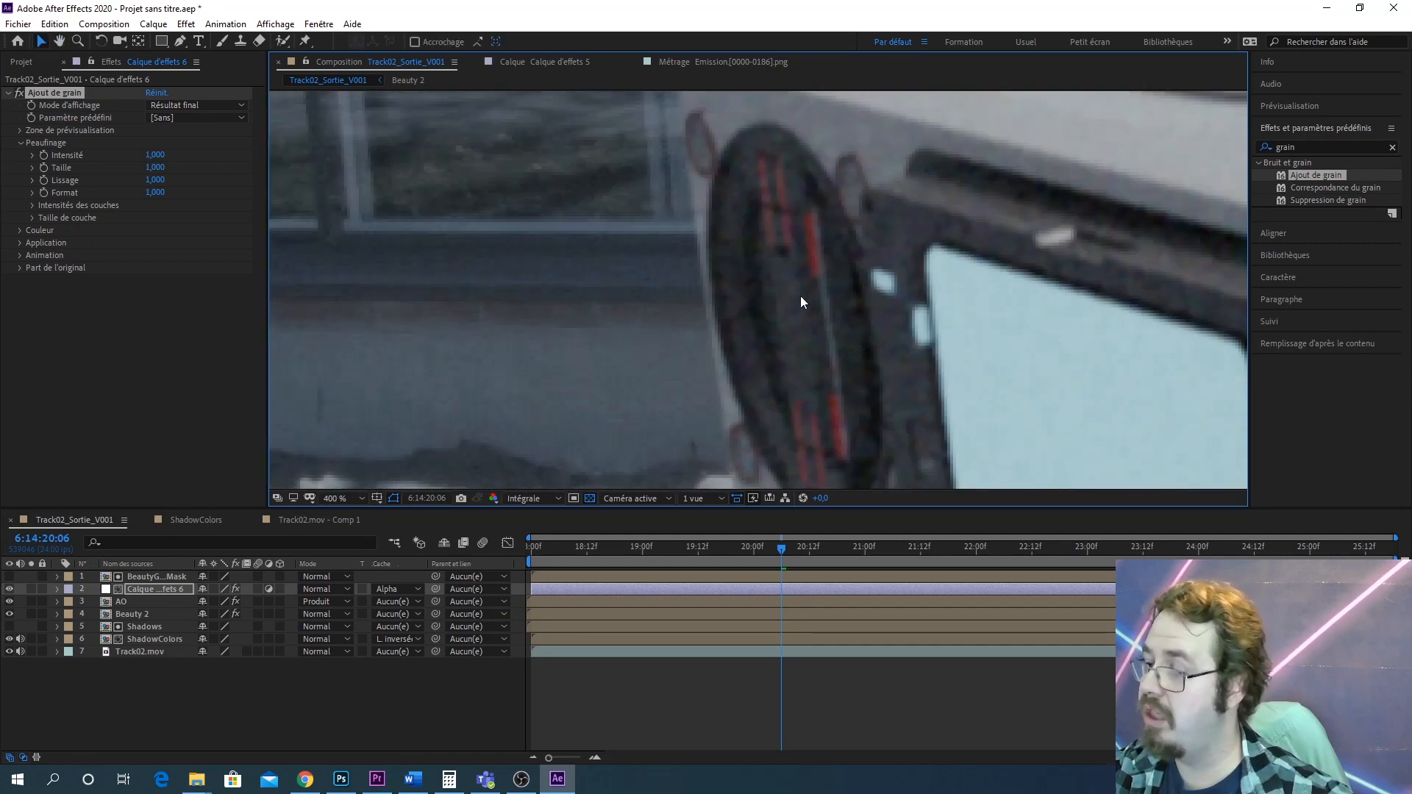
scroll(753, 342, "up", 1)
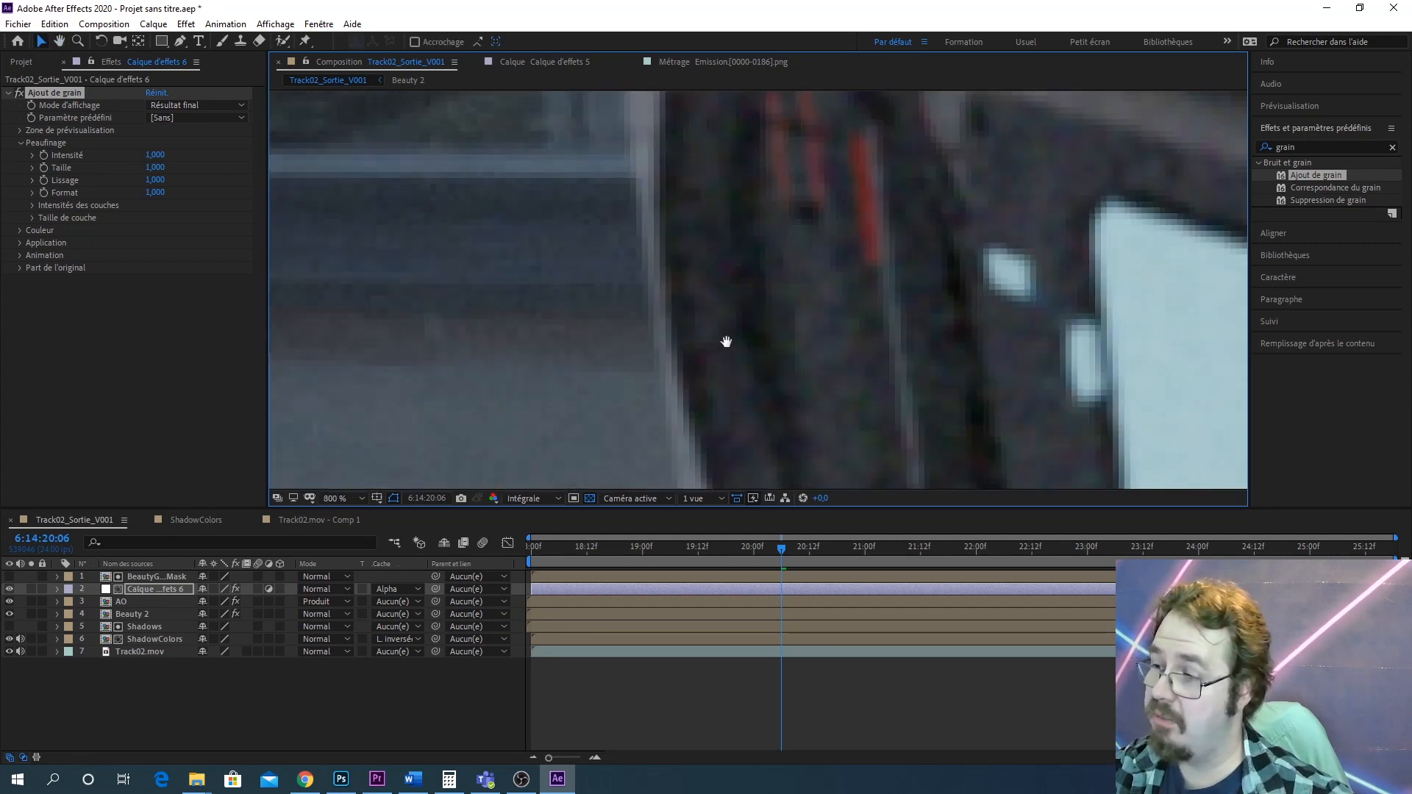
left_click_drag(726, 340, 741, 338)
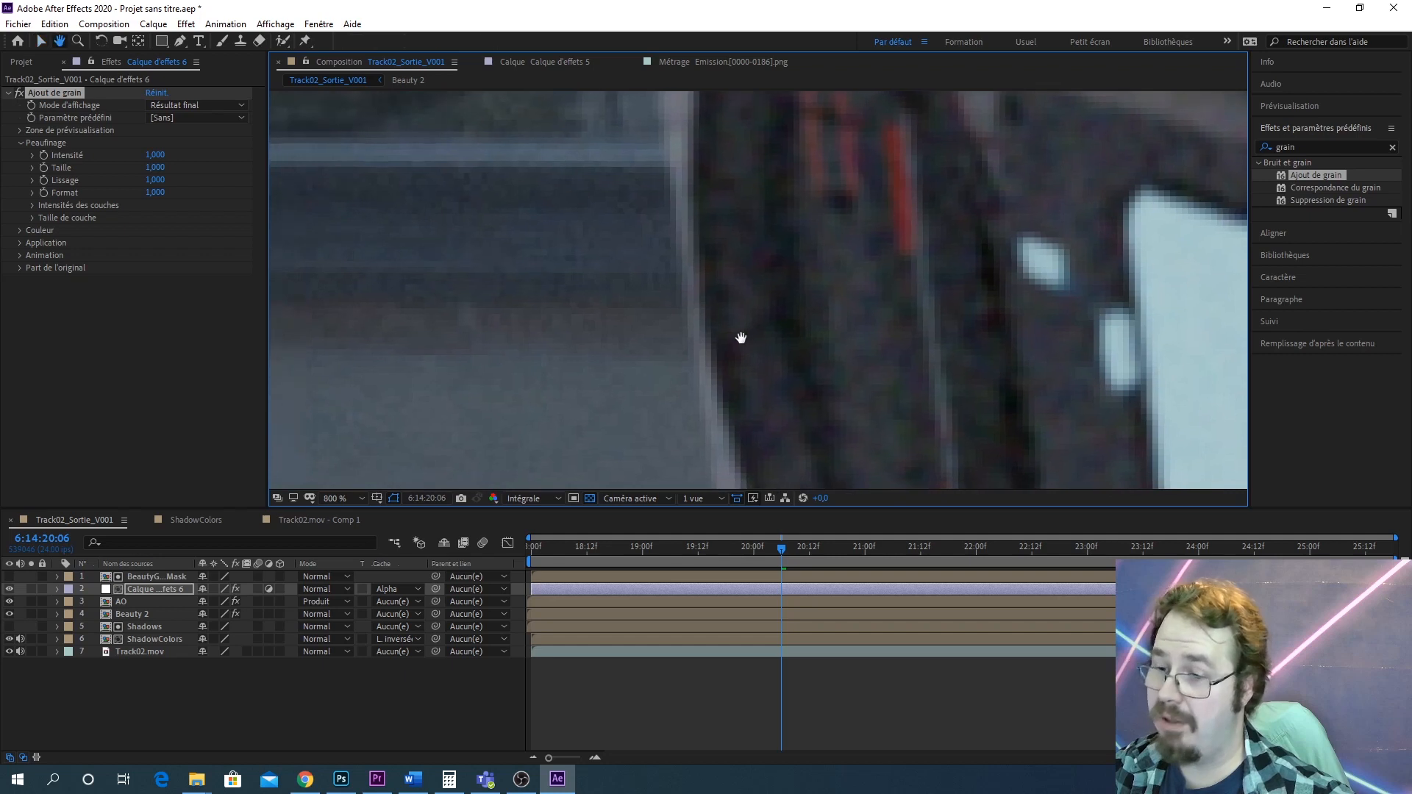
Set the grain Taille to 0.4
left_click(156, 170)
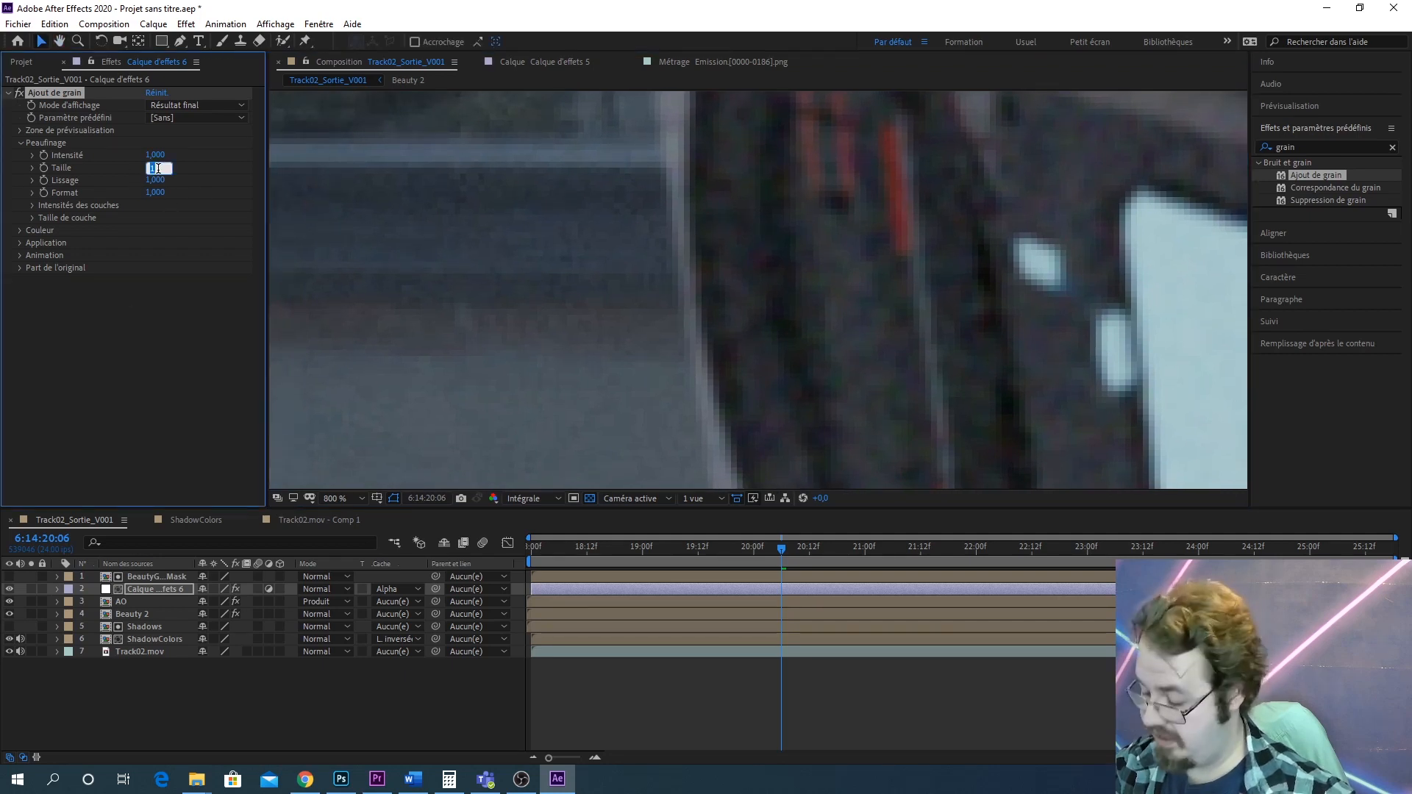
type("0")
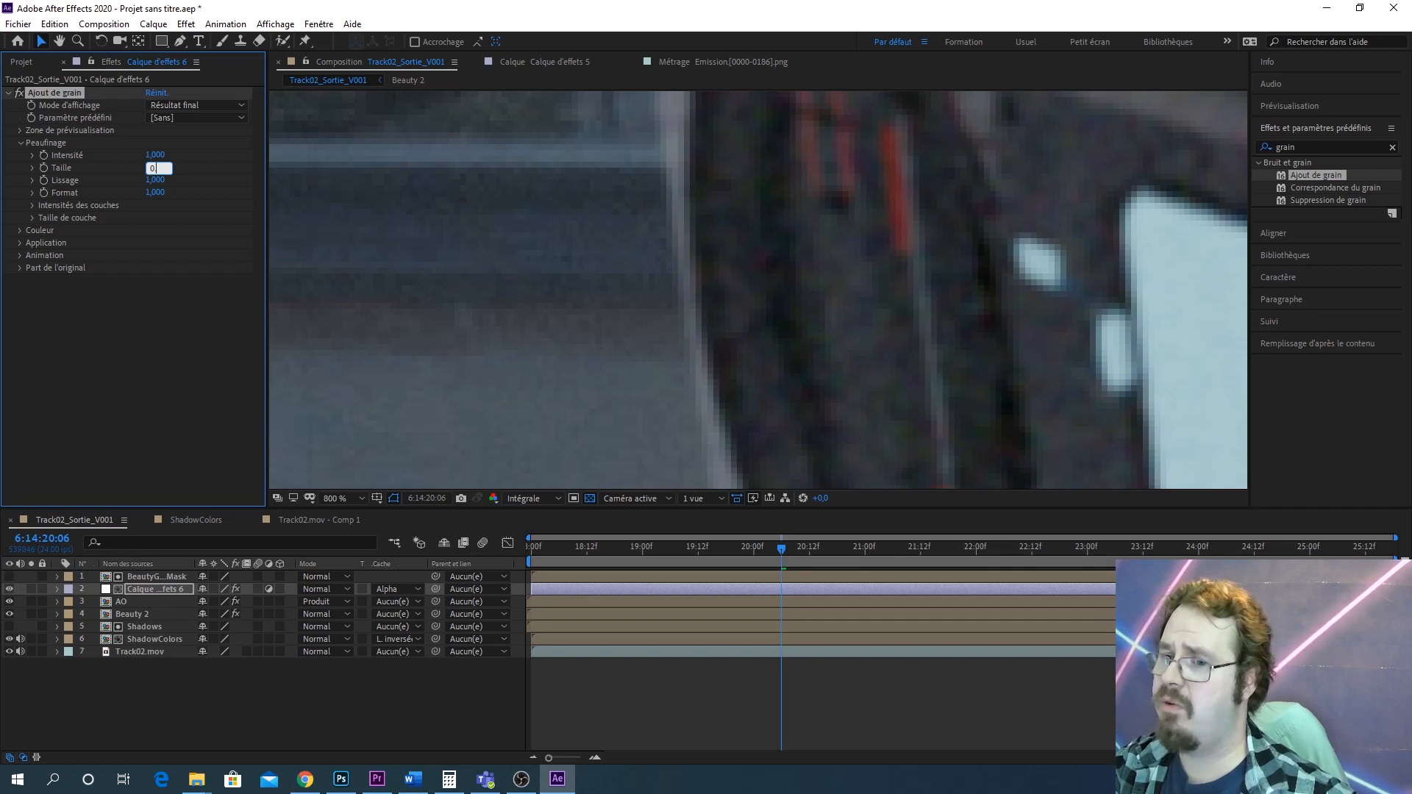
type(".4")
key("Return")
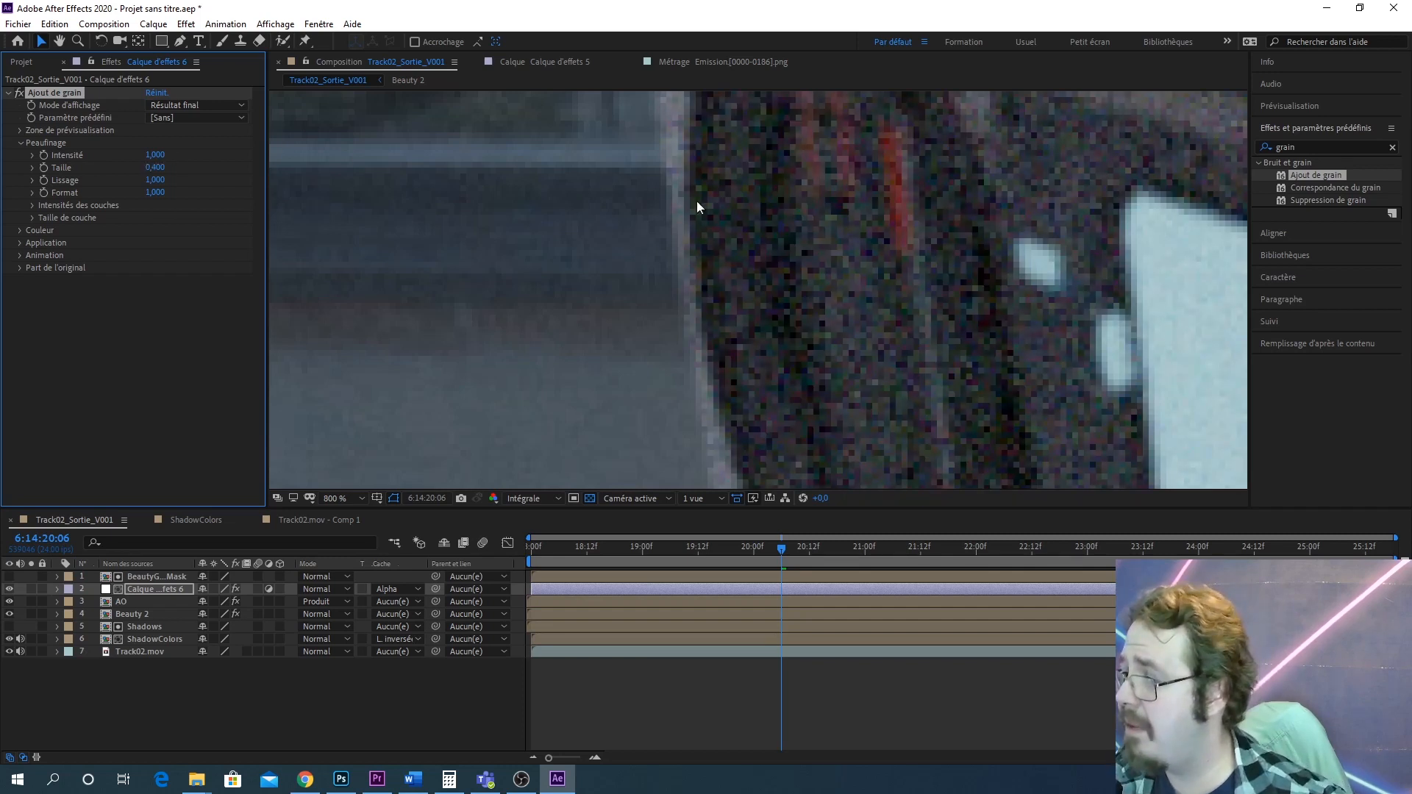
Set the grain Intensité to 0.2
scroll(916, 213, "down", 1)
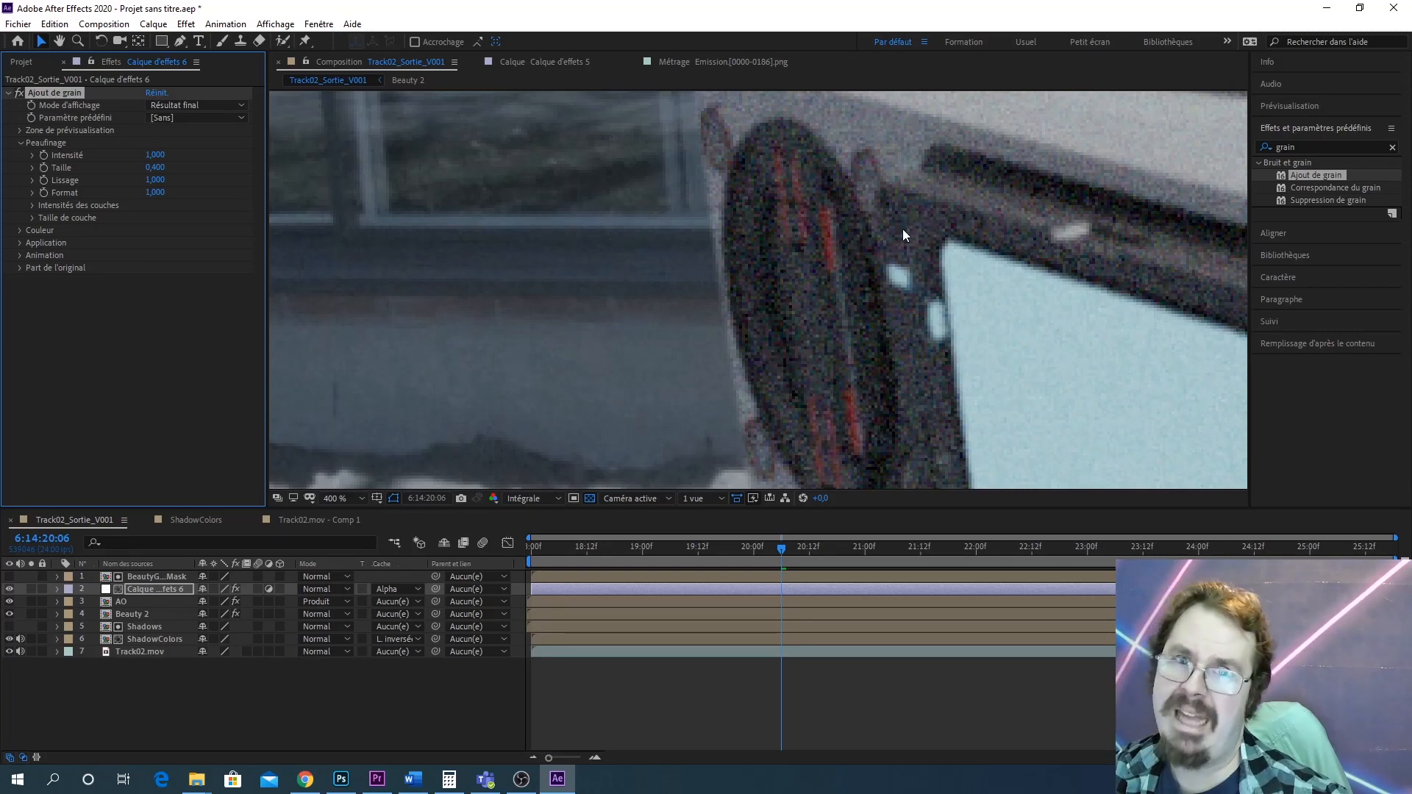
left_click(156, 154)
type("0.2")
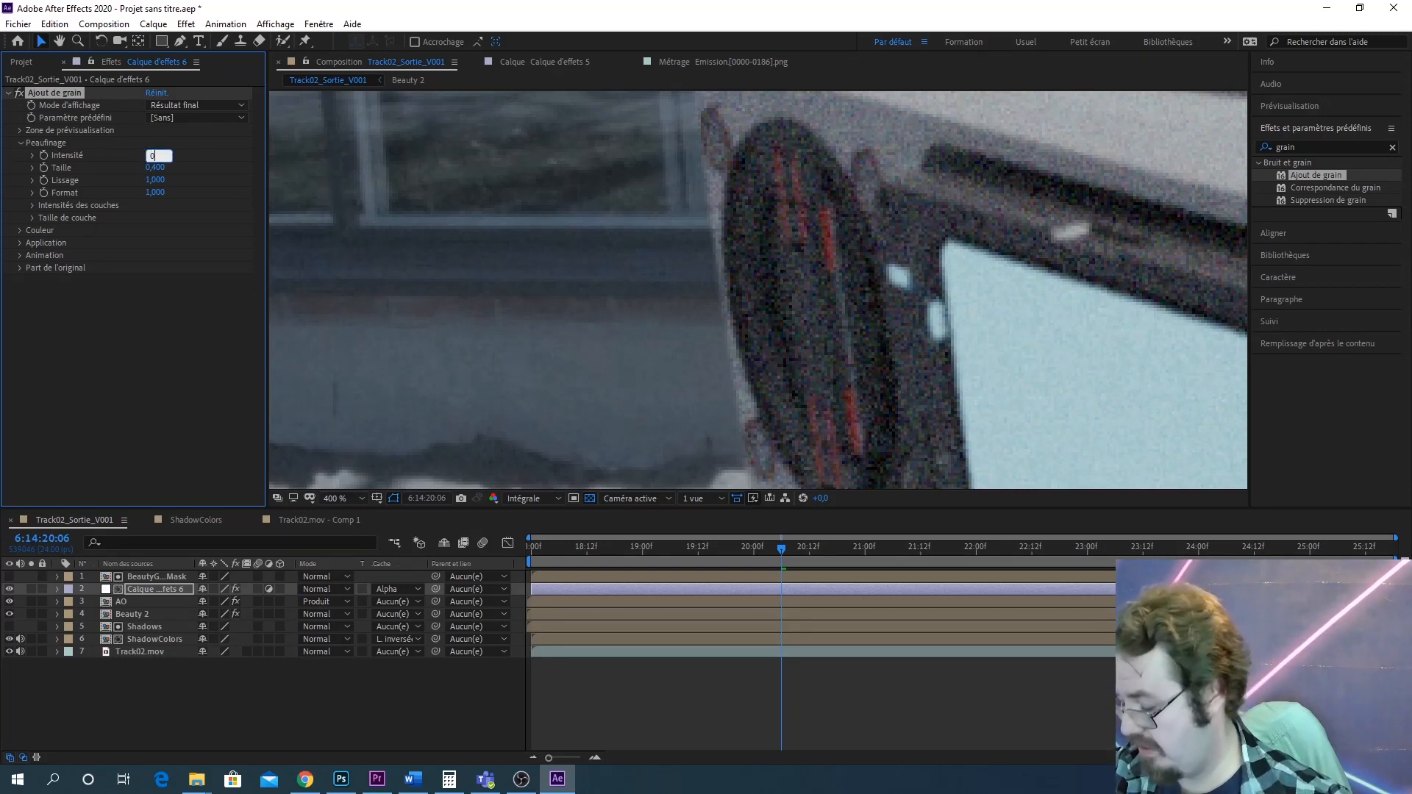
key("Return")
Add the Emission 2 composition from the 3DRenders > Emission folder to the top of the timeline
scroll(778, 283, "up", 1)
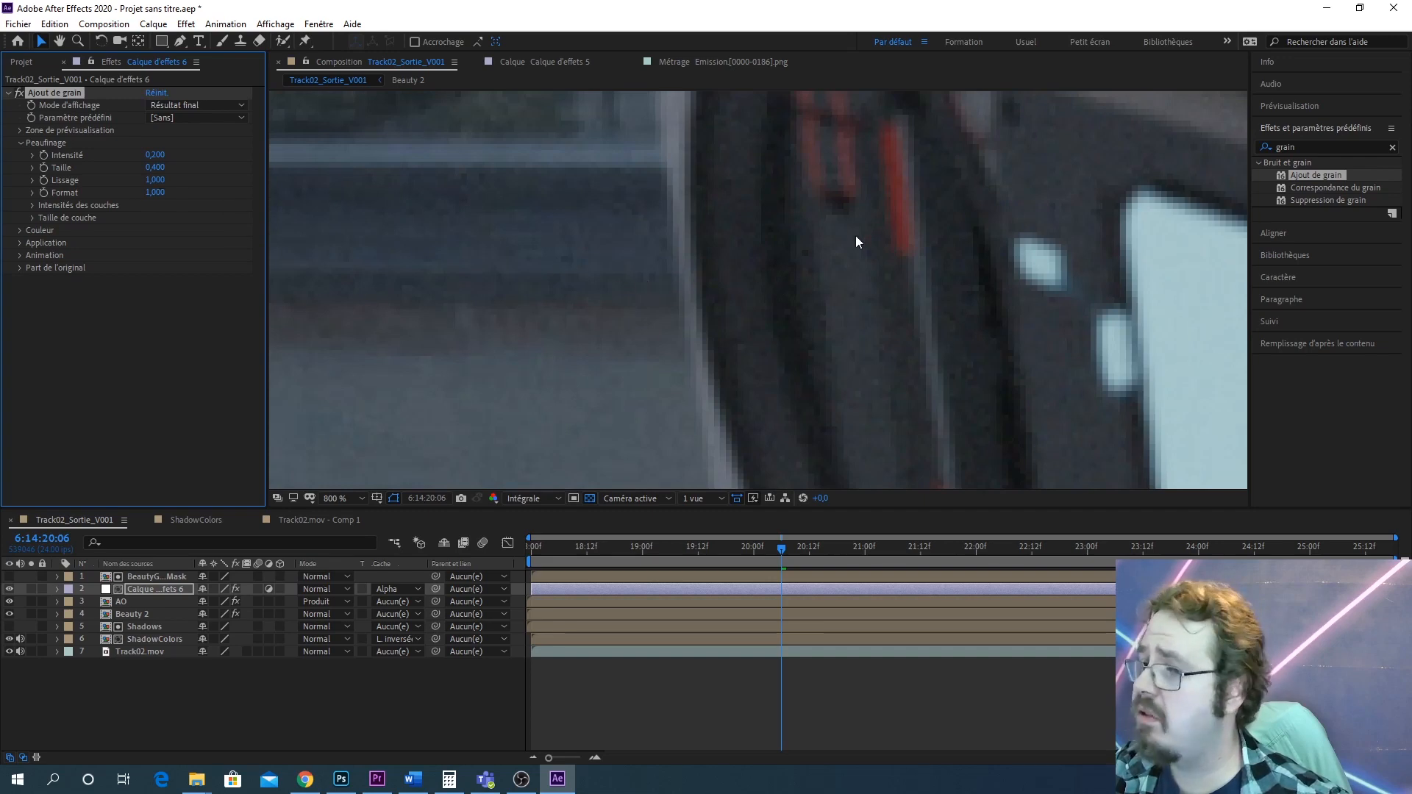
scroll(771, 301, "down", 6)
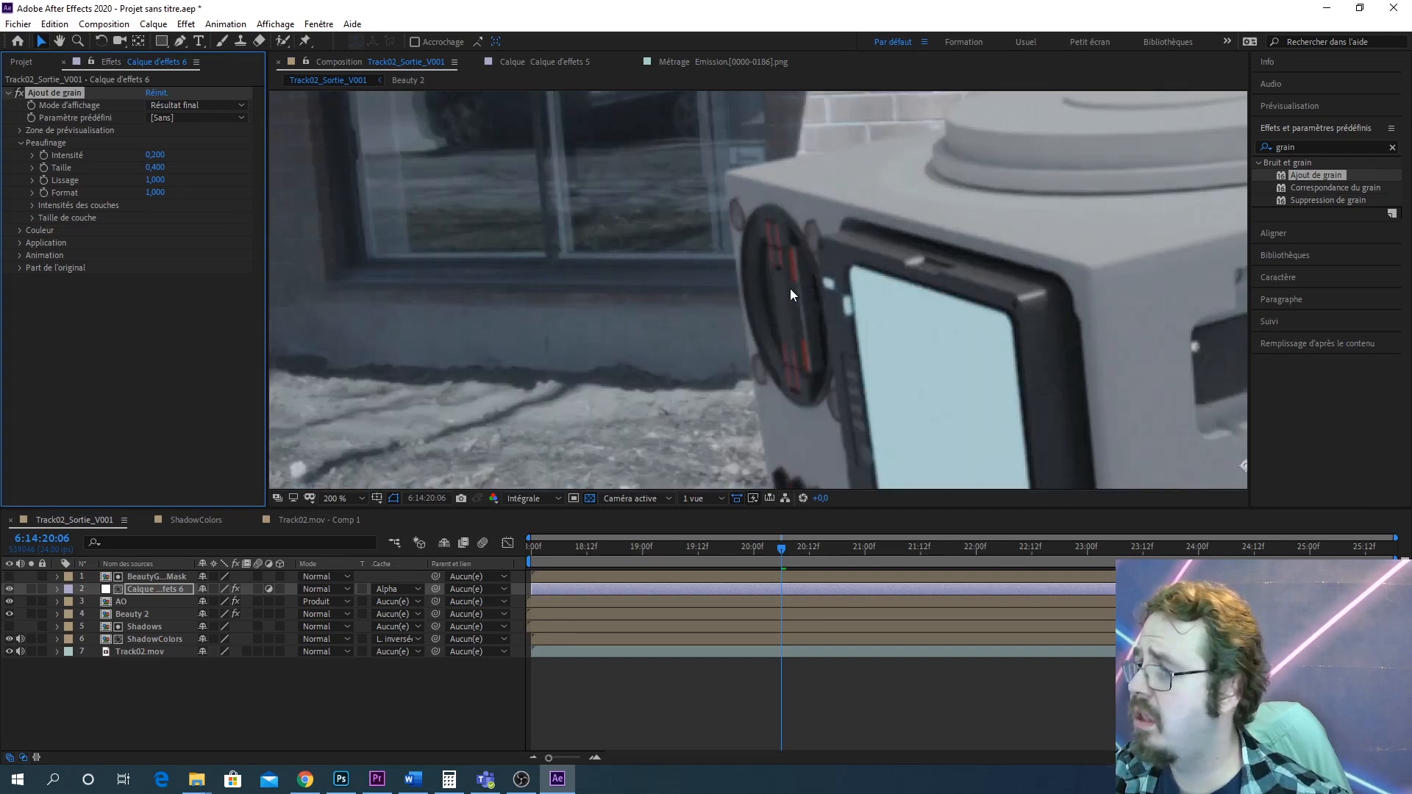
scroll(785, 354, "up", 4)
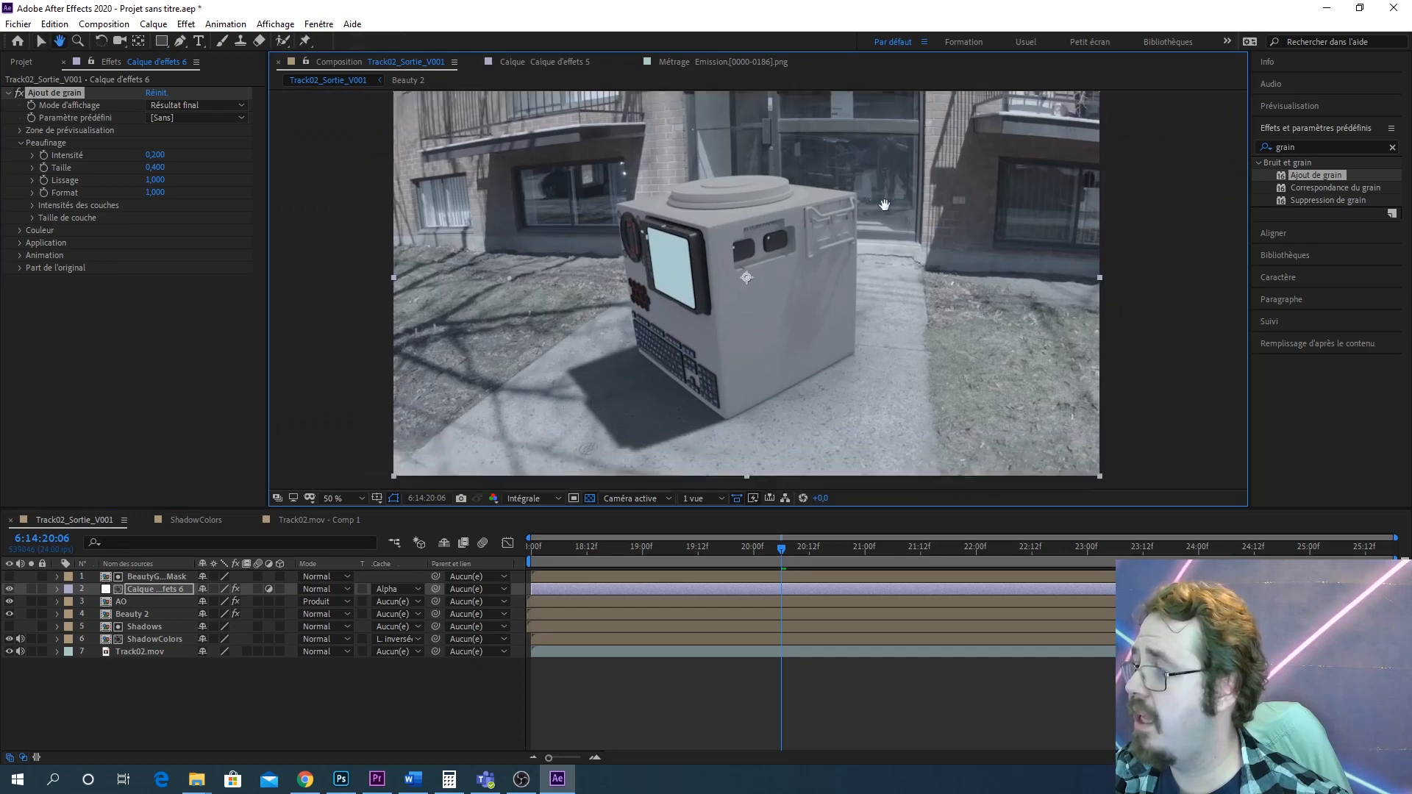
scroll(824, 291, "down", 4)
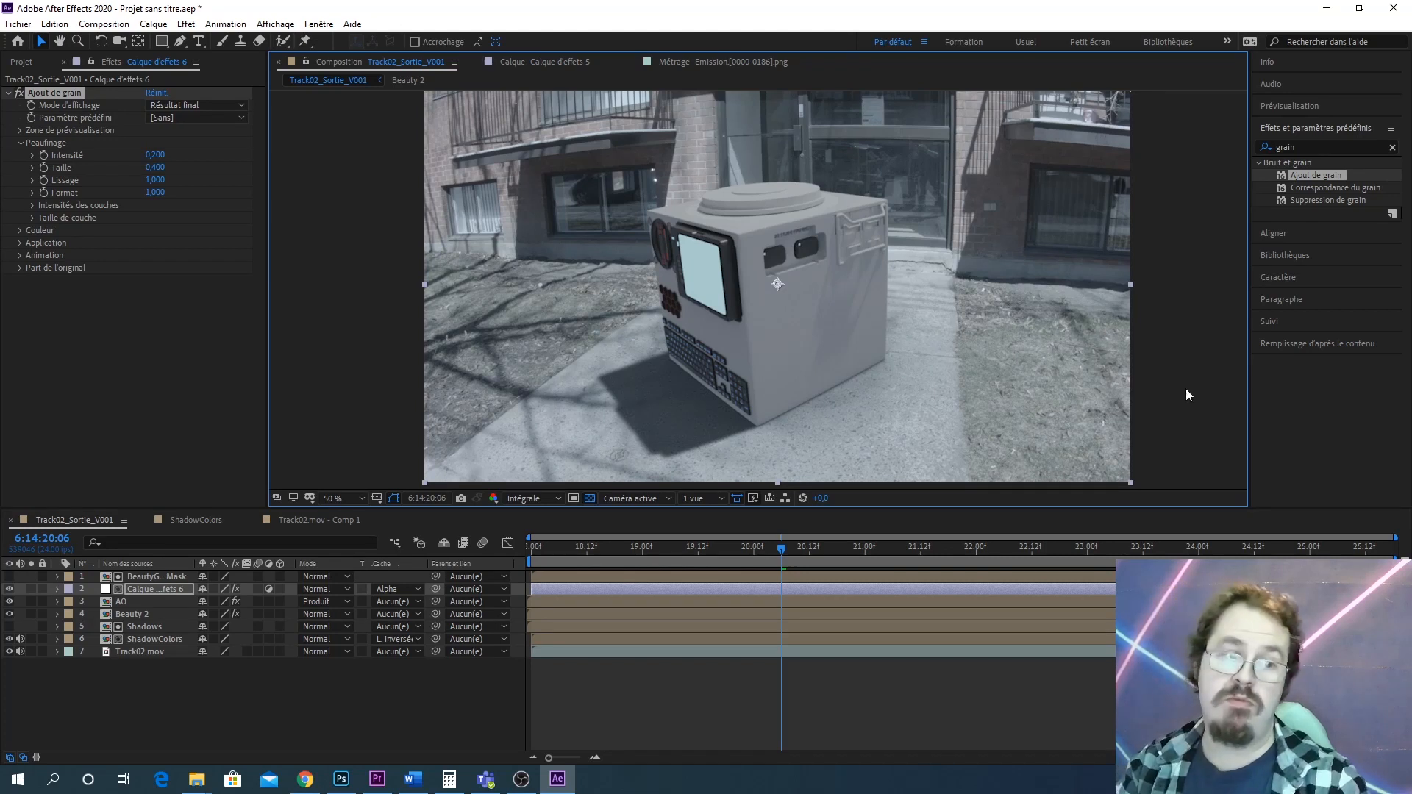
left_click(21, 63)
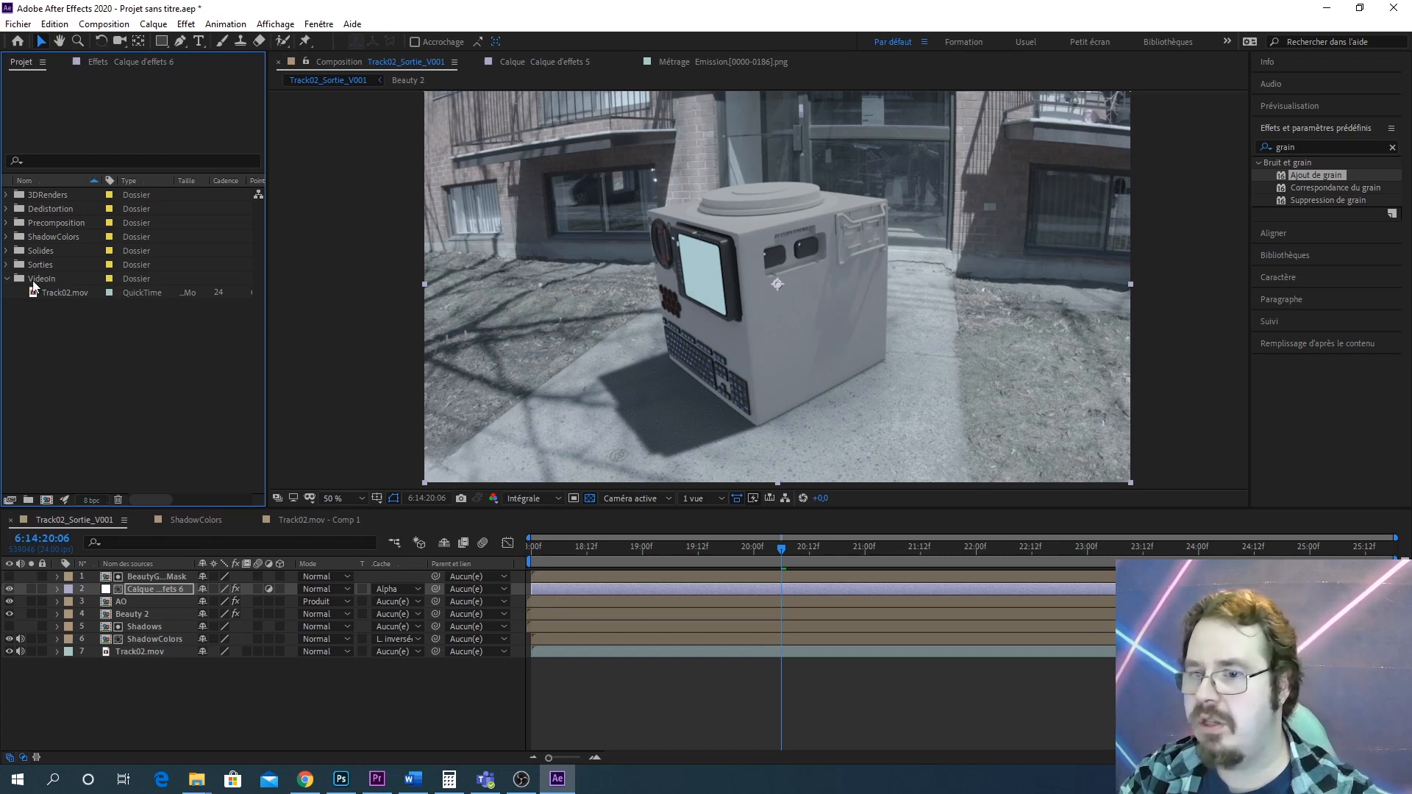
left_click(6, 195)
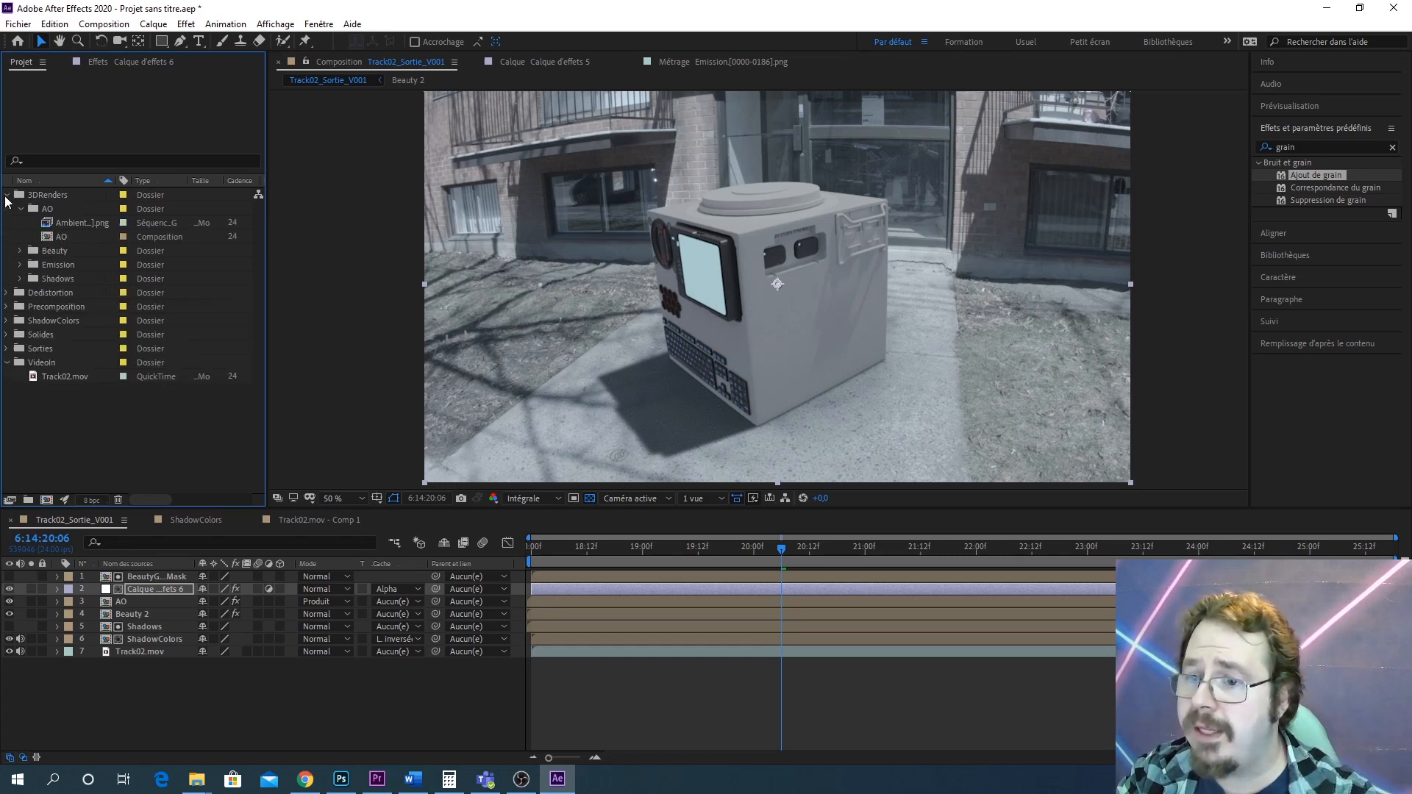
left_click(20, 265)
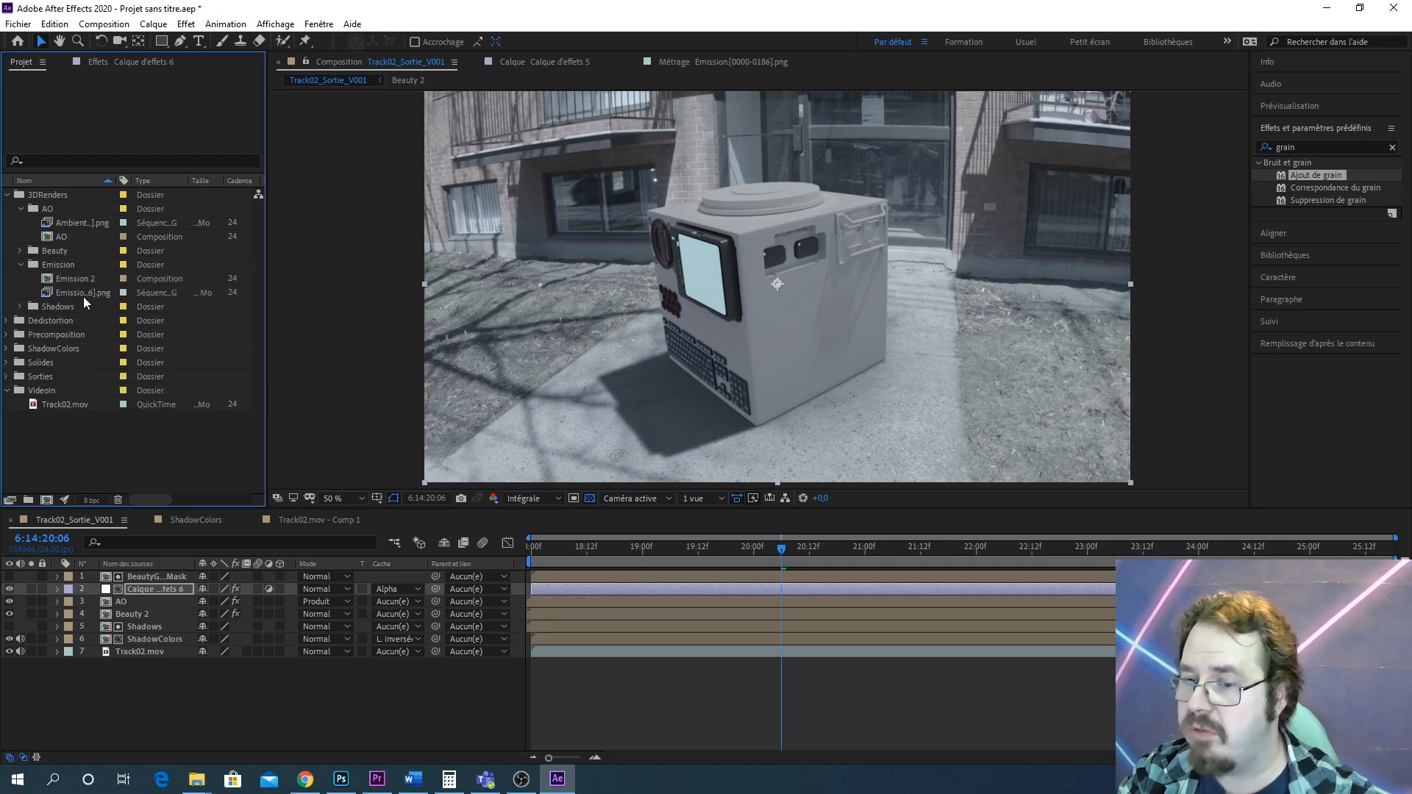
left_click_drag(82, 279, 190, 574)
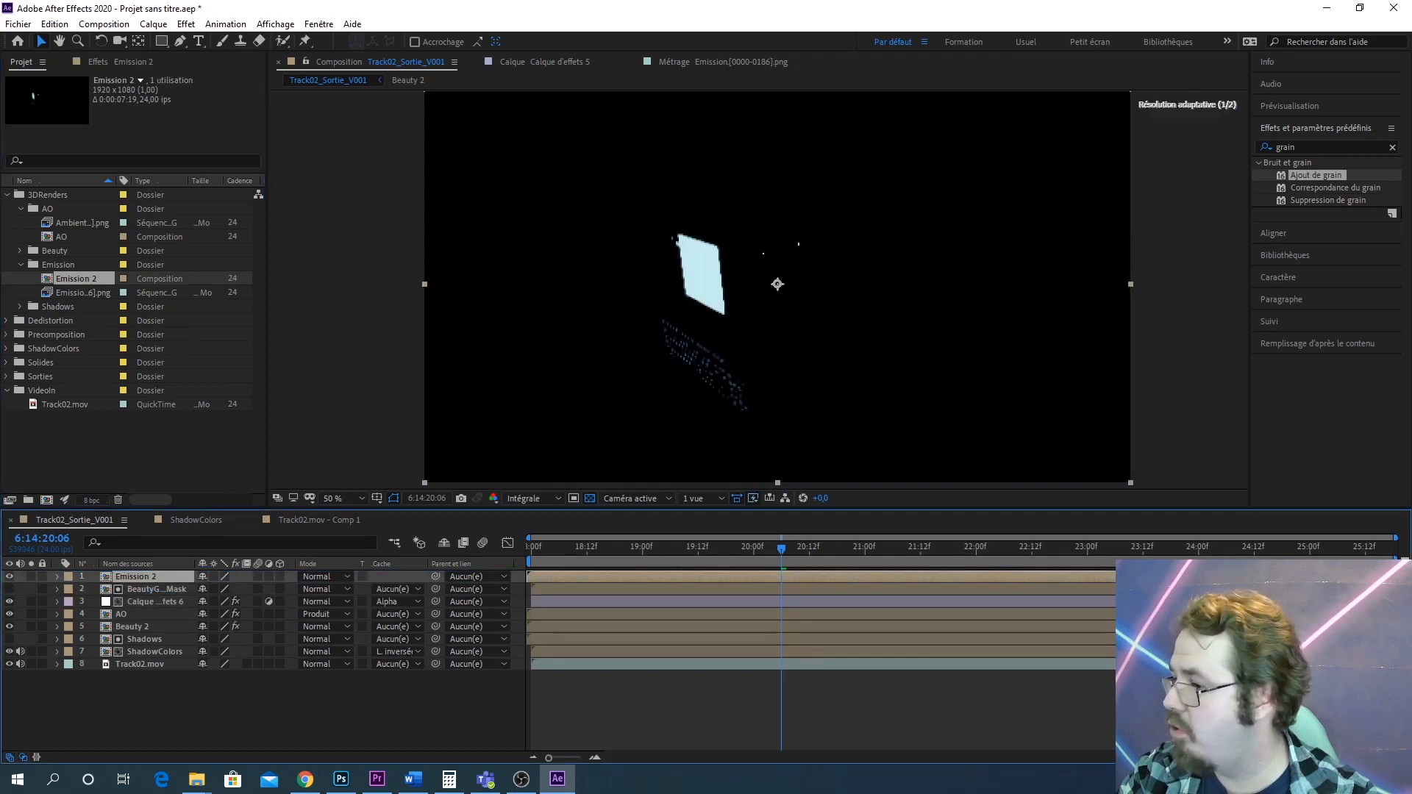
Apply the Gaussian Blur (Flou gaussien) effect to the Emission 2 layer
scroll(771, 341, "up", 6)
scroll(728, 324, "down", 4)
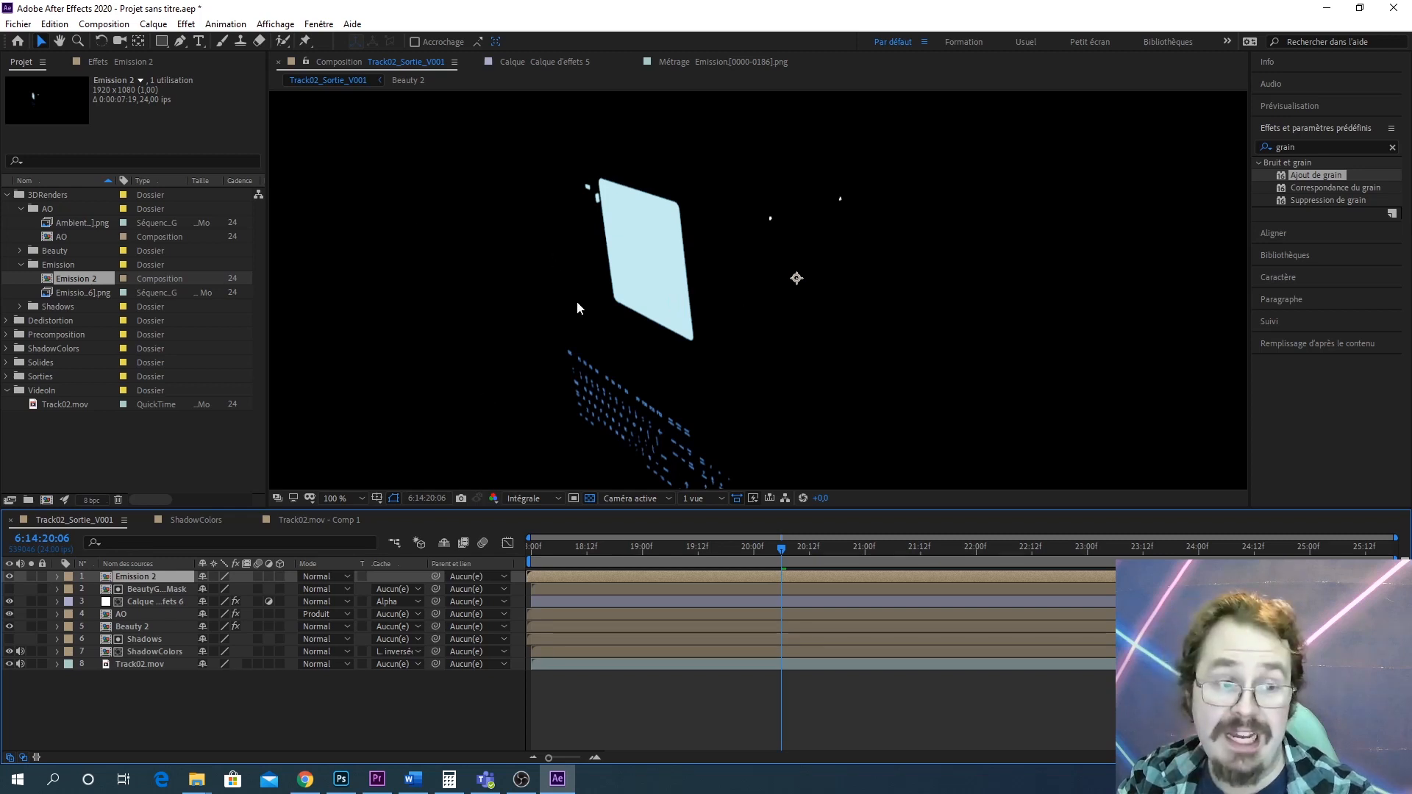
left_click_drag(762, 324, 819, 340)
key("v")
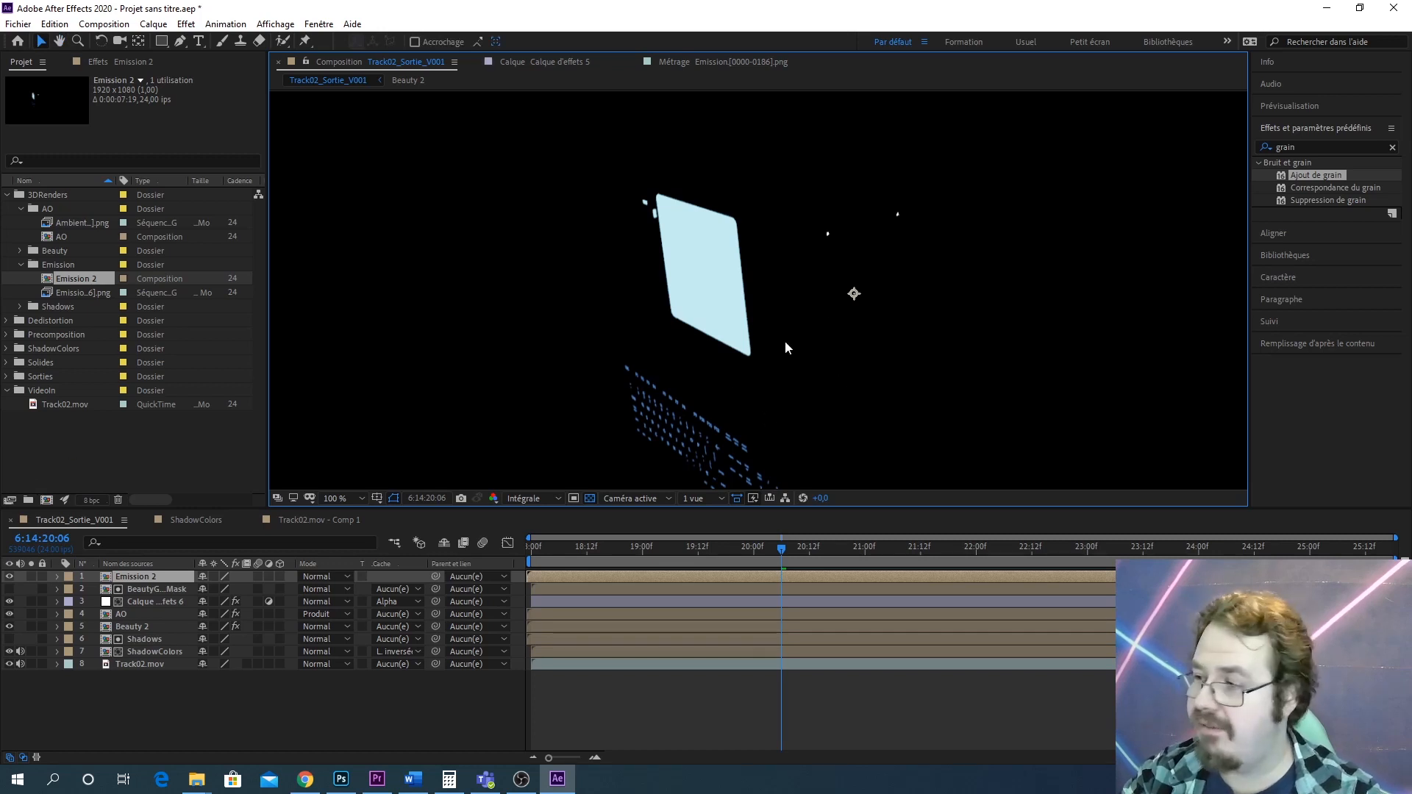
left_click(1316, 151)
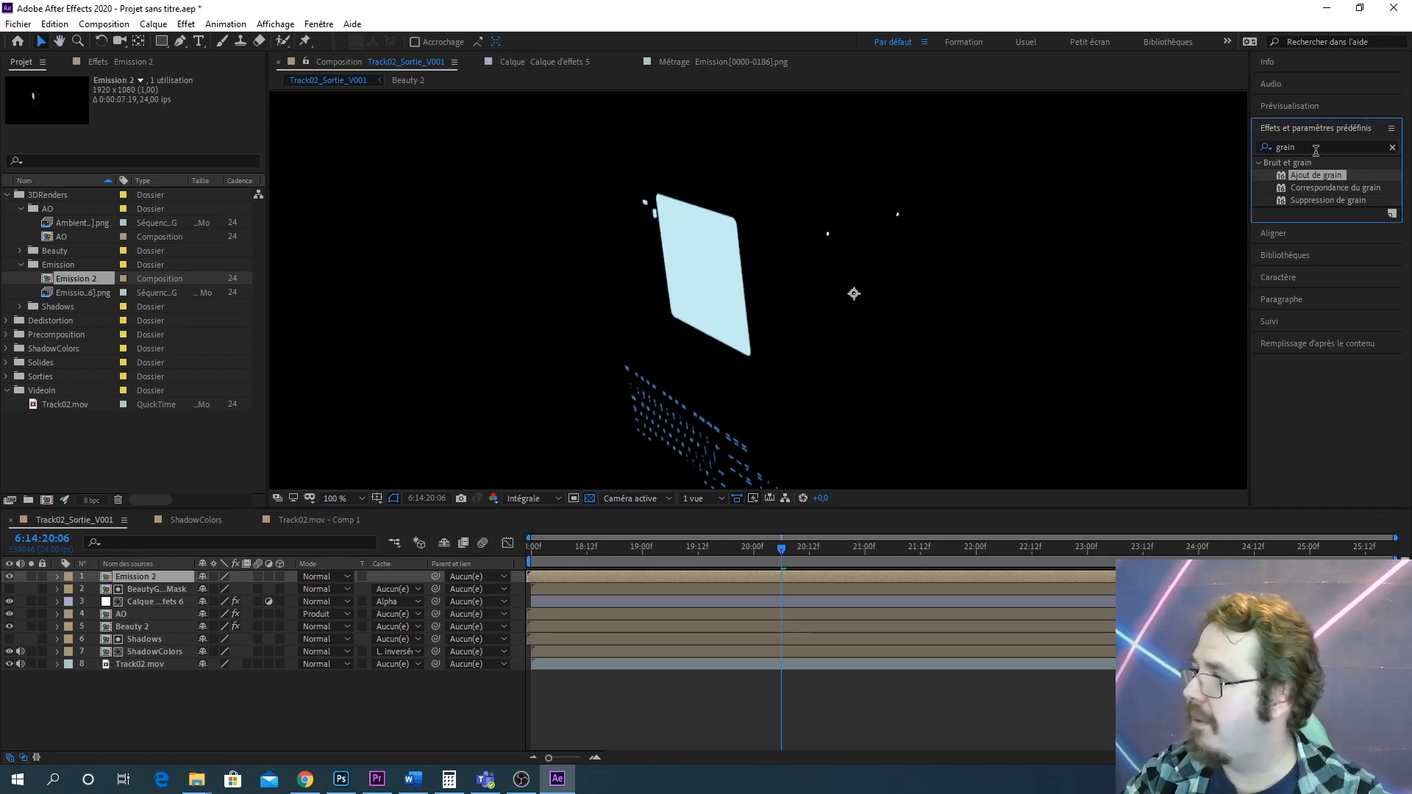
left_click_drag(1316, 150, 1228, 152)
type("flou")
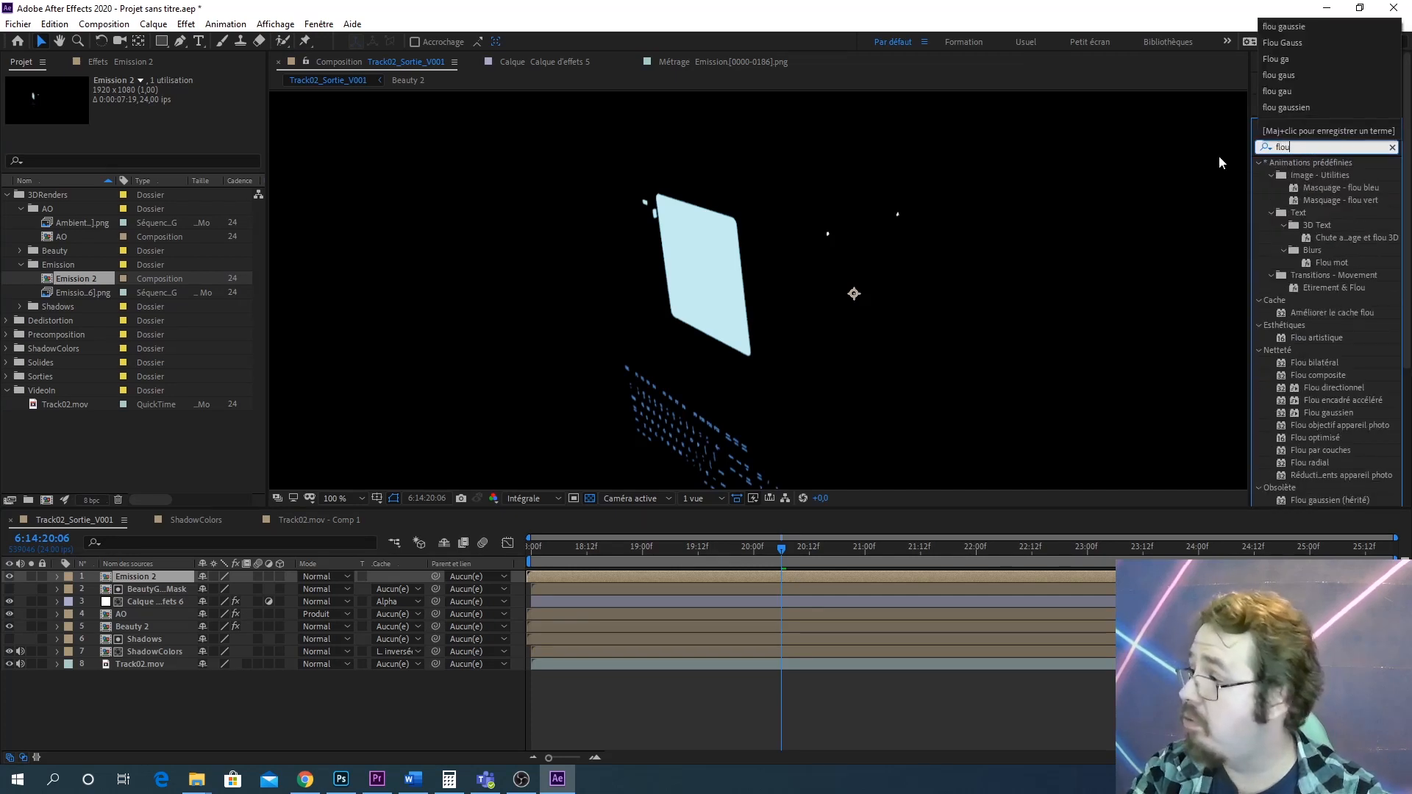
type(" gaussion")
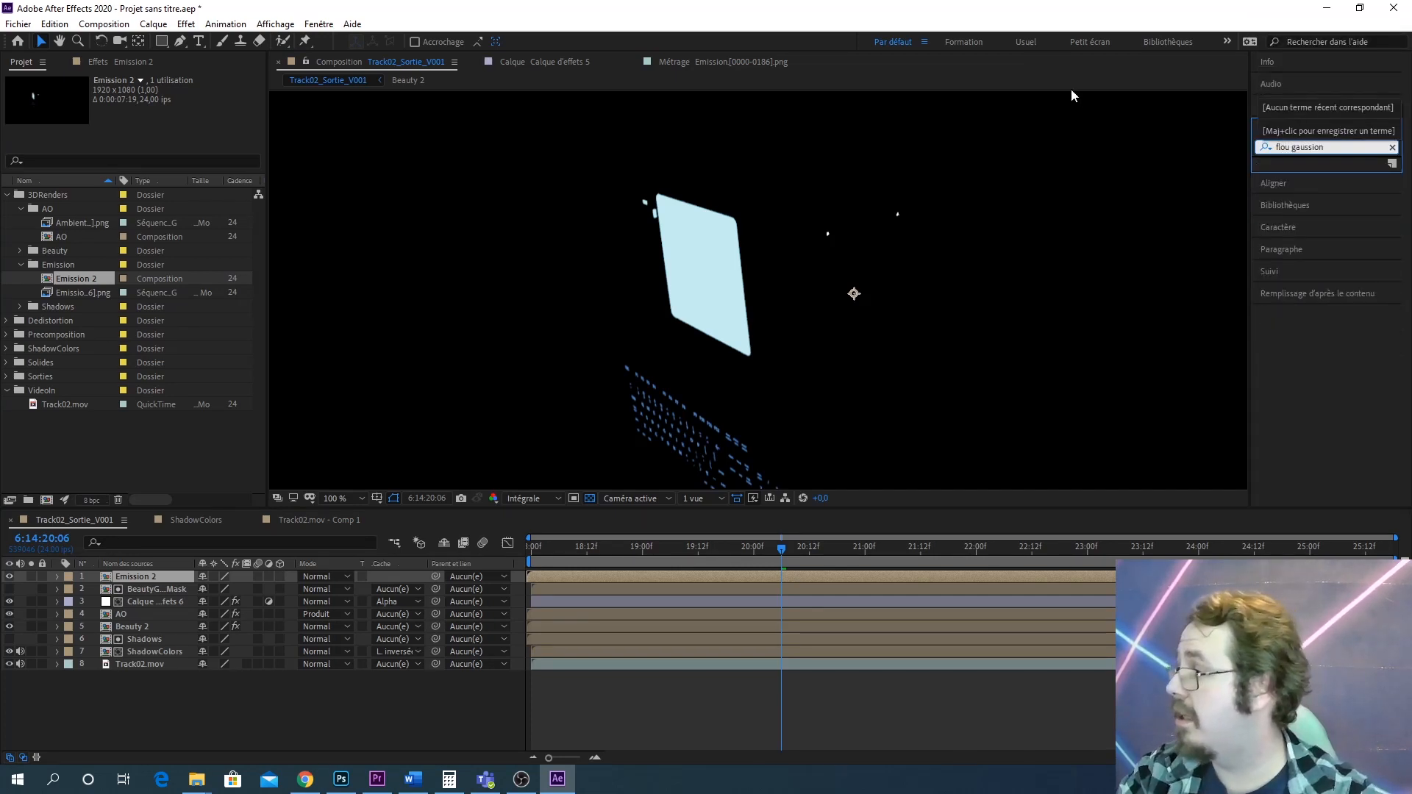
key("BackSpace")
key("BackSpace")
key("BackSpace")
key("BackSpace")
key("BackSpace")
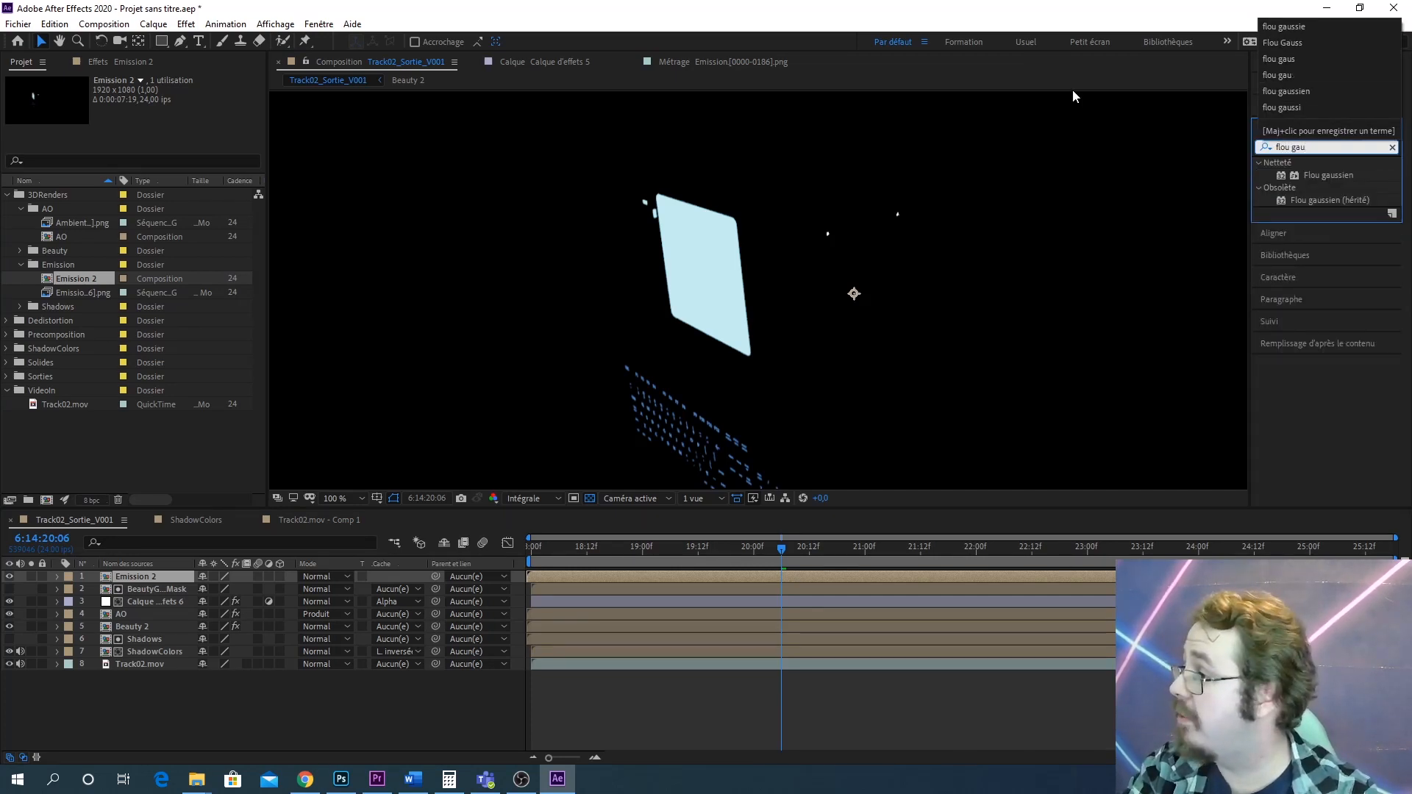
type("ssien")
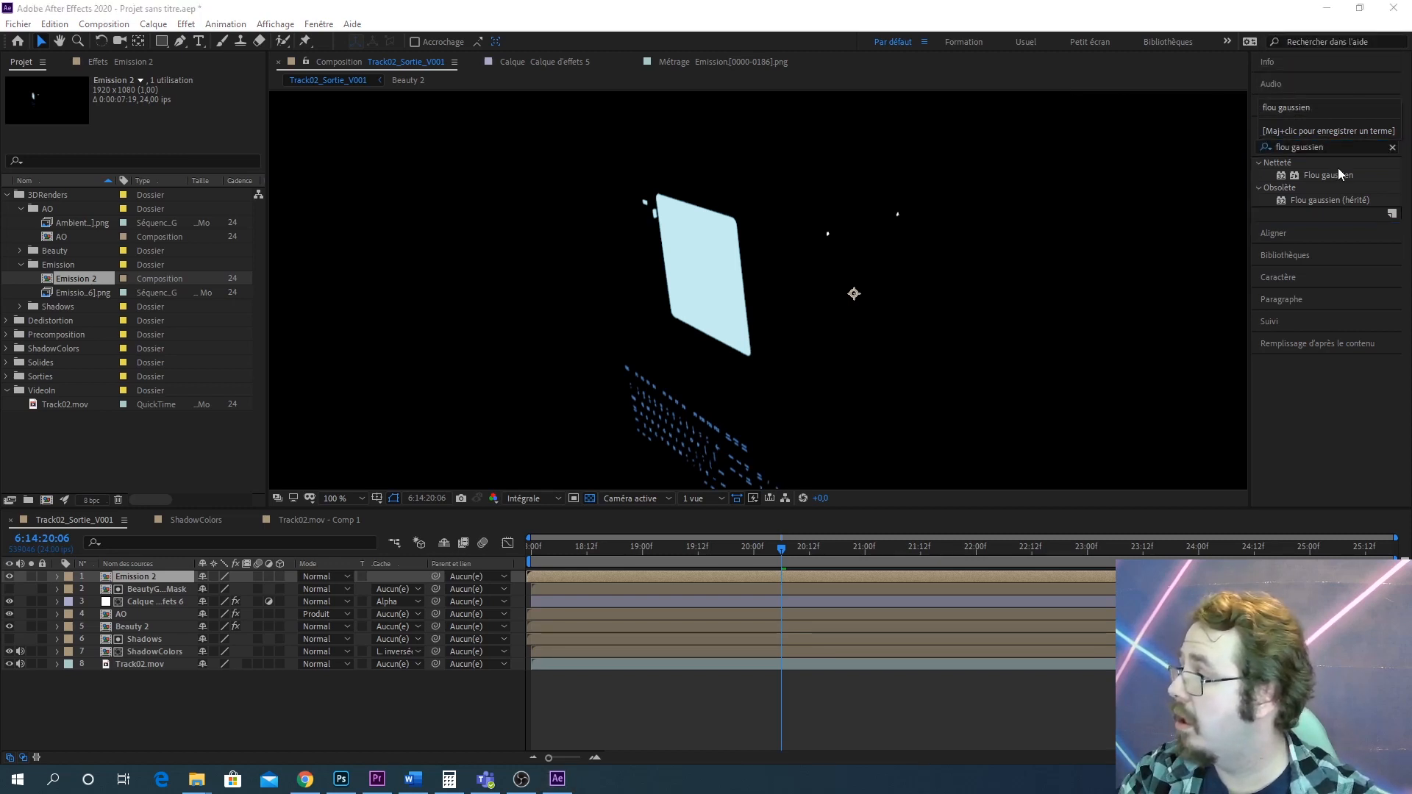
left_click_drag(1328, 175, 147, 578)
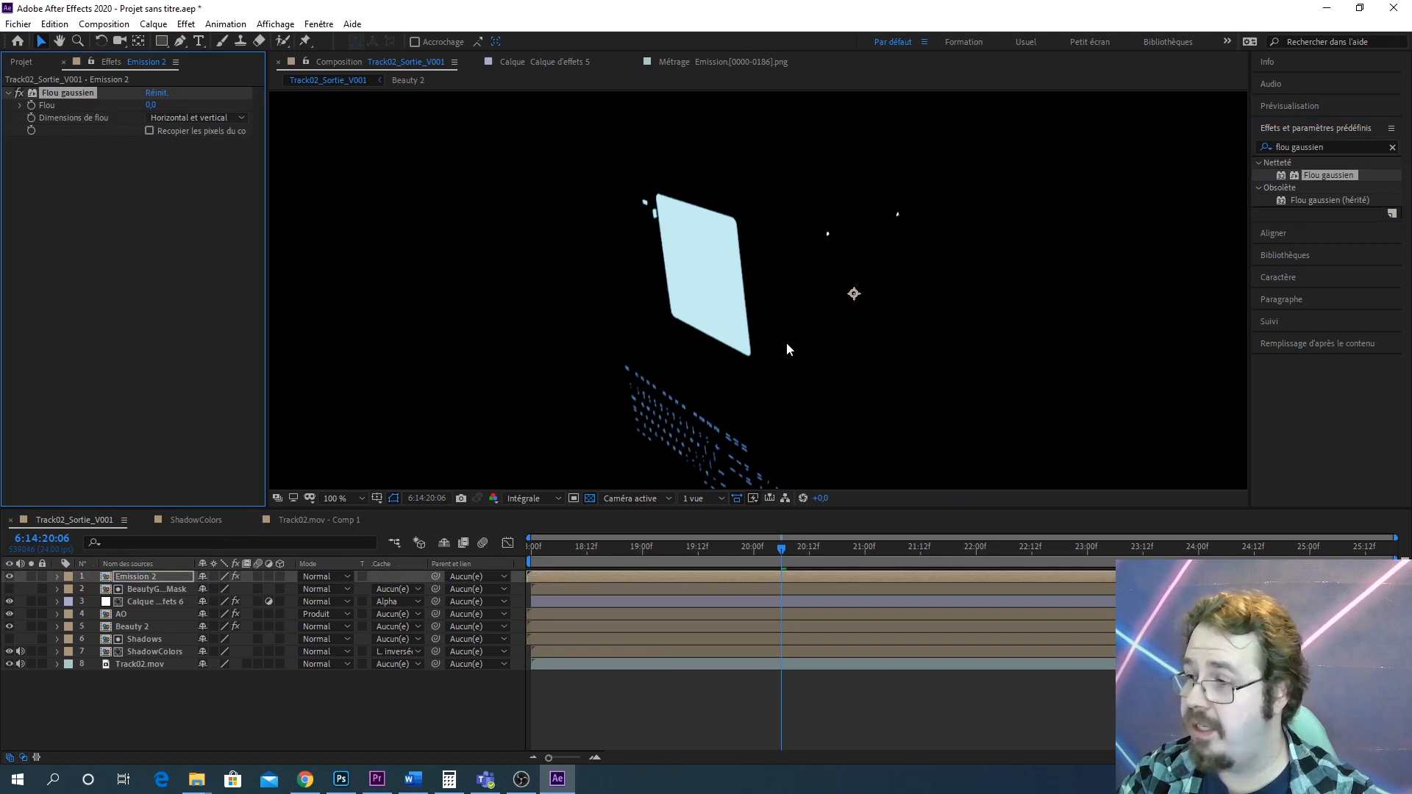
Set the Emission 2 layer's blur to about 15.7 and duplicate the layer
scroll(867, 293, "up", 3)
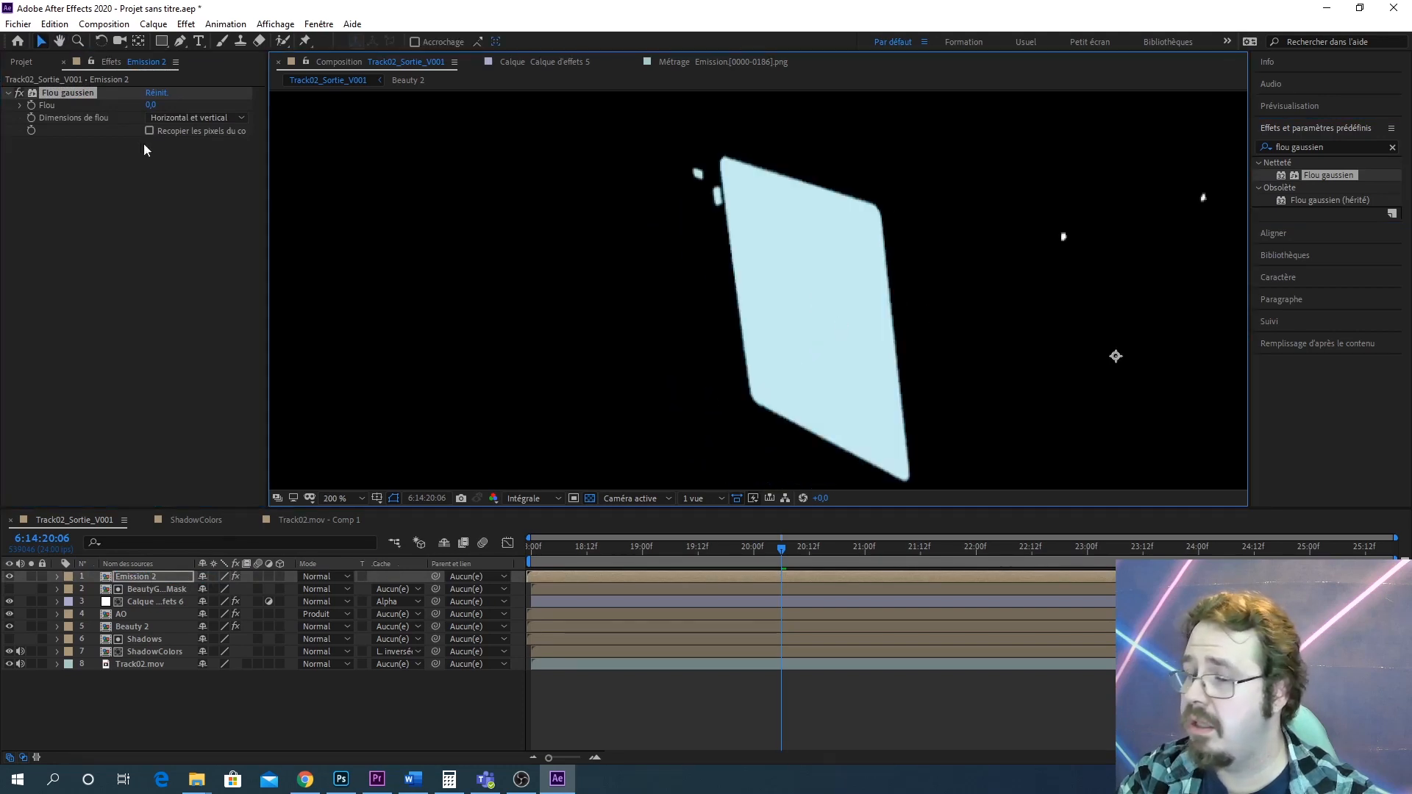
left_click_drag(151, 105, 256, 95)
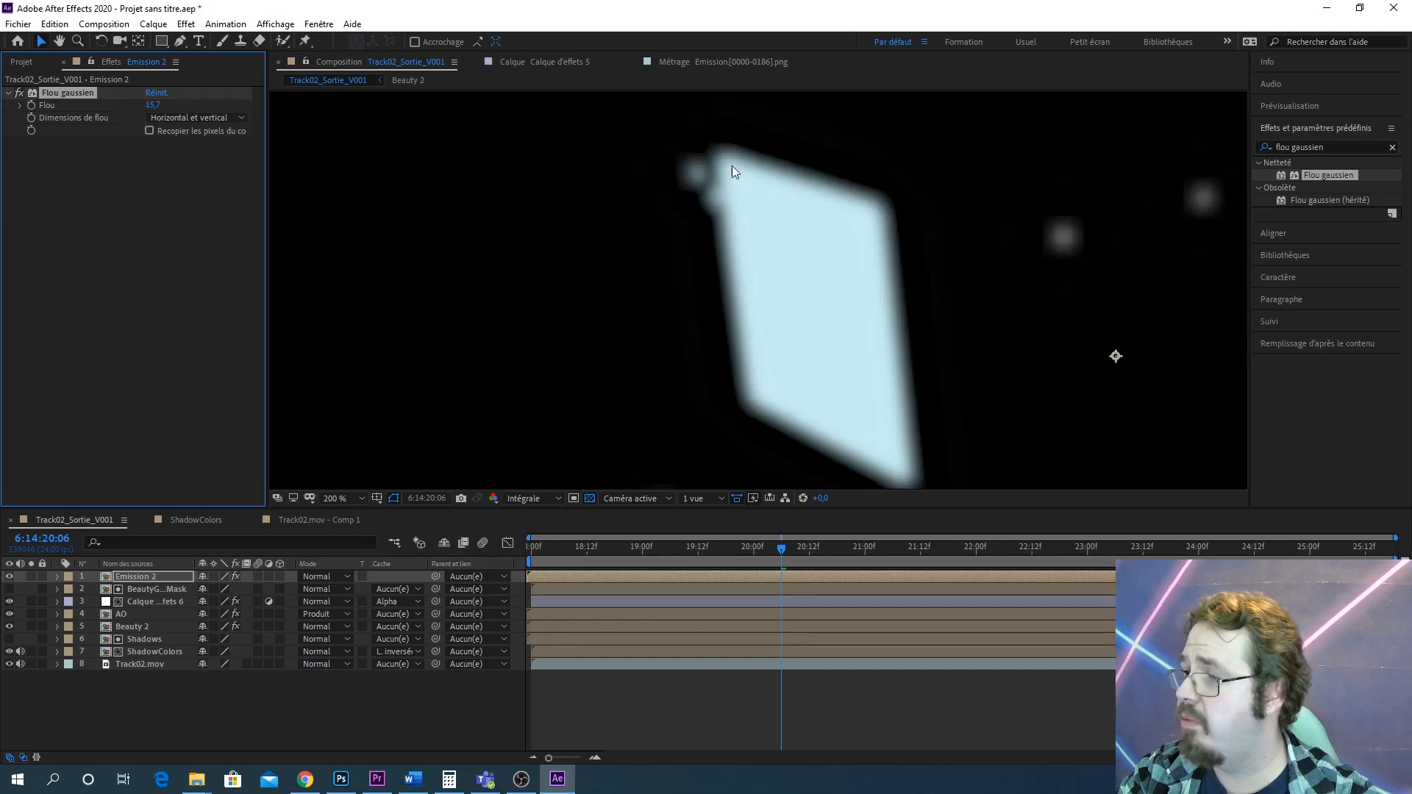
left_click(159, 576)
key("ctrl+d")
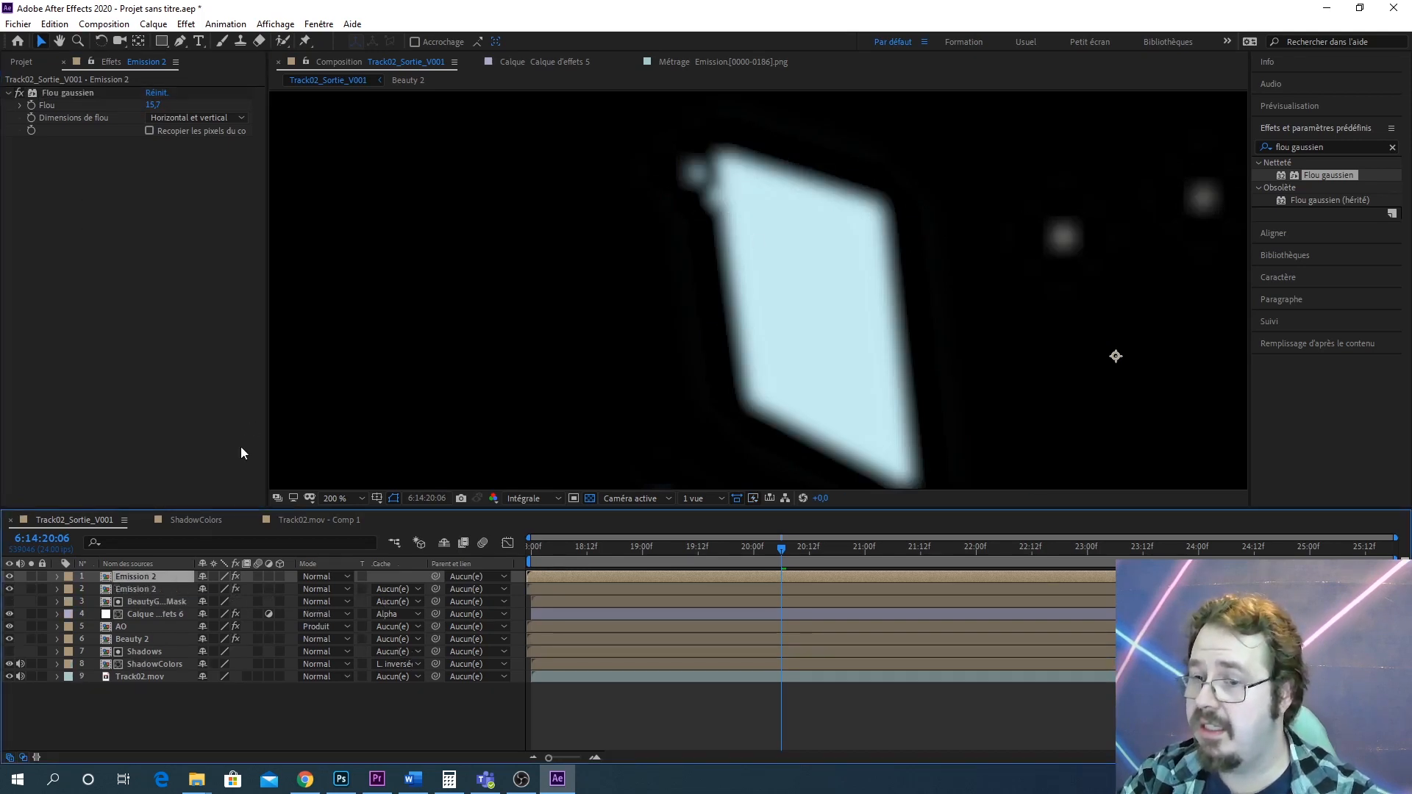
Set the top Emission 2 copy's blending mode to Addition and raise its blur to about 129.2
left_click(342, 576)
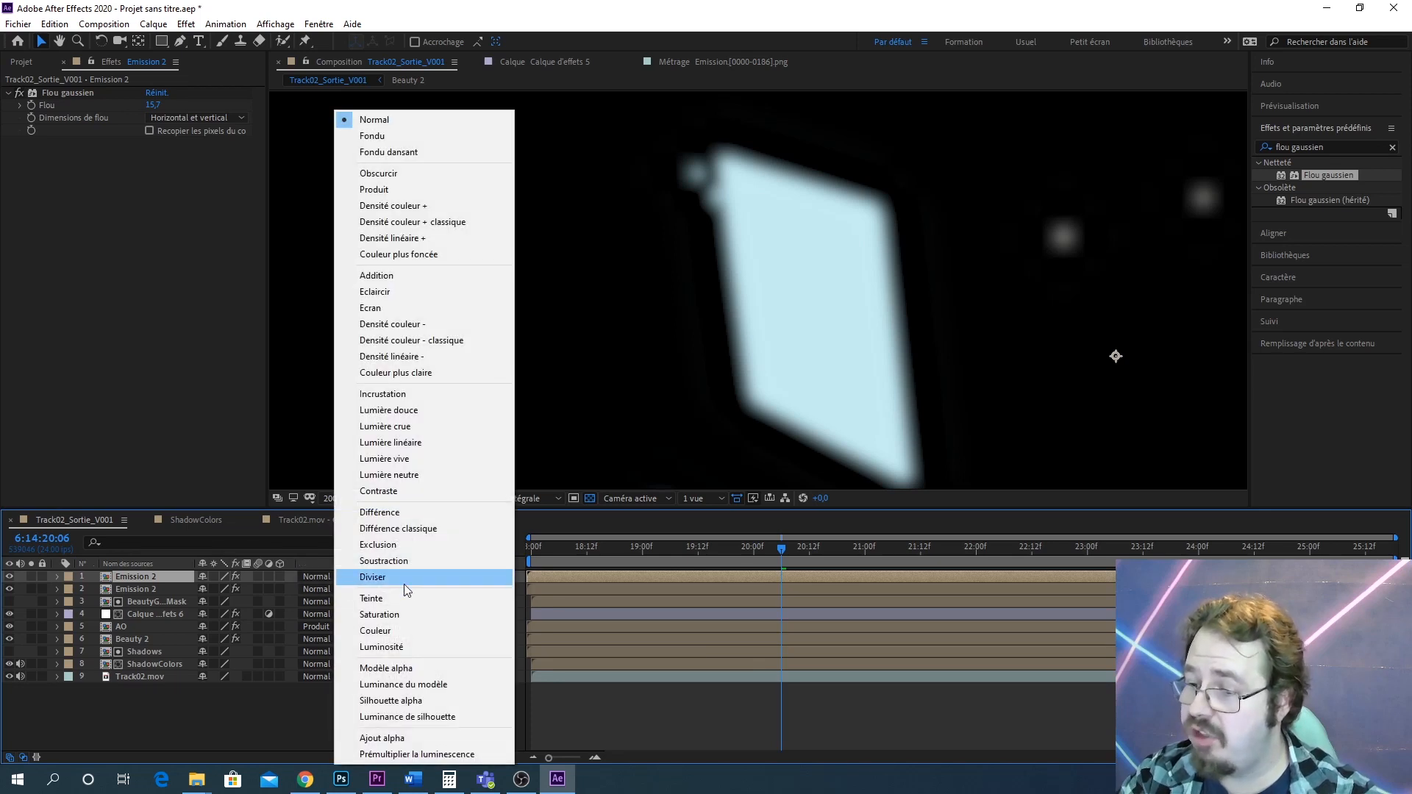
left_click(410, 275)
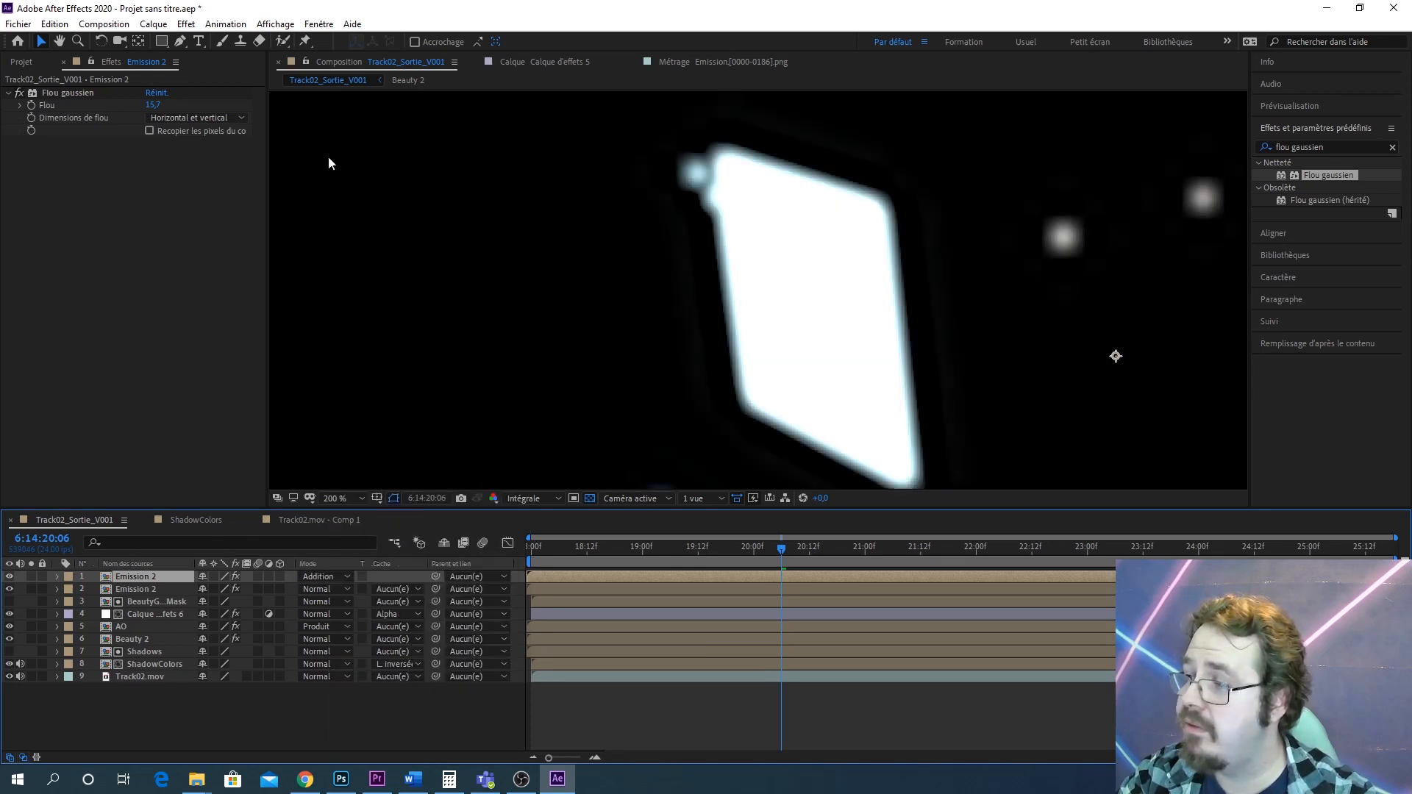
left_click(158, 107)
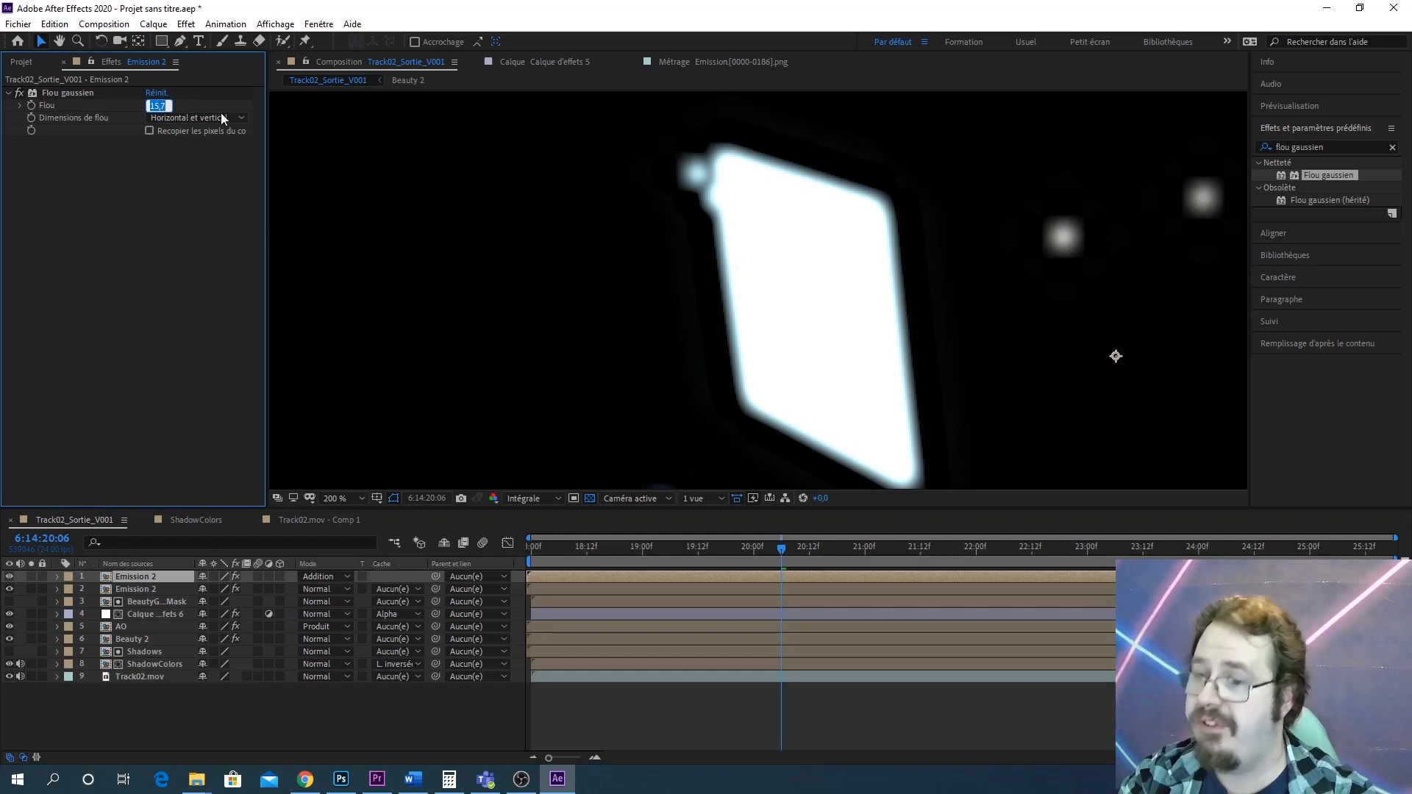
left_click(80, 188)
left_click_drag(153, 109, 723, 1)
left_click_drag(808, 1, 877, 2)
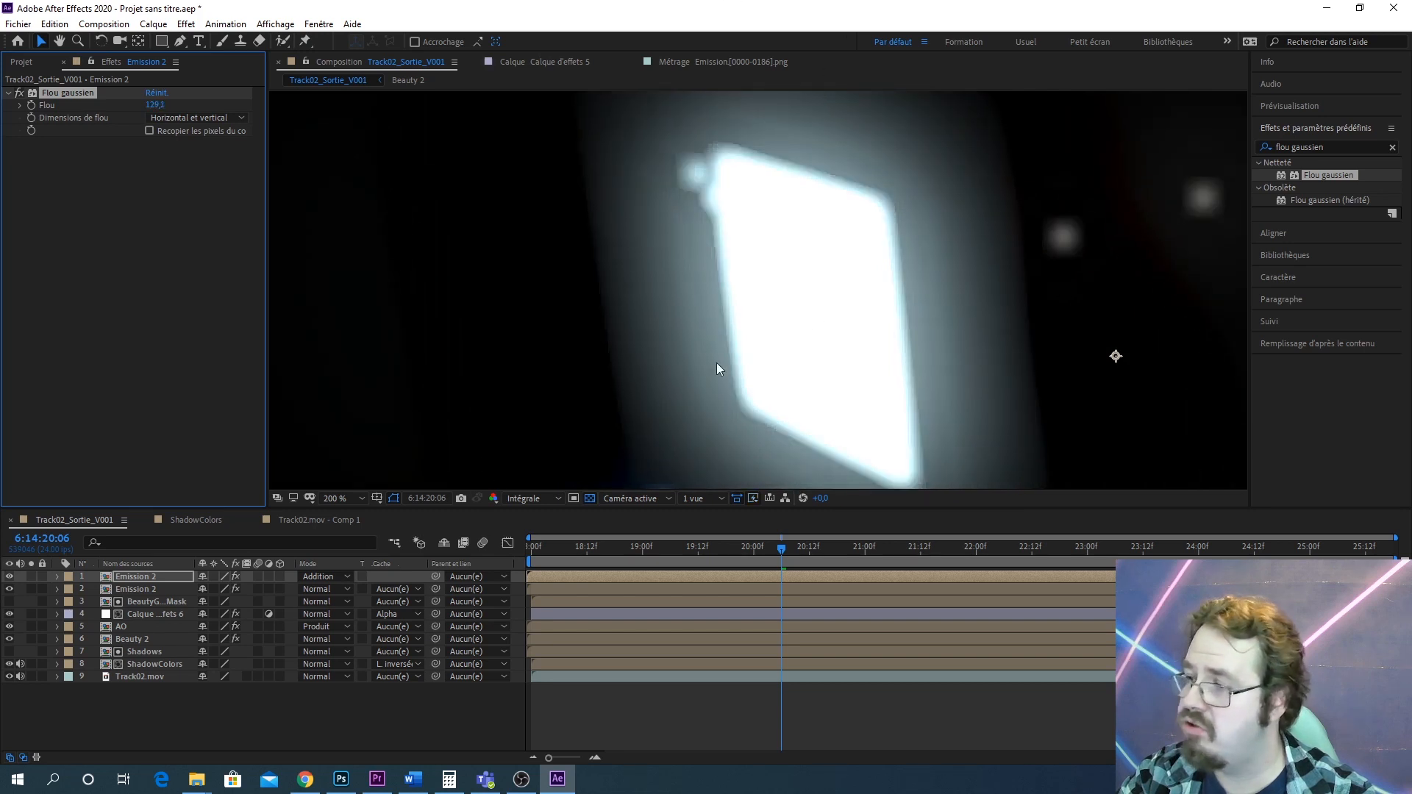
Duplicate the top Emission 2 layer and set the second copy's blur to about 78.4
left_click(138, 576)
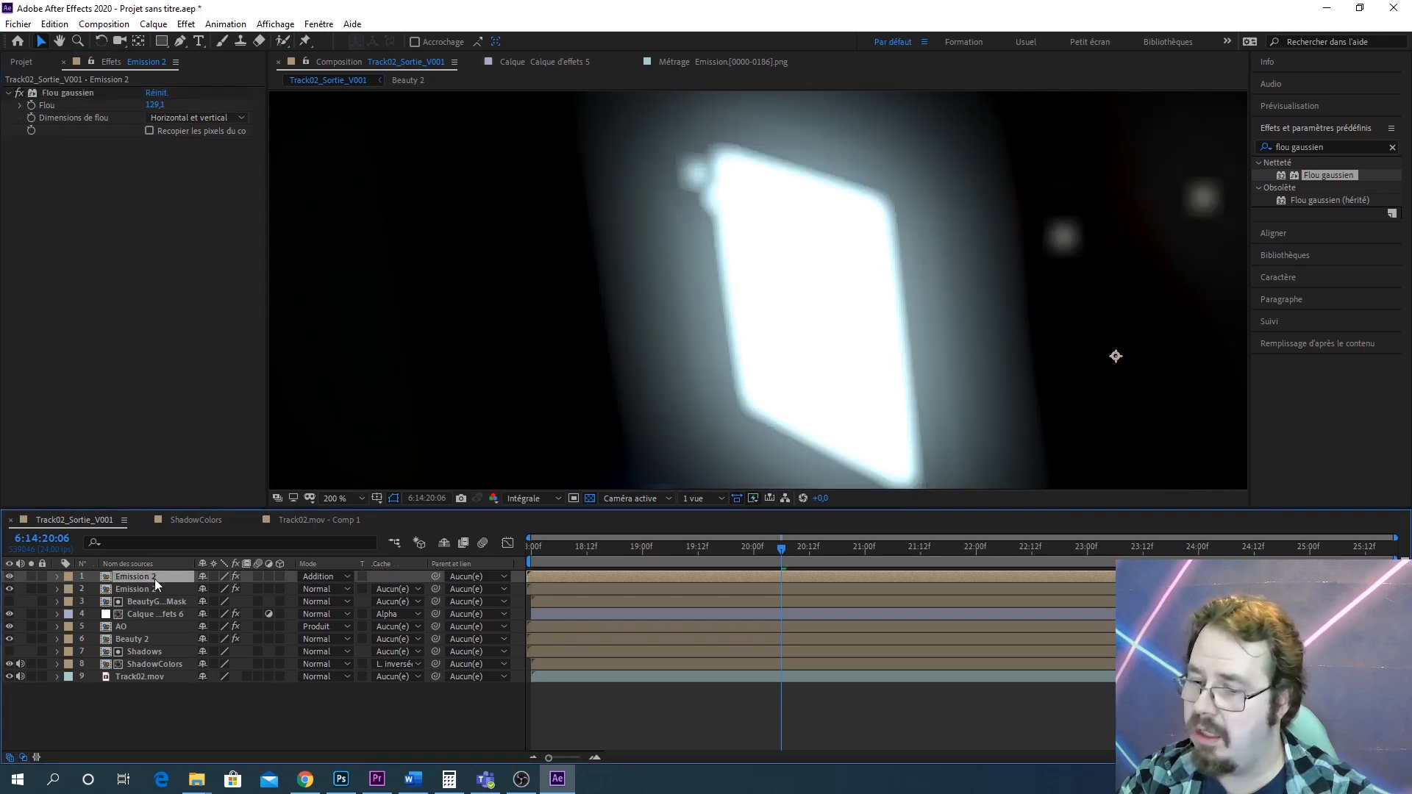
key("ctrl+d")
left_click(144, 593)
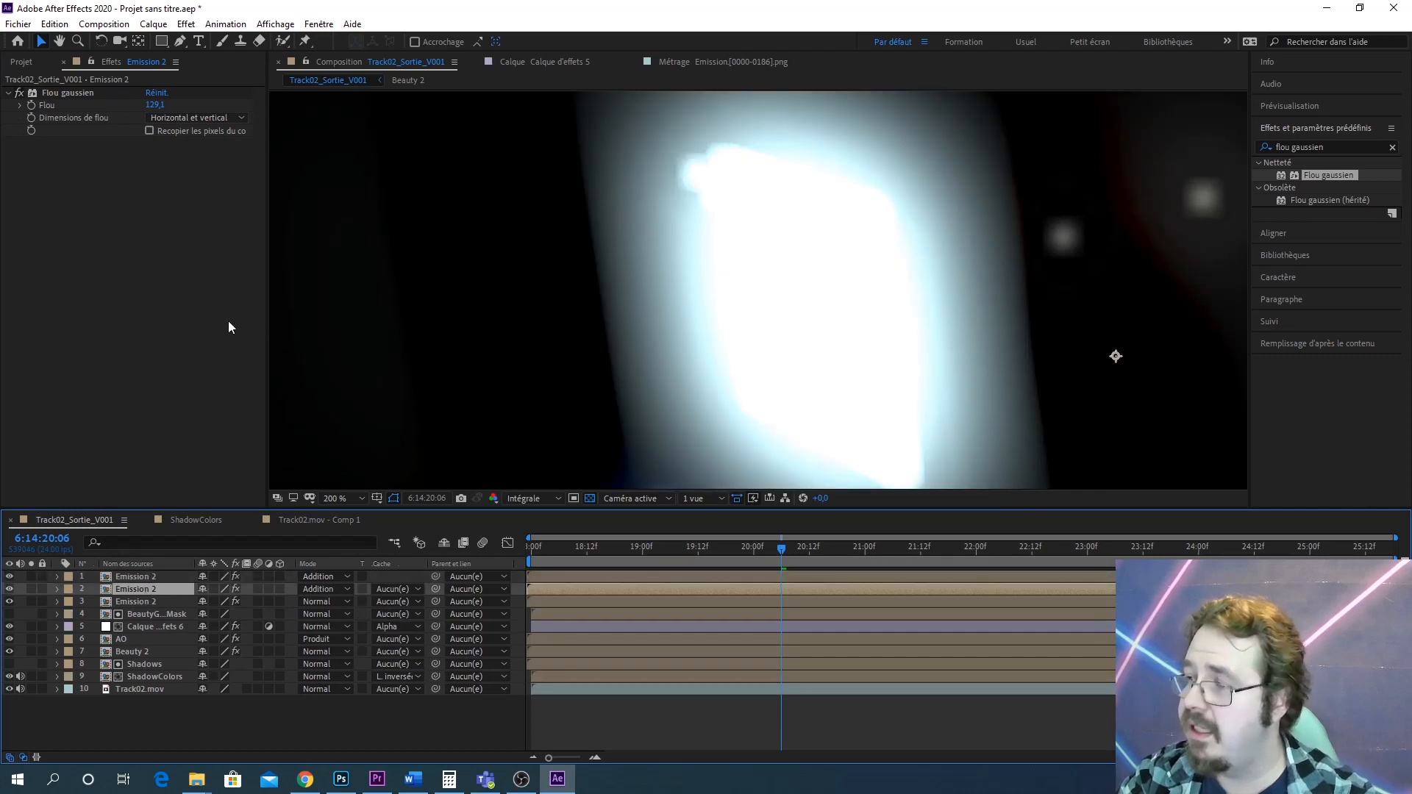
left_click_drag(154, 105, 118, 104)
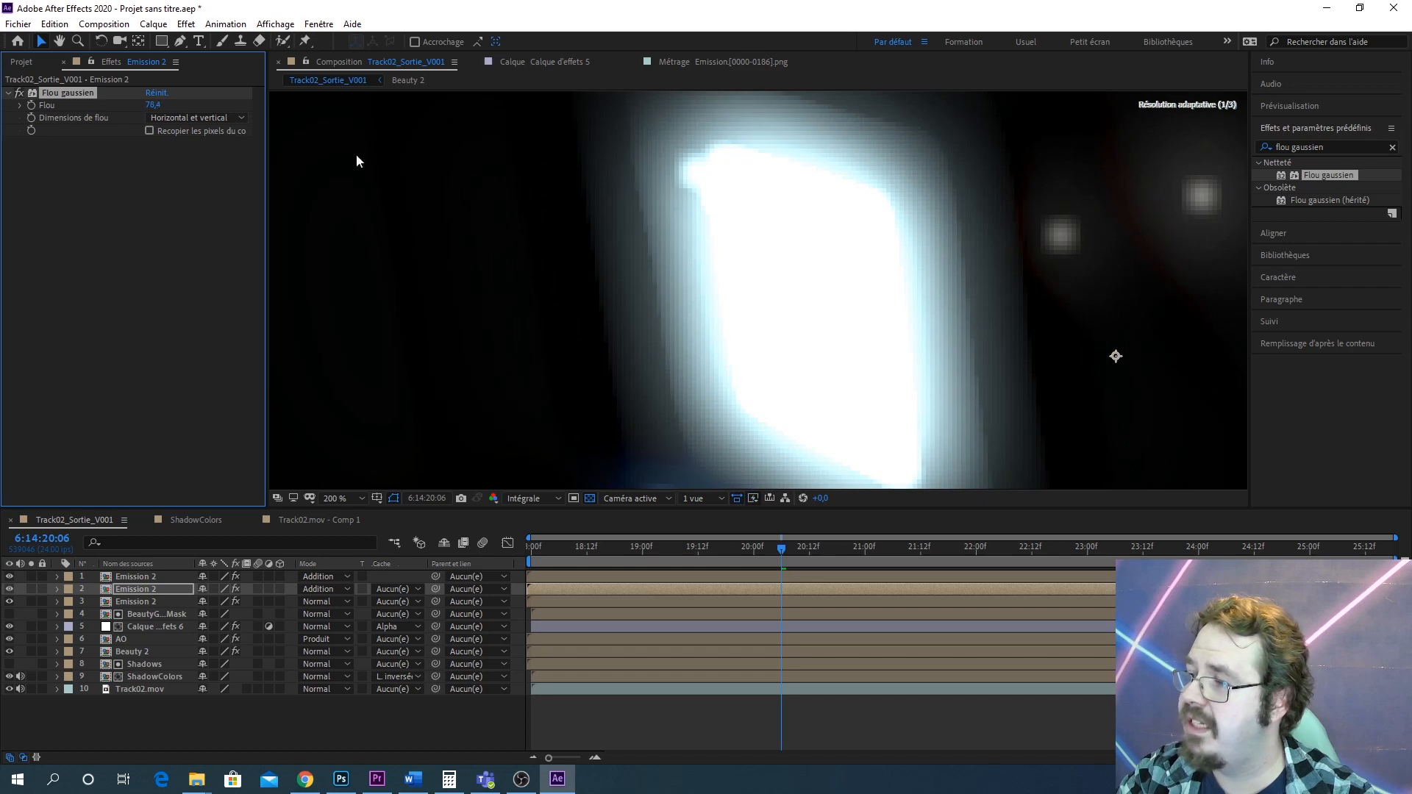
Zoom the viewer to examine the glow and compare the blur values of the Emission 2 layers
scroll(996, 332, "down", 5)
scroll(882, 376, "up", 3)
scroll(882, 376, "up", 2)
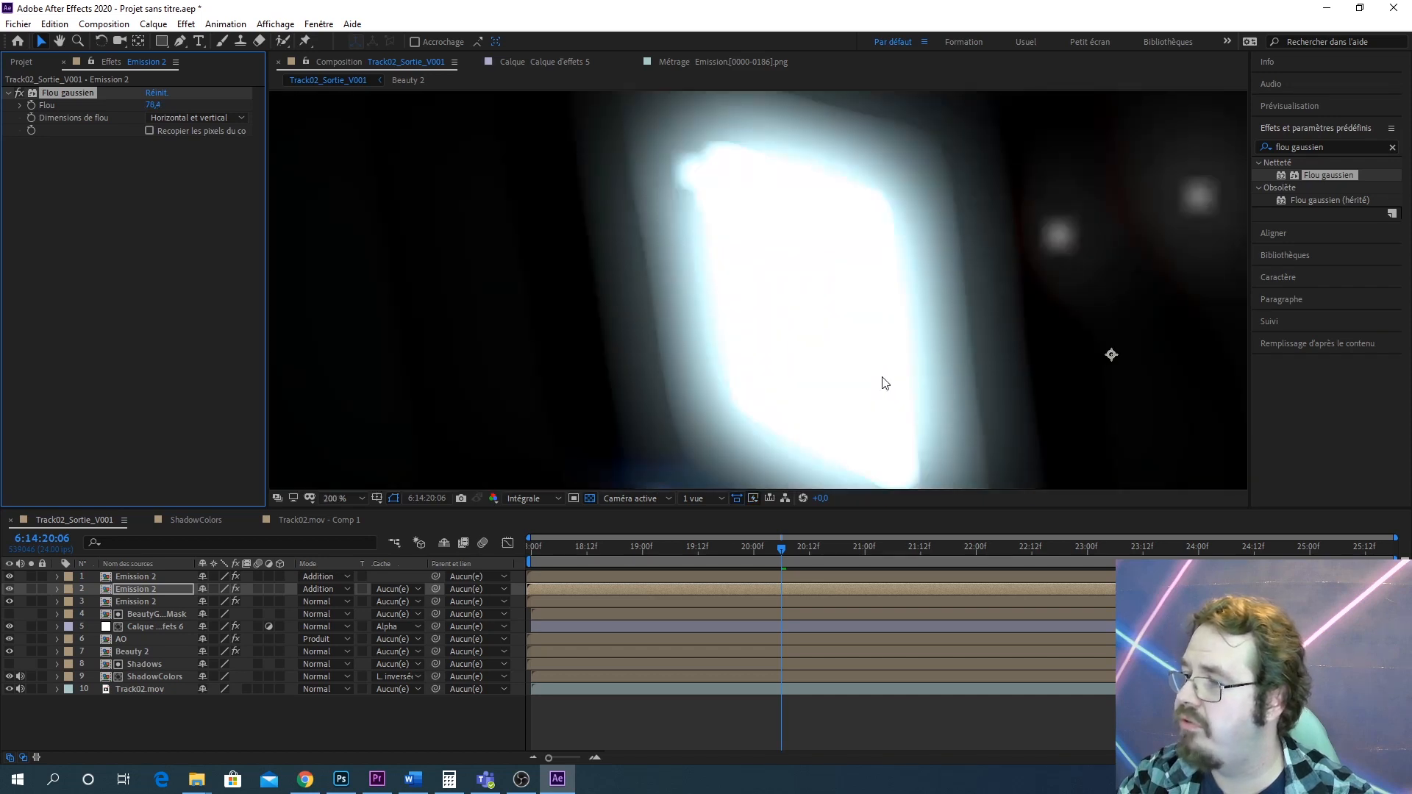
scroll(882, 377, "down", 3)
scroll(861, 392, "up", 3)
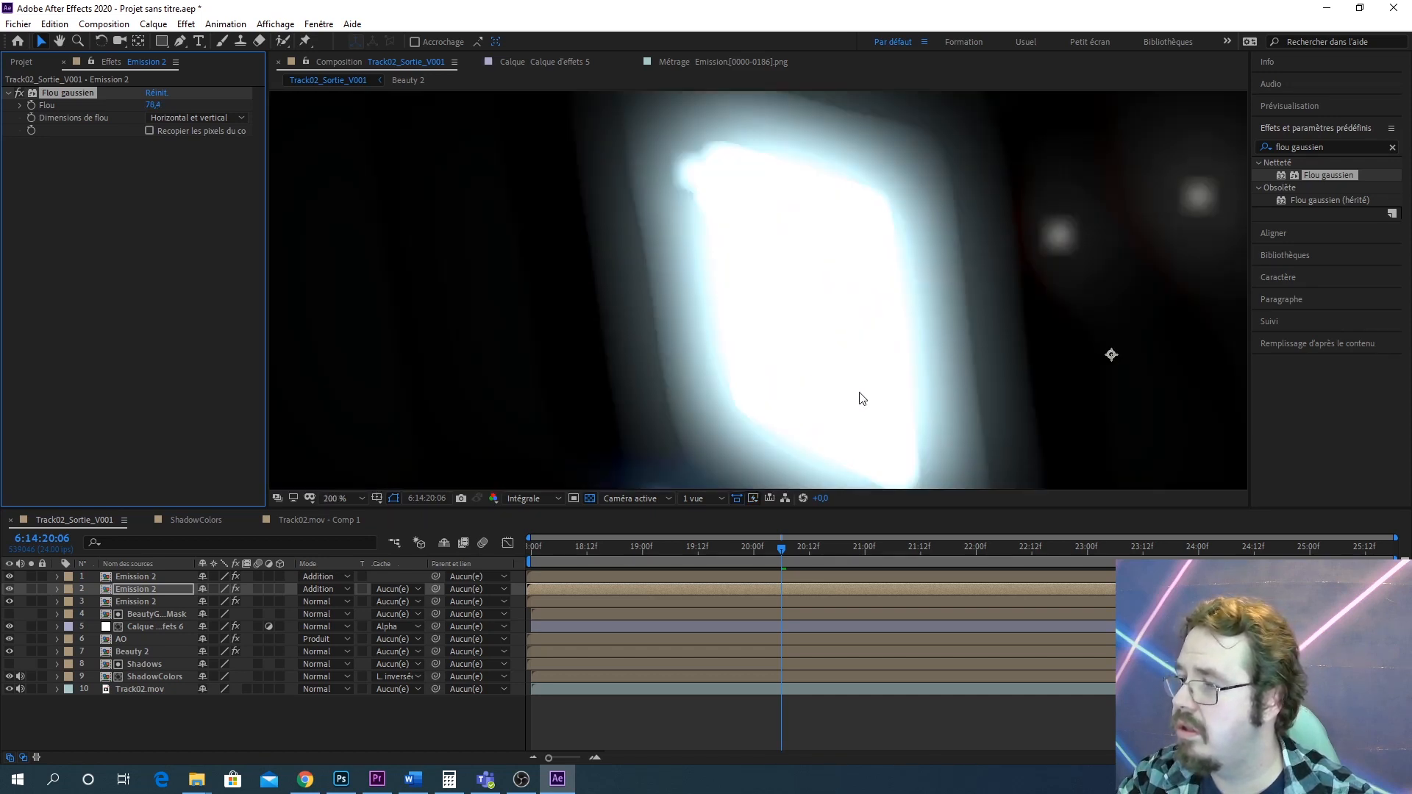
scroll(883, 340, "down", 1)
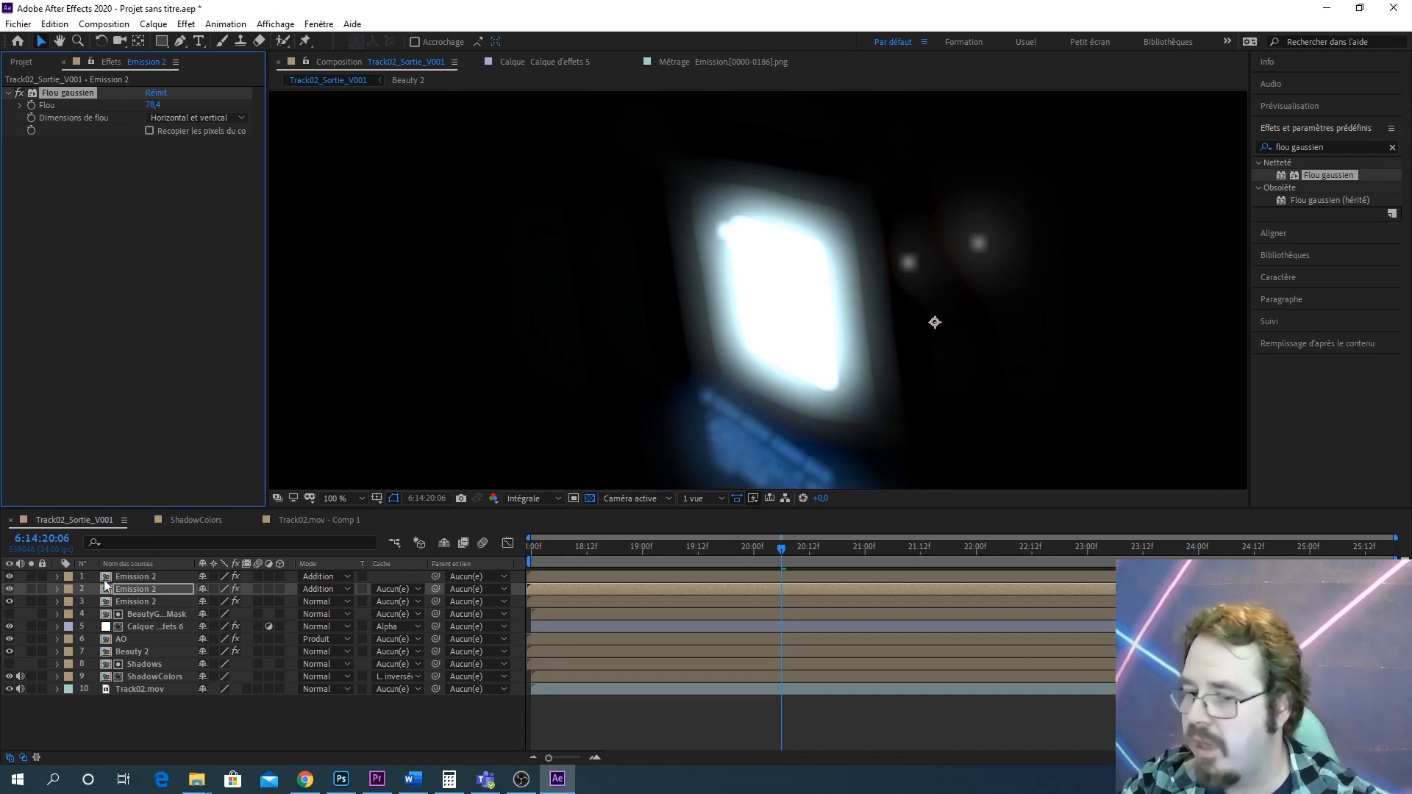
left_click(130, 602)
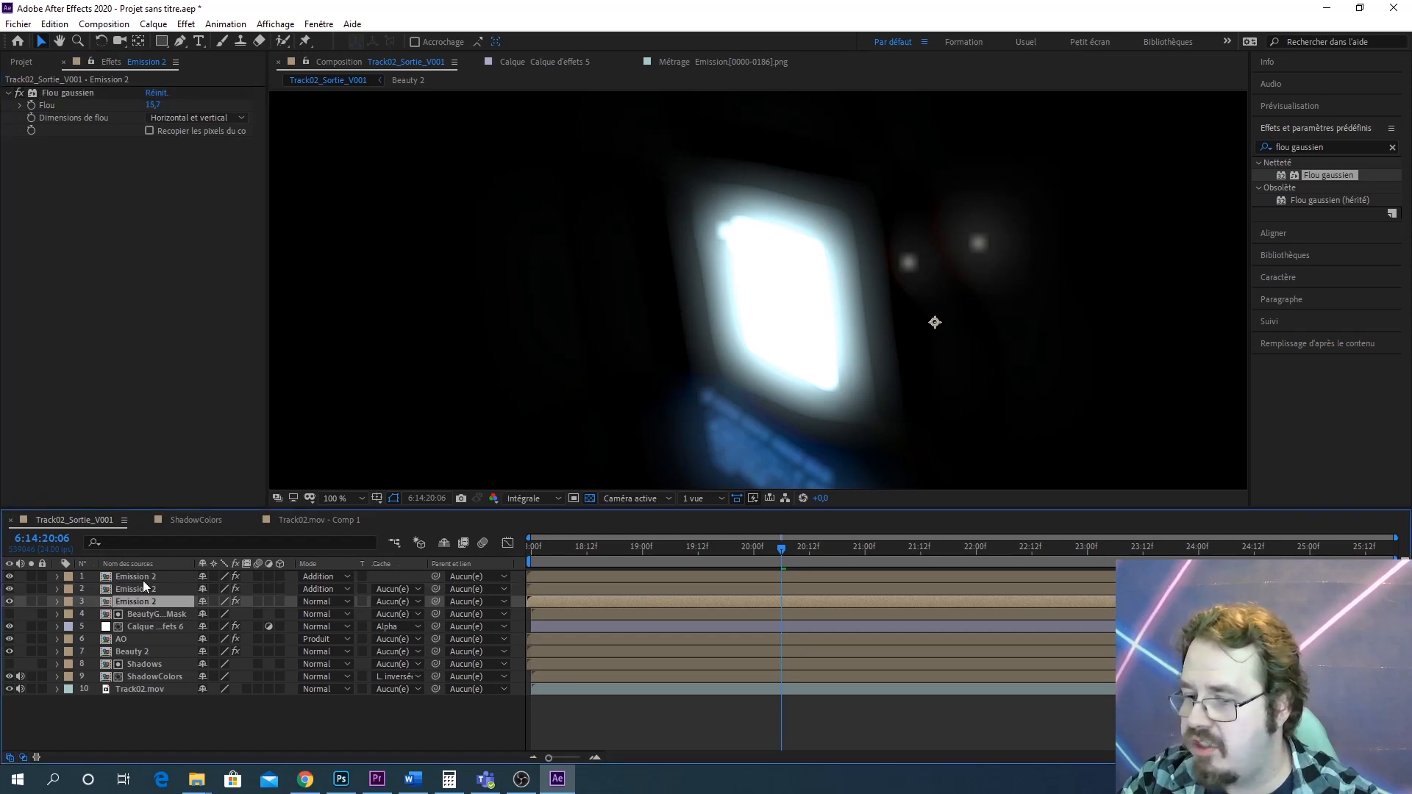
left_click(132, 589)
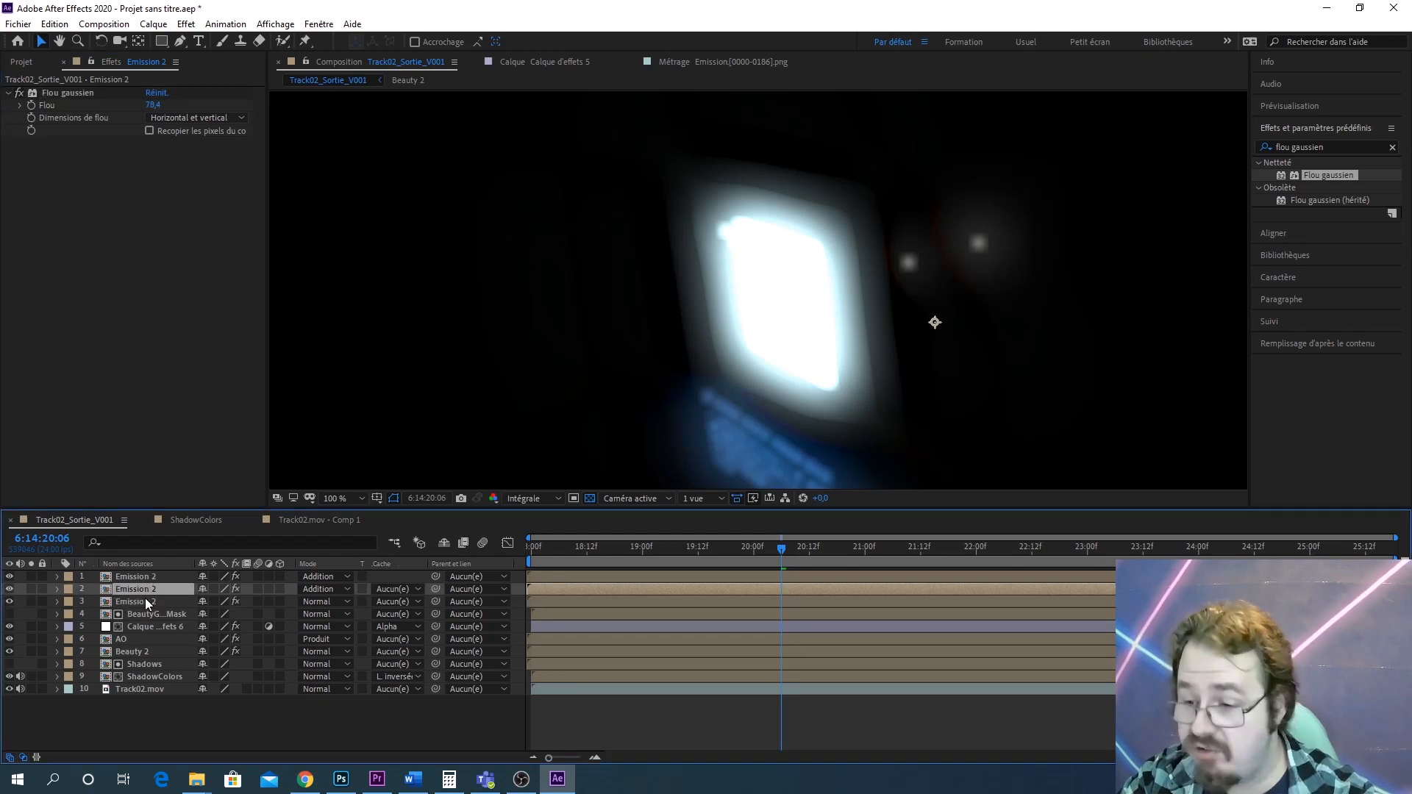
Duplicate the 78.4-blur Emission 2 layer and move the copy to the top of the stack
key("ctrl+d")
left_click_drag(143, 588, 147, 572)
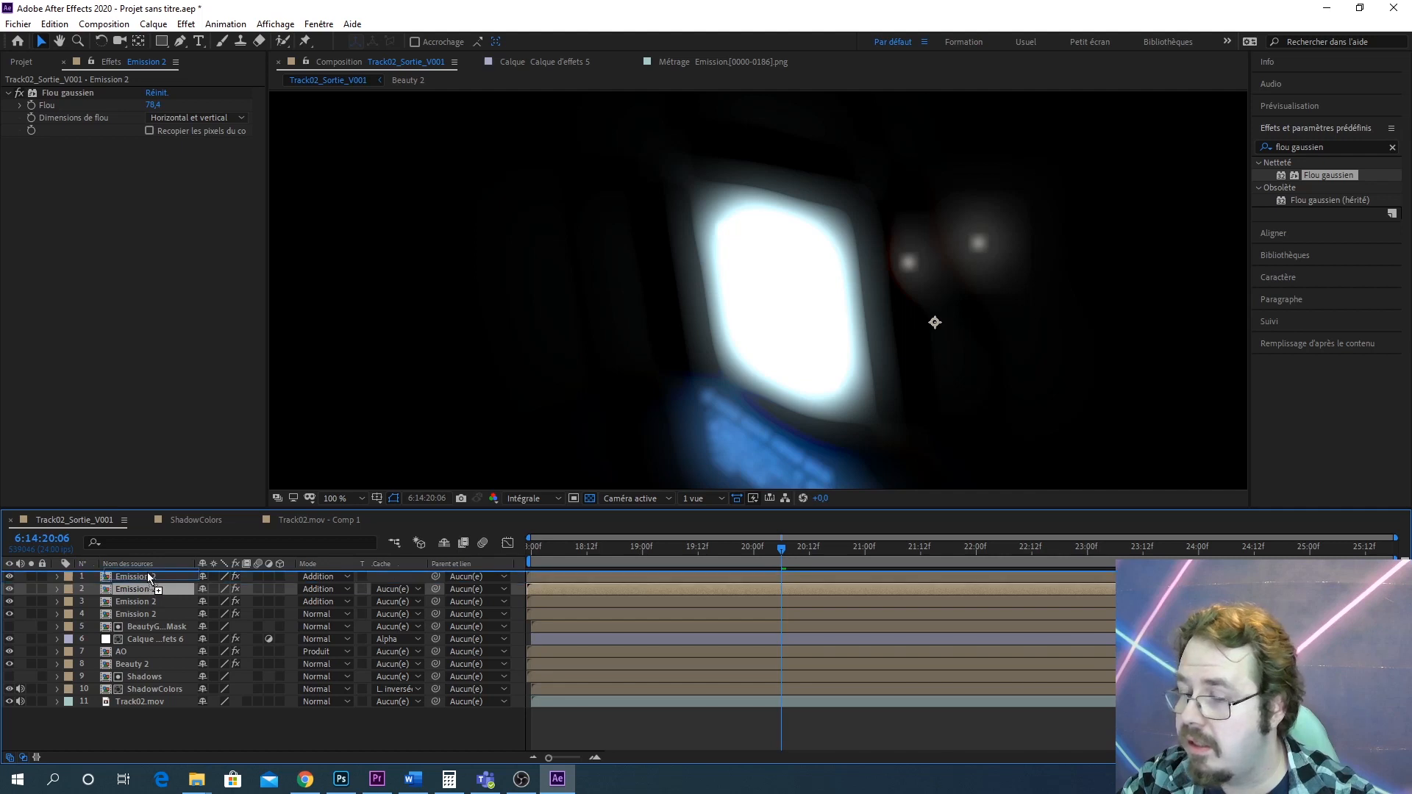
left_click(58, 577)
left_click(58, 577)
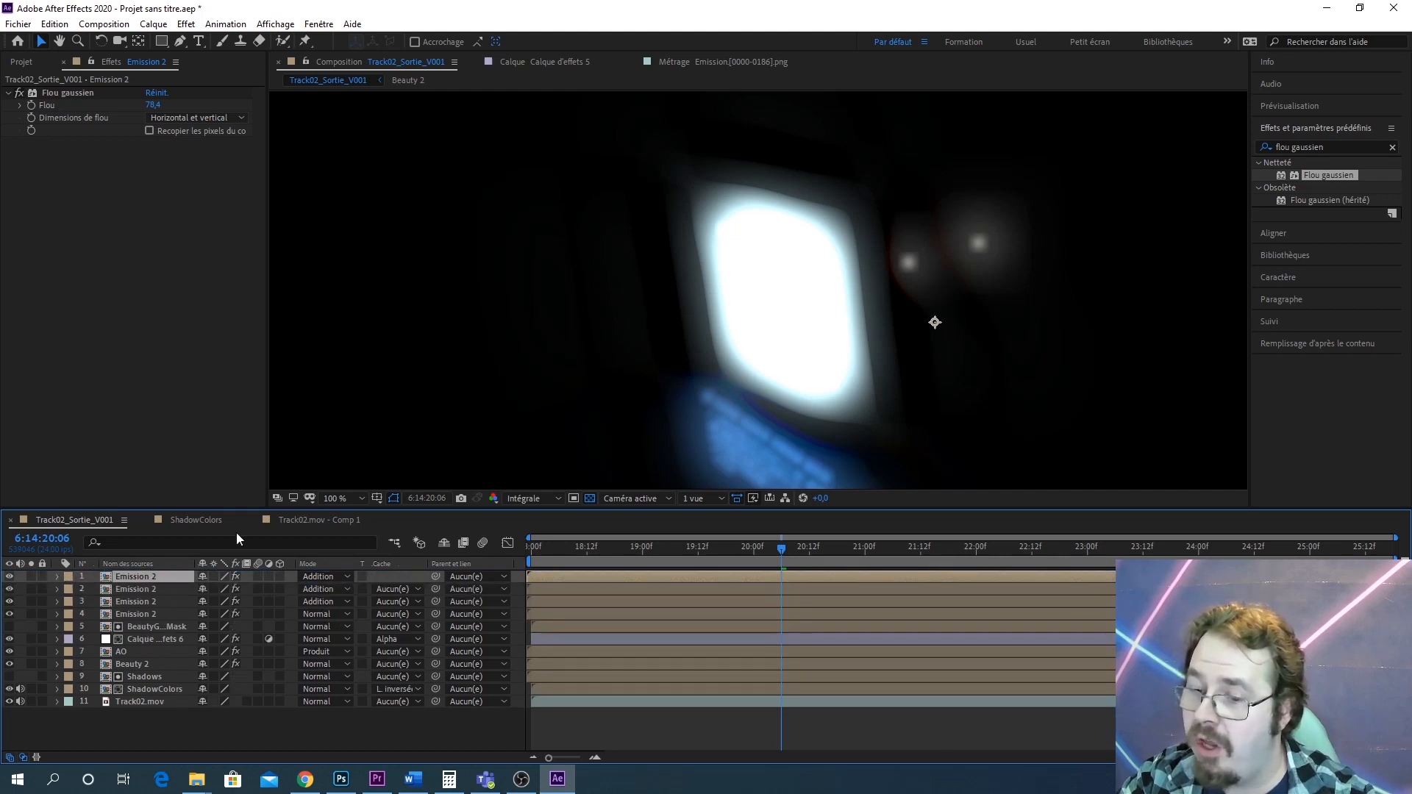
Add a second Gaussian Blur effect to the top Emission 2 layer
left_click(21, 106)
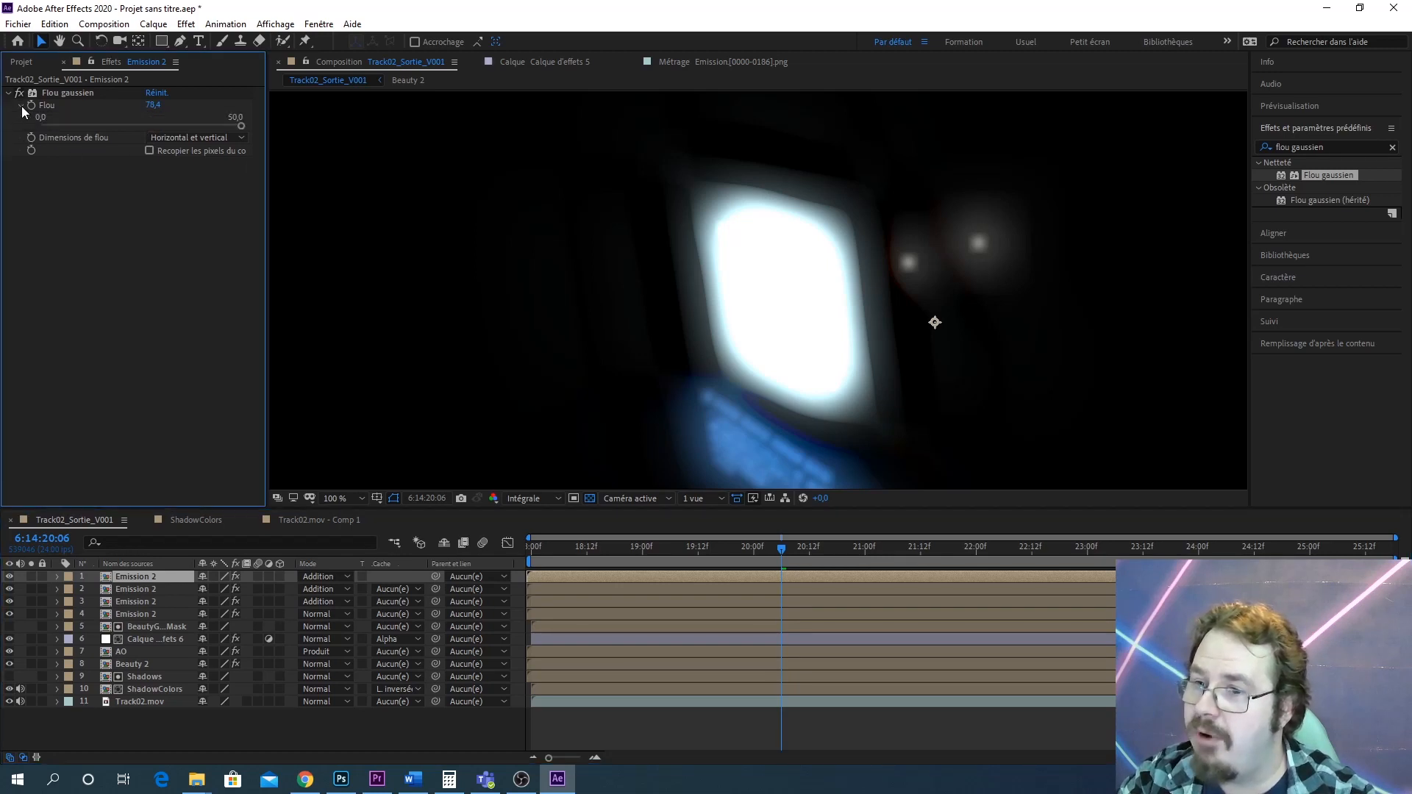
left_click(195, 139)
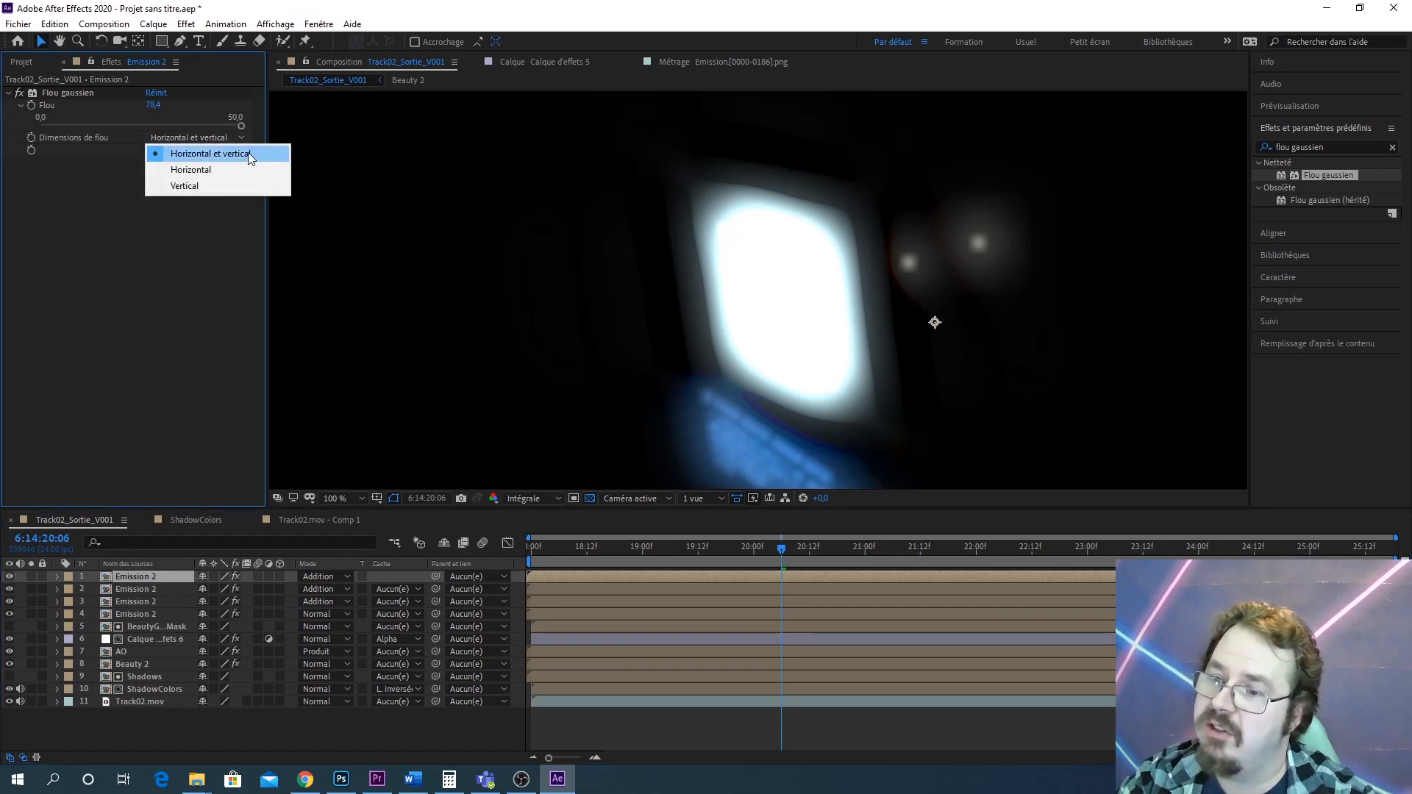
left_click(171, 228)
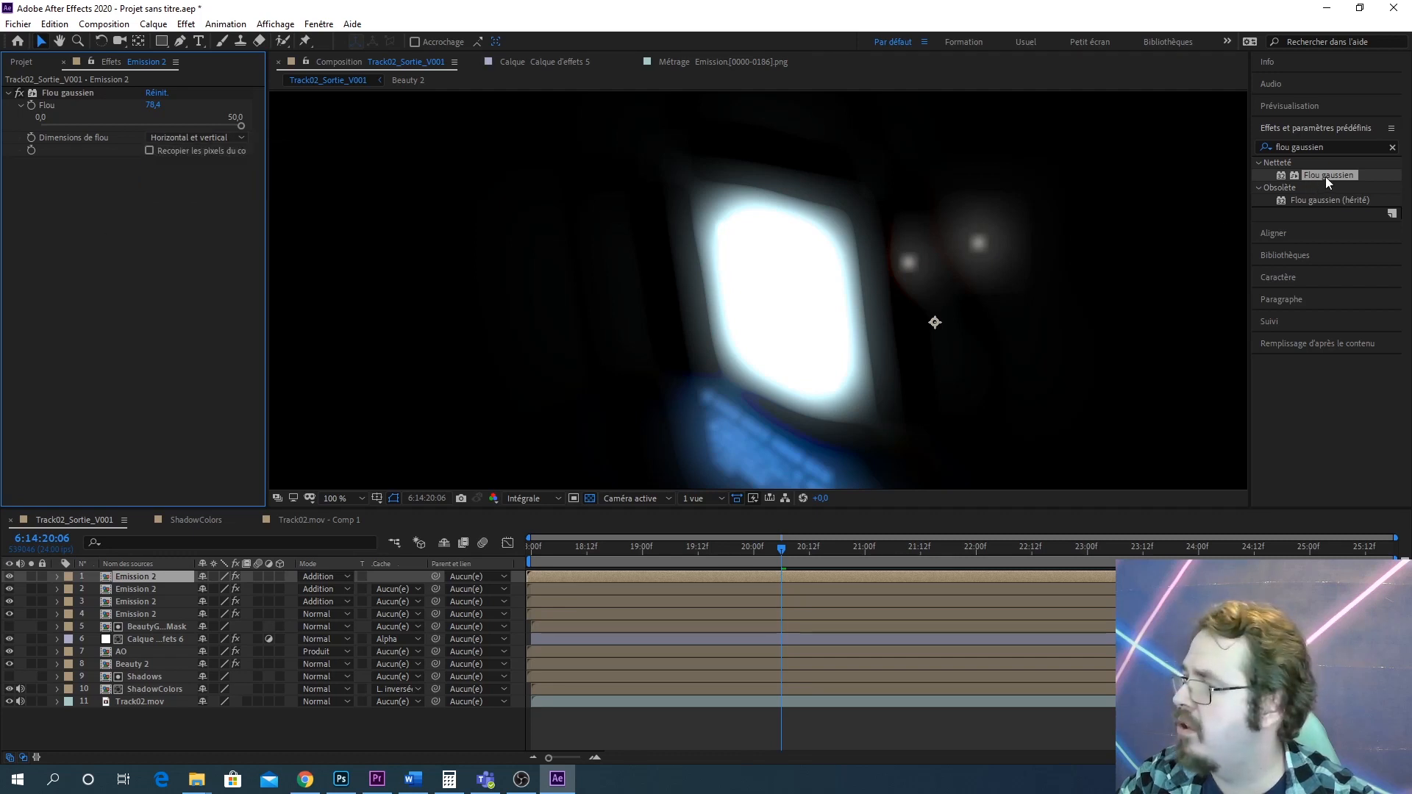
left_click_drag(1325, 176, 132, 231)
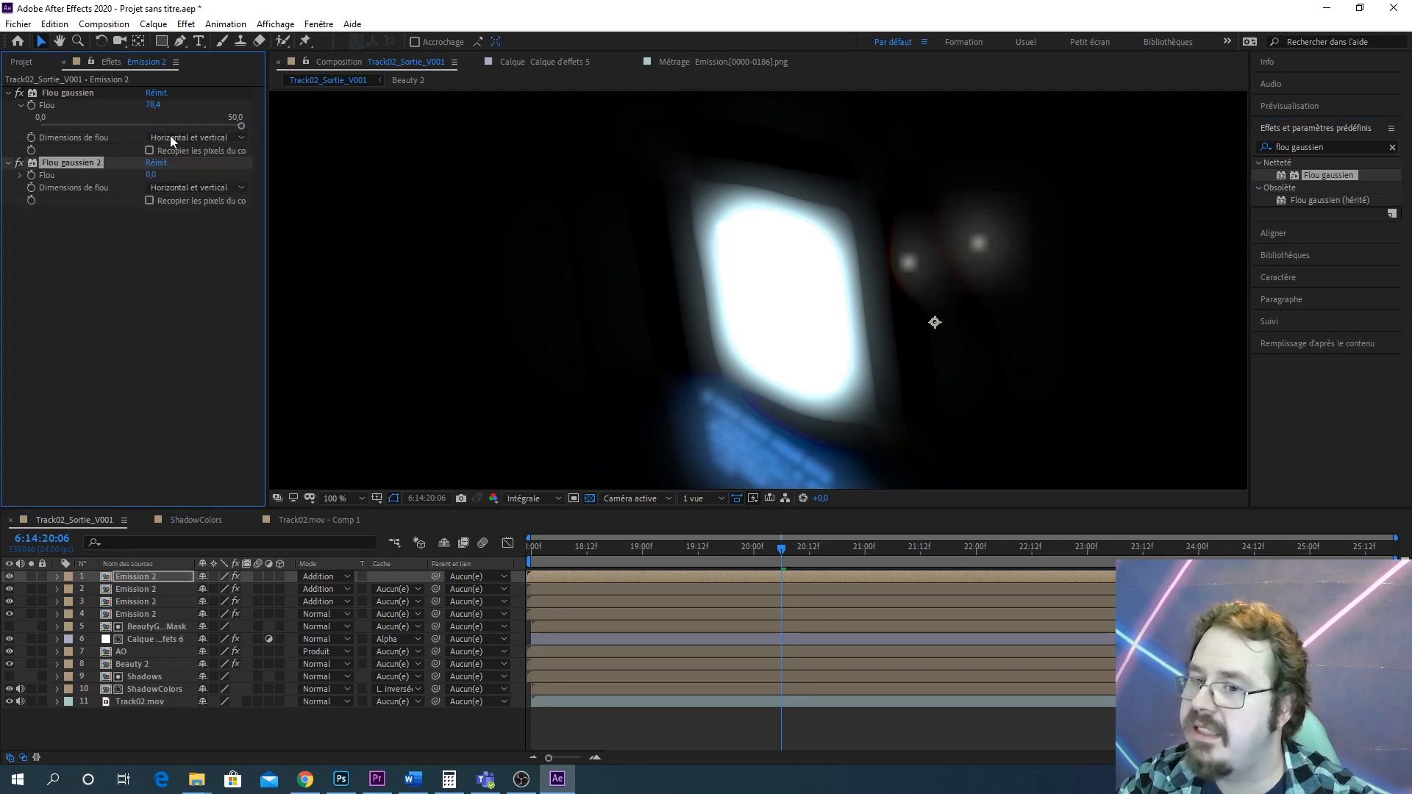
Set the first Gaussian blur amount on the top layer to 50
left_click(152, 105)
type("50")
key("Return")
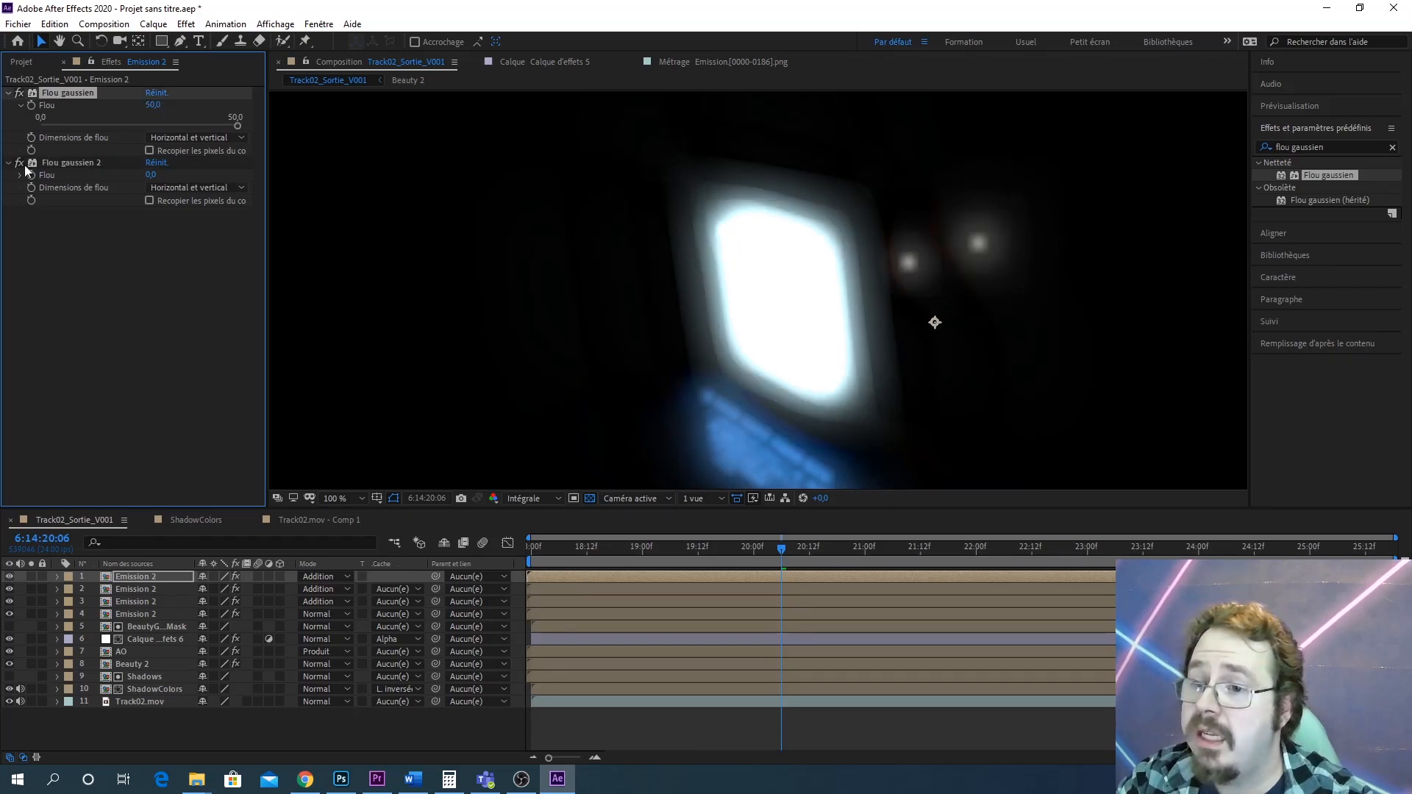
Set Flou gaussien 2 to Horizontal blur dimensions with a blur of about 661.3
left_click(196, 188)
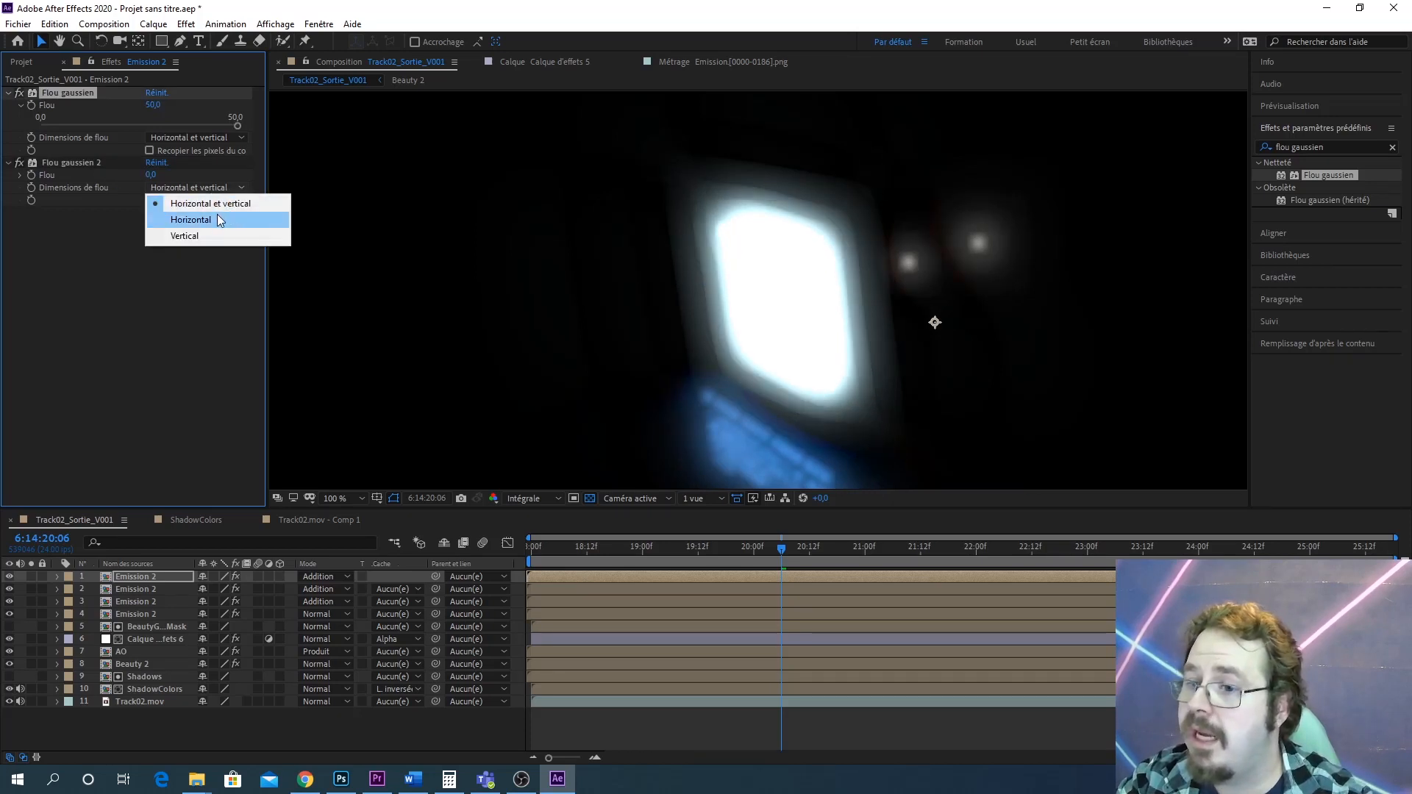
left_click(218, 214)
left_click_drag(151, 176, 213, 176)
left_click_drag(1408, 36, 1411, 36)
left_click_drag(158, 175, 1116, 77)
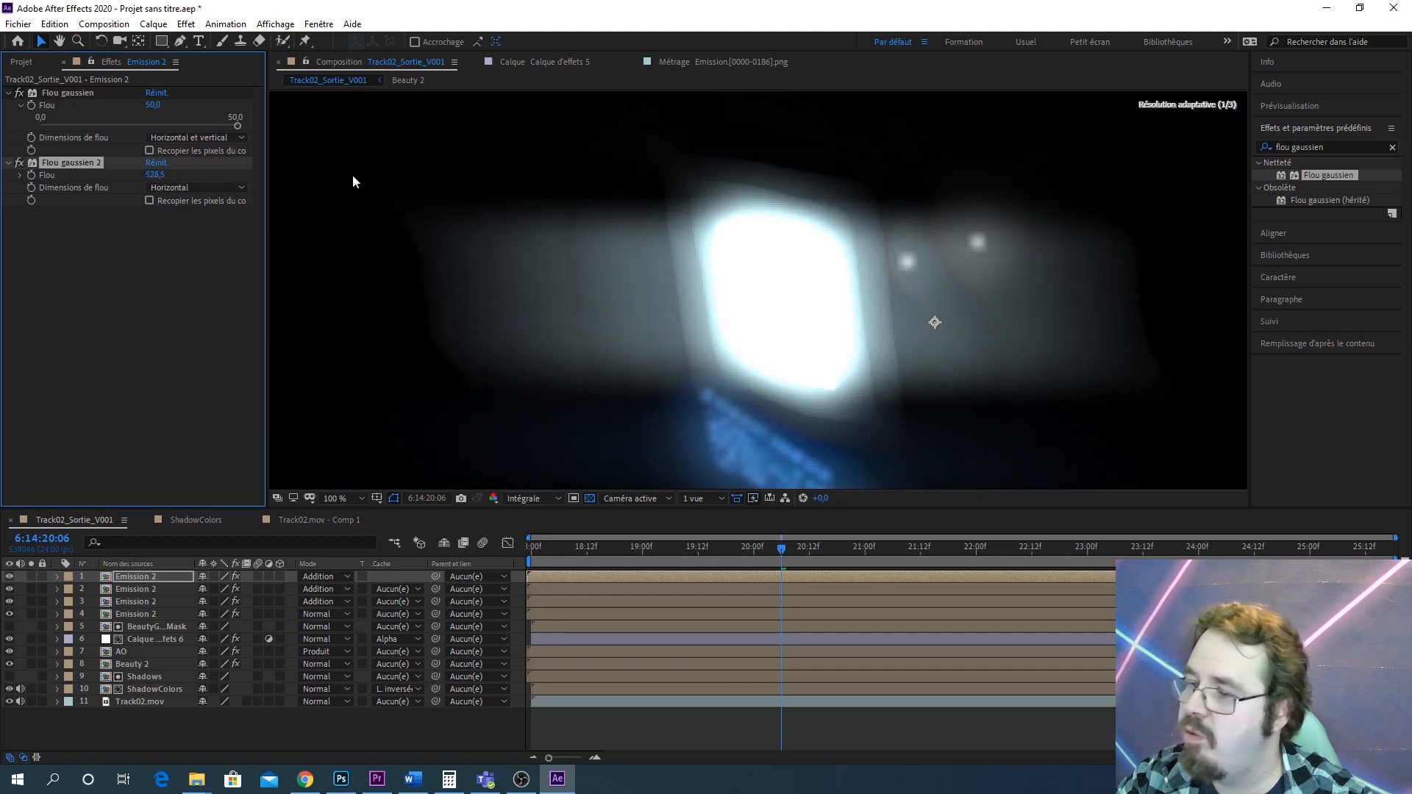
left_click_drag(154, 175, 765, 147)
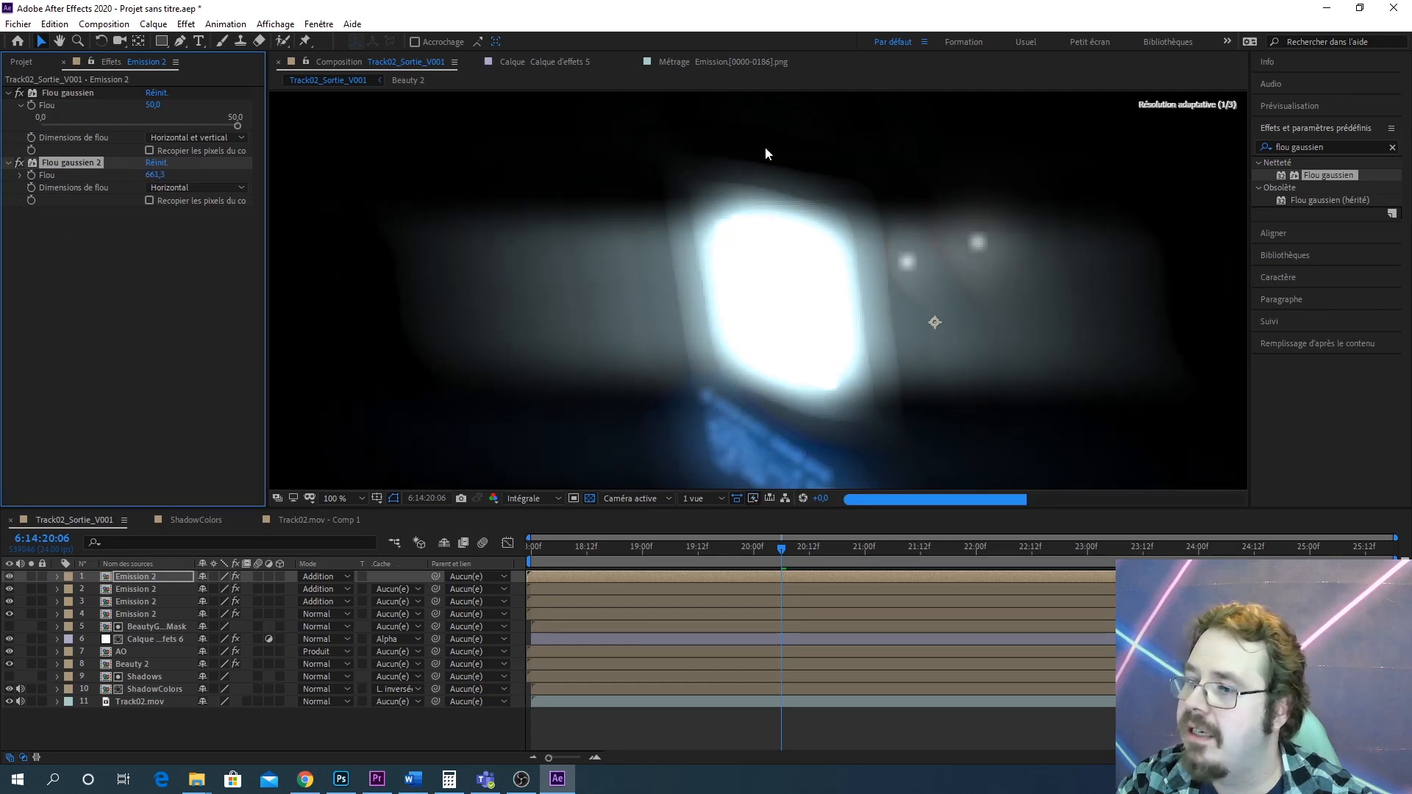
Zoom the viewer in and out to inspect the horizontal glow streak
scroll(814, 245, "down", 6)
scroll(831, 267, "up", 4)
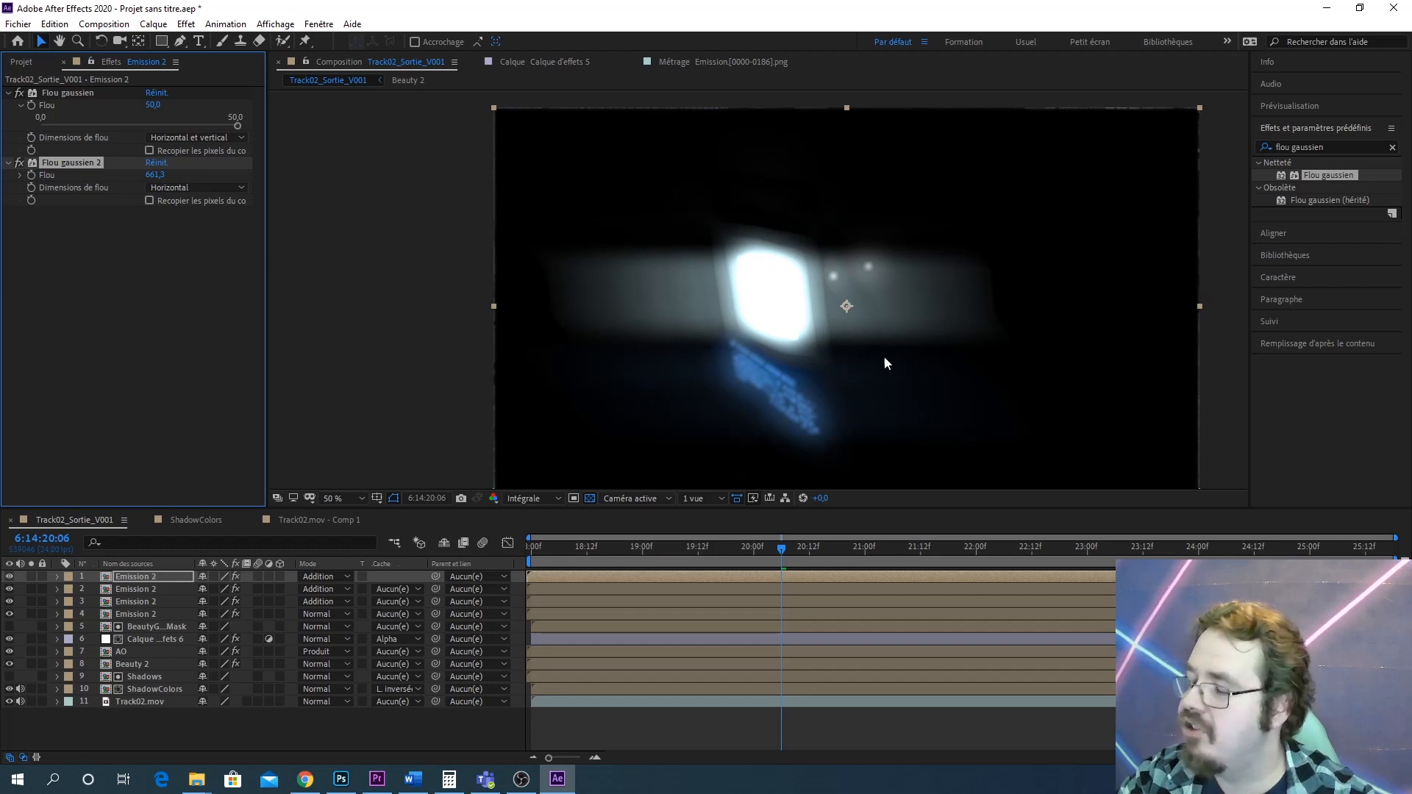
scroll(884, 363, "up", 4)
scroll(882, 361, "down", 4)
scroll(803, 328, "up", 4)
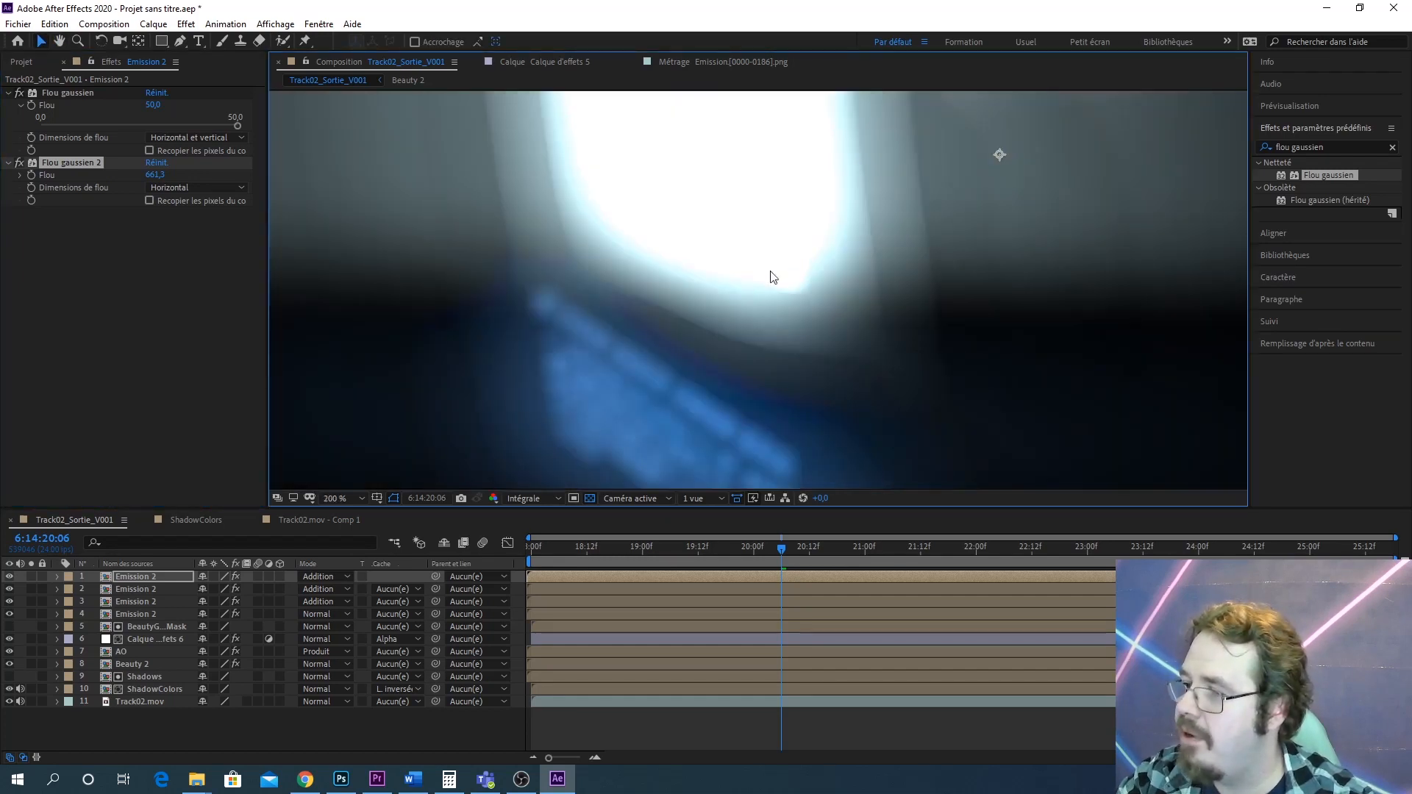
Set the opacity of the second Emission 2 layer to 25%
left_click_drag(774, 277, 839, 401)
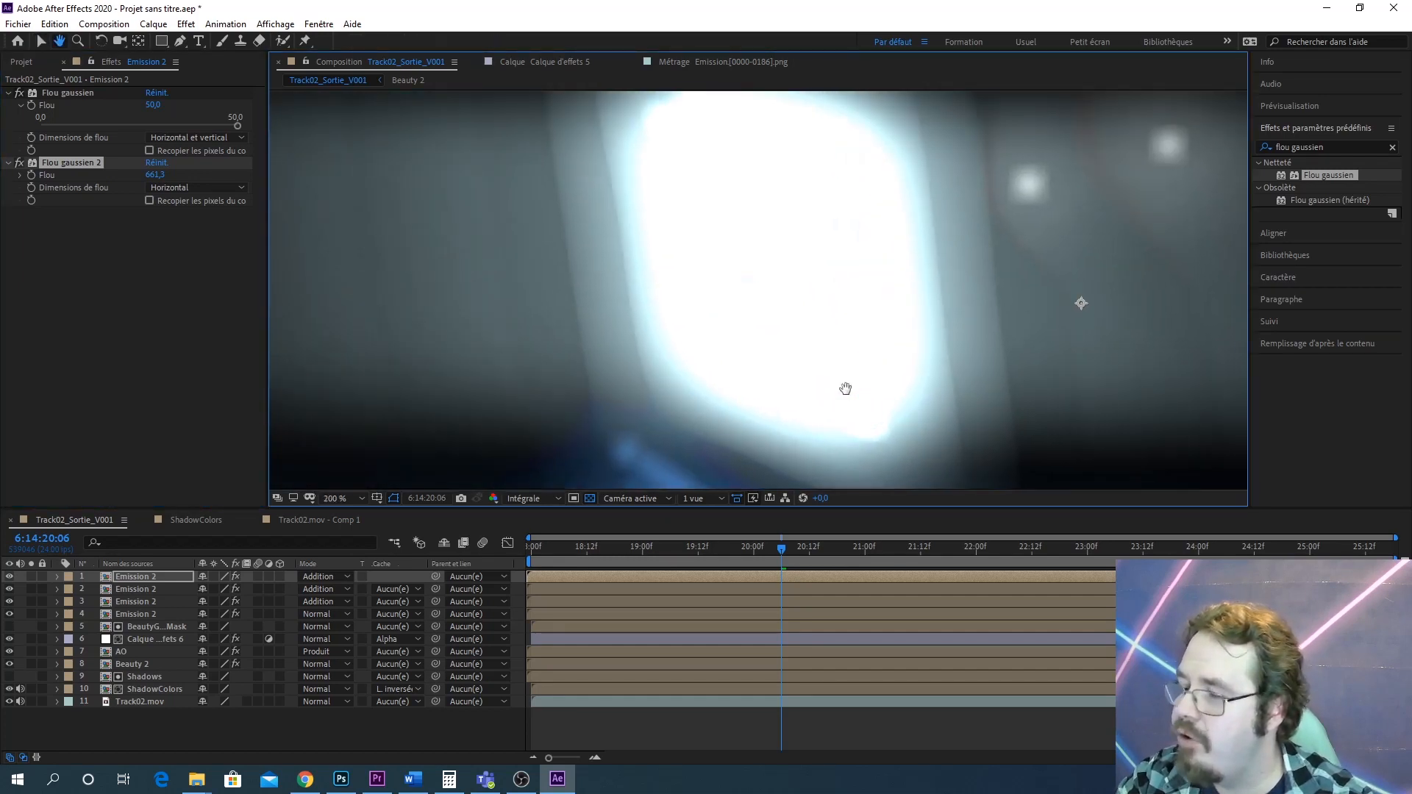
left_click(57, 589)
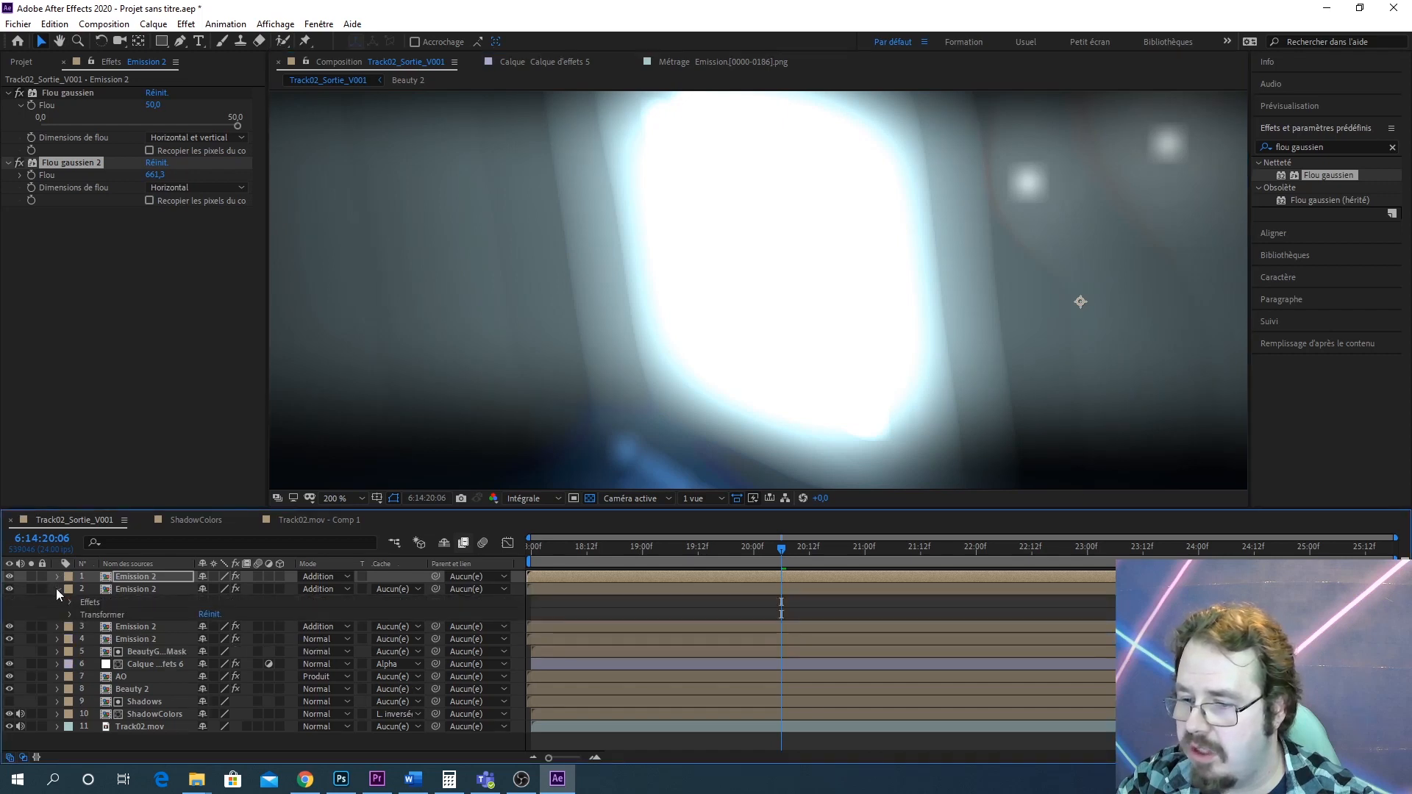
left_click(70, 615)
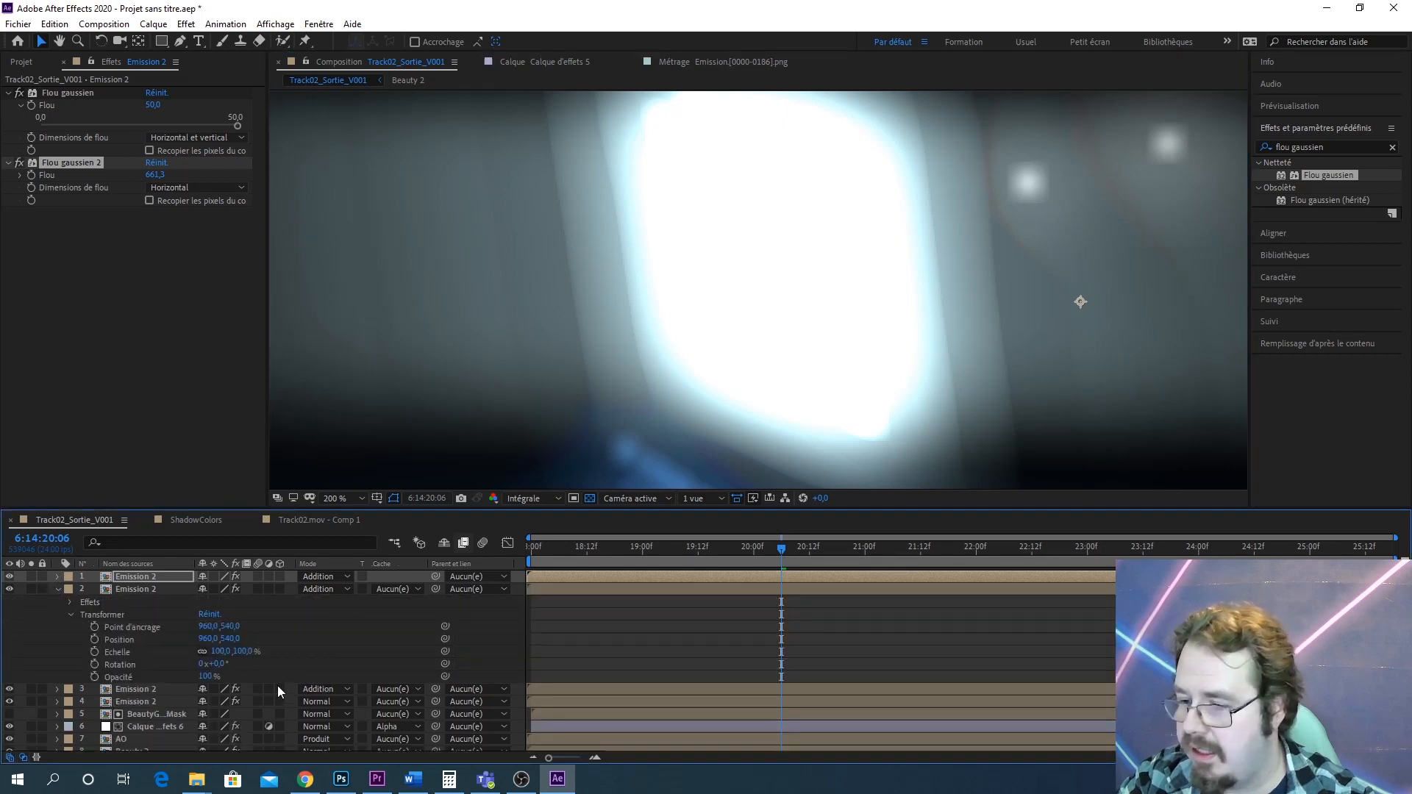
left_click(206, 676)
type("25")
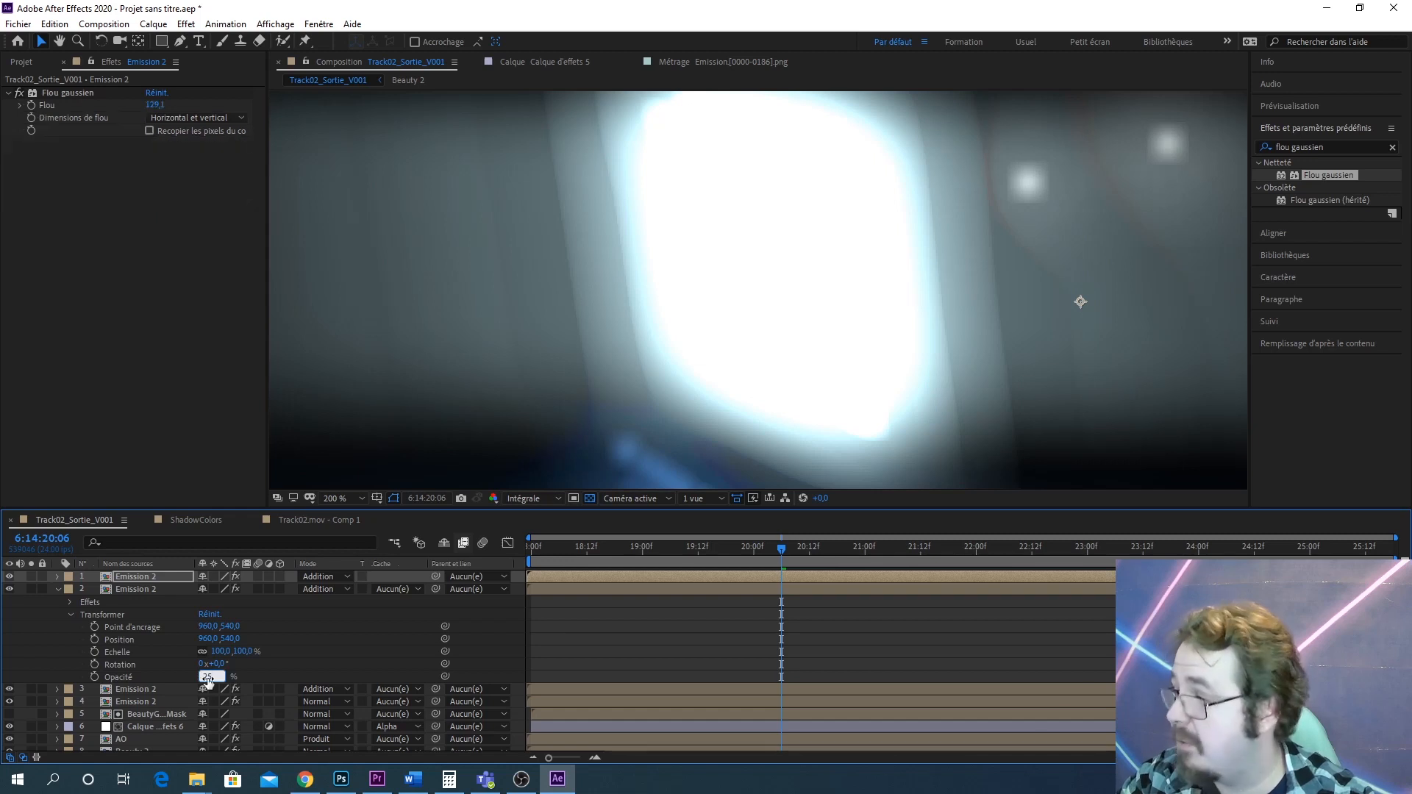
key("Return")
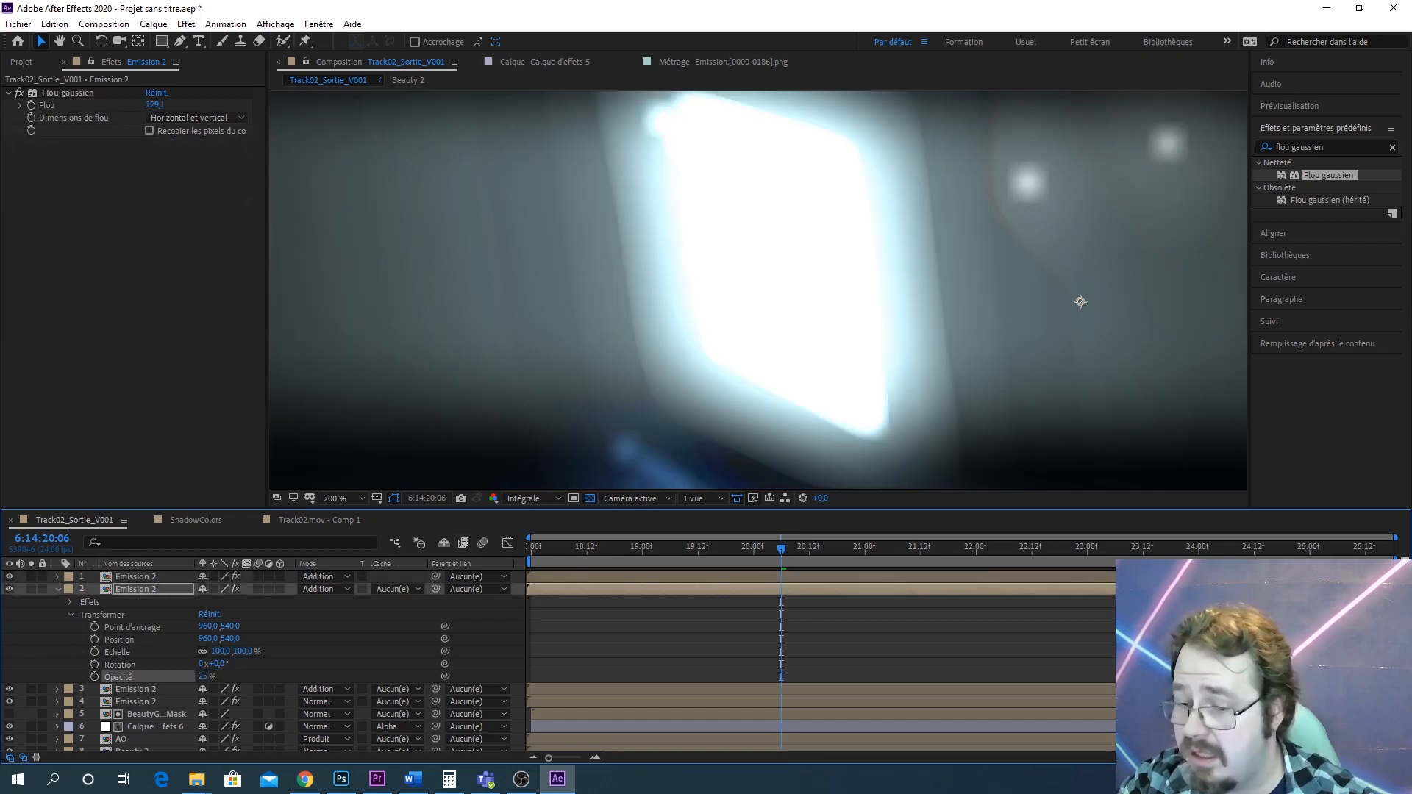
Set the opacity of the third Emission 2 layer to 25%
left_click(58, 589)
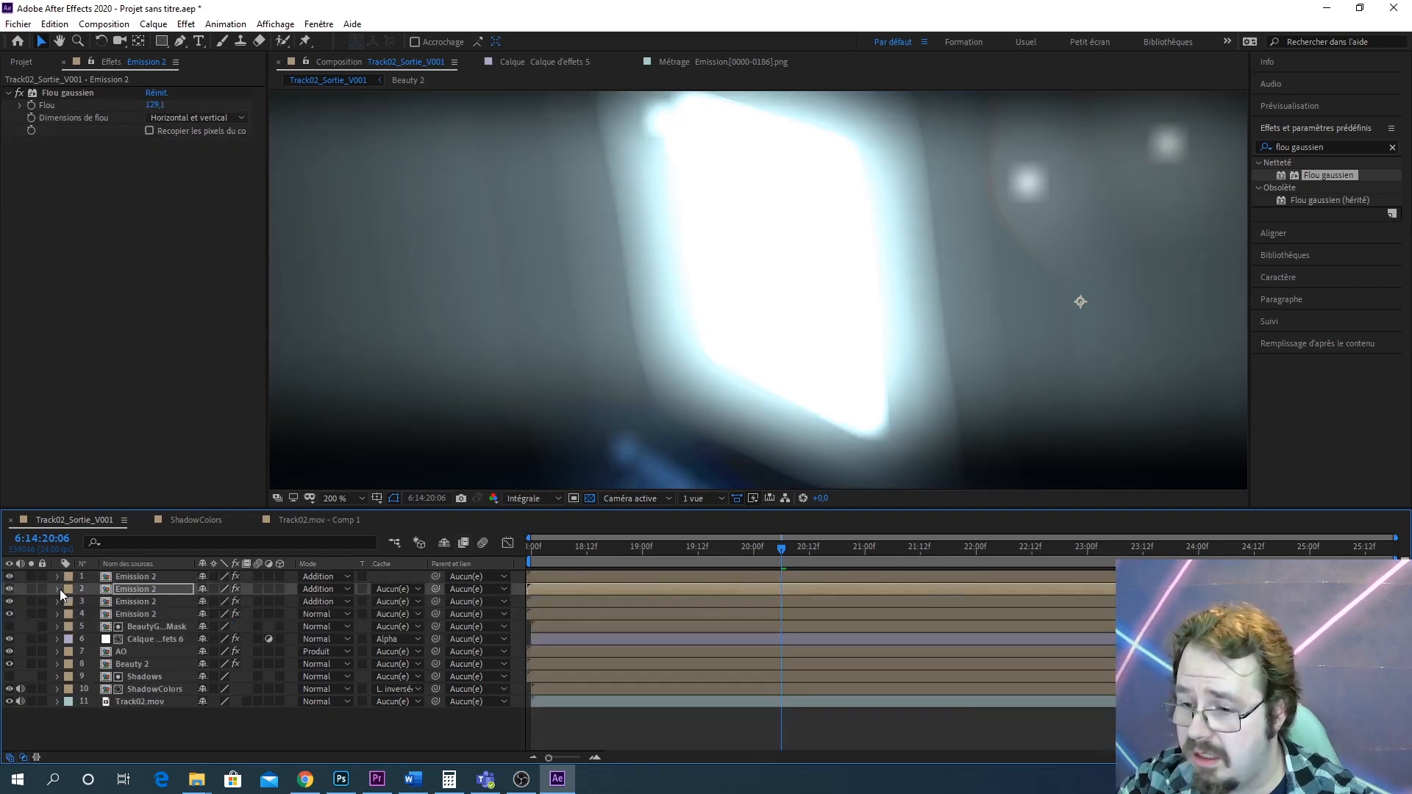
left_click(57, 602)
left_click(63, 611)
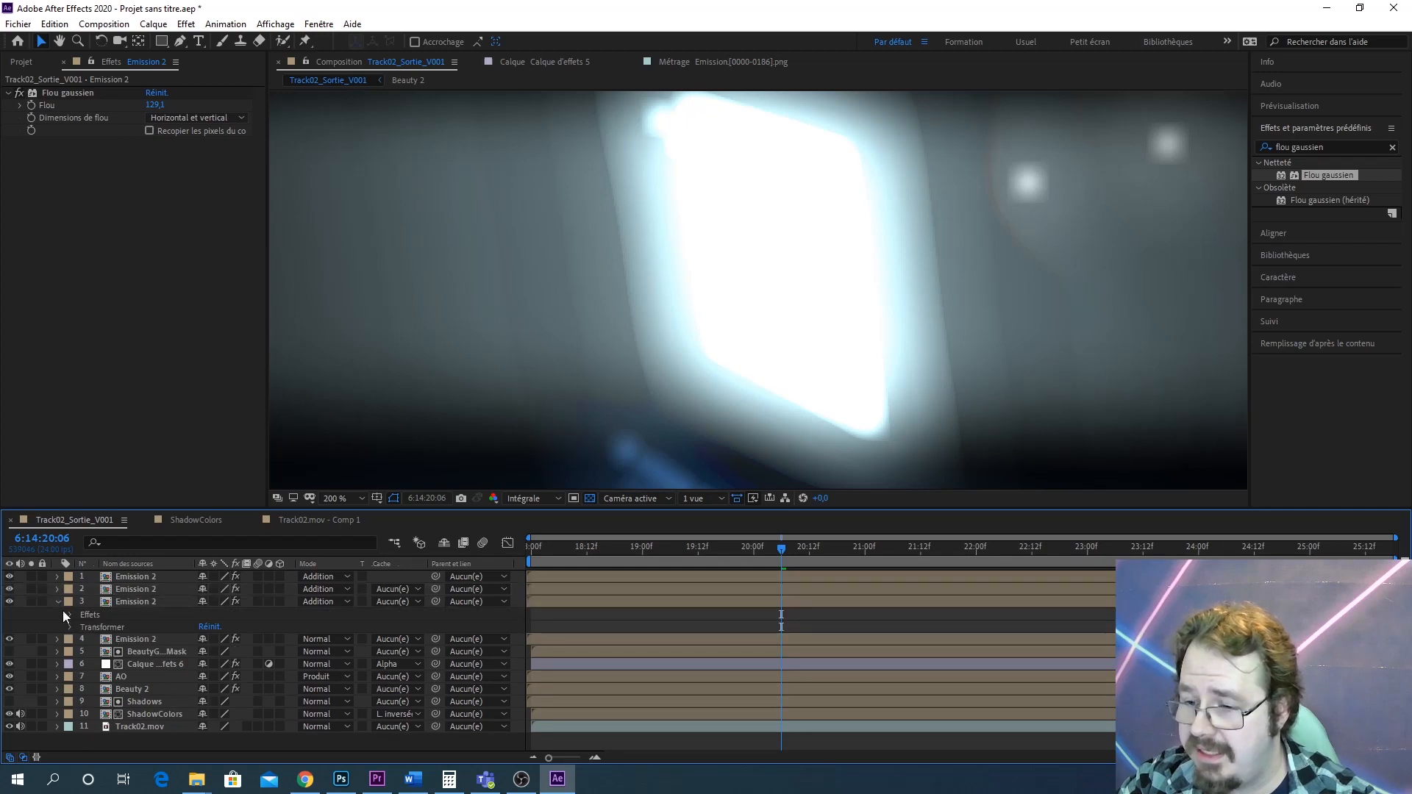
left_click(69, 614)
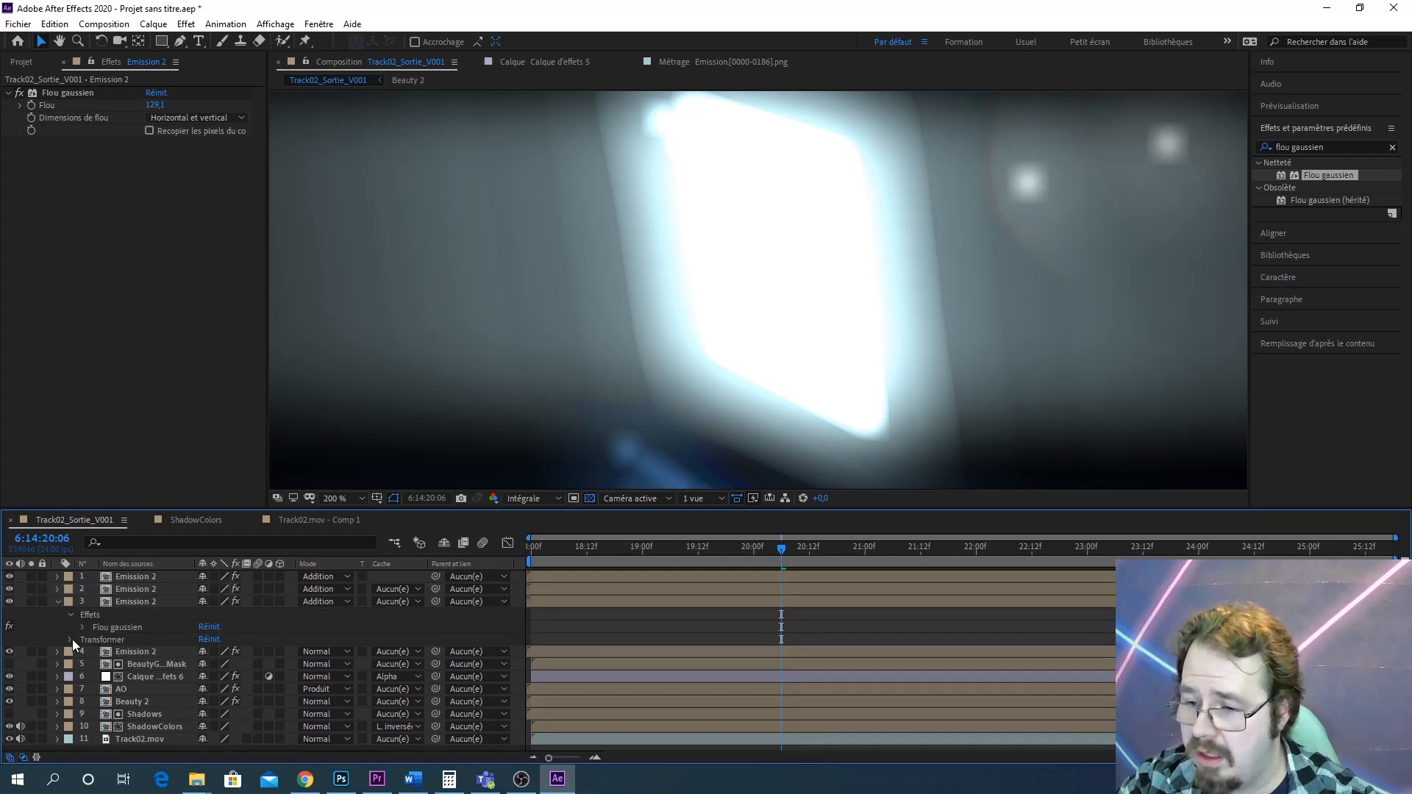
left_click(70, 640)
left_click(207, 702)
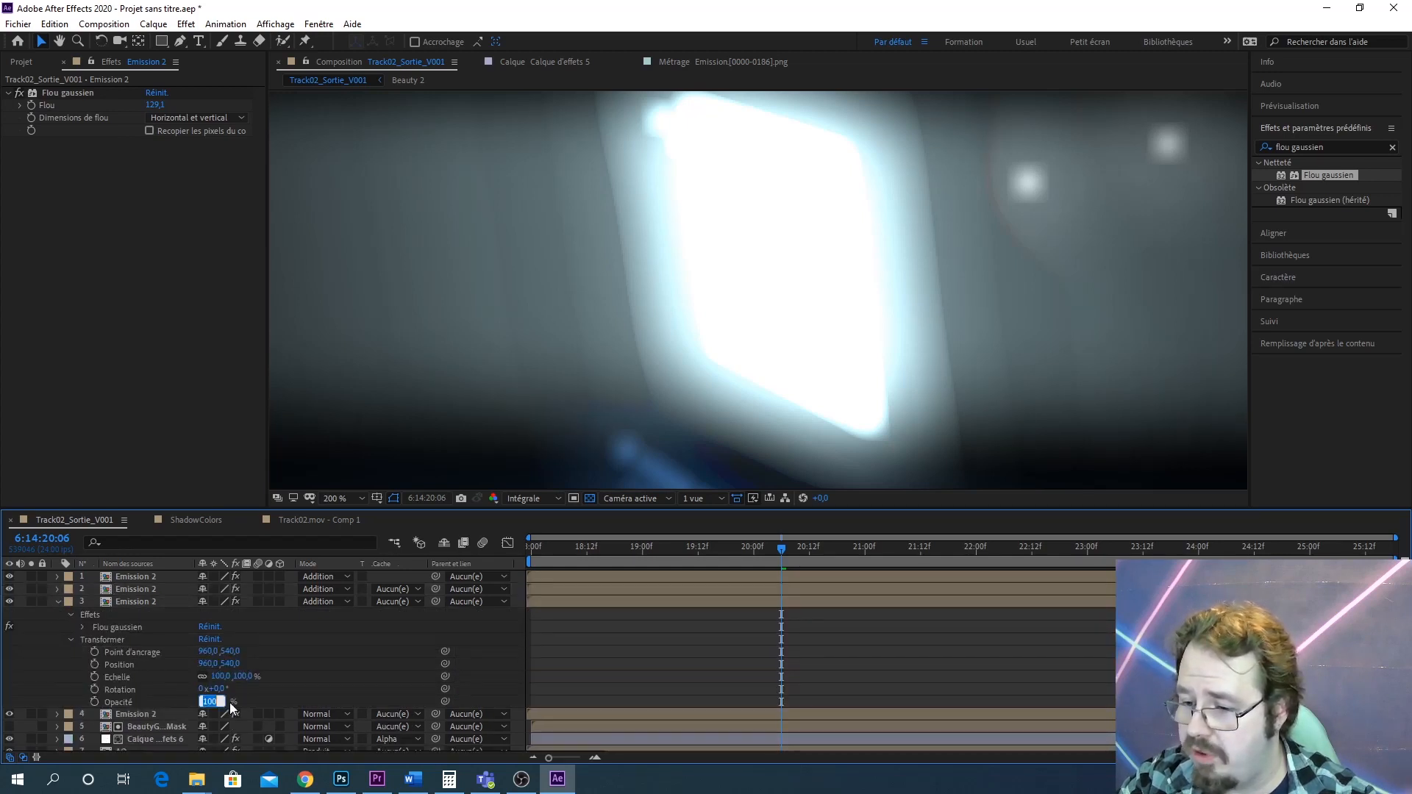
type("25")
key("Return")
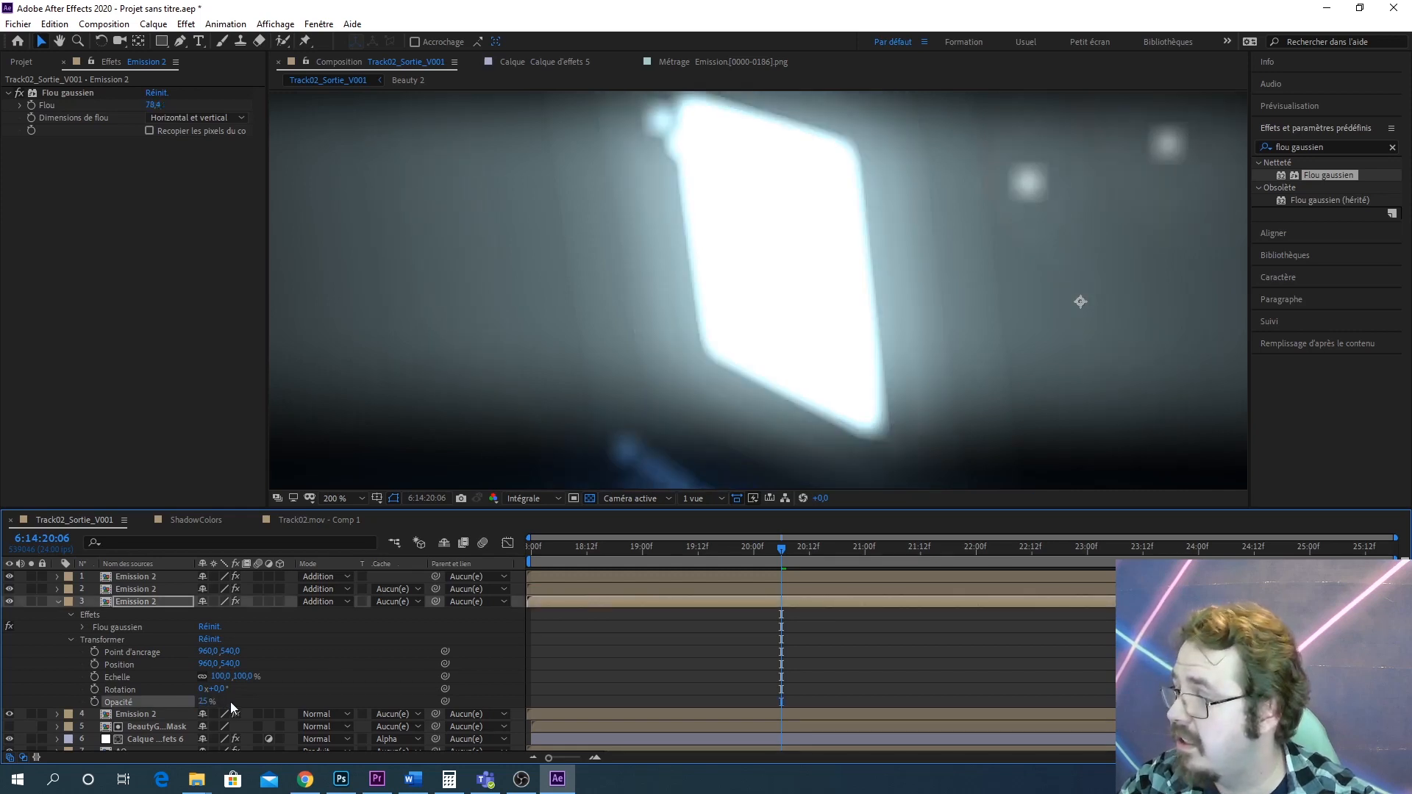
Collapse the third layer's properties and turn on visibility of the fourth Emission 2 layer
scroll(1096, 294, "down", 3)
scroll(1044, 309, "up", 2)
scroll(1002, 319, "up", 1)
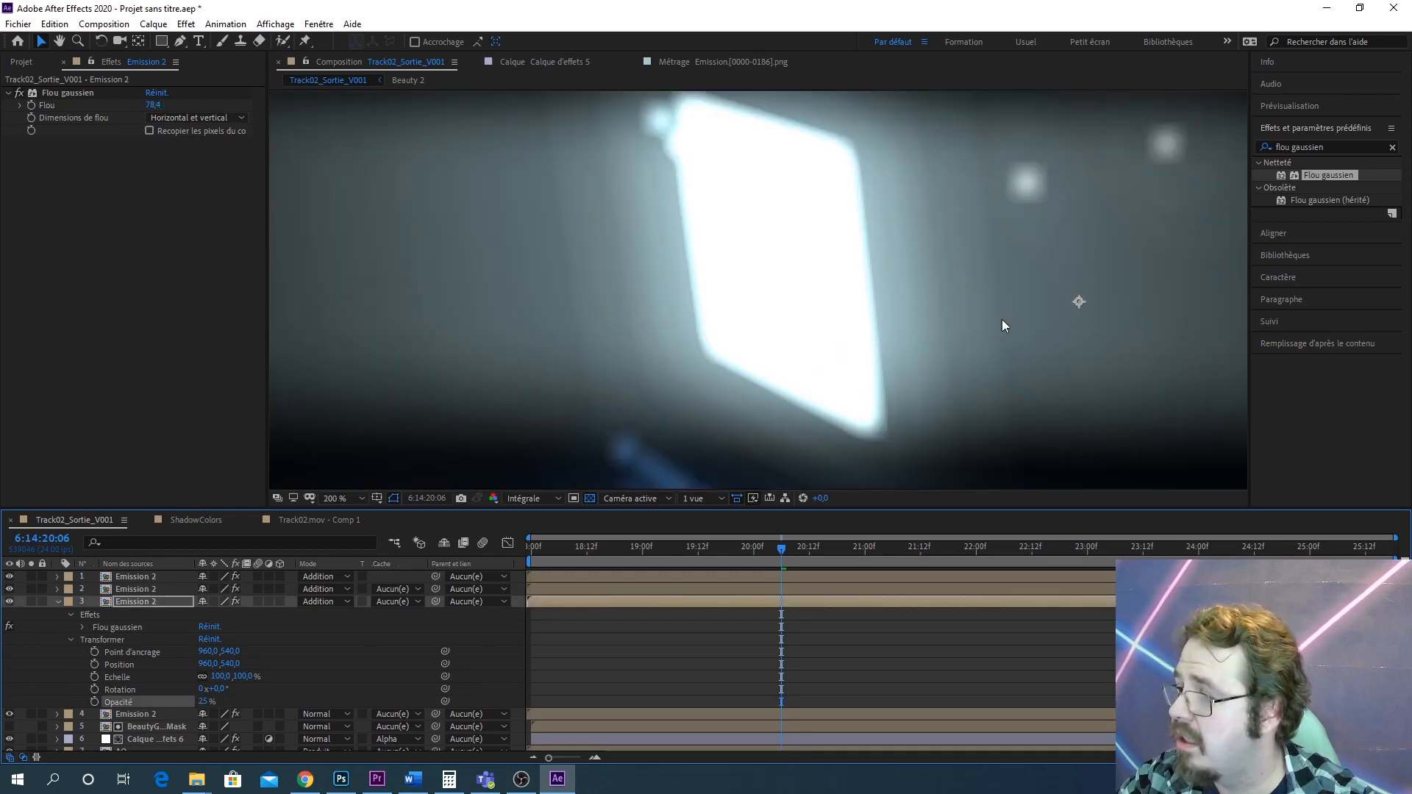
scroll(1002, 319, "down", 1)
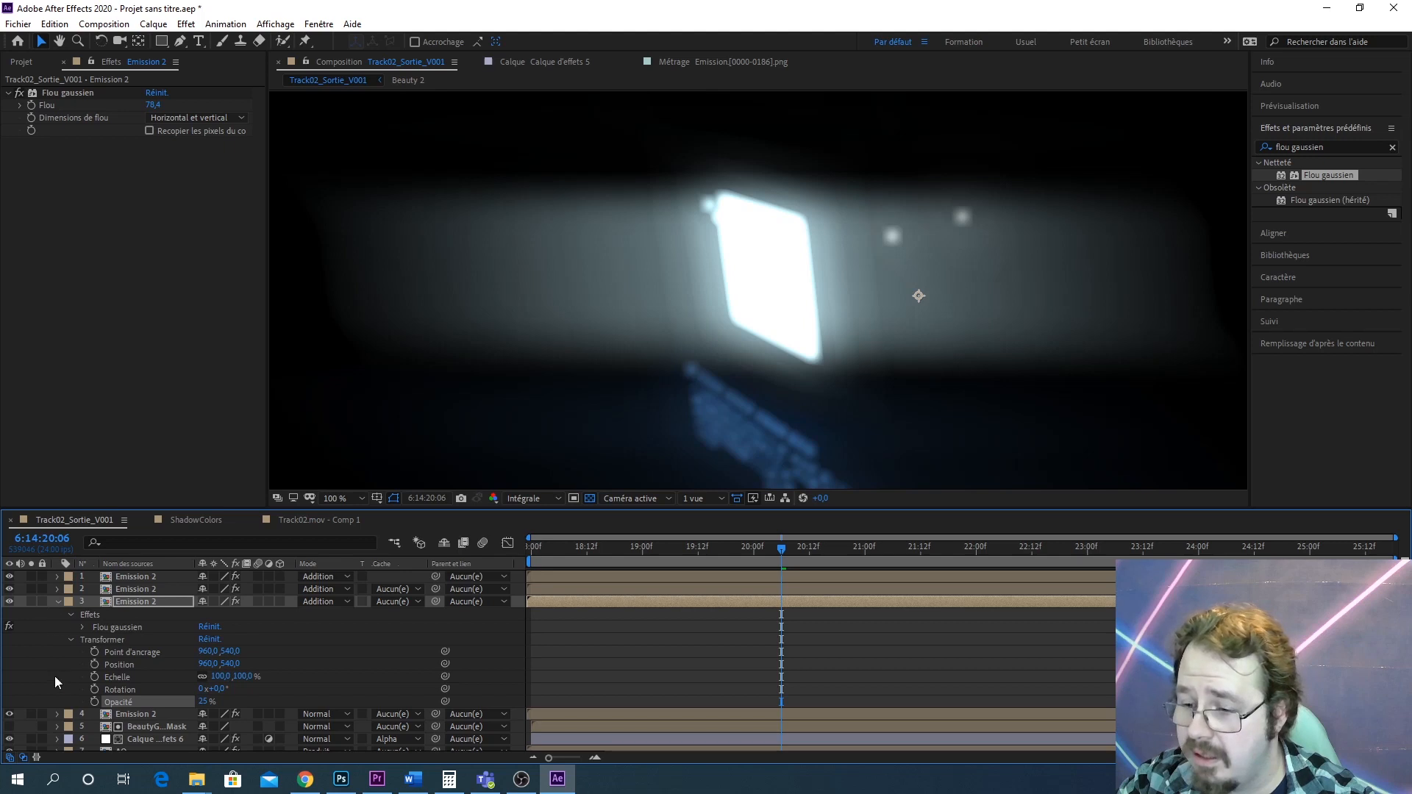
left_click(51, 607)
left_click(57, 601)
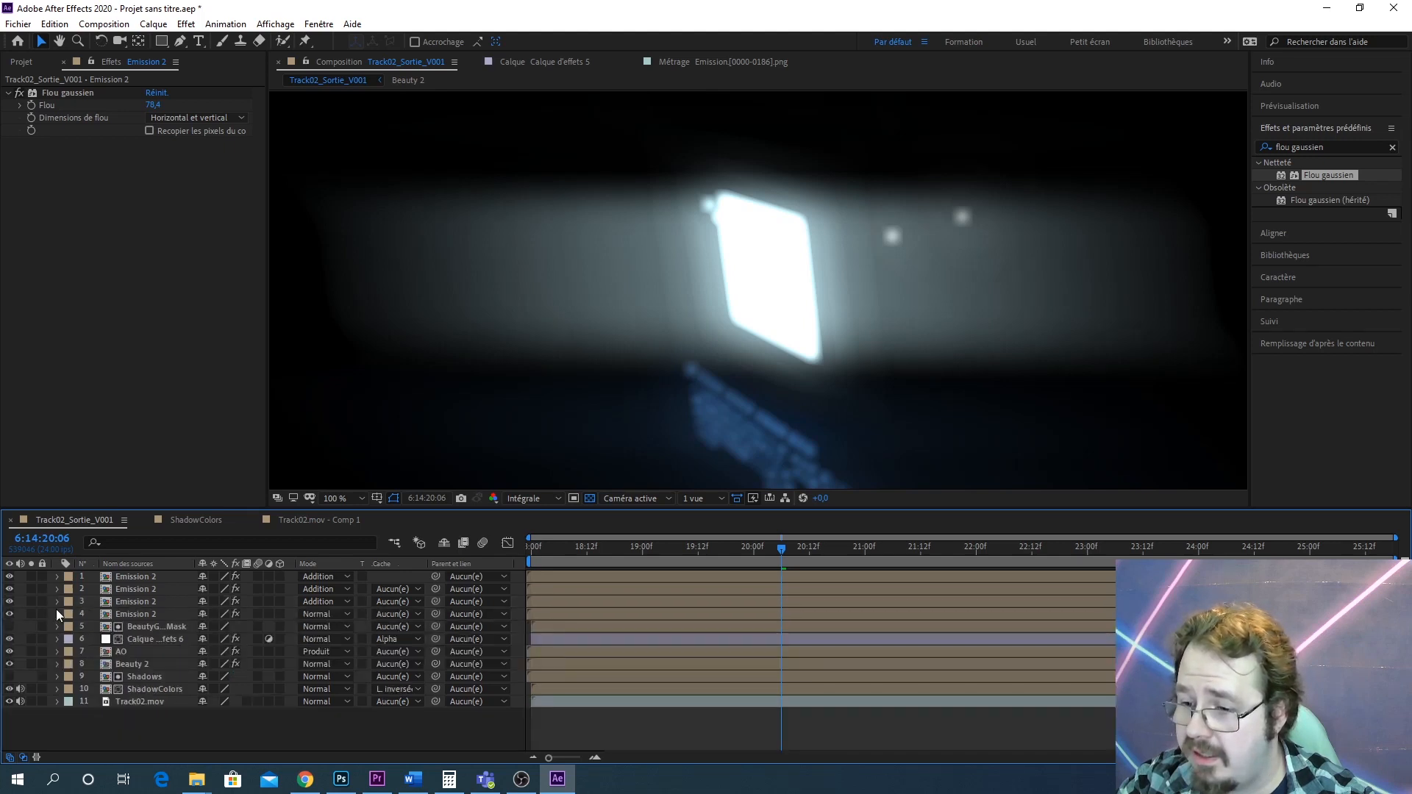
left_click(9, 613)
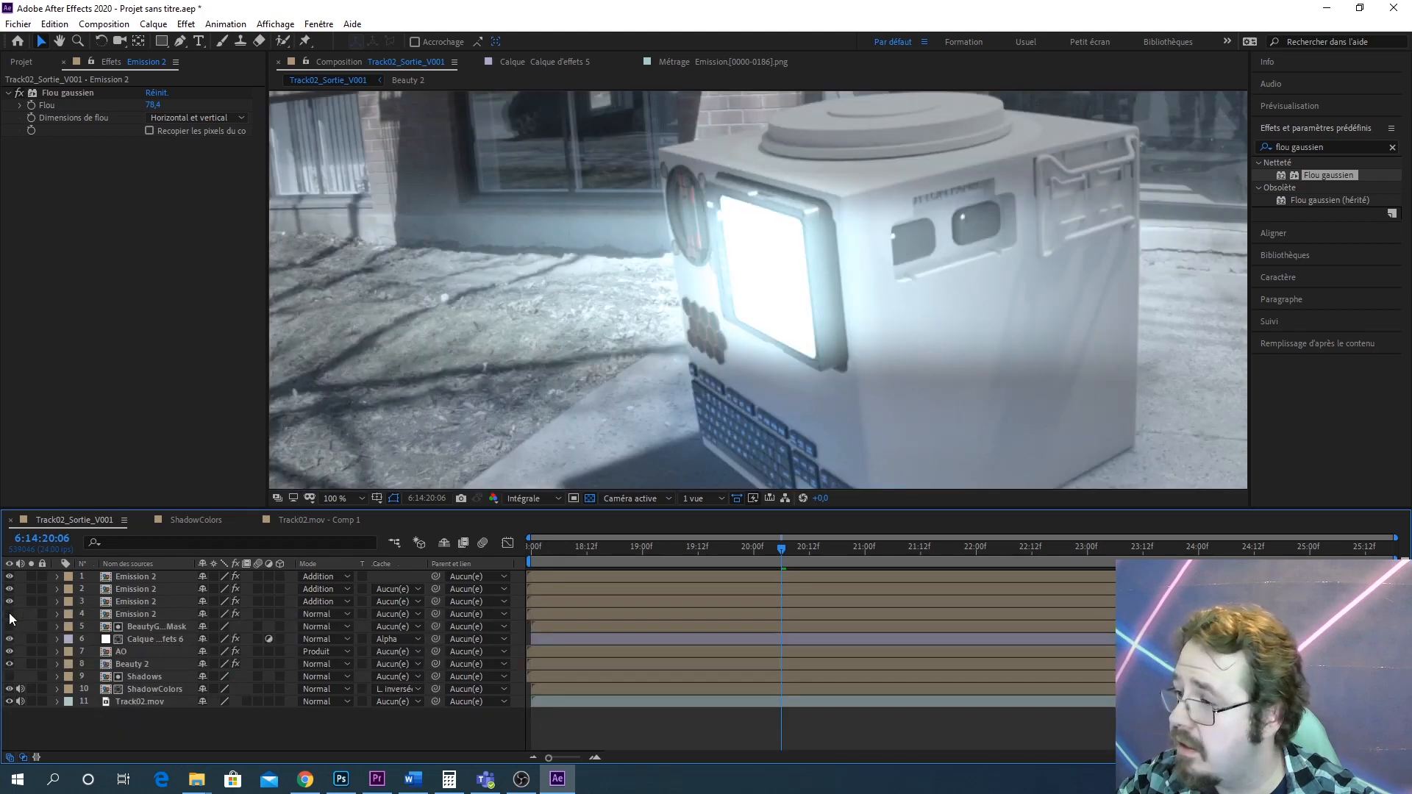
Precompose the four Emission 2 layers into a new composition named Flares
left_click(141, 612)
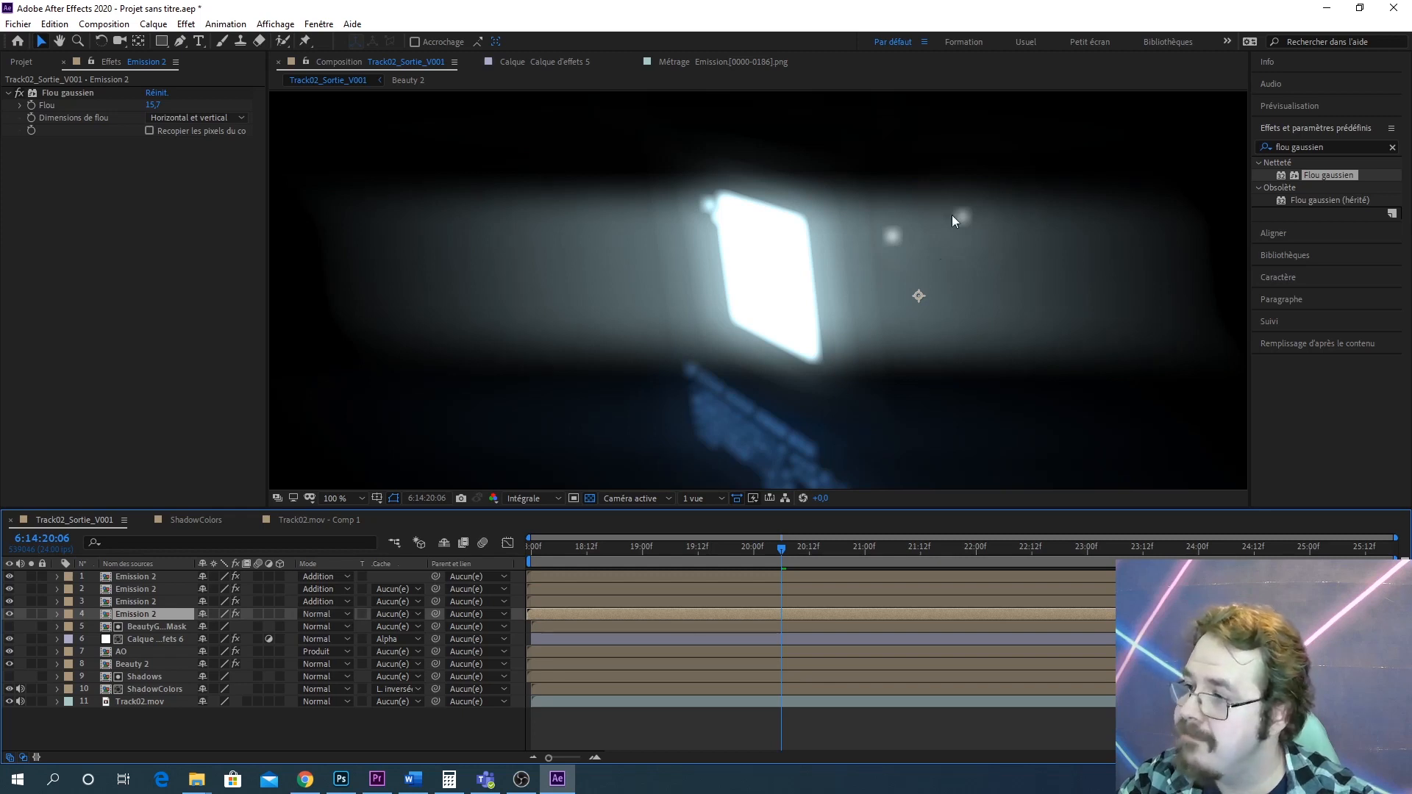
scroll(921, 302, "up", 1)
scroll(920, 302, "down", 2)
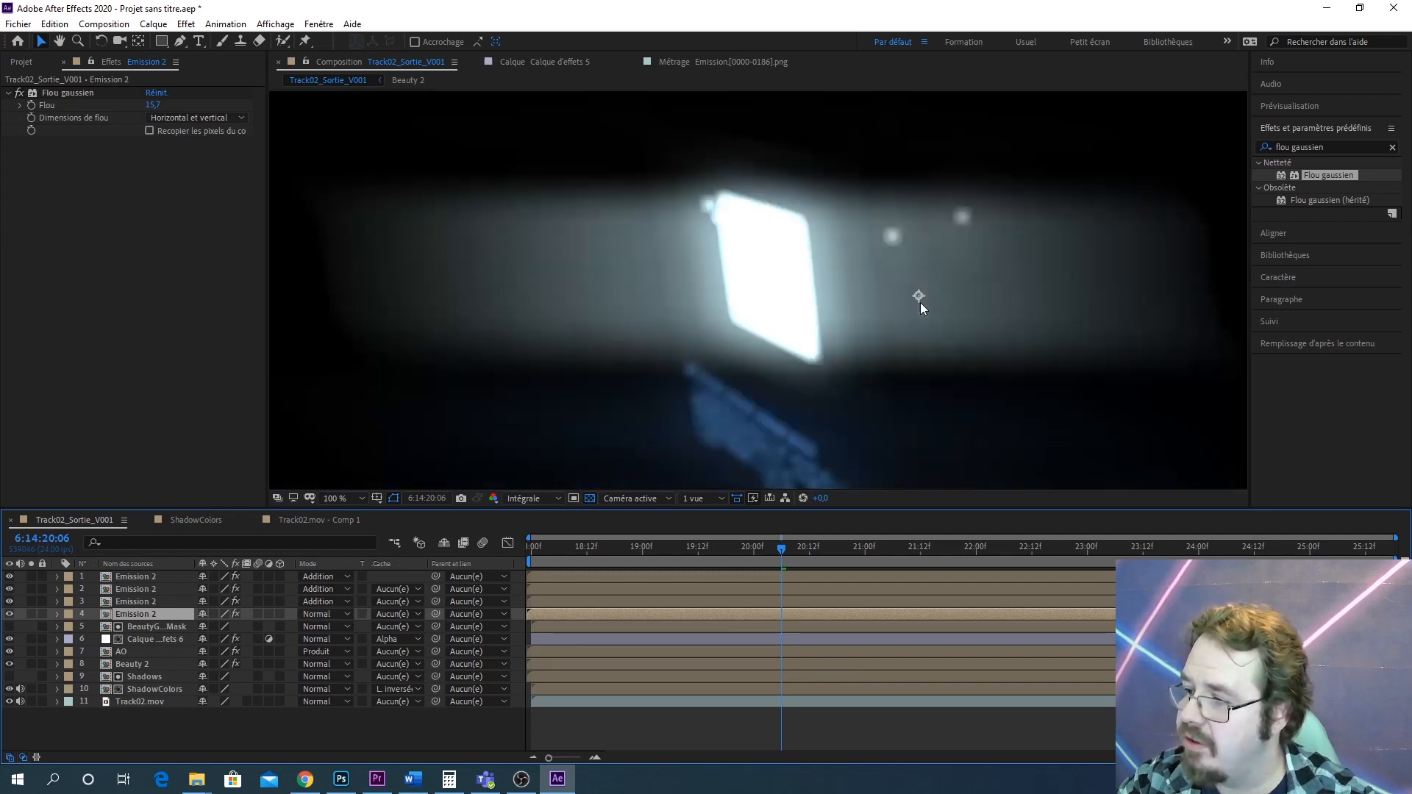
left_click(149, 581, "shift")
right_click(150, 581)
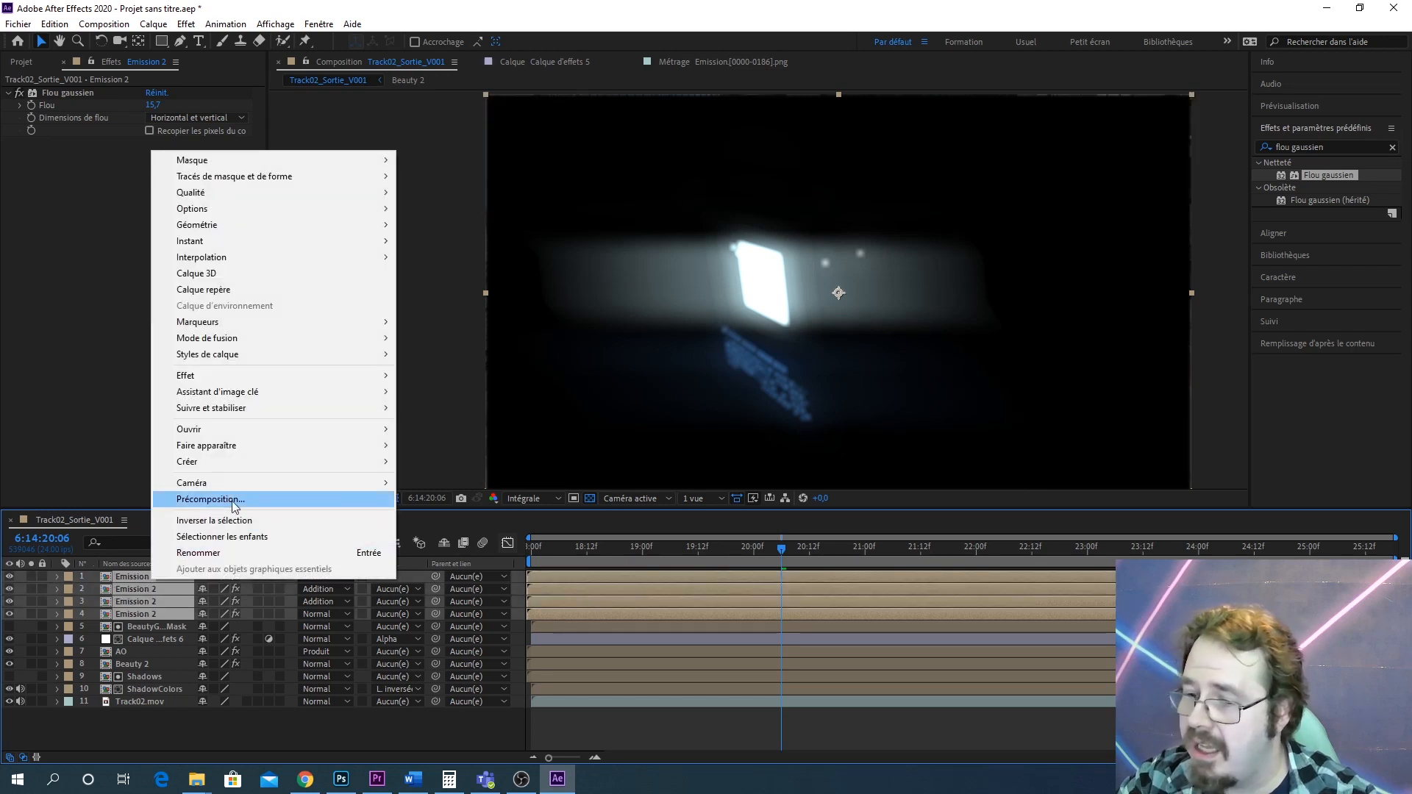
left_click(234, 500)
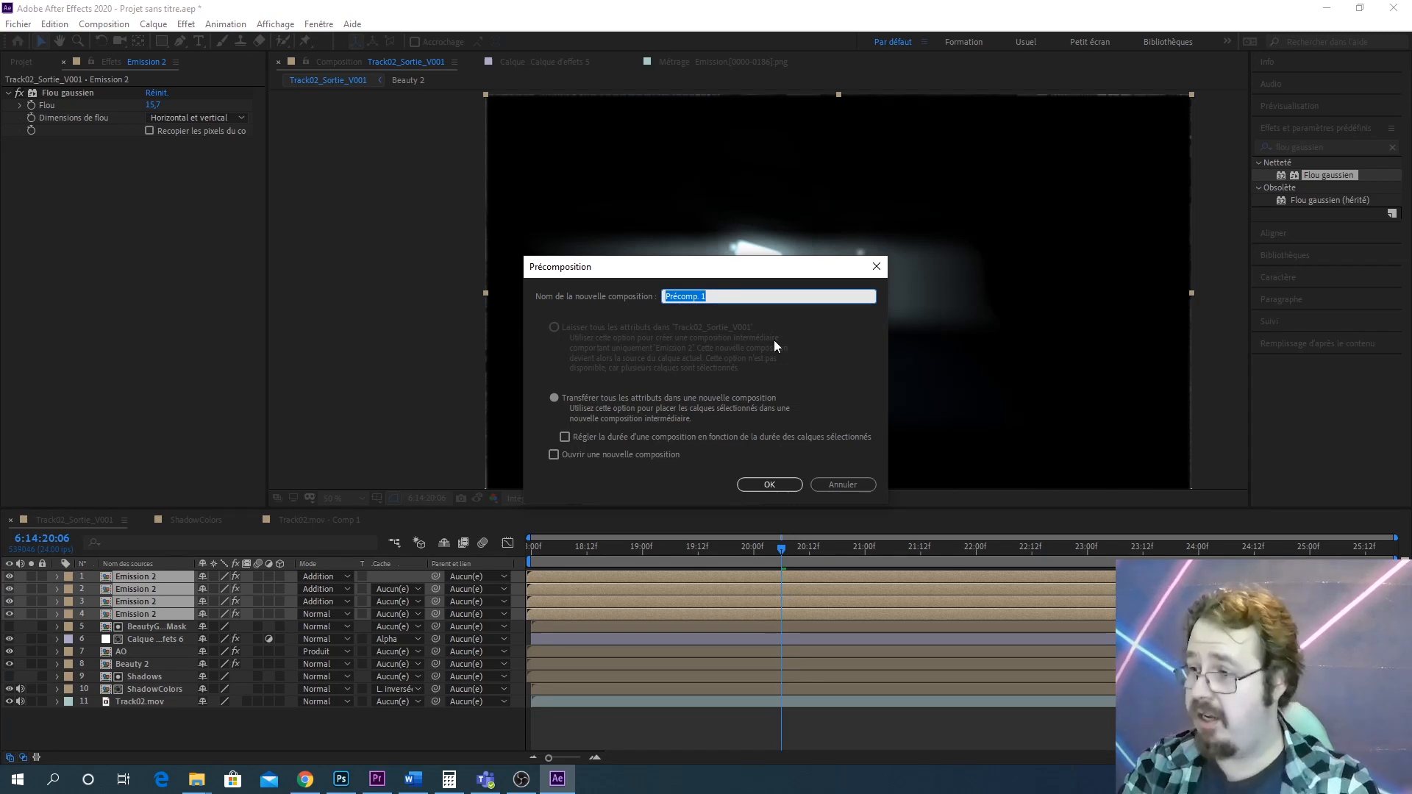
type("Flares")
key("Return")
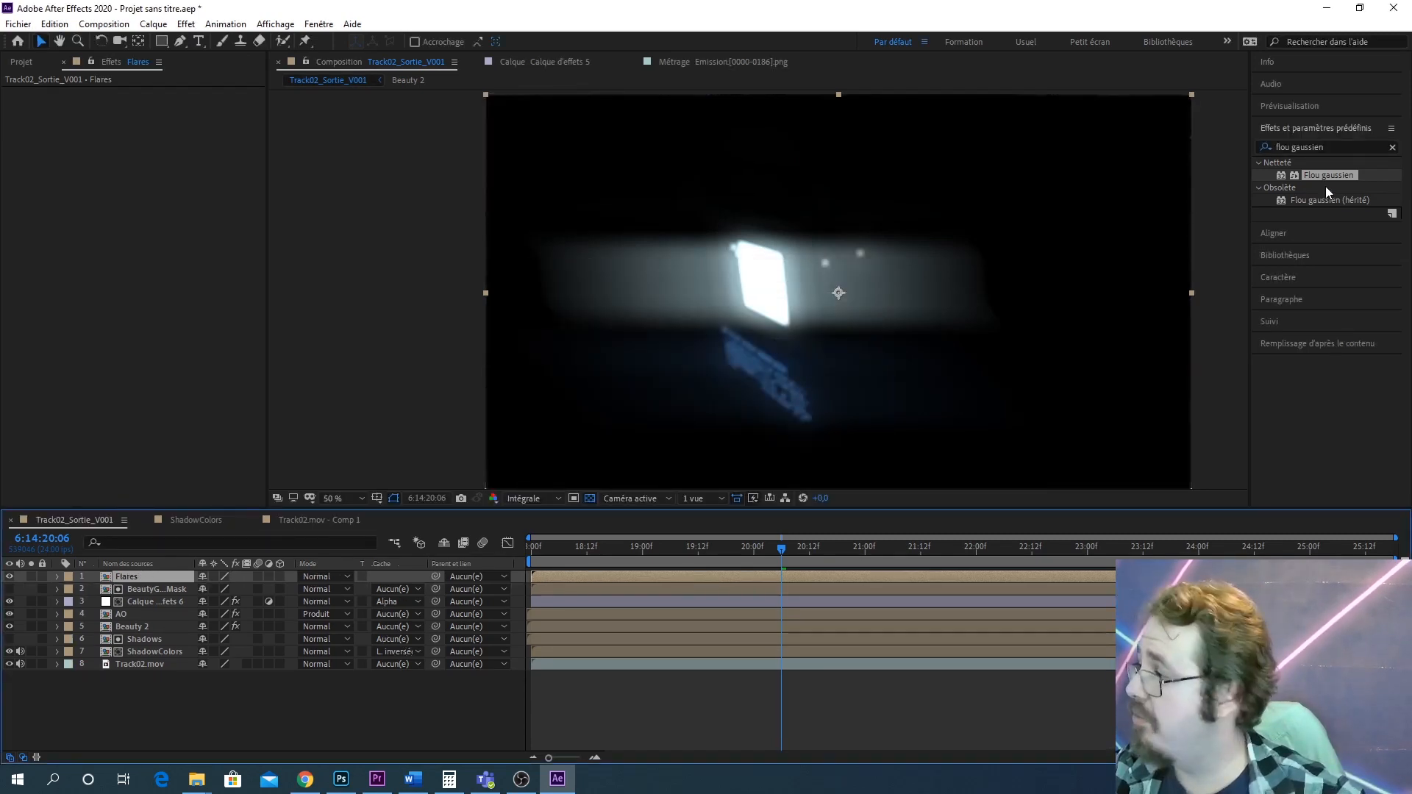
Apply Gaussian Blur to the Flares layer and set its blur to about 34.7
left_click_drag(1328, 175, 620, 375)
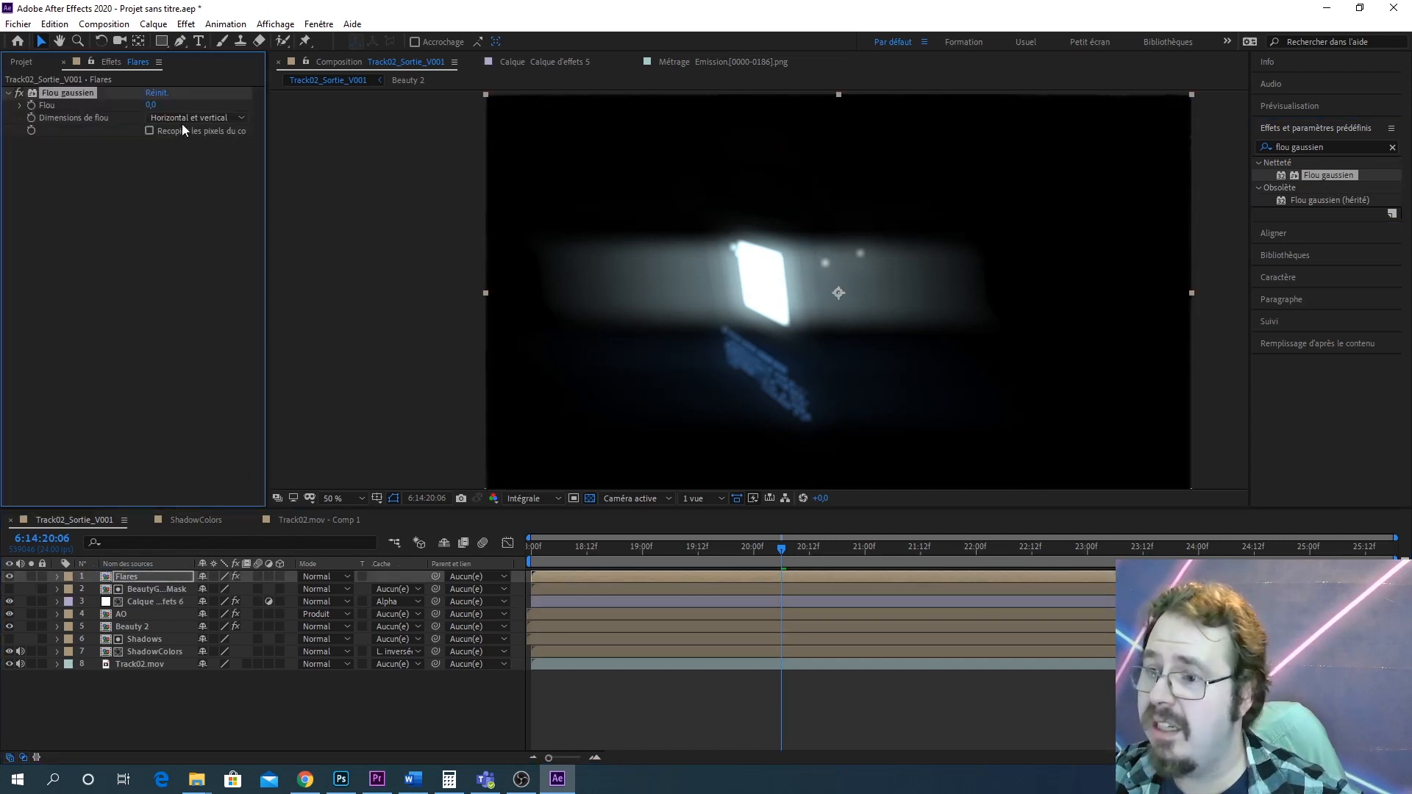
left_click_drag(153, 109, 383, 81)
Set the Flares layer's blend mode to Addition
scroll(884, 284, "up", 2)
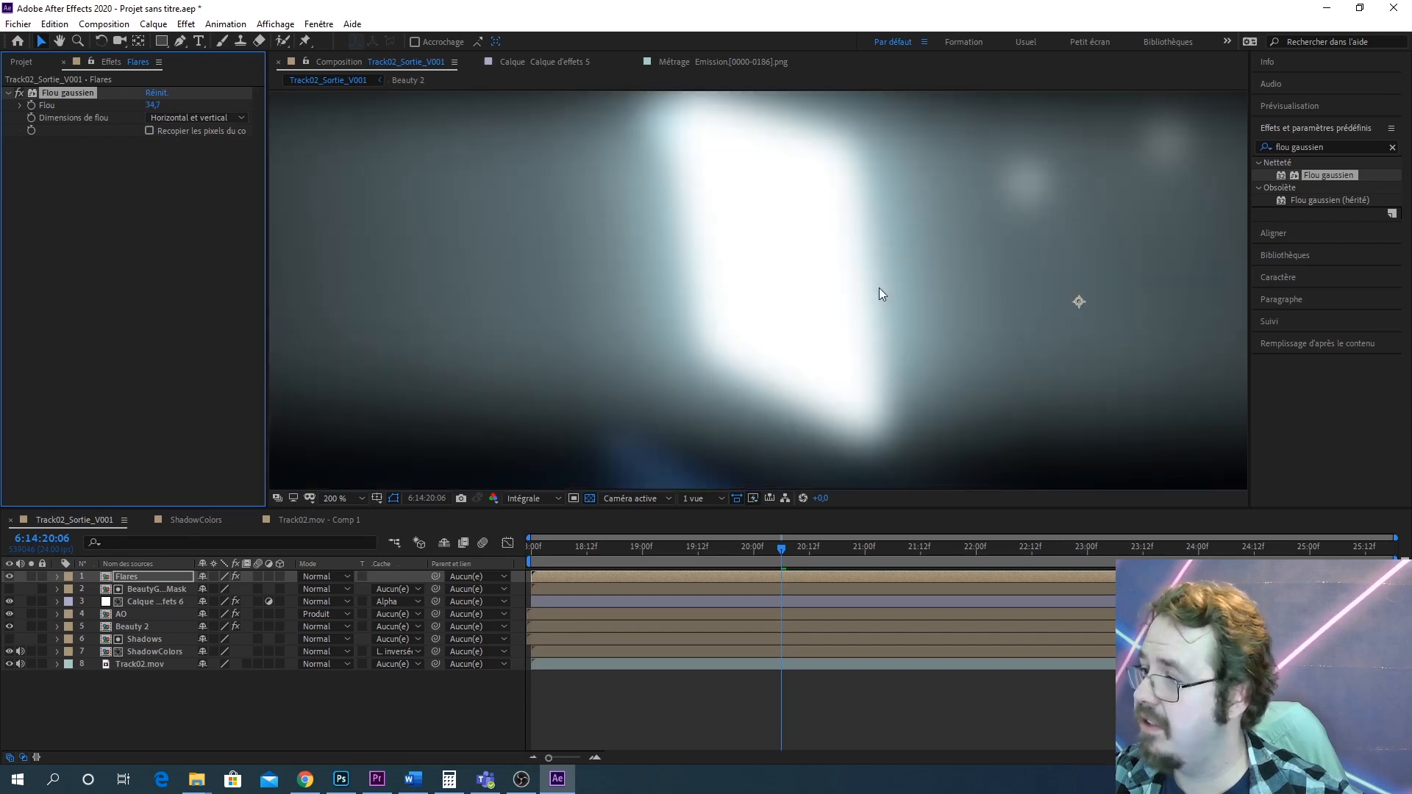
scroll(880, 288, "down", 1)
left_click_drag(885, 315, 827, 222)
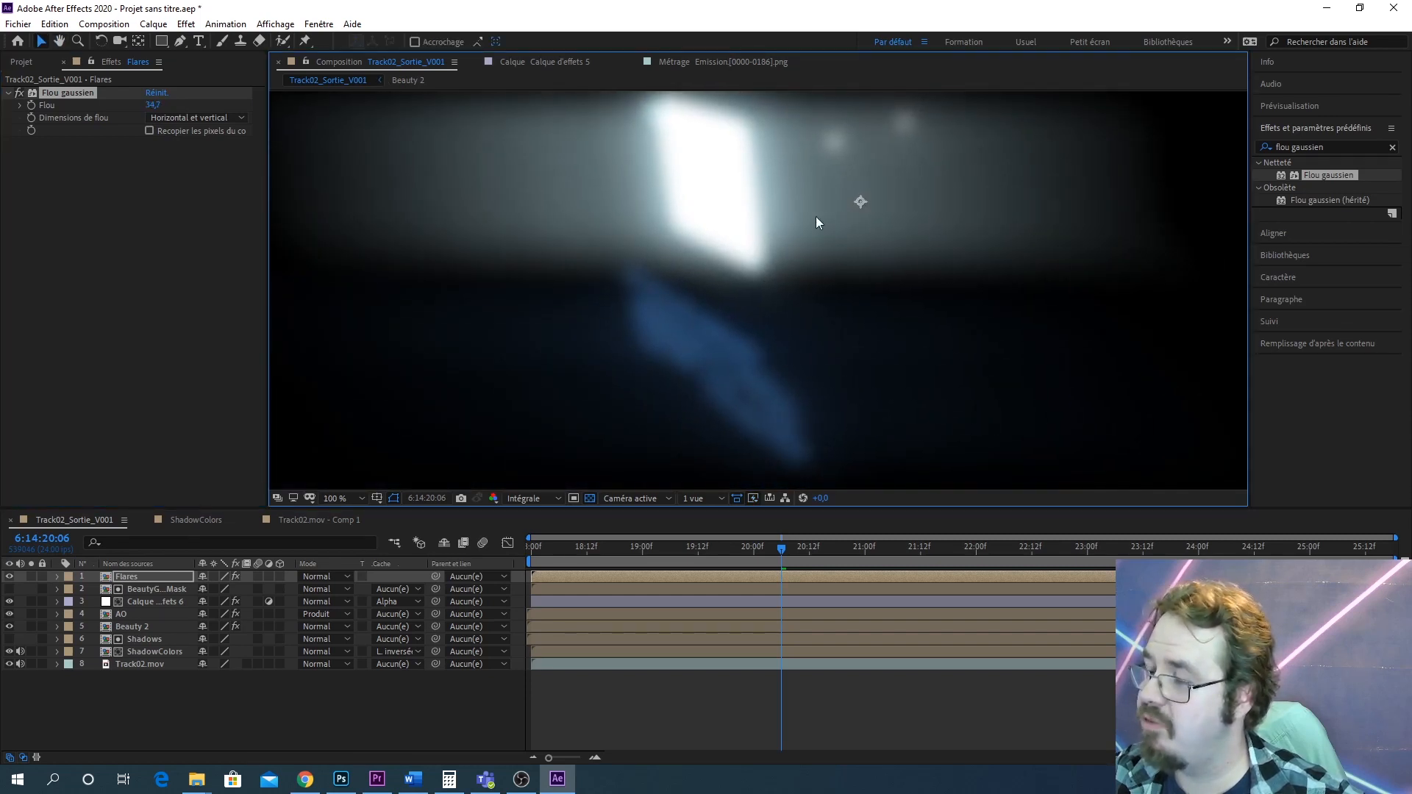
scroll(816, 222, "down", 1)
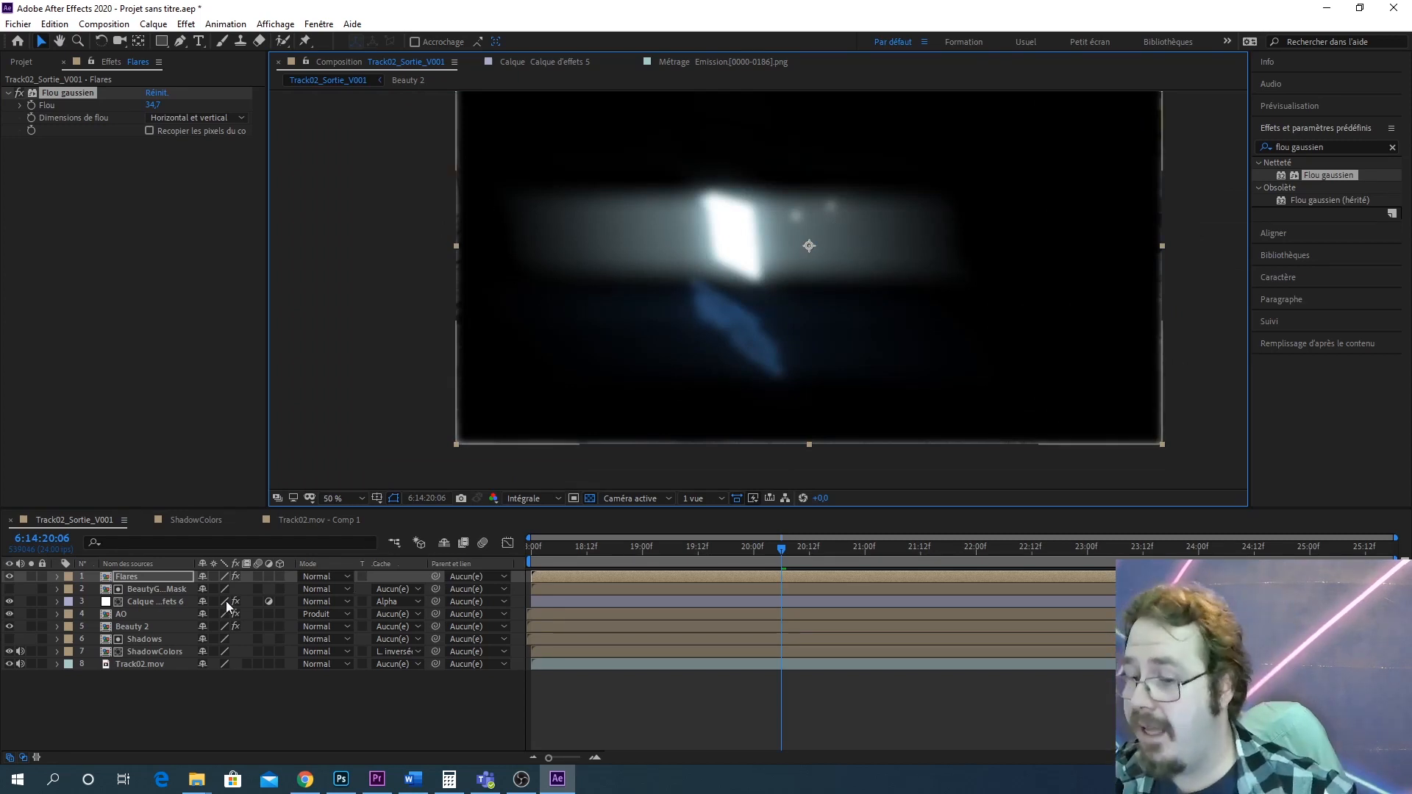
left_click(335, 577)
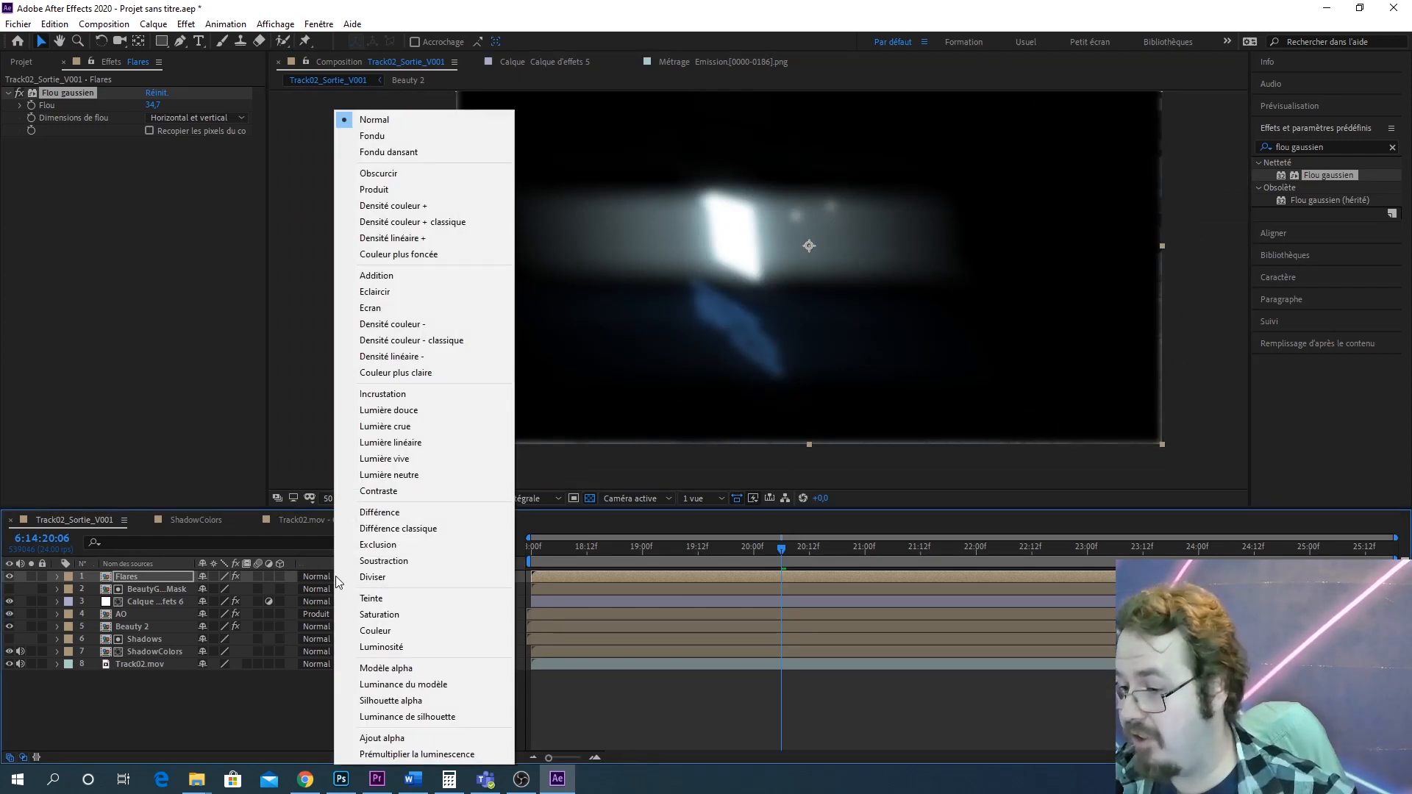
left_click(426, 278)
Set the Flares layer's opacity to 50% and collapse its properties
scroll(826, 288, "up", 2)
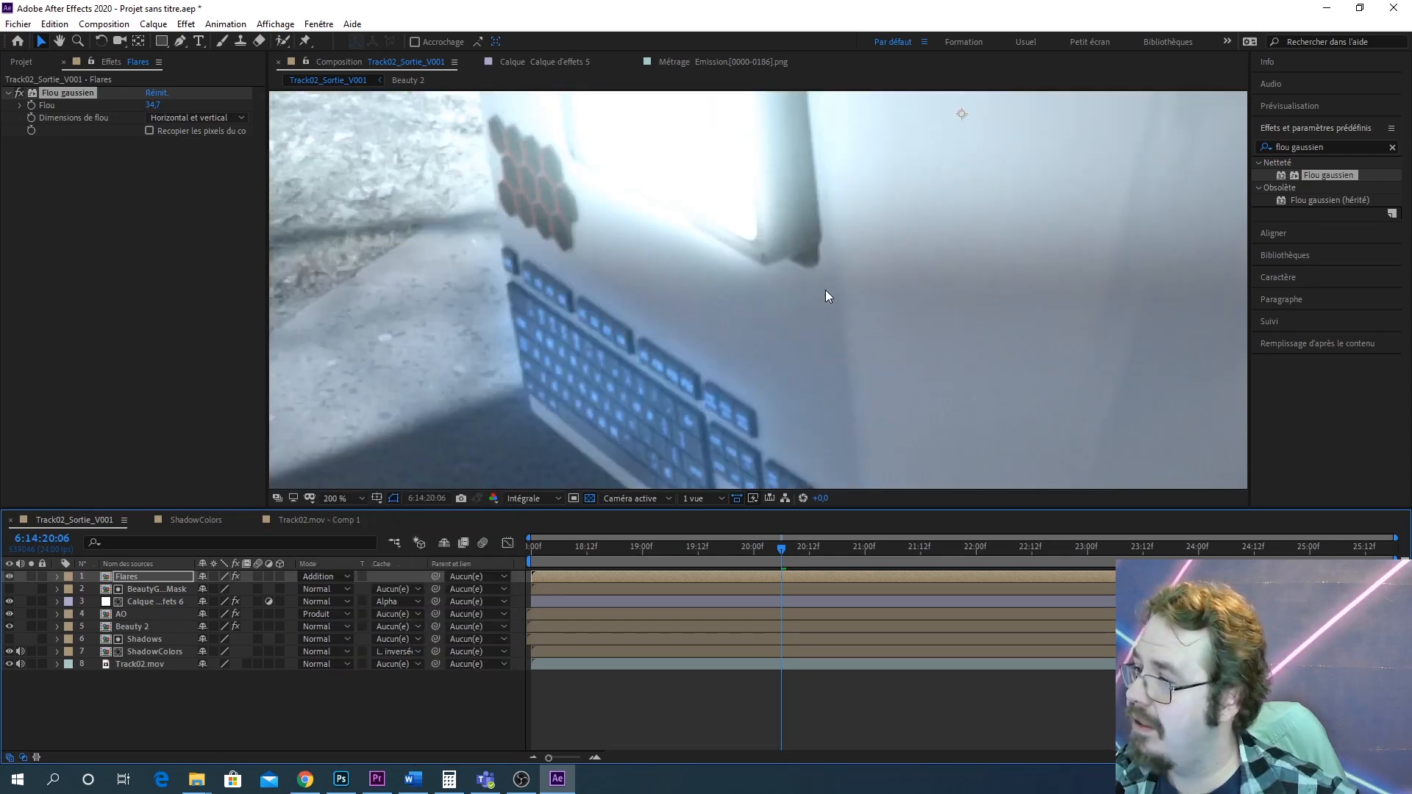
scroll(825, 290, "down", 2)
left_click_drag(840, 257, 841, 278)
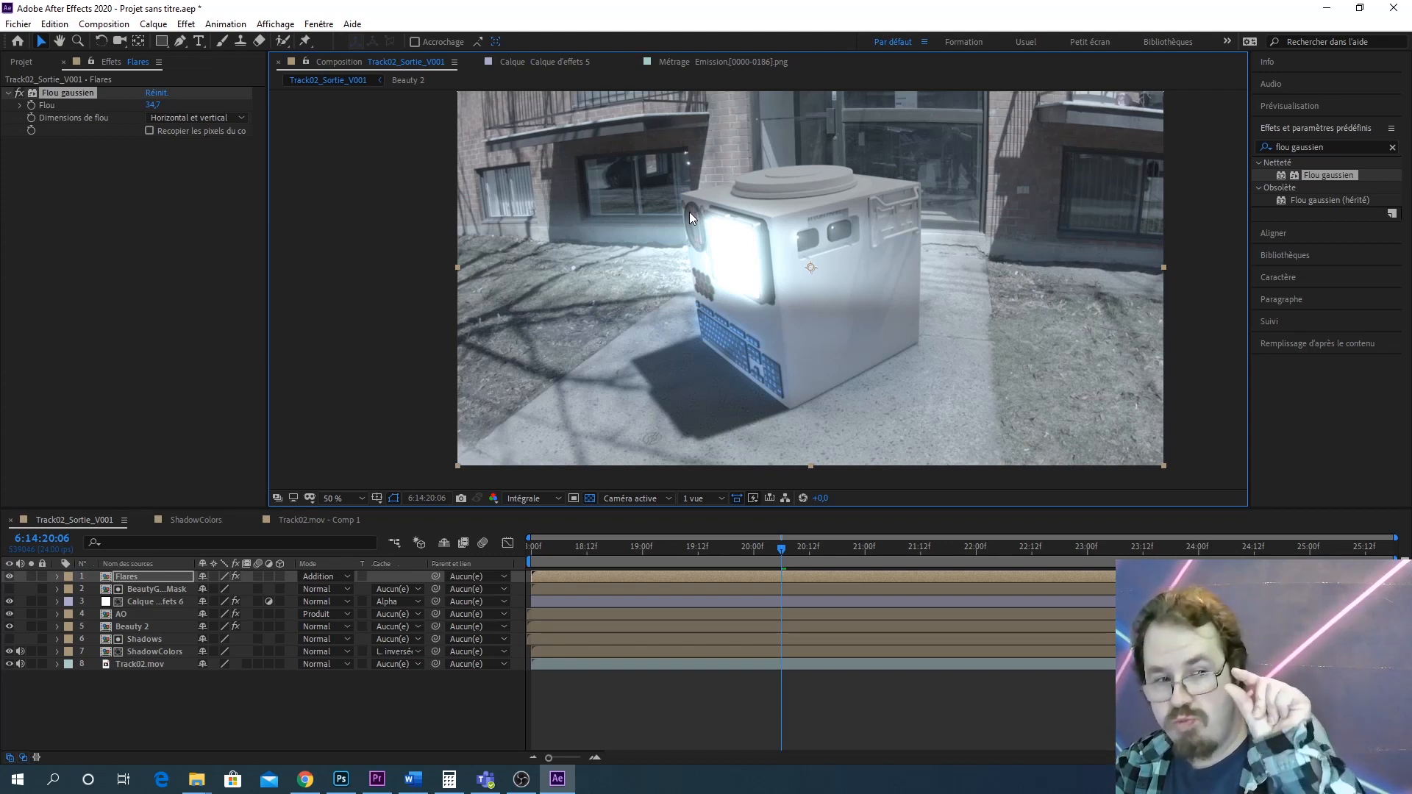
left_click(58, 576)
left_click(69, 590)
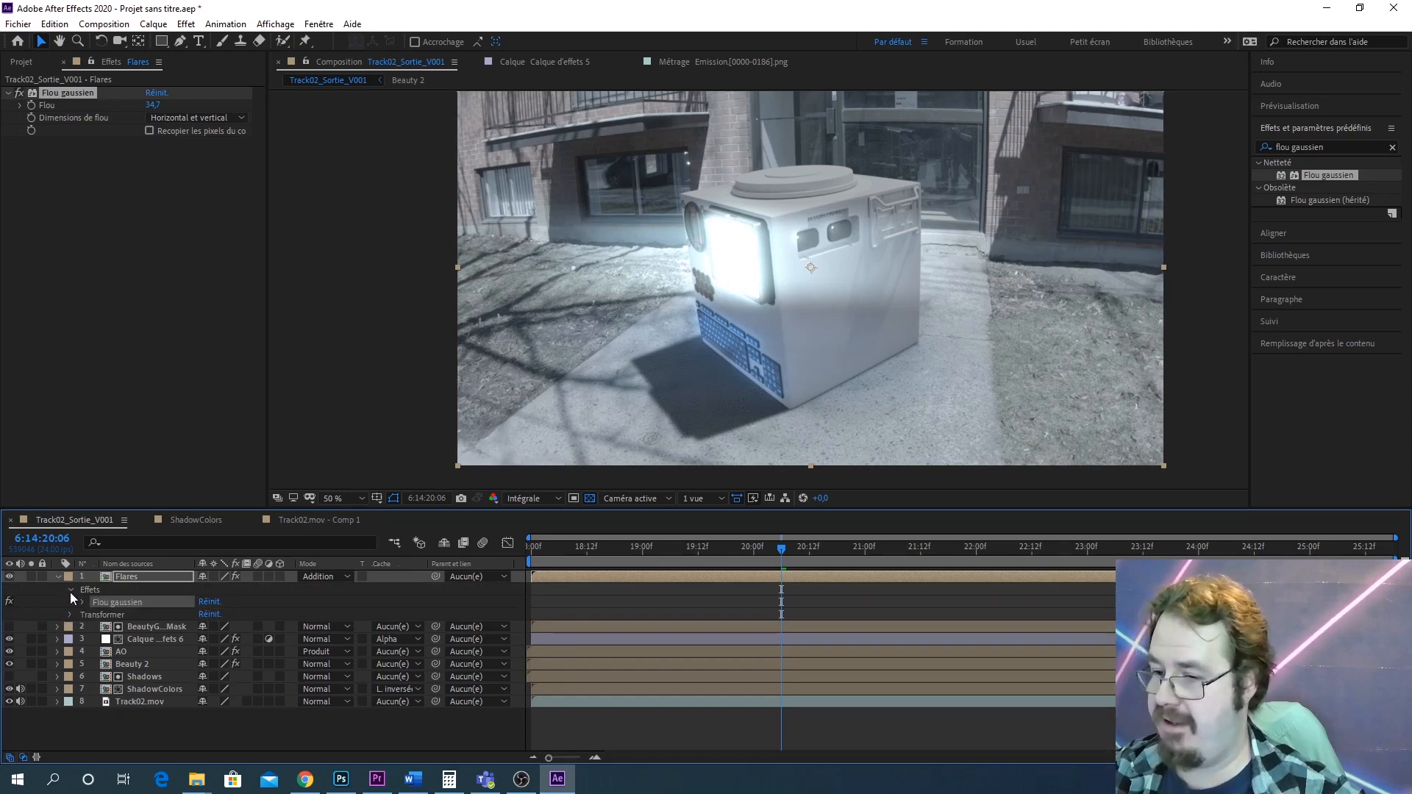
left_click(70, 615)
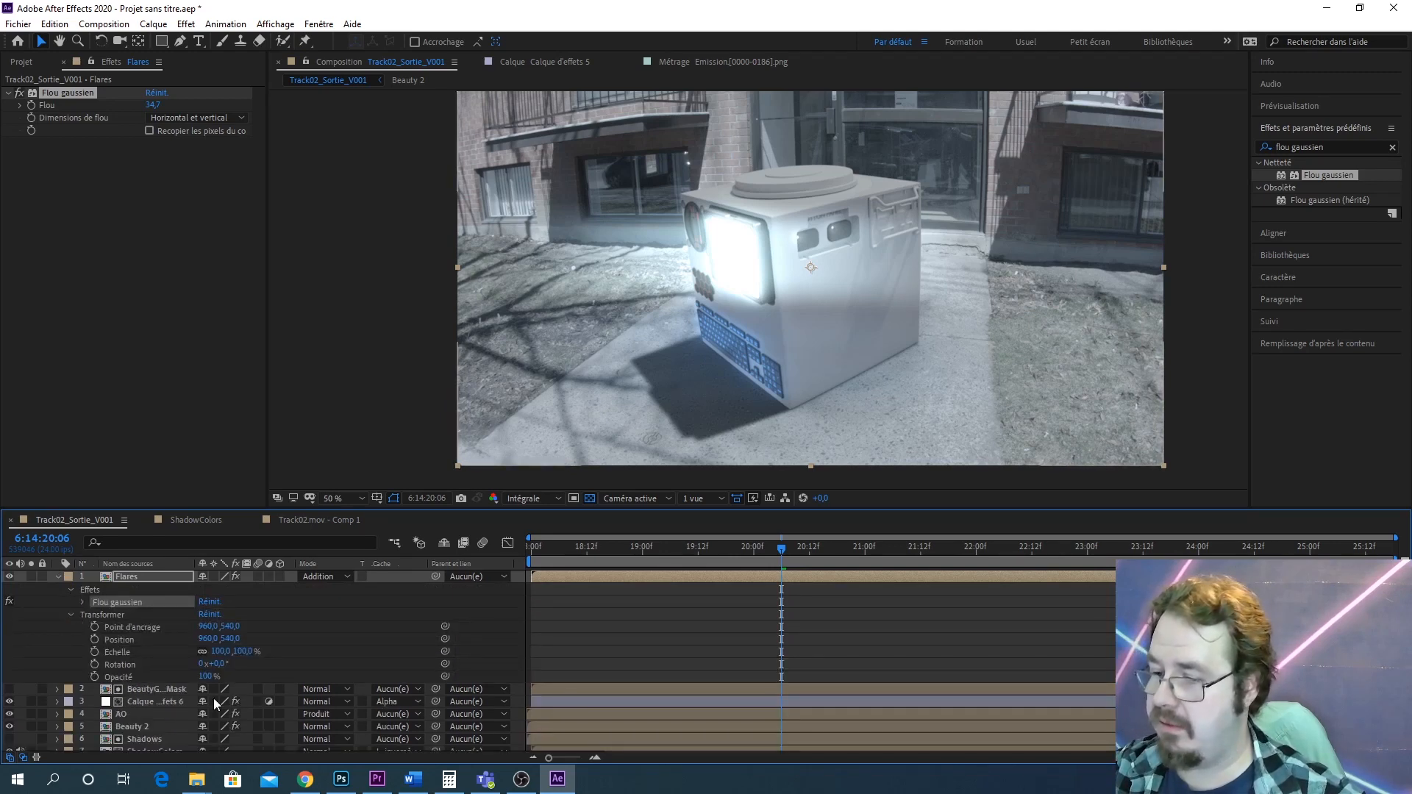
left_click_drag(195, 674, 170, 673)
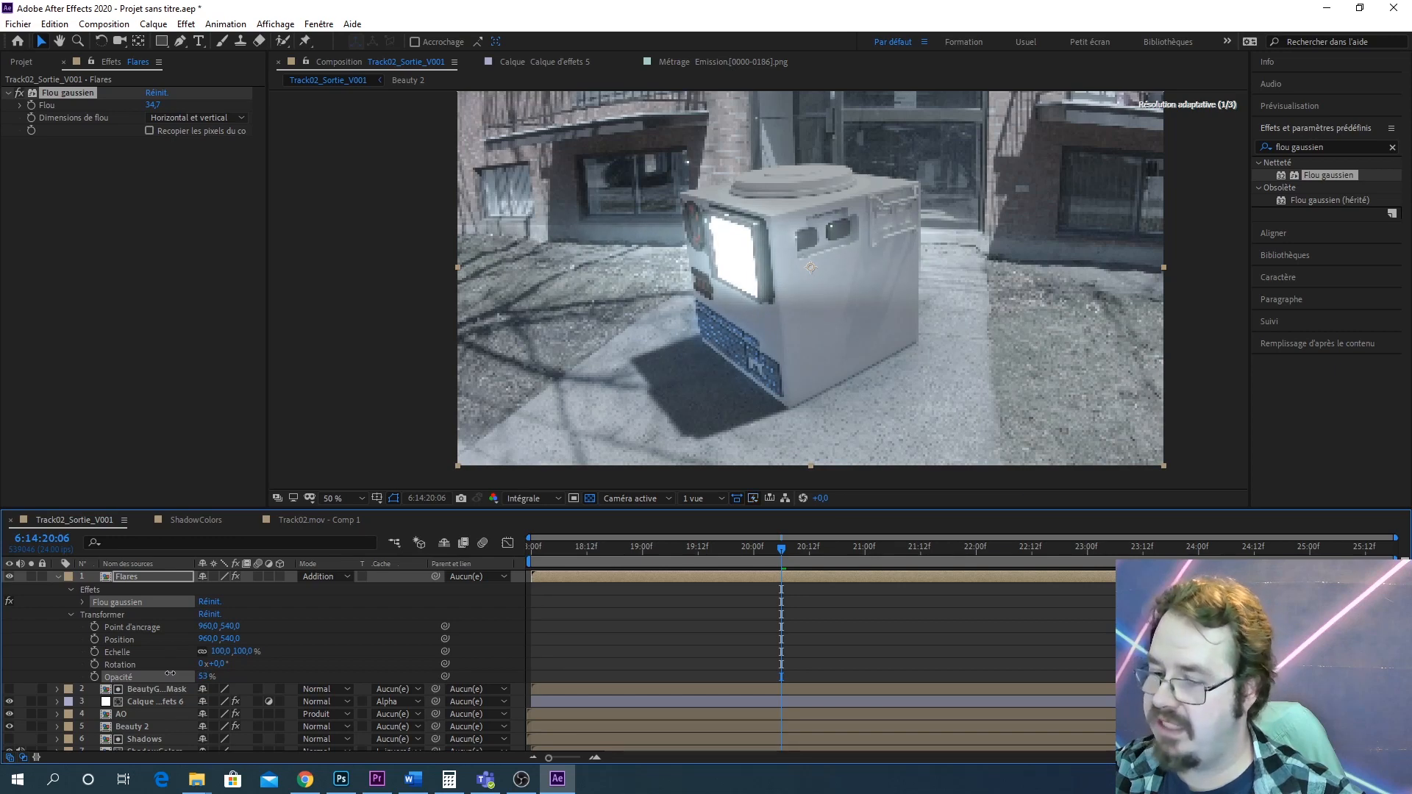
left_click_drag(170, 673, 169, 673)
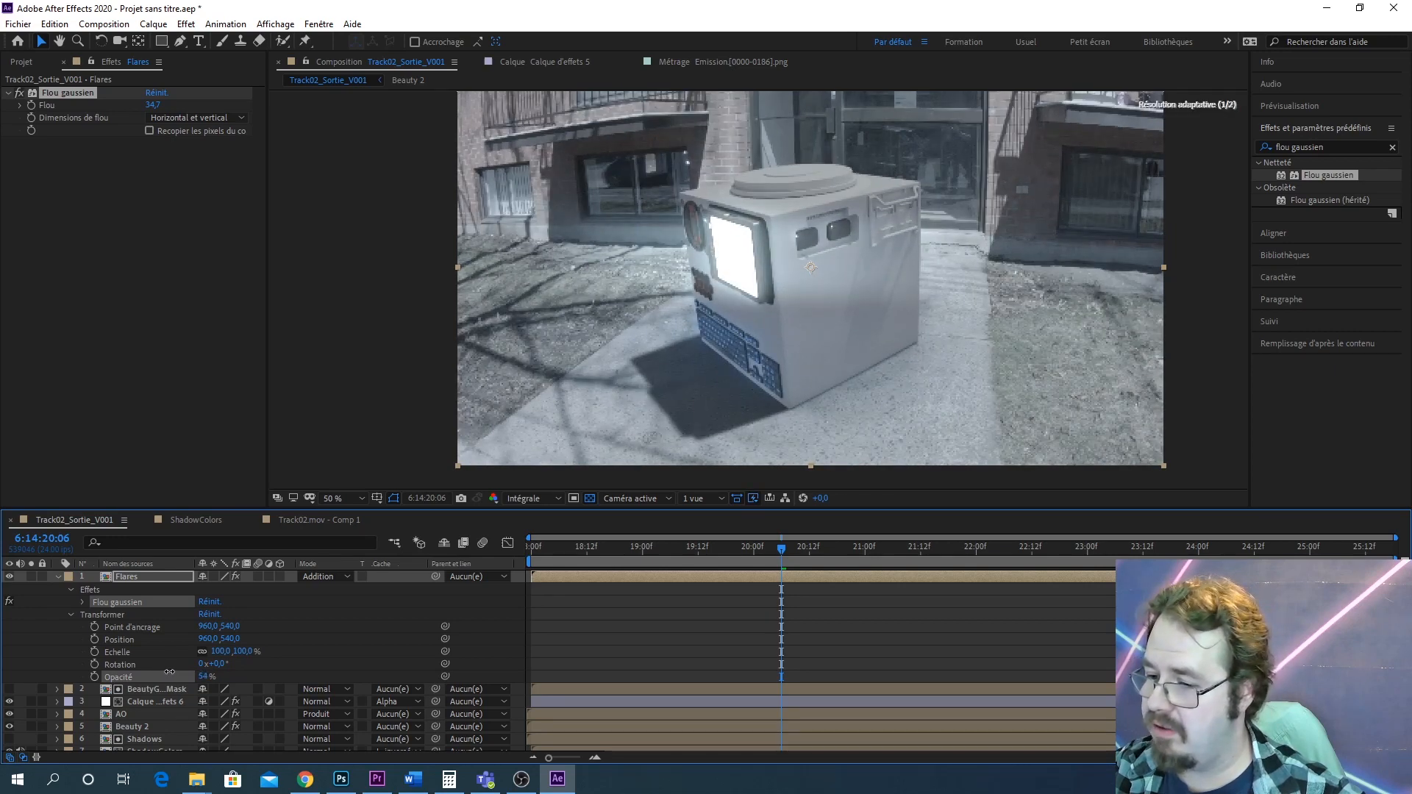
left_click(212, 674)
type("5")
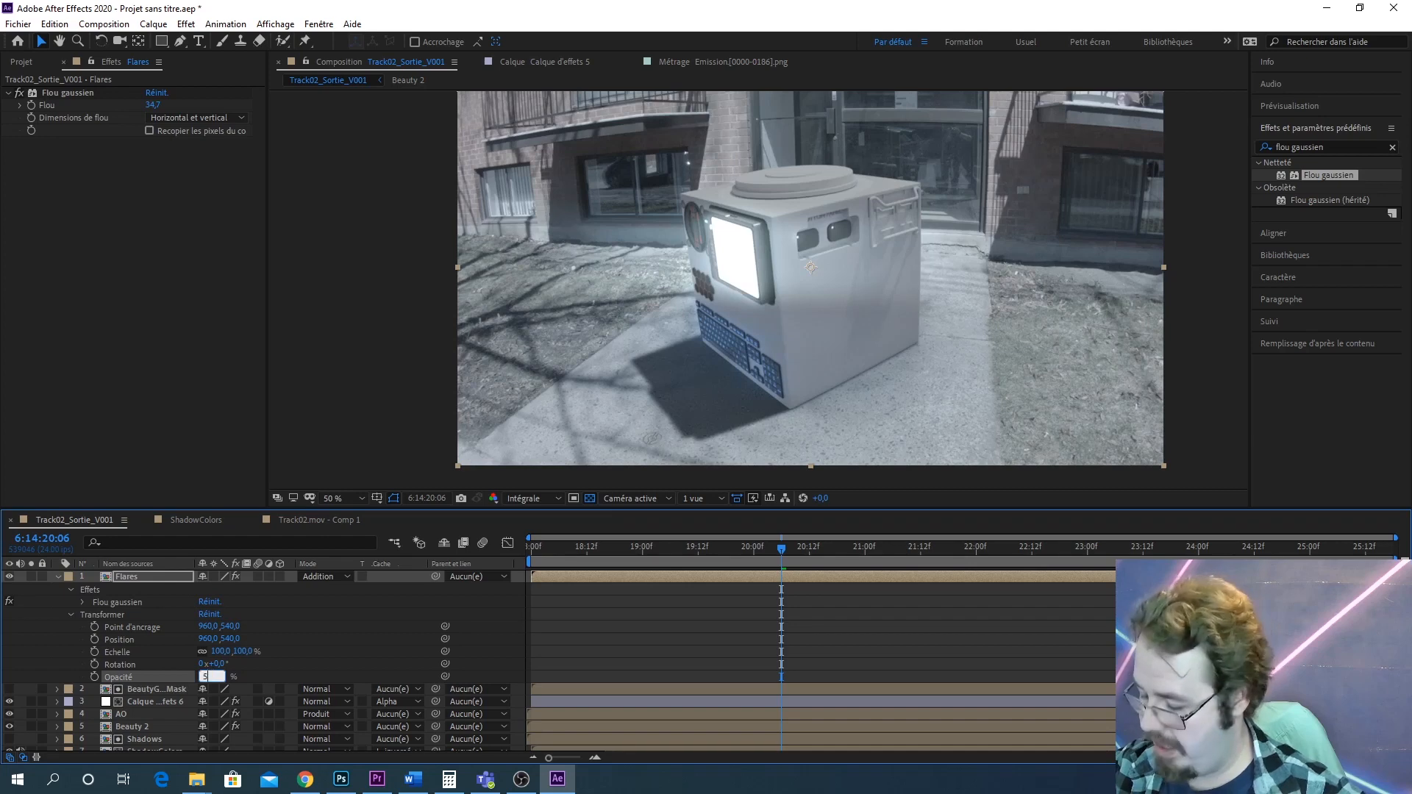
scroll(893, 350, "up", 1)
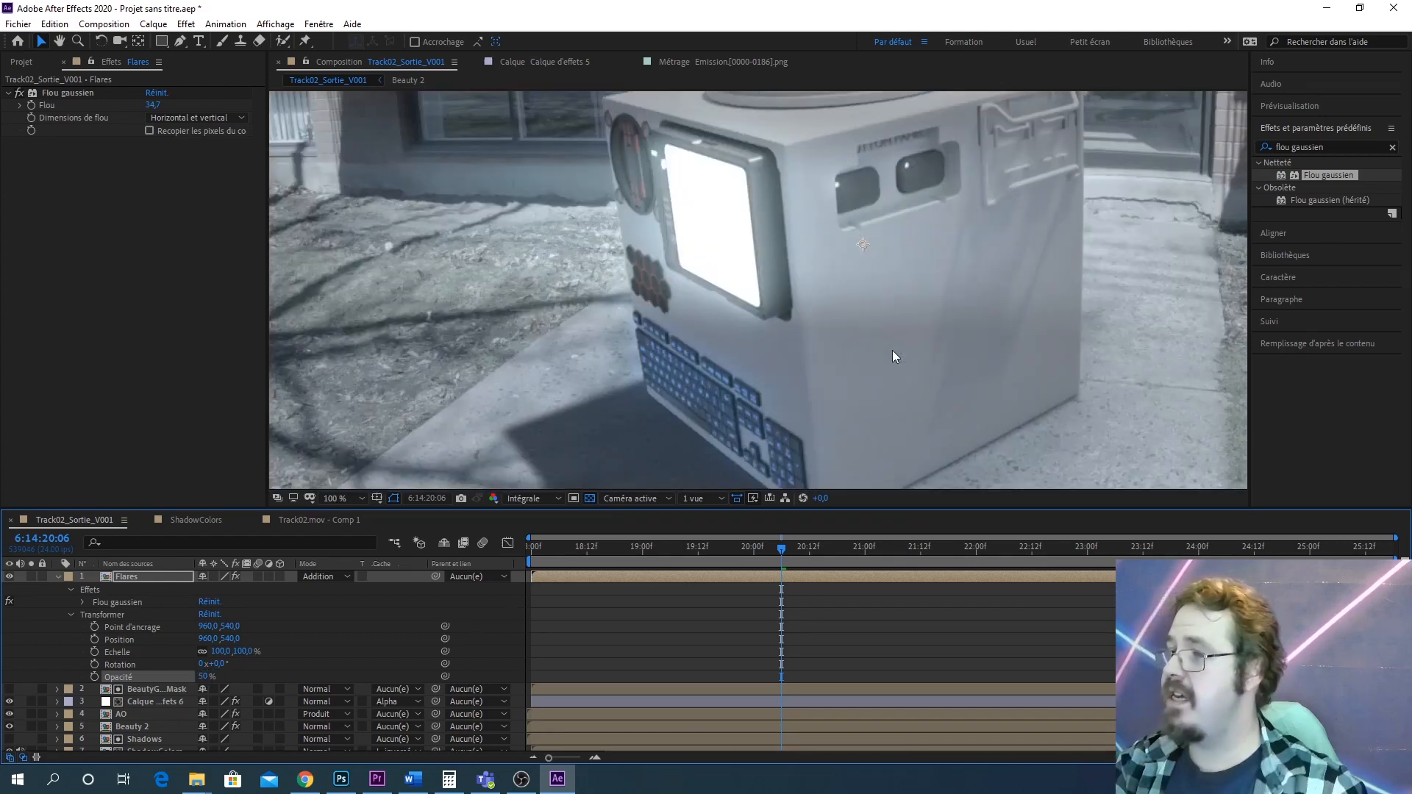
scroll(887, 247, "down", 1)
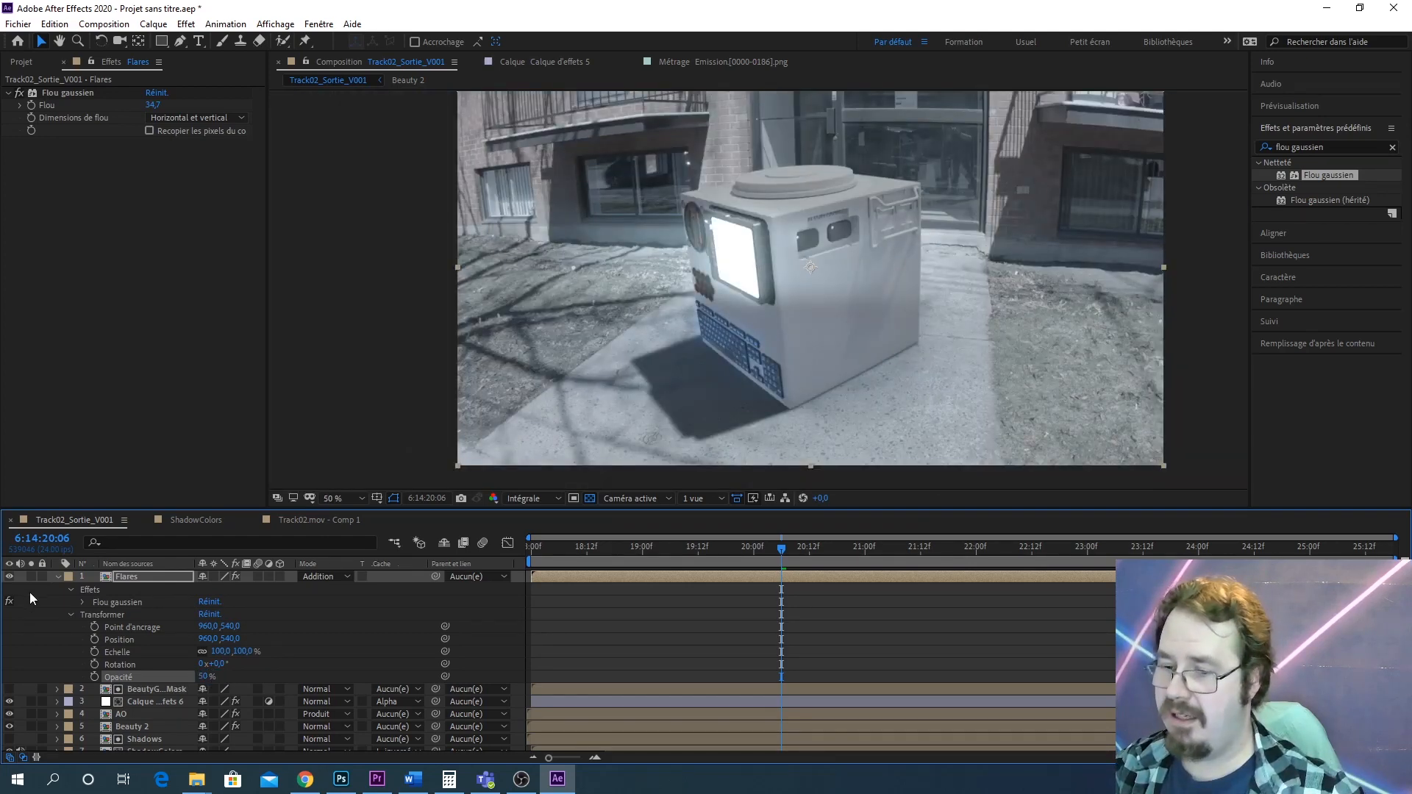
left_click(58, 577)
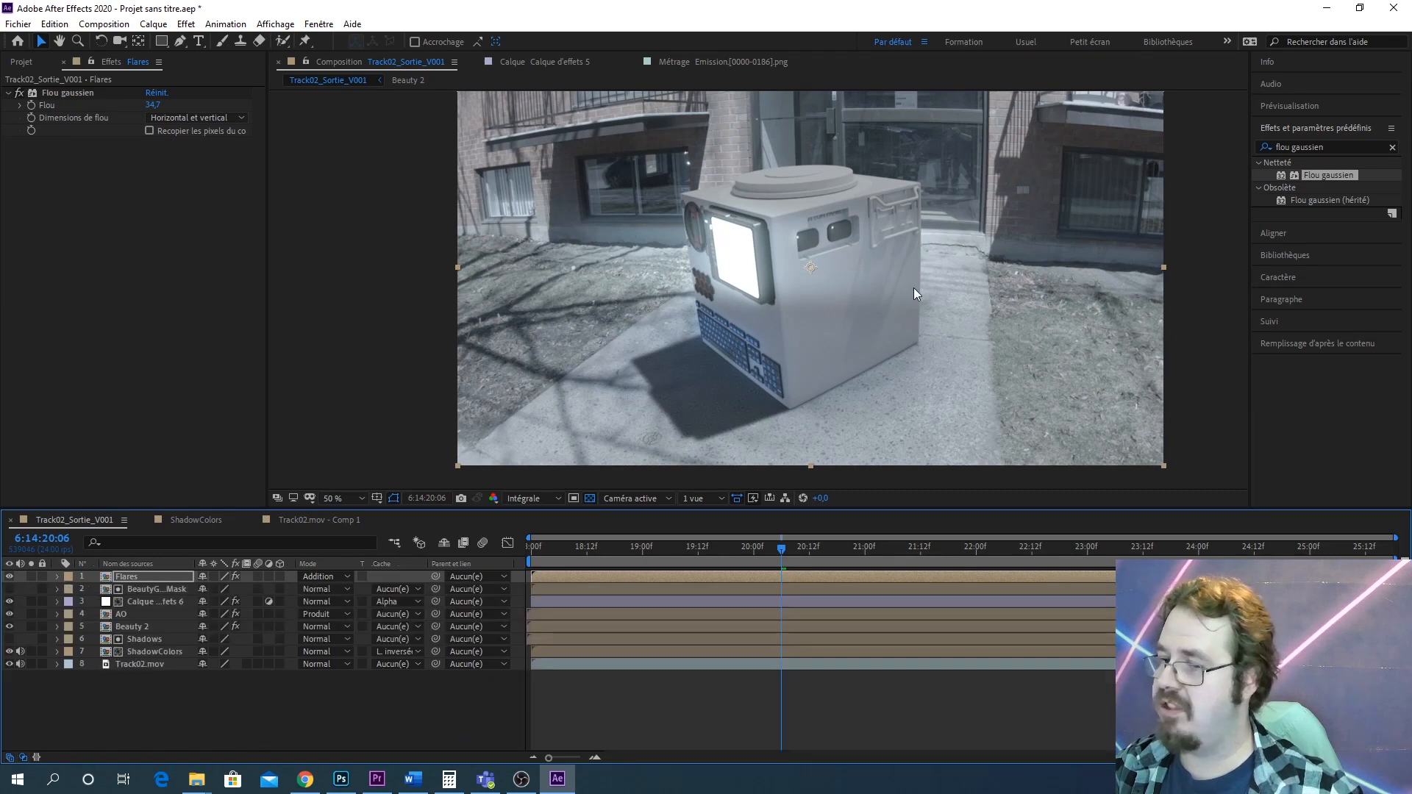
left_click(196, 707)
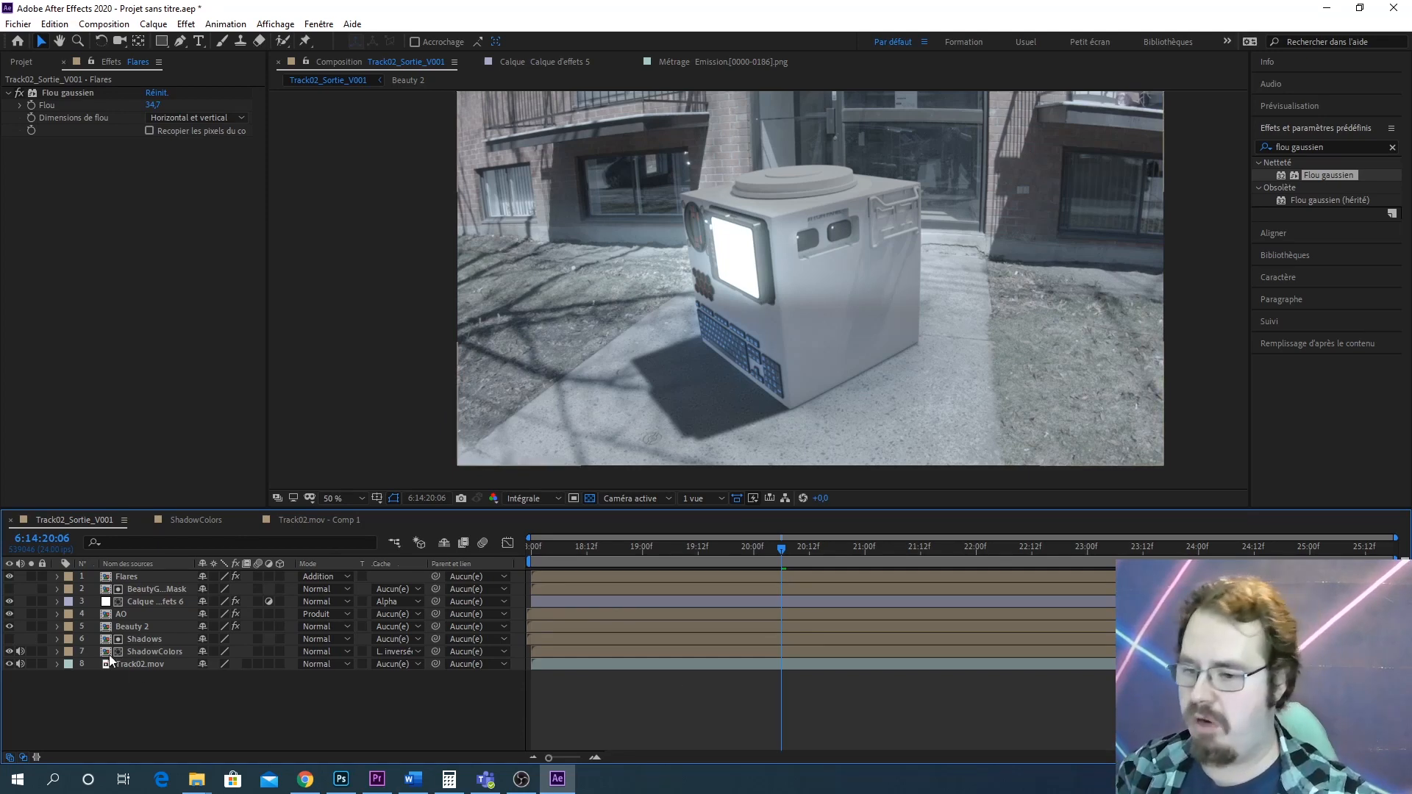
Create a new adjustment layer and rename it CorrectionDeCouleur
left_click(153, 23)
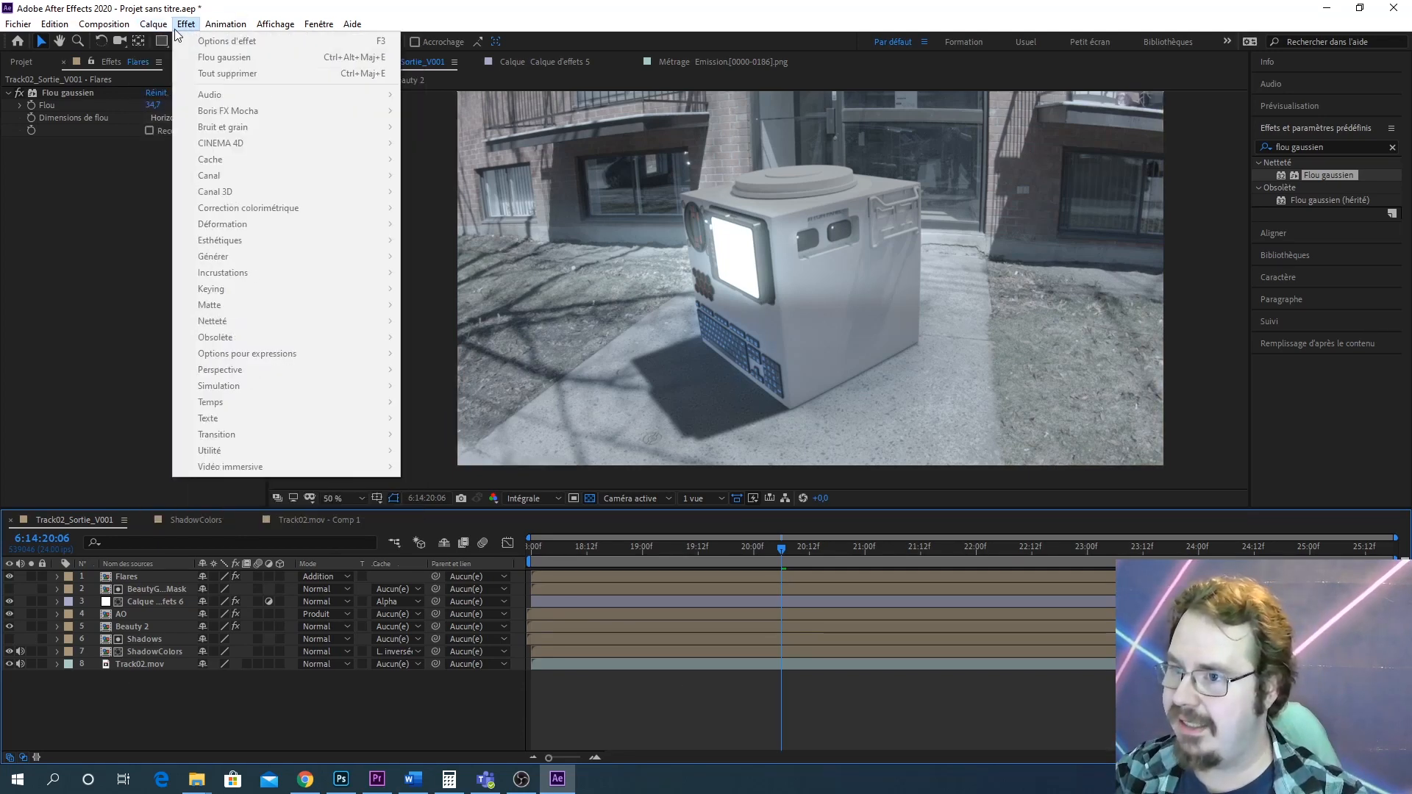
mouse_move(178, 42)
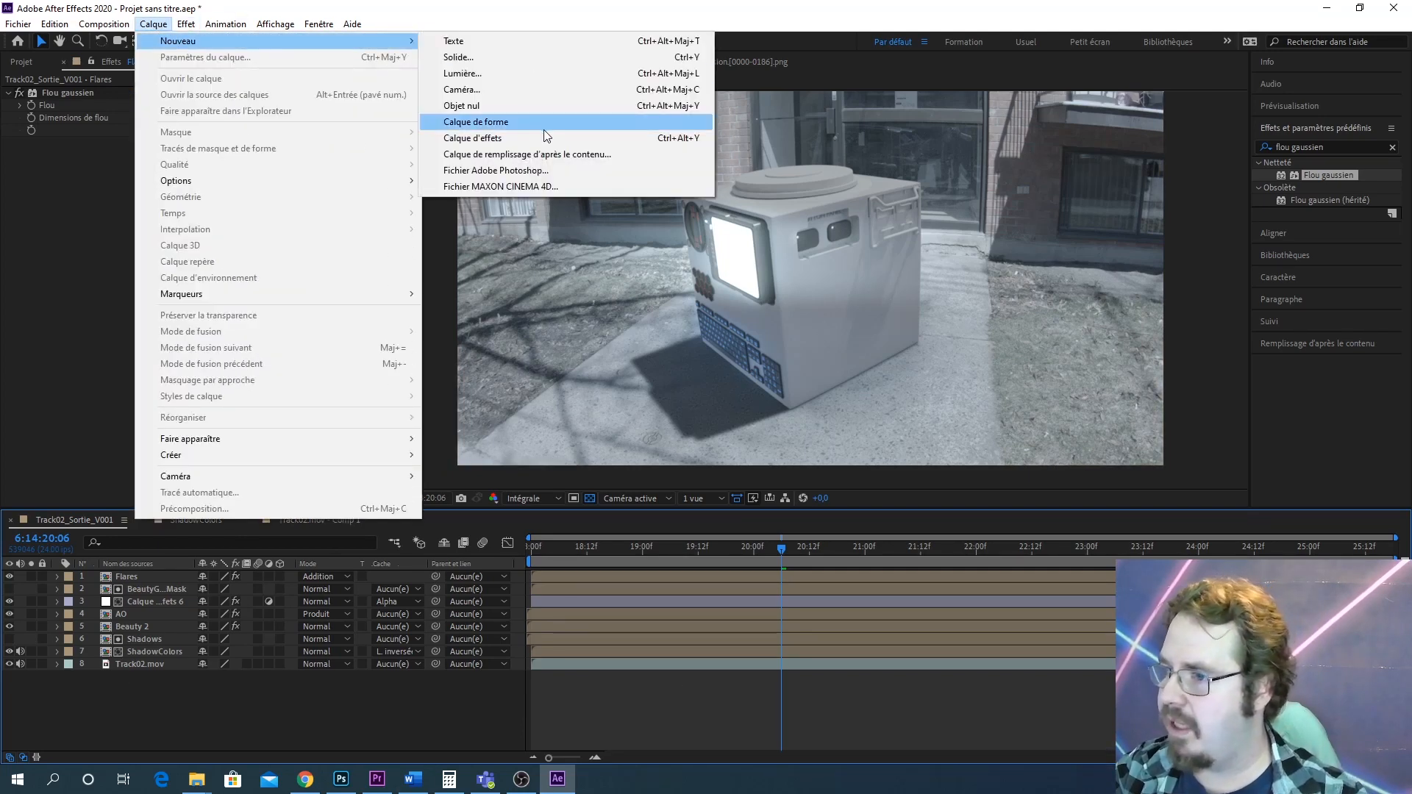
left_click(530, 144)
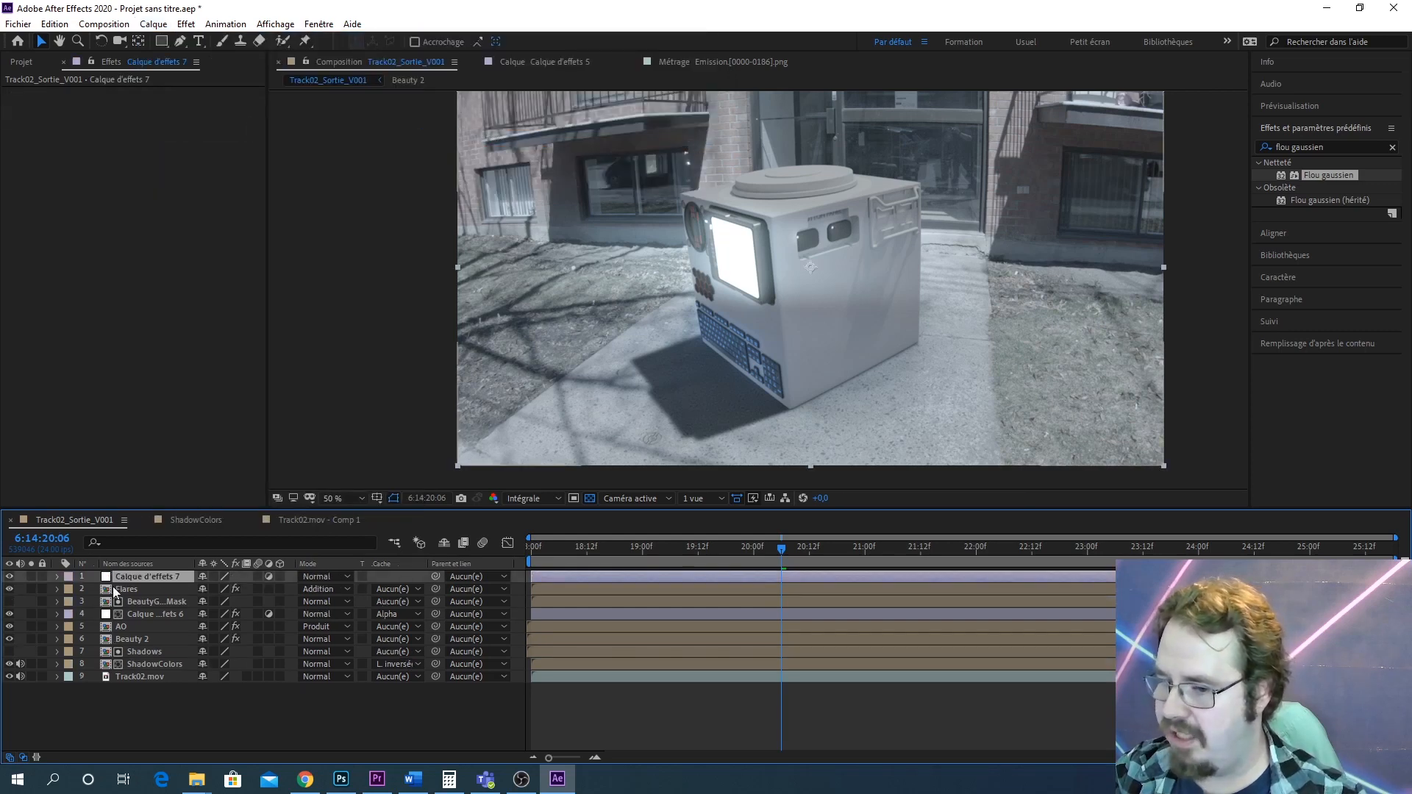
right_click(147, 581)
left_click(202, 553)
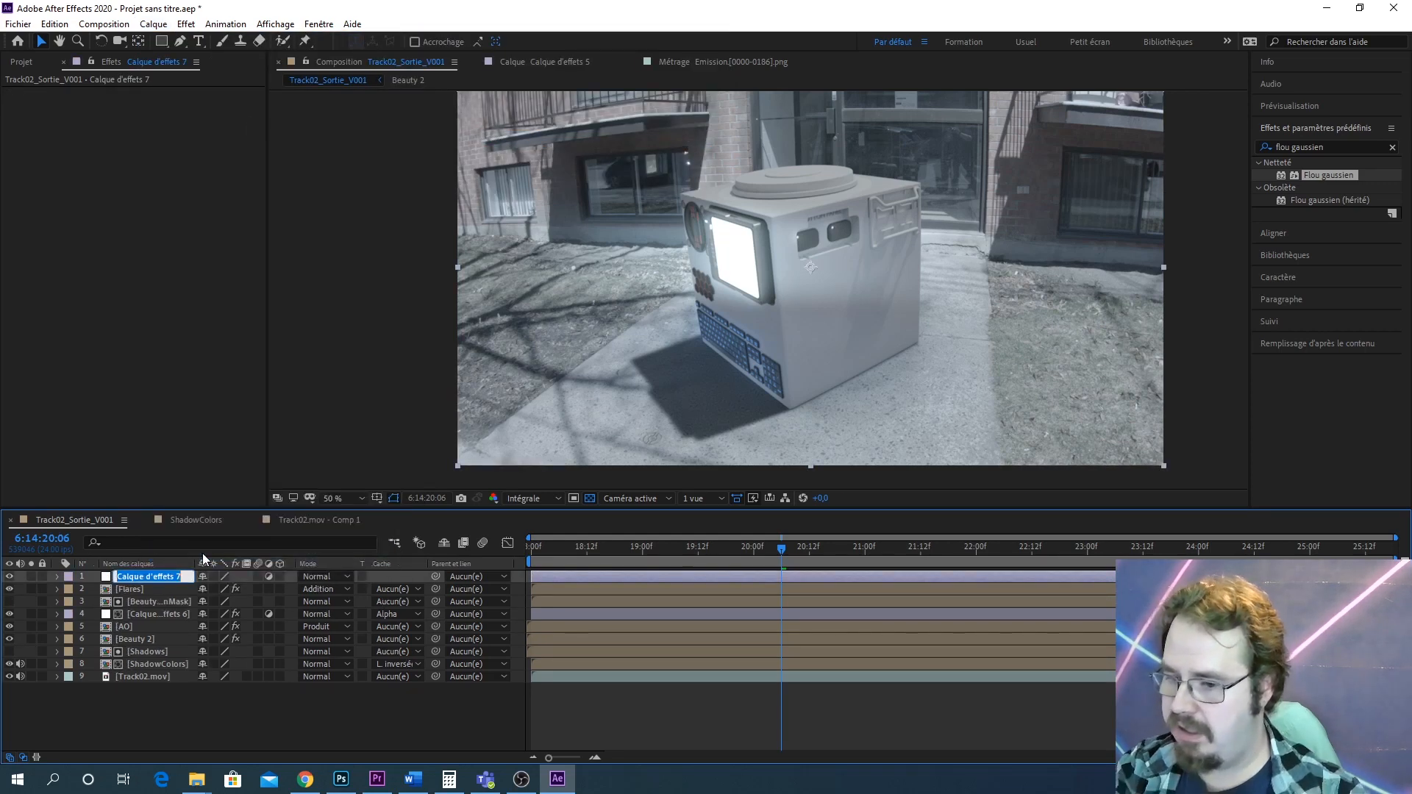
type("CorrectionD")
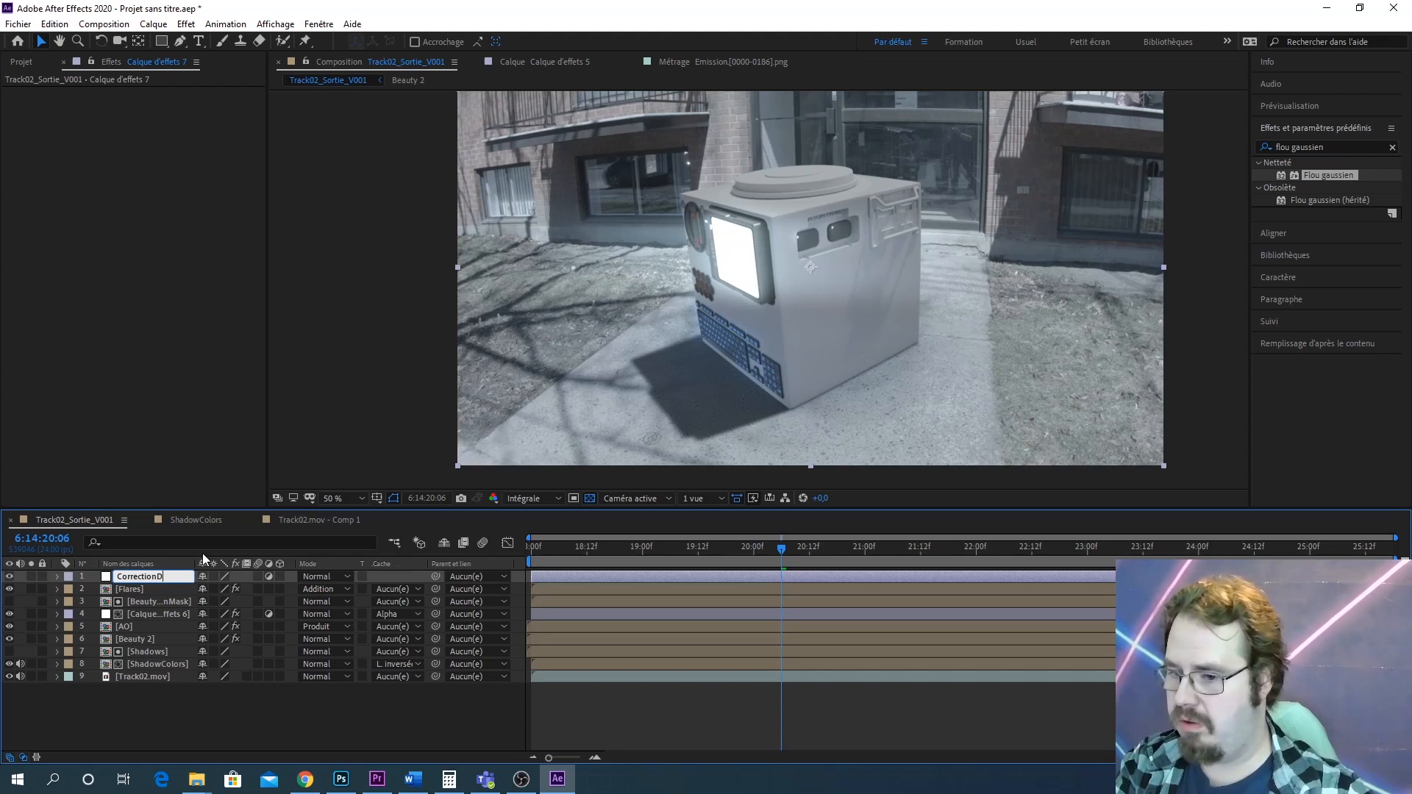
type("eCouleur")
key("Return")
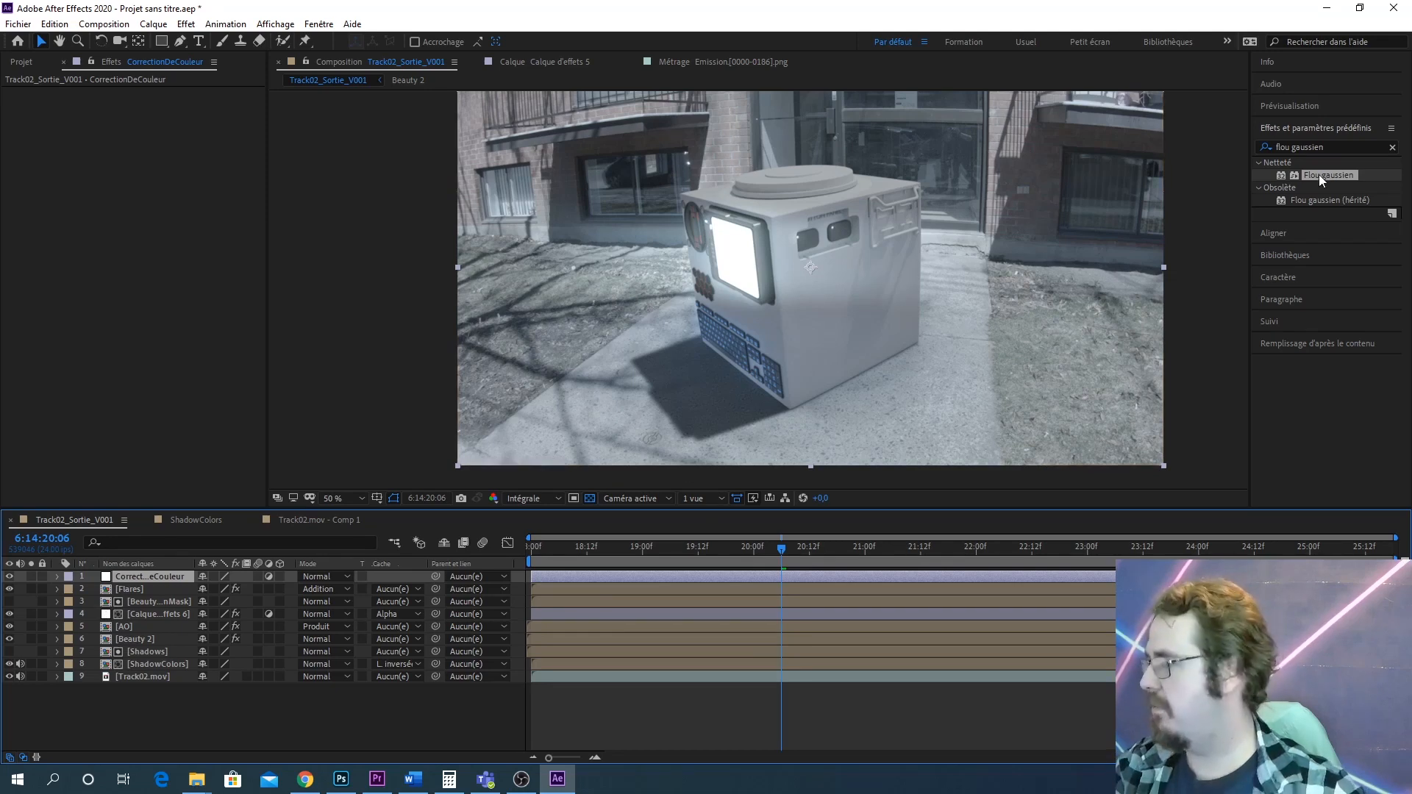
Search effects for Saturation, apply the Contraste - saturation preset to the adjustment layer, and delete it again
left_click(1328, 145)
left_click(1328, 145)
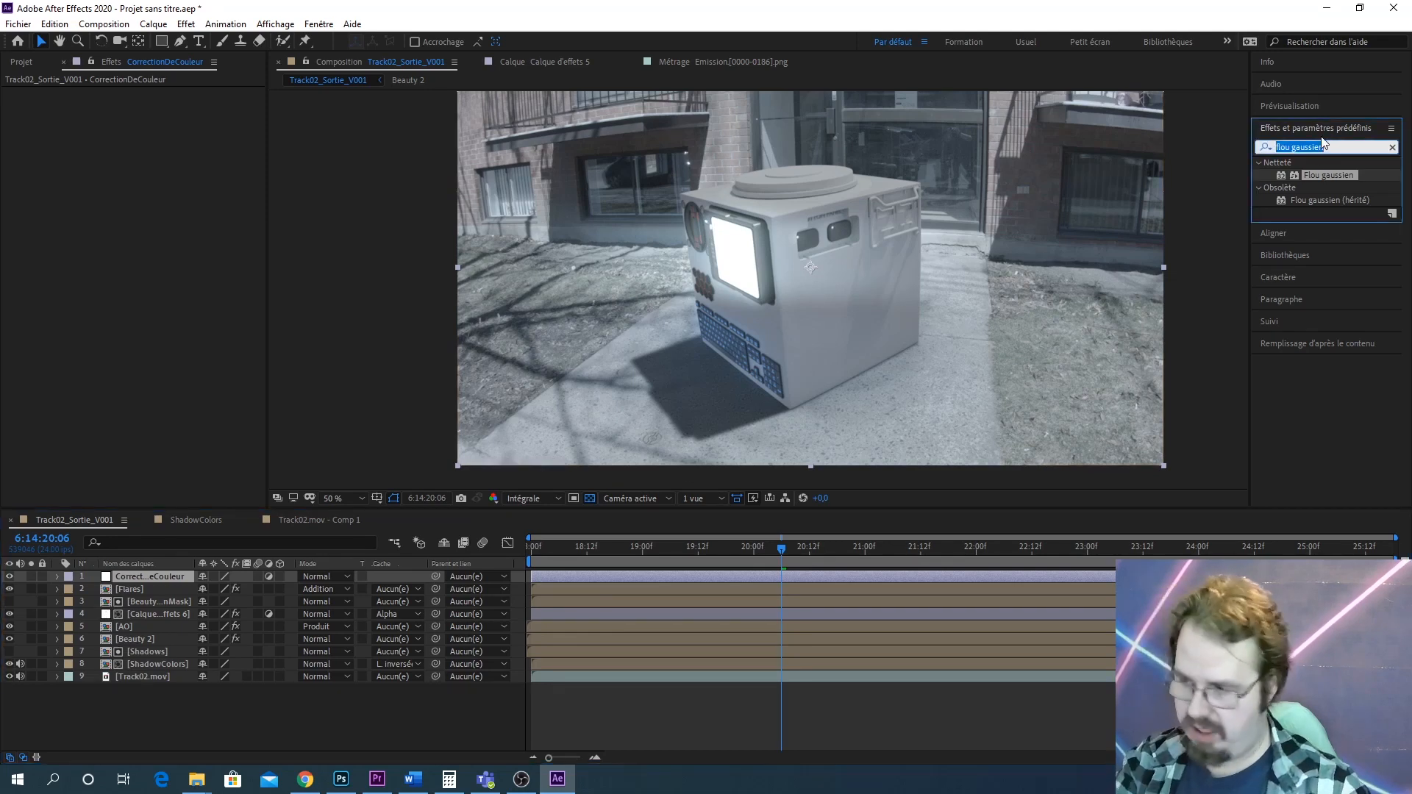
type("Saturation")
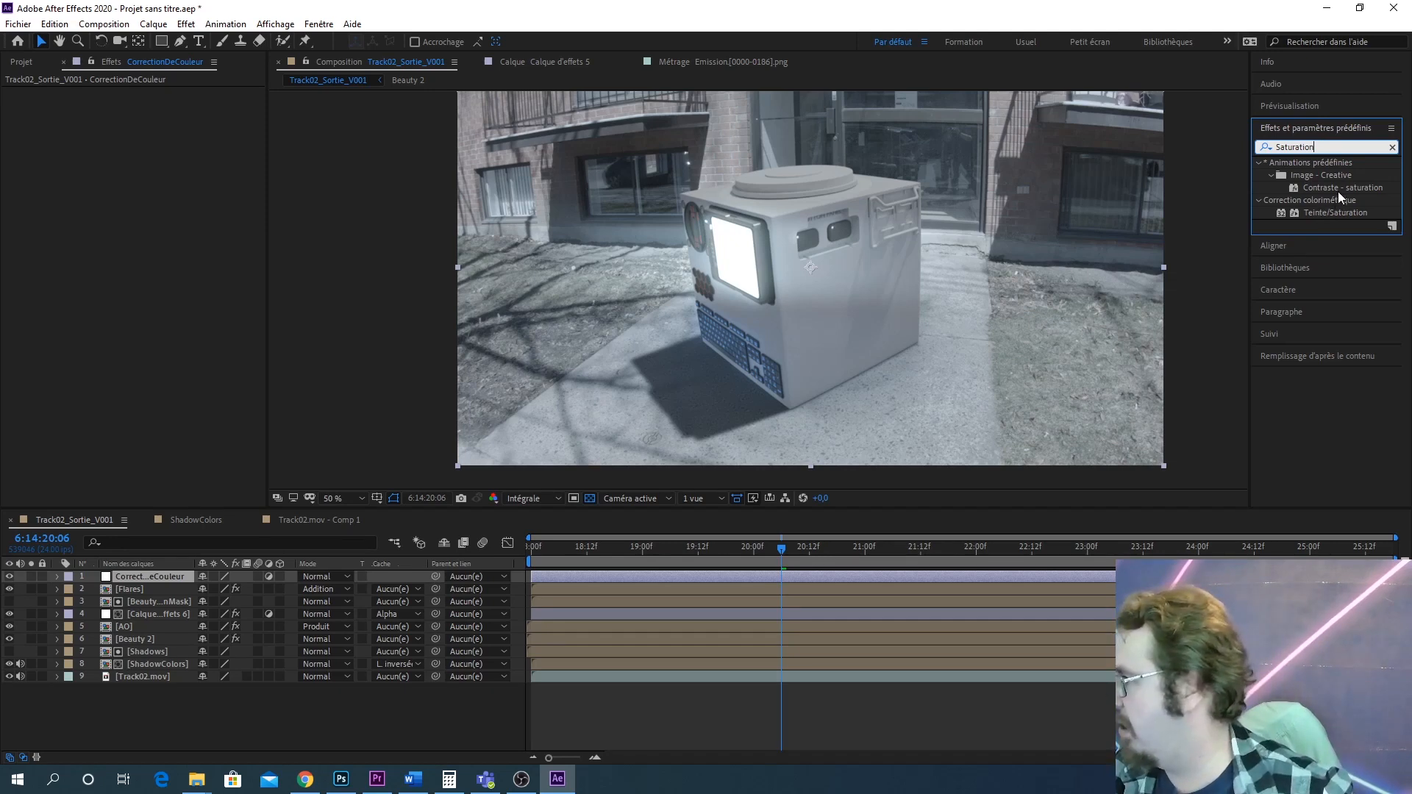
left_click_drag(1351, 189, 108, 590)
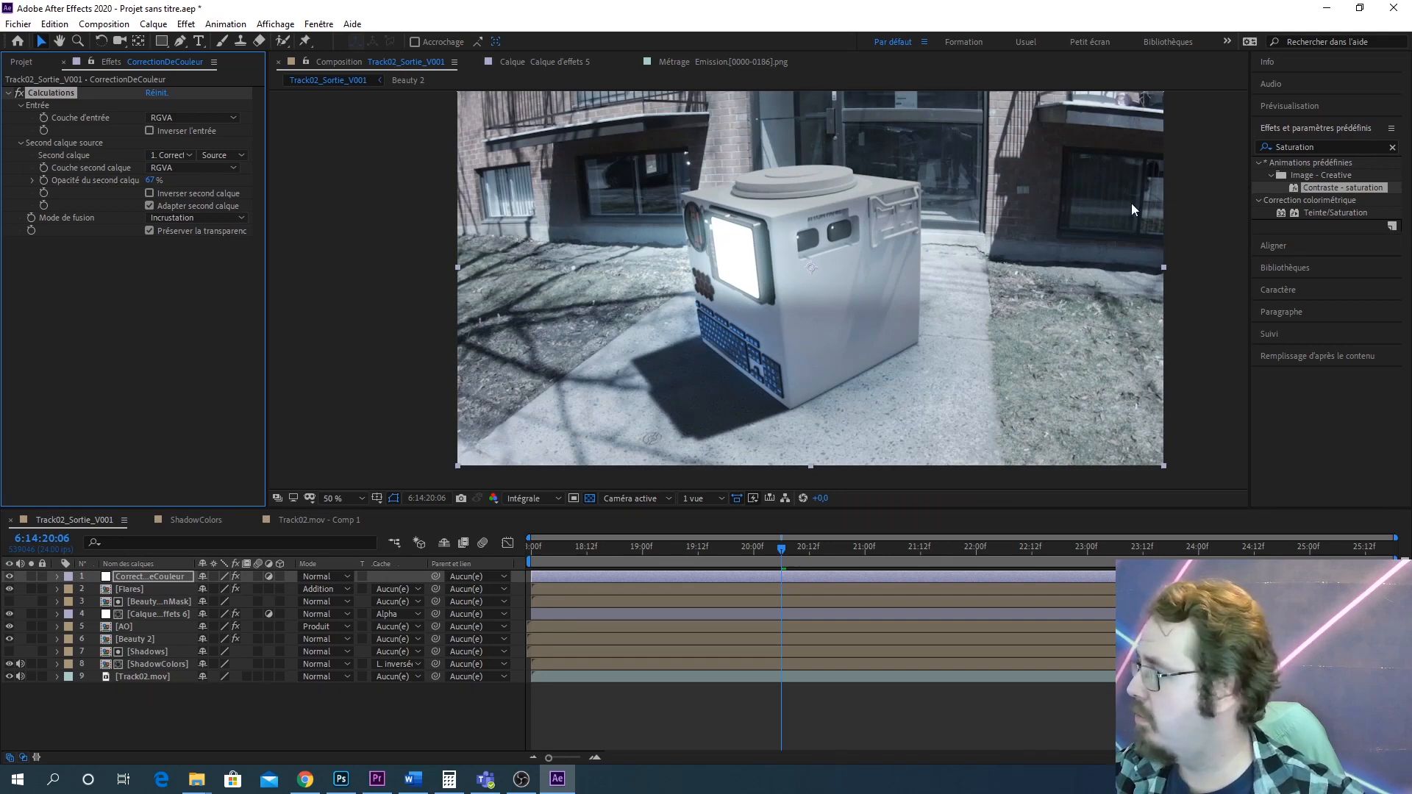
key("Delete")
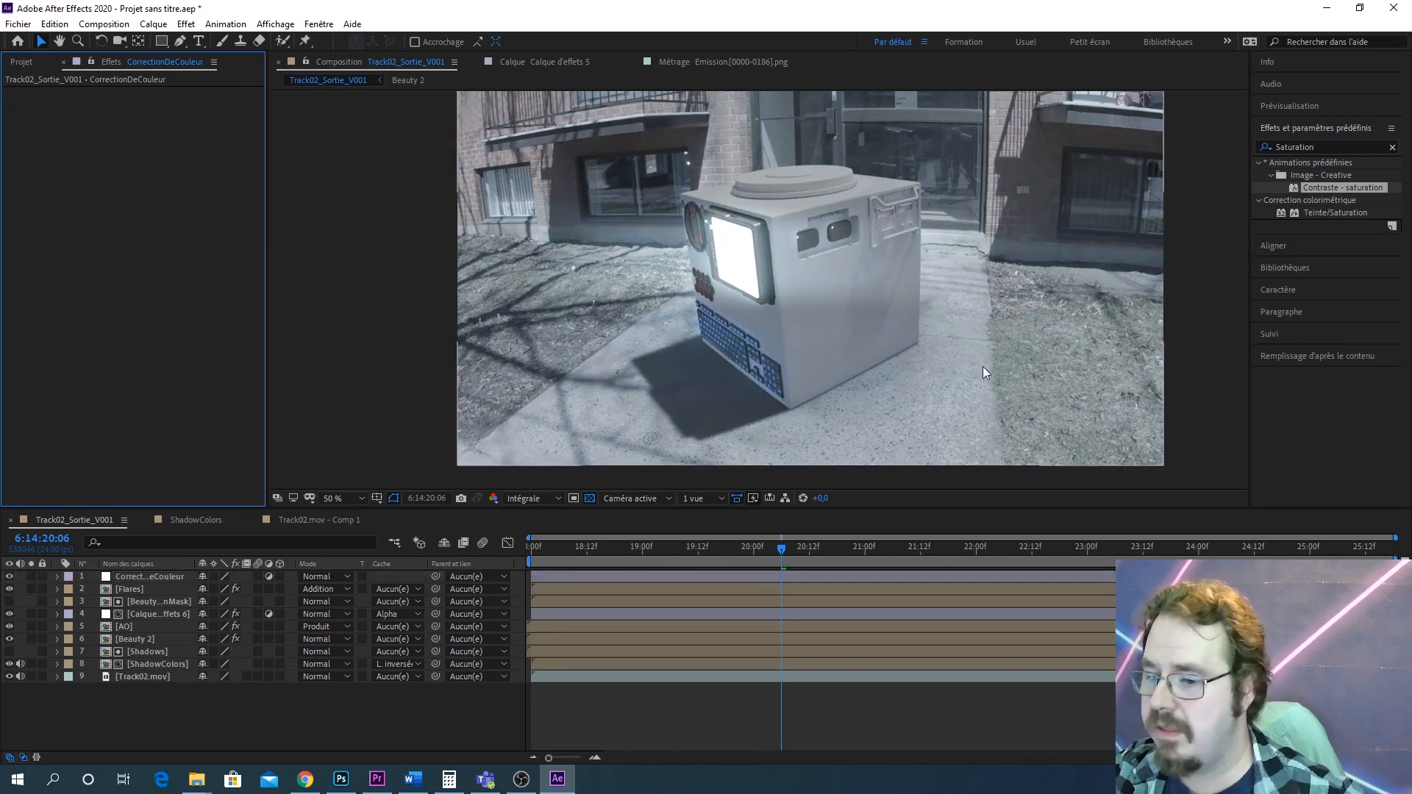
Apply the Contraste - saturation preset to the adjustment layer once more and undo it
left_click_drag(1318, 184, 142, 573)
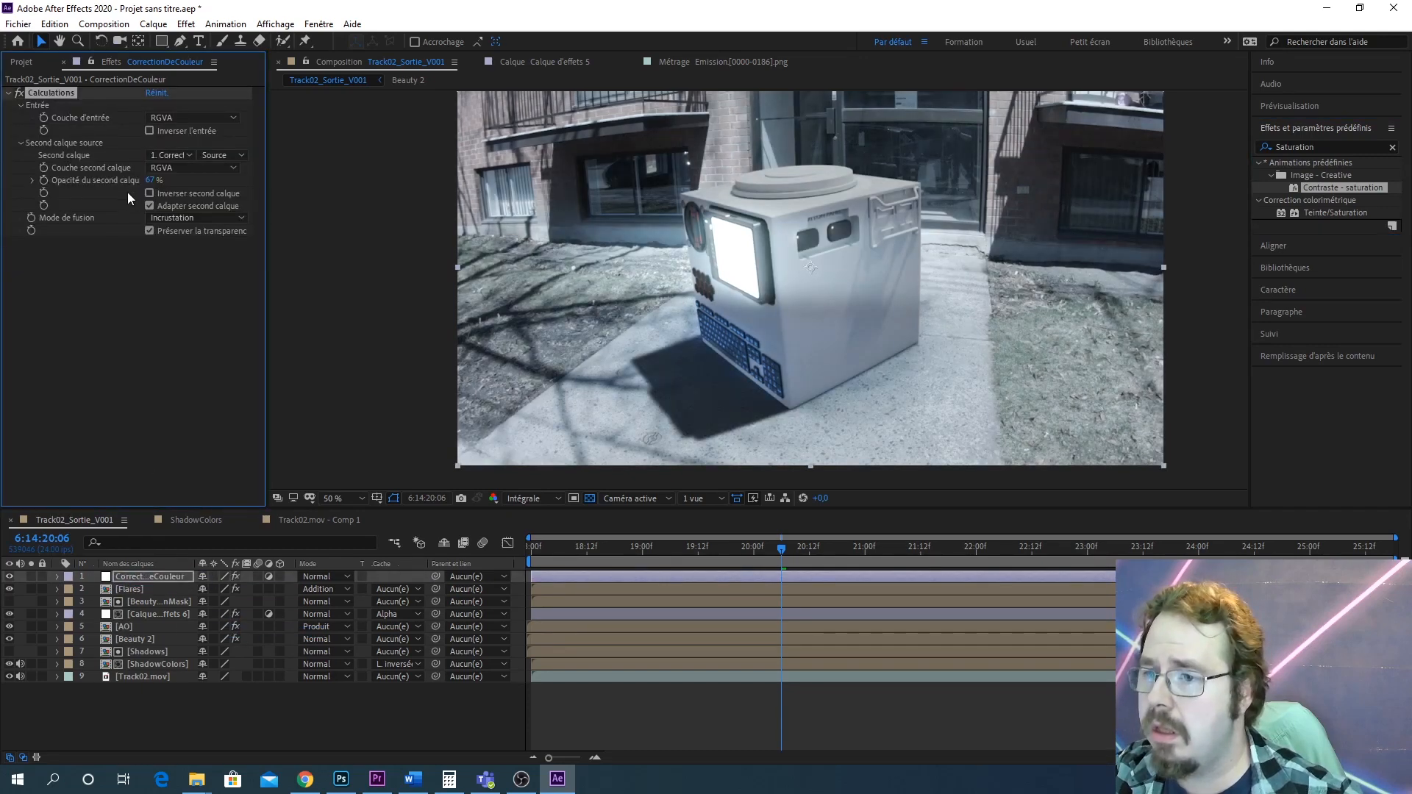
left_click(157, 577)
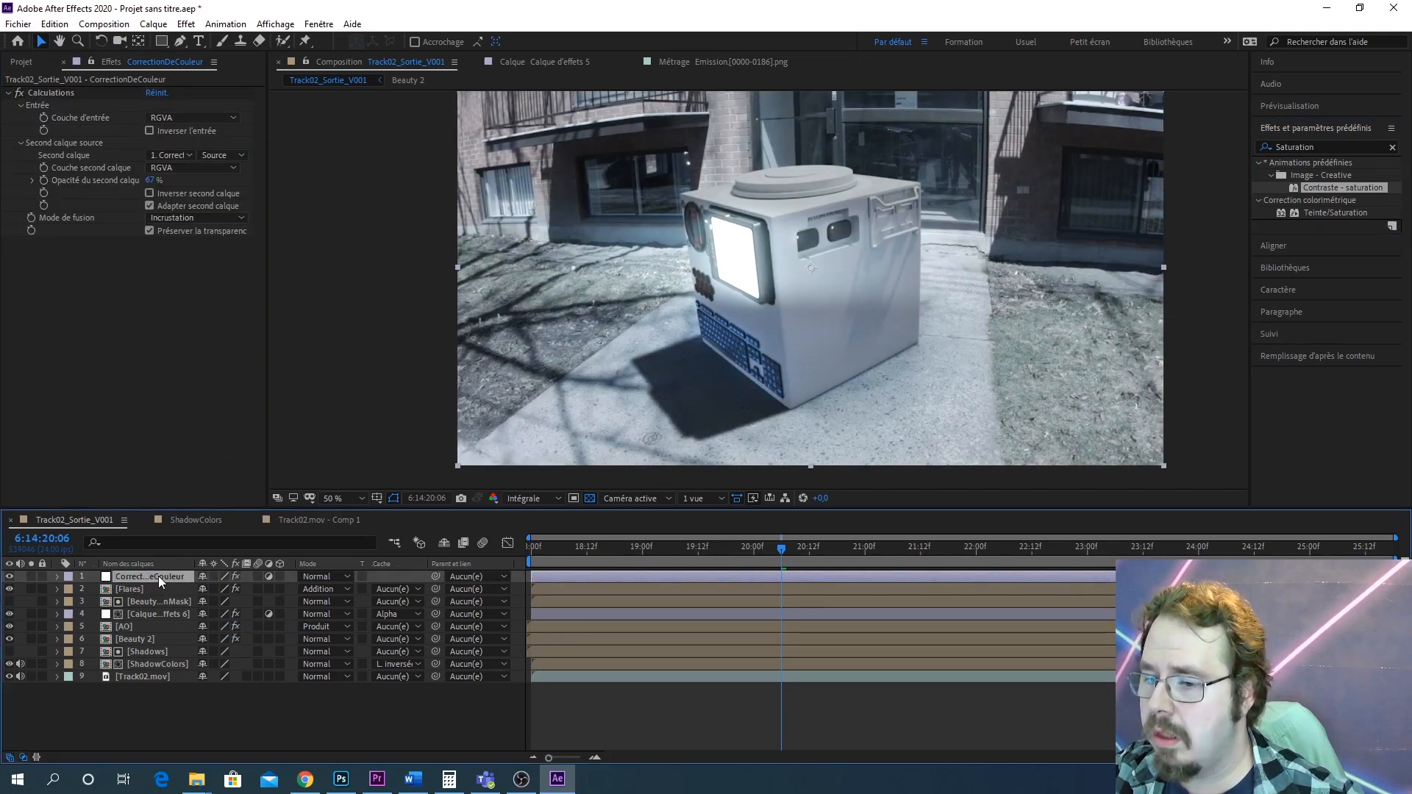
key("ctrl+z")
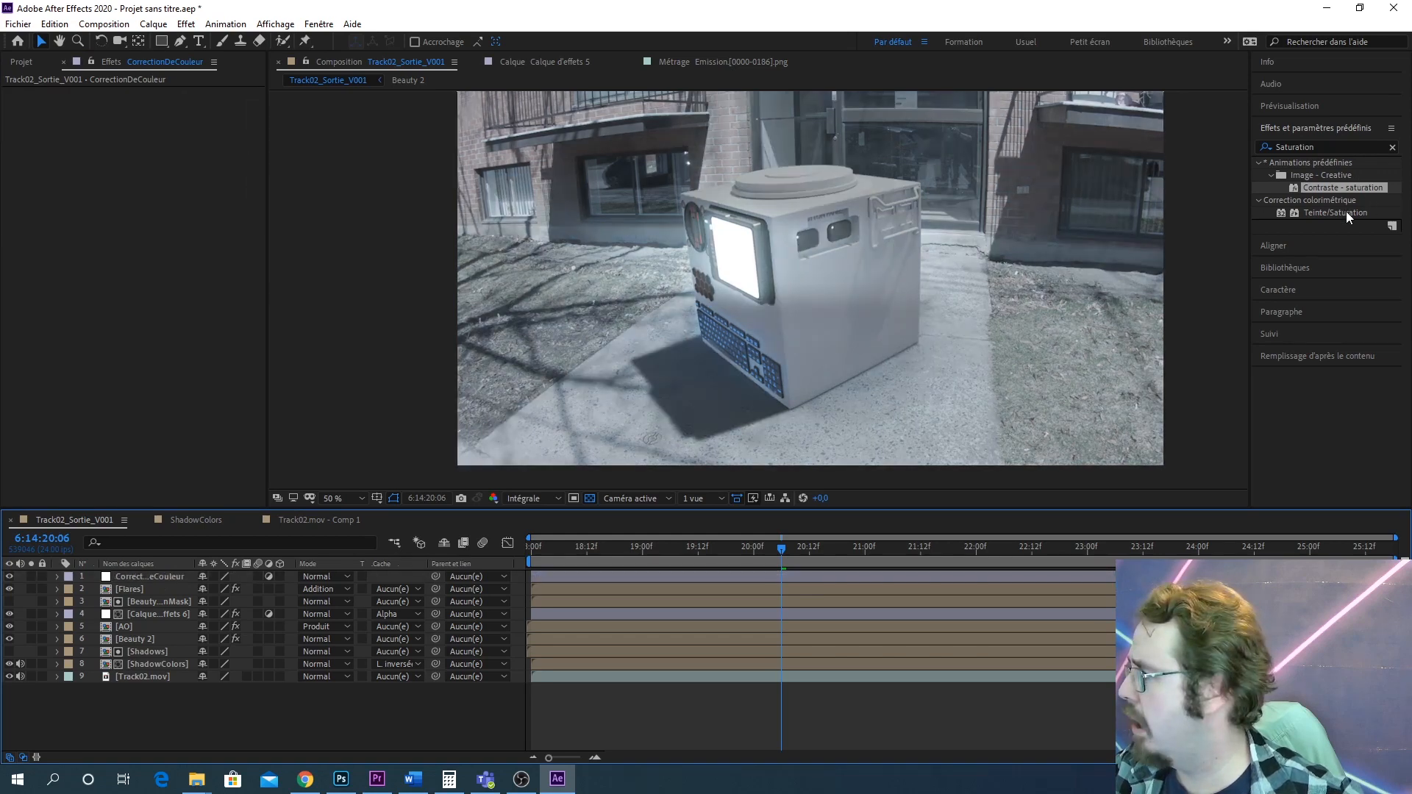
Apply Teinte/Saturation to the CorrectionDeCouleur layer and set its global saturation to 66
left_click_drag(1347, 212, 148, 576)
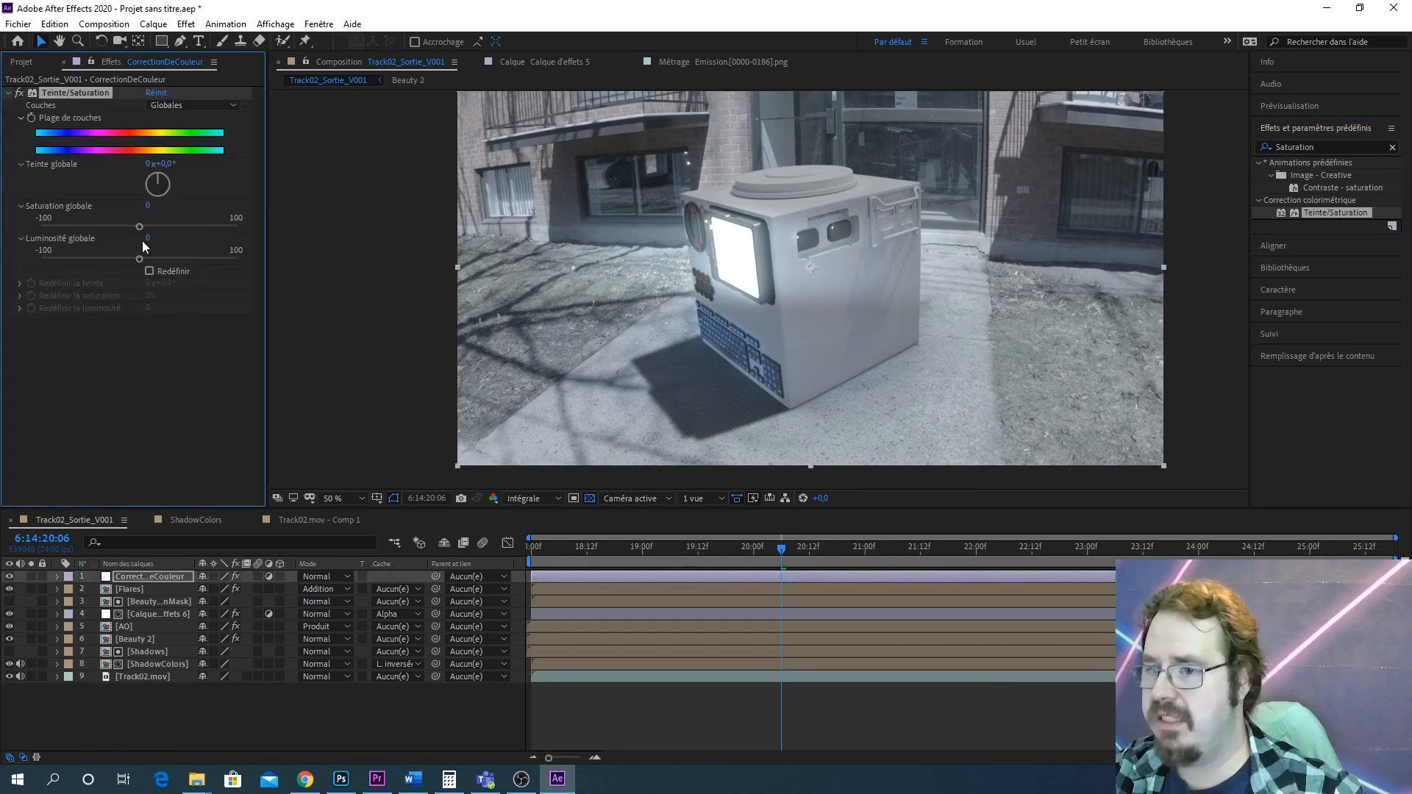
left_click_drag(141, 228, 260, 216)
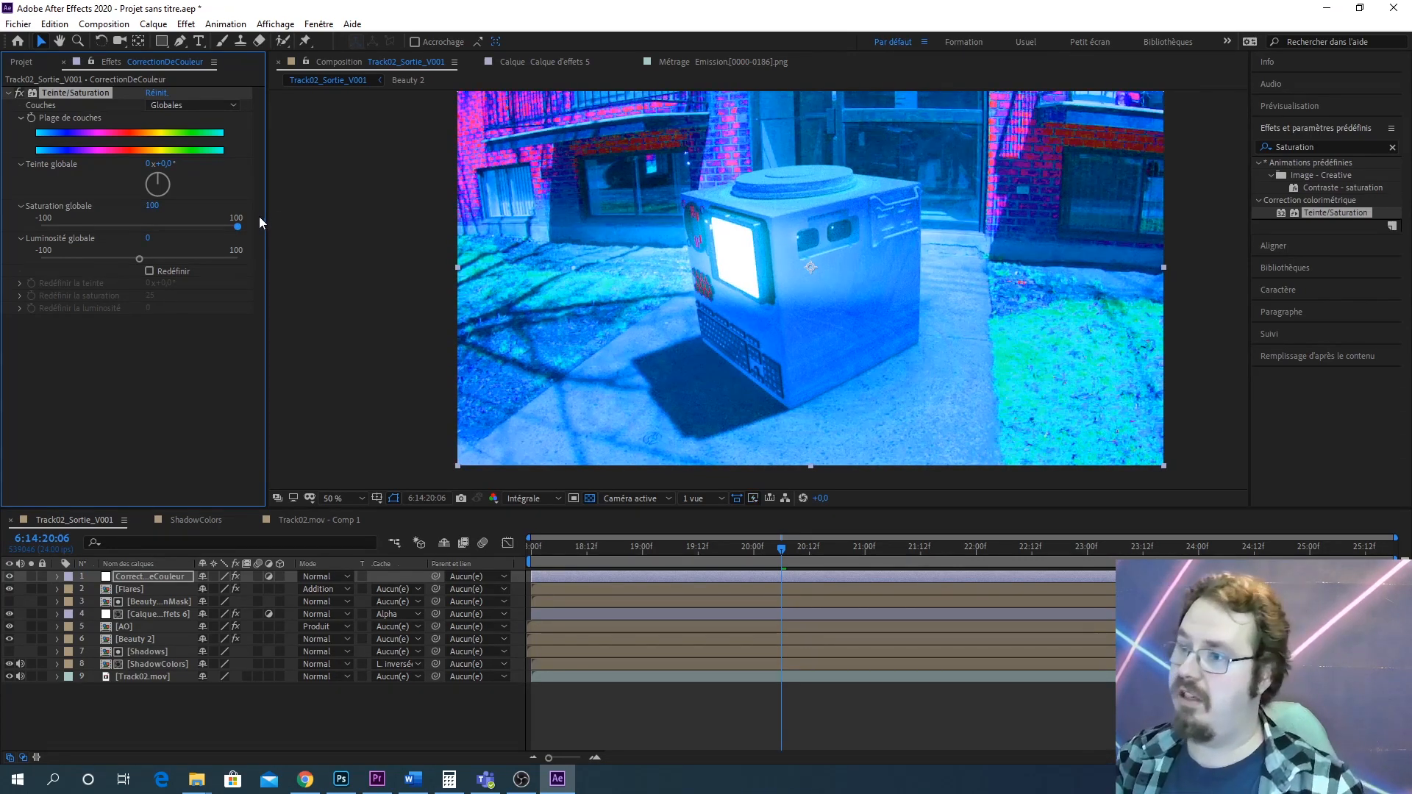
left_click_drag(236, 223, 204, 226)
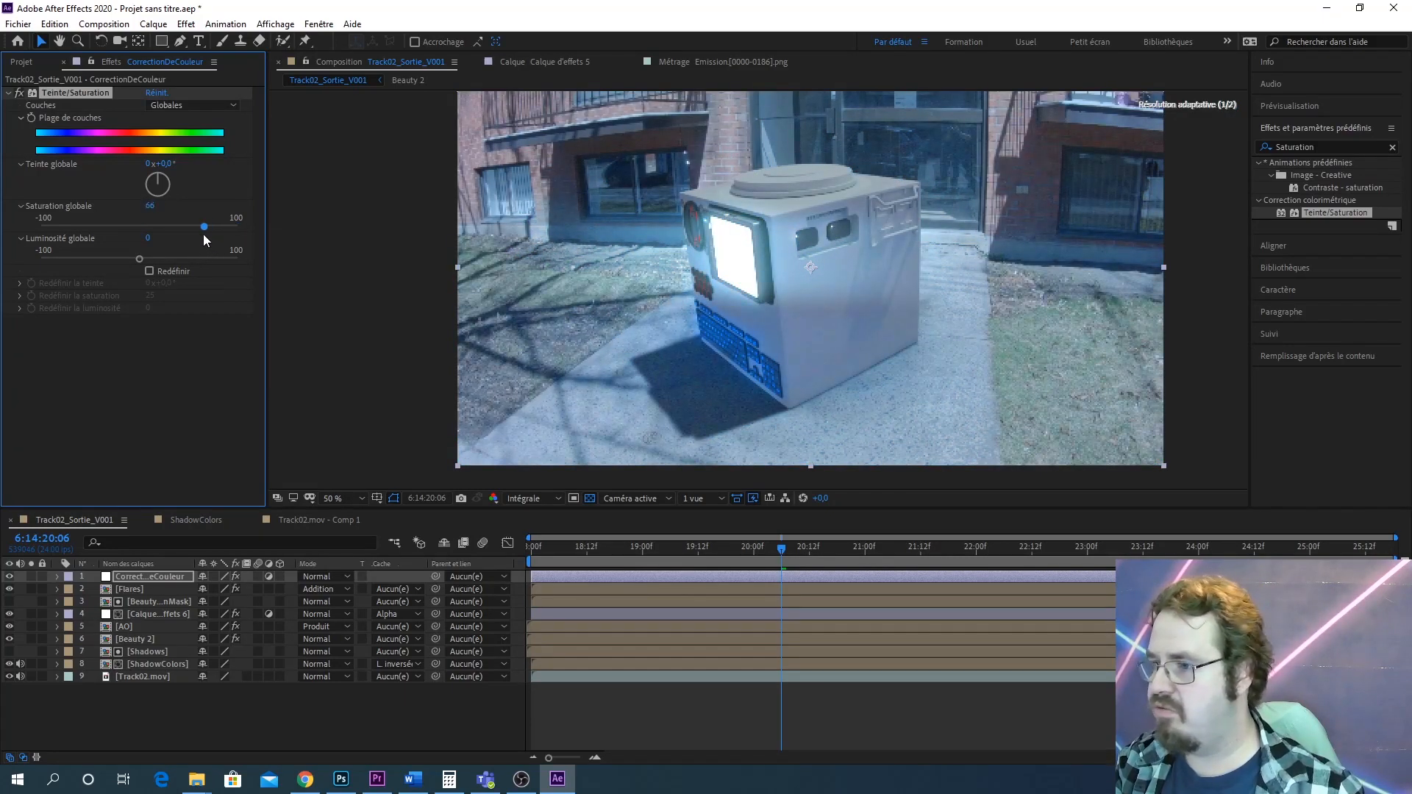
left_click_drag(203, 232, 204, 233)
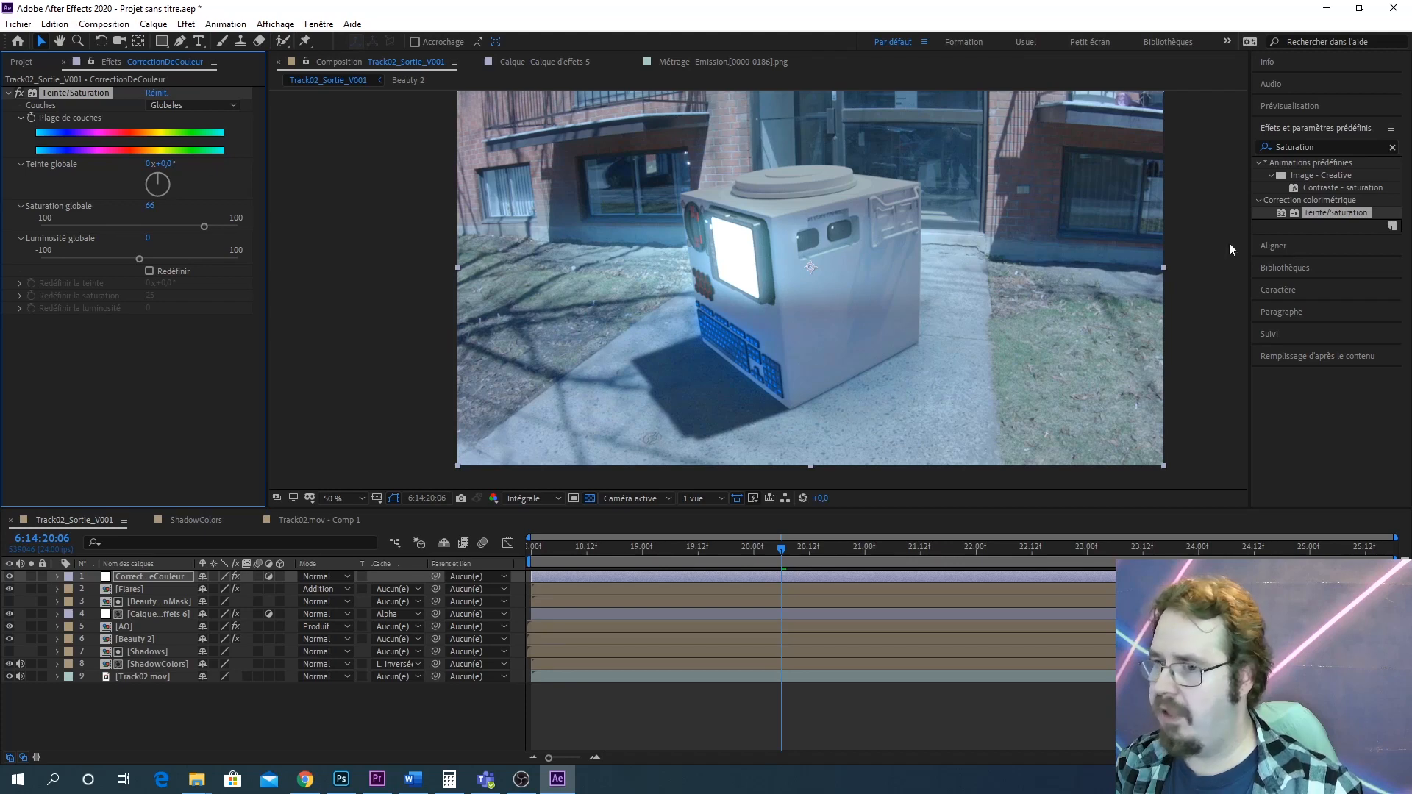
Apply Courbes to the adjustment layer and bend the RGB curve into a gentle S-curve
left_click(1323, 150)
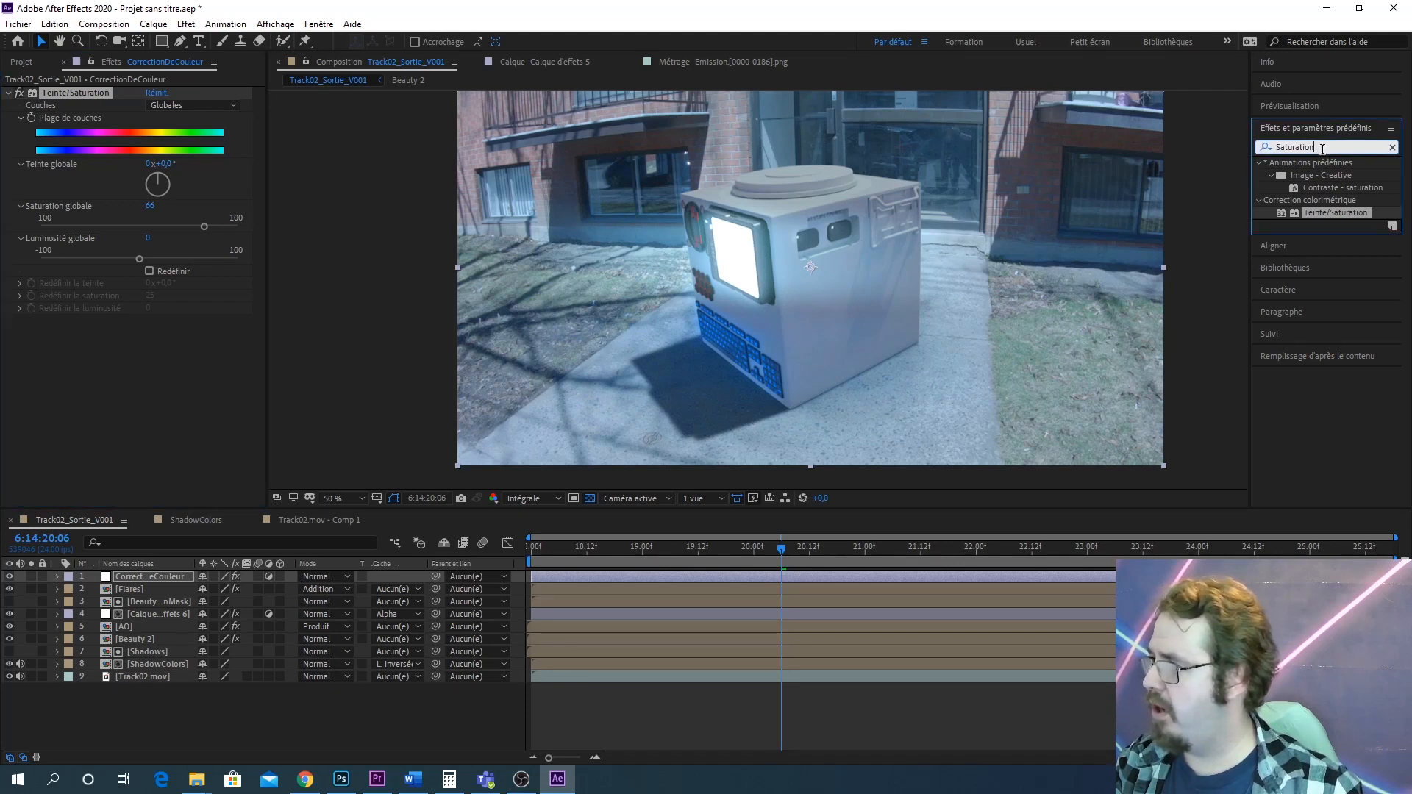
key("ctrl+a")
type("courbes")
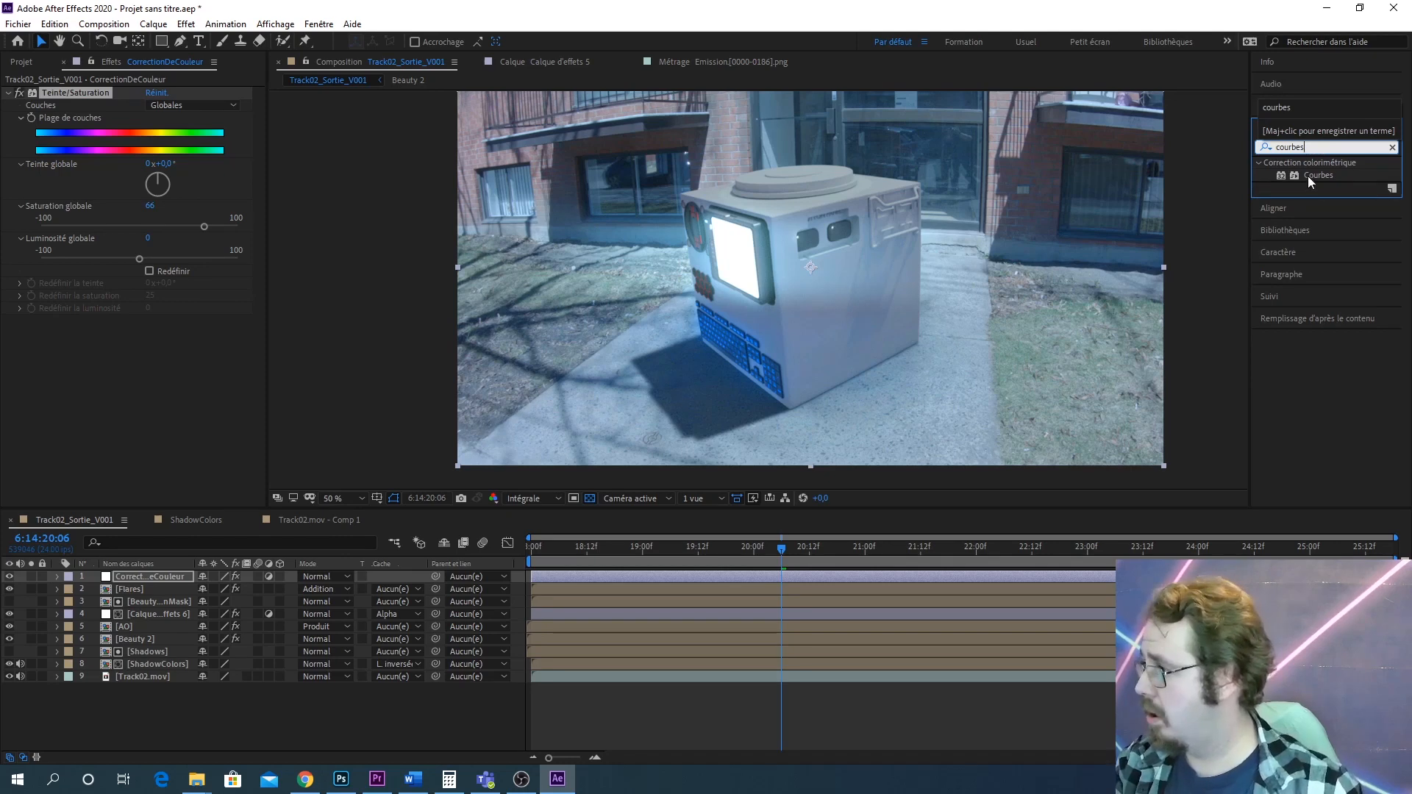
left_click_drag(1308, 175, 145, 574)
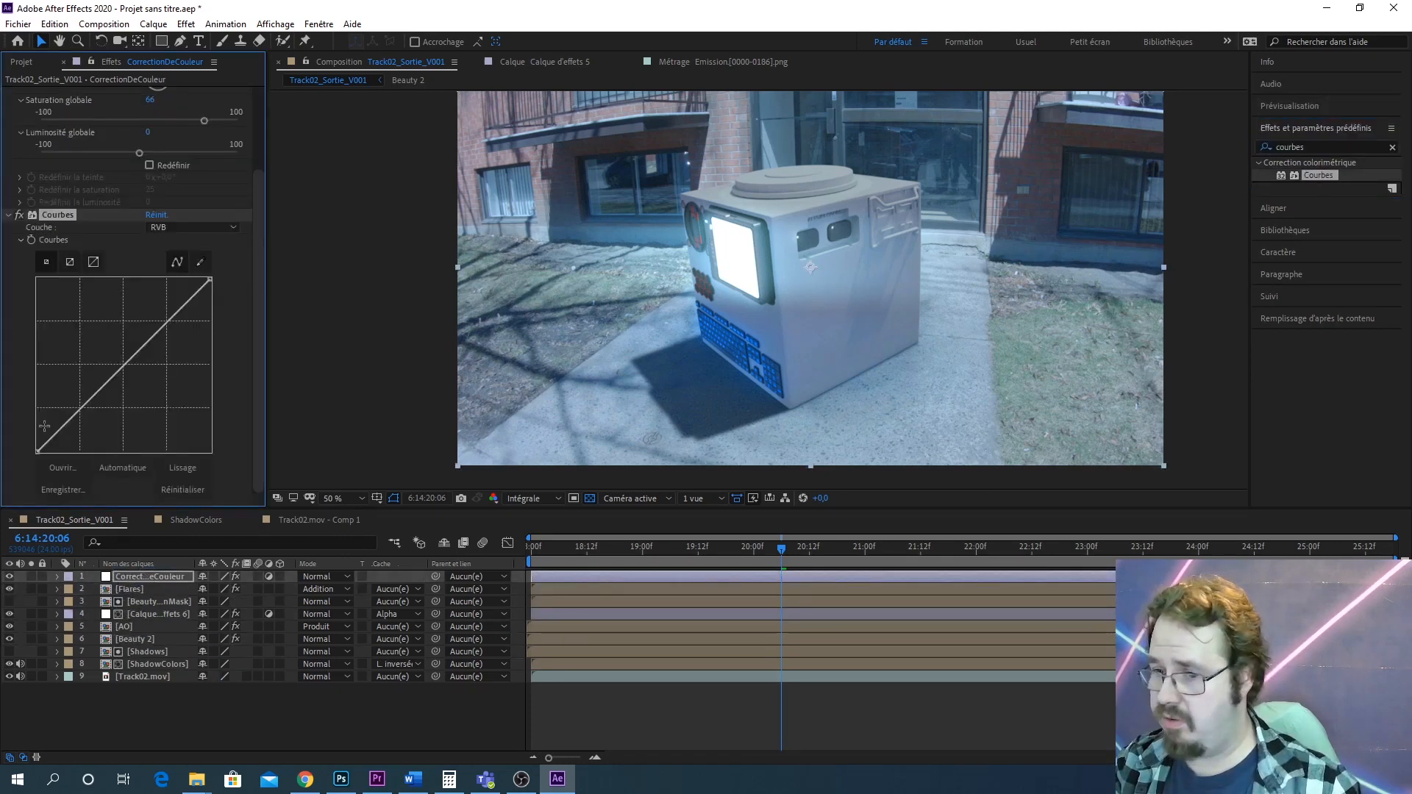
left_click_drag(75, 421, 81, 428)
left_click_drag(166, 328, 162, 314)
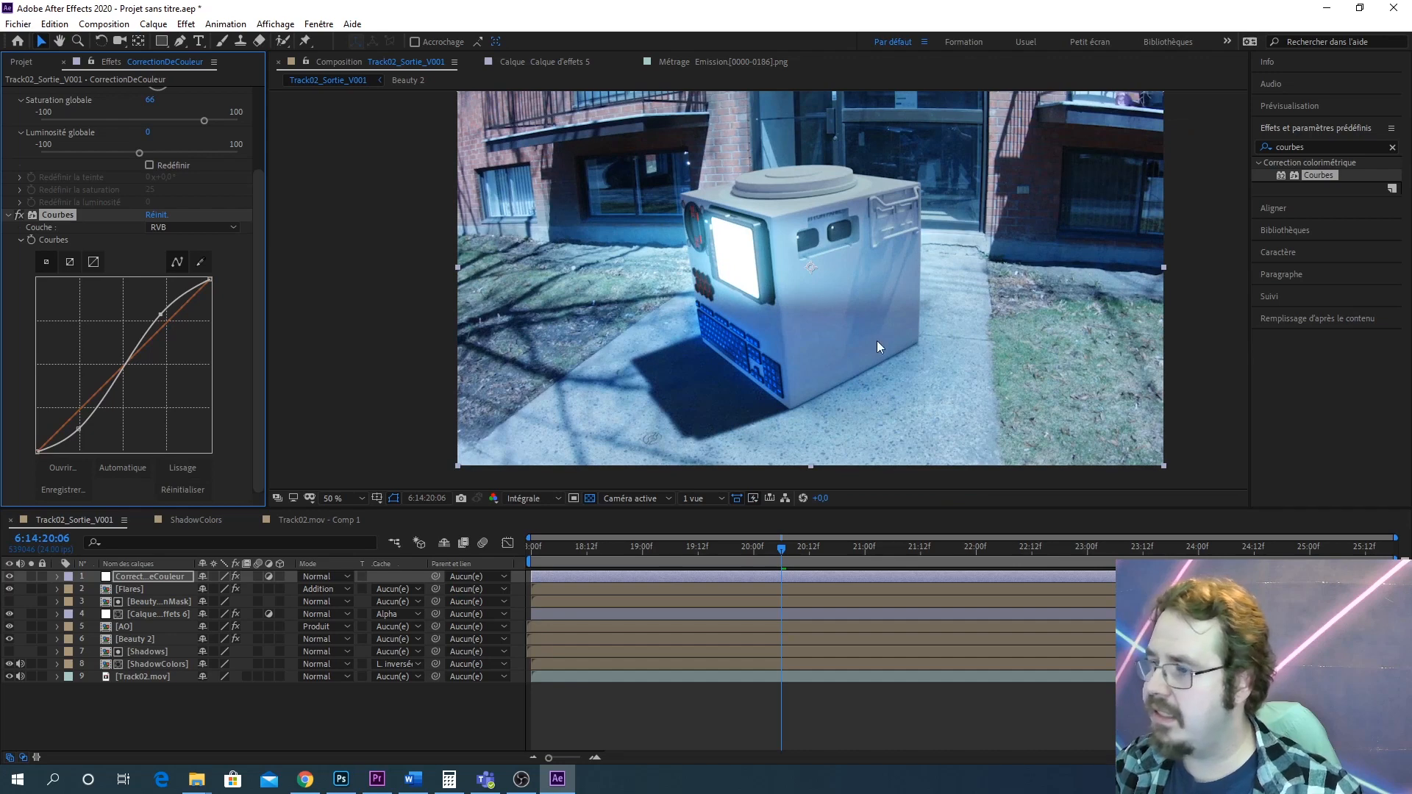
Refine the S-curve points while inspecting the robot up close in the viewer
key("slash")
left_click_drag(968, 279, 974, 248)
left_click_drag(80, 428, 79, 422)
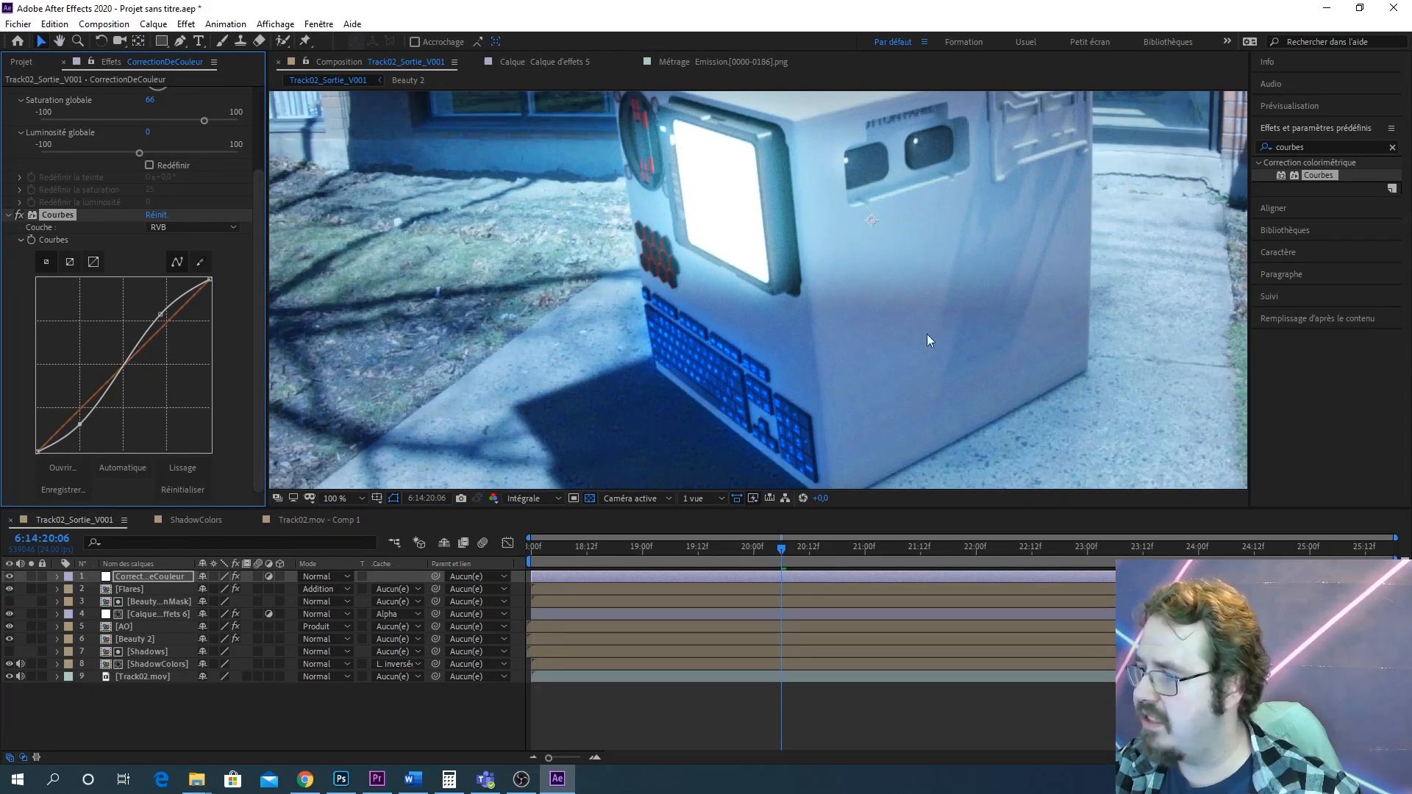
scroll(940, 323, "down", 1)
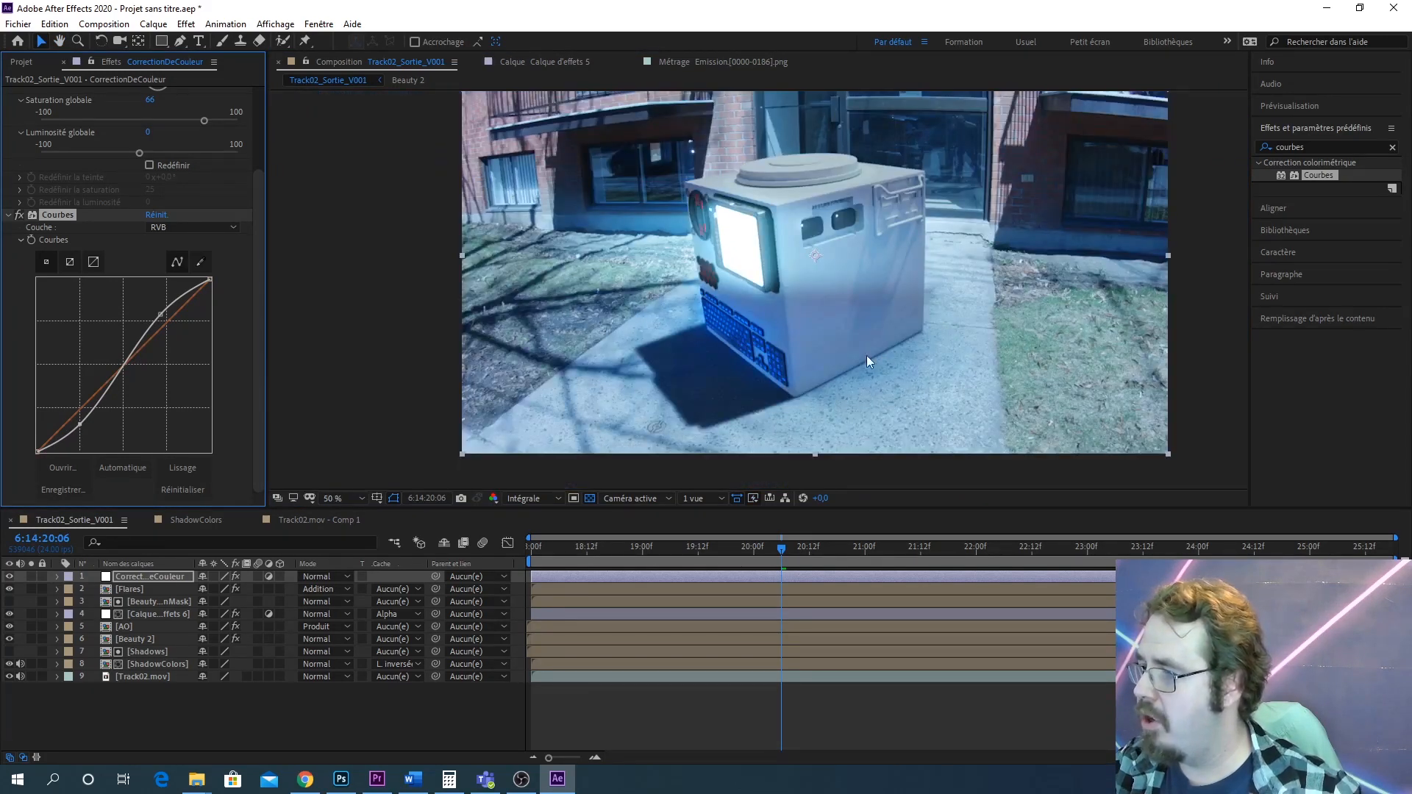
scroll(866, 356, "up", 1)
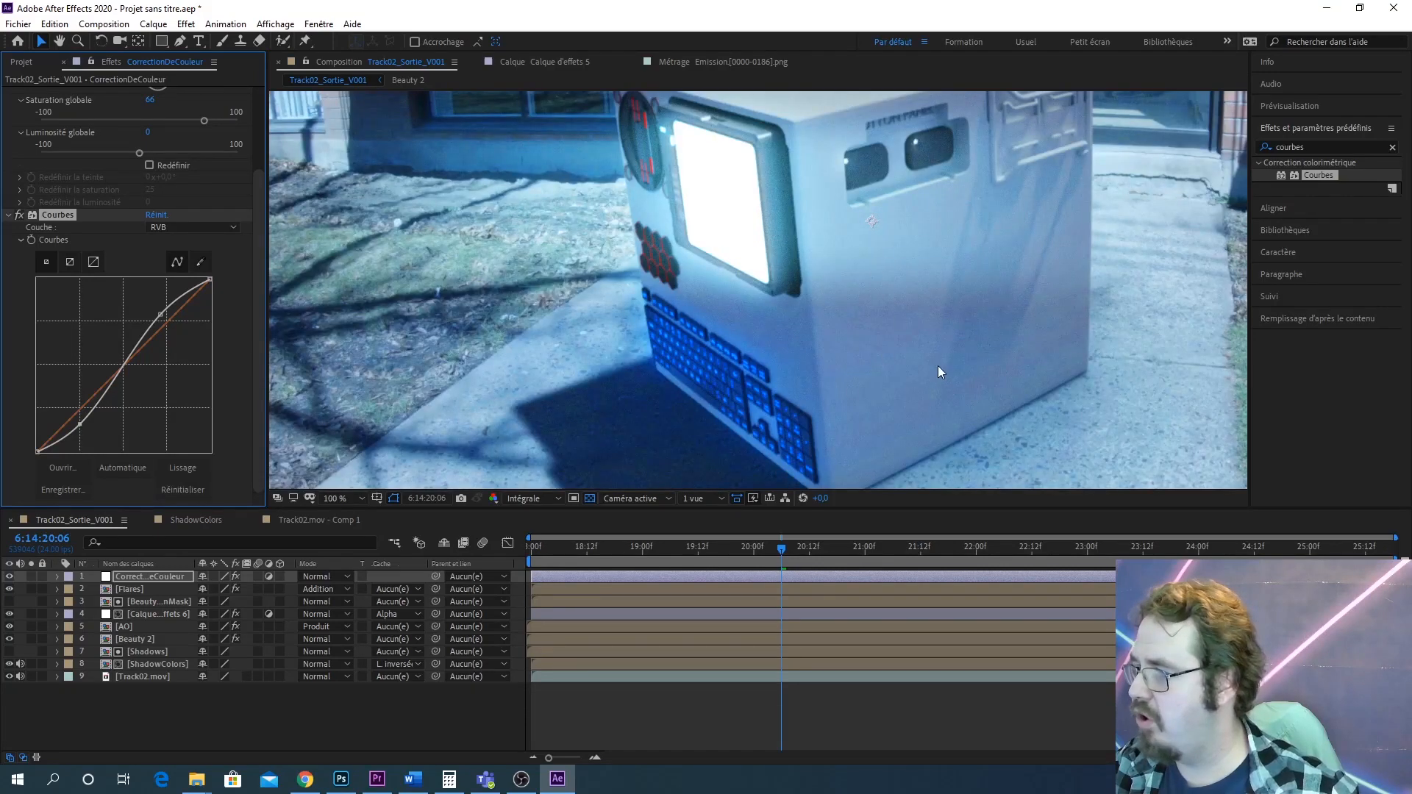
scroll(942, 346, "up", 3)
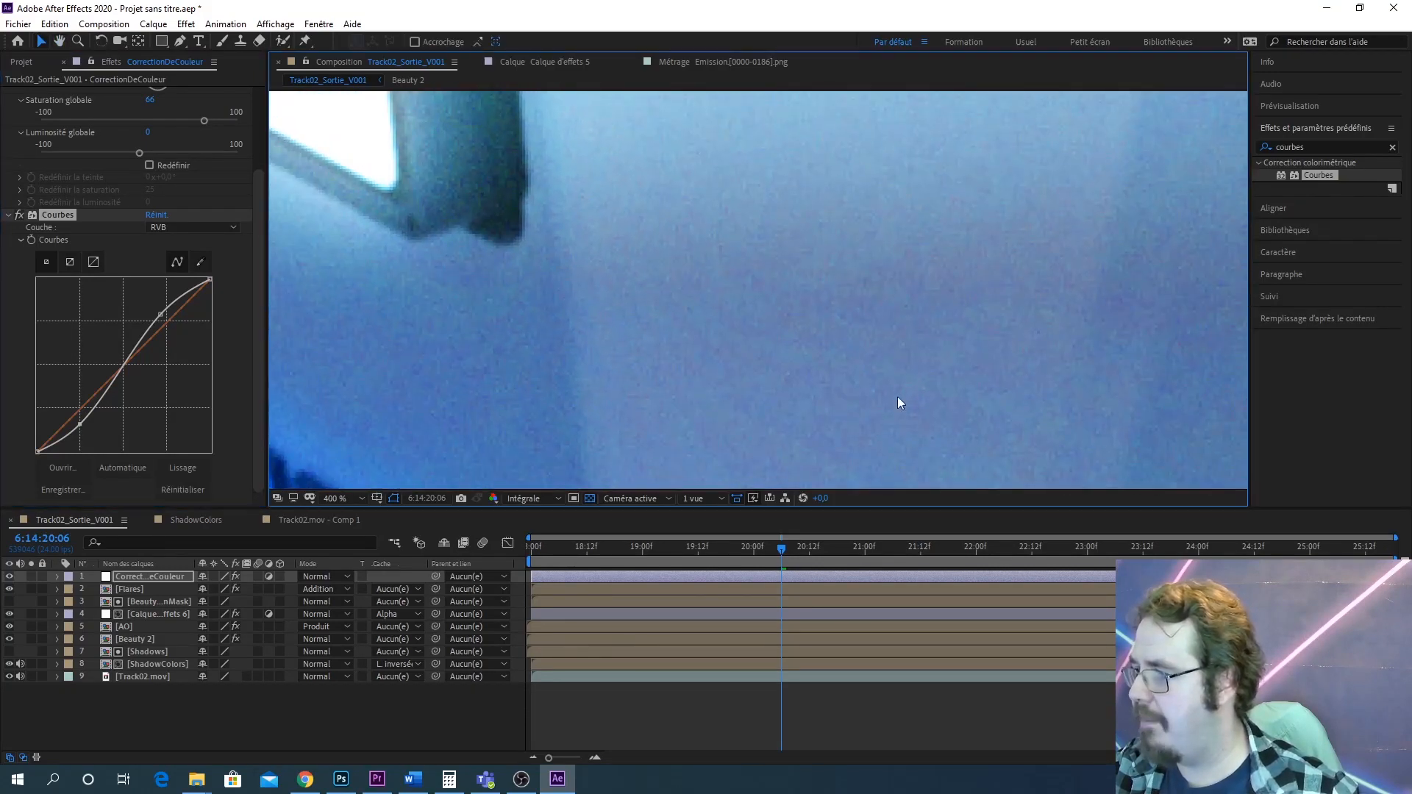
scroll(912, 375, "down", 3)
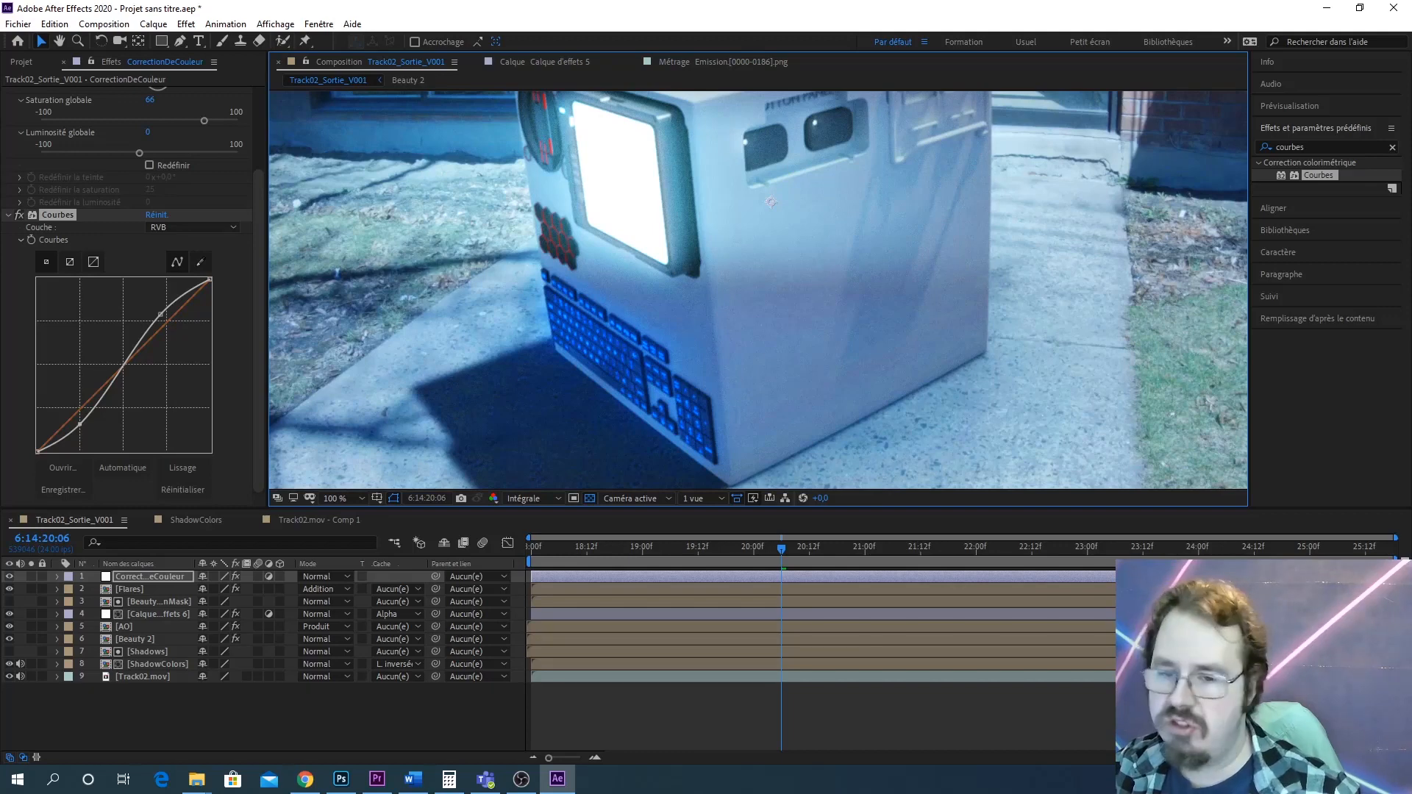
left_click_drag(163, 315, 159, 307)
scroll(965, 289, "down", 2)
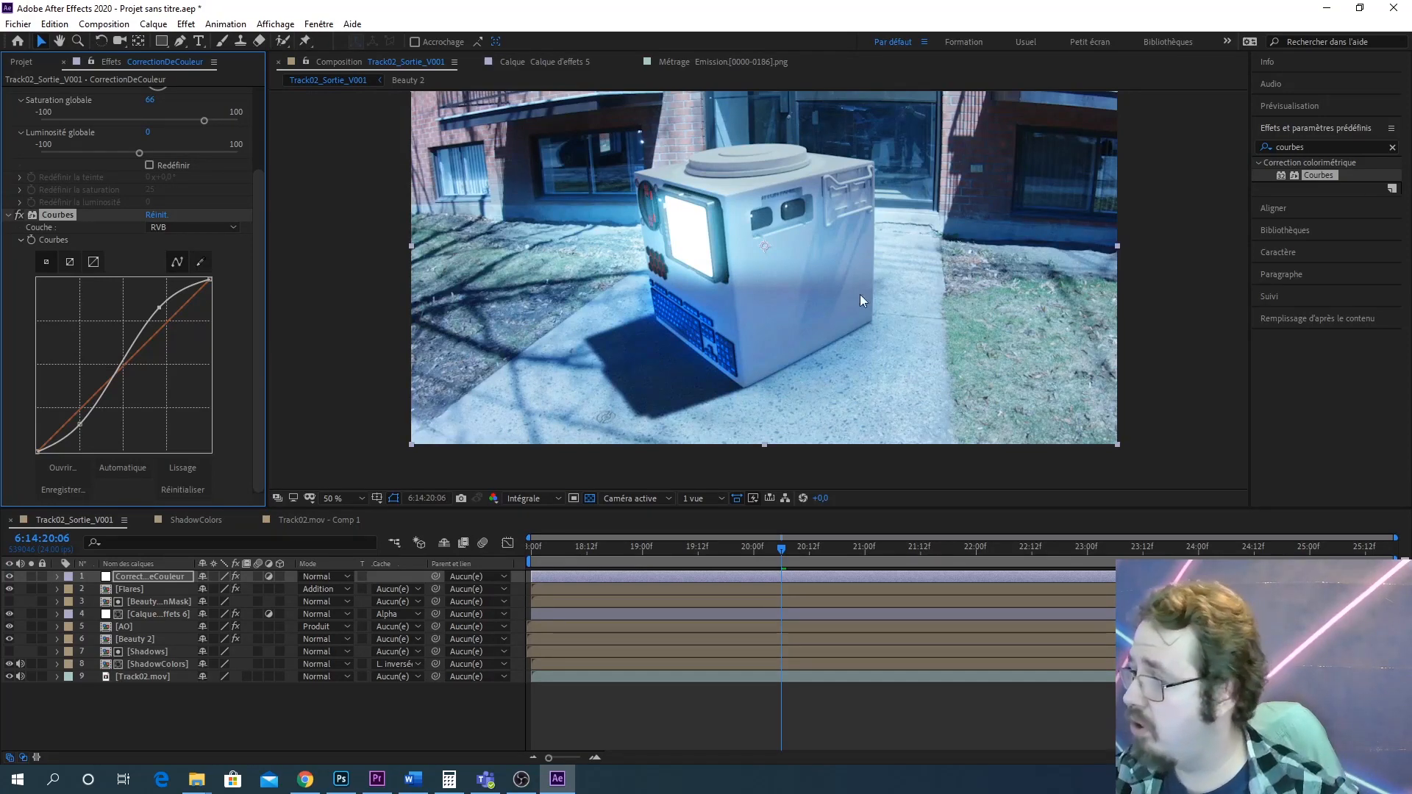
scroll(859, 286, "up", 2)
scroll(802, 343, "down", 2)
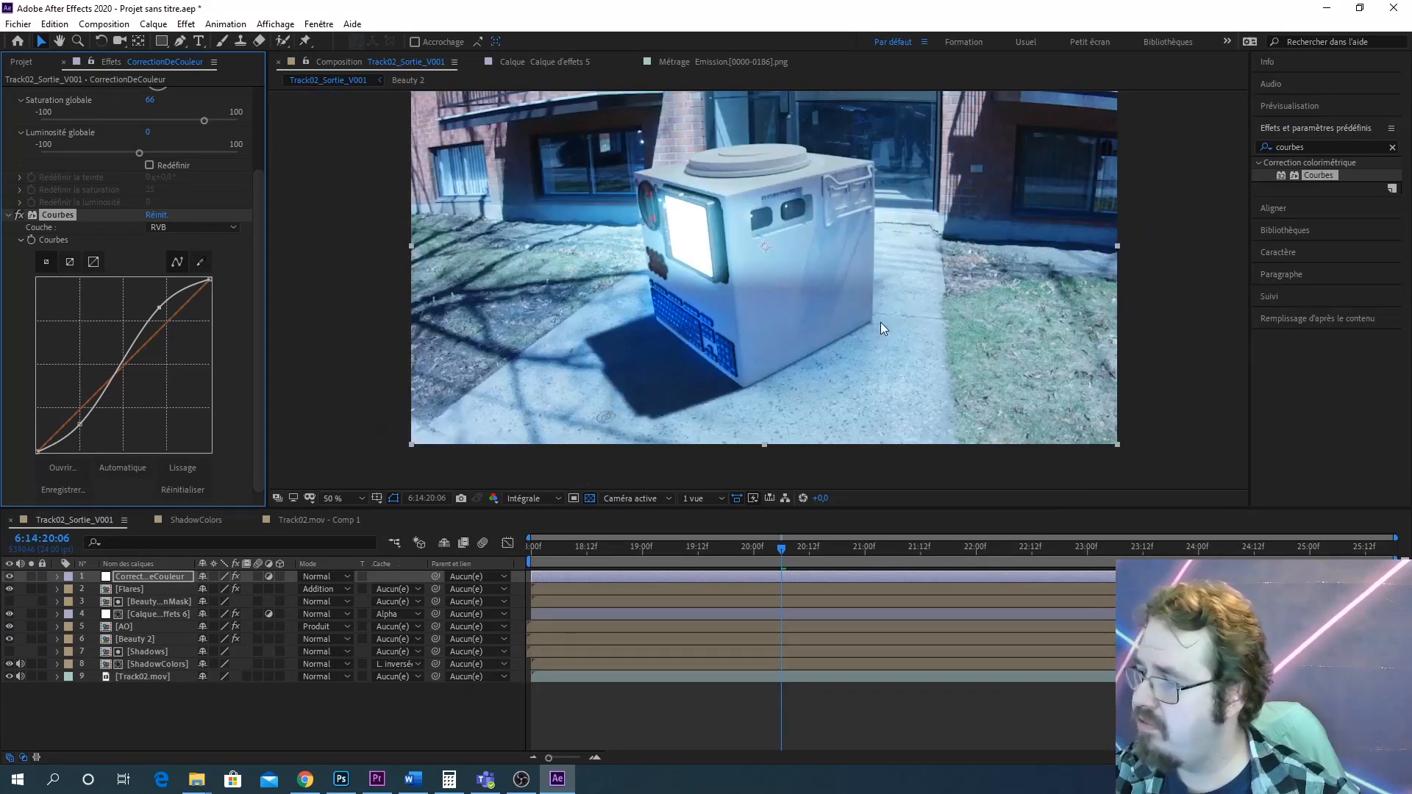
left_click_drag(840, 324, 902, 339)
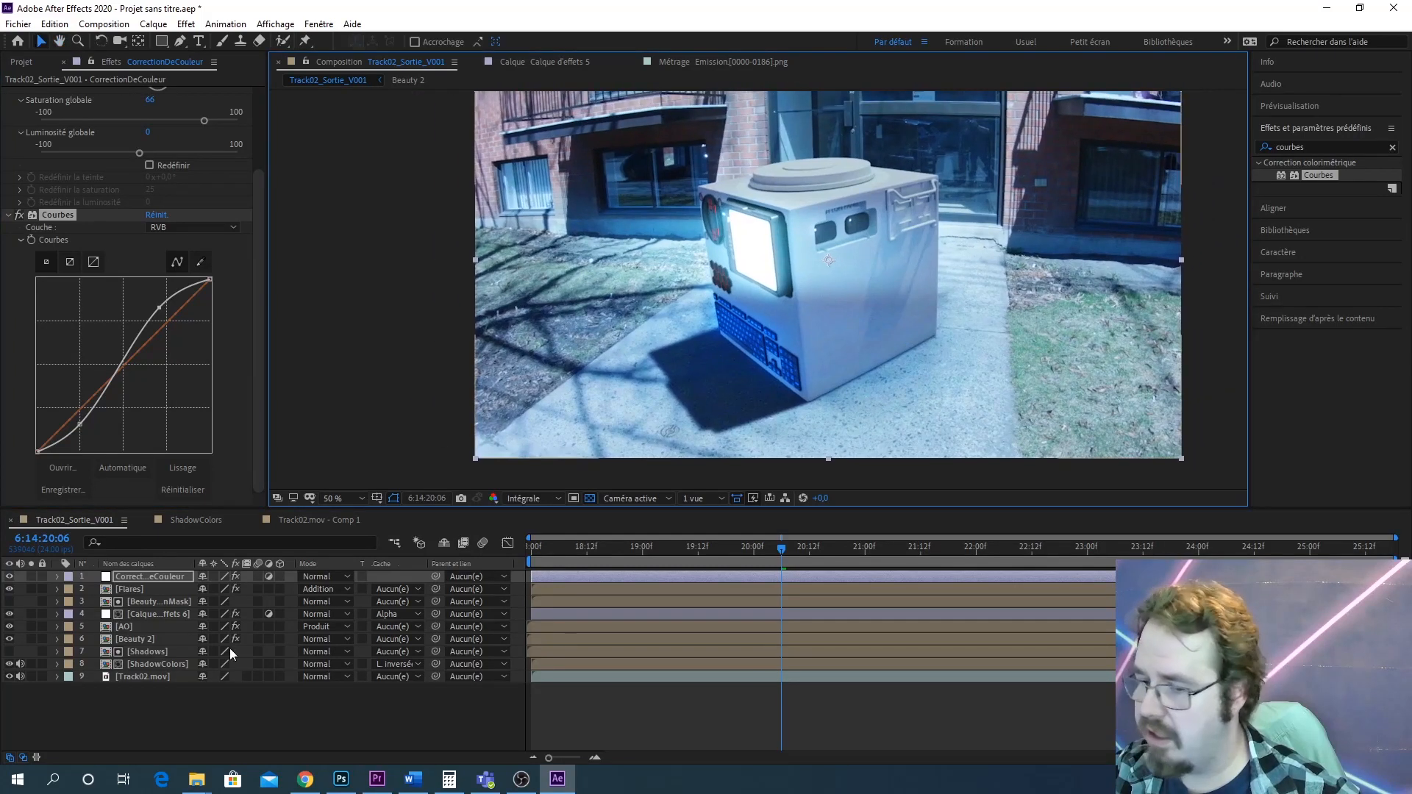
Apply Teinte/Saturation to the Beauty 2 layer and lower its global saturation to -39
left_click(154, 638)
double_click(1316, 148)
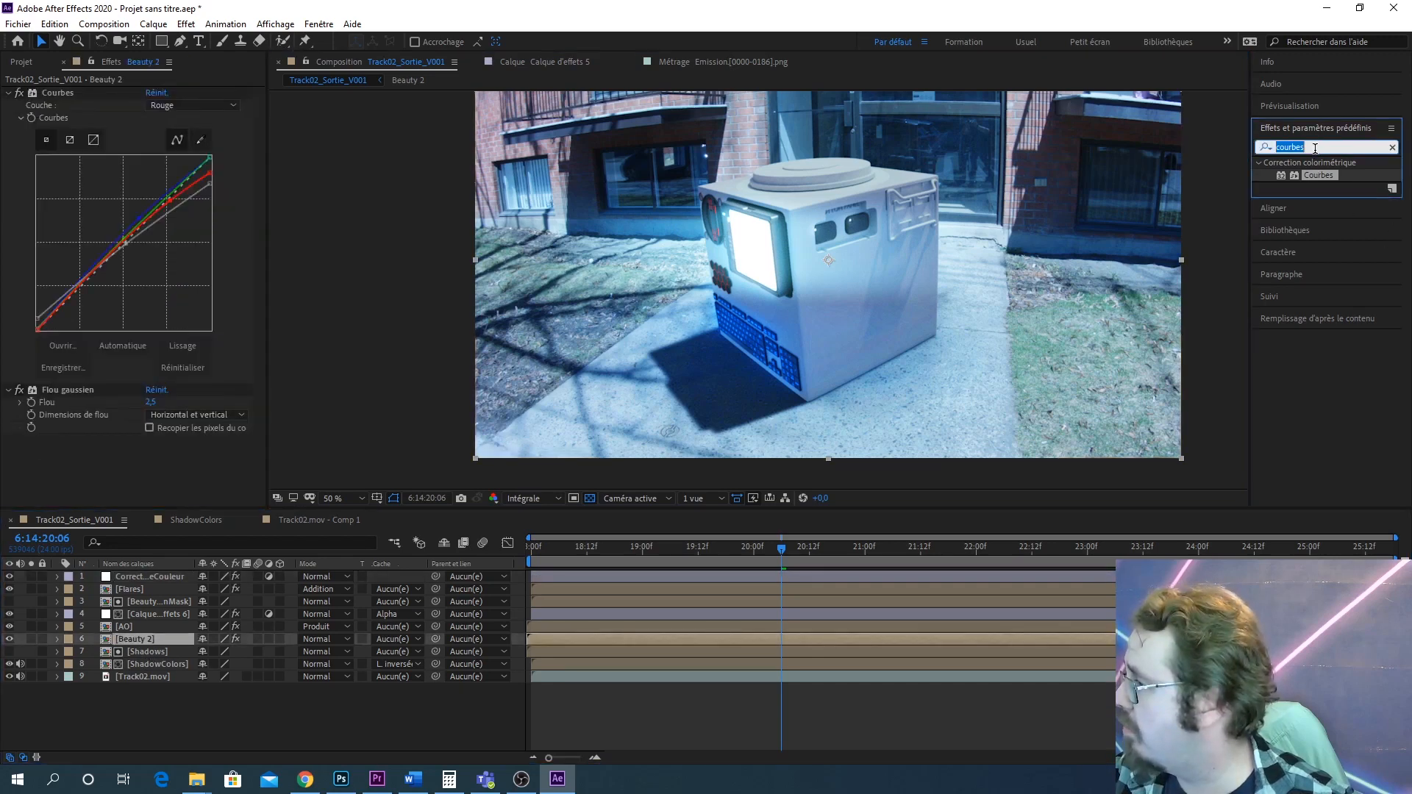
type("saturat")
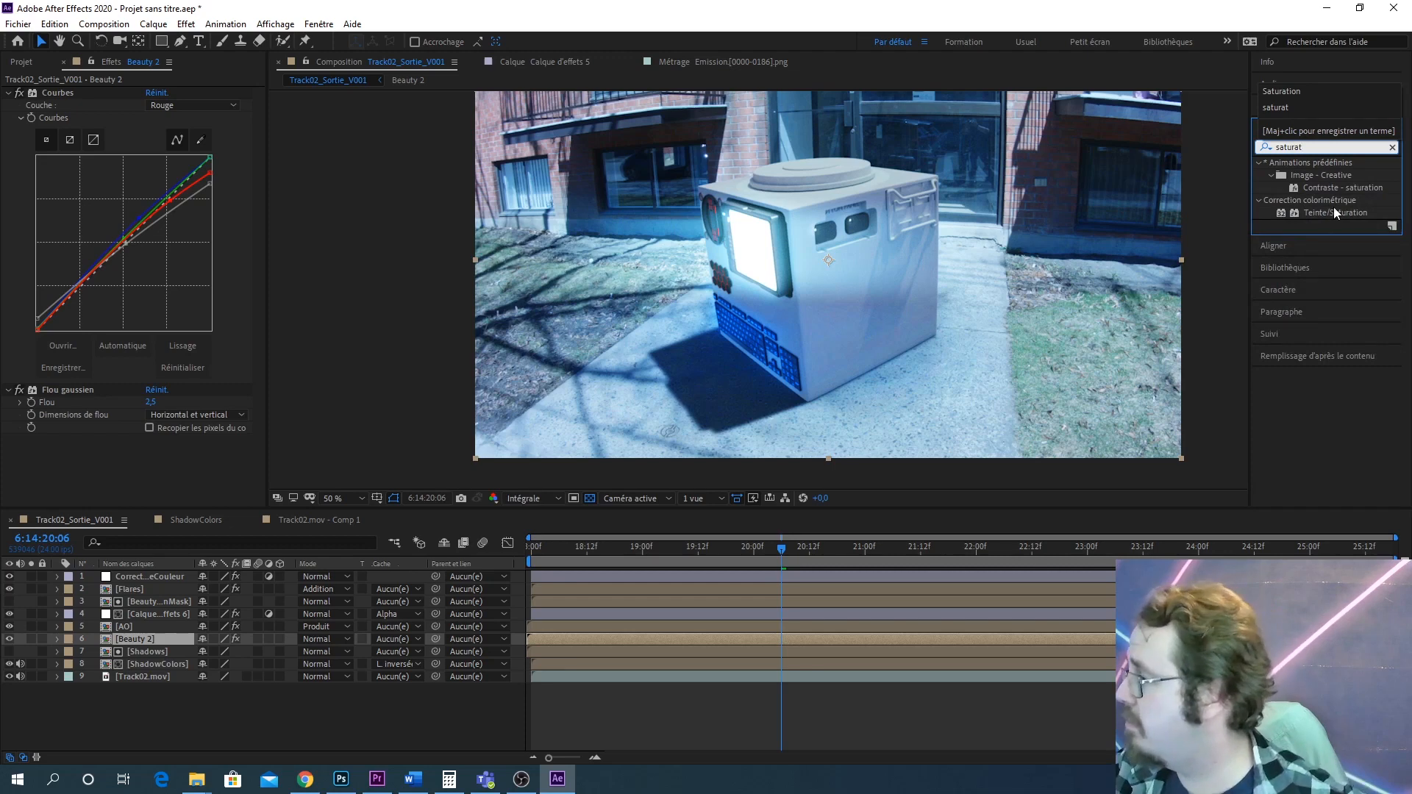
left_click_drag(1336, 211, 149, 637)
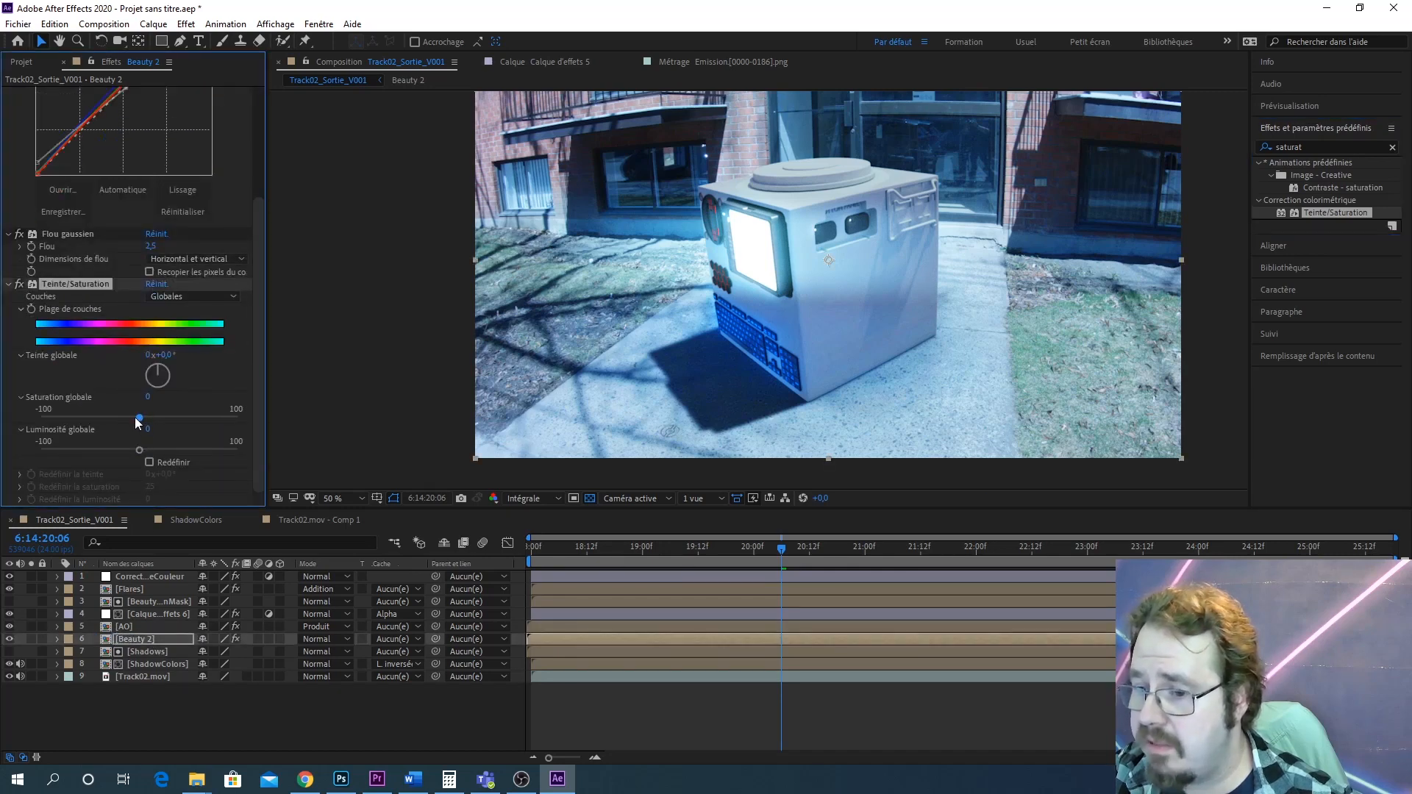
left_click_drag(140, 417, 102, 413)
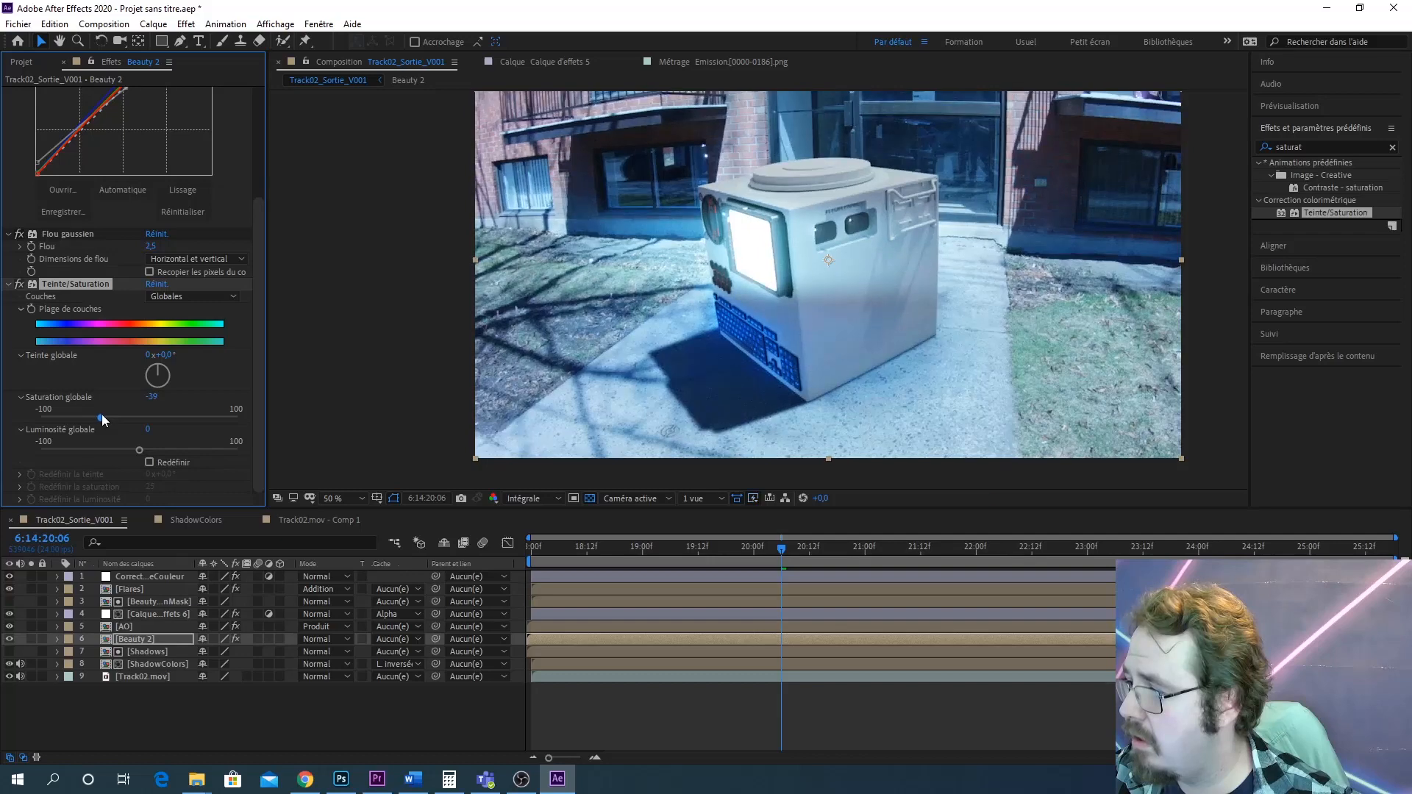
Toggle the Beauty 2 Teinte/Saturation effect off and on to compare the result
left_click(16, 286)
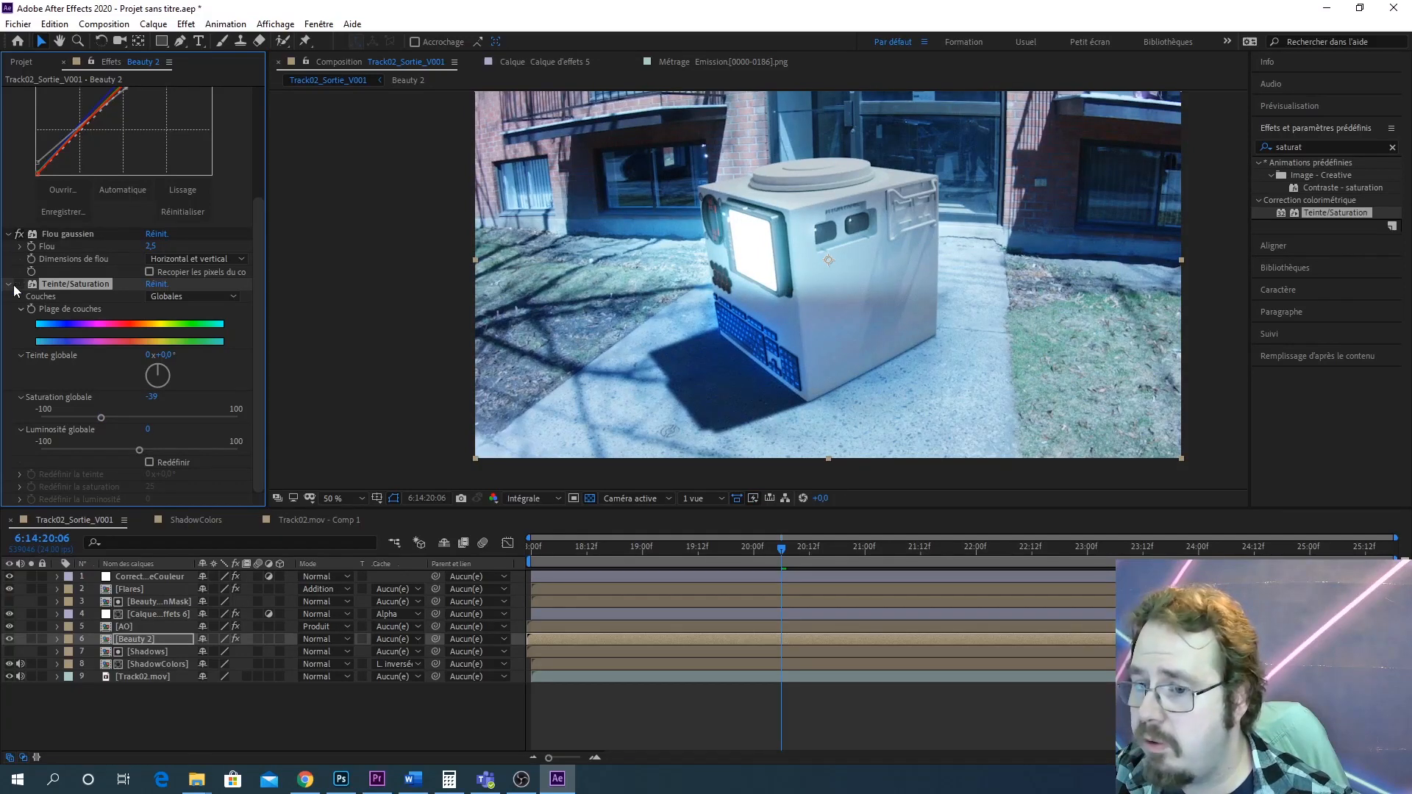
left_click(16, 286)
left_click(15, 287)
left_click(16, 286)
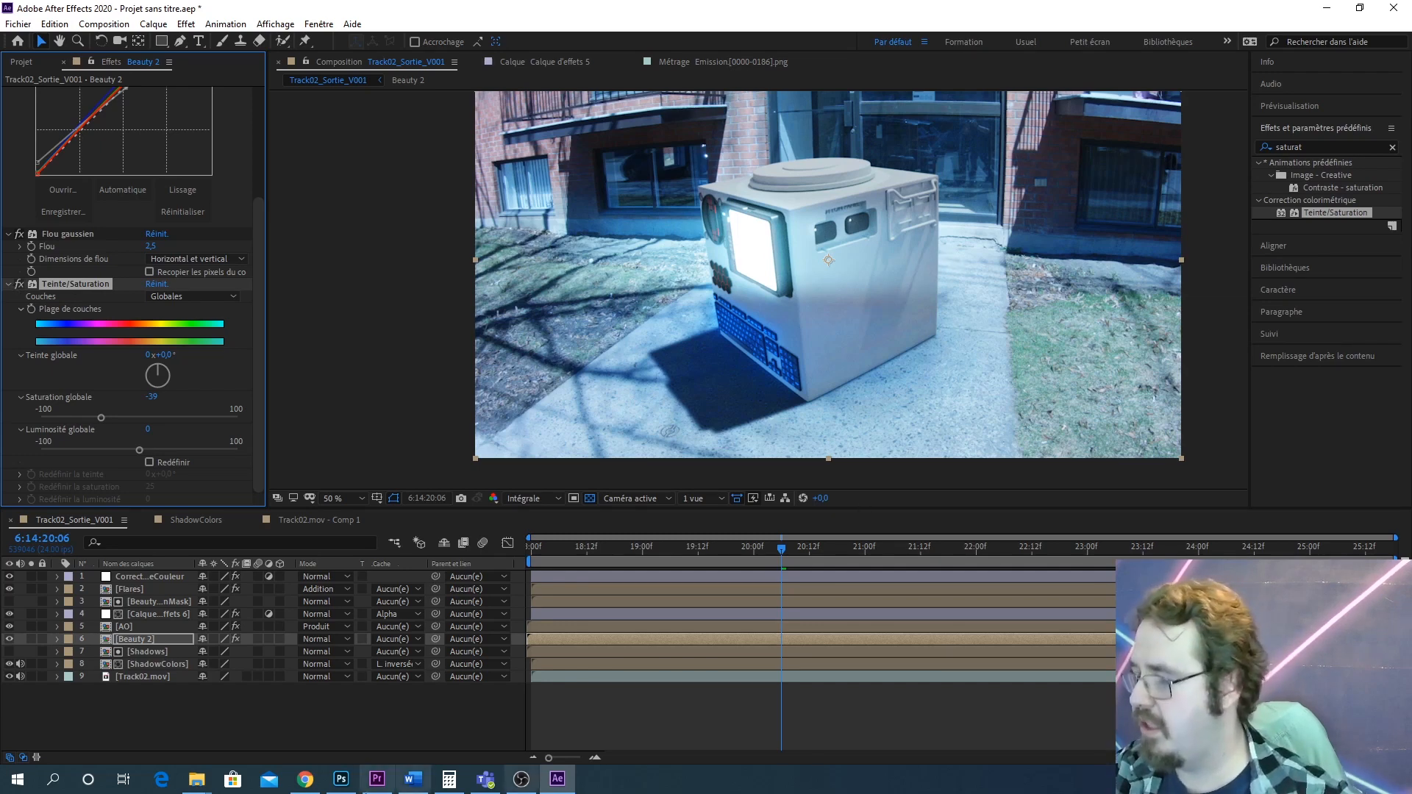
Review the effect settings on the Beauty 2 and AO layers while zooming in on the robot in the viewer
left_click(289, 730)
scroll(159, 206, "up", 2)
scroll(159, 206, "up", 5)
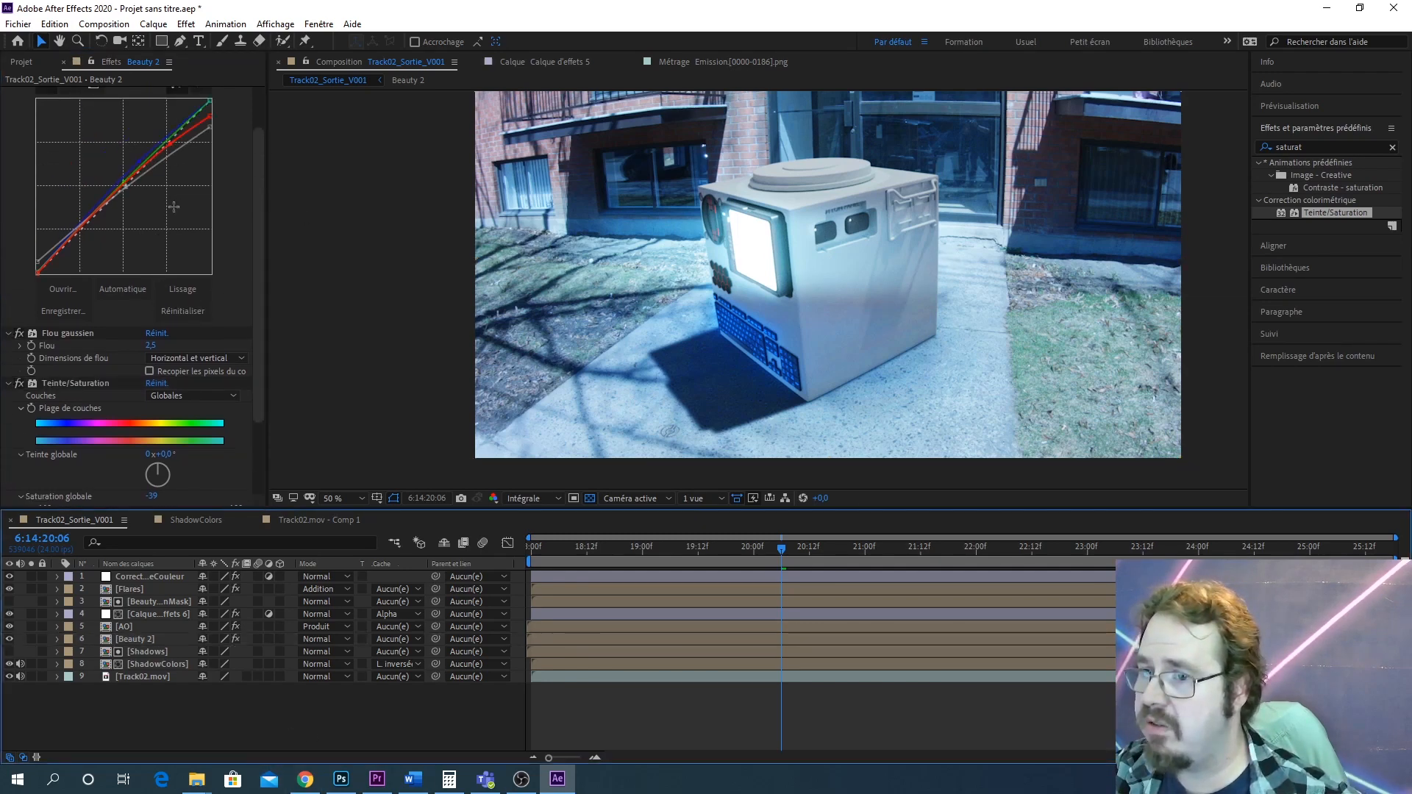
scroll(194, 253, "down", 6)
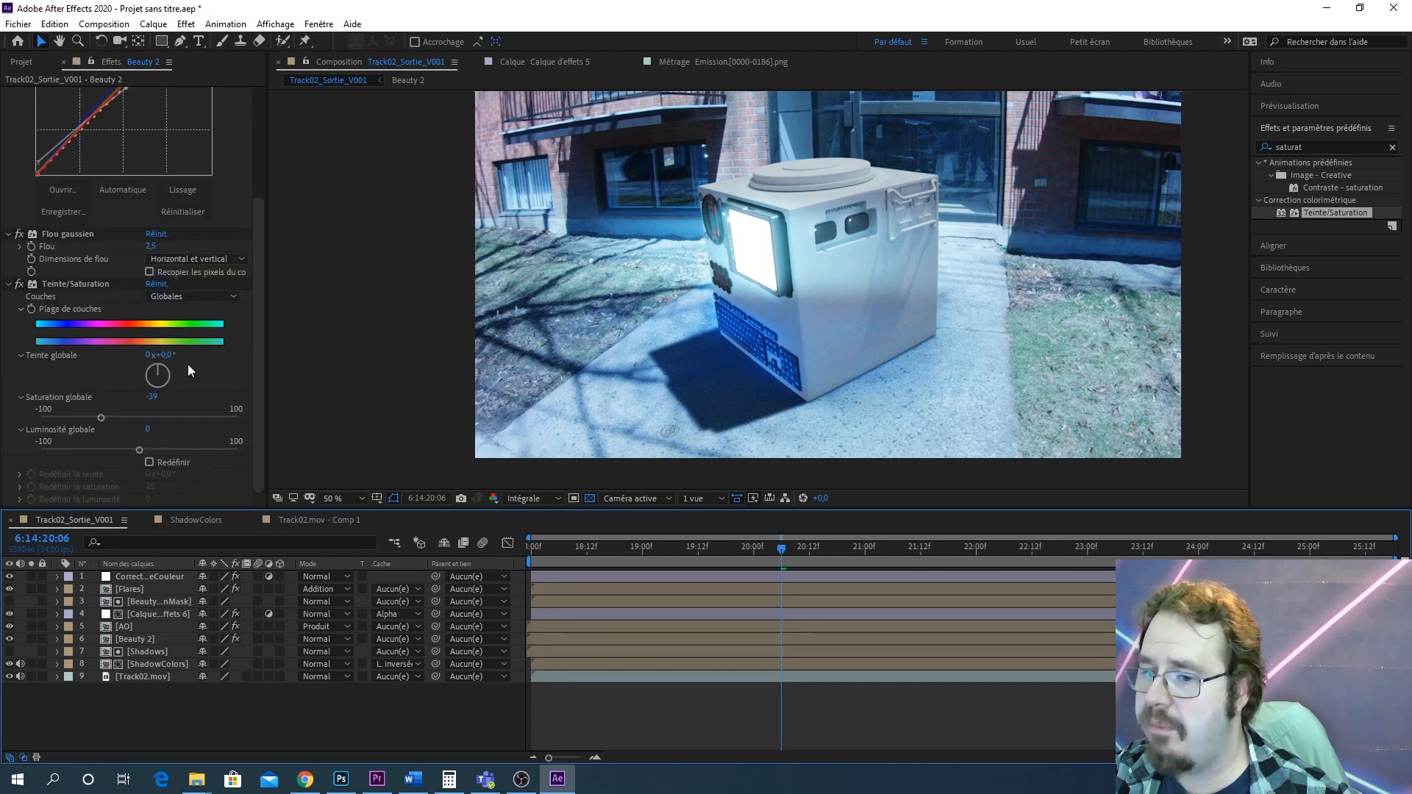
scroll(187, 364, "up", 4)
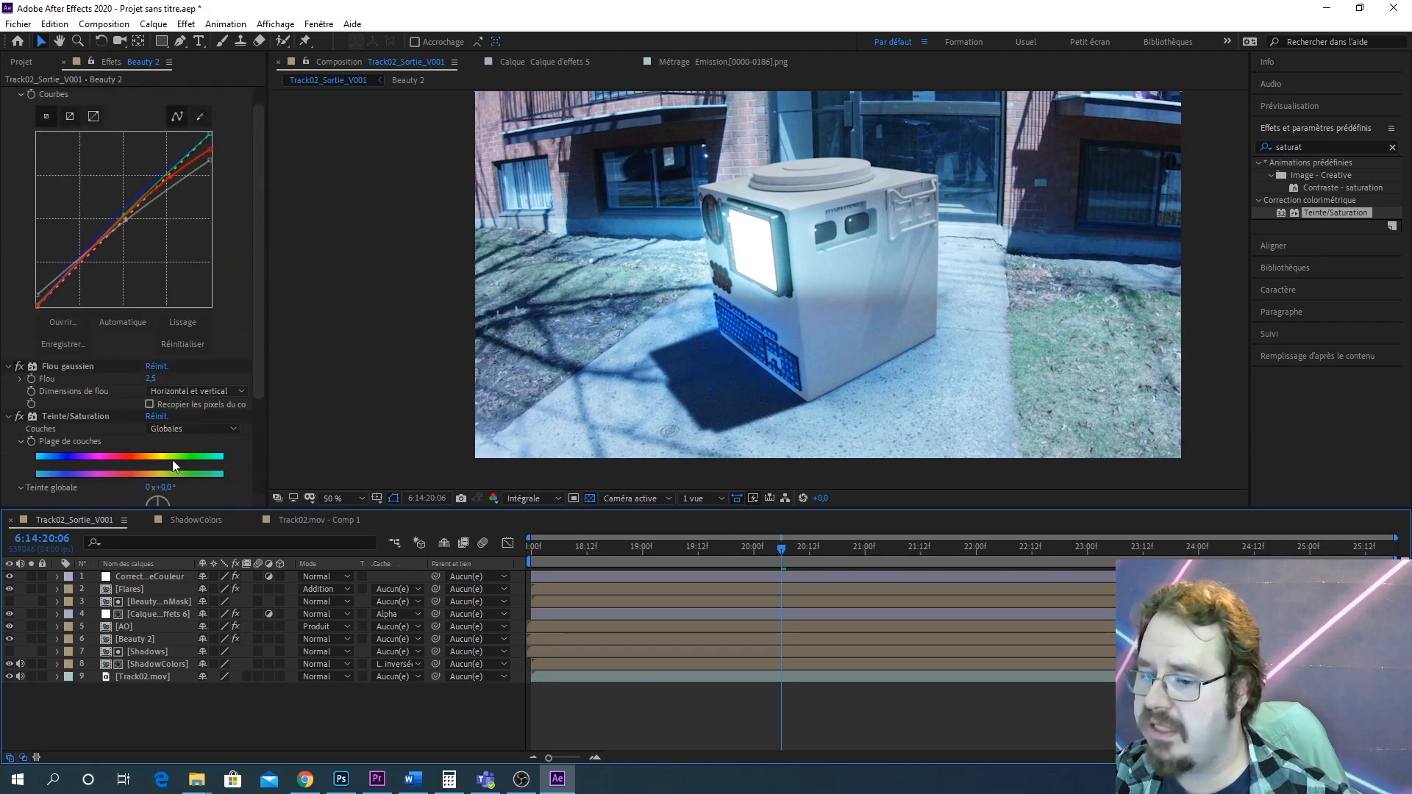
left_click(126, 627)
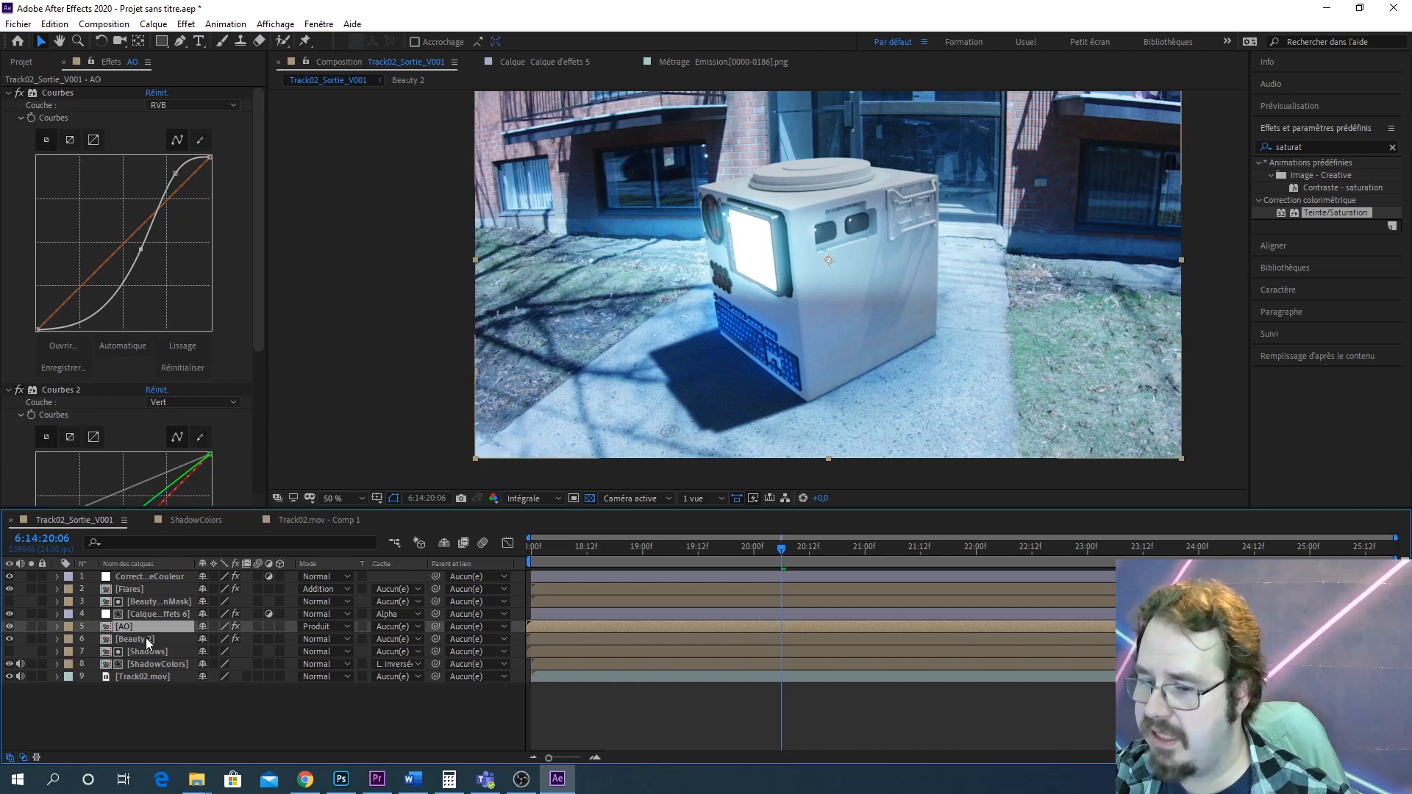
left_click(138, 638)
scroll(190, 359, "down", 3)
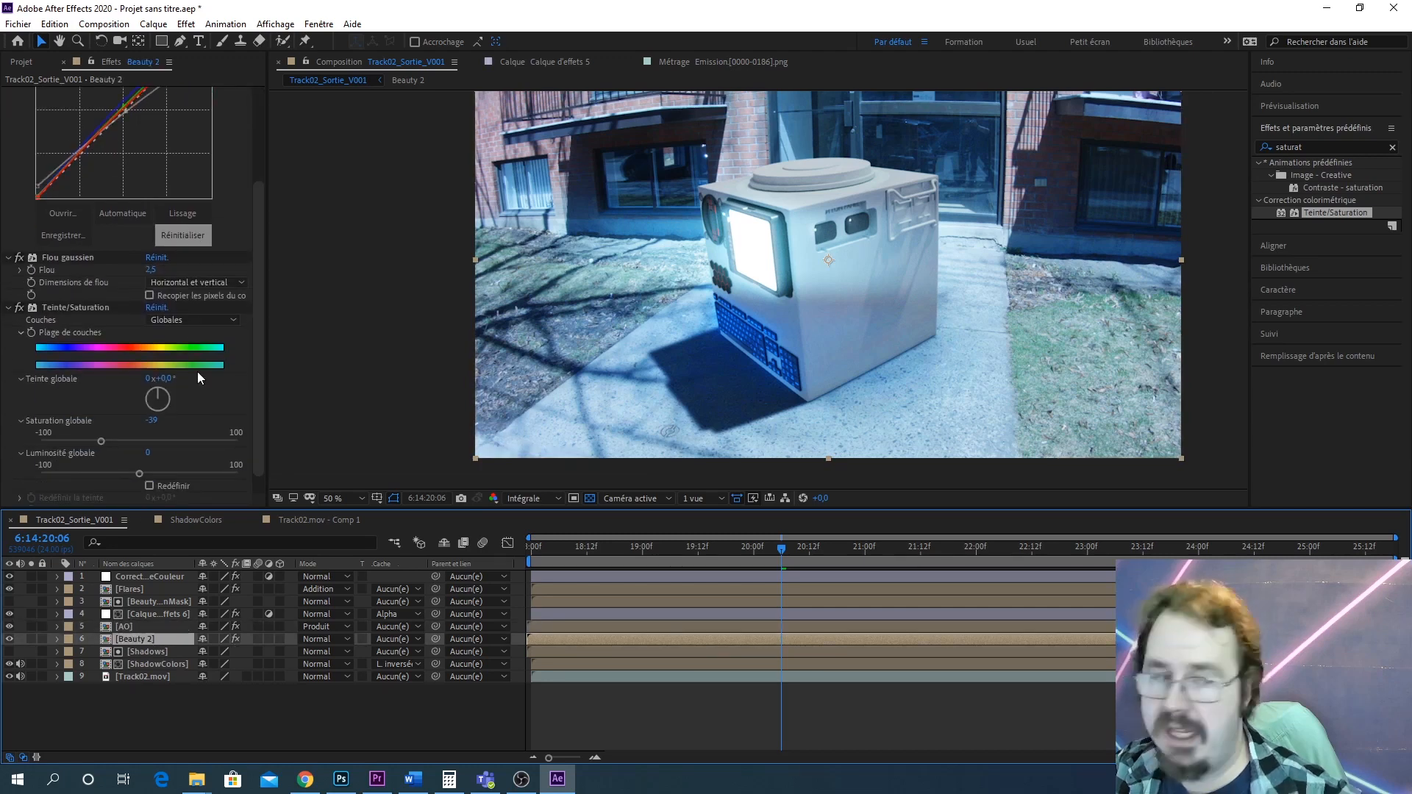
scroll(840, 306, "down", 1)
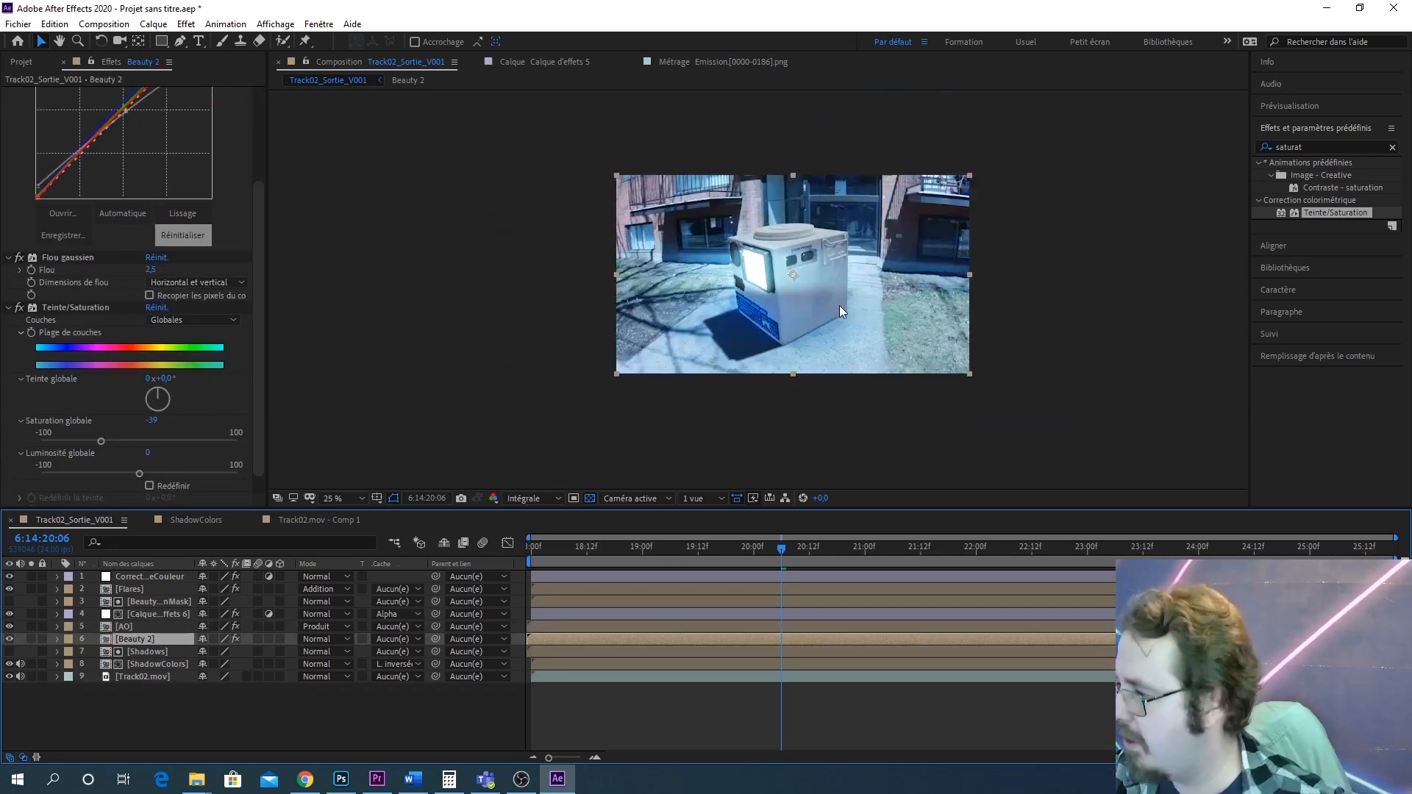
scroll(849, 312, "up", 2)
scroll(813, 316, "down", 2)
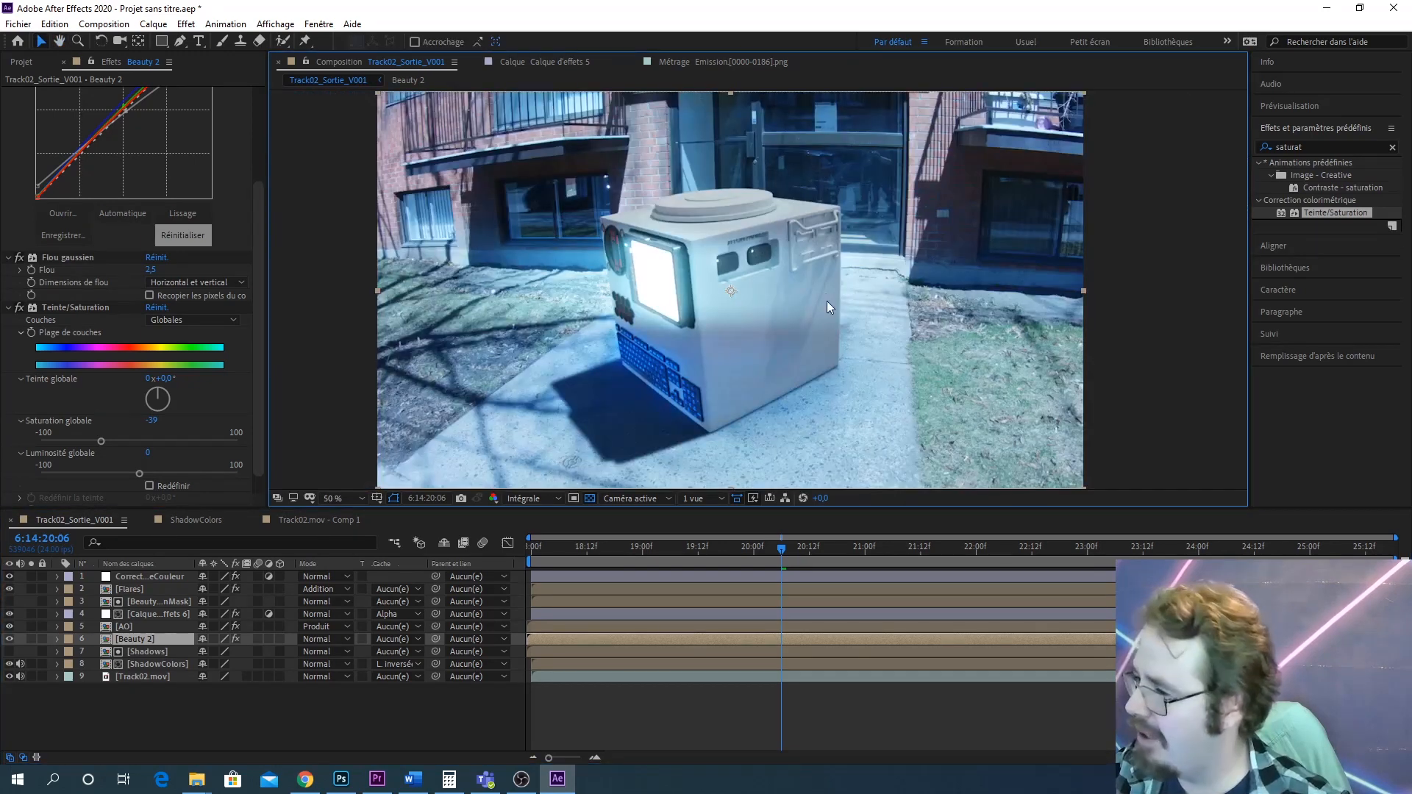
left_click(342, 743)
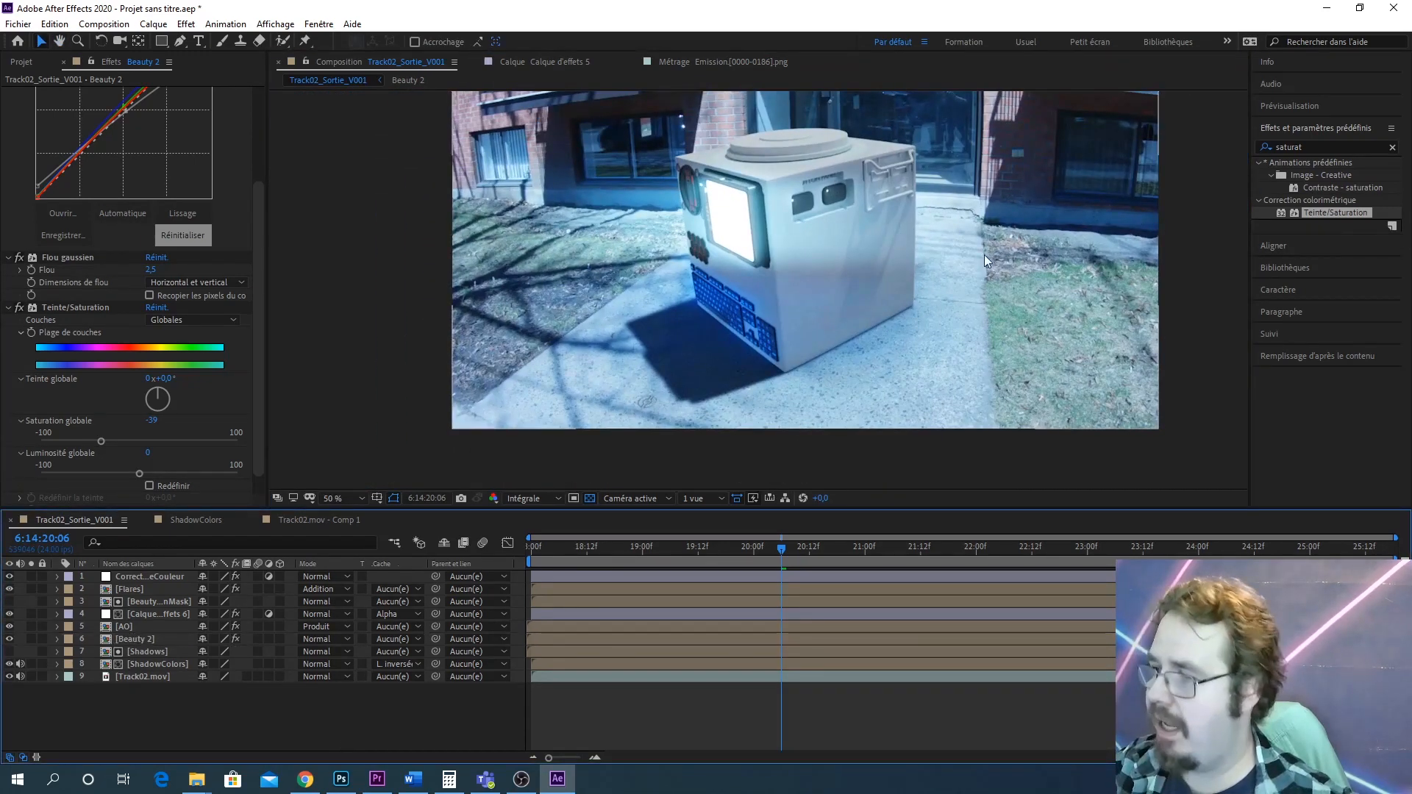
scroll(984, 255, "down", 1)
scroll(978, 262, "up", 1)
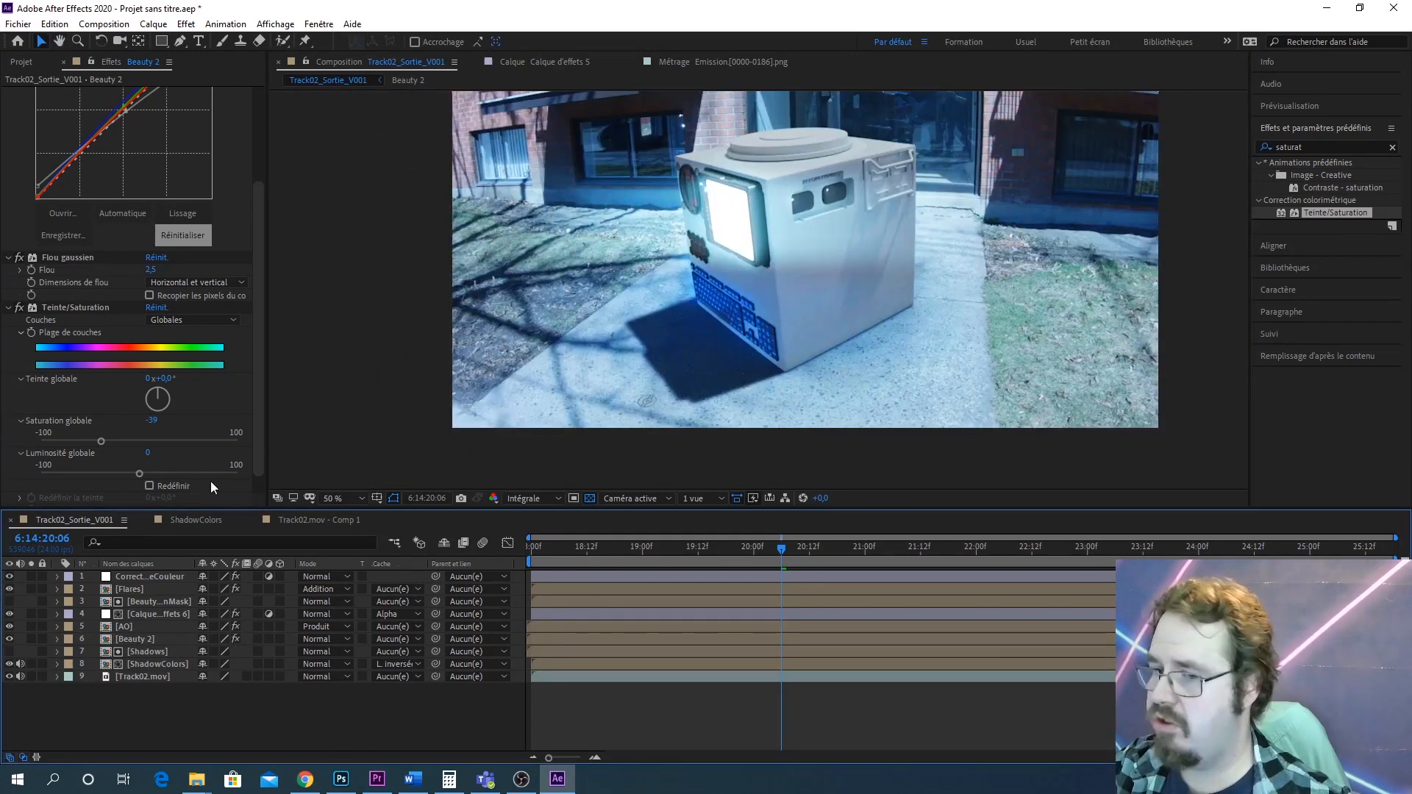
On the colour-correction adjustment layer, switch the Courbes channel to Bleu and pull the blue curve's midpoint slightly down
left_click(124, 576)
scroll(260, 368, "down", 3)
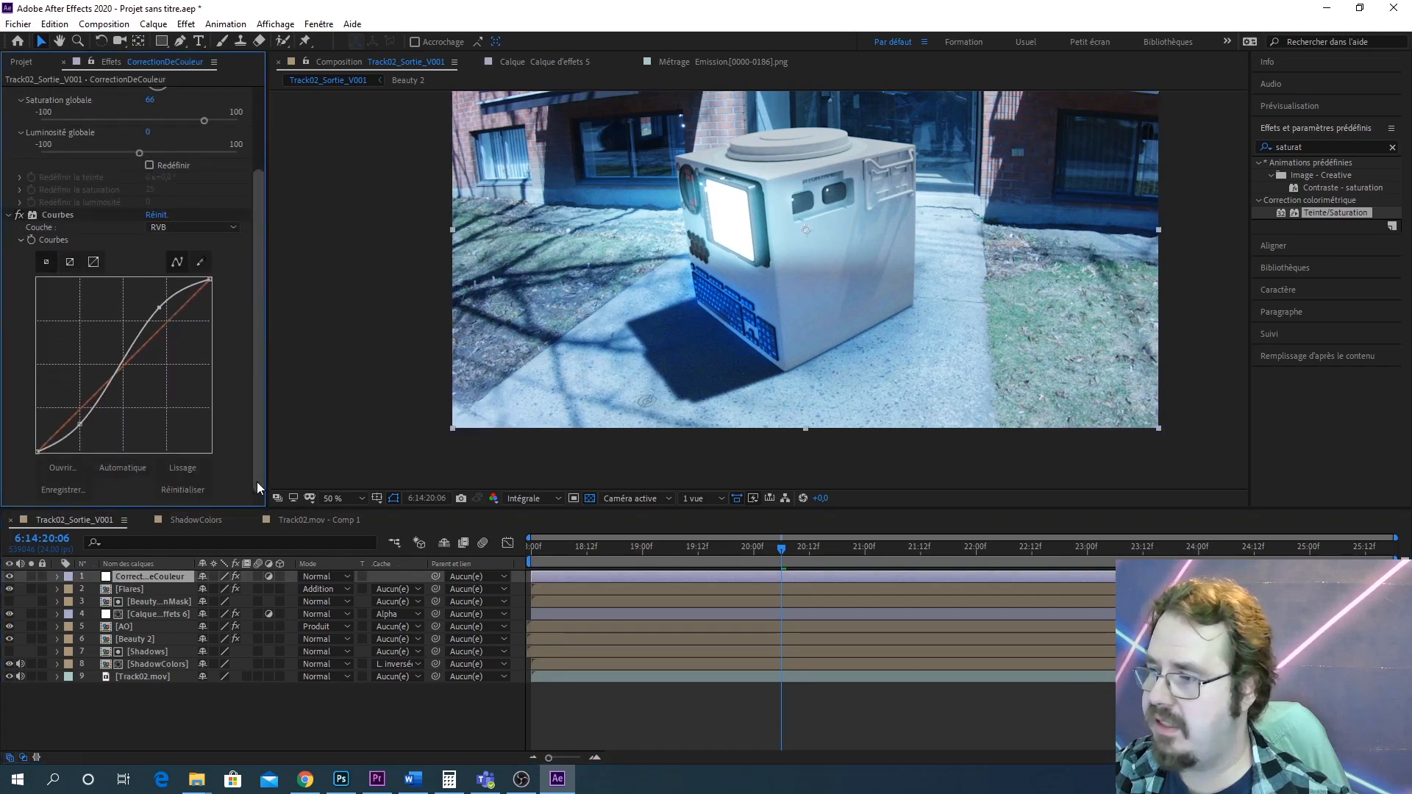
scroll(926, 188, "down", 1)
scroll(926, 194, "up", 1)
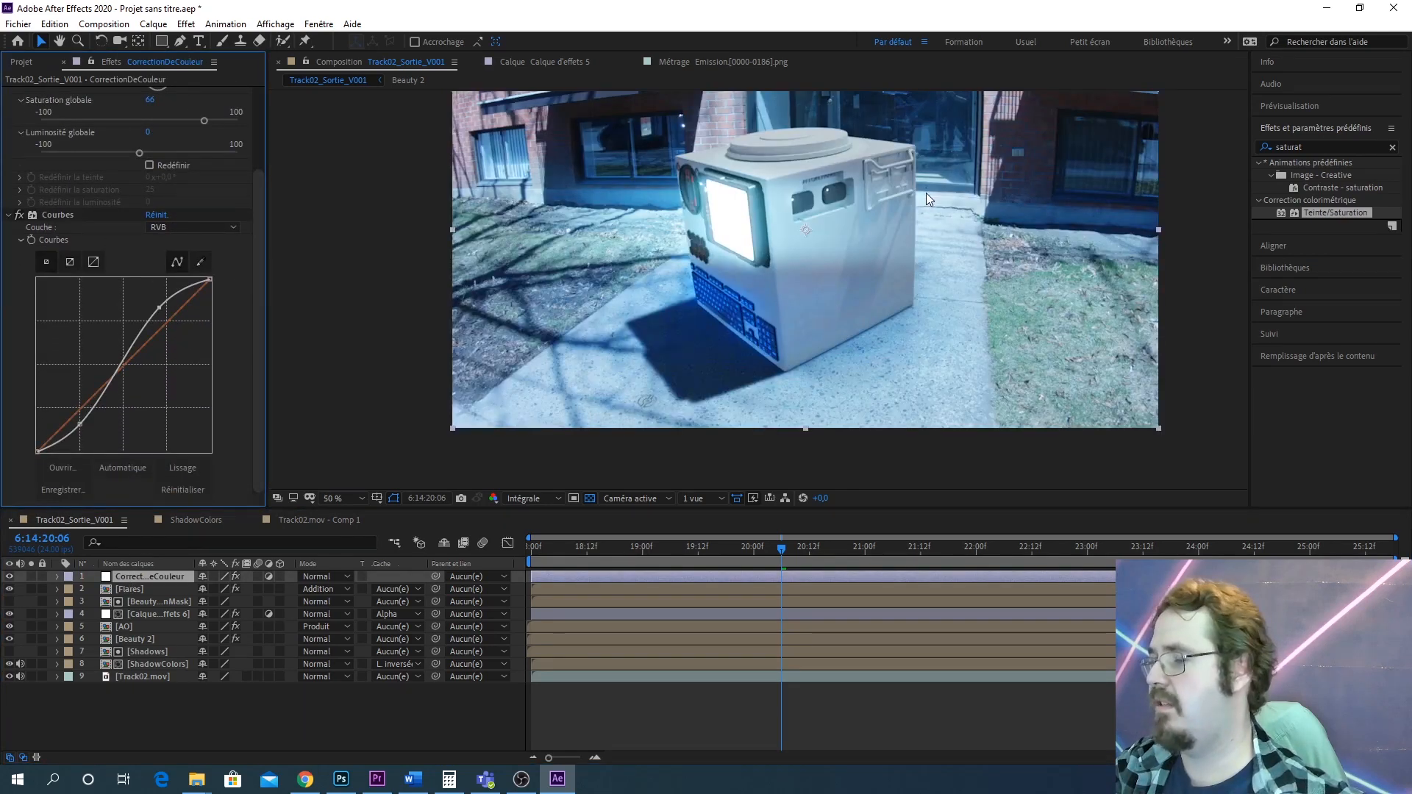
left_click_drag(925, 193, 907, 233)
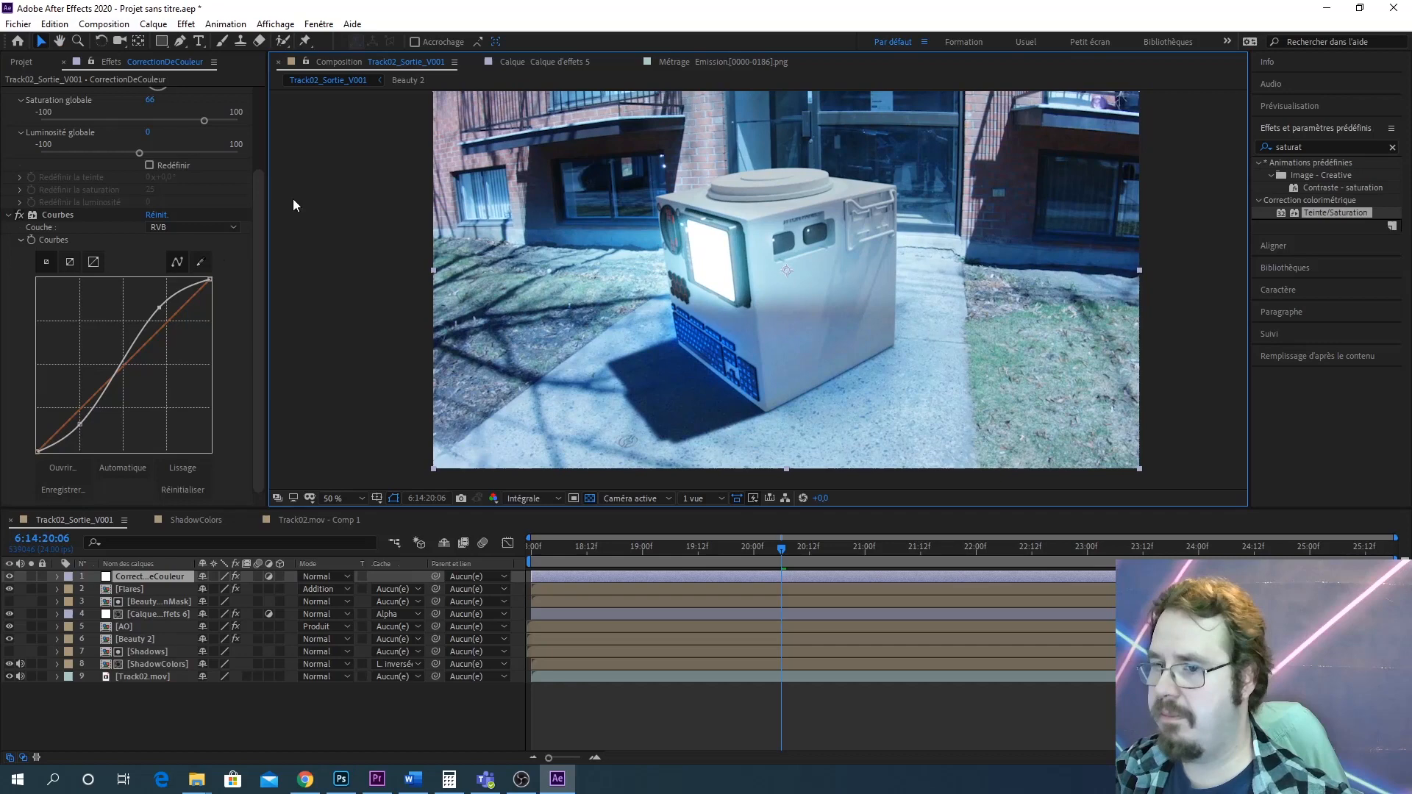
left_click(189, 227)
left_click(202, 292)
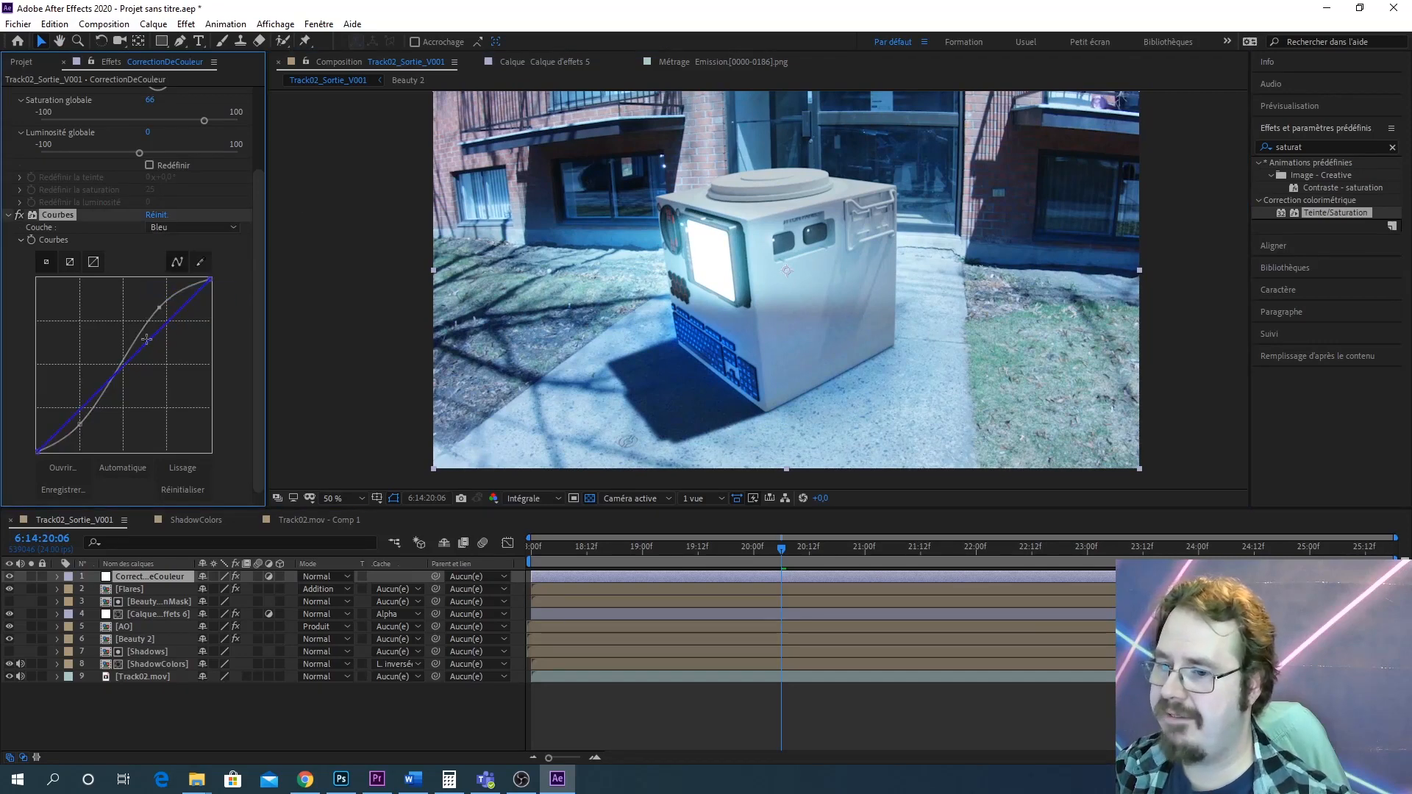
left_click_drag(131, 358, 128, 371)
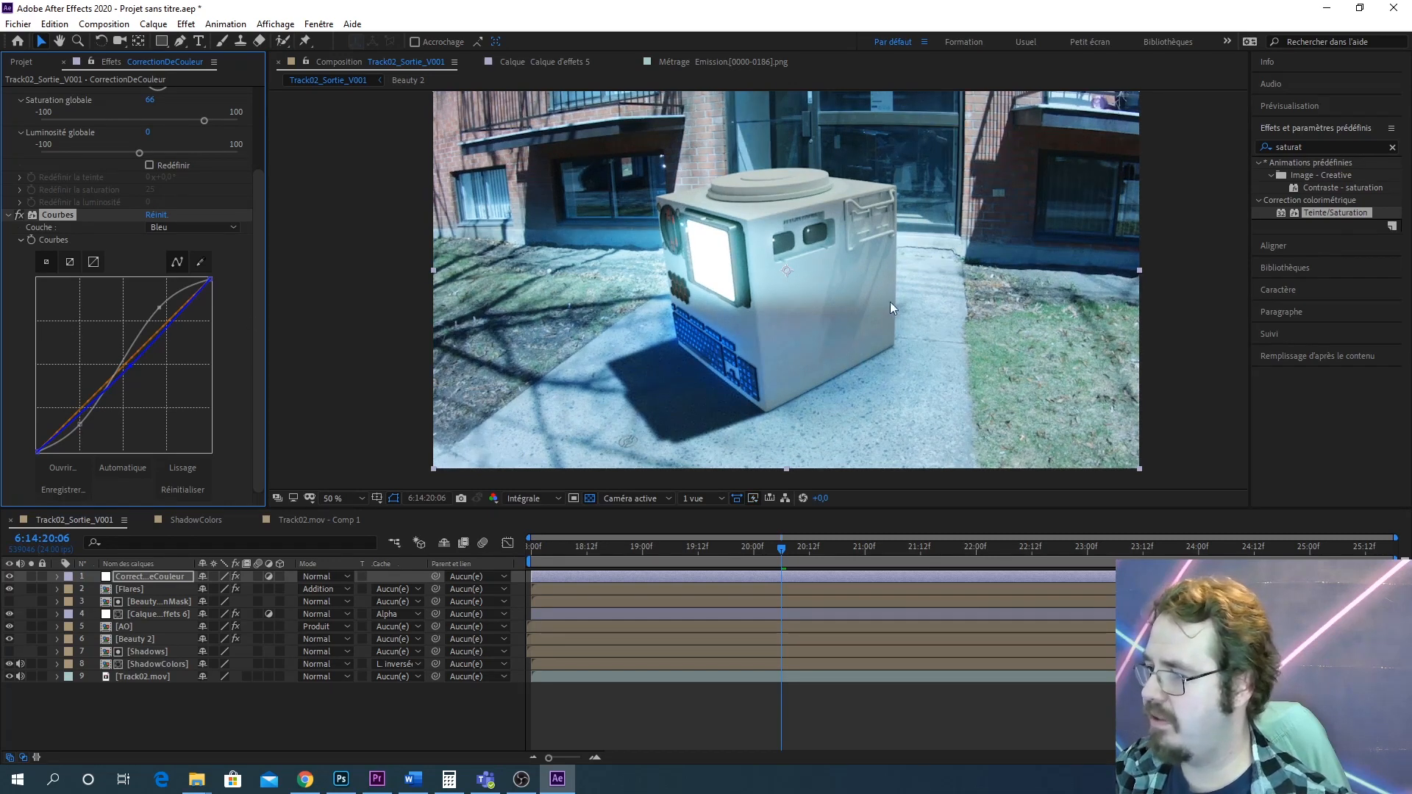
Compare the grade by toggling the colour-correction adjustment layer's visibility repeatedly and previewing playback of the composition
scroll(946, 281, "up", 1)
left_click_drag(994, 277, 811, 309)
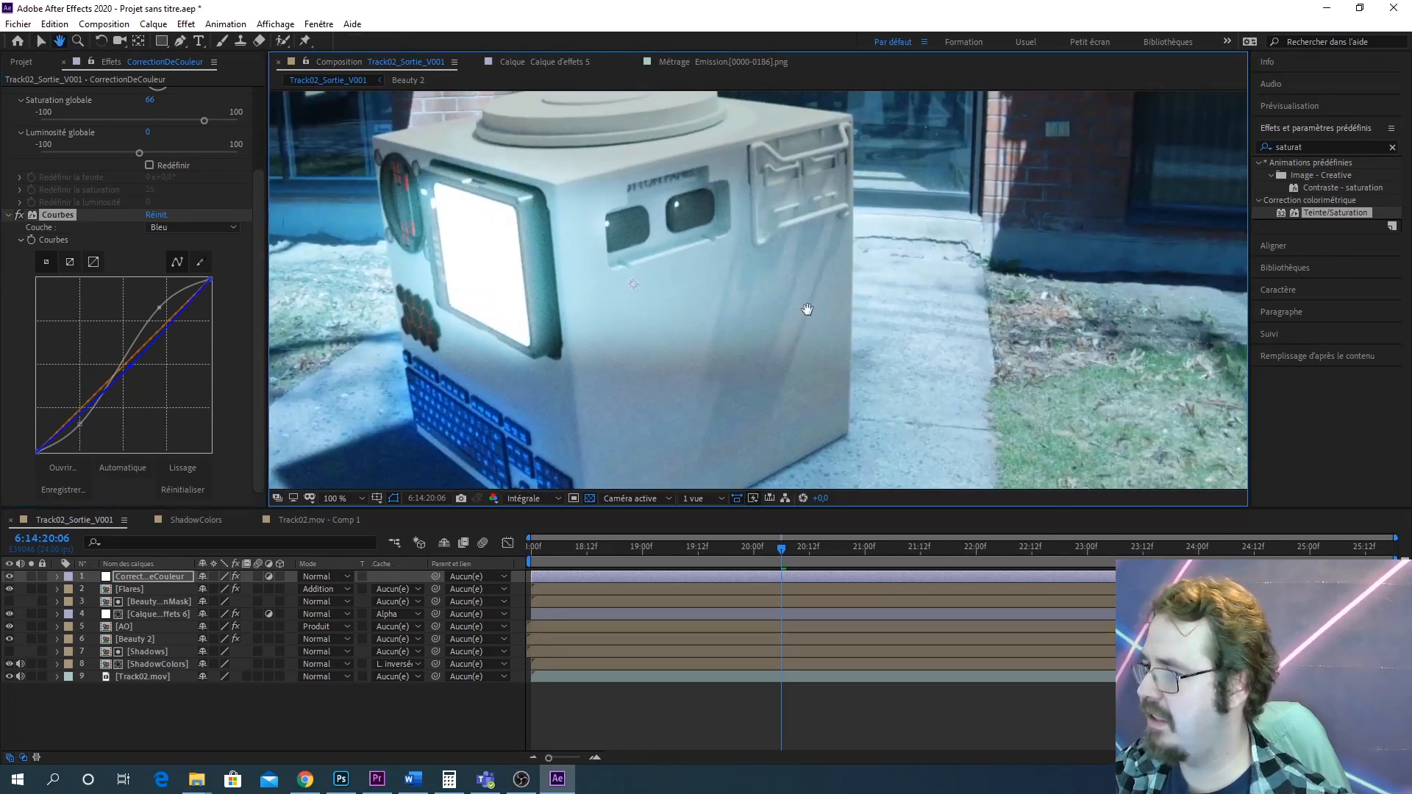
scroll(876, 283, "down", 2)
left_click_drag(944, 272, 1025, 288)
key("v")
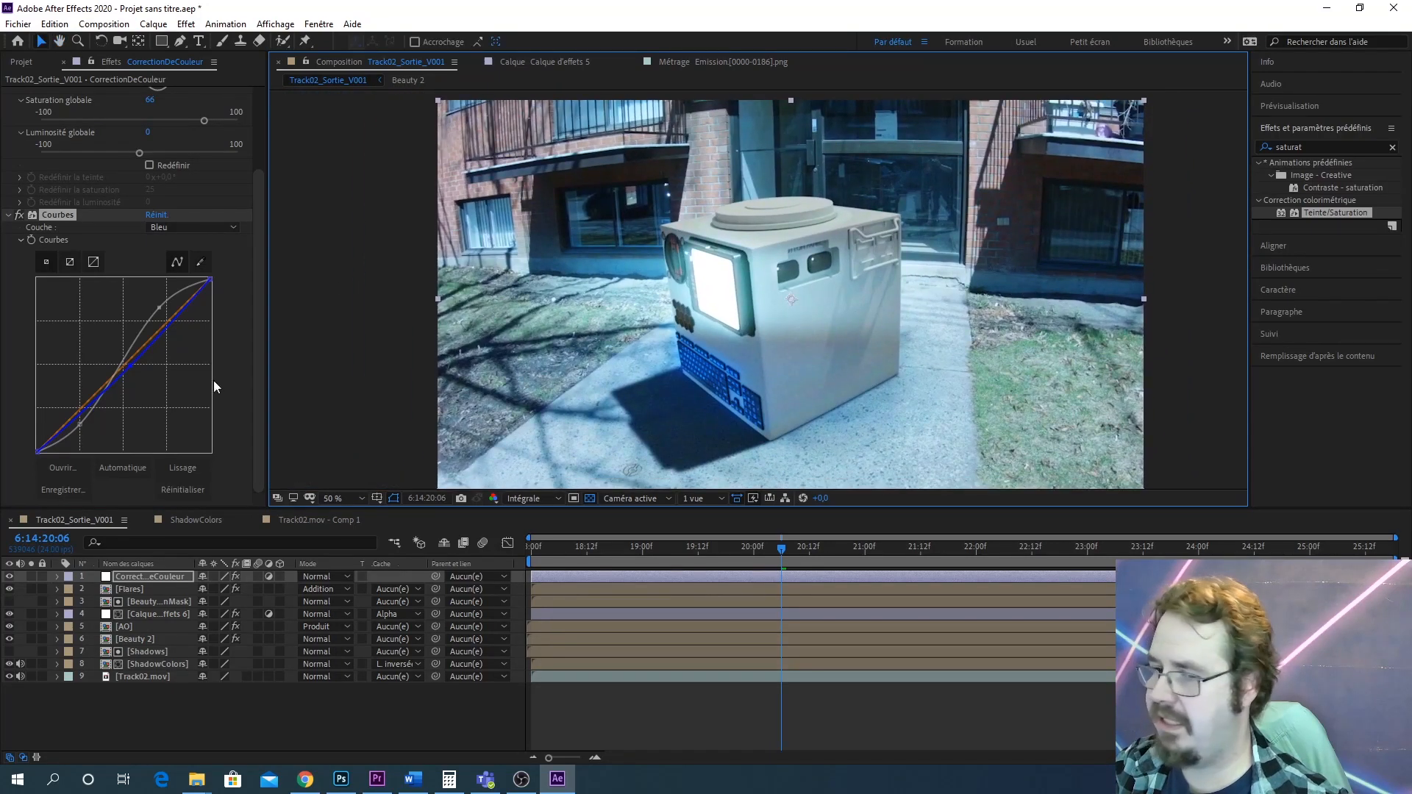
left_click(9, 577)
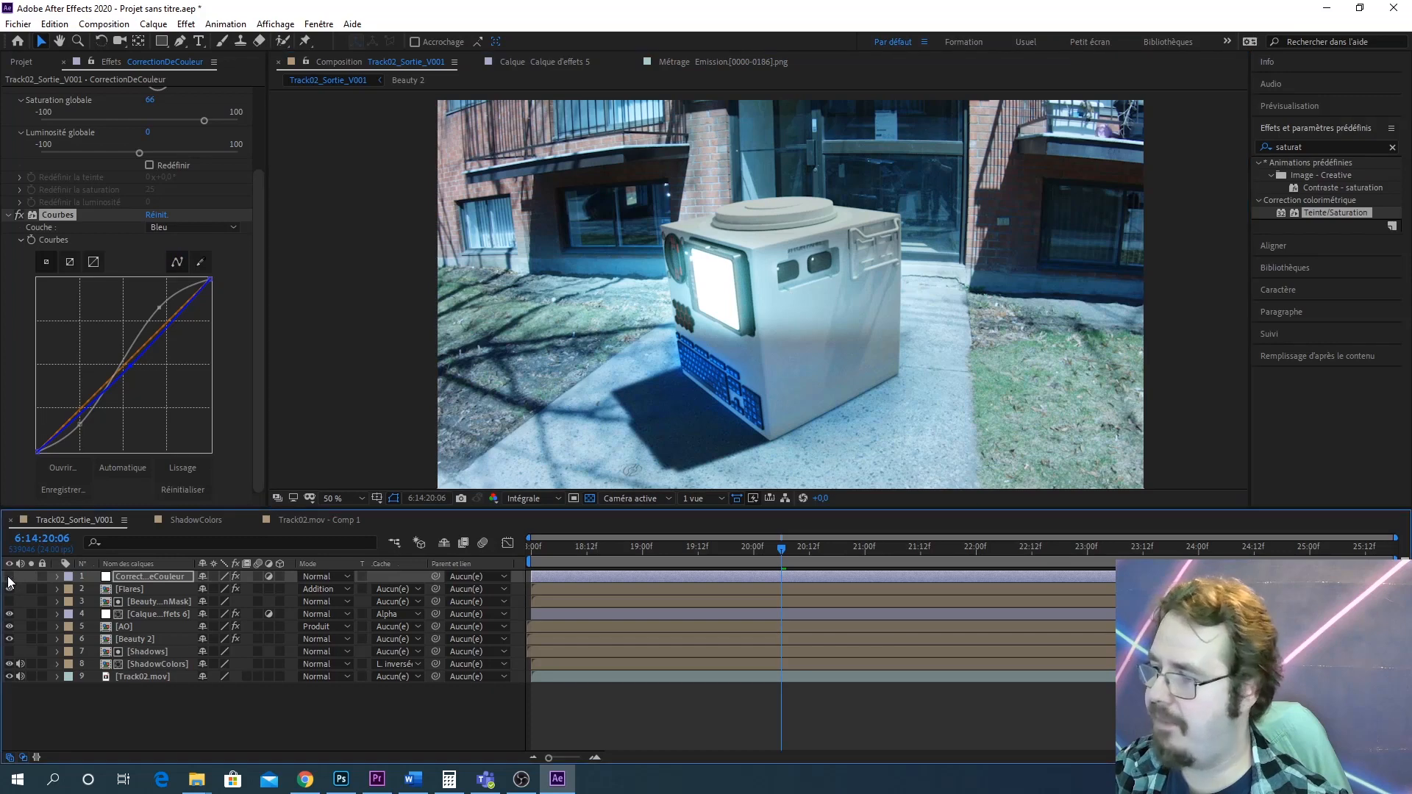
left_click(9, 577)
left_click(9, 578)
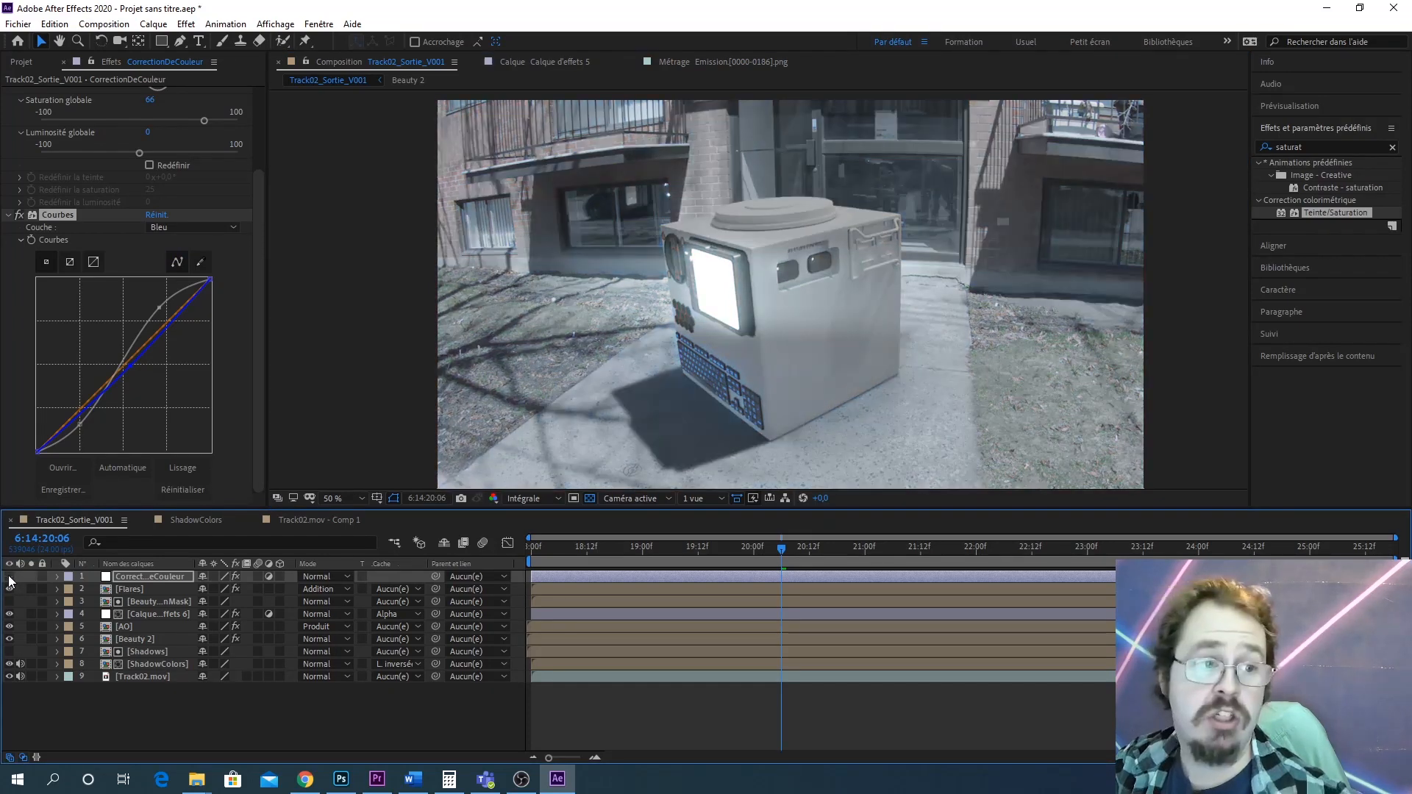
left_click(9, 577)
left_click(9, 578)
left_click(8, 578)
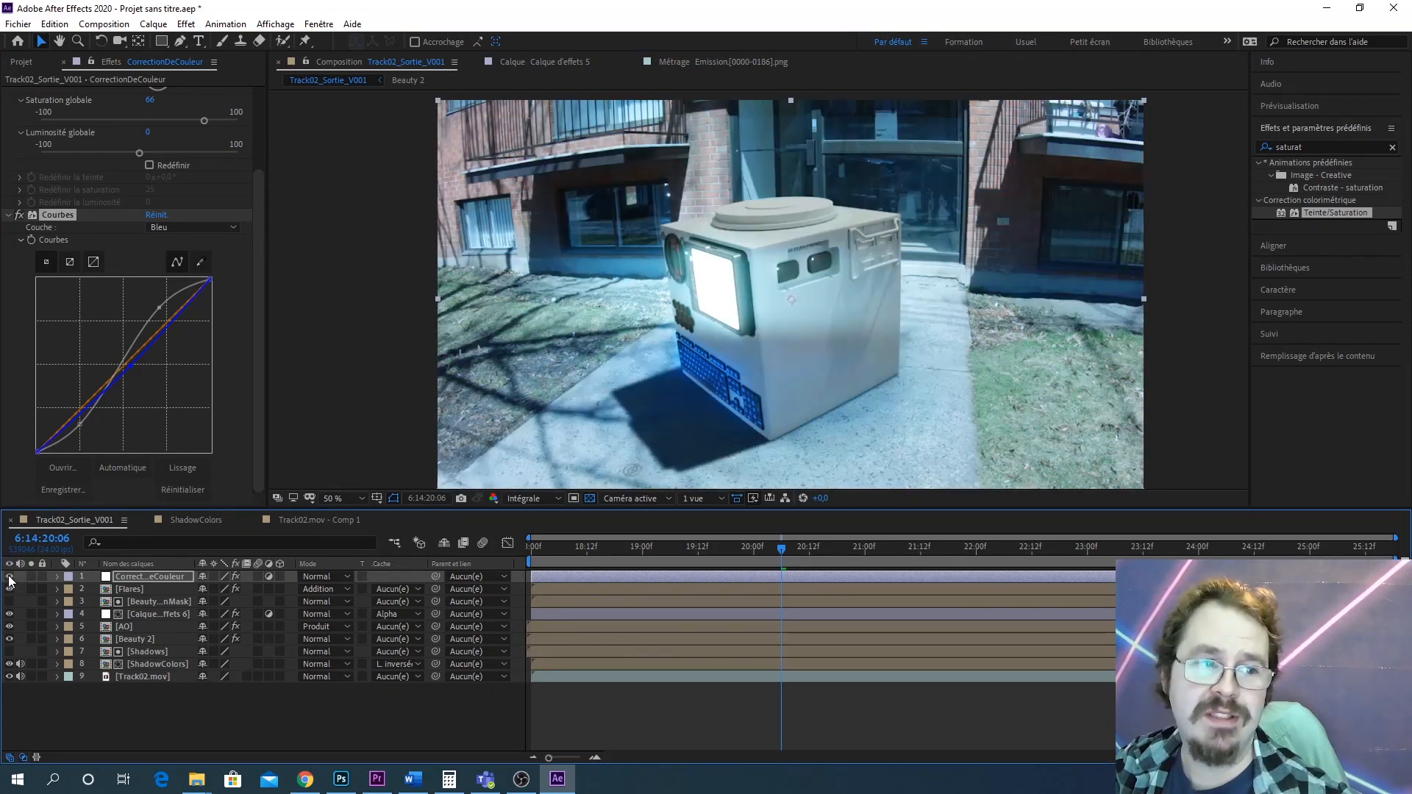
left_click(9, 577)
left_click(8, 577)
left_click(9, 578)
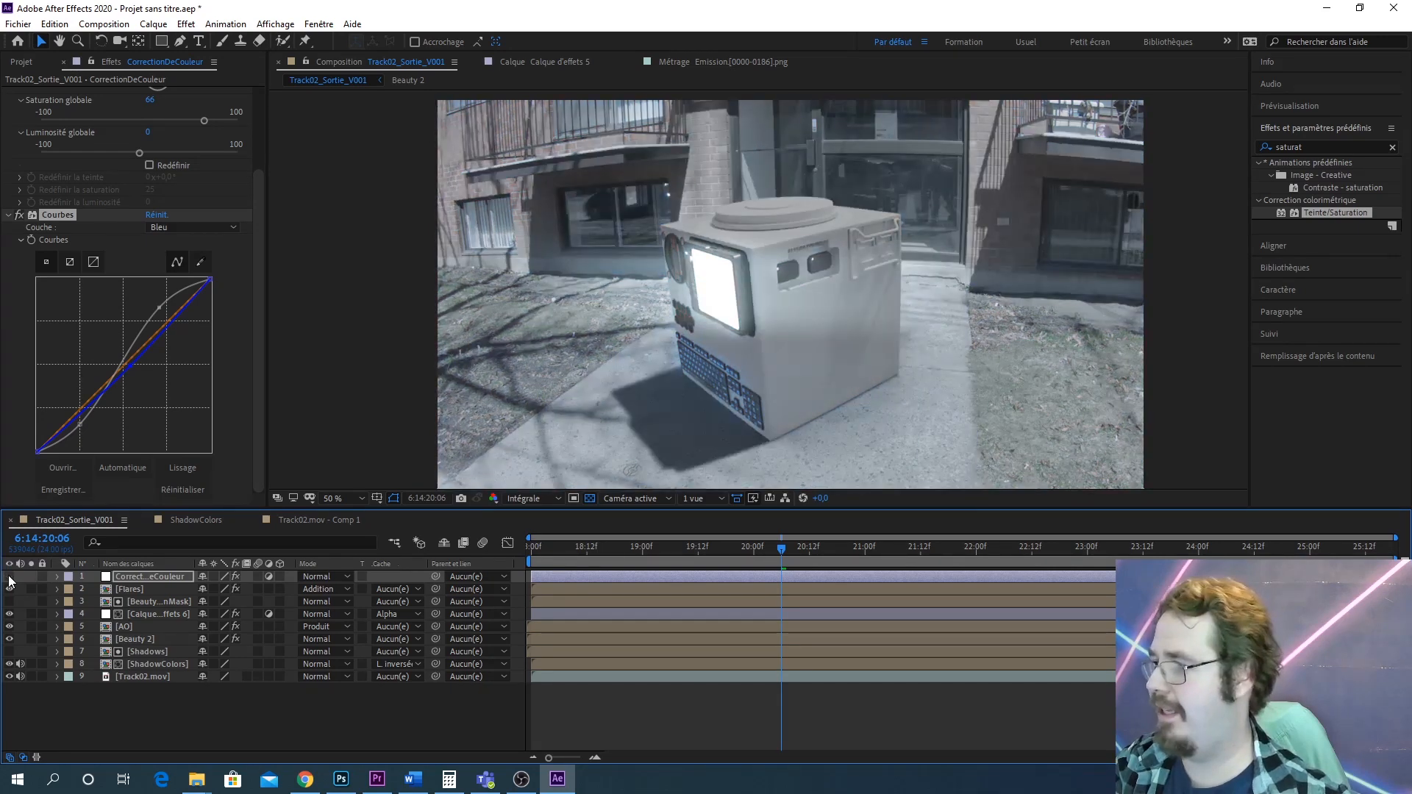
left_click(8, 577)
left_click(9, 578)
left_click(9, 578)
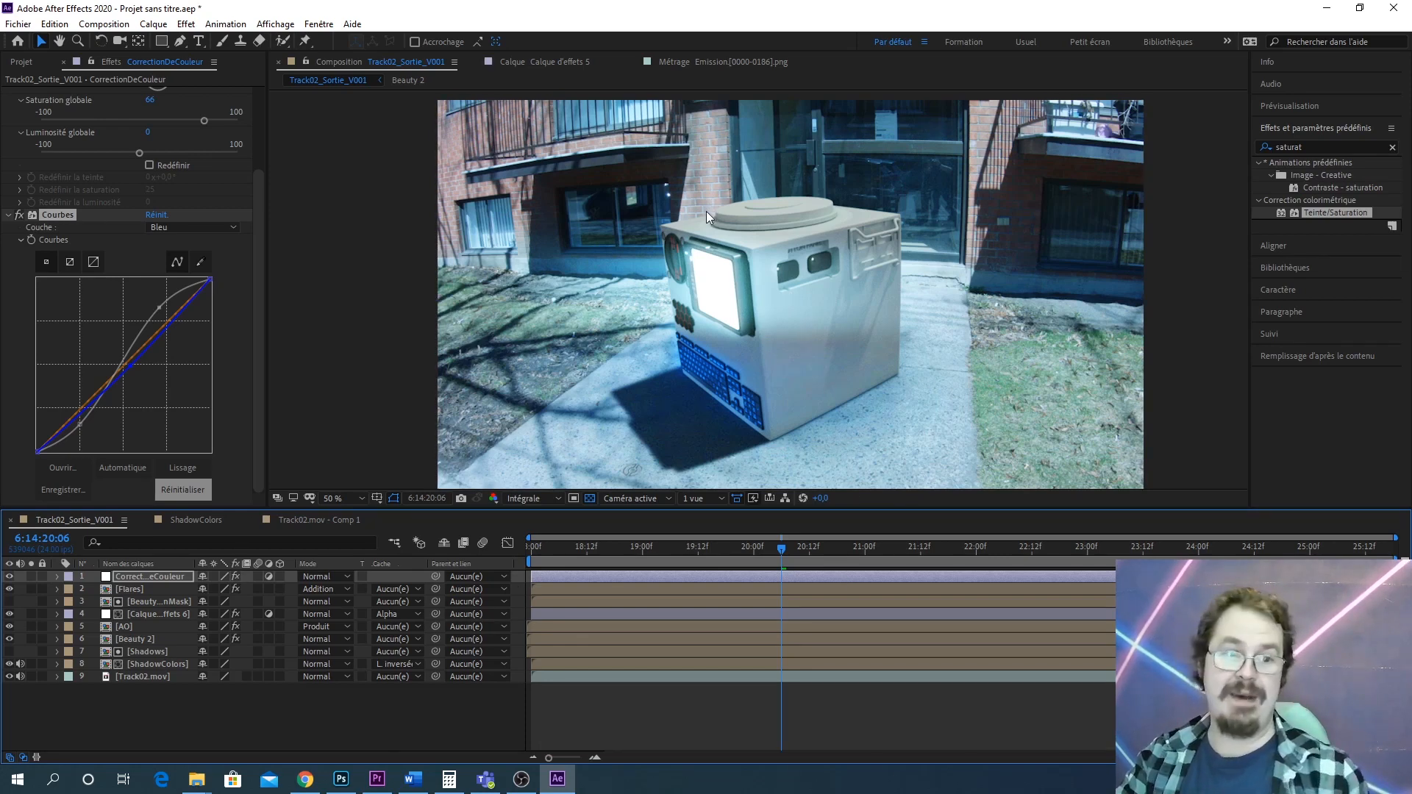
key("space")
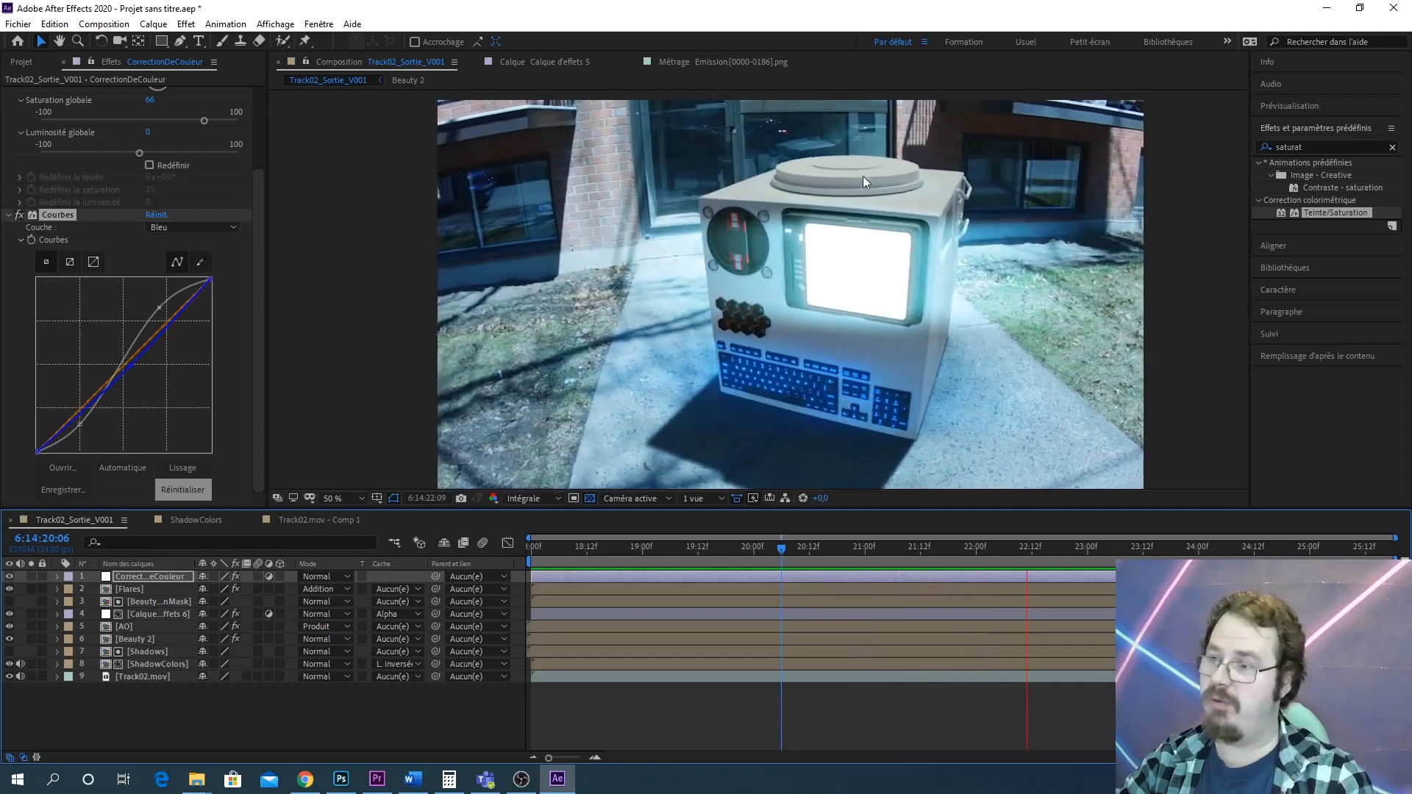
key("space")
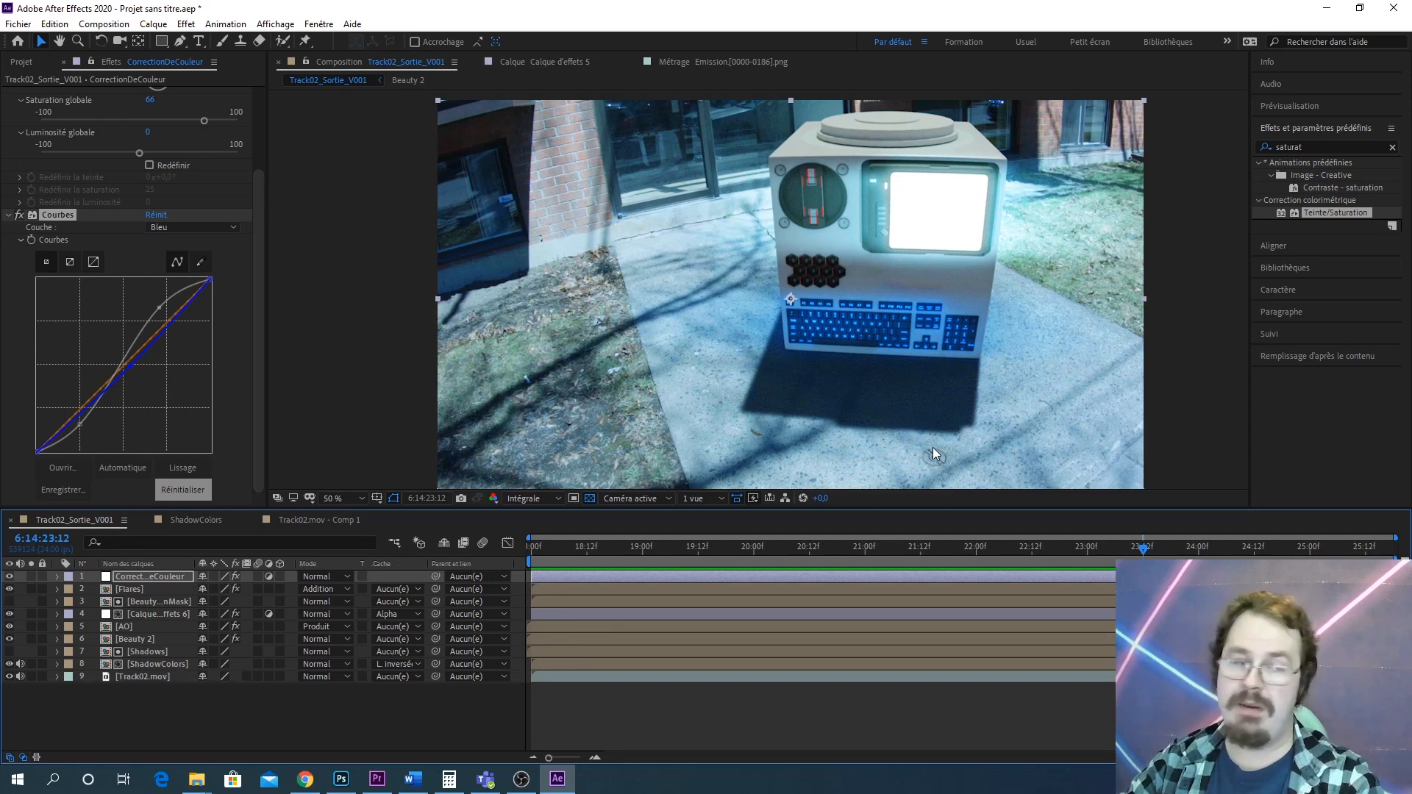
Search the effects and presets library for keyl
left_click(1328, 149)
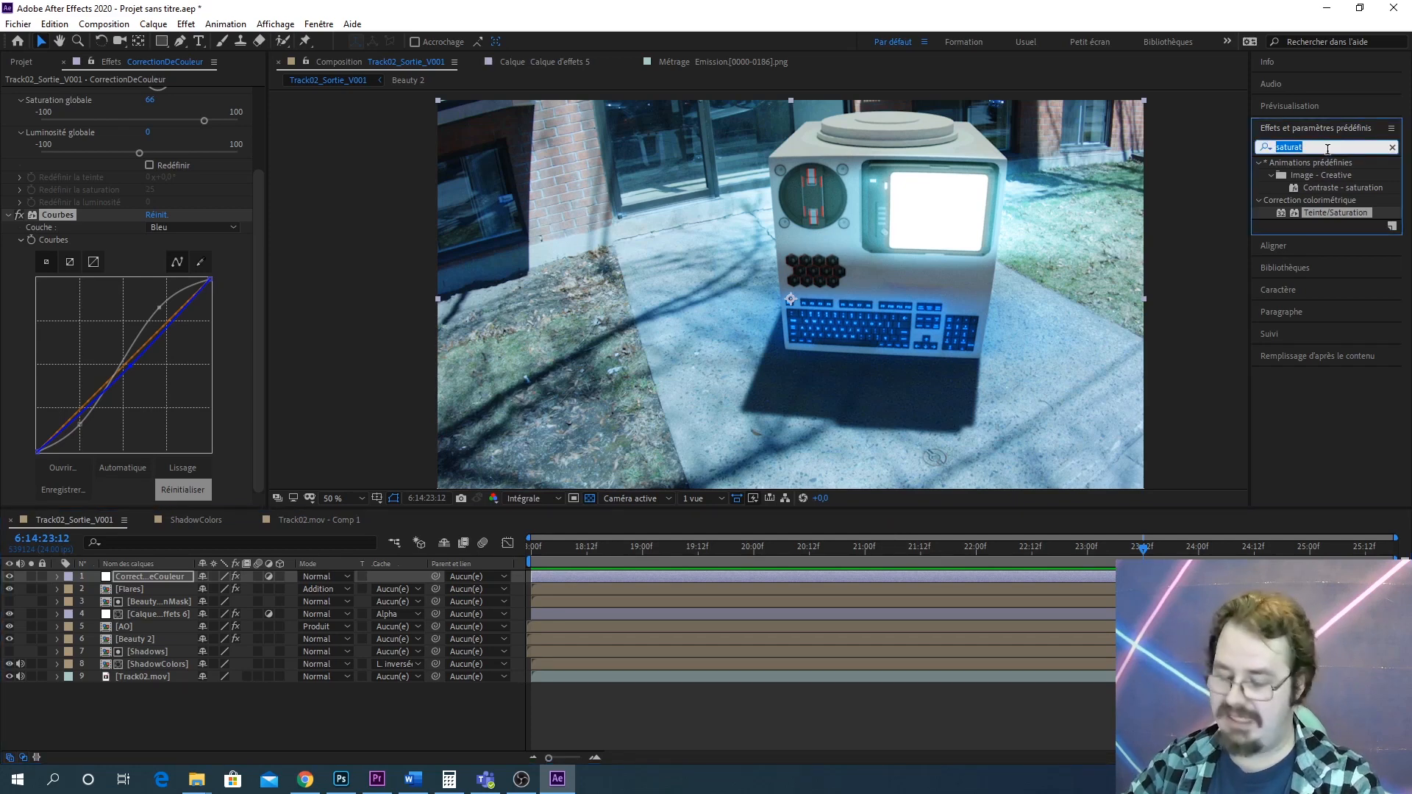
type("pri")
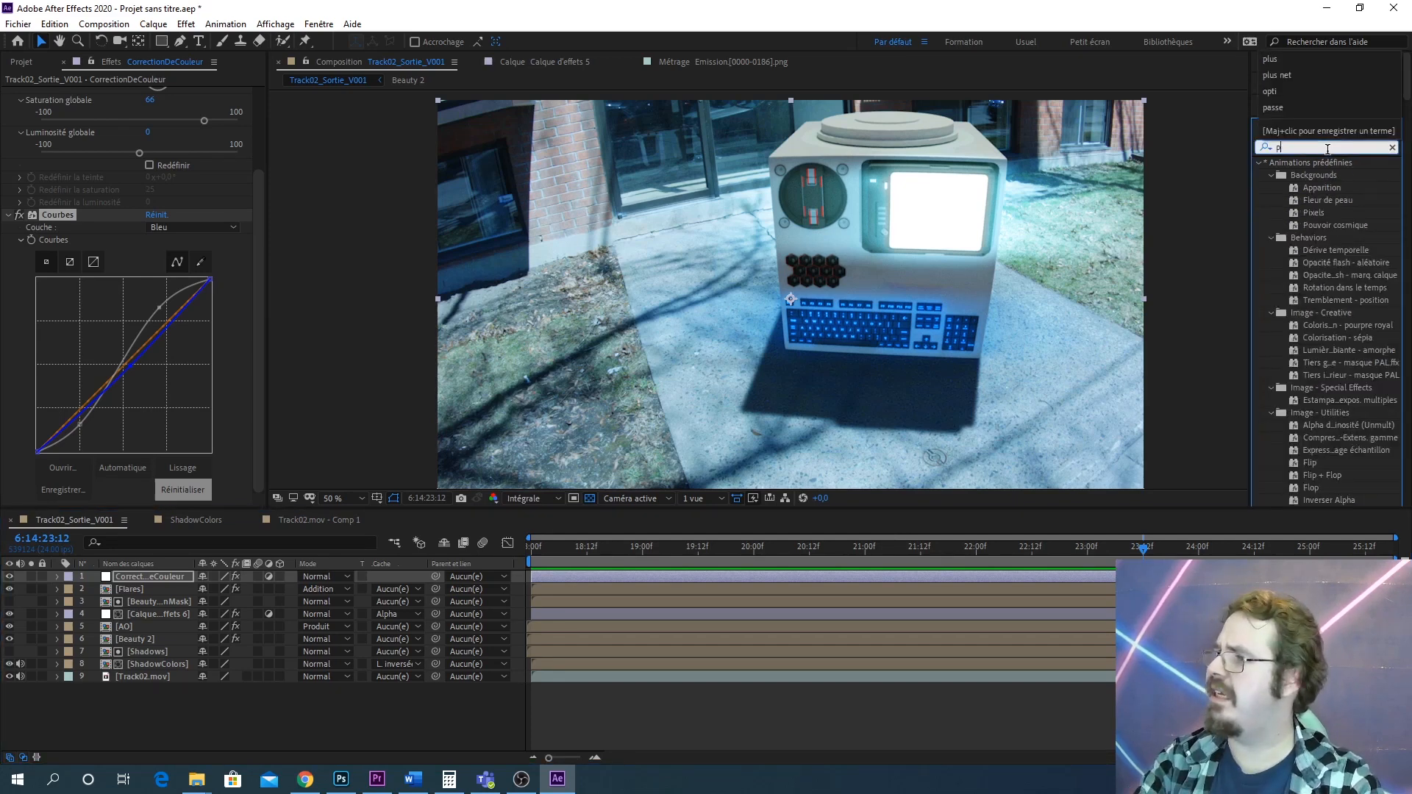
key("BackSpace")
key("BackSpace")
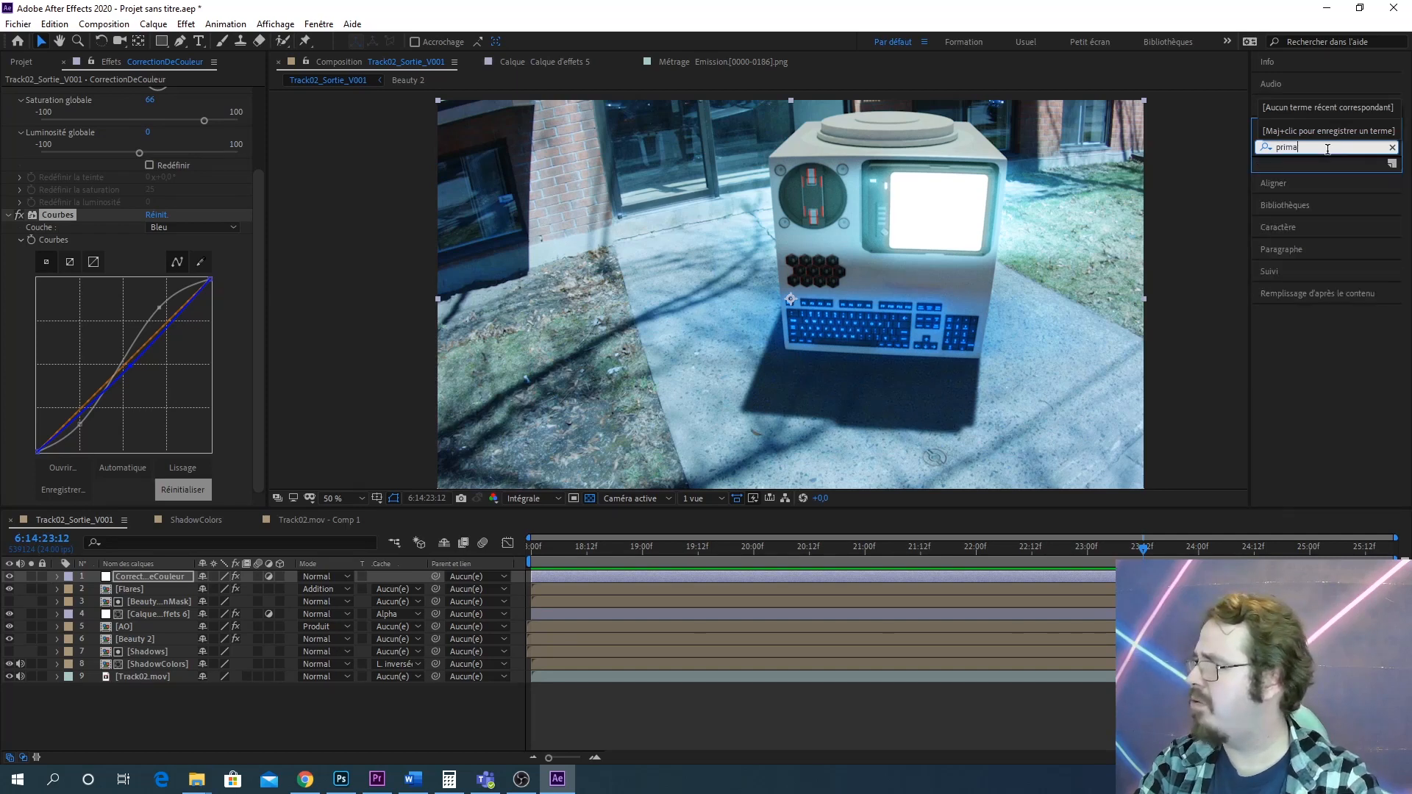
key("BackSpace")
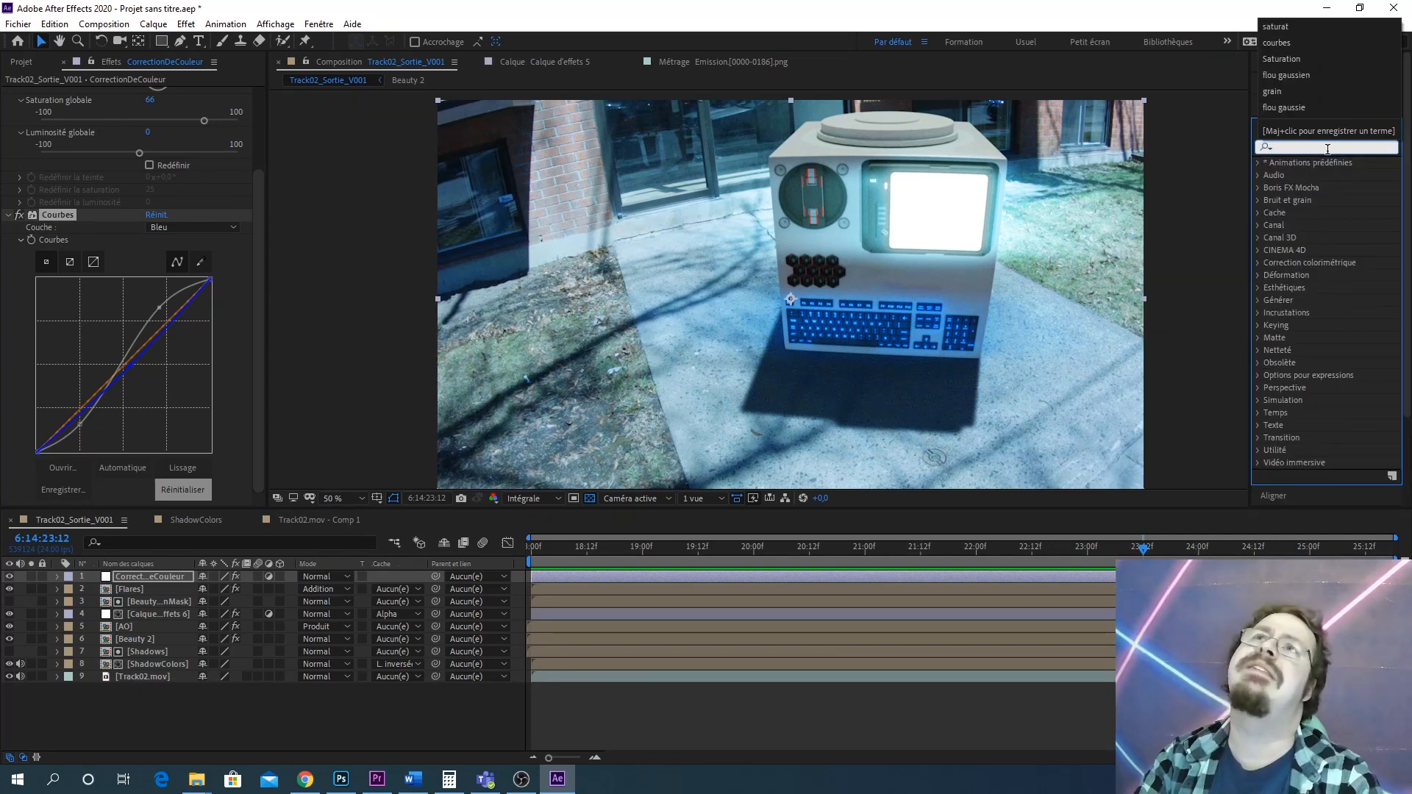
type("keyl")
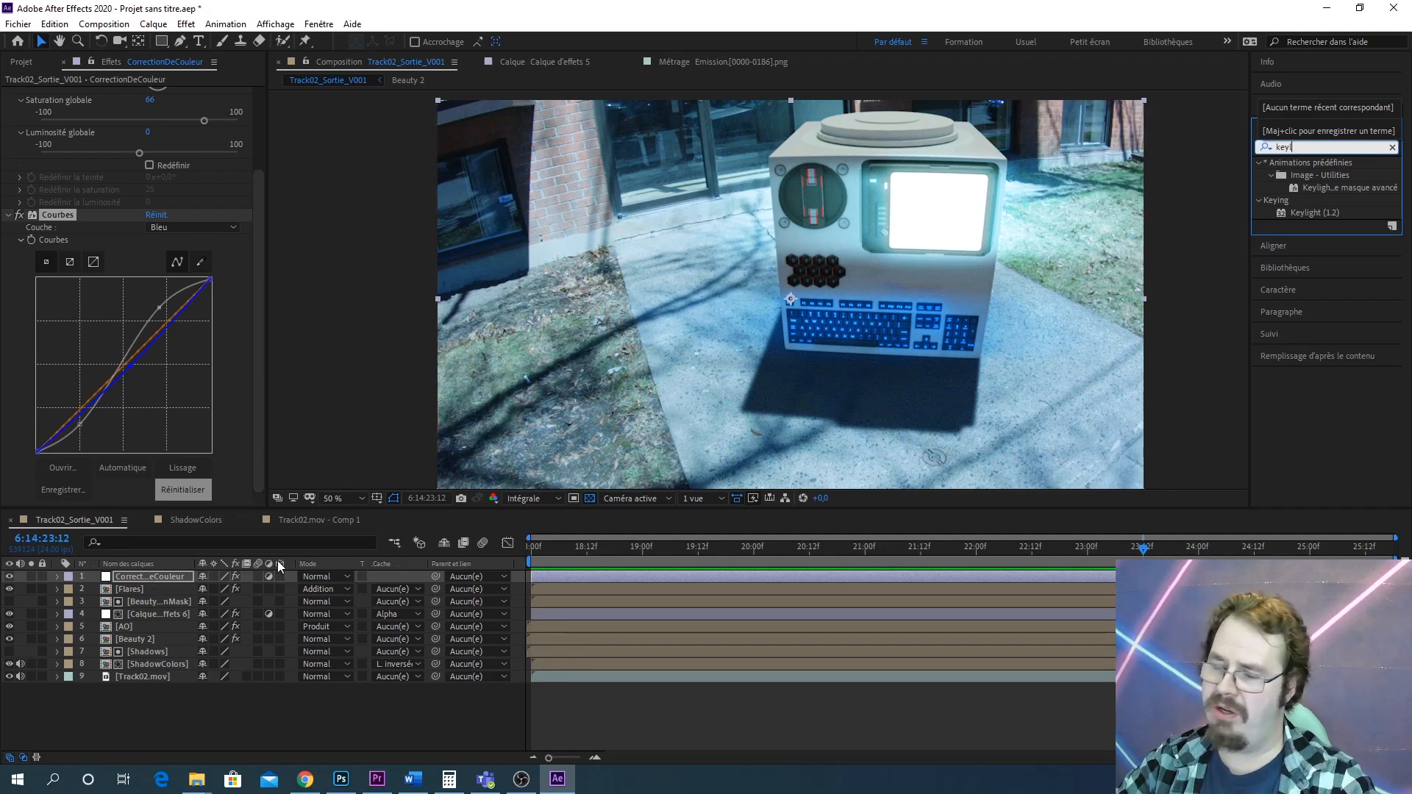
left_click(268, 576)
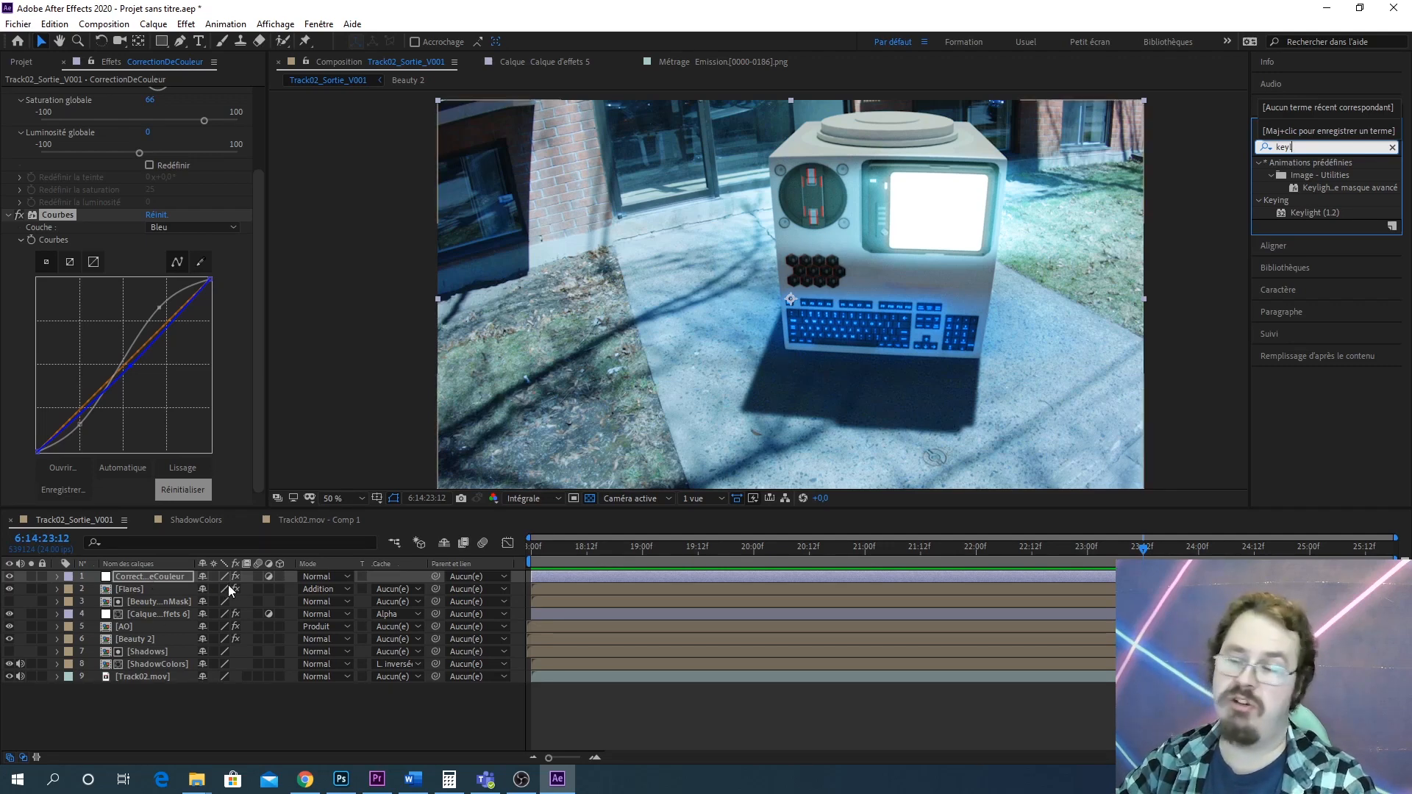